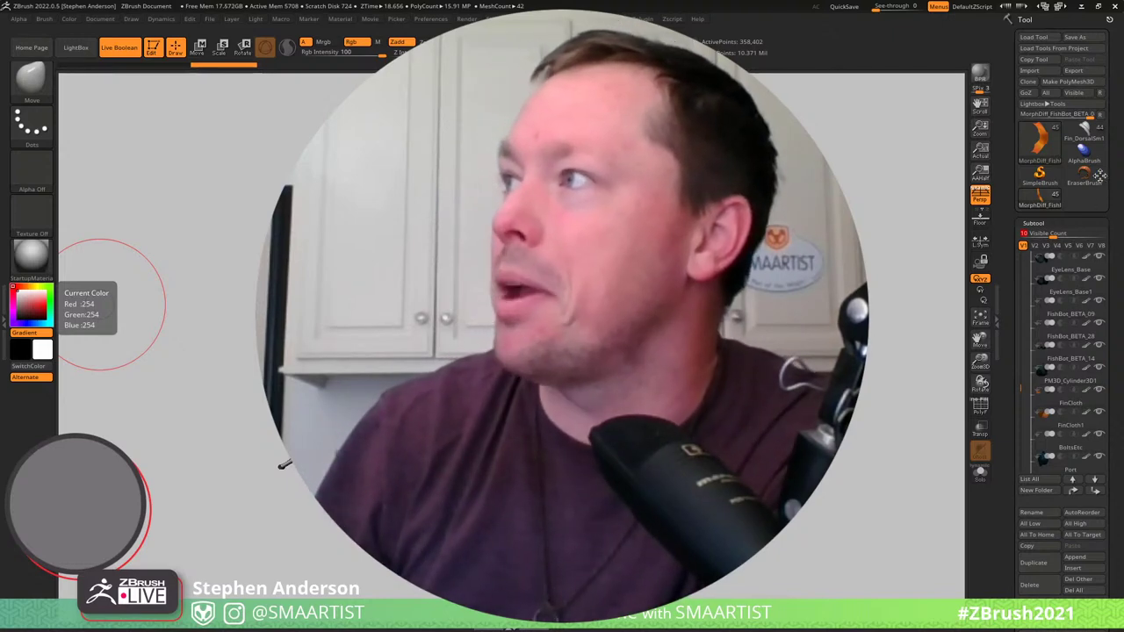
# Bring up the finished painted fish robot tool and examine its fins, body plates and eye from both sides.
pyautogui.click(1085, 134)
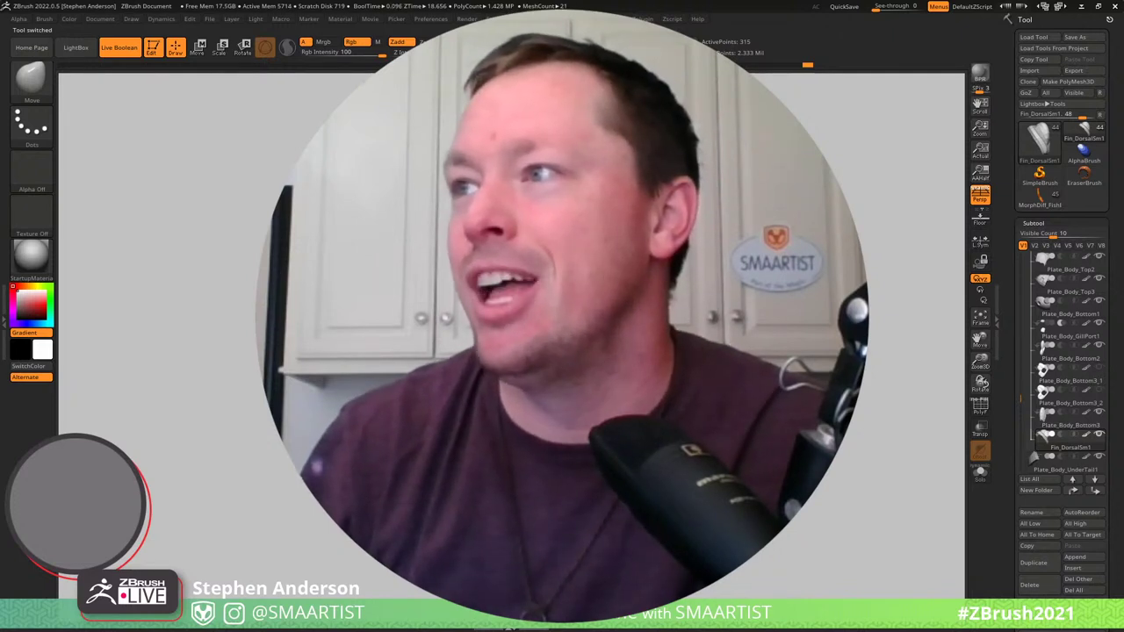
pyautogui.click(1023, 203)
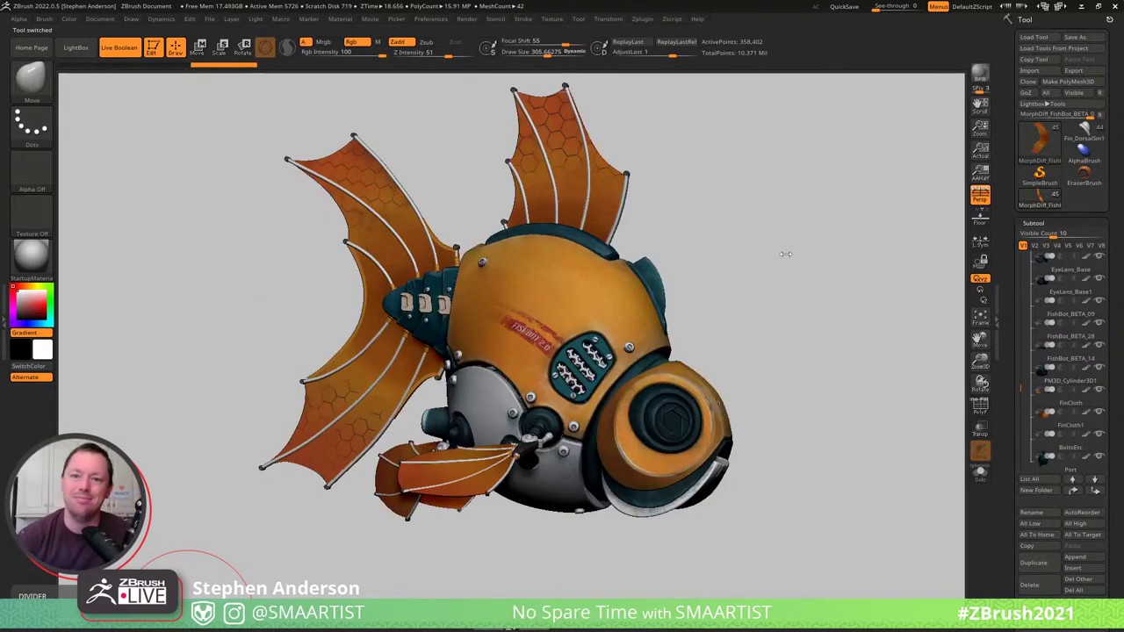
pyautogui.moveTo(750, 328)
pyautogui.mouseDown()
pyautogui.moveTo(702, 321)
pyautogui.moveTo(720, 322)
pyautogui.moveTo(571, 382)
pyautogui.mouseUp()
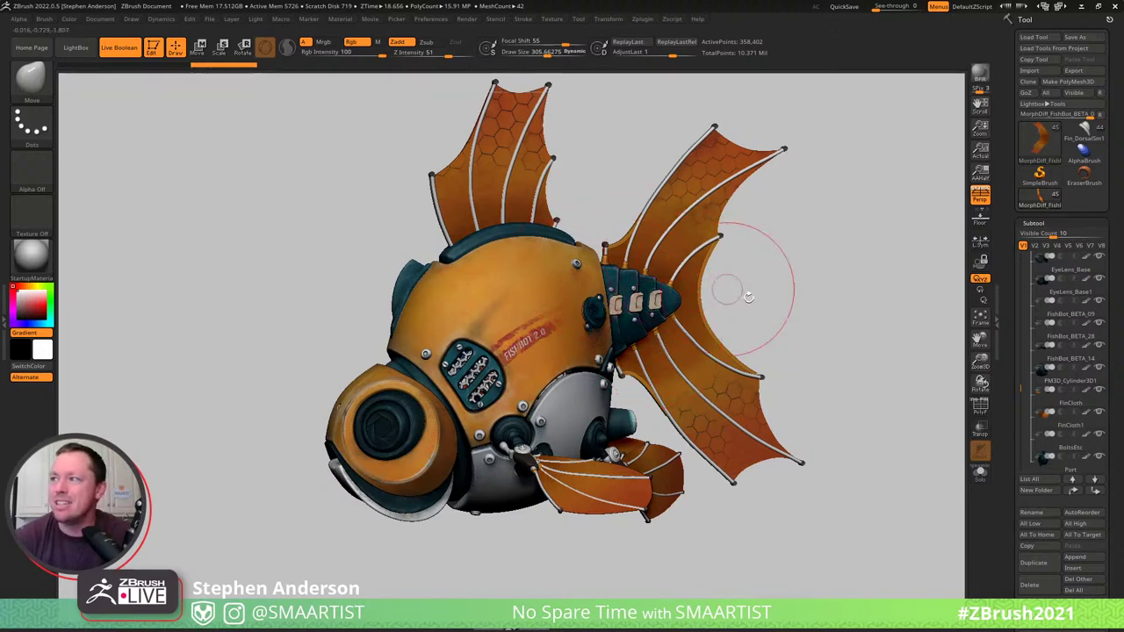
pyautogui.moveTo(747, 297)
pyautogui.mouseDown()
pyautogui.moveTo(800, 296)
pyautogui.moveTo(763, 298)
pyautogui.moveTo(794, 304)
pyautogui.mouseUp()
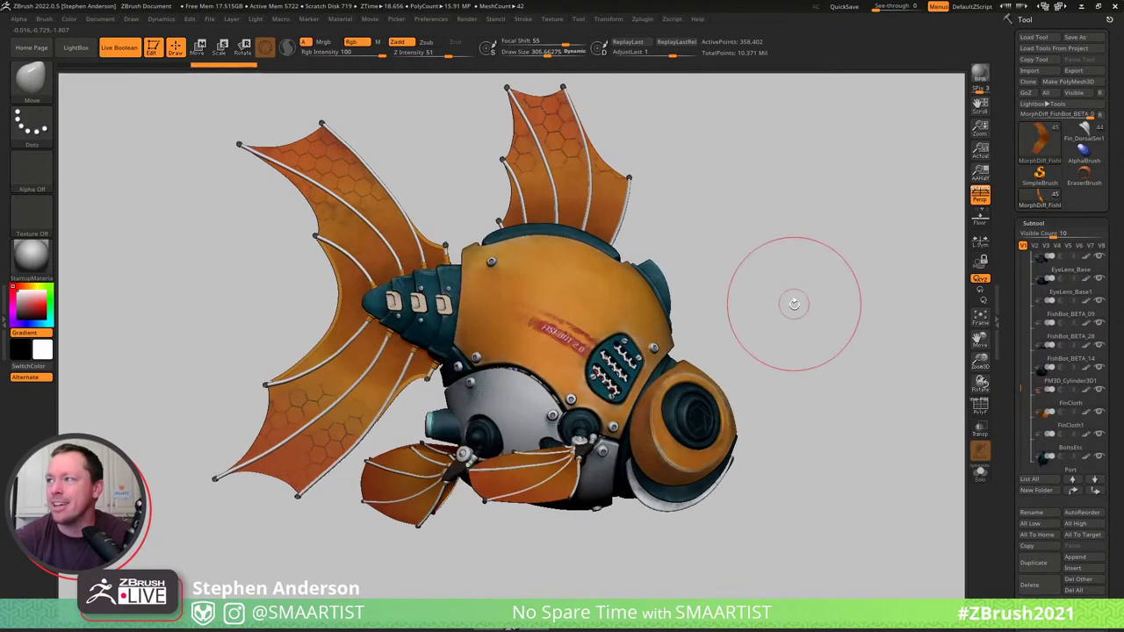
pyautogui.moveTo(722, 302)
pyautogui.mouseDown()
pyautogui.moveTo(785, 251)
pyautogui.moveTo(745, 254)
pyautogui.moveTo(769, 254)
pyautogui.mouseUp()
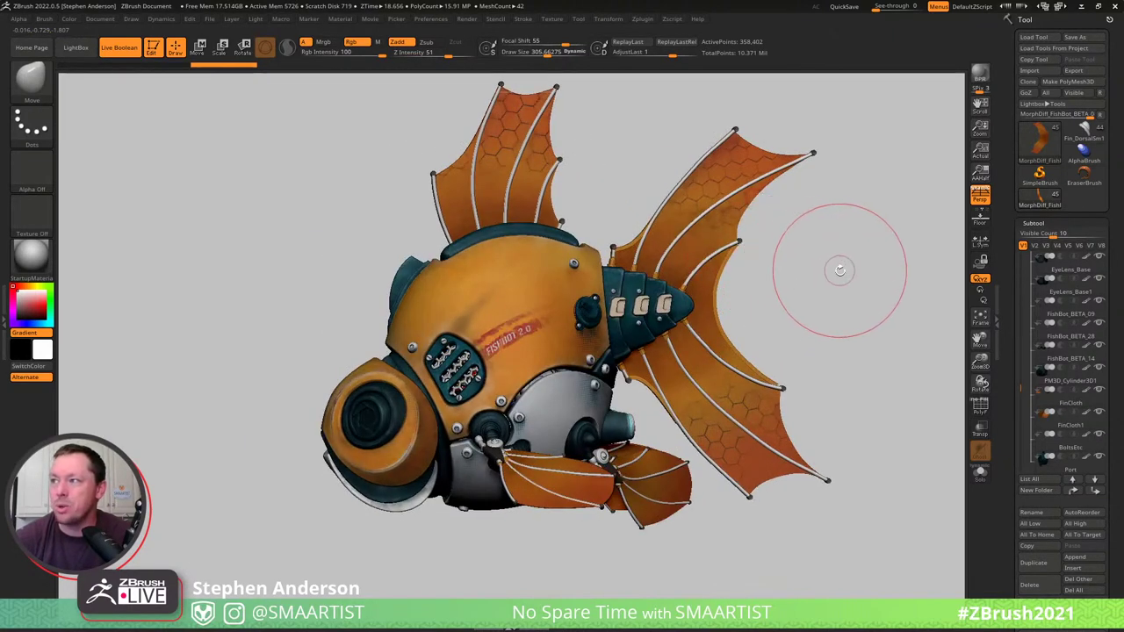
pyautogui.moveTo(840, 274); pyautogui.dragTo(848, 273)
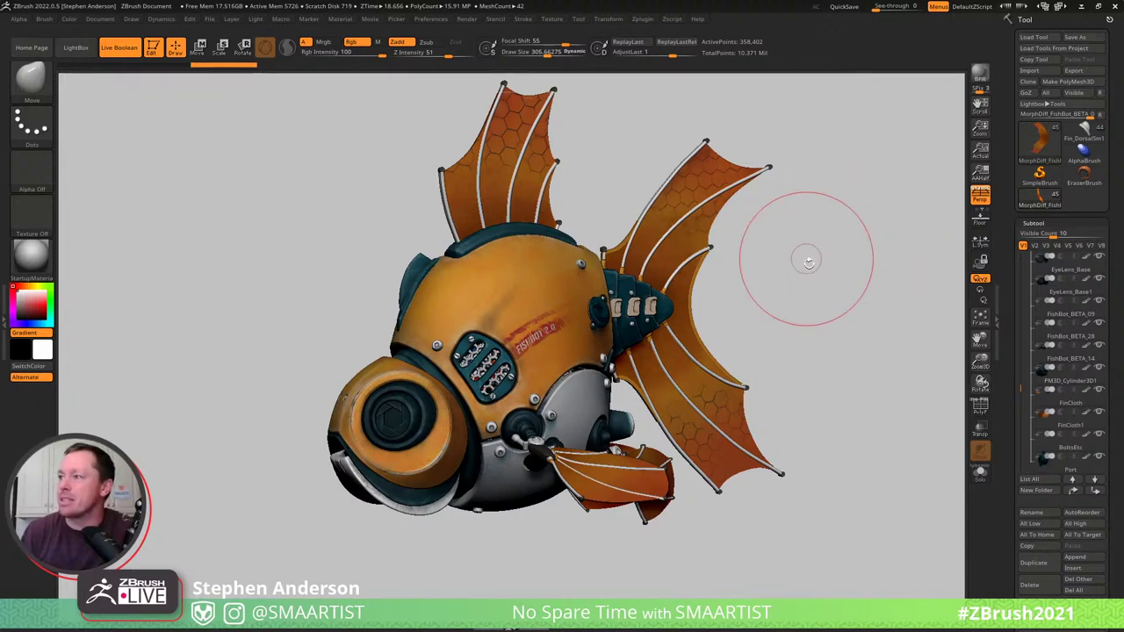
pyautogui.moveTo(805, 256); pyautogui.dragTo(874, 298)
# Leave a small snapshot of the painted fish robot on the canvas and reframe the live model beside it.
pyautogui.moveTo(858, 299)
pyautogui.keyDown('ctrl'); pyautogui.mouseDown(button='right')
pyautogui.moveTo(532, 389)
pyautogui.moveTo(510, 407)
pyautogui.mouseUp(button='right'); pyautogui.keyUp('ctrl')
pyautogui.moveTo(510, 407); pyautogui.dragTo(448, 419)
pyautogui.keyDown('ctrl'); pyautogui.moveTo(449, 419); pyautogui.dragTo(426, 416, button='right'); pyautogui.keyUp('ctrl')
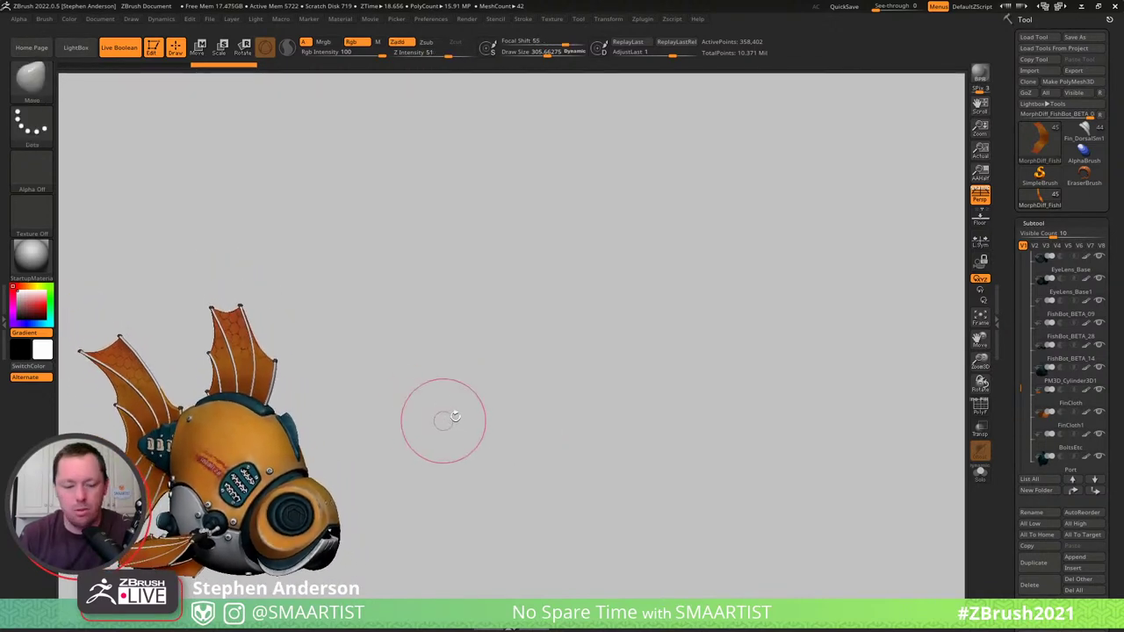
pyautogui.moveTo(682, 373); pyautogui.dragTo(705, 349)
pyautogui.moveTo(705, 350)
pyautogui.mouseDown(button='right')
pyautogui.moveTo(691, 344)
pyautogui.moveTo(718, 347)
pyautogui.moveTo(744, 372)
pyautogui.moveTo(795, 321)
pyautogui.moveTo(818, 337)
pyautogui.mouseUp(button='right')
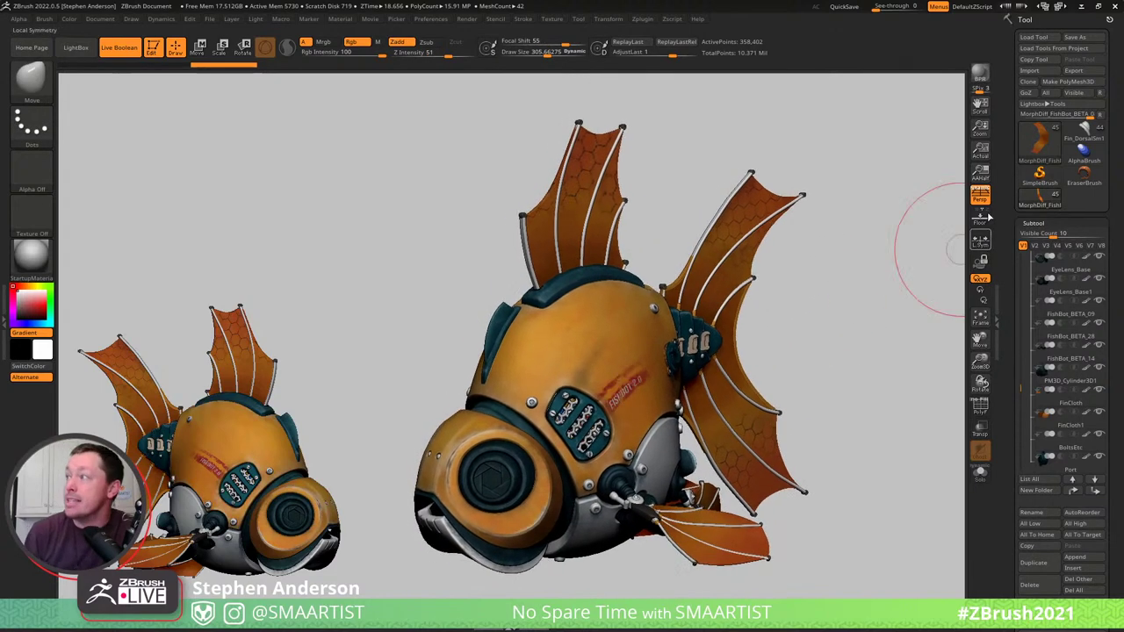
# Switch to the unpainted Fin_DorsalSm1 fish robot tool, reframe it and show the concept drawing reference beside it.
pyautogui.click(1084, 136)
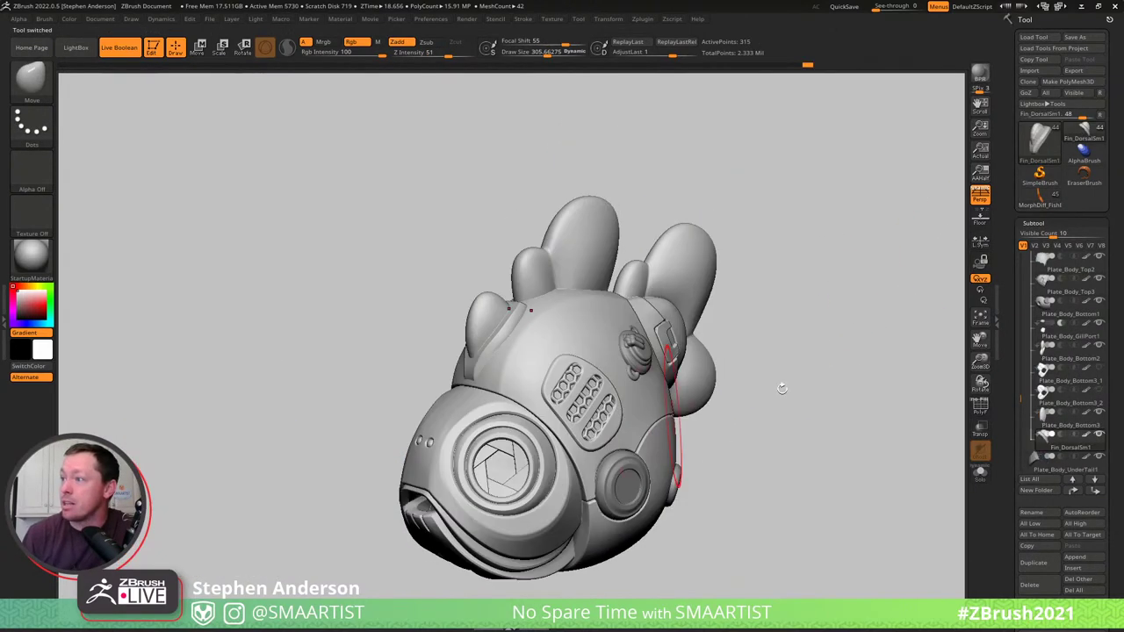
pyautogui.moveTo(765, 376); pyautogui.dragTo(742, 431, button='right')
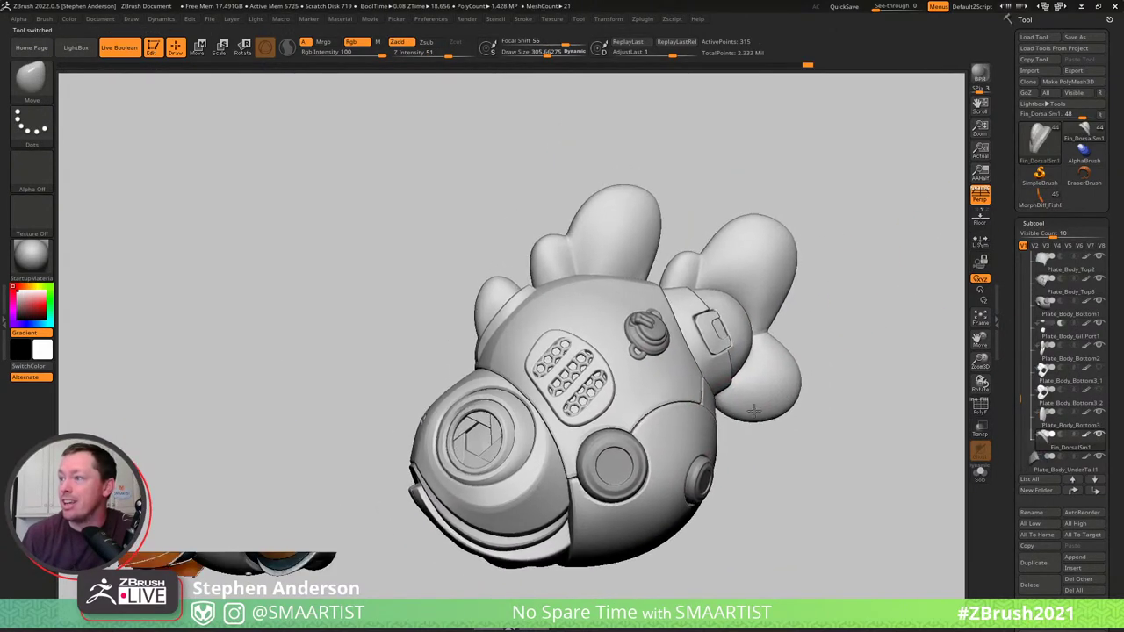
pyautogui.moveTo(368, 421)
pyautogui.mouseDown(button='right')
pyautogui.moveTo(381, 407)
pyautogui.moveTo(318, 369)
pyautogui.moveTo(818, 396)
pyautogui.moveTo(785, 390)
pyautogui.moveTo(772, 421)
pyautogui.moveTo(782, 431)
pyautogui.moveTo(792, 427)
pyautogui.moveTo(770, 419)
pyautogui.moveTo(800, 426)
pyautogui.moveTo(770, 415)
pyautogui.moveTo(831, 413)
pyautogui.moveTo(728, 433)
pyautogui.mouseUp(button='right')
pyautogui.hotkey('shift', 'z')
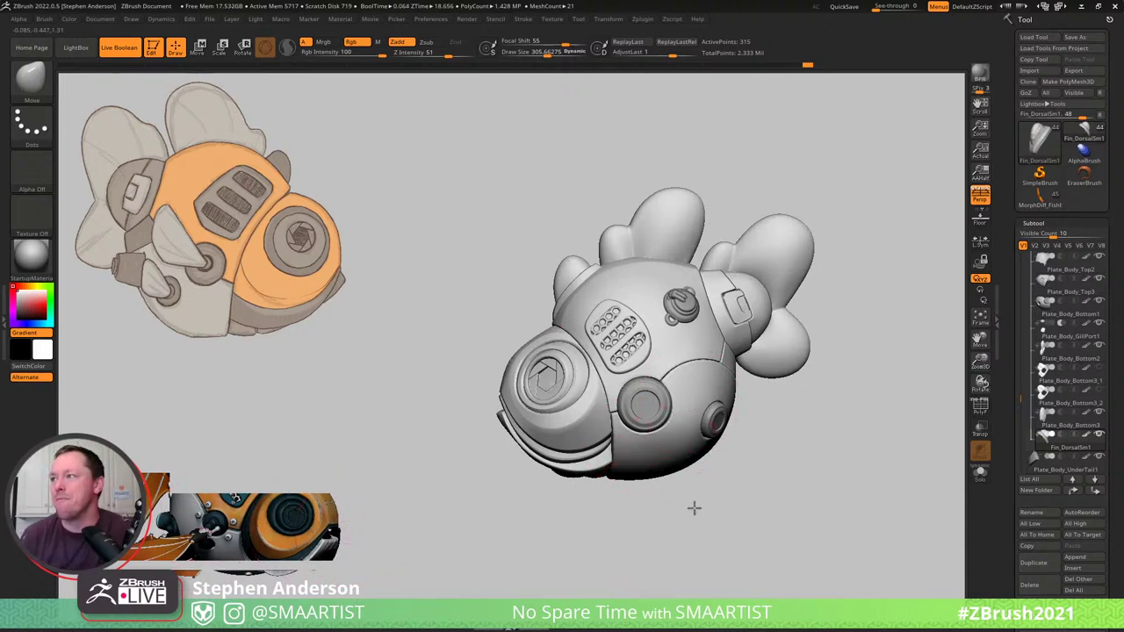
# Examine the unpainted fish robot from the front, both sides and the rear against the concept drawing.
pyautogui.moveTo(694, 508)
pyautogui.mouseDown(button='right')
pyautogui.moveTo(753, 517)
pyautogui.moveTo(736, 521)
pyautogui.moveTo(731, 501)
pyautogui.mouseUp(button='right')
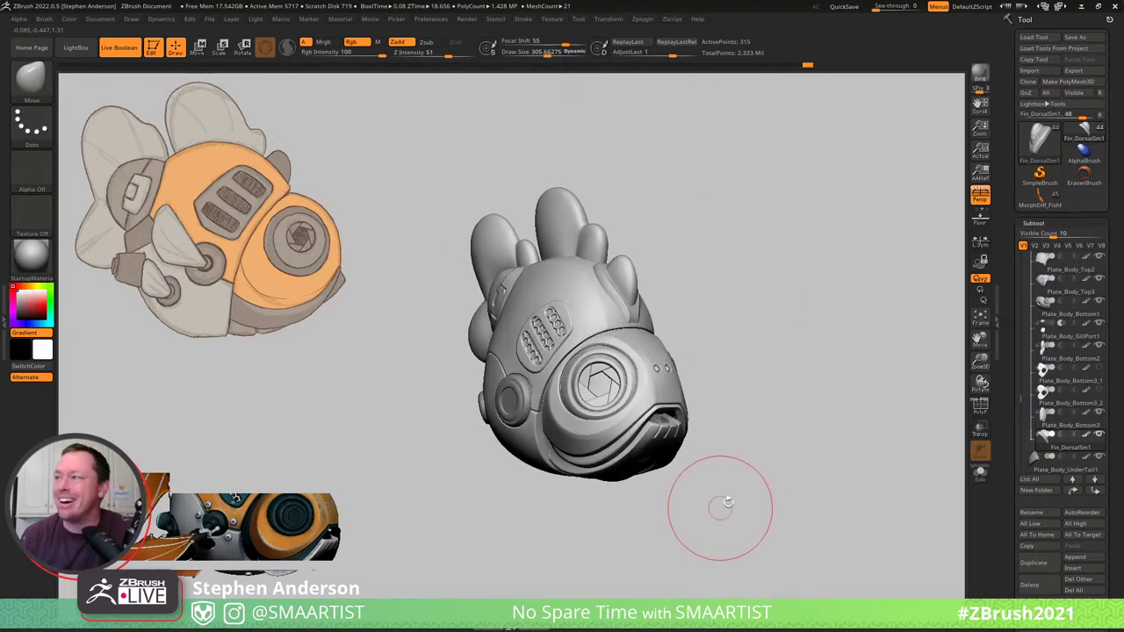
pyautogui.moveTo(728, 503)
pyautogui.mouseDown(button='right')
pyautogui.moveTo(747, 501)
pyautogui.moveTo(738, 504)
pyautogui.mouseUp(button='right')
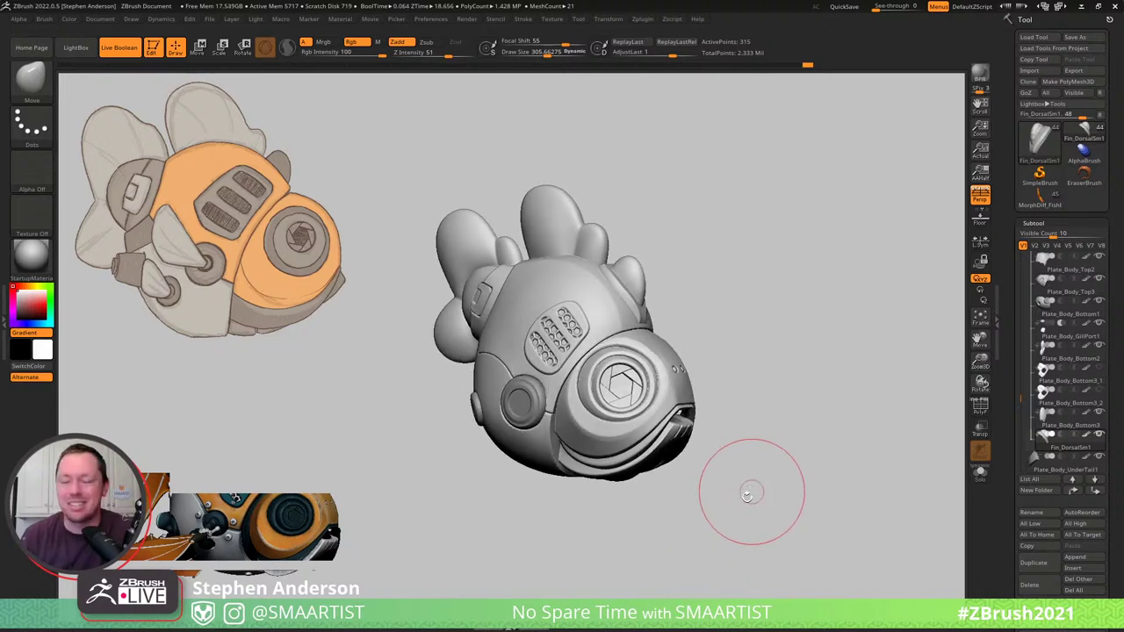
pyautogui.press('ctrl')
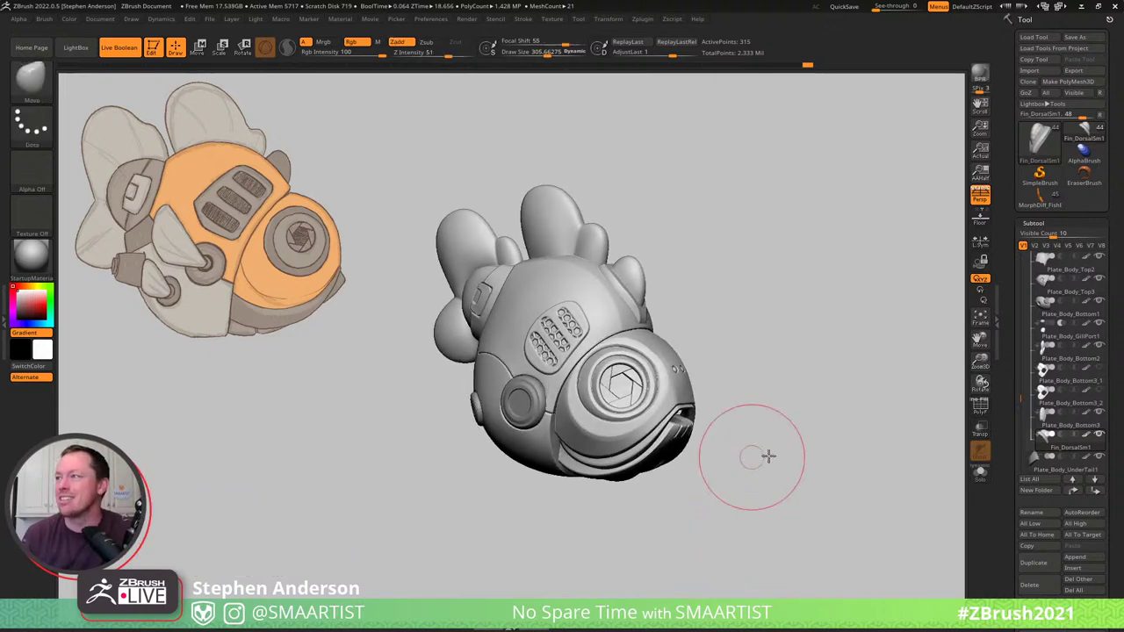
pyautogui.moveTo(767, 454)
pyautogui.mouseDown(button='right')
pyautogui.moveTo(696, 466)
pyautogui.moveTo(706, 463)
pyautogui.mouseUp(button='right')
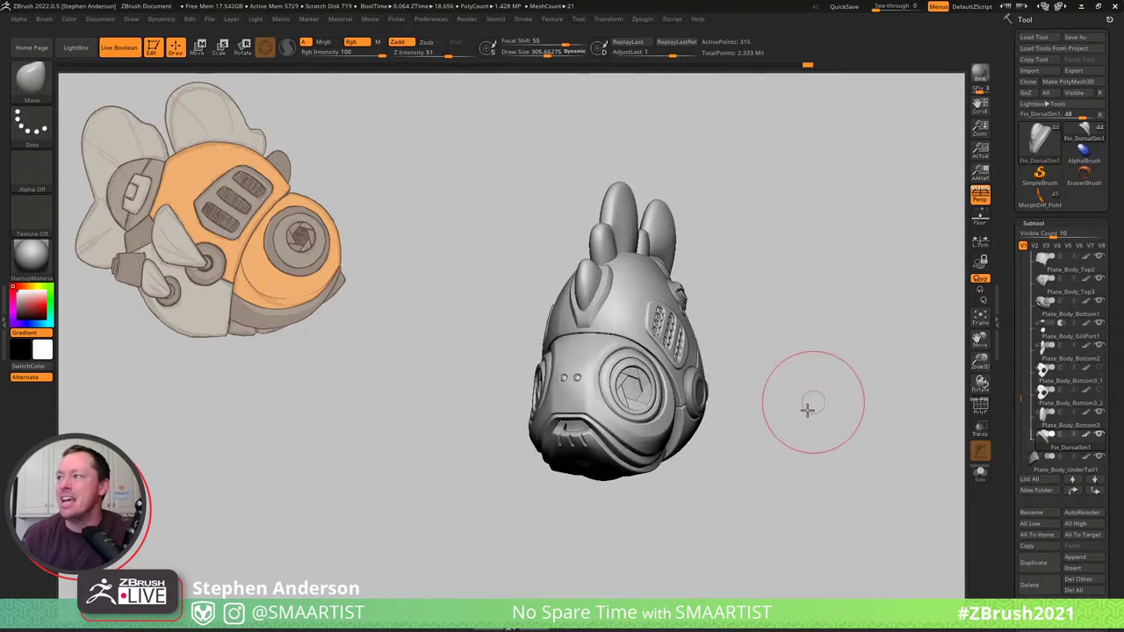
pyautogui.moveTo(807, 406); pyautogui.dragTo(783, 408, button='right')
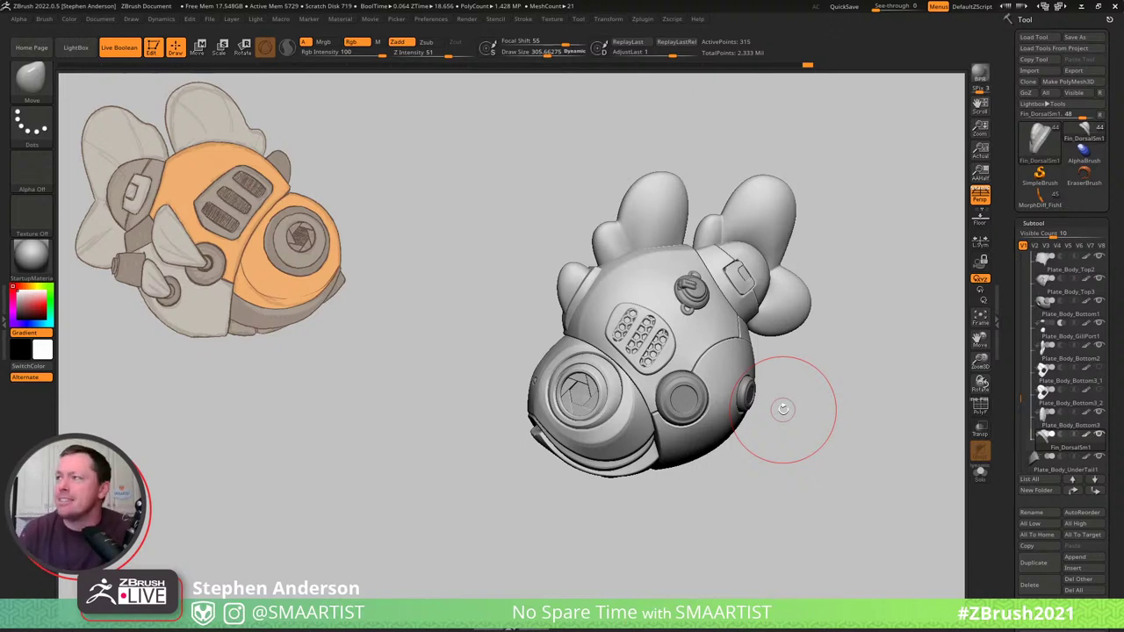
pyautogui.moveTo(715, 292); pyautogui.dragTo(757, 301, button='right')
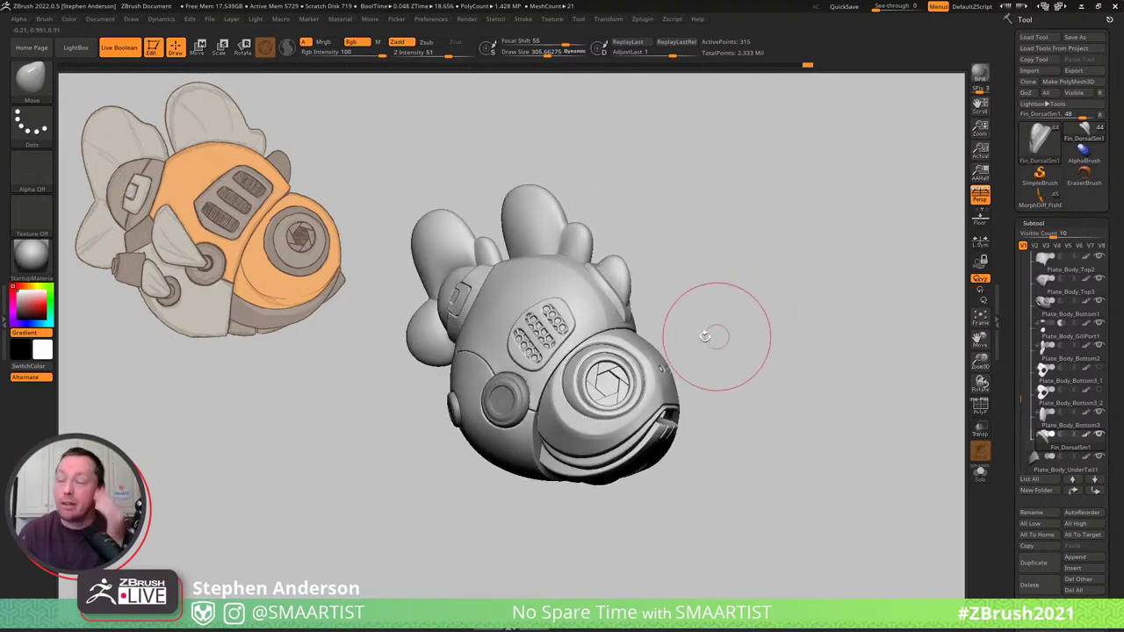
pyautogui.moveTo(523, 346); pyautogui.dragTo(747, 299, button='right')
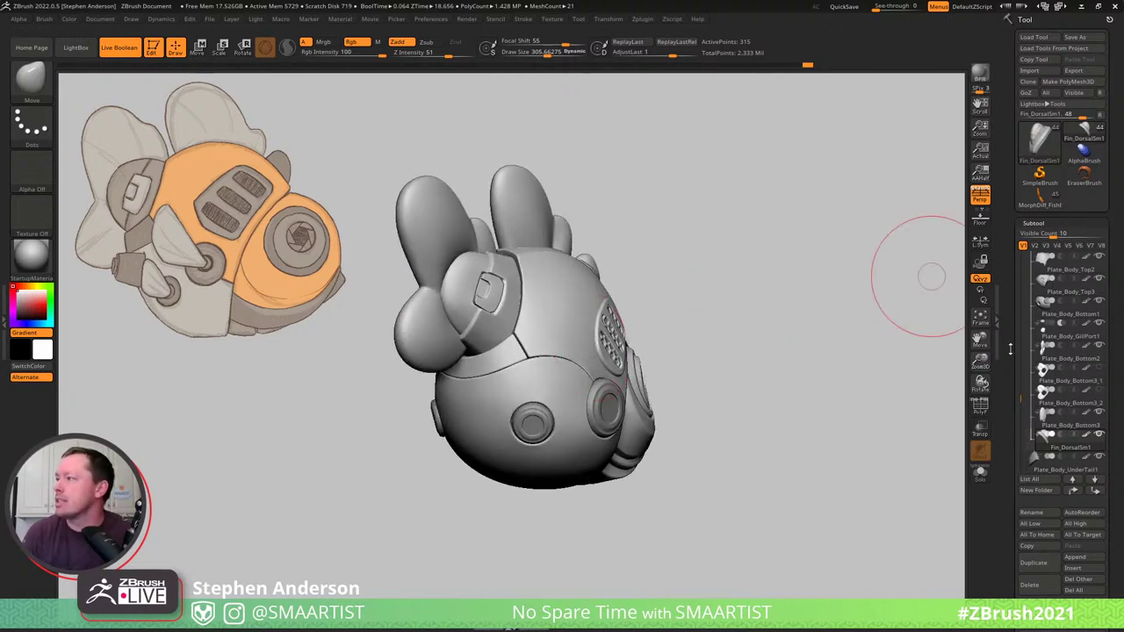
# Look through the subtool list of the unpainted fish robot, checking the grate, body plate and head parts.
pyautogui.scroll(-5, 1022, 413)
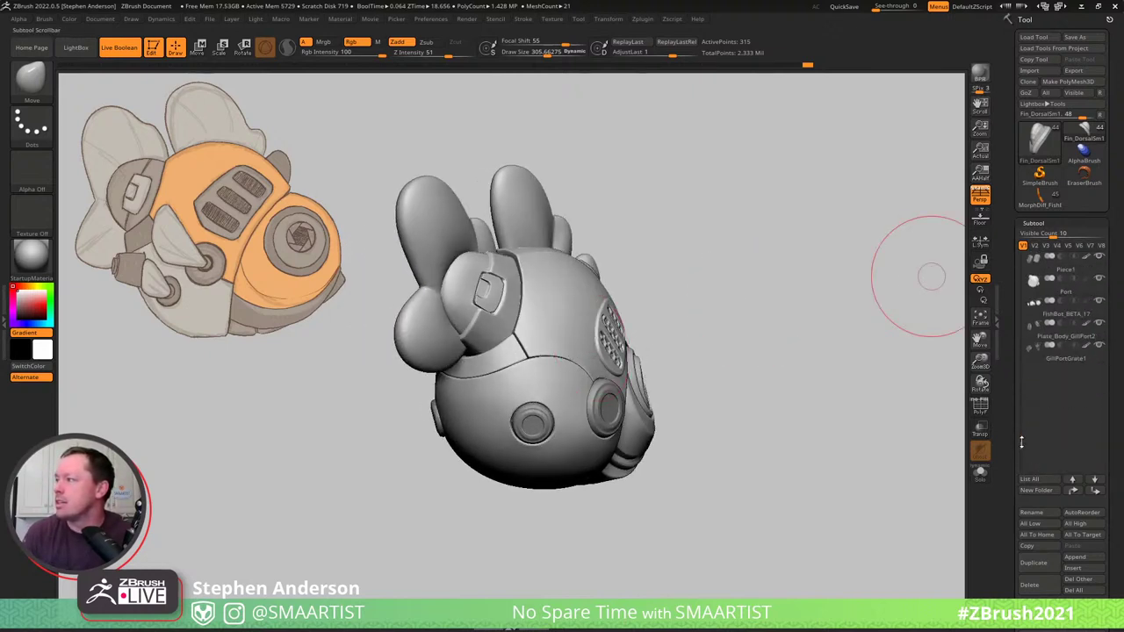
pyautogui.moveTo(1039, 379)
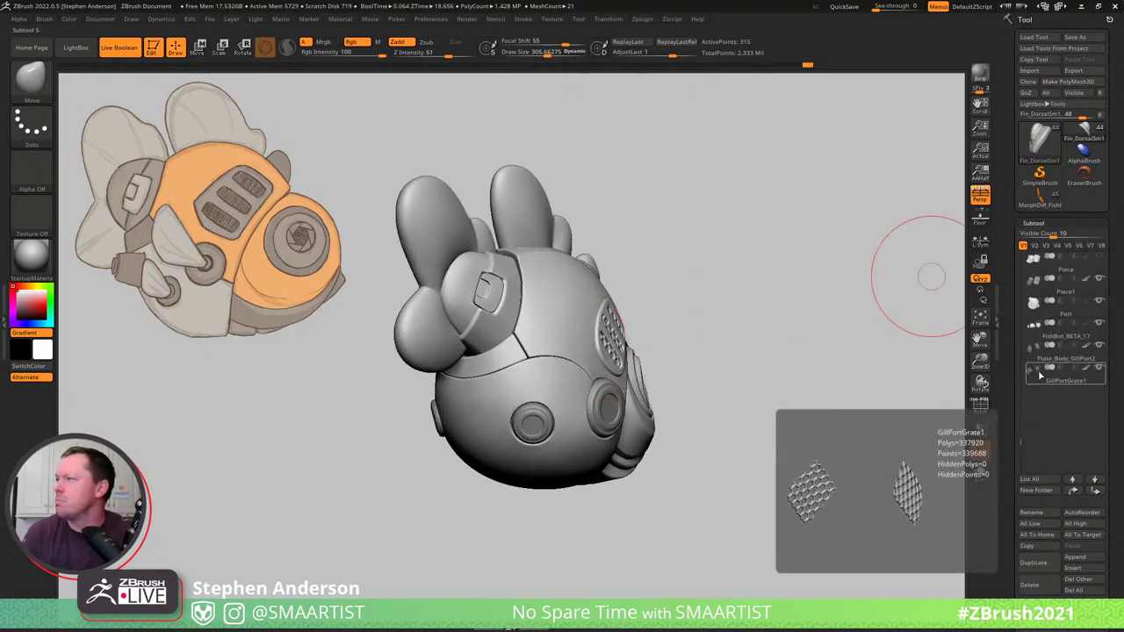
pyautogui.click(1050, 261)
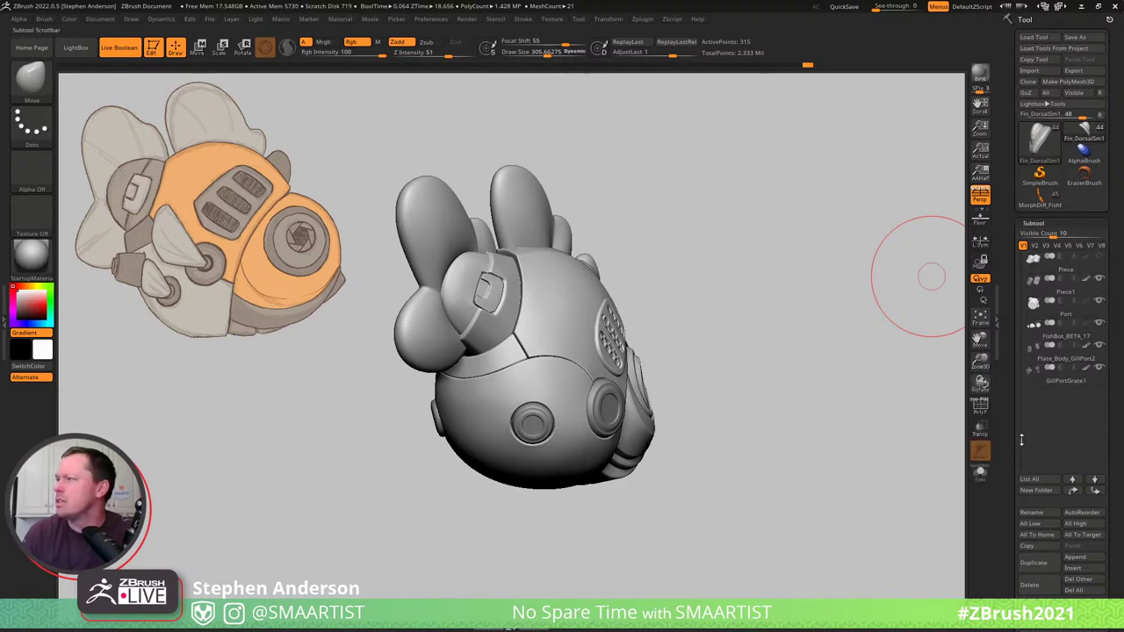
pyautogui.moveTo(1021, 439); pyautogui.dragTo(1015, 386)
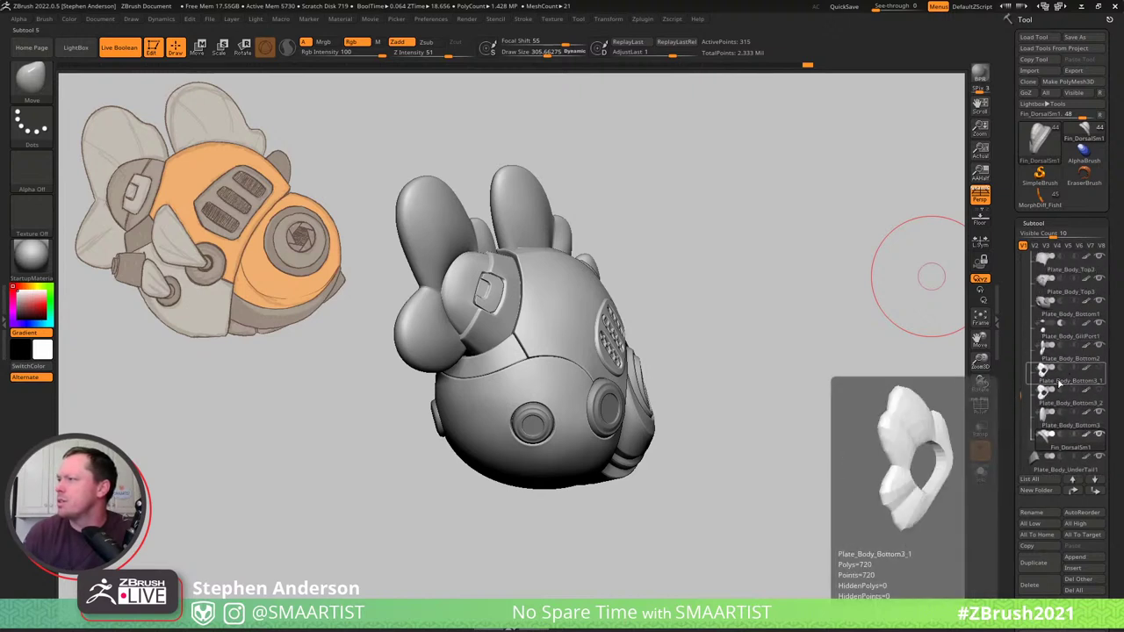
pyautogui.moveTo(1021, 390); pyautogui.dragTo(1016, 329)
# Select the round side ports subtool FishBot_BETA_17 and show its polyframe.
pyautogui.moveTo(671, 426); pyautogui.dragTo(618, 438)
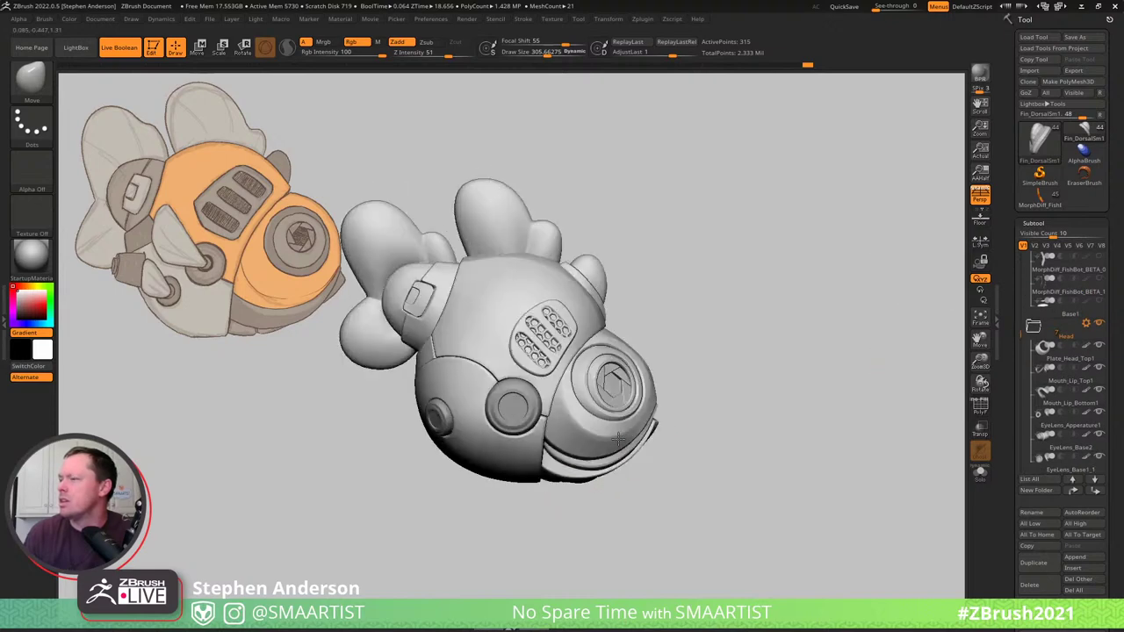
pyautogui.moveTo(548, 425); pyautogui.dragTo(494, 436, button='right')
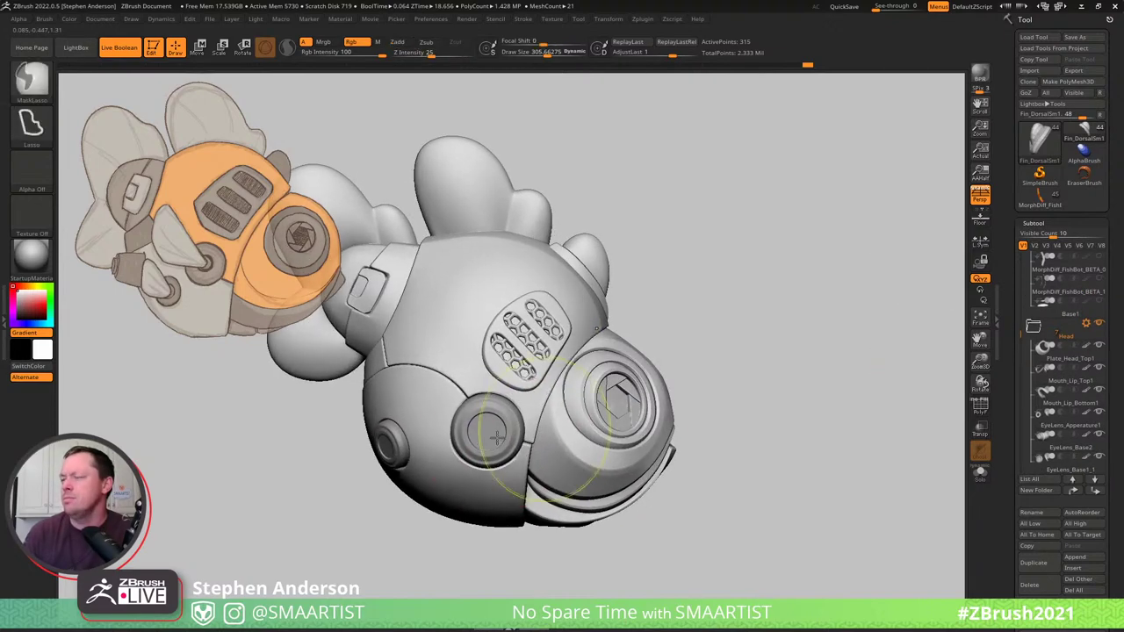
pyautogui.keyDown('alt'); pyautogui.click(495, 436); pyautogui.keyUp('alt')
pyautogui.hotkey('shift', 'f')
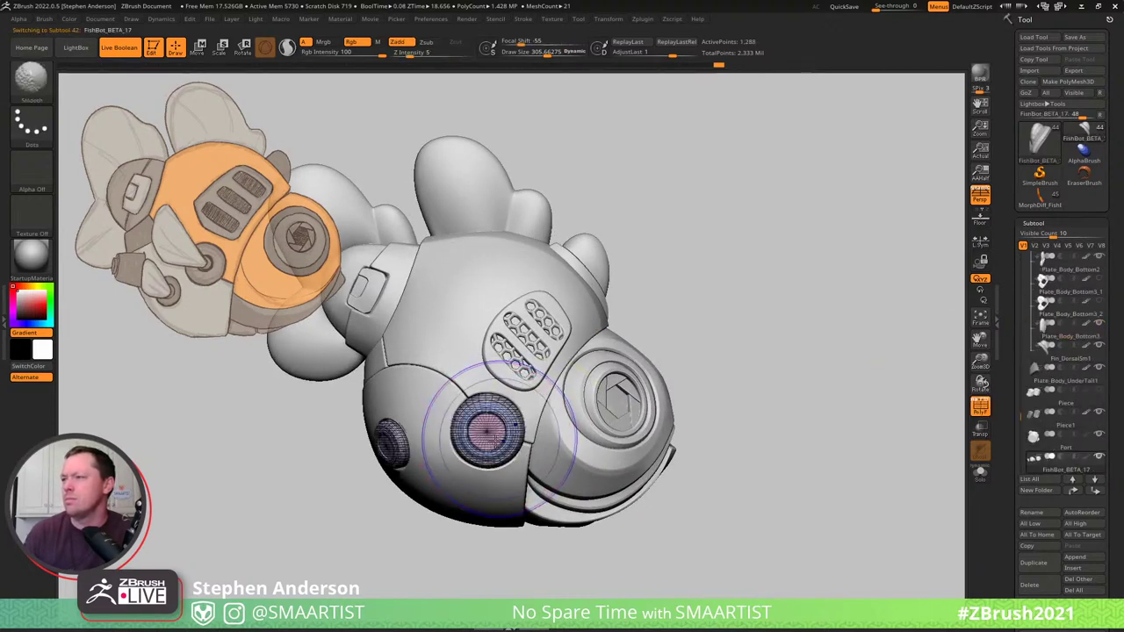
# Compare the gill port with Live Boolean off and on again, and hide the polyframe.
pyautogui.moveTo(489, 437)
pyautogui.mouseDown(button='right')
pyautogui.moveTo(518, 434)
pyautogui.moveTo(500, 421)
pyautogui.mouseUp(button='right')
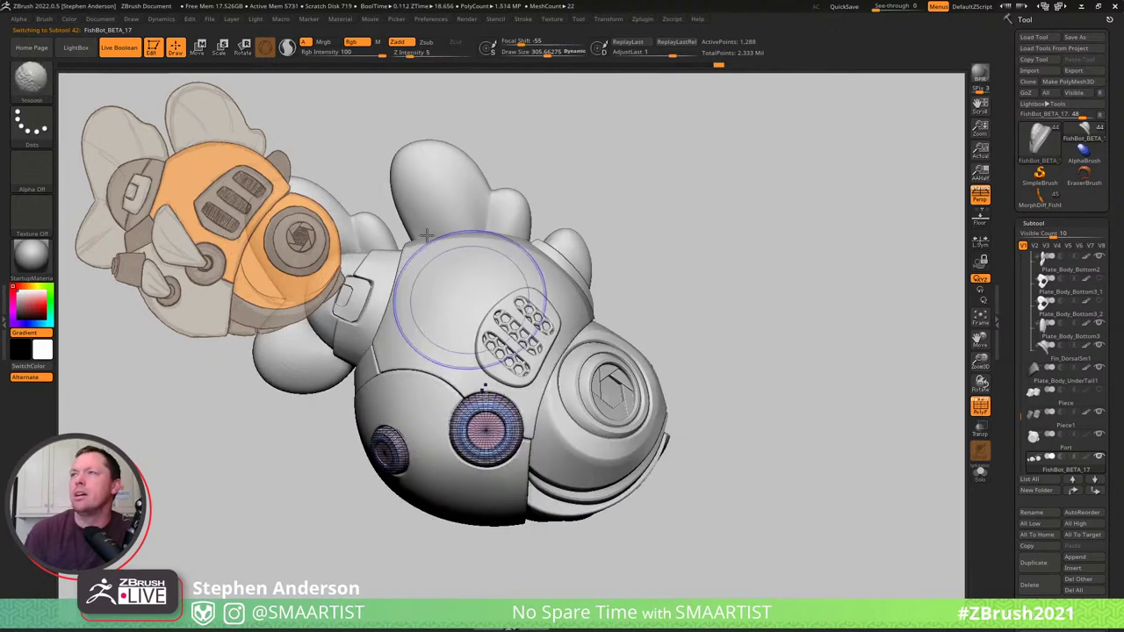
pyautogui.keyDown('alt'); pyautogui.moveTo(702, 246); pyautogui.dragTo(752, 251, button='right'); pyautogui.keyUp('alt')
pyautogui.click(127, 51)
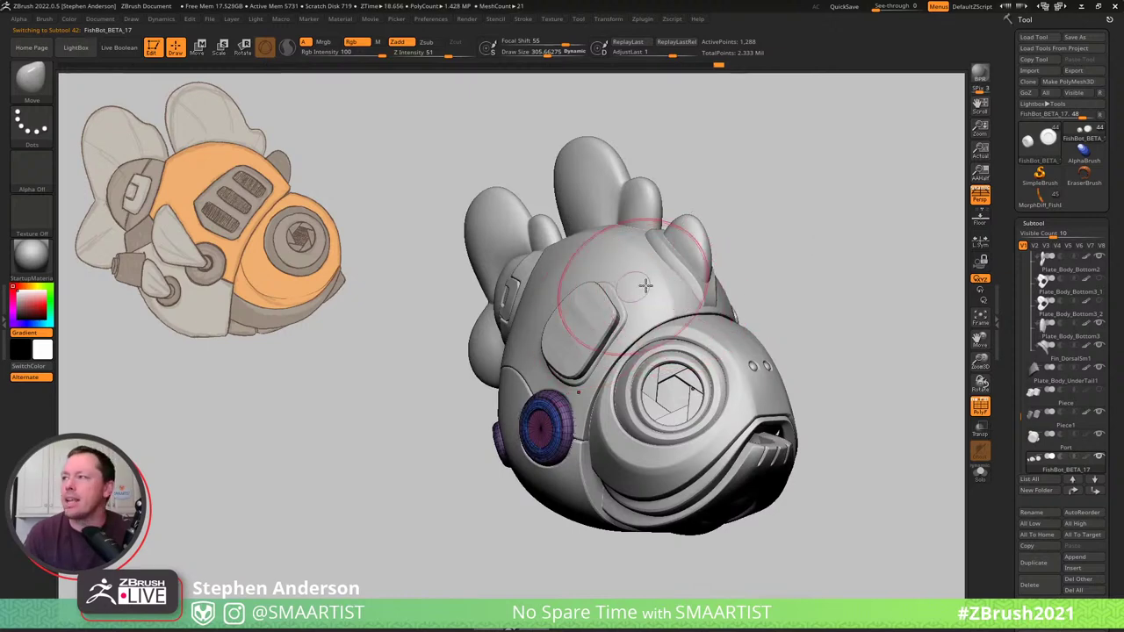
pyautogui.moveTo(550, 327)
pyautogui.mouseDown(button='right')
pyautogui.moveTo(597, 336)
pyautogui.moveTo(562, 330)
pyautogui.moveTo(594, 355)
pyautogui.moveTo(622, 339)
pyautogui.moveTo(677, 394)
pyautogui.moveTo(676, 298)
pyautogui.mouseUp(button='right')
pyautogui.click(124, 49)
pyautogui.hotkey('shift', 'f')
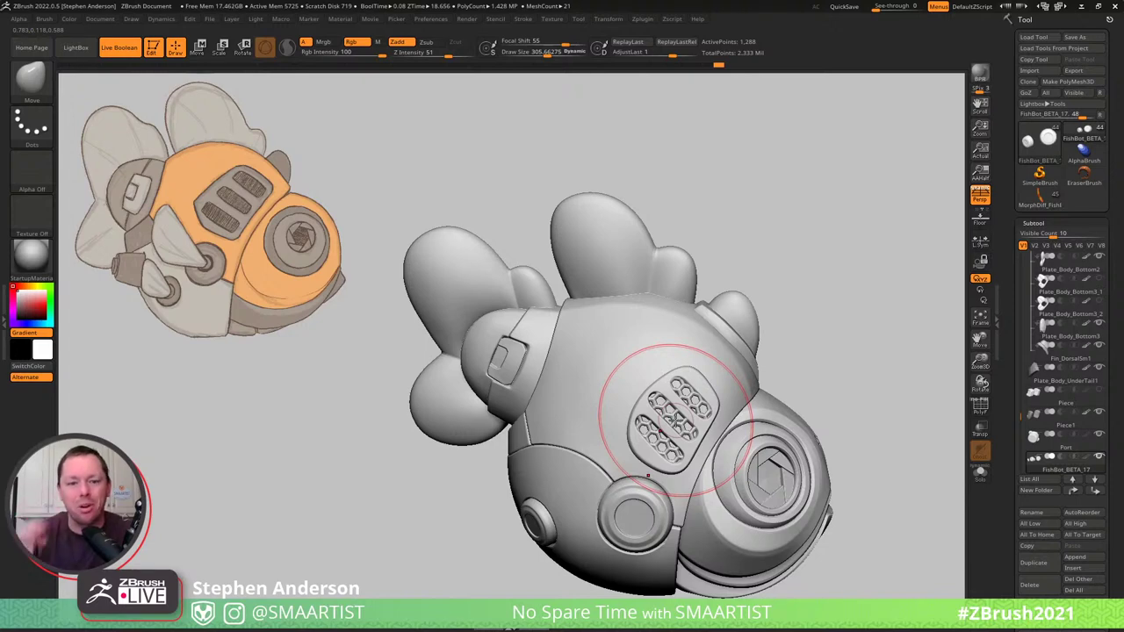
pyautogui.moveTo(689, 402)
pyautogui.mouseDown(button='right')
pyautogui.moveTo(744, 421)
pyautogui.moveTo(694, 411)
pyautogui.moveTo(730, 408)
pyautogui.moveTo(725, 331)
pyautogui.mouseUp(button='right')
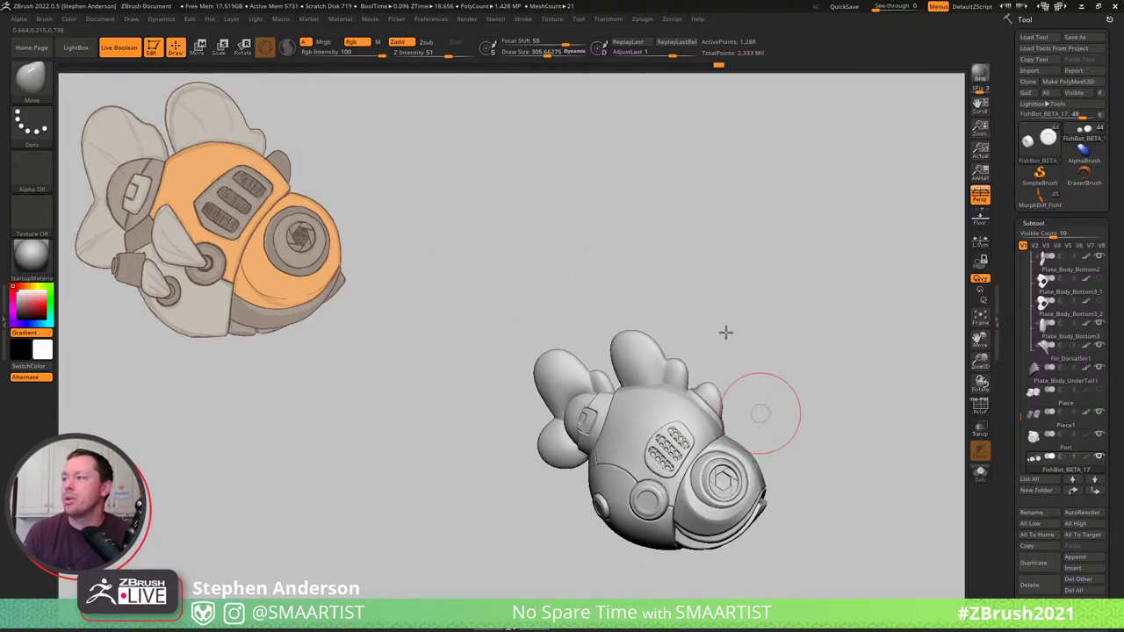
pyautogui.keyDown('alt'); pyautogui.moveTo(794, 429); pyautogui.dragTo(752, 318, button='right'); pyautogui.keyUp('alt')
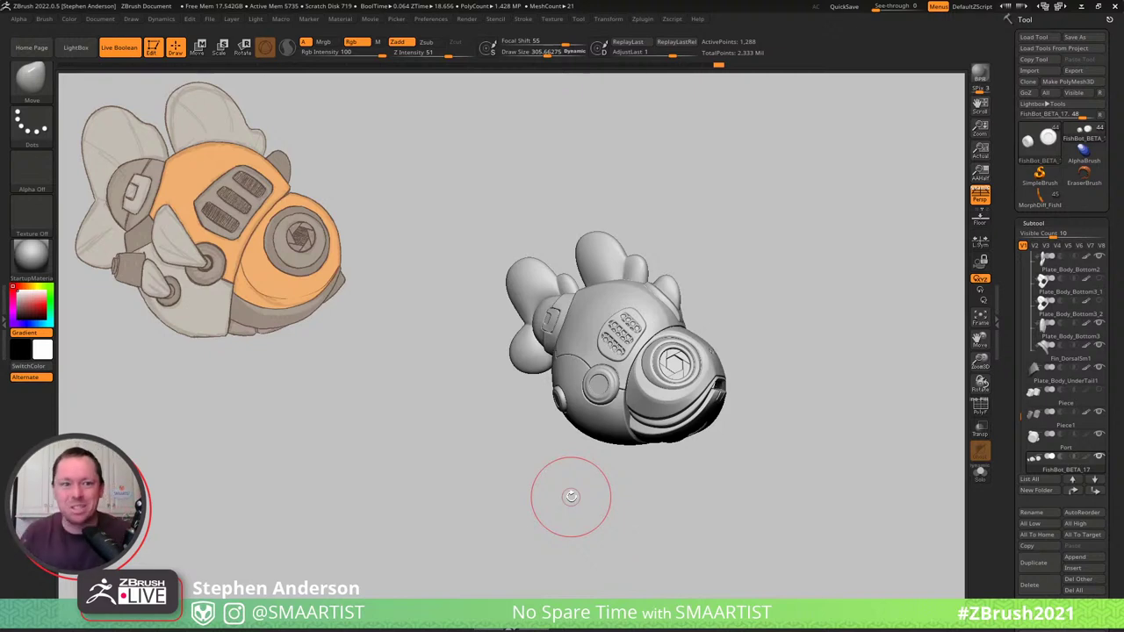
pyautogui.moveTo(833, 349)
pyautogui.mouseDown()
pyautogui.moveTo(805, 404)
pyautogui.moveTo(654, 412)
pyautogui.moveTo(745, 429)
pyautogui.moveTo(465, 406)
pyautogui.mouseUp()
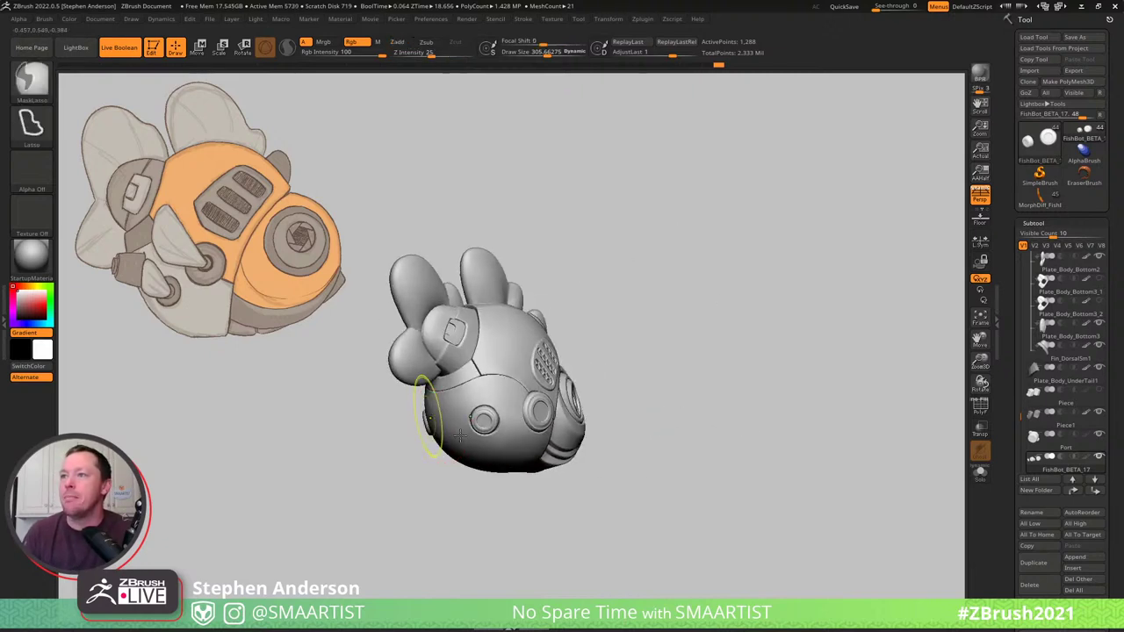
pyautogui.moveTo(465, 405)
pyautogui.keyDown('ctrl'); pyautogui.mouseDown(button='right')
pyautogui.moveTo(470, 444)
pyautogui.moveTo(492, 409)
pyautogui.moveTo(464, 389)
pyautogui.mouseUp(button='right'); pyautogui.keyUp('ctrl')
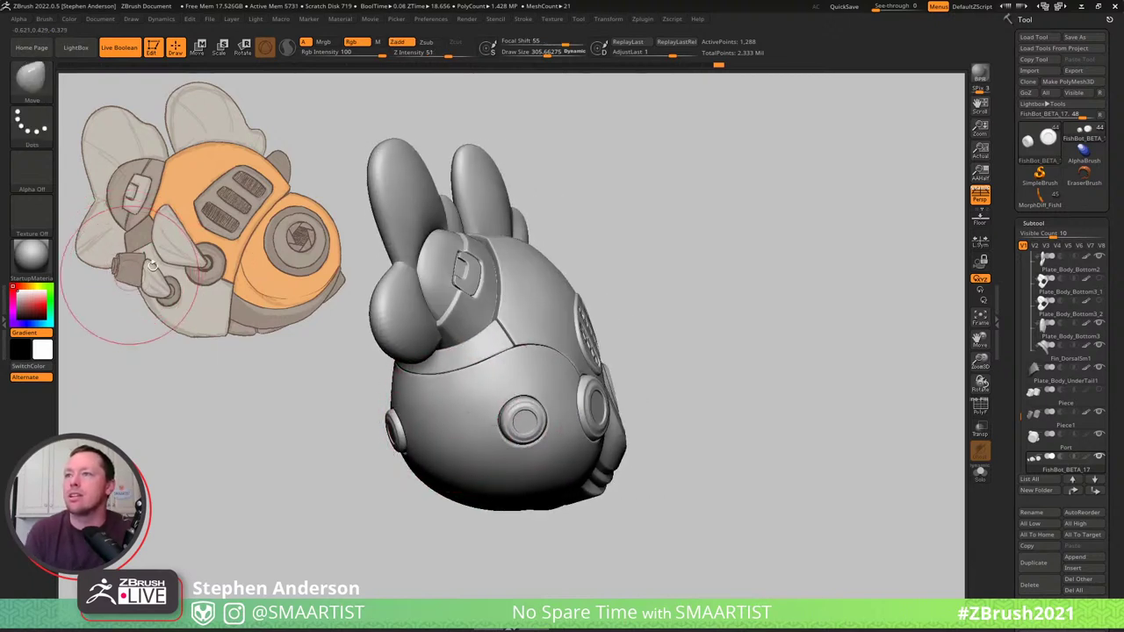
# Load the fish robot ZBrush tool from the _Chibi folder.
pyautogui.click(1035, 38)
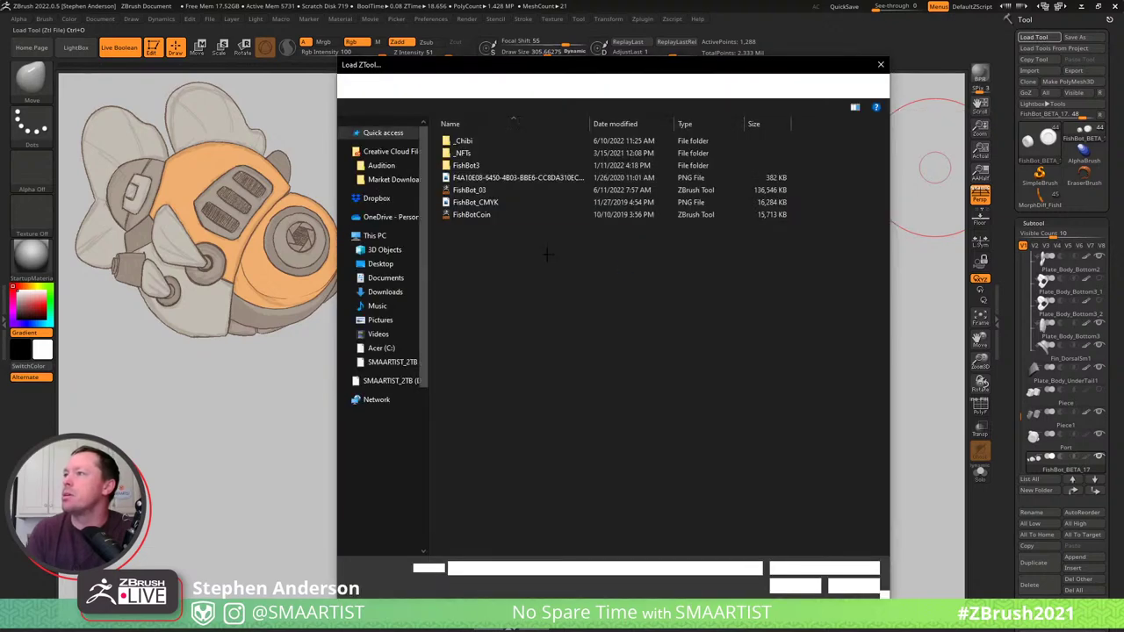
pyautogui.doubleClick(472, 142)
pyautogui.doubleClick(474, 171)
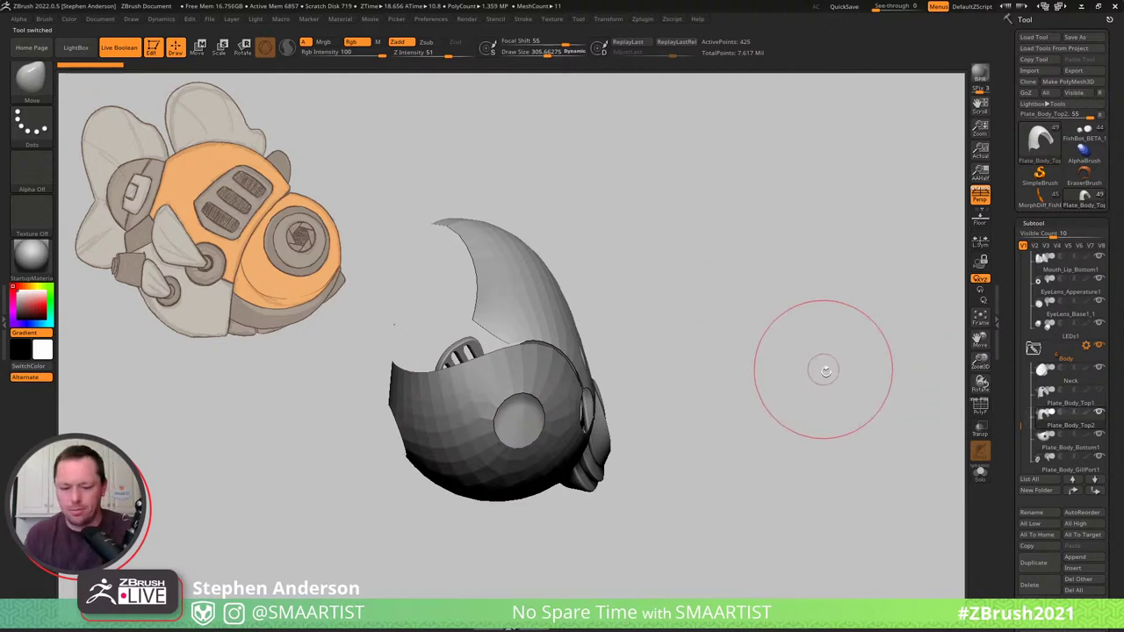
# Check the chibi tool's subtools and make the side hoses, FishBot_BETA_18, the active subtool.
pyautogui.press('n')
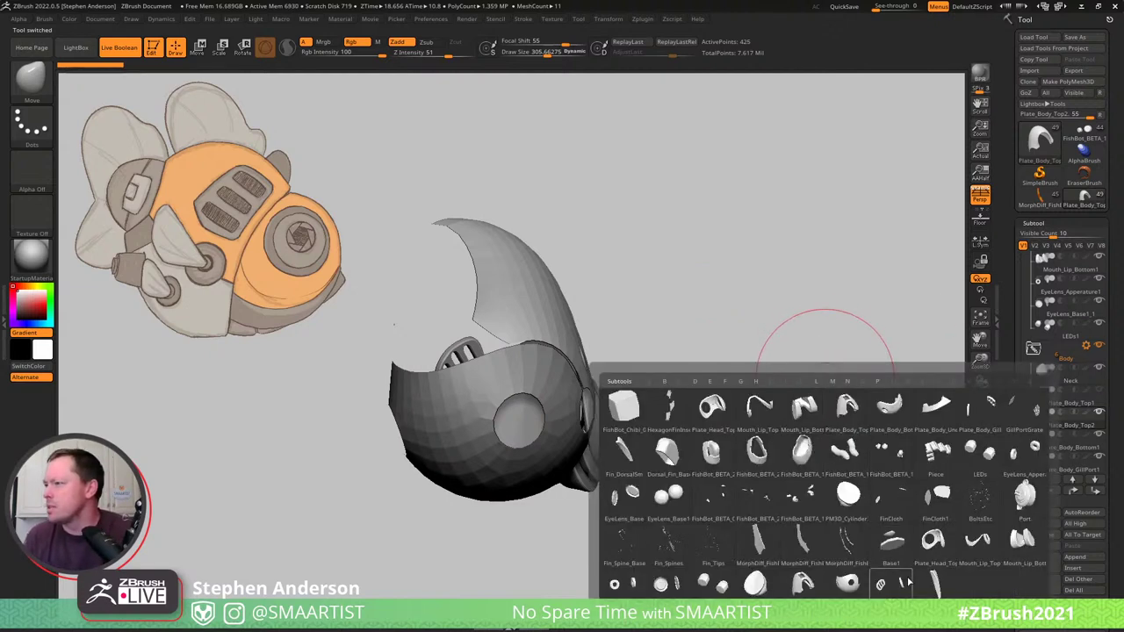
pyautogui.moveTo(712, 589)
pyautogui.moveTo(626, 595)
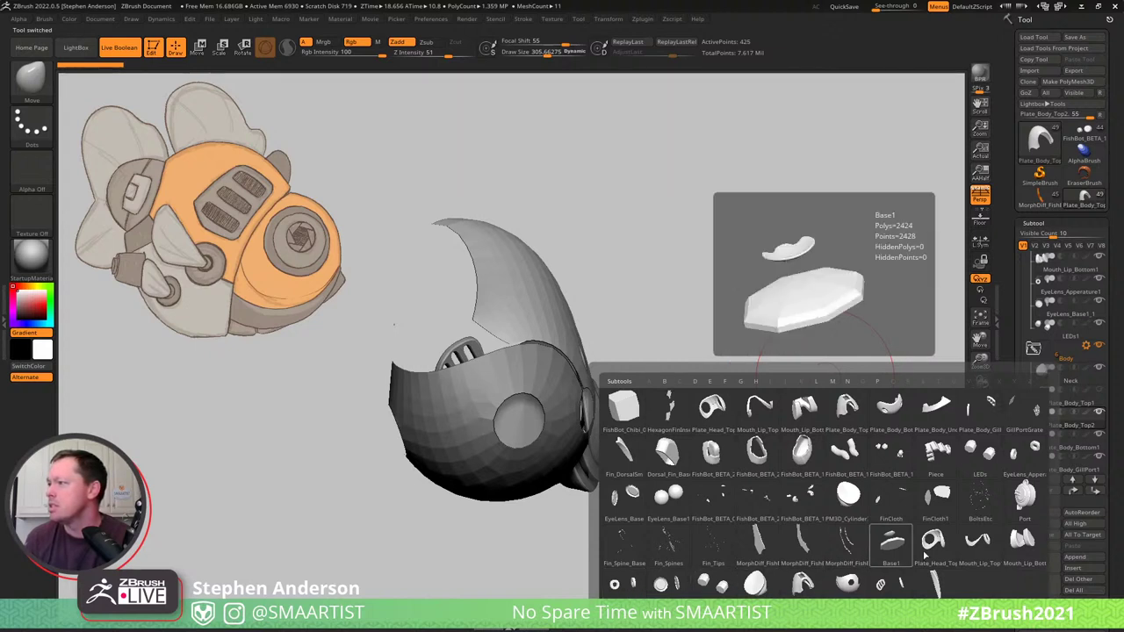
pyautogui.moveTo(911, 499)
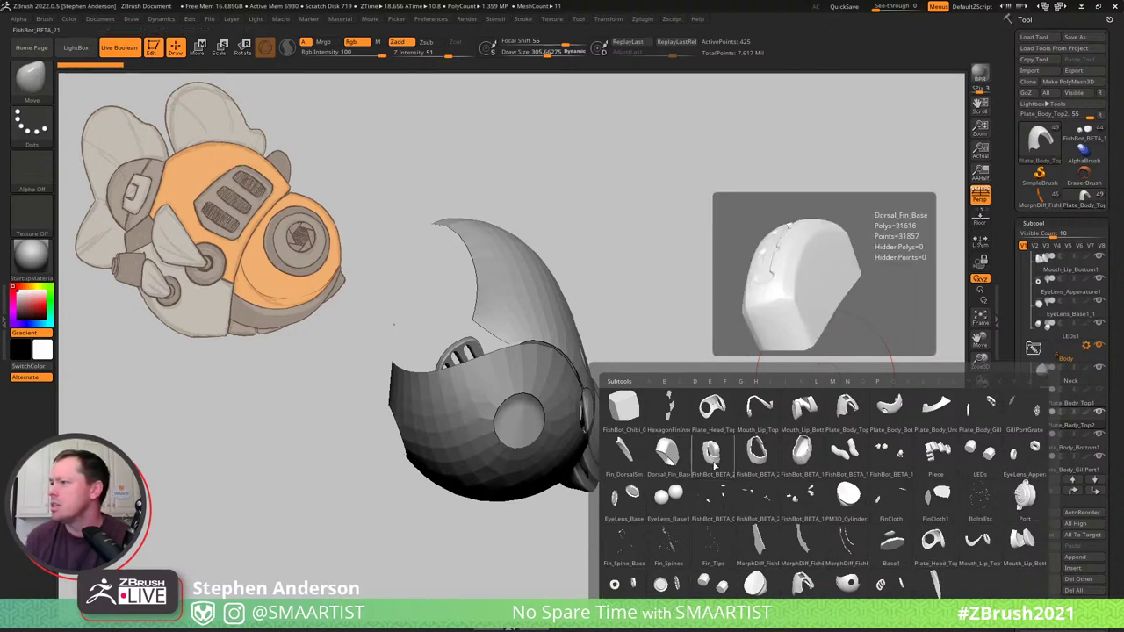
pyautogui.moveTo(999, 463)
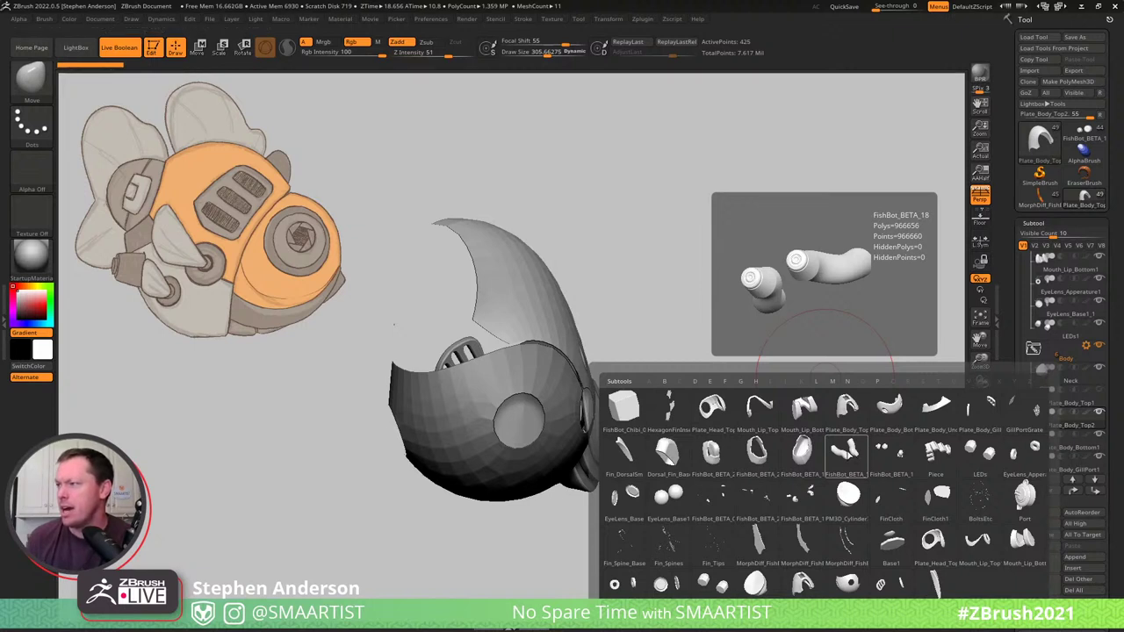
pyautogui.click(847, 453)
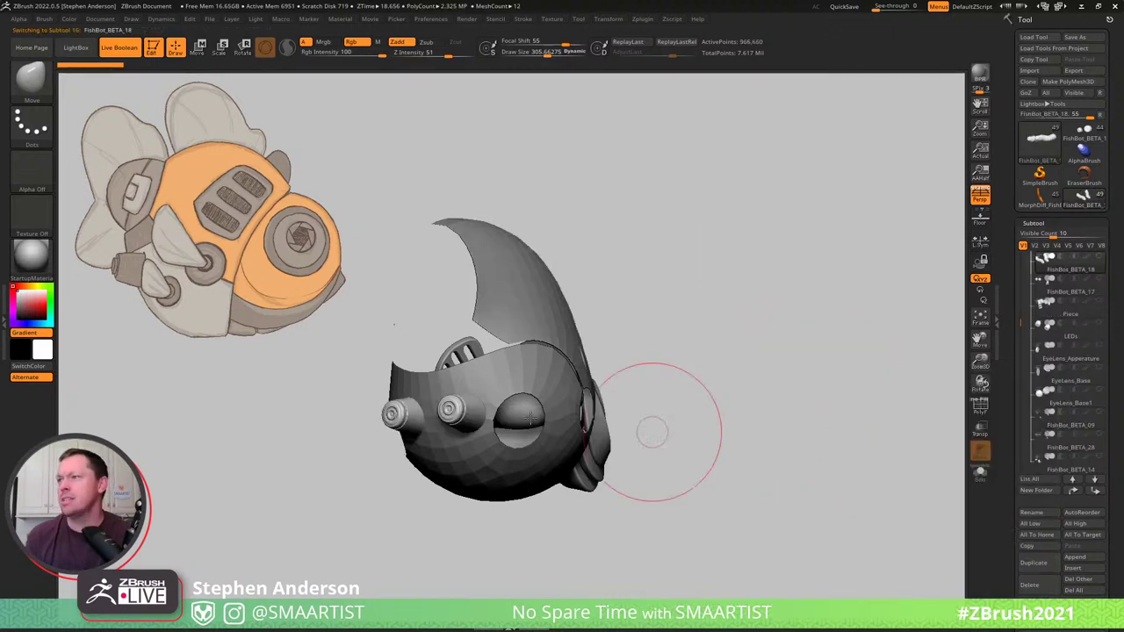
pyautogui.moveTo(480, 423); pyautogui.dragTo(453, 424, button='right')
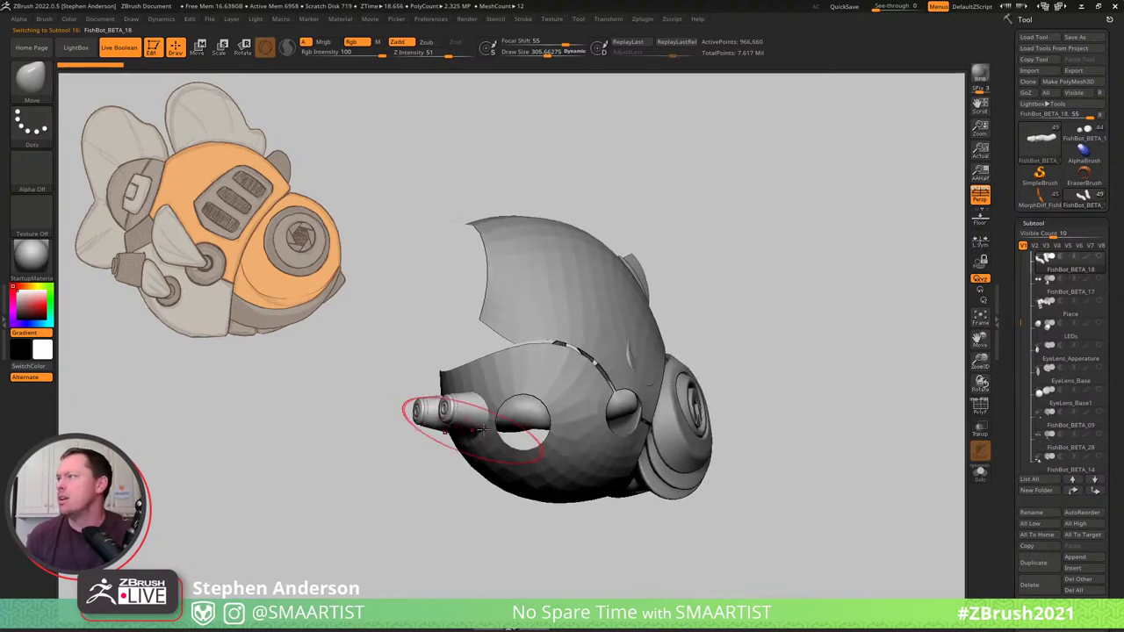
# Switch to the unpainted fish robot tool and append the FishBot_BETA_18 hoses to it as a new subtool.
pyautogui.click(1039, 200)
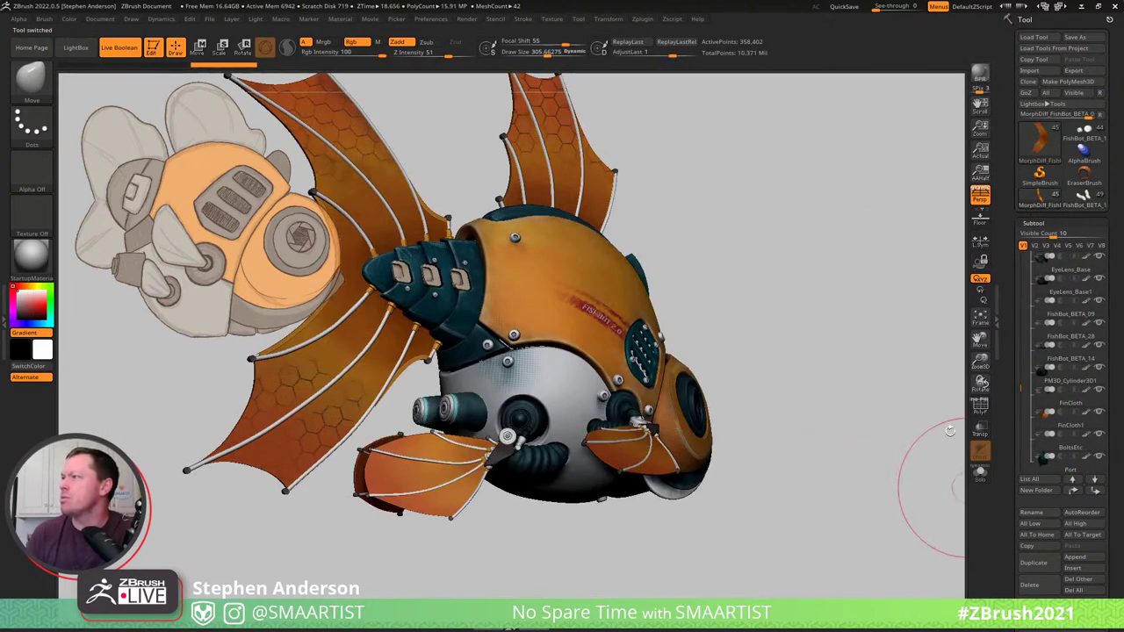
pyautogui.click(1084, 138)
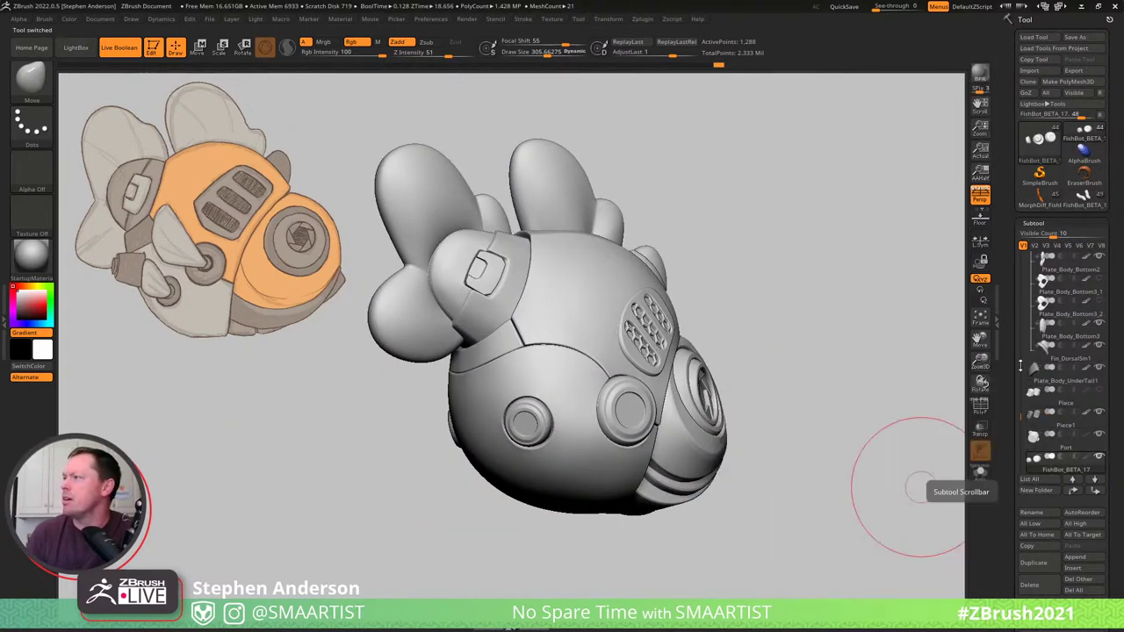
pyautogui.moveTo(1020, 416); pyautogui.dragTo(1023, 427)
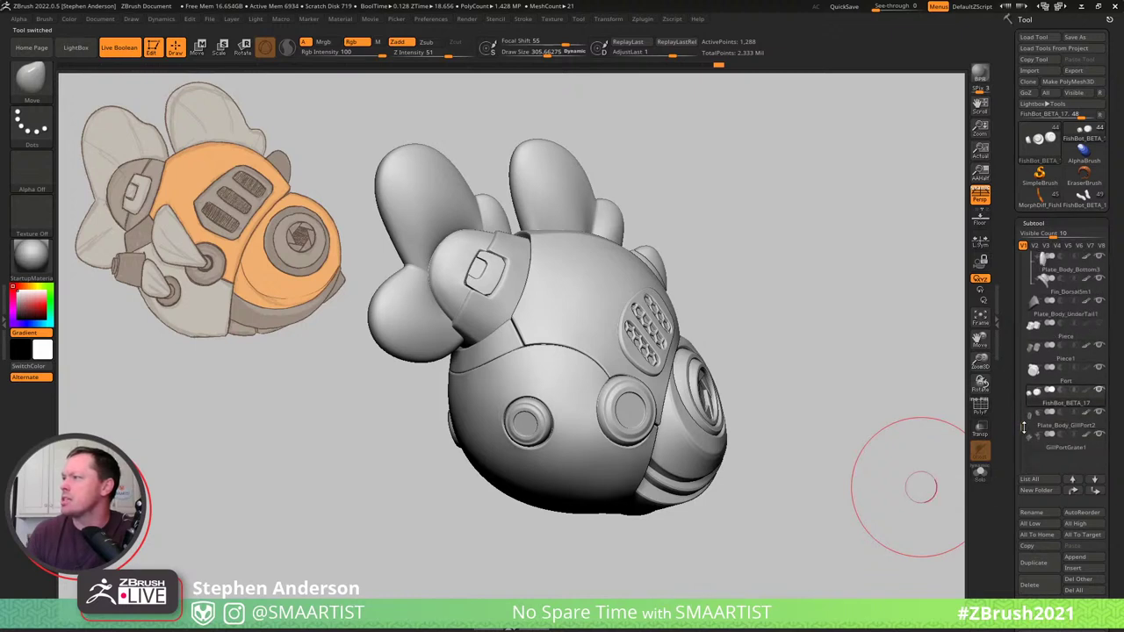
pyautogui.click(1076, 558)
pyautogui.click(851, 404)
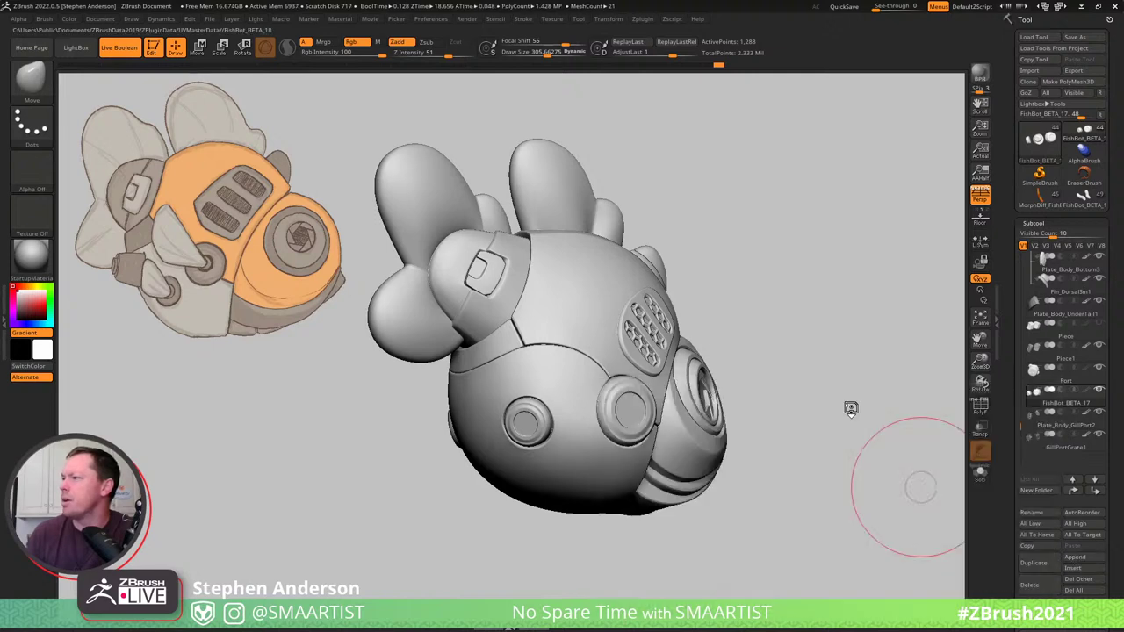
# Move the original FishBot_BETA_18 port subtool to the end of the subtool list and hide the appended hoses.
pyautogui.moveTo(1015, 429); pyautogui.dragTo(1027, 308)
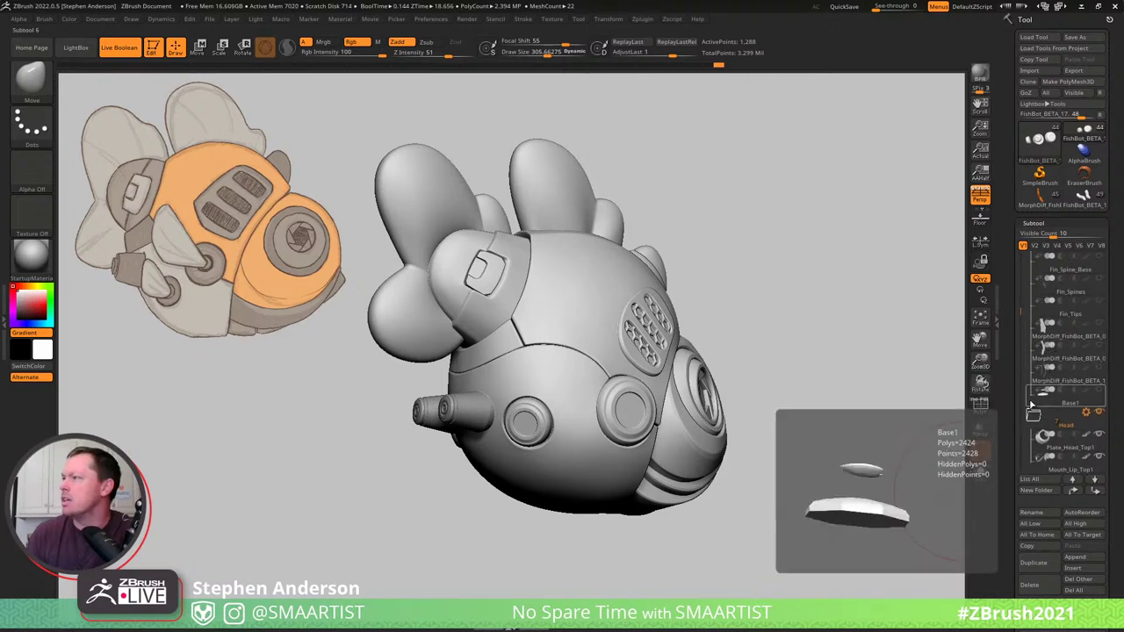
pyautogui.moveTo(1030, 315); pyautogui.dragTo(1022, 273)
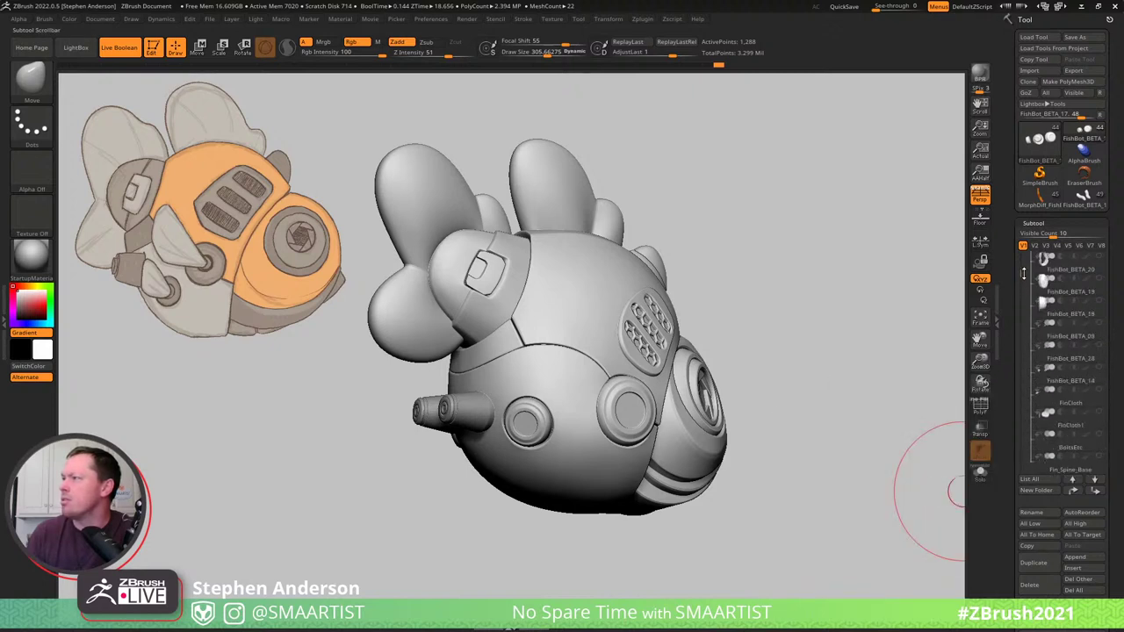
pyautogui.click(1069, 318)
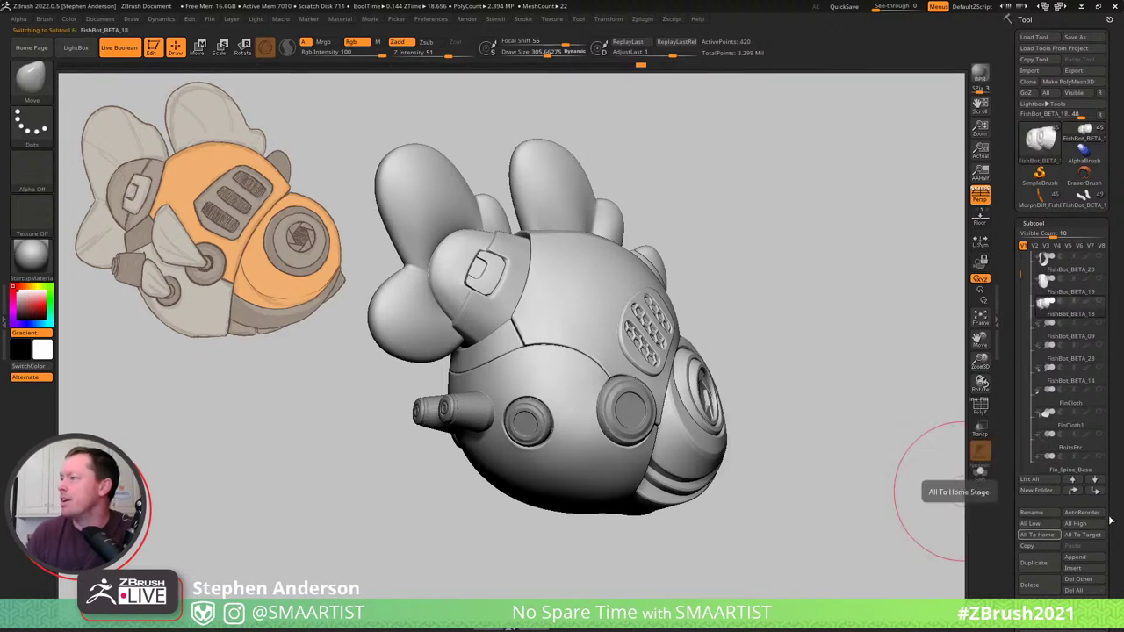
pyautogui.keyDown('shift'); pyautogui.click(1096, 491); pyautogui.keyUp('shift')
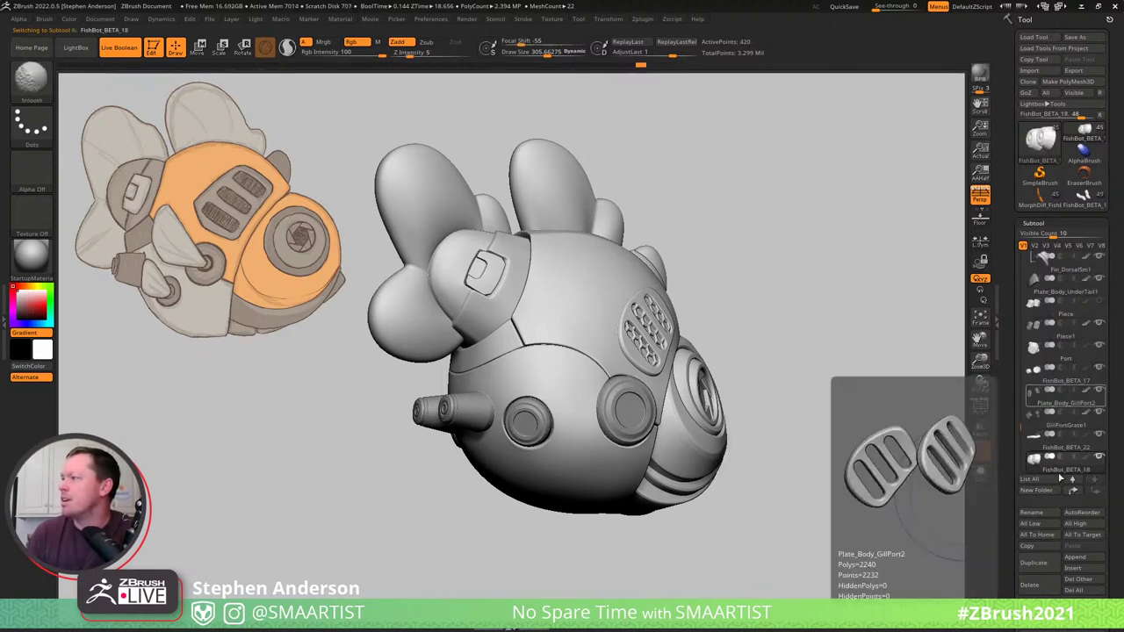
pyautogui.click(1099, 435)
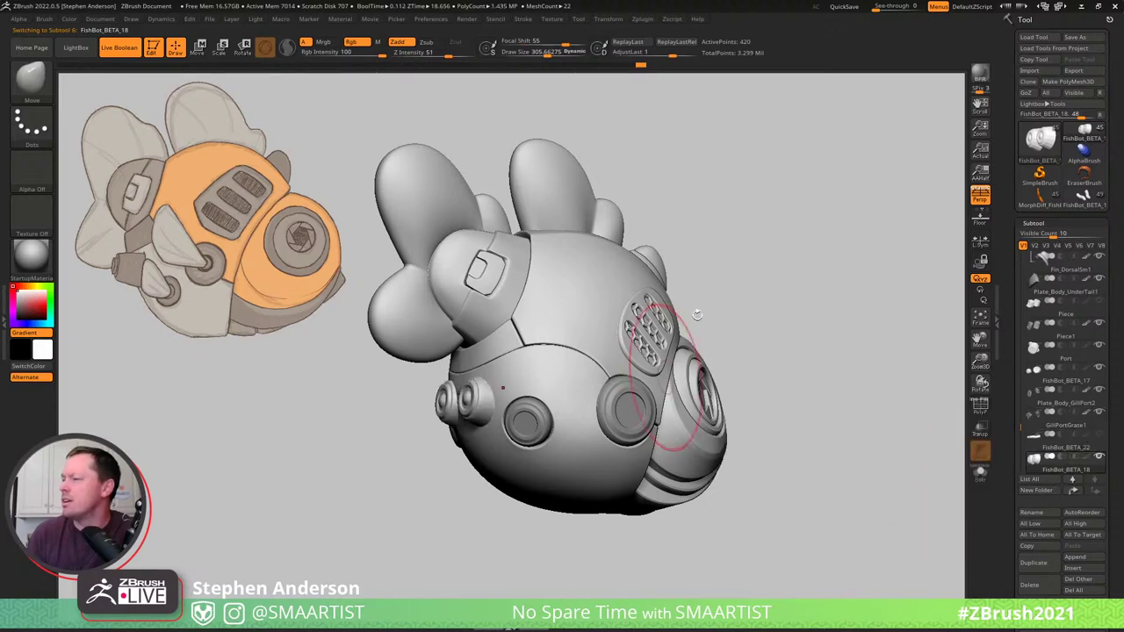
# Line up the model below the concept art at a matching angle and size, with perspective turned off.
pyautogui.moveTo(727, 295); pyautogui.dragTo(767, 289)
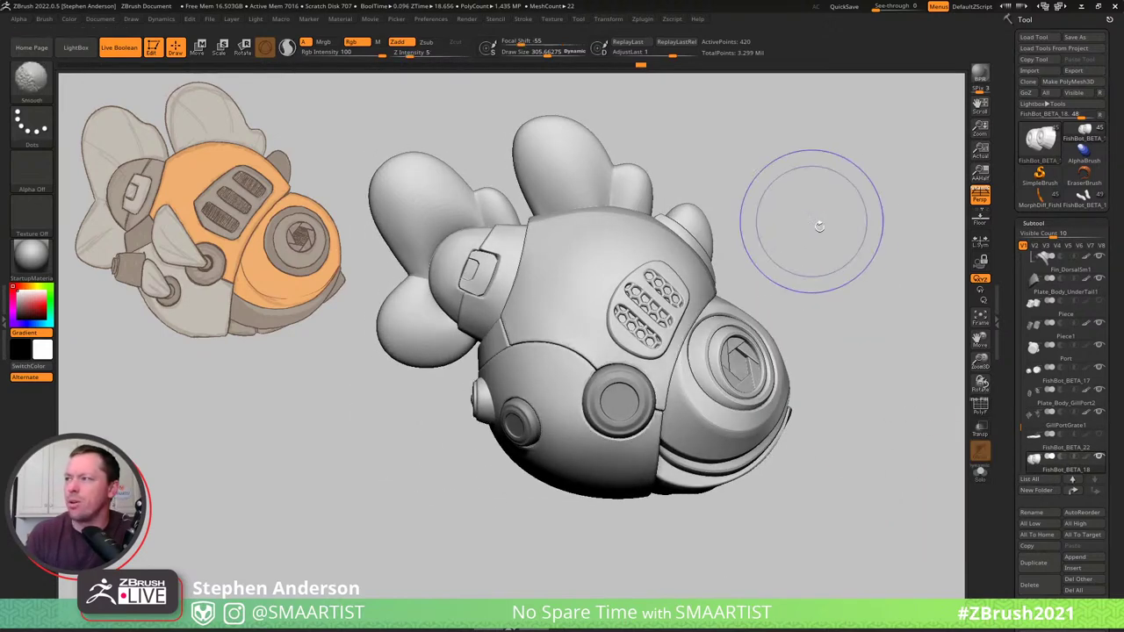
pyautogui.moveTo(828, 229); pyautogui.dragTo(830, 238)
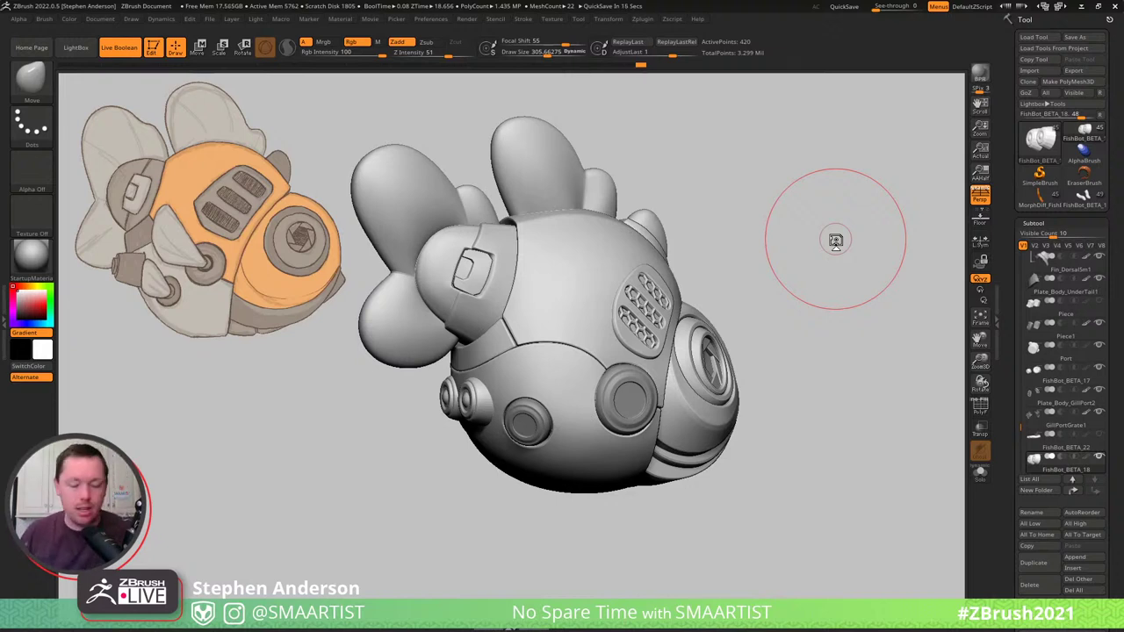
pyautogui.moveTo(729, 208); pyautogui.dragTo(720, 220)
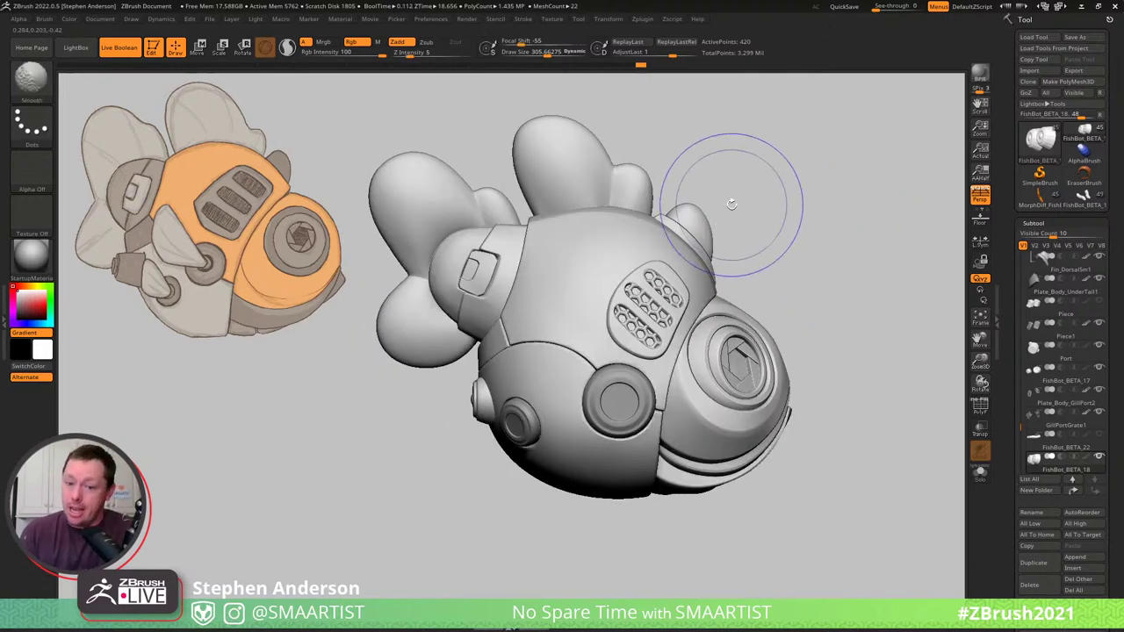
pyautogui.press('shift')
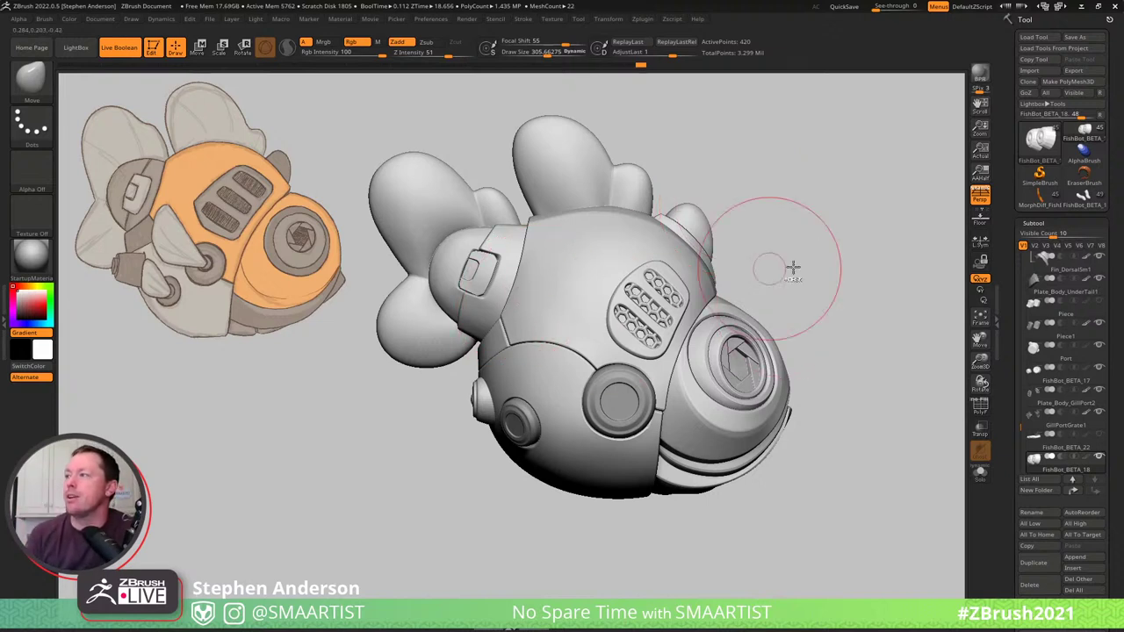
pyautogui.moveTo(762, 238)
pyautogui.keyDown('ctrl'); pyautogui.mouseDown(button='right')
pyautogui.moveTo(669, 313)
pyautogui.moveTo(321, 447)
pyautogui.mouseUp(button='right'); pyautogui.keyUp('ctrl')
pyautogui.moveTo(447, 374)
pyautogui.mouseDown(button='right')
pyautogui.moveTo(469, 369)
pyautogui.moveTo(457, 381)
pyautogui.mouseUp(button='right')
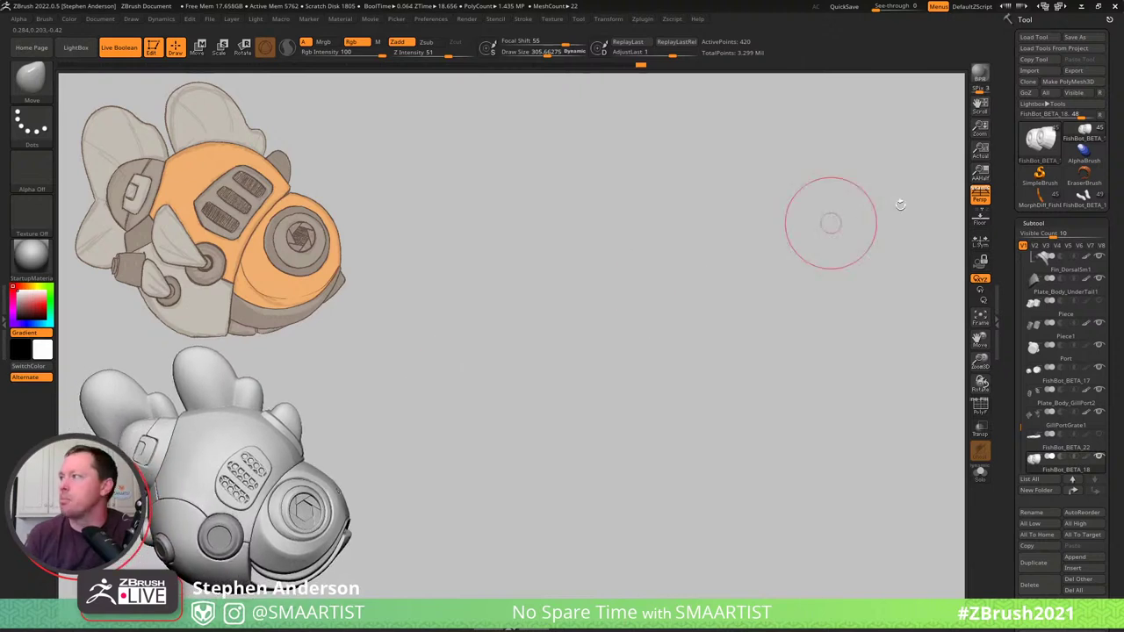
pyautogui.click(979, 195)
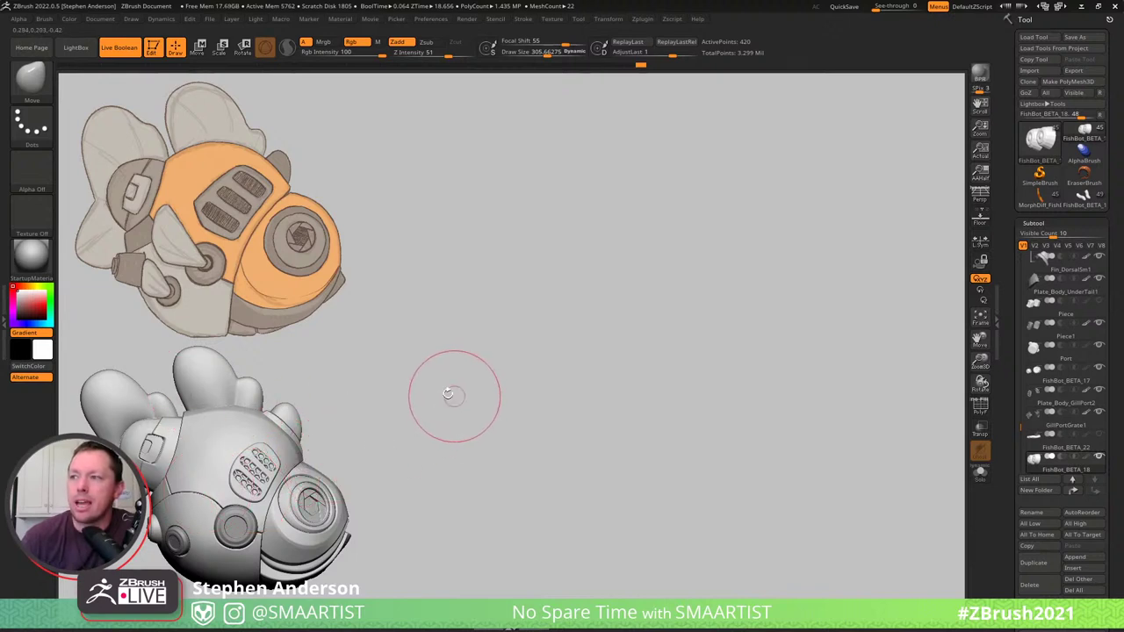
pyautogui.moveTo(448, 395); pyautogui.dragTo(394, 409)
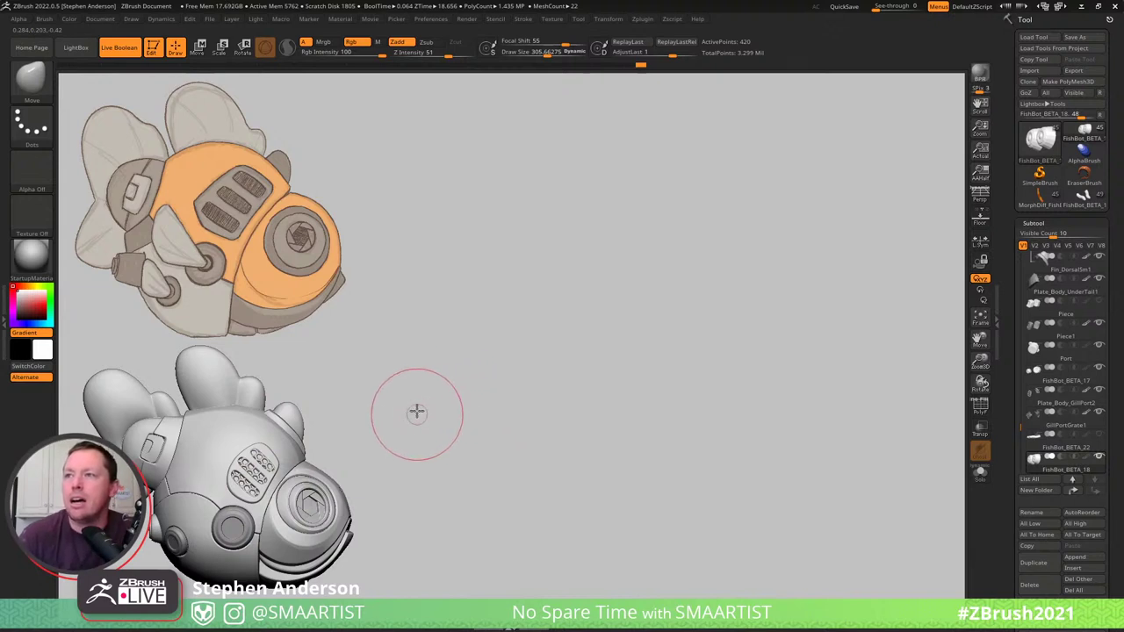
pyautogui.moveTo(416, 409); pyautogui.dragTo(419, 411)
pyautogui.press('u')
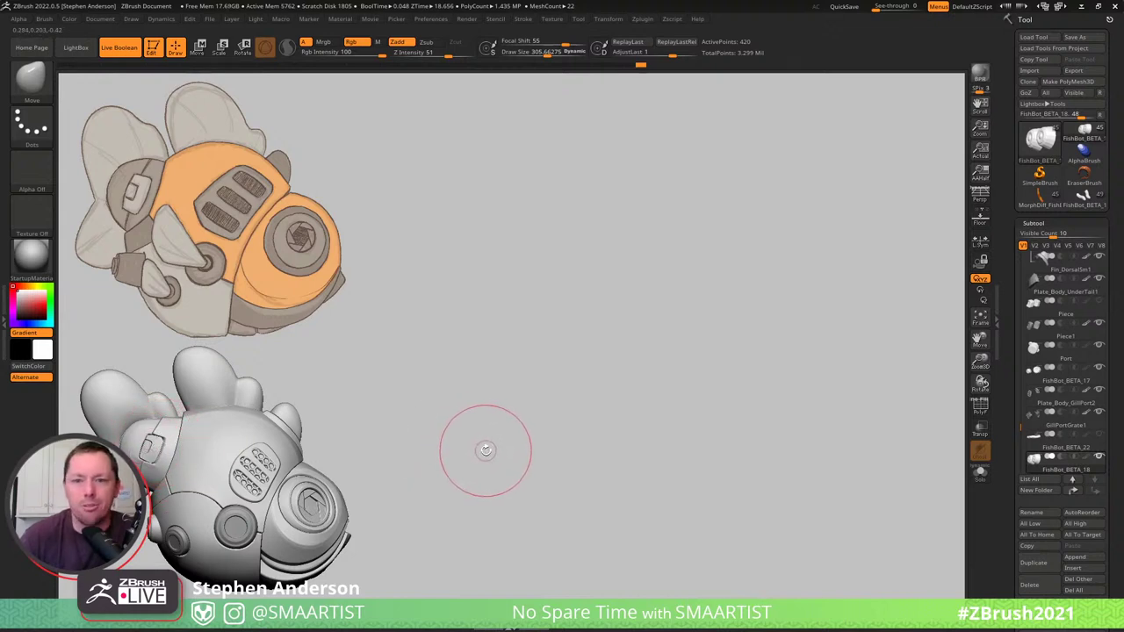
# Select the tail fin subtool Plate_Body_Bottom2, keep the model below the concept art and show the polyframe.
pyautogui.keyDown('alt'); pyautogui.click(128, 401); pyautogui.keyUp('alt')
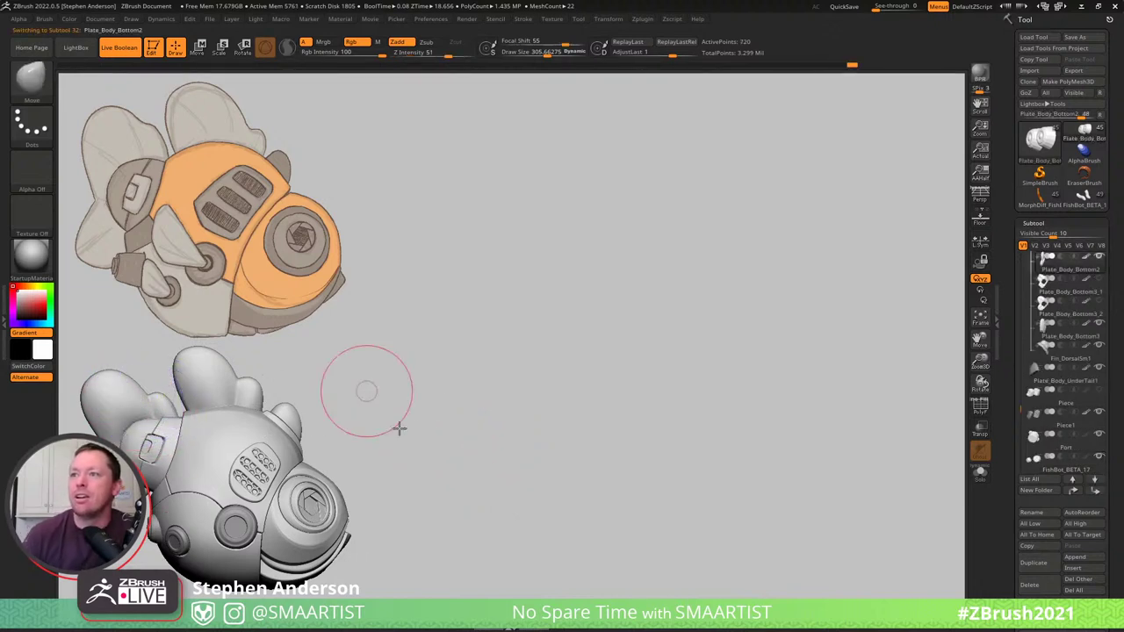
pyautogui.moveTo(398, 430)
pyautogui.keyDown('alt'); pyautogui.mouseDown()
pyautogui.moveTo(850, 361)
pyautogui.moveTo(894, 343)
pyautogui.mouseUp(); pyautogui.keyUp('alt')
pyautogui.keyDown('alt'); pyautogui.moveTo(787, 331); pyautogui.dragTo(692, 419); pyautogui.keyUp('alt')
pyautogui.press('ctrl')
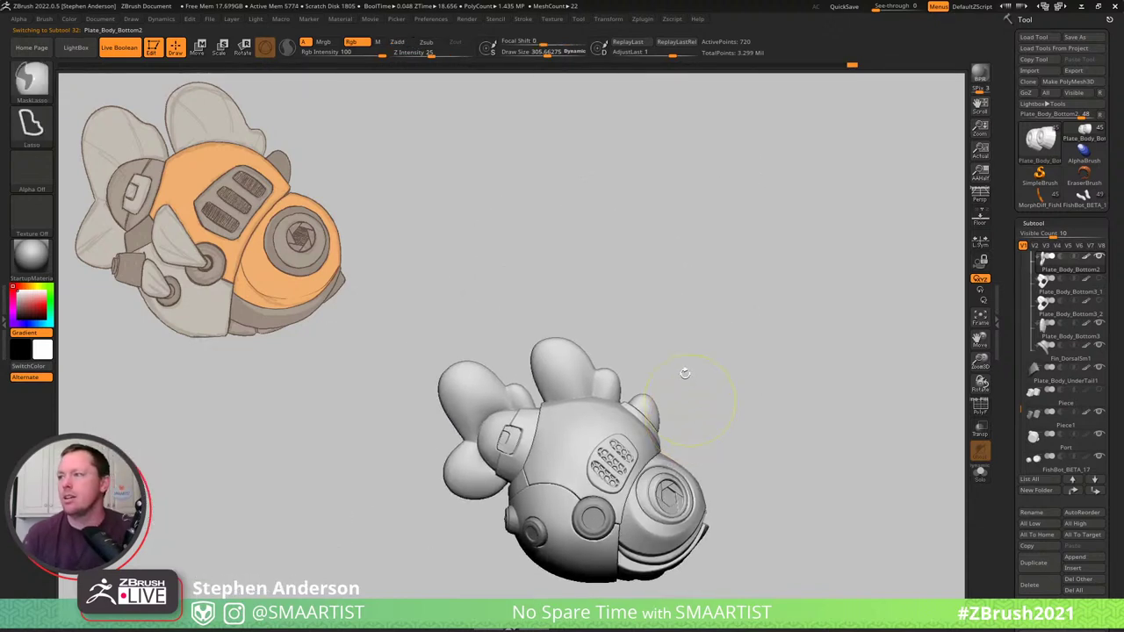
pyautogui.moveTo(685, 373)
pyautogui.keyDown('alt'); pyautogui.mouseDown()
pyautogui.moveTo(396, 328)
pyautogui.moveTo(284, 359)
pyautogui.moveTo(303, 370)
pyautogui.mouseUp(); pyautogui.keyUp('alt')
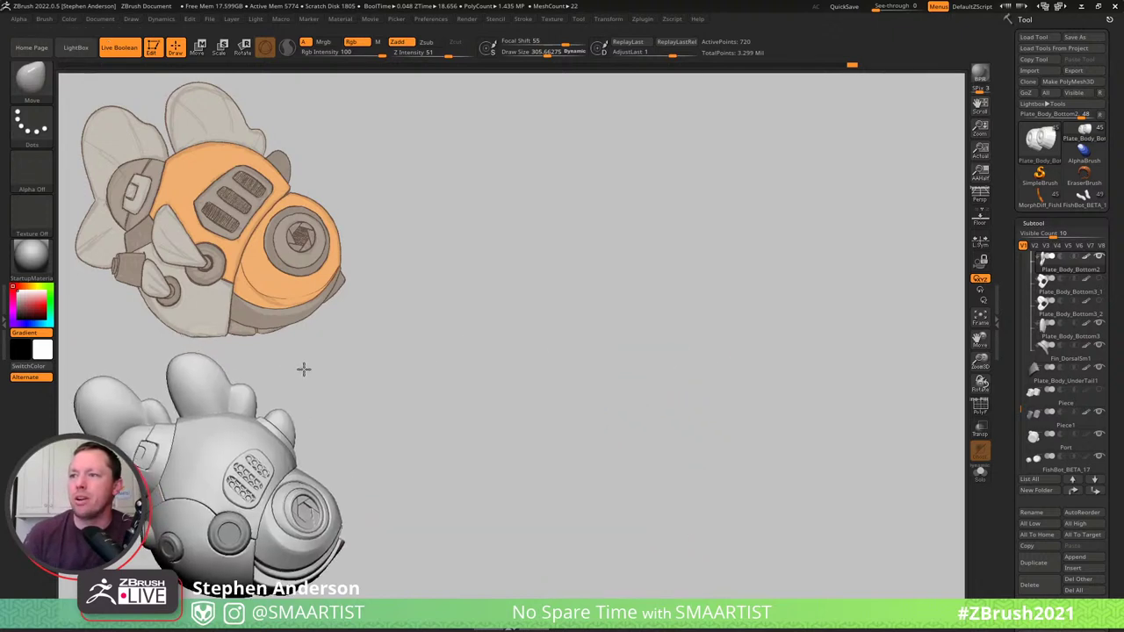
pyautogui.press('shift')
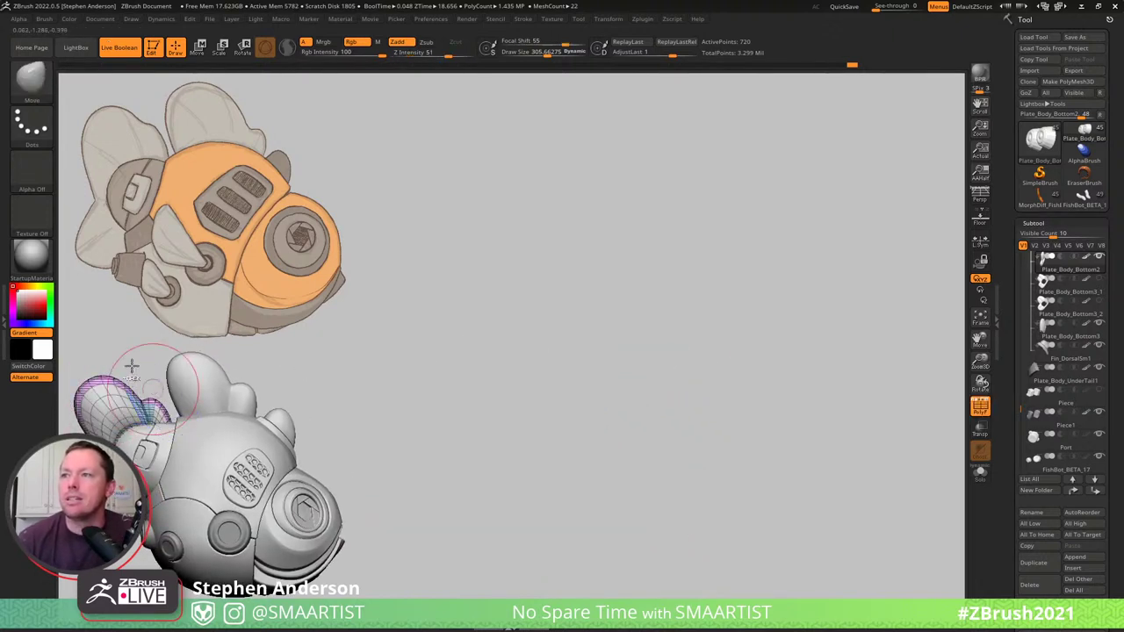
pyautogui.press('ctrl')
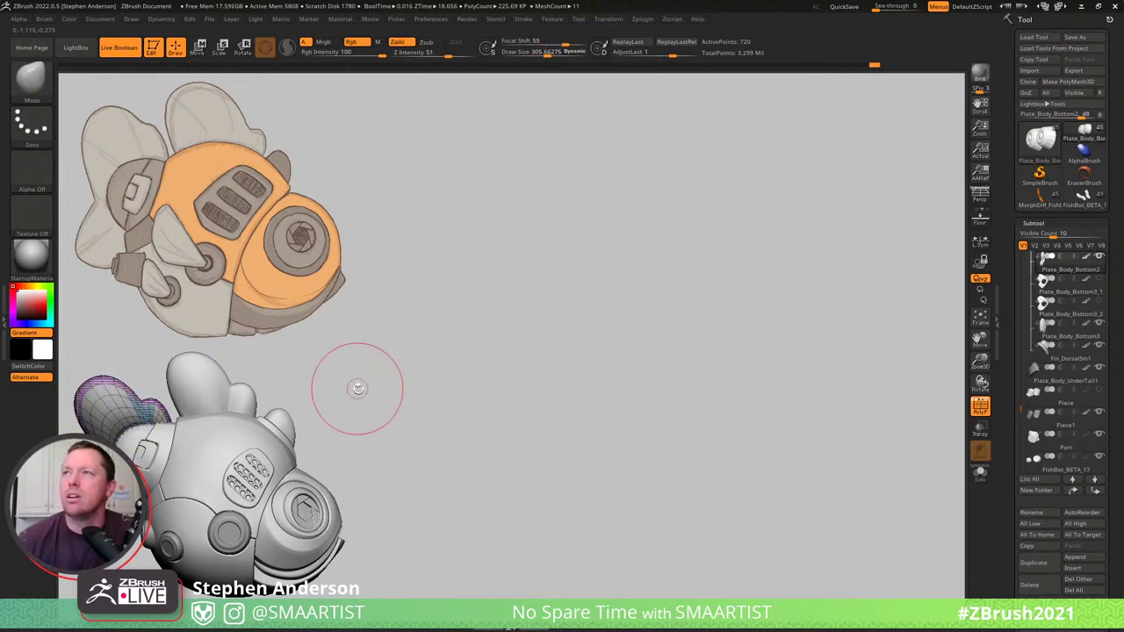
# Shift the tail fins slightly up and backward with the gizmo, and adjust the upper lobe with the Move brush.
pyautogui.press('w')
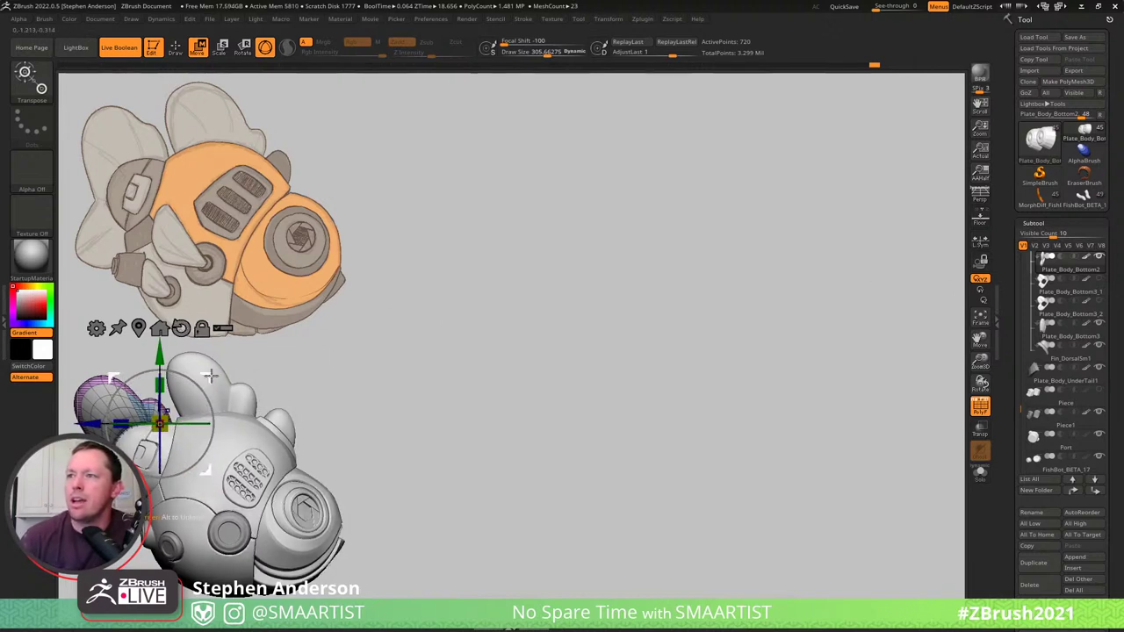
pyautogui.moveTo(211, 375); pyautogui.dragTo(205, 364)
pyautogui.press('b')
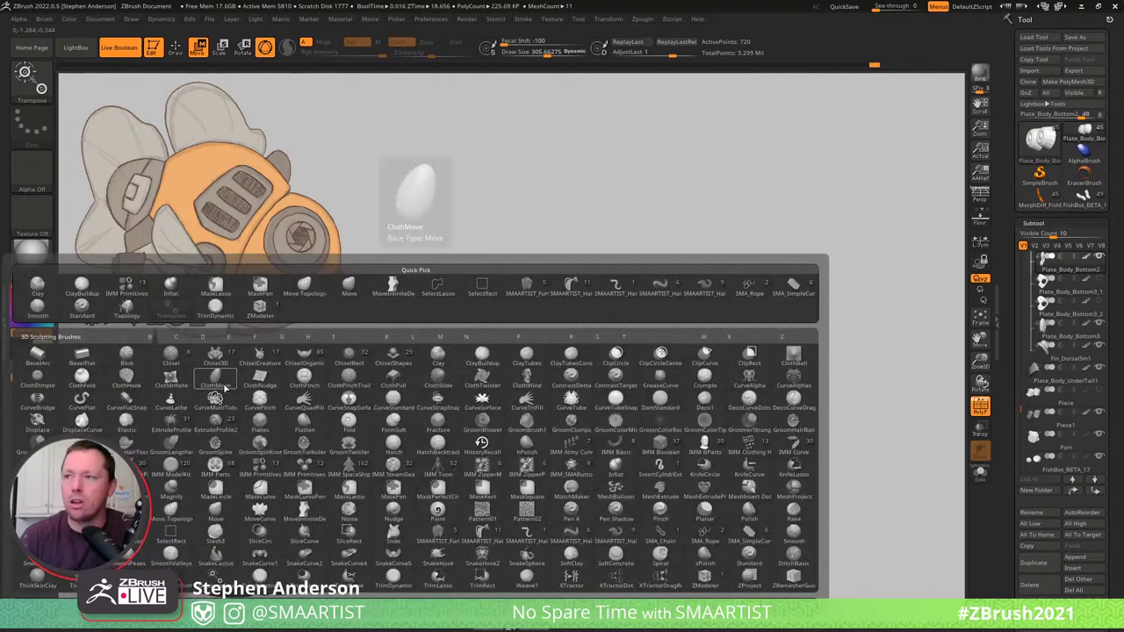
pyautogui.press('m')
pyautogui.press('v')
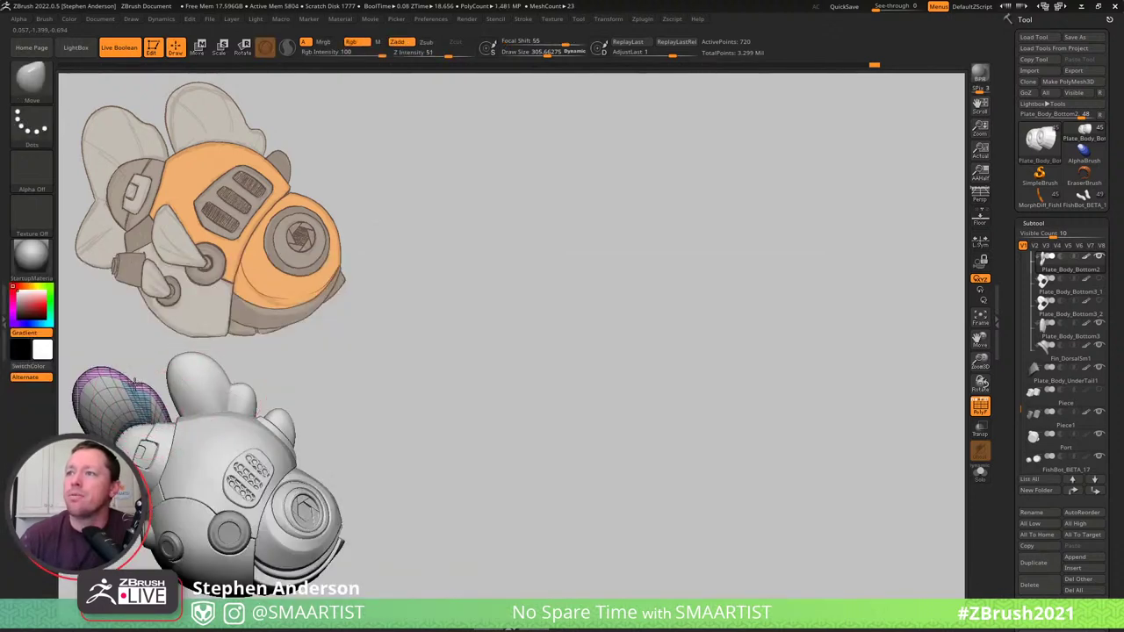
pyautogui.moveTo(136, 382); pyautogui.dragTo(139, 388)
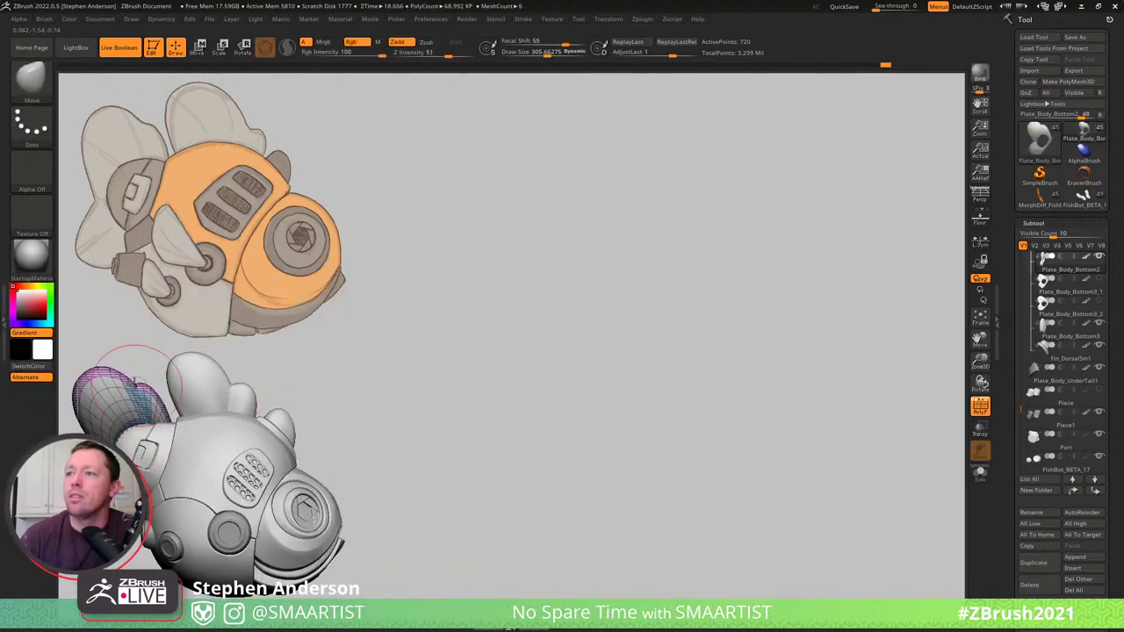
# Push the notch between the tail fin lobes outward with the Move brush at draw size about 222, and enlarge the brush to about 348.
pyautogui.moveTo(364, 364)
pyautogui.keyDown('alt'); pyautogui.mouseDown()
pyautogui.moveTo(640, 351)
pyautogui.moveTo(608, 352)
pyautogui.mouseUp(); pyautogui.keyUp('alt')
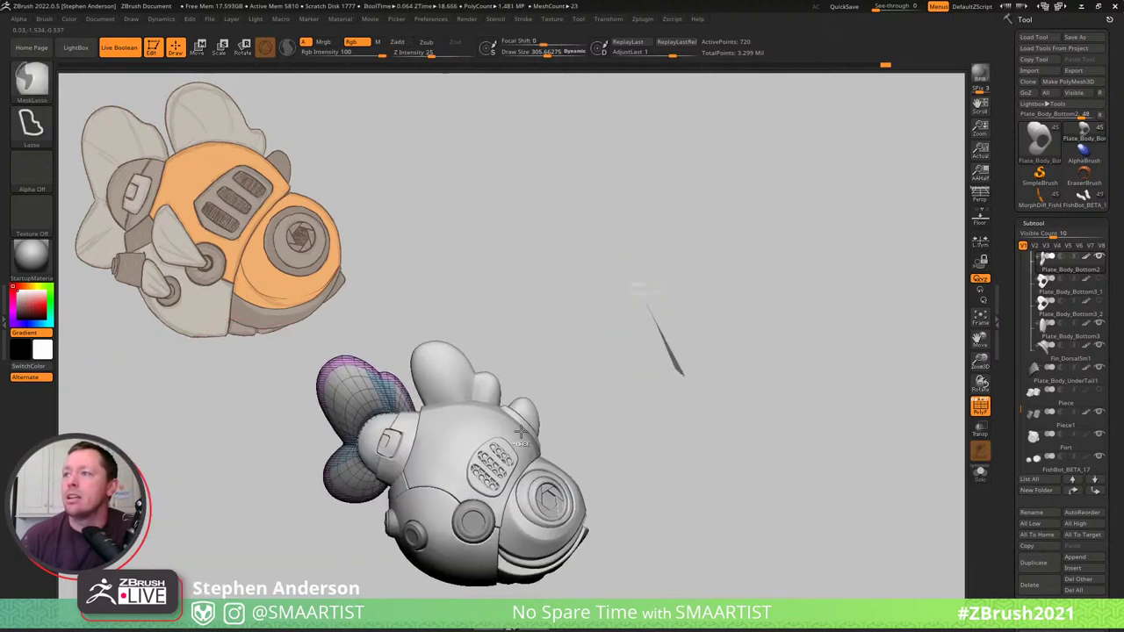
pyautogui.press('s')
pyautogui.moveTo(341, 447); pyautogui.dragTo(335, 446)
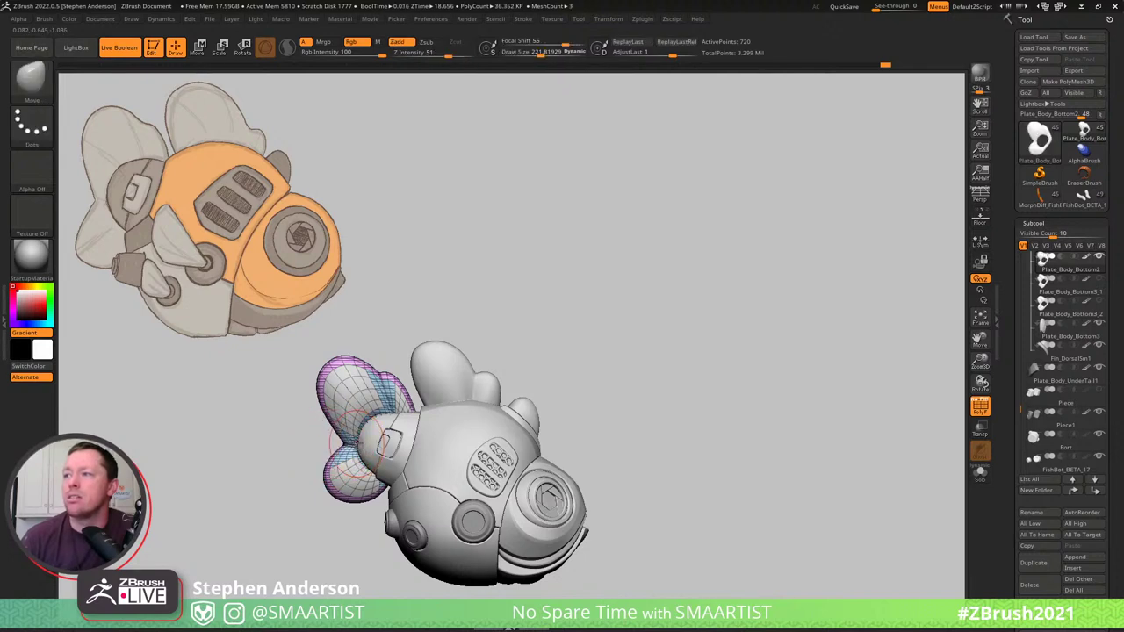
pyautogui.press('s')
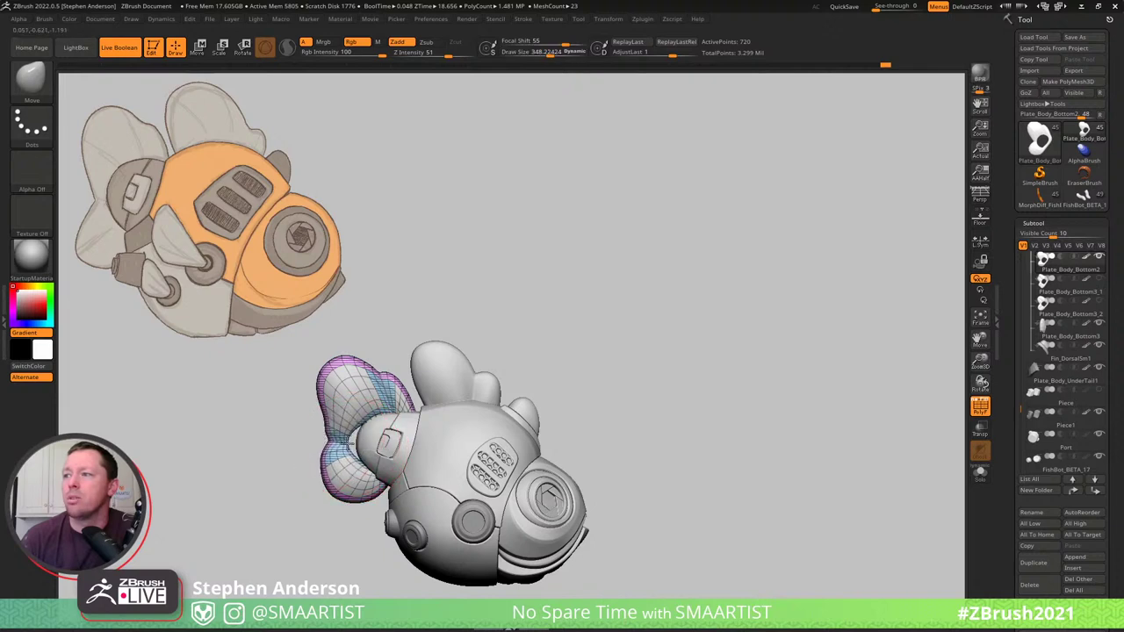
# Set the Move brush's focal shift to 16 and push the notch between the tail fin lobes further backward, reducing the draw size to about 157.
pyautogui.press('ctrl')
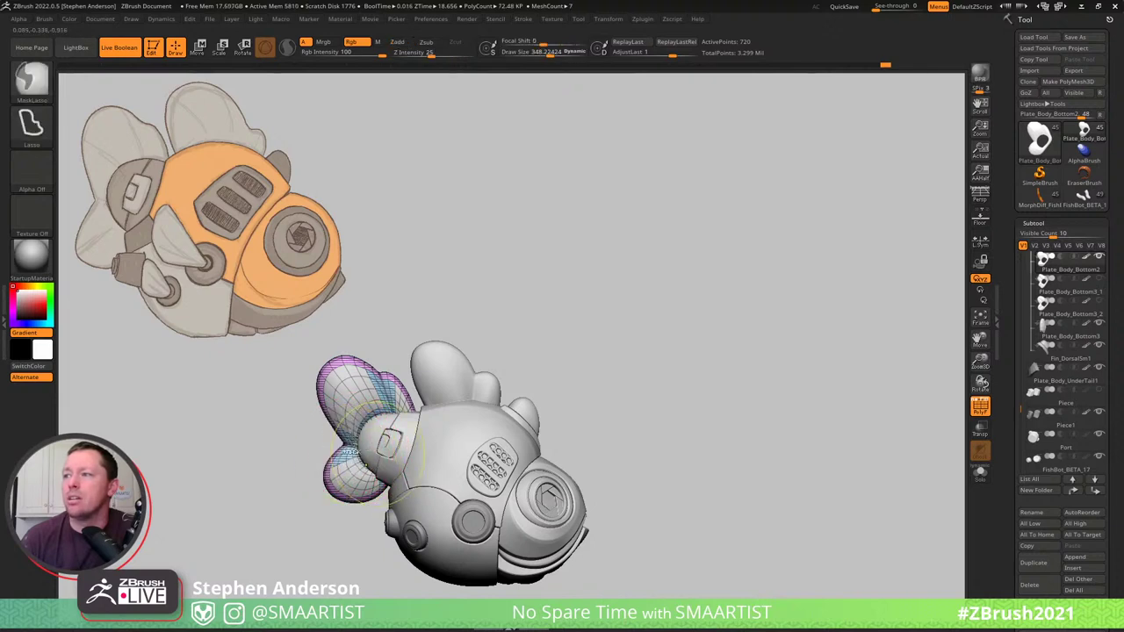
pyautogui.press('shift')
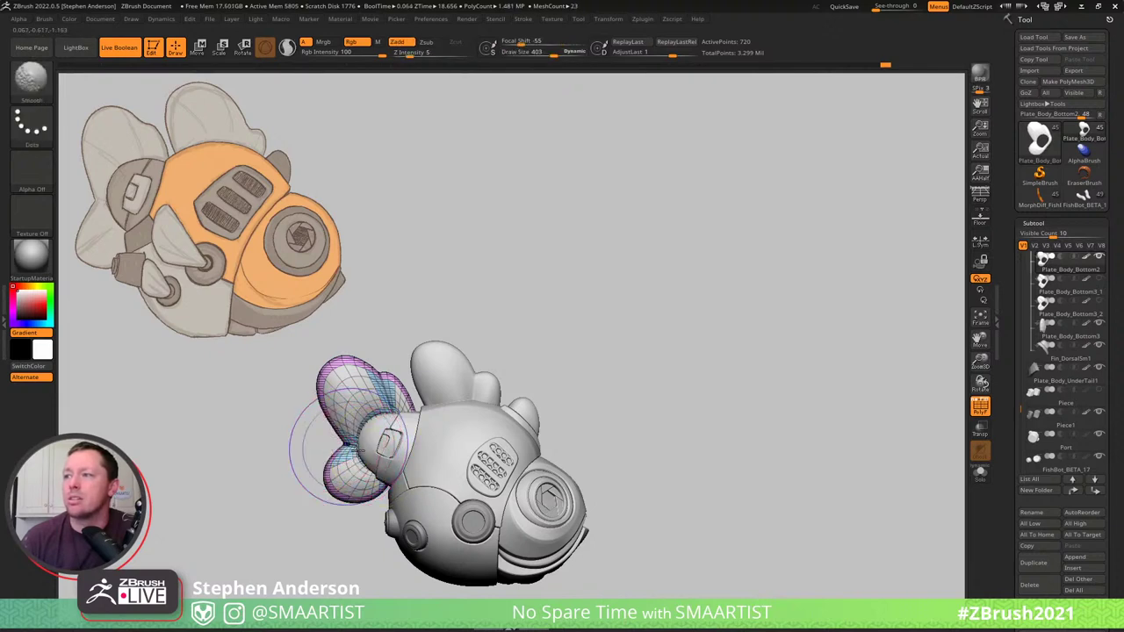
pyautogui.press('s')
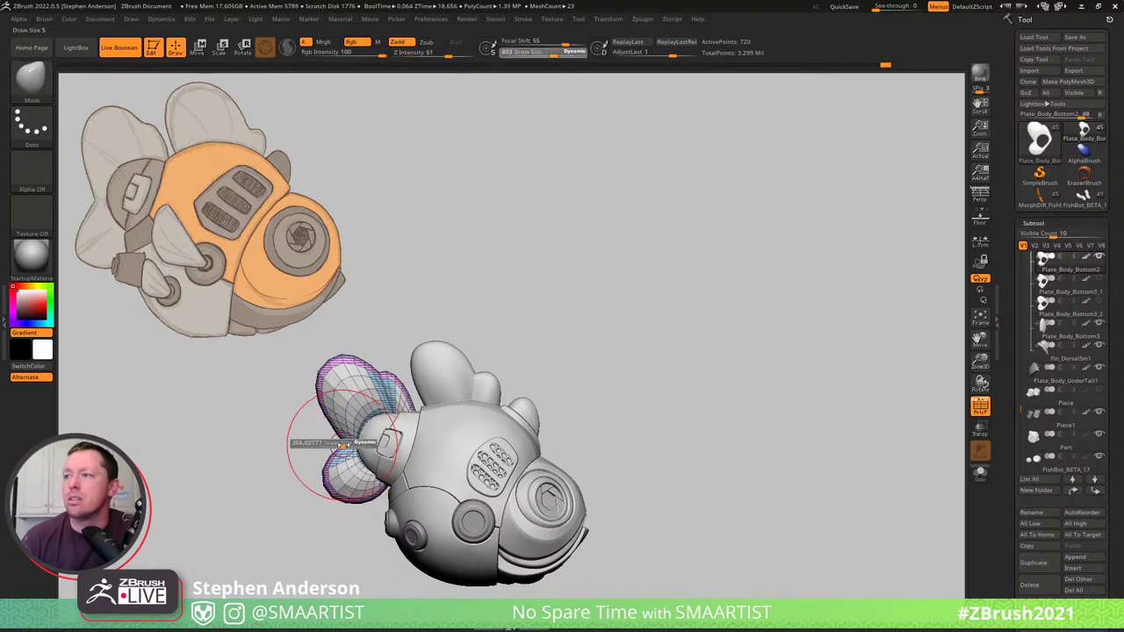
pyautogui.moveTo(347, 445); pyautogui.dragTo(349, 445)
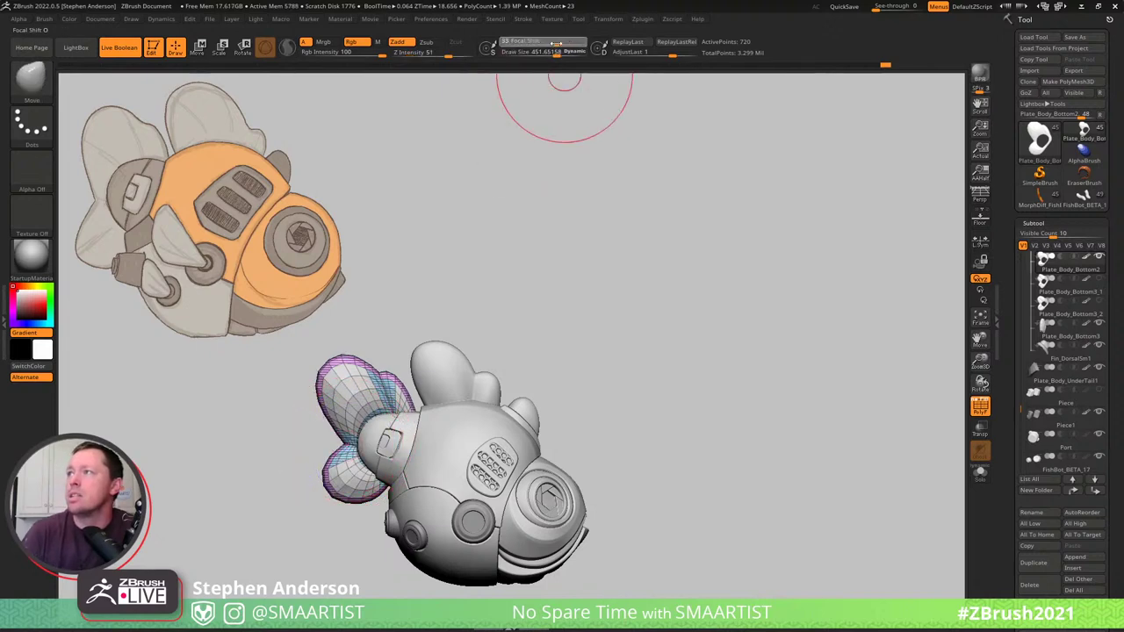
pyautogui.moveTo(565, 43); pyautogui.dragTo(548, 44)
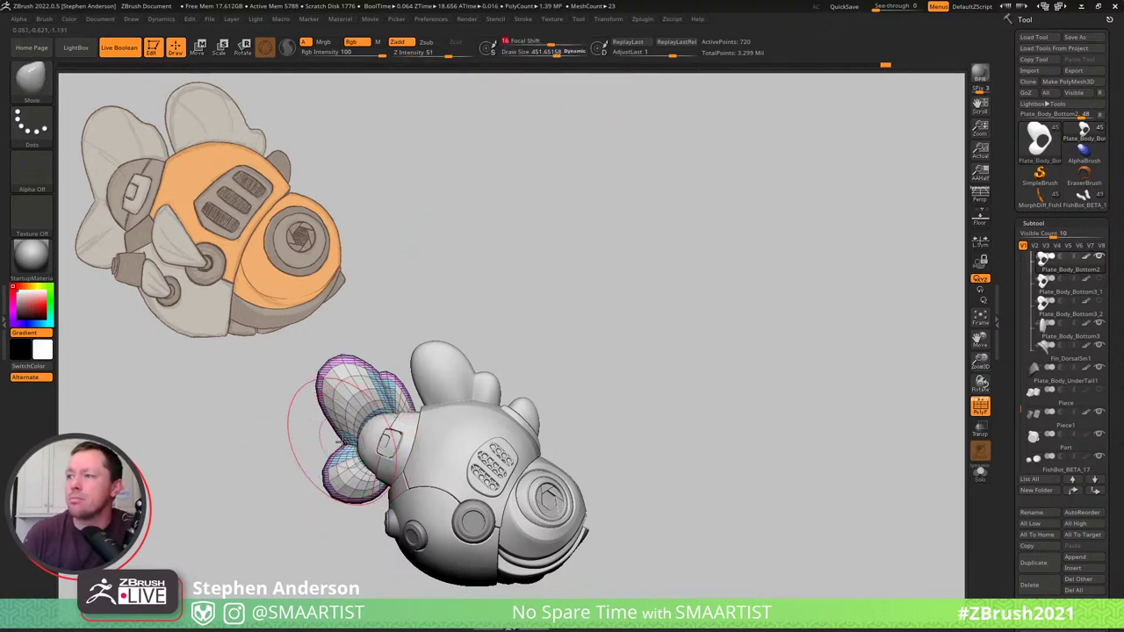
pyautogui.press('s')
pyautogui.moveTo(332, 444); pyautogui.dragTo(327, 441)
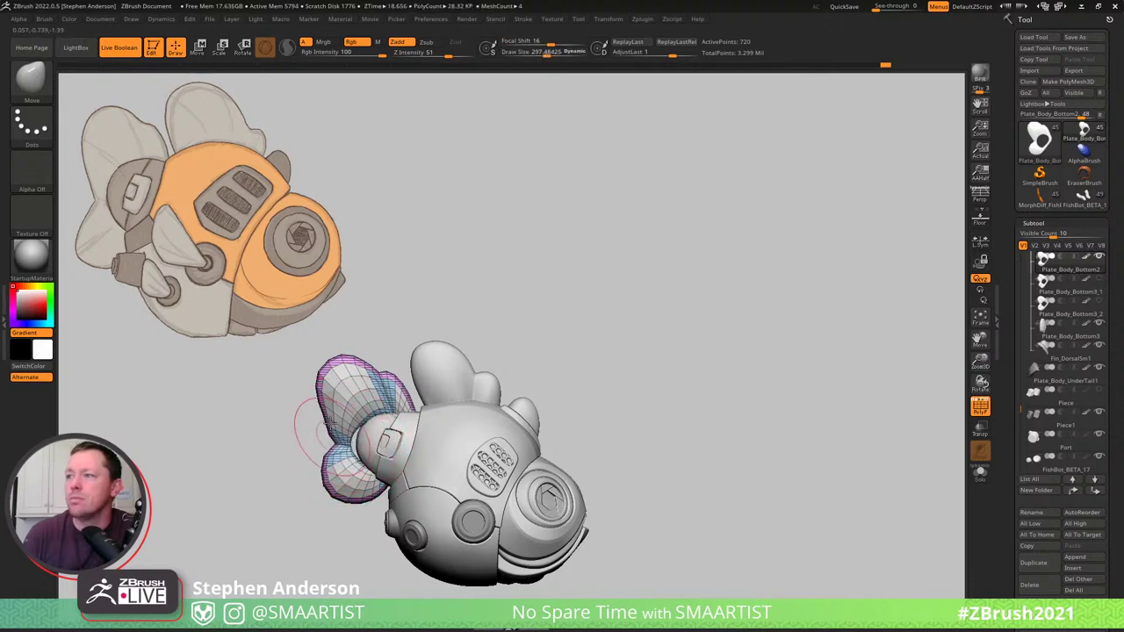
pyautogui.moveTo(323, 418); pyautogui.dragTo(318, 421)
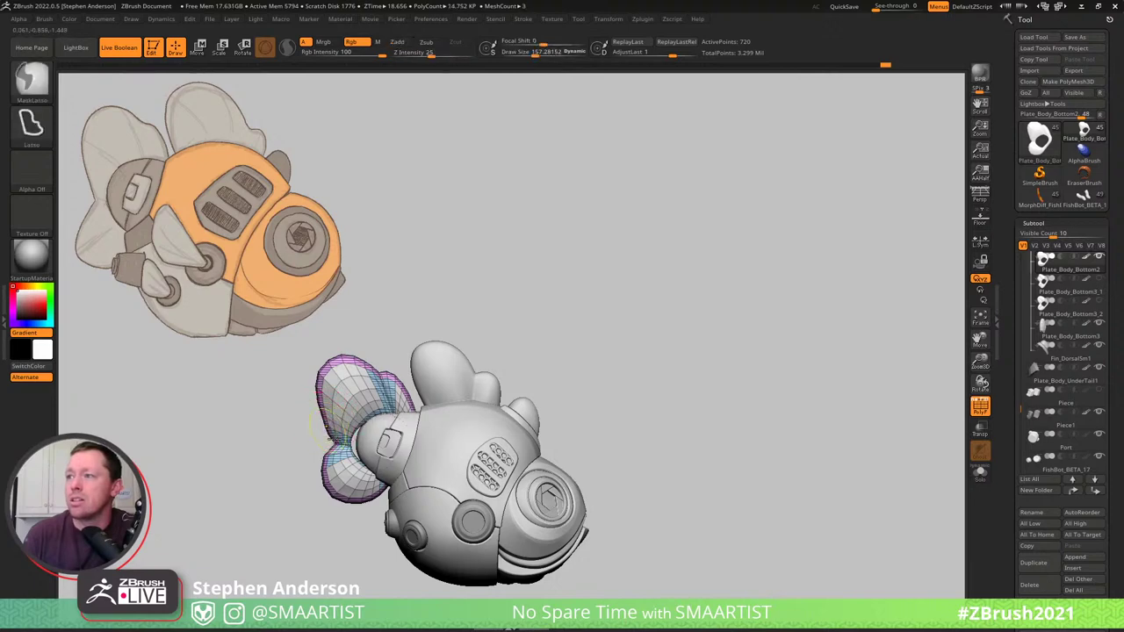
# Nudge the notch tip outward and tidy the nearby vertices with the Move brush, stepping the draw size down from about 99 to 42.
pyautogui.keyDown('ctrl'); pyautogui.moveTo(332, 433); pyautogui.dragTo(345, 446, button='right'); pyautogui.keyUp('ctrl')
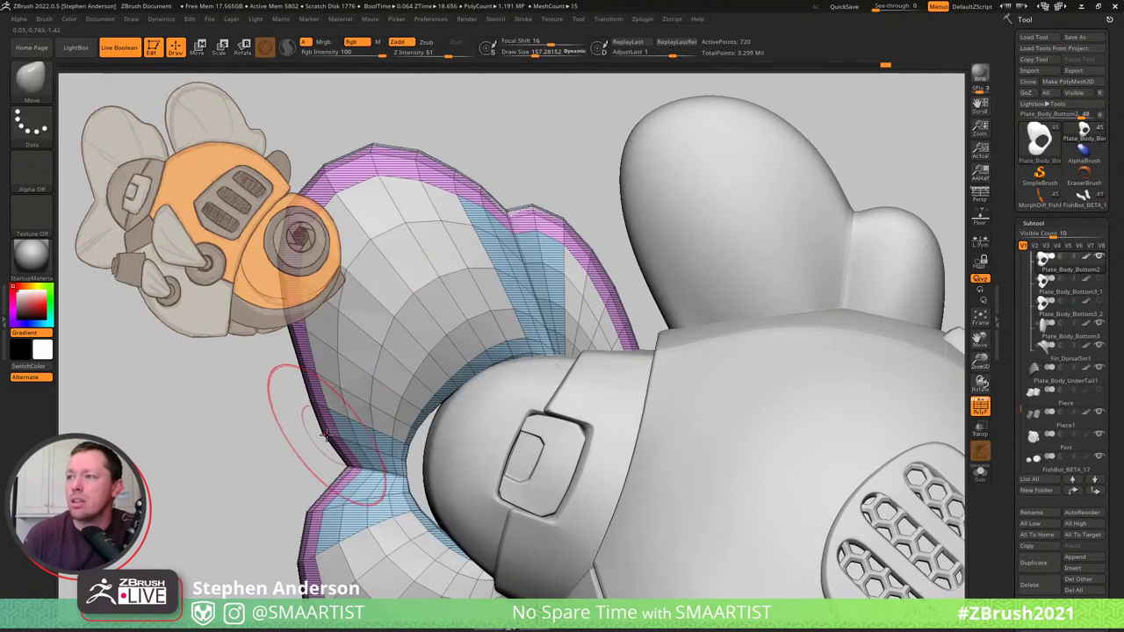
pyautogui.press('s')
pyautogui.moveTo(323, 433); pyautogui.dragTo(312, 434)
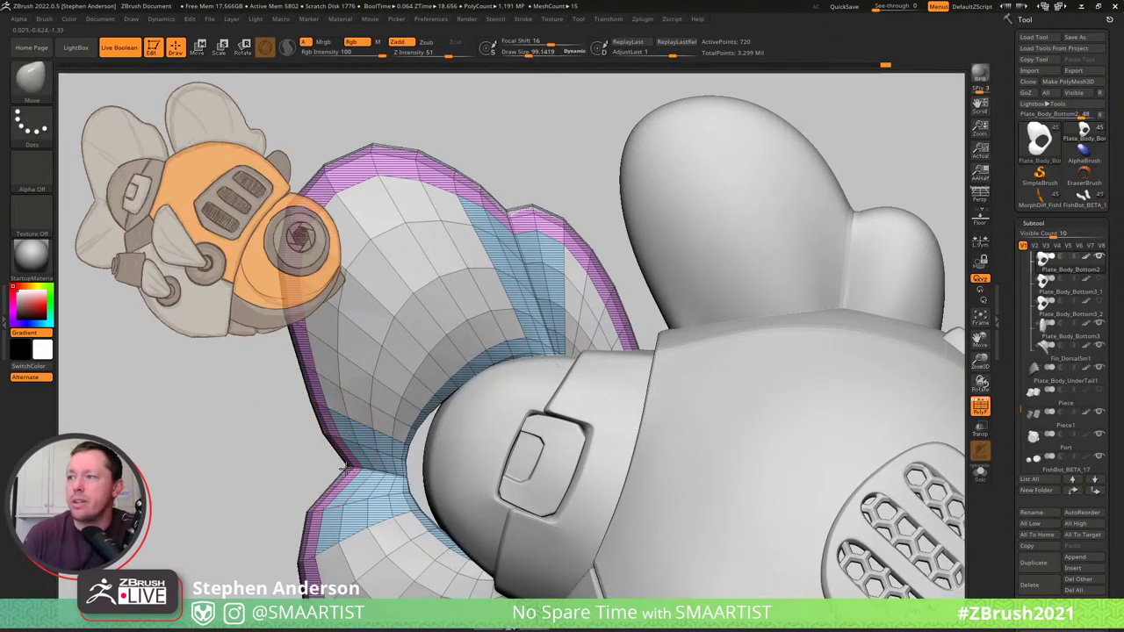
pyautogui.moveTo(345, 468); pyautogui.dragTo(339, 467)
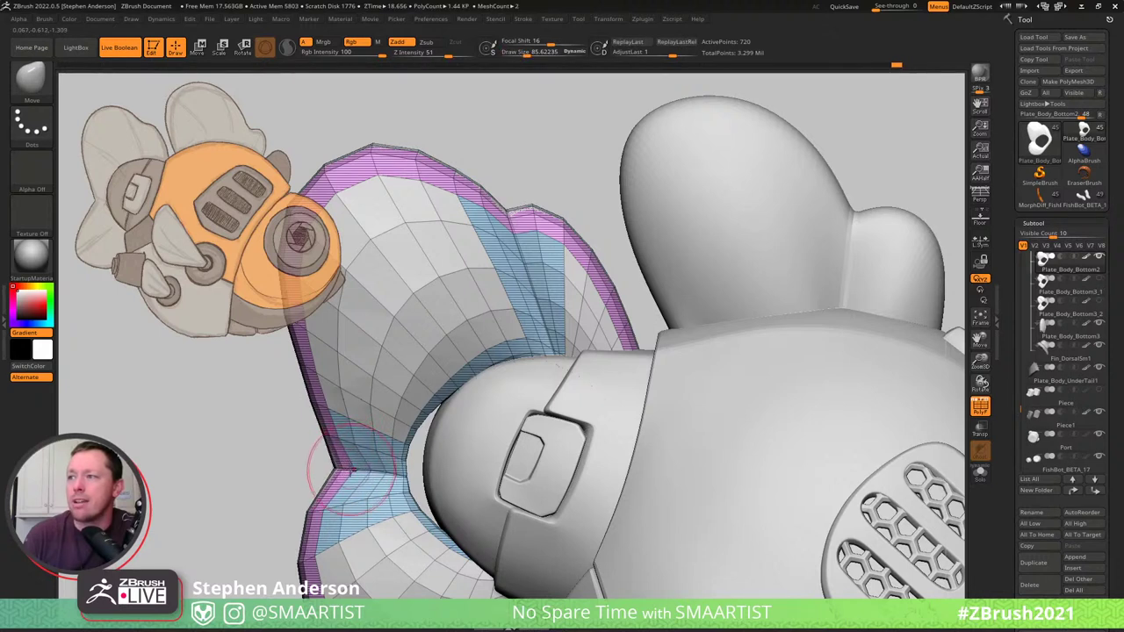
pyautogui.press('s')
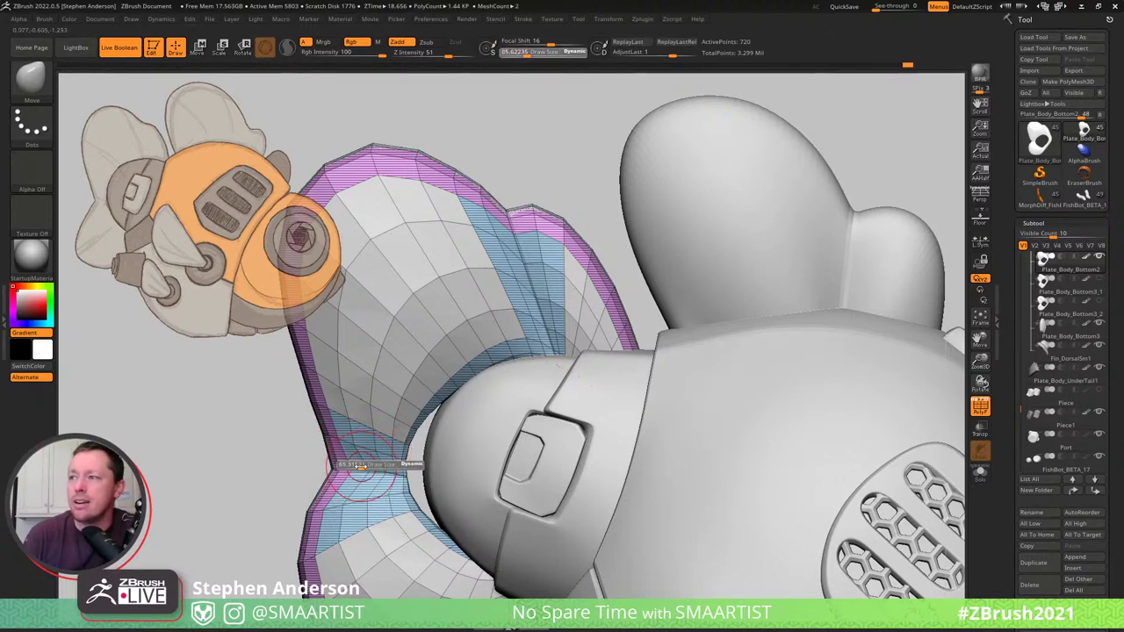
pyautogui.moveTo(360, 465); pyautogui.dragTo(349, 466)
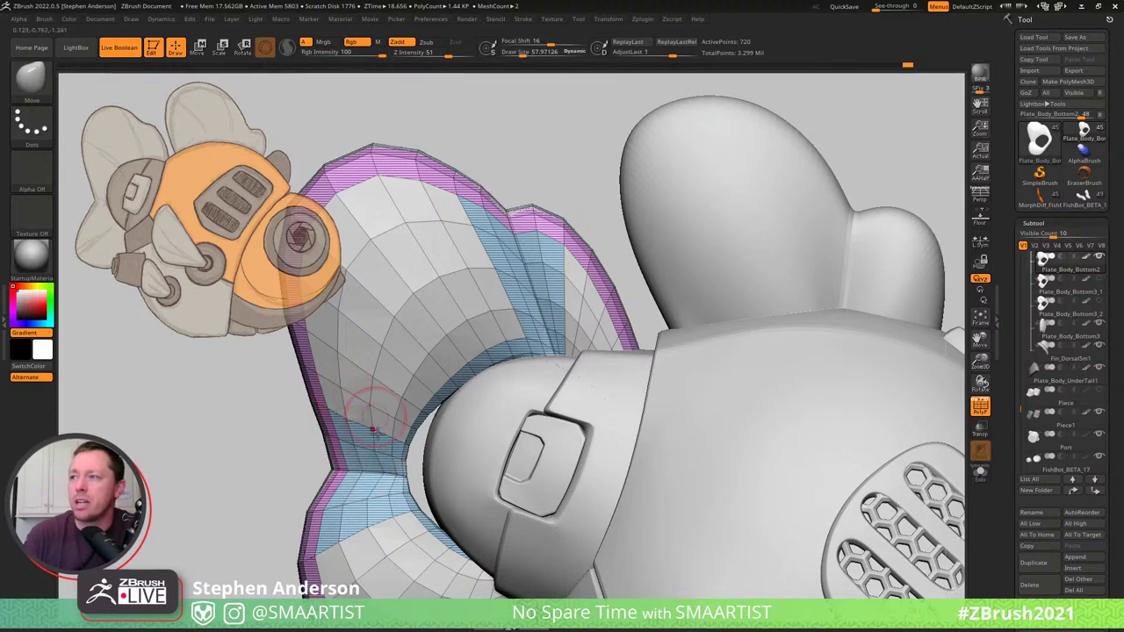
pyautogui.press('s')
pyautogui.moveTo(372, 437); pyautogui.dragTo(371, 431)
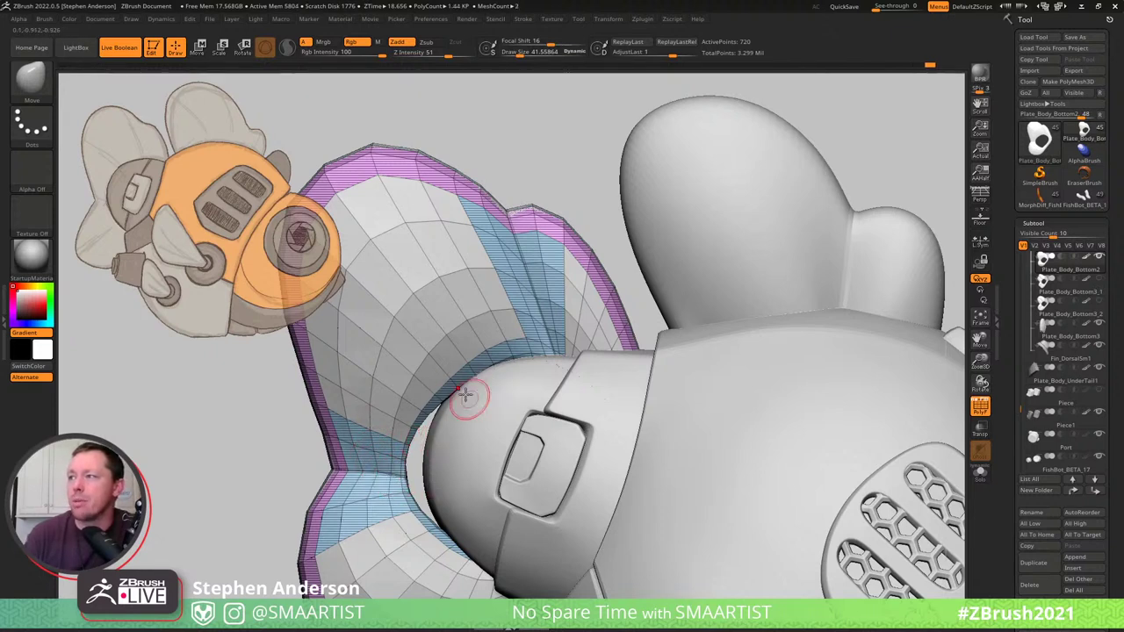
# Pull the tail fins' inner edge under the tail base to close the gap, using the Move brush at draw size about 114.
pyautogui.press('s')
pyautogui.moveTo(509, 355)
pyautogui.mouseDown()
pyautogui.moveTo(527, 369)
pyautogui.moveTo(495, 374)
pyautogui.mouseUp()
pyautogui.press('s')
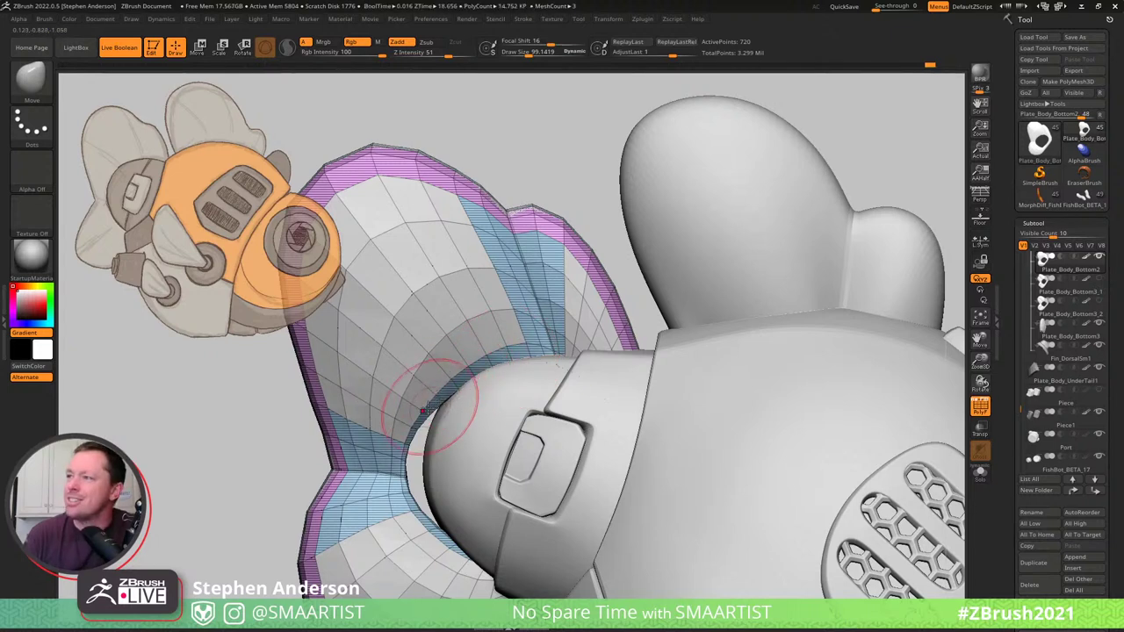
pyautogui.press('s')
pyautogui.moveTo(420, 416); pyautogui.dragTo(433, 426)
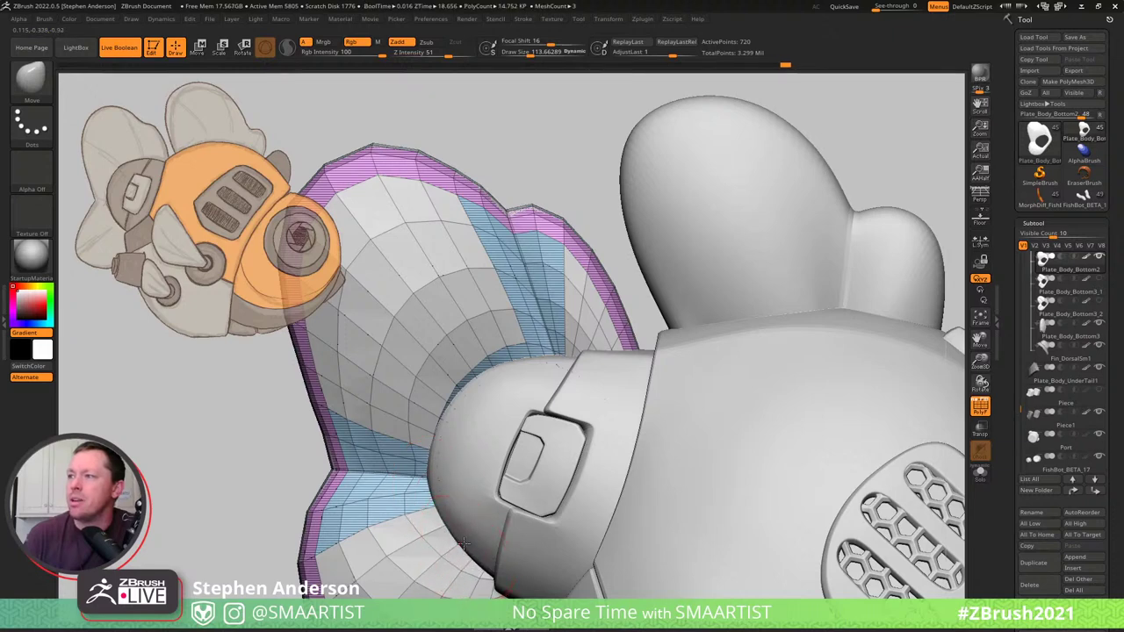
# Inspect the reshaped tail fins against the concept art from several distances and angles, with and without the polyframe.
pyautogui.hotkey('shift', 'f')
pyautogui.moveTo(584, 359)
pyautogui.keyDown('ctrl'); pyautogui.mouseDown(button='right')
pyautogui.moveTo(514, 277)
pyautogui.moveTo(825, 273)
pyautogui.moveTo(790, 272)
pyautogui.moveTo(801, 278)
pyautogui.moveTo(758, 253)
pyautogui.moveTo(749, 263)
pyautogui.moveTo(781, 266)
pyautogui.moveTo(817, 249)
pyautogui.mouseUp(button='right'); pyautogui.keyUp('ctrl')
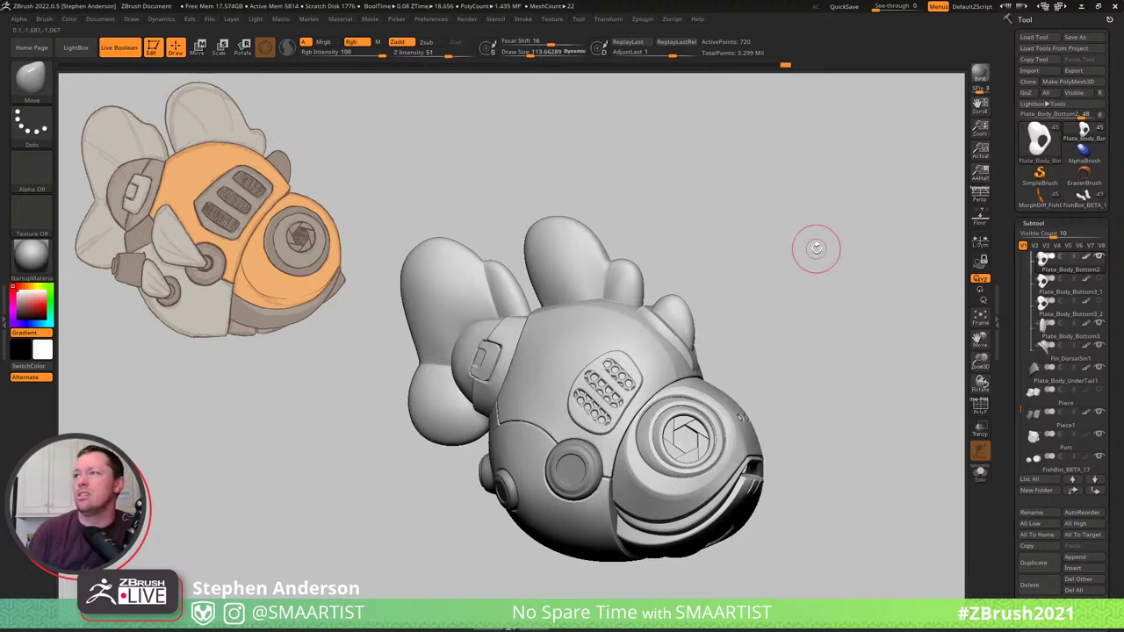
pyautogui.moveTo(496, 260)
pyautogui.mouseDown(button='right')
pyautogui.moveTo(512, 254)
pyautogui.moveTo(492, 266)
pyautogui.moveTo(469, 258)
pyautogui.moveTo(499, 285)
pyautogui.moveTo(521, 276)
pyautogui.mouseUp(button='right')
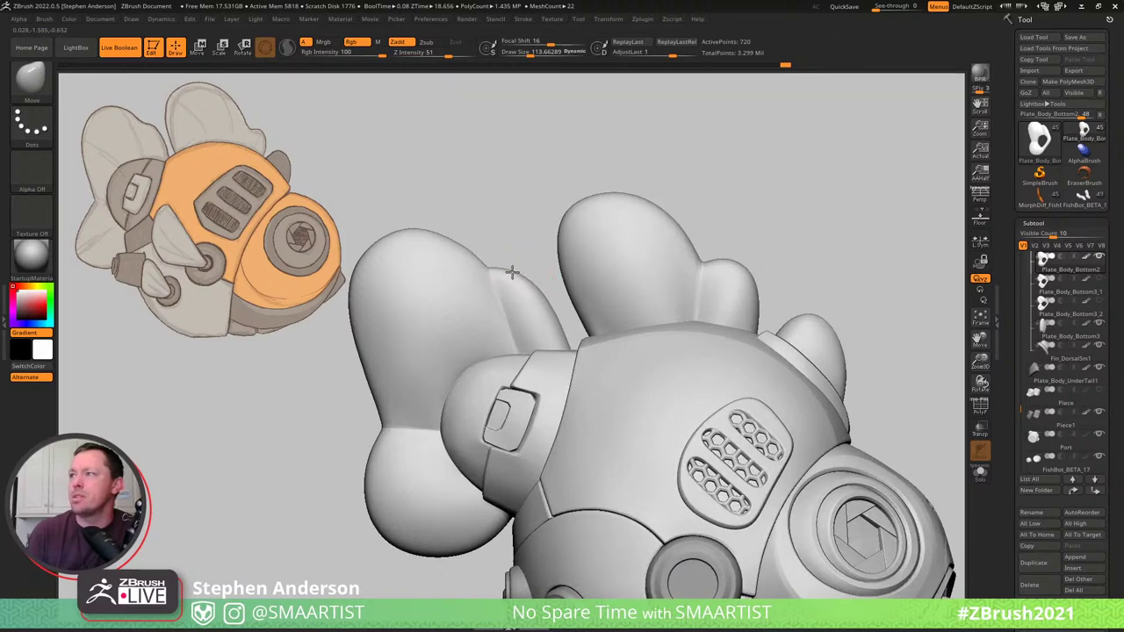
pyautogui.press('f')
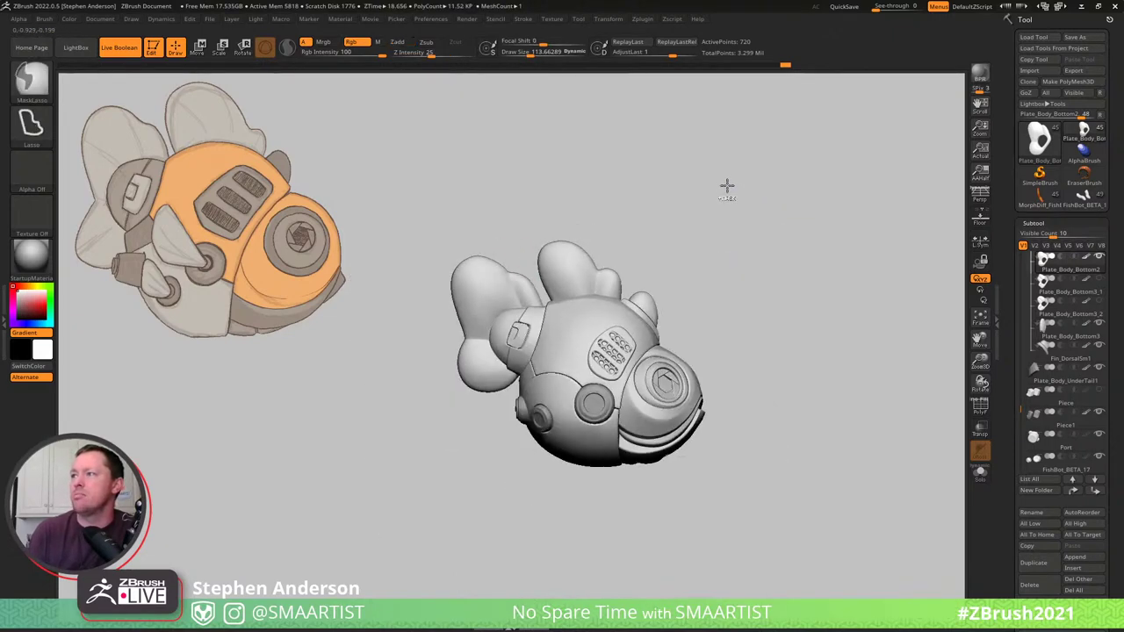
pyautogui.moveTo(690, 221)
pyautogui.mouseDown(button='right')
pyautogui.moveTo(679, 222)
pyautogui.moveTo(710, 219)
pyautogui.mouseUp(button='right')
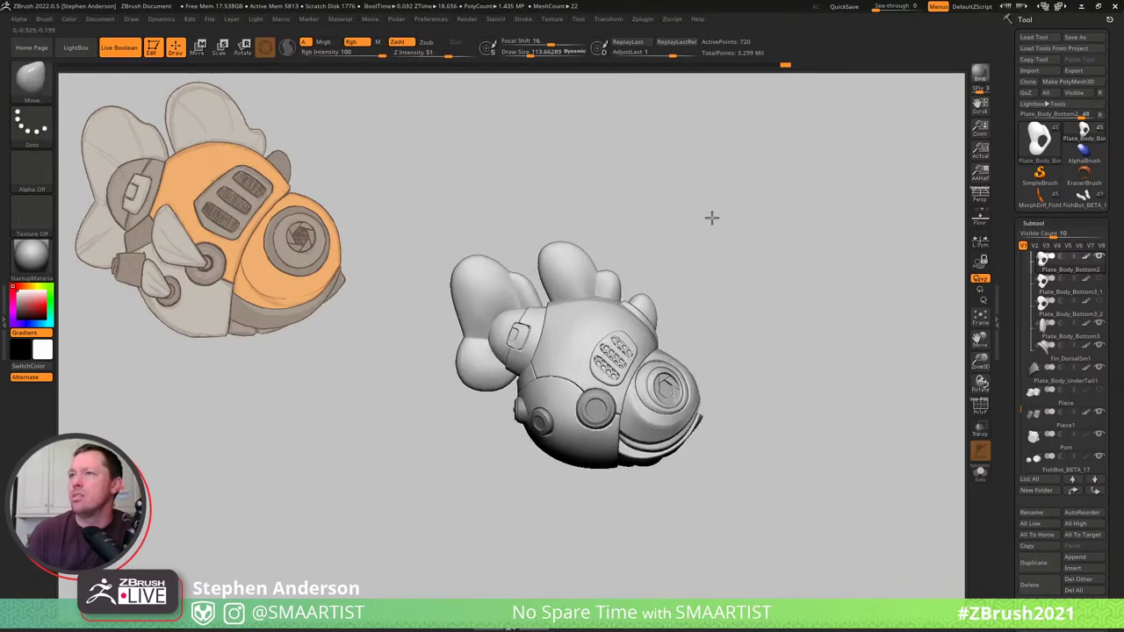
pyautogui.keyDown('ctrl'); pyautogui.moveTo(504, 273); pyautogui.dragTo(574, 353, button='right'); pyautogui.keyUp('ctrl')
pyautogui.hotkey('shift', 'f')
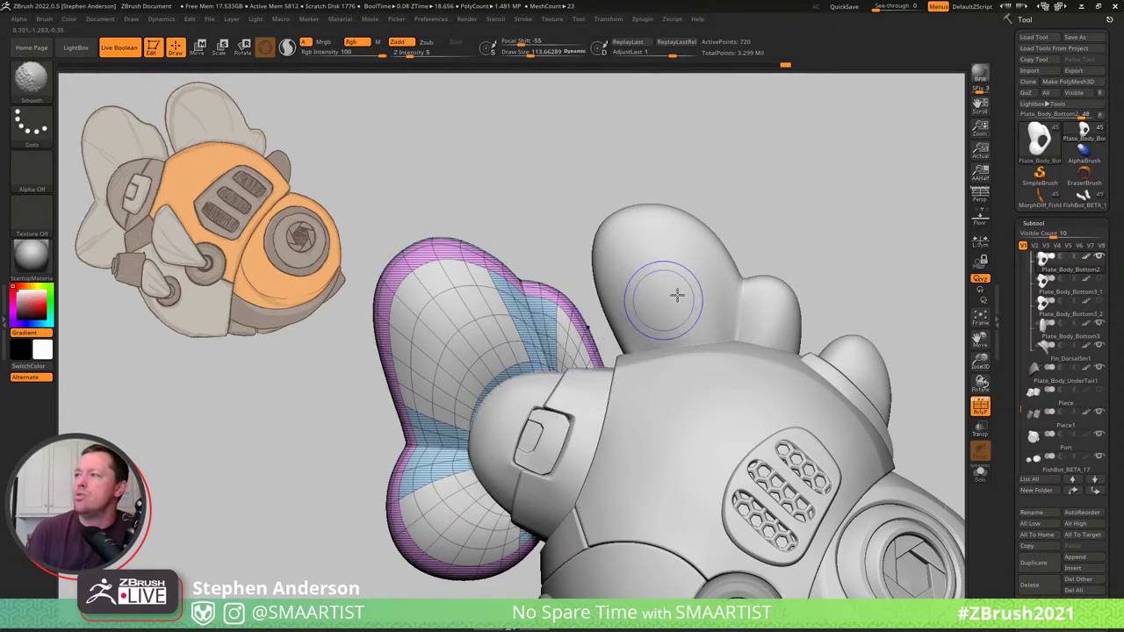
pyautogui.hotkey('shift', 'f')
pyautogui.moveTo(560, 268)
pyautogui.keyDown('ctrl'); pyautogui.mouseDown(button='right')
pyautogui.moveTo(540, 257)
pyautogui.moveTo(590, 297)
pyautogui.moveTo(647, 286)
pyautogui.moveTo(662, 296)
pyautogui.moveTo(618, 346)
pyautogui.moveTo(521, 371)
pyautogui.moveTo(536, 373)
pyautogui.mouseUp(button='right'); pyautogui.keyUp('ctrl')
pyautogui.moveTo(662, 374)
pyautogui.keyDown('alt'); pyautogui.mouseDown(button='right')
pyautogui.moveTo(550, 365)
pyautogui.moveTo(688, 464)
pyautogui.moveTo(619, 442)
pyautogui.mouseUp(button='right'); pyautogui.keyUp('alt')
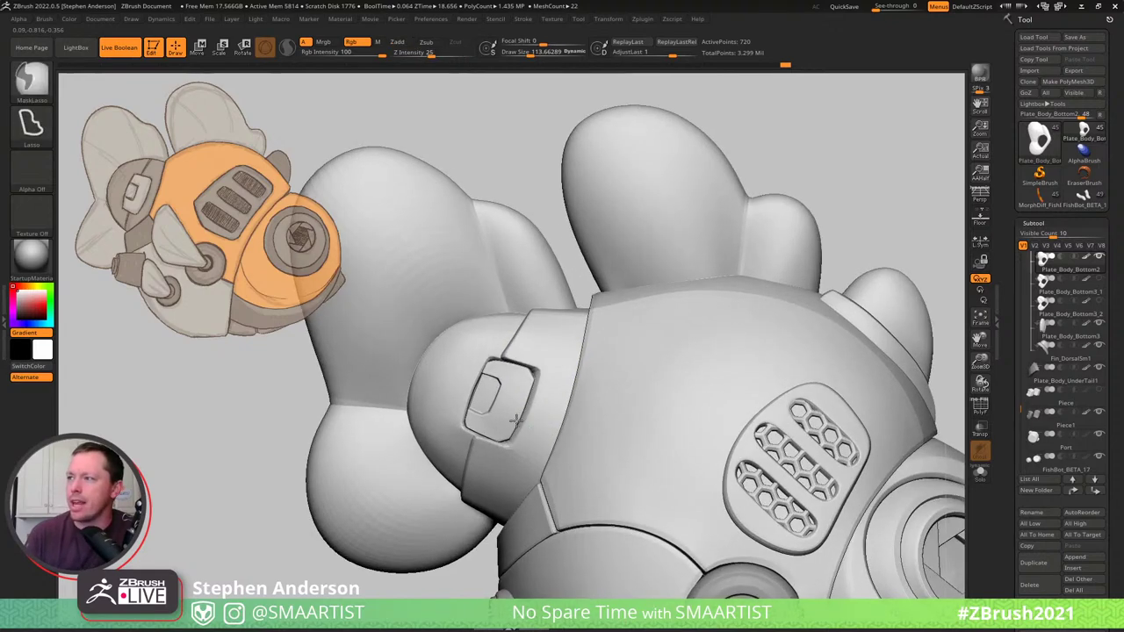
# Show the polyframe, select the tail hatch subtool Piece1, and create a combined TPoseMesh of the model with Transpose Master.
pyautogui.hotkey('shift', 'f')
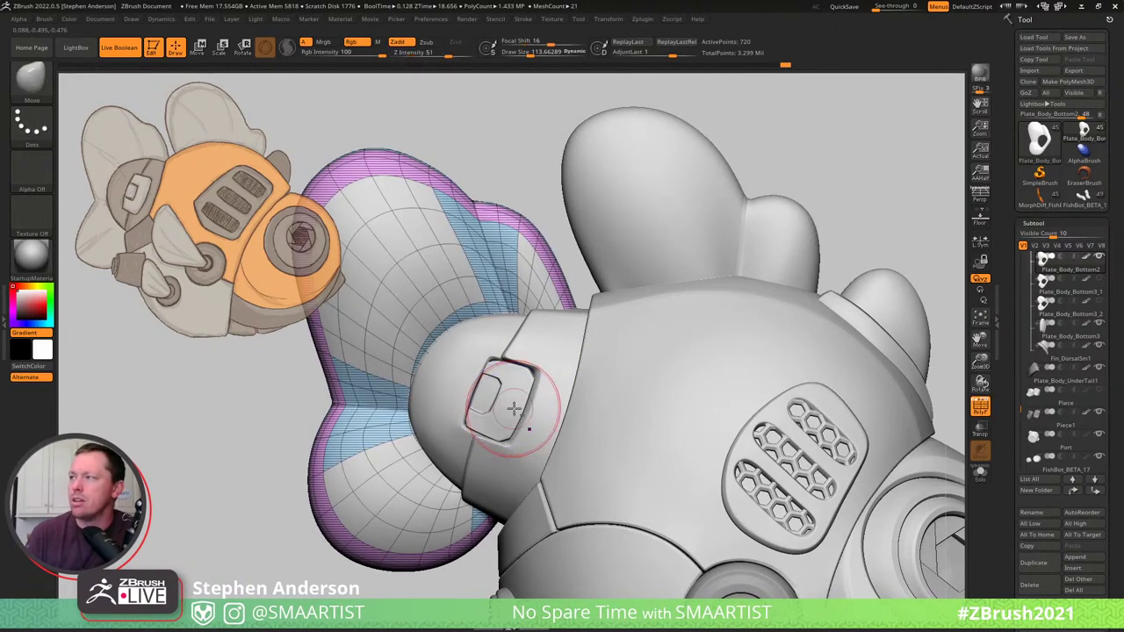
pyautogui.keyDown('alt'); pyautogui.click(516, 405); pyautogui.keyUp('alt')
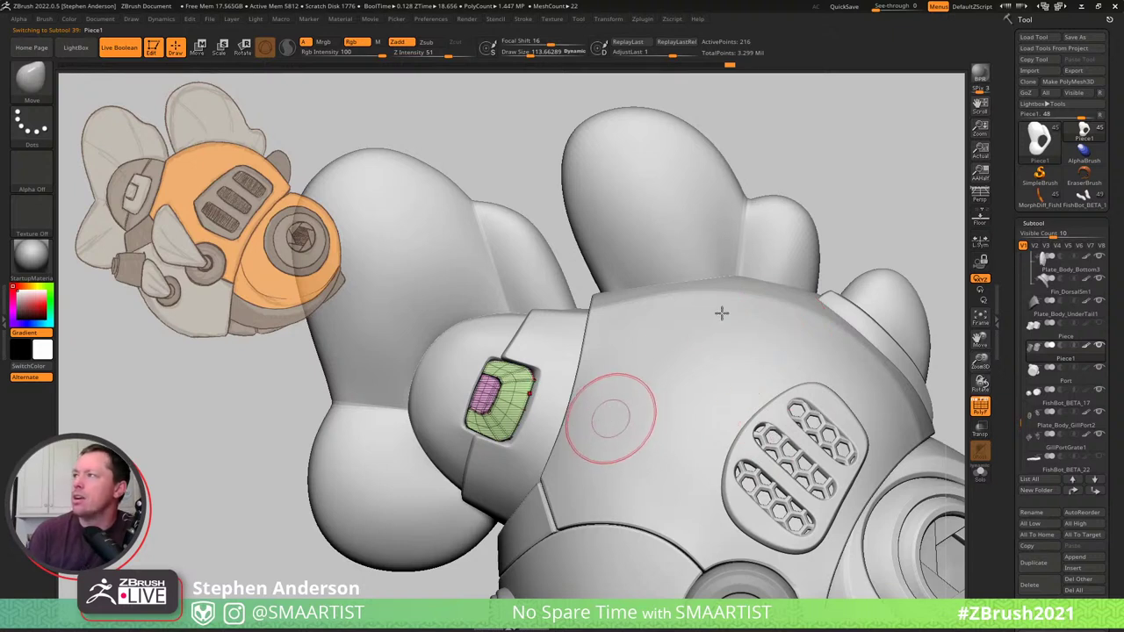
pyautogui.press('ctrl')
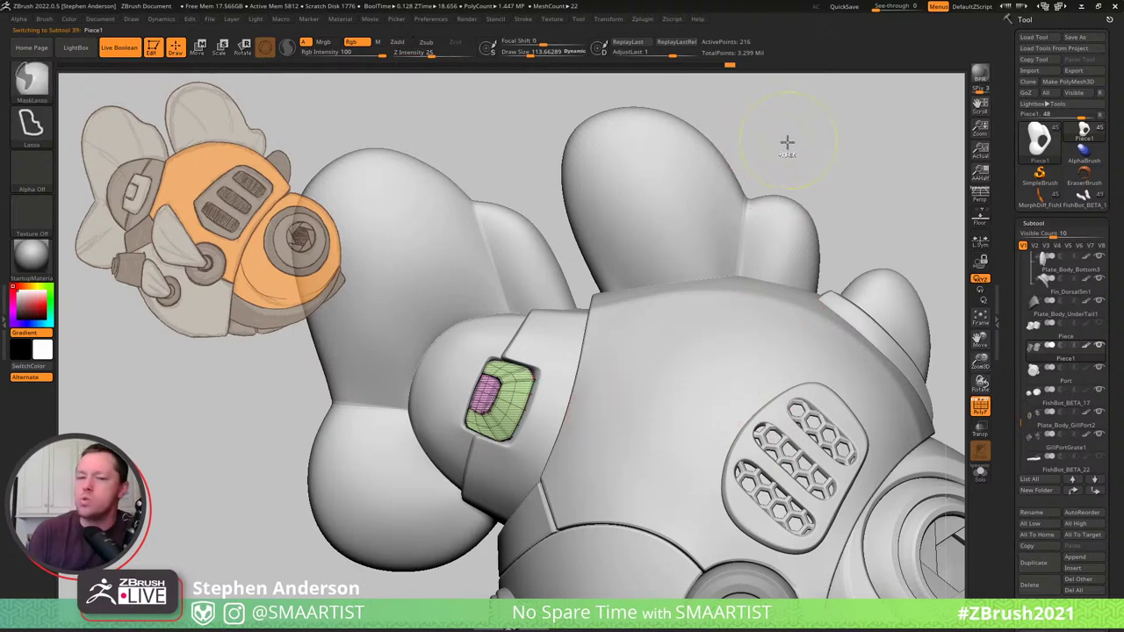
pyautogui.press('ctrl')
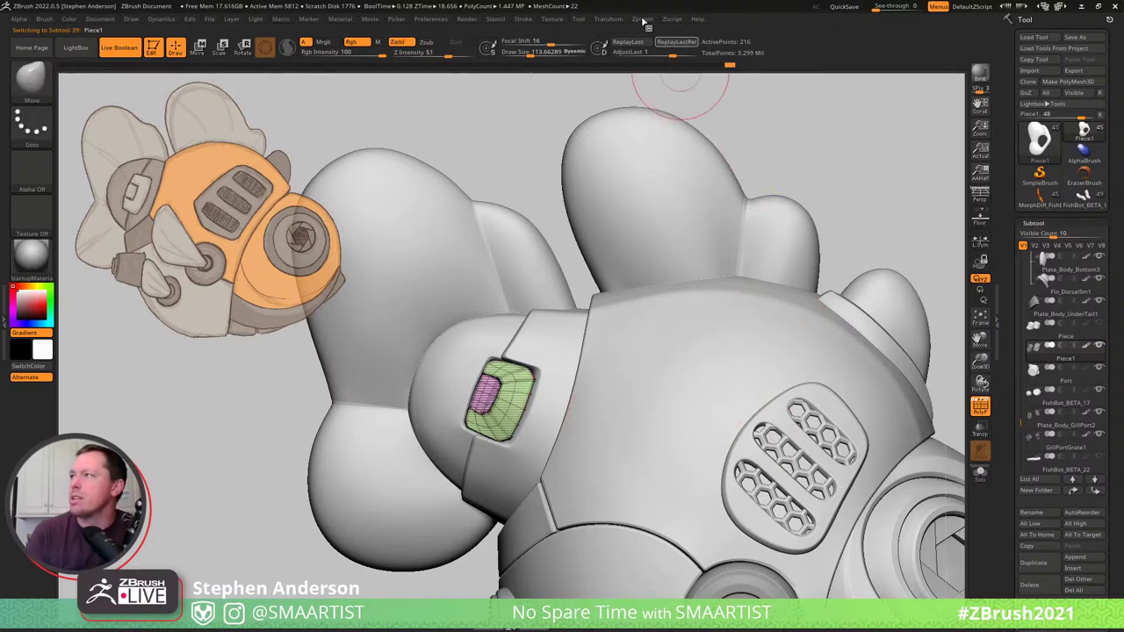
pyautogui.click(643, 19)
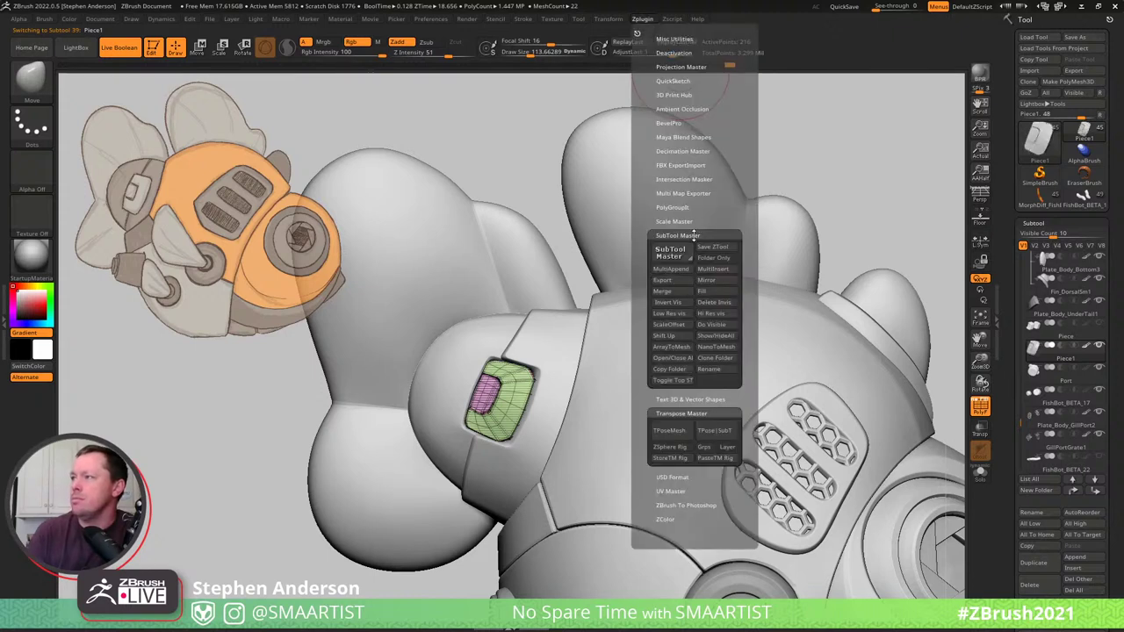
pyautogui.click(671, 431)
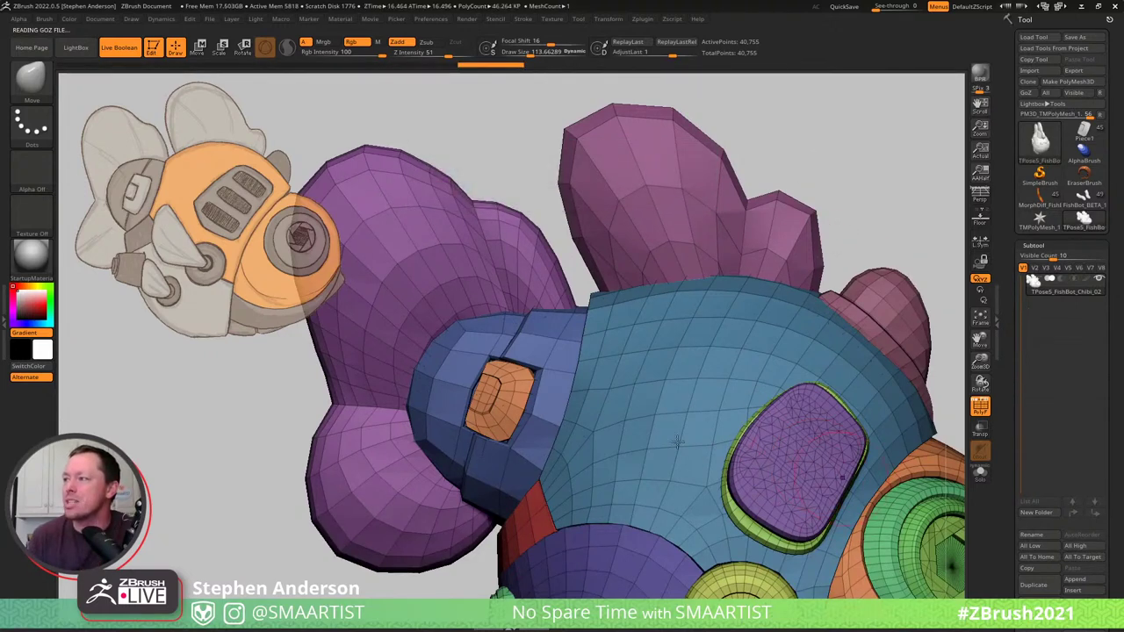
# Turn off Live Boolean and hide the orange hatch polygroup on the tail base, leaving the rest of the mesh visible.
pyautogui.moveTo(543, 386)
pyautogui.mouseDown(button='right')
pyautogui.moveTo(597, 395)
pyautogui.moveTo(523, 398)
pyautogui.moveTo(522, 418)
pyautogui.moveTo(537, 427)
pyautogui.mouseUp(button='right')
pyautogui.click(121, 49)
pyautogui.keyDown('ctrl'); pyautogui.moveTo(502, 376); pyautogui.dragTo(516, 389, button='right'); pyautogui.keyUp('ctrl')
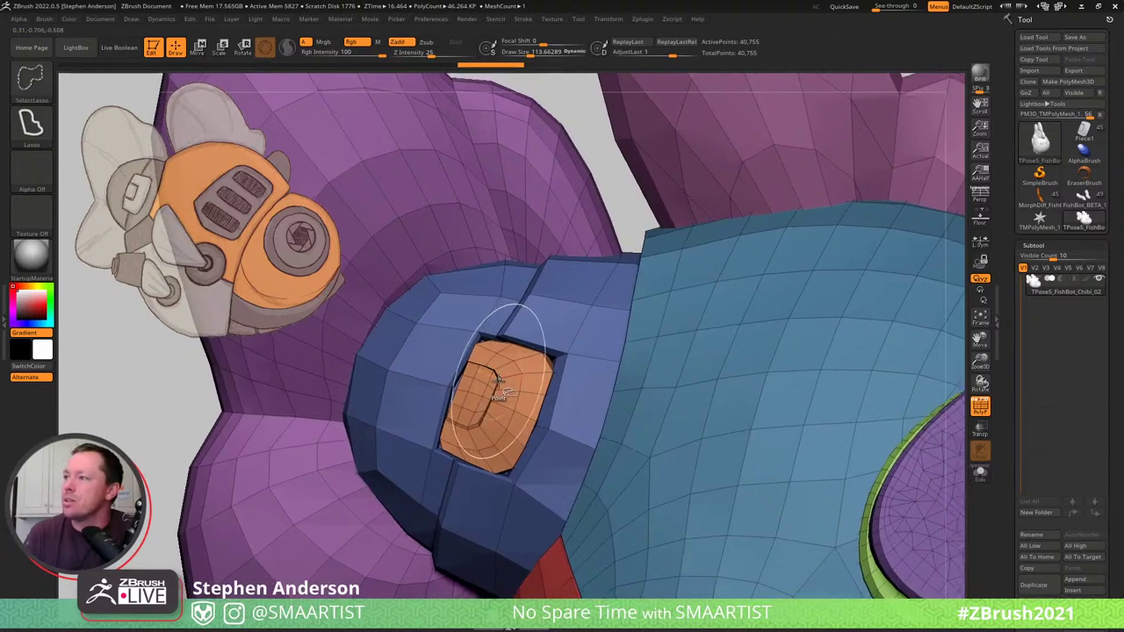
pyautogui.keyDown('ctrl'); pyautogui.keyDown('shift'); pyautogui.click(499, 379); pyautogui.keyUp('shift'); pyautogui.keyUp('ctrl')
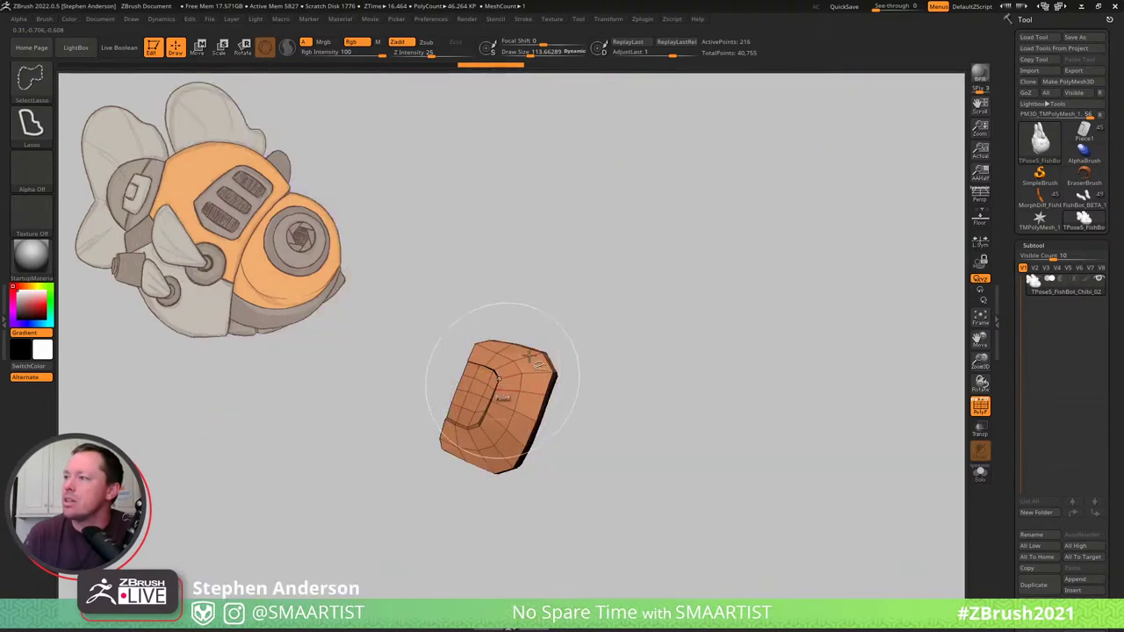
pyautogui.keyDown('ctrl'); pyautogui.keyDown('shift'); pyautogui.moveTo(662, 296); pyautogui.dragTo(658, 311); pyautogui.keyUp('shift'); pyautogui.keyUp('ctrl')
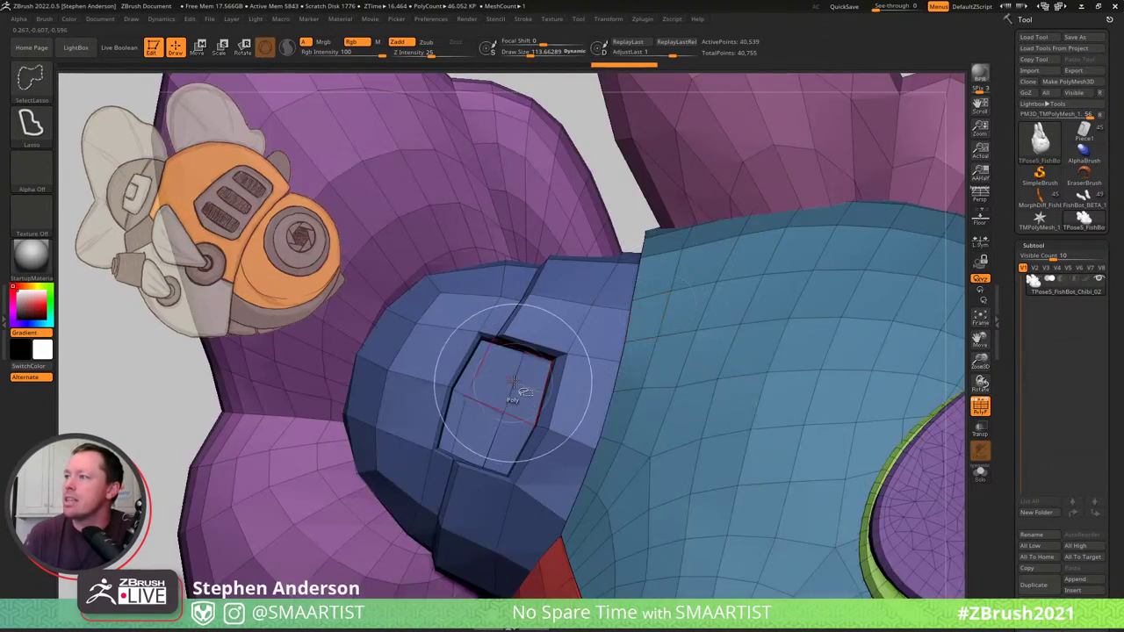
# Isolate the blue tail base polygroup and lasso a mask over the hatch recess and its rim.
pyautogui.press('ctrl')
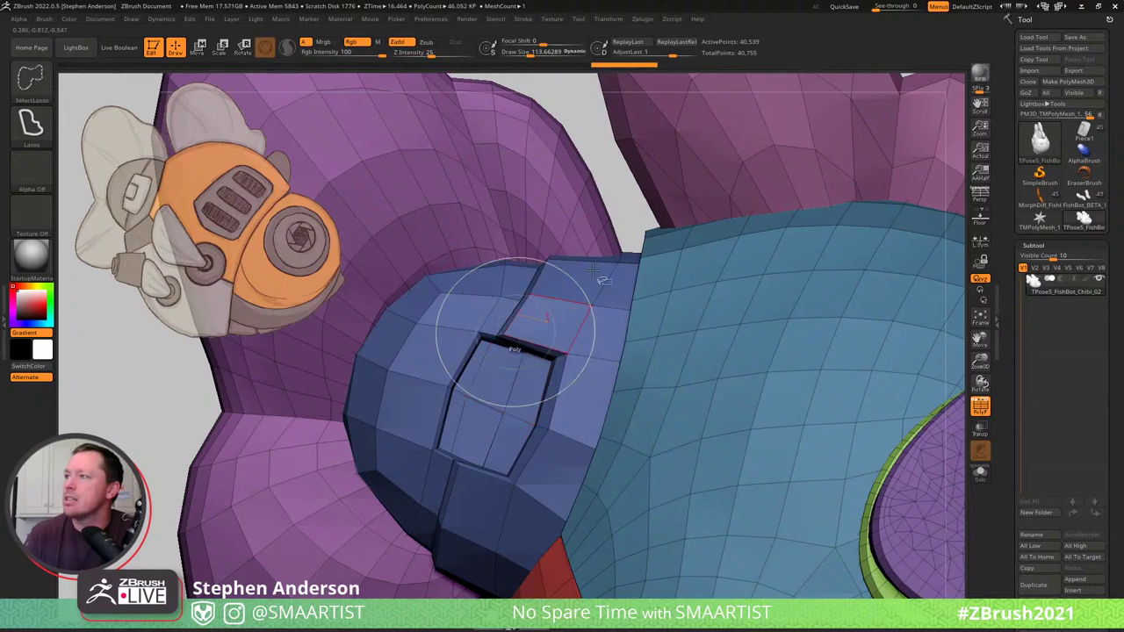
pyautogui.keyDown('ctrl'); pyautogui.keyDown('shift'); pyautogui.click(632, 193); pyautogui.keyUp('shift'); pyautogui.keyUp('ctrl')
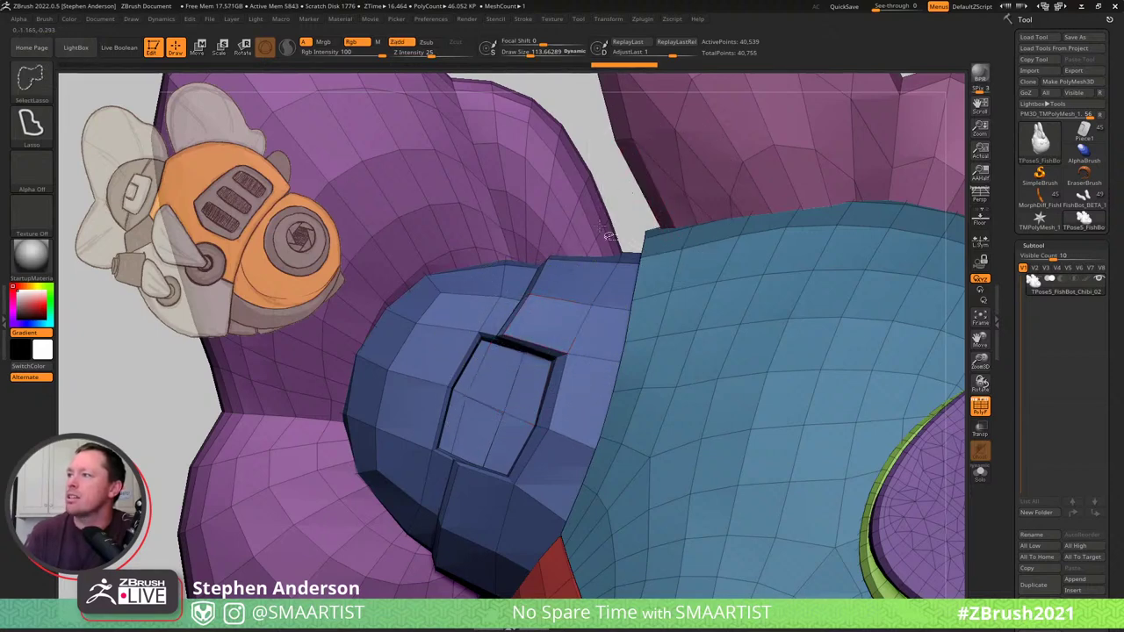
pyautogui.keyDown('ctrl'); pyautogui.keyDown('shift'); pyautogui.click(527, 320); pyautogui.keyUp('shift'); pyautogui.keyUp('ctrl')
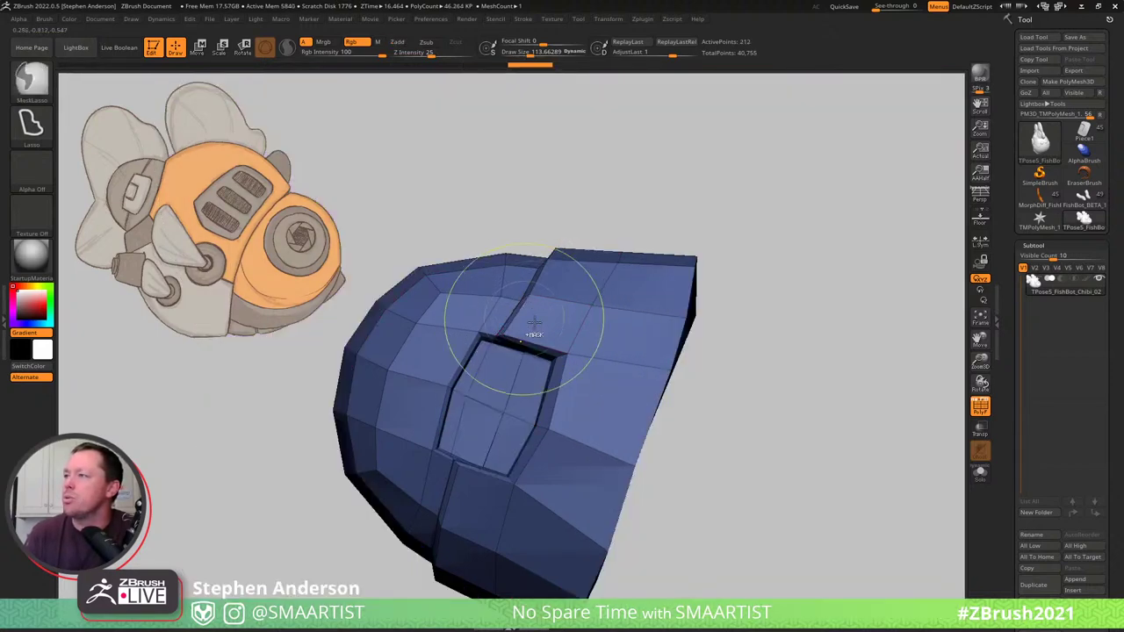
pyautogui.moveTo(539, 325)
pyautogui.keyDown('ctrl'); pyautogui.mouseDown()
pyautogui.moveTo(499, 319)
pyautogui.moveTo(451, 347)
pyautogui.moveTo(424, 414)
pyautogui.moveTo(432, 449)
pyautogui.moveTo(481, 492)
pyautogui.moveTo(548, 495)
pyautogui.moveTo(603, 329)
pyautogui.mouseUp(); pyautogui.keyUp('ctrl')
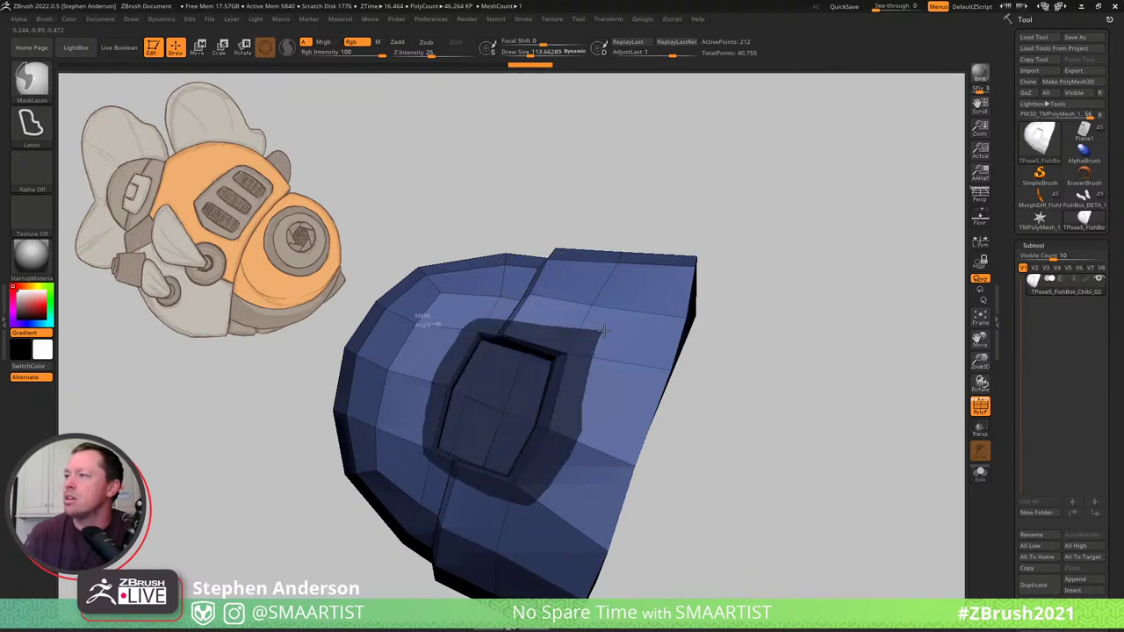
pyautogui.keyDown('ctrl'); pyautogui.moveTo(604, 331); pyautogui.dragTo(604, 331); pyautogui.keyUp('ctrl')
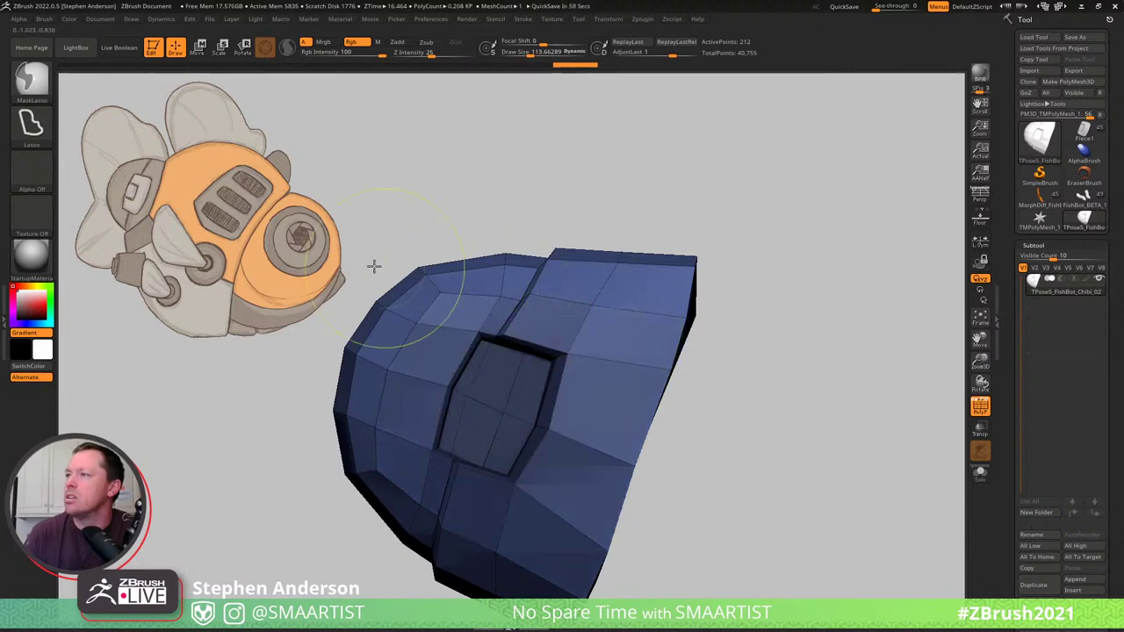
# Invert the mask to free the hatch recess, align the gizmo to it, and stretch the recess slightly along the Y axis.
pyautogui.moveTo(455, 346)
pyautogui.keyDown('ctrl'); pyautogui.mouseDown()
pyautogui.moveTo(410, 438)
pyautogui.moveTo(224, 430)
pyautogui.mouseUp(); pyautogui.keyUp('ctrl')
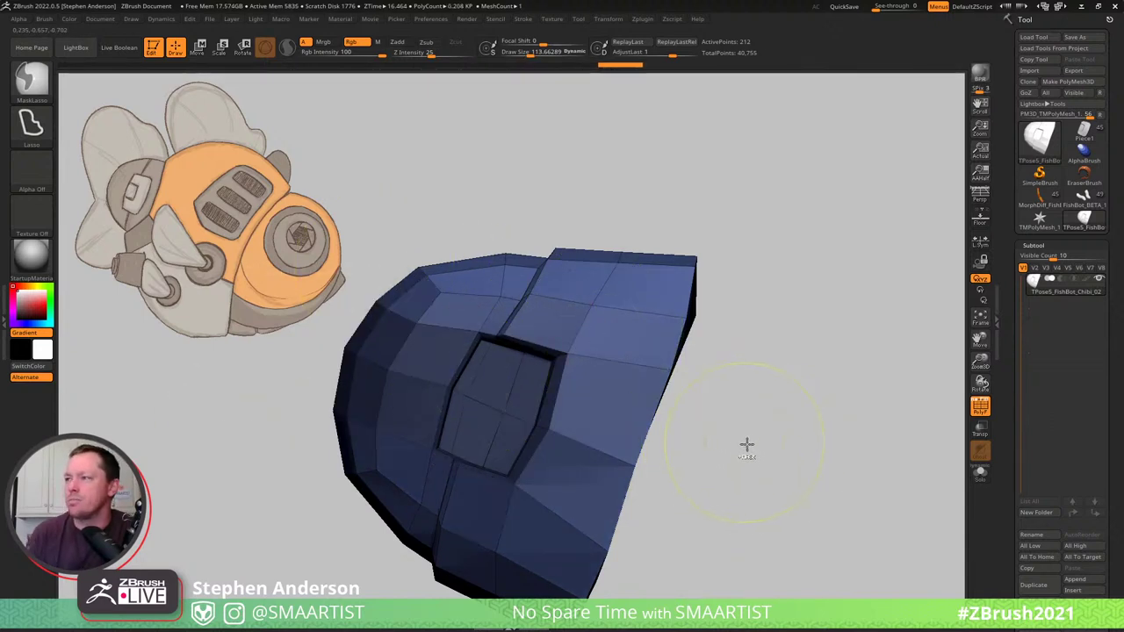
pyautogui.keyDown('ctrl'); pyautogui.click(762, 450); pyautogui.keyUp('ctrl')
pyautogui.press('w')
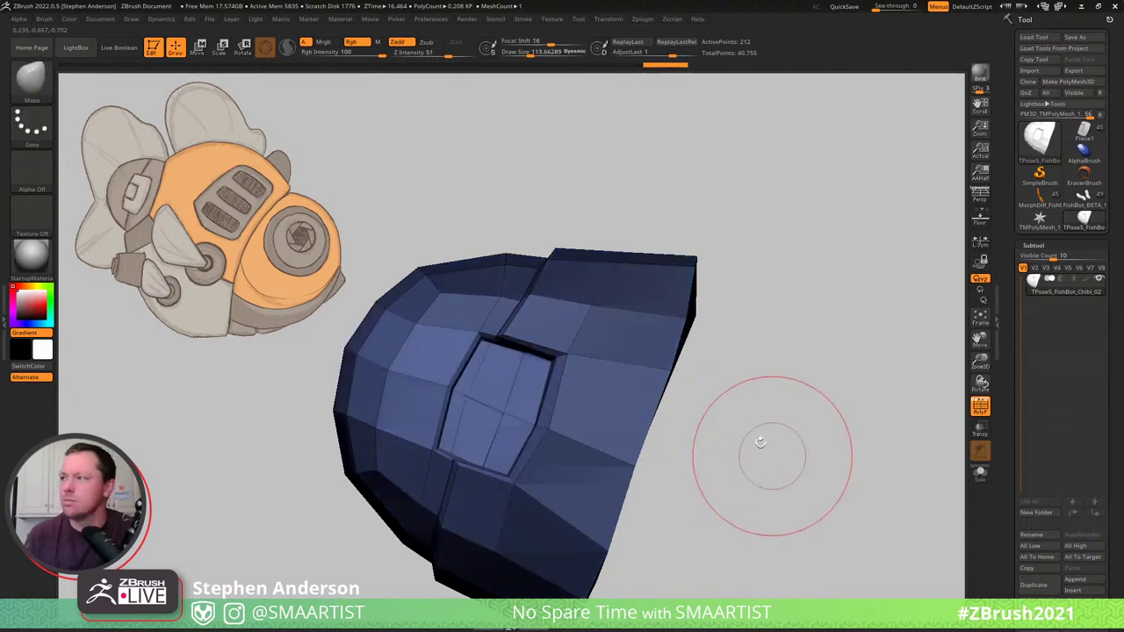
pyautogui.click(504, 413)
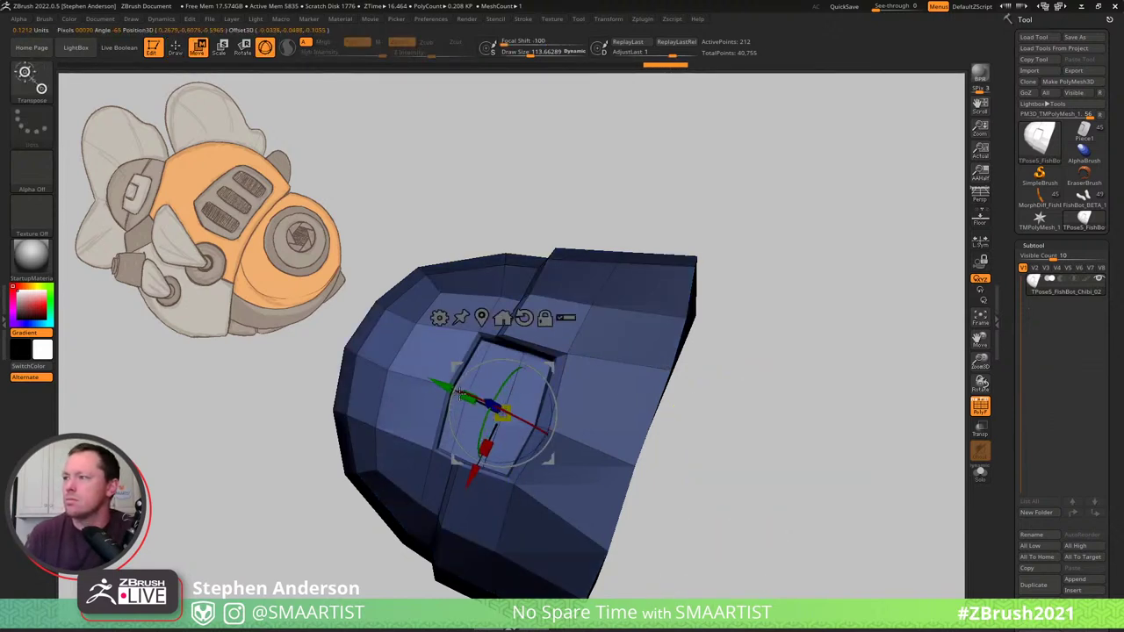
pyautogui.keyDown('alt'); pyautogui.click(524, 318); pyautogui.keyUp('alt')
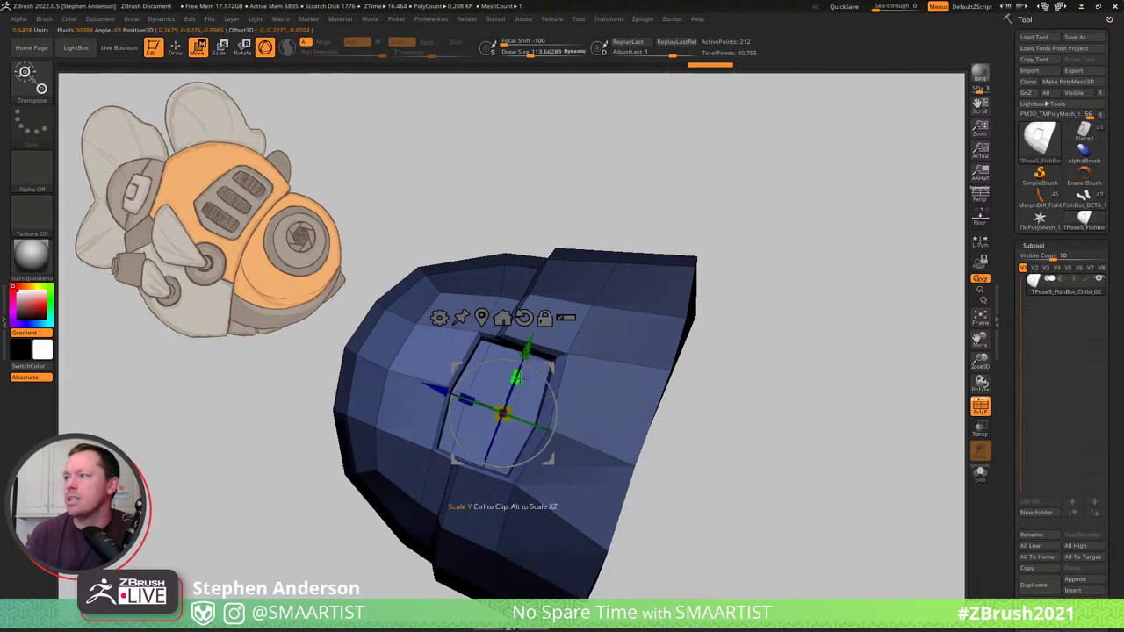
pyautogui.moveTo(517, 376); pyautogui.dragTo(526, 357)
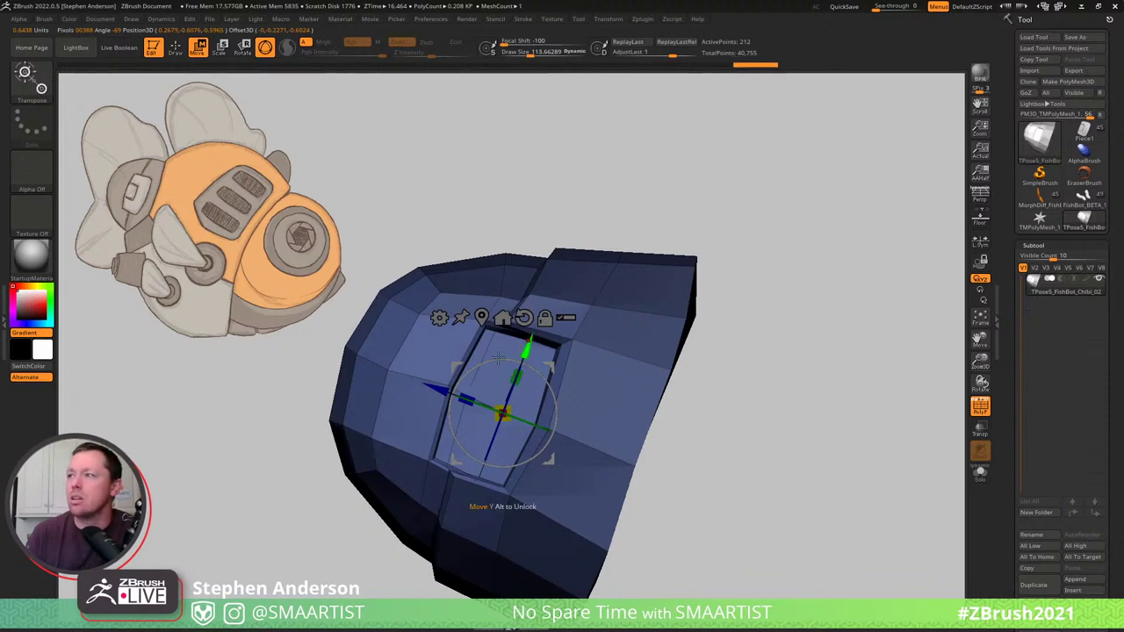
# Widen the hatch recess along the Z axis and clear the mask from the tail base.
pyautogui.press('ctrl')
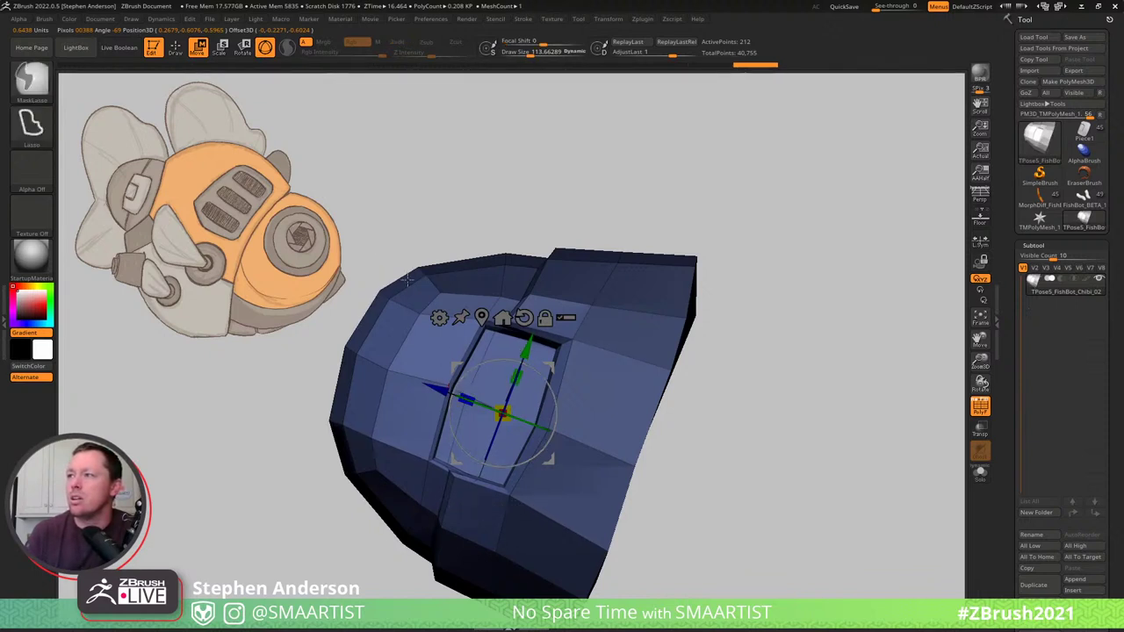
pyautogui.moveTo(432, 358)
pyautogui.keyDown('ctrl'); pyautogui.mouseDown()
pyautogui.moveTo(358, 482)
pyautogui.moveTo(211, 404)
pyautogui.moveTo(182, 334)
pyautogui.mouseUp(); pyautogui.keyUp('ctrl')
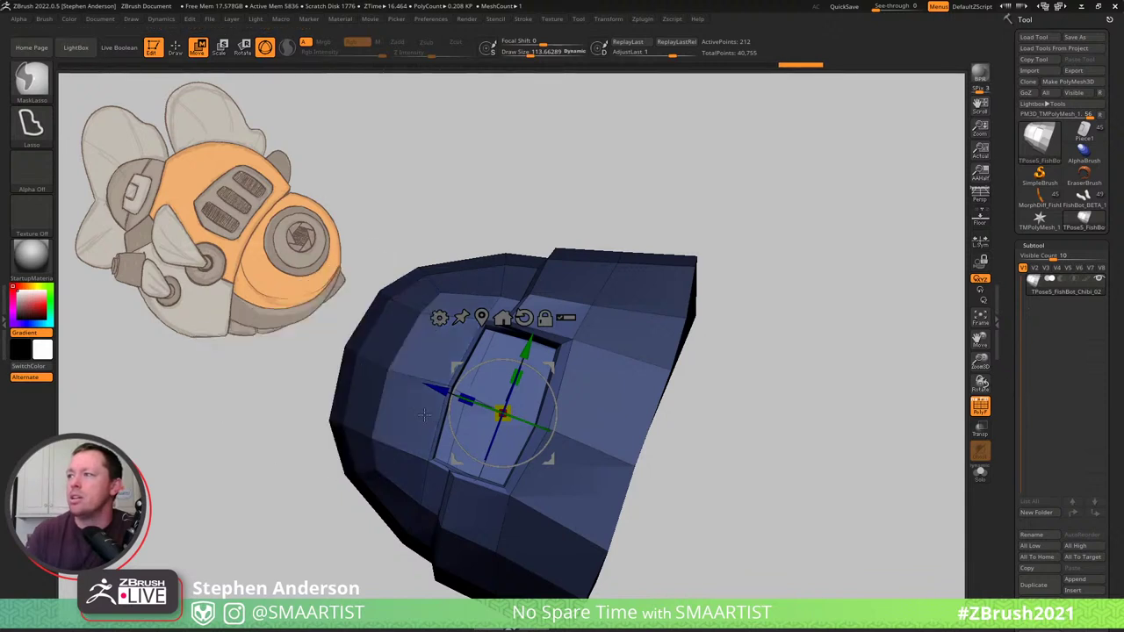
pyautogui.moveTo(467, 397); pyautogui.dragTo(438, 379)
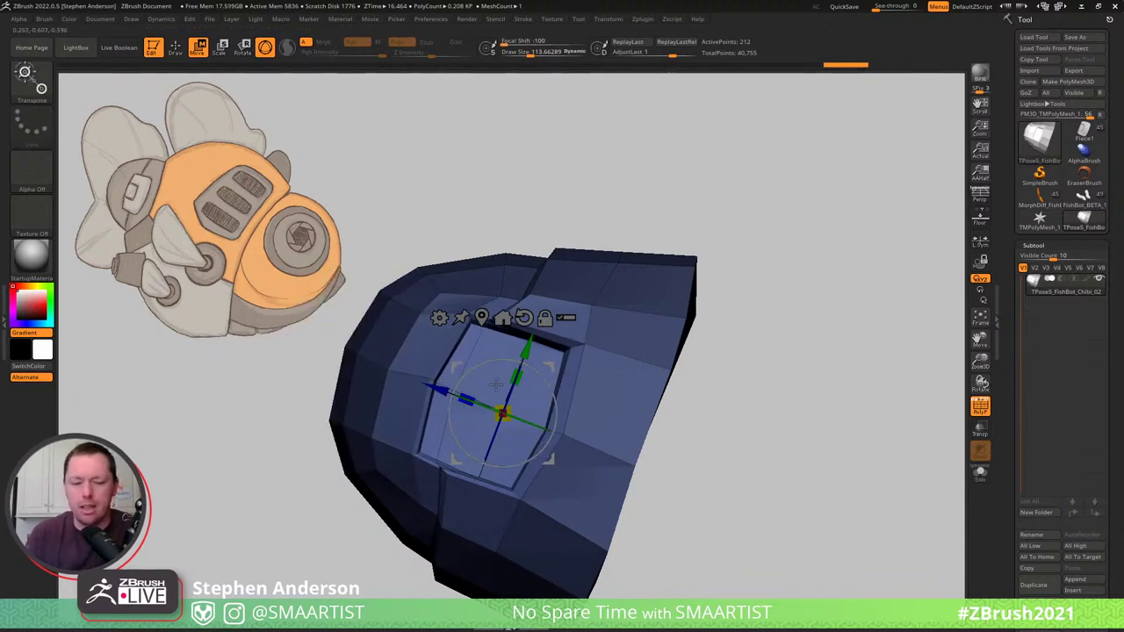
pyautogui.press('q')
pyautogui.press('ctrl')
pyautogui.keyDown('ctrl'); pyautogui.click(649, 211); pyautogui.keyUp('ctrl')
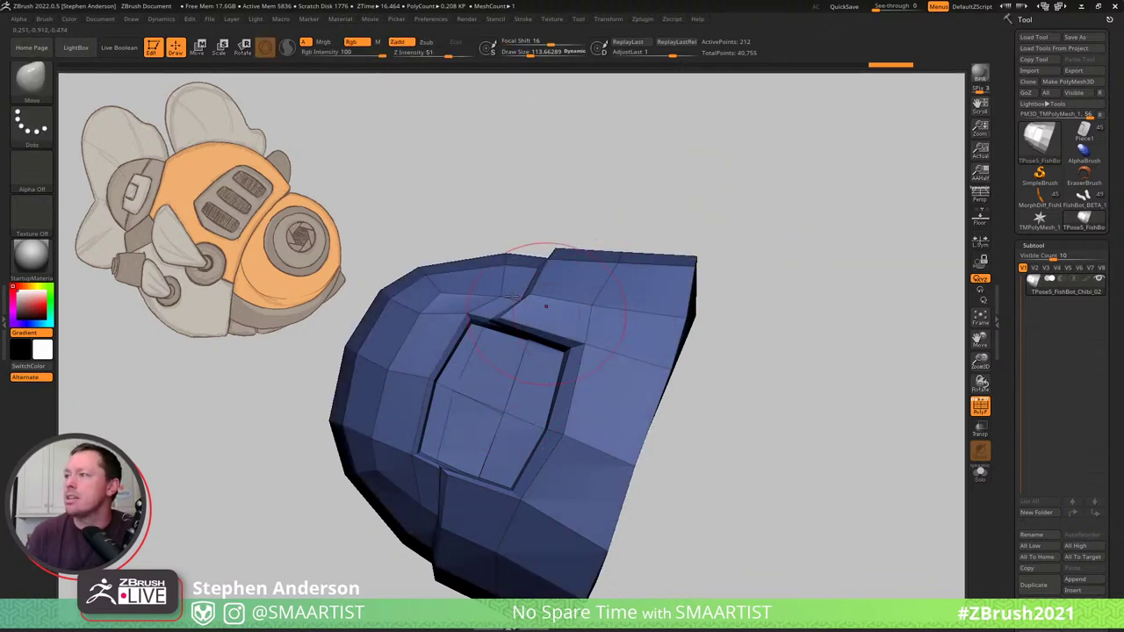
# Reduce the Move brush to about 36 and undo the trial adjustments along the recess's upper rim.
pyautogui.press('s')
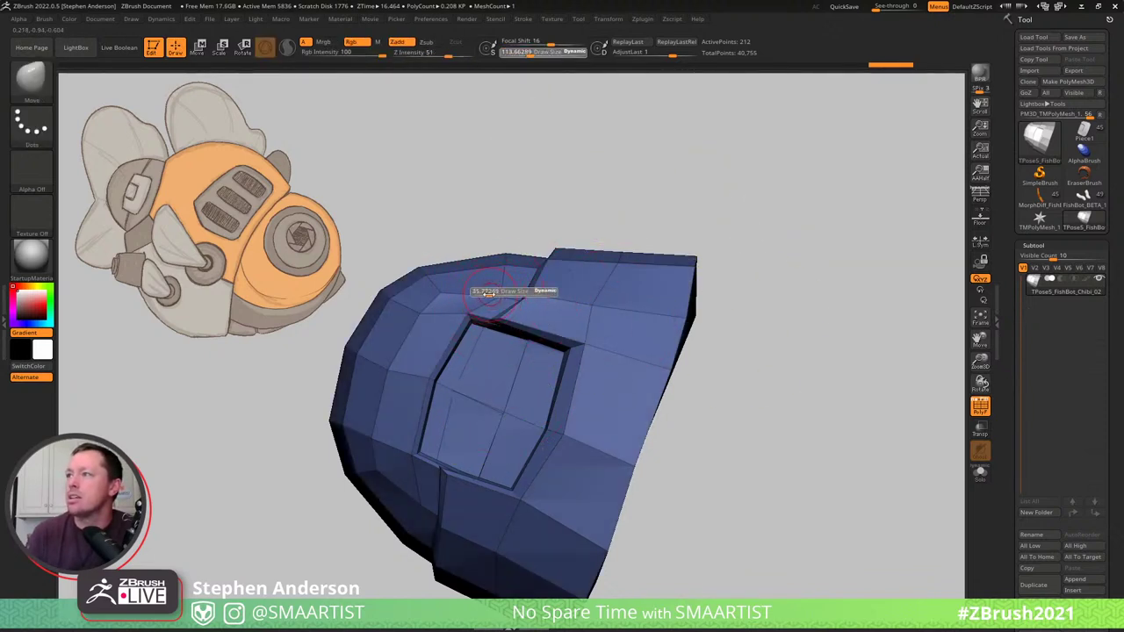
pyautogui.moveTo(489, 294); pyautogui.dragTo(491, 294)
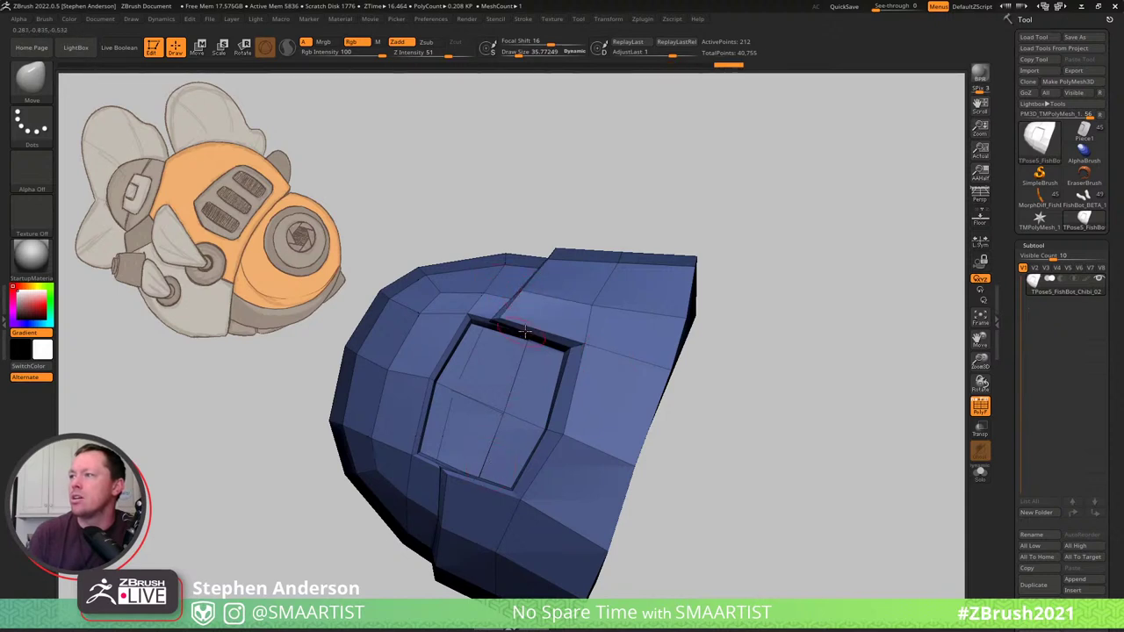
pyautogui.hotkey('ctrl', 'z')
pyautogui.hotkey('ctrl', 'z')
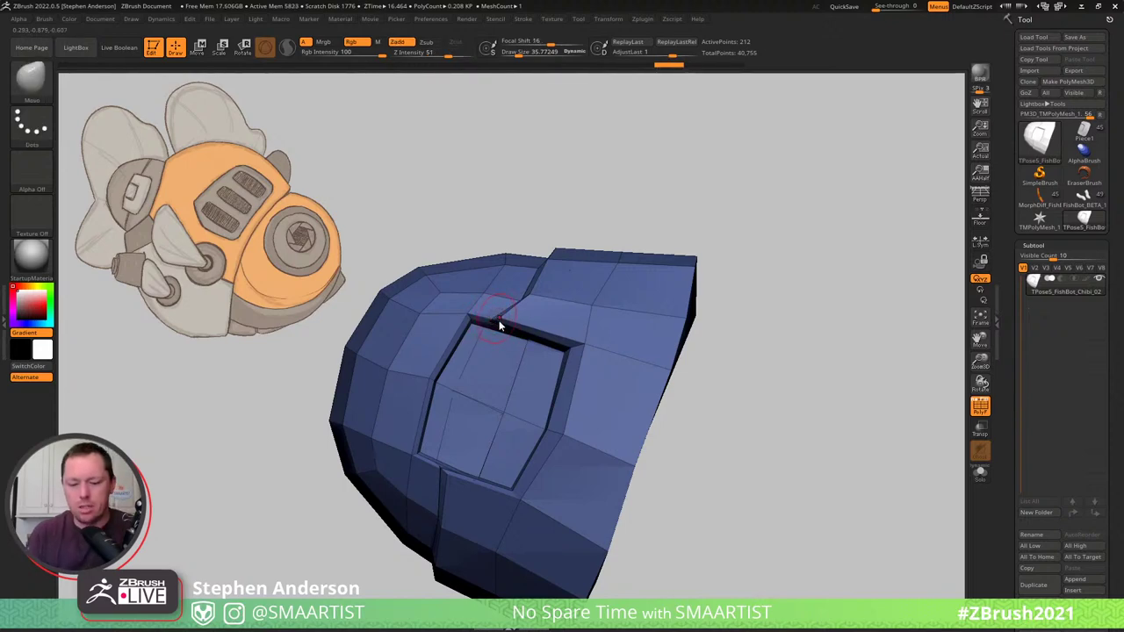
# Try nudging the vertices along the recess's upper rim with the Move Topological brush.
pyautogui.press('b')
pyautogui.press('m')
pyautogui.press('t')
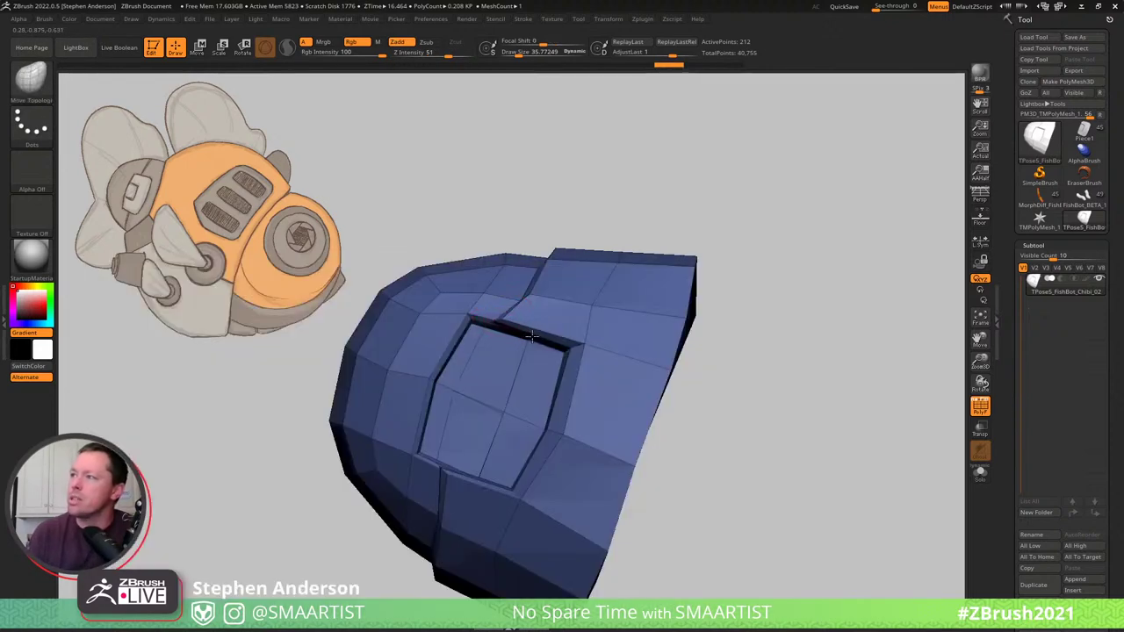
pyautogui.moveTo(537, 340)
pyautogui.mouseDown()
pyautogui.moveTo(550, 349)
pyautogui.moveTo(527, 324)
pyautogui.mouseUp()
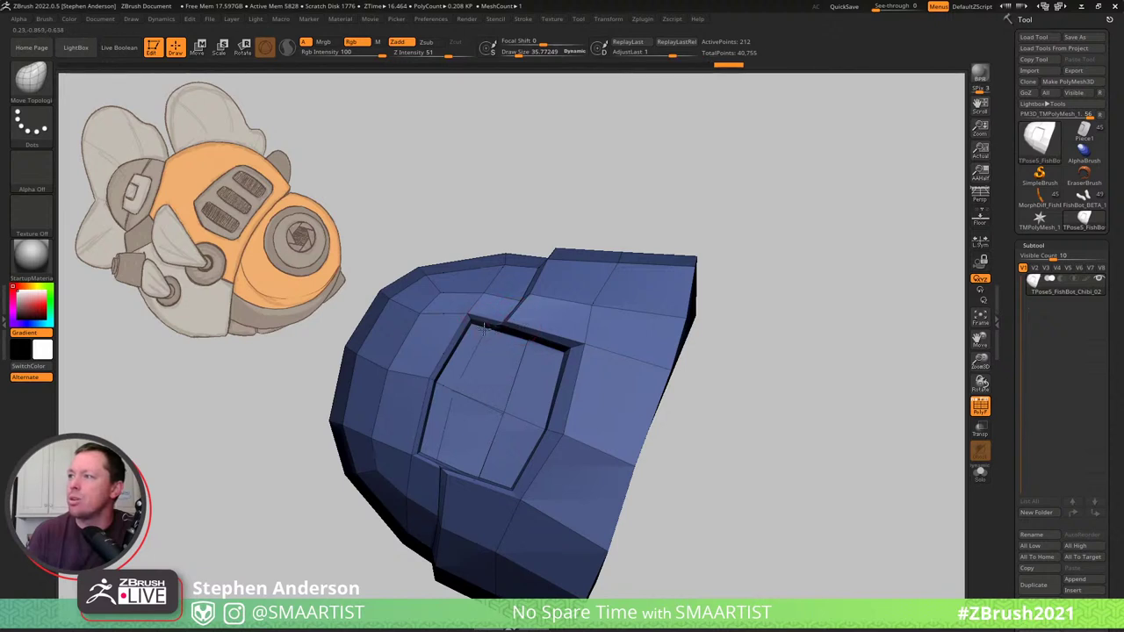
pyautogui.moveTo(484, 329); pyautogui.dragTo(520, 344, button='right')
pyautogui.moveTo(595, 321); pyautogui.dragTo(553, 318, button='right')
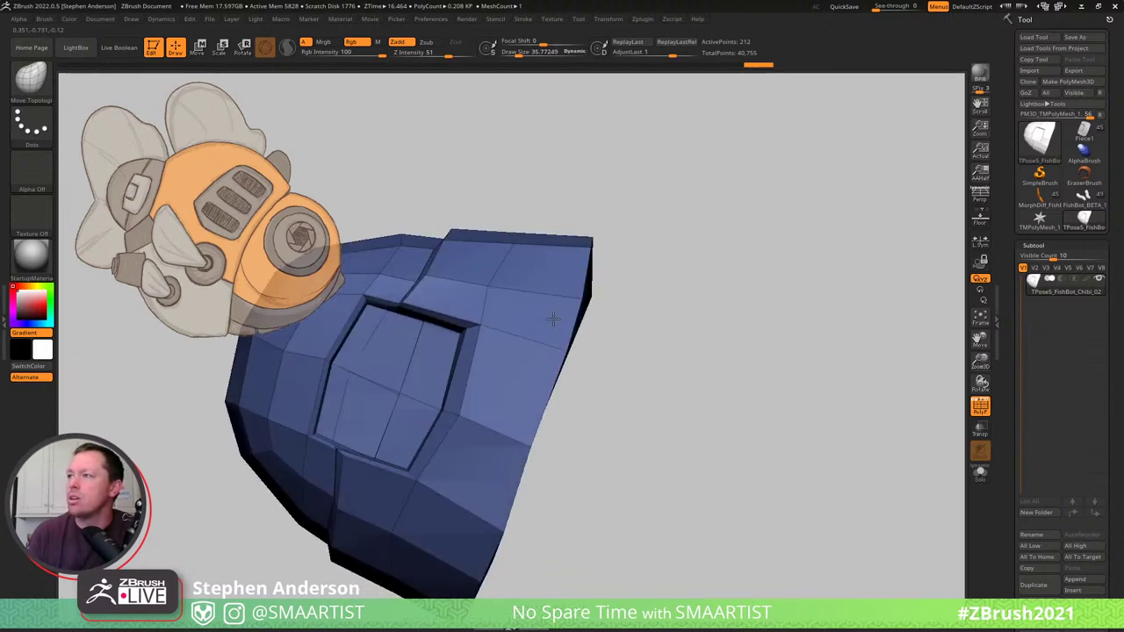
# Isolate the front collar piece of the tail base and increase the draw size to about 86.
pyautogui.press('shift')
pyautogui.hotkey('ctrl', 'shift')
pyautogui.keyDown('ctrl'); pyautogui.keyDown('shift'); pyautogui.moveTo(620, 244); pyautogui.dragTo(630, 258); pyautogui.keyUp('shift'); pyautogui.keyUp('ctrl')
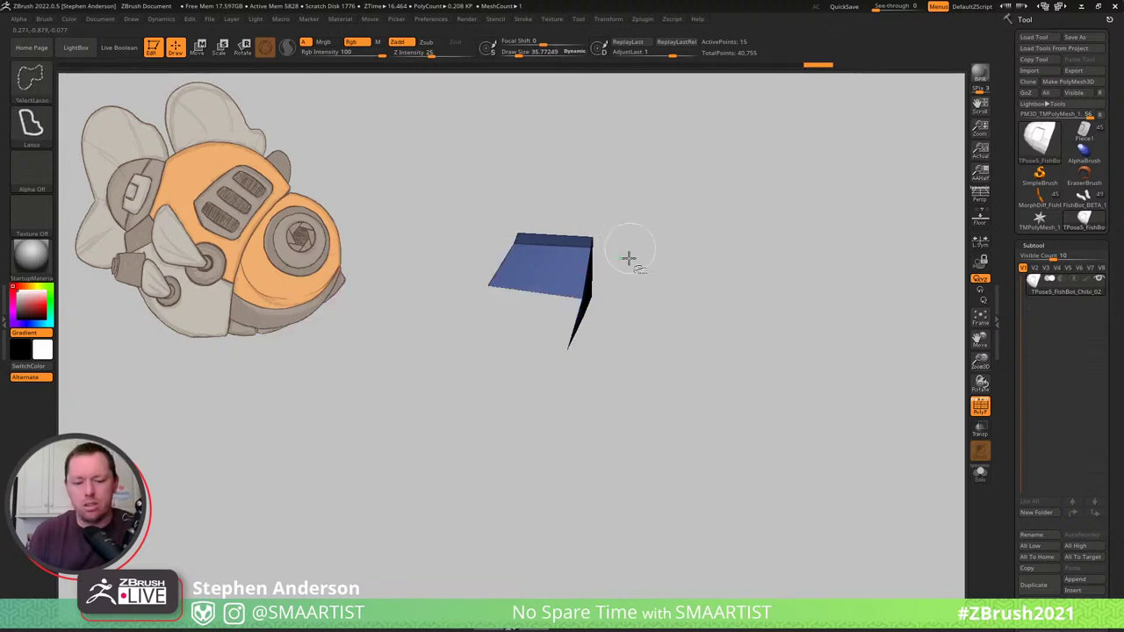
pyautogui.hotkey('ctrl', 'shift', 'a')
pyautogui.press('s')
pyautogui.moveTo(377, 306); pyautogui.dragTo(386, 307)
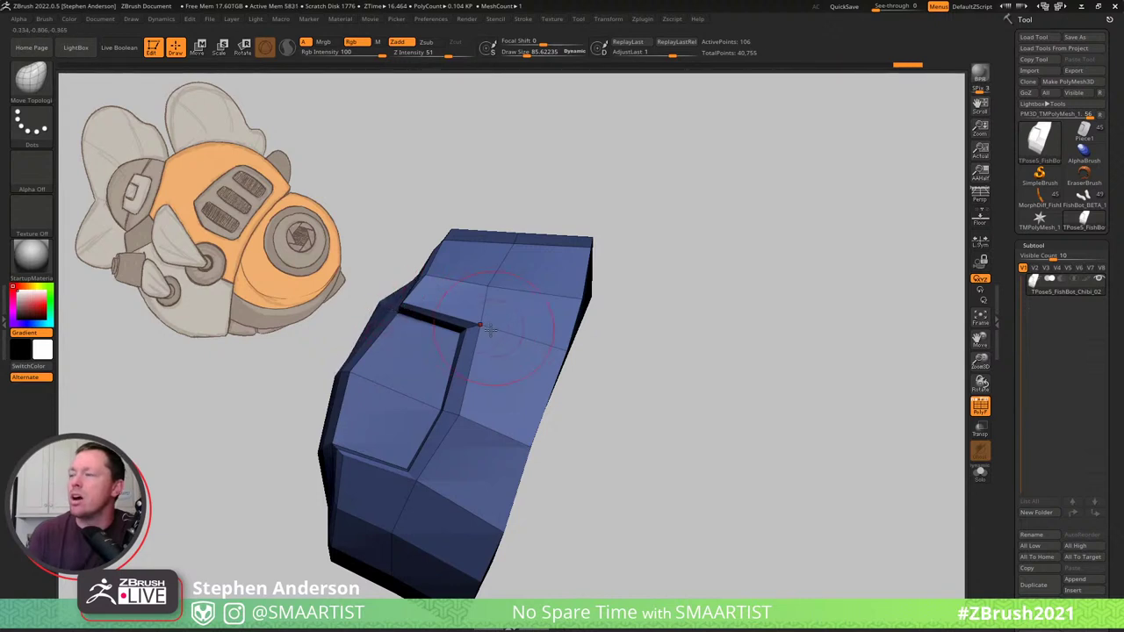
# Undo the recent Move Topological edits back to the widened recess and check the tail base from several angles.
pyautogui.keyDown('alt'); pyautogui.moveTo(490, 336); pyautogui.dragTo(693, 409, button='right'); pyautogui.keyUp('alt')
pyautogui.moveTo(572, 380)
pyautogui.mouseDown(button='right')
pyautogui.moveTo(640, 329)
pyautogui.moveTo(620, 301)
pyautogui.moveTo(636, 336)
pyautogui.mouseUp(button='right')
pyautogui.hotkey('ctrl', 'z')
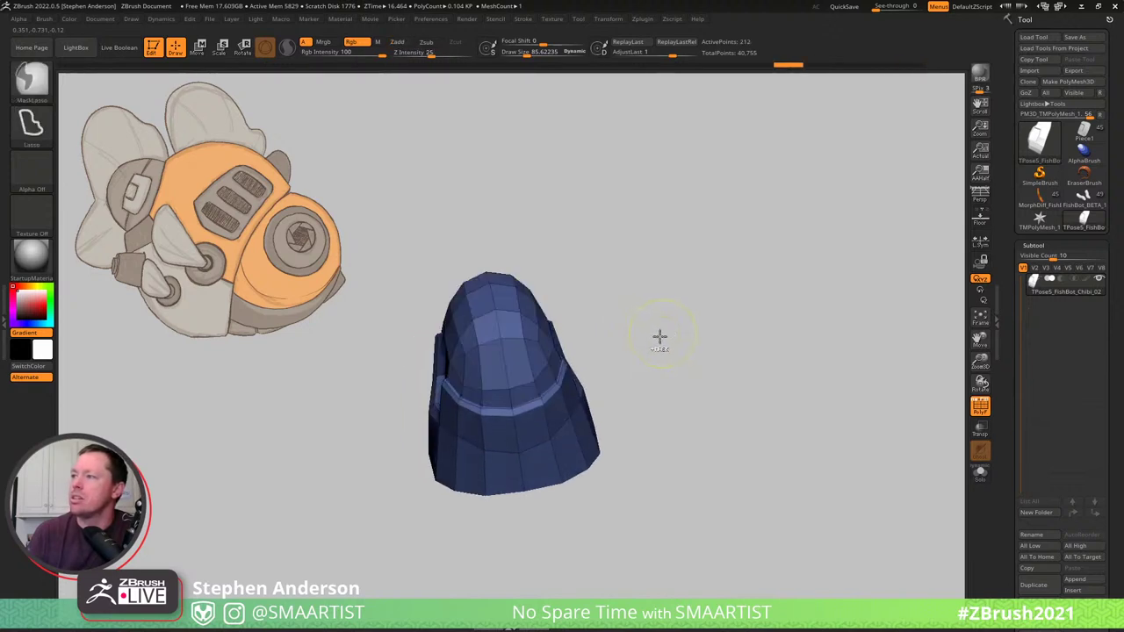
pyautogui.moveTo(677, 299); pyautogui.dragTo(682, 394, button='right')
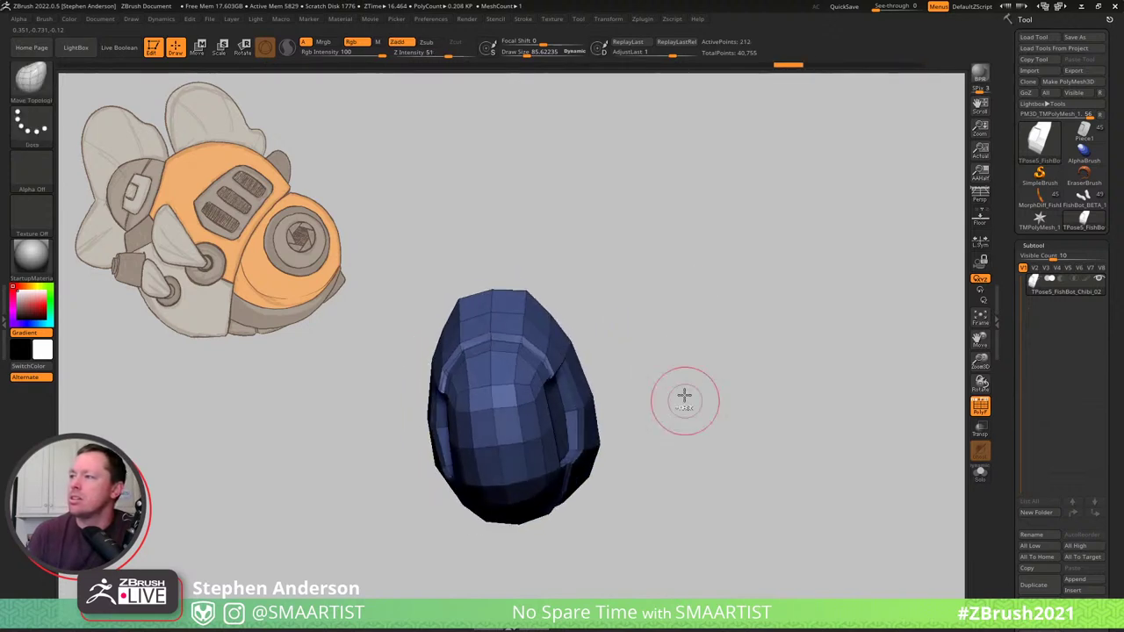
pyautogui.moveTo(675, 326); pyautogui.dragTo(683, 409, button='right')
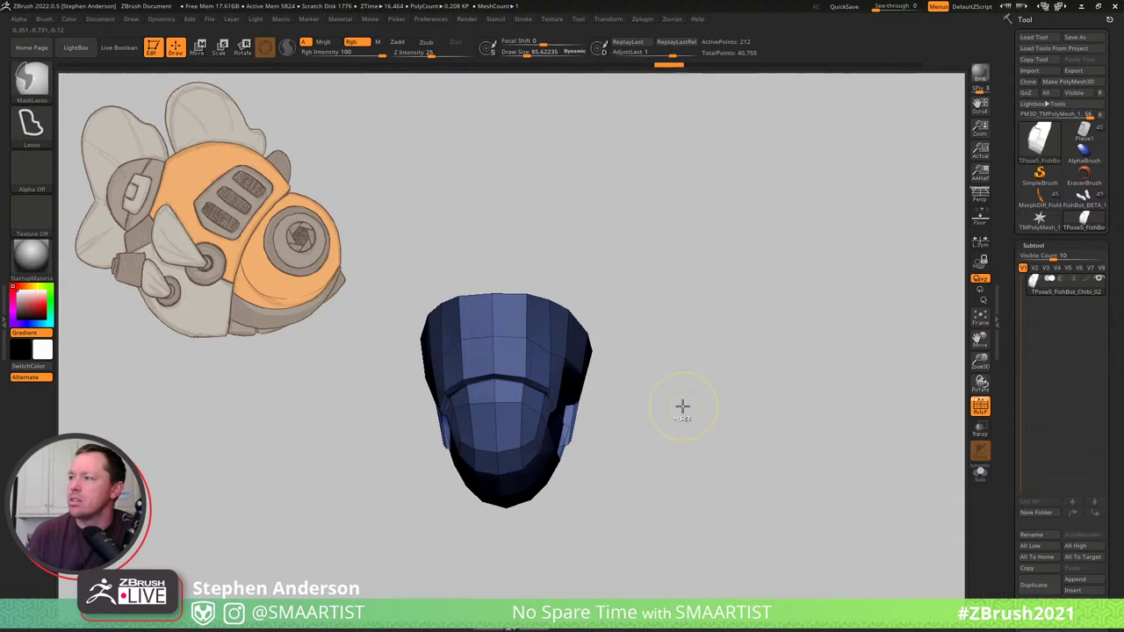
pyautogui.moveTo(659, 432)
pyautogui.mouseDown(button='right')
pyautogui.moveTo(679, 409)
pyautogui.moveTo(666, 416)
pyautogui.mouseUp(button='right')
pyautogui.moveTo(658, 445)
pyautogui.mouseDown()
pyautogui.moveTo(644, 343)
pyautogui.moveTo(626, 351)
pyautogui.mouseUp()
pyautogui.hotkey('ctrl', 'shift', 'z')
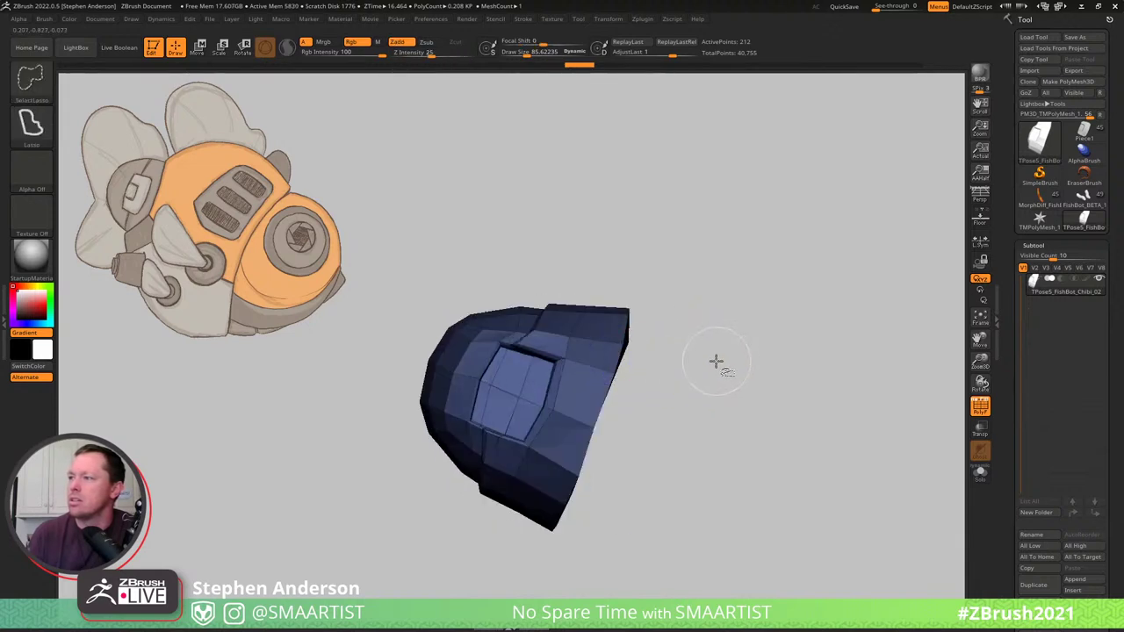
# Clear the mask from the tail base and isolate its front collar piece.
pyautogui.keyDown('ctrl'); pyautogui.moveTo(747, 312); pyautogui.dragTo(815, 401); pyautogui.keyUp('ctrl')
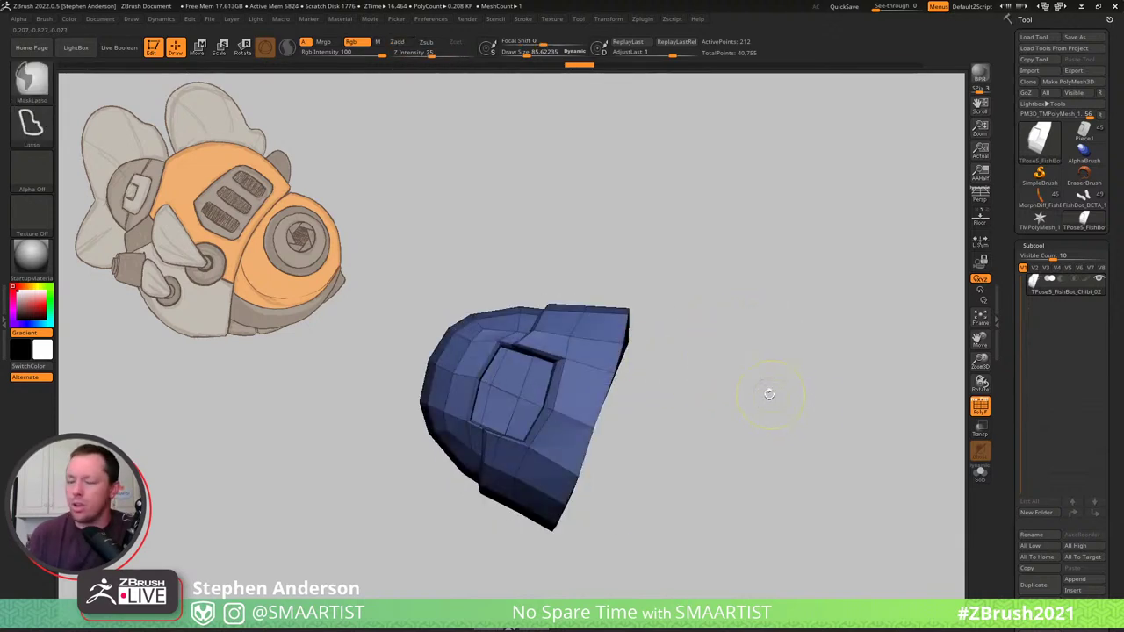
pyautogui.moveTo(491, 381)
pyautogui.mouseDown(button='right')
pyautogui.moveTo(571, 386)
pyautogui.moveTo(505, 376)
pyautogui.moveTo(544, 367)
pyautogui.moveTo(603, 387)
pyautogui.mouseUp(button='right')
pyautogui.keyDown('ctrl'); pyautogui.keyDown('shift'); pyautogui.moveTo(762, 239); pyautogui.dragTo(825, 277); pyautogui.keyUp('shift'); pyautogui.keyUp('ctrl')
pyautogui.keyDown('ctrl'); pyautogui.keyDown('shift'); pyautogui.click(793, 293); pyautogui.keyUp('shift'); pyautogui.keyUp('ctrl')
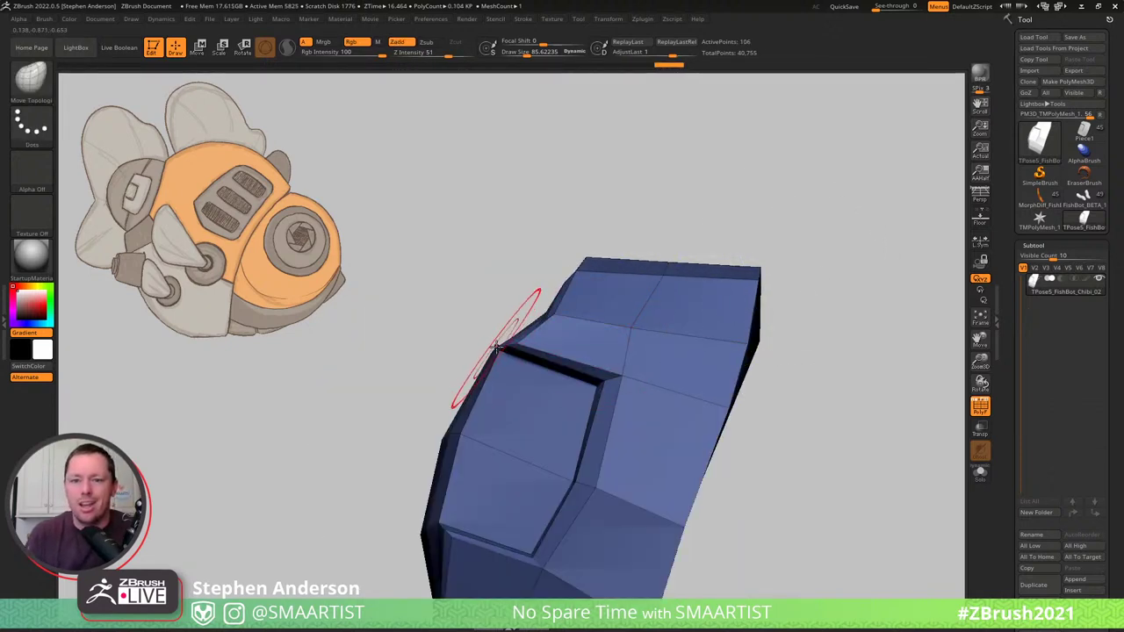
# Pull the upper and middle vertices of the collar's rear edge inward with the MoveInfiniteDepth brush.
pyautogui.press('b')
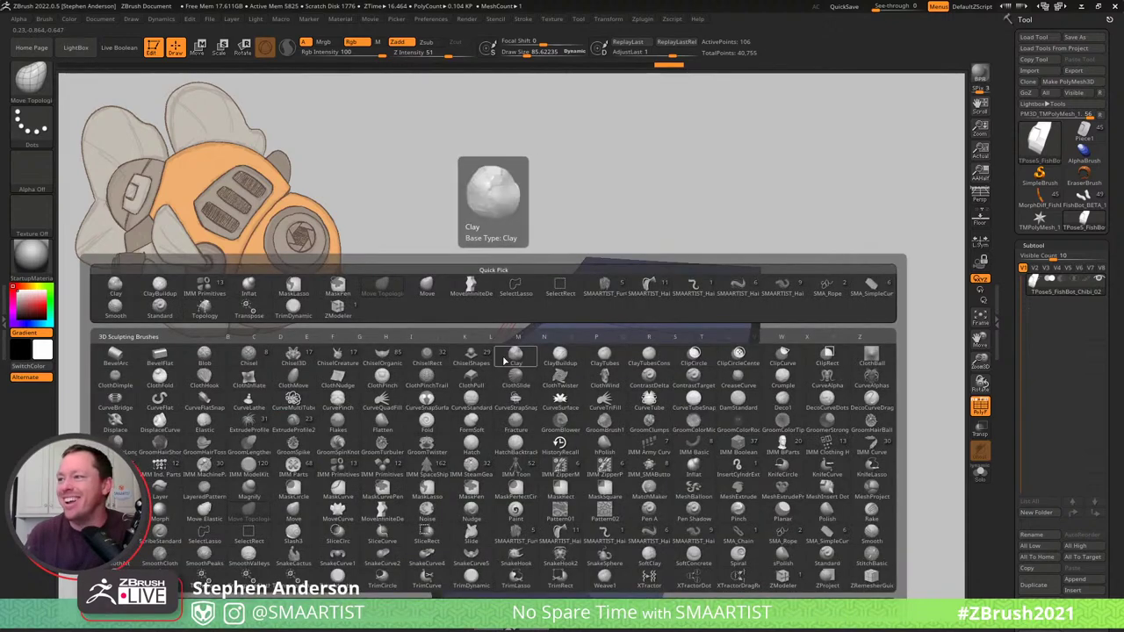
pyautogui.press('m')
pyautogui.click(381, 509)
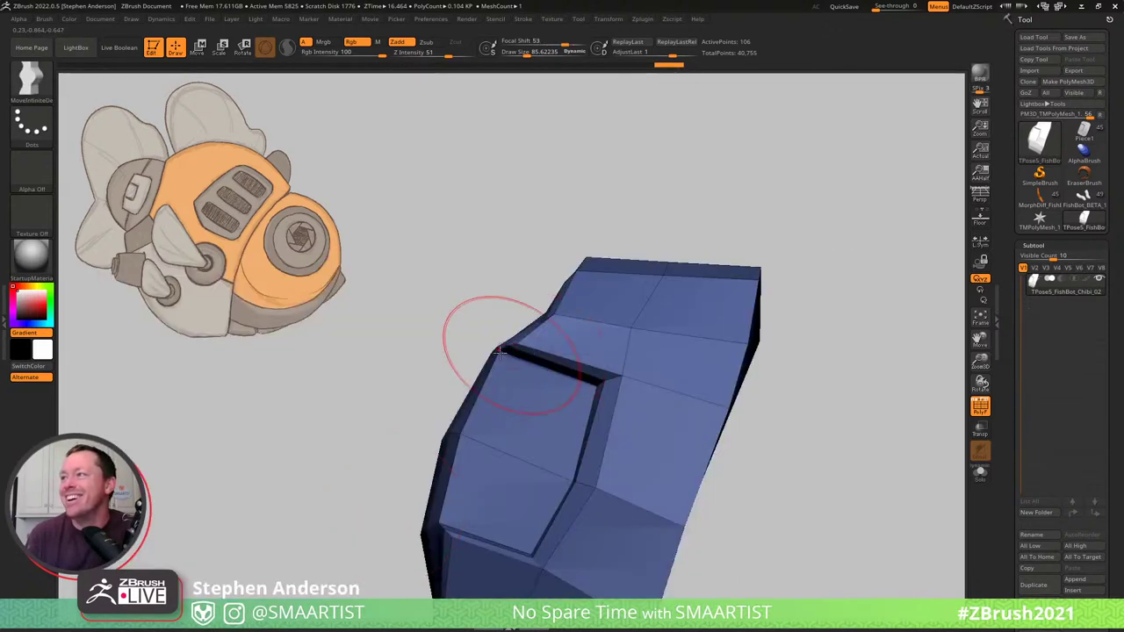
pyautogui.moveTo(514, 356); pyautogui.dragTo(516, 363)
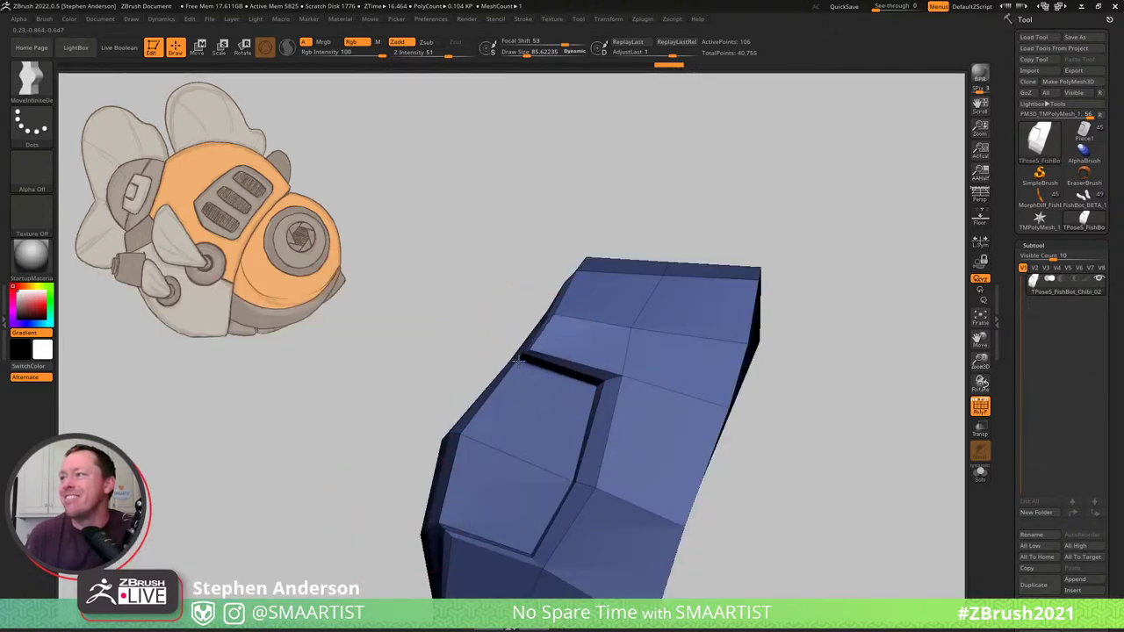
pyautogui.moveTo(454, 445); pyautogui.dragTo(468, 446)
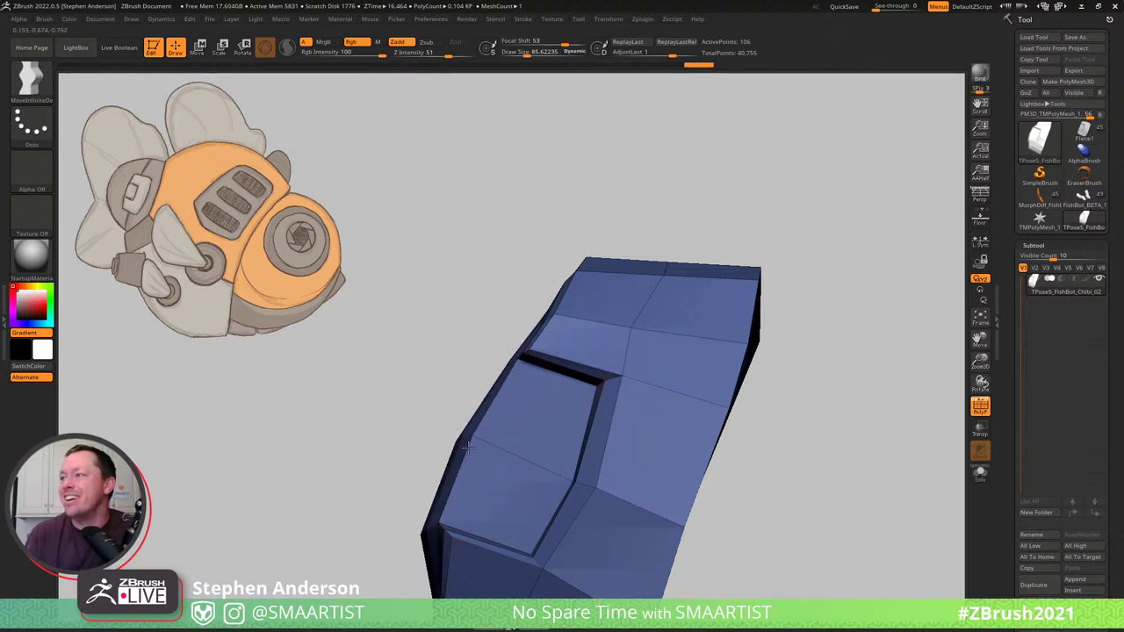
# Push the lower rear corner beside the recess inward and refine the upper and middle vertices into a smoother curve.
pyautogui.keyDown('alt'); pyautogui.moveTo(468, 448); pyautogui.dragTo(472, 301, button='right'); pyautogui.keyUp('alt')
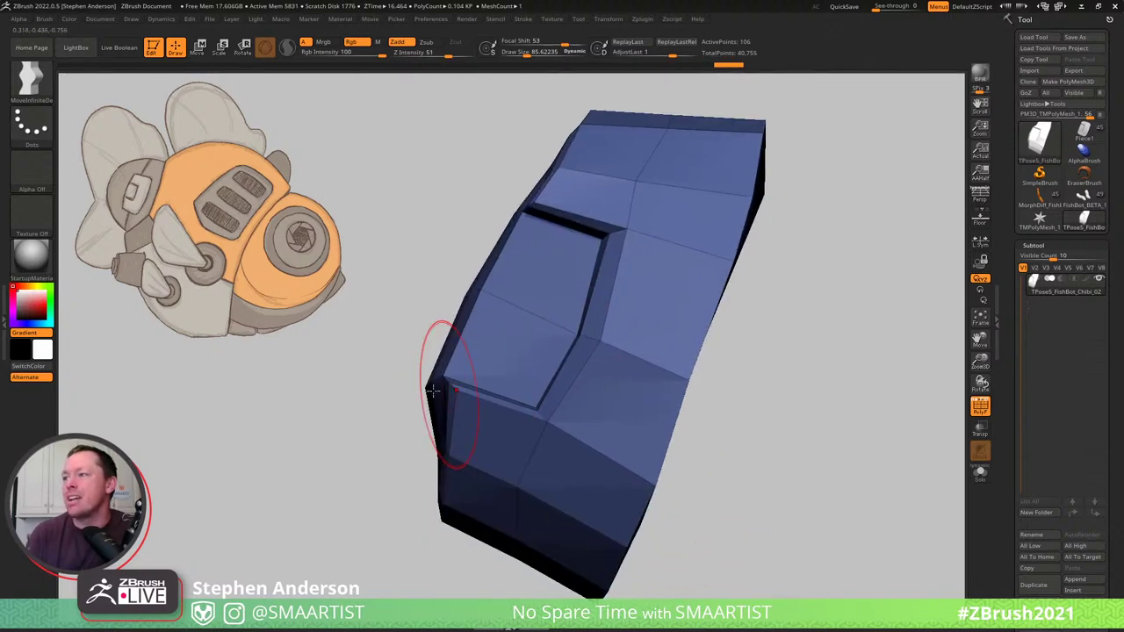
pyautogui.moveTo(425, 386); pyautogui.dragTo(449, 381)
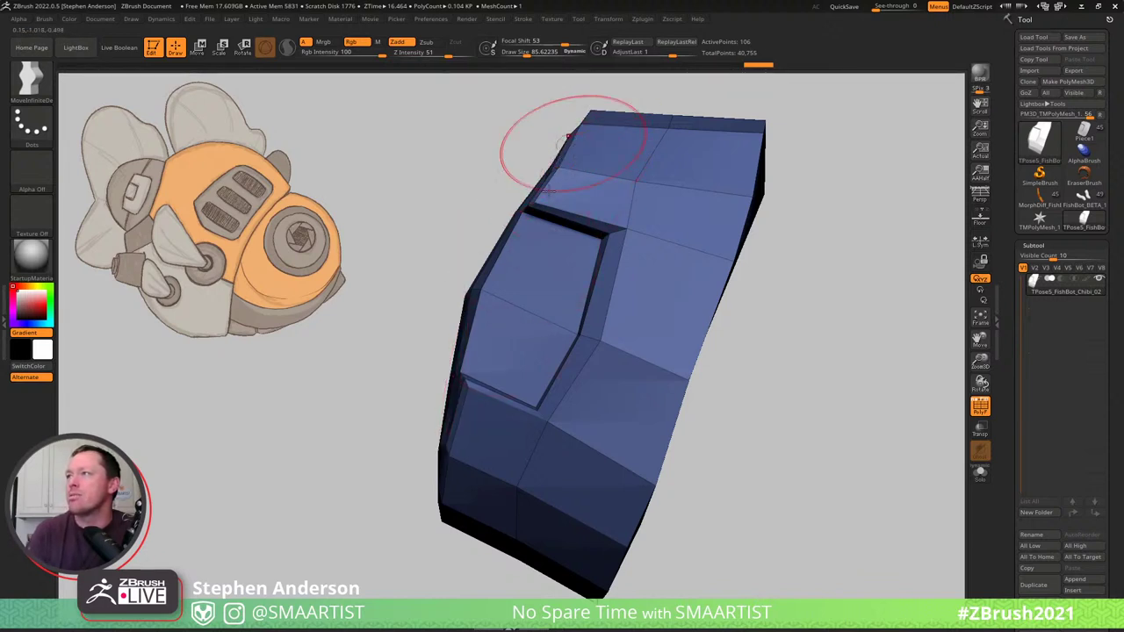
pyautogui.moveTo(501, 188); pyautogui.dragTo(540, 211)
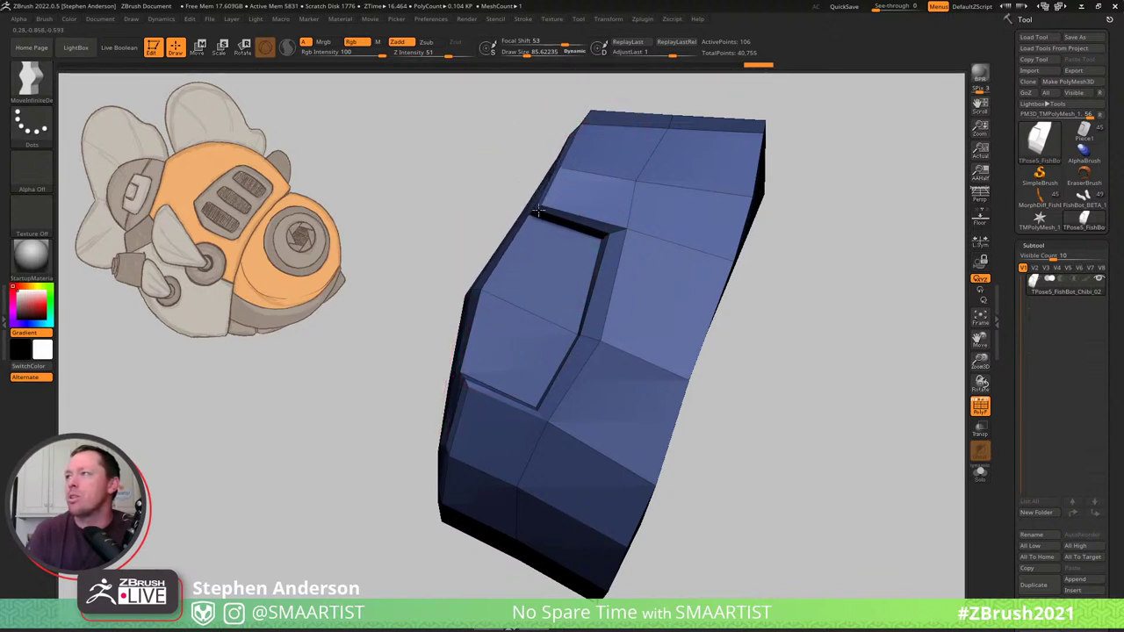
pyautogui.moveTo(468, 298); pyautogui.dragTo(484, 300)
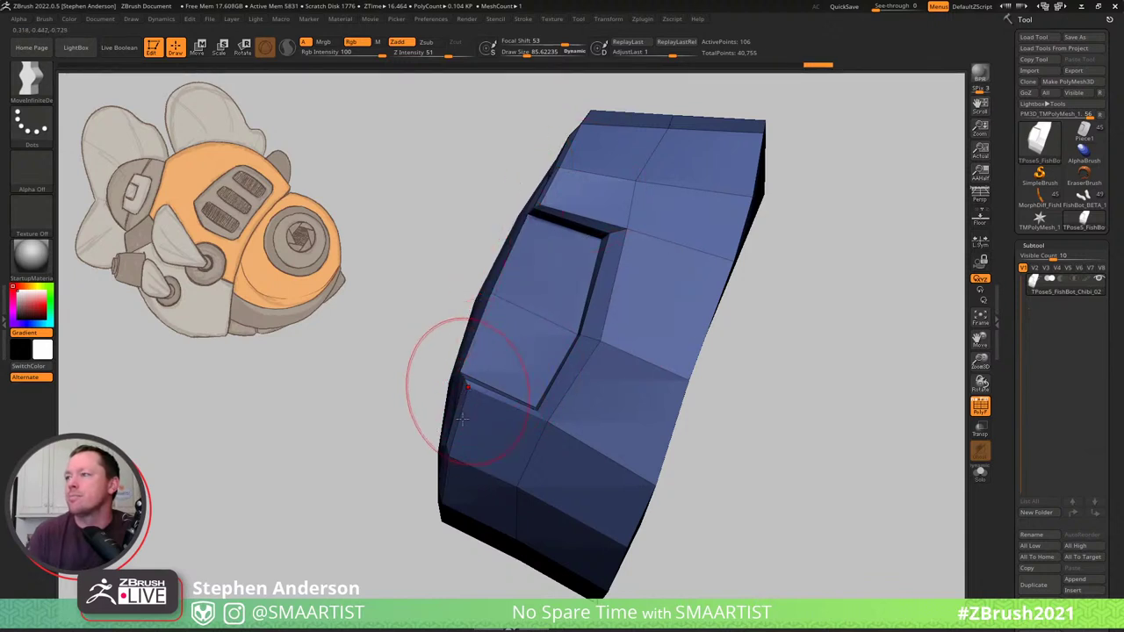
# Show the full model again with everything masked except the tail base's front collar piece.
pyautogui.keyDown('ctrl'); pyautogui.keyDown('shift'); pyautogui.click(803, 381); pyautogui.keyUp('shift'); pyautogui.keyUp('ctrl')
pyautogui.moveTo(536, 307)
pyautogui.keyDown('ctrl'); pyautogui.mouseDown(button='right')
pyautogui.moveTo(554, 260)
pyautogui.moveTo(564, 319)
pyautogui.moveTo(543, 358)
pyautogui.moveTo(585, 389)
pyautogui.mouseUp(button='right'); pyautogui.keyUp('ctrl')
pyautogui.keyDown('ctrl'); pyautogui.keyDown('shift'); pyautogui.click(580, 388); pyautogui.keyUp('shift'); pyautogui.keyUp('ctrl')
pyautogui.keyDown('ctrl'); pyautogui.click(429, 524); pyautogui.keyUp('ctrl')
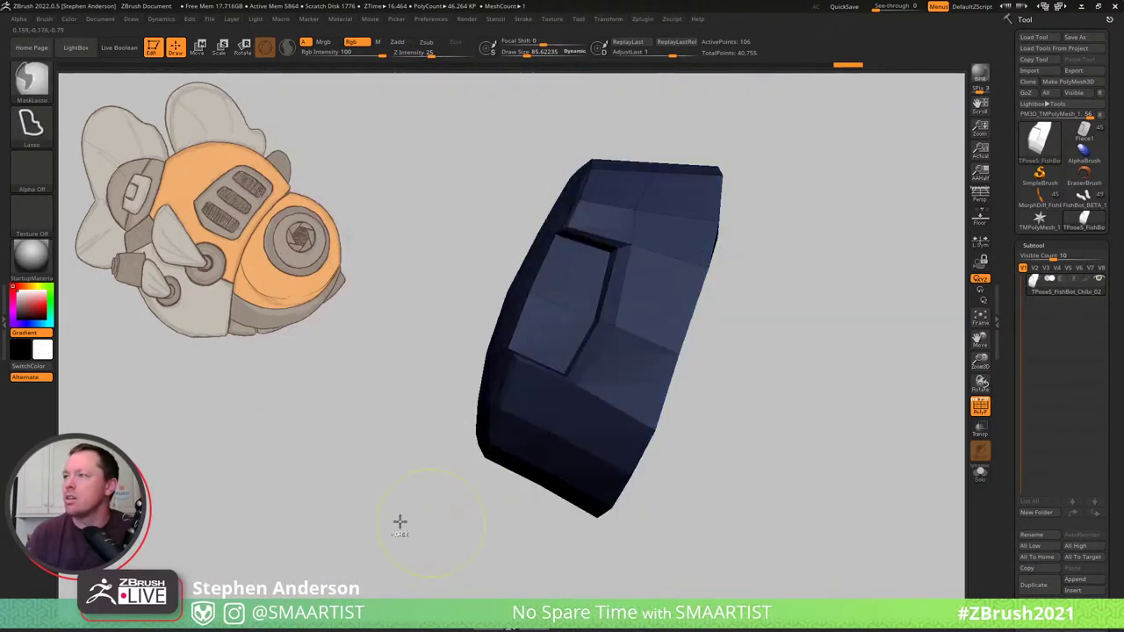
pyautogui.keyDown('ctrl'); pyautogui.keyDown('shift'); pyautogui.click(207, 479); pyautogui.keyUp('shift'); pyautogui.keyUp('ctrl')
pyautogui.keyDown('ctrl'); pyautogui.click(196, 478); pyautogui.keyUp('ctrl')
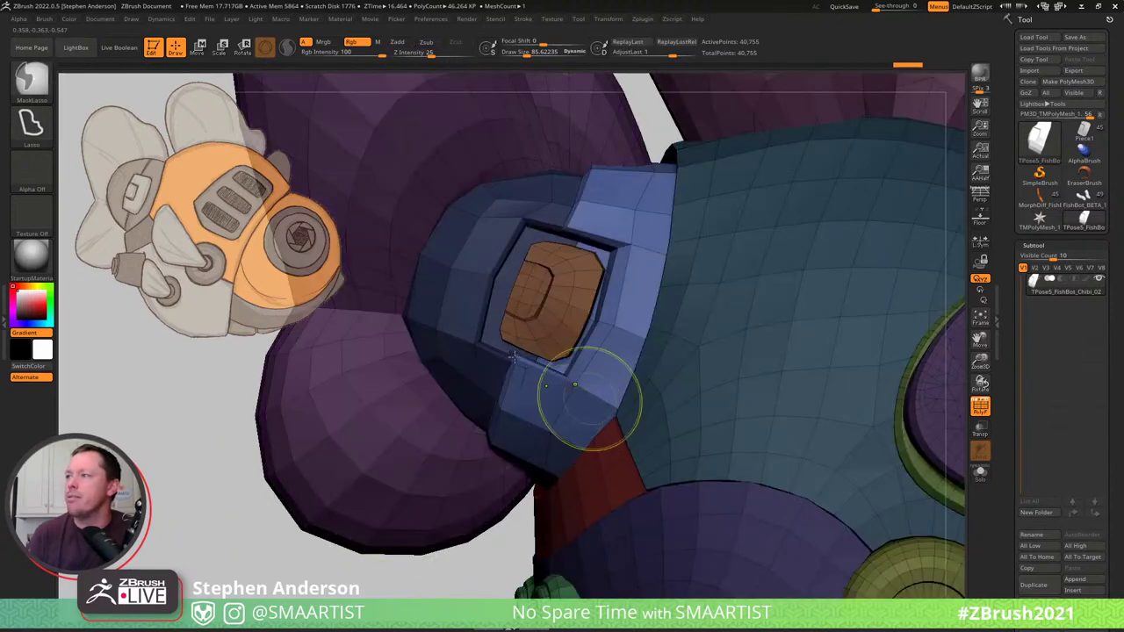
pyautogui.moveTo(529, 342); pyautogui.dragTo(521, 342, button='right')
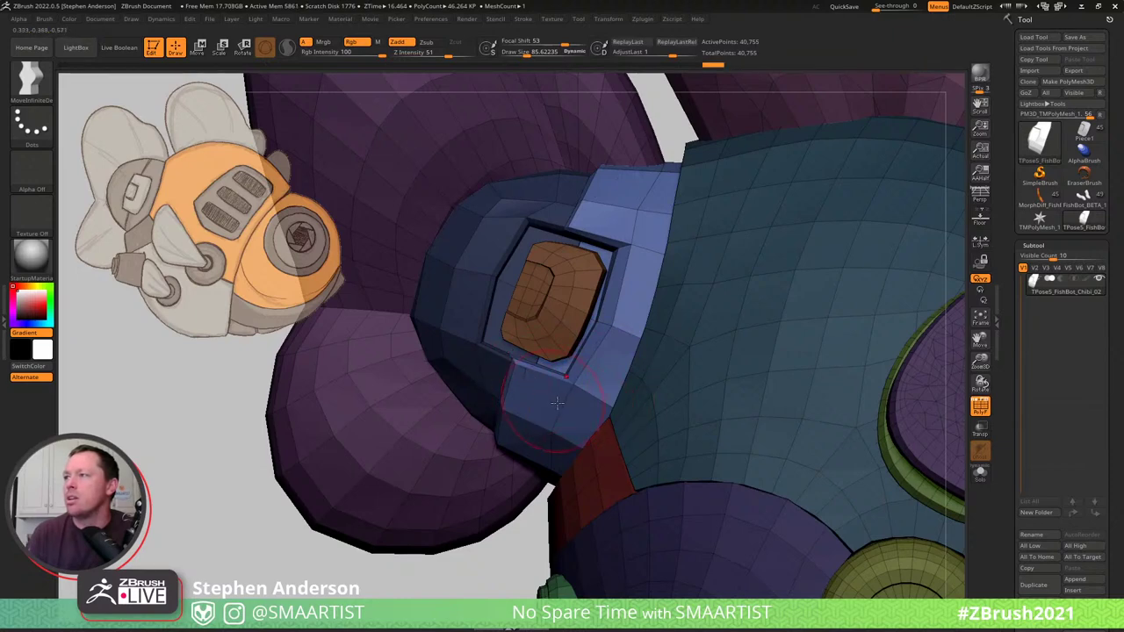
pyautogui.press('ctrl')
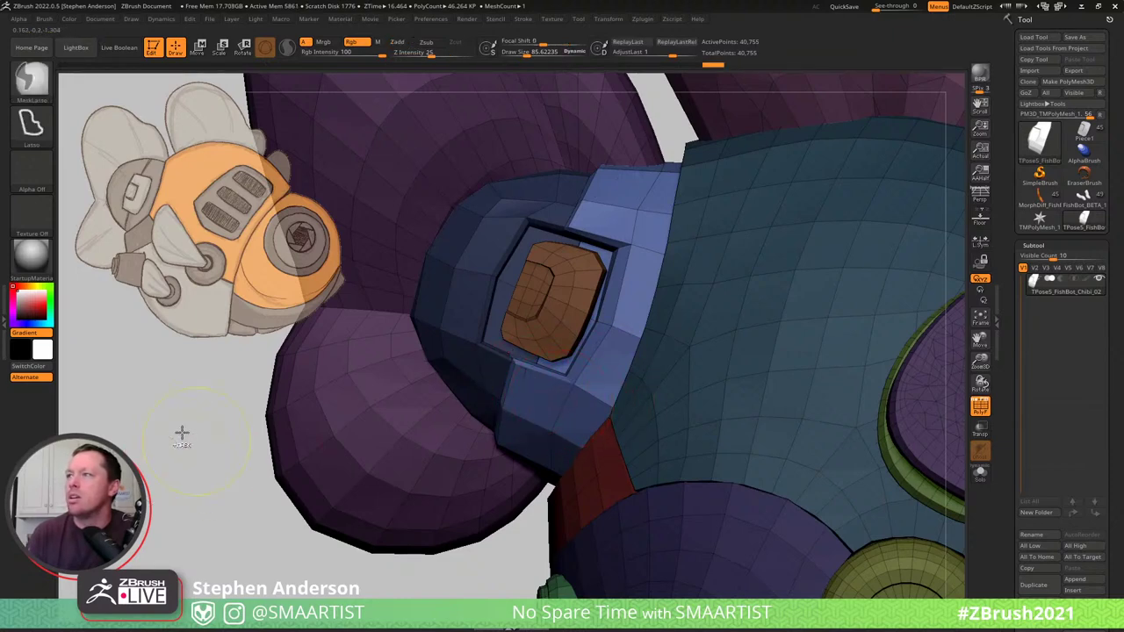
# Invert the tail base mask to free its rear piece and adjust that piece's upper rear outline with the MoveInfiniteDepth brush.
pyautogui.keyDown('ctrl'); pyautogui.keyDown('shift'); pyautogui.click(570, 390); pyautogui.keyUp('shift'); pyautogui.keyUp('ctrl')
pyautogui.press('f')
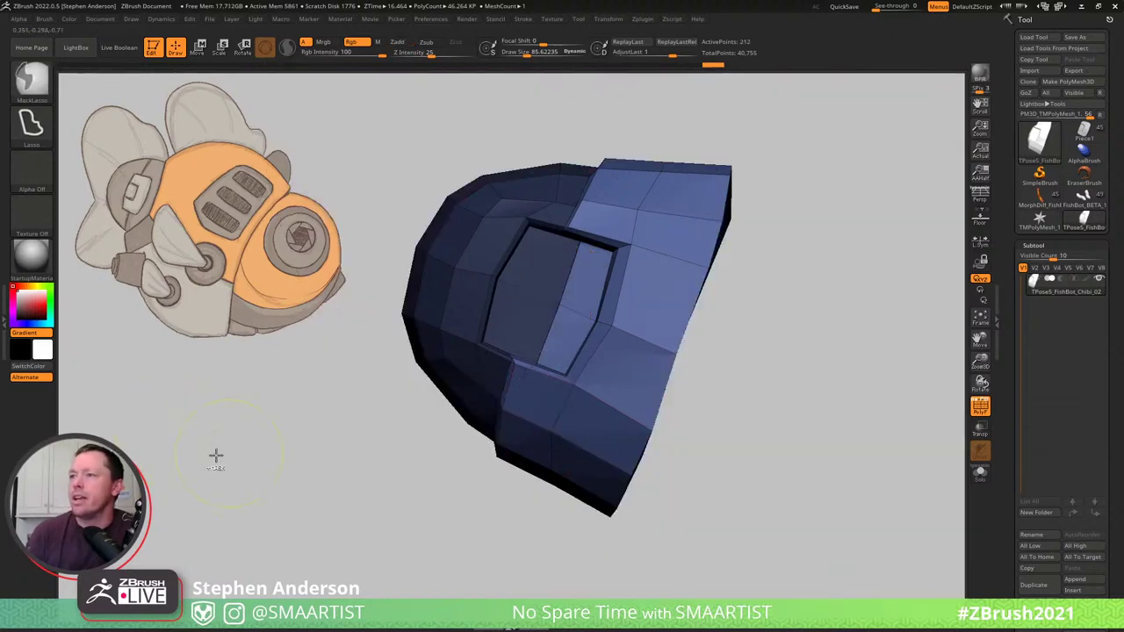
pyautogui.moveTo(216, 457); pyautogui.dragTo(251, 494)
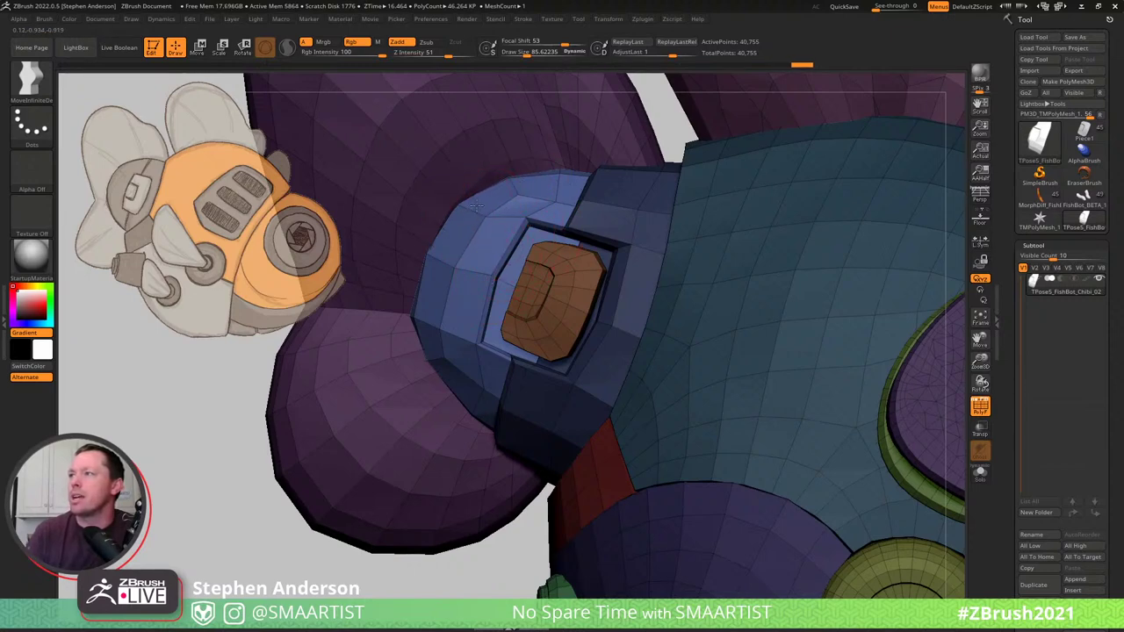
pyautogui.hotkey('ctrl', 'shift', 'z')
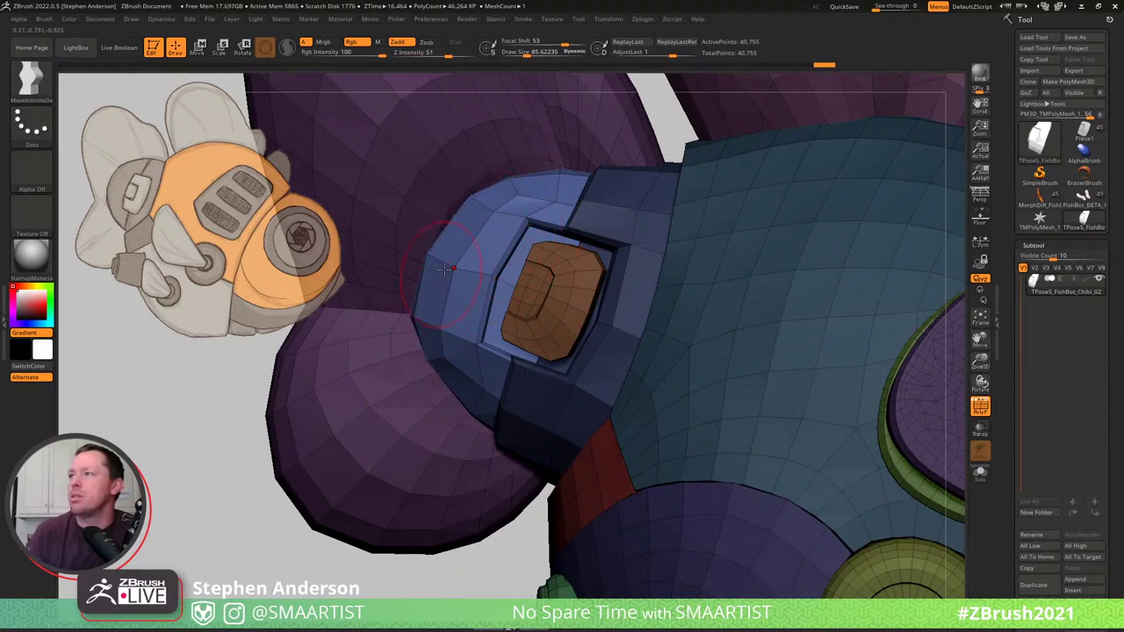
pyautogui.moveTo(444, 269)
pyautogui.mouseDown()
pyautogui.moveTo(445, 254)
pyautogui.moveTo(516, 193)
pyautogui.moveTo(518, 172)
pyautogui.mouseUp()
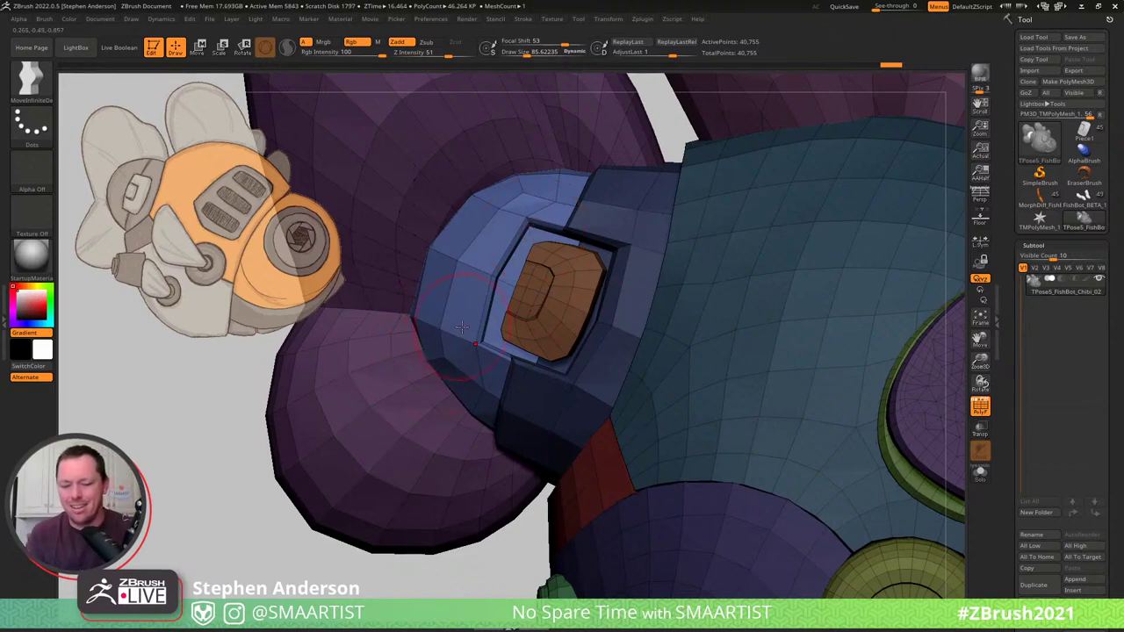
# Switch to the Move brush and isolate the tail base's rear piece from the rest of the model.
pyautogui.press('b')
pyautogui.press('m')
pyautogui.press('v')
pyautogui.press('s')
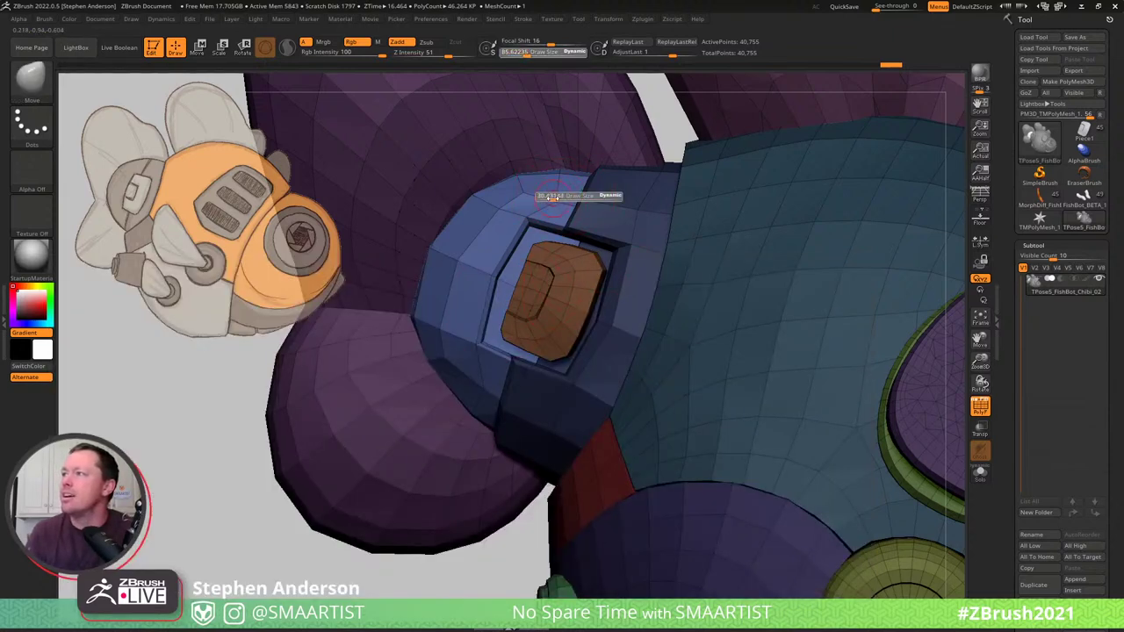
pyautogui.click(551, 196)
pyautogui.click(557, 191)
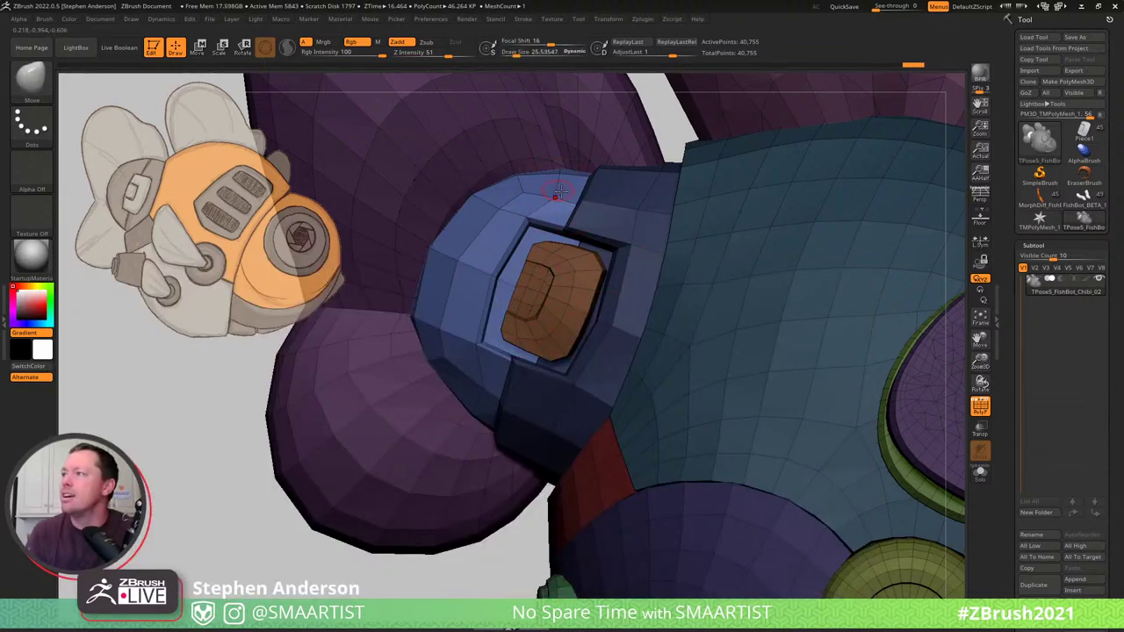
pyautogui.hotkey('ctrl', 'z')
pyautogui.keyDown('ctrl'); pyautogui.keyDown('shift'); pyautogui.click(472, 386); pyautogui.keyUp('shift'); pyautogui.keyUp('ctrl')
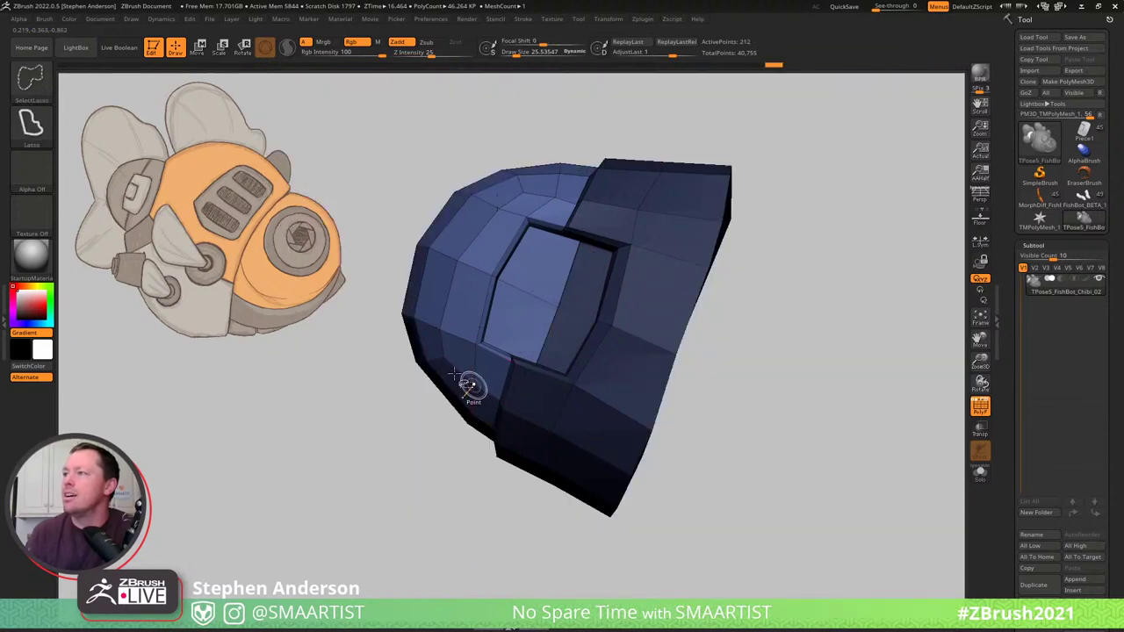
pyautogui.keyDown('ctrl'); pyautogui.keyDown('shift'); pyautogui.moveTo(458, 292); pyautogui.dragTo(430, 209); pyautogui.keyUp('shift'); pyautogui.keyUp('ctrl')
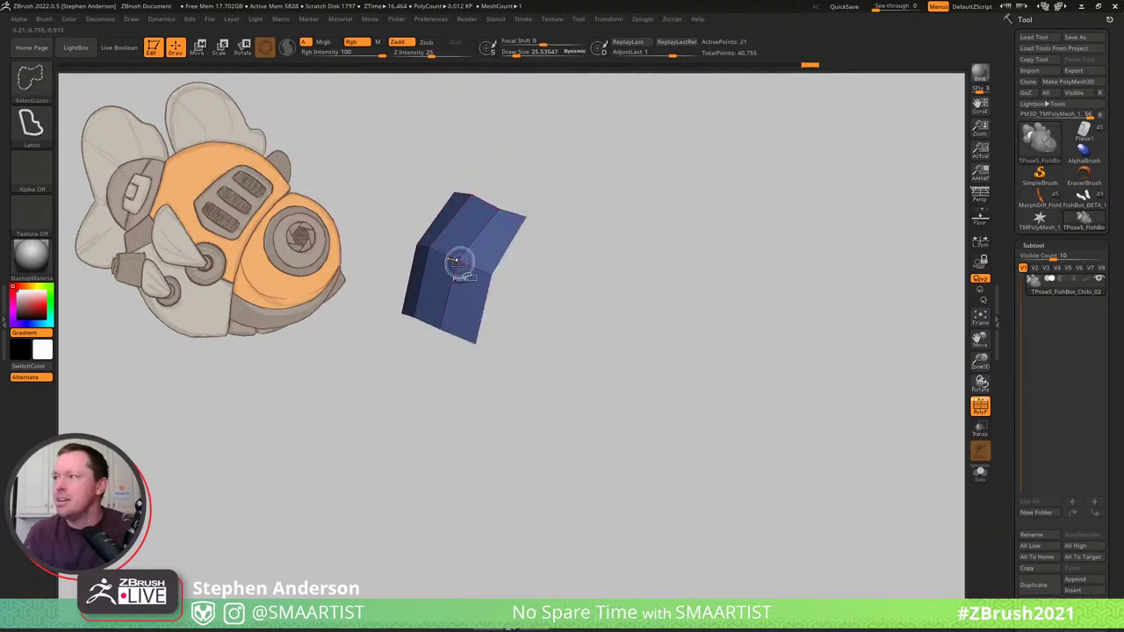
pyautogui.hotkey('ctrl', 'shift', 'a')
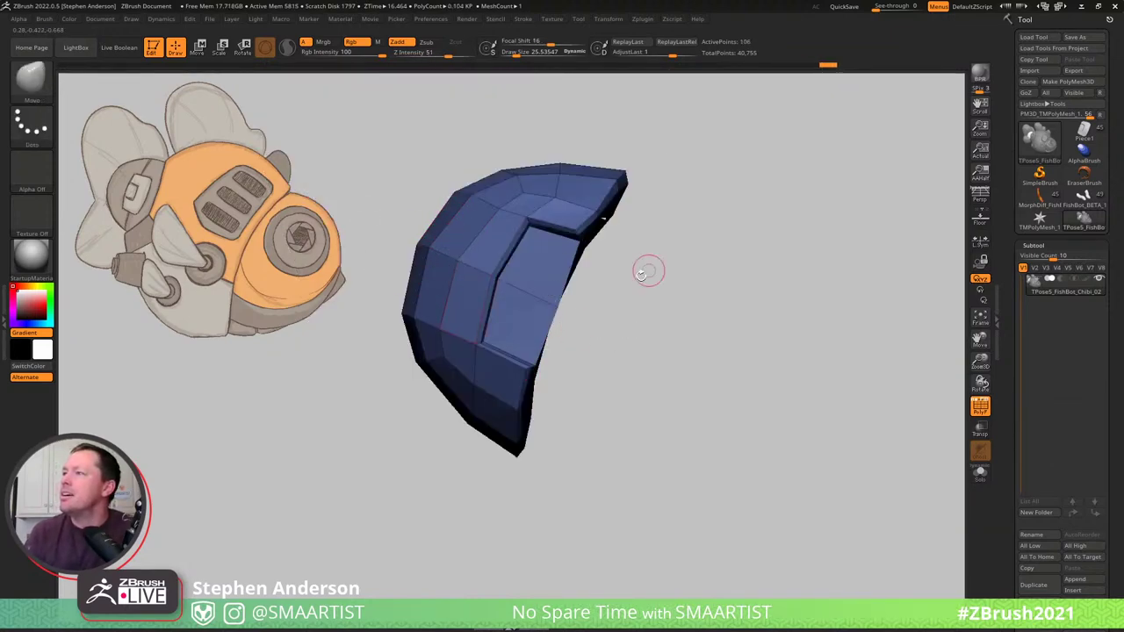
# Set the Move brush size to about 73 and nudge the rear piece's upper and rear vertices outward into a rounder curve.
pyautogui.press('s')
pyautogui.moveTo(591, 207); pyautogui.dragTo(616, 208)
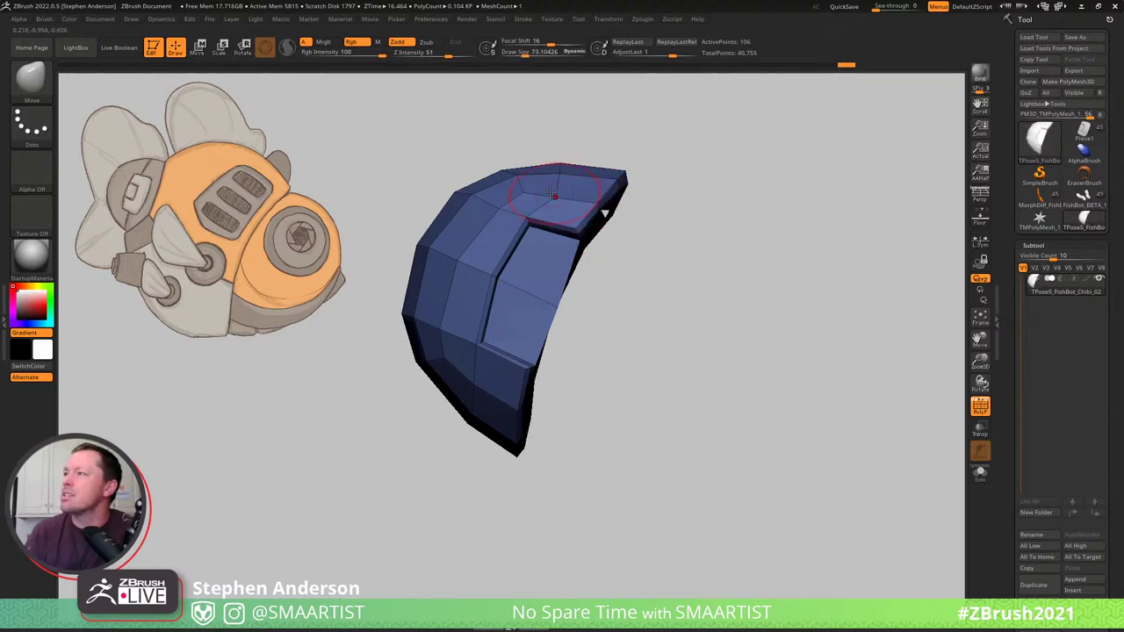
pyautogui.moveTo(552, 193); pyautogui.dragTo(549, 185)
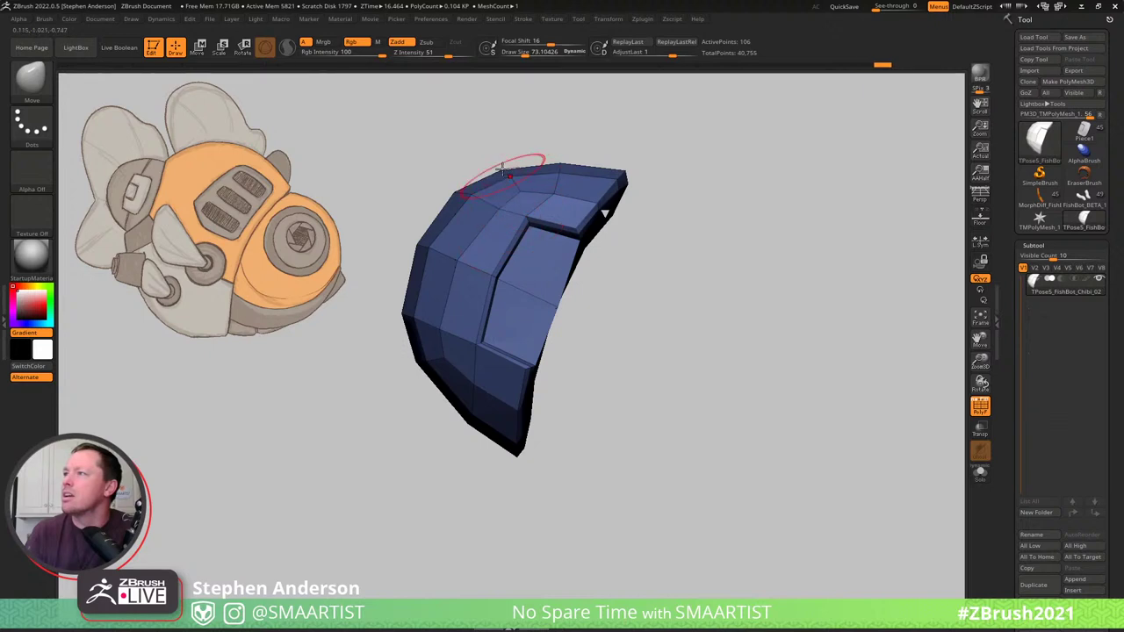
pyautogui.moveTo(501, 166)
pyautogui.mouseDown()
pyautogui.moveTo(515, 161)
pyautogui.moveTo(513, 176)
pyautogui.moveTo(462, 187)
pyautogui.mouseUp()
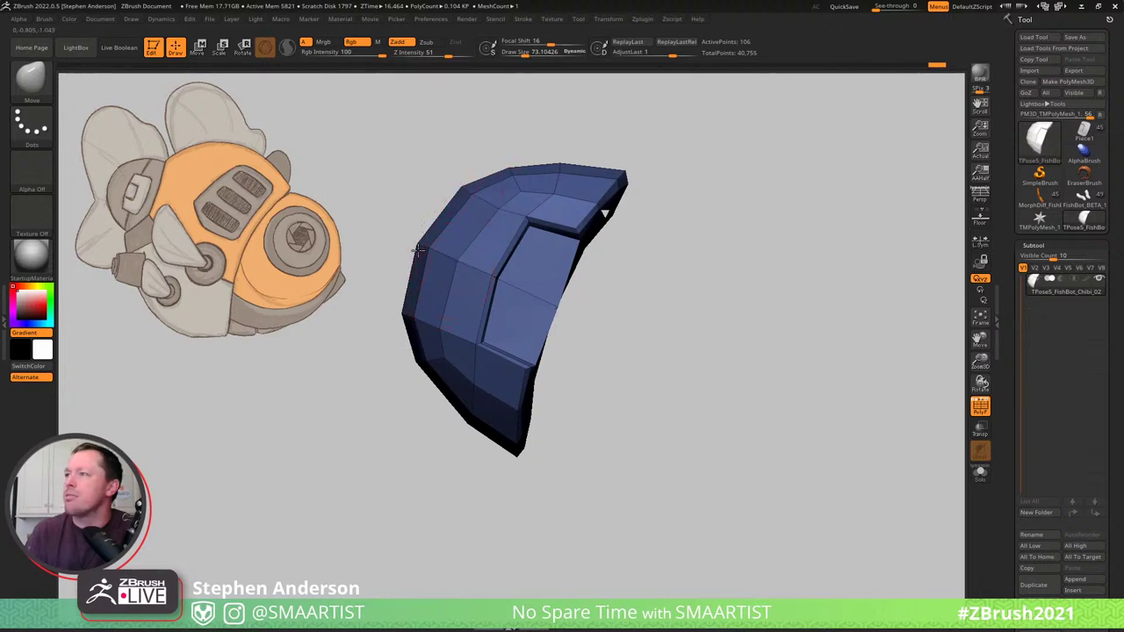
pyautogui.moveTo(421, 247); pyautogui.dragTo(416, 243)
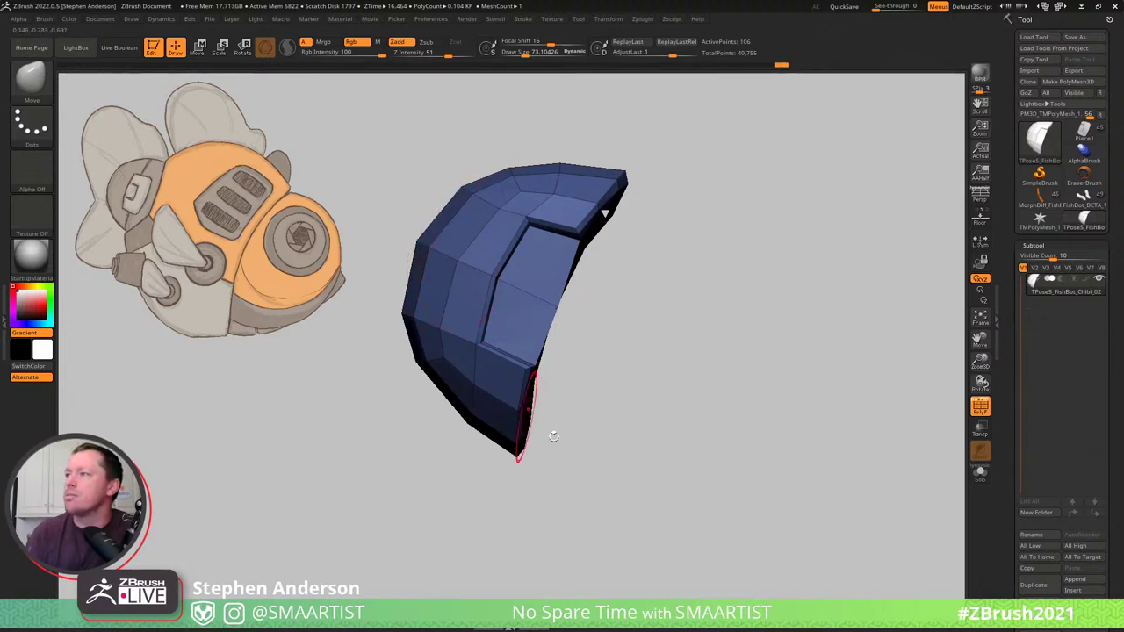
# Reduce the Move brush size to about 25 and show the full model again.
pyautogui.moveTo(632, 219); pyautogui.dragTo(569, 221)
pyautogui.press('s')
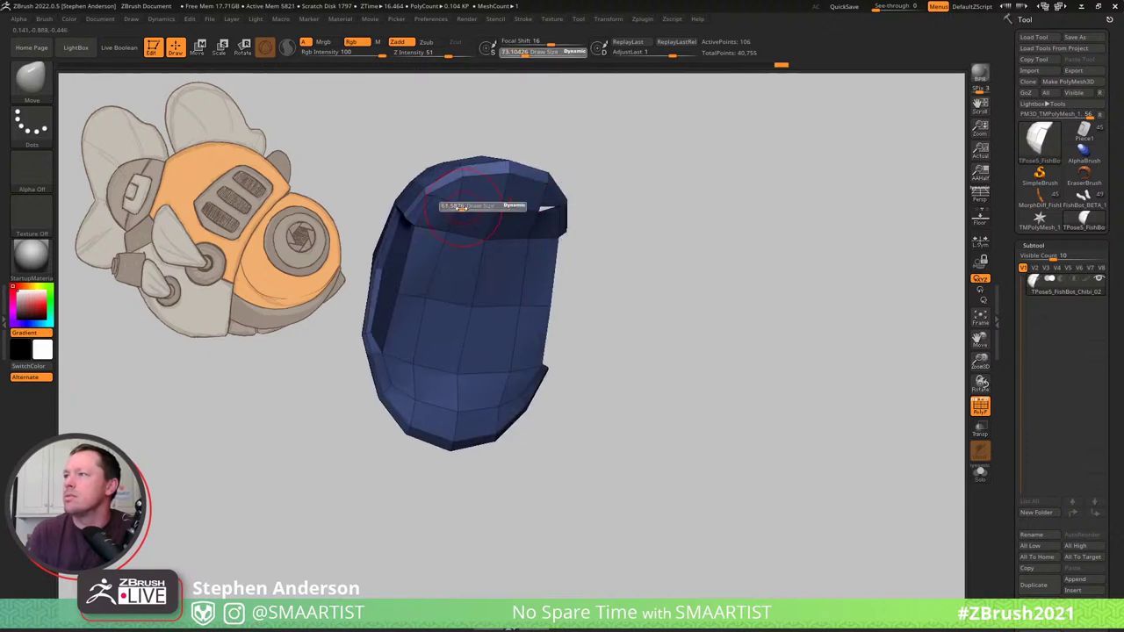
pyautogui.moveTo(454, 207); pyautogui.dragTo(434, 201)
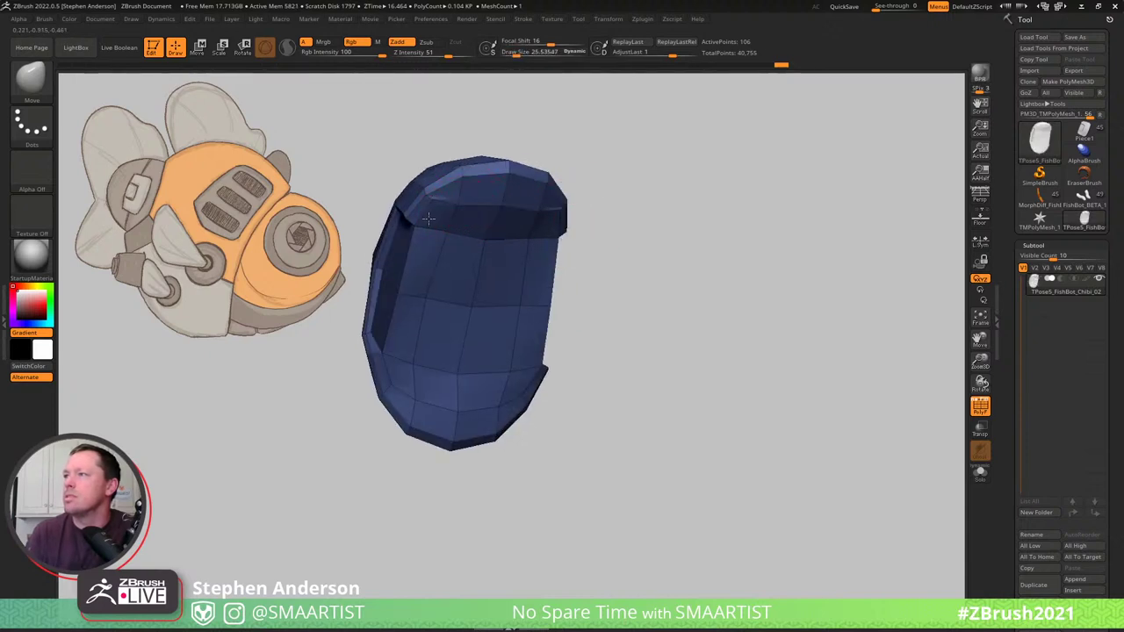
pyautogui.moveTo(459, 208)
pyautogui.mouseDown(button='right')
pyautogui.moveTo(522, 199)
pyautogui.moveTo(567, 211)
pyautogui.moveTo(615, 195)
pyautogui.mouseUp(button='right')
pyautogui.keyDown('ctrl'); pyautogui.keyDown('shift'); pyautogui.click(588, 234); pyautogui.keyUp('shift'); pyautogui.keyUp('ctrl')
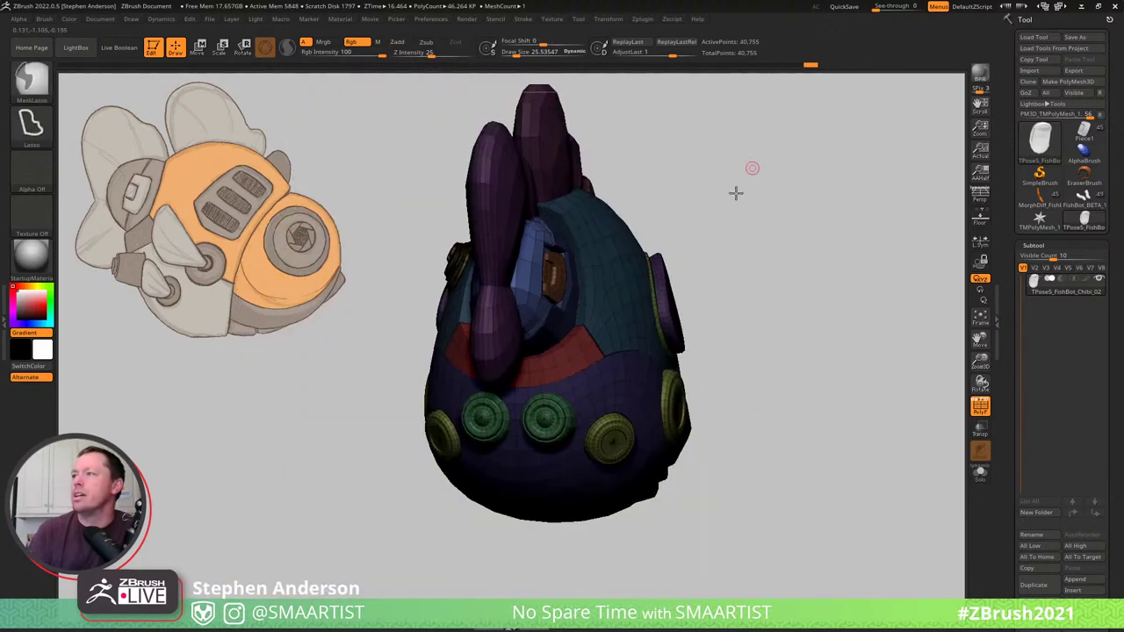
pyautogui.moveTo(752, 193)
pyautogui.mouseDown(button='right')
pyautogui.moveTo(690, 197)
pyautogui.moveTo(706, 199)
pyautogui.mouseUp(button='right')
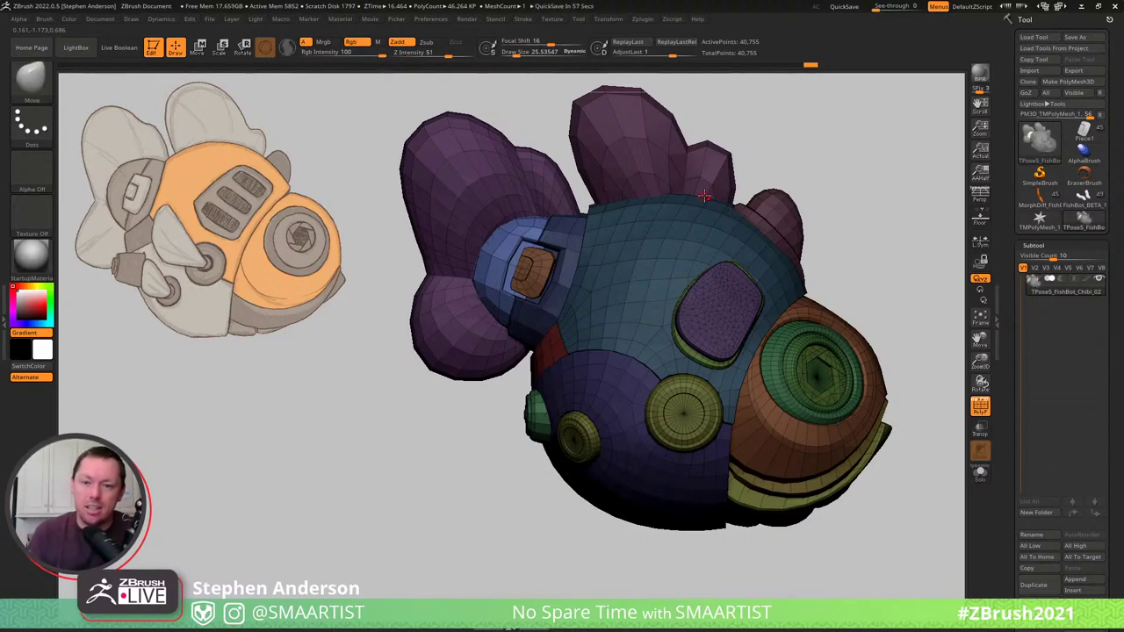
# Mask everything except the tail base hatch, reset the gizmo's orientation and scale the hatch up uniformly.
pyautogui.moveTo(539, 351)
pyautogui.keyDown('alt'); pyautogui.mouseDown(button='right')
pyautogui.moveTo(583, 404)
pyautogui.moveTo(595, 290)
pyautogui.mouseUp(button='right'); pyautogui.keyUp('alt')
pyautogui.press('w')
pyautogui.keyDown('alt'); pyautogui.moveTo(622, 287); pyautogui.dragTo(782, 214); pyautogui.keyUp('alt')
pyautogui.keyDown('ctrl'); pyautogui.click(582, 334); pyautogui.keyUp('ctrl')
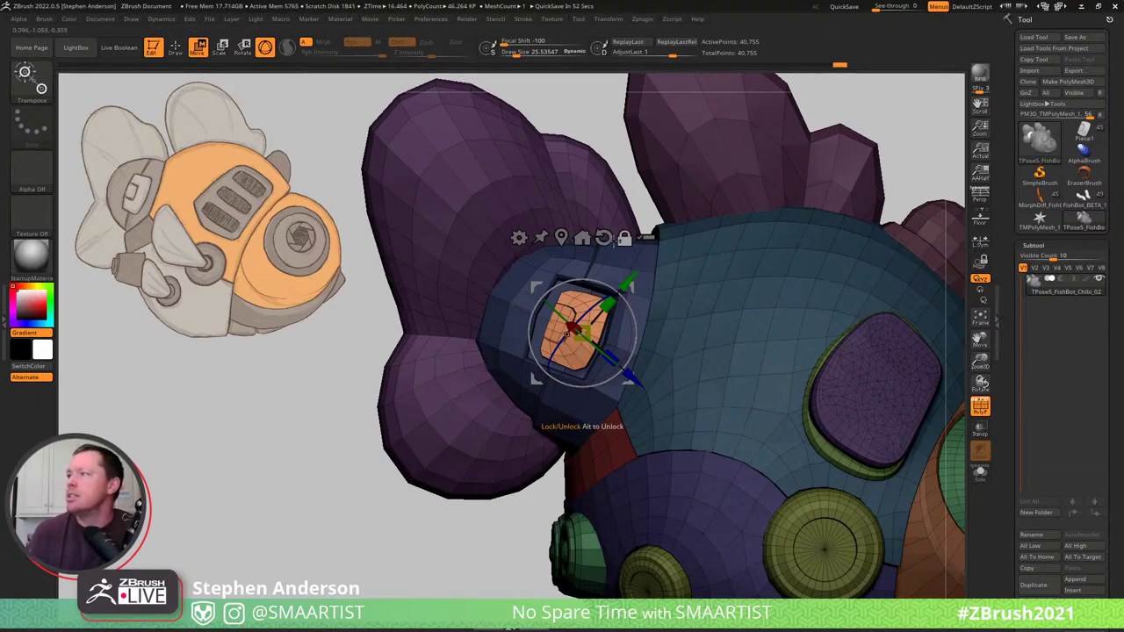
pyautogui.click(603, 238)
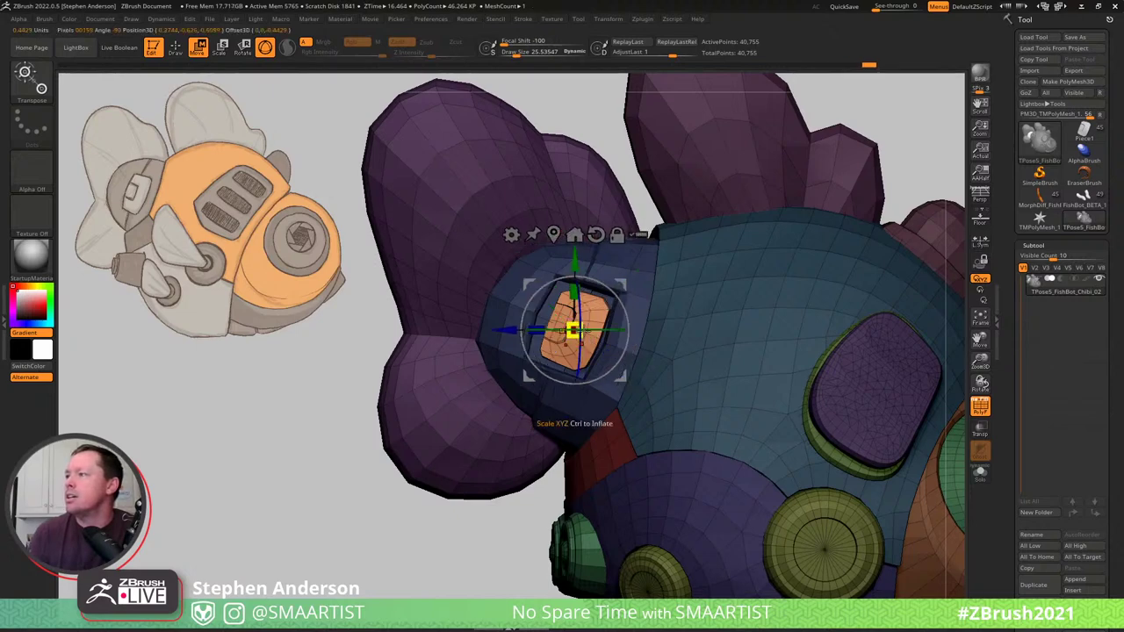
pyautogui.moveTo(578, 328); pyautogui.dragTo(591, 322)
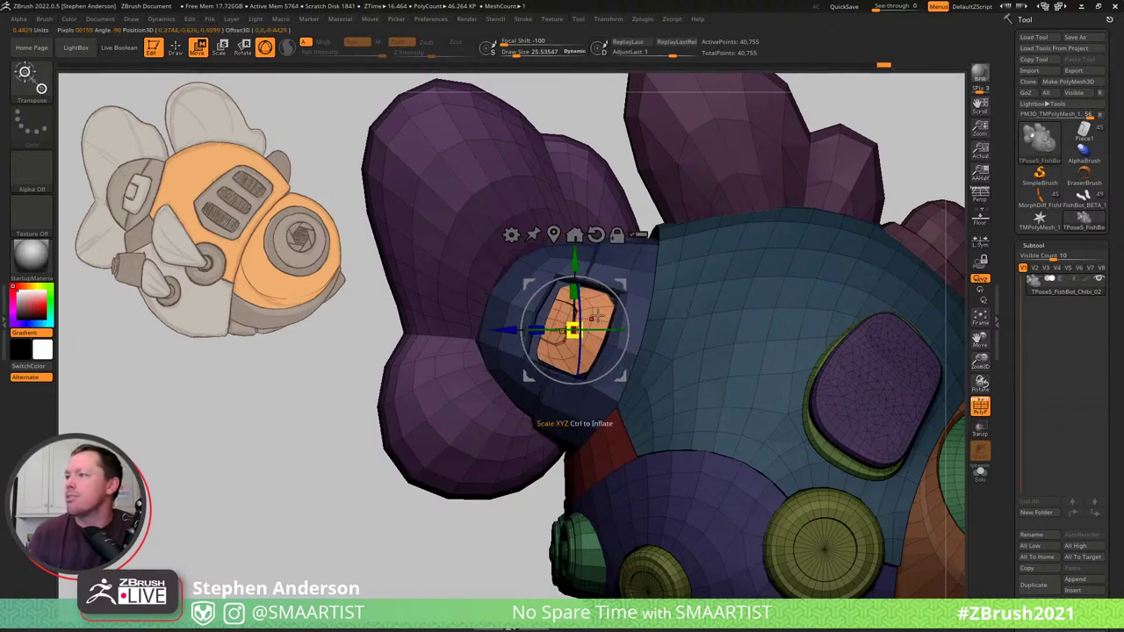
pyautogui.moveTo(628, 316); pyautogui.dragTo(629, 278, button='right')
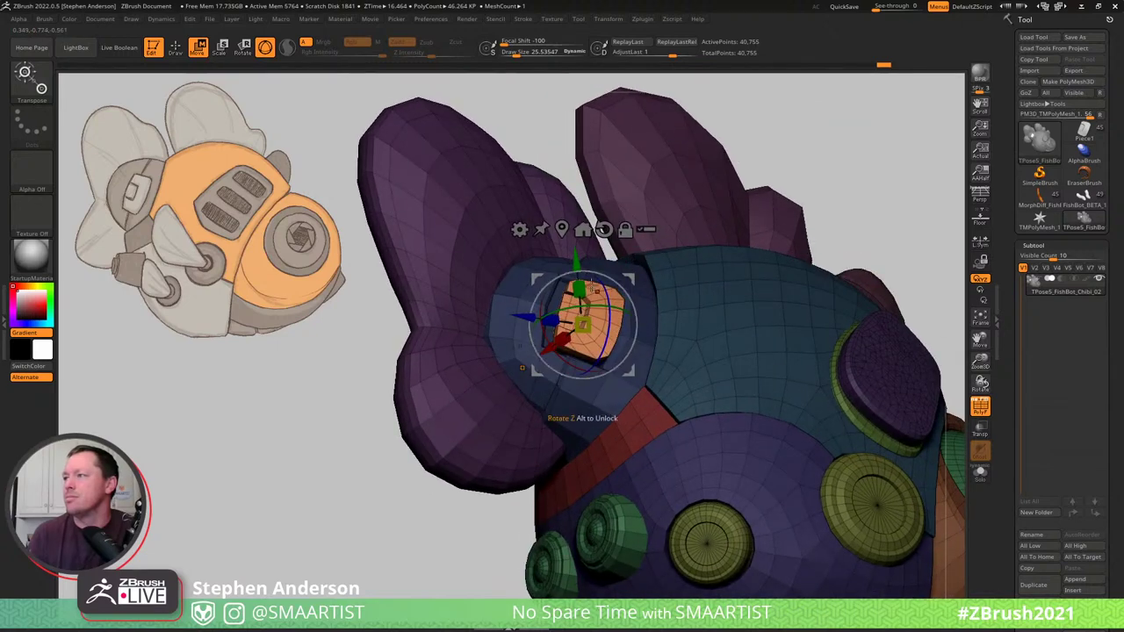
# Align the gizmo to the hatch's surface, center it on the hatch and stretch the hatch along the gizmo's Y axis.
pyautogui.hotkey('ctrl', 'z')
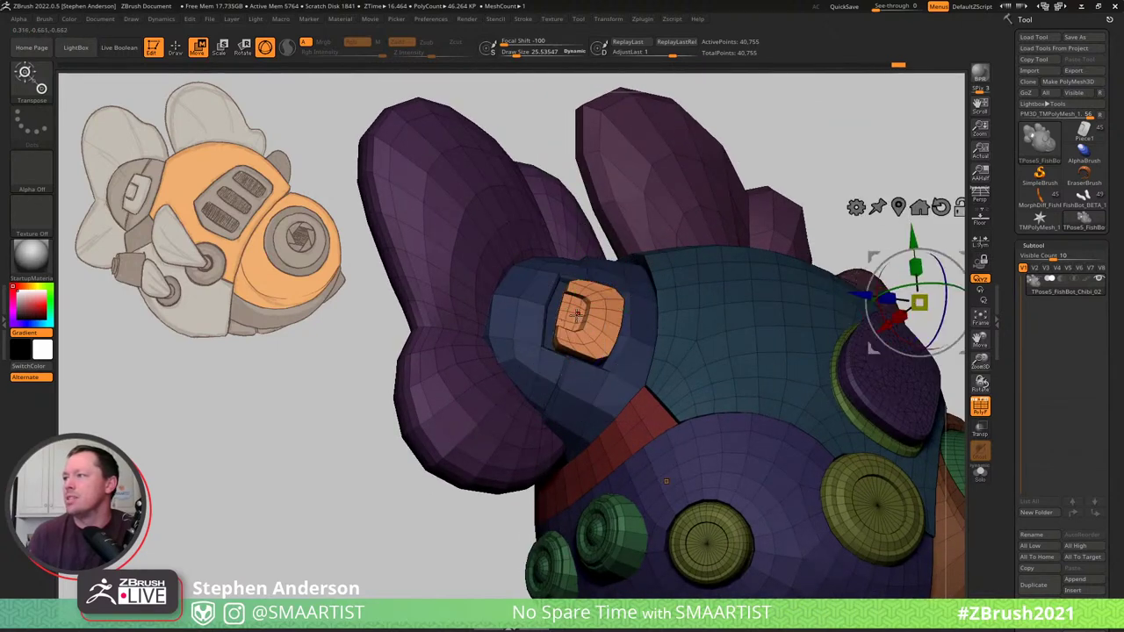
pyautogui.click(577, 314)
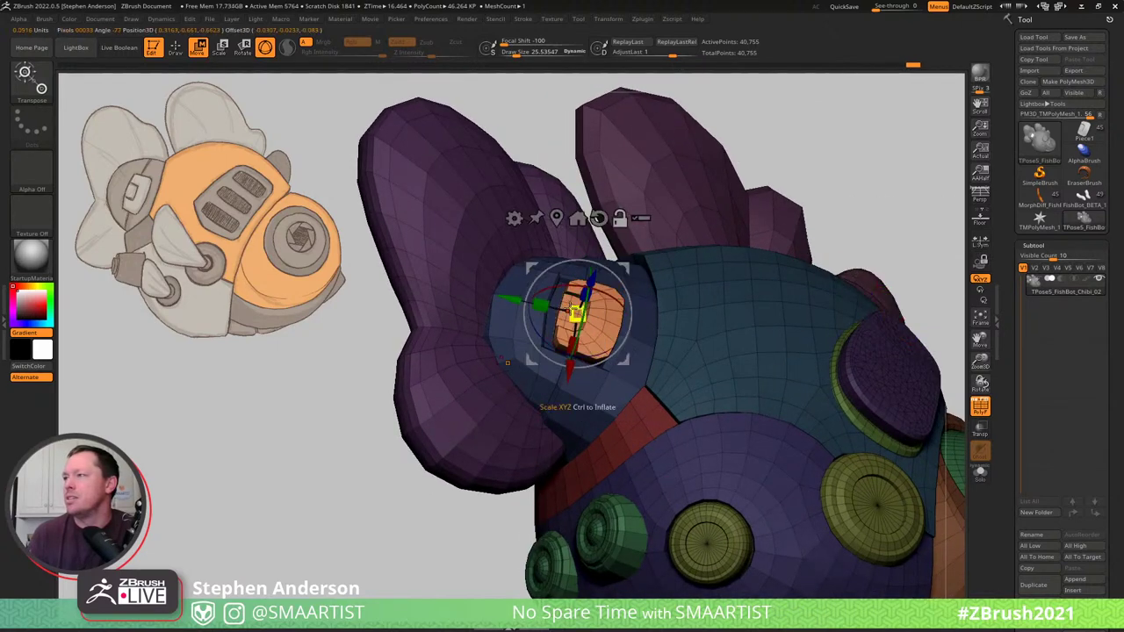
pyautogui.click(557, 219)
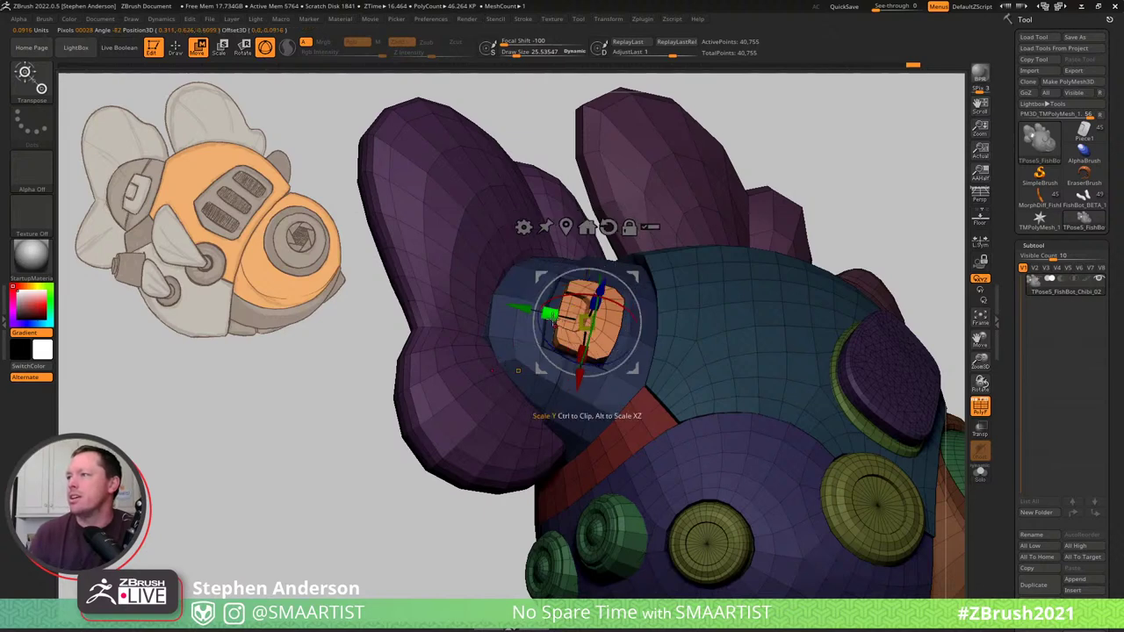
pyautogui.moveTo(551, 314); pyautogui.dragTo(537, 316)
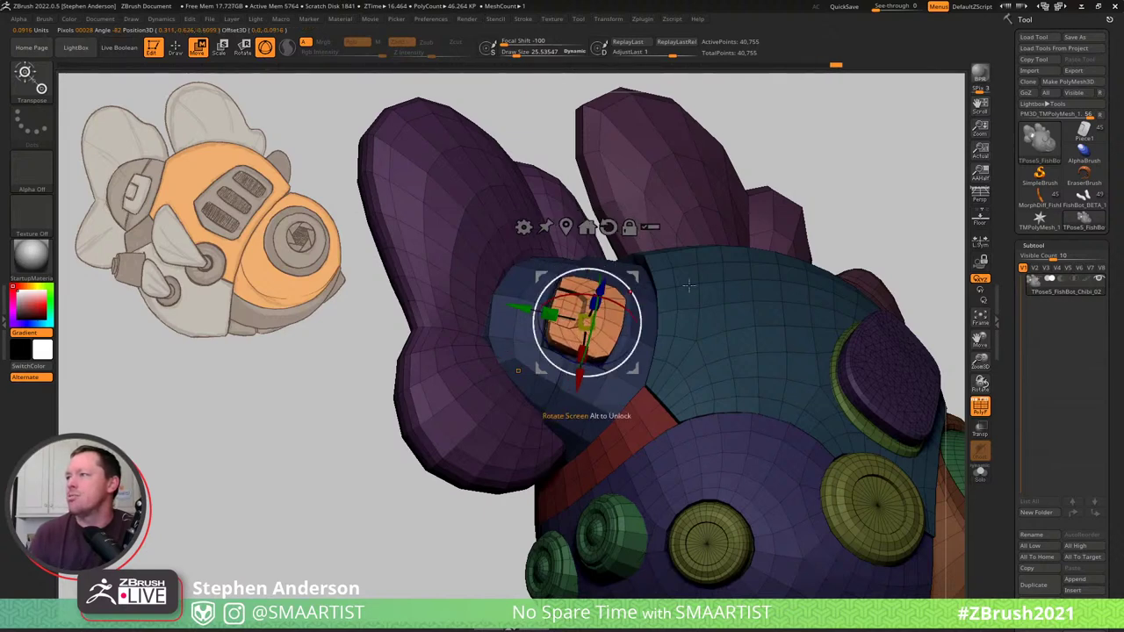
# Move the hatch inward toward the tail base recess and turn off the polyframe display.
pyautogui.moveTo(689, 285); pyautogui.dragTo(735, 347, button='right')
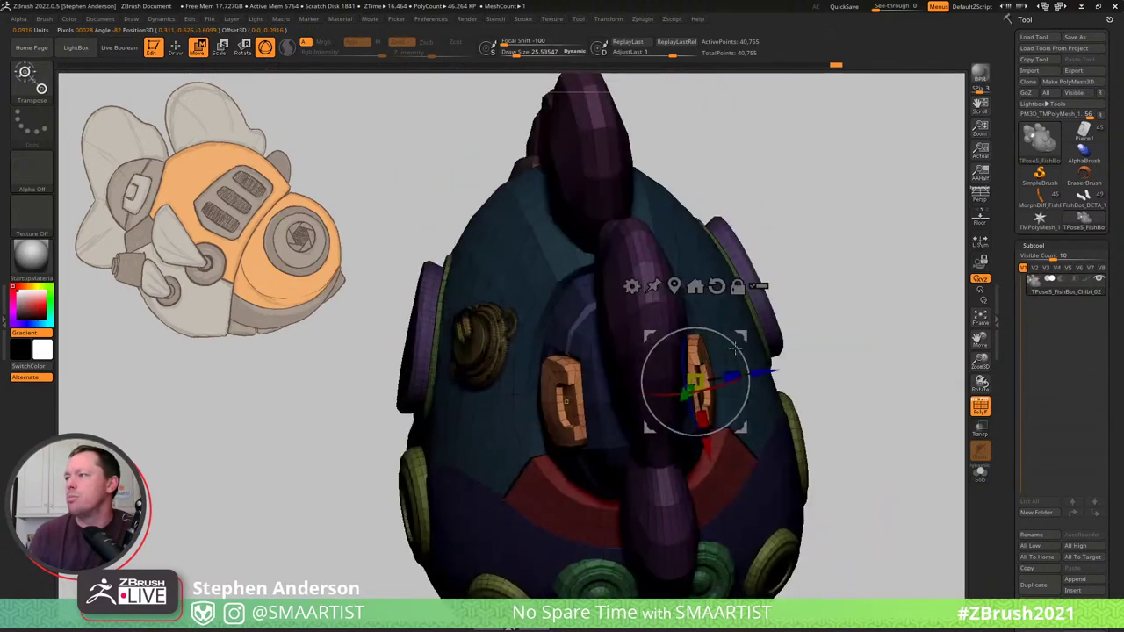
pyautogui.moveTo(733, 348); pyautogui.dragTo(717, 332)
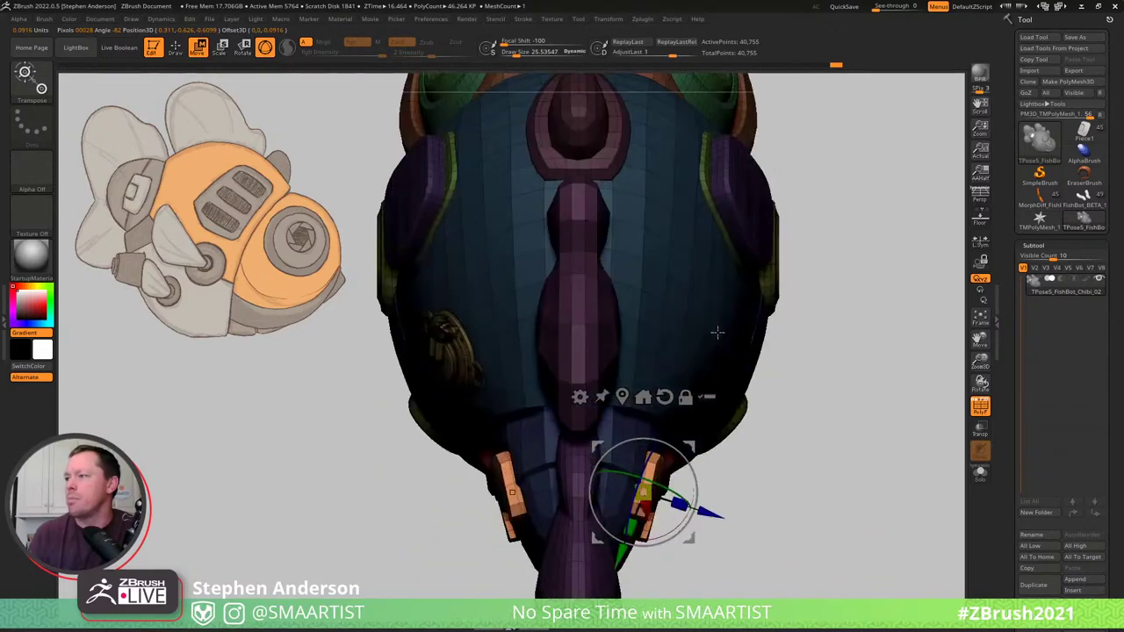
pyautogui.moveTo(710, 512); pyautogui.dragTo(692, 421)
pyautogui.moveTo(692, 420)
pyautogui.mouseDown(button='right')
pyautogui.moveTo(643, 523)
pyautogui.moveTo(625, 504)
pyautogui.moveTo(630, 493)
pyautogui.moveTo(651, 532)
pyautogui.moveTo(672, 479)
pyautogui.moveTo(791, 597)
pyautogui.mouseUp(button='right')
pyautogui.press('q')
pyautogui.hotkey('shift', 'f')
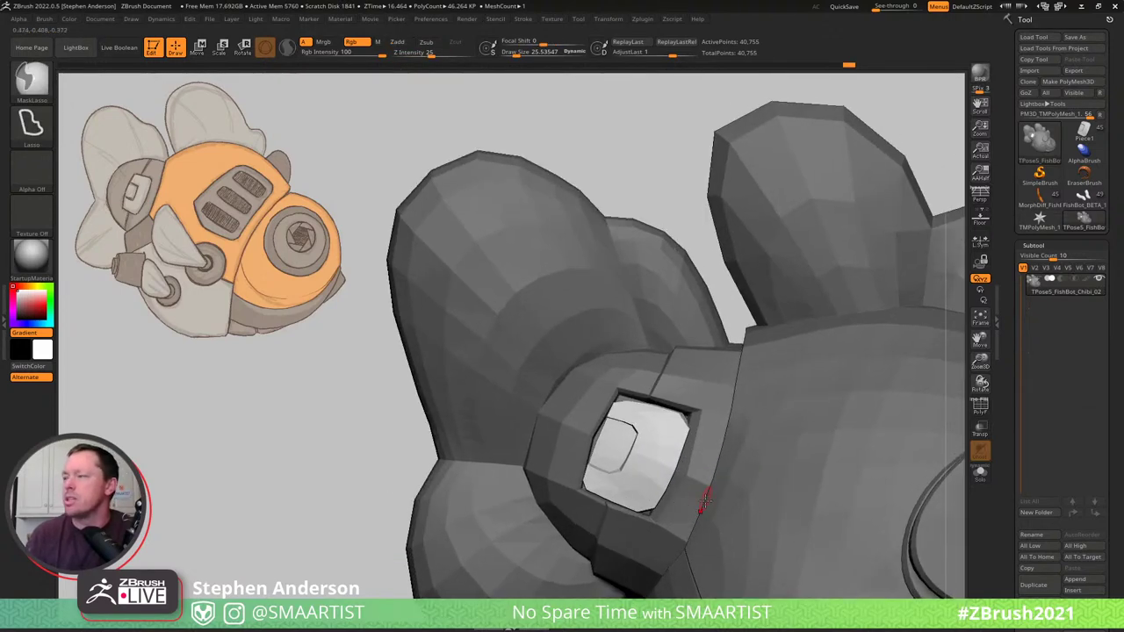
# Rotate the hatch slightly about the gizmo's X axis to fit it to the recess.
pyautogui.press('w')
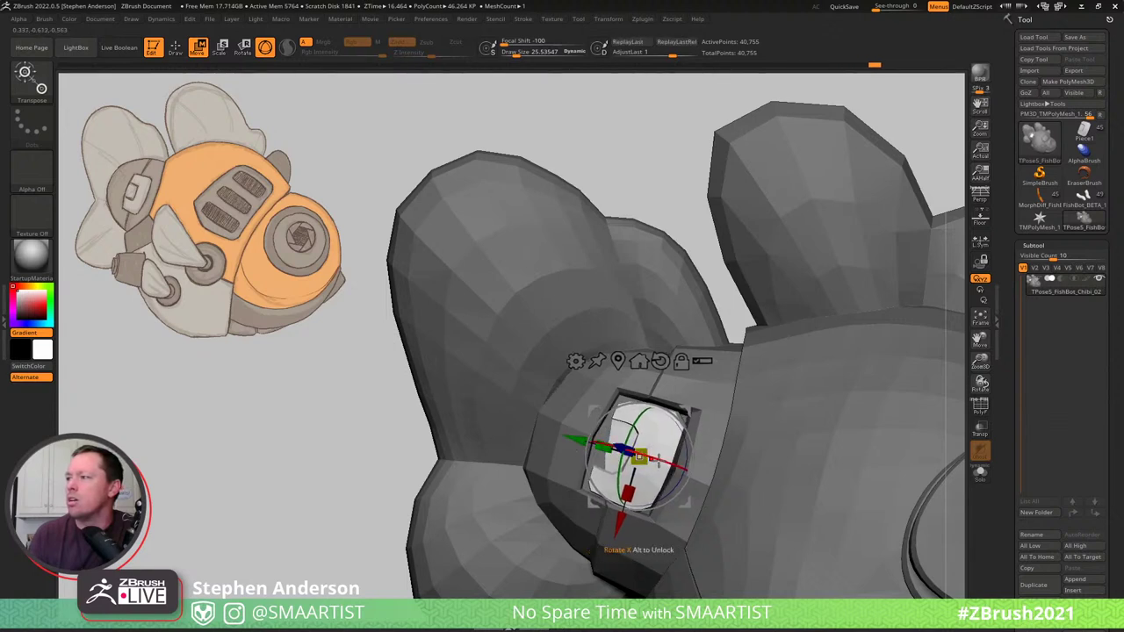
pyautogui.moveTo(662, 460); pyautogui.dragTo(673, 460)
pyautogui.moveTo(790, 439)
pyautogui.mouseDown(button='right')
pyautogui.moveTo(777, 344)
pyautogui.moveTo(730, 456)
pyautogui.moveTo(752, 406)
pyautogui.moveTo(747, 414)
pyautogui.mouseUp(button='right')
pyautogui.press('q')
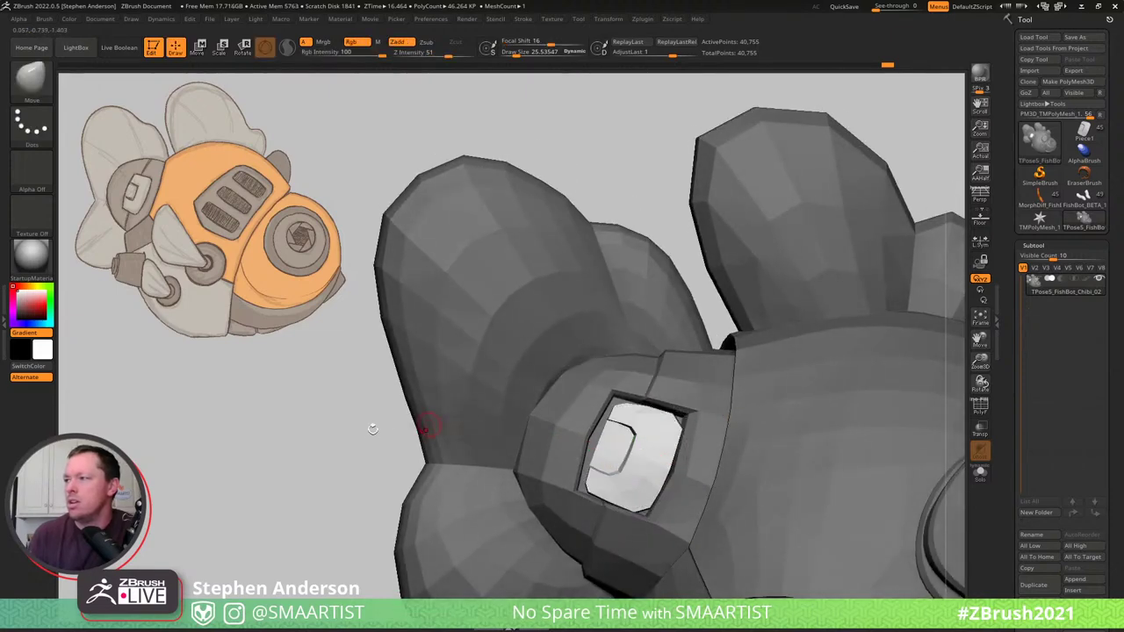
# Mask everything except the tail base, set the Move brush size to about 86 and pull the recess's rear edge and front upper corner toward the hatch.
pyautogui.press('ctrl')
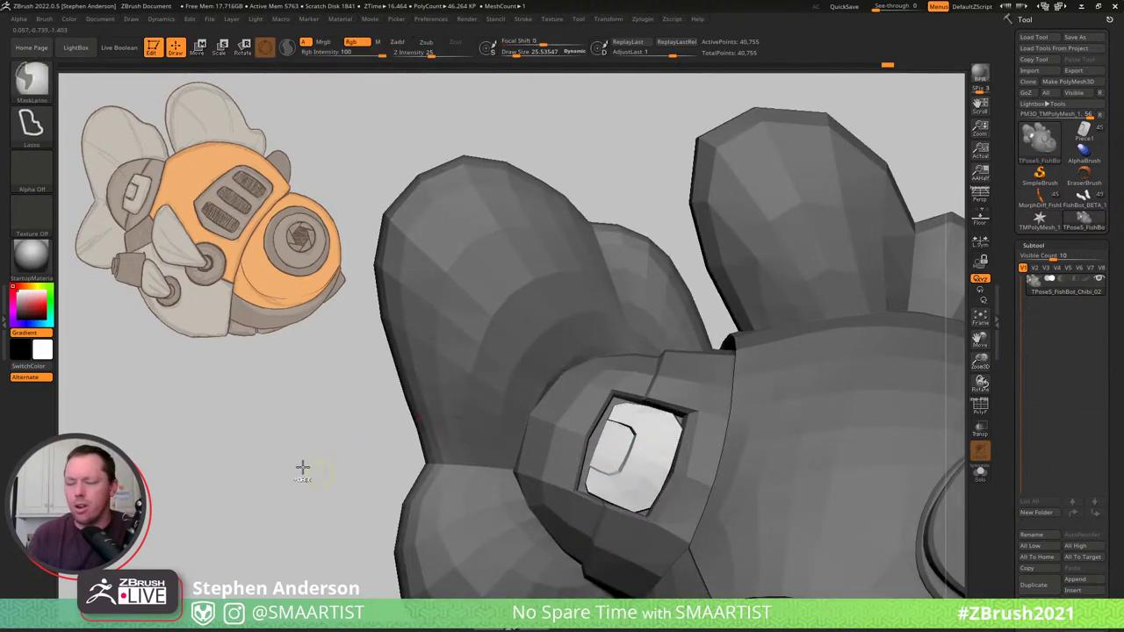
pyautogui.press('w')
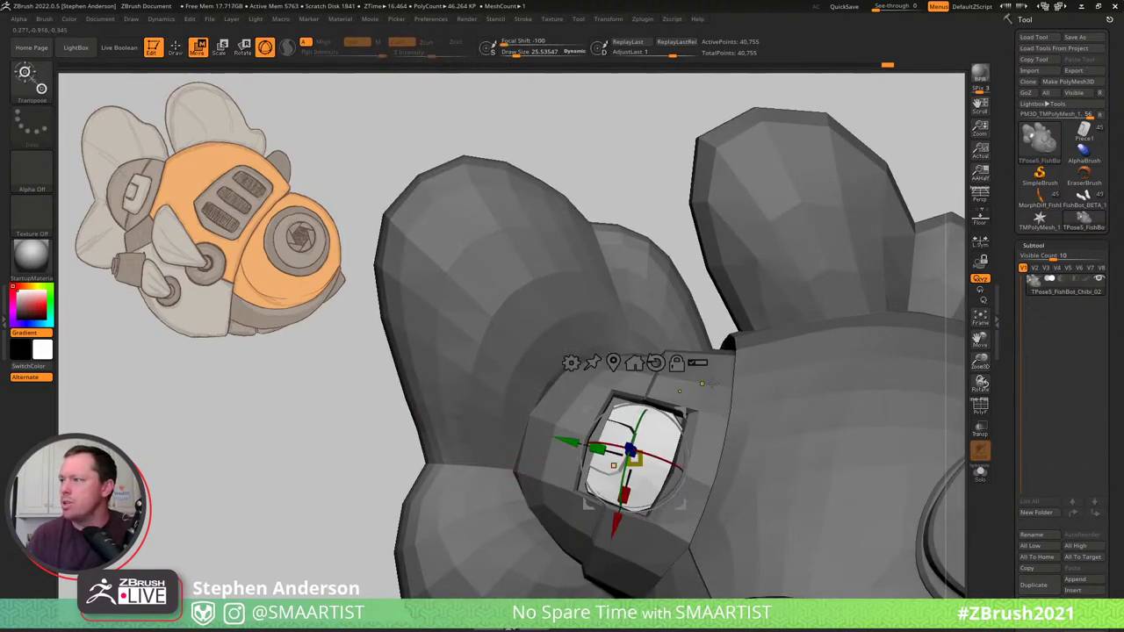
pyautogui.keyDown('ctrl'); pyautogui.click(711, 383); pyautogui.keyUp('ctrl')
pyautogui.press('q')
pyautogui.press('s')
pyautogui.click(606, 406)
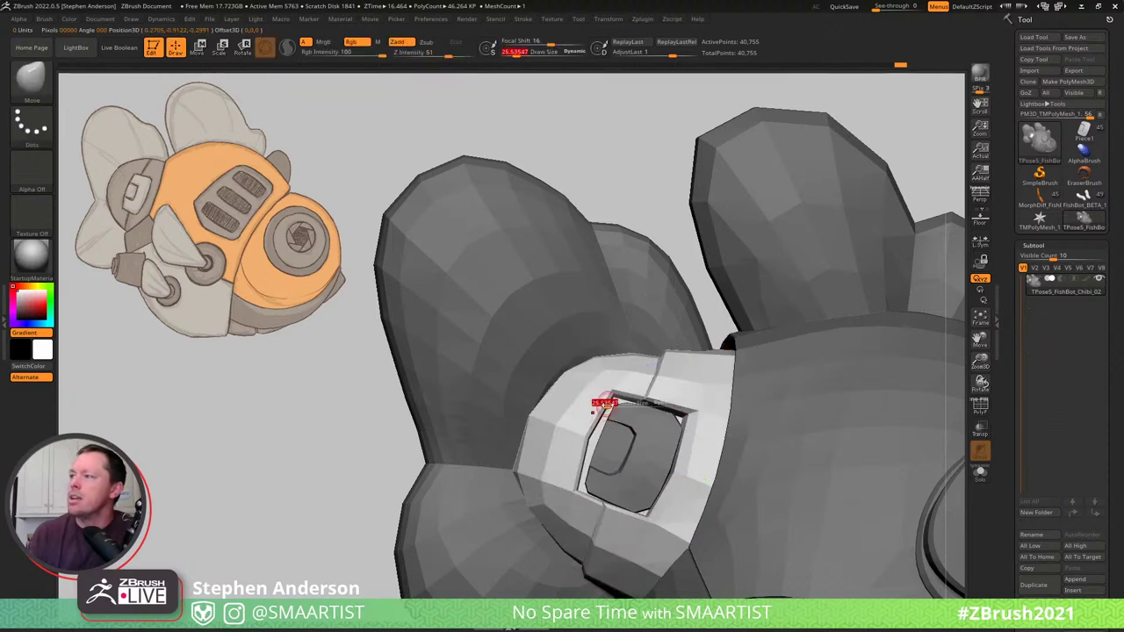
pyautogui.moveTo(606, 406); pyautogui.dragTo(618, 403)
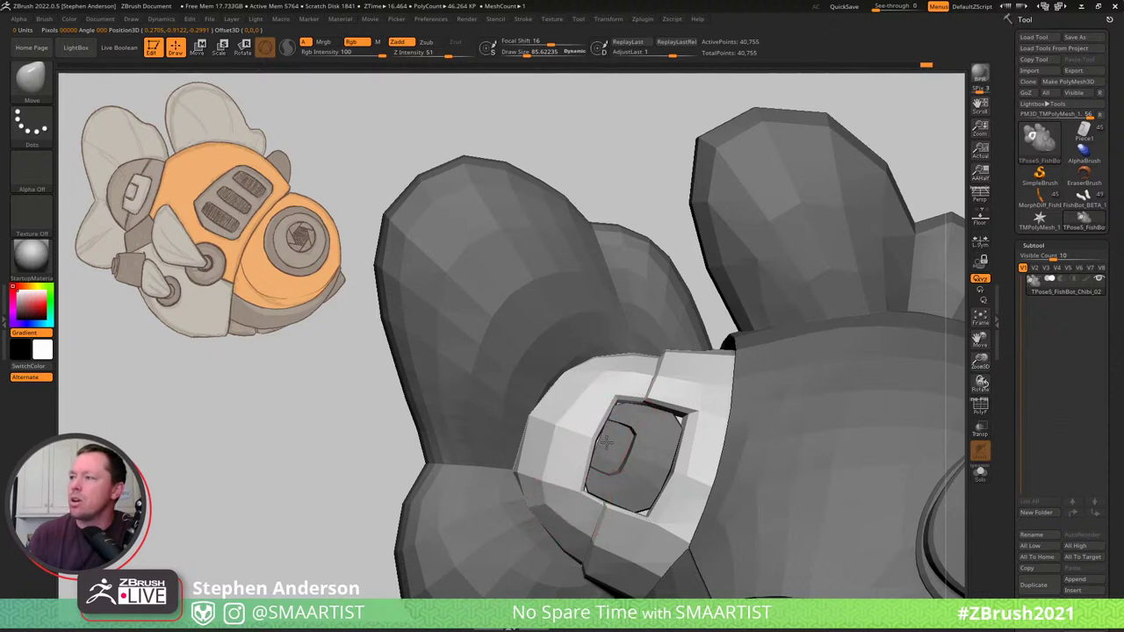
pyautogui.moveTo(698, 417); pyautogui.dragTo(690, 417)
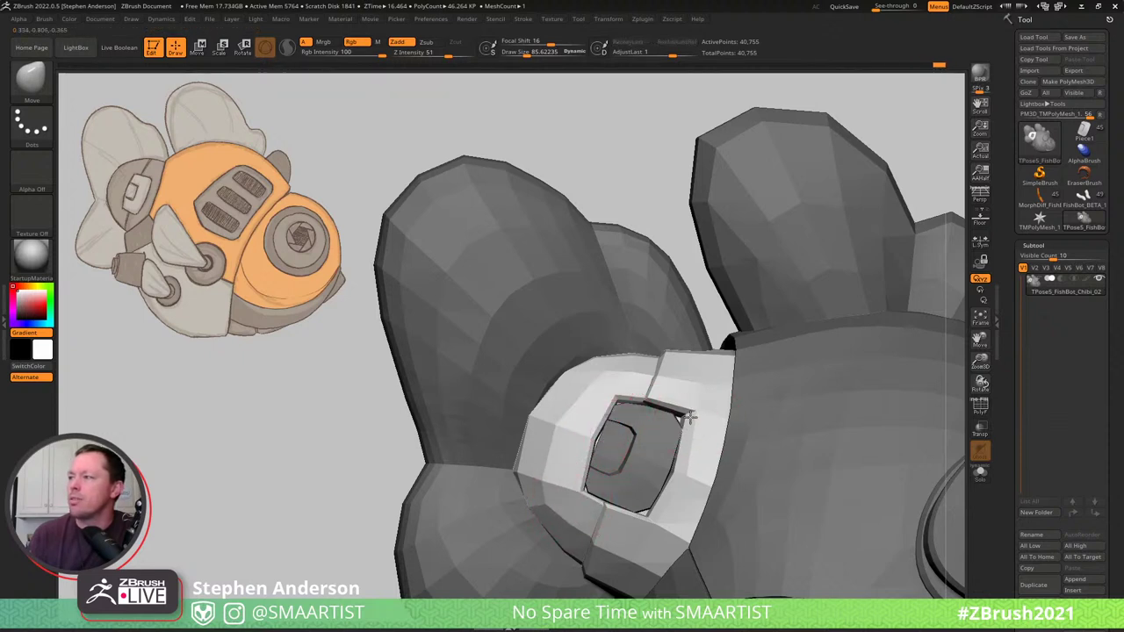
# Pull the lower edge of the tail base recess up toward the hatch with the Move brush.
pyautogui.moveTo(648, 525); pyautogui.dragTo(641, 508)
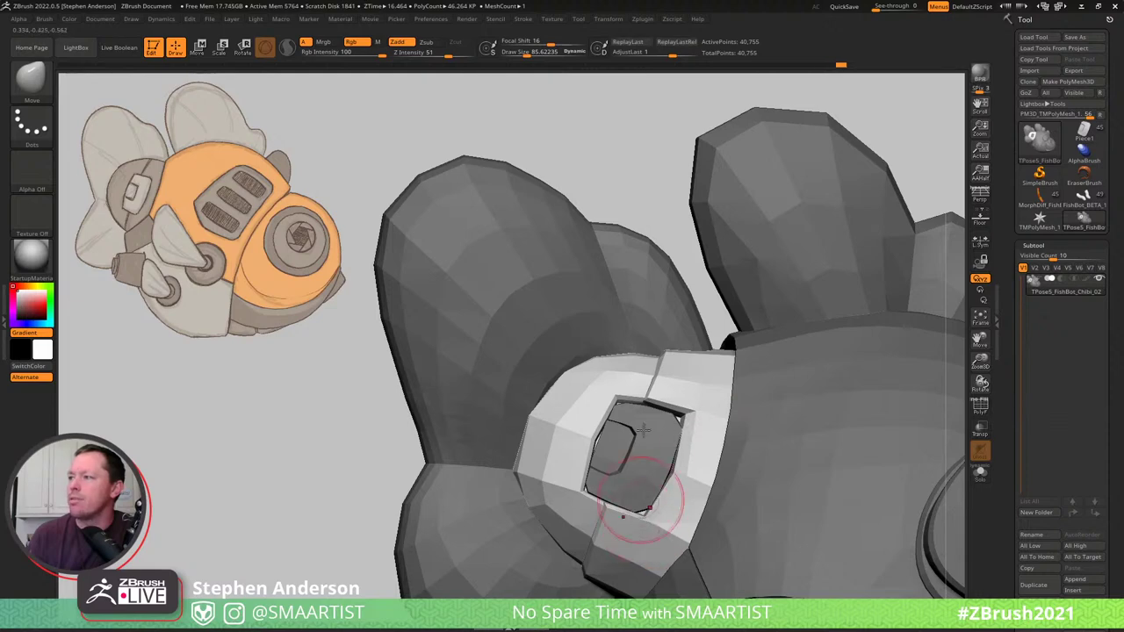
pyautogui.moveTo(639, 431)
pyautogui.mouseDown(button='right')
pyautogui.moveTo(661, 454)
pyautogui.moveTo(650, 445)
pyautogui.mouseUp(button='right')
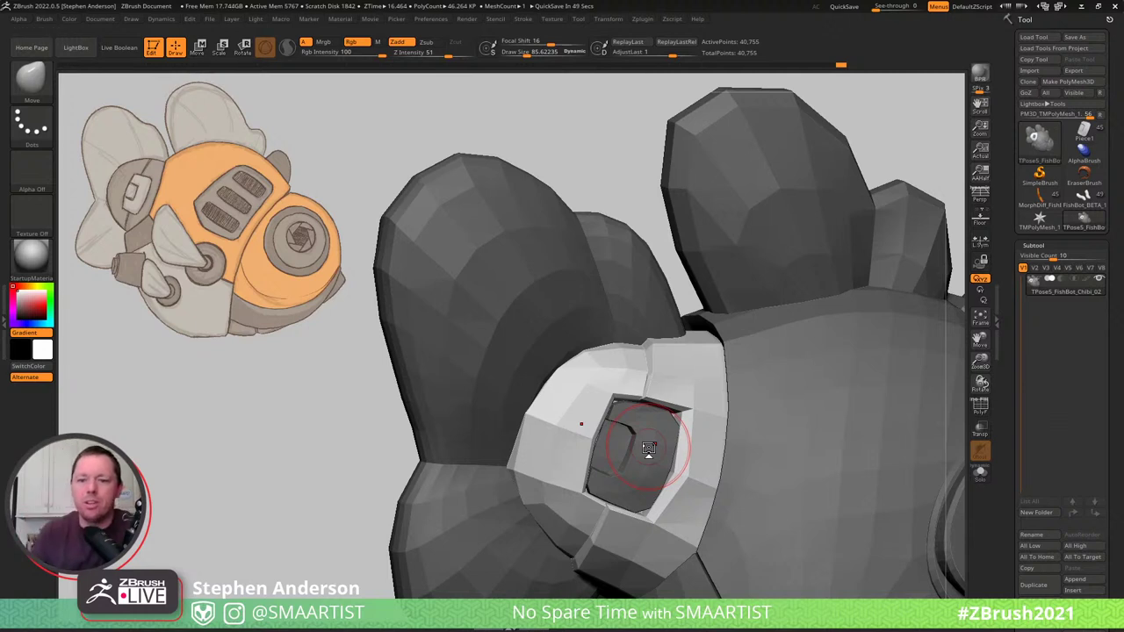
pyautogui.moveTo(703, 361)
pyautogui.keyDown('alt'); pyautogui.mouseDown(button='right')
pyautogui.moveTo(787, 430)
pyautogui.moveTo(794, 395)
pyautogui.moveTo(634, 384)
pyautogui.mouseUp(button='right'); pyautogui.keyUp('alt')
# Clear the mask and transfer the Transpose Master changes back to the original subtools.
pyautogui.keyDown('ctrl'); pyautogui.moveTo(800, 238); pyautogui.dragTo(834, 272); pyautogui.keyUp('ctrl')
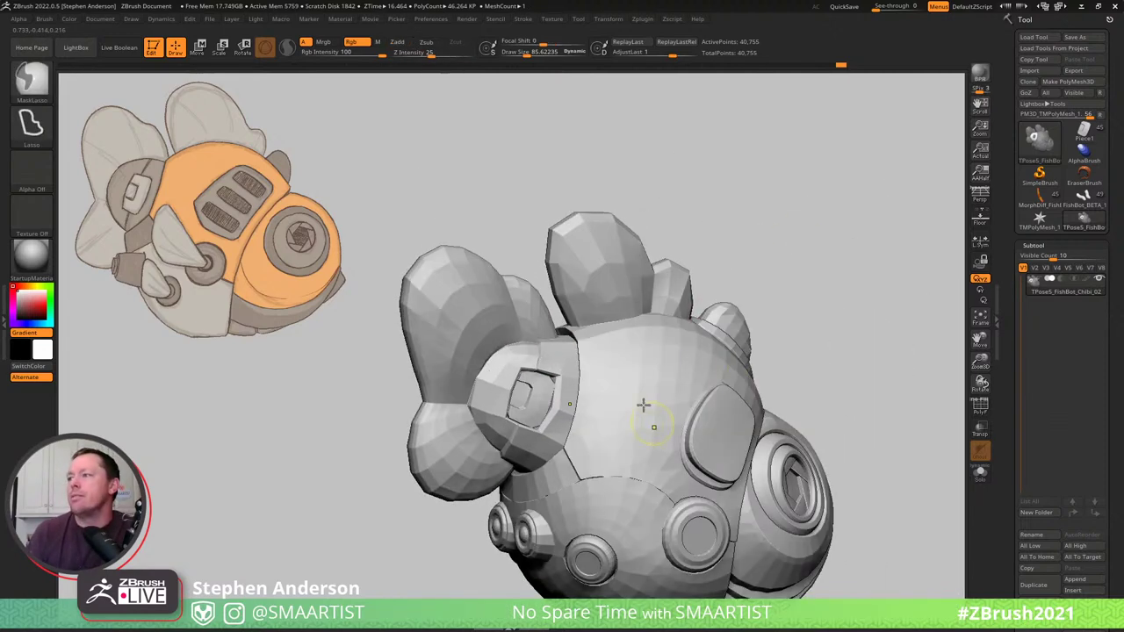
pyautogui.moveTo(642, 404); pyautogui.dragTo(679, 248, button='right')
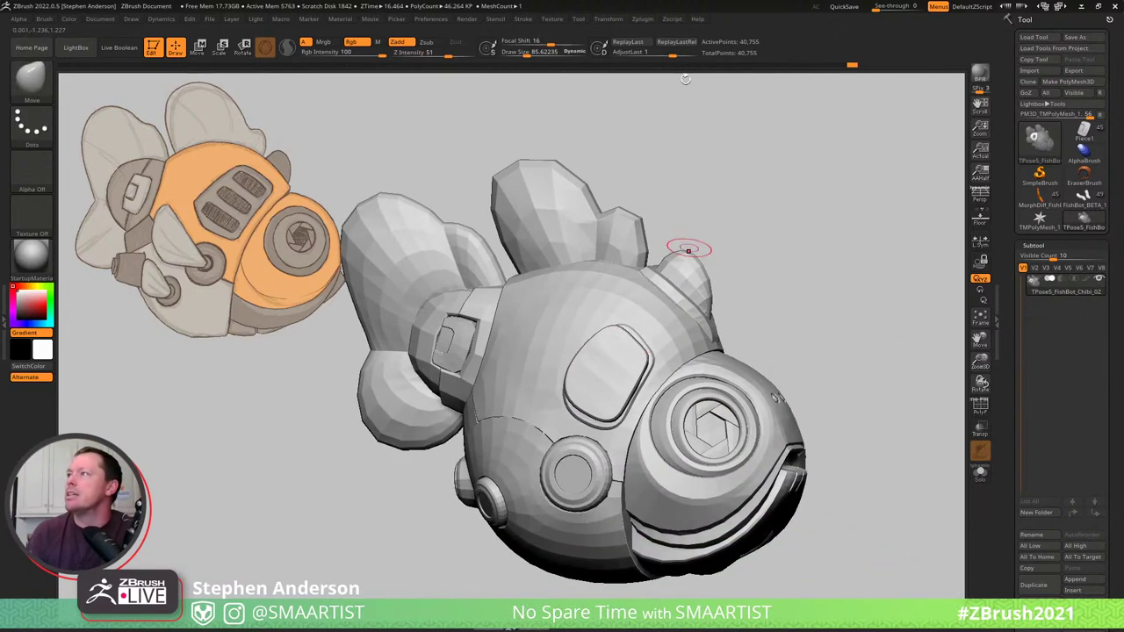
pyautogui.click(643, 20)
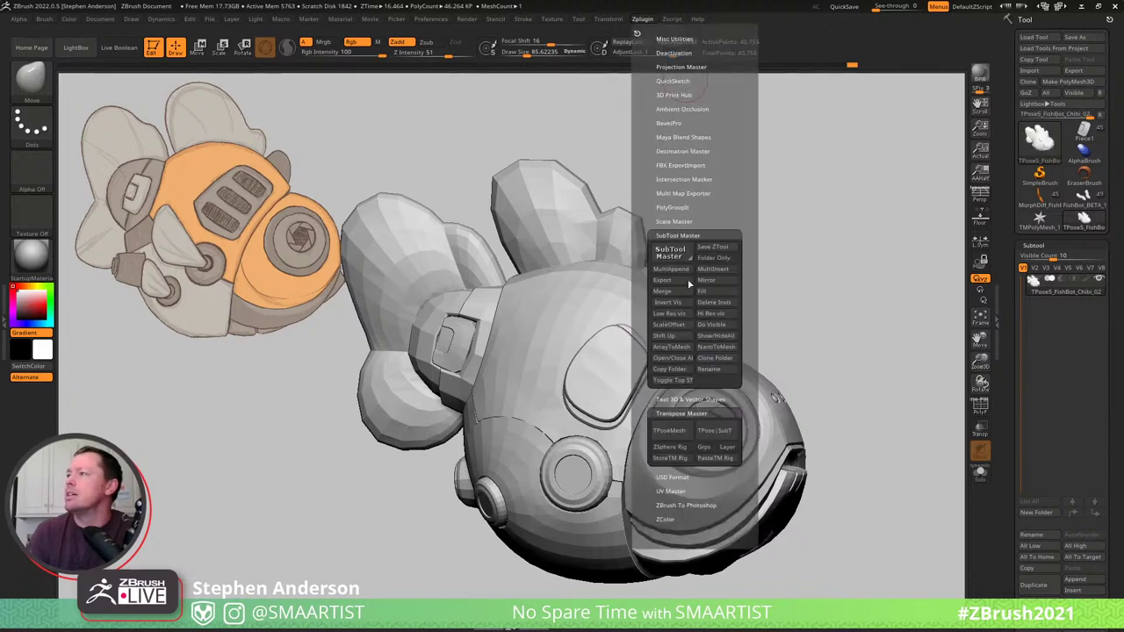
pyautogui.click(739, 437)
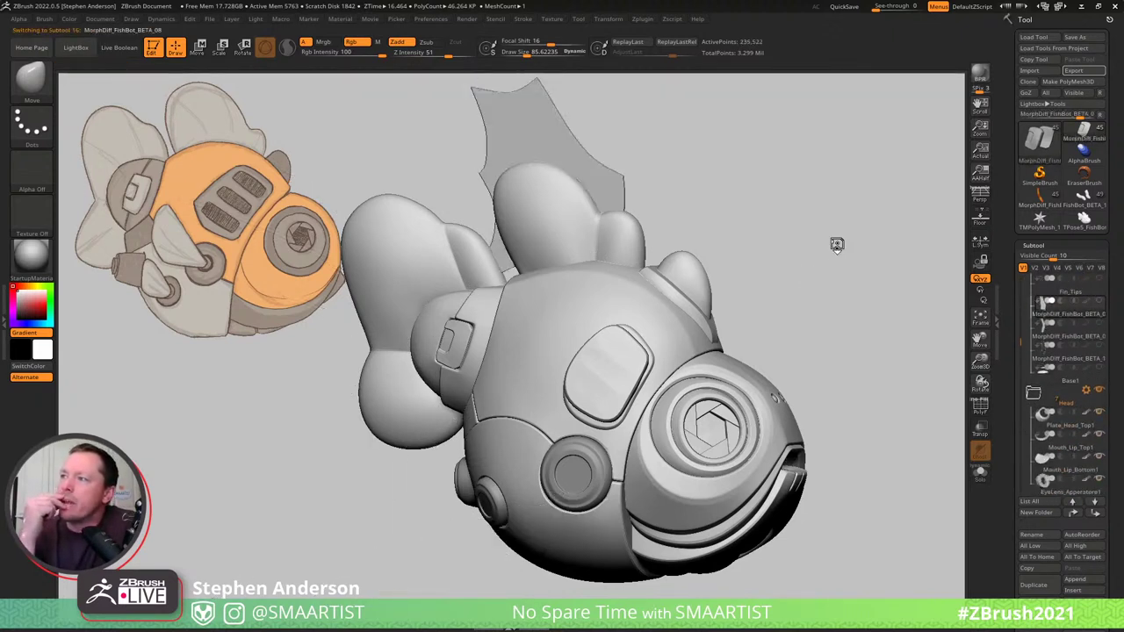
pyautogui.press('Down')
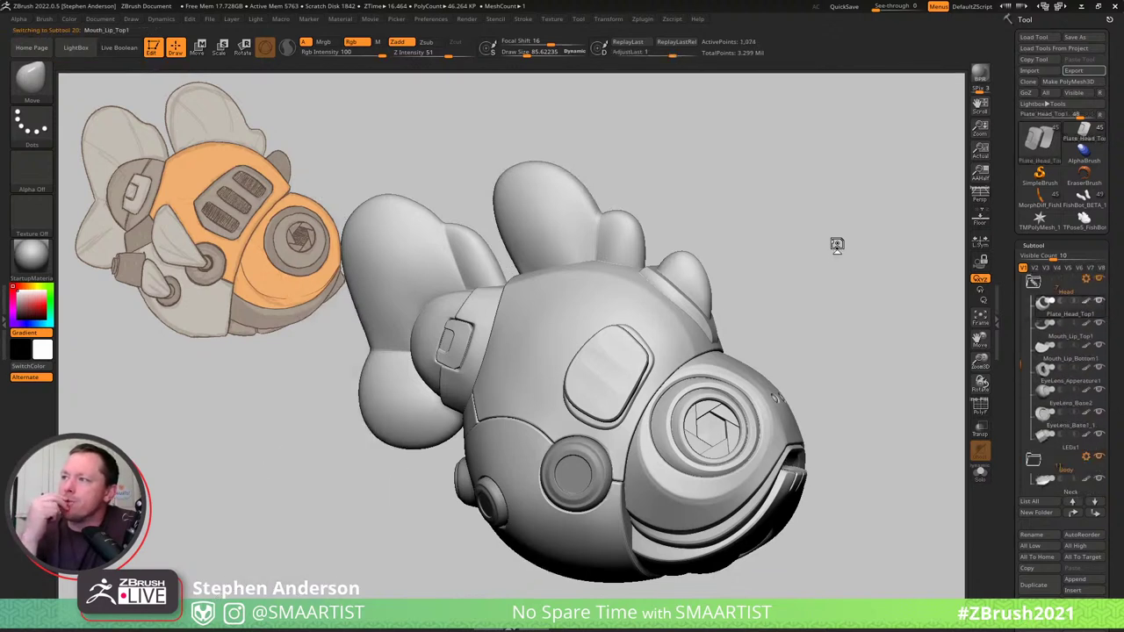
pyautogui.press('Down')
pyautogui.press('Down')
pyautogui.press('Down')
pyautogui.press('Down')
pyautogui.press('Down')
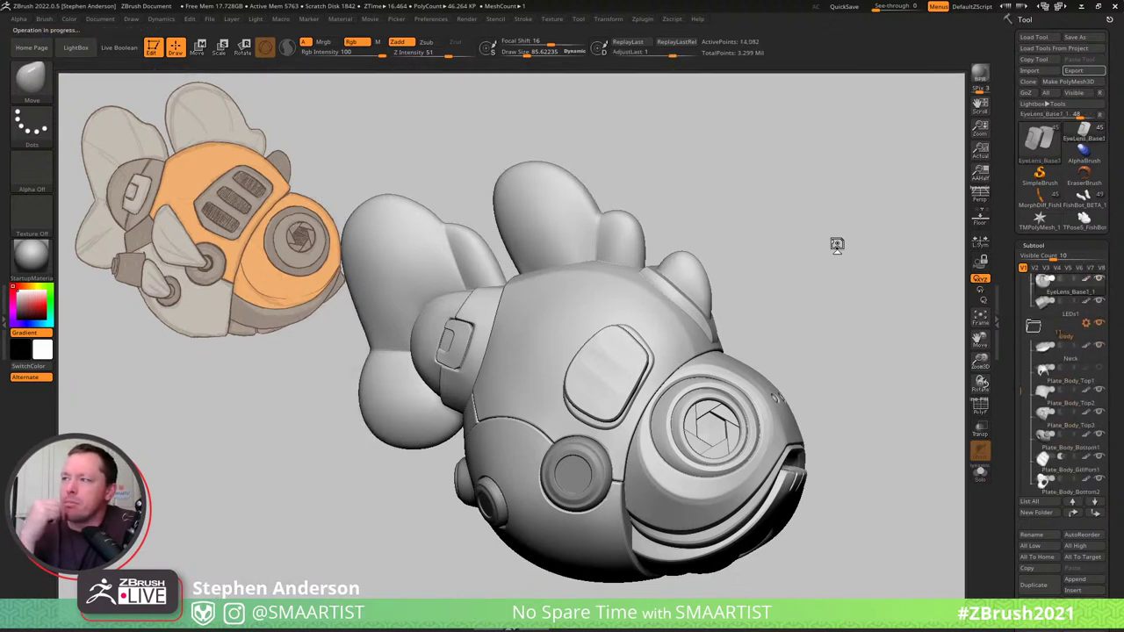
pyautogui.press('Down')
pyautogui.press('Down')
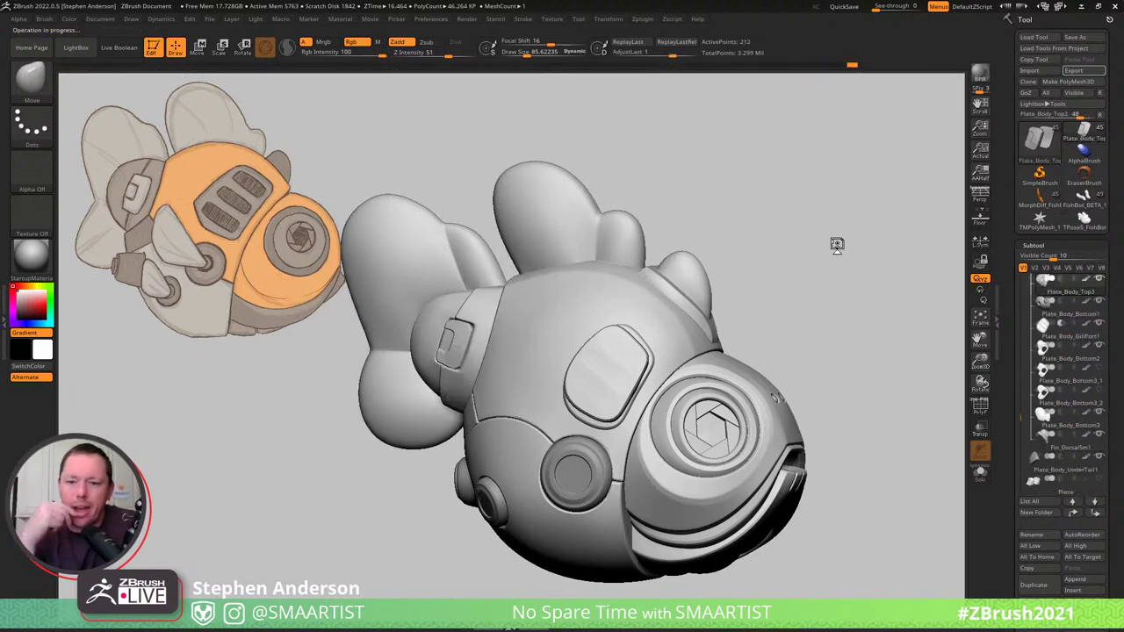
pyautogui.press('Down')
pyautogui.press('Down')
pyautogui.press('Down')
pyautogui.press('Down')
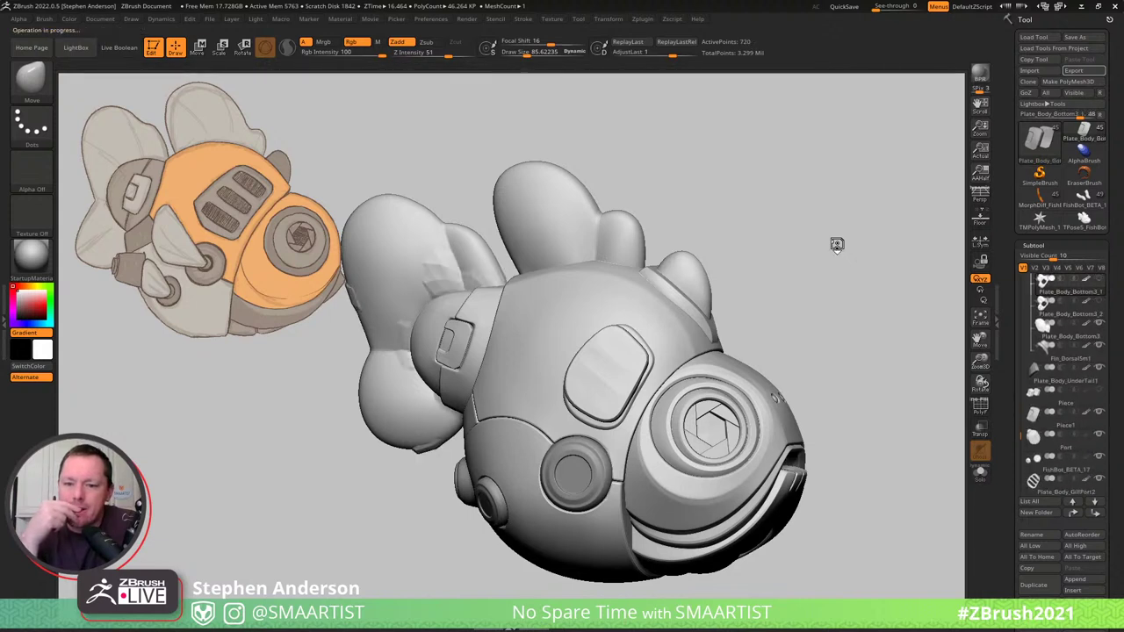
pyautogui.press('Down')
pyautogui.press('Down')
pyautogui.press('Down')
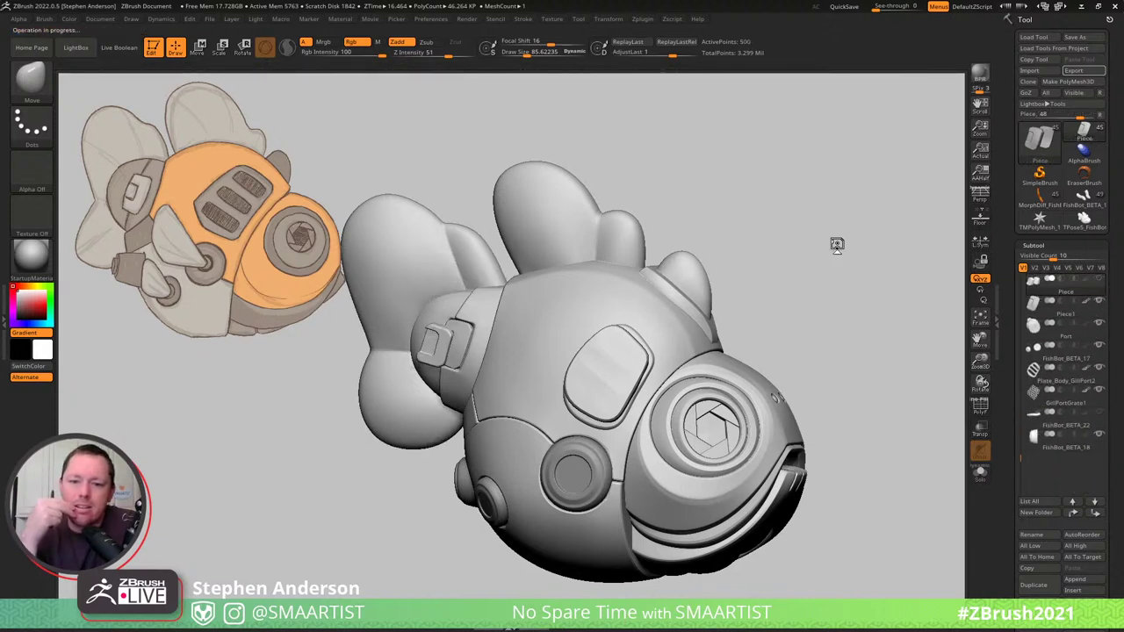
pyautogui.press('Down')
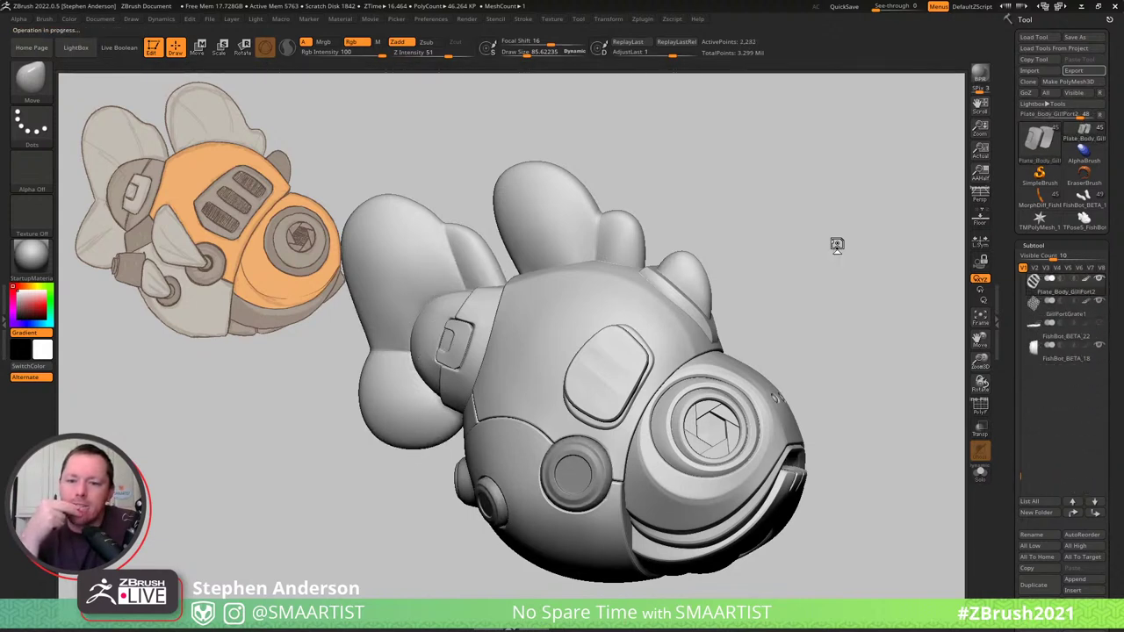
pyautogui.press('Down')
pyautogui.press('Down')
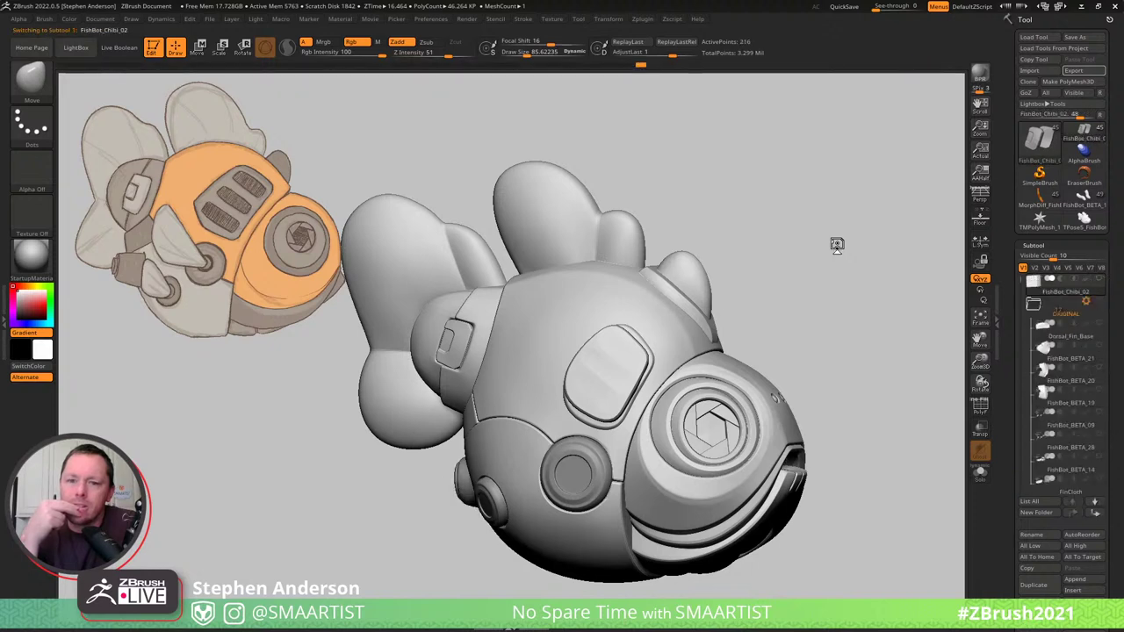
pyautogui.press('Down')
pyautogui.press('Down')
pyautogui.press('Down')
pyautogui.press('Down')
pyautogui.press('Down')
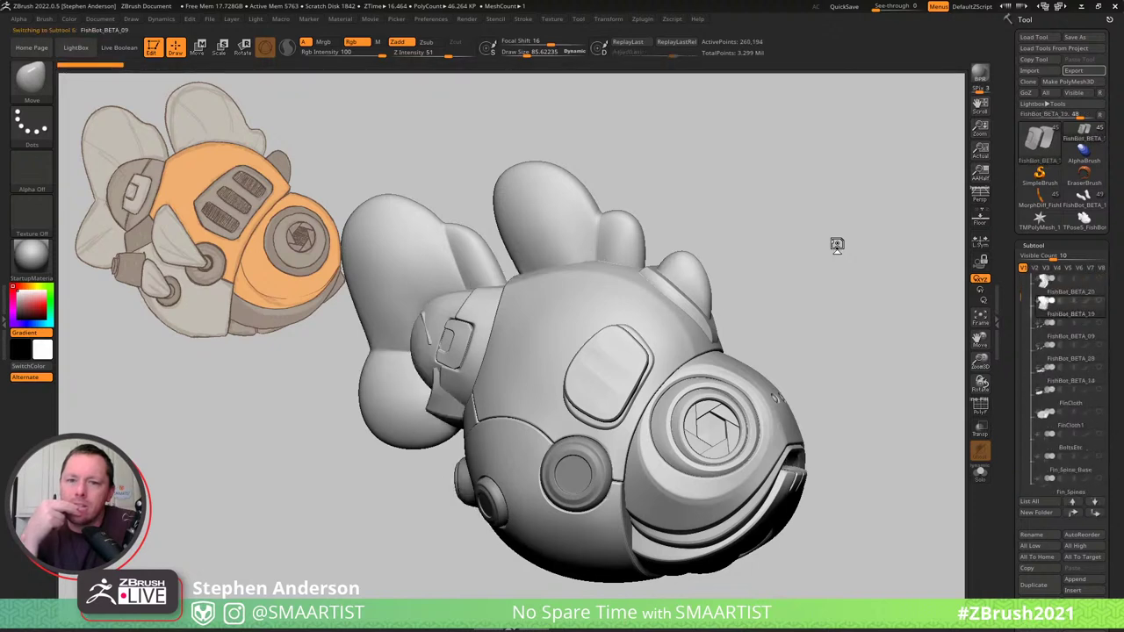
pyautogui.press('Down')
pyautogui.press('Down')
pyautogui.press('Down')
pyautogui.press('Down')
pyautogui.press('Down')
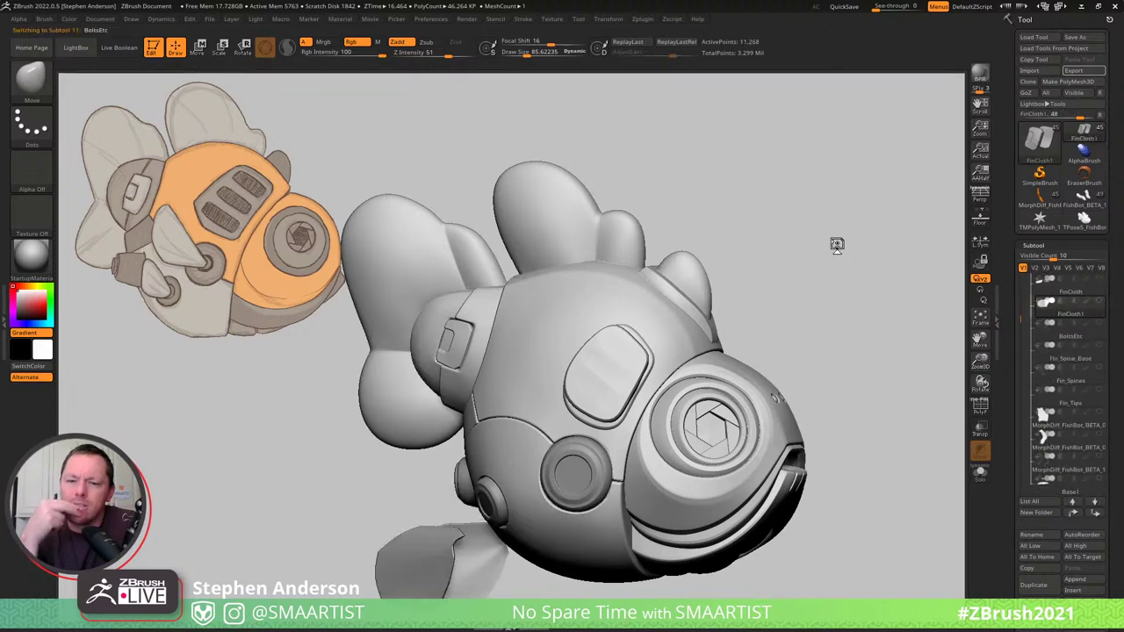
pyautogui.press('Down')
pyautogui.press('Down')
pyautogui.press('Down')
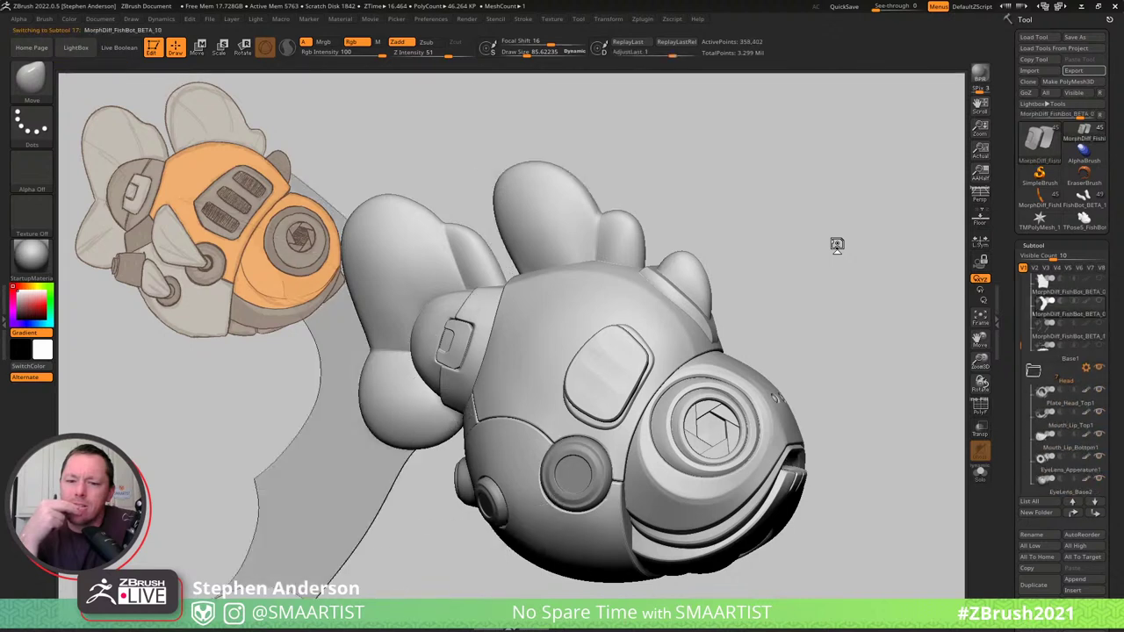
pyautogui.press('Down')
pyautogui.press('Down')
pyautogui.press('Down')
pyautogui.press('Down')
pyautogui.press('Down')
pyautogui.press('Down')
pyautogui.press('Down')
pyautogui.press('Down')
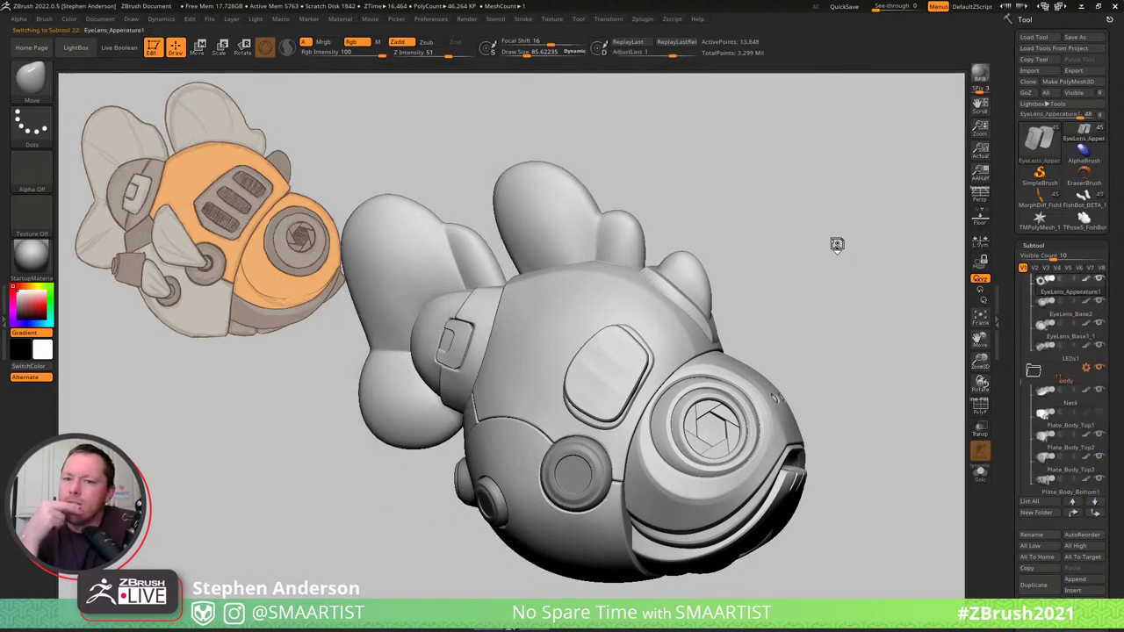
pyautogui.press('Down')
pyautogui.press('Down')
pyautogui.press('Down')
pyautogui.press('Down')
pyautogui.press('Down')
pyautogui.press('Down')
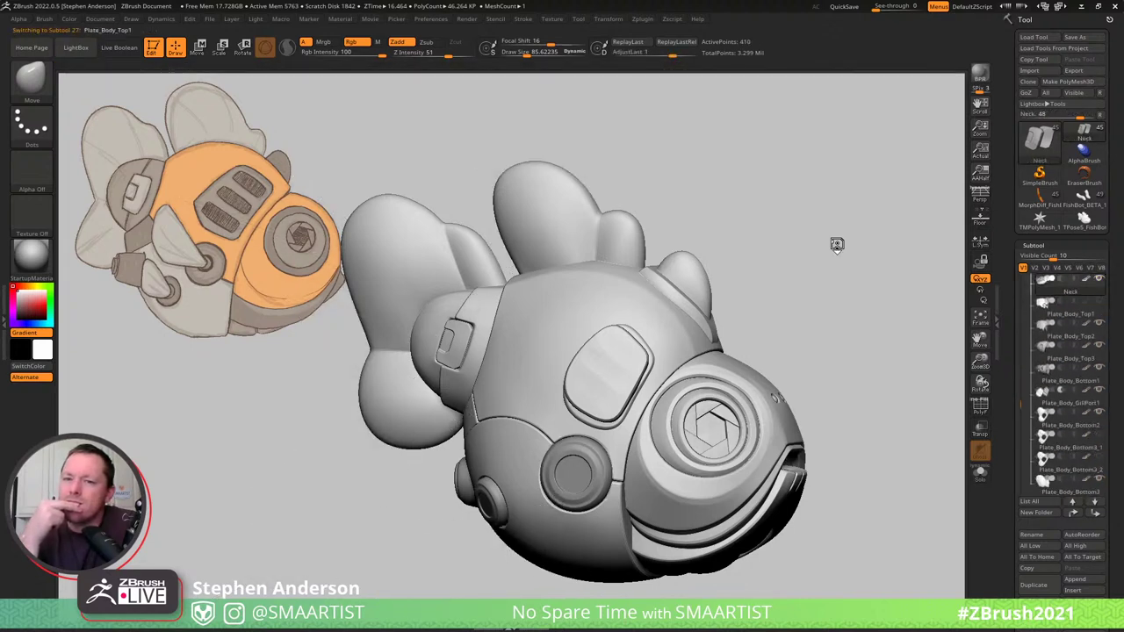
pyautogui.press('Down')
pyautogui.press('Down')
pyautogui.press('Down')
pyautogui.press('Down')
pyautogui.press('Down')
pyautogui.press('Down')
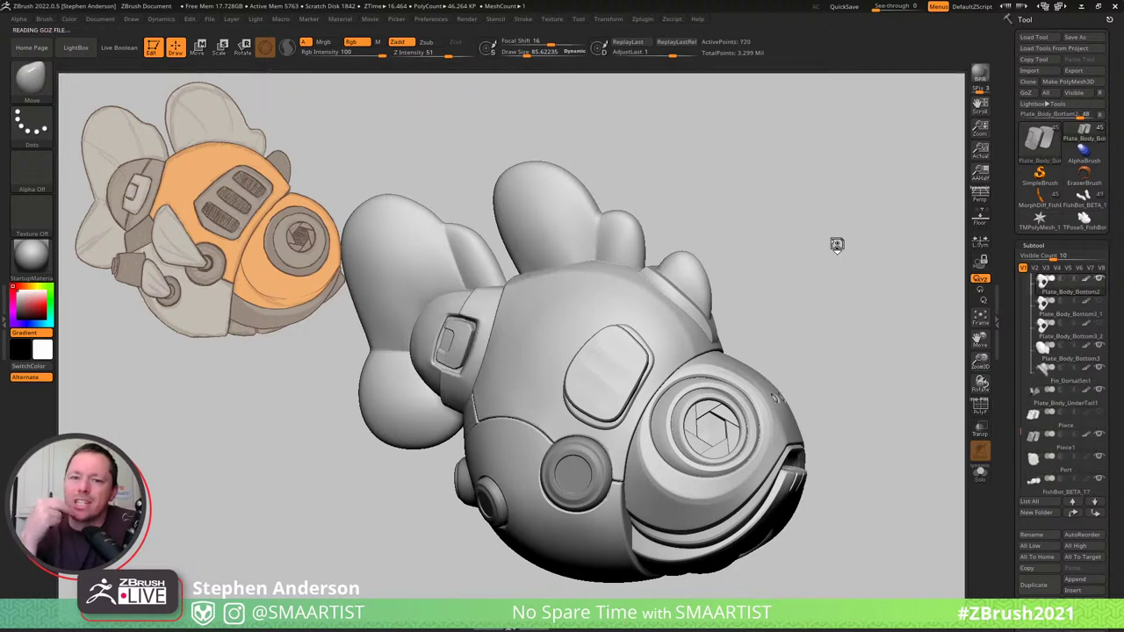
pyautogui.press('Down')
pyautogui.press('Down')
pyautogui.press('Down')
pyautogui.press('Down')
pyautogui.press('Down')
pyautogui.press('Down')
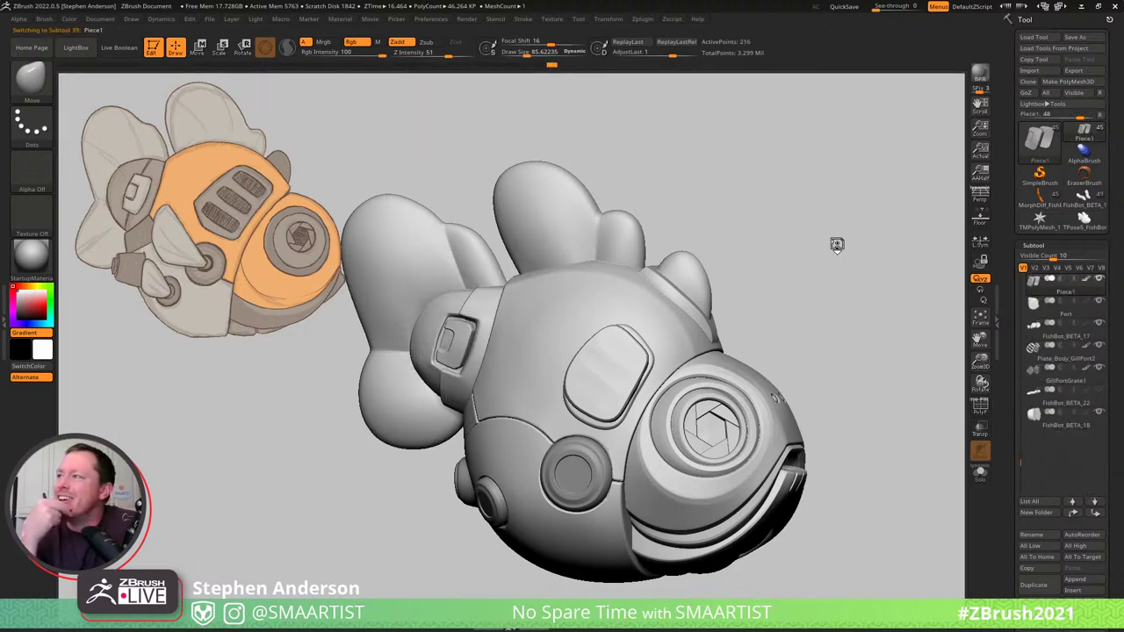
pyautogui.press('Down')
pyautogui.press('Down')
pyautogui.press('Down')
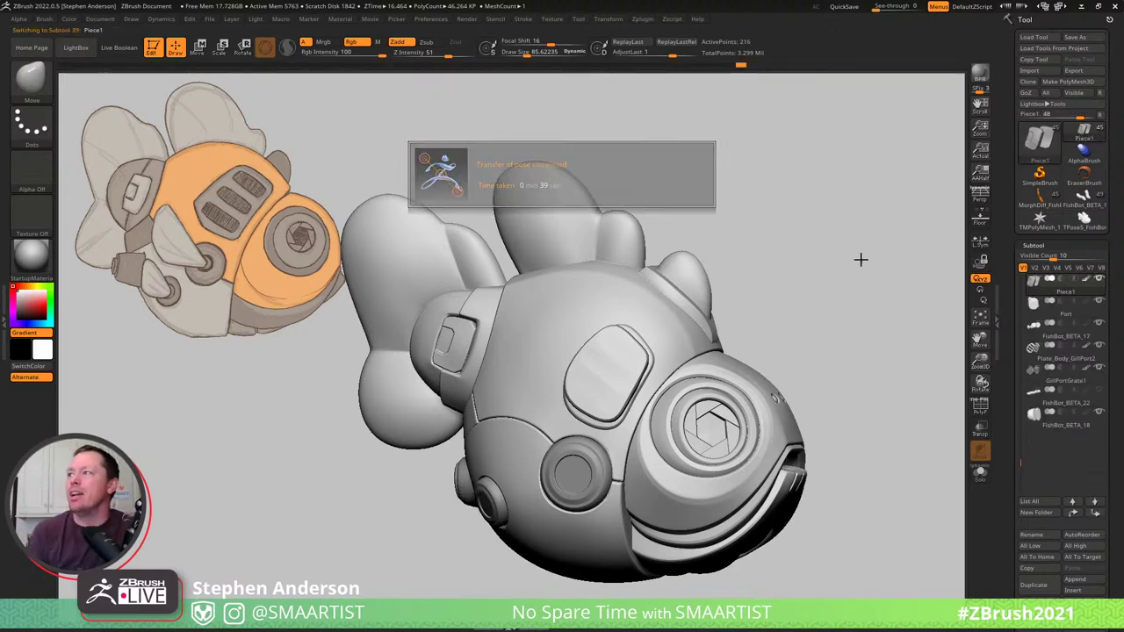
# Turn on the Live Boolean preview and examine the hatch and its recess on the tail base up close.
pyautogui.moveTo(816, 266)
pyautogui.mouseDown()
pyautogui.moveTo(868, 276)
pyautogui.moveTo(825, 272)
pyautogui.mouseUp()
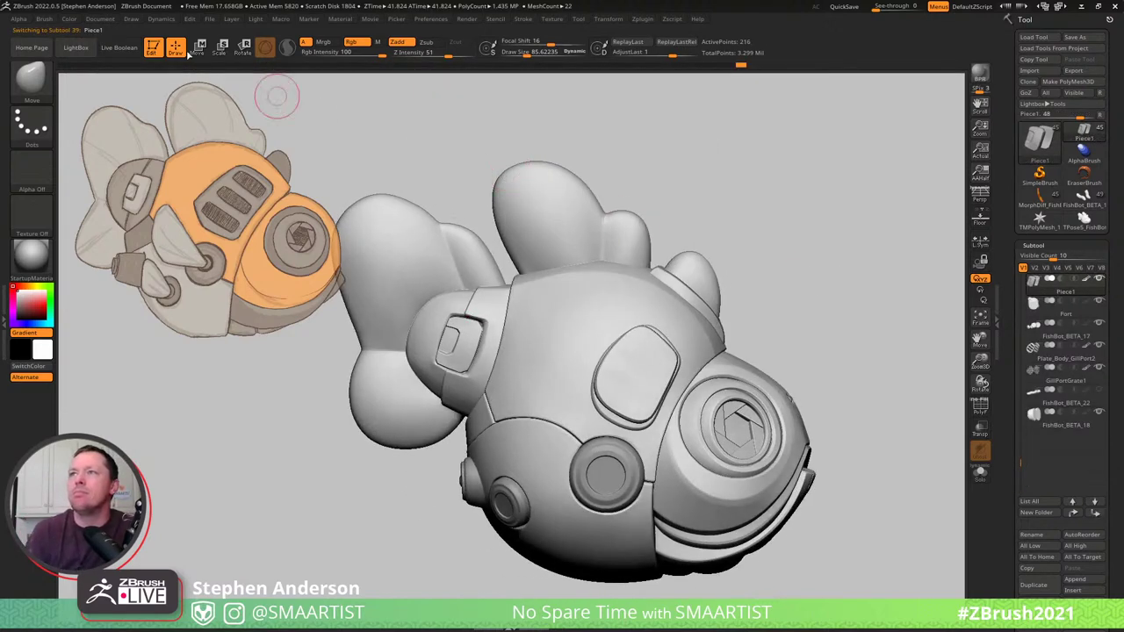
pyautogui.click(119, 48)
pyautogui.moveTo(622, 408)
pyautogui.mouseDown(button='right')
pyautogui.moveTo(522, 392)
pyautogui.moveTo(581, 375)
pyautogui.mouseUp(button='right')
pyautogui.keyDown('ctrl'); pyautogui.moveTo(458, 383); pyautogui.dragTo(490, 403, button='right'); pyautogui.keyUp('ctrl')
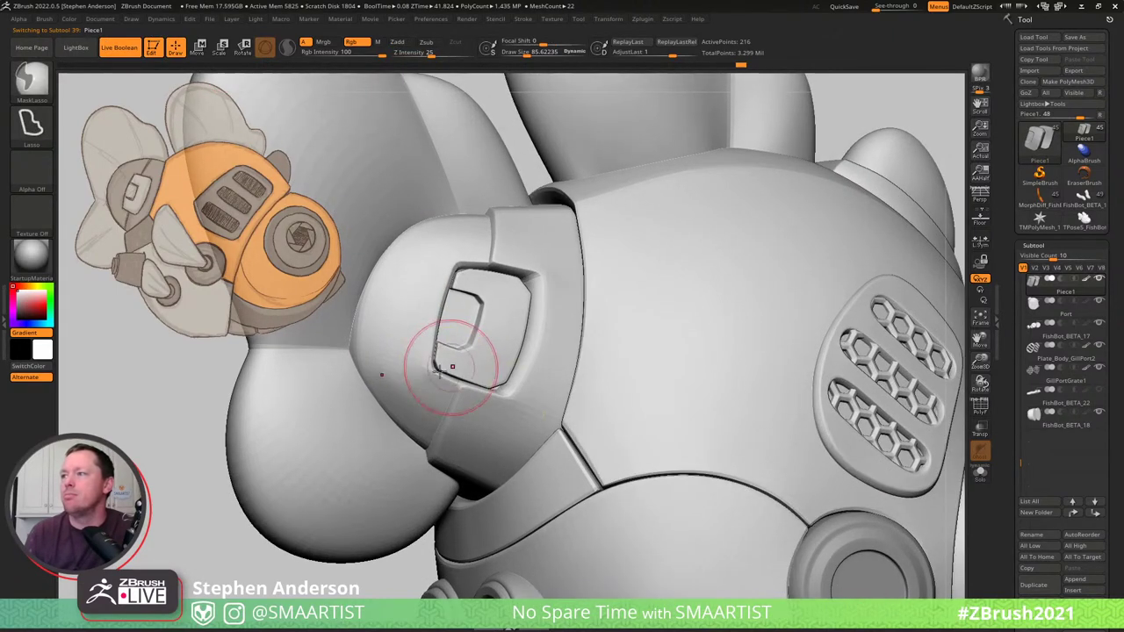
pyautogui.moveTo(452, 366)
pyautogui.mouseDown(button='right')
pyautogui.moveTo(416, 379)
pyautogui.moveTo(426, 351)
pyautogui.moveTo(447, 360)
pyautogui.moveTo(451, 339)
pyautogui.mouseUp(button='right')
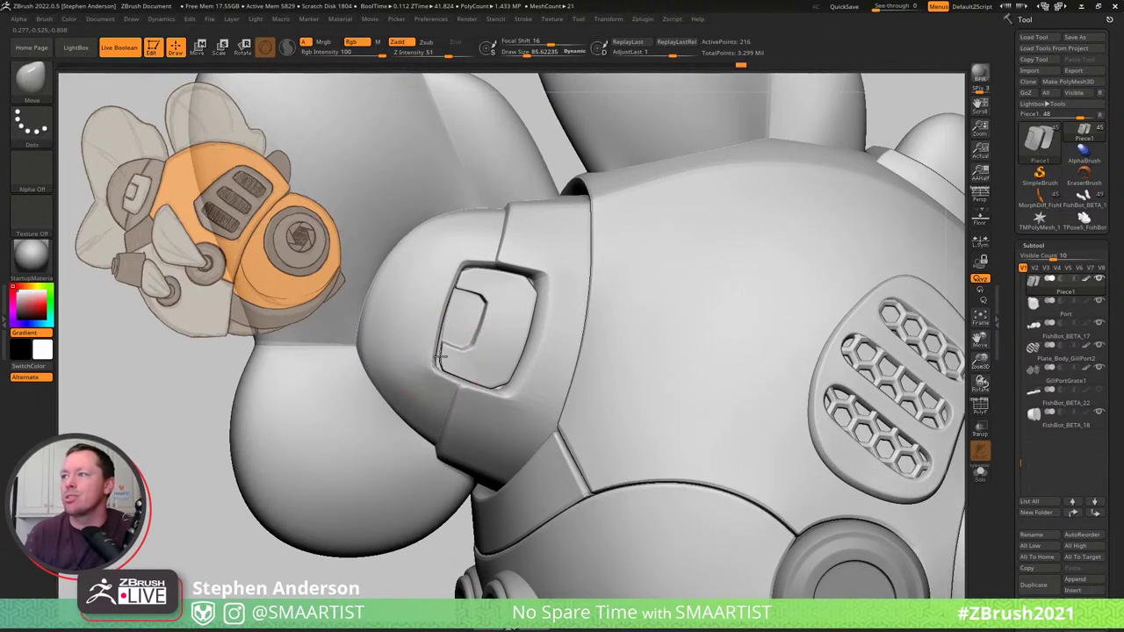
# Nudge the hatch's rear edge, rear corners and inner panel line forward with the Move brush to even out the gap to the recess.
pyautogui.moveTo(440, 356); pyautogui.dragTo(444, 353)
pyautogui.moveTo(454, 313); pyautogui.dragTo(463, 318)
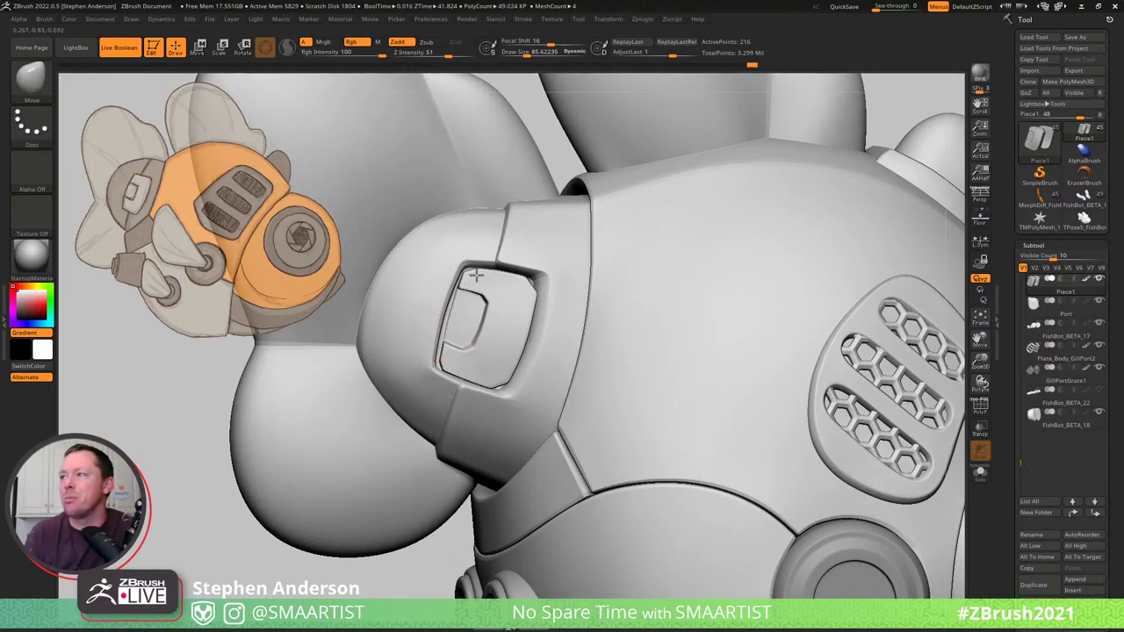
pyautogui.moveTo(474, 274)
pyautogui.mouseDown()
pyautogui.moveTo(495, 313)
pyautogui.moveTo(489, 304)
pyautogui.mouseUp()
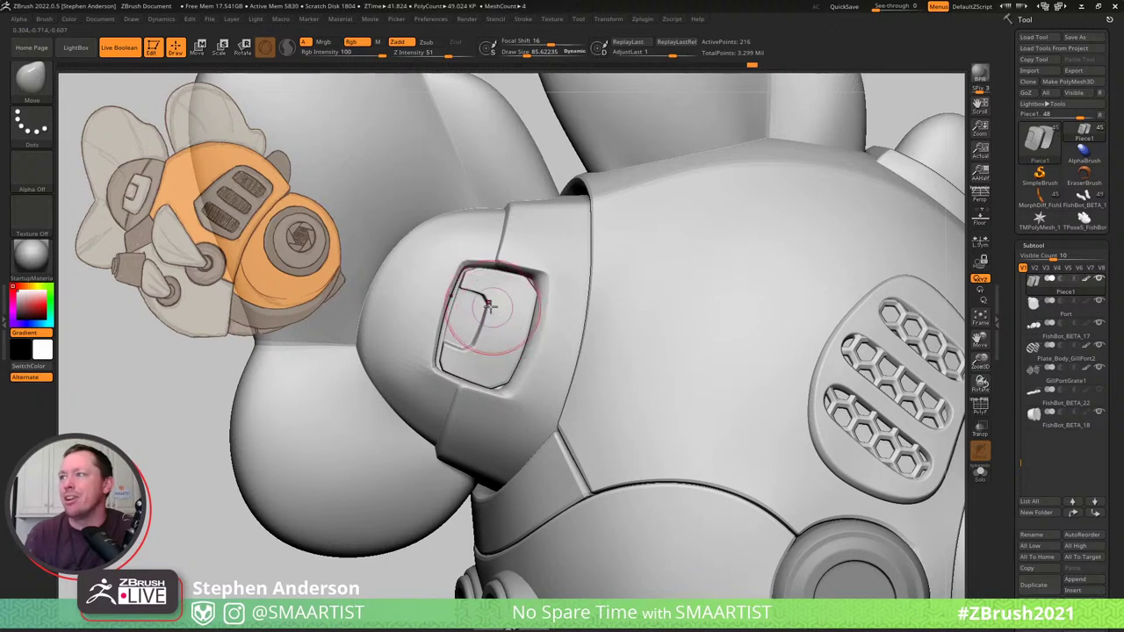
pyautogui.moveTo(474, 349); pyautogui.dragTo(487, 356)
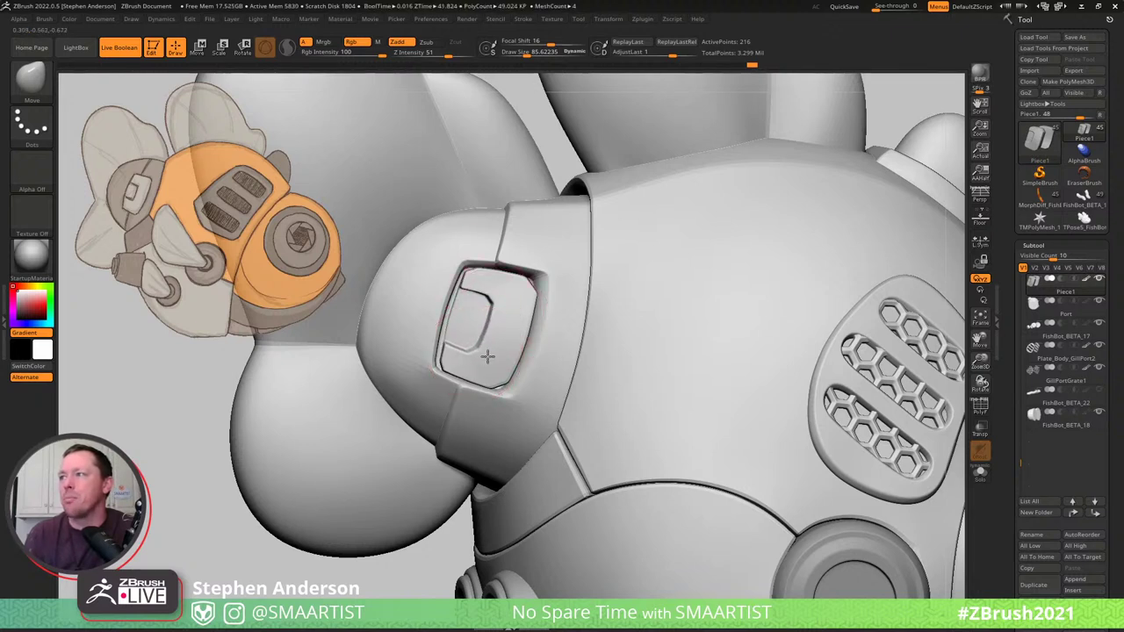
pyautogui.moveTo(450, 312); pyautogui.dragTo(460, 314)
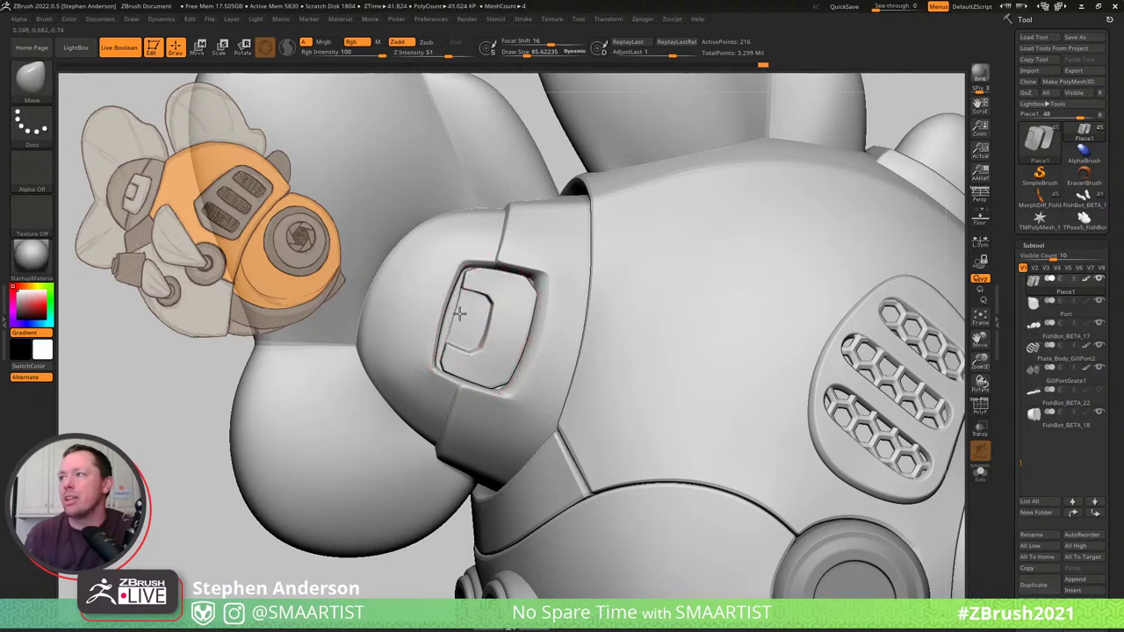
pyautogui.moveTo(480, 272); pyautogui.dragTo(473, 278)
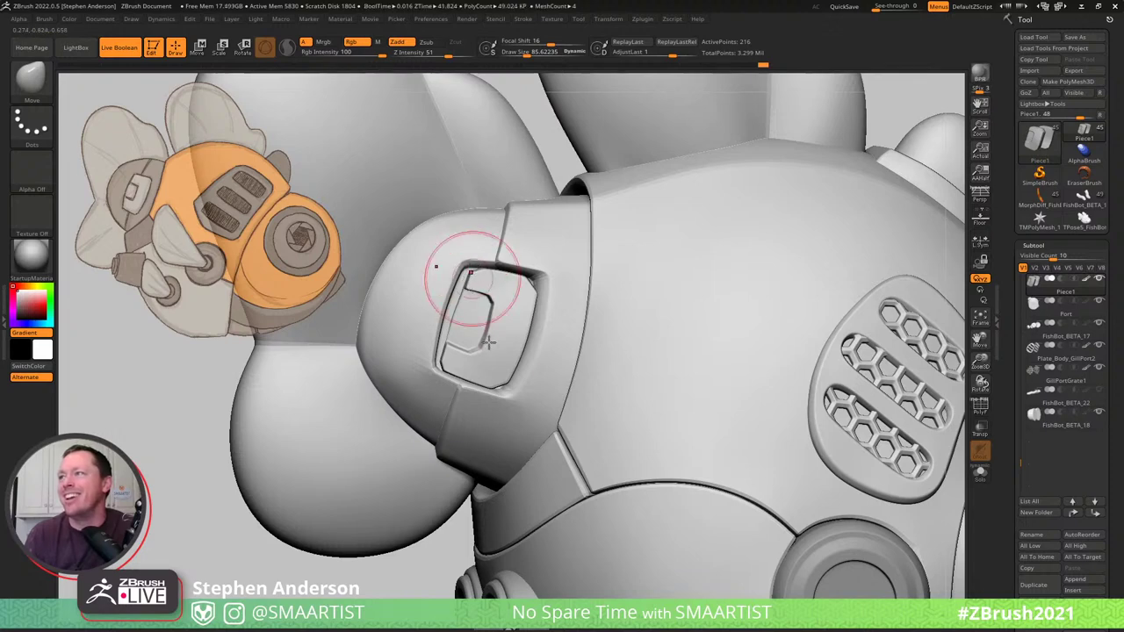
pyautogui.moveTo(492, 341); pyautogui.dragTo(501, 351, button='right')
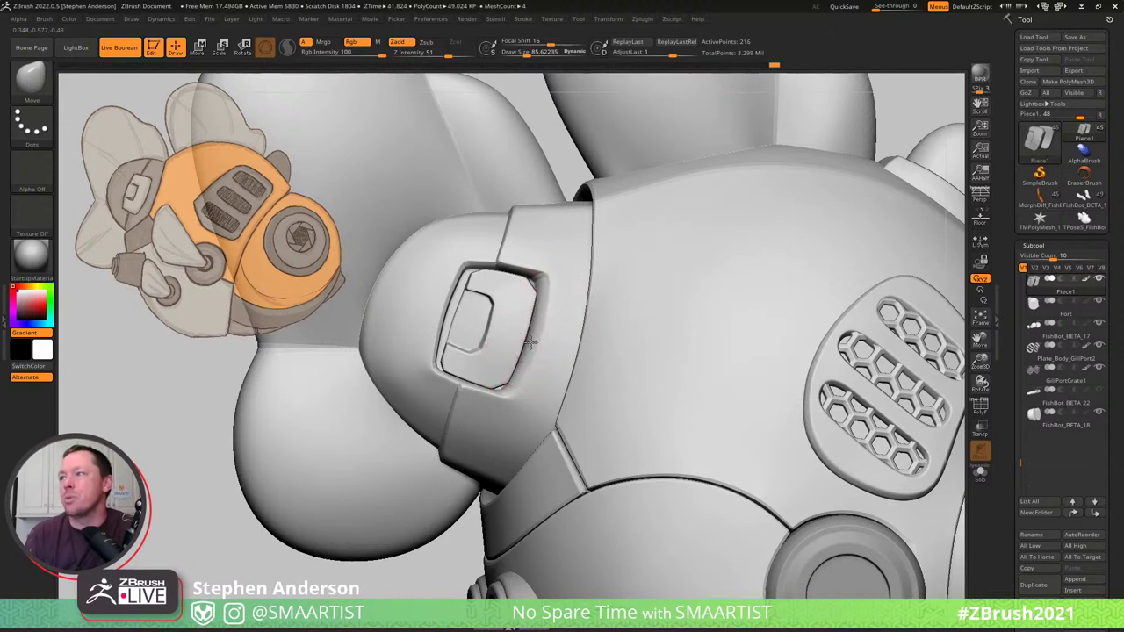
pyautogui.hotkey('ctrl', 'z')
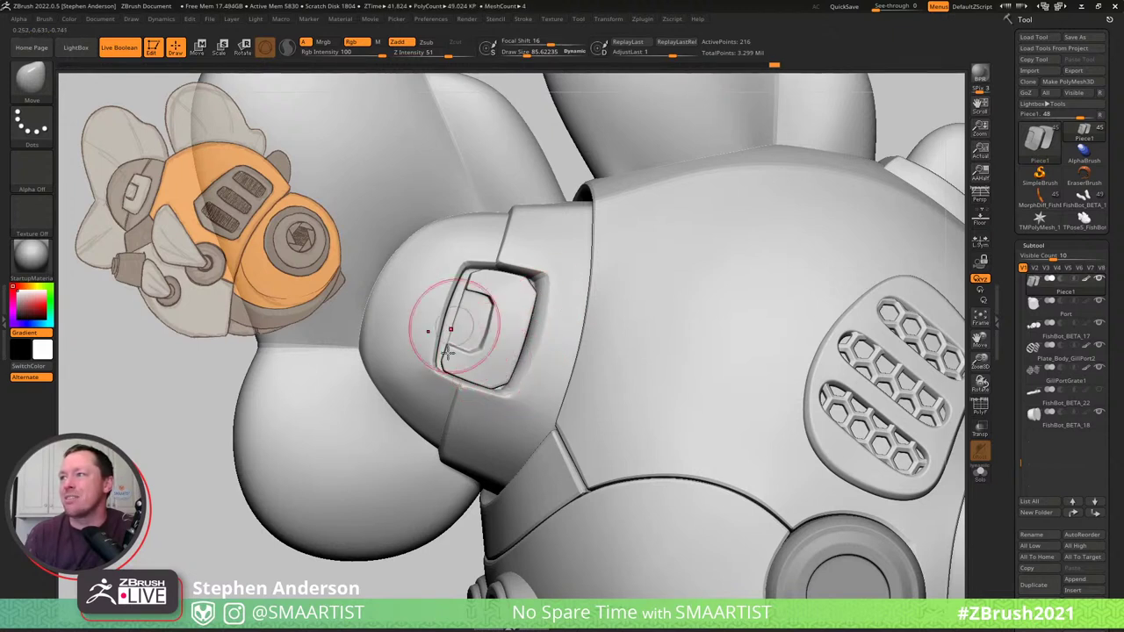
pyautogui.moveTo(449, 366); pyautogui.dragTo(471, 351)
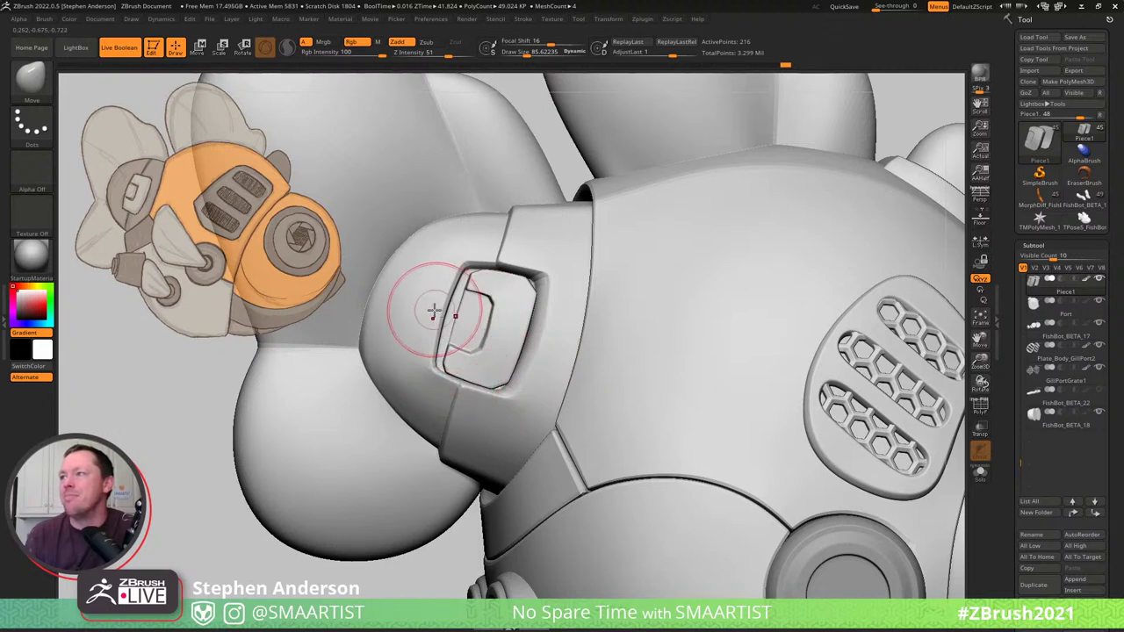
# Select the Plate_Body_Top3 subtool, set the Move brush size to about 119 and pull the recess's rear edge and corners toward the hatch.
pyautogui.keyDown('alt'); pyautogui.click(434, 308); pyautogui.keyUp('alt')
pyautogui.press('s')
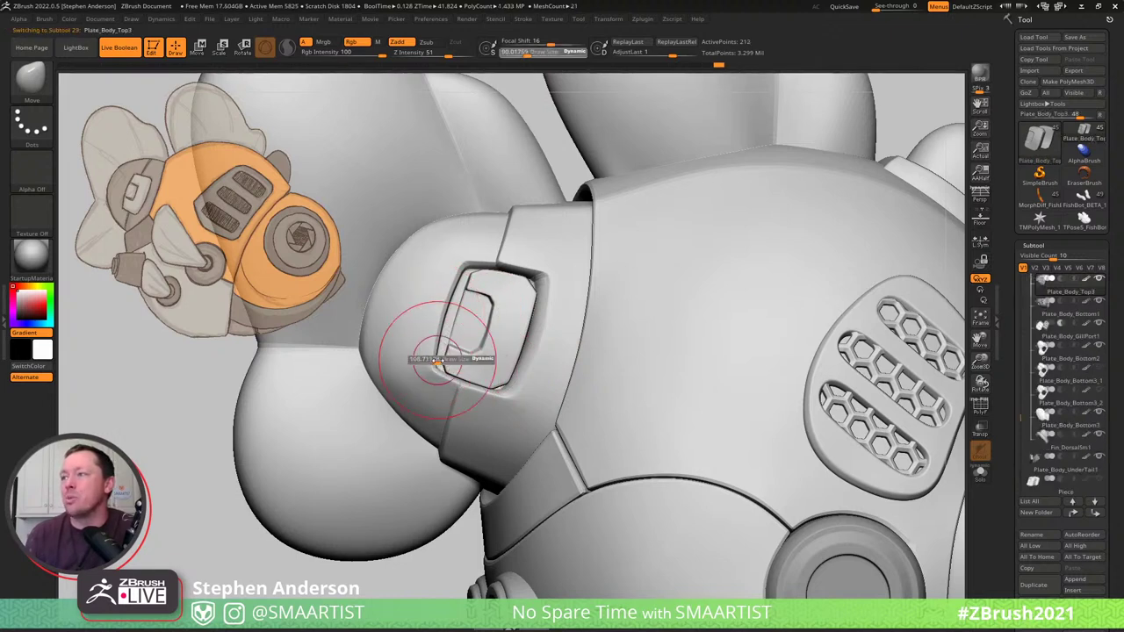
pyautogui.moveTo(434, 359); pyautogui.dragTo(450, 365)
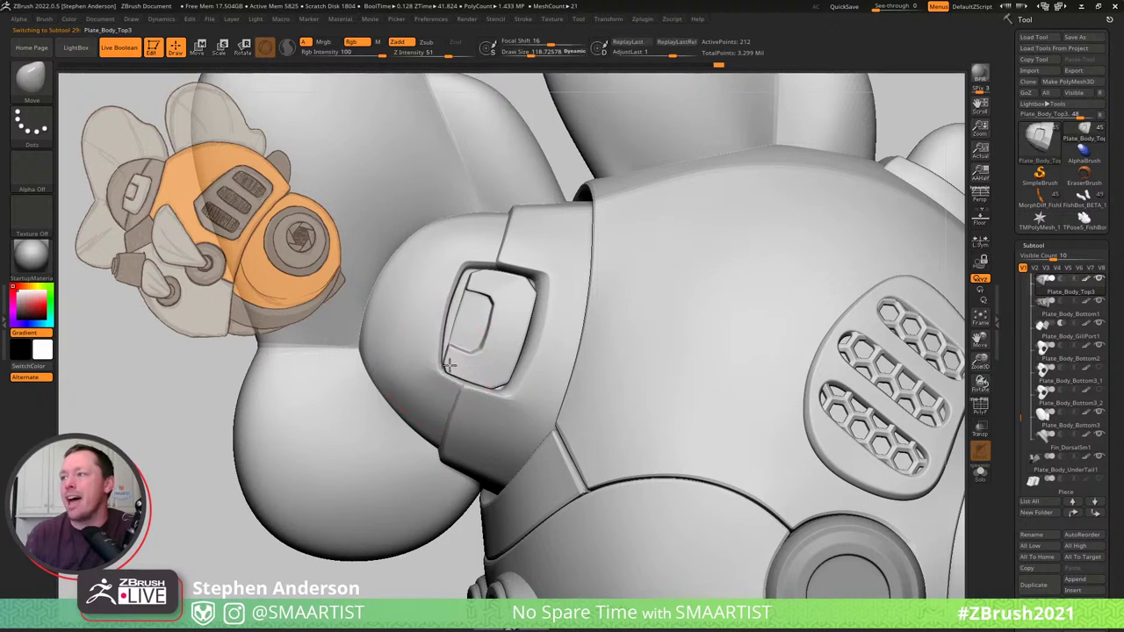
pyautogui.moveTo(438, 314); pyautogui.dragTo(455, 316)
pyautogui.moveTo(463, 268); pyautogui.dragTo(467, 267)
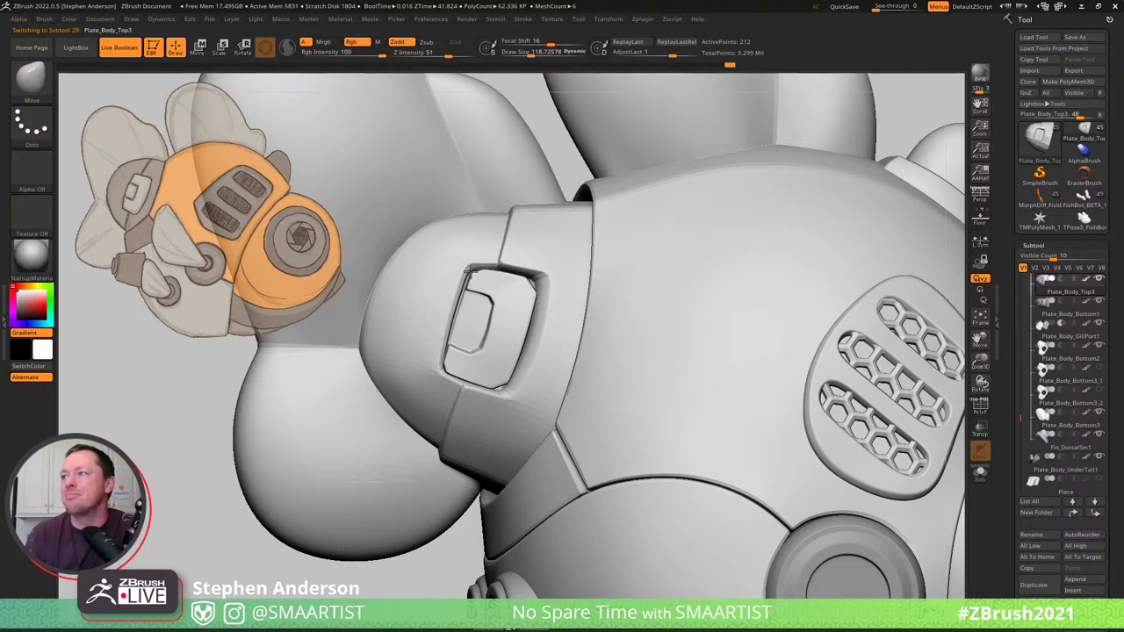
# Nudge the recess's rear and upper edges and corners closer to the hatch with the Move brush, reducing its size to about 81.
pyautogui.moveTo(470, 269); pyautogui.dragTo(461, 292)
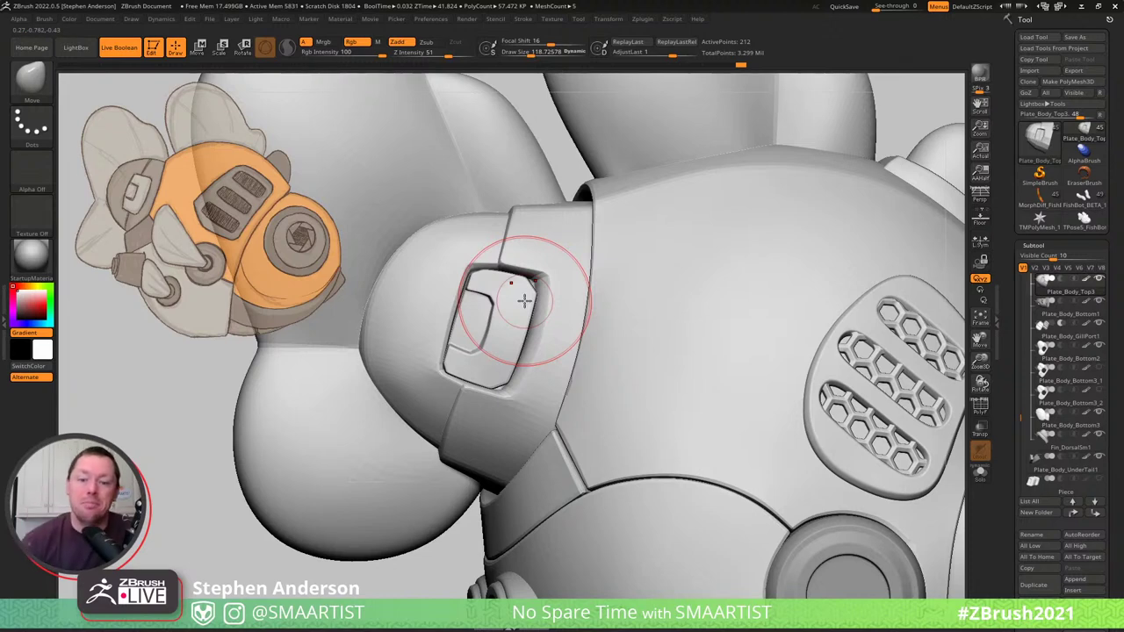
pyautogui.keyDown('ctrl'); pyautogui.moveTo(482, 346); pyautogui.dragTo(409, 263, button='right'); pyautogui.keyUp('ctrl')
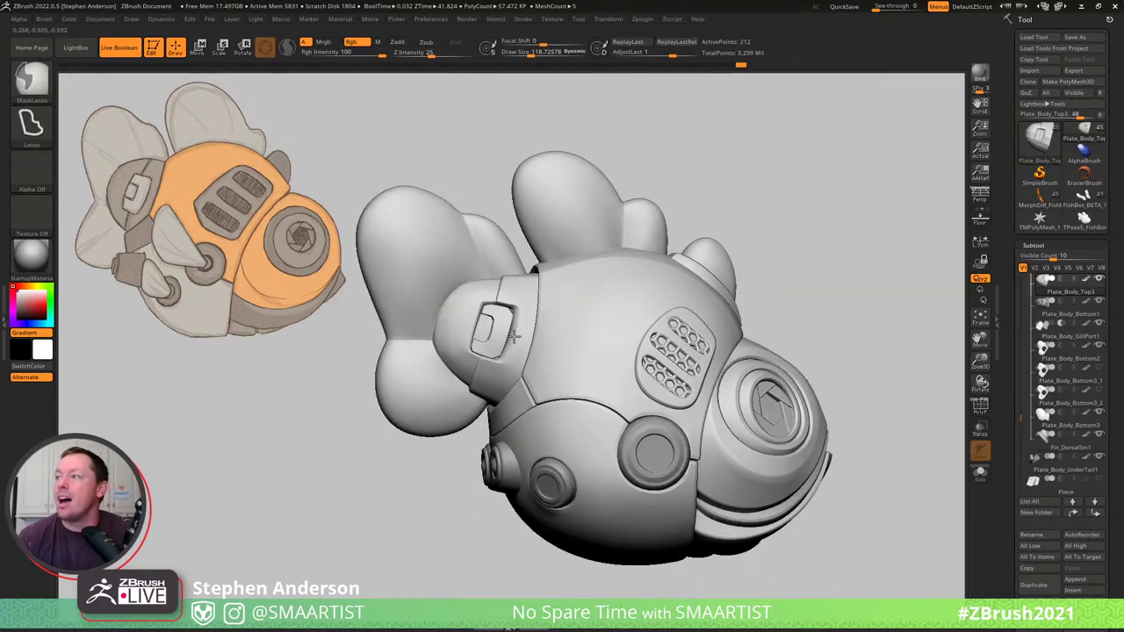
pyautogui.moveTo(513, 336)
pyautogui.mouseDown(button='right')
pyautogui.moveTo(549, 325)
pyautogui.moveTo(532, 341)
pyautogui.moveTo(545, 334)
pyautogui.moveTo(562, 349)
pyautogui.mouseUp(button='right')
pyautogui.moveTo(492, 320)
pyautogui.keyDown('ctrl'); pyautogui.mouseDown(button='right')
pyautogui.moveTo(500, 338)
pyautogui.moveTo(447, 312)
pyautogui.mouseUp(button='right'); pyautogui.keyUp('ctrl')
pyautogui.press('s')
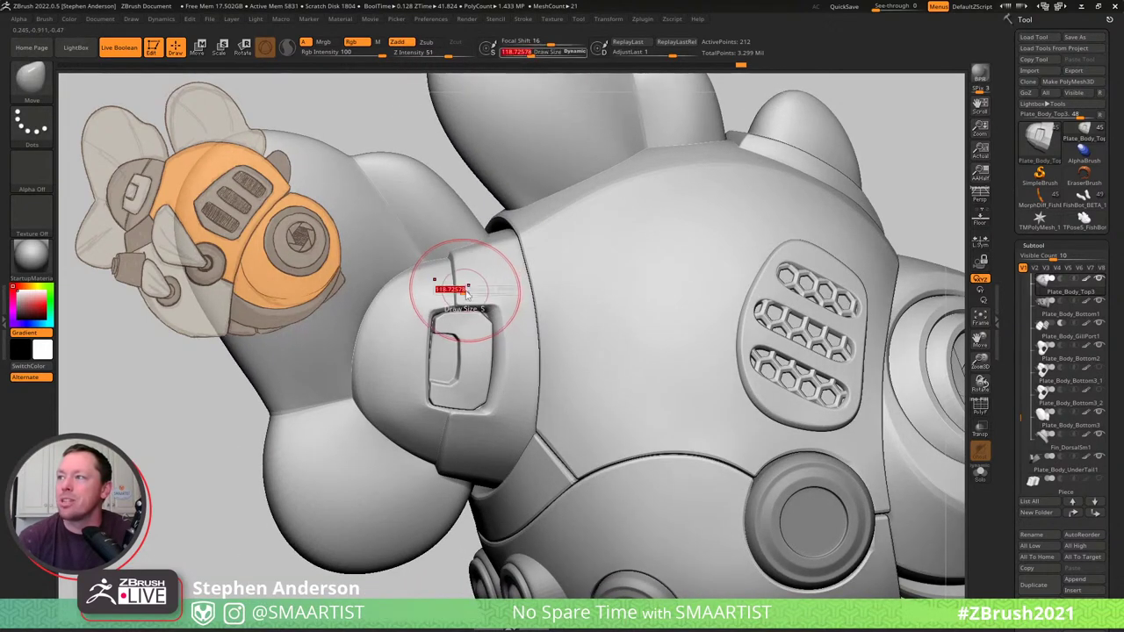
pyautogui.moveTo(466, 291); pyautogui.dragTo(457, 291)
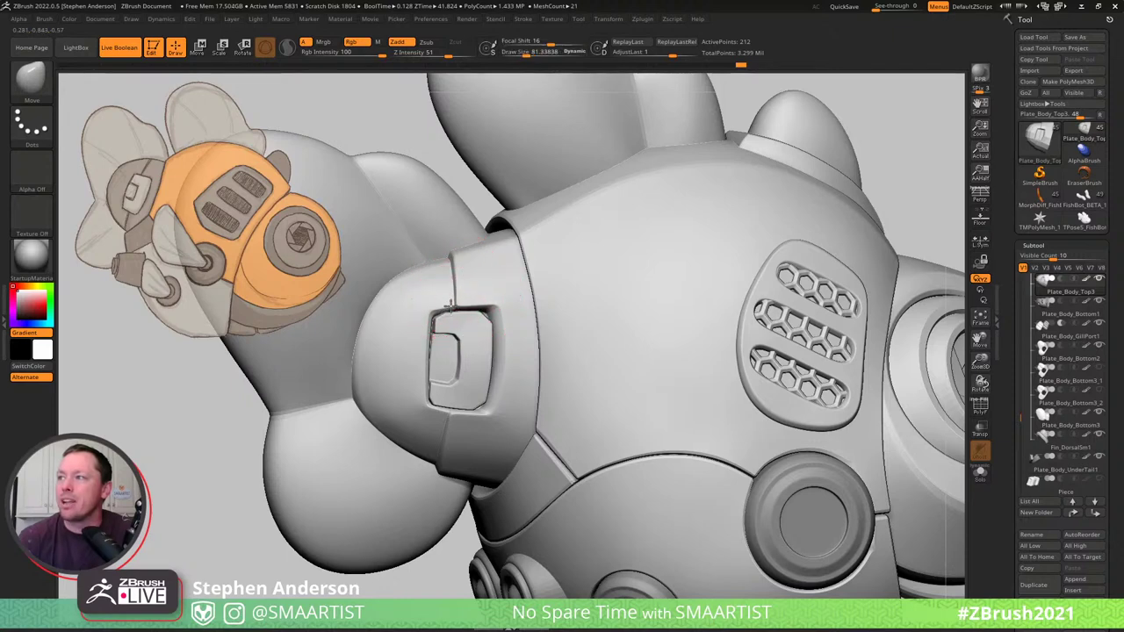
pyautogui.moveTo(430, 310); pyautogui.dragTo(482, 301)
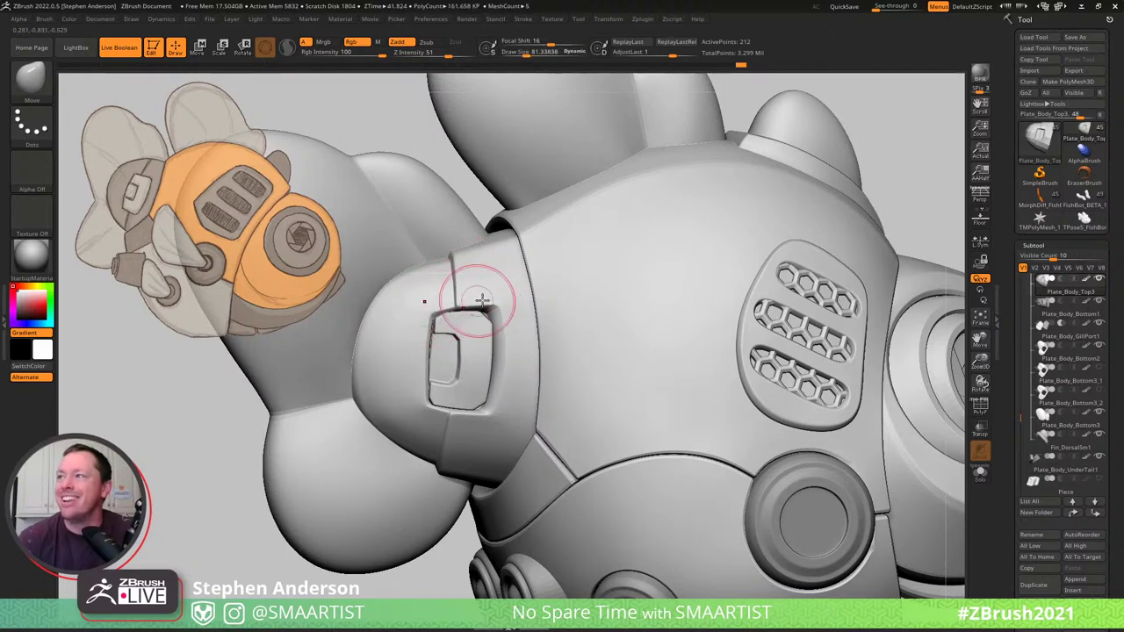
pyautogui.moveTo(472, 308); pyautogui.dragTo(494, 303, button='right')
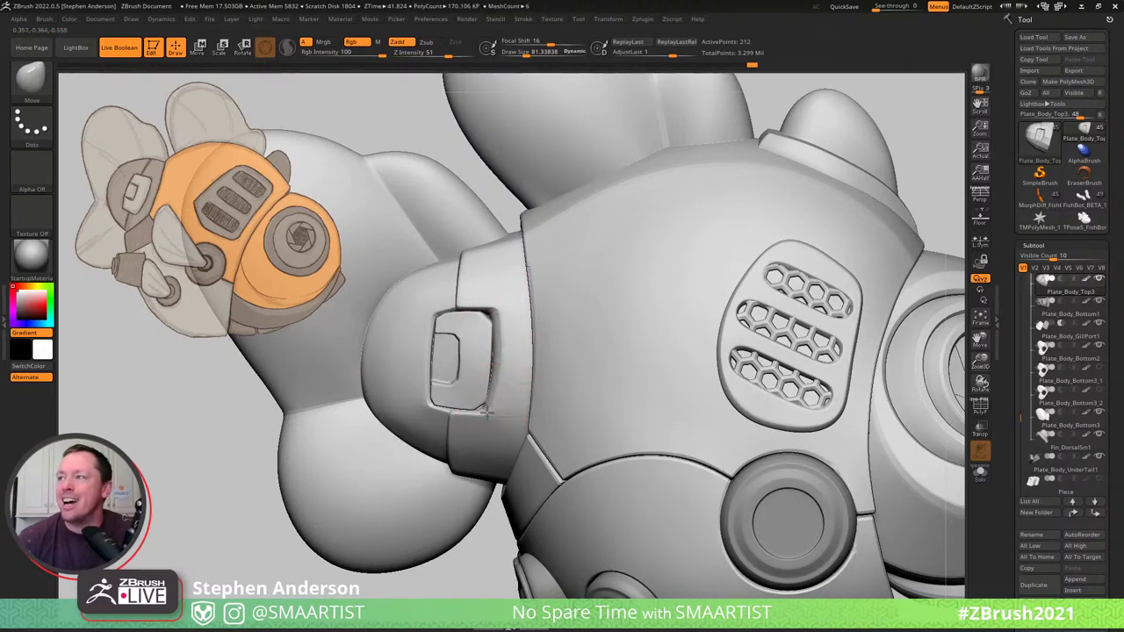
# Delete the FishBot_BETA_22 subtool near the end of the subtool list.
pyautogui.moveTo(501, 409)
pyautogui.mouseDown(button='right')
pyautogui.moveTo(529, 324)
pyautogui.moveTo(713, 274)
pyautogui.moveTo(684, 283)
pyautogui.moveTo(697, 271)
pyautogui.moveTo(647, 246)
pyautogui.mouseUp(button='right')
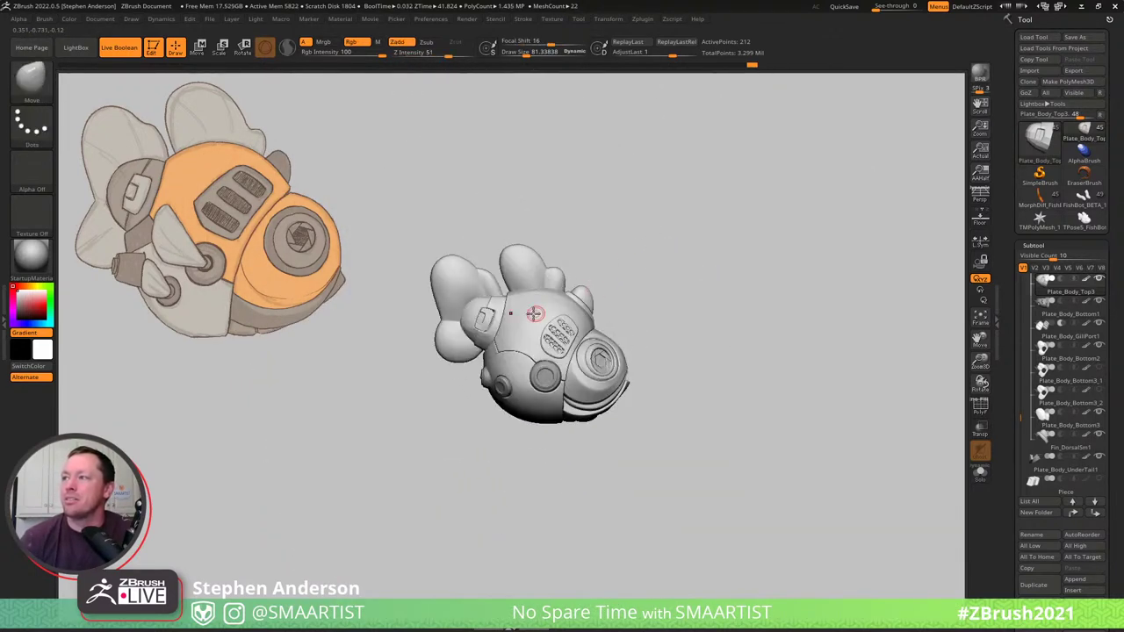
pyautogui.moveTo(534, 314)
pyautogui.keyDown('ctrl'); pyautogui.mouseDown(button='right')
pyautogui.moveTo(474, 319)
pyautogui.moveTo(692, 281)
pyautogui.moveTo(682, 272)
pyautogui.moveTo(693, 266)
pyautogui.mouseUp(button='right'); pyautogui.keyUp('ctrl')
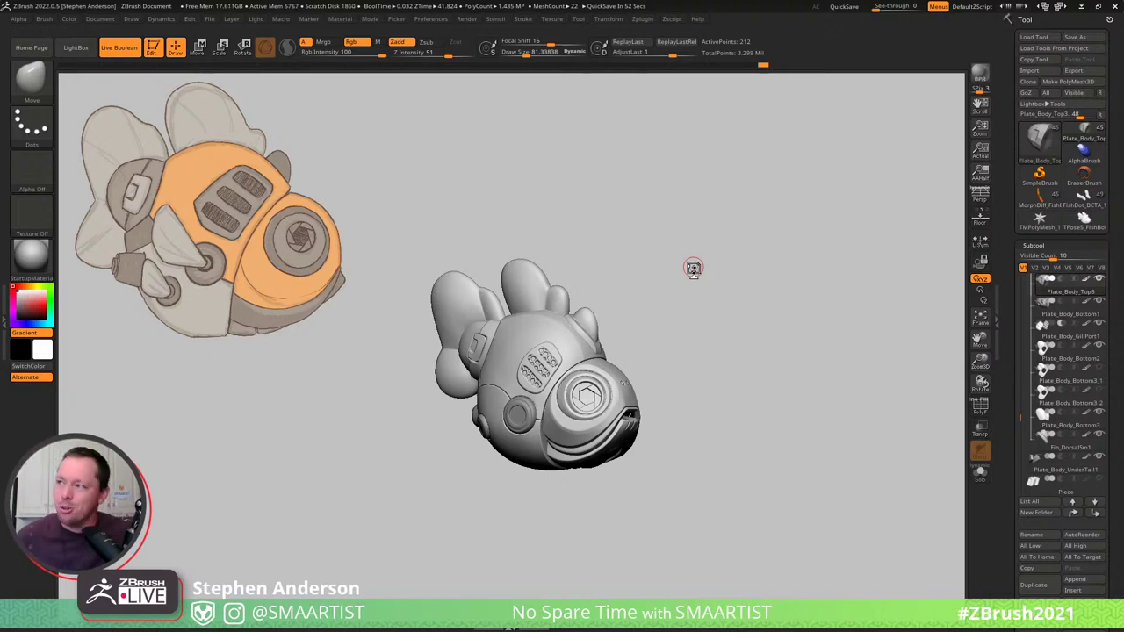
pyautogui.moveTo(544, 387); pyautogui.dragTo(600, 380, button='right')
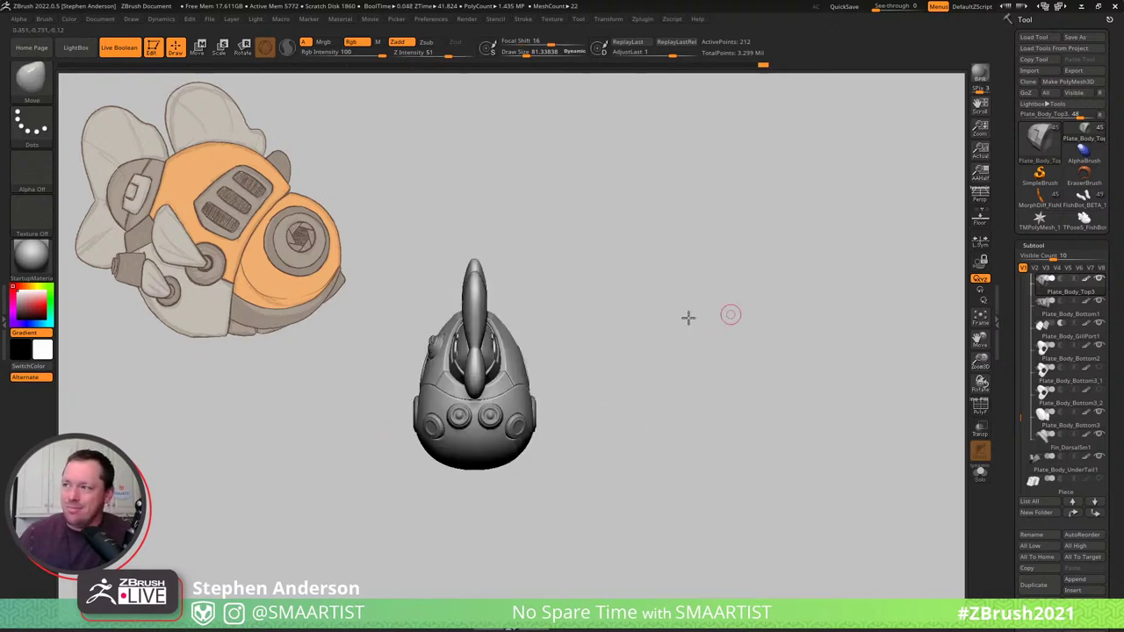
pyautogui.moveTo(687, 318); pyautogui.dragTo(675, 319, button='right')
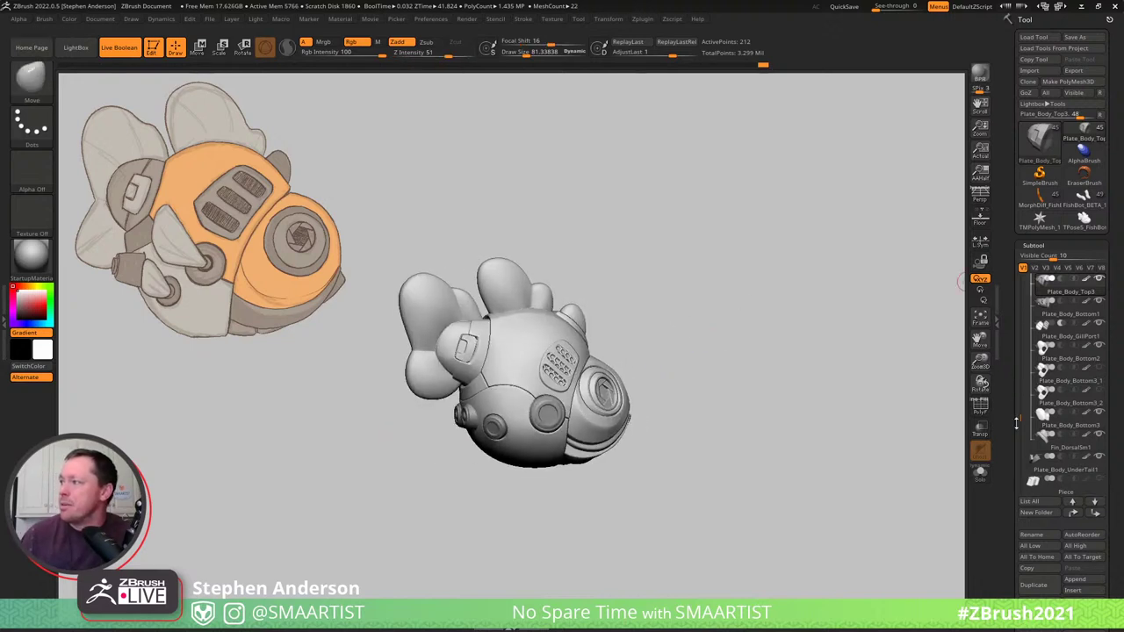
pyautogui.moveTo(1020, 436); pyautogui.dragTo(1018, 450)
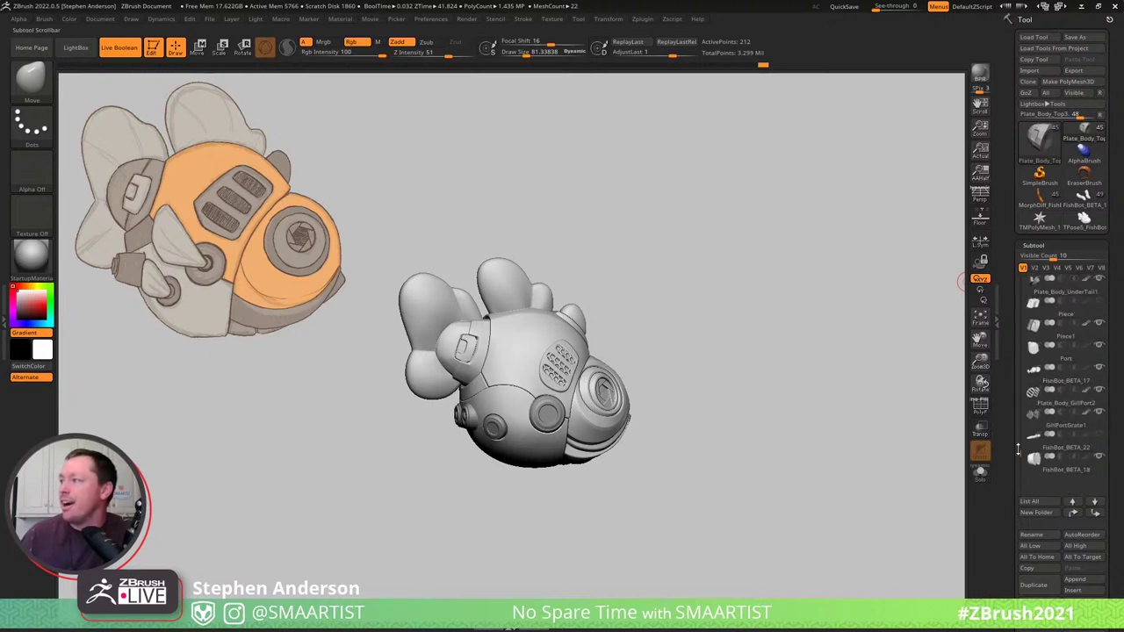
pyautogui.click(1065, 446)
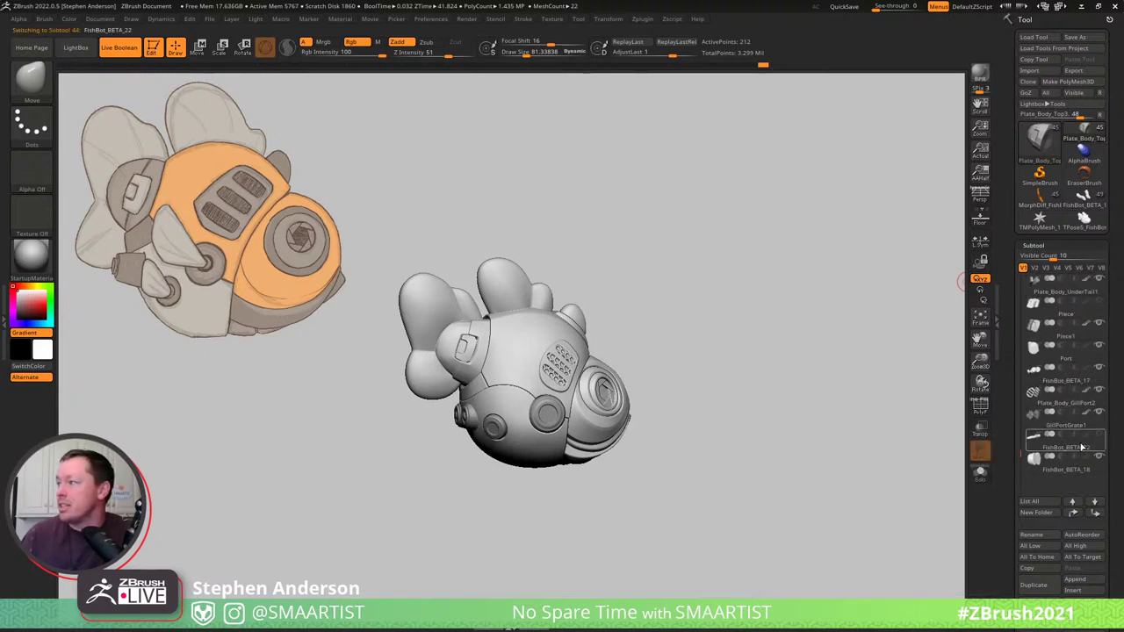
pyautogui.click(1037, 603)
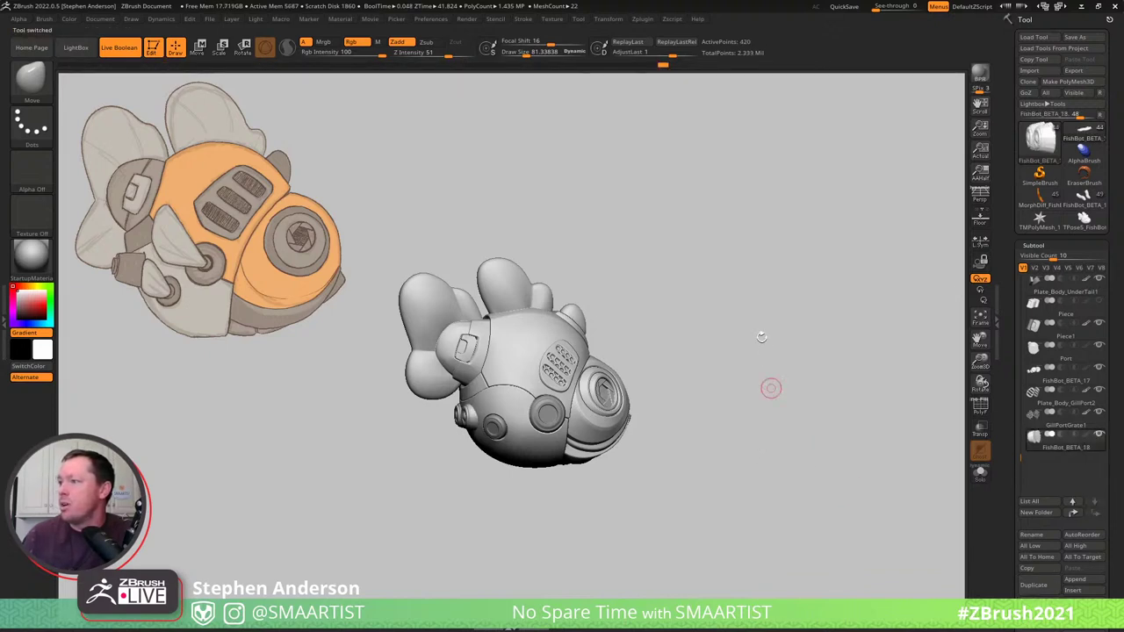
# Select the Plate_Body_Bottom2 tail fin subtool and hide it from the assembled robot.
pyautogui.moveTo(761, 337); pyautogui.dragTo(737, 336)
pyautogui.press('shift')
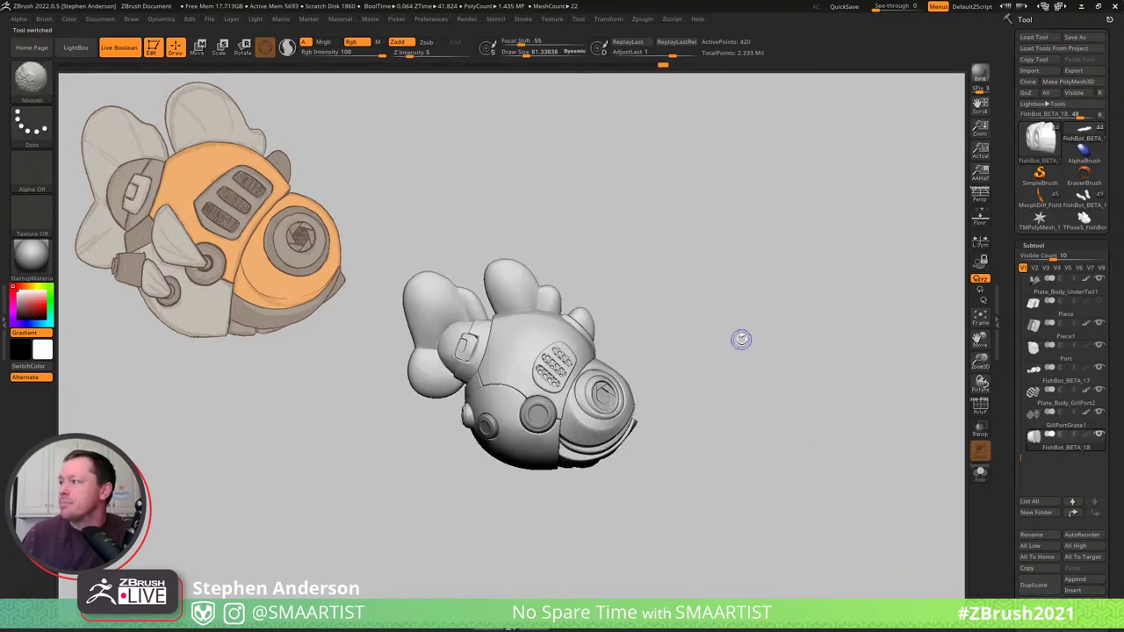
pyautogui.press('shift')
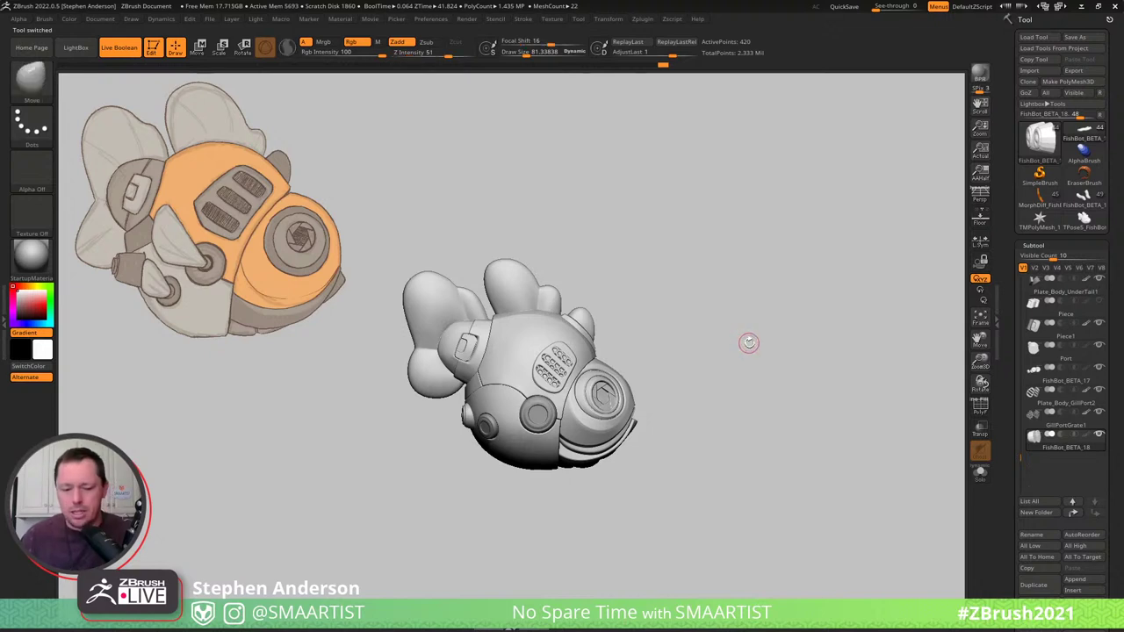
pyautogui.press('n')
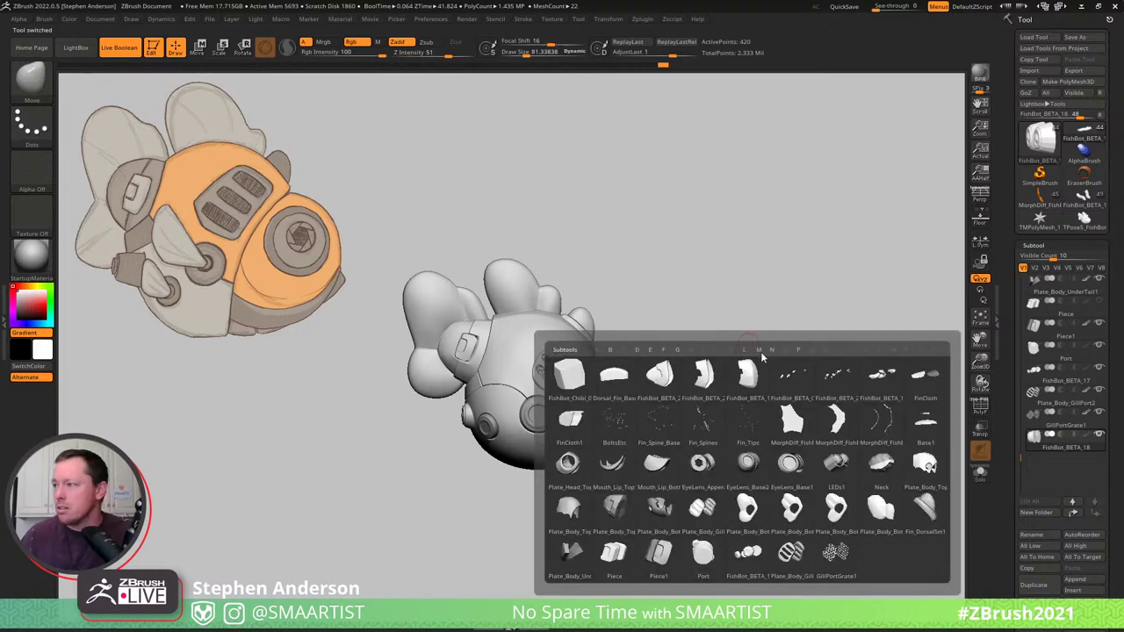
pyautogui.click(751, 515)
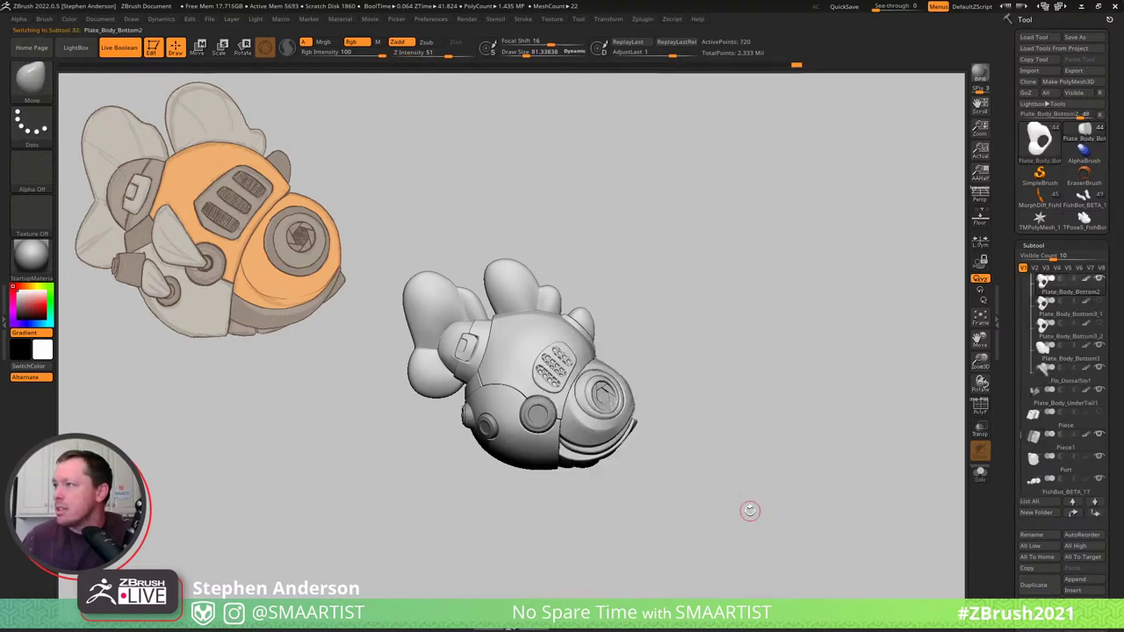
pyautogui.press('shift')
pyautogui.hotkey('shift', 'f')
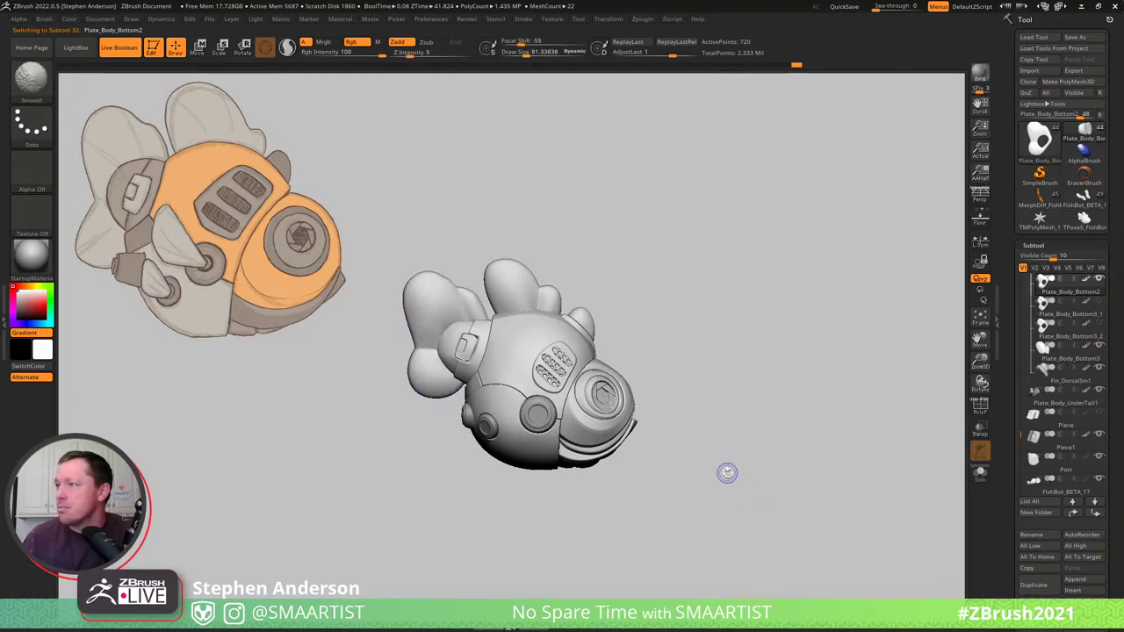
pyautogui.keyDown('ctrl'); pyautogui.moveTo(758, 324); pyautogui.dragTo(758, 327, button='right'); pyautogui.keyUp('ctrl')
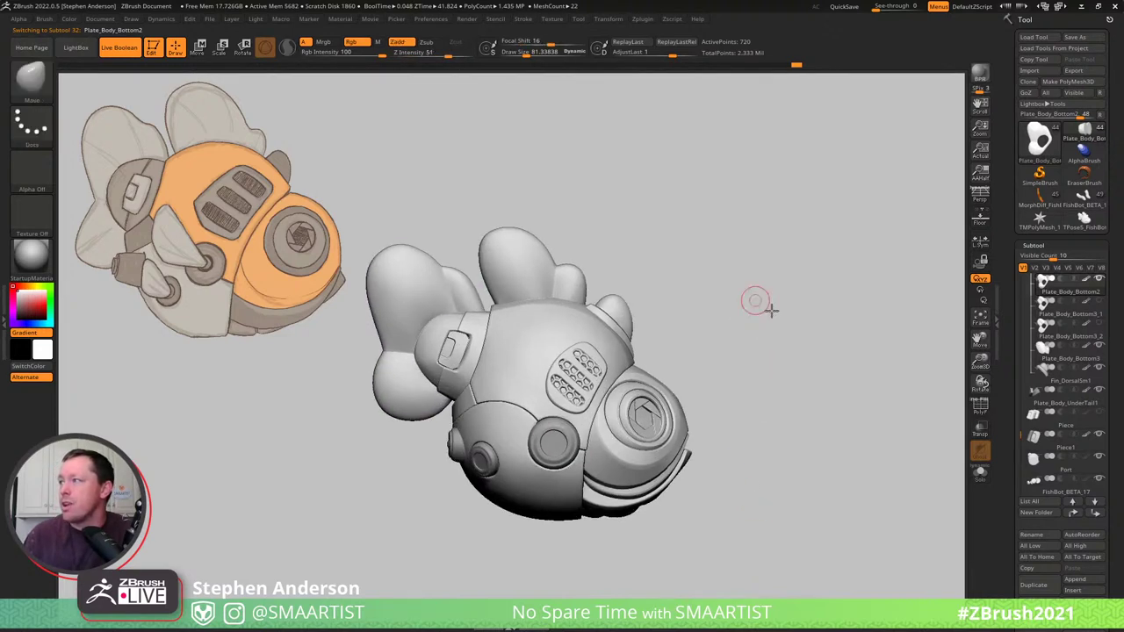
pyautogui.keyDown('alt'); pyautogui.moveTo(755, 304); pyautogui.dragTo(775, 316); pyautogui.keyUp('alt')
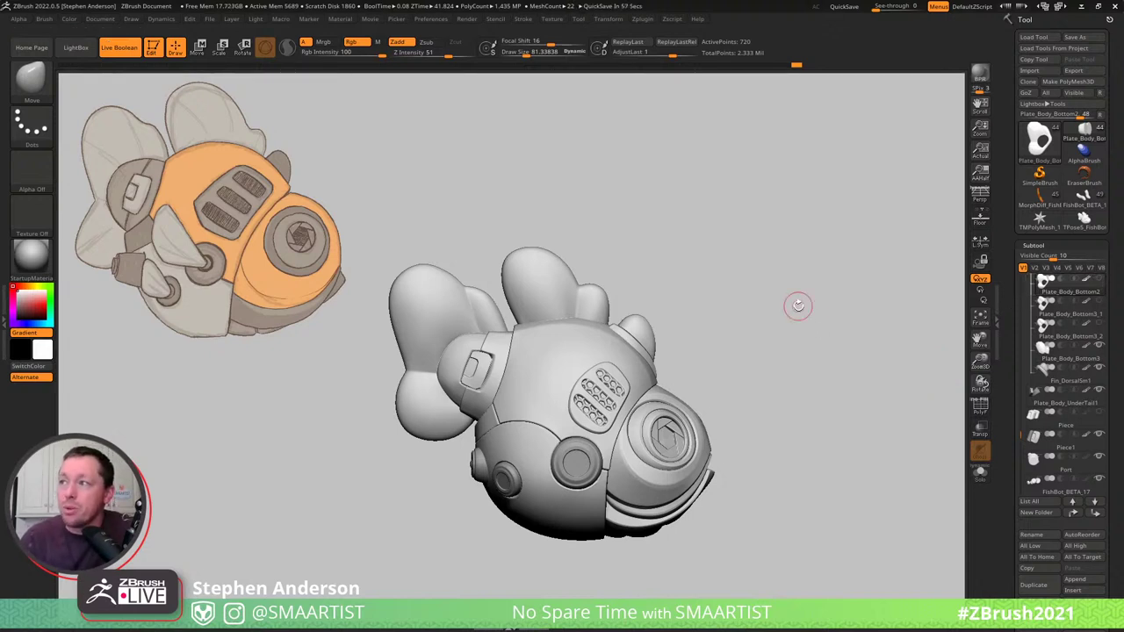
pyautogui.keyDown('ctrl'); pyautogui.moveTo(700, 384); pyautogui.dragTo(715, 383, button='right'); pyautogui.keyUp('ctrl')
pyautogui.moveTo(768, 318)
pyautogui.keyDown('alt'); pyautogui.mouseDown(button='right')
pyautogui.moveTo(828, 313)
pyautogui.moveTo(839, 324)
pyautogui.mouseUp(button='right'); pyautogui.keyUp('alt')
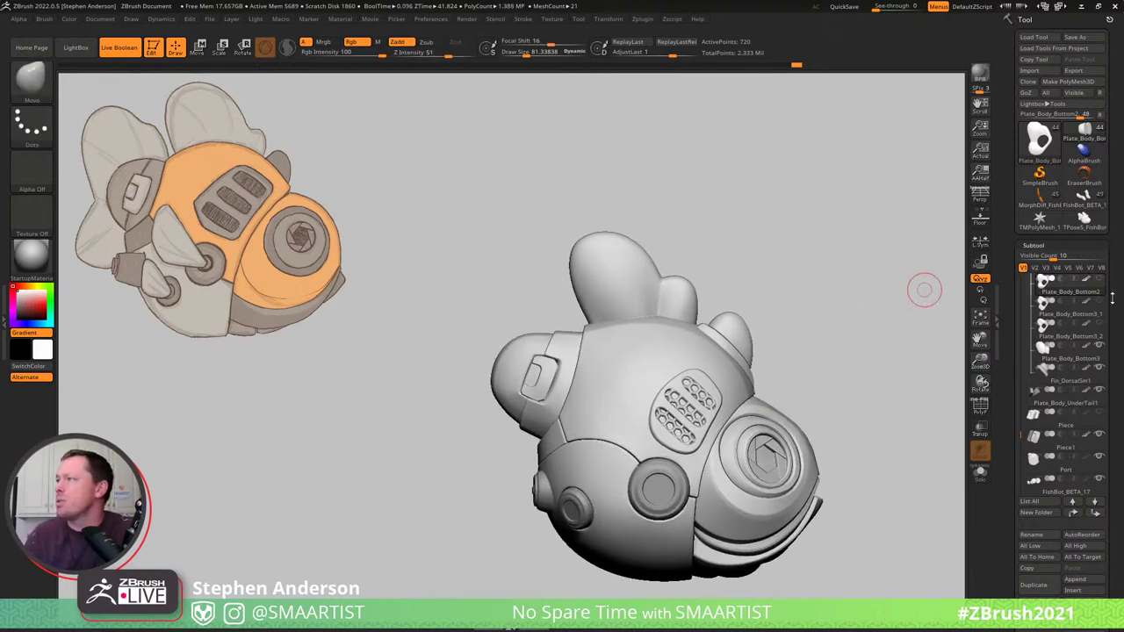
# Compare the tail fin subtools Plate_Body_Bottom2 and Plate_Body_Bottom3_1, isolating Plate_Body_Bottom2 in solo view before showing the whole robot again.
pyautogui.moveTo(1044, 302)
pyautogui.keyDown('alt'); pyautogui.click(732, 338); pyautogui.keyUp('alt')
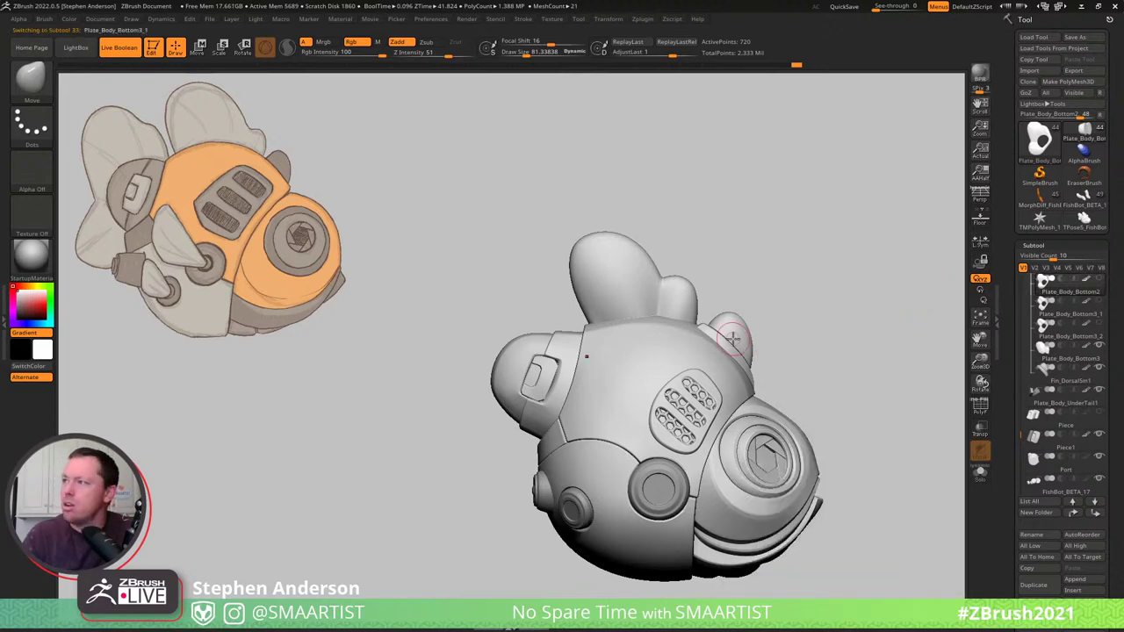
pyautogui.keyDown('alt'); pyautogui.click(732, 338); pyautogui.keyUp('alt')
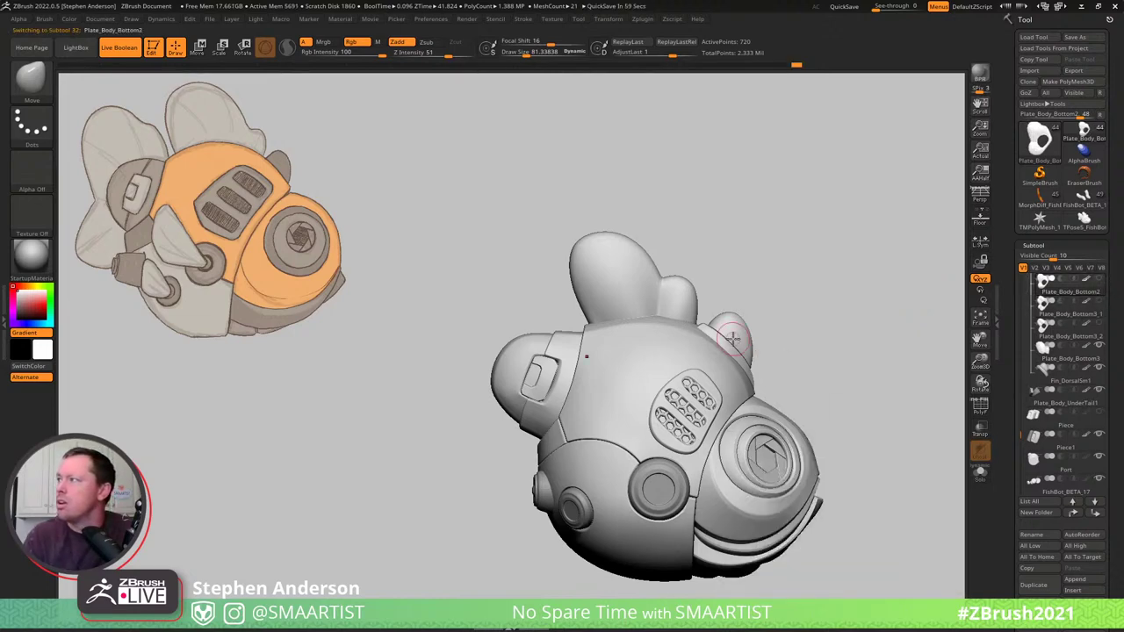
pyautogui.moveTo(827, 328)
pyautogui.mouseDown()
pyautogui.moveTo(870, 329)
pyautogui.moveTo(839, 333)
pyautogui.mouseUp()
pyautogui.hotkey('ctrl', 's')
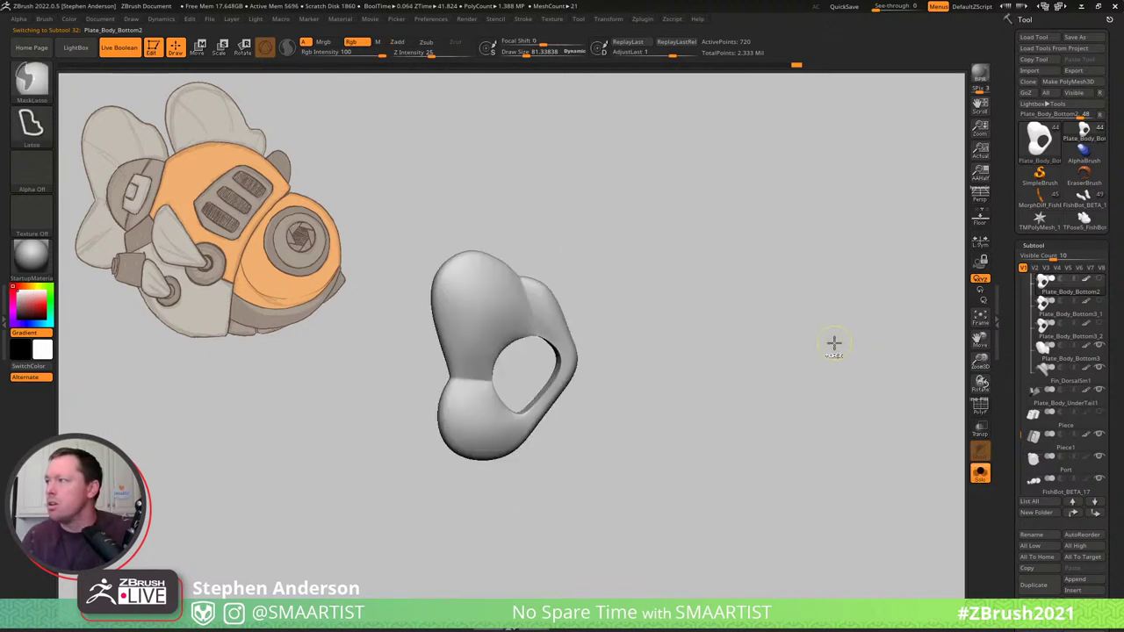
pyautogui.hotkey('ctrl', 's')
pyautogui.moveTo(838, 337); pyautogui.dragTo(830, 328)
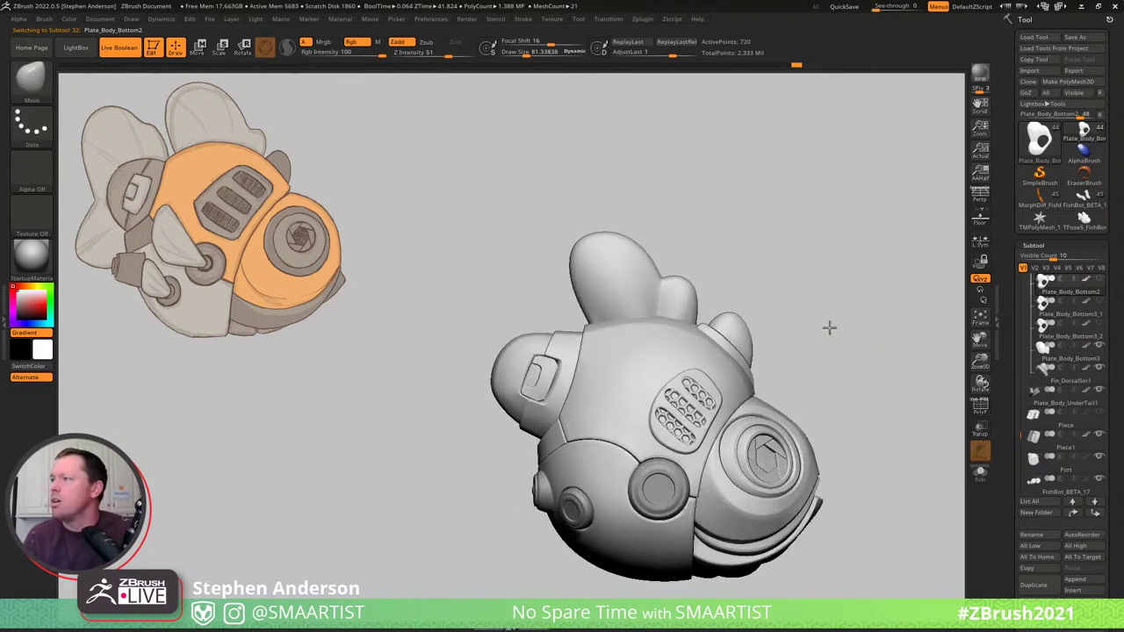
pyautogui.press('shift')
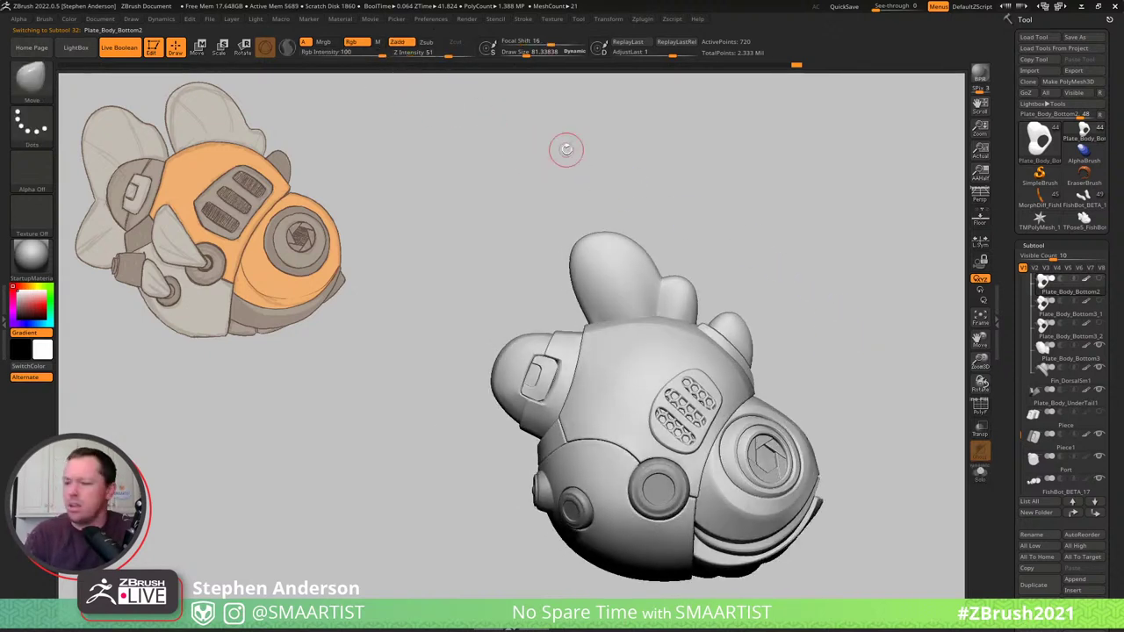
# Look through the Draw settings in the program preferences.
pyautogui.hotkey('alt', 'Down')
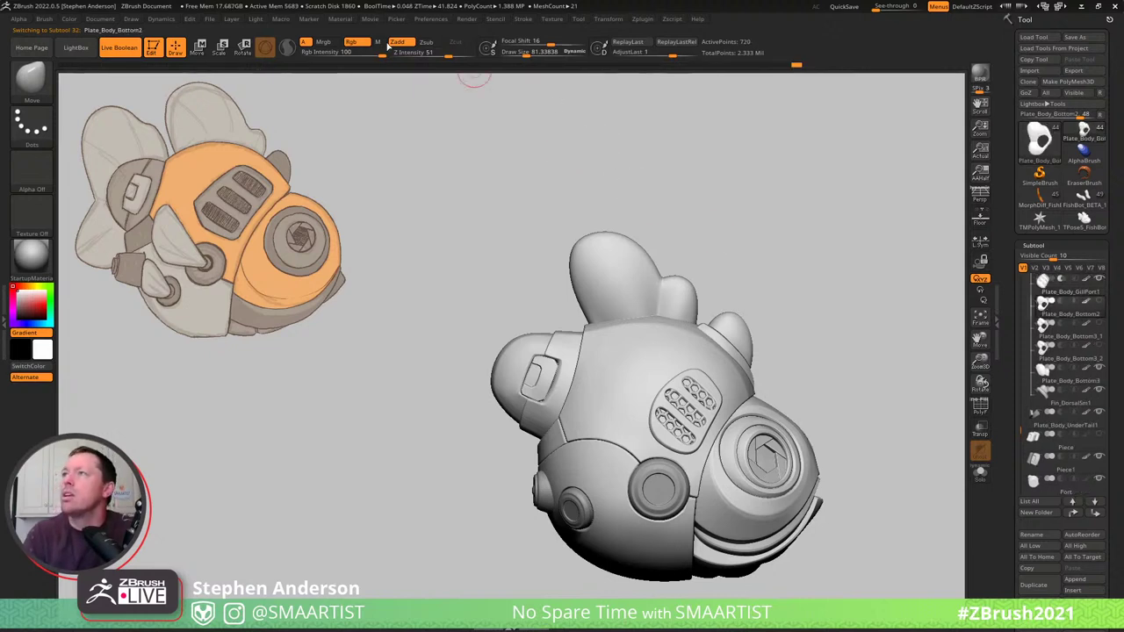
pyautogui.click(431, 18)
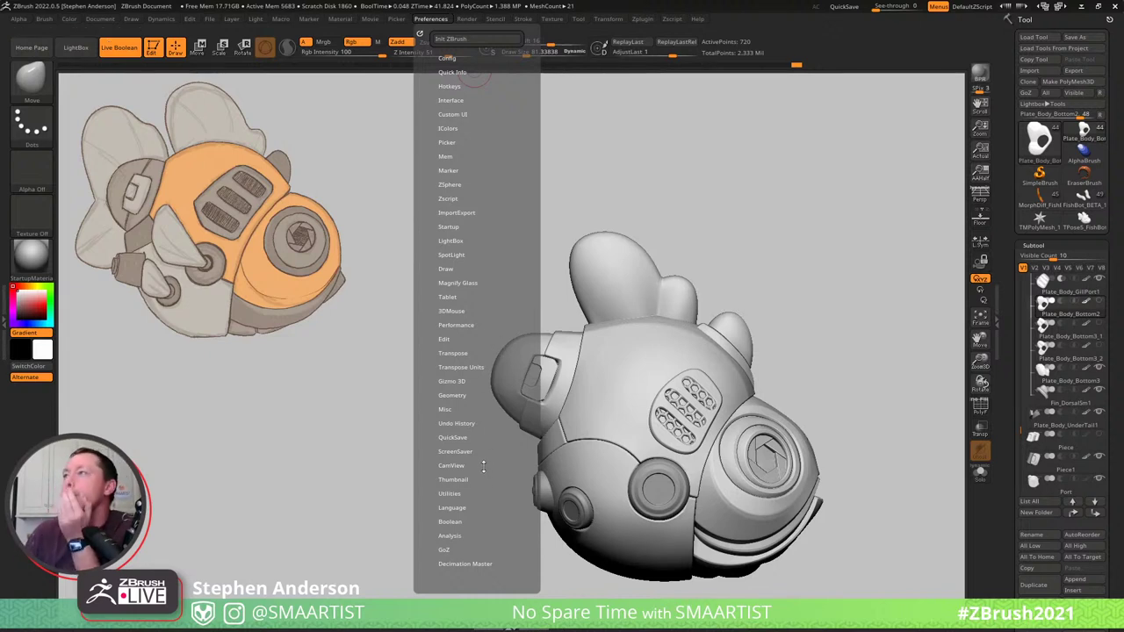
pyautogui.click(448, 269)
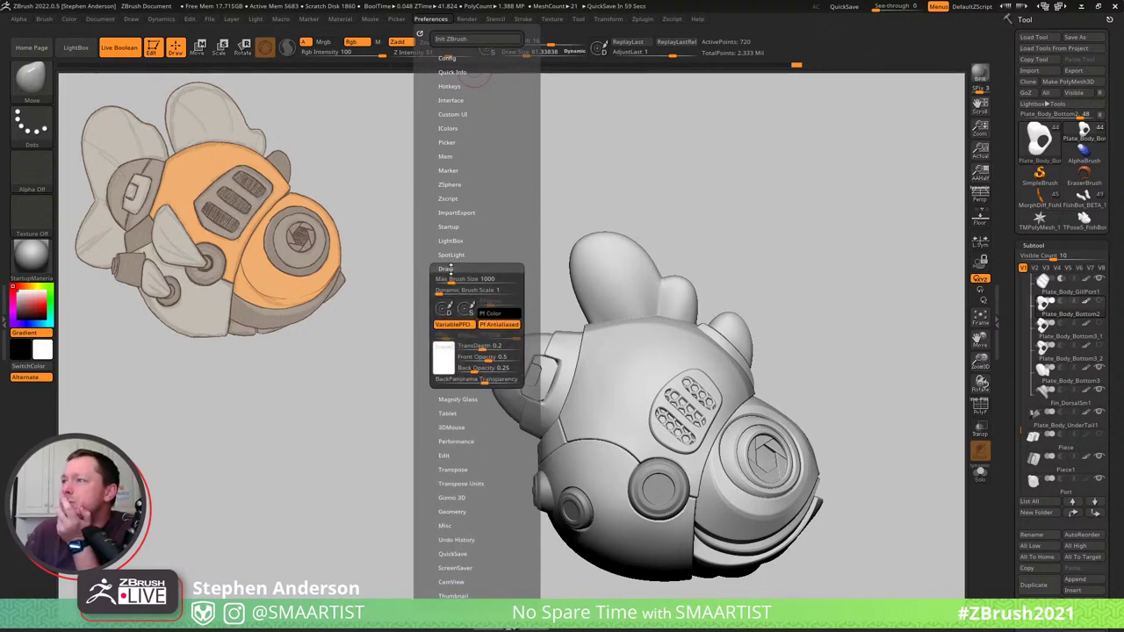
pyautogui.click(448, 269)
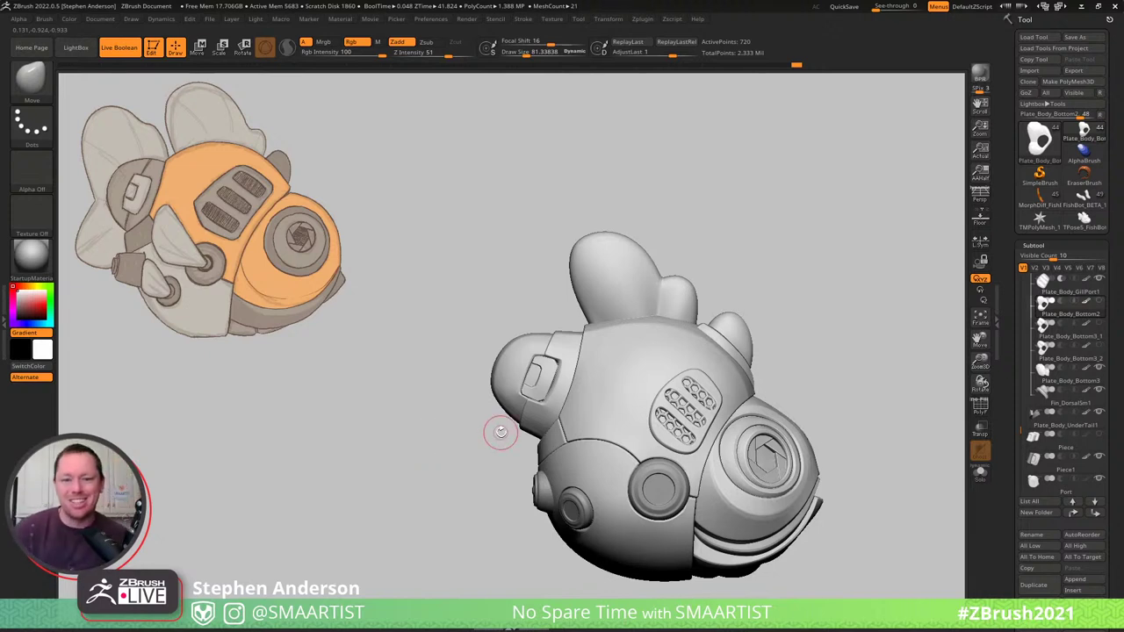
# Select the Plate_Body_Top3 tail base, set the Move brush size to about 157 and push its rounded rear contour slightly inward.
pyautogui.moveTo(490, 383)
pyautogui.keyDown('ctrl'); pyautogui.mouseDown(button='right')
pyautogui.moveTo(519, 396)
pyautogui.moveTo(497, 388)
pyautogui.mouseUp(button='right'); pyautogui.keyUp('ctrl')
pyautogui.press('b')
pyautogui.press('m')
pyautogui.press('v')
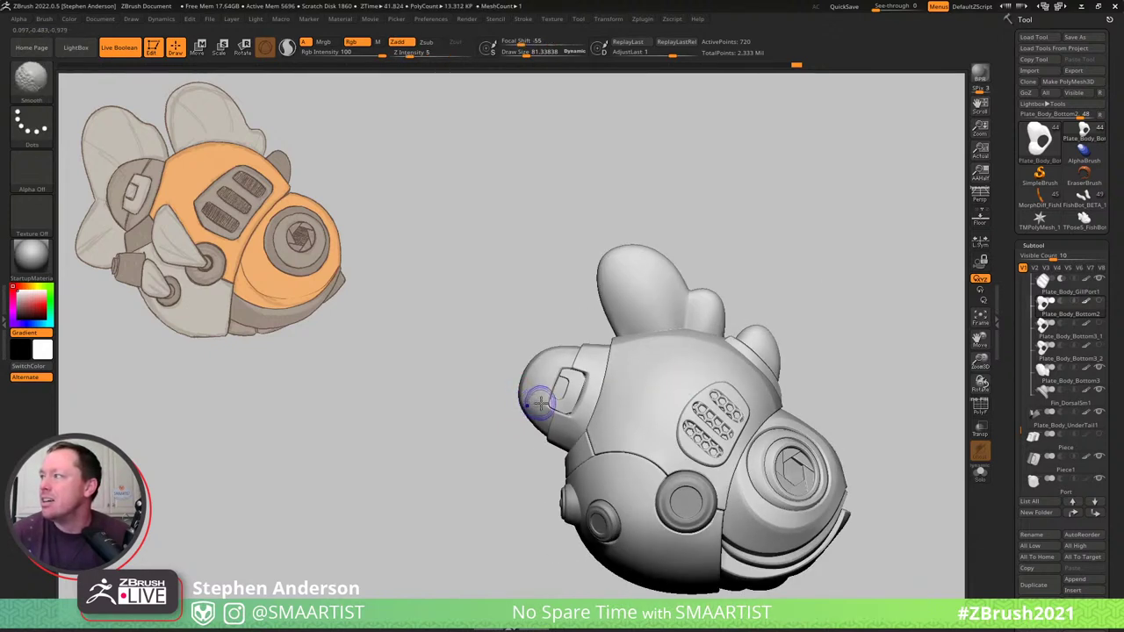
pyautogui.keyDown('alt'); pyautogui.click(536, 397); pyautogui.keyUp('alt')
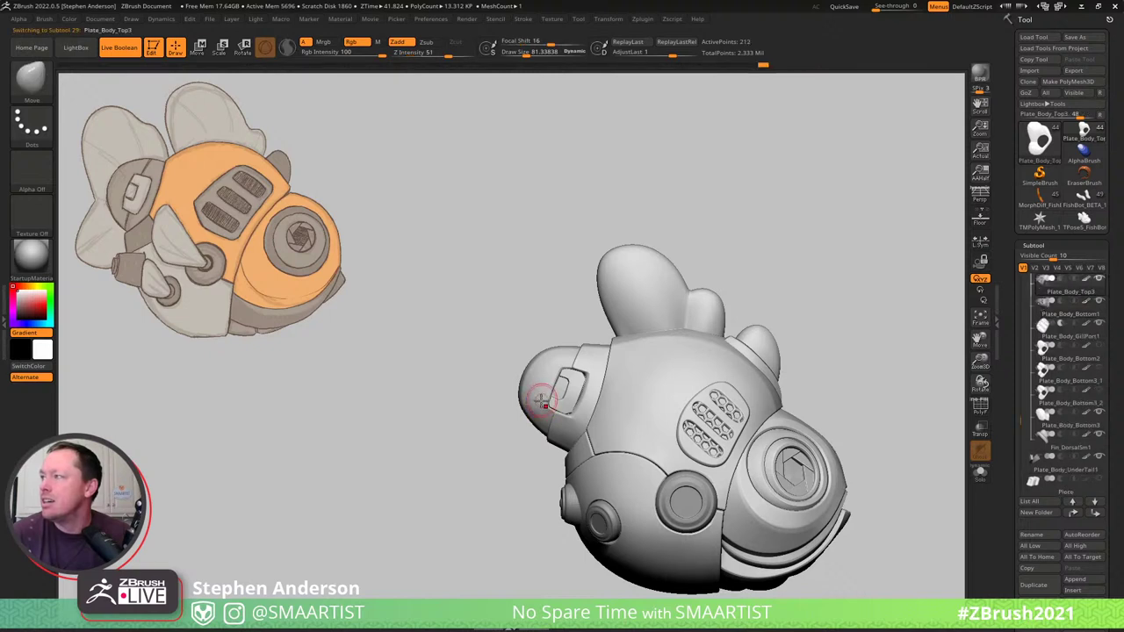
pyautogui.moveTo(523, 395)
pyautogui.keyDown('ctrl'); pyautogui.mouseDown(button='right')
pyautogui.moveTo(562, 416)
pyautogui.moveTo(564, 434)
pyautogui.mouseUp(button='right'); pyautogui.keyUp('ctrl')
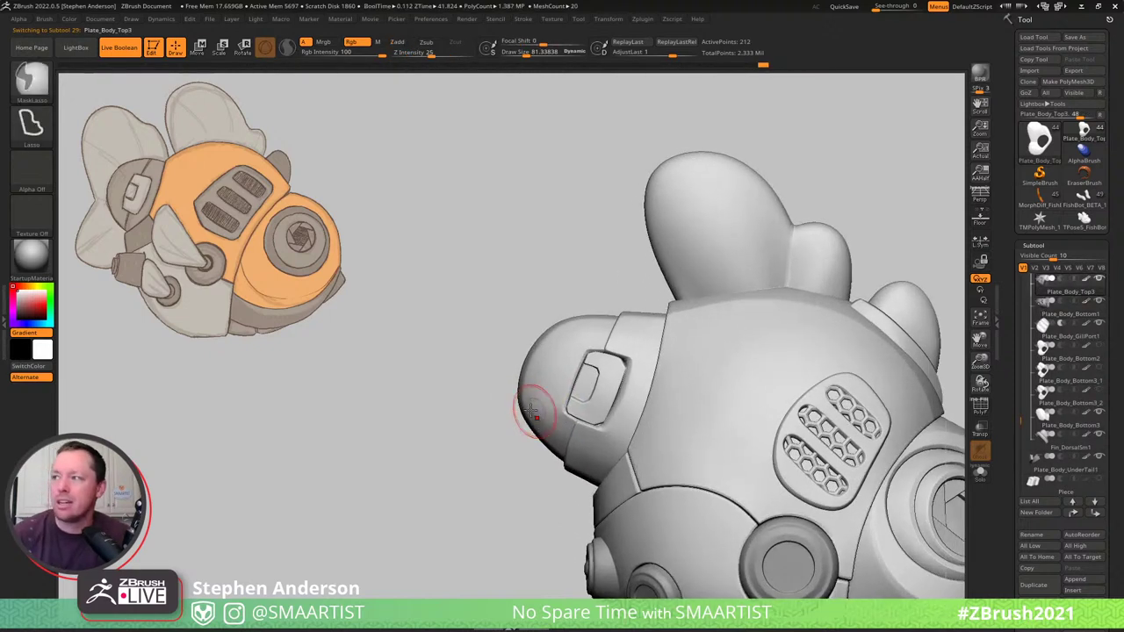
pyautogui.press('s')
pyautogui.moveTo(521, 403); pyautogui.dragTo(548, 381)
pyautogui.press('s')
pyautogui.press('s')
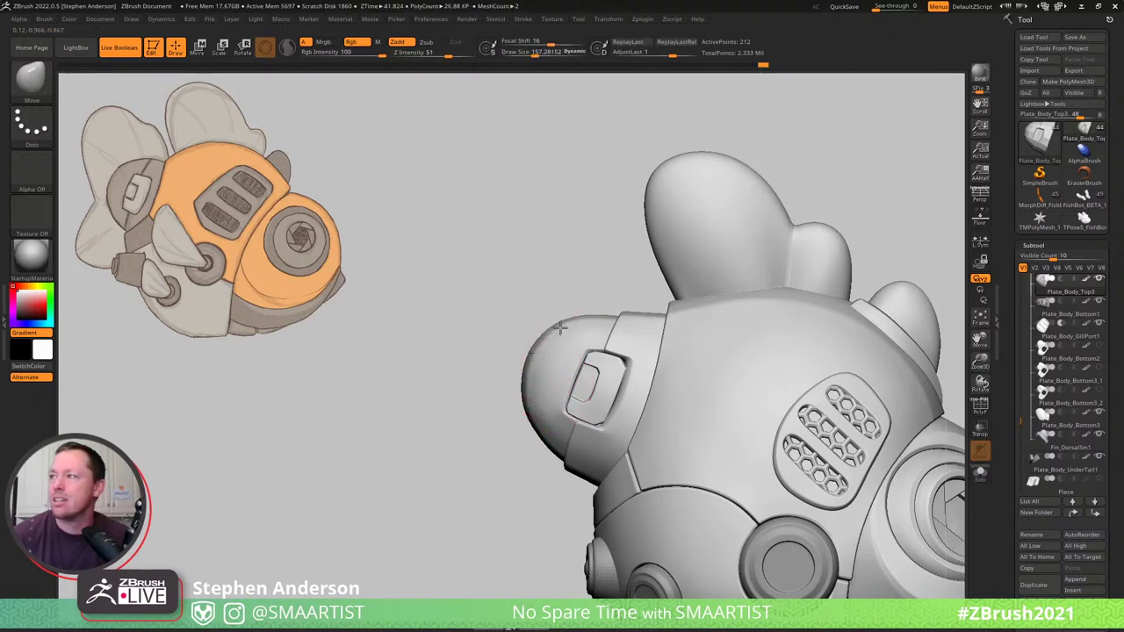
pyautogui.moveTo(532, 424); pyautogui.dragTo(538, 422)
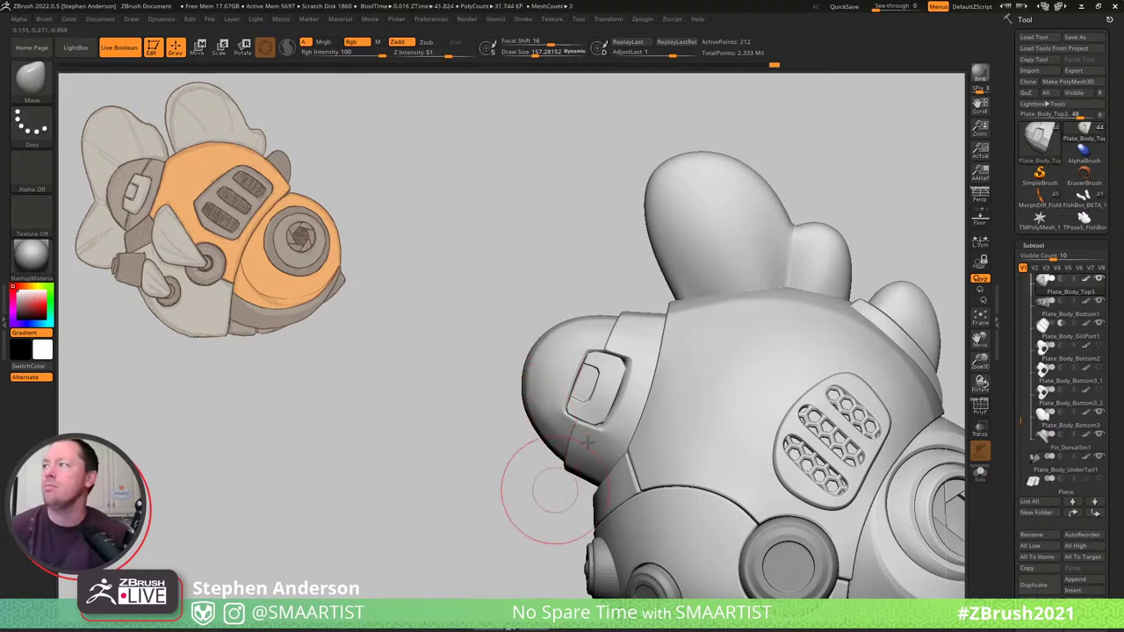
# Select the Plate_Body_Bottom2 tail fin subtool and turn off both the concept reference overlay and the Live Boolean preview.
pyautogui.click(1067, 357)
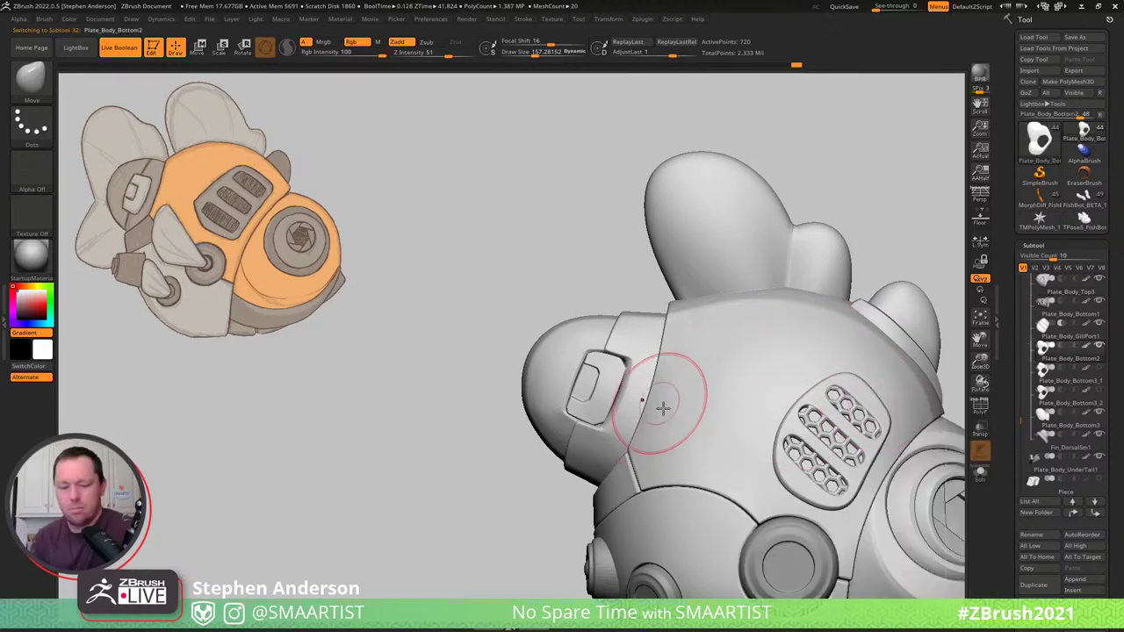
pyautogui.moveTo(663, 406)
pyautogui.mouseDown(button='right')
pyautogui.moveTo(685, 406)
pyautogui.moveTo(669, 404)
pyautogui.mouseUp(button='right')
pyautogui.hotkey('shift', 'z')
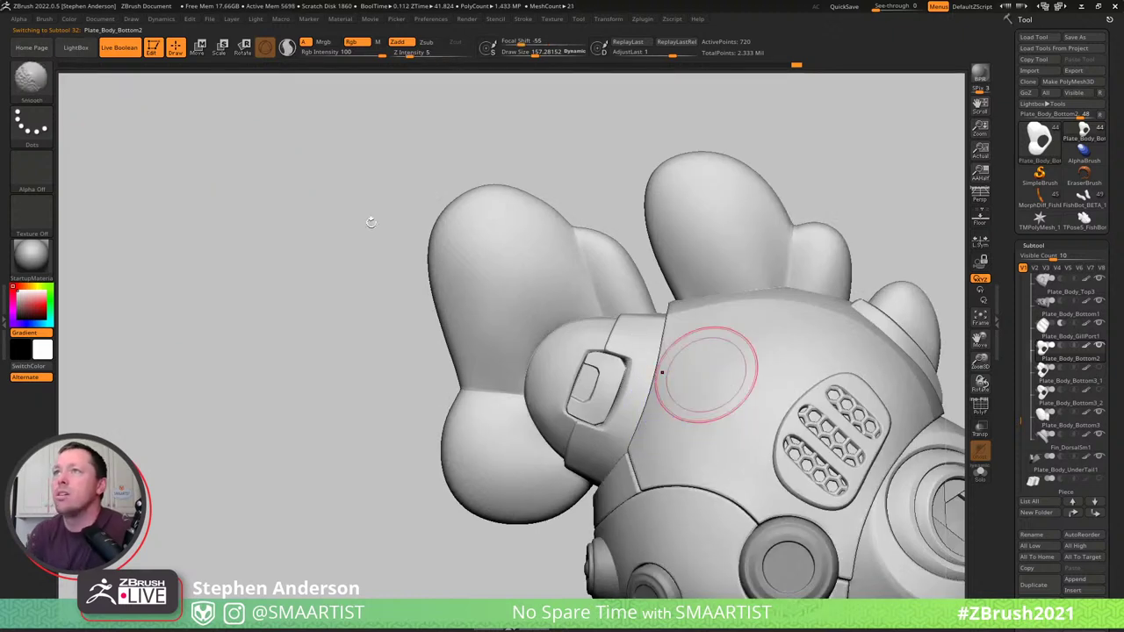
pyautogui.click(119, 48)
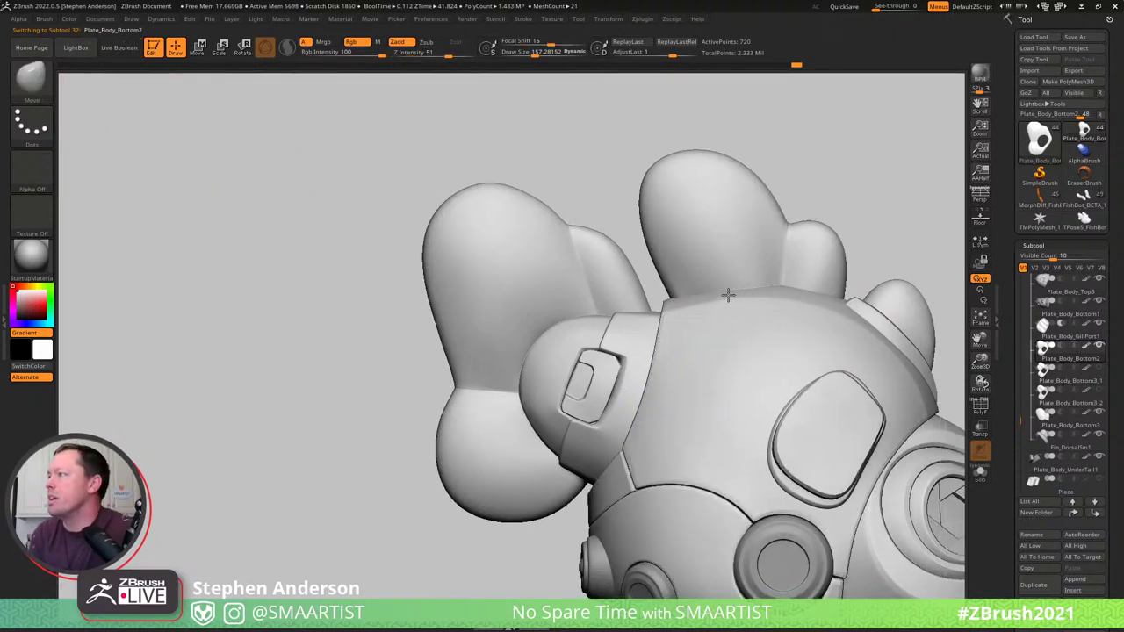
pyautogui.keyDown('alt'); pyautogui.moveTo(728, 295); pyautogui.dragTo(672, 287, button='right'); pyautogui.keyUp('alt')
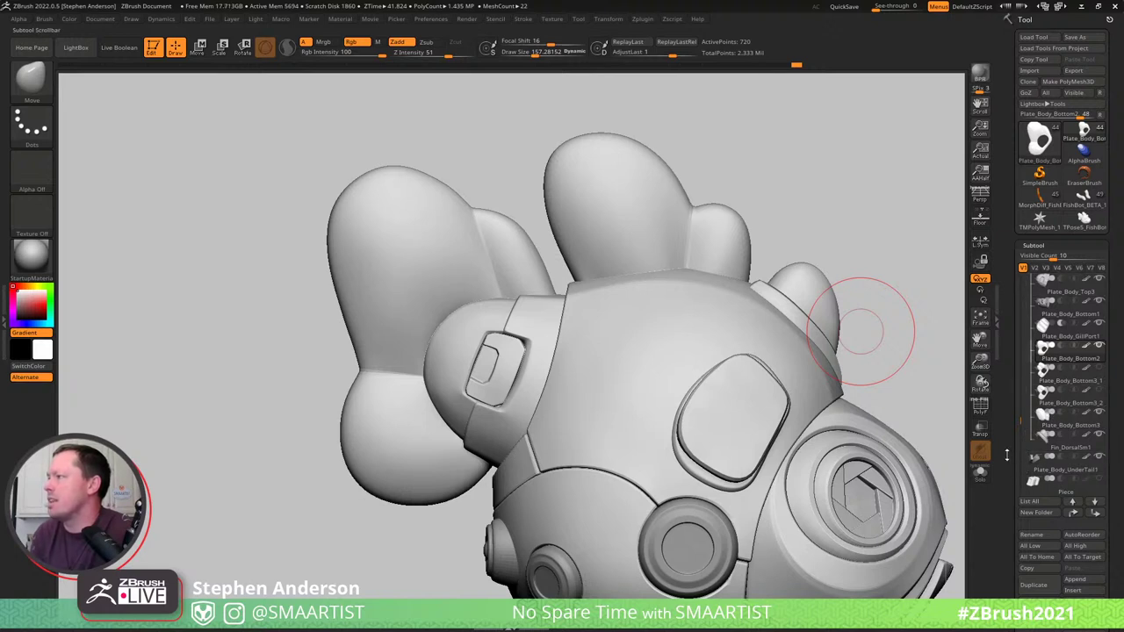
# Find the Plate_Body_Bottom2 tail fin in the subtool list, select it and turn its visibility off.
pyautogui.scroll(-2, 1016, 444)
pyautogui.scroll(-5, 1016, 443)
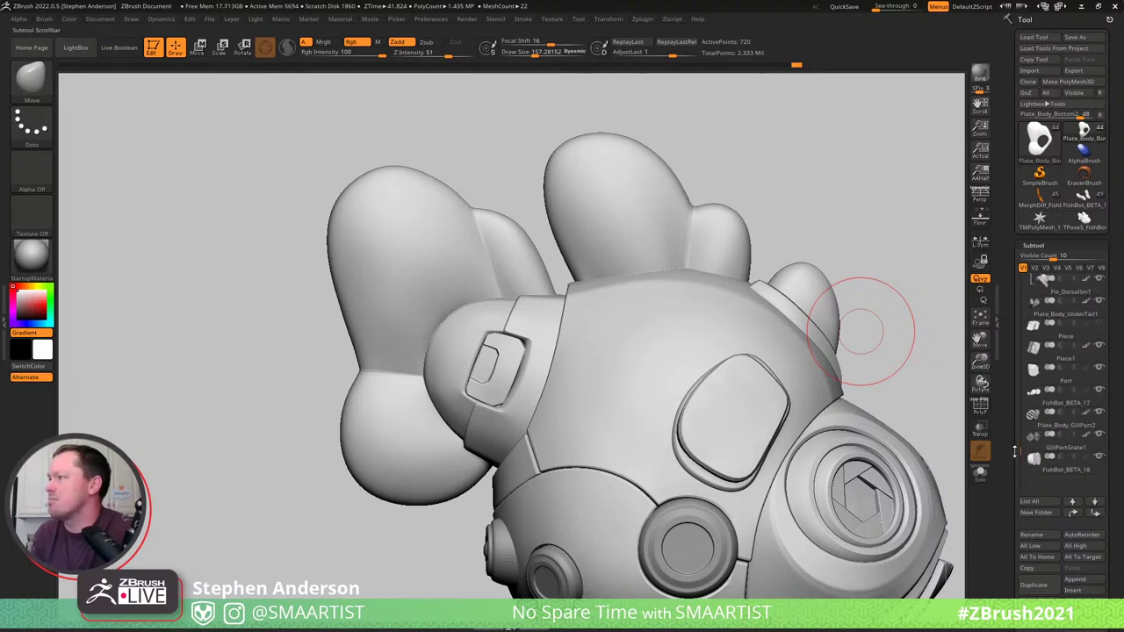
pyautogui.scroll(2, 1013, 450)
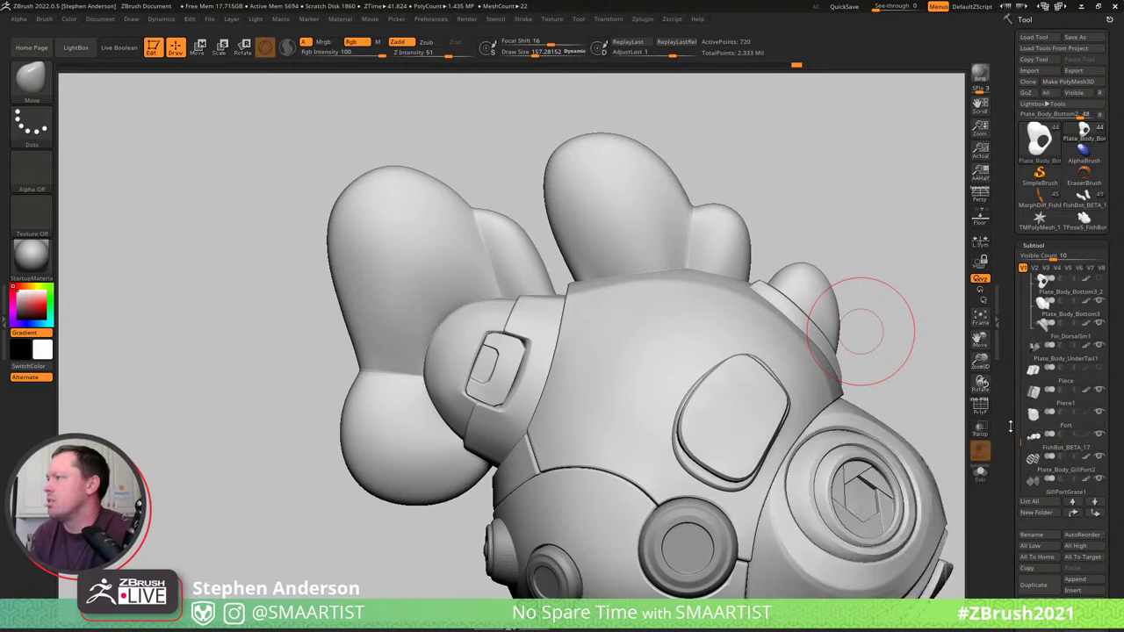
pyautogui.moveTo(1020, 443); pyautogui.dragTo(1023, 412)
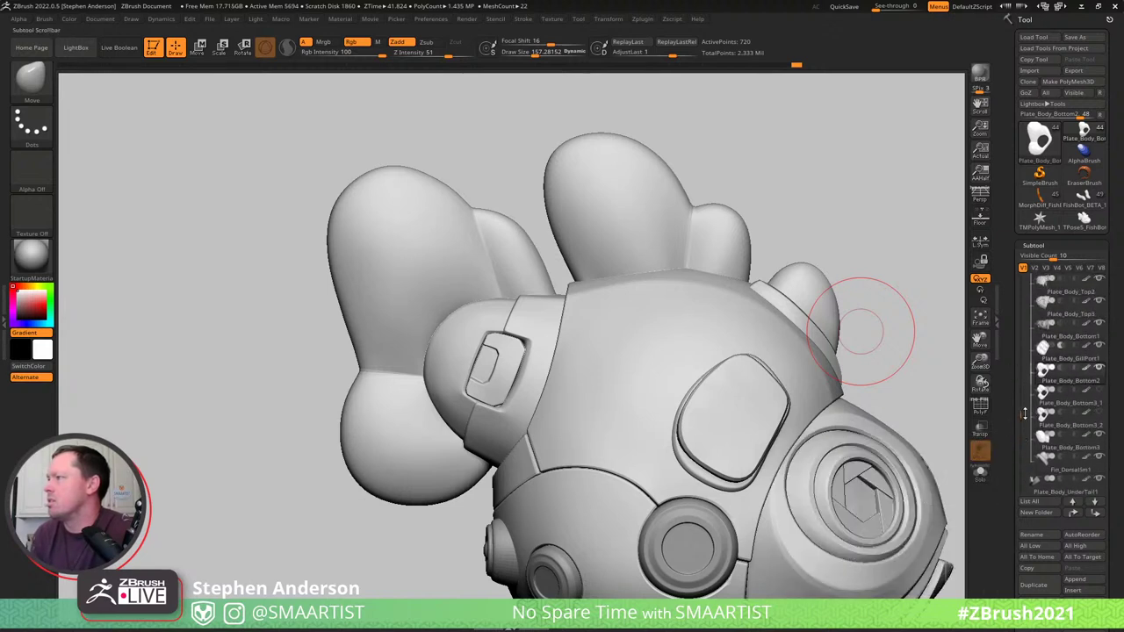
pyautogui.moveTo(1054, 458)
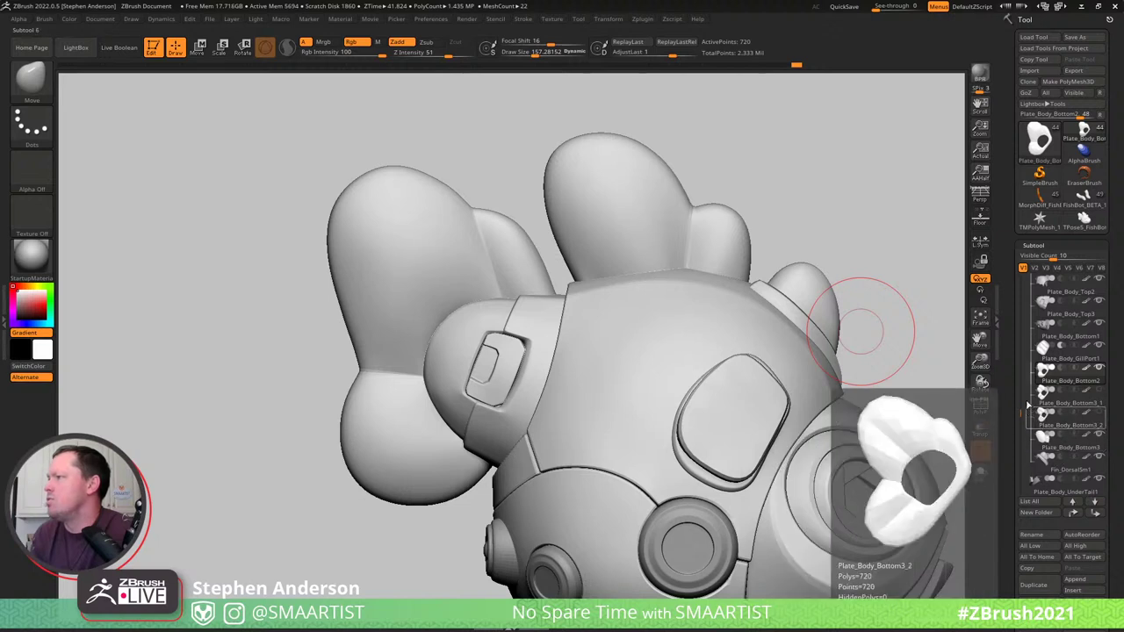
pyautogui.moveTo(1020, 413); pyautogui.dragTo(1023, 353)
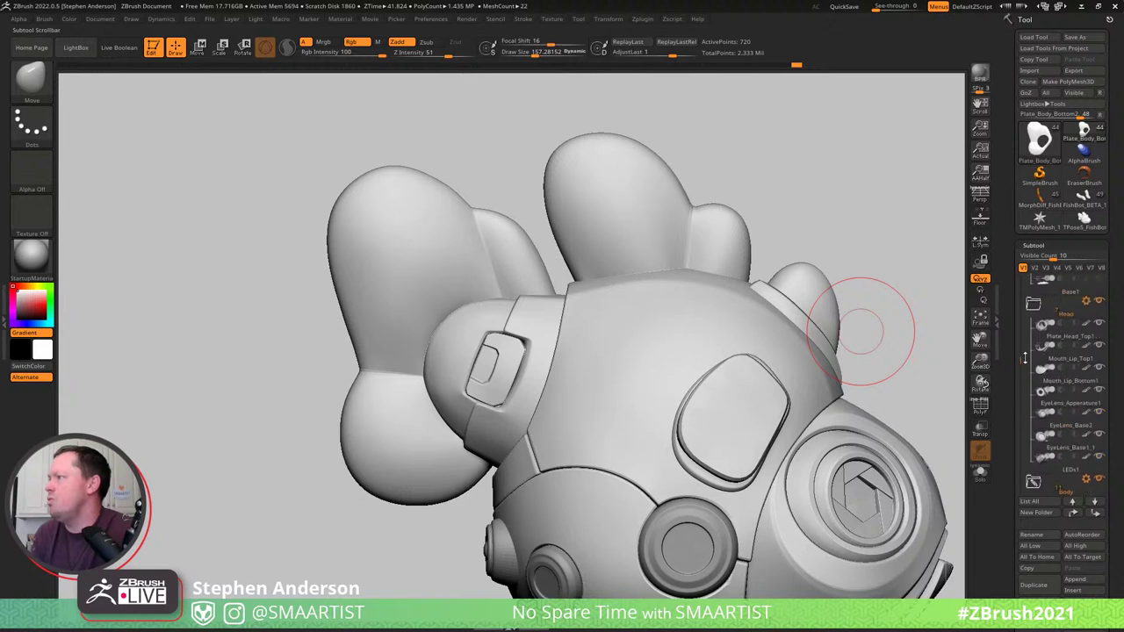
pyautogui.keyDown('alt'); pyautogui.click(748, 419); pyautogui.keyUp('alt')
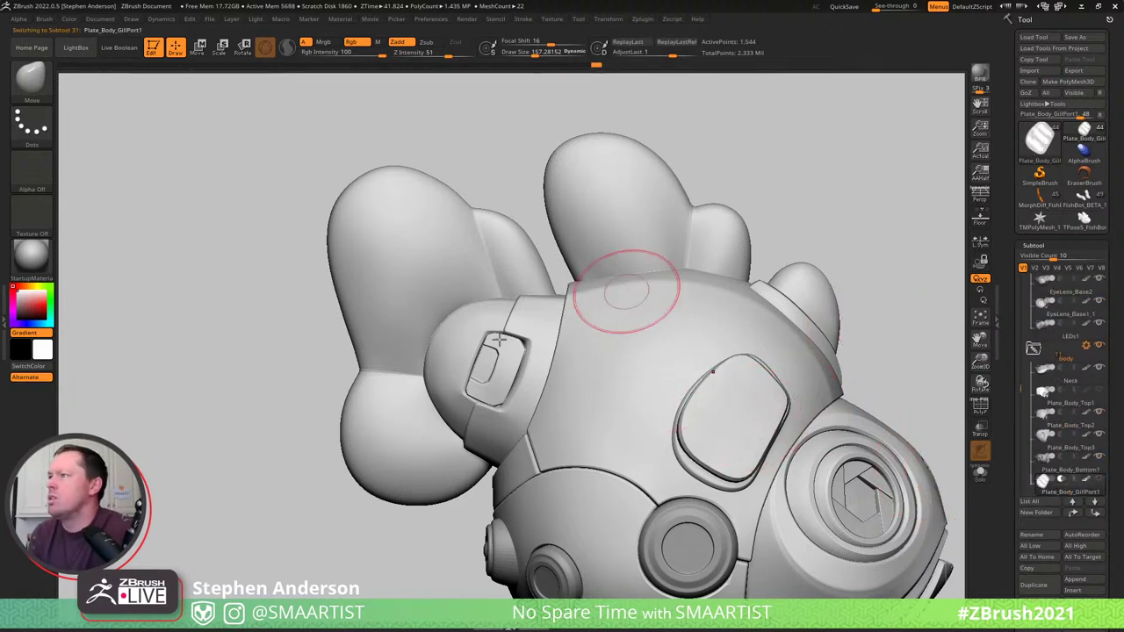
pyautogui.press('Down')
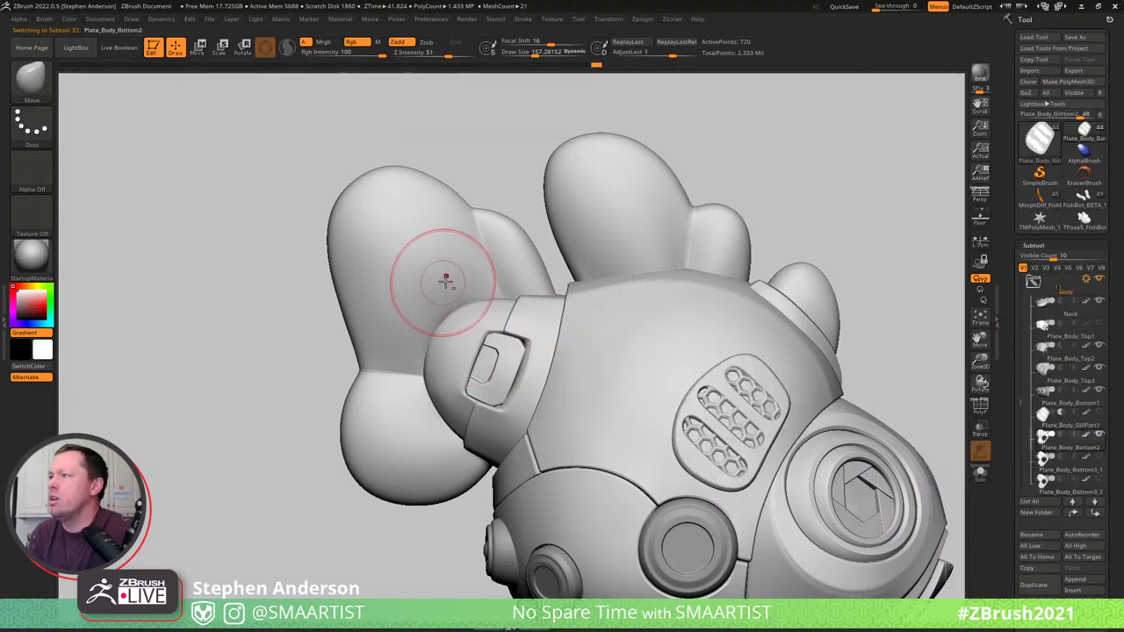
pyautogui.click(1102, 436)
pyautogui.keyDown('alt'); pyautogui.moveTo(746, 354); pyautogui.dragTo(685, 328, button='right'); pyautogui.keyUp('alt')
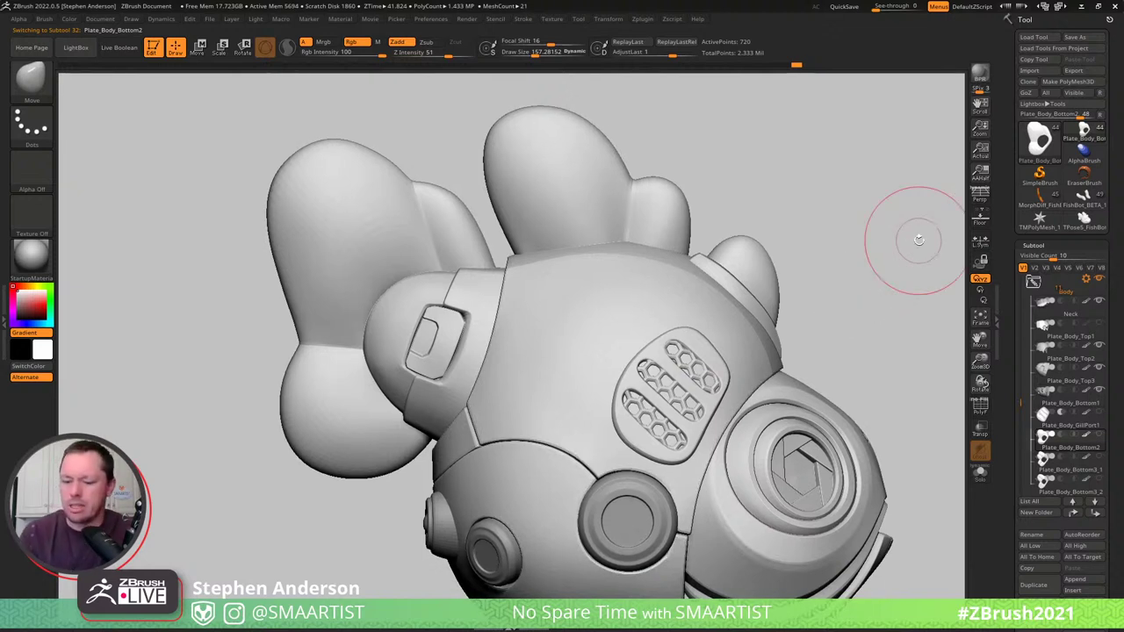
# Compare the tail fin variants Plate_Body_Bottom3_1 and Plate_Body_Bottom3_2 on the robot, returning to Plate_Body_Bottom2.
pyautogui.hotkey('ctrl', 'z')
pyautogui.hotkey('ctrl', 'shift', 'z')
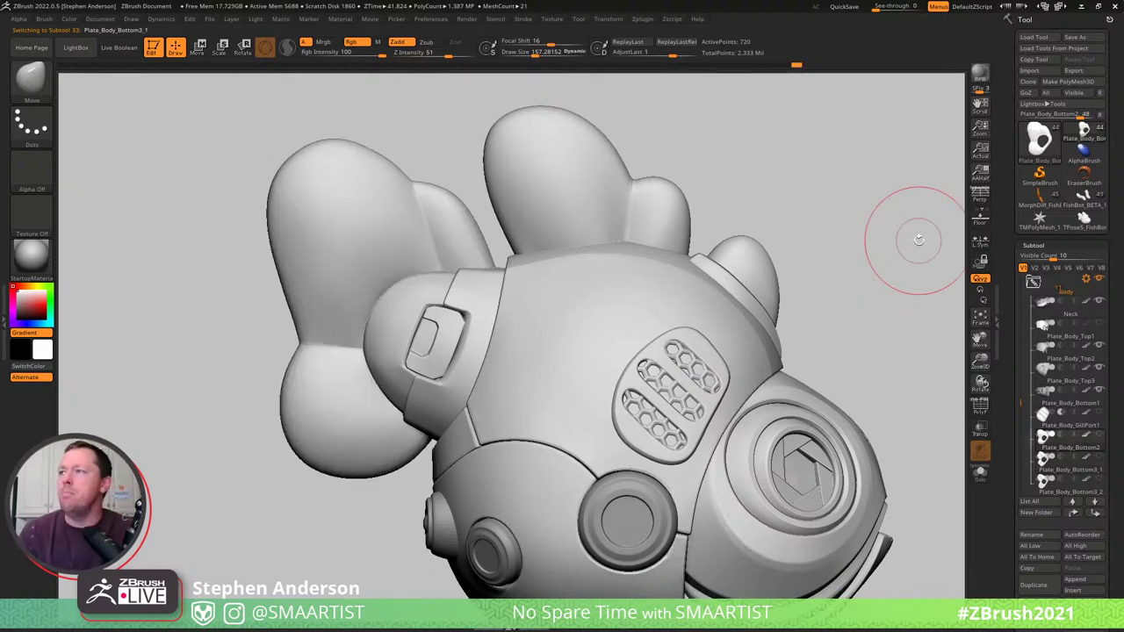
pyautogui.press('Down')
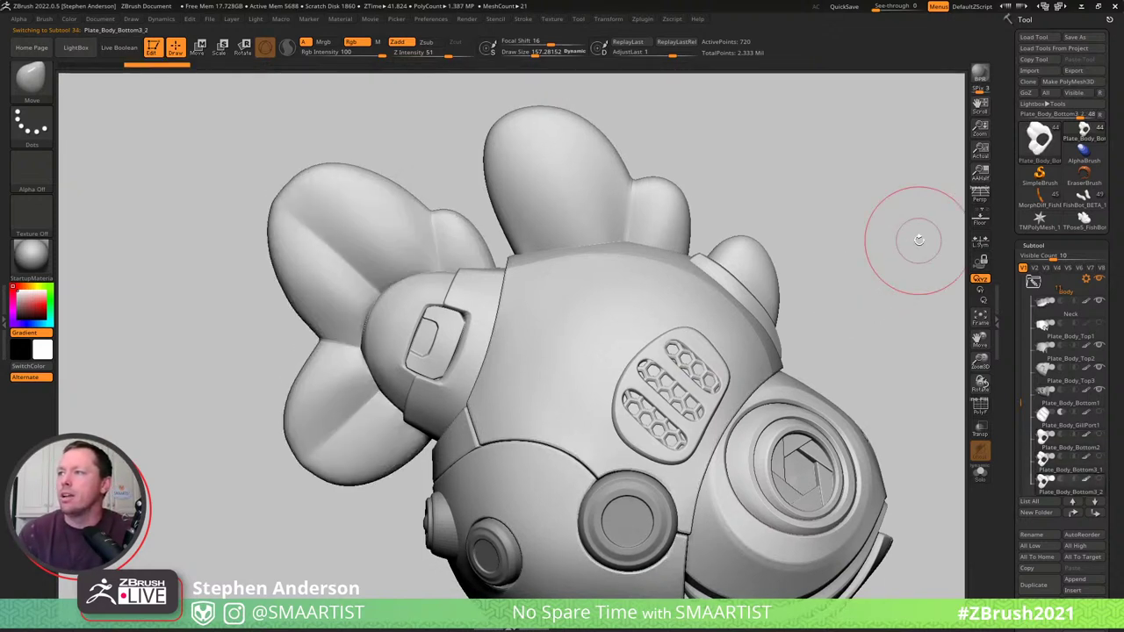
pyautogui.press('Up')
pyautogui.press('Up')
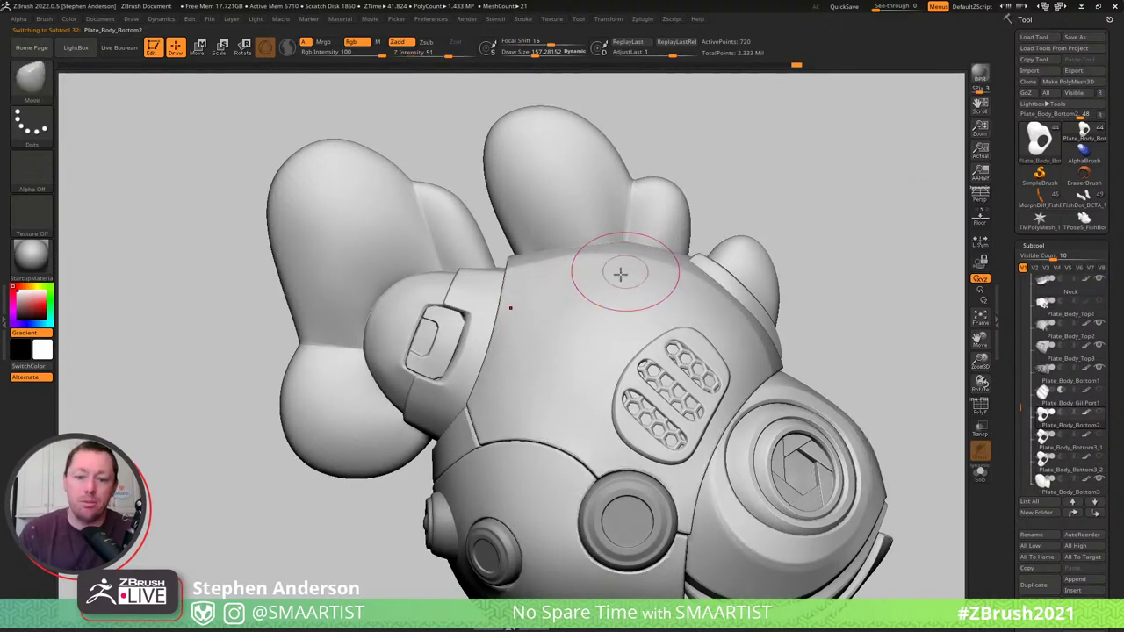
pyautogui.moveTo(621, 273)
pyautogui.keyDown('alt'); pyautogui.mouseDown(button='right')
pyautogui.moveTo(604, 294)
pyautogui.moveTo(619, 291)
pyautogui.moveTo(609, 279)
pyautogui.mouseUp(button='right'); pyautogui.keyUp('alt')
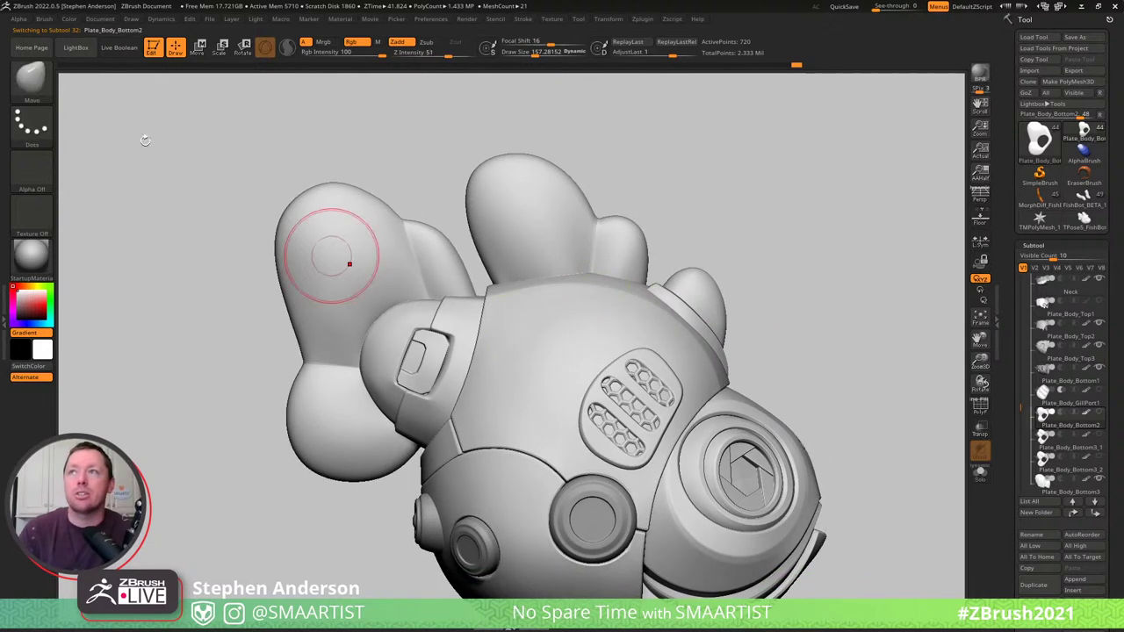
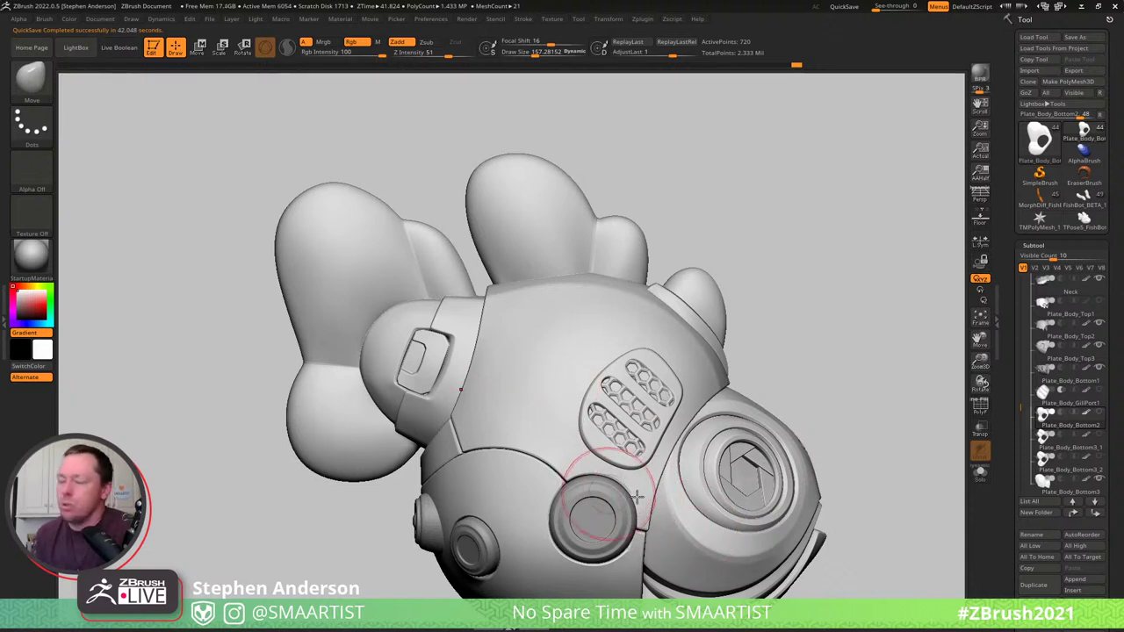
# Select the Plate_Body_Top2 plate and nudge its lower corners beside the round port with the MoveInfiniteDepth brush at size about 45.
pyautogui.keyDown('alt'); pyautogui.click(650, 494); pyautogui.keyUp('alt')
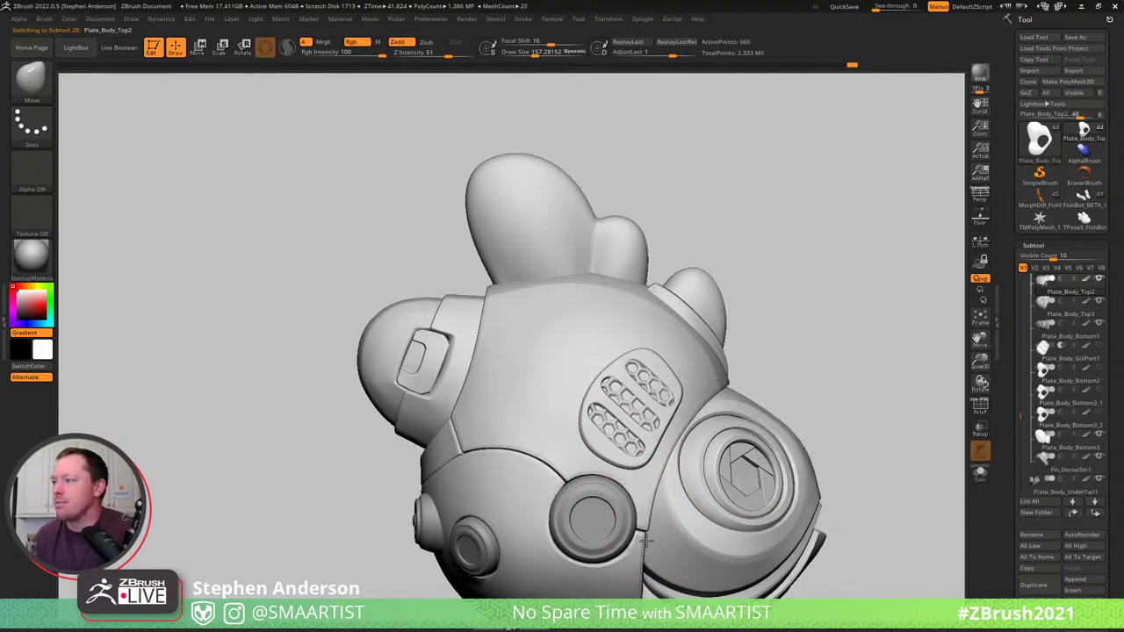
pyautogui.keyDown('ctrl'); pyautogui.moveTo(654, 546); pyautogui.dragTo(689, 567, button='right'); pyautogui.keyUp('ctrl')
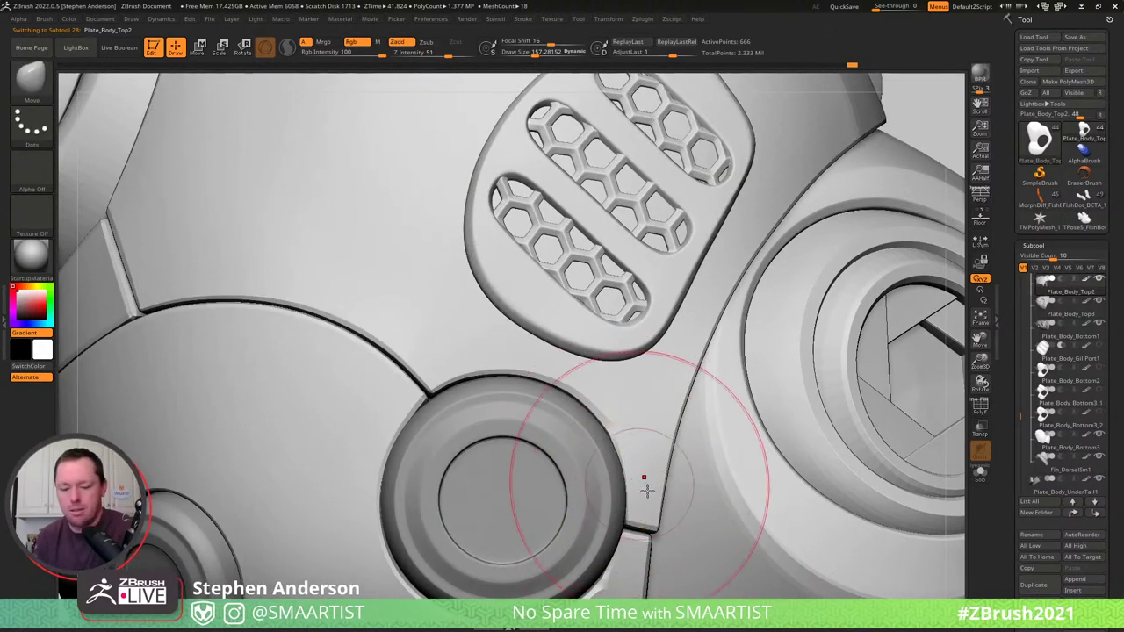
pyautogui.press('b')
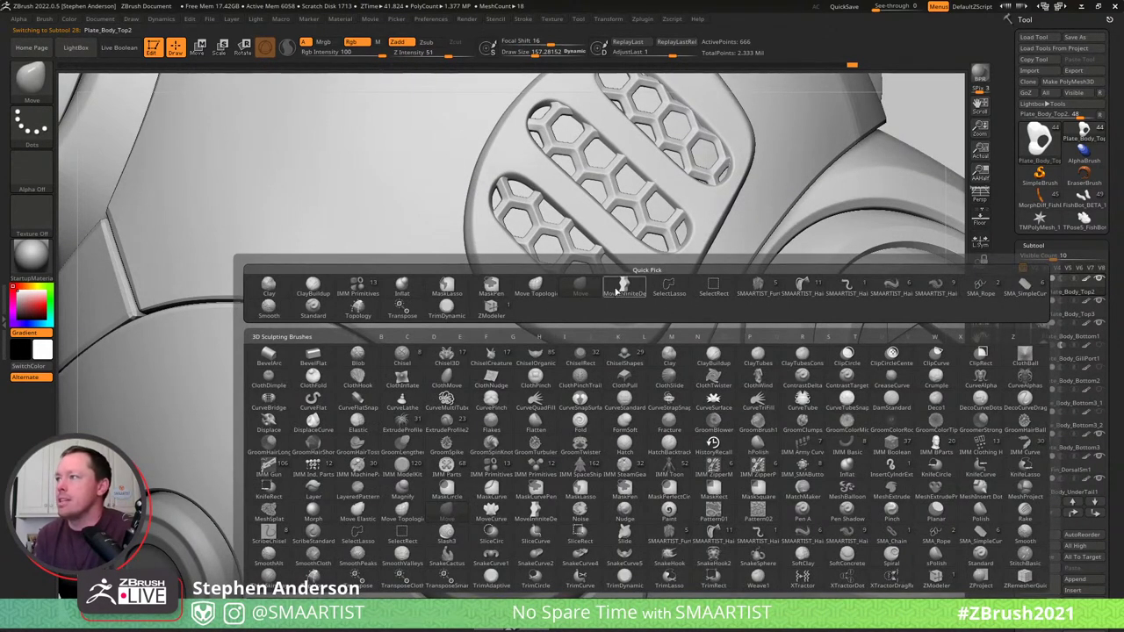
pyautogui.click(619, 290)
pyautogui.press('s')
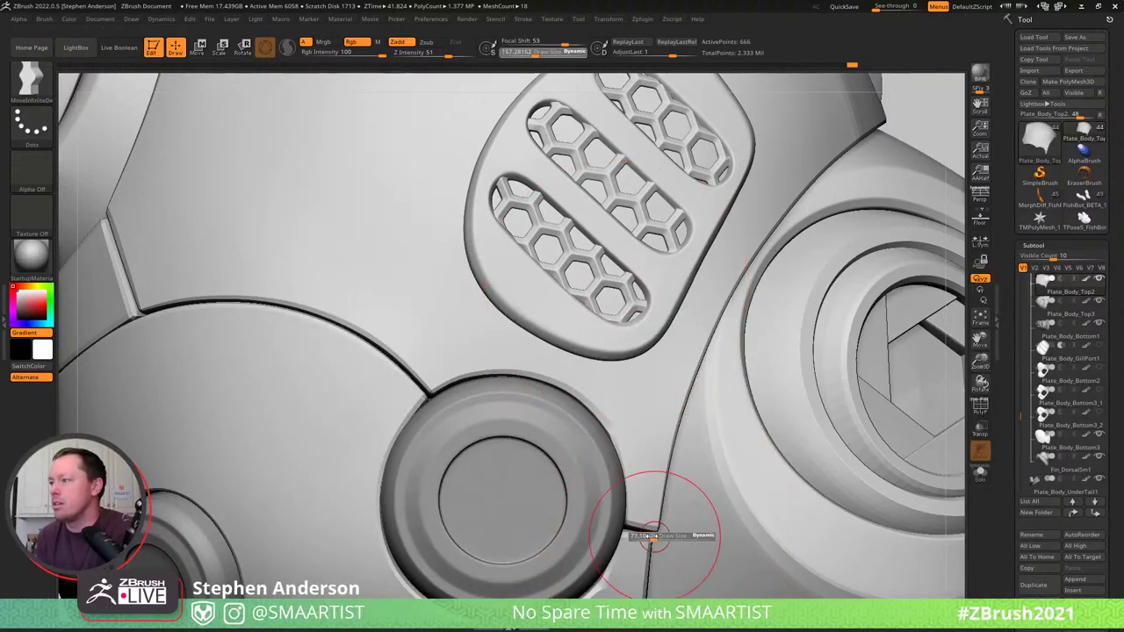
pyautogui.moveTo(650, 535); pyautogui.dragTo(646, 535)
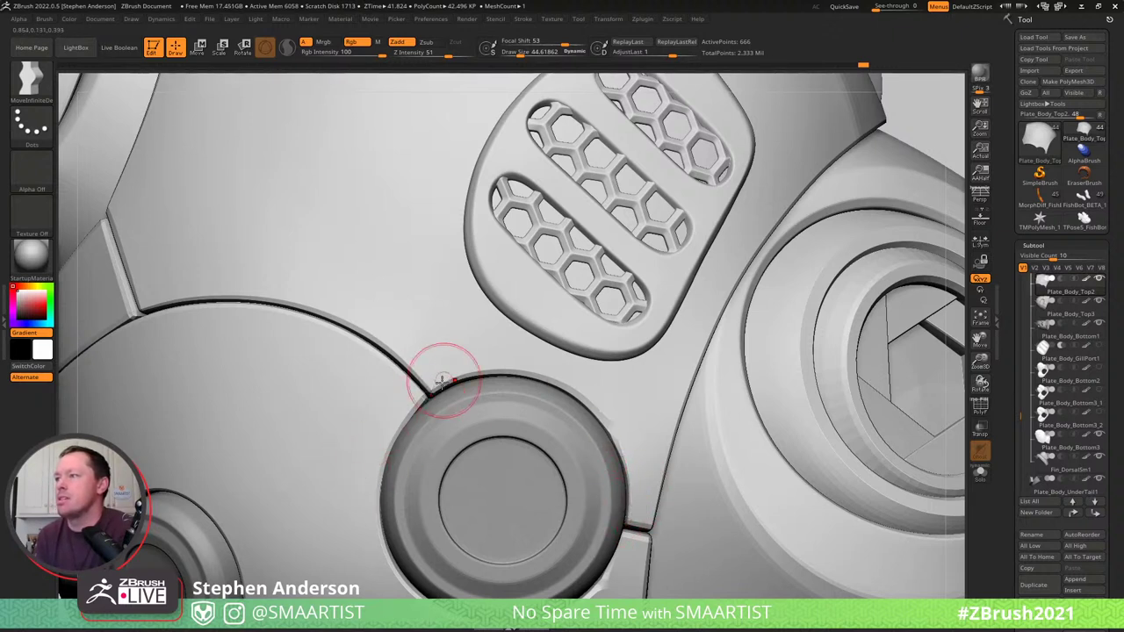
pyautogui.moveTo(442, 380); pyautogui.dragTo(436, 389)
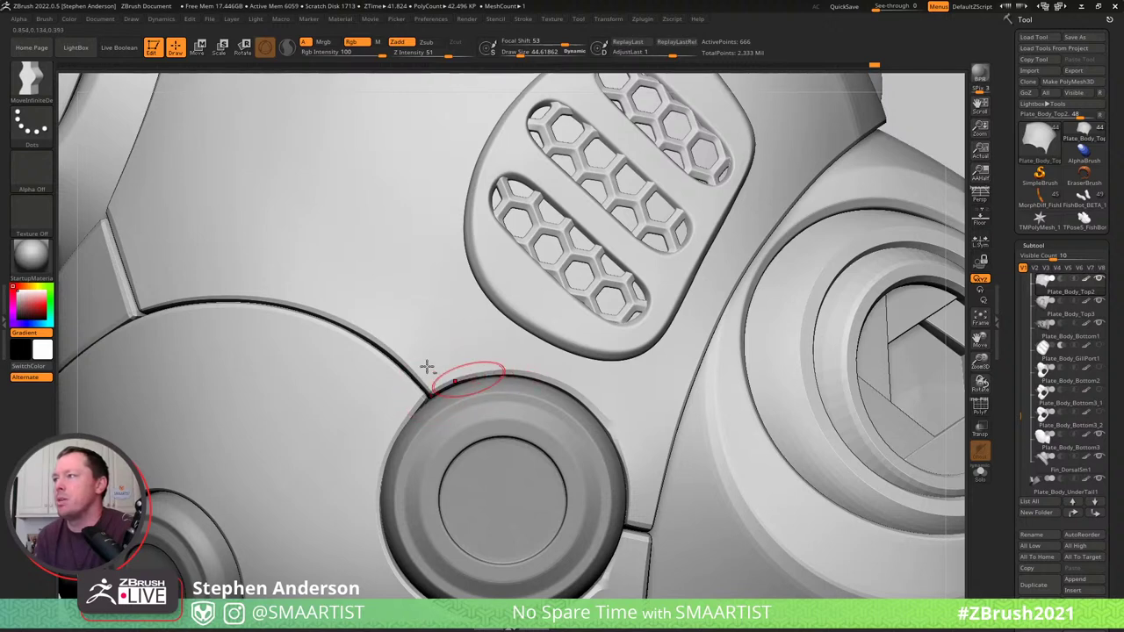
# Select the Plate_Body_UnderTail1 plate and adjust its upper corner and edges with the MoveInfiniteDepth brush, raising the size to about 58.
pyautogui.keyDown('alt'); pyautogui.moveTo(536, 385); pyautogui.dragTo(865, 462, button='right'); pyautogui.keyUp('alt')
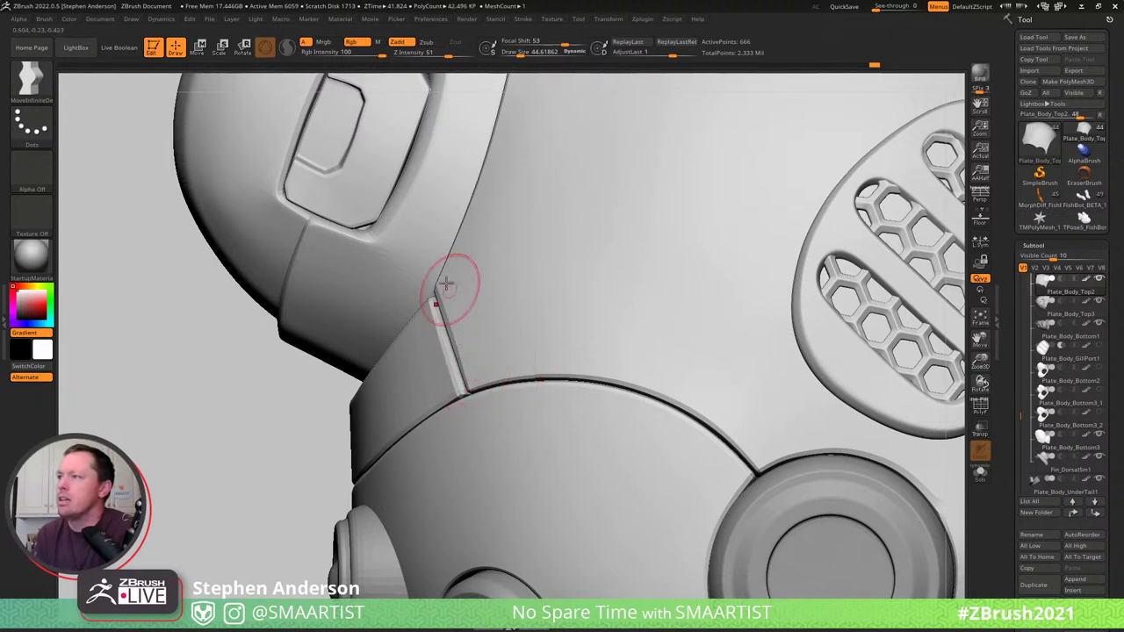
pyautogui.keyDown('alt'); pyautogui.click(430, 306); pyautogui.keyUp('alt')
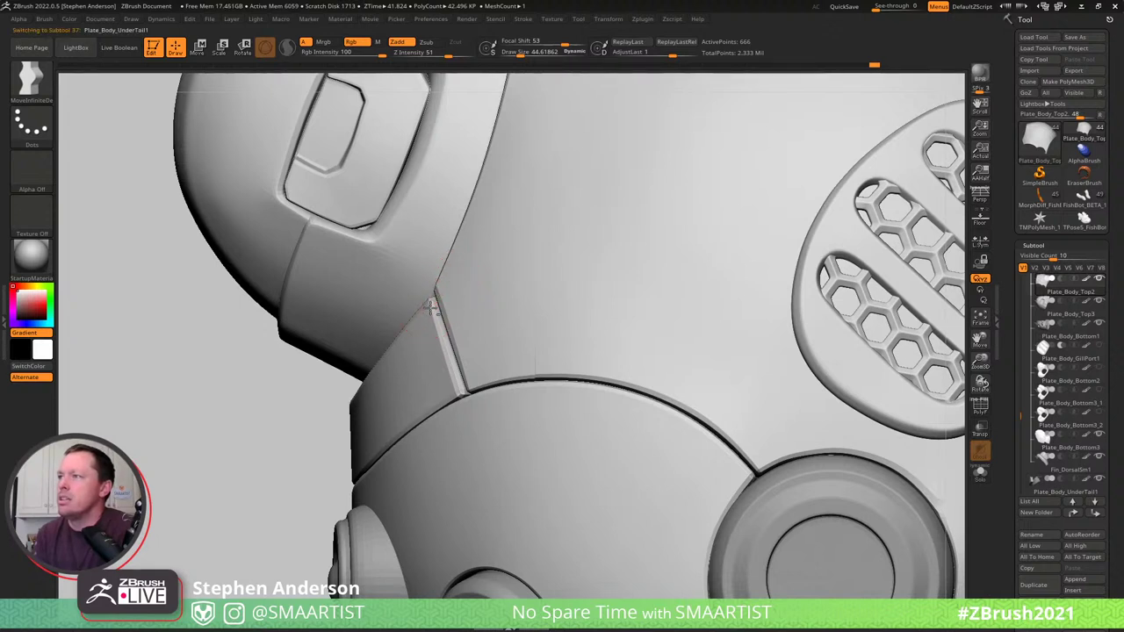
pyautogui.hotkey('shift', 'f')
pyautogui.hotkey('shift', 'f')
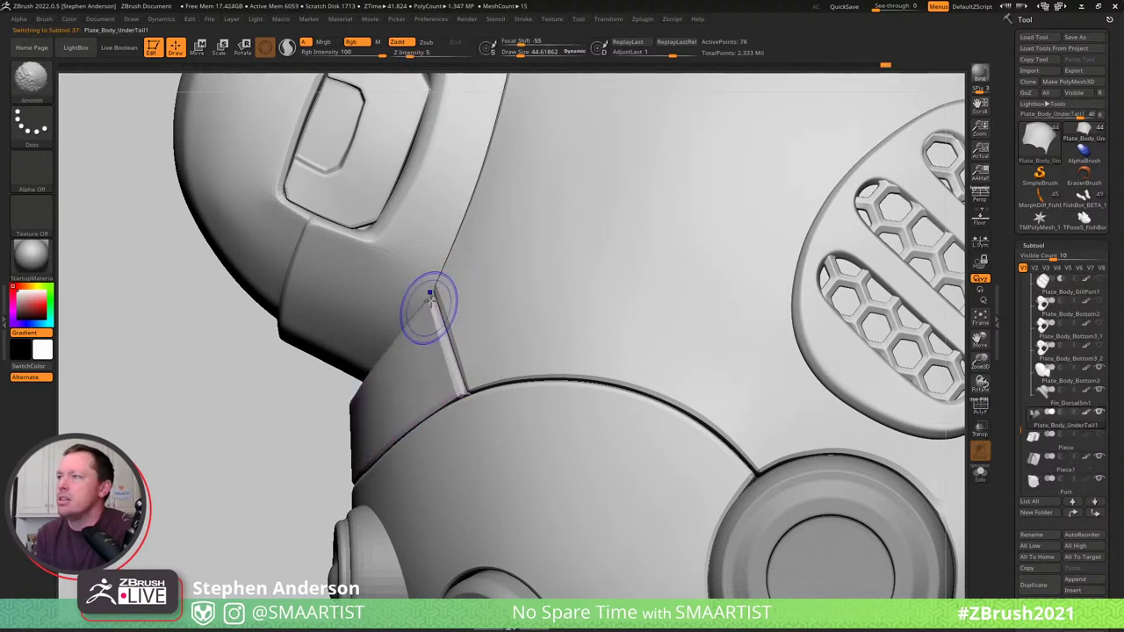
pyautogui.moveTo(435, 296); pyautogui.dragTo(435, 297)
pyautogui.press('s')
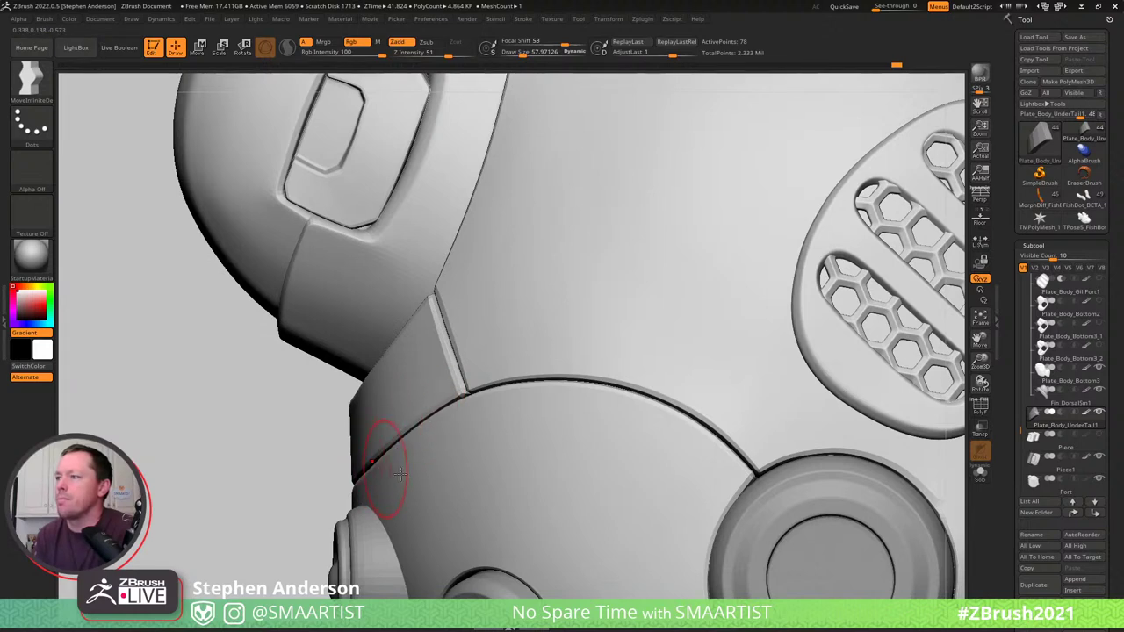
pyautogui.moveTo(504, 369)
pyautogui.mouseDown(button='right')
pyautogui.moveTo(524, 368)
pyautogui.moveTo(494, 349)
pyautogui.mouseUp(button='right')
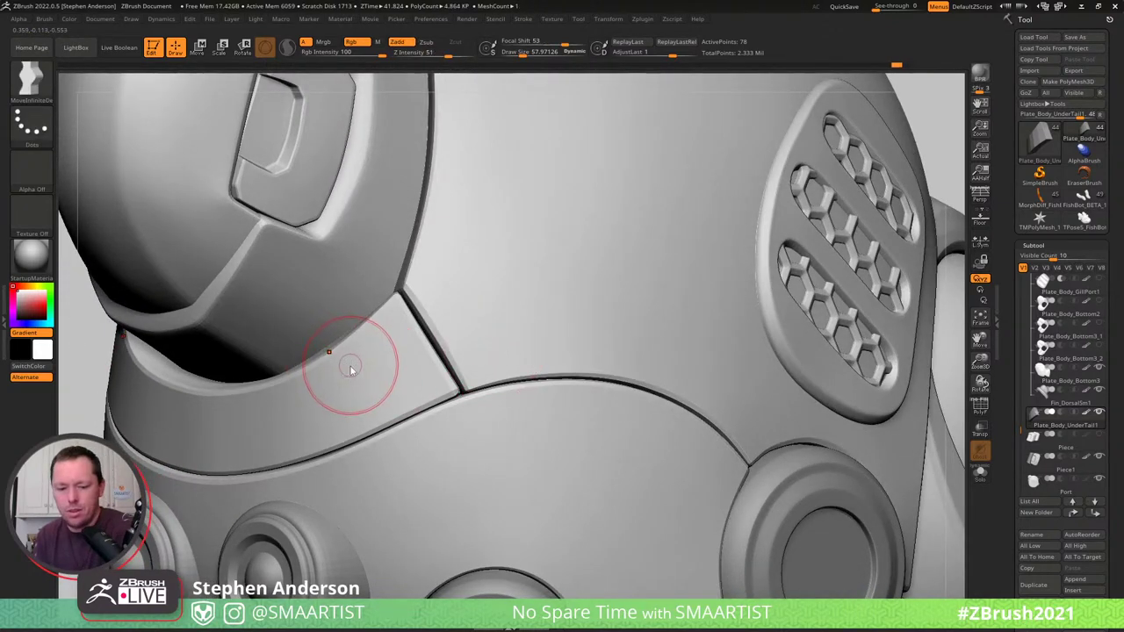
# Refine the under-tail plate's upper corner and side seam against the neighbouring body plate with the Move brush.
pyautogui.press('b')
pyautogui.press('m')
pyautogui.press('v')
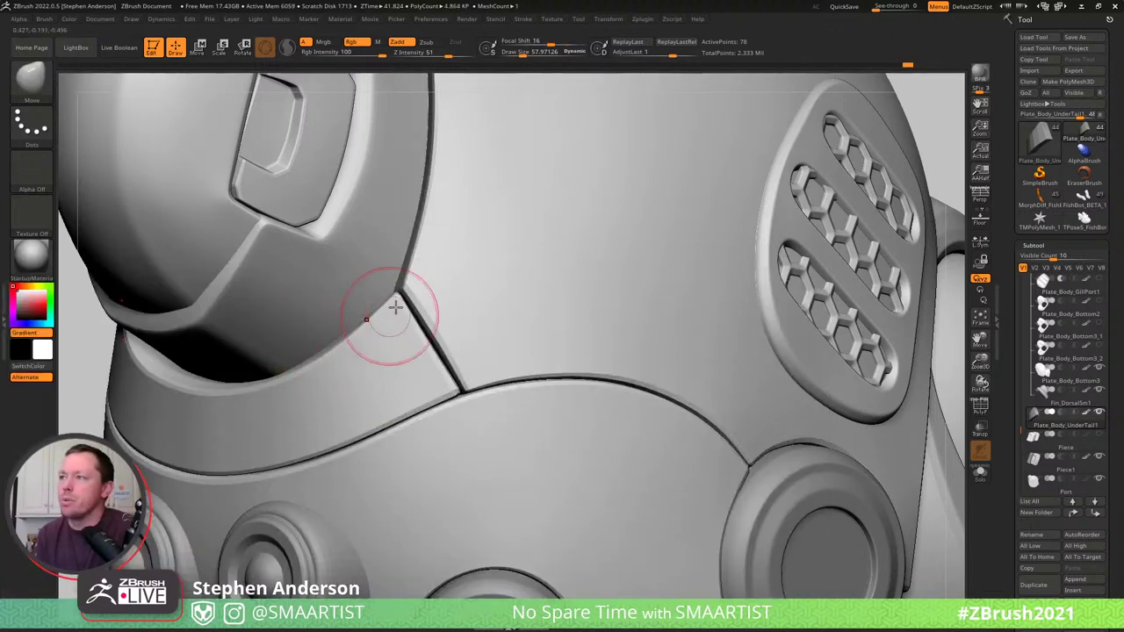
pyautogui.moveTo(417, 326)
pyautogui.mouseDown(button='right')
pyautogui.moveTo(381, 323)
pyautogui.moveTo(372, 369)
pyautogui.moveTo(357, 286)
pyautogui.moveTo(382, 270)
pyautogui.mouseUp(button='right')
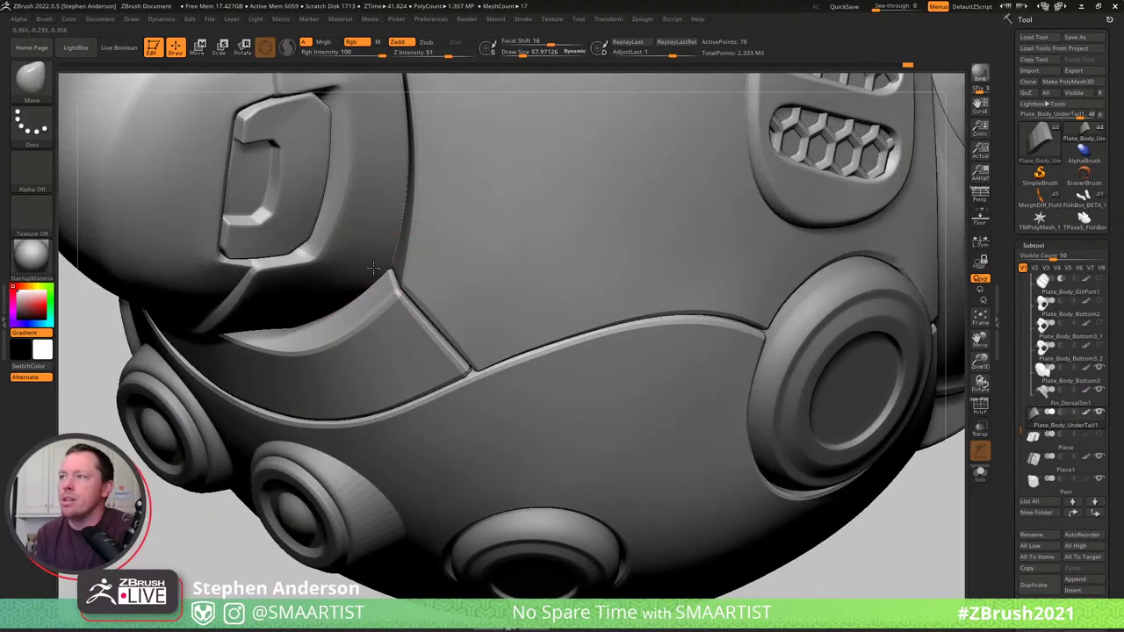
pyautogui.moveTo(479, 349)
pyautogui.mouseDown(button='right')
pyautogui.moveTo(477, 319)
pyautogui.moveTo(476, 365)
pyautogui.moveTo(502, 352)
pyautogui.moveTo(449, 316)
pyautogui.mouseUp(button='right')
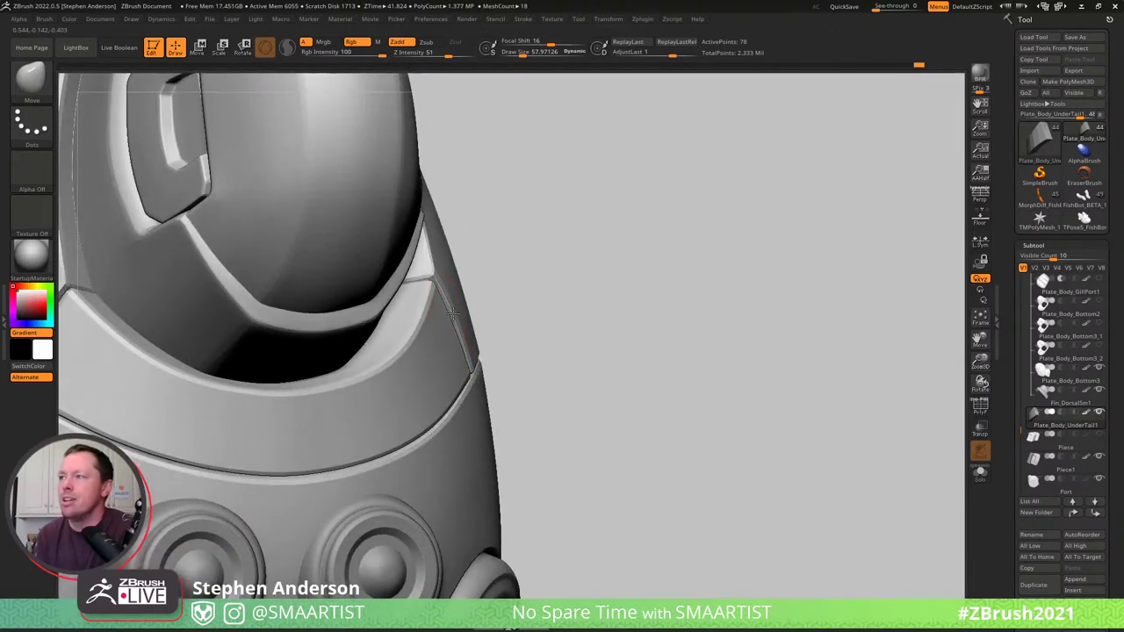
pyautogui.moveTo(457, 306)
pyautogui.mouseDown(button='right')
pyautogui.moveTo(465, 284)
pyautogui.moveTo(464, 293)
pyautogui.moveTo(445, 284)
pyautogui.mouseUp(button='right')
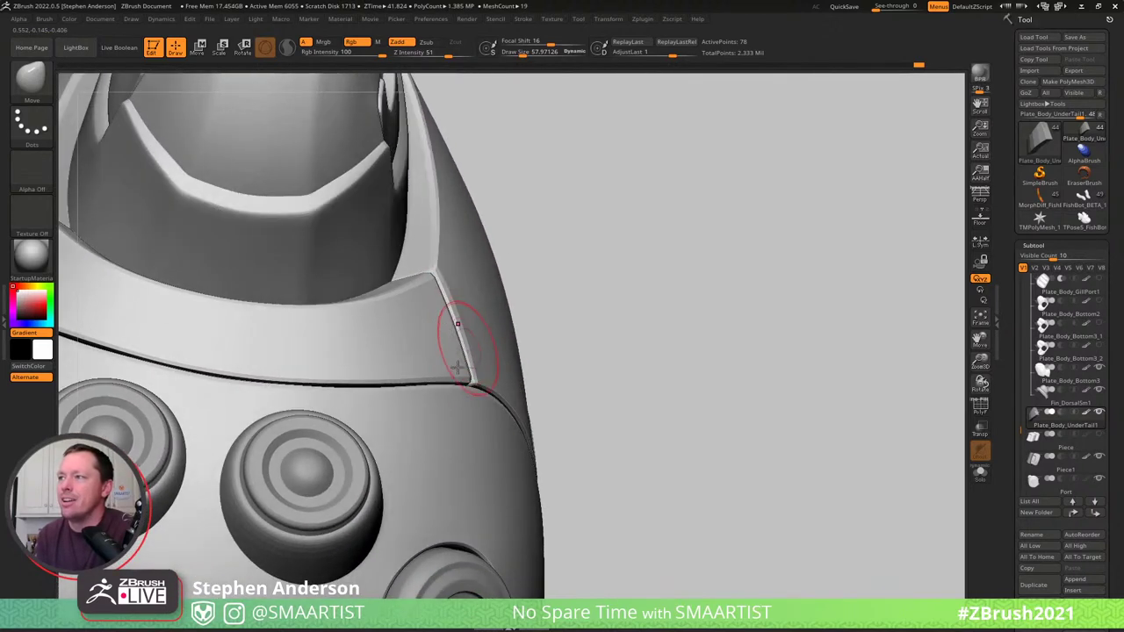
# Select the Plate_Body_Bottom1 plate and adjust its upper edge along the under-tail plate and side seam with the Move brush at size about 124.
pyautogui.moveTo(476, 325); pyautogui.dragTo(413, 421, button='right')
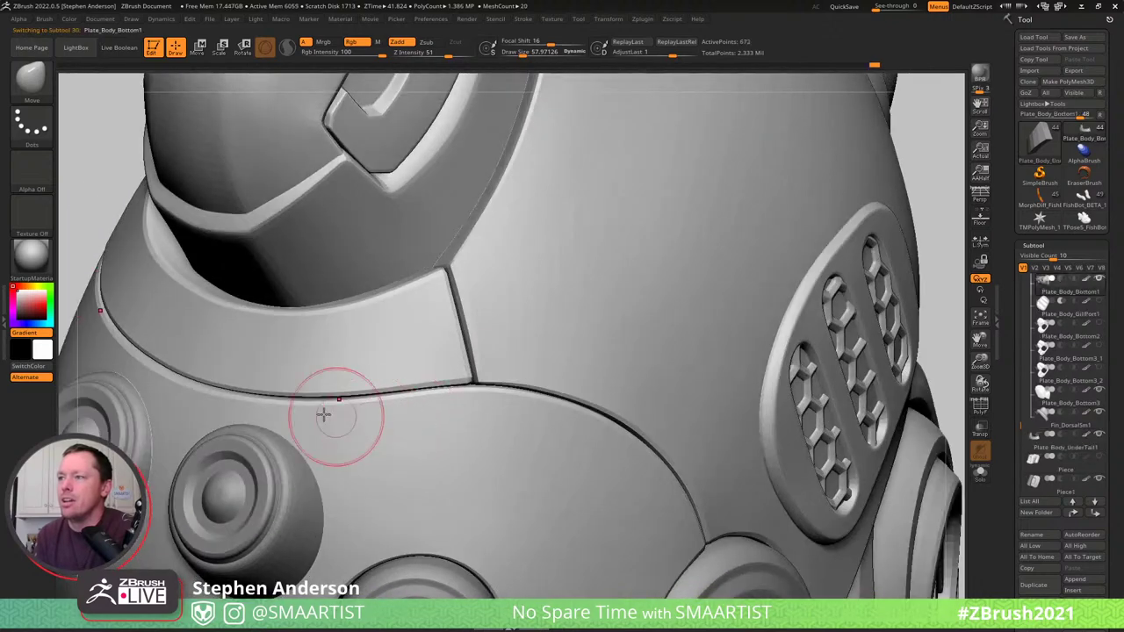
pyautogui.press('s')
pyautogui.moveTo(313, 414); pyautogui.dragTo(323, 410)
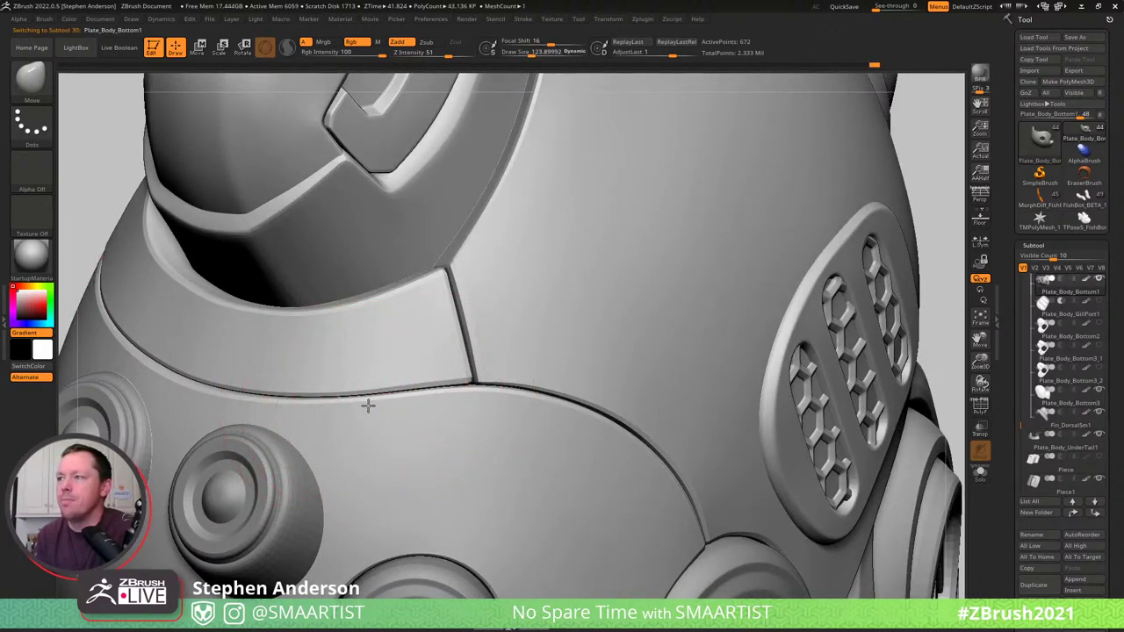
pyautogui.moveTo(501, 392)
pyautogui.mouseDown(button='right')
pyautogui.moveTo(596, 429)
pyautogui.moveTo(554, 409)
pyautogui.mouseUp(button='right')
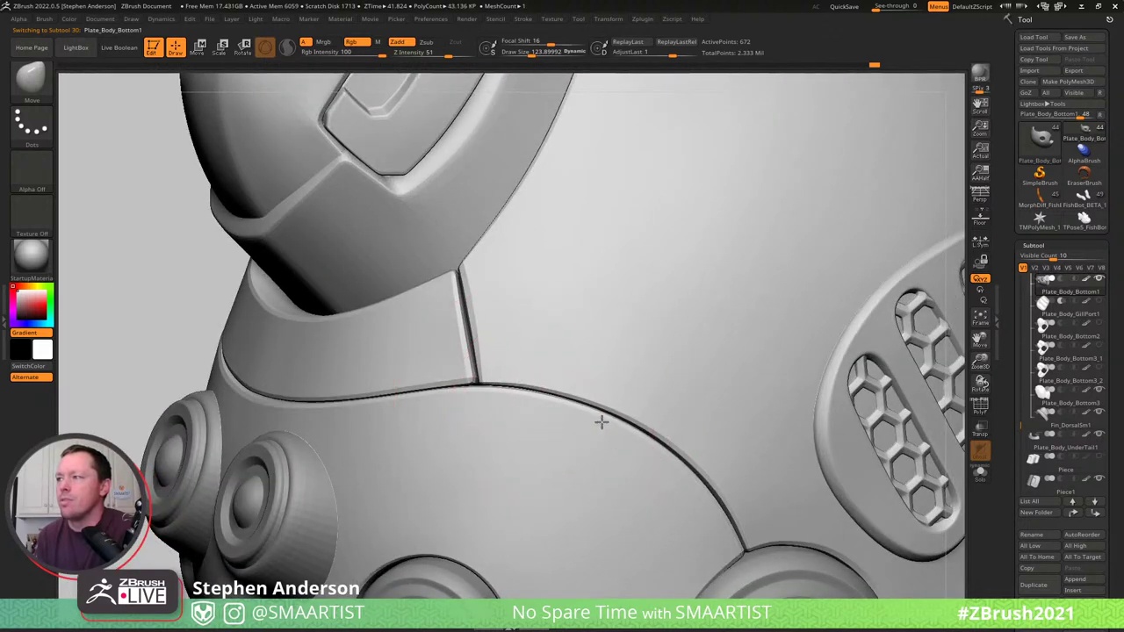
pyautogui.moveTo(670, 474)
pyautogui.mouseDown(button='right')
pyautogui.moveTo(652, 469)
pyautogui.moveTo(696, 500)
pyautogui.moveTo(690, 492)
pyautogui.moveTo(715, 541)
pyautogui.moveTo(645, 382)
pyautogui.moveTo(658, 401)
pyautogui.moveTo(647, 409)
pyautogui.moveTo(664, 414)
pyautogui.moveTo(669, 400)
pyautogui.mouseUp(button='right')
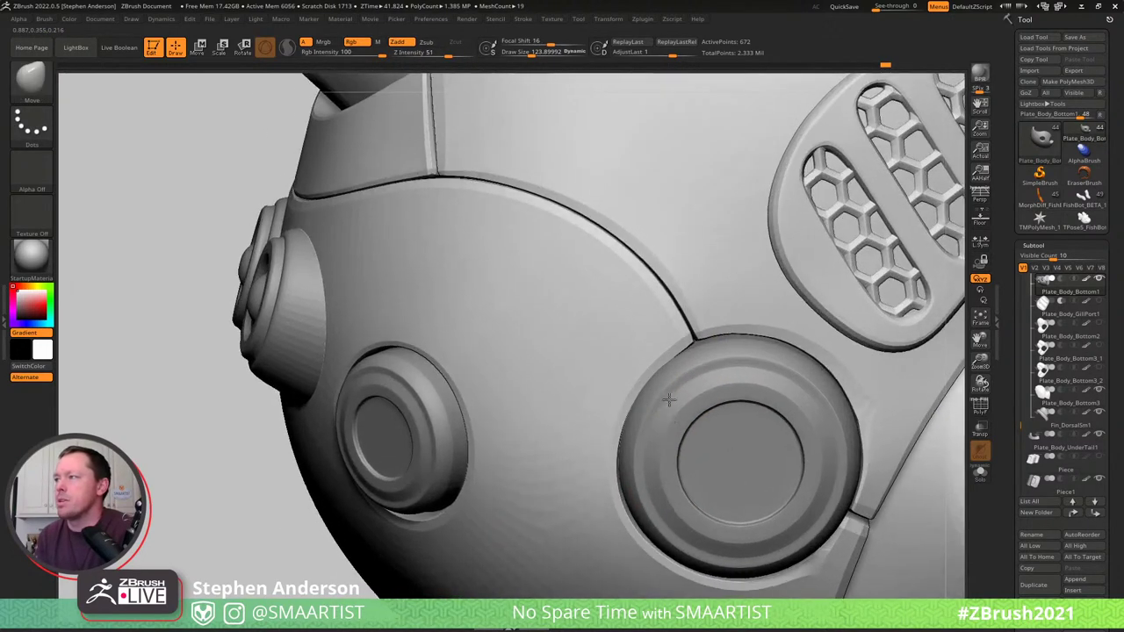
# Nudge the edge of the lower body plate around the large round side port with the Move brush at size about 69.
pyautogui.moveTo(856, 461); pyautogui.dragTo(817, 419, button='right')
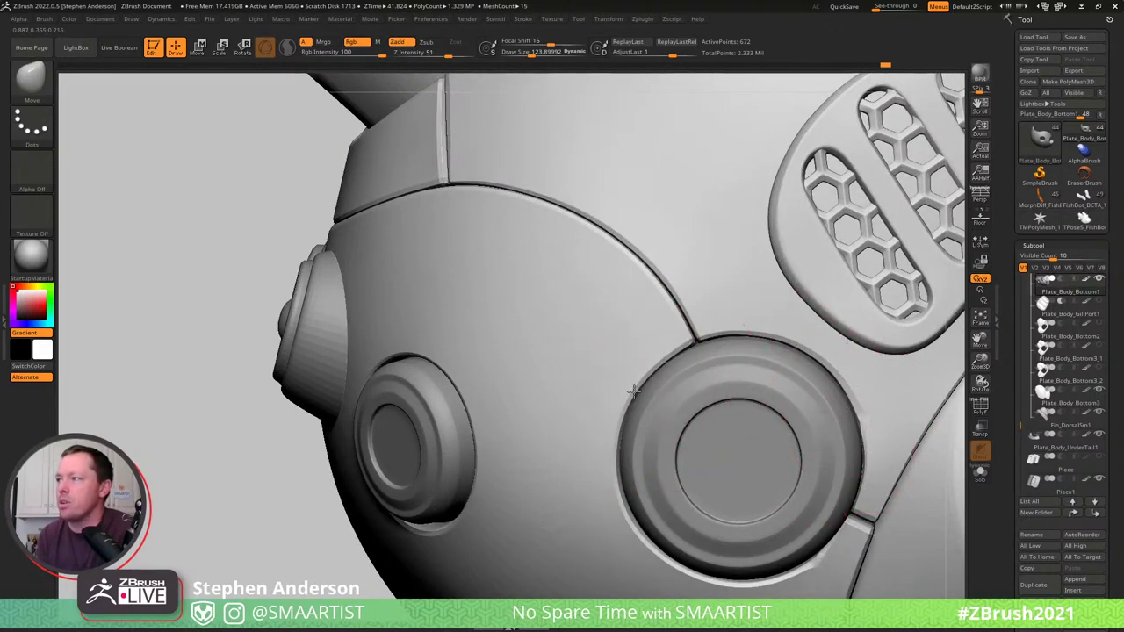
pyautogui.press('s')
pyautogui.moveTo(669, 364); pyautogui.dragTo(657, 363)
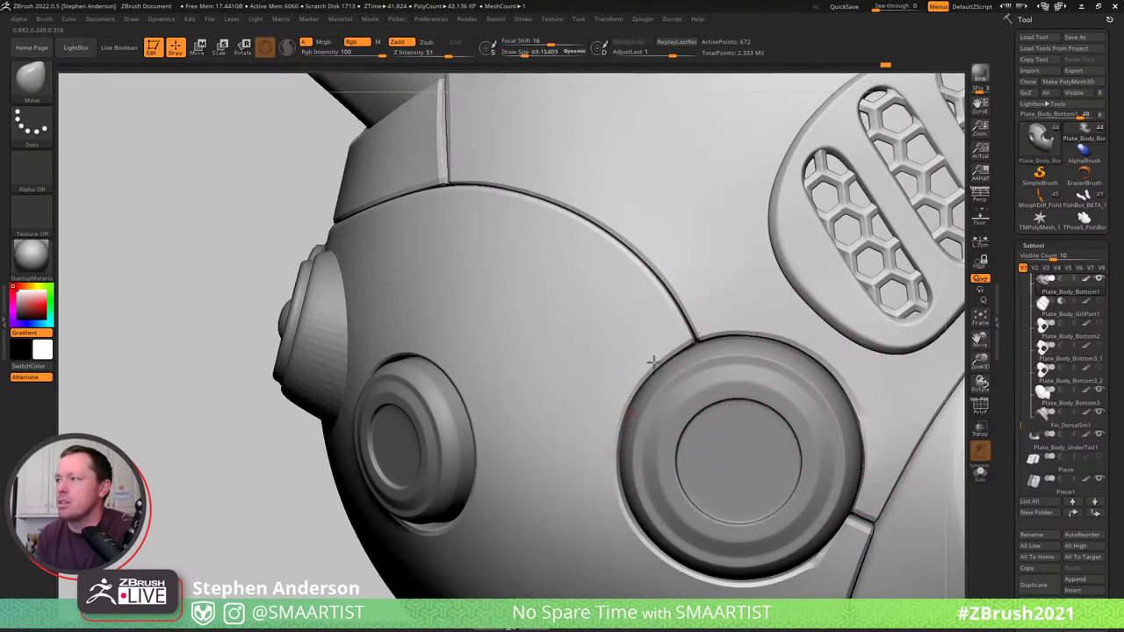
pyautogui.moveTo(650, 373); pyautogui.dragTo(654, 361, button='right')
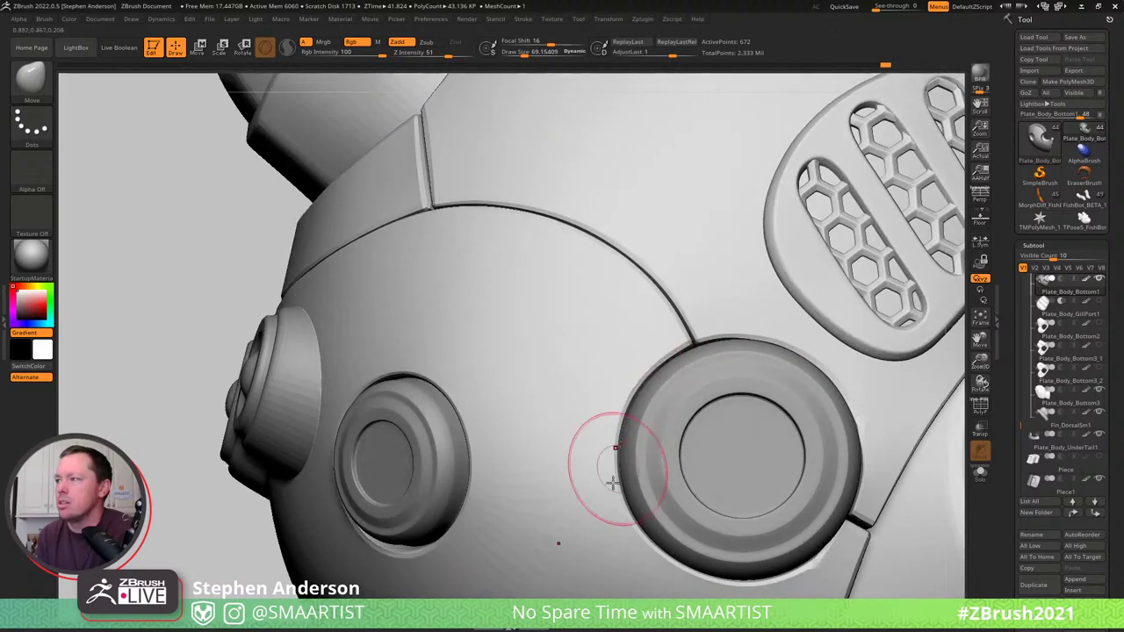
pyautogui.moveTo(695, 506)
pyautogui.mouseDown(button='right')
pyautogui.moveTo(702, 487)
pyautogui.moveTo(714, 497)
pyautogui.mouseUp(button='right')
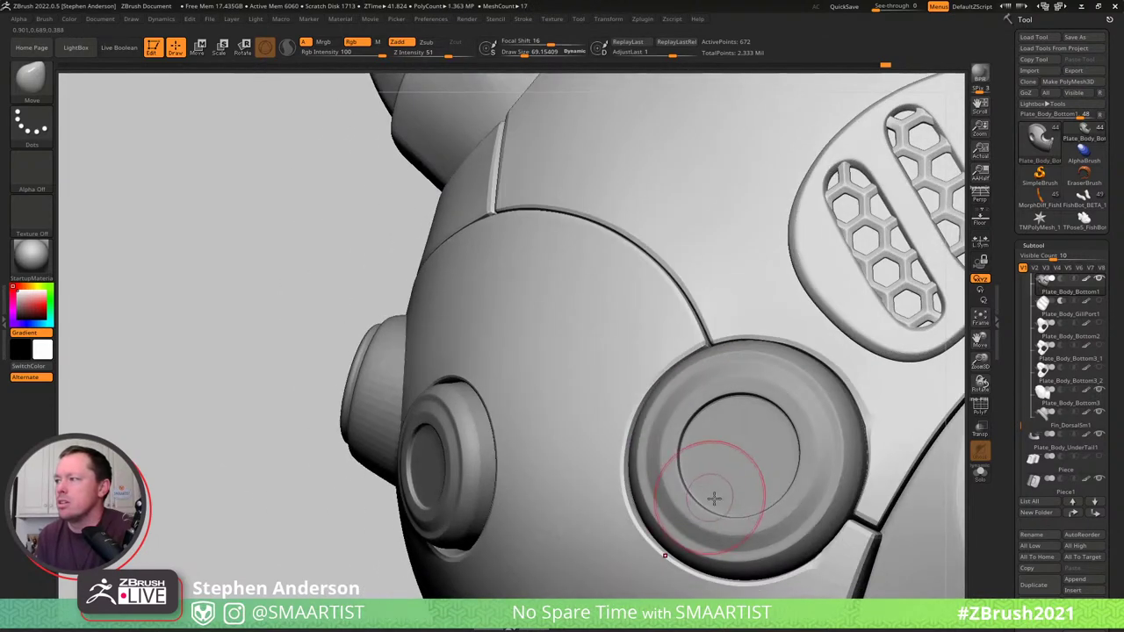
pyautogui.moveTo(807, 497); pyautogui.dragTo(840, 583, button='right')
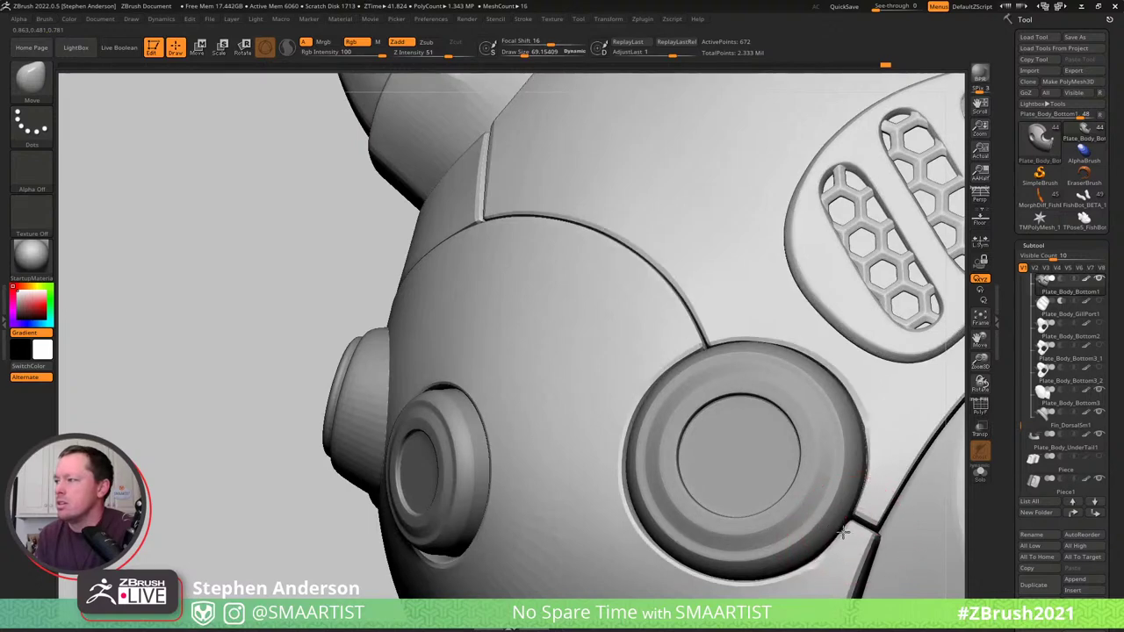
pyautogui.moveTo(850, 525)
pyautogui.keyDown('ctrl'); pyautogui.mouseDown(button='right')
pyautogui.moveTo(739, 402)
pyautogui.moveTo(763, 468)
pyautogui.moveTo(806, 459)
pyautogui.moveTo(755, 483)
pyautogui.moveTo(863, 401)
pyautogui.moveTo(773, 382)
pyautogui.mouseUp(button='right'); pyautogui.keyUp('ctrl')
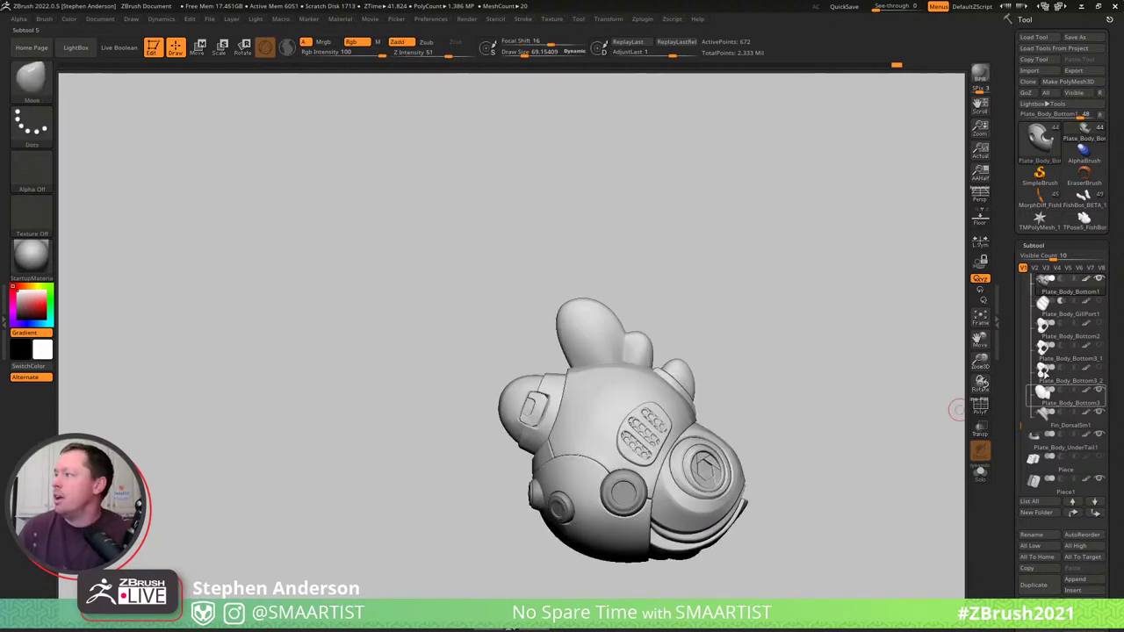
# Select the Plate_Body_Bottom2 tail fin and display the concept sketch beside the model.
pyautogui.click(1058, 336)
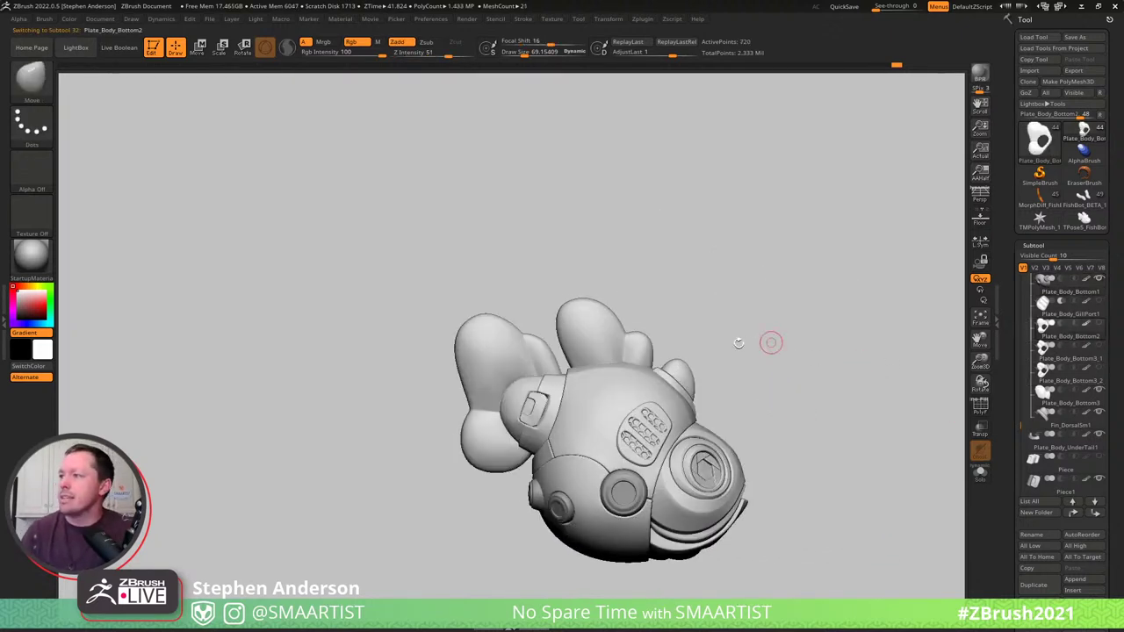
pyautogui.moveTo(745, 321)
pyautogui.keyDown('ctrl'); pyautogui.mouseDown(button='right')
pyautogui.moveTo(755, 323)
pyautogui.moveTo(661, 301)
pyautogui.mouseUp(button='right'); pyautogui.keyUp('ctrl')
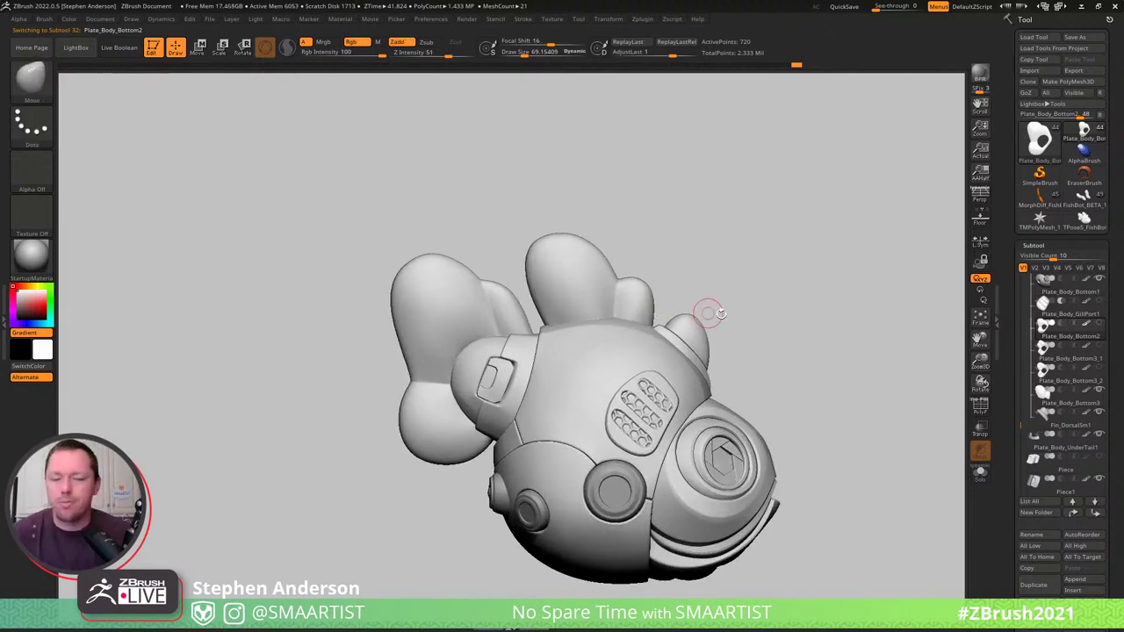
pyautogui.hotkey('shift', 'z')
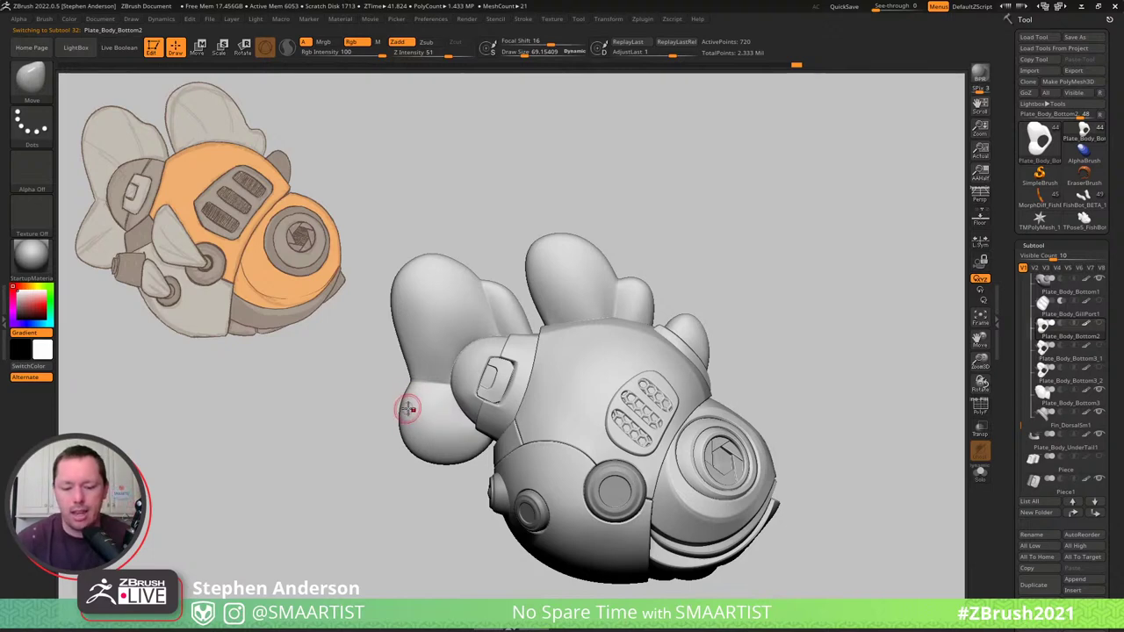
# Reshape the tail fin's lower lobe to match the sketch with the Move brush, using sizes from about 222 to 322.
pyautogui.press('b')
pyautogui.press('m')
pyautogui.press('v')
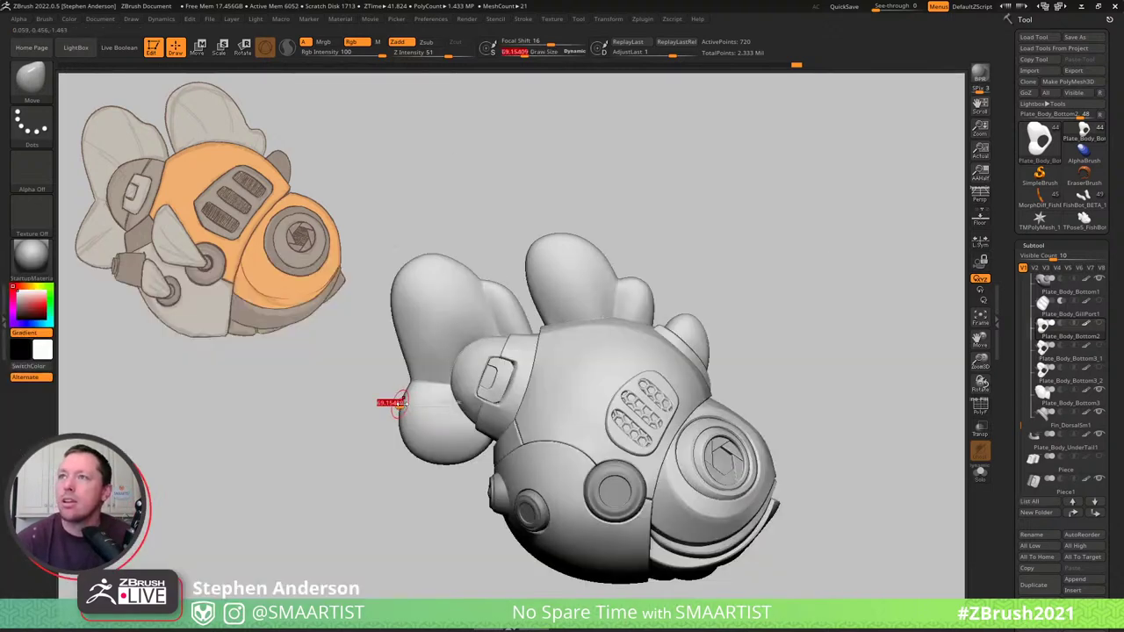
pyautogui.moveTo(399, 402); pyautogui.dragTo(417, 407)
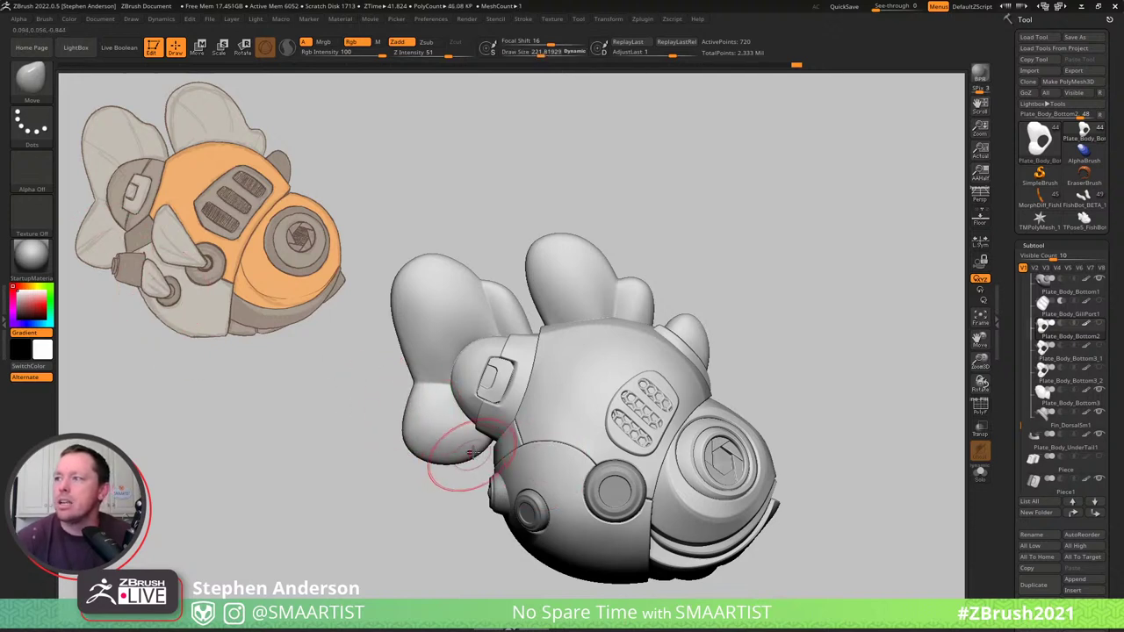
pyautogui.press('s')
pyautogui.moveTo(471, 453); pyautogui.dragTo(475, 453)
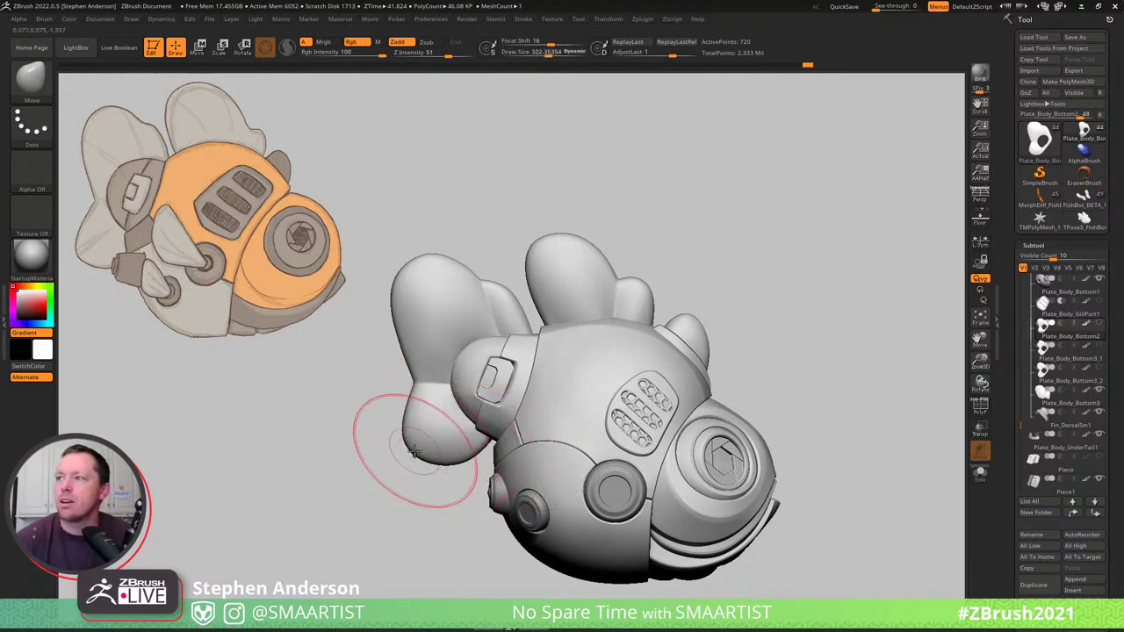
pyautogui.press('s')
pyautogui.moveTo(405, 444); pyautogui.dragTo(402, 445)
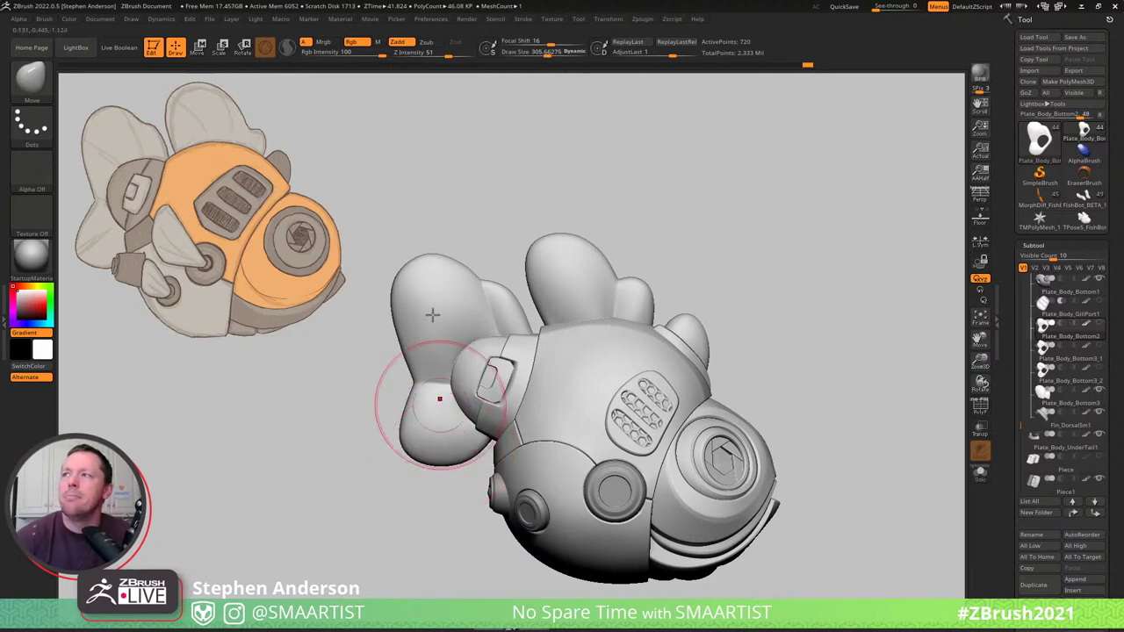
# Refine the tail fin's lower lobe and the area beside the tail base with the Move brush at sizes about 215 and 157.
pyautogui.moveTo(457, 306); pyautogui.dragTo(553, 309, button='right')
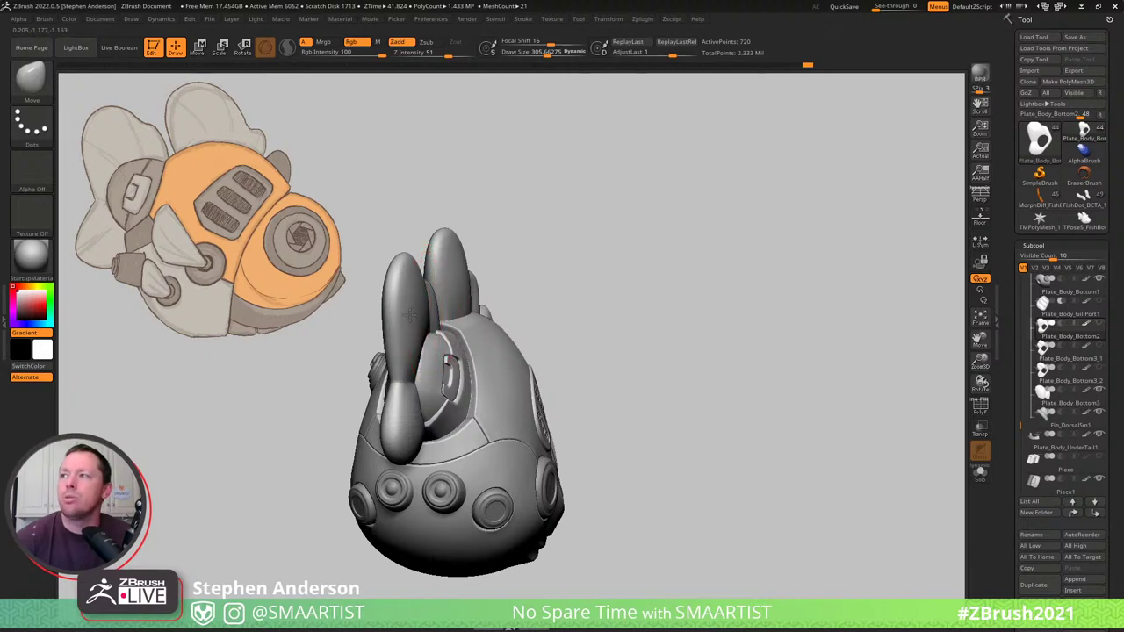
pyautogui.moveTo(421, 302)
pyautogui.mouseDown(button='right')
pyautogui.moveTo(413, 309)
pyautogui.moveTo(439, 401)
pyautogui.mouseUp(button='right')
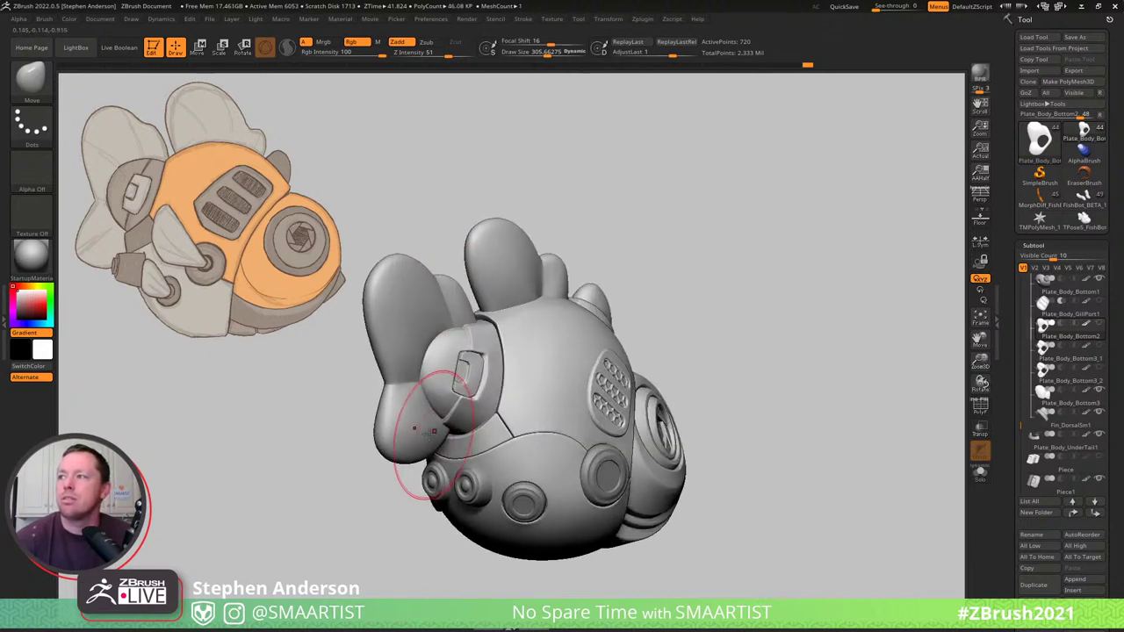
pyautogui.press('s')
pyautogui.moveTo(420, 432); pyautogui.dragTo(416, 431)
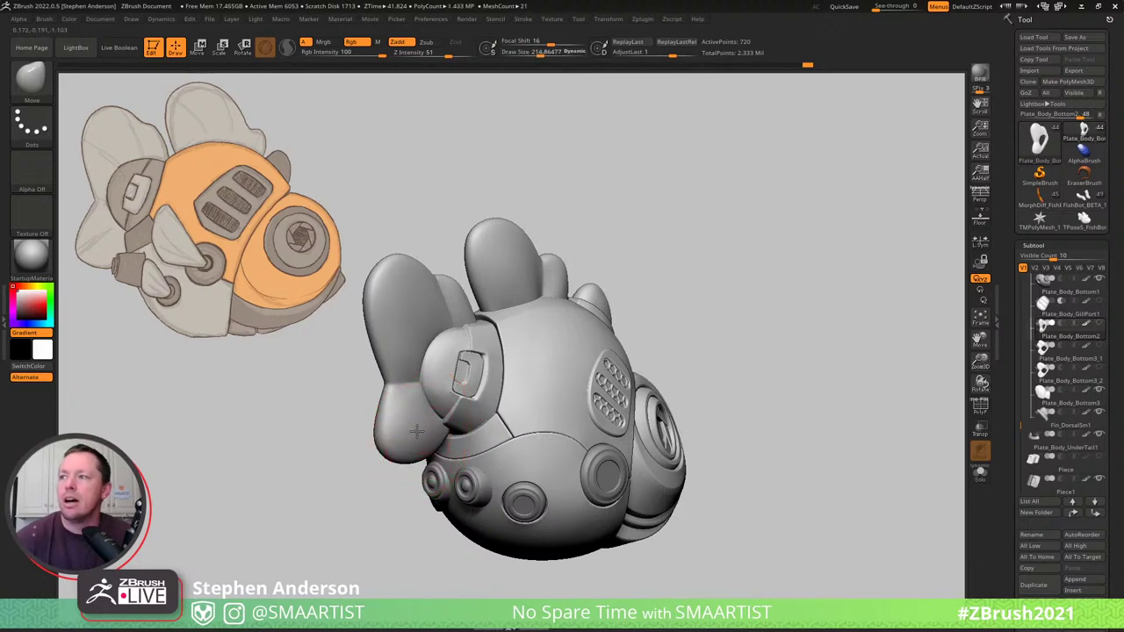
pyautogui.moveTo(448, 379)
pyautogui.mouseDown(button='right')
pyautogui.moveTo(465, 373)
pyautogui.moveTo(381, 351)
pyautogui.moveTo(439, 344)
pyautogui.moveTo(380, 357)
pyautogui.mouseUp(button='right')
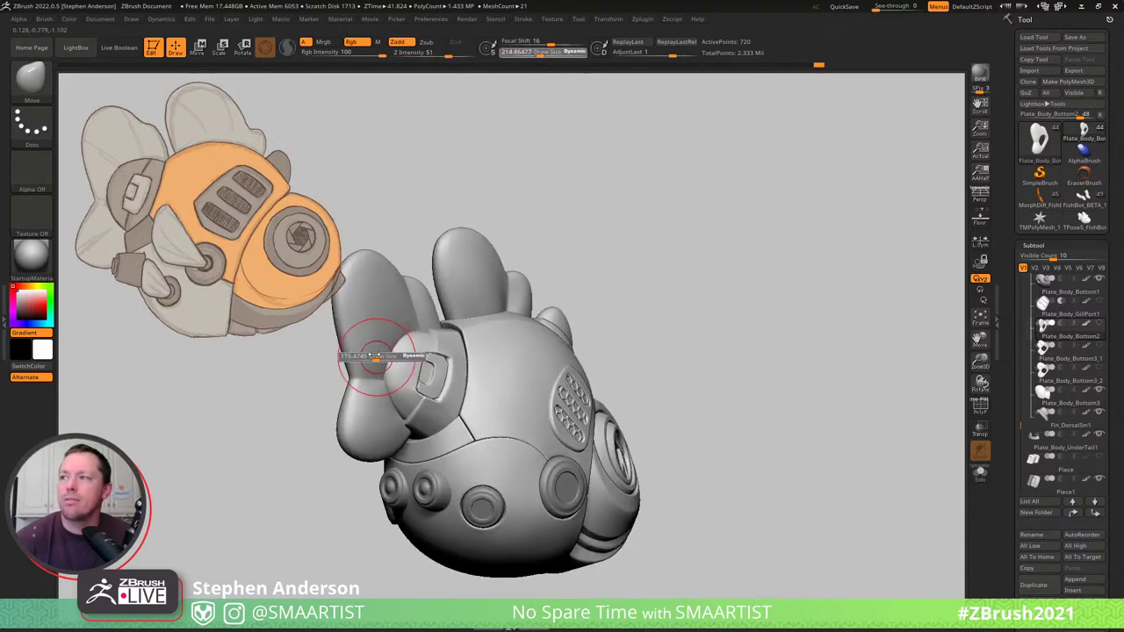
pyautogui.moveTo(374, 355); pyautogui.dragTo(374, 353)
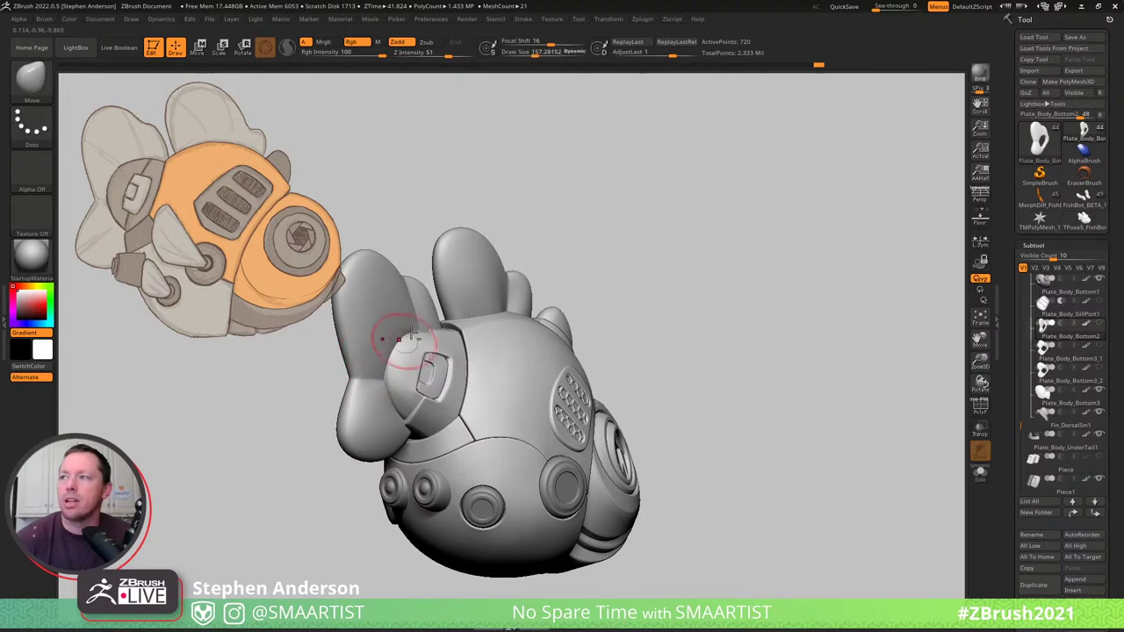
pyautogui.moveTo(487, 272); pyautogui.dragTo(459, 273, button='right')
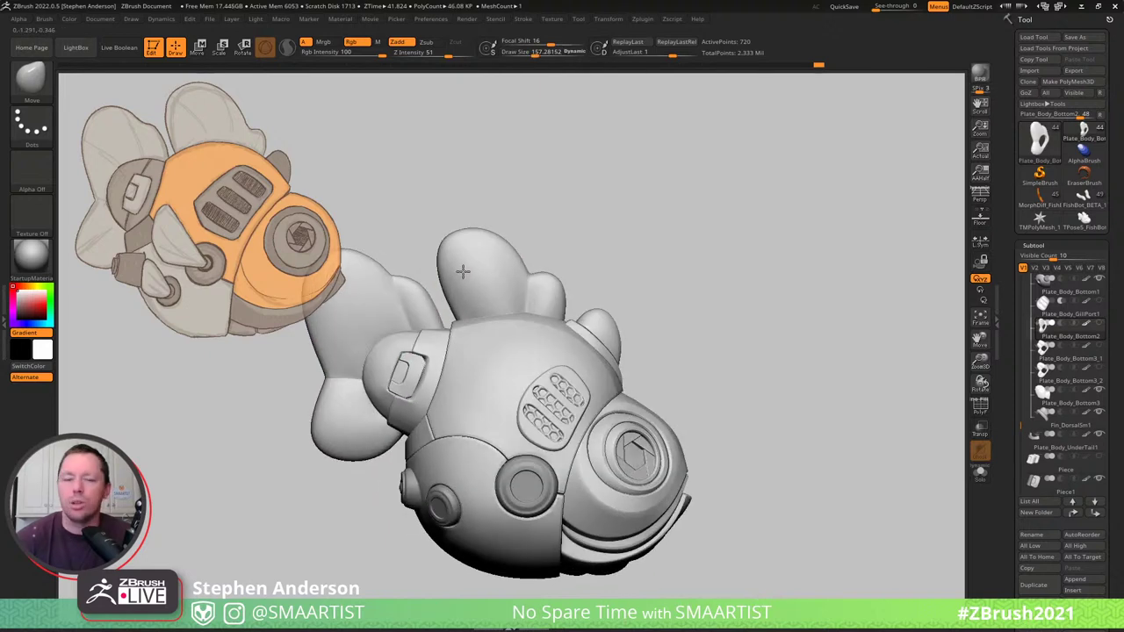
pyautogui.press('shift')
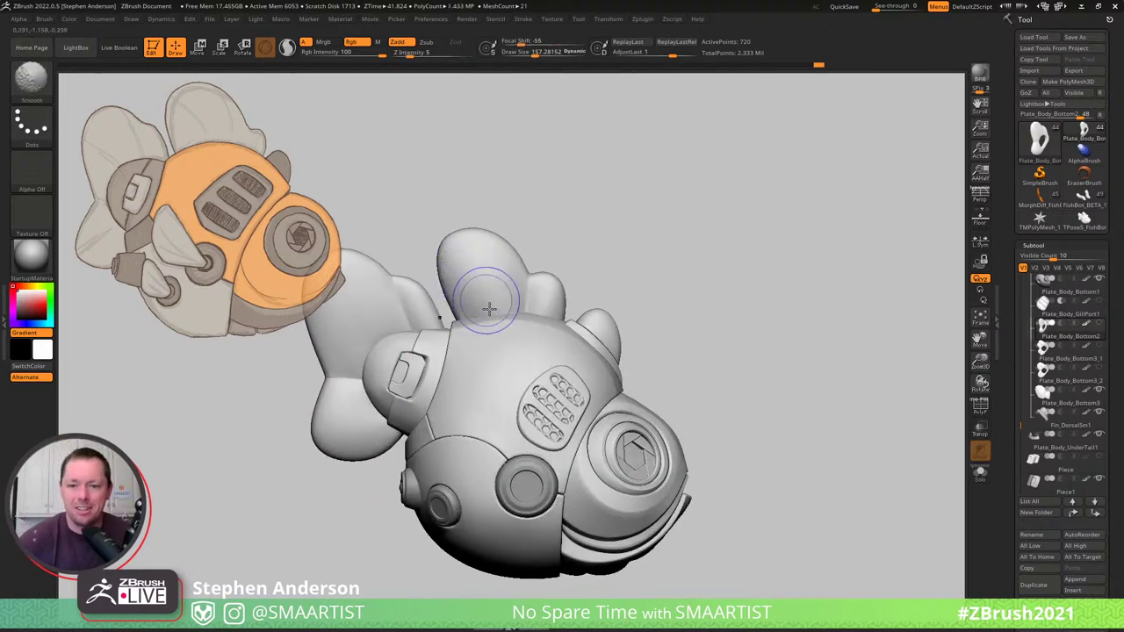
pyautogui.keyDown('alt'); pyautogui.moveTo(531, 345); pyautogui.dragTo(556, 350, button='right'); pyautogui.keyUp('alt')
pyautogui.keyDown('alt'); pyautogui.moveTo(558, 351); pyautogui.dragTo(560, 352, button='right'); pyautogui.keyUp('alt')
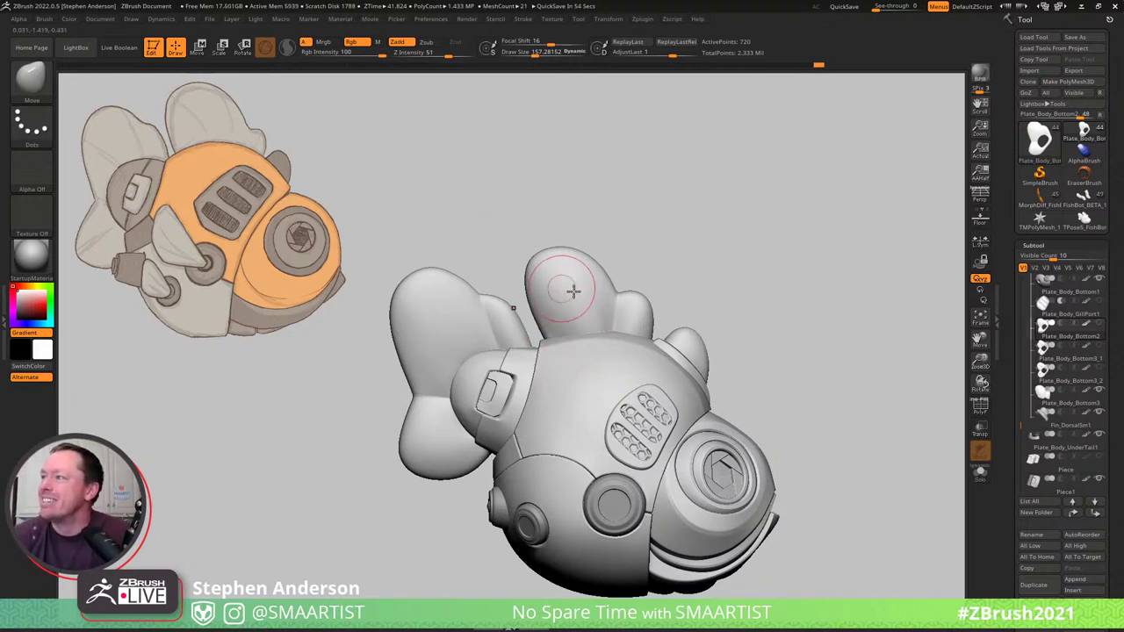
pyautogui.moveTo(572, 290); pyautogui.dragTo(585, 293, button='right')
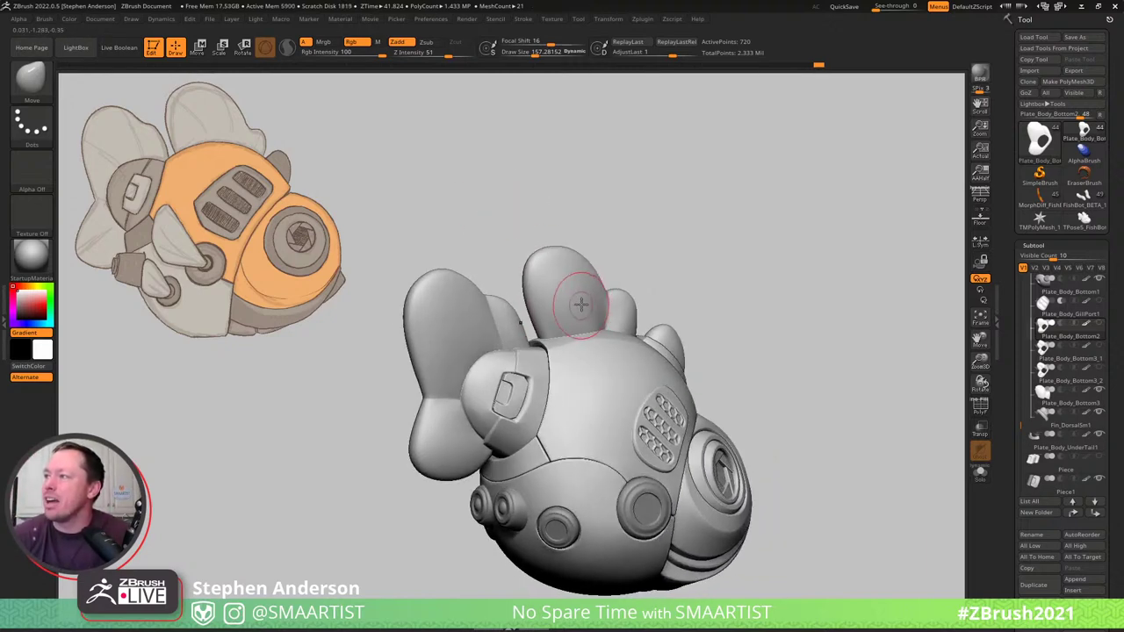
# Select the Plate_Body_Bottom3 dorsal fin and adjust its lobes and base with the Move brush at sizes about 251 and 146.
pyautogui.keyDown('alt'); pyautogui.click(579, 303); pyautogui.keyUp('alt')
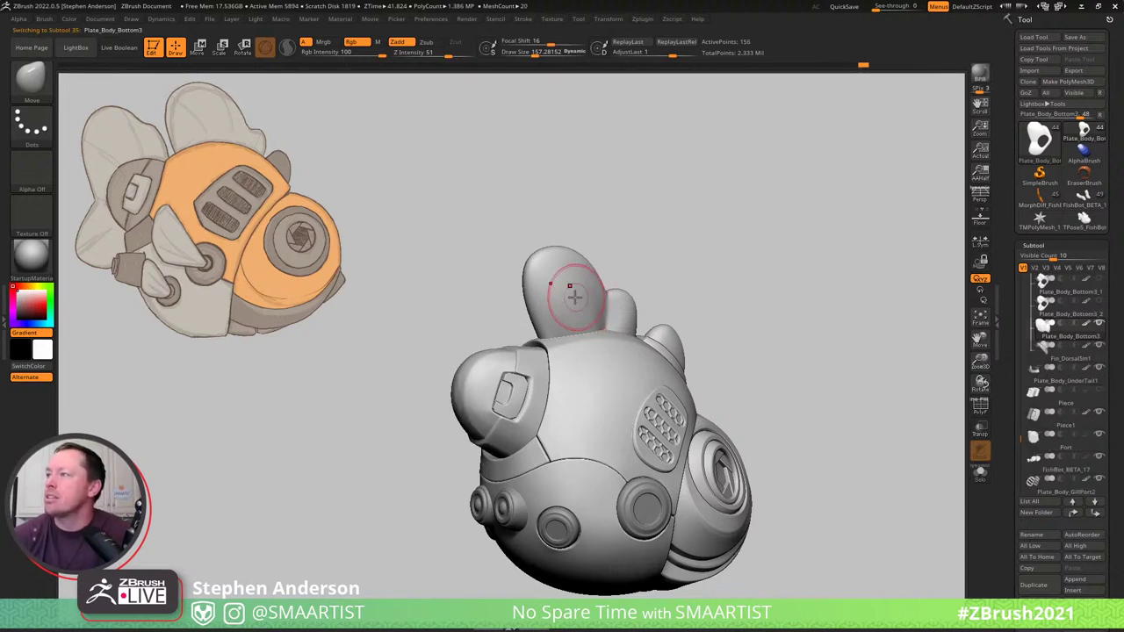
pyautogui.press('s')
pyautogui.moveTo(574, 297); pyautogui.dragTo(582, 298)
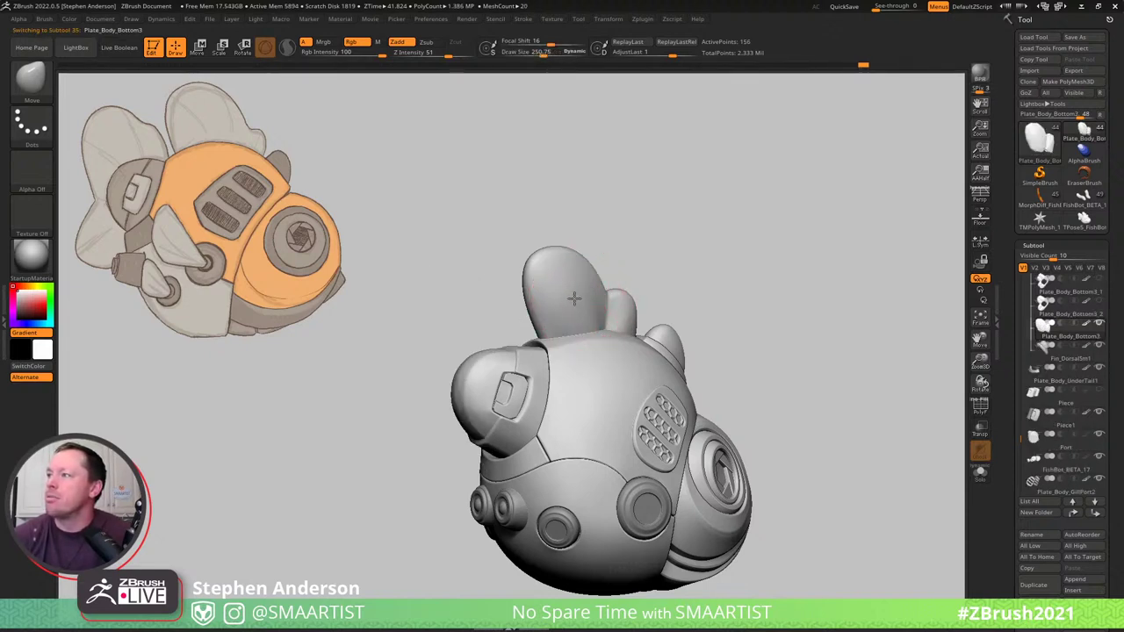
pyautogui.moveTo(577, 303); pyautogui.dragTo(615, 321, button='right')
pyautogui.press('s')
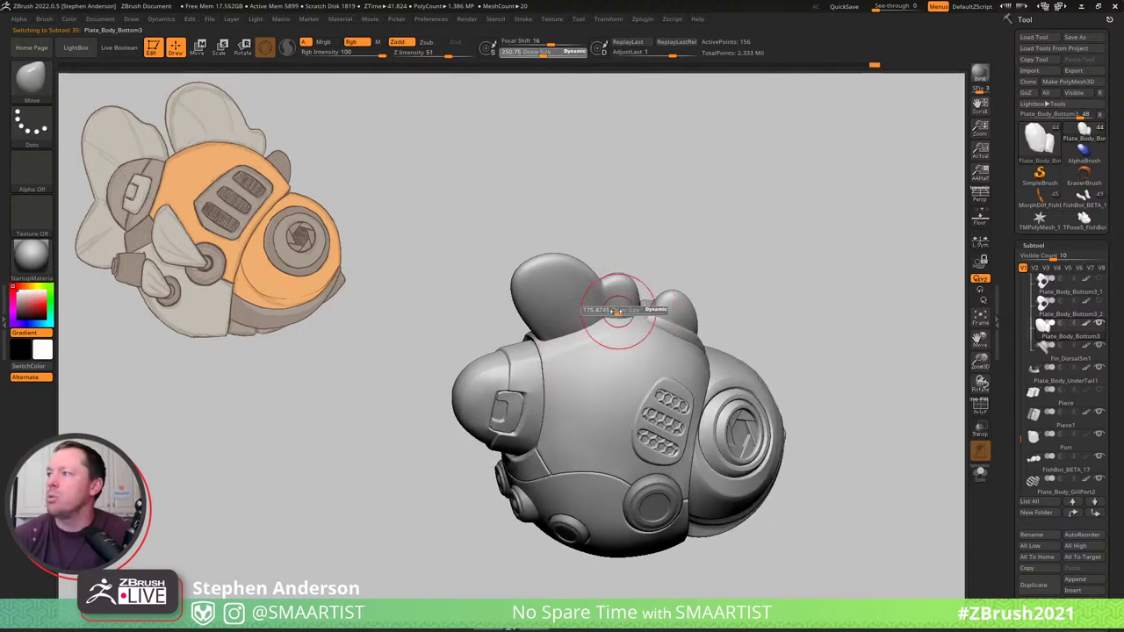
pyautogui.moveTo(617, 311); pyautogui.dragTo(620, 312)
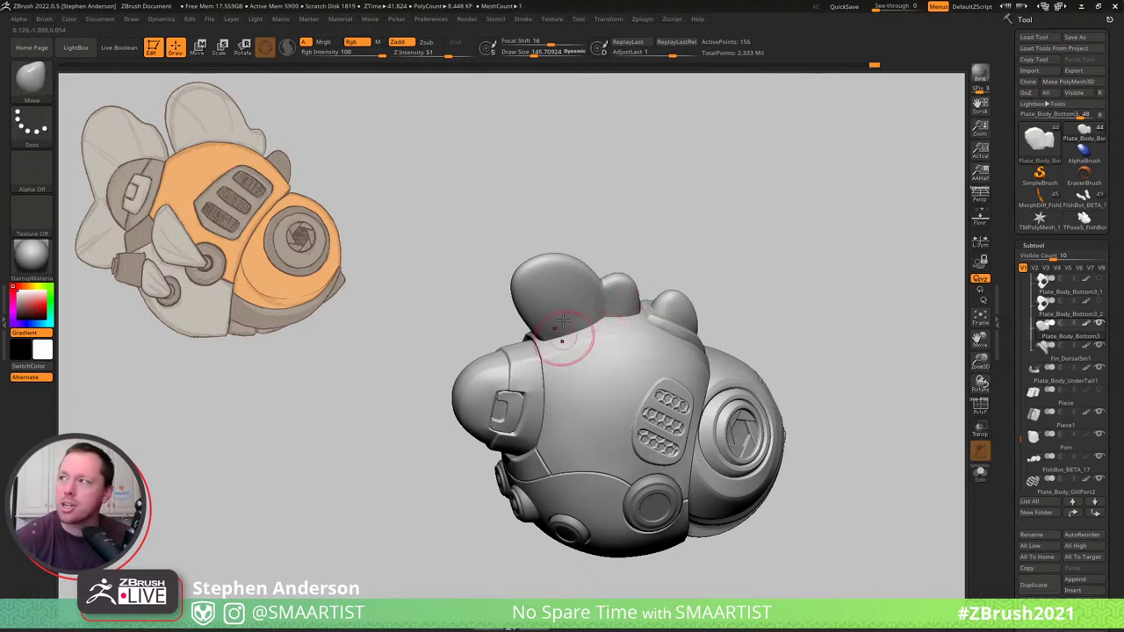
pyautogui.moveTo(562, 323); pyautogui.dragTo(586, 325, button='right')
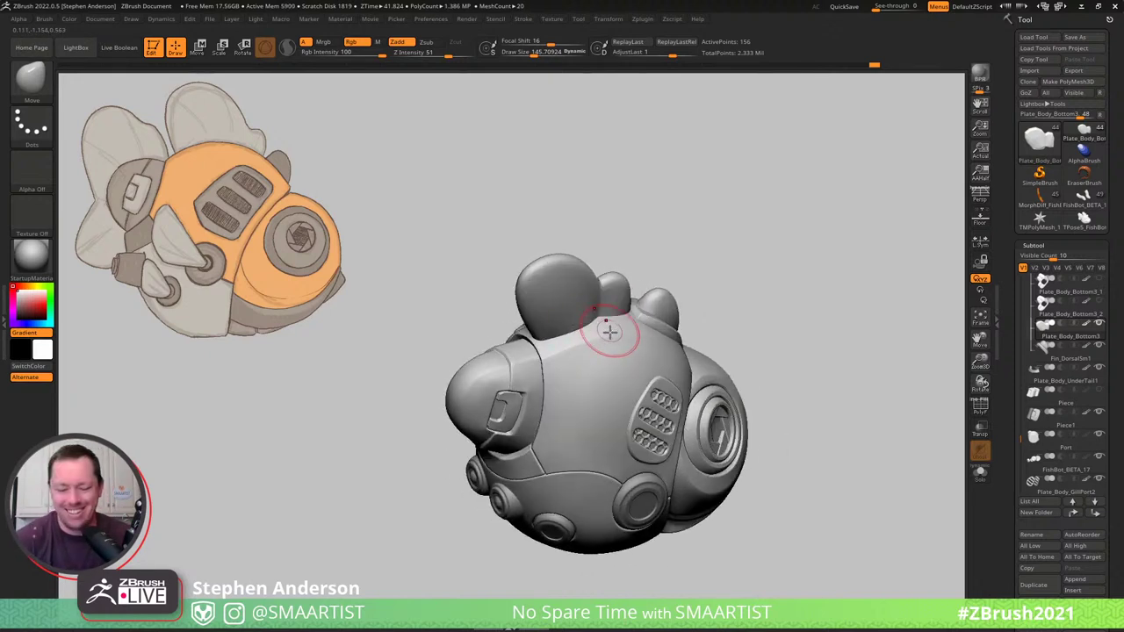
# Return to the Plate_Body_Bottom2 tail fin and compare it with the variants Plate_Body_Bottom3_1 and Plate_Body_Bottom3_2 against the sketch.
pyautogui.press('n')
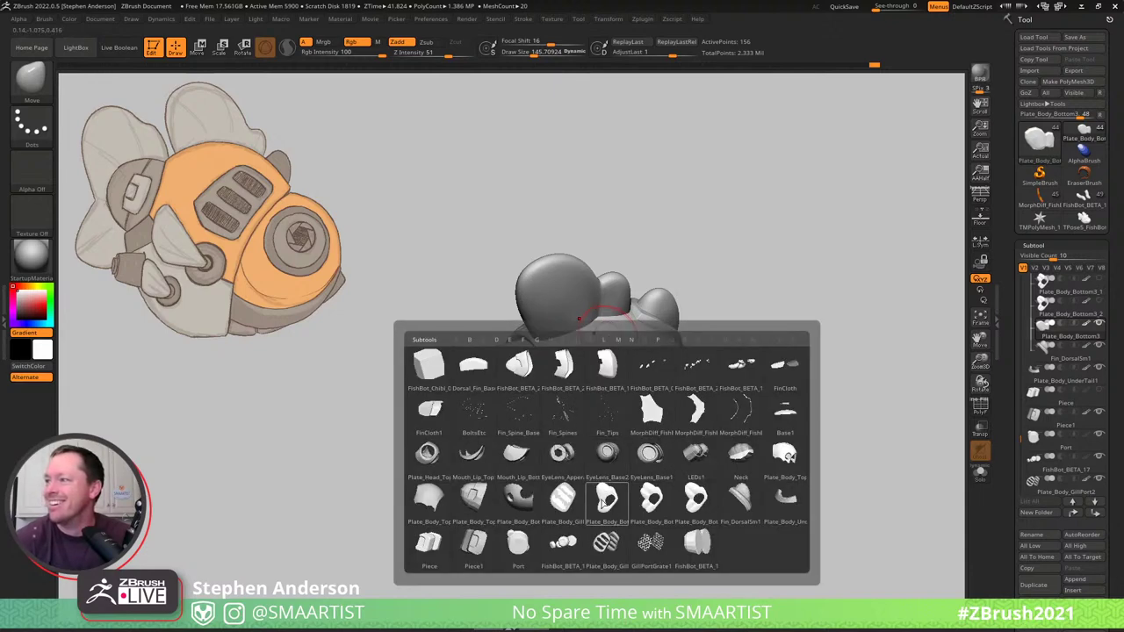
pyautogui.click(606, 498)
pyautogui.moveTo(590, 412); pyautogui.dragTo(785, 230, button='right')
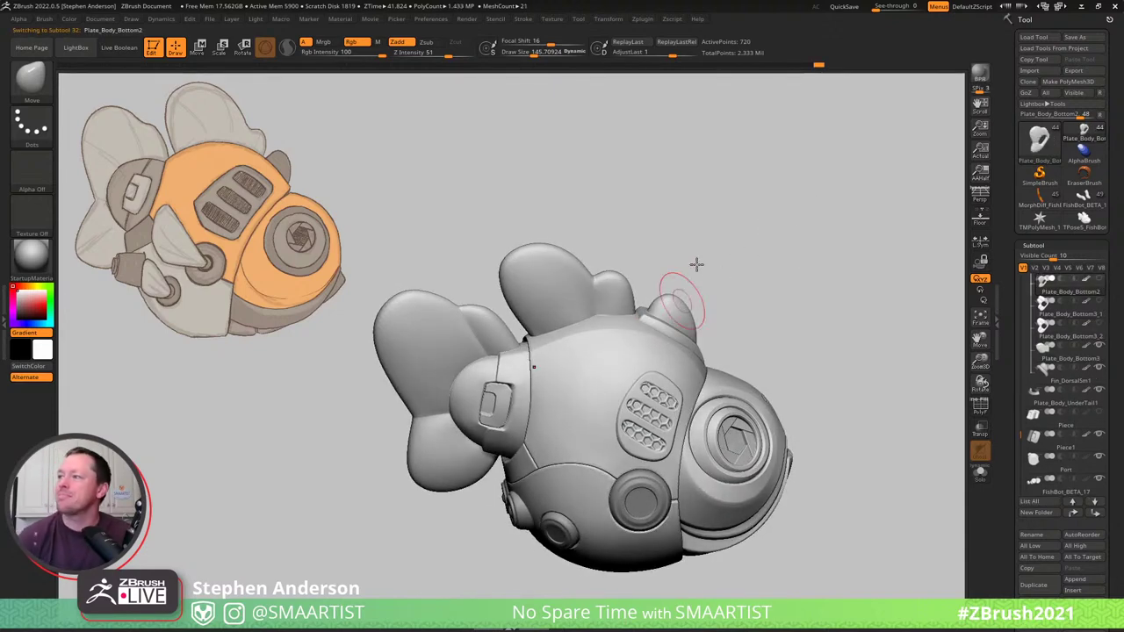
pyautogui.moveTo(696, 263)
pyautogui.mouseDown(button='right')
pyautogui.moveTo(685, 258)
pyautogui.moveTo(735, 246)
pyautogui.moveTo(682, 233)
pyautogui.mouseUp(button='right')
pyautogui.press('Down')
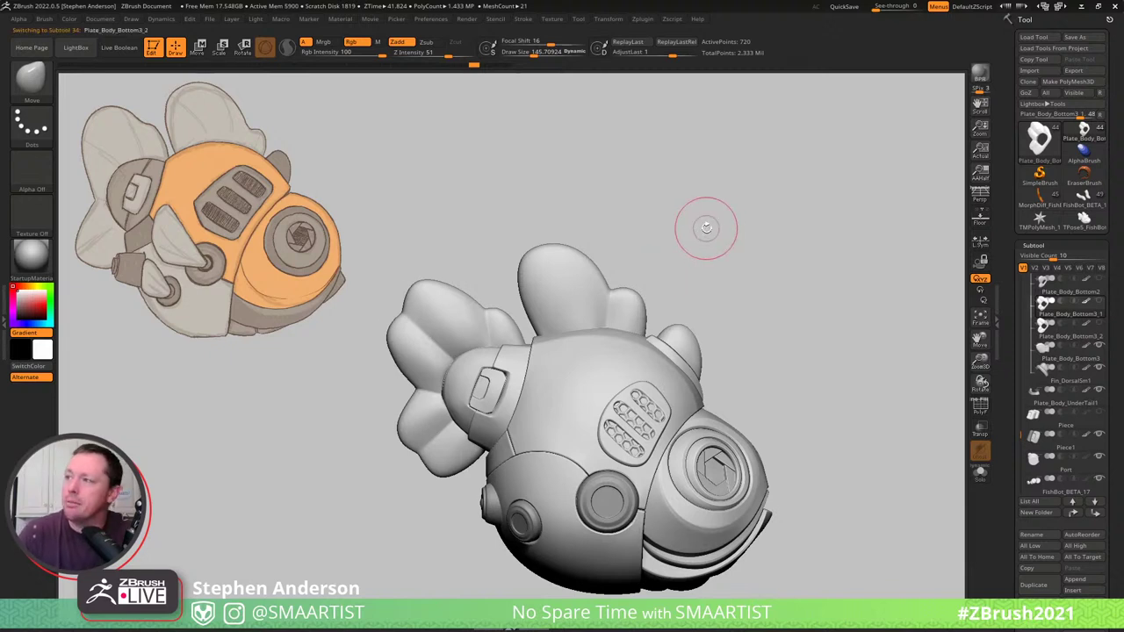
pyautogui.hotkey('ctrl', 'z')
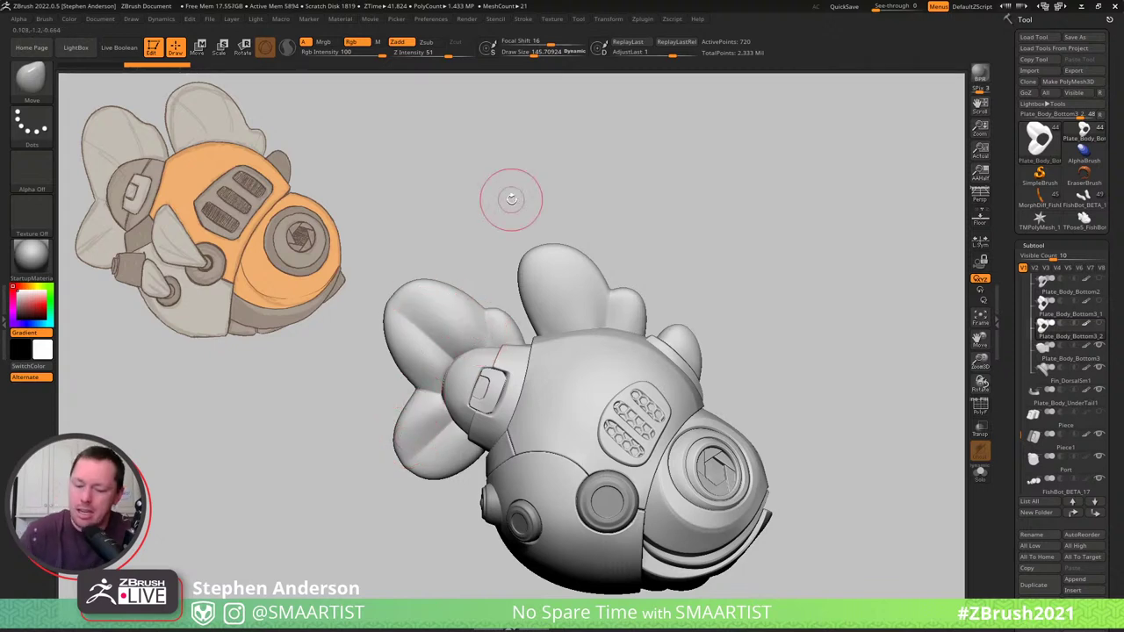
# Compare the Plate_Body_Bottom2 tail fin with the Plate_Body_Bottom3_2 variant, ending on Plate_Body_Bottom3_2.
pyautogui.press('Up')
pyautogui.press('Up')
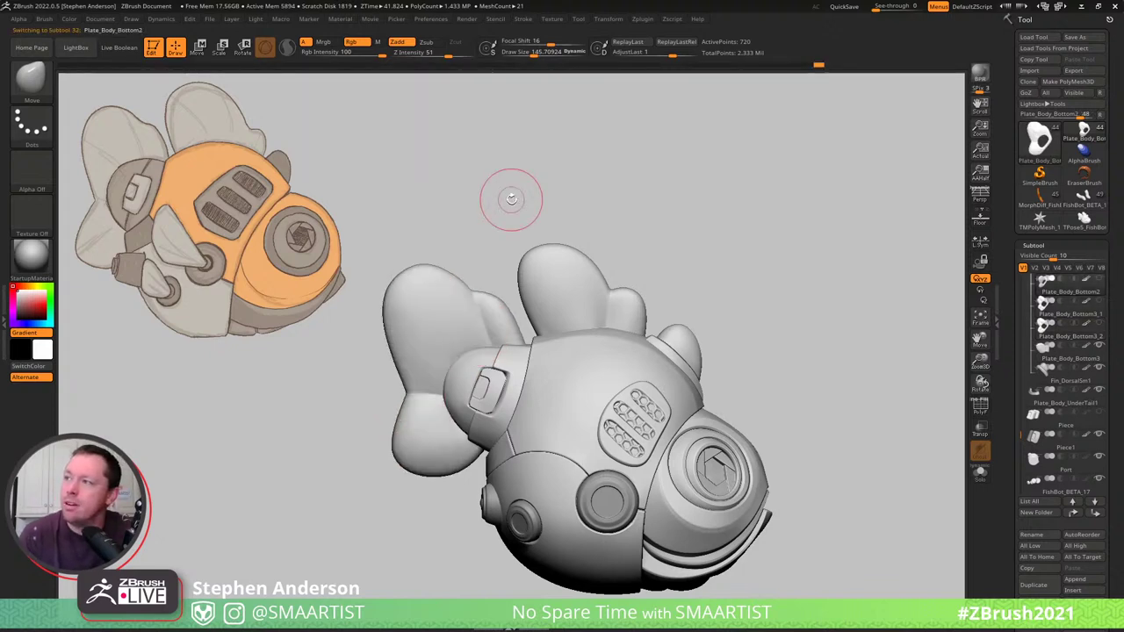
pyautogui.hotkey('ctrl', 'z')
pyautogui.hotkey('ctrl', 'z')
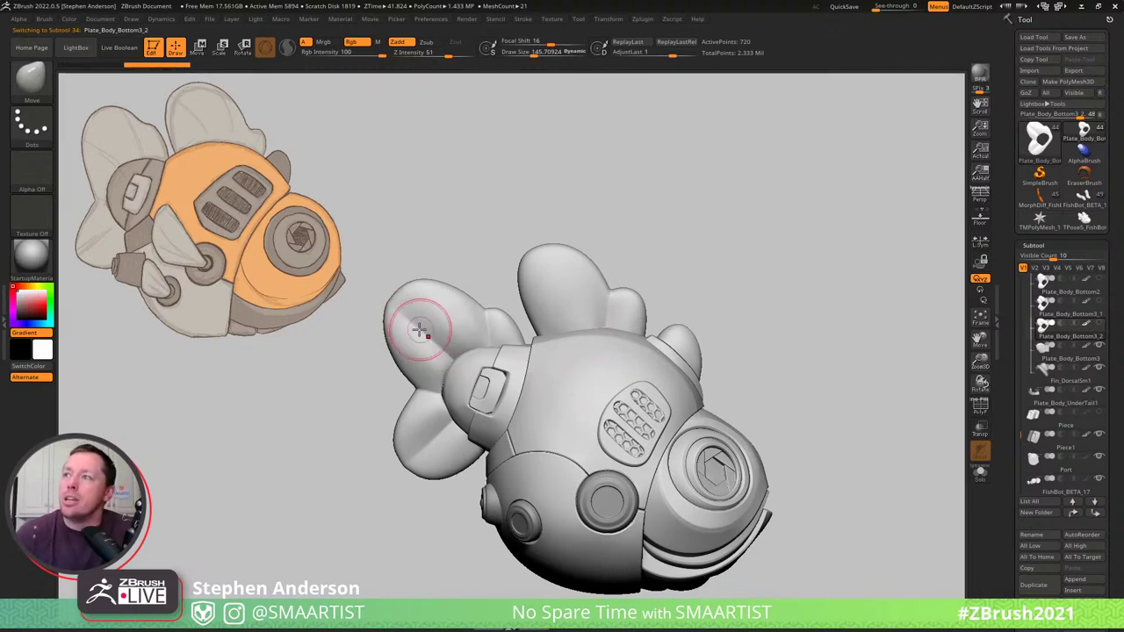
# Mask the Plate_Body_Bottom3_2 tail fin except for the central radial strip of polygons on its upper lobe, using a smoothed preview.
pyautogui.hotkey('shift', 'f')
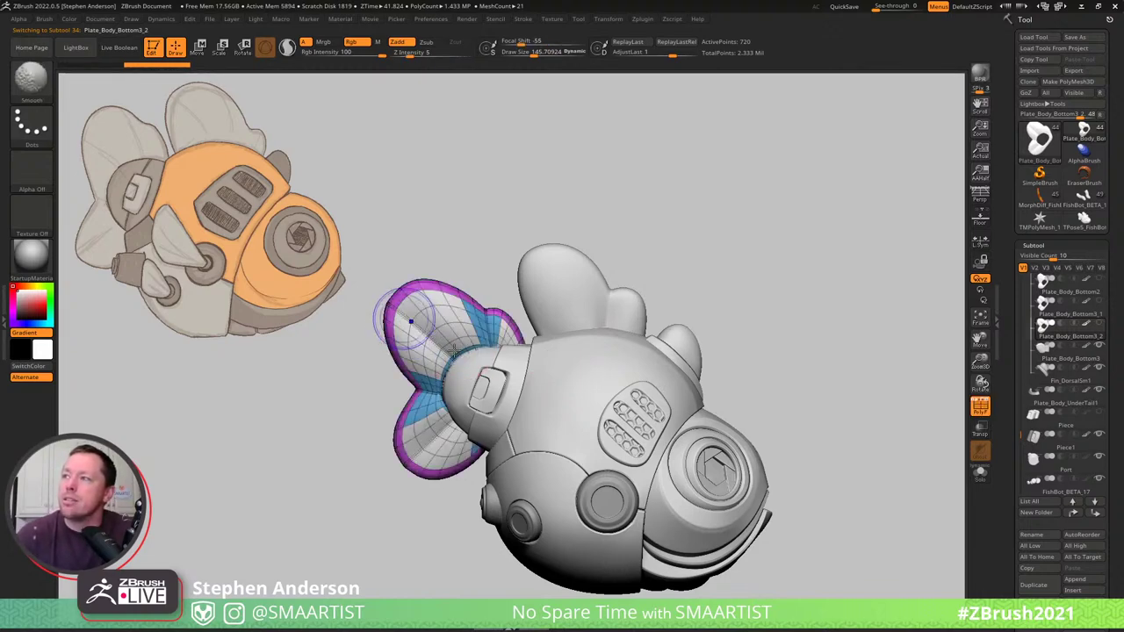
pyautogui.keyDown('ctrl'); pyautogui.moveTo(454, 351); pyautogui.dragTo(484, 360, button='right'); pyautogui.keyUp('ctrl')
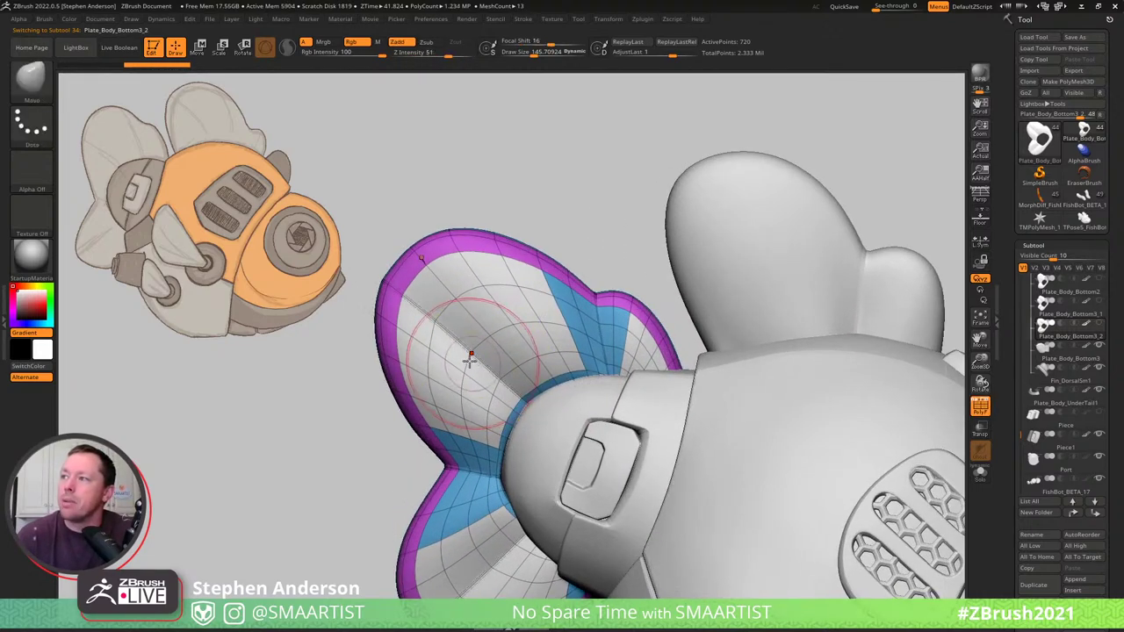
pyautogui.press('b')
pyautogui.press('z')
pyautogui.press('m')
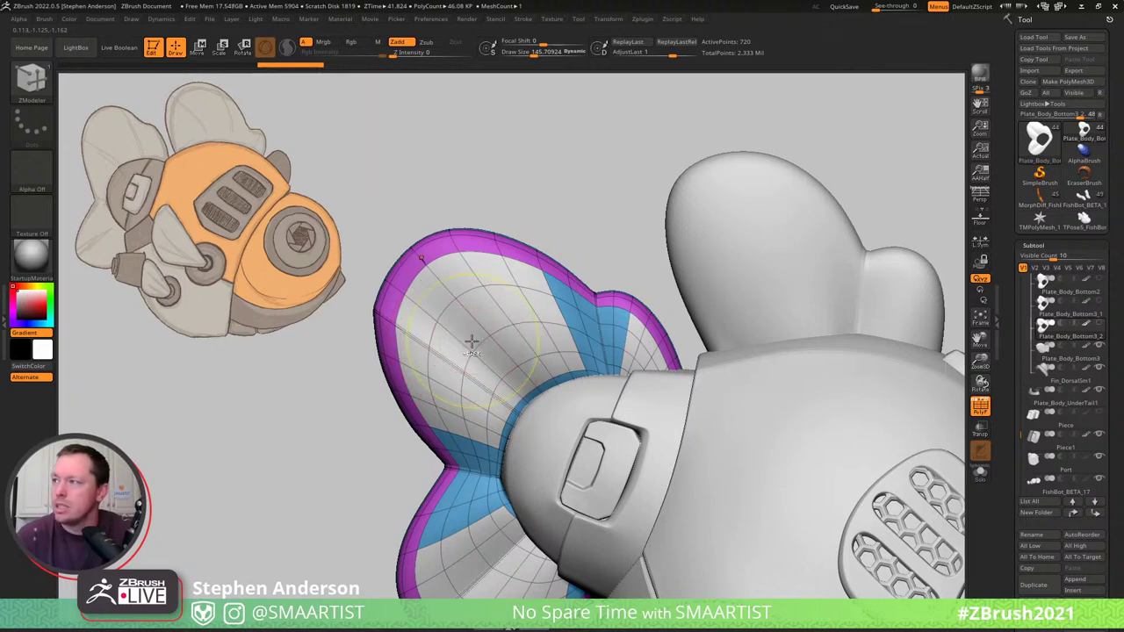
pyautogui.keyDown('ctrl'); pyautogui.keyDown('shift'); pyautogui.click(472, 353); pyautogui.keyUp('shift'); pyautogui.keyUp('ctrl')
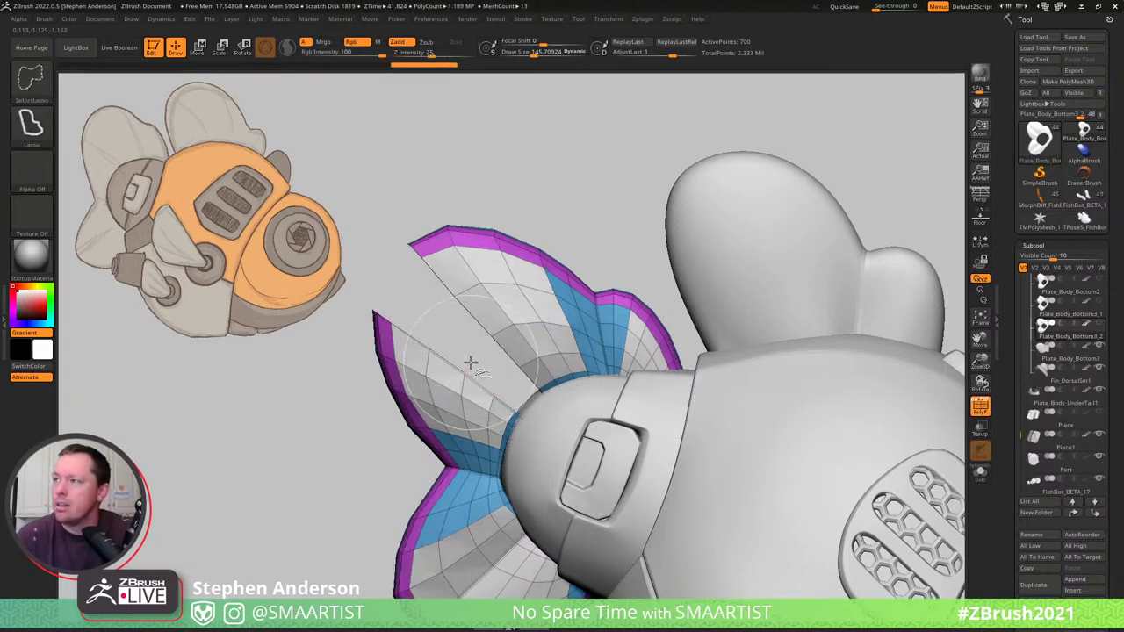
pyautogui.press('d')
pyautogui.press('shift')
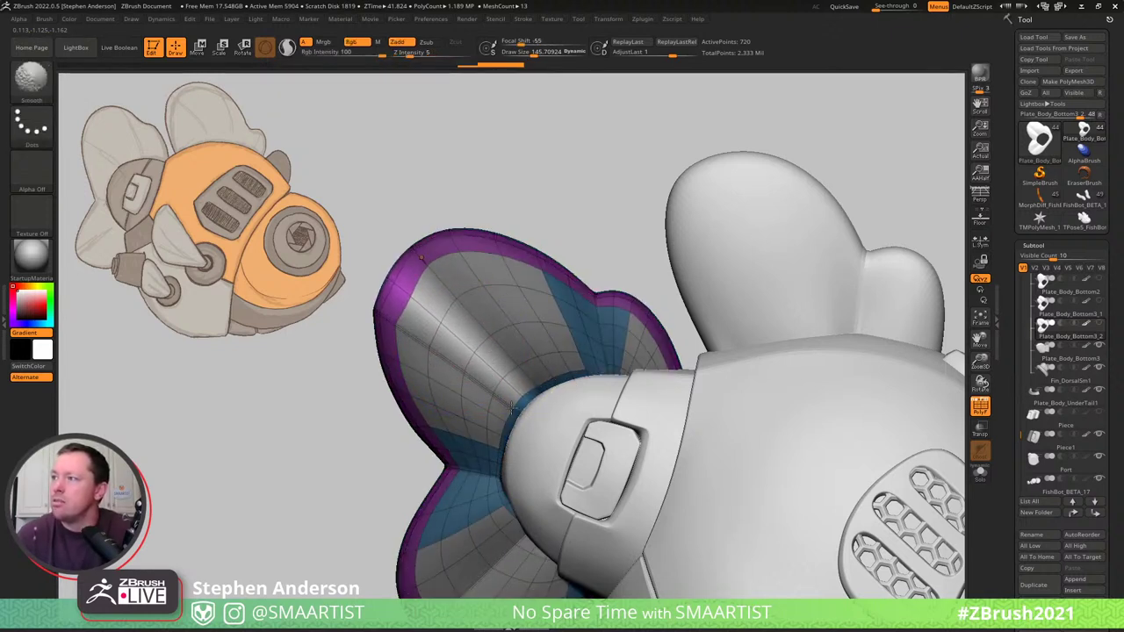
pyautogui.hotkey('ctrl', 'shift', 'z')
pyautogui.hotkey('ctrl', 'shift', 'z')
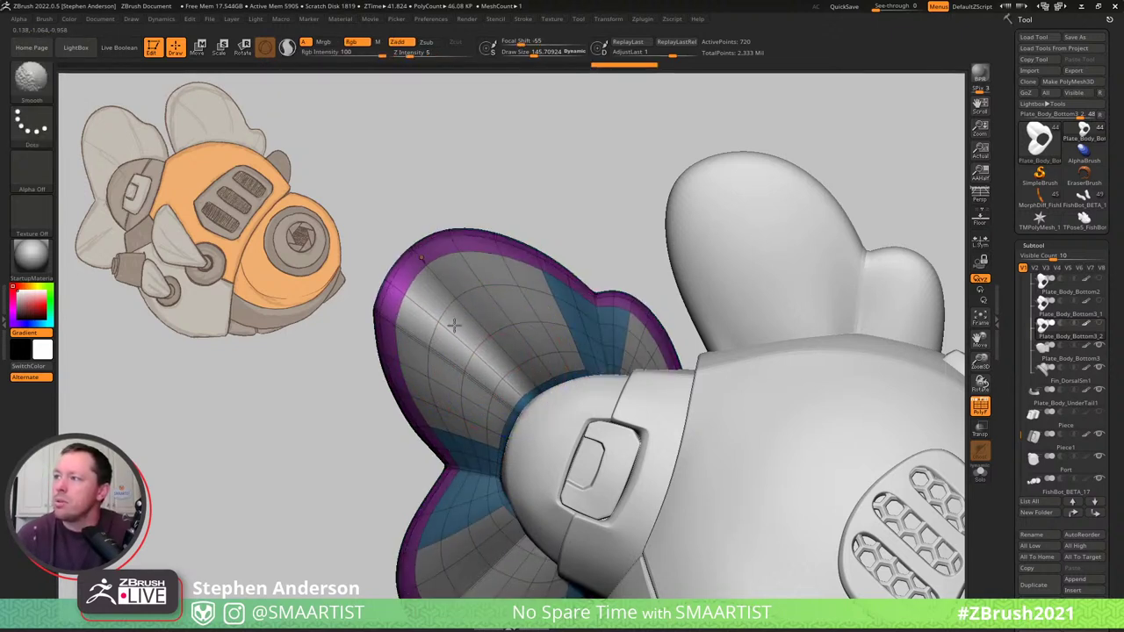
# Smooth the unmasked strip on the tail fin's upper lobe without the wireframe, and clear the mask on the low-resolution mesh.
pyautogui.moveTo(451, 351); pyautogui.dragTo(501, 339, button='right')
pyautogui.hotkey('shift', 'f')
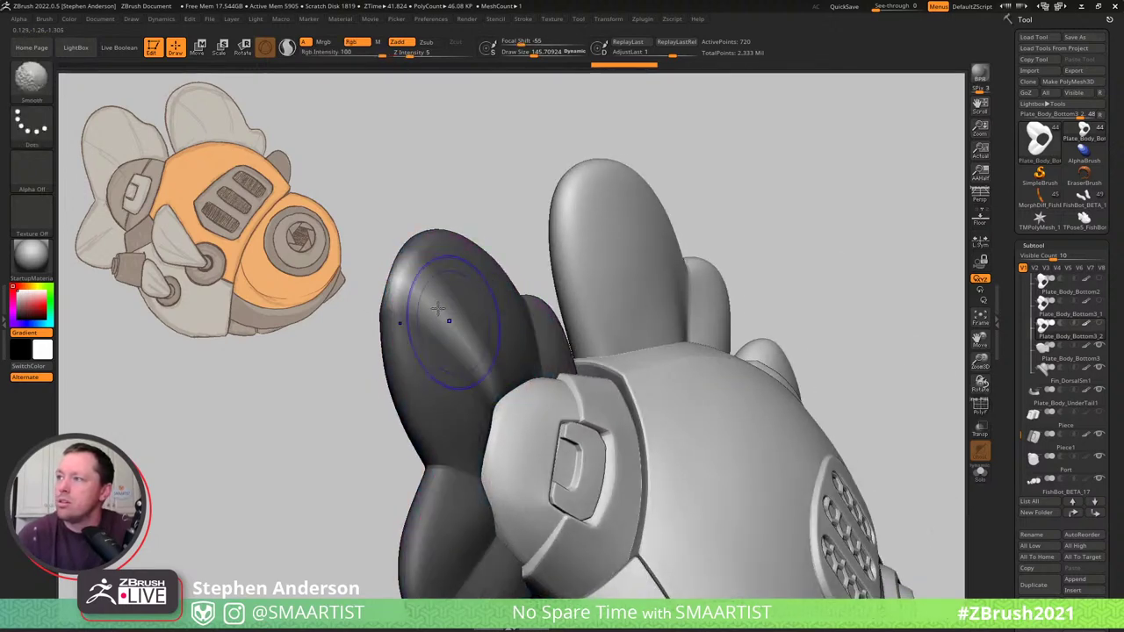
pyautogui.moveTo(413, 303); pyautogui.dragTo(401, 293, button='right')
pyautogui.hotkey('shift', 'd')
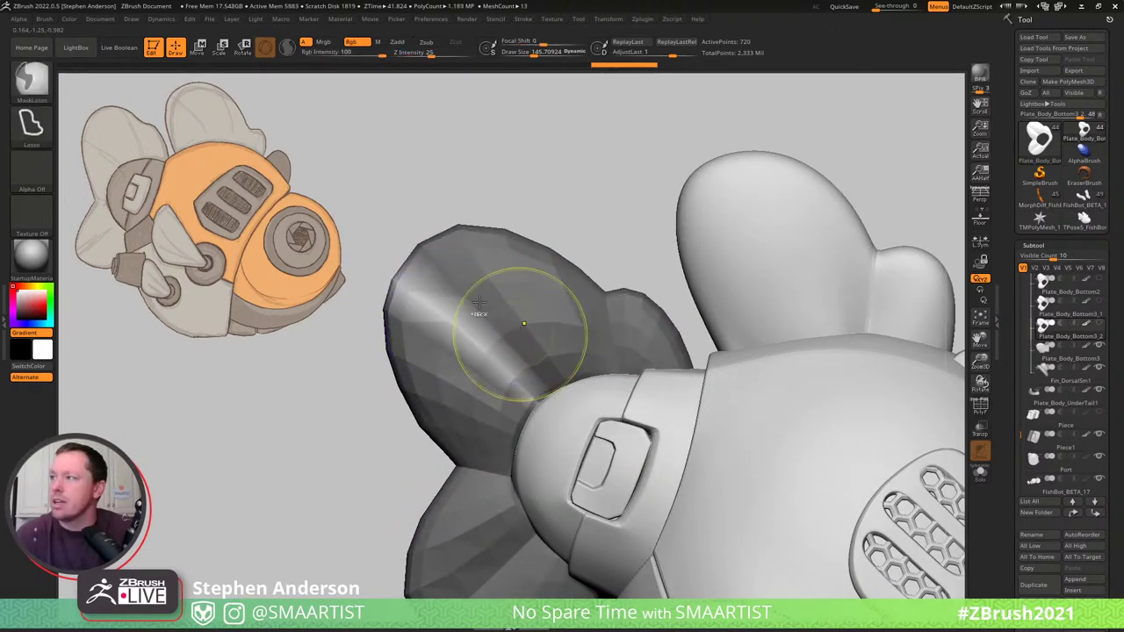
pyautogui.hotkey('ctrl', 'i')
pyautogui.moveTo(479, 314)
pyautogui.mouseDown(button='right')
pyautogui.moveTo(463, 238)
pyautogui.moveTo(446, 309)
pyautogui.mouseUp(button='right')
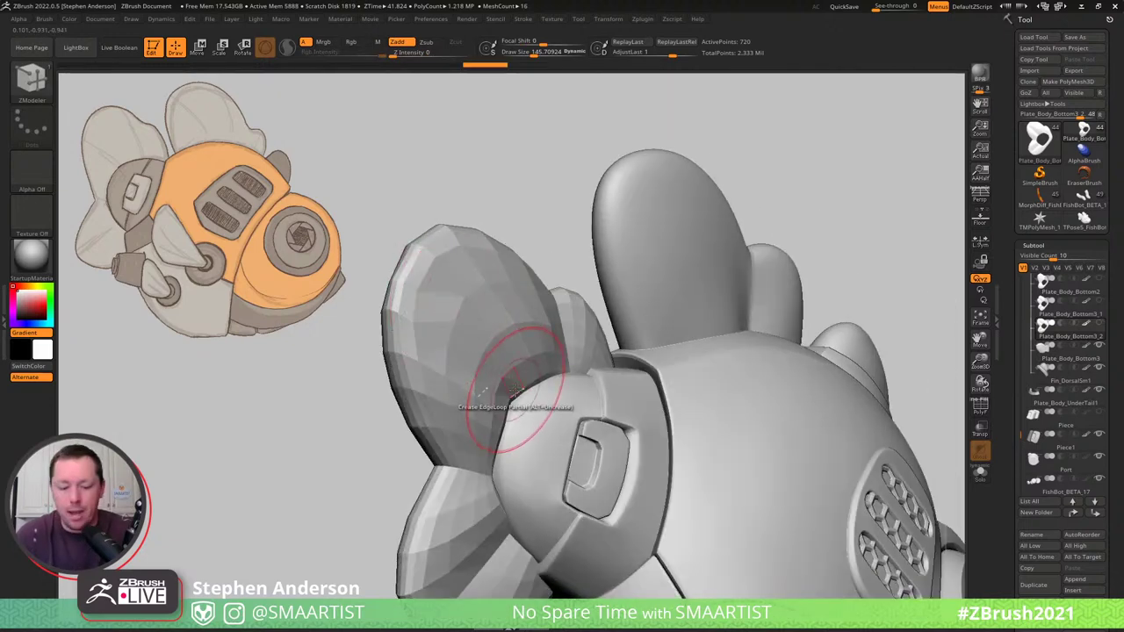
# Adjust the low-resolution upper lobe of the tail fin from several angles with the Move brush at sizes about 146 and 90.
pyautogui.press('b')
pyautogui.press('m')
pyautogui.press('v')
pyautogui.moveTo(514, 402); pyautogui.dragTo(492, 381, button='right')
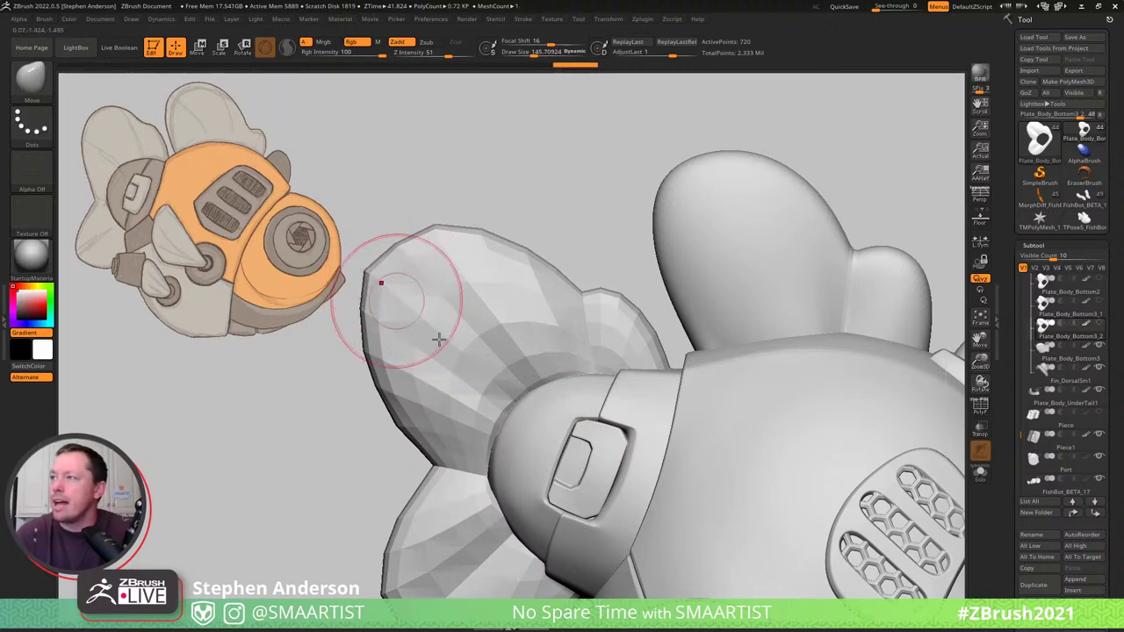
pyautogui.moveTo(457, 307); pyautogui.dragTo(497, 312, button='right')
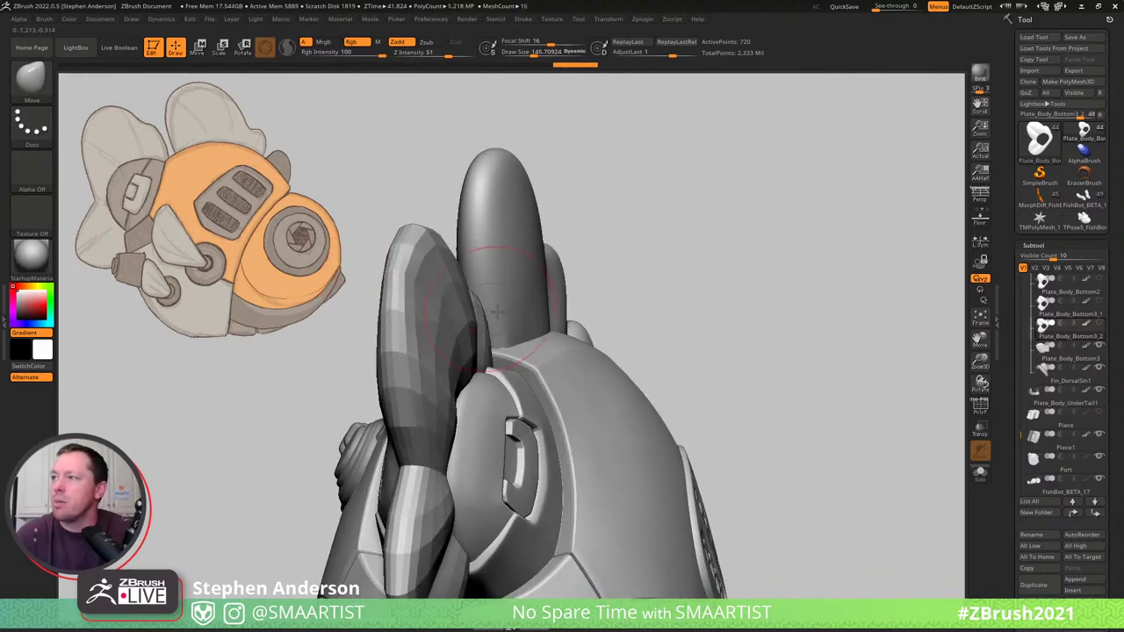
pyautogui.press('ctrl')
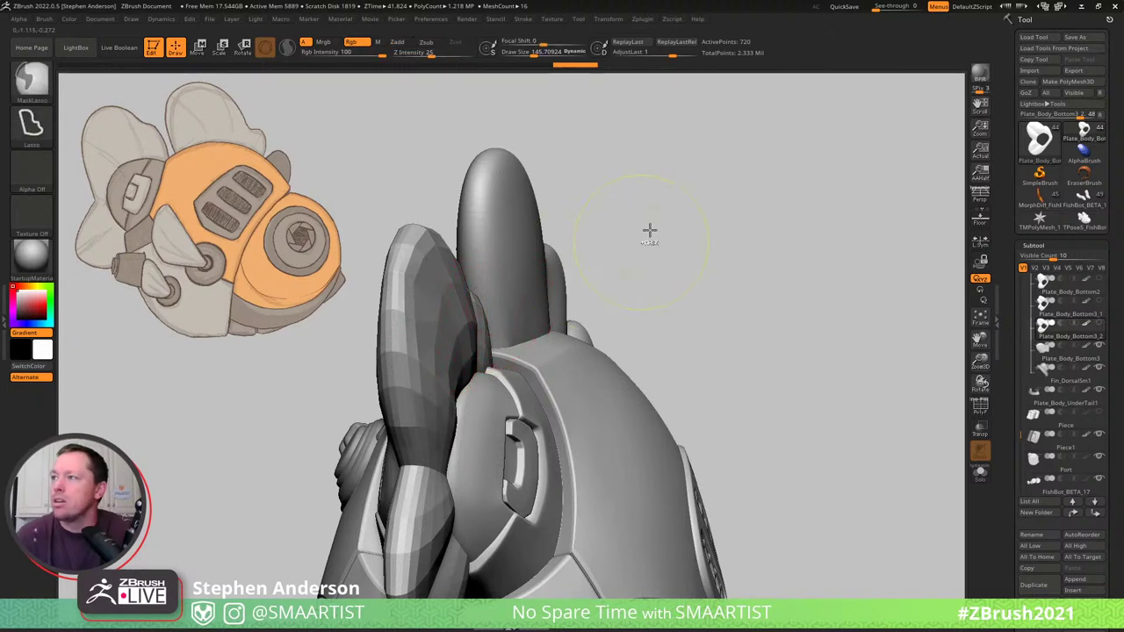
pyautogui.press('s')
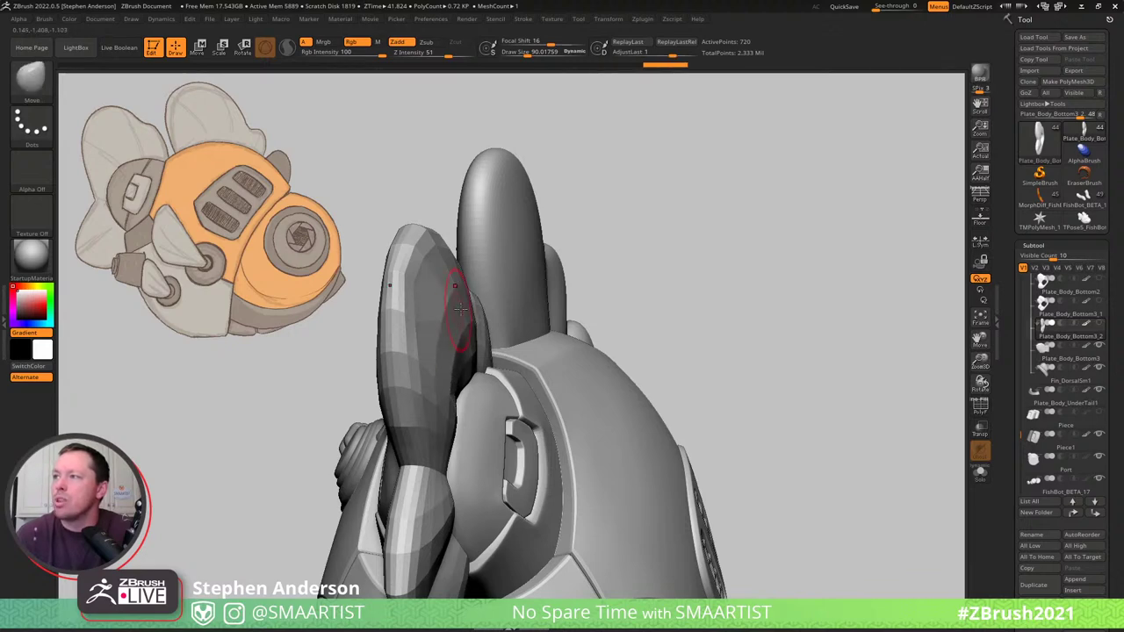
pyautogui.moveTo(388, 289); pyautogui.dragTo(452, 379, button='right')
pyautogui.press('shift')
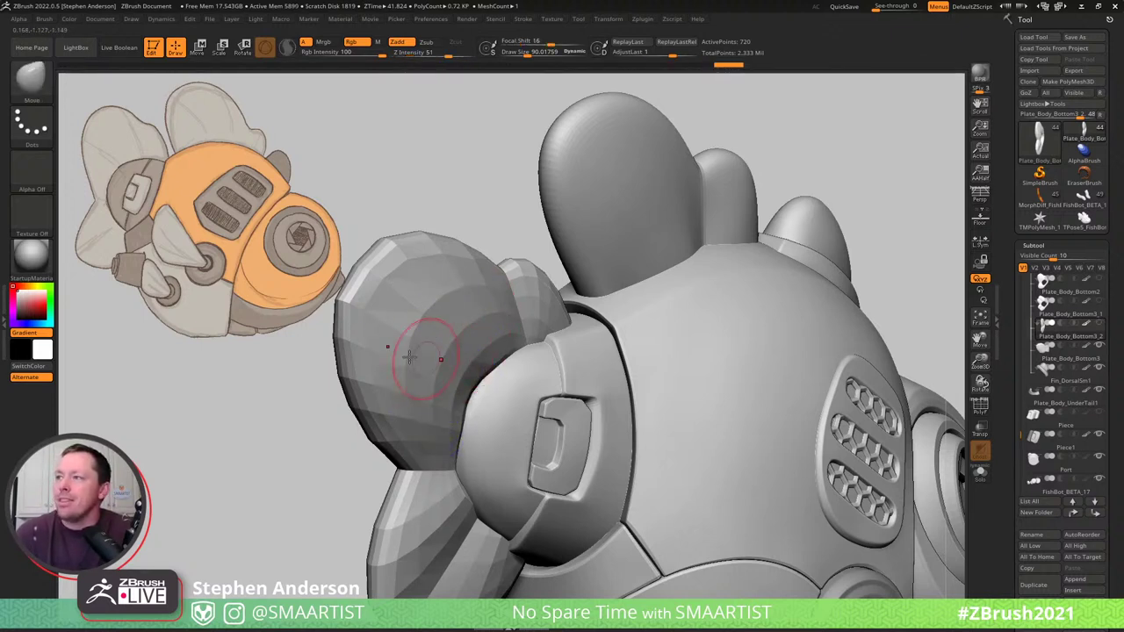
pyautogui.moveTo(427, 354)
pyautogui.mouseDown(button='right')
pyautogui.moveTo(488, 351)
pyautogui.moveTo(404, 348)
pyautogui.moveTo(351, 304)
pyautogui.moveTo(381, 314)
pyautogui.moveTo(359, 314)
pyautogui.mouseUp(button='right')
# Try to isolate the upper lobe's middle radial strip by masking the rest of the tail fin, and remove that mask.
pyautogui.hotkey('shift', 'f')
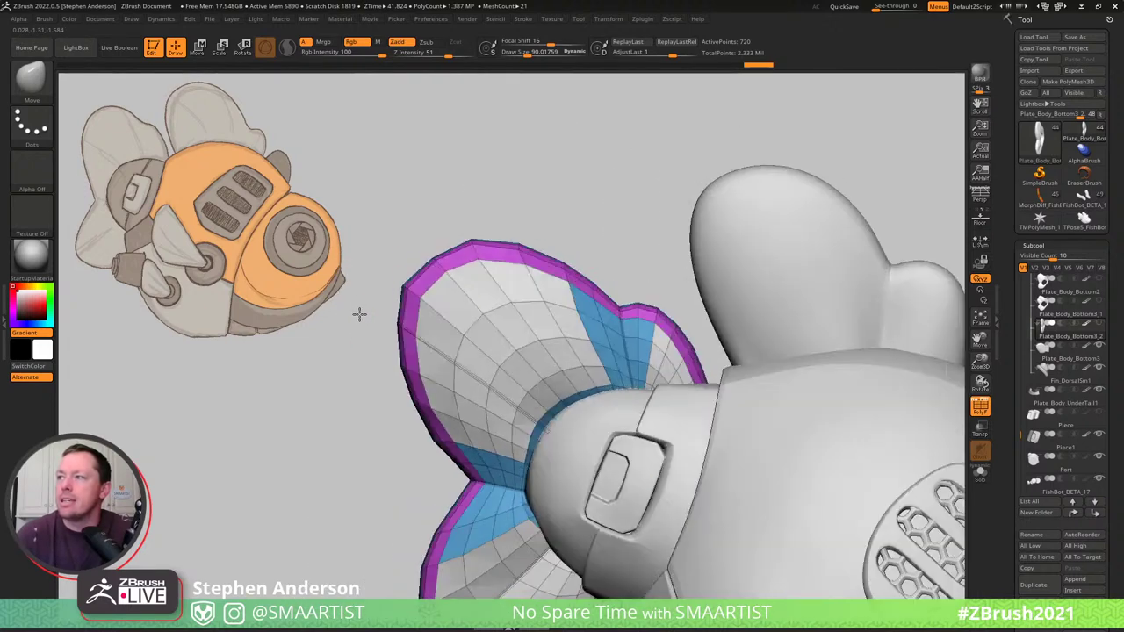
pyautogui.hotkey('ctrl', 'shift')
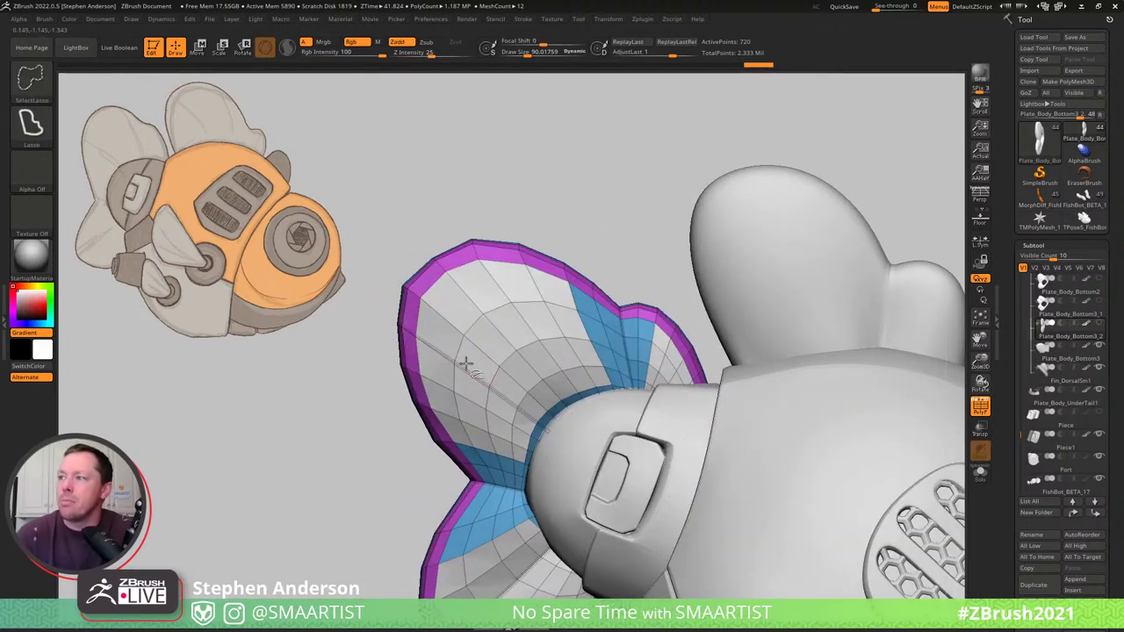
pyautogui.keyDown('ctrl'); pyautogui.keyDown('shift'); pyautogui.click(481, 387); pyautogui.keyUp('shift'); pyautogui.keyUp('ctrl')
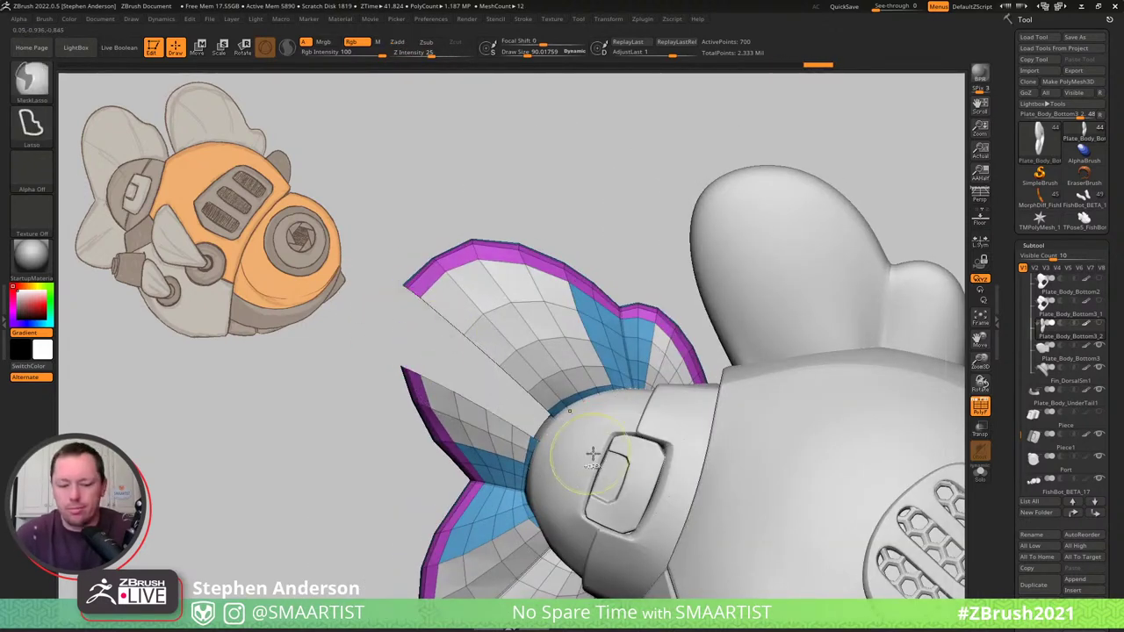
pyautogui.hotkey('ctrl', 'a')
pyautogui.keyDown('ctrl'); pyautogui.keyDown('shift'); pyautogui.click(583, 445); pyautogui.keyUp('shift'); pyautogui.keyUp('ctrl')
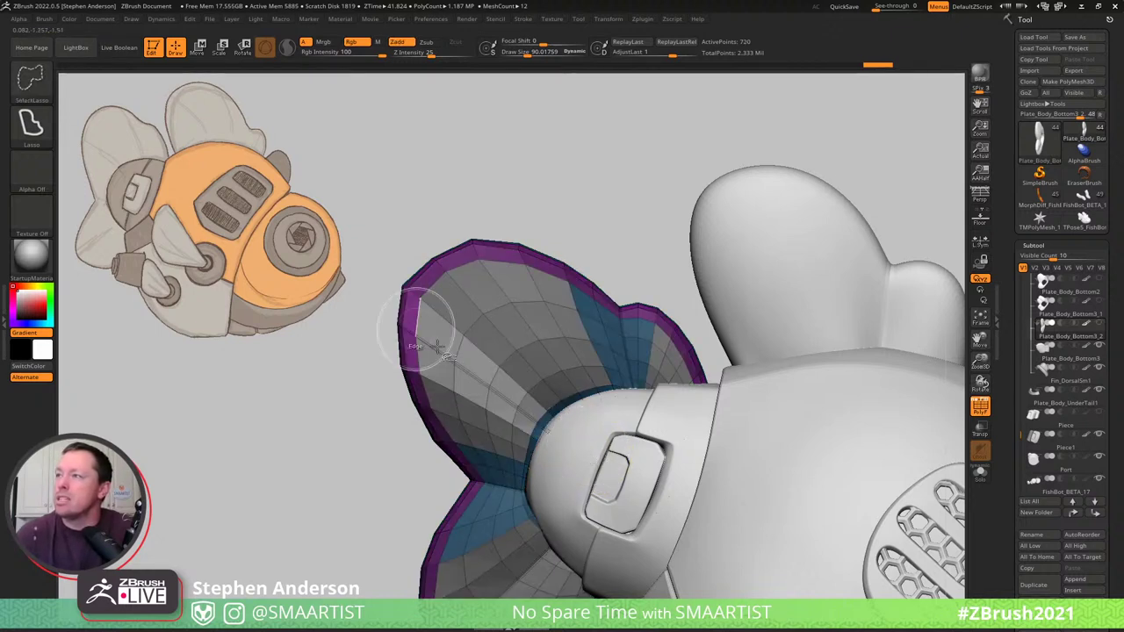
pyautogui.press('ctrl')
pyautogui.keyDown('ctrl'); pyautogui.keyDown('shift'); pyautogui.click(417, 369); pyautogui.keyUp('shift'); pyautogui.keyUp('ctrl')
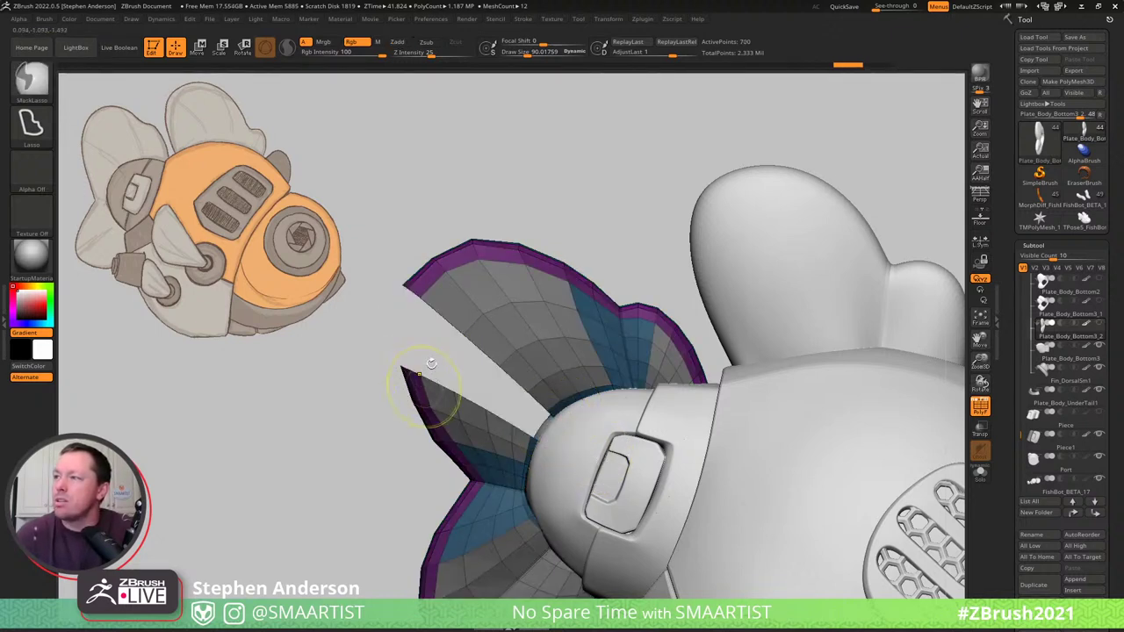
pyautogui.moveTo(431, 363); pyautogui.dragTo(549, 320, button='right')
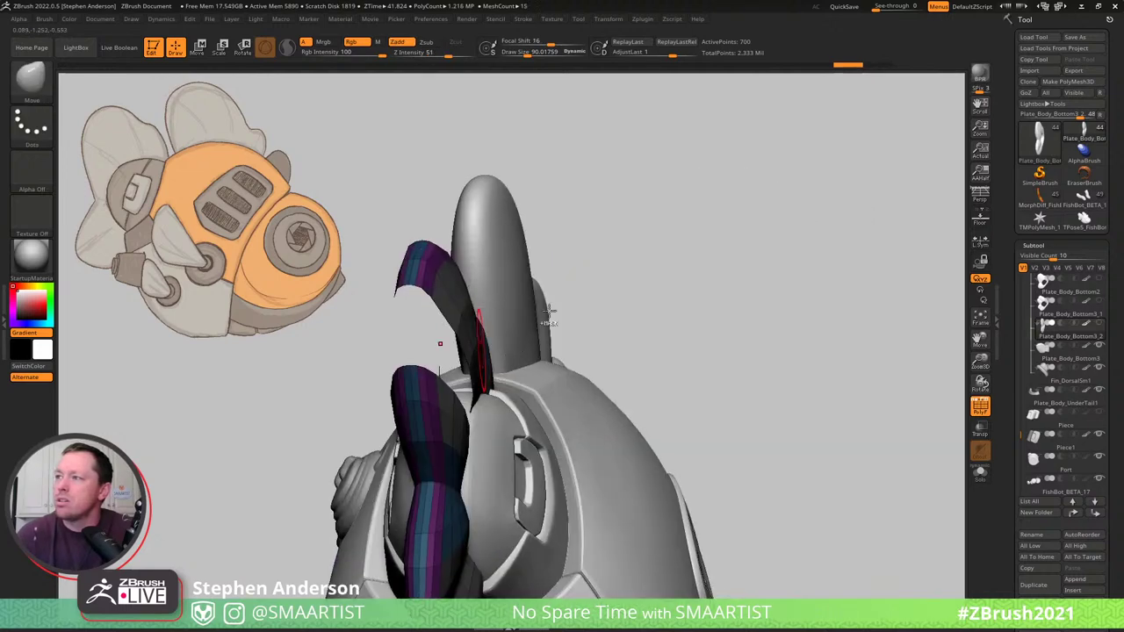
pyautogui.keyDown('ctrl'); pyautogui.keyDown('shift'); pyautogui.click(631, 280); pyautogui.keyUp('shift'); pyautogui.keyUp('ctrl')
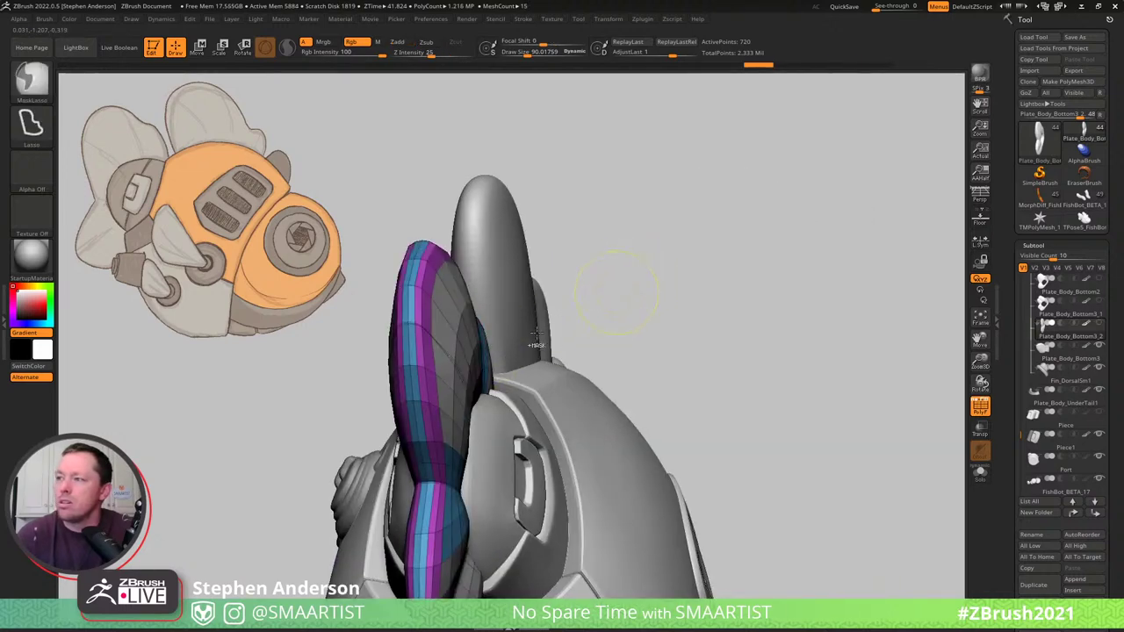
pyautogui.moveTo(536, 334); pyautogui.dragTo(426, 369, button='right')
# Mask the tail fin except for the radial strips of polygons in the lower half of its upper lobe.
pyautogui.press('space')
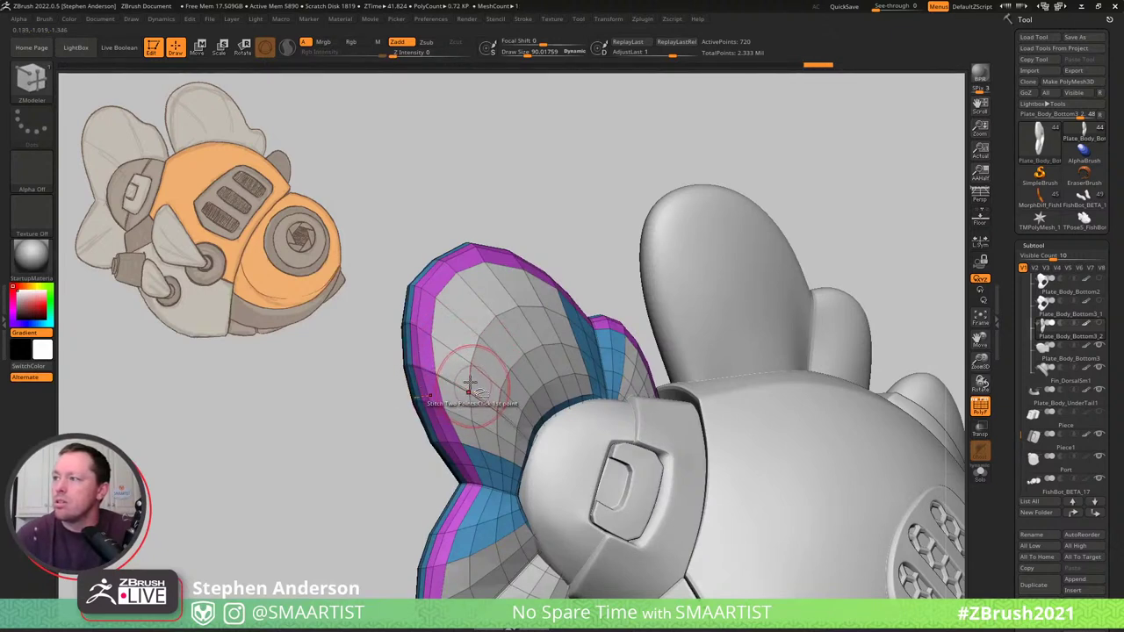
pyautogui.keyDown('ctrl'); pyautogui.keyDown('shift'); pyautogui.click(470, 383); pyautogui.keyUp('shift'); pyautogui.keyUp('ctrl')
pyautogui.keyDown('ctrl'); pyautogui.keyDown('shift'); pyautogui.click(479, 403); pyautogui.keyUp('shift'); pyautogui.keyUp('ctrl')
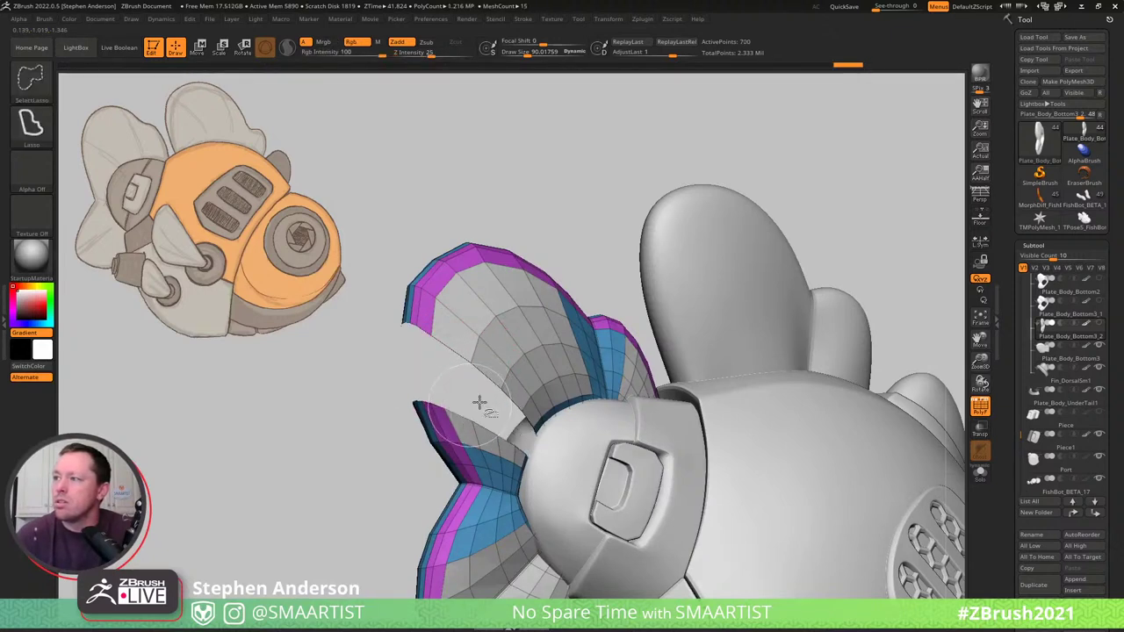
pyautogui.keyDown('ctrl'); pyautogui.keyDown('shift'); pyautogui.click(479, 403); pyautogui.keyUp('shift'); pyautogui.keyUp('ctrl')
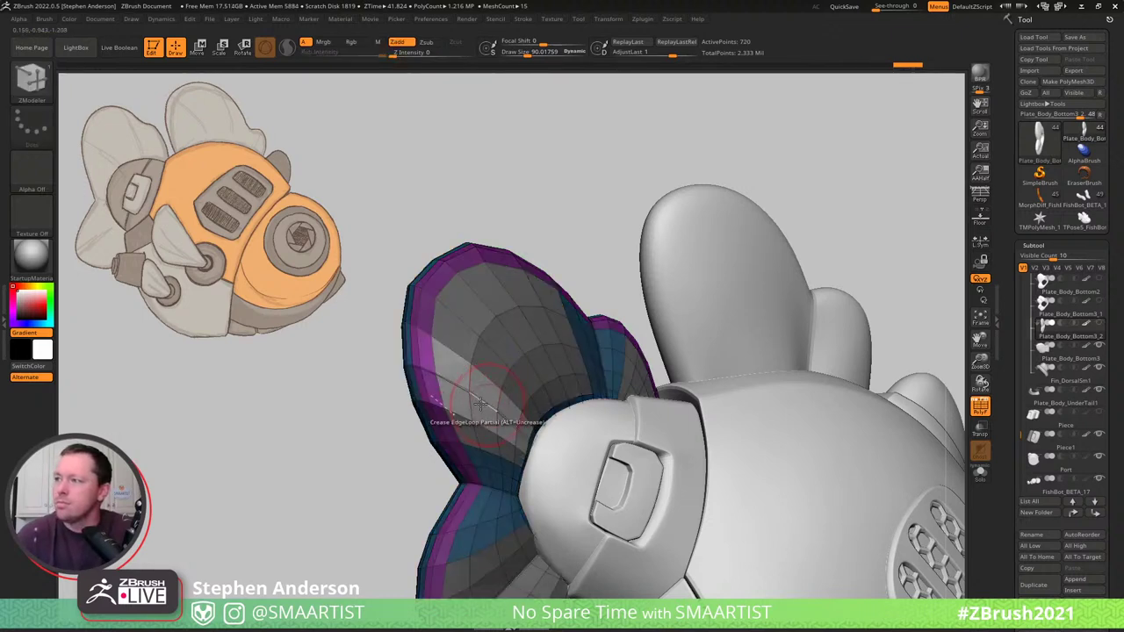
# Reset and center the gizmo on the unmasked strip of the upper lobe, and scale the strip down to about 0.73.
pyautogui.press('w')
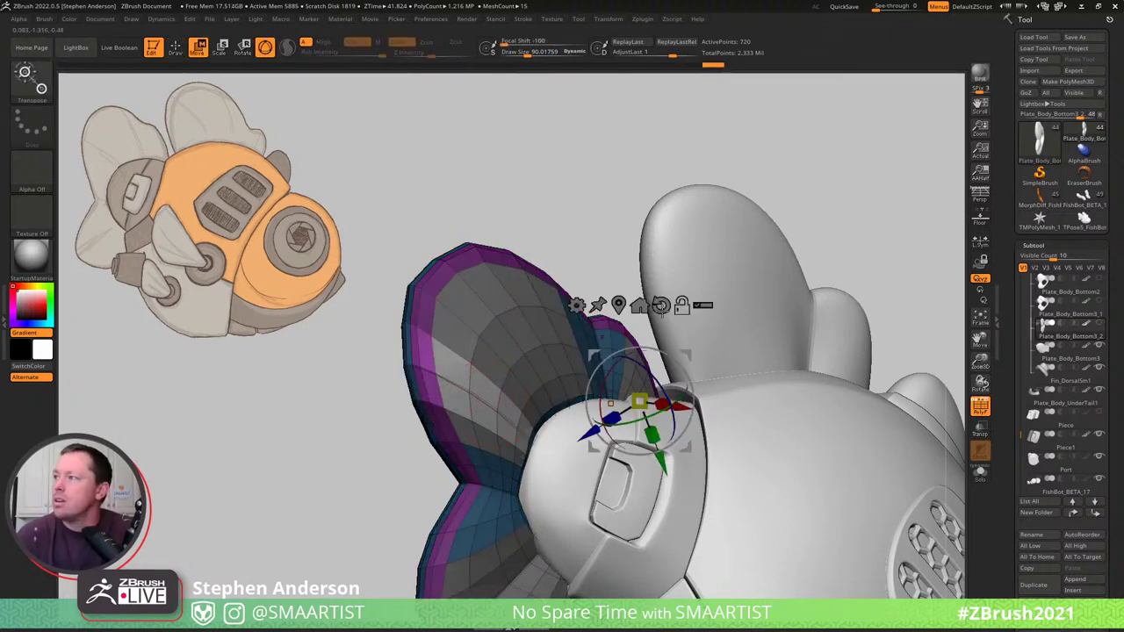
pyautogui.keyDown('alt'); pyautogui.click(659, 305); pyautogui.keyUp('alt')
pyautogui.click(618, 306)
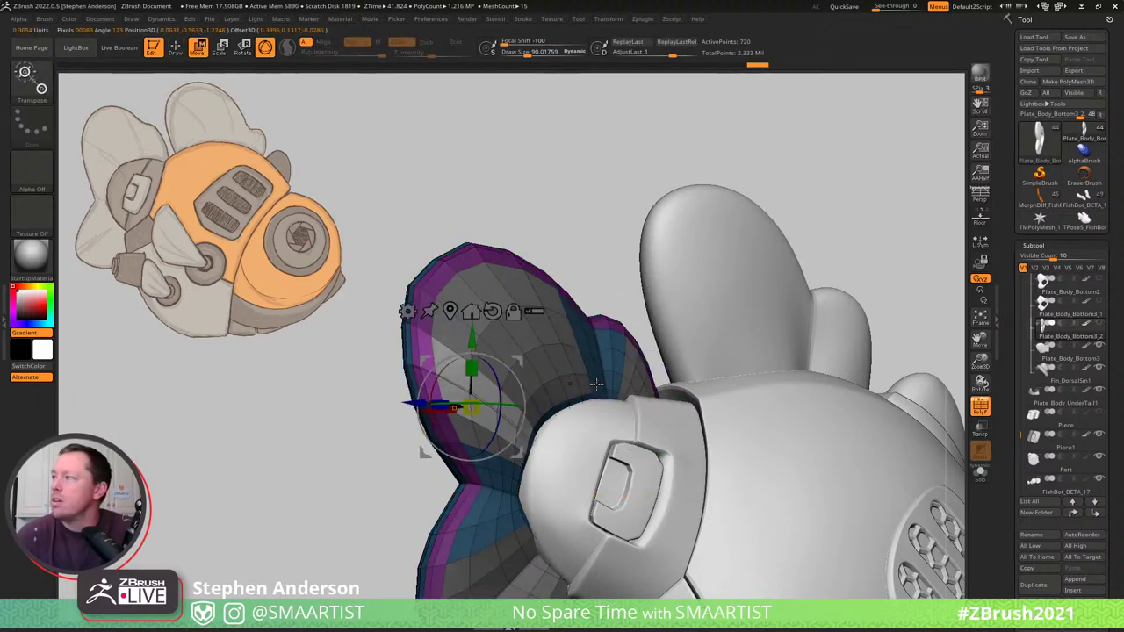
pyautogui.moveTo(604, 392); pyautogui.dragTo(596, 426, button='right')
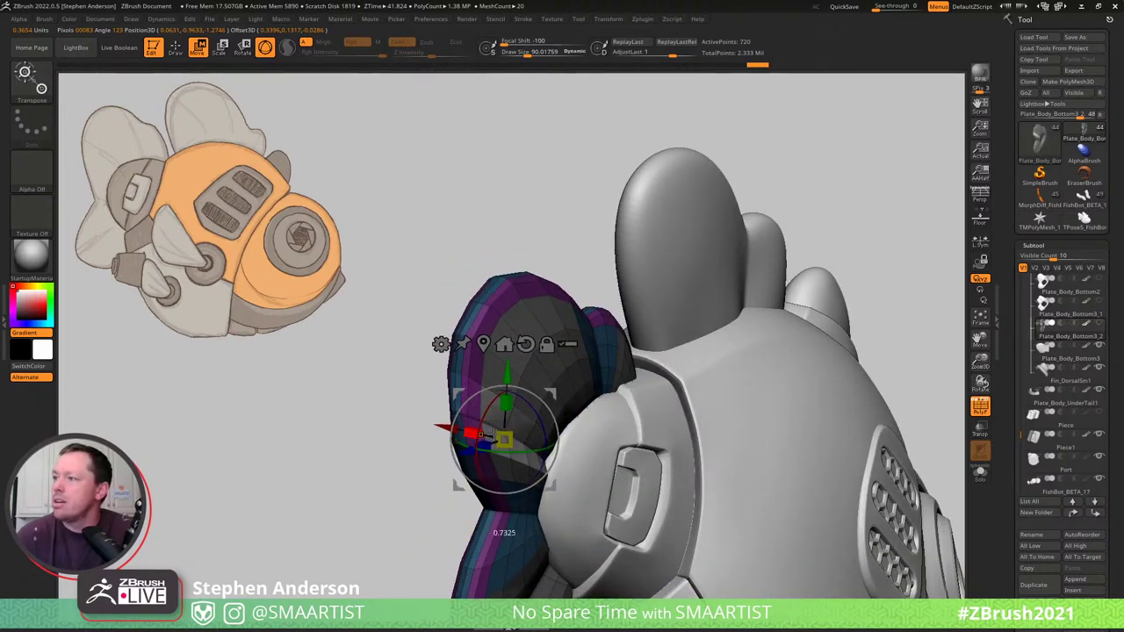
pyautogui.press('q')
pyautogui.moveTo(569, 388)
pyautogui.mouseDown(button='right')
pyautogui.moveTo(505, 378)
pyautogui.moveTo(615, 350)
pyautogui.mouseUp(button='right')
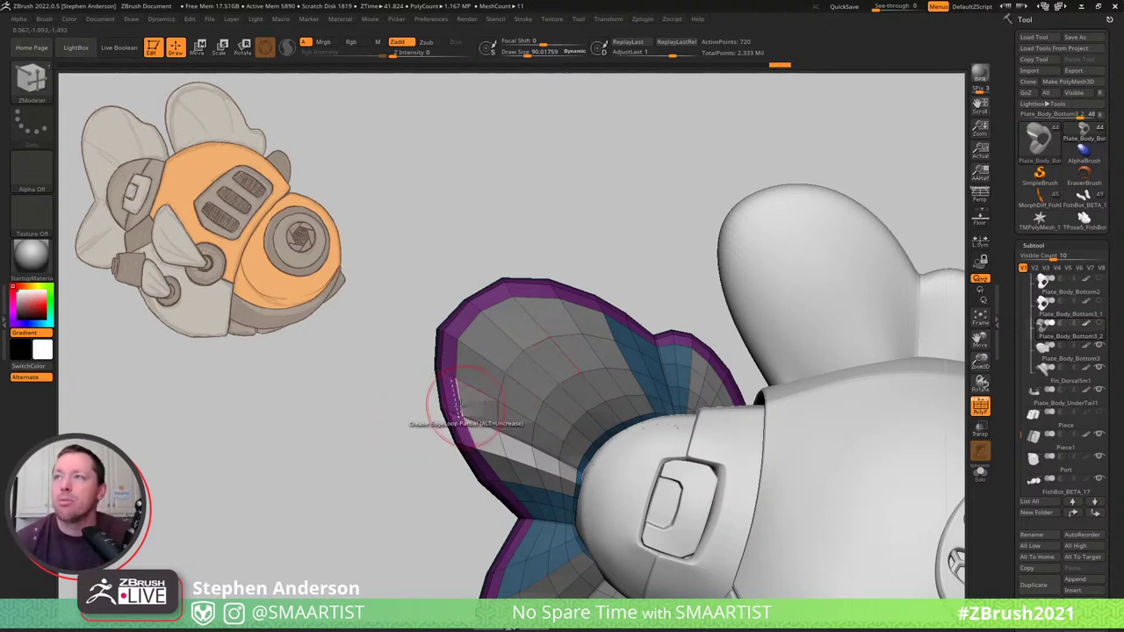
pyautogui.moveTo(464, 406); pyautogui.dragTo(453, 405, button='right')
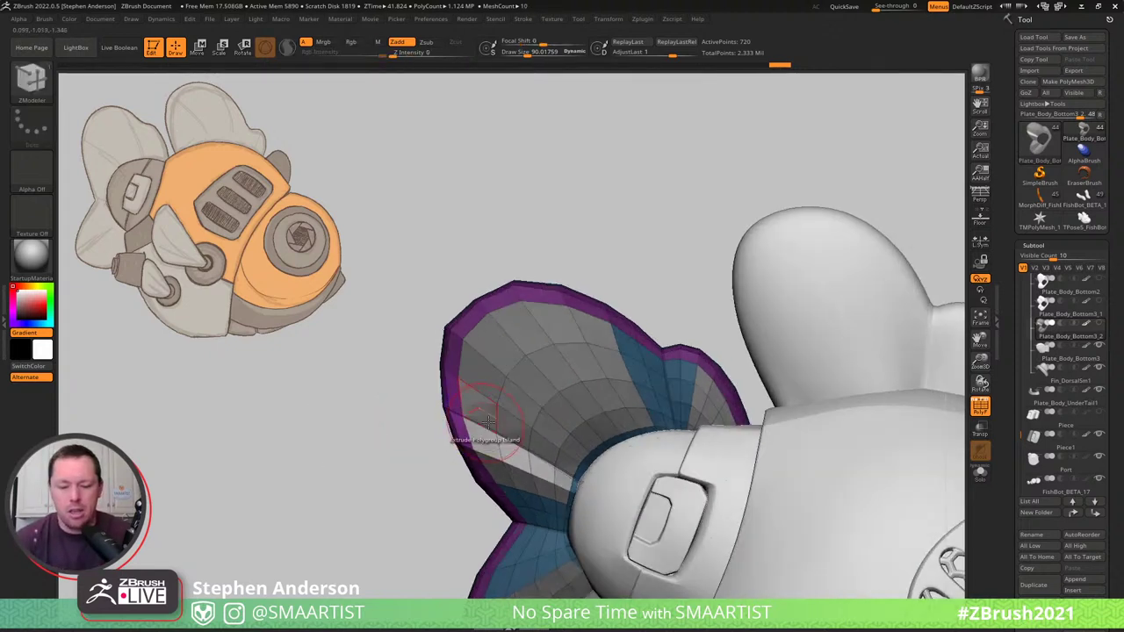
# Push the unmasked strip's outer end outward with the Move brush at size about 140 to notch the lobe's outline, and clear the mask.
pyautogui.press('b')
pyautogui.press('m')
pyautogui.press('v')
pyautogui.press('s')
pyautogui.moveTo(449, 409)
pyautogui.mouseDown()
pyautogui.moveTo(467, 414)
pyautogui.moveTo(449, 412)
pyautogui.mouseUp()
pyautogui.press('s')
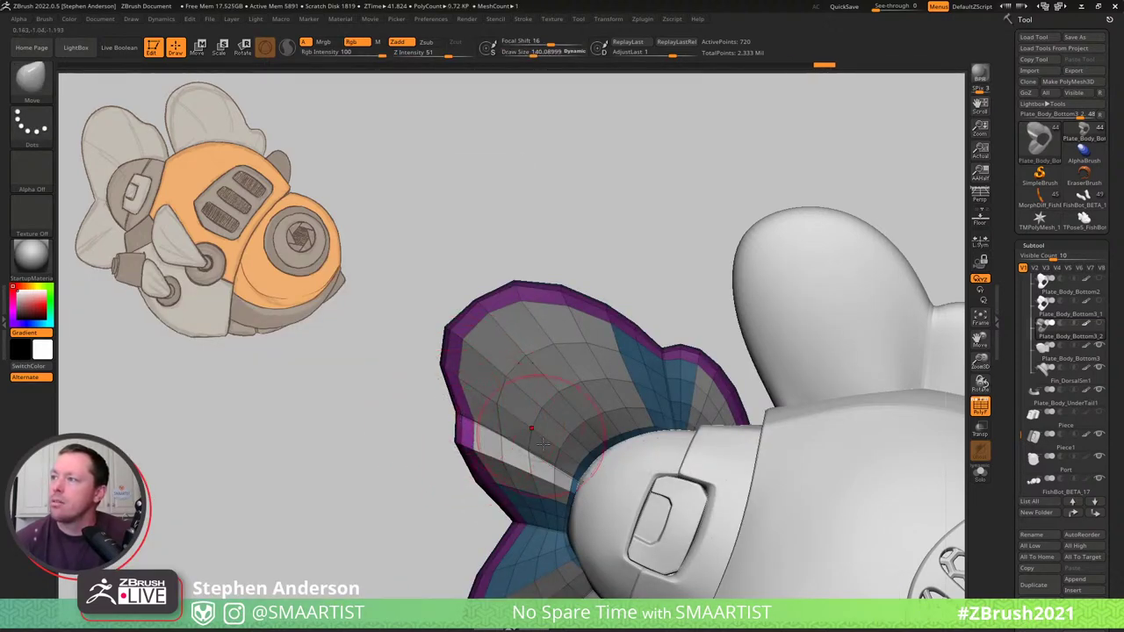
pyautogui.keyDown('ctrl'); pyautogui.moveTo(583, 342); pyautogui.dragTo(560, 230, button='right'); pyautogui.keyUp('ctrl')
pyautogui.keyDown('ctrl'); pyautogui.moveTo(562, 229); pyautogui.dragTo(623, 273); pyautogui.keyUp('ctrl')
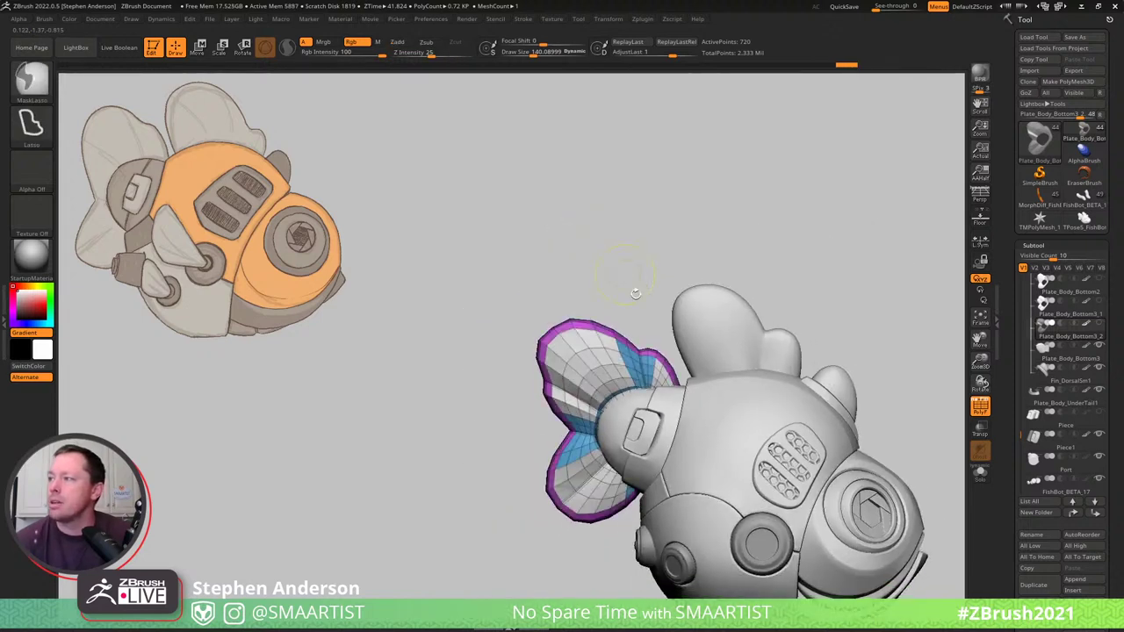
# Refine the crease dividing the tail fin's upper lobe near the tail base with the Move brush at sizes about 73 and 51.
pyautogui.keyDown('alt'); pyautogui.moveTo(675, 255); pyautogui.dragTo(597, 240); pyautogui.keyUp('alt')
pyautogui.moveTo(543, 366)
pyautogui.mouseDown(button='right')
pyautogui.moveTo(539, 402)
pyautogui.moveTo(600, 438)
pyautogui.mouseUp(button='right')
pyautogui.press('s')
pyautogui.moveTo(516, 409); pyautogui.dragTo(499, 410)
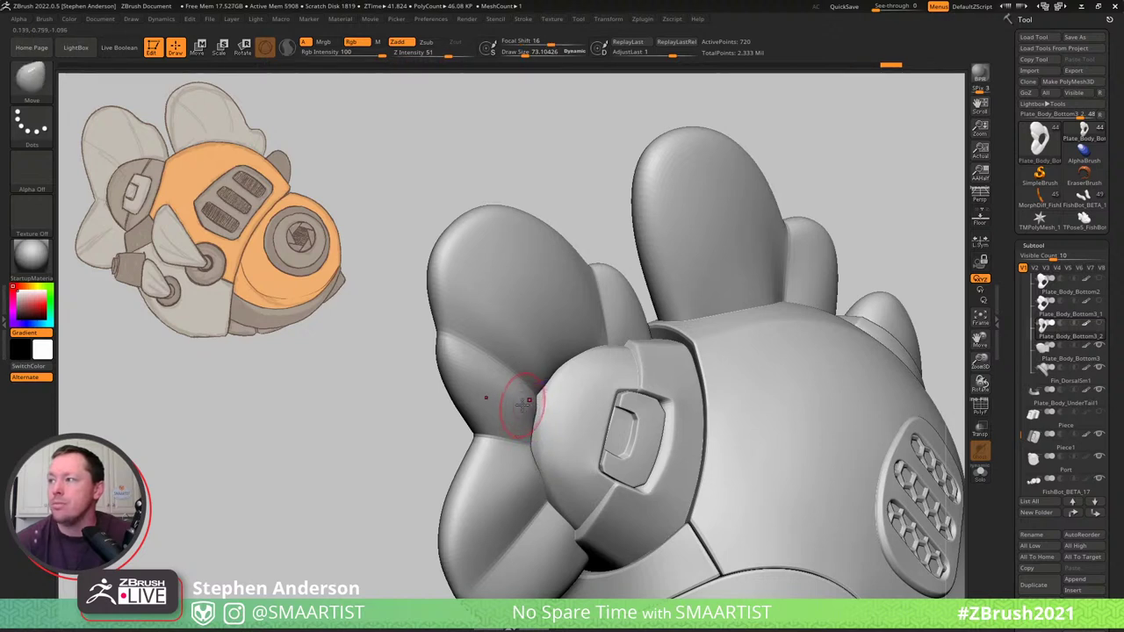
pyautogui.press('s')
pyautogui.moveTo(499, 394); pyautogui.dragTo(512, 402)
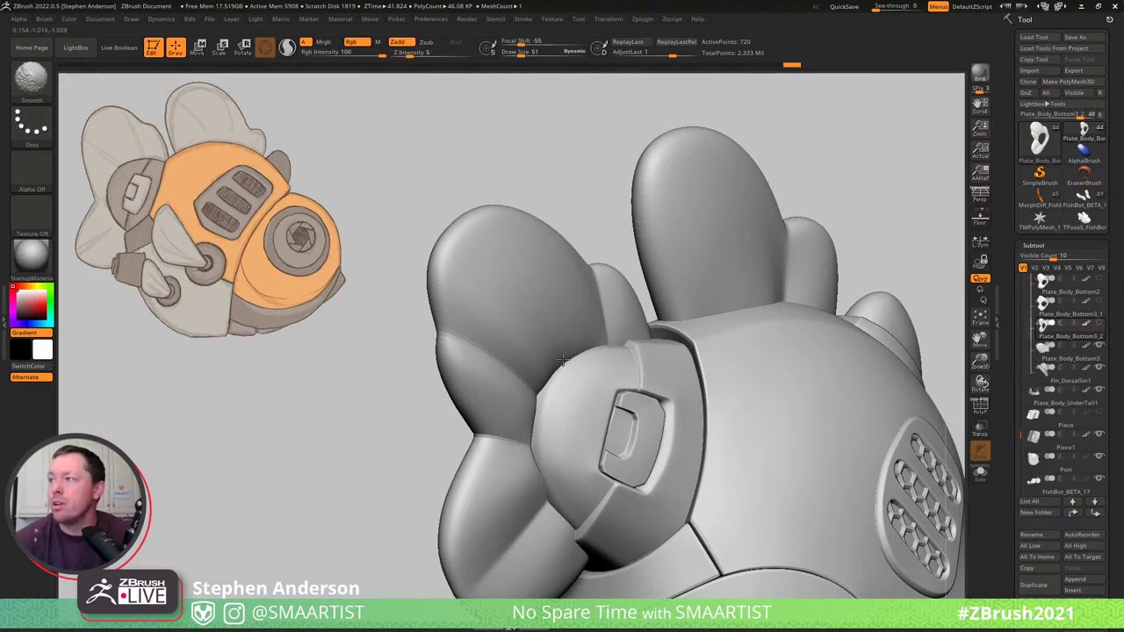
# Refine the tail fin's upper lobe near the tail base and at its outer tip with the Move brush at sizes about 73 and 124.
pyautogui.moveTo(557, 336); pyautogui.dragTo(562, 369, button='right')
pyautogui.press('s')
pyautogui.moveTo(559, 367); pyautogui.dragTo(568, 358)
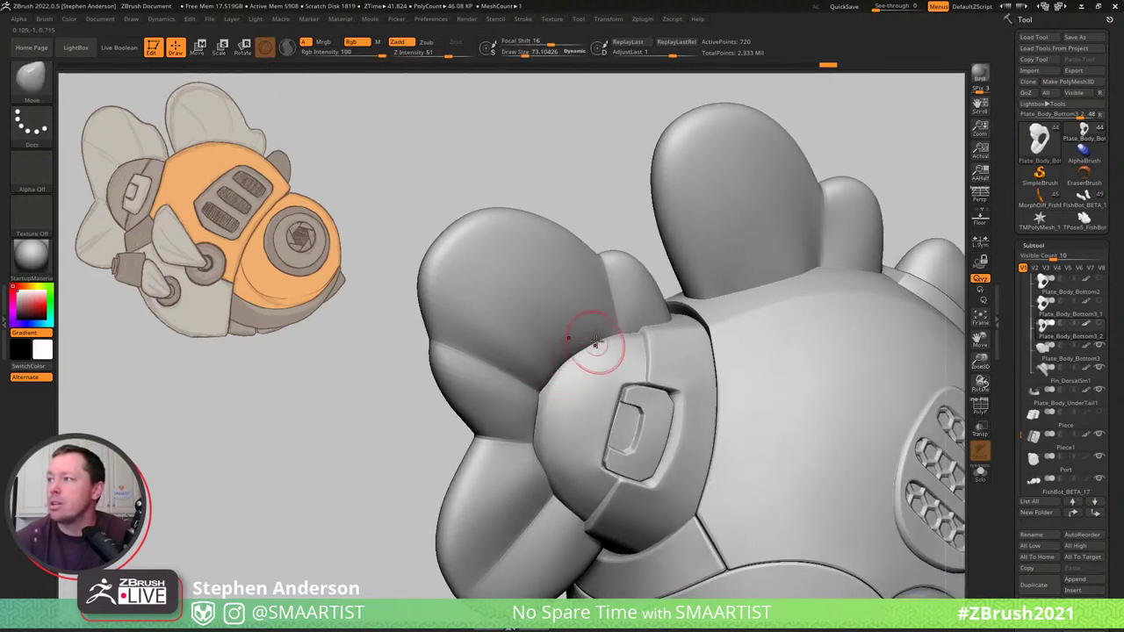
pyautogui.moveTo(562, 370); pyautogui.dragTo(535, 322, button='right')
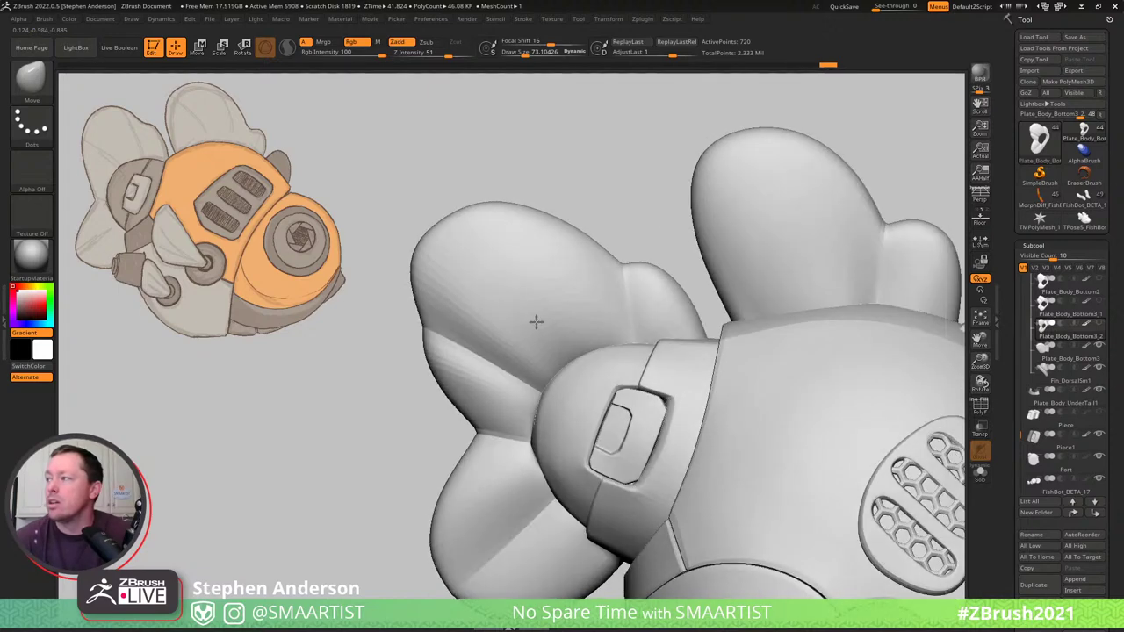
pyautogui.moveTo(606, 412)
pyautogui.mouseDown(button='right')
pyautogui.moveTo(514, 319)
pyautogui.moveTo(586, 306)
pyautogui.moveTo(583, 315)
pyautogui.mouseUp(button='right')
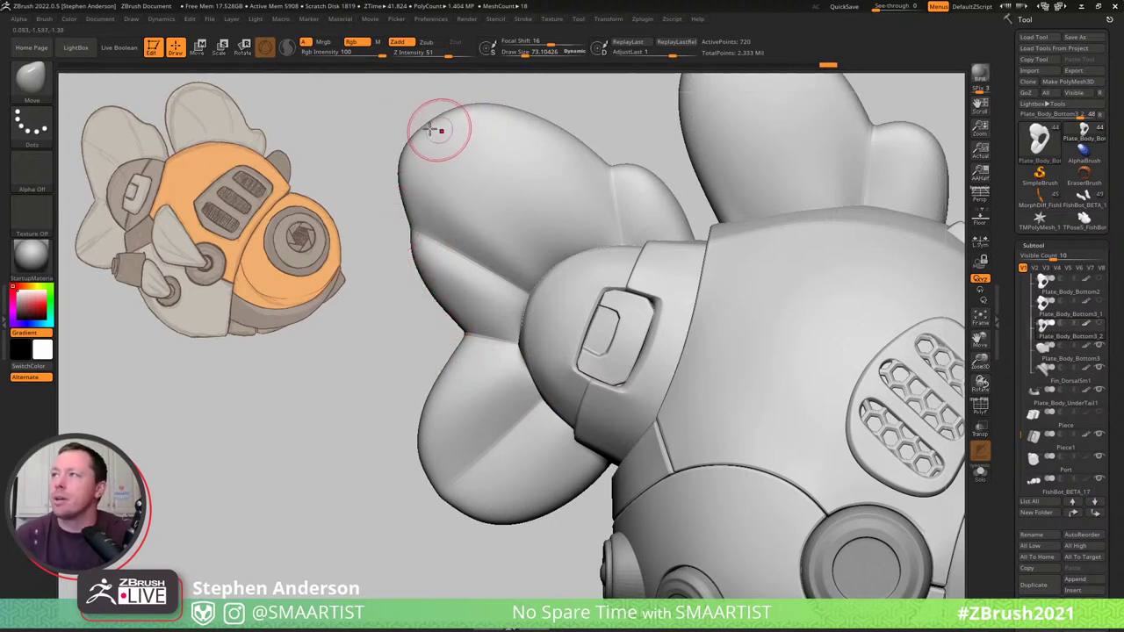
pyautogui.press('s')
pyautogui.moveTo(428, 129); pyautogui.dragTo(421, 113)
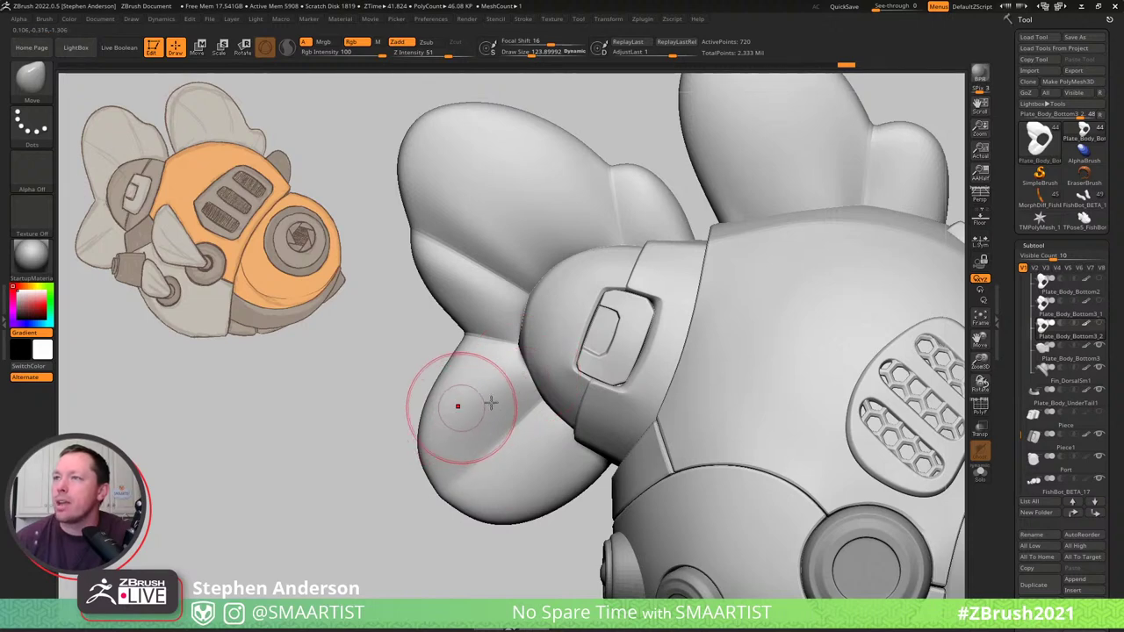
# Display the tail fin's polygon wireframe and switch to the ZModeler brush with a smaller draw size for the lower lobe.
pyautogui.press('shift')
pyautogui.hotkey('shift', 'f')
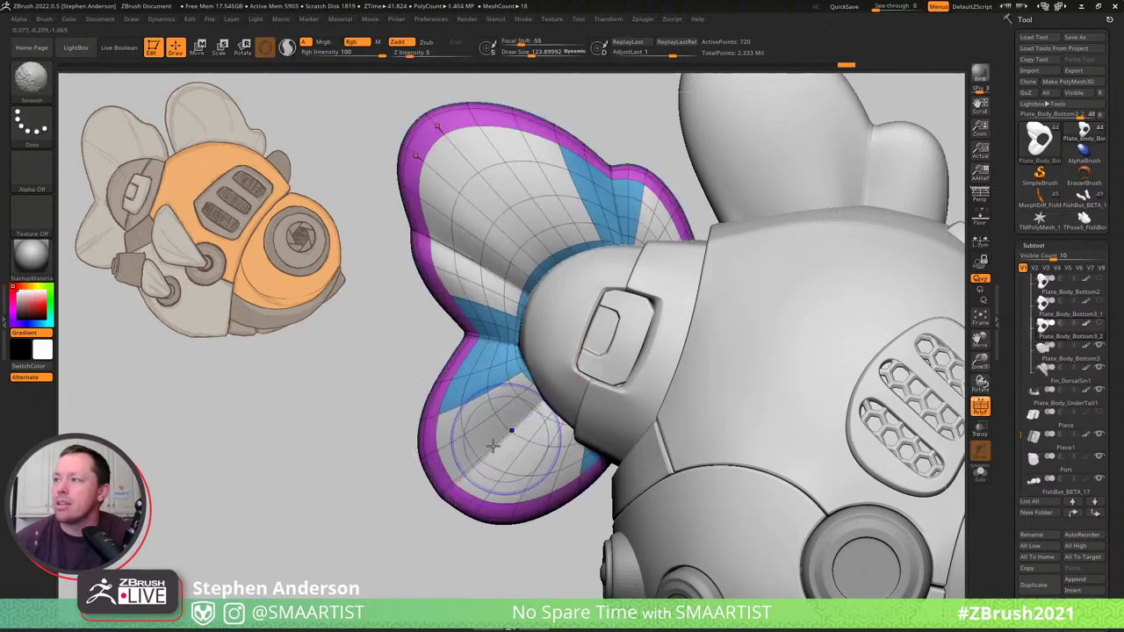
pyautogui.press('b')
pyautogui.press('z')
pyautogui.press('m')
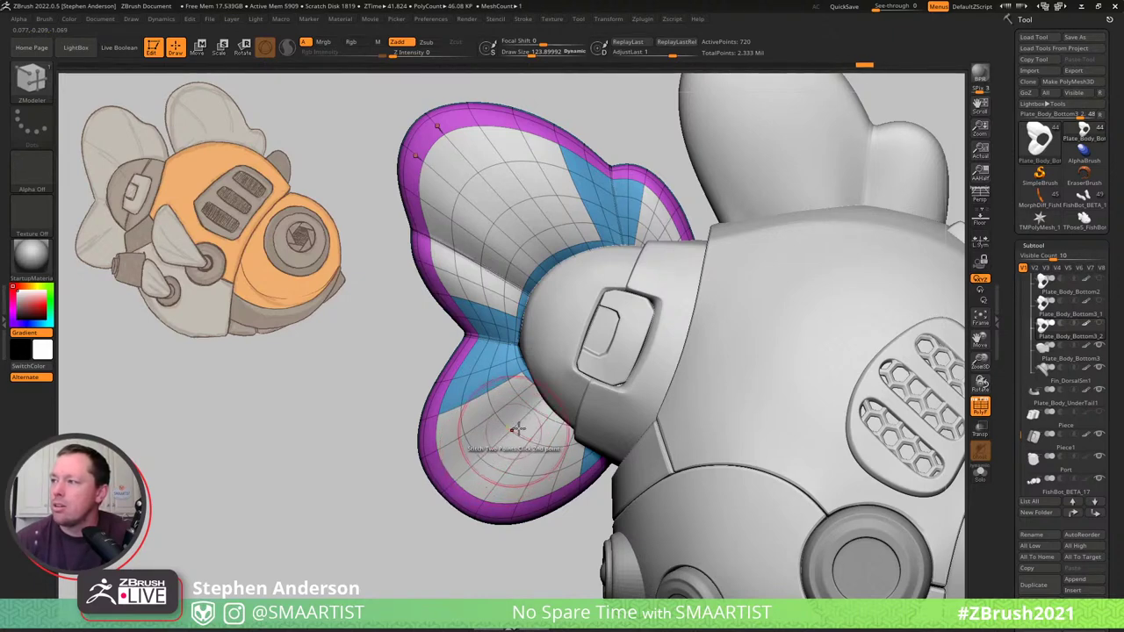
pyautogui.press('s')
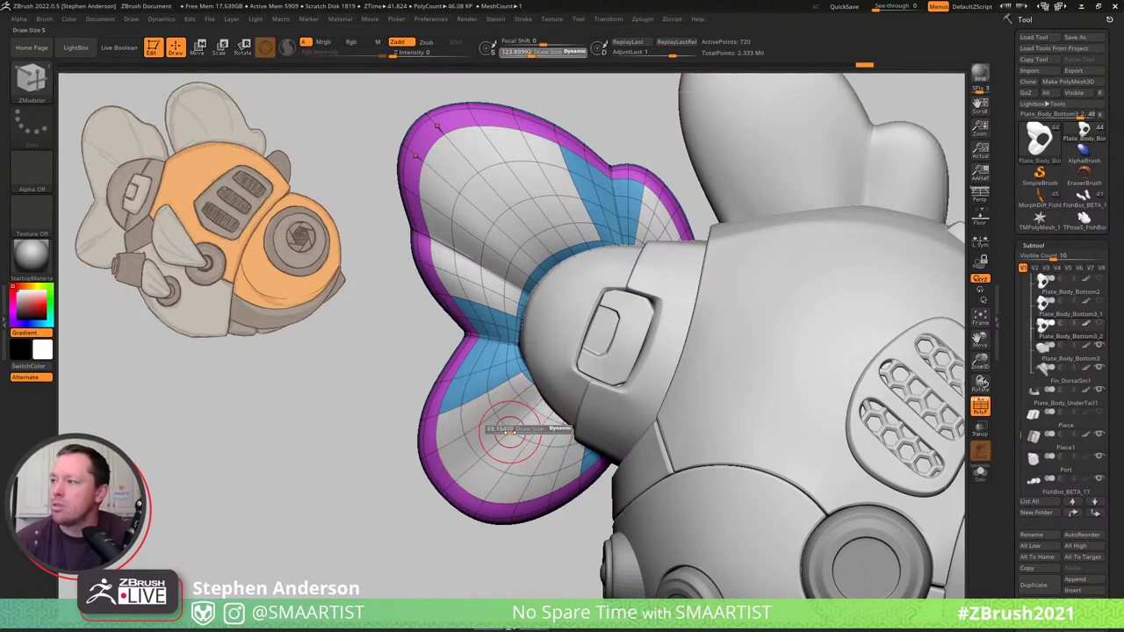
# Set the ZModeler point action to Move and turn off the tail fin's smooth subdivision preview.
pyautogui.press('space')
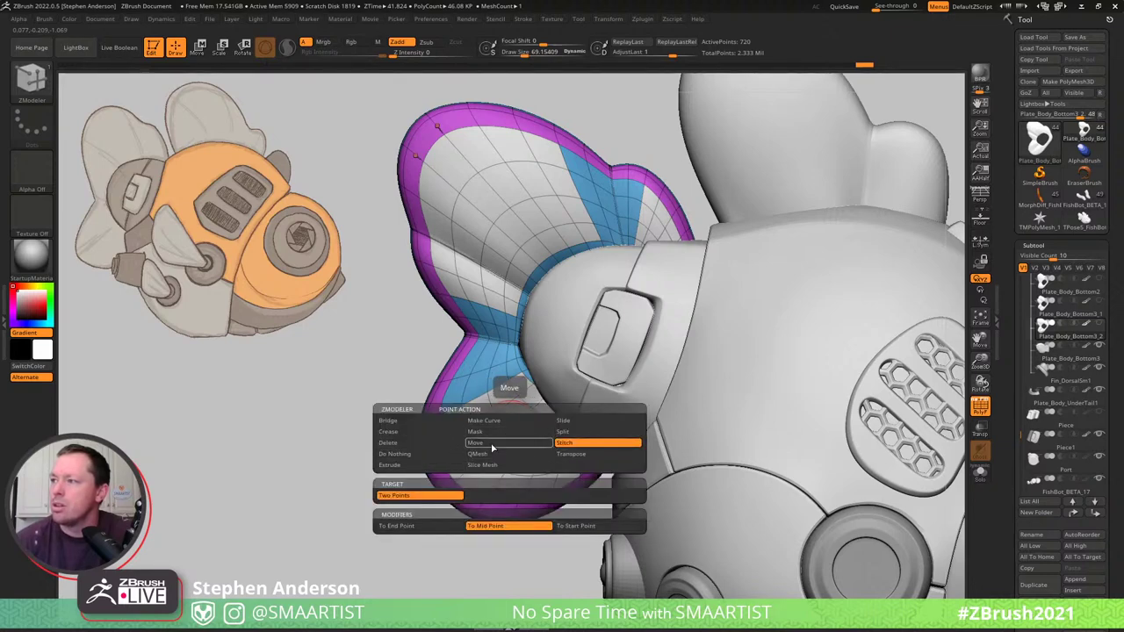
pyautogui.click(493, 448)
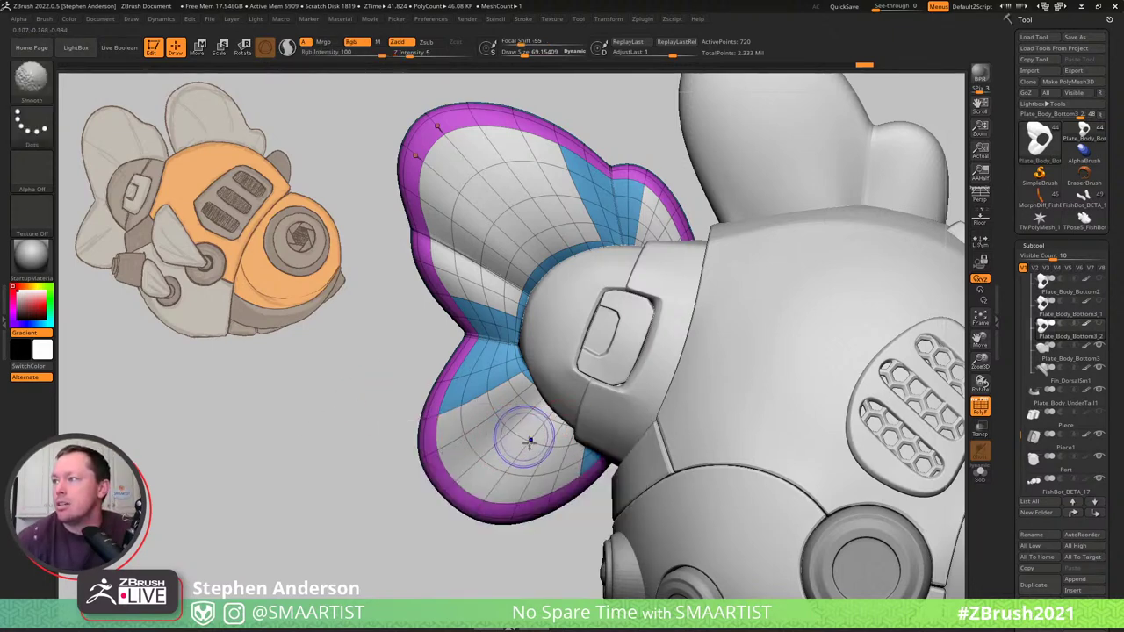
pyautogui.hotkey('shift', 'd')
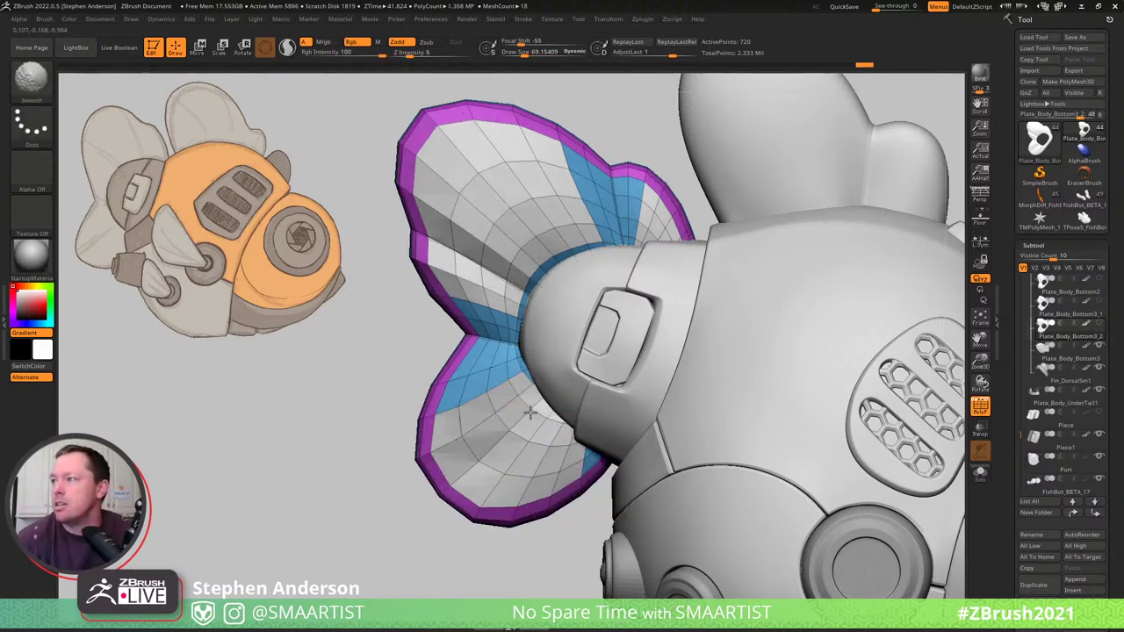
# Reshape the low-poly tail fin's lower lobe with the Move brush and smooth its side faces from several angles.
pyautogui.moveTo(498, 444)
pyautogui.mouseDown(button='right')
pyautogui.moveTo(539, 426)
pyautogui.moveTo(479, 488)
pyautogui.moveTo(483, 477)
pyautogui.moveTo(467, 476)
pyautogui.moveTo(477, 475)
pyautogui.moveTo(466, 484)
pyautogui.mouseUp(button='right')
pyautogui.press('b')
pyautogui.press('m')
pyautogui.press('v')
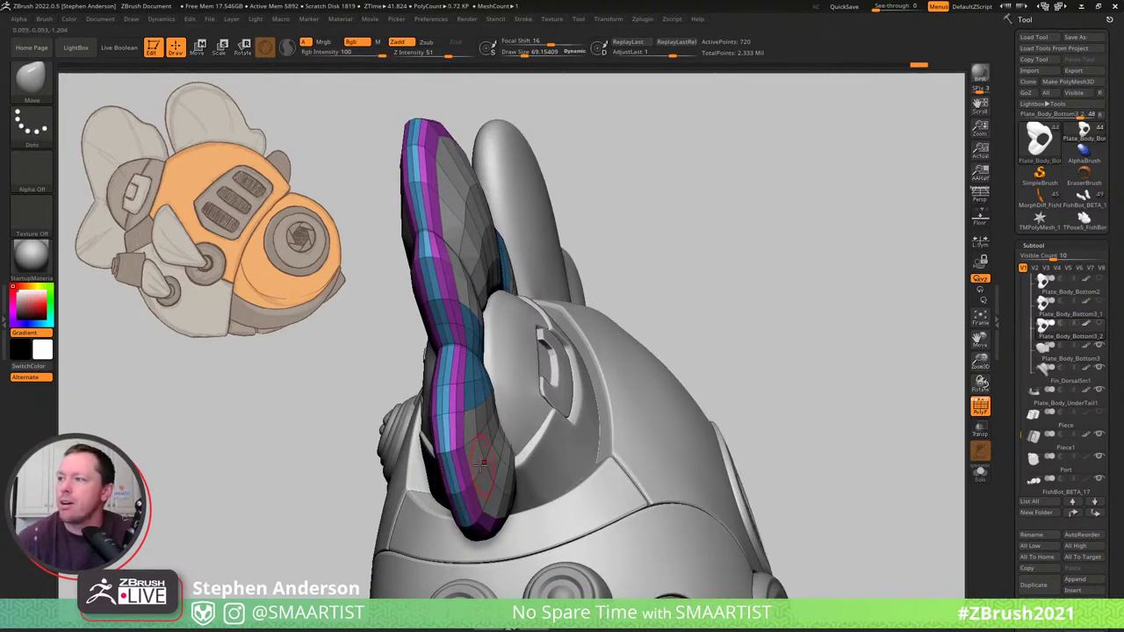
pyautogui.moveTo(482, 463); pyautogui.dragTo(474, 413, button='right')
pyautogui.press('shift')
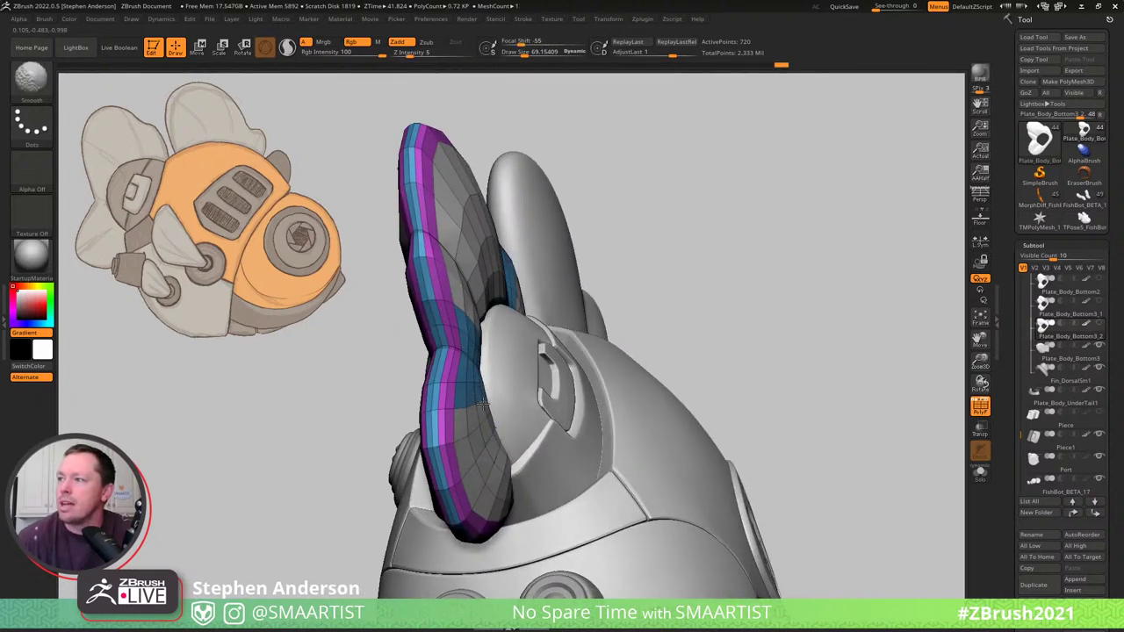
pyautogui.moveTo(492, 456); pyautogui.dragTo(500, 469, button='right')
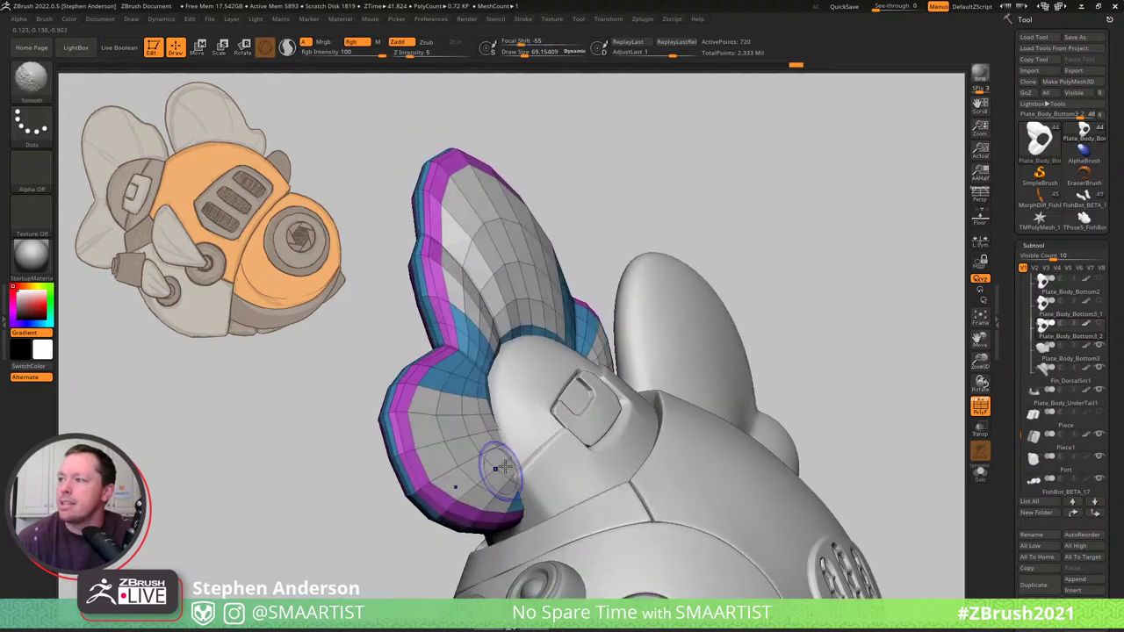
pyautogui.moveTo(452, 431)
pyautogui.mouseDown(button='right')
pyautogui.moveTo(466, 421)
pyautogui.moveTo(448, 230)
pyautogui.moveTo(454, 255)
pyautogui.mouseUp(button='right')
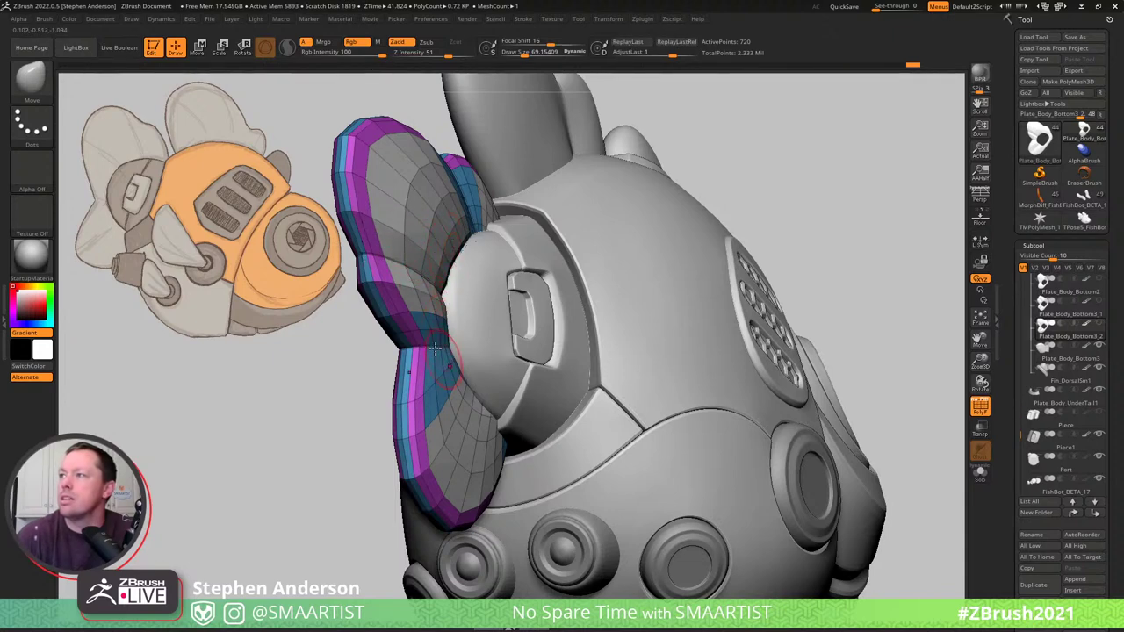
# Adjust the tail fin's outer edge and inner faces around the middle notch with the Move brush at draw sizes of about 90 and 54.
pyautogui.moveTo(428, 318); pyautogui.dragTo(385, 320, button='right')
pyautogui.press('s')
pyautogui.moveTo(384, 310); pyautogui.dragTo(388, 310)
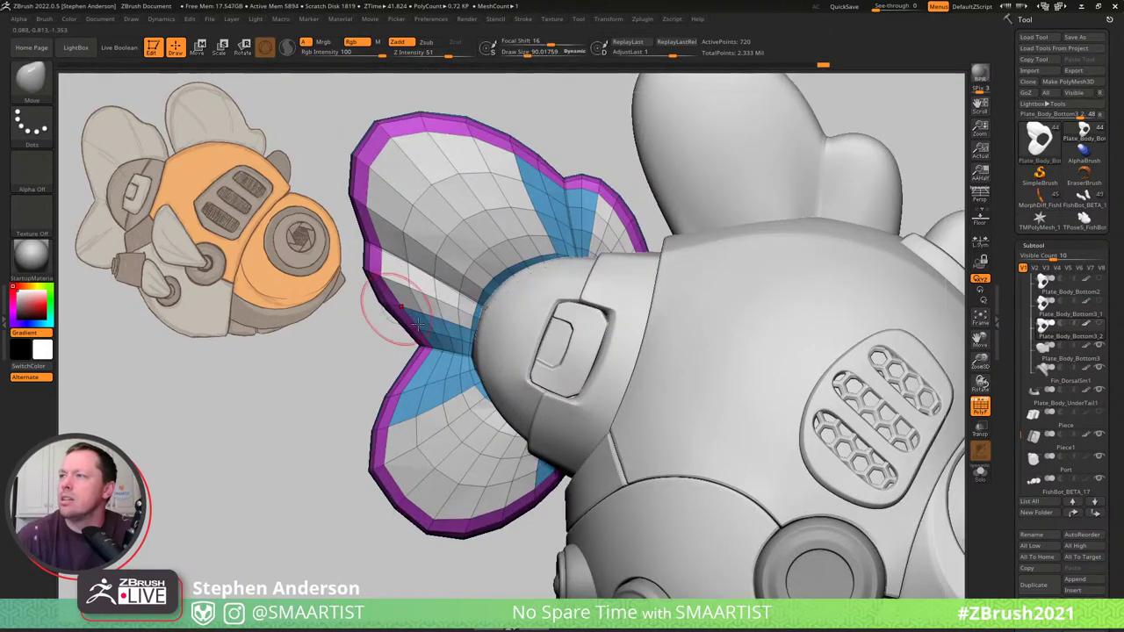
pyautogui.press('[')
pyautogui.press('[')
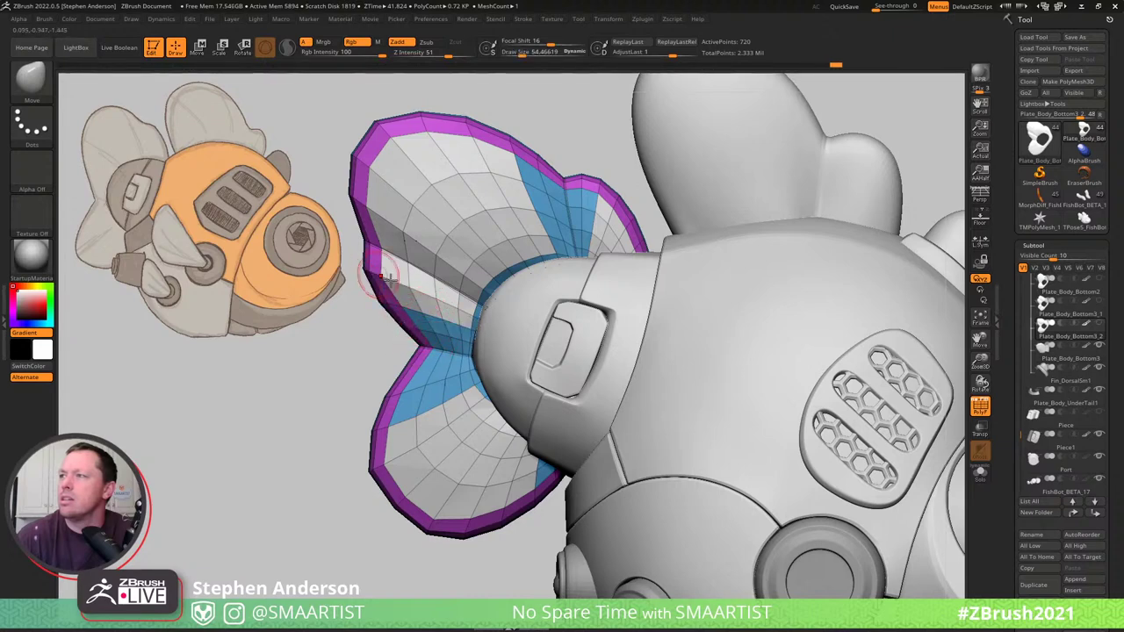
pyautogui.moveTo(436, 263); pyautogui.dragTo(492, 332)
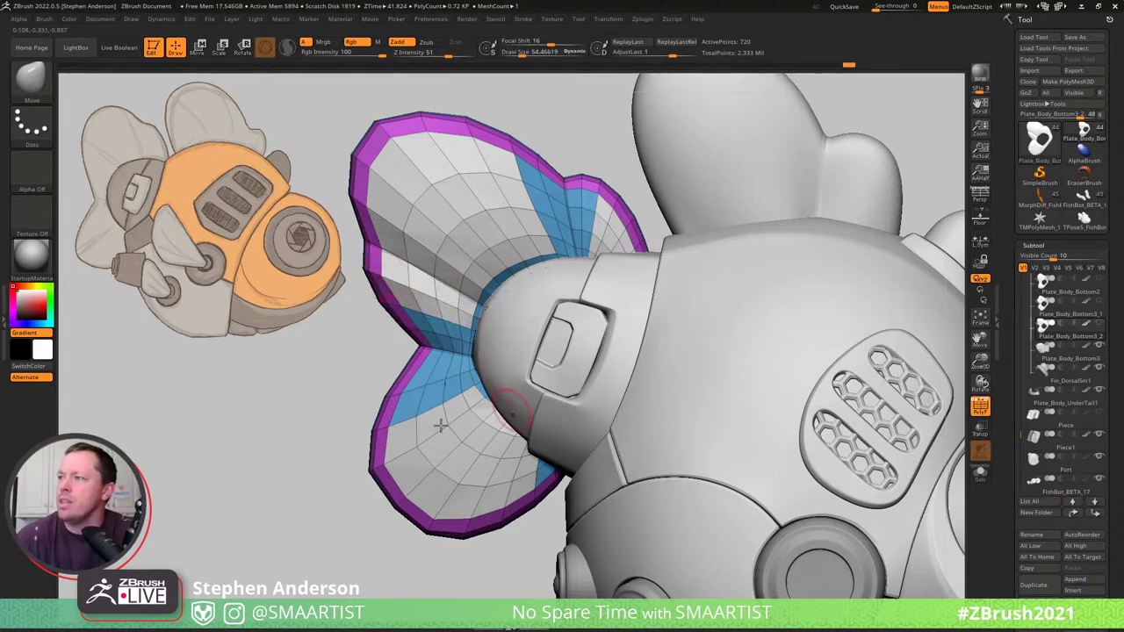
pyautogui.keyDown('alt'); pyautogui.moveTo(440, 437); pyautogui.dragTo(467, 430, button='right'); pyautogui.keyUp('alt')
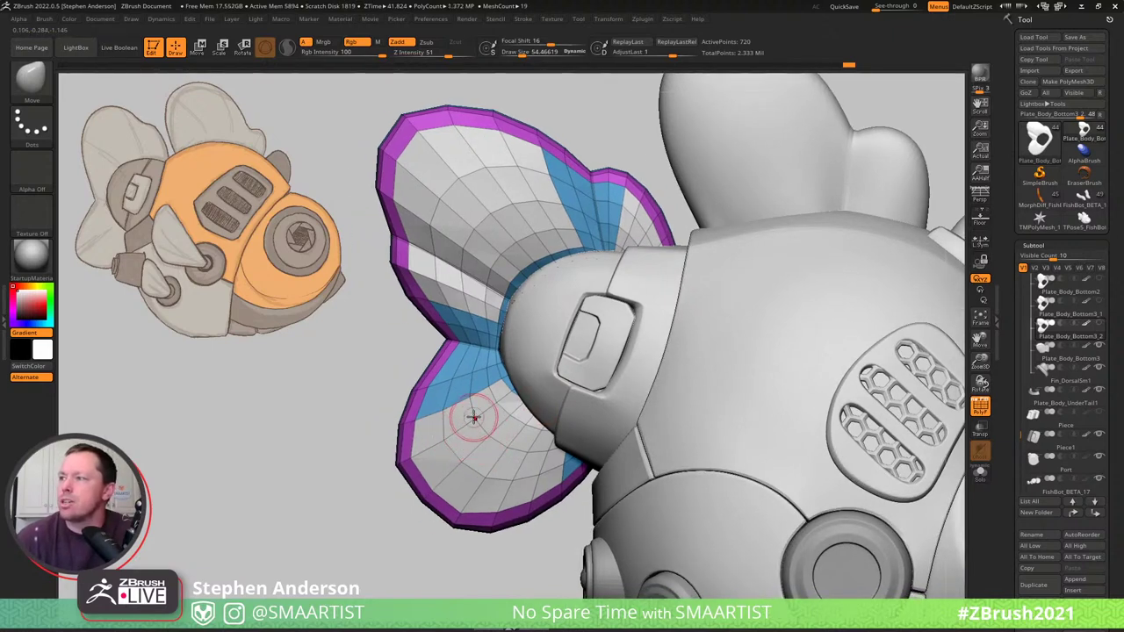
# Compare the tail fin with the Plate_Body_Bottom3_1 version and return to the Plate_Body_Bottom3_2 subtool.
pyautogui.moveTo(441, 422)
pyautogui.mouseDown(button='right')
pyautogui.moveTo(450, 425)
pyautogui.moveTo(442, 414)
pyautogui.mouseUp(button='right')
pyautogui.press('Up')
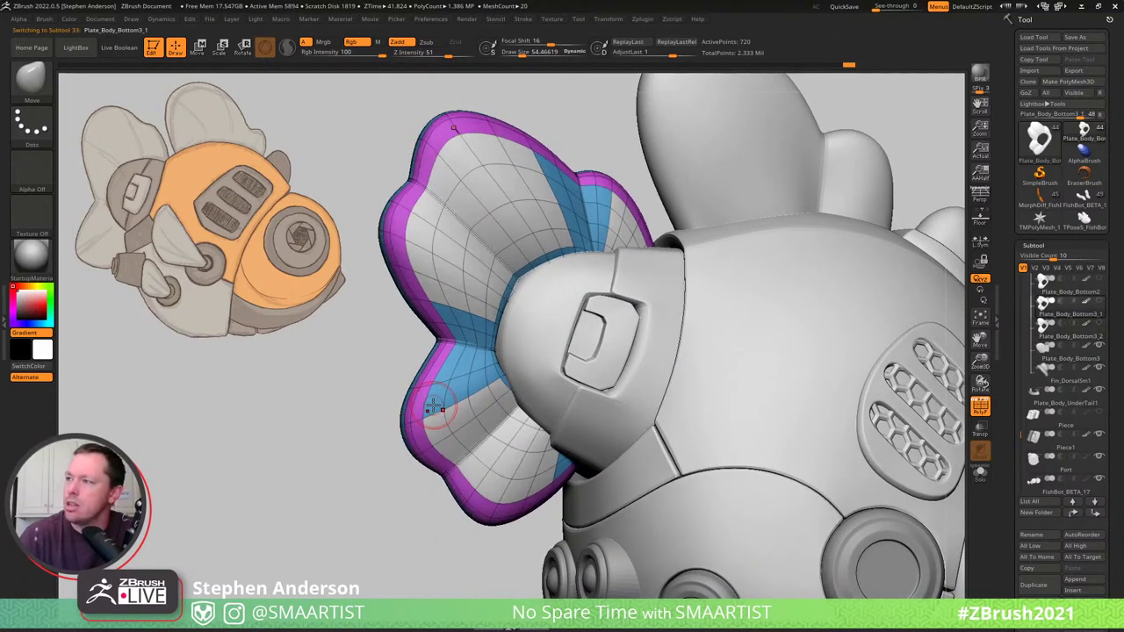
pyautogui.press('Down')
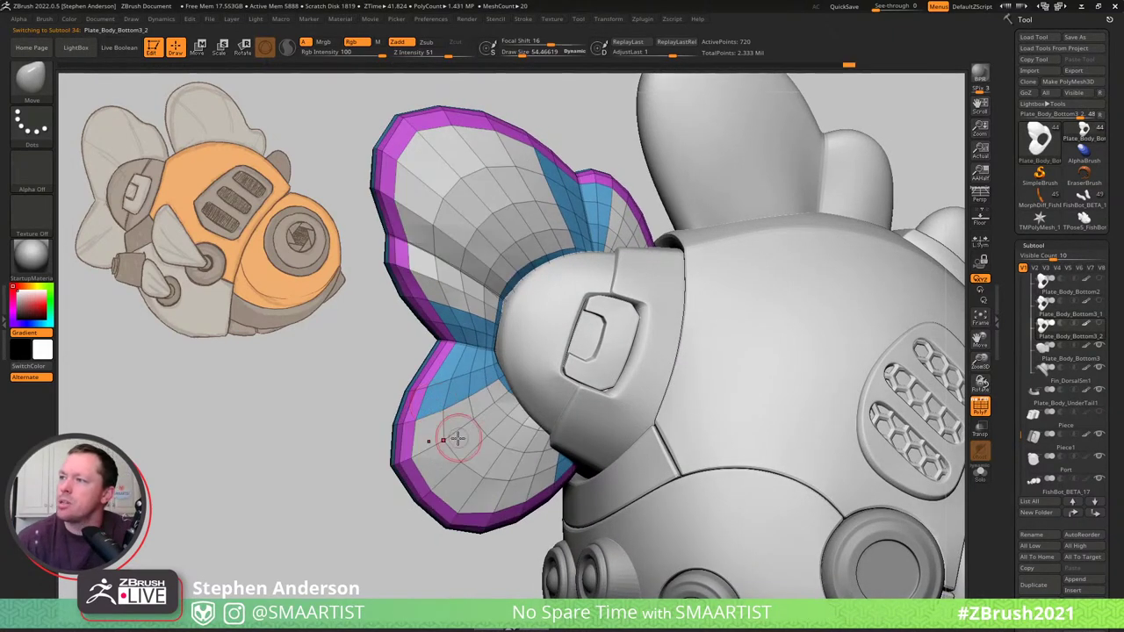
# Activate the ZModeler brush and save the tool as FishBot_Chibi_02, replacing the existing file.
pyautogui.press('b')
pyautogui.press('z')
pyautogui.press('m')
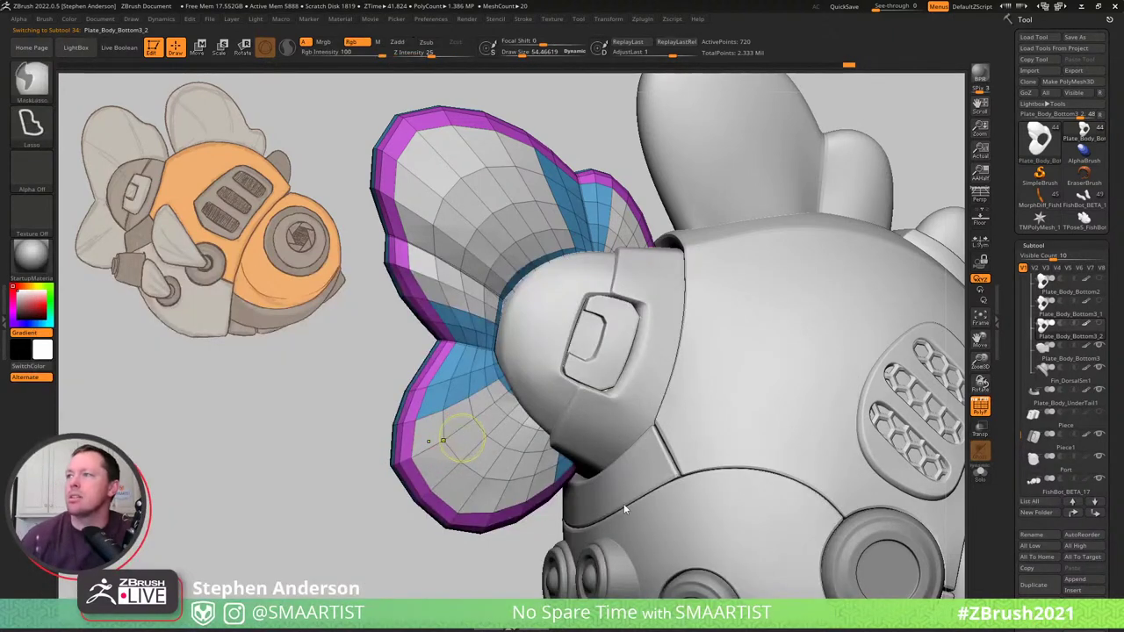
pyautogui.hotkey('ctrl', 's')
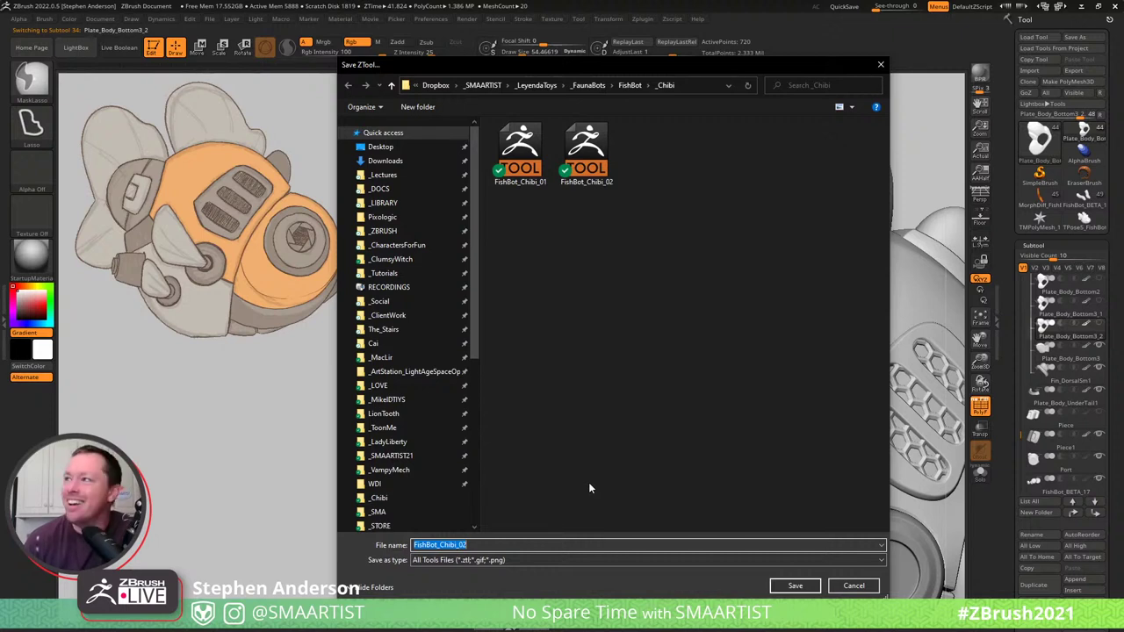
pyautogui.click(795, 585)
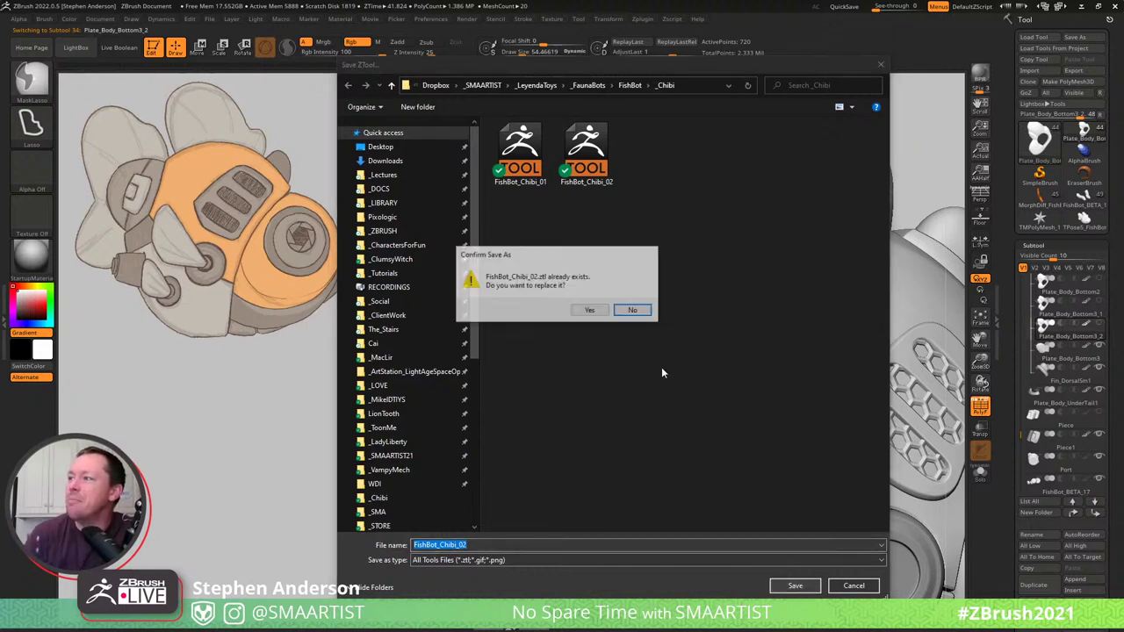
pyautogui.click(594, 311)
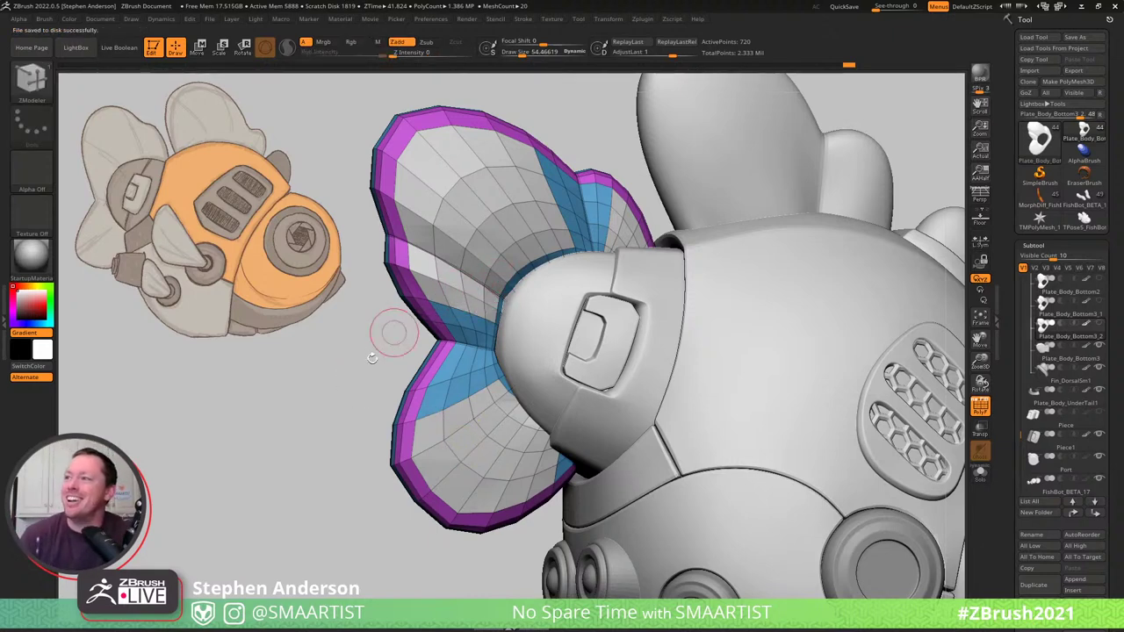
# Mask the whole tail fin except the edge loop between two adjacent polyloops crossing the lower lobe, using temporary hiding.
pyautogui.moveTo(360, 359); pyautogui.dragTo(351, 356)
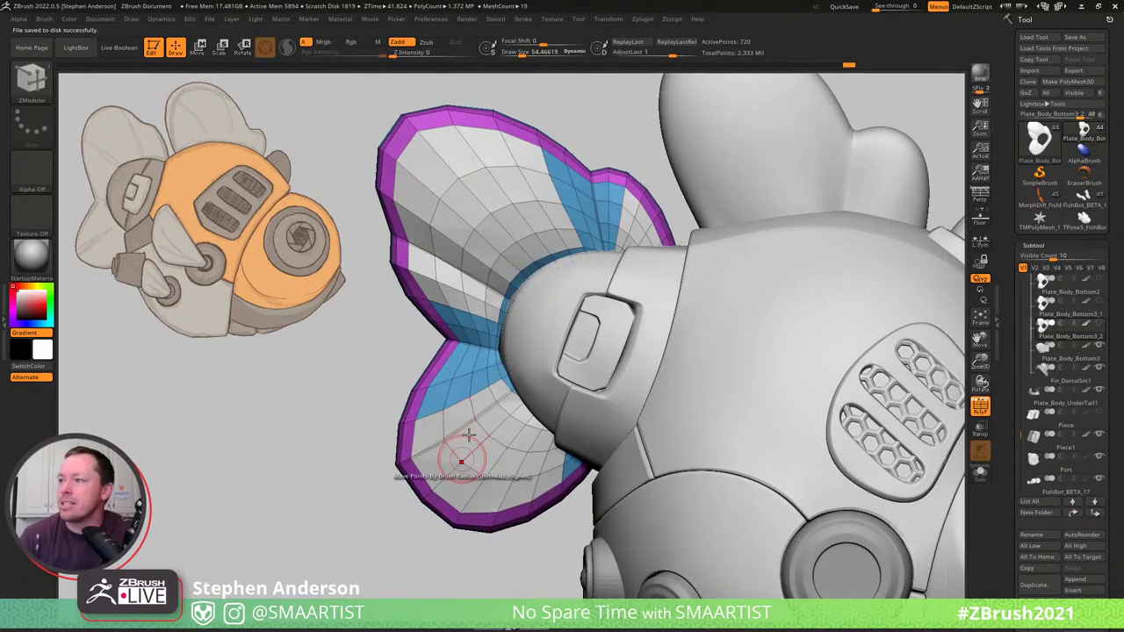
pyautogui.keyDown('ctrl'); pyautogui.keyDown('shift'); pyautogui.click(438, 421); pyautogui.keyUp('shift'); pyautogui.keyUp('ctrl')
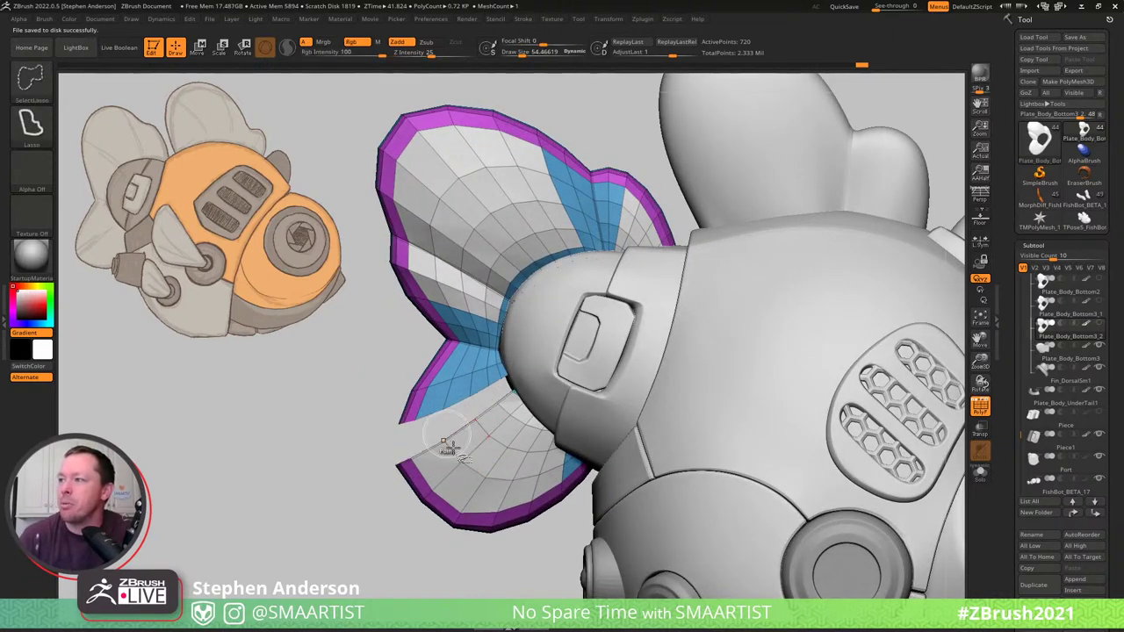
pyautogui.keyDown('ctrl'); pyautogui.keyDown('shift'); pyautogui.click(451, 454); pyautogui.keyUp('shift'); pyautogui.keyUp('ctrl')
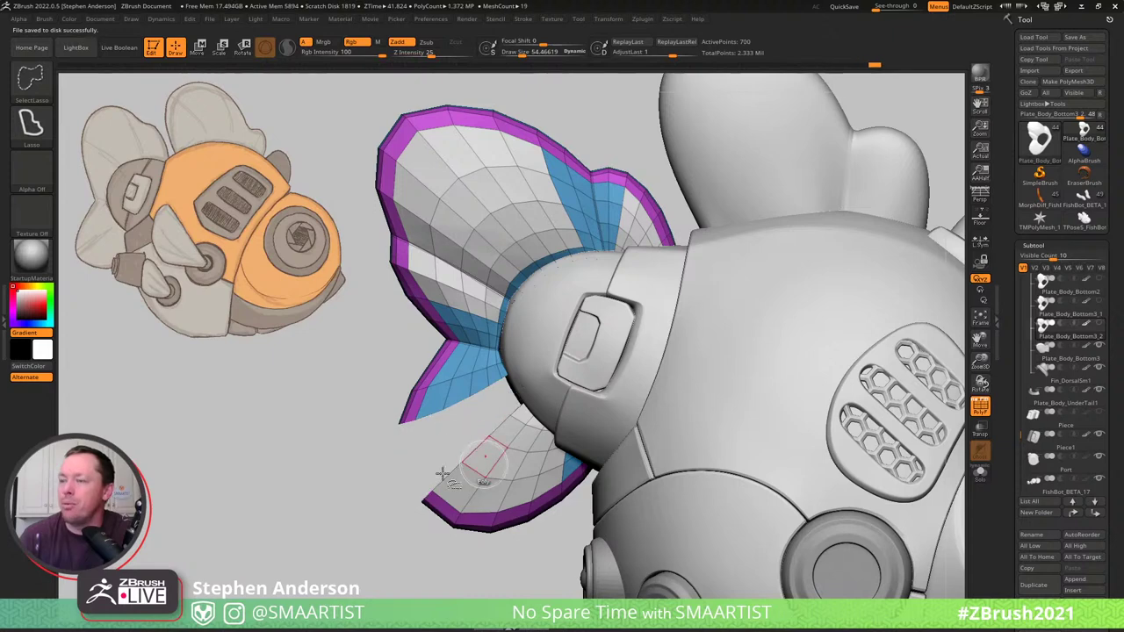
pyautogui.keyDown('ctrl'); pyautogui.click(356, 505); pyautogui.keyUp('ctrl')
pyautogui.keyDown('ctrl'); pyautogui.keyDown('shift'); pyautogui.click(386, 496); pyautogui.keyUp('shift'); pyautogui.keyUp('ctrl')
# Scale the unmasked edge loop inward across the fin's thickness with the Gizmo to form a crease in the lower lobe.
pyautogui.moveTo(501, 431); pyautogui.dragTo(533, 412, button='right')
pyautogui.press('w')
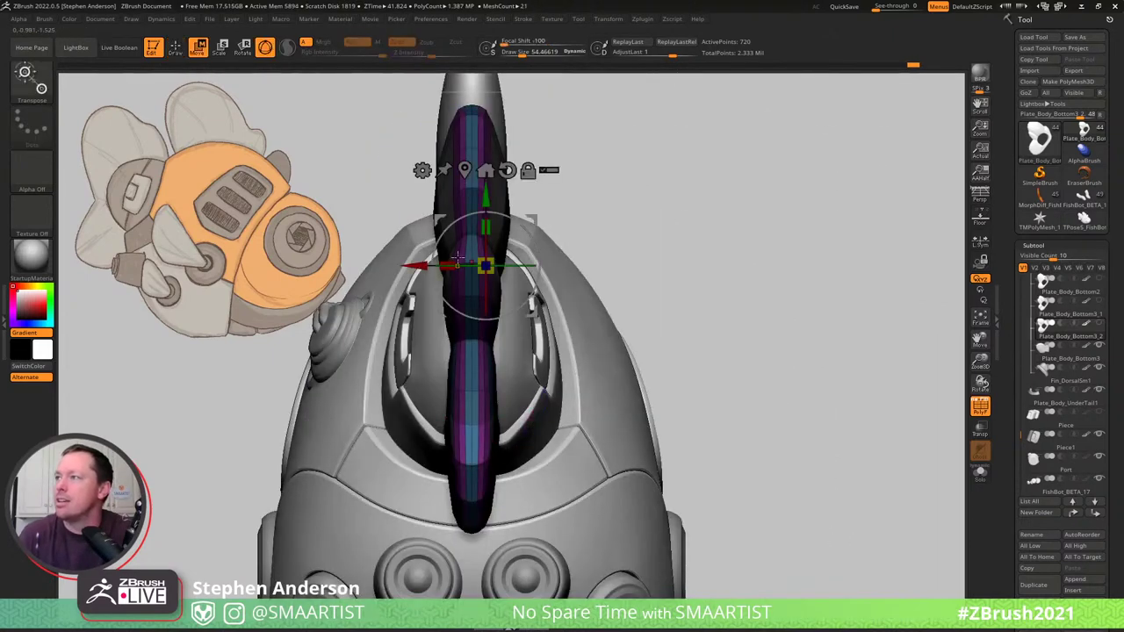
pyautogui.moveTo(448, 263); pyautogui.dragTo(458, 265)
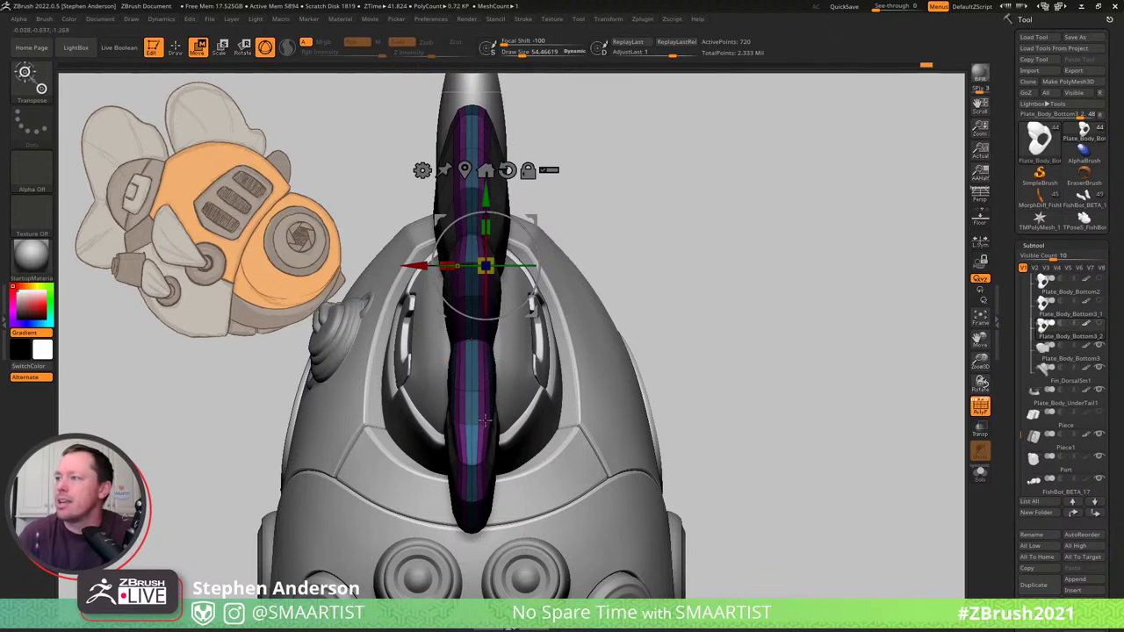
pyautogui.moveTo(465, 429); pyautogui.dragTo(468, 384, button='right')
pyautogui.moveTo(481, 263)
pyautogui.mouseDown(button='right')
pyautogui.moveTo(448, 255)
pyautogui.moveTo(486, 259)
pyautogui.mouseUp(button='right')
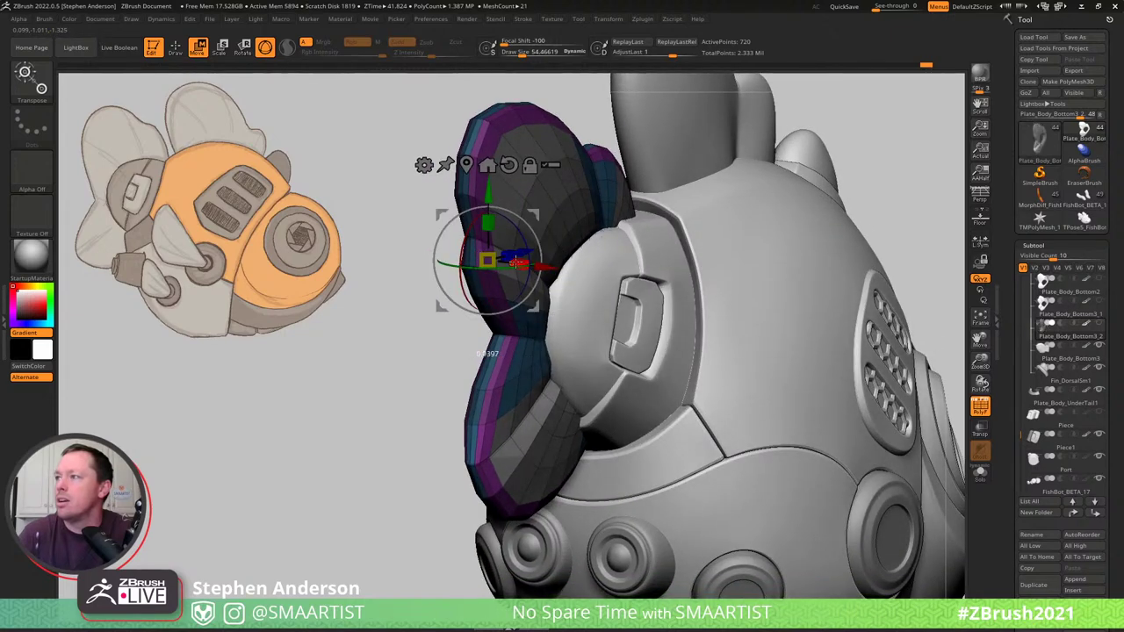
pyautogui.moveTo(514, 259); pyautogui.dragTo(511, 262)
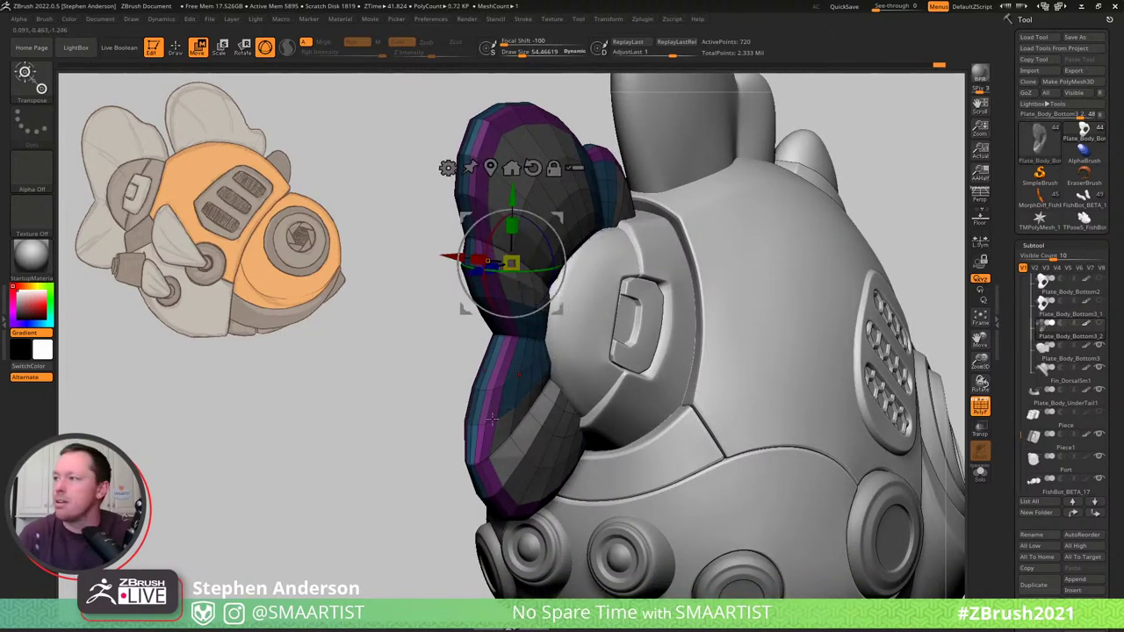
# Push the unmasked loop's outer edge inward on the lower lobe using the Move brush at draw sizes of about 201 and 114.
pyautogui.press('q')
pyautogui.moveTo(448, 431); pyautogui.dragTo(439, 428, button='right')
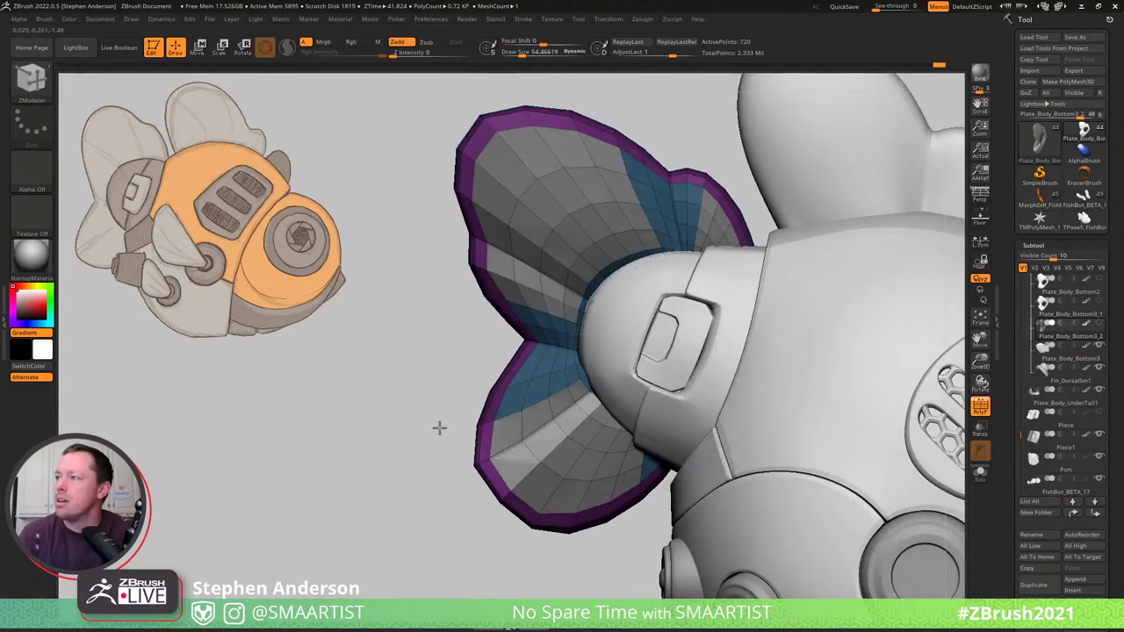
pyautogui.press('shift')
pyautogui.press('b')
pyautogui.press('m')
pyautogui.press('v')
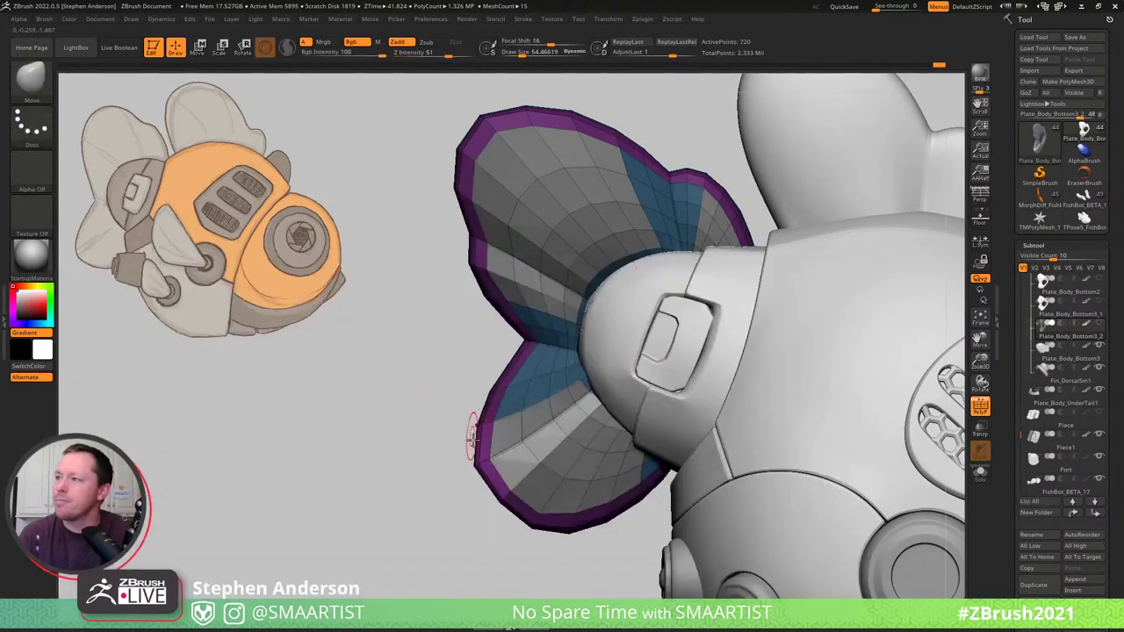
pyautogui.press('s')
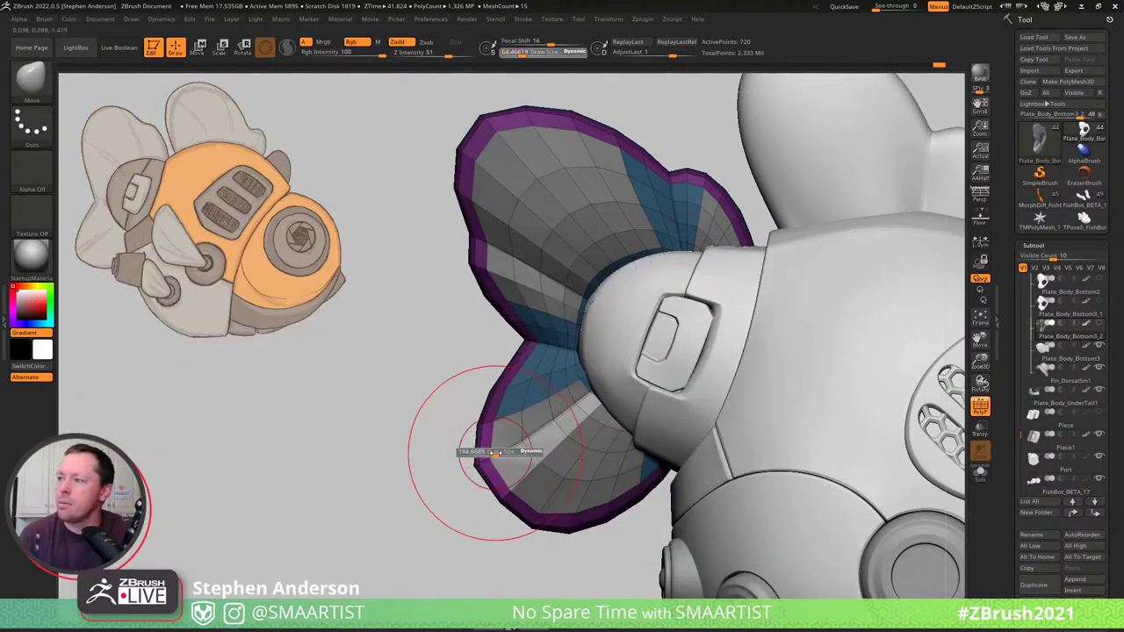
pyautogui.moveTo(496, 452); pyautogui.dragTo(498, 453)
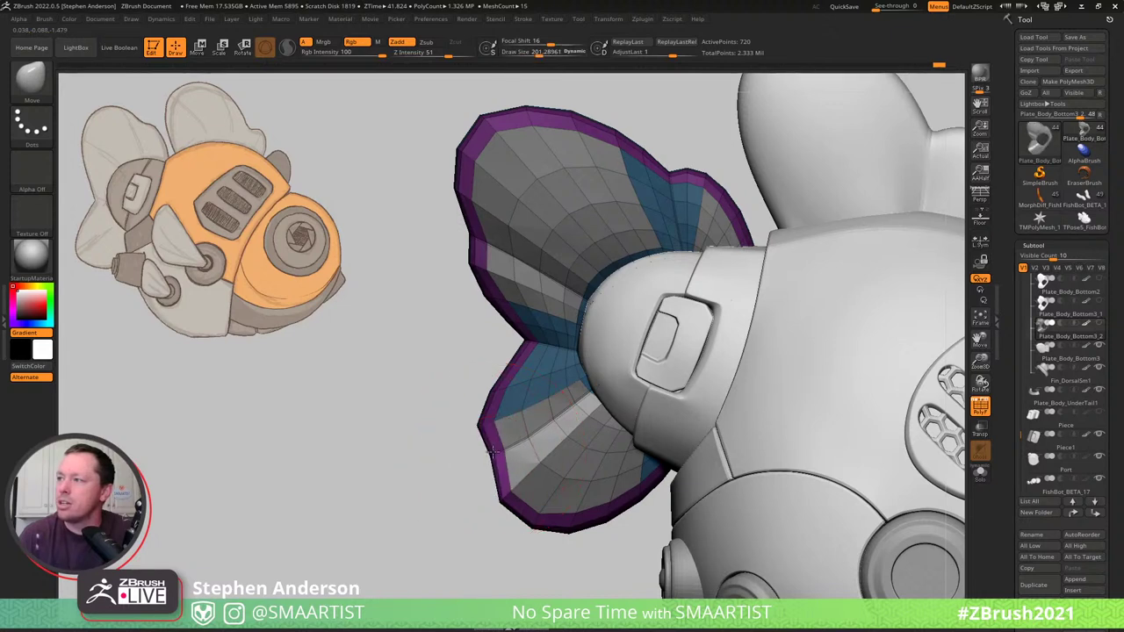
pyautogui.press('s')
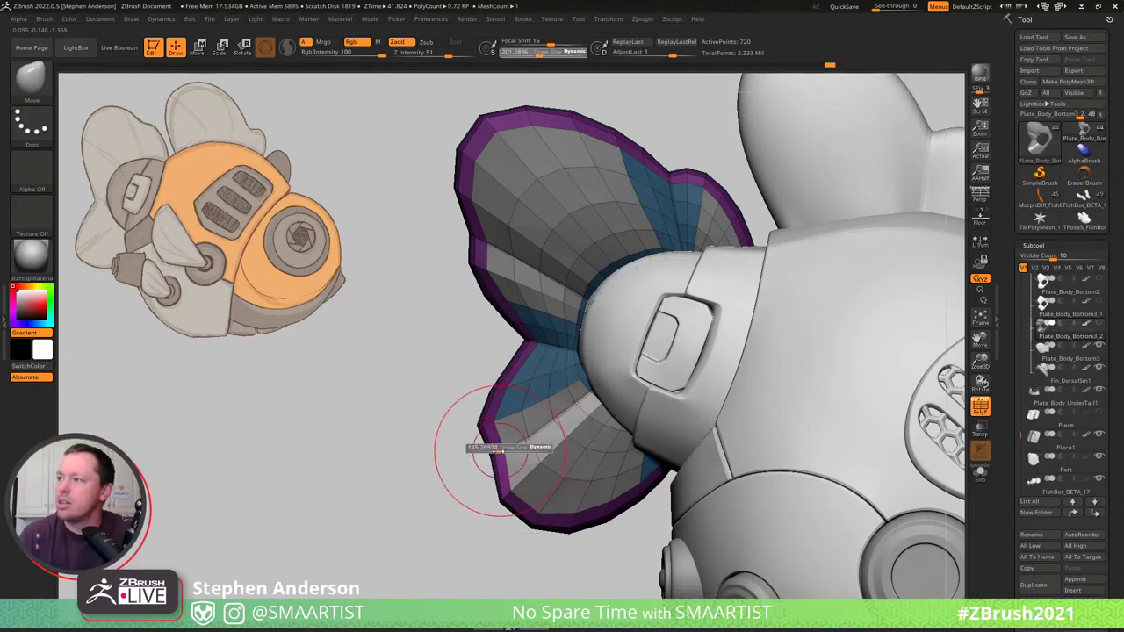
pyautogui.moveTo(496, 448); pyautogui.dragTo(481, 448)
# Turn the fin's smooth subdivision preview back on, hide the polyframe and clear the mask.
pyautogui.press('d')
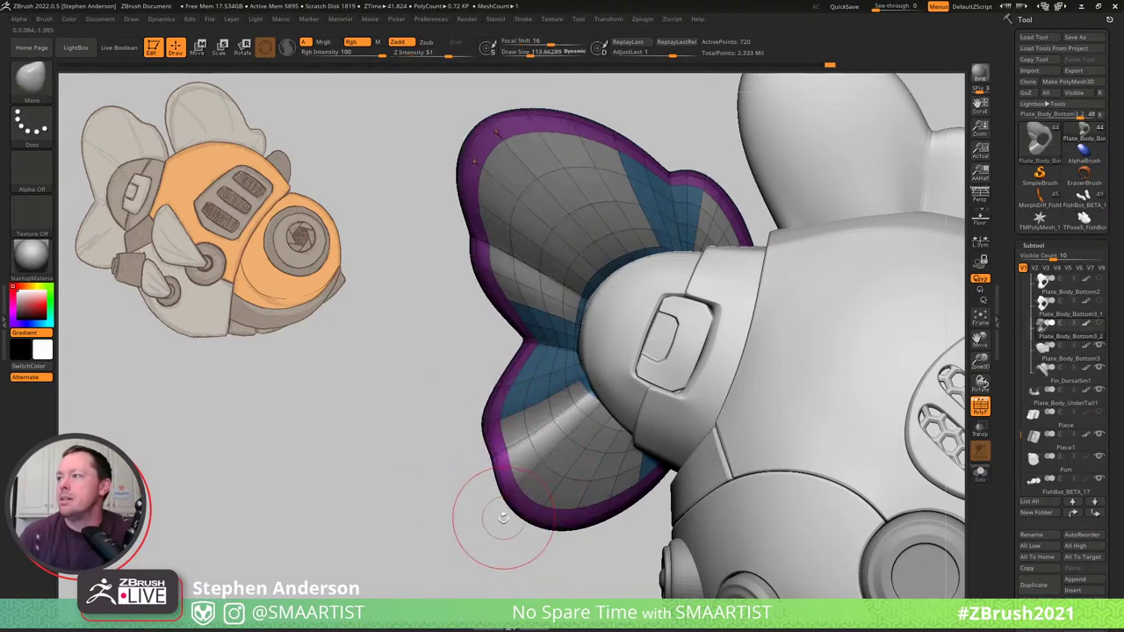
pyautogui.hotkey('shift', 'f')
pyautogui.moveTo(492, 525)
pyautogui.keyDown('ctrl'); pyautogui.mouseDown(button='right')
pyautogui.moveTo(431, 489)
pyautogui.moveTo(471, 481)
pyautogui.moveTo(412, 427)
pyautogui.moveTo(489, 477)
pyautogui.moveTo(445, 399)
pyautogui.mouseUp(button='right'); pyautogui.keyUp('ctrl')
pyautogui.keyDown('ctrl'); pyautogui.moveTo(369, 440); pyautogui.dragTo(376, 477); pyautogui.keyUp('ctrl')
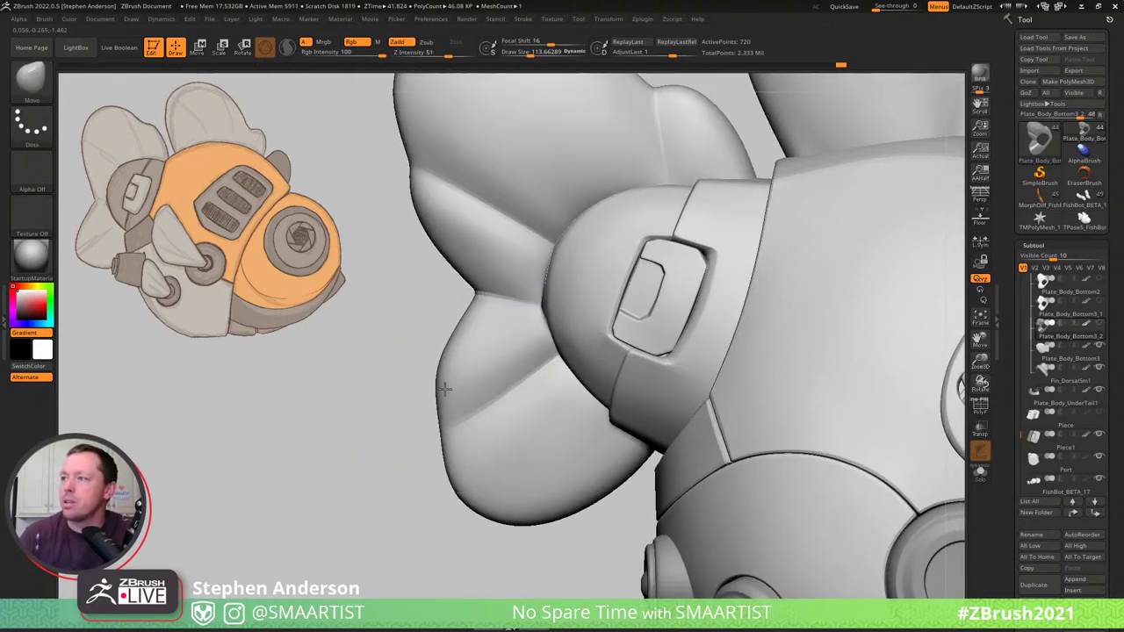
# Shape a soft notch in the lower lobe's outer edge with the Move brush at a draw size of about 62.
pyautogui.press('s')
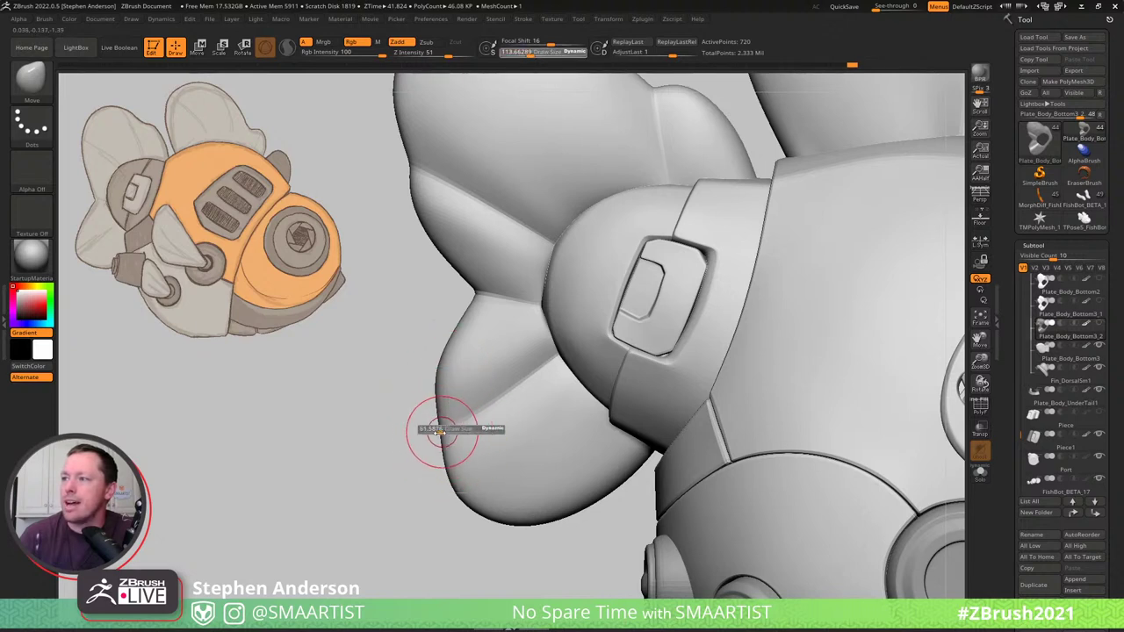
pyautogui.moveTo(440, 432); pyautogui.dragTo(455, 425)
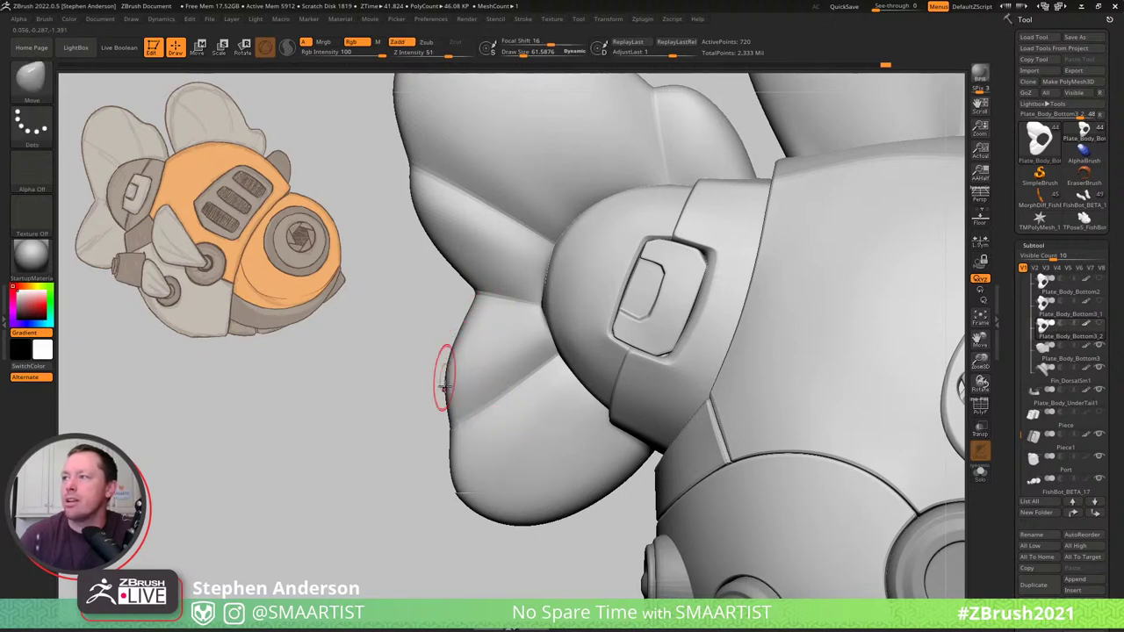
pyautogui.moveTo(511, 422)
pyautogui.keyDown('ctrl'); pyautogui.mouseDown(button='right')
pyautogui.moveTo(389, 331)
pyautogui.moveTo(561, 291)
pyautogui.mouseUp(button='right'); pyautogui.keyUp('ctrl')
pyautogui.moveTo(776, 252)
pyautogui.keyDown('ctrl'); pyautogui.mouseDown(button='right')
pyautogui.moveTo(747, 232)
pyautogui.moveTo(747, 296)
pyautogui.moveTo(673, 303)
pyautogui.mouseUp(button='right'); pyautogui.keyUp('ctrl')
pyautogui.moveTo(683, 325)
pyautogui.mouseDown()
pyautogui.moveTo(629, 314)
pyautogui.moveTo(662, 321)
pyautogui.moveTo(633, 319)
pyautogui.moveTo(677, 310)
pyautogui.mouseUp()
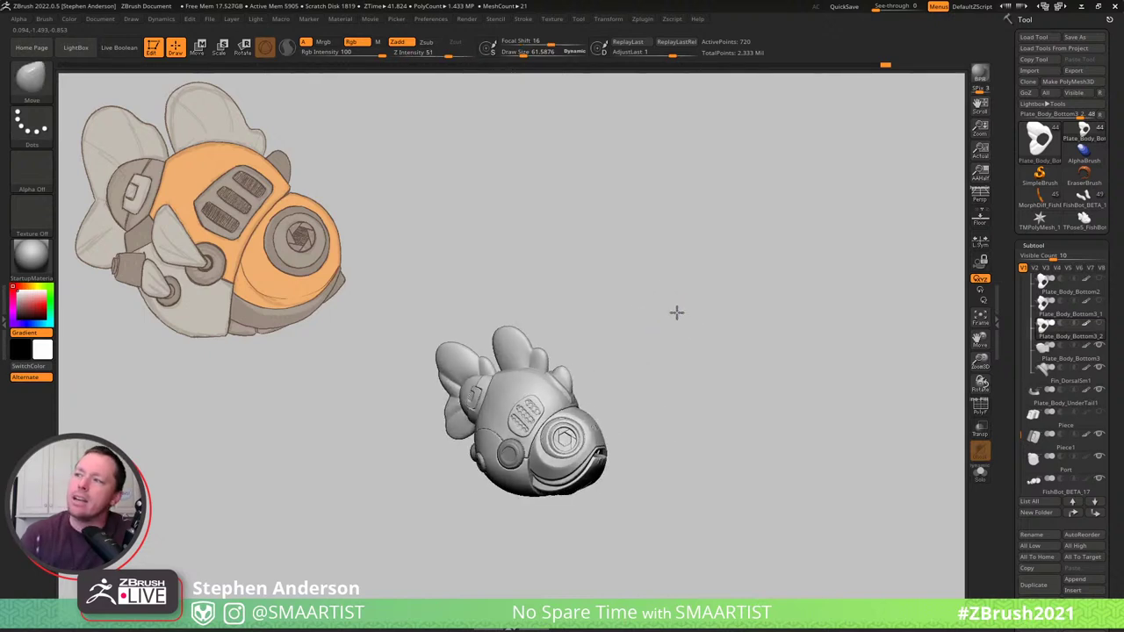
pyautogui.keyDown('ctrl'); pyautogui.moveTo(673, 305); pyautogui.dragTo(725, 333, button='right'); pyautogui.keyUp('ctrl')
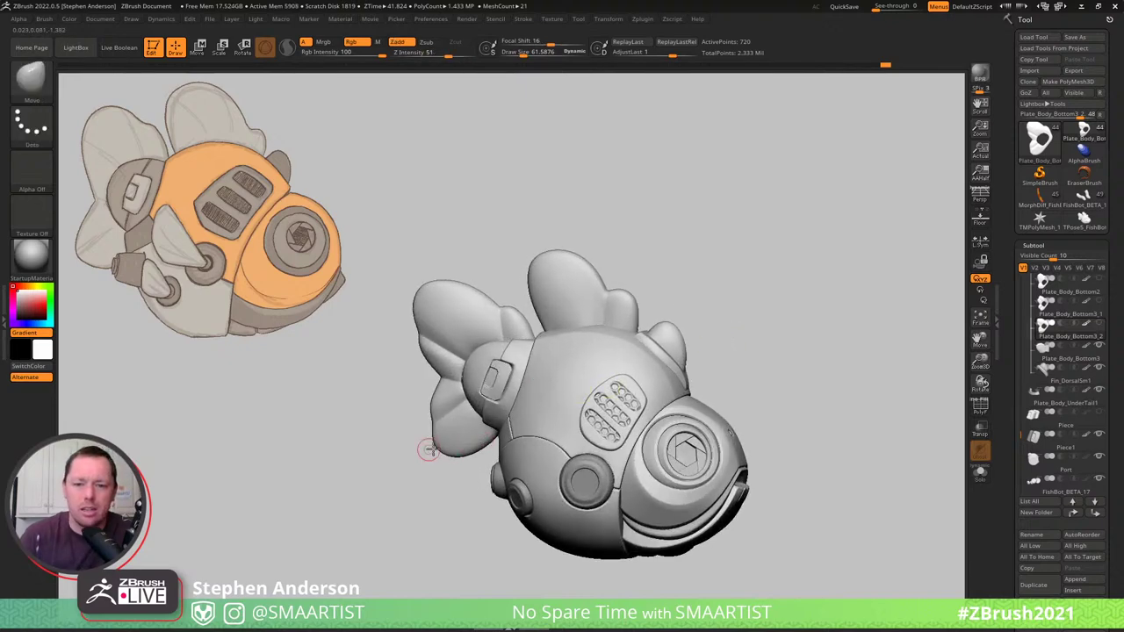
# Examine the tail fin's thickness, lobes and creases from the rear, three-quarter and side views against the reference drawing.
pyautogui.moveTo(428, 449); pyautogui.dragTo(475, 450)
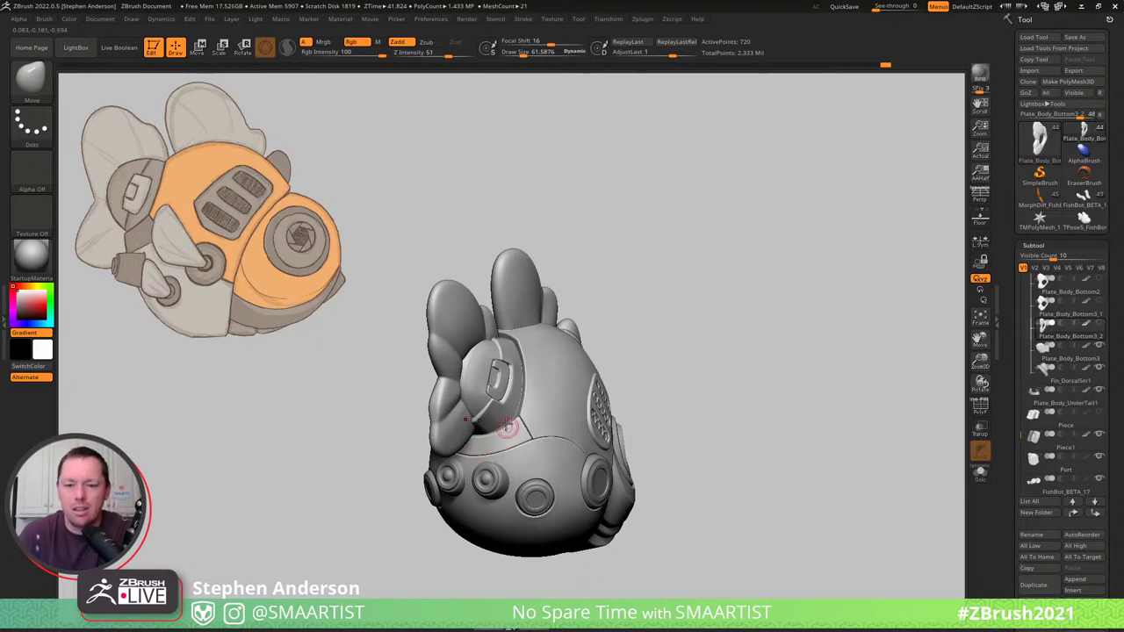
pyautogui.moveTo(504, 433); pyautogui.dragTo(518, 431)
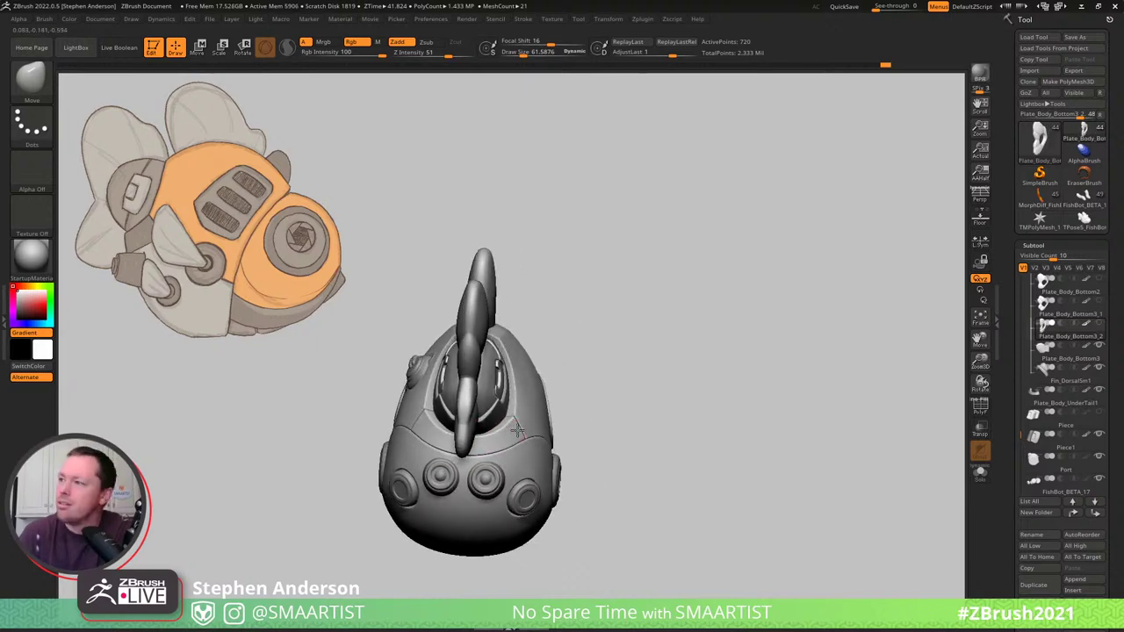
pyautogui.moveTo(517, 430)
pyautogui.mouseDown(button='right')
pyautogui.moveTo(453, 425)
pyautogui.moveTo(500, 428)
pyautogui.mouseUp(button='right')
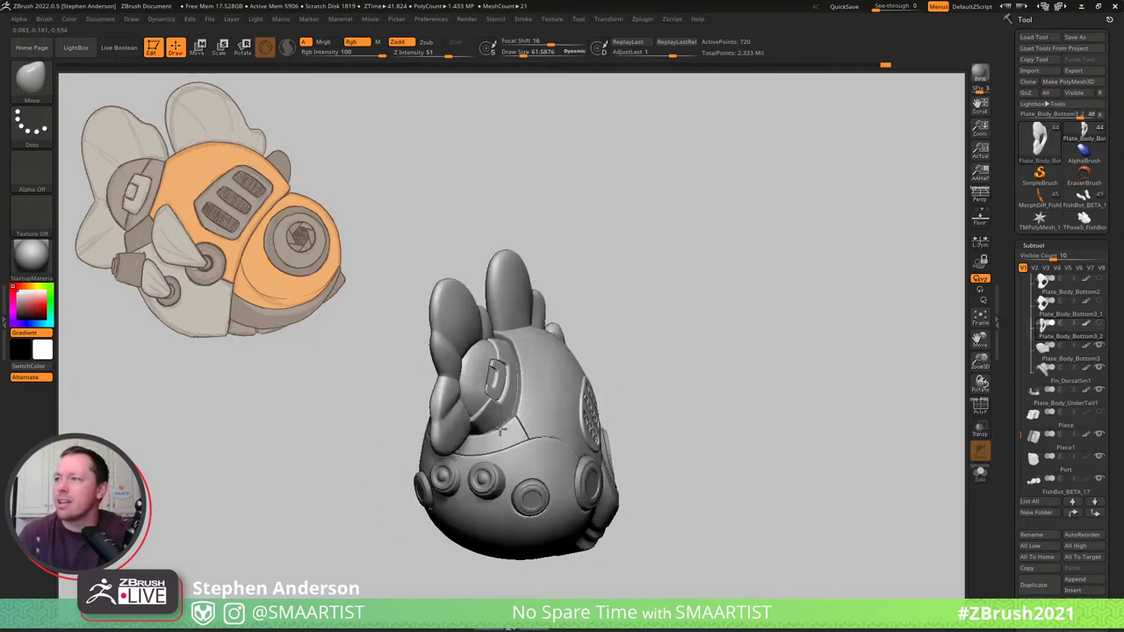
pyautogui.moveTo(502, 429); pyautogui.dragTo(479, 417)
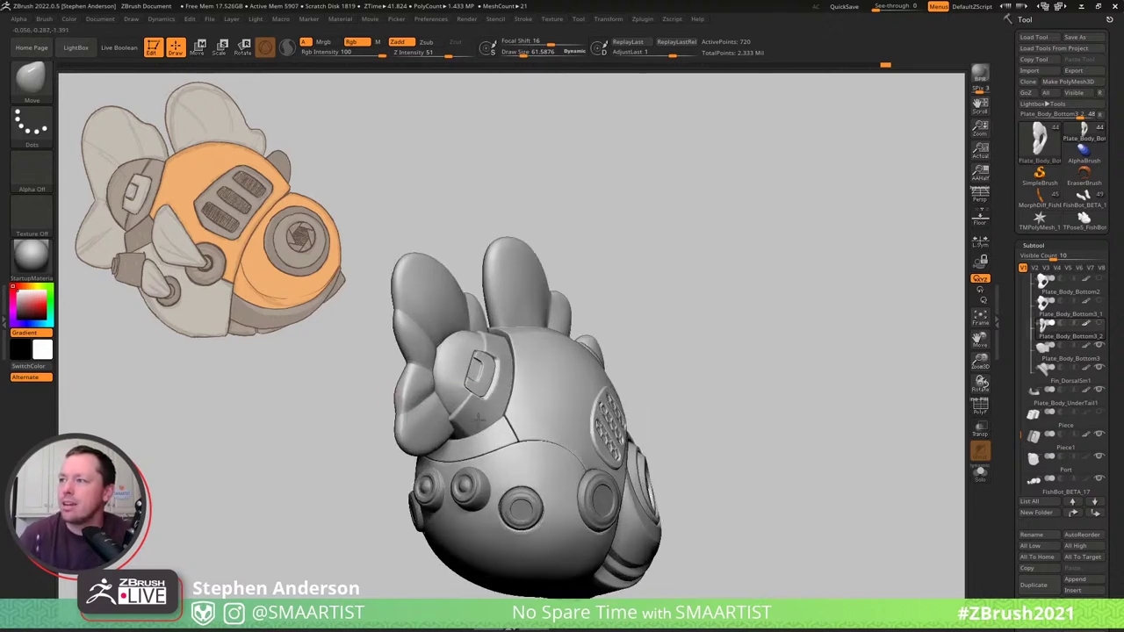
pyautogui.keyDown('ctrl'); pyautogui.moveTo(479, 418); pyautogui.dragTo(533, 355, button='right'); pyautogui.keyUp('ctrl')
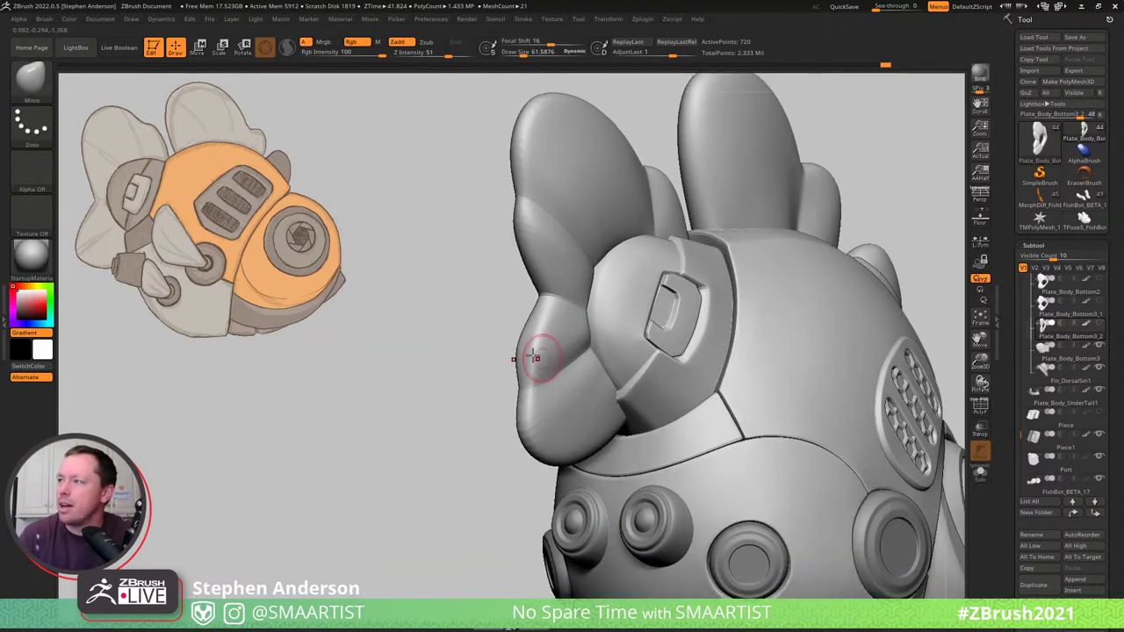
pyautogui.moveTo(533, 355); pyautogui.dragTo(535, 349)
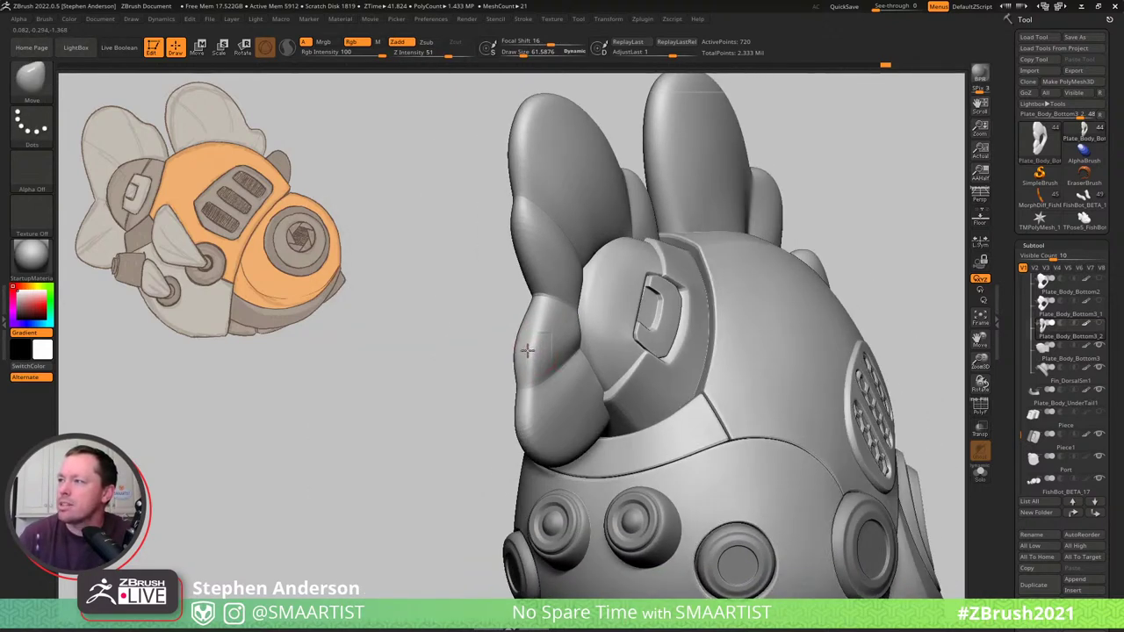
pyautogui.moveTo(557, 338); pyautogui.dragTo(559, 418, button='right')
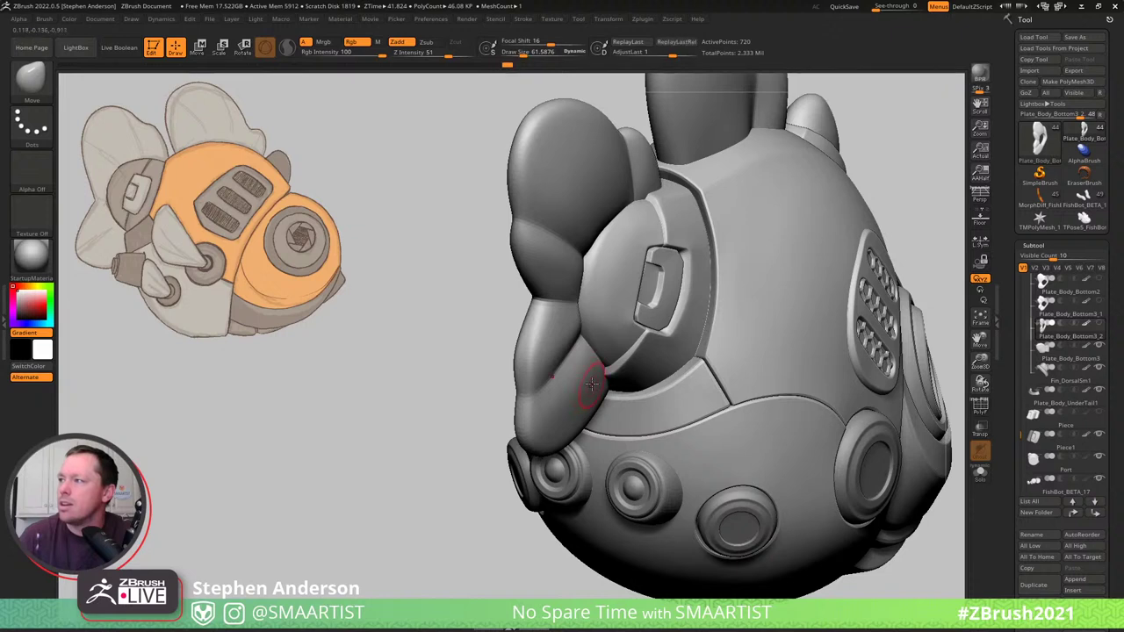
pyautogui.press('shift')
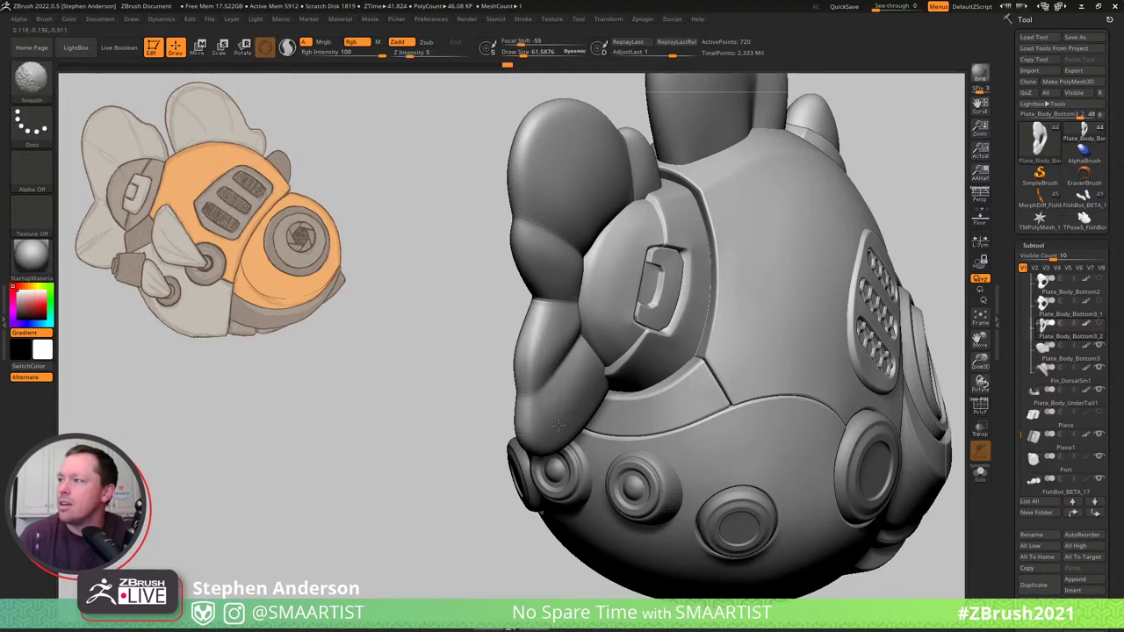
pyautogui.moveTo(574, 368)
pyautogui.mouseDown(button='right')
pyautogui.moveTo(532, 338)
pyautogui.moveTo(534, 318)
pyautogui.mouseUp(button='right')
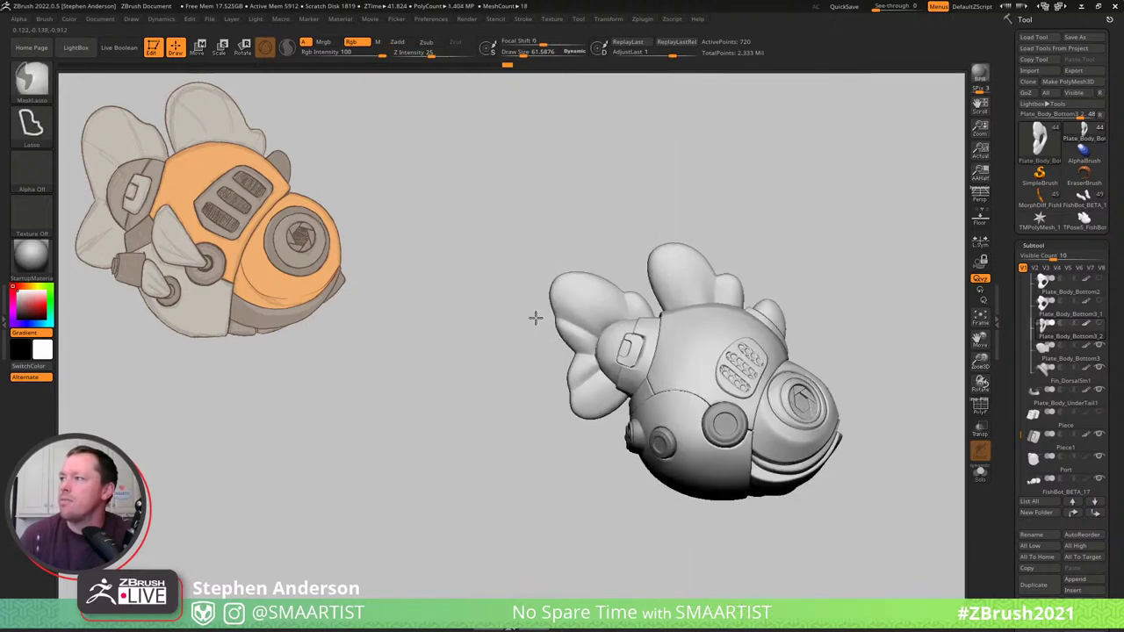
pyautogui.moveTo(806, 244); pyautogui.dragTo(802, 248, button='right')
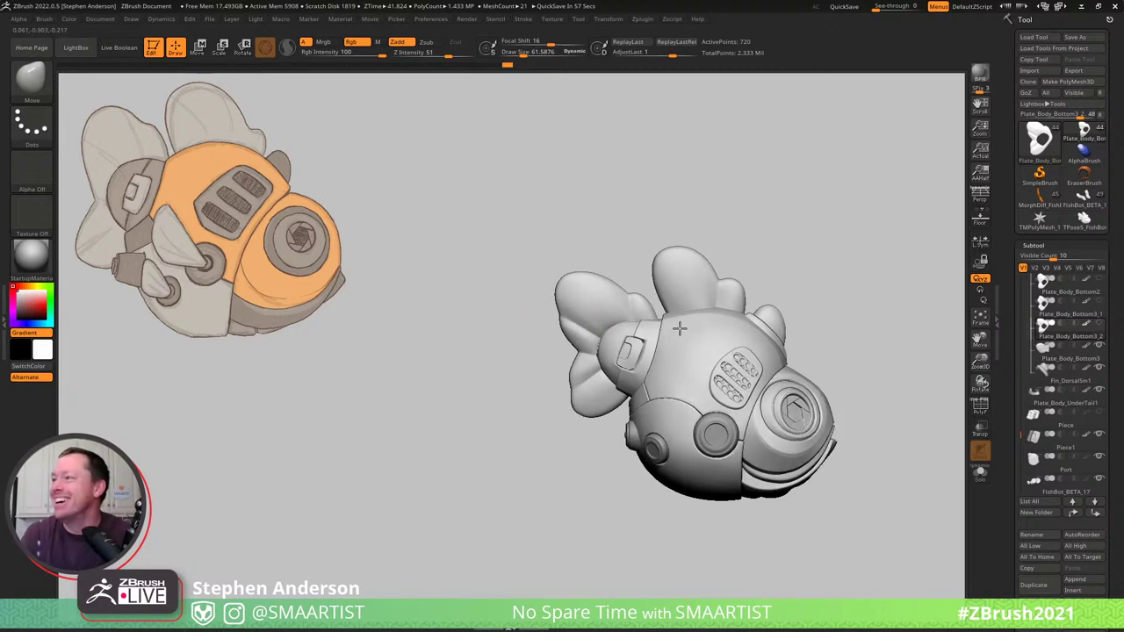
# Try to pull the lower lobe's outer edge outward with the Move brush at a draw size of about 236.
pyautogui.keyDown('ctrl'); pyautogui.moveTo(594, 396); pyautogui.dragTo(618, 411, button='right'); pyautogui.keyUp('ctrl')
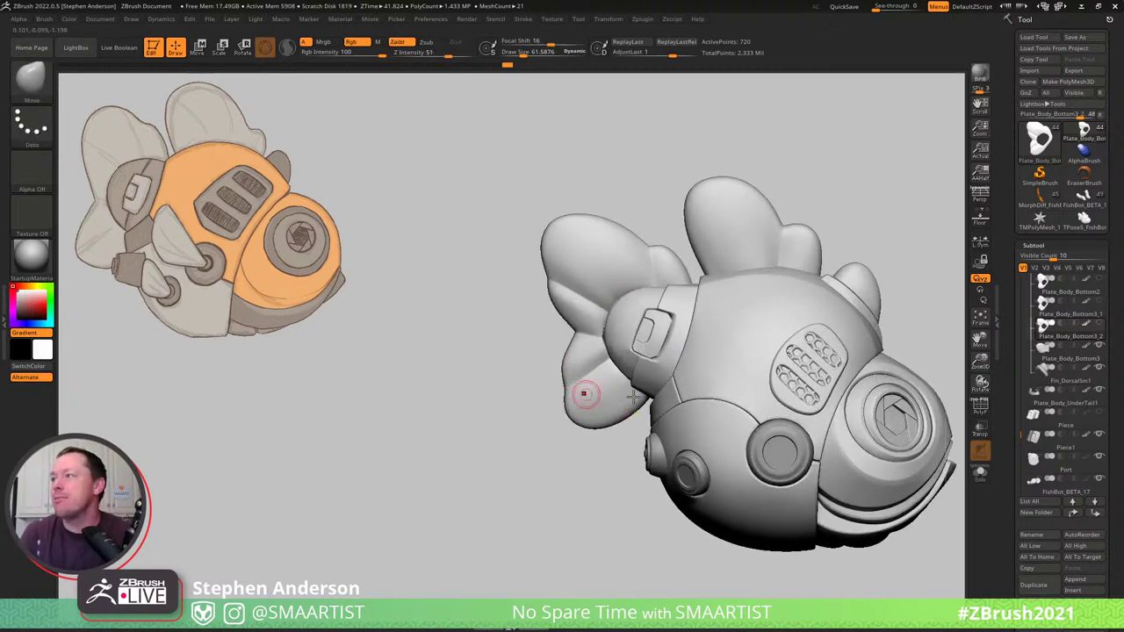
pyautogui.press('space')
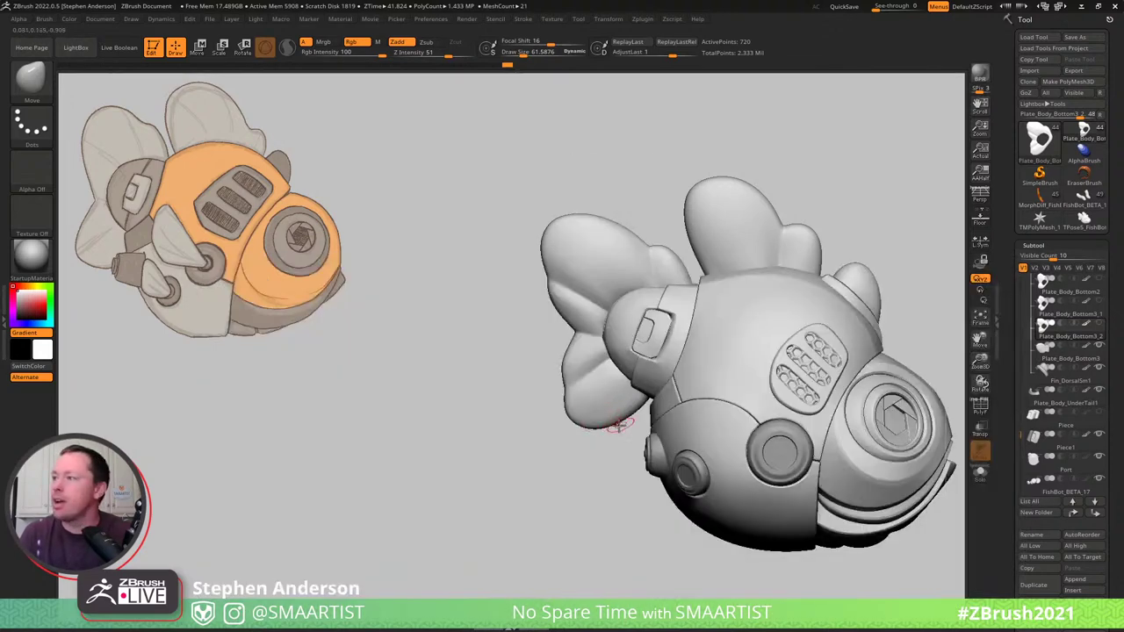
pyautogui.press('s')
pyautogui.moveTo(615, 423)
pyautogui.mouseDown()
pyautogui.moveTo(625, 428)
pyautogui.moveTo(587, 432)
pyautogui.mouseUp()
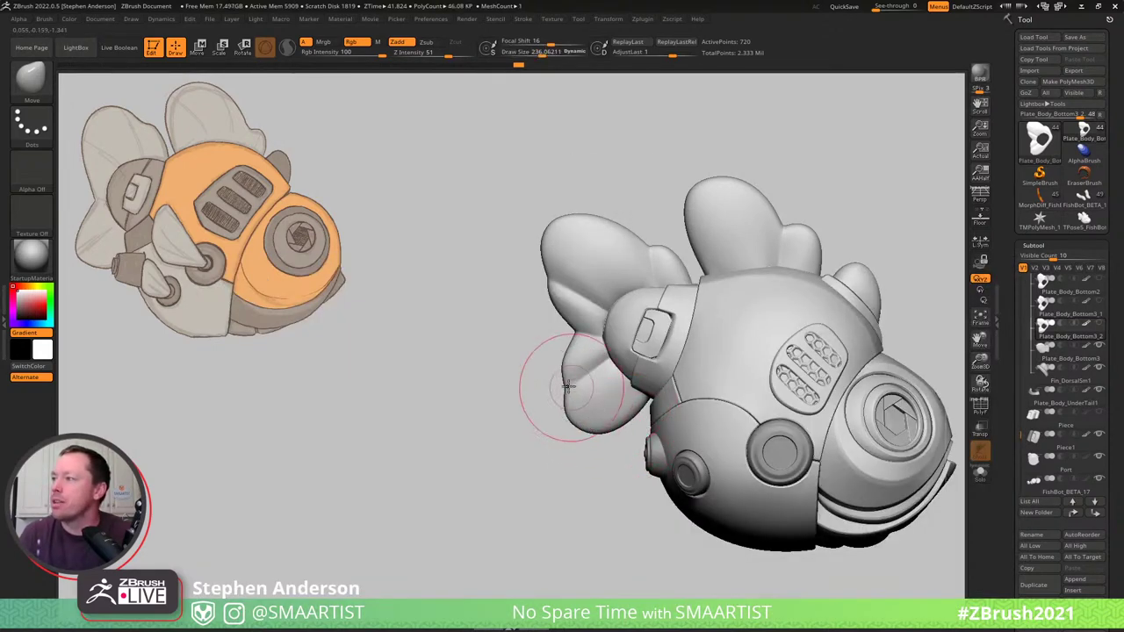
pyautogui.moveTo(569, 386); pyautogui.dragTo(558, 383)
pyautogui.moveTo(612, 351); pyautogui.dragTo(611, 350)
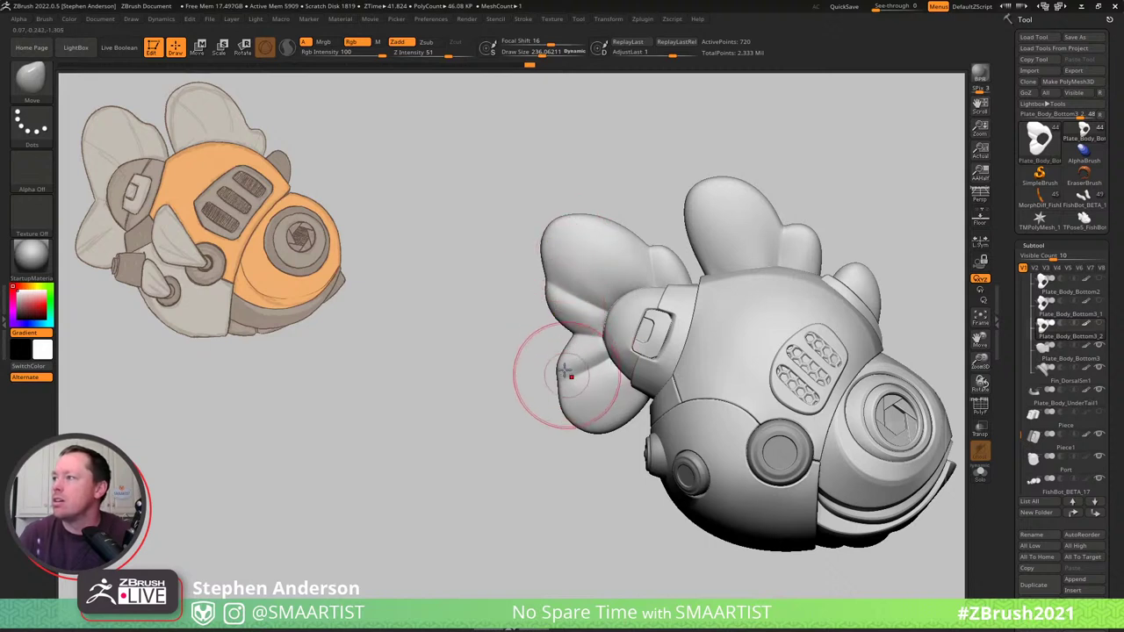
pyautogui.moveTo(563, 369); pyautogui.dragTo(558, 369)
pyautogui.hotkey('ctrl', 'z')
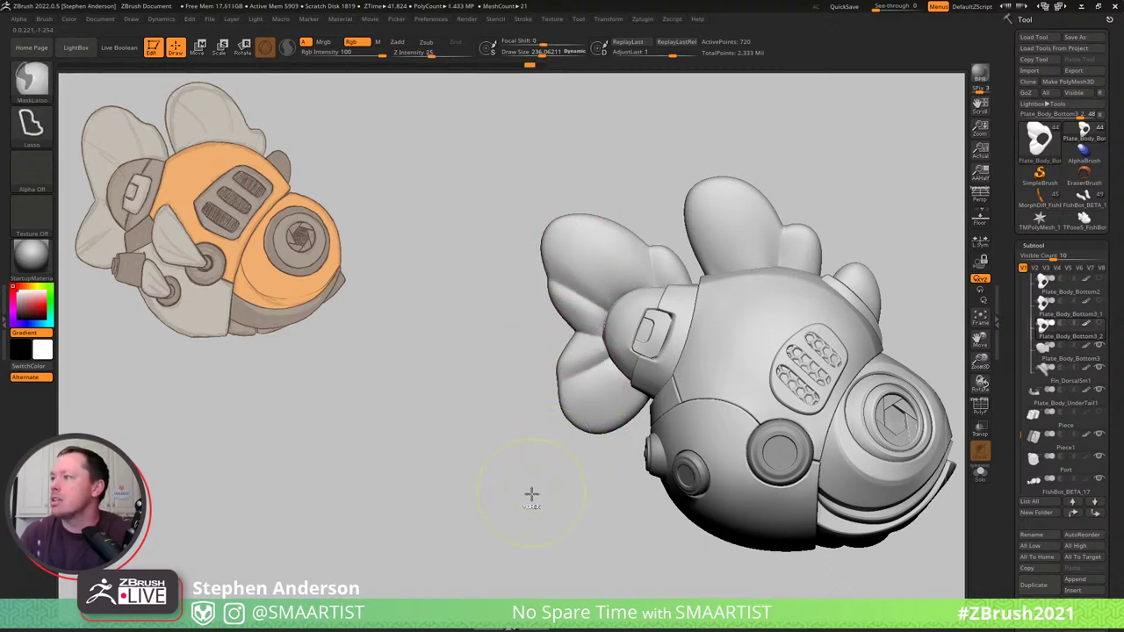
pyautogui.hotkey('ctrl', 'z')
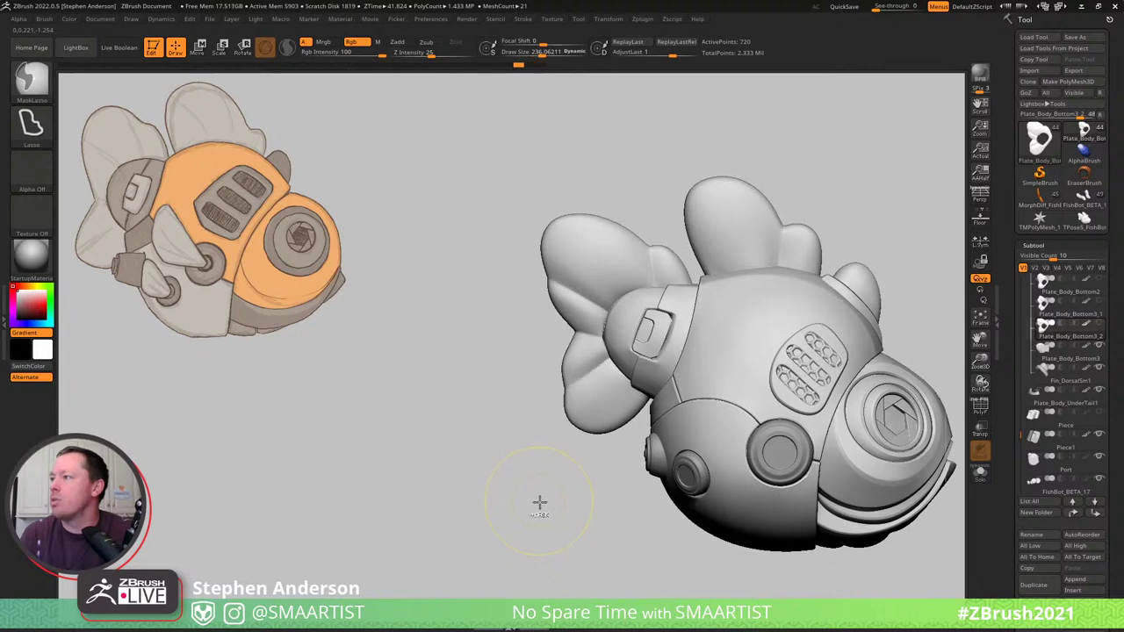
pyautogui.hotkey('ctrl', 'z')
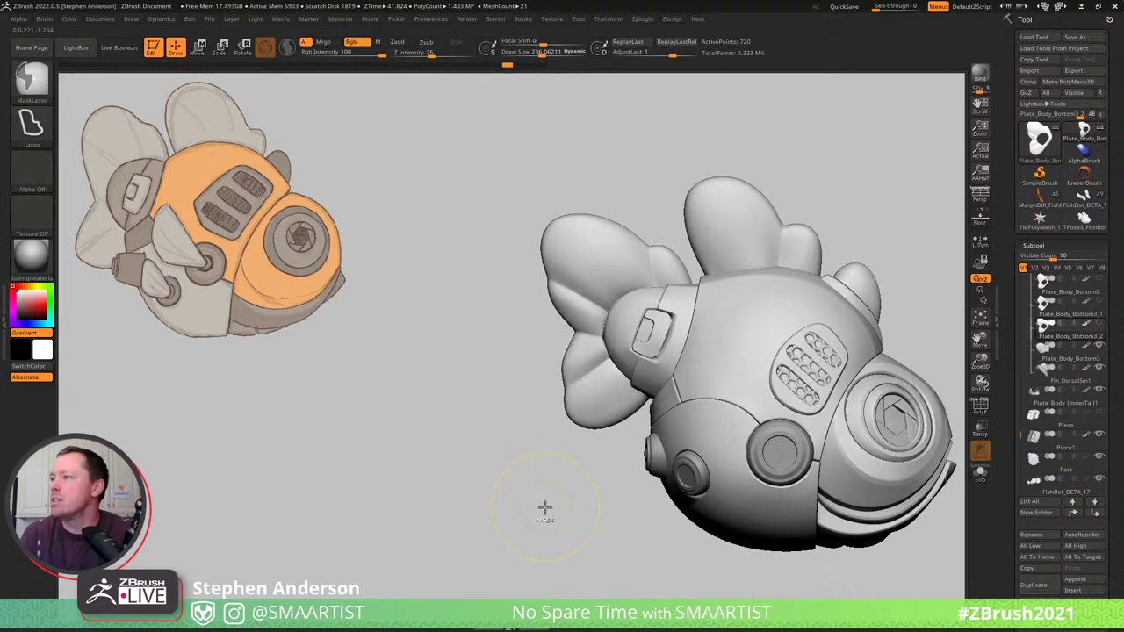
# Shift the tail fin's upper lobe upward and toward the dorsal fin with the Move brush at a draw size of about 422.
pyautogui.press('b')
pyautogui.press('m')
pyautogui.press('v')
pyautogui.press('s')
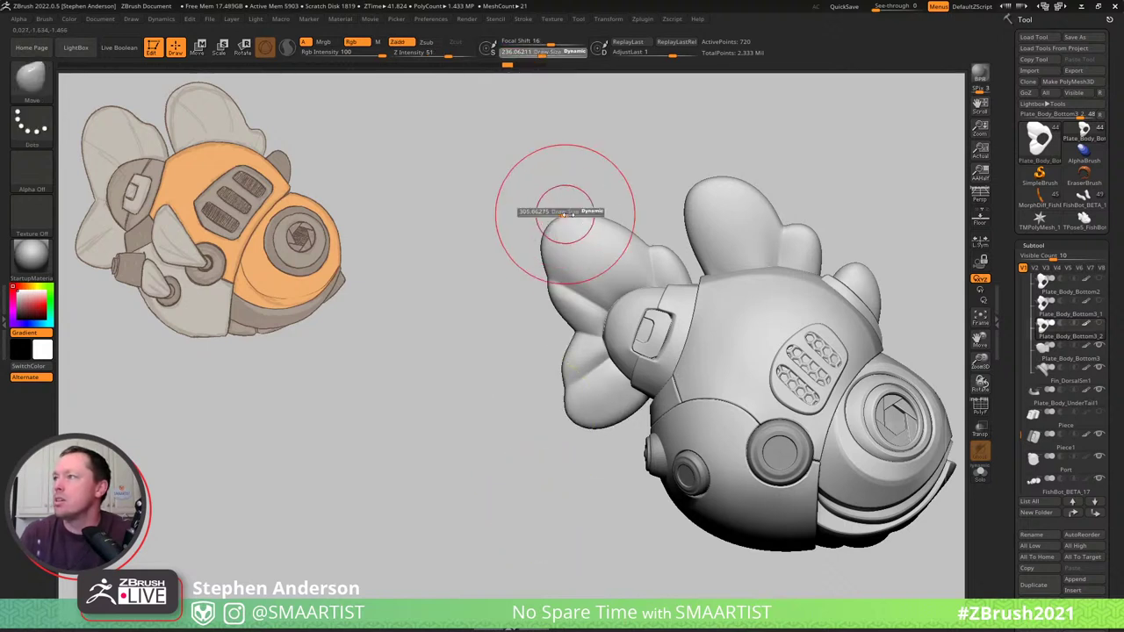
pyautogui.moveTo(549, 211)
pyautogui.mouseDown()
pyautogui.moveTo(579, 211)
pyautogui.moveTo(569, 218)
pyautogui.mouseUp()
pyautogui.moveTo(639, 240); pyautogui.dragTo(645, 236)
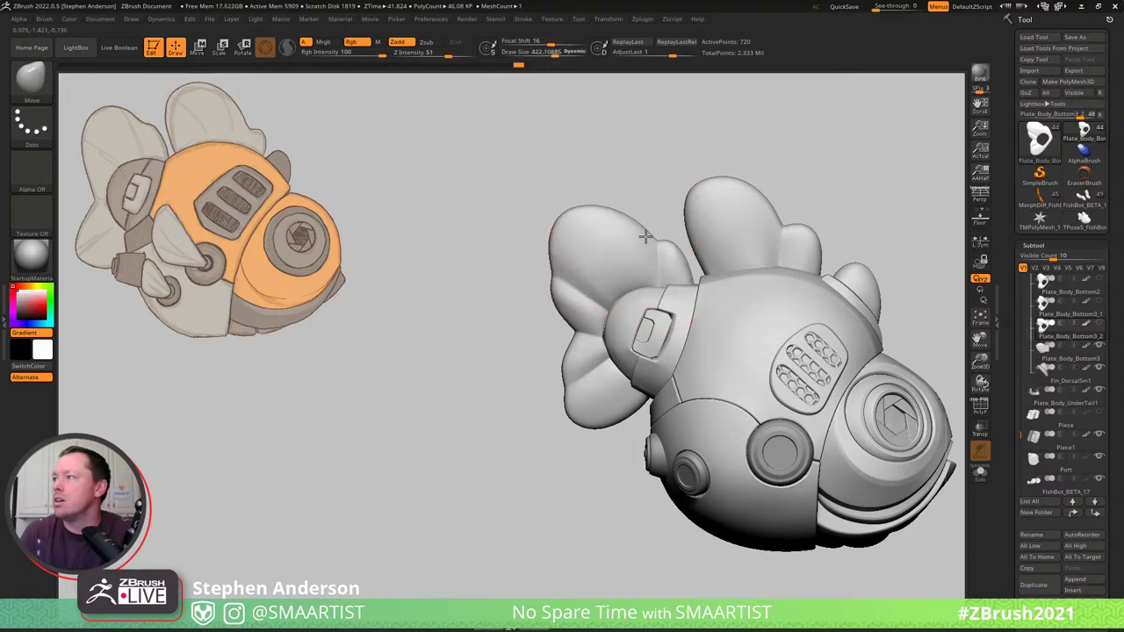
# Refine the upper lobe's outer edge and the gap between the two lobes with the Move brush at a draw size of about 269.
pyautogui.press('s')
pyautogui.moveTo(559, 294)
pyautogui.mouseDown()
pyautogui.moveTo(549, 294)
pyautogui.moveTo(561, 293)
pyautogui.mouseUp()
pyautogui.moveTo(563, 238); pyautogui.dragTo(566, 231)
pyautogui.press('s')
pyautogui.moveTo(579, 334); pyautogui.dragTo(592, 335)
pyautogui.moveTo(593, 334); pyautogui.dragTo(609, 292)
# Reshape the lower lobe's outline and outer-edge notch with the Move brush at draw sizes of about 182, 243 and 129.
pyautogui.press('s')
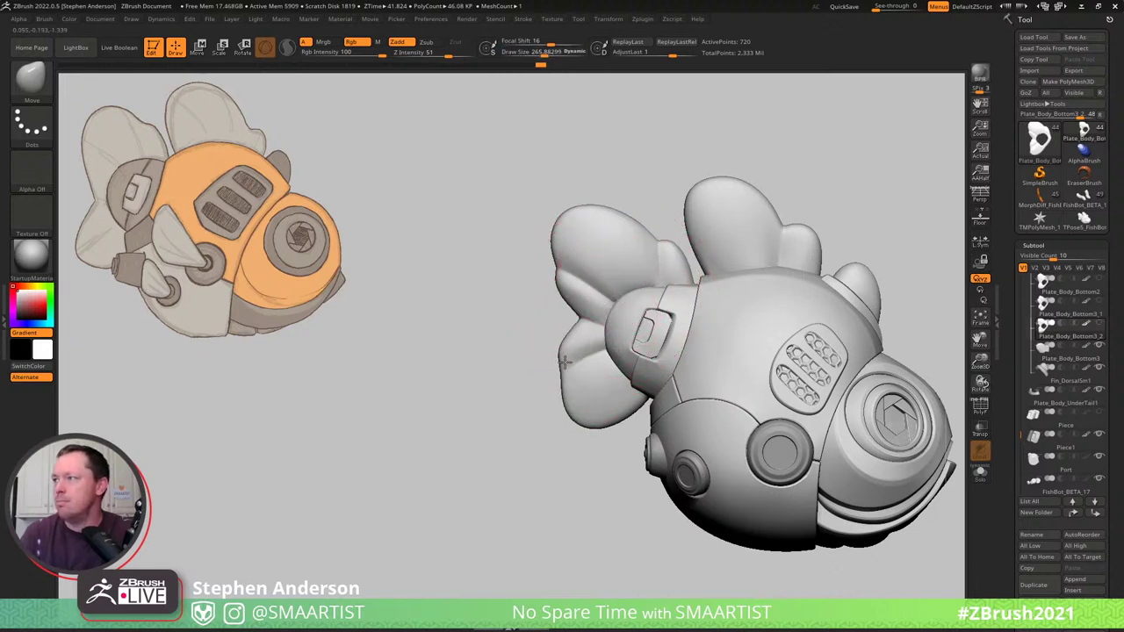
pyautogui.press('[')
pyautogui.press('[')
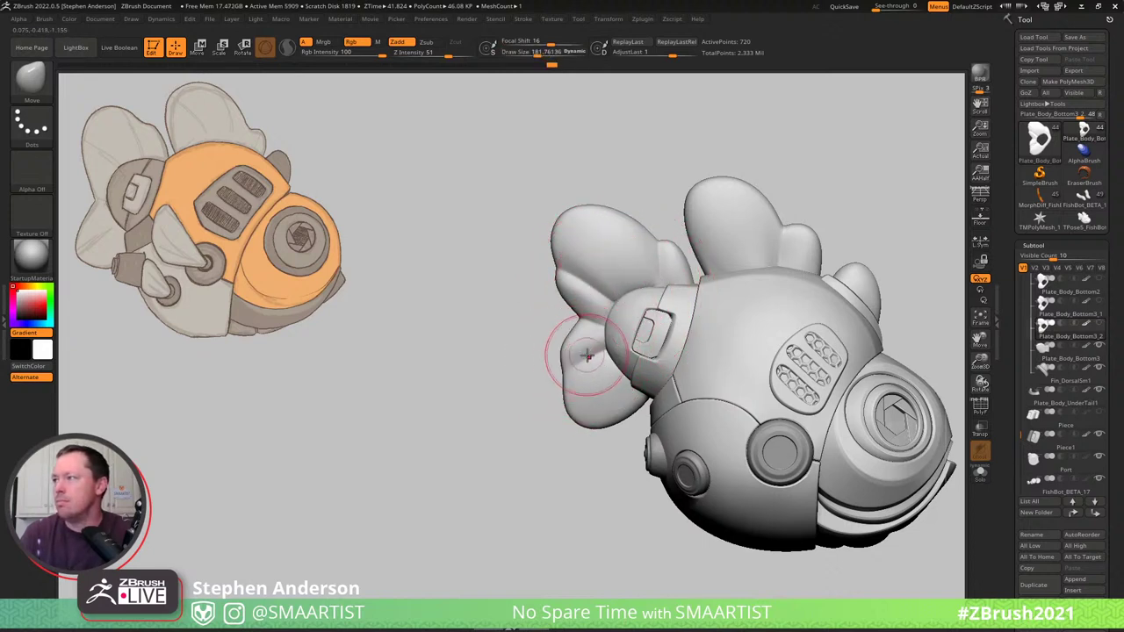
pyautogui.press(']')
pyautogui.press(']')
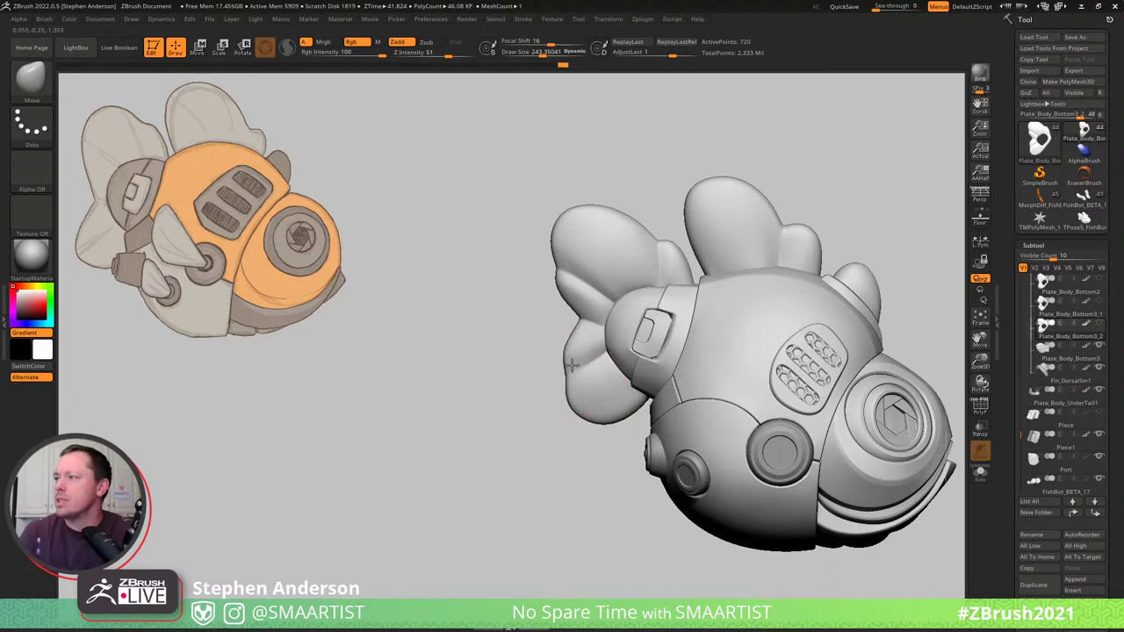
pyautogui.press('s')
pyautogui.moveTo(569, 367); pyautogui.dragTo(570, 340)
pyautogui.press('s')
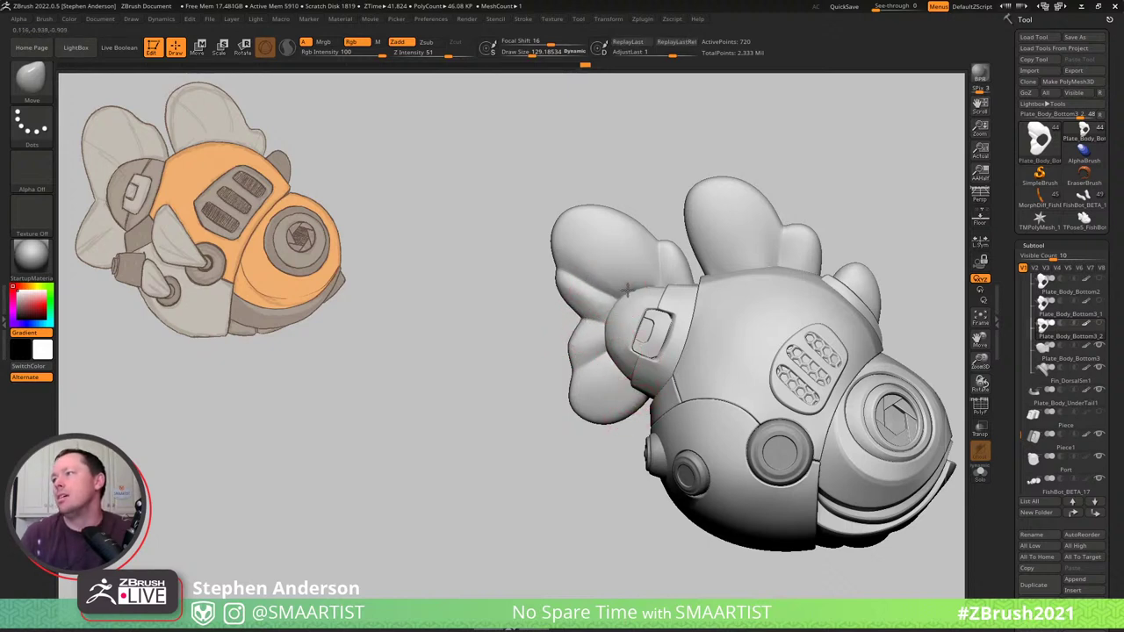
# Adjust the upper lobe's crease near the tail body with the Move brush at draw sizes of about 175 and 129.
pyautogui.press(']')
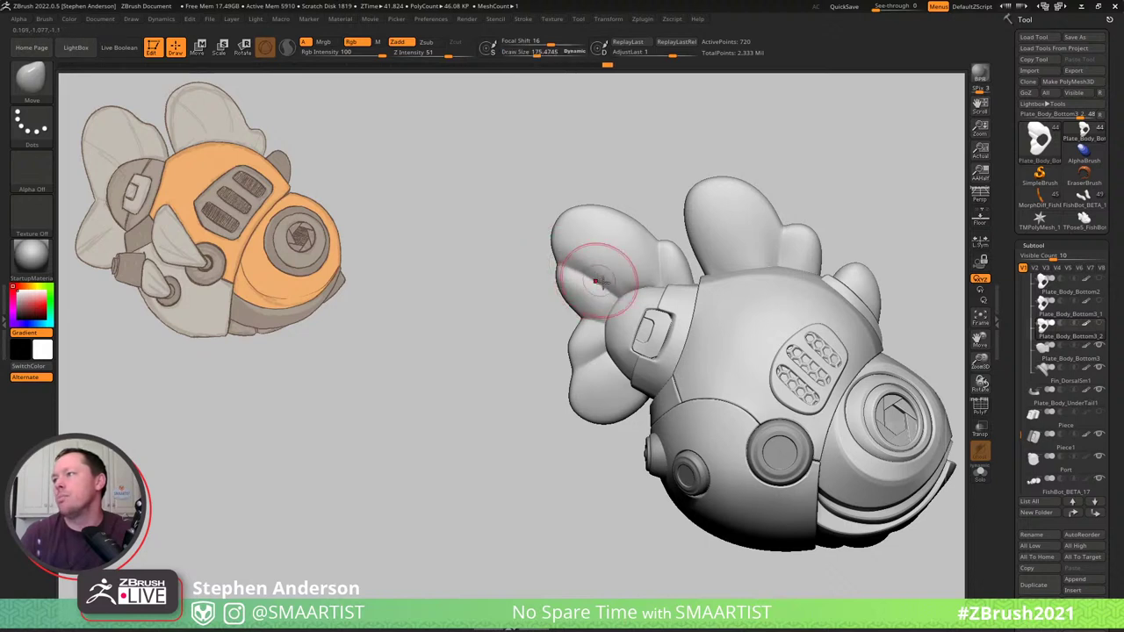
pyautogui.moveTo(619, 296); pyautogui.dragTo(627, 293)
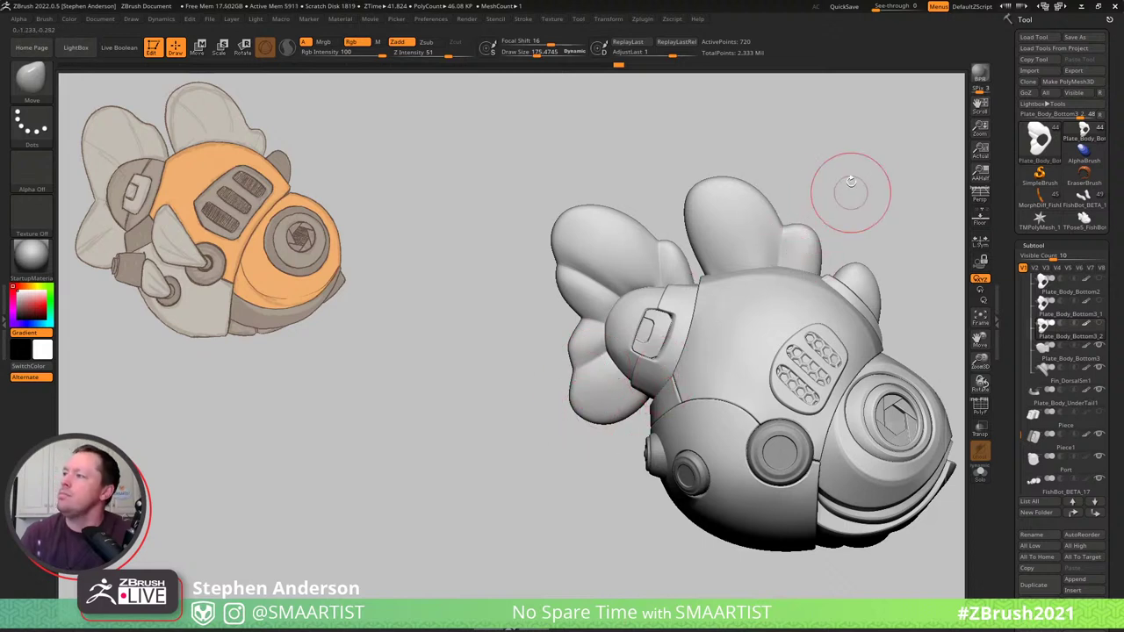
pyautogui.moveTo(851, 181); pyautogui.dragTo(744, 191)
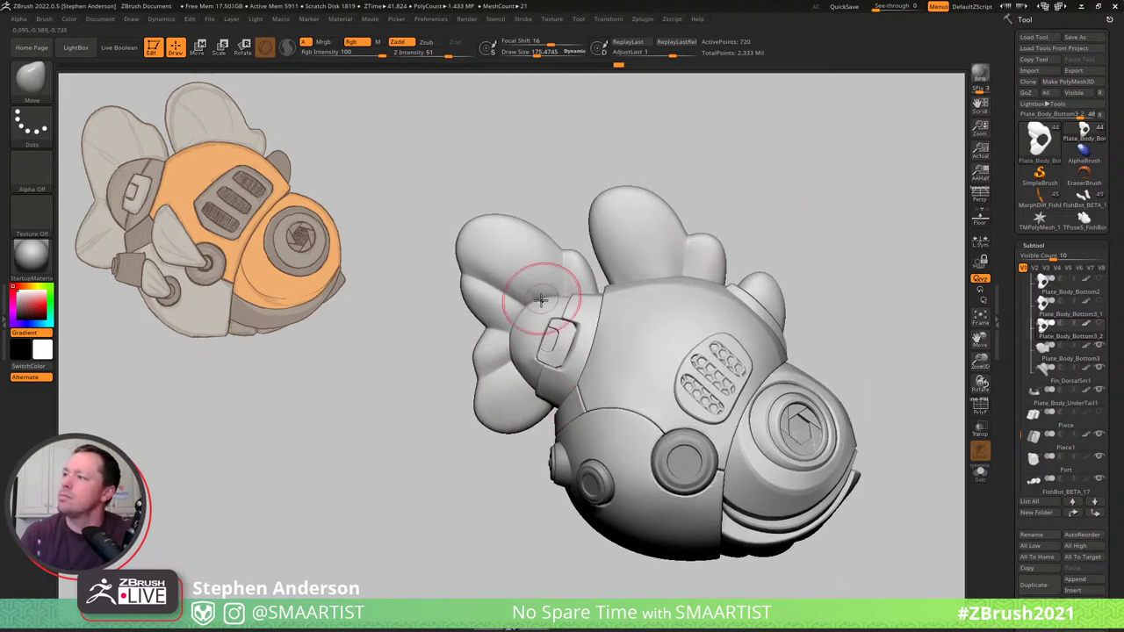
pyautogui.press('s')
pyautogui.moveTo(540, 300); pyautogui.dragTo(536, 301)
pyautogui.moveTo(538, 296); pyautogui.dragTo(637, 291, button='right')
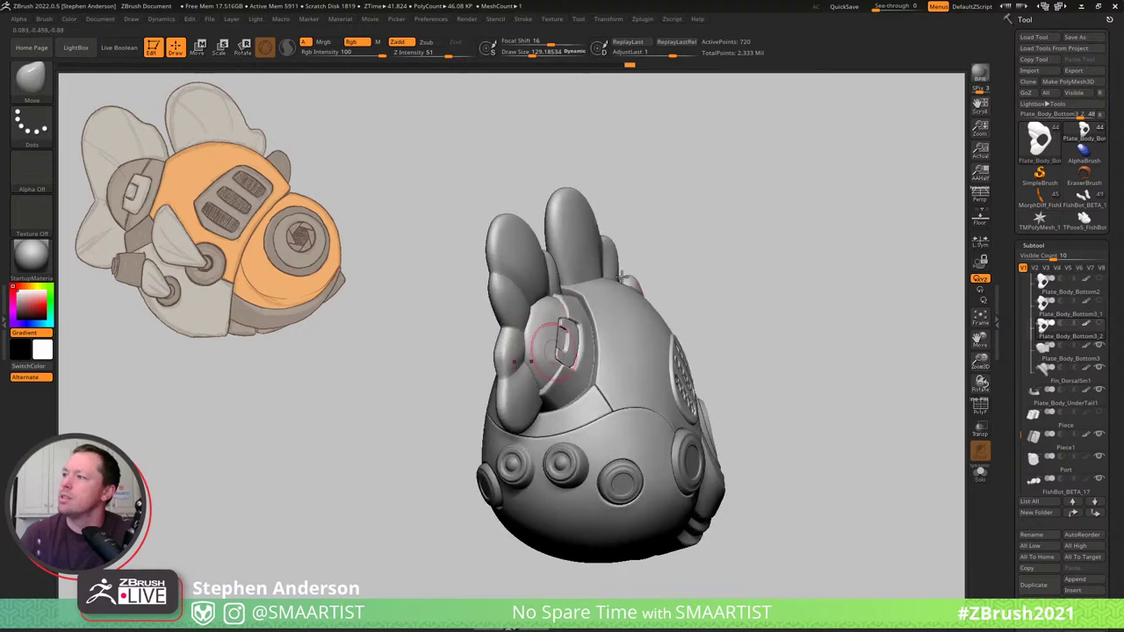
pyautogui.moveTo(621, 276); pyautogui.dragTo(572, 284)
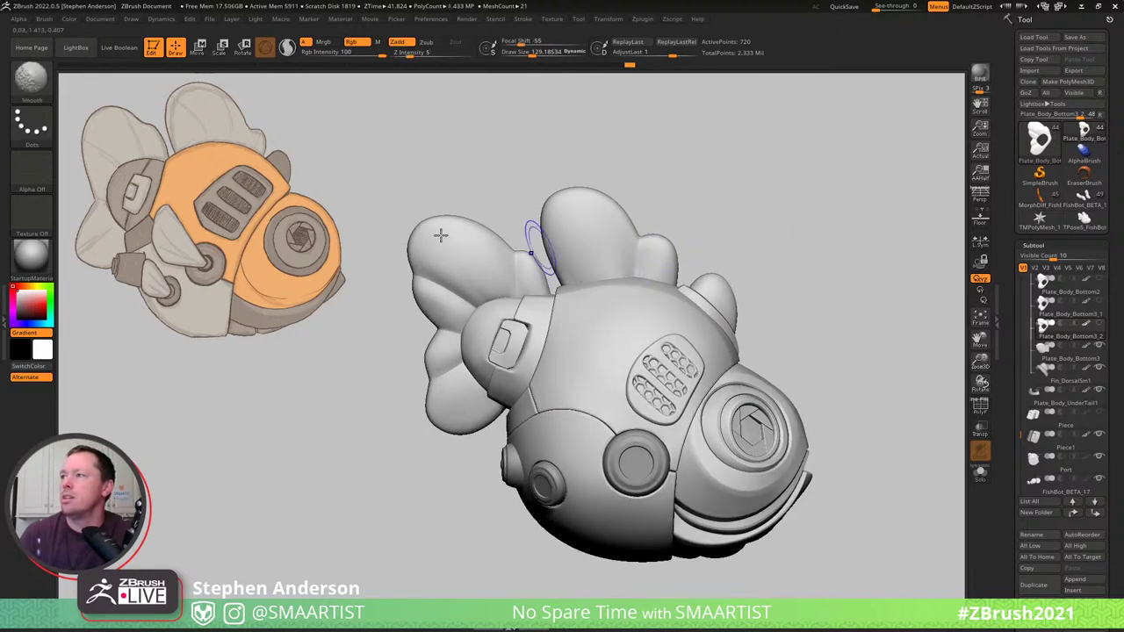
# Show the tail fin's polyframe, mask the fin except for its upper lobe and blur the mask's edge.
pyautogui.press('s')
pyautogui.moveTo(426, 226); pyautogui.dragTo(438, 226)
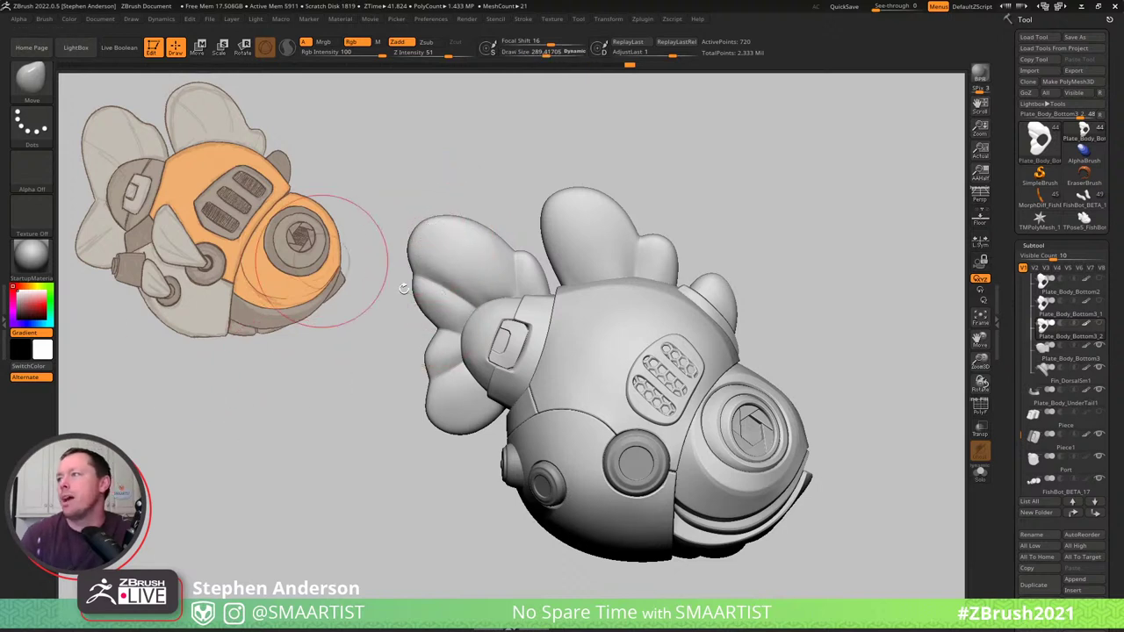
pyautogui.press('shift')
pyautogui.hotkey('shift', 'f')
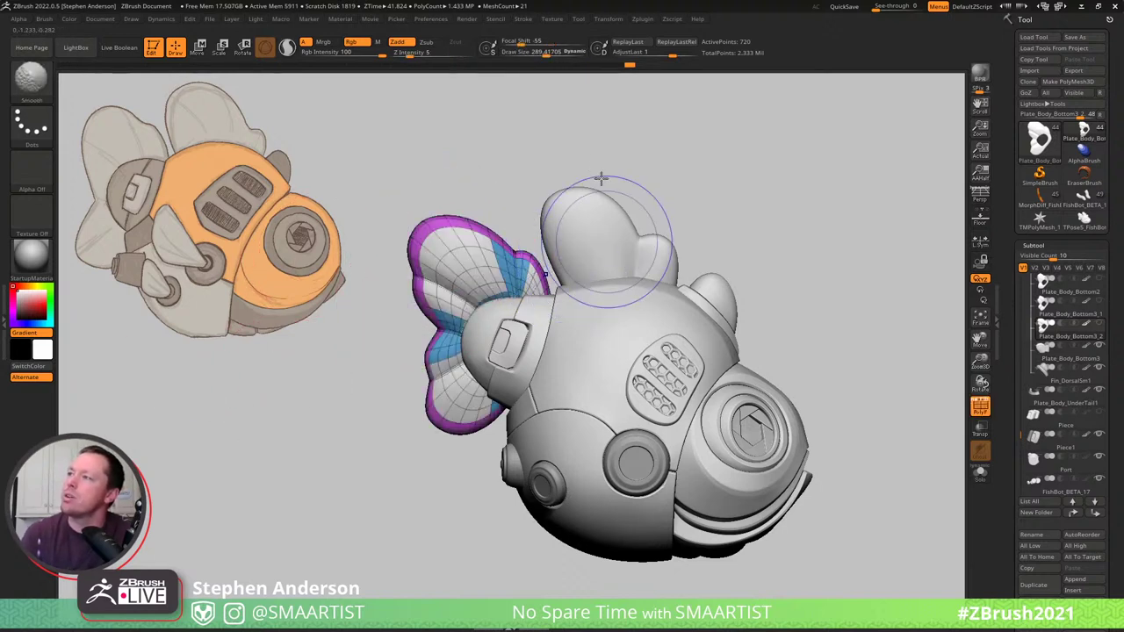
pyautogui.press('ctrl')
pyautogui.moveTo(615, 140)
pyautogui.keyDown('ctrl'); pyautogui.mouseDown()
pyautogui.moveTo(538, 263)
pyautogui.moveTo(402, 325)
pyautogui.moveTo(559, 108)
pyautogui.moveTo(619, 109)
pyautogui.moveTo(621, 123)
pyautogui.mouseUp(); pyautogui.keyUp('ctrl')
pyautogui.keyDown('ctrl'); pyautogui.click(491, 261); pyautogui.keyUp('ctrl')
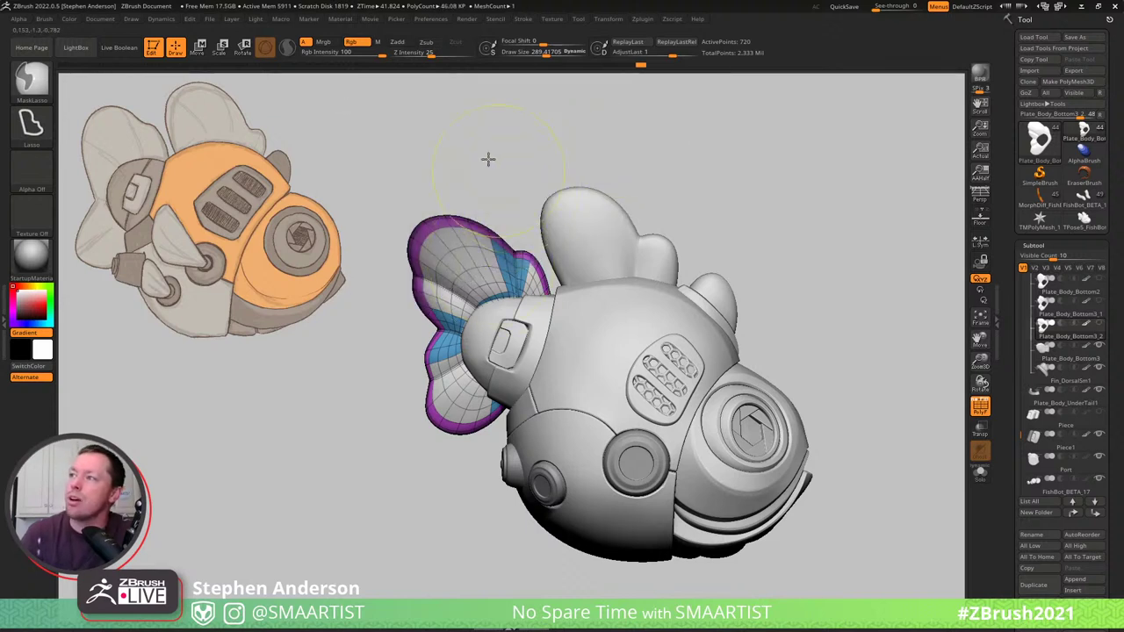
pyautogui.keyDown('ctrl'); pyautogui.click(486, 158); pyautogui.keyUp('ctrl')
pyautogui.keyDown('ctrl'); pyautogui.click(495, 272); pyautogui.keyUp('ctrl')
pyautogui.keyDown('ctrl'); pyautogui.click(478, 274); pyautogui.keyUp('ctrl')
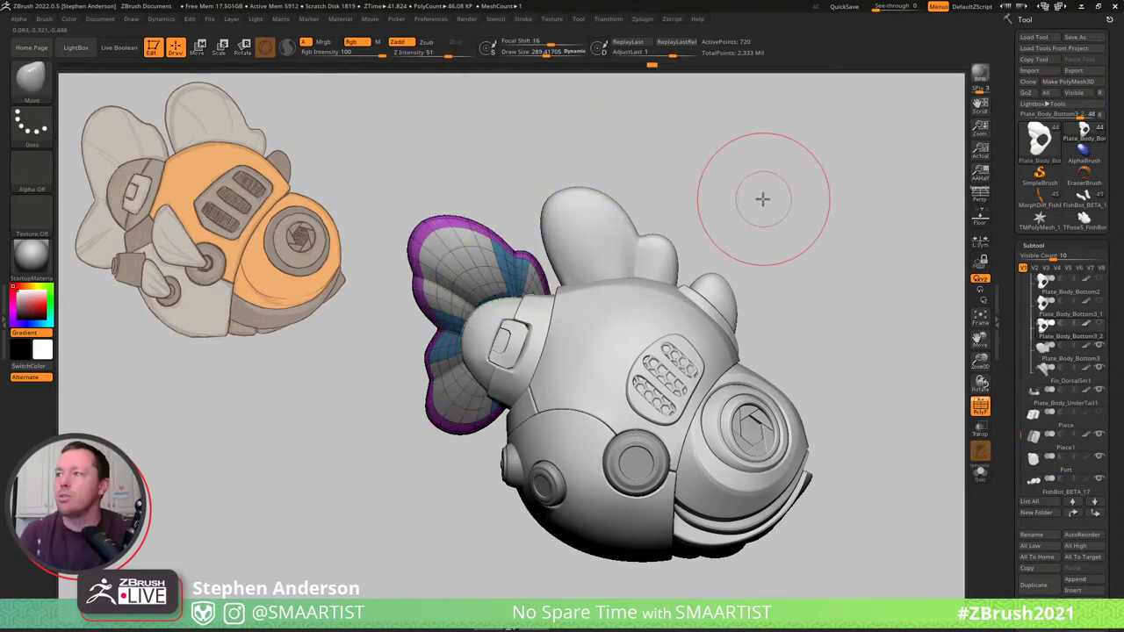
# Rotate the unmasked upper lobe toward the dorsal fin with a Transpose line drawn from the fin's base past its outer tip.
pyautogui.press('w')
pyautogui.moveTo(489, 297); pyautogui.dragTo(376, 152)
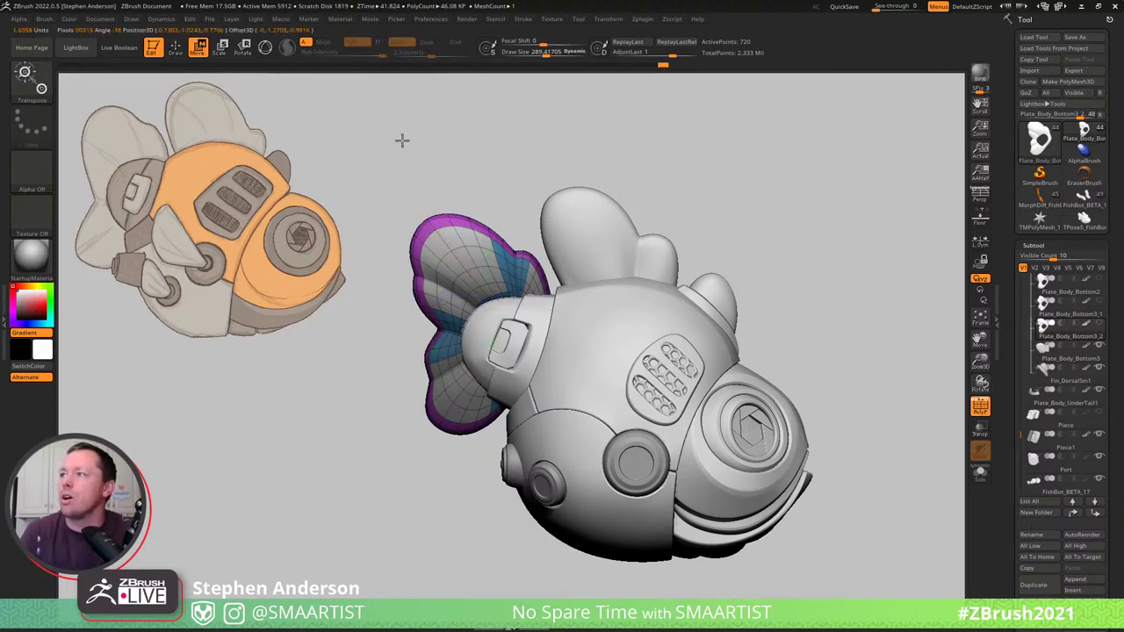
pyautogui.press('r')
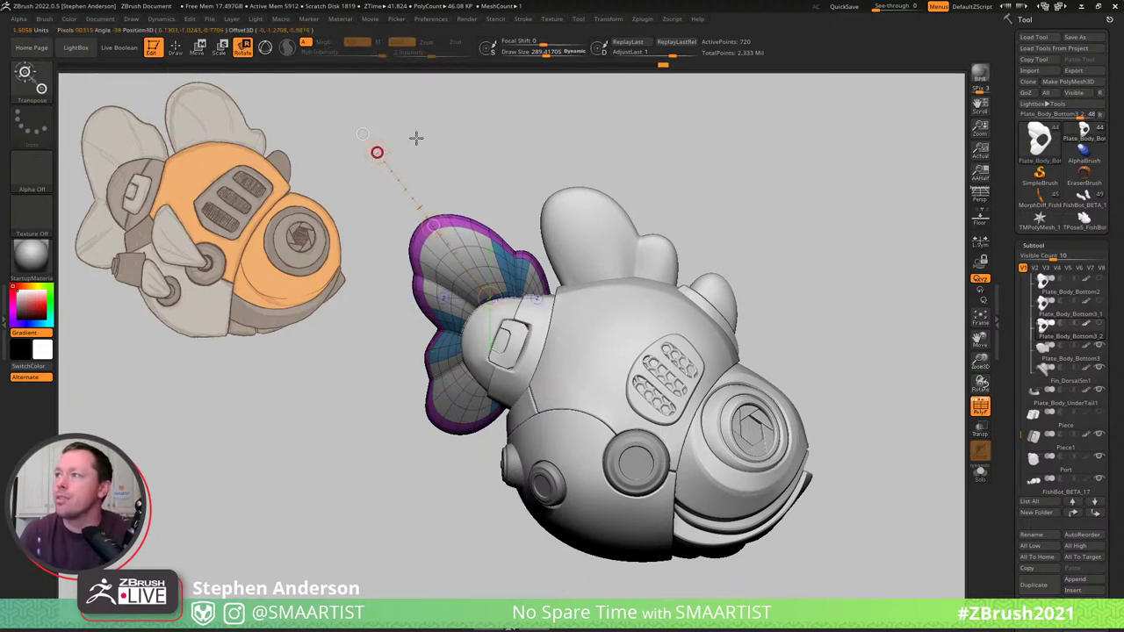
pyautogui.press('w')
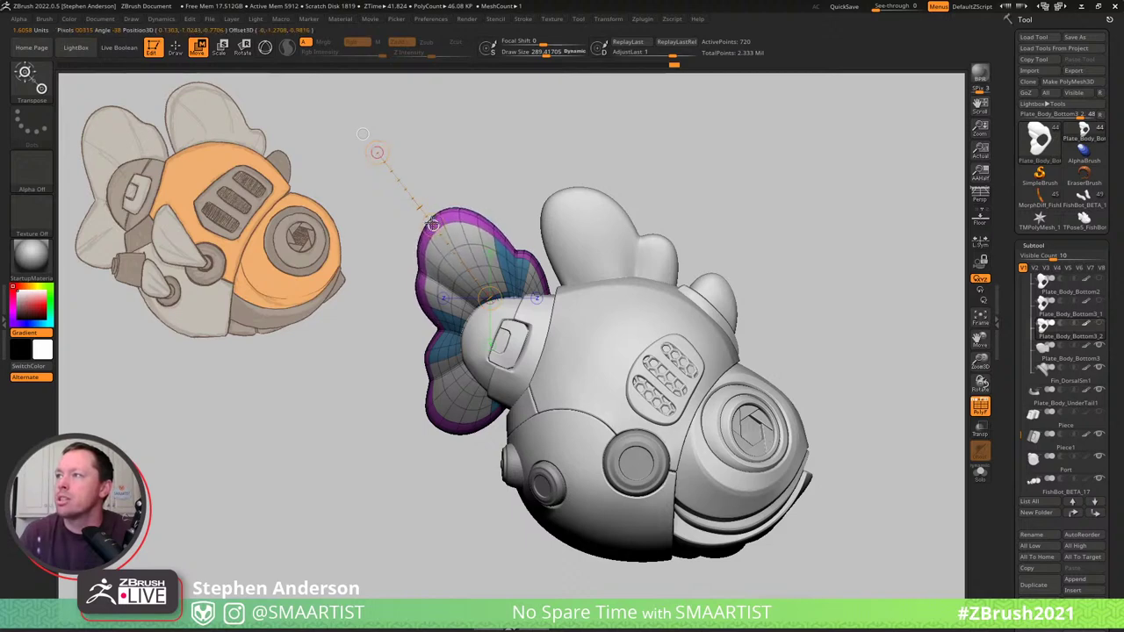
# Nudge the unmasked upper lobe of the tail fin with the Move brush at a draw size of about 403.
pyautogui.press('b')
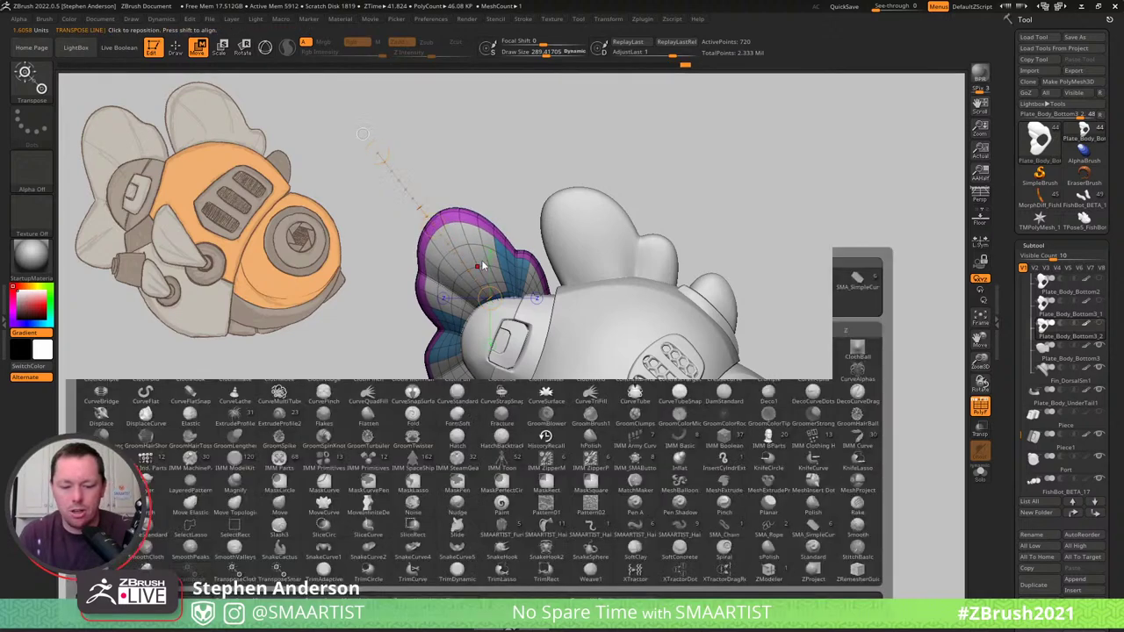
pyautogui.press('m')
pyautogui.press('v')
pyautogui.press('s')
pyautogui.moveTo(468, 249); pyautogui.dragTo(471, 251)
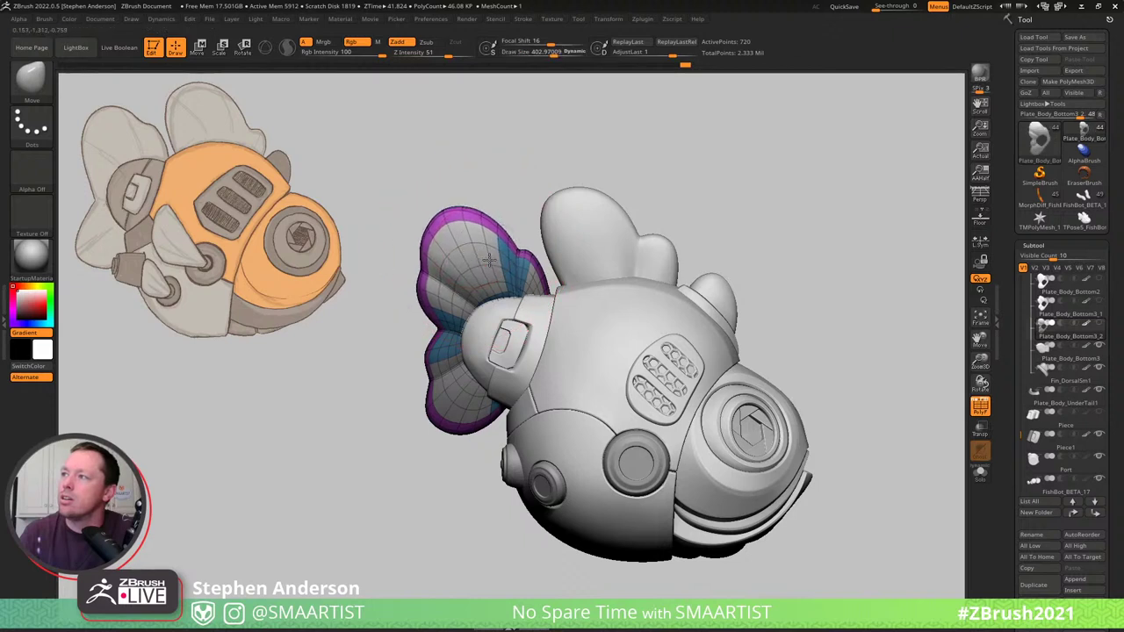
# Hide the tail fin's polyframe and clear its mask.
pyautogui.hotkey('shift', 'f')
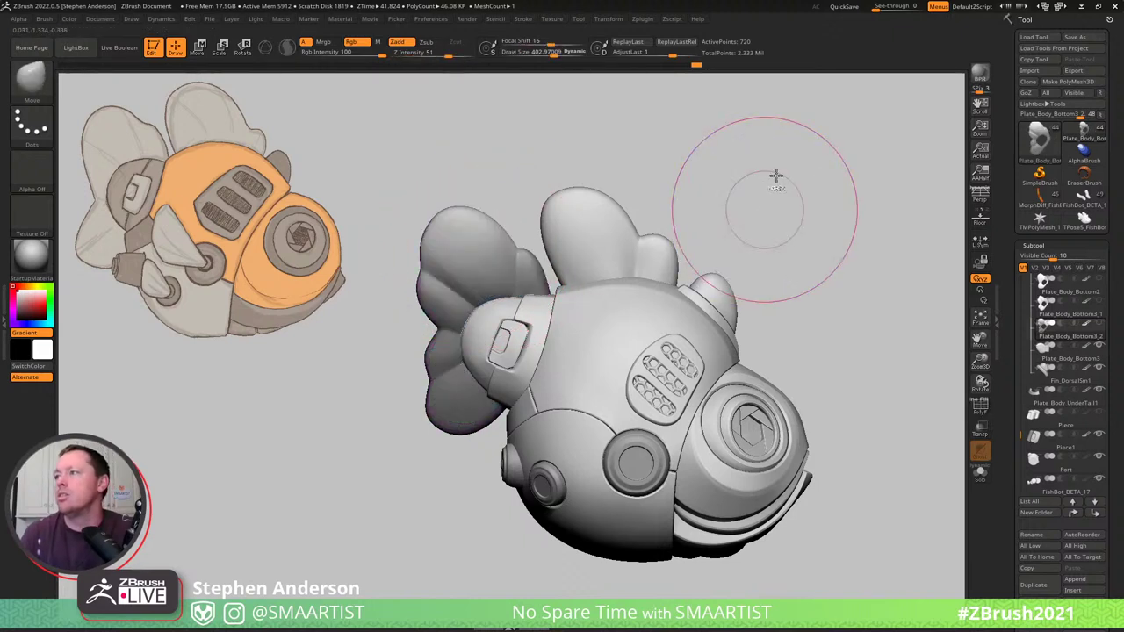
pyautogui.keyDown('ctrl'); pyautogui.moveTo(788, 186); pyautogui.dragTo(819, 250); pyautogui.keyUp('ctrl')
pyautogui.keyDown('ctrl'); pyautogui.moveTo(819, 250); pyautogui.dragTo(747, 219, button='right'); pyautogui.keyUp('ctrl')
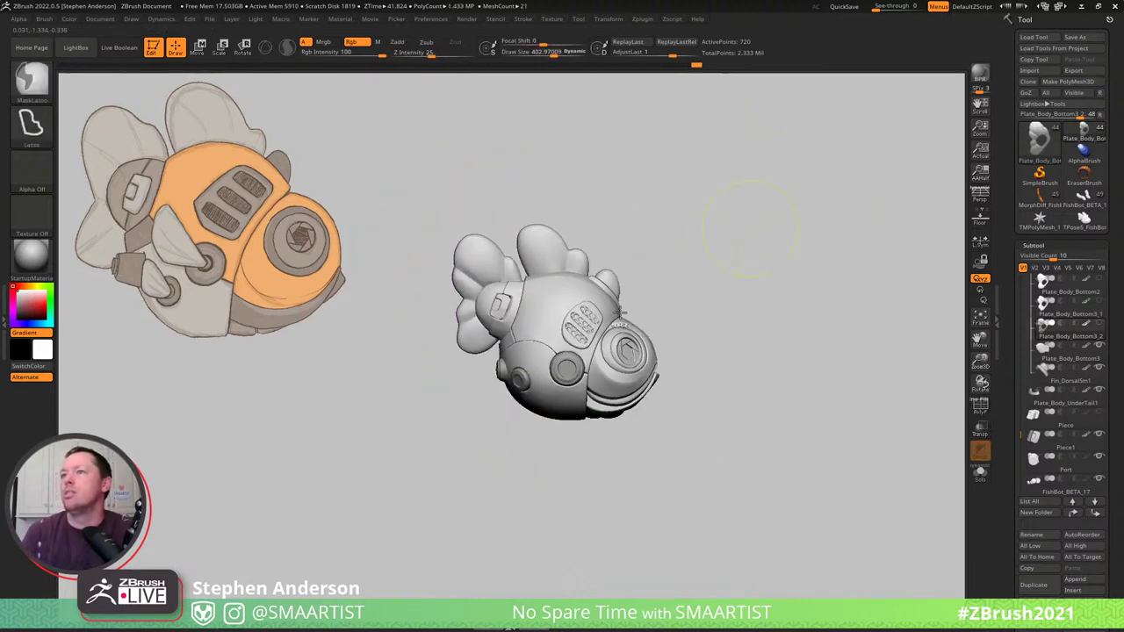
# Pull the lower lobe's outer edge and notch outward with the Move brush at draw sizes of about 215 and 114.
pyautogui.keyDown('ctrl'); pyautogui.moveTo(474, 358); pyautogui.dragTo(536, 404, button='right'); pyautogui.keyUp('ctrl')
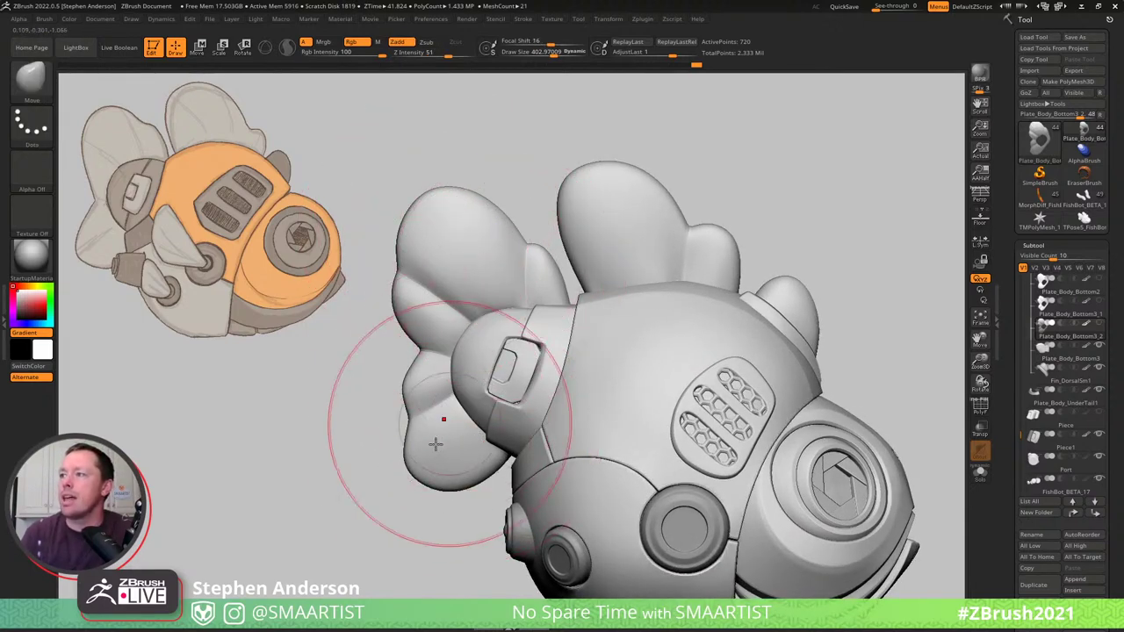
pyautogui.press('s')
pyautogui.moveTo(431, 445); pyautogui.dragTo(397, 432)
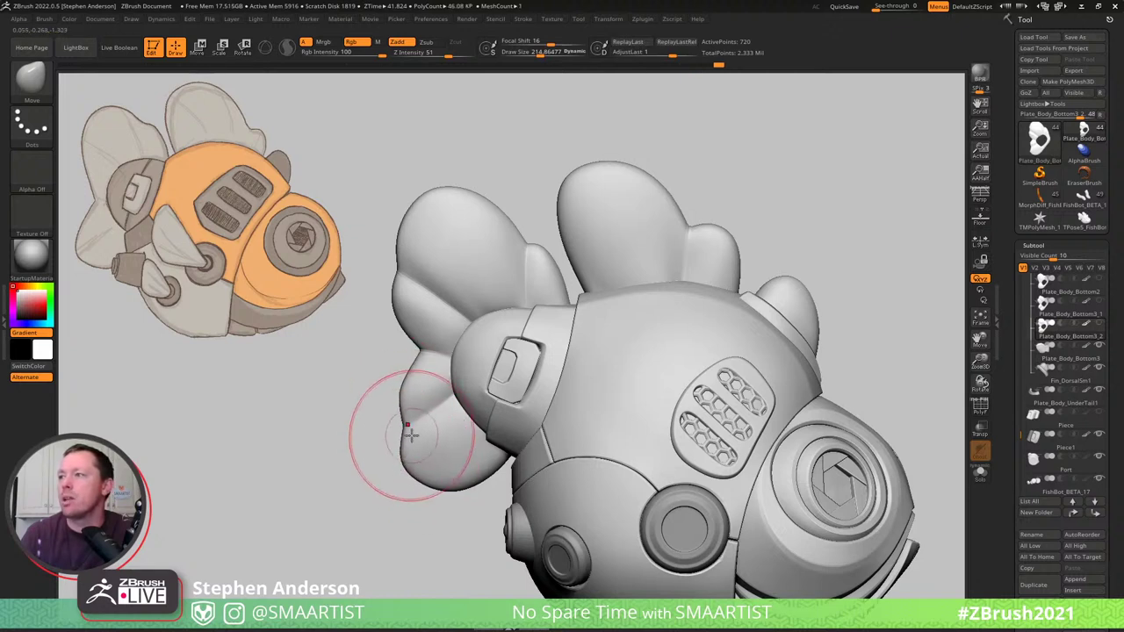
pyautogui.press('s')
pyautogui.moveTo(412, 436); pyautogui.dragTo(400, 435)
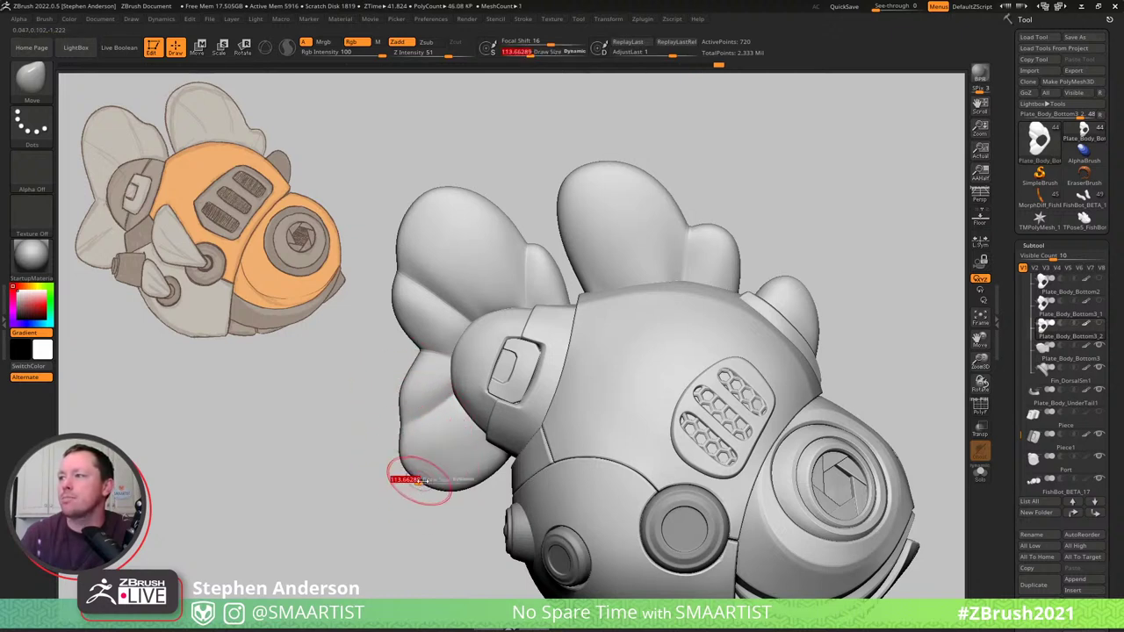
# Push the small inner lobe between tail body and dorsal fin into shape with the Move brush at draw sizes of about 236 and 109.
pyautogui.press('ctrl')
pyautogui.keyDown('ctrl'); pyautogui.moveTo(431, 439); pyautogui.dragTo(381, 381, button='right'); pyautogui.keyUp('ctrl')
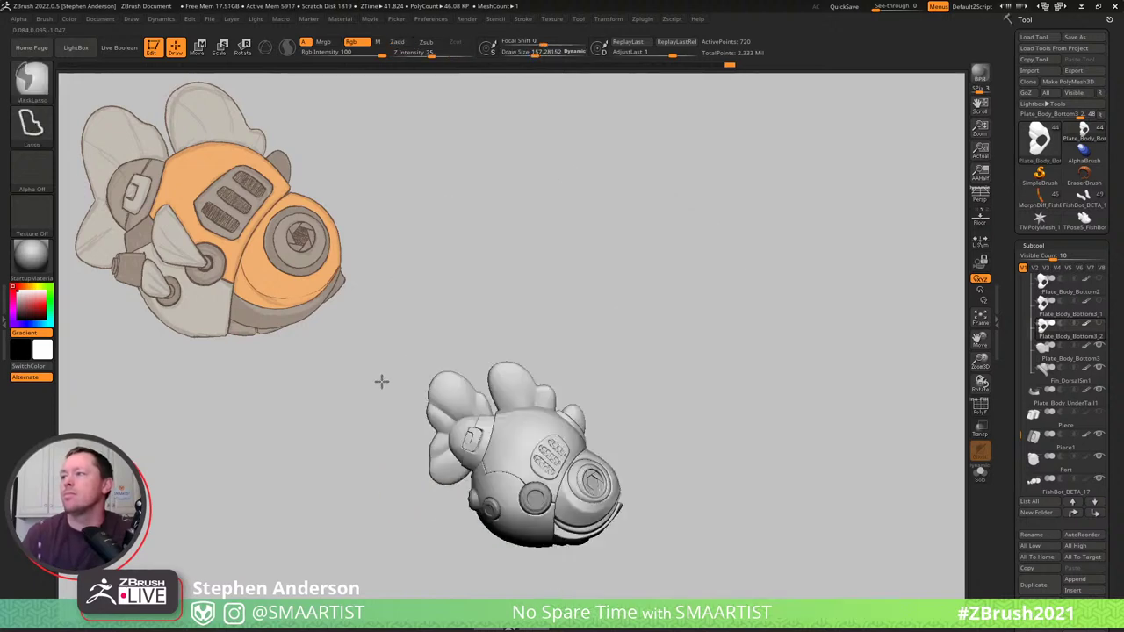
pyautogui.keyDown('alt'); pyautogui.moveTo(532, 369); pyautogui.dragTo(512, 311, button='right'); pyautogui.keyUp('alt')
pyautogui.keyDown('ctrl'); pyautogui.moveTo(458, 339); pyautogui.dragTo(518, 374, button='right'); pyautogui.keyUp('ctrl')
pyautogui.press('s')
pyautogui.moveTo(438, 311); pyautogui.dragTo(449, 311)
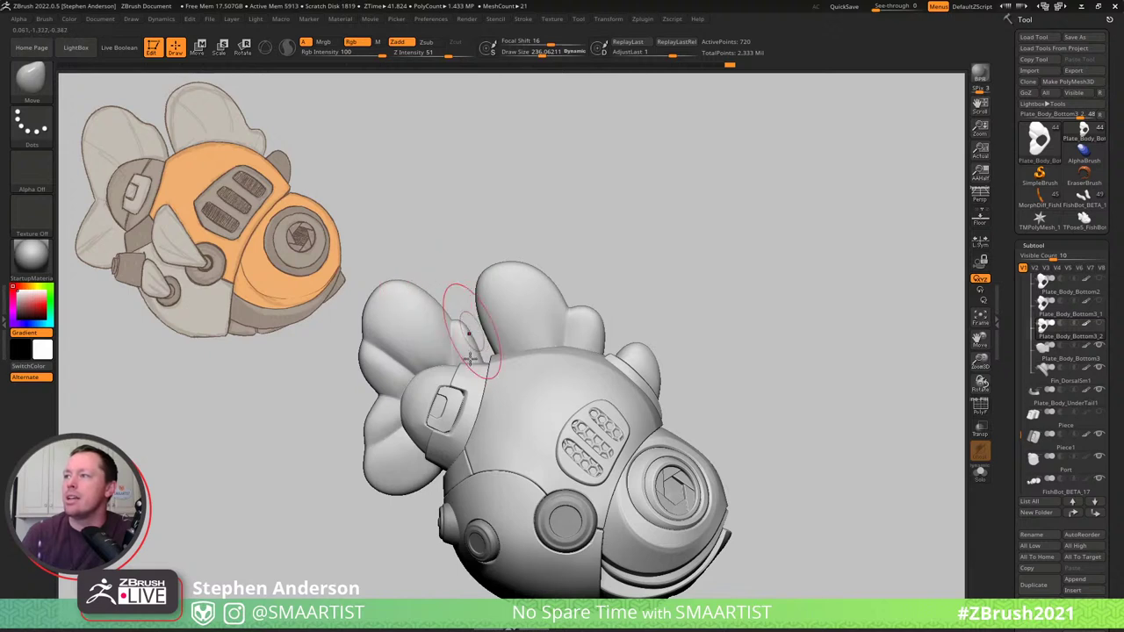
pyautogui.press('s')
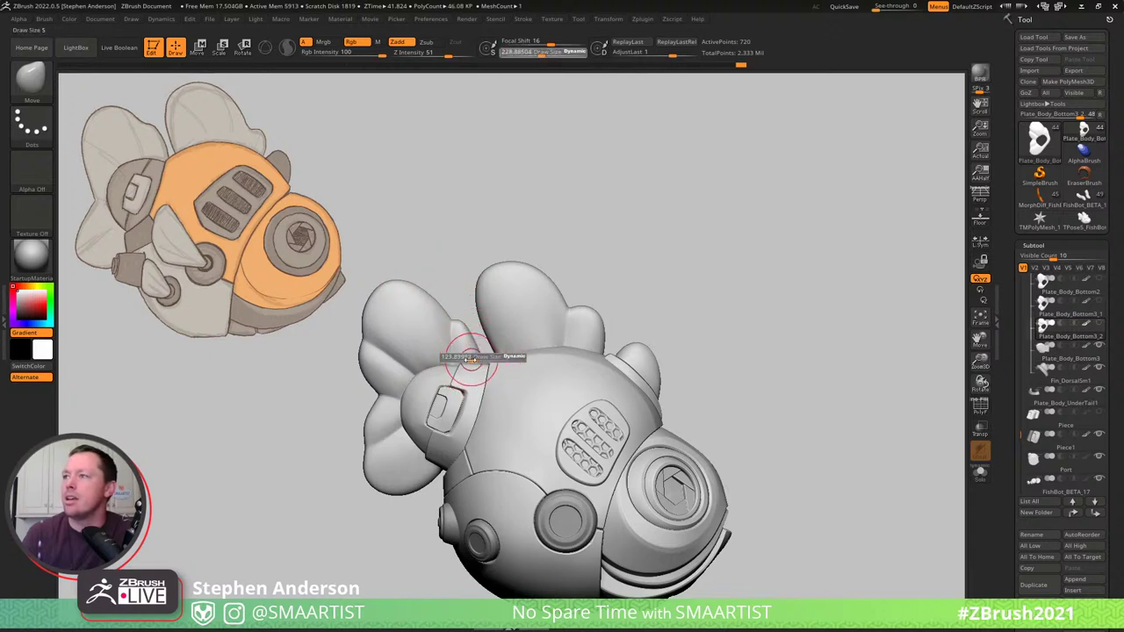
pyautogui.moveTo(470, 359); pyautogui.dragTo(474, 349)
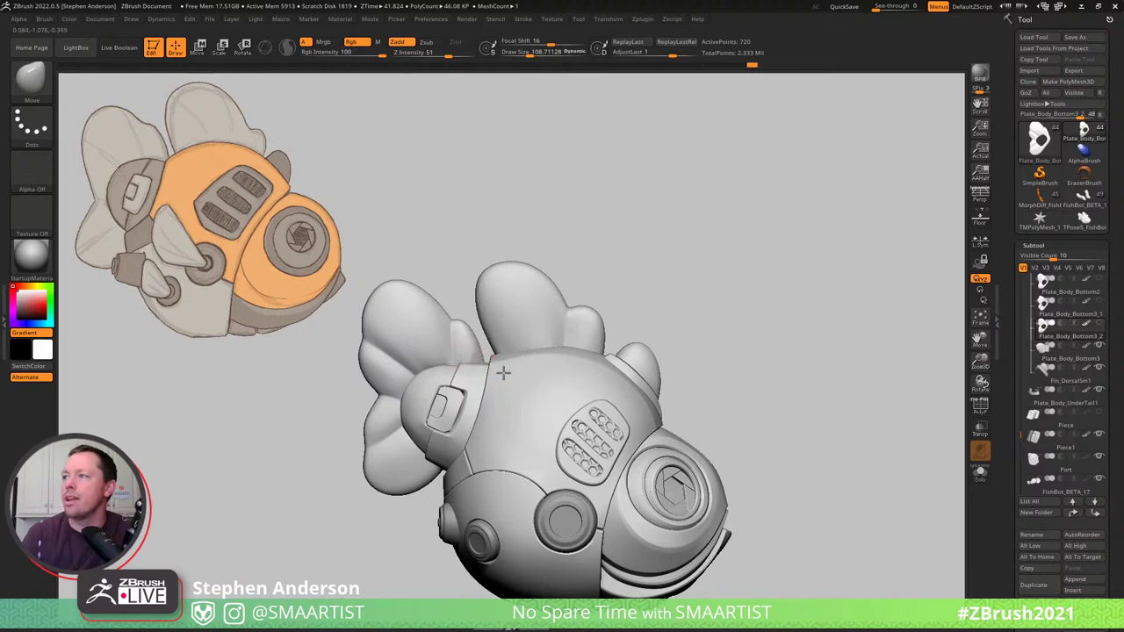
# Reshape the fin edge hidden inside the body with the Move brush at a draw size of about 95, using ghost transparency temporarily.
pyautogui.keyDown('ctrl'); pyautogui.moveTo(533, 398); pyautogui.dragTo(595, 455, button='right'); pyautogui.keyUp('ctrl')
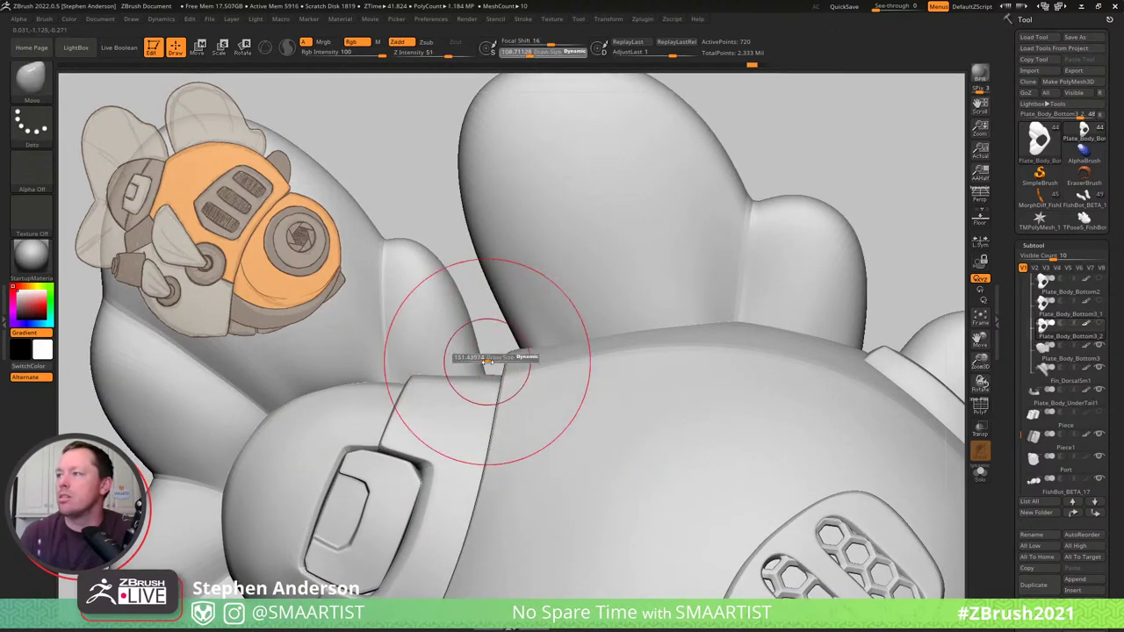
pyautogui.hotkey('ctrl', 't')
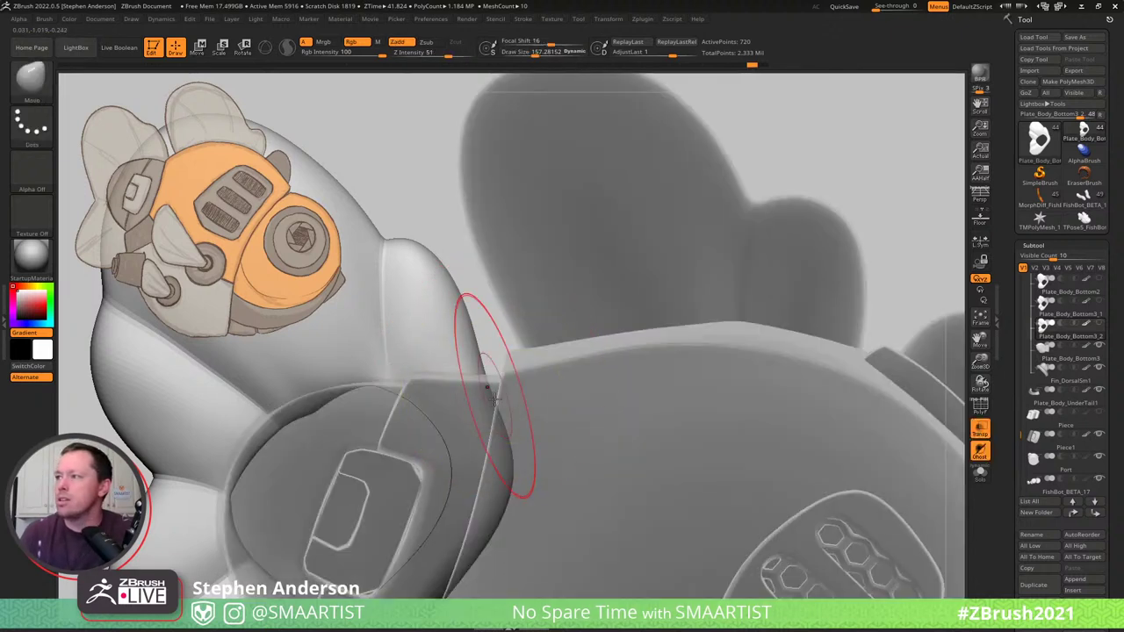
pyautogui.press('s')
pyautogui.moveTo(495, 402); pyautogui.dragTo(484, 403)
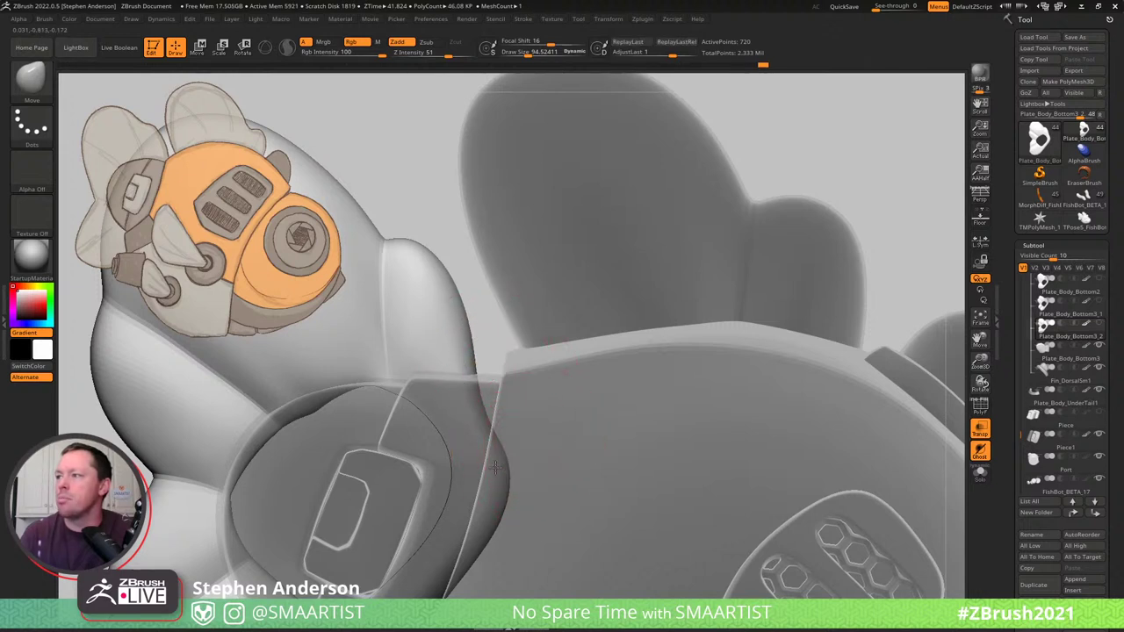
pyautogui.moveTo(565, 482)
pyautogui.keyDown('ctrl'); pyautogui.mouseDown(button='right')
pyautogui.moveTo(515, 434)
pyautogui.moveTo(461, 428)
pyautogui.mouseUp(button='right'); pyautogui.keyUp('ctrl')
pyautogui.press('ctrl')
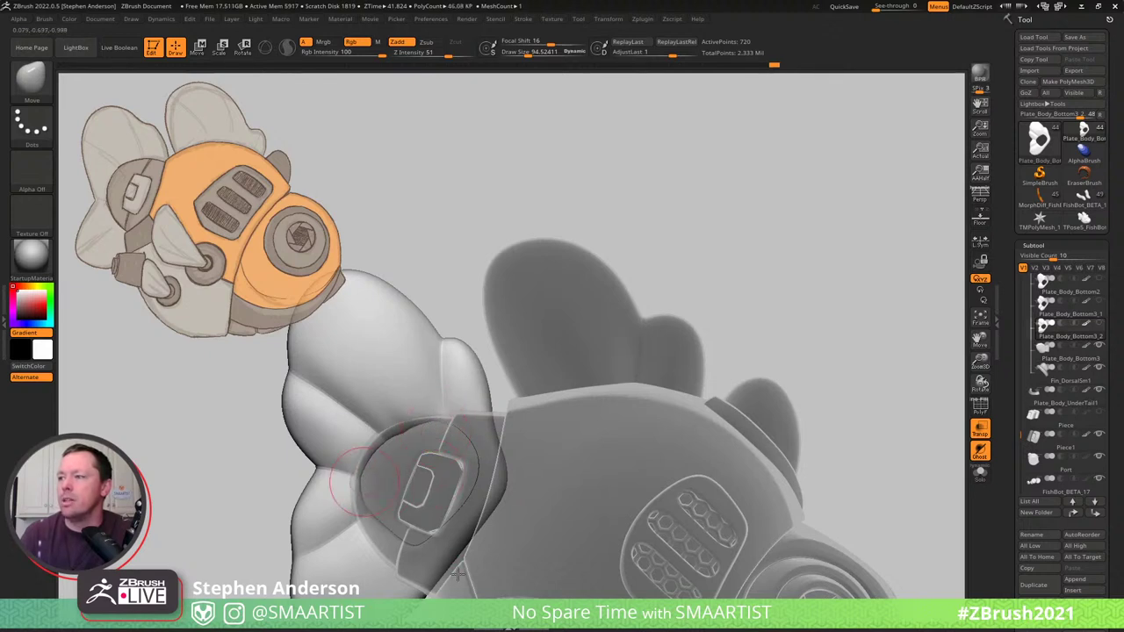
pyautogui.moveTo(538, 477); pyautogui.dragTo(577, 446, button='right')
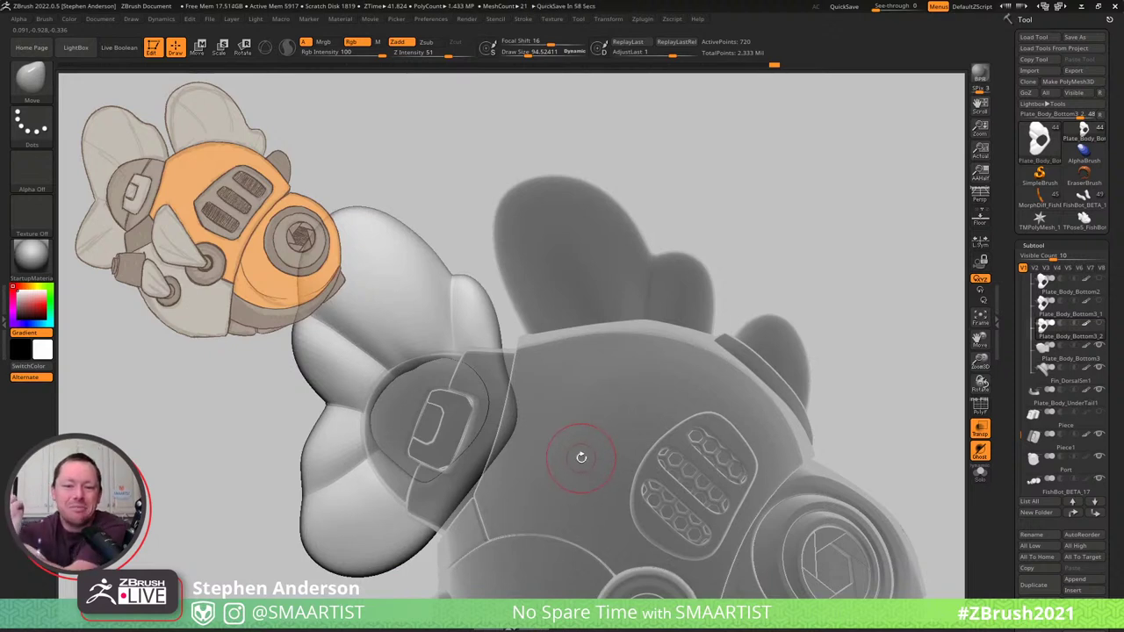
pyautogui.hotkey('ctrl', 'shift', 't')
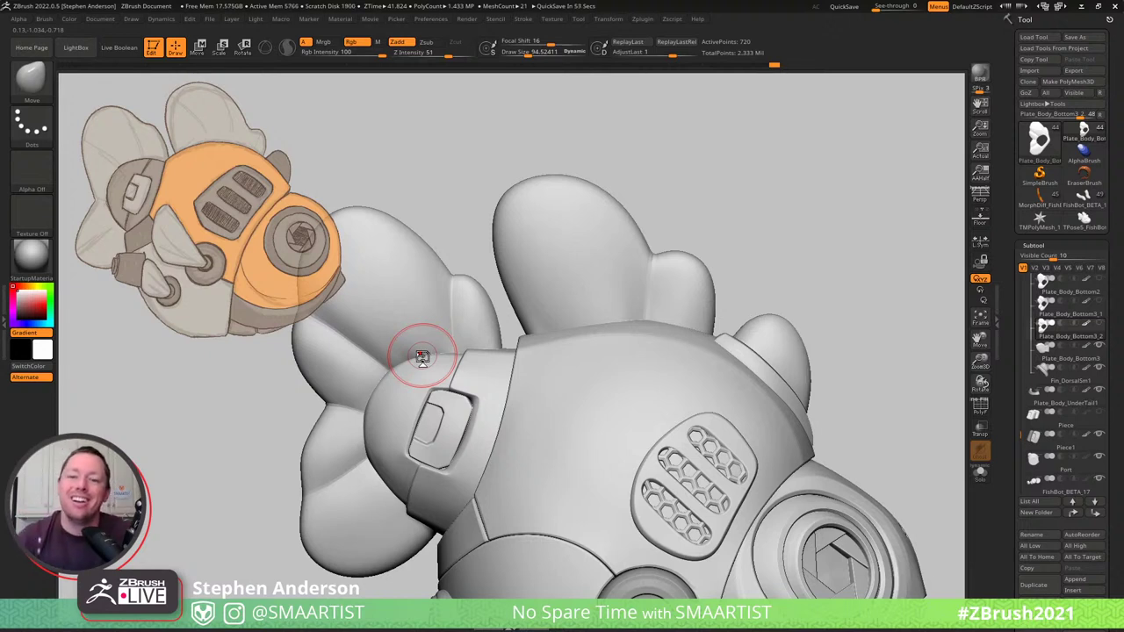
# Show the tail fin's polyframe without the polygroup fill and render the model with BPR to examine its wireframe.
pyautogui.moveTo(487, 427)
pyautogui.mouseDown(button='right')
pyautogui.moveTo(474, 425)
pyautogui.moveTo(524, 424)
pyautogui.moveTo(500, 366)
pyautogui.moveTo(465, 340)
pyautogui.moveTo(502, 354)
pyautogui.moveTo(457, 342)
pyautogui.moveTo(474, 348)
pyautogui.mouseUp(button='right')
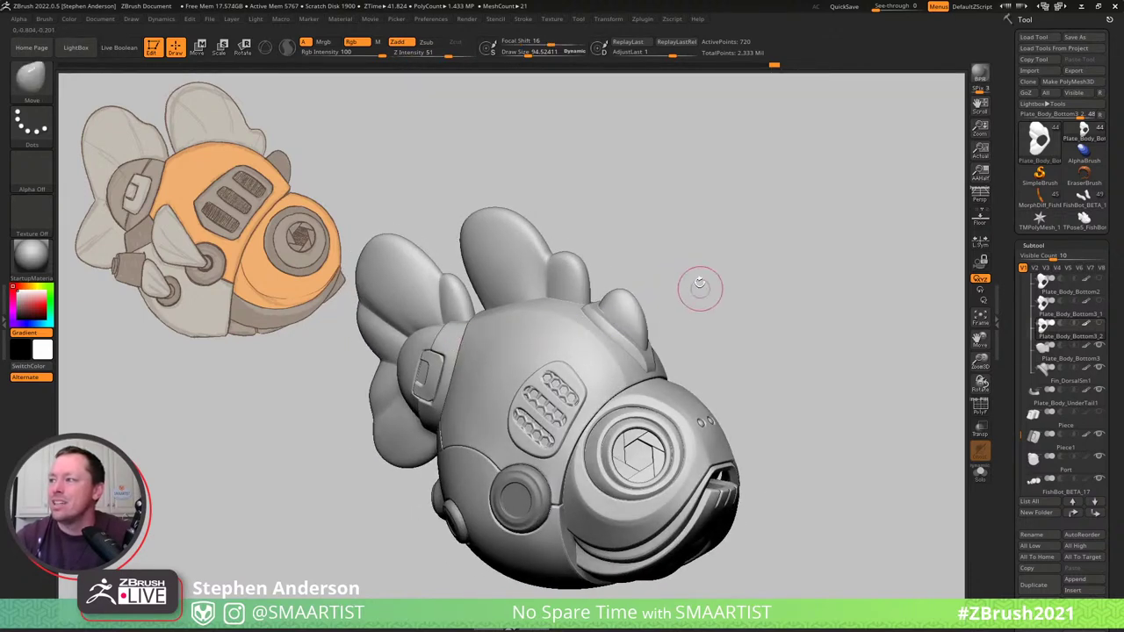
pyautogui.moveTo(700, 288); pyautogui.dragTo(702, 275, button='right')
pyautogui.hotkey('shift', 'f')
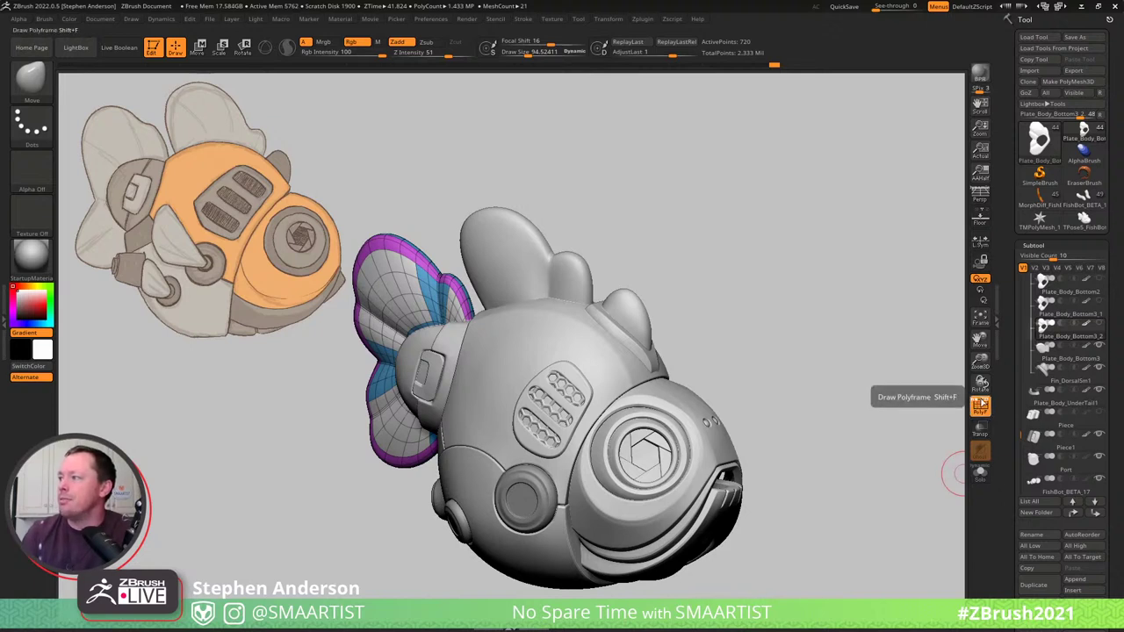
pyautogui.click(984, 405)
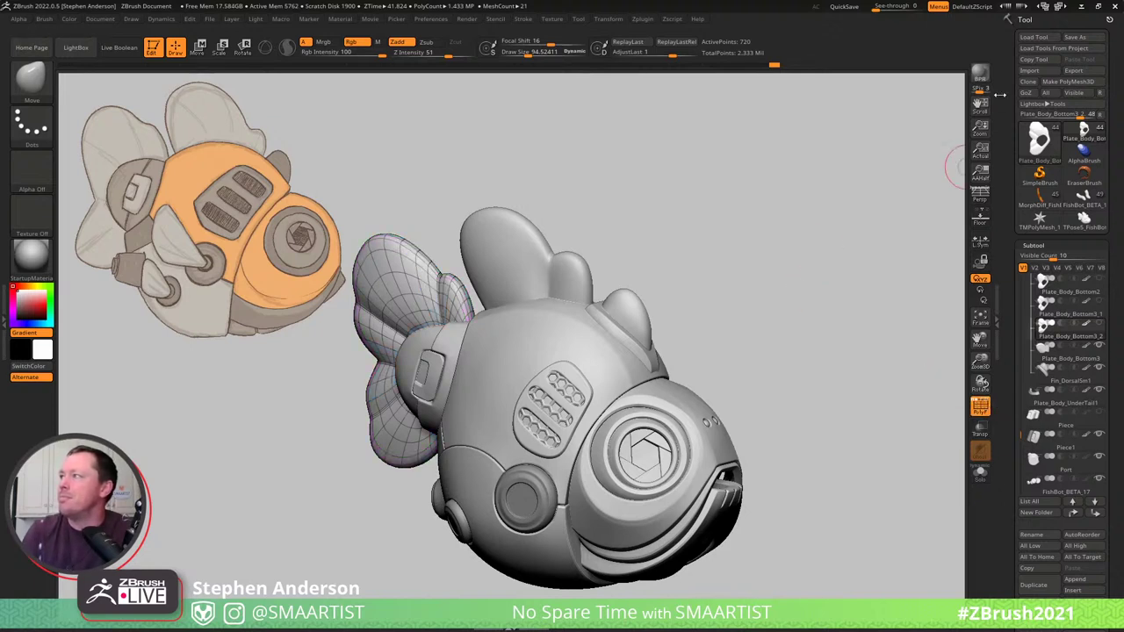
pyautogui.click(981, 74)
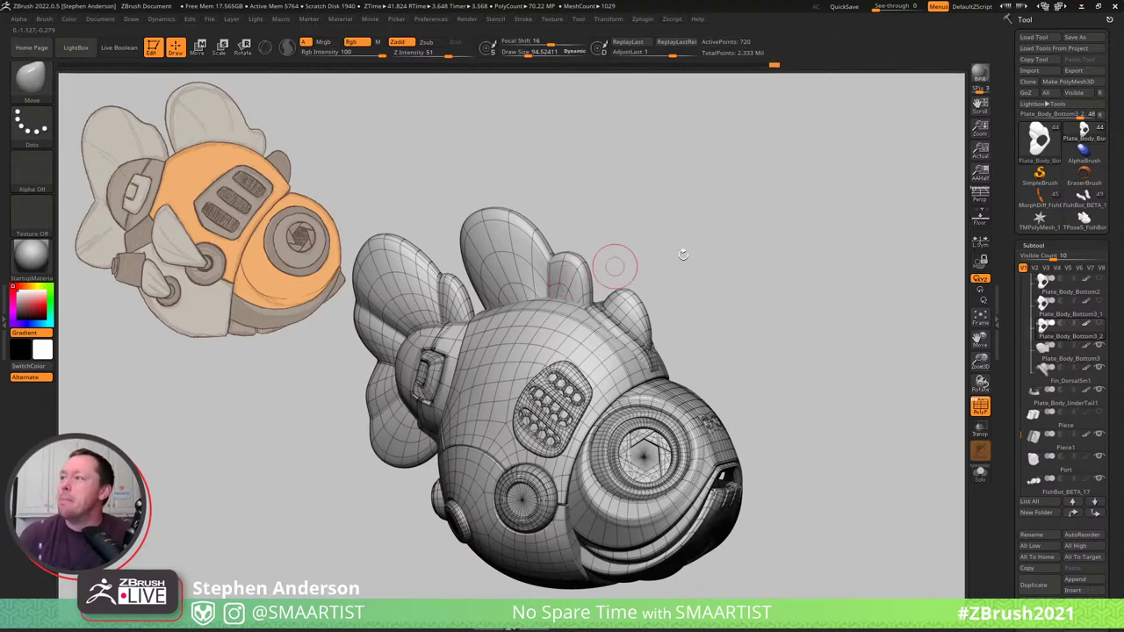
pyautogui.moveTo(706, 240); pyautogui.dragTo(734, 240)
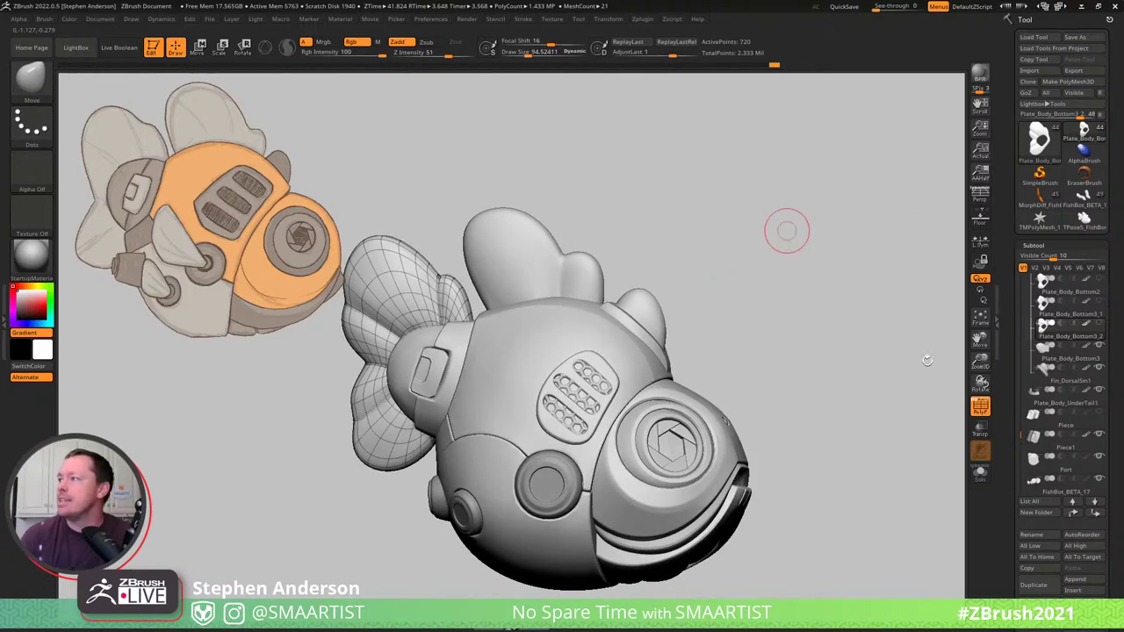
# Restore the polyframe's polygroup fill, inspect the fins from several angles, and hide the polyframe again.
pyautogui.click(982, 405)
pyautogui.moveTo(733, 230); pyautogui.dragTo(795, 217)
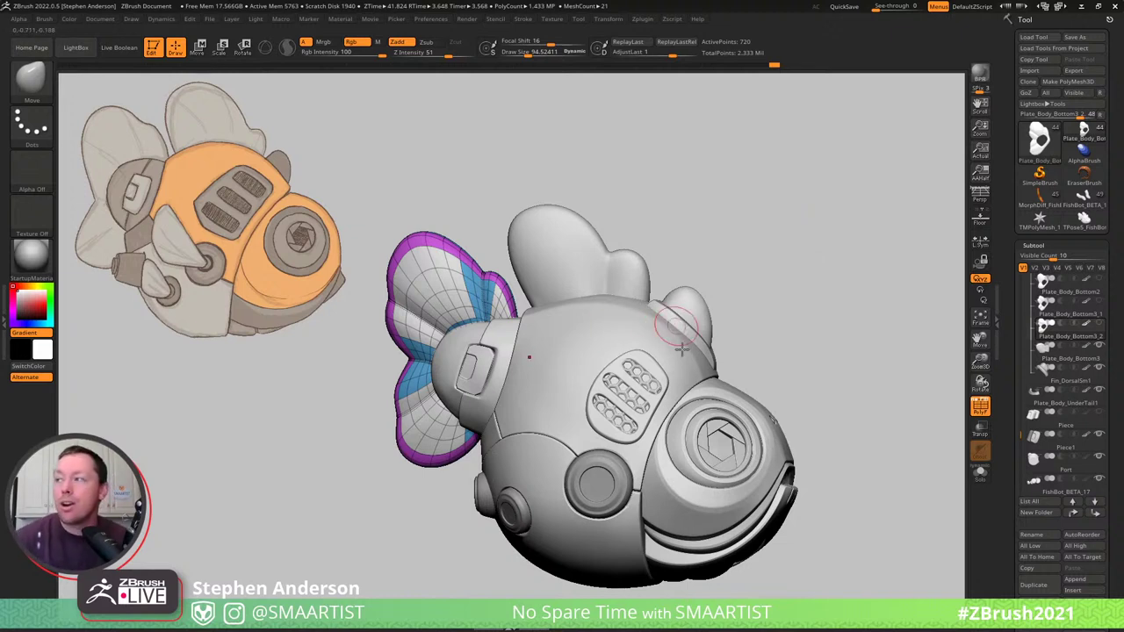
pyautogui.moveTo(694, 258); pyautogui.dragTo(713, 237)
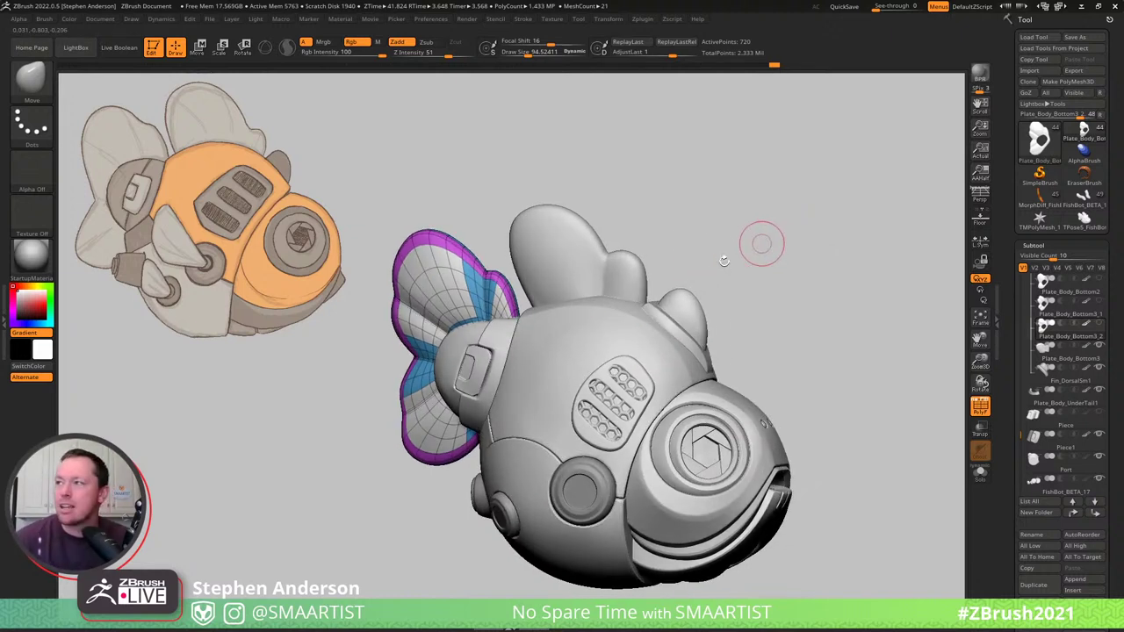
pyautogui.hotkey('shift', 'f')
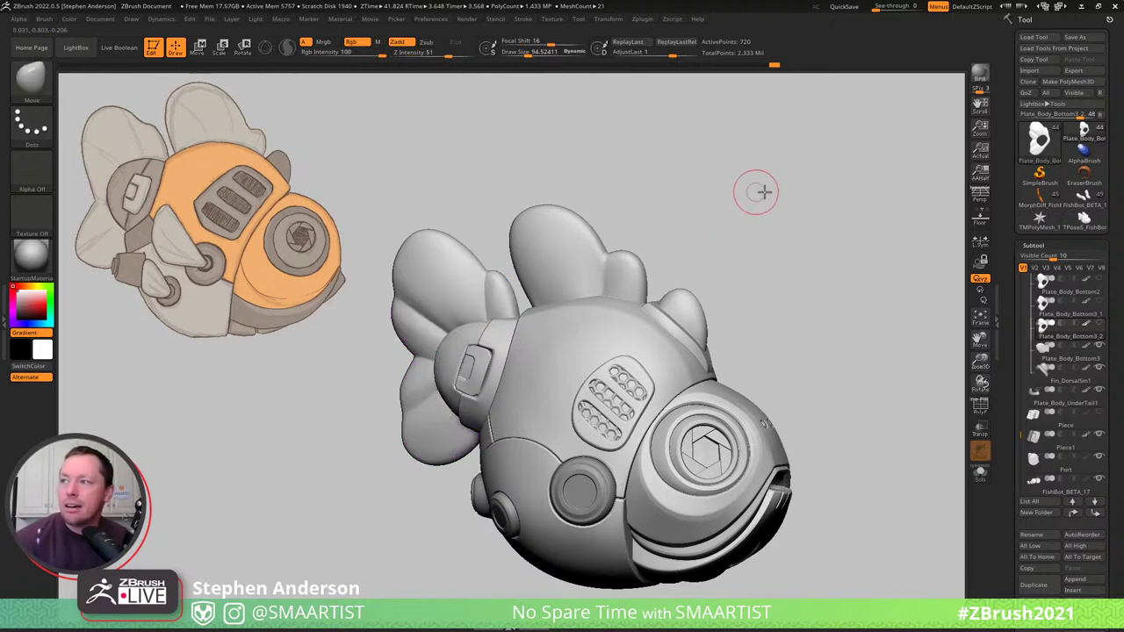
pyautogui.moveTo(761, 188); pyautogui.dragTo(719, 348)
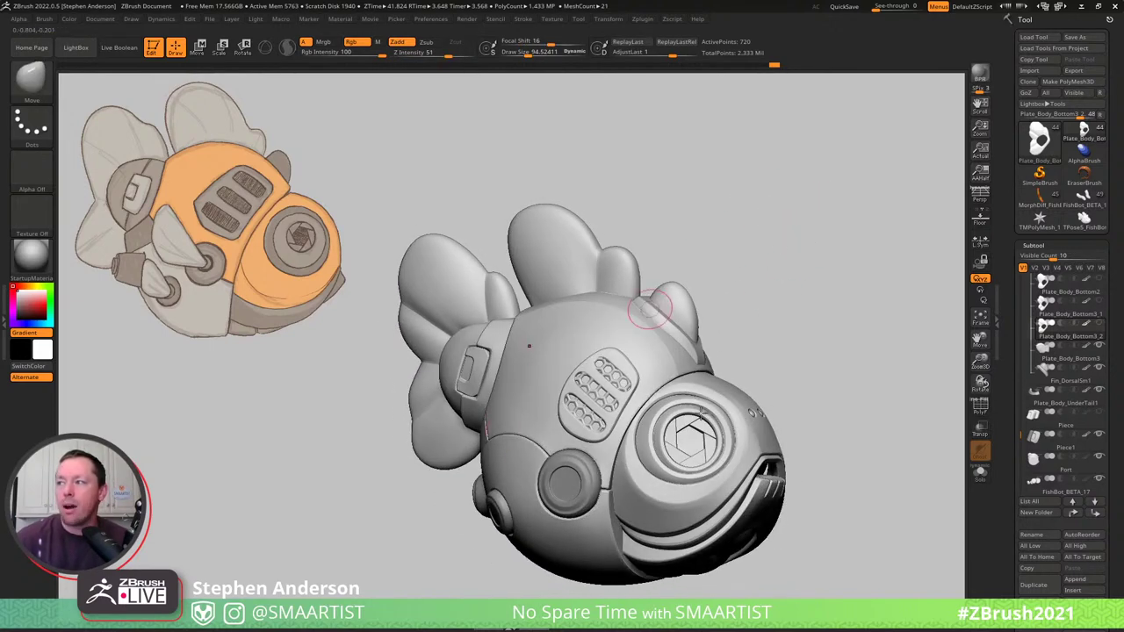
# Switch to the painted MorphDiff_FishBot tool and position it beneath the reference drawing with perspective turned on.
pyautogui.click(1036, 201)
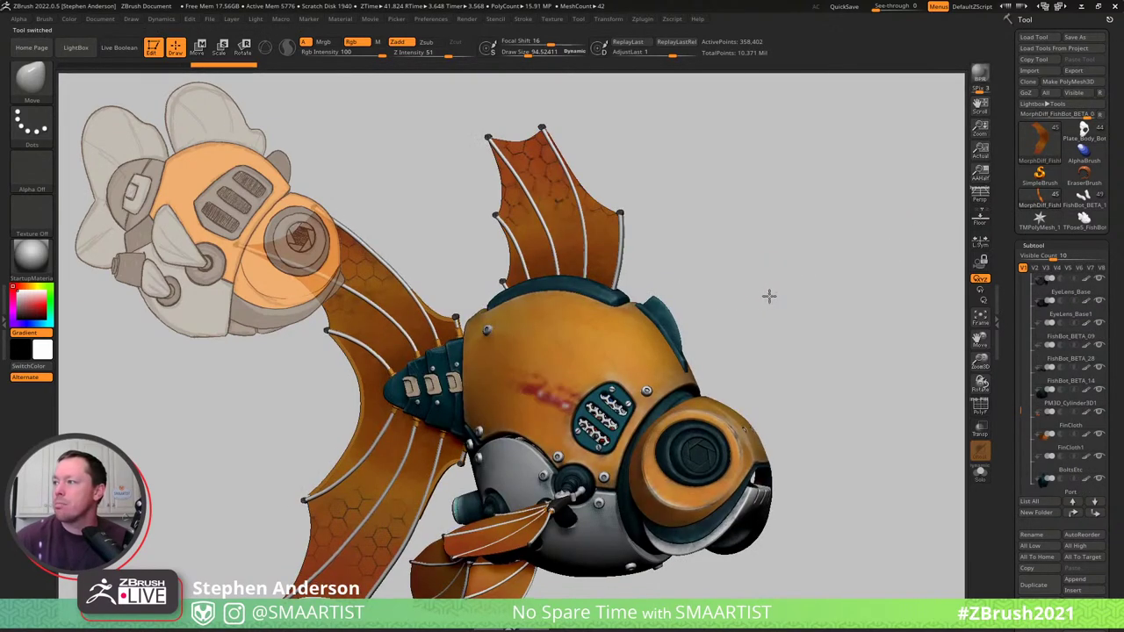
pyautogui.moveTo(765, 296)
pyautogui.keyDown('alt'); pyautogui.mouseDown()
pyautogui.moveTo(795, 271)
pyautogui.moveTo(780, 264)
pyautogui.mouseUp(); pyautogui.keyUp('alt')
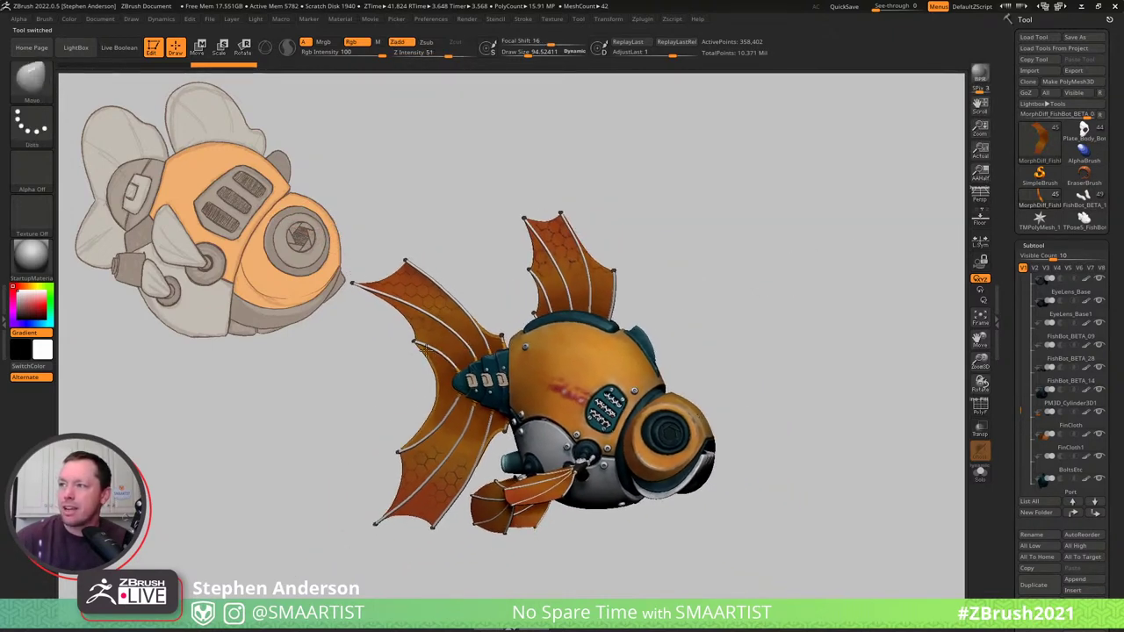
pyautogui.press('ctrl')
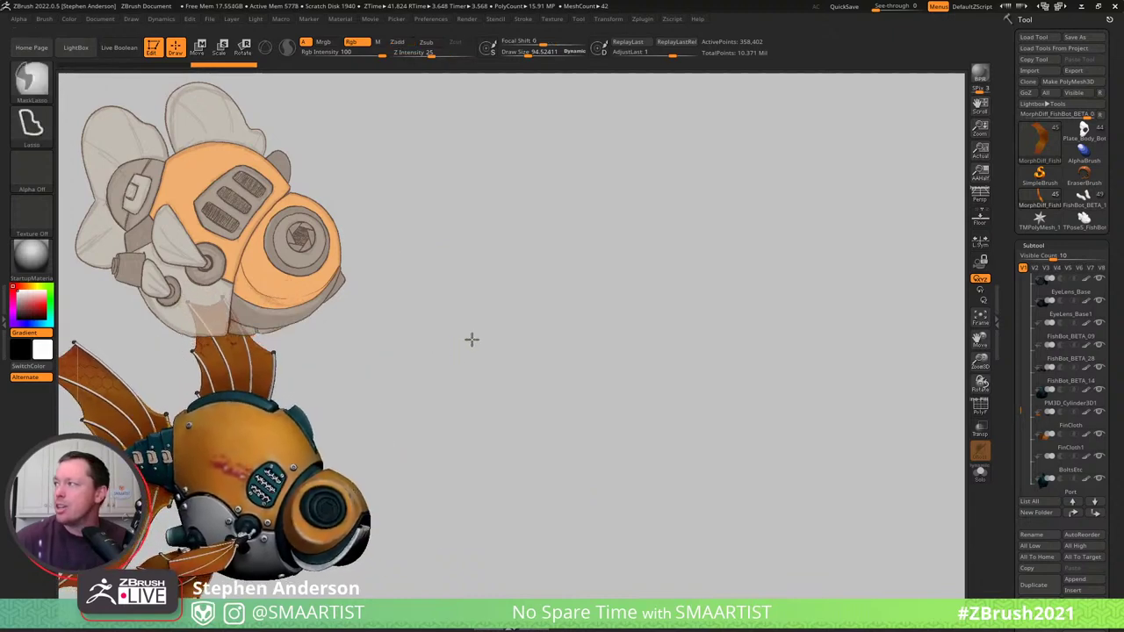
pyautogui.click(979, 195)
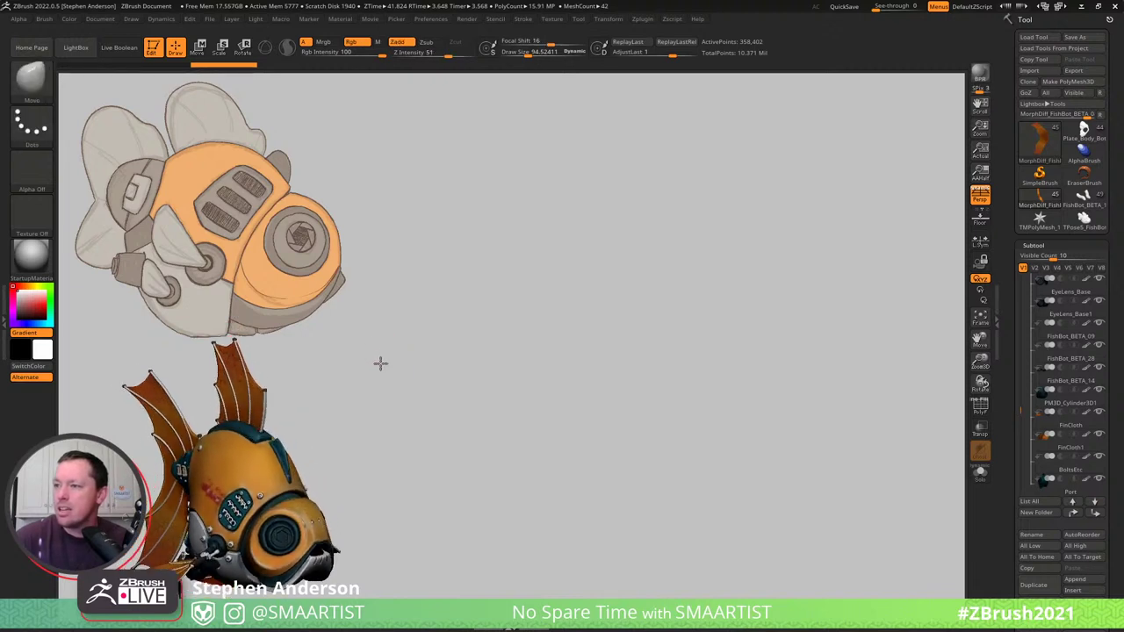
# Leave a snapshot of the painted FishBot on the canvas below the reference drawing and switch back to the chibi Plate_Body model.
pyautogui.press('shift')
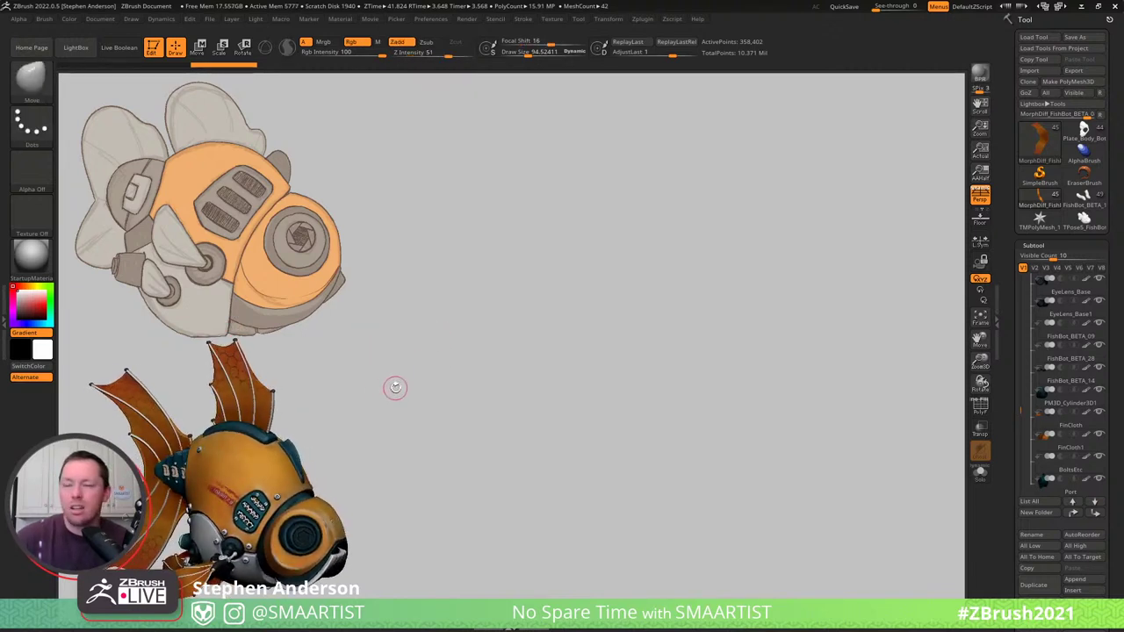
pyautogui.press('ctrl')
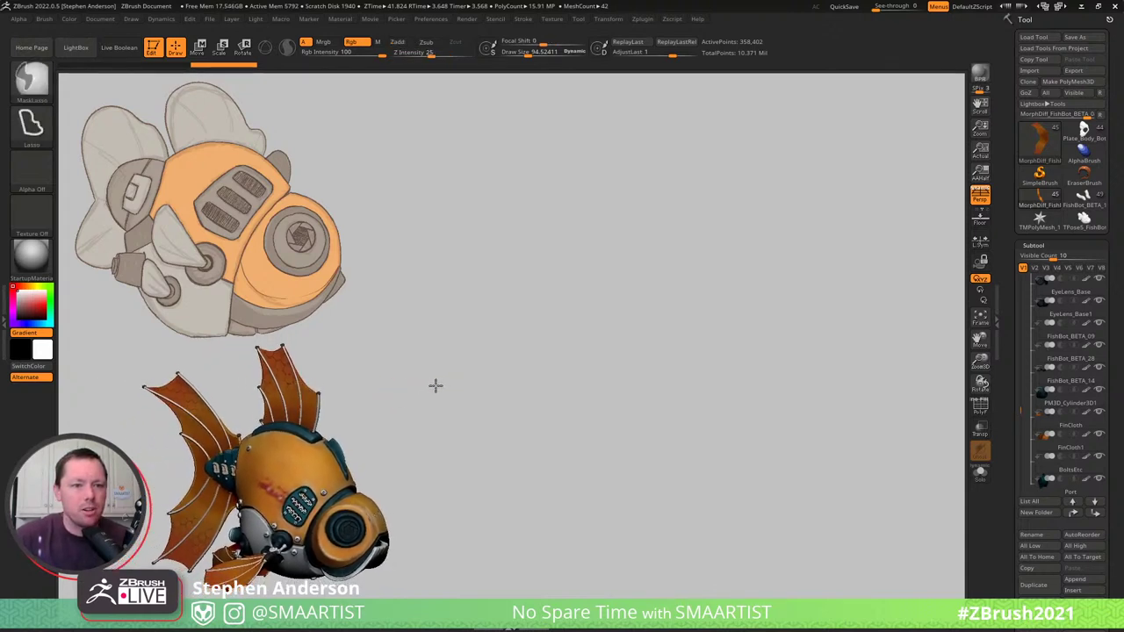
pyautogui.press('shift')
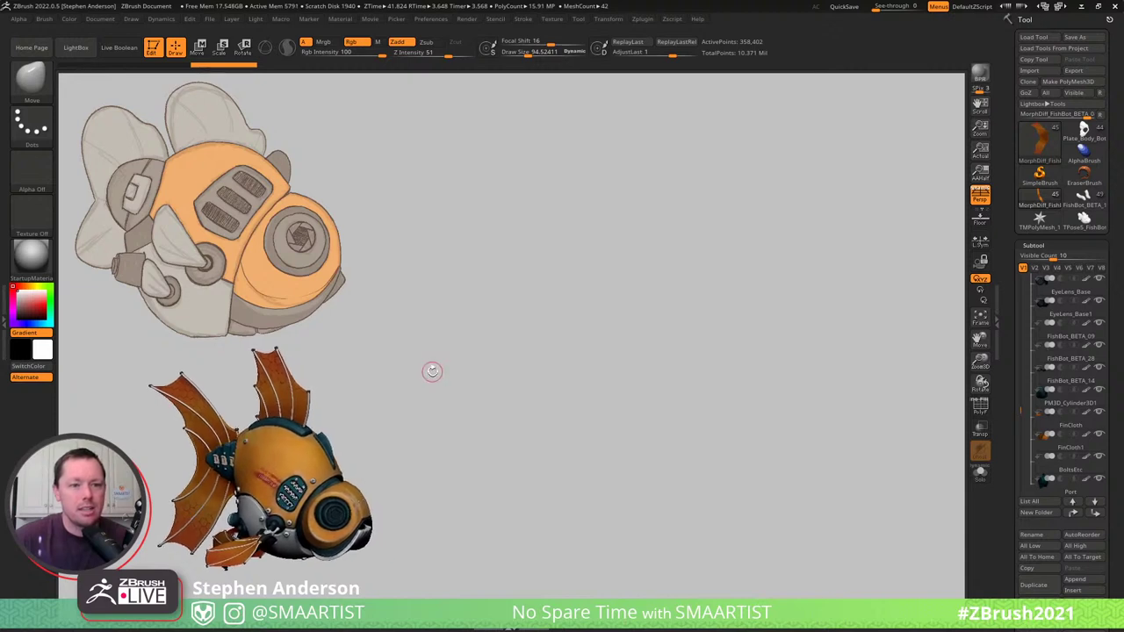
pyautogui.keyDown('alt'); pyautogui.moveTo(462, 372); pyautogui.dragTo(792, 308); pyautogui.keyUp('alt')
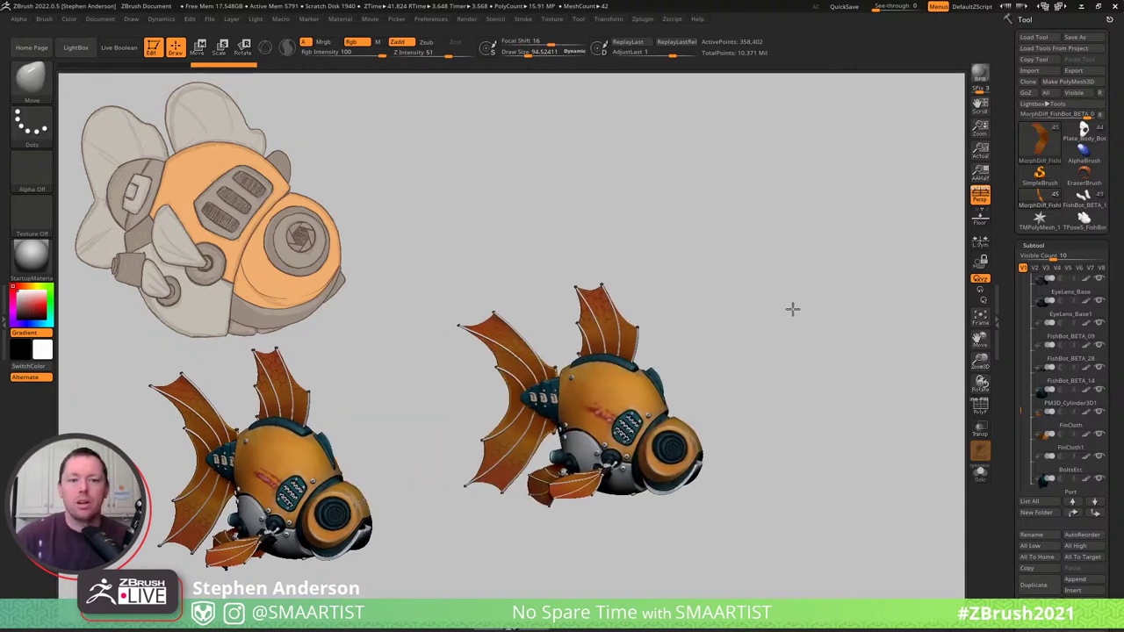
pyautogui.click(1084, 130)
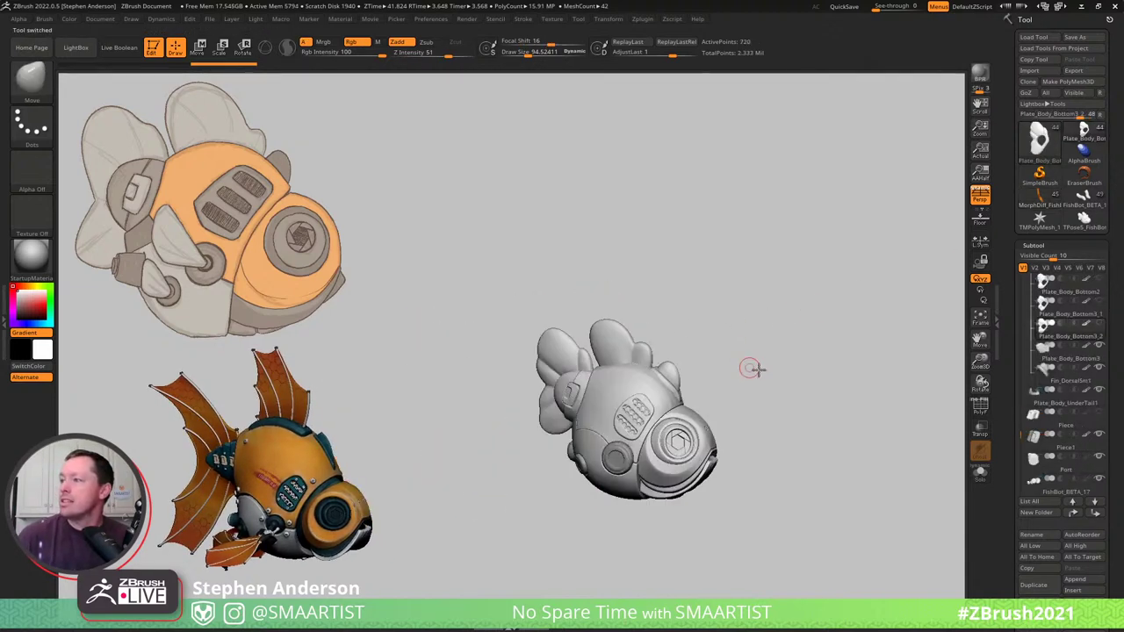
# Compare the small round cap on the chibi FishBot's side with the same part on the painted MorphDiff_FishBot tool, ending on the chibi model.
pyautogui.moveTo(747, 369); pyautogui.dragTo(682, 369)
pyautogui.moveTo(682, 368)
pyautogui.mouseDown(button='right')
pyautogui.moveTo(744, 400)
pyautogui.moveTo(754, 326)
pyautogui.moveTo(784, 283)
pyautogui.mouseUp(button='right')
pyautogui.moveTo(833, 347); pyautogui.dragTo(792, 392)
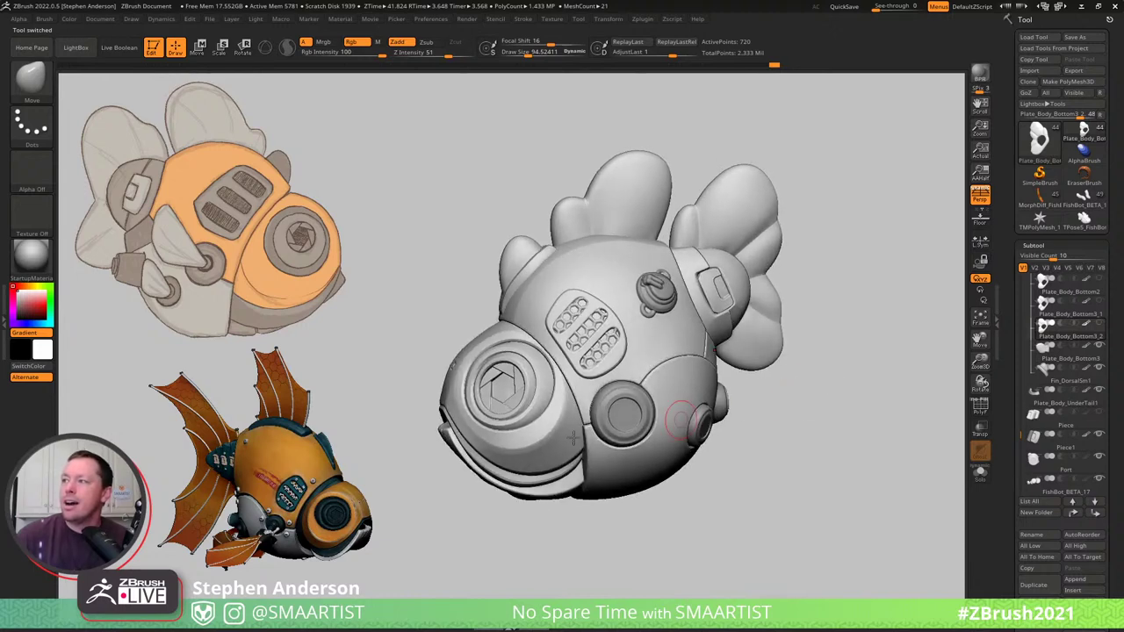
pyautogui.moveTo(788, 375); pyautogui.dragTo(625, 309)
pyautogui.moveTo(676, 331)
pyautogui.keyDown('ctrl'); pyautogui.mouseDown(button='right')
pyautogui.moveTo(590, 313)
pyautogui.moveTo(655, 315)
pyautogui.mouseUp(button='right'); pyautogui.keyUp('ctrl')
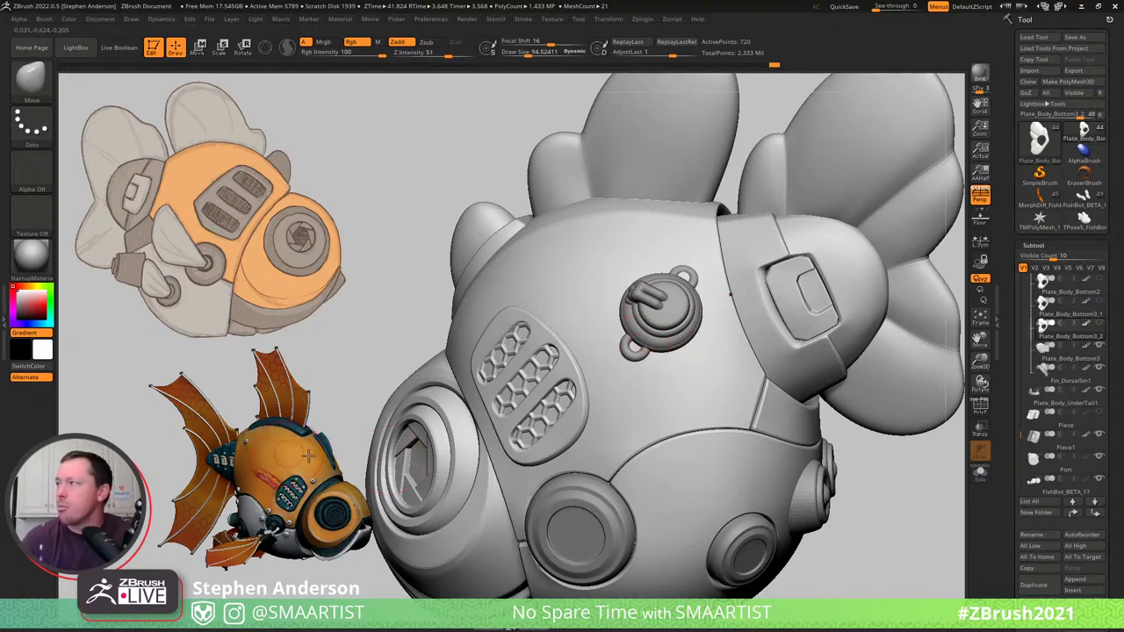
pyautogui.click(1037, 202)
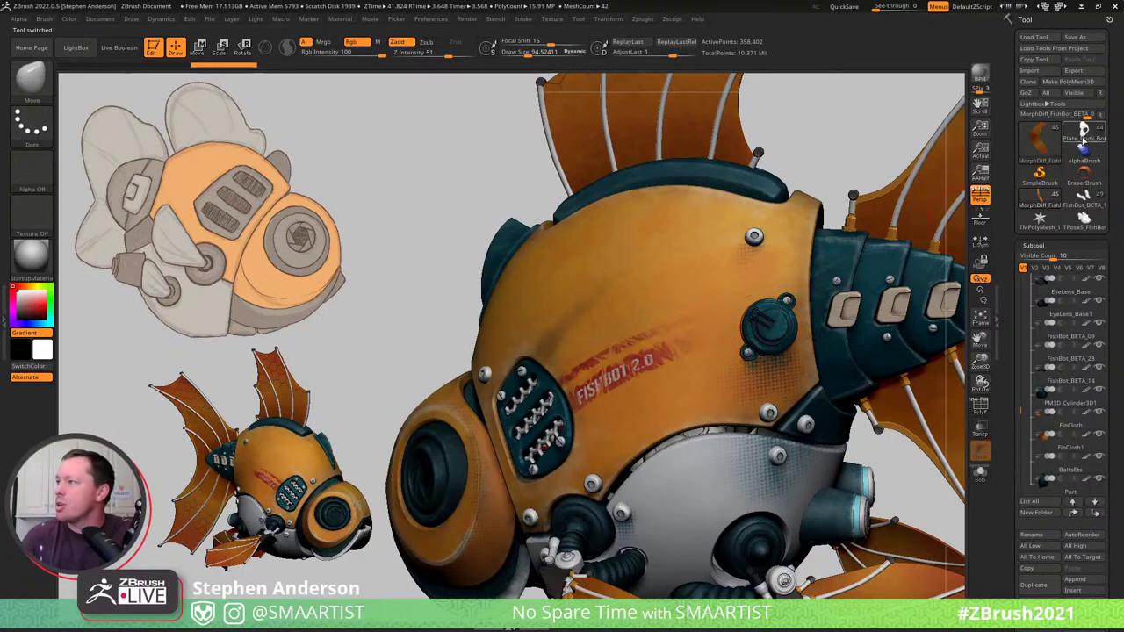
pyautogui.click(1083, 131)
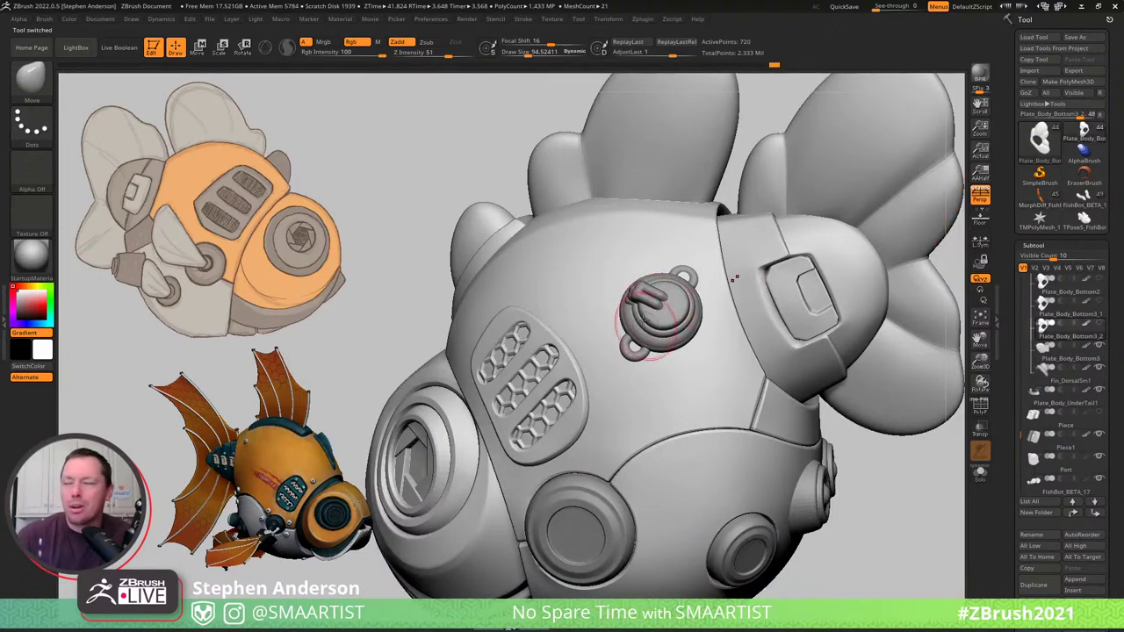
# Examine the round cap and gill grate on the chibi FishBot's side, both close up and within the whole silhouette.
pyautogui.moveTo(649, 323)
pyautogui.mouseDown(button='right')
pyautogui.moveTo(652, 272)
pyautogui.moveTo(690, 247)
pyautogui.mouseUp(button='right')
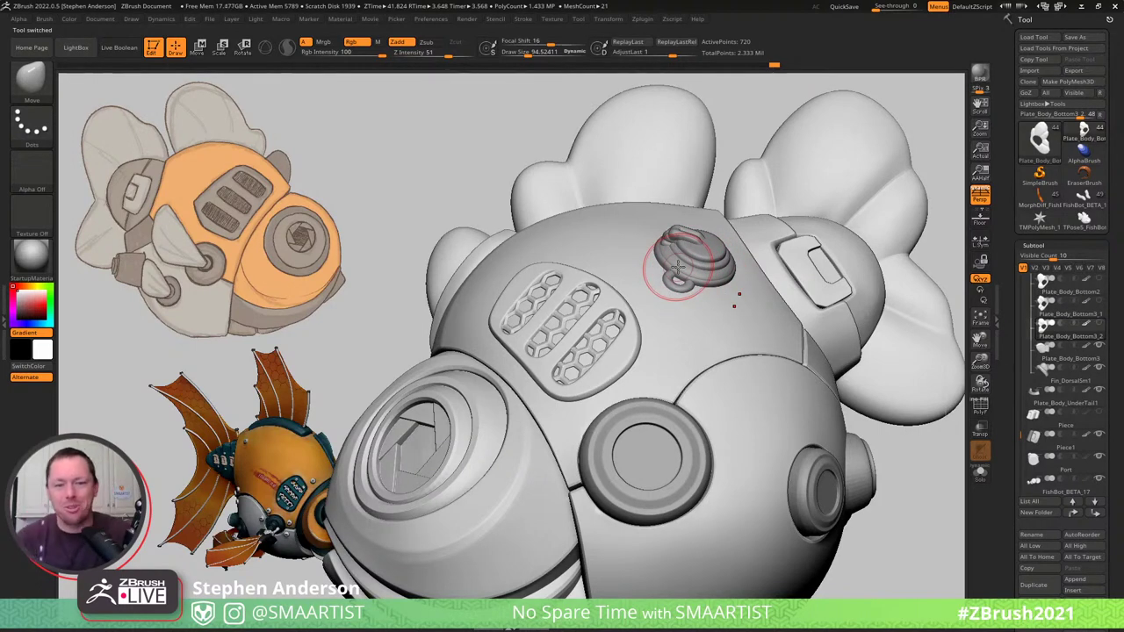
pyautogui.moveTo(790, 293)
pyautogui.mouseDown(button='right')
pyautogui.moveTo(775, 325)
pyautogui.moveTo(752, 285)
pyautogui.moveTo(759, 323)
pyautogui.mouseUp(button='right')
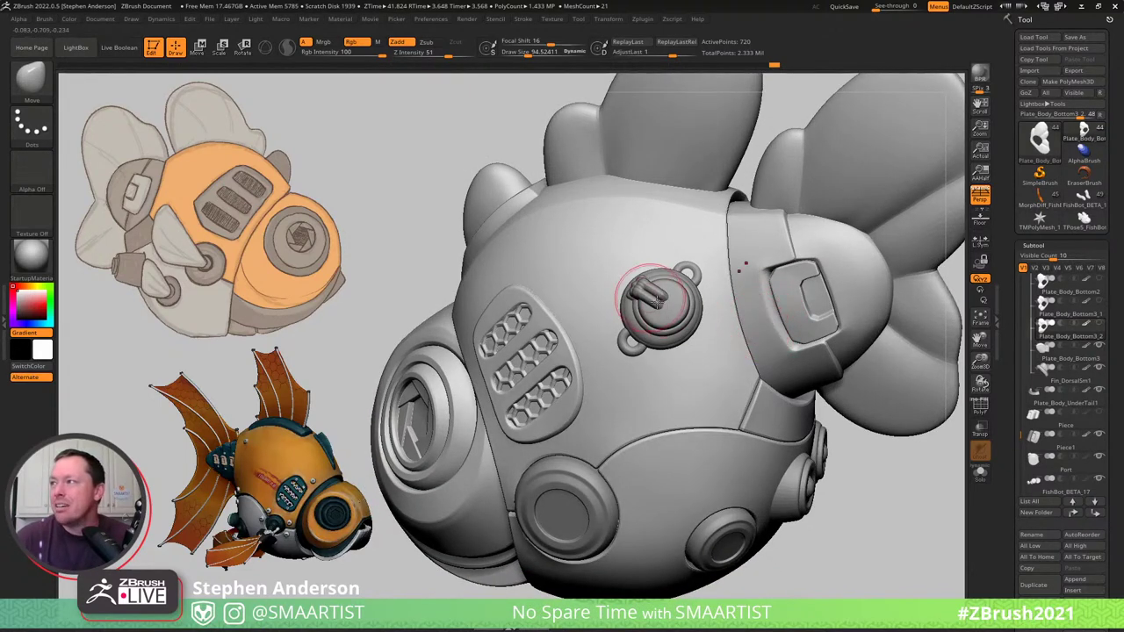
pyautogui.keyDown('alt'); pyautogui.click(657, 299); pyautogui.keyUp('alt')
pyautogui.moveTo(684, 339)
pyautogui.mouseDown(button='right')
pyautogui.moveTo(690, 329)
pyautogui.moveTo(685, 338)
pyautogui.moveTo(660, 304)
pyautogui.moveTo(682, 334)
pyautogui.moveTo(758, 351)
pyautogui.moveTo(695, 348)
pyautogui.moveTo(669, 334)
pyautogui.moveTo(685, 337)
pyautogui.moveTo(670, 321)
pyautogui.mouseUp(button='right')
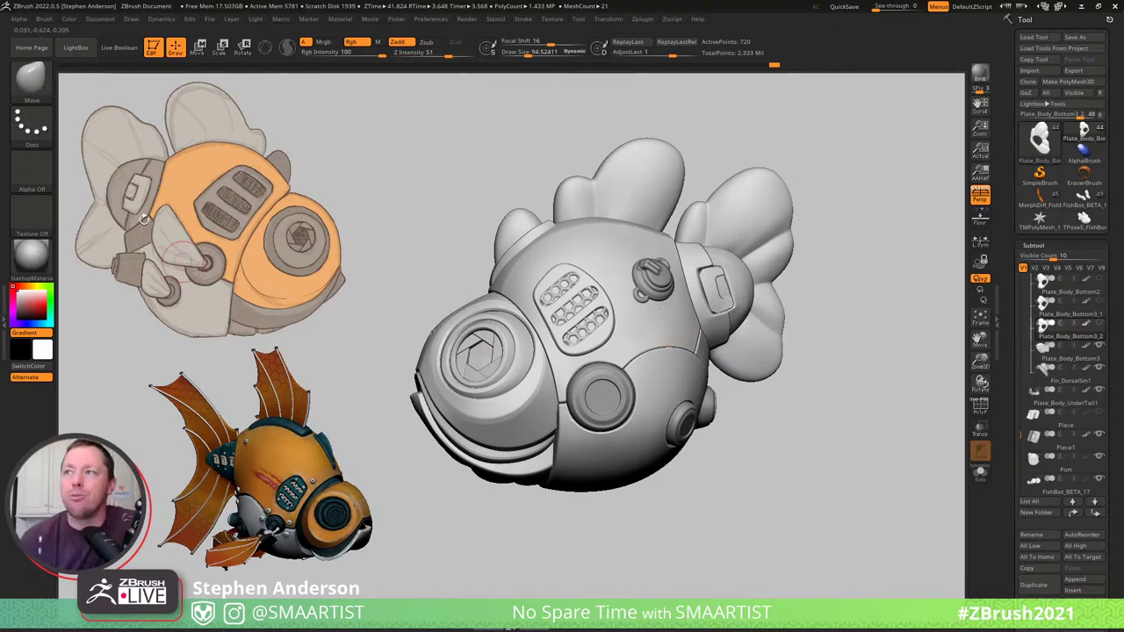
pyautogui.moveTo(644, 401); pyautogui.dragTo(754, 300, button='right')
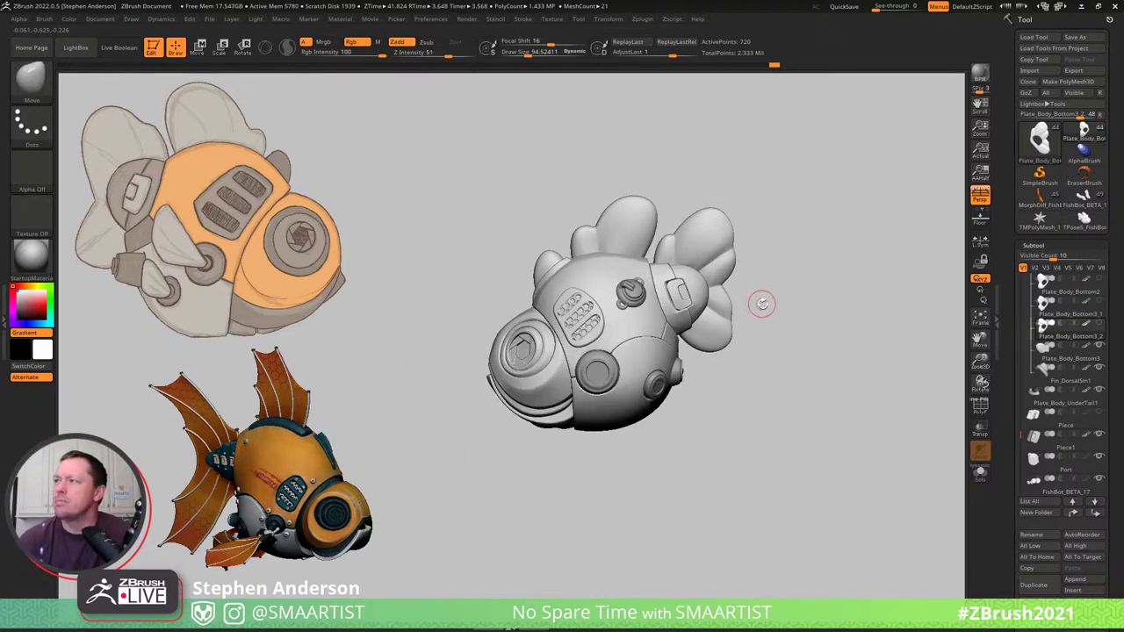
# Select the tail fin subtool Plate_Body_Bottom3_2 and rename it Tail_03.
pyautogui.keyDown('alt'); pyautogui.click(604, 234); pyautogui.keyUp('alt')
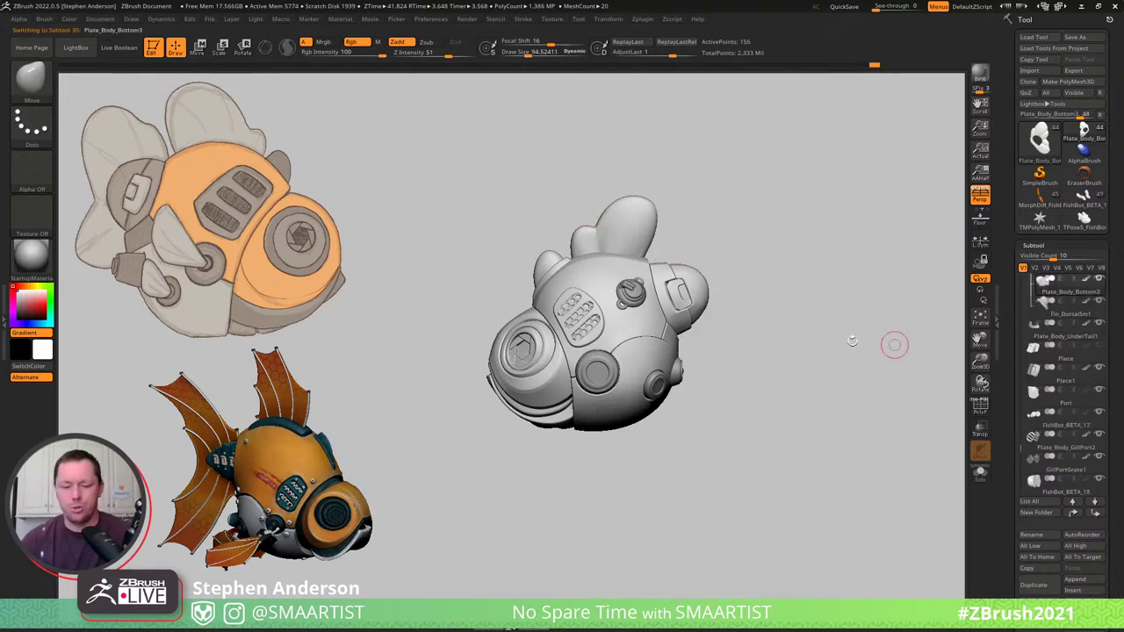
pyautogui.press('n')
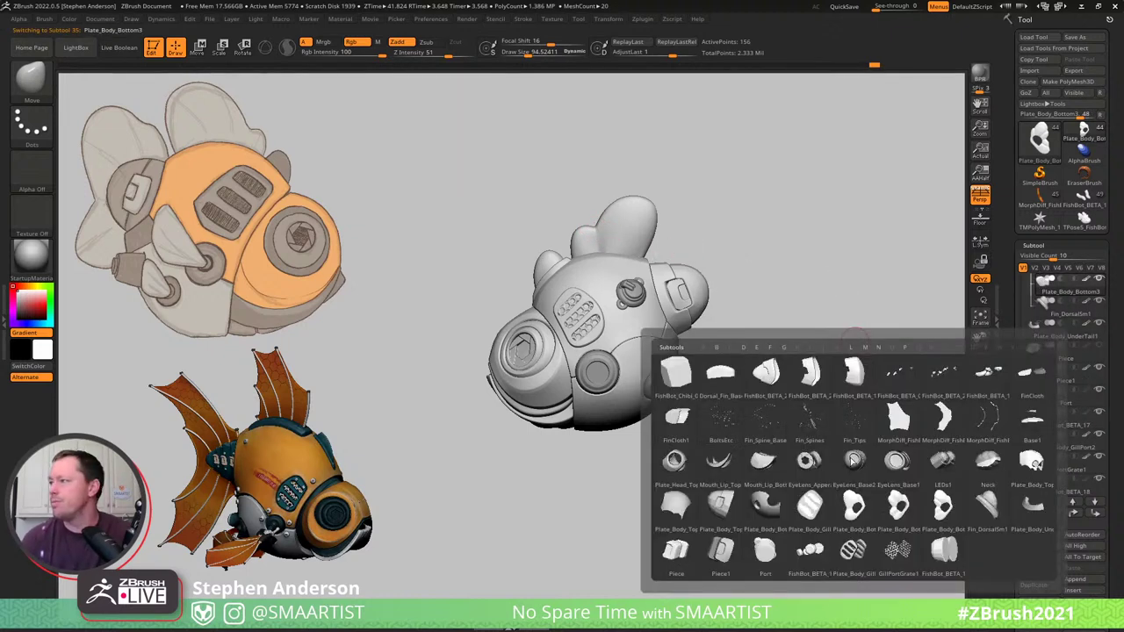
pyautogui.click(942, 513)
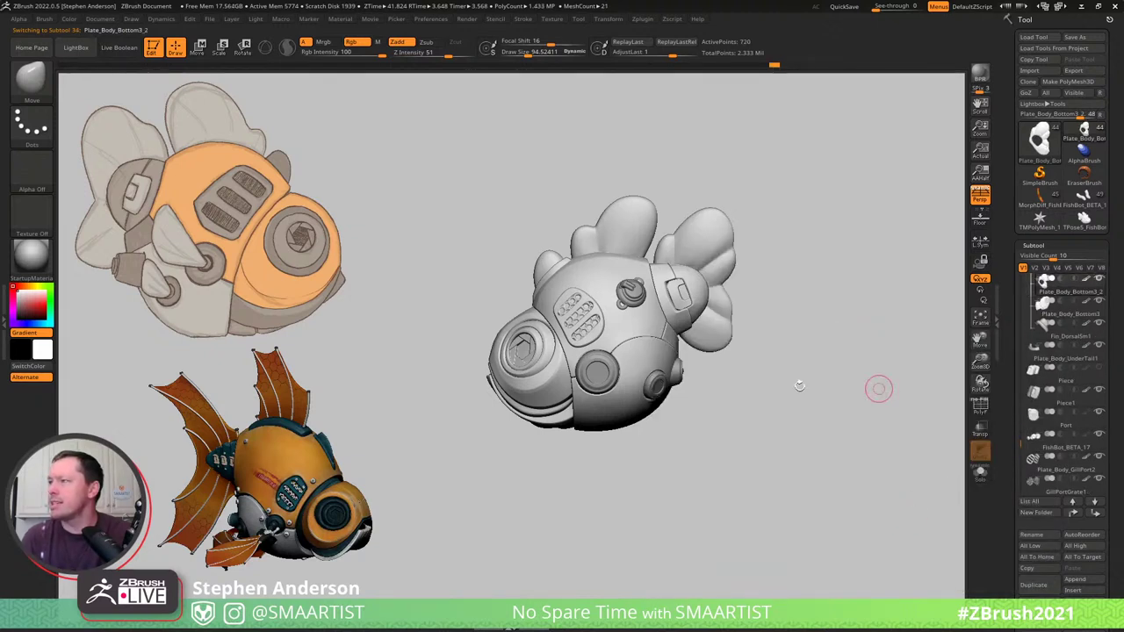
pyautogui.click(1036, 534)
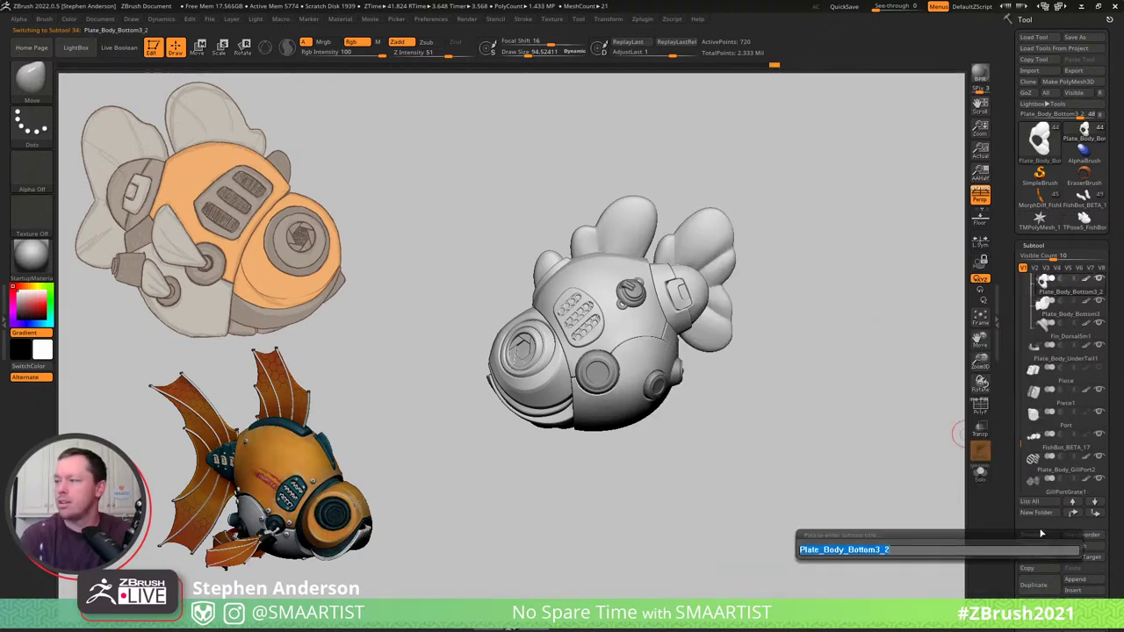
pyautogui.write('Tail')
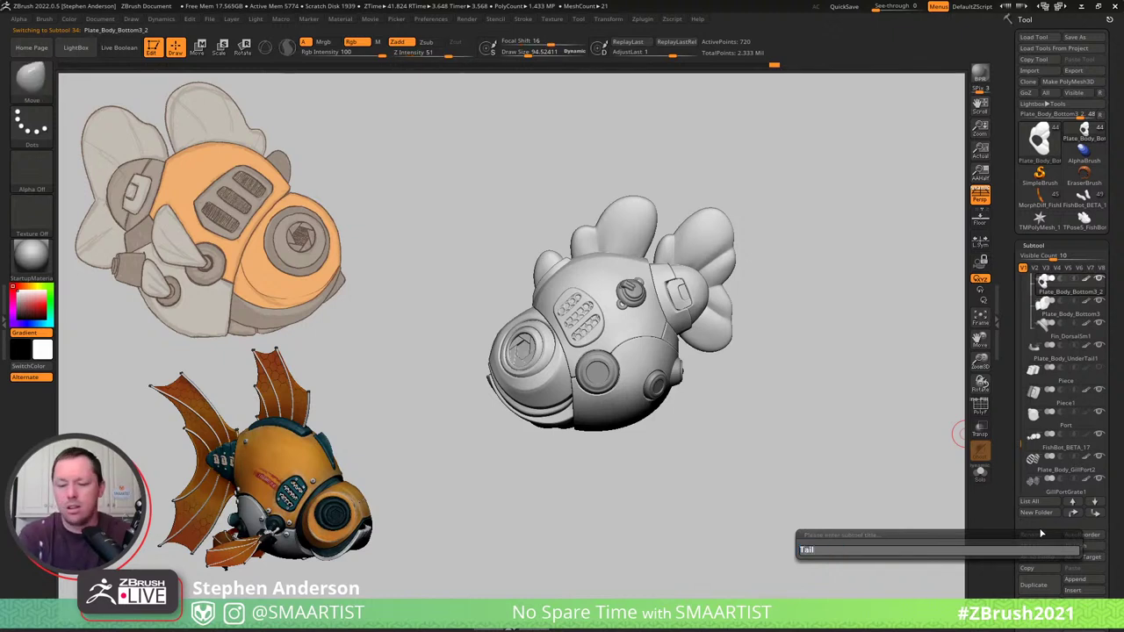
pyautogui.write('_03')
pyautogui.press('Return')
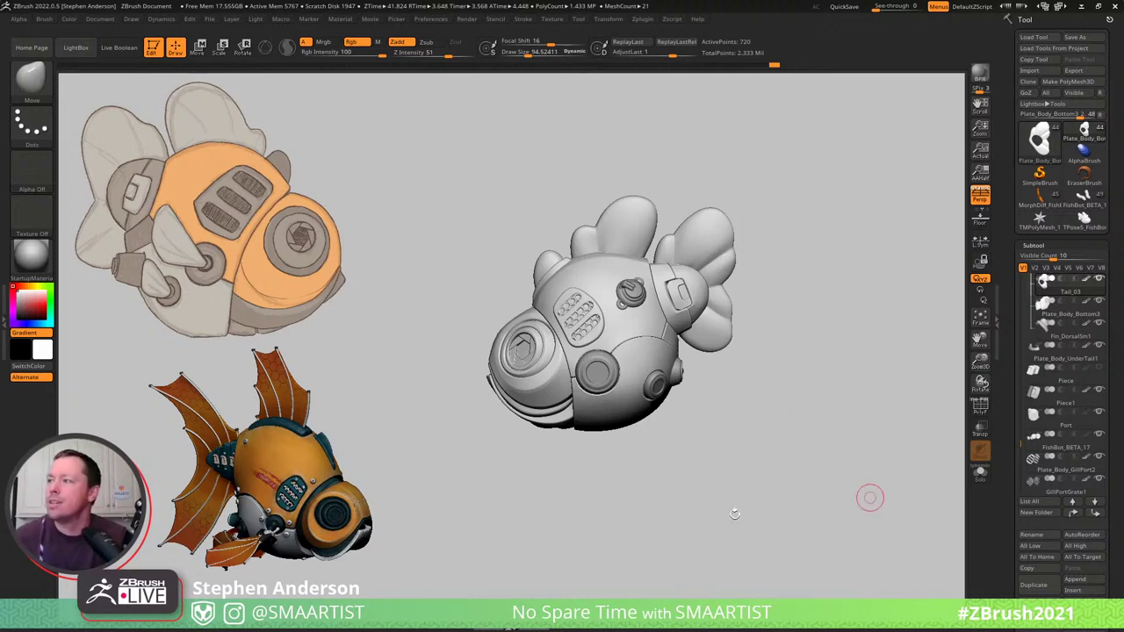
# Examine the chibi FishBot from the front and both sides against the reference drawing and the painted fish.
pyautogui.moveTo(728, 516); pyautogui.dragTo(740, 526)
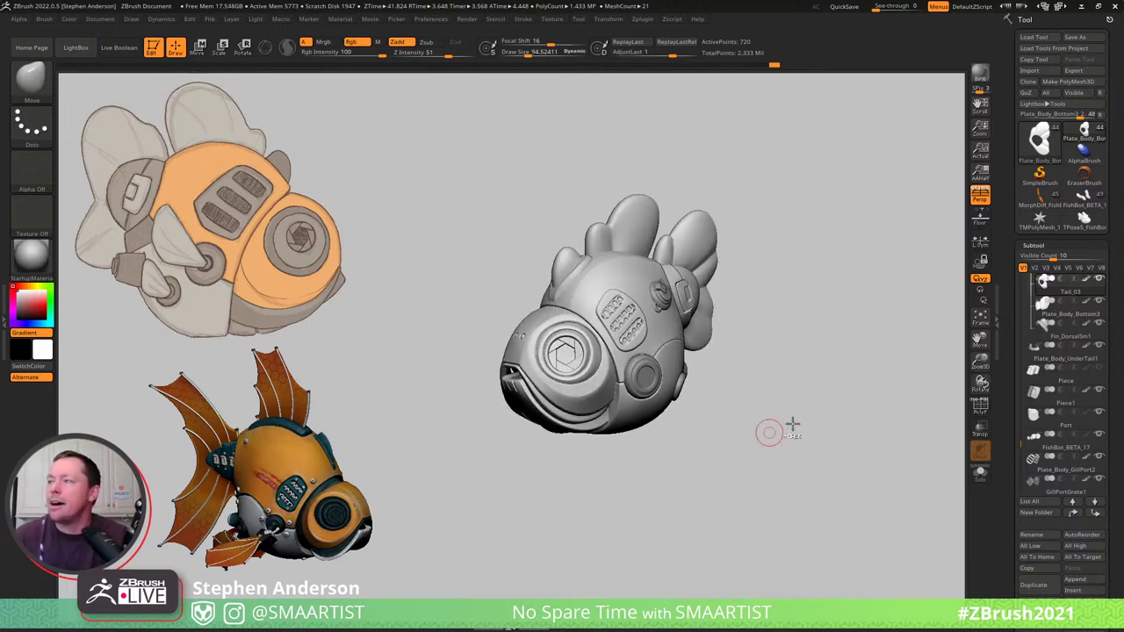
pyautogui.keyDown('ctrl'); pyautogui.moveTo(780, 411); pyautogui.dragTo(796, 439, button='right'); pyautogui.keyUp('ctrl')
pyautogui.moveTo(797, 441); pyautogui.dragTo(827, 428)
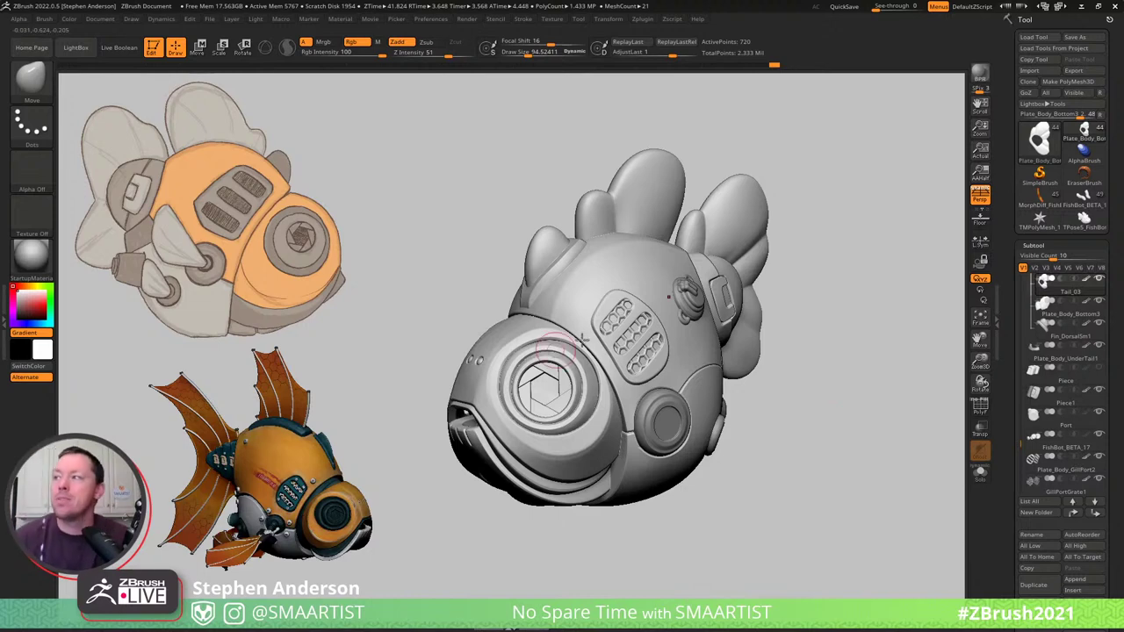
pyautogui.moveTo(784, 476)
pyautogui.mouseDown()
pyautogui.moveTo(770, 464)
pyautogui.moveTo(783, 468)
pyautogui.mouseUp()
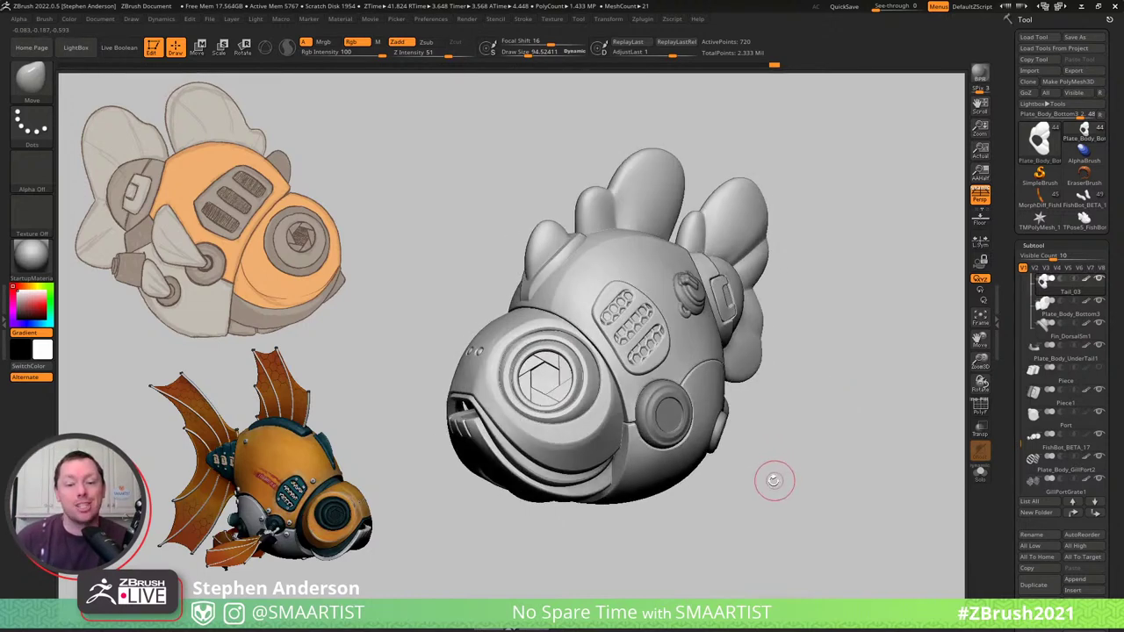
pyautogui.moveTo(773, 477); pyautogui.dragTo(648, 351)
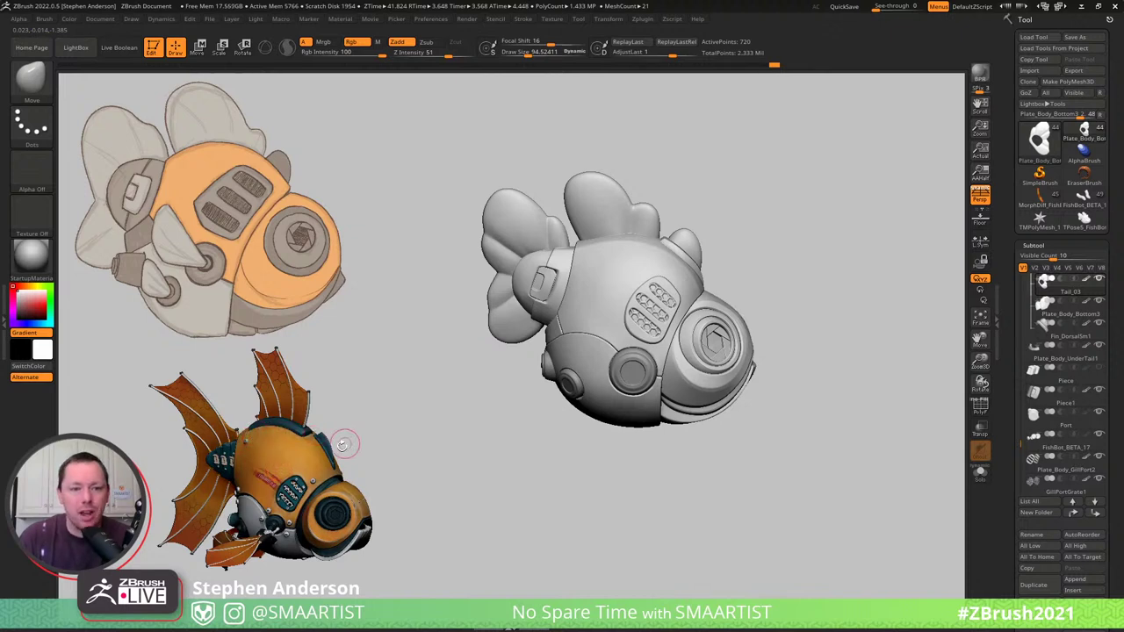
pyautogui.moveTo(773, 347)
pyautogui.mouseDown()
pyautogui.moveTo(798, 321)
pyautogui.moveTo(764, 338)
pyautogui.mouseUp()
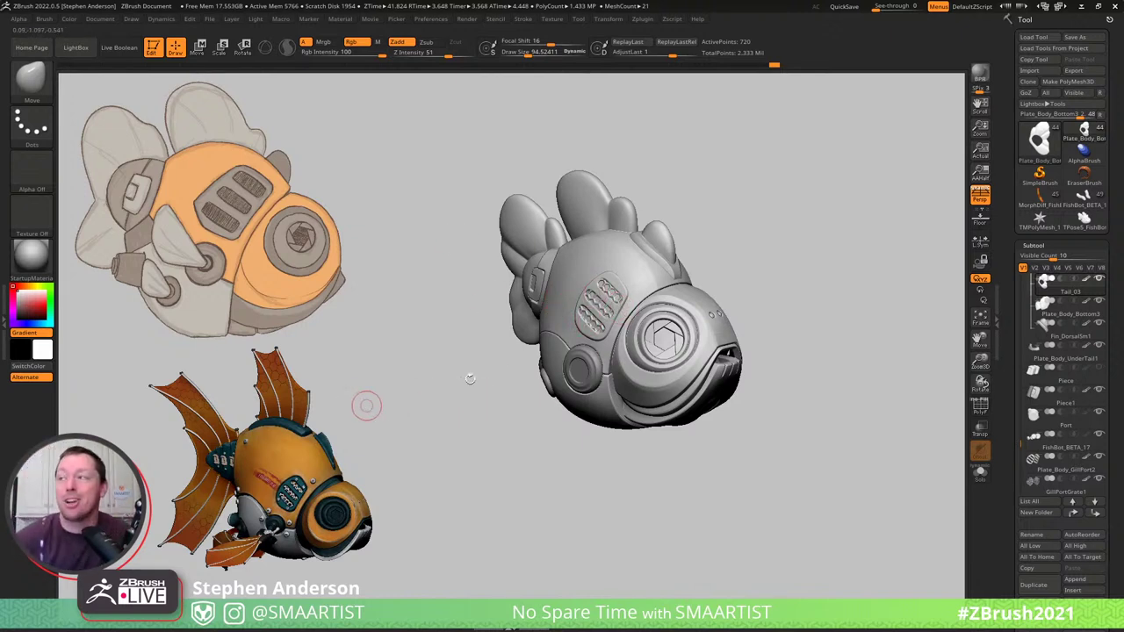
pyautogui.moveTo(698, 221); pyautogui.dragTo(728, 219)
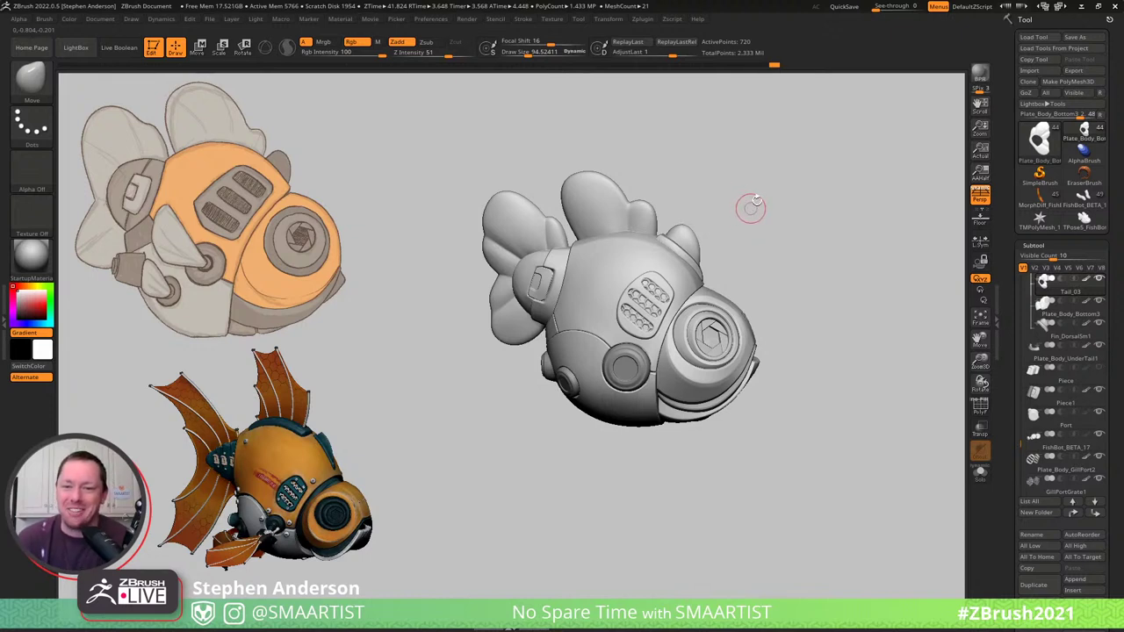
pyautogui.moveTo(757, 184); pyautogui.dragTo(782, 229)
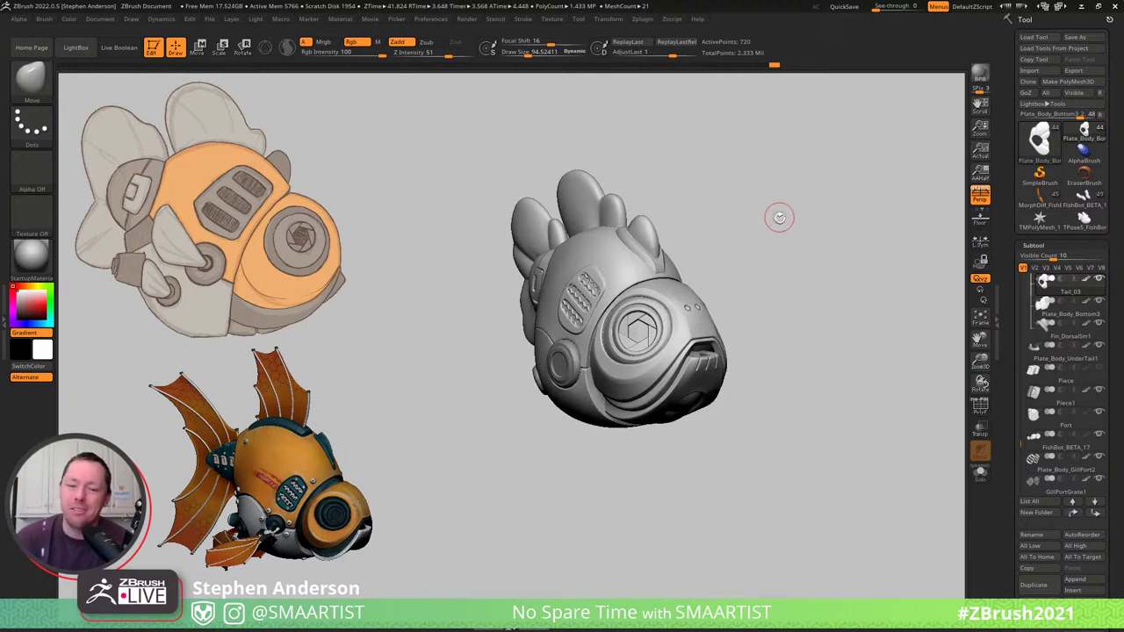
pyautogui.moveTo(777, 222)
pyautogui.mouseDown()
pyautogui.moveTo(755, 211)
pyautogui.moveTo(770, 208)
pyautogui.mouseUp()
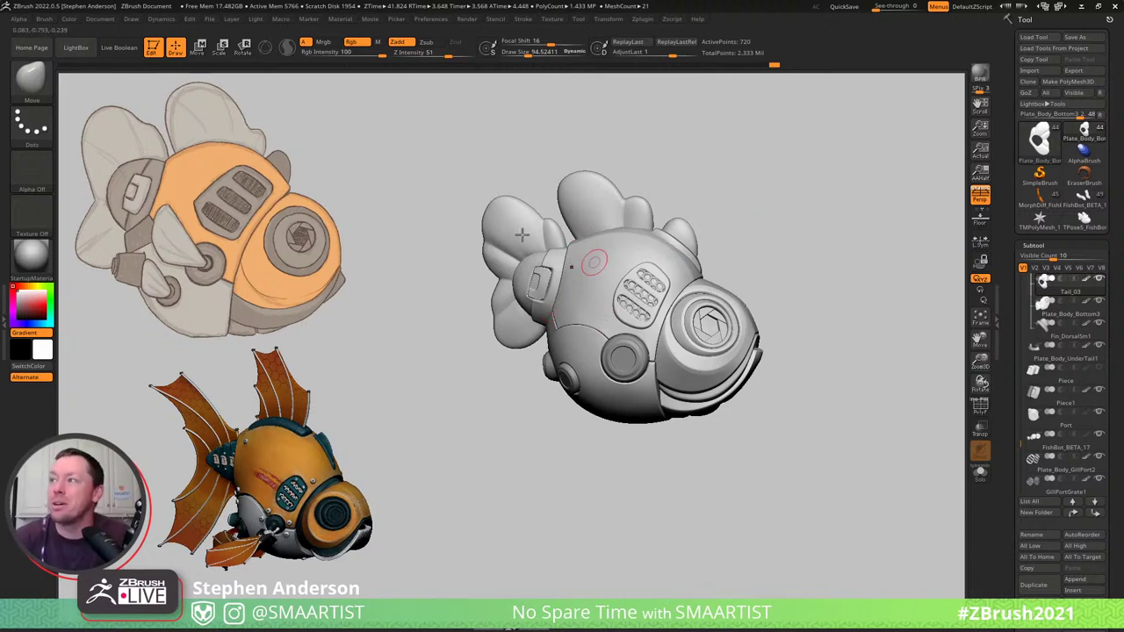
# Enlarge the Move brush to a Draw Size of about 208 and pull the tail fin's lower and upper lobes slightly outward.
pyautogui.moveTo(534, 226); pyautogui.dragTo(551, 242, button='right')
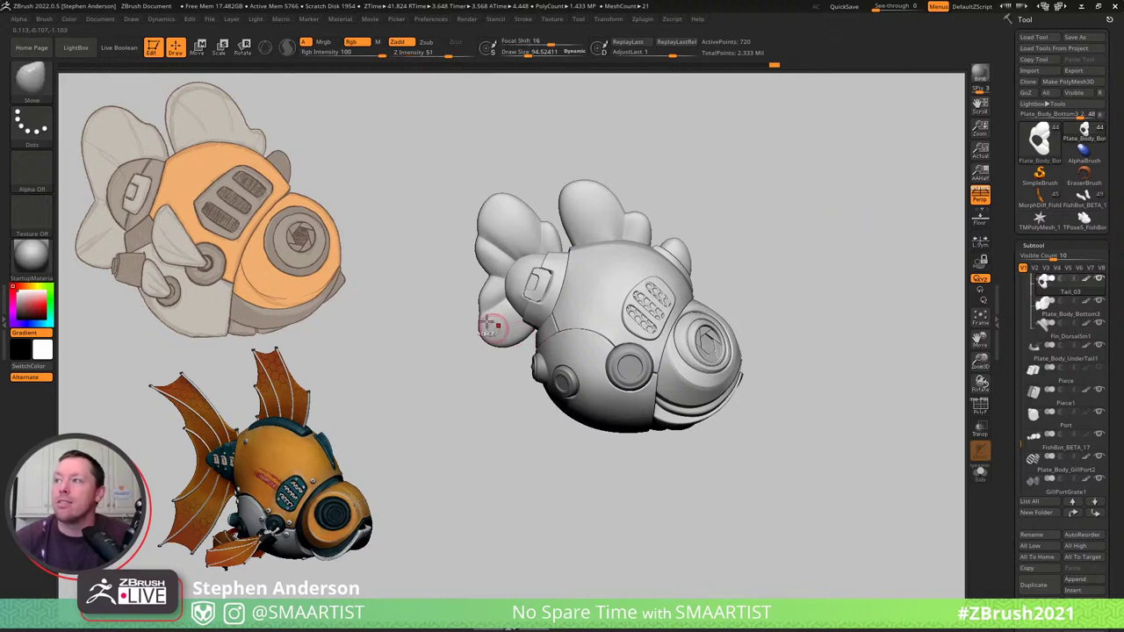
pyautogui.moveTo(495, 325)
pyautogui.keyDown('ctrl'); pyautogui.mouseDown(button='right')
pyautogui.moveTo(513, 332)
pyautogui.moveTo(486, 319)
pyautogui.mouseUp(button='right'); pyautogui.keyUp('ctrl')
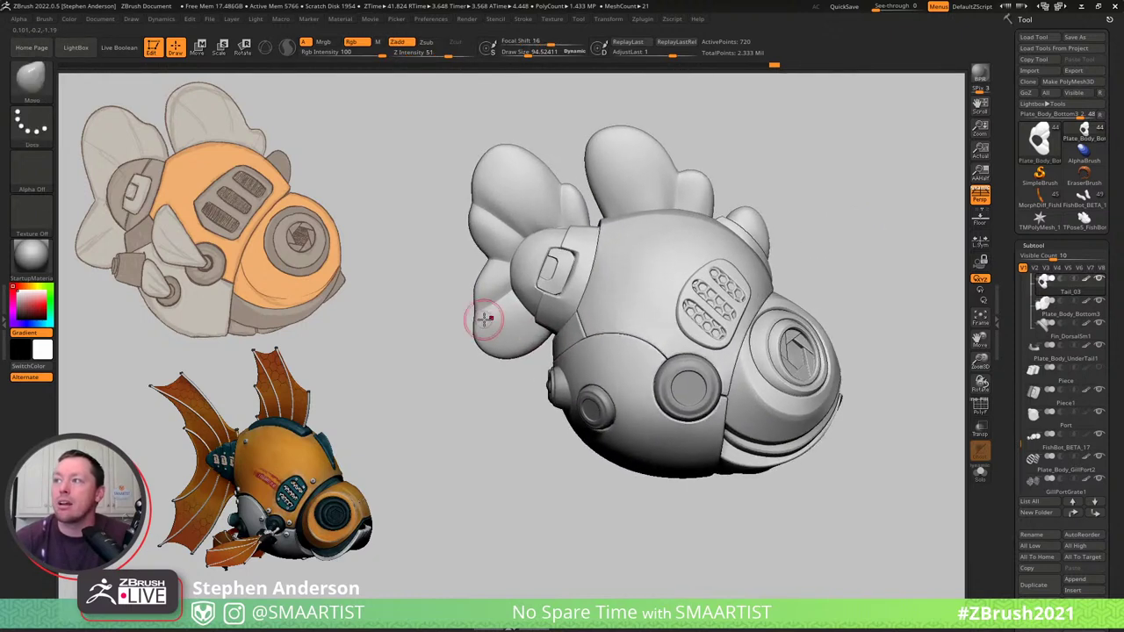
pyautogui.press('s')
pyautogui.moveTo(480, 320)
pyautogui.mouseDown()
pyautogui.moveTo(494, 319)
pyautogui.moveTo(509, 356)
pyautogui.moveTo(472, 320)
pyautogui.mouseUp()
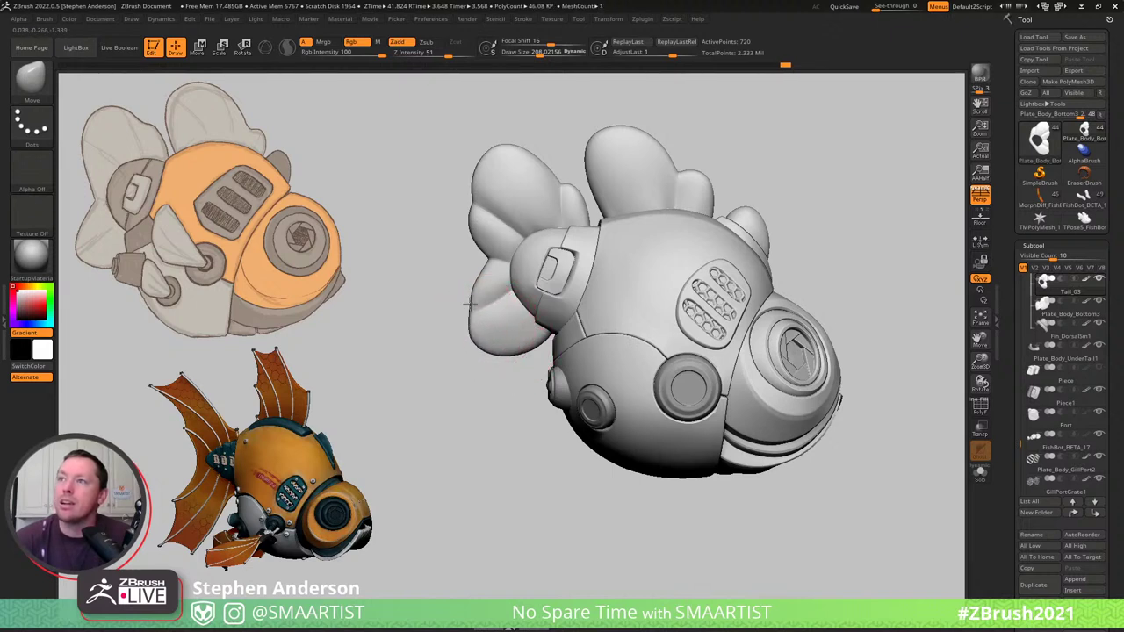
pyautogui.moveTo(499, 176); pyautogui.dragTo(475, 155)
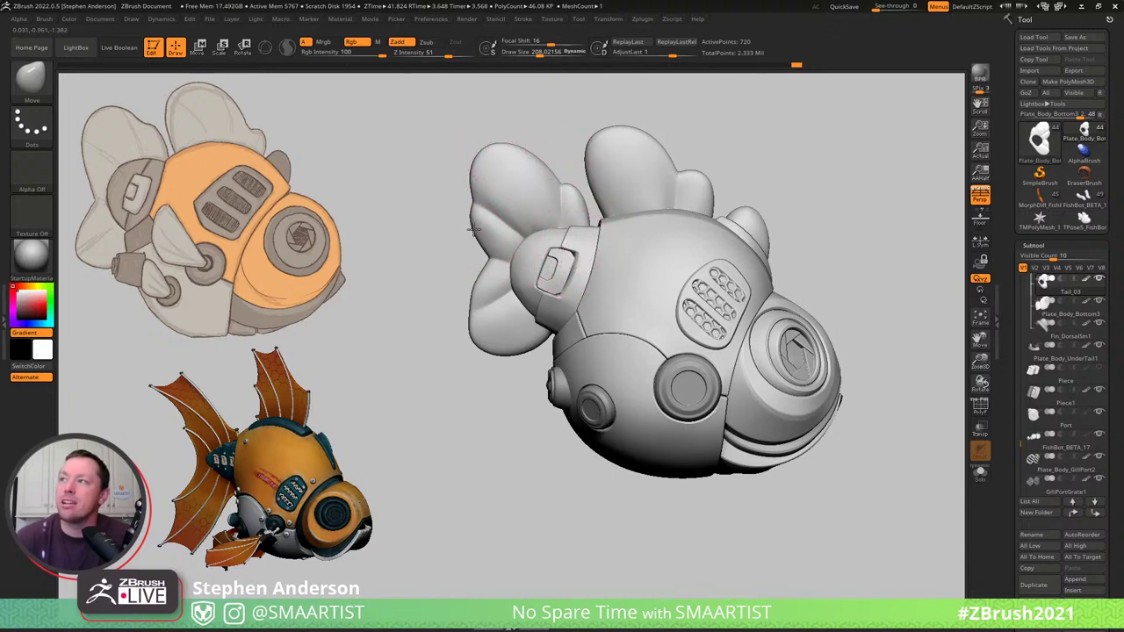
pyautogui.keyDown('alt'); pyautogui.click(573, 206); pyautogui.keyUp('alt')
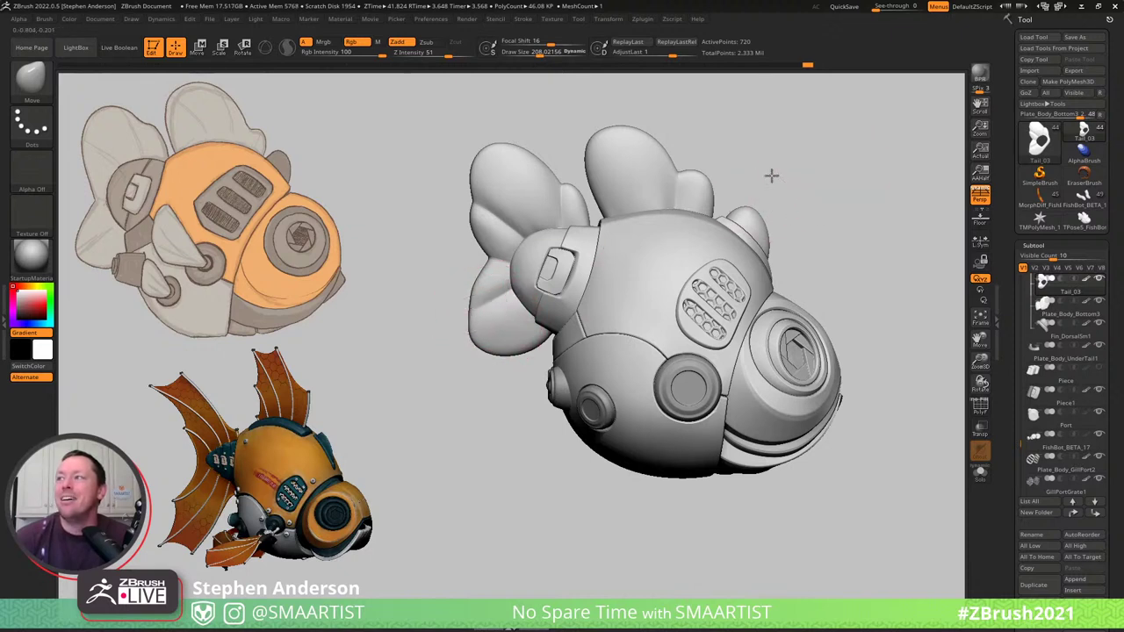
# Reduce the Move brush's Draw Size to about 135 and adjust the rear edge of the tail fin's lower lobe.
pyautogui.moveTo(770, 175)
pyautogui.mouseDown()
pyautogui.moveTo(727, 195)
pyautogui.moveTo(740, 196)
pyautogui.mouseUp()
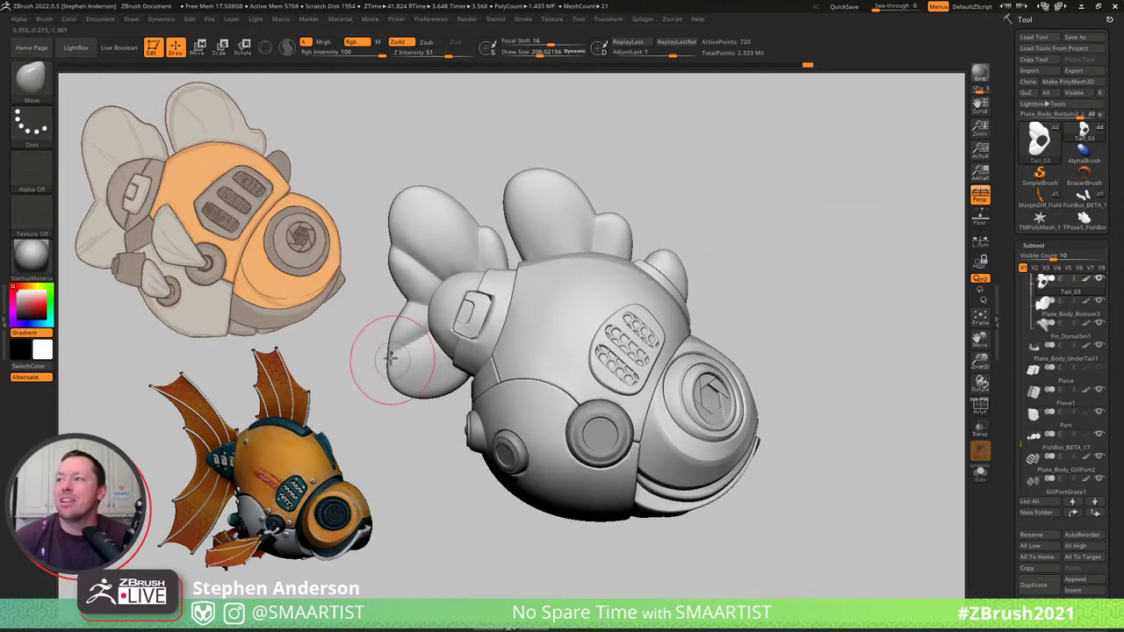
pyautogui.press('s')
pyautogui.moveTo(392, 358)
pyautogui.mouseDown()
pyautogui.moveTo(381, 354)
pyautogui.moveTo(391, 356)
pyautogui.mouseUp()
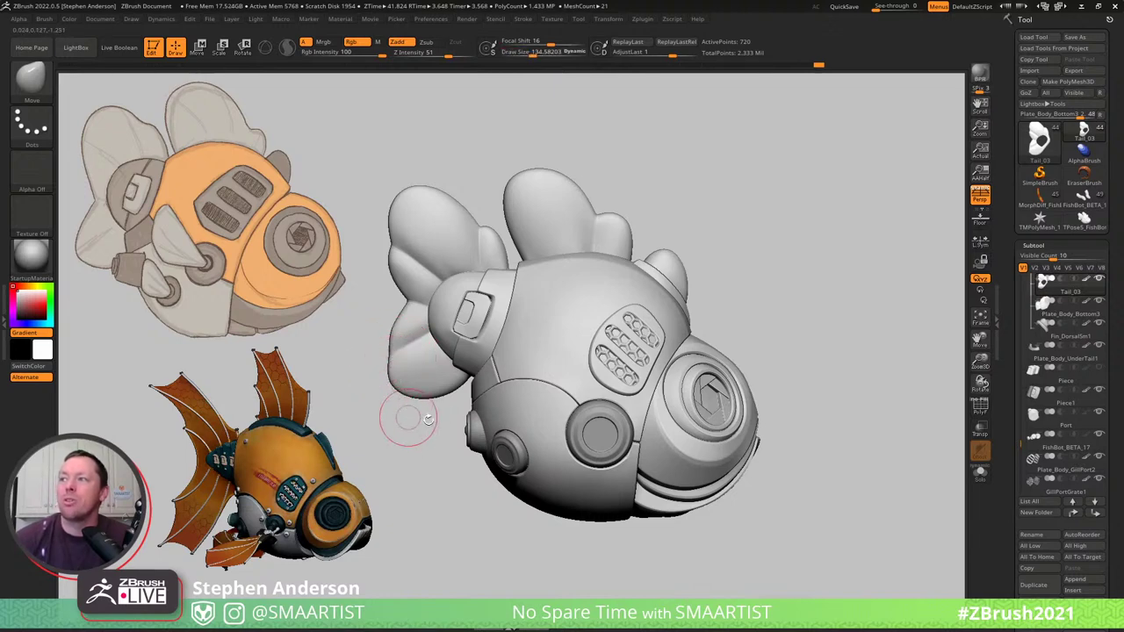
# Review the reshaped tail fin and whole chibi FishBot from several angles, close up and at a small size beside the references.
pyautogui.moveTo(796, 213)
pyautogui.mouseDown()
pyautogui.moveTo(770, 214)
pyautogui.moveTo(777, 218)
pyautogui.mouseUp()
pyautogui.moveTo(668, 226)
pyautogui.mouseDown()
pyautogui.moveTo(741, 218)
pyautogui.moveTo(731, 221)
pyautogui.mouseUp()
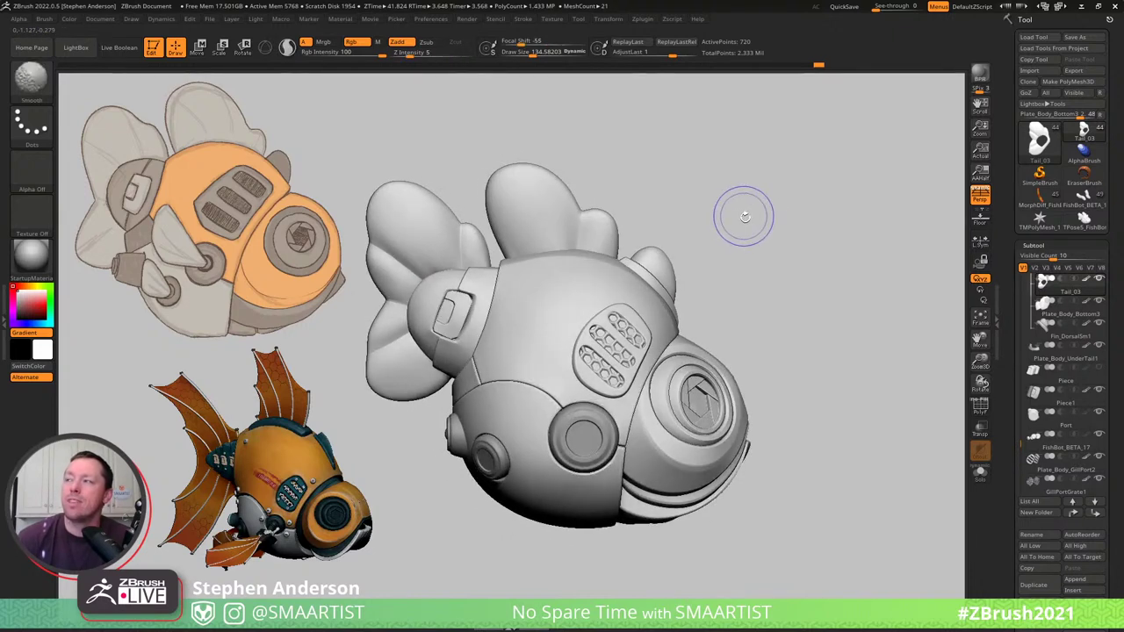
pyautogui.press('shift')
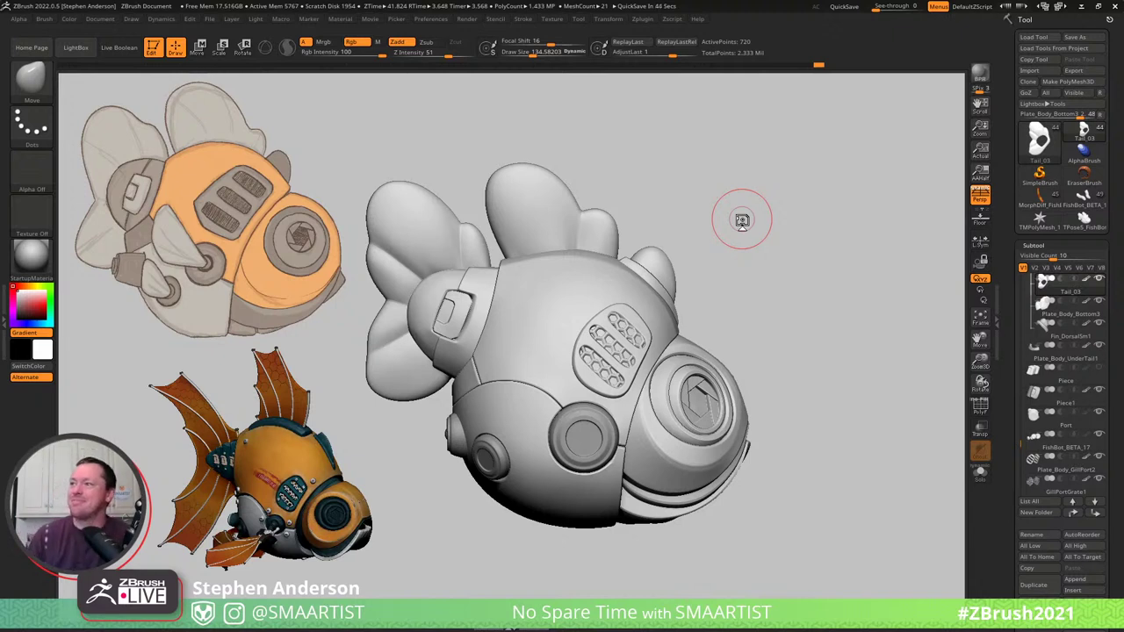
pyautogui.moveTo(808, 307); pyautogui.dragTo(851, 269)
pyautogui.moveTo(830, 306); pyautogui.dragTo(767, 317)
pyautogui.press('f')
pyautogui.press('f')
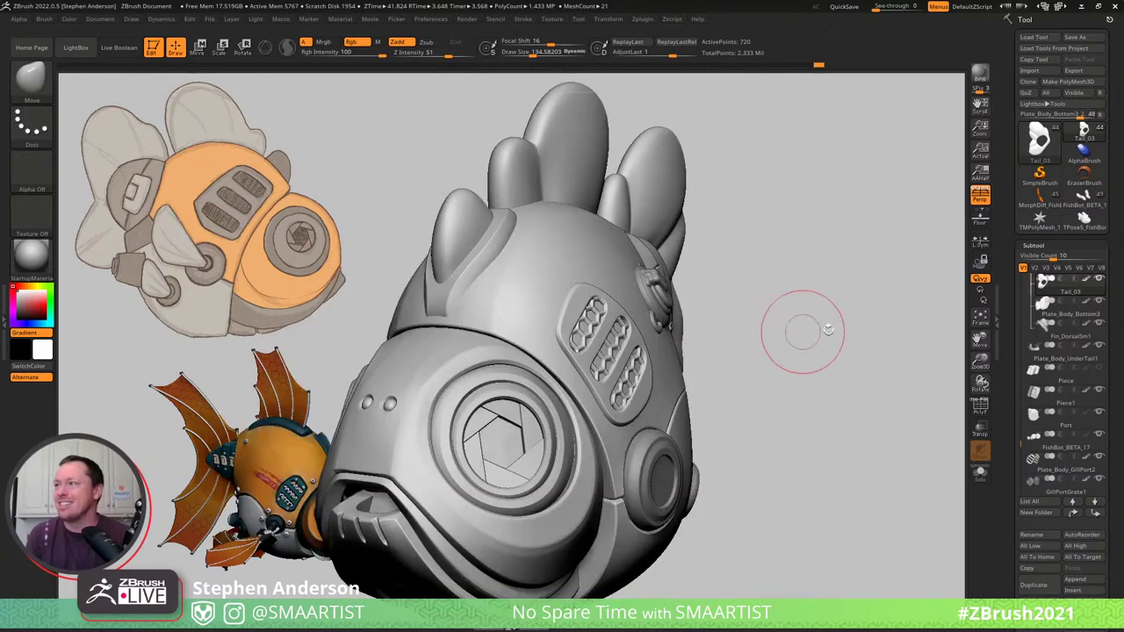
pyautogui.press('f')
pyautogui.moveTo(812, 335); pyautogui.dragTo(826, 327)
pyautogui.hotkey('shift', 'f')
pyautogui.hotkey('shift', 'f')
pyautogui.moveTo(818, 329)
pyautogui.keyDown('ctrl'); pyautogui.mouseDown(button='right')
pyautogui.moveTo(706, 381)
pyautogui.moveTo(743, 416)
pyautogui.moveTo(808, 445)
pyautogui.moveTo(725, 381)
pyautogui.mouseUp(button='right'); pyautogui.keyUp('ctrl')
pyautogui.moveTo(725, 381)
pyautogui.mouseDown()
pyautogui.moveTo(798, 386)
pyautogui.moveTo(788, 358)
pyautogui.mouseUp()
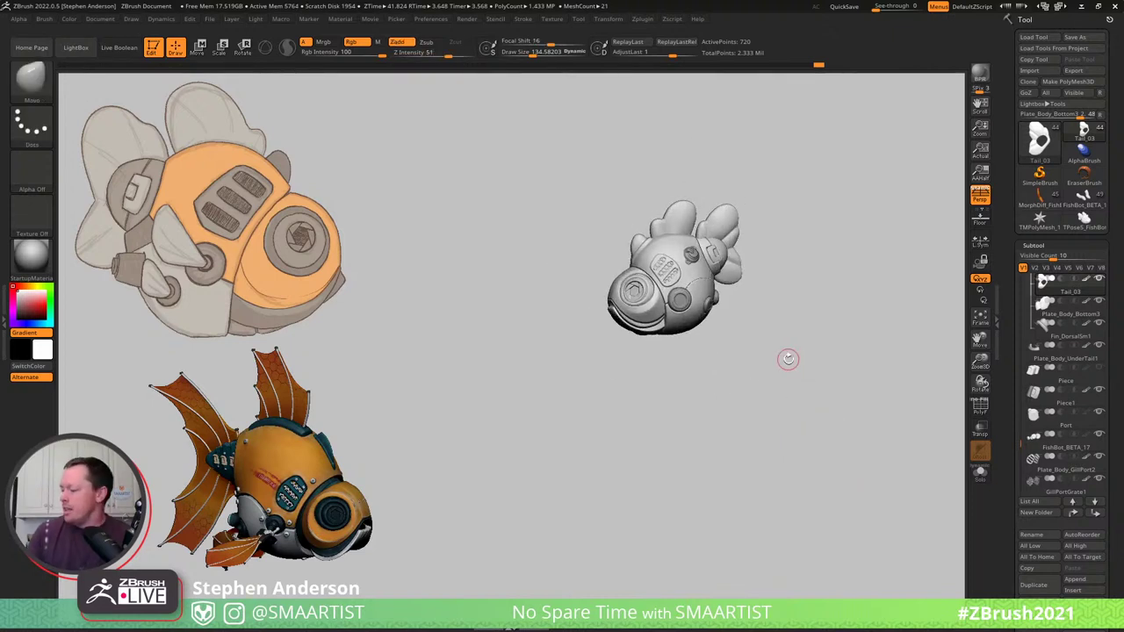
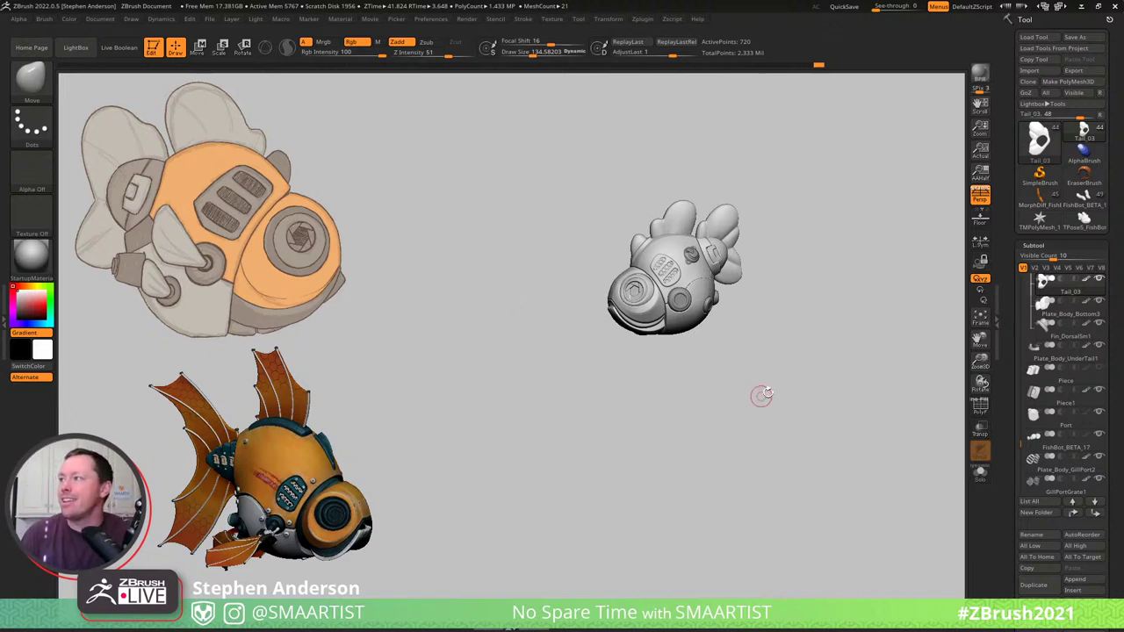
pyautogui.moveTo(761, 396); pyautogui.dragTo(757, 406)
pyautogui.press('shift')
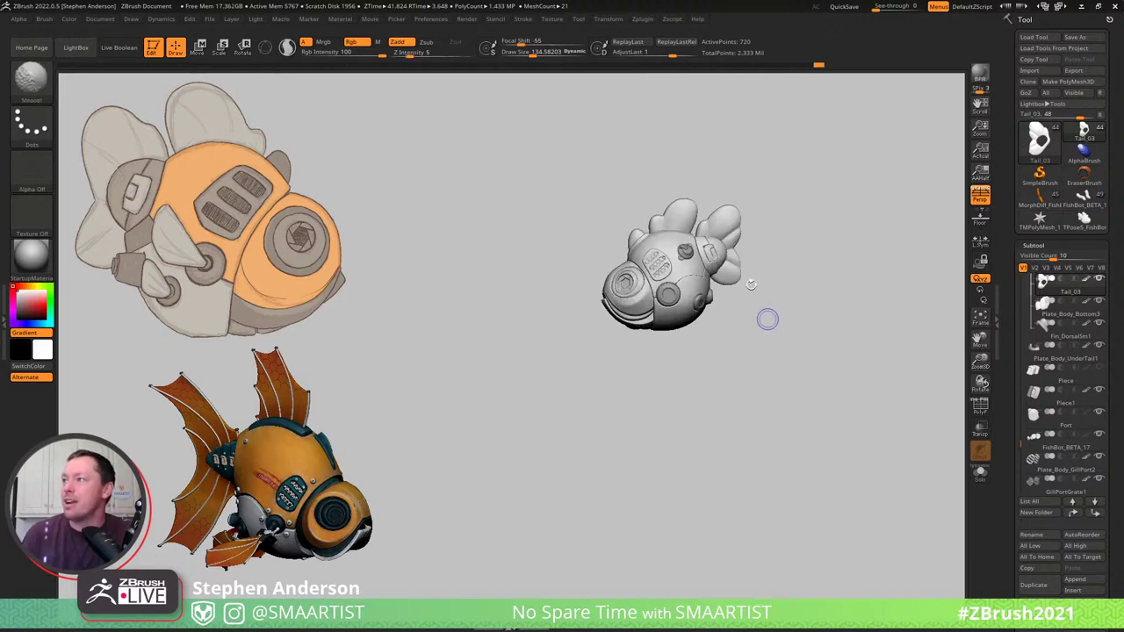
# Select the large dorsal fin, turn on transparency and reshape its front lobe with the Move brush, starting at a Draw Size of about 274.
pyautogui.moveTo(662, 223)
pyautogui.keyDown('ctrl'); pyautogui.mouseDown(button='right')
pyautogui.moveTo(702, 284)
pyautogui.moveTo(702, 326)
pyautogui.mouseUp(button='right'); pyautogui.keyUp('ctrl')
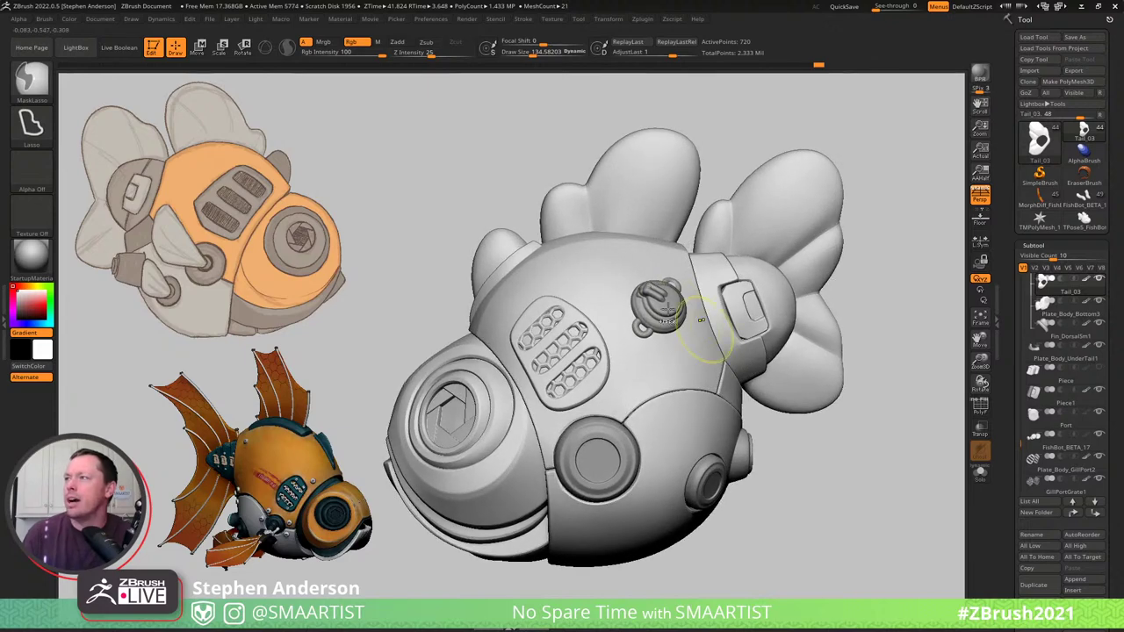
pyautogui.keyDown('alt'); pyautogui.click(551, 230); pyautogui.keyUp('alt')
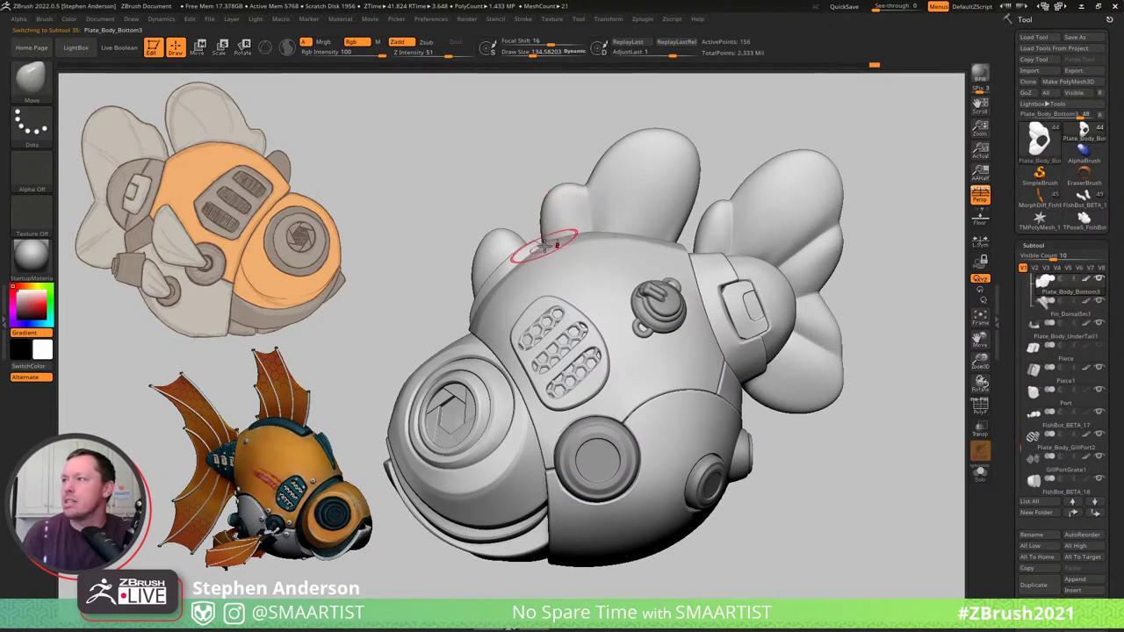
pyautogui.hotkey('ctrl', 't')
pyautogui.press('s')
pyautogui.moveTo(545, 260); pyautogui.dragTo(575, 259)
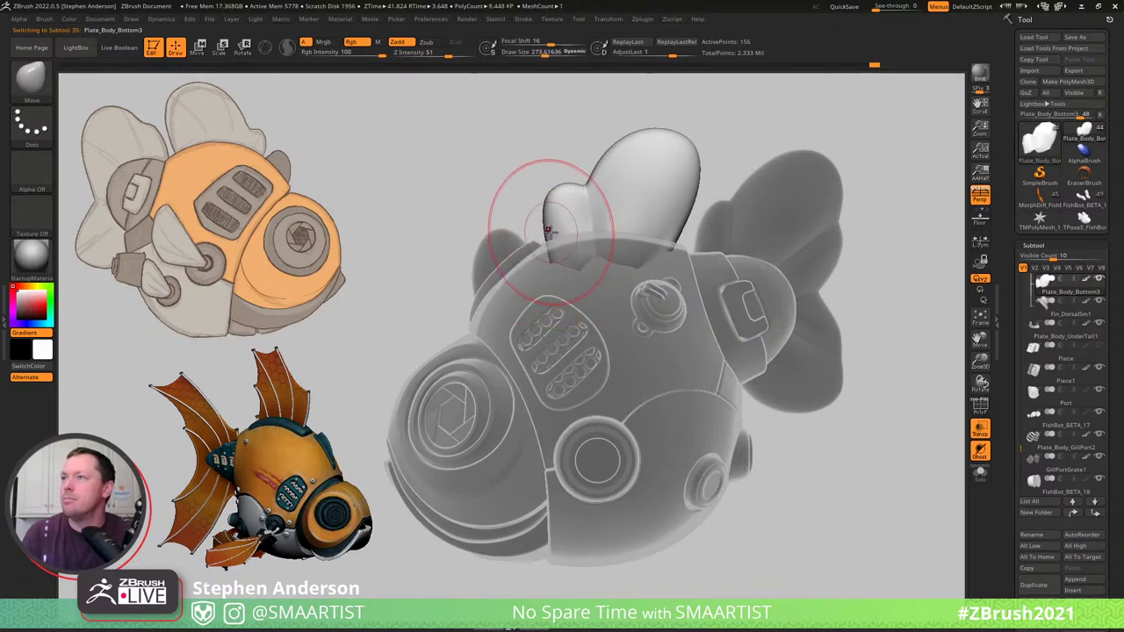
pyautogui.press('s')
pyautogui.moveTo(554, 213)
pyautogui.mouseDown()
pyautogui.moveTo(535, 214)
pyautogui.moveTo(561, 192)
pyautogui.mouseUp()
pyautogui.press('s')
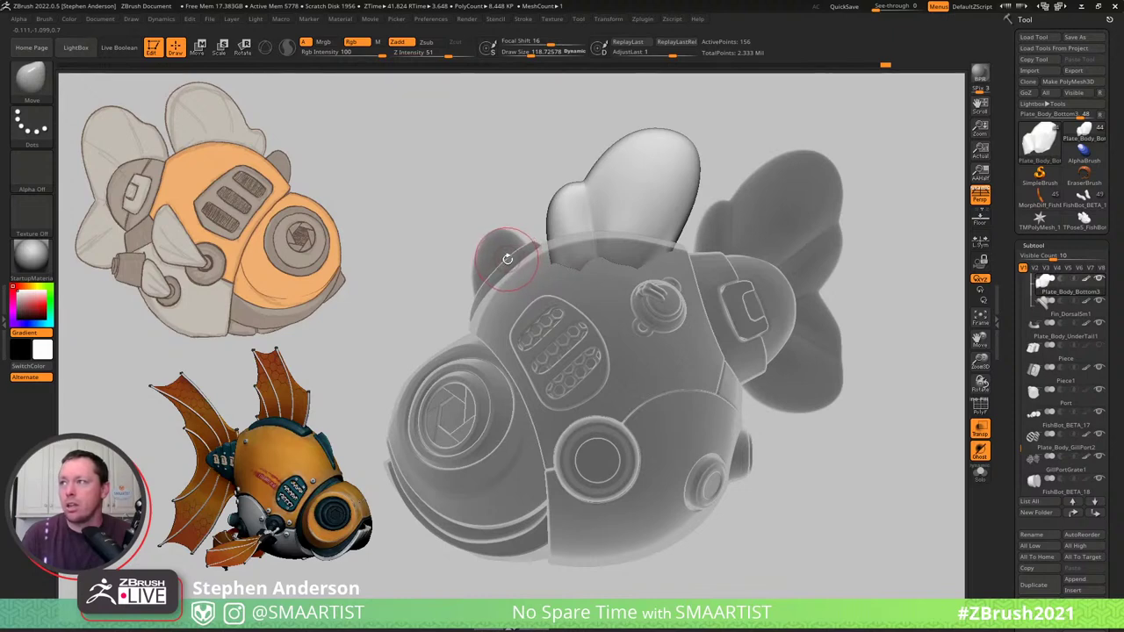
# Select the small front dorsal fin, display its polygroups and wireframe, and duplicate it as a new subtool.
pyautogui.moveTo(502, 257); pyautogui.dragTo(527, 265)
pyautogui.hotkey('shift', 'f')
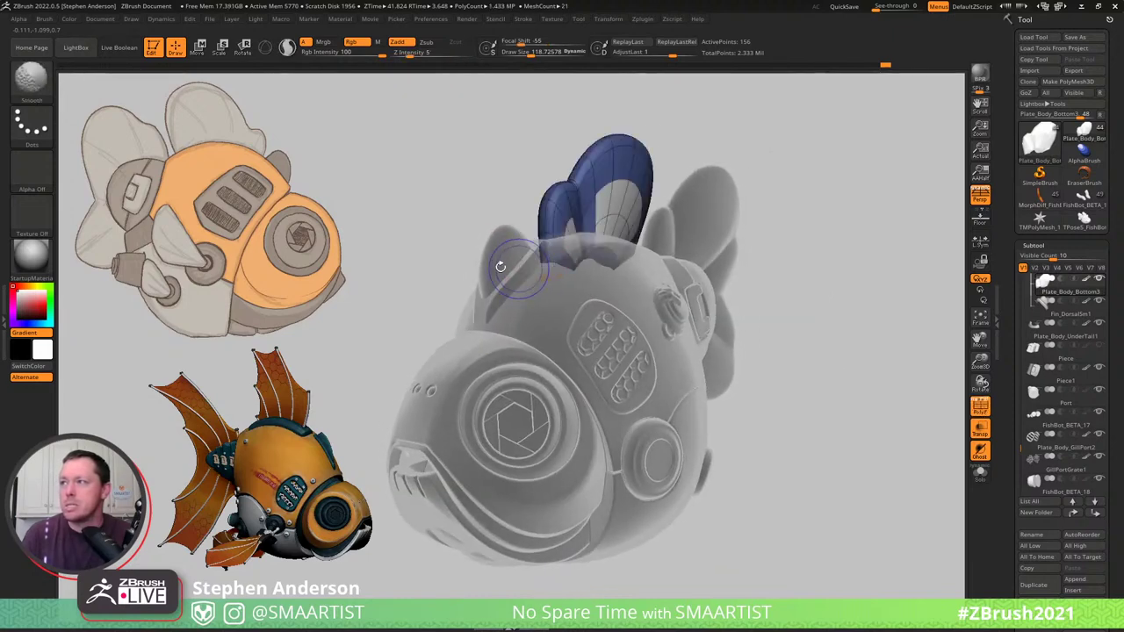
pyautogui.keyDown('alt'); pyautogui.click(499, 252); pyautogui.keyUp('alt')
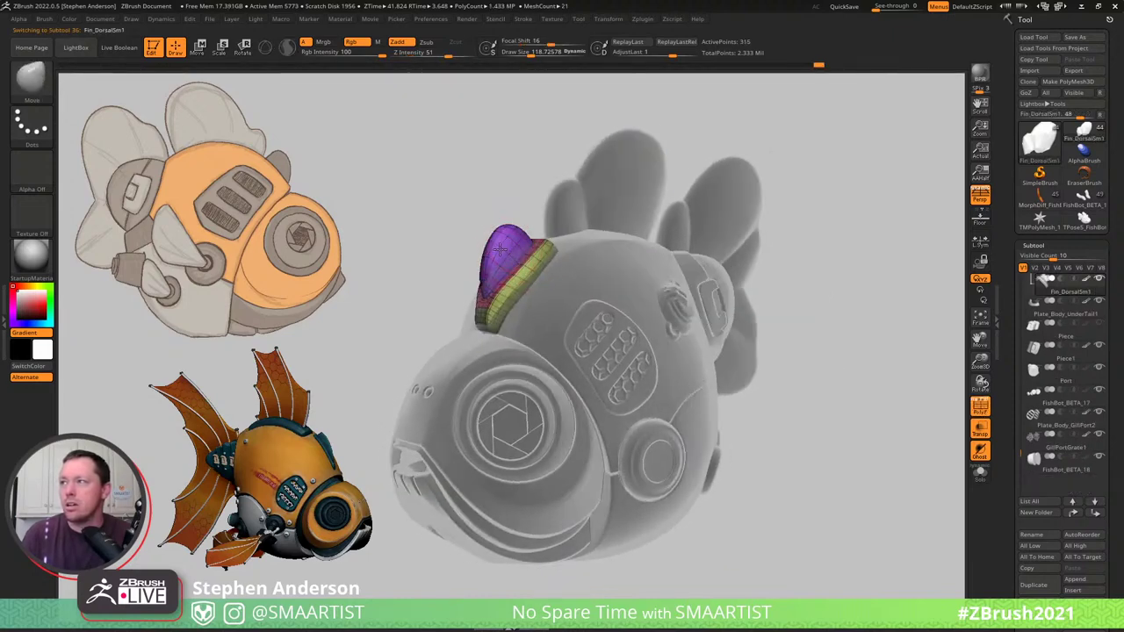
pyautogui.moveTo(499, 249)
pyautogui.mouseDown(button='right')
pyautogui.moveTo(484, 251)
pyautogui.moveTo(568, 276)
pyautogui.moveTo(572, 293)
pyautogui.moveTo(516, 256)
pyautogui.mouseUp(button='right')
pyautogui.hotkey('shift', 'd')
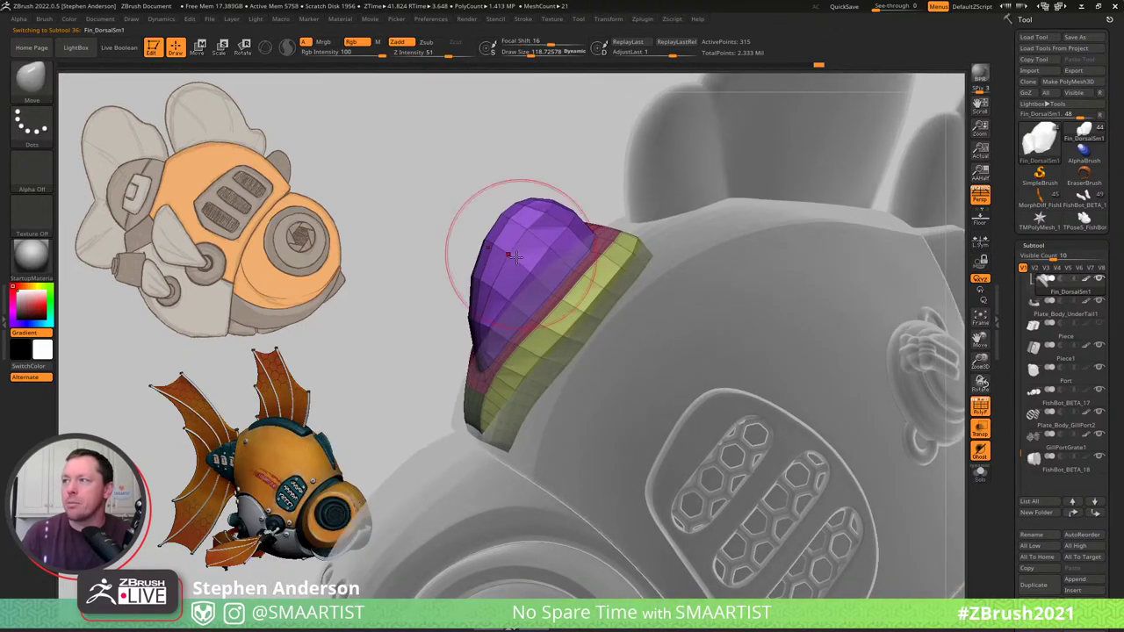
pyautogui.press('w')
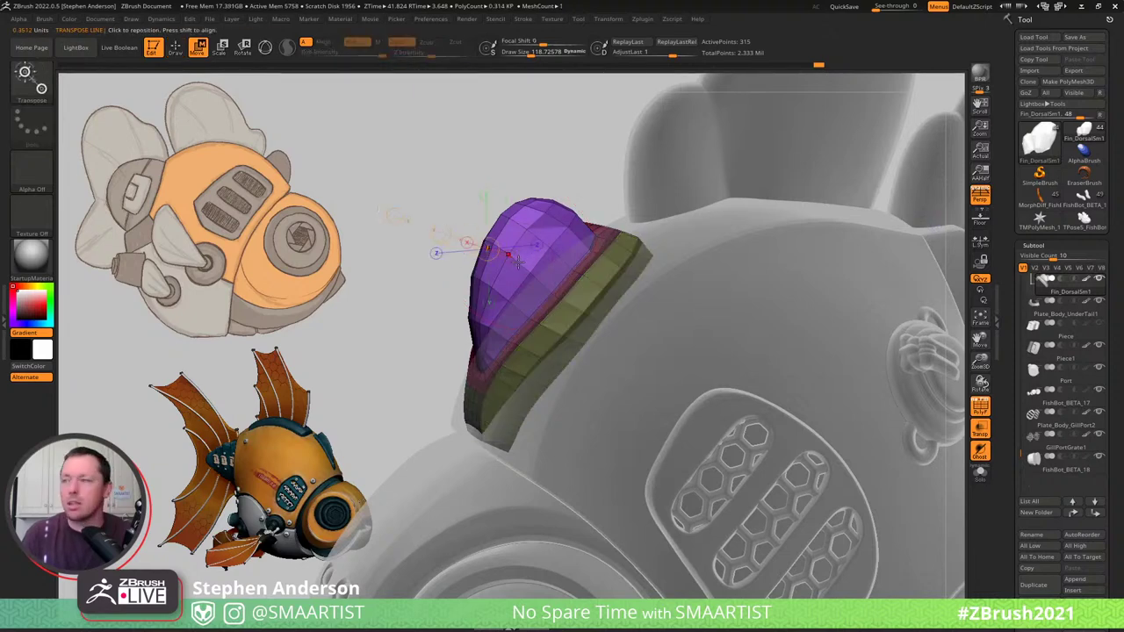
pyautogui.press('q')
pyautogui.keyDown('ctrl'); pyautogui.moveTo(426, 191); pyautogui.dragTo(427, 203); pyautogui.keyUp('ctrl')
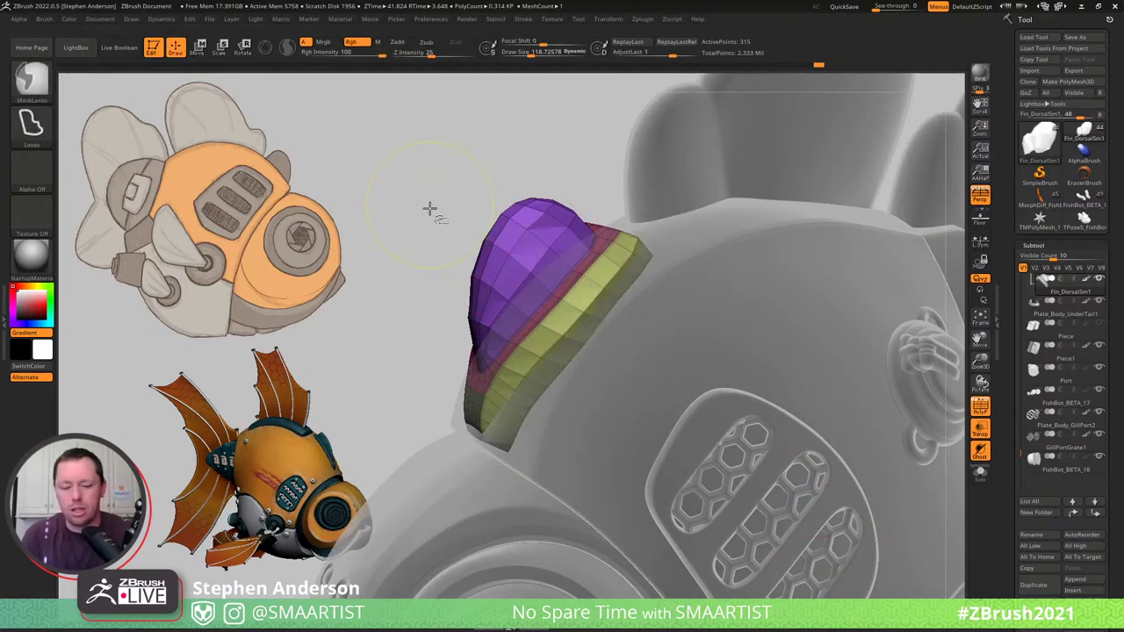
pyautogui.hotkey('ctrl', 'shift', 'd')
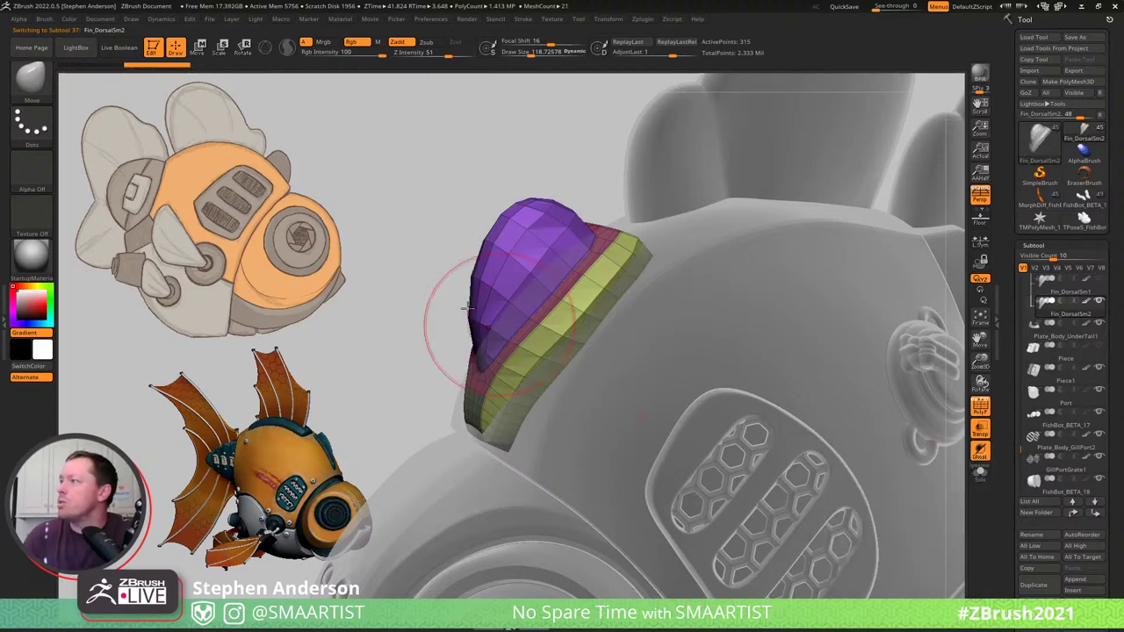
# Turn off perspective and frame the duplicated small dorsal fin from the side.
pyautogui.moveTo(523, 268); pyautogui.dragTo(497, 269, button='right')
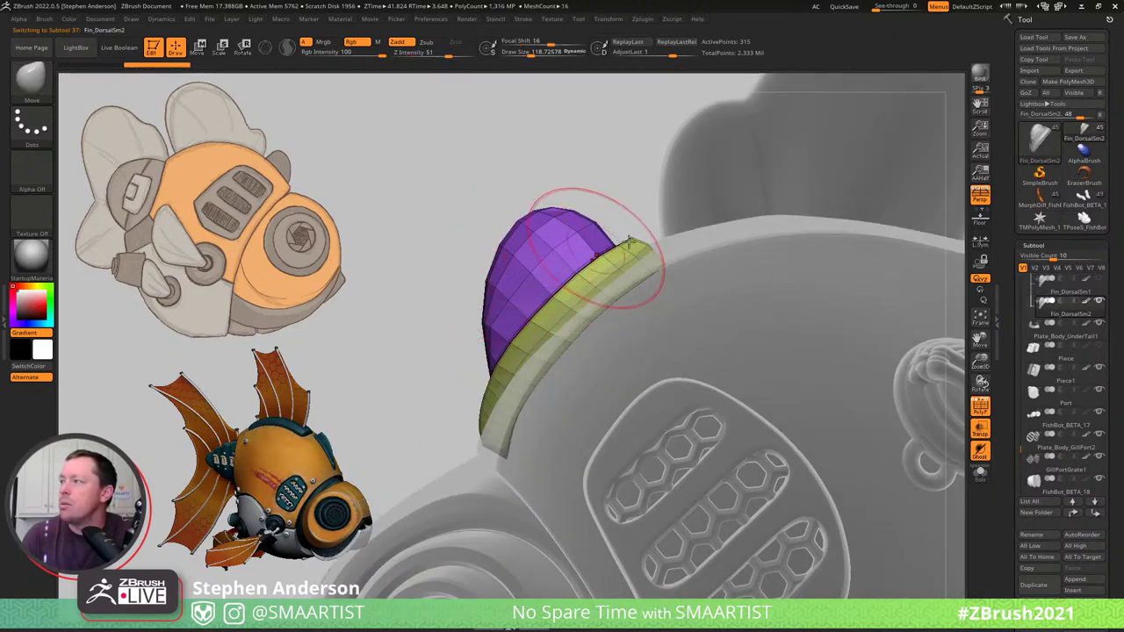
pyautogui.click(980, 195)
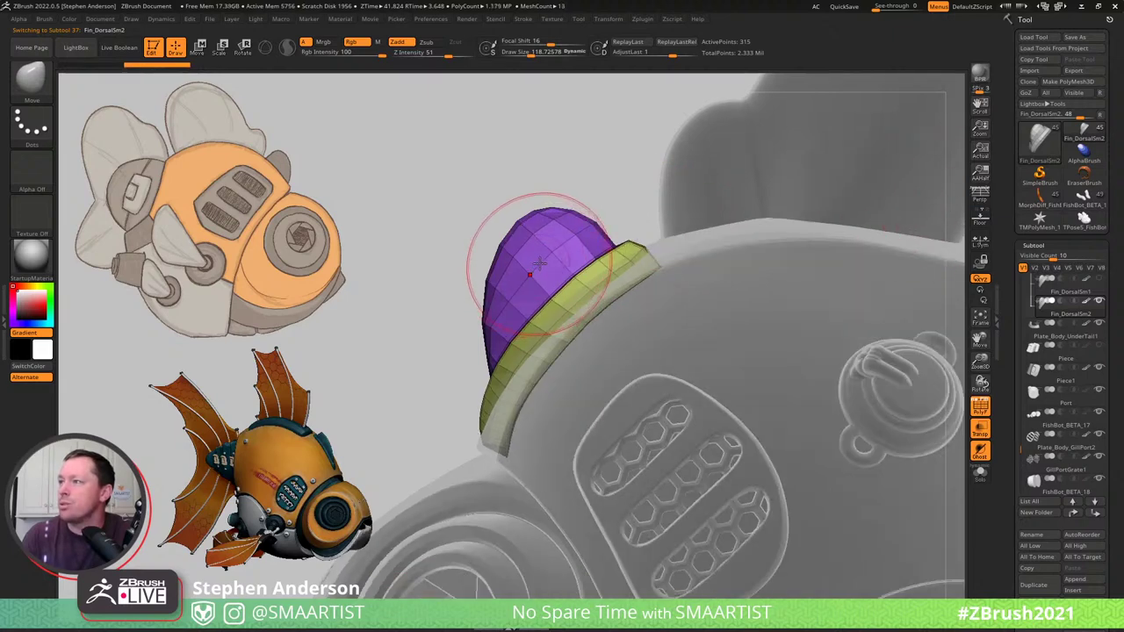
pyautogui.moveTo(539, 262); pyautogui.dragTo(449, 226, button='right')
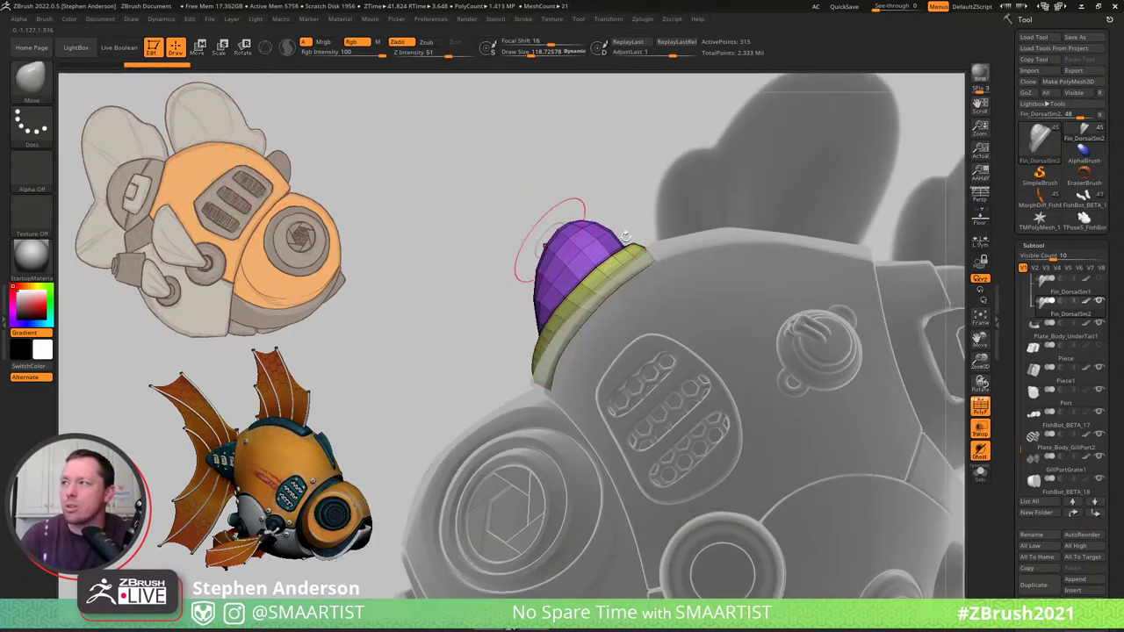
# Try moving the duplicated small dorsal fin down into the body.
pyautogui.press('w')
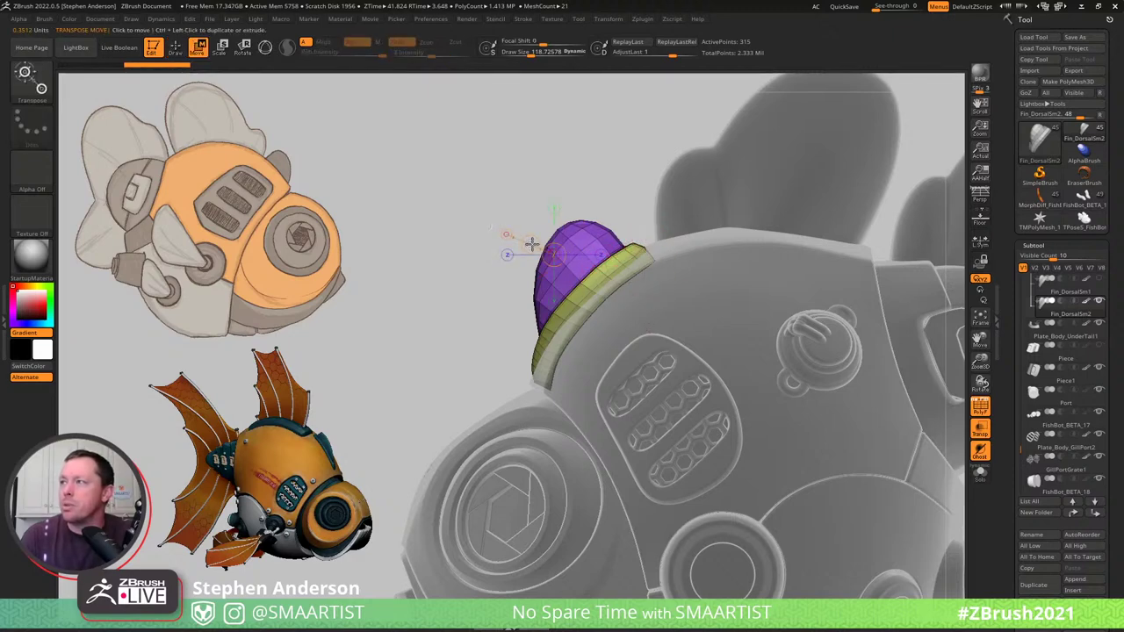
pyautogui.moveTo(529, 245); pyautogui.dragTo(526, 254)
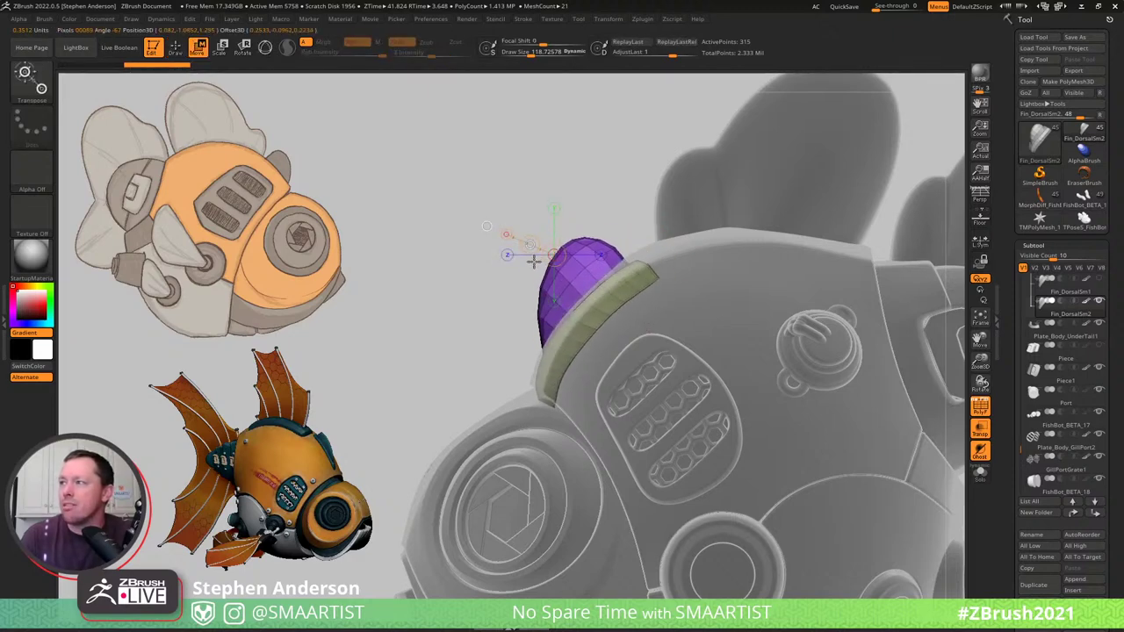
pyautogui.hotkey('shift', 'f')
pyautogui.moveTo(602, 243); pyautogui.dragTo(645, 228)
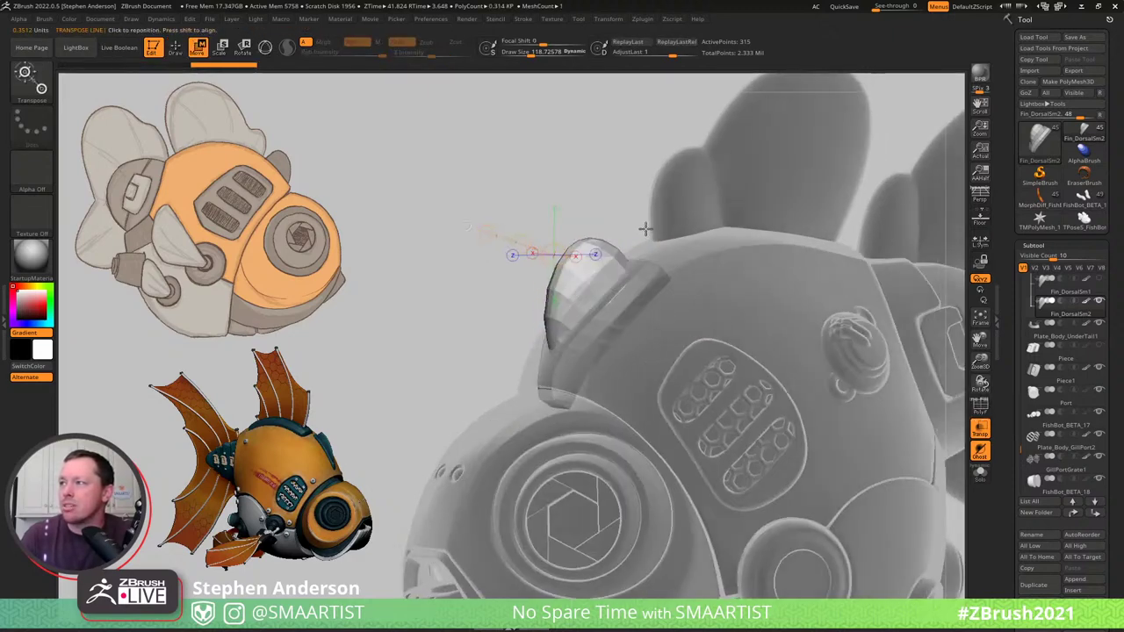
pyautogui.moveTo(633, 276); pyautogui.dragTo(718, 178, button='right')
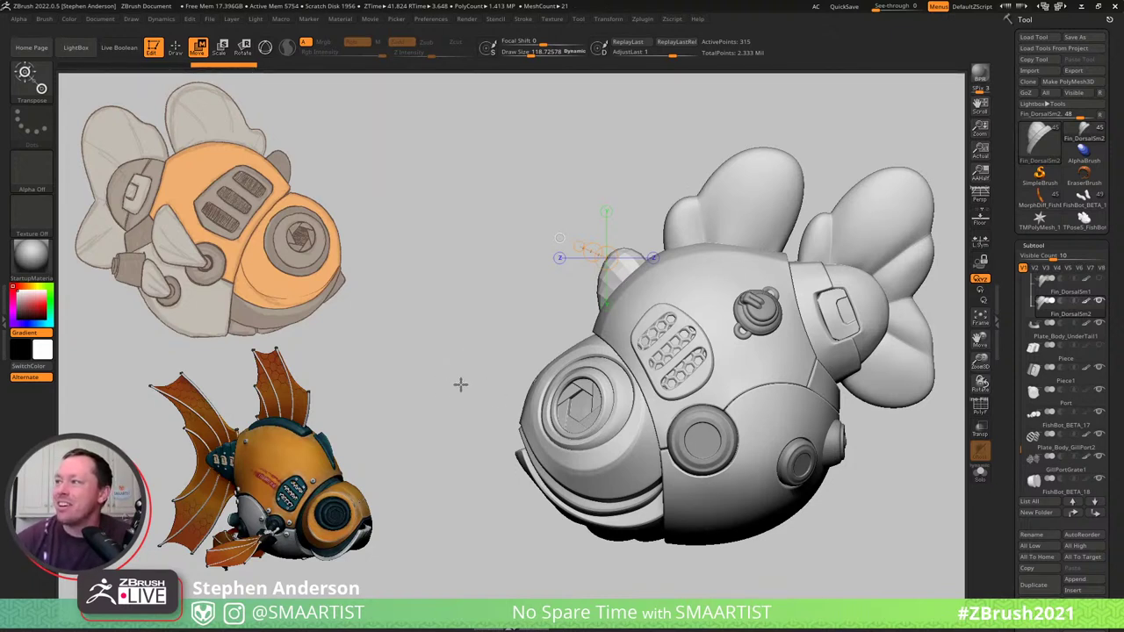
pyautogui.moveTo(469, 383)
pyautogui.mouseDown()
pyautogui.moveTo(489, 383)
pyautogui.moveTo(469, 372)
pyautogui.mouseUp()
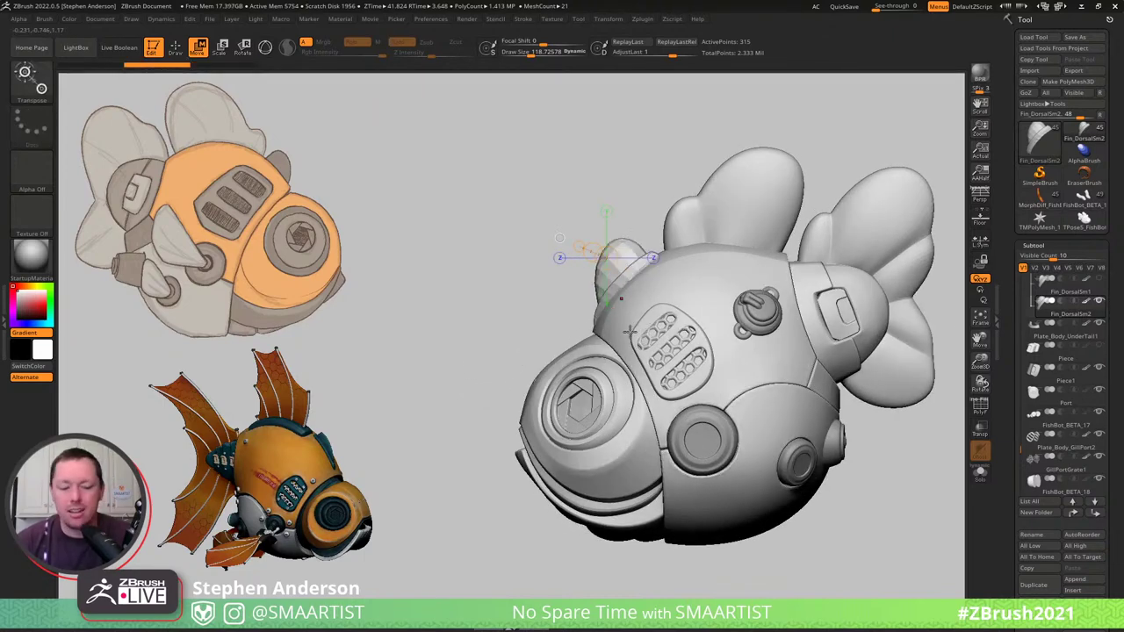
# Mask the small dorsal fin's base polygroups, leaving the purple fin lobe free to edit with the Move brush.
pyautogui.press('f')
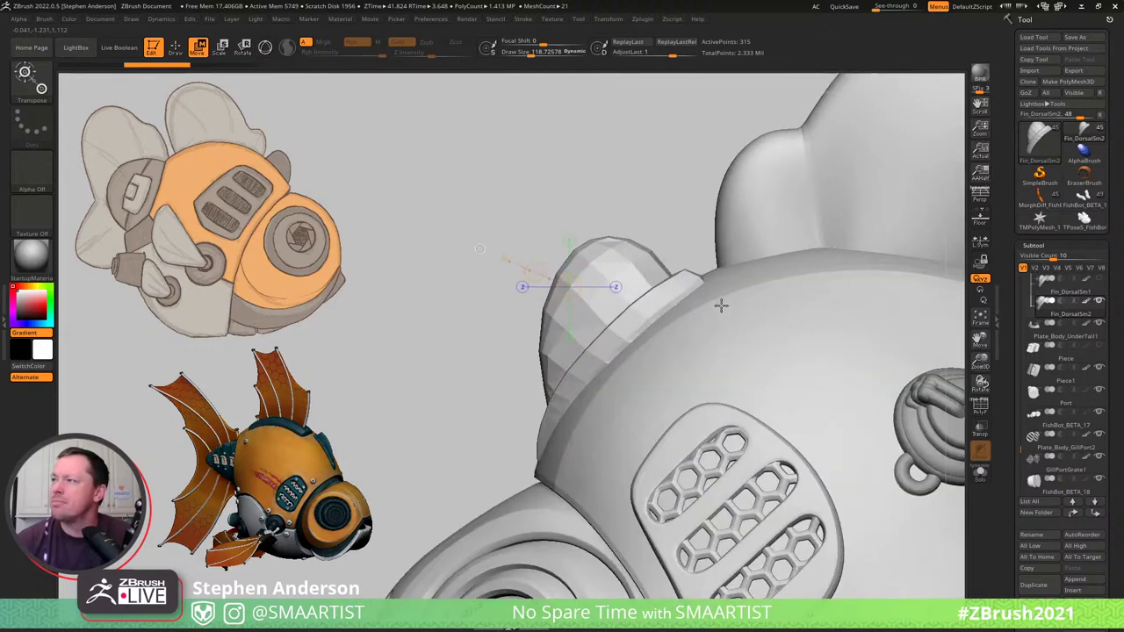
pyautogui.hotkey('shift', 'f')
pyautogui.moveTo(480, 250); pyautogui.dragTo(598, 259)
pyautogui.press('q')
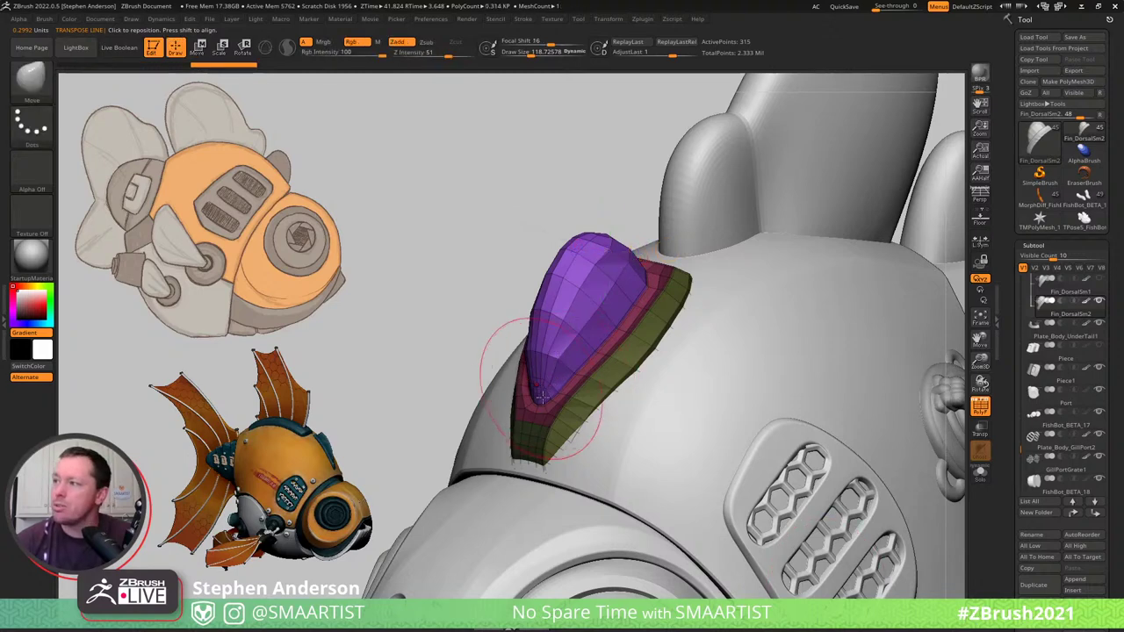
# Isolate the pink ring of faces directly around the purple lobe, clear its mask and restore the whole small fin.
pyautogui.moveTo(557, 397); pyautogui.dragTo(560, 405, button='right')
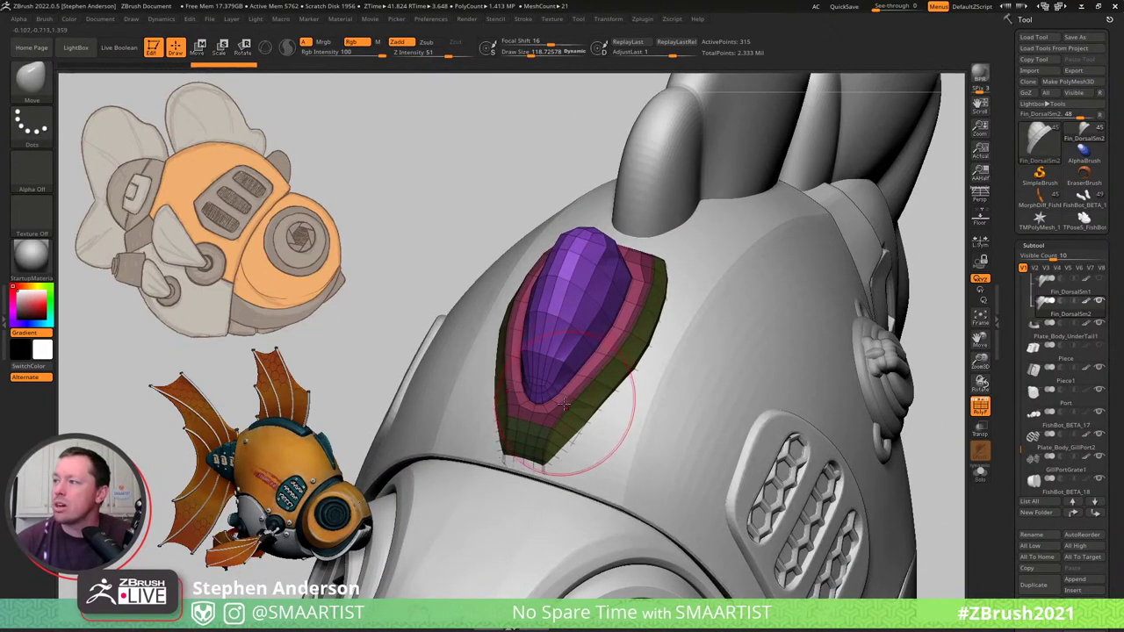
pyautogui.hotkey('ctrl', 'shift')
pyautogui.keyDown('ctrl'); pyautogui.keyDown('shift'); pyautogui.click(563, 394); pyautogui.keyUp('shift'); pyautogui.keyUp('ctrl')
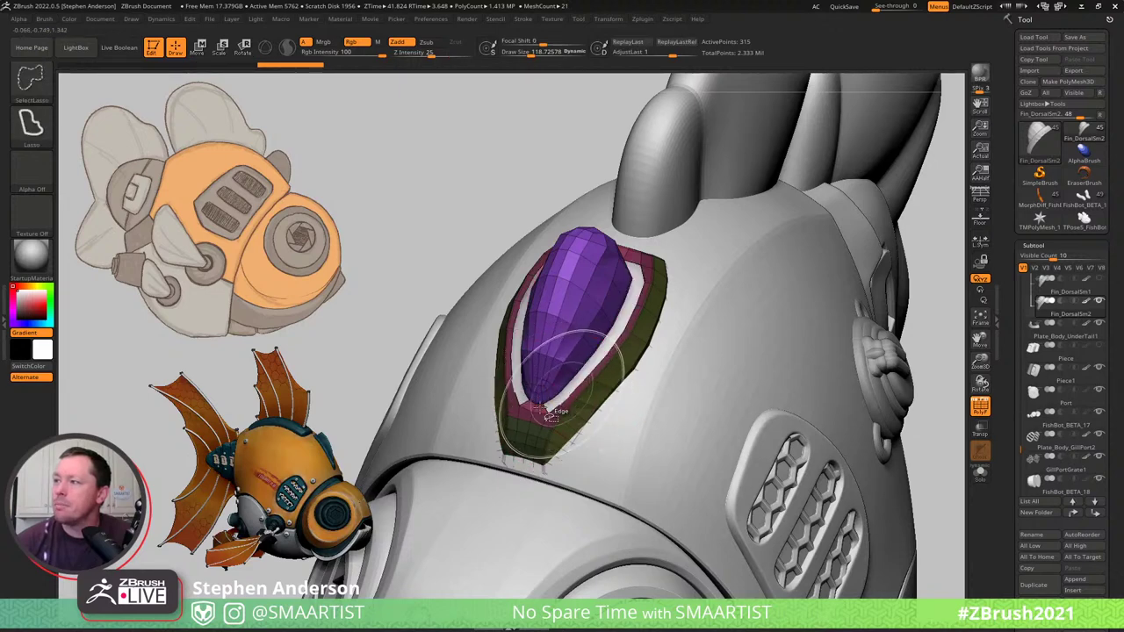
pyautogui.keyDown('ctrl'); pyautogui.keyDown('shift'); pyautogui.click(534, 409); pyautogui.keyUp('shift'); pyautogui.keyUp('ctrl')
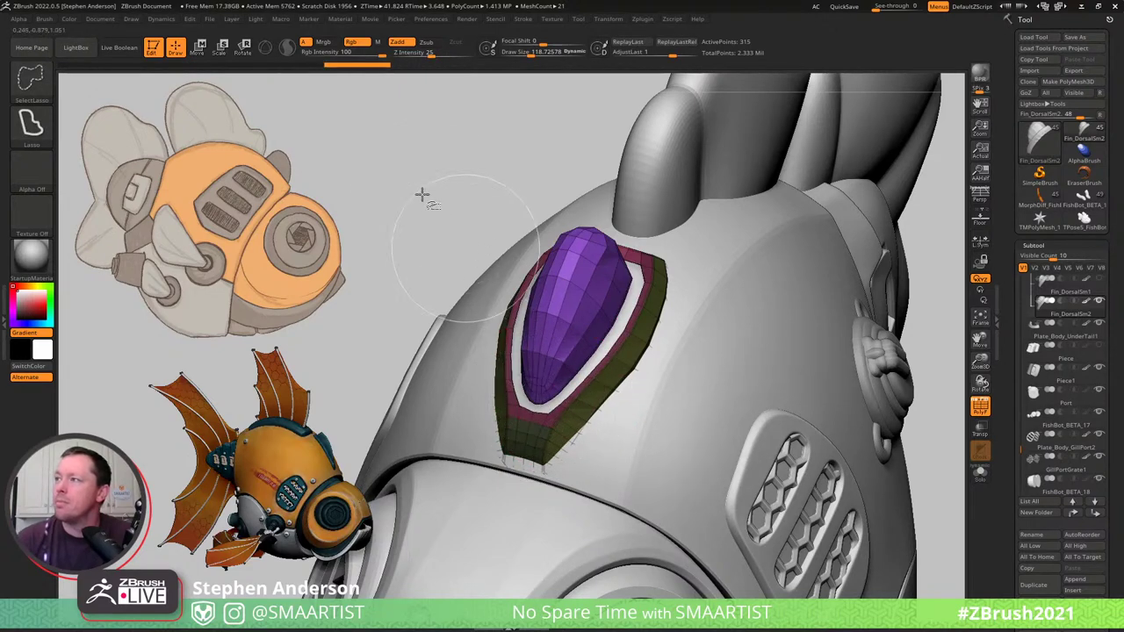
pyautogui.keyDown('ctrl'); pyautogui.keyDown('shift'); pyautogui.moveTo(447, 218); pyautogui.dragTo(449, 229); pyautogui.keyUp('shift'); pyautogui.keyUp('ctrl')
pyautogui.moveTo(524, 158)
pyautogui.keyDown('ctrl'); pyautogui.mouseDown()
pyautogui.moveTo(427, 251)
pyautogui.moveTo(695, 484)
pyautogui.moveTo(743, 253)
pyautogui.moveTo(677, 194)
pyautogui.mouseUp(); pyautogui.keyUp('ctrl')
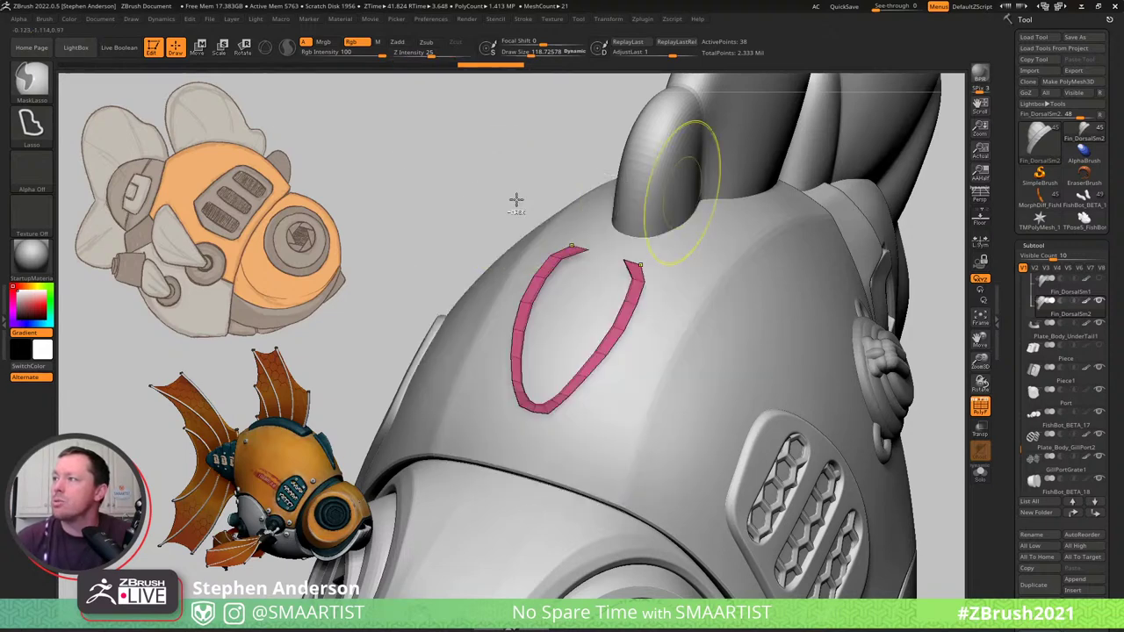
pyautogui.keyDown('ctrl'); pyautogui.keyDown('shift'); pyautogui.click(457, 195); pyautogui.keyUp('shift'); pyautogui.keyUp('ctrl')
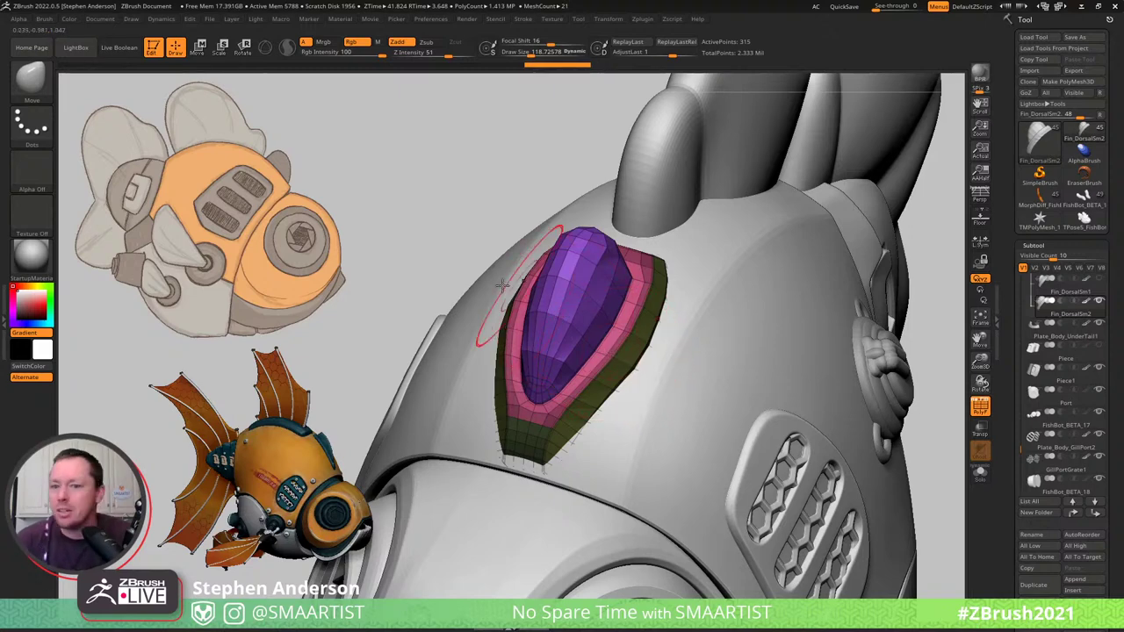
# Pull the front and rear ends of the purple lobe's base outward along the rim with the Move brush.
pyautogui.moveTo(573, 352); pyautogui.dragTo(536, 389, button='right')
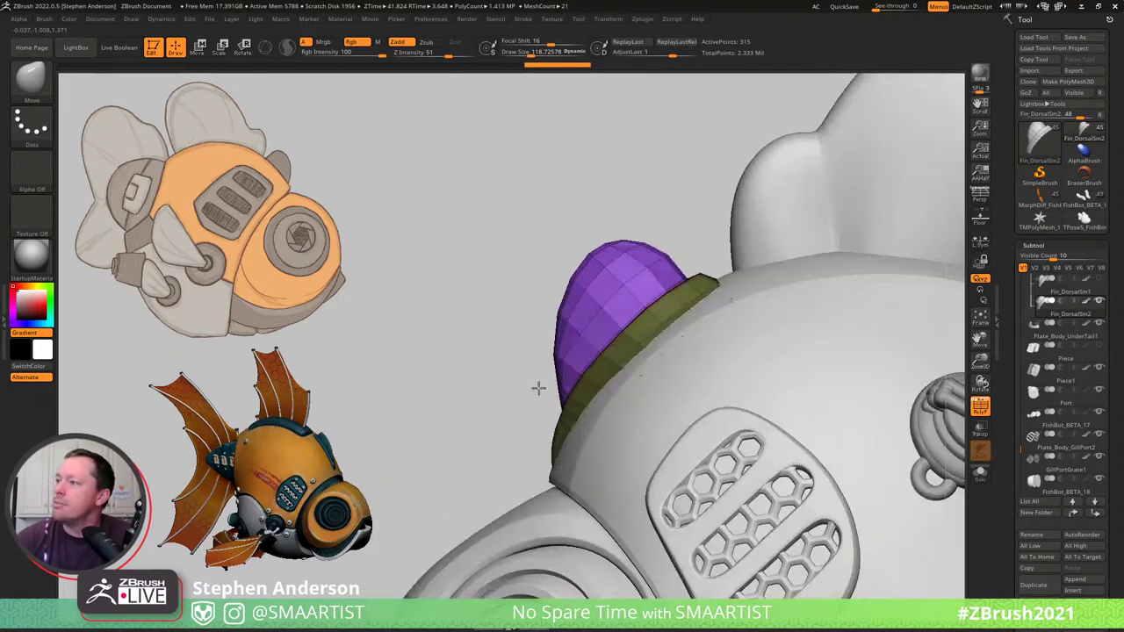
pyautogui.press('shift')
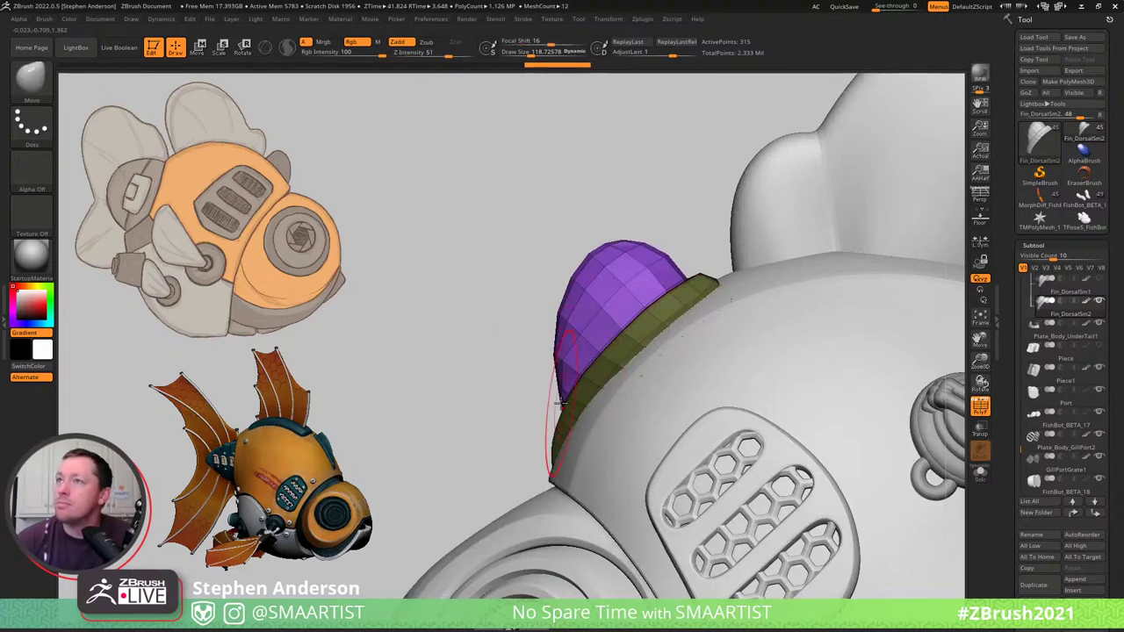
pyautogui.moveTo(561, 403); pyautogui.dragTo(554, 416)
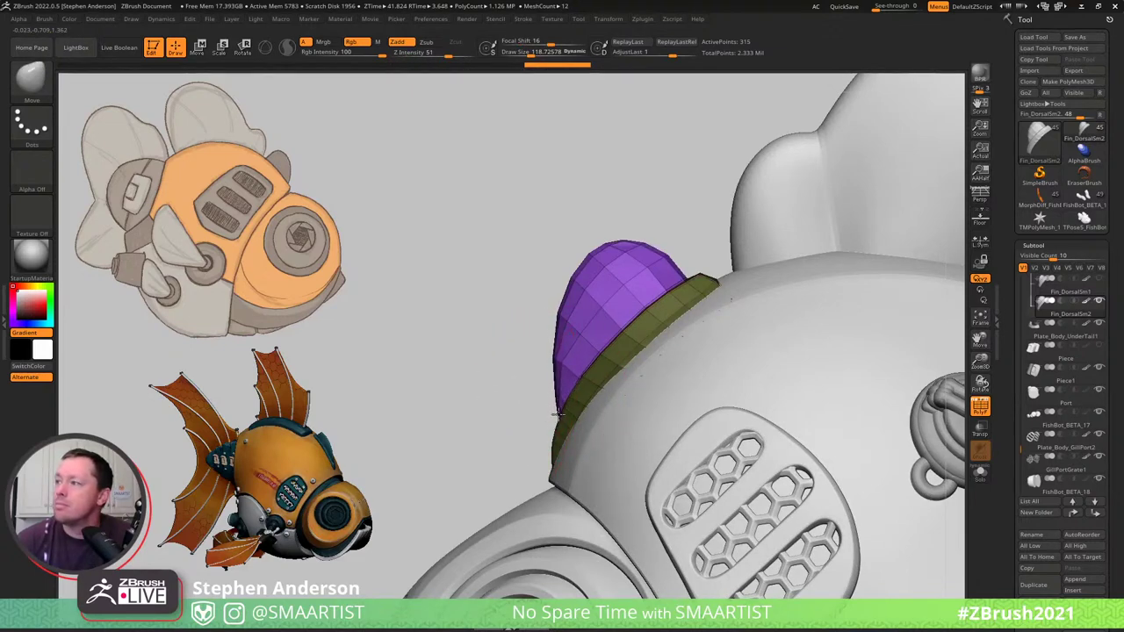
pyautogui.moveTo(558, 413)
pyautogui.mouseDown(button='right')
pyautogui.moveTo(599, 439)
pyautogui.moveTo(558, 432)
pyautogui.moveTo(566, 449)
pyautogui.moveTo(558, 412)
pyautogui.moveTo(545, 410)
pyautogui.mouseUp(button='right')
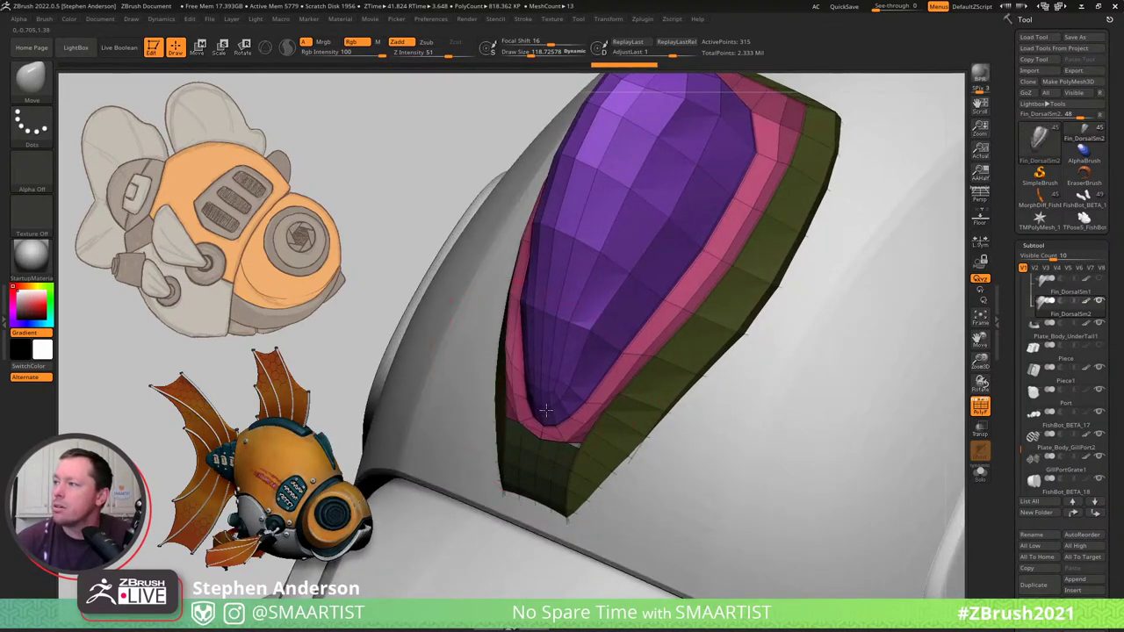
pyautogui.moveTo(554, 402); pyautogui.dragTo(557, 323, button='right')
pyautogui.keyDown('alt'); pyautogui.moveTo(692, 218); pyautogui.dragTo(447, 423, button='right'); pyautogui.keyUp('alt')
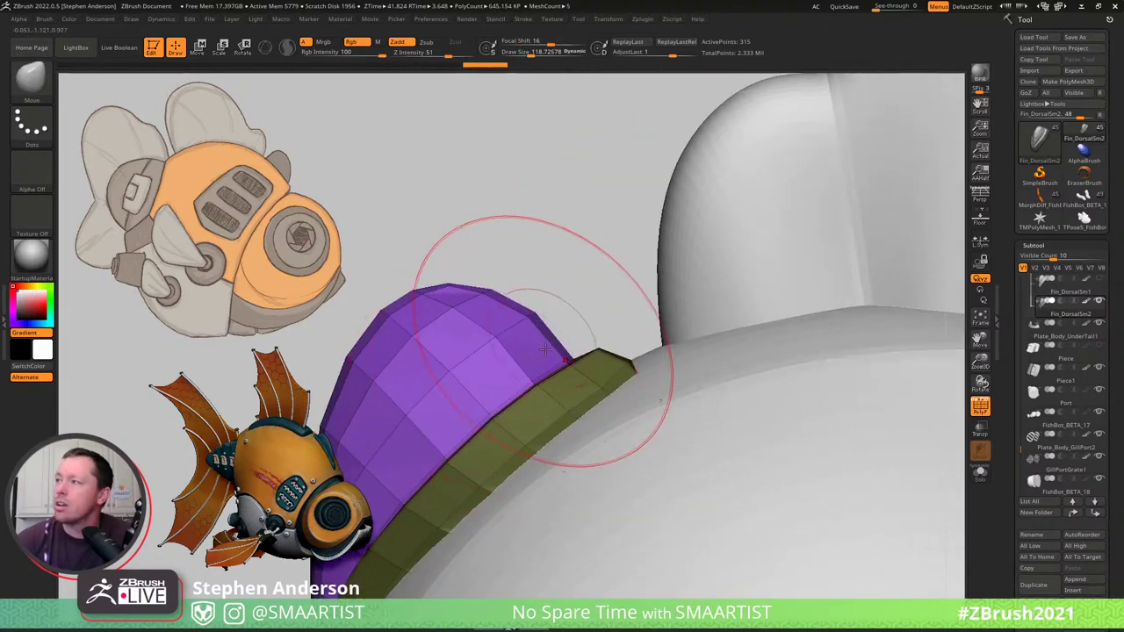
pyautogui.moveTo(545, 337); pyautogui.dragTo(537, 362, button='right')
pyautogui.moveTo(541, 346); pyautogui.dragTo(556, 348)
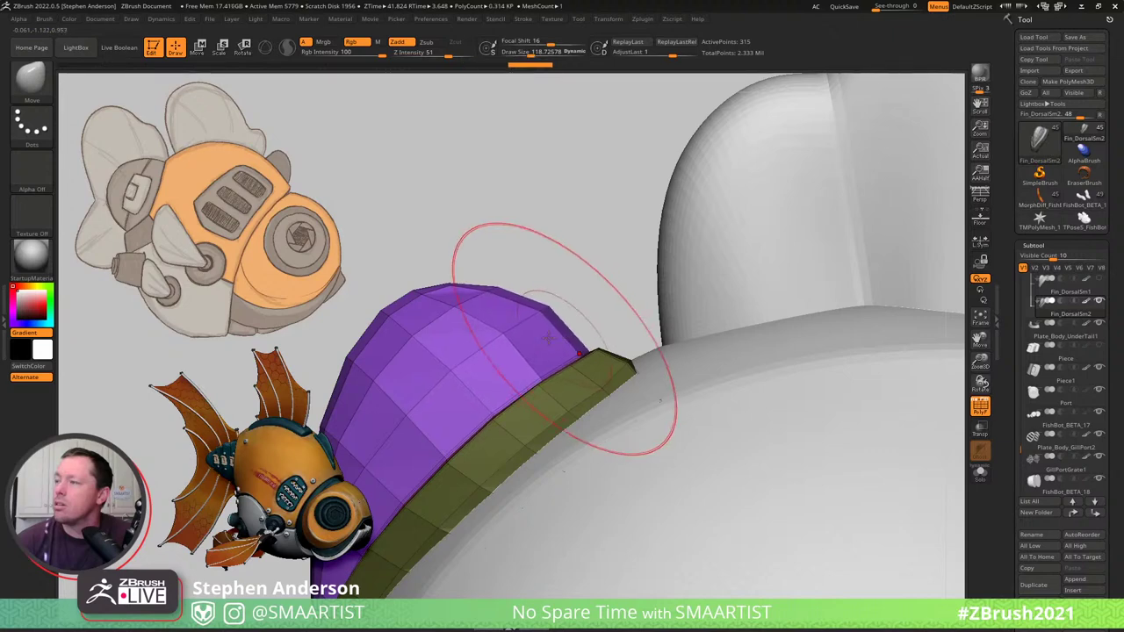
# Reduce the Move brush's draw size to about 86 and nudge the side of the purple lobe's base outward toward the pink ring.
pyautogui.moveTo(553, 338)
pyautogui.mouseDown(button='right')
pyautogui.moveTo(562, 347)
pyautogui.moveTo(539, 496)
pyautogui.mouseUp(button='right')
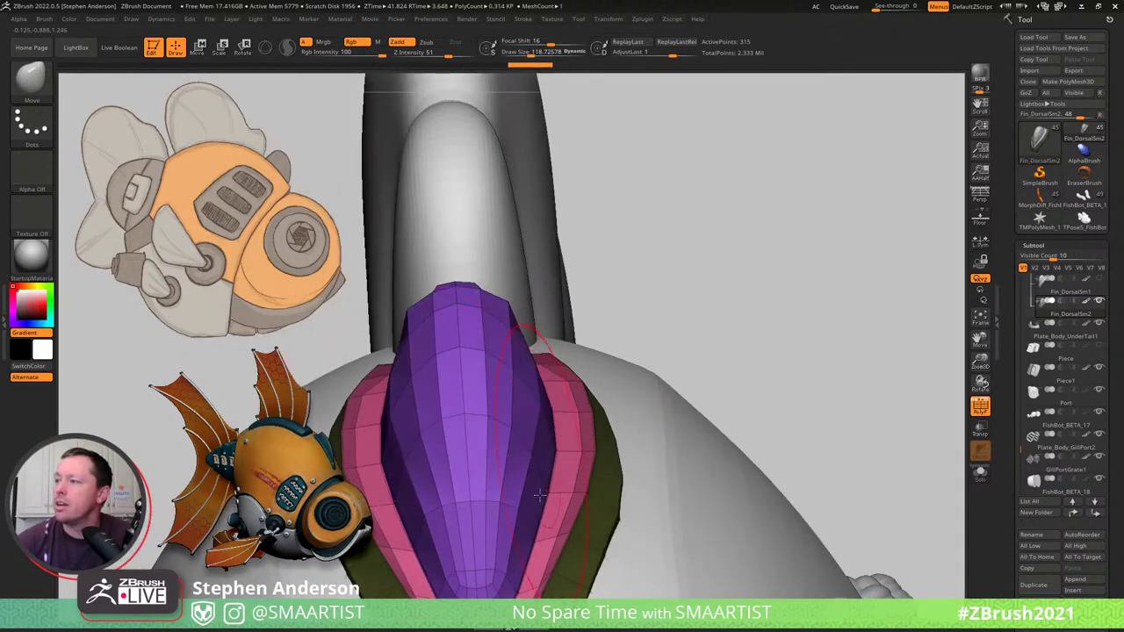
pyautogui.press('s')
pyautogui.moveTo(539, 522); pyautogui.dragTo(533, 523)
pyautogui.moveTo(544, 432); pyautogui.dragTo(552, 432)
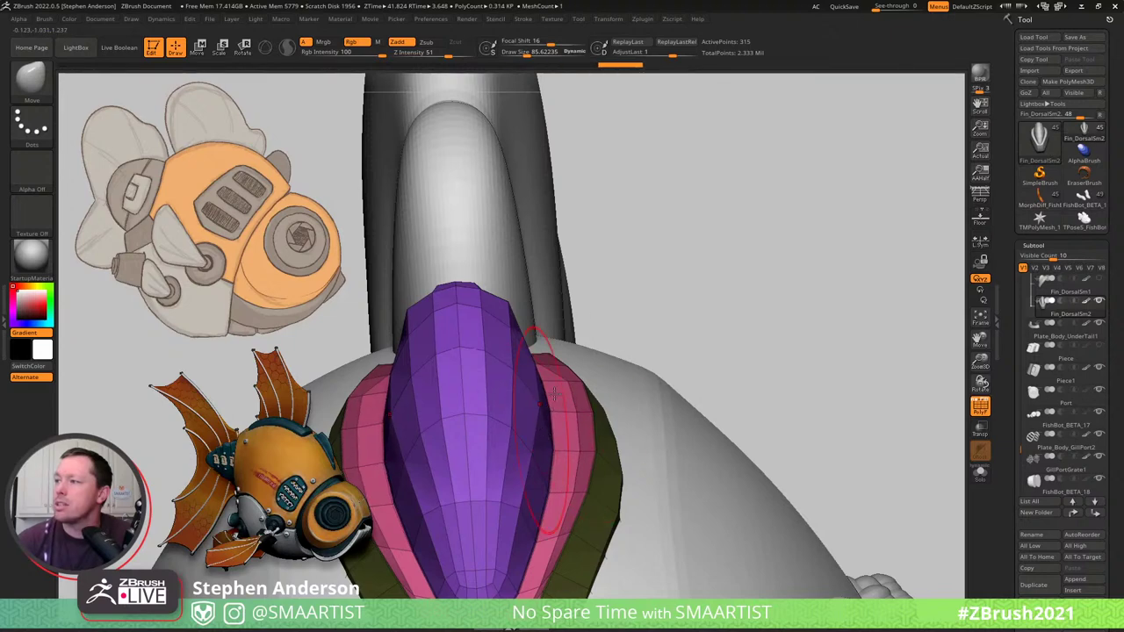
pyautogui.moveTo(552, 432)
pyautogui.mouseDown(button='right')
pyautogui.moveTo(470, 406)
pyautogui.moveTo(464, 294)
pyautogui.moveTo(525, 325)
pyautogui.mouseUp(button='right')
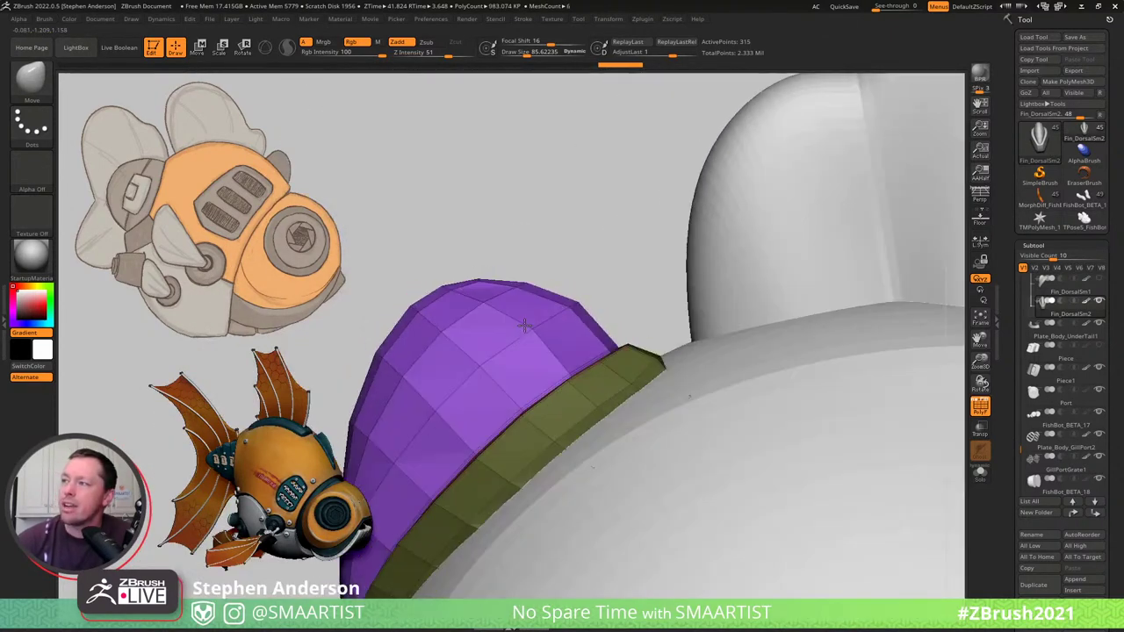
pyautogui.press('s')
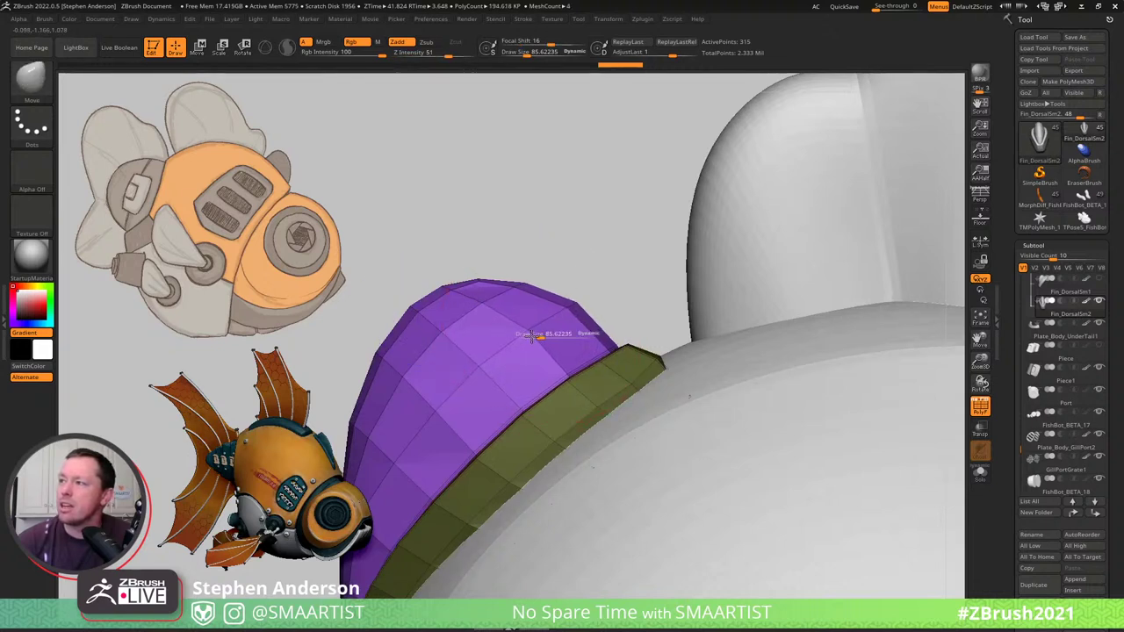
pyautogui.moveTo(533, 342); pyautogui.dragTo(527, 336)
pyautogui.moveTo(532, 321)
pyautogui.keyDown('alt'); pyautogui.mouseDown(button='right')
pyautogui.moveTo(618, 278)
pyautogui.moveTo(606, 290)
pyautogui.mouseUp(button='right'); pyautogui.keyUp('alt')
pyautogui.moveTo(453, 465)
pyautogui.mouseDown(button='right')
pyautogui.moveTo(491, 452)
pyautogui.moveTo(446, 481)
pyautogui.mouseUp(button='right')
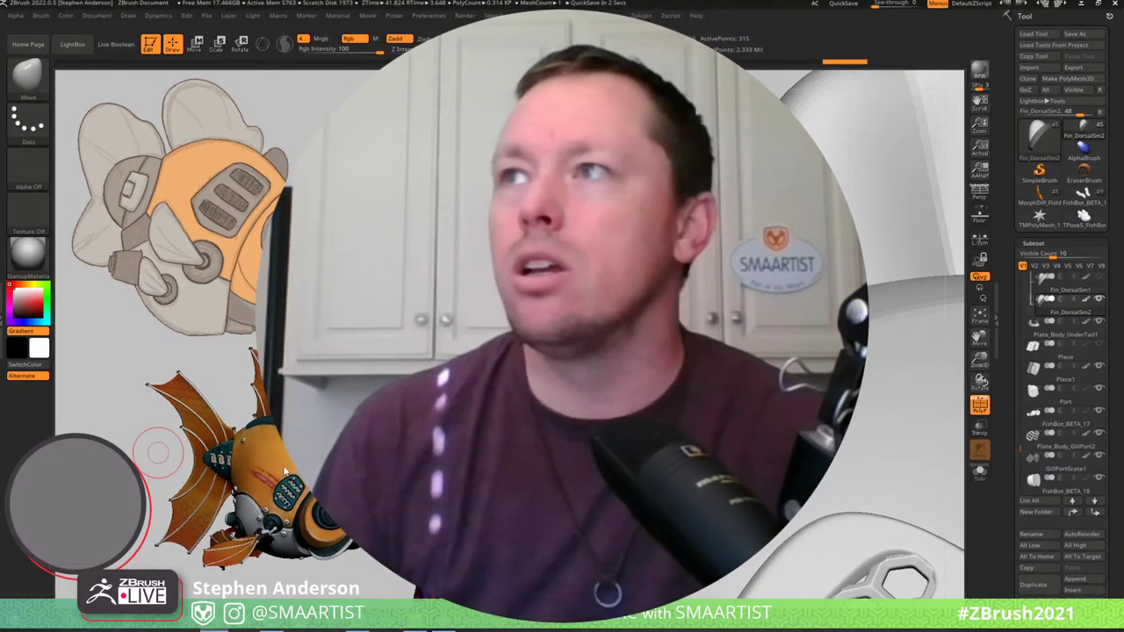
# Switch to Chrome and search Google for "mask for painting figures".
pyautogui.moveTo(703, 628); pyautogui.dragTo(264, 12)
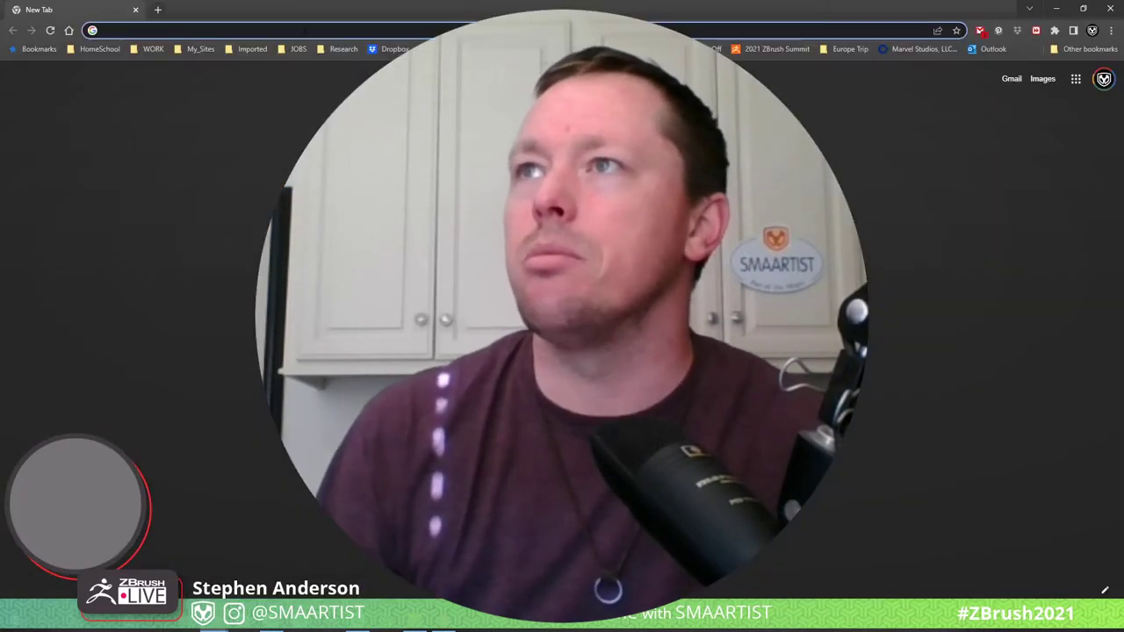
pyautogui.click(305, 29)
pyautogui.write('mask')
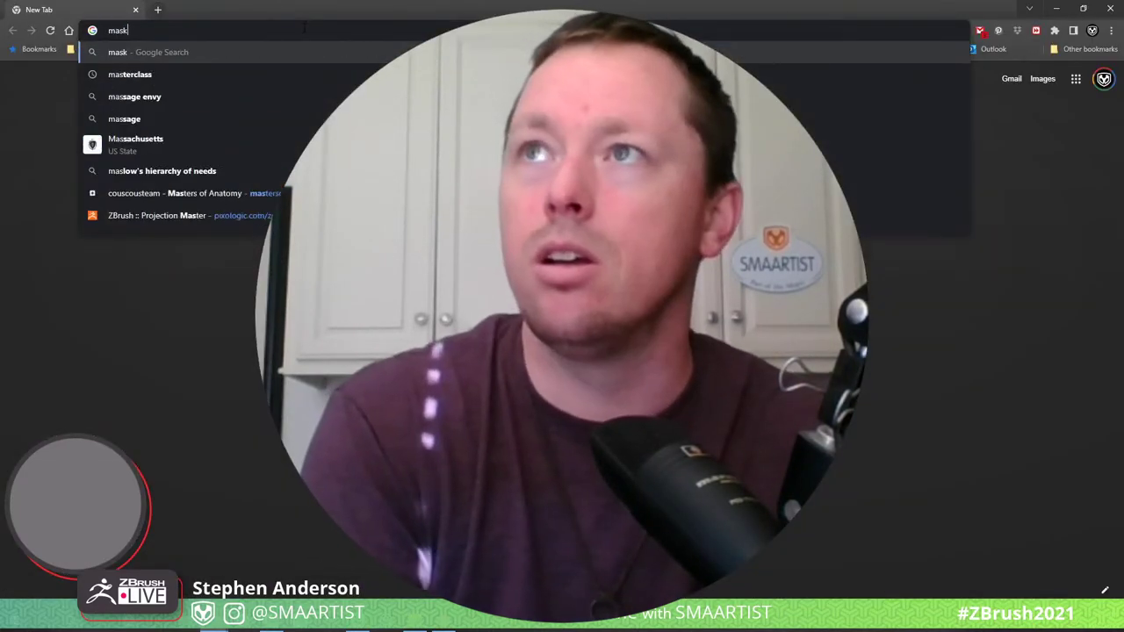
pyautogui.write(' for painting ')
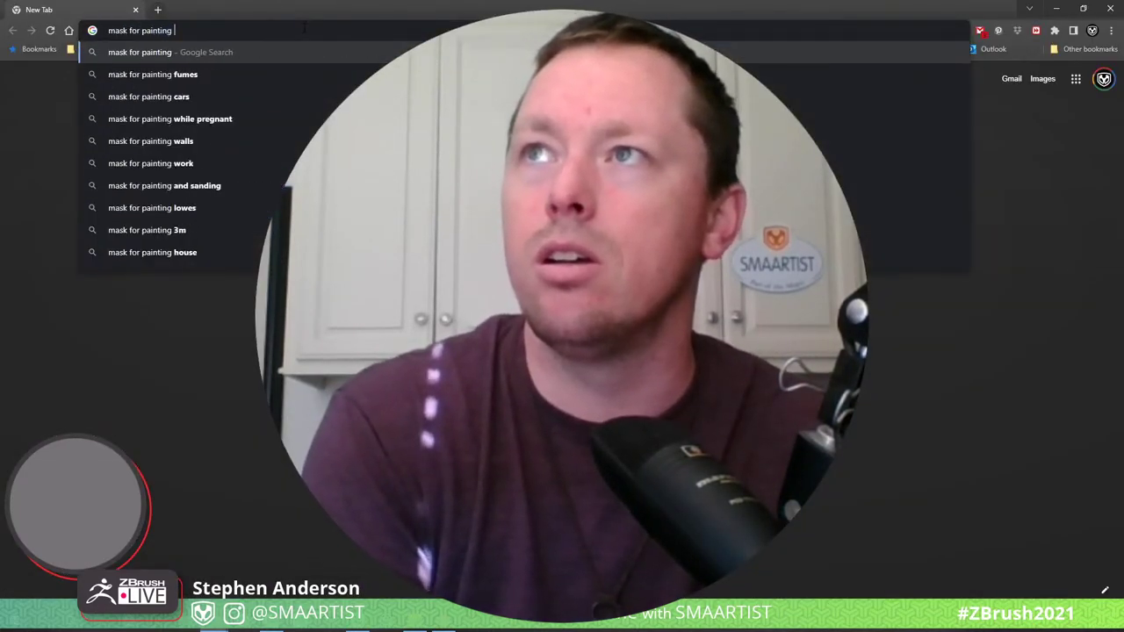
pyautogui.write('figu')
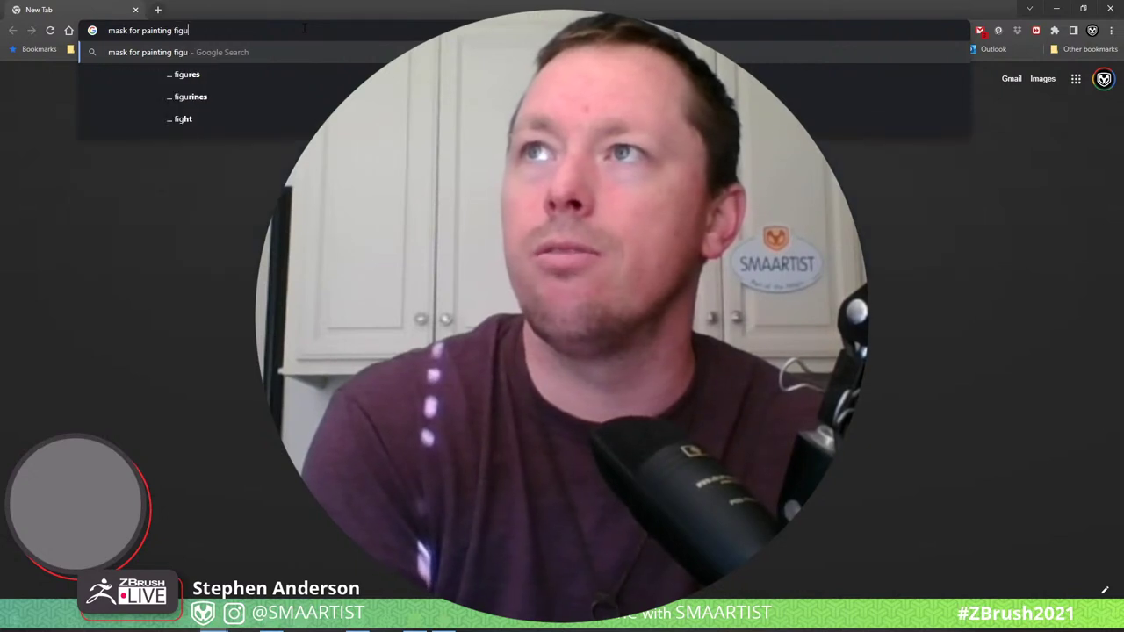
pyautogui.write('res')
pyautogui.press('Return')
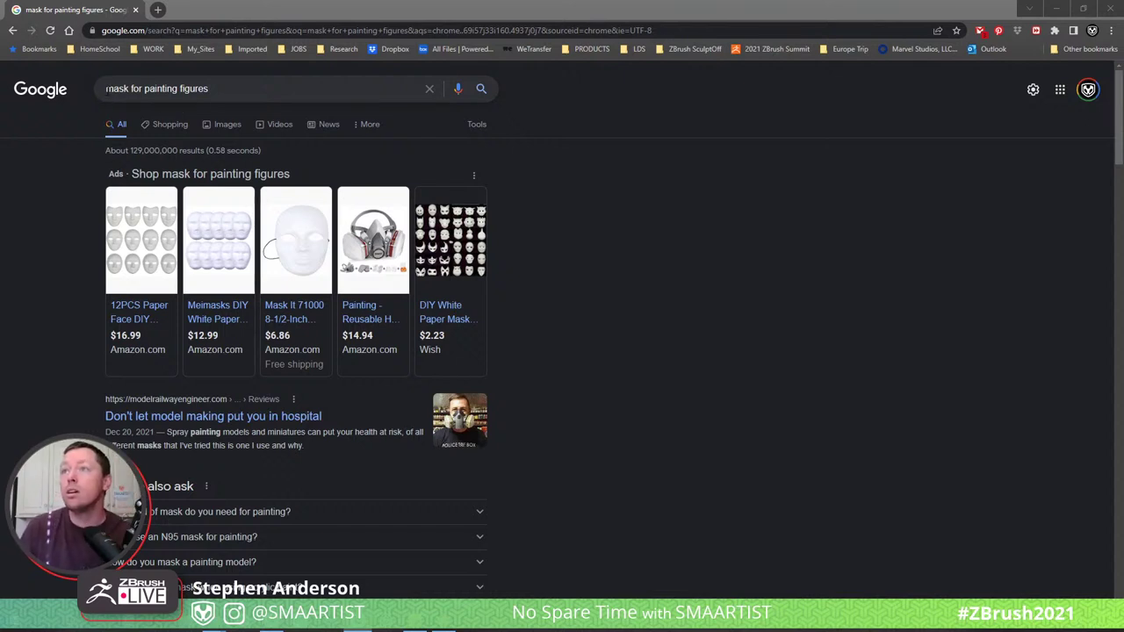
# Extend the Google query to "painting mask for painting figures" and run the search again.
pyautogui.click(107, 89)
pyautogui.write('paintin')
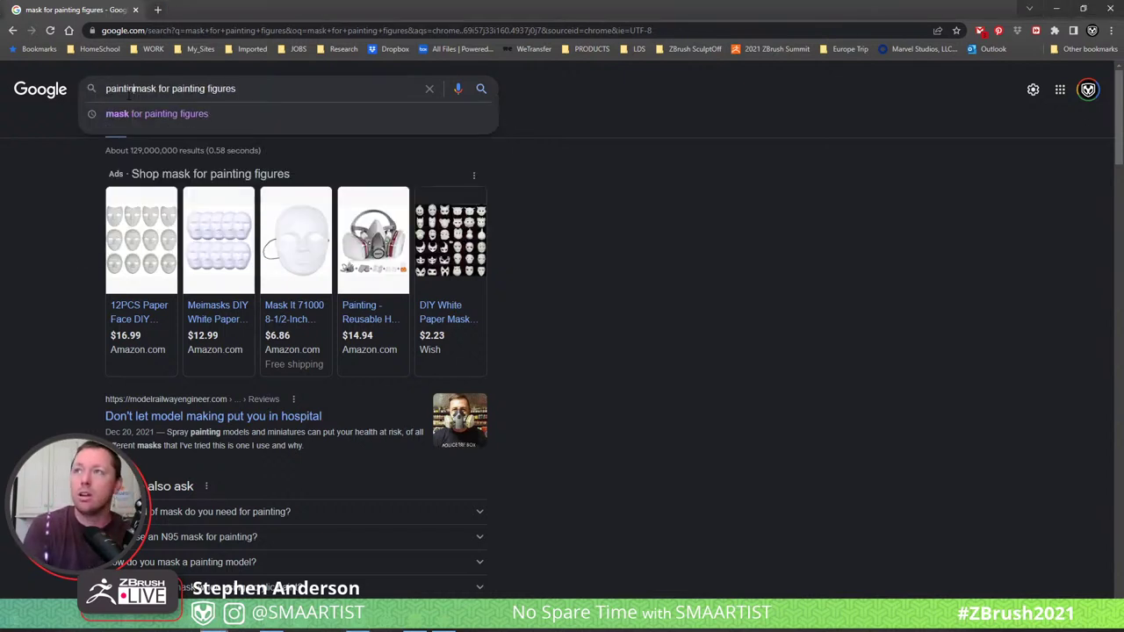
pyautogui.write('g')
pyautogui.press('Return')
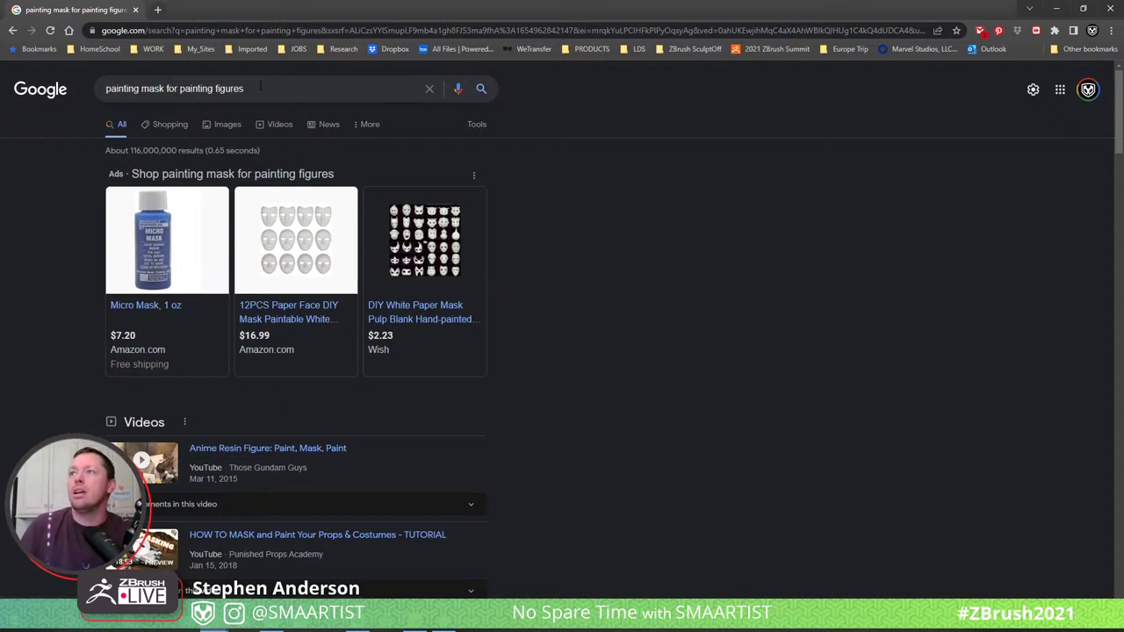
# Search Google for "painting figures for production" instead and show the image results.
pyautogui.moveTo(102, 93); pyautogui.dragTo(149, 92)
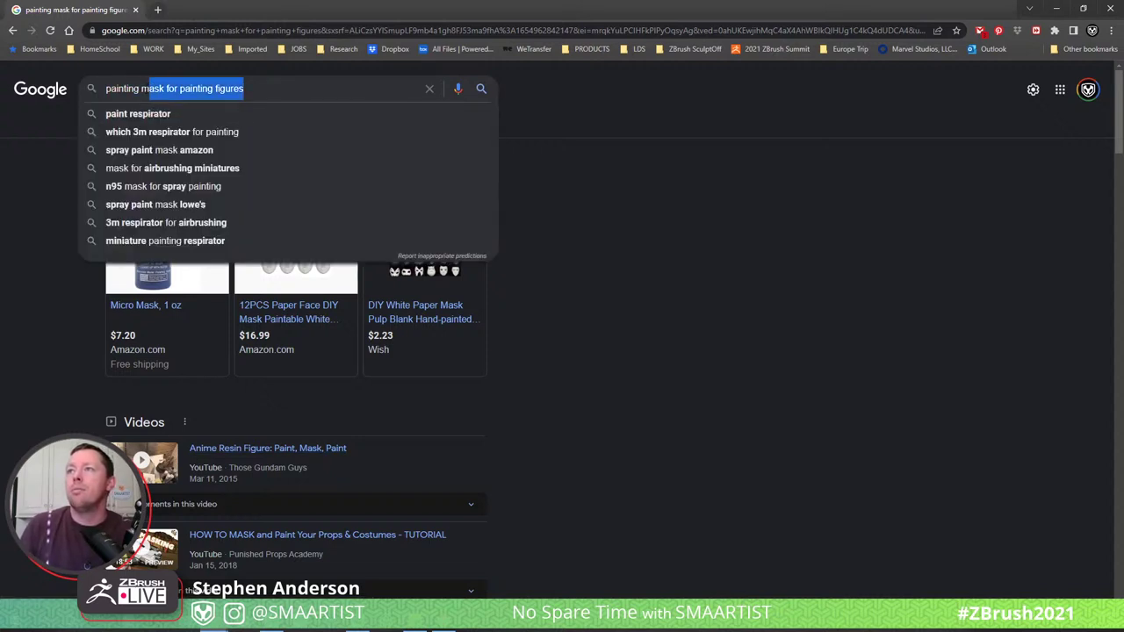
pyautogui.press('BackSpace')
pyautogui.press('BackSpace')
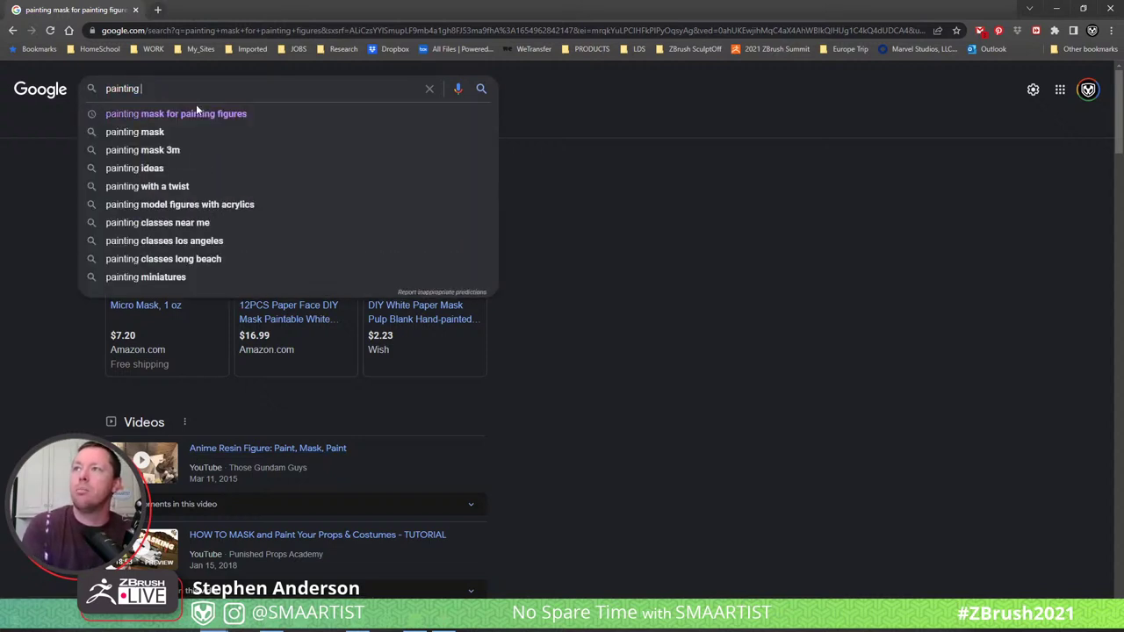
pyautogui.write('figures for ')
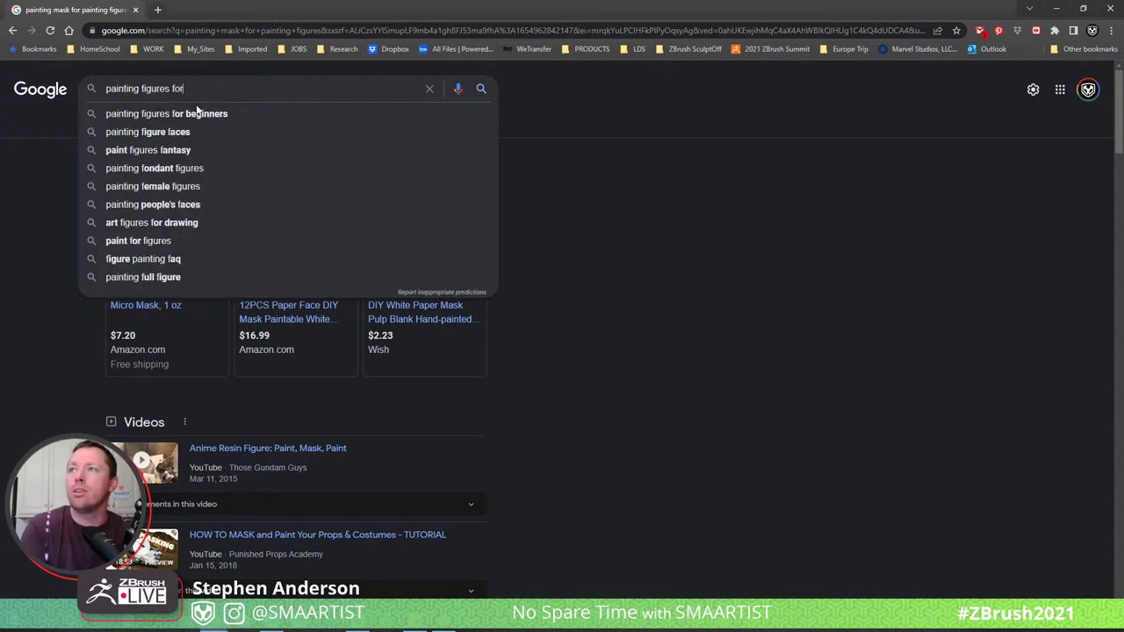
pyautogui.write('production')
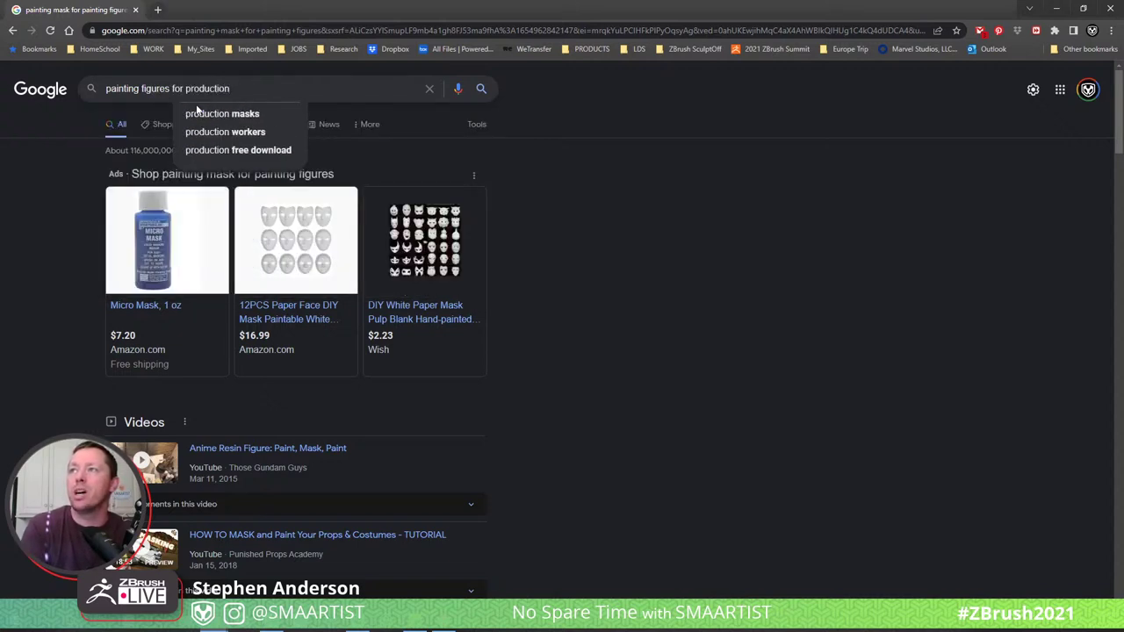
pyautogui.press('Return')
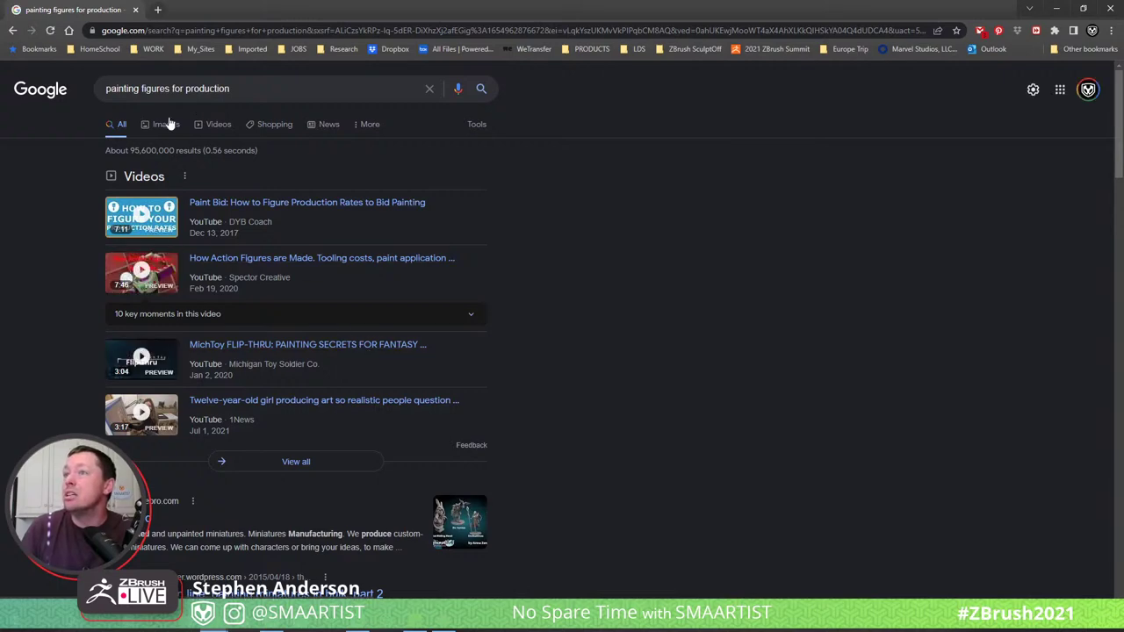
pyautogui.click(167, 125)
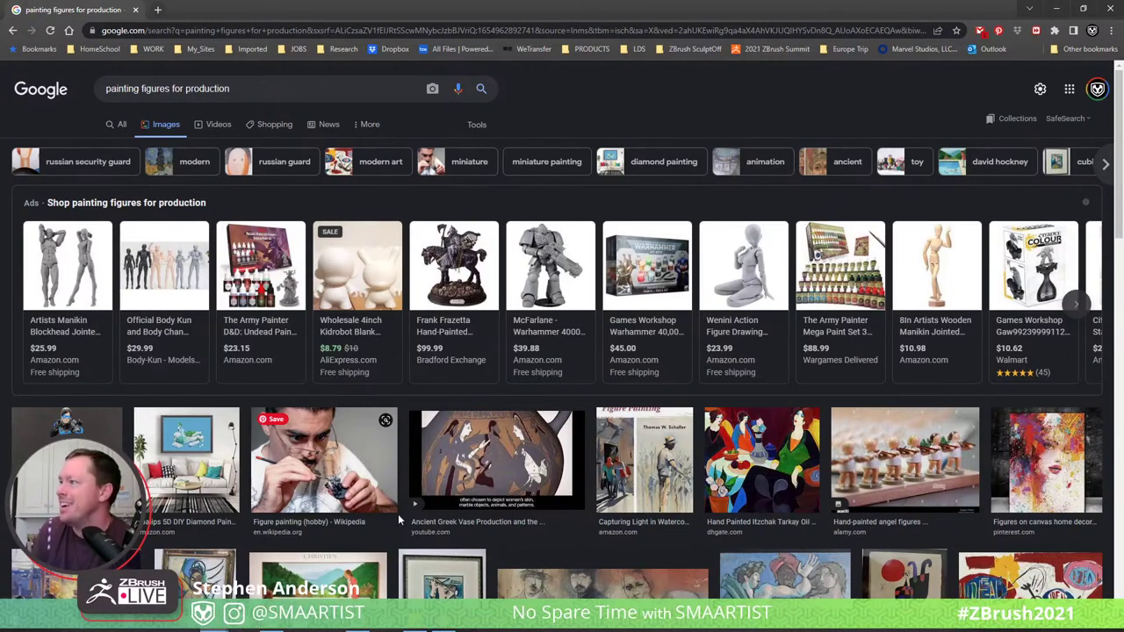
# Look through the figure painting images, then change the image search to "painting toys for production".
pyautogui.scroll(-3, 398, 514)
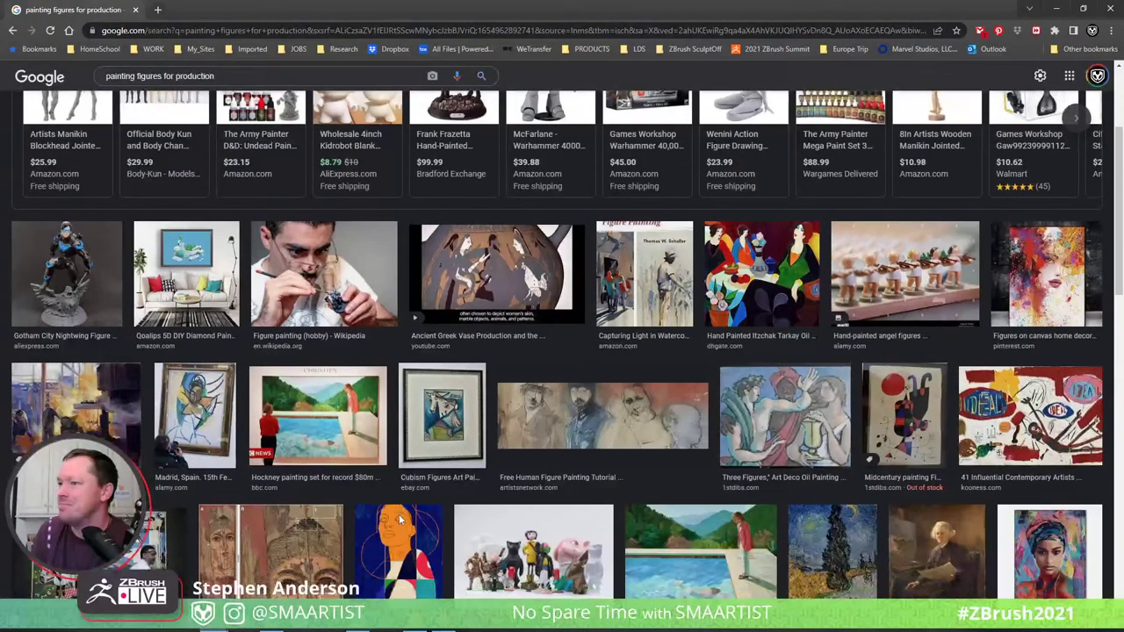
pyautogui.scroll(-4, 398, 514)
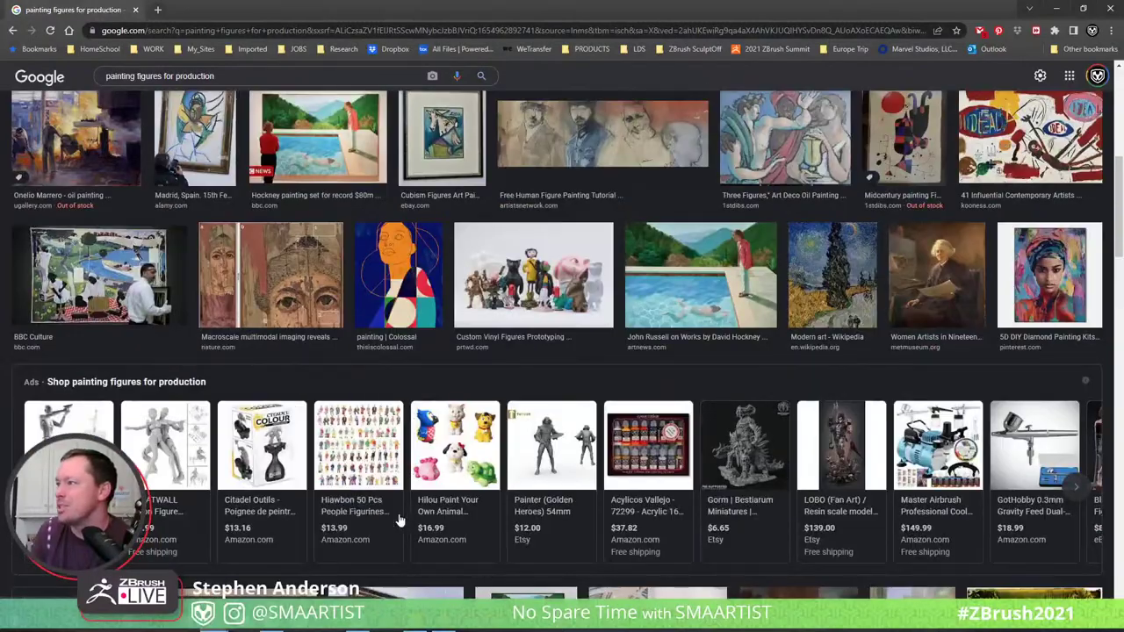
pyautogui.scroll(-7, 399, 520)
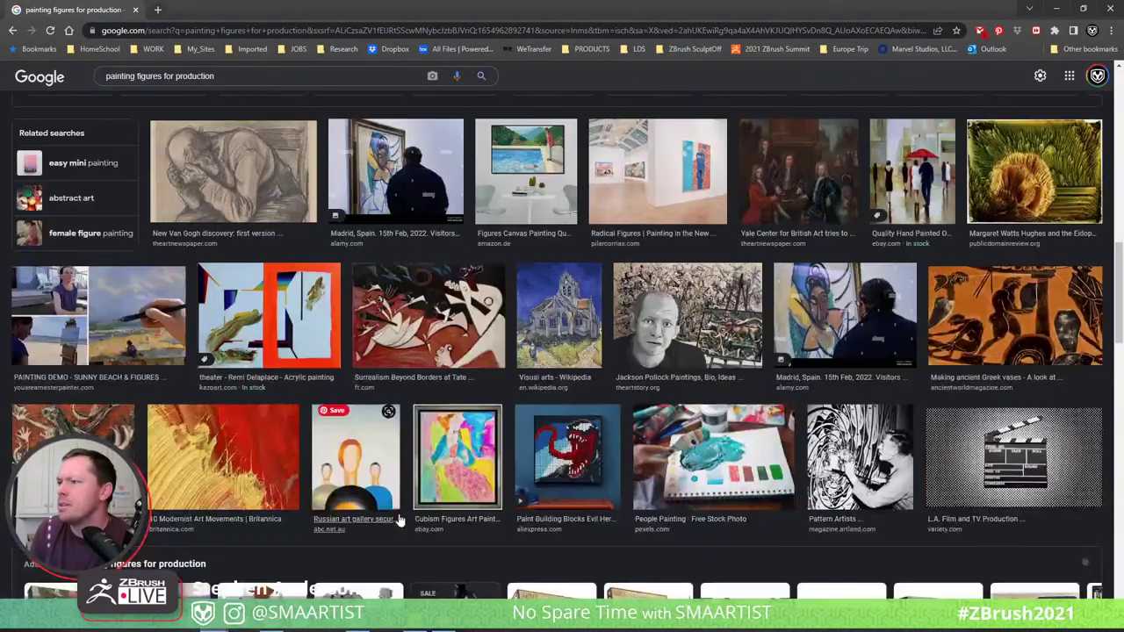
pyautogui.scroll(10, 399, 520)
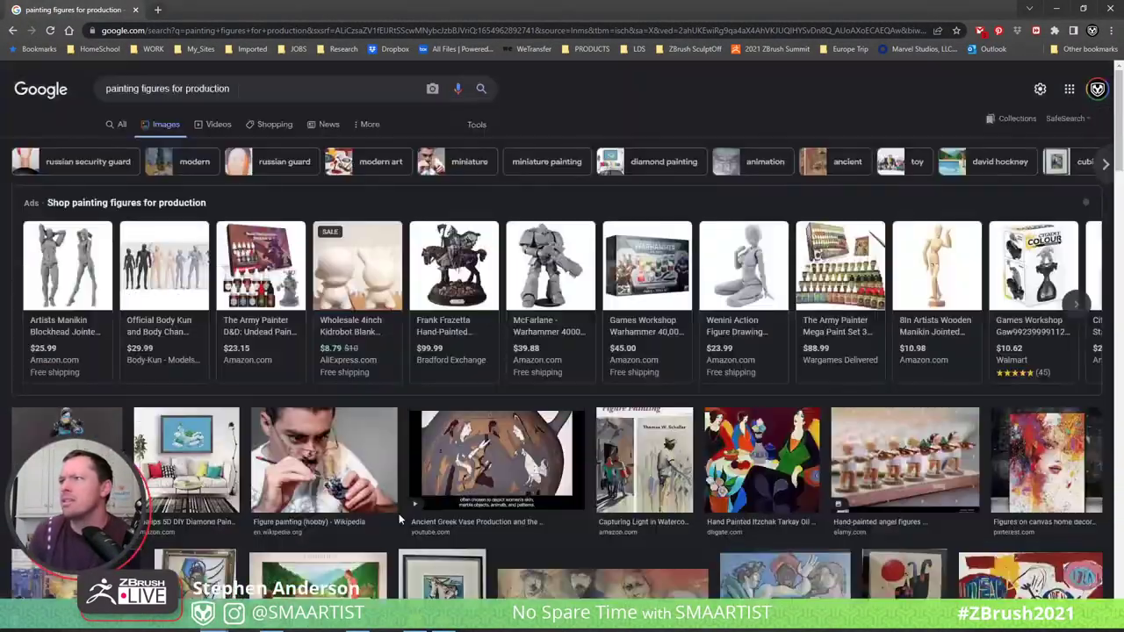
pyautogui.moveTo(171, 89); pyautogui.dragTo(144, 88)
pyautogui.write('toys')
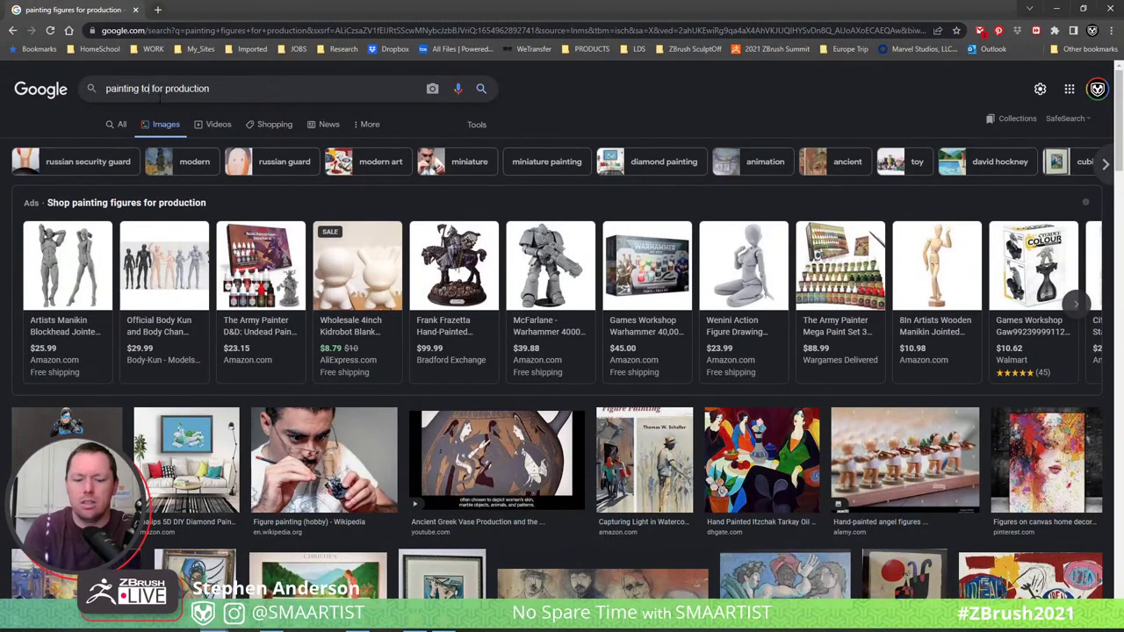
pyautogui.press('Return')
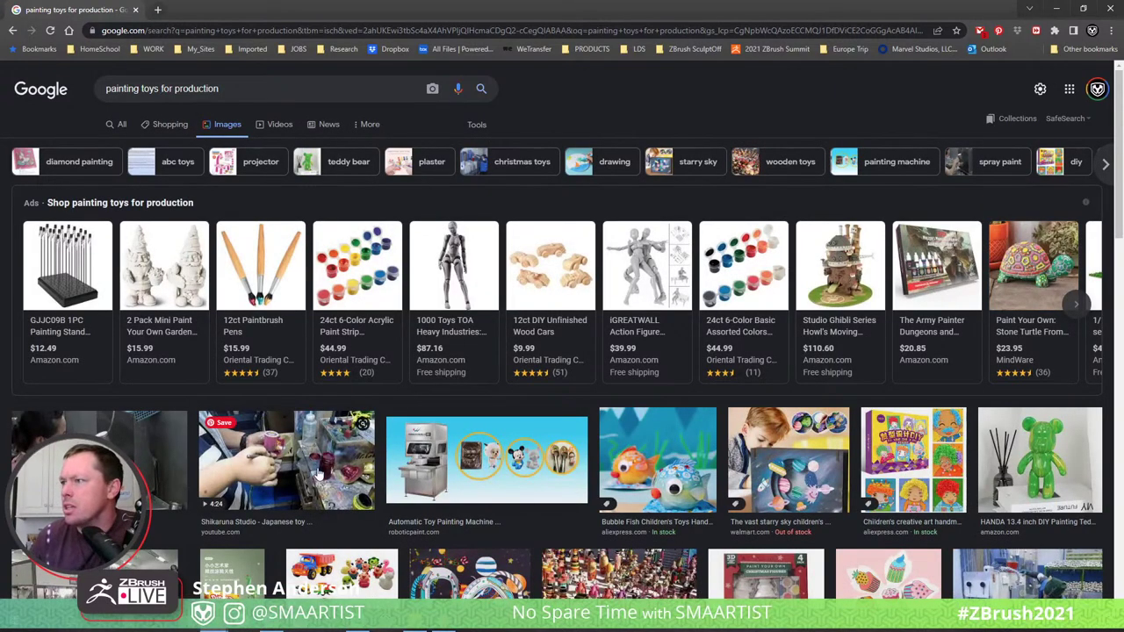
# Look through the toy painting images for a production paint mask example and preview the Shikaruna Studio Japanese toy painting result.
pyautogui.scroll(-2, 318, 472)
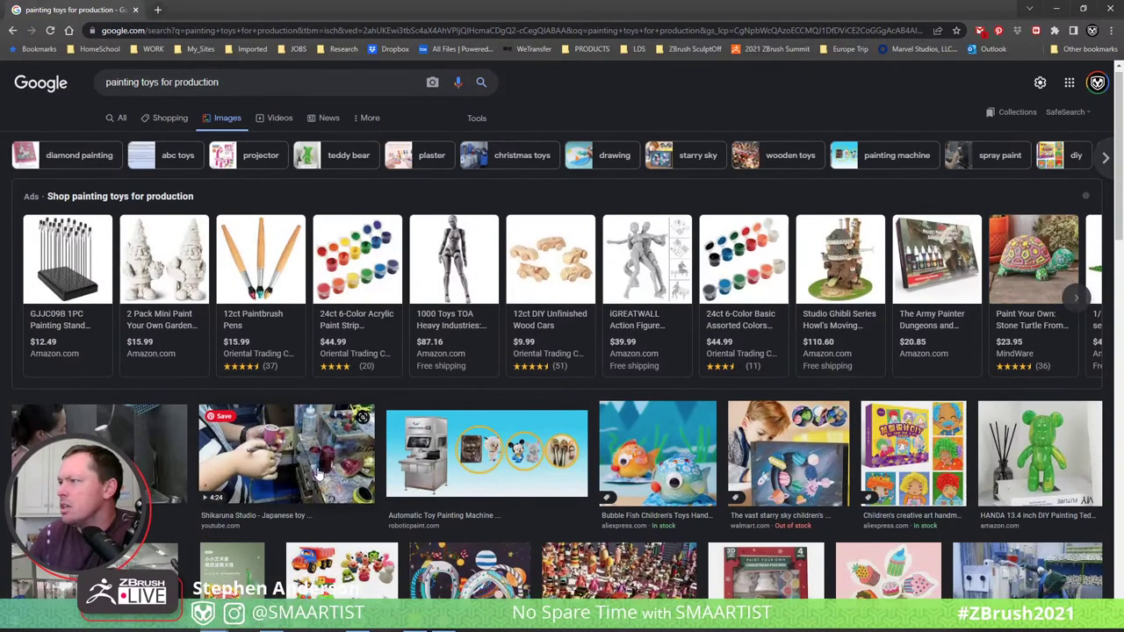
pyautogui.scroll(-2, 317, 472)
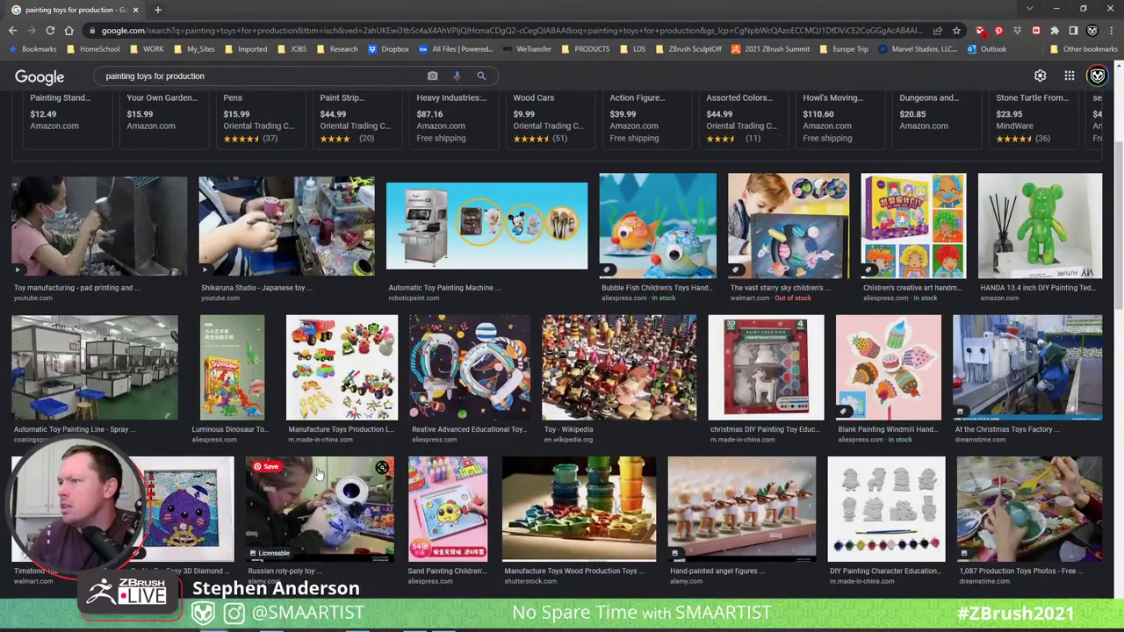
pyautogui.scroll(-10, 318, 472)
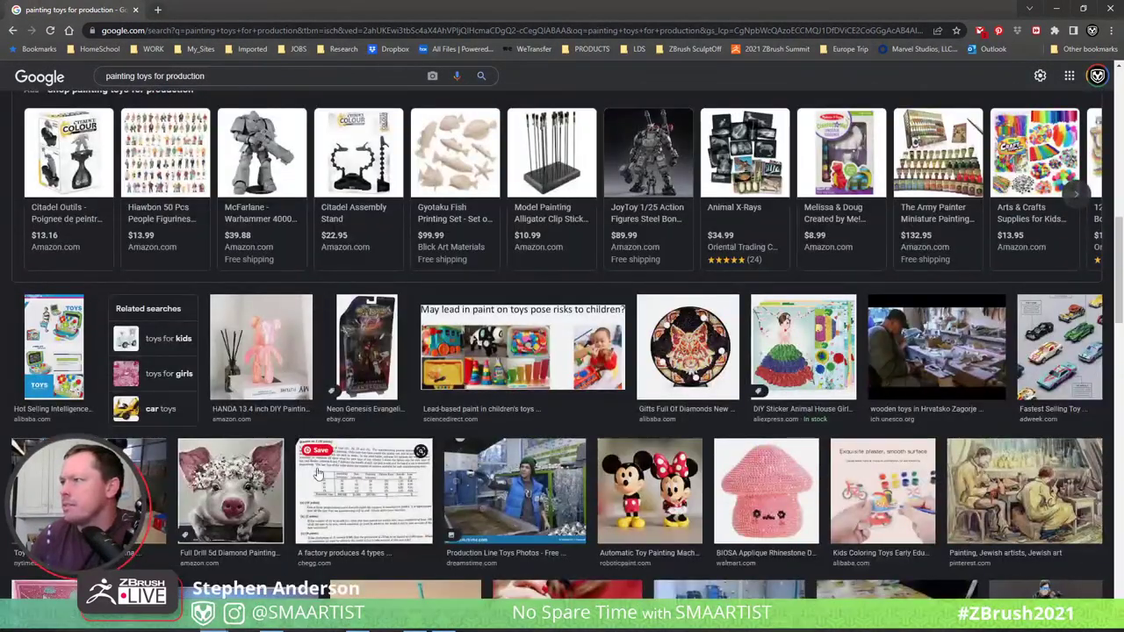
pyautogui.scroll(-3, 318, 474)
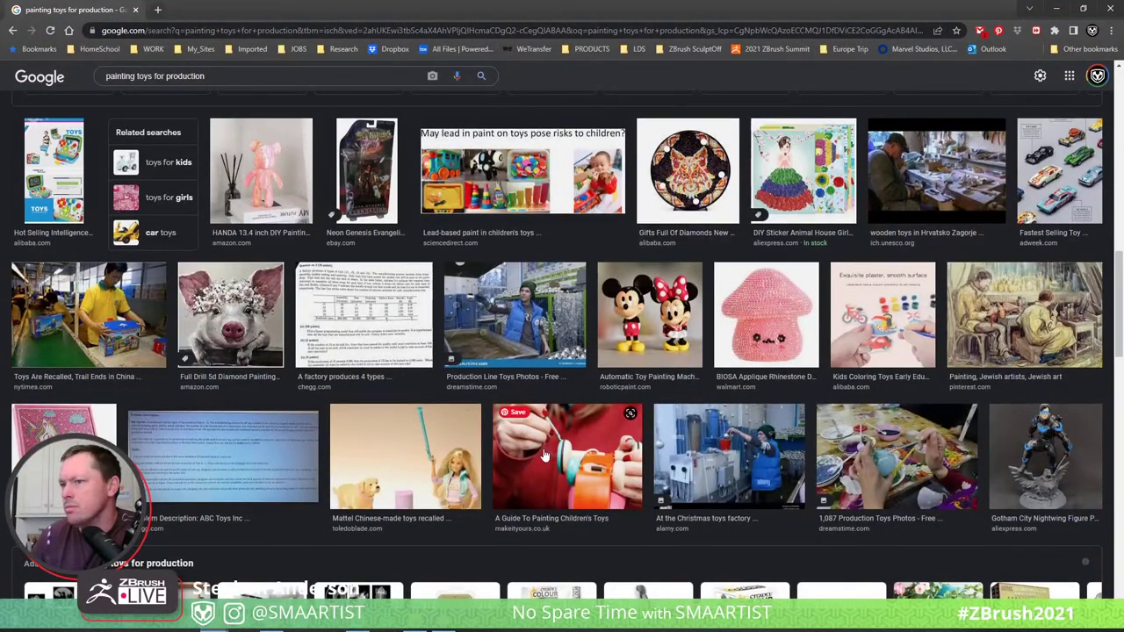
pyautogui.scroll(-3, 545, 455)
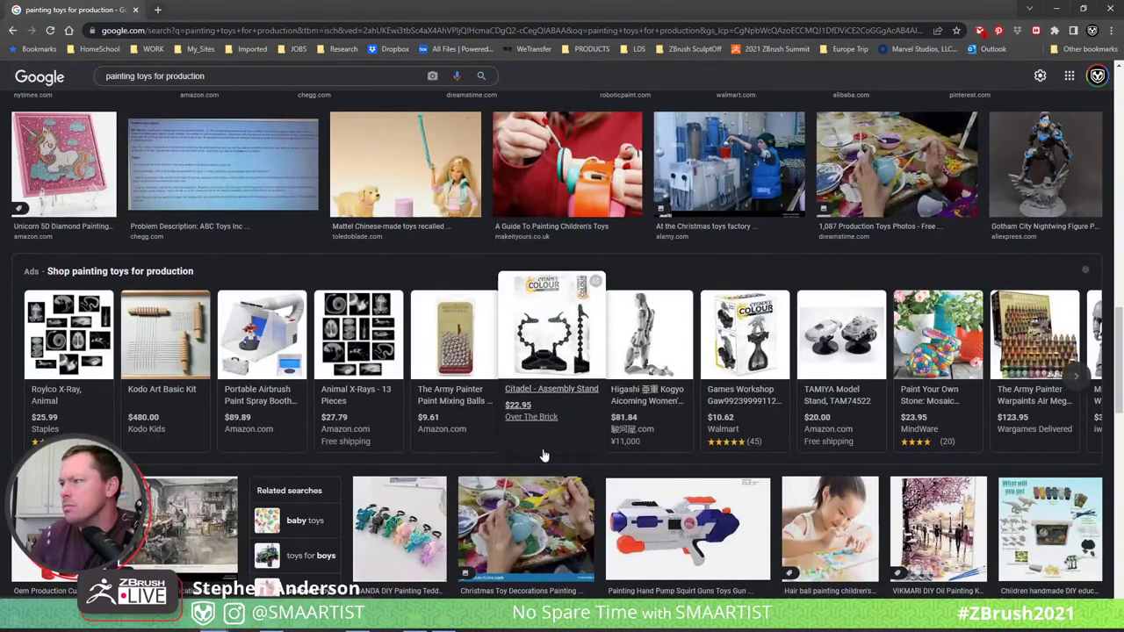
pyautogui.scroll(-10, 539, 453)
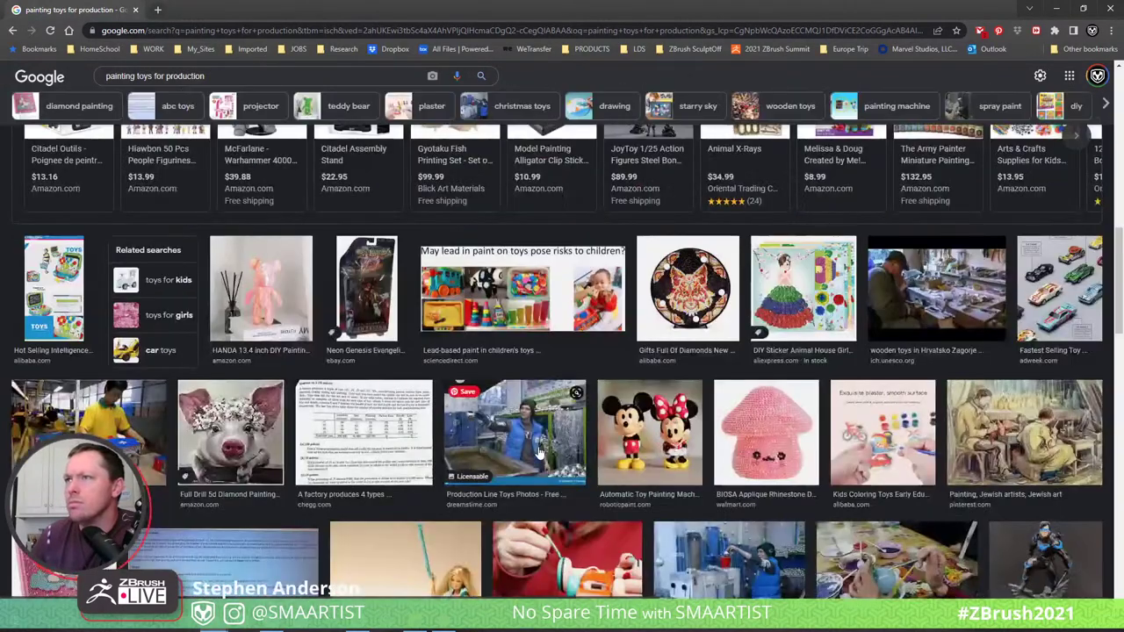
pyautogui.scroll(20, 484, 449)
pyautogui.click(277, 481)
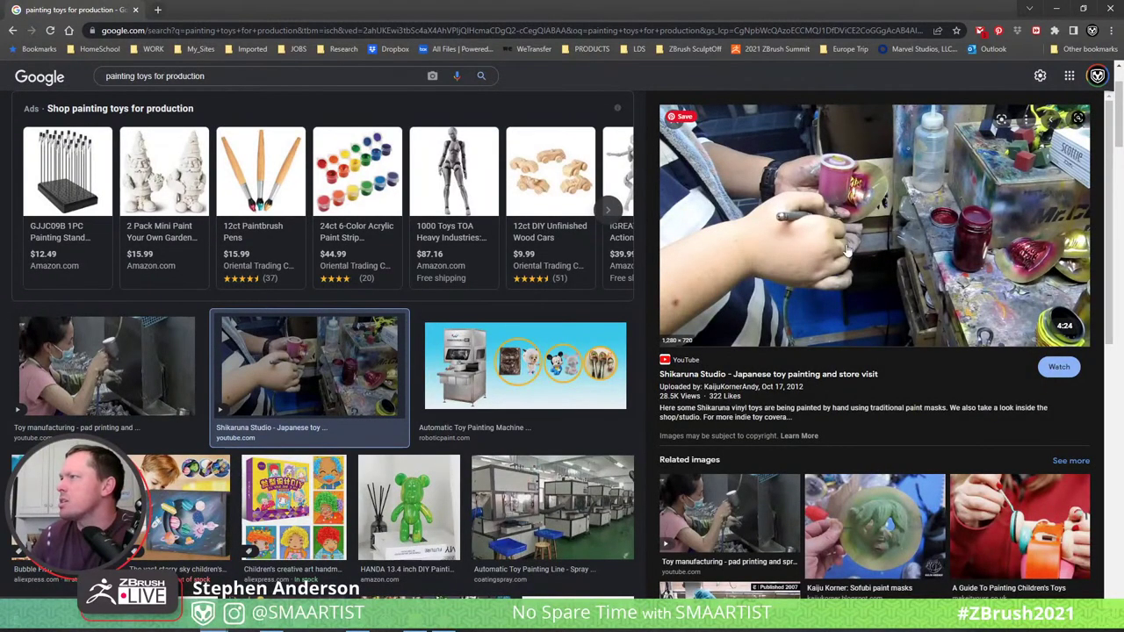
pyautogui.scroll(-1, 841, 350)
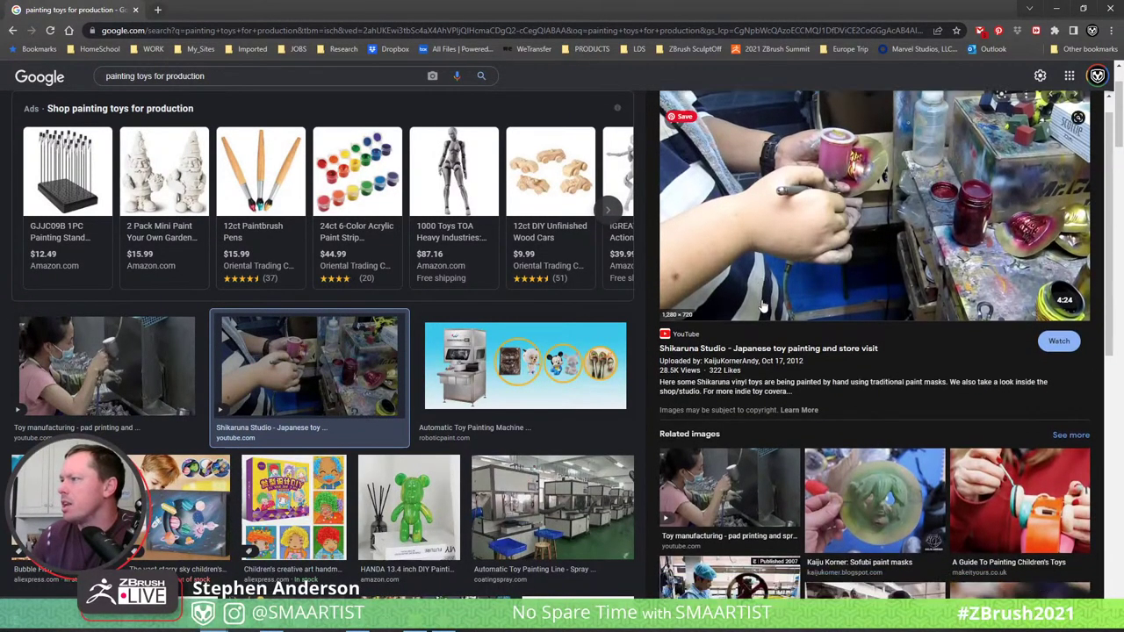
# Preview the related Kaiju Korner "Sofubi paint masks" image and look through its related paint mask images.
pyautogui.click(885, 493)
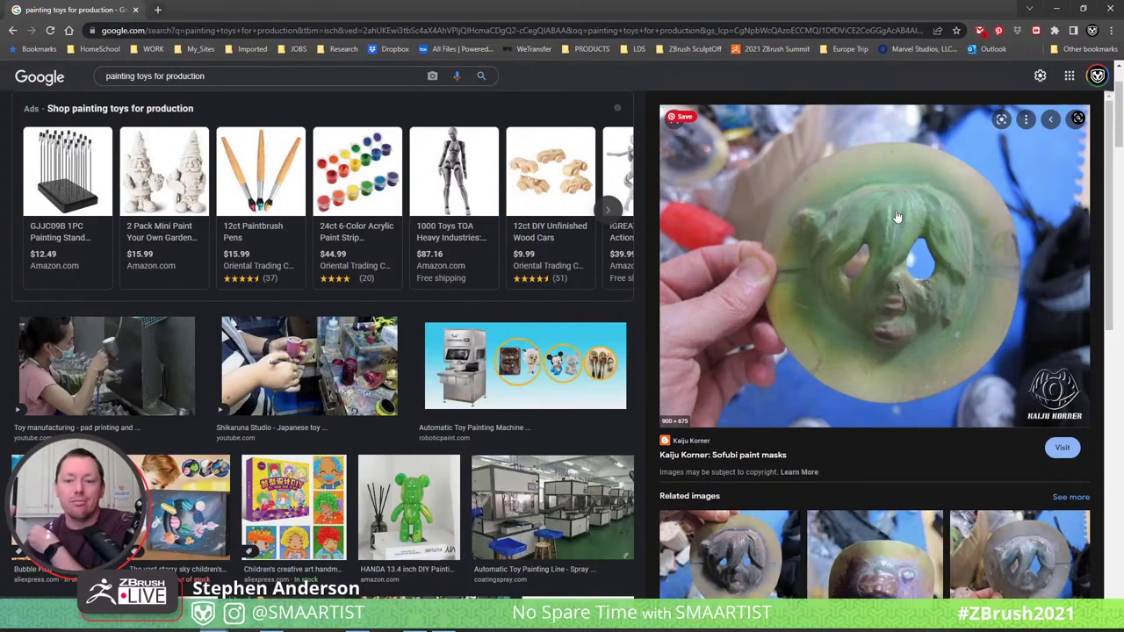
pyautogui.scroll(-3, 902, 294)
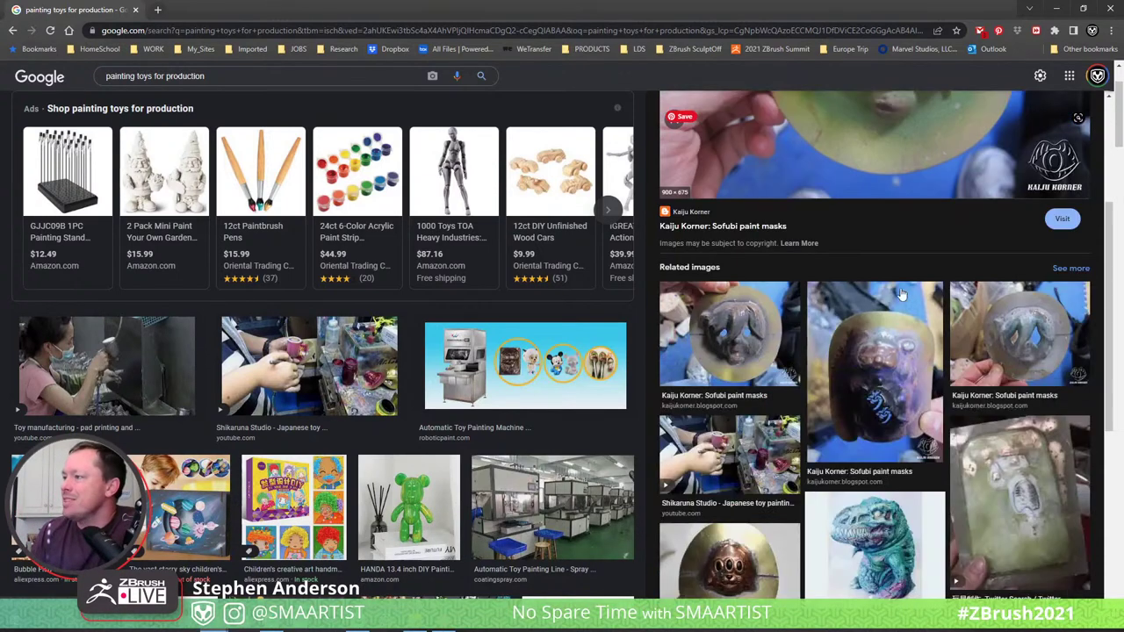
pyautogui.scroll(-3, 901, 294)
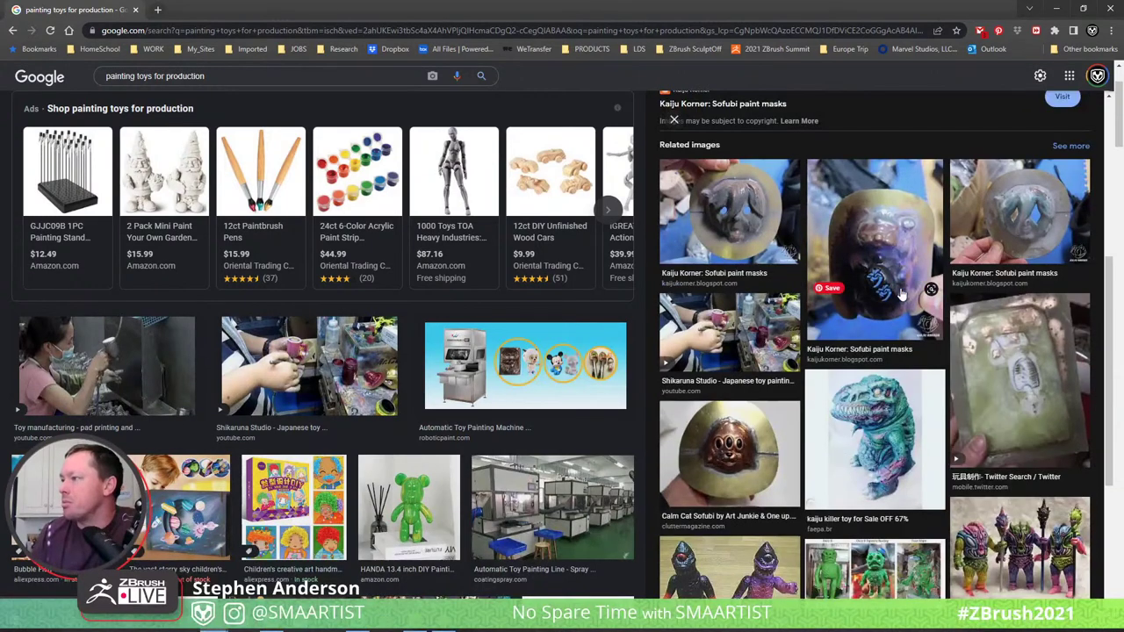
# Preview the Calm Cat Sofubi metal paint mask image and the related unpainted and painted Calm Cat figure images.
pyautogui.click(736, 360)
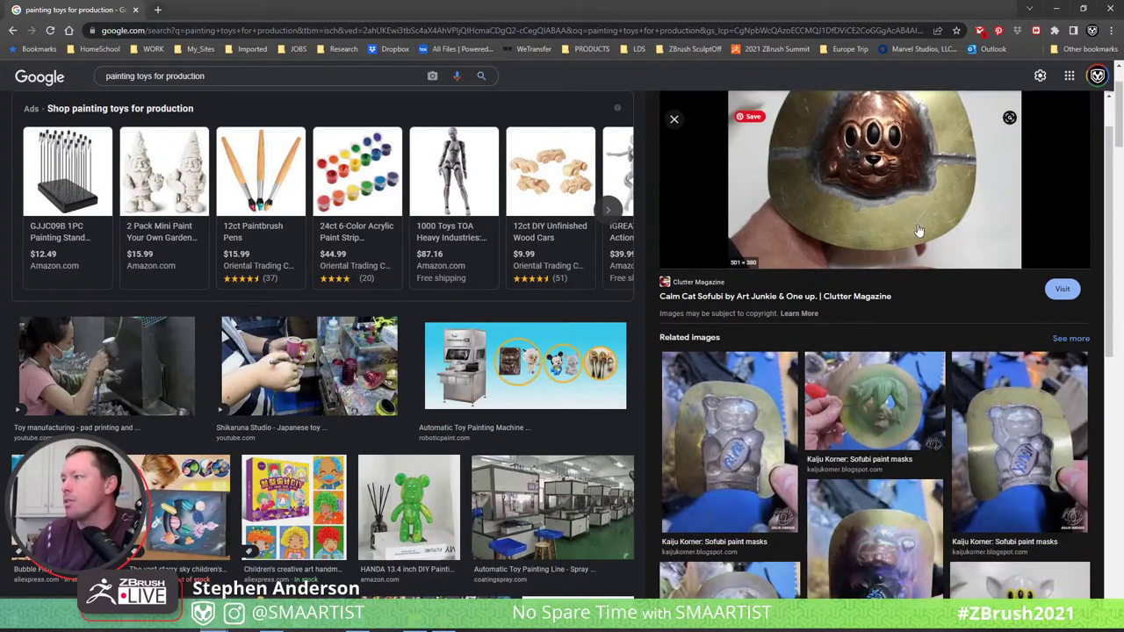
pyautogui.scroll(-3, 931, 344)
pyautogui.scroll(-2, 930, 344)
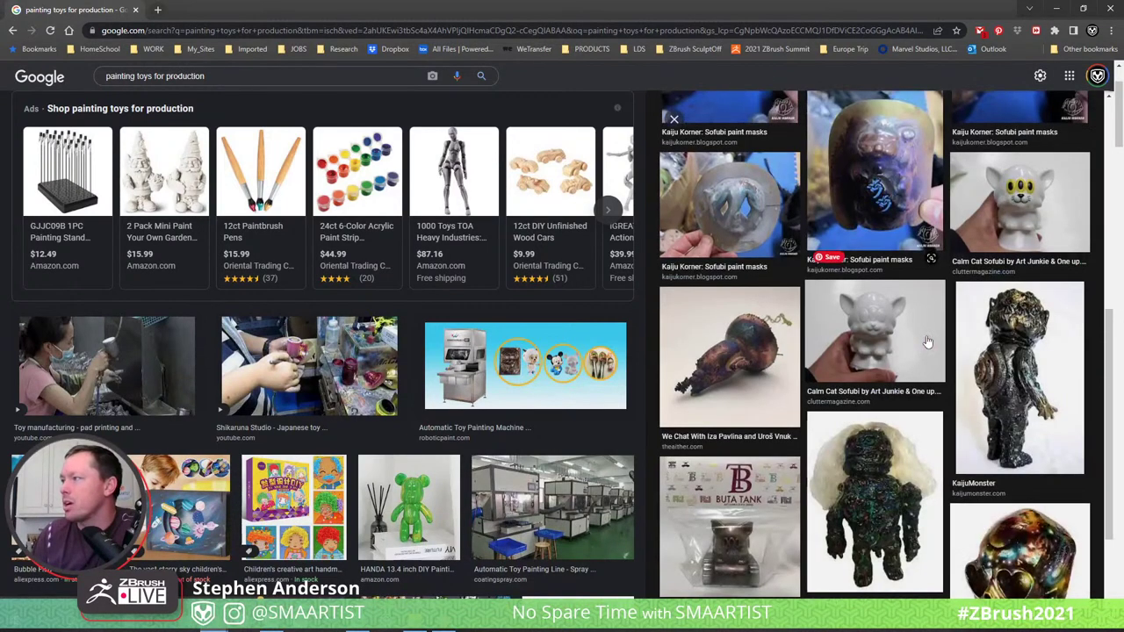
pyautogui.click(927, 340)
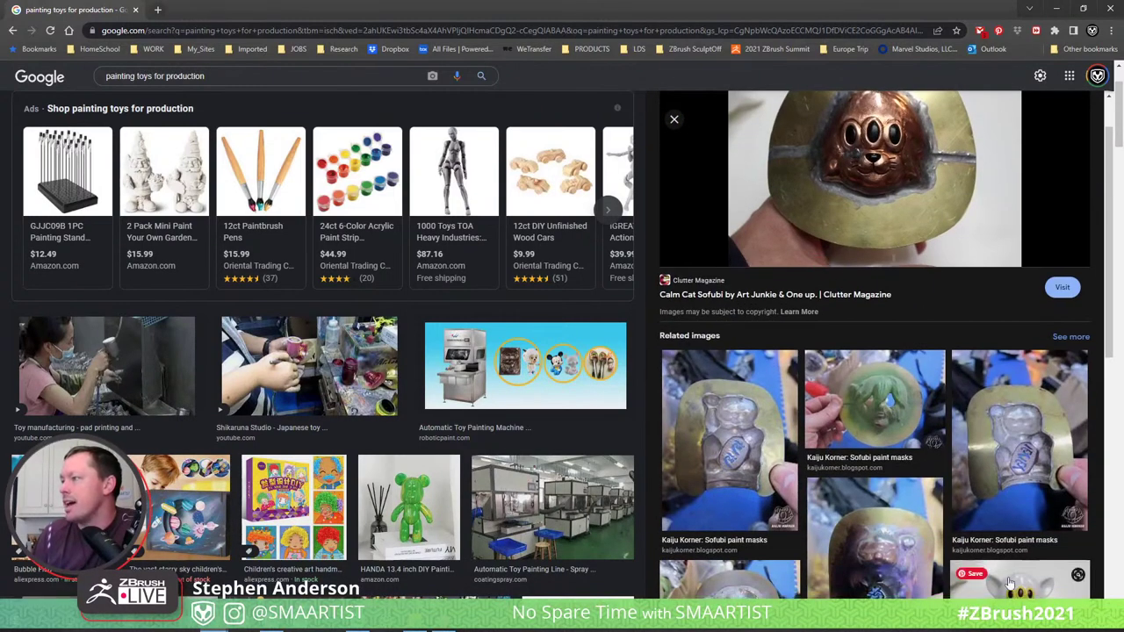
pyautogui.scroll(-1, 1043, 508)
pyautogui.click(1036, 508)
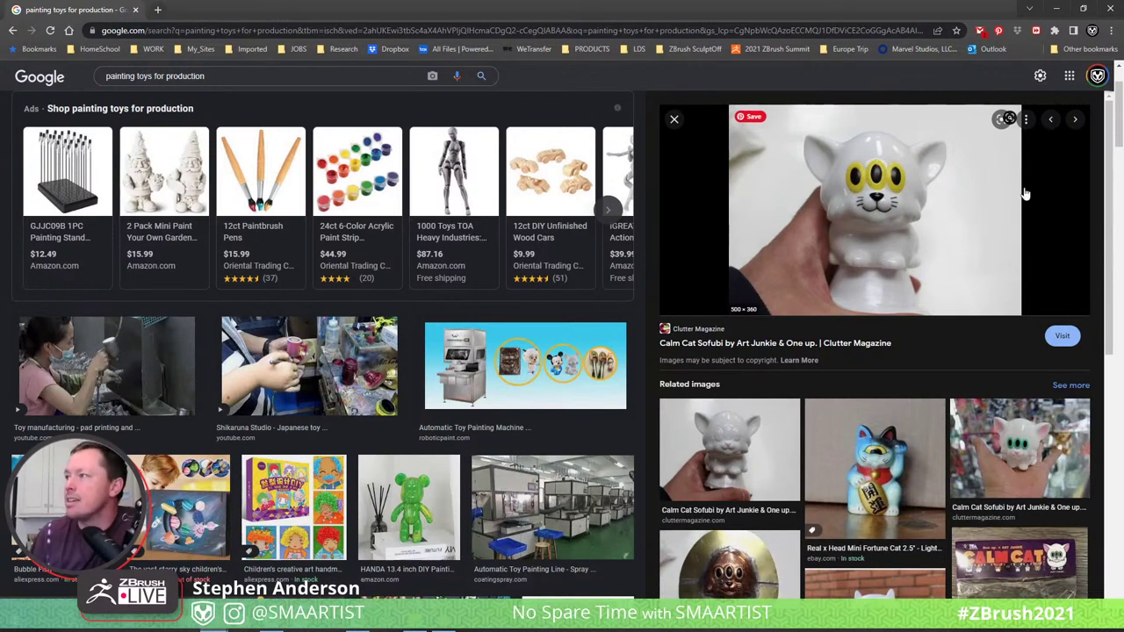
# Look through the painted Calm Cat's related images and open the tiger designer toy result in a new browser tab.
pyautogui.scroll(-2, 867, 261)
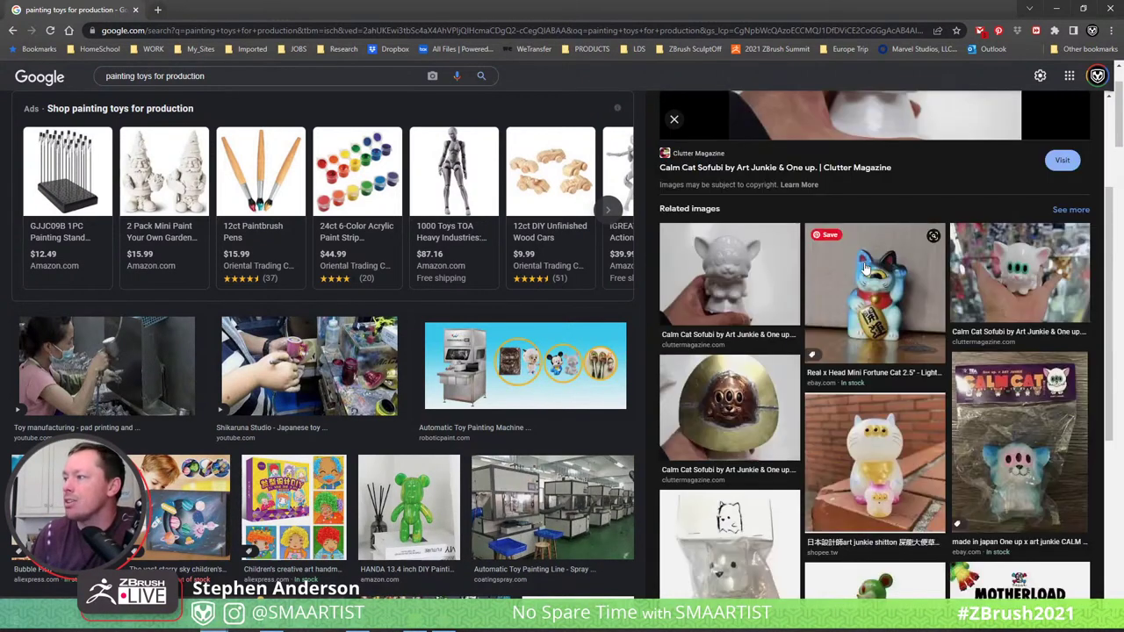
pyautogui.scroll(-2, 865, 267)
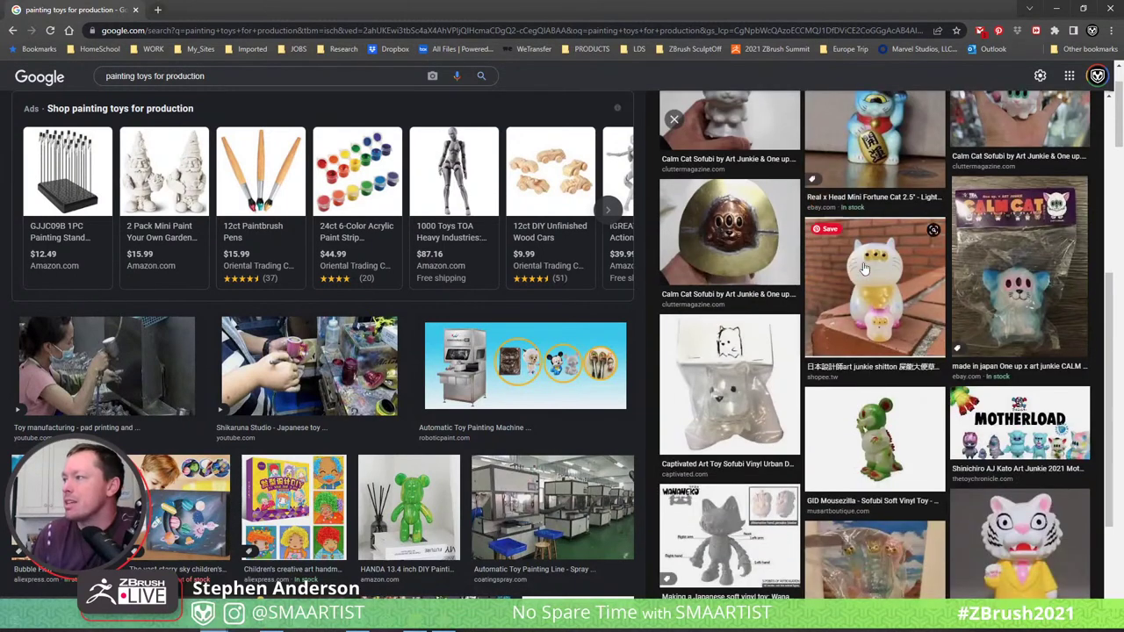
pyautogui.scroll(4, 863, 267)
pyautogui.scroll(-4, 977, 378)
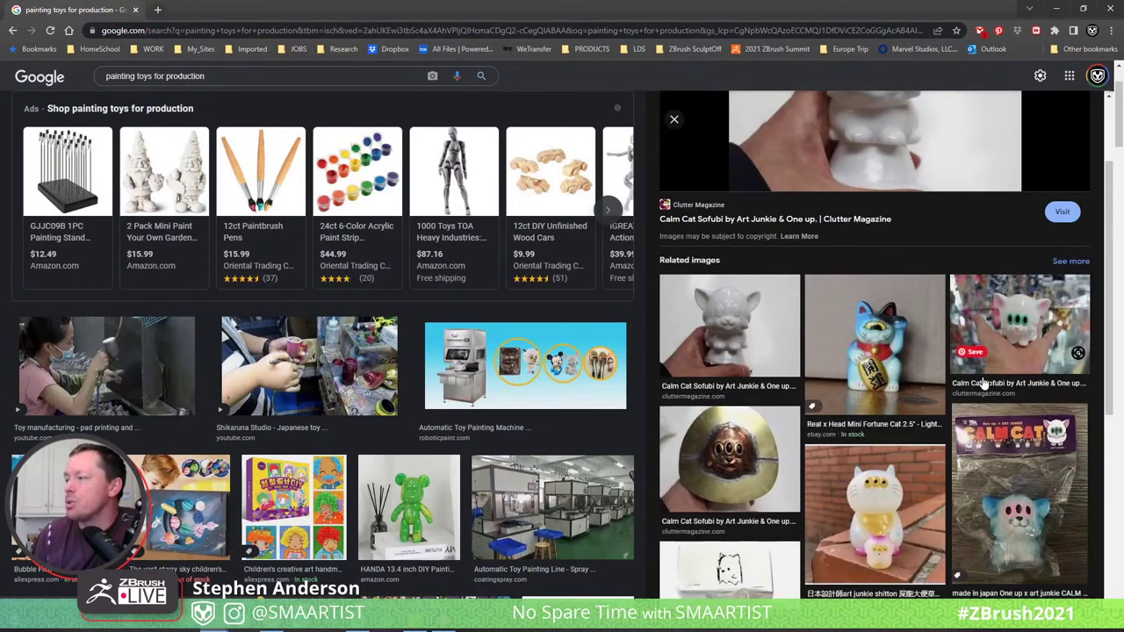
pyautogui.scroll(-1, 973, 390)
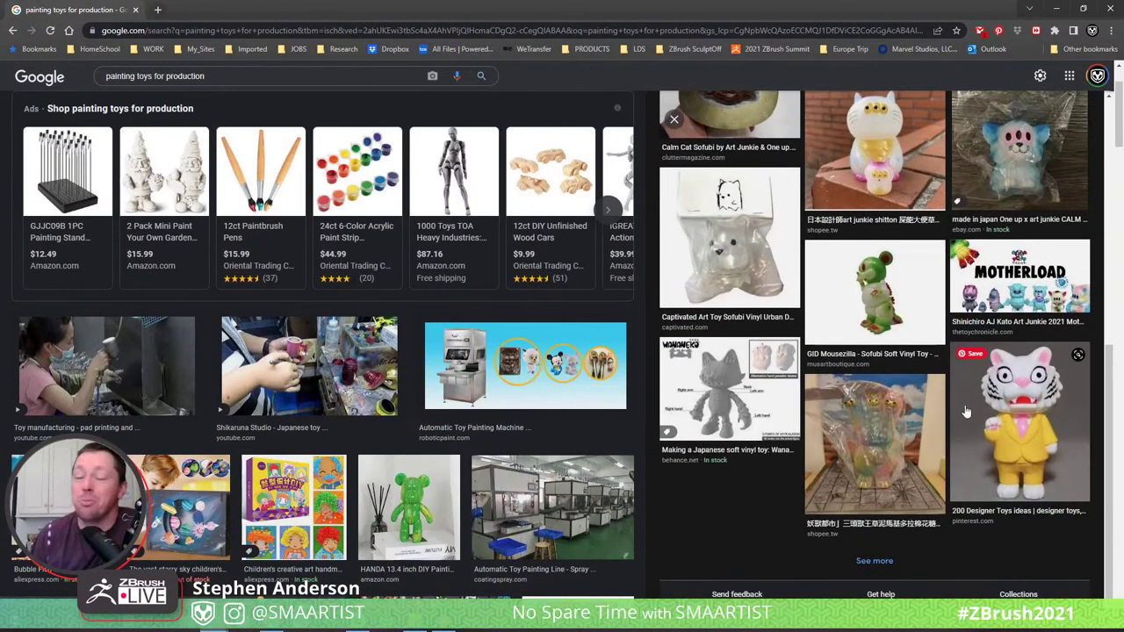
pyautogui.middleClick(1009, 411)
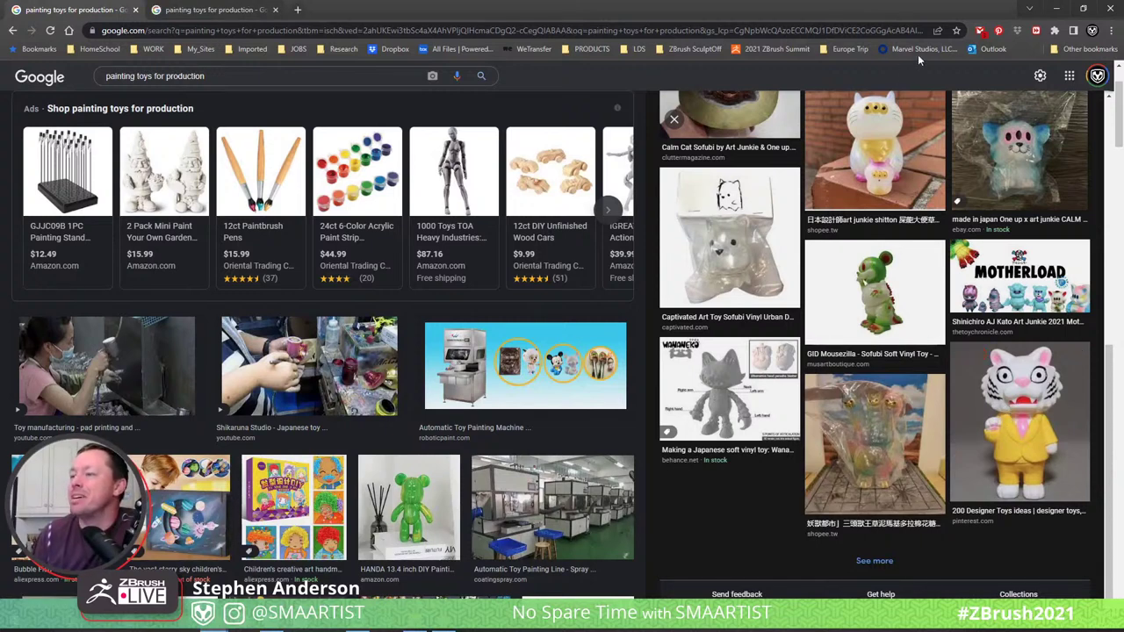
# Return to the Calm Cat metal paint mask preview, and switch back to ZBrush.
pyautogui.scroll(6, 936, 303)
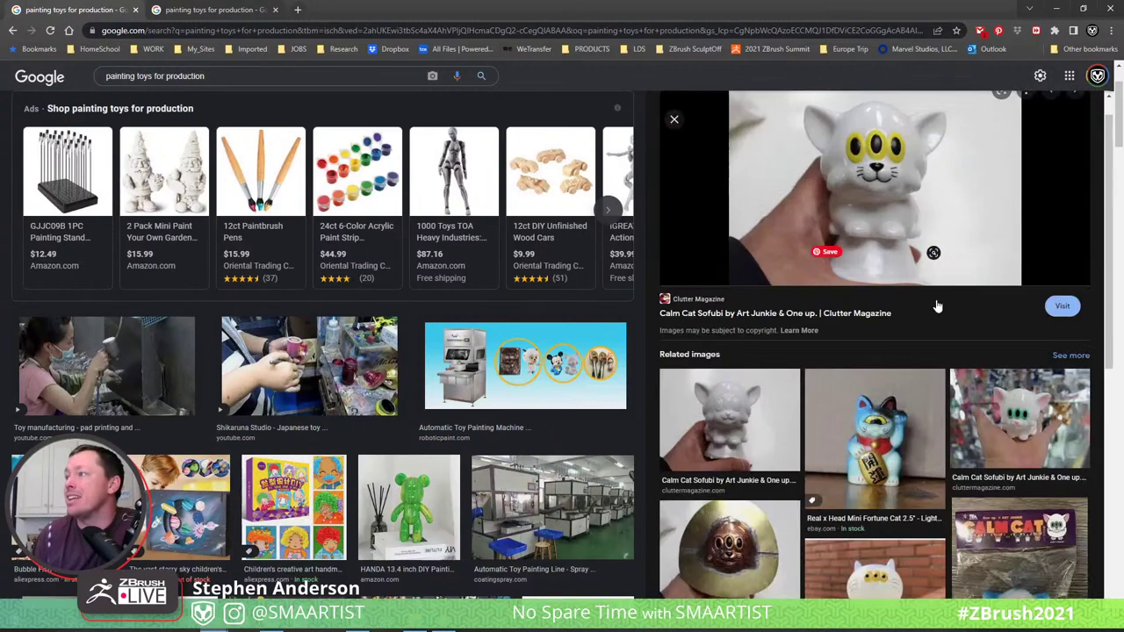
pyautogui.click(14, 31)
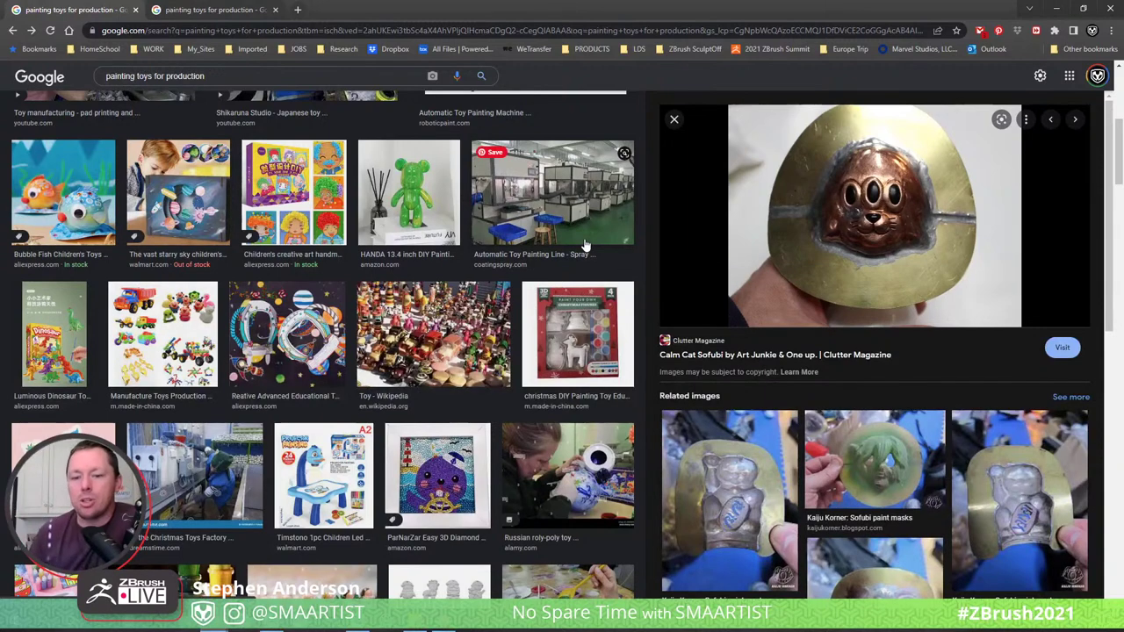
pyautogui.click(1056, 11)
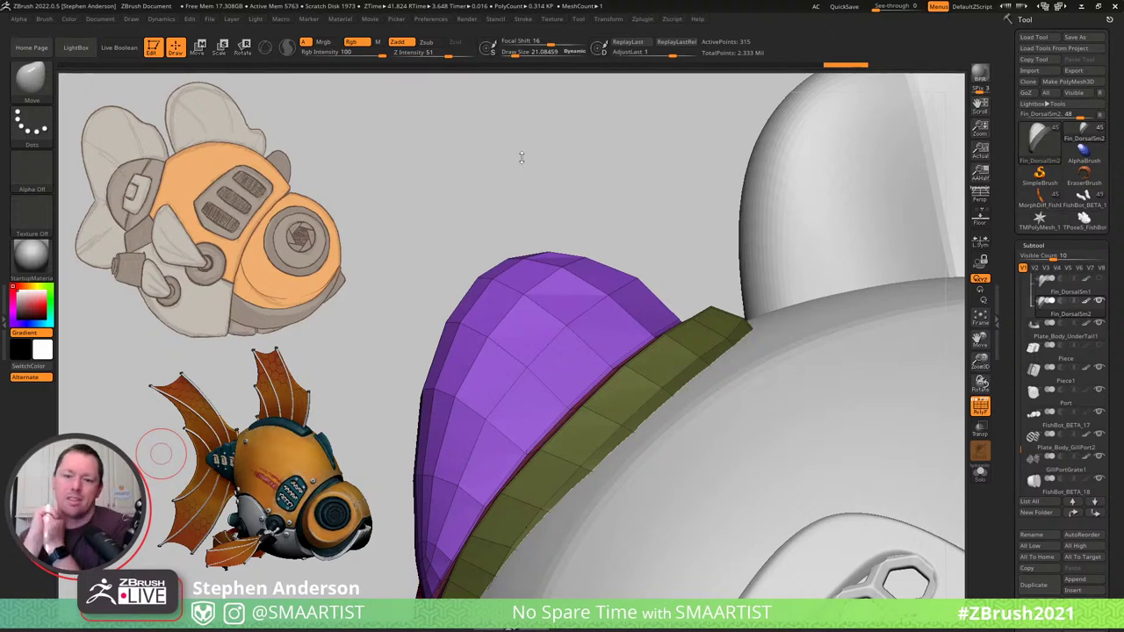
# Invert the mask on the small dorsal fin so the purple blade is protected and the olive base border is editable.
pyautogui.moveTo(568, 190); pyautogui.dragTo(561, 199)
pyautogui.press('shift')
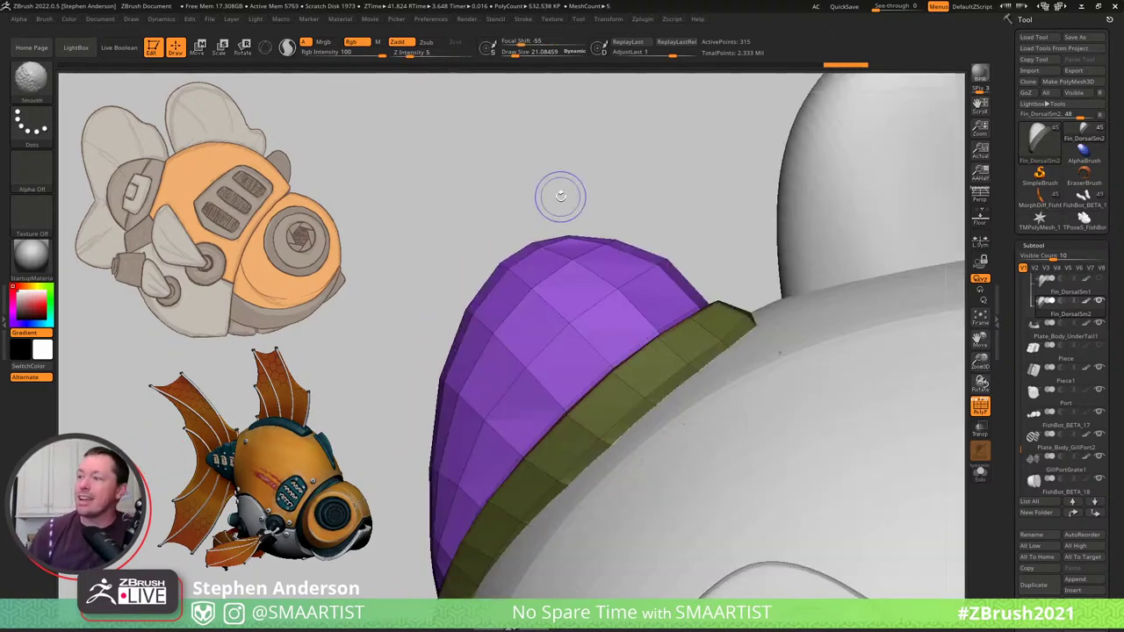
pyautogui.keyDown('ctrl'); pyautogui.moveTo(720, 330); pyautogui.dragTo(744, 341, button='right'); pyautogui.keyUp('ctrl')
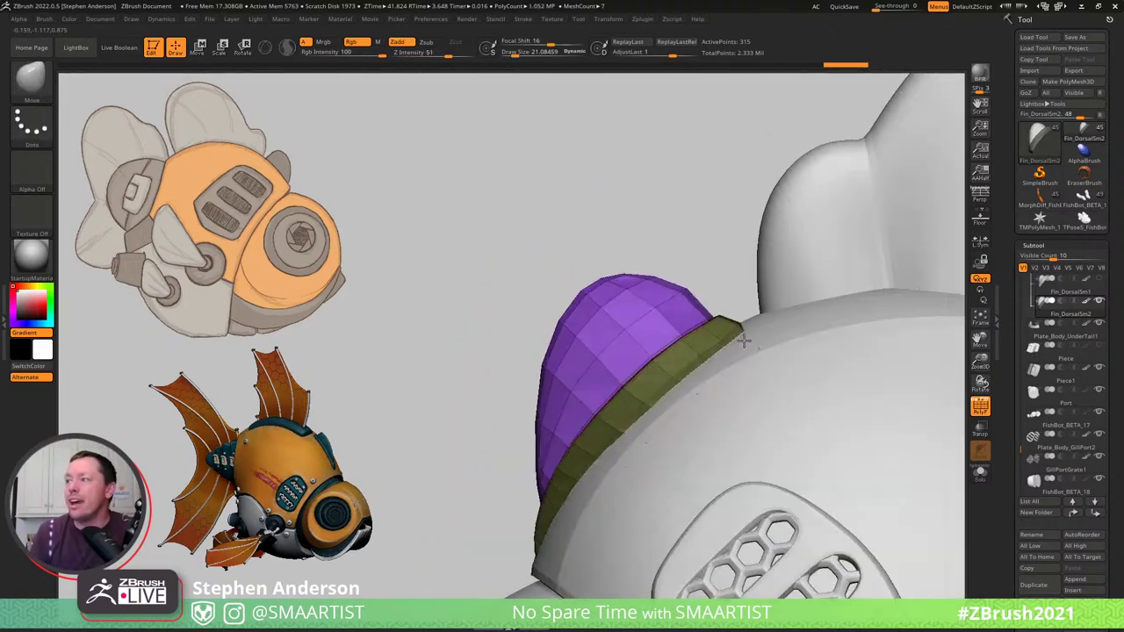
pyautogui.press('shift')
pyautogui.moveTo(655, 358); pyautogui.dragTo(703, 379, button='right')
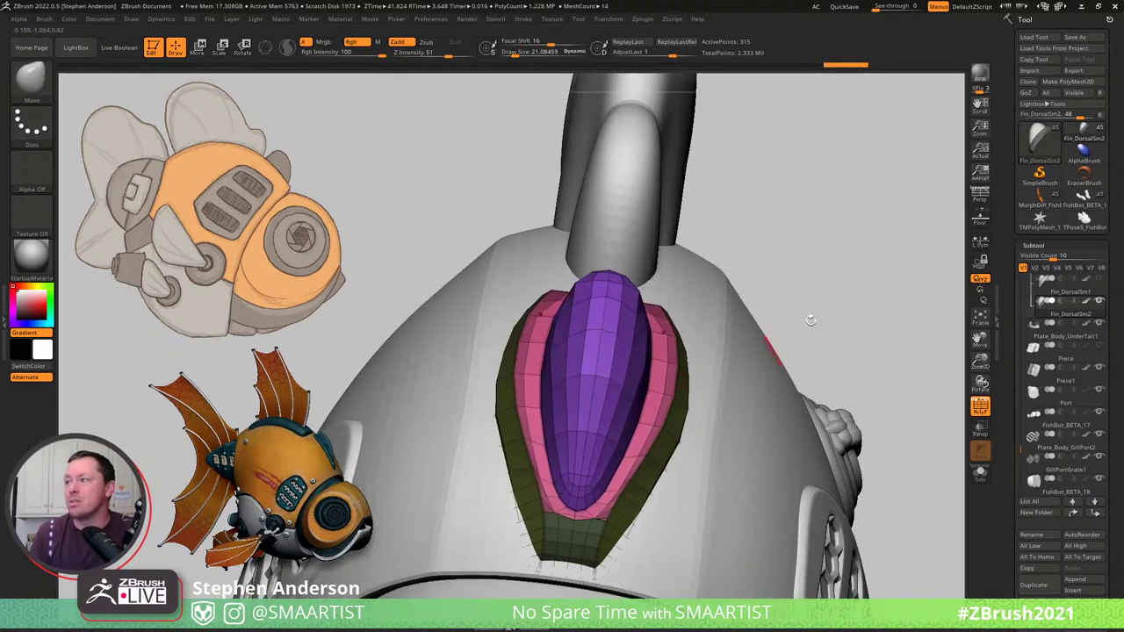
pyautogui.keyDown('ctrl'); pyautogui.click(843, 296); pyautogui.keyUp('ctrl')
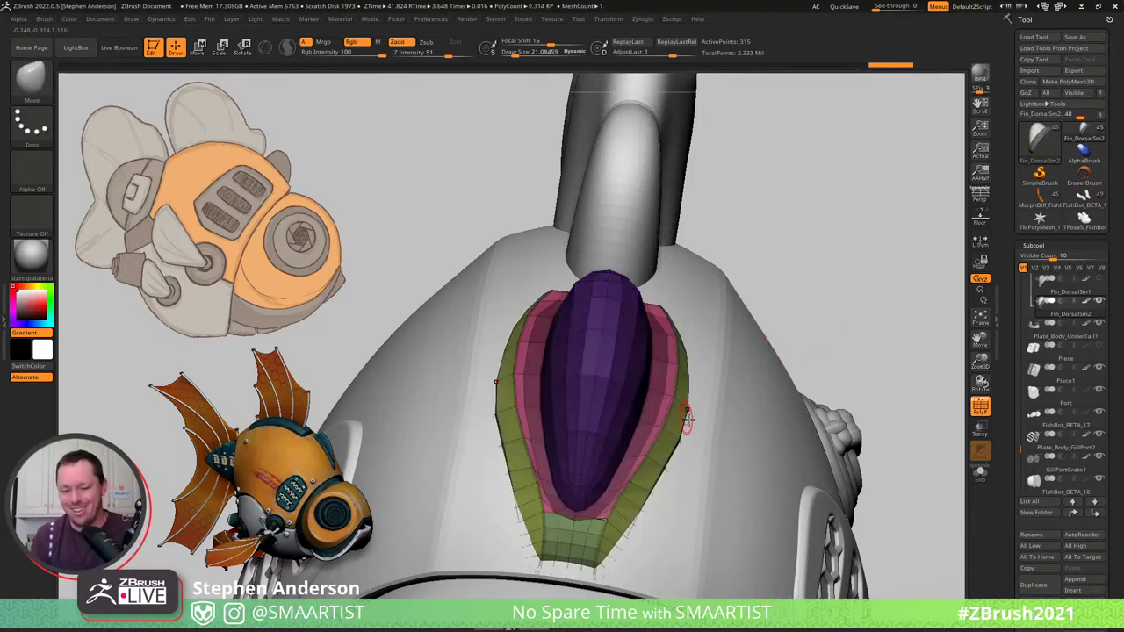
# Try to pull the outer edges of the dorsal fin's base inward with a larger Move brush, and undo the attempt.
pyautogui.press('b')
pyautogui.press('Escape')
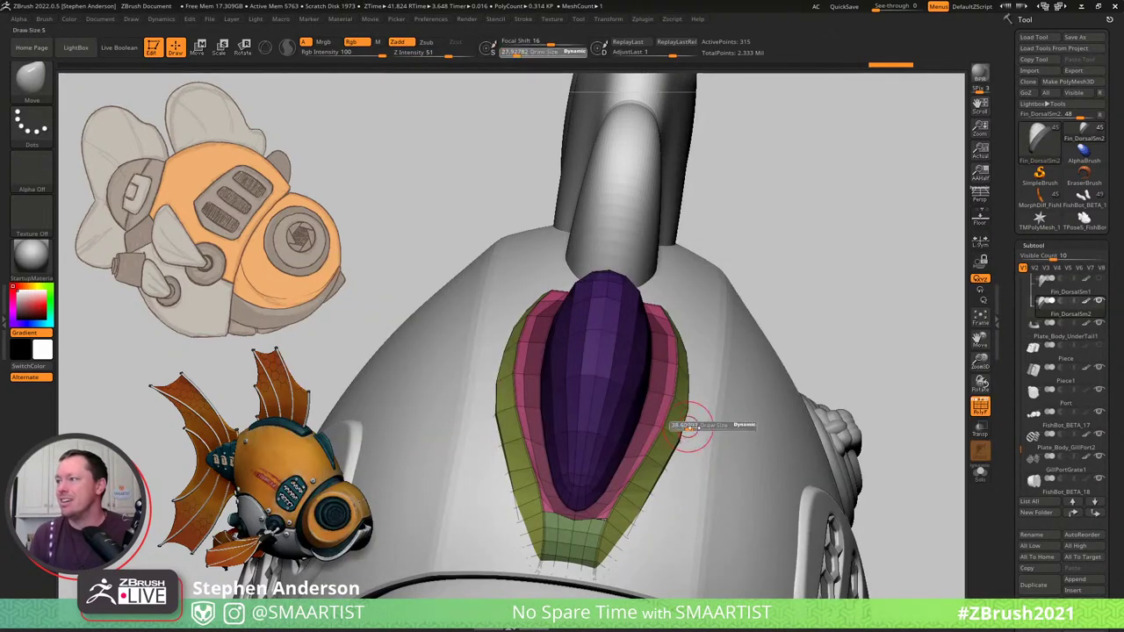
pyautogui.moveTo(689, 427)
pyautogui.mouseDown()
pyautogui.moveTo(703, 423)
pyautogui.moveTo(687, 422)
pyautogui.mouseUp()
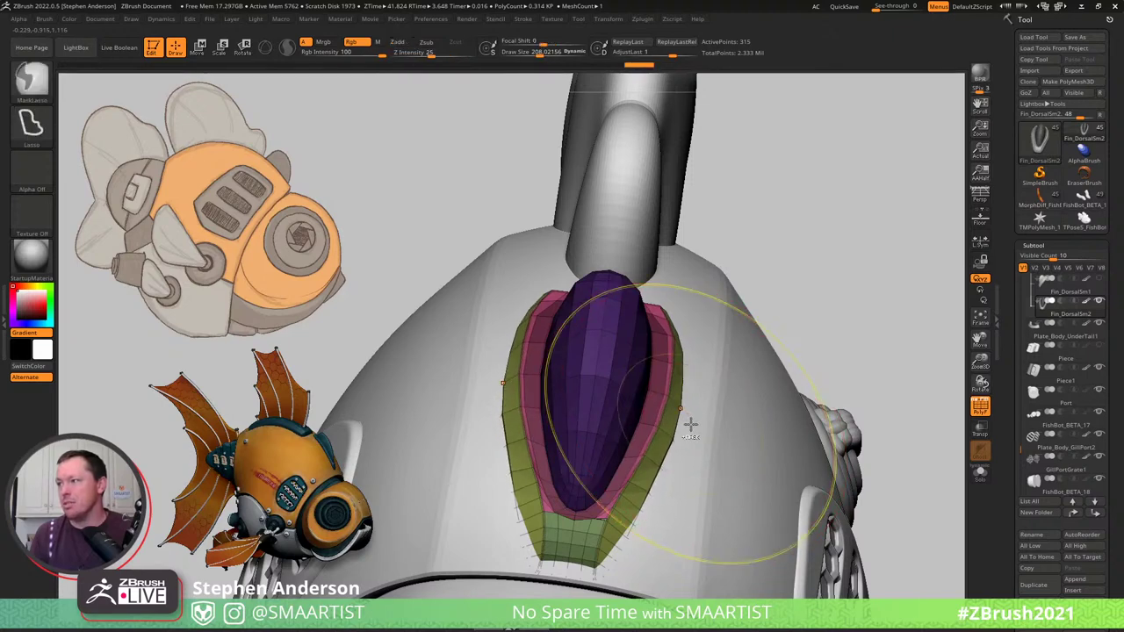
pyautogui.hotkey('ctrl', 'z')
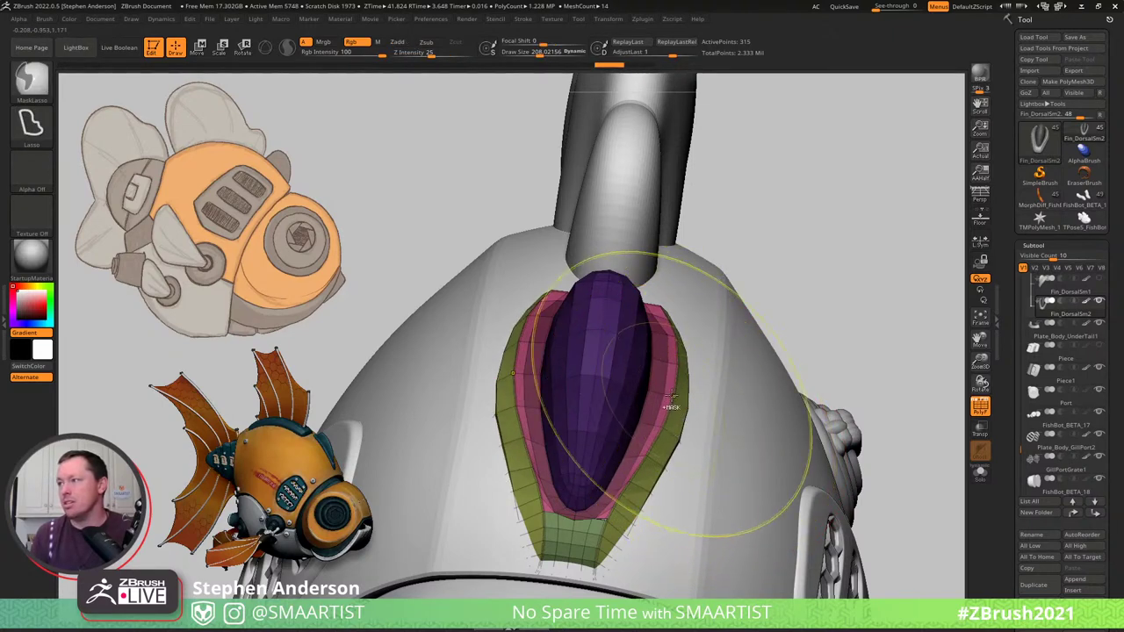
pyautogui.hotkey('ctrl', 'z')
pyautogui.hotkey('ctrl', 'z')
pyautogui.hotkey('ctrl', 'z')
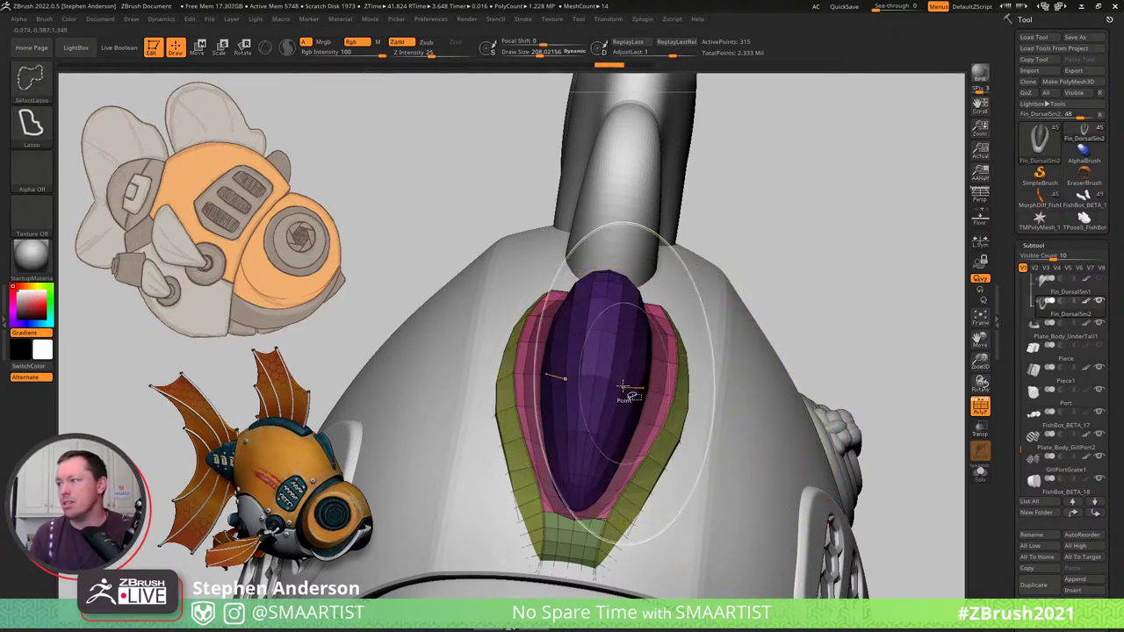
# Isolate the purple dorsal fin blade, mask only that polygroup and show the whole fin subtool again.
pyautogui.keyDown('ctrl'); pyautogui.keyDown('shift'); pyautogui.click(619, 386); pyautogui.keyUp('shift'); pyautogui.keyUp('ctrl')
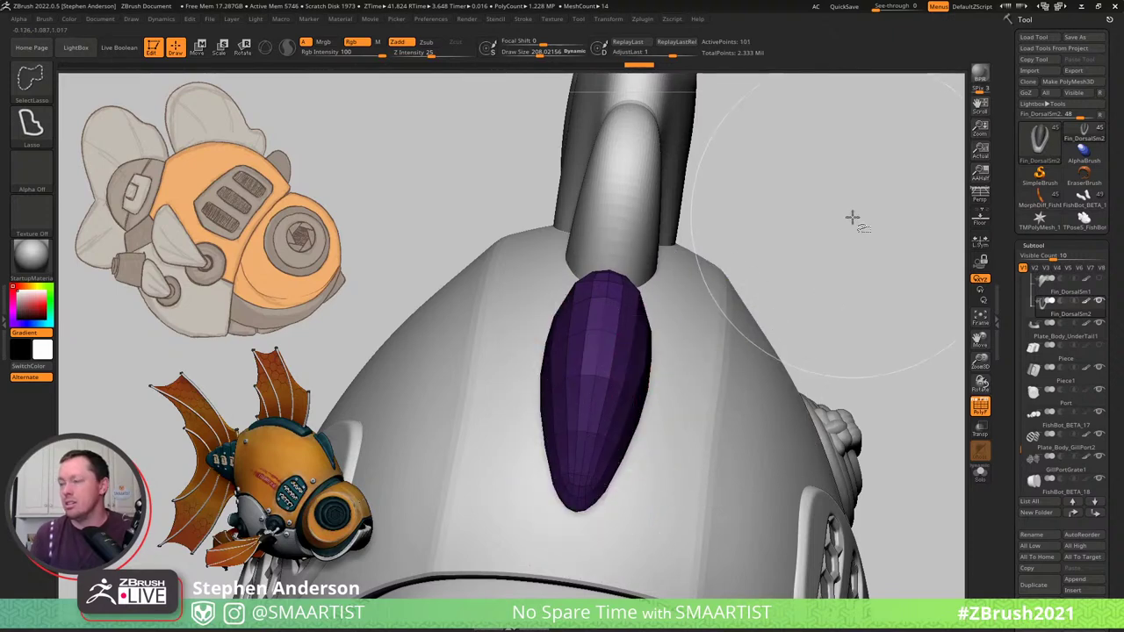
pyautogui.hotkey('ctrl', 'shift', 'x')
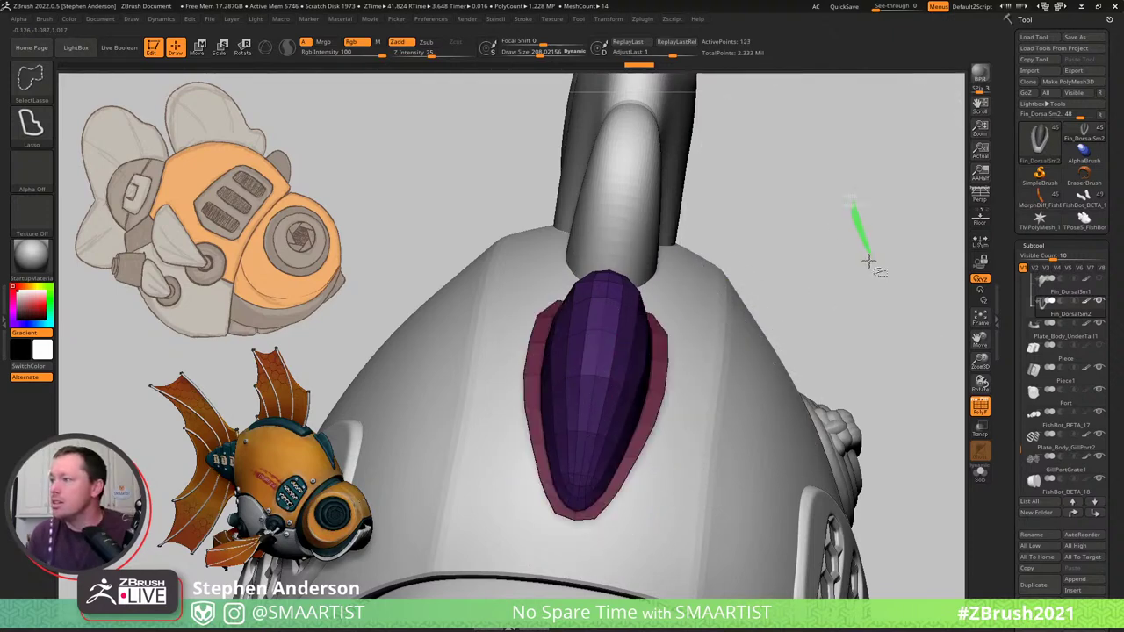
pyautogui.keyDown('ctrl'); pyautogui.keyDown('shift'); pyautogui.moveTo(867, 261); pyautogui.dragTo(870, 216); pyautogui.keyUp('shift'); pyautogui.keyUp('ctrl')
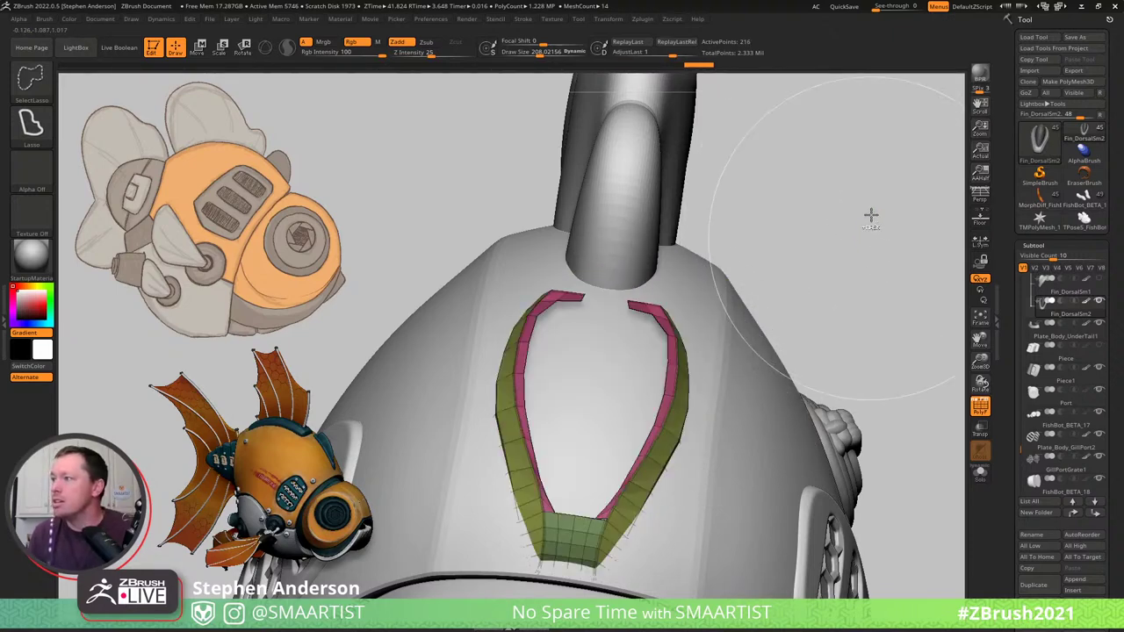
pyautogui.keyDown('ctrl'); pyautogui.keyDown('shift'); pyautogui.click(880, 260); pyautogui.keyUp('shift'); pyautogui.keyUp('ctrl')
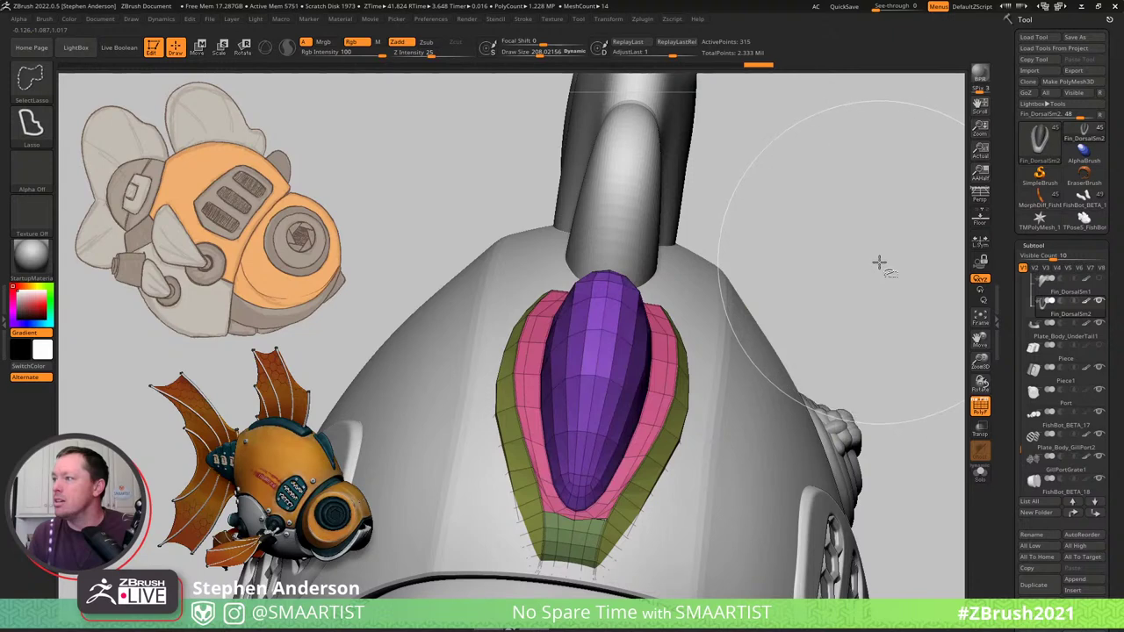
pyautogui.keyDown('ctrl'); pyautogui.keyDown('shift'); pyautogui.click(610, 386); pyautogui.keyUp('shift'); pyautogui.keyUp('ctrl')
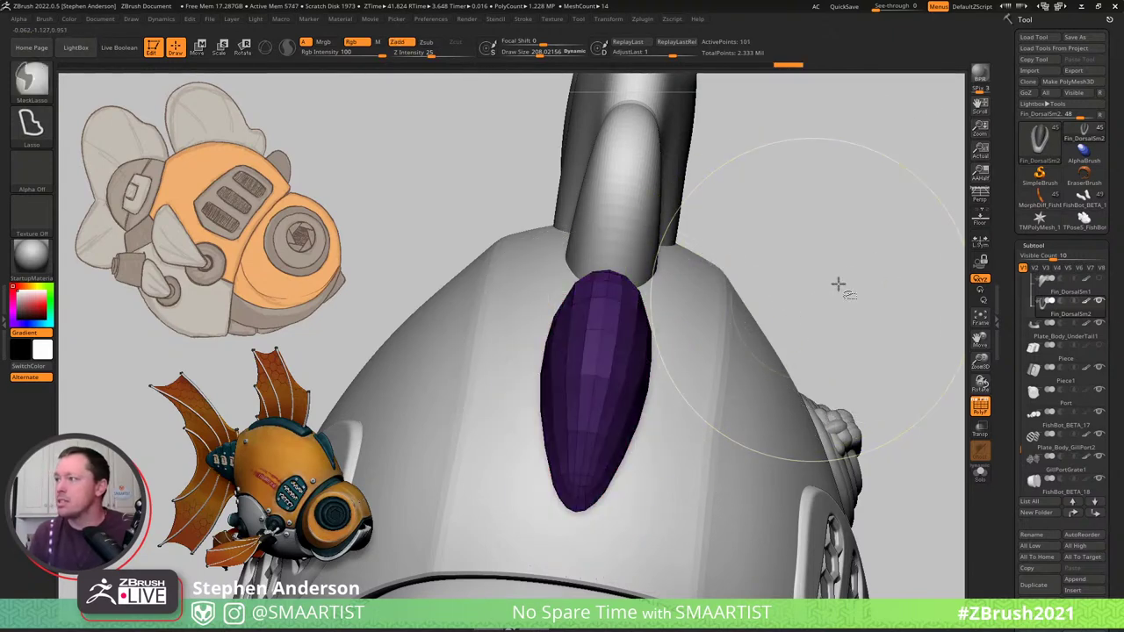
pyautogui.keyDown('ctrl'); pyautogui.keyDown('shift'); pyautogui.click(843, 274); pyautogui.keyUp('shift'); pyautogui.keyUp('ctrl')
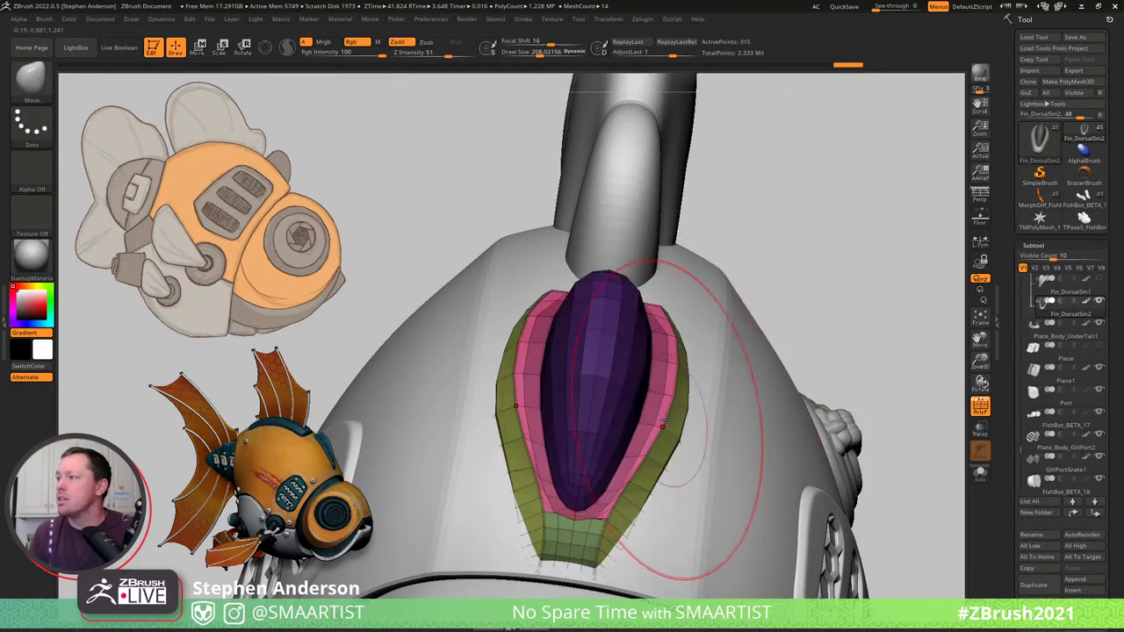
# Narrow the pink and olive base border around the masked dorsal fin blade using the Move brush with a reduced draw size.
pyautogui.moveTo(671, 419)
pyautogui.mouseDown()
pyautogui.moveTo(657, 419)
pyautogui.moveTo(684, 394)
pyautogui.mouseUp()
pyautogui.moveTo(695, 368); pyautogui.dragTo(694, 402, button='right')
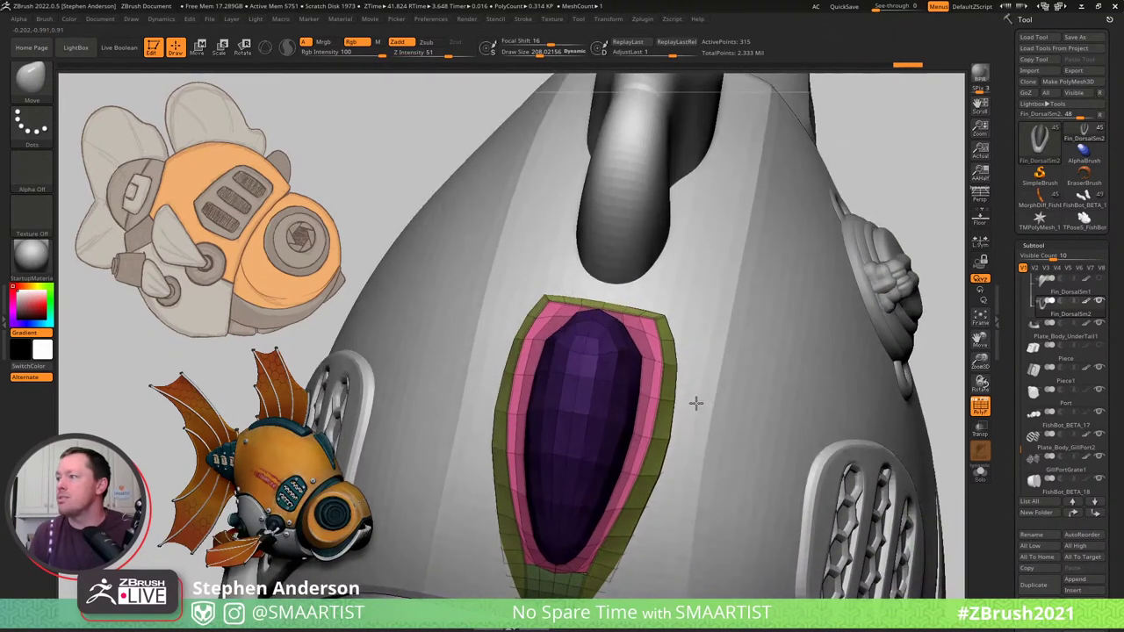
pyautogui.moveTo(697, 397); pyautogui.dragTo(695, 397)
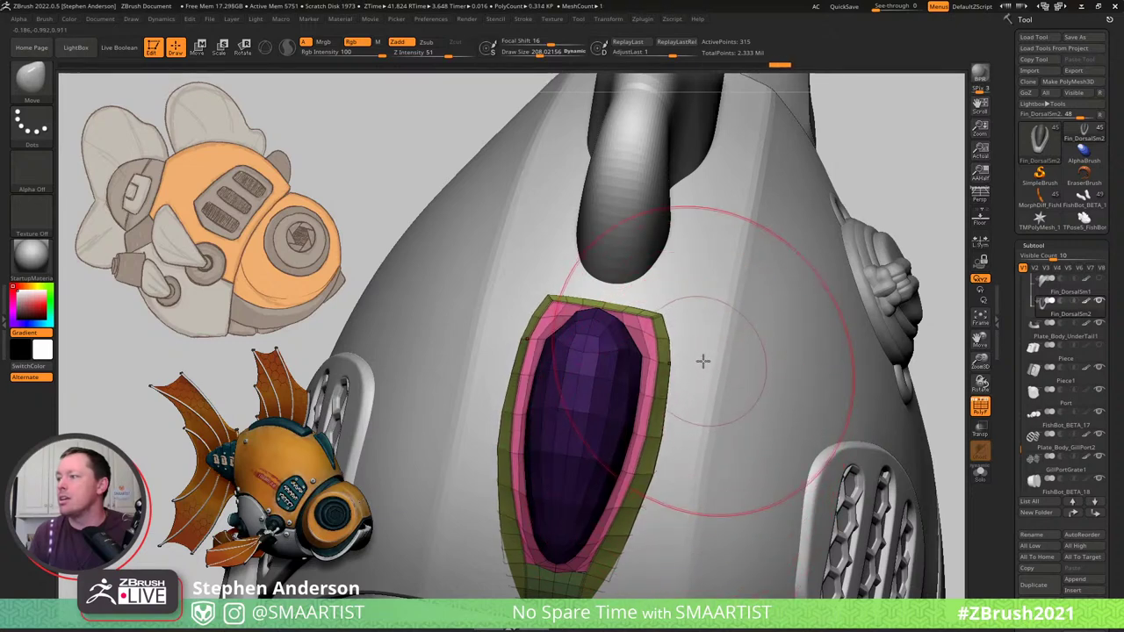
pyautogui.press('s')
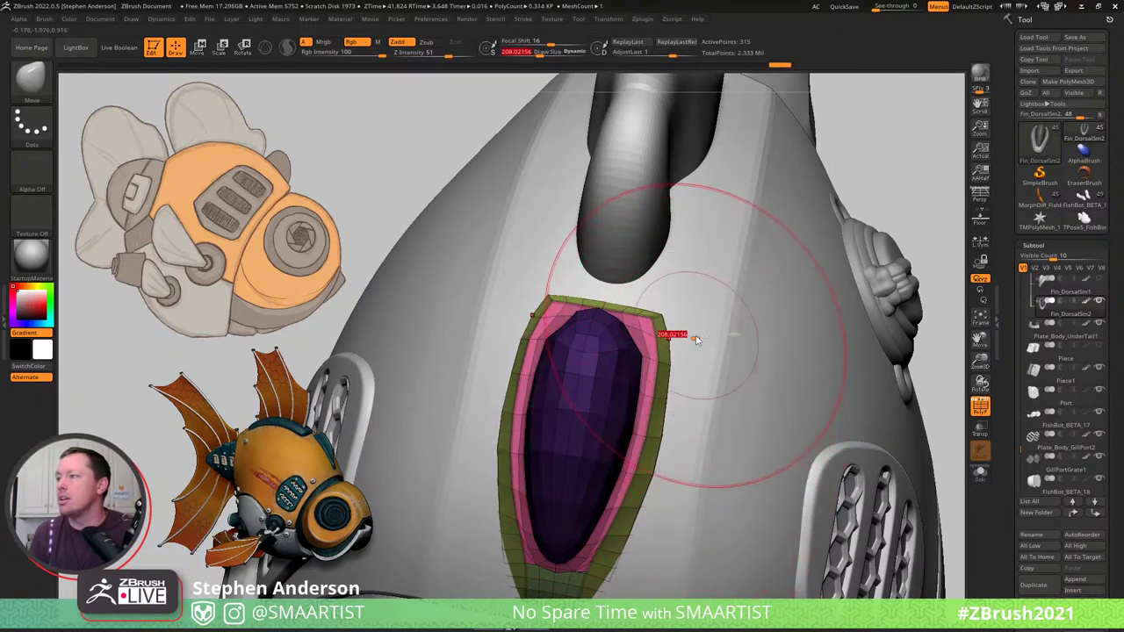
pyautogui.moveTo(702, 335); pyautogui.dragTo(686, 333)
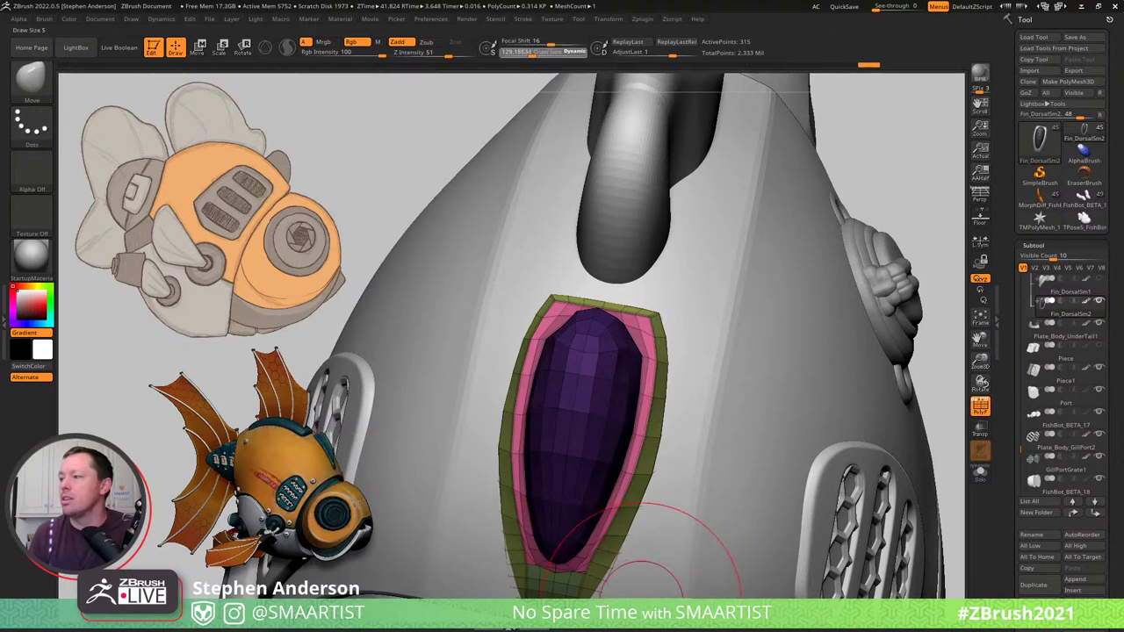
pyautogui.keyDown('alt'); pyautogui.moveTo(636, 577); pyautogui.dragTo(682, 433, button='right'); pyautogui.keyUp('alt')
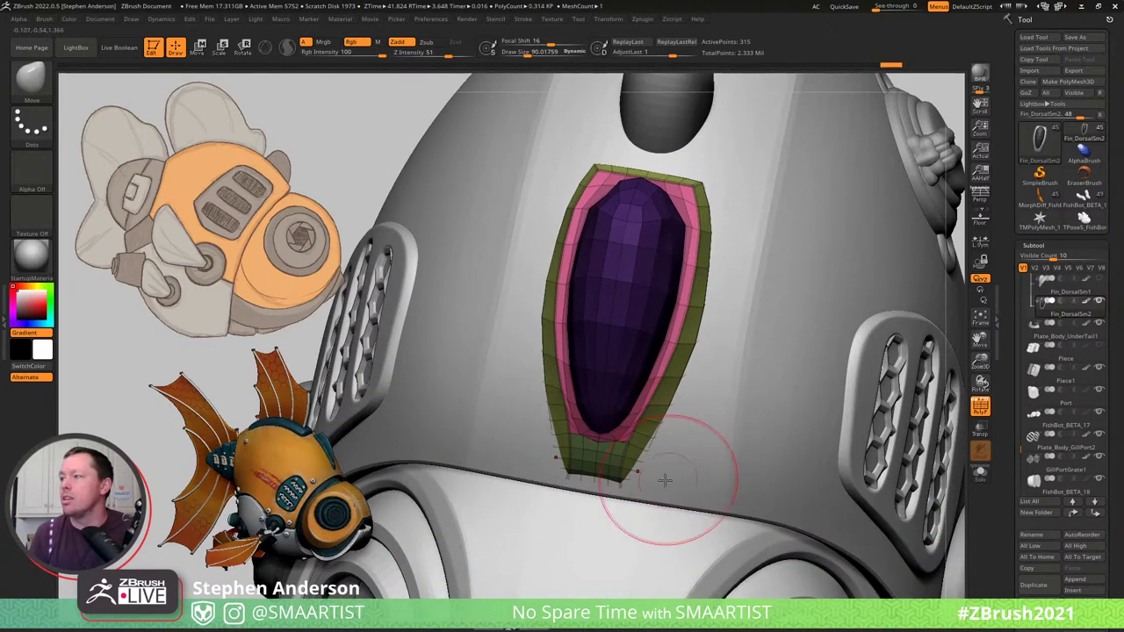
pyautogui.moveTo(661, 439); pyautogui.dragTo(662, 439, button='right')
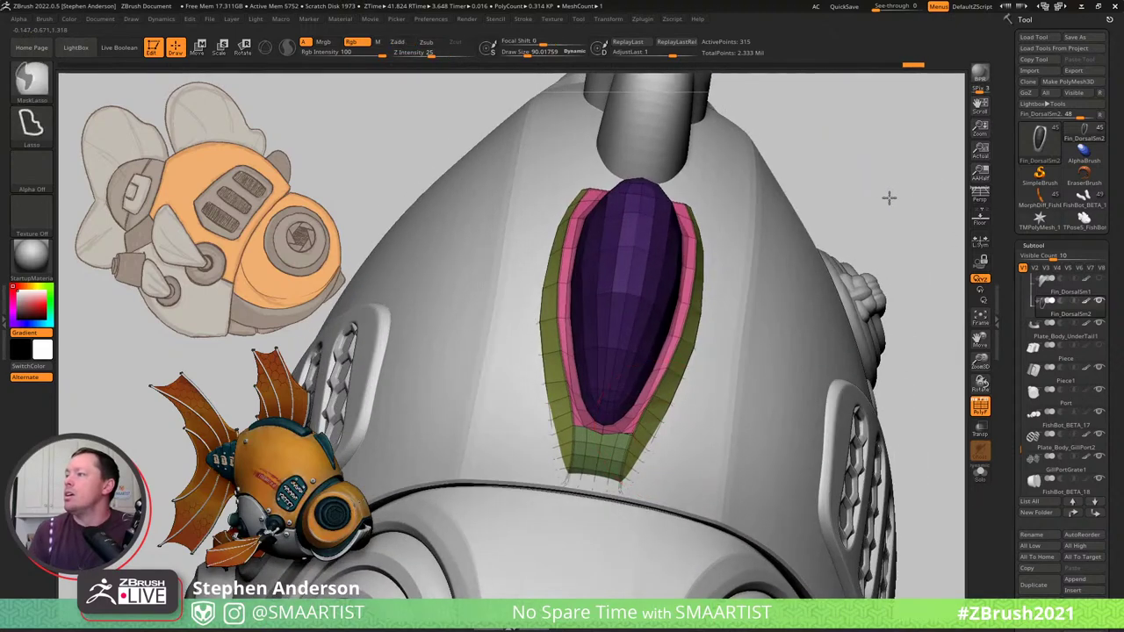
# Clear the mask on the small dorsal fin and hide the pink border's edge loops around the purple blade.
pyautogui.keyDown('ctrl'); pyautogui.moveTo(887, 199); pyautogui.dragTo(859, 147); pyautogui.keyUp('ctrl')
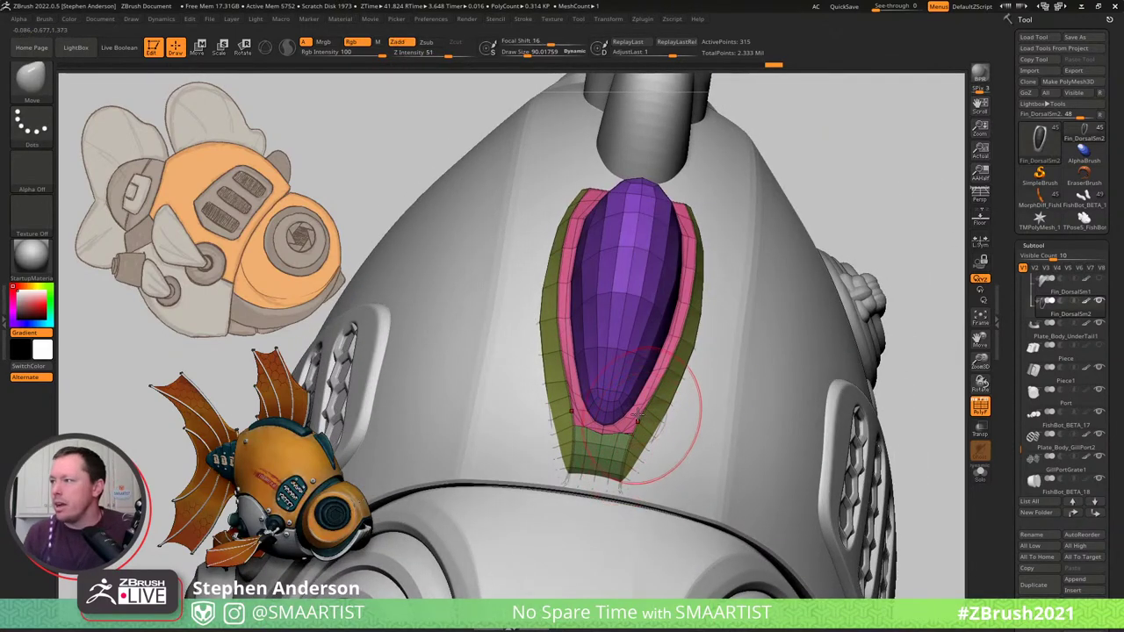
pyautogui.keyDown('ctrl'); pyautogui.moveTo(667, 408); pyautogui.dragTo(675, 417, button='right'); pyautogui.keyUp('ctrl')
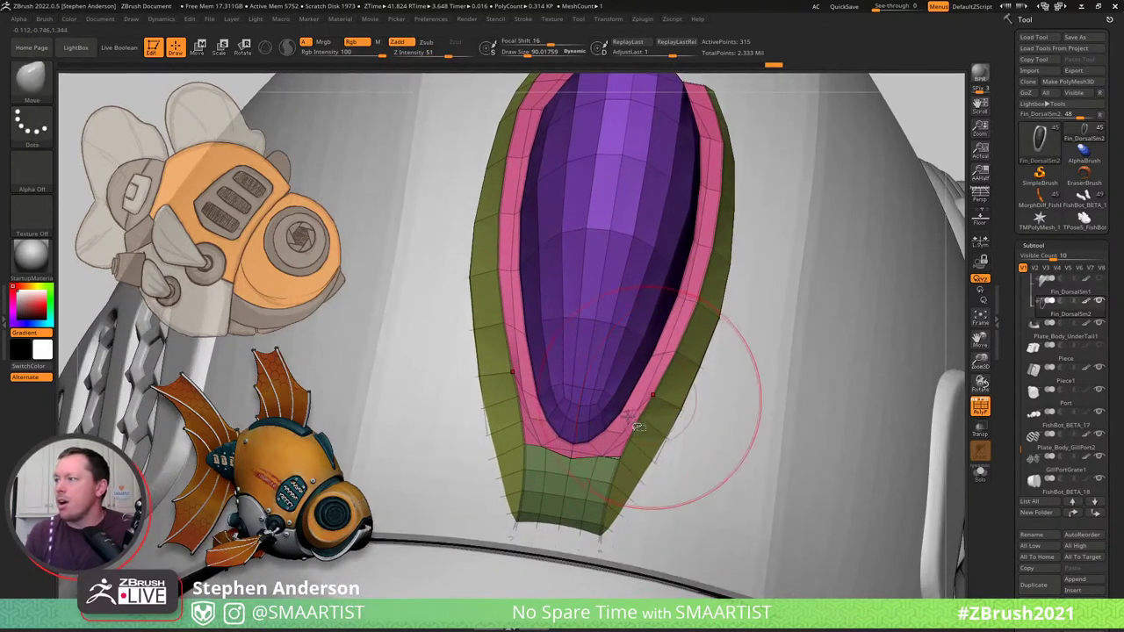
pyautogui.keyDown('ctrl'); pyautogui.keyDown('shift'); pyautogui.click(629, 411); pyautogui.keyUp('shift'); pyautogui.keyUp('ctrl')
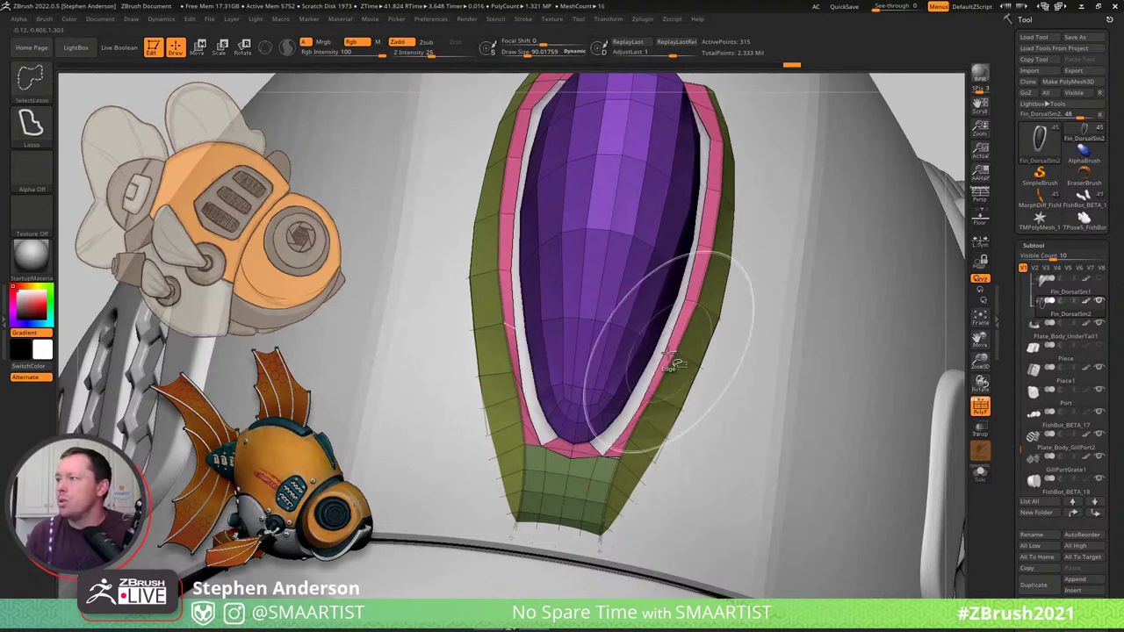
pyautogui.keyDown('ctrl'); pyautogui.keyDown('shift'); pyautogui.click(670, 366); pyautogui.keyUp('shift'); pyautogui.keyUp('ctrl')
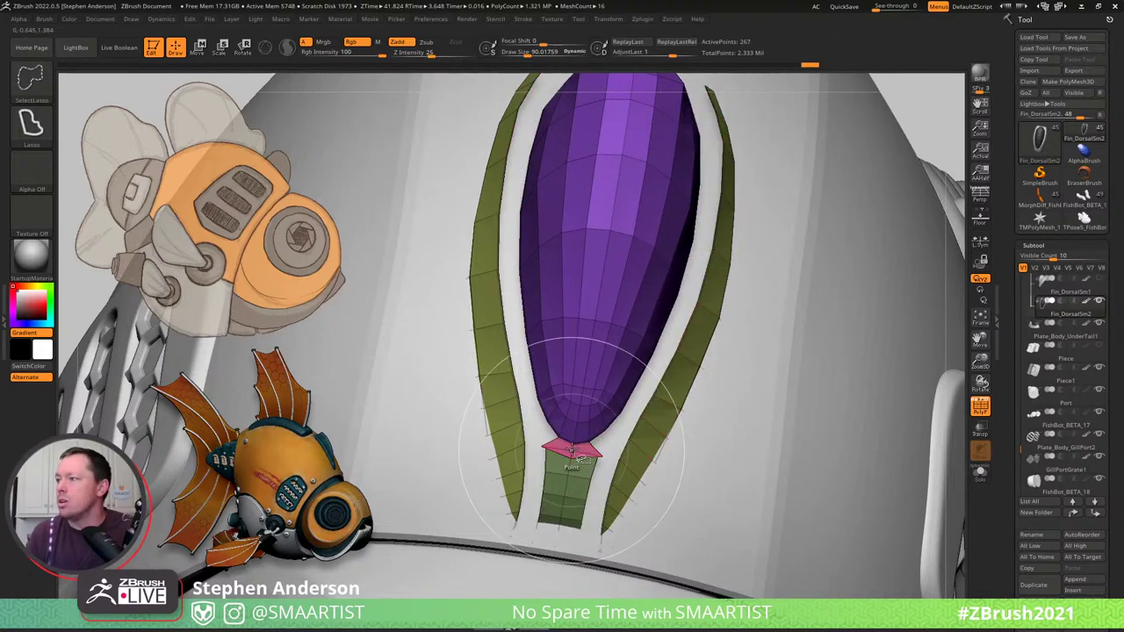
pyautogui.keyDown('ctrl'); pyautogui.keyDown('shift'); pyautogui.click(575, 449); pyautogui.keyUp('shift'); pyautogui.keyUp('ctrl')
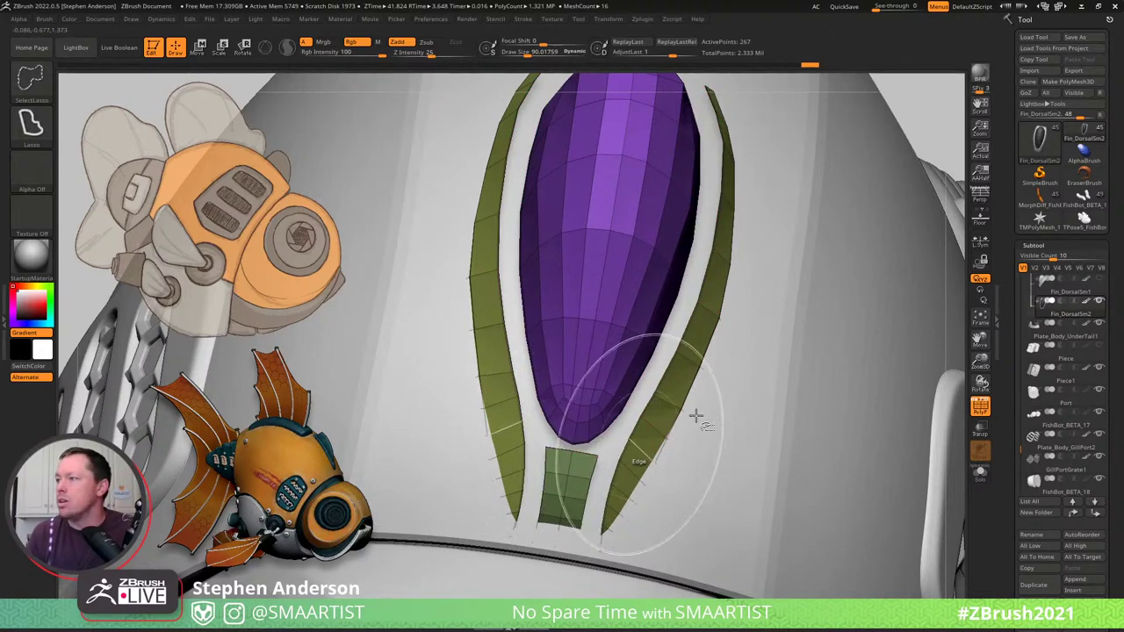
pyautogui.keyDown('ctrl'); pyautogui.moveTo(725, 363); pyautogui.dragTo(781, 311, button='right'); pyautogui.keyUp('ctrl')
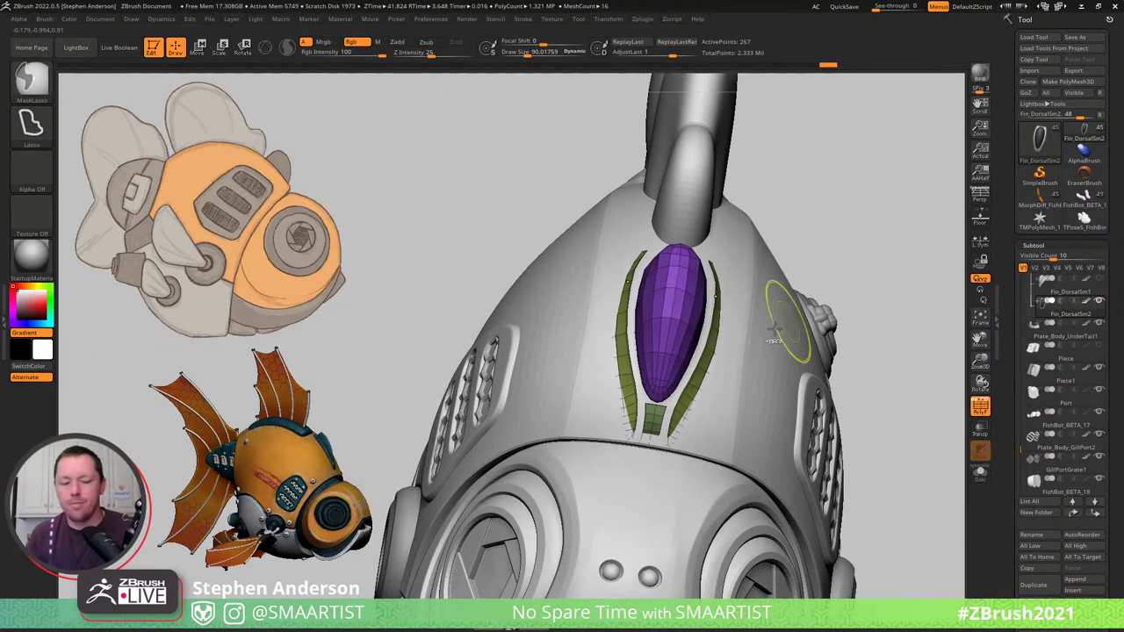
# Solo the small dorsal fin subtool and show all of its hidden polygons.
pyautogui.hotkey('ctrl', 'shift', 's')
pyautogui.moveTo(670, 373)
pyautogui.mouseDown(button='right')
pyautogui.moveTo(614, 293)
pyautogui.moveTo(693, 293)
pyautogui.moveTo(847, 359)
pyautogui.mouseUp(button='right')
pyautogui.keyDown('ctrl'); pyautogui.keyDown('shift'); pyautogui.click(848, 364); pyautogui.keyUp('shift'); pyautogui.keyUp('ctrl')
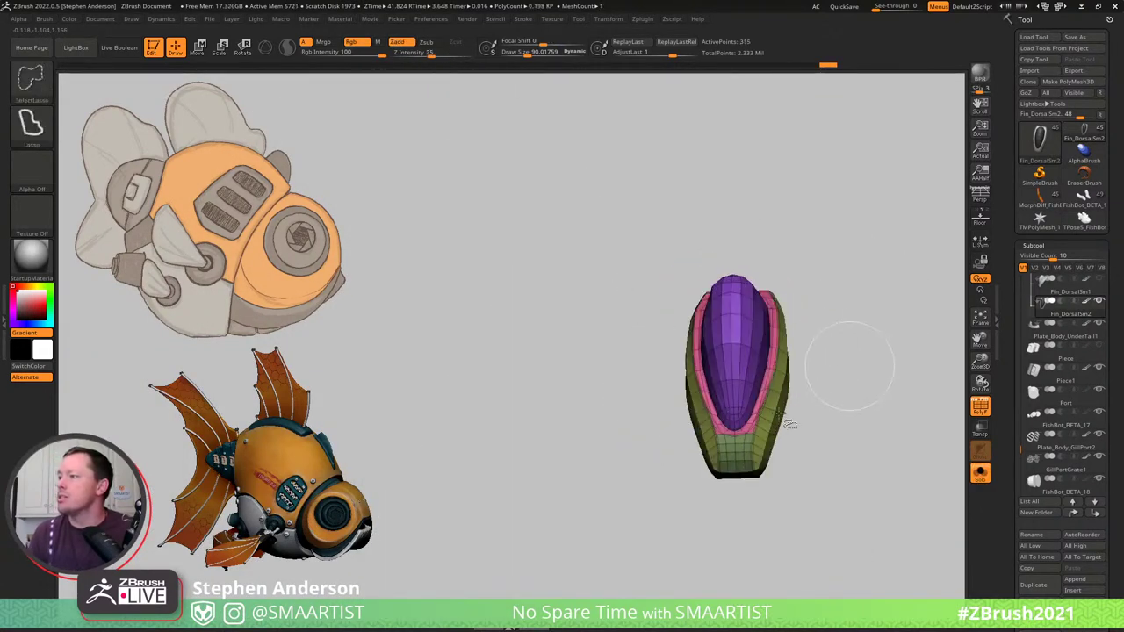
# Set the ZModeler edge action to Insert, and try to delete an edge loop along the pink border.
pyautogui.keyDown('ctrl'); pyautogui.moveTo(825, 474); pyautogui.dragTo(853, 515, button='right'); pyautogui.keyUp('ctrl')
pyautogui.press('b')
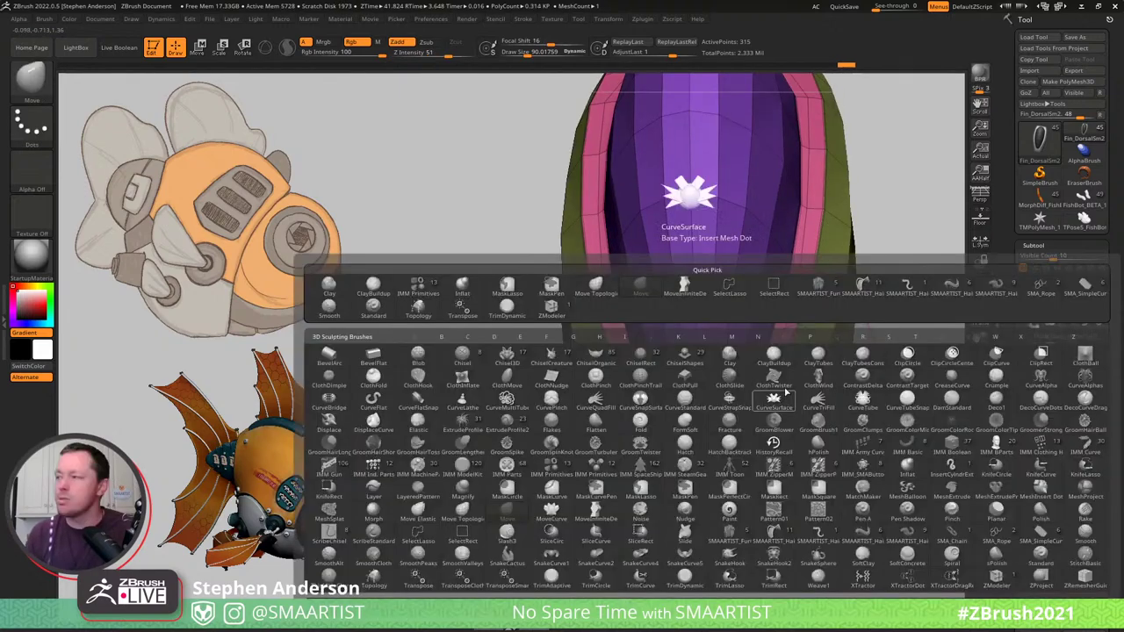
pyautogui.press('z')
pyautogui.press('m')
pyautogui.press('space')
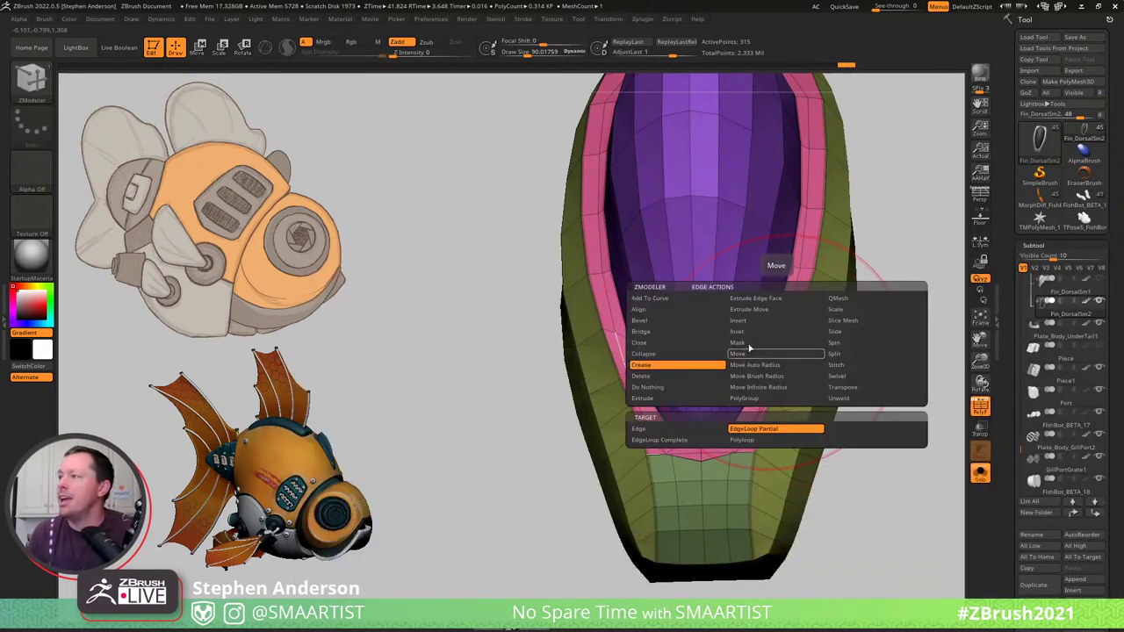
pyautogui.click(748, 322)
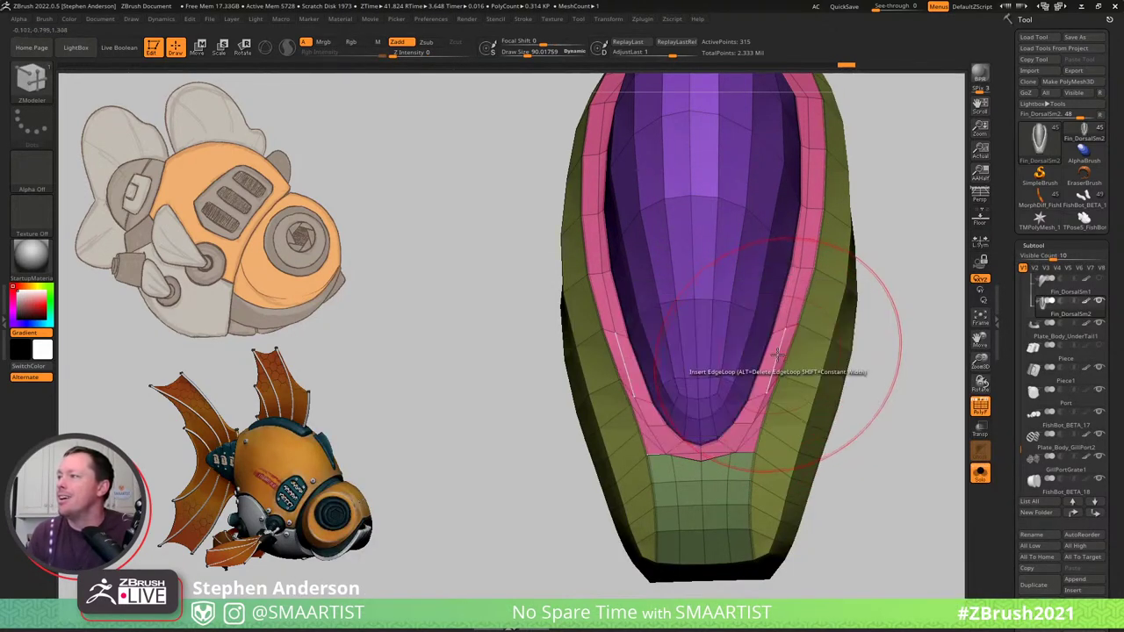
pyautogui.keyDown('alt'); pyautogui.click(777, 355); pyautogui.keyUp('alt')
pyautogui.hotkey('ctrl', 'z')
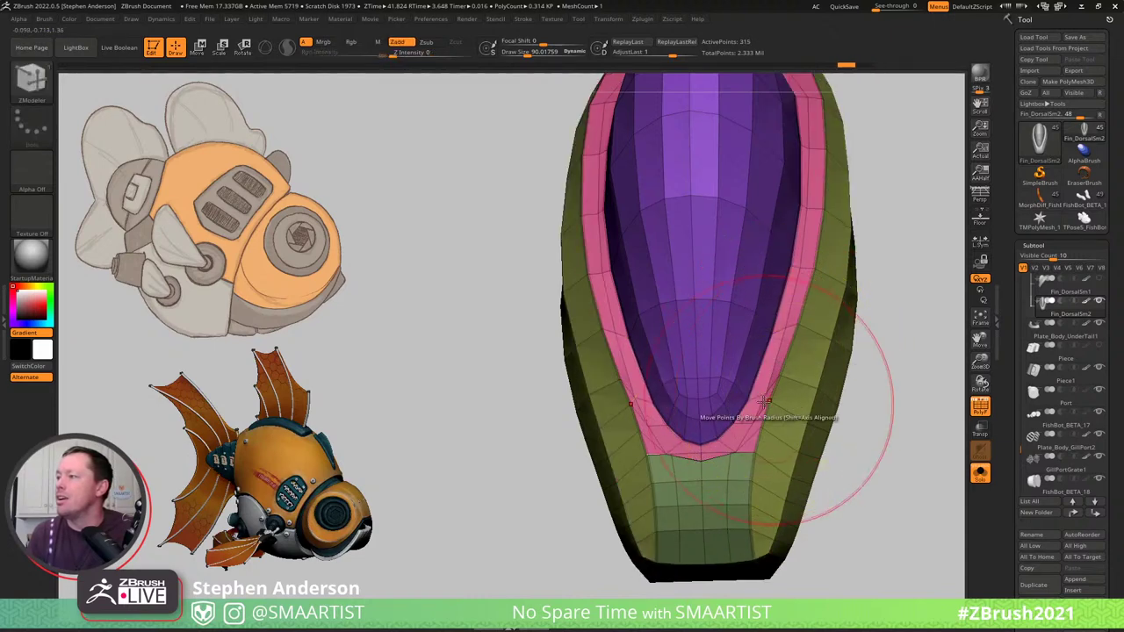
# Reduce the draw size to about 9 and mask the whole dorsal fin except its pink border.
pyautogui.press('s')
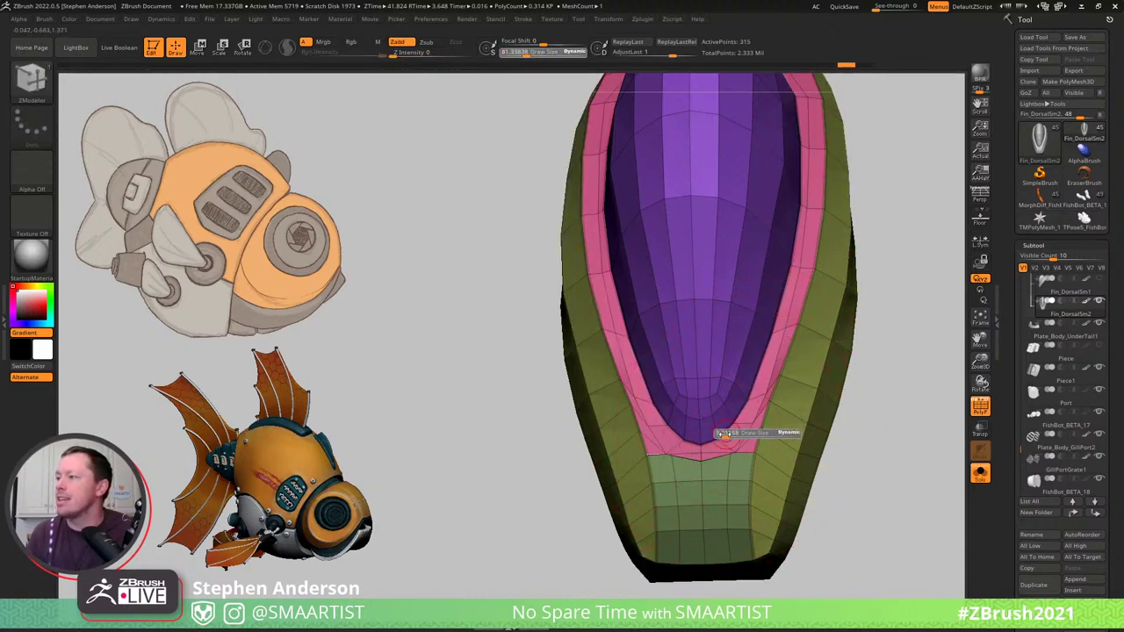
pyautogui.hotkey('ctrl', 'z')
pyautogui.hotkey('ctrl', 'z')
pyautogui.hotkey('ctrl', 'z')
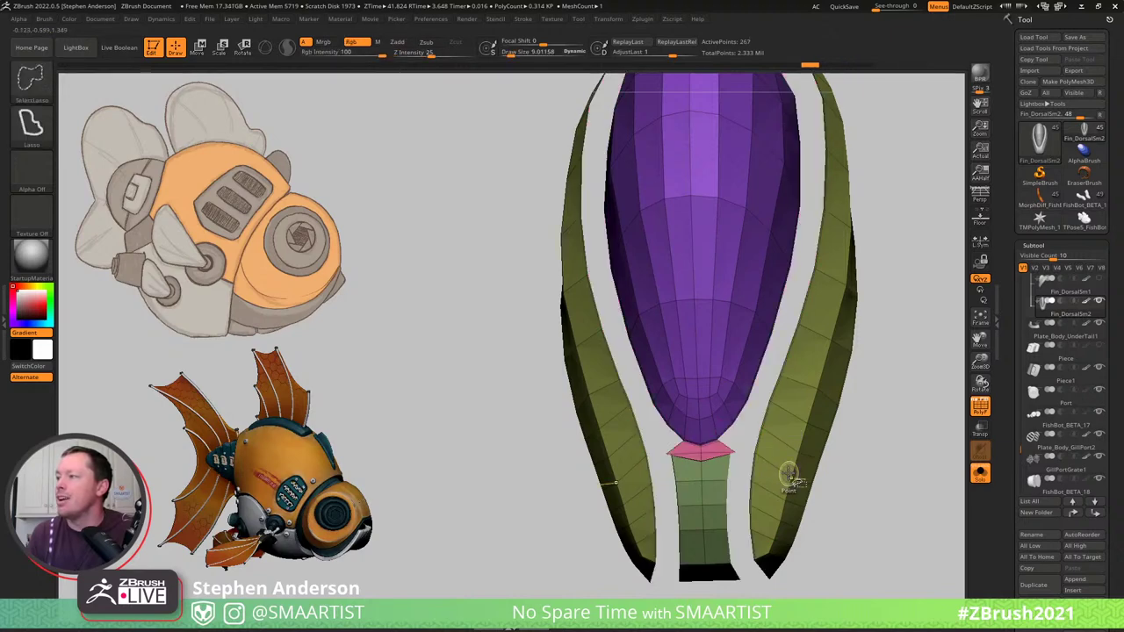
pyautogui.keyDown('ctrl'); pyautogui.keyDown('shift'); pyautogui.click(793, 464); pyautogui.keyUp('shift'); pyautogui.keyUp('ctrl')
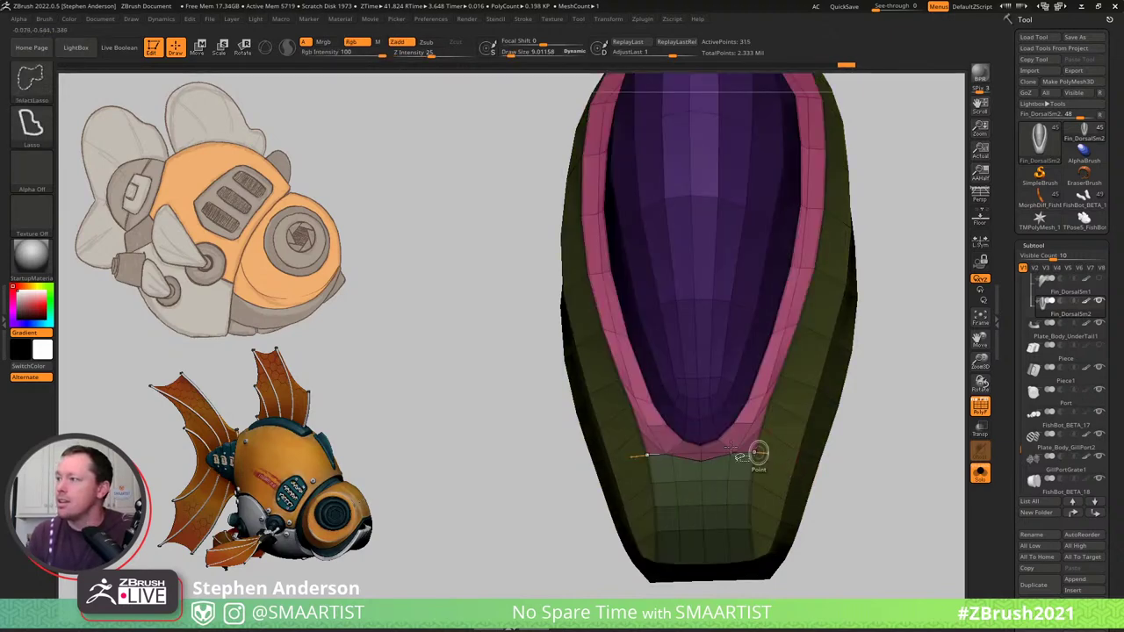
pyautogui.press('shift')
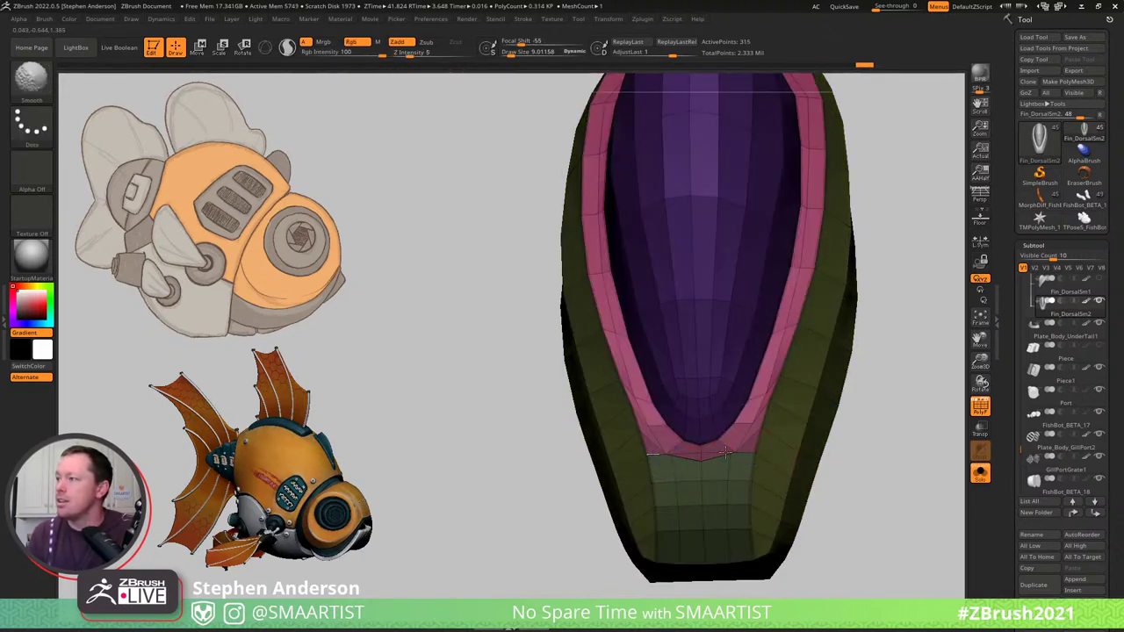
# Hide the pink border loops again, including the leftover pink sliver below the tip of the purple blade.
pyautogui.keyDown('ctrl'); pyautogui.keyDown('shift'); pyautogui.click(779, 463); pyautogui.keyUp('shift'); pyautogui.keyUp('ctrl')
pyautogui.moveTo(717, 436)
pyautogui.mouseDown()
pyautogui.moveTo(725, 333)
pyautogui.moveTo(750, 263)
pyautogui.moveTo(750, 284)
pyautogui.mouseUp()
pyautogui.moveTo(678, 404); pyautogui.dragTo(745, 493)
pyautogui.keyDown('ctrl'); pyautogui.moveTo(746, 493); pyautogui.dragTo(686, 431, button='right'); pyautogui.keyUp('ctrl')
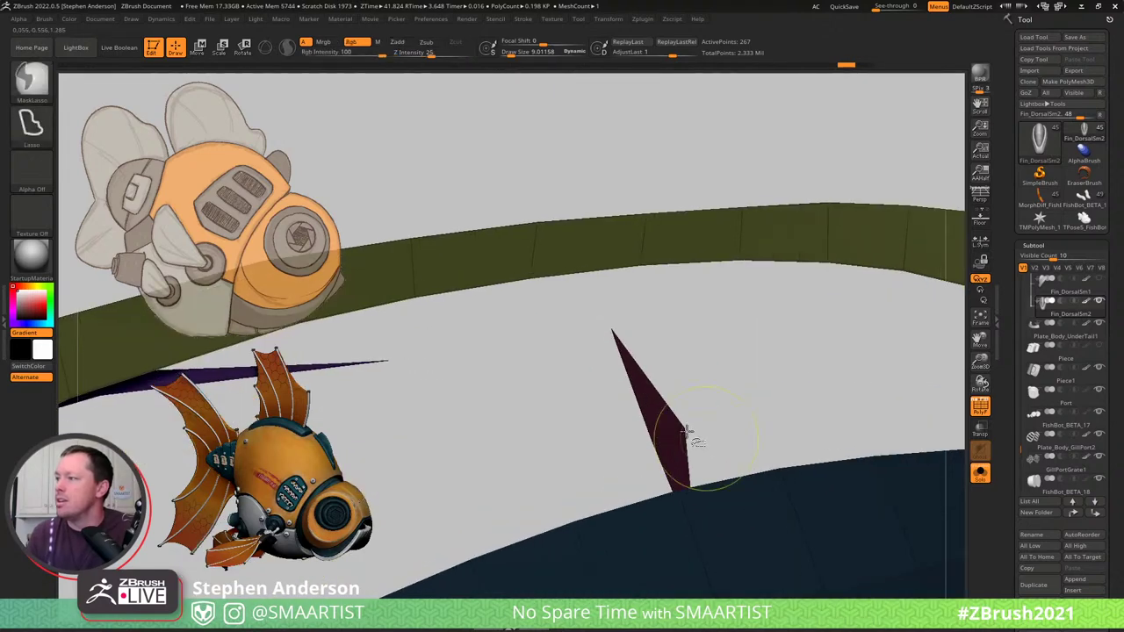
pyautogui.moveTo(744, 445)
pyautogui.mouseDown()
pyautogui.moveTo(640, 299)
pyautogui.moveTo(758, 281)
pyautogui.moveTo(708, 453)
pyautogui.mouseUp()
pyautogui.moveTo(708, 453); pyautogui.dragTo(676, 383, button='right')
pyautogui.moveTo(676, 379); pyautogui.dragTo(816, 342)
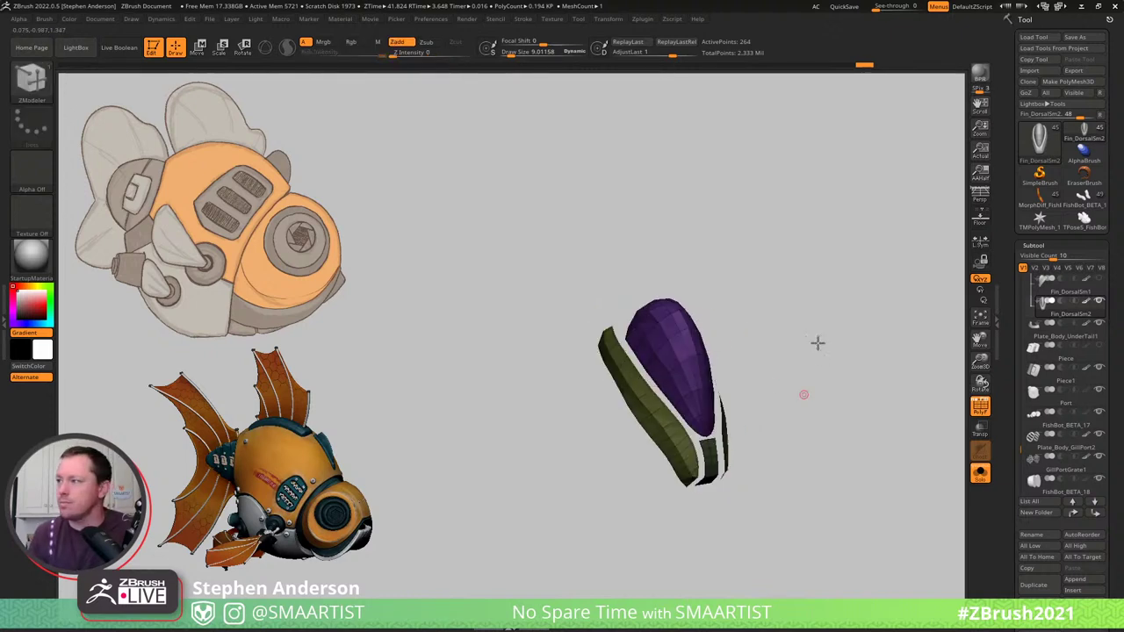
# Clear the mask from the visible purple blade and olive base pieces.
pyautogui.press('ctrl')
pyautogui.keyDown('ctrl'); pyautogui.click(844, 408); pyautogui.keyUp('ctrl')
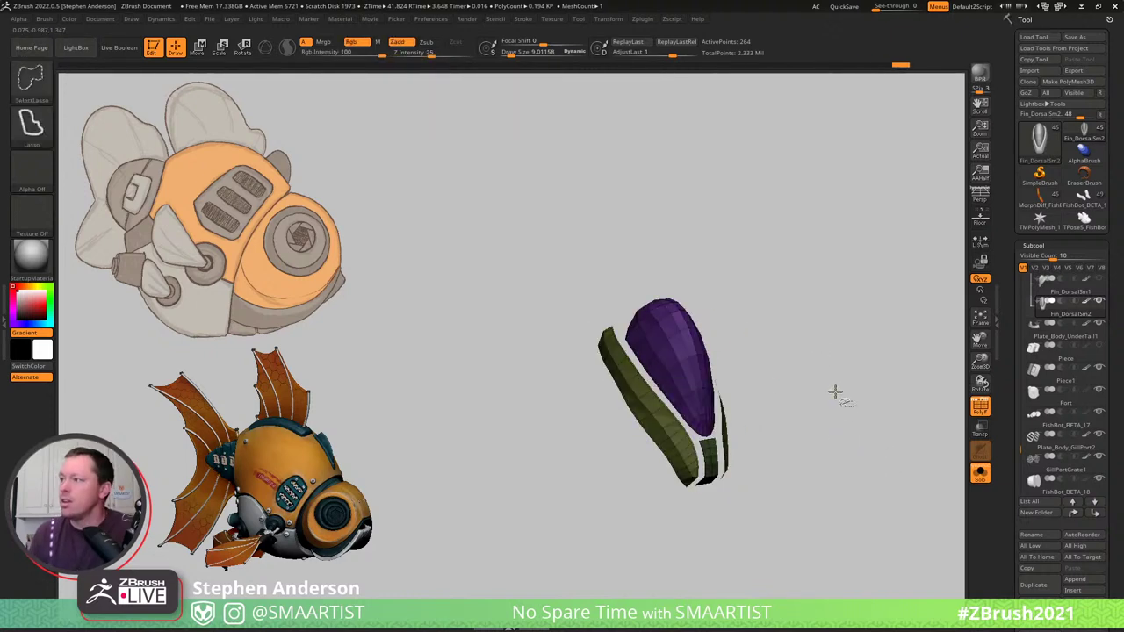
pyautogui.keyDown('ctrl'); pyautogui.keyDown('shift'); pyautogui.click(835, 392); pyautogui.keyUp('shift'); pyautogui.keyUp('ctrl')
pyautogui.keyDown('ctrl'); pyautogui.moveTo(790, 429); pyautogui.dragTo(823, 513, button='right'); pyautogui.keyUp('ctrl')
pyautogui.hotkey('ctrl', 'z')
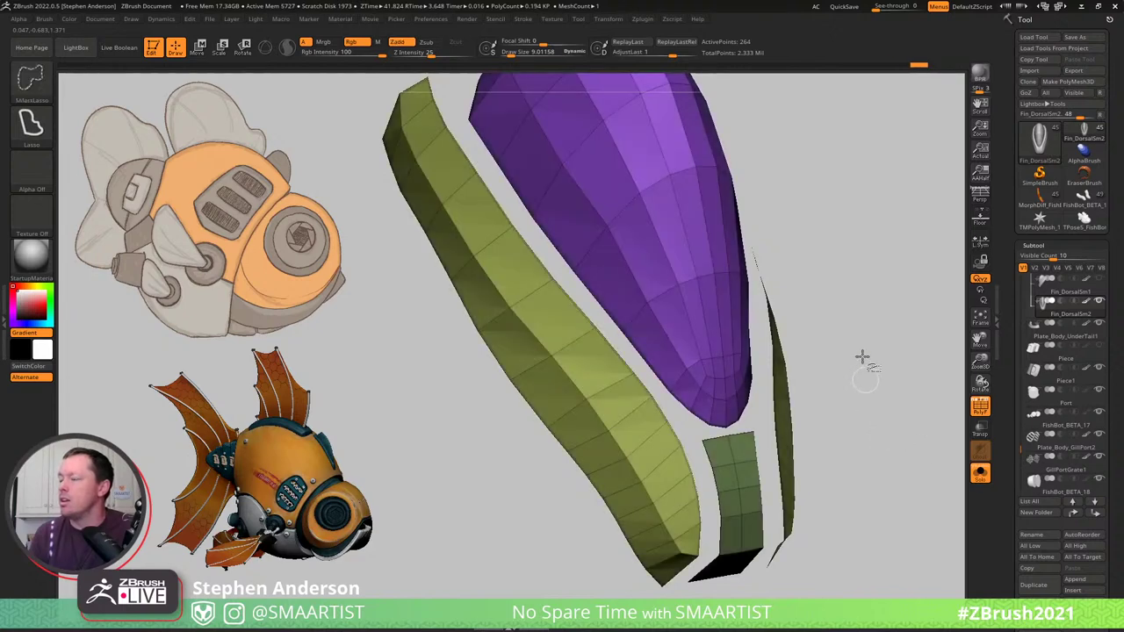
# Invert the fin's visibility and hide the leftover green strips so only the pink border ring is isolated.
pyautogui.moveTo(864, 353)
pyautogui.keyDown('ctrl'); pyautogui.keyDown('shift'); pyautogui.mouseDown()
pyautogui.moveTo(917, 459)
pyautogui.moveTo(907, 454)
pyautogui.mouseUp(); pyautogui.keyUp('shift'); pyautogui.keyUp('ctrl')
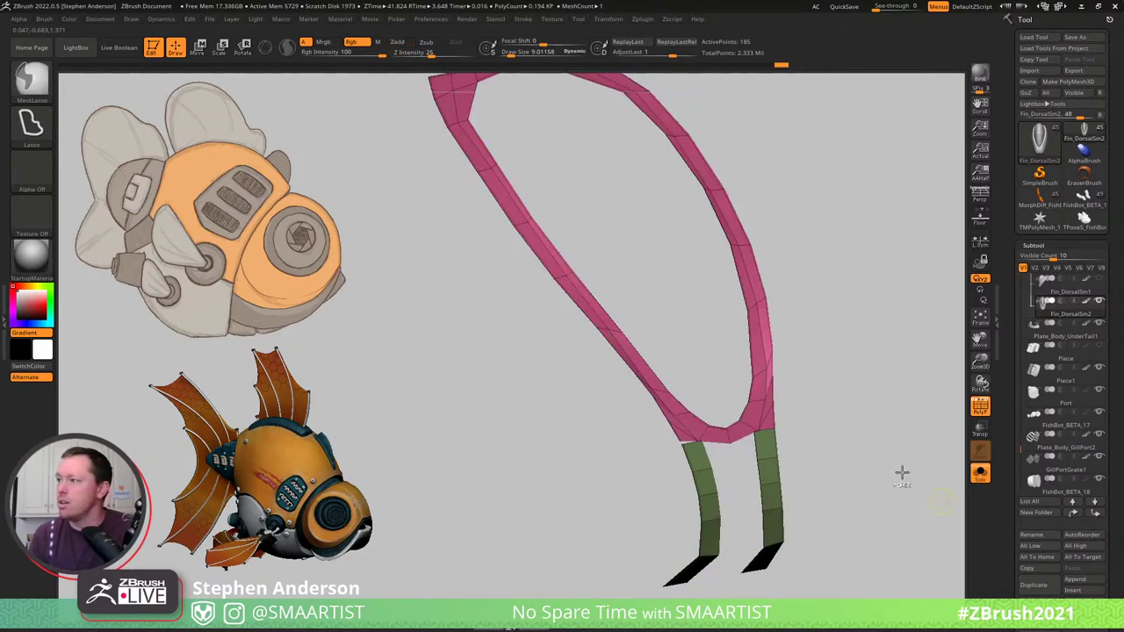
pyautogui.keyDown('ctrl'); pyautogui.keyDown('shift'); pyautogui.click(759, 484); pyautogui.keyUp('shift'); pyautogui.keyUp('ctrl')
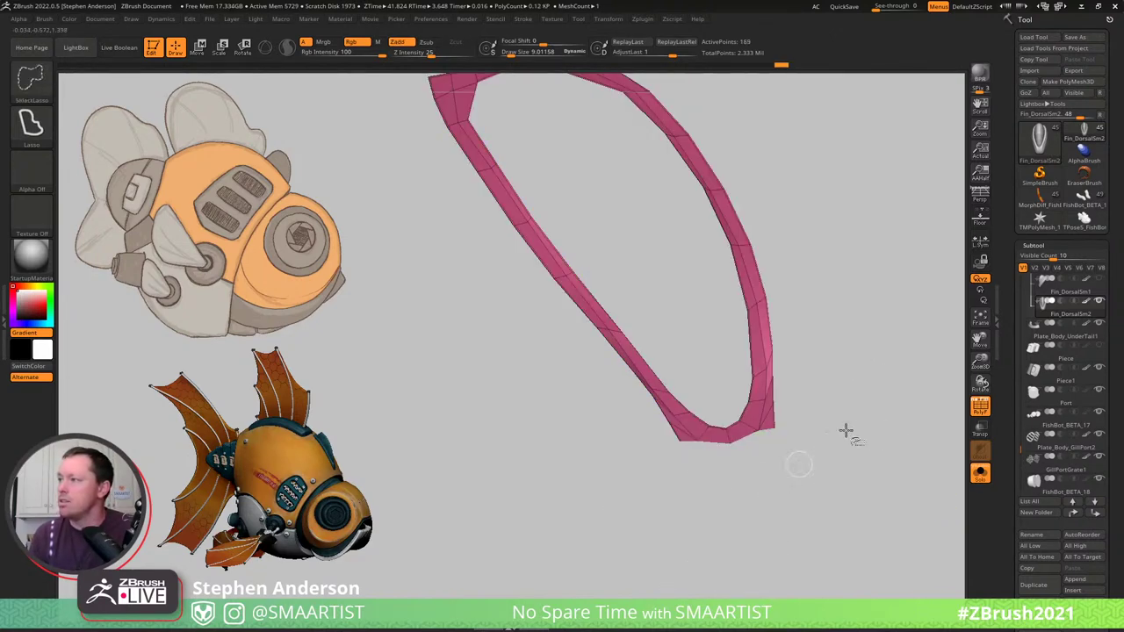
pyautogui.moveTo(836, 396)
pyautogui.mouseDown()
pyautogui.moveTo(845, 321)
pyautogui.moveTo(901, 329)
pyautogui.moveTo(780, 477)
pyautogui.mouseUp()
pyautogui.hotkey('ctrl', 'shift')
pyautogui.keyDown('ctrl'); pyautogui.keyDown('shift'); pyautogui.click(794, 487); pyautogui.keyUp('shift'); pyautogui.keyUp('ctrl')
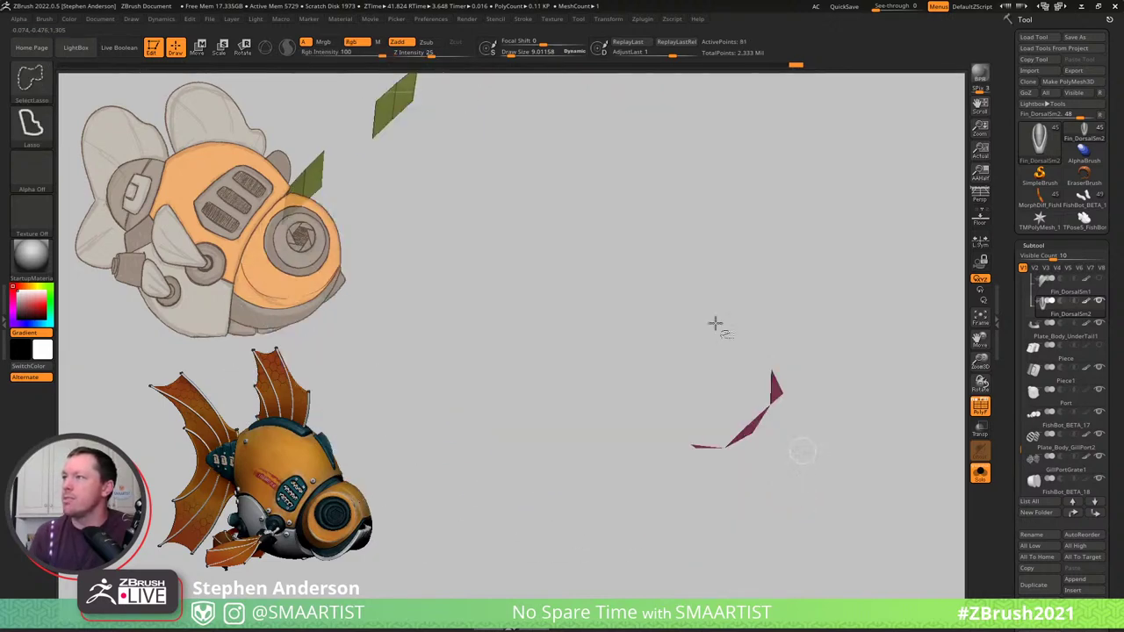
pyautogui.keyDown('ctrl'); pyautogui.keyDown('alt'); pyautogui.keyDown('shift'); pyautogui.click(393, 118); pyautogui.keyUp('shift'); pyautogui.keyUp('alt'); pyautogui.keyUp('ctrl')
pyautogui.moveTo(699, 273)
pyautogui.mouseDown()
pyautogui.moveTo(637, 331)
pyautogui.moveTo(619, 289)
pyautogui.moveTo(589, 442)
pyautogui.moveTo(541, 430)
pyautogui.mouseUp()
pyautogui.keyDown('ctrl'); pyautogui.moveTo(514, 410); pyautogui.dragTo(539, 449, button='right'); pyautogui.keyUp('ctrl')
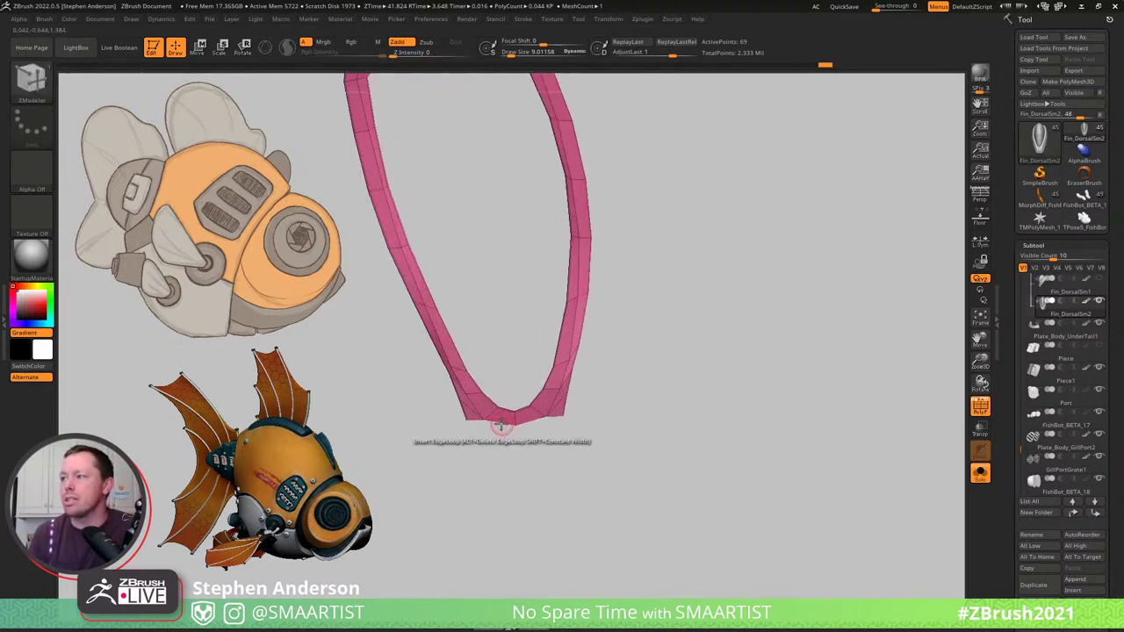
# Smooth the isolated pink border ring along its sides and ends.
pyautogui.keyDown('ctrl'); pyautogui.moveTo(488, 421); pyautogui.dragTo(562, 460, button='right'); pyautogui.keyUp('ctrl')
pyautogui.moveTo(495, 422)
pyautogui.keyDown('shift'); pyautogui.mouseDown()
pyautogui.moveTo(518, 400)
pyautogui.moveTo(517, 346)
pyautogui.moveTo(519, 406)
pyautogui.moveTo(504, 415)
pyautogui.moveTo(452, 375)
pyautogui.mouseUp(); pyautogui.keyUp('shift')
pyautogui.press('shift')
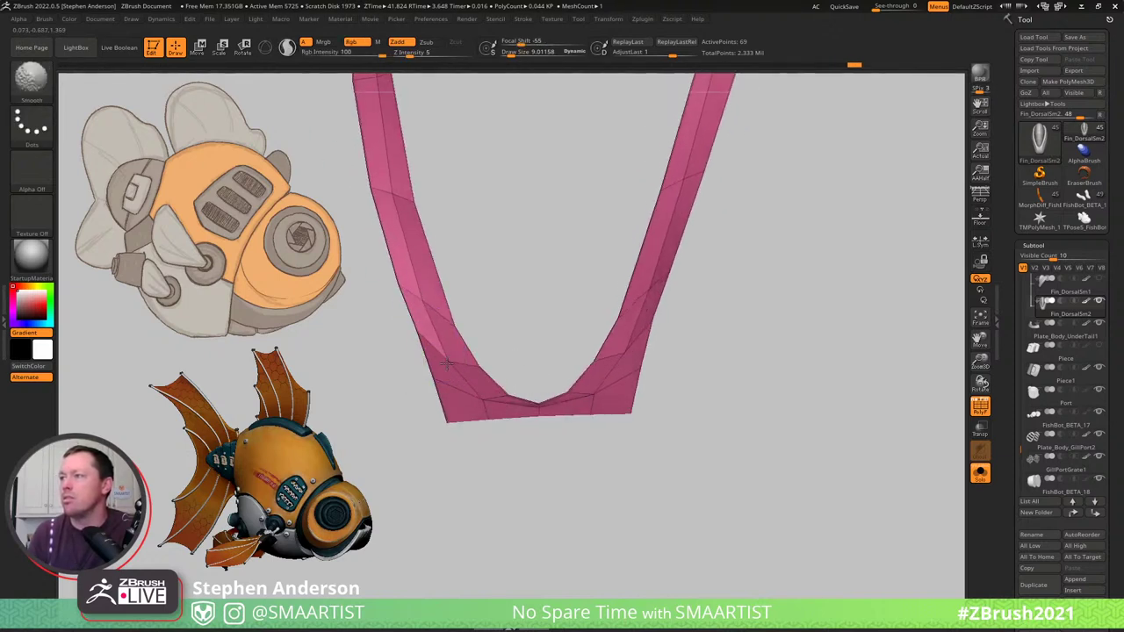
pyautogui.moveTo(476, 288)
pyautogui.mouseDown()
pyautogui.moveTo(501, 521)
pyautogui.moveTo(477, 359)
pyautogui.moveTo(425, 488)
pyautogui.mouseUp()
pyautogui.press('shift')
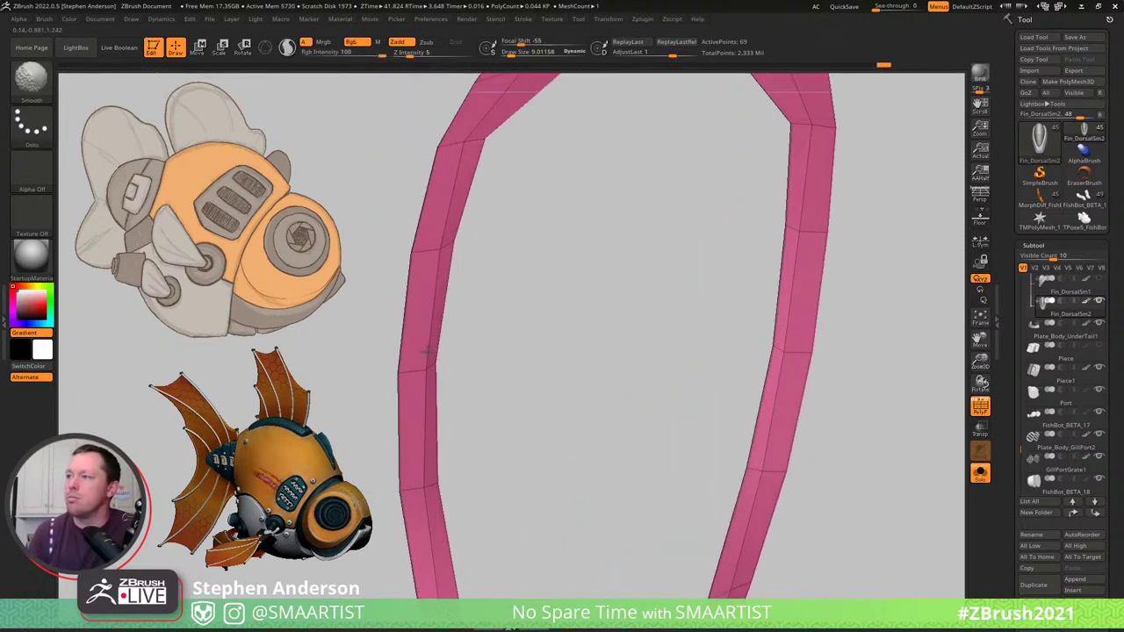
pyautogui.moveTo(446, 365)
pyautogui.keyDown('alt'); pyautogui.mouseDown()
pyautogui.moveTo(424, 433)
pyautogui.moveTo(409, 625)
pyautogui.mouseUp(); pyautogui.keyUp('alt')
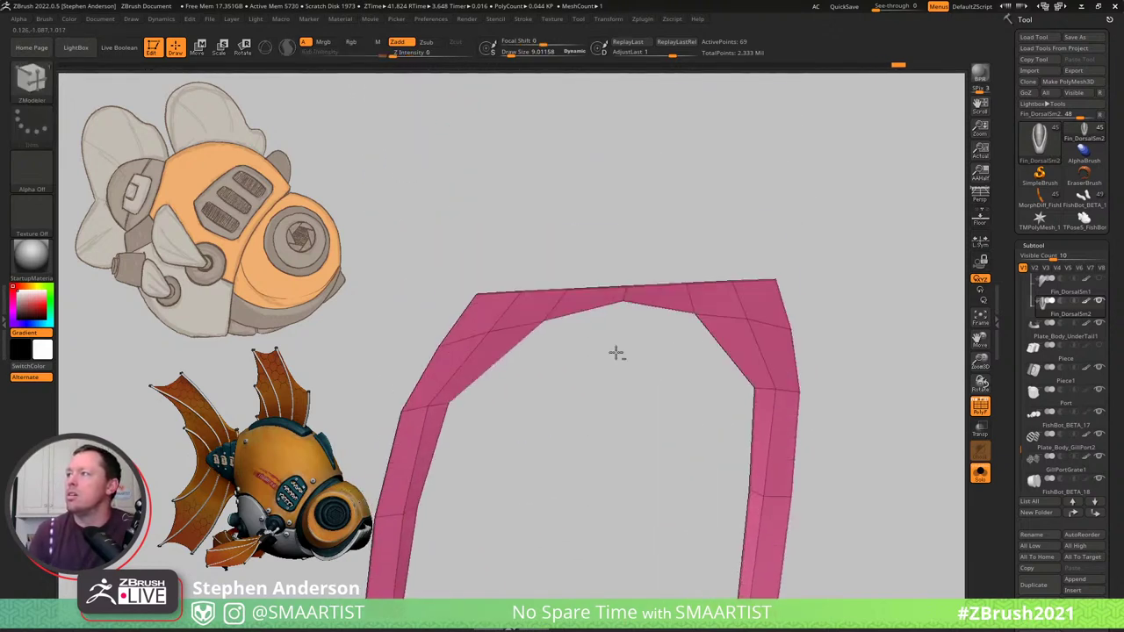
pyautogui.moveTo(803, 577)
pyautogui.keyDown('alt'); pyautogui.mouseDown()
pyautogui.moveTo(772, 450)
pyautogui.moveTo(685, 308)
pyautogui.moveTo(669, 403)
pyautogui.moveTo(714, 156)
pyautogui.moveTo(676, 211)
pyautogui.moveTo(640, 308)
pyautogui.moveTo(638, 370)
pyautogui.moveTo(664, 433)
pyautogui.mouseUp(); pyautogui.keyUp('alt')
# Invert the visibility, mask the blade and olive base, and show the whole fin with only the pink border unmasked.
pyautogui.press('ctrl')
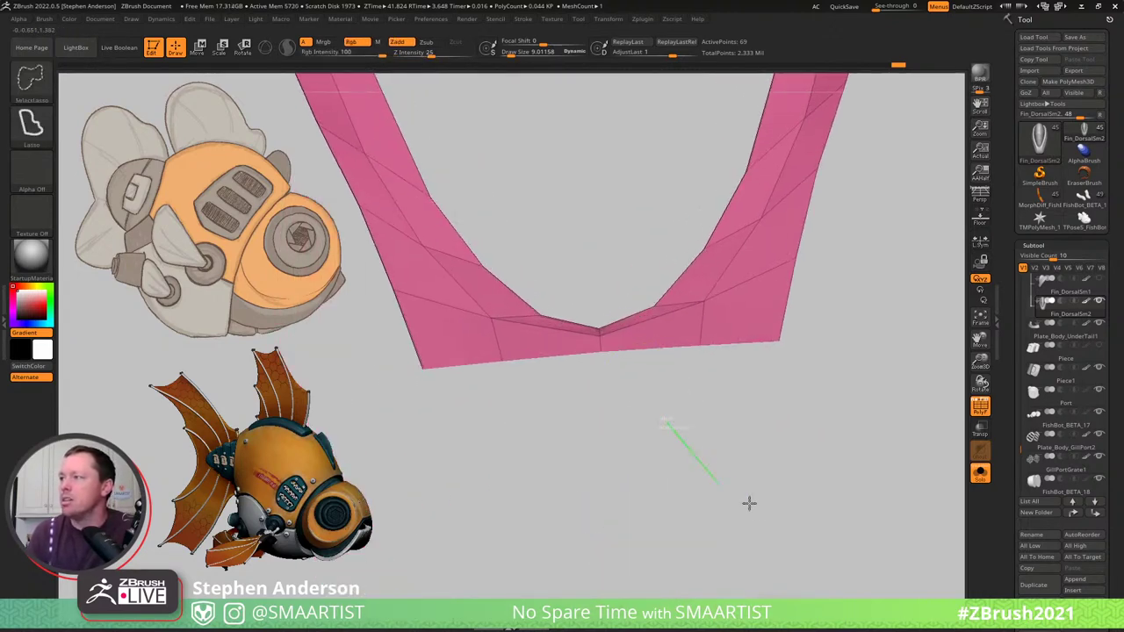
pyautogui.keyDown('ctrl'); pyautogui.keyDown('shift'); pyautogui.moveTo(749, 503); pyautogui.dragTo(747, 496); pyautogui.keyUp('shift'); pyautogui.keyUp('ctrl')
pyautogui.hotkey('ctrl', 'a')
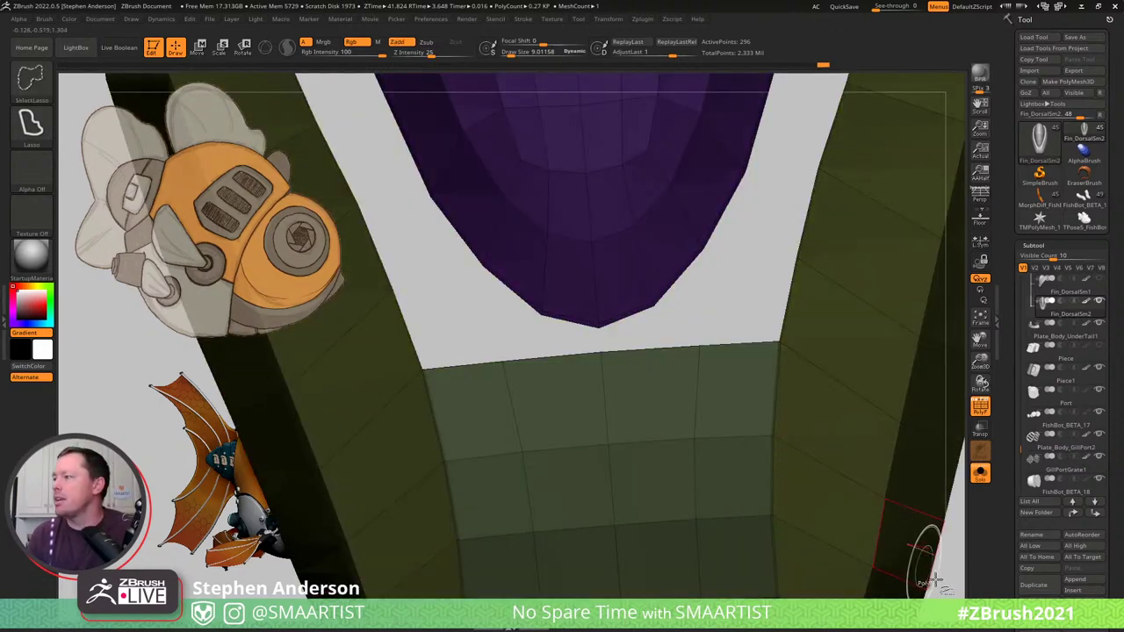
pyautogui.keyDown('ctrl'); pyautogui.keyDown('alt'); pyautogui.keyDown('shift'); pyautogui.moveTo(938, 587); pyautogui.dragTo(933, 582); pyautogui.keyUp('shift'); pyautogui.keyUp('alt'); pyautogui.keyUp('ctrl')
# Nudge the pink border's points around the blade's narrow tip using the Move brush at a draw size of about 19.
pyautogui.press('b')
pyautogui.press('z')
pyautogui.press('m')
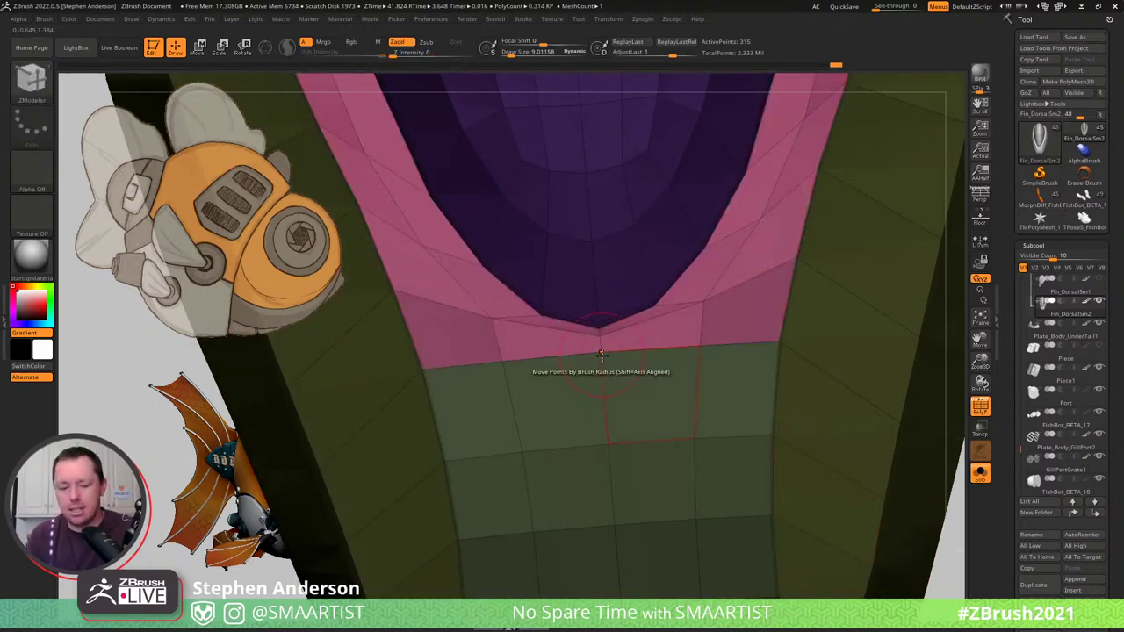
pyautogui.press('b')
pyautogui.press('m')
pyautogui.press('v')
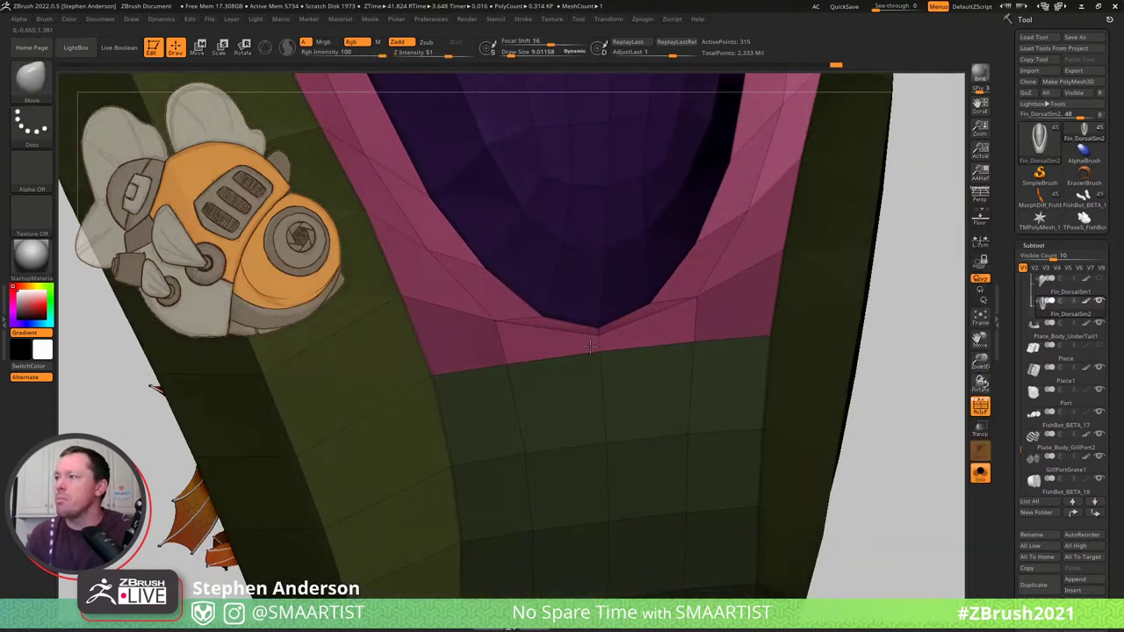
pyautogui.moveTo(590, 346); pyautogui.dragTo(708, 304, button='right')
pyautogui.moveTo(703, 307); pyautogui.dragTo(710, 306)
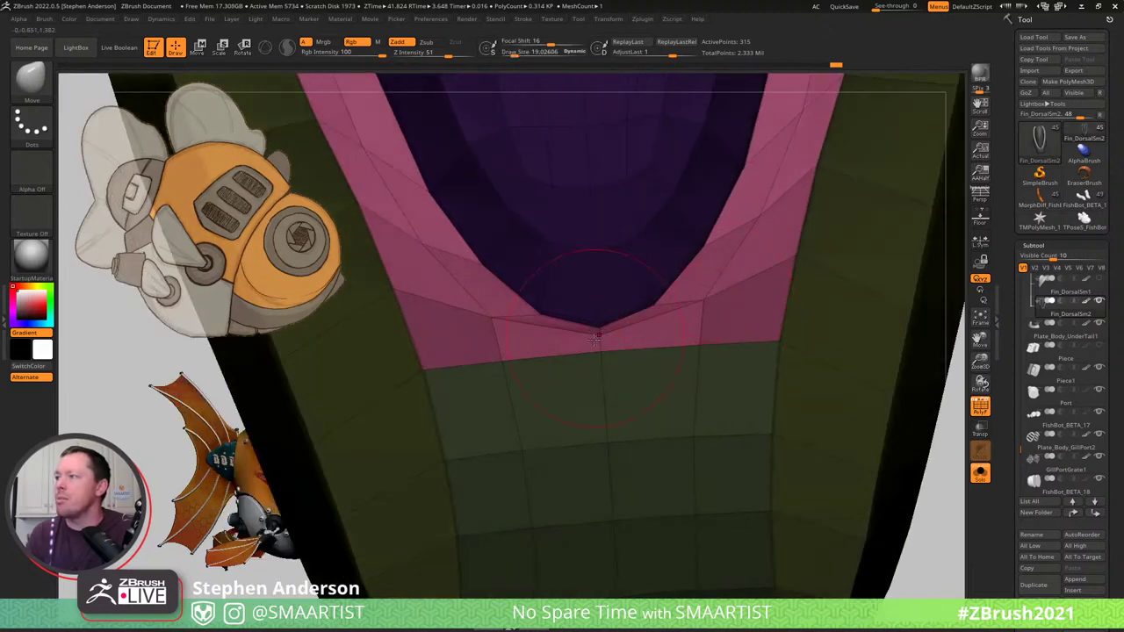
pyautogui.moveTo(600, 337); pyautogui.dragTo(605, 337, button='right')
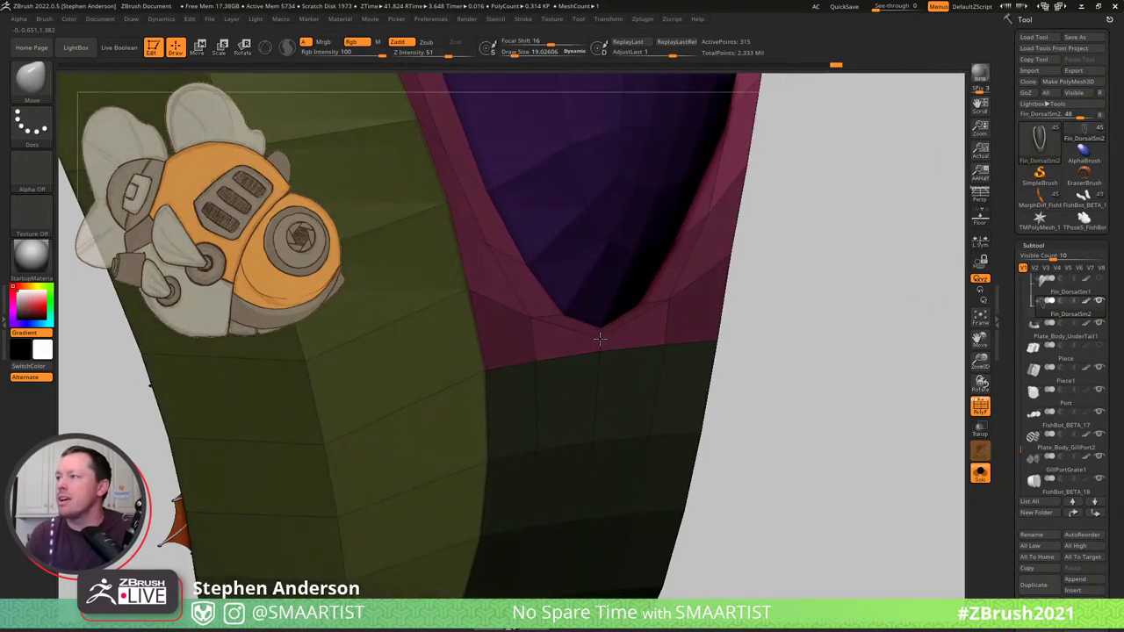
pyautogui.moveTo(598, 340); pyautogui.dragTo(600, 336)
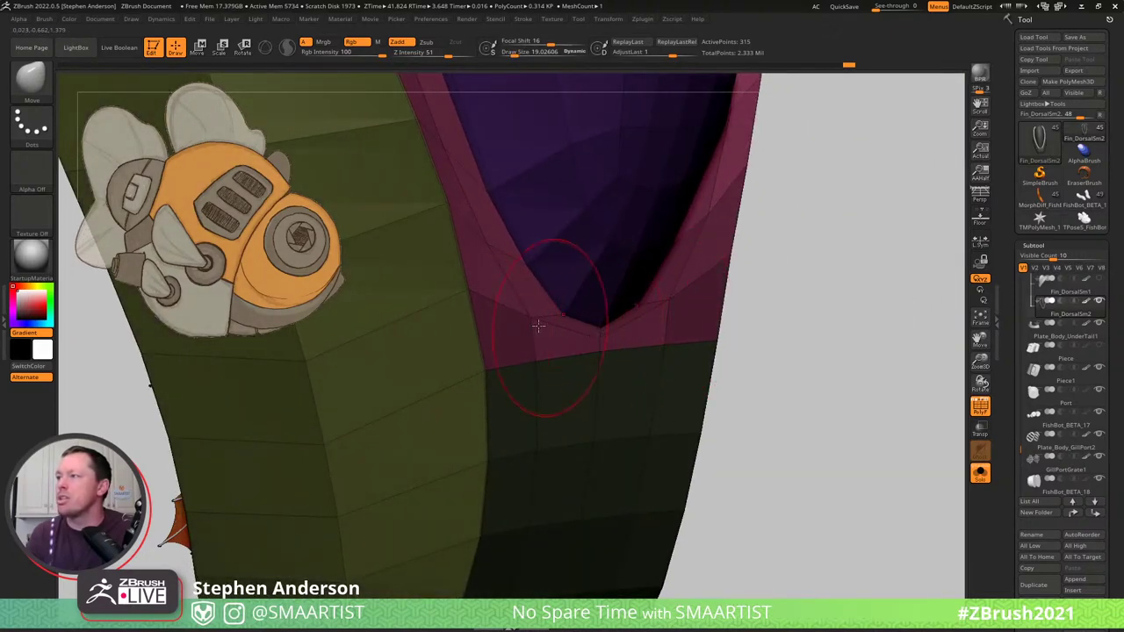
pyautogui.moveTo(533, 324); pyautogui.dragTo(530, 320)
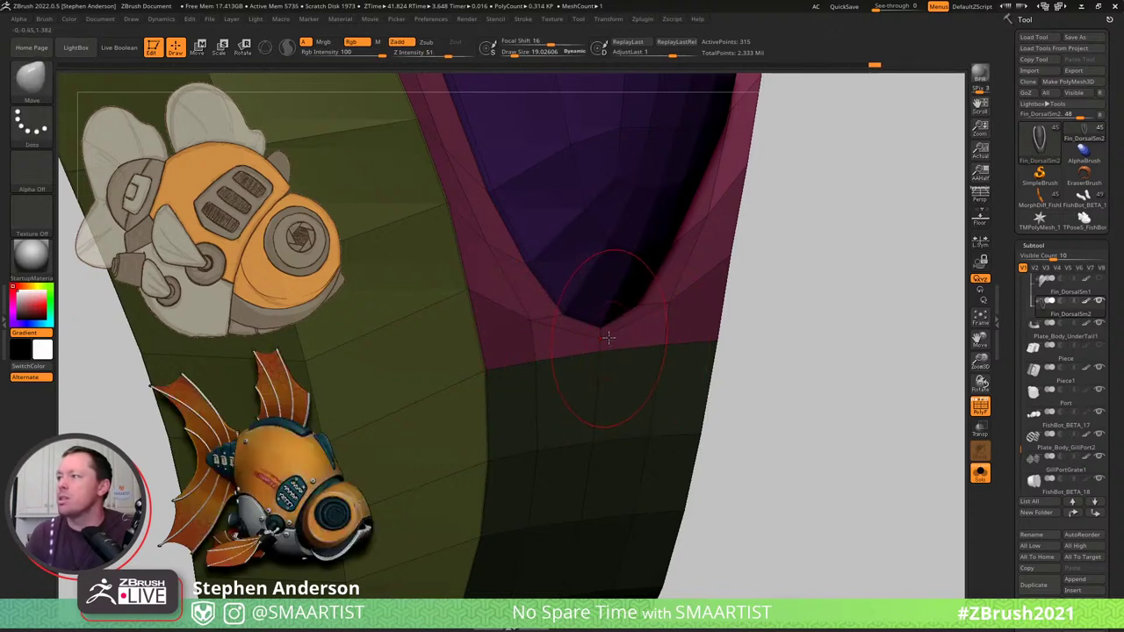
pyautogui.keyDown('ctrl'); pyautogui.moveTo(692, 345); pyautogui.dragTo(627, 289, button='right'); pyautogui.keyUp('ctrl')
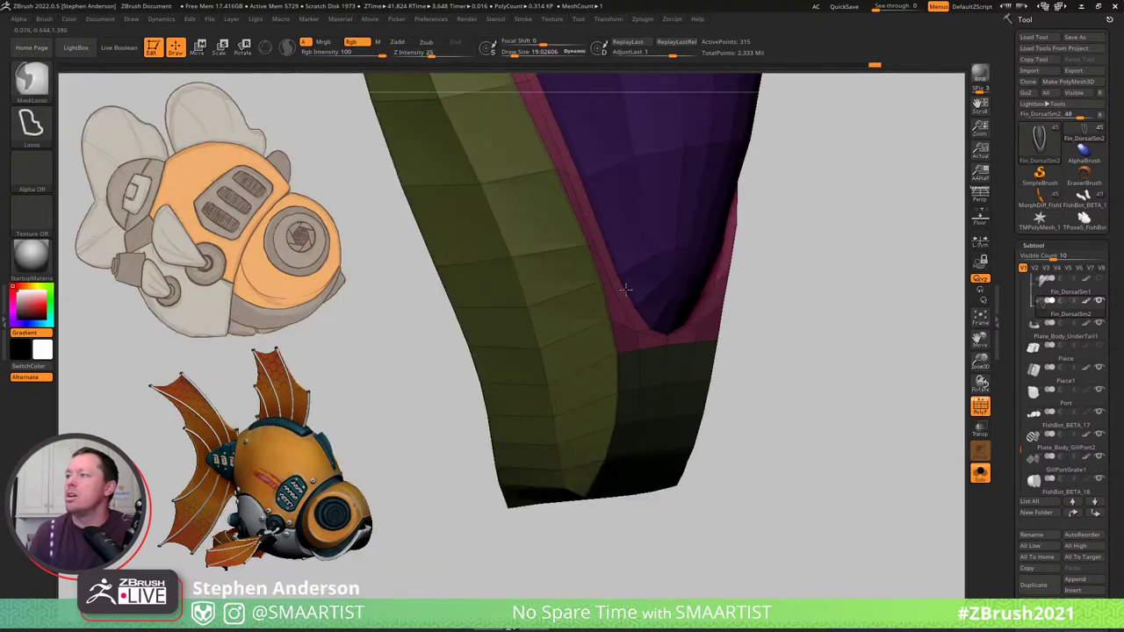
# Clear the mask and adjust the base around the blade's narrow tip with the Move brush at a draw size of about 45.
pyautogui.moveTo(777, 322); pyautogui.dragTo(701, 353, button='right')
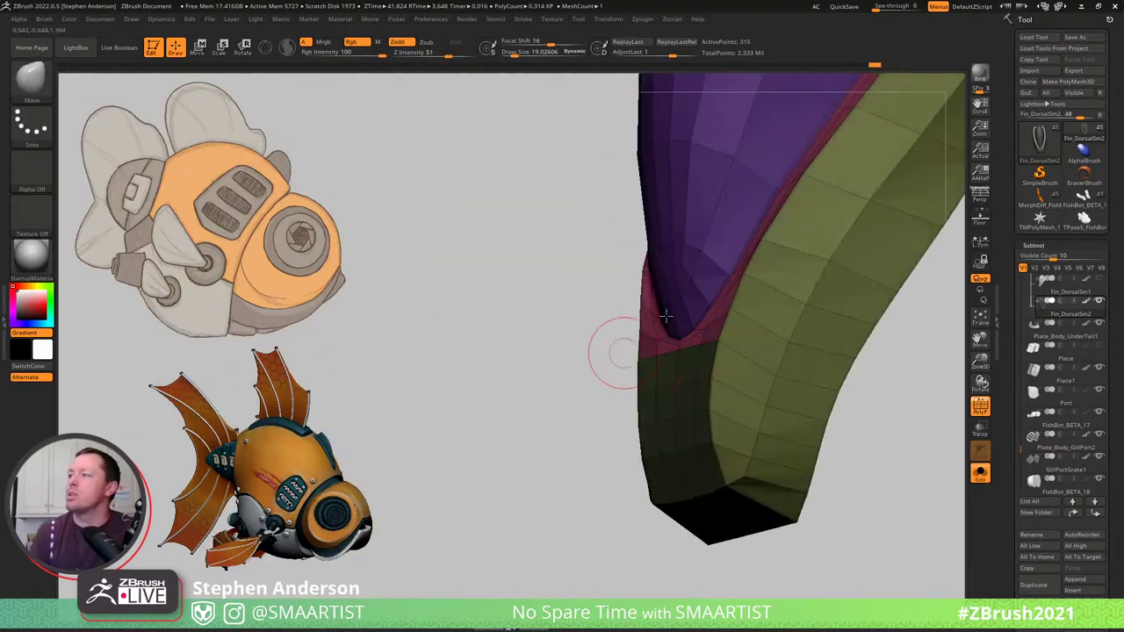
pyautogui.moveTo(666, 316); pyautogui.dragTo(784, 231, button='right')
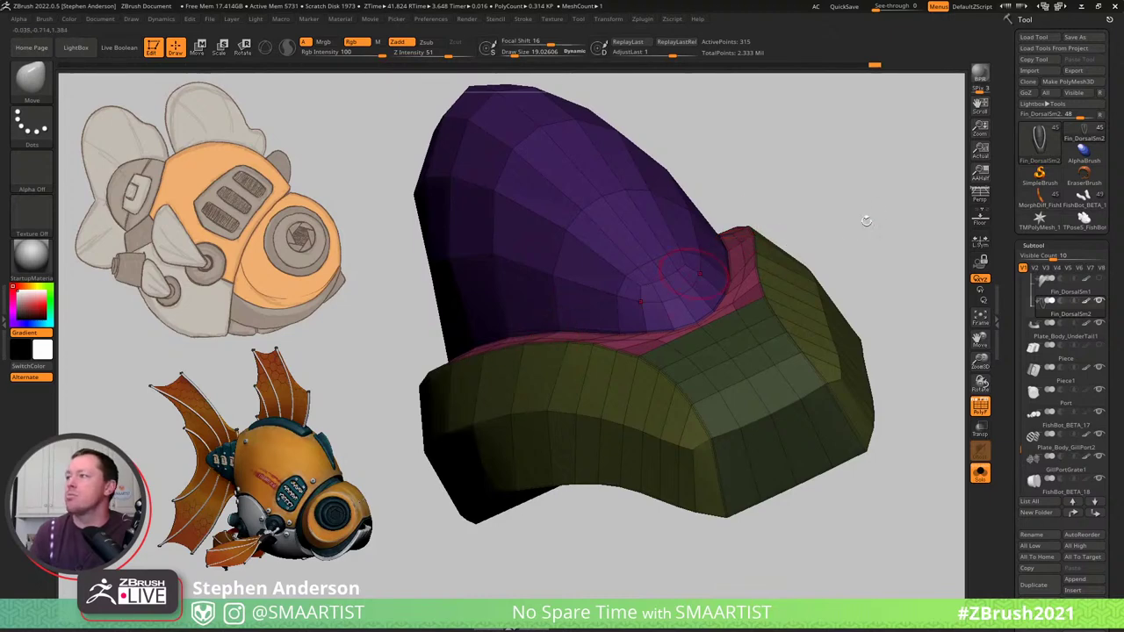
pyautogui.keyDown('ctrl'); pyautogui.moveTo(873, 209); pyautogui.dragTo(750, 279, button='right'); pyautogui.keyUp('ctrl')
pyautogui.moveTo(742, 238)
pyautogui.mouseDown(button='right')
pyautogui.moveTo(799, 242)
pyautogui.moveTo(782, 255)
pyautogui.mouseUp(button='right')
pyautogui.keyDown('ctrl'); pyautogui.click(824, 274); pyautogui.keyUp('ctrl')
pyautogui.moveTo(781, 256)
pyautogui.mouseDown()
pyautogui.moveTo(763, 257)
pyautogui.moveTo(788, 256)
pyautogui.moveTo(780, 293)
pyautogui.moveTo(790, 304)
pyautogui.moveTo(700, 439)
pyautogui.moveTo(702, 518)
pyautogui.mouseUp()
pyautogui.press('s')
pyautogui.moveTo(634, 521); pyautogui.dragTo(702, 534)
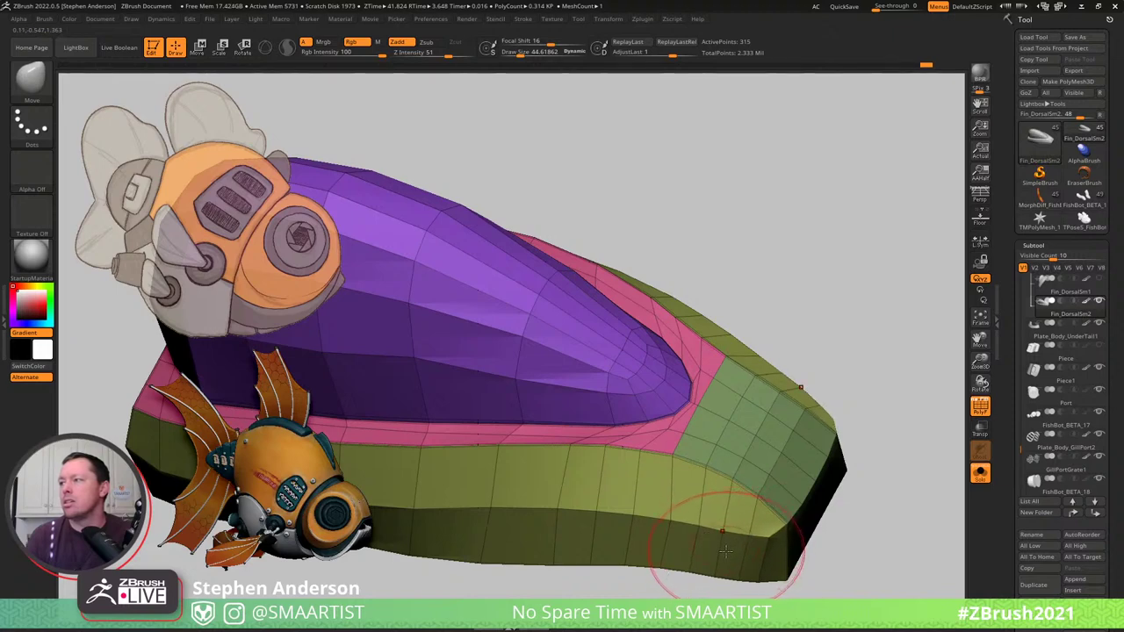
# Slide a partial edge loop near the purple blade's narrow tip using ZModeler's Slide edge action.
pyautogui.moveTo(725, 545)
pyautogui.keyDown('ctrl'); pyautogui.mouseDown(button='right')
pyautogui.moveTo(641, 502)
pyautogui.moveTo(590, 508)
pyautogui.moveTo(620, 502)
pyautogui.moveTo(628, 517)
pyautogui.mouseUp(button='right'); pyautogui.keyUp('ctrl')
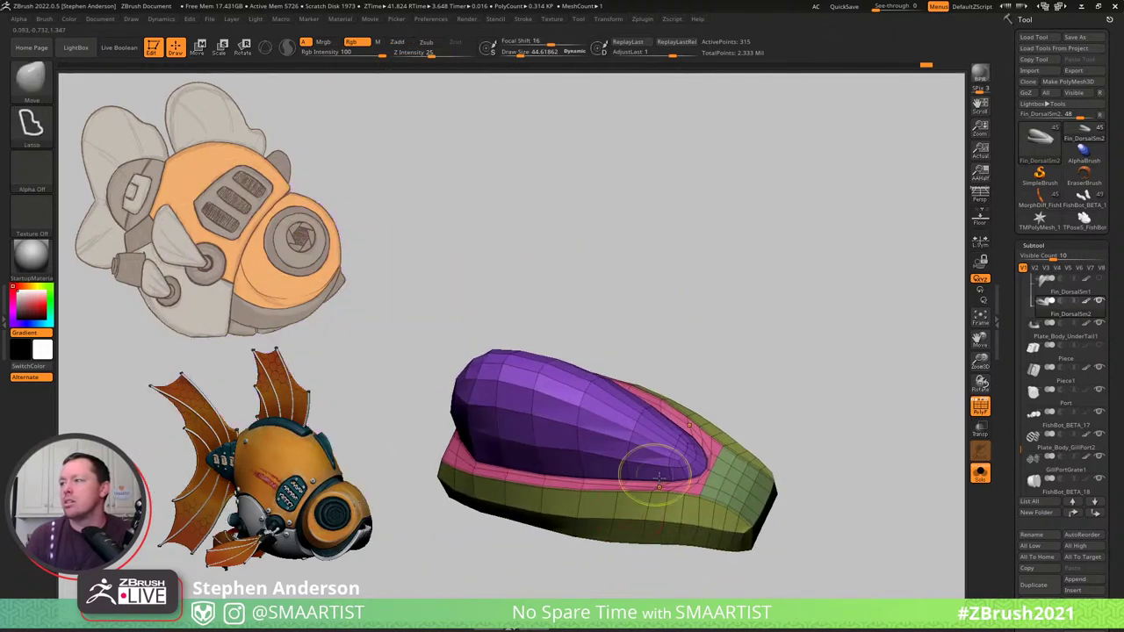
pyautogui.keyDown('ctrl'); pyautogui.moveTo(647, 466); pyautogui.dragTo(672, 465, button='right'); pyautogui.keyUp('ctrl')
pyautogui.press('b')
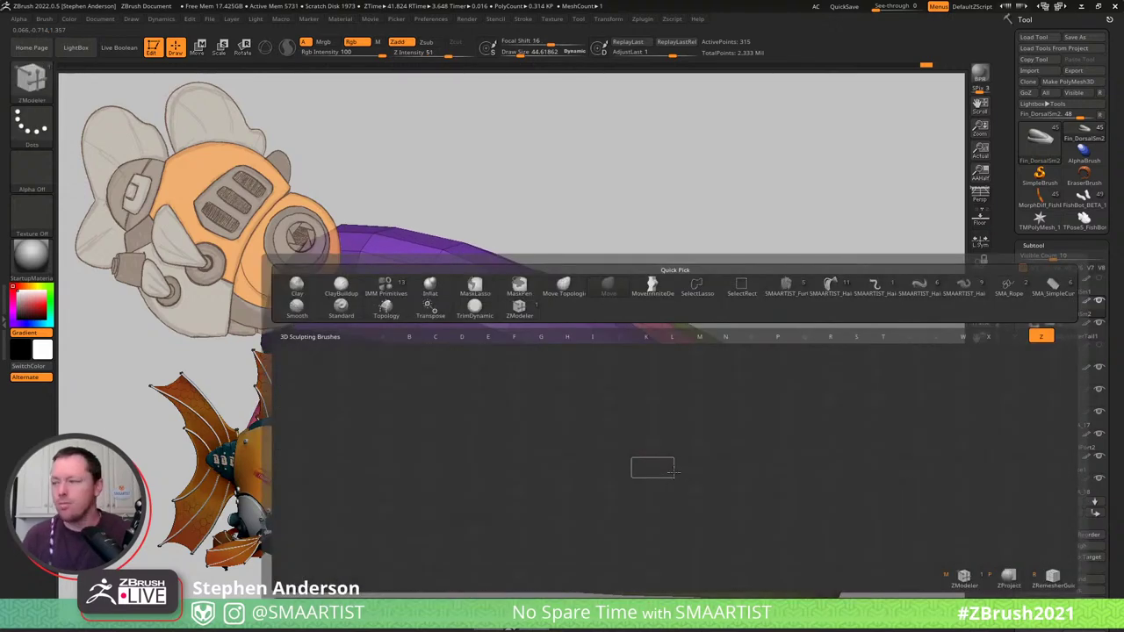
pyautogui.press('z')
pyautogui.press('m')
pyautogui.press('space')
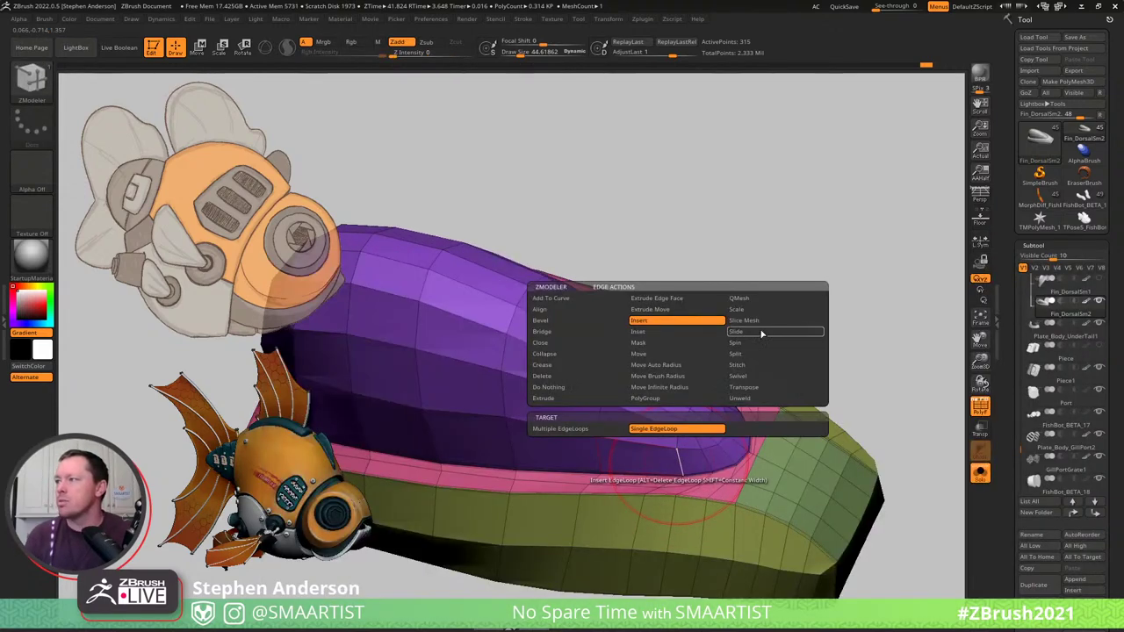
pyautogui.click(737, 331)
pyautogui.moveTo(679, 464); pyautogui.dragTo(660, 465)
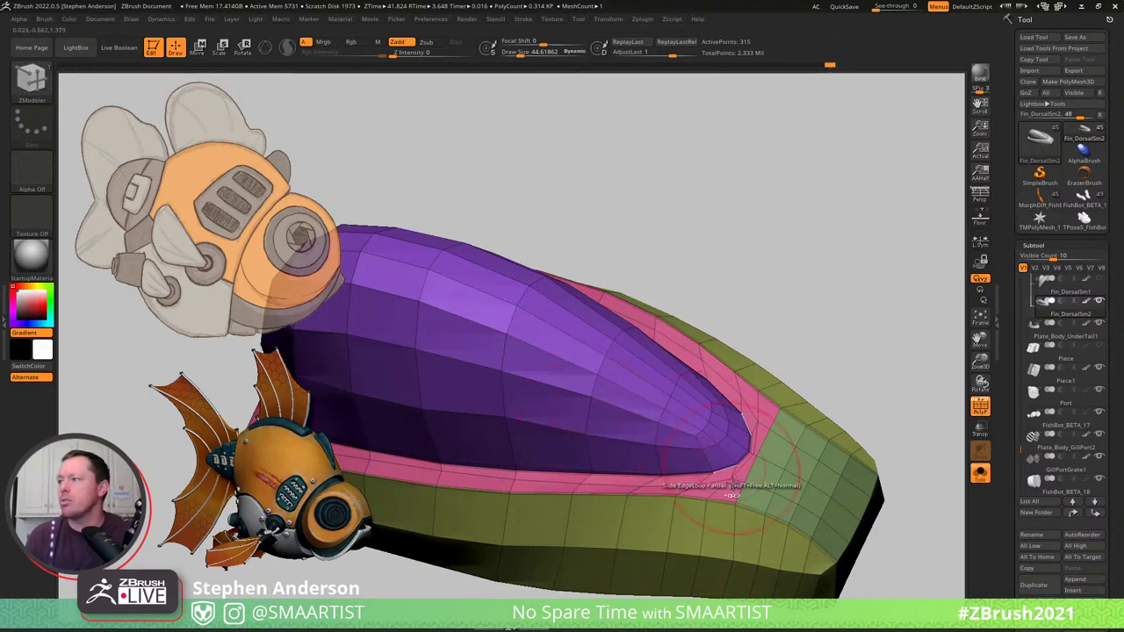
# Try to extrude the purple blade's polygroup island with ZModeler.
pyautogui.keyDown('ctrl'); pyautogui.moveTo(732, 481); pyautogui.dragTo(490, 380, button='right'); pyautogui.keyUp('ctrl')
pyautogui.moveTo(491, 379); pyautogui.dragTo(503, 375)
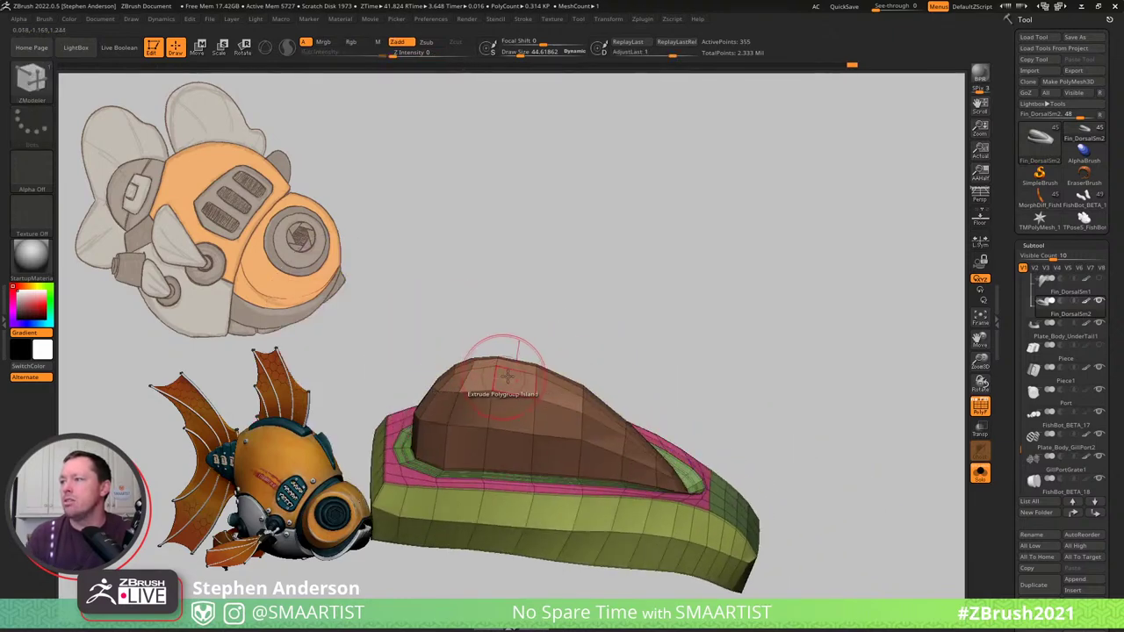
pyautogui.hotkey('ctrl', 'z')
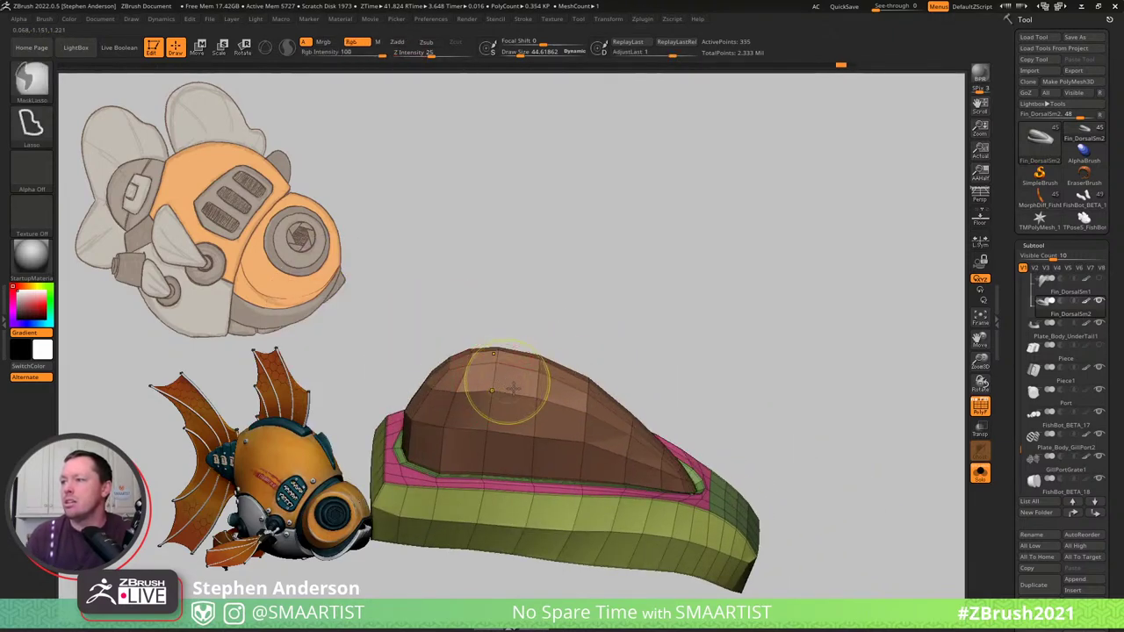
pyautogui.keyDown('ctrl'); pyautogui.moveTo(510, 386); pyautogui.dragTo(514, 390, button='right'); pyautogui.keyUp('ctrl')
pyautogui.hotkey('ctrl', 'z')
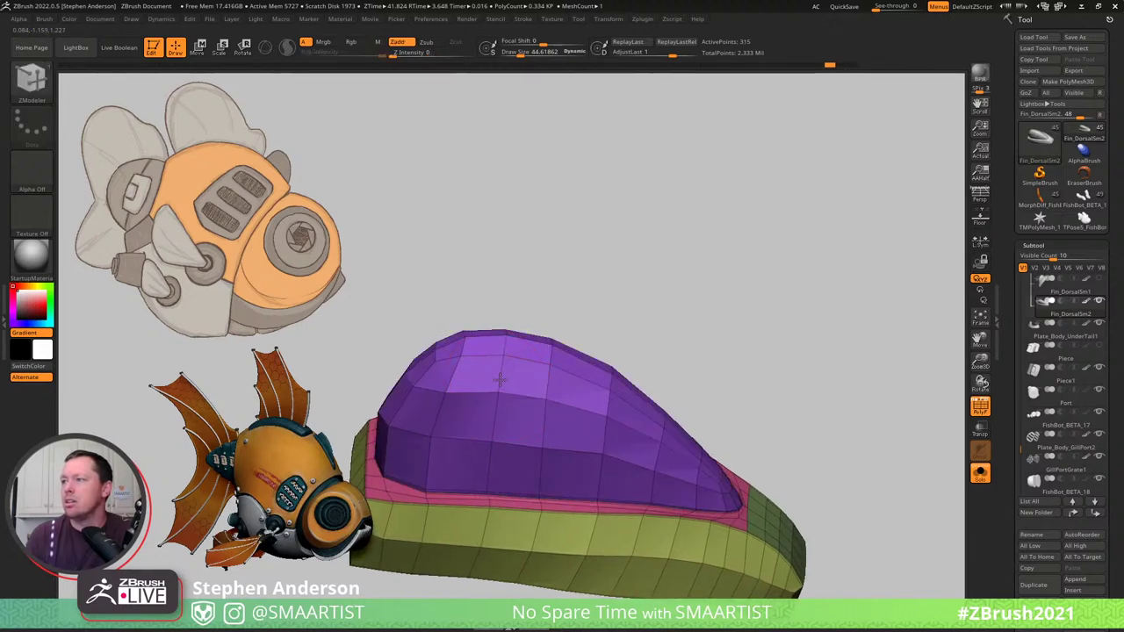
# Delete two edge loops crossing the green front end of the fin's base with ZModeler's Insert edge action.
pyautogui.moveTo(512, 415); pyautogui.dragTo(625, 447, button='right')
pyautogui.press('space')
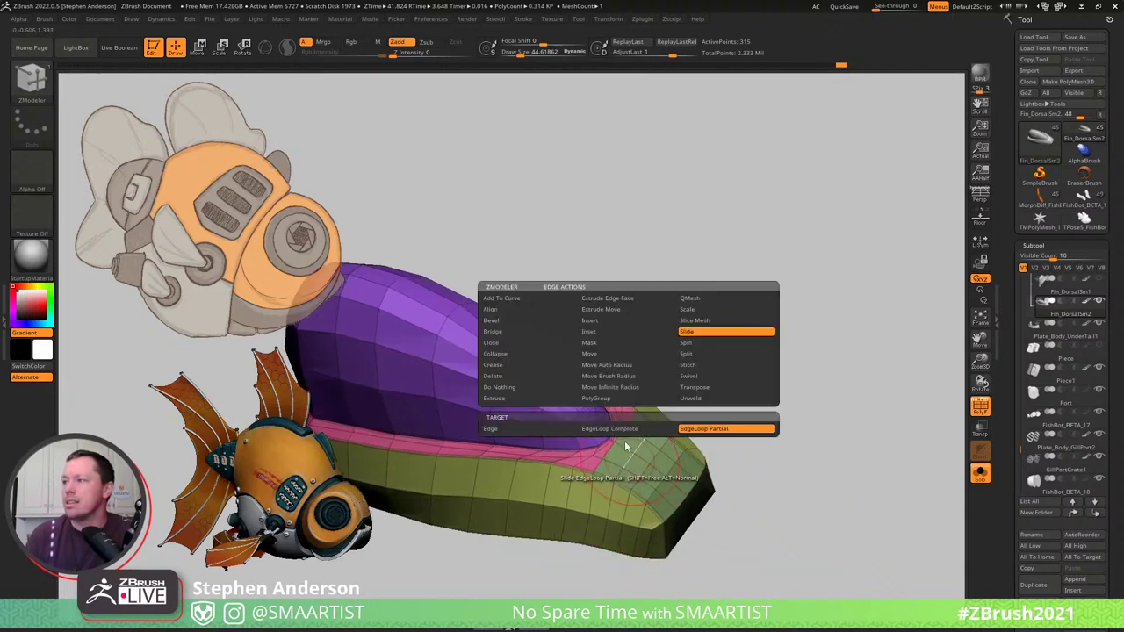
pyautogui.click(599, 321)
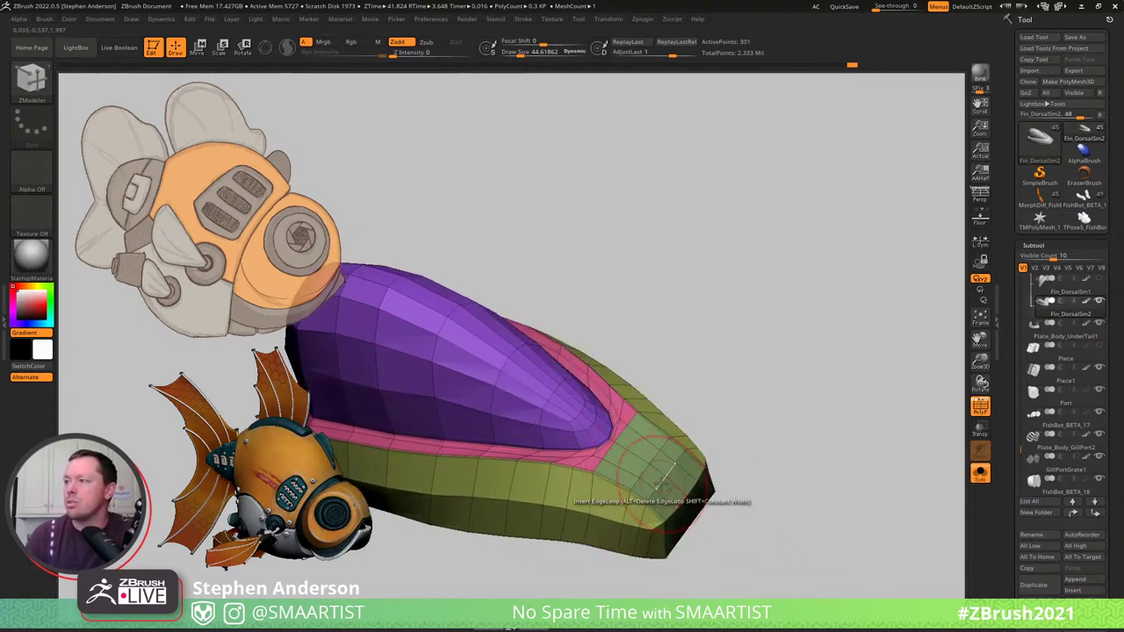
pyautogui.hotkey('ctrl', 'z')
pyautogui.moveTo(713, 489)
pyautogui.mouseDown(button='right')
pyautogui.moveTo(579, 465)
pyautogui.moveTo(682, 476)
pyautogui.moveTo(697, 501)
pyautogui.moveTo(626, 443)
pyautogui.moveTo(641, 532)
pyautogui.moveTo(709, 472)
pyautogui.moveTo(746, 589)
pyautogui.moveTo(658, 538)
pyautogui.moveTo(683, 517)
pyautogui.moveTo(652, 539)
pyautogui.moveTo(672, 536)
pyautogui.moveTo(672, 524)
pyautogui.mouseUp(button='right')
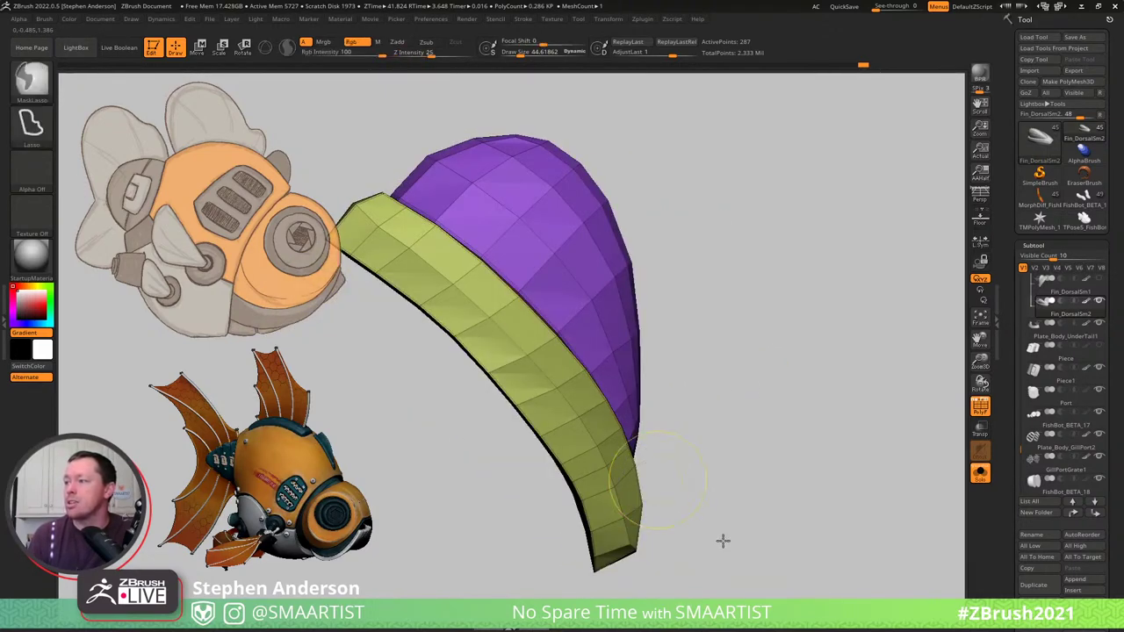
# Mask everything except the narrow end of the fin's base and pull that end inward with the Transpose line.
pyautogui.moveTo(722, 539)
pyautogui.keyDown('ctrl'); pyautogui.mouseDown()
pyautogui.moveTo(530, 581)
pyautogui.moveTo(507, 547)
pyautogui.mouseUp(); pyautogui.keyUp('ctrl')
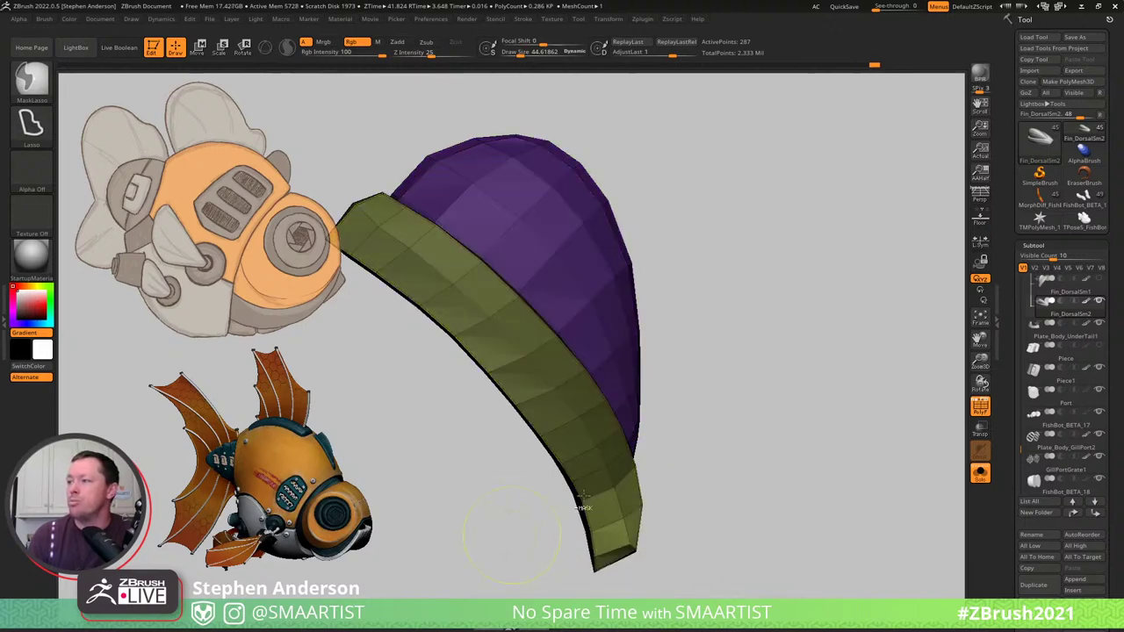
pyautogui.moveTo(586, 508)
pyautogui.mouseDown(button='right')
pyautogui.moveTo(628, 462)
pyautogui.moveTo(642, 472)
pyautogui.moveTo(662, 459)
pyautogui.mouseUp(button='right')
pyautogui.press('w')
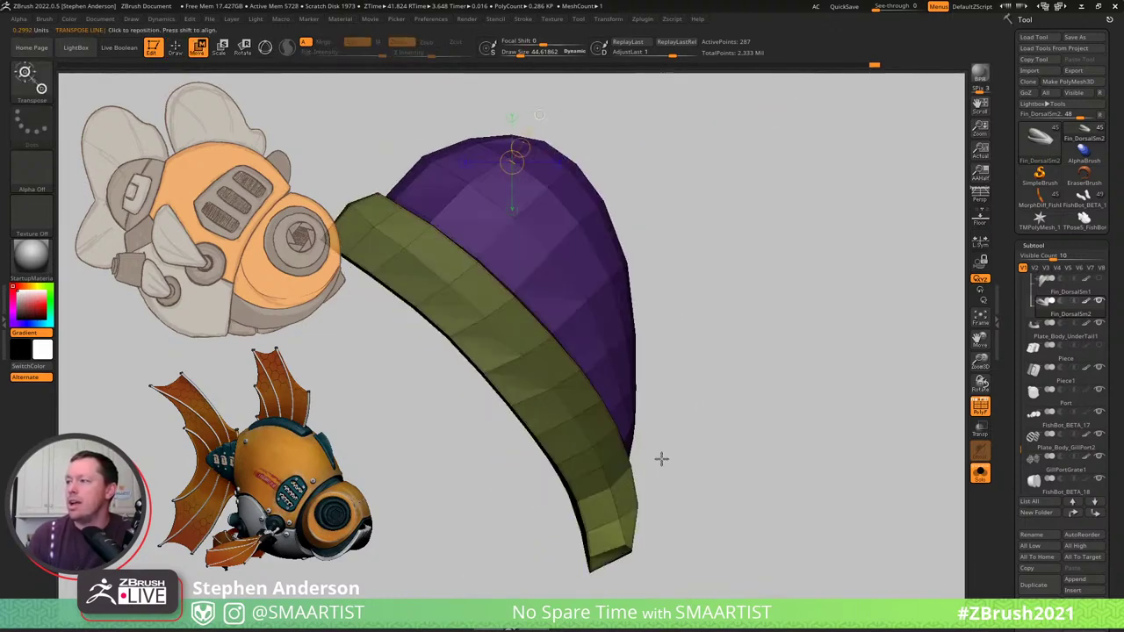
pyautogui.click(600, 465)
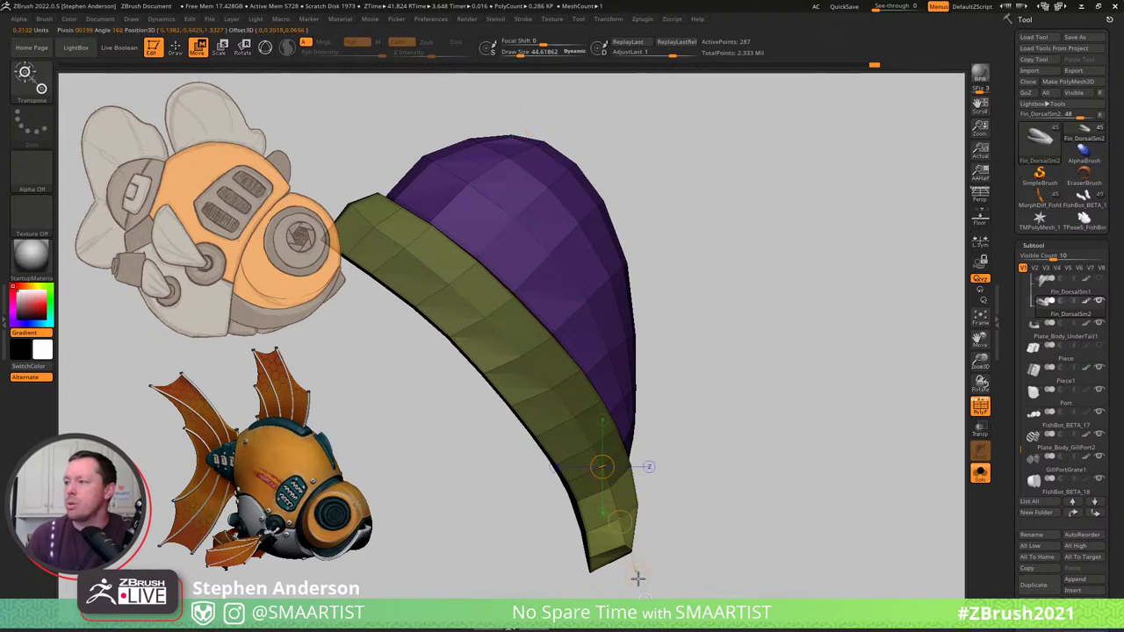
pyautogui.moveTo(641, 587); pyautogui.dragTo(630, 549)
pyautogui.moveTo(712, 483); pyautogui.dragTo(714, 536)
pyautogui.moveTo(717, 579); pyautogui.dragTo(722, 567)
pyautogui.moveTo(736, 485)
pyautogui.keyDown('ctrl'); pyautogui.mouseDown()
pyautogui.moveTo(737, 393)
pyautogui.moveTo(579, 528)
pyautogui.mouseUp(); pyautogui.keyUp('ctrl')
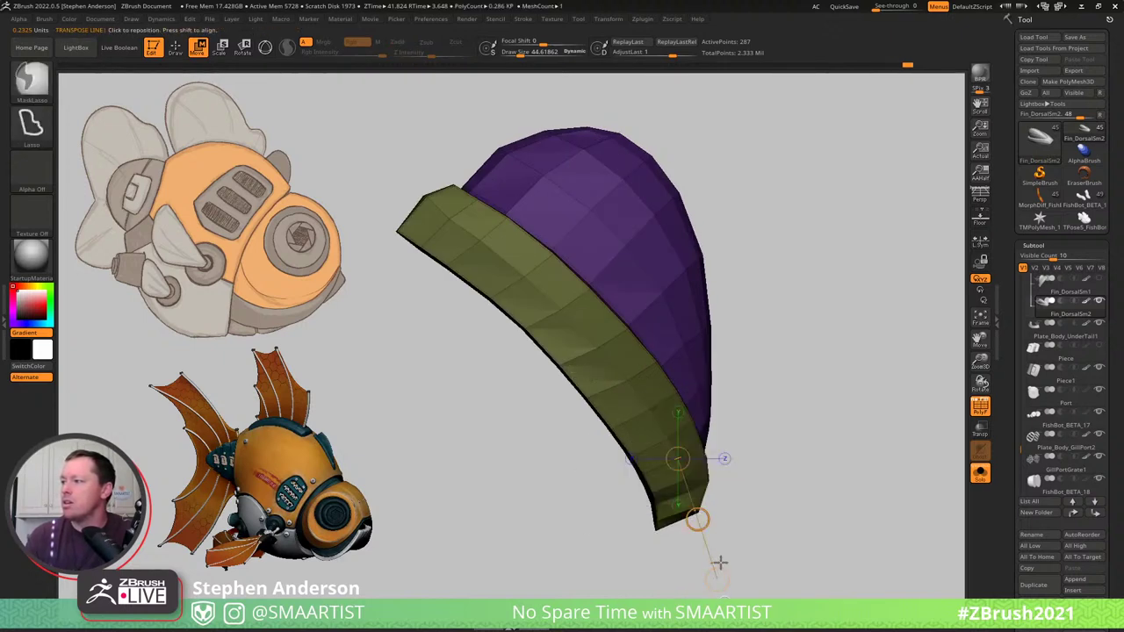
pyautogui.moveTo(716, 579); pyautogui.dragTo(720, 567)
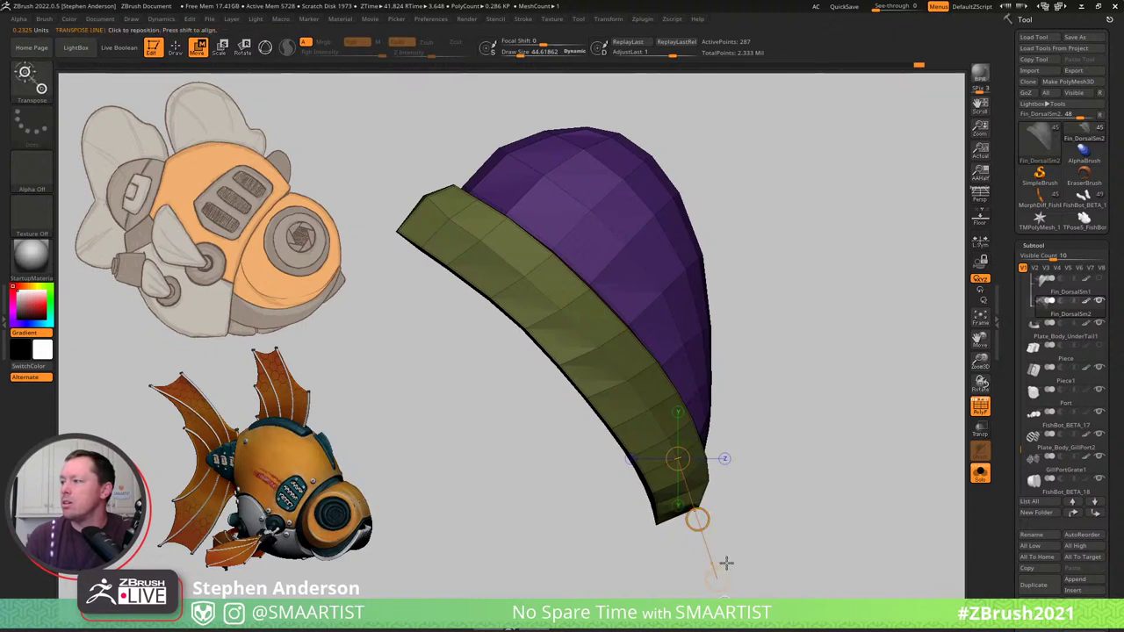
# Clear the mask, turn off the polyframe, preview the fin smoothed, and show the whole FishBot again.
pyautogui.press('q')
pyautogui.moveTo(780, 494); pyautogui.dragTo(577, 539)
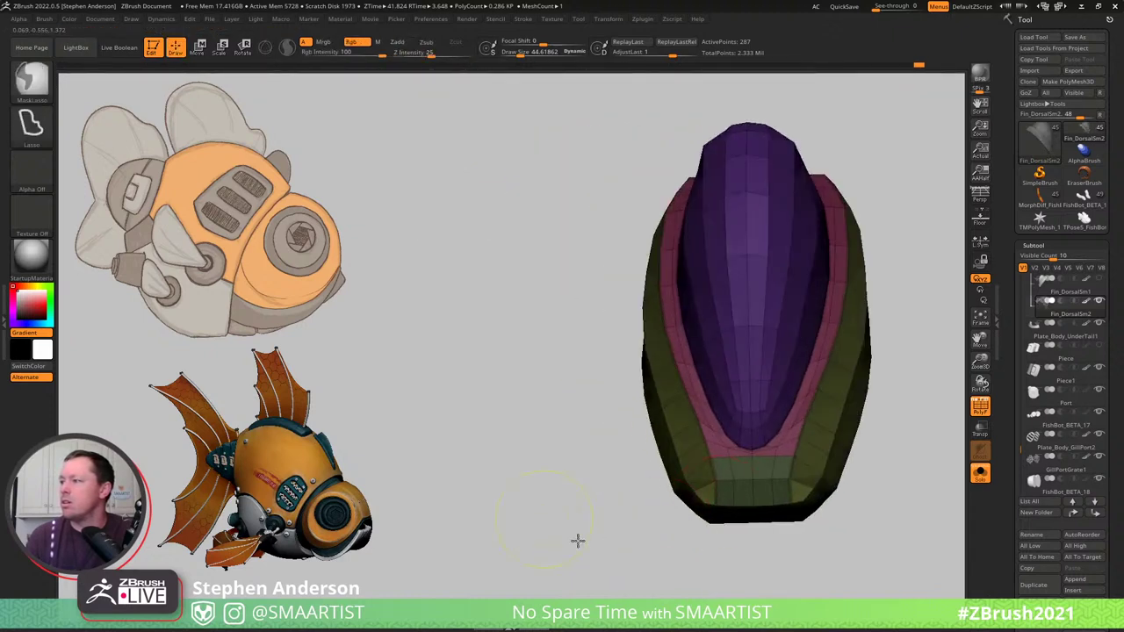
pyautogui.hotkey('shift', 'f')
pyautogui.keyDown('ctrl'); pyautogui.moveTo(832, 439); pyautogui.dragTo(887, 386, button='right'); pyautogui.keyUp('ctrl')
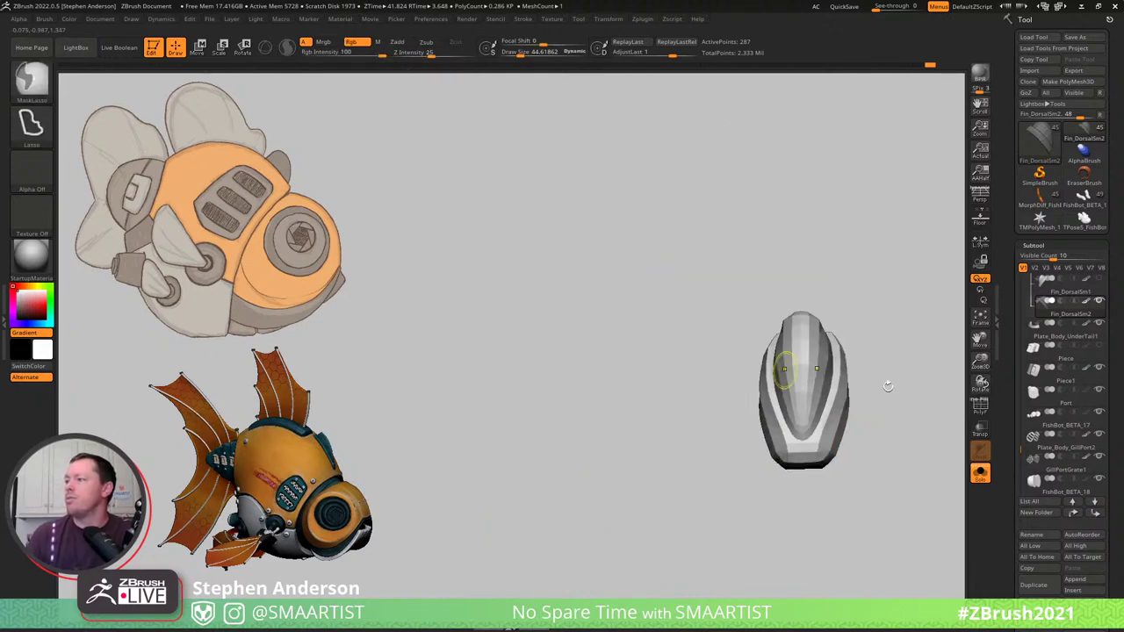
pyautogui.press('d')
pyautogui.moveTo(891, 393); pyautogui.dragTo(786, 424)
pyautogui.hotkey('ctrl', 'shift', 's')
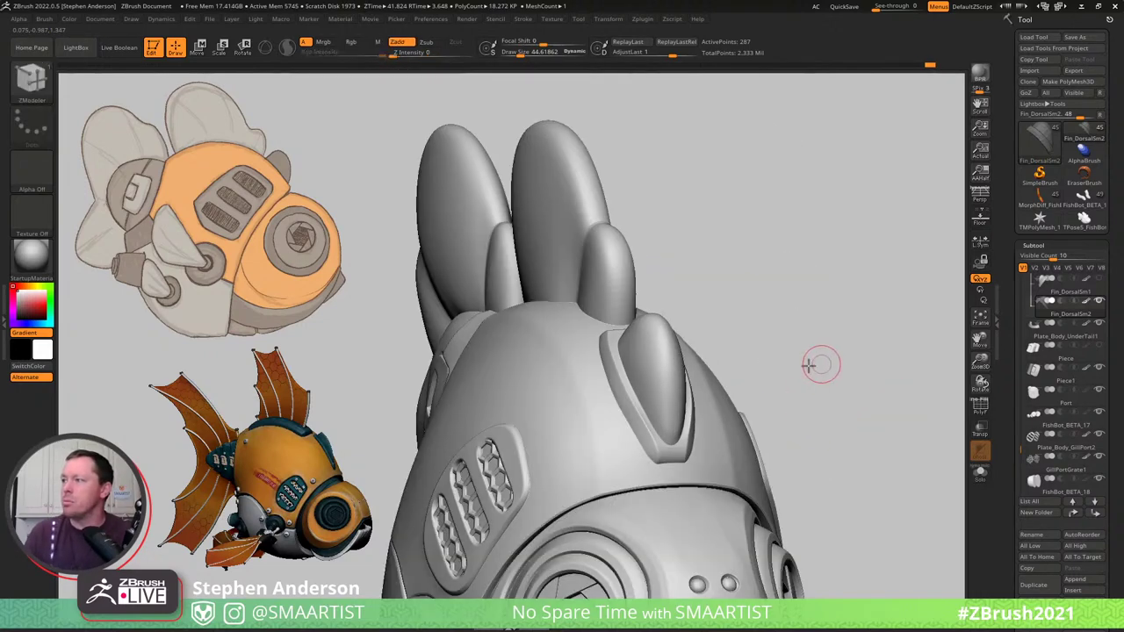
# Reset the gizmo's orientation, centre it on the small front dorsal fin, and shift the fin slightly down and forward on the body.
pyautogui.moveTo(808, 366); pyautogui.dragTo(759, 377)
pyautogui.moveTo(758, 376); pyautogui.dragTo(731, 367, button='right')
pyautogui.press('w')
pyautogui.press('y')
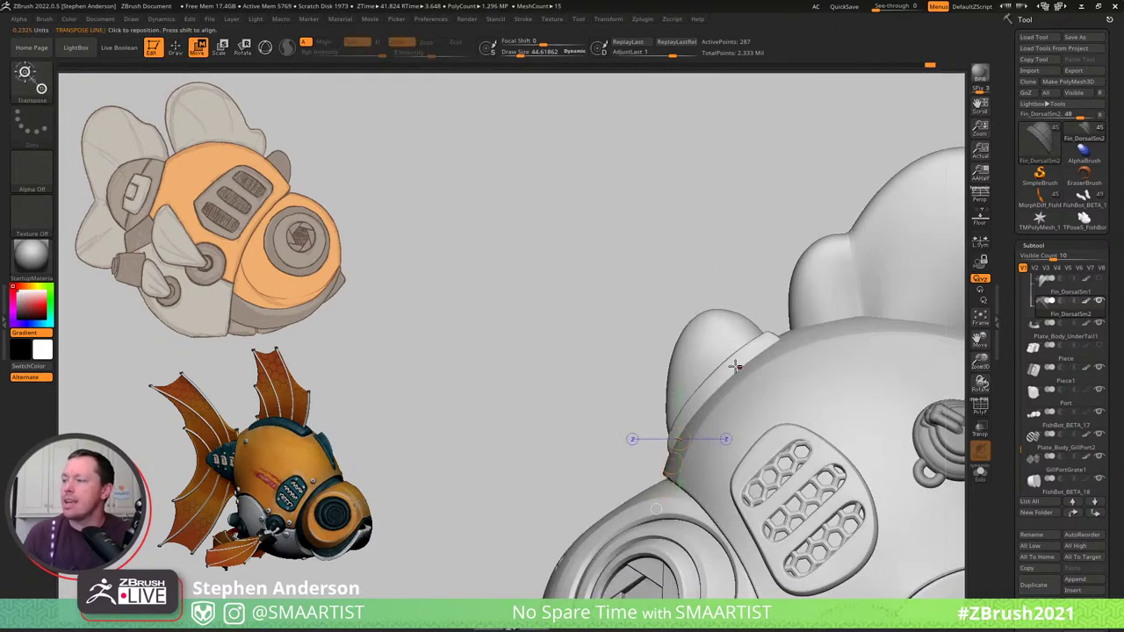
pyautogui.press('y')
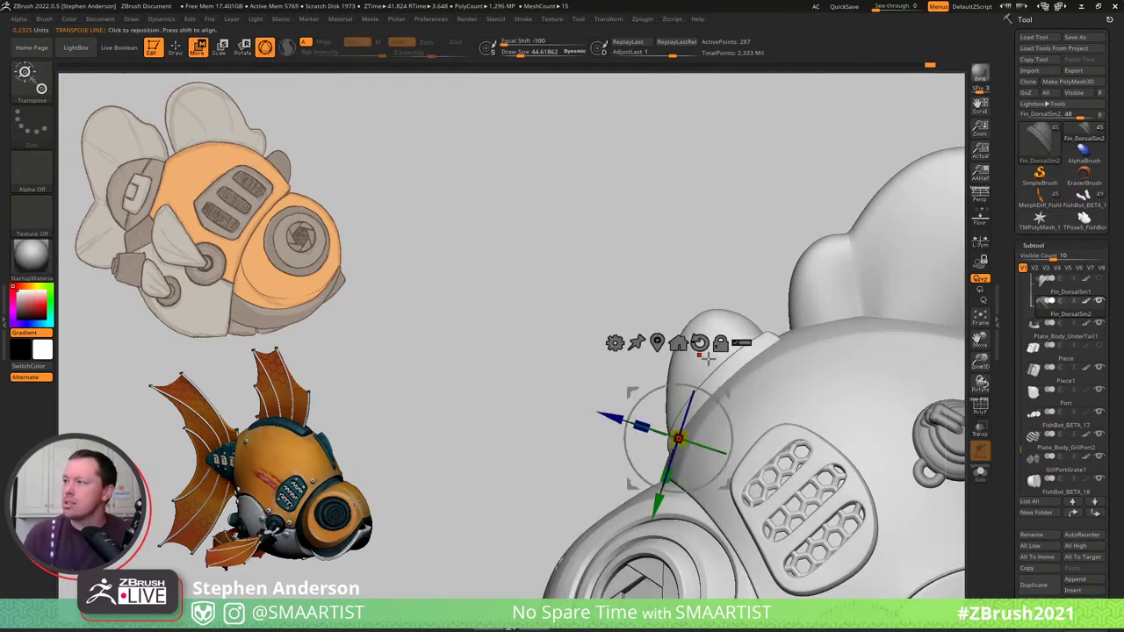
pyautogui.click(700, 342)
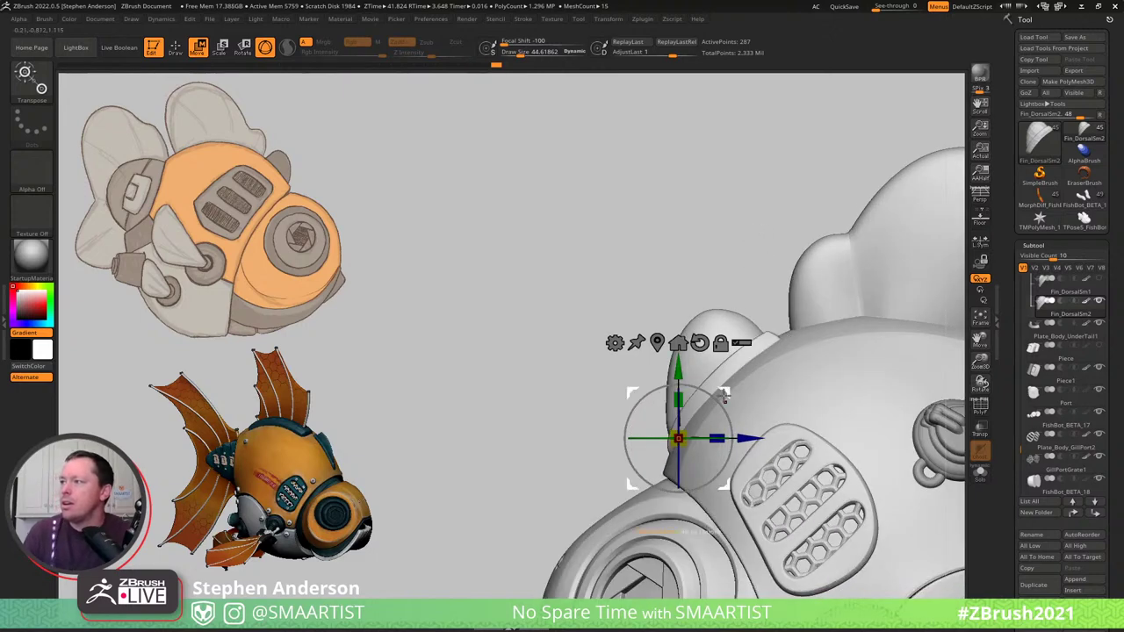
pyautogui.click(720, 343)
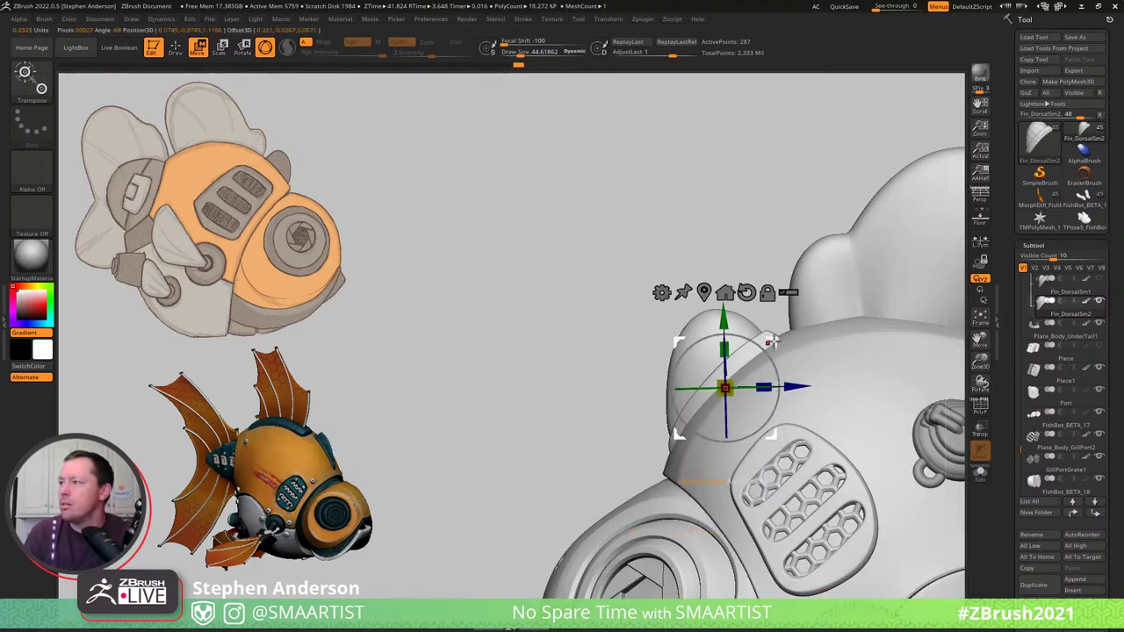
pyautogui.moveTo(774, 343)
pyautogui.mouseDown()
pyautogui.moveTo(754, 363)
pyautogui.moveTo(762, 356)
pyautogui.mouseUp()
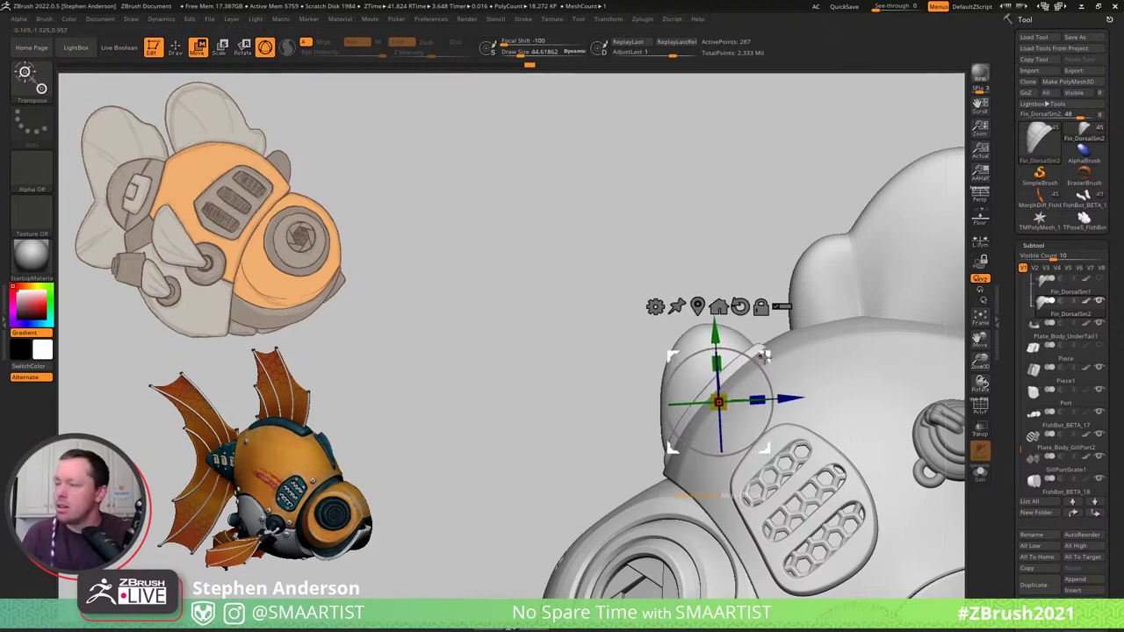
# Fine-tune the small front dorsal fin's placement against the body with a slight upward gizmo move.
pyautogui.moveTo(639, 474); pyautogui.dragTo(692, 476)
pyautogui.press('q')
pyautogui.moveTo(754, 396)
pyautogui.keyDown('ctrl'); pyautogui.mouseDown(button='right')
pyautogui.moveTo(800, 339)
pyautogui.moveTo(781, 386)
pyautogui.moveTo(799, 381)
pyautogui.moveTo(753, 380)
pyautogui.moveTo(773, 444)
pyautogui.mouseUp(button='right'); pyautogui.keyUp('ctrl')
pyautogui.press('w')
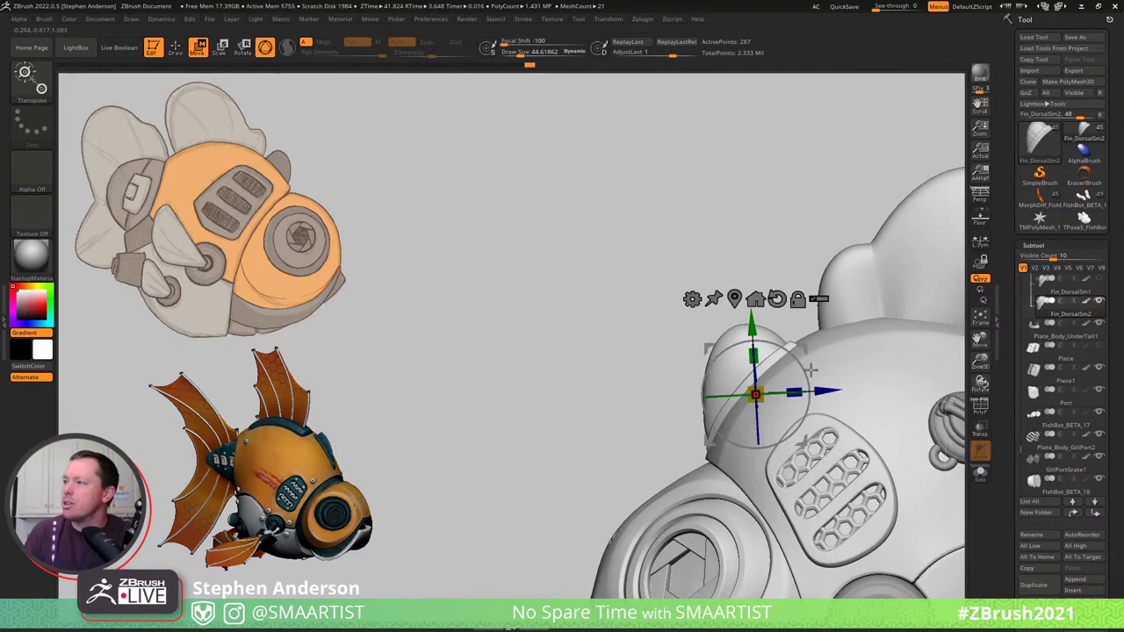
pyautogui.moveTo(805, 348); pyautogui.dragTo(803, 345)
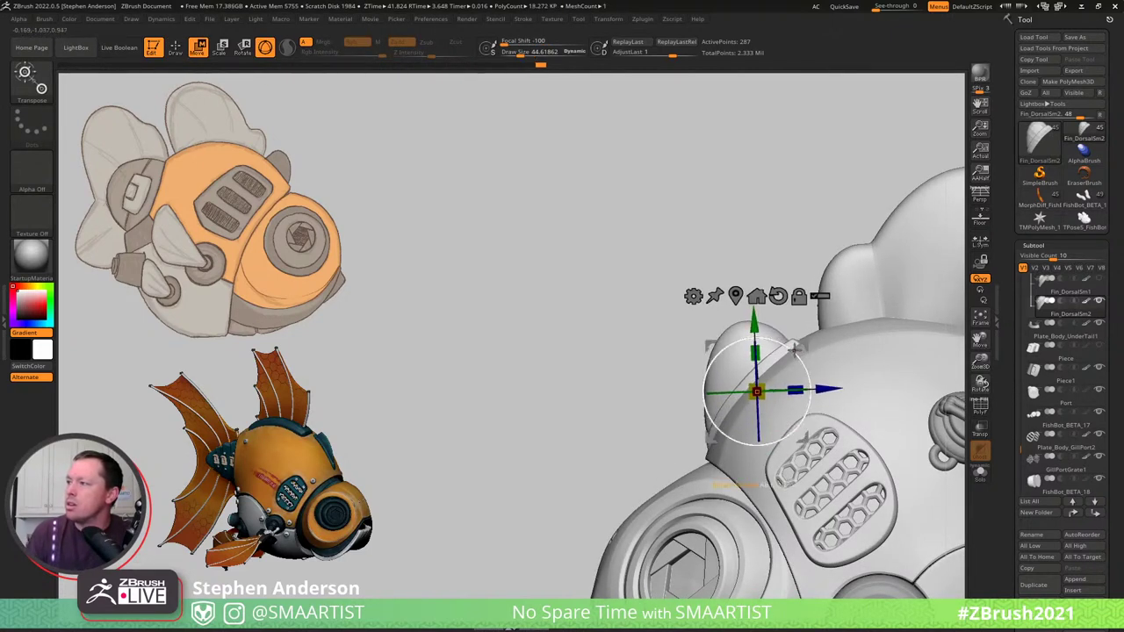
pyautogui.press('q')
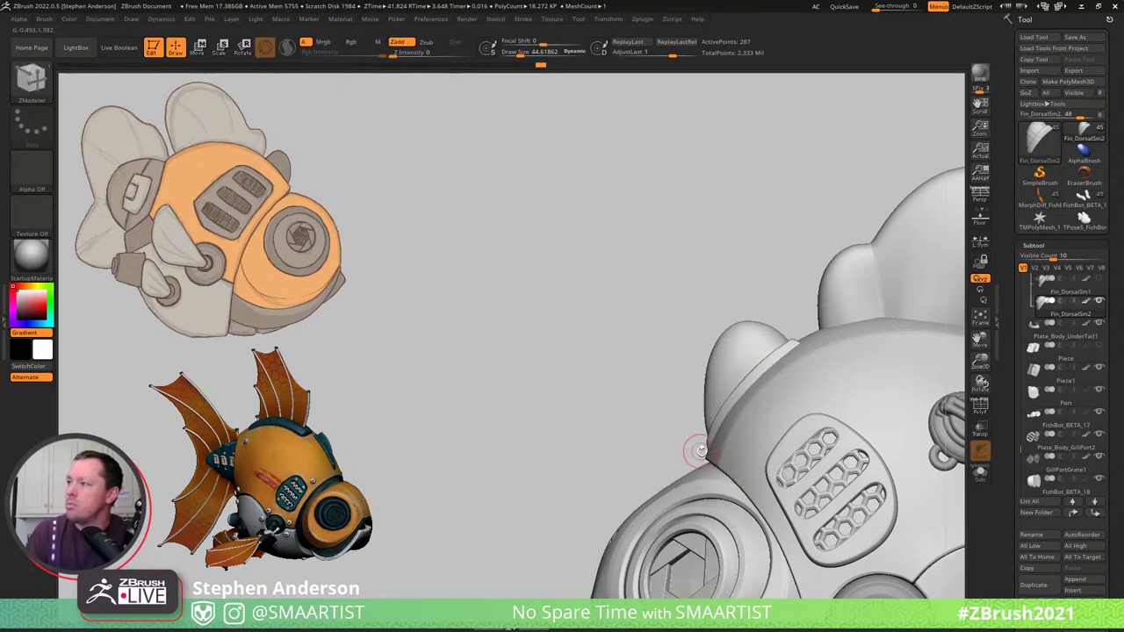
# Adjust the lower front of the small dorsal fin against the body with the Move brush at a draw size of about 229.
pyautogui.press('b')
pyautogui.press('m')
pyautogui.press('v')
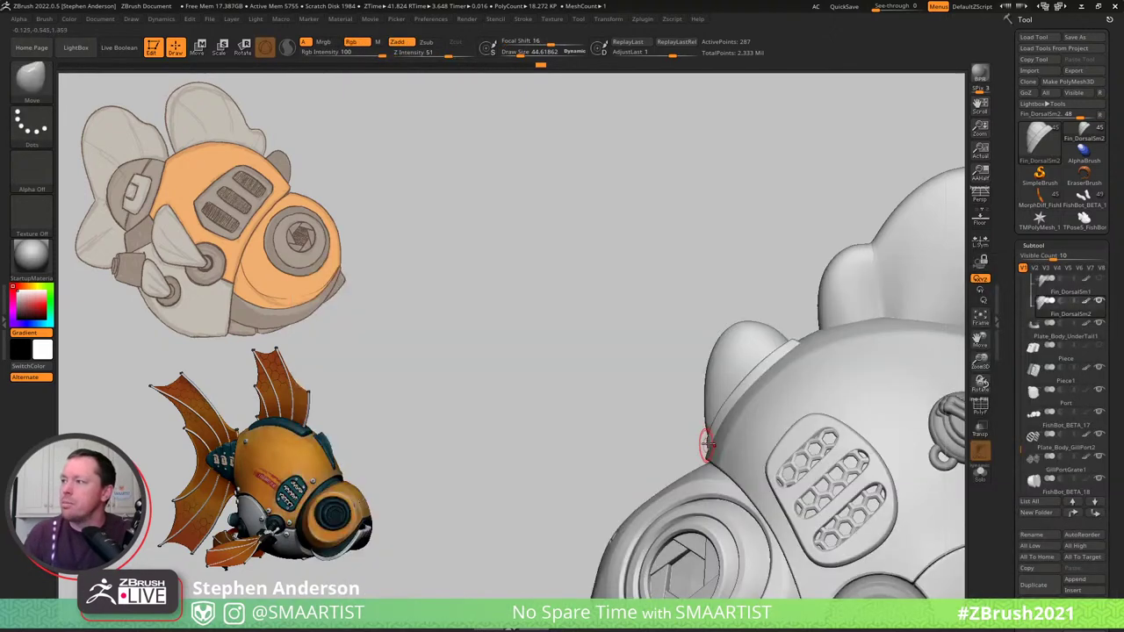
pyautogui.press('s')
pyautogui.moveTo(716, 444); pyautogui.dragTo(729, 443)
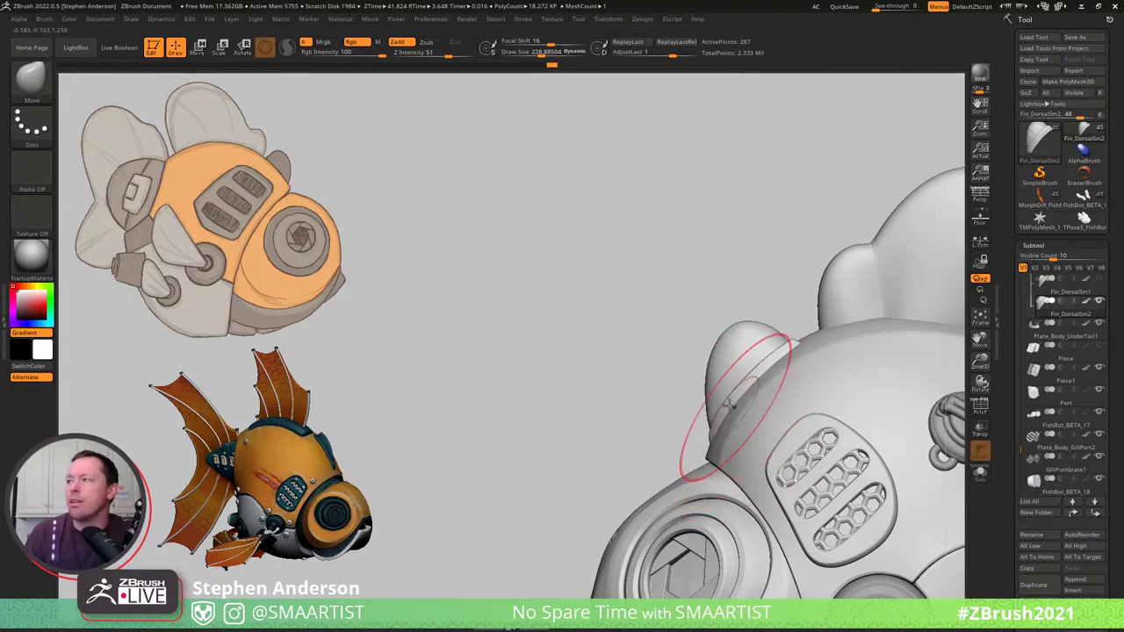
# Reshape the sides of the small dorsal fin's base against the body using the Move brush at draw sizes between about 119 and 208.
pyautogui.moveTo(788, 362)
pyautogui.mouseDown(button='right')
pyautogui.moveTo(800, 379)
pyautogui.moveTo(765, 383)
pyautogui.moveTo(774, 404)
pyautogui.moveTo(865, 410)
pyautogui.mouseUp(button='right')
pyautogui.press('s')
pyautogui.moveTo(729, 410); pyautogui.dragTo(722, 417)
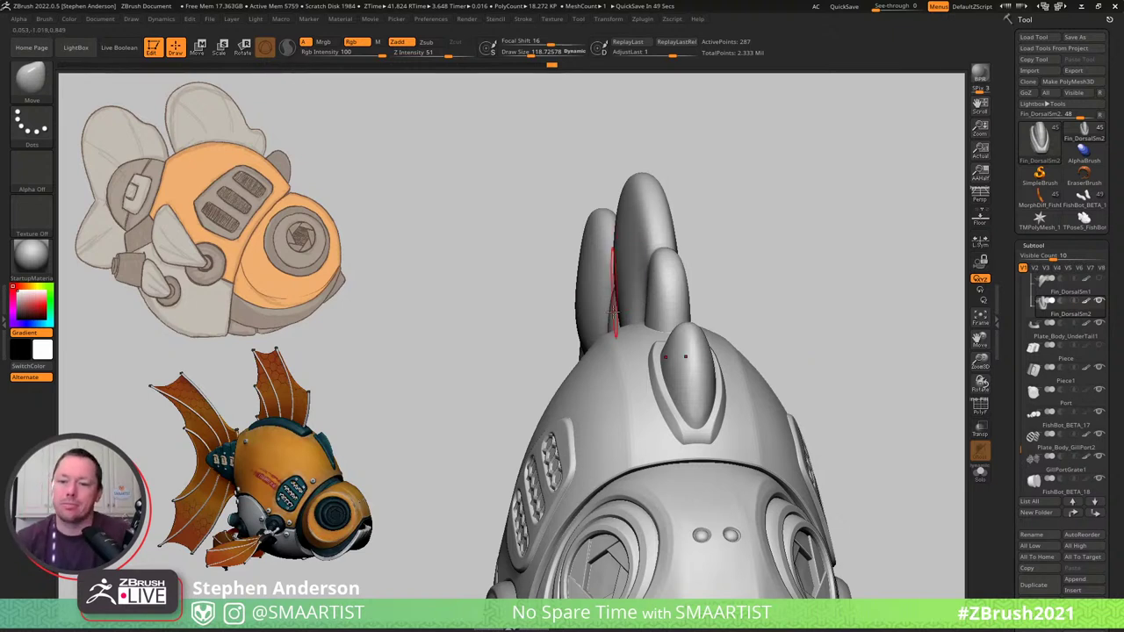
pyautogui.moveTo(709, 254)
pyautogui.mouseDown()
pyautogui.moveTo(790, 294)
pyautogui.moveTo(763, 298)
pyautogui.moveTo(778, 314)
pyautogui.moveTo(720, 421)
pyautogui.mouseUp()
pyautogui.press('s')
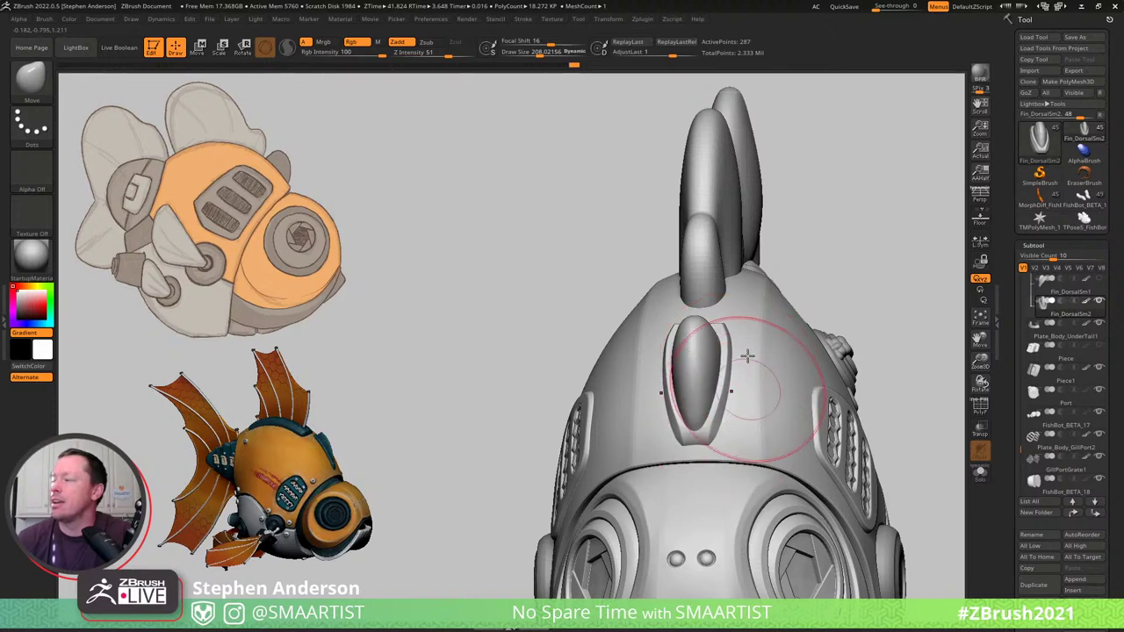
pyautogui.moveTo(747, 356); pyautogui.dragTo(802, 344, button='right')
pyautogui.moveTo(801, 344)
pyautogui.mouseDown()
pyautogui.moveTo(763, 346)
pyautogui.moveTo(720, 329)
pyautogui.moveTo(646, 395)
pyautogui.mouseUp()
pyautogui.press('s')
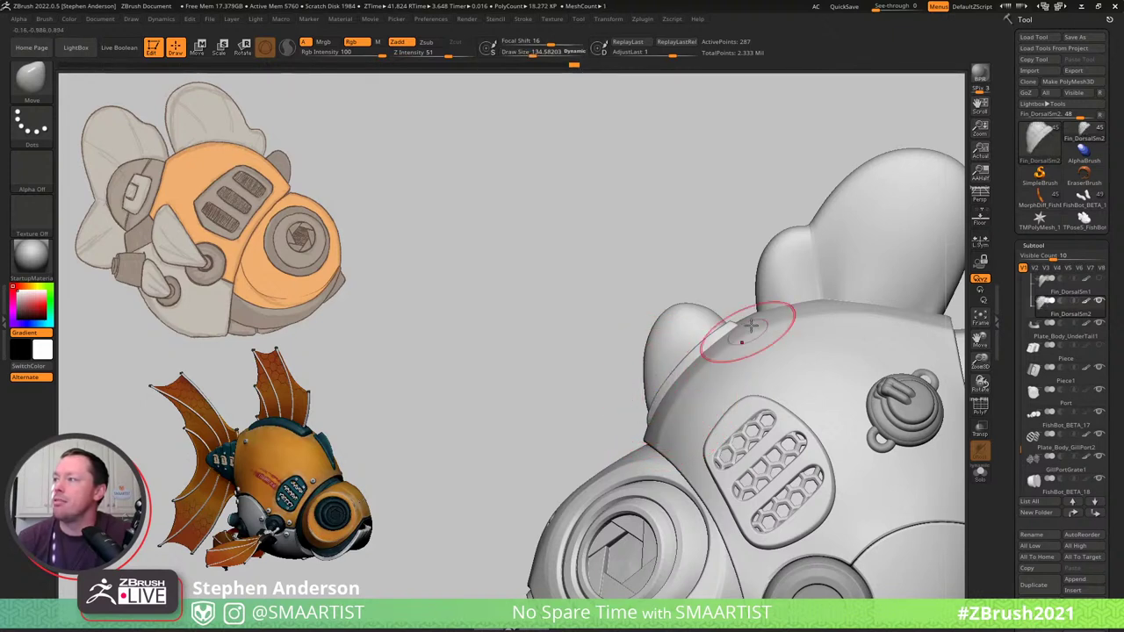
pyautogui.keyDown('alt'); pyautogui.moveTo(802, 271); pyautogui.dragTo(732, 297, button='right'); pyautogui.keyUp('alt')
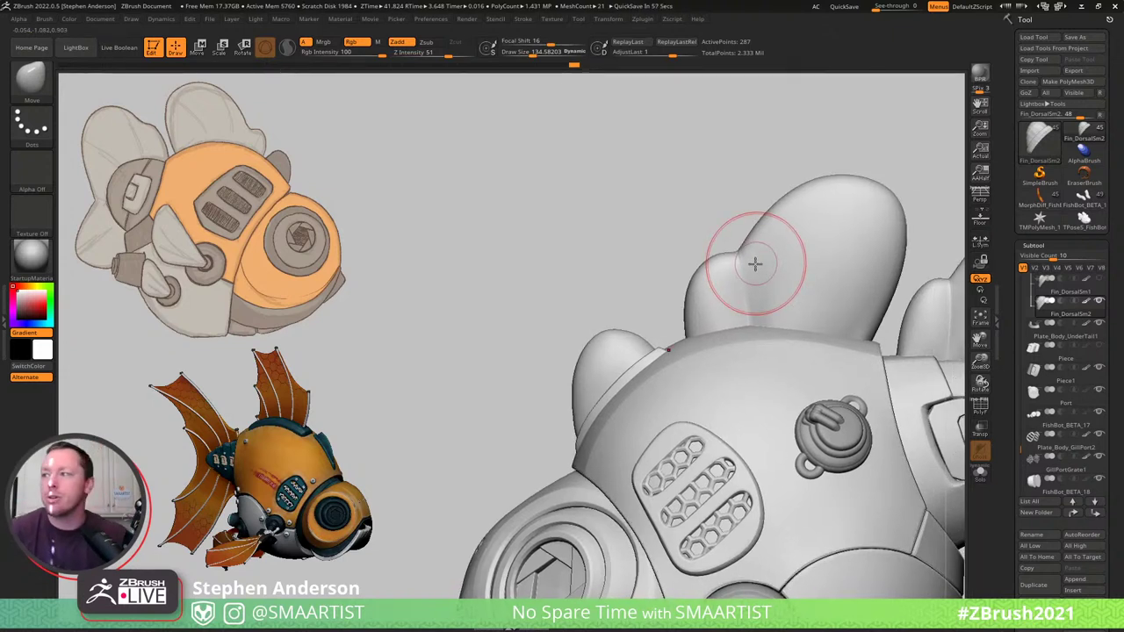
# Select the large dorsal fin, check its wireframe, and shift it slightly forward on the body with the gizmo.
pyautogui.moveTo(609, 313)
pyautogui.mouseDown(button='right')
pyautogui.moveTo(770, 254)
pyautogui.moveTo(733, 238)
pyautogui.mouseUp(button='right')
pyautogui.keyDown('alt'); pyautogui.click(796, 252); pyautogui.keyUp('alt')
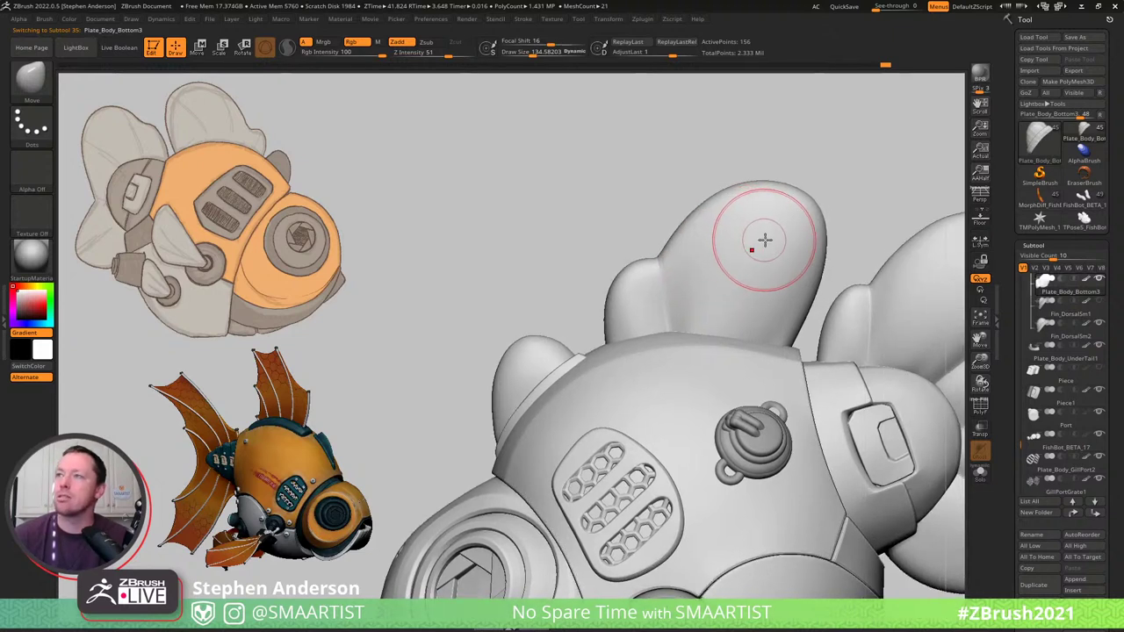
pyautogui.hotkey('shift', 'f')
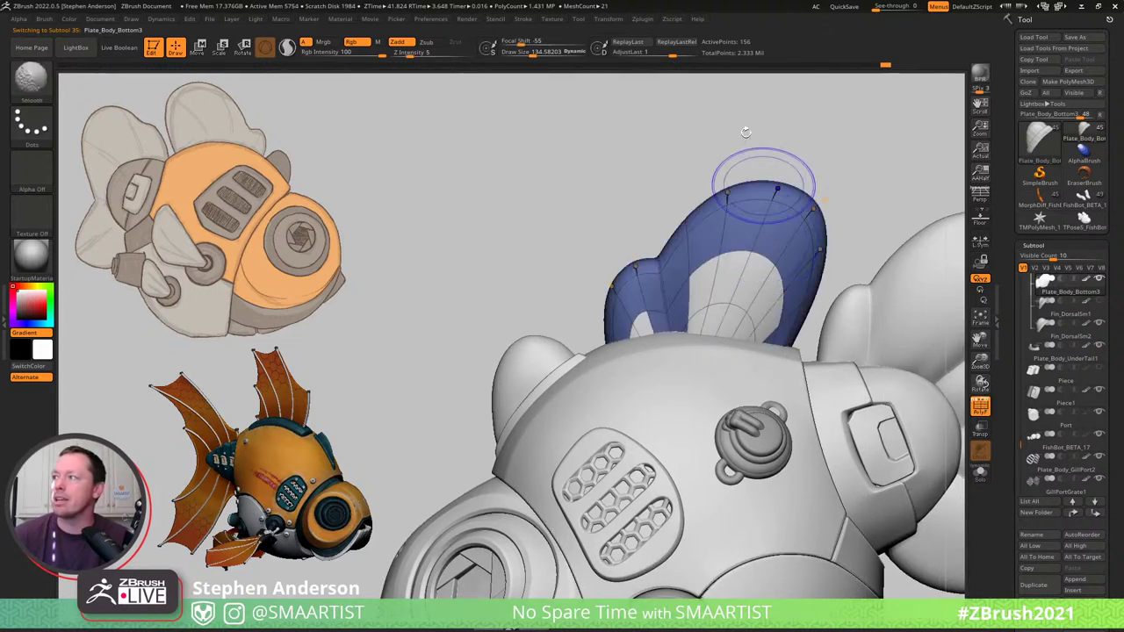
pyautogui.moveTo(747, 150)
pyautogui.keyDown('ctrl'); pyautogui.mouseDown()
pyautogui.moveTo(545, 198)
pyautogui.moveTo(632, 437)
pyautogui.moveTo(680, 464)
pyautogui.mouseUp(); pyautogui.keyUp('ctrl')
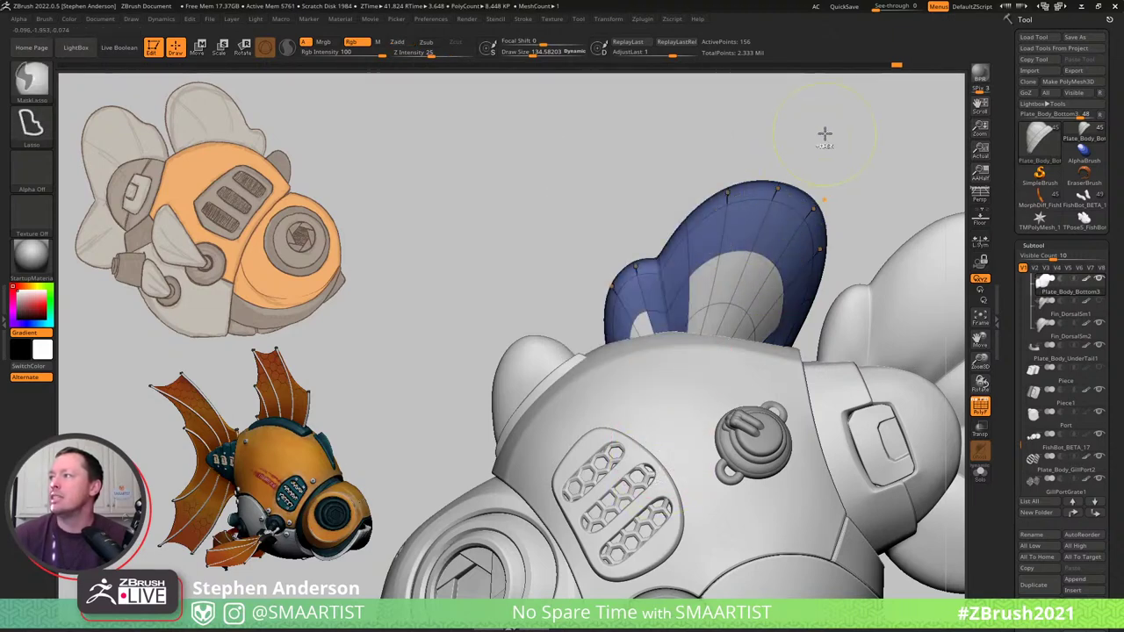
pyautogui.press('w')
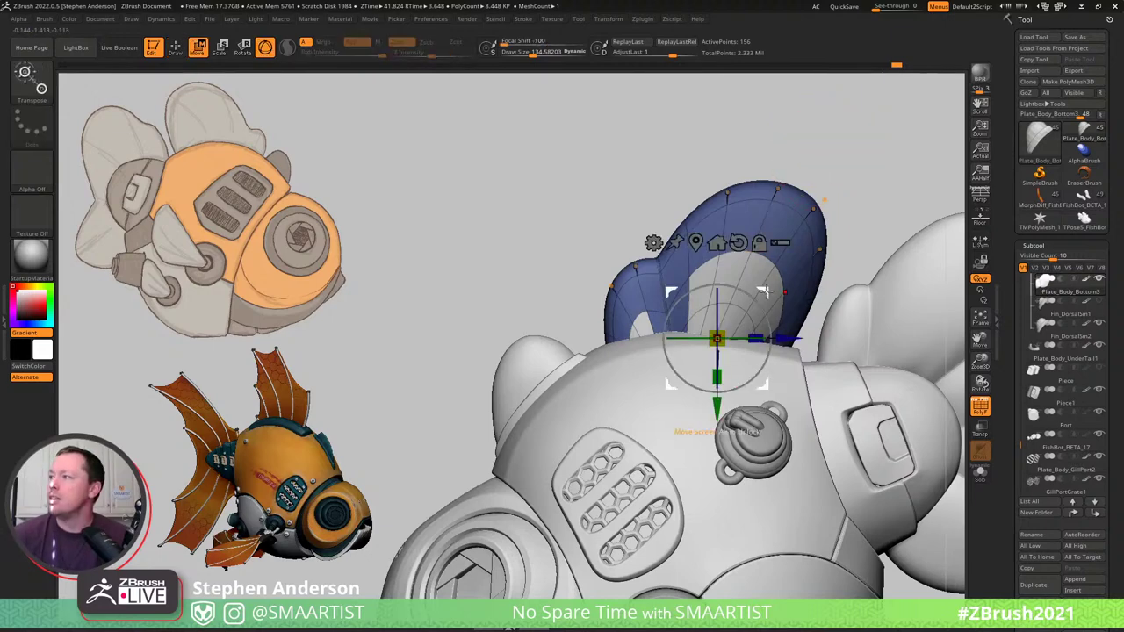
pyautogui.moveTo(767, 291); pyautogui.dragTo(747, 289)
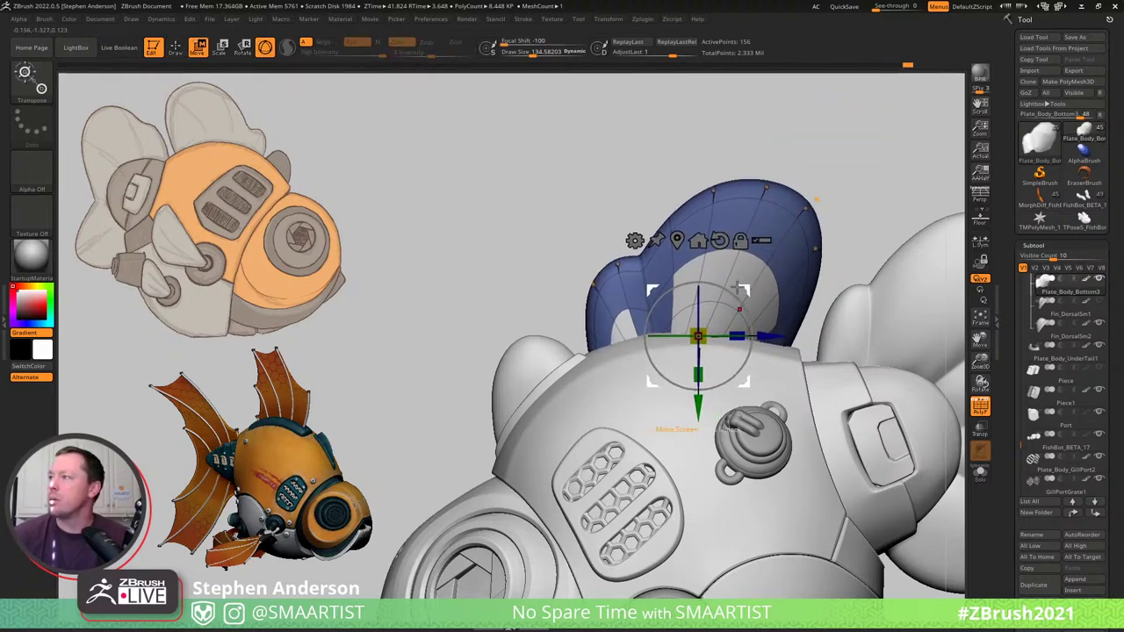
pyautogui.press('q')
pyautogui.press('ctrl')
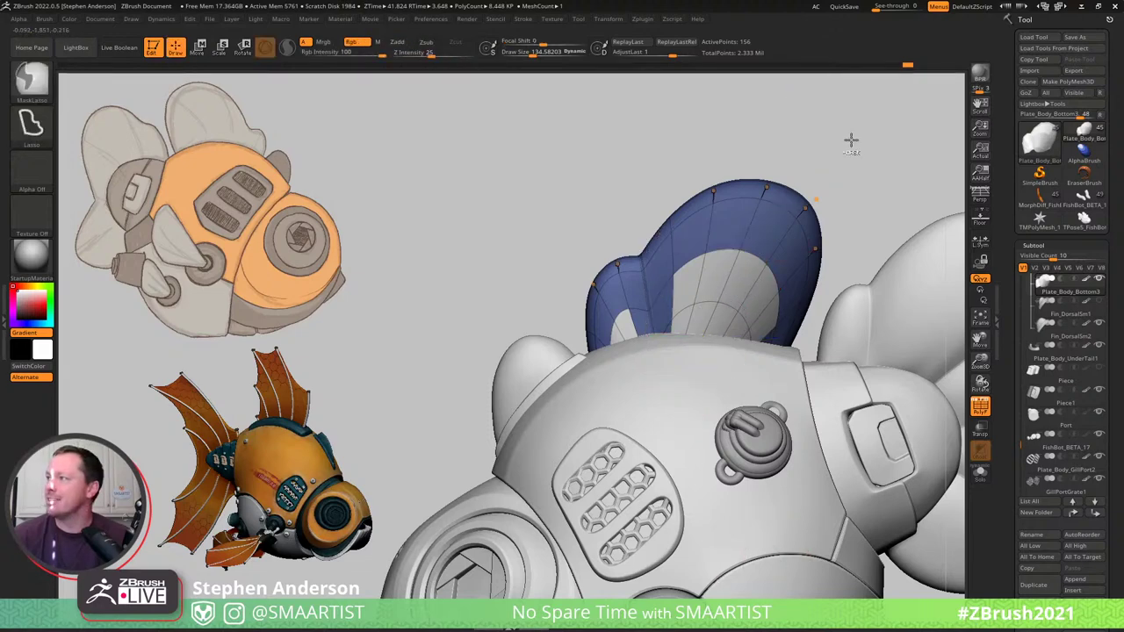
pyautogui.hotkey('shift', 'f')
# Reshape the large dorsal fin's outline with the Move brush at a draw size of about 289.
pyautogui.keyDown('ctrl'); pyautogui.moveTo(765, 301); pyautogui.dragTo(704, 245, button='right'); pyautogui.keyUp('ctrl')
pyautogui.moveTo(704, 246); pyautogui.dragTo(826, 276)
pyautogui.keyDown('ctrl'); pyautogui.moveTo(742, 254); pyautogui.dragTo(770, 270, button='right'); pyautogui.keyUp('ctrl')
pyautogui.press('s')
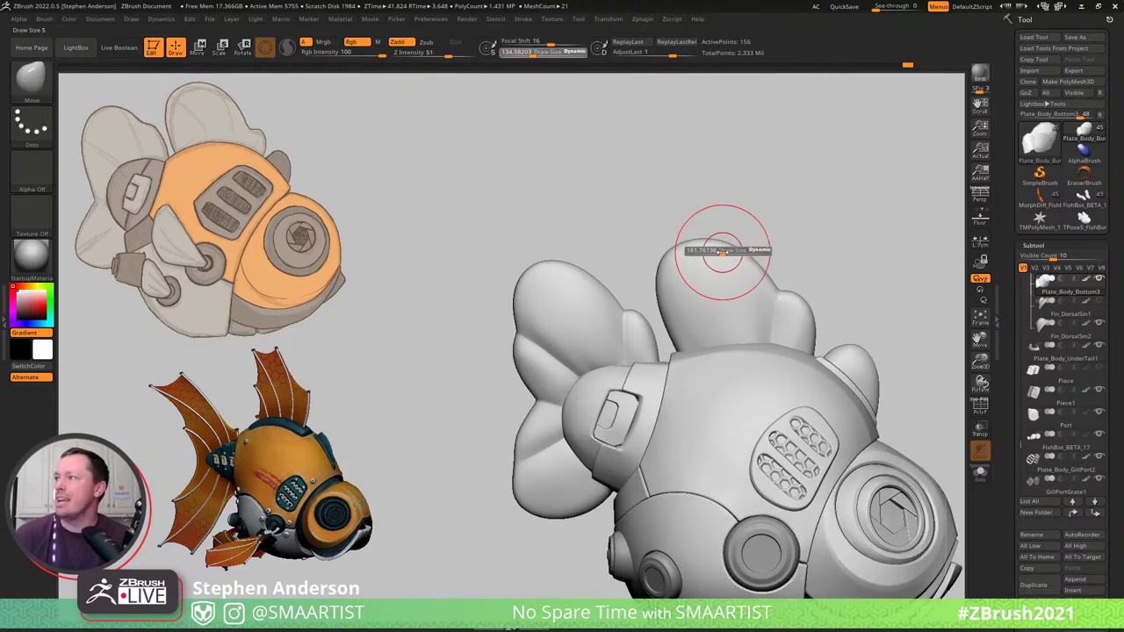
pyautogui.moveTo(722, 251); pyautogui.dragTo(690, 242)
pyautogui.press('s')
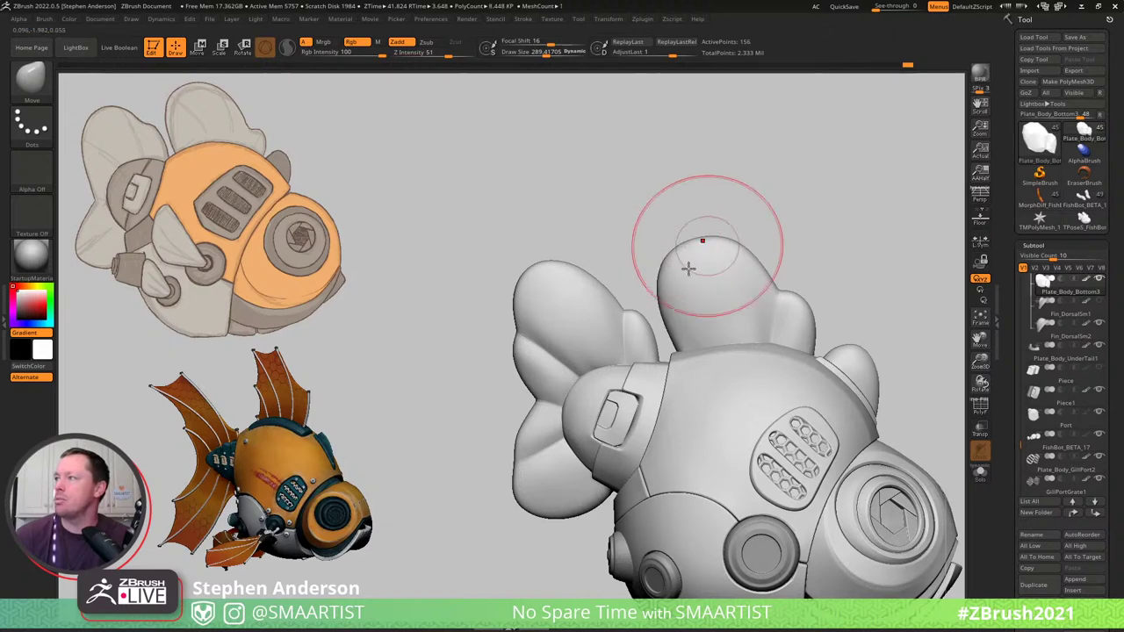
pyautogui.keyDown('ctrl'); pyautogui.moveTo(767, 213); pyautogui.dragTo(715, 183, button='right'); pyautogui.keyUp('ctrl')
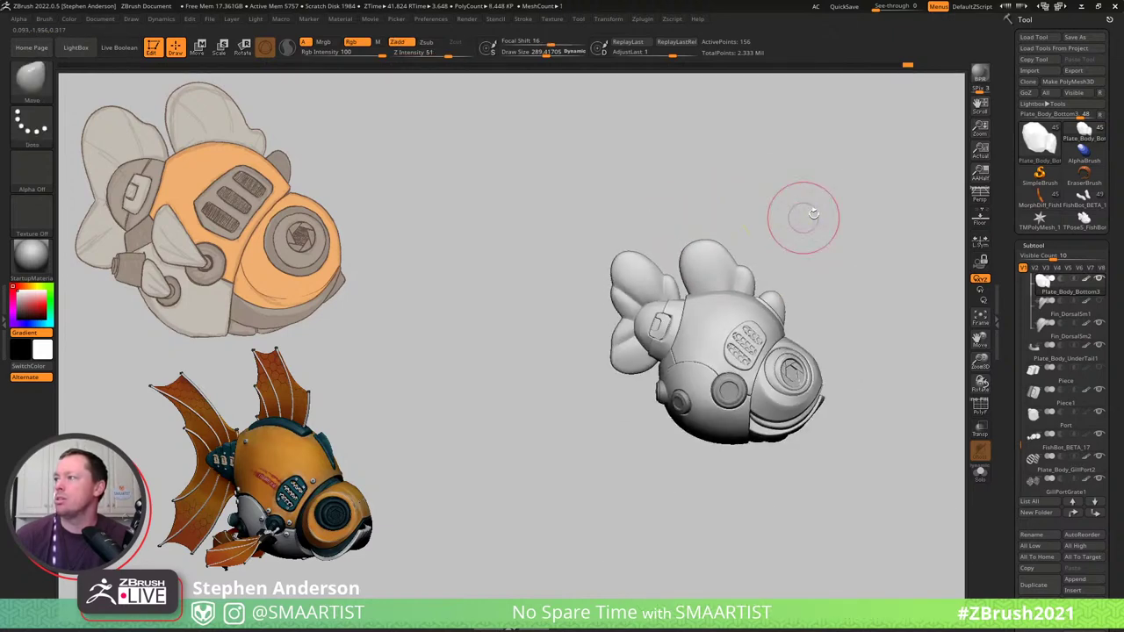
pyautogui.keyDown('ctrl'); pyautogui.moveTo(690, 294); pyautogui.dragTo(705, 339, button='right'); pyautogui.keyUp('ctrl')
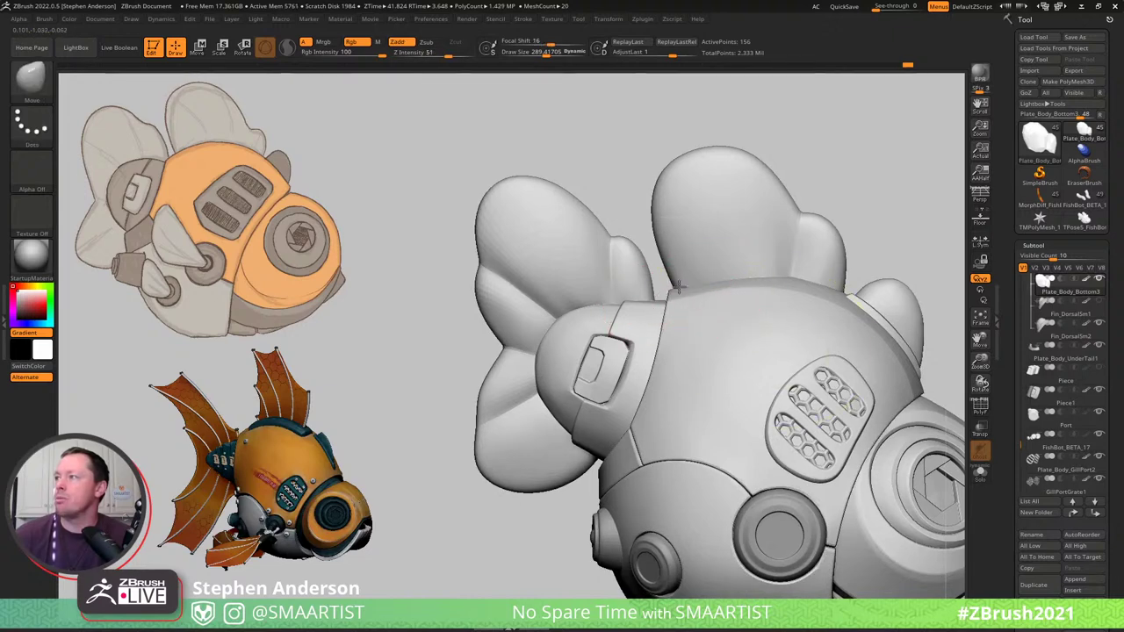
pyautogui.keyDown('ctrl'); pyautogui.moveTo(672, 226); pyautogui.dragTo(799, 195, button='right'); pyautogui.keyUp('ctrl')
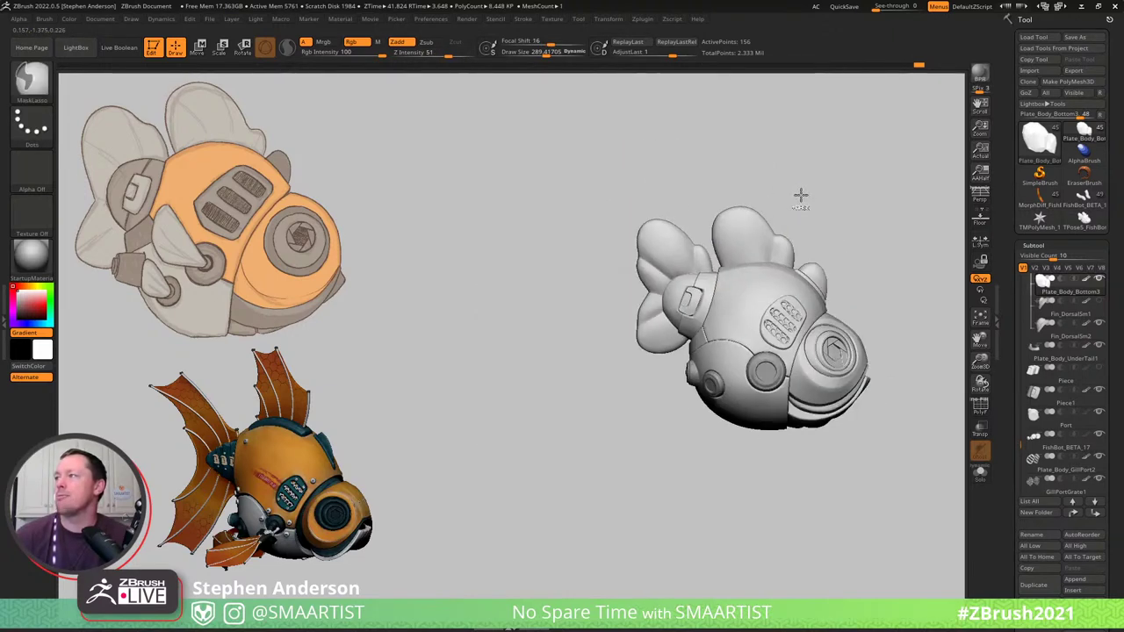
# Review the overall silhouette against the reference and save the tool as FishBot_Chibi_02, replacing the existing file.
pyautogui.moveTo(799, 195); pyautogui.dragTo(743, 213)
pyautogui.moveTo(720, 209); pyautogui.dragTo(755, 208)
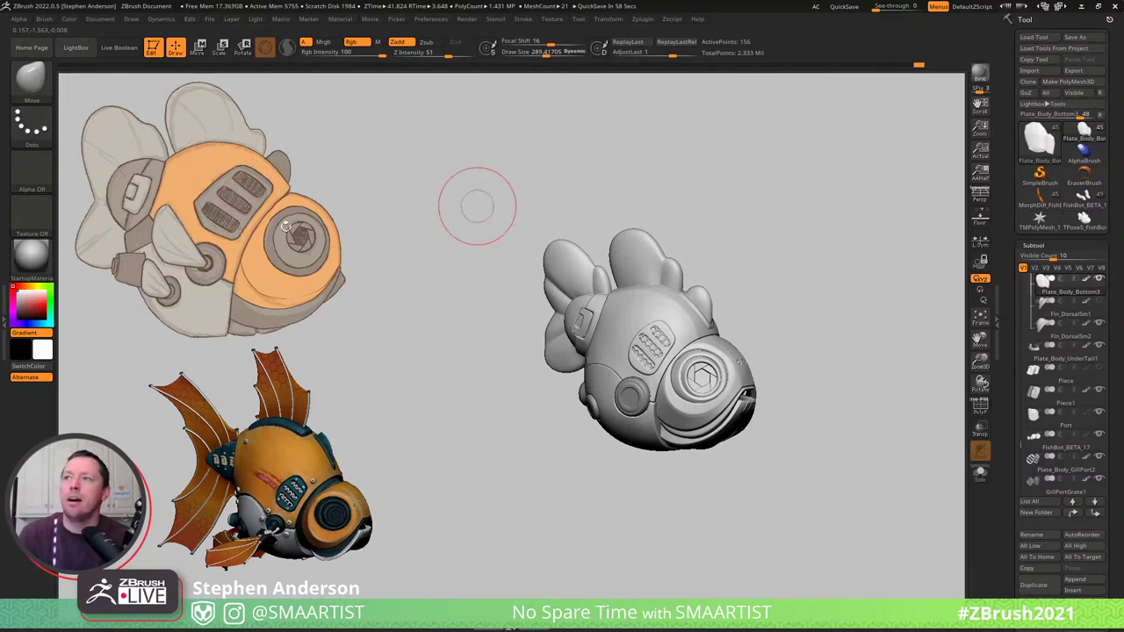
pyautogui.moveTo(713, 292)
pyautogui.mouseDown()
pyautogui.moveTo(677, 238)
pyautogui.moveTo(725, 249)
pyautogui.moveTo(654, 245)
pyautogui.mouseUp()
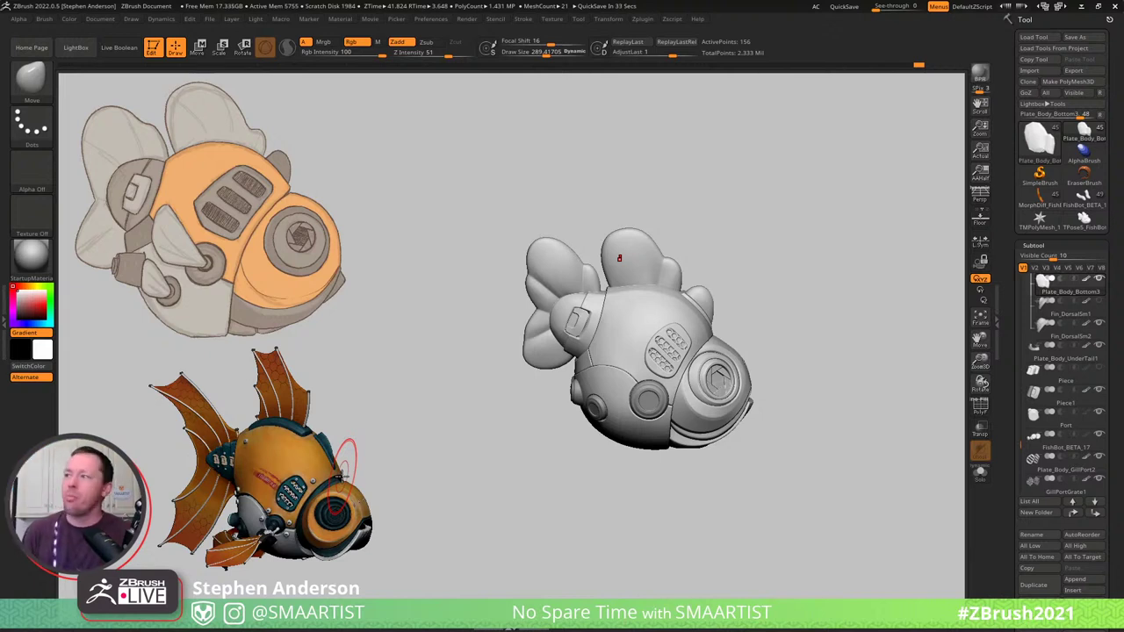
pyautogui.moveTo(807, 308)
pyautogui.mouseDown()
pyautogui.moveTo(782, 301)
pyautogui.moveTo(825, 292)
pyautogui.moveTo(812, 303)
pyautogui.moveTo(823, 310)
pyautogui.mouseUp()
pyautogui.press('ctrl')
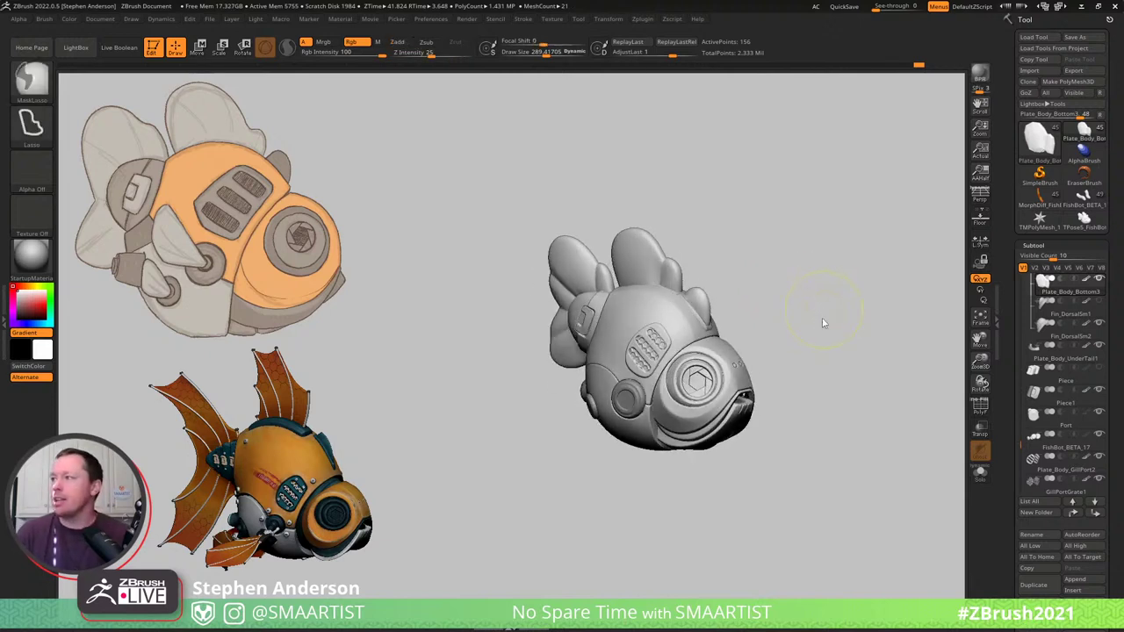
pyautogui.hotkey('ctrl', 's')
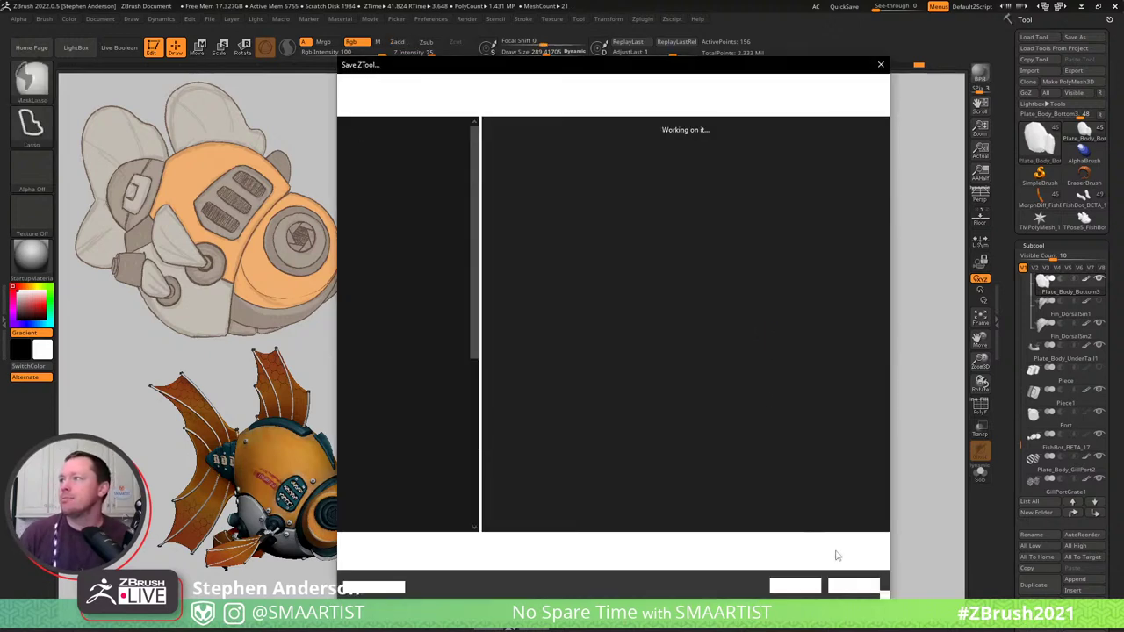
pyautogui.click(788, 583)
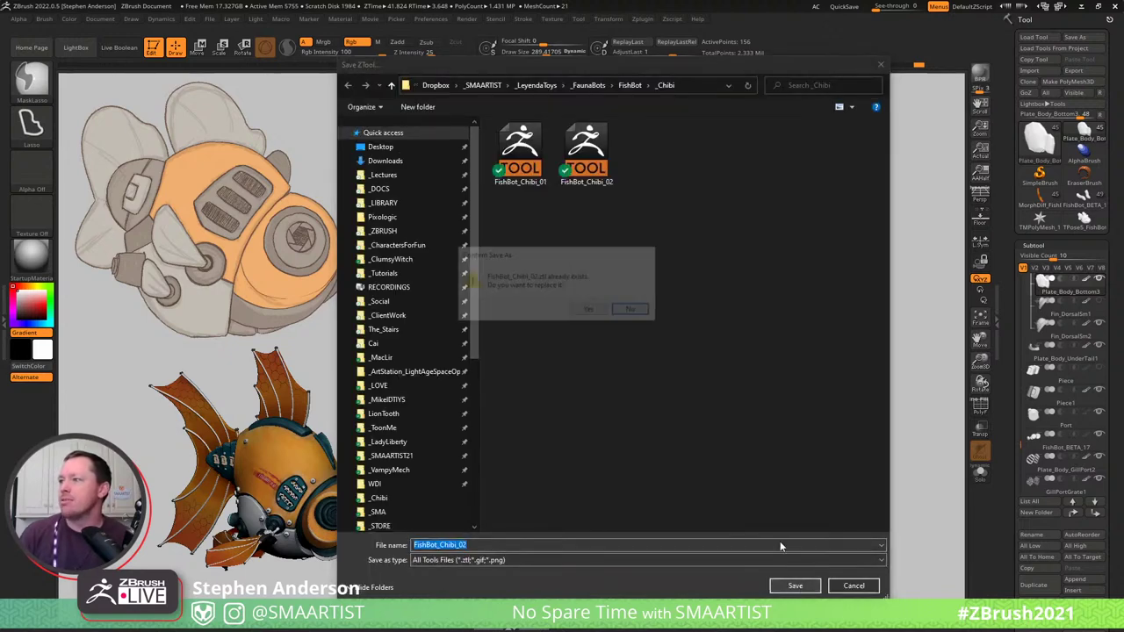
pyautogui.click(600, 313)
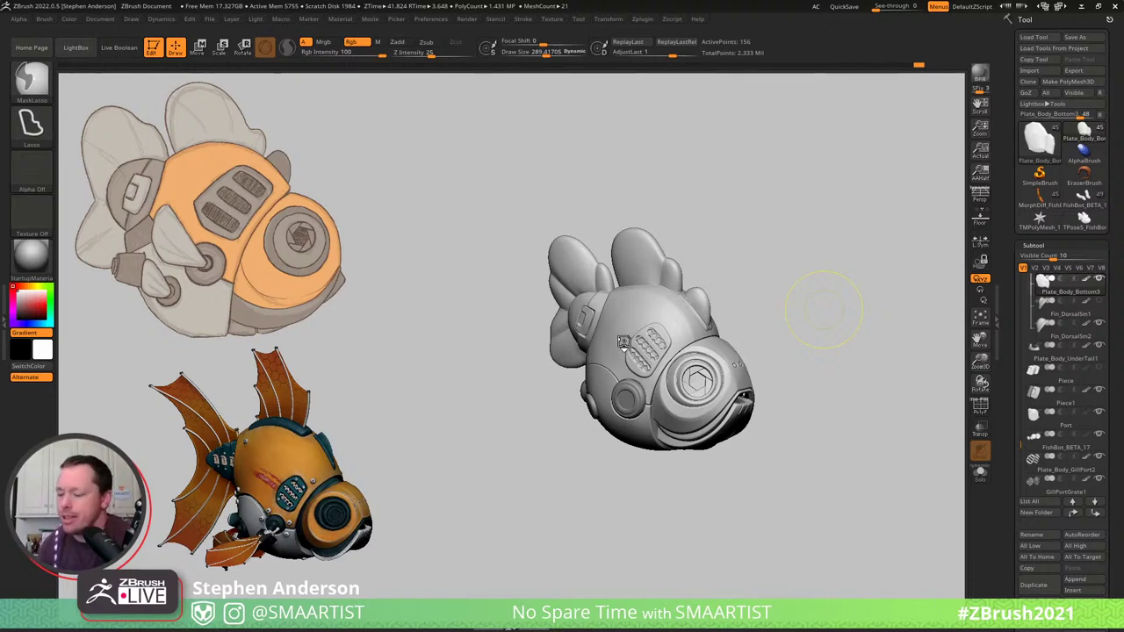
pyautogui.hotkey('ctrl', 's')
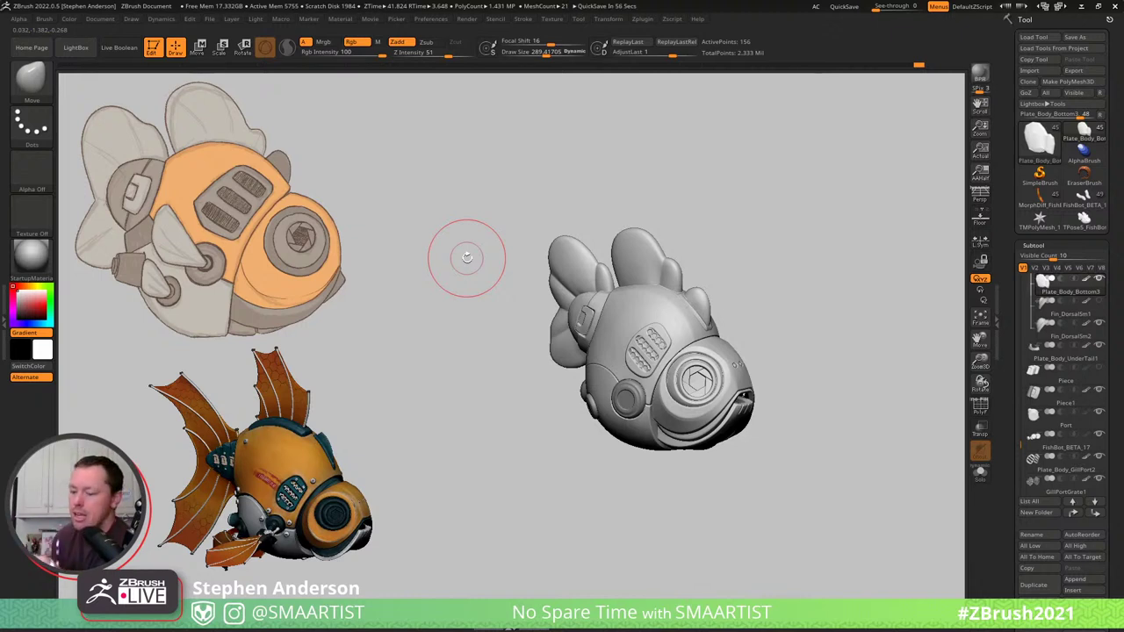
# Select the round side port subtool FishBot_BETA_17 and choose the IMM Primitives brush.
pyautogui.moveTo(760, 413)
pyautogui.mouseDown()
pyautogui.moveTo(738, 438)
pyautogui.moveTo(720, 423)
pyautogui.mouseUp()
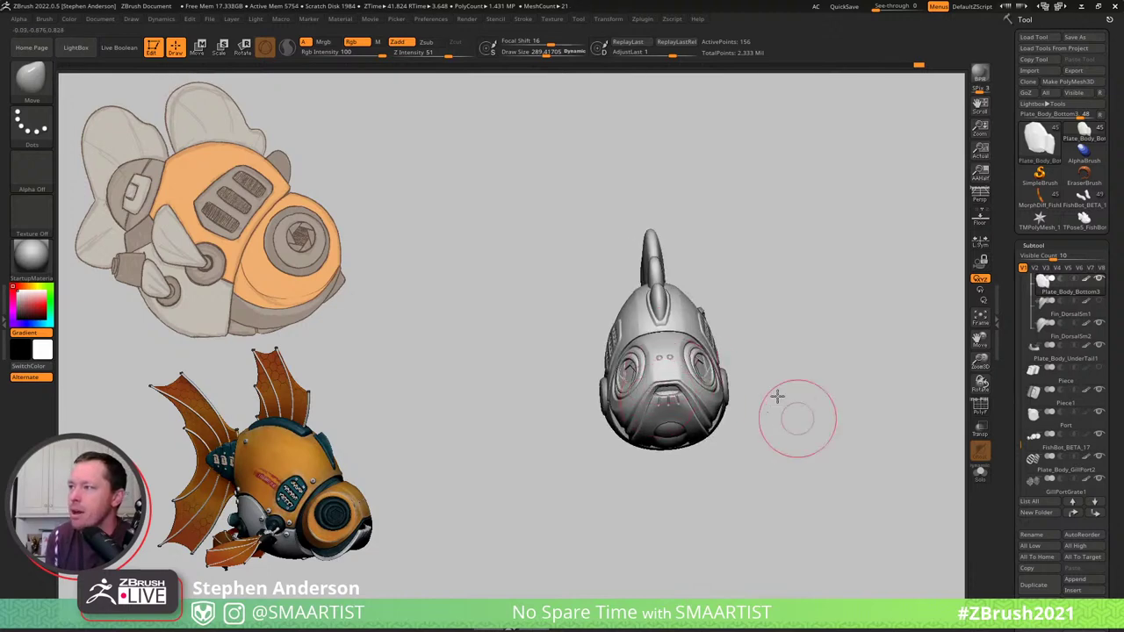
pyautogui.moveTo(777, 395)
pyautogui.mouseDown()
pyautogui.moveTo(813, 356)
pyautogui.moveTo(780, 439)
pyautogui.moveTo(800, 386)
pyautogui.moveTo(757, 454)
pyautogui.moveTo(805, 465)
pyautogui.moveTo(792, 492)
pyautogui.moveTo(840, 479)
pyautogui.moveTo(848, 499)
pyautogui.moveTo(796, 507)
pyautogui.moveTo(840, 512)
pyautogui.moveTo(788, 502)
pyautogui.mouseUp()
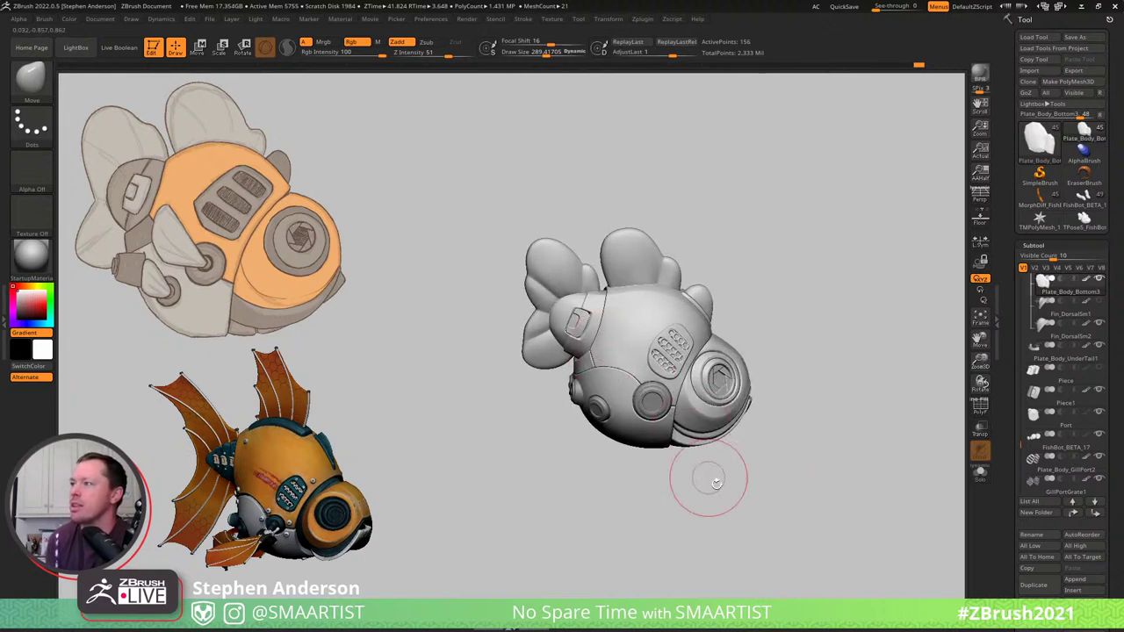
pyautogui.moveTo(797, 480); pyautogui.dragTo(796, 477)
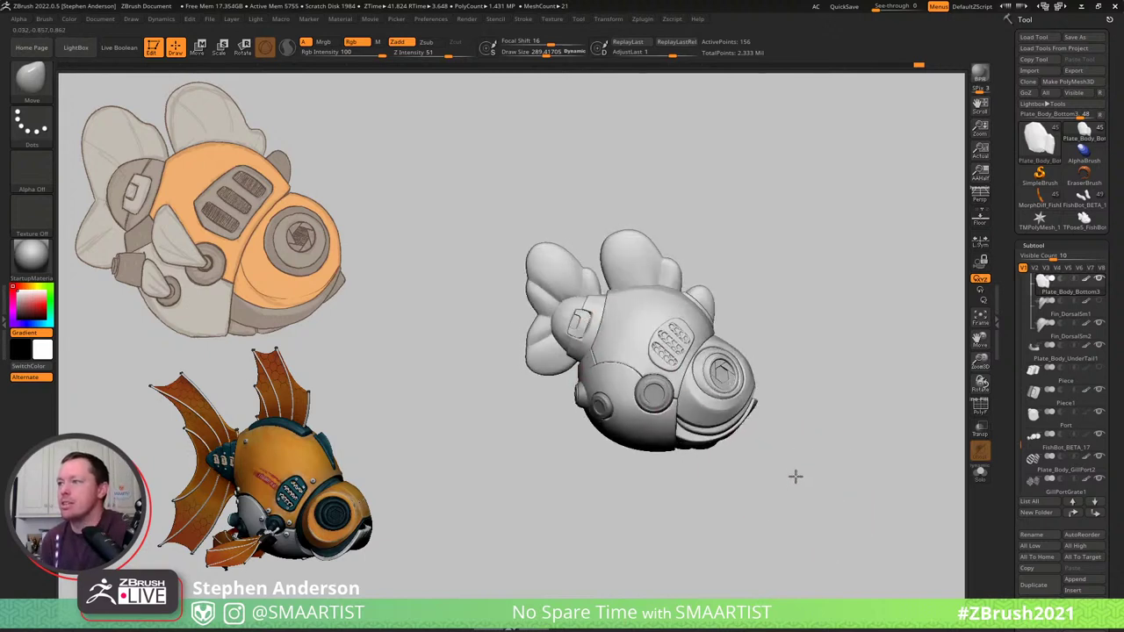
pyautogui.keyDown('ctrl'); pyautogui.moveTo(598, 414); pyautogui.dragTo(618, 393, button='right'); pyautogui.keyUp('ctrl')
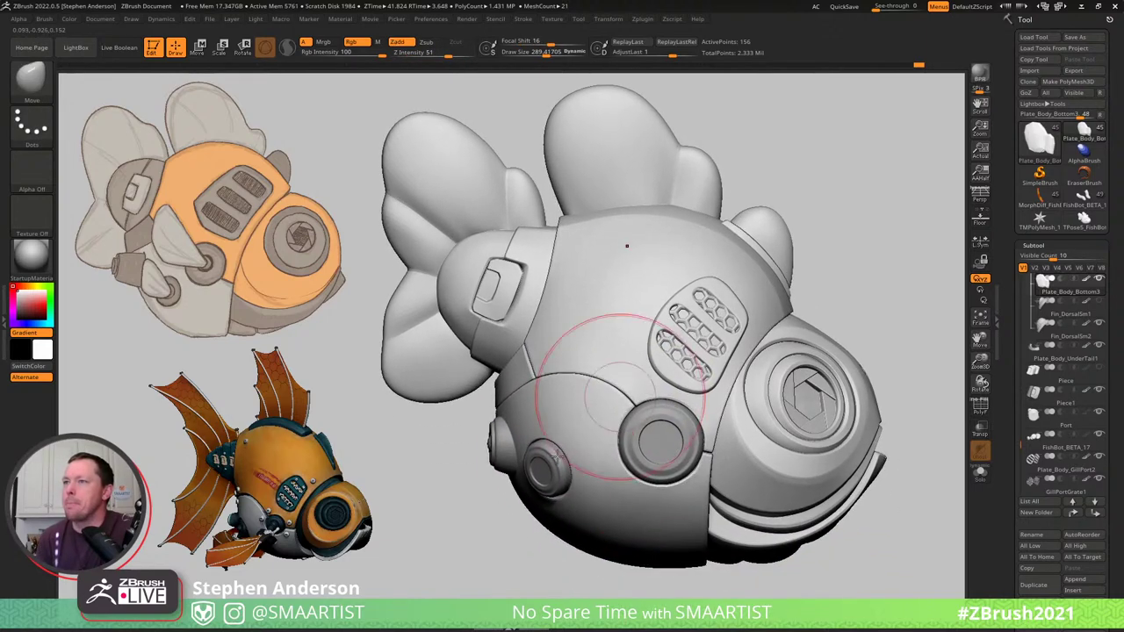
pyautogui.moveTo(564, 452)
pyautogui.mouseDown(button='right')
pyautogui.moveTo(640, 439)
pyautogui.moveTo(567, 441)
pyautogui.moveTo(547, 456)
pyautogui.mouseUp(button='right')
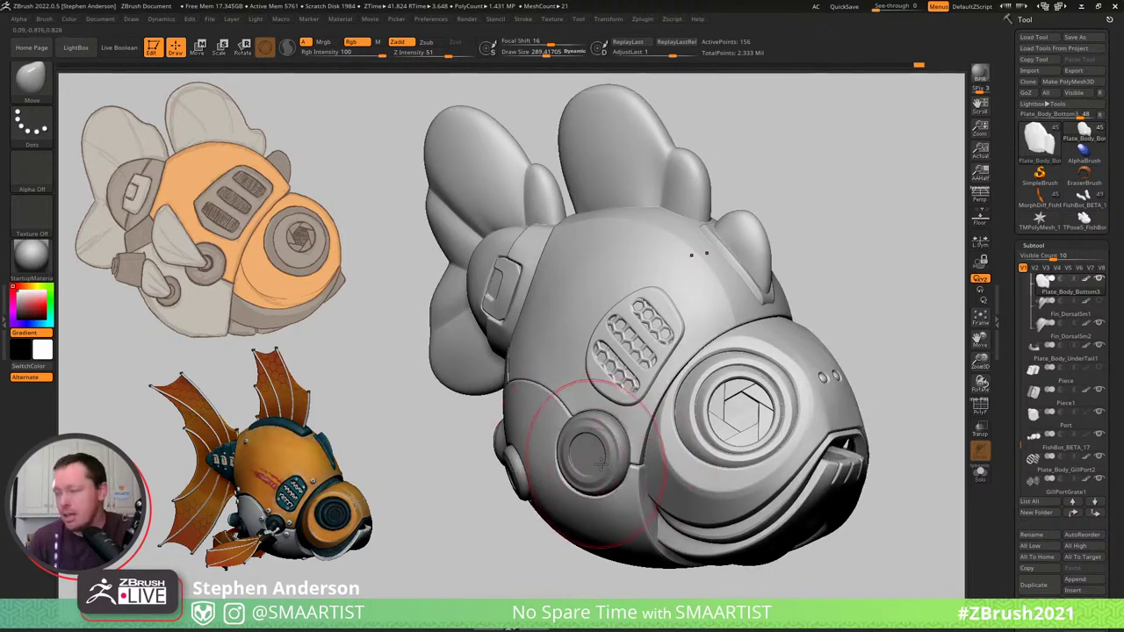
pyautogui.keyDown('alt'); pyautogui.click(590, 453); pyautogui.keyUp('alt')
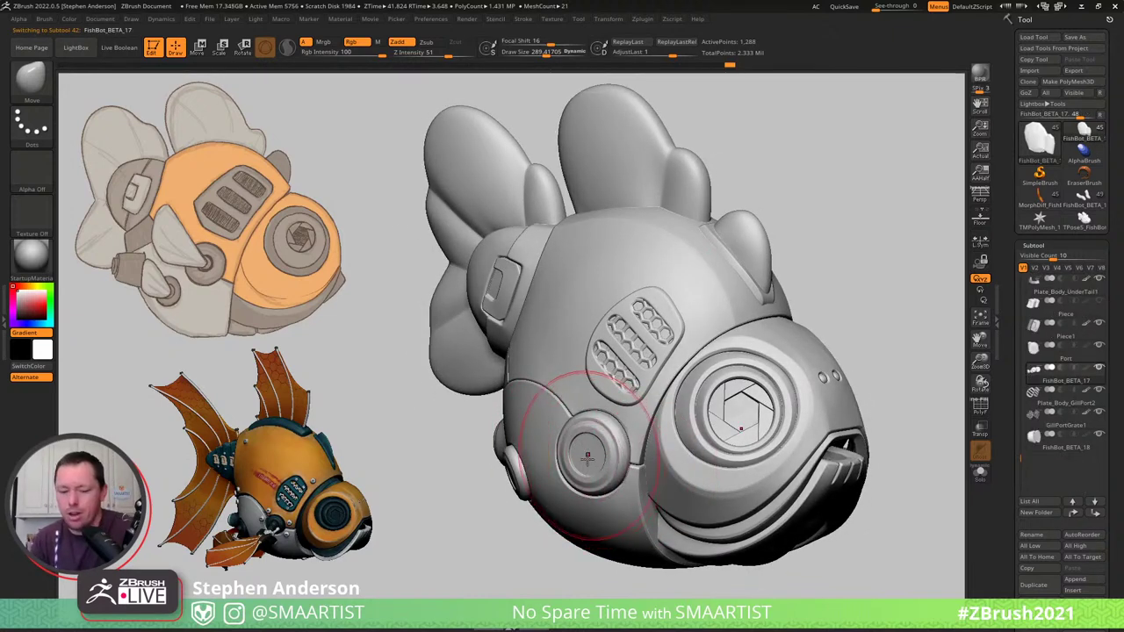
pyautogui.press('b')
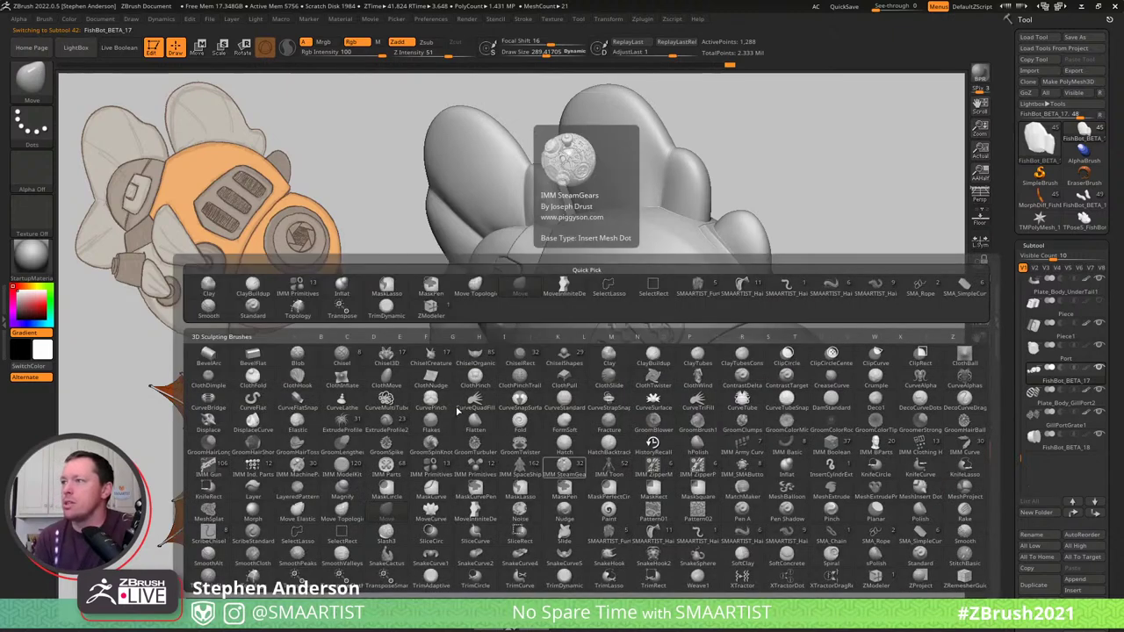
pyautogui.click(296, 285)
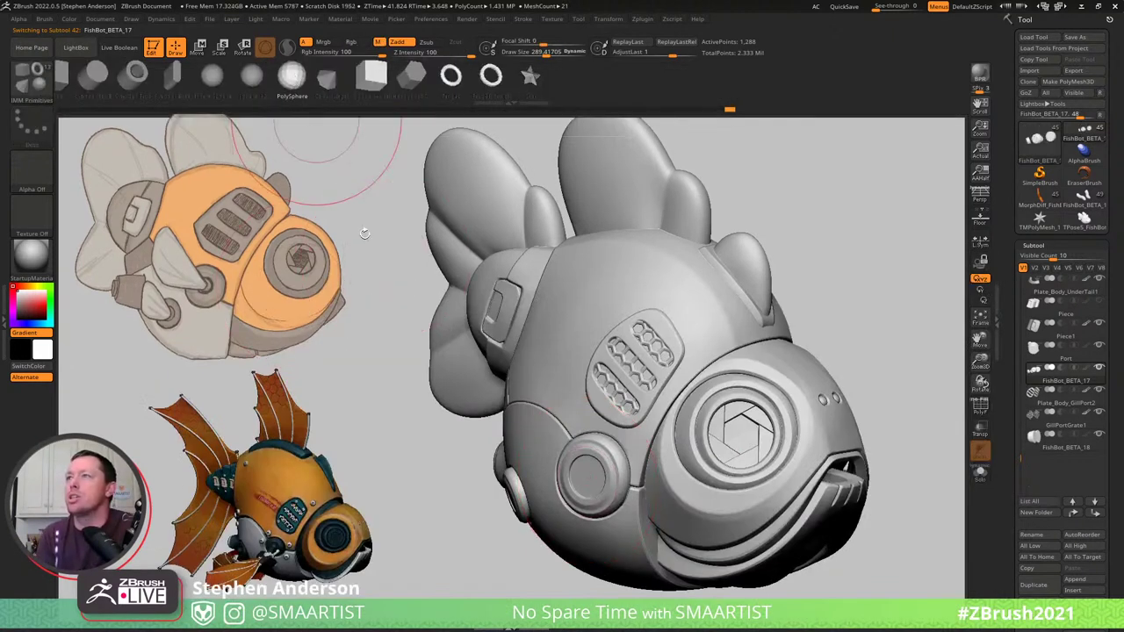
# Insert a PolySphere at the centre of the large round side port using a draw size of about 163.
pyautogui.press('[')
pyautogui.press('[')
pyautogui.press('[')
pyautogui.press('[')
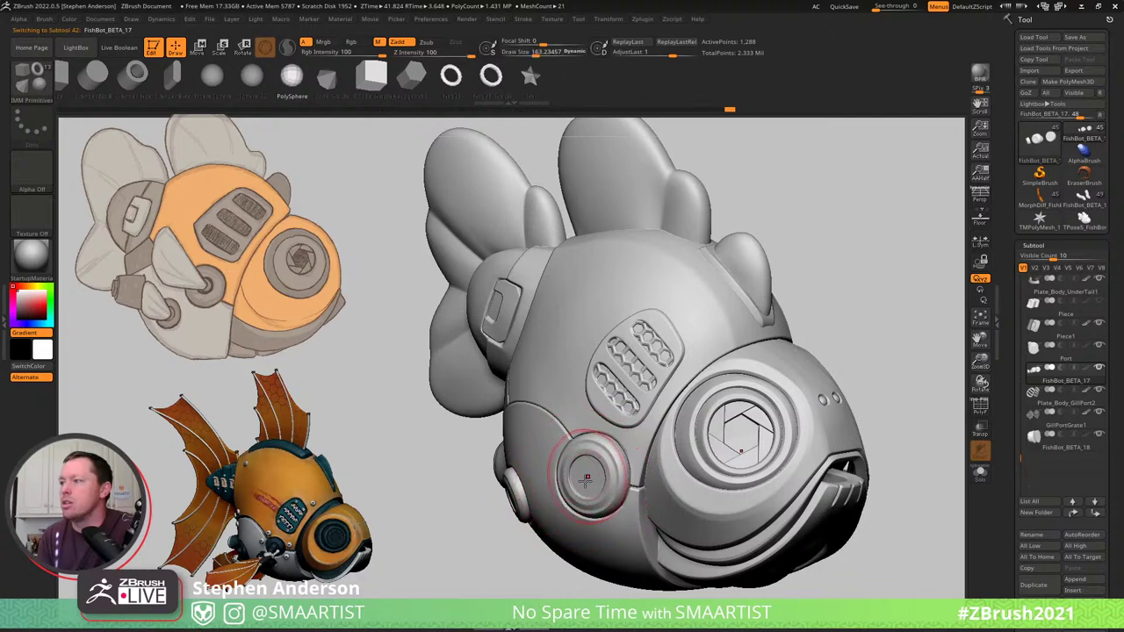
pyautogui.moveTo(586, 479); pyautogui.dragTo(661, 455)
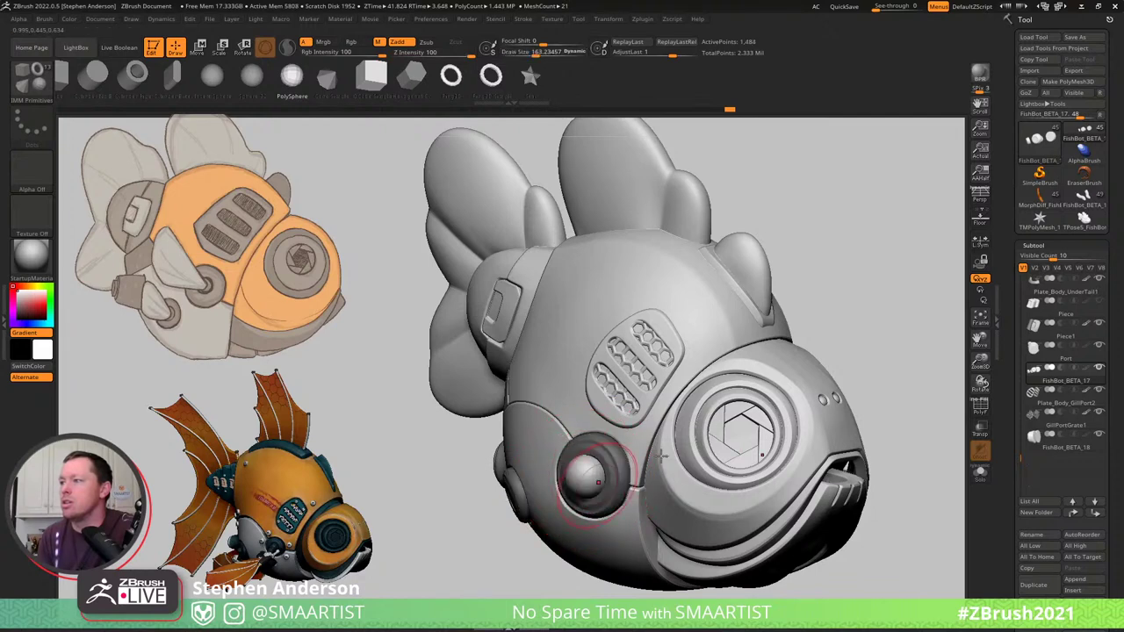
# Flatten the inserted sphere in the side port along its Y axis with the gizmo.
pyautogui.moveTo(672, 455)
pyautogui.mouseDown(button='right')
pyautogui.moveTo(632, 461)
pyautogui.moveTo(684, 455)
pyautogui.mouseUp(button='right')
pyautogui.press('w')
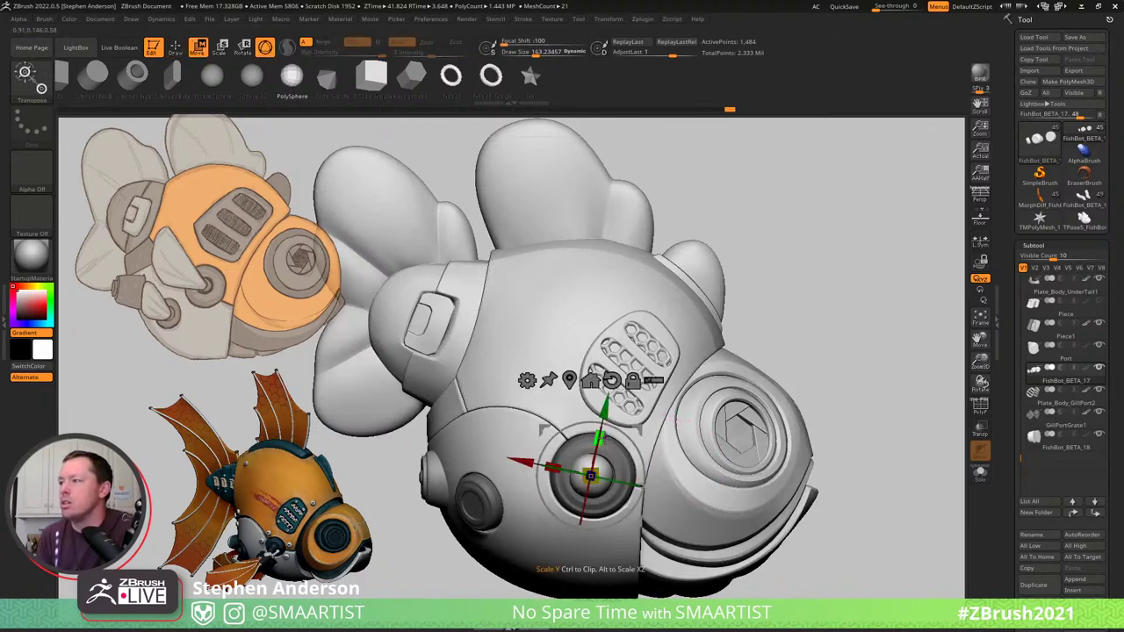
pyautogui.moveTo(598, 437); pyautogui.dragTo(602, 483)
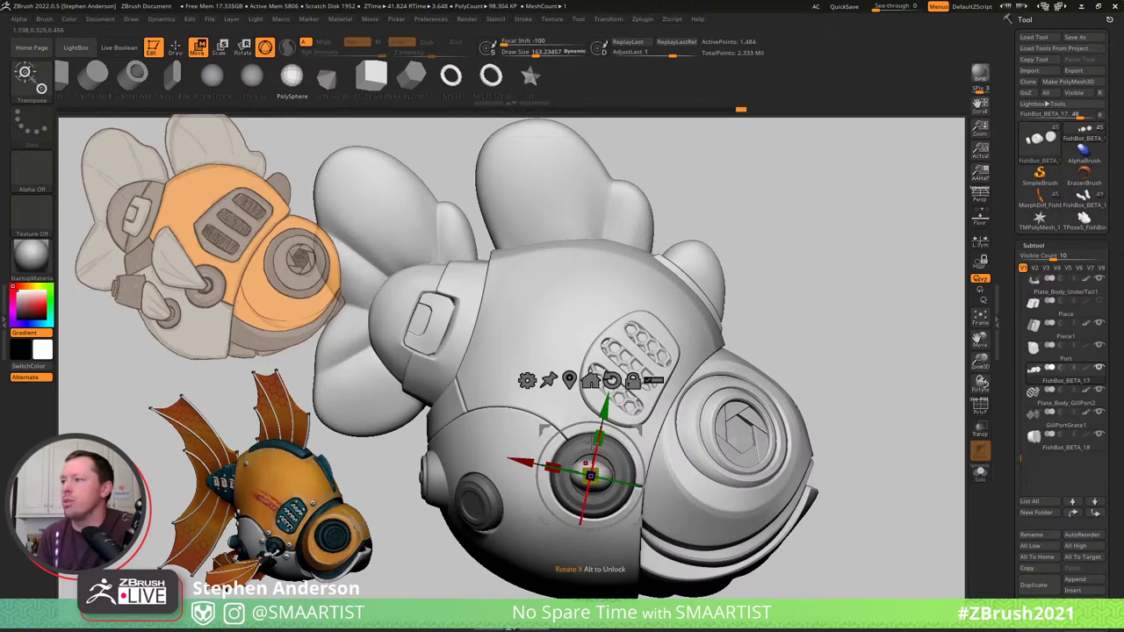
# Apply the Bend Curve deformer to the flattened sphere and change the deformer's bend axis.
pyautogui.click(526, 379)
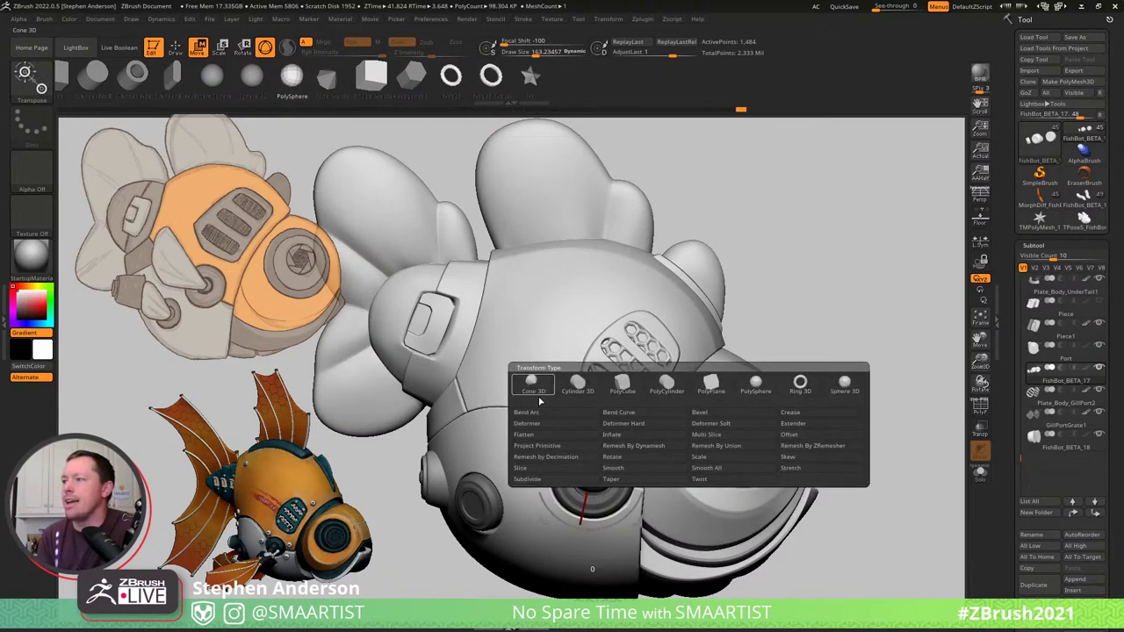
pyautogui.click(619, 413)
pyautogui.moveTo(679, 455); pyautogui.dragTo(529, 458, button='right')
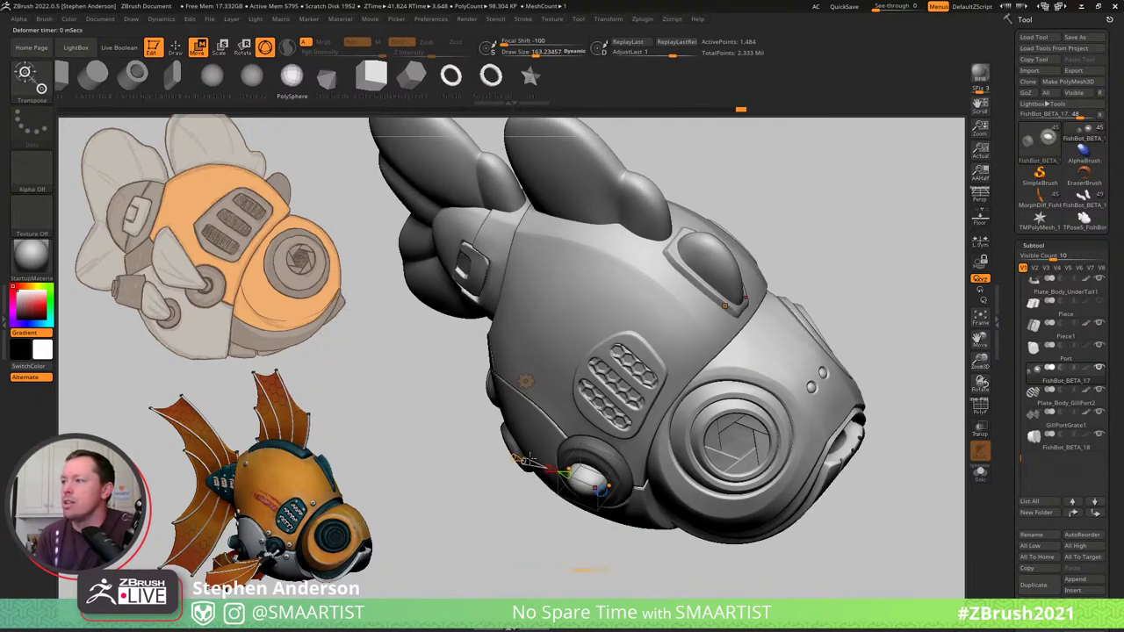
pyautogui.moveTo(550, 469); pyautogui.dragTo(548, 469)
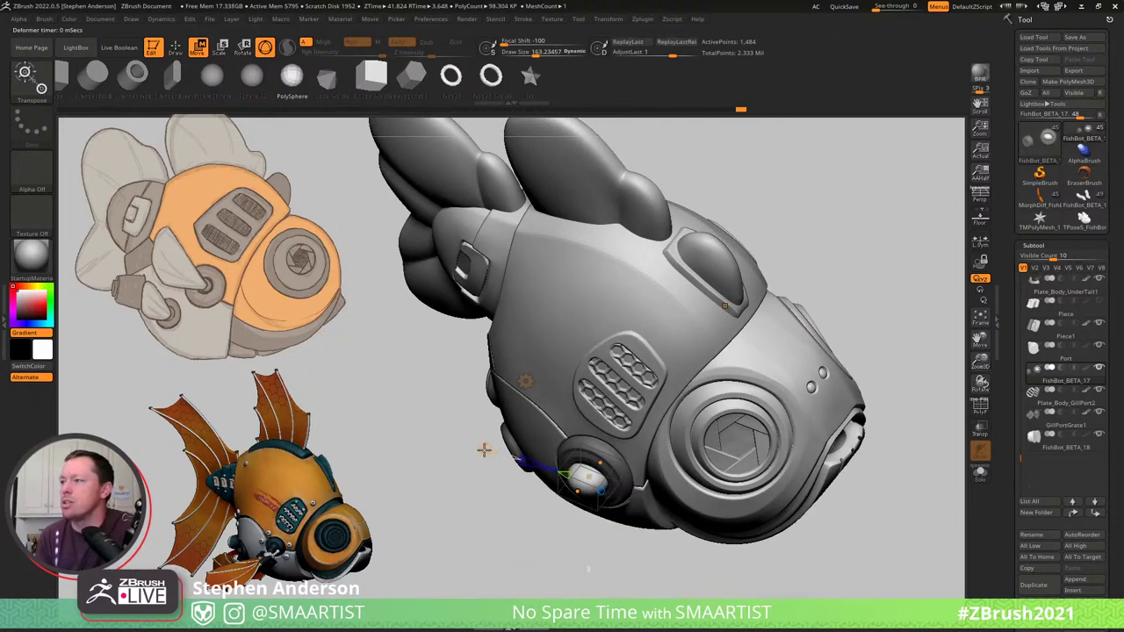
pyautogui.moveTo(575, 490); pyautogui.dragTo(511, 494)
pyautogui.moveTo(570, 474); pyautogui.dragTo(597, 505, button='right')
pyautogui.moveTo(681, 260); pyautogui.dragTo(688, 261, button='right')
pyautogui.moveTo(506, 498); pyautogui.dragTo(542, 496)
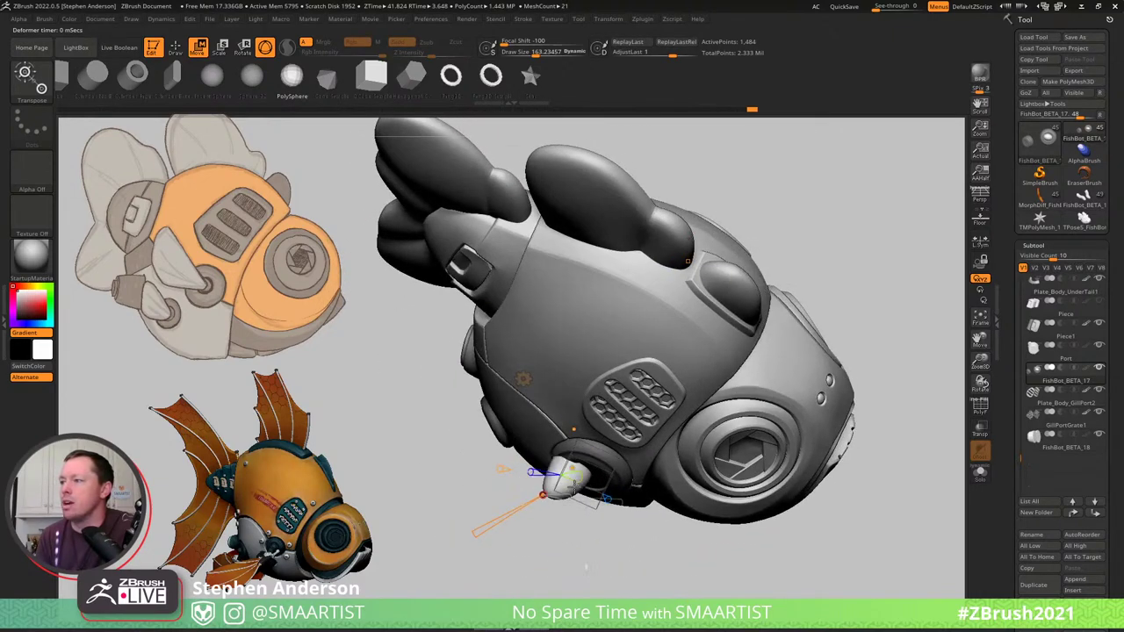
pyautogui.hotkey('ctrl', 'z')
pyautogui.moveTo(577, 532); pyautogui.dragTo(570, 474, button='right')
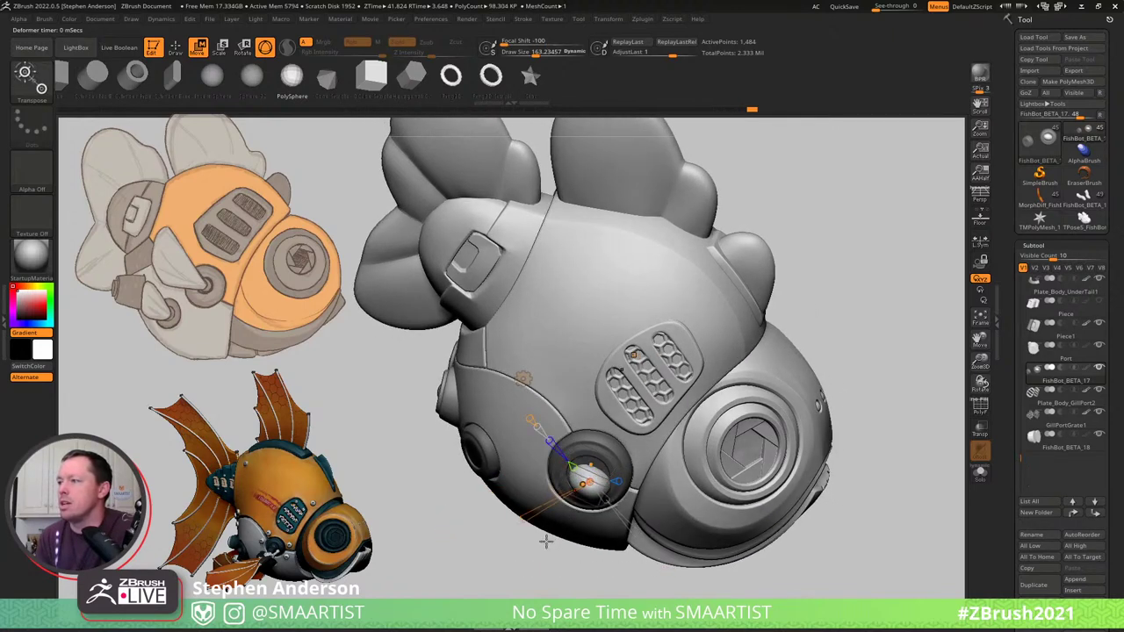
pyautogui.moveTo(546, 540); pyautogui.dragTo(575, 564, button='right')
pyautogui.hotkey('ctrl', 'z')
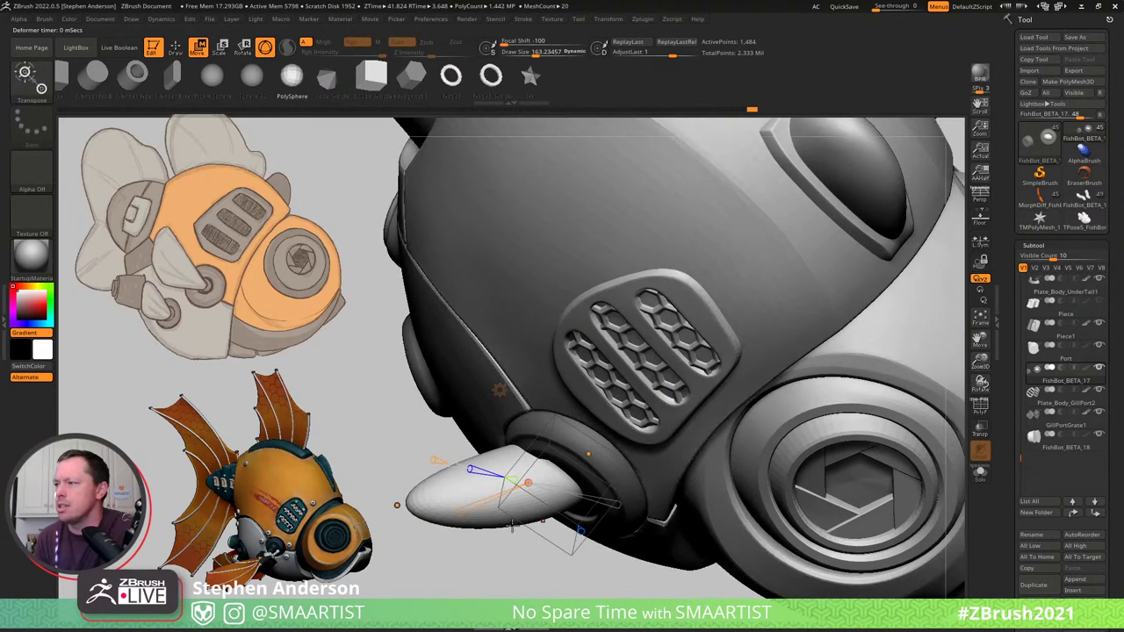
# Stretch the sphere outward from the side port into an elongated fin shape with the Bend Curve deformer's control point.
pyautogui.keyDown('alt'); pyautogui.moveTo(512, 525); pyautogui.dragTo(573, 514, button='right'); pyautogui.keyUp('alt')
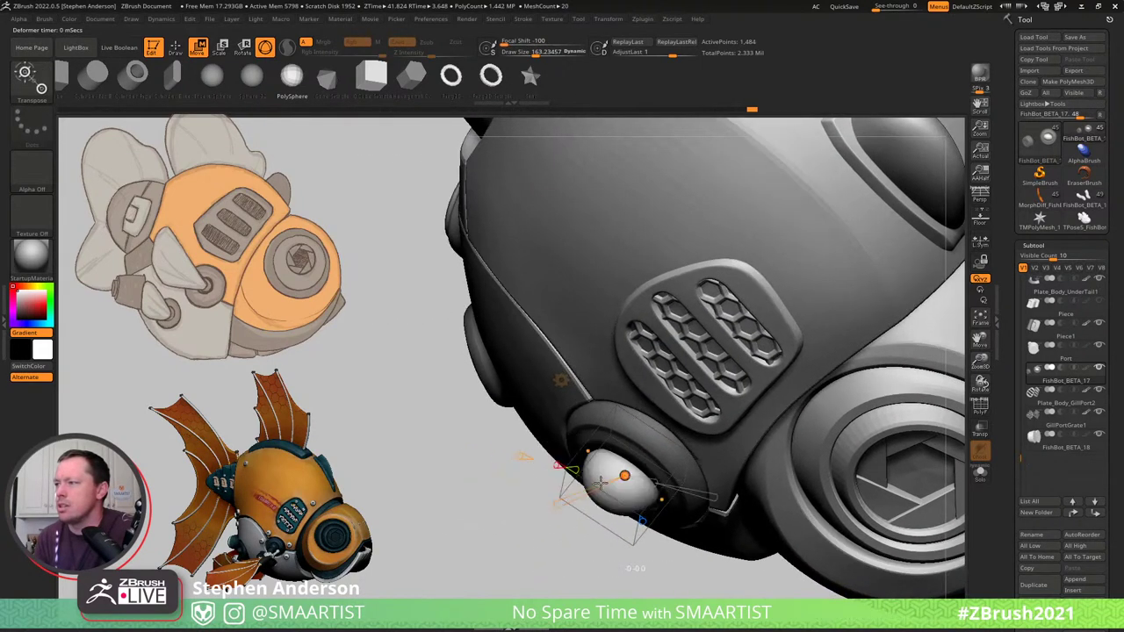
pyautogui.moveTo(628, 482); pyautogui.dragTo(518, 519)
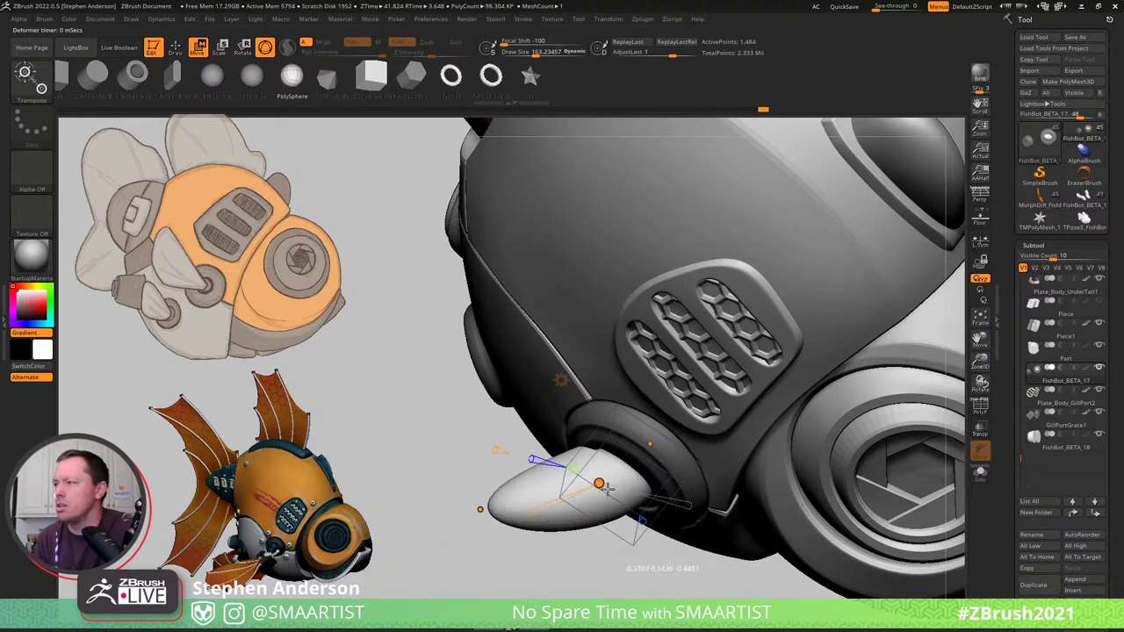
pyautogui.moveTo(617, 491)
pyautogui.mouseDown(button='right')
pyautogui.moveTo(627, 450)
pyautogui.moveTo(611, 499)
pyautogui.moveTo(603, 495)
pyautogui.mouseUp(button='right')
# Slim the elongated fin and taper it toward its outer tip with the Bend Curve deformer's handle.
pyautogui.moveTo(604, 494); pyautogui.dragTo(628, 525)
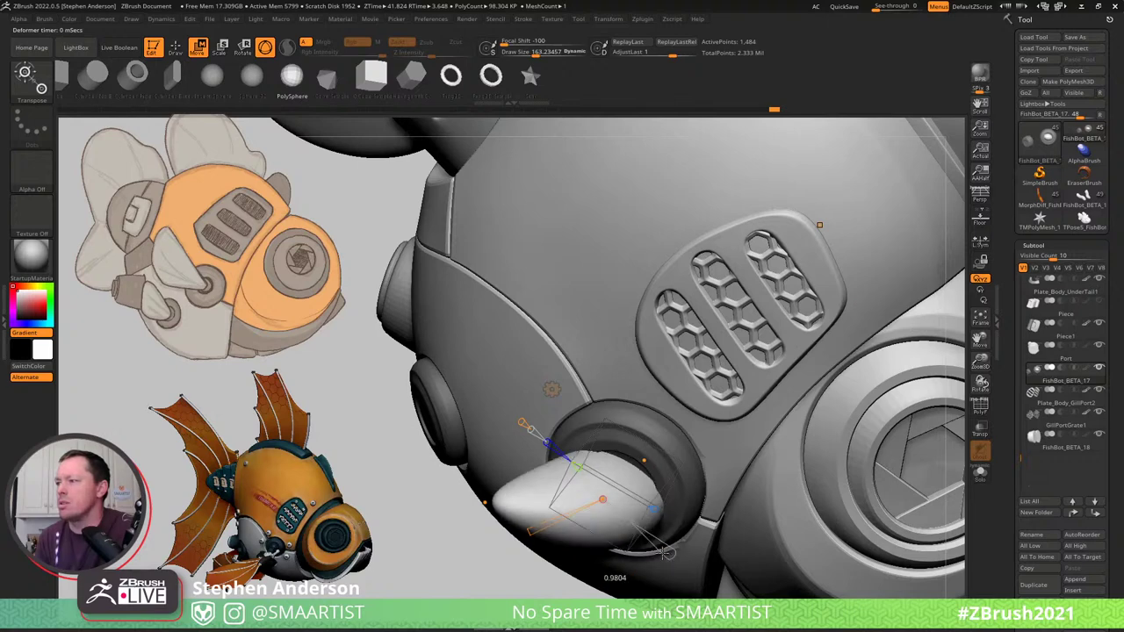
pyautogui.moveTo(544, 579); pyautogui.dragTo(622, 540)
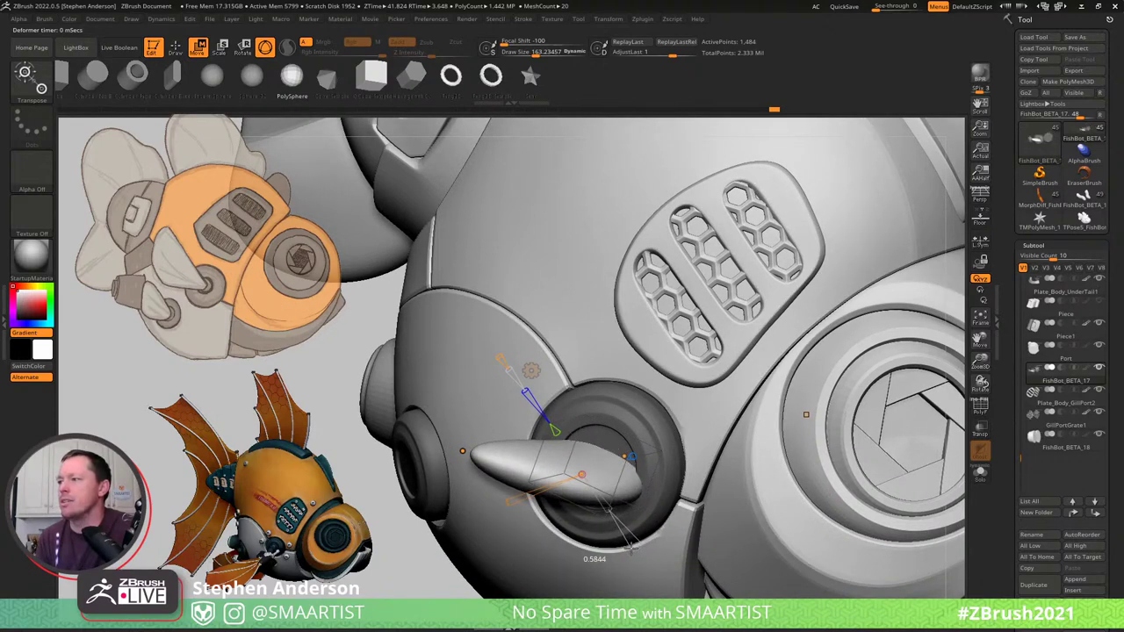
pyautogui.moveTo(623, 544); pyautogui.dragTo(622, 542)
pyautogui.moveTo(542, 456); pyautogui.dragTo(584, 479, button='right')
pyautogui.moveTo(572, 470); pyautogui.dragTo(562, 467, button='right')
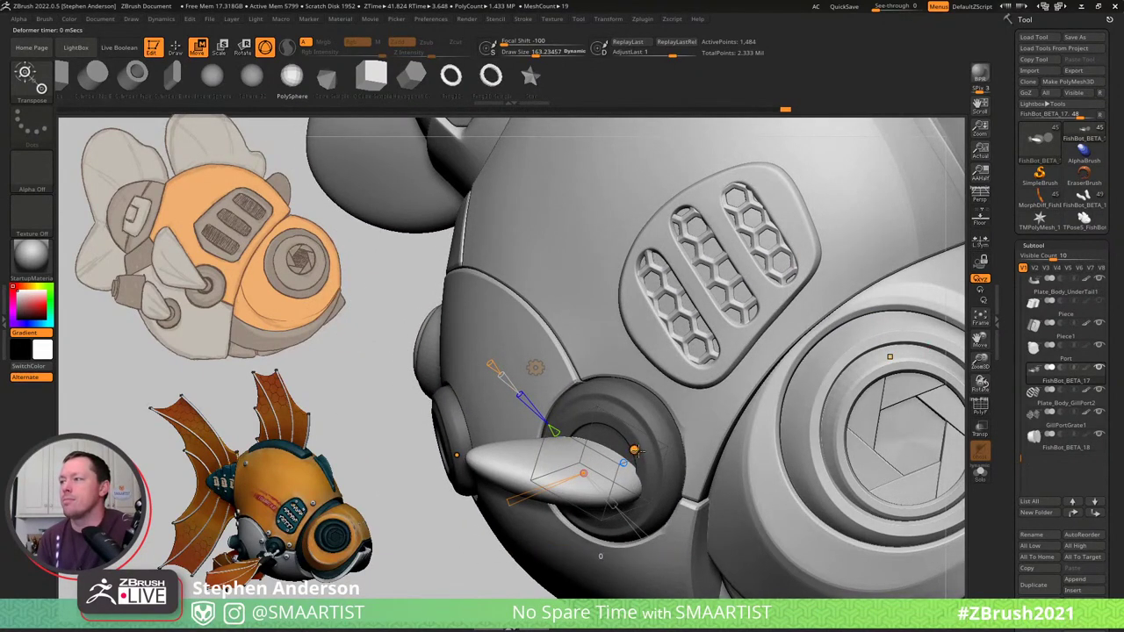
# Adjust the Bend Curve deformer at the fin's port-side end and accept the deformation.
pyautogui.moveTo(634, 449); pyautogui.dragTo(644, 459)
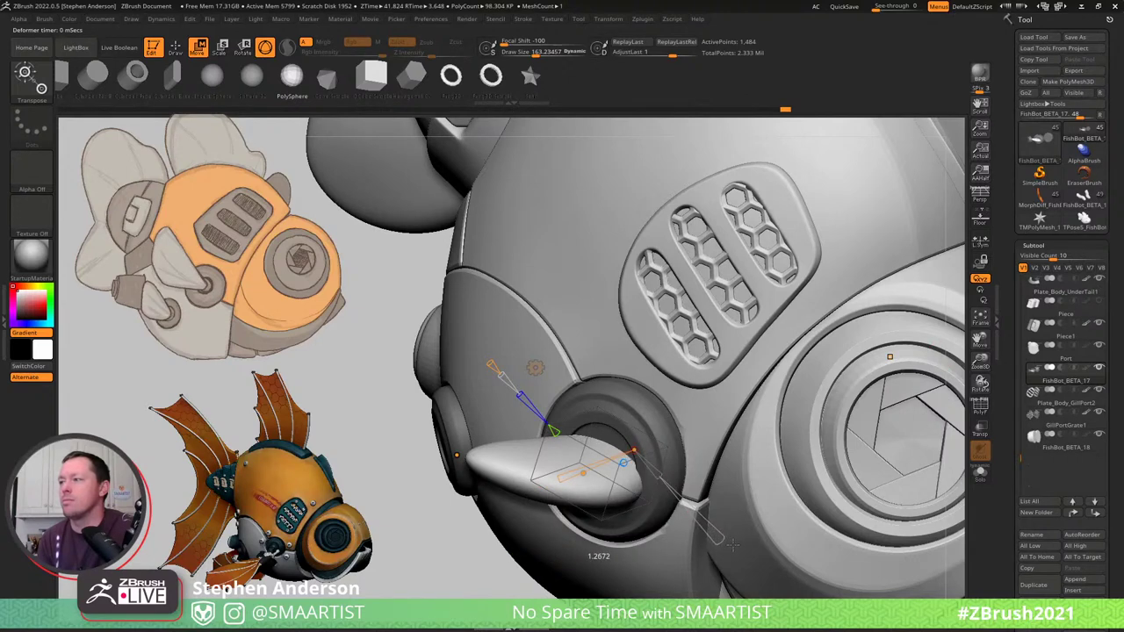
pyautogui.moveTo(729, 543); pyautogui.dragTo(630, 478)
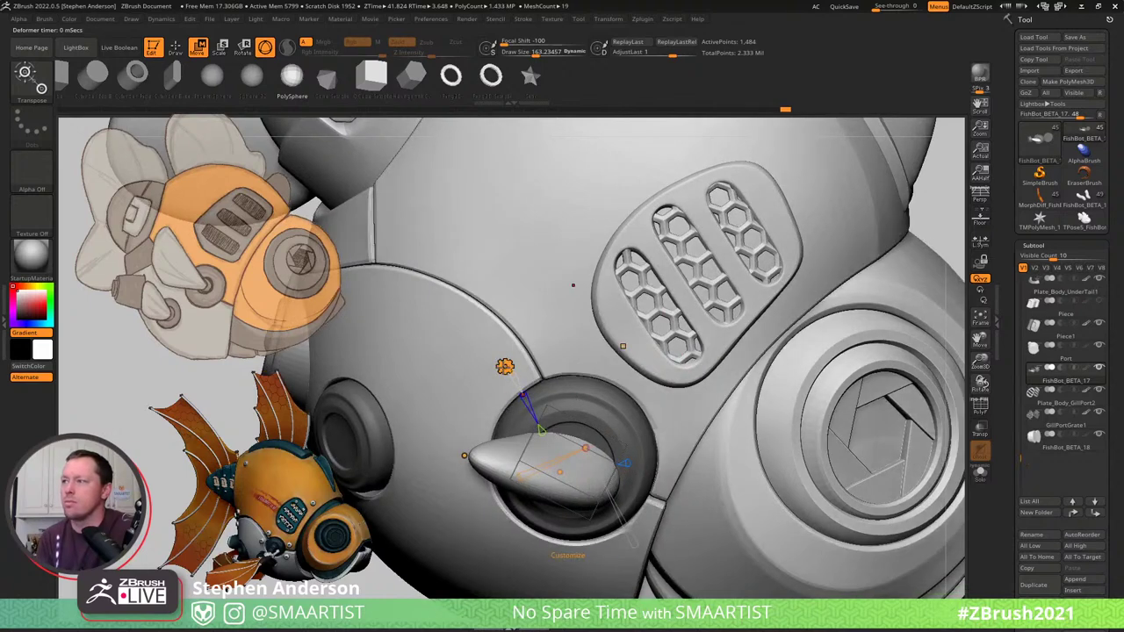
pyautogui.click(505, 366)
pyautogui.click(657, 369)
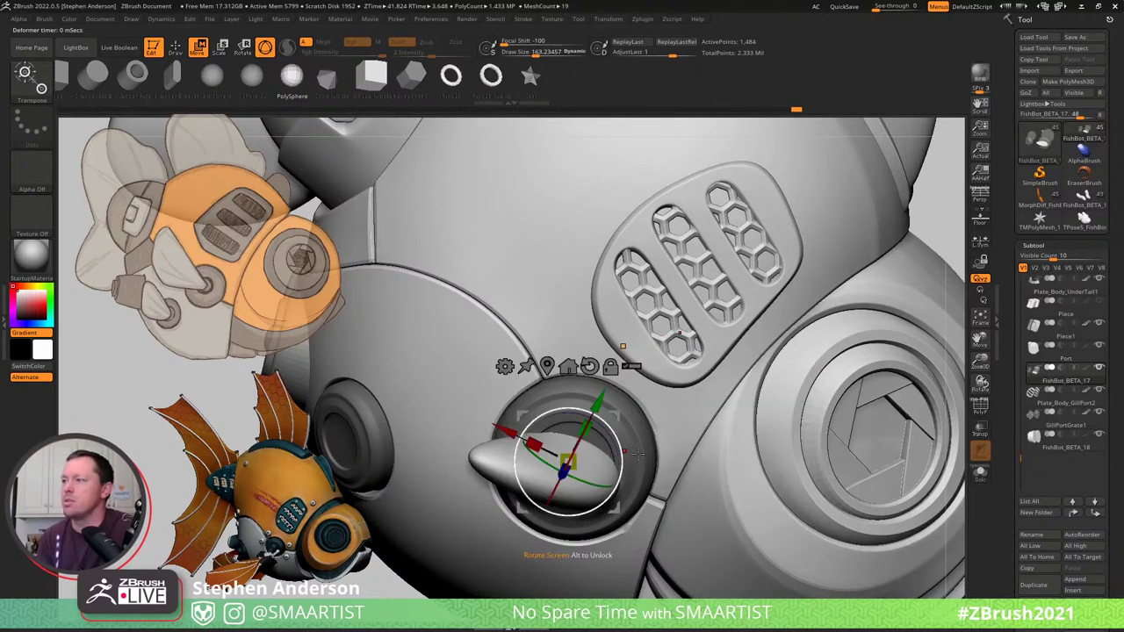
# Rotate and move the side fin with the transform gizmo so its base sits at the port and its tip points backward.
pyautogui.press('q')
pyautogui.moveTo(602, 409)
pyautogui.keyDown('ctrl'); pyautogui.mouseDown(button='right')
pyautogui.moveTo(519, 336)
pyautogui.moveTo(496, 294)
pyautogui.mouseUp(button='right'); pyautogui.keyUp('ctrl')
pyautogui.press('w')
pyautogui.moveTo(619, 454); pyautogui.dragTo(592, 439, button='right')
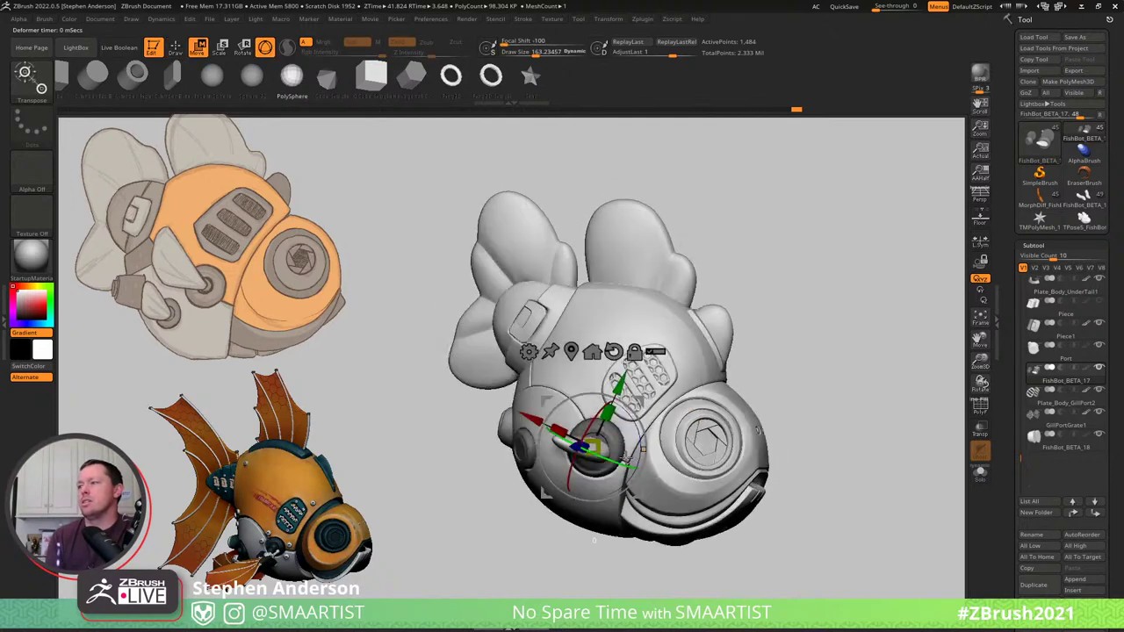
pyautogui.keyDown('alt'); pyautogui.moveTo(592, 447); pyautogui.dragTo(640, 451); pyautogui.keyUp('alt')
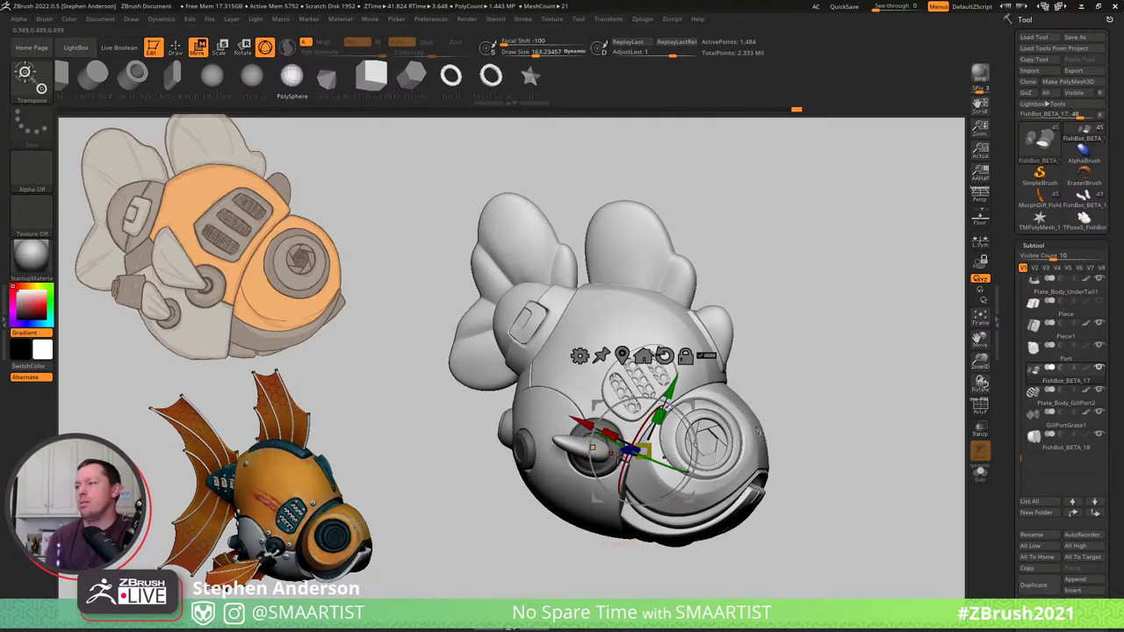
pyautogui.click(596, 448)
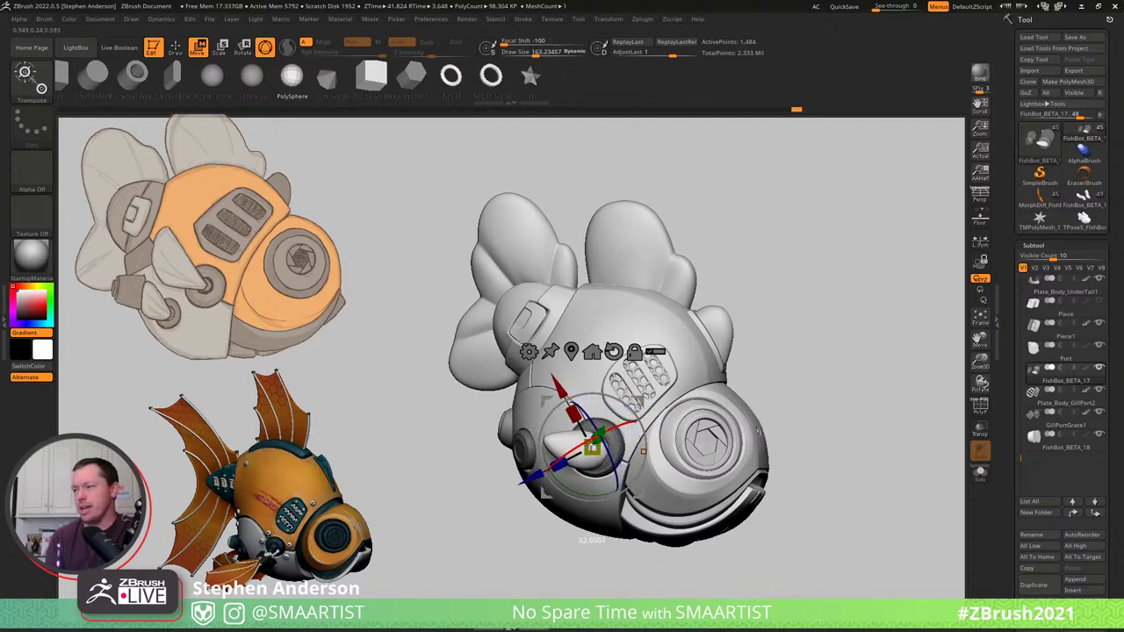
pyautogui.moveTo(586, 439)
pyautogui.mouseDown(button='right')
pyautogui.moveTo(609, 509)
pyautogui.moveTo(572, 431)
pyautogui.moveTo(580, 436)
pyautogui.mouseUp(button='right')
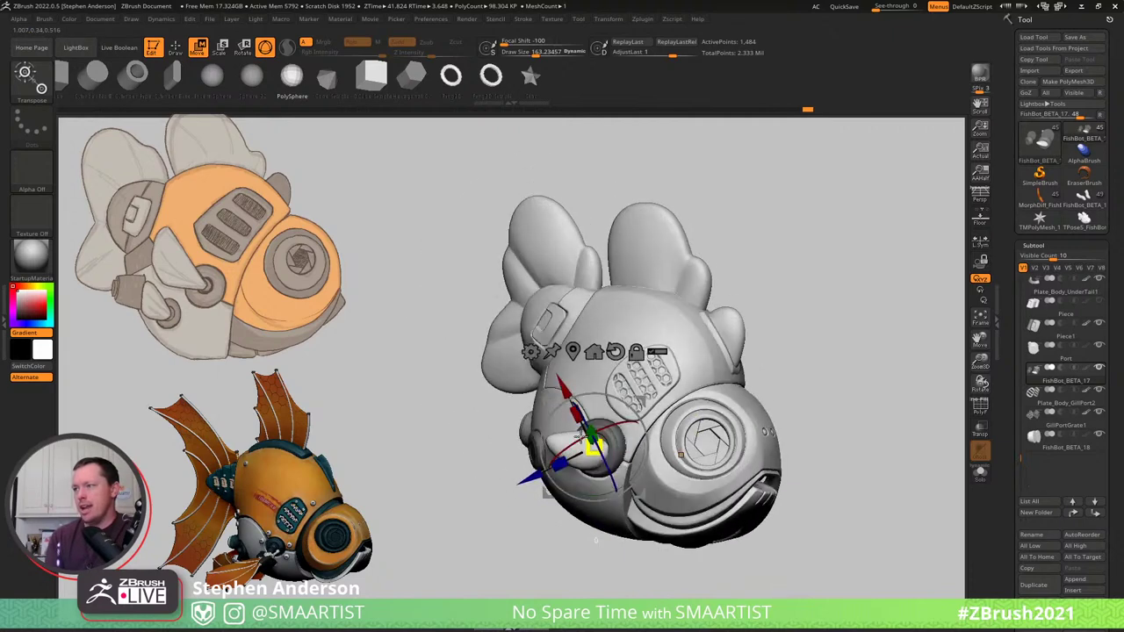
pyautogui.moveTo(595, 540)
pyautogui.mouseDown()
pyautogui.moveTo(619, 541)
pyautogui.moveTo(575, 543)
pyautogui.mouseUp()
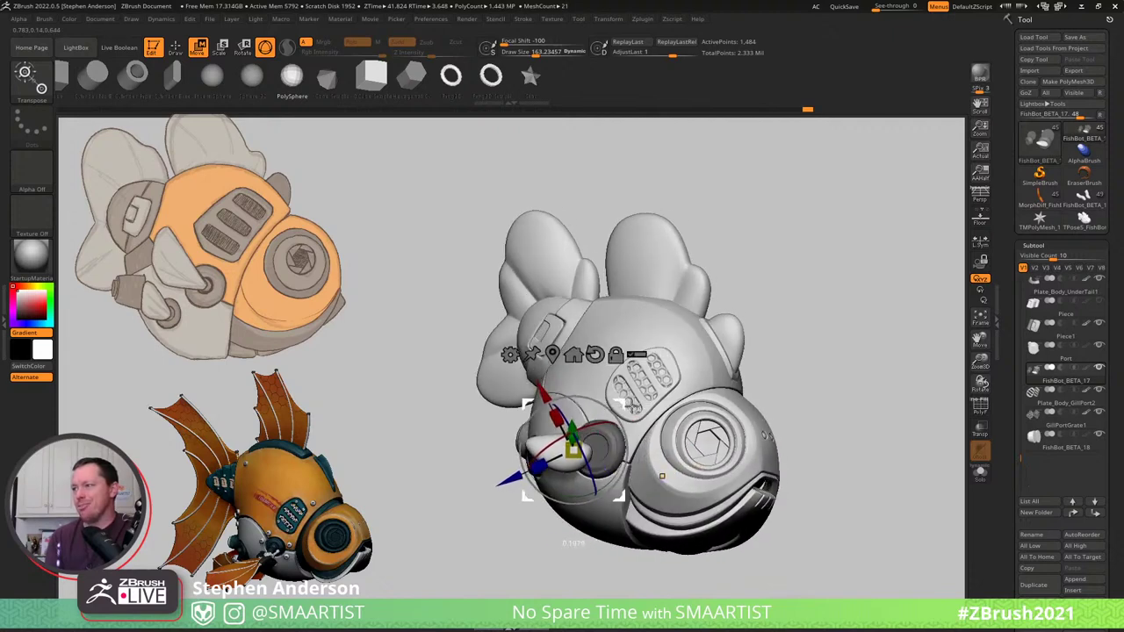
# Split the unmasked fin off from the port rings into its own subtool and make that subtool active.
pyautogui.press('q')
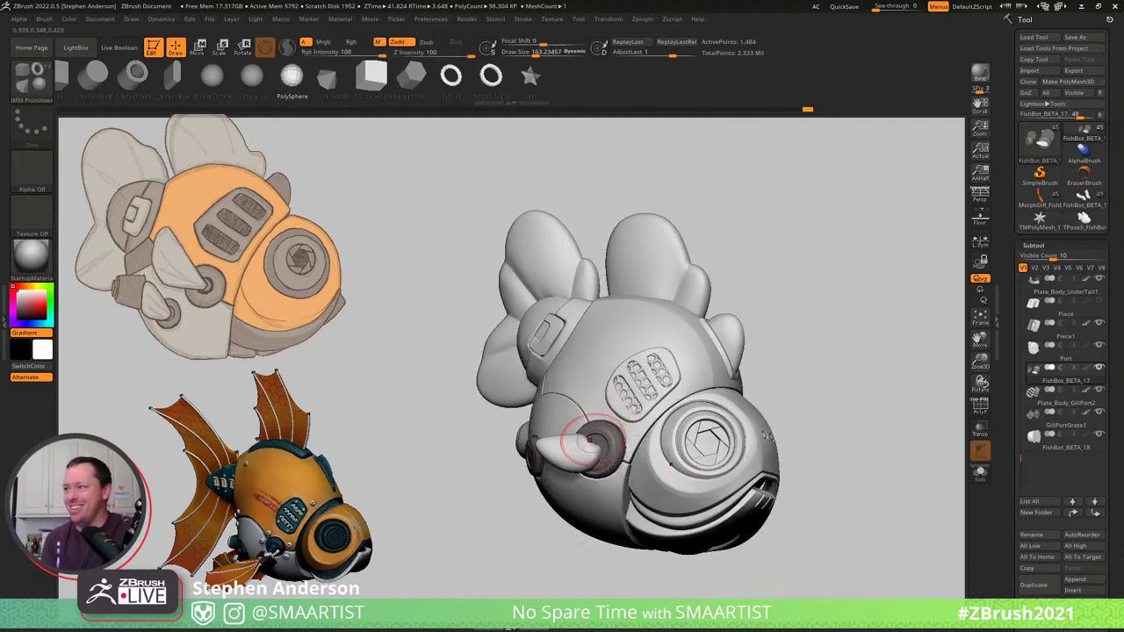
pyautogui.moveTo(608, 463)
pyautogui.keyDown('ctrl'); pyautogui.mouseDown(button='right')
pyautogui.moveTo(607, 492)
pyautogui.moveTo(603, 462)
pyautogui.mouseUp(button='right'); pyautogui.keyUp('ctrl')
pyautogui.hotkey('shift', 'f')
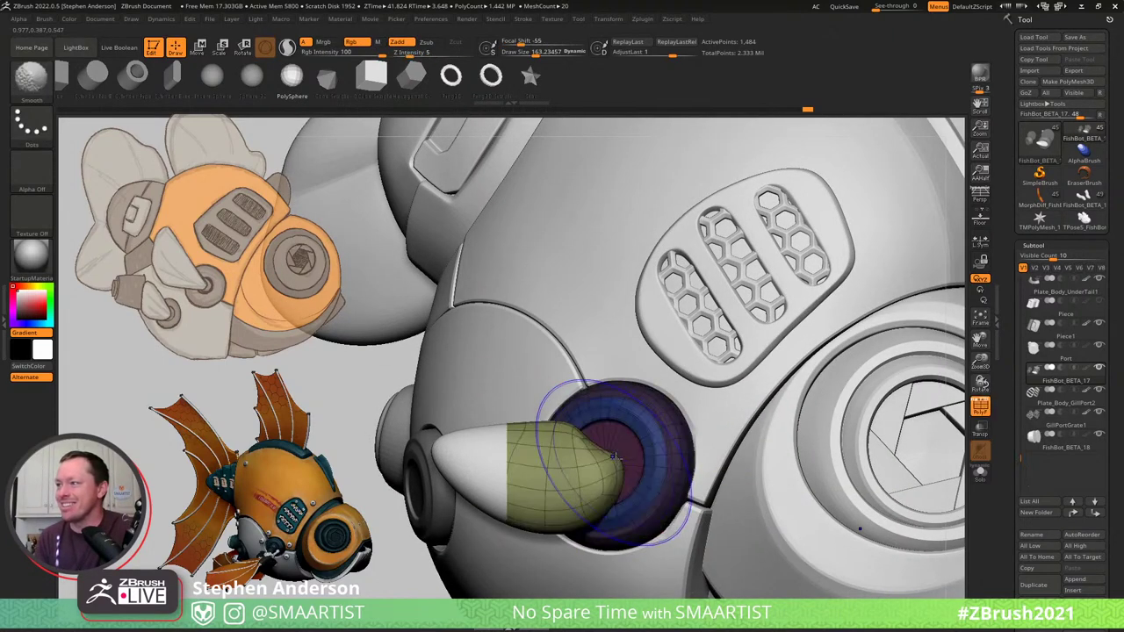
pyautogui.hotkey('shift', 'f')
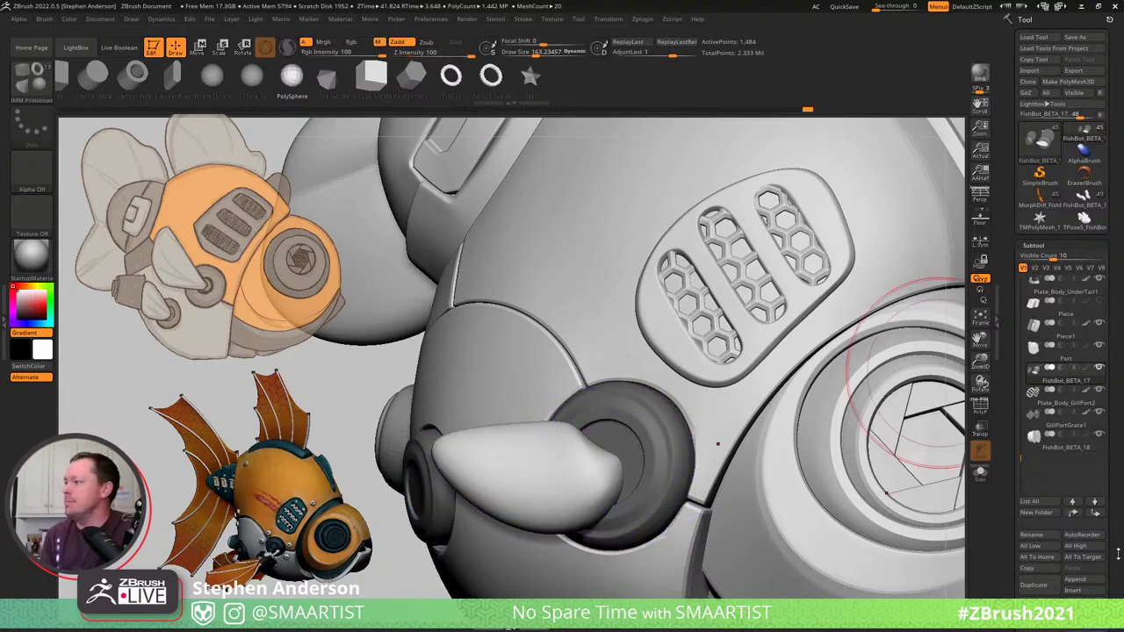
pyautogui.scroll(-3, 1110, 506)
pyautogui.click(1051, 559)
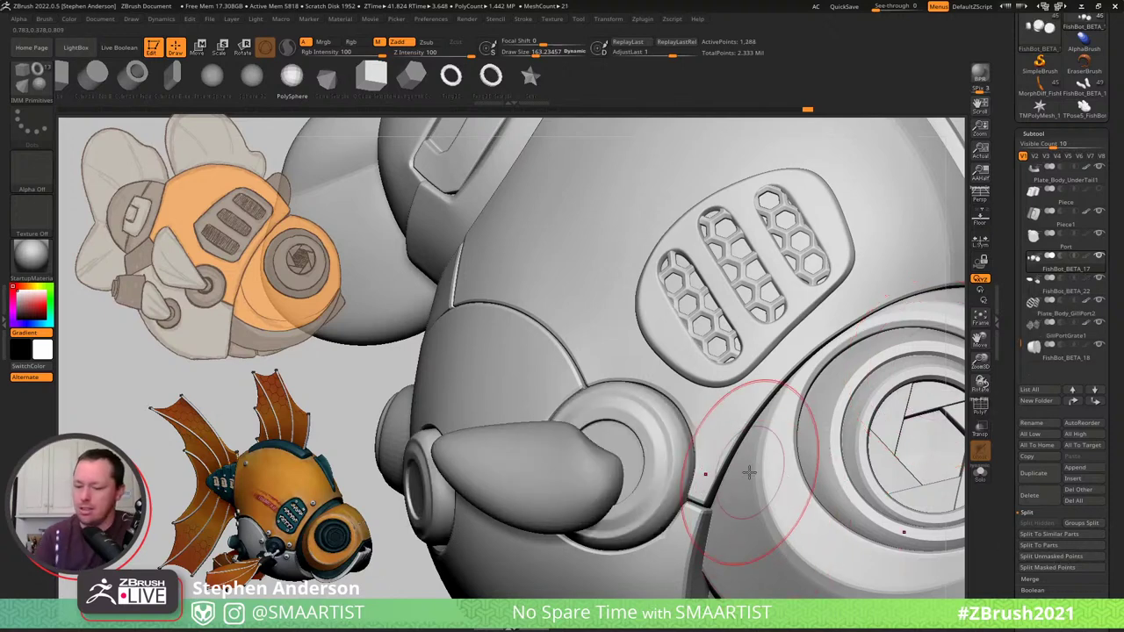
pyautogui.press('Down')
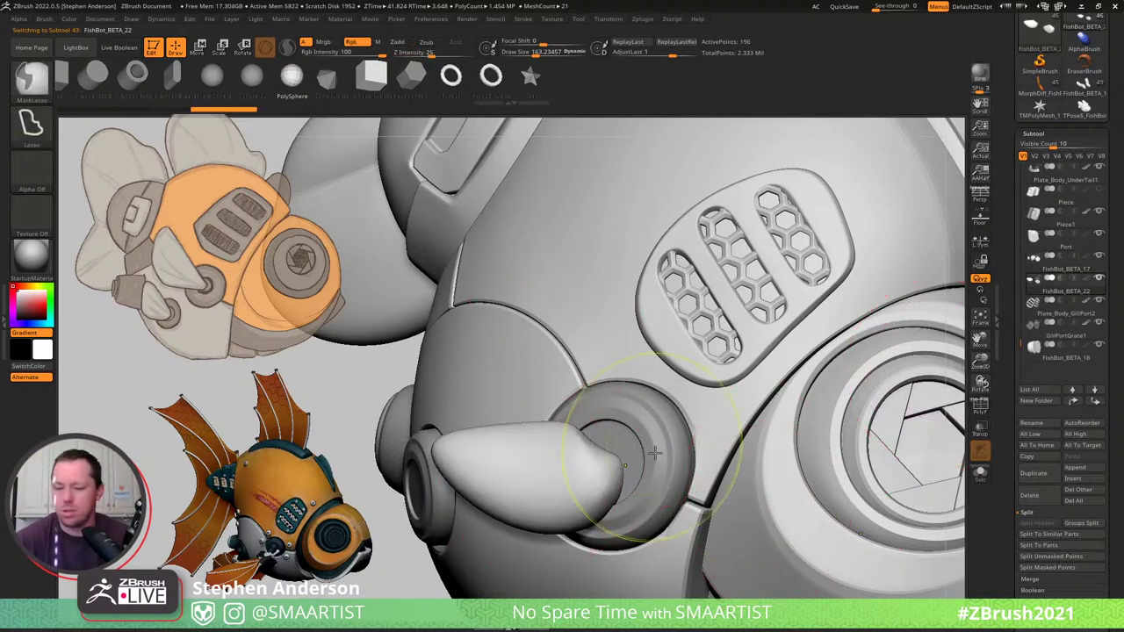
# Pull the fin's root further into the port and reshape its upper edge with the Move brush.
pyautogui.press('b')
pyautogui.press('m')
pyautogui.press('v')
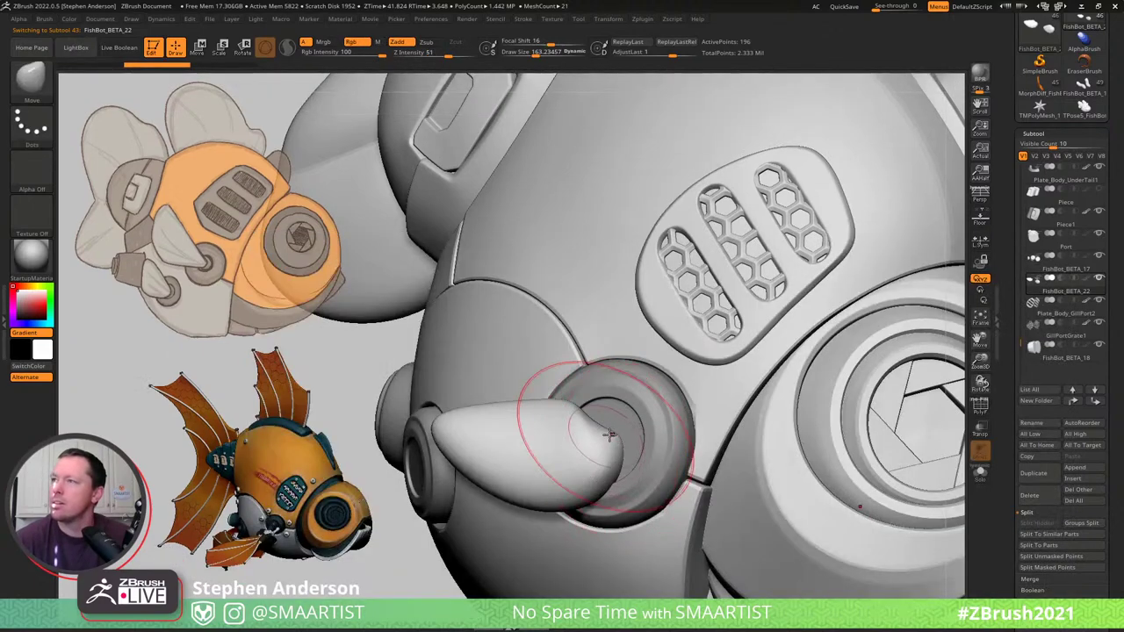
pyautogui.moveTo(659, 404); pyautogui.dragTo(657, 411)
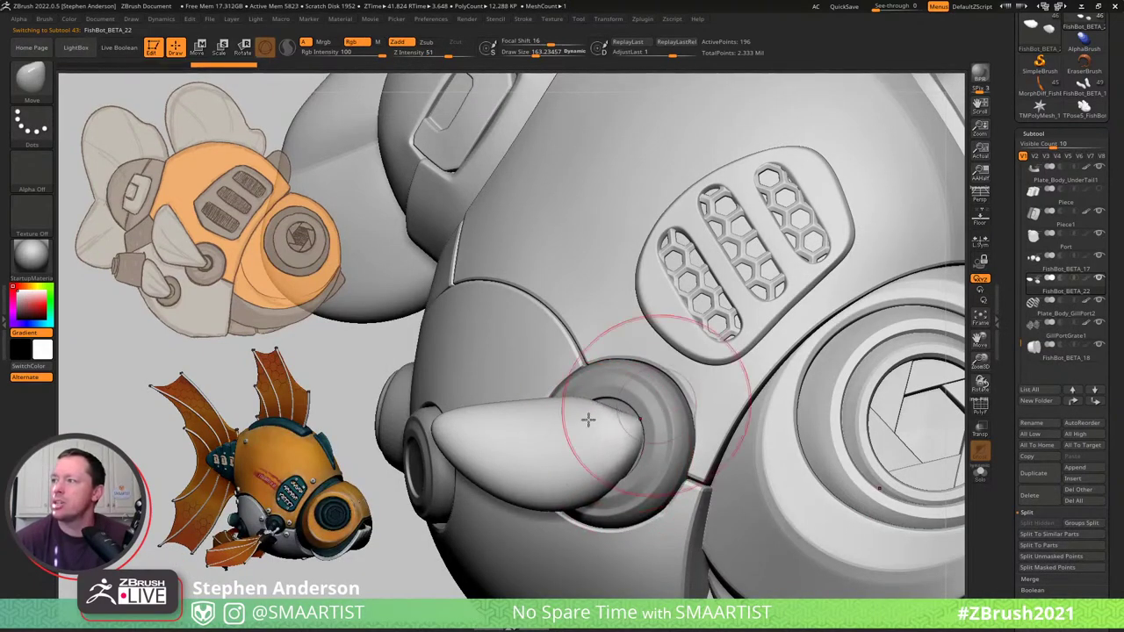
pyautogui.moveTo(602, 422)
pyautogui.mouseDown(button='right')
pyautogui.moveTo(663, 422)
pyautogui.moveTo(571, 443)
pyautogui.moveTo(612, 413)
pyautogui.mouseUp(button='right')
pyautogui.moveTo(615, 413); pyautogui.dragTo(604, 411)
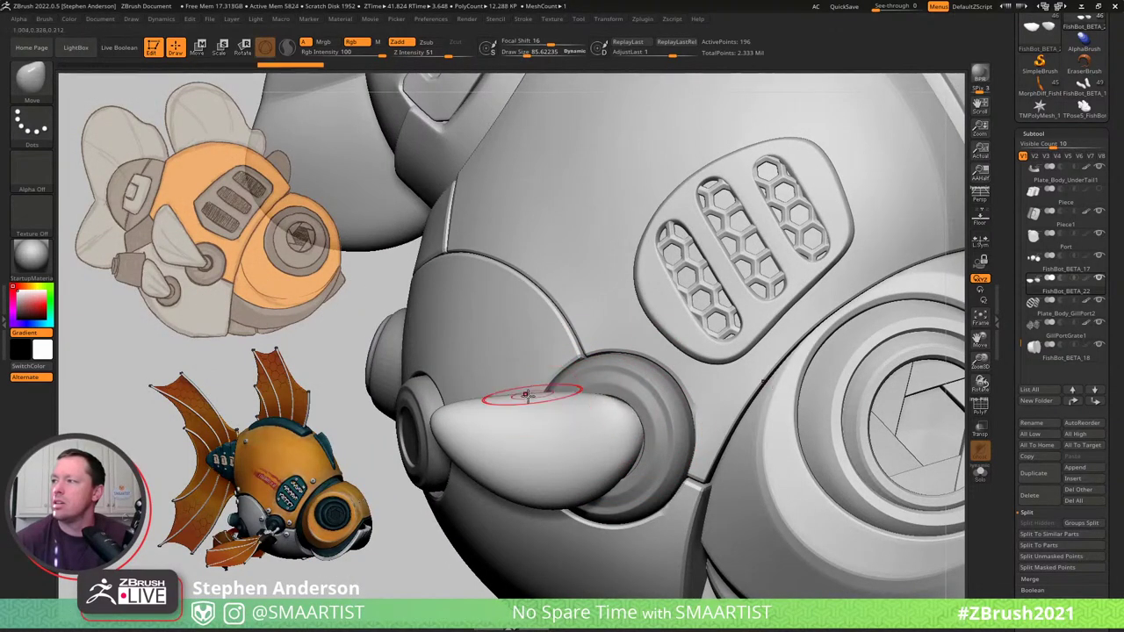
pyautogui.press('s')
pyautogui.moveTo(526, 396)
pyautogui.mouseDown()
pyautogui.moveTo(536, 397)
pyautogui.moveTo(509, 394)
pyautogui.mouseUp()
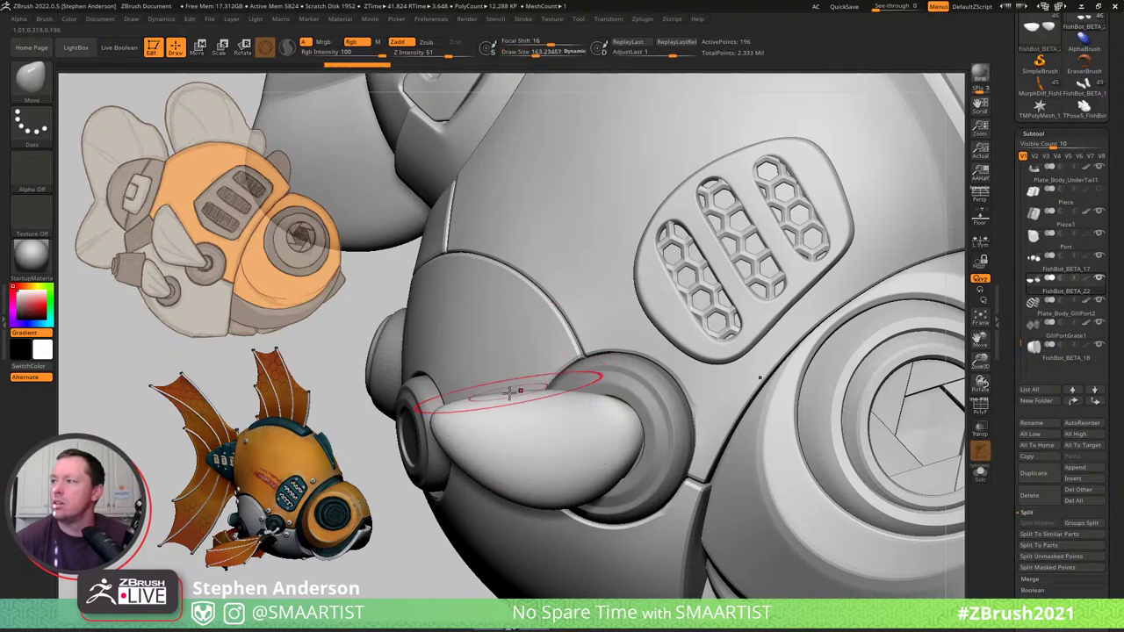
# Show the polyframe and use the Move and Smooth brushes to broaden and round the fin's tip.
pyautogui.press('shift')
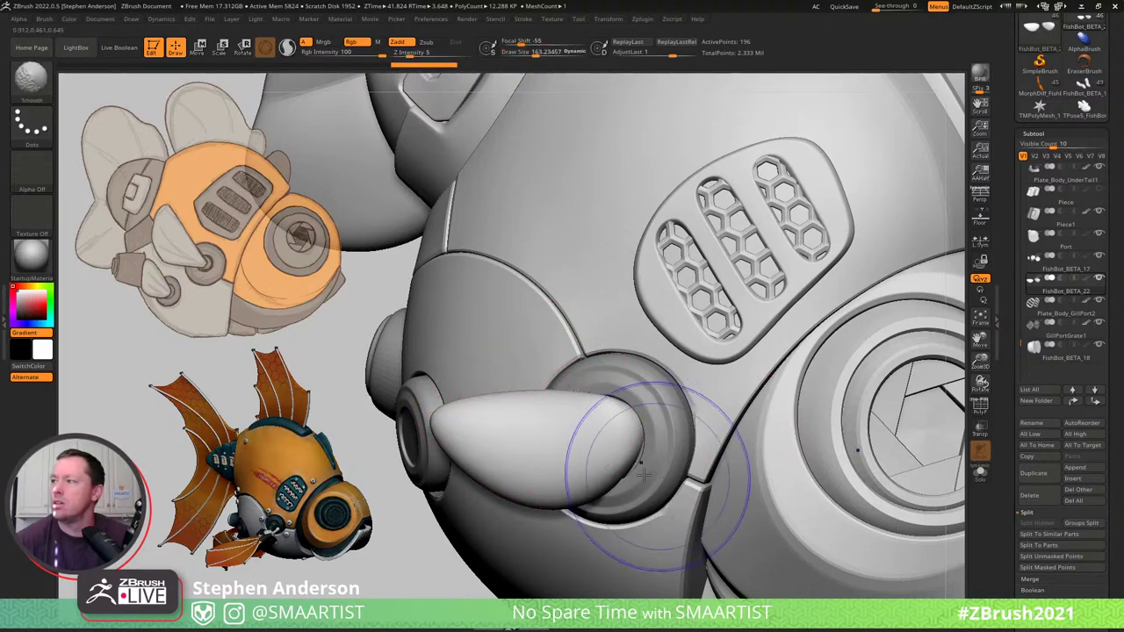
pyautogui.hotkey('shift', 'f')
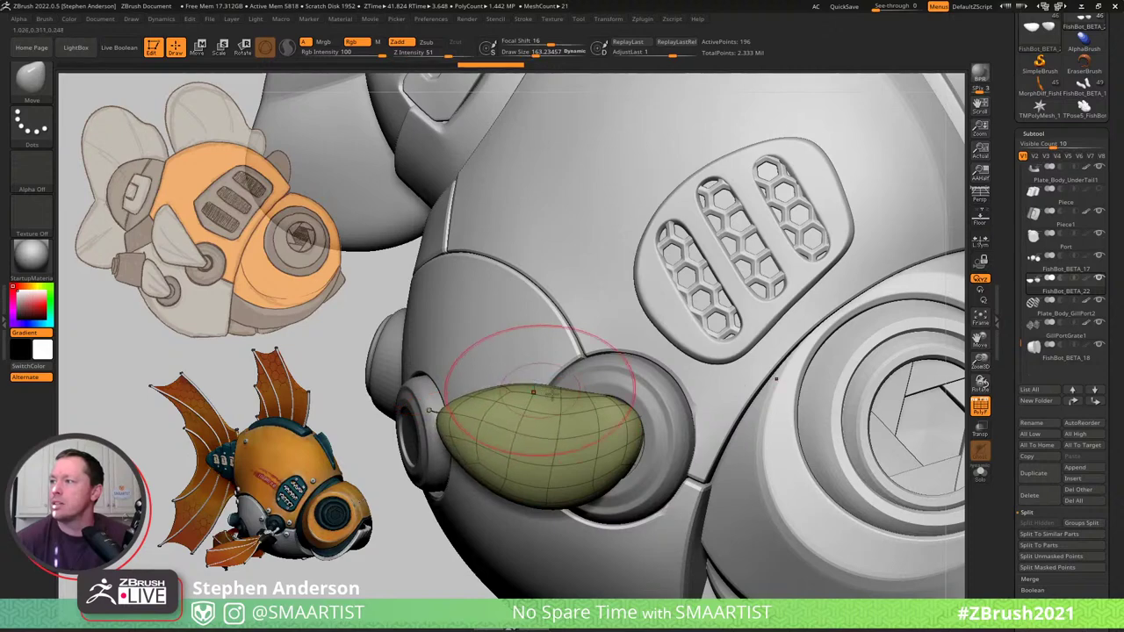
pyautogui.moveTo(514, 390)
pyautogui.mouseDown(button='right')
pyautogui.moveTo(584, 406)
pyautogui.moveTo(566, 418)
pyautogui.mouseUp(button='right')
pyautogui.press('shift')
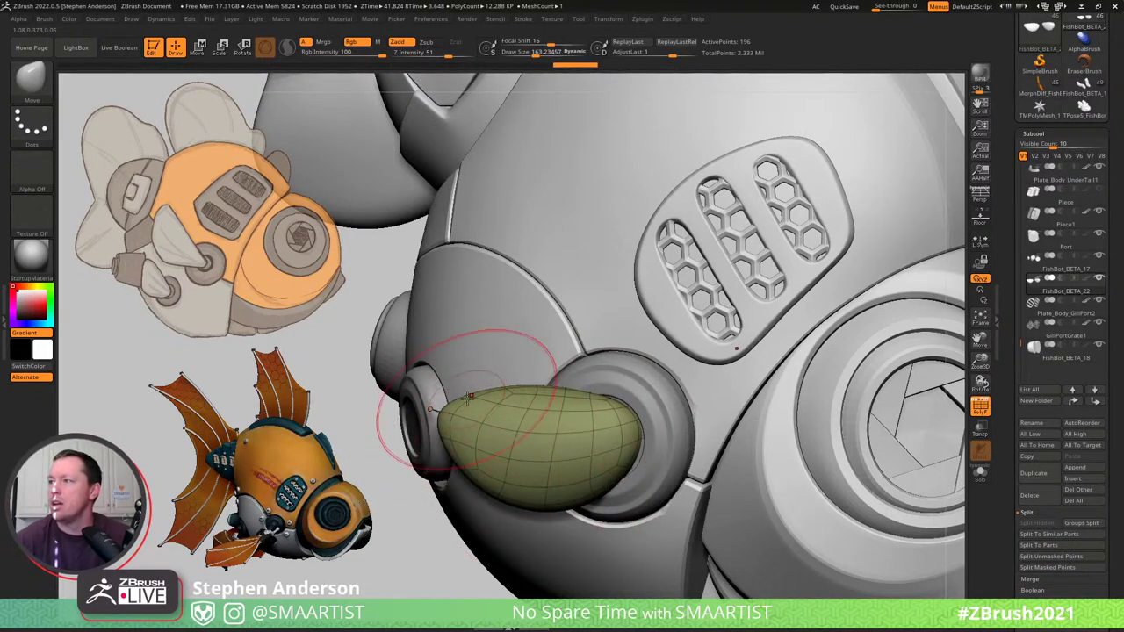
pyautogui.moveTo(459, 404); pyautogui.dragTo(436, 372)
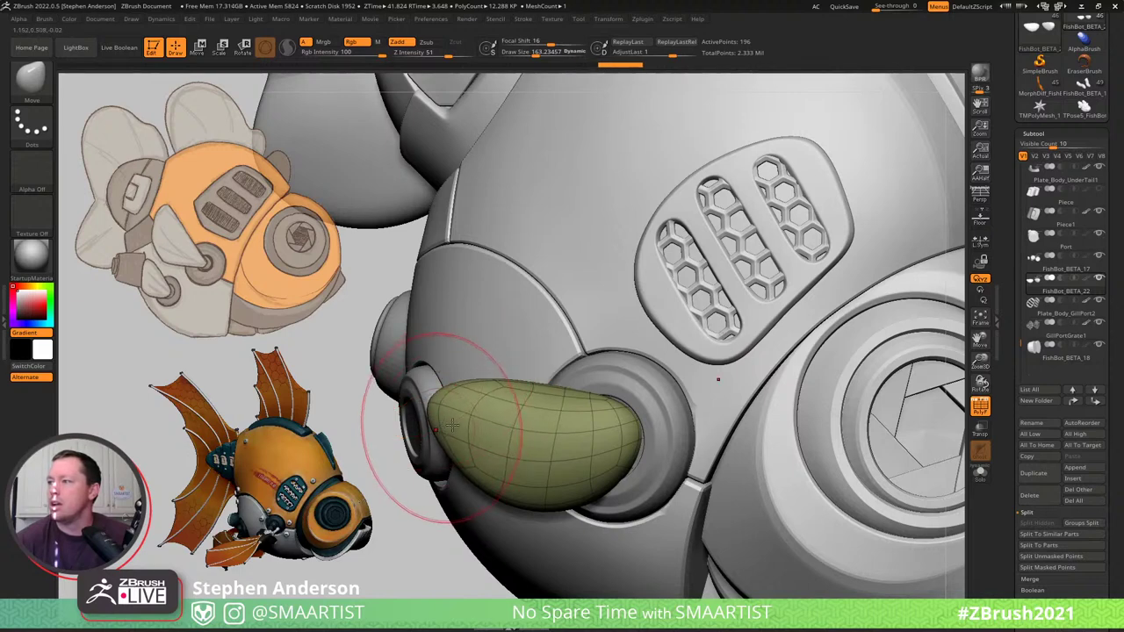
pyautogui.moveTo(439, 414)
pyautogui.keyDown('shift'); pyautogui.mouseDown()
pyautogui.moveTo(481, 431)
pyautogui.moveTo(434, 370)
pyautogui.mouseUp(); pyautogui.keyUp('shift')
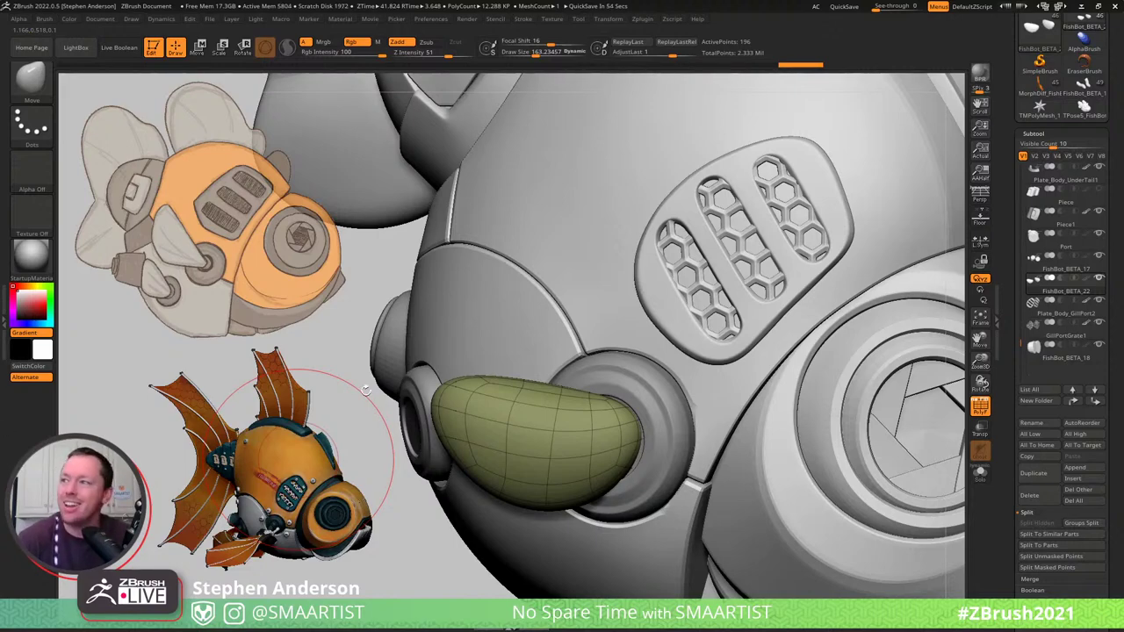
# Turn on ghost transparency and examine how the fin's root sits inside the port from below and from the side.
pyautogui.moveTo(554, 427)
pyautogui.mouseDown(button='right')
pyautogui.moveTo(620, 417)
pyautogui.moveTo(610, 419)
pyautogui.moveTo(577, 280)
pyautogui.mouseUp(button='right')
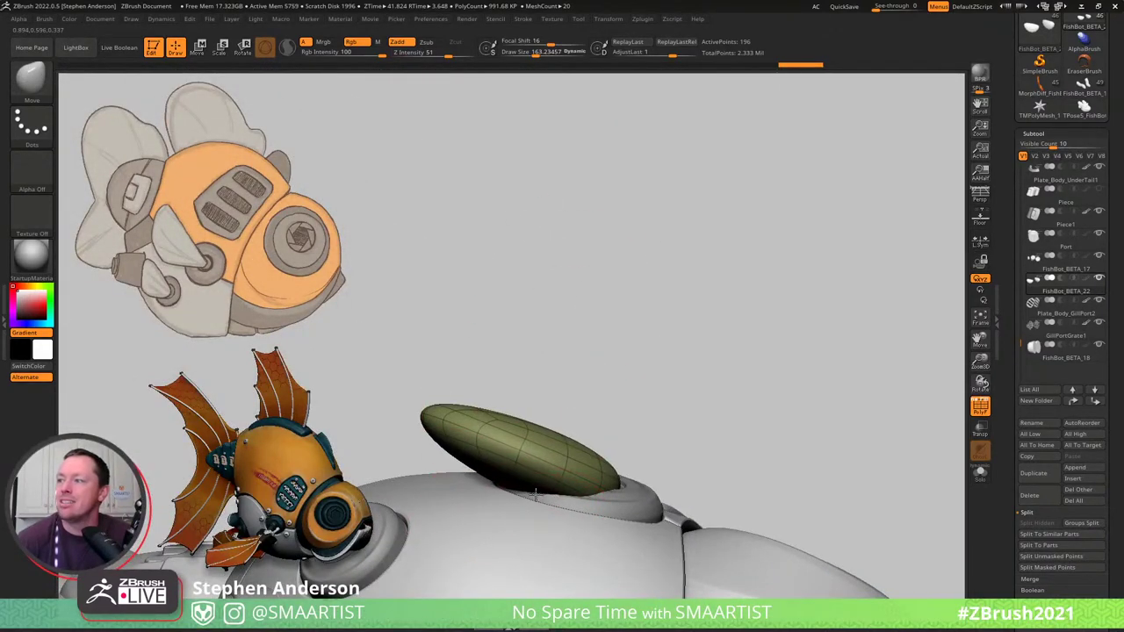
pyautogui.press('ctrl')
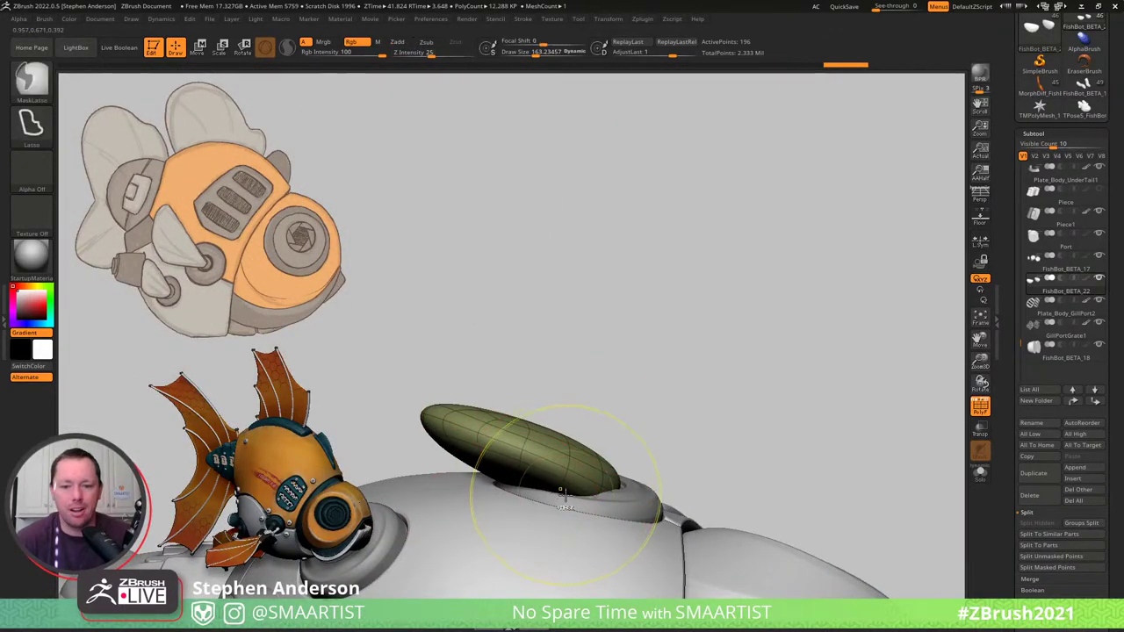
pyautogui.hotkey('ctrl', 't')
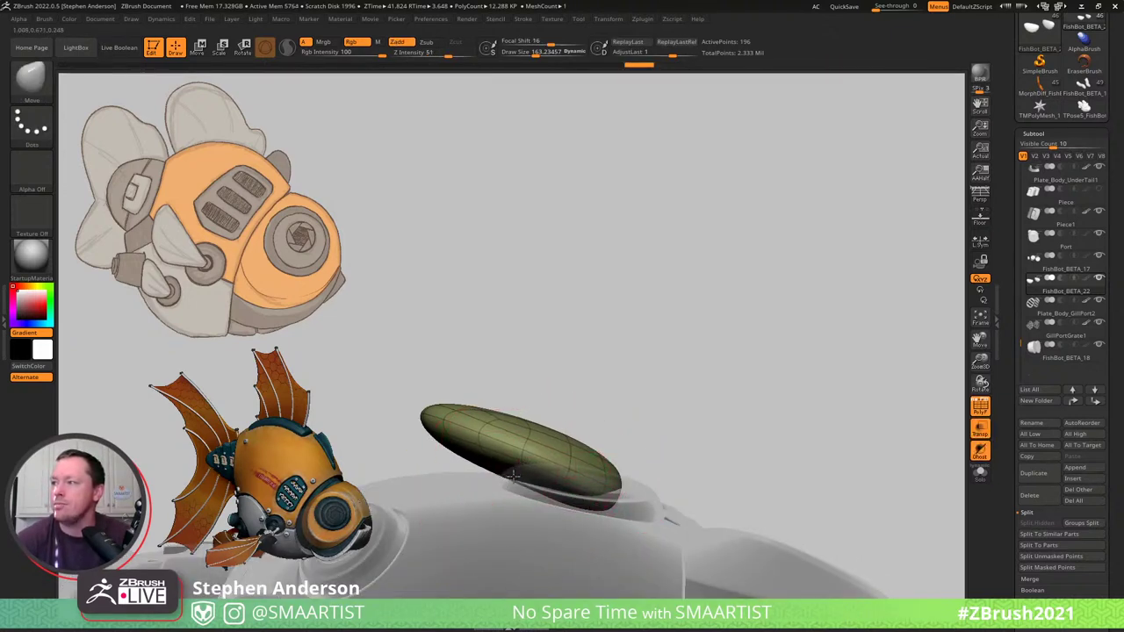
pyautogui.moveTo(517, 442); pyautogui.dragTo(550, 514, button='right')
pyautogui.hotkey('shift', 'f')
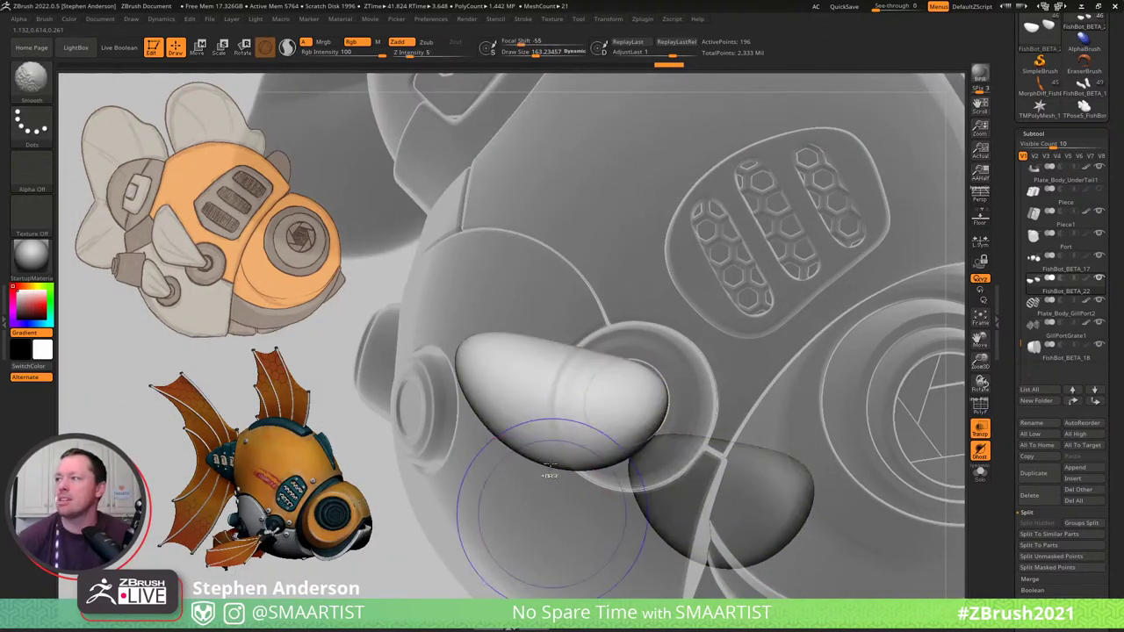
# Examine the whole fish from the front, side and three-quarter angles to judge the side fins' shape and proportions.
pyautogui.press('f')
pyautogui.moveTo(722, 403)
pyautogui.keyDown('ctrl'); pyautogui.mouseDown(button='right')
pyautogui.moveTo(645, 381)
pyautogui.moveTo(664, 443)
pyautogui.moveTo(682, 418)
pyautogui.moveTo(711, 442)
pyautogui.moveTo(725, 413)
pyautogui.moveTo(712, 422)
pyautogui.moveTo(747, 439)
pyautogui.mouseUp(button='right'); pyautogui.keyUp('ctrl')
pyautogui.moveTo(755, 401)
pyautogui.mouseDown(button='right')
pyautogui.moveTo(747, 386)
pyautogui.moveTo(741, 409)
pyautogui.moveTo(805, 398)
pyautogui.moveTo(734, 404)
pyautogui.mouseUp(button='right')
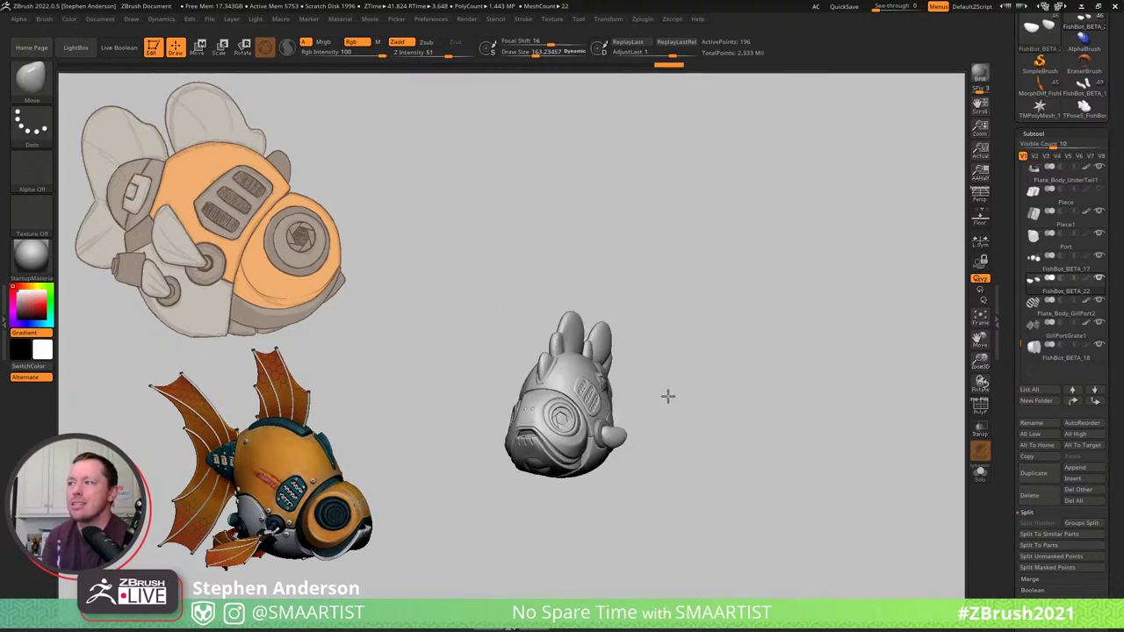
pyautogui.moveTo(703, 402); pyautogui.dragTo(716, 405, button='right')
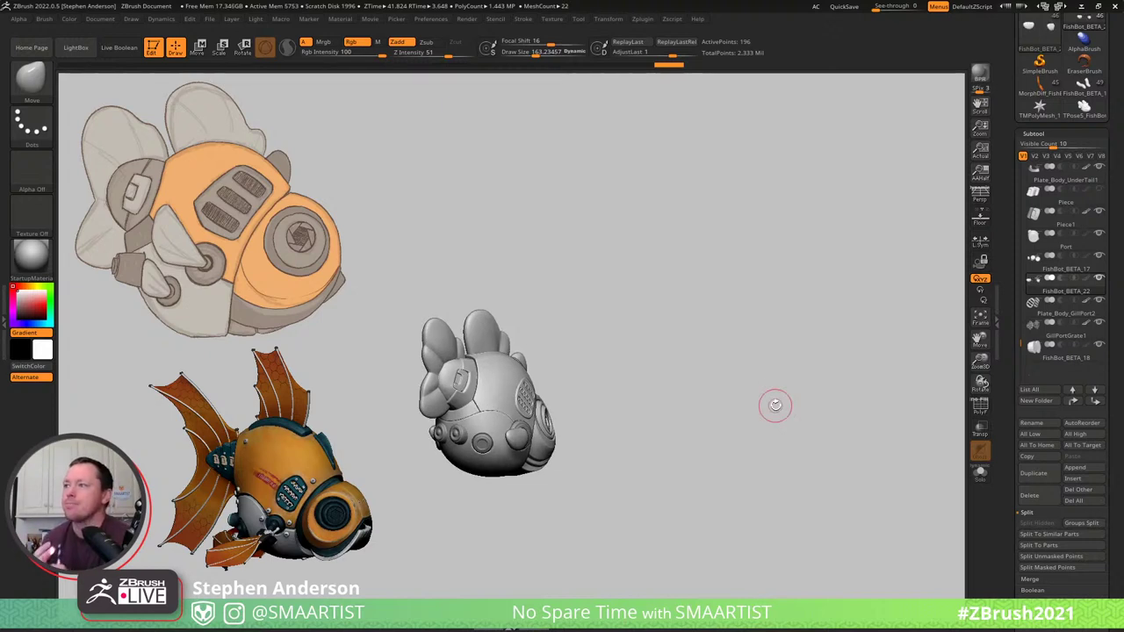
pyautogui.moveTo(639, 370); pyautogui.dragTo(610, 380, button='right')
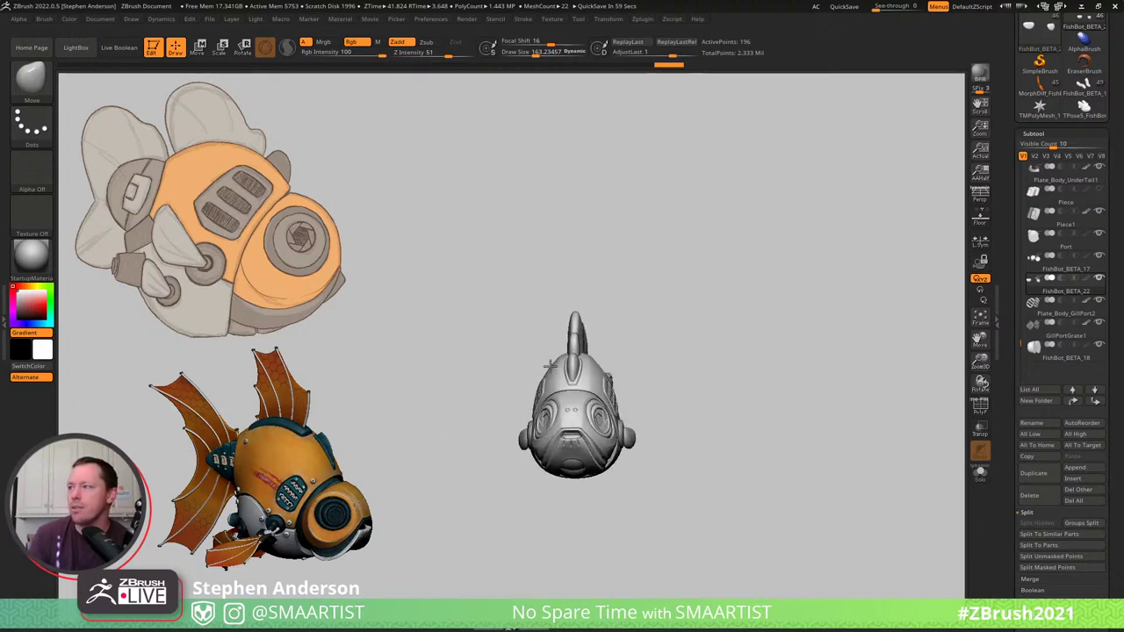
pyautogui.moveTo(516, 367); pyautogui.dragTo(643, 373, button='right')
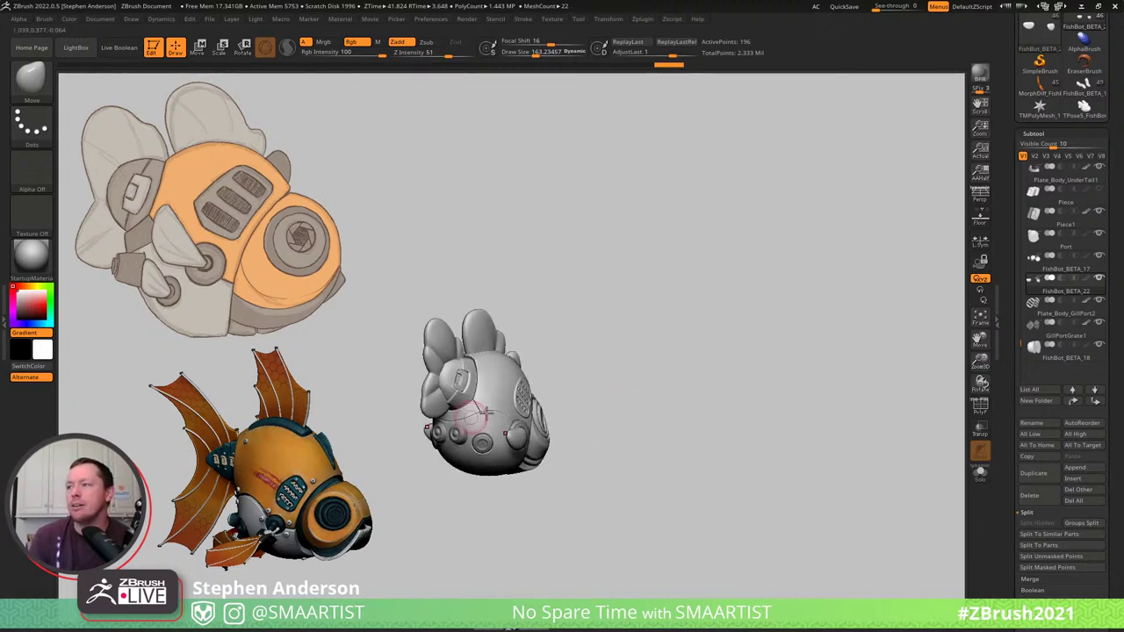
pyautogui.moveTo(548, 419); pyautogui.dragTo(497, 424, button='right')
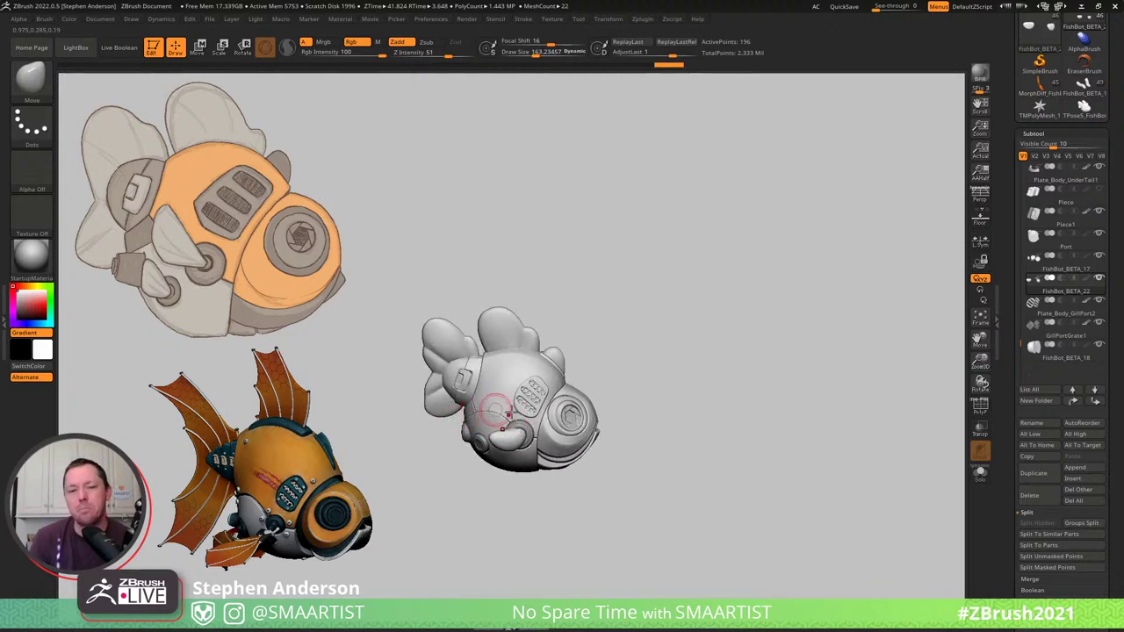
pyautogui.moveTo(705, 396); pyautogui.dragTo(685, 391, button='right')
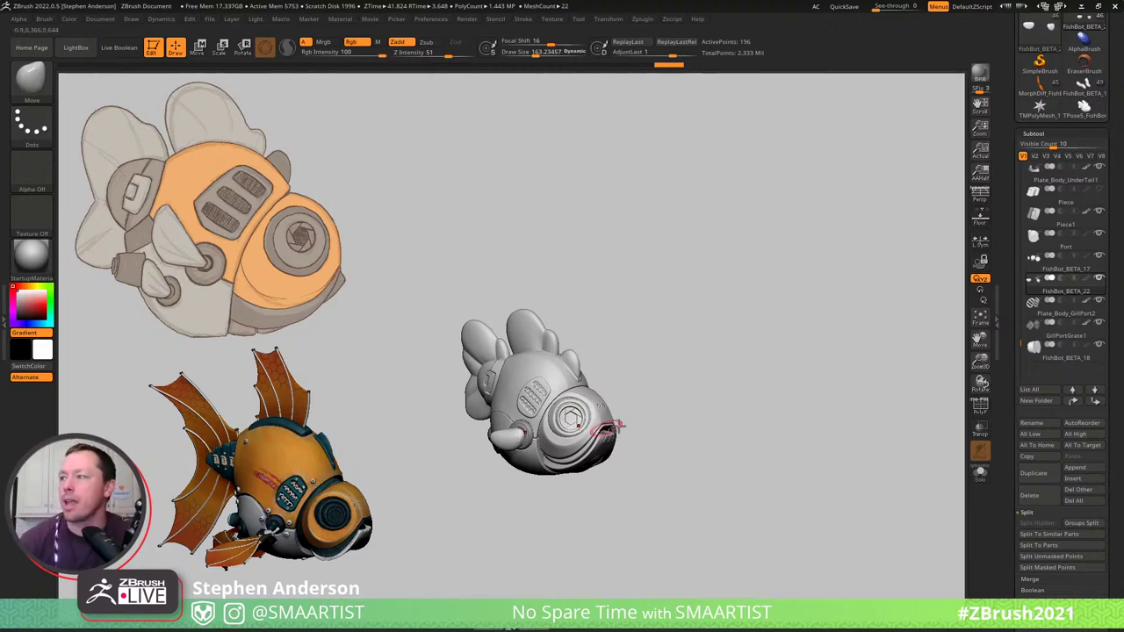
pyautogui.moveTo(511, 403)
pyautogui.keyDown('ctrl'); pyautogui.mouseDown(button='right')
pyautogui.moveTo(559, 416)
pyautogui.moveTo(595, 402)
pyautogui.mouseUp(button='right'); pyautogui.keyUp('ctrl')
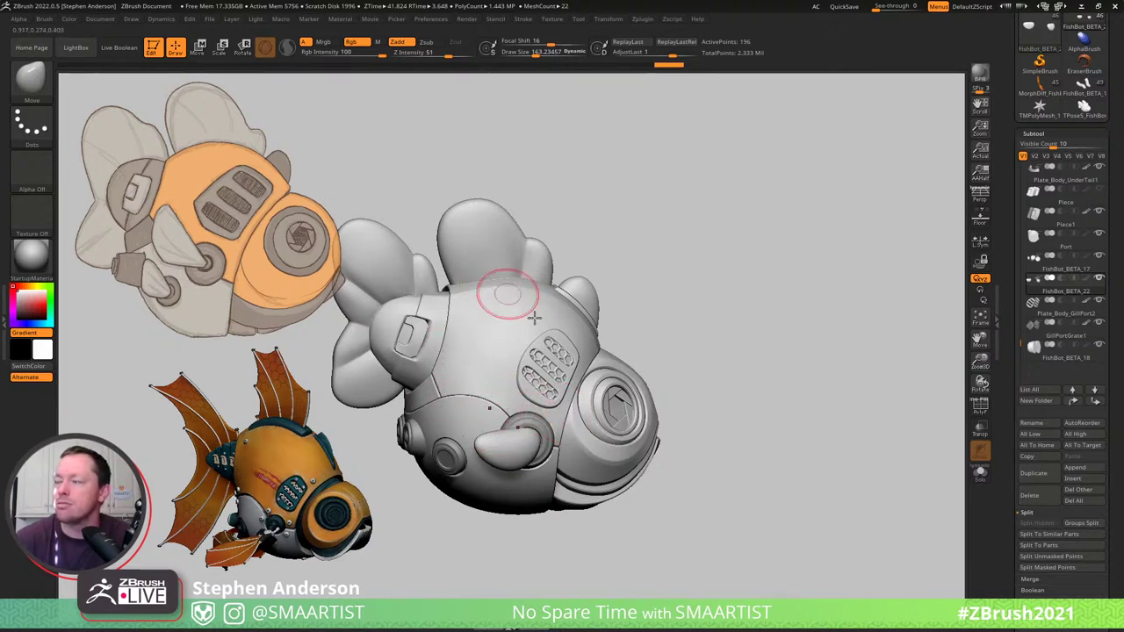
pyautogui.moveTo(501, 333)
pyautogui.mouseDown(button='right')
pyautogui.moveTo(492, 322)
pyautogui.moveTo(509, 369)
pyautogui.moveTo(534, 358)
pyautogui.mouseUp(button='right')
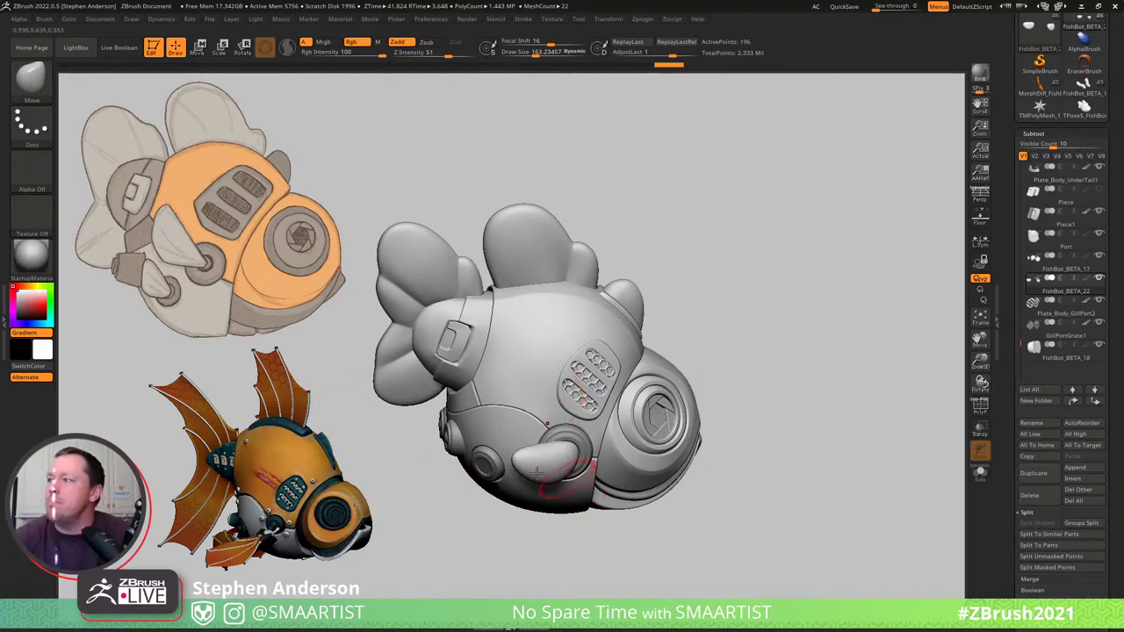
pyautogui.moveTo(511, 454)
pyautogui.mouseDown(button='right')
pyautogui.moveTo(537, 441)
pyautogui.moveTo(504, 447)
pyautogui.moveTo(553, 455)
pyautogui.mouseUp(button='right')
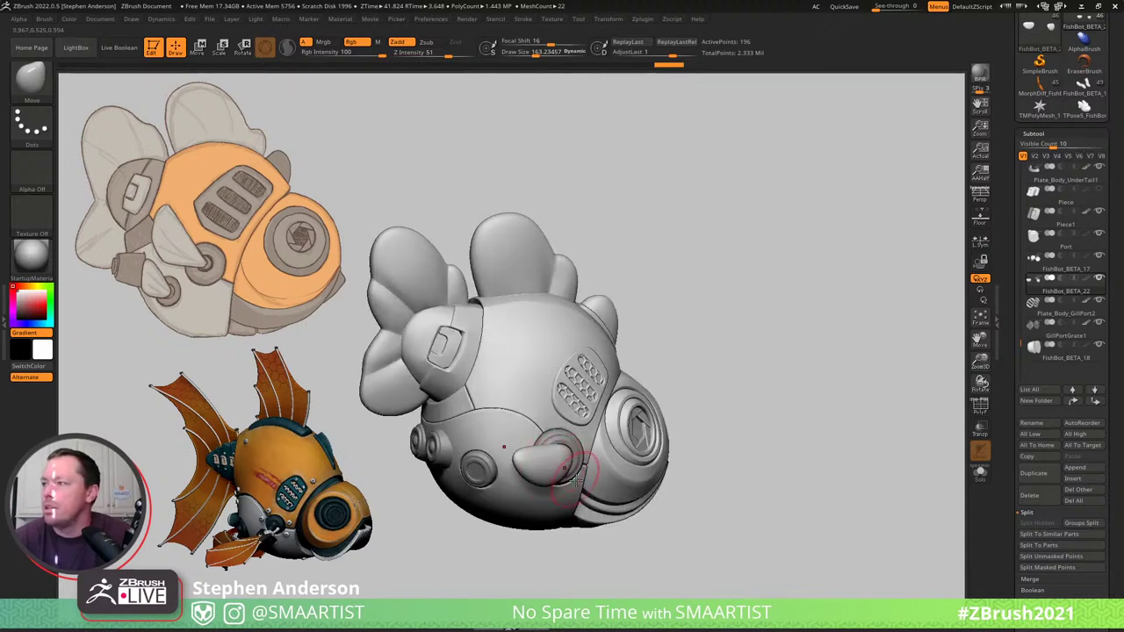
# Rotate the side fins slightly with the transform gizmo so they sit more level in their ports when seen from the front.
pyautogui.press('w')
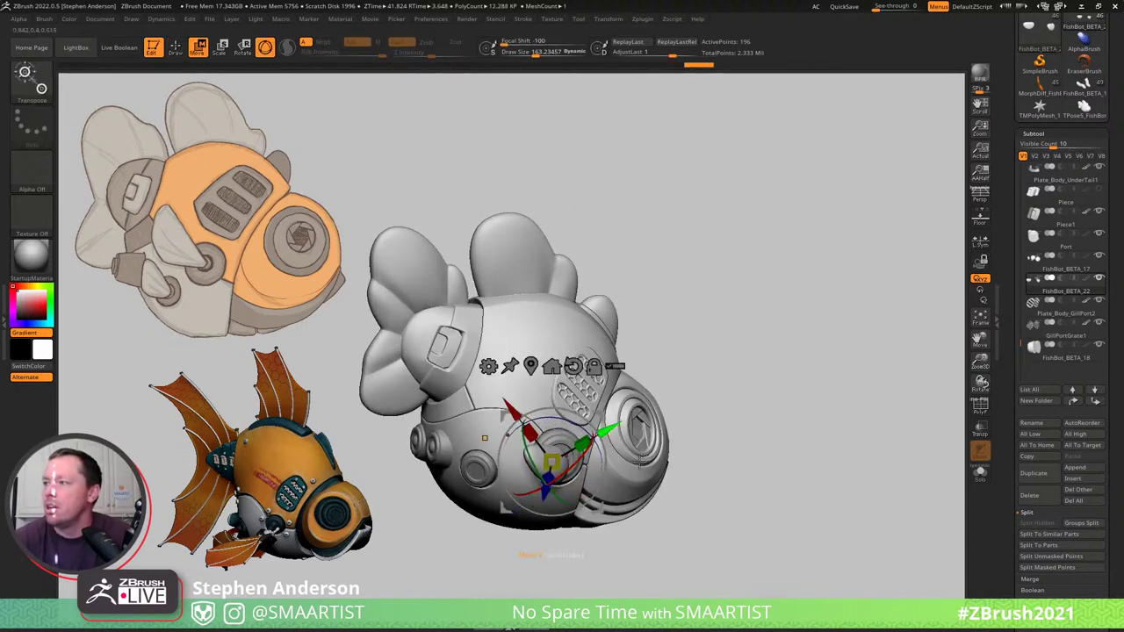
pyautogui.moveTo(484, 438); pyautogui.dragTo(614, 449, button='right')
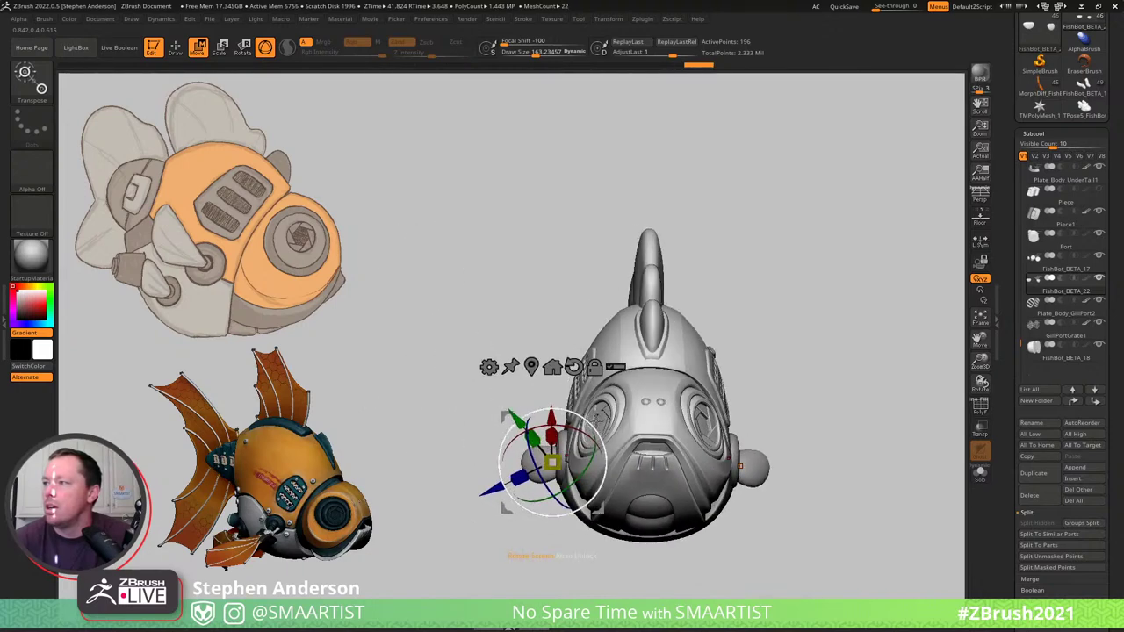
pyautogui.moveTo(739, 465); pyautogui.dragTo(596, 266, button='right')
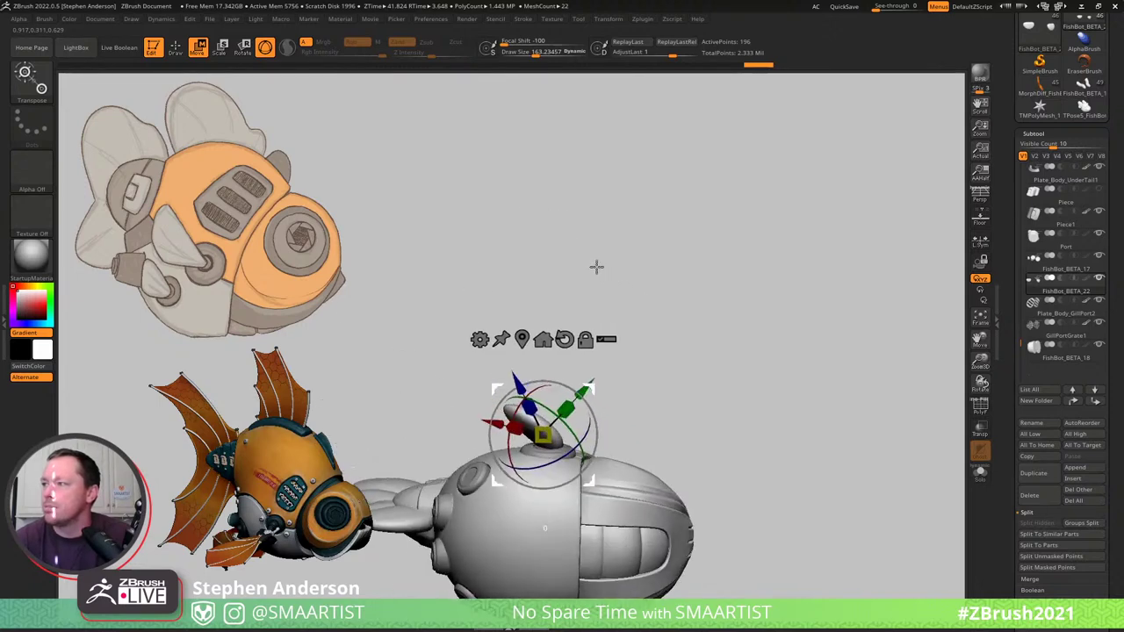
pyautogui.press('q')
pyautogui.moveTo(602, 389)
pyautogui.mouseDown(button='right')
pyautogui.moveTo(620, 465)
pyautogui.moveTo(612, 360)
pyautogui.moveTo(654, 420)
pyautogui.moveTo(623, 377)
pyautogui.moveTo(617, 402)
pyautogui.mouseUp(button='right')
pyautogui.press('w')
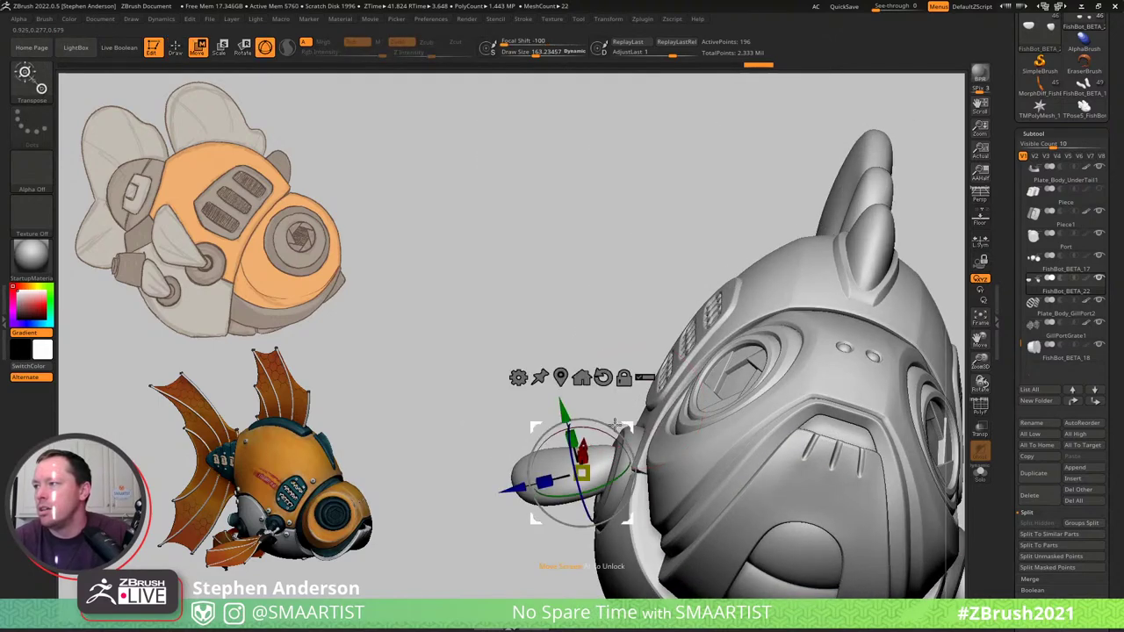
pyautogui.moveTo(626, 428); pyautogui.dragTo(631, 417)
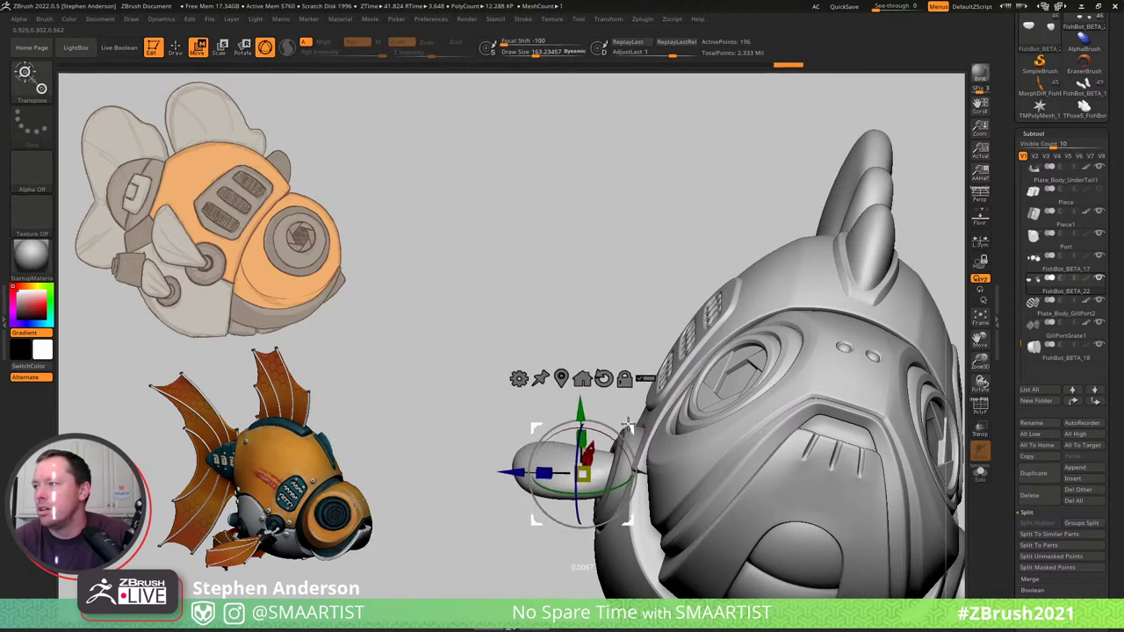
pyautogui.moveTo(627, 423); pyautogui.dragTo(711, 481, button='right')
pyautogui.moveTo(675, 475)
pyautogui.mouseDown(button='right')
pyautogui.moveTo(702, 496)
pyautogui.moveTo(693, 471)
pyautogui.moveTo(581, 380)
pyautogui.mouseUp(button='right')
pyautogui.press('q')
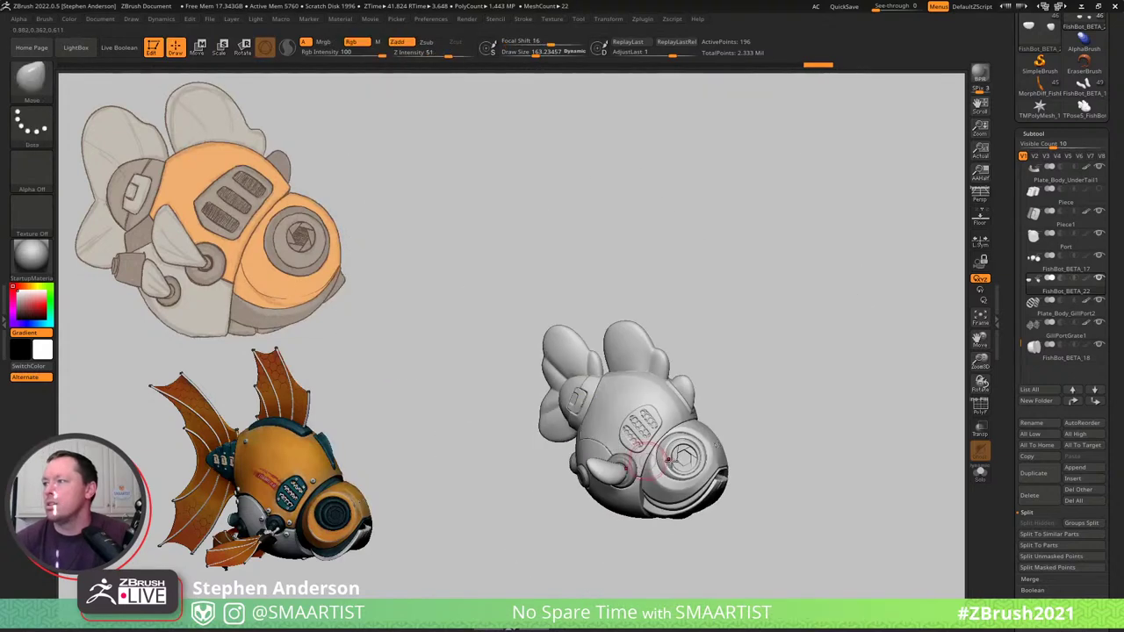
# Examine the side fin's angle and fit in its port up close, from the three-quarter view and from behind.
pyautogui.moveTo(647, 464); pyautogui.dragTo(707, 491, button='right')
pyautogui.moveTo(719, 427); pyautogui.dragTo(667, 434, button='right')
pyautogui.press('ctrl')
pyautogui.press('w')
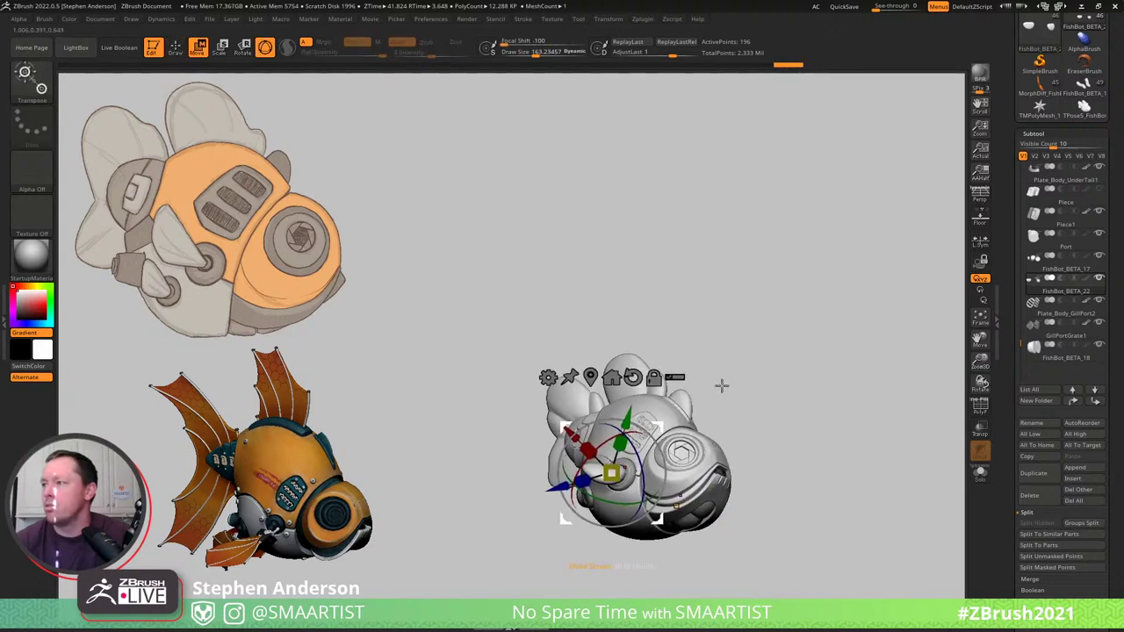
pyautogui.press('q')
pyautogui.moveTo(720, 385)
pyautogui.mouseDown(button='right')
pyautogui.moveTo(758, 431)
pyautogui.moveTo(747, 417)
pyautogui.moveTo(720, 422)
pyautogui.moveTo(676, 475)
pyautogui.moveTo(710, 539)
pyautogui.moveTo(722, 609)
pyautogui.mouseUp(button='right')
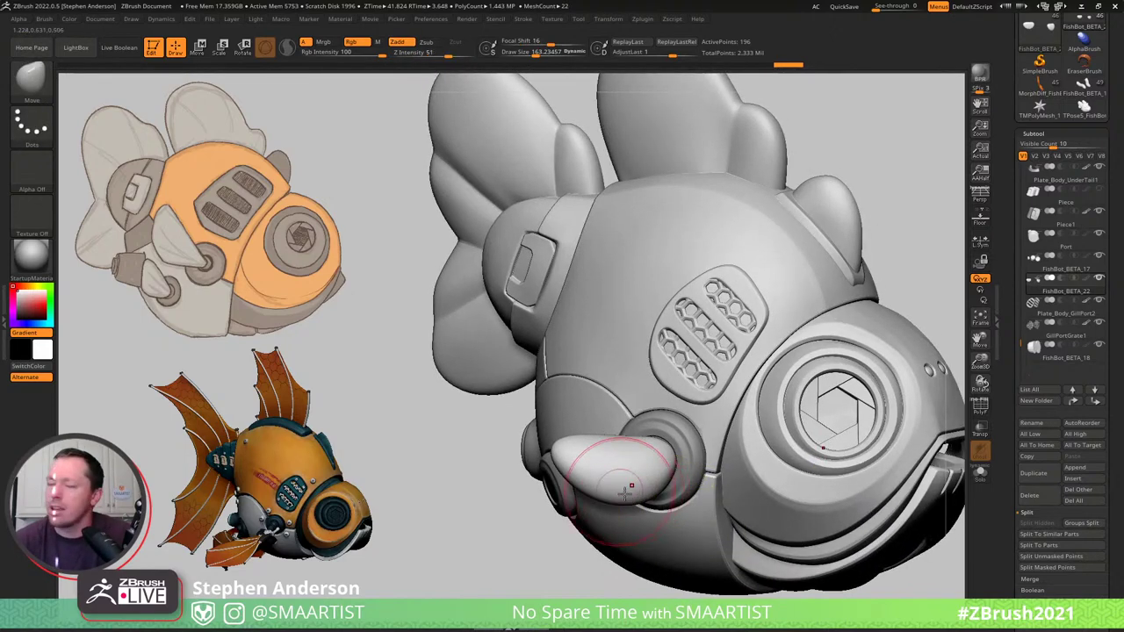
pyautogui.moveTo(630, 485); pyautogui.dragTo(603, 476)
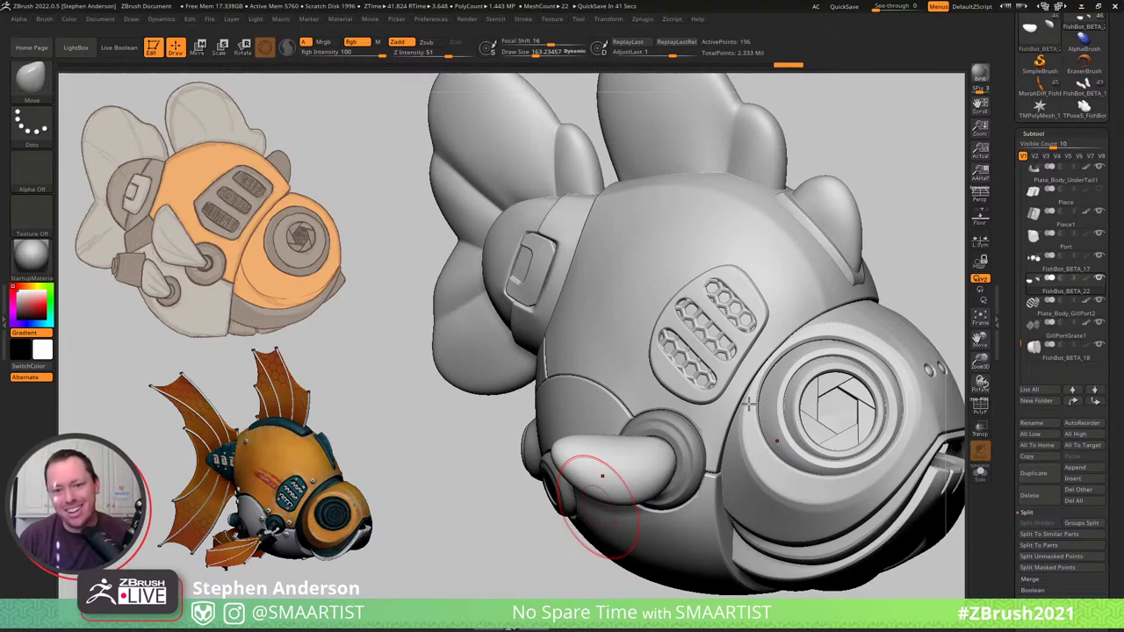
pyautogui.press('ctrl')
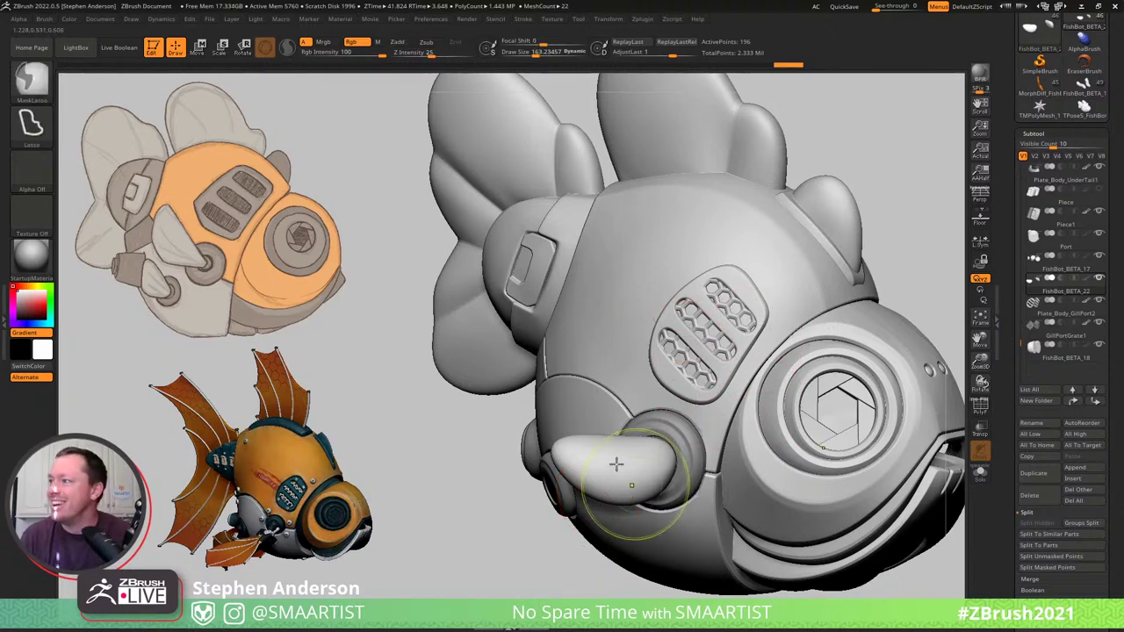
pyautogui.moveTo(617, 464)
pyautogui.keyDown('ctrl'); pyautogui.mouseDown(button='right')
pyautogui.moveTo(609, 457)
pyautogui.moveTo(612, 491)
pyautogui.moveTo(625, 489)
pyautogui.moveTo(609, 492)
pyautogui.moveTo(614, 503)
pyautogui.mouseUp(button='right'); pyautogui.keyUp('ctrl')
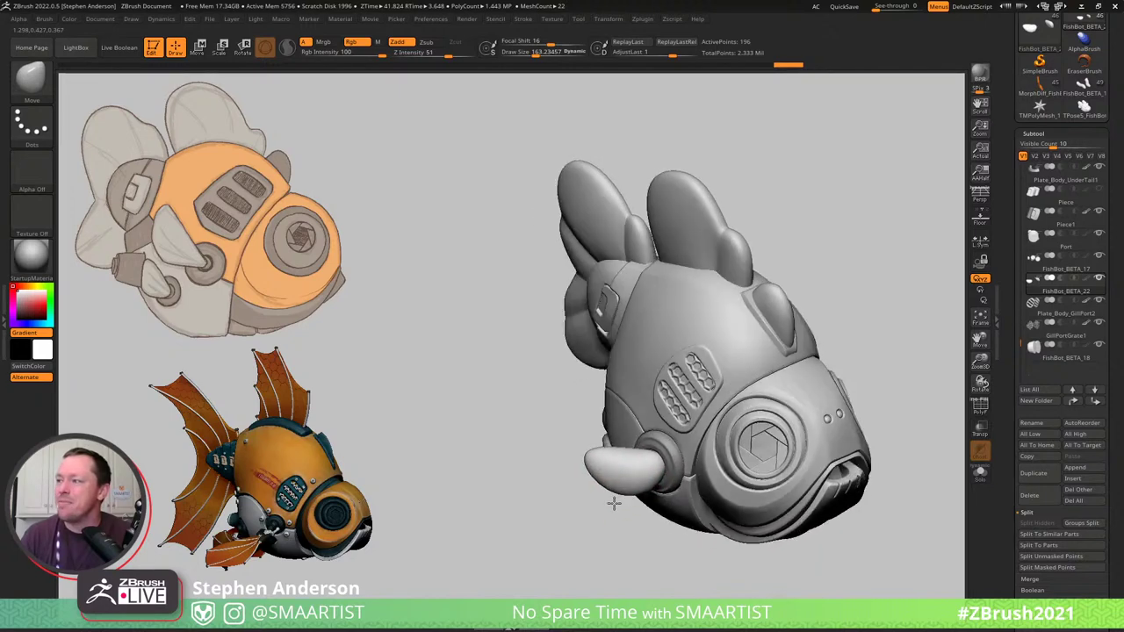
pyautogui.moveTo(613, 502)
pyautogui.mouseDown()
pyautogui.moveTo(614, 461)
pyautogui.moveTo(614, 489)
pyautogui.moveTo(643, 489)
pyautogui.moveTo(647, 473)
pyautogui.moveTo(630, 484)
pyautogui.moveTo(664, 491)
pyautogui.moveTo(651, 486)
pyautogui.mouseUp()
pyautogui.moveTo(595, 476)
pyautogui.mouseDown(button='right')
pyautogui.moveTo(638, 507)
pyautogui.moveTo(594, 464)
pyautogui.mouseUp(button='right')
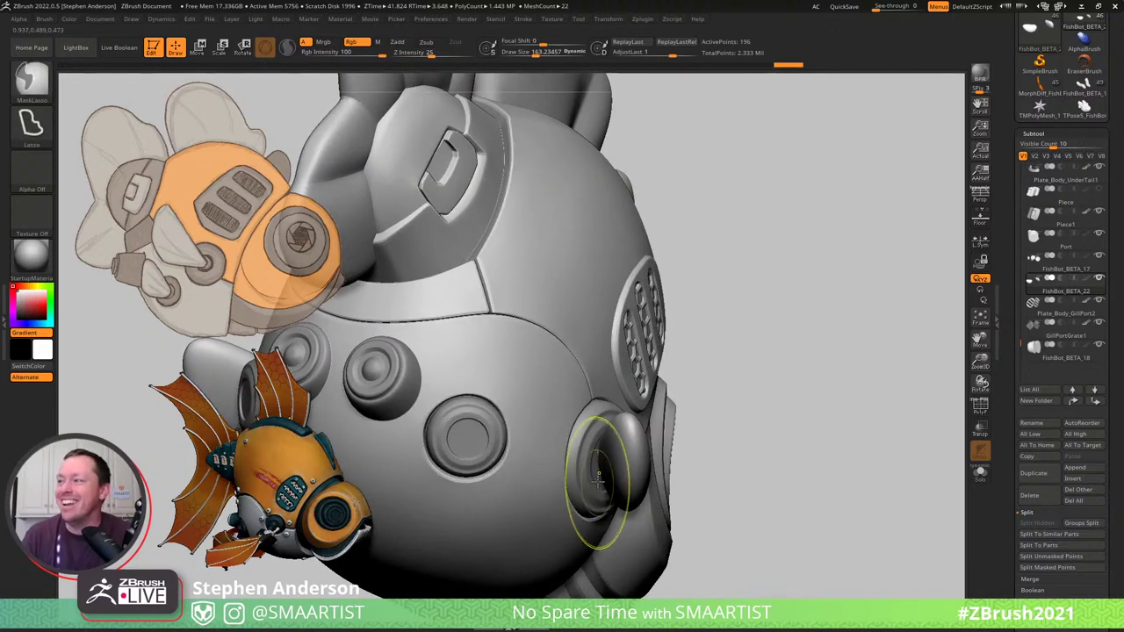
# Redo the last side fin adjustments and check the fins on the whole fish from the side and three-quarter views.
pyautogui.hotkey('ctrl', 'shift', 'z')
pyautogui.hotkey('ctrl', 'shift', 'z')
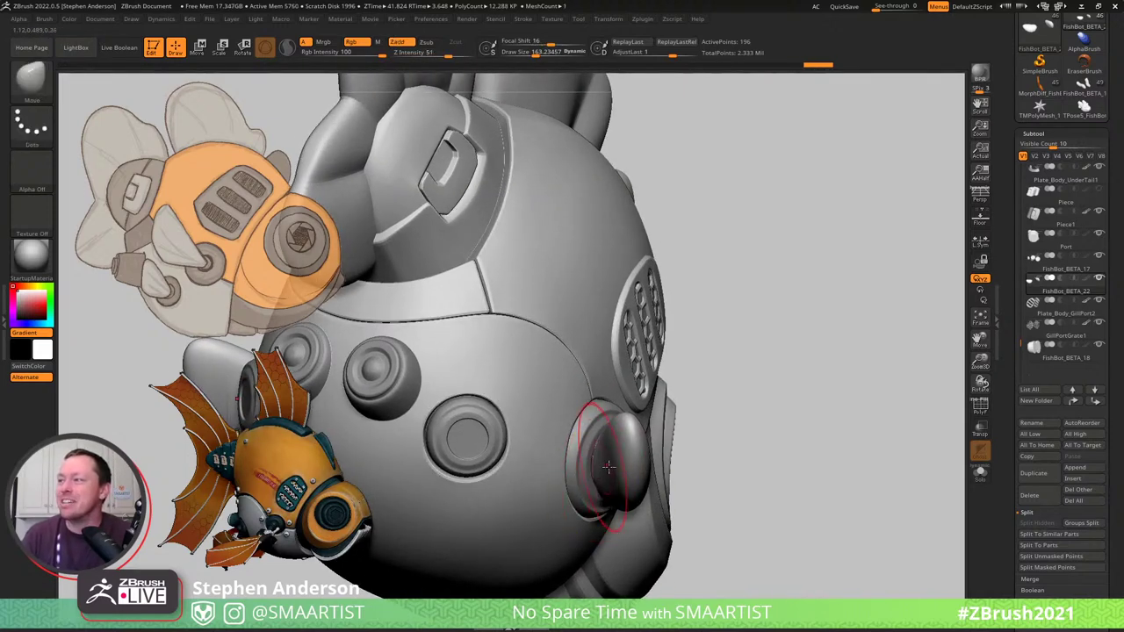
pyautogui.moveTo(619, 459)
pyautogui.mouseDown(button='right')
pyautogui.moveTo(577, 462)
pyautogui.moveTo(753, 471)
pyautogui.mouseUp(button='right')
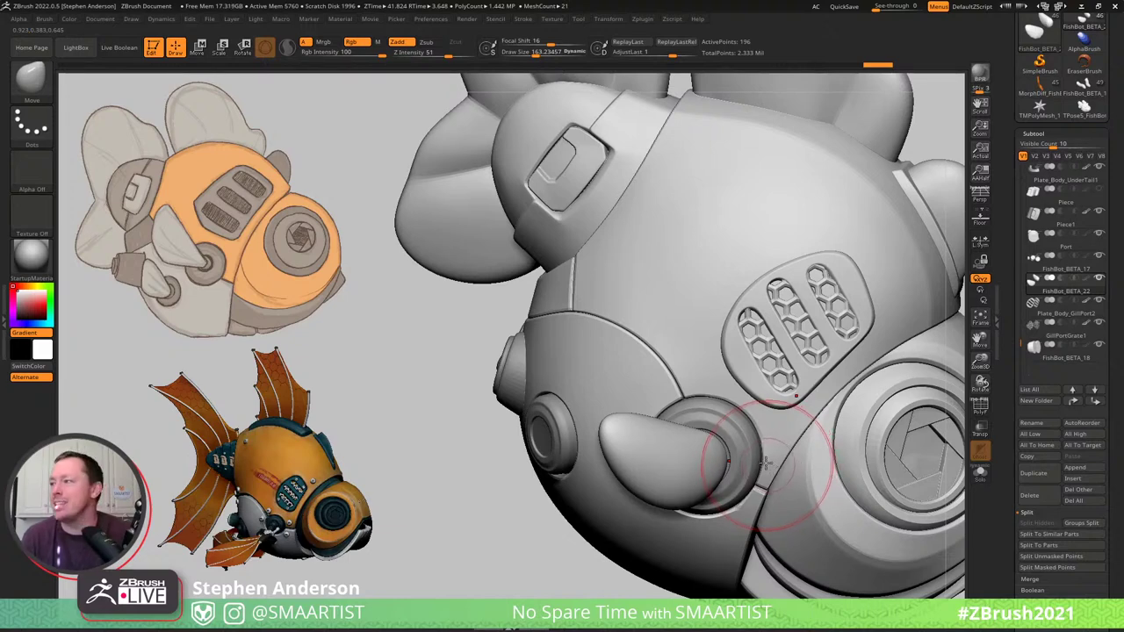
pyautogui.moveTo(765, 463)
pyautogui.mouseDown(button='right')
pyautogui.moveTo(742, 446)
pyautogui.moveTo(752, 447)
pyautogui.moveTo(694, 506)
pyautogui.mouseUp(button='right')
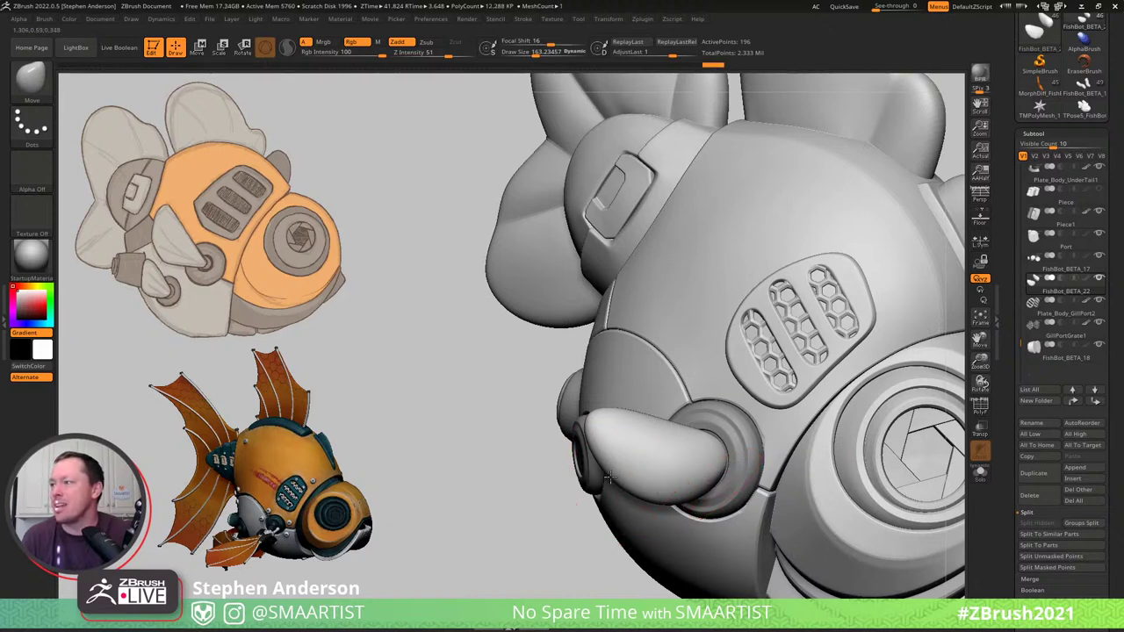
pyautogui.moveTo(640, 467)
pyautogui.keyDown('ctrl'); pyautogui.mouseDown(button='right')
pyautogui.moveTo(653, 426)
pyautogui.moveTo(658, 474)
pyautogui.moveTo(719, 456)
pyautogui.mouseUp(button='right'); pyautogui.keyUp('ctrl')
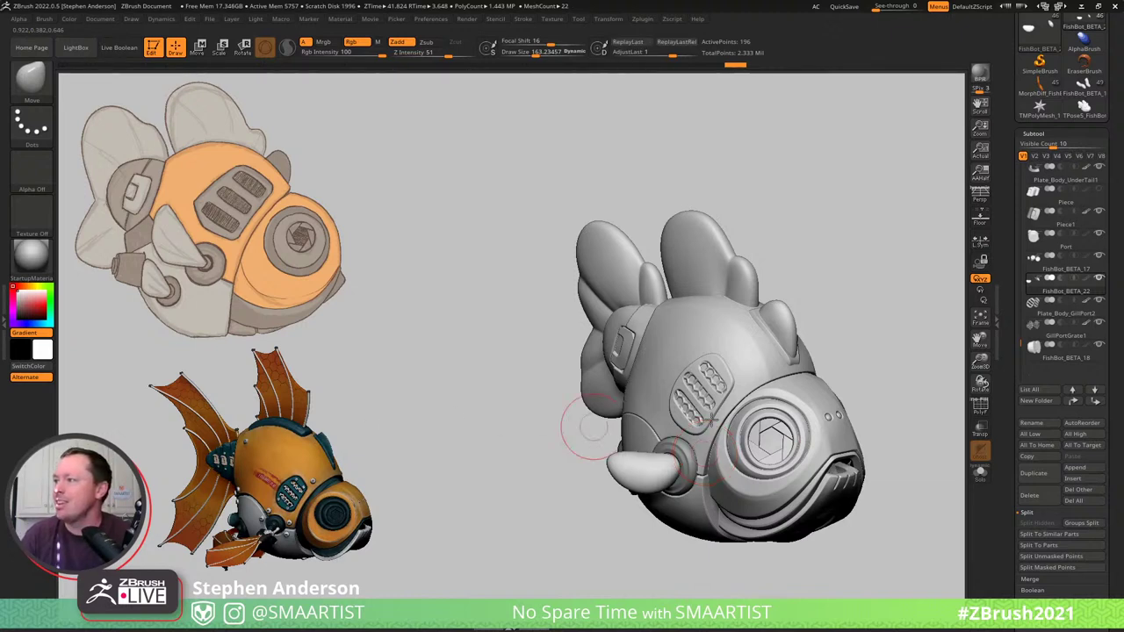
pyautogui.moveTo(869, 316); pyautogui.dragTo(874, 316)
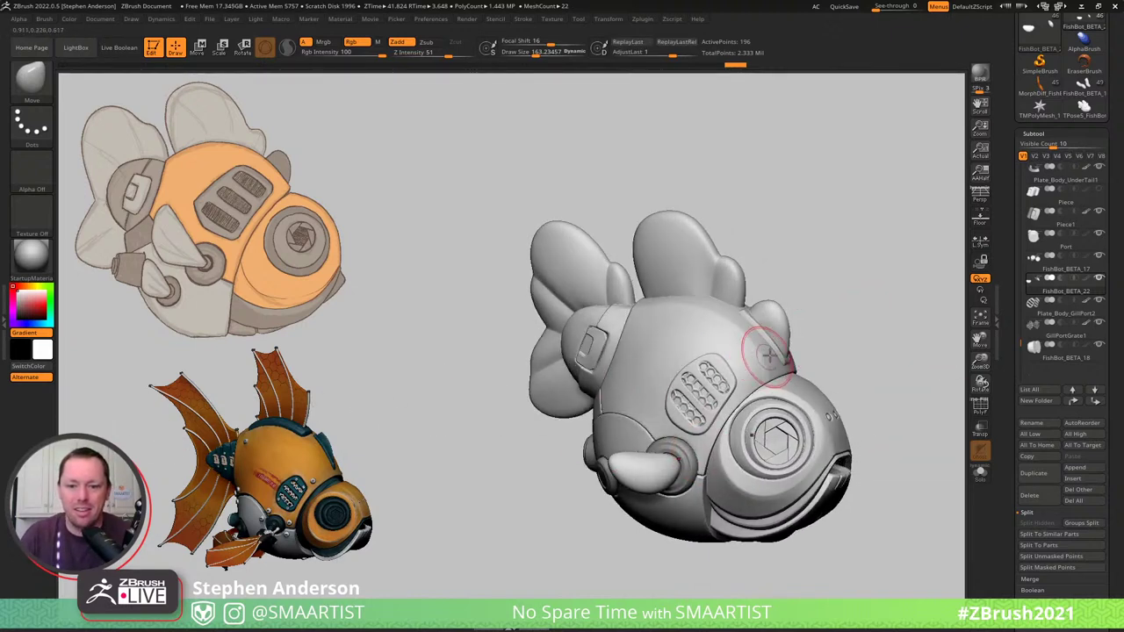
pyautogui.keyDown('alt'); pyautogui.moveTo(778, 349); pyautogui.dragTo(732, 352, button='right'); pyautogui.keyUp('alt')
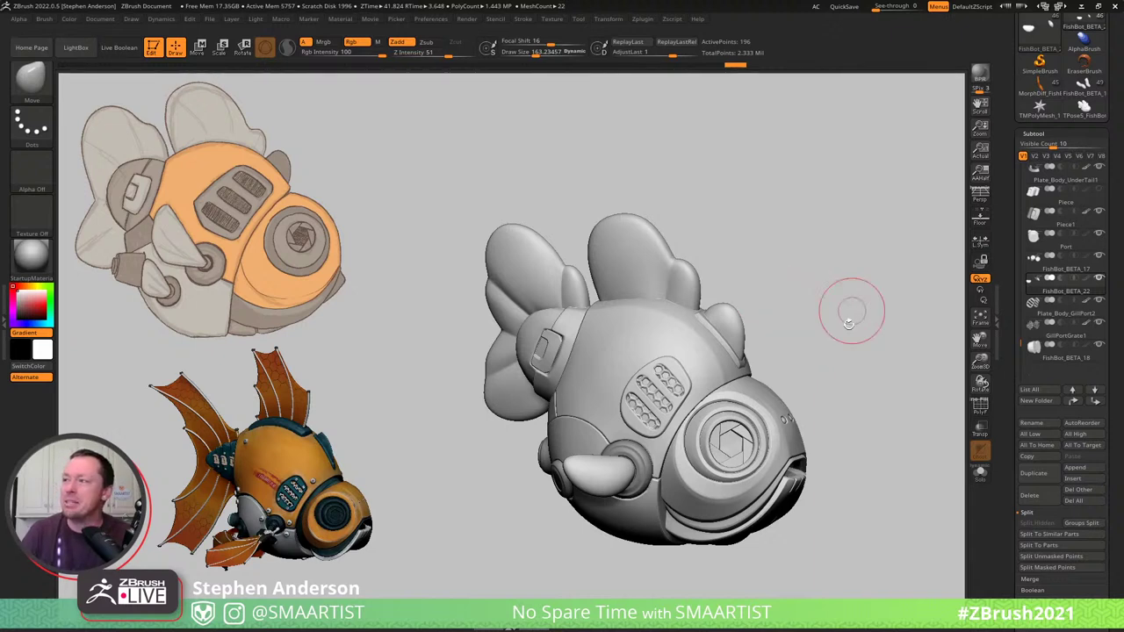
pyautogui.moveTo(848, 323)
pyautogui.mouseDown()
pyautogui.moveTo(832, 328)
pyautogui.moveTo(848, 321)
pyautogui.moveTo(822, 308)
pyautogui.mouseUp()
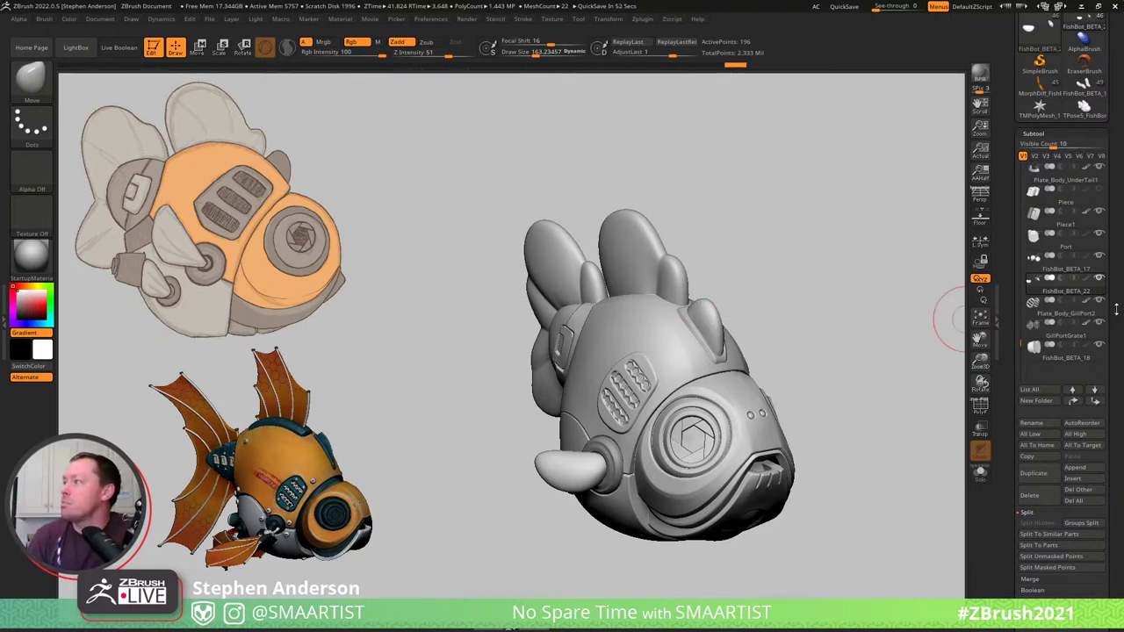
# Select the Dorsal_Fin_Base subtool in the ORIGINAL folder and move it out to the end of the subtool list.
pyautogui.moveTo(1092, 293)
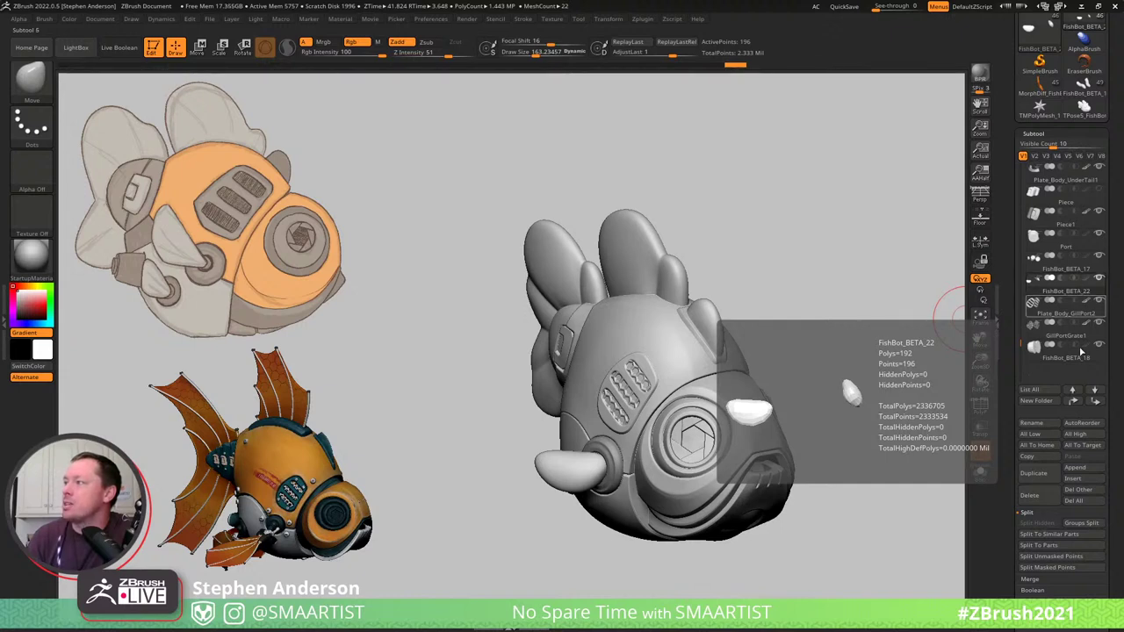
pyautogui.moveTo(1050, 260)
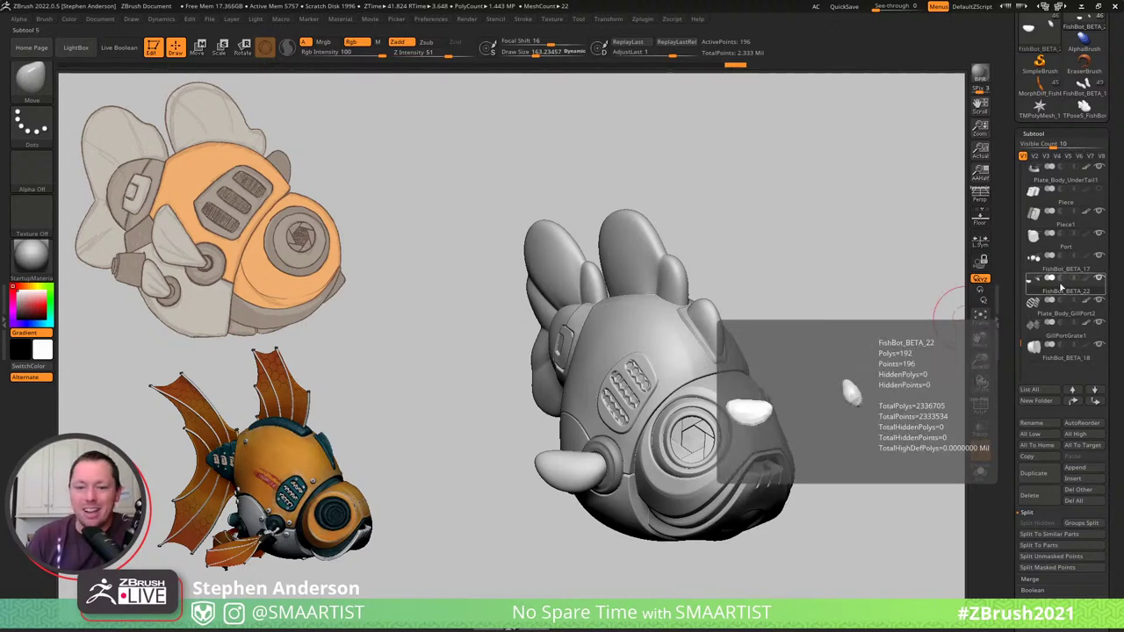
pyautogui.moveTo(1050, 307)
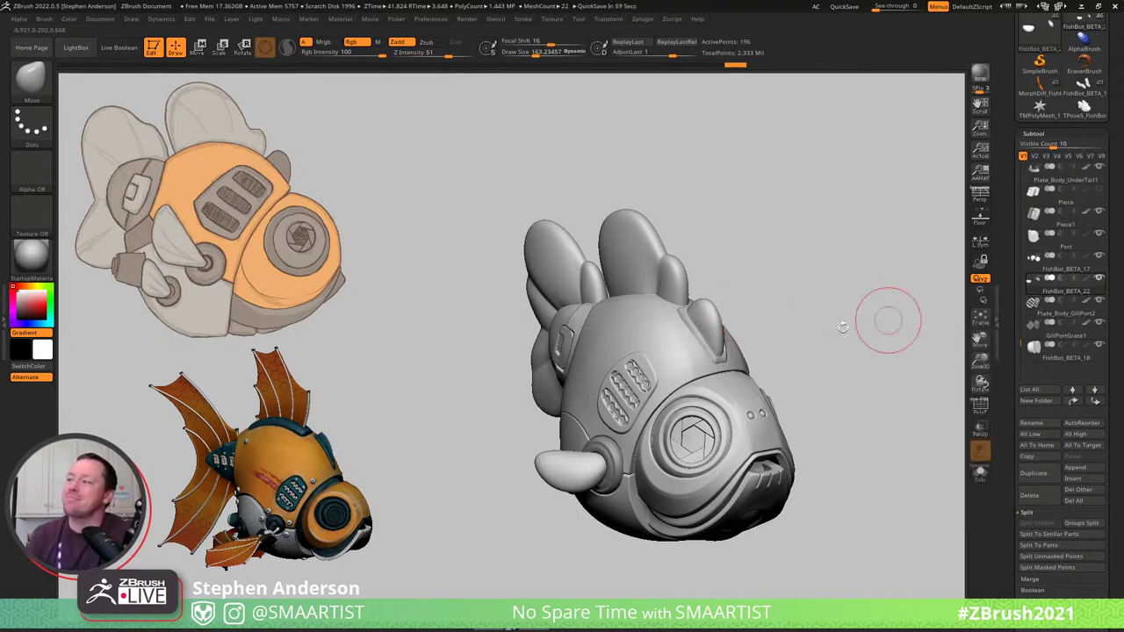
pyautogui.click(1067, 264)
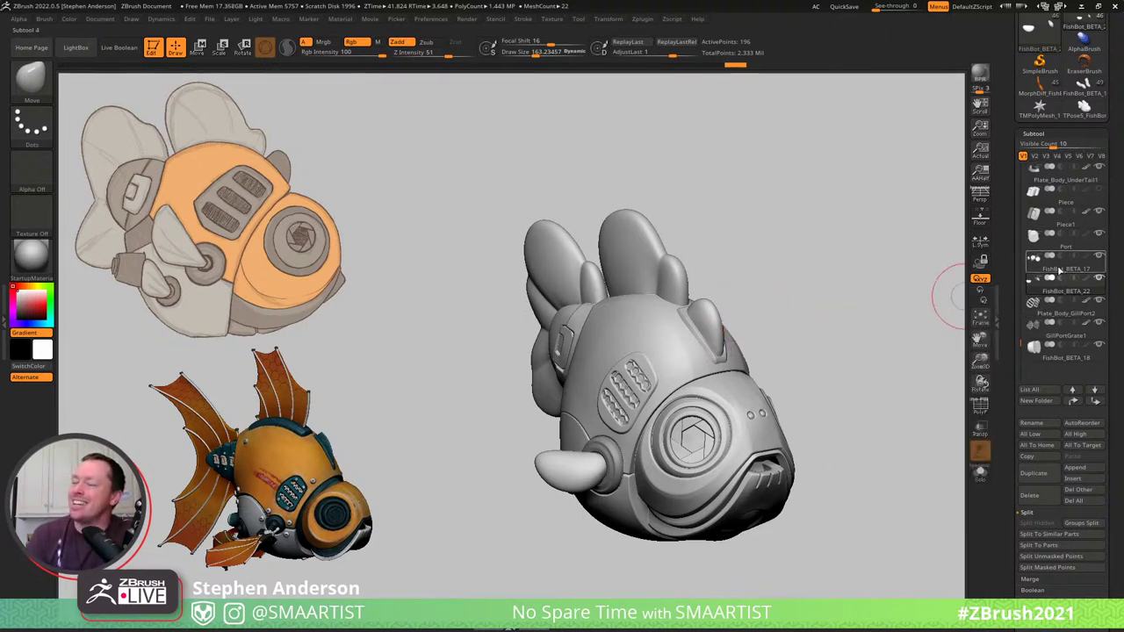
pyautogui.moveTo(1058, 272)
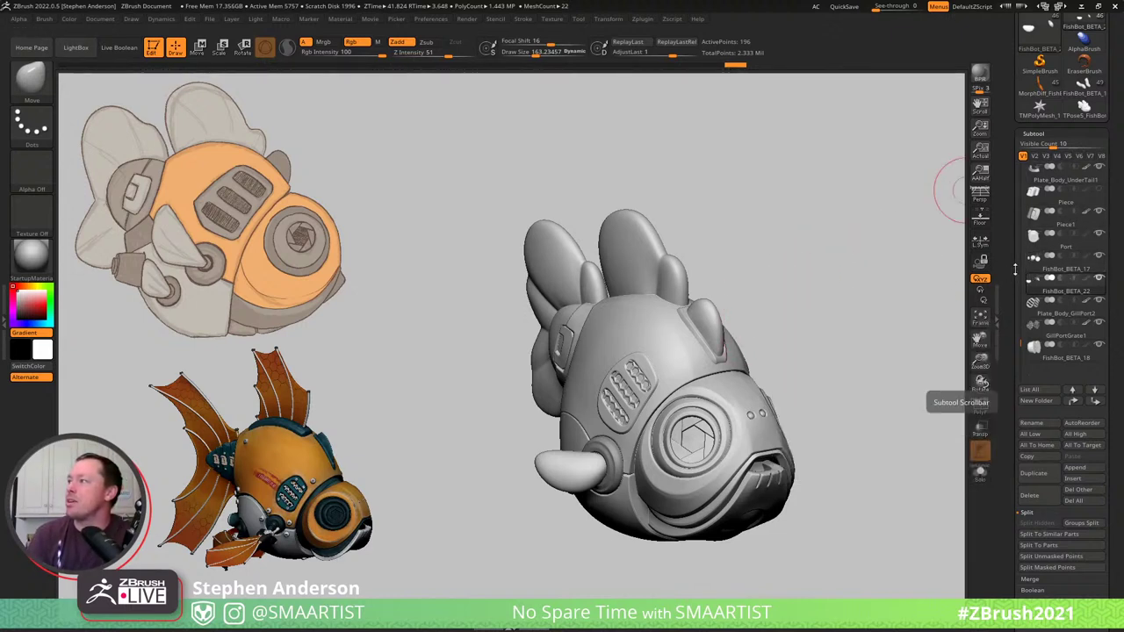
pyautogui.moveTo(1018, 341); pyautogui.dragTo(1027, 143)
pyautogui.moveTo(1085, 184)
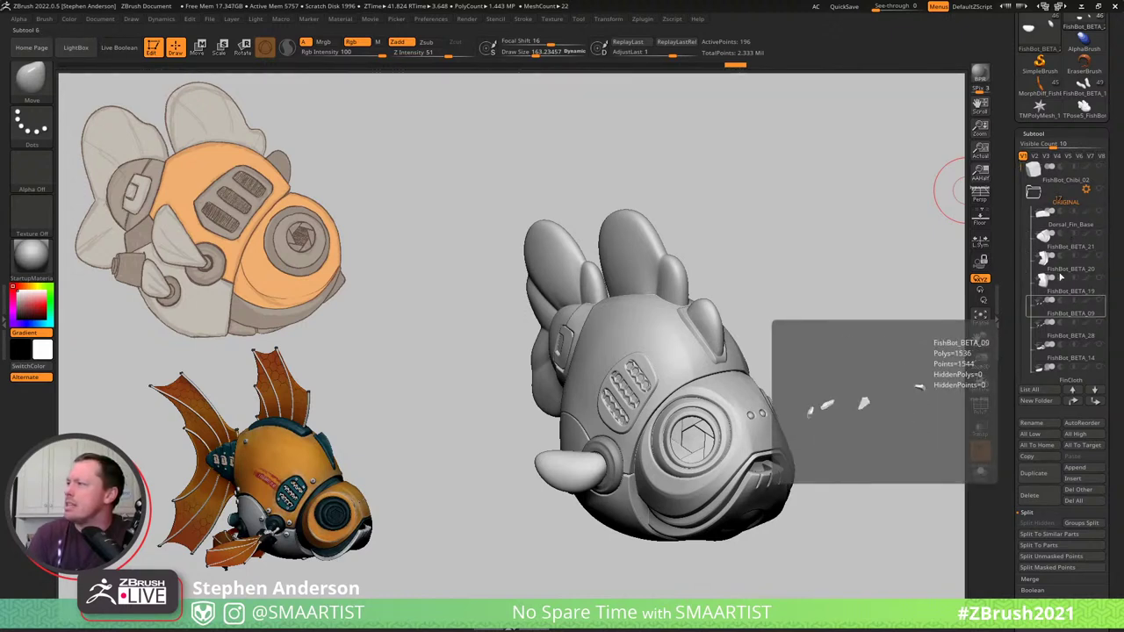
pyautogui.moveTo(1060, 223)
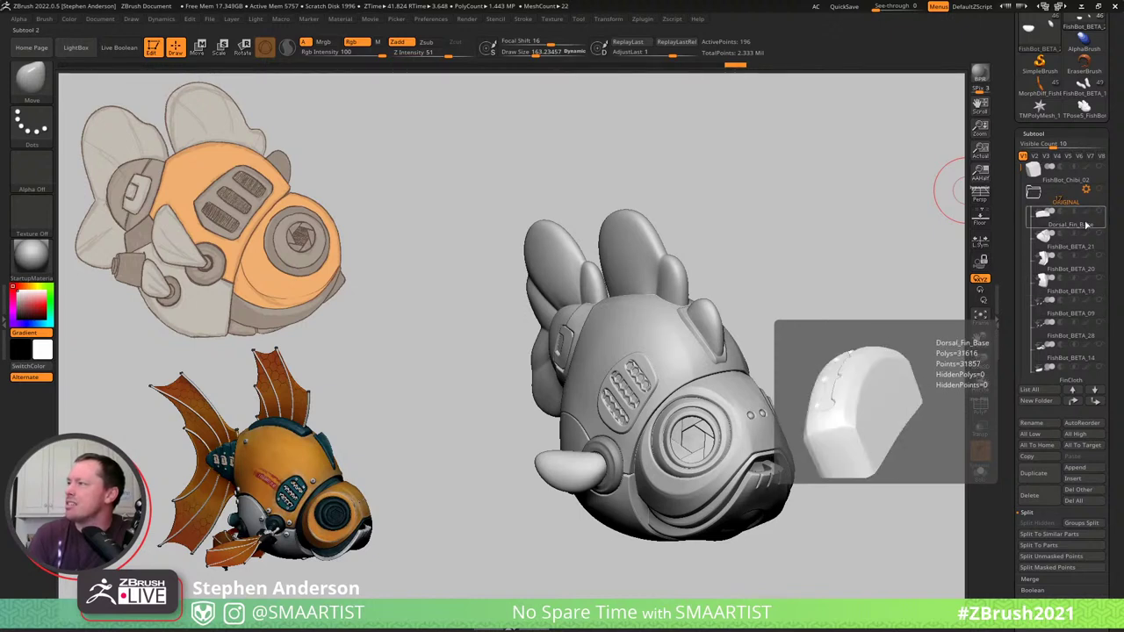
pyautogui.click(1086, 225)
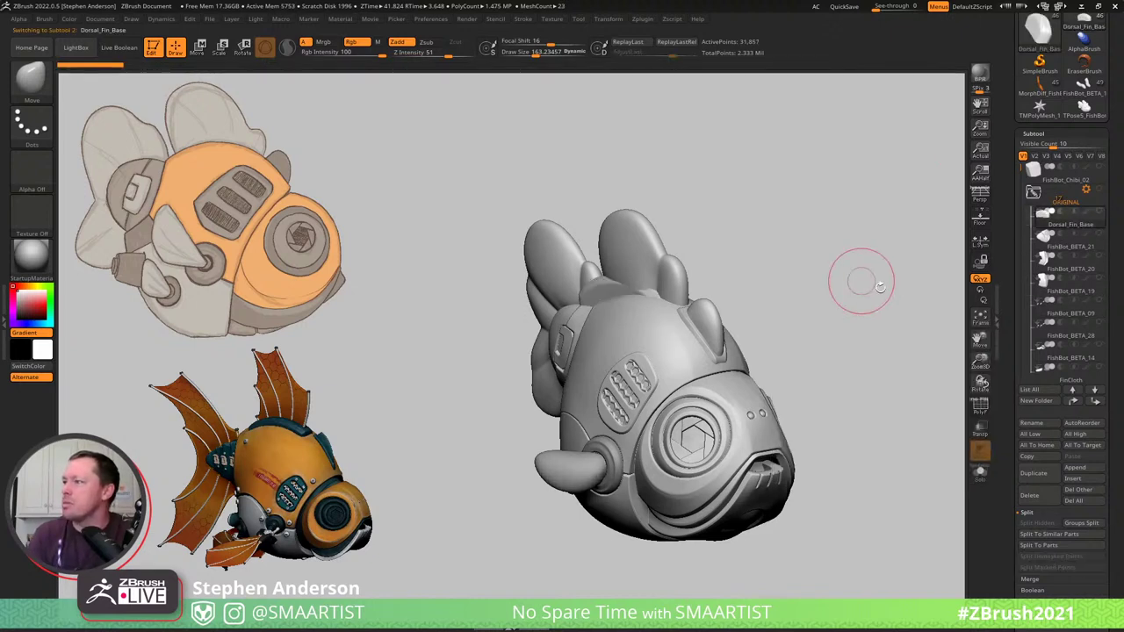
pyautogui.press('shift')
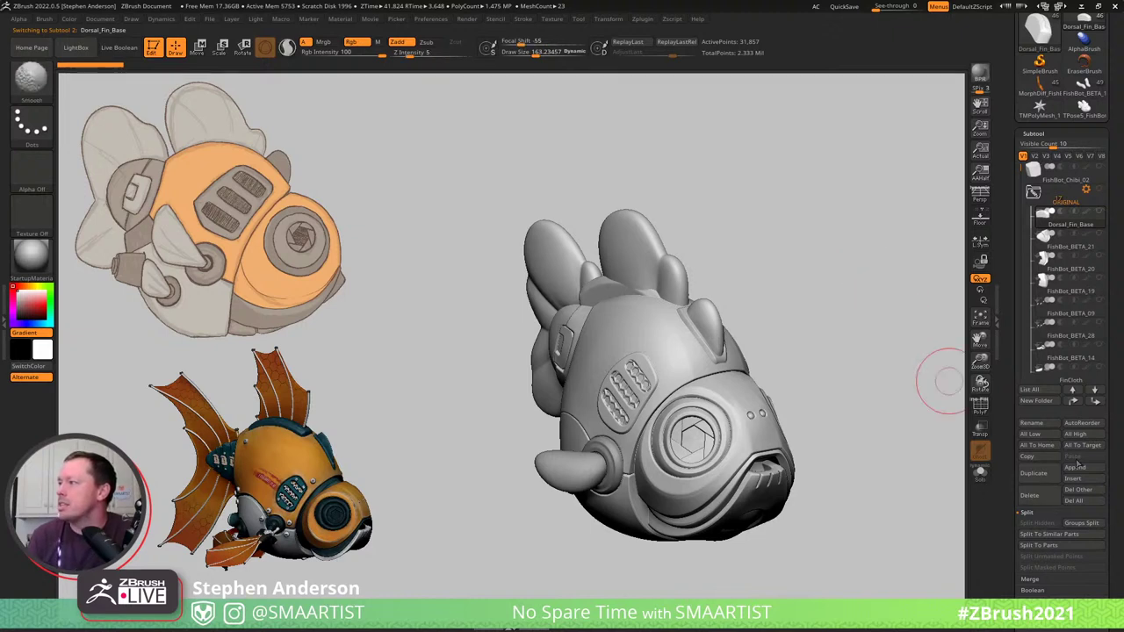
pyautogui.keyDown('shift'); pyautogui.click(1094, 400); pyautogui.keyUp('shift')
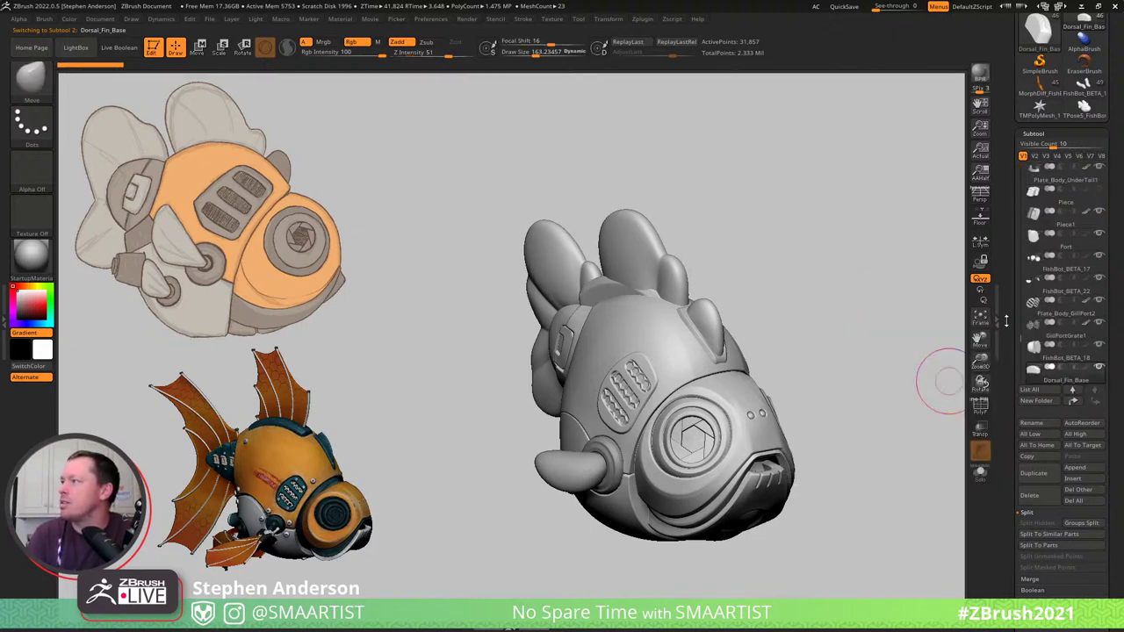
# Look through the subtools in the ORIGINAL folder for further original parts that belong on the chibi fish.
pyautogui.moveTo(1020, 332); pyautogui.dragTo(1022, 174)
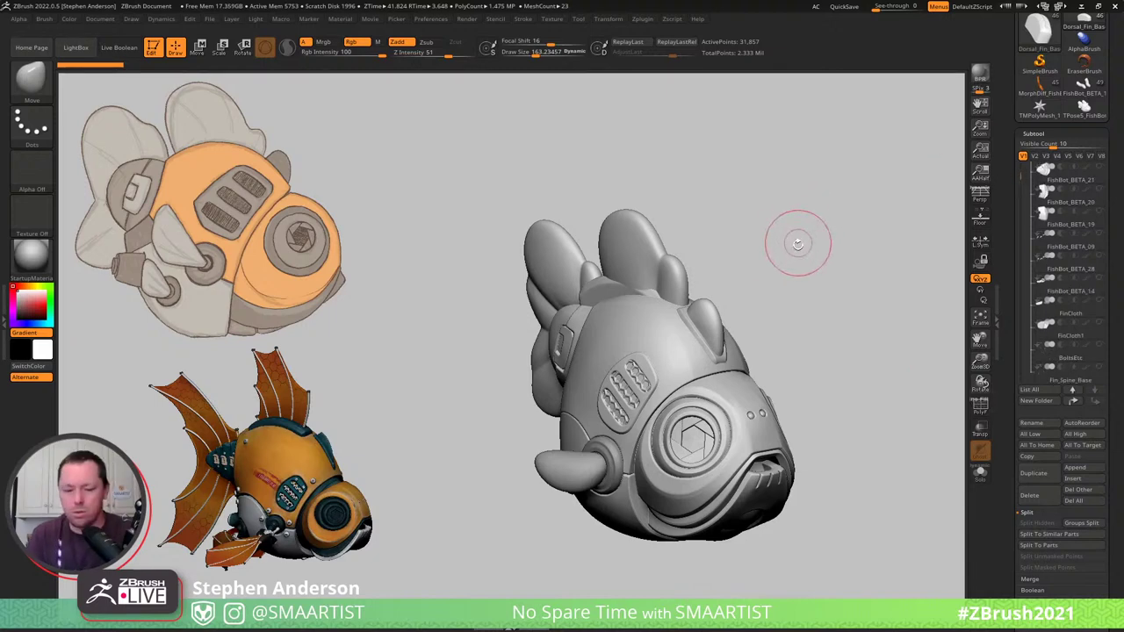
pyautogui.press('b')
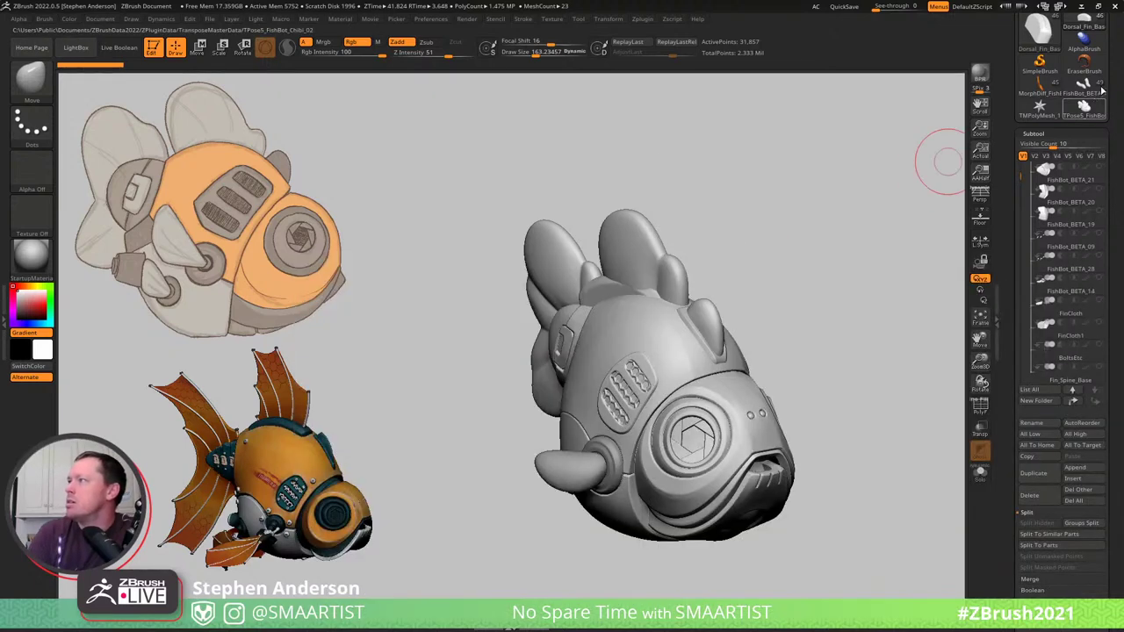
pyautogui.moveTo(1118, 65); pyautogui.dragTo(1119, 104)
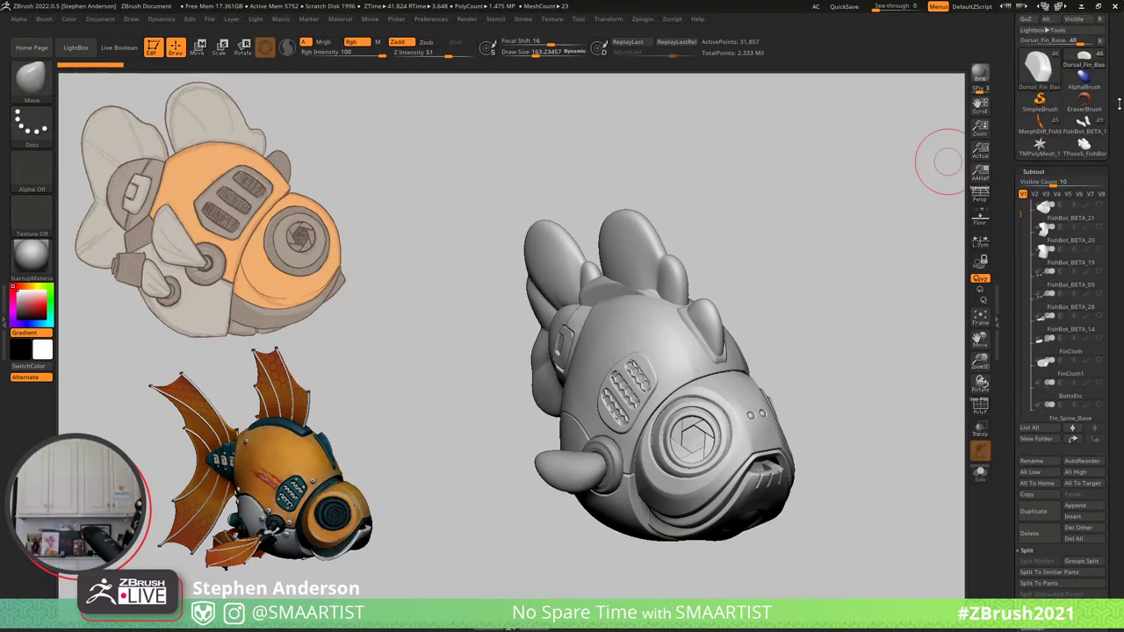
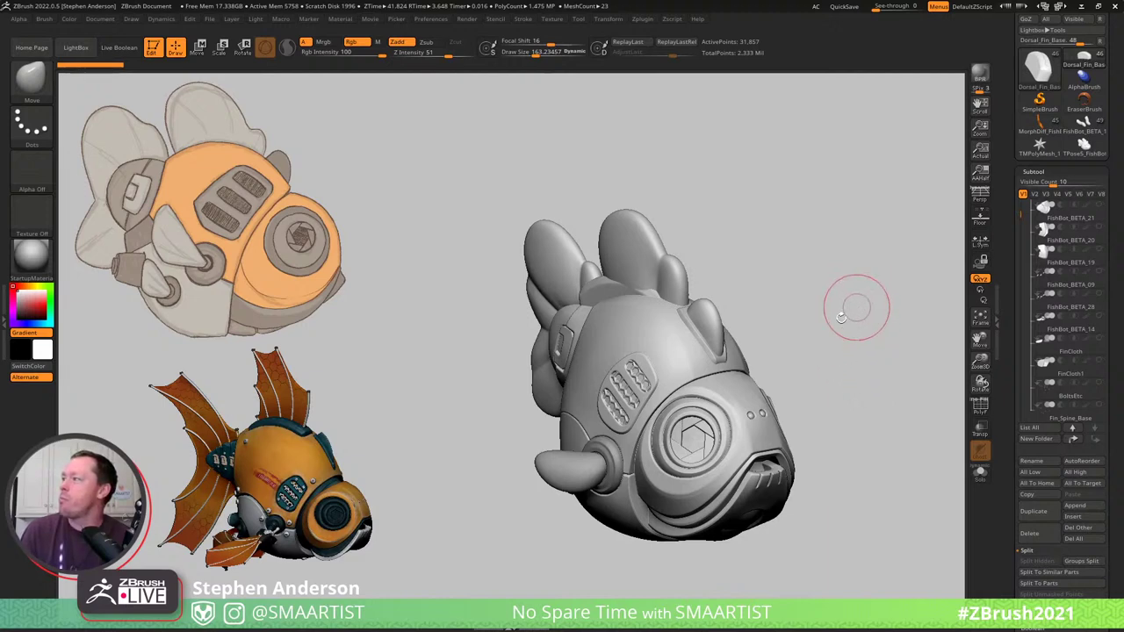
pyautogui.moveTo(820, 321); pyautogui.dragTo(843, 341)
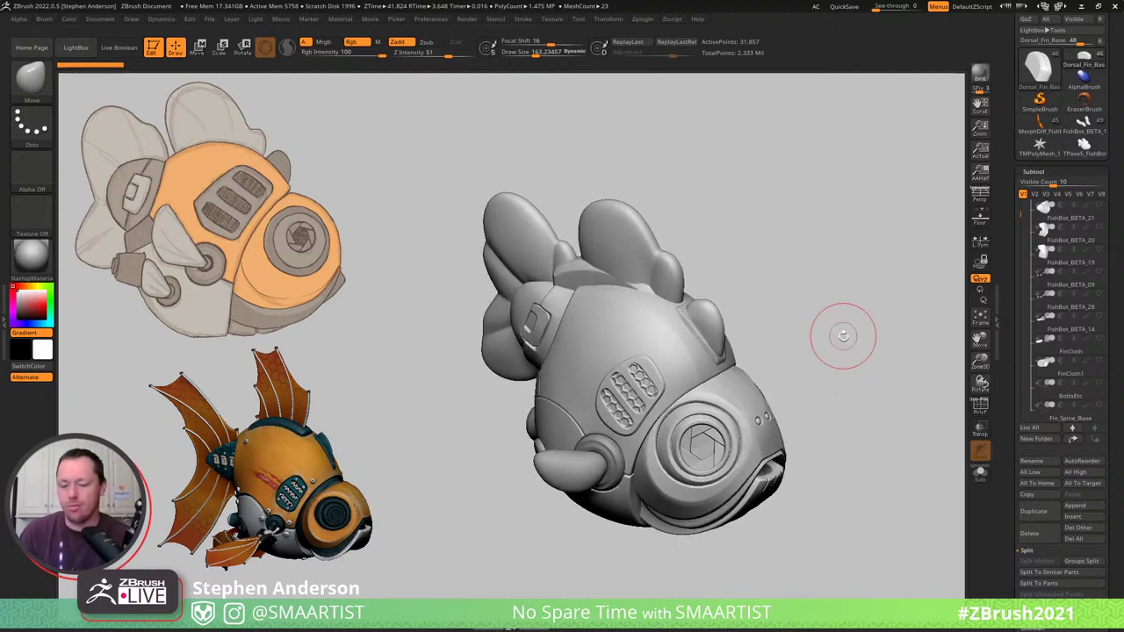
pyautogui.press('n')
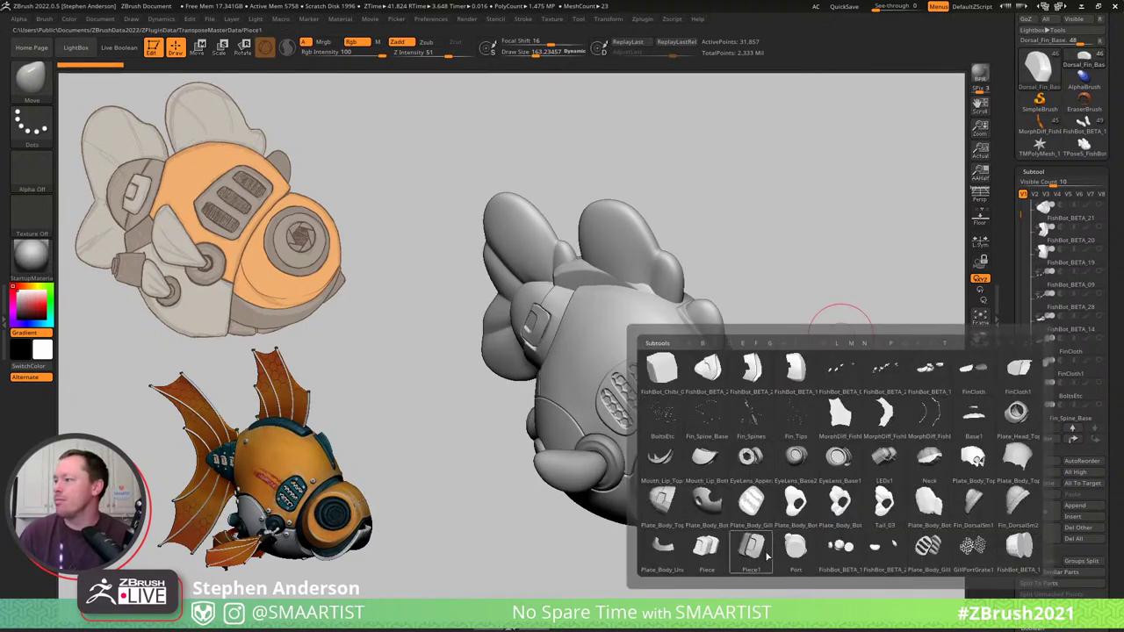
pyautogui.moveTo(769, 556)
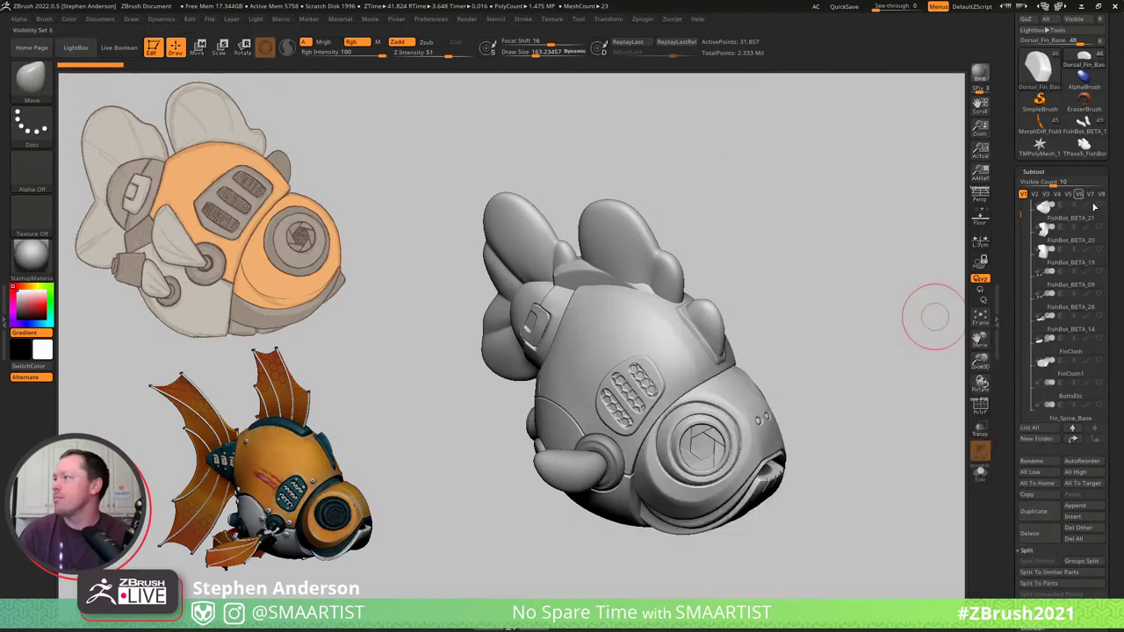
pyautogui.scroll(2, 1062, 220)
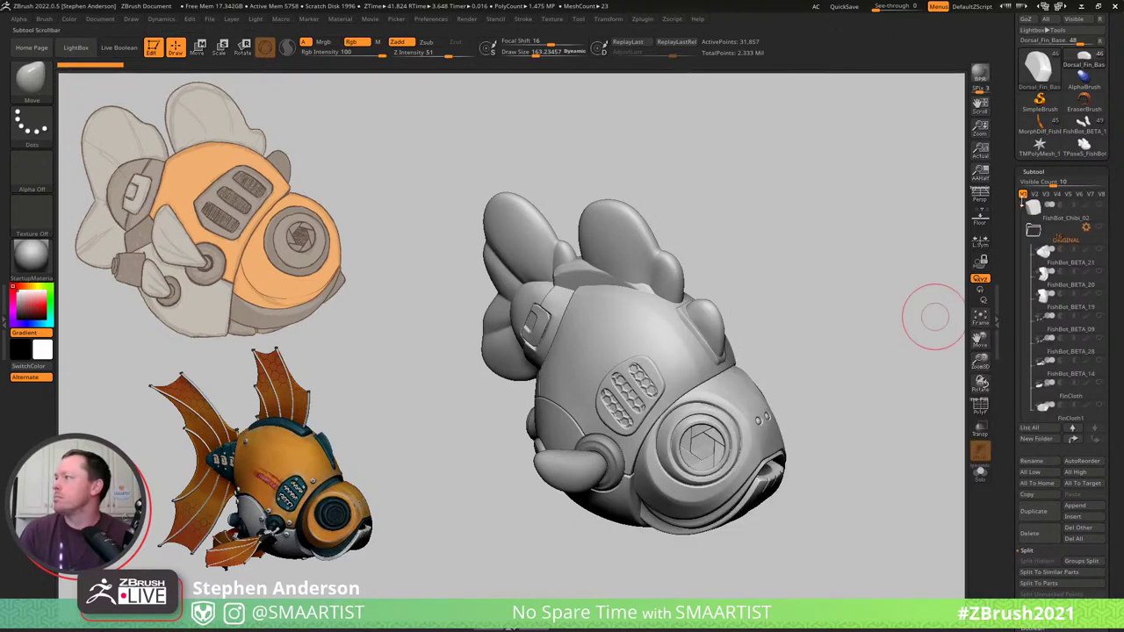
pyautogui.moveTo(1086, 230)
pyautogui.moveTo(1054, 261)
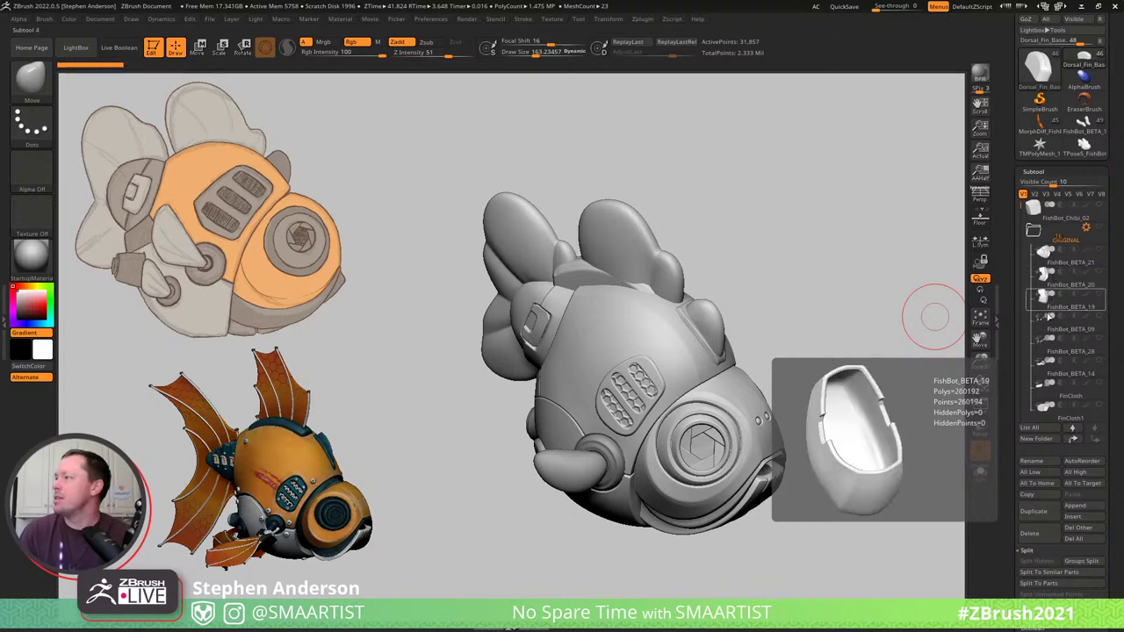
pyautogui.moveTo(1052, 329)
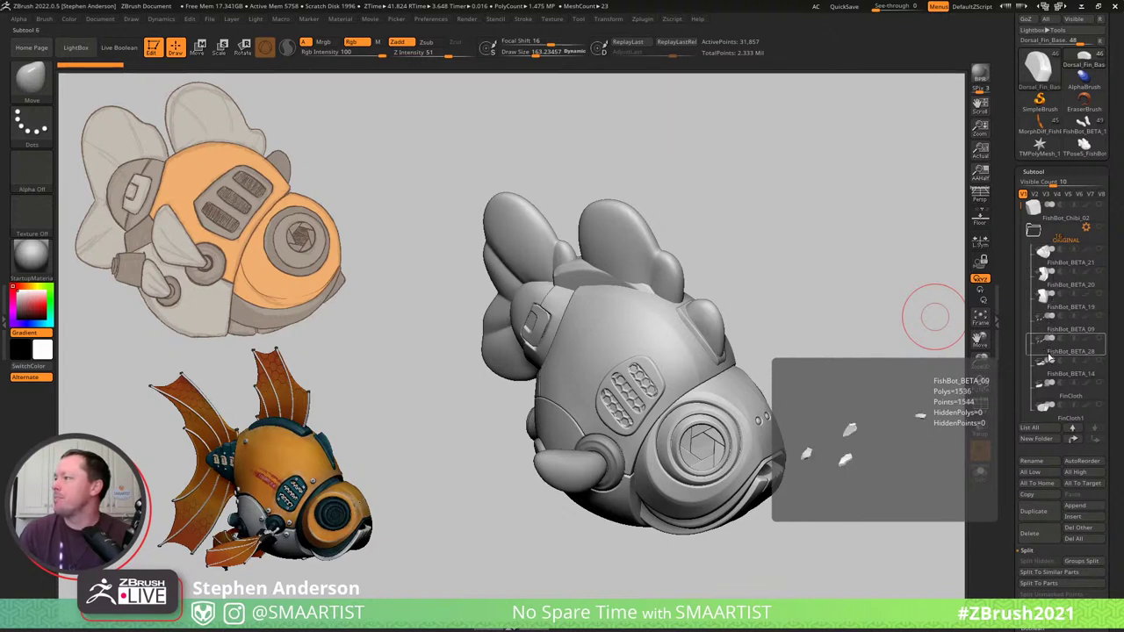
pyautogui.moveTo(1047, 356)
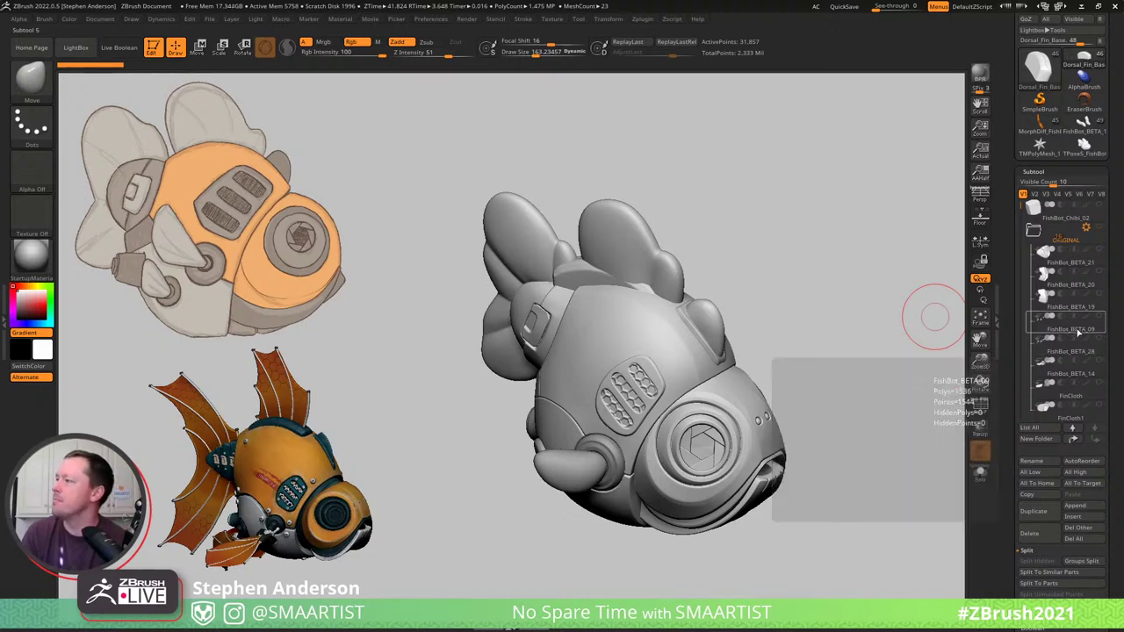
# Select the FishBot_BETA_09 subtool in the ORIGINAL folder and move it out to the end of the subtool list.
pyautogui.click(1067, 331)
pyautogui.moveTo(852, 334)
pyautogui.mouseDown()
pyautogui.moveTo(883, 333)
pyautogui.moveTo(840, 314)
pyautogui.moveTo(848, 322)
pyautogui.mouseUp()
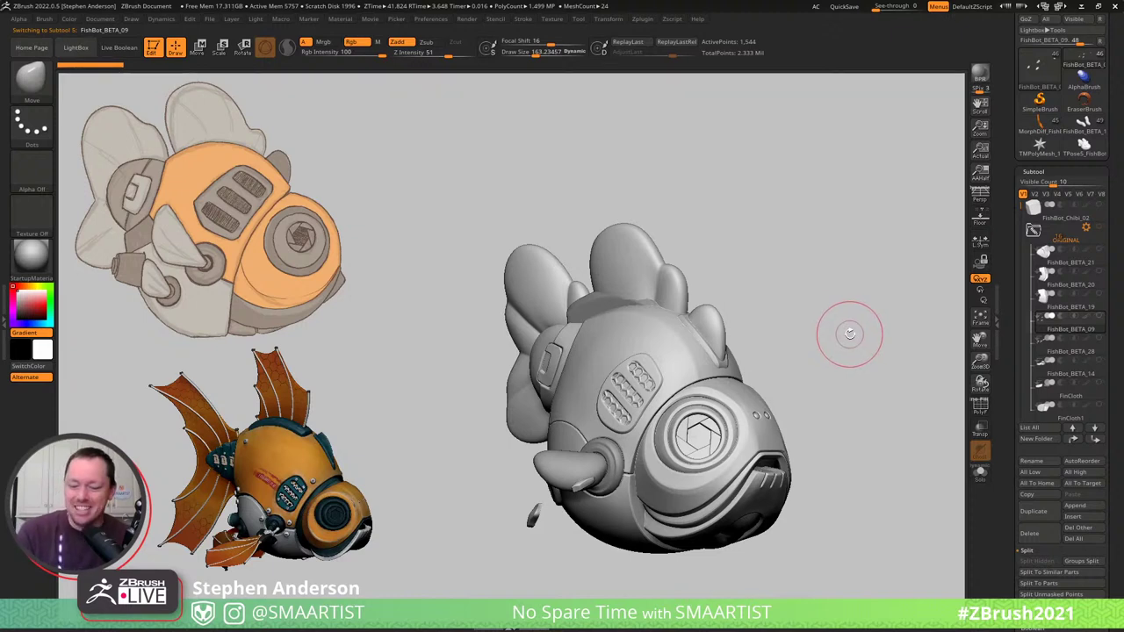
pyautogui.keyDown('shift'); pyautogui.click(1094, 439); pyautogui.keyUp('shift')
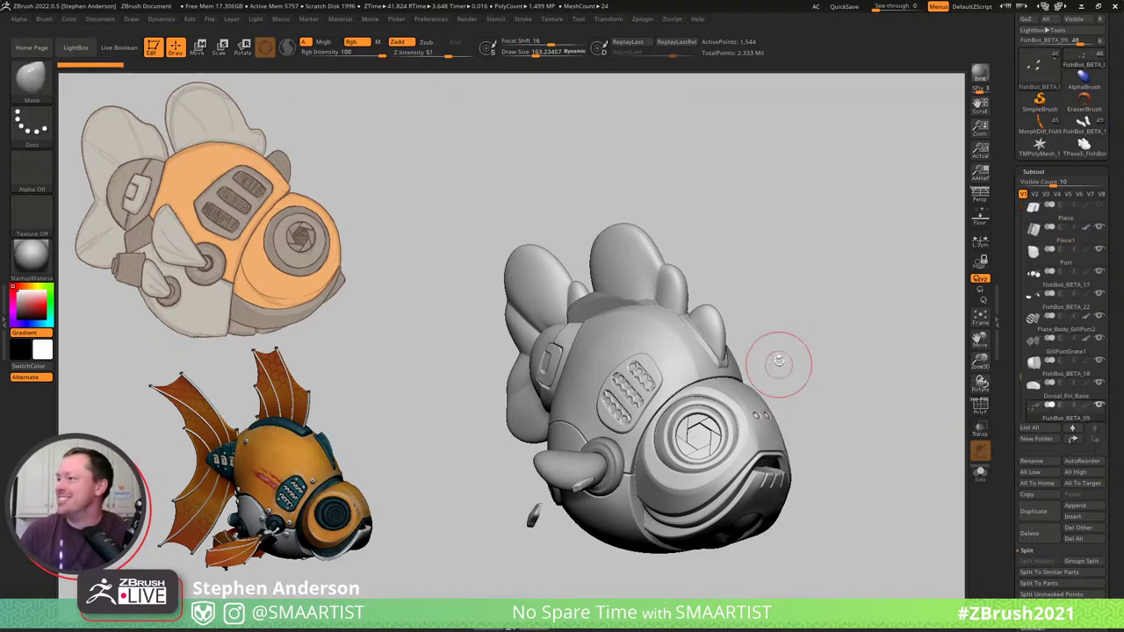
pyautogui.moveTo(779, 361)
pyautogui.mouseDown()
pyautogui.moveTo(808, 338)
pyautogui.moveTo(815, 351)
pyautogui.mouseUp()
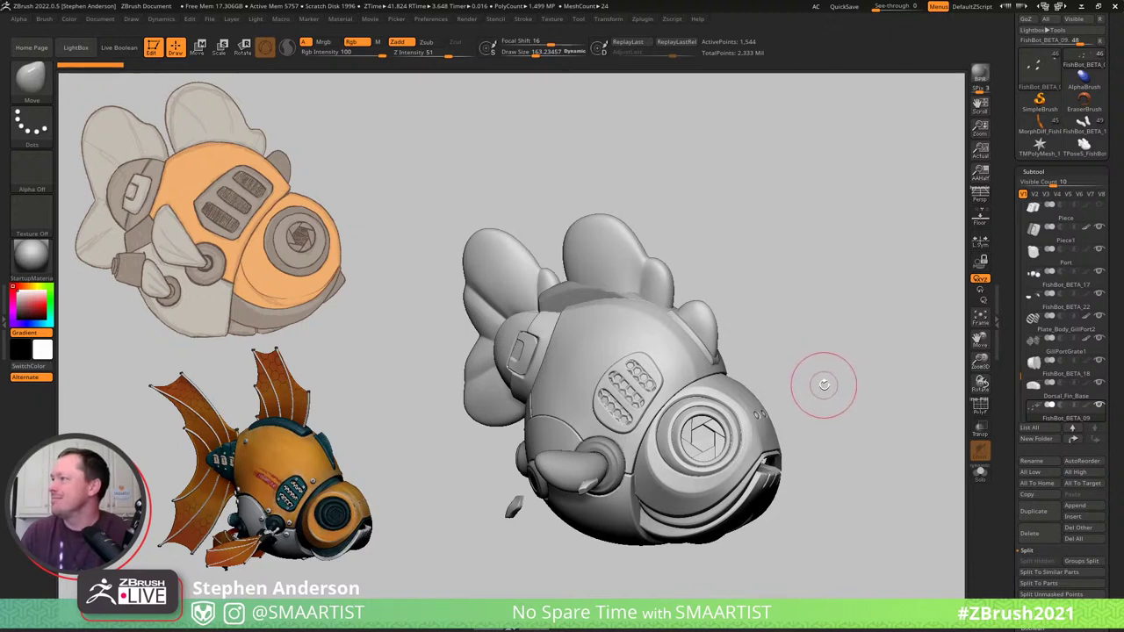
# Select the FishBot_BETA_22 subtool and move it down the list to just below Dorsal_Fin_Base.
pyautogui.moveTo(1051, 286)
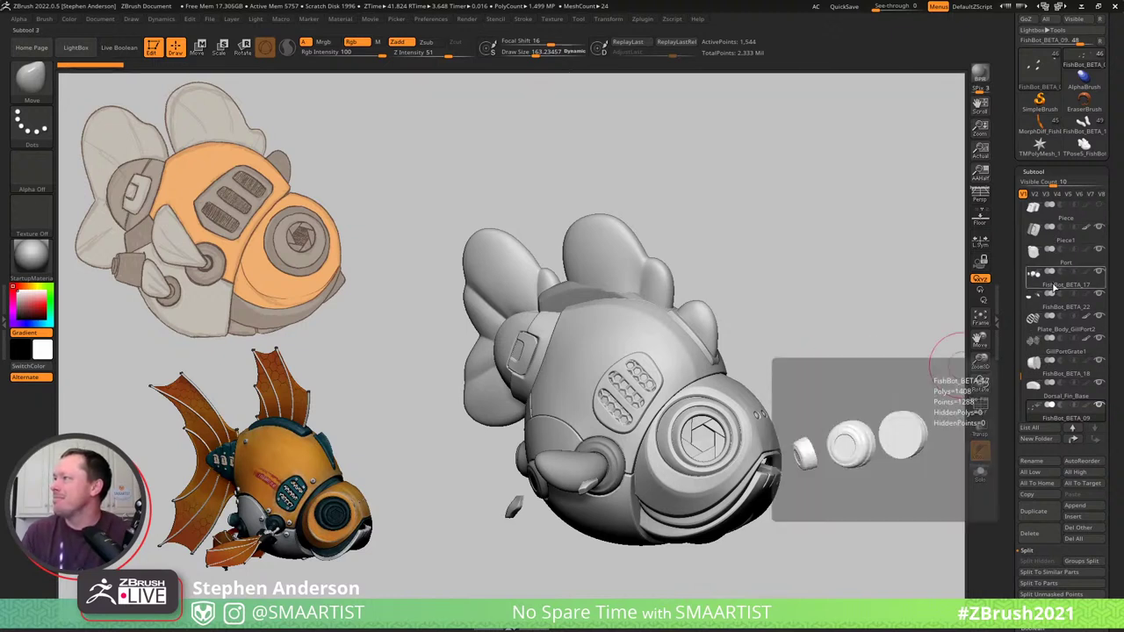
pyautogui.click(1054, 306)
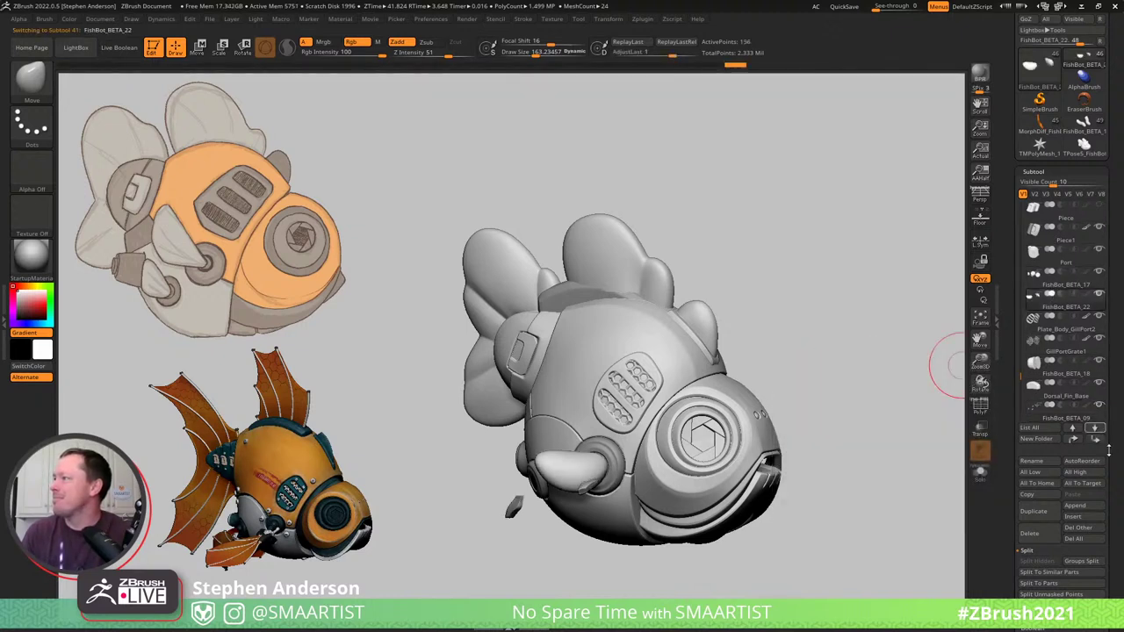
pyautogui.click(1096, 439)
pyautogui.click(1097, 440)
pyautogui.click(1097, 439)
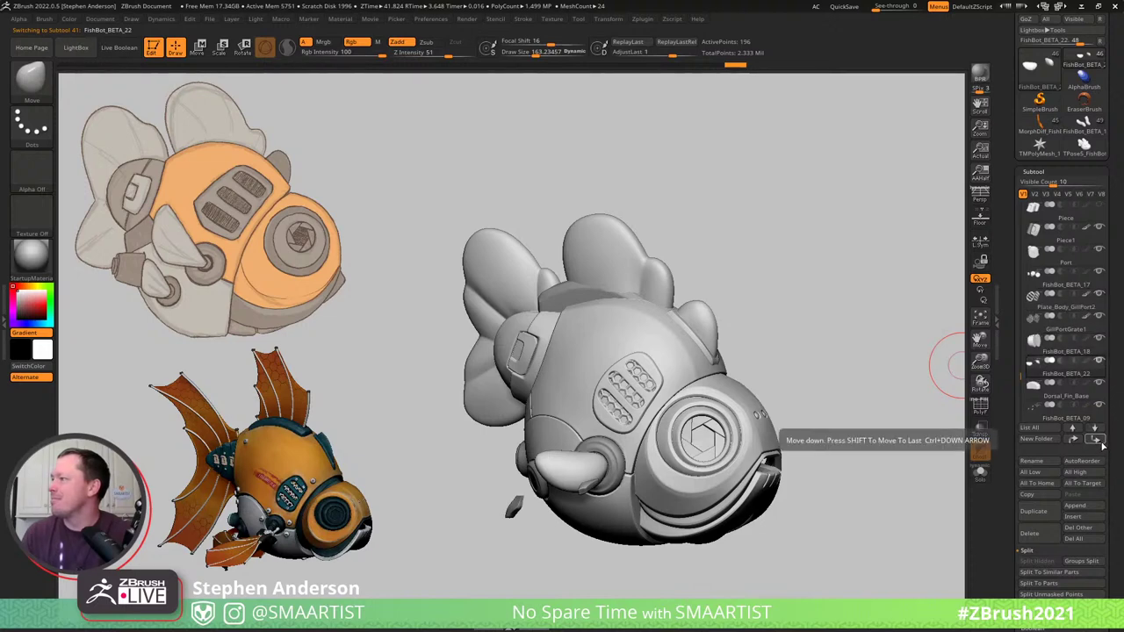
pyautogui.click(1096, 440)
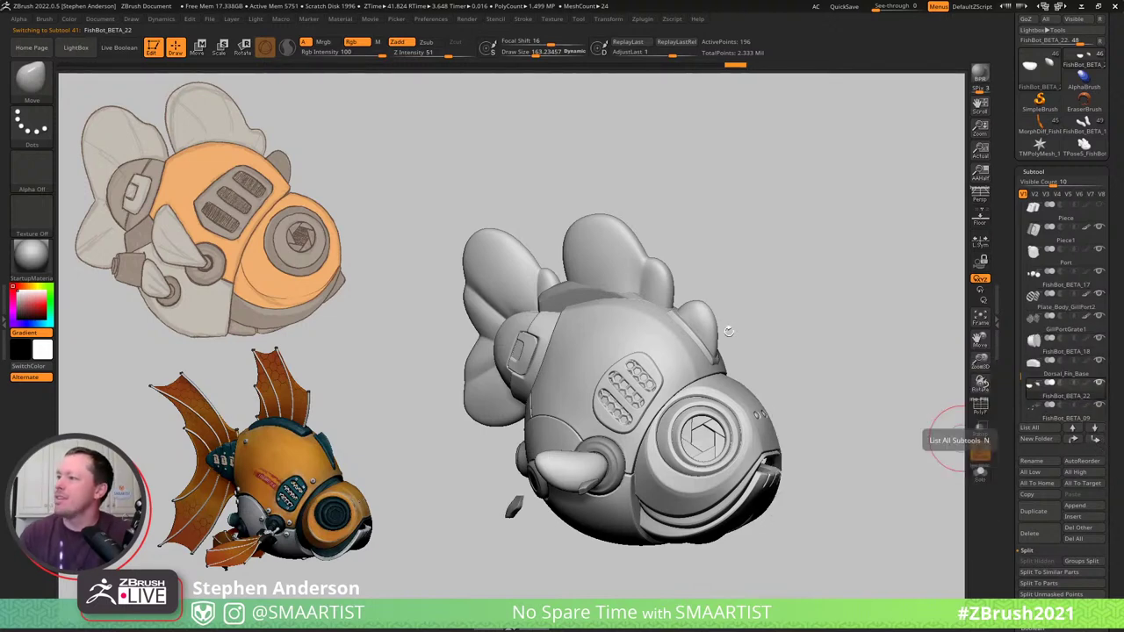
# Lasso-hide the loose FishBot_BETA_09 piece floating apart from the side fin, and delete the hidden geometry.
pyautogui.moveTo(671, 398); pyautogui.dragTo(613, 506, button='right')
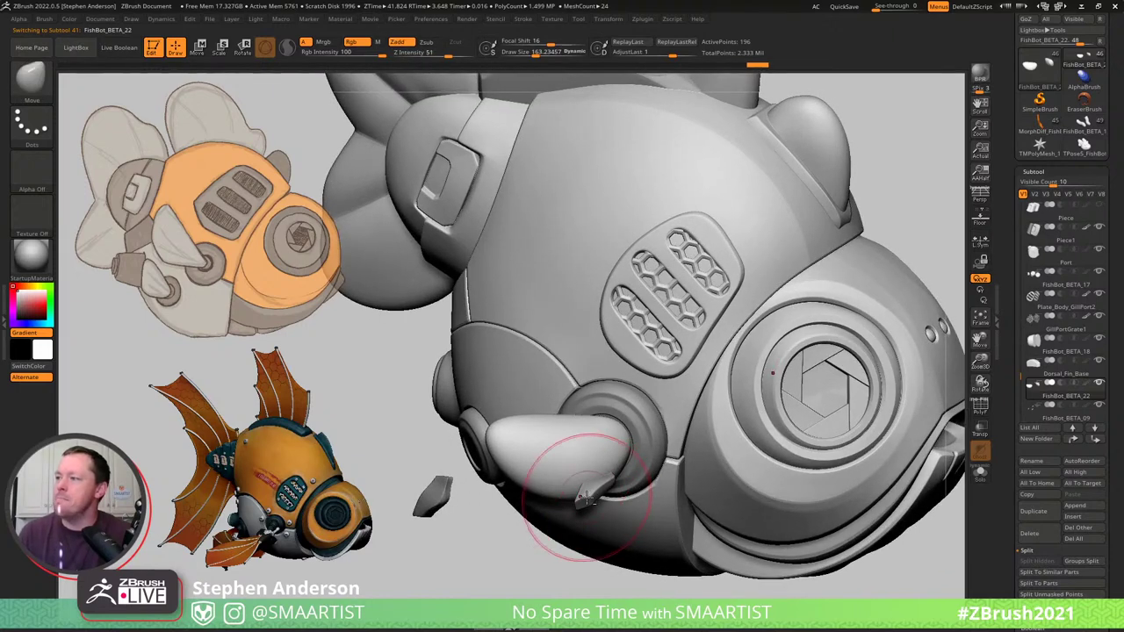
pyautogui.keyDown('alt'); pyautogui.click(431, 498); pyautogui.keyUp('alt')
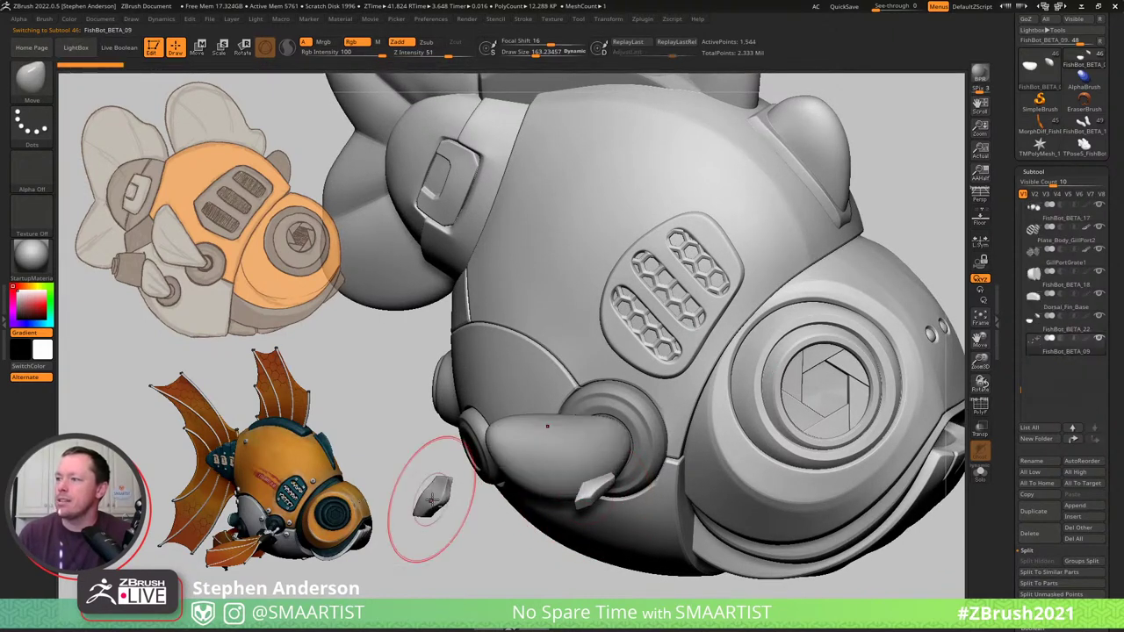
pyautogui.moveTo(448, 502)
pyautogui.keyDown('ctrl'); pyautogui.mouseDown(button='right')
pyautogui.moveTo(416, 436)
pyautogui.moveTo(483, 464)
pyautogui.moveTo(533, 459)
pyautogui.moveTo(521, 459)
pyautogui.mouseUp(button='right'); pyautogui.keyUp('ctrl')
pyautogui.keyDown('ctrl'); pyautogui.keyDown('shift'); pyautogui.moveTo(437, 550); pyautogui.dragTo(422, 465); pyautogui.keyUp('shift'); pyautogui.keyUp('ctrl')
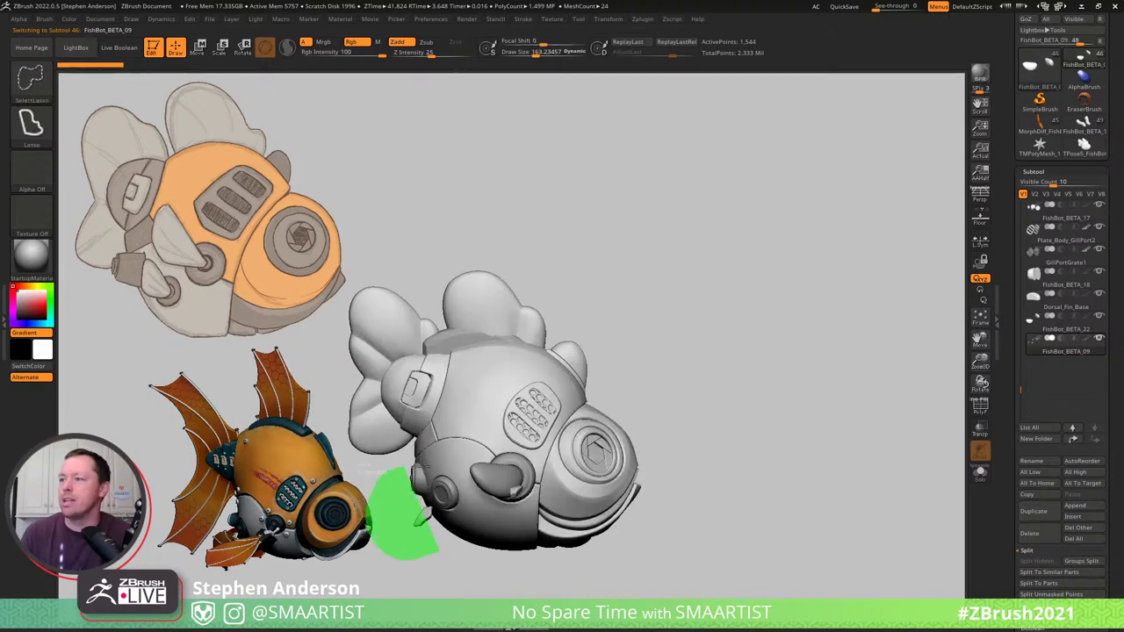
pyautogui.moveTo(429, 513)
pyautogui.keyDown('ctrl'); pyautogui.keyDown('alt'); pyautogui.keyDown('shift'); pyautogui.mouseDown()
pyautogui.moveTo(452, 544)
pyautogui.moveTo(497, 555)
pyautogui.mouseUp(); pyautogui.keyUp('shift'); pyautogui.keyUp('alt'); pyautogui.keyUp('ctrl')
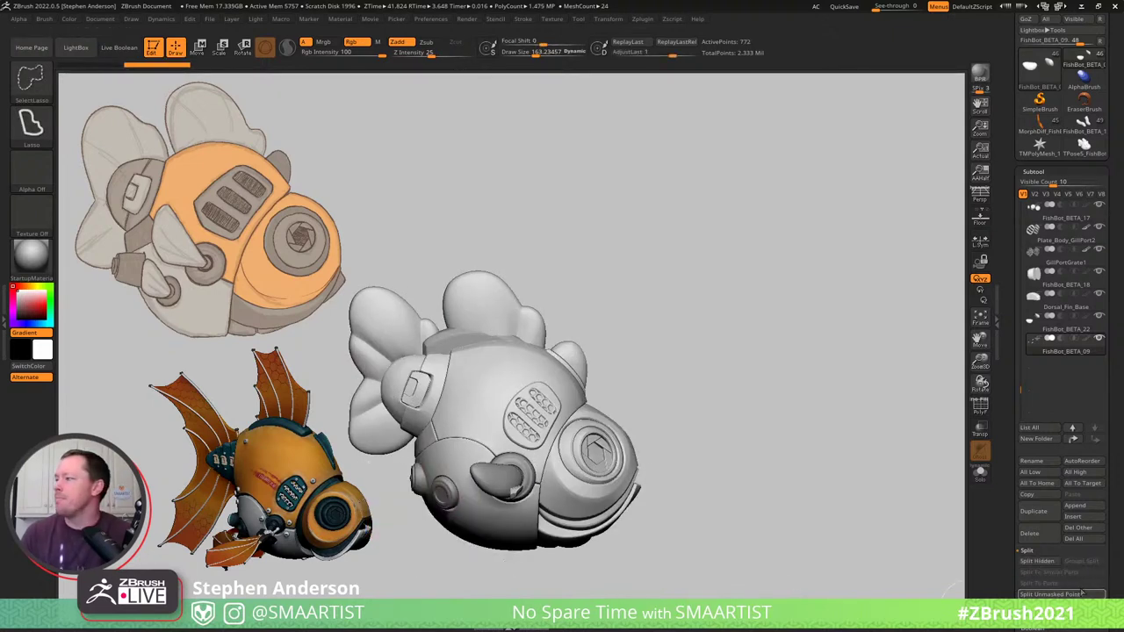
pyautogui.scroll(-3, 1065, 546)
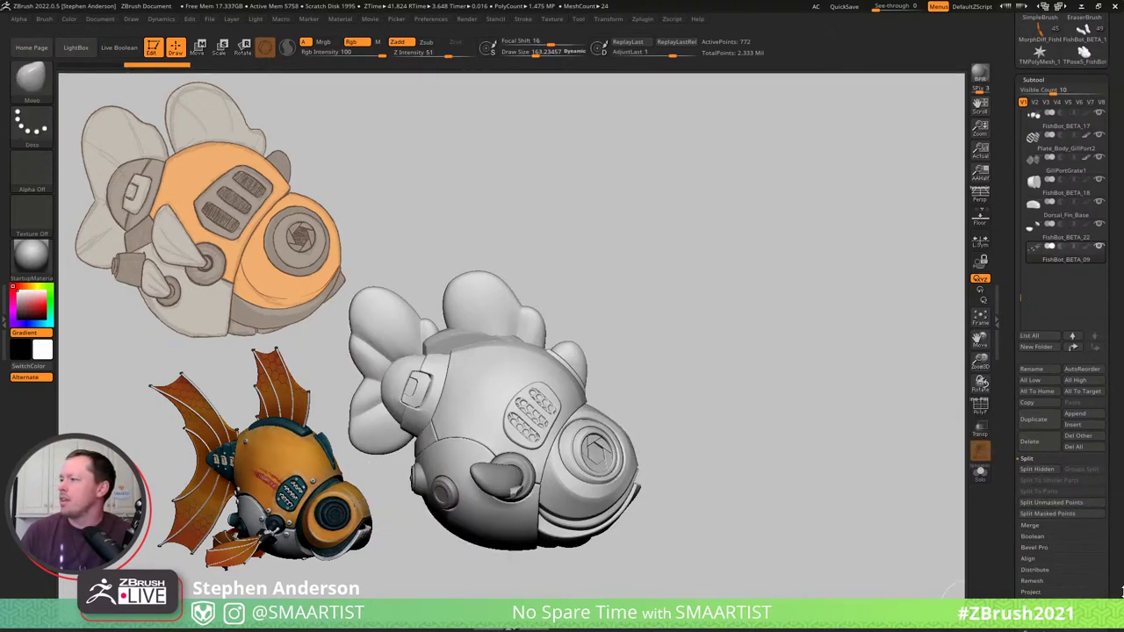
pyautogui.scroll(-5, 1111, 527)
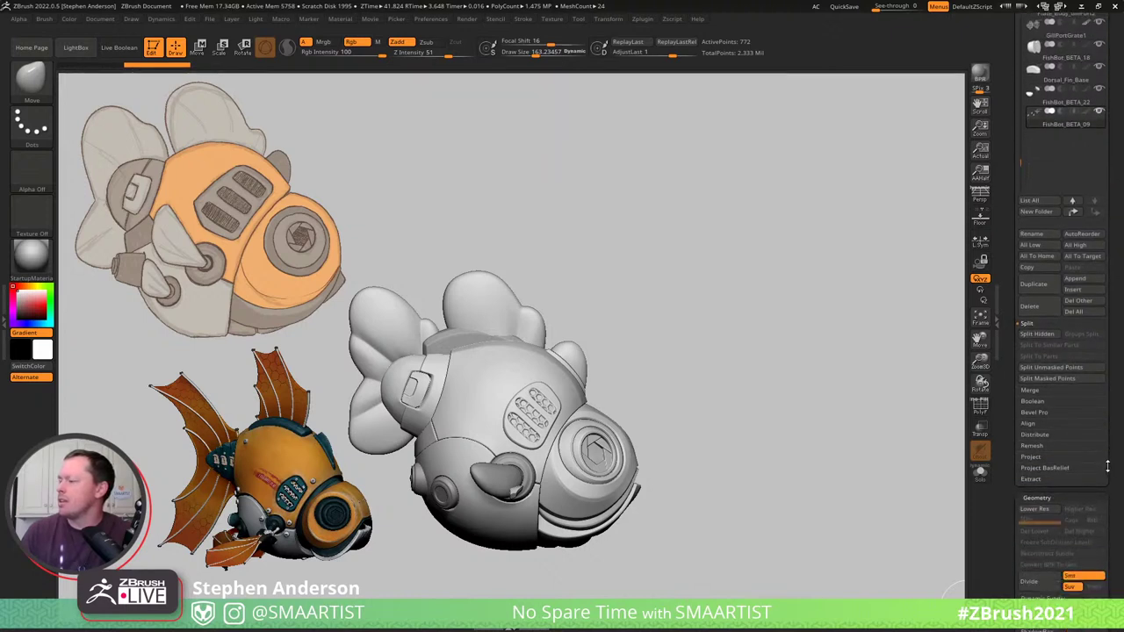
pyautogui.scroll(-7, 1106, 466)
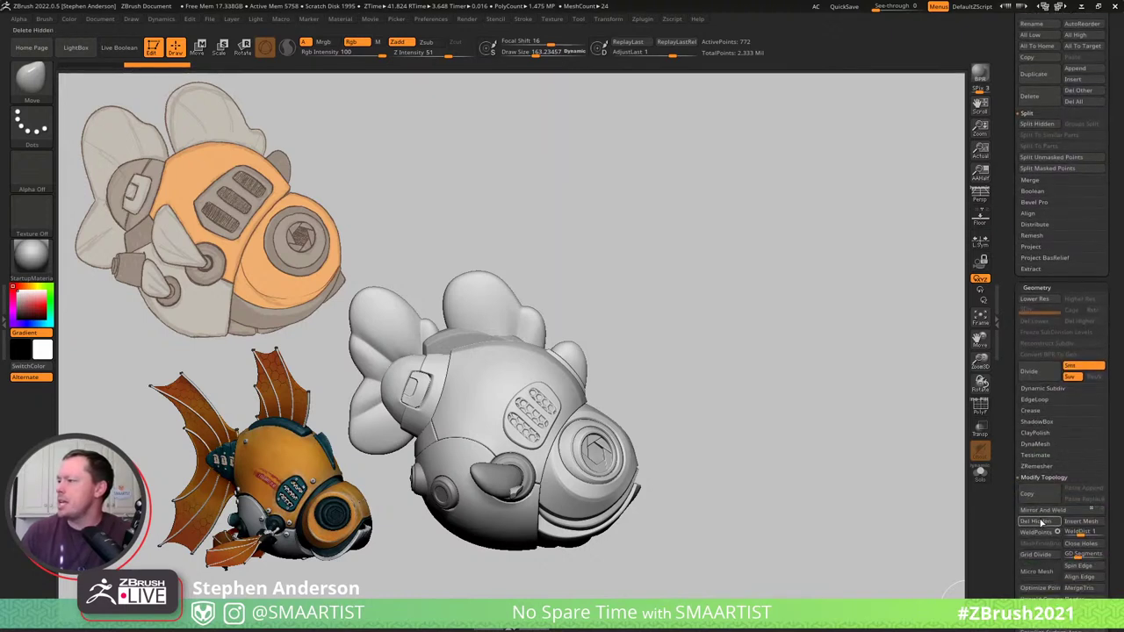
pyautogui.moveTo(597, 536); pyautogui.dragTo(421, 514, button='right')
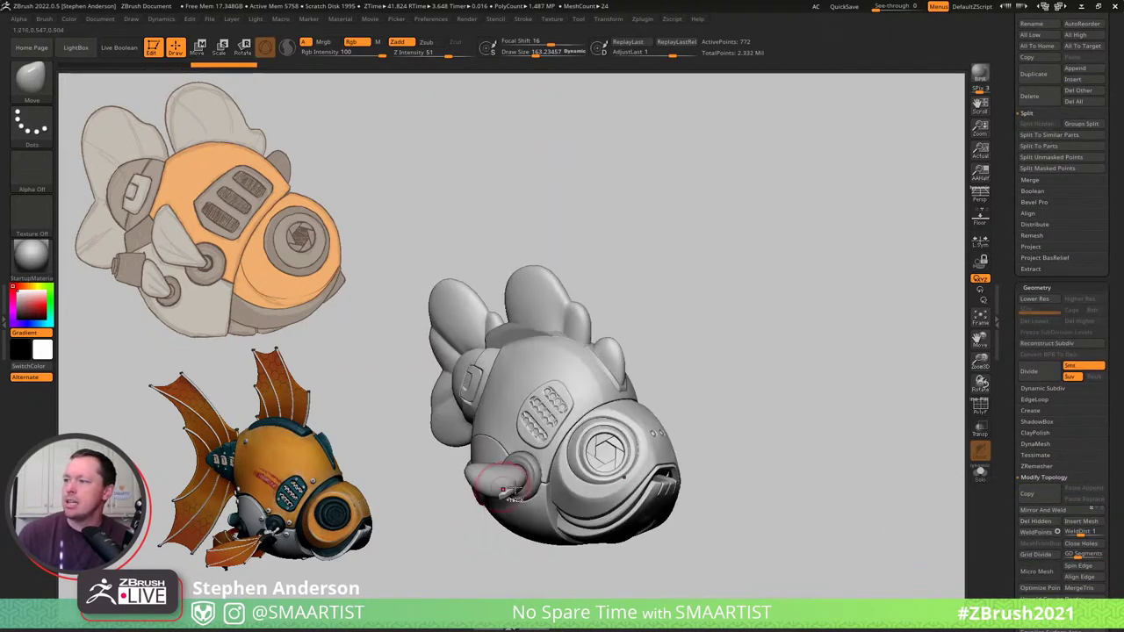
# Isolate the remaining FishBot_BETA_09 geometry with its wireframe shown, and examine the piece near the side fin from several angles.
pyautogui.moveTo(514, 477)
pyautogui.keyDown('ctrl'); pyautogui.mouseDown(button='right')
pyautogui.moveTo(650, 588)
pyautogui.moveTo(512, 508)
pyautogui.moveTo(605, 498)
pyautogui.mouseUp(button='right'); pyautogui.keyUp('ctrl')
pyautogui.keyDown('ctrl'); pyautogui.moveTo(492, 504); pyautogui.dragTo(650, 597, button='right'); pyautogui.keyUp('ctrl')
pyautogui.hotkey('shift', 's')
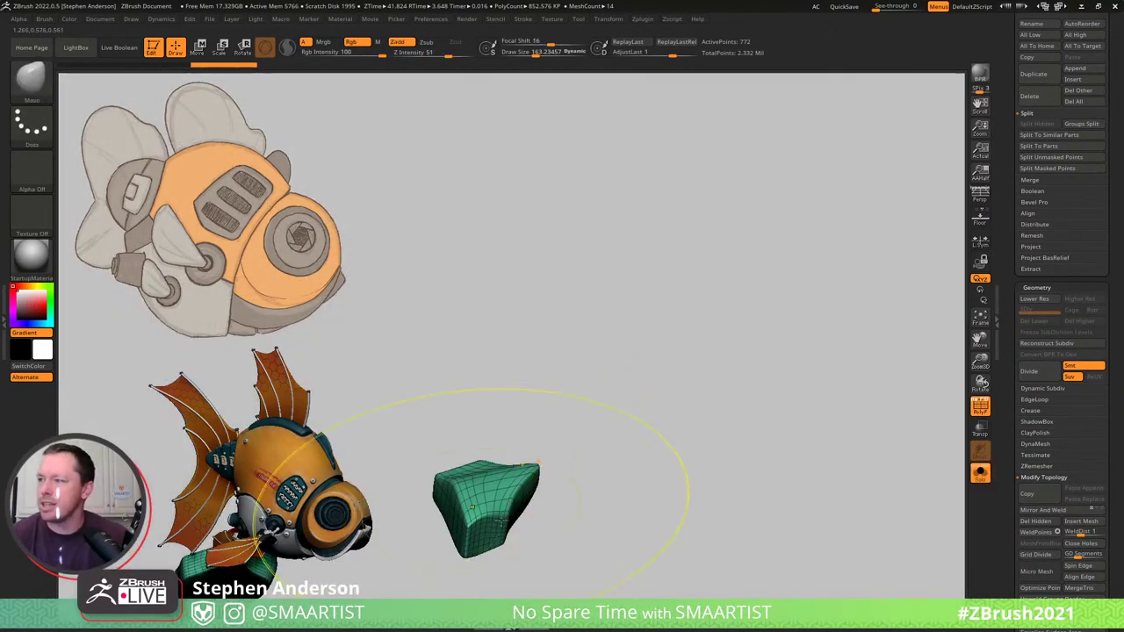
pyautogui.moveTo(500, 492); pyautogui.dragTo(497, 527, button='right')
pyautogui.moveTo(543, 474); pyautogui.dragTo(572, 474, button='right')
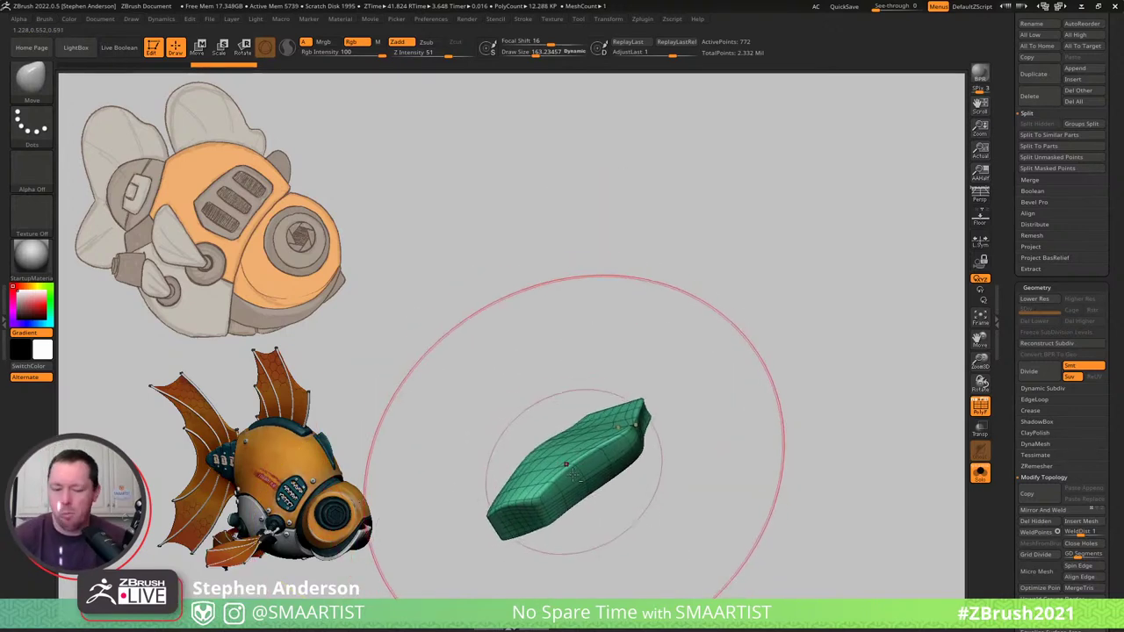
# Turn off the piece's dynamic subdivision preview and use ZModeler to delete the tight edge loops beside its front bevel edge.
pyautogui.press('b')
pyautogui.press('z')
pyautogui.press('m')
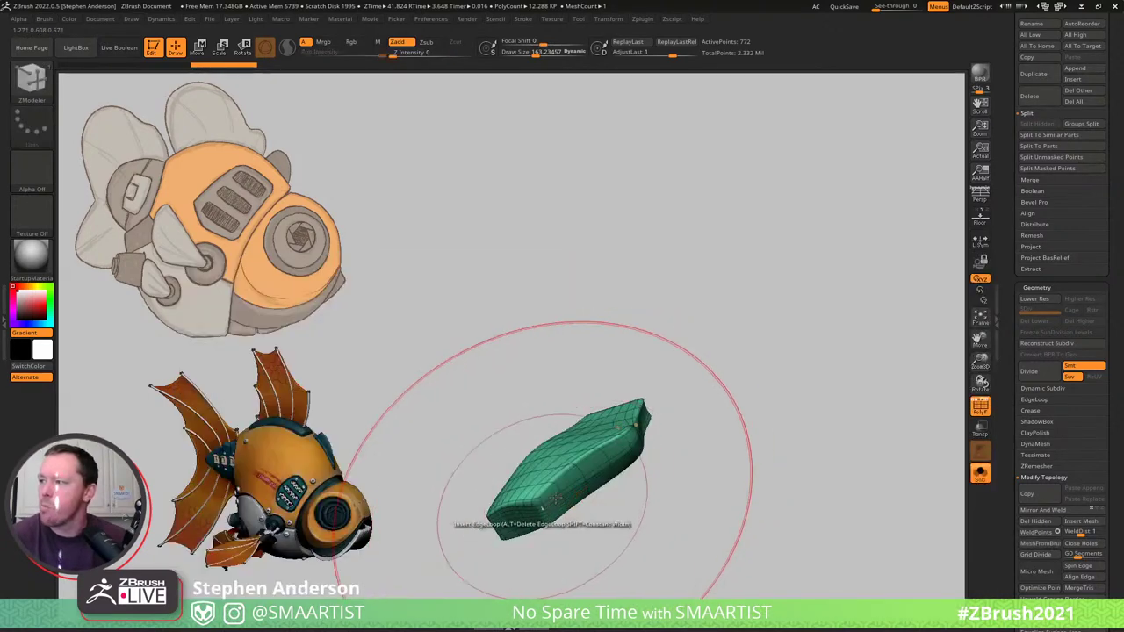
pyautogui.hotkey('shift', 'd')
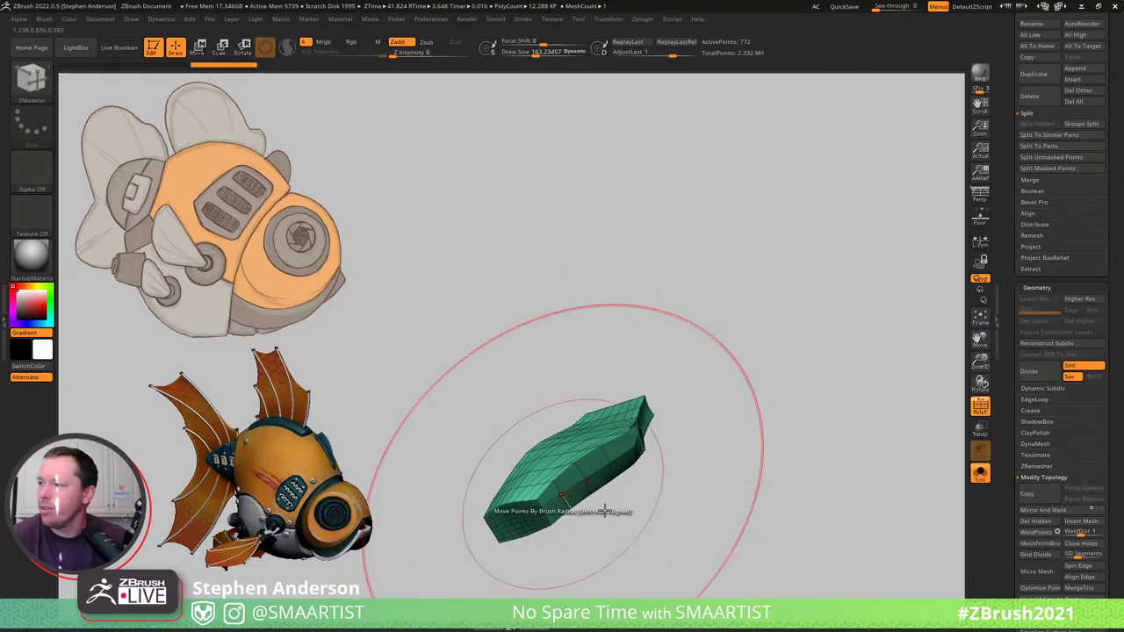
pyautogui.keyDown('ctrl'); pyautogui.moveTo(605, 510); pyautogui.dragTo(609, 513, button='right'); pyautogui.keyUp('ctrl')
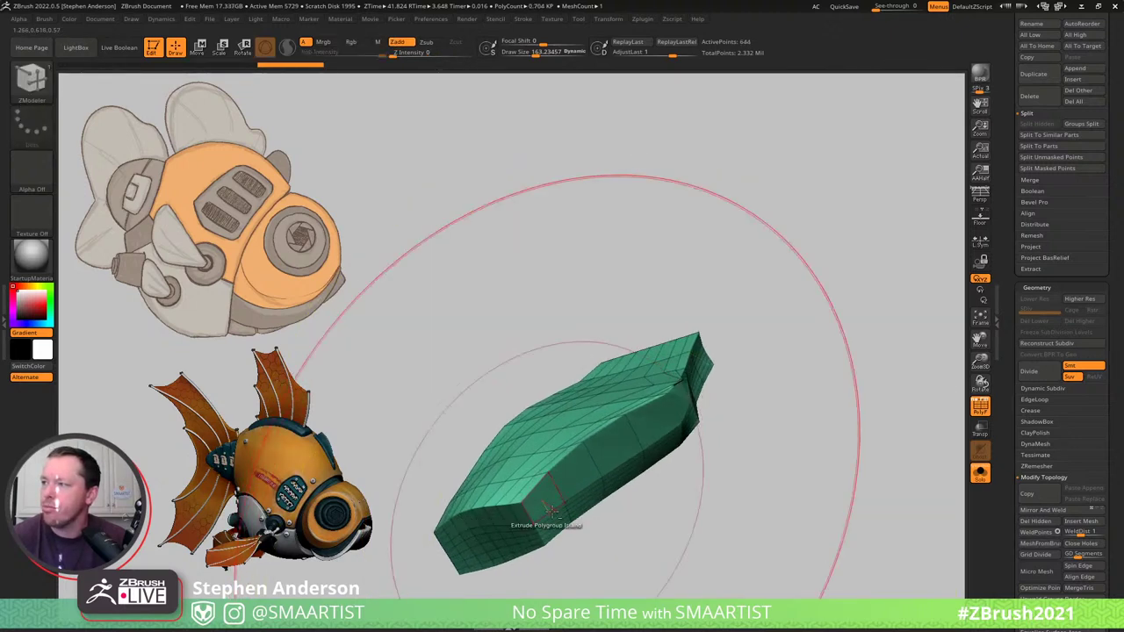
pyautogui.keyDown('alt'); pyautogui.click(551, 513); pyautogui.keyUp('alt')
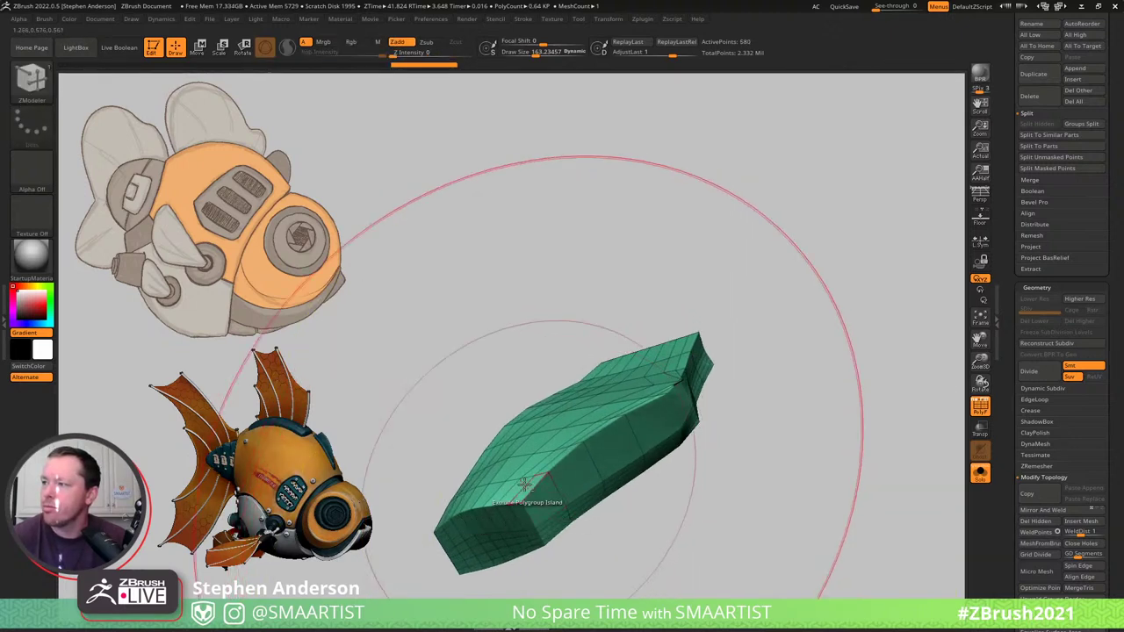
pyautogui.keyDown('alt'); pyautogui.click(518, 486); pyautogui.keyUp('alt')
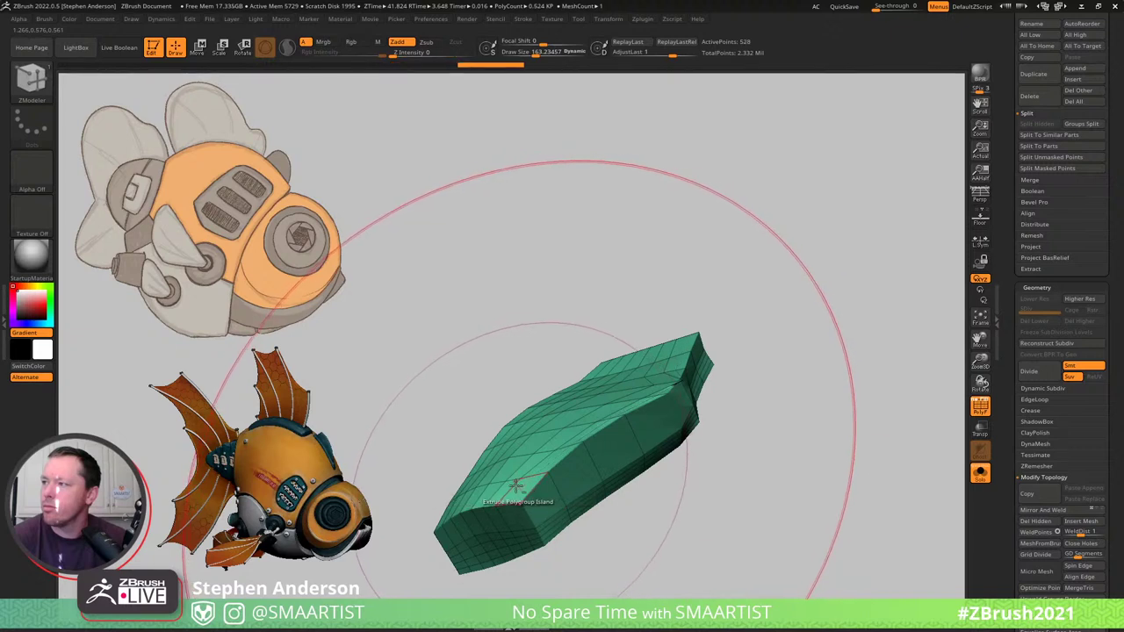
pyautogui.keyDown('alt'); pyautogui.click(512, 488); pyautogui.keyUp('alt')
# Delete the closely spaced edge loops running lengthwise along the outer part of the piece's broad face.
pyautogui.moveTo(526, 493); pyautogui.dragTo(496, 499, button='right')
pyautogui.keyDown('alt'); pyautogui.click(494, 497); pyautogui.keyUp('alt')
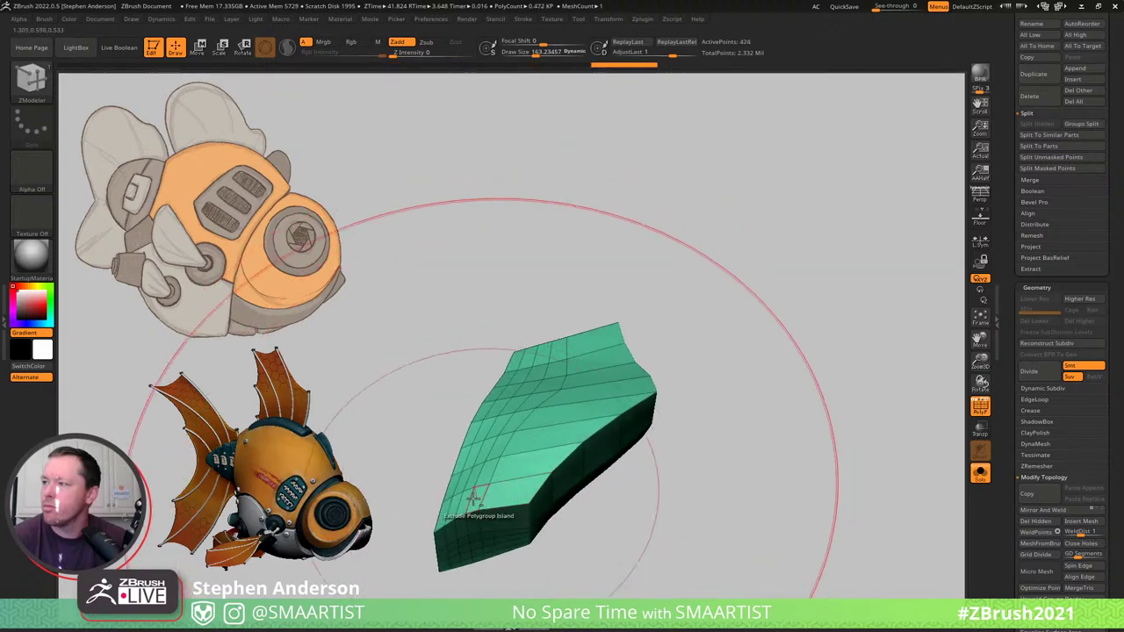
pyautogui.keyDown('alt'); pyautogui.click(473, 497); pyautogui.keyUp('alt')
pyautogui.keyDown('alt'); pyautogui.click(459, 504); pyautogui.keyUp('alt')
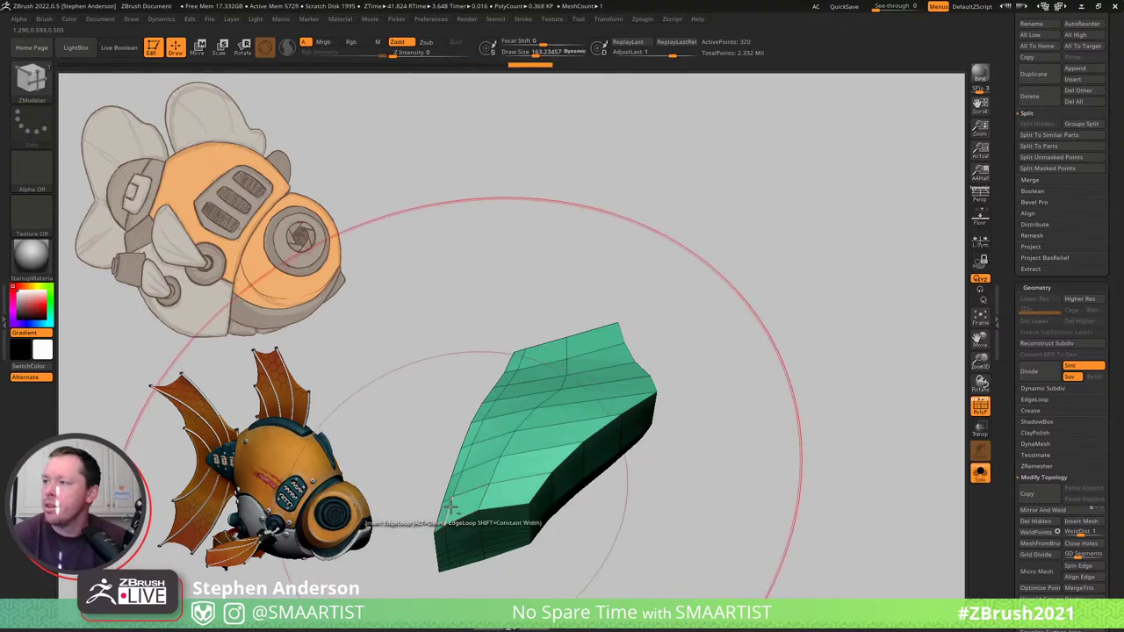
pyautogui.keyDown('alt'); pyautogui.click(450, 505); pyautogui.keyUp('alt')
# Delete the extra edge loops running around the narrow side walls of the piece.
pyautogui.moveTo(562, 472)
pyautogui.mouseDown(button='right')
pyautogui.moveTo(532, 459)
pyautogui.moveTo(529, 434)
pyautogui.moveTo(562, 488)
pyautogui.mouseUp(button='right')
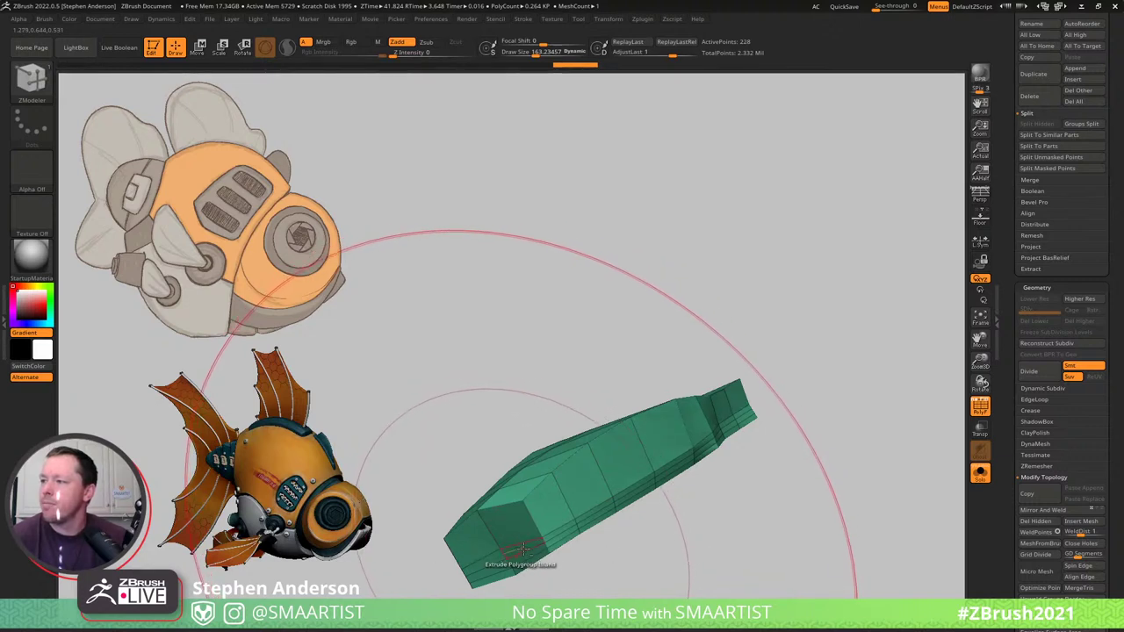
pyautogui.keyDown('alt'); pyautogui.click(522, 541); pyautogui.keyUp('alt')
pyautogui.keyDown('alt'); pyautogui.click(524, 551); pyautogui.keyUp('alt')
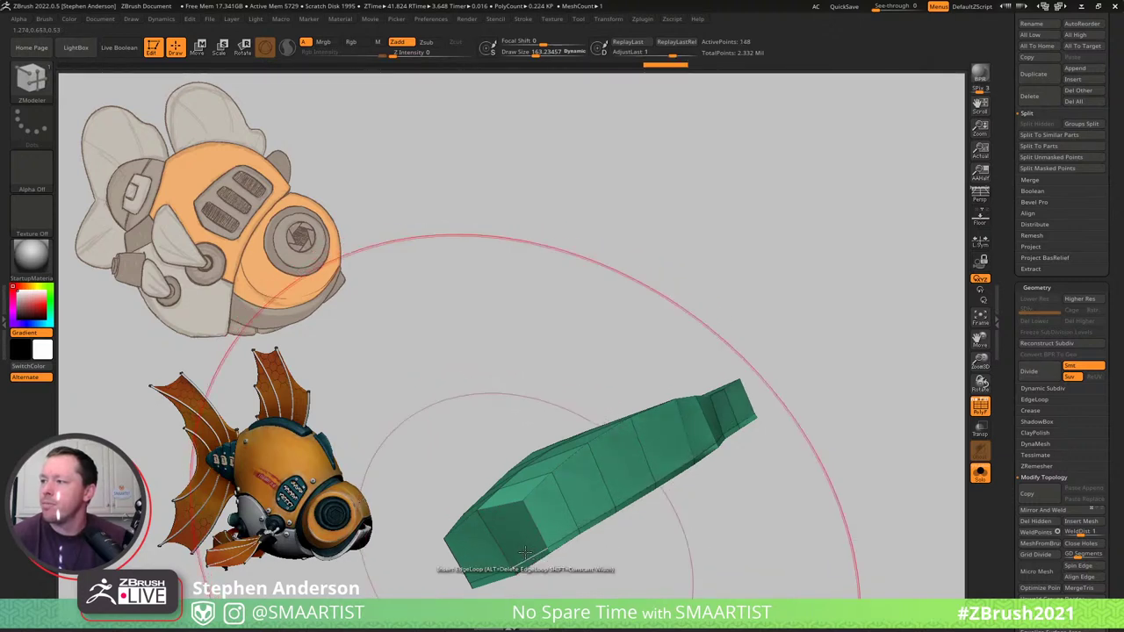
pyautogui.keyDown('alt'); pyautogui.click(525, 553); pyautogui.keyUp('alt')
# Delete the surplus crosswise edge loops on the broad face, keeping only the edge that defines its main bend.
pyautogui.moveTo(664, 444); pyautogui.dragTo(659, 384, button='right')
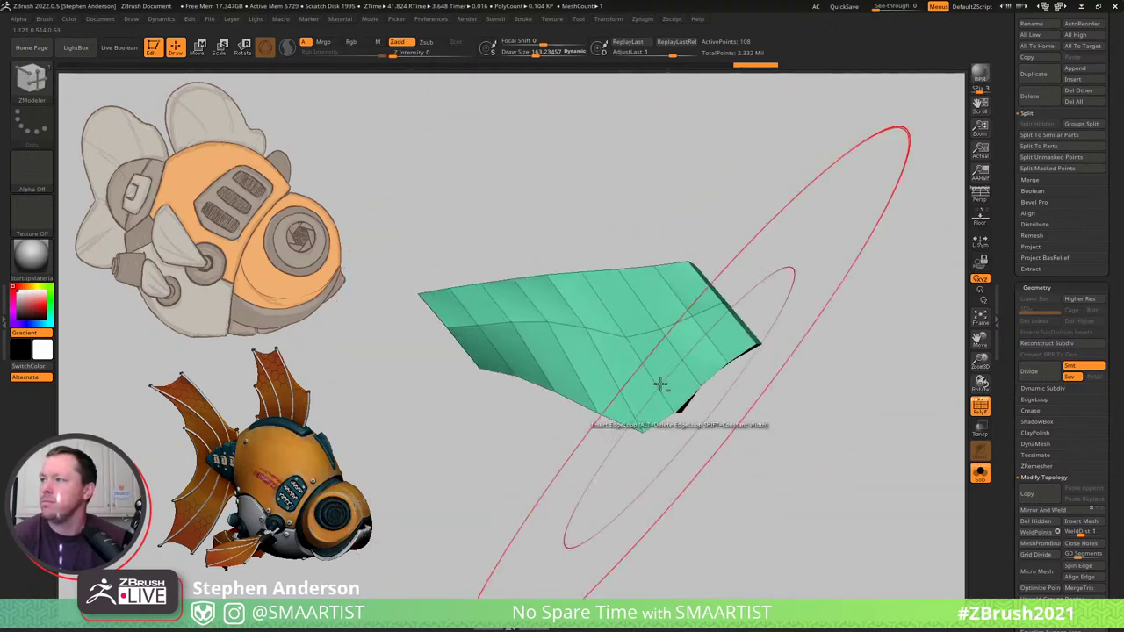
pyautogui.keyDown('alt'); pyautogui.click(657, 384); pyautogui.keyUp('alt')
pyautogui.keyDown('alt'); pyautogui.click(682, 360); pyautogui.keyUp('alt')
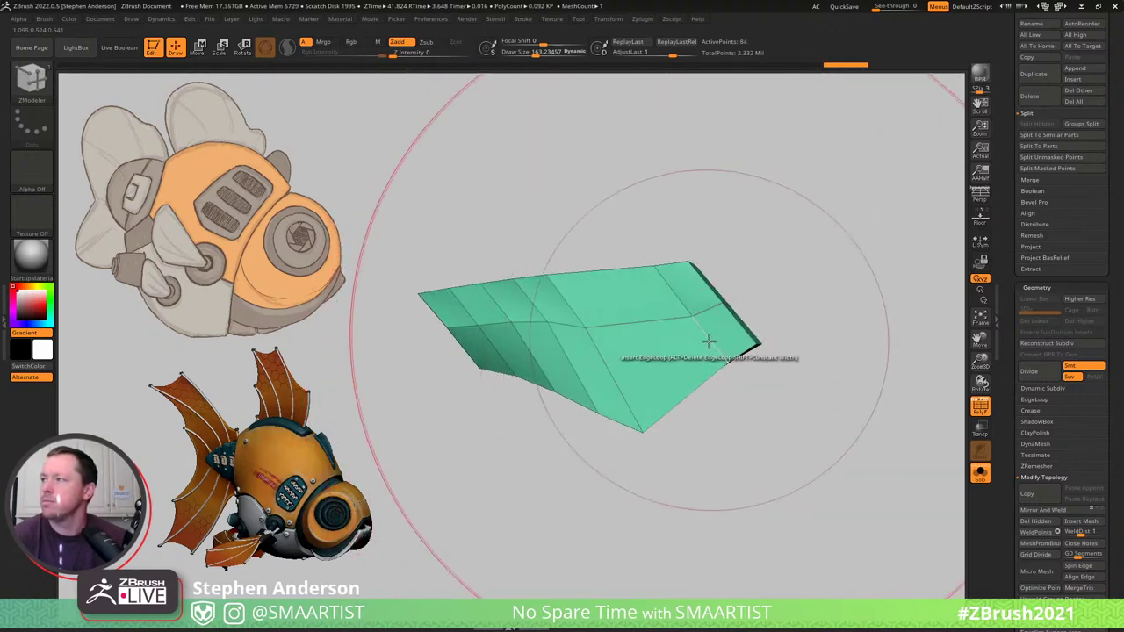
pyautogui.keyDown('alt'); pyautogui.click(708, 341); pyautogui.keyUp('alt')
pyautogui.keyDown('alt'); pyautogui.click(542, 370); pyautogui.keyUp('alt')
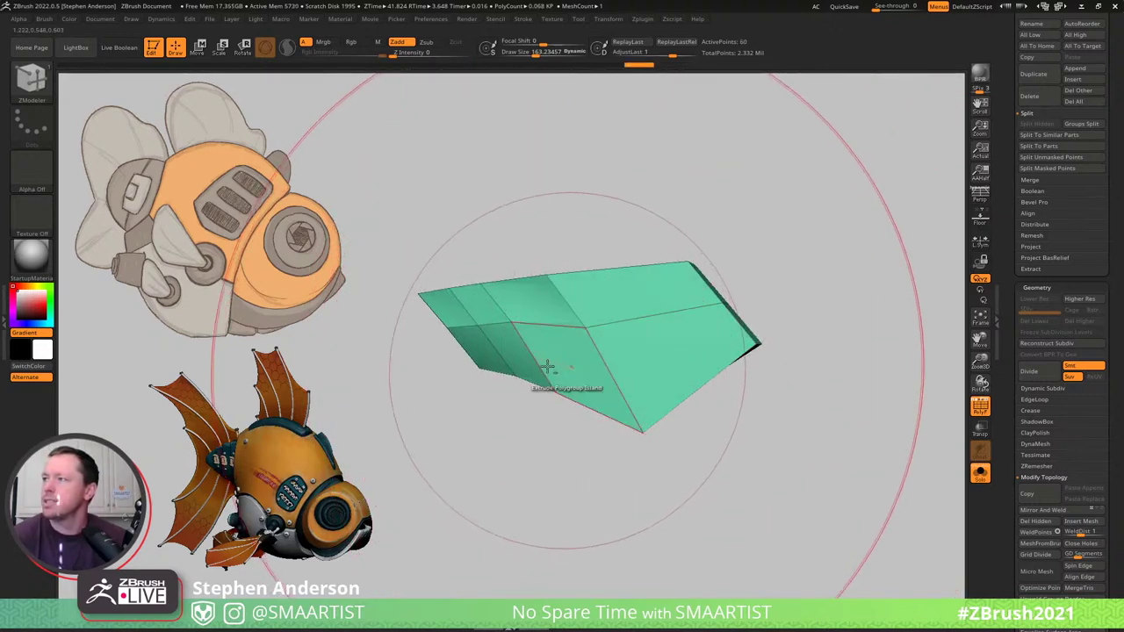
pyautogui.keyDown('alt'); pyautogui.click(503, 355); pyautogui.keyUp('alt')
pyautogui.keyDown('alt'); pyautogui.click(504, 357); pyautogui.keyUp('alt')
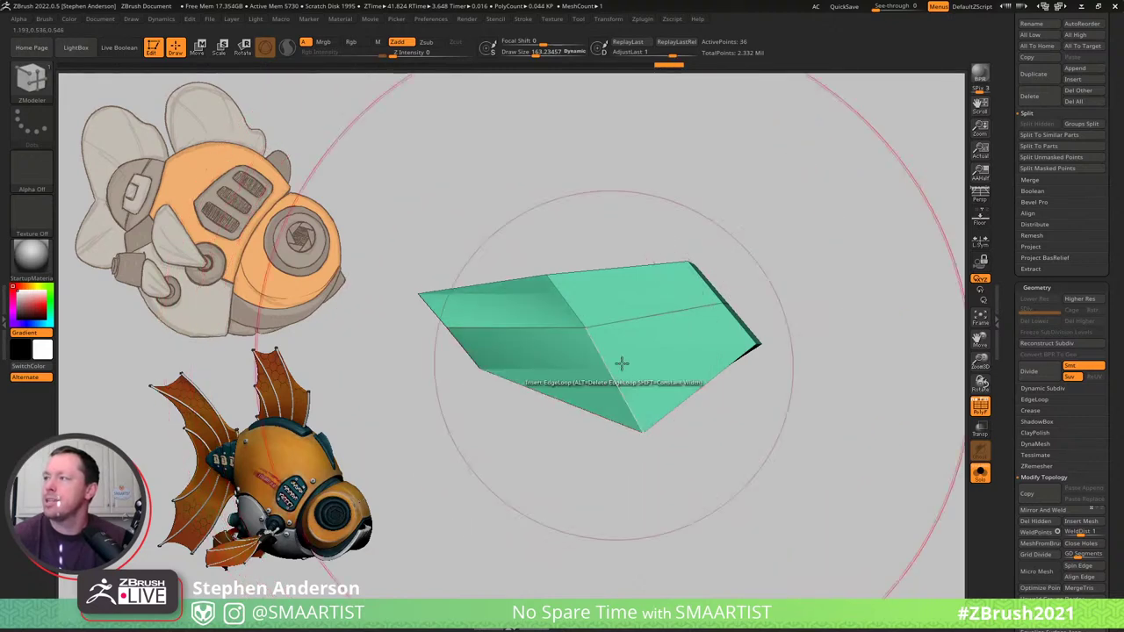
# Delete the remaining lengthwise edge loop through the middle of the piece and show the rest of the fish again.
pyautogui.moveTo(621, 362); pyautogui.dragTo(634, 298, button='right')
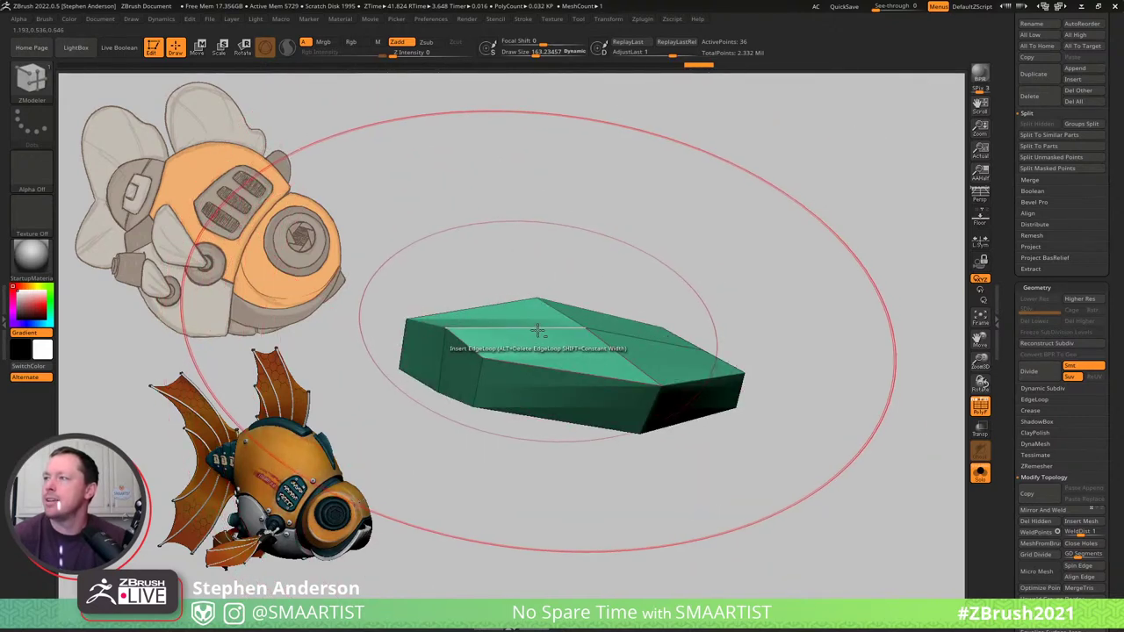
pyautogui.keyDown('alt'); pyautogui.click(546, 325); pyautogui.keyUp('alt')
pyautogui.moveTo(546, 324); pyautogui.dragTo(590, 363, button='right')
pyautogui.hotkey('ctrl', 's')
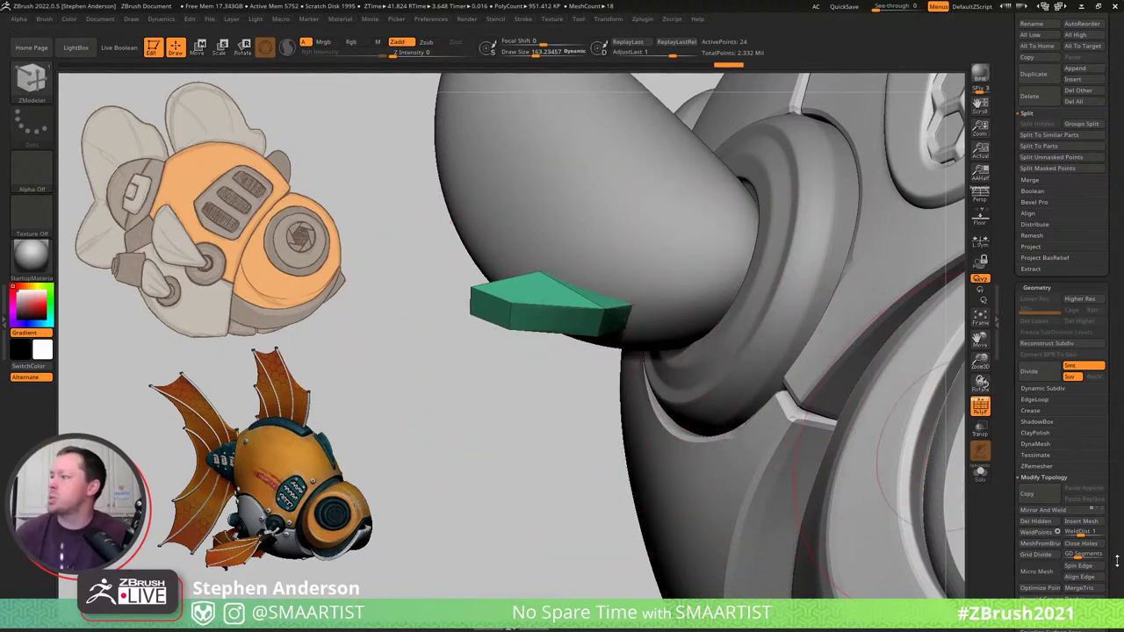
# Assign new polygroups to the simplified piece with Groups By Normals.
pyautogui.scroll(-5, 1121, 462)
pyautogui.moveTo(1121, 463); pyautogui.dragTo(1121, 441)
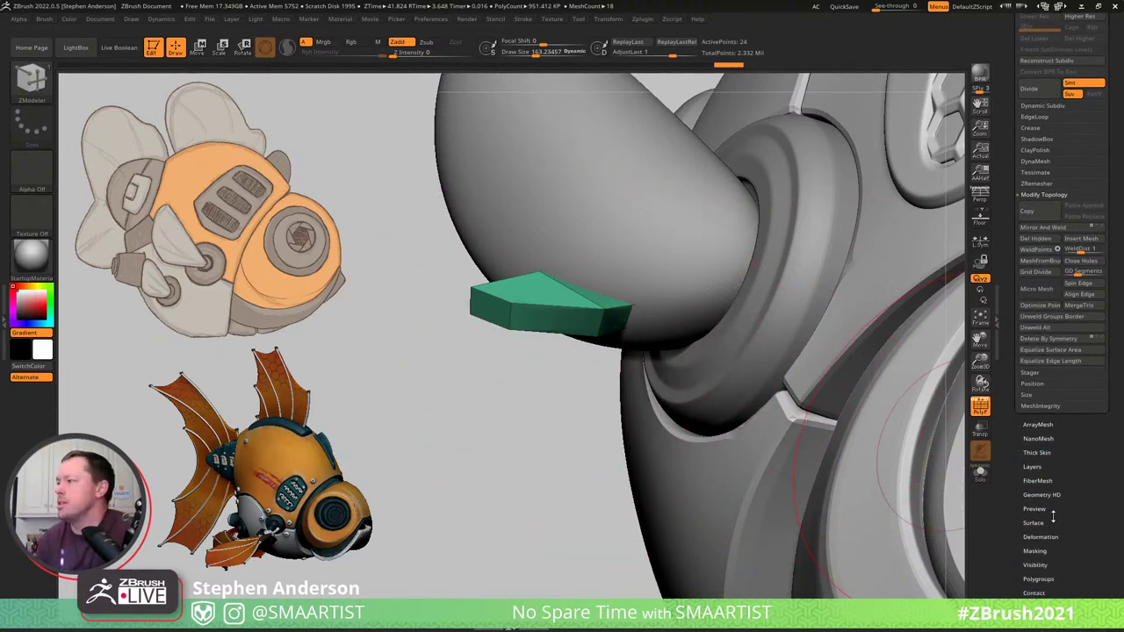
pyautogui.click(1039, 578)
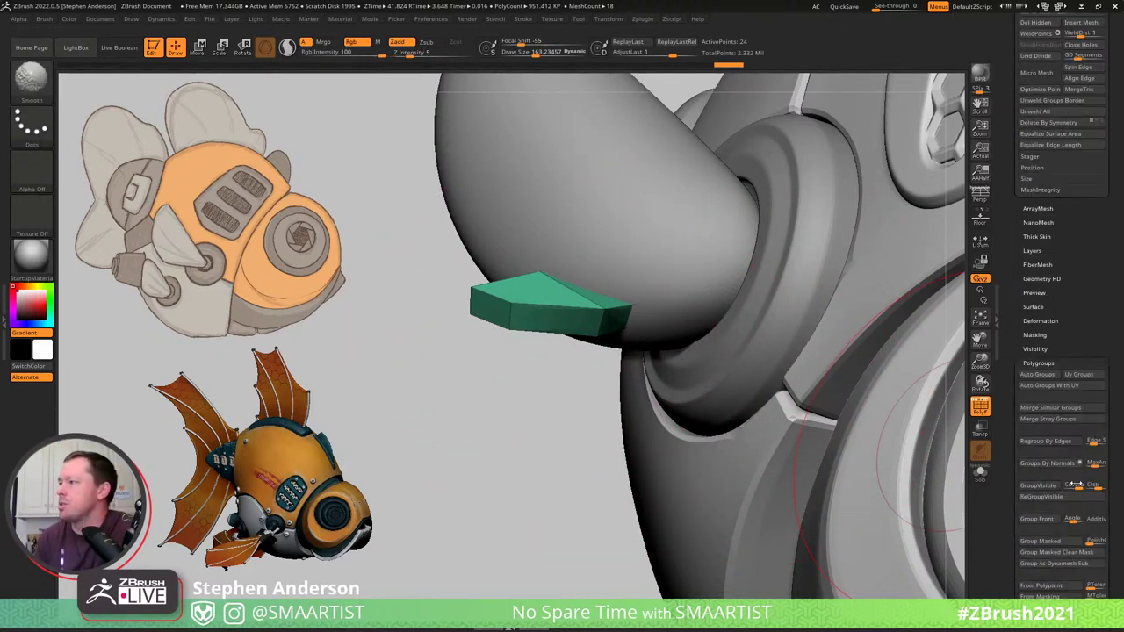
pyautogui.click(1066, 466)
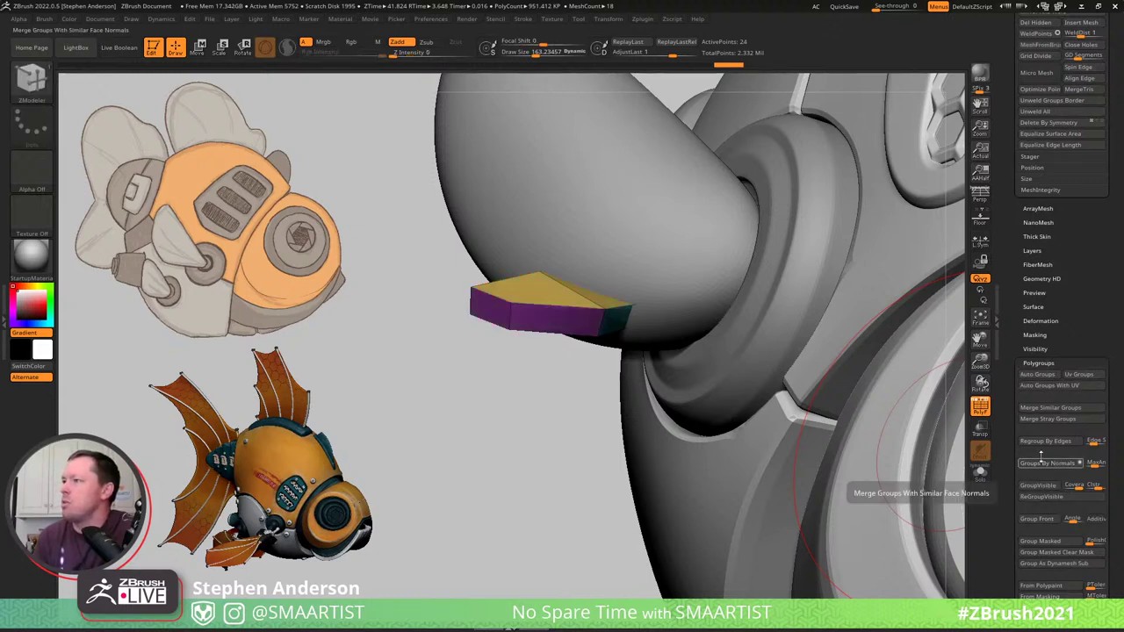
# Isolate the simplified piece and examine its polygroups and side walls from several angles.
pyautogui.press('ctrl')
pyautogui.hotkey('ctrl', 'shift', 's')
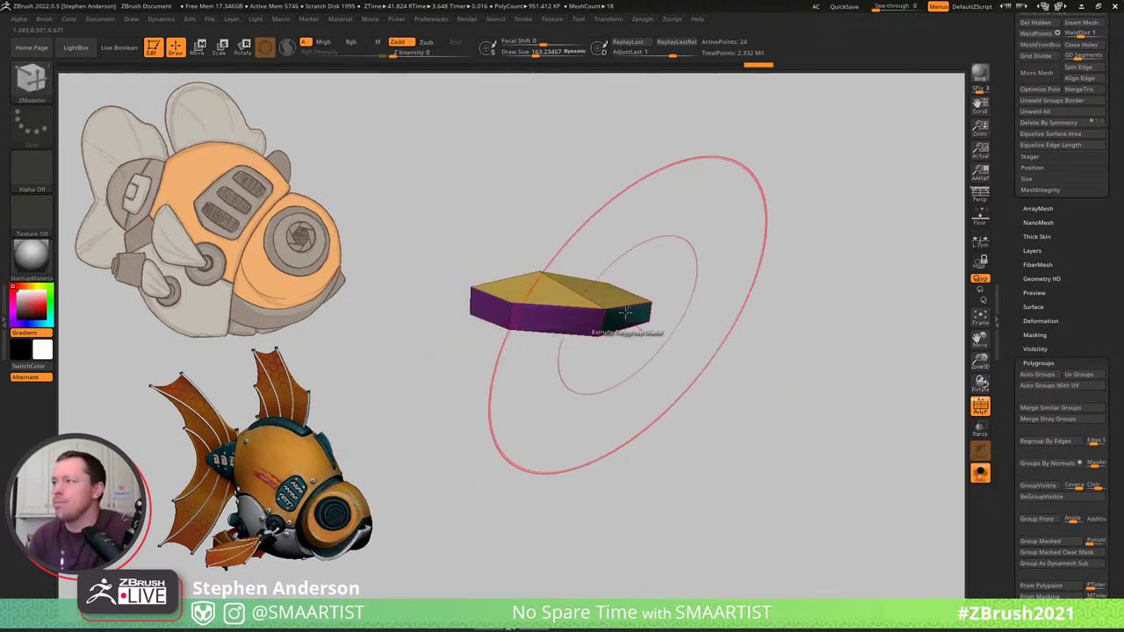
pyautogui.moveTo(627, 313)
pyautogui.mouseDown(button='right')
pyautogui.moveTo(579, 286)
pyautogui.moveTo(618, 289)
pyautogui.mouseUp(button='right')
pyautogui.moveTo(618, 289)
pyautogui.mouseDown()
pyautogui.moveTo(725, 293)
pyautogui.moveTo(688, 318)
pyautogui.moveTo(673, 398)
pyautogui.mouseUp()
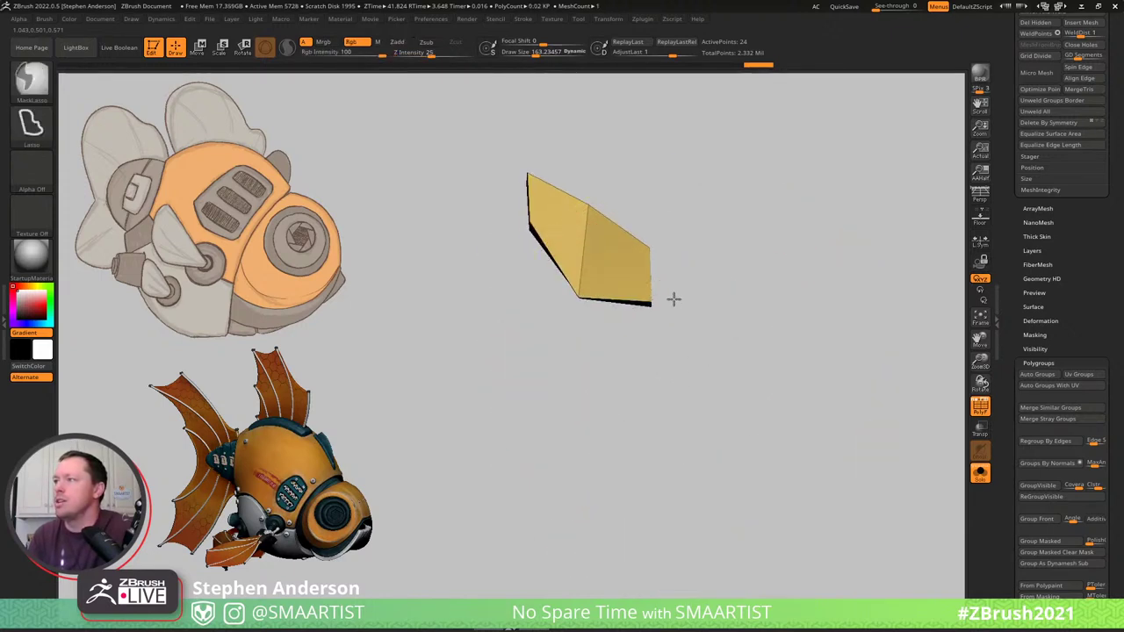
pyautogui.moveTo(492, 227)
pyautogui.keyDown('ctrl'); pyautogui.keyDown('shift'); pyautogui.mouseDown()
pyautogui.moveTo(451, 312)
pyautogui.moveTo(450, 220)
pyautogui.mouseUp(); pyautogui.keyUp('shift'); pyautogui.keyUp('ctrl')
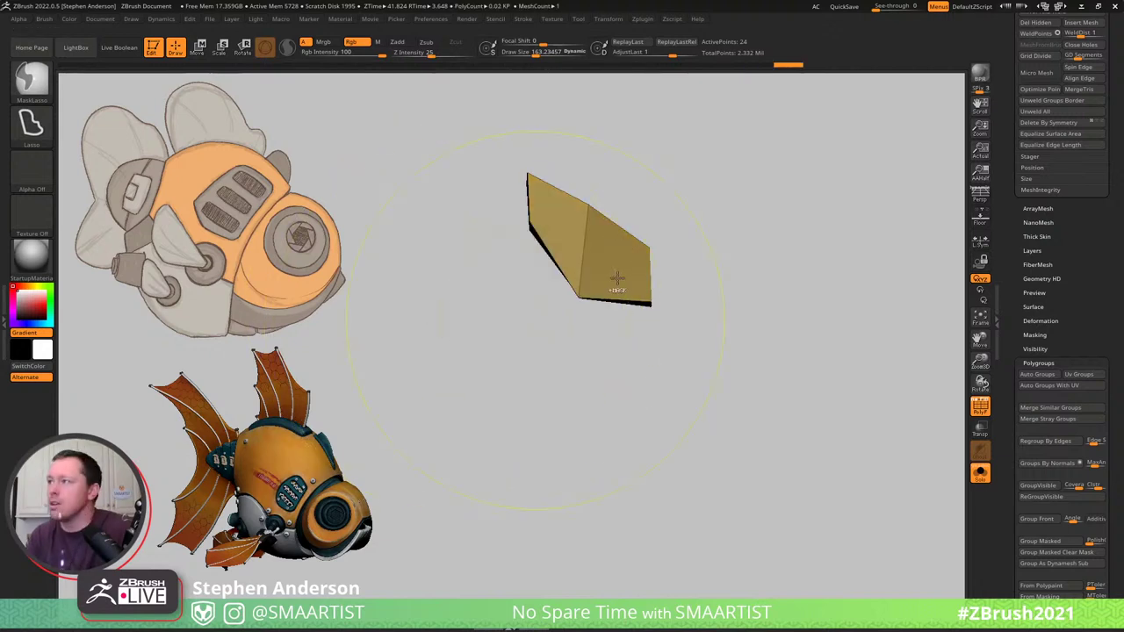
pyautogui.moveTo(627, 220)
pyautogui.mouseDown()
pyautogui.moveTo(644, 173)
pyautogui.moveTo(554, 269)
pyautogui.mouseUp()
pyautogui.moveTo(585, 234)
pyautogui.mouseDown()
pyautogui.moveTo(604, 209)
pyautogui.moveTo(761, 194)
pyautogui.moveTo(748, 202)
pyautogui.mouseUp()
pyautogui.moveTo(659, 240); pyautogui.dragTo(905, 368)
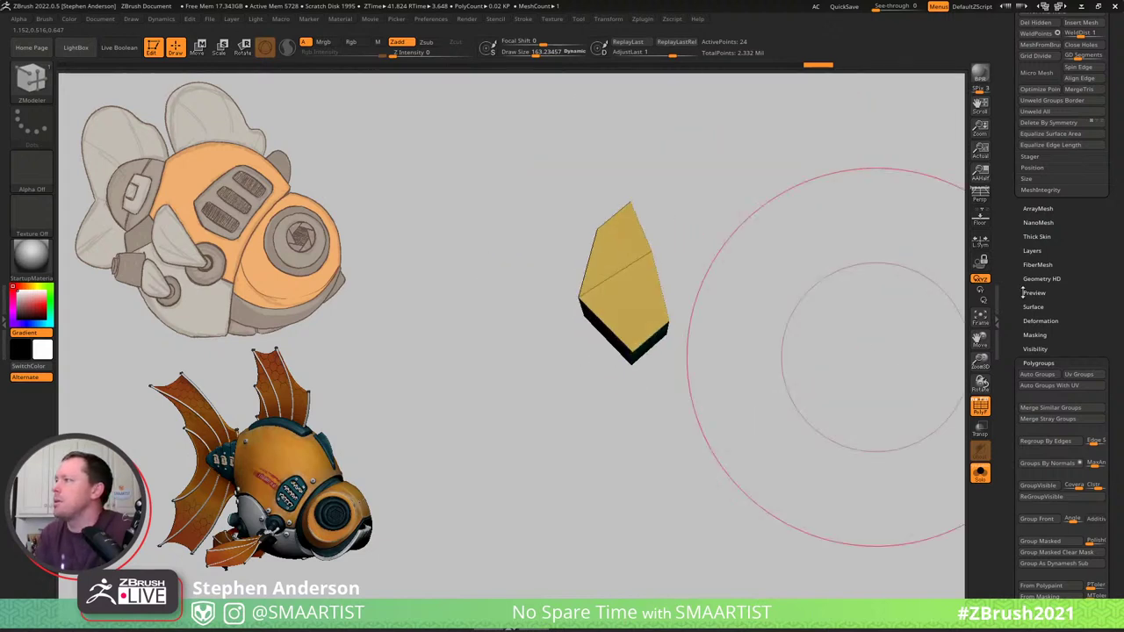
# Crease the piece along its polygroup borders at crease level 2 and apply dynamic subdivision with SmoothSubdiv 3.
pyautogui.scroll(5, 1058, 227)
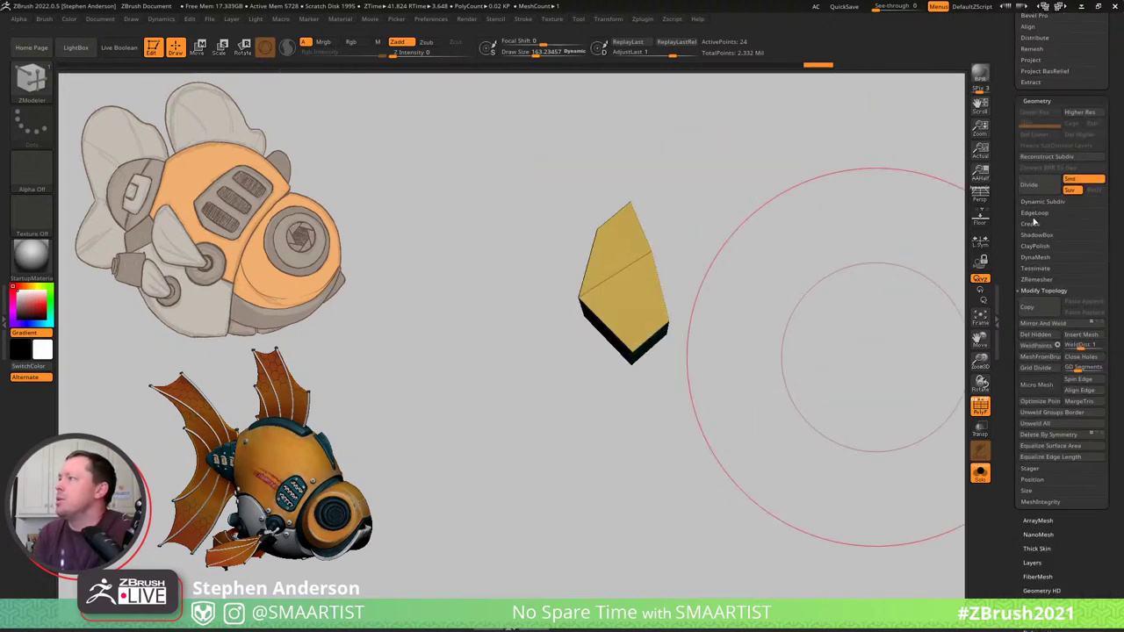
pyautogui.click(1031, 226)
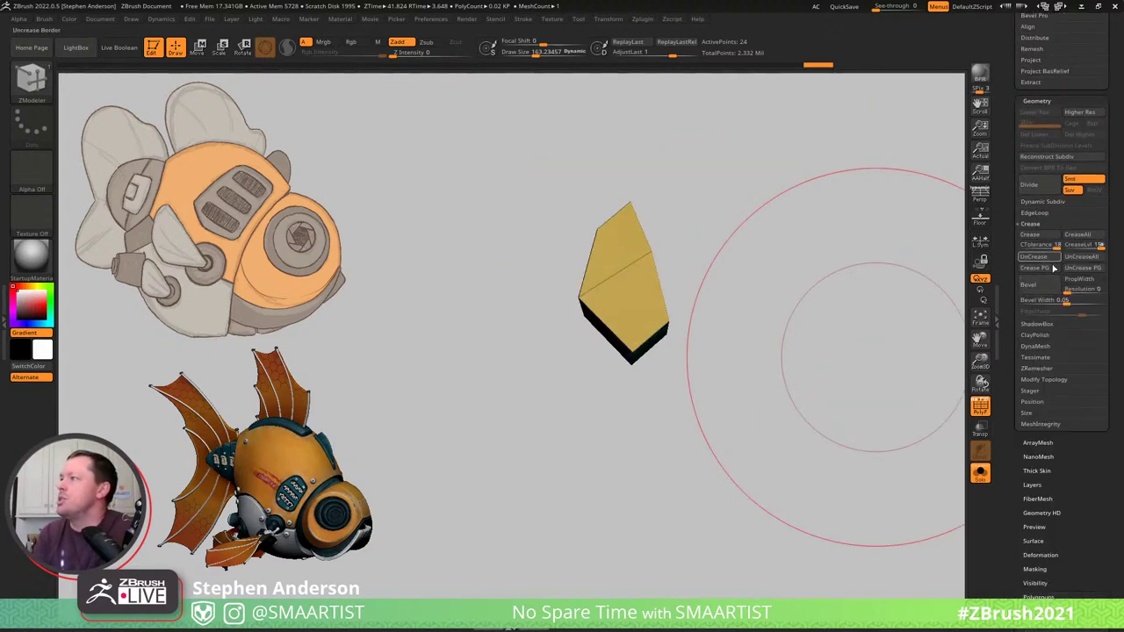
pyautogui.moveTo(790, 316); pyautogui.dragTo(695, 302)
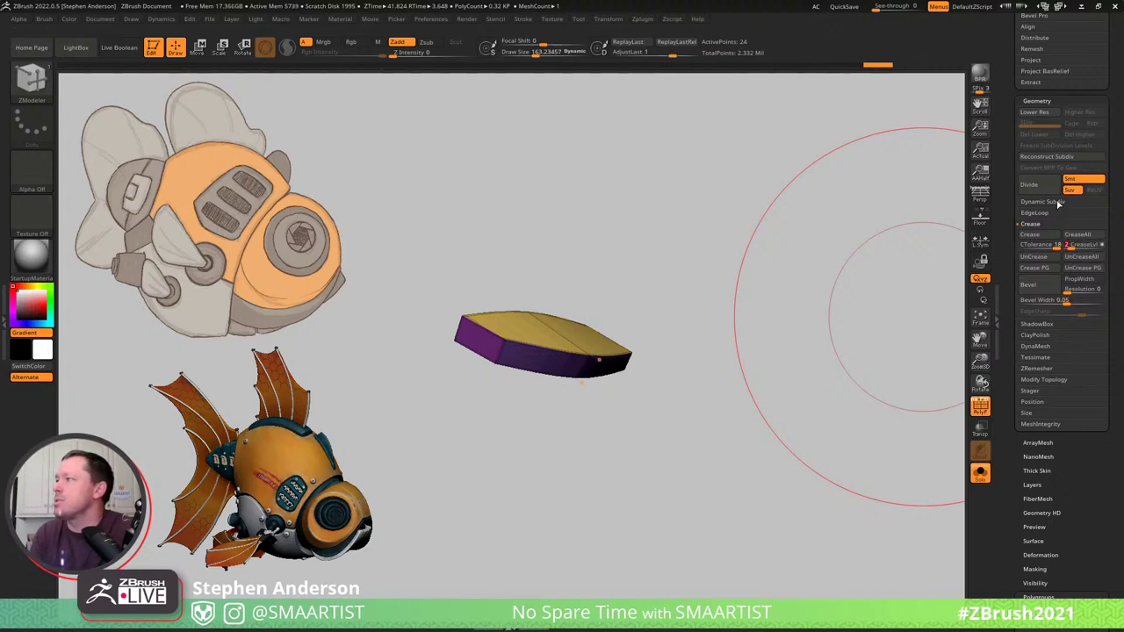
pyautogui.click(1043, 202)
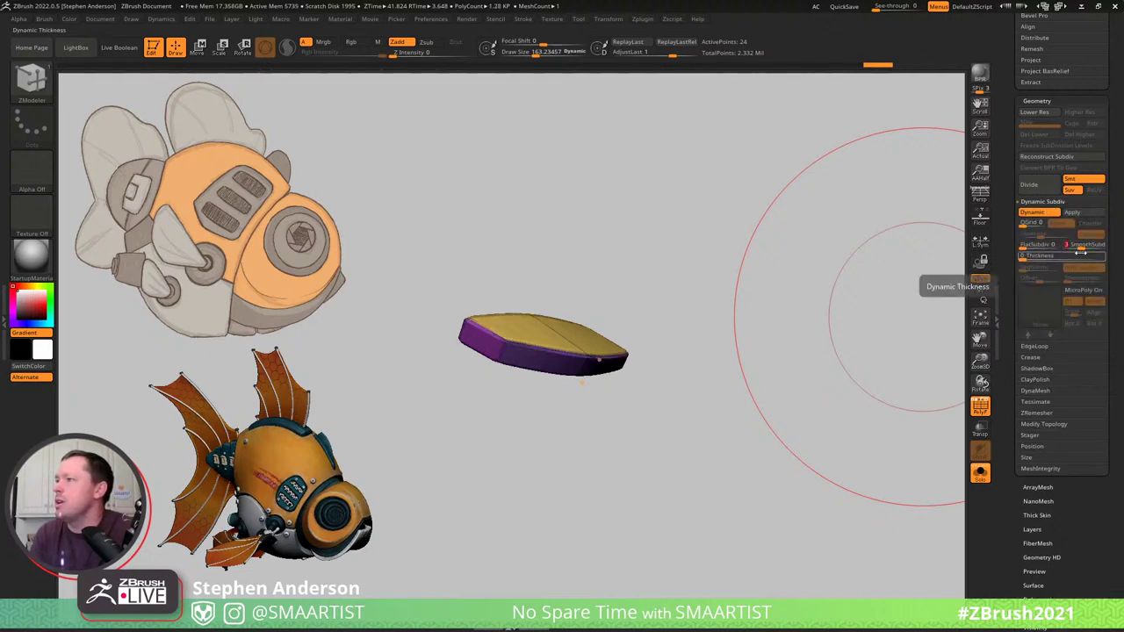
# Hide the wireframe, show the full fish, and examine the smoothed piece against the side fin from several angles.
pyautogui.hotkey('shift', 'f')
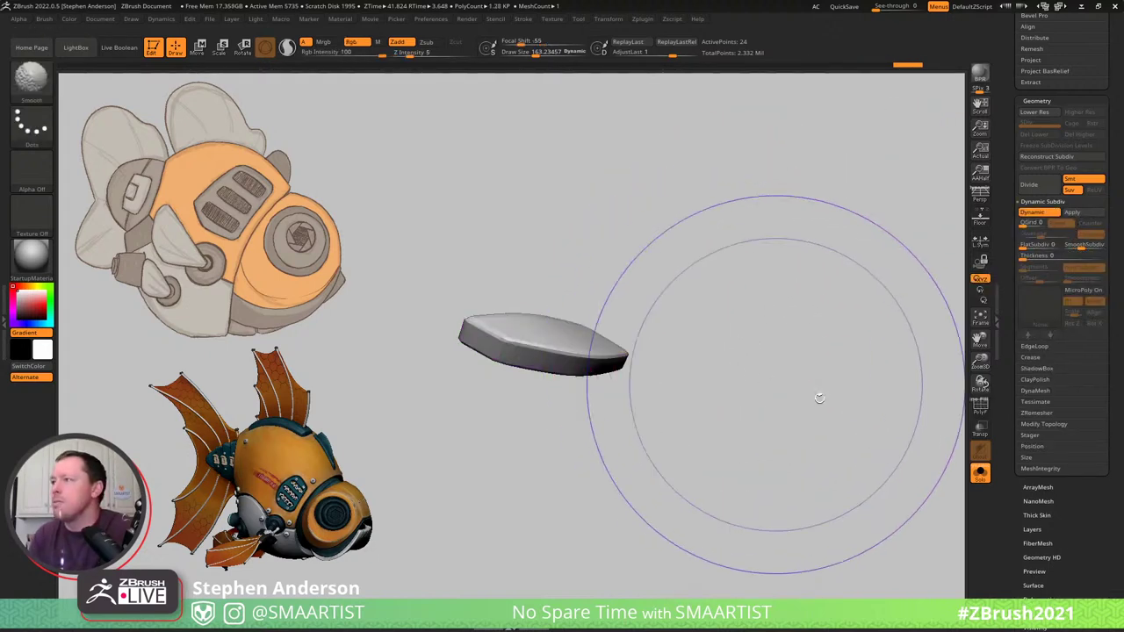
pyautogui.click(980, 473)
pyautogui.keyDown('ctrl'); pyautogui.moveTo(572, 342); pyautogui.dragTo(520, 293, button='right'); pyautogui.keyUp('ctrl')
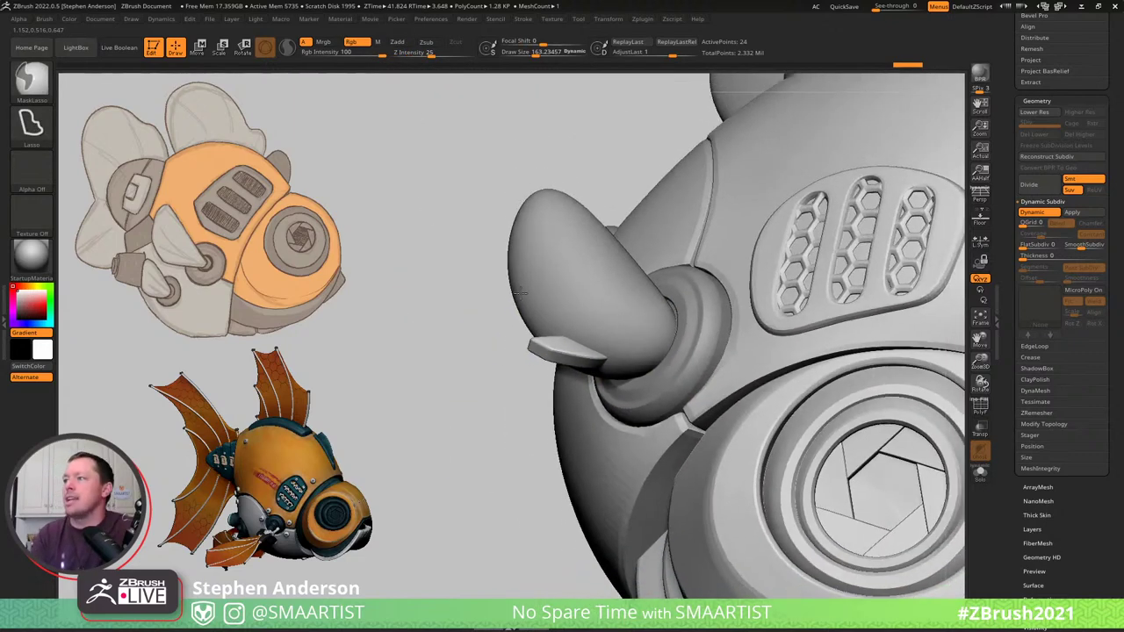
pyautogui.moveTo(519, 294); pyautogui.dragTo(536, 304)
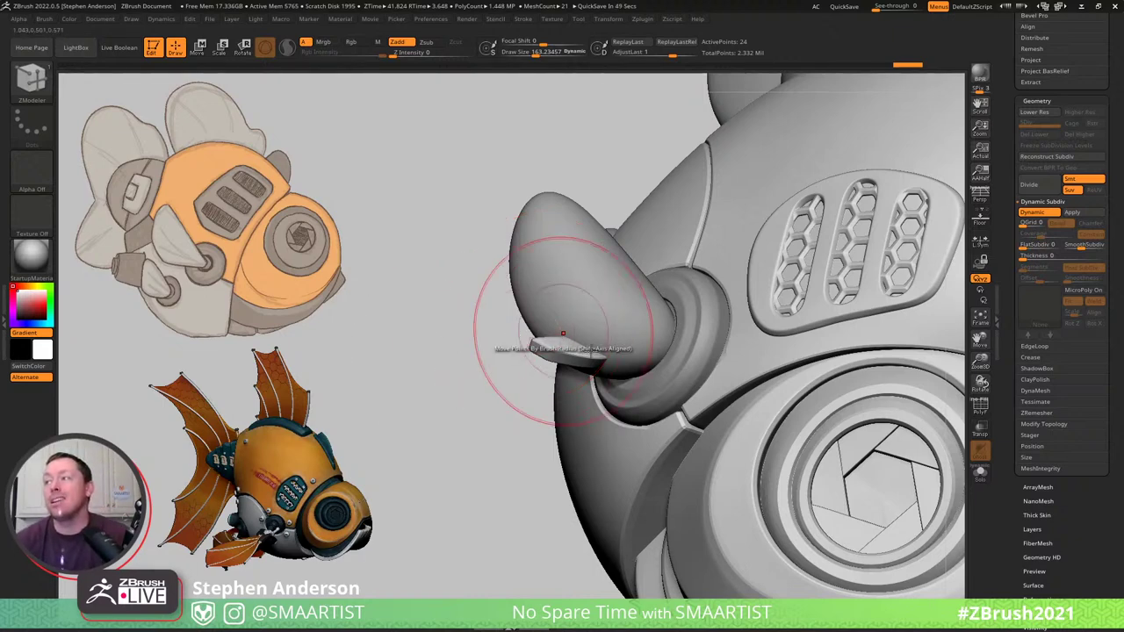
pyautogui.moveTo(497, 351)
pyautogui.mouseDown()
pyautogui.moveTo(556, 345)
pyautogui.moveTo(571, 360)
pyautogui.mouseUp()
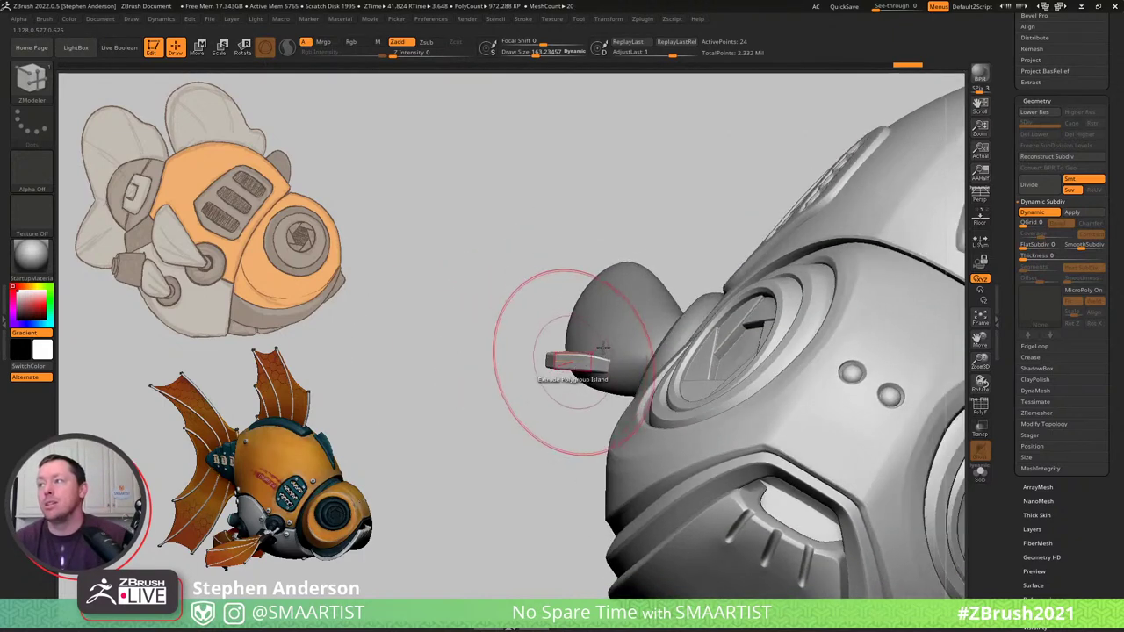
pyautogui.moveTo(572, 359); pyautogui.dragTo(614, 313, button='right')
pyautogui.moveTo(614, 313); pyautogui.dragTo(525, 377)
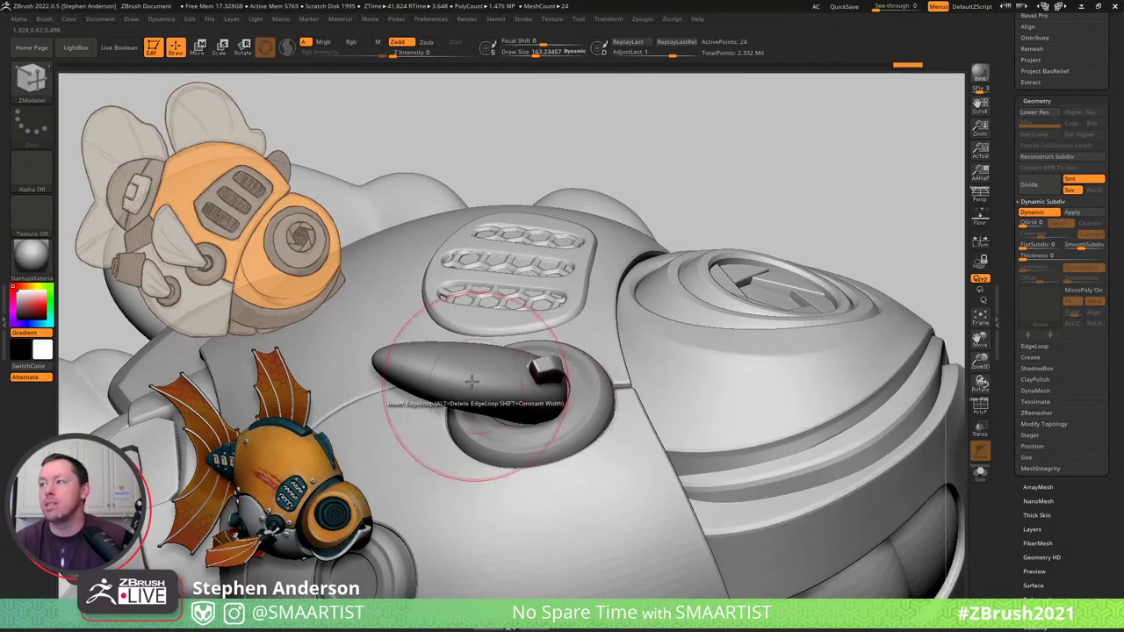
# Make the side fin the active subtool and switch to the Move brush.
pyautogui.keyDown('alt'); pyautogui.click(479, 383); pyautogui.keyUp('alt')
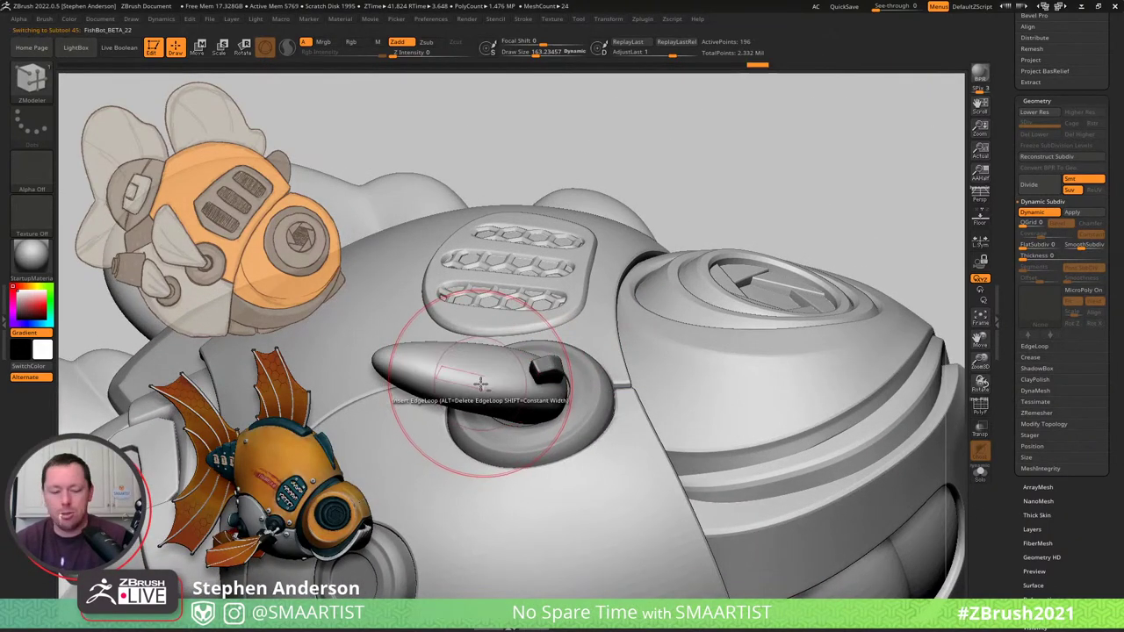
pyautogui.press('b')
pyautogui.press('m')
pyautogui.press('v')
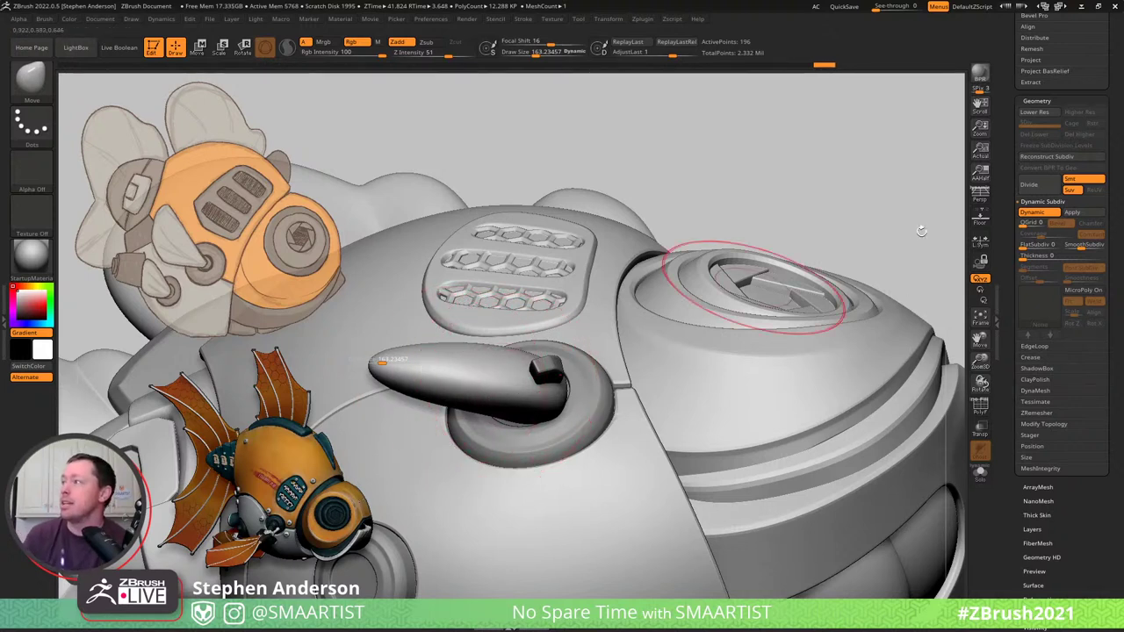
# Delete the ORIGINAL folder together with all the subtools inside it.
pyautogui.moveTo(1111, 89); pyautogui.dragTo(1111, 253)
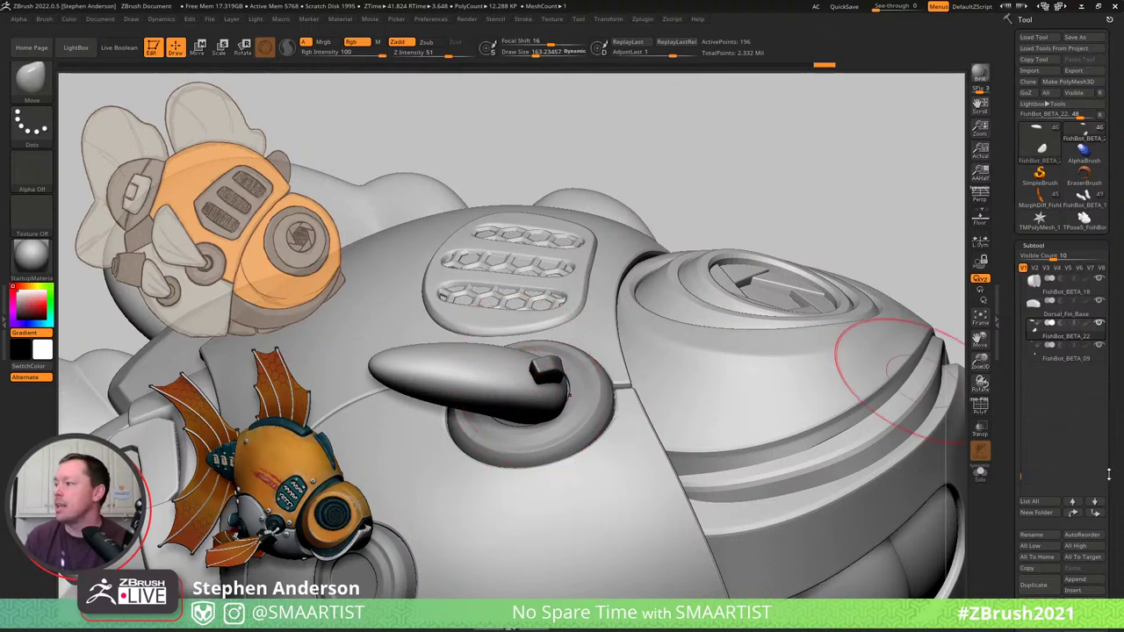
pyautogui.moveTo(1108, 474); pyautogui.dragTo(1111, 467)
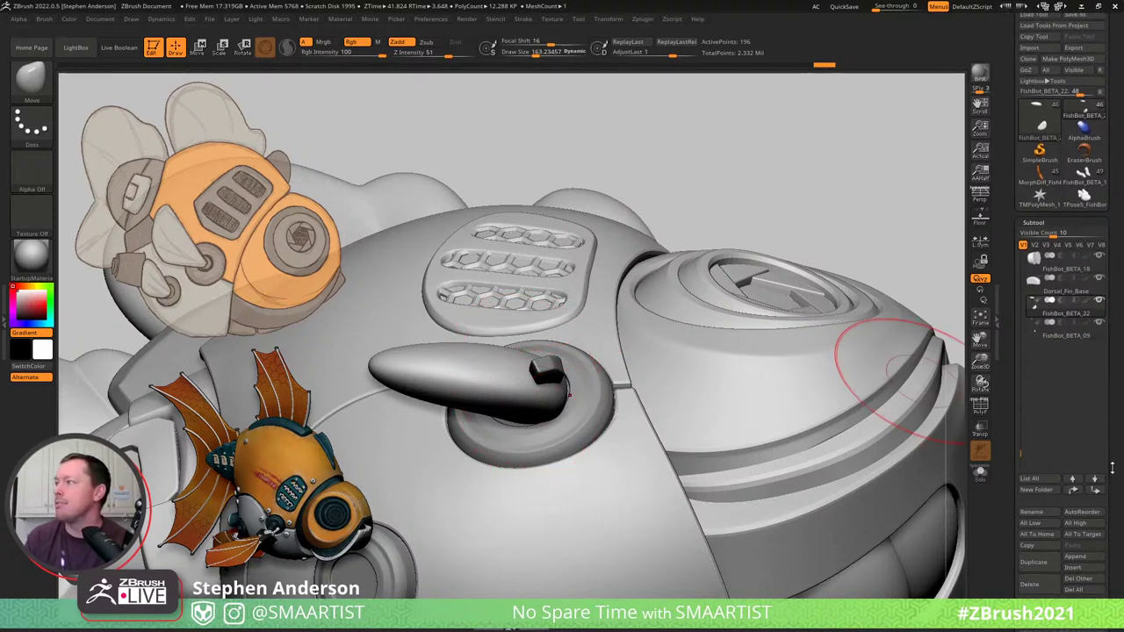
pyautogui.moveTo(1010, 211); pyautogui.dragTo(1010, 209)
pyautogui.moveTo(680, 161); pyautogui.dragTo(632, 318)
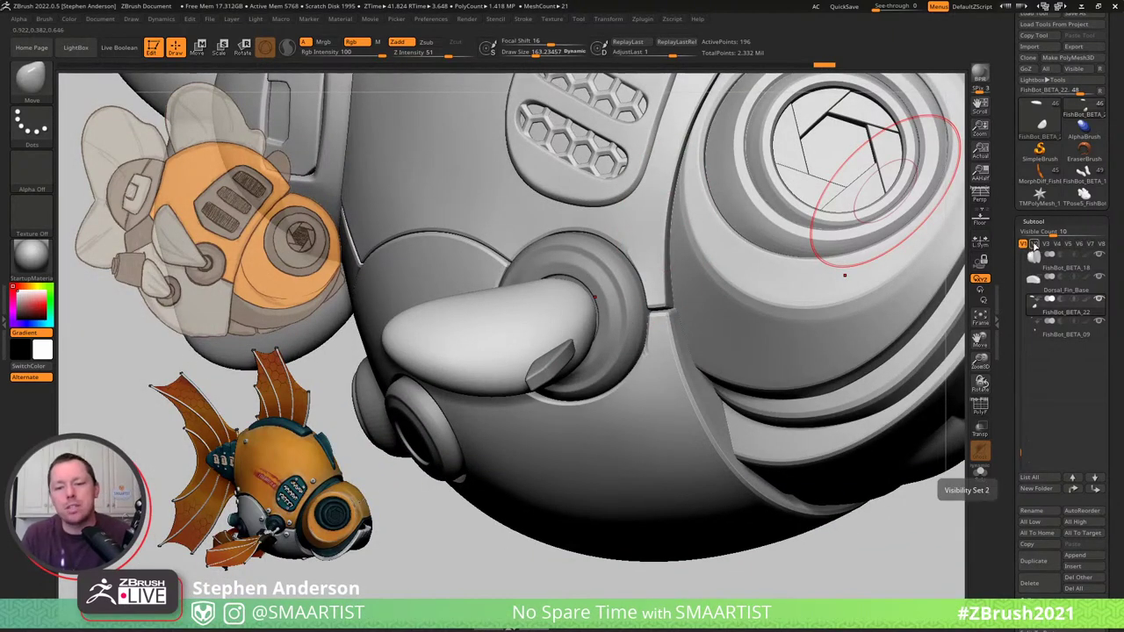
pyautogui.moveTo(592, 360)
pyautogui.keyDown('ctrl'); pyautogui.mouseDown(button='right')
pyautogui.moveTo(562, 328)
pyautogui.moveTo(647, 289)
pyautogui.moveTo(662, 388)
pyautogui.mouseUp(button='right'); pyautogui.keyUp('ctrl')
pyautogui.moveTo(660, 389)
pyautogui.mouseDown()
pyautogui.moveTo(752, 326)
pyautogui.moveTo(778, 245)
pyautogui.mouseUp()
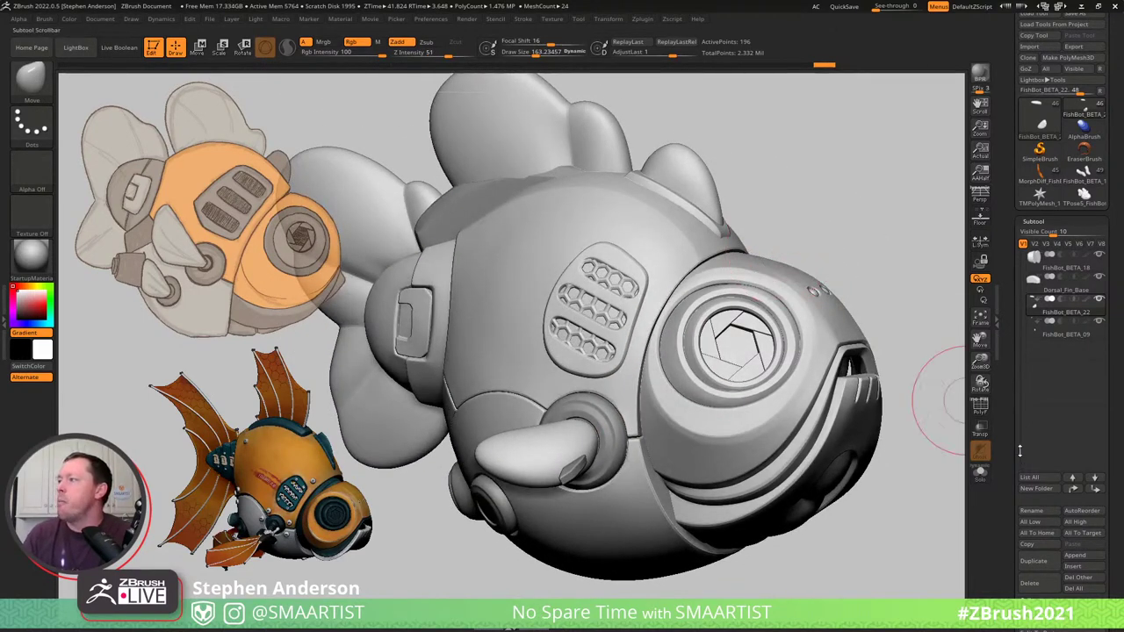
pyautogui.moveTo(1019, 451); pyautogui.dragTo(1010, 273)
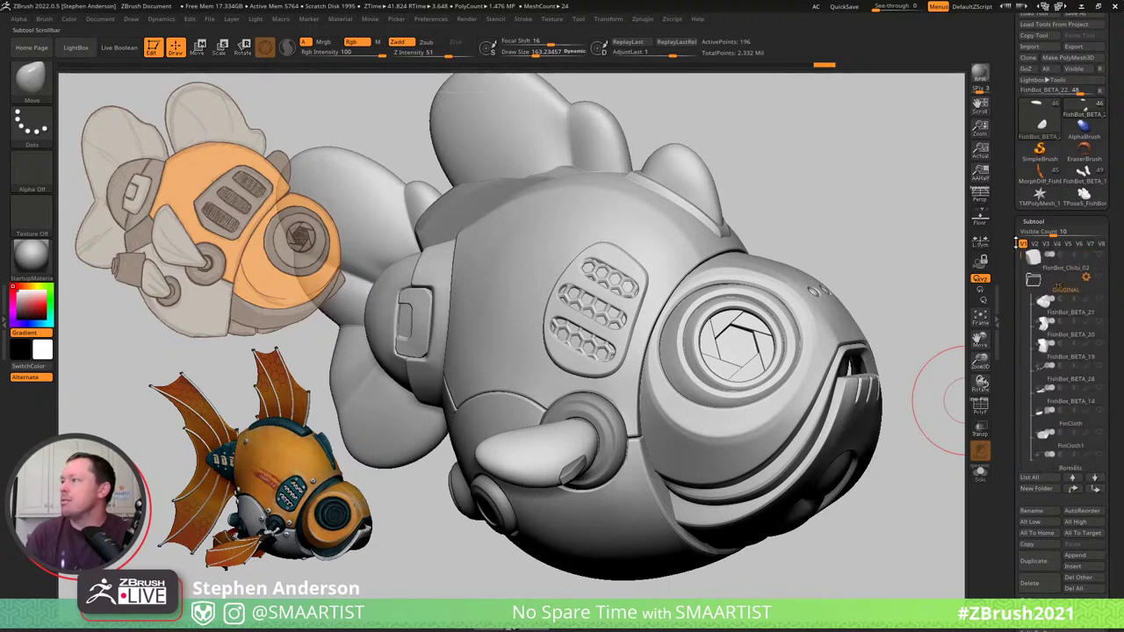
pyautogui.click(1085, 279)
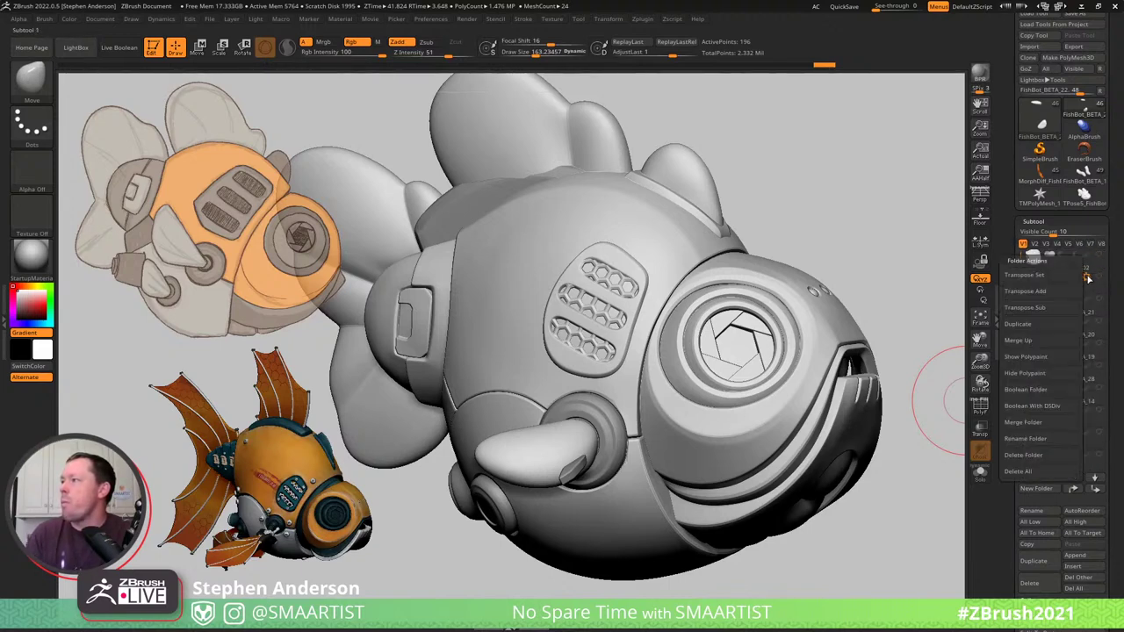
pyautogui.click(1038, 472)
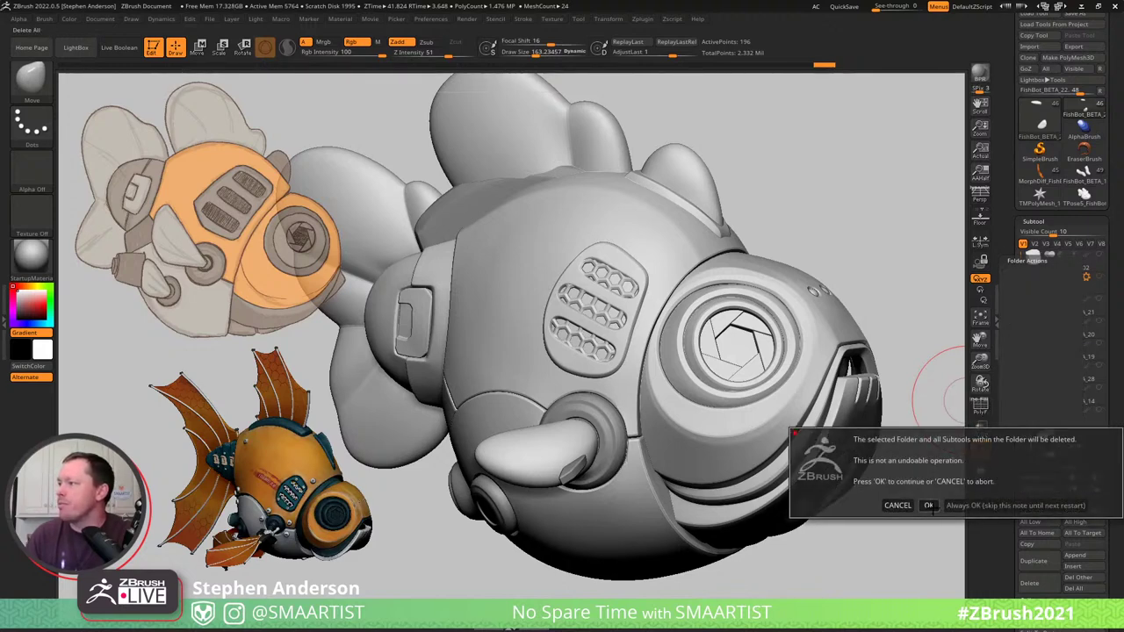
pyautogui.click(928, 505)
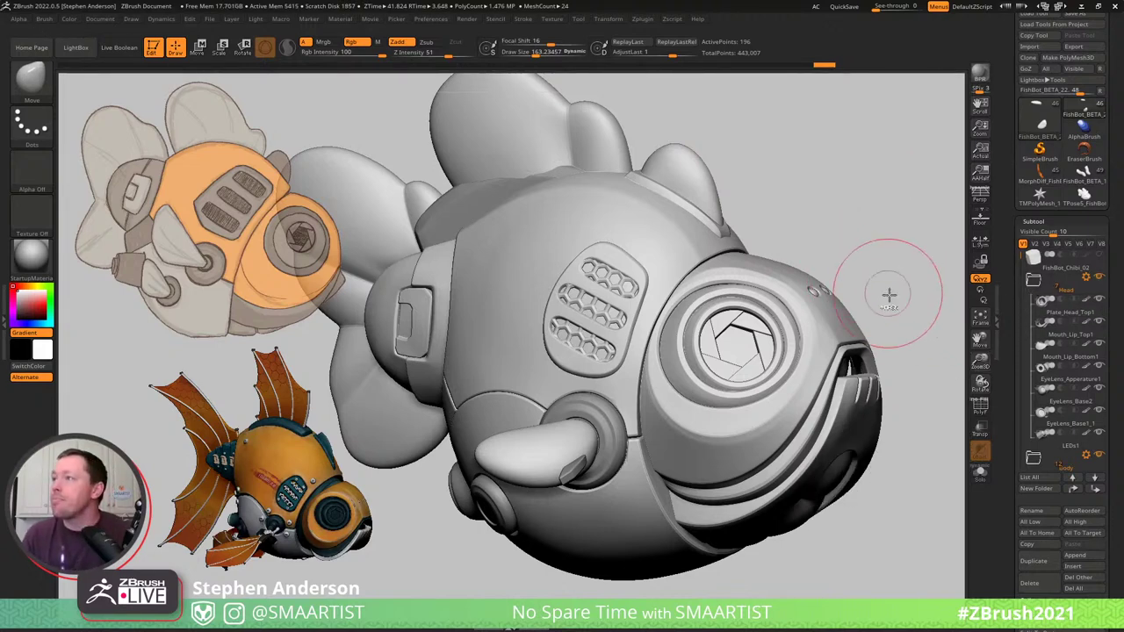
# Select the base under the dorsal fin, and move the selection one subtool up to FishBot_BETA_18.
pyautogui.moveTo(888, 295)
pyautogui.mouseDown()
pyautogui.moveTo(873, 271)
pyautogui.moveTo(902, 356)
pyautogui.mouseUp()
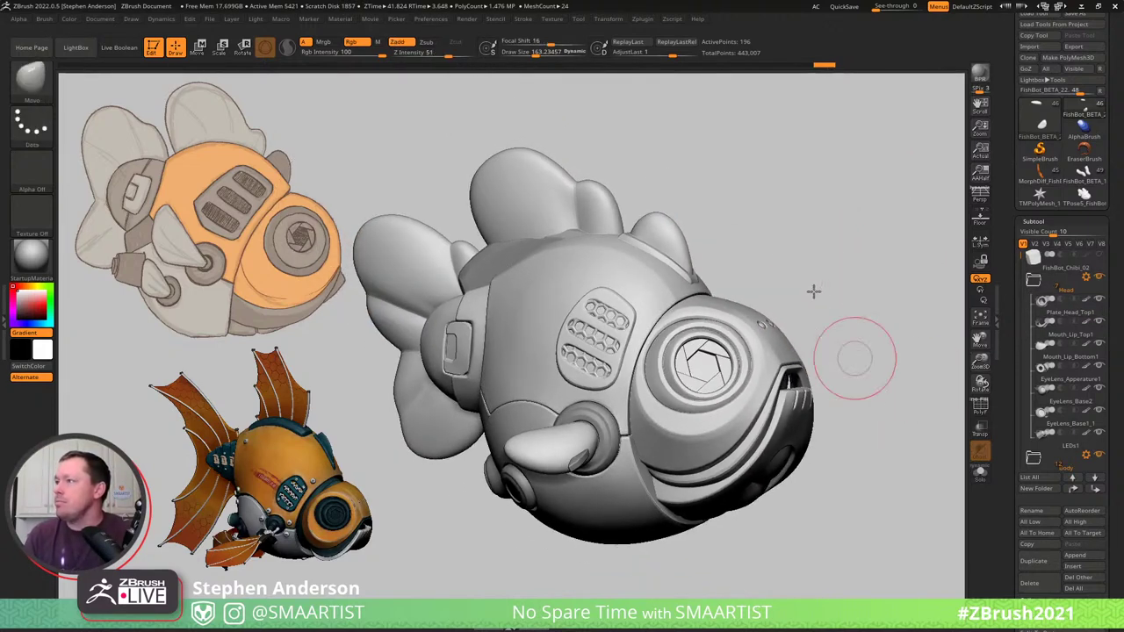
pyautogui.moveTo(813, 291); pyautogui.dragTo(816, 304)
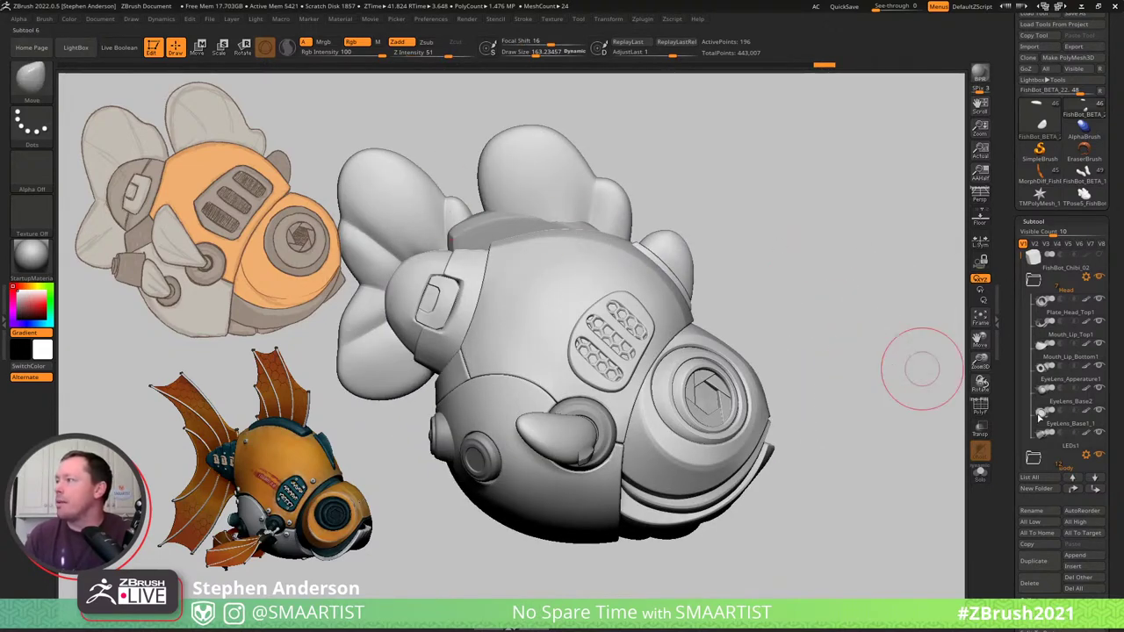
pyautogui.keyDown('alt'); pyautogui.click(475, 230); pyautogui.keyUp('alt')
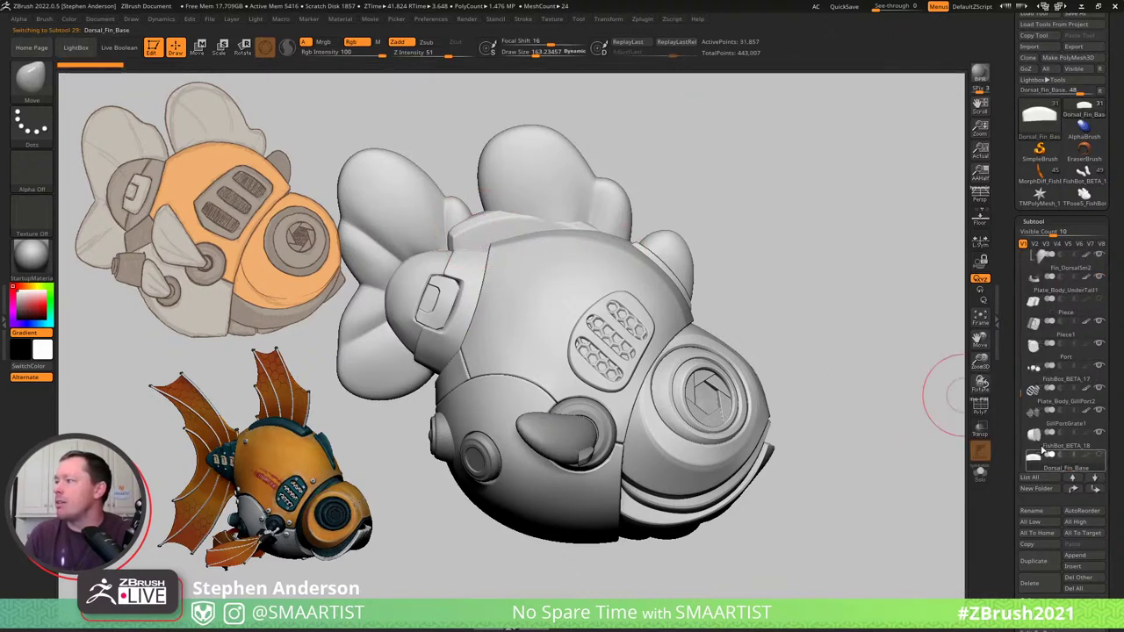
pyautogui.moveTo(797, 276)
pyautogui.mouseDown()
pyautogui.moveTo(780, 290)
pyautogui.moveTo(810, 269)
pyautogui.moveTo(800, 273)
pyautogui.moveTo(915, 263)
pyautogui.mouseUp()
pyautogui.press('Up')
# Switch to Visibility Set 2 and show all loose subtools plus the contents of the Body and Head folders.
pyautogui.click(1035, 244)
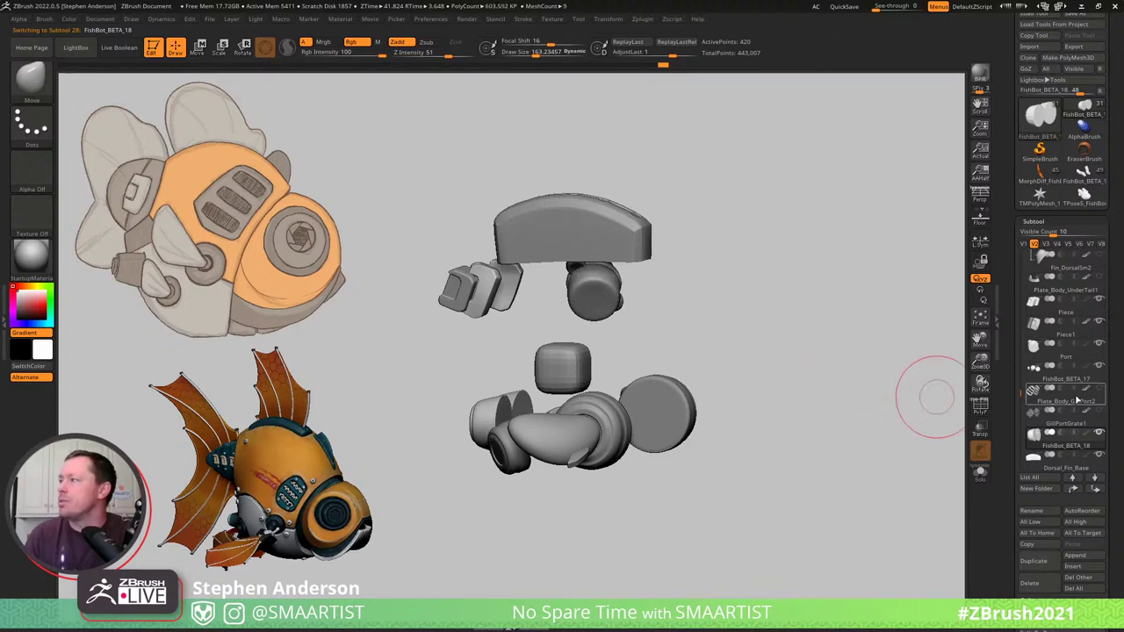
pyautogui.keyDown('shift'); pyautogui.click(1100, 369); pyautogui.keyUp('shift')
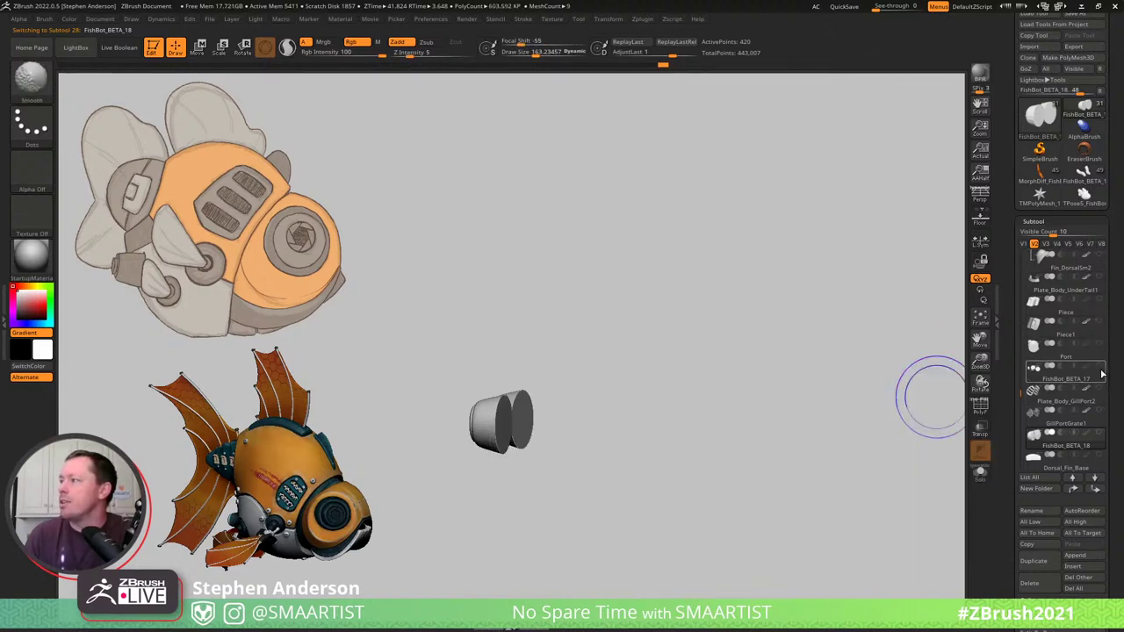
pyautogui.keyDown('shift'); pyautogui.click(1097, 370); pyautogui.keyUp('shift')
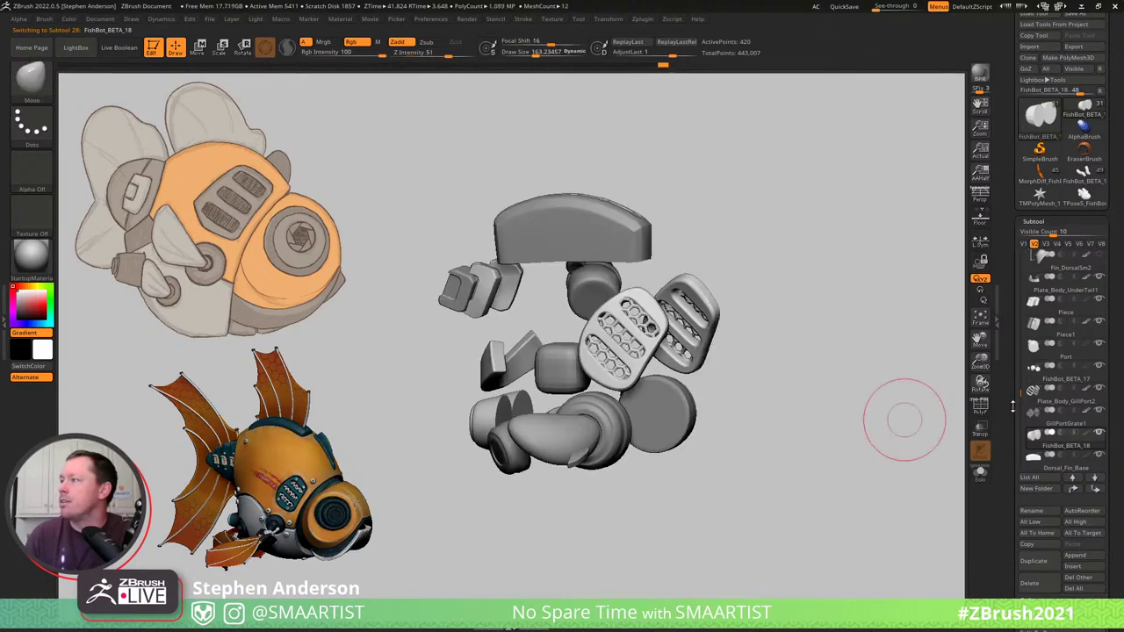
pyautogui.moveTo(1019, 393); pyautogui.dragTo(1028, 294)
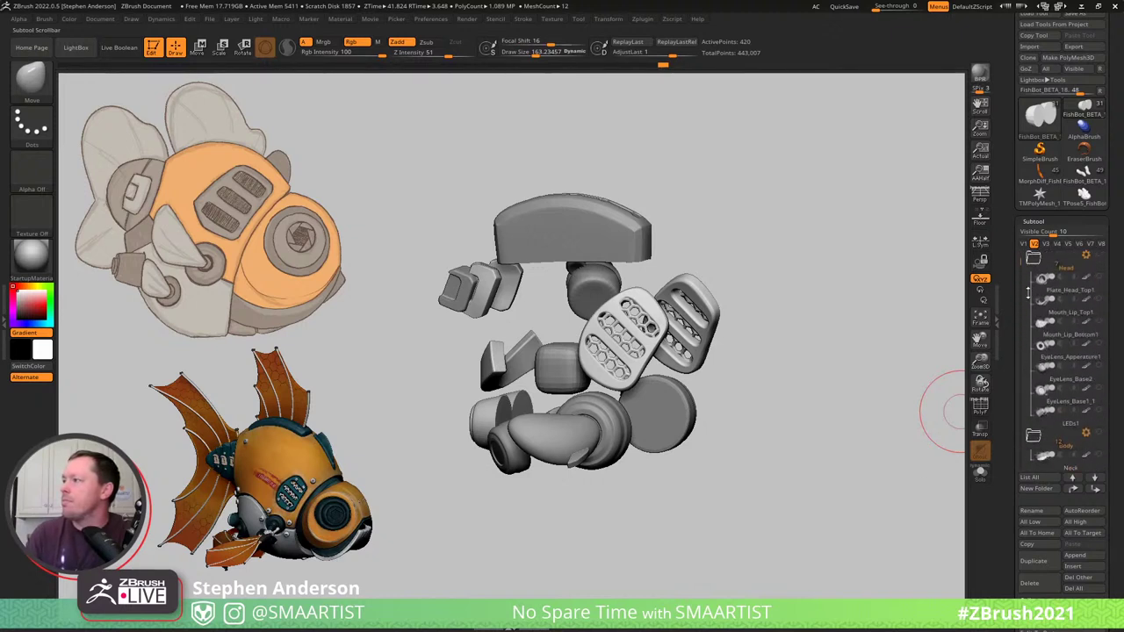
pyautogui.click(1098, 433)
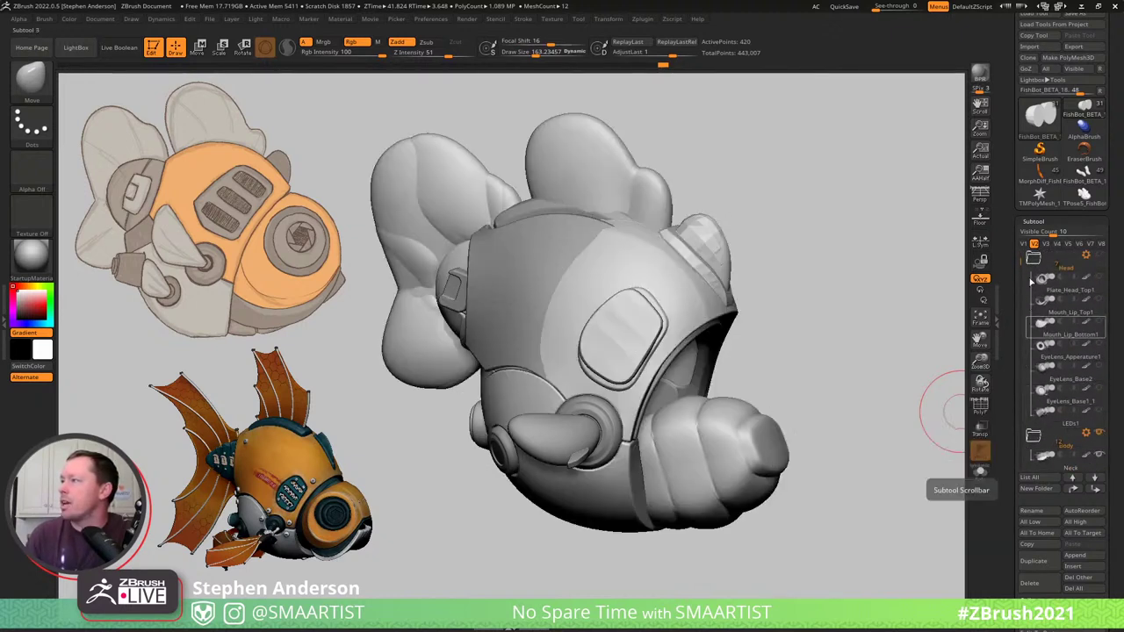
pyautogui.moveTo(1019, 247); pyautogui.dragTo(1019, 238)
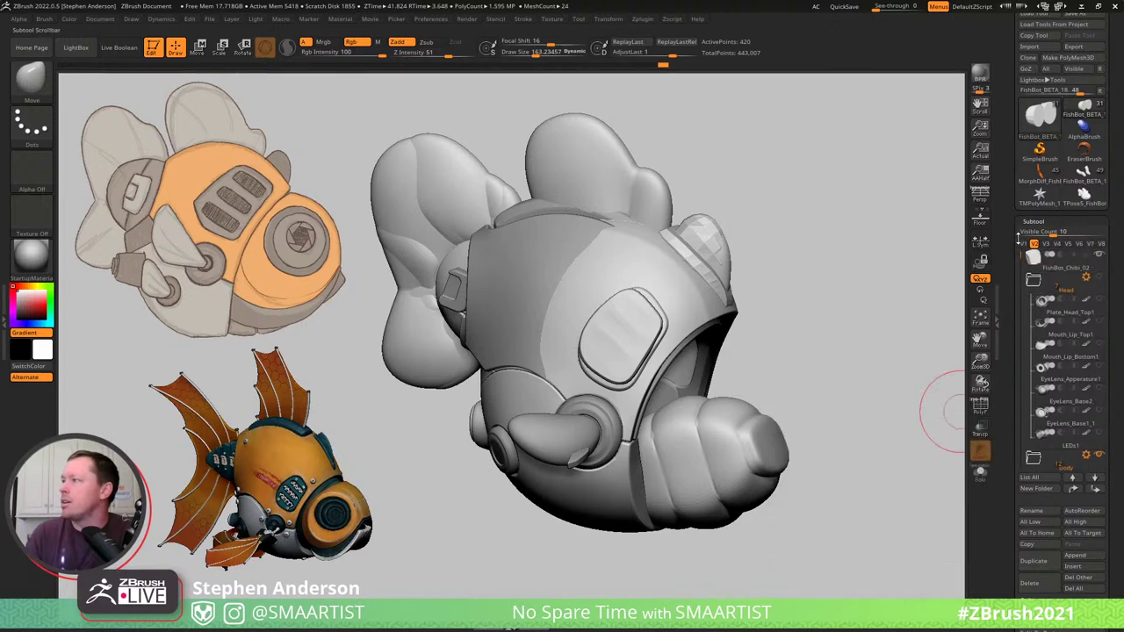
pyautogui.click(1098, 279)
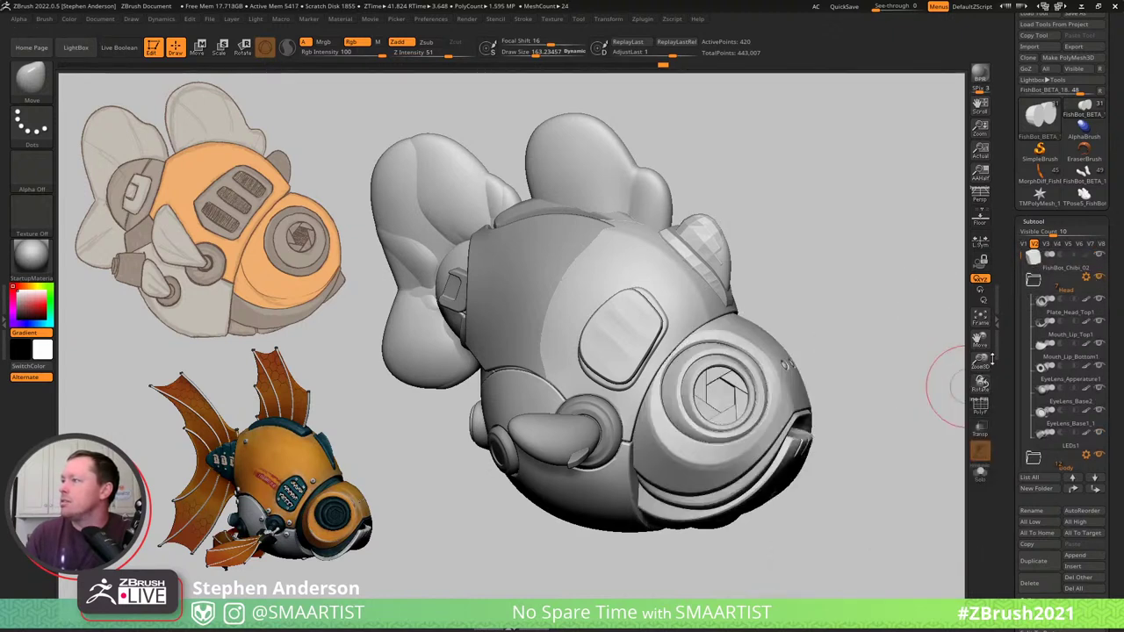
# Hide the overlapping tail versions Plate_Body_Bottom2 and Plate_Body_Bottom3_1 in the Body folder.
pyautogui.moveTo(1024, 259); pyautogui.dragTo(1029, 354)
pyautogui.moveTo(1086, 348)
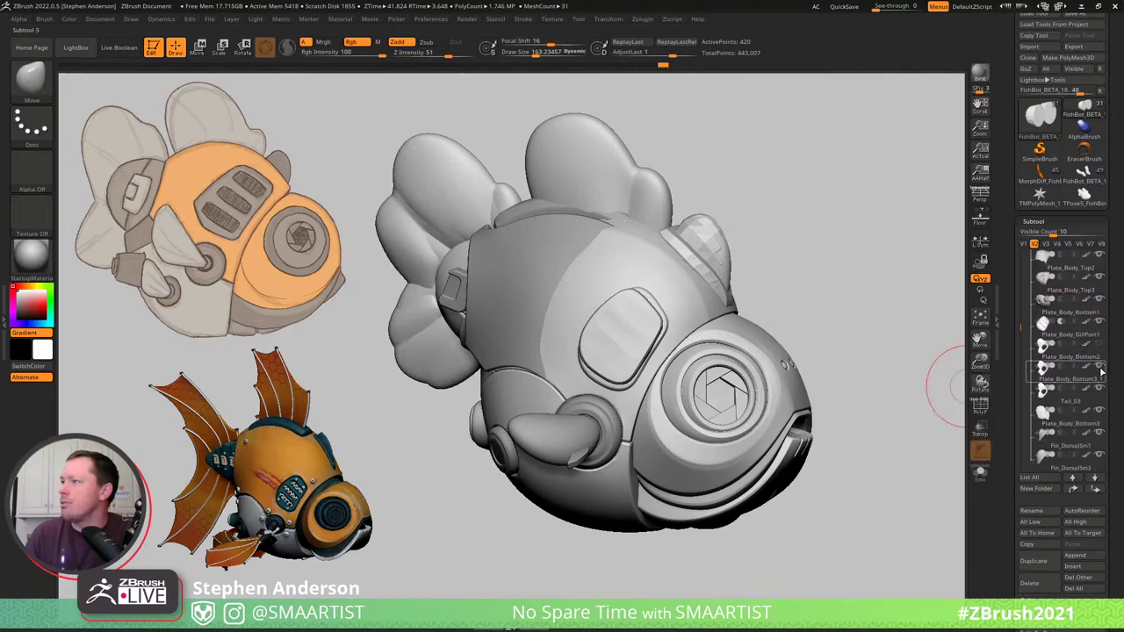
pyautogui.moveTo(808, 276); pyautogui.dragTo(839, 277)
# Delete the old Plate_Body_Top1 subtool from the Body folder.
pyautogui.moveTo(1021, 328); pyautogui.dragTo(1022, 320)
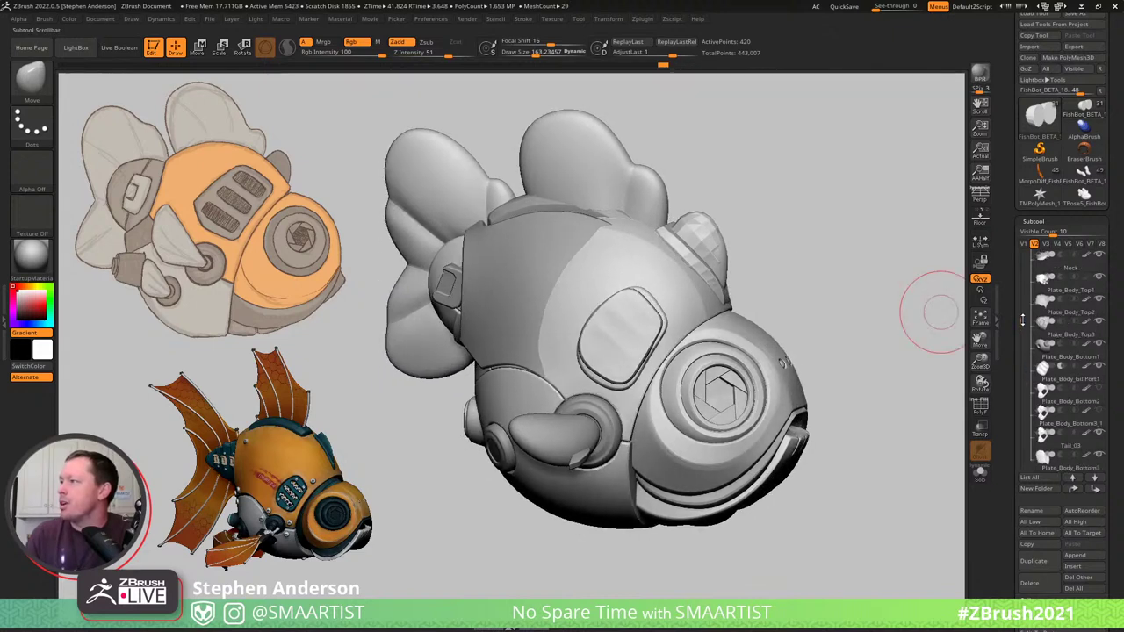
pyautogui.moveTo(1044, 303)
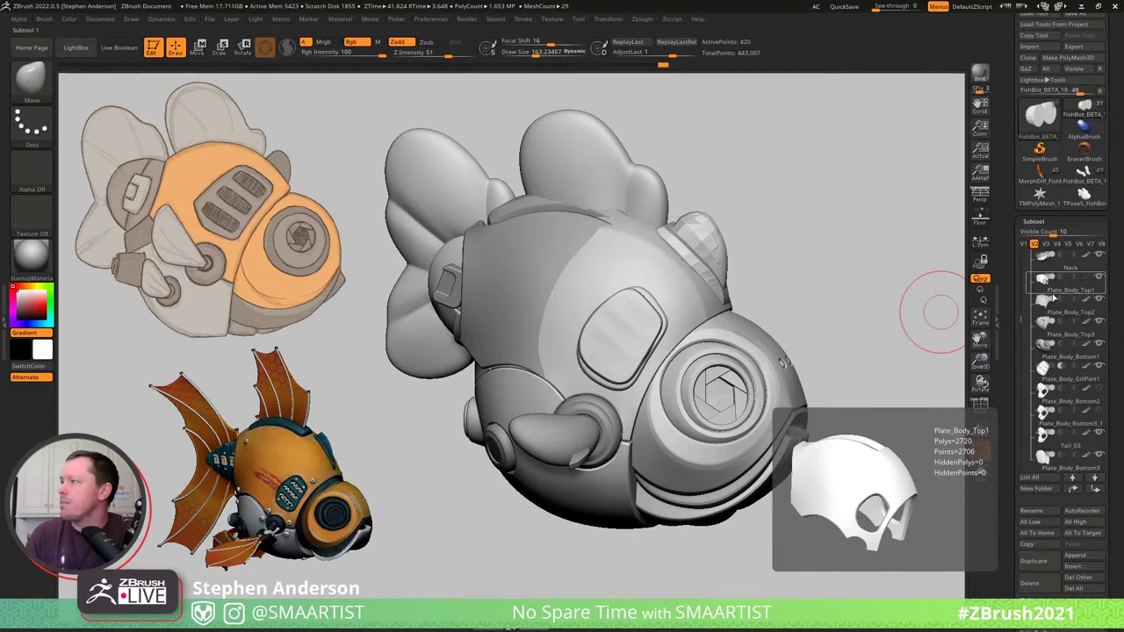
pyautogui.click(1049, 293)
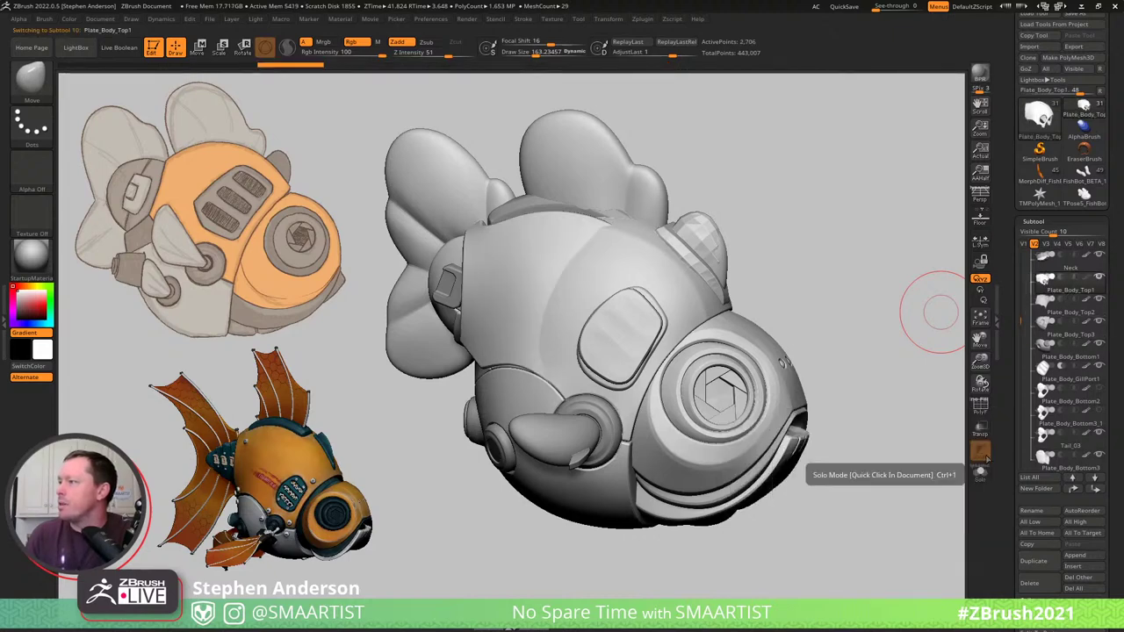
pyautogui.click(1031, 583)
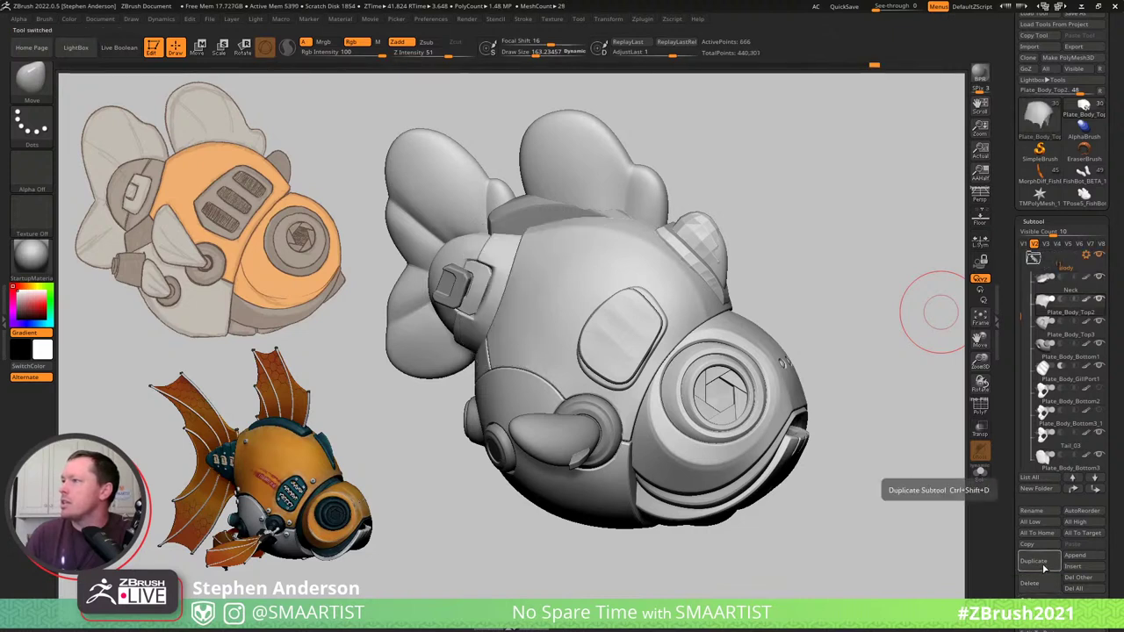
# Show the PolyFrame and examine the Body folder's subtools one by one from Plate_Body_Top2 to Fin_DorsalSm1, looking for leftover duplicates.
pyautogui.moveTo(1060, 312)
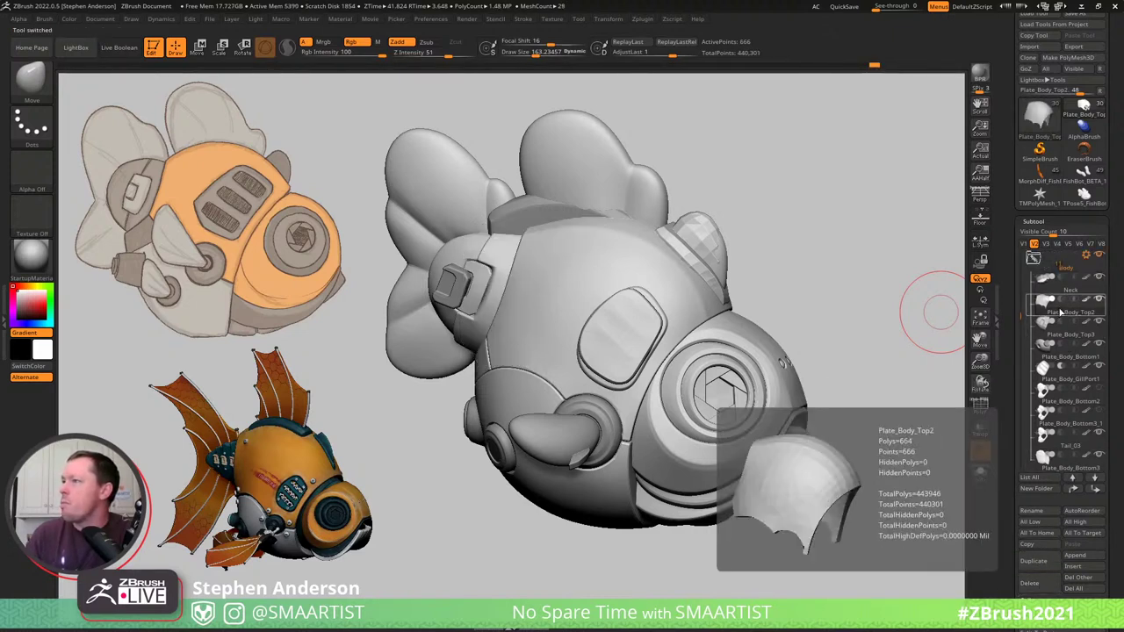
pyautogui.hotkey('shift', 'f')
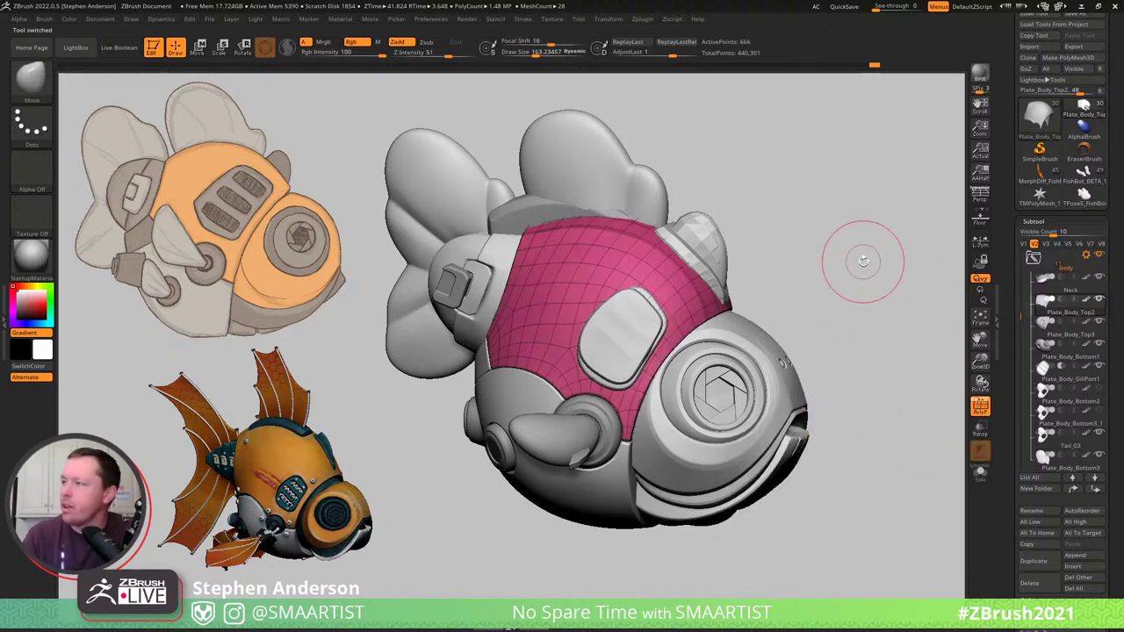
pyautogui.hotkey('alt', 'Up')
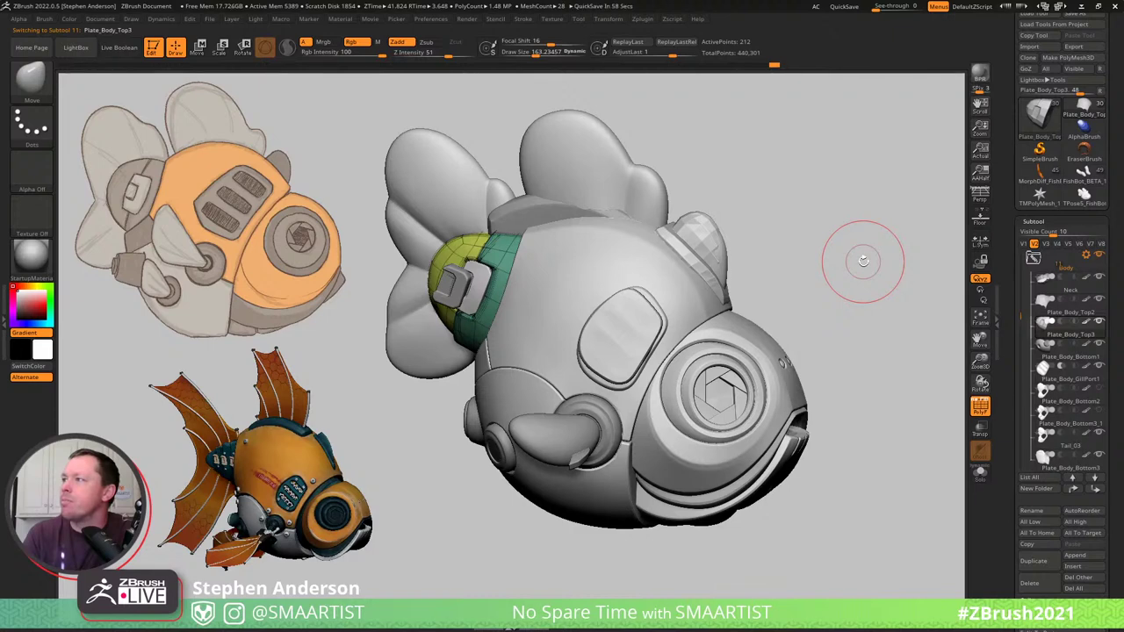
pyautogui.hotkey('alt', 'Up')
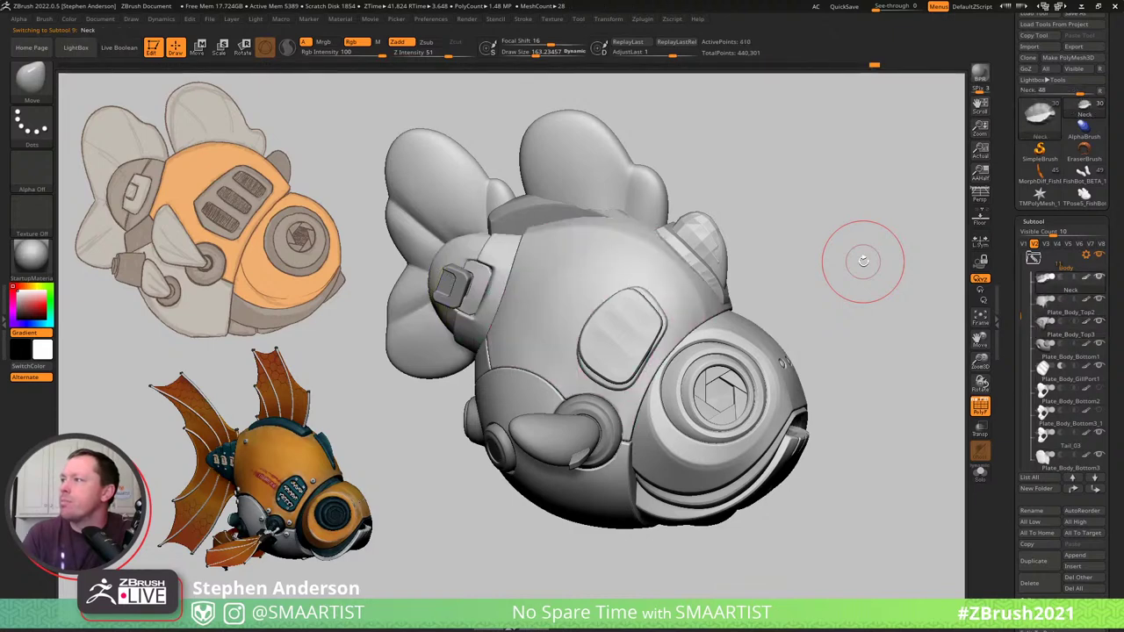
pyautogui.press('Down')
pyautogui.press('Down')
pyautogui.press('Down')
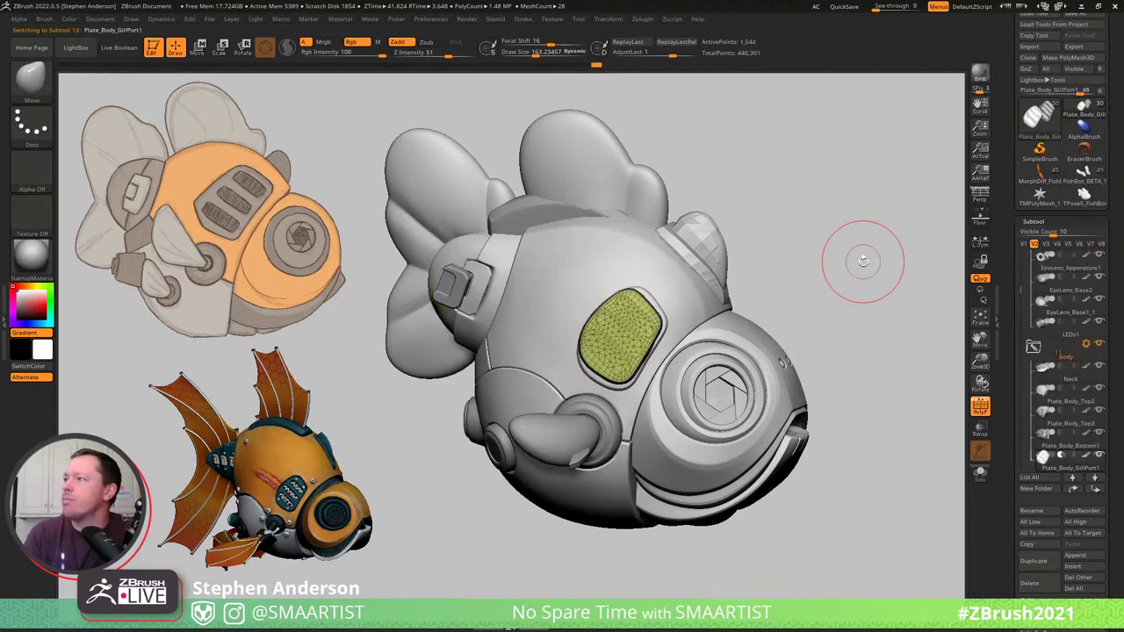
pyautogui.hotkey('alt', 'Down')
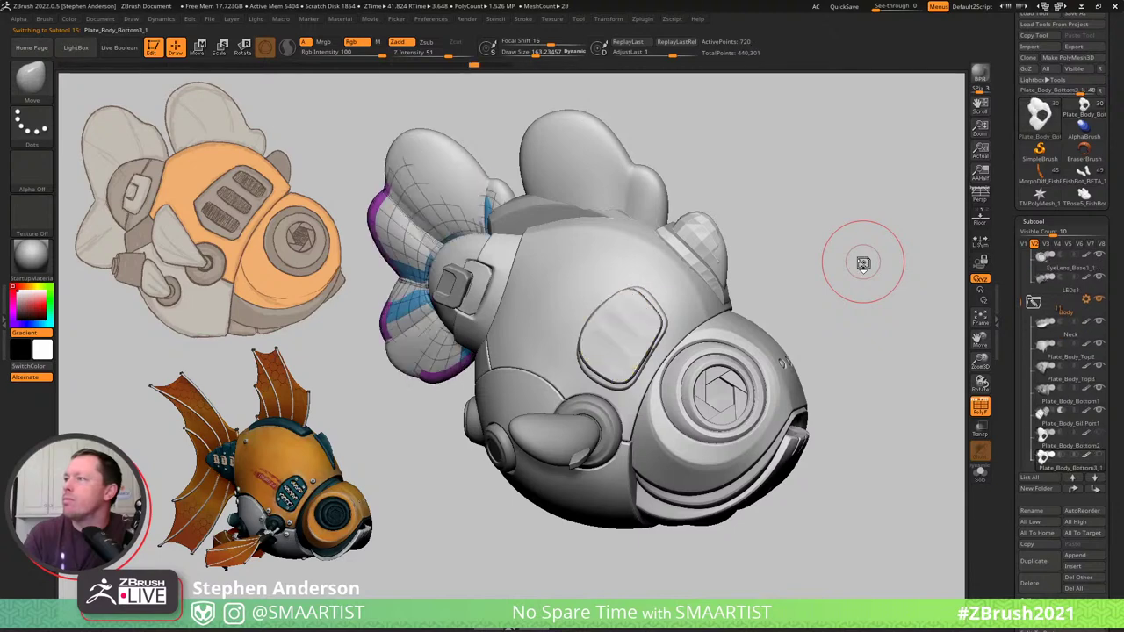
pyautogui.hotkey('alt', 'Down')
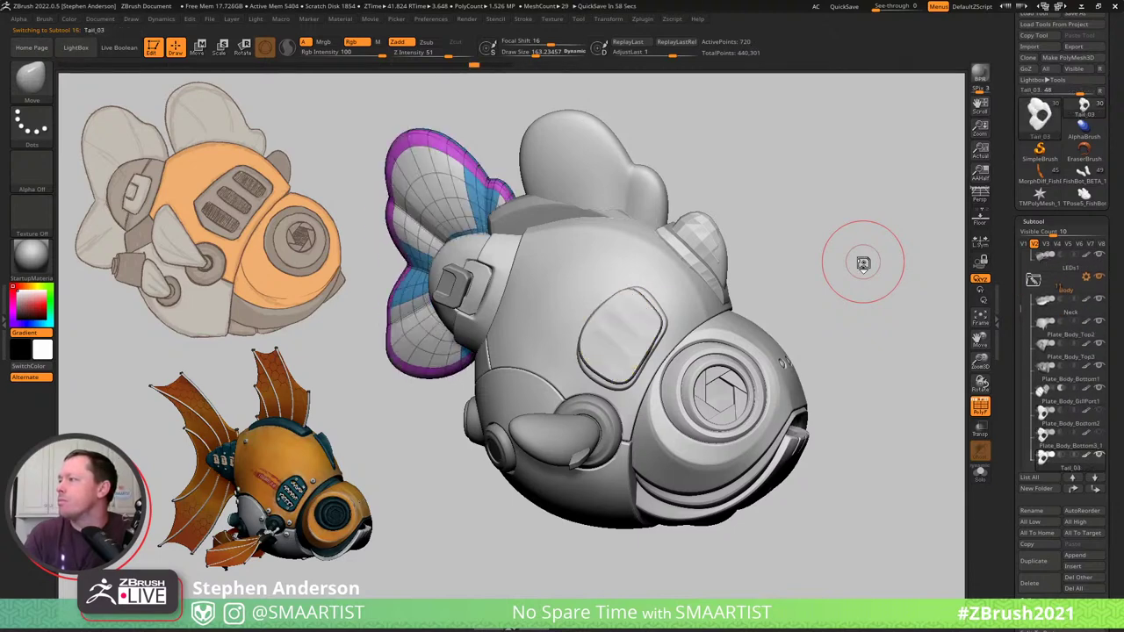
pyautogui.hotkey('alt', 'Down')
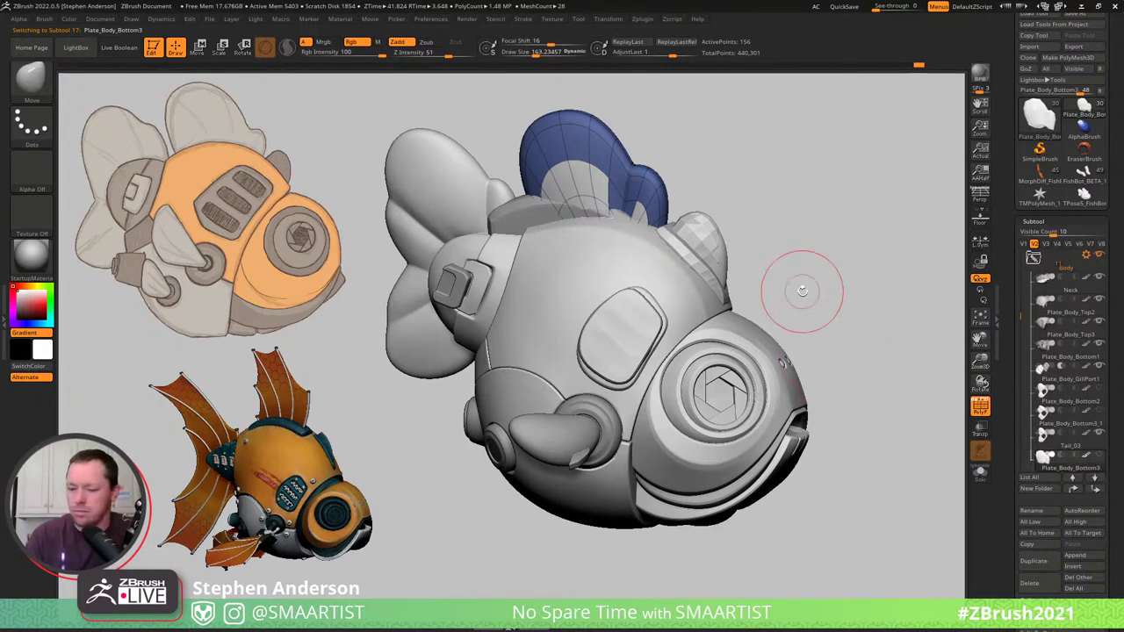
pyautogui.hotkey('alt', 'Down')
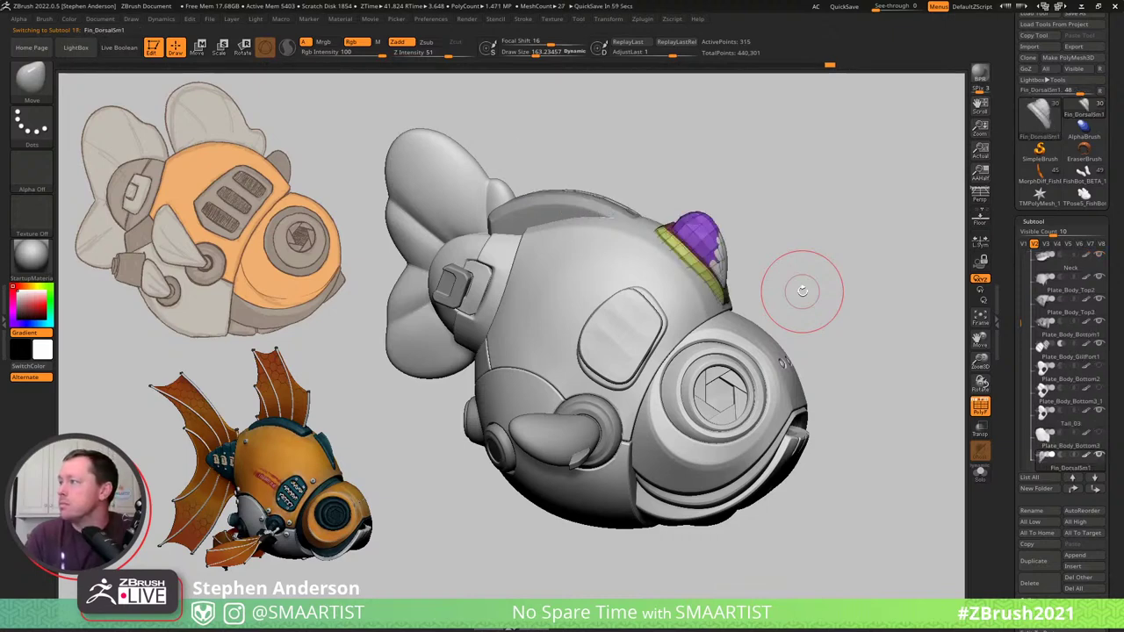
pyautogui.moveTo(1069, 447)
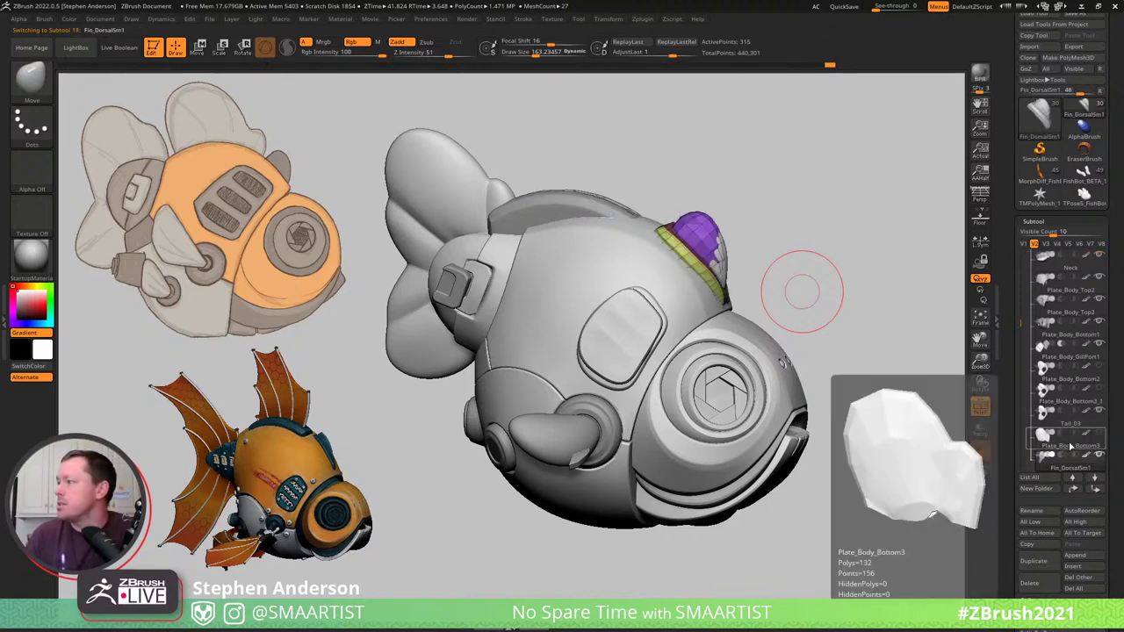
# Show the dorsal fin Plate_Body_Bottom3 and delete the duplicate Piece subtool from the tail.
pyautogui.click(1099, 432)
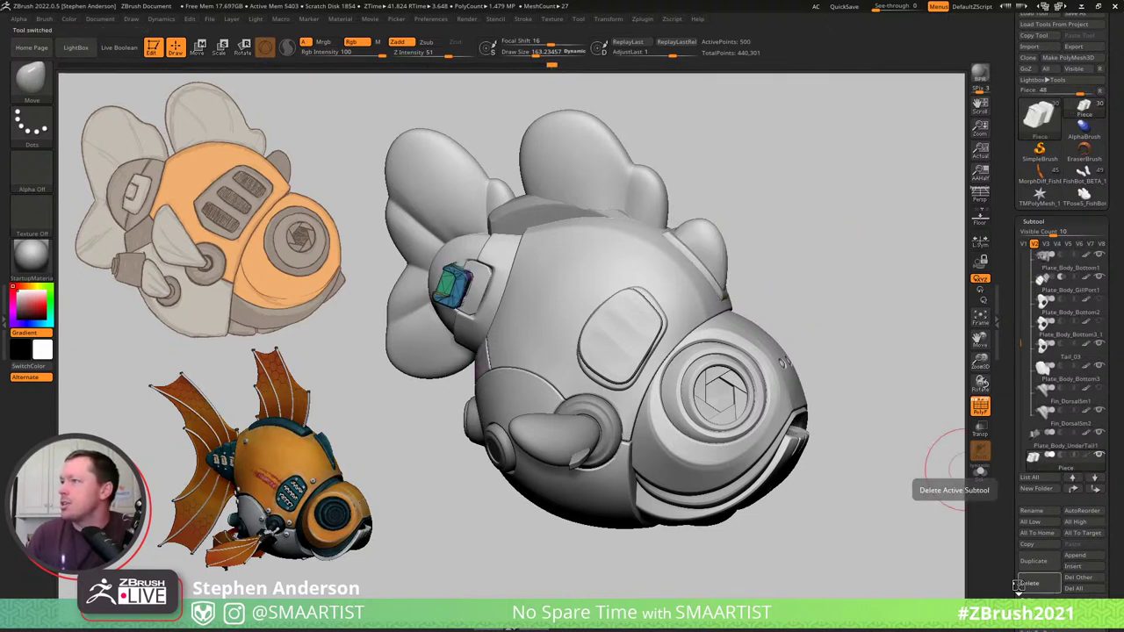
pyautogui.moveTo(870, 449); pyautogui.dragTo(878, 451)
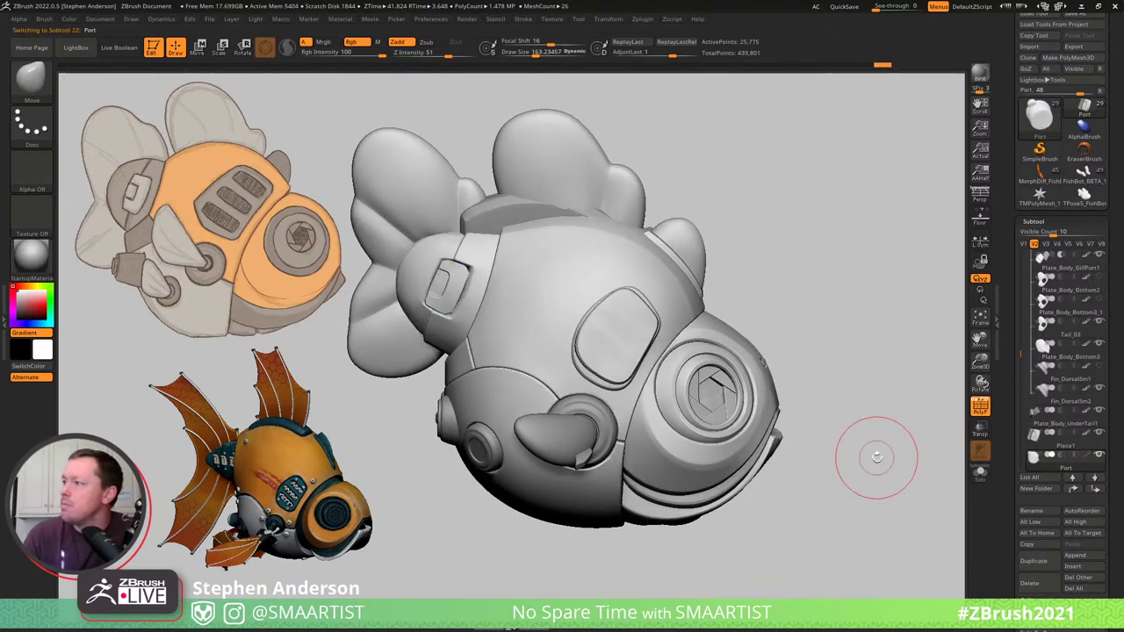
# Examine the remaining subtools one by one from Port to FishBot_BETA_22 from both sides of the fish, looking for duplicates.
pyautogui.moveTo(865, 413); pyautogui.dragTo(694, 371)
pyautogui.moveTo(694, 372); pyautogui.dragTo(669, 402, button='right')
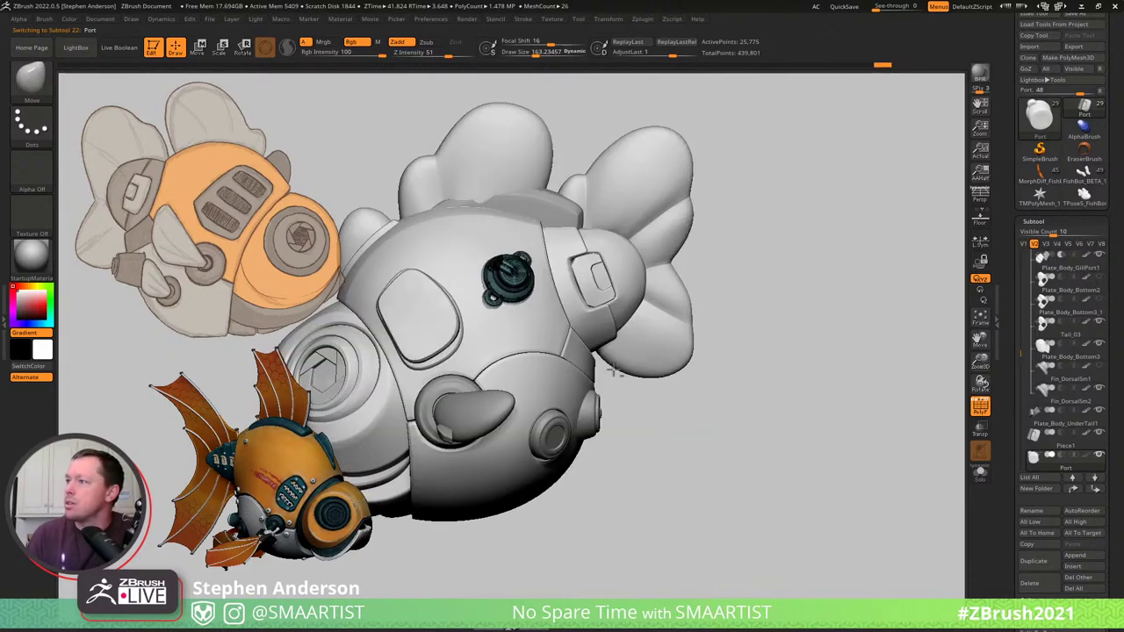
pyautogui.moveTo(613, 369); pyautogui.dragTo(720, 372, button='right')
pyautogui.keyDown('alt'); pyautogui.click(722, 359); pyautogui.keyUp('alt')
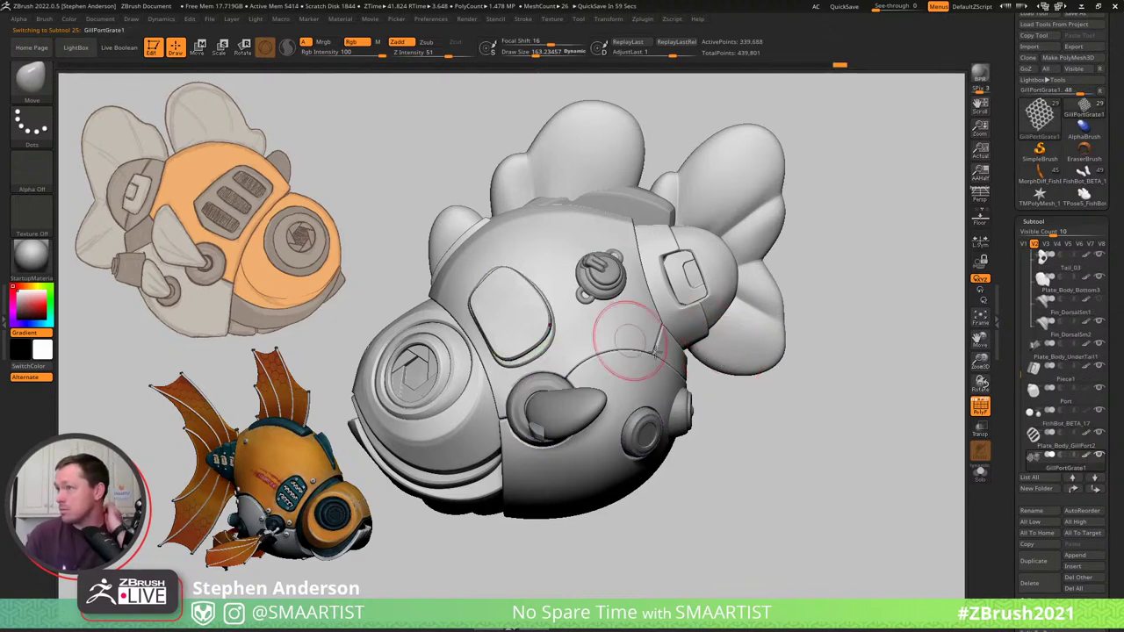
pyautogui.moveTo(623, 344); pyautogui.dragTo(721, 354, button='right')
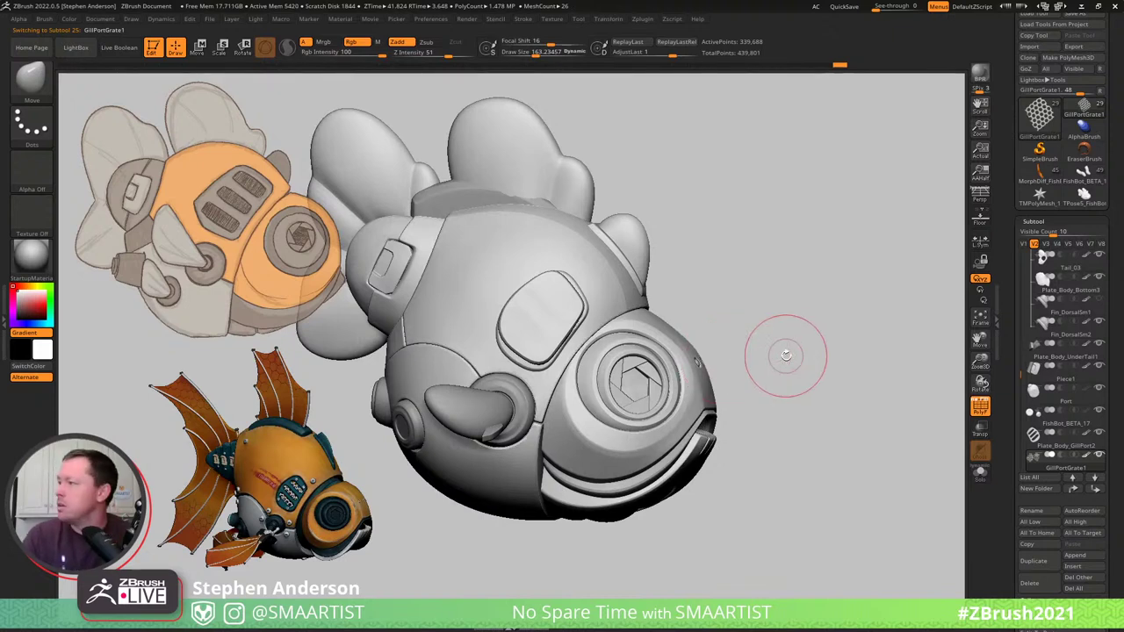
pyautogui.press('Down')
pyautogui.press('Down')
pyautogui.press('Down')
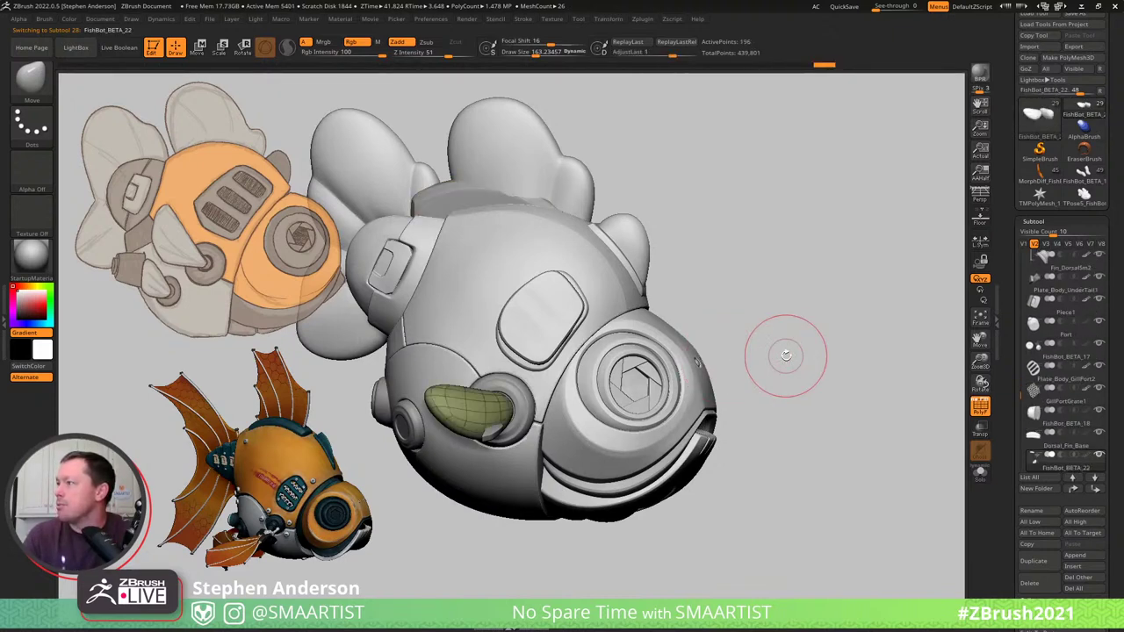
pyautogui.press('Down')
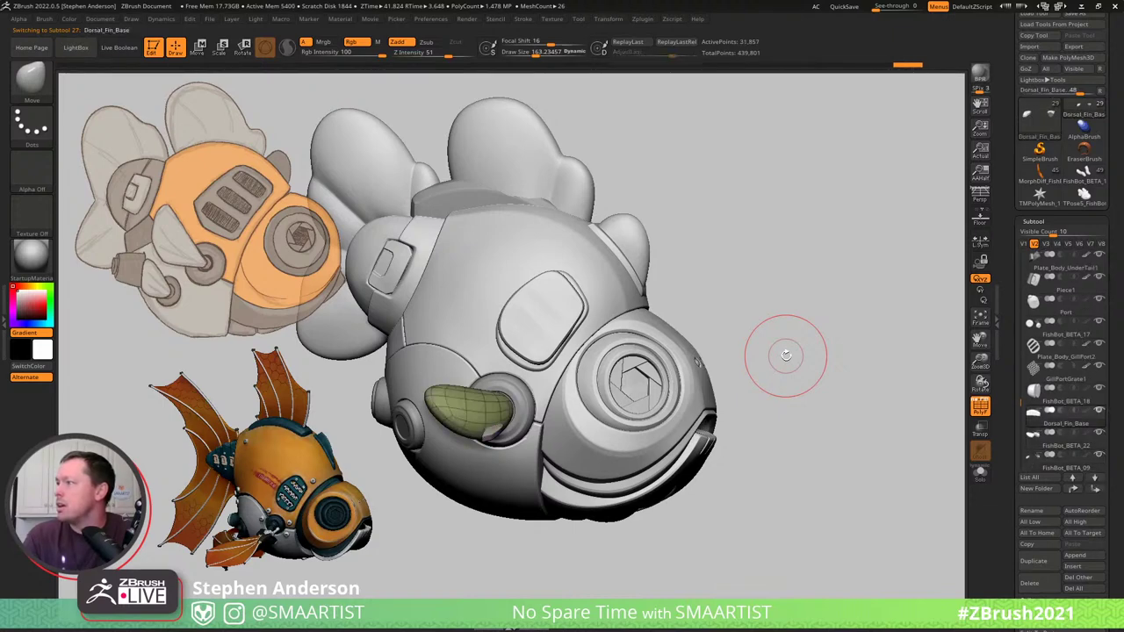
# Move Dorsal_Fin_Base forward along the back beneath the dorsal fin and scale it slightly shorter.
pyautogui.press('Up')
pyautogui.moveTo(723, 196); pyautogui.dragTo(742, 200)
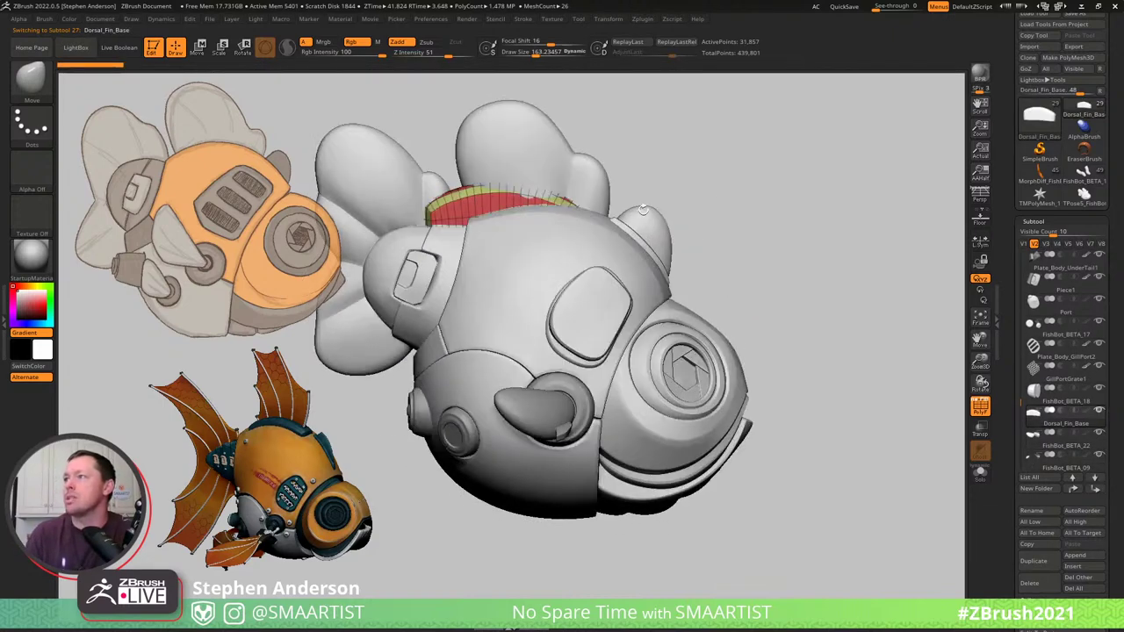
pyautogui.press('w')
pyautogui.moveTo(617, 163); pyautogui.dragTo(647, 159)
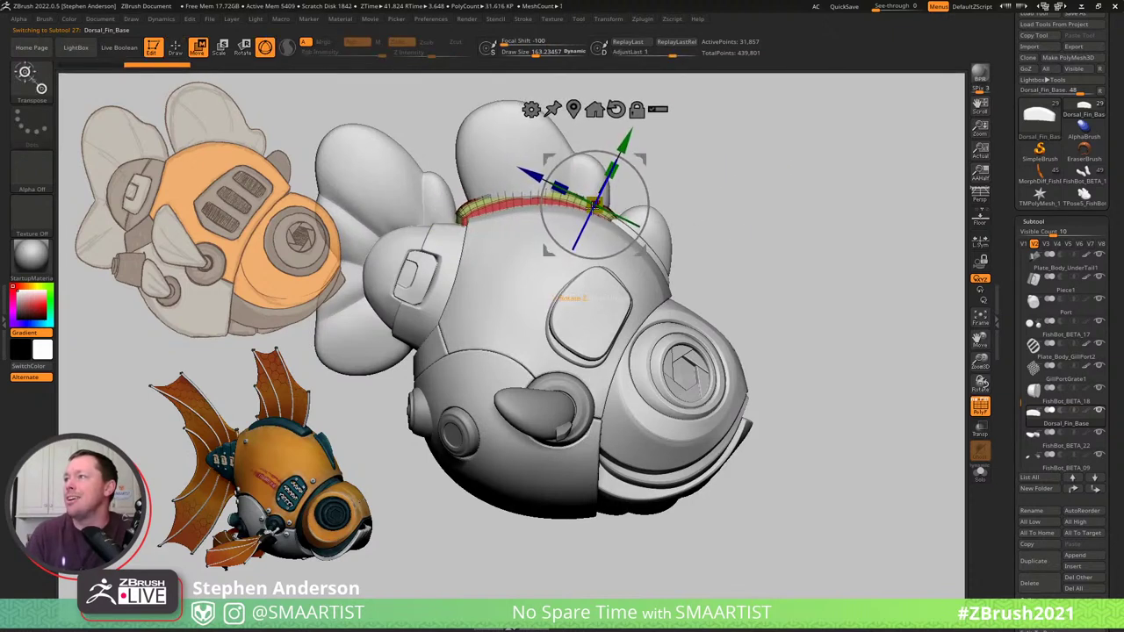
pyautogui.moveTo(595, 205); pyautogui.dragTo(592, 207)
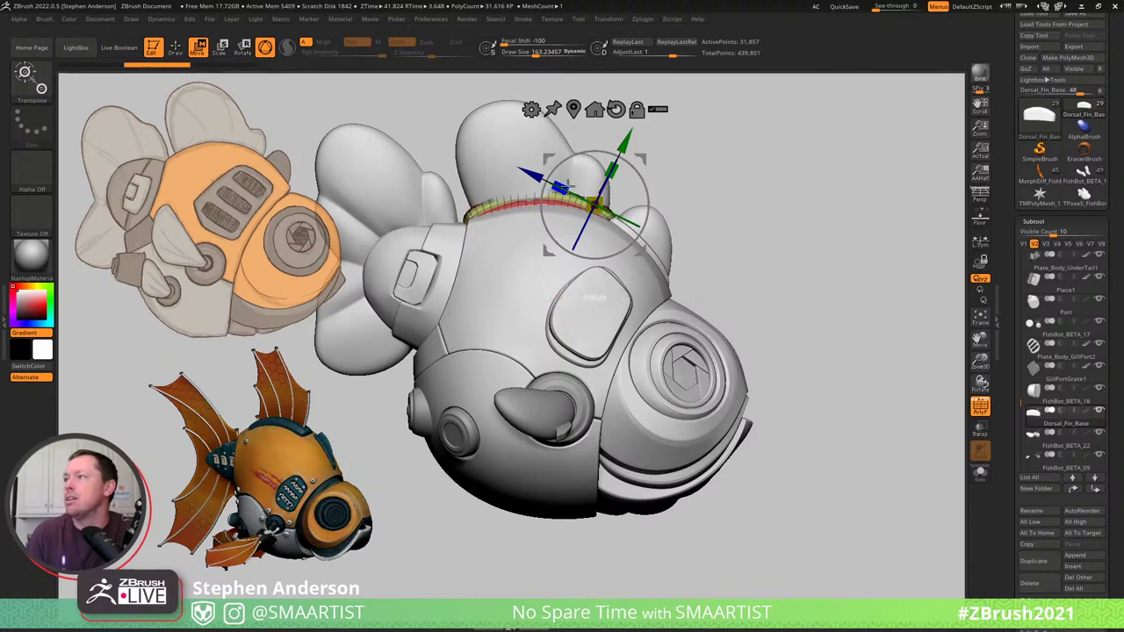
# Reshape Dorsal_Fin_Base with the Move brush so it follows the curve of the back under the dorsal fin.
pyautogui.press('b')
pyautogui.press('m')
pyautogui.press('v')
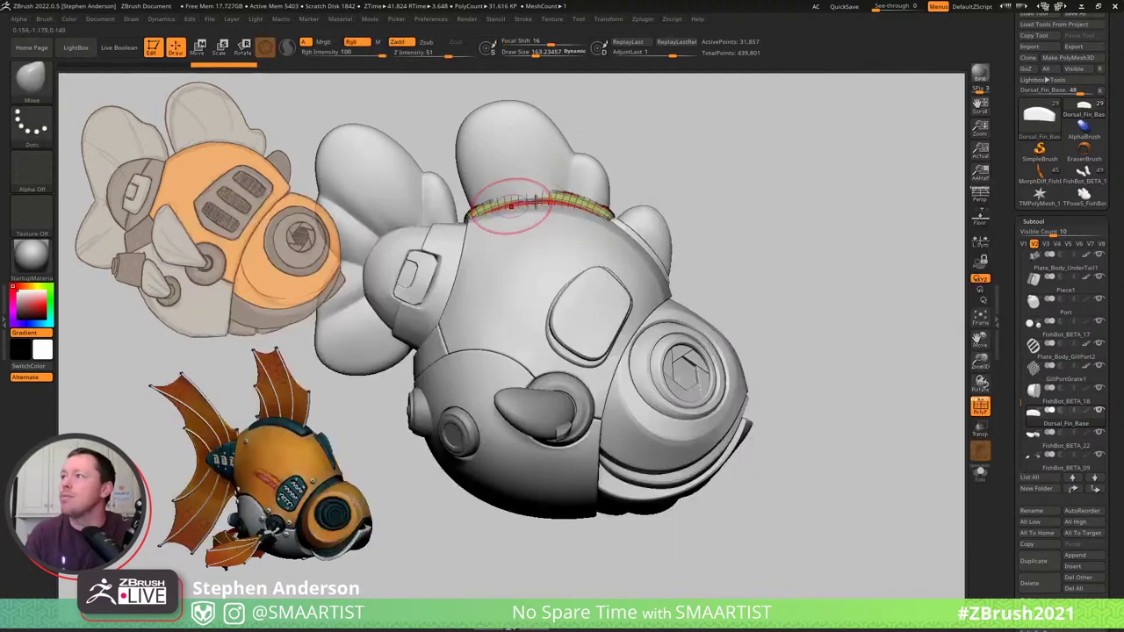
pyautogui.moveTo(545, 201); pyautogui.dragTo(556, 201)
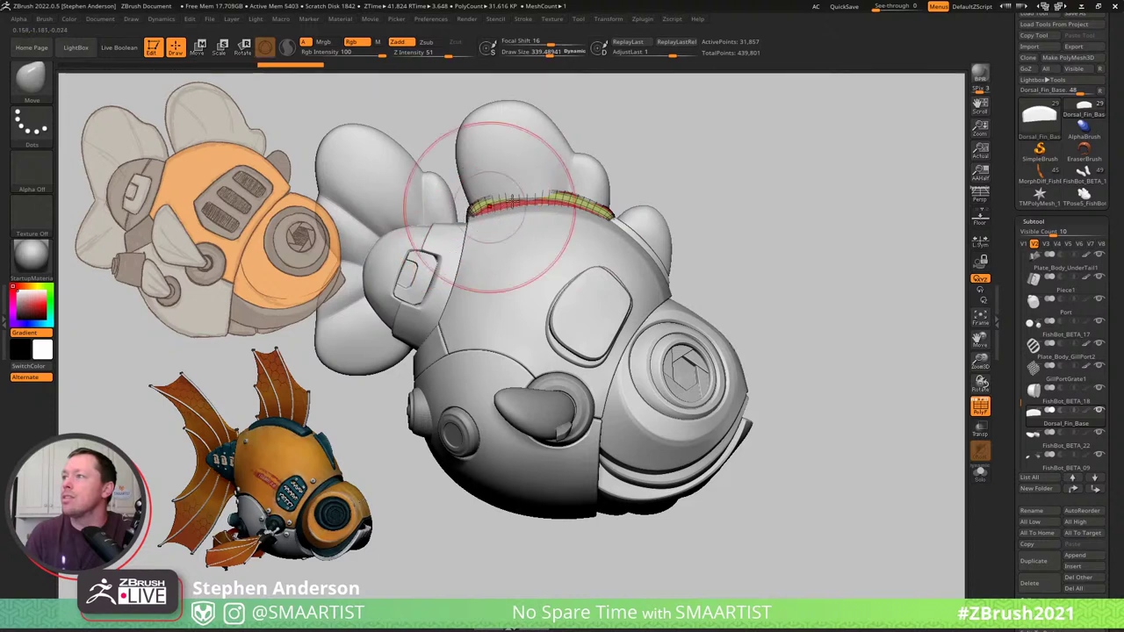
pyautogui.press('s')
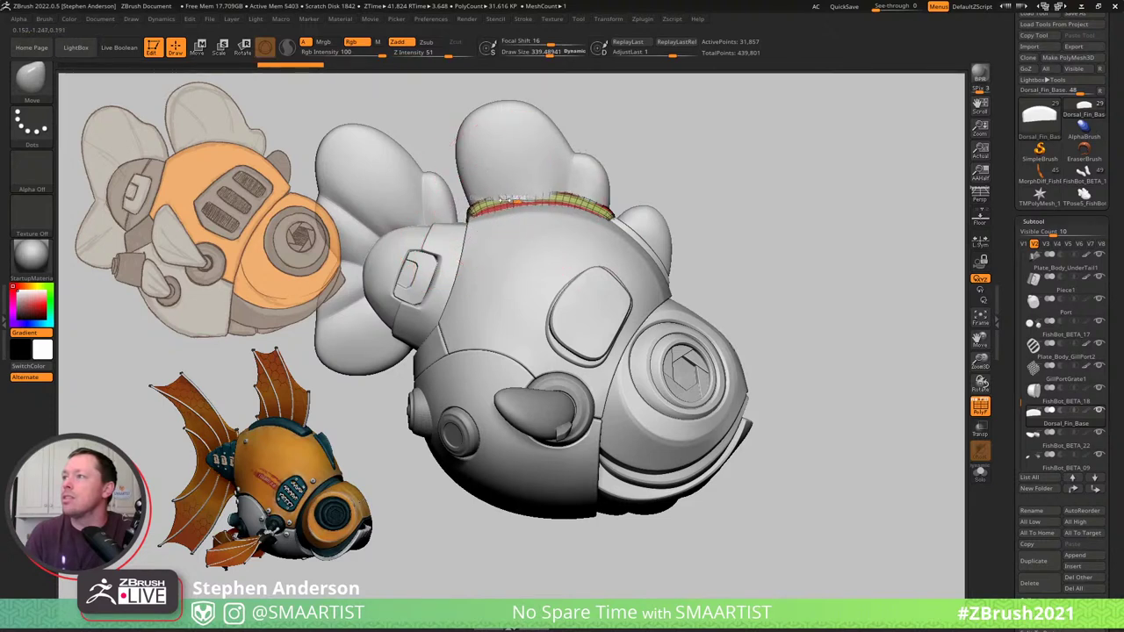
pyautogui.press('s')
pyautogui.moveTo(505, 200)
pyautogui.mouseDown()
pyautogui.moveTo(517, 211)
pyautogui.moveTo(507, 200)
pyautogui.moveTo(491, 209)
pyautogui.mouseUp()
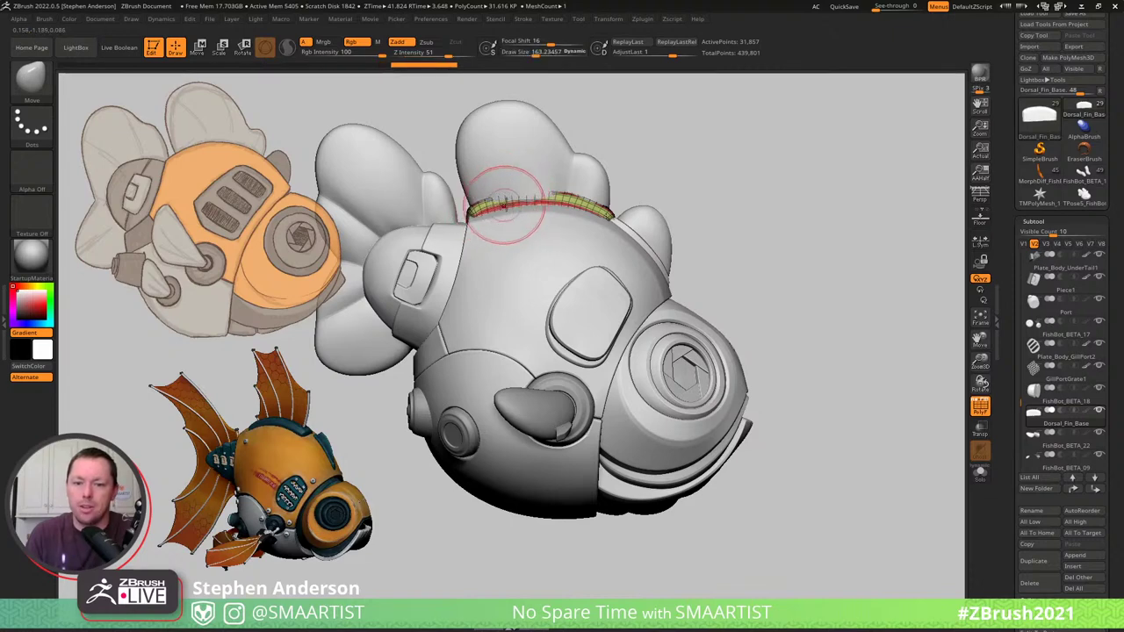
# Reset the gizmo orientation and scale Dorsal_Fin_Base wider along X.
pyautogui.moveTo(505, 207)
pyautogui.mouseDown(button='right')
pyautogui.moveTo(526, 241)
pyautogui.moveTo(499, 263)
pyautogui.moveTo(480, 253)
pyautogui.moveTo(573, 215)
pyautogui.mouseUp(button='right')
pyautogui.press('w')
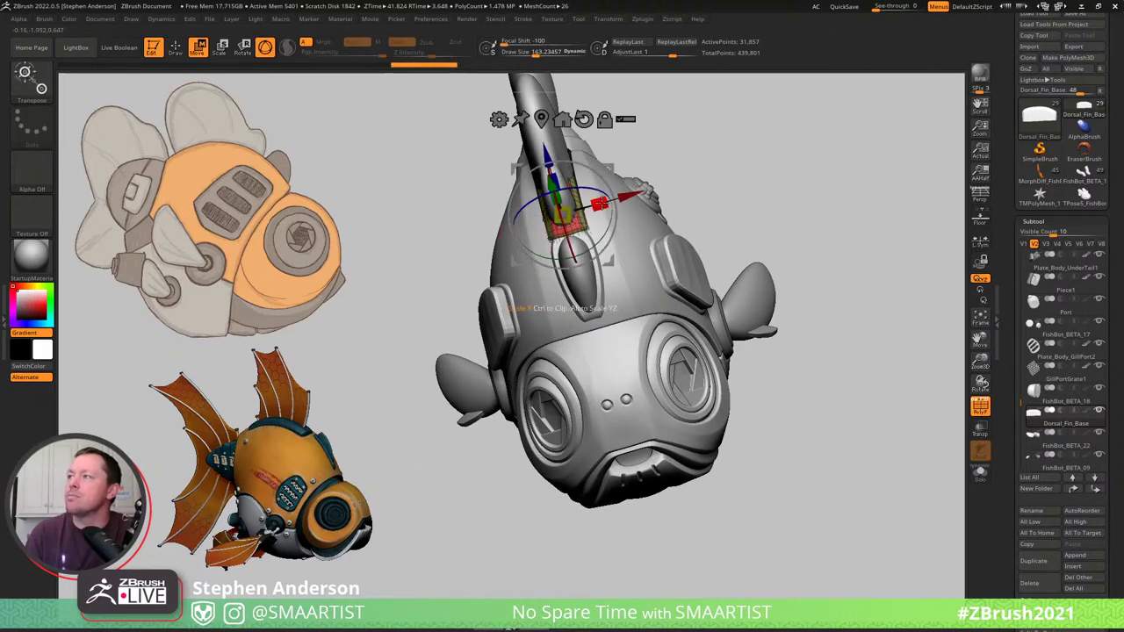
pyautogui.keyDown('alt'); pyautogui.click(584, 120); pyautogui.keyUp('alt')
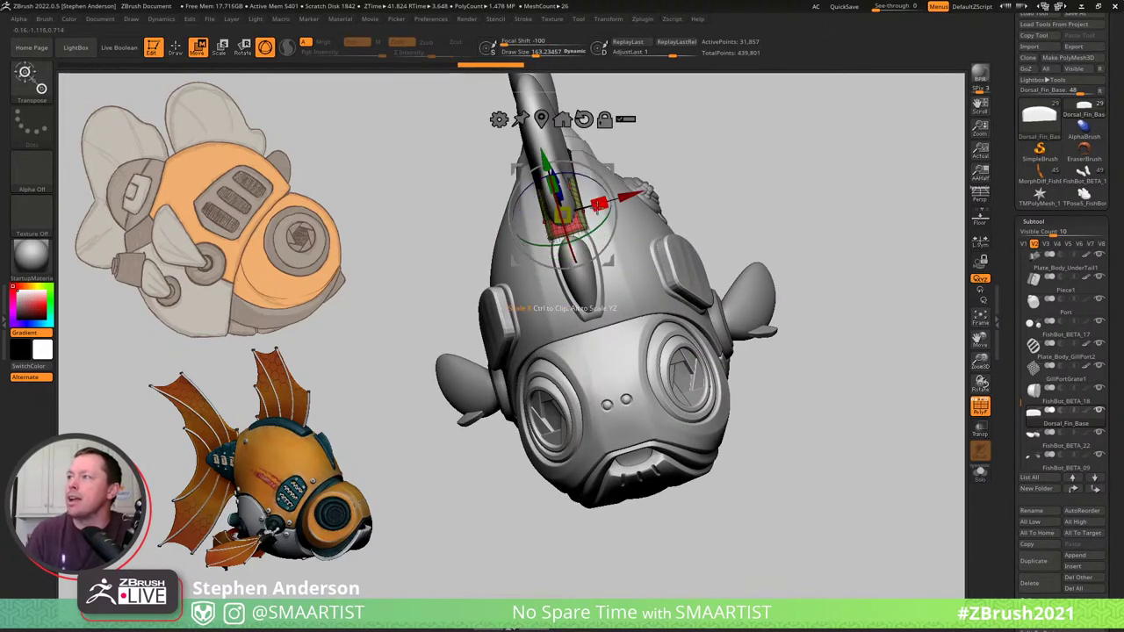
pyautogui.moveTo(598, 204); pyautogui.dragTo(602, 203)
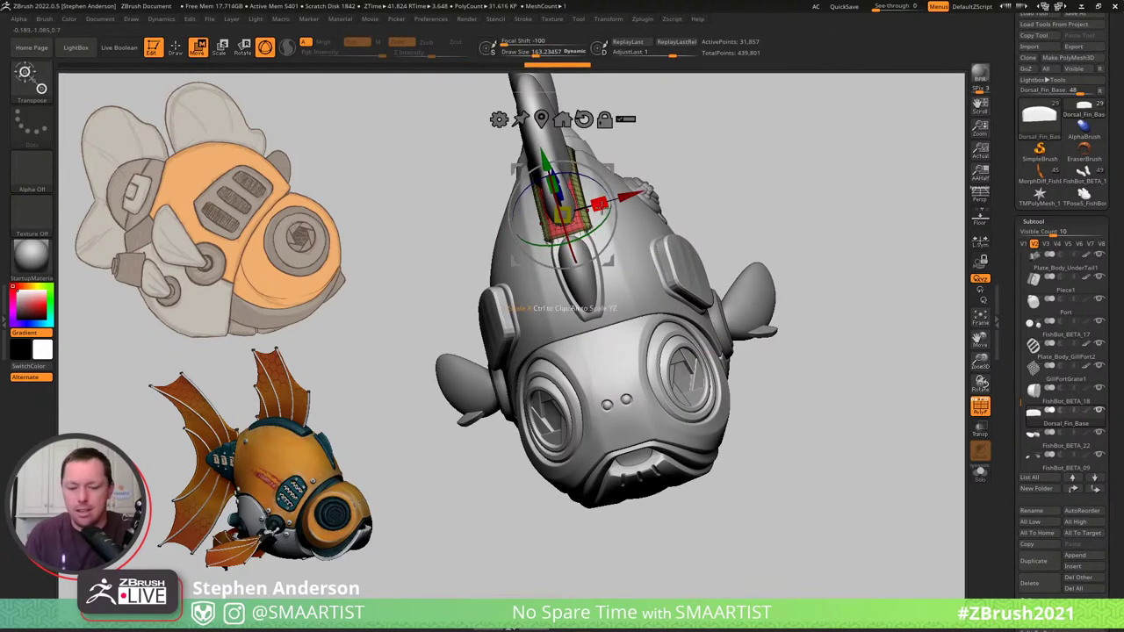
# Adjust the sides and front edge of Dorsal_Fin_Base with the Move brush, using draw sizes of about 314 and 222.
pyautogui.press('b')
pyautogui.press('m')
pyautogui.press('v')
pyautogui.press(']')
pyautogui.press(']')
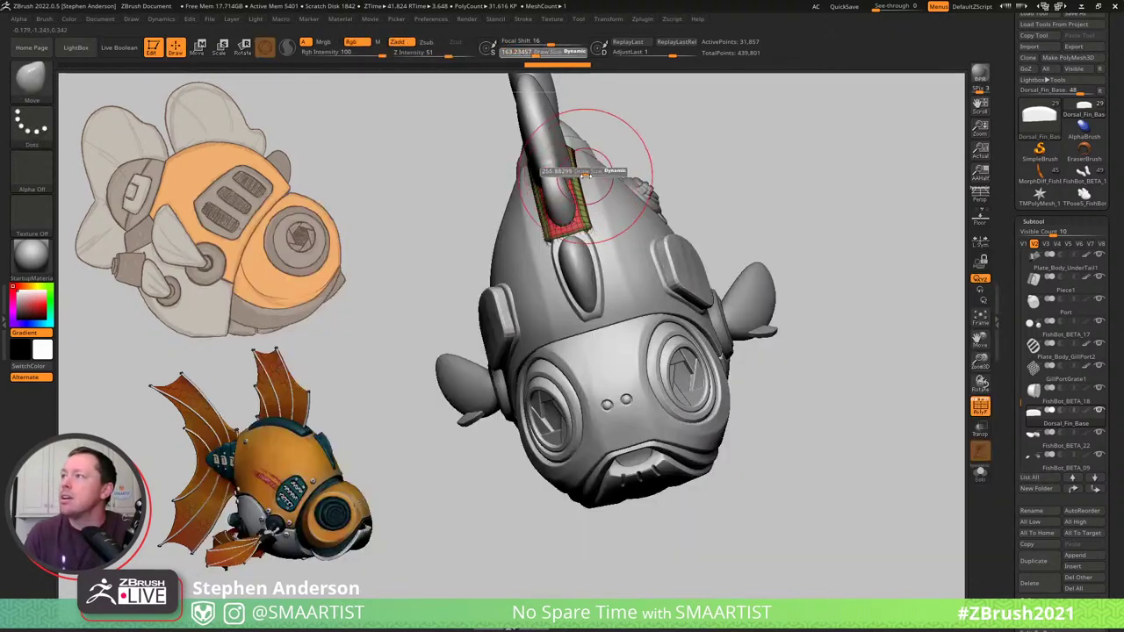
pyautogui.moveTo(590, 175); pyautogui.dragTo(589, 176)
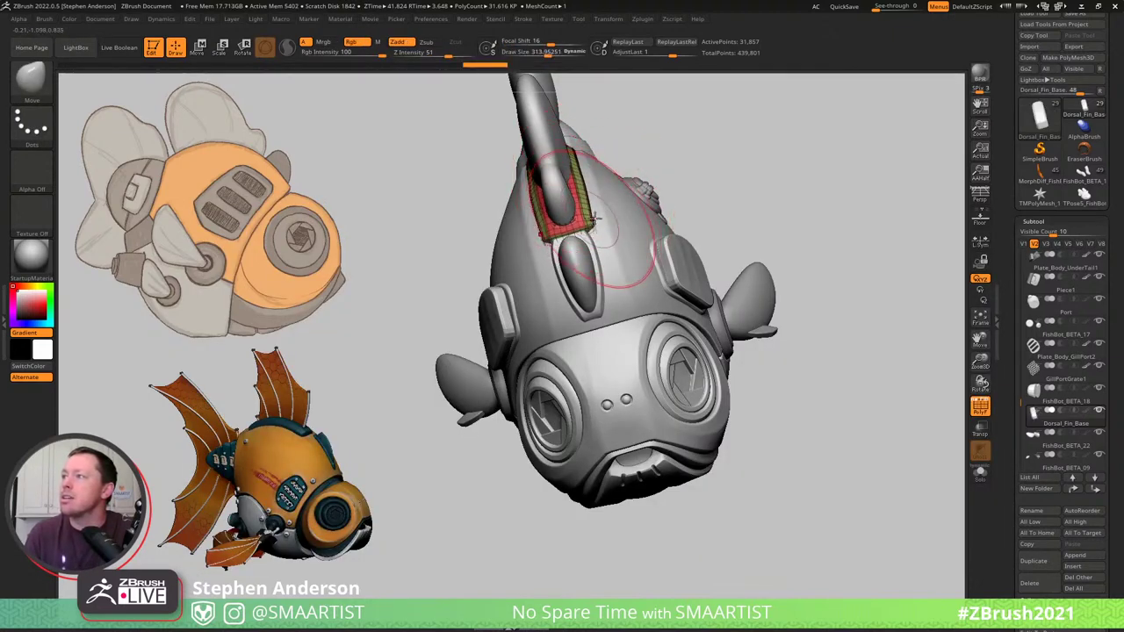
pyautogui.moveTo(595, 210)
pyautogui.mouseDown(button='right')
pyautogui.moveTo(590, 292)
pyautogui.moveTo(596, 285)
pyautogui.mouseUp(button='right')
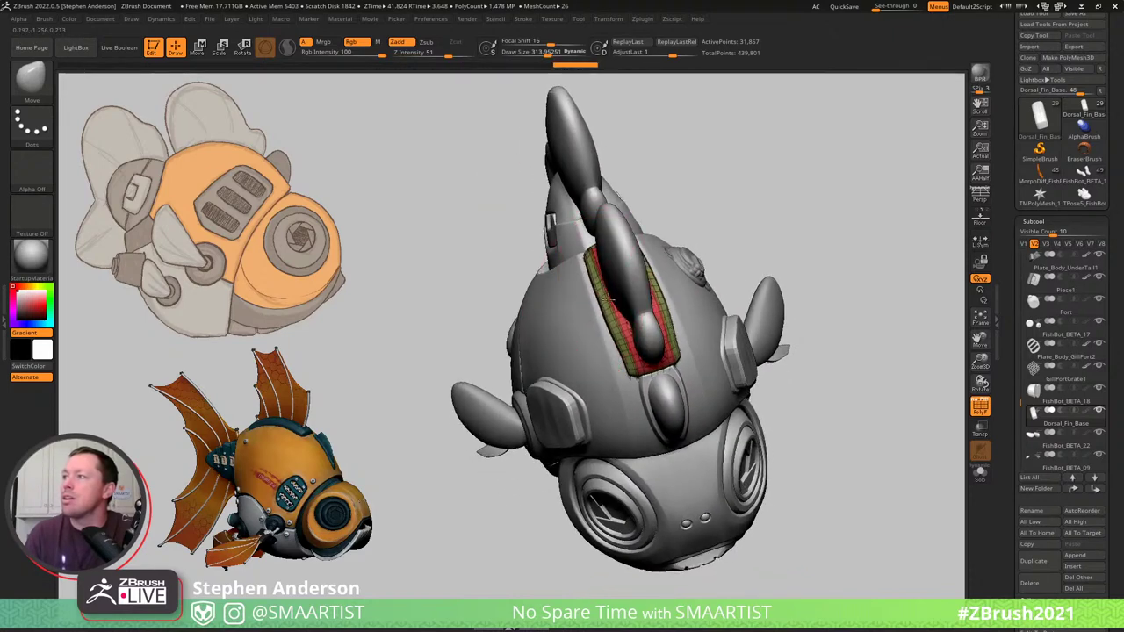
pyautogui.press('s')
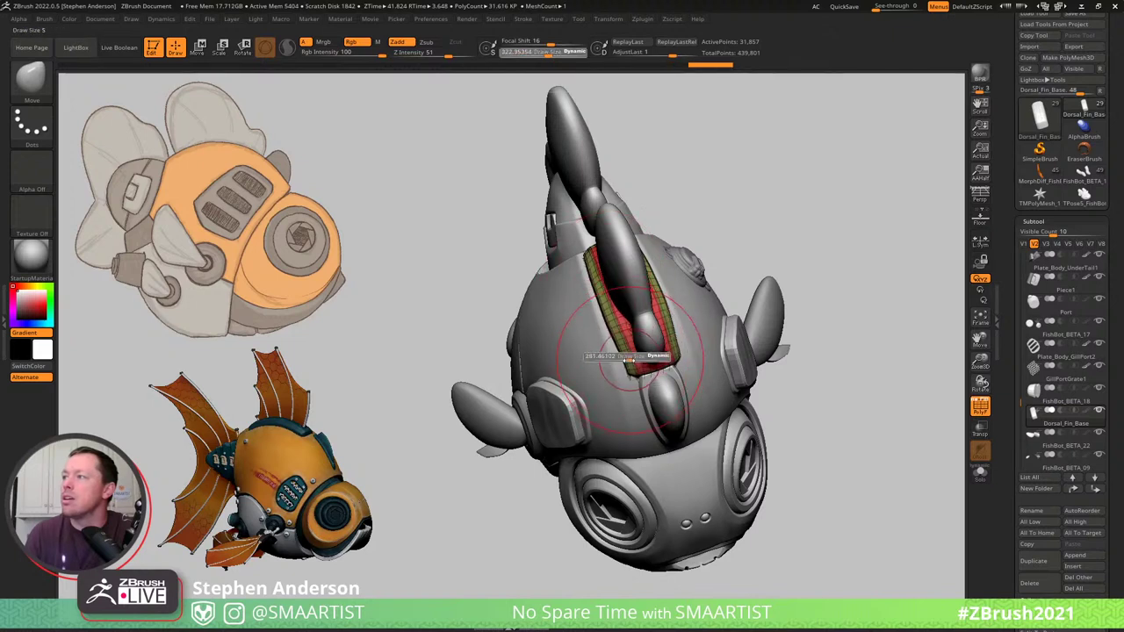
pyautogui.click(625, 358)
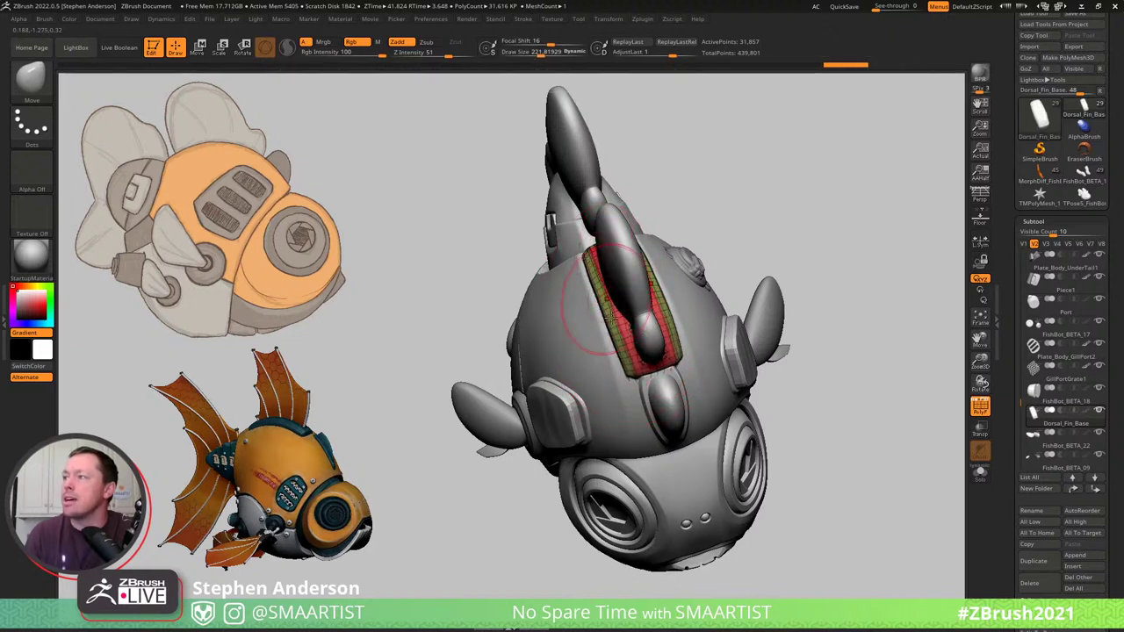
# Turn off the PolyFrame and hide the Plate_Body_GillPort1 cover over the gill grate.
pyautogui.hotkey('shift', 'f')
pyautogui.moveTo(654, 319)
pyautogui.mouseDown(button='right')
pyautogui.moveTo(673, 263)
pyautogui.moveTo(621, 328)
pyautogui.moveTo(675, 328)
pyautogui.moveTo(604, 251)
pyautogui.moveTo(693, 324)
pyautogui.moveTo(684, 298)
pyautogui.moveTo(708, 272)
pyautogui.moveTo(777, 328)
pyautogui.moveTo(765, 329)
pyautogui.mouseUp(button='right')
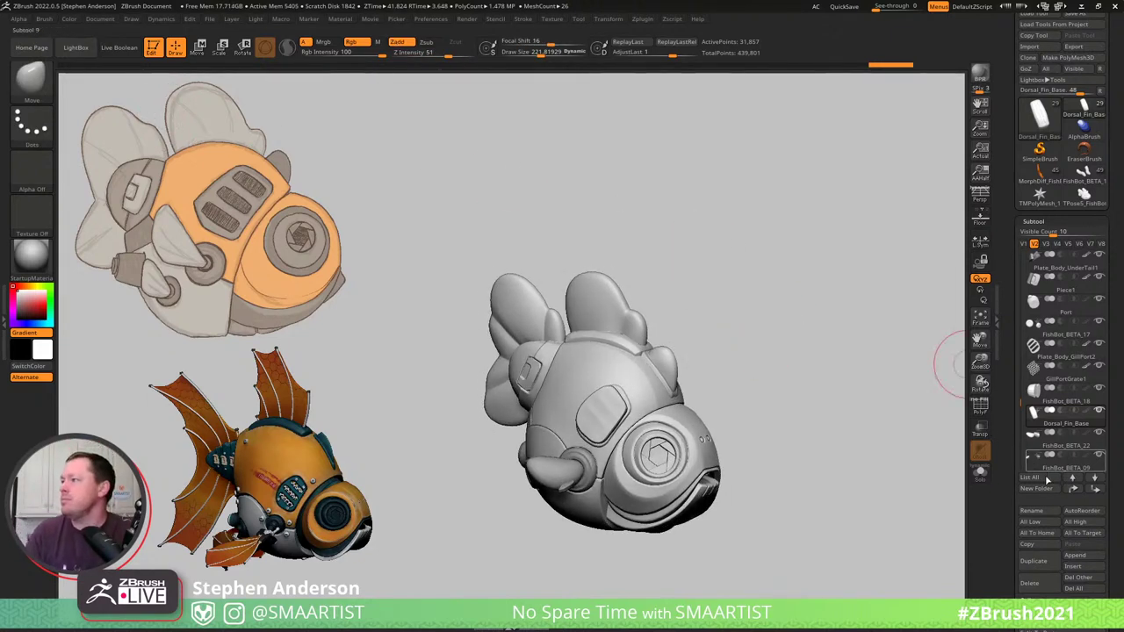
pyautogui.keyDown('alt'); pyautogui.click(602, 413); pyautogui.keyUp('alt')
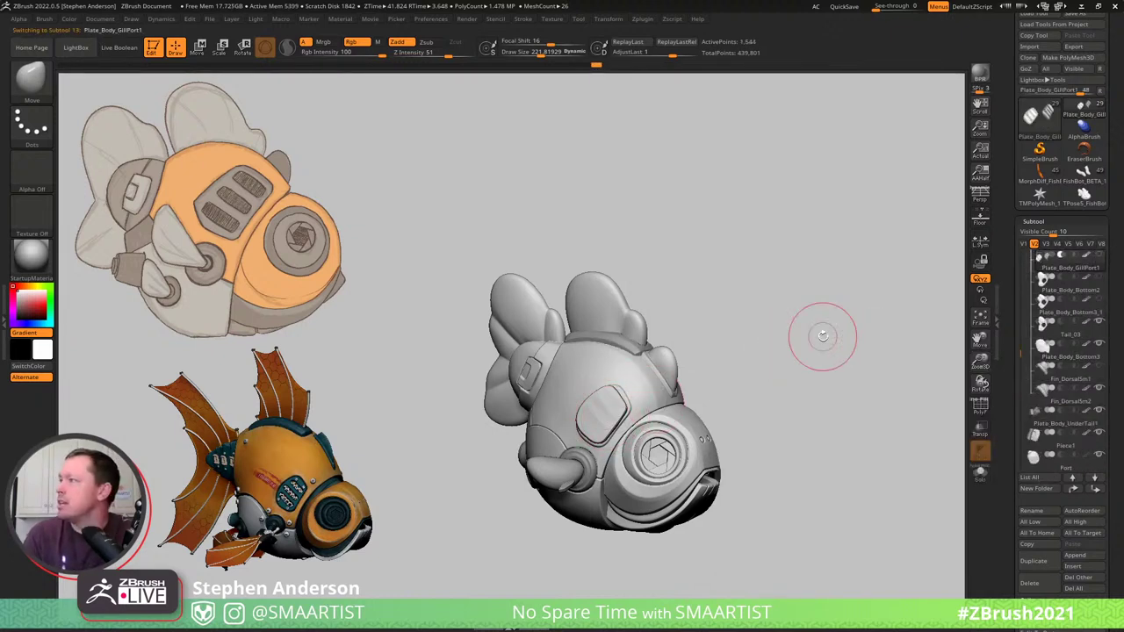
# Hide Tail_03 and show the Plate_Body_Bottom2 tail in Visibility Set 2.
pyautogui.press('Down')
pyautogui.press('Down')
pyautogui.press('Down')
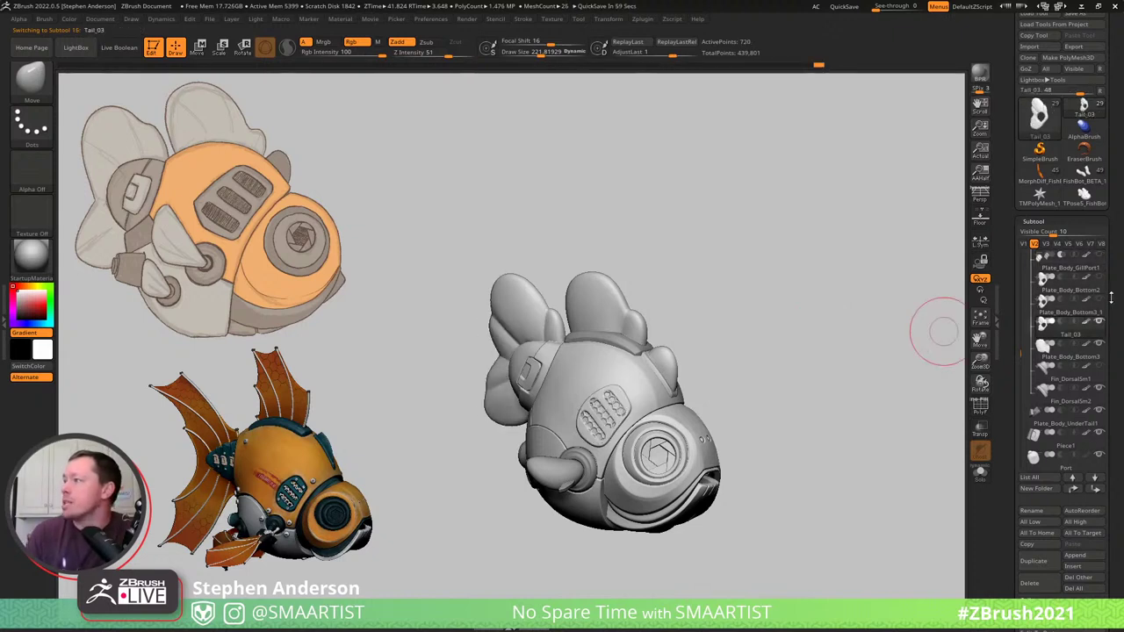
pyautogui.click(1098, 323)
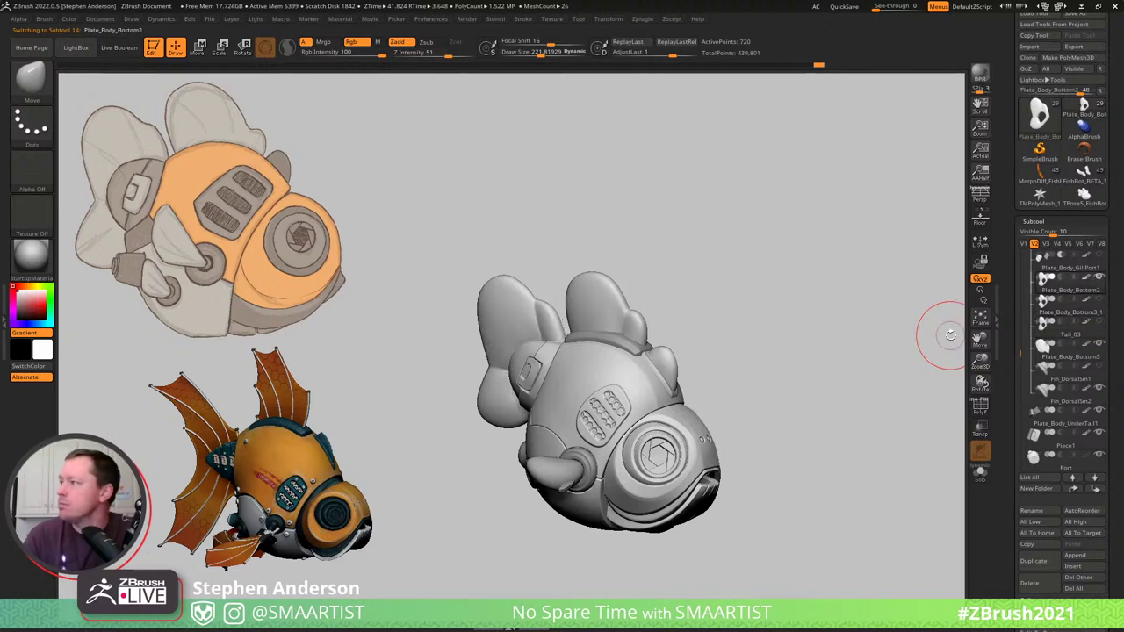
pyautogui.press('Down')
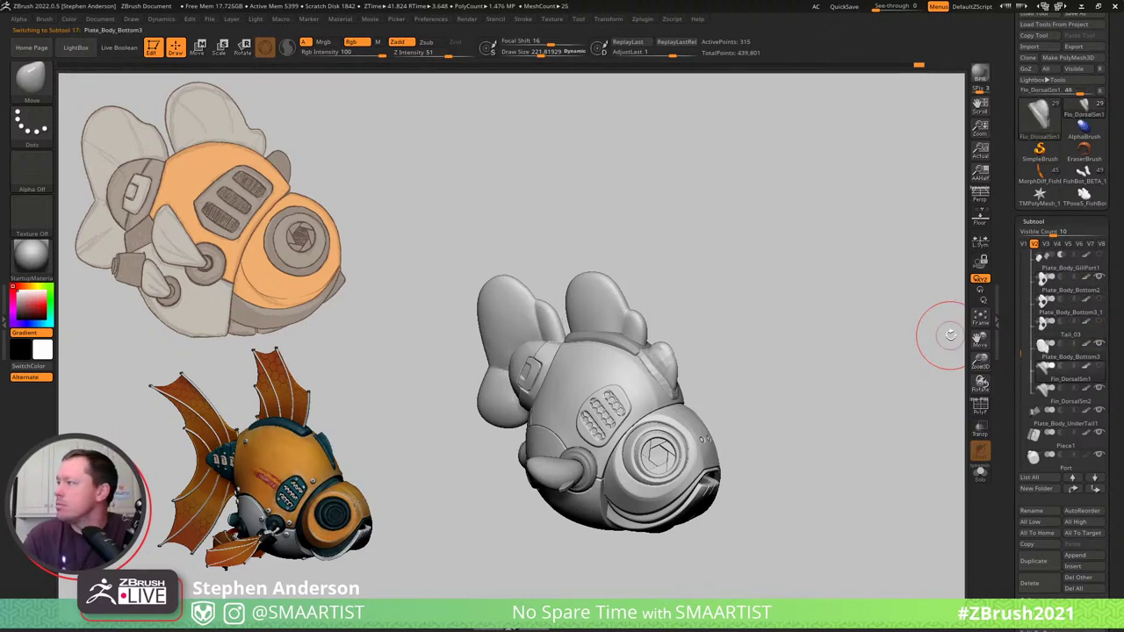
pyautogui.moveTo(815, 298); pyautogui.dragTo(817, 295)
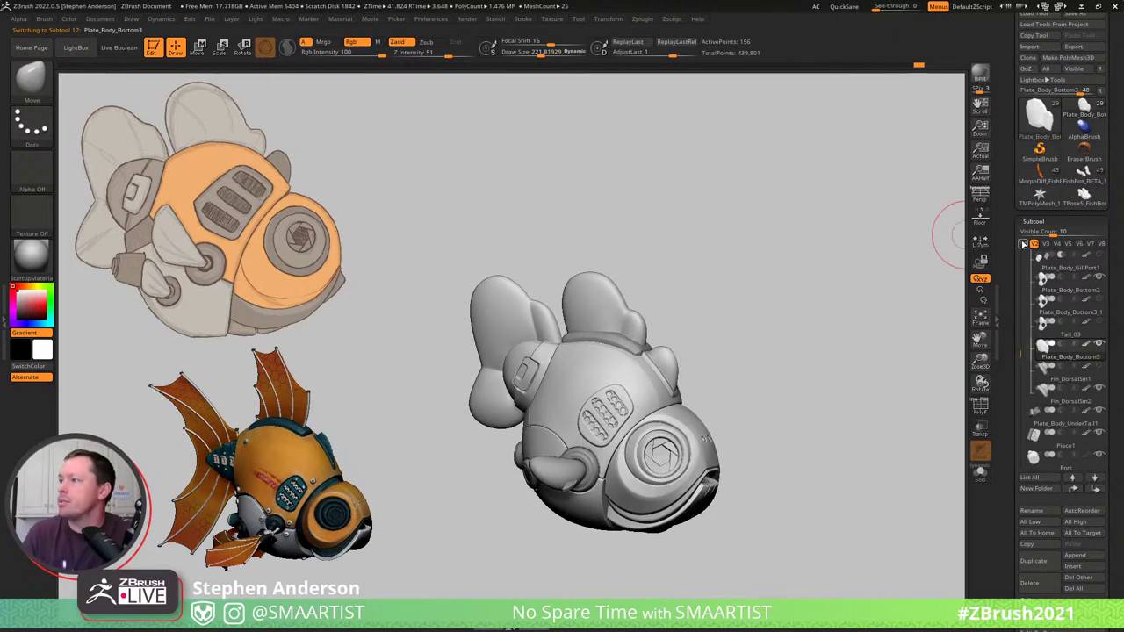
# Compare the two tail versions by alternating between Visibility Sets 1 and 2, ending on Set 1.
pyautogui.click(1022, 244)
pyautogui.click(1033, 247)
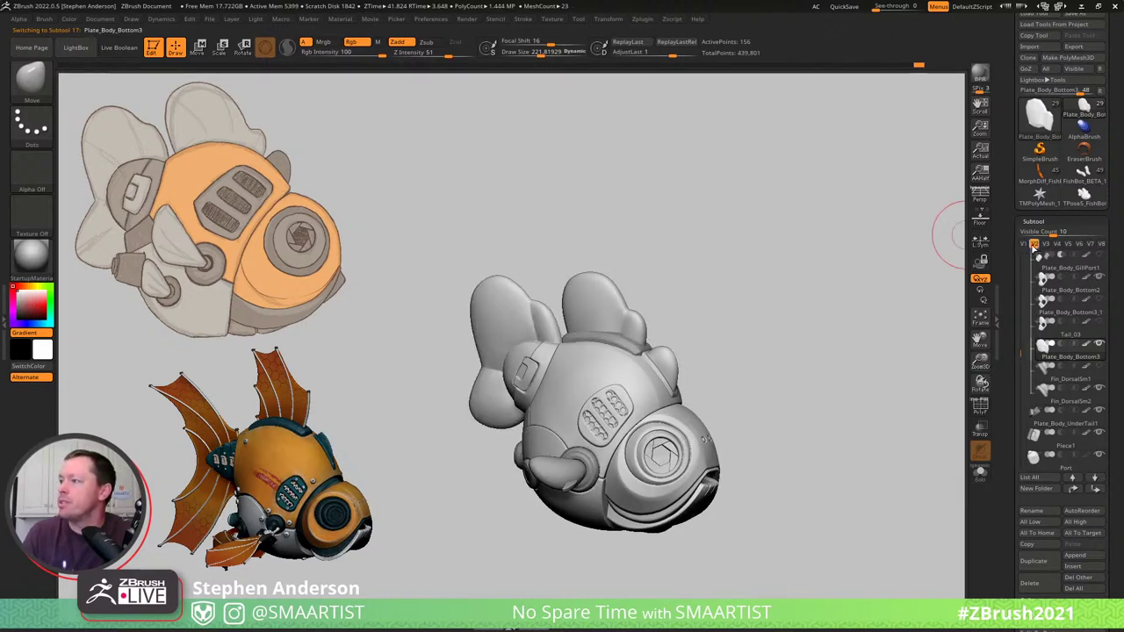
pyautogui.click(1033, 245)
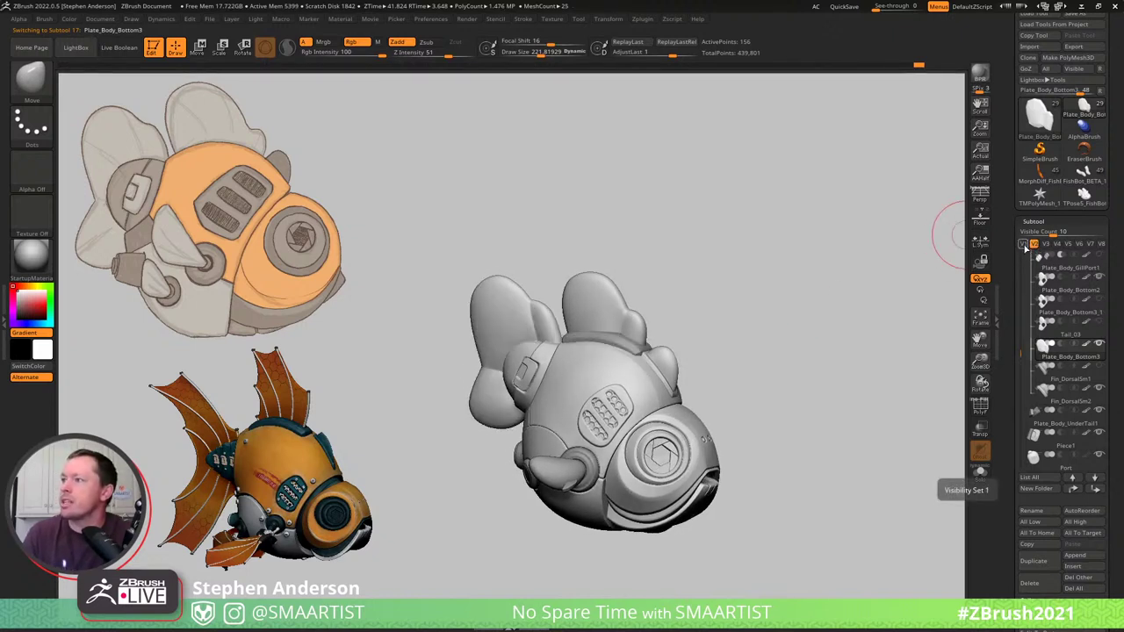
pyautogui.click(1024, 245)
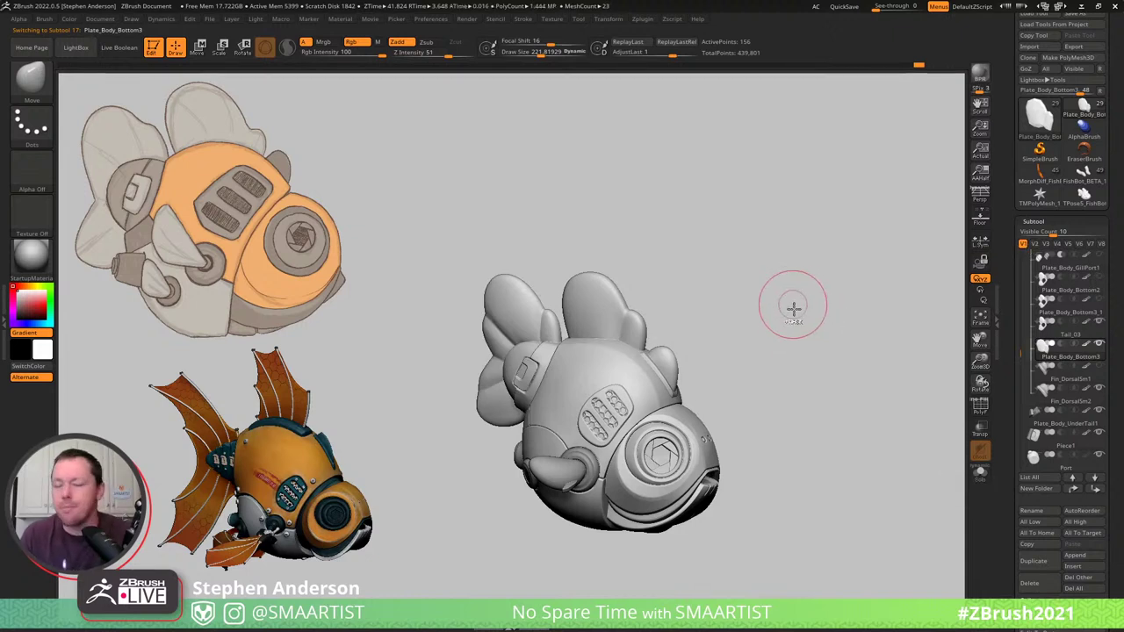
# Save the tool as FishBot_Chibi_02 in the _Chibi folder, replacing the existing file.
pyautogui.hotkey('ctrl', 's')
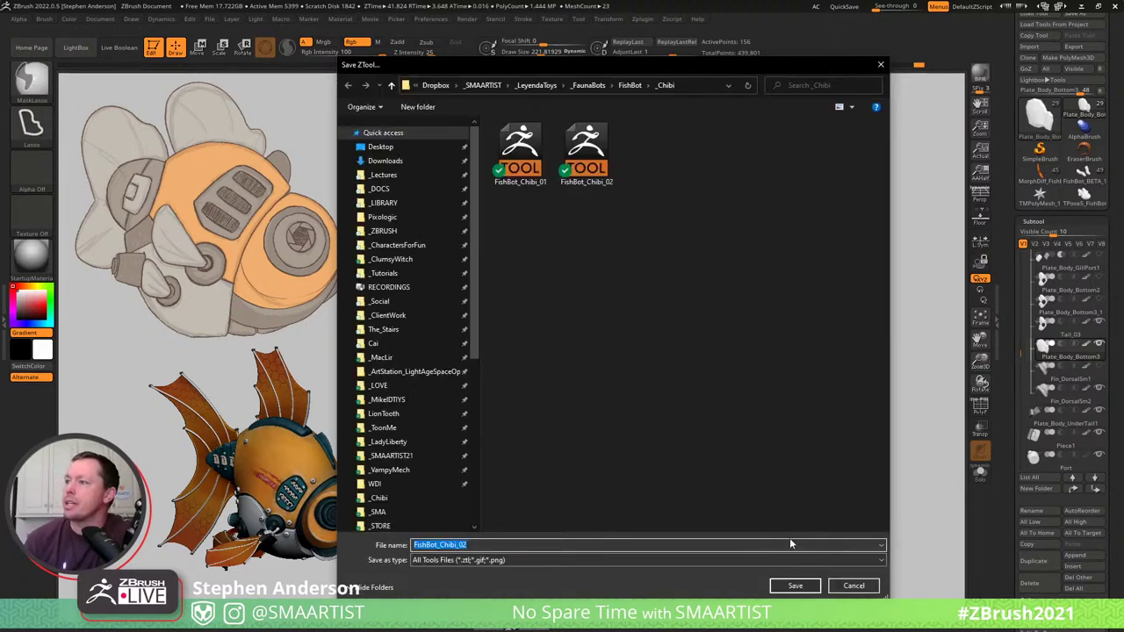
pyautogui.click(795, 585)
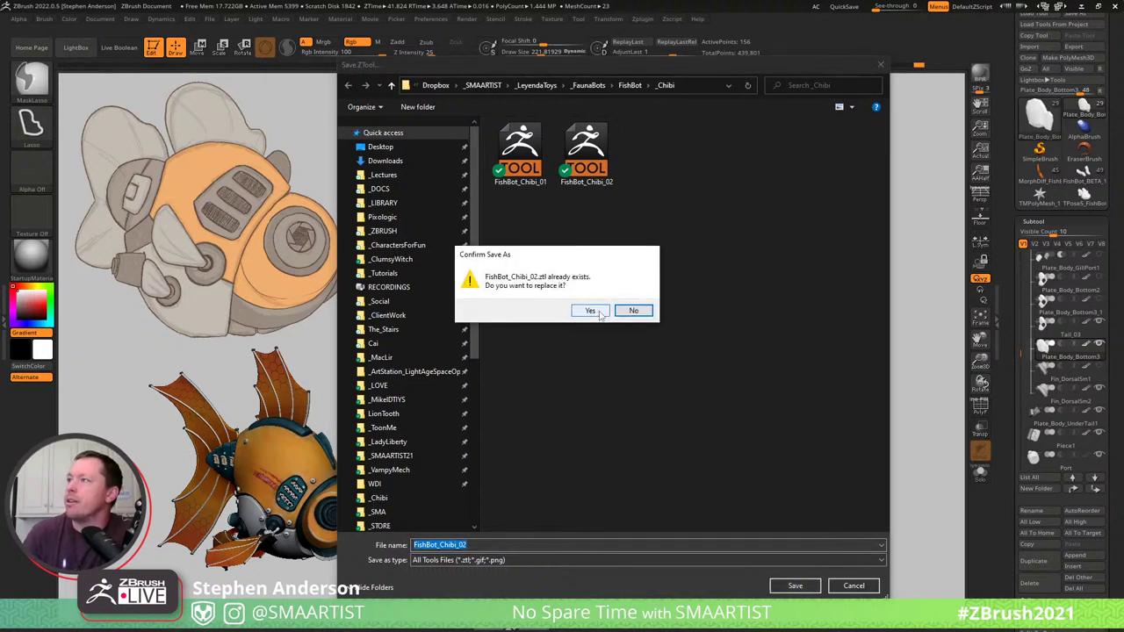
pyautogui.click(590, 311)
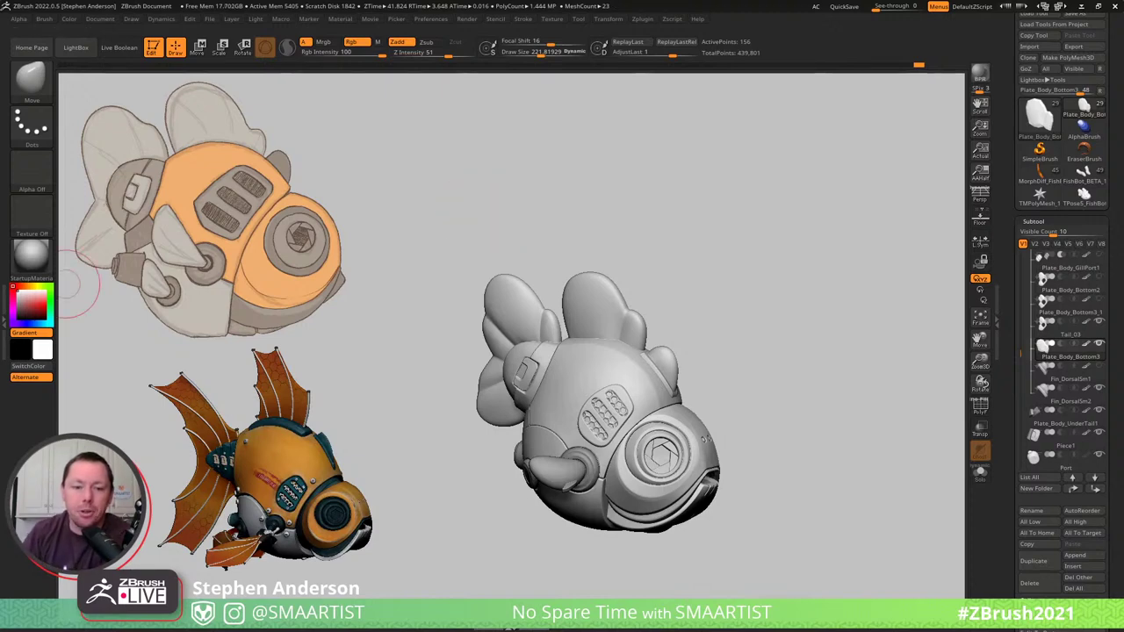
# Switch to the Chrome browser showing Google image results for "painting toys for production".
pyautogui.hotkey('alt', 'Tab')
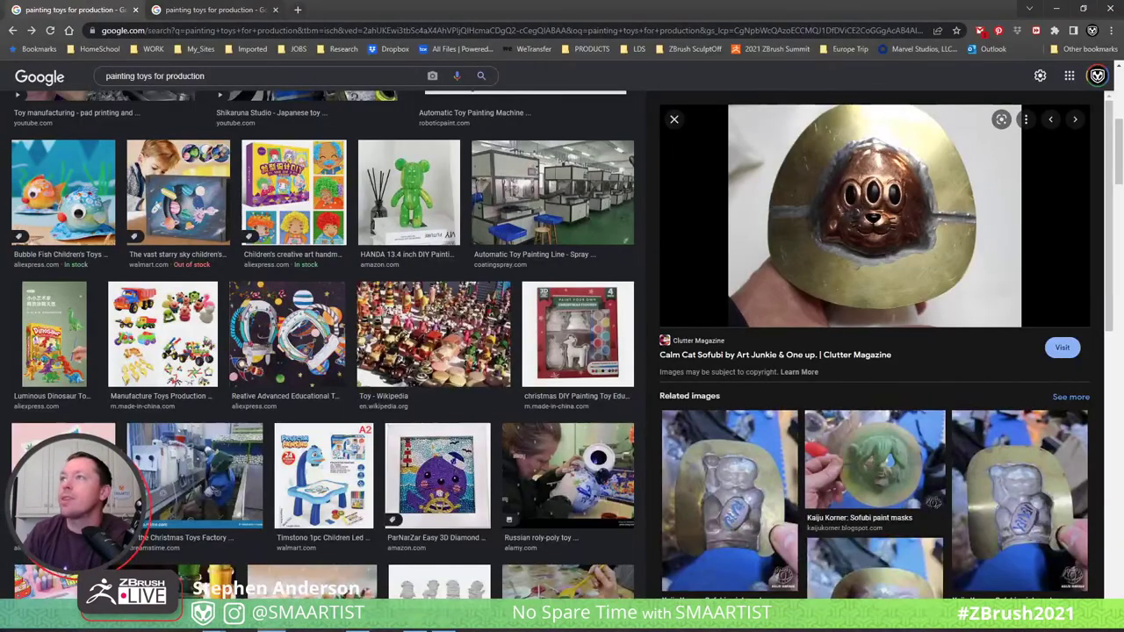
# Open the ArtStation site in a new browser tab and check the account options.
pyautogui.click(296, 10)
pyautogui.write('art')
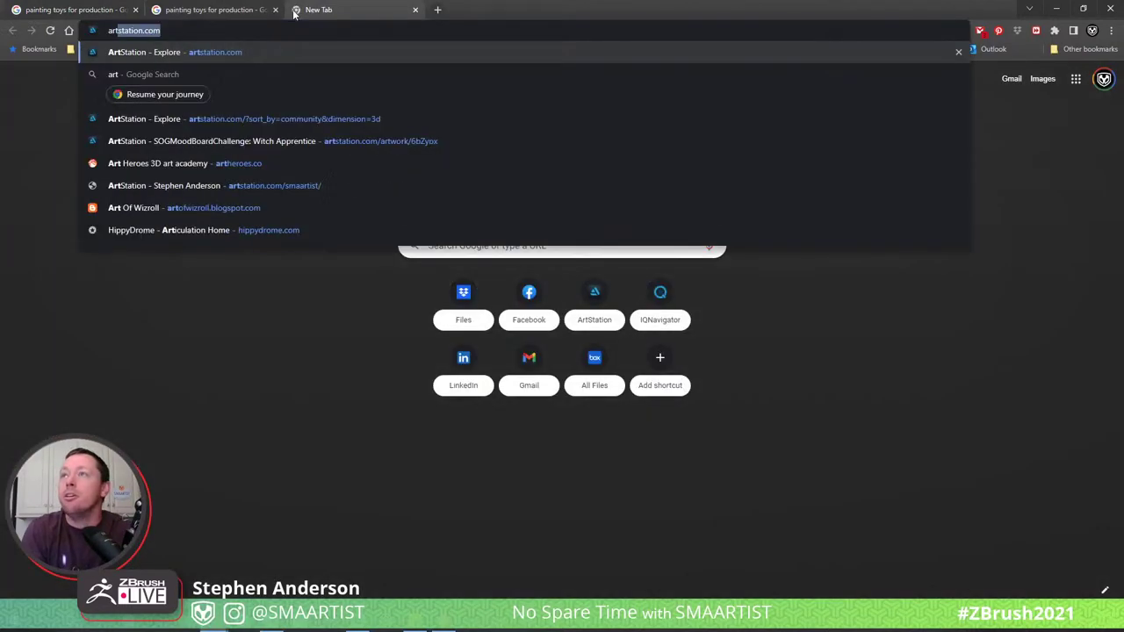
pyautogui.press('Return')
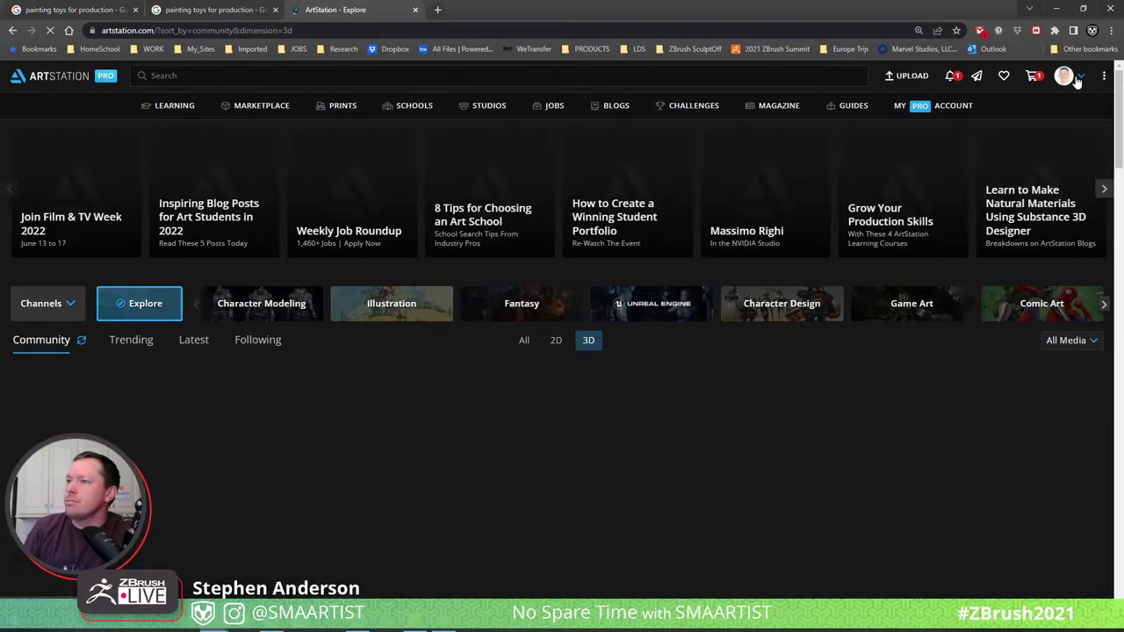
pyautogui.click(1075, 80)
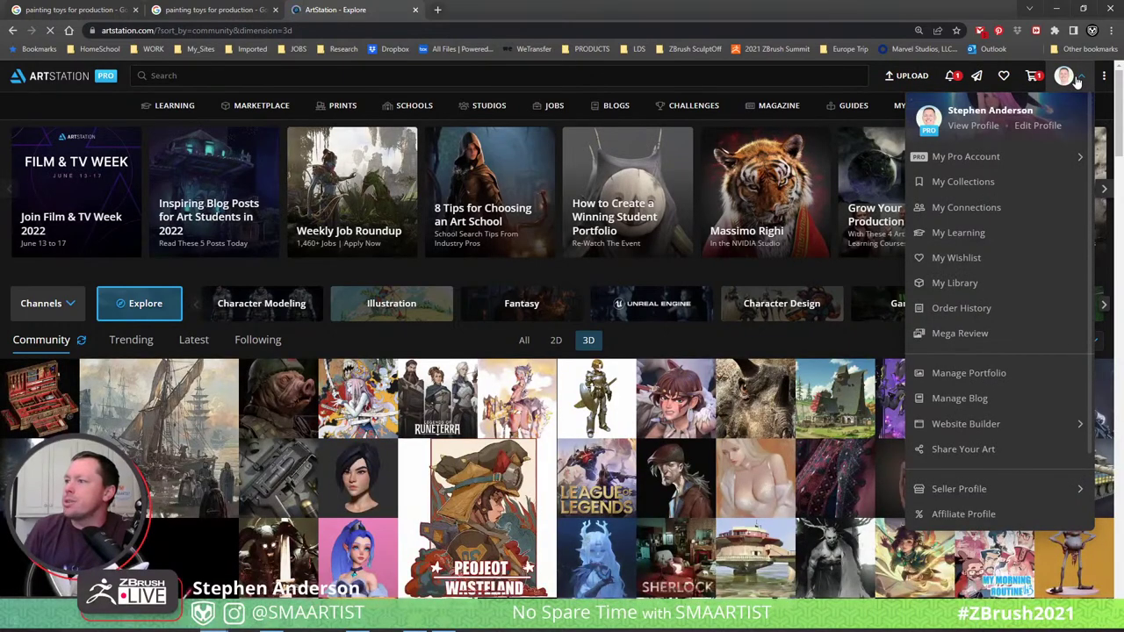
pyautogui.click(1074, 80)
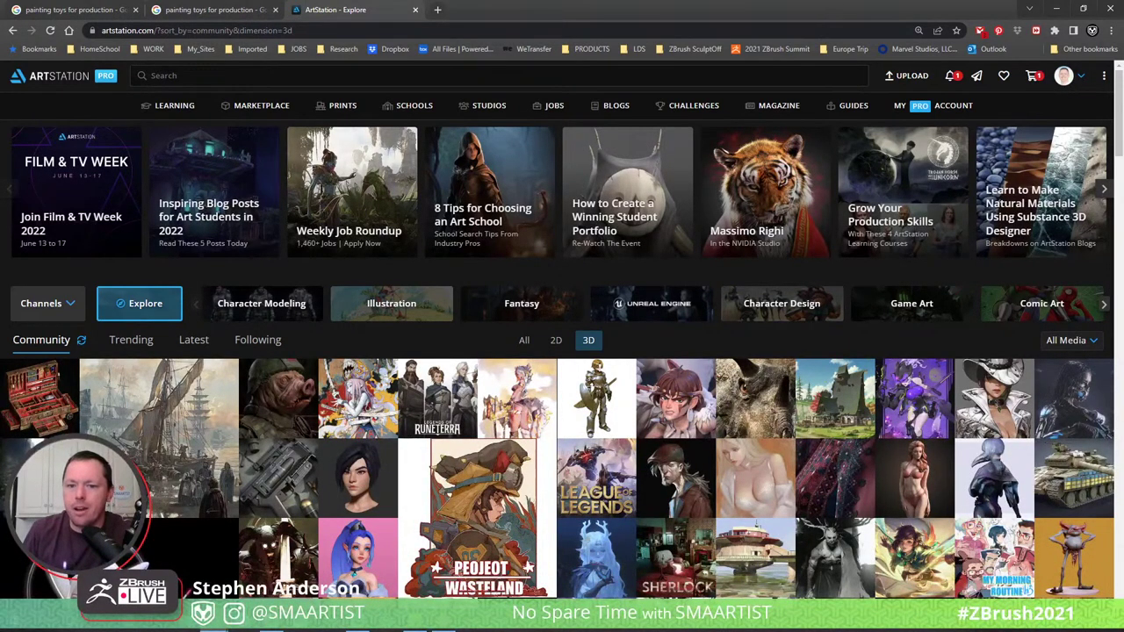
# Go to flippednormals.com and log in with the saved account credentials, with Remember Me enabled.
pyautogui.click(438, 30)
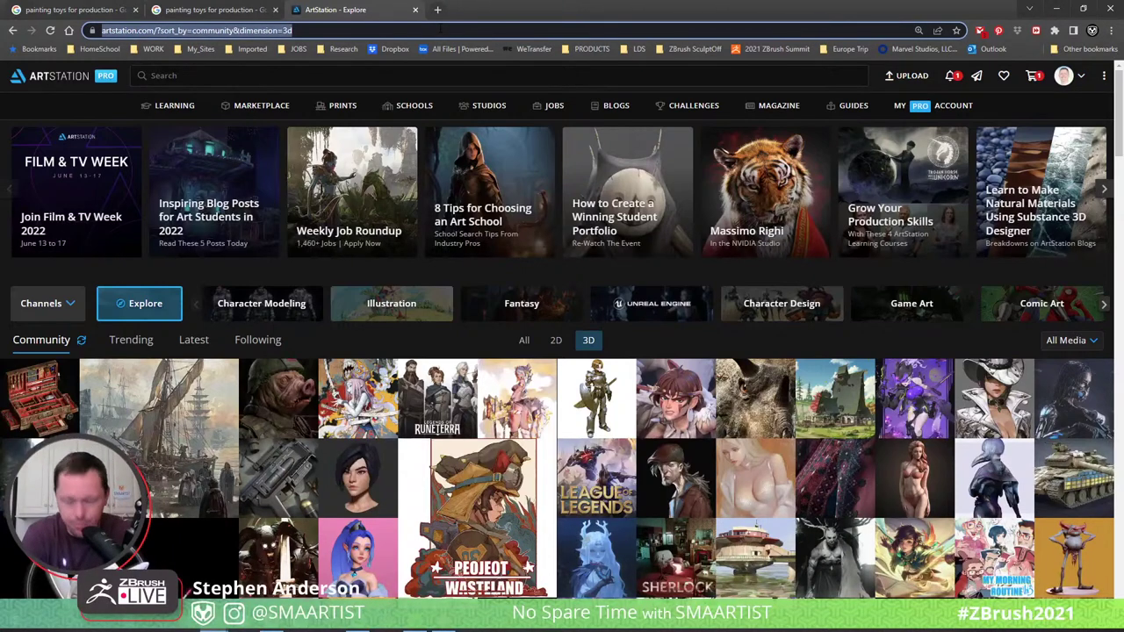
pyautogui.write('flippednormals.com')
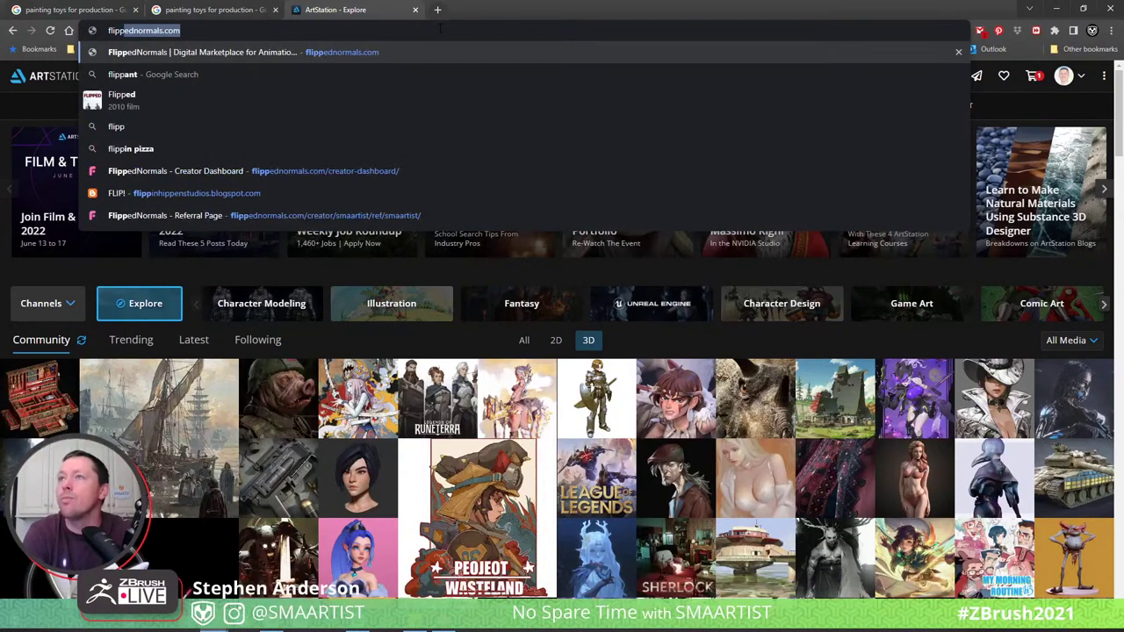
pyautogui.press('Return')
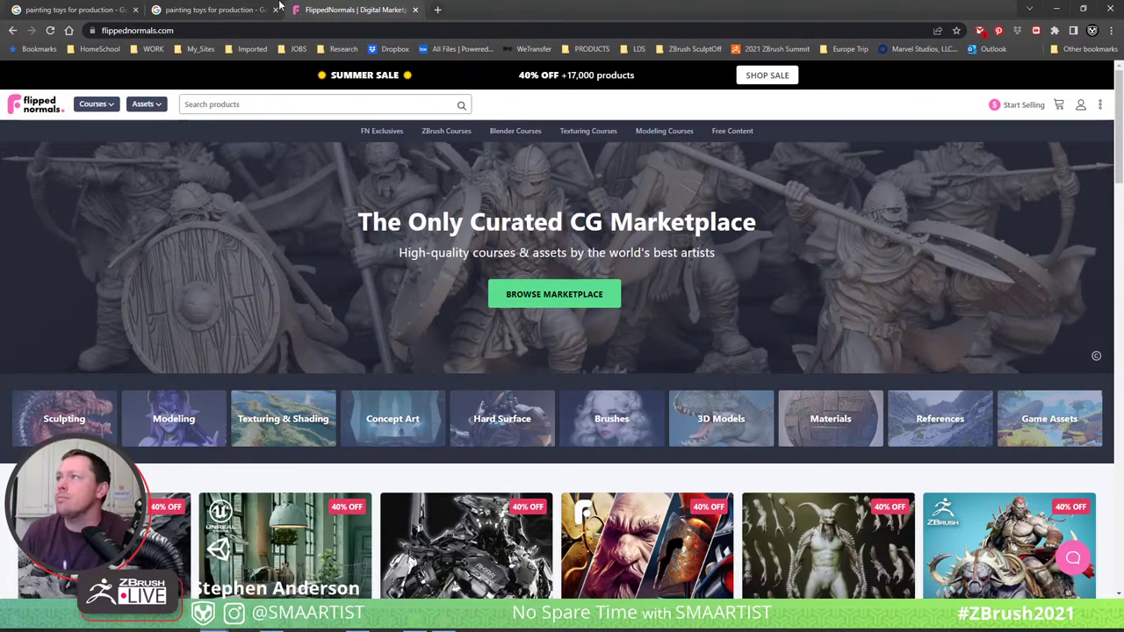
pyautogui.click(1080, 106)
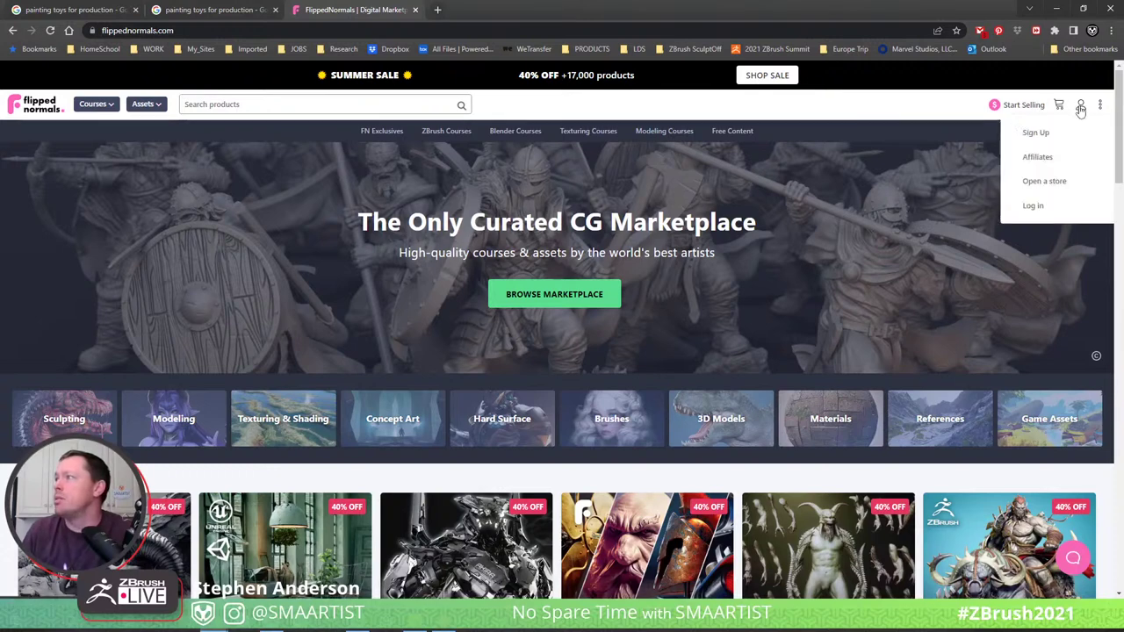
pyautogui.click(1050, 211)
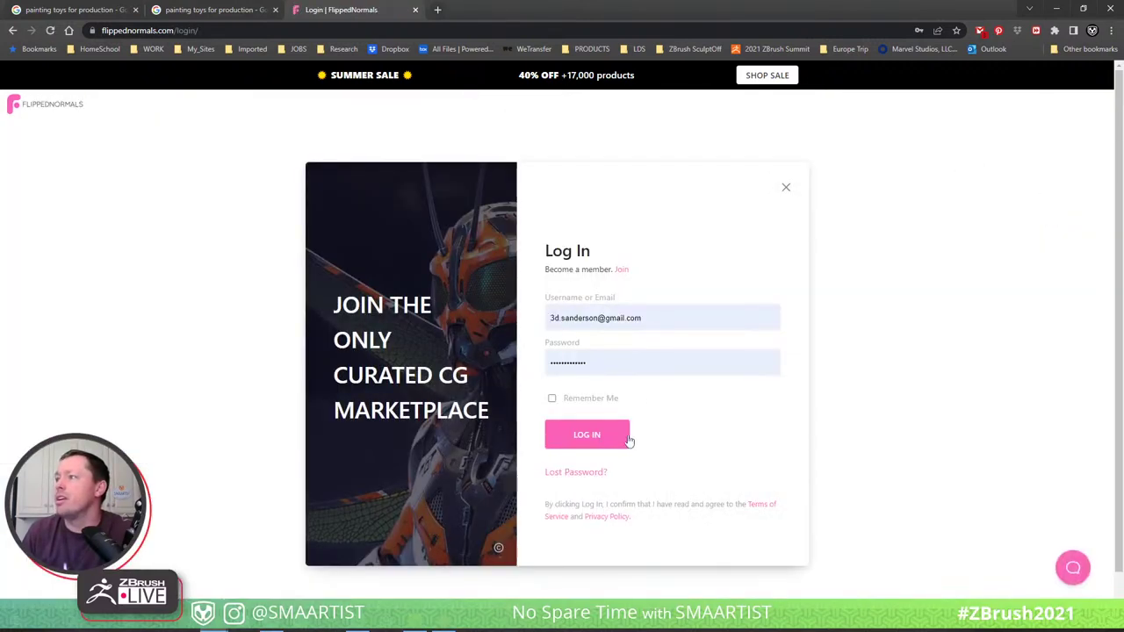
pyautogui.click(572, 400)
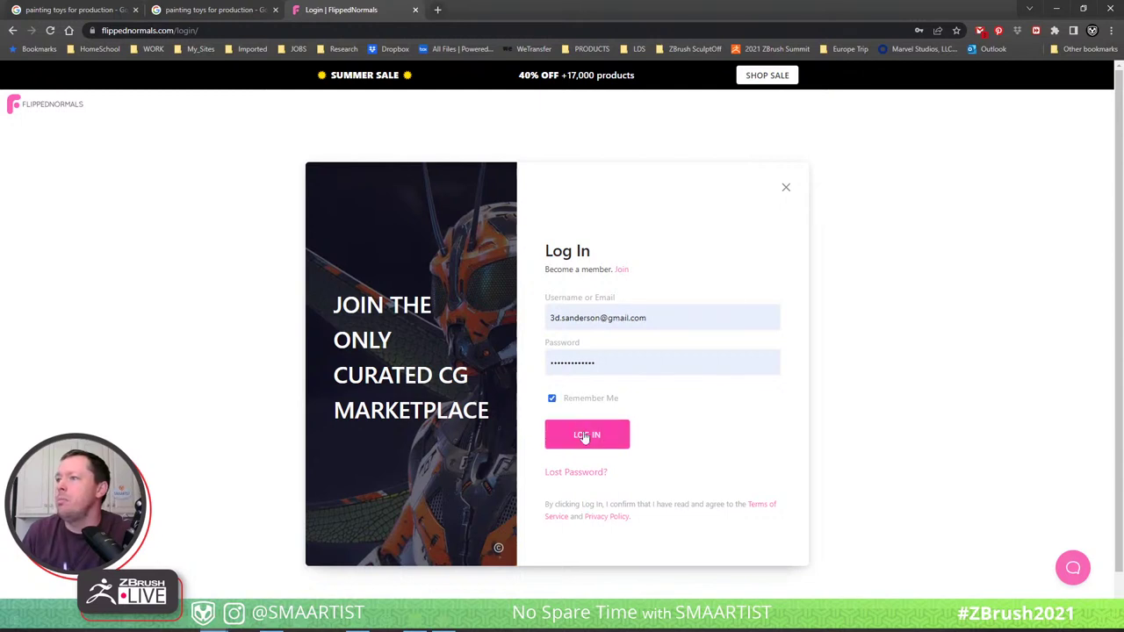
pyautogui.click(583, 435)
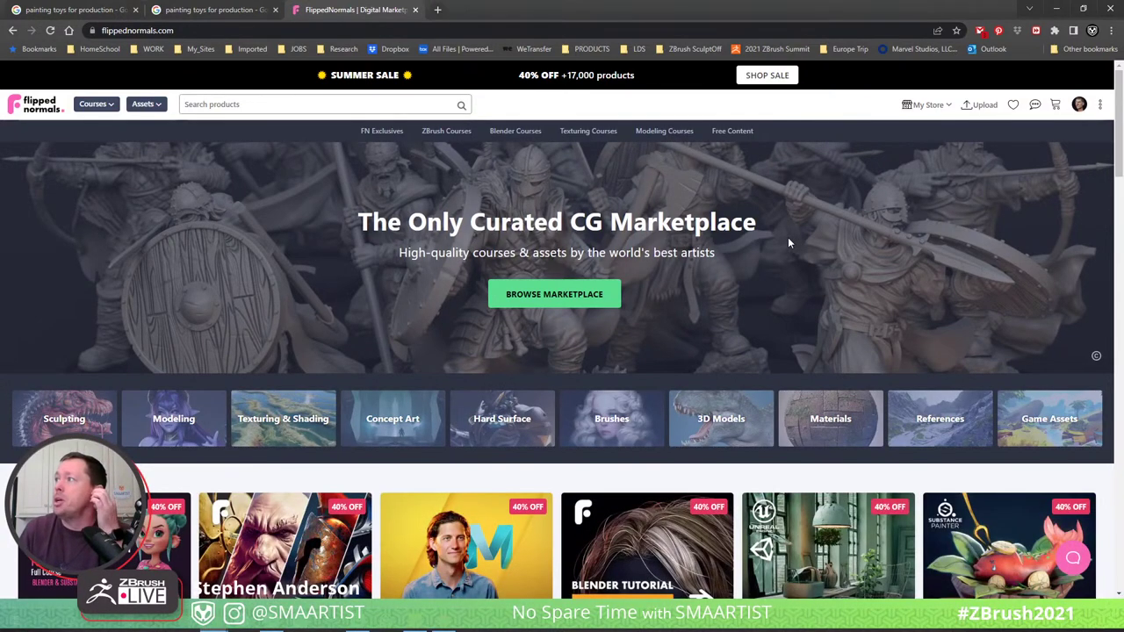
# Open the account's own FlippedNormals store page and view its listed products.
pyautogui.click(928, 104)
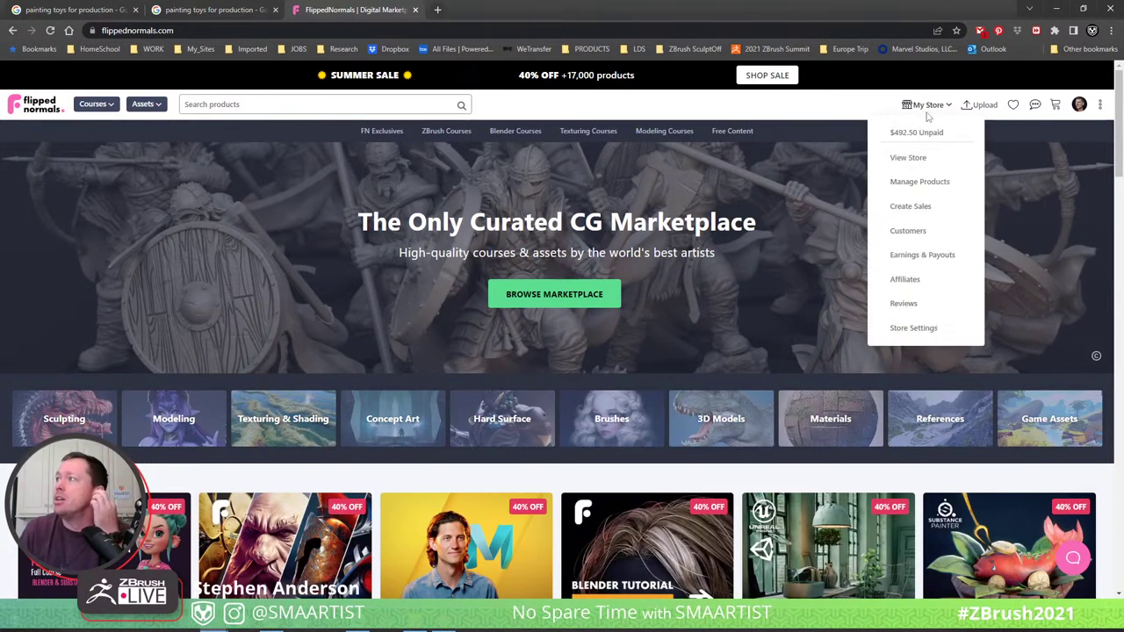
pyautogui.click(932, 164)
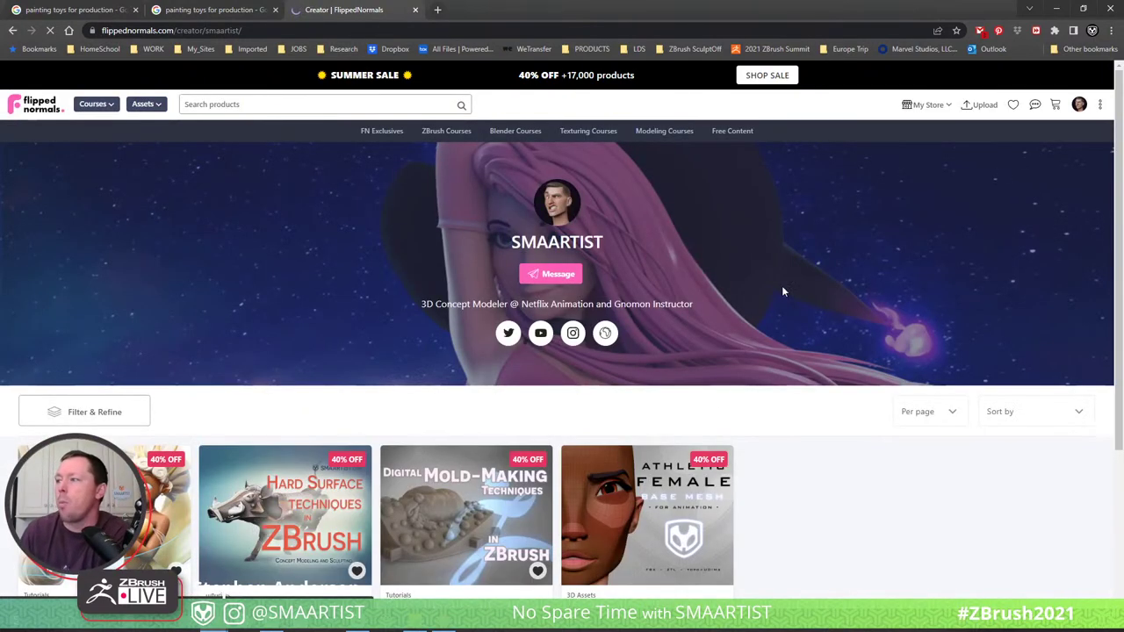
pyautogui.scroll(-1, 799, 265)
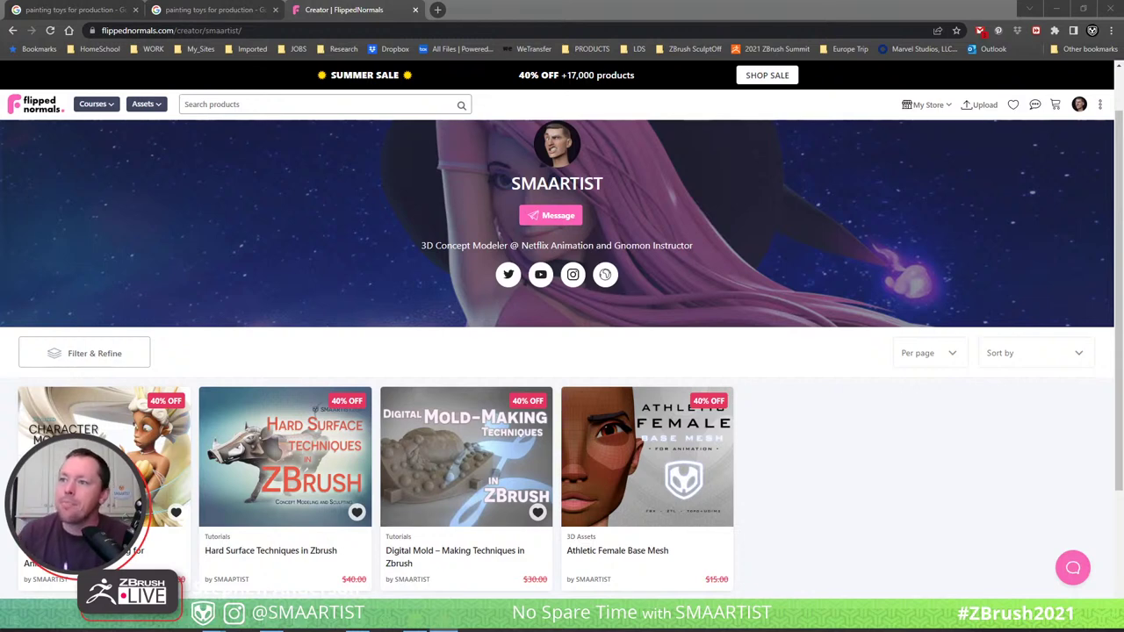
pyautogui.moveTo(165, 484)
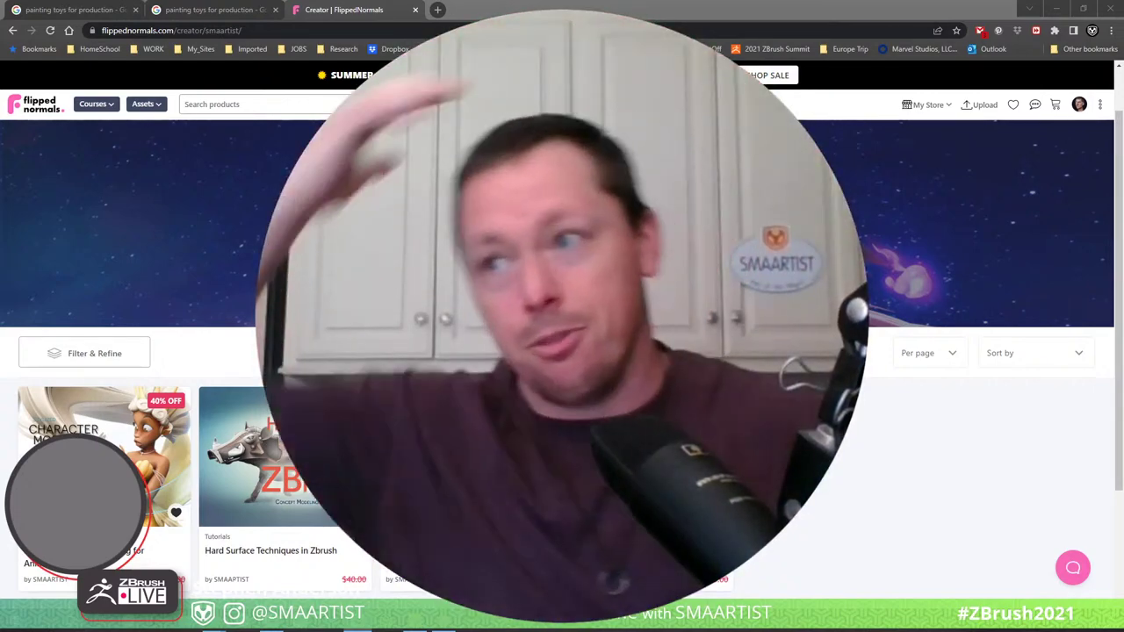
# Open instagram.com in a new browser tab and go to the account's own profile page.
pyautogui.click(437, 10)
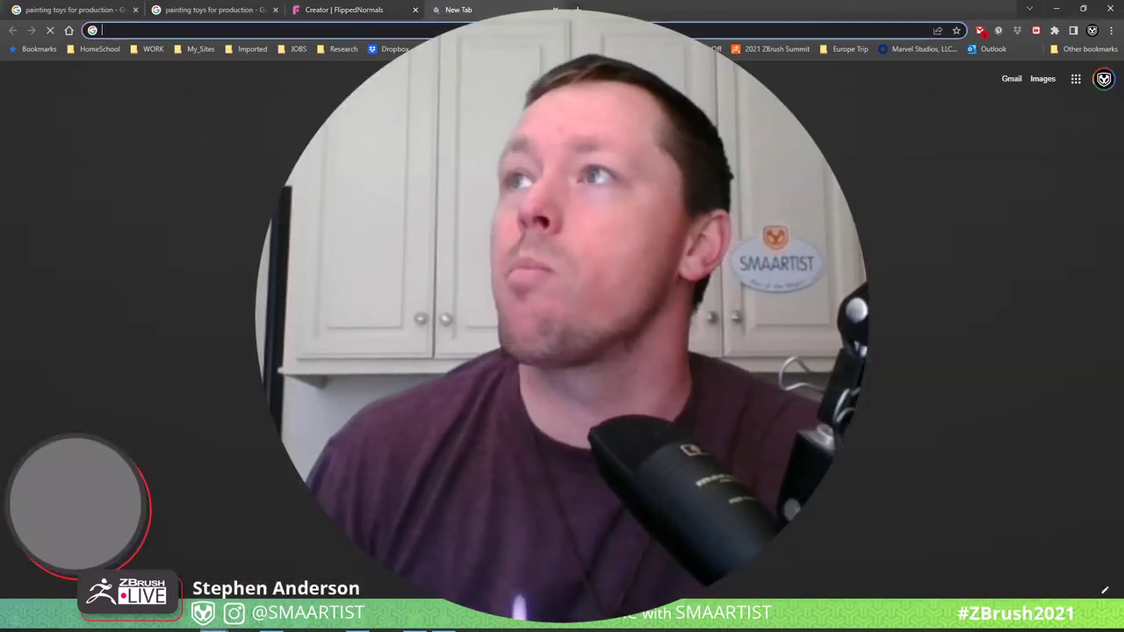
pyautogui.write('instagram.com')
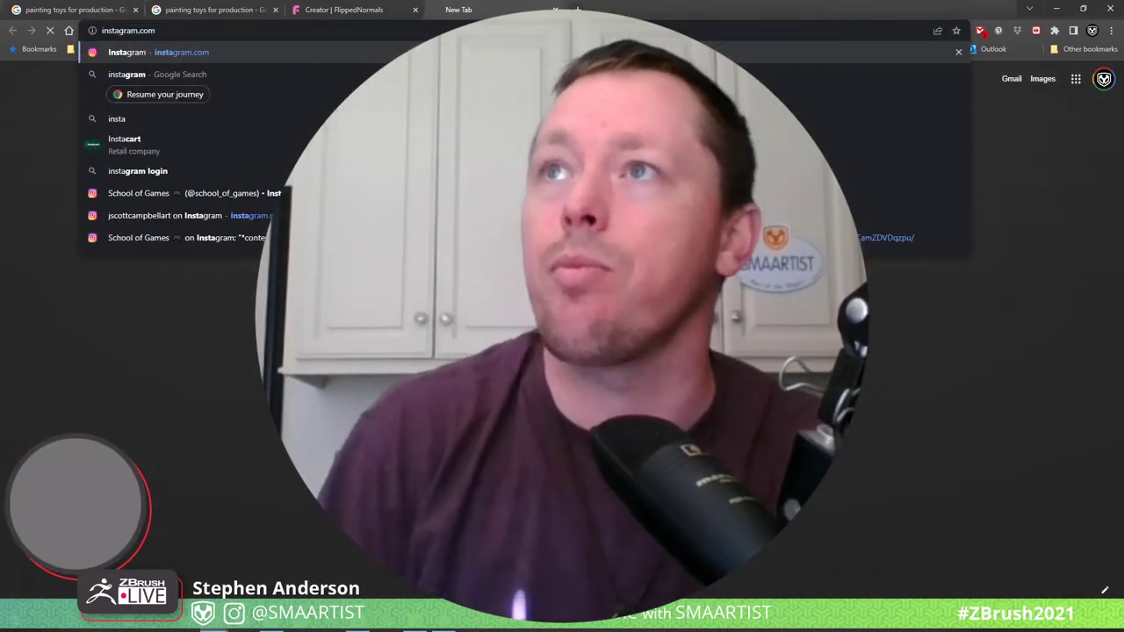
pyautogui.press('Return')
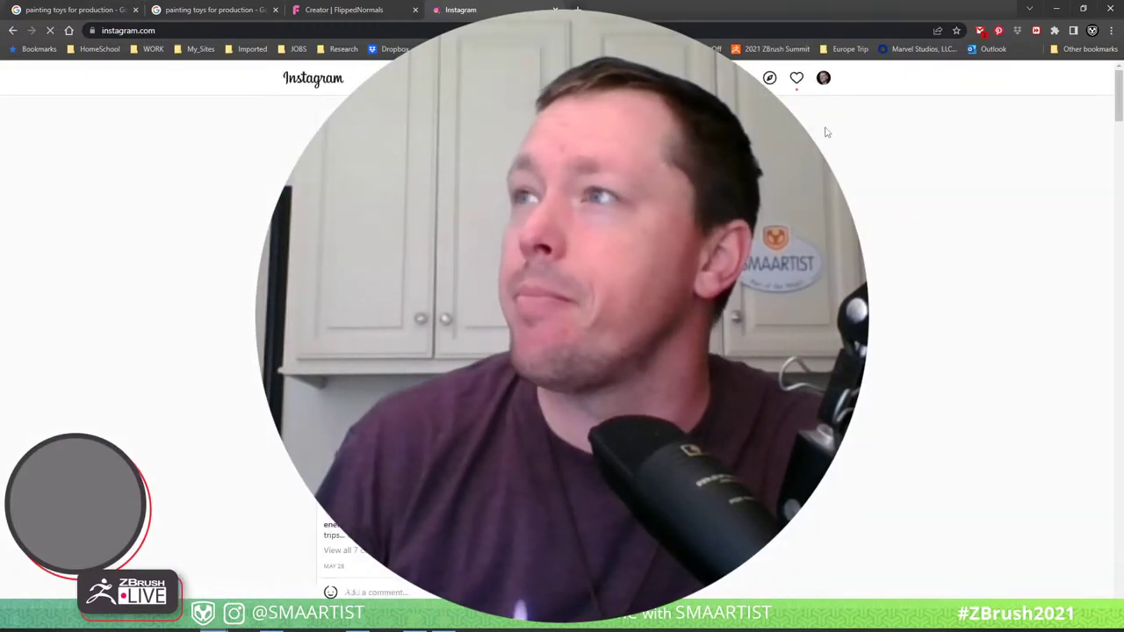
pyautogui.click(823, 78)
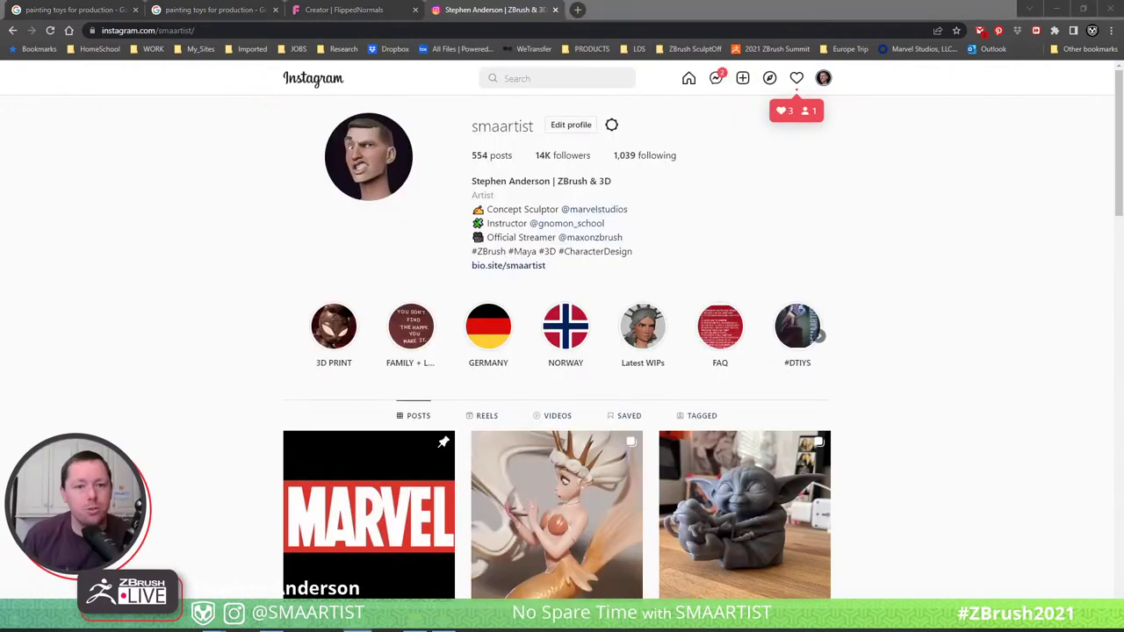
# Open the painted mermaid figurine post and look through its photos, returning to the first one.
pyautogui.click(529, 549)
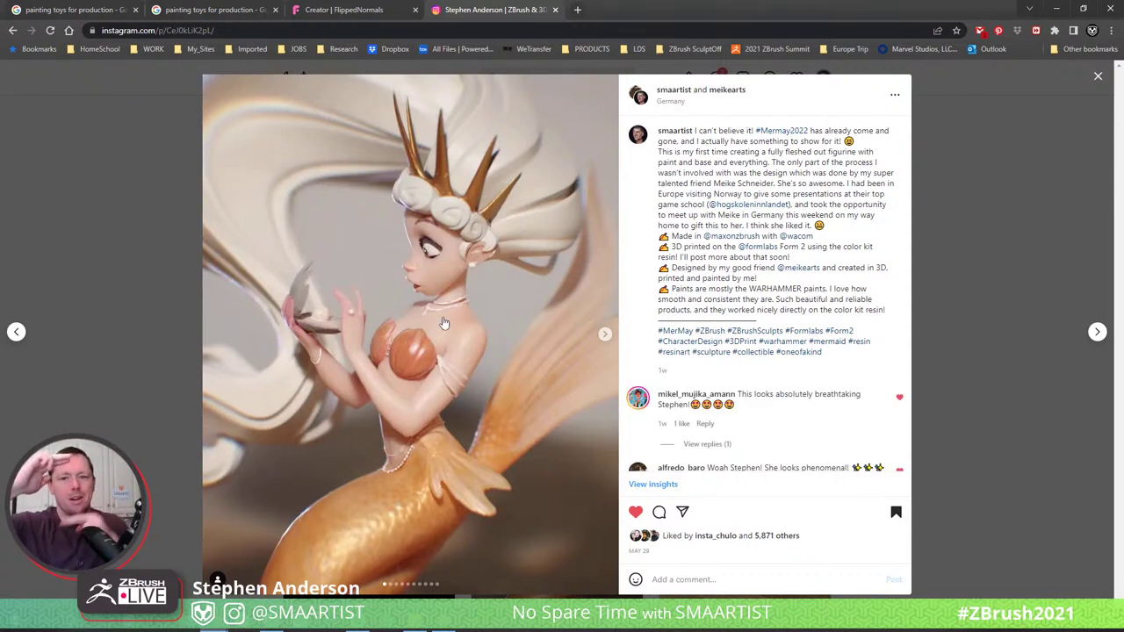
pyautogui.click(605, 336)
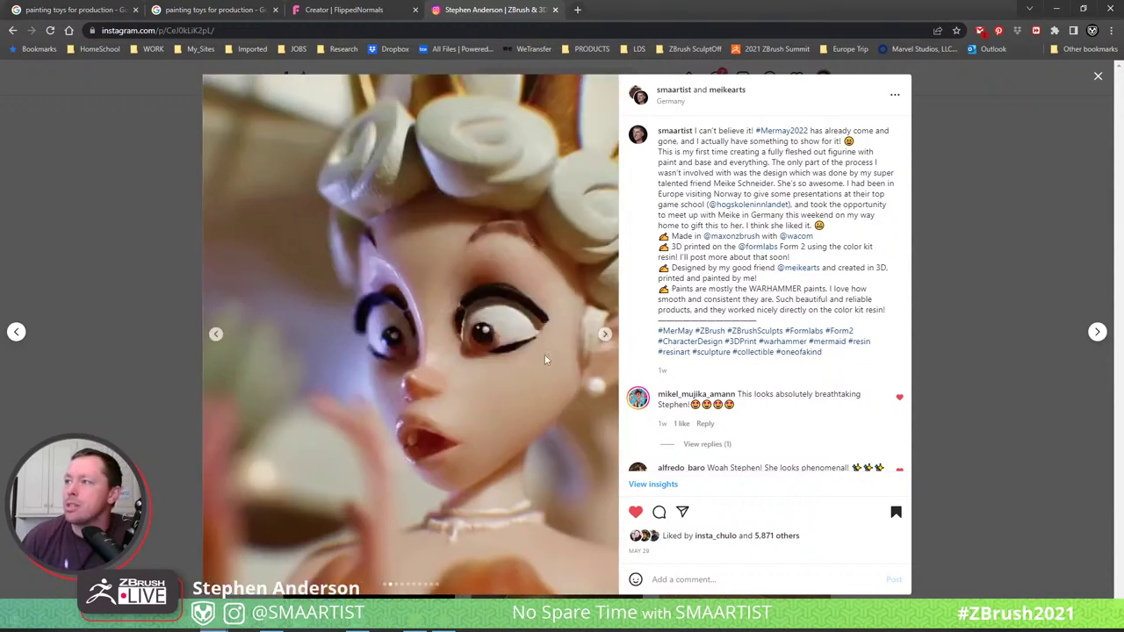
pyautogui.click(605, 336)
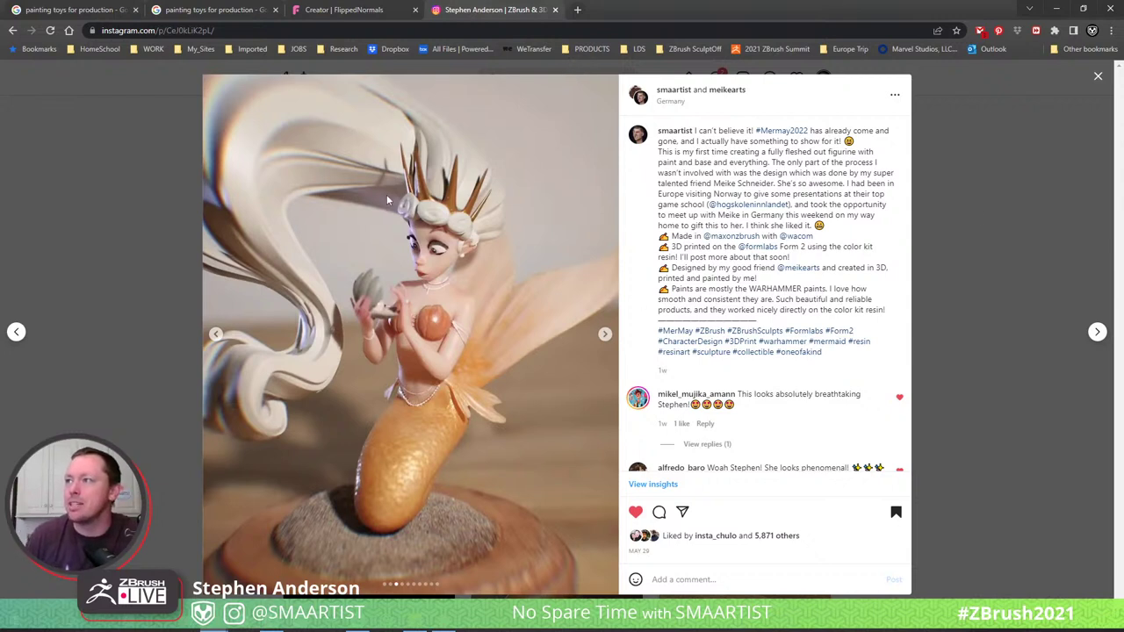
pyautogui.click(606, 334)
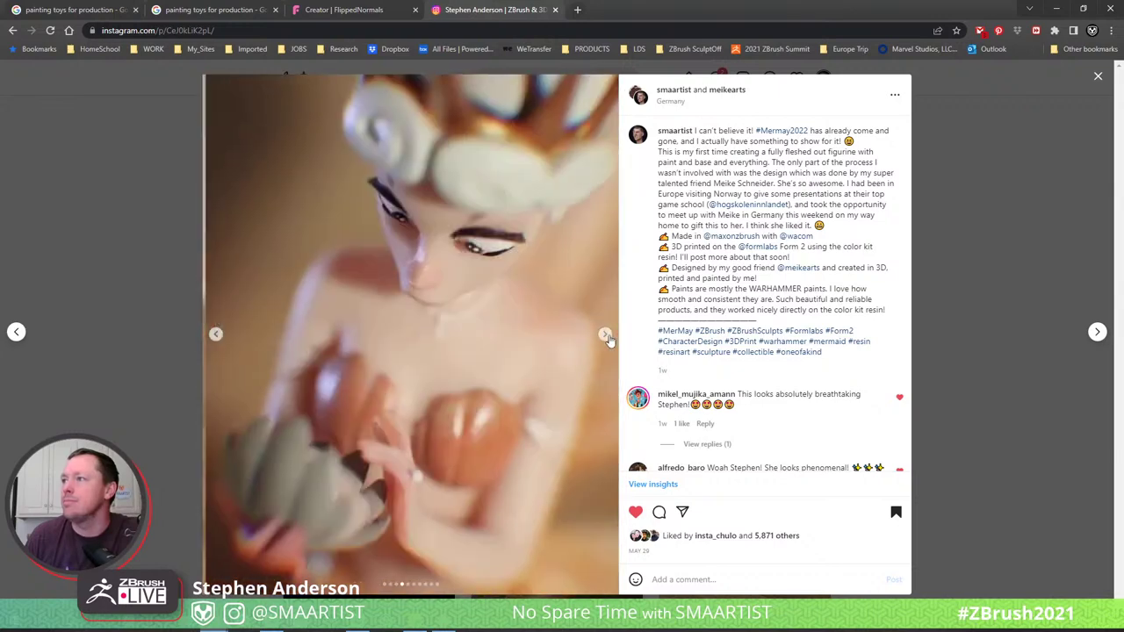
pyautogui.click(216, 337)
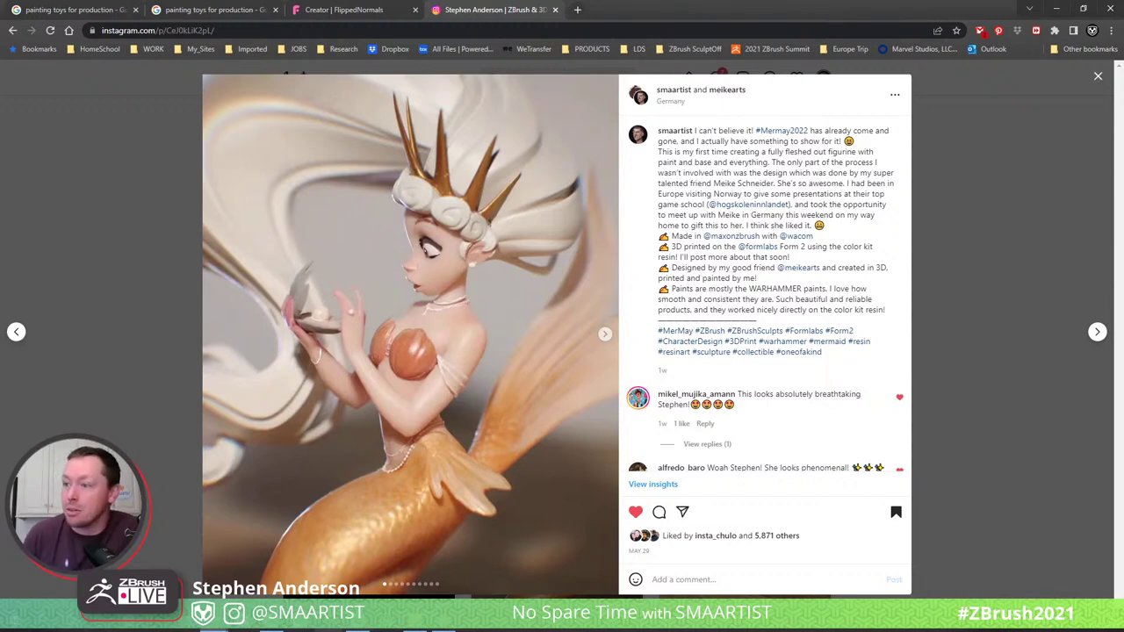
# Switch back to ZBrush and select the small FishBot_BETA_09 subtool at the side fin's base for a close view.
pyautogui.hotkey('alt', 'Tab')
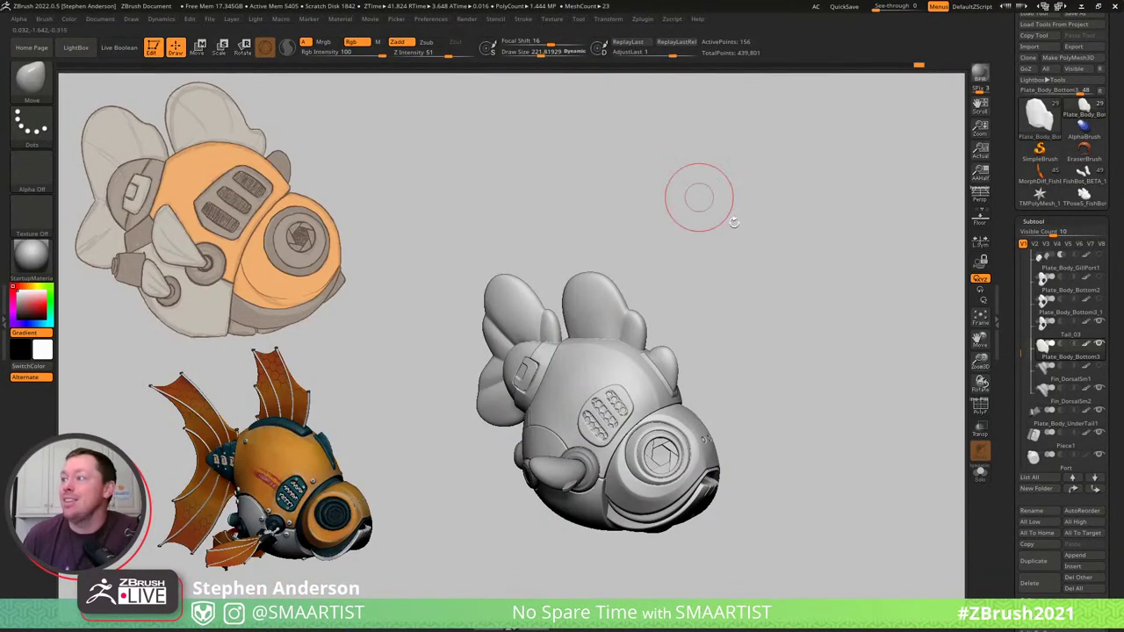
pyautogui.moveTo(735, 242); pyautogui.dragTo(779, 289)
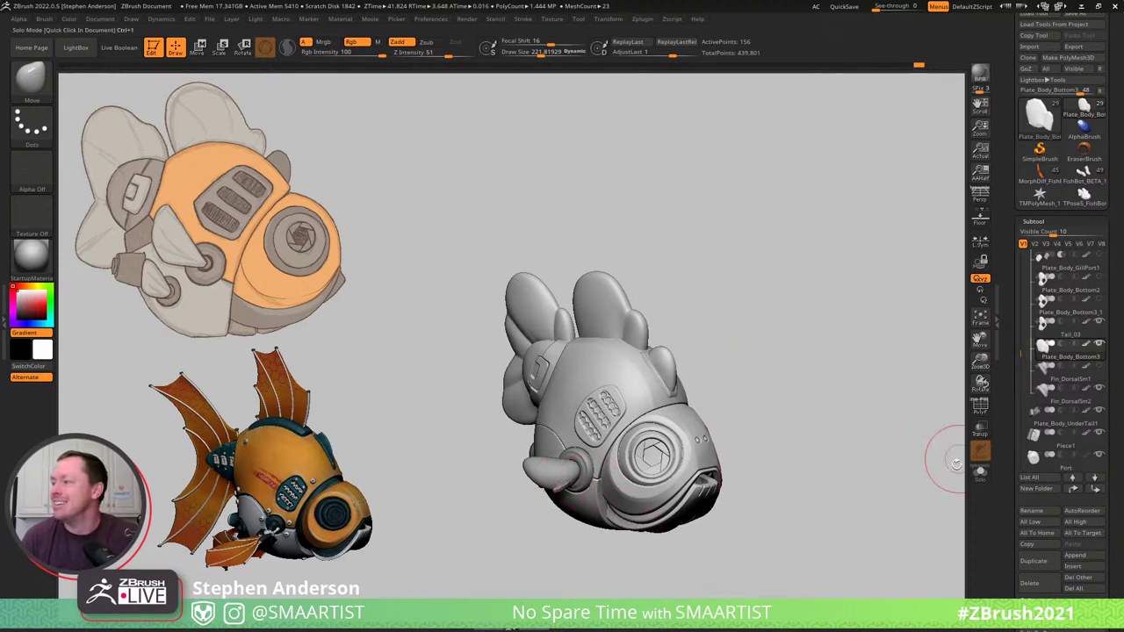
pyautogui.press('b')
pyautogui.press('m')
pyautogui.press('l')
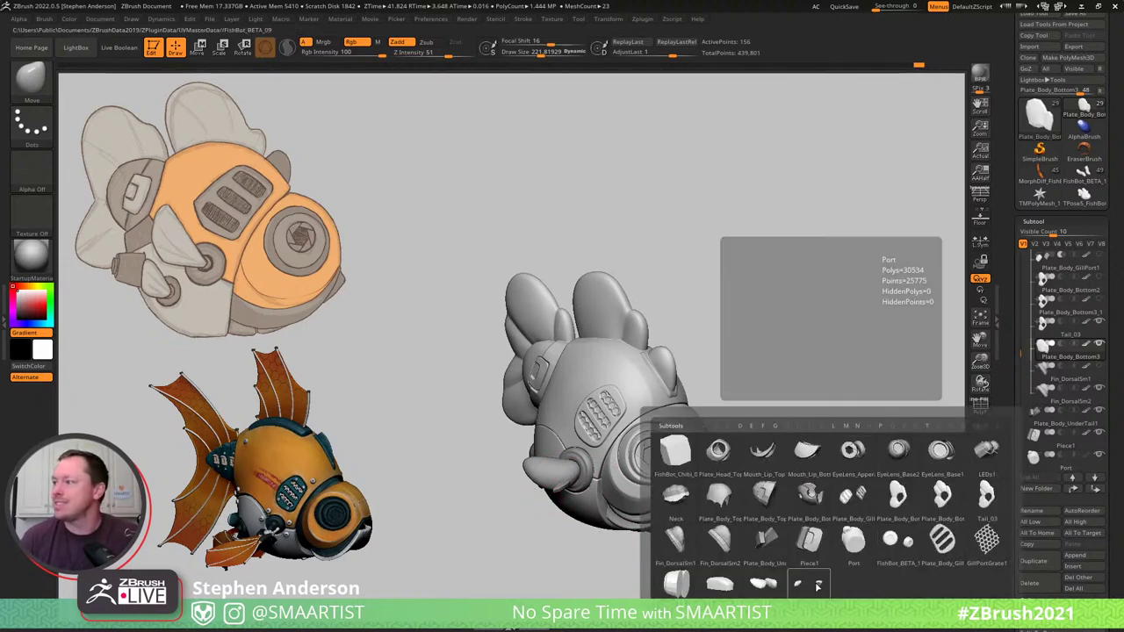
pyautogui.keyDown('alt'); pyautogui.click(581, 521); pyautogui.keyUp('alt')
pyautogui.moveTo(583, 520)
pyautogui.keyDown('ctrl'); pyautogui.mouseDown(button='right')
pyautogui.moveTo(552, 493)
pyautogui.moveTo(573, 495)
pyautogui.moveTo(587, 445)
pyautogui.mouseUp(button='right'); pyautogui.keyUp('ctrl')
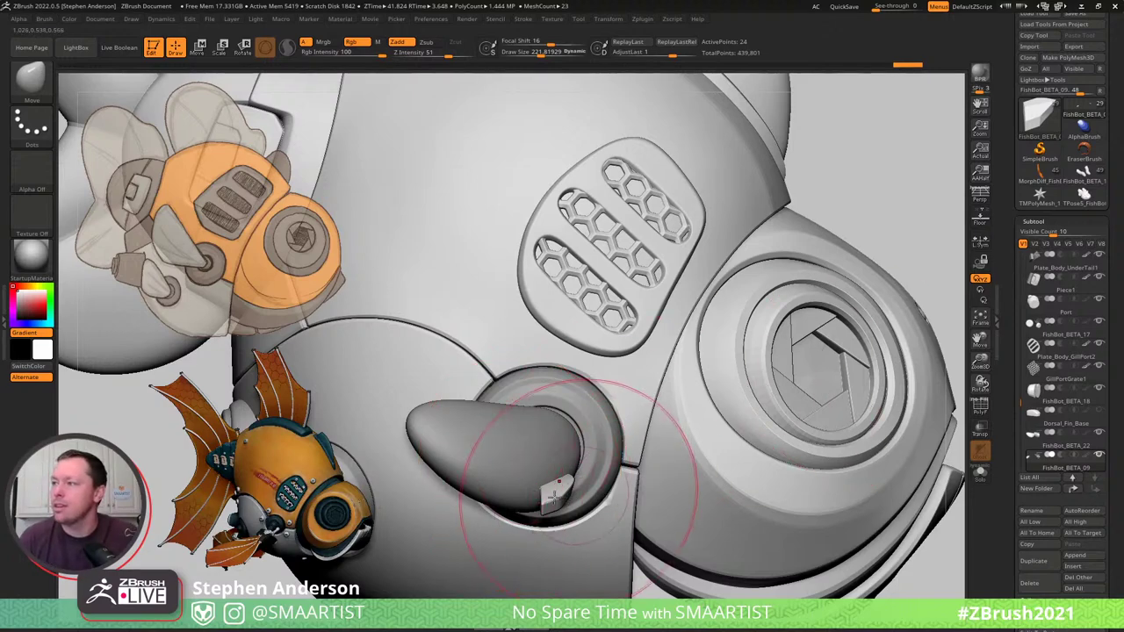
# Activate the Move gizmo, isolate FishBot_BETA_09 in Solo mode and turn on its polyframe display.
pyautogui.press('w')
pyautogui.moveTo(591, 467)
pyautogui.mouseDown(button='right')
pyautogui.moveTo(546, 458)
pyautogui.moveTo(577, 431)
pyautogui.moveTo(566, 446)
pyautogui.moveTo(616, 444)
pyautogui.moveTo(605, 452)
pyautogui.mouseUp(button='right')
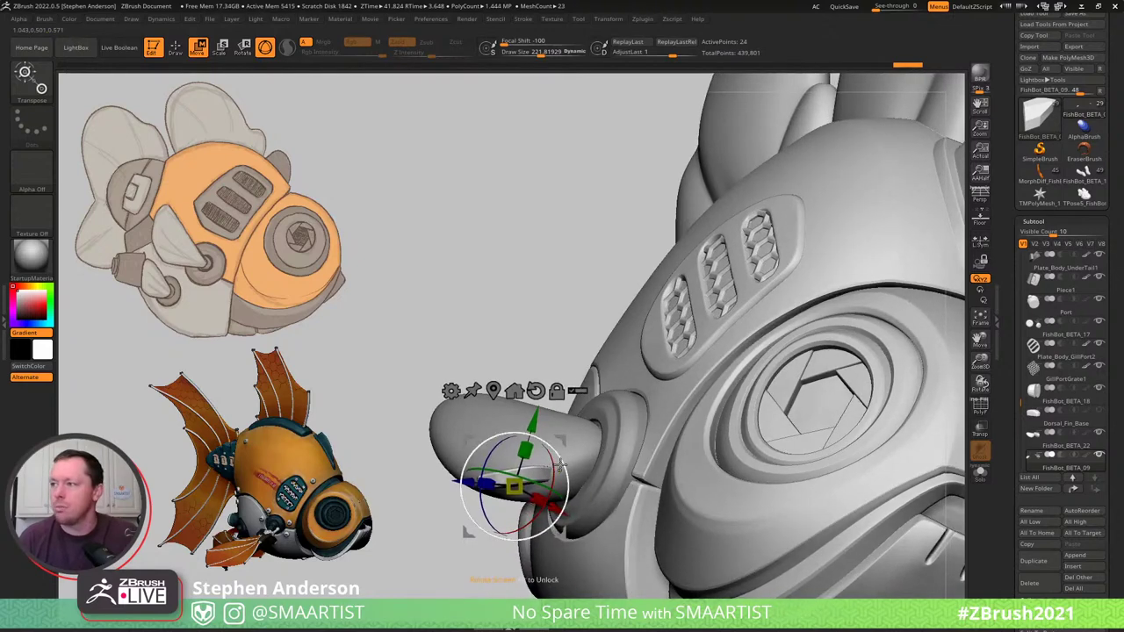
pyautogui.hotkey('alt', 's')
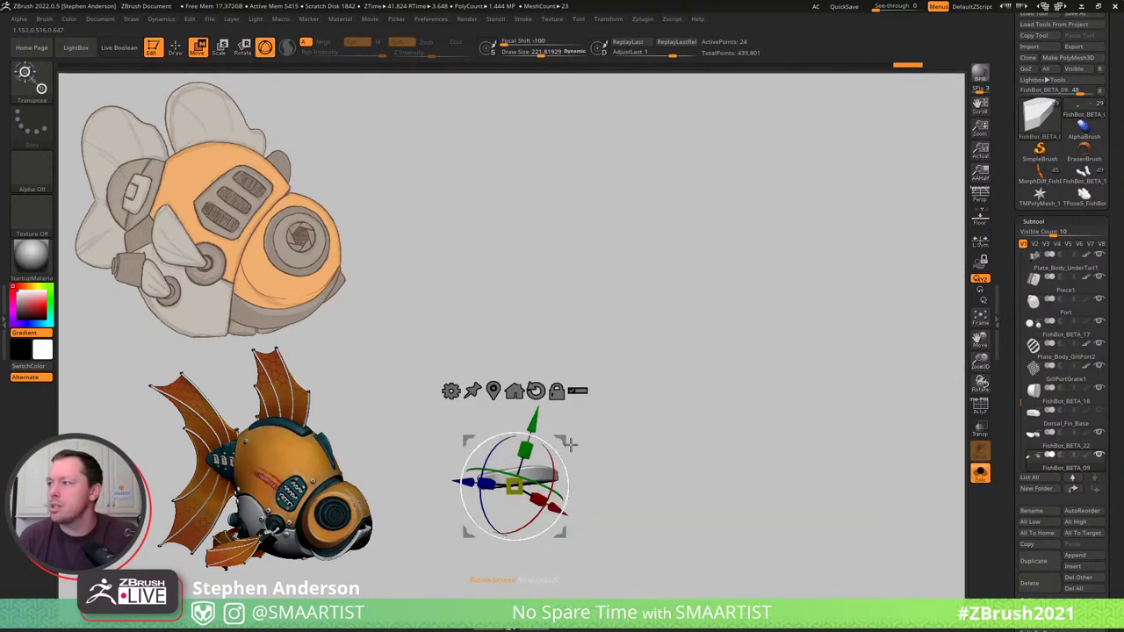
pyautogui.keyDown('alt'); pyautogui.moveTo(568, 442); pyautogui.dragTo(833, 418); pyautogui.keyUp('alt')
pyautogui.moveTo(957, 532); pyautogui.dragTo(526, 459, button='right')
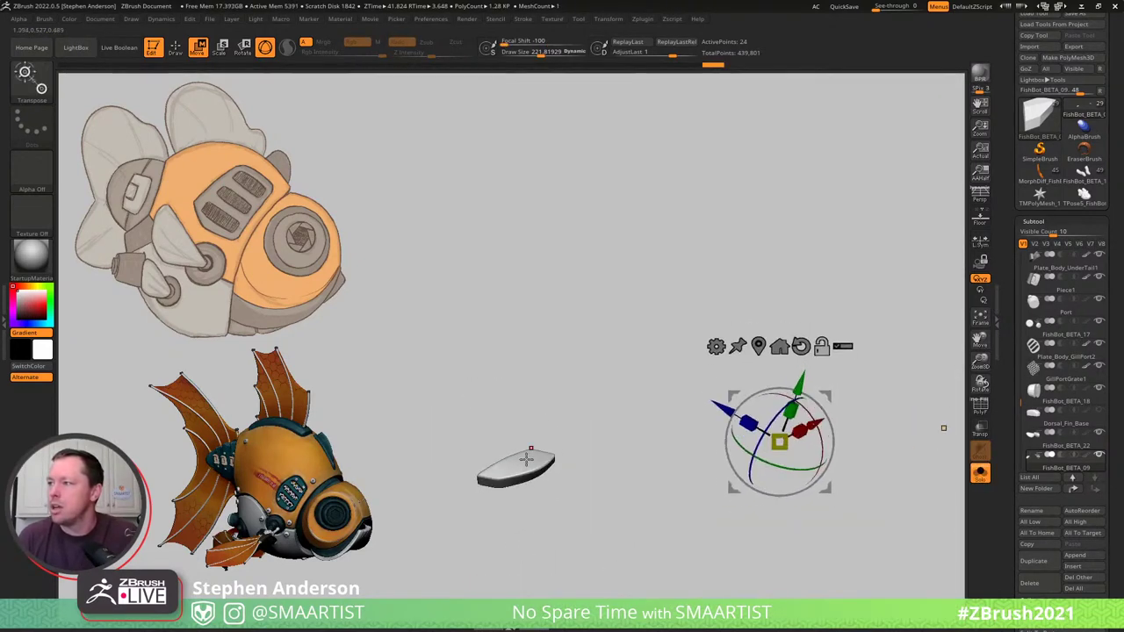
pyautogui.hotkey('shift', 'f')
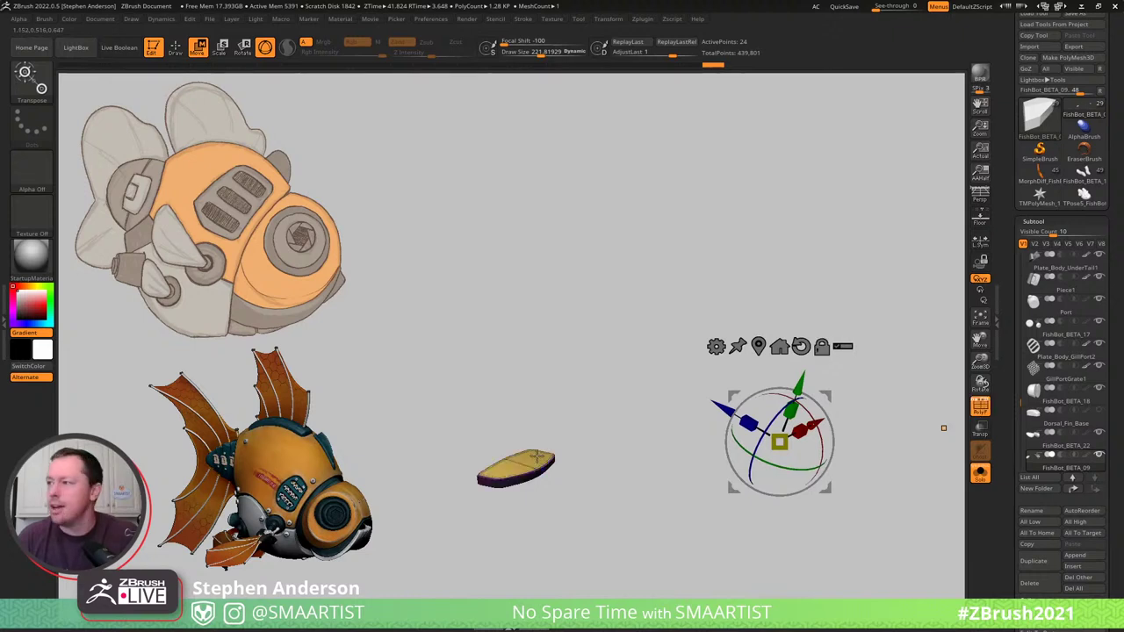
# Place the Move gizmo on the flat yellow face of FishBot_BETA_09 and orient its axes along the piece.
pyautogui.moveTo(518, 518); pyautogui.dragTo(502, 457, button='right')
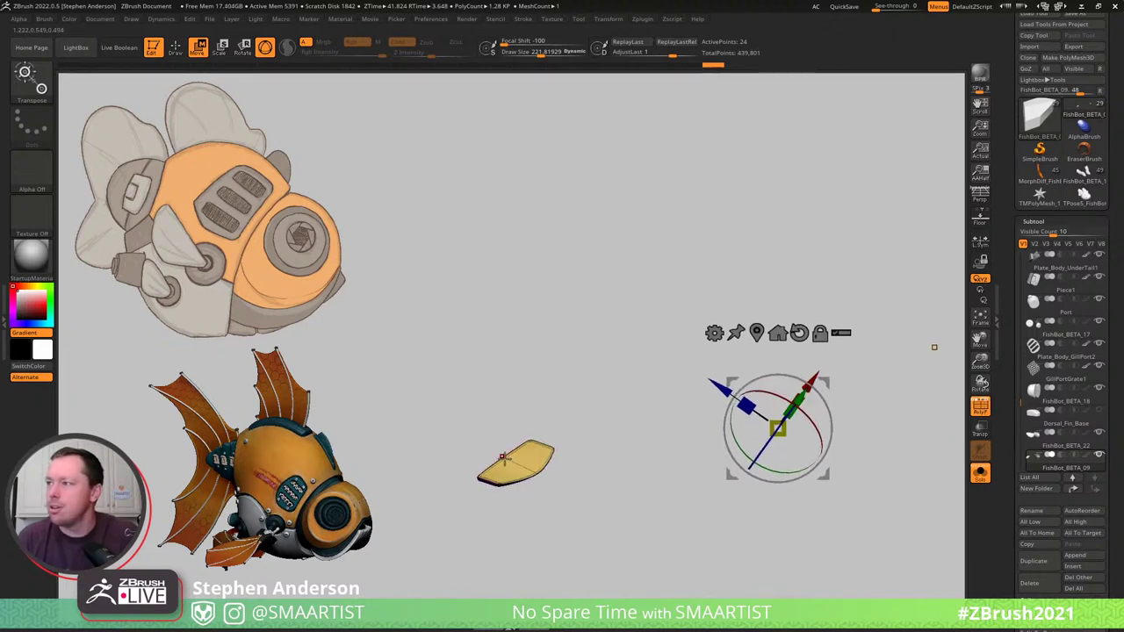
pyautogui.keyDown('alt'); pyautogui.click(505, 457); pyautogui.keyUp('alt')
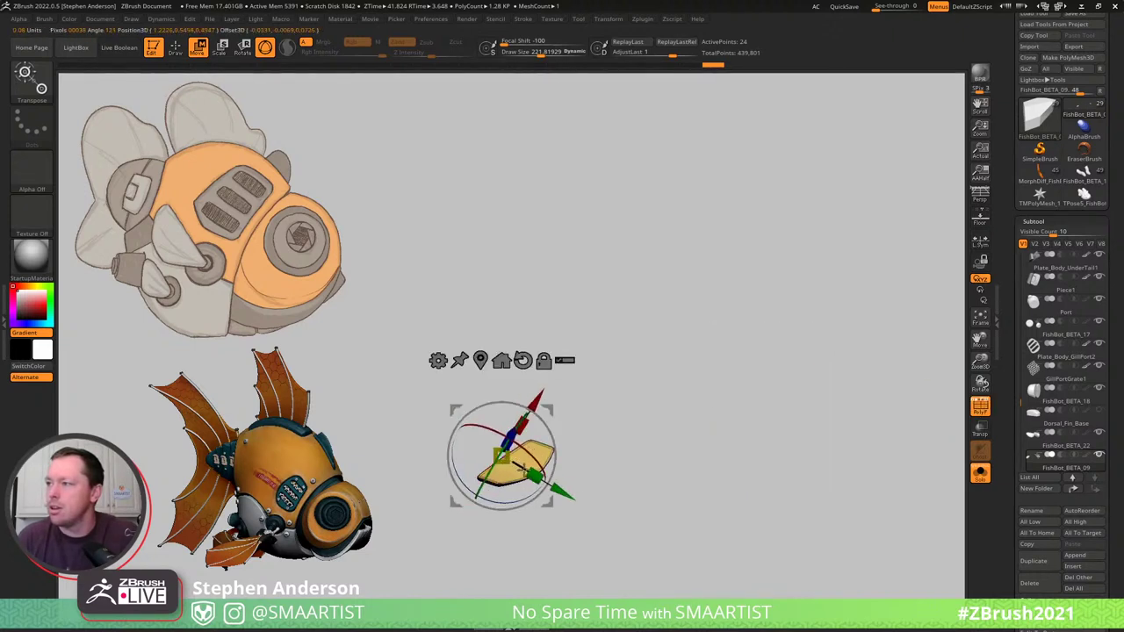
pyautogui.keyDown('alt'); pyautogui.moveTo(519, 480); pyautogui.dragTo(513, 477); pyautogui.keyUp('alt')
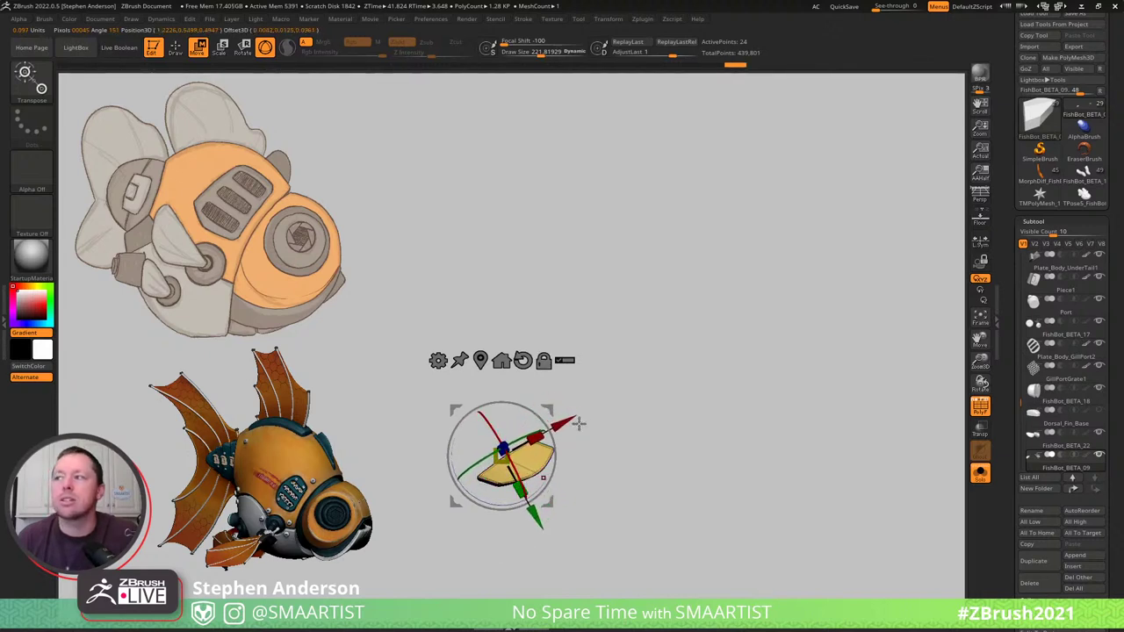
pyautogui.keyDown('alt'); pyautogui.moveTo(550, 410); pyautogui.dragTo(935, 303); pyautogui.keyUp('alt')
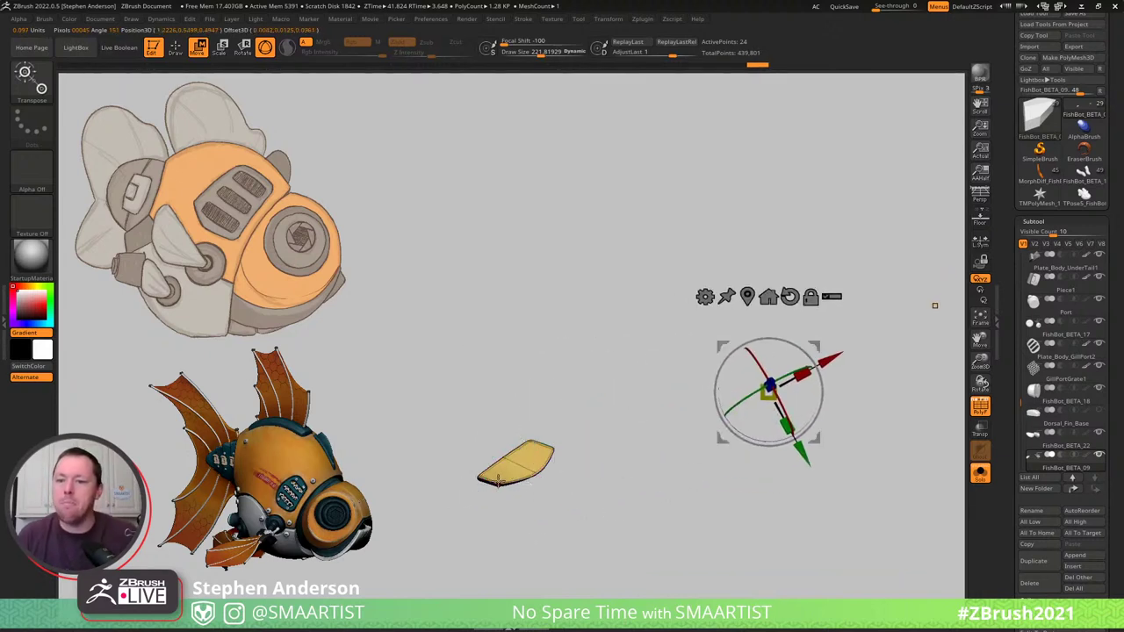
pyautogui.keyDown('ctrl'); pyautogui.moveTo(502, 491); pyautogui.dragTo(524, 468, button='right'); pyautogui.keyUp('ctrl')
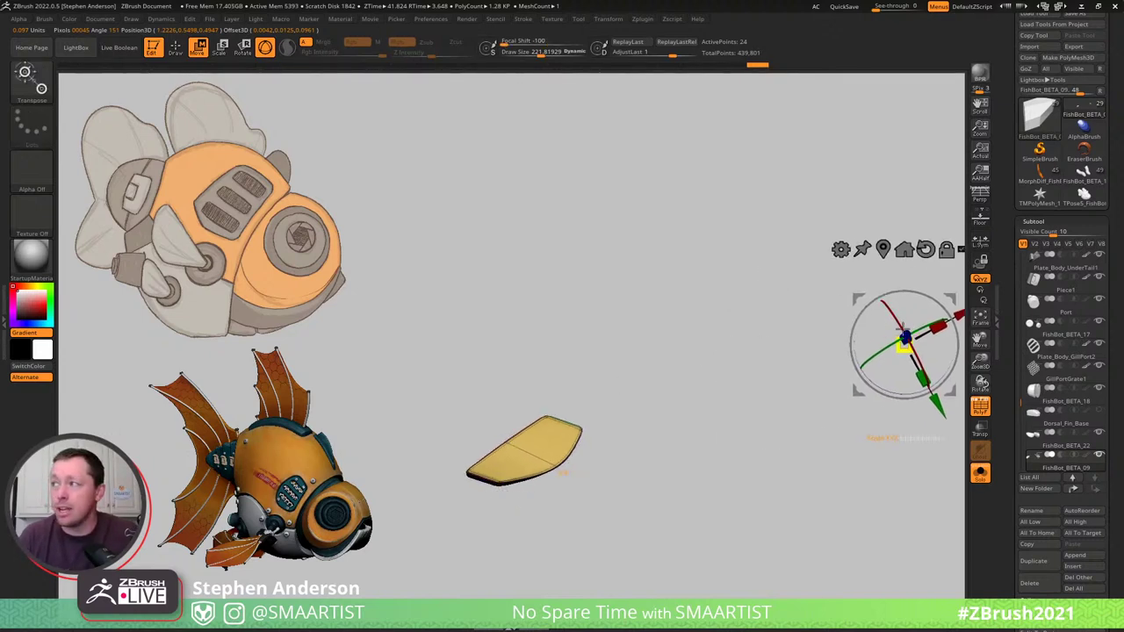
pyautogui.keyDown('alt'); pyautogui.moveTo(504, 442); pyautogui.dragTo(520, 473); pyautogui.keyUp('alt')
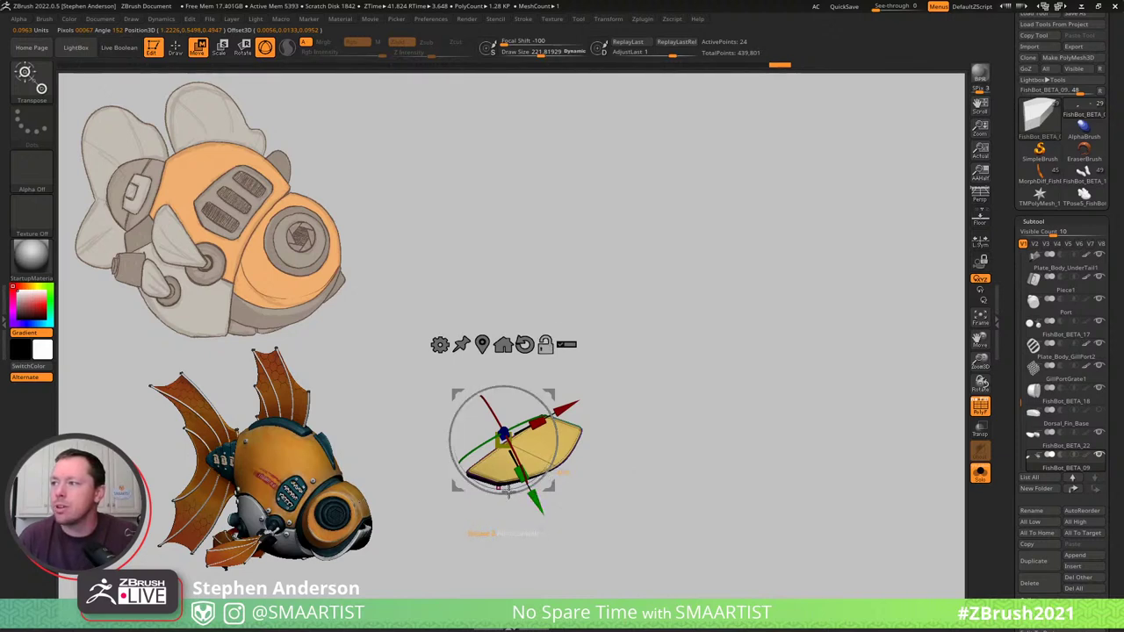
pyautogui.moveTo(512, 493)
pyautogui.mouseDown()
pyautogui.moveTo(505, 522)
pyautogui.moveTo(516, 494)
pyautogui.mouseUp()
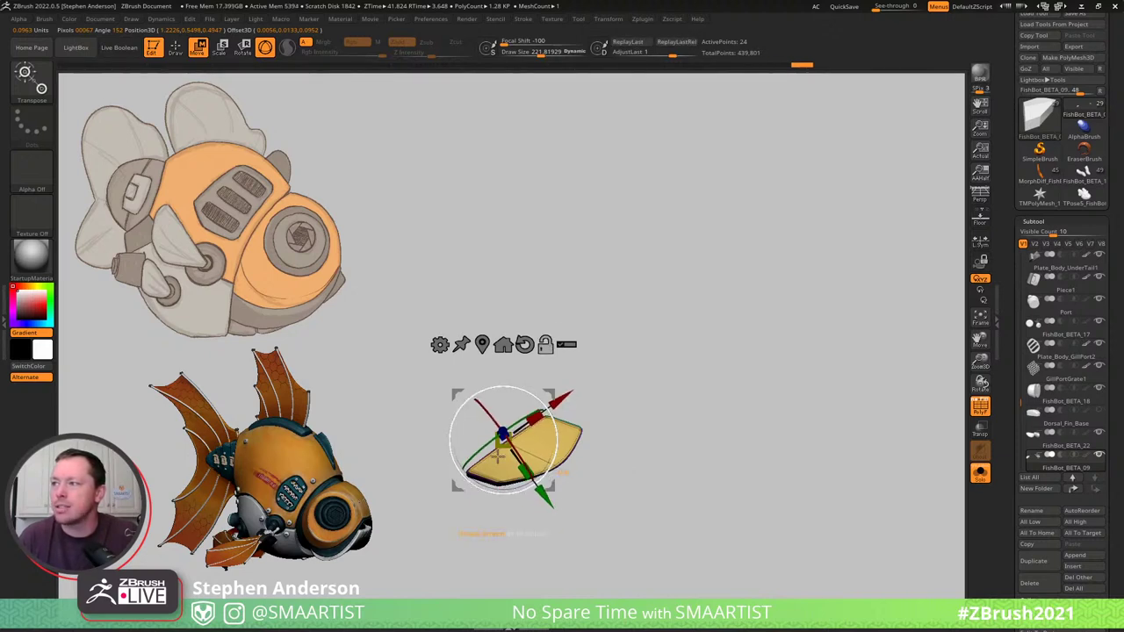
pyautogui.hotkey('ctrl', 'z')
pyautogui.moveTo(656, 345); pyautogui.dragTo(646, 369)
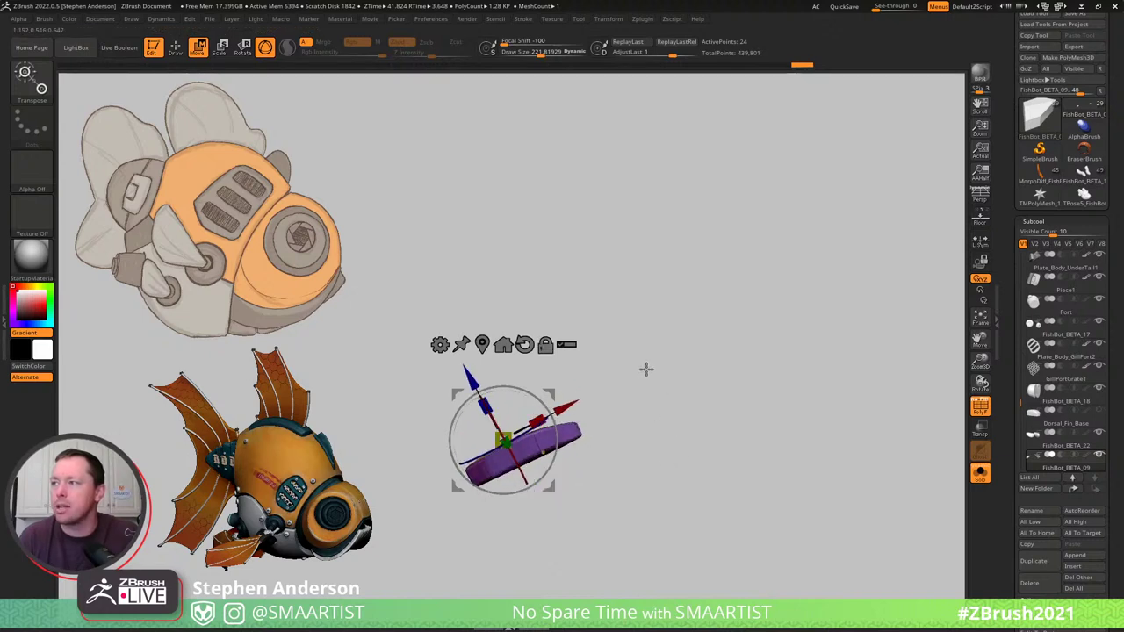
pyautogui.moveTo(487, 402); pyautogui.dragTo(469, 350)
pyautogui.hotkey('ctrl', 'z')
# Turn on Local Symmetry and scale FishBot_BETA_09 along its thickness with the gizmo to make it thicker.
pyautogui.click(980, 239)
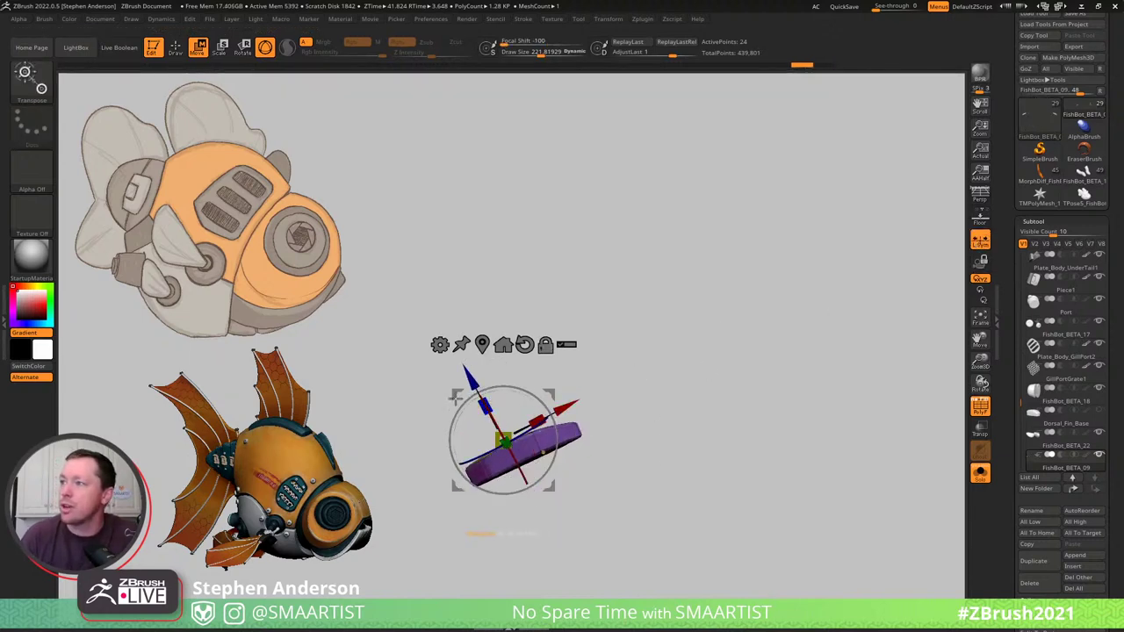
pyautogui.moveTo(486, 402); pyautogui.dragTo(337, 188)
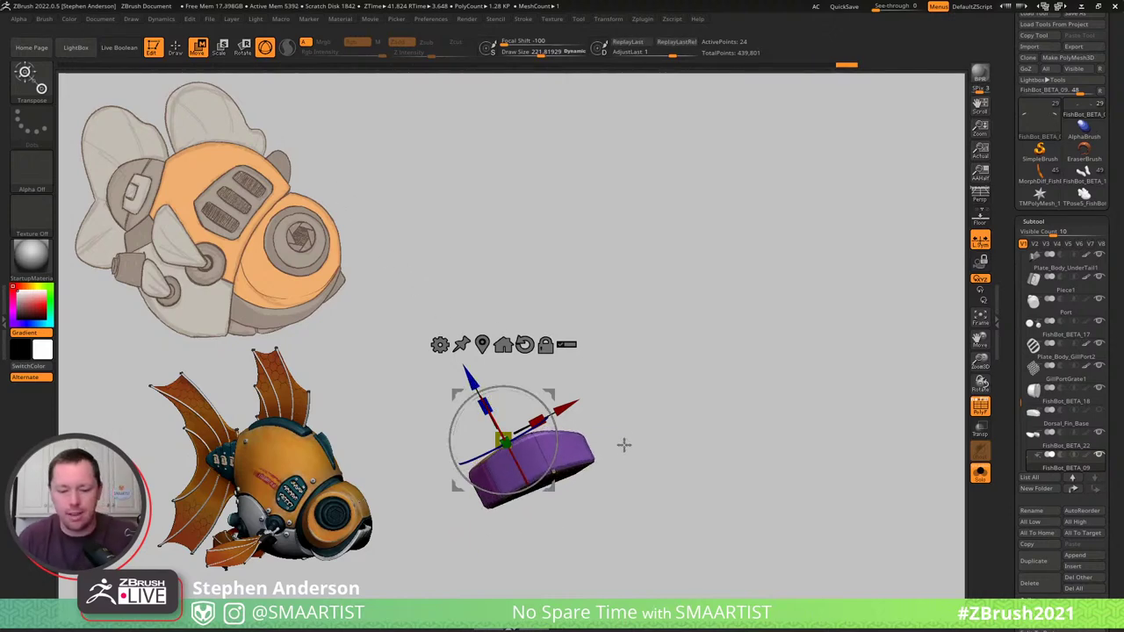
# Undo the latest edits and reshape the narrow end of FishBot_BETA_09 with the Move brush at a draw size of about 140.
pyautogui.press('b')
pyautogui.press('v')
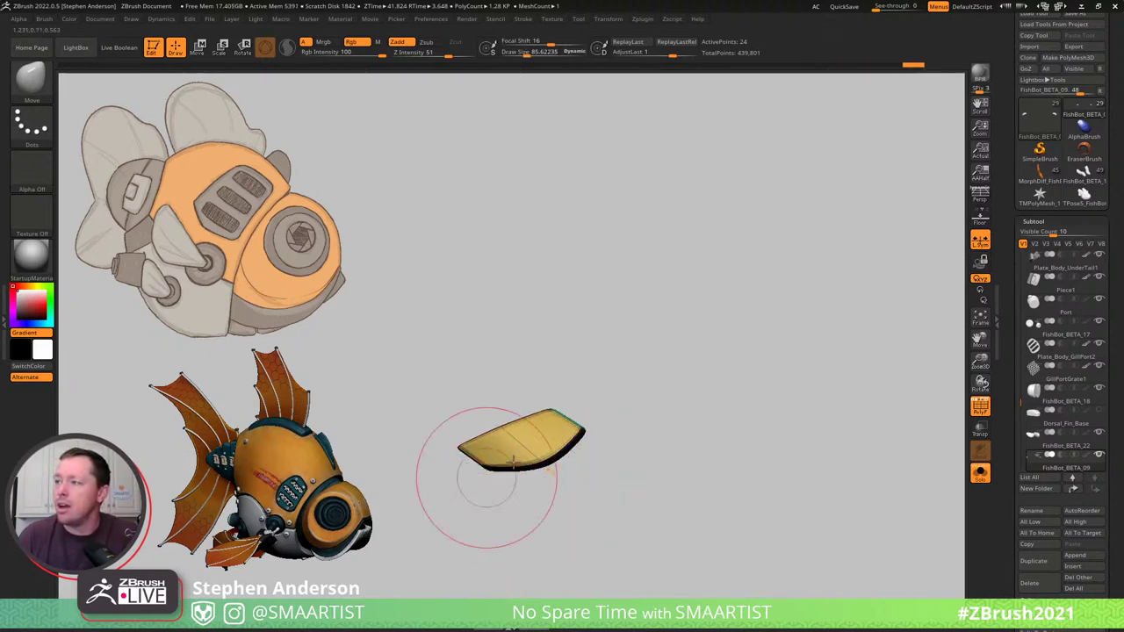
pyautogui.hotkey('ctrl', 'z')
pyautogui.hotkey('ctrl', 'z')
pyautogui.hotkey('ctrl', 'z')
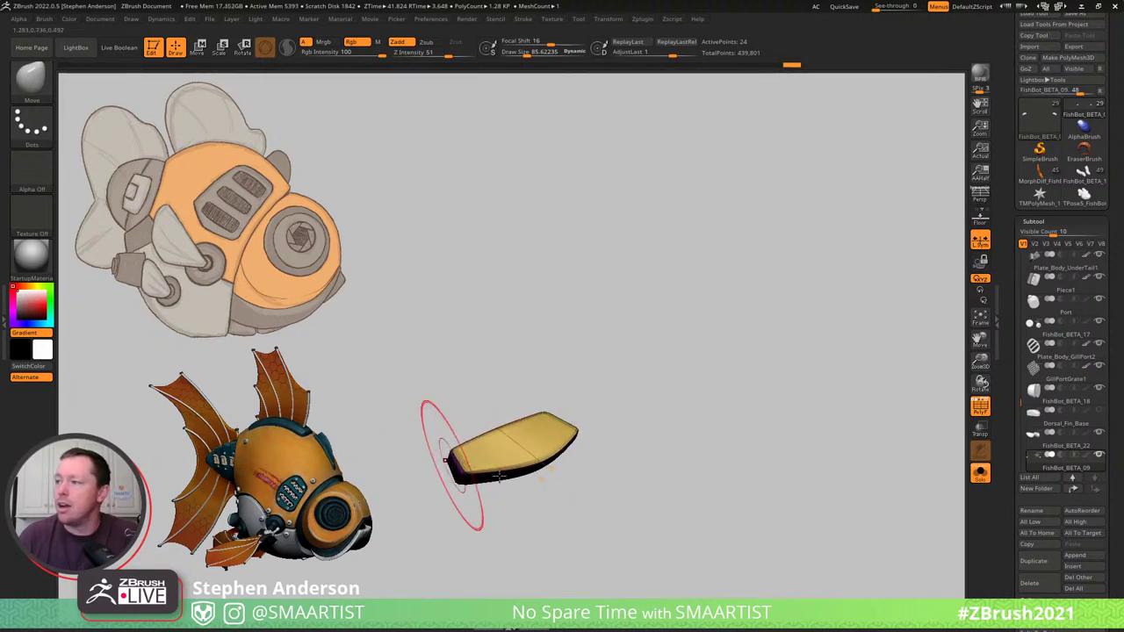
pyautogui.moveTo(438, 451)
pyautogui.mouseDown()
pyautogui.moveTo(556, 492)
pyautogui.moveTo(441, 482)
pyautogui.moveTo(432, 465)
pyautogui.moveTo(462, 455)
pyautogui.mouseUp()
pyautogui.press('s')
pyautogui.moveTo(471, 465); pyautogui.dragTo(455, 451)
# Leave Solo mode and rotate FishBot_BETA_09 with the gizmo so it follows the underside of the side fin.
pyautogui.hotkey('ctrl', 'shift', 's')
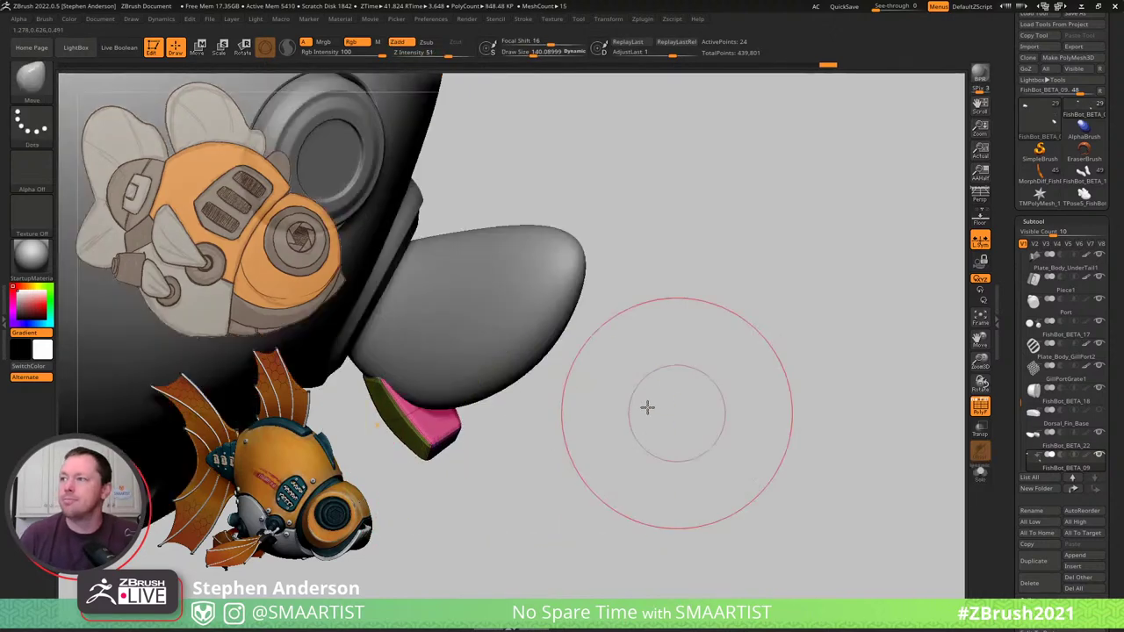
pyautogui.moveTo(647, 409)
pyautogui.mouseDown()
pyautogui.moveTo(614, 400)
pyautogui.moveTo(592, 373)
pyautogui.mouseUp()
pyautogui.moveTo(593, 373)
pyautogui.mouseDown(button='right')
pyautogui.moveTo(534, 333)
pyautogui.moveTo(529, 358)
pyautogui.moveTo(524, 301)
pyautogui.moveTo(575, 351)
pyautogui.moveTo(597, 322)
pyautogui.moveTo(597, 332)
pyautogui.mouseUp(button='right')
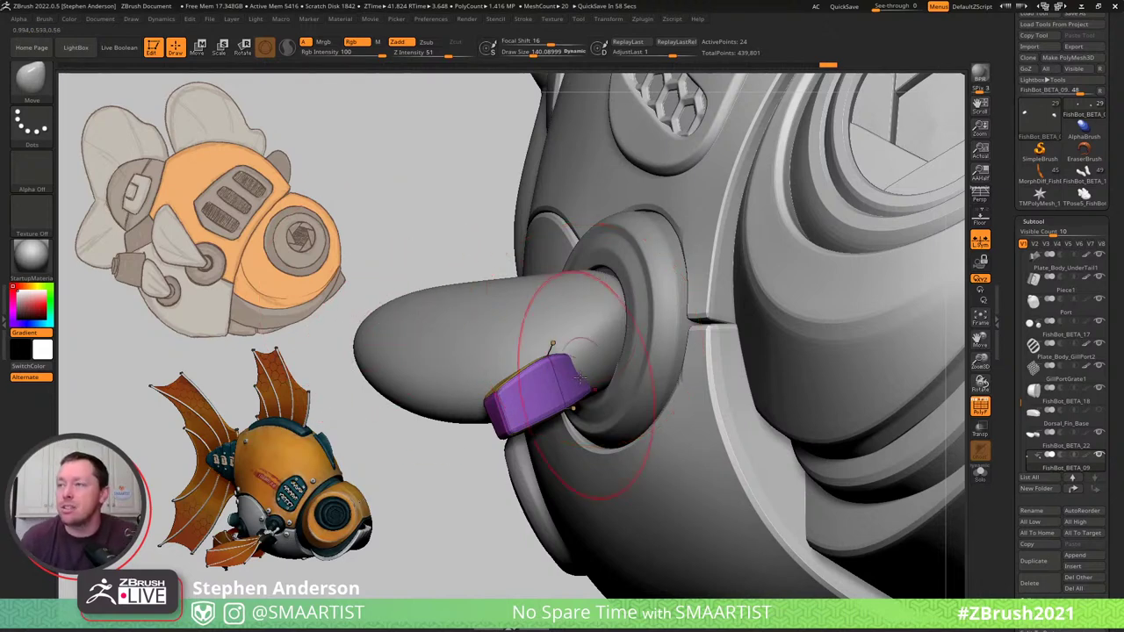
pyautogui.moveTo(518, 334); pyautogui.dragTo(576, 338, button='right')
pyautogui.moveTo(463, 240)
pyautogui.keyDown('ctrl'); pyautogui.mouseDown(button='right')
pyautogui.moveTo(544, 179)
pyautogui.moveTo(541, 167)
pyautogui.moveTo(583, 236)
pyautogui.mouseUp(button='right'); pyautogui.keyUp('ctrl')
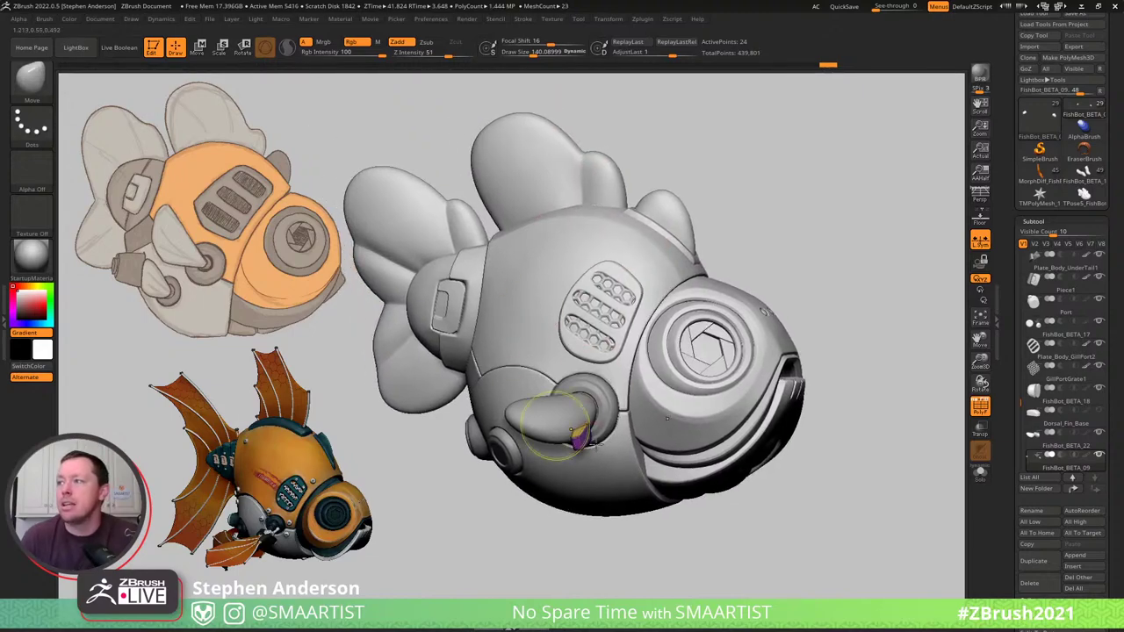
pyautogui.keyDown('ctrl'); pyautogui.moveTo(596, 445); pyautogui.dragTo(678, 502, button='right'); pyautogui.keyUp('ctrl')
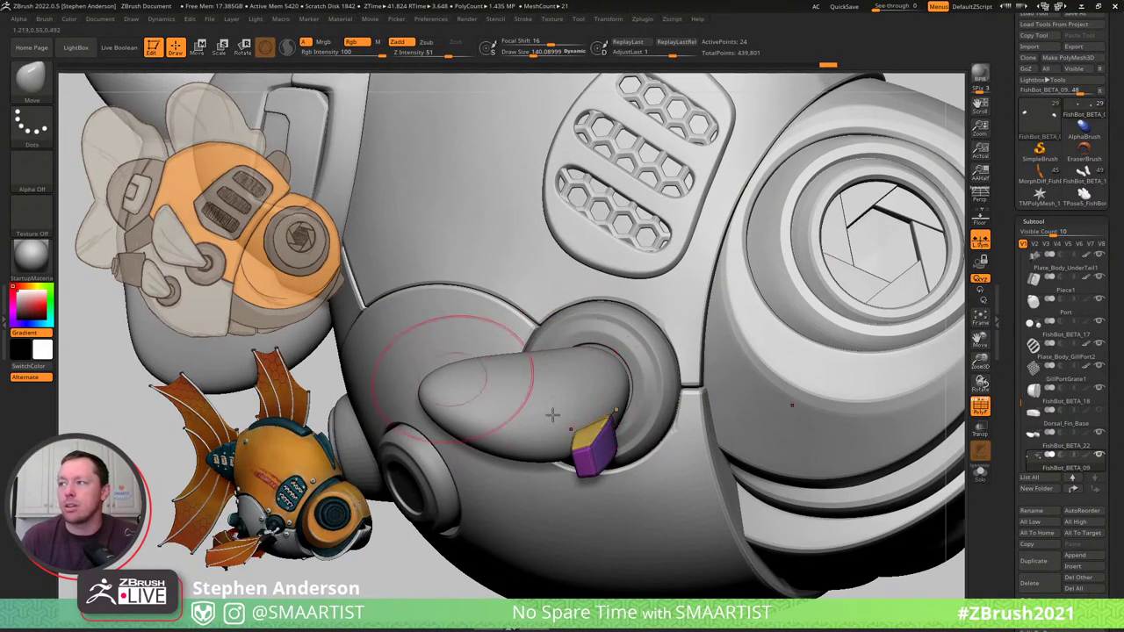
pyautogui.moveTo(567, 408); pyautogui.dragTo(628, 464, button='right')
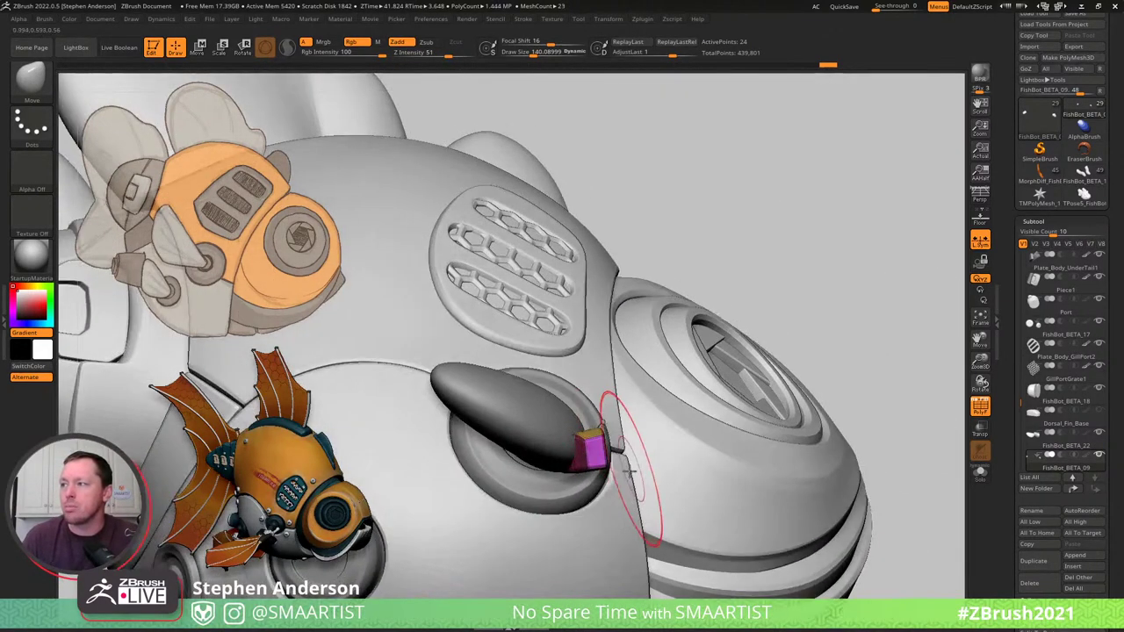
pyautogui.press('w')
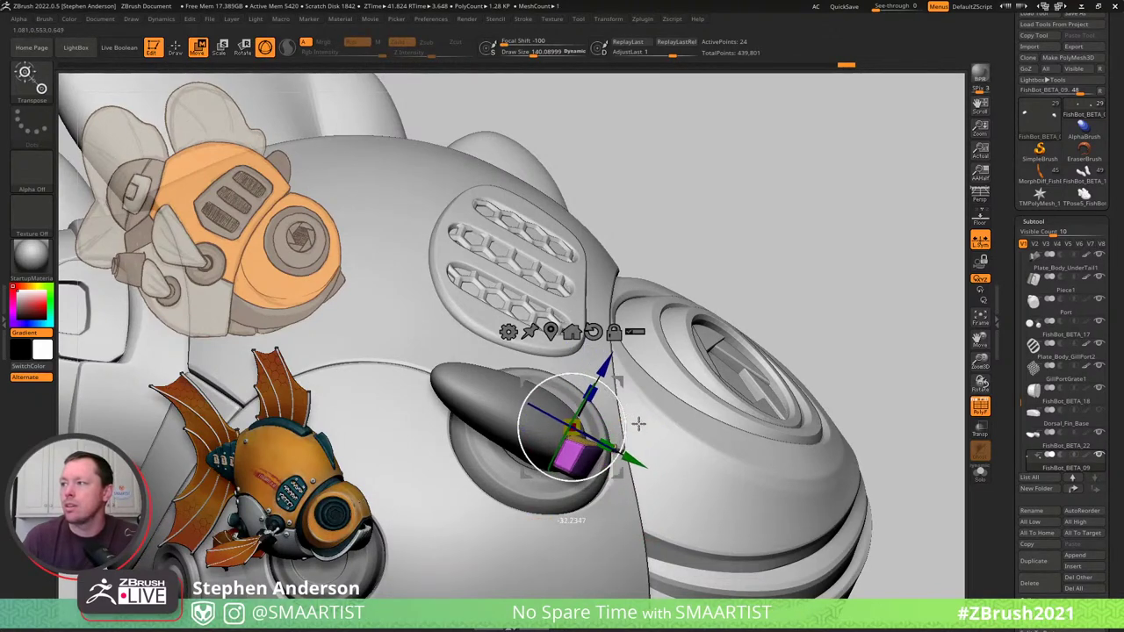
pyautogui.moveTo(653, 417); pyautogui.dragTo(574, 444, button='right')
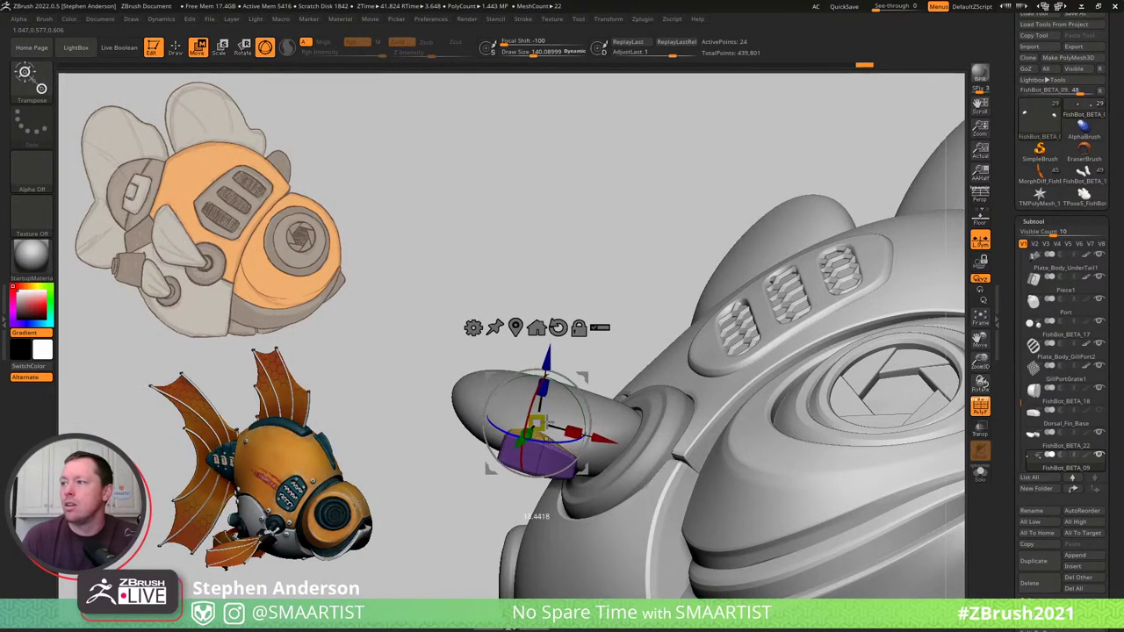
pyautogui.moveTo(546, 423); pyautogui.dragTo(522, 415)
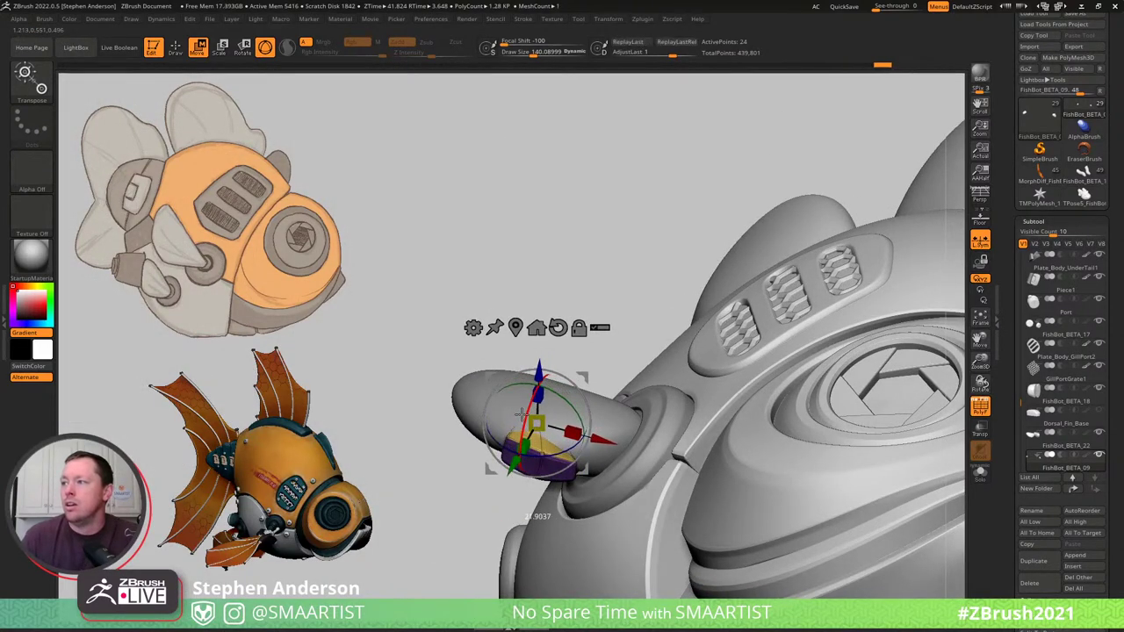
# Pull the piece's outer corner up along the fin with the Move brush, and reduce the draw size to about 73 for finer adjustments.
pyautogui.press('q')
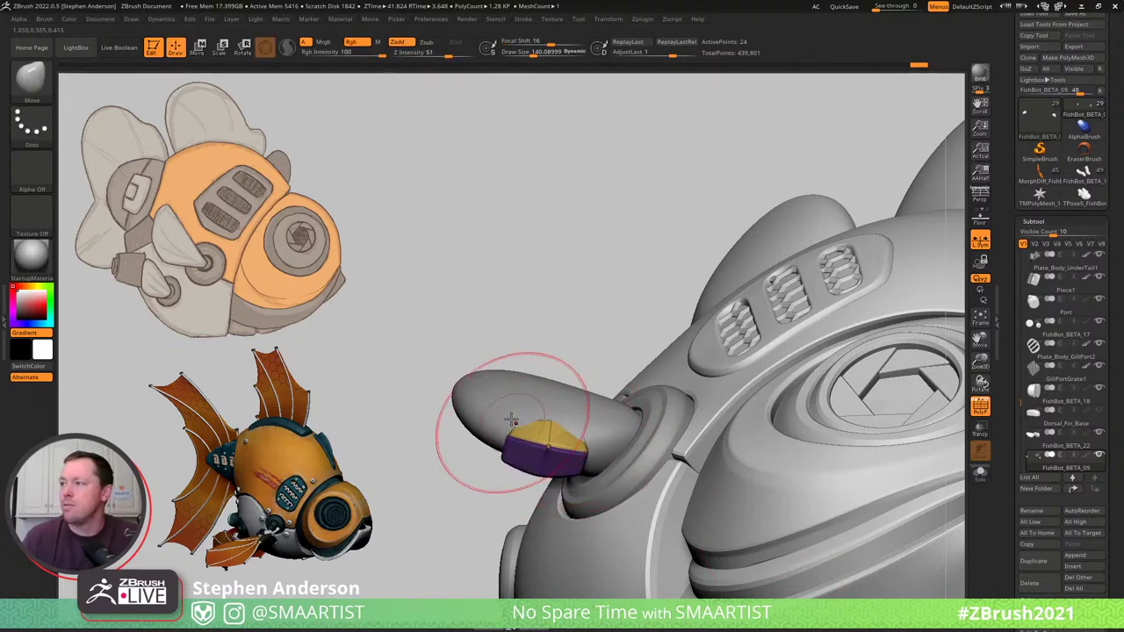
pyautogui.moveTo(510, 419); pyautogui.dragTo(504, 396)
pyautogui.press('s')
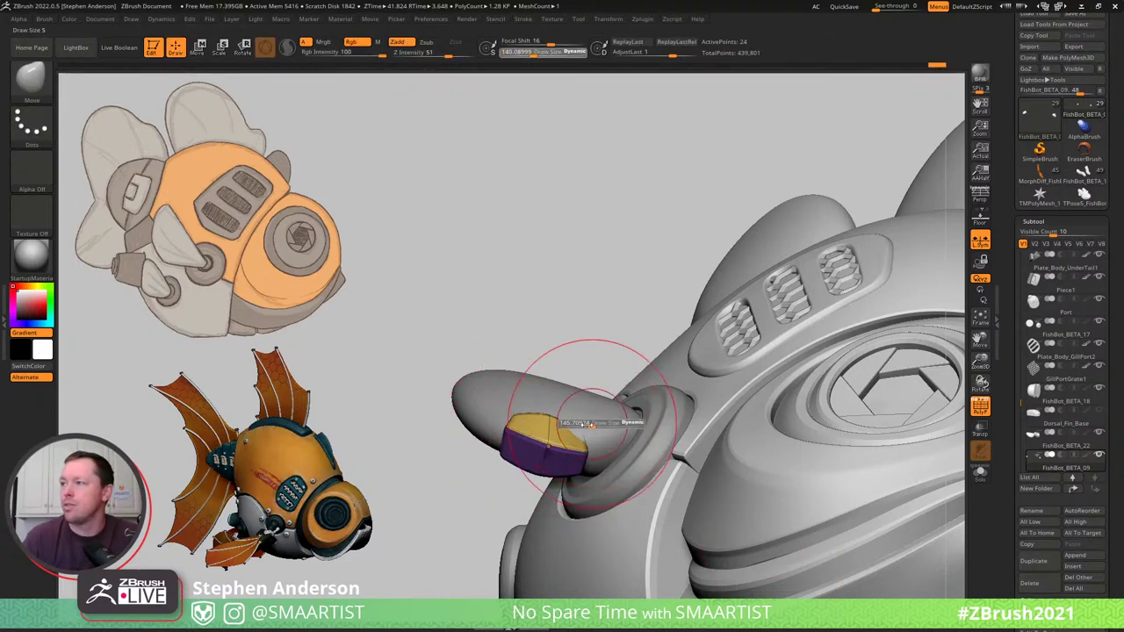
pyautogui.click(583, 427)
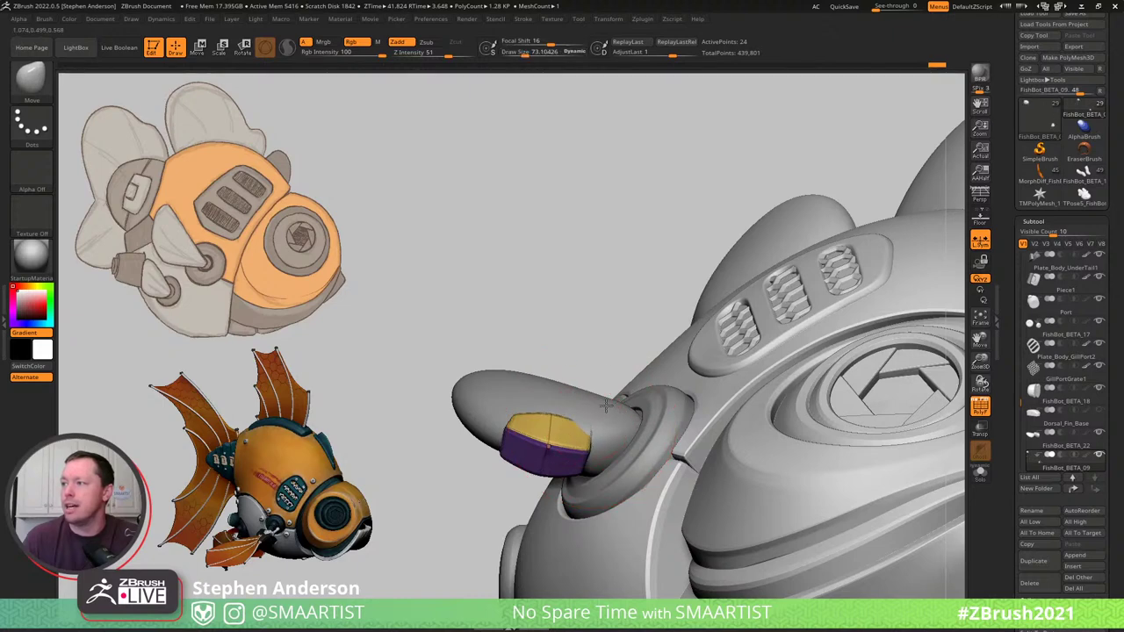
pyautogui.moveTo(579, 426); pyautogui.dragTo(551, 413, button='right')
# Fit the edges of FishBot_BETA_09 to the fin's surface with the Move brush, working around it from several sides.
pyautogui.moveTo(548, 413); pyautogui.dragTo(597, 439)
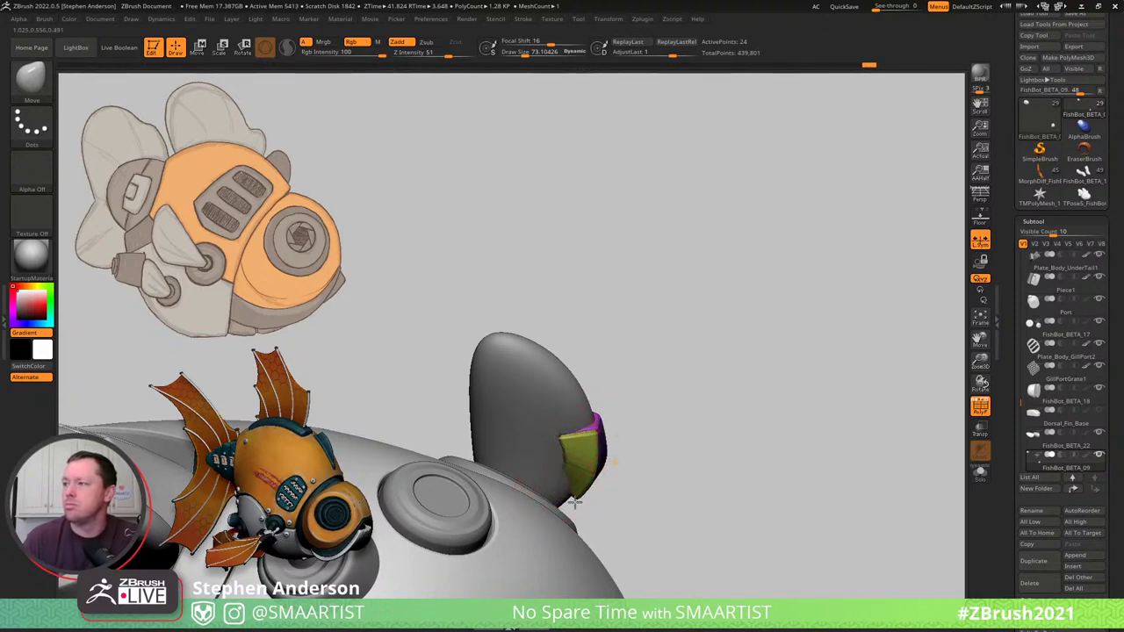
pyautogui.moveTo(593, 454); pyautogui.dragTo(568, 502)
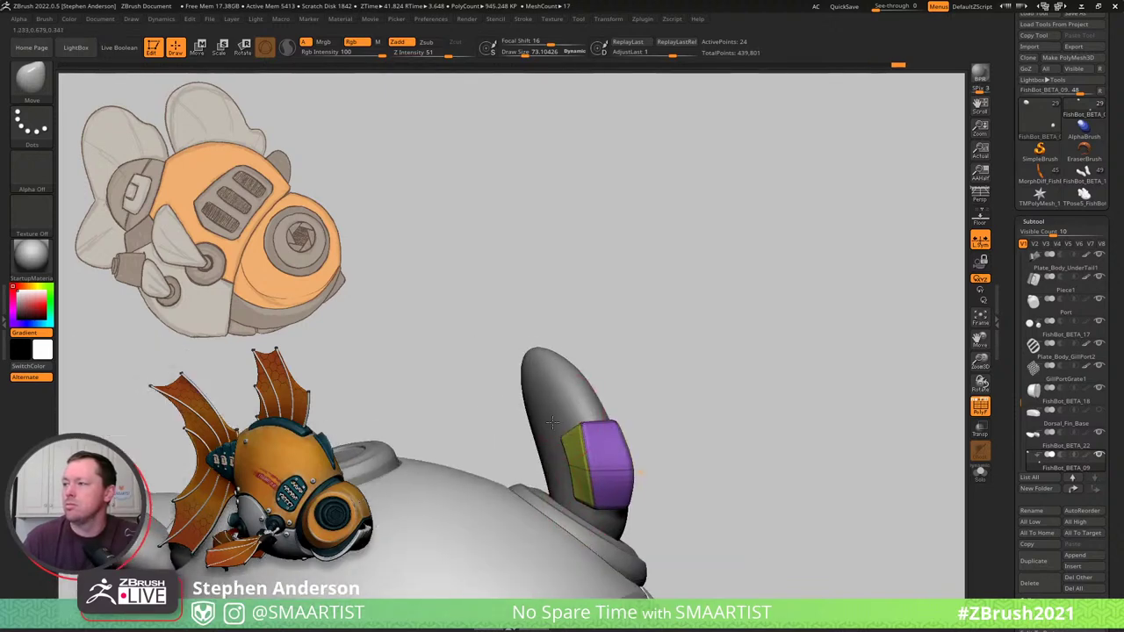
pyautogui.moveTo(535, 457); pyautogui.dragTo(484, 406)
pyautogui.moveTo(465, 496); pyautogui.dragTo(368, 510)
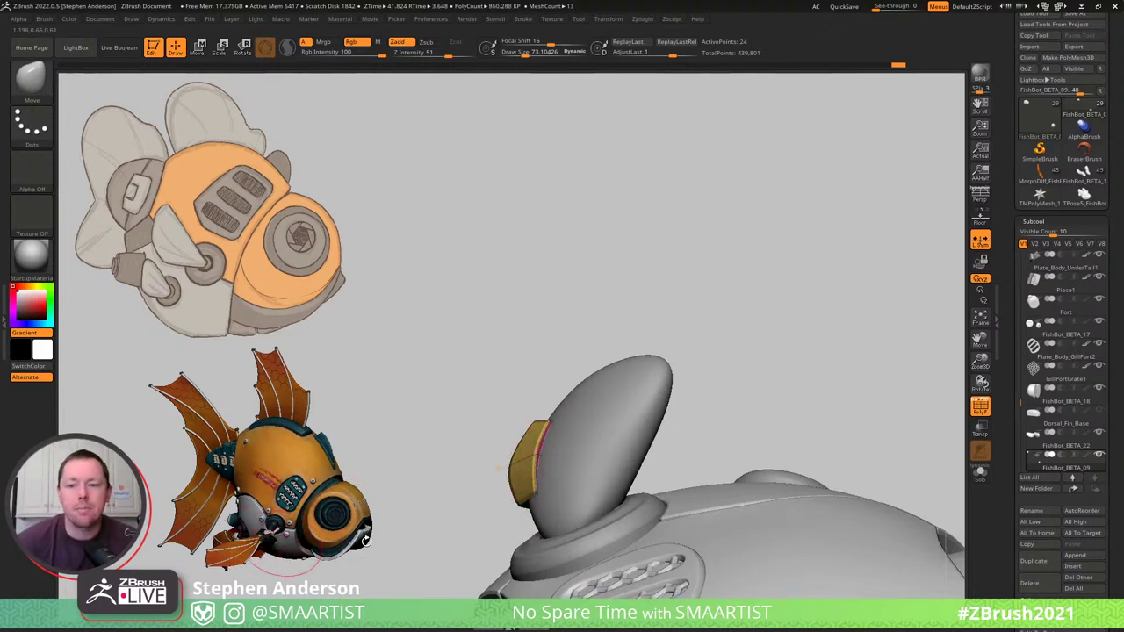
pyautogui.moveTo(514, 501)
pyautogui.mouseDown()
pyautogui.moveTo(542, 454)
pyautogui.moveTo(527, 464)
pyautogui.moveTo(534, 495)
pyautogui.moveTo(486, 542)
pyautogui.mouseUp()
# Recentre the gizmo on FishBot_BETA_09 and fine-tune the piece's rotation and position against the fin.
pyautogui.press('w')
pyautogui.moveTo(541, 433); pyautogui.dragTo(543, 445, button='right')
pyautogui.moveTo(551, 406); pyautogui.dragTo(543, 442)
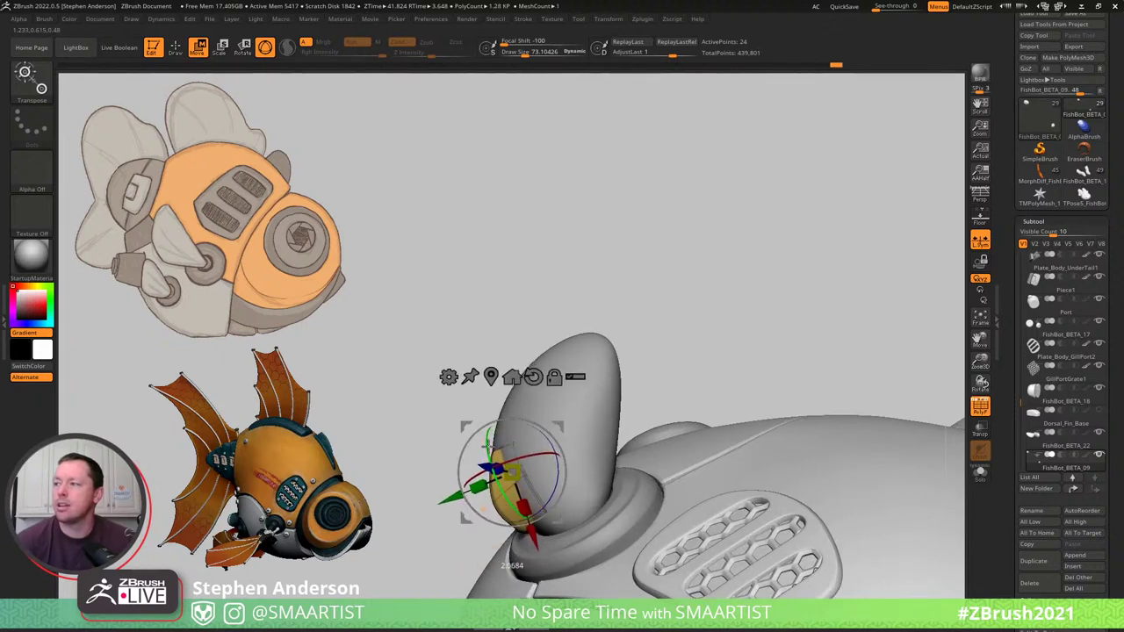
pyautogui.click(492, 383)
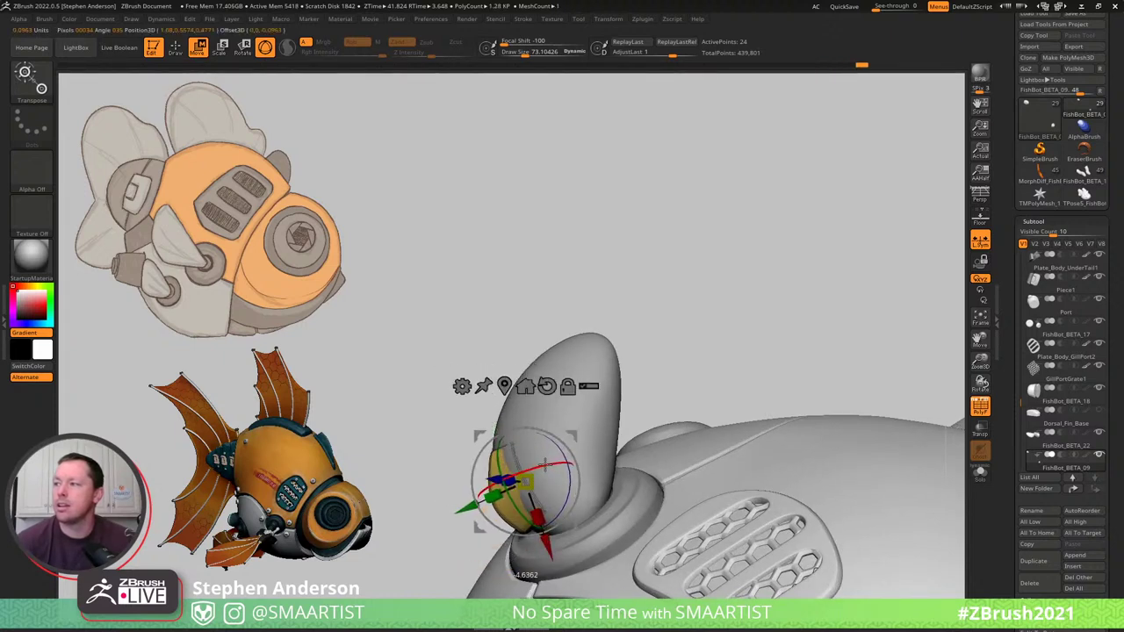
pyautogui.moveTo(497, 479); pyautogui.dragTo(494, 479)
# Hide the polyframe temporarily and examine how the refitted piece sits on the whole fish from the side and front.
pyautogui.press('q')
pyautogui.moveTo(520, 491)
pyautogui.mouseDown(button='right')
pyautogui.moveTo(559, 447)
pyautogui.moveTo(589, 442)
pyautogui.moveTo(529, 482)
pyautogui.moveTo(541, 499)
pyautogui.moveTo(485, 444)
pyautogui.moveTo(559, 547)
pyautogui.moveTo(569, 541)
pyautogui.mouseUp(button='right')
pyautogui.hotkey('shift', 'f')
pyautogui.moveTo(612, 353); pyautogui.dragTo(574, 391, button='right')
pyautogui.moveTo(575, 391)
pyautogui.mouseDown()
pyautogui.moveTo(462, 490)
pyautogui.moveTo(480, 498)
pyautogui.moveTo(441, 470)
pyautogui.mouseUp()
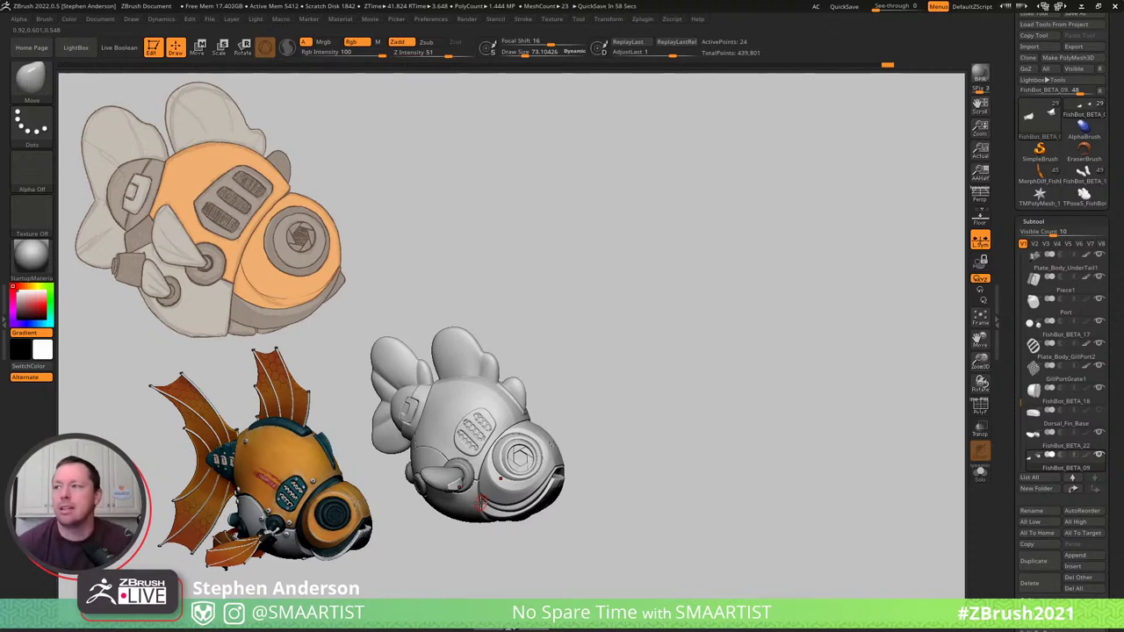
pyautogui.moveTo(435, 490)
pyautogui.mouseDown(button='right')
pyautogui.moveTo(424, 491)
pyautogui.moveTo(432, 498)
pyautogui.mouseUp(button='right')
pyautogui.hotkey('shift', 'f')
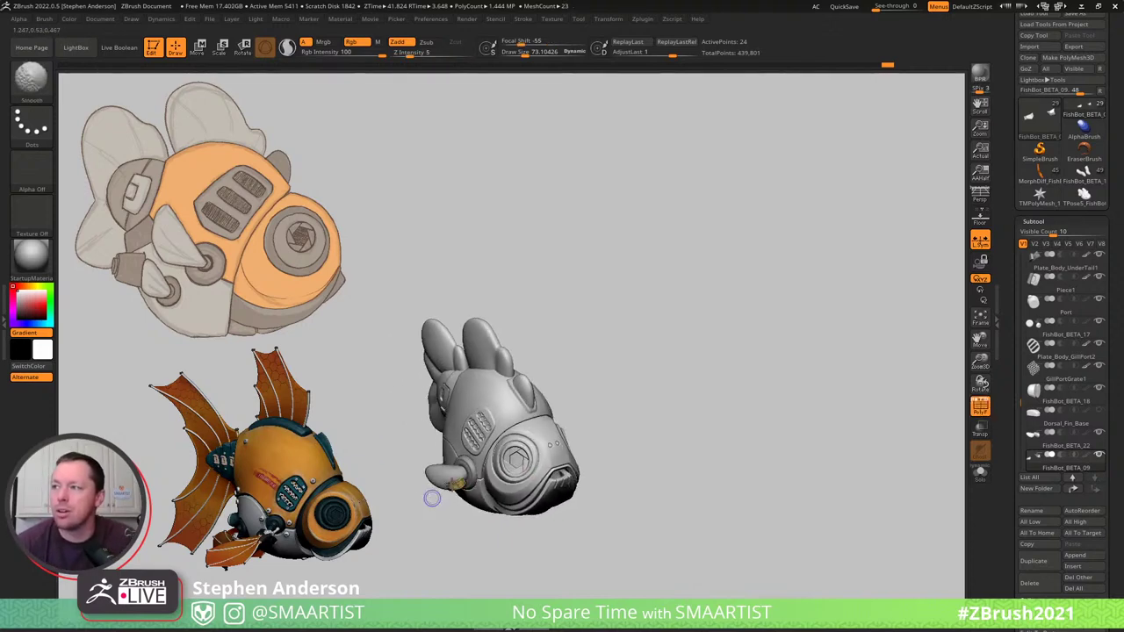
# Make the side fin FishBot_BETA_22 active and set ZModeler's edge action to Crease.
pyautogui.keyDown('ctrl'); pyautogui.moveTo(507, 502); pyautogui.dragTo(452, 464, button='right'); pyautogui.keyUp('ctrl')
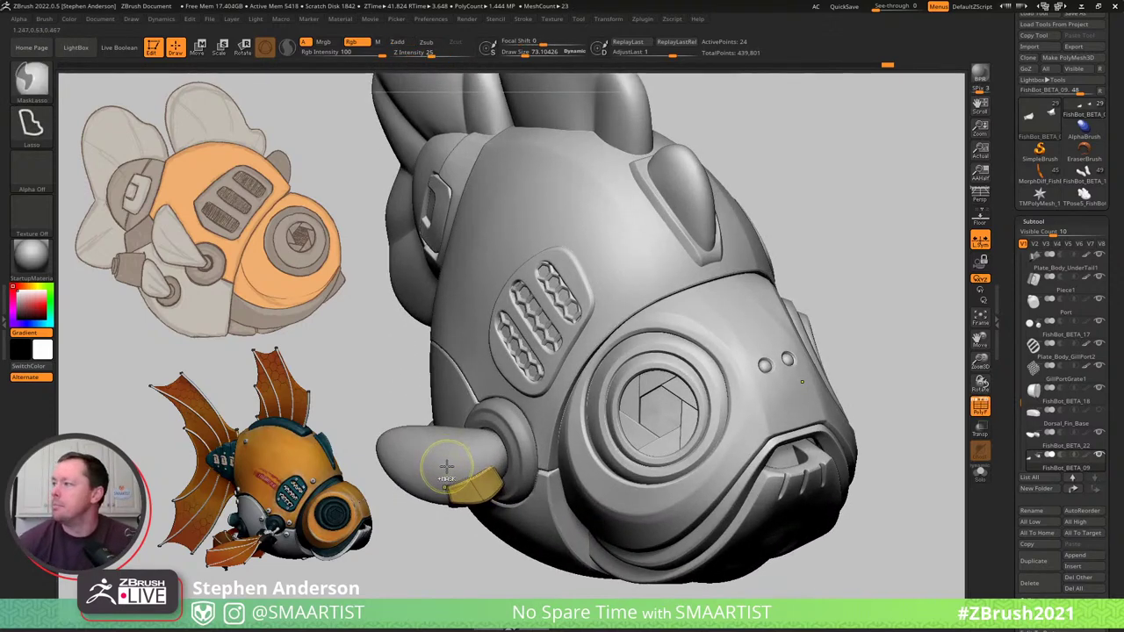
pyautogui.keyDown('alt'); pyautogui.click(446, 466); pyautogui.keyUp('alt')
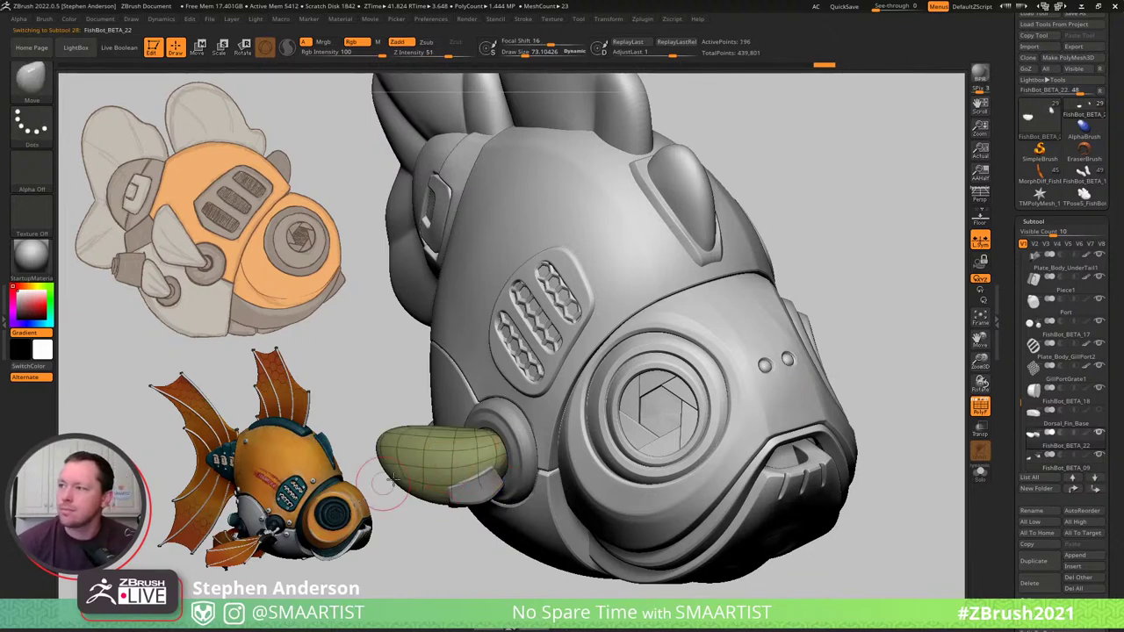
pyautogui.moveTo(394, 479)
pyautogui.mouseDown(button='right')
pyautogui.moveTo(384, 486)
pyautogui.moveTo(413, 446)
pyautogui.moveTo(419, 453)
pyautogui.mouseUp(button='right')
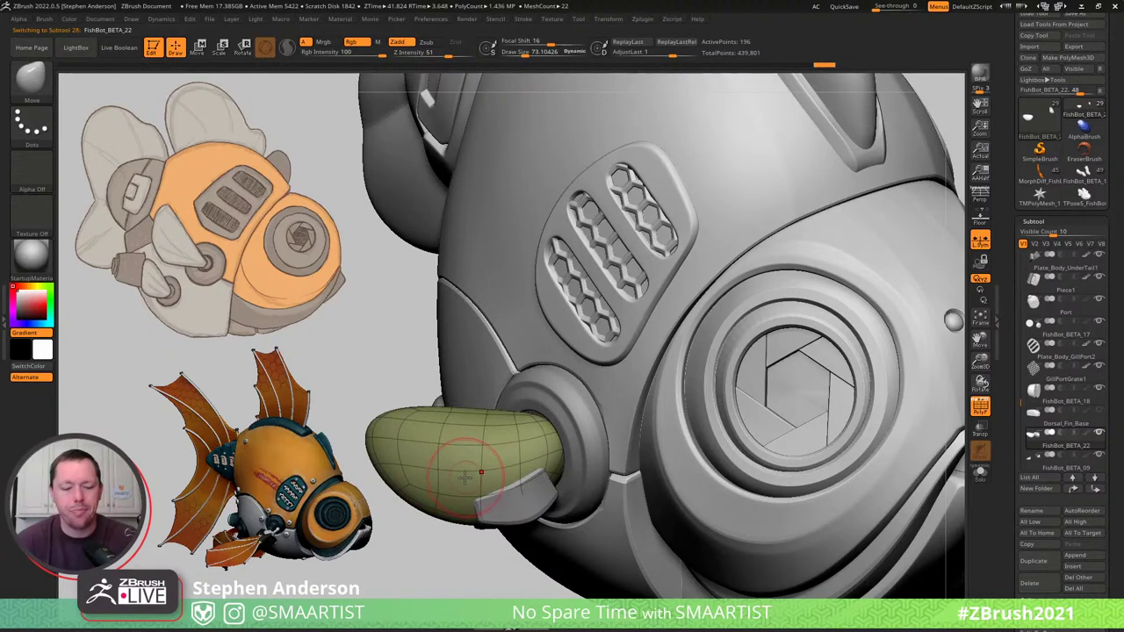
pyautogui.press('b')
pyautogui.press('z')
pyautogui.press('m')
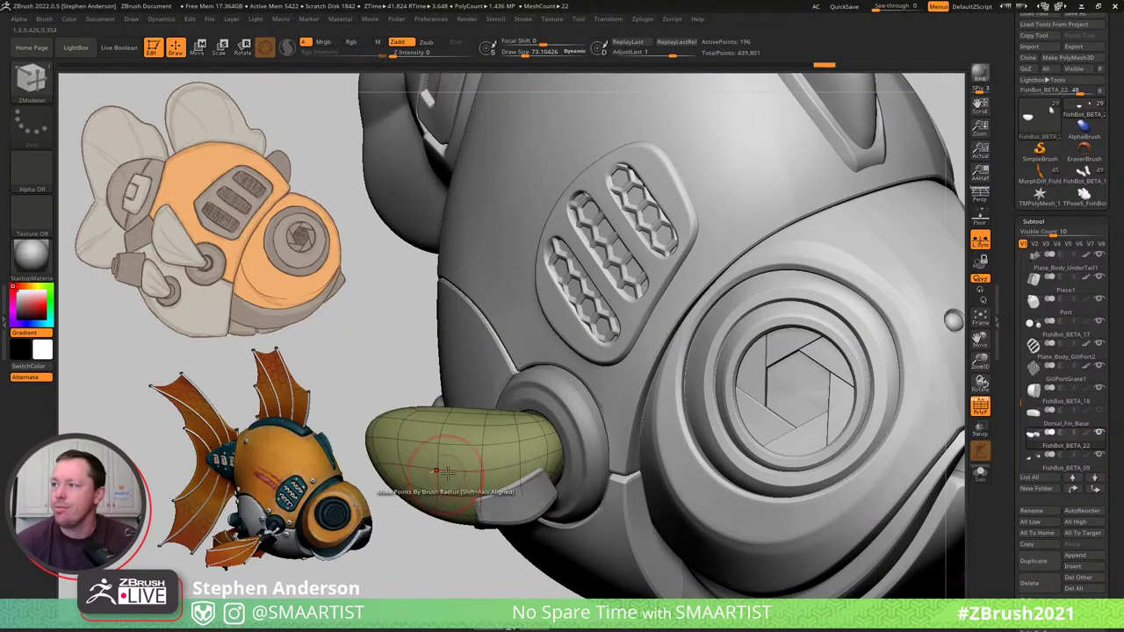
pyautogui.press('space')
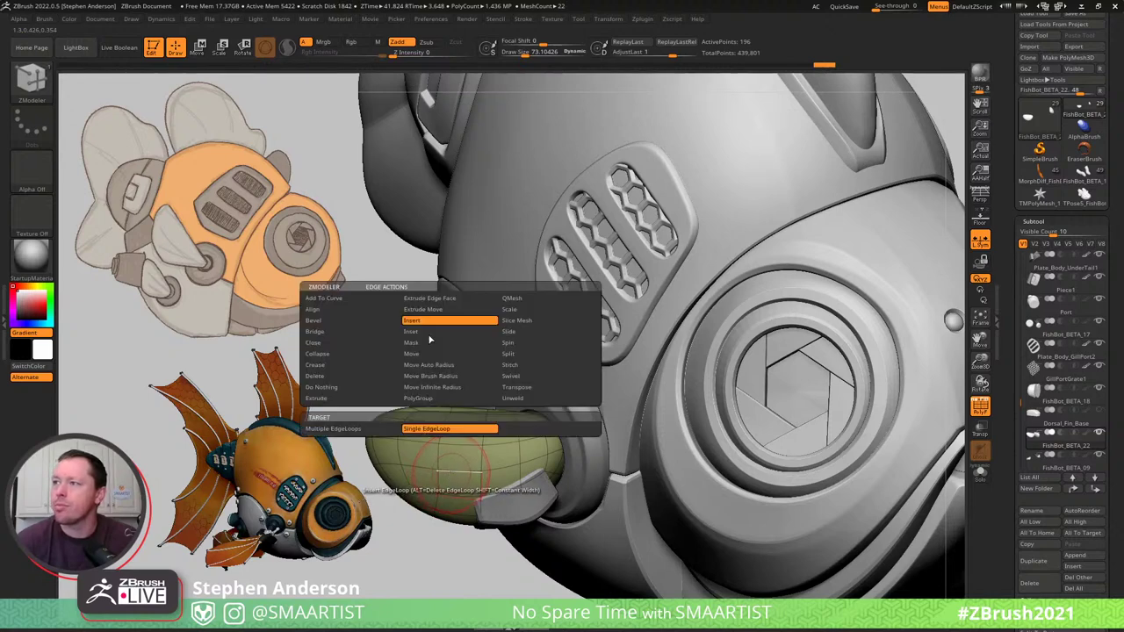
pyautogui.click(338, 364)
pyautogui.click(416, 430)
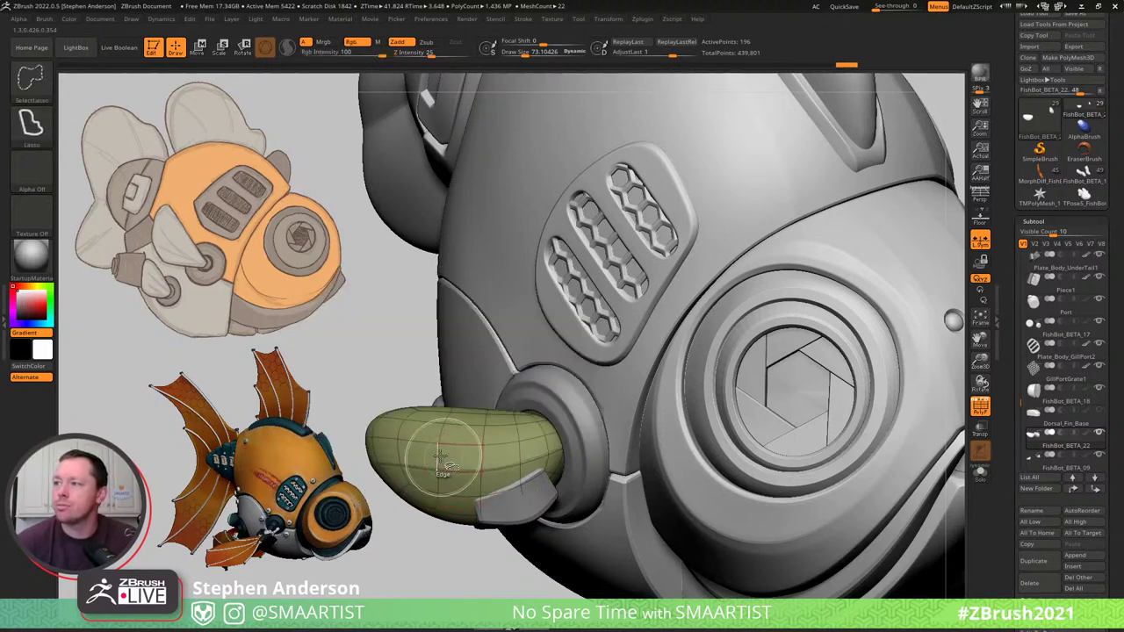
# Hide the edge loop running lengthwise along the fin's middle, mask the remaining polygons, and show the whole fin again.
pyautogui.keyDown('ctrl'); pyautogui.keyDown('shift'); pyautogui.click(442, 454); pyautogui.keyUp('shift'); pyautogui.keyUp('ctrl')
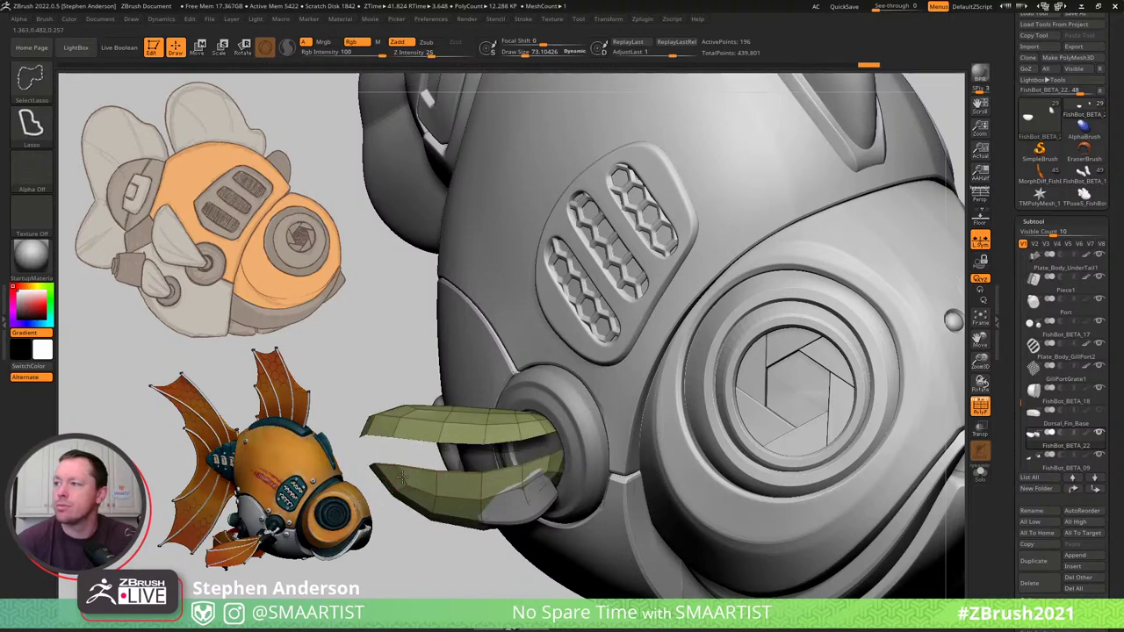
pyautogui.moveTo(430, 518)
pyautogui.mouseDown()
pyautogui.moveTo(502, 421)
pyautogui.moveTo(429, 492)
pyautogui.mouseUp()
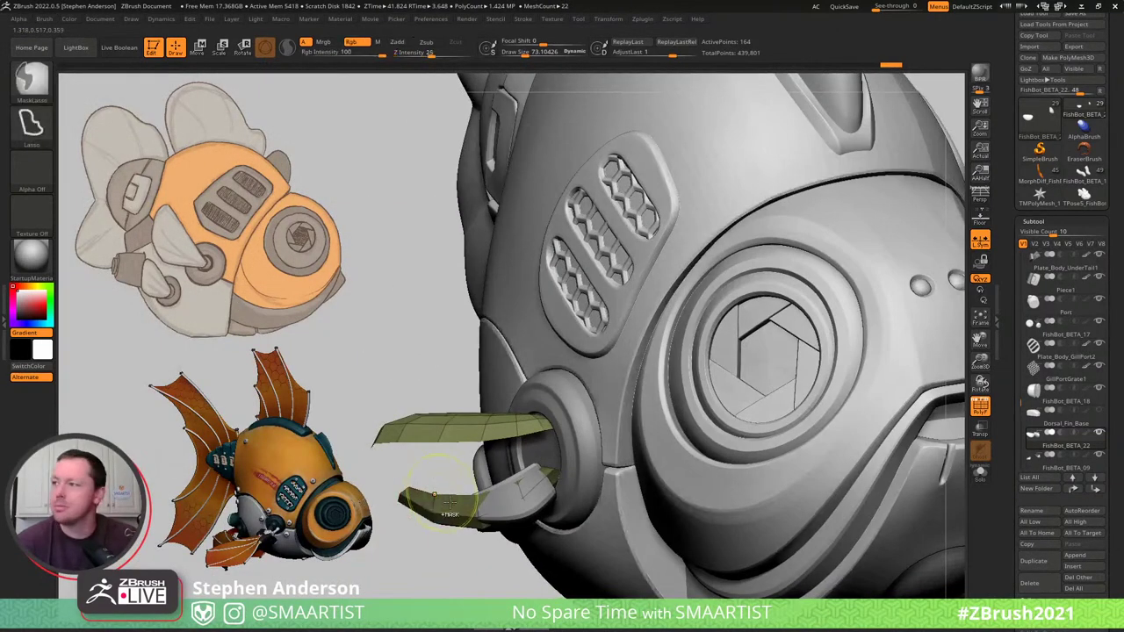
pyautogui.keyDown('ctrl'); pyautogui.click(431, 551); pyautogui.keyUp('ctrl')
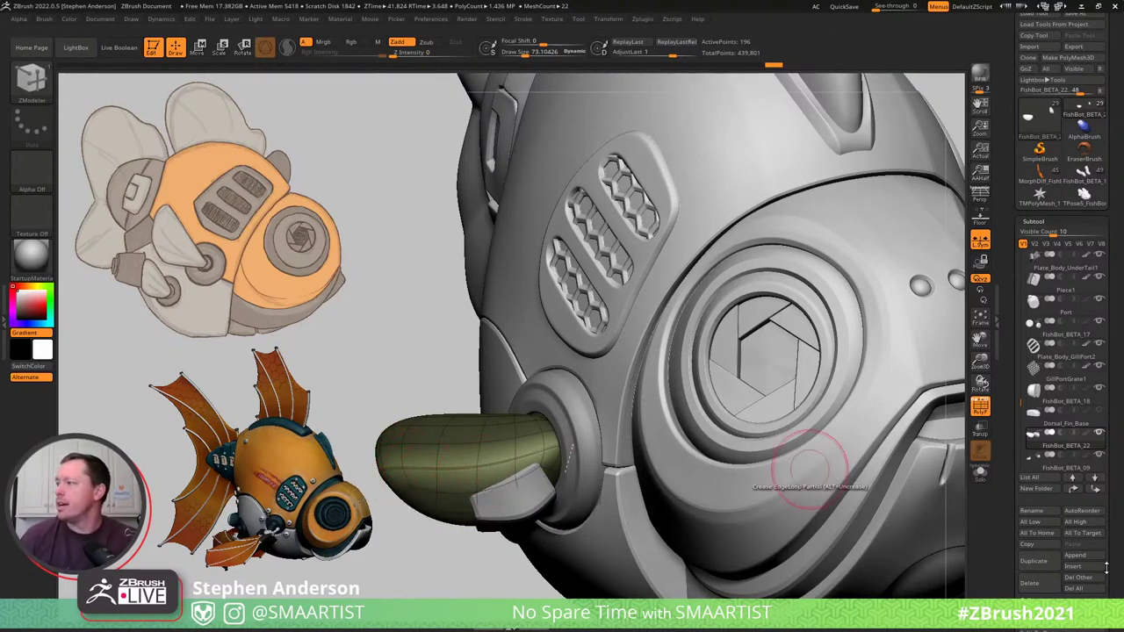
pyautogui.moveTo(1120, 572); pyautogui.dragTo(1120, 546)
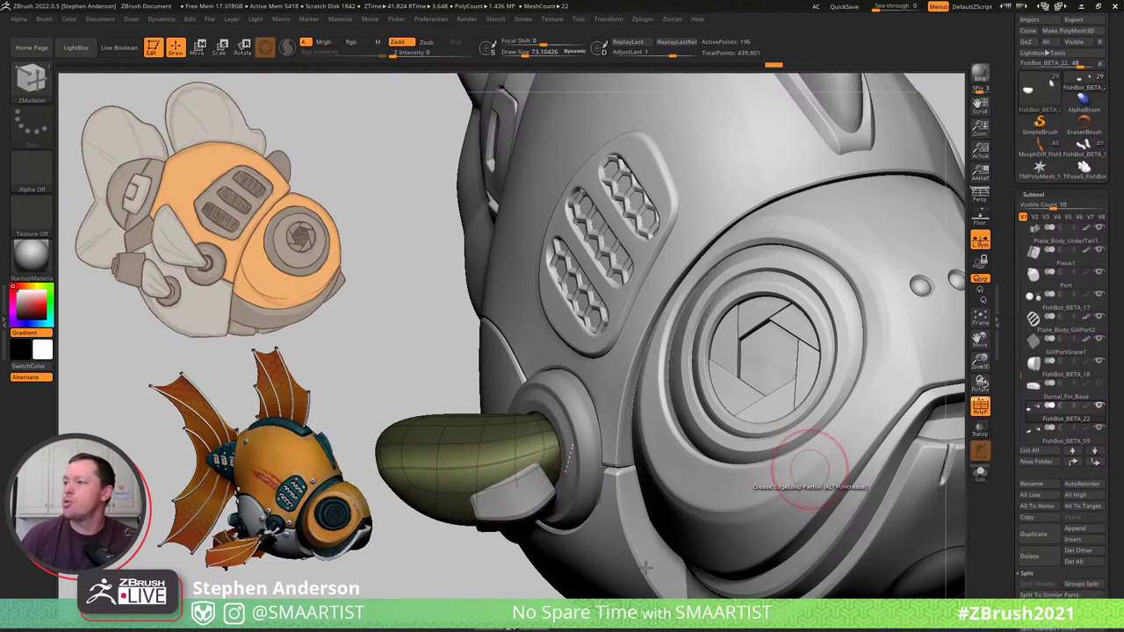
pyautogui.moveTo(490, 589)
pyautogui.keyDown('ctrl'); pyautogui.mouseDown()
pyautogui.moveTo(721, 479)
pyautogui.moveTo(525, 323)
pyautogui.mouseUp(); pyautogui.keyUp('ctrl')
# Sink the unmasked loop into a groove along the fin with a negative Inflate deformation, and clear the mask.
pyautogui.moveTo(1103, 612); pyautogui.dragTo(1102, 527)
pyautogui.scroll(-10, 1100, 526)
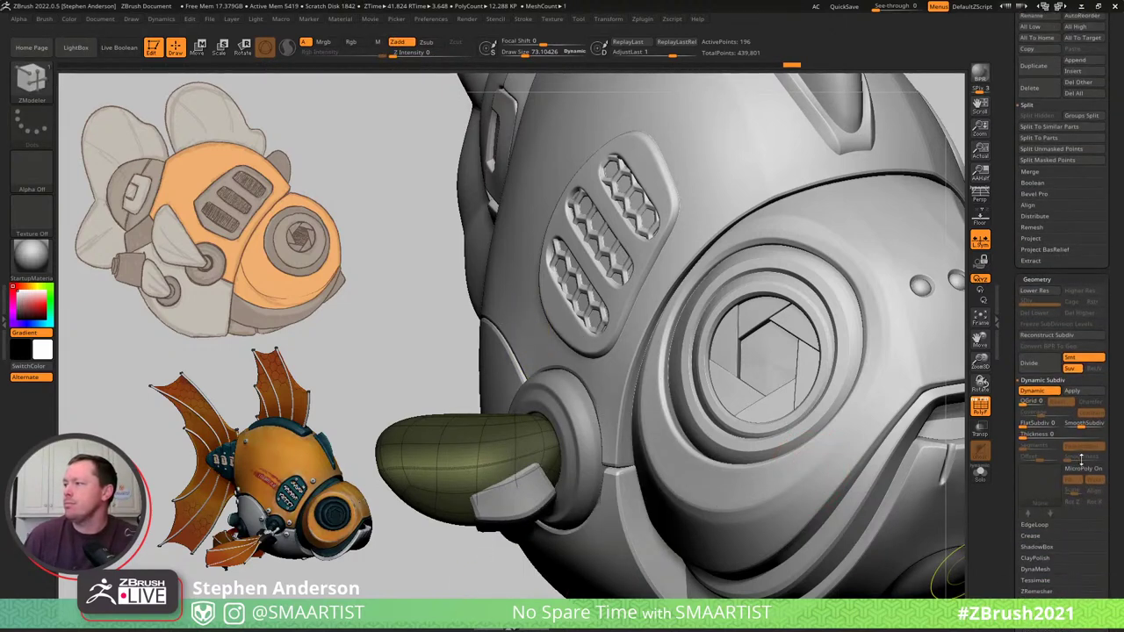
pyautogui.scroll(-7, 1069, 432)
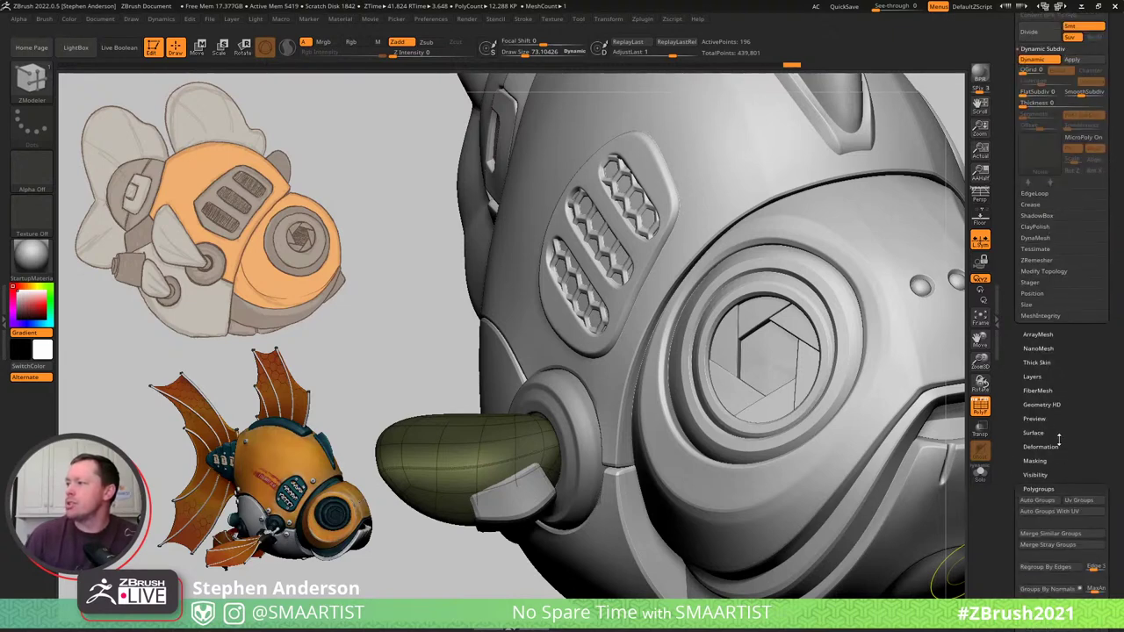
pyautogui.scroll(-10, 1057, 474)
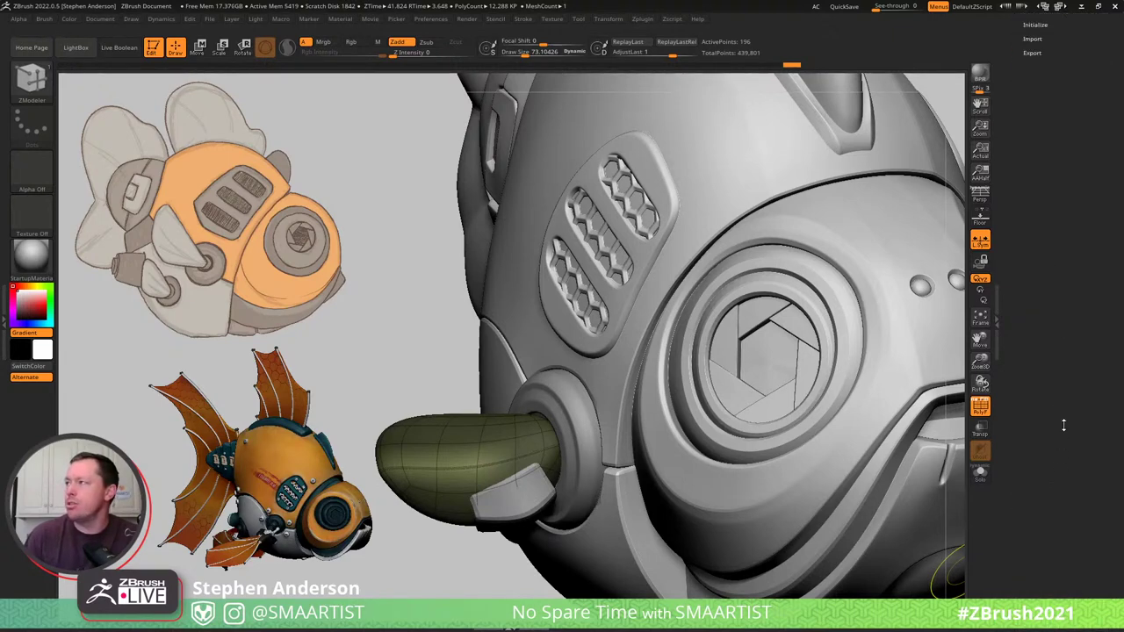
pyautogui.scroll(10, 1063, 424)
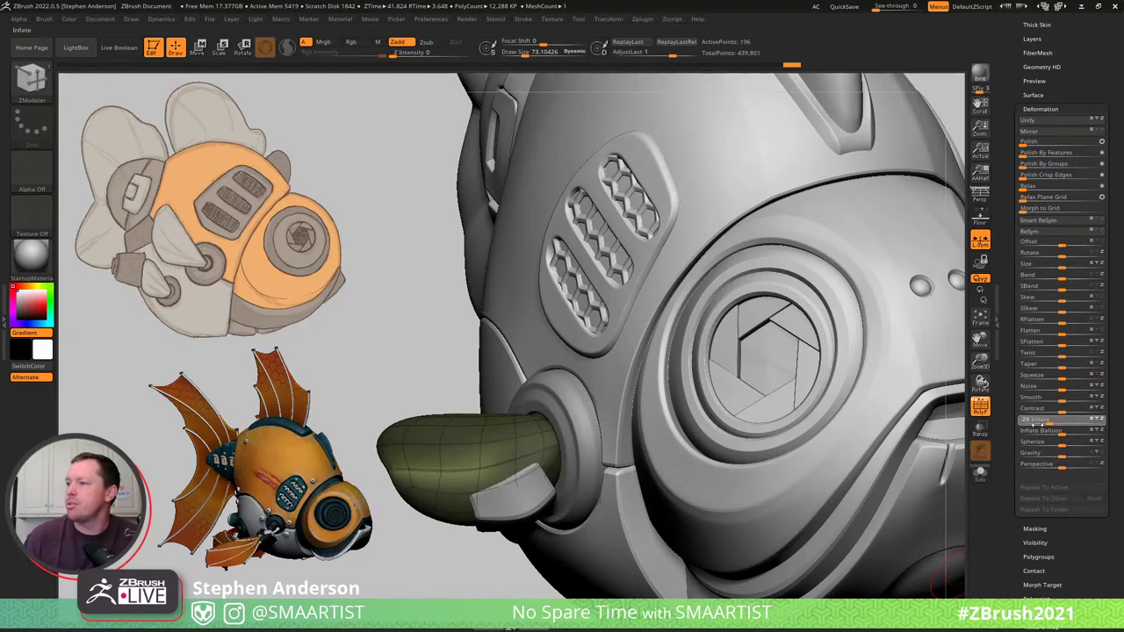
pyautogui.keyDown('ctrl'); pyautogui.moveTo(465, 584); pyautogui.dragTo(472, 554); pyautogui.keyUp('ctrl')
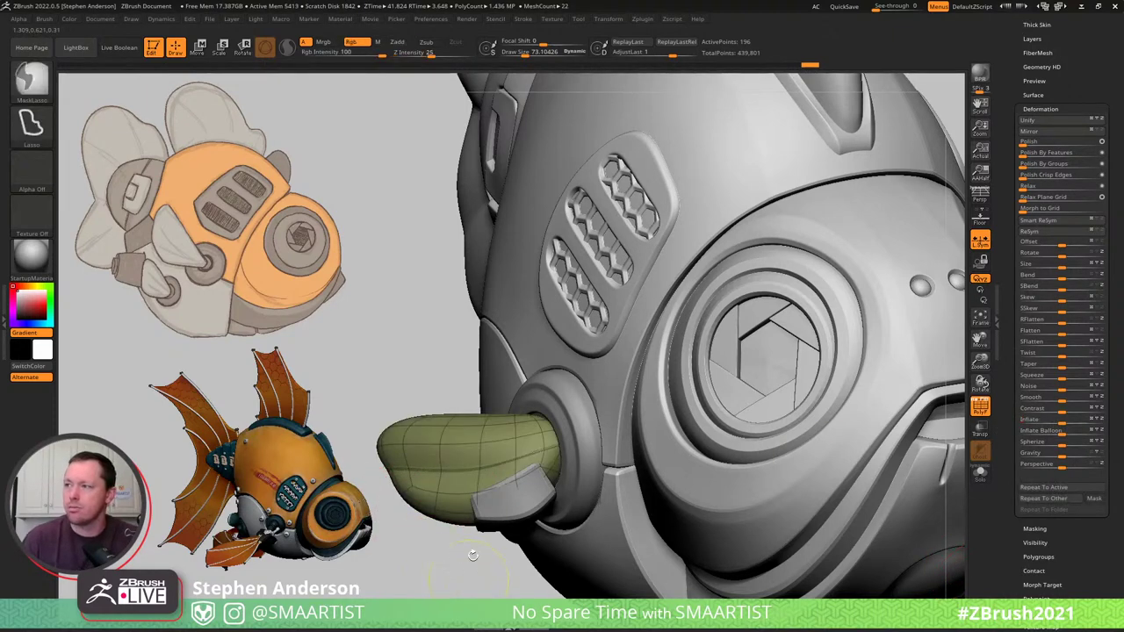
# Examine the grooved fin without polyframe and isolated from the other parts, including with part of it temporarily hidden.
pyautogui.hotkey('shift', 'f')
pyautogui.moveTo(434, 413)
pyautogui.keyDown('ctrl'); pyautogui.mouseDown(button='right')
pyautogui.moveTo(494, 459)
pyautogui.moveTo(501, 504)
pyautogui.moveTo(516, 465)
pyautogui.moveTo(529, 468)
pyautogui.mouseUp(button='right'); pyautogui.keyUp('ctrl')
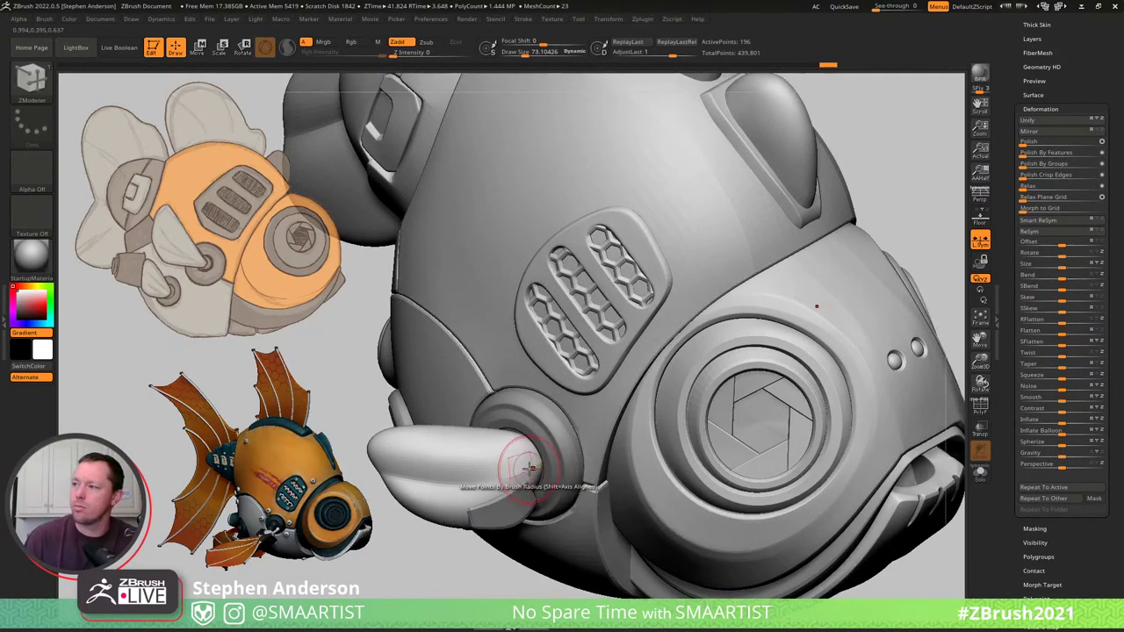
pyautogui.press('shift')
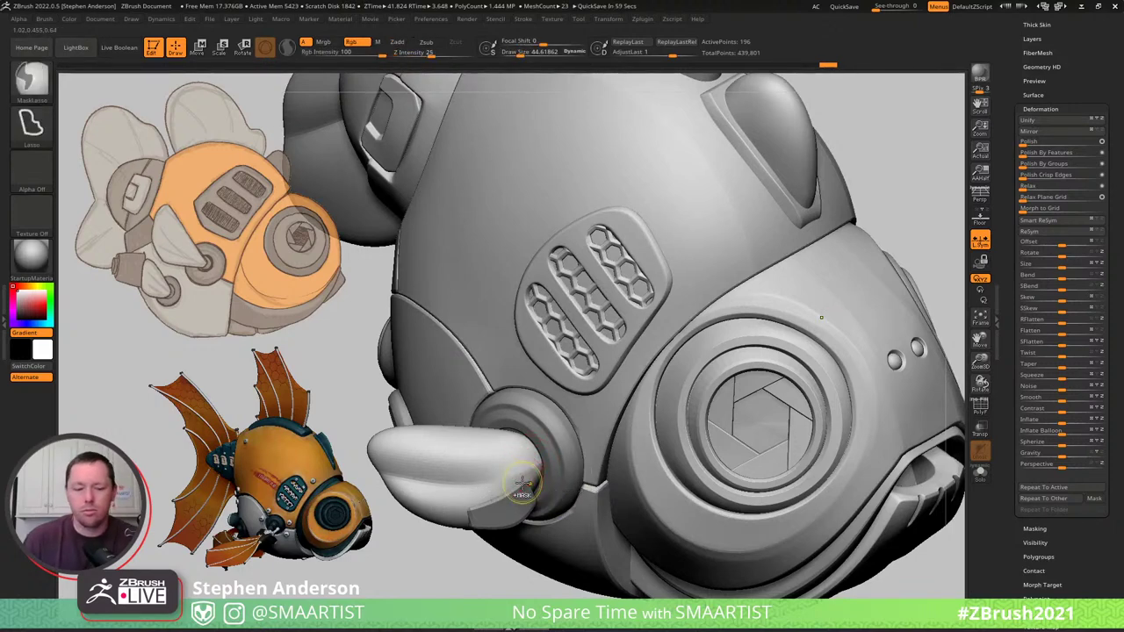
pyautogui.hotkey('ctrl', 'shift', 's')
pyautogui.hotkey('shift', 'f')
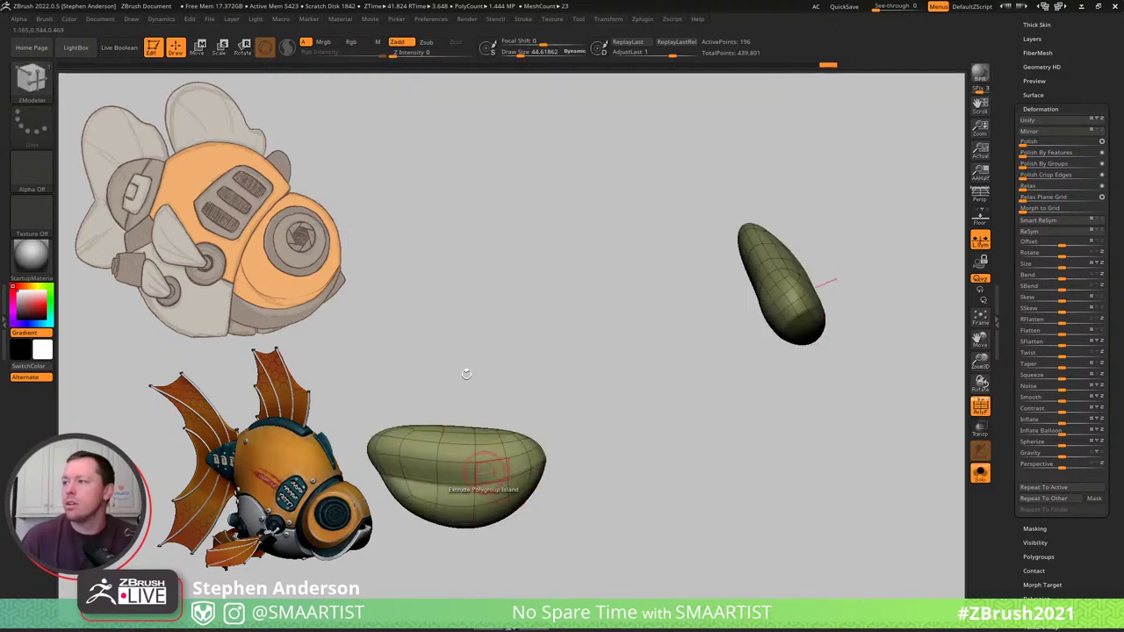
pyautogui.moveTo(481, 389)
pyautogui.keyDown('ctrl'); pyautogui.keyDown('shift'); pyautogui.mouseDown()
pyautogui.moveTo(426, 359)
pyautogui.moveTo(313, 432)
pyautogui.moveTo(494, 584)
pyautogui.mouseUp(); pyautogui.keyUp('shift'); pyautogui.keyUp('ctrl')
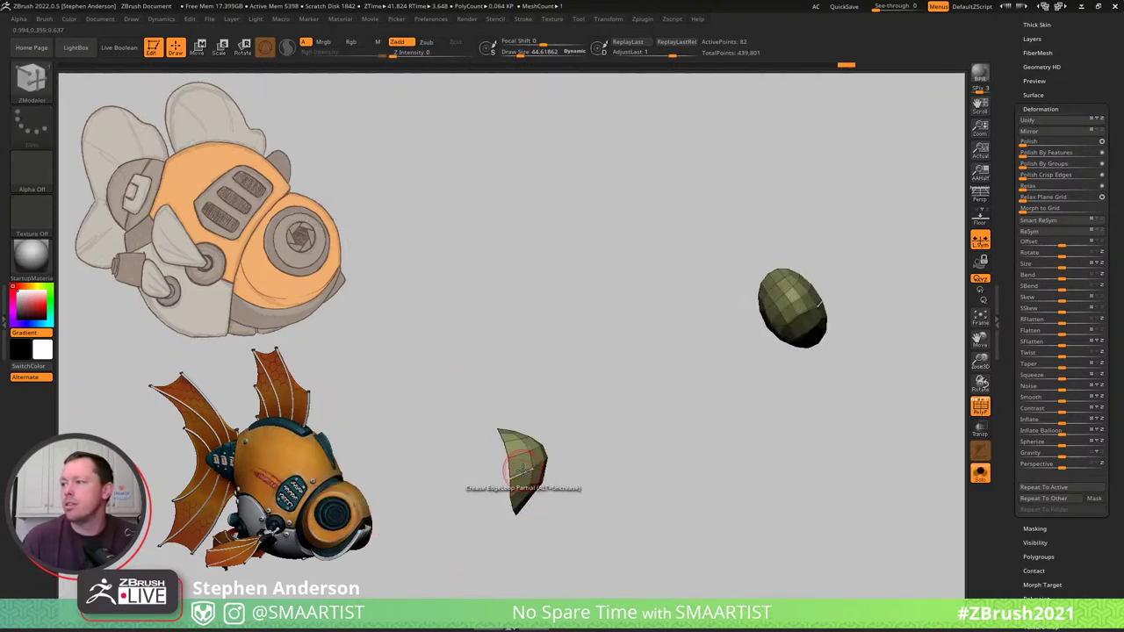
pyautogui.keyDown('ctrl'); pyautogui.keyDown('shift'); pyautogui.click(621, 467); pyautogui.keyUp('shift'); pyautogui.keyUp('ctrl')
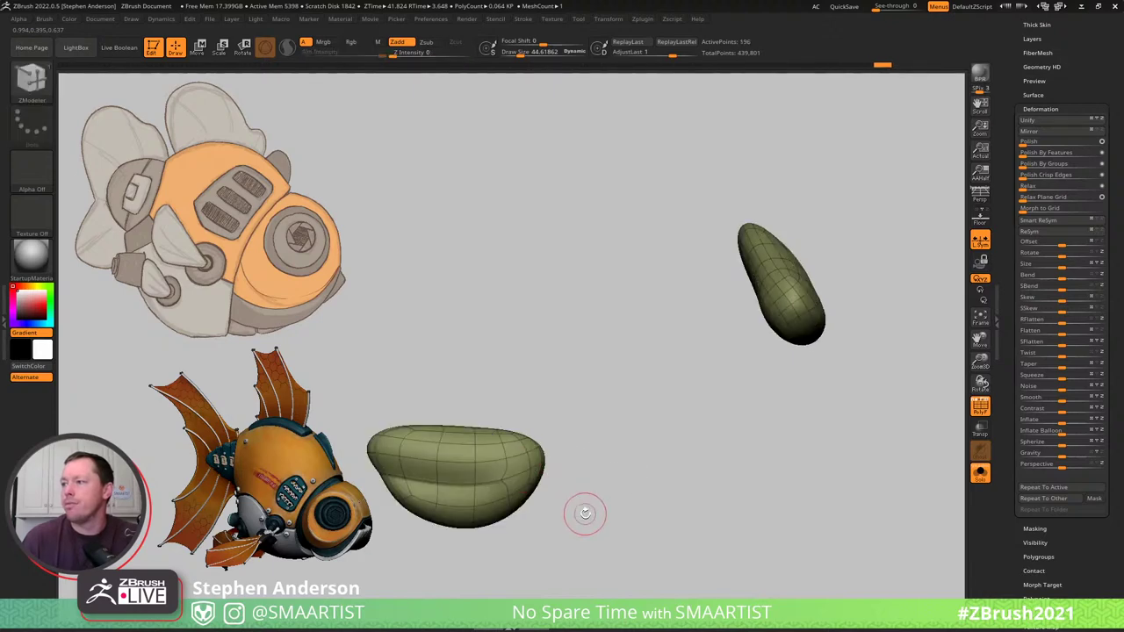
pyautogui.hotkey('ctrl', 'alt', 's')
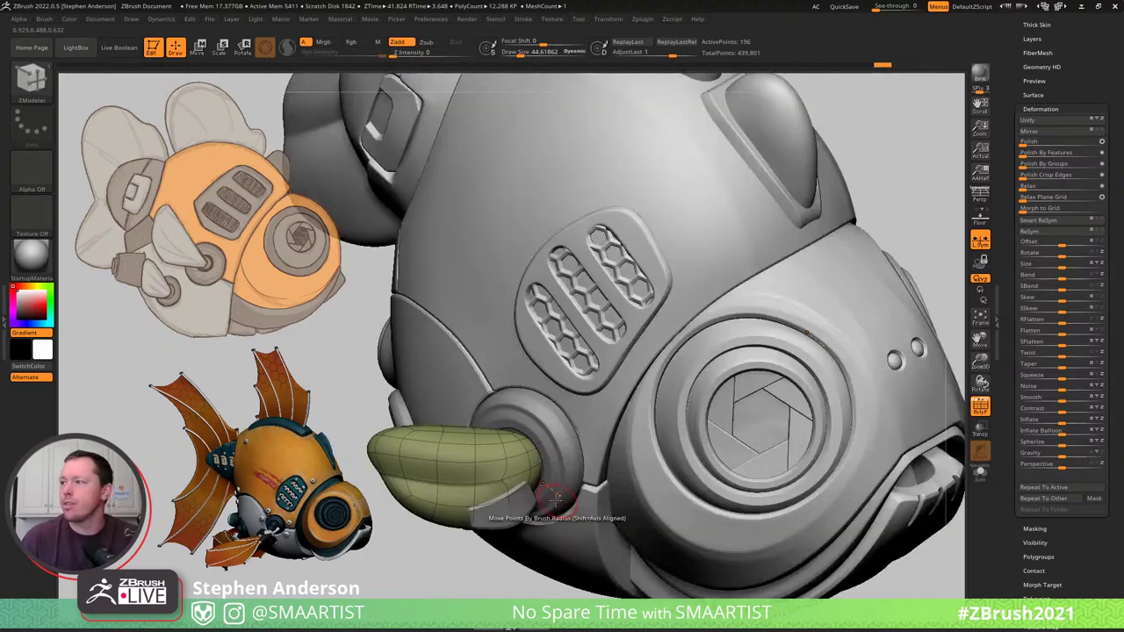
# Reshape the outer tip of the side fin with the Move brush at a draw size of about 119.
pyautogui.hotkey('shift', 'f')
pyautogui.moveTo(467, 497)
pyautogui.mouseDown(button='right')
pyautogui.moveTo(451, 466)
pyautogui.moveTo(486, 492)
pyautogui.moveTo(395, 422)
pyautogui.moveTo(466, 488)
pyautogui.moveTo(441, 472)
pyautogui.mouseUp(button='right')
pyautogui.press('b')
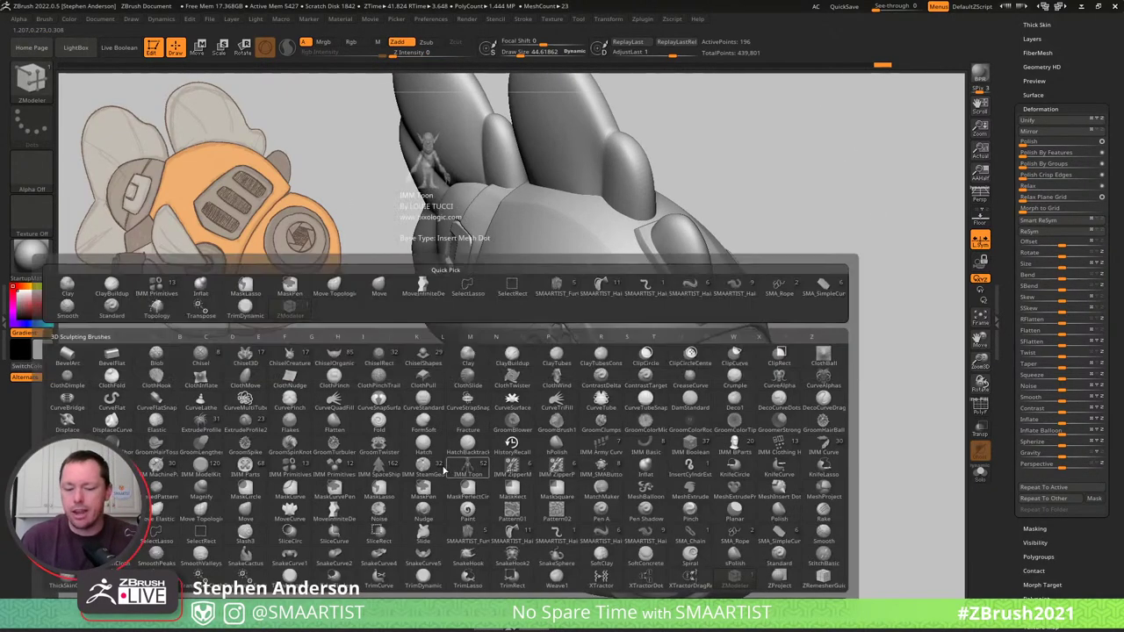
pyautogui.press('m')
pyautogui.press('v')
pyautogui.moveTo(424, 463); pyautogui.dragTo(434, 462)
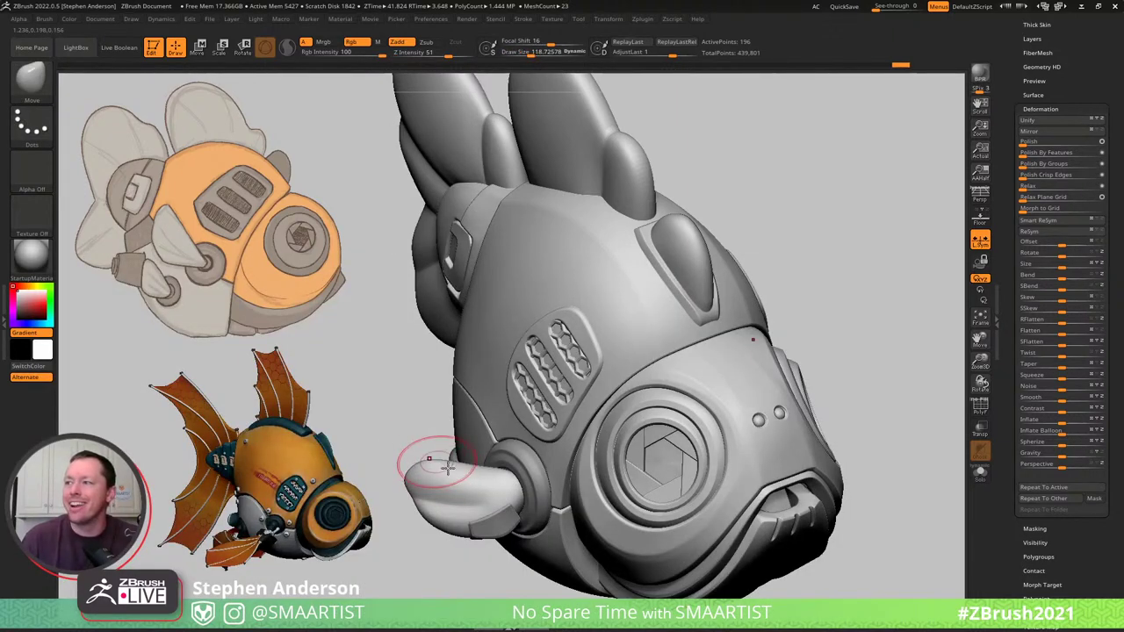
pyautogui.moveTo(446, 465); pyautogui.dragTo(397, 481, button='right')
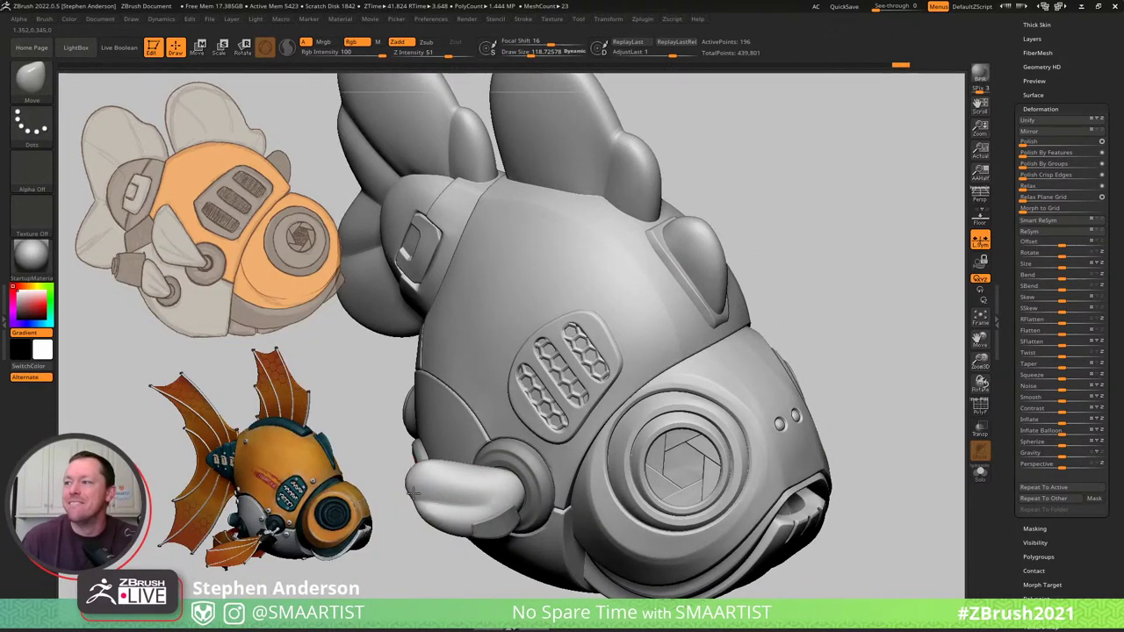
pyautogui.moveTo(431, 508); pyautogui.dragTo(413, 484)
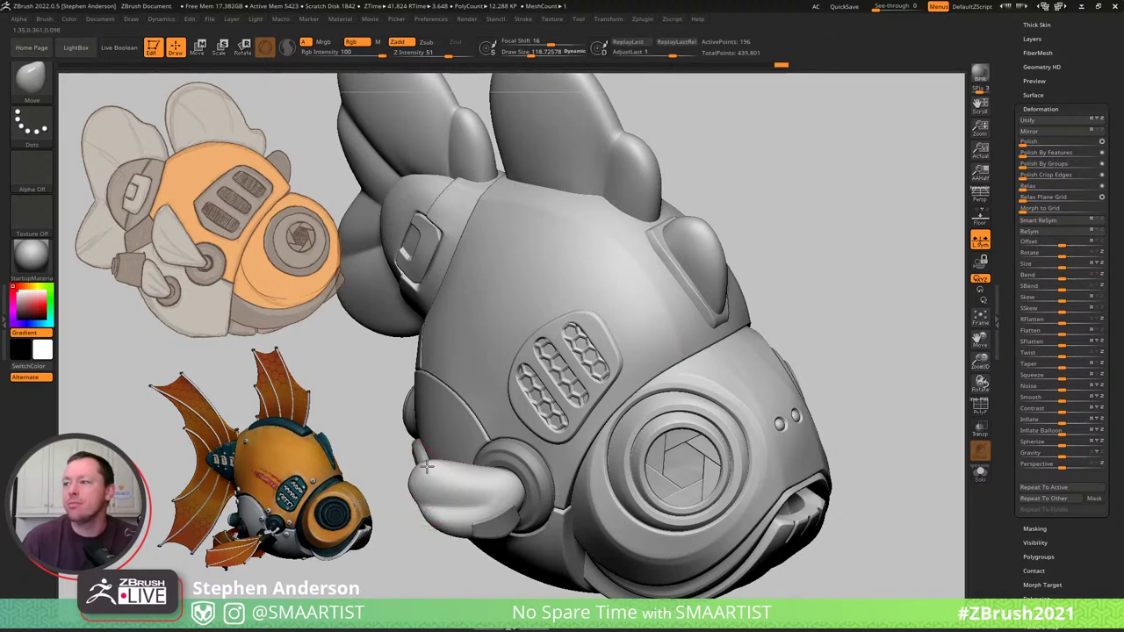
# Reduce the draw size to 86 and adjust the fin's upper part with the Move brush, using the polyframe as a guide.
pyautogui.press('s')
pyautogui.hotkey('shift', 'f')
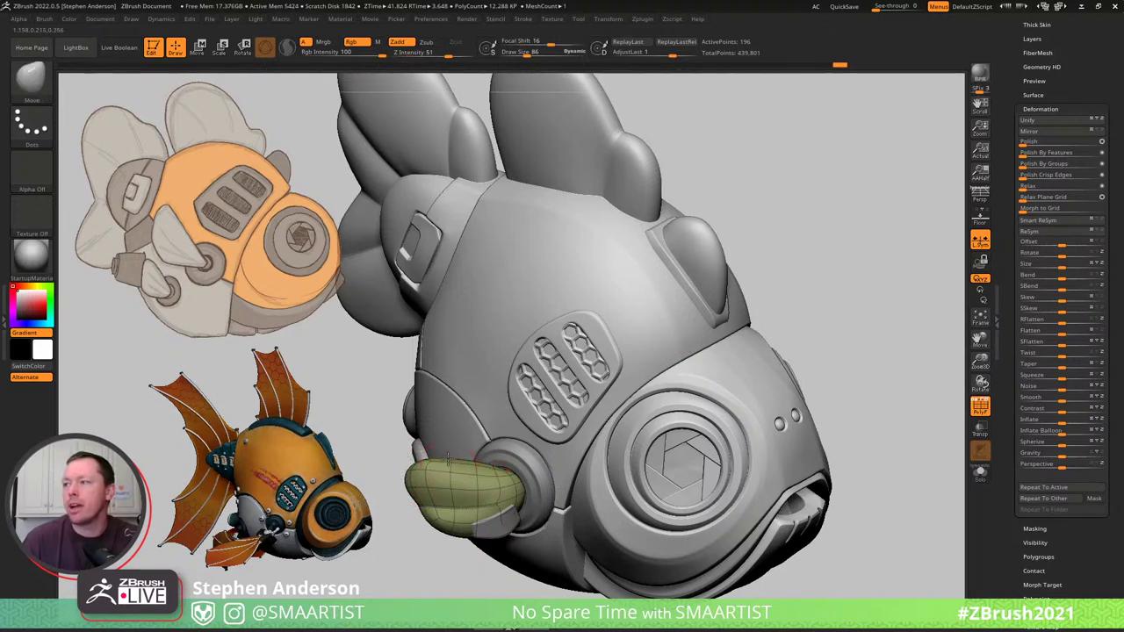
pyautogui.moveTo(463, 472); pyautogui.dragTo(465, 476)
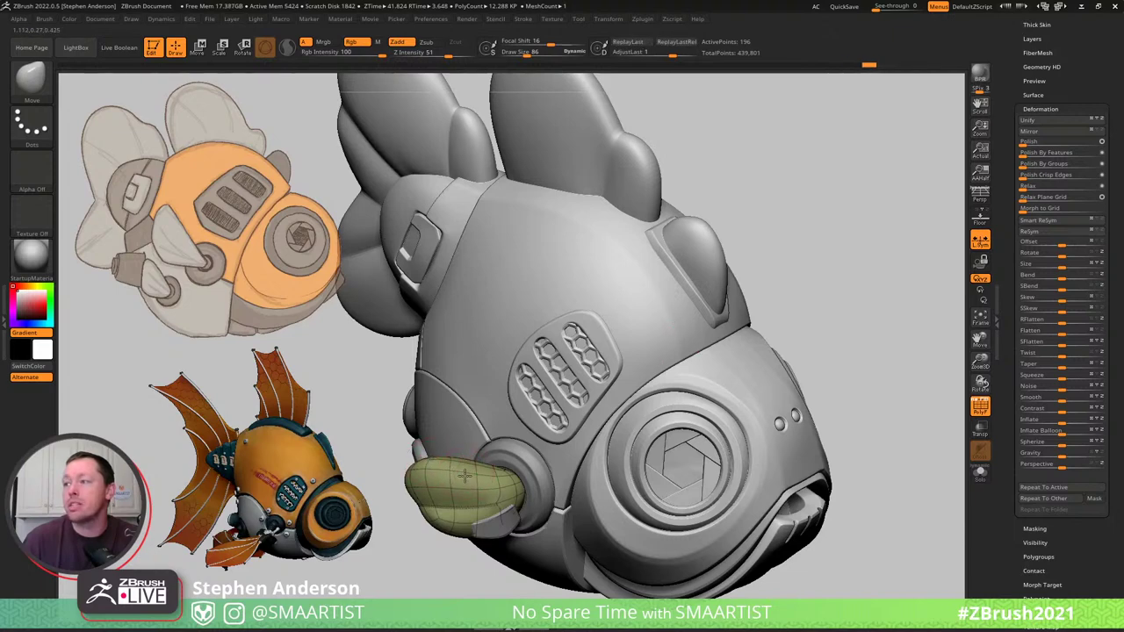
pyautogui.moveTo(487, 503); pyautogui.dragTo(498, 433, button='right')
pyautogui.hotkey('shift', 'f')
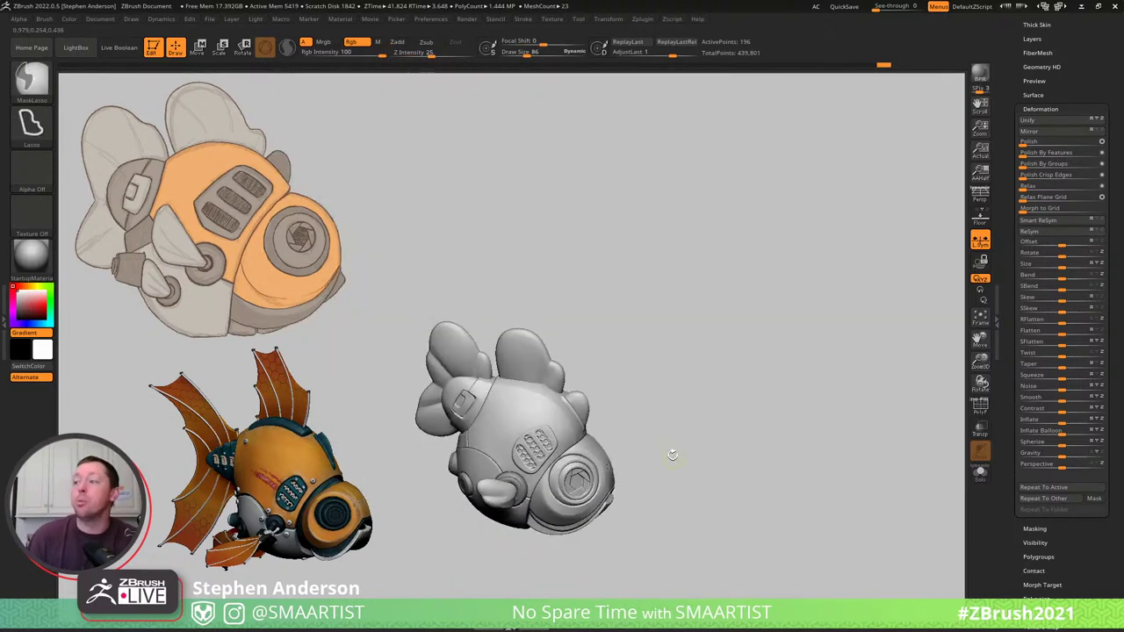
# Reduce the draw size to about 77 and nudge the fin's inner end beside its round joint from the front.
pyautogui.keyDown('shift'); pyautogui.moveTo(669, 454); pyautogui.dragTo(644, 424, button='right'); pyautogui.keyUp('shift')
pyautogui.moveTo(531, 499); pyautogui.dragTo(589, 552, button='right')
pyautogui.moveTo(527, 456)
pyautogui.keyDown('ctrl'); pyautogui.mouseDown(button='right')
pyautogui.moveTo(595, 517)
pyautogui.moveTo(497, 504)
pyautogui.moveTo(550, 497)
pyautogui.moveTo(466, 494)
pyautogui.moveTo(502, 479)
pyautogui.mouseUp(button='right'); pyautogui.keyUp('ctrl')
pyautogui.press('s')
pyautogui.moveTo(570, 490); pyautogui.dragTo(567, 490)
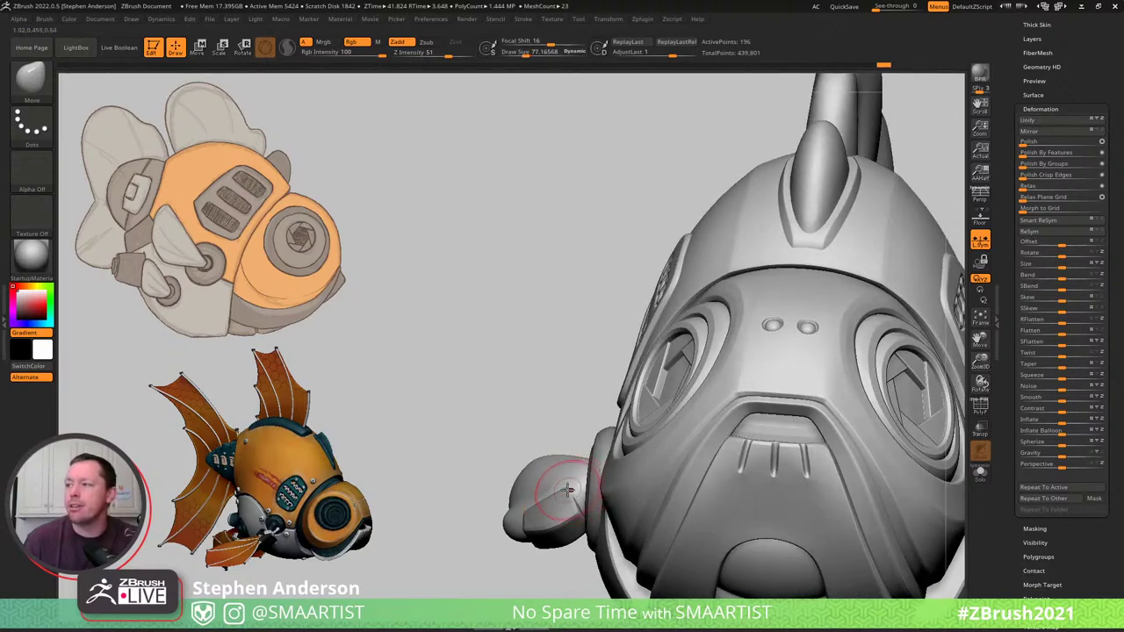
# Check the fin on the whole fish from several sides and refine the fin's thickness from behind with the Move brush.
pyautogui.moveTo(571, 496)
pyautogui.mouseDown(button='right')
pyautogui.moveTo(524, 504)
pyautogui.moveTo(555, 479)
pyautogui.moveTo(583, 488)
pyautogui.mouseUp(button='right')
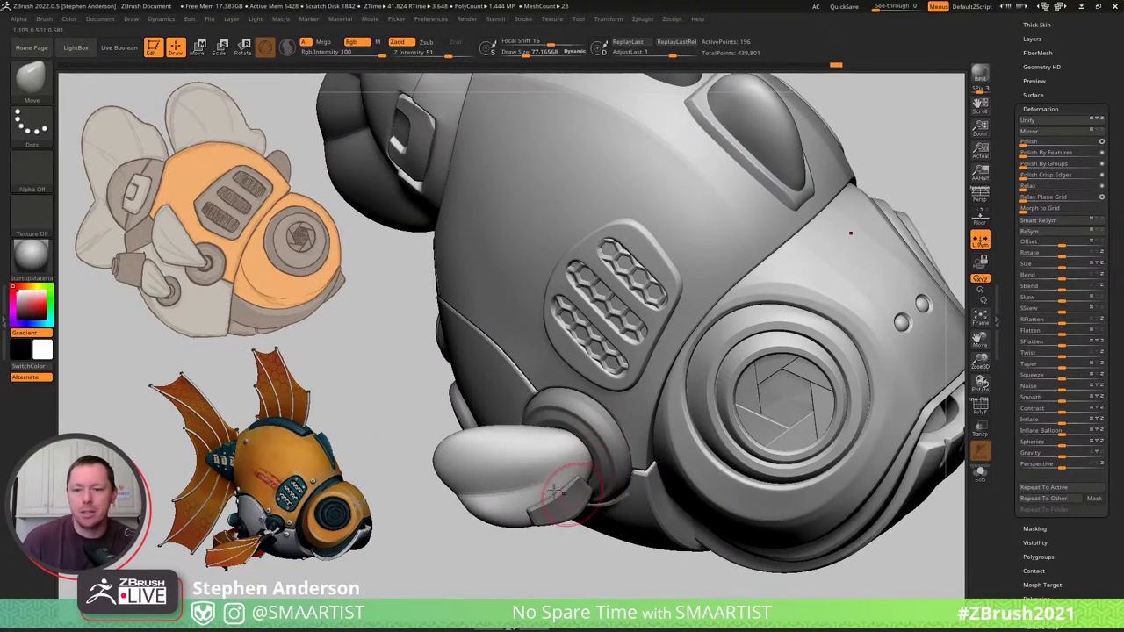
pyautogui.moveTo(563, 477); pyautogui.dragTo(539, 444, button='right')
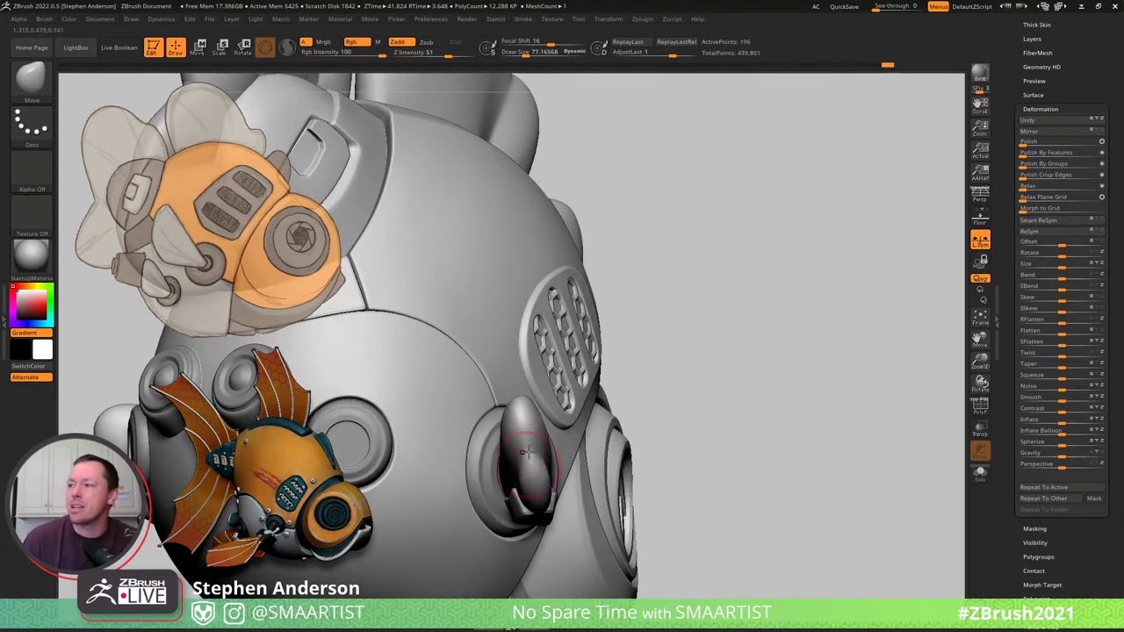
pyautogui.moveTo(526, 451); pyautogui.dragTo(665, 444, button='right')
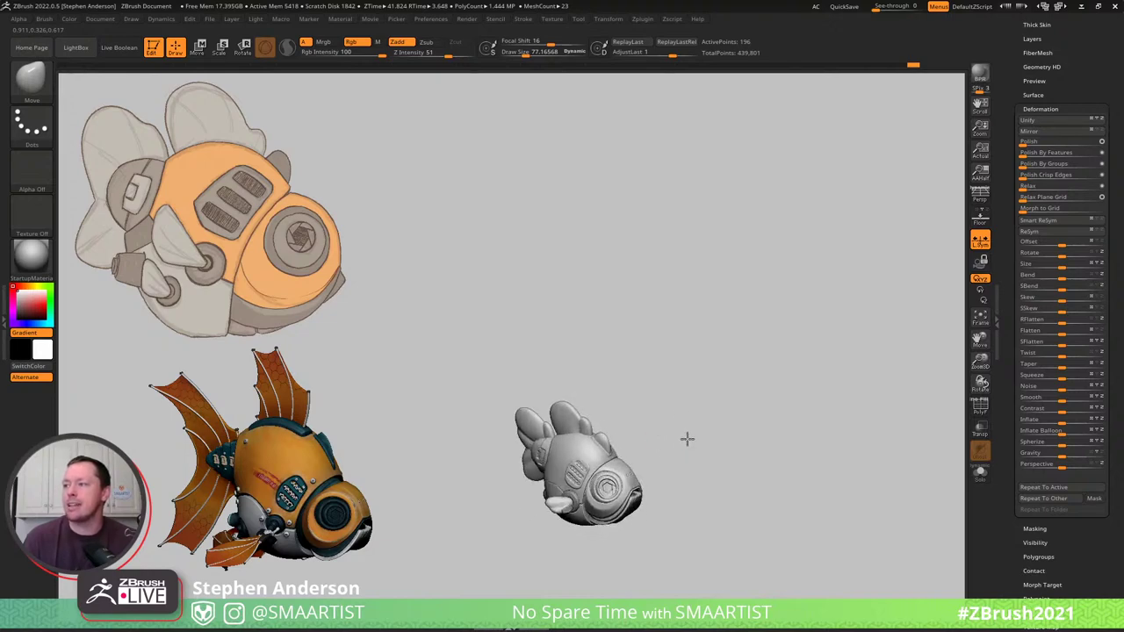
pyautogui.keyDown('ctrl'); pyautogui.moveTo(566, 512); pyautogui.dragTo(618, 525, button='right'); pyautogui.keyUp('ctrl')
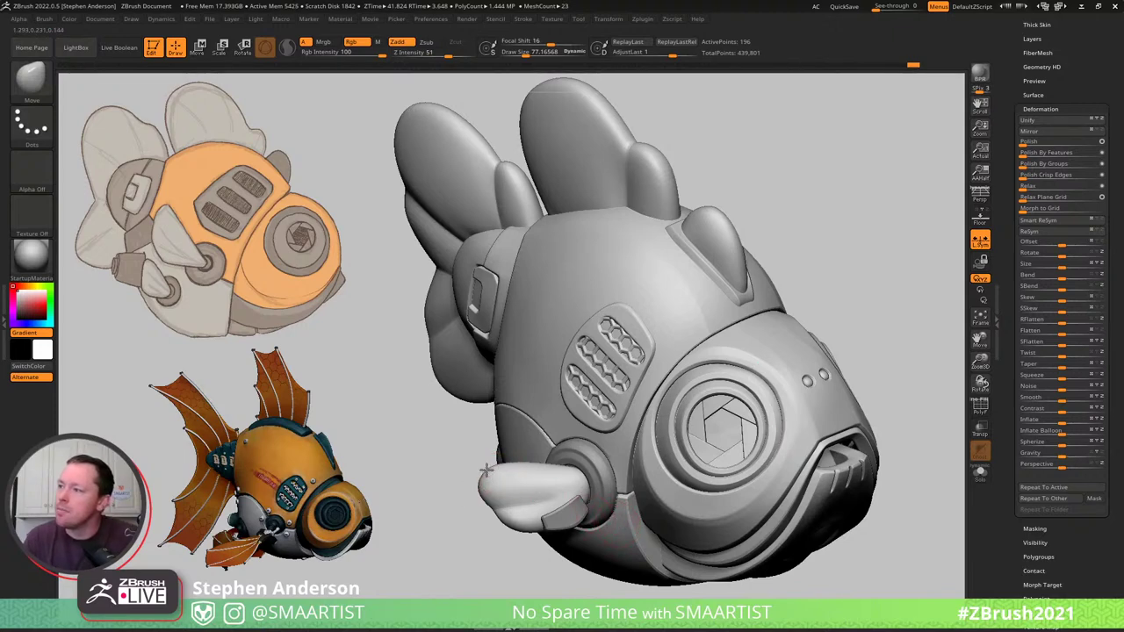
pyautogui.moveTo(510, 472); pyautogui.dragTo(654, 476, button='right')
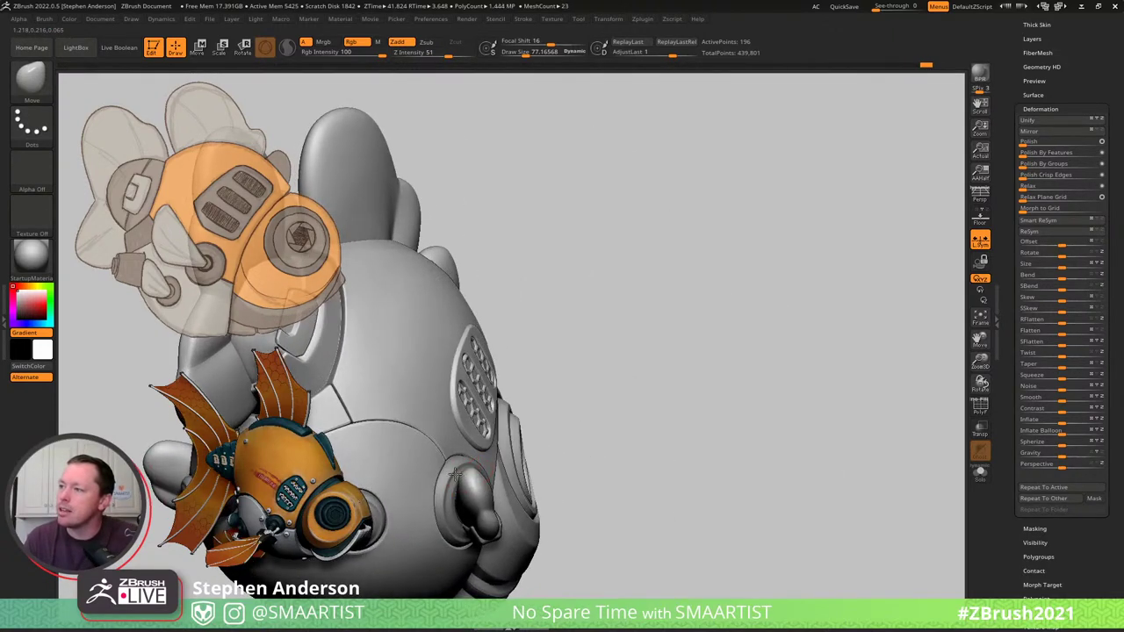
pyautogui.moveTo(487, 475); pyautogui.dragTo(483, 480)
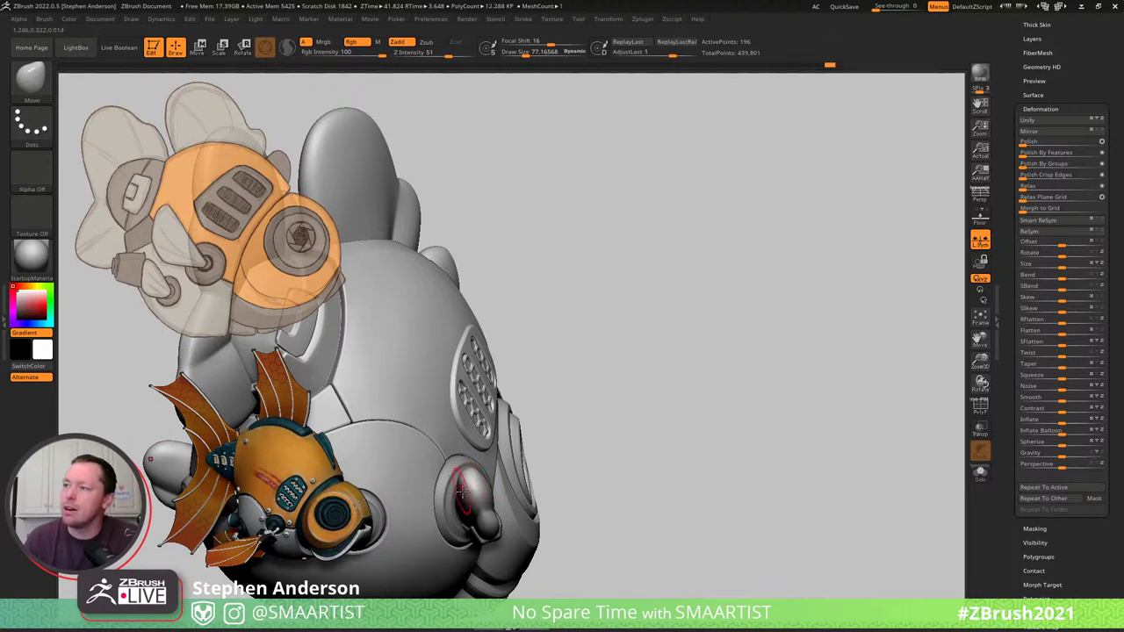
# Select the FishBot_BETA_09 piece fitted around the side fin and duplicate it as a new subtool.
pyautogui.moveTo(458, 493)
pyautogui.mouseDown(button='right')
pyautogui.moveTo(486, 518)
pyautogui.moveTo(449, 513)
pyautogui.moveTo(465, 513)
pyautogui.moveTo(481, 544)
pyautogui.moveTo(439, 529)
pyautogui.mouseUp(button='right')
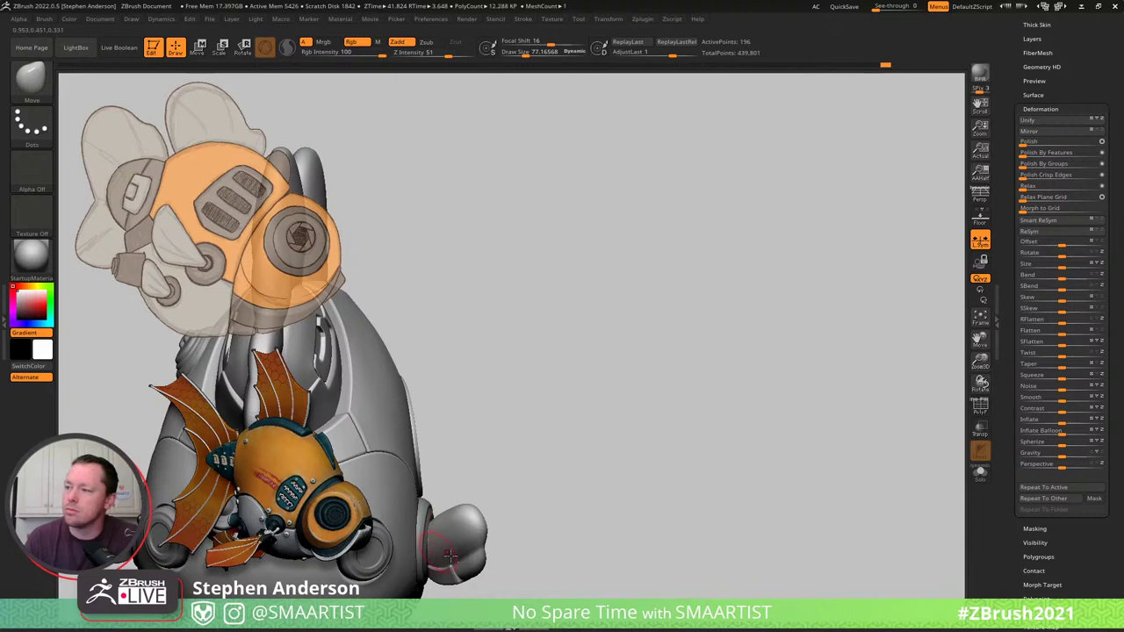
pyautogui.moveTo(449, 555); pyautogui.dragTo(544, 597, button='right')
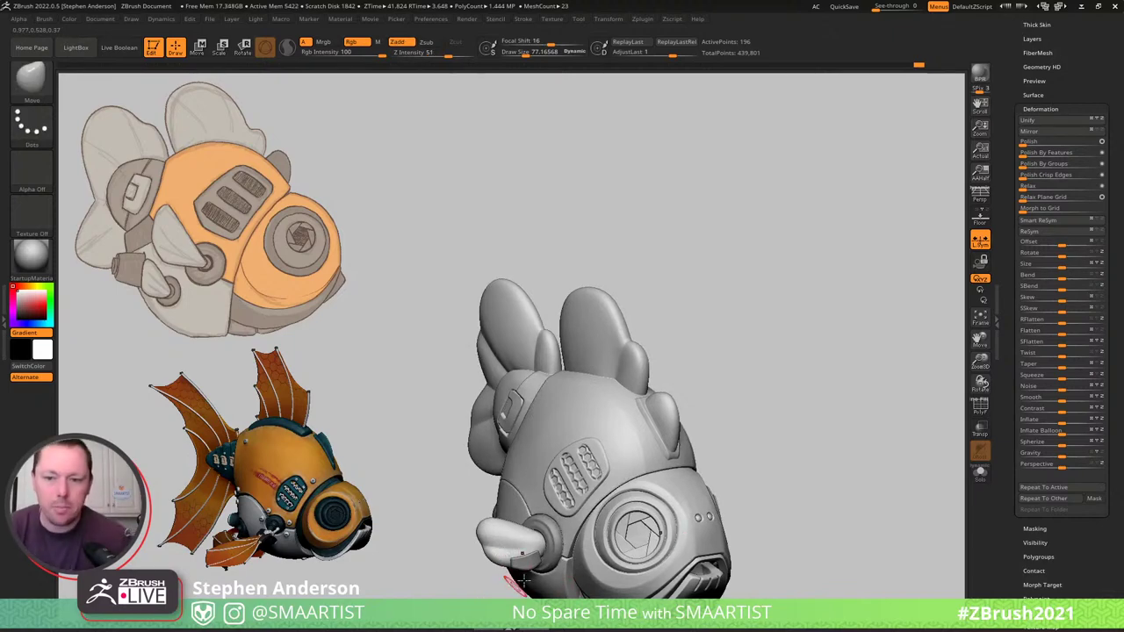
pyautogui.moveTo(517, 539)
pyautogui.mouseDown(button='right')
pyautogui.moveTo(452, 474)
pyautogui.moveTo(431, 429)
pyautogui.moveTo(509, 533)
pyautogui.moveTo(450, 538)
pyautogui.moveTo(519, 531)
pyautogui.mouseUp(button='right')
pyautogui.keyDown('alt'); pyautogui.click(456, 536); pyautogui.keyUp('alt')
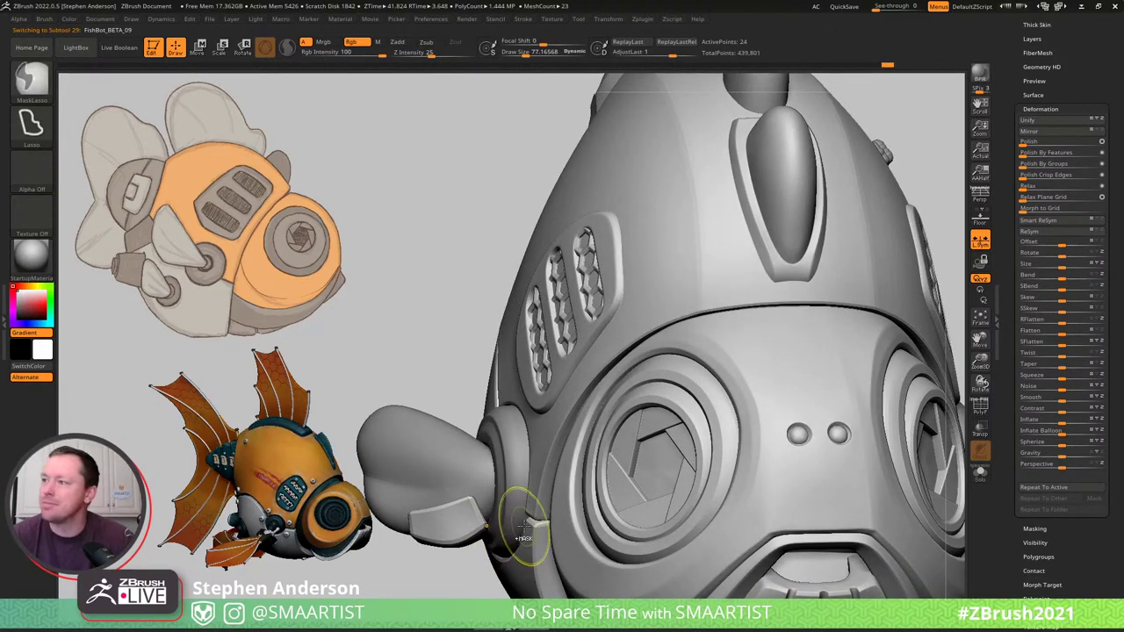
pyautogui.hotkey('ctrl', 'shift', 'd')
# Move the duplicated piece along the side fin toward the round joint and return to the Move brush.
pyautogui.press('w')
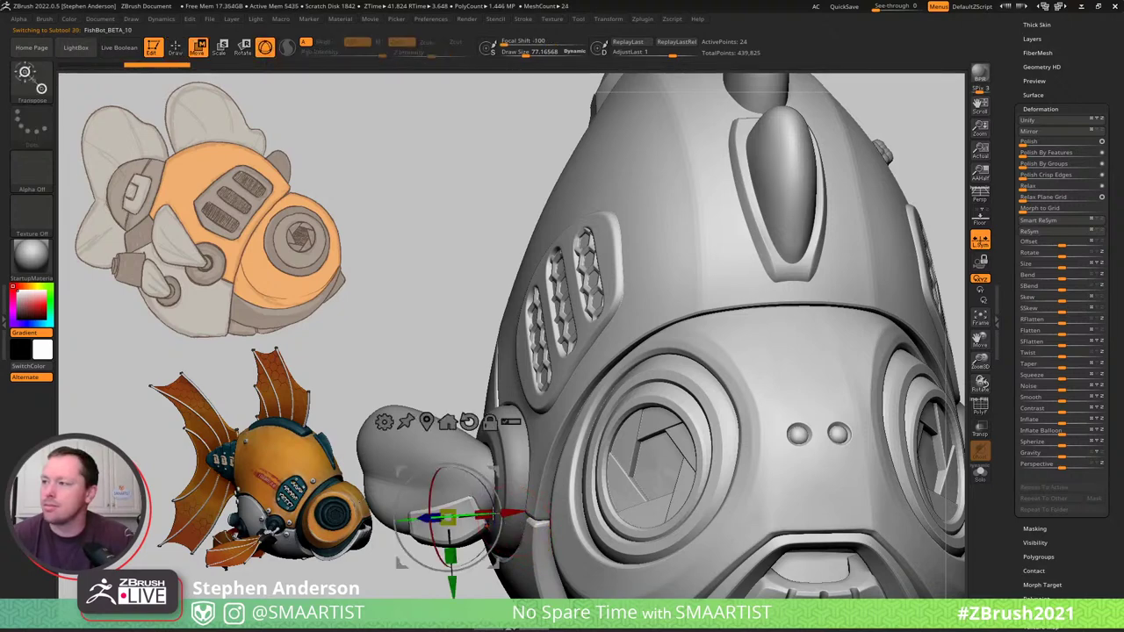
pyautogui.moveTo(514, 513); pyautogui.dragTo(510, 442, button='right')
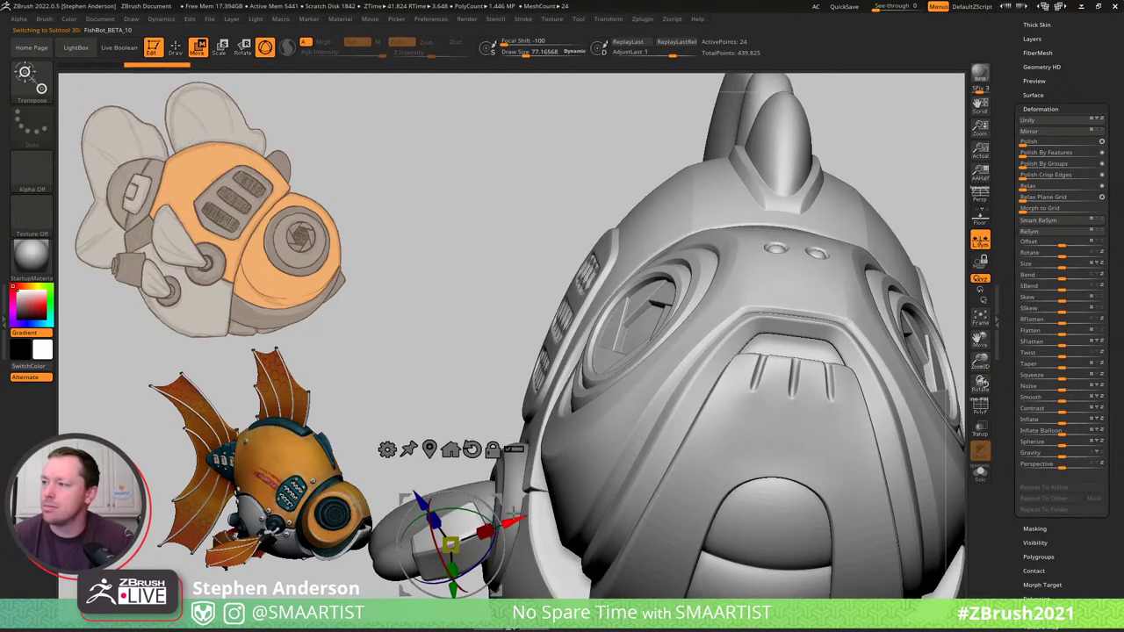
pyautogui.moveTo(559, 507); pyautogui.dragTo(913, 418, button='right')
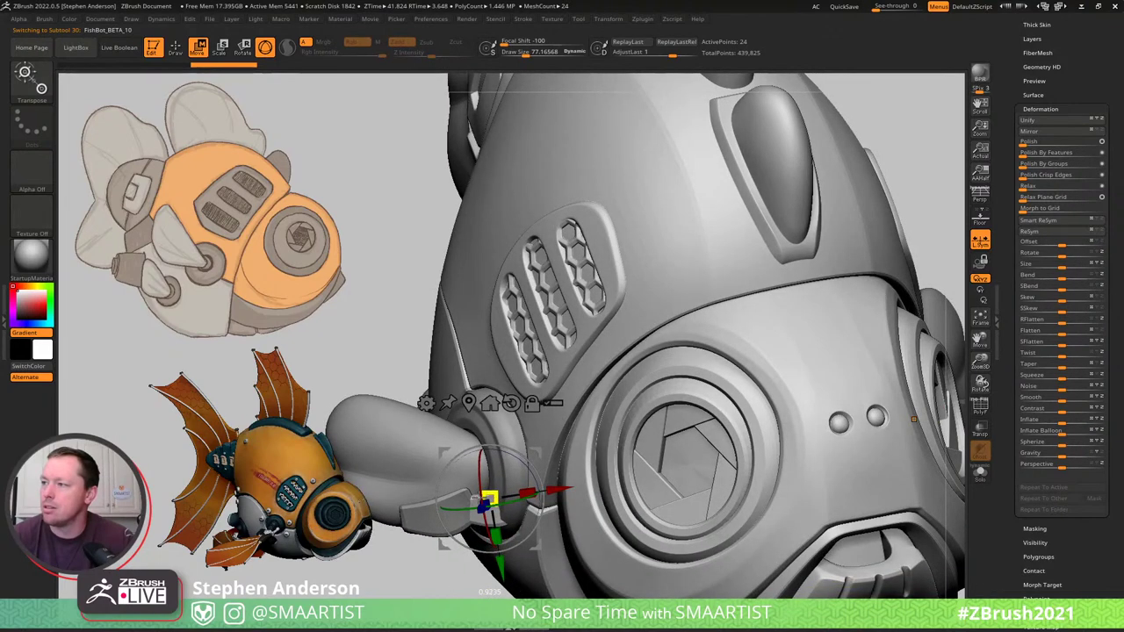
pyautogui.moveTo(913, 418)
pyautogui.mouseDown(button='right')
pyautogui.moveTo(799, 283)
pyautogui.moveTo(897, 367)
pyautogui.moveTo(828, 409)
pyautogui.moveTo(847, 386)
pyautogui.moveTo(863, 446)
pyautogui.mouseUp(button='right')
pyautogui.press('q')
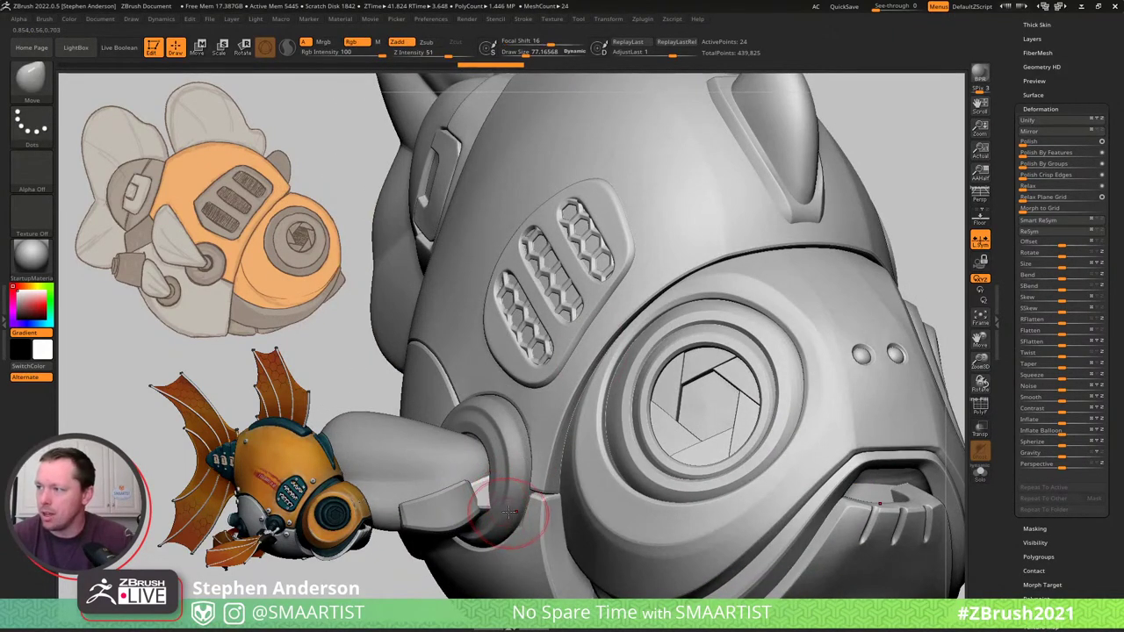
# Adjust the duplicated piece against the round joint with the Move brush and check it on the whole fish.
pyautogui.moveTo(485, 478)
pyautogui.mouseDown(button='right')
pyautogui.moveTo(482, 409)
pyautogui.moveTo(472, 496)
pyautogui.mouseUp(button='right')
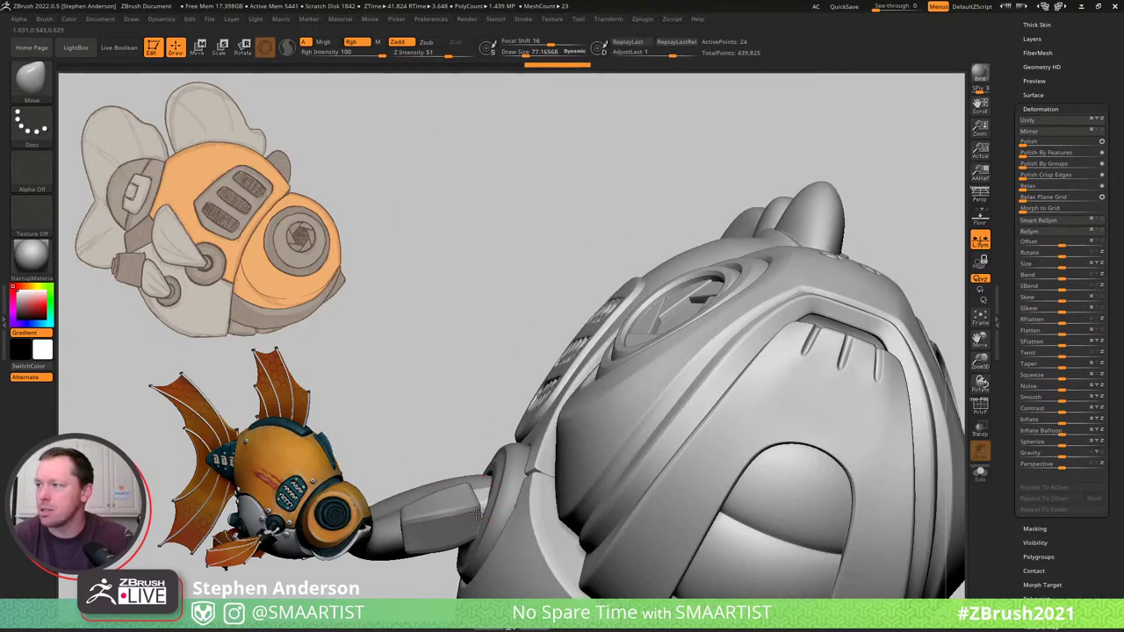
pyautogui.moveTo(438, 368); pyautogui.dragTo(504, 496)
pyautogui.moveTo(504, 496)
pyautogui.mouseDown(button='right')
pyautogui.moveTo(481, 529)
pyautogui.moveTo(468, 512)
pyautogui.moveTo(497, 488)
pyautogui.moveTo(499, 497)
pyautogui.mouseUp(button='right')
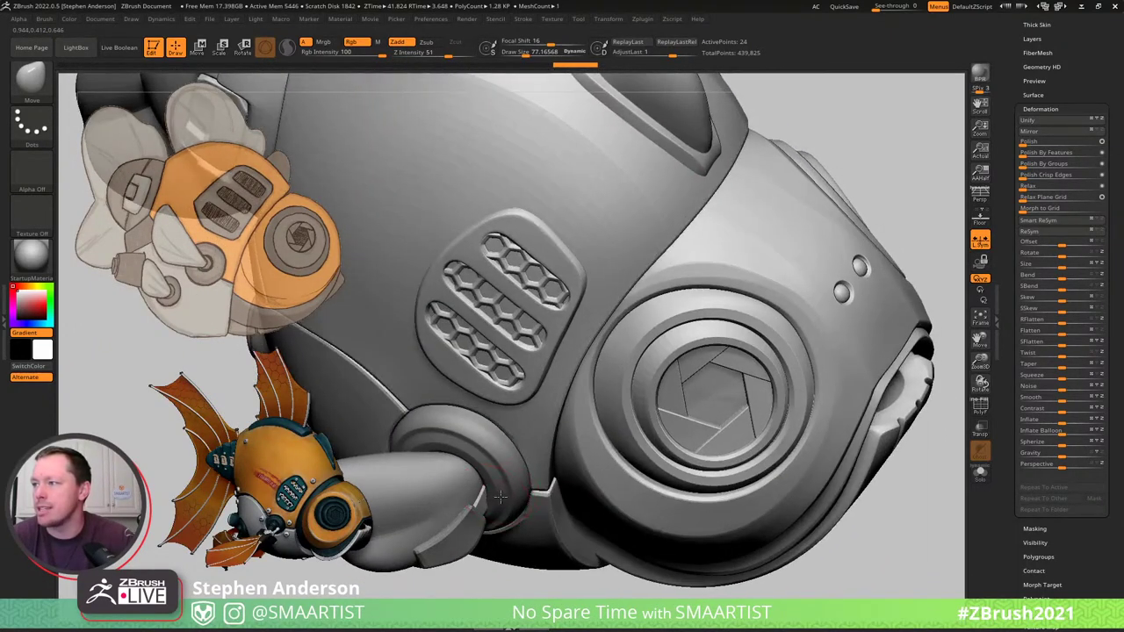
pyautogui.press('f')
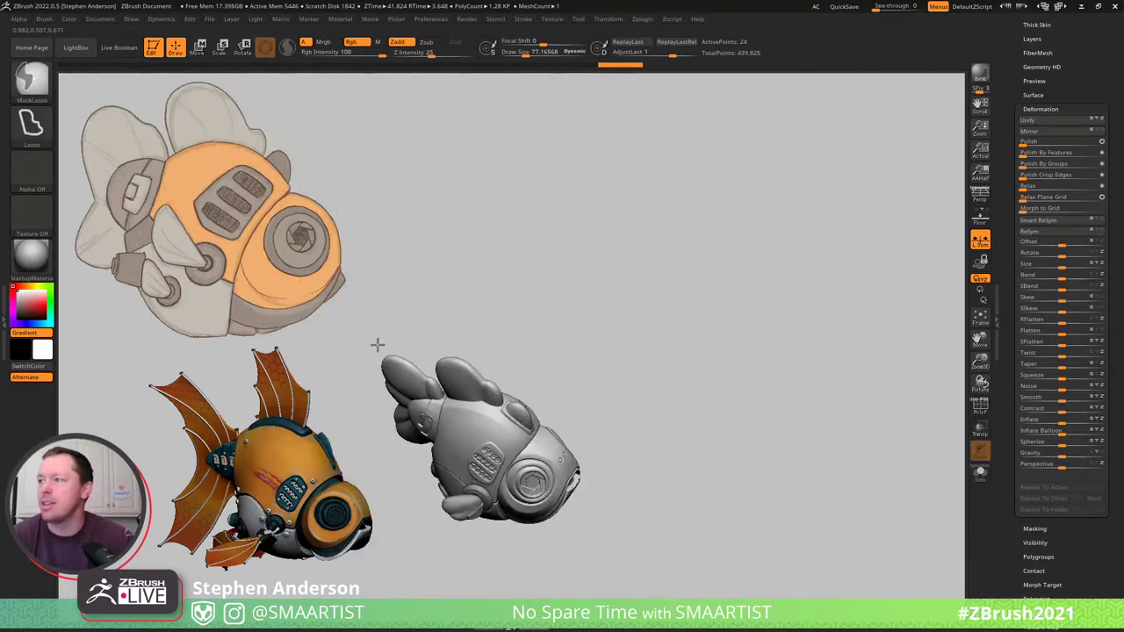
pyautogui.moveTo(663, 363)
pyautogui.mouseDown(button='right')
pyautogui.moveTo(632, 333)
pyautogui.moveTo(637, 378)
pyautogui.mouseUp(button='right')
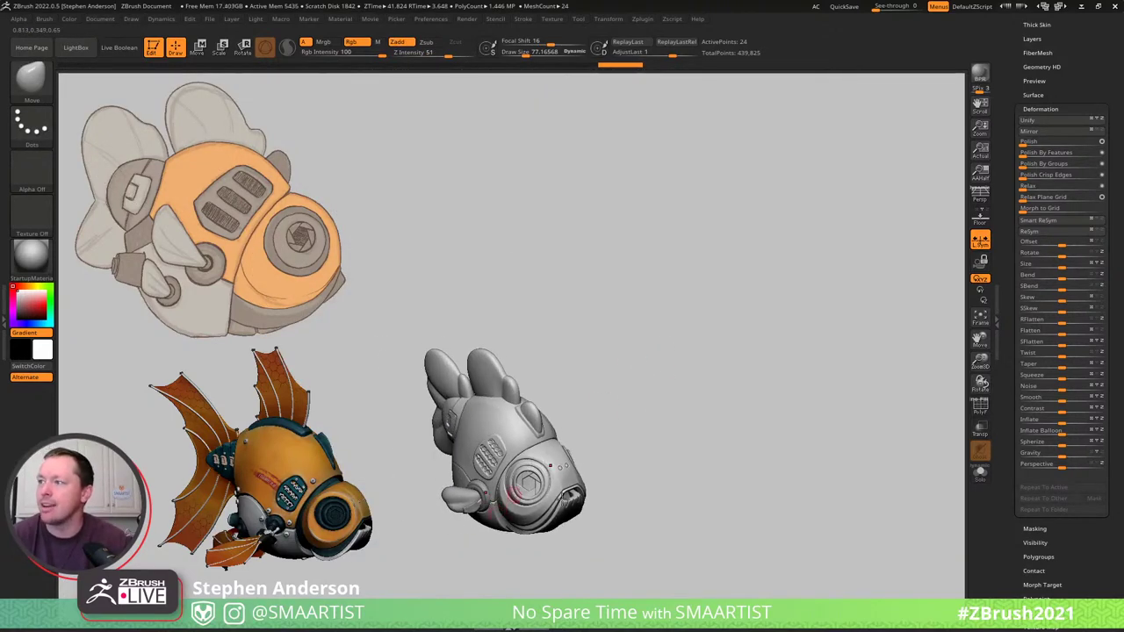
pyautogui.moveTo(600, 537); pyautogui.dragTo(478, 554, button='right')
pyautogui.keyDown('ctrl'); pyautogui.moveTo(484, 514); pyautogui.dragTo(590, 484, button='right'); pyautogui.keyUp('ctrl')
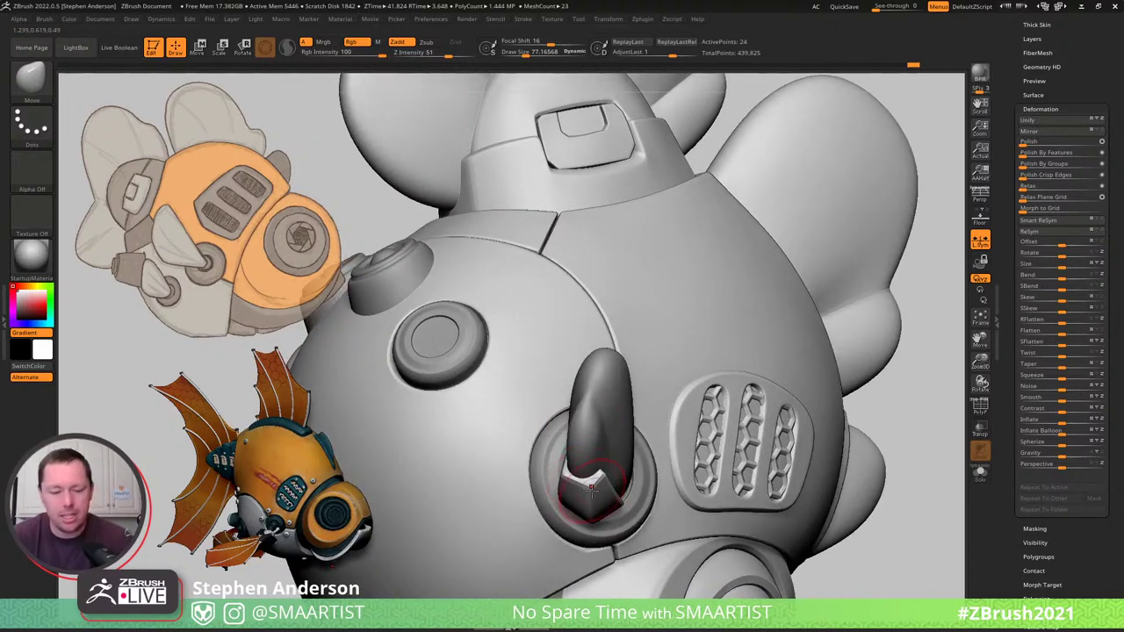
# Insert an edge loop across the duplicated piece with the ZModeler brush and inspect its polygroups with the polyframe.
pyautogui.press('b')
pyautogui.press('z')
pyautogui.press('m')
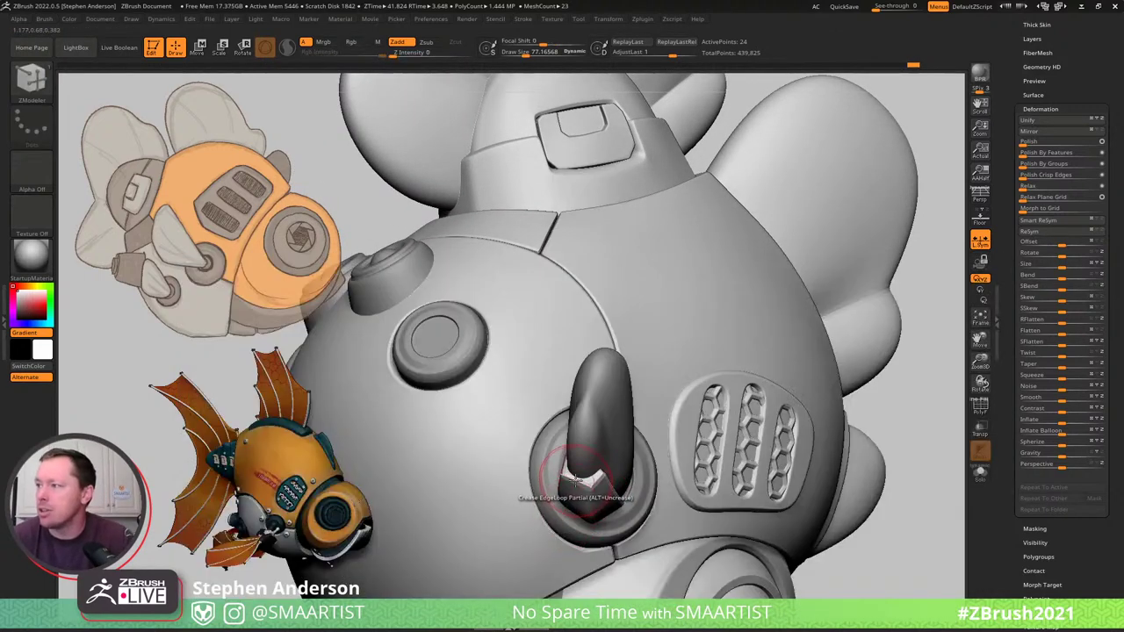
pyautogui.press('space')
pyautogui.click(575, 323)
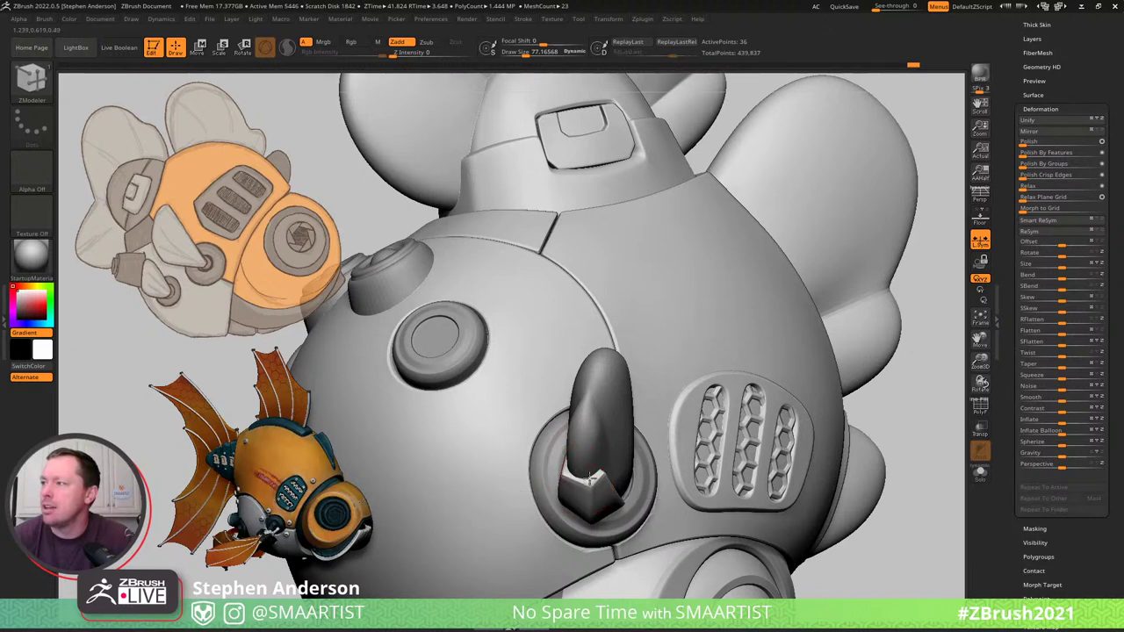
pyautogui.press('shift')
pyautogui.press('ctrl')
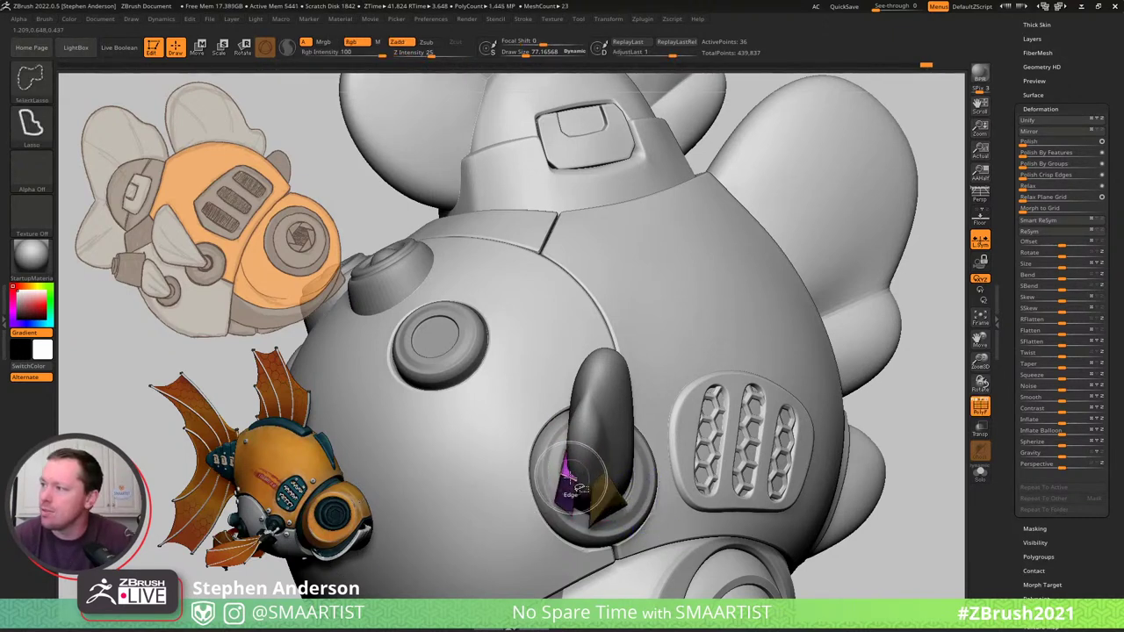
# Step back through the last edits on the duplicated piece and restore the inserted edge loop.
pyautogui.hotkey('ctrl', 'z')
pyautogui.hotkey('ctrl', 'z')
pyautogui.hotkey('ctrl', 'z')
pyautogui.hotkey('ctrl', 'z')
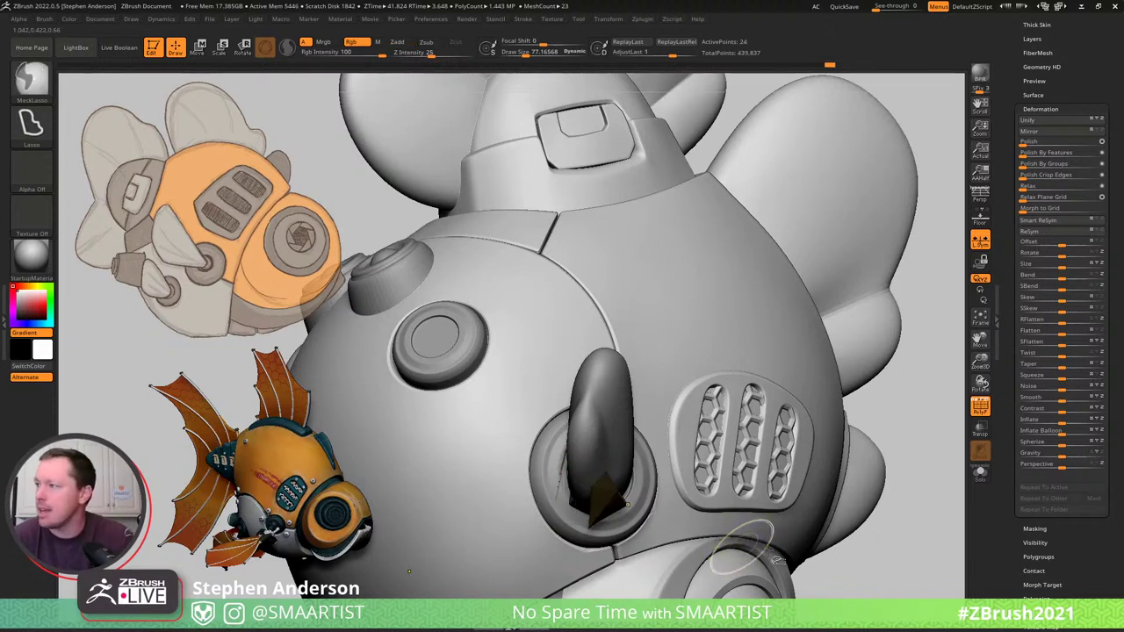
pyautogui.hotkey('ctrl', 'shift', 'z')
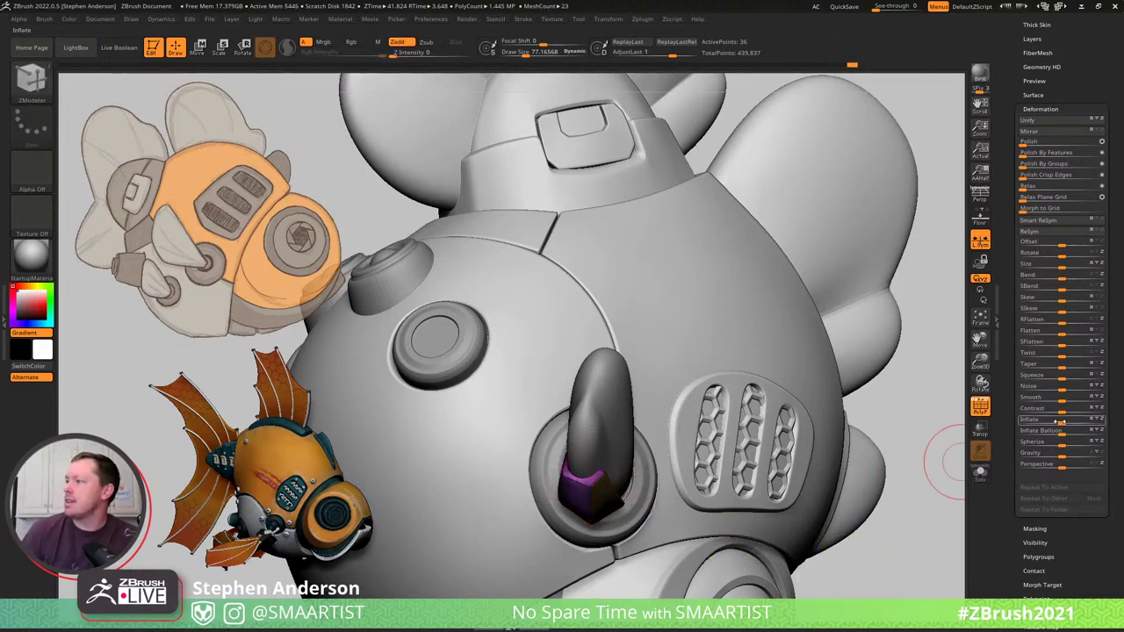
# Inflate the duplicated piece slightly, then check its fit around the fin with the Move brush active and the polyframe hidden.
pyautogui.moveTo(1059, 421); pyautogui.dragTo(1079, 422)
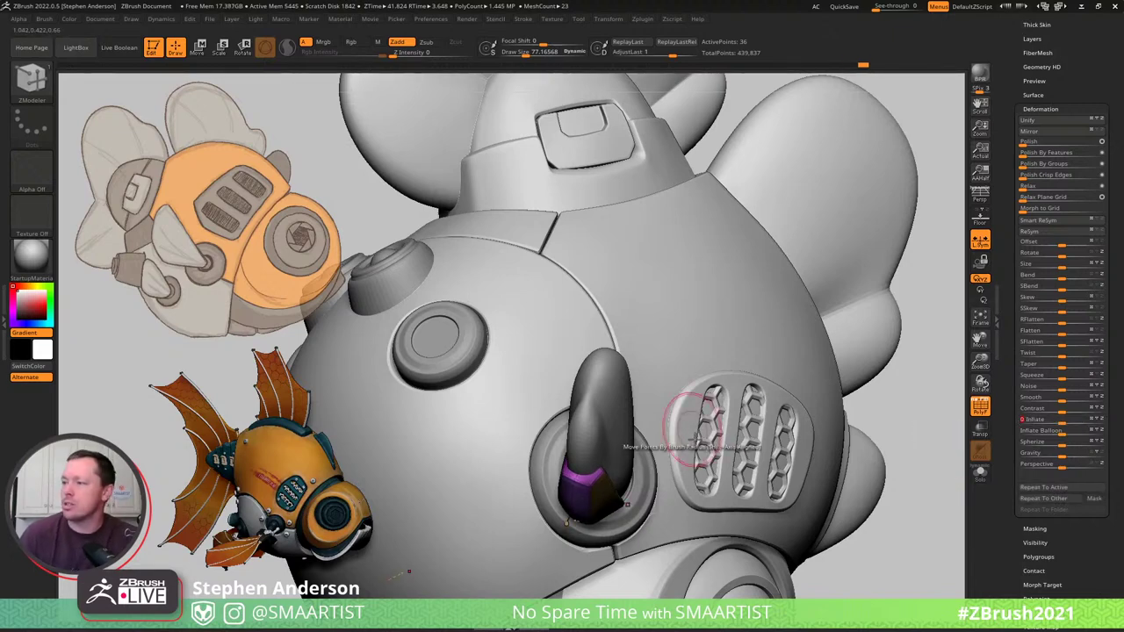
pyautogui.hotkey('shift', 'f')
pyautogui.moveTo(602, 465)
pyautogui.mouseDown(button='right')
pyautogui.moveTo(539, 453)
pyautogui.moveTo(606, 452)
pyautogui.moveTo(565, 465)
pyautogui.mouseUp(button='right')
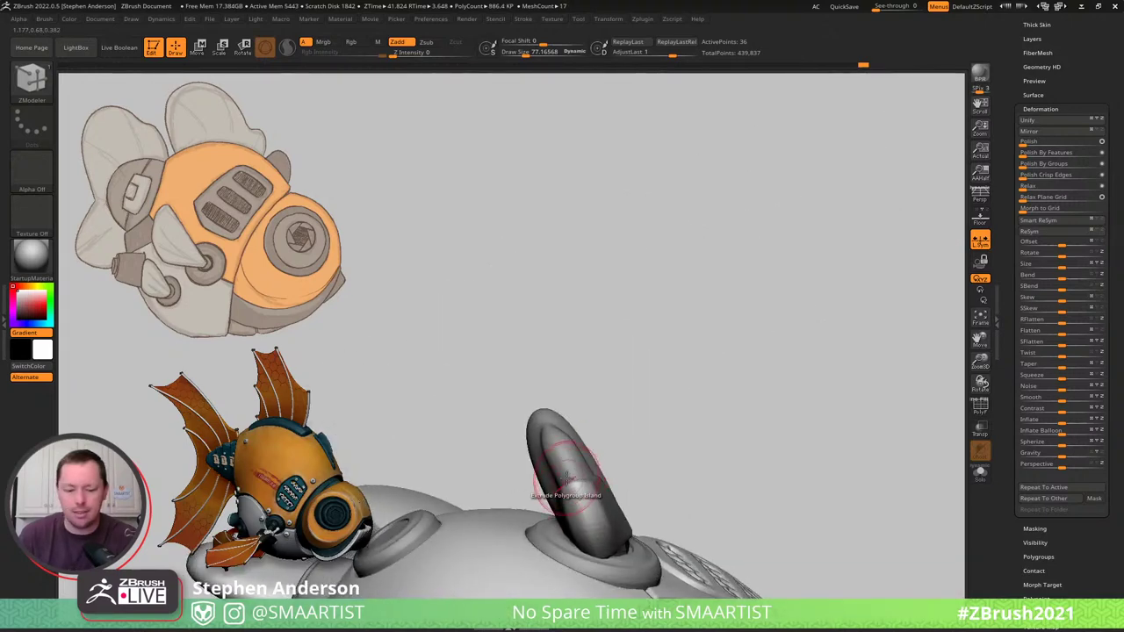
pyautogui.press('b')
pyautogui.press('m')
pyautogui.press('v')
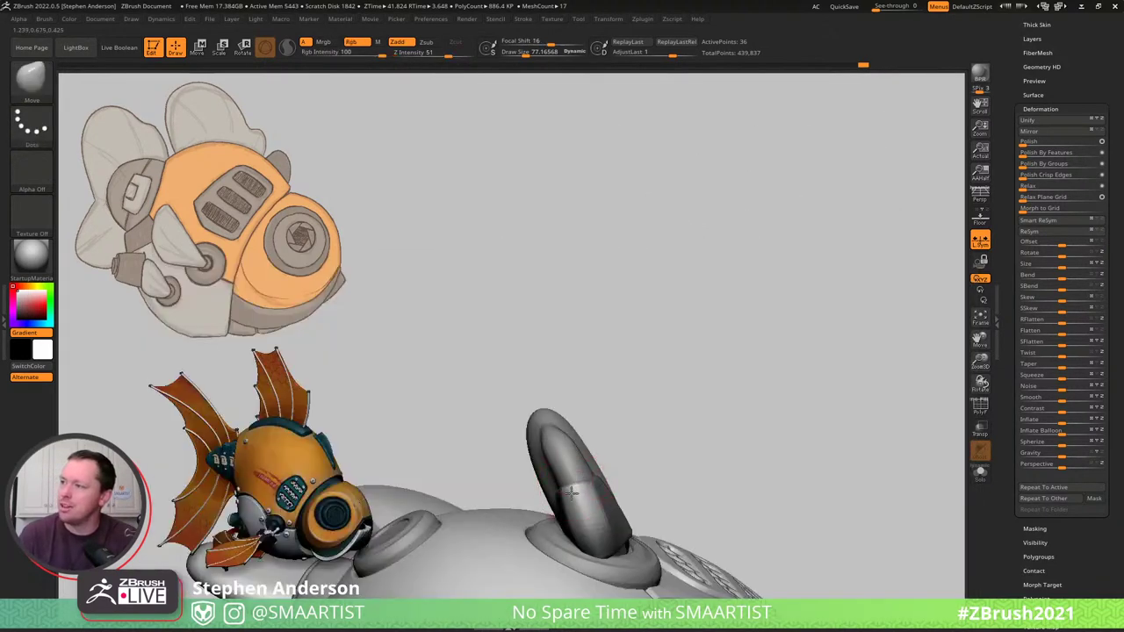
pyautogui.moveTo(586, 490)
pyautogui.mouseDown(button='right')
pyautogui.moveTo(559, 476)
pyautogui.moveTo(593, 507)
pyautogui.moveTo(532, 537)
pyautogui.moveTo(586, 524)
pyautogui.moveTo(632, 535)
pyautogui.moveTo(667, 568)
pyautogui.moveTo(622, 477)
pyautogui.moveTo(612, 498)
pyautogui.moveTo(636, 487)
pyautogui.mouseUp(button='right')
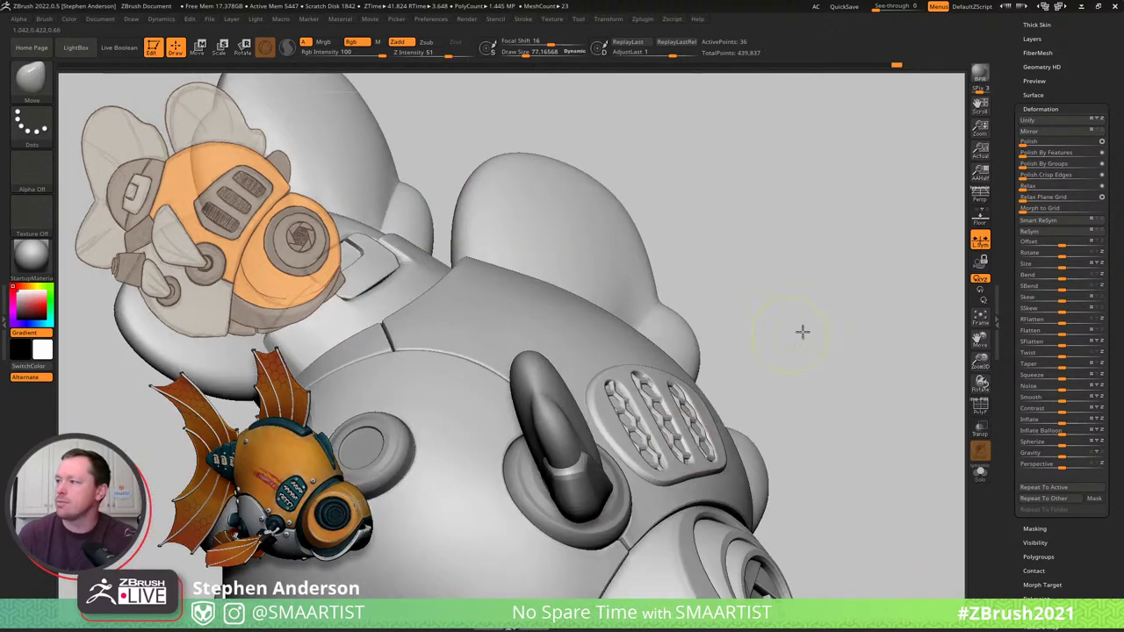
# Select the side fin FishBot_BETA_22 and try nudging its lower edge with the Move brush at a draw size of about 129.
pyautogui.moveTo(763, 381)
pyautogui.keyDown('ctrl'); pyautogui.mouseDown(button='right')
pyautogui.moveTo(566, 525)
pyautogui.moveTo(551, 501)
pyautogui.moveTo(612, 499)
pyautogui.moveTo(553, 484)
pyautogui.moveTo(590, 478)
pyautogui.moveTo(597, 497)
pyautogui.moveTo(640, 487)
pyautogui.moveTo(623, 478)
pyautogui.moveTo(618, 509)
pyautogui.mouseUp(button='right'); pyautogui.keyUp('ctrl')
pyautogui.keyDown('alt'); pyautogui.click(597, 490); pyautogui.keyUp('alt')
pyautogui.press('s')
pyautogui.moveTo(612, 484); pyautogui.dragTo(612, 481)
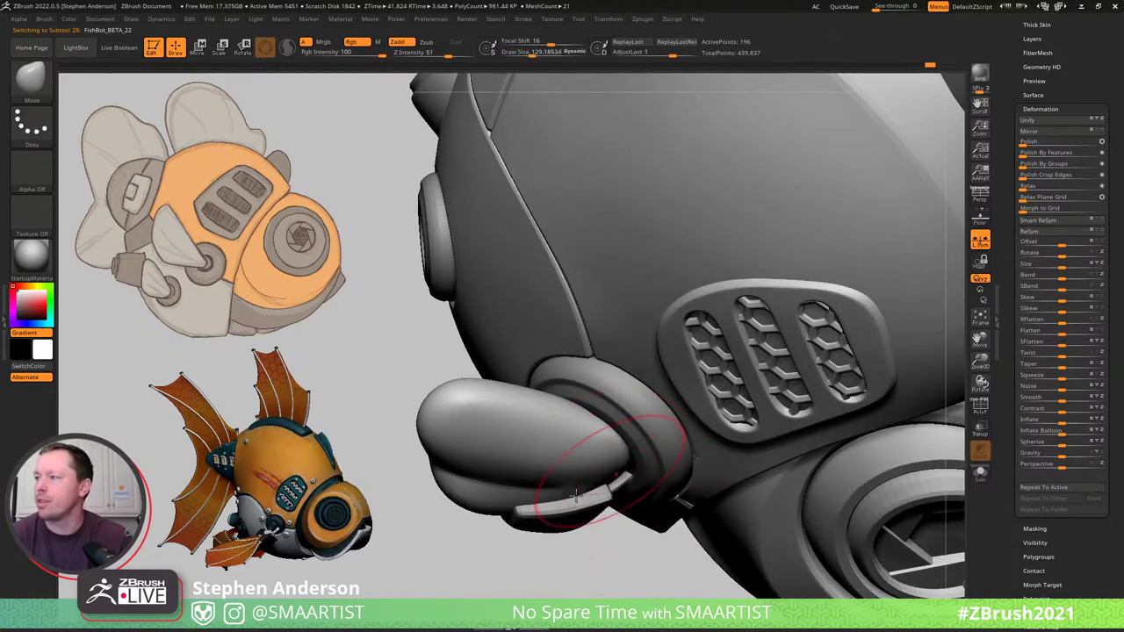
pyautogui.moveTo(523, 509); pyautogui.dragTo(521, 502)
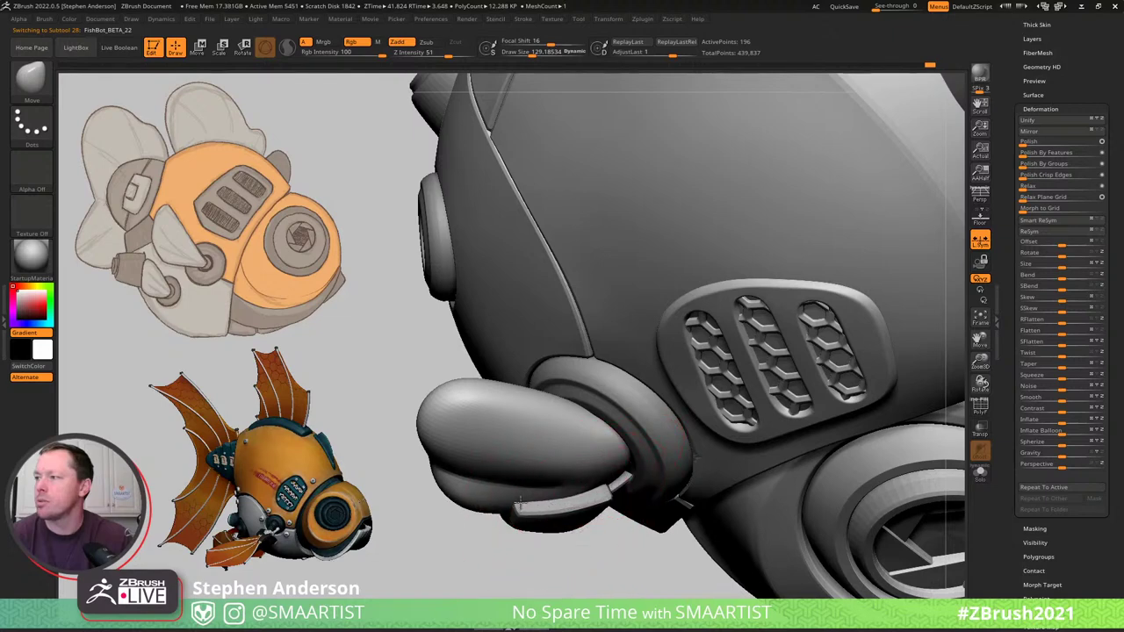
pyautogui.hotkey('ctrl', 'z')
# Reduce the draw size to about 39 and nudge the side fin's inner end beside the fitted pieces with the Move brush.
pyautogui.press('s')
pyautogui.moveTo(619, 478); pyautogui.dragTo(604, 480)
pyautogui.moveTo(601, 481); pyautogui.dragTo(601, 452, button='right')
pyautogui.moveTo(649, 489)
pyautogui.mouseDown(button='right')
pyautogui.moveTo(640, 470)
pyautogui.moveTo(647, 479)
pyautogui.mouseUp(button='right')
pyautogui.press('s')
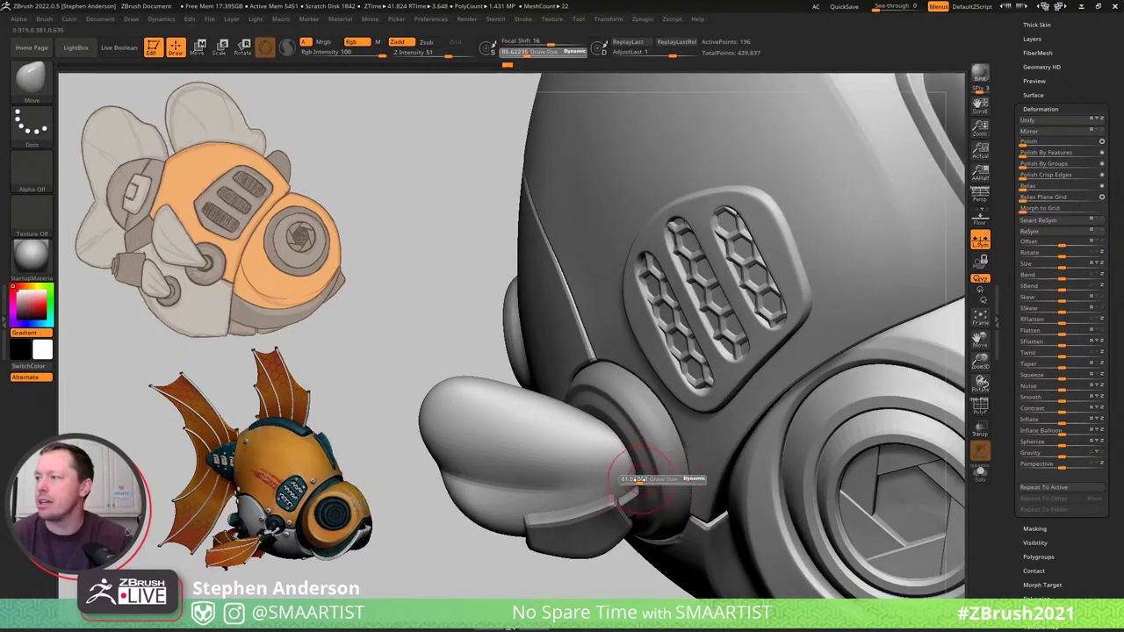
pyautogui.moveTo(640, 480); pyautogui.dragTo(649, 476)
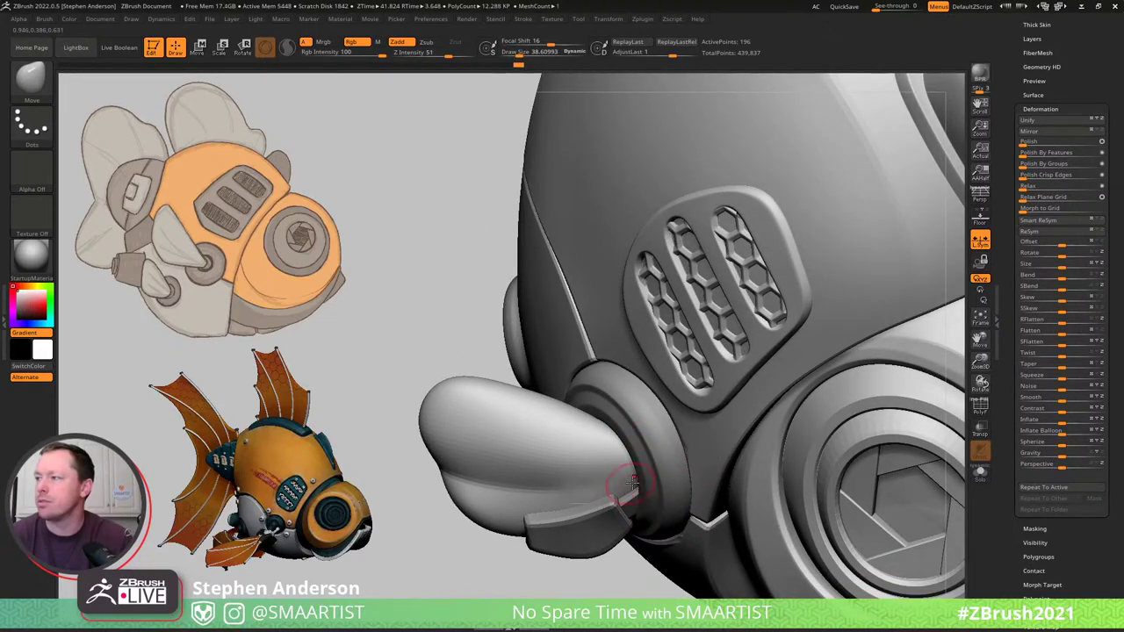
pyautogui.moveTo(627, 477); pyautogui.dragTo(596, 481, button='right')
pyautogui.moveTo(539, 491); pyautogui.dragTo(534, 487)
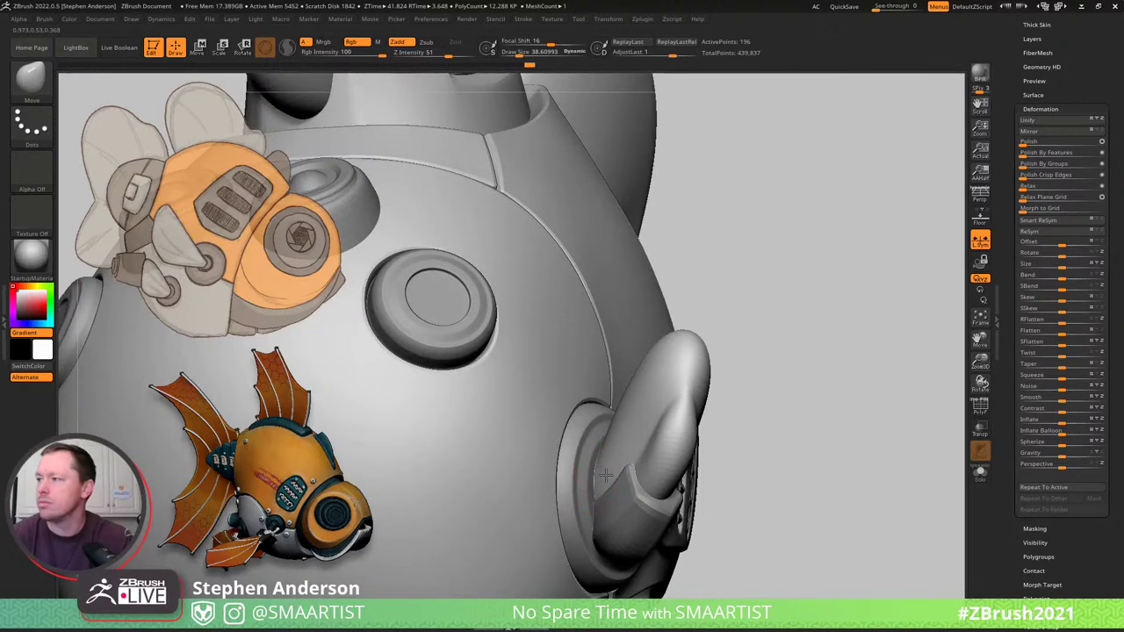
# Examine the side fins and their fitted pieces on the whole fish from the front and the side.
pyautogui.moveTo(558, 489)
pyautogui.mouseDown(button='right')
pyautogui.moveTo(598, 551)
pyautogui.moveTo(667, 509)
pyautogui.moveTo(569, 389)
pyautogui.moveTo(692, 412)
pyautogui.moveTo(662, 406)
pyautogui.moveTo(625, 420)
pyautogui.mouseUp(button='right')
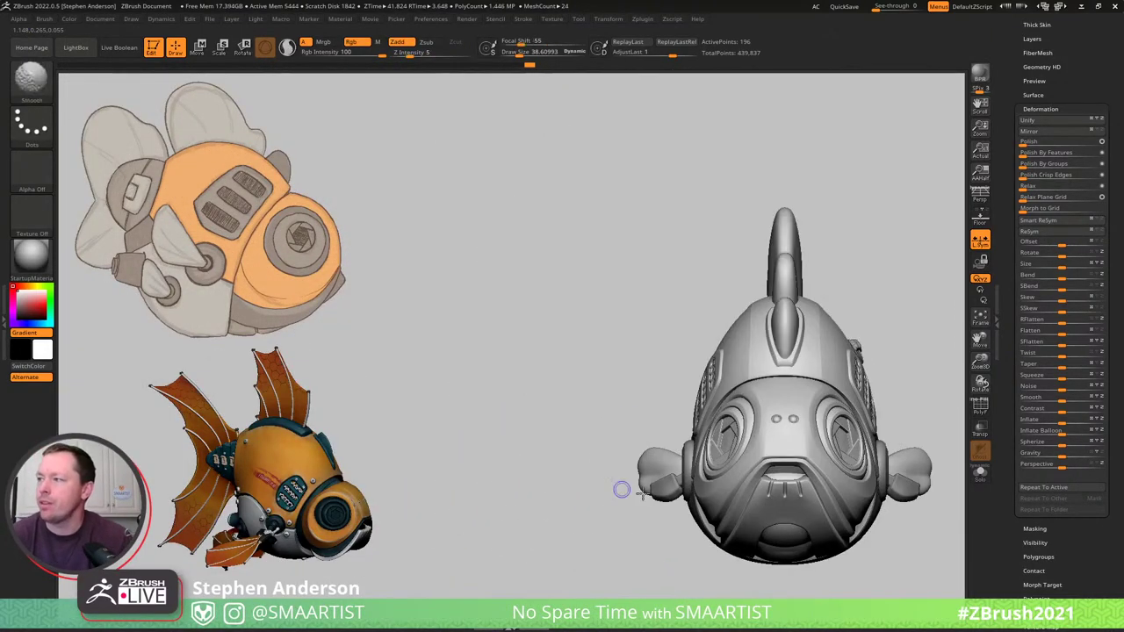
pyautogui.moveTo(622, 489); pyautogui.dragTo(702, 488, button='right')
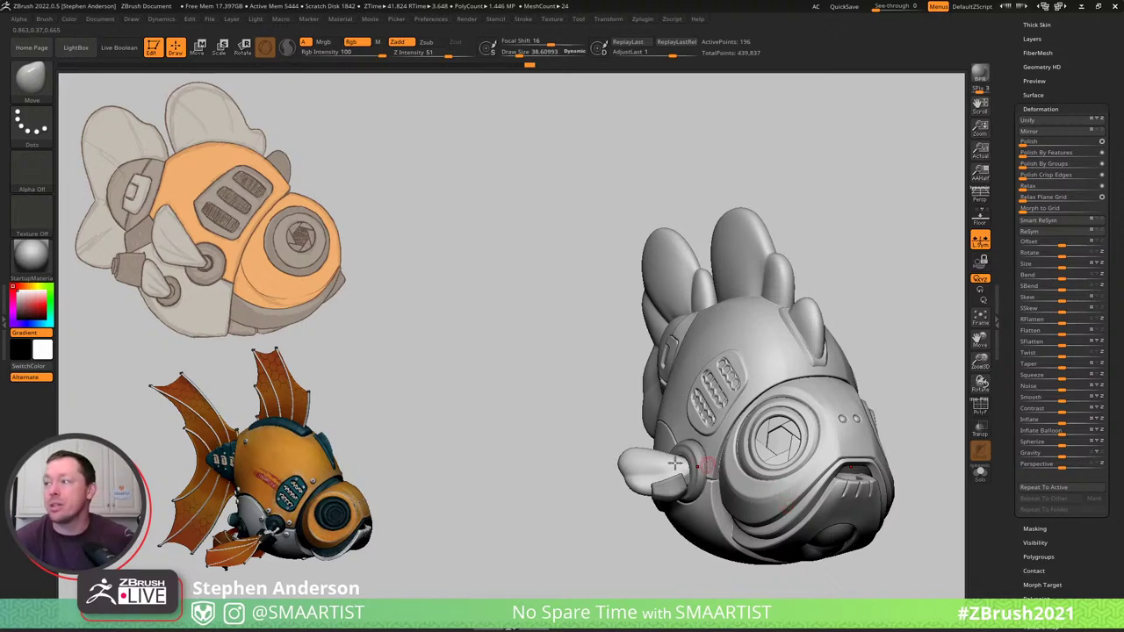
pyautogui.moveTo(665, 467)
pyautogui.mouseDown(button='right')
pyautogui.moveTo(689, 494)
pyautogui.moveTo(643, 481)
pyautogui.moveTo(682, 472)
pyautogui.moveTo(679, 460)
pyautogui.moveTo(743, 490)
pyautogui.mouseUp(button='right')
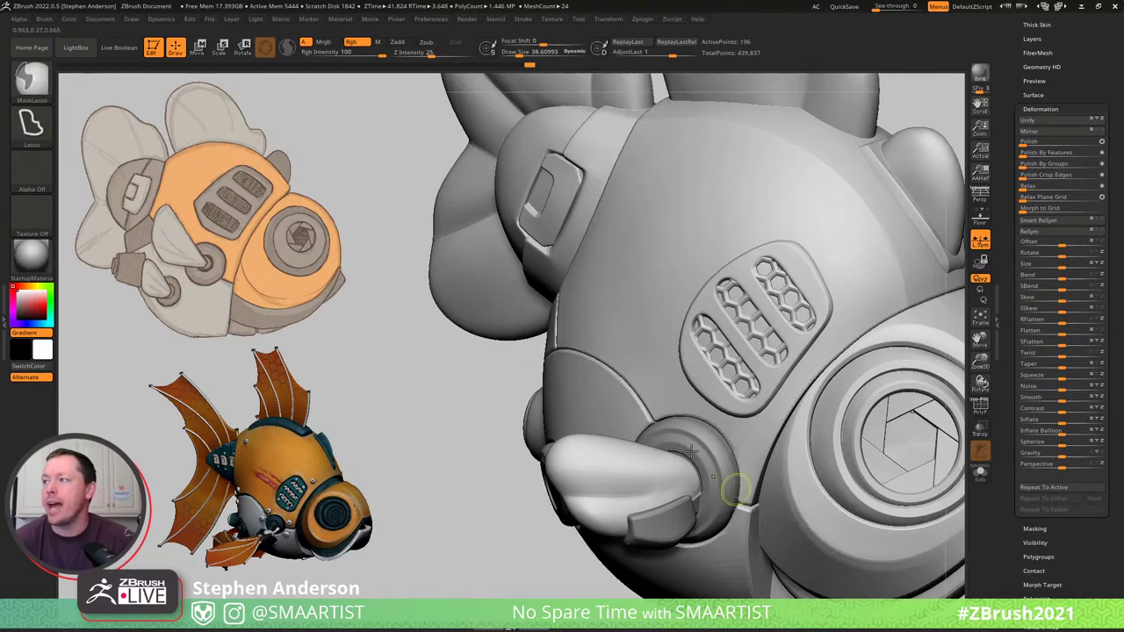
pyautogui.moveTo(596, 487)
pyautogui.mouseDown(button='right')
pyautogui.moveTo(609, 493)
pyautogui.moveTo(592, 492)
pyautogui.mouseUp(button='right')
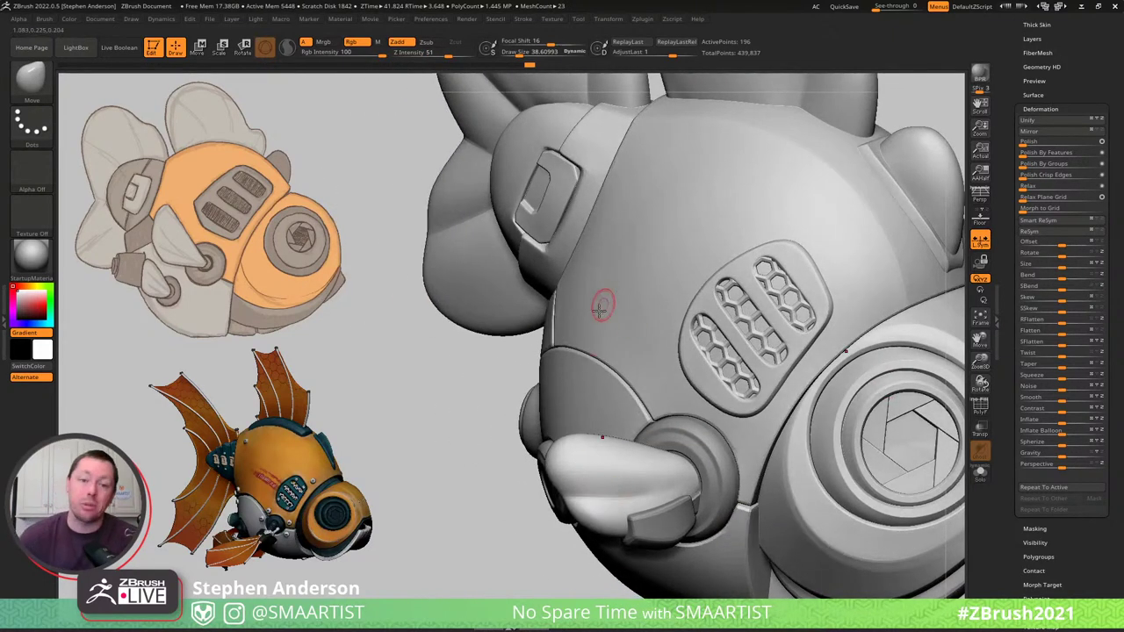
pyautogui.press('alt')
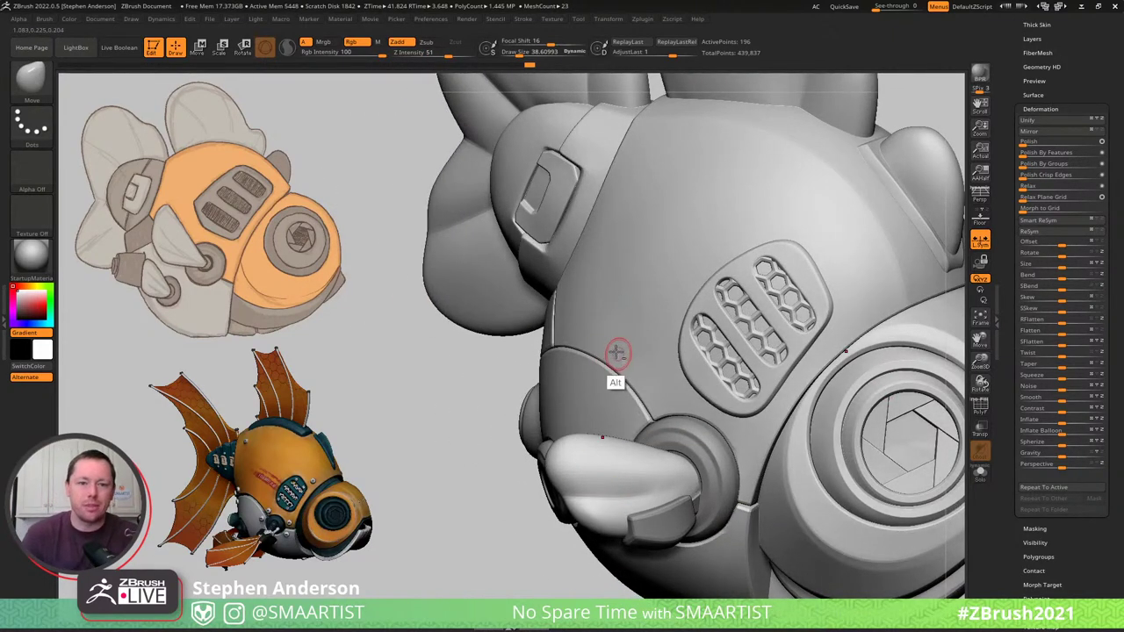
# Switch to the browser, close the open mermaid post on Instagram and look over the profile page's posts.
pyautogui.hotkey('alt', 'Tab')
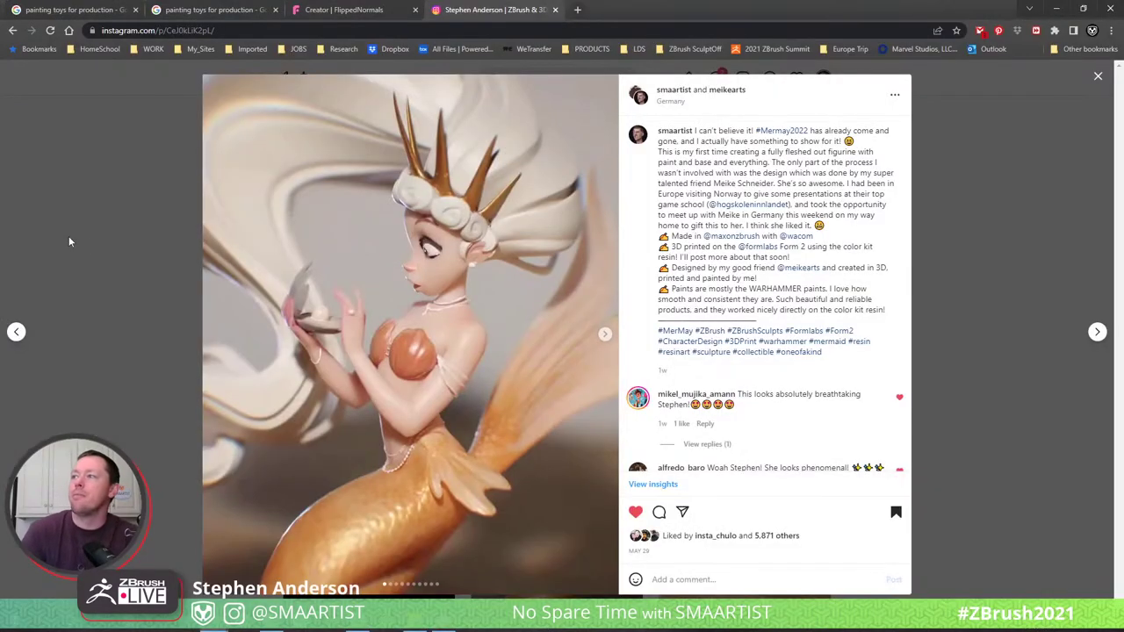
pyautogui.click(1035, 230)
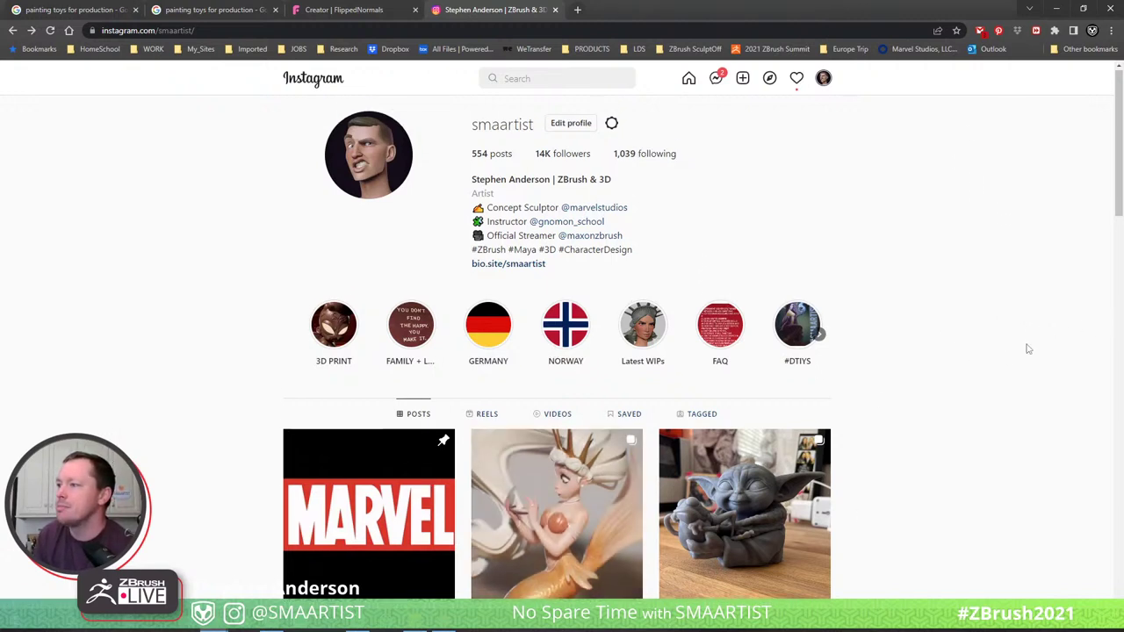
pyautogui.scroll(-2, 1026, 349)
pyautogui.scroll(2, 1028, 348)
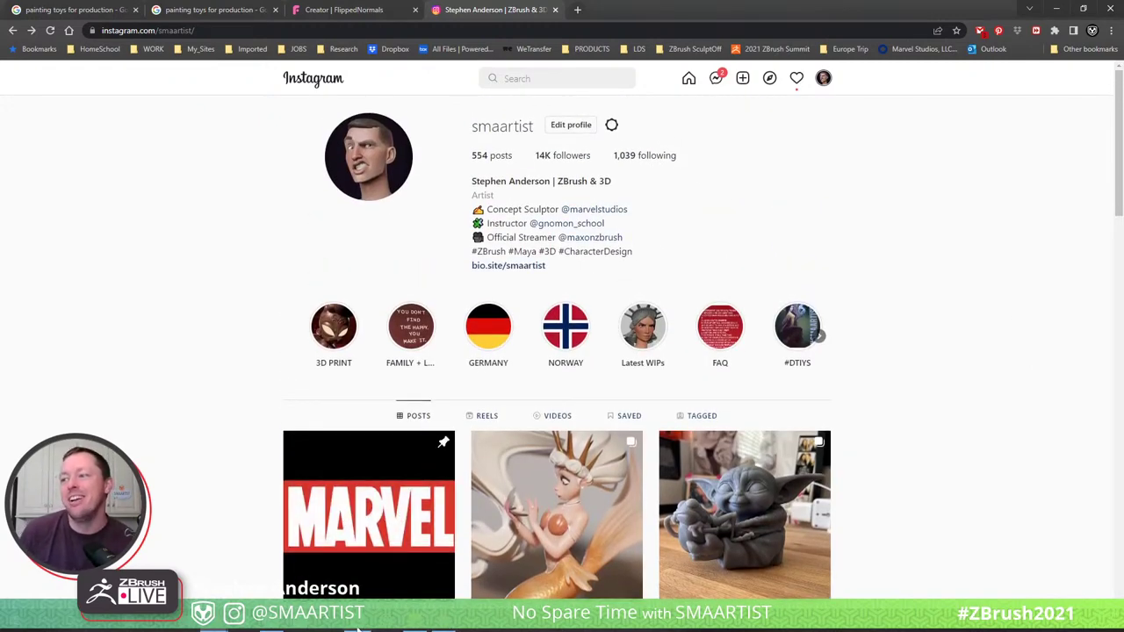
pyautogui.moveTo(357, 627)
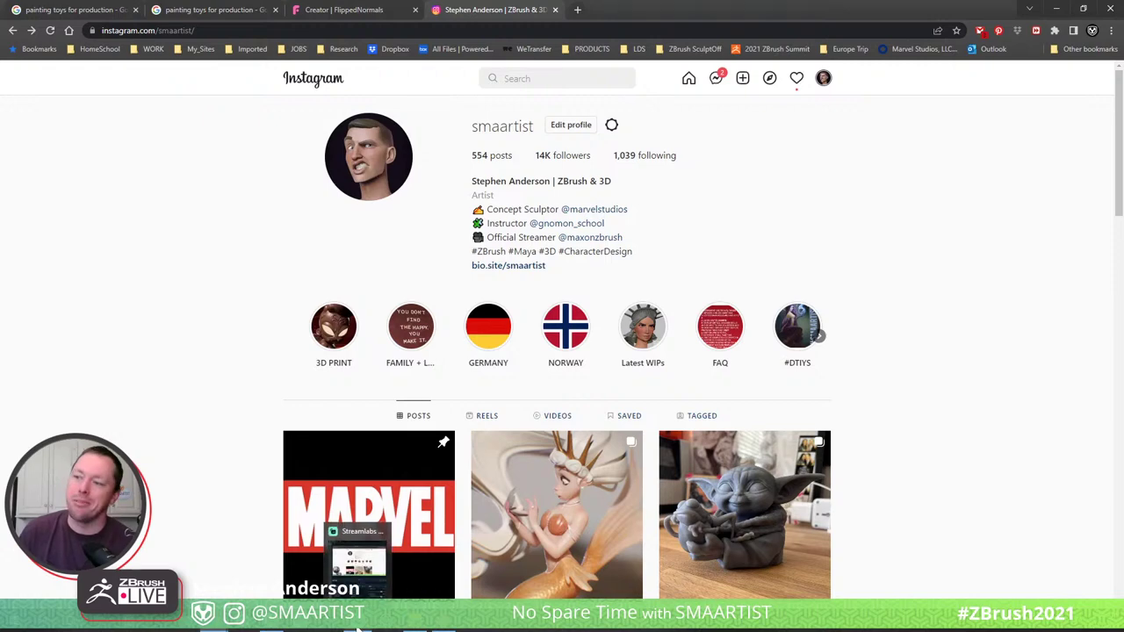
# Switch back to ZBrush and nudge the unsmoothed side fin's inner end at its socket with the Move brush at draw size about 21.
pyautogui.click(281, 628)
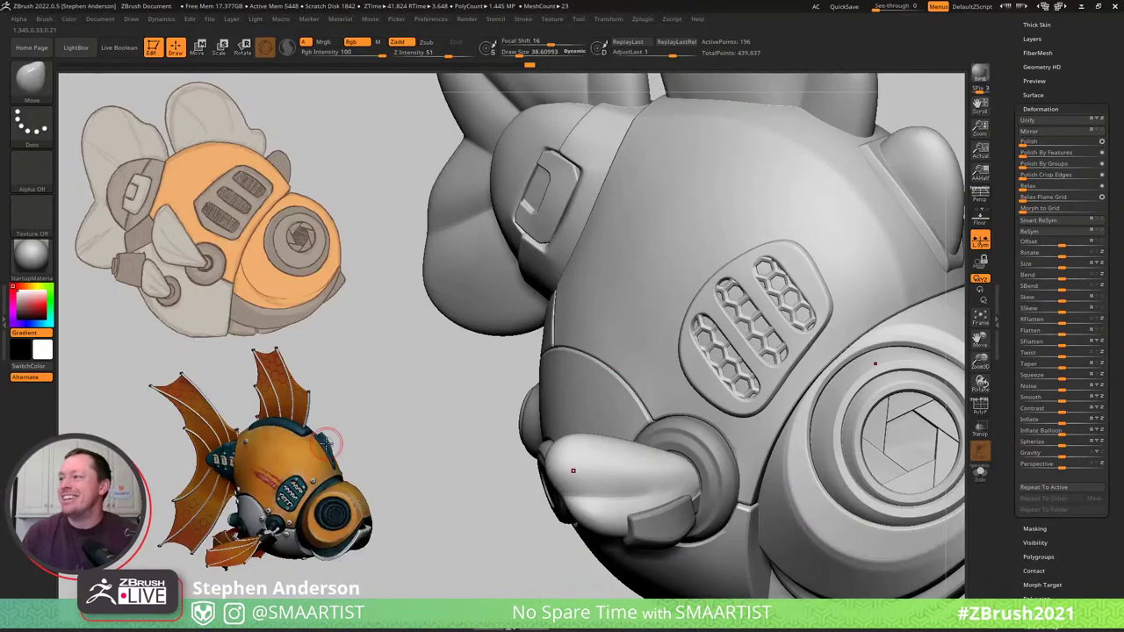
pyautogui.moveTo(462, 430)
pyautogui.mouseDown()
pyautogui.moveTo(451, 426)
pyautogui.moveTo(703, 483)
pyautogui.moveTo(690, 485)
pyautogui.mouseUp()
pyautogui.keyDown('ctrl'); pyautogui.moveTo(690, 485); pyautogui.dragTo(699, 533, button='right'); pyautogui.keyUp('ctrl')
pyautogui.hotkey('shift', 'd')
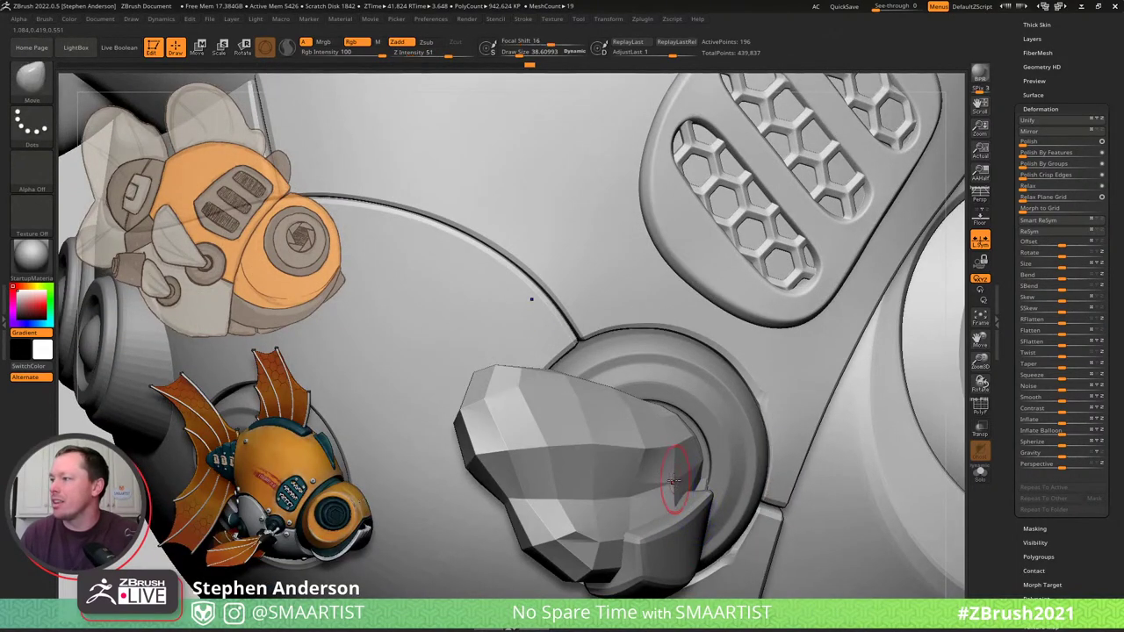
pyautogui.press('s')
pyautogui.moveTo(674, 482); pyautogui.dragTo(672, 484)
pyautogui.moveTo(669, 485); pyautogui.dragTo(662, 482)
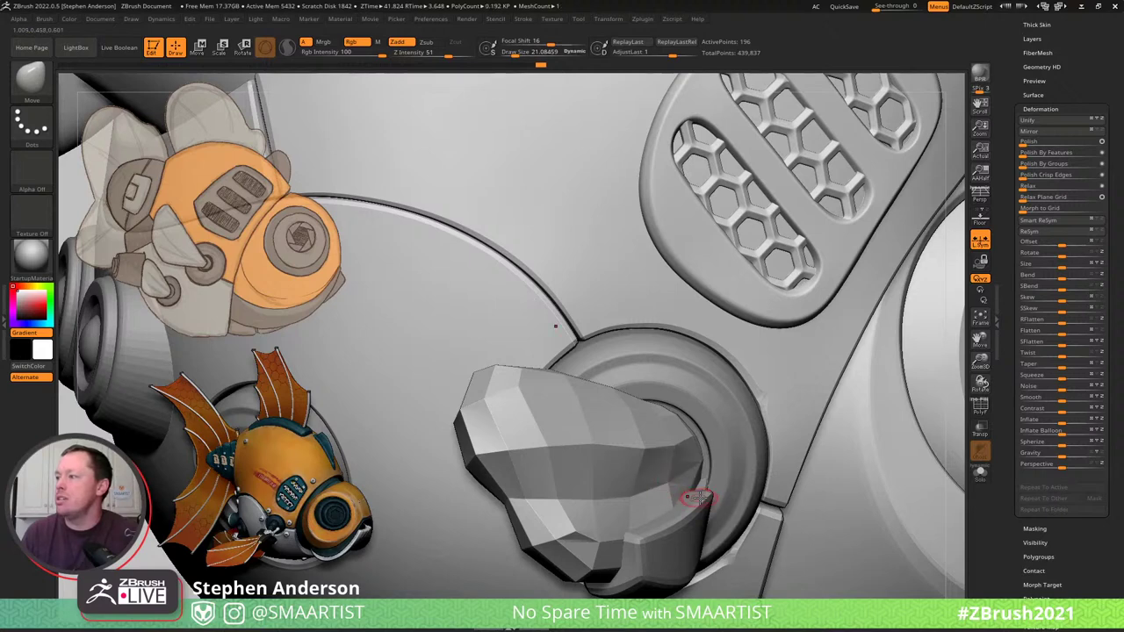
pyautogui.press('d')
pyautogui.hotkey('shift', 'f')
pyautogui.hotkey('shift', 'f')
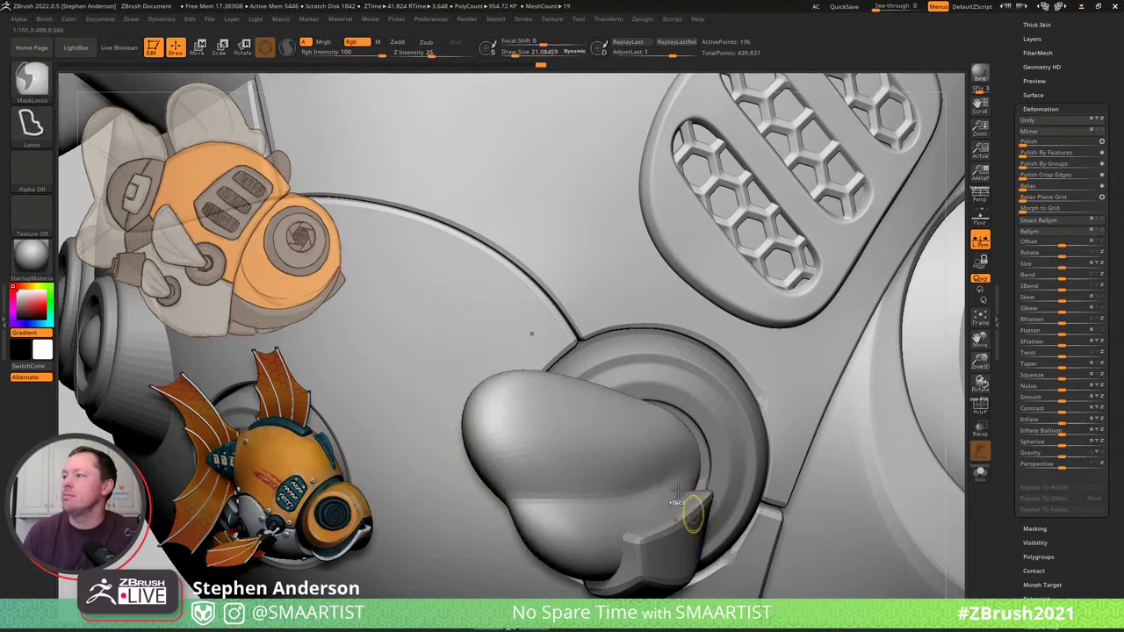
# Enlarge the Move brush's draw size to about 99 and adjust the outer end of the side fin.
pyautogui.moveTo(688, 509)
pyautogui.keyDown('ctrl'); pyautogui.mouseDown(button='right')
pyautogui.moveTo(611, 434)
pyautogui.moveTo(692, 509)
pyautogui.moveTo(637, 502)
pyautogui.moveTo(656, 505)
pyautogui.mouseUp(button='right'); pyautogui.keyUp('ctrl')
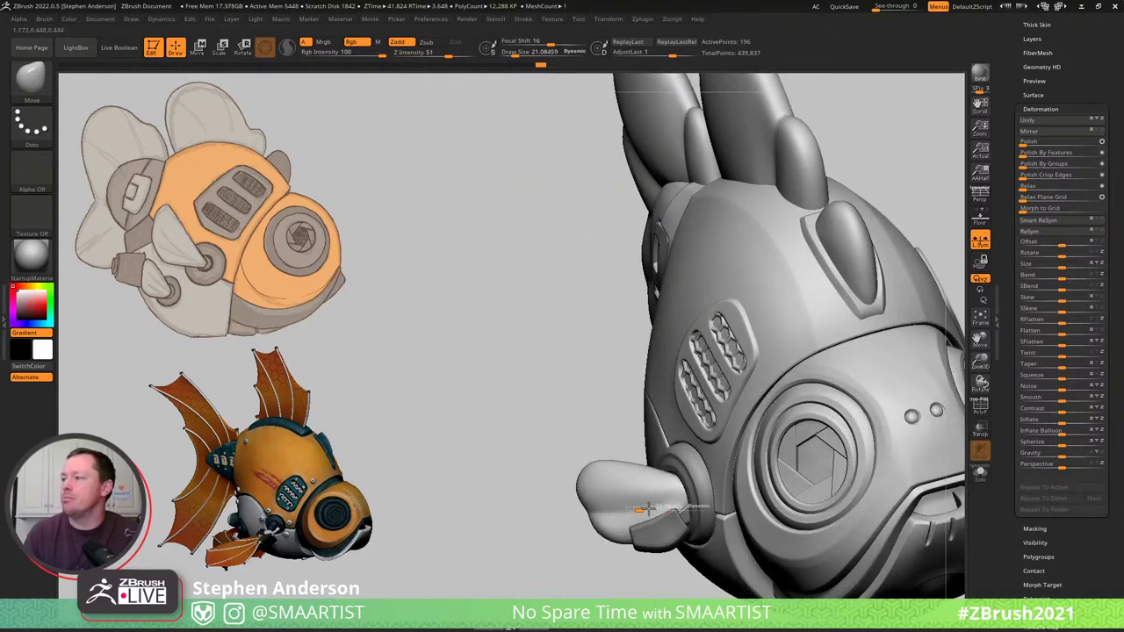
pyautogui.press('s')
pyautogui.moveTo(641, 508)
pyautogui.mouseDown()
pyautogui.moveTo(669, 504)
pyautogui.moveTo(657, 516)
pyautogui.moveTo(646, 506)
pyautogui.mouseUp()
pyautogui.moveTo(646, 507); pyautogui.dragTo(680, 507, button='right')
pyautogui.moveTo(625, 513)
pyautogui.mouseDown()
pyautogui.moveTo(585, 515)
pyautogui.moveTo(594, 509)
pyautogui.mouseUp()
pyautogui.moveTo(594, 509)
pyautogui.mouseDown(button='right')
pyautogui.moveTo(617, 500)
pyautogui.moveTo(606, 519)
pyautogui.moveTo(705, 494)
pyautogui.moveTo(647, 507)
pyautogui.moveTo(627, 496)
pyautogui.moveTo(658, 486)
pyautogui.moveTo(656, 502)
pyautogui.moveTo(642, 486)
pyautogui.mouseUp(button='right')
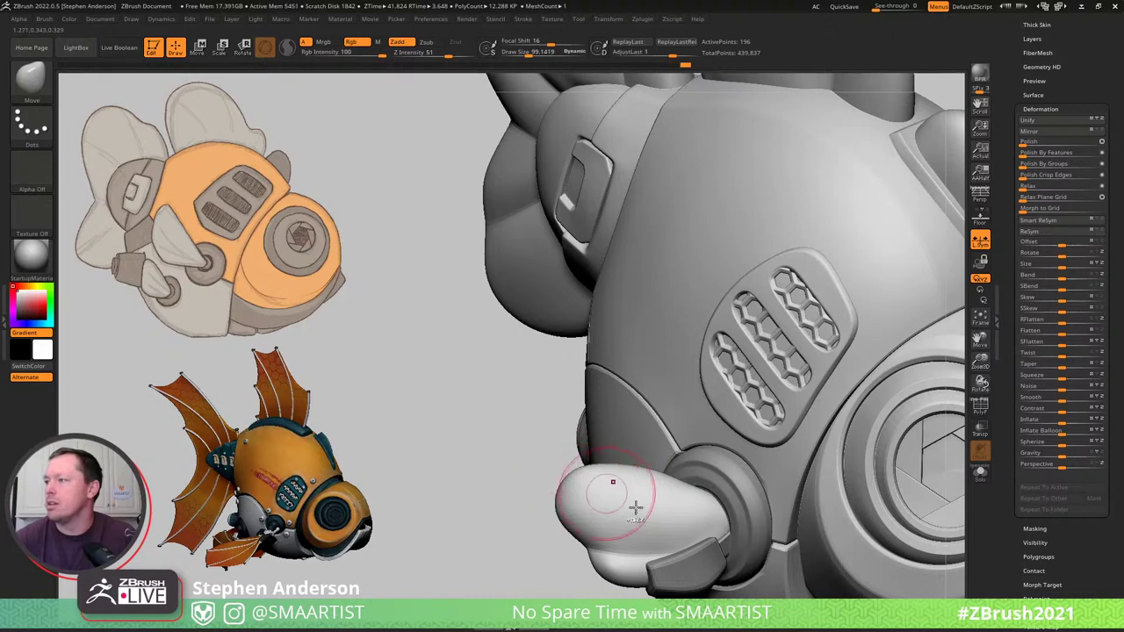
pyautogui.moveTo(636, 507)
pyautogui.keyDown('ctrl'); pyautogui.mouseDown(button='right')
pyautogui.moveTo(513, 386)
pyautogui.moveTo(692, 506)
pyautogui.moveTo(715, 504)
pyautogui.moveTo(630, 500)
pyautogui.moveTo(606, 464)
pyautogui.moveTo(668, 498)
pyautogui.mouseUp(button='right'); pyautogui.keyUp('ctrl')
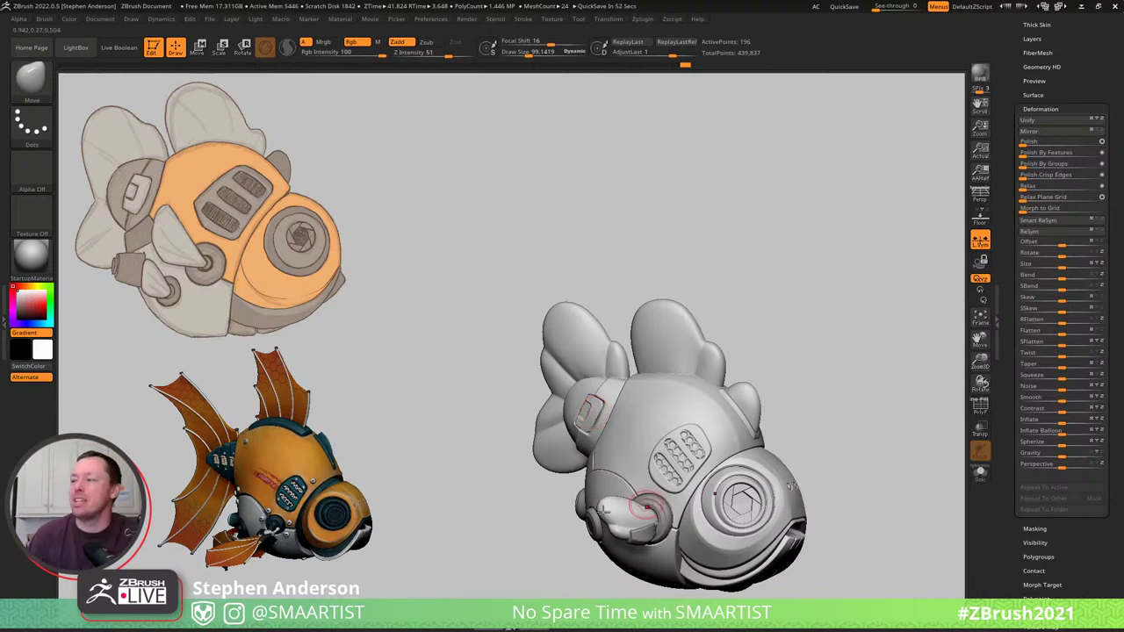
# Examine the side fin's shape on the whole fish and up close, and show the subtool list.
pyautogui.moveTo(614, 520)
pyautogui.mouseDown(button='right')
pyautogui.moveTo(634, 523)
pyautogui.moveTo(610, 532)
pyautogui.mouseUp(button='right')
pyautogui.moveTo(607, 531); pyautogui.dragTo(546, 463)
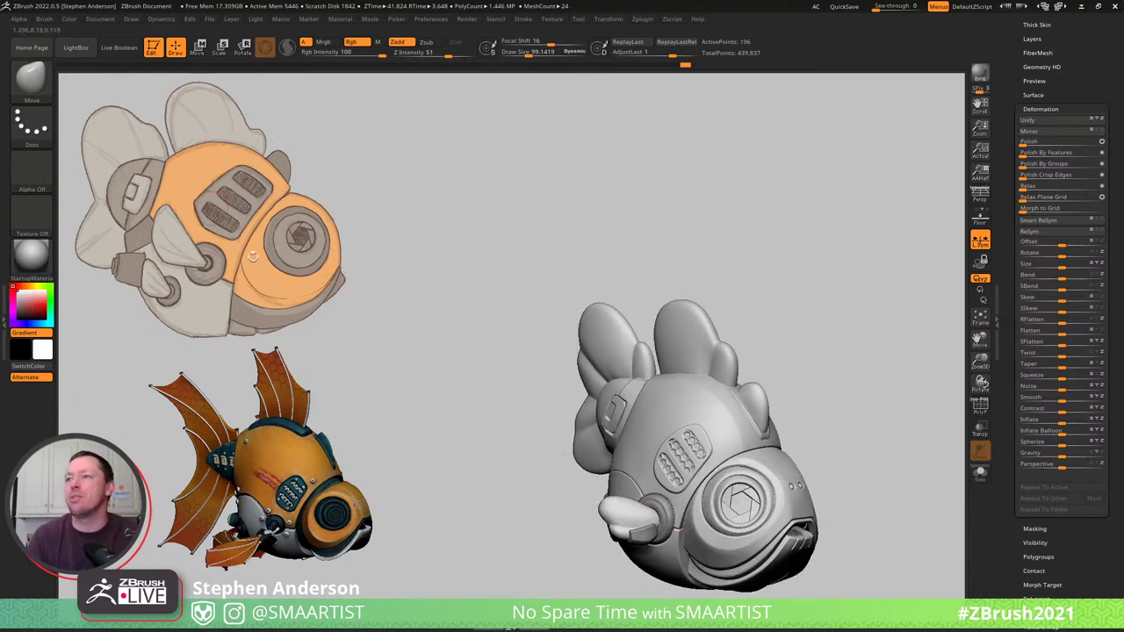
pyautogui.moveTo(638, 514)
pyautogui.mouseDown(button='right')
pyautogui.moveTo(676, 512)
pyautogui.moveTo(622, 514)
pyautogui.moveTo(637, 523)
pyautogui.moveTo(639, 570)
pyautogui.moveTo(632, 490)
pyautogui.mouseUp(button='right')
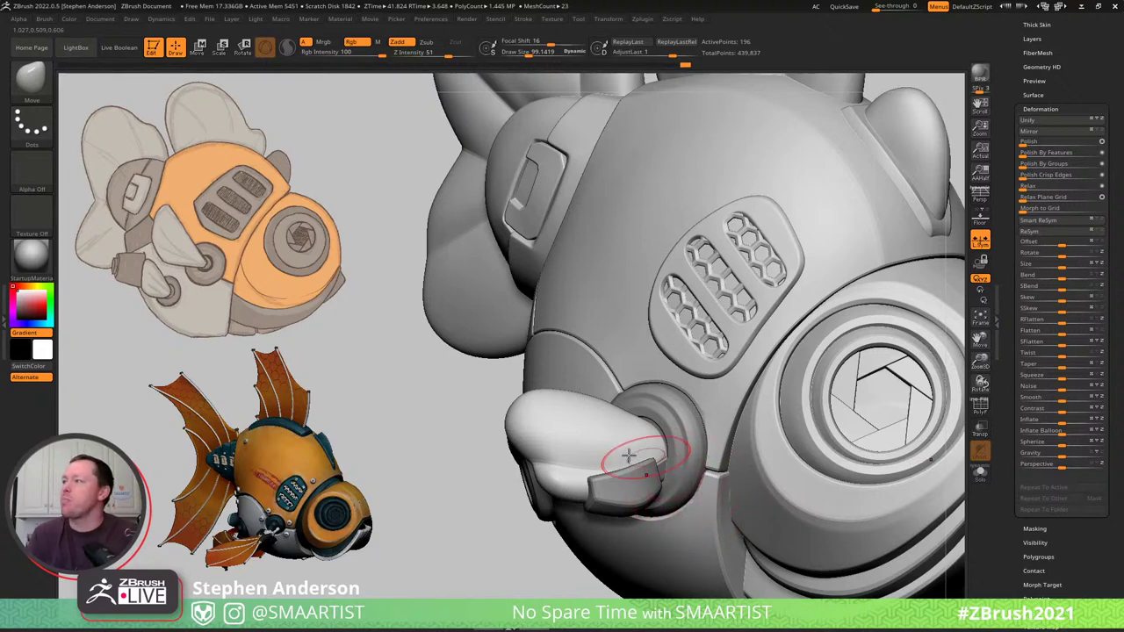
pyautogui.moveTo(1088, 101); pyautogui.dragTo(1071, 142)
pyautogui.scroll(1, 1040, 195)
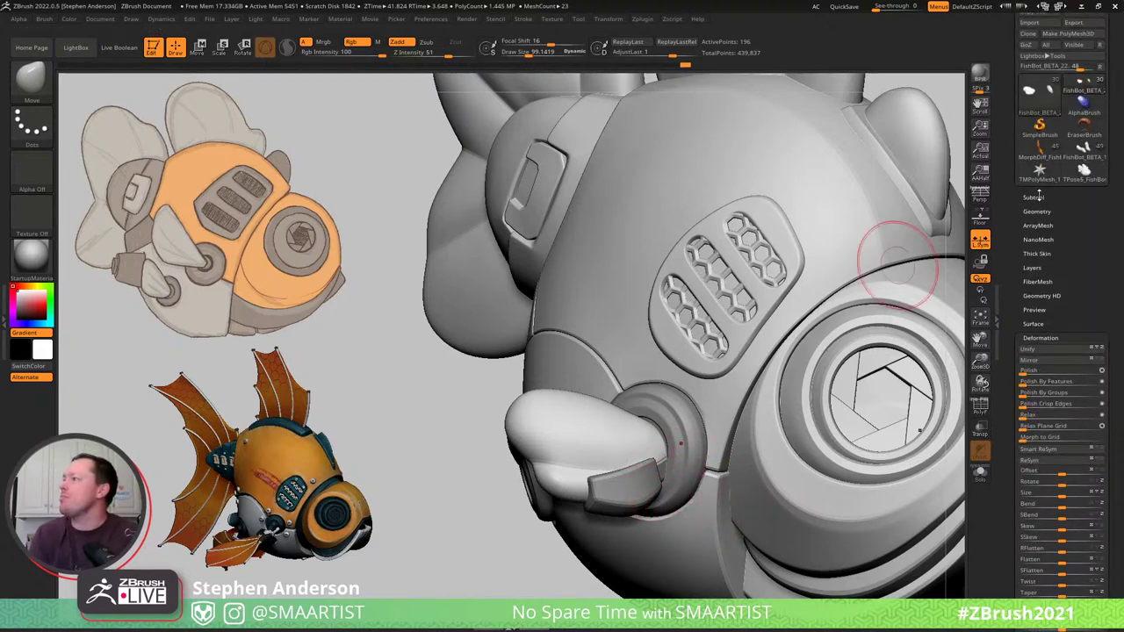
pyautogui.click(1040, 196)
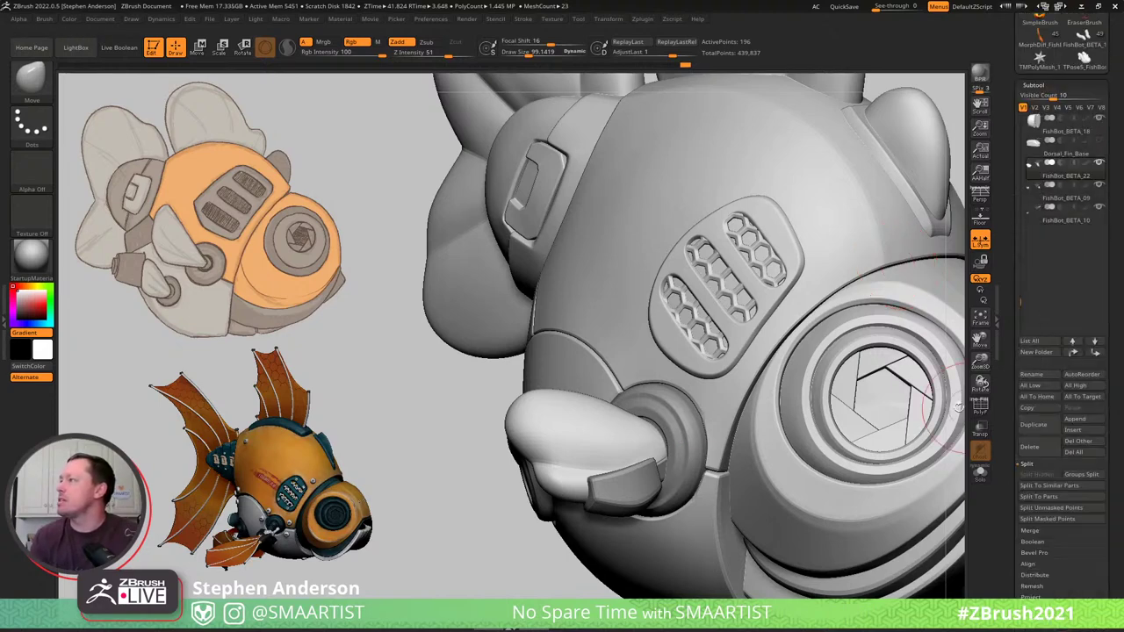
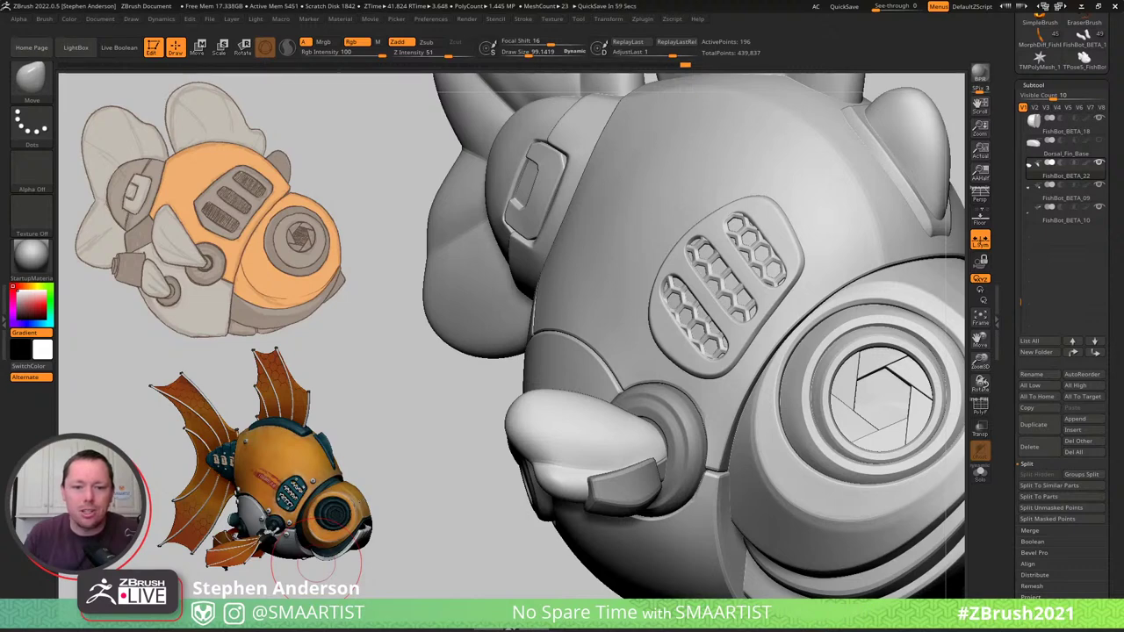
# Switch to the browser, page through the Instagram profile's NORWAY highlight, close the Instagram page and return to ZBrush.
pyautogui.hotkey('alt', 'Tab')
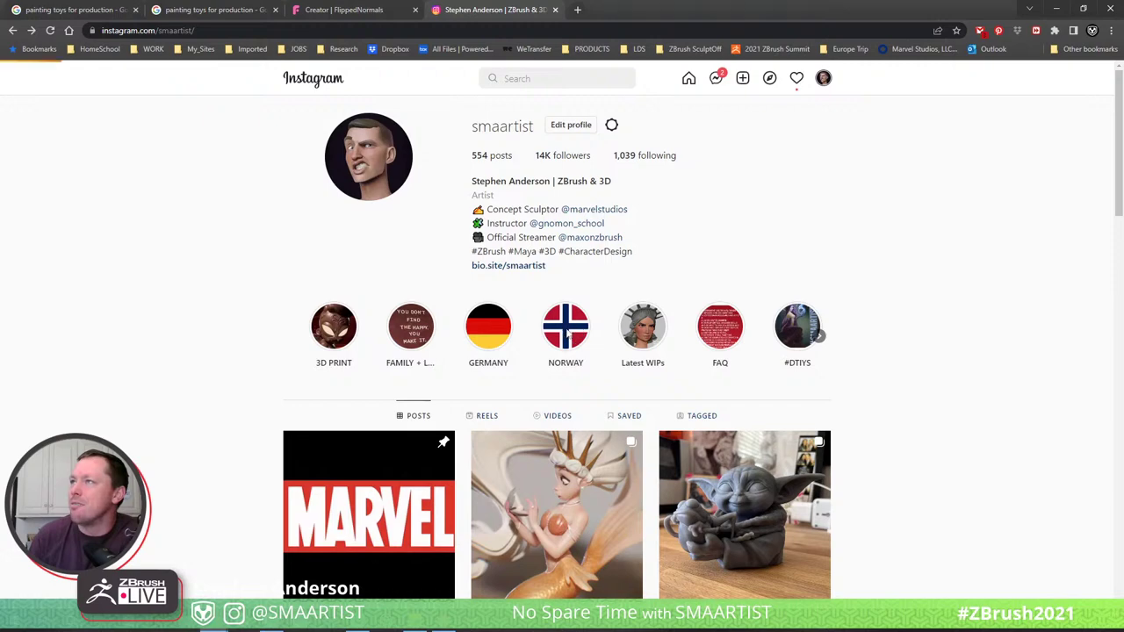
pyautogui.click(567, 333)
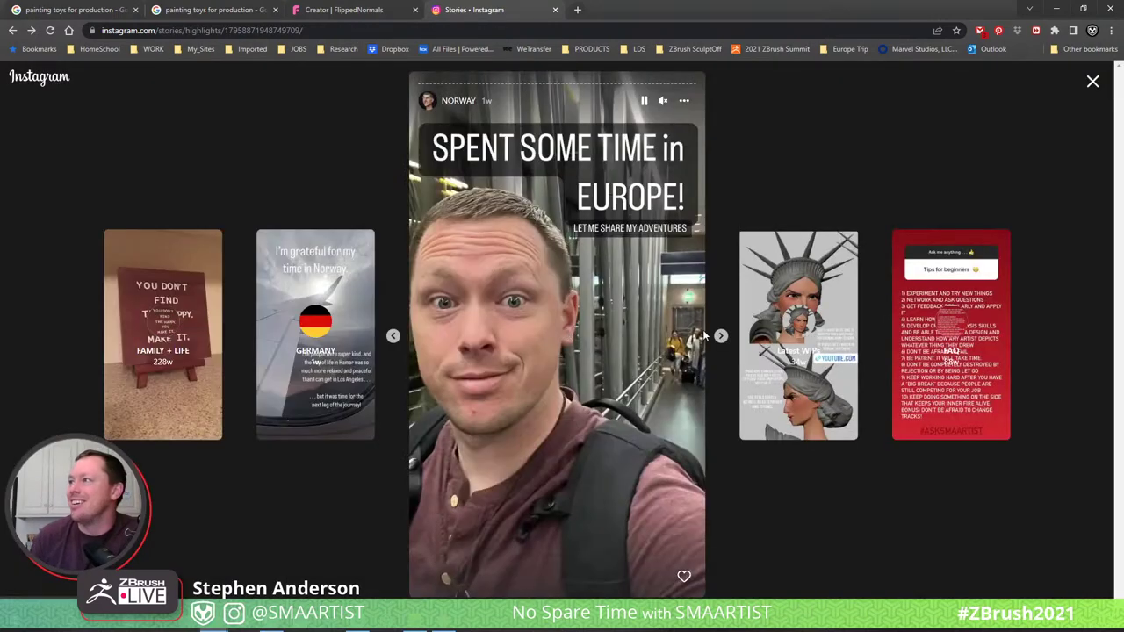
pyautogui.click(721, 337)
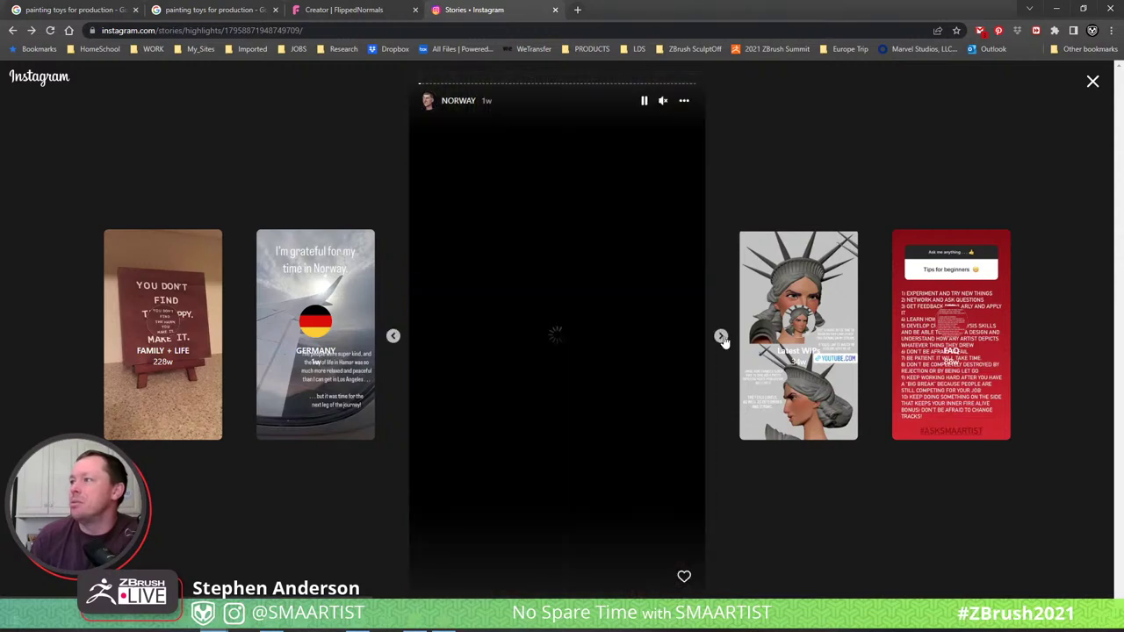
pyautogui.click(720, 337)
pyautogui.click(721, 337)
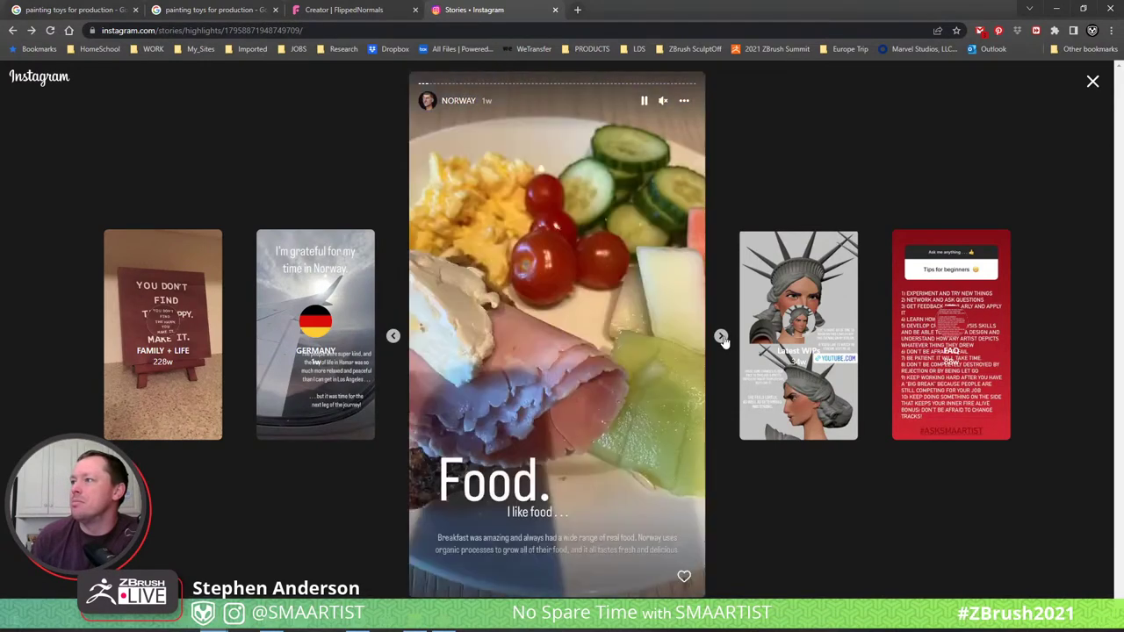
pyautogui.click(721, 337)
pyautogui.click(720, 337)
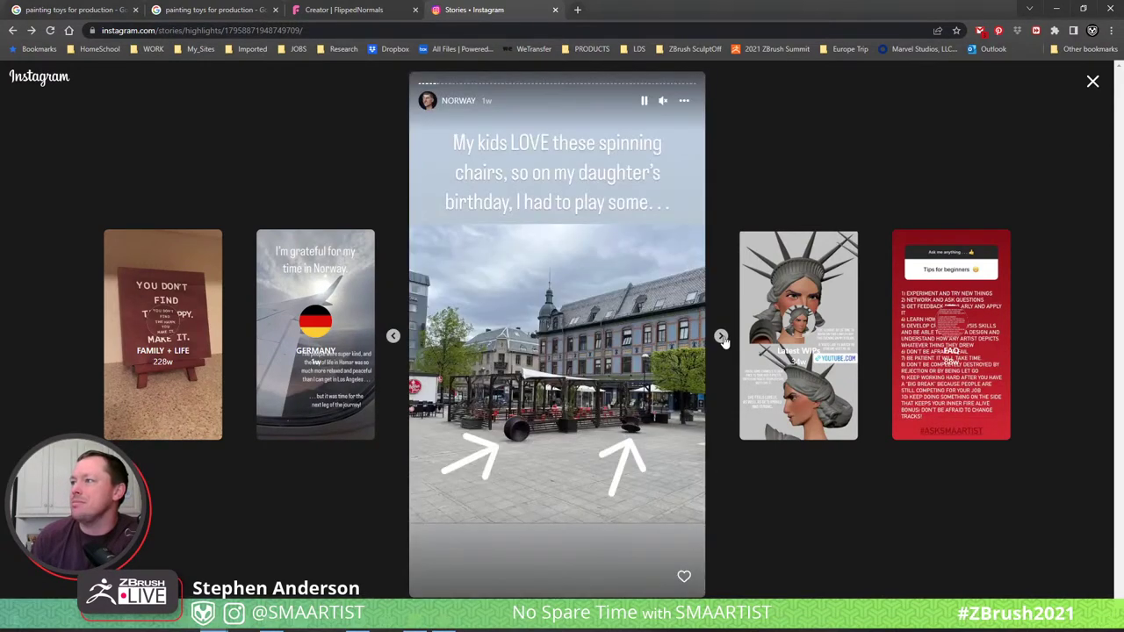
pyautogui.click(721, 337)
pyautogui.click(610, 396)
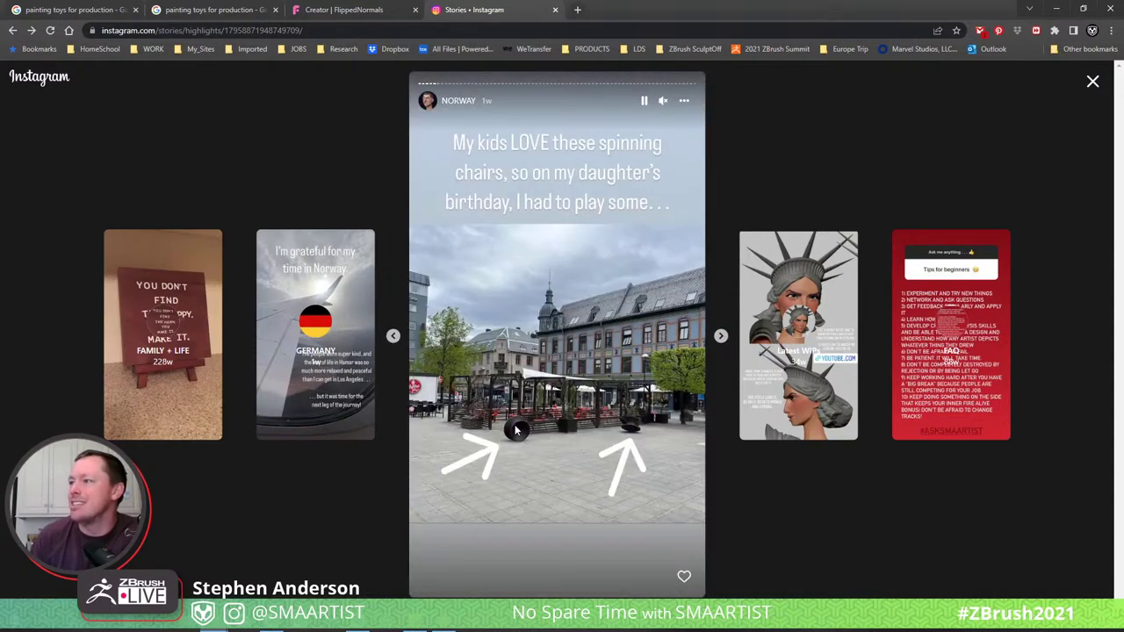
pyautogui.click(720, 337)
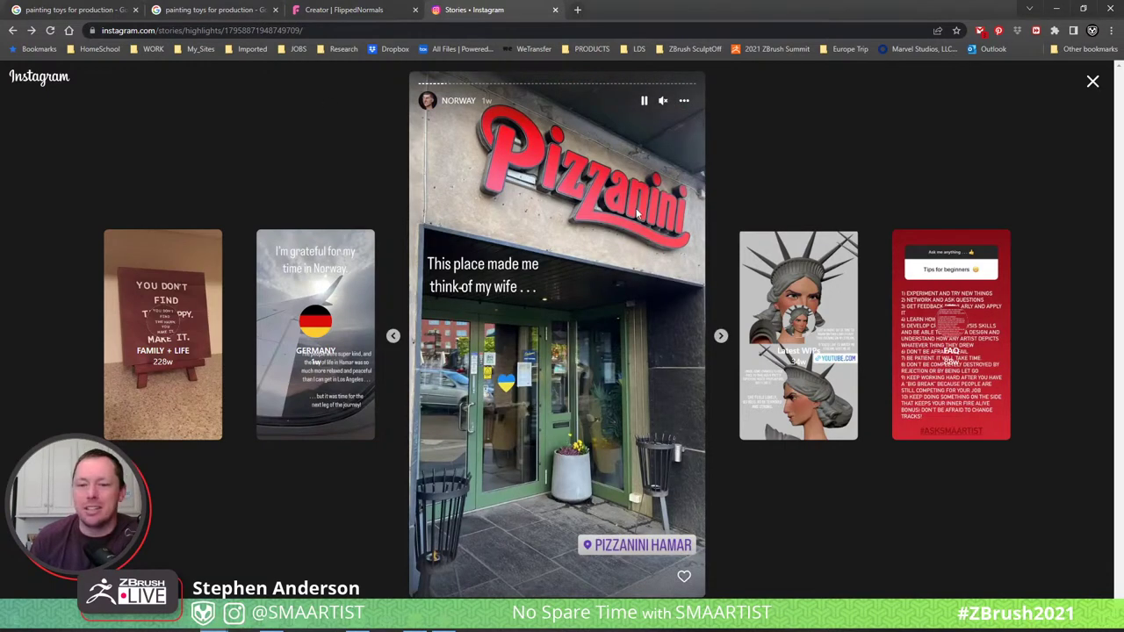
pyautogui.click(554, 10)
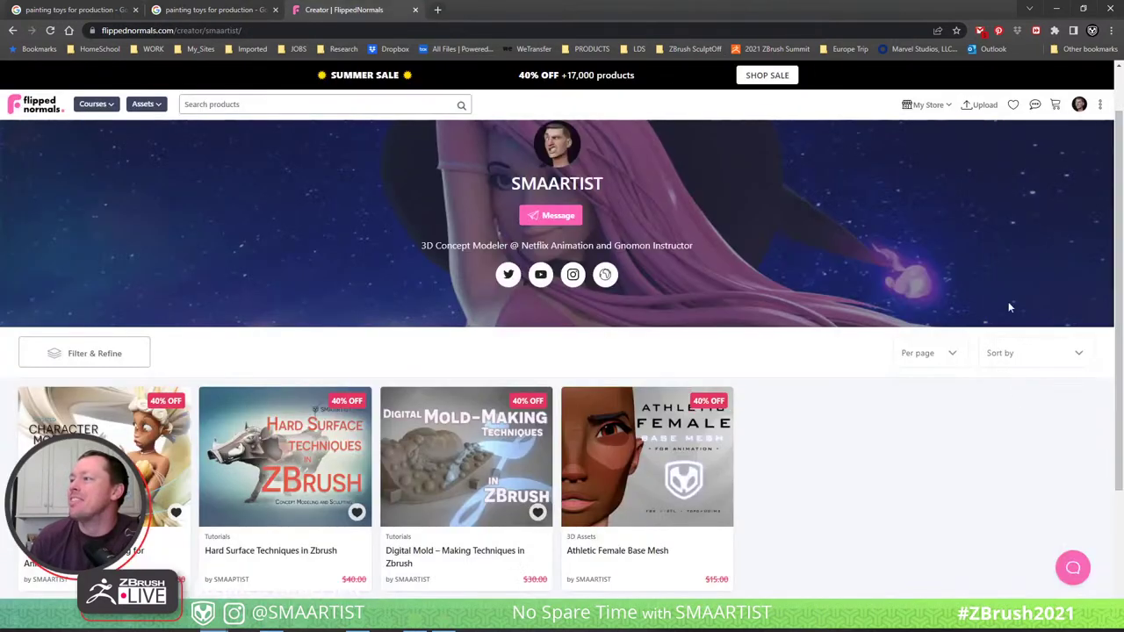
pyautogui.click(1059, 11)
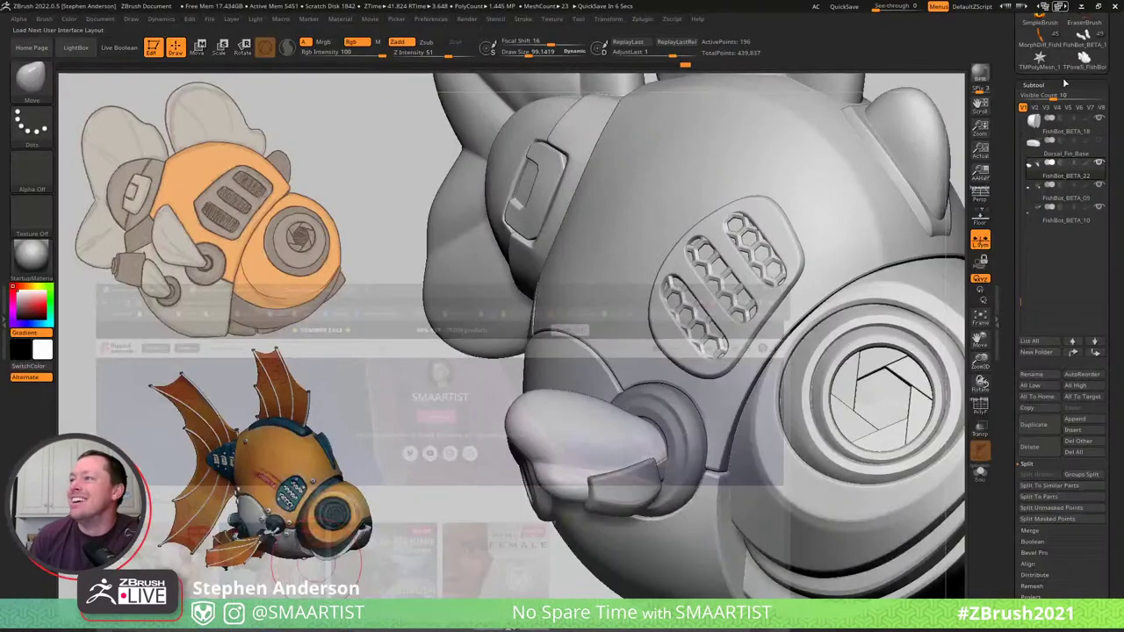
# Nudge the side fin's upper outer edge and lower lobe with the Move brush at a draw size of about 99.
pyautogui.moveTo(388, 400); pyautogui.dragTo(381, 392)
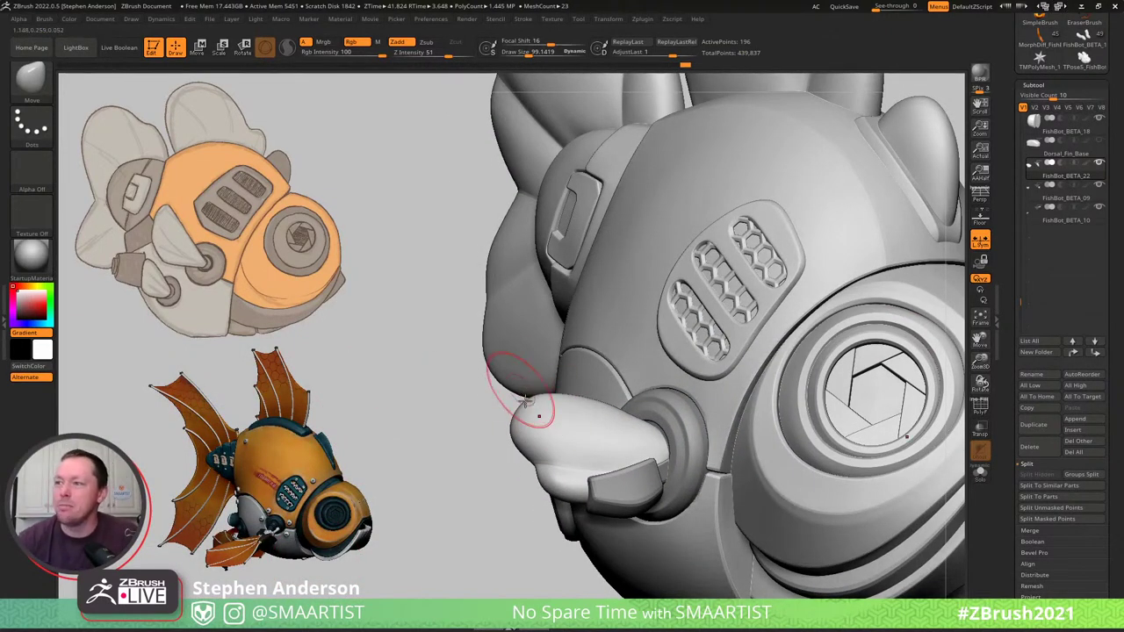
pyautogui.moveTo(539, 409)
pyautogui.mouseDown(button='right')
pyautogui.moveTo(530, 422)
pyautogui.moveTo(514, 406)
pyautogui.mouseUp(button='right')
pyautogui.moveTo(513, 398); pyautogui.dragTo(497, 389)
pyautogui.moveTo(565, 468); pyautogui.dragTo(566, 472)
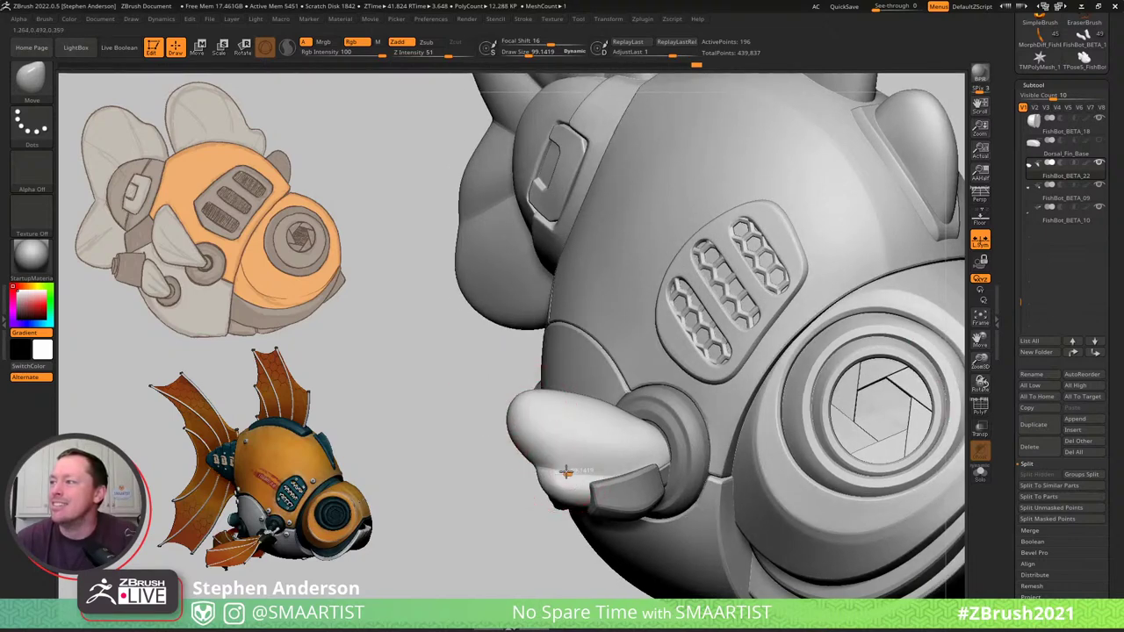
# Refine the side fin's lower lobe at a draw size of about 62 and its outer end at about 135.
pyautogui.press('s')
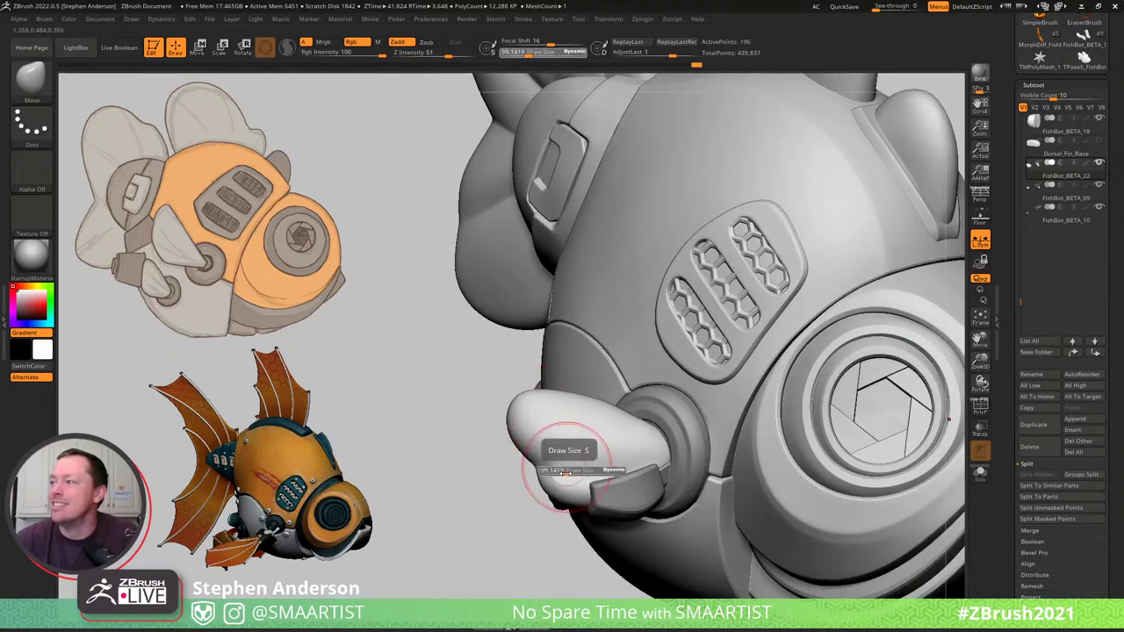
pyautogui.moveTo(560, 471); pyautogui.dragTo(542, 465)
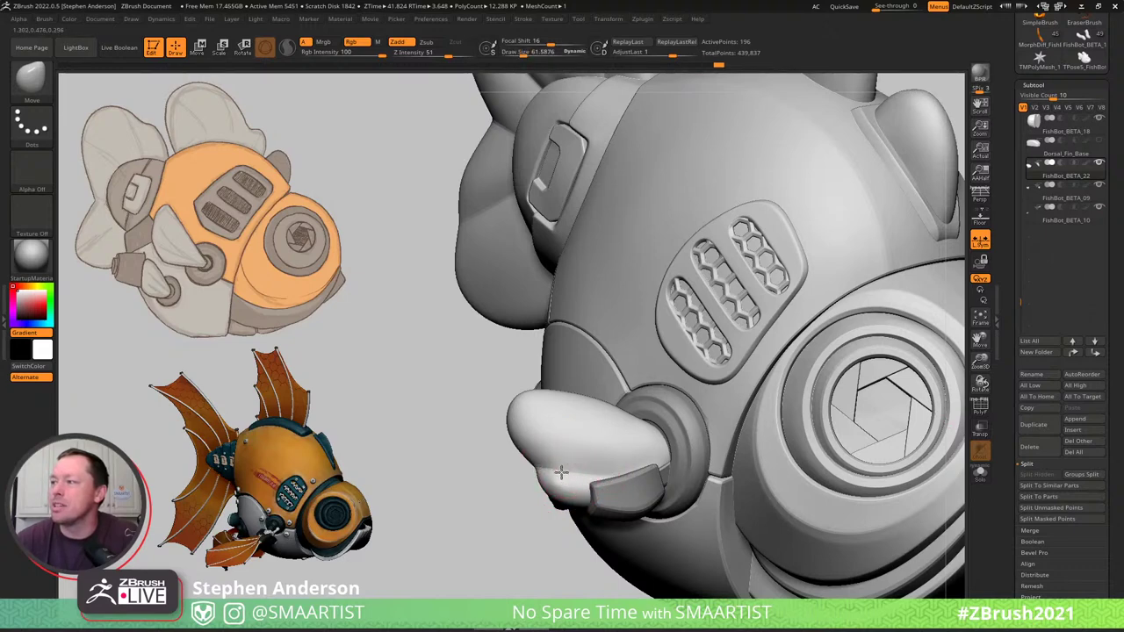
pyautogui.moveTo(555, 469); pyautogui.dragTo(597, 476, button='right')
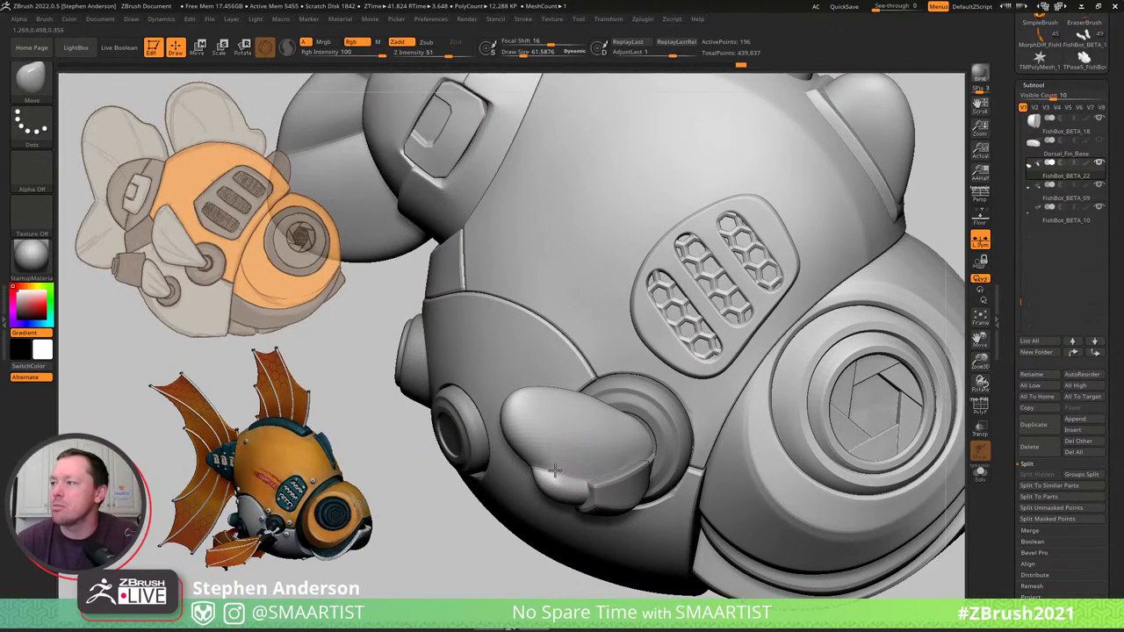
pyautogui.moveTo(595, 468); pyautogui.dragTo(576, 473, button='right')
pyautogui.press('s')
pyautogui.moveTo(544, 389); pyautogui.dragTo(555, 389)
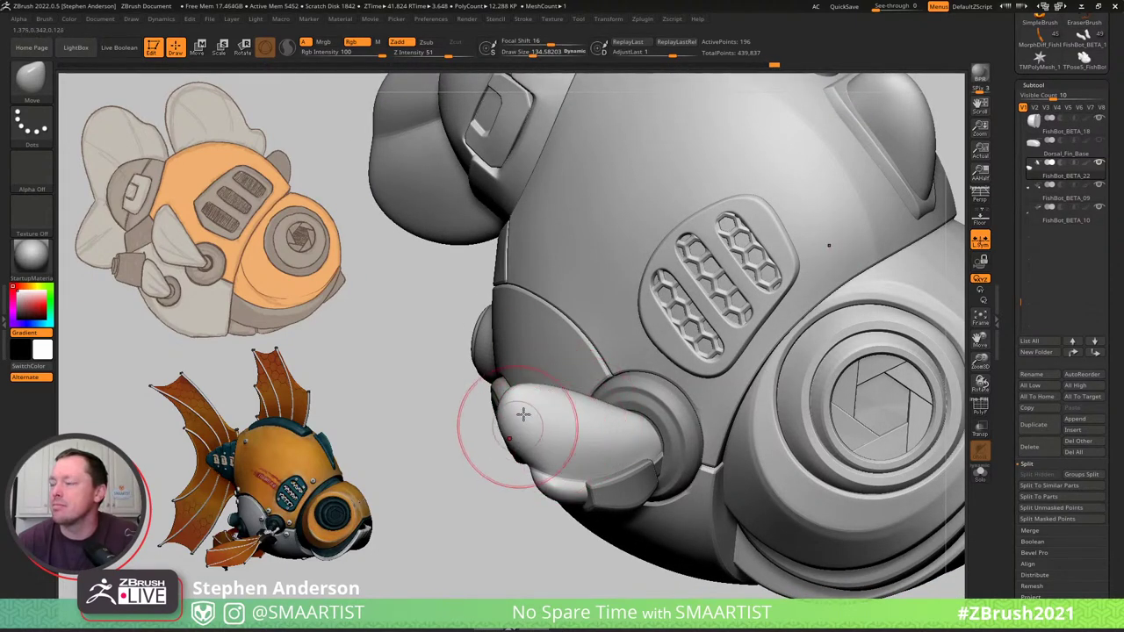
pyautogui.moveTo(518, 402)
pyautogui.mouseDown(button='right')
pyautogui.moveTo(558, 417)
pyautogui.moveTo(482, 389)
pyautogui.moveTo(480, 405)
pyautogui.mouseUp(button='right')
# Show the side fin's polygon wireframe, reduce the Move draw size to about 81, and isolate the fin.
pyautogui.hotkey('shift', 'f')
pyautogui.press('s')
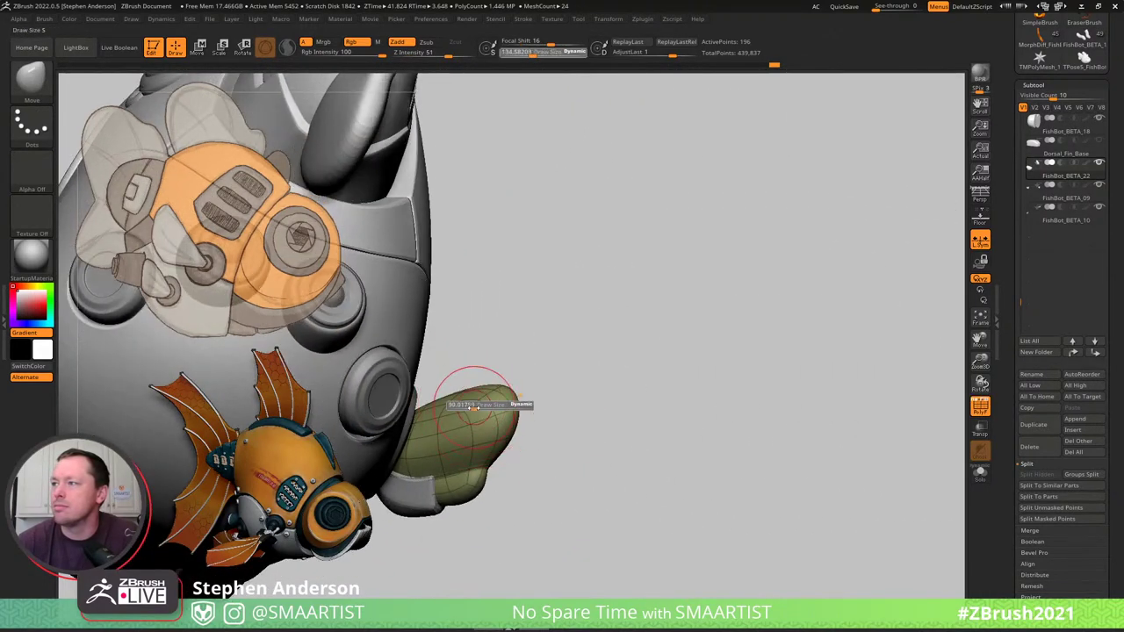
pyautogui.moveTo(473, 407); pyautogui.dragTo(470, 407)
pyautogui.moveTo(470, 407)
pyautogui.mouseDown(button='right')
pyautogui.moveTo(488, 395)
pyautogui.moveTo(481, 387)
pyautogui.mouseUp(button='right')
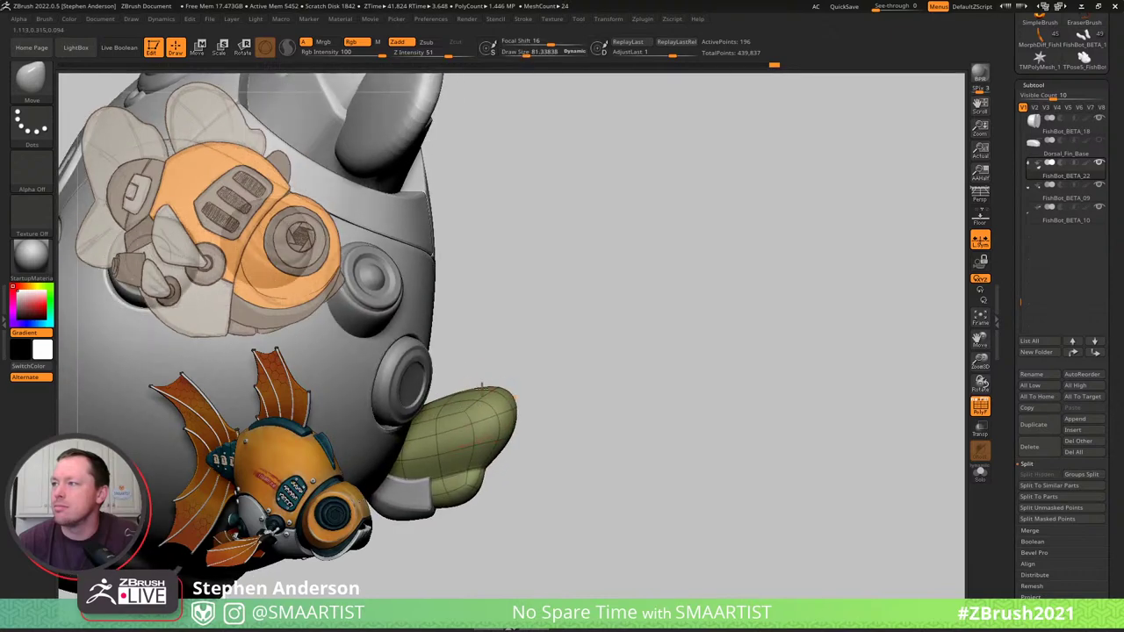
pyautogui.moveTo(479, 427)
pyautogui.mouseDown(button='right')
pyautogui.moveTo(461, 408)
pyautogui.moveTo(472, 395)
pyautogui.mouseUp(button='right')
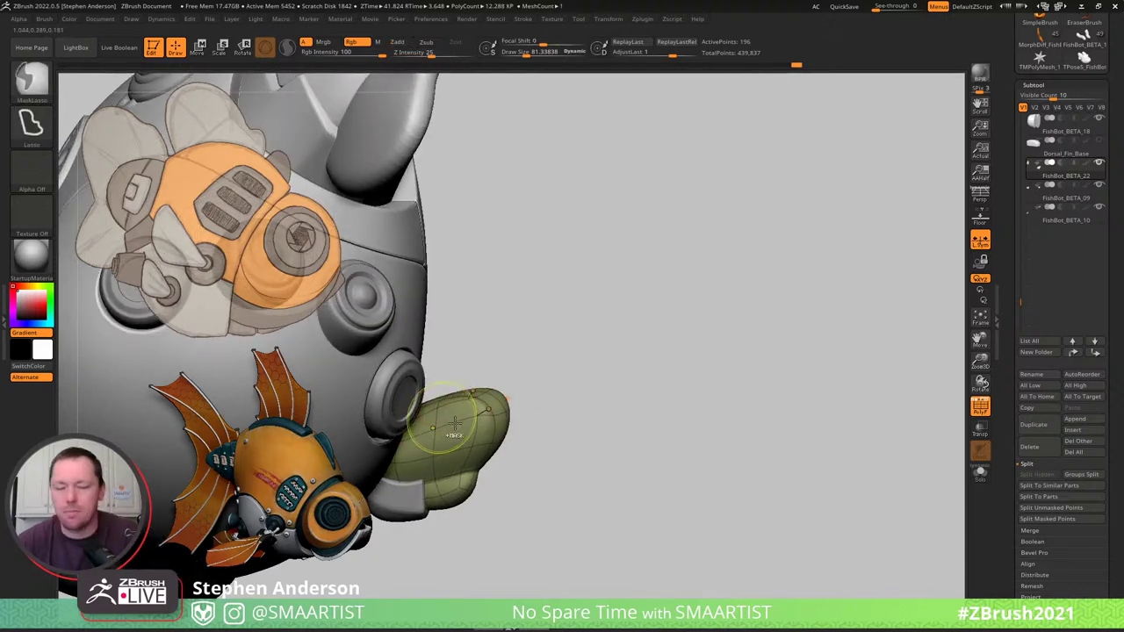
pyautogui.keyDown('ctrl'); pyautogui.keyDown('shift'); pyautogui.click(439, 393); pyautogui.keyUp('shift'); pyautogui.keyUp('ctrl')
pyautogui.moveTo(466, 413); pyautogui.dragTo(458, 413, button='right')
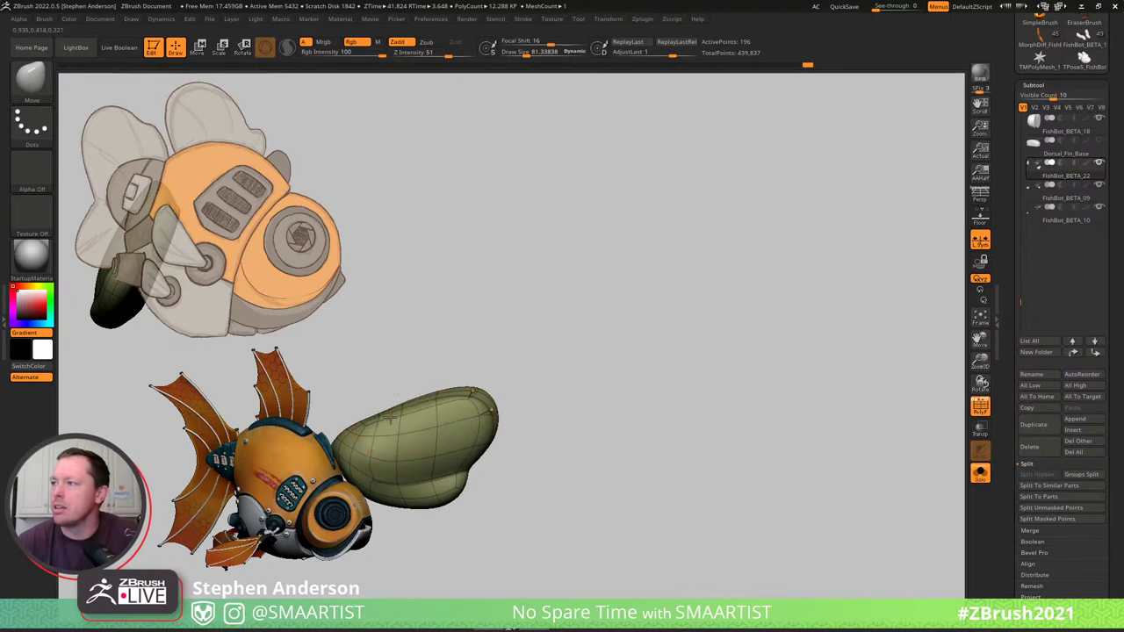
# Reshape the upper edge and side of the isolated pectoral fin with the Move brush at a draw size of about 58.
pyautogui.moveTo(482, 389)
pyautogui.mouseDown(button='right')
pyautogui.moveTo(441, 394)
pyautogui.moveTo(429, 384)
pyautogui.moveTo(483, 385)
pyautogui.moveTo(509, 431)
pyautogui.moveTo(521, 419)
pyautogui.moveTo(472, 403)
pyautogui.mouseUp(button='right')
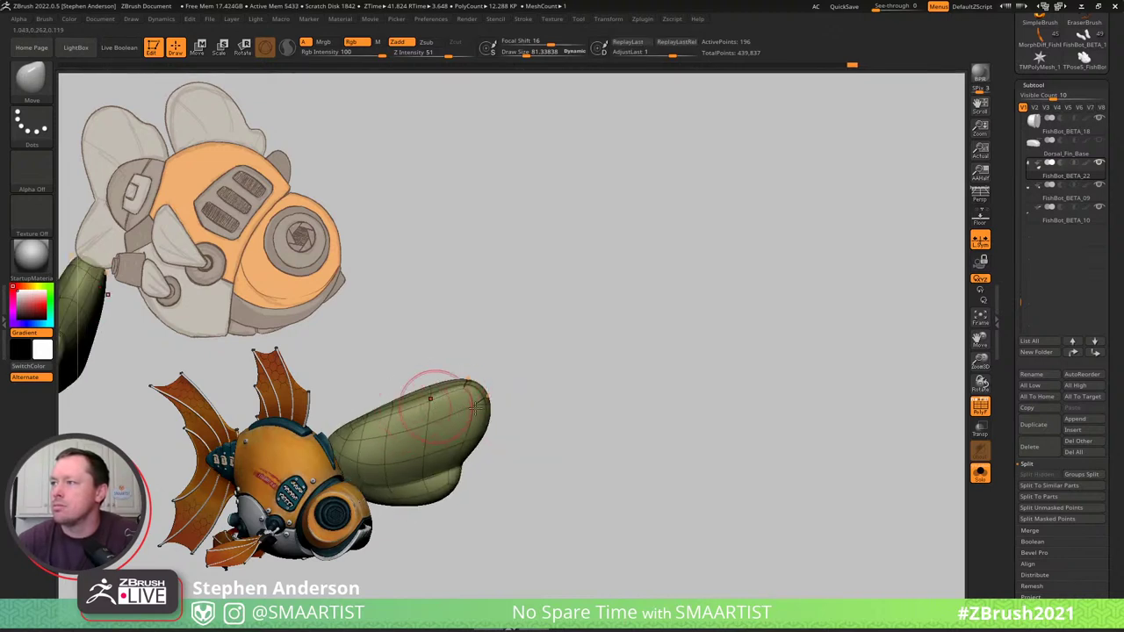
pyautogui.moveTo(439, 396); pyautogui.dragTo(483, 383, button='right')
pyautogui.press('s')
pyautogui.moveTo(554, 384); pyautogui.dragTo(540, 422)
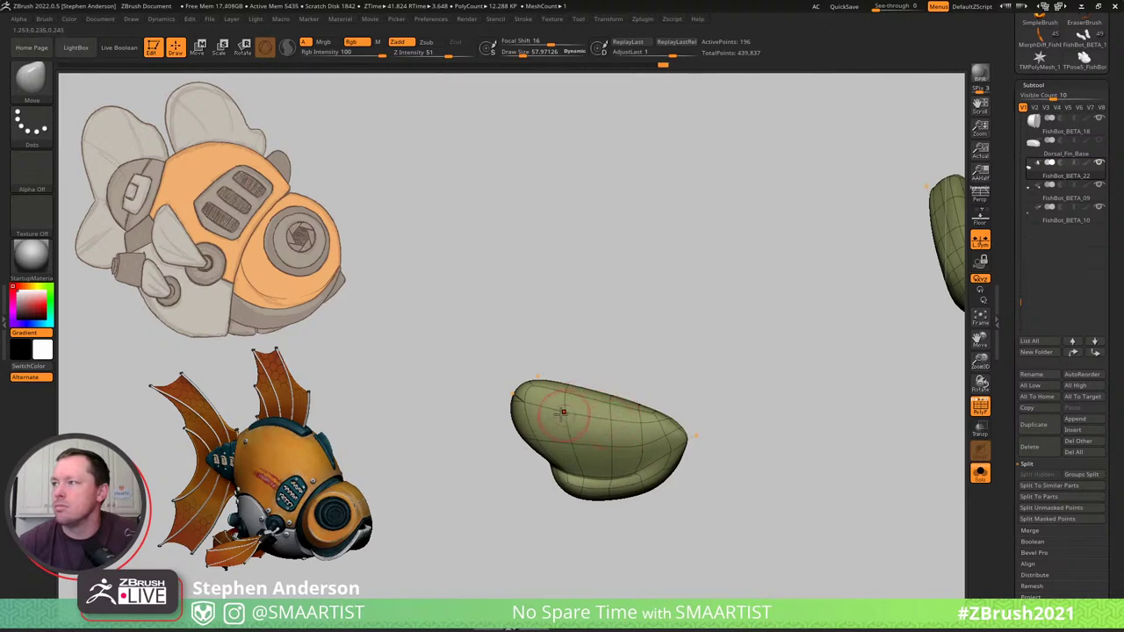
pyautogui.moveTo(554, 422); pyautogui.dragTo(575, 421, button='right')
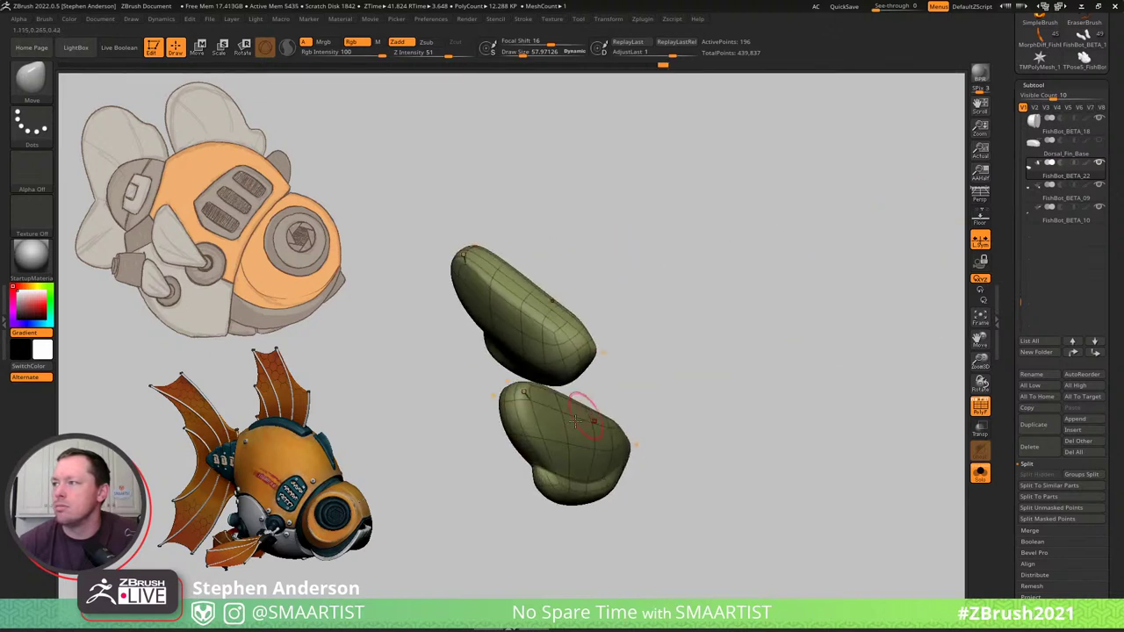
pyautogui.moveTo(566, 426); pyautogui.dragTo(573, 426)
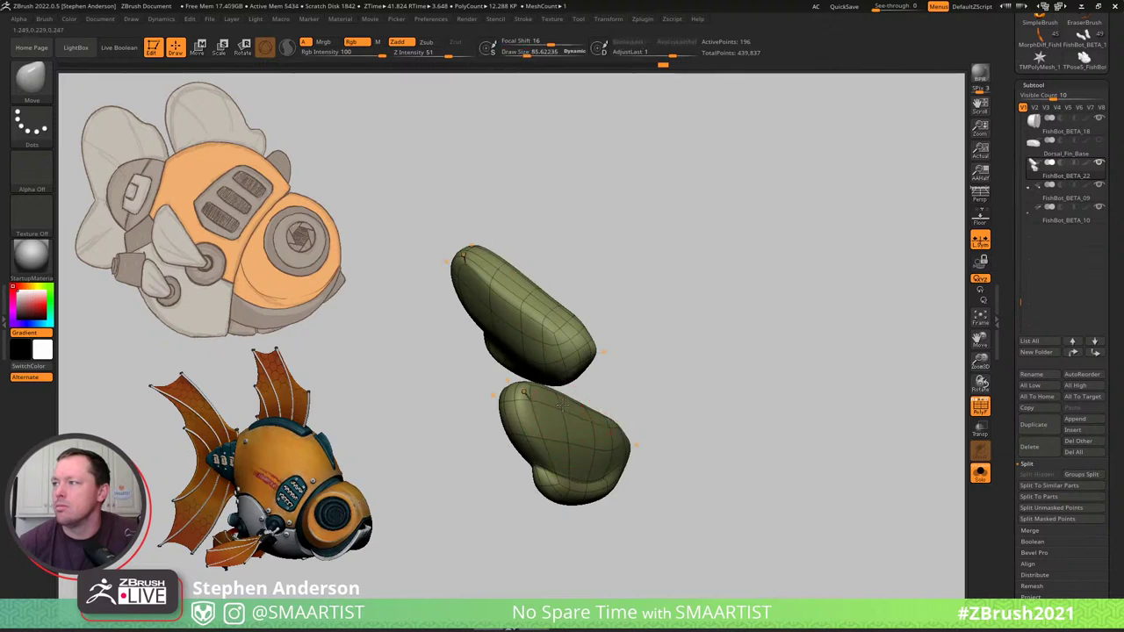
# Refine the pectoral fin's overall silhouette with the Move brush at draw sizes of about 140 and 73.
pyautogui.moveTo(556, 417); pyautogui.dragTo(458, 419, button='right')
pyautogui.press('s')
pyautogui.moveTo(443, 419); pyautogui.dragTo(451, 420)
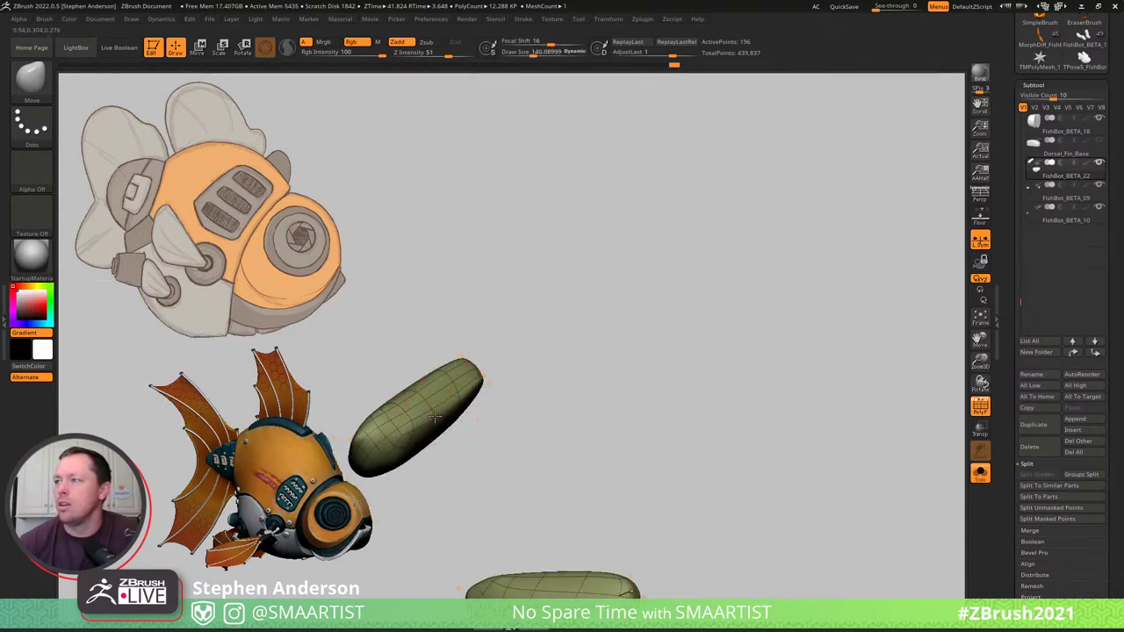
pyautogui.moveTo(473, 388)
pyautogui.mouseDown(button='right')
pyautogui.moveTo(413, 372)
pyautogui.moveTo(443, 377)
pyautogui.moveTo(461, 355)
pyautogui.mouseUp(button='right')
pyautogui.press('s')
pyautogui.moveTo(453, 387); pyautogui.dragTo(458, 383)
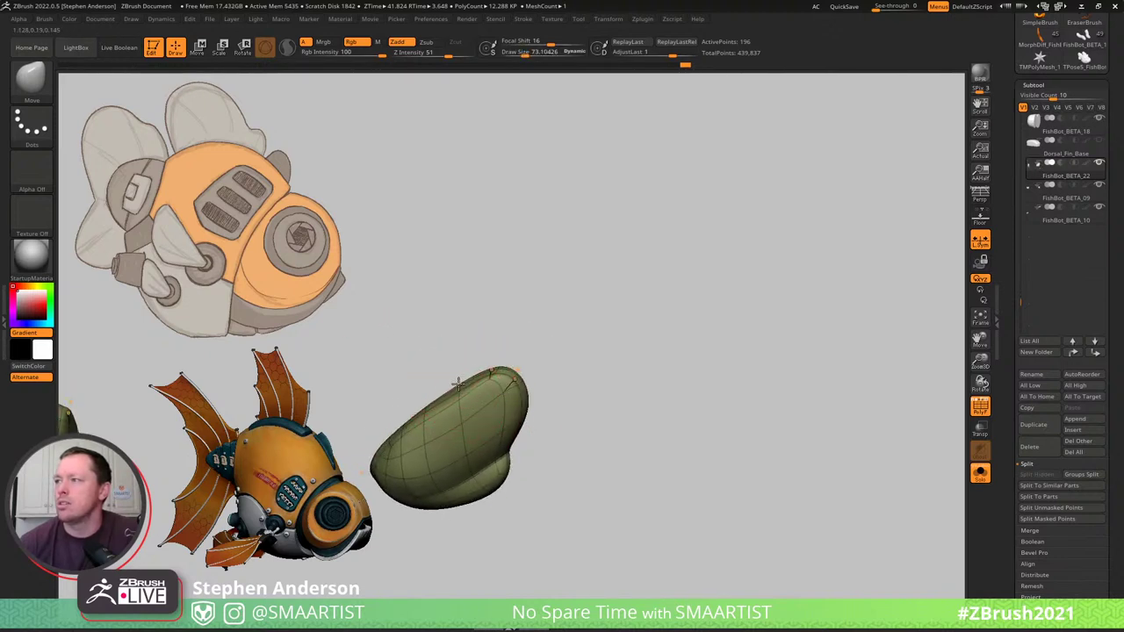
pyautogui.moveTo(459, 386)
pyautogui.mouseDown(button='right')
pyautogui.moveTo(422, 379)
pyautogui.moveTo(465, 366)
pyautogui.moveTo(474, 414)
pyautogui.moveTo(478, 368)
pyautogui.moveTo(465, 370)
pyautogui.mouseUp(button='right')
# Turn off the fin's smooth subdivision preview and adjust its upper-edge points at a draw size of about 21.
pyautogui.hotkey('shift', 'd')
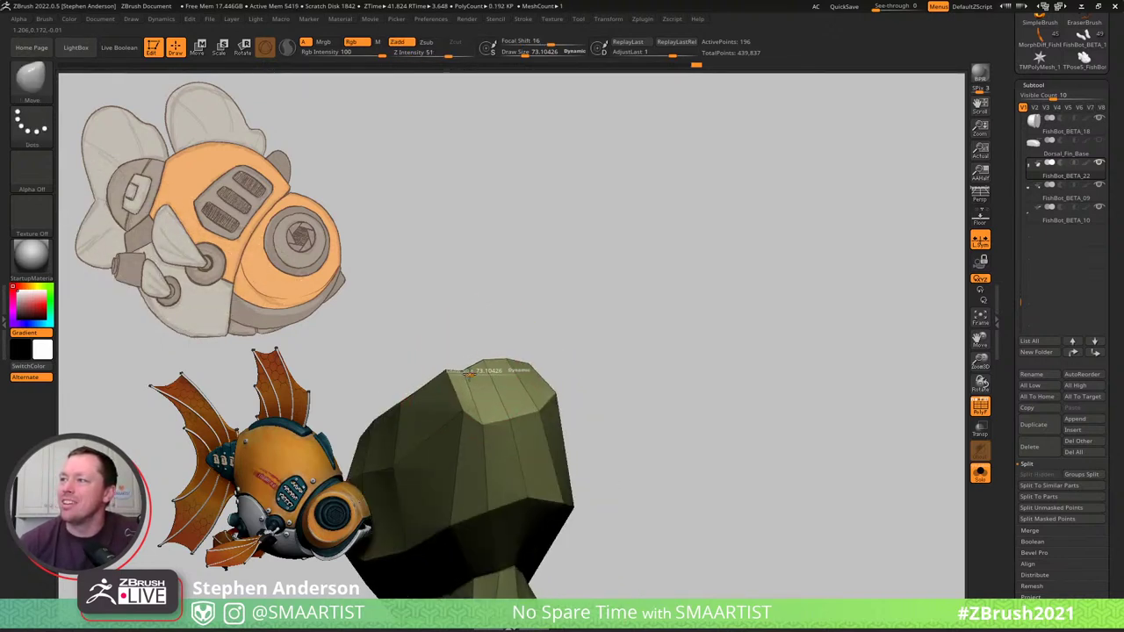
pyautogui.moveTo(470, 374); pyautogui.dragTo(457, 372)
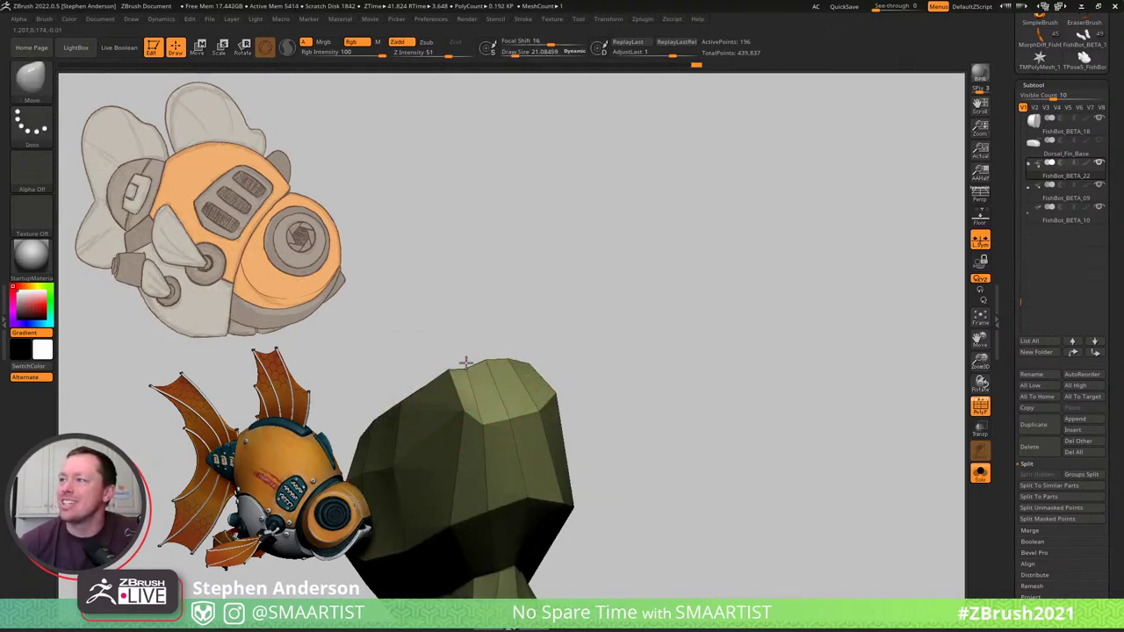
pyautogui.moveTo(463, 371); pyautogui.dragTo(443, 373, button='right')
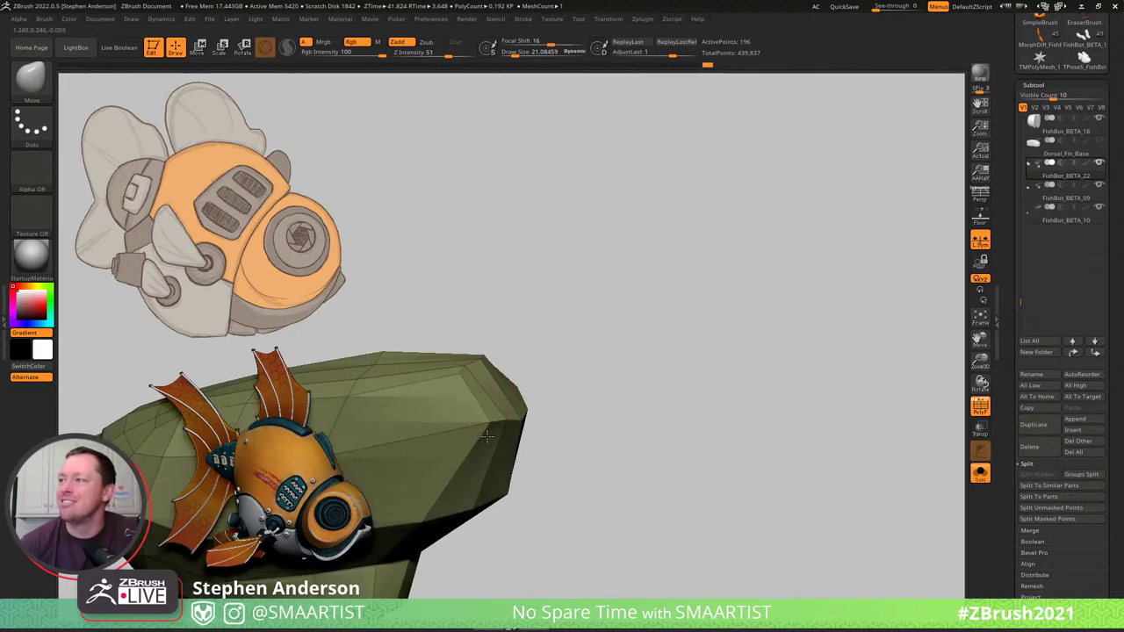
# Even out the low-poly fin's long upper edge and side points with the Move brush at a draw size of about 48.
pyautogui.moveTo(490, 422); pyautogui.dragTo(578, 389, button='right')
pyautogui.press('s')
pyautogui.moveTo(555, 412); pyautogui.dragTo(565, 412)
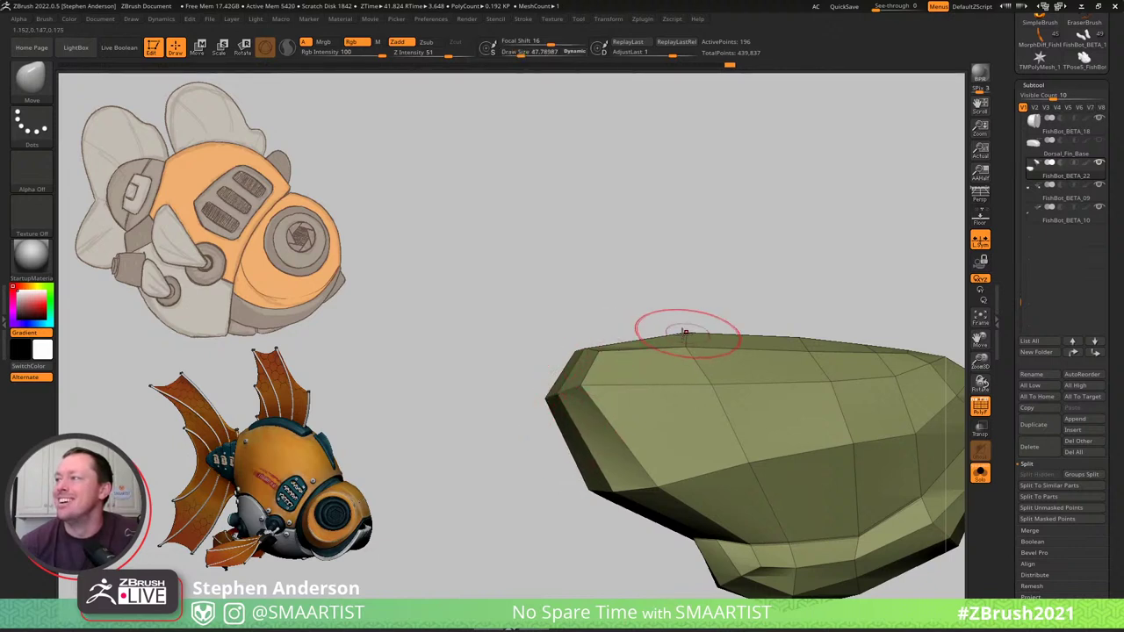
pyautogui.moveTo(678, 338); pyautogui.dragTo(684, 376)
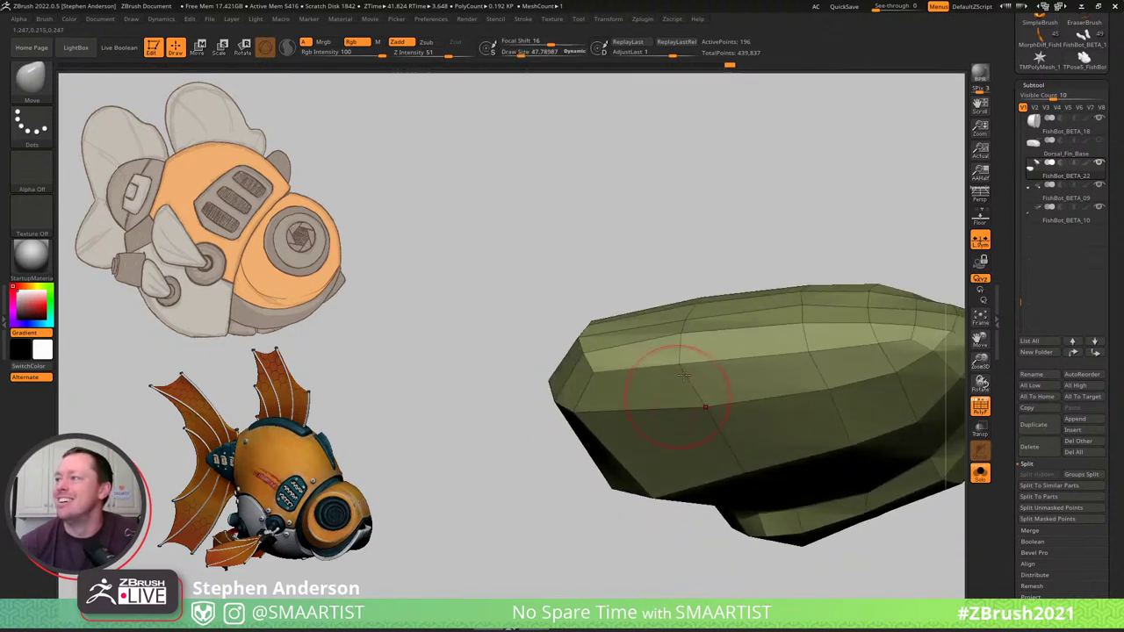
pyautogui.moveTo(718, 335)
pyautogui.mouseDown(button='right')
pyautogui.moveTo(722, 430)
pyautogui.moveTo(749, 287)
pyautogui.mouseUp(button='right')
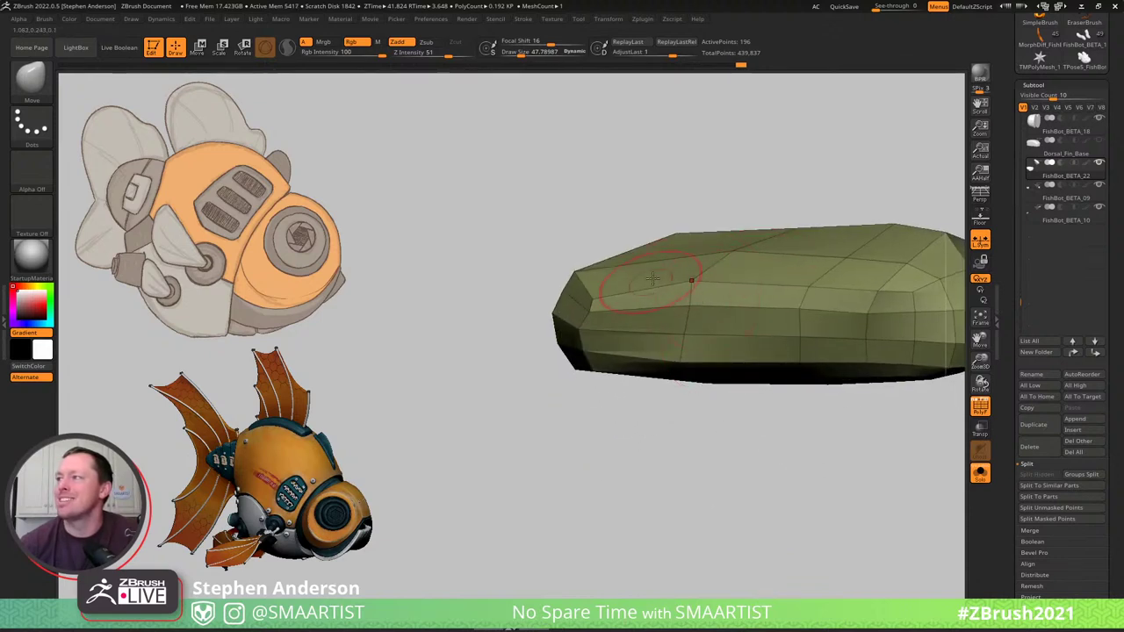
pyautogui.moveTo(605, 287)
pyautogui.mouseDown(button='right')
pyautogui.moveTo(612, 243)
pyautogui.moveTo(602, 294)
pyautogui.mouseUp(button='right')
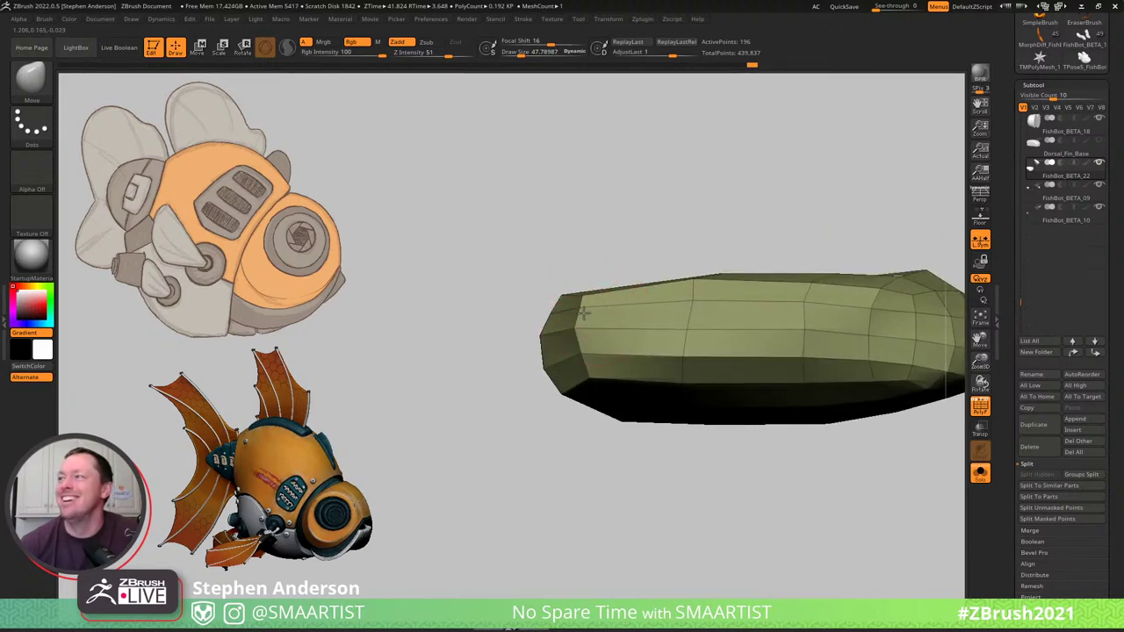
# Adjust the points at the fin's blunt end with the Move brush at a draw size of about 26.
pyautogui.press('s')
pyautogui.moveTo(580, 329); pyautogui.dragTo(578, 330)
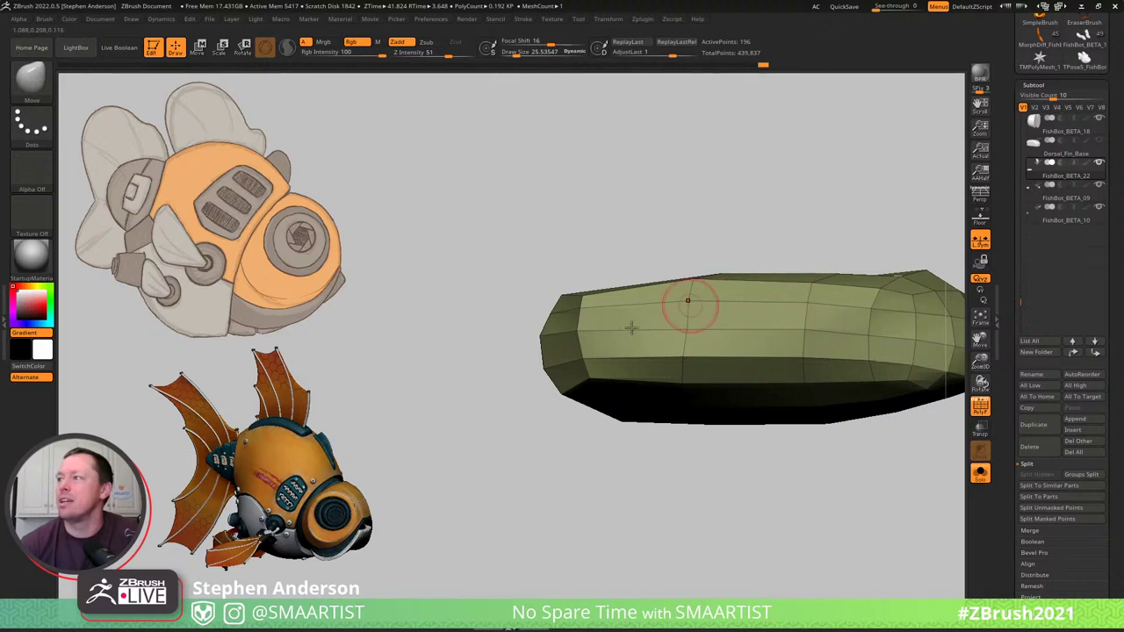
pyautogui.moveTo(527, 333); pyautogui.dragTo(708, 326)
pyautogui.hotkey('ctrl', 'z')
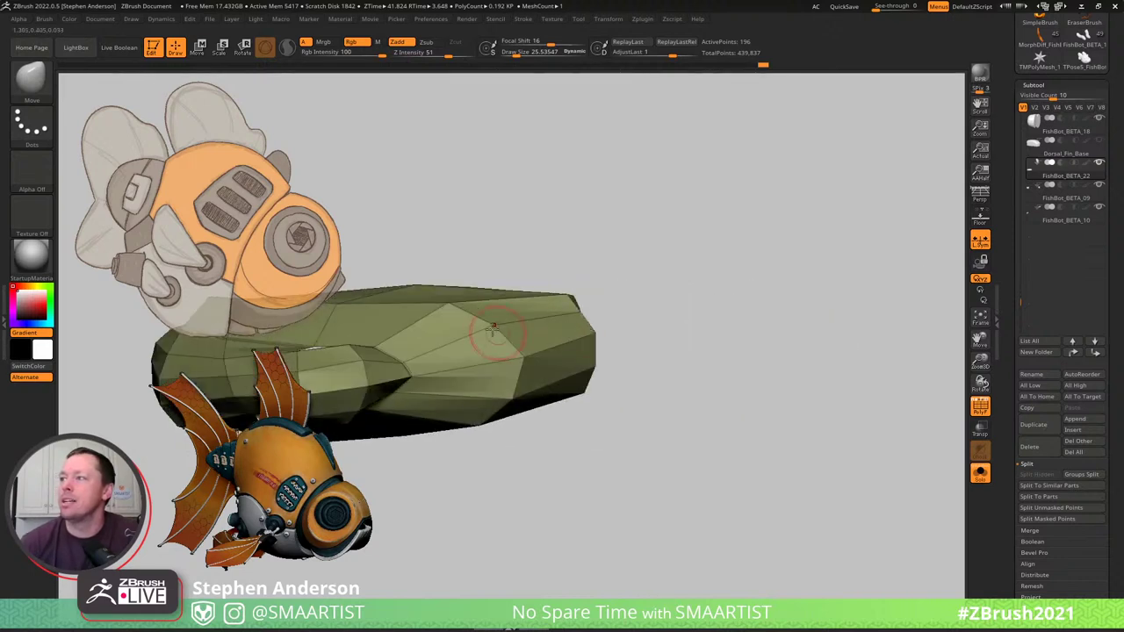
# Nudge the low-poly fin's points from the opposite side at a draw size of about 48 and undo the last move.
pyautogui.press('s')
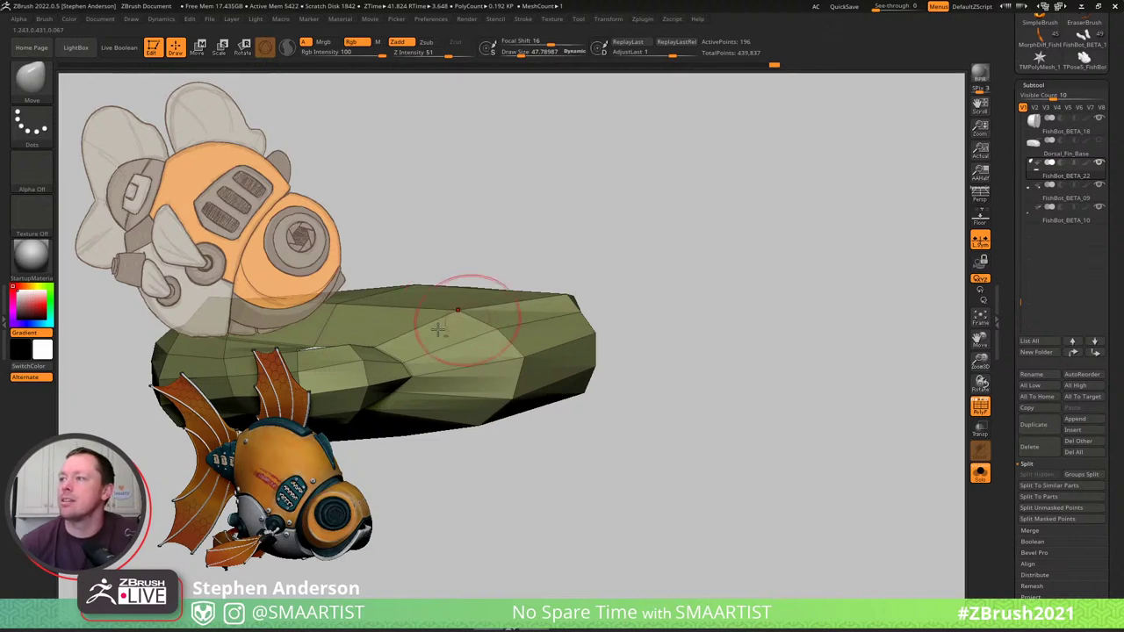
pyautogui.keyDown('alt'); pyautogui.moveTo(444, 328); pyautogui.dragTo(678, 324, button='right'); pyautogui.keyUp('alt')
pyautogui.hotkey('ctrl', 'z')
pyautogui.hotkey('ctrl', 'z')
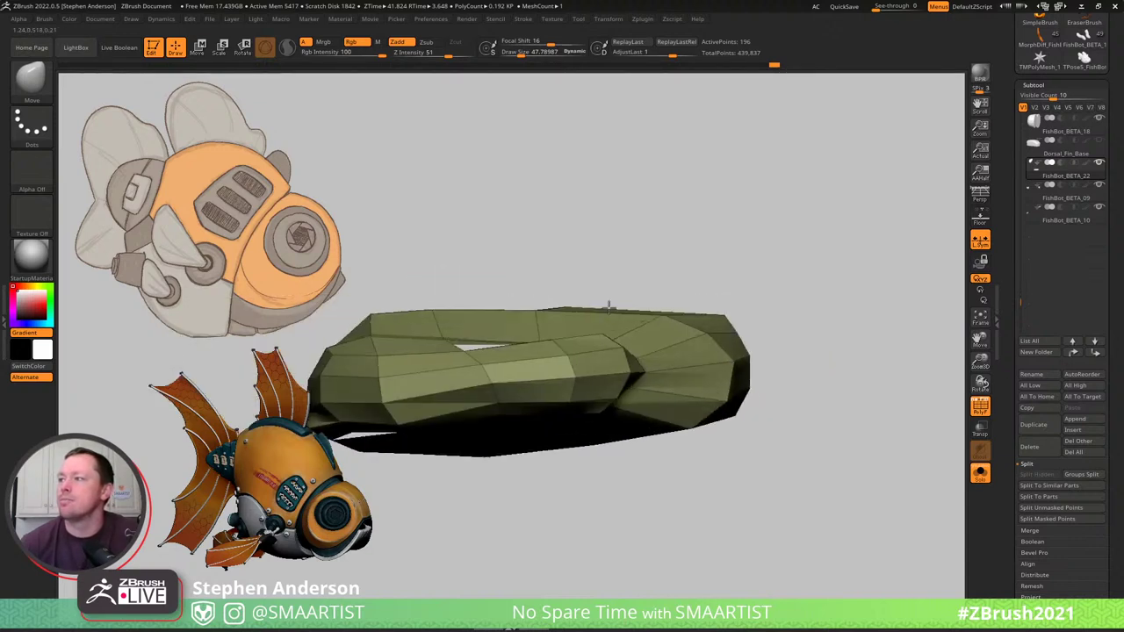
pyautogui.moveTo(497, 410); pyautogui.dragTo(494, 402)
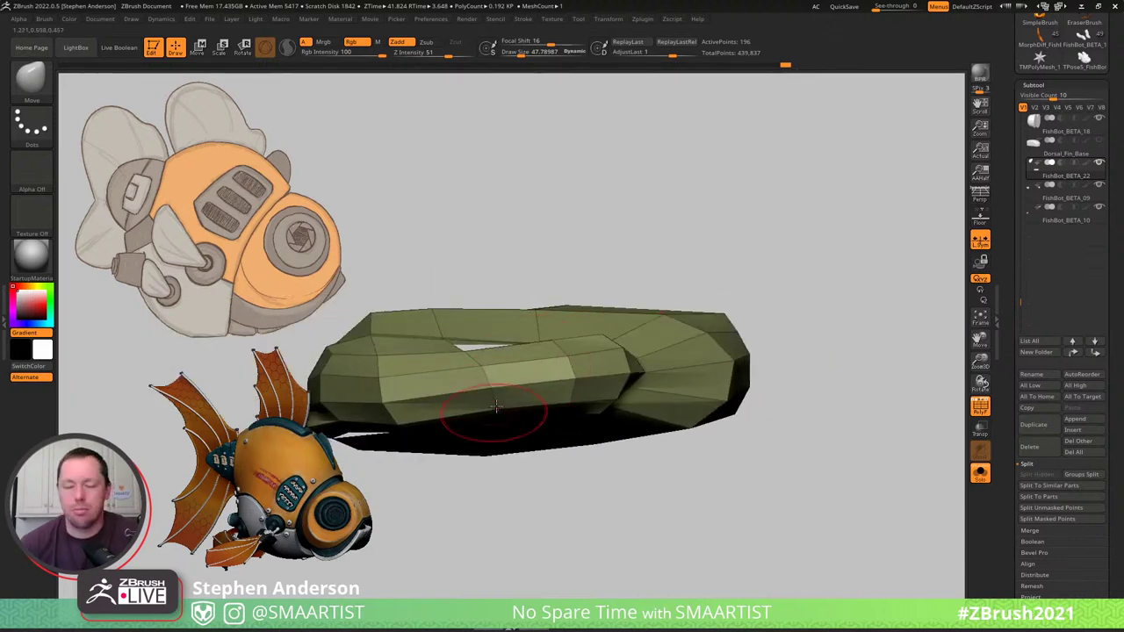
pyautogui.hotkey('ctrl', 'z')
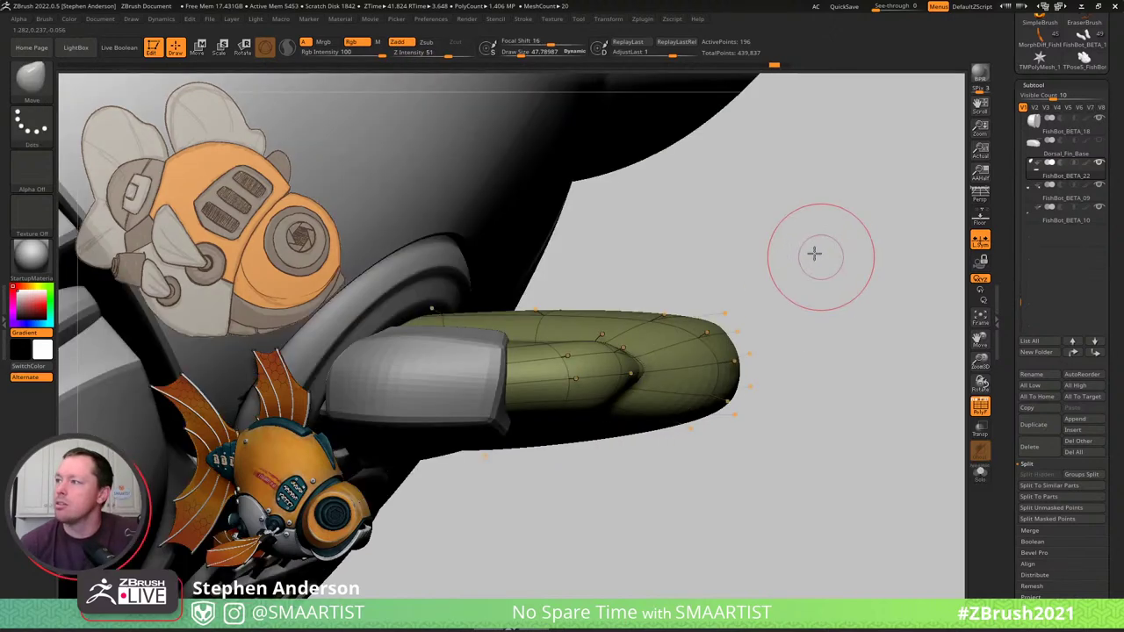
# Hide the wireframe on the full fish and reshape the pectoral fin against the body at a draw size of about 114.
pyautogui.moveTo(816, 251)
pyautogui.mouseDown()
pyautogui.moveTo(761, 172)
pyautogui.moveTo(757, 150)
pyautogui.moveTo(728, 316)
pyautogui.moveTo(723, 277)
pyautogui.moveTo(735, 263)
pyautogui.mouseUp()
pyautogui.moveTo(746, 409); pyautogui.dragTo(681, 382)
pyautogui.moveTo(680, 382)
pyautogui.keyDown('ctrl'); pyautogui.mouseDown(button='right')
pyautogui.moveTo(662, 369)
pyautogui.moveTo(653, 328)
pyautogui.mouseUp(button='right'); pyautogui.keyUp('ctrl')
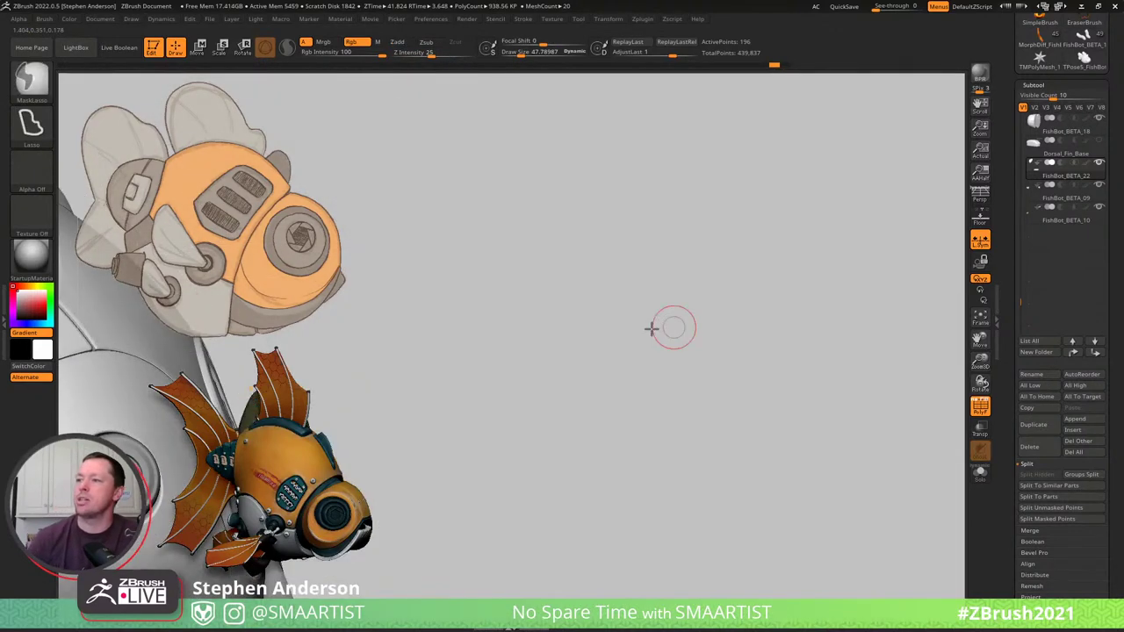
pyautogui.moveTo(653, 328); pyautogui.dragTo(570, 373)
pyautogui.press('f')
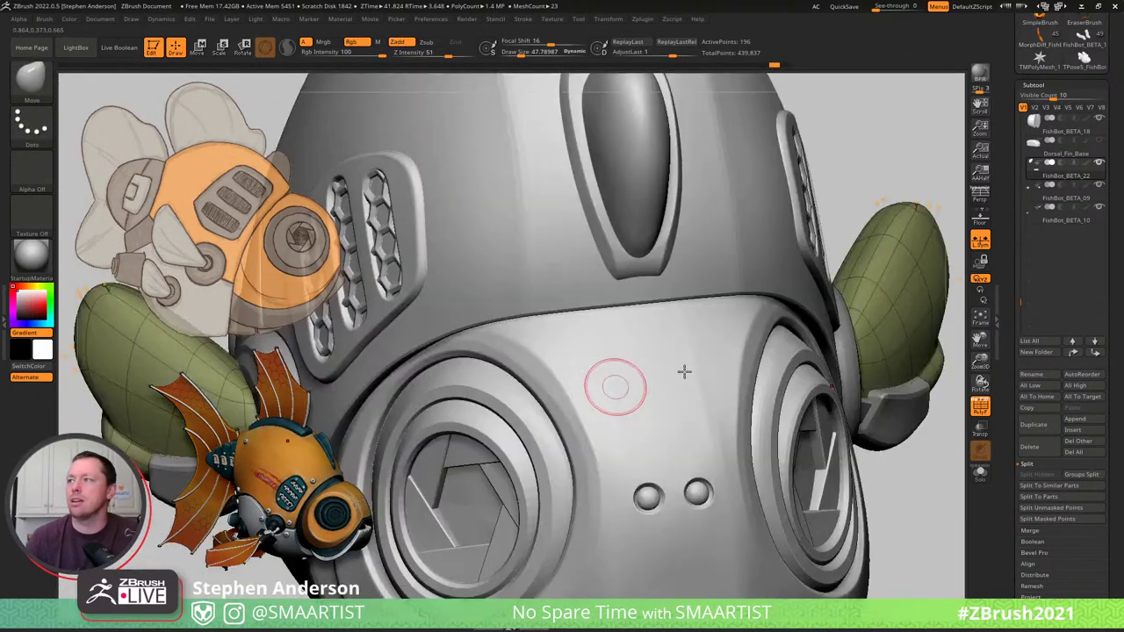
pyautogui.moveTo(684, 371); pyautogui.dragTo(612, 205, button='right')
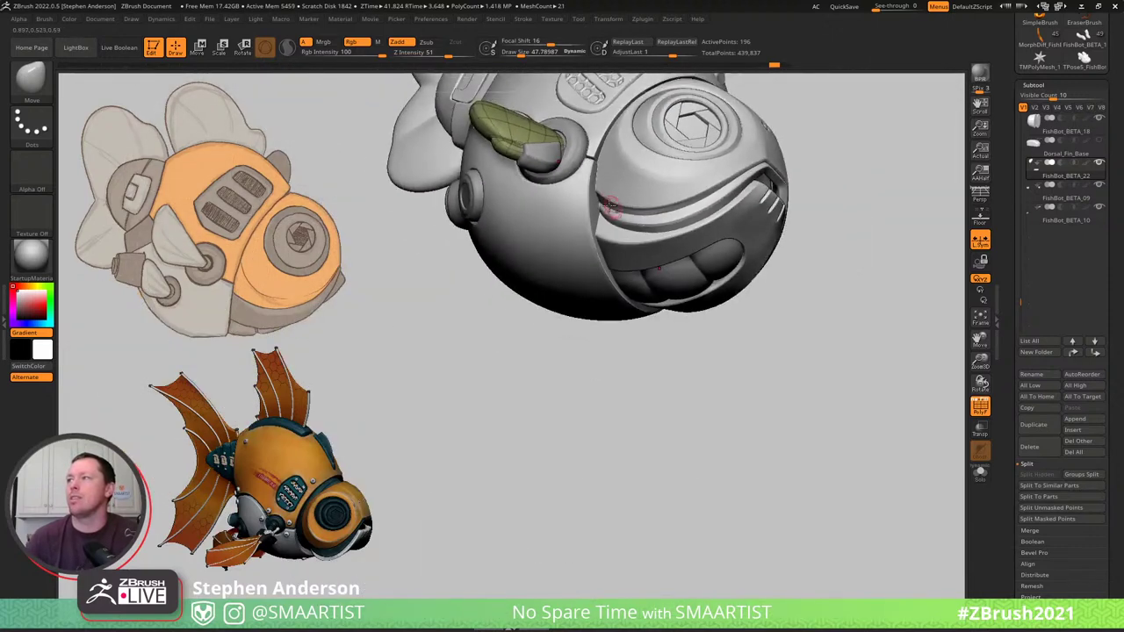
pyautogui.moveTo(527, 163)
pyautogui.keyDown('alt'); pyautogui.mouseDown(button='right')
pyautogui.moveTo(516, 283)
pyautogui.moveTo(525, 369)
pyautogui.moveTo(570, 296)
pyautogui.moveTo(536, 288)
pyautogui.mouseUp(button='right'); pyautogui.keyUp('alt')
pyautogui.hotkey('shift', 'f')
pyautogui.moveTo(535, 287); pyautogui.dragTo(577, 266)
pyautogui.moveTo(578, 267)
pyautogui.mouseDown(button='right')
pyautogui.moveTo(597, 327)
pyautogui.moveTo(589, 354)
pyautogui.moveTo(528, 316)
pyautogui.mouseUp(button='right')
pyautogui.press('s')
pyautogui.moveTo(540, 318); pyautogui.dragTo(496, 315)
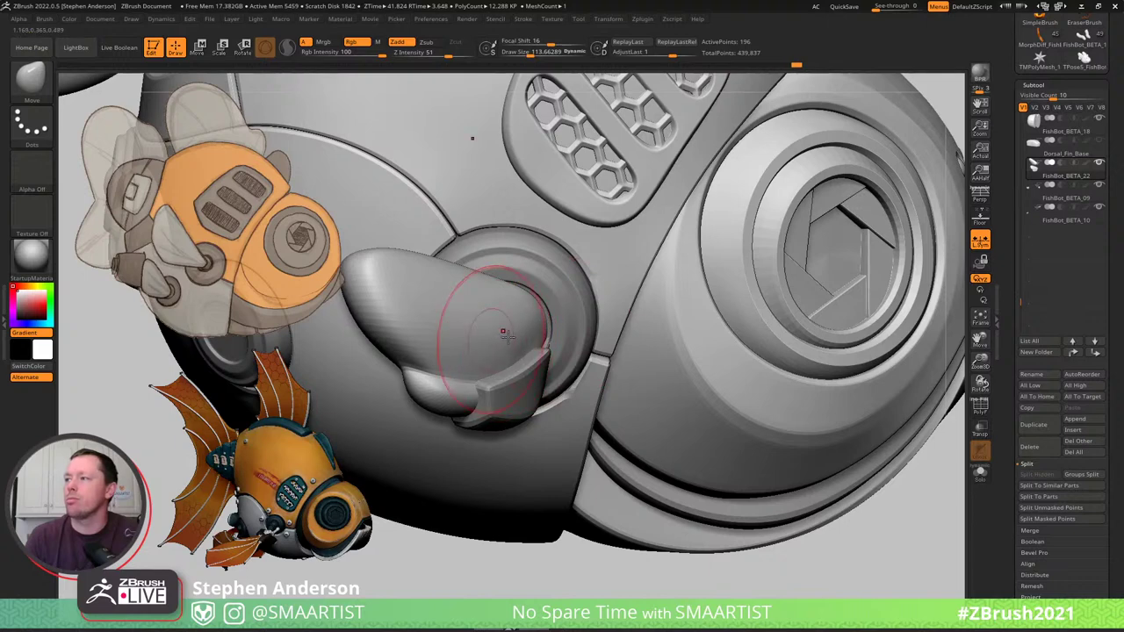
# Adjust the pectoral fin's thickness and its seating in the bracket with the Move brush.
pyautogui.moveTo(503, 334); pyautogui.dragTo(490, 355, button='right')
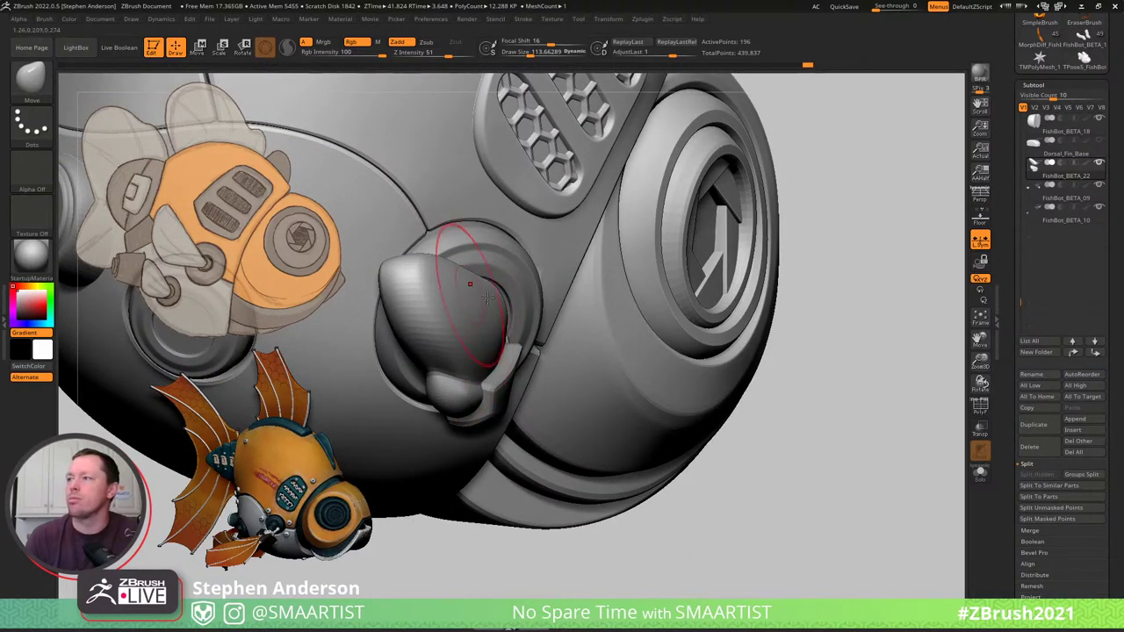
pyautogui.moveTo(487, 298); pyautogui.dragTo(485, 263, button='right')
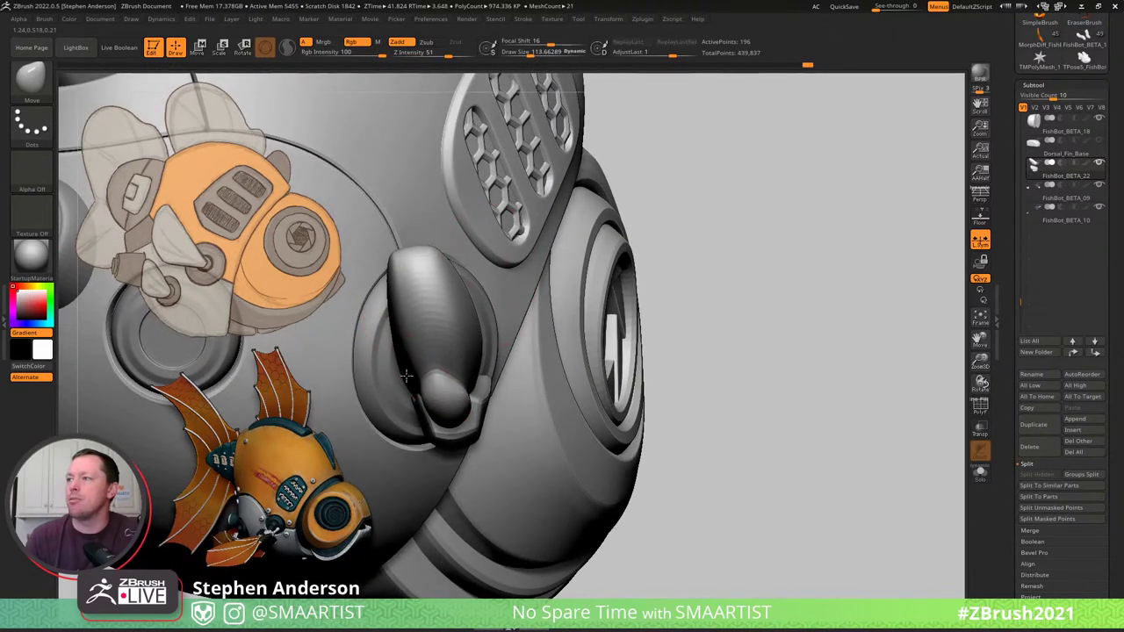
pyautogui.moveTo(478, 366); pyautogui.dragTo(478, 368)
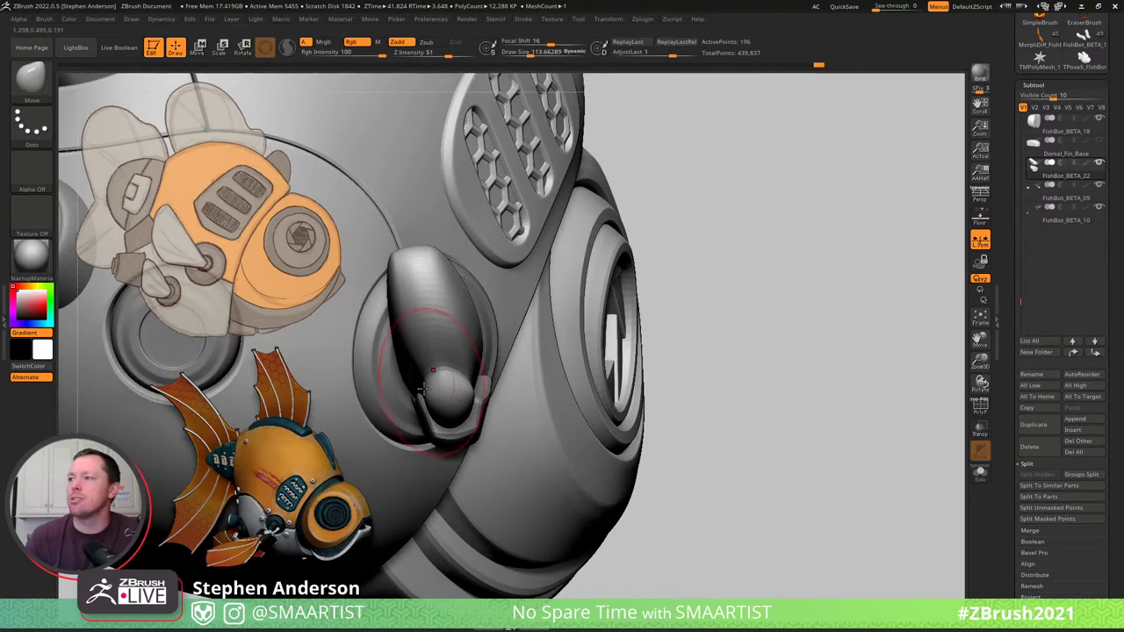
pyautogui.moveTo(422, 387); pyautogui.dragTo(385, 354, button='right')
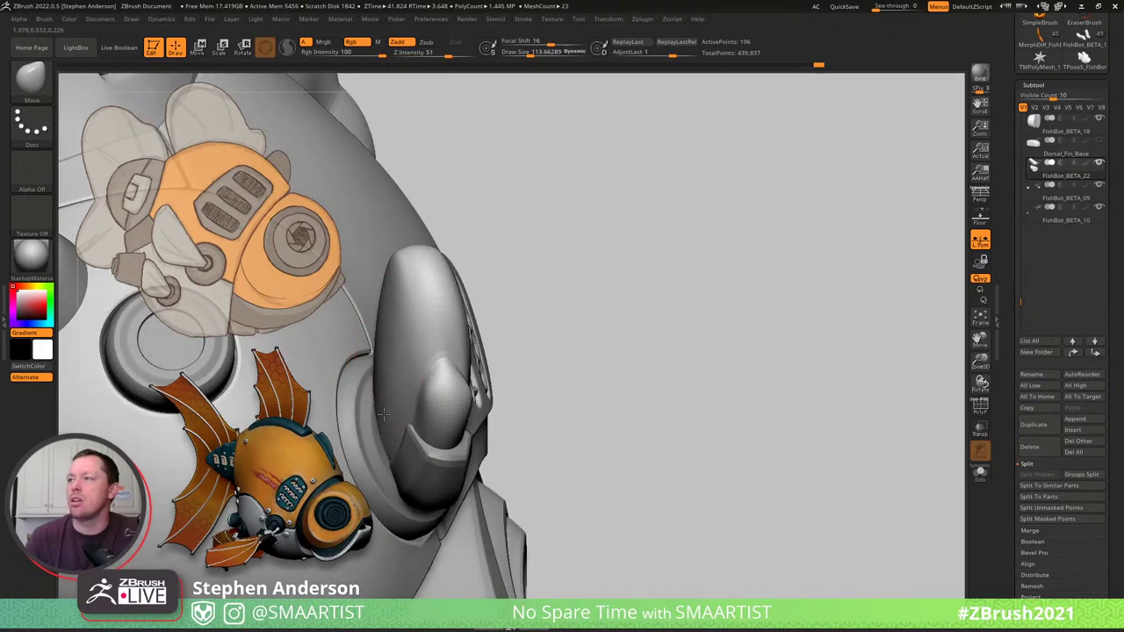
pyautogui.moveTo(409, 389); pyautogui.dragTo(572, 349, button='right')
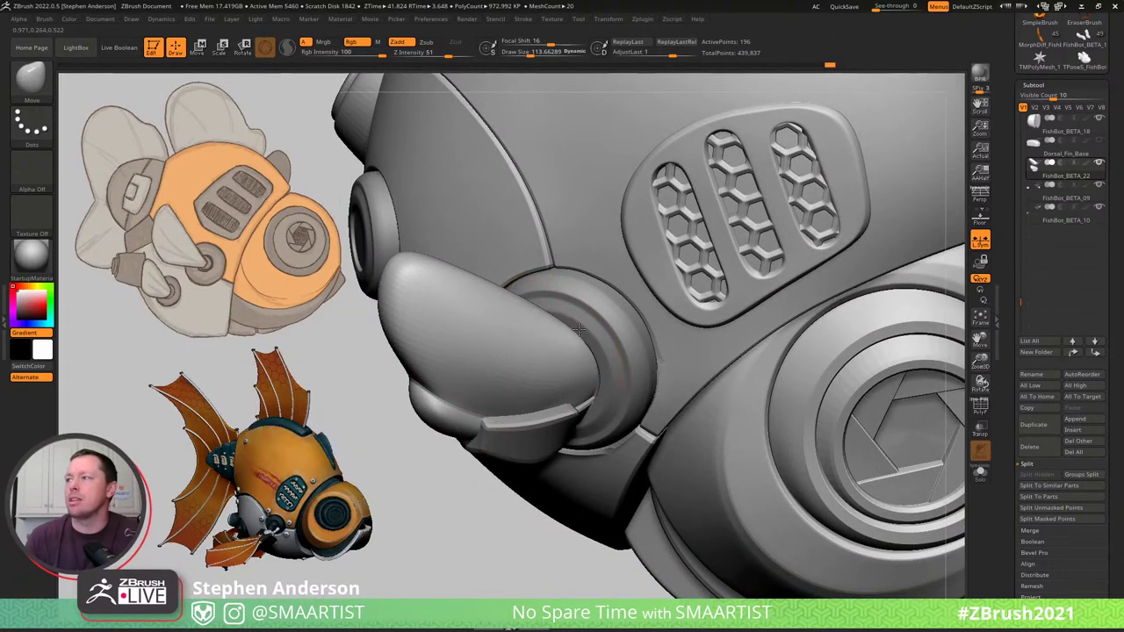
# Examine the whole fish from the side, front and underside to judge the pectoral fins' shape and proportions.
pyautogui.keyDown('ctrl'); pyautogui.moveTo(503, 253); pyautogui.dragTo(587, 410, button='right'); pyautogui.keyUp('ctrl')
pyautogui.moveTo(597, 418)
pyautogui.mouseDown()
pyautogui.moveTo(602, 391)
pyautogui.moveTo(575, 415)
pyautogui.mouseUp()
pyautogui.moveTo(575, 415)
pyautogui.mouseDown(button='right')
pyautogui.moveTo(600, 409)
pyautogui.moveTo(584, 374)
pyautogui.mouseUp(button='right')
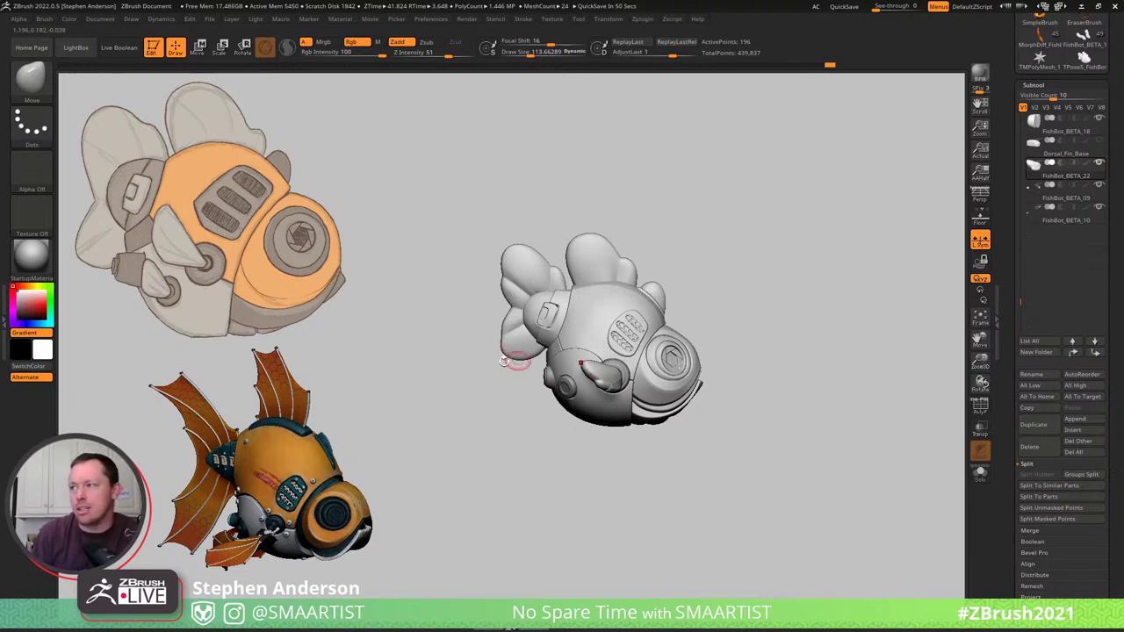
pyautogui.moveTo(606, 386); pyautogui.dragTo(647, 324)
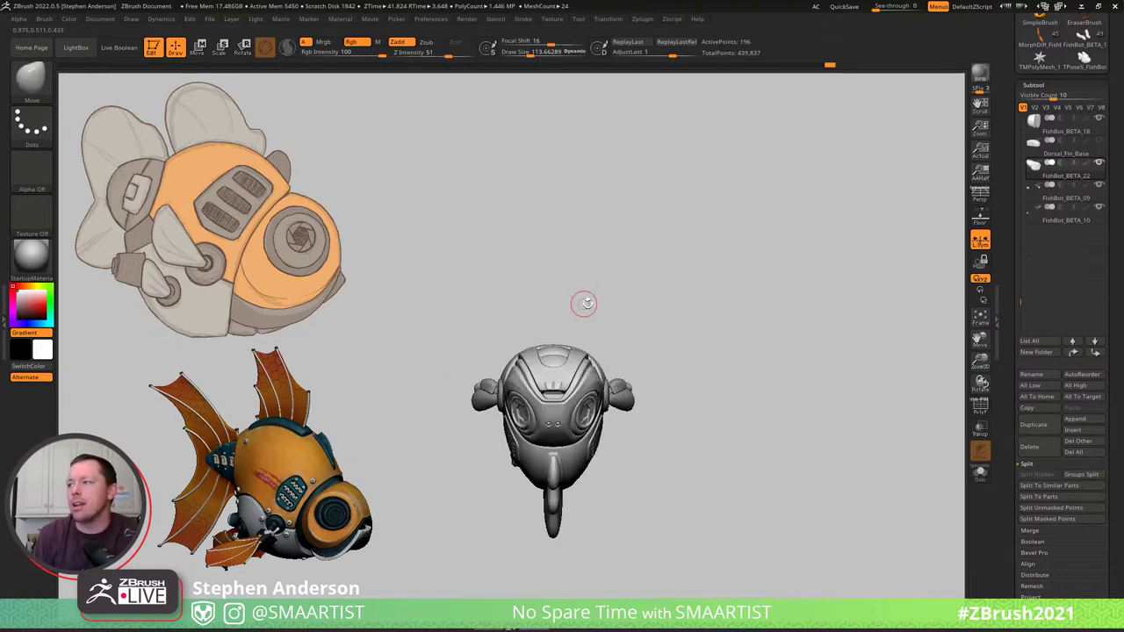
pyautogui.moveTo(582, 304); pyautogui.dragTo(653, 304)
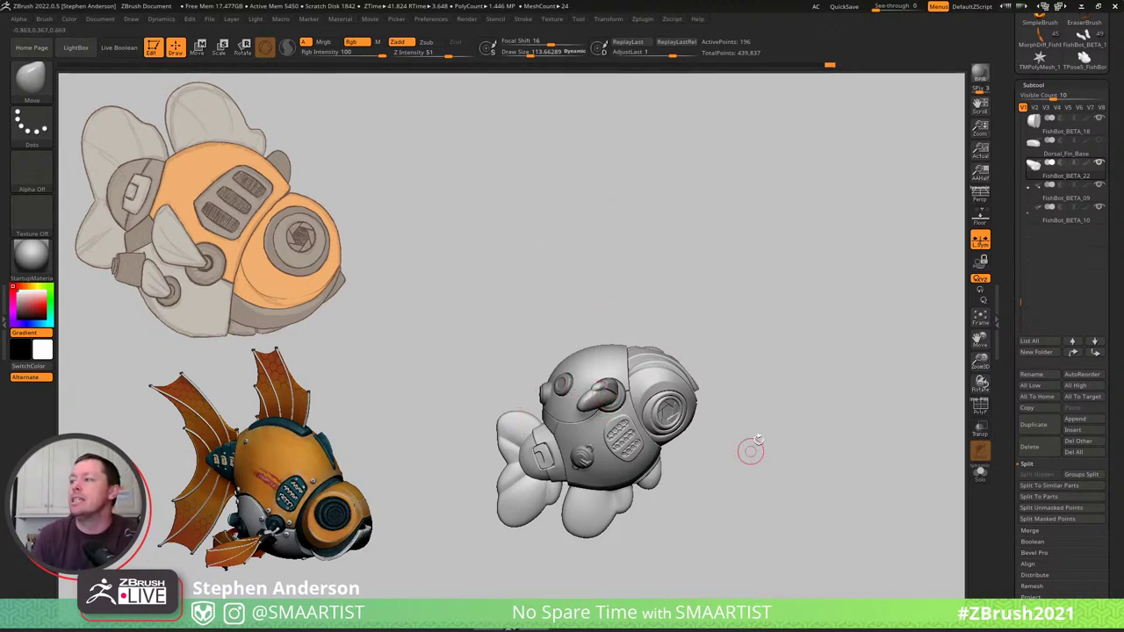
pyautogui.moveTo(752, 454)
pyautogui.mouseDown()
pyautogui.moveTo(793, 457)
pyautogui.moveTo(741, 462)
pyautogui.mouseUp()
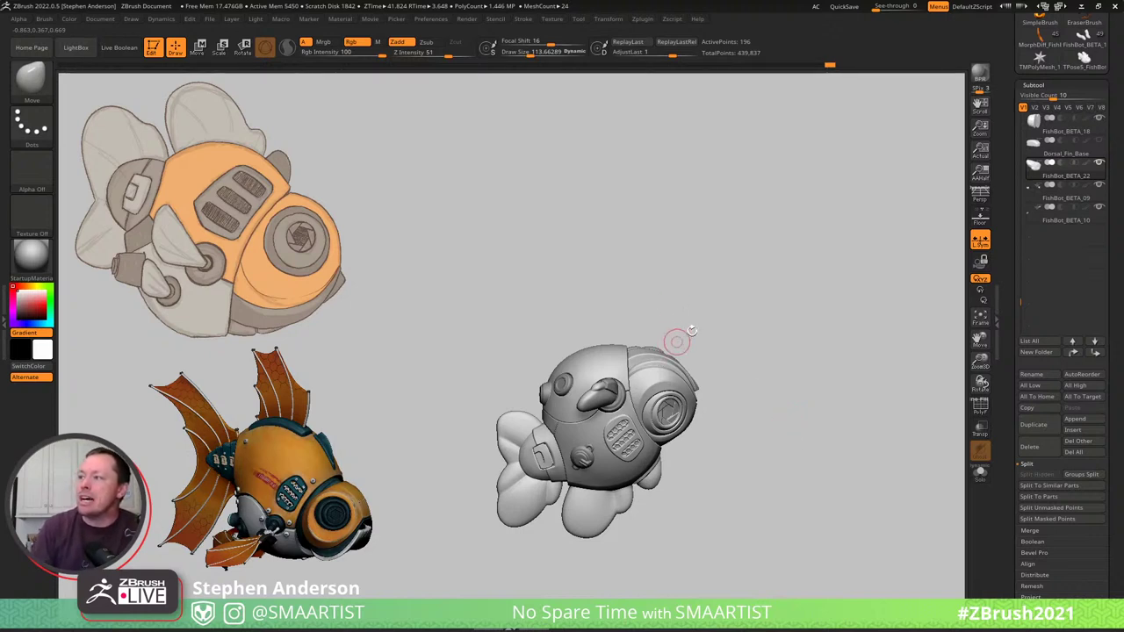
pyautogui.moveTo(679, 346); pyautogui.dragTo(625, 392)
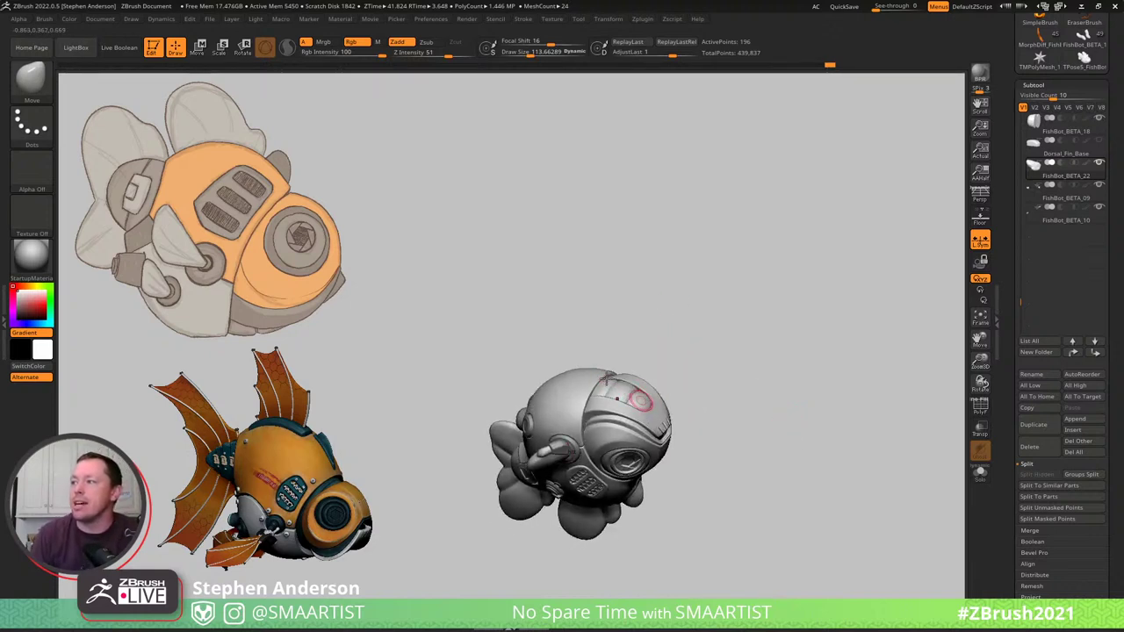
pyautogui.moveTo(668, 345); pyautogui.dragTo(697, 332)
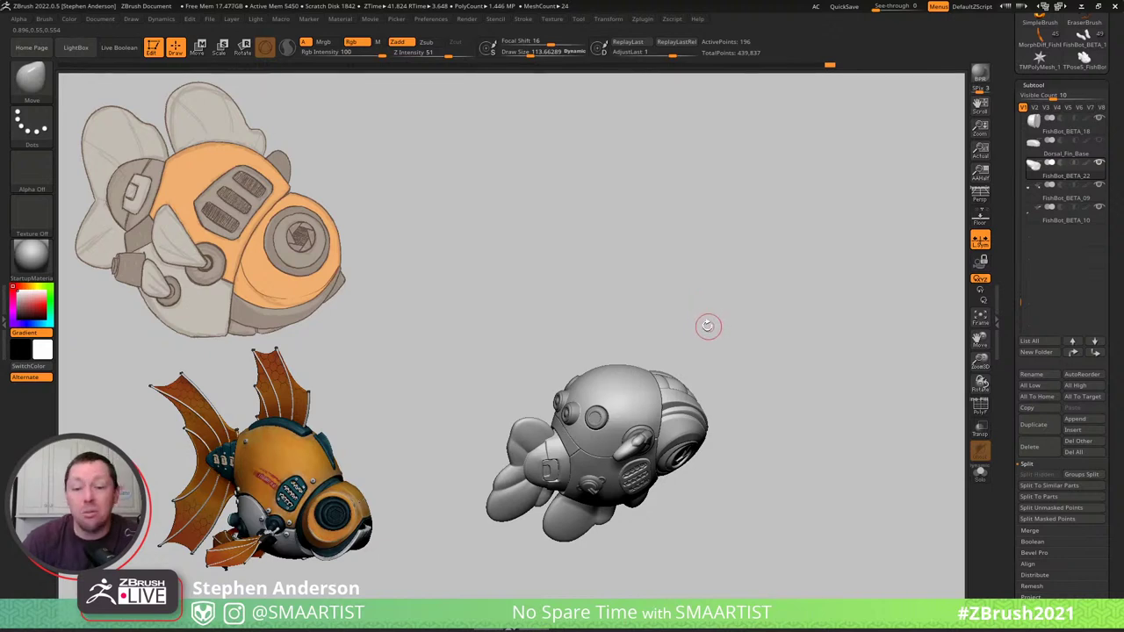
pyautogui.moveTo(700, 328)
pyautogui.mouseDown()
pyautogui.moveTo(710, 299)
pyautogui.moveTo(720, 301)
pyautogui.moveTo(690, 291)
pyautogui.moveTo(690, 279)
pyautogui.moveTo(752, 185)
pyautogui.moveTo(798, 258)
pyautogui.moveTo(792, 172)
pyautogui.moveTo(783, 215)
pyautogui.moveTo(751, 253)
pyautogui.moveTo(763, 254)
pyautogui.moveTo(756, 277)
pyautogui.mouseUp()
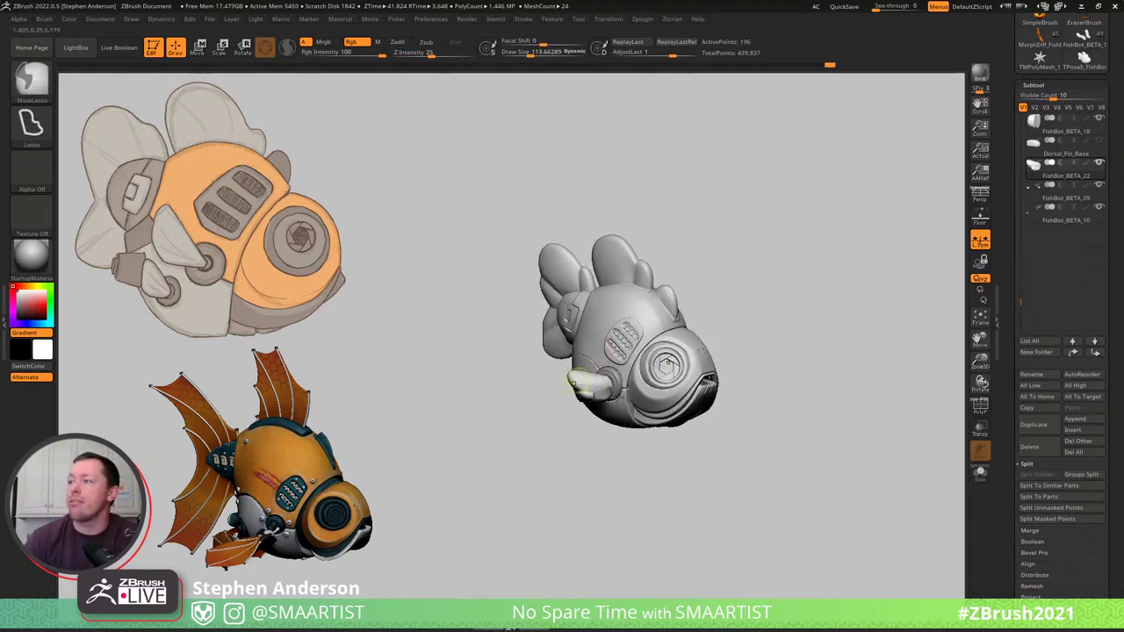
# Refine the pectoral fin's thickness and outline beside its bracket with the Move brush at a draw size of about 36.
pyautogui.moveTo(757, 277)
pyautogui.keyDown('ctrl'); pyautogui.mouseDown(button='right')
pyautogui.moveTo(712, 458)
pyautogui.moveTo(572, 413)
pyautogui.moveTo(594, 390)
pyautogui.moveTo(661, 431)
pyautogui.moveTo(623, 385)
pyautogui.moveTo(599, 399)
pyautogui.moveTo(621, 406)
pyautogui.moveTo(579, 412)
pyautogui.mouseUp(button='right'); pyautogui.keyUp('ctrl')
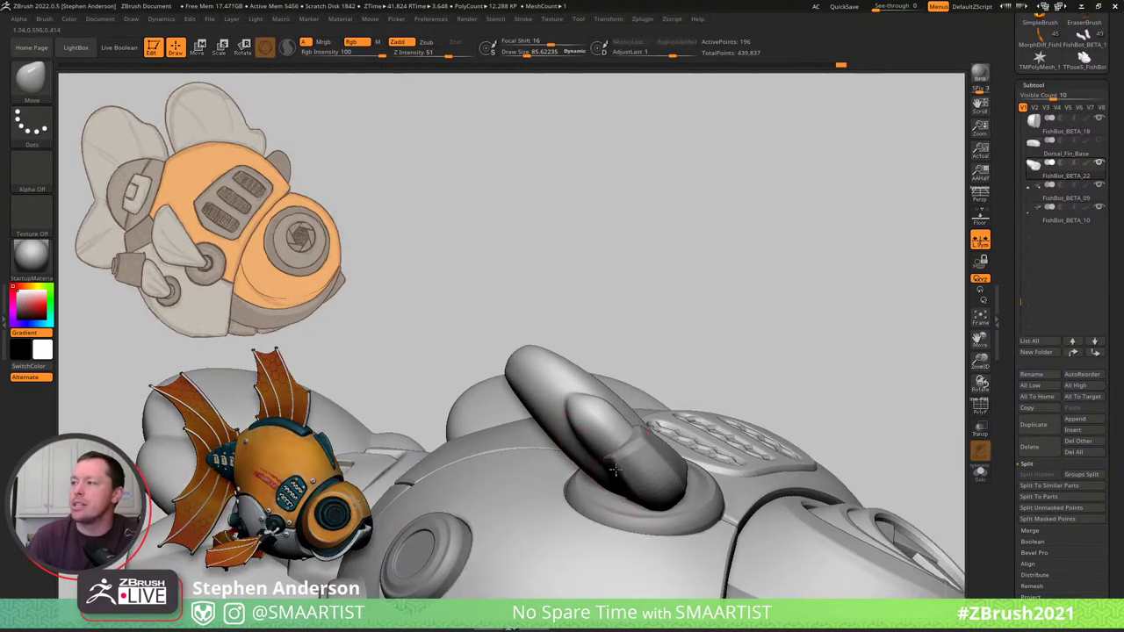
pyautogui.press('s')
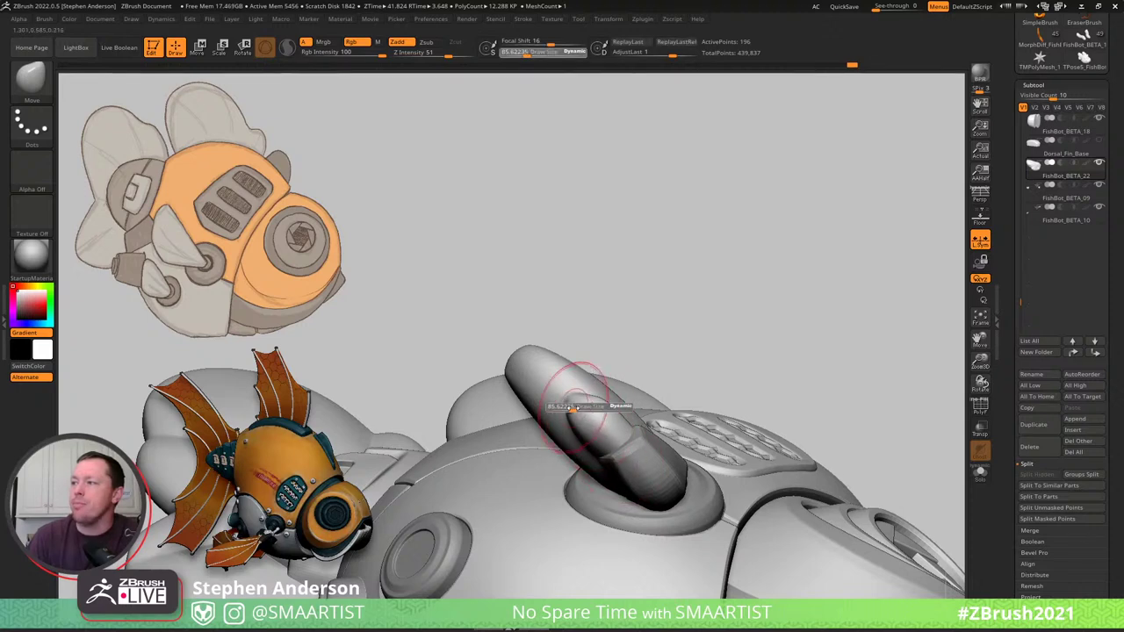
pyautogui.moveTo(566, 409); pyautogui.dragTo(588, 384)
pyautogui.moveTo(590, 395)
pyautogui.mouseDown(button='right')
pyautogui.moveTo(589, 407)
pyautogui.moveTo(601, 394)
pyautogui.moveTo(572, 401)
pyautogui.mouseUp(button='right')
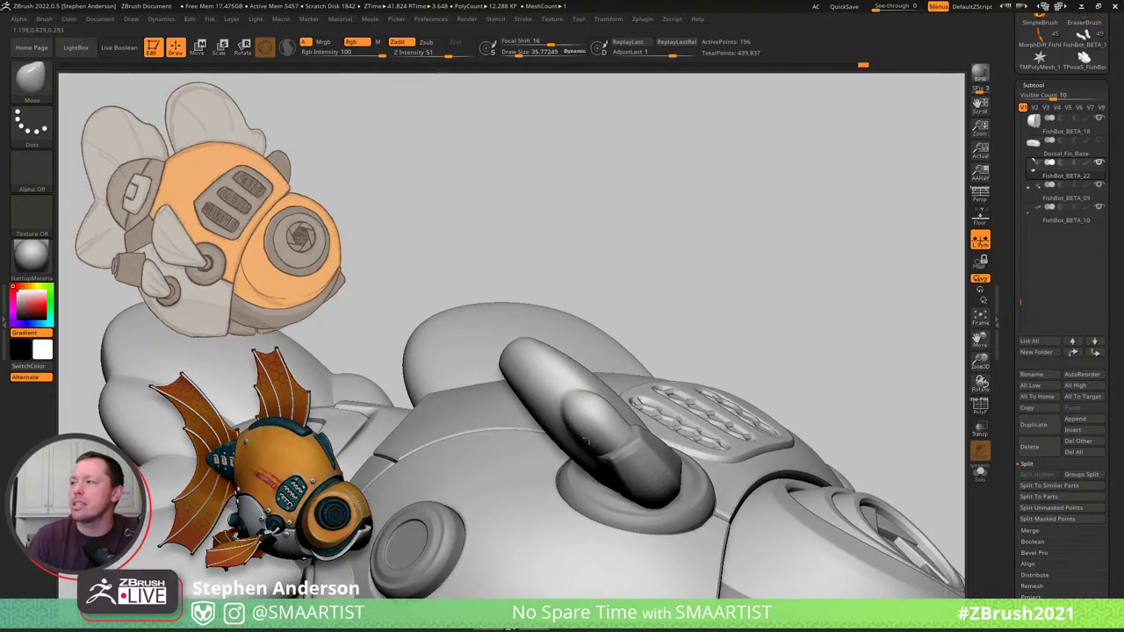
pyautogui.moveTo(584, 440)
pyautogui.mouseDown(button='right')
pyautogui.moveTo(591, 401)
pyautogui.moveTo(585, 409)
pyautogui.mouseUp(button='right')
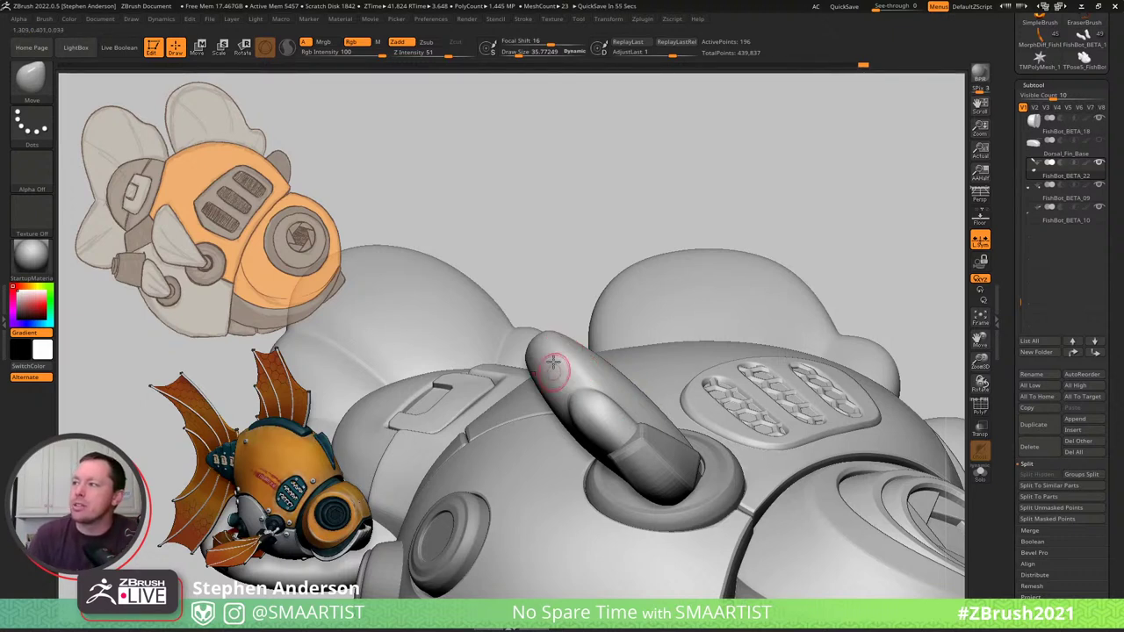
pyautogui.moveTo(541, 369)
pyautogui.mouseDown(button='right')
pyautogui.moveTo(553, 357)
pyautogui.moveTo(532, 370)
pyautogui.mouseUp(button='right')
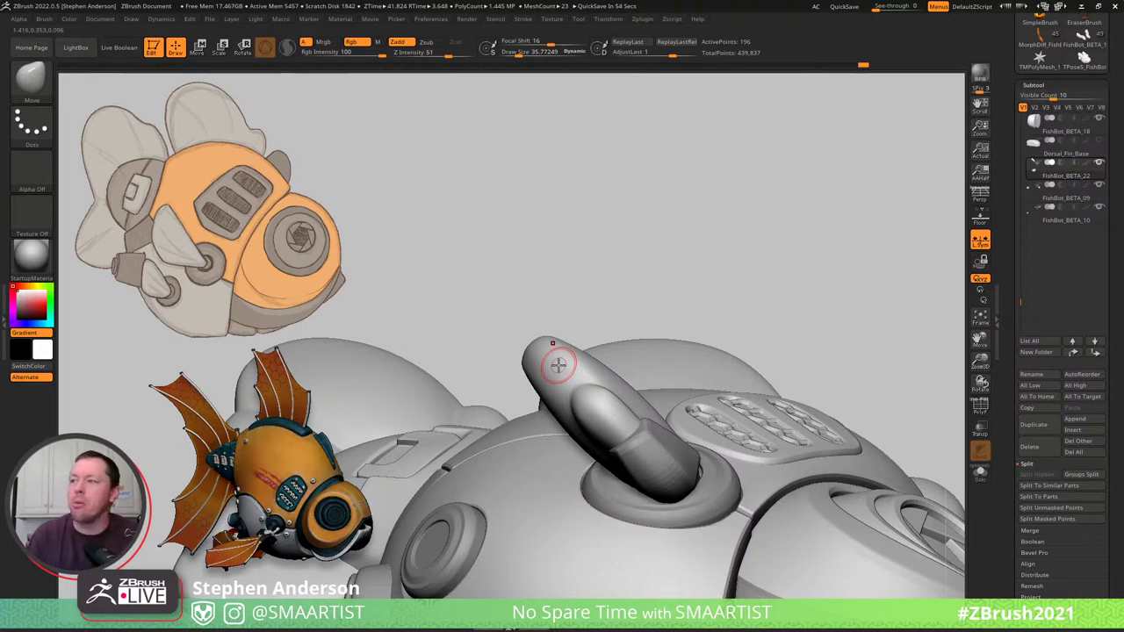
pyautogui.moveTo(593, 409)
pyautogui.mouseDown(button='right')
pyautogui.moveTo(591, 486)
pyautogui.moveTo(644, 439)
pyautogui.mouseUp(button='right')
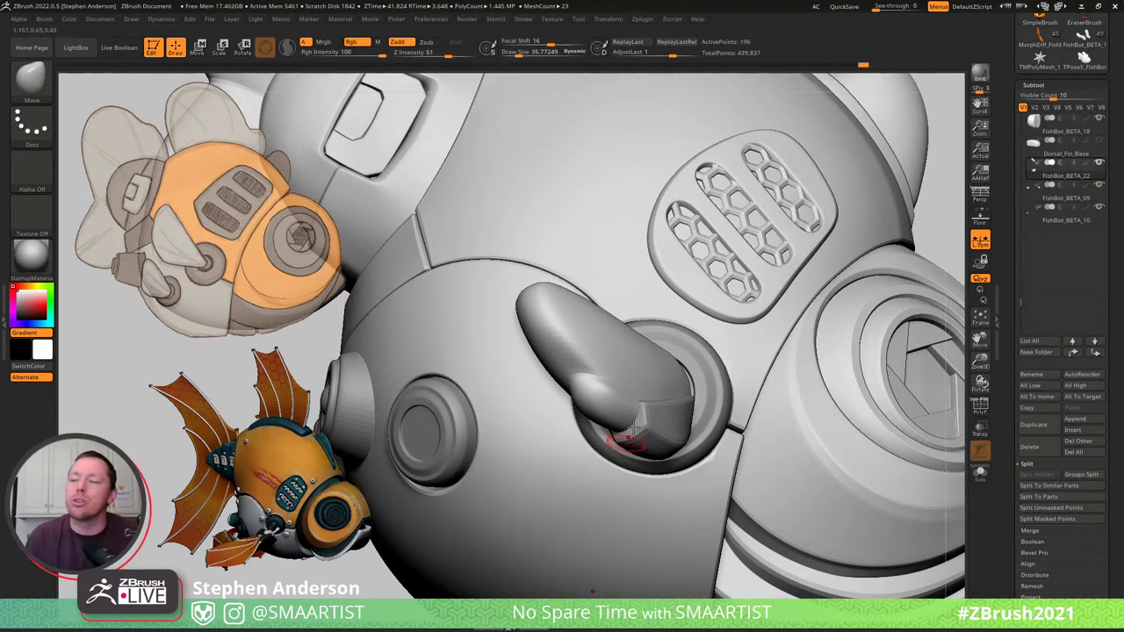
# Examine the pectoral fins on the whole fish from the underside, side and front three-quarter view.
pyautogui.moveTo(632, 429)
pyautogui.mouseDown(button='right')
pyautogui.moveTo(627, 492)
pyautogui.moveTo(639, 395)
pyautogui.moveTo(602, 351)
pyautogui.mouseUp(button='right')
pyautogui.press('ctrl')
pyautogui.moveTo(605, 395); pyautogui.dragTo(642, 336, button='right')
pyautogui.keyDown('alt'); pyautogui.moveTo(640, 513); pyautogui.dragTo(635, 372, button='right'); pyautogui.keyUp('alt')
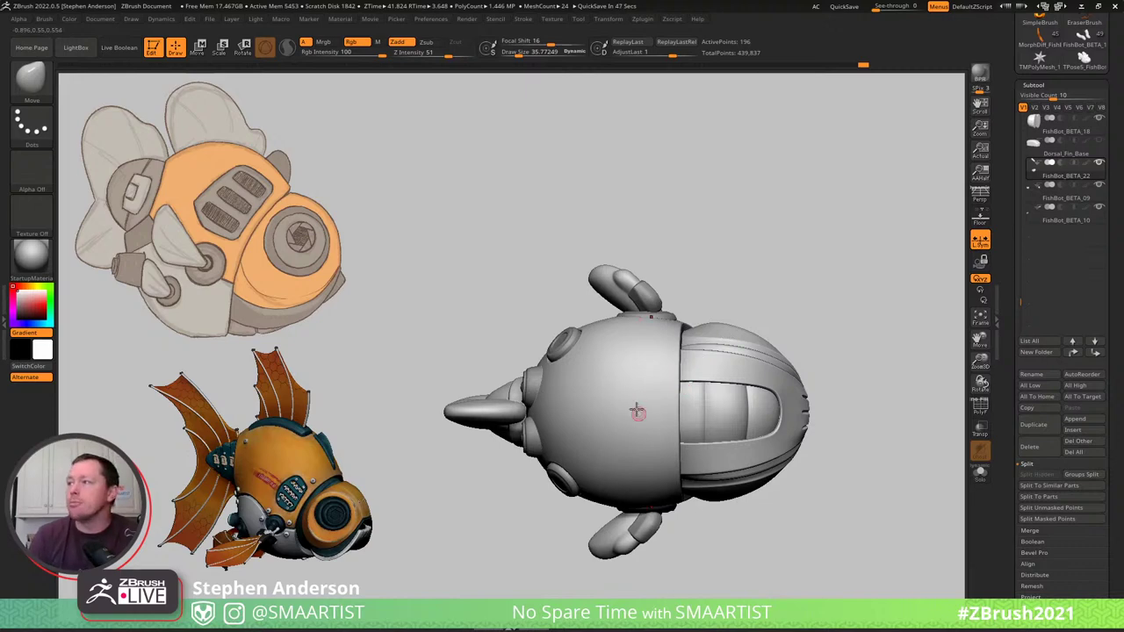
pyautogui.moveTo(638, 378); pyautogui.dragTo(687, 235, button='right')
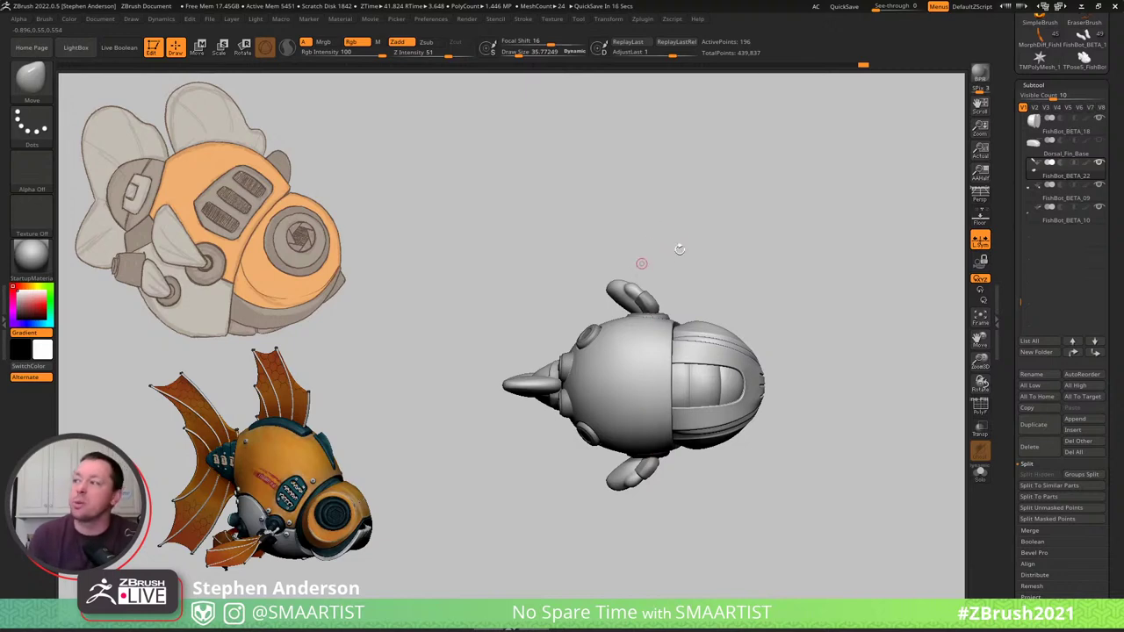
pyautogui.moveTo(641, 263)
pyautogui.mouseDown()
pyautogui.moveTo(689, 388)
pyautogui.moveTo(757, 355)
pyautogui.moveTo(749, 363)
pyautogui.mouseUp()
pyautogui.press('shift')
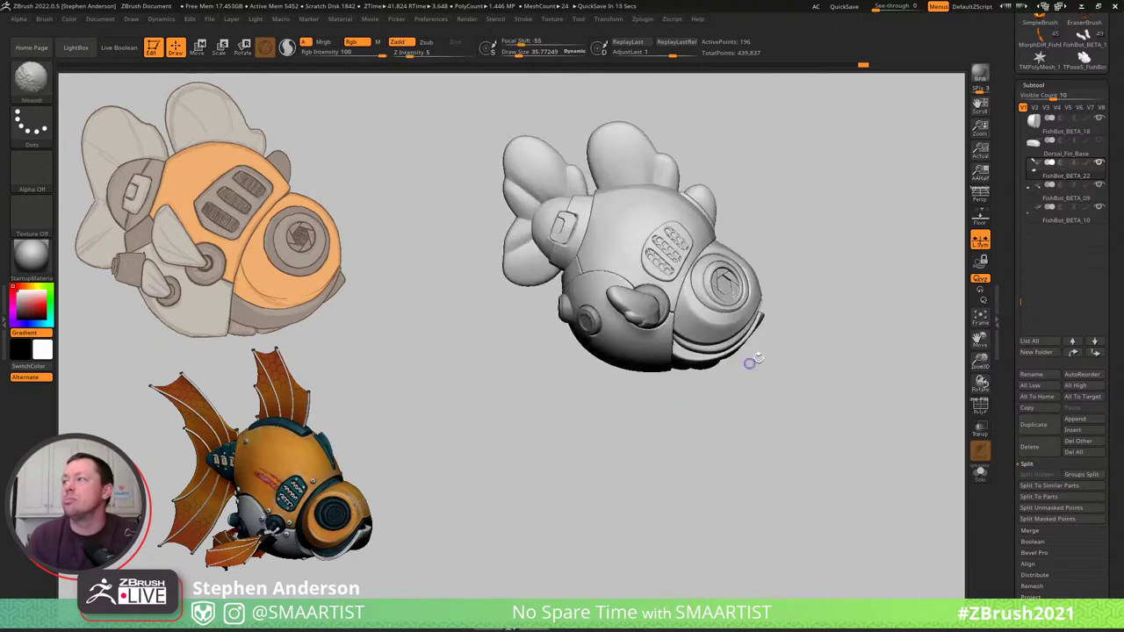
pyautogui.keyDown('alt'); pyautogui.moveTo(812, 288); pyautogui.dragTo(754, 359); pyautogui.keyUp('alt')
pyautogui.moveTo(778, 340)
pyautogui.mouseDown()
pyautogui.moveTo(800, 326)
pyautogui.moveTo(737, 326)
pyautogui.moveTo(817, 261)
pyautogui.mouseUp()
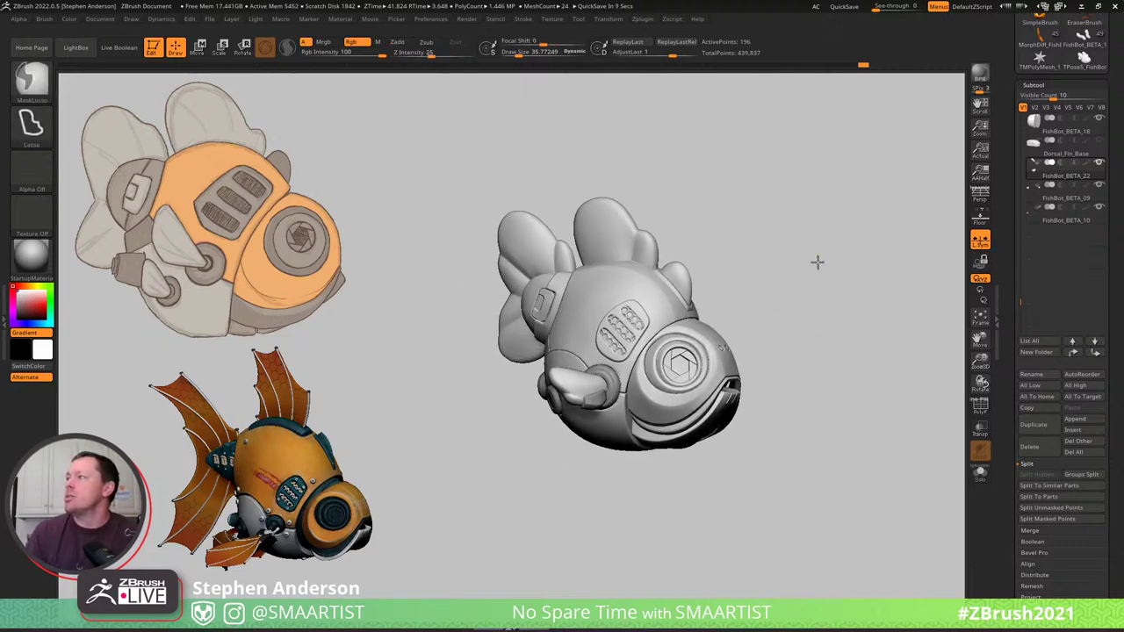
# Merge the two bracket subtools FishBot_BETA_09 and FishBot_BETA_10 into the pectoral fin subtool FishBot_BETA_22.
pyautogui.keyDown('ctrl'); pyautogui.moveTo(817, 262); pyautogui.dragTo(832, 309, button='right'); pyautogui.keyUp('ctrl')
pyautogui.hotkey('ctrl', 'm')
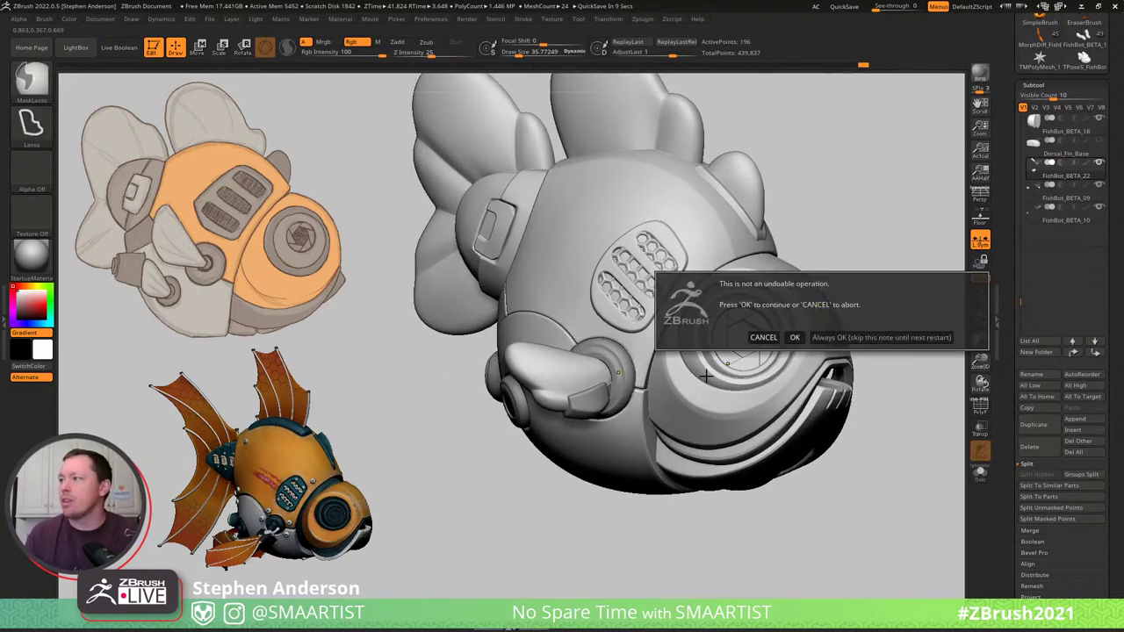
pyautogui.click(794, 337)
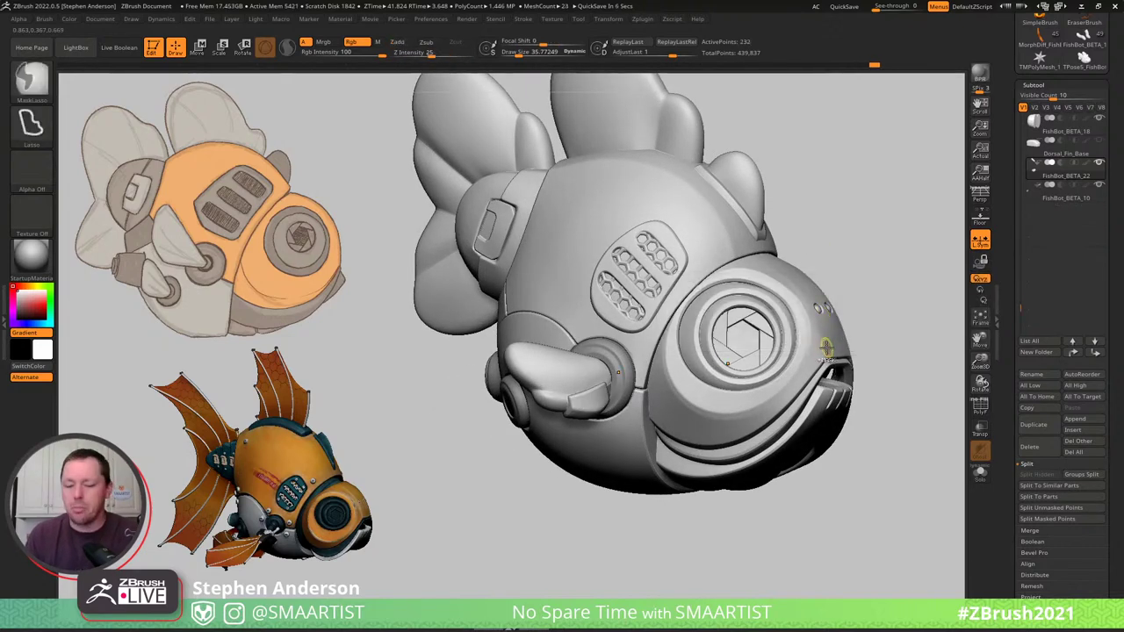
pyautogui.hotkey('ctrl', 'm')
pyautogui.click(802, 375)
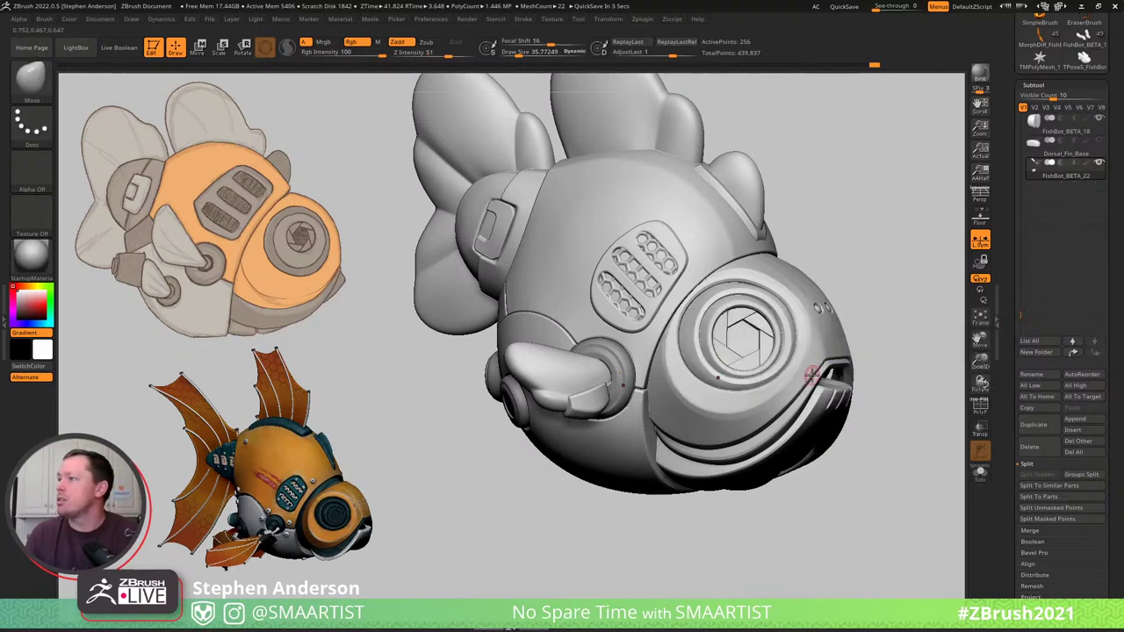
pyautogui.moveTo(623, 391); pyautogui.dragTo(632, 381, button='right')
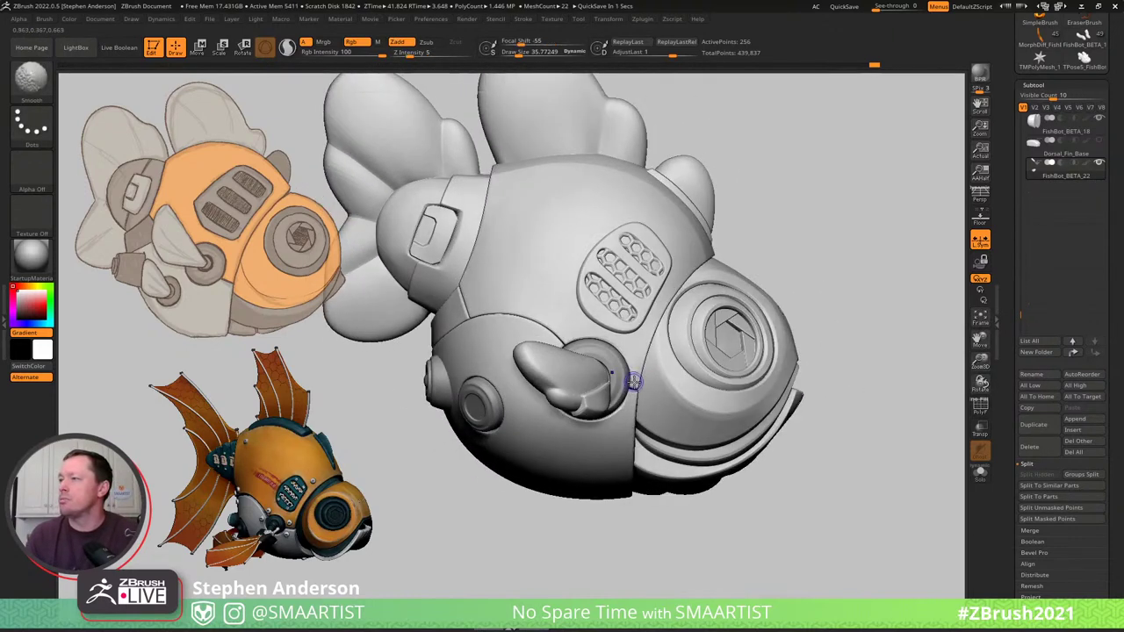
pyautogui.press('ctrl')
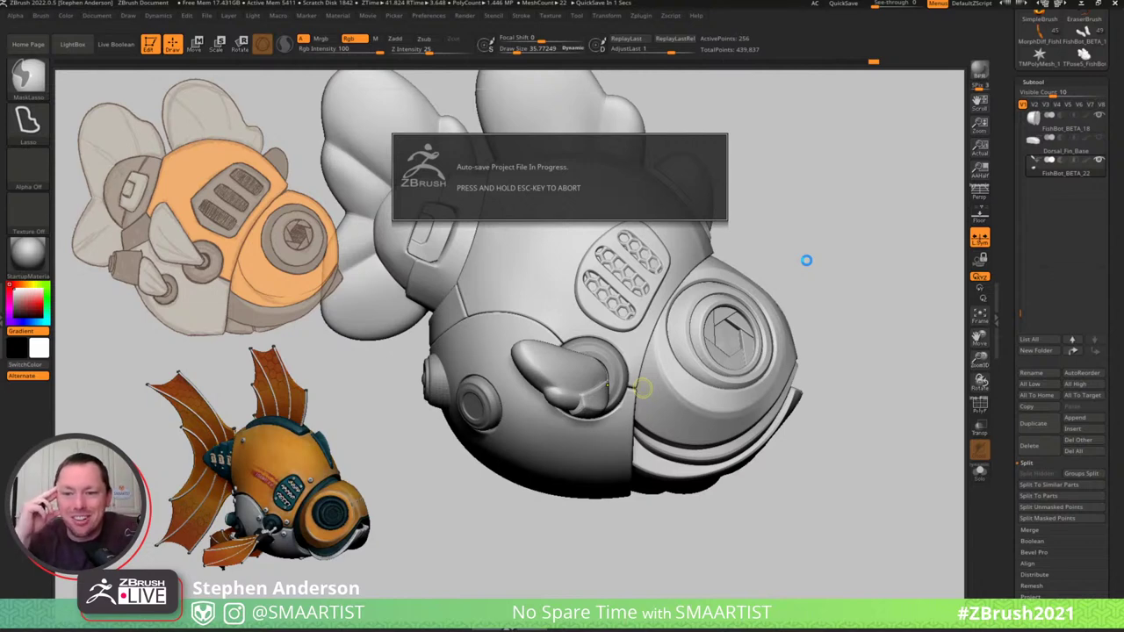
# Turn the merged pectoral fin's smooth subdivision preview back on and duplicate the fin as a new subtool.
pyautogui.press('w')
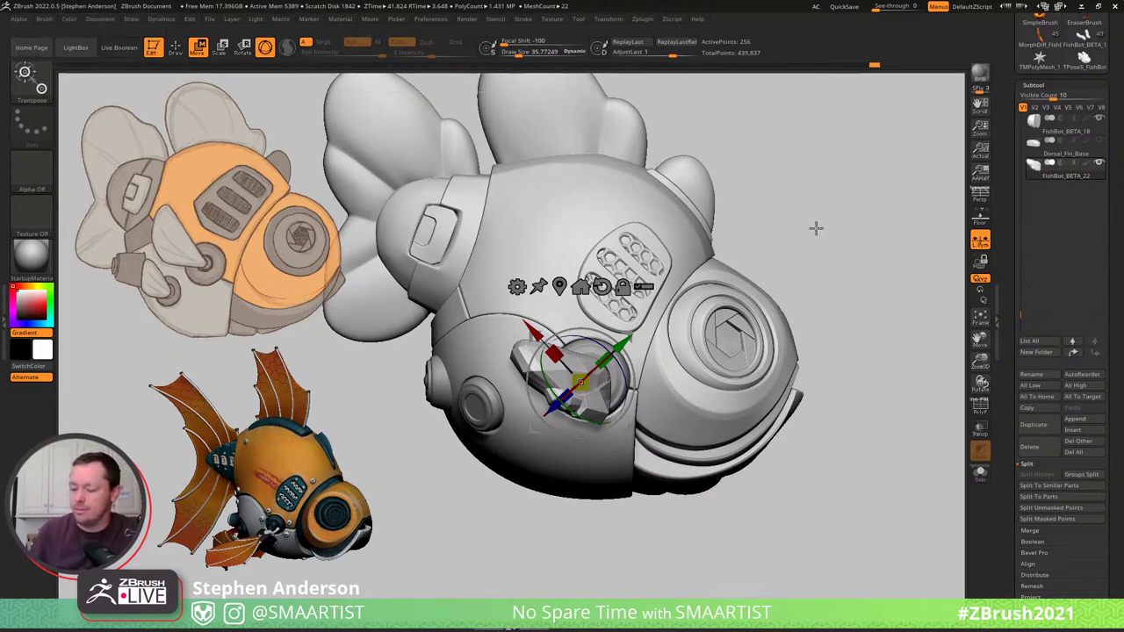
pyautogui.moveTo(820, 211)
pyautogui.mouseDown()
pyautogui.moveTo(833, 229)
pyautogui.moveTo(858, 203)
pyautogui.mouseUp()
pyautogui.press('d')
pyautogui.hotkey('ctrl', 'shift', 'd')
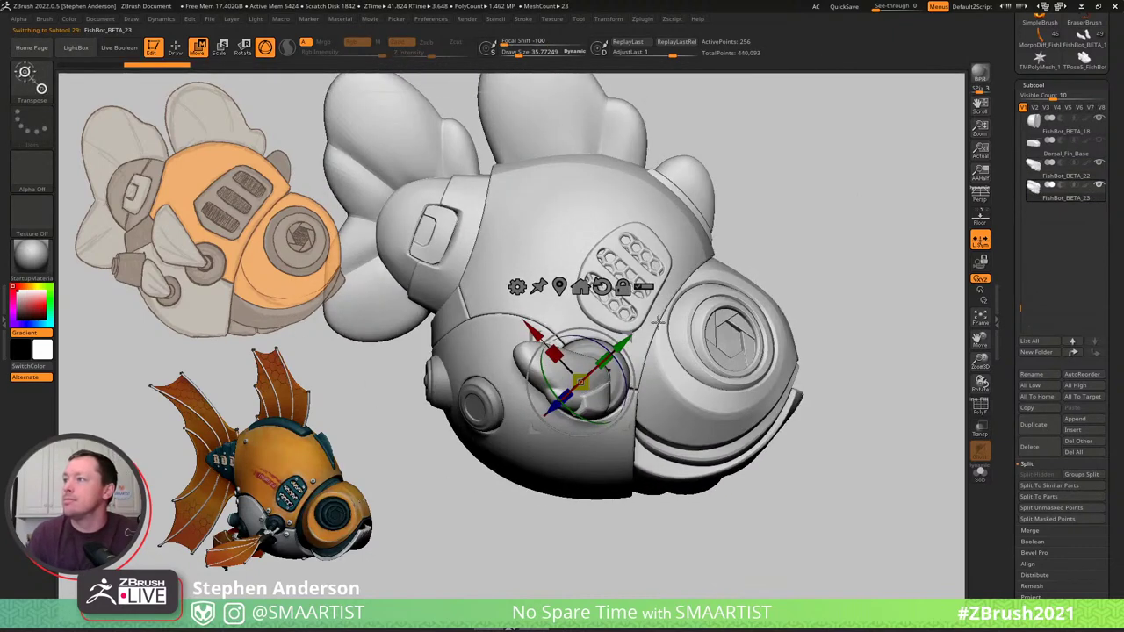
# Move the duplicate fin back and down to the smaller rear socket on the fish's lower body.
pyautogui.moveTo(625, 332); pyautogui.dragTo(527, 346)
pyautogui.moveTo(532, 346)
pyautogui.mouseDown(button='right')
pyautogui.moveTo(597, 313)
pyautogui.moveTo(537, 342)
pyautogui.mouseUp(button='right')
pyautogui.moveTo(498, 393); pyautogui.dragTo(495, 361)
pyautogui.moveTo(597, 349); pyautogui.dragTo(552, 354, button='right')
pyautogui.moveTo(551, 354); pyautogui.dragTo(509, 364)
pyautogui.moveTo(508, 363)
pyautogui.mouseDown(button='right')
pyautogui.moveTo(426, 386)
pyautogui.moveTo(412, 379)
pyautogui.moveTo(439, 403)
pyautogui.moveTo(579, 469)
pyautogui.moveTo(541, 451)
pyautogui.moveTo(500, 369)
pyautogui.mouseUp(button='right')
pyautogui.moveTo(500, 369); pyautogui.dragTo(458, 311)
pyautogui.moveTo(453, 369); pyautogui.dragTo(325, 425)
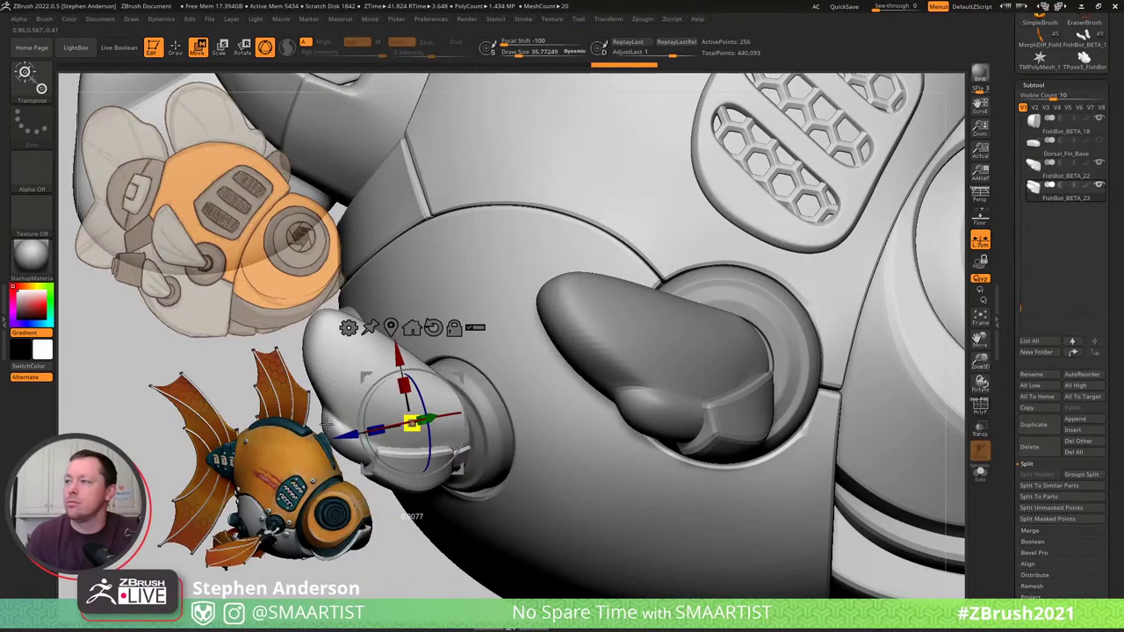
# Seat the duplicate fin inside the rear socket and scale it along its Y axis to adjust its thickness.
pyautogui.moveTo(507, 391); pyautogui.dragTo(486, 358, button='right')
pyautogui.moveTo(467, 381); pyautogui.dragTo(485, 397)
pyautogui.moveTo(486, 396)
pyautogui.mouseDown(button='right')
pyautogui.moveTo(533, 384)
pyautogui.moveTo(487, 395)
pyautogui.moveTo(501, 401)
pyautogui.moveTo(492, 413)
pyautogui.mouseUp(button='right')
pyautogui.moveTo(439, 450); pyautogui.dragTo(433, 465)
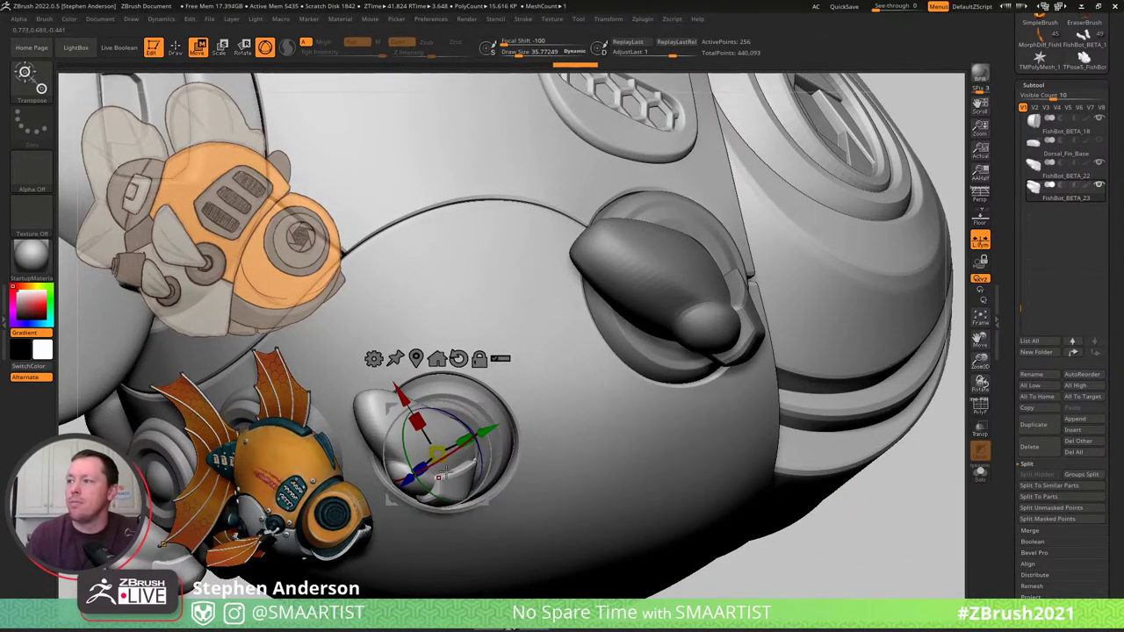
pyautogui.moveTo(531, 385); pyautogui.dragTo(505, 405, button='right')
pyautogui.moveTo(507, 406); pyautogui.dragTo(537, 341)
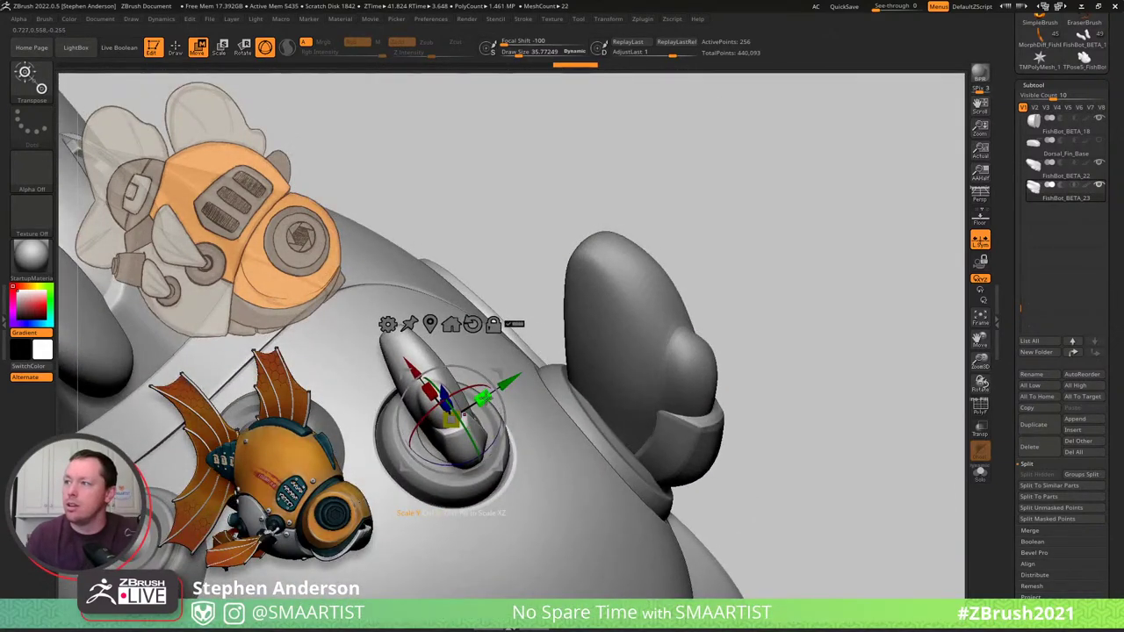
pyautogui.moveTo(485, 396); pyautogui.dragTo(536, 324)
# Reshape the duplicate fin around the rear socket with the Move brush at a draw size of about 90.
pyautogui.press('b')
pyautogui.press('m')
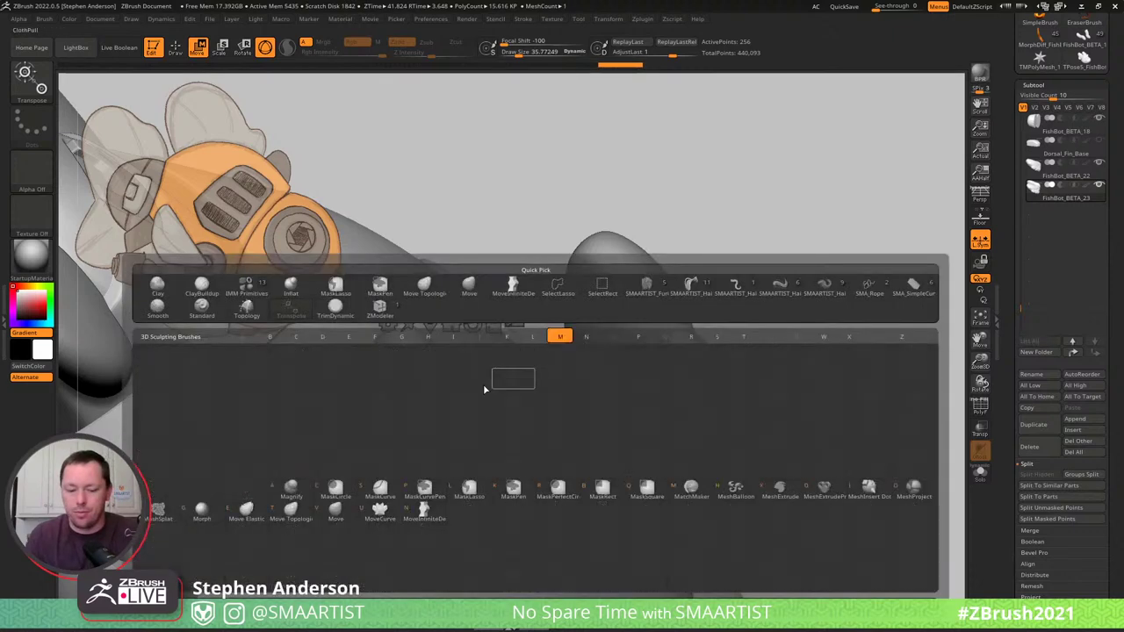
pyautogui.press('v')
pyautogui.moveTo(421, 429); pyautogui.dragTo(431, 413, button='right')
pyautogui.press('s')
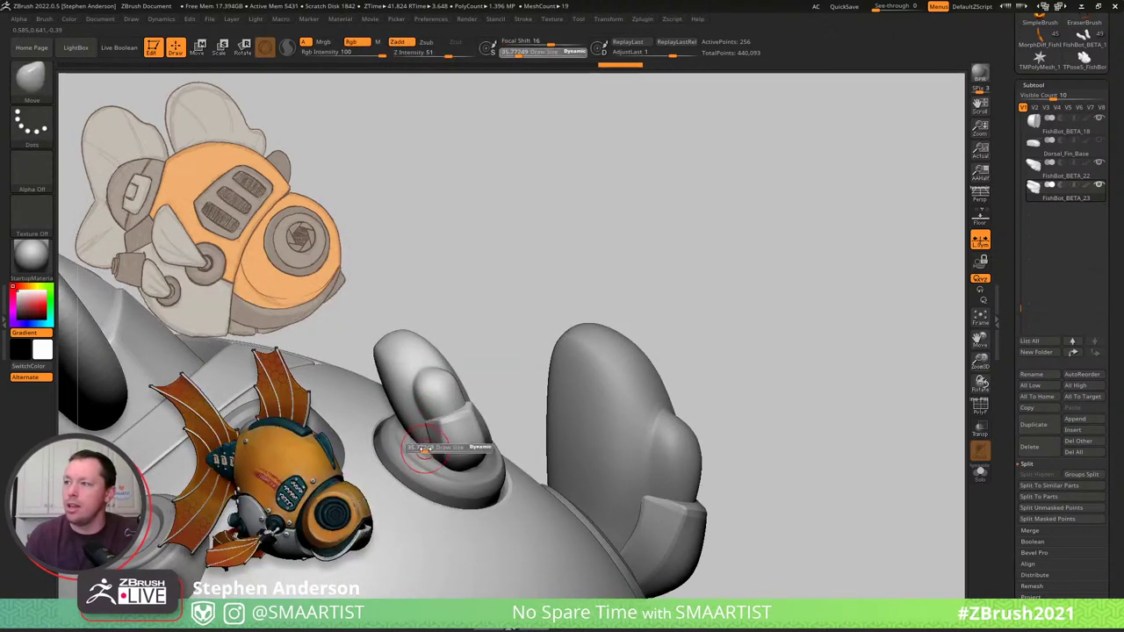
pyautogui.moveTo(423, 446); pyautogui.dragTo(432, 447)
pyautogui.moveTo(427, 448); pyautogui.dragTo(481, 470, button='right')
pyautogui.moveTo(485, 392); pyautogui.dragTo(485, 461, button='right')
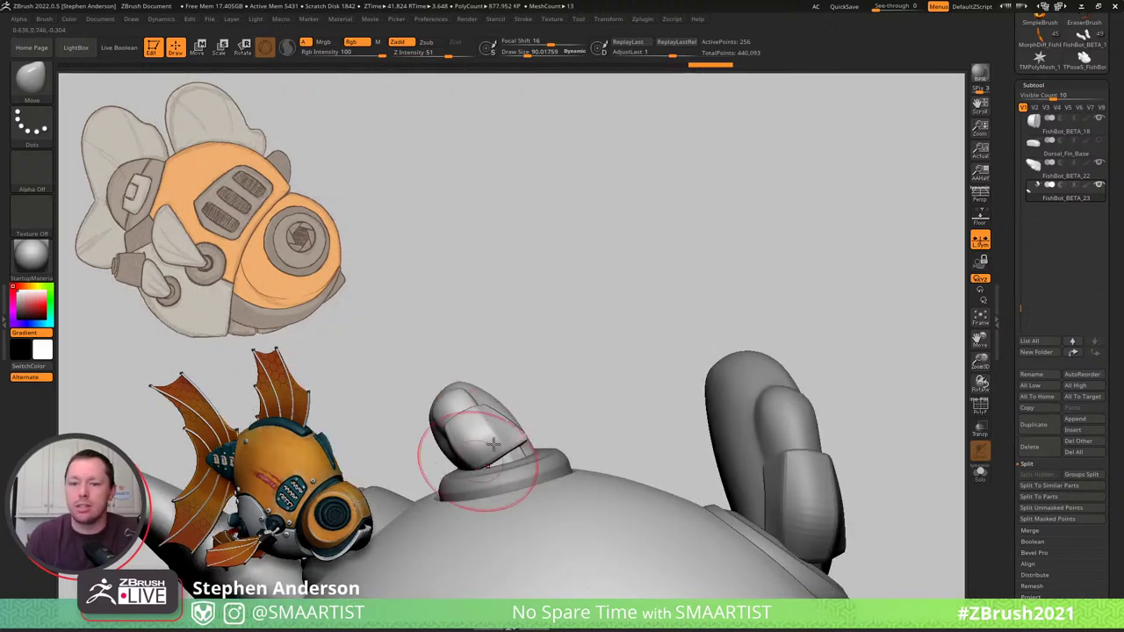
# Adjust the base of the small rear fin where it meets its socket at a draw size of about 62.
pyautogui.moveTo(508, 434)
pyautogui.mouseDown(button='right')
pyautogui.moveTo(526, 452)
pyautogui.moveTo(518, 465)
pyautogui.moveTo(503, 437)
pyautogui.moveTo(521, 448)
pyautogui.mouseUp(button='right')
pyautogui.press('s')
pyautogui.moveTo(520, 446); pyautogui.dragTo(505, 447)
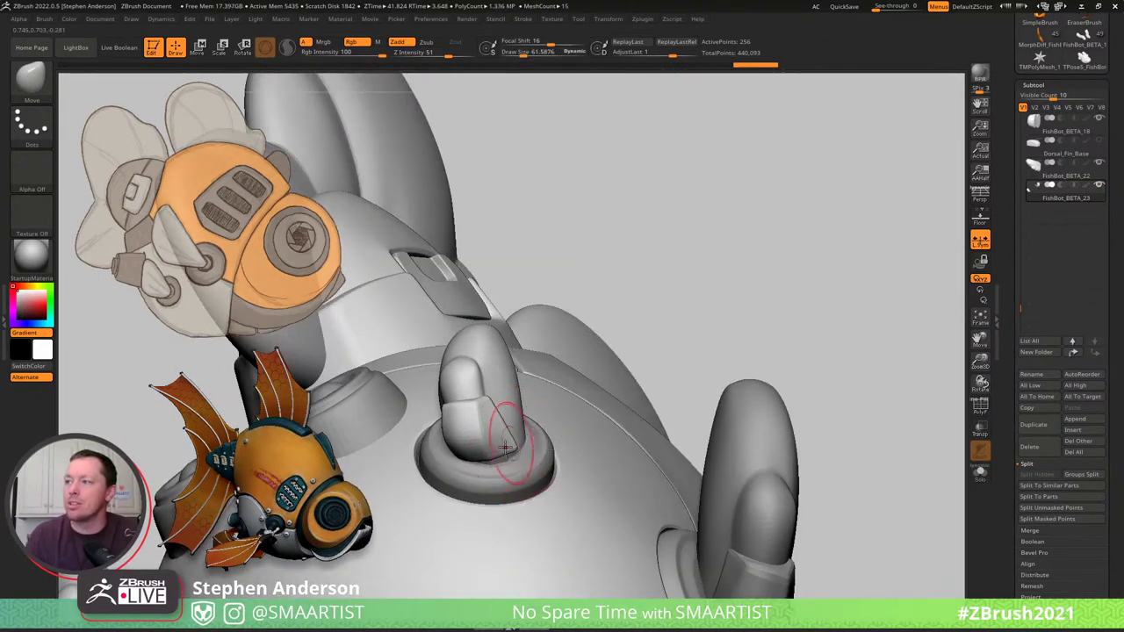
pyautogui.moveTo(497, 447); pyautogui.dragTo(514, 447, button='right')
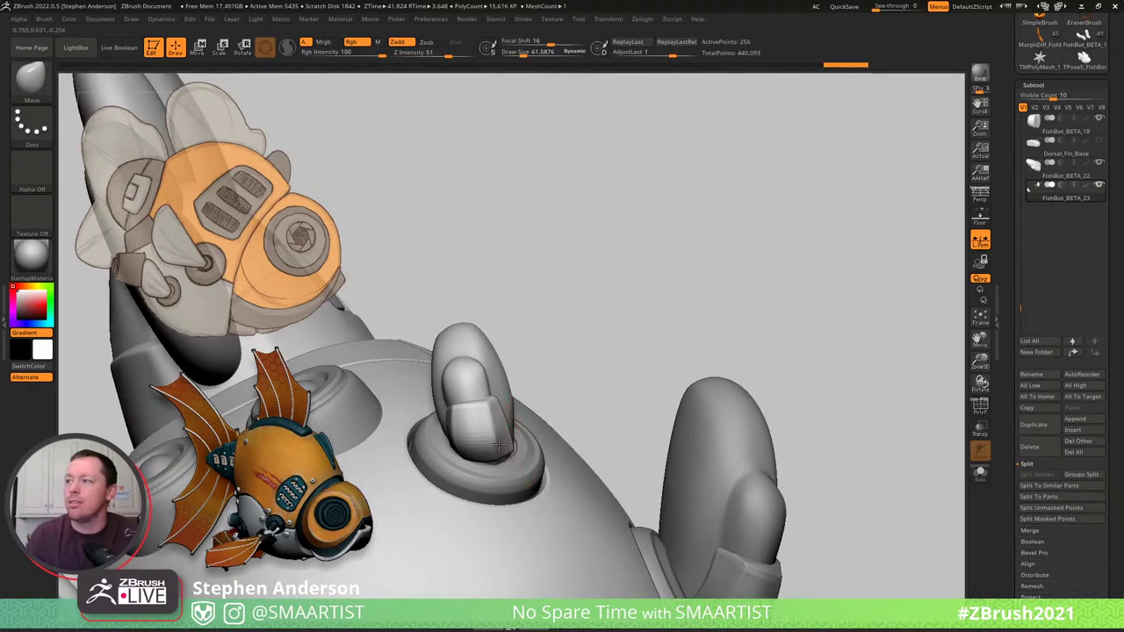
pyautogui.moveTo(499, 444); pyautogui.dragTo(501, 428)
# Shape the rear fin's inner edge and outer lobe with the Move brush at draw sizes of about 99 and 65.
pyautogui.moveTo(501, 429)
pyautogui.mouseDown(button='right')
pyautogui.moveTo(523, 424)
pyautogui.moveTo(582, 366)
pyautogui.moveTo(610, 368)
pyautogui.moveTo(566, 399)
pyautogui.moveTo(539, 321)
pyautogui.moveTo(586, 364)
pyautogui.mouseUp(button='right')
pyautogui.press('s')
pyautogui.click(595, 364)
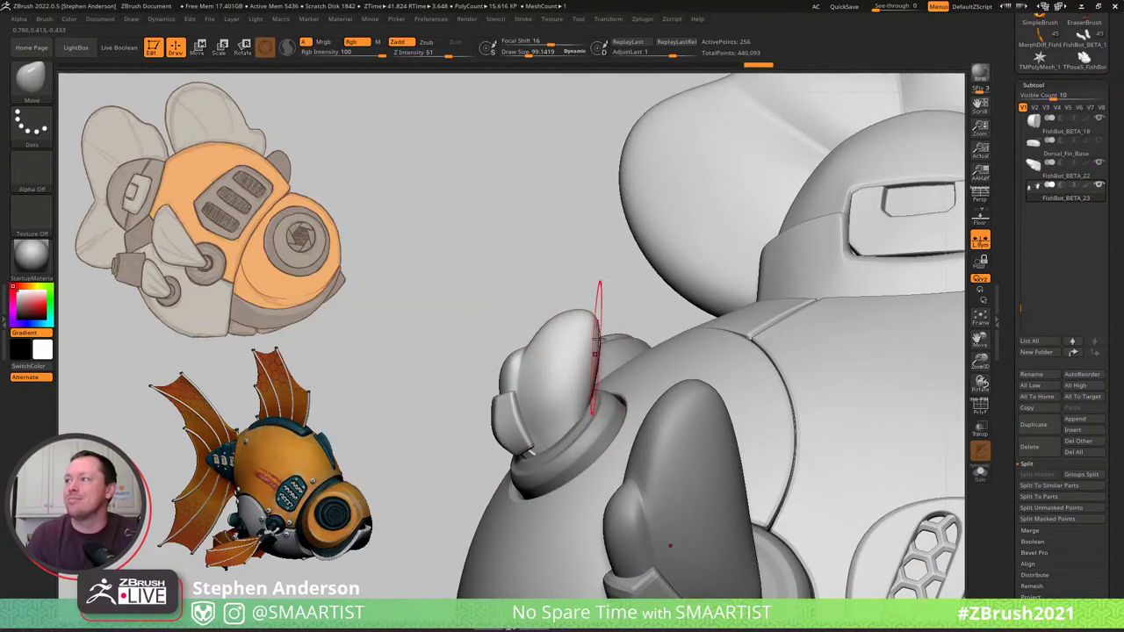
pyautogui.moveTo(564, 326); pyautogui.dragTo(505, 346, button='right')
pyautogui.press('s')
pyautogui.moveTo(503, 355); pyautogui.dragTo(486, 361)
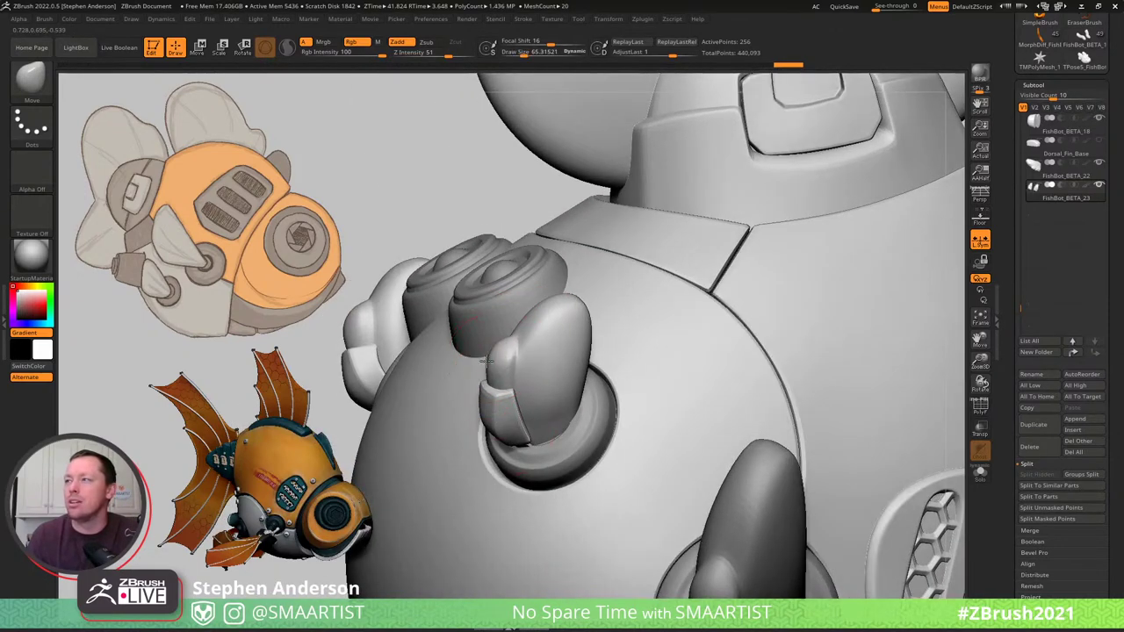
# Reshape the rear fin's tip and overall silhouette with the Move brush at a draw size of about 140.
pyautogui.moveTo(535, 331)
pyautogui.mouseDown(button='right')
pyautogui.moveTo(547, 296)
pyautogui.moveTo(582, 301)
pyautogui.moveTo(585, 328)
pyautogui.moveTo(646, 360)
pyautogui.moveTo(562, 326)
pyautogui.moveTo(597, 354)
pyautogui.moveTo(539, 334)
pyautogui.moveTo(549, 336)
pyautogui.mouseUp(button='right')
pyautogui.keyDown('ctrl'); pyautogui.moveTo(587, 374); pyautogui.dragTo(556, 330, button='right'); pyautogui.keyUp('ctrl')
pyautogui.press('s')
pyautogui.moveTo(559, 326); pyautogui.dragTo(545, 351)
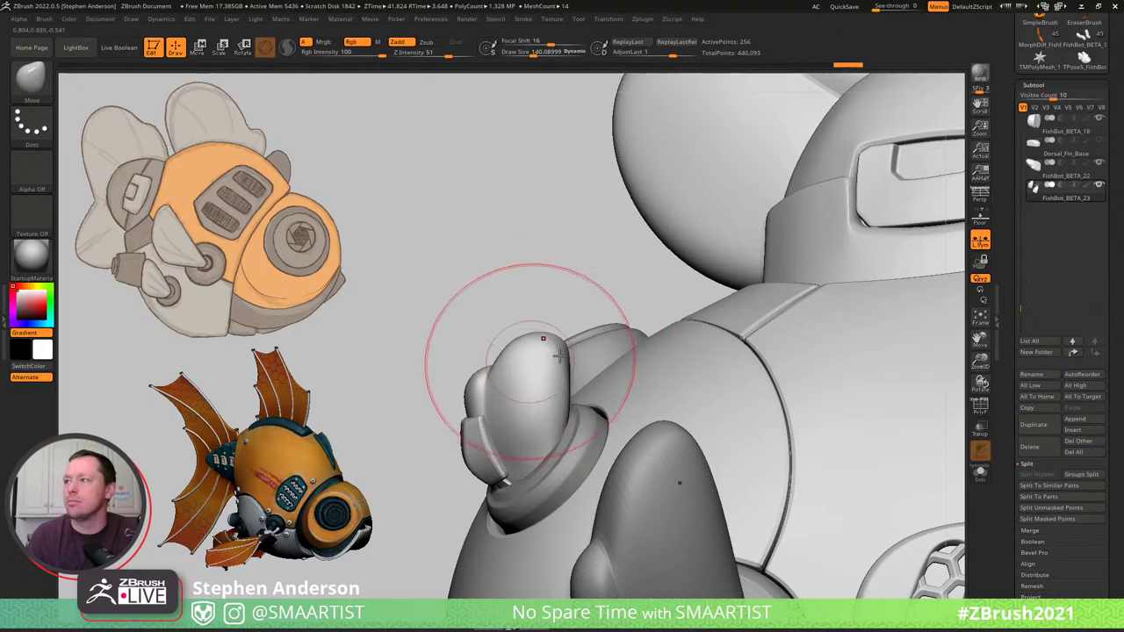
pyautogui.moveTo(527, 351)
pyautogui.mouseDown(button='right')
pyautogui.moveTo(607, 371)
pyautogui.moveTo(560, 377)
pyautogui.moveTo(577, 331)
pyautogui.moveTo(498, 339)
pyautogui.mouseUp(button='right')
pyautogui.moveTo(497, 339); pyautogui.dragTo(497, 378)
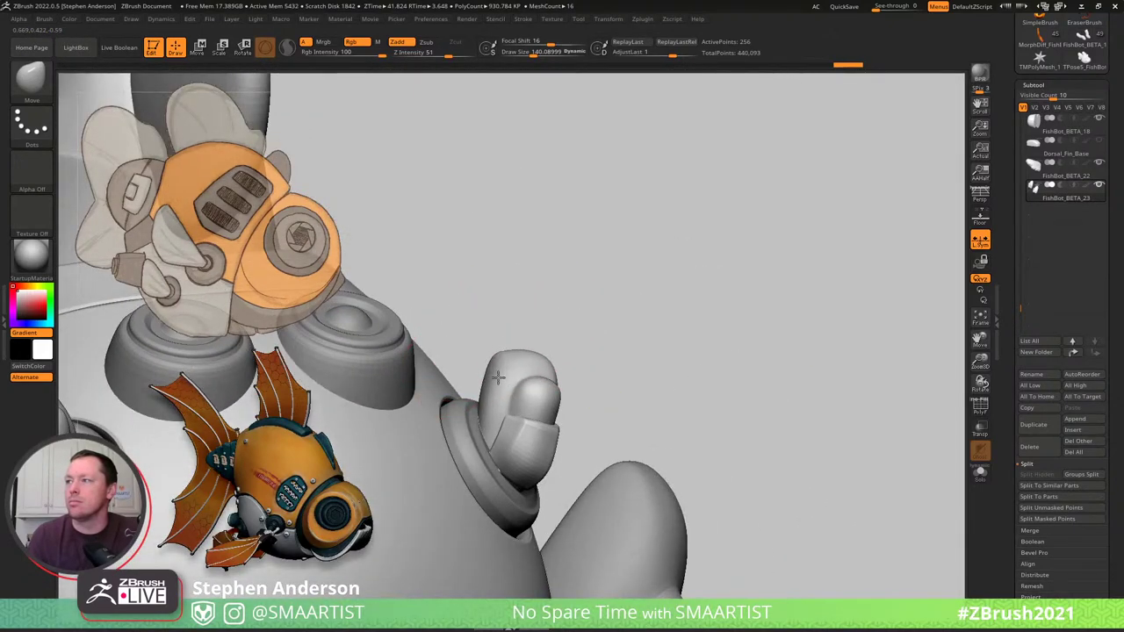
pyautogui.moveTo(517, 351)
pyautogui.mouseDown(button='right')
pyautogui.moveTo(536, 336)
pyautogui.moveTo(545, 355)
pyautogui.moveTo(466, 366)
pyautogui.moveTo(577, 392)
pyautogui.moveTo(523, 393)
pyautogui.moveTo(514, 378)
pyautogui.moveTo(534, 351)
pyautogui.moveTo(582, 373)
pyautogui.mouseUp(button='right')
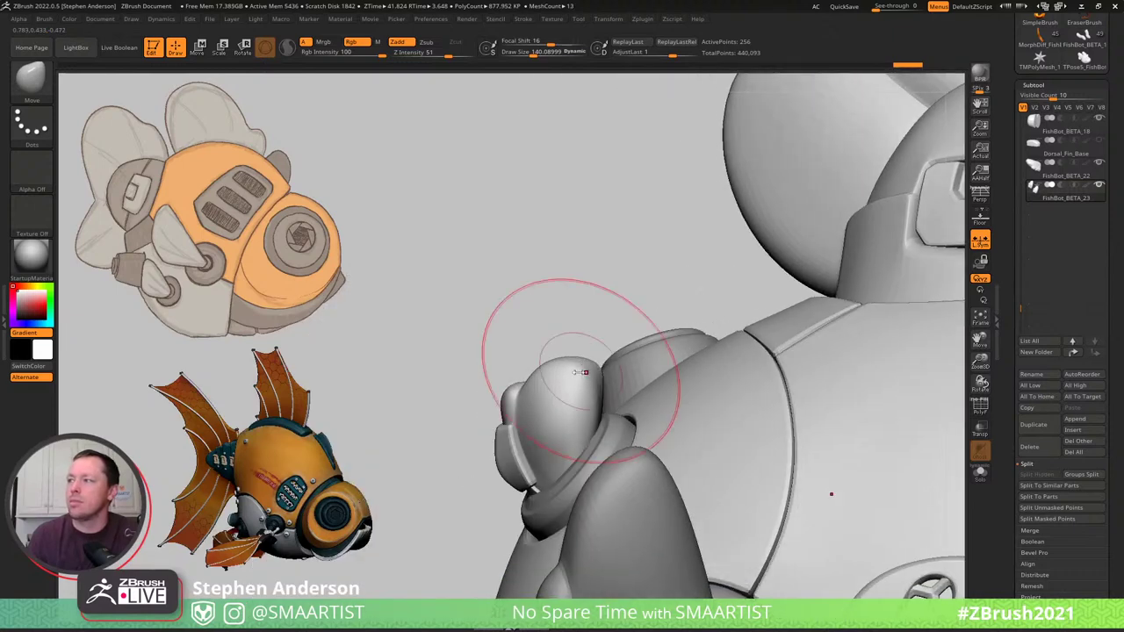
# Nudge the rear fin's inner edge at draw sizes of about 77 and 39 and undo the last move.
pyautogui.press('s')
pyautogui.moveTo(582, 372); pyautogui.dragTo(571, 373)
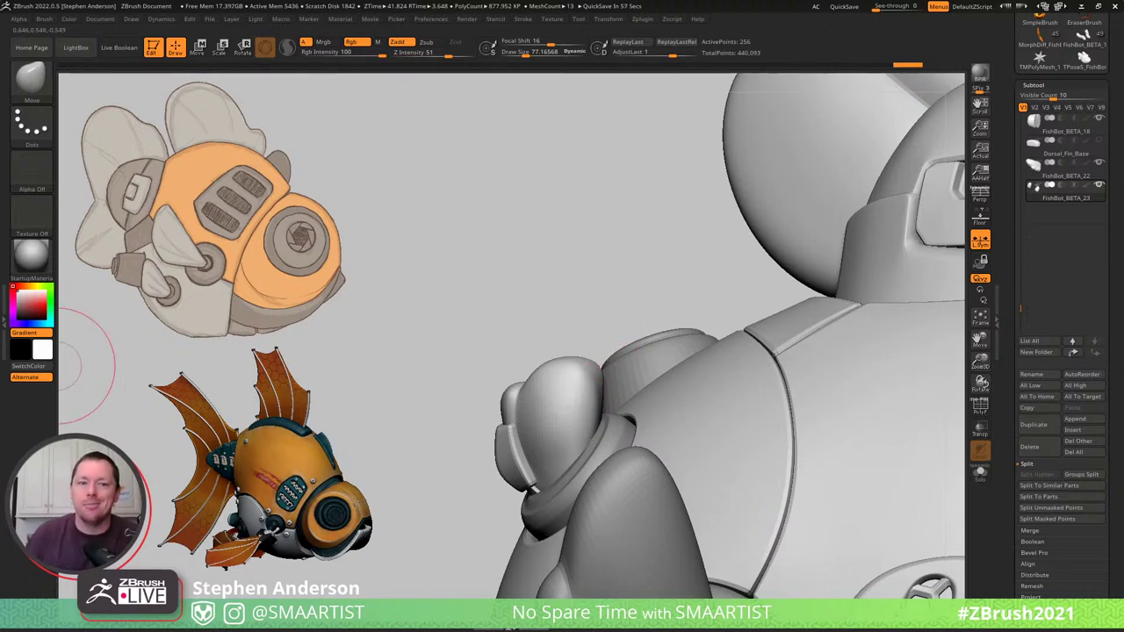
pyautogui.moveTo(539, 301)
pyautogui.mouseDown()
pyautogui.moveTo(572, 386)
pyautogui.moveTo(586, 381)
pyautogui.moveTo(574, 379)
pyautogui.mouseUp()
pyautogui.press('s')
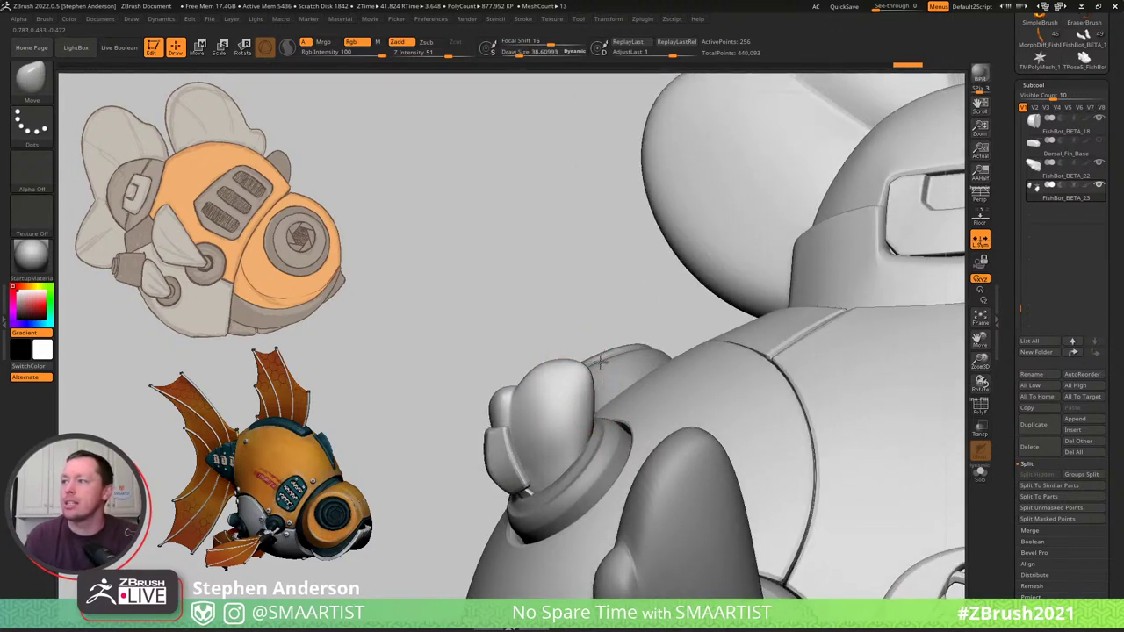
pyautogui.hotkey('ctrl', 'z')
# Set the draw size to about 69 and reshape the rear fin's small outer lobe with the Move Topological brush.
pyautogui.press('s')
pyautogui.moveTo(574, 404)
pyautogui.mouseDown()
pyautogui.moveTo(585, 405)
pyautogui.moveTo(575, 396)
pyautogui.mouseUp()
pyautogui.moveTo(535, 362); pyautogui.dragTo(538, 376, button='right')
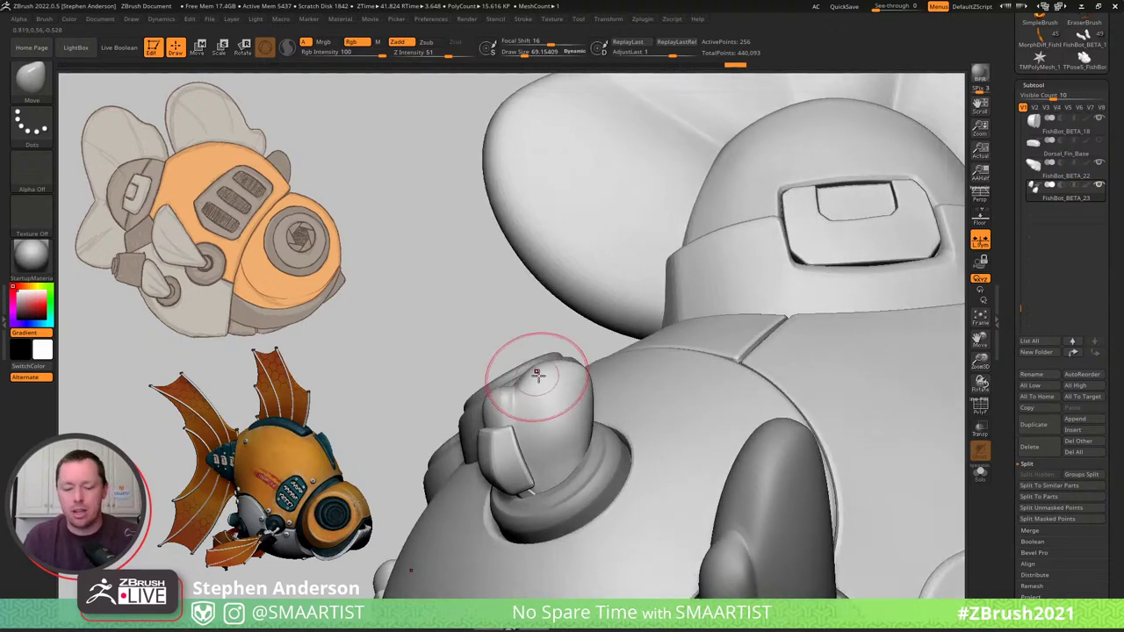
pyautogui.press('b')
pyautogui.press('m')
pyautogui.press('t')
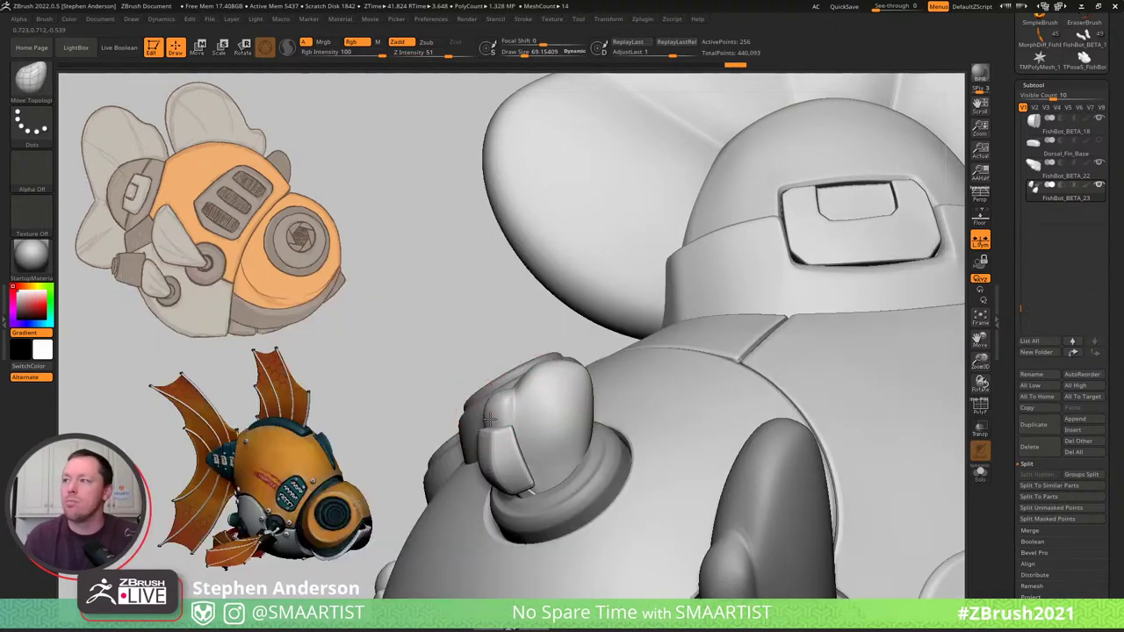
pyautogui.moveTo(520, 400); pyautogui.dragTo(499, 416)
pyautogui.moveTo(500, 416); pyautogui.dragTo(544, 424, button='right')
pyautogui.moveTo(456, 413); pyautogui.dragTo(457, 412)
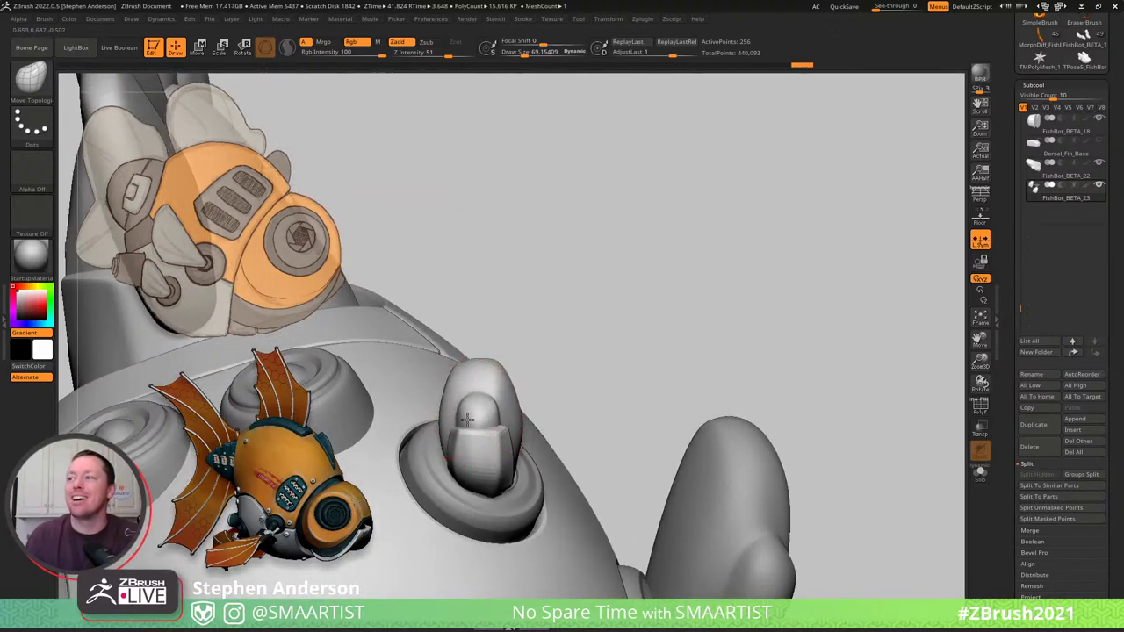
# Reshape the rear fin's rounded tip with the Move Topological brush at a draw size of about 77.
pyautogui.moveTo(477, 394); pyautogui.dragTo(579, 361, button='right')
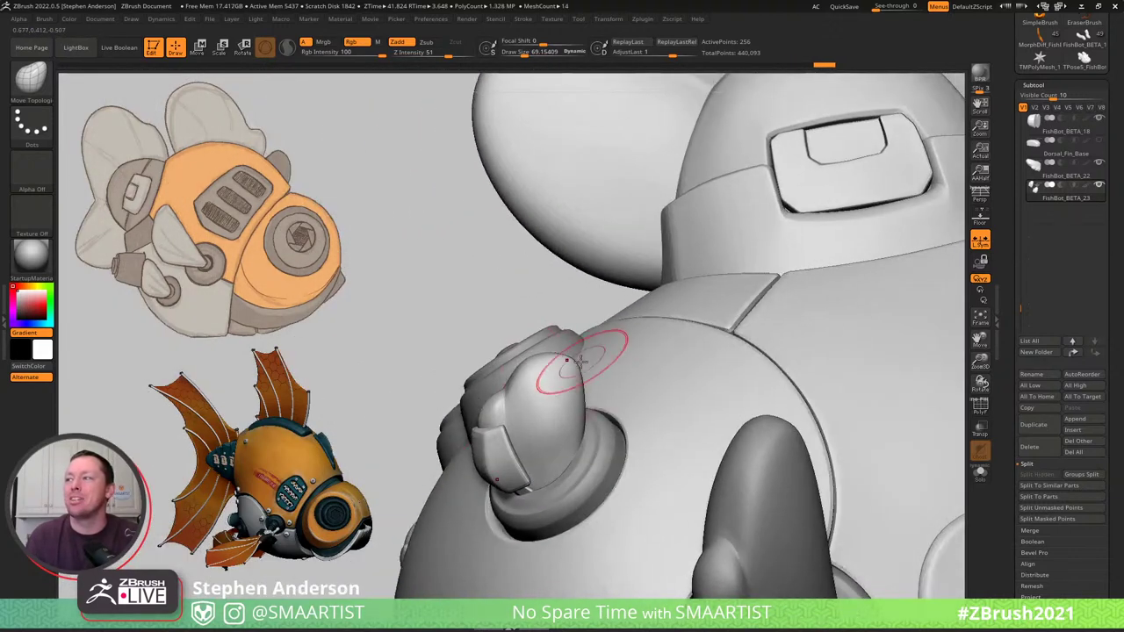
pyautogui.press('s')
pyautogui.moveTo(542, 363); pyautogui.dragTo(558, 366)
pyautogui.moveTo(532, 384); pyautogui.dragTo(562, 372)
pyautogui.press('s')
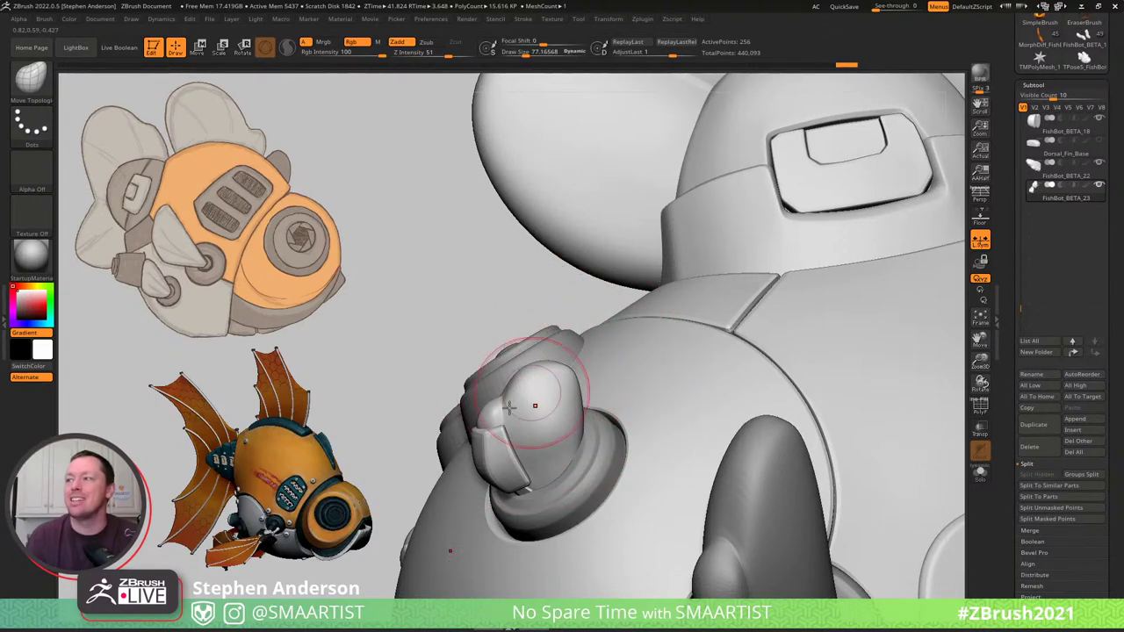
# Adjust the rear fin's overall silhouette with the Move Topological brush at a draw size of about 135.
pyautogui.moveTo(508, 406)
pyautogui.mouseDown(button='right')
pyautogui.moveTo(496, 417)
pyautogui.moveTo(502, 428)
pyautogui.mouseUp(button='right')
pyautogui.press(']')
pyautogui.press(']')
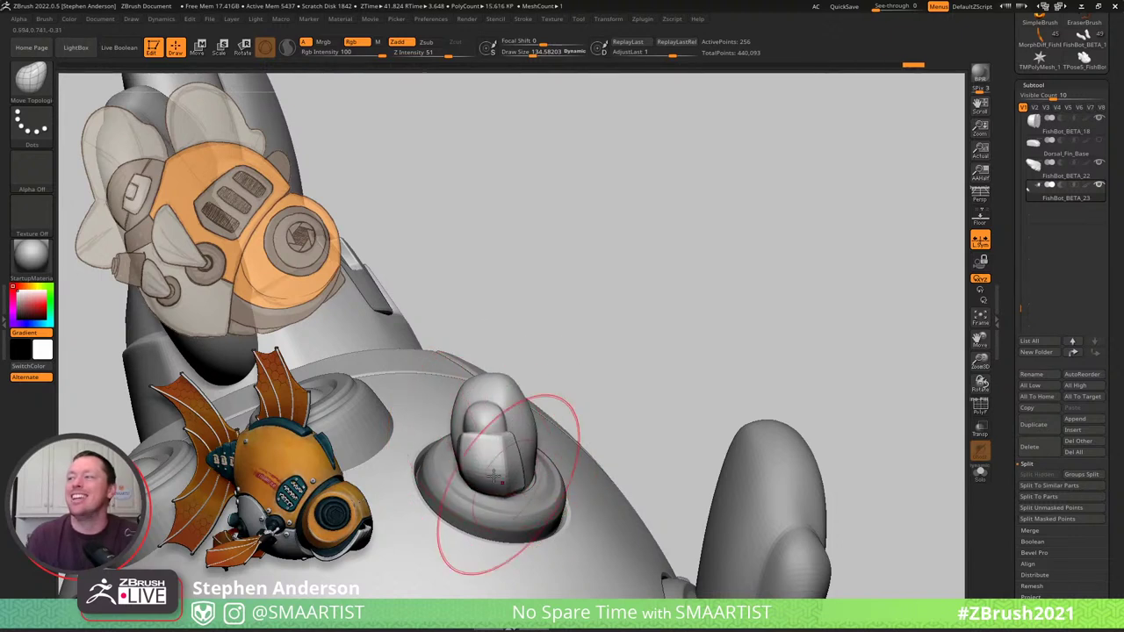
pyautogui.moveTo(515, 464); pyautogui.dragTo(506, 491, button='right')
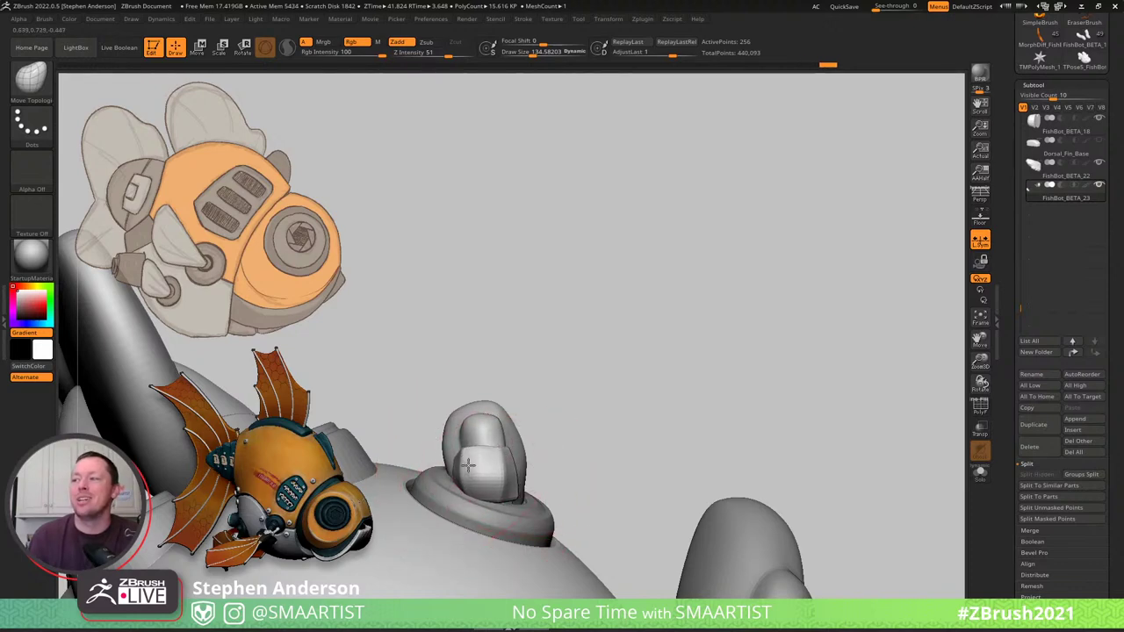
pyautogui.moveTo(470, 456)
pyautogui.mouseDown(button='right')
pyautogui.moveTo(489, 451)
pyautogui.moveTo(497, 417)
pyautogui.mouseUp(button='right')
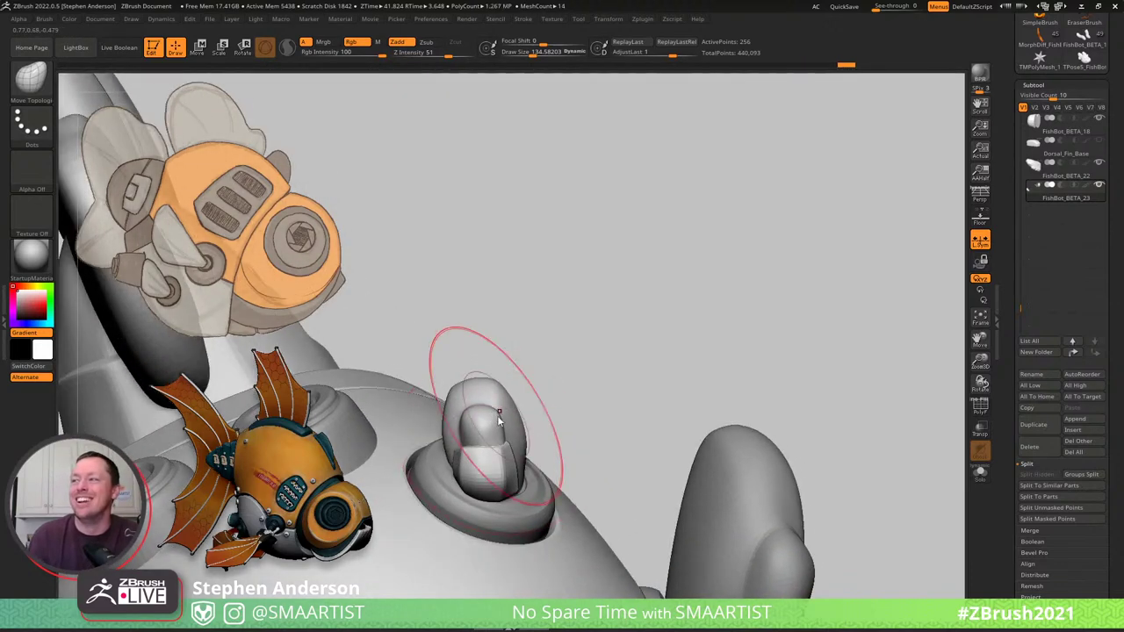
# Refine the rear fin's small lobe beside the base plate at draw sizes of about 58 and 28.
pyautogui.press('s')
pyautogui.moveTo(498, 417)
pyautogui.mouseDown()
pyautogui.moveTo(482, 417)
pyautogui.moveTo(491, 401)
pyautogui.mouseUp()
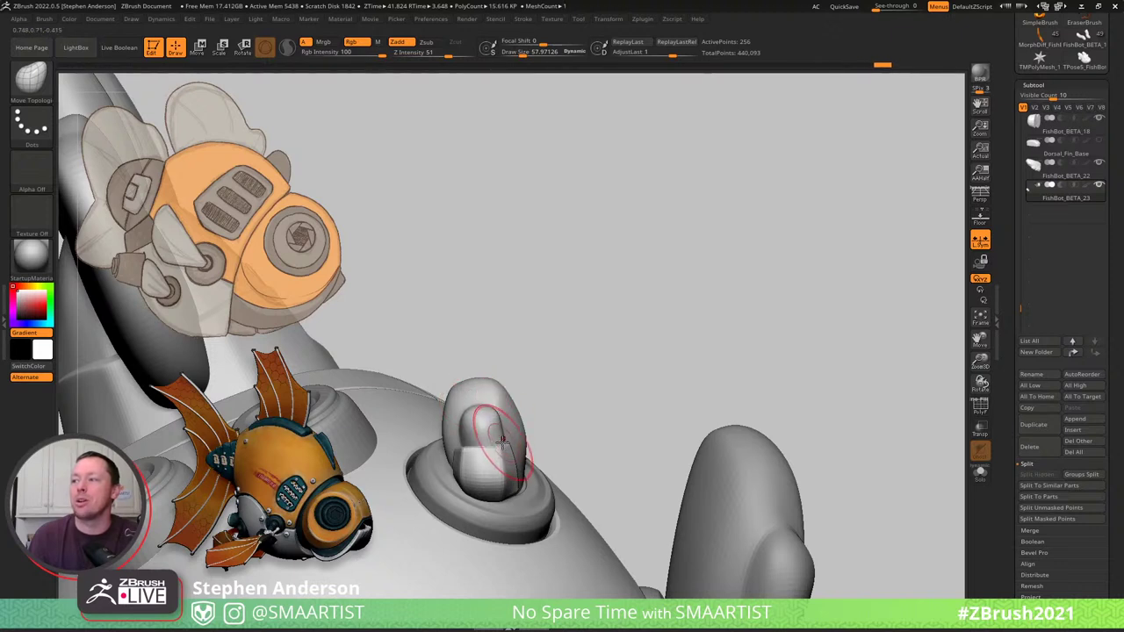
pyautogui.press('s')
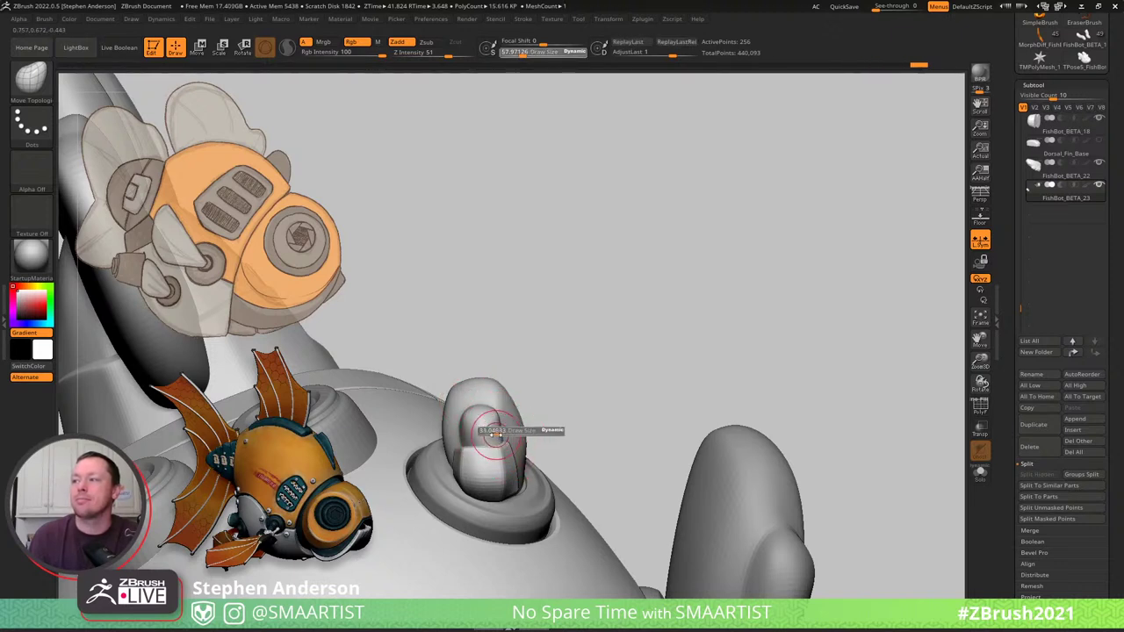
pyautogui.moveTo(496, 433); pyautogui.dragTo(493, 431)
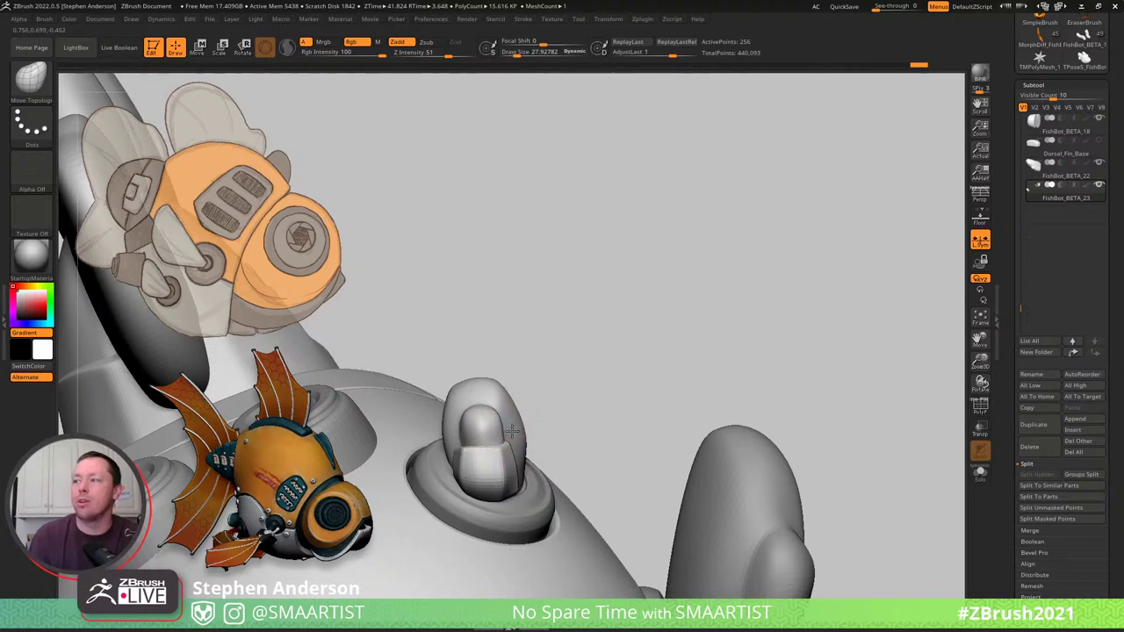
pyautogui.moveTo(492, 426); pyautogui.dragTo(508, 445, button='right')
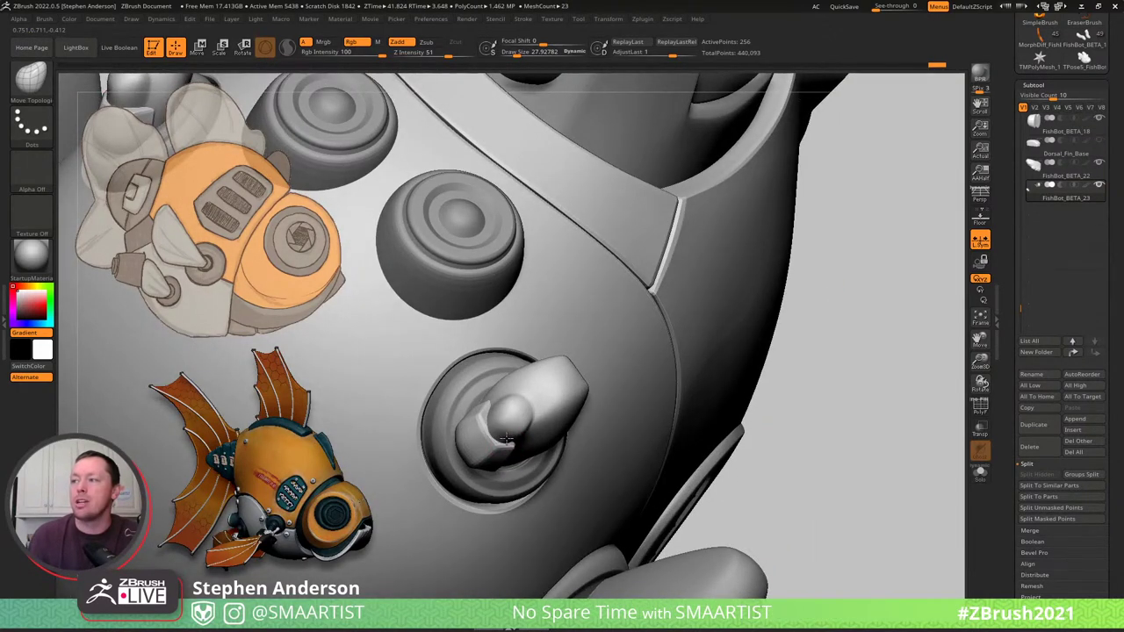
pyautogui.moveTo(490, 413)
pyautogui.mouseDown(button='right')
pyautogui.moveTo(478, 429)
pyautogui.moveTo(489, 416)
pyautogui.moveTo(496, 430)
pyautogui.mouseUp(button='right')
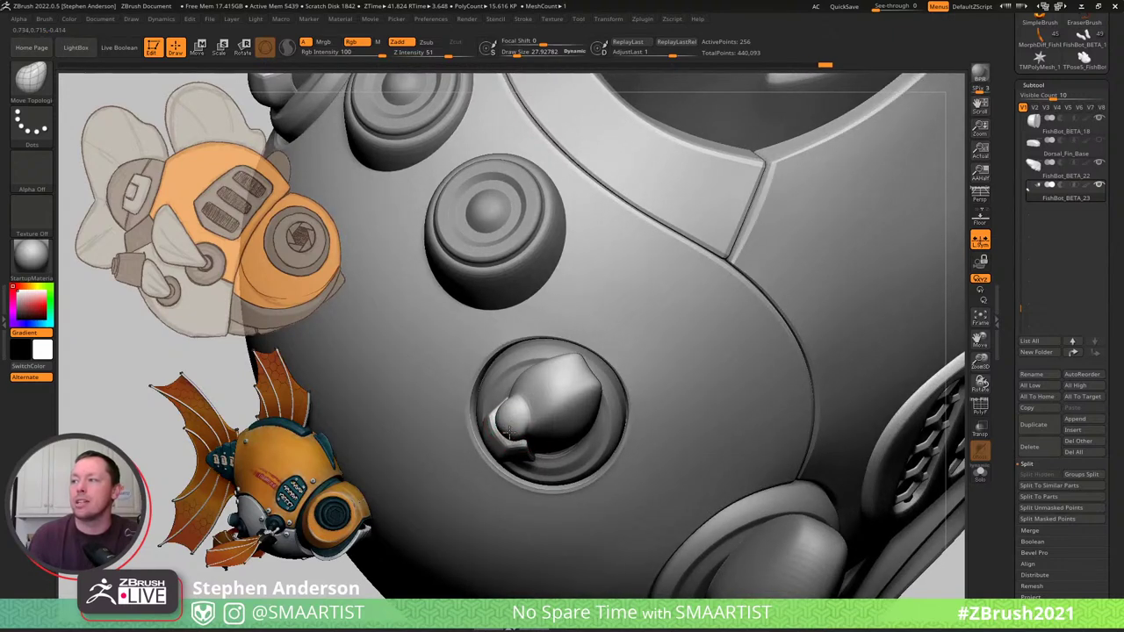
pyautogui.moveTo(523, 418); pyautogui.dragTo(510, 437, button='right')
pyautogui.moveTo(504, 427); pyautogui.dragTo(509, 417)
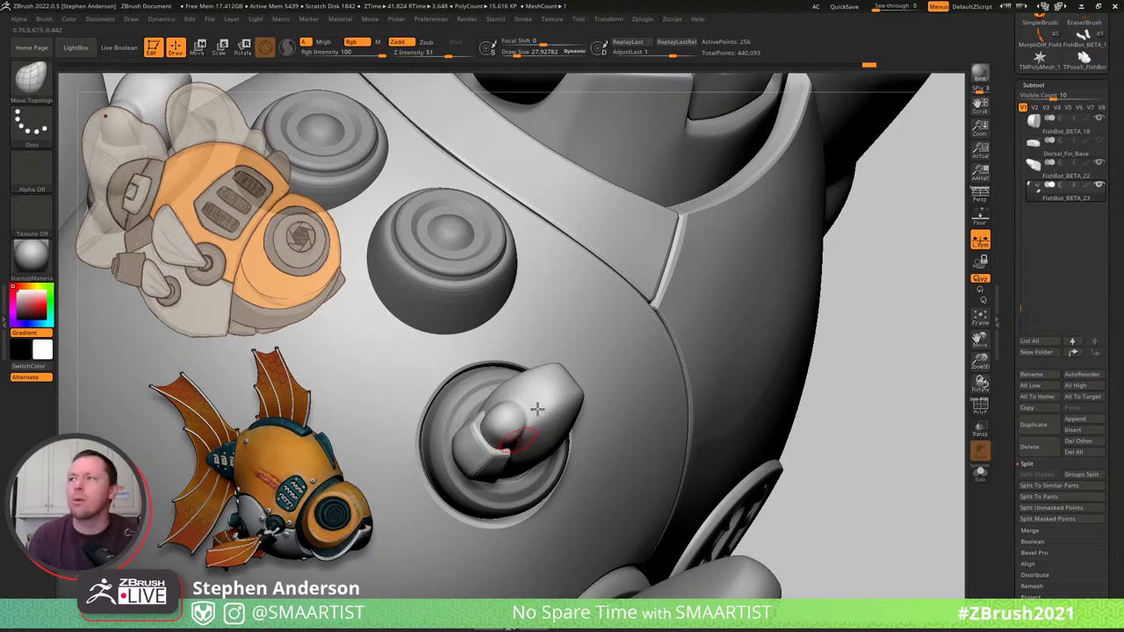
# Shape the rear fin's lower body and base plate where they meet the socket at a draw size of about 58.
pyautogui.moveTo(520, 407)
pyautogui.mouseDown(button='right')
pyautogui.moveTo(504, 408)
pyautogui.moveTo(524, 407)
pyautogui.moveTo(507, 439)
pyautogui.moveTo(491, 401)
pyautogui.moveTo(506, 394)
pyautogui.moveTo(531, 481)
pyautogui.moveTo(501, 492)
pyautogui.moveTo(570, 431)
pyautogui.moveTo(580, 438)
pyautogui.moveTo(561, 458)
pyautogui.mouseUp(button='right')
pyautogui.press('s')
pyautogui.moveTo(542, 481); pyautogui.dragTo(548, 481)
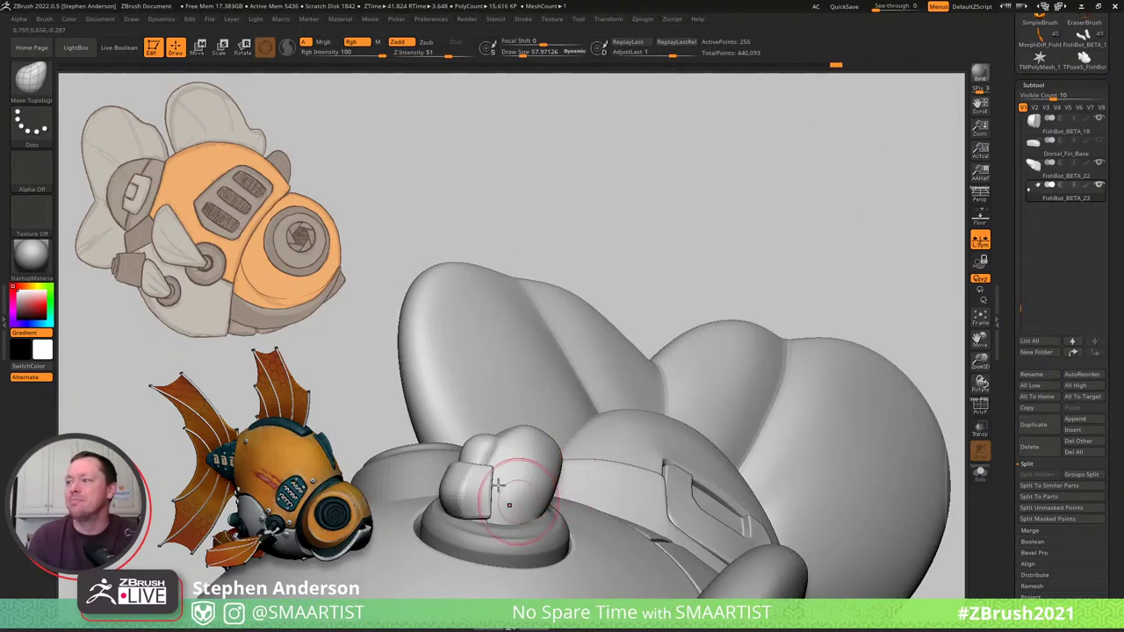
pyautogui.moveTo(498, 485)
pyautogui.mouseDown(button='right')
pyautogui.moveTo(484, 477)
pyautogui.moveTo(489, 497)
pyautogui.moveTo(507, 500)
pyautogui.mouseUp(button='right')
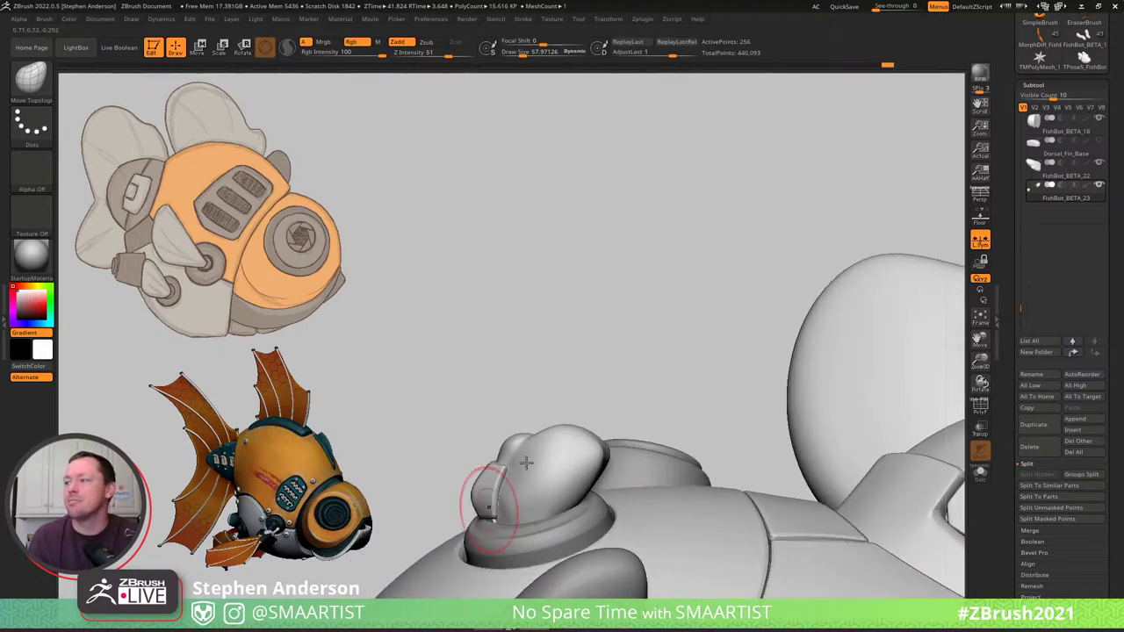
pyautogui.moveTo(476, 489); pyautogui.dragTo(514, 463, button='right')
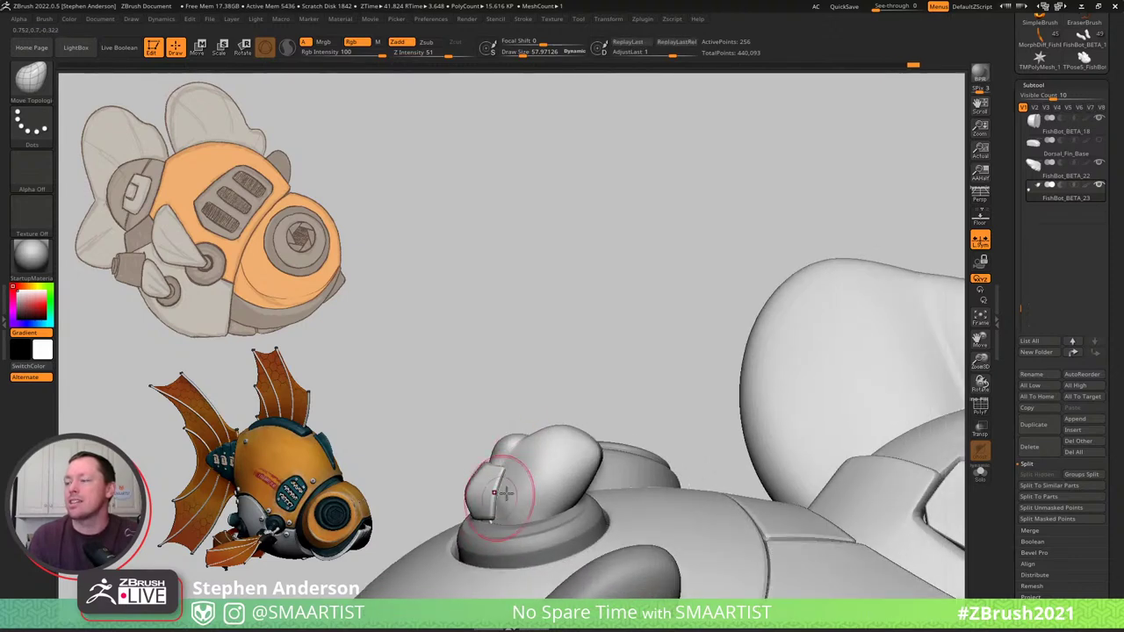
pyautogui.moveTo(505, 493)
pyautogui.mouseDown(button='right')
pyautogui.moveTo(584, 512)
pyautogui.moveTo(494, 514)
pyautogui.mouseUp(button='right')
# Fine-tune the lower edge of the rear fin's base plate at a draw size of about 23.
pyautogui.press('s')
pyautogui.moveTo(493, 515); pyautogui.dragTo(483, 508)
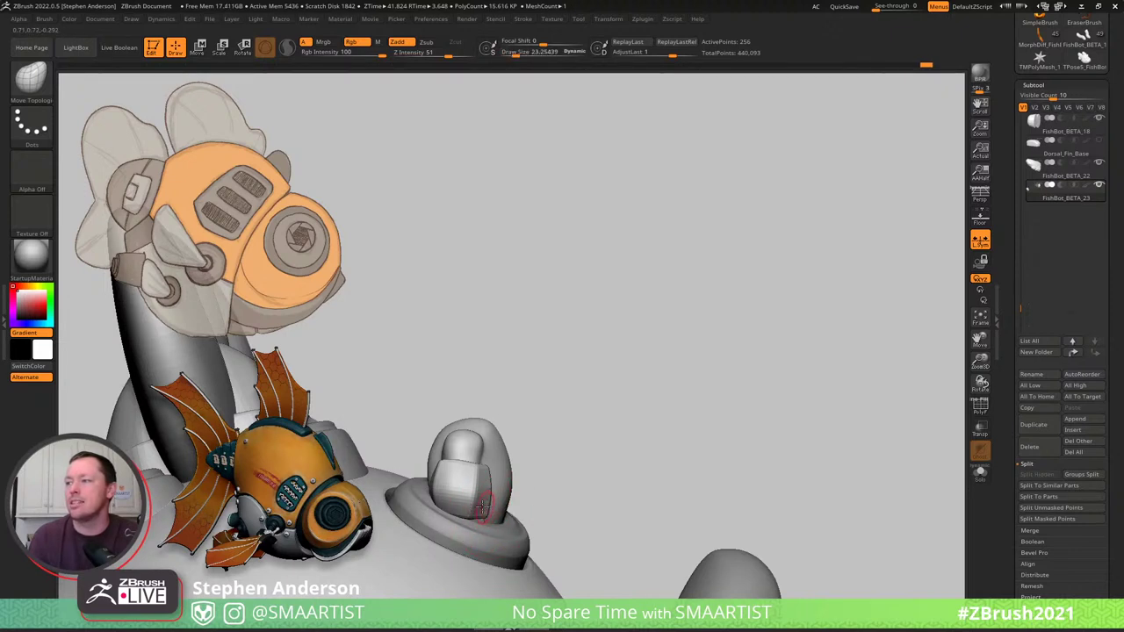
pyautogui.moveTo(482, 499)
pyautogui.mouseDown(button='right')
pyautogui.moveTo(439, 503)
pyautogui.moveTo(481, 515)
pyautogui.mouseUp(button='right')
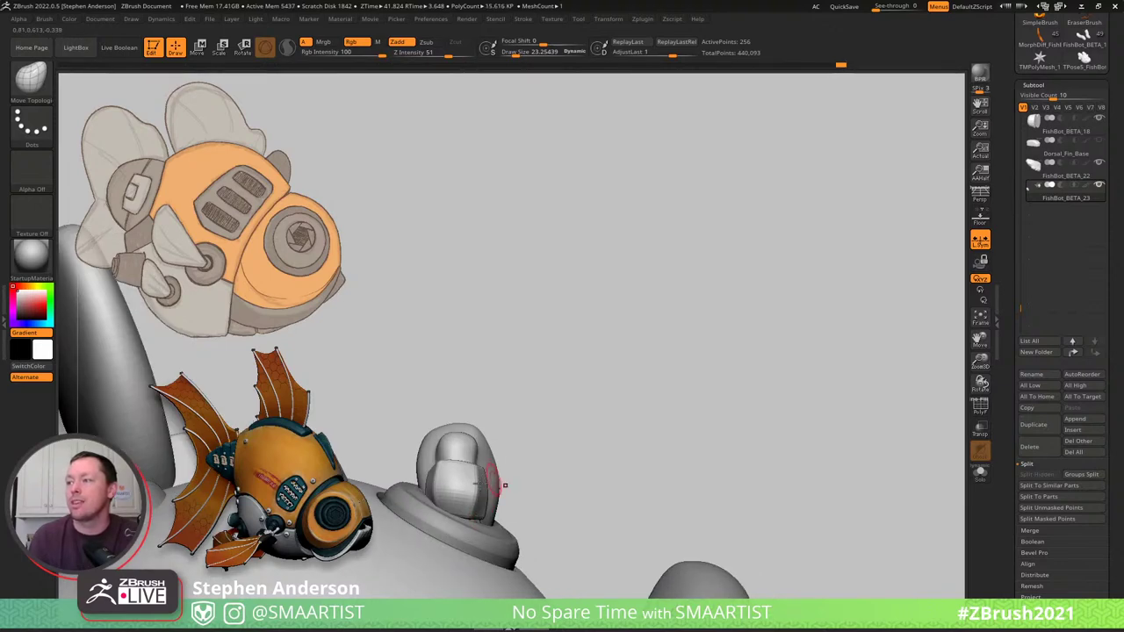
pyautogui.moveTo(505, 485)
pyautogui.mouseDown(button='right')
pyautogui.moveTo(465, 501)
pyautogui.moveTo(419, 474)
pyautogui.moveTo(475, 550)
pyautogui.moveTo(496, 483)
pyautogui.moveTo(517, 511)
pyautogui.moveTo(459, 454)
pyautogui.moveTo(426, 390)
pyautogui.mouseUp(button='right')
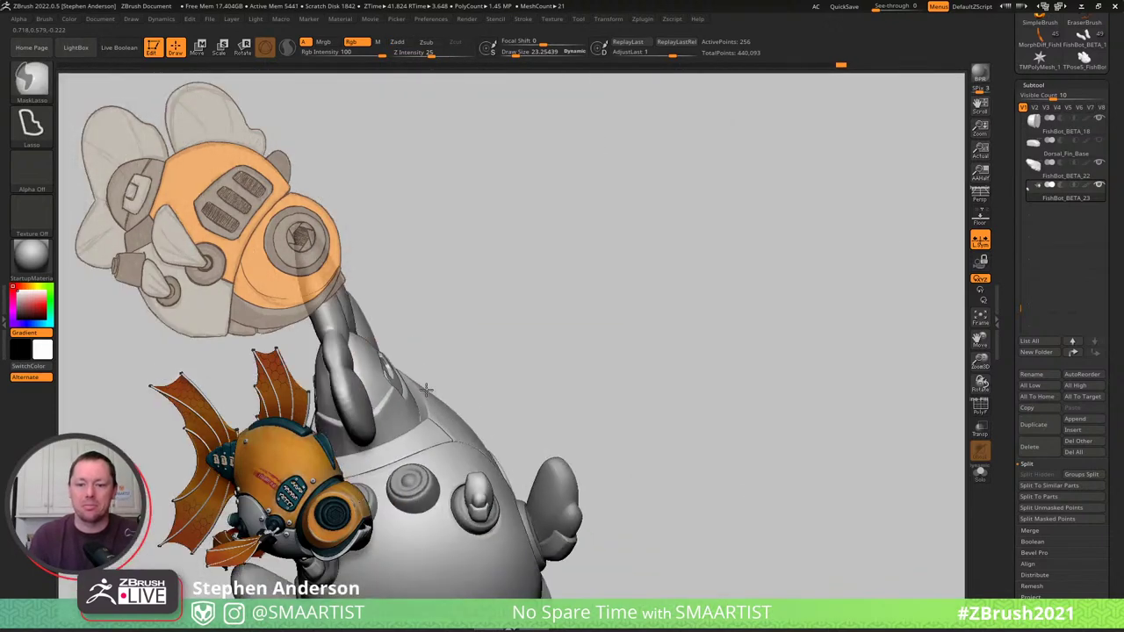
pyautogui.moveTo(426, 389)
pyautogui.mouseDown()
pyautogui.moveTo(567, 418)
pyautogui.moveTo(535, 434)
pyautogui.moveTo(534, 371)
pyautogui.moveTo(558, 341)
pyautogui.moveTo(573, 358)
pyautogui.mouseUp()
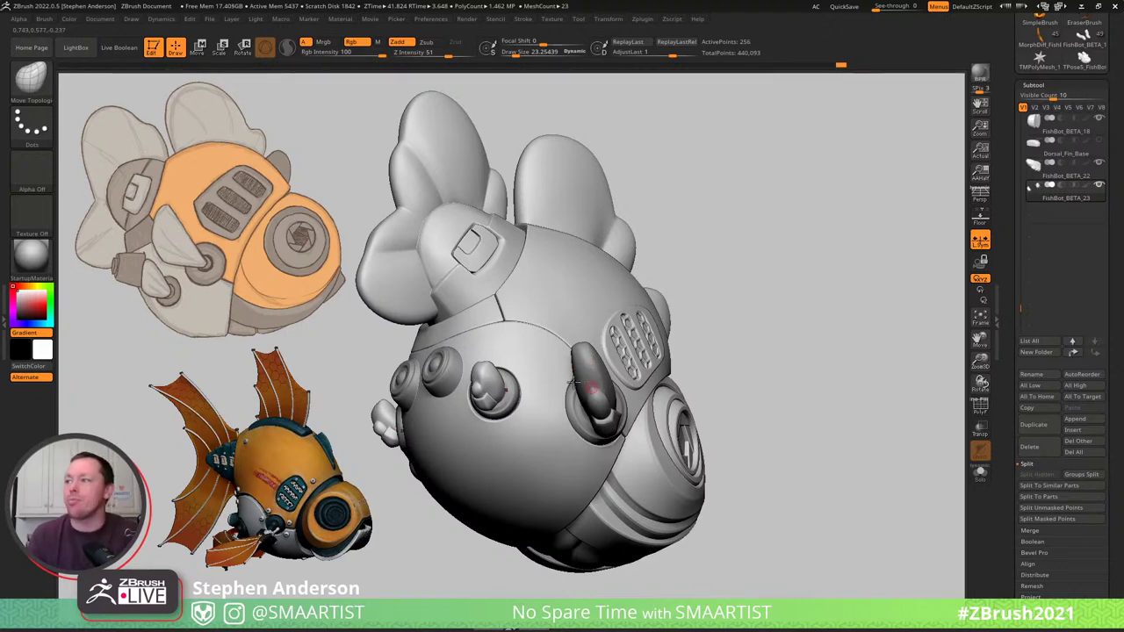
# Adjust the rear fin's main lobe against its socket at a draw size of about 90.
pyautogui.moveTo(552, 326)
pyautogui.mouseDown(button='right')
pyautogui.moveTo(549, 366)
pyautogui.moveTo(525, 345)
pyautogui.moveTo(501, 392)
pyautogui.moveTo(586, 483)
pyautogui.mouseUp(button='right')
pyautogui.press('s')
pyautogui.moveTo(508, 402); pyautogui.dragTo(518, 404)
pyautogui.moveTo(474, 402); pyautogui.dragTo(454, 397, button='right')
# Refine the rear fin's tip and upper edge with the Move Topological brush at draw sizes of about 48 and 73.
pyautogui.press('s')
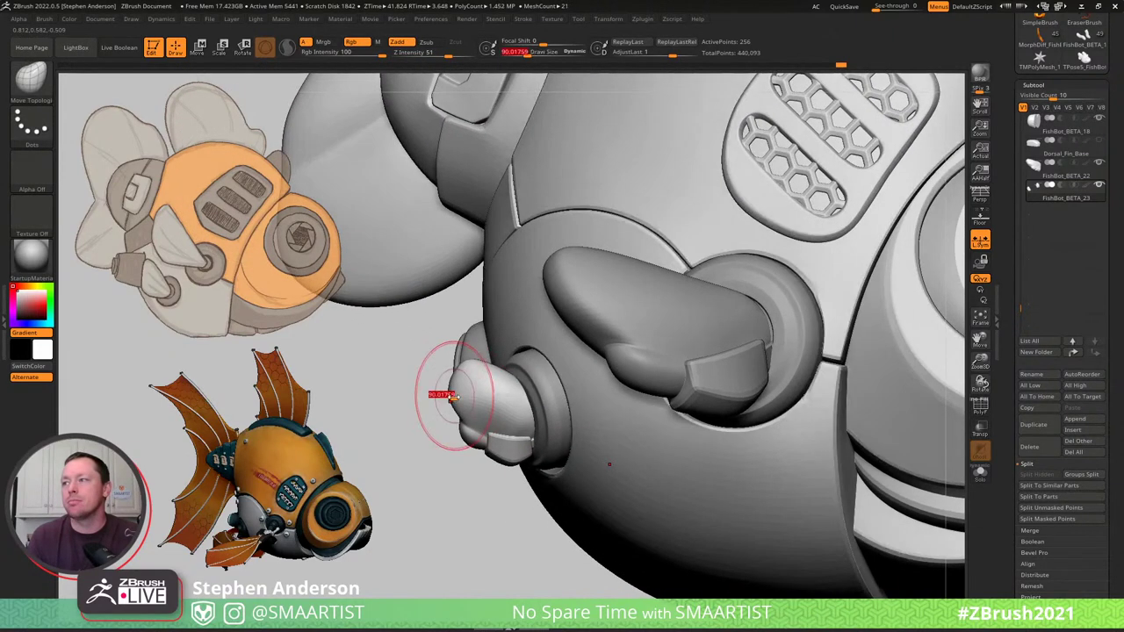
pyautogui.moveTo(454, 397); pyautogui.dragTo(446, 396)
pyautogui.press('s')
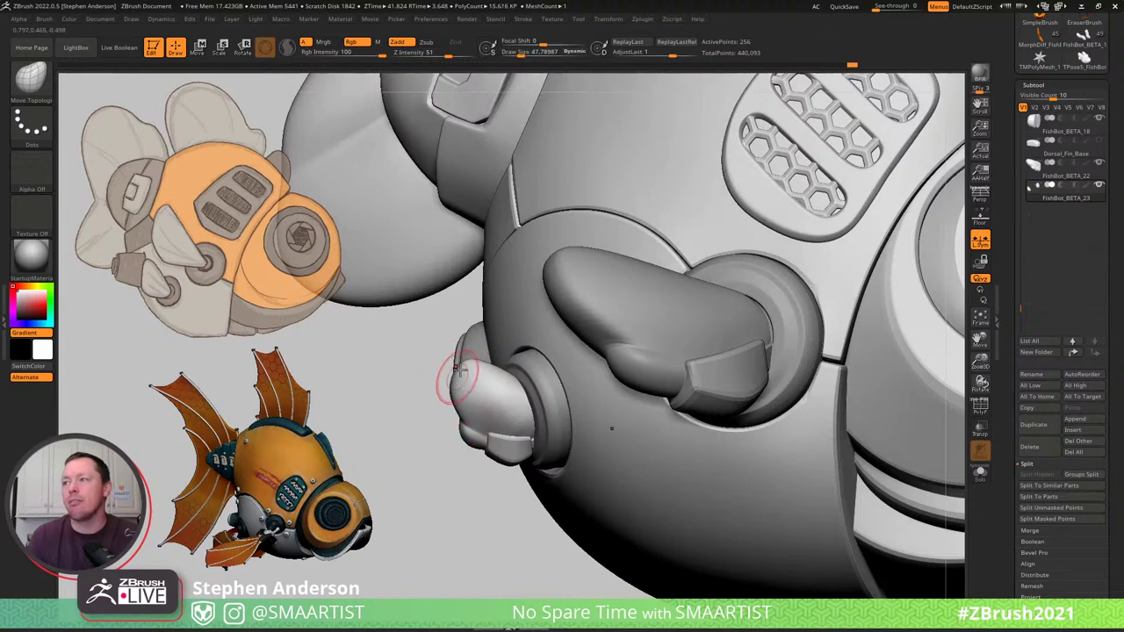
pyautogui.moveTo(458, 368); pyautogui.dragTo(464, 367)
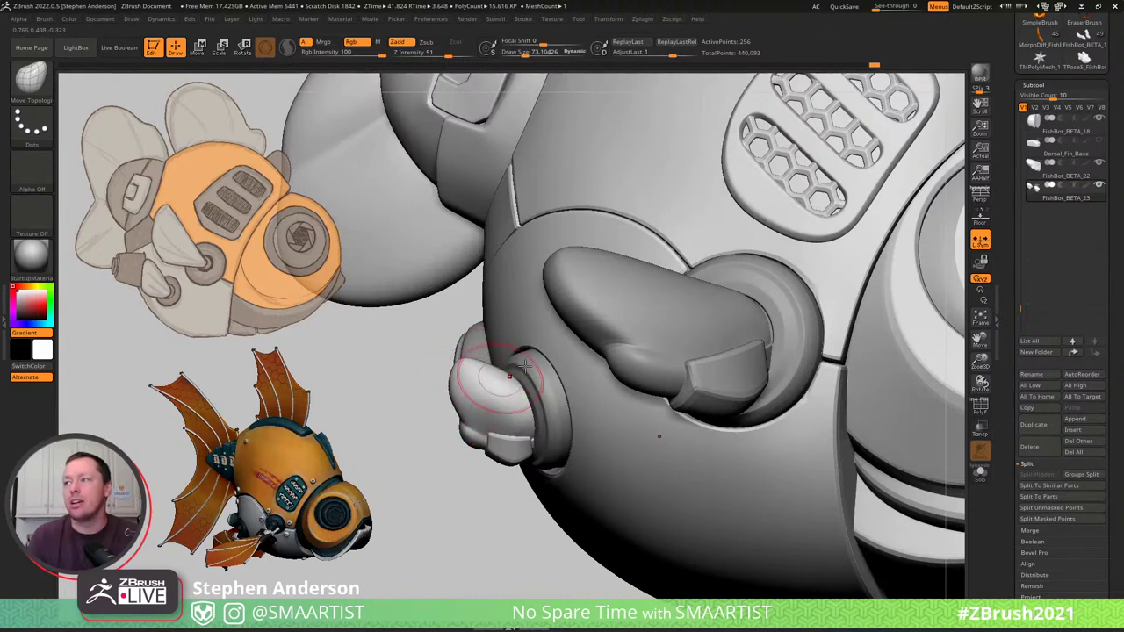
pyautogui.moveTo(658, 434); pyautogui.dragTo(518, 417, button='right')
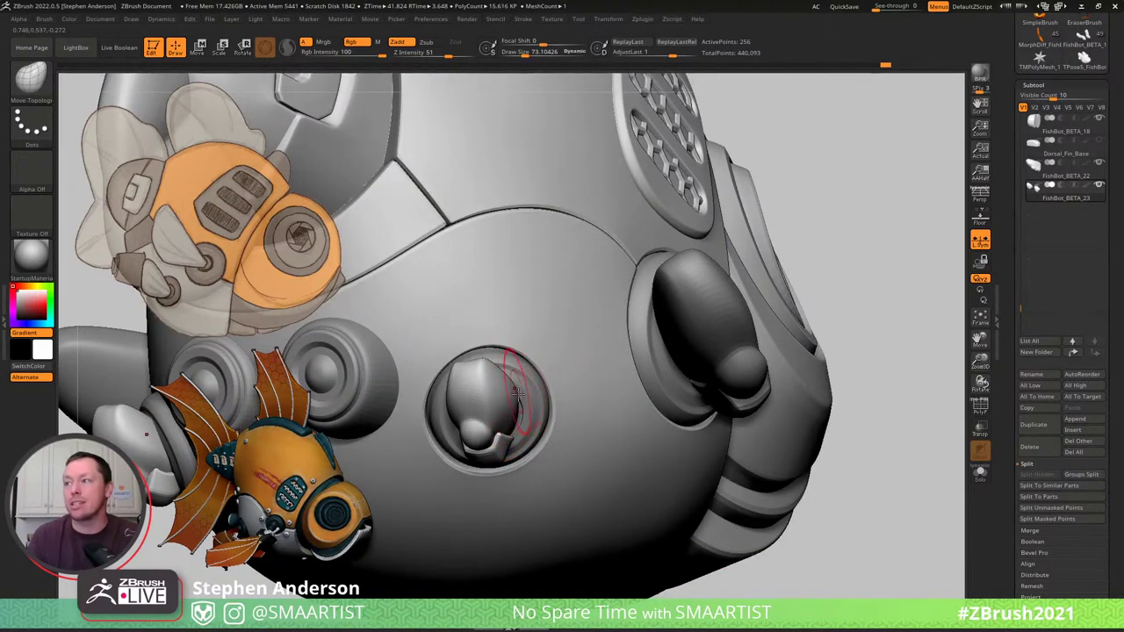
pyautogui.moveTo(494, 400); pyautogui.dragTo(423, 420, button='right')
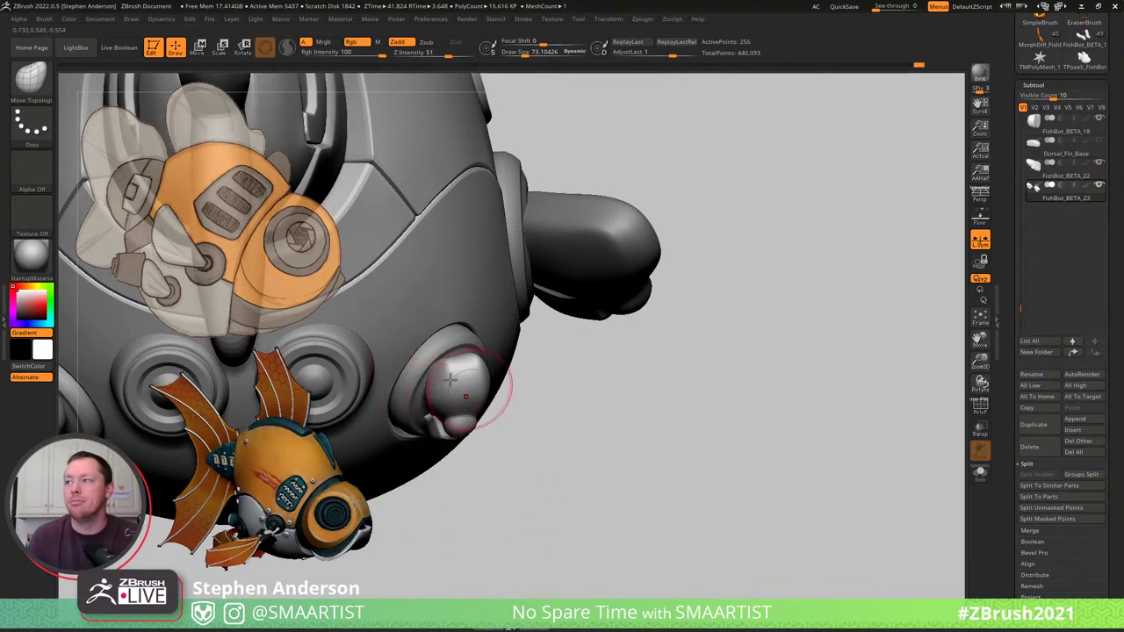
pyautogui.moveTo(461, 389); pyautogui.dragTo(398, 379, button='right')
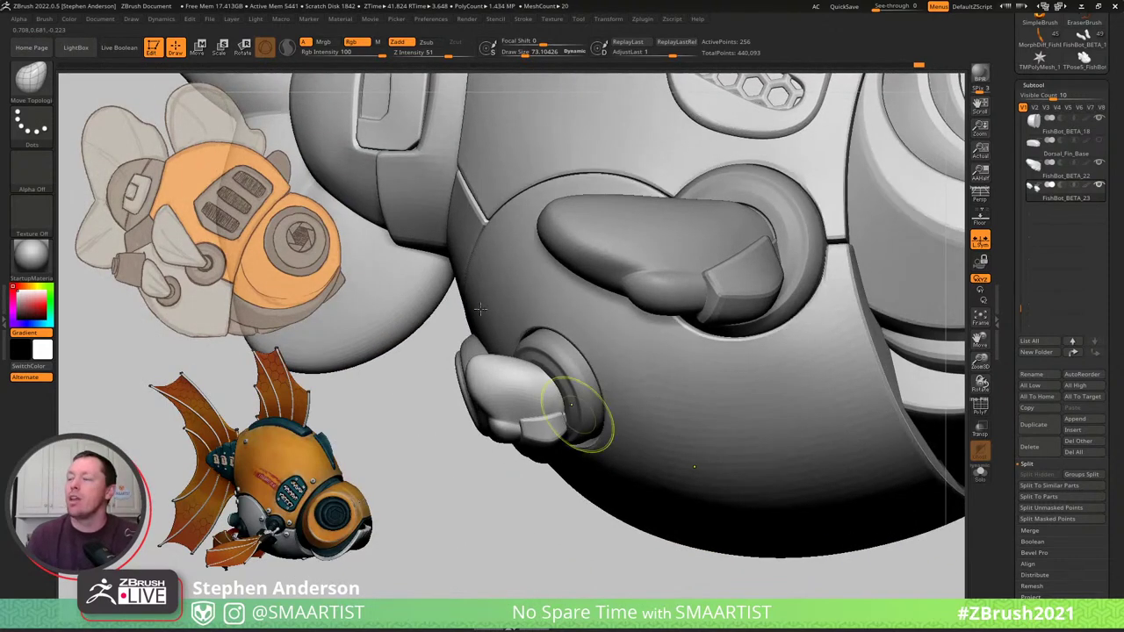
# Inspect the whole fish from the side and front to check how the rear fins fit the body.
pyautogui.press('f')
pyautogui.moveTo(791, 297); pyautogui.dragTo(780, 319, button='right')
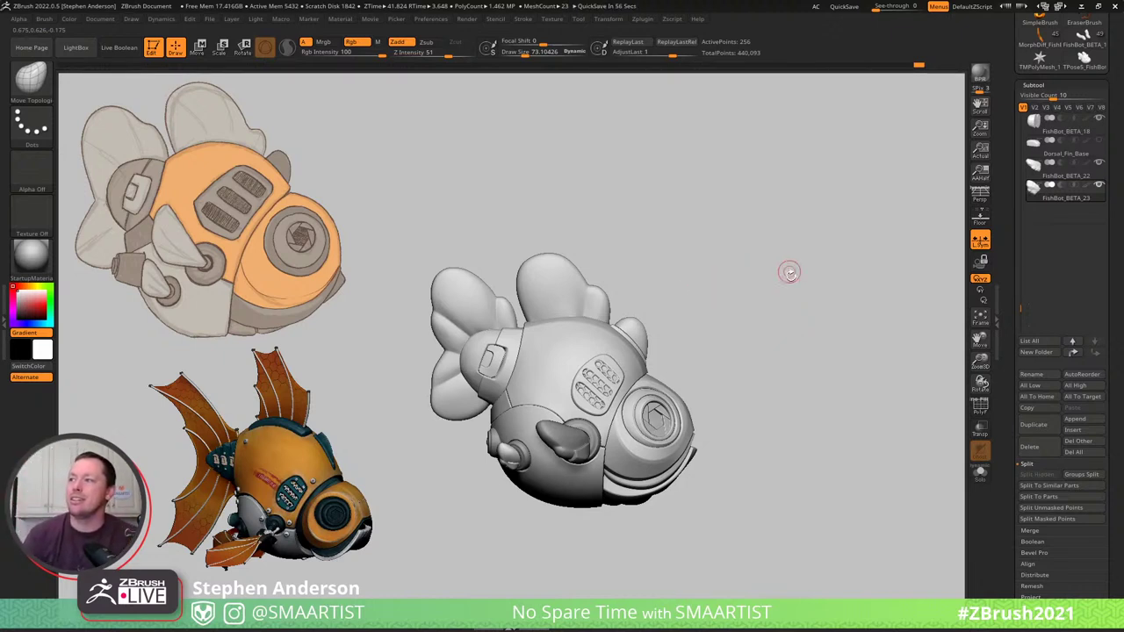
pyautogui.moveTo(788, 268)
pyautogui.mouseDown()
pyautogui.moveTo(777, 278)
pyautogui.moveTo(768, 268)
pyautogui.mouseUp()
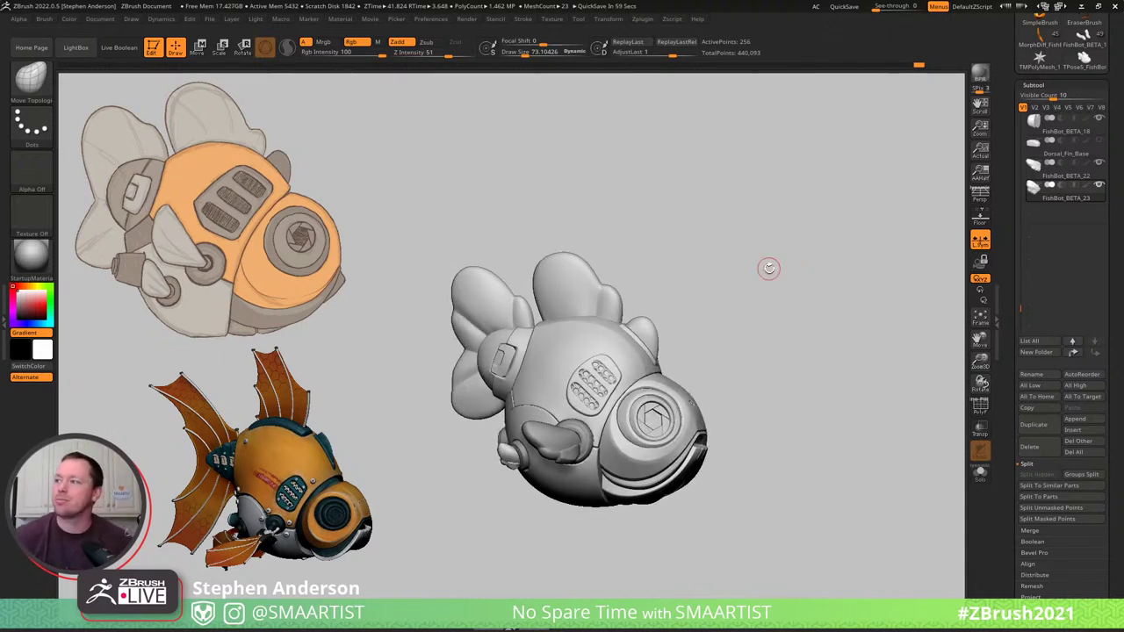
pyautogui.moveTo(669, 320)
pyautogui.mouseDown()
pyautogui.moveTo(707, 324)
pyautogui.moveTo(782, 289)
pyautogui.moveTo(680, 284)
pyautogui.moveTo(760, 289)
pyautogui.moveTo(685, 253)
pyautogui.mouseUp()
pyautogui.keyDown('ctrl'); pyautogui.moveTo(684, 253); pyautogui.dragTo(698, 262, button='right'); pyautogui.keyUp('ctrl')
pyautogui.moveTo(698, 261)
pyautogui.mouseDown()
pyautogui.moveTo(687, 299)
pyautogui.moveTo(765, 269)
pyautogui.moveTo(679, 264)
pyautogui.mouseUp()
pyautogui.keyDown('ctrl'); pyautogui.moveTo(678, 264); pyautogui.dragTo(718, 296, button='right'); pyautogui.keyUp('ctrl')
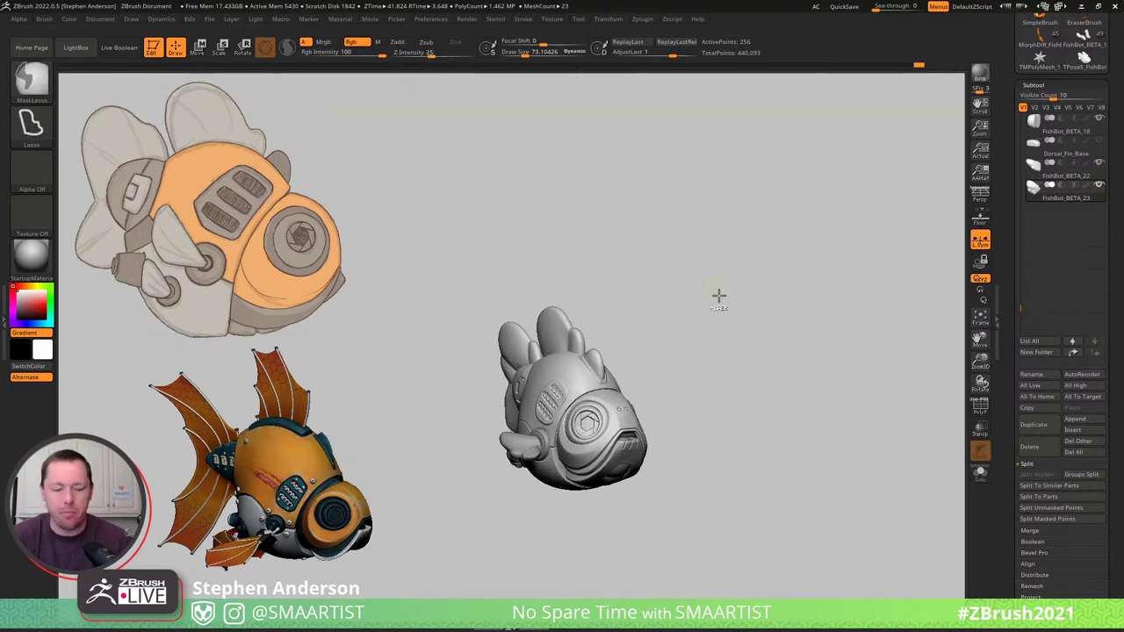
# Save the tool over the existing FishBot_Chibi_02 file in the _Chibi folder.
pyautogui.hotkey('ctrl', 's')
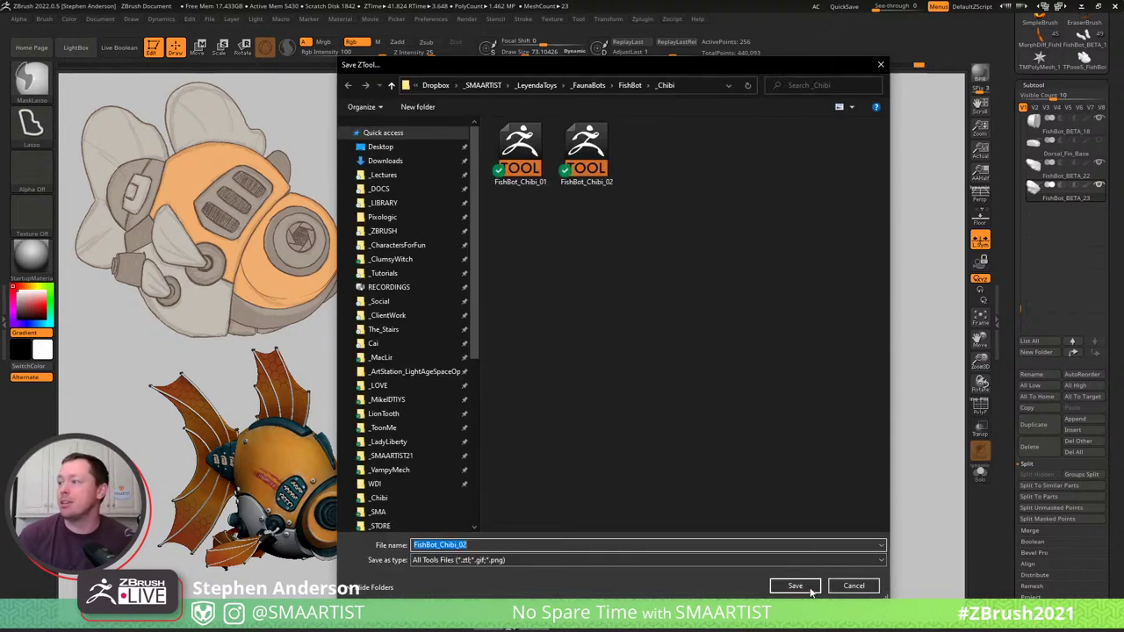
pyautogui.click(812, 590)
pyautogui.click(597, 314)
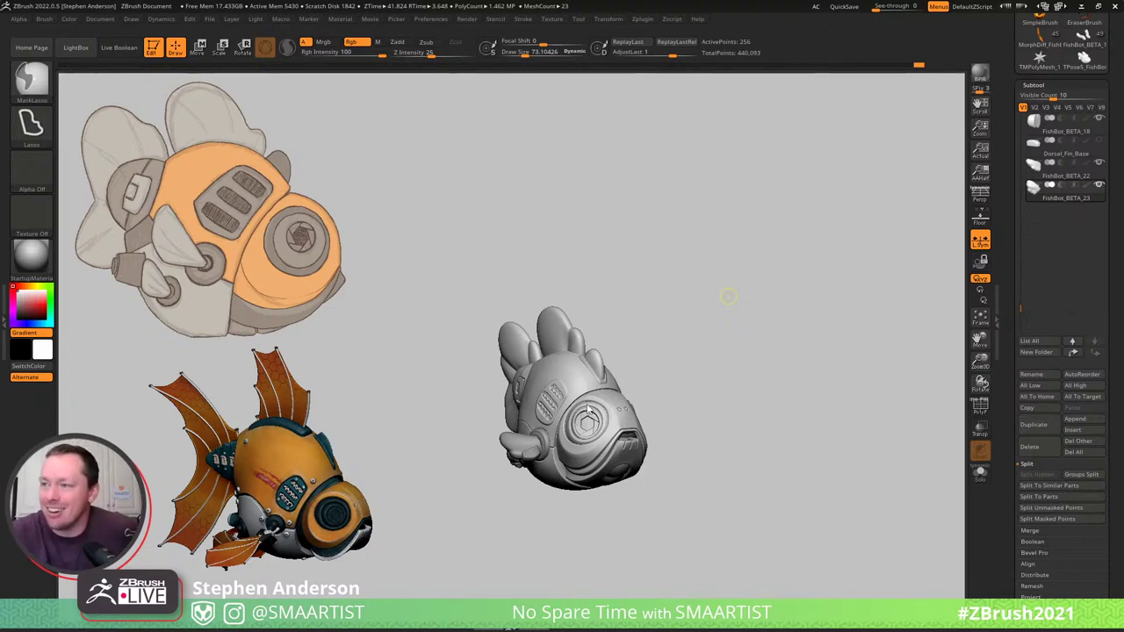
pyautogui.hotkey('ctrl', 's')
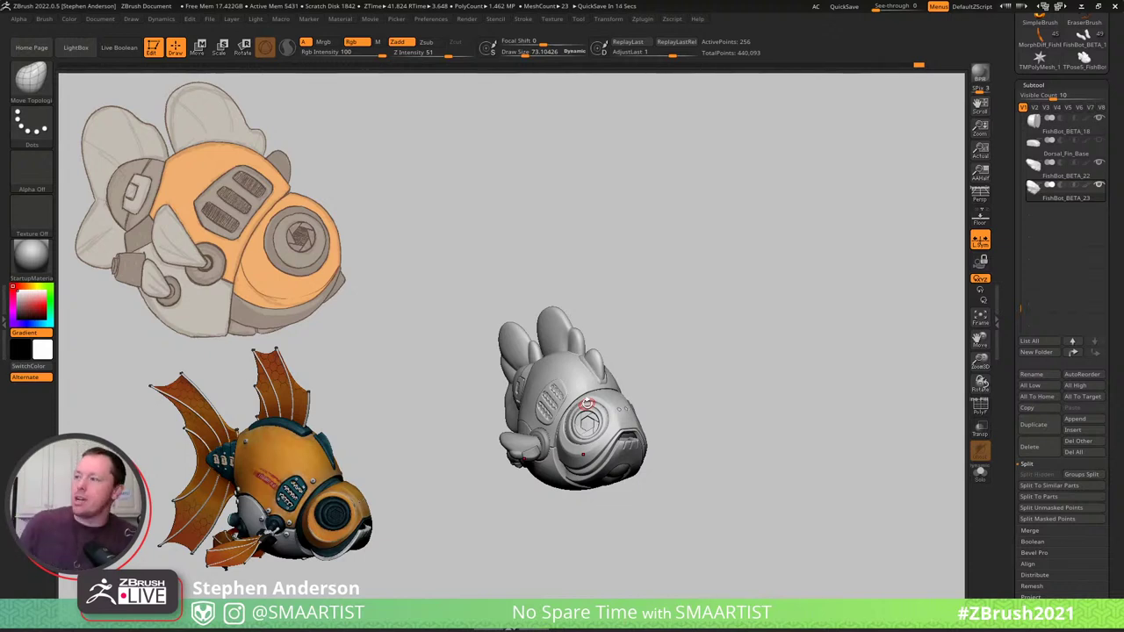
# Turn on perspective distortion and examine the whole fish from both sides and the front.
pyautogui.moveTo(711, 338); pyautogui.dragTo(735, 326)
pyautogui.press('f')
pyautogui.click(978, 195)
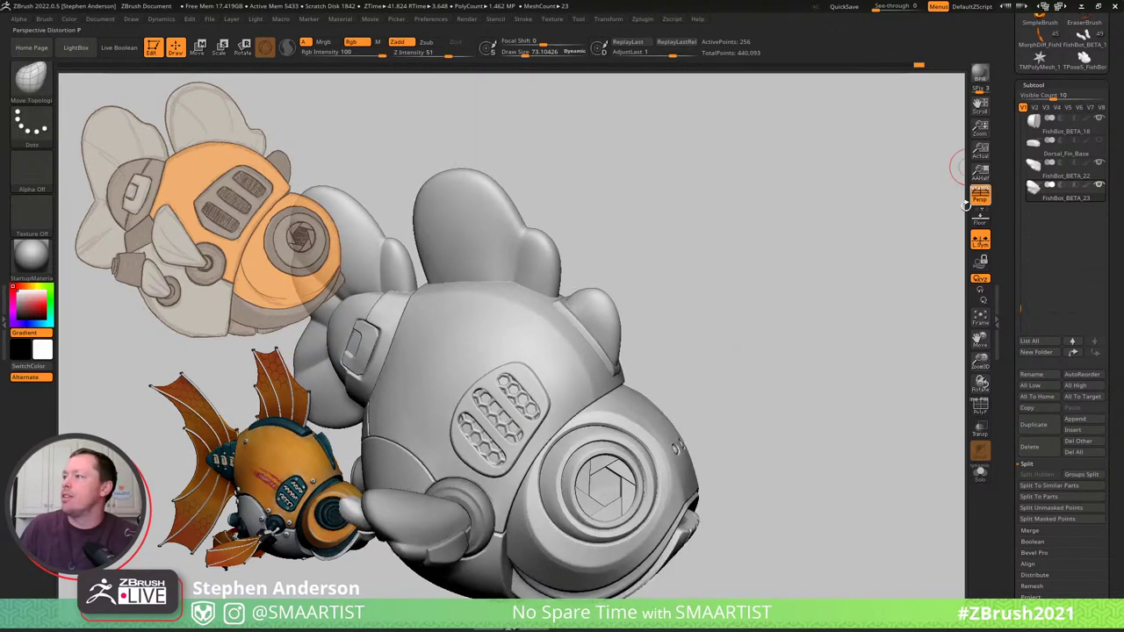
pyautogui.moveTo(756, 277); pyautogui.dragTo(822, 410)
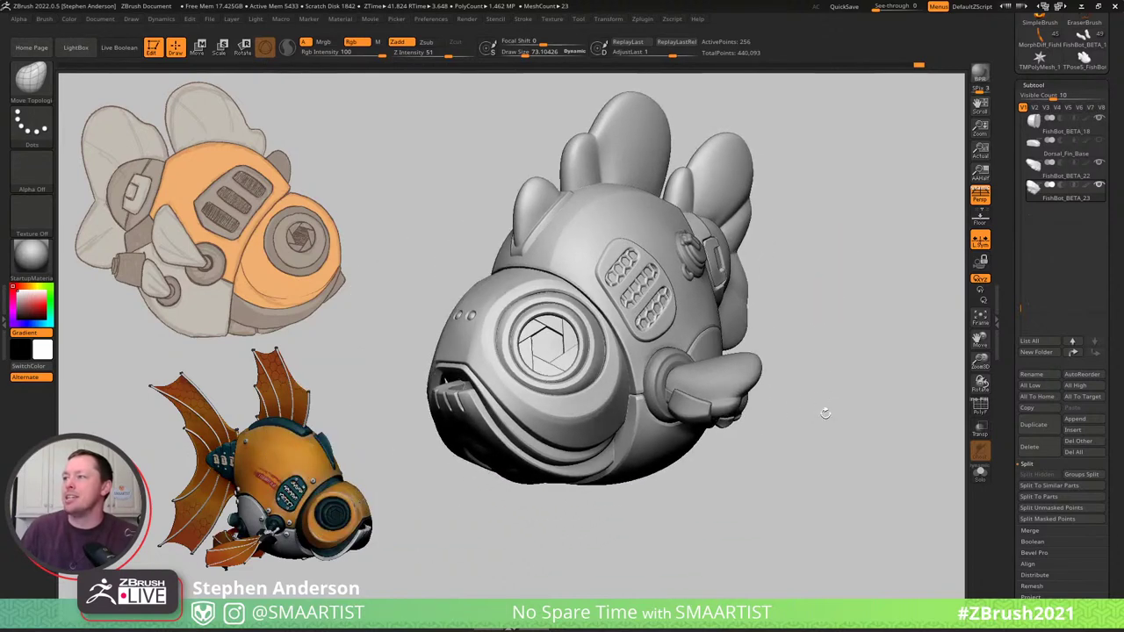
pyautogui.keyDown('ctrl'); pyautogui.moveTo(830, 419); pyautogui.dragTo(766, 446, button='right'); pyautogui.keyUp('ctrl')
pyautogui.moveTo(766, 448); pyautogui.dragTo(765, 449)
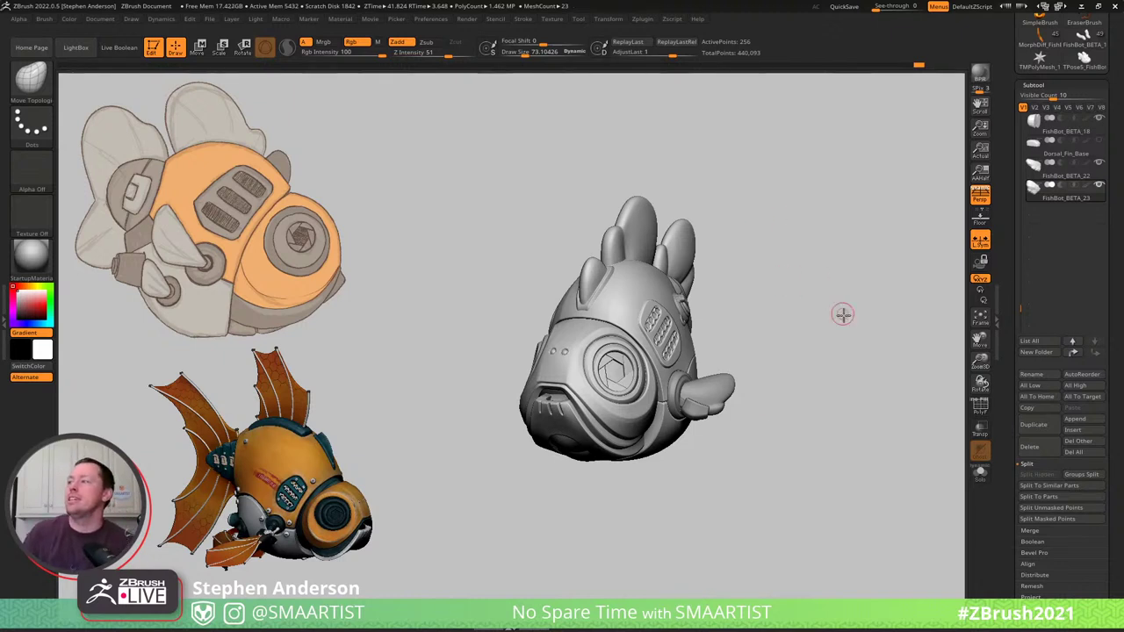
pyautogui.moveTo(843, 314)
pyautogui.mouseDown()
pyautogui.moveTo(825, 313)
pyautogui.moveTo(837, 326)
pyautogui.mouseUp()
pyautogui.keyDown('ctrl'); pyautogui.moveTo(837, 326); pyautogui.dragTo(851, 336, button='right'); pyautogui.keyUp('ctrl')
pyautogui.moveTo(851, 335); pyautogui.dragTo(852, 334)
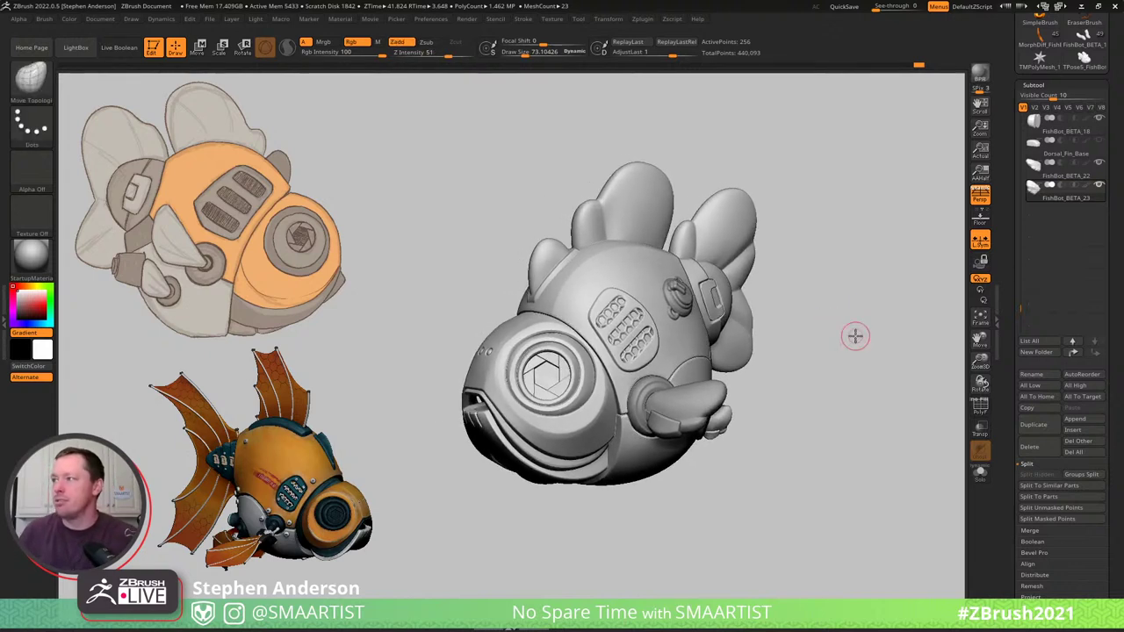
# Save the tool again as FishBot_Chibi_02 in the _Chibi folder, replacing the existing file.
pyautogui.hotkey('ctrl', 's')
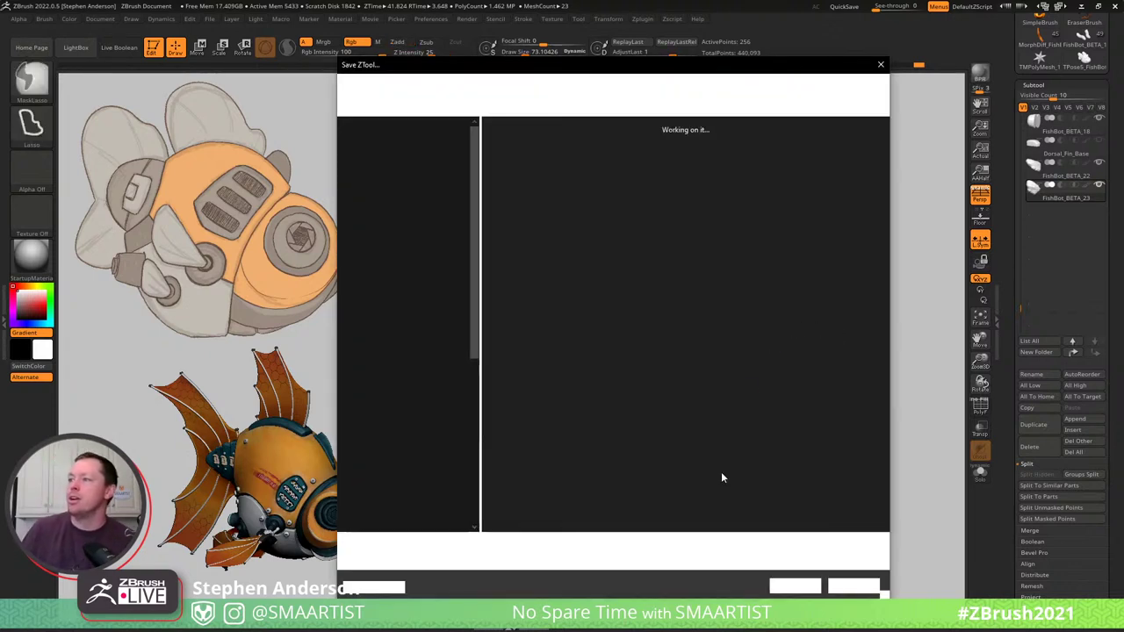
pyautogui.click(783, 585)
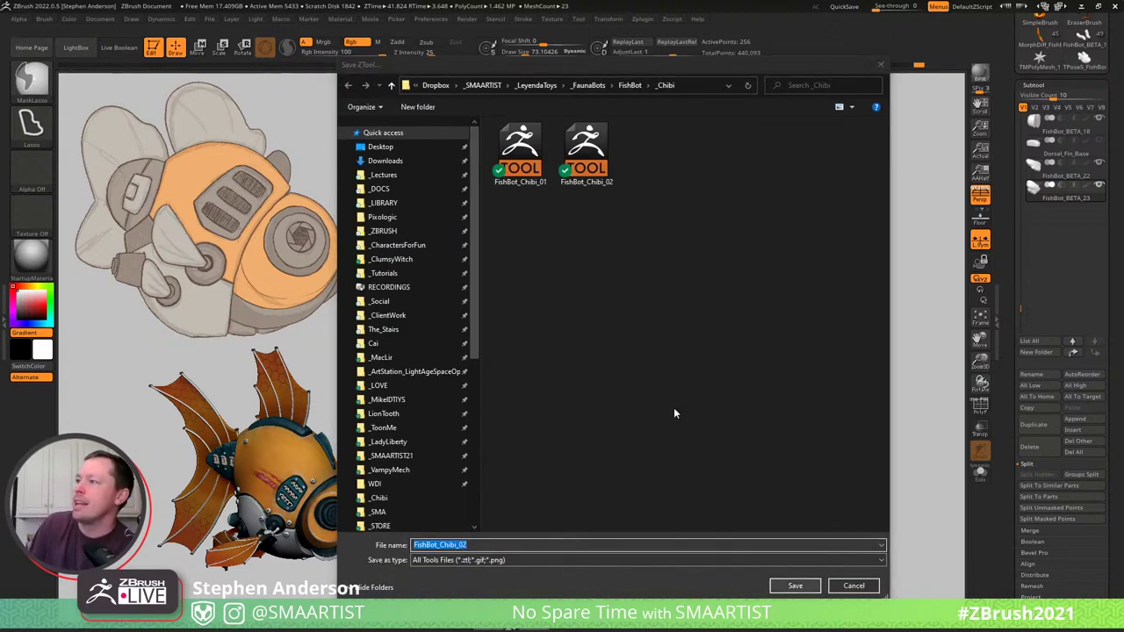
pyautogui.click(585, 311)
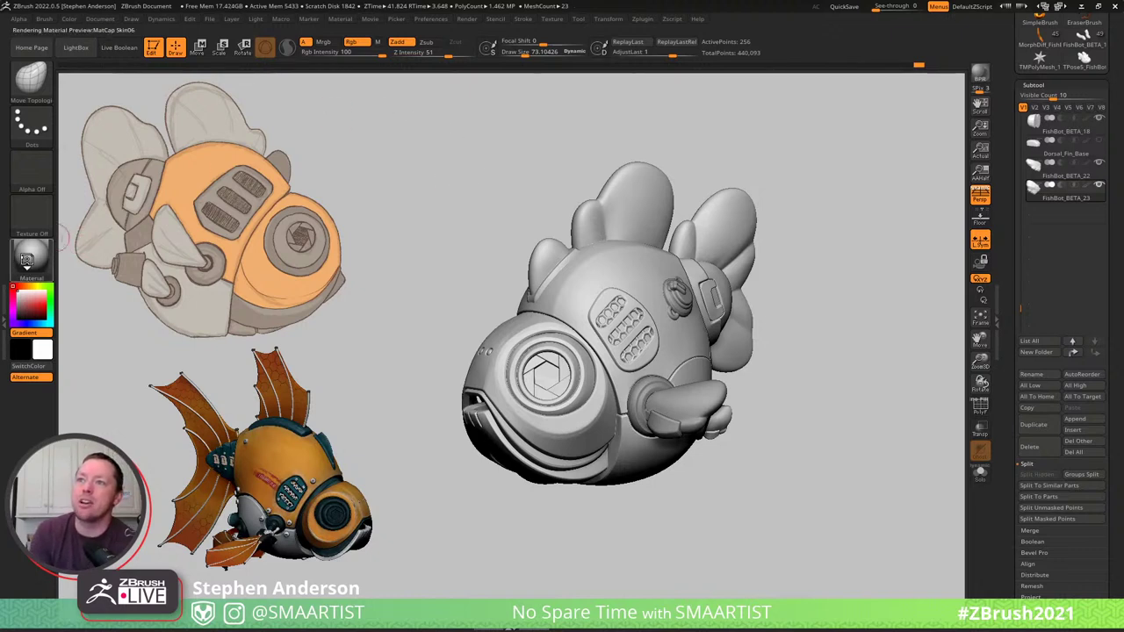
# Preview the basic standard materials on the fish and choose BasicMaterial2.
pyautogui.click(30, 260)
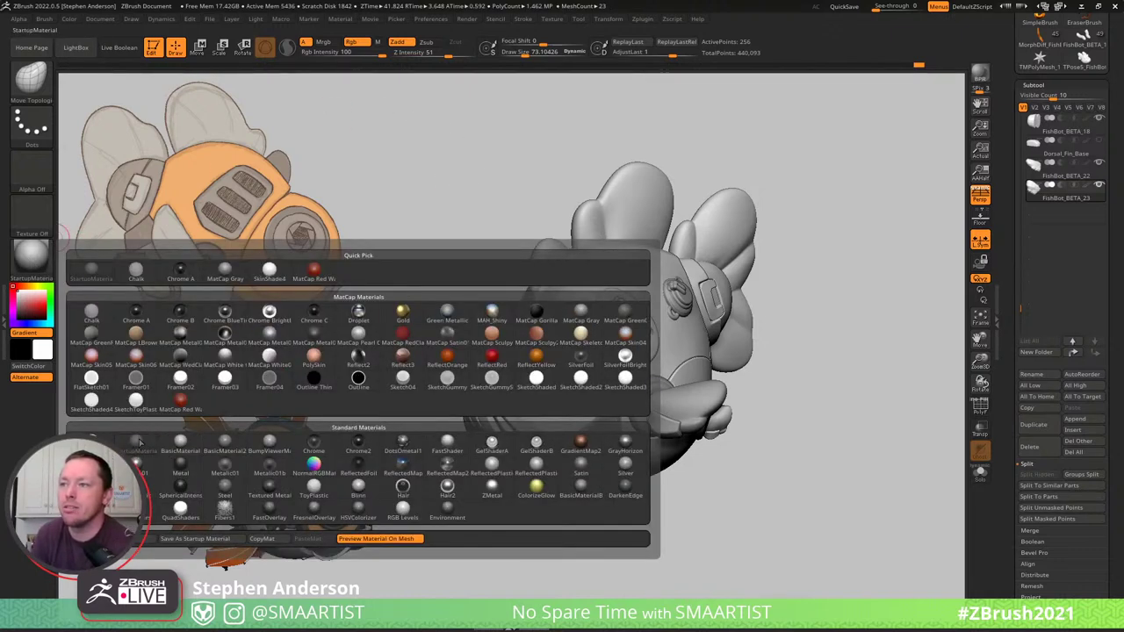
pyautogui.moveTo(182, 445)
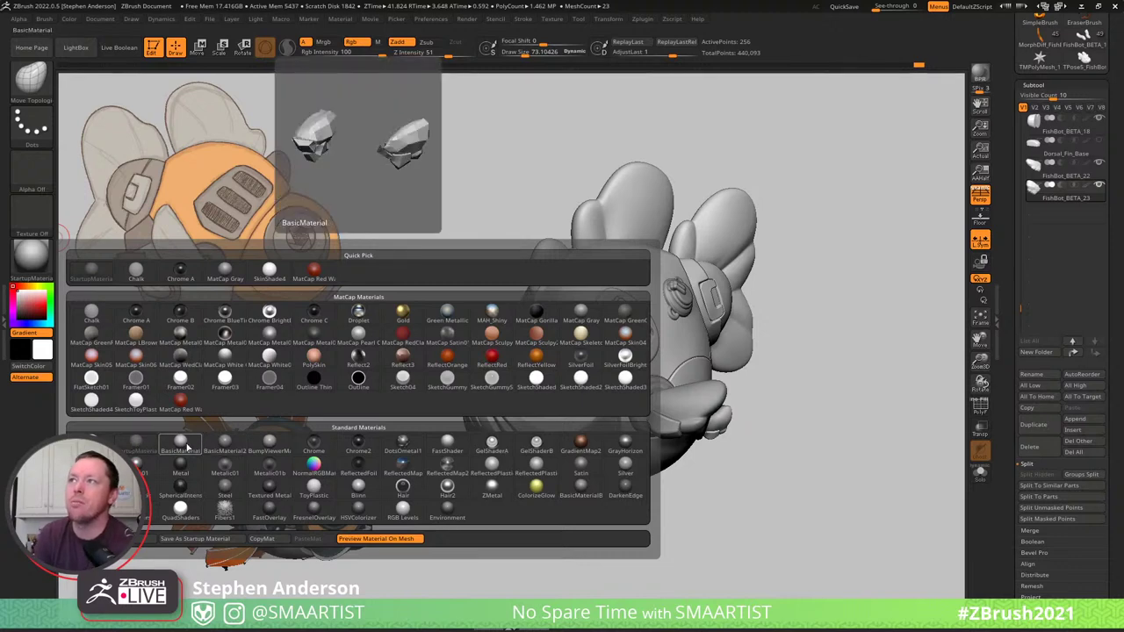
pyautogui.click(180, 445)
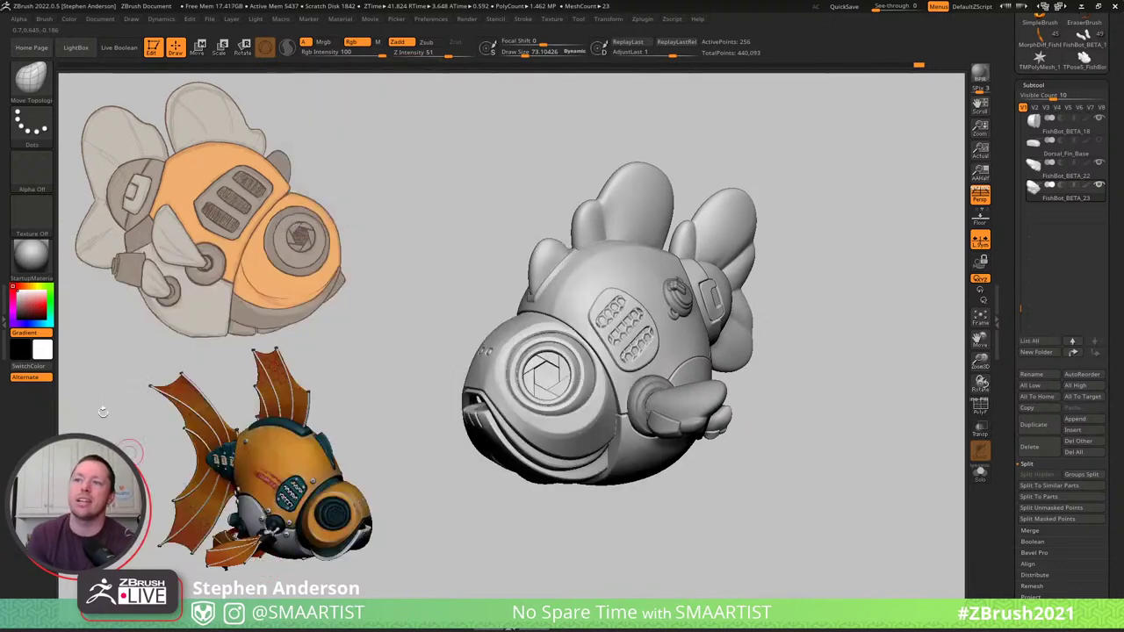
pyautogui.click(28, 257)
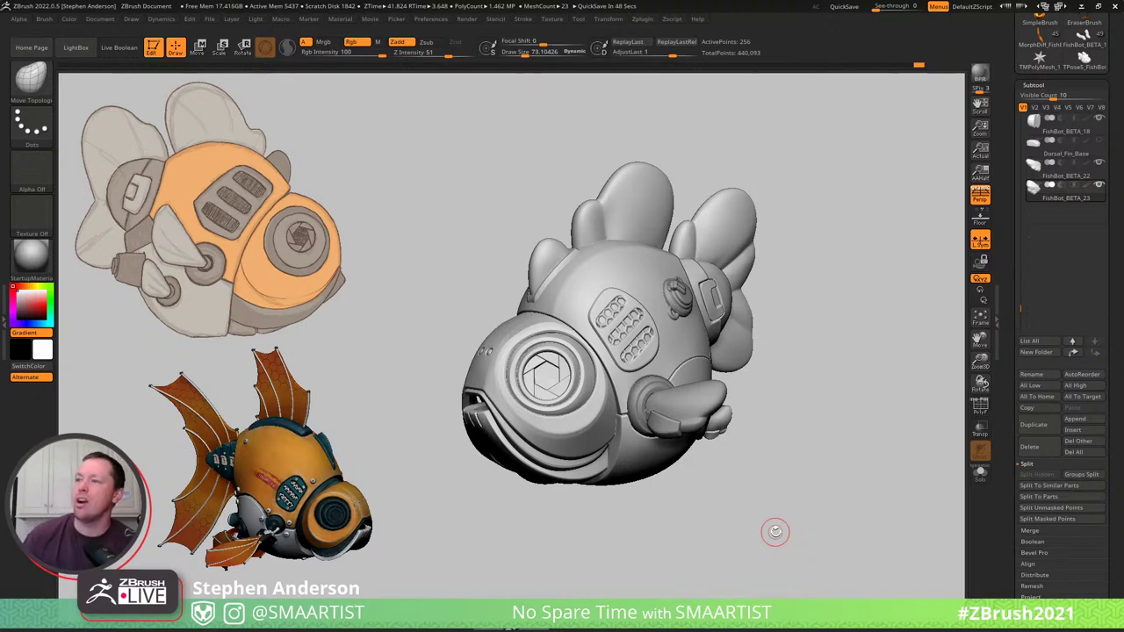
pyautogui.click(32, 257)
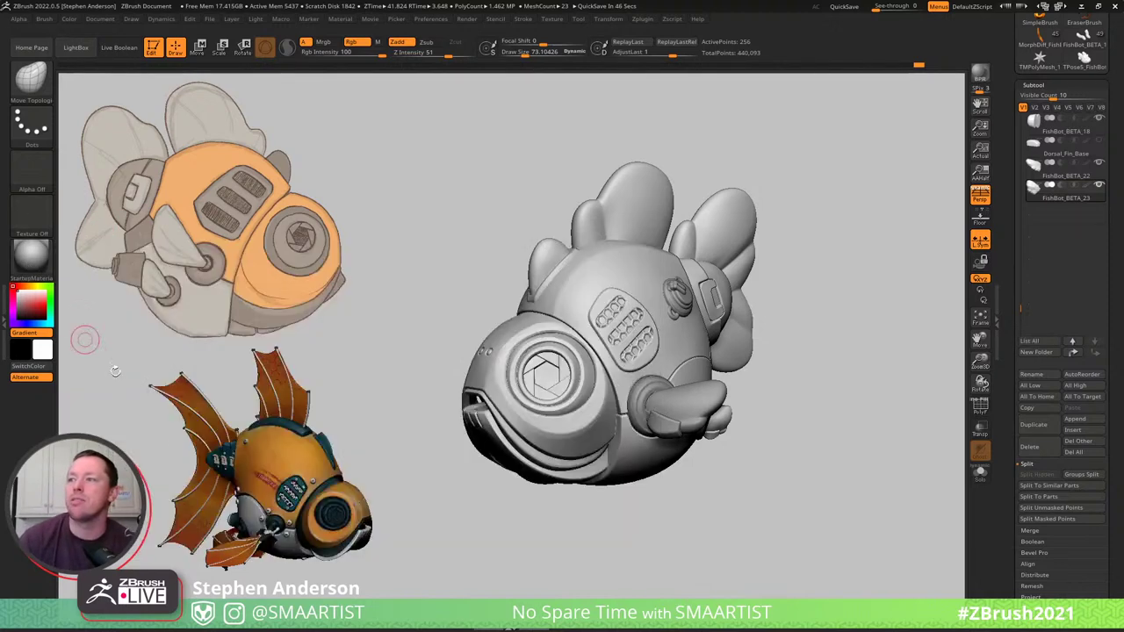
pyautogui.click(32, 256)
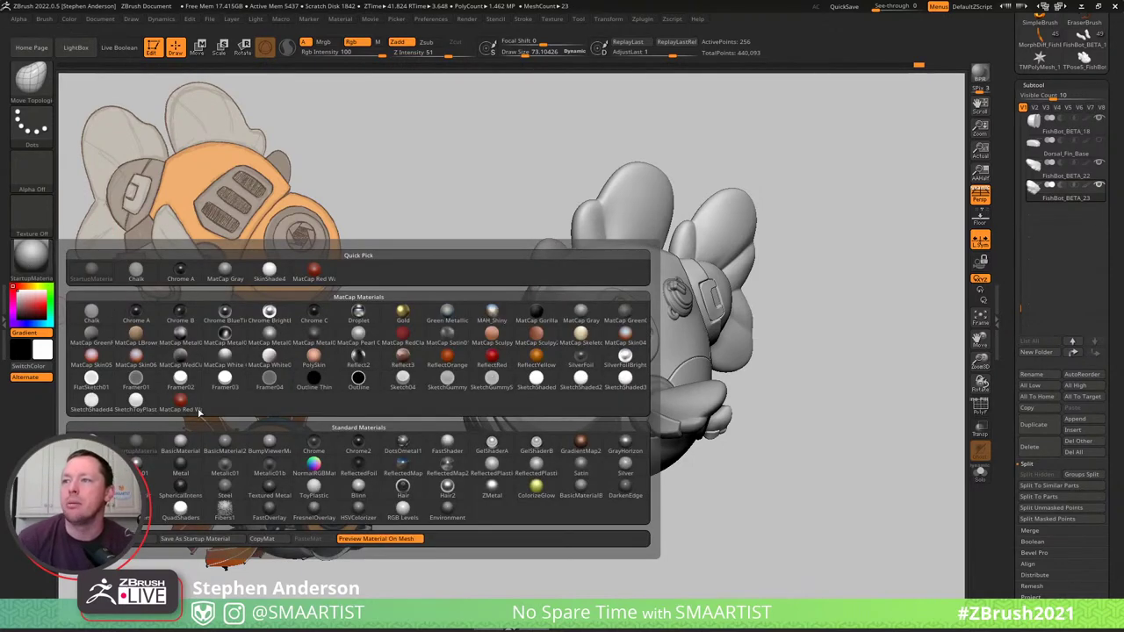
pyautogui.moveTo(184, 407)
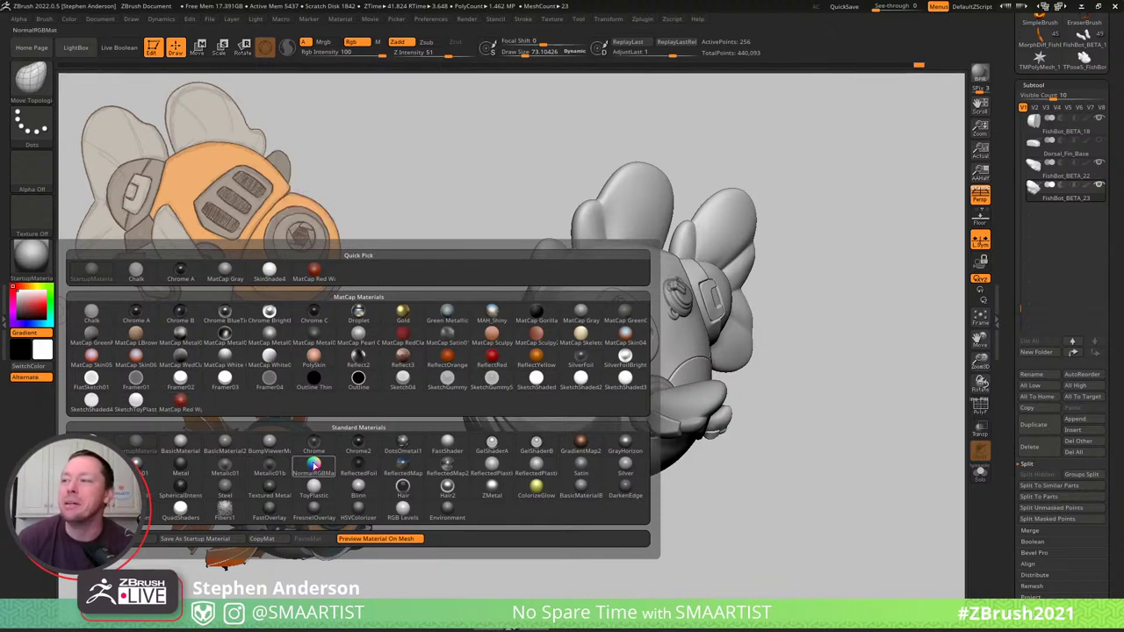
pyautogui.moveTo(273, 450)
pyautogui.moveTo(227, 448)
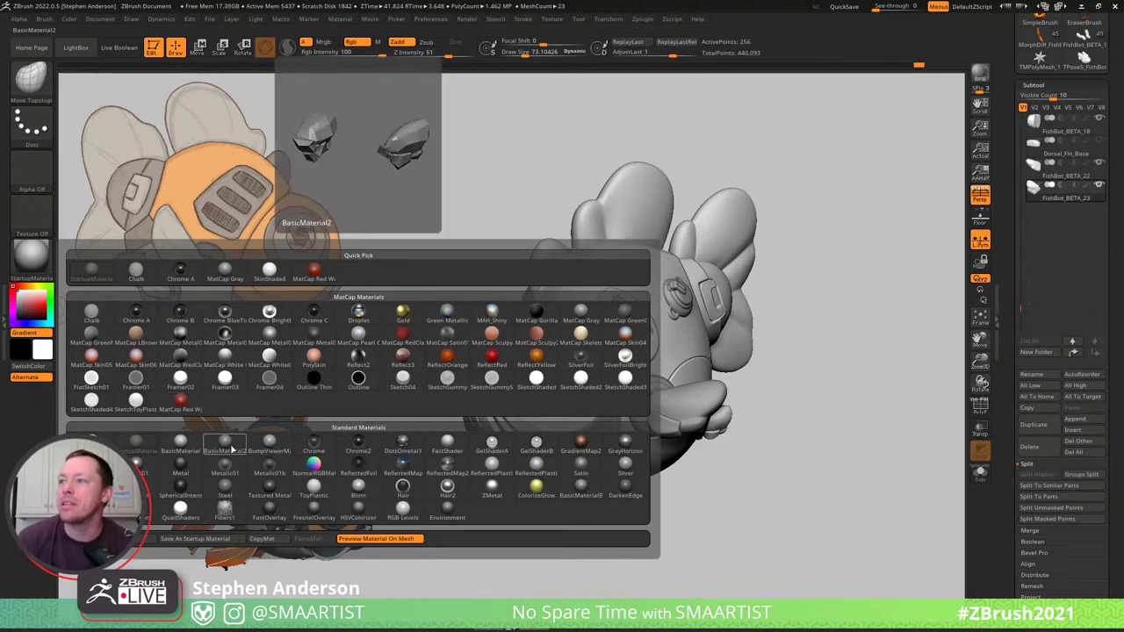
pyautogui.click(225, 446)
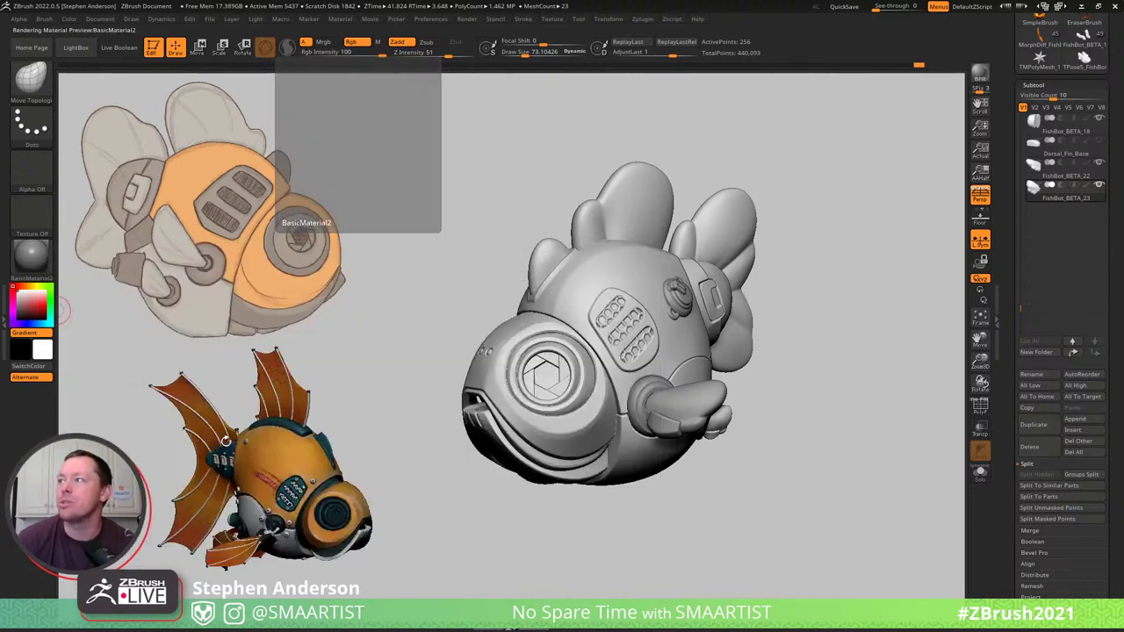
# Examine the fish in BasicMaterial2 from several angles and switch back to StartupMaterial.
pyautogui.moveTo(728, 237); pyautogui.dragTo(797, 223, button='right')
pyautogui.moveTo(658, 230); pyautogui.dragTo(682, 231, button='right')
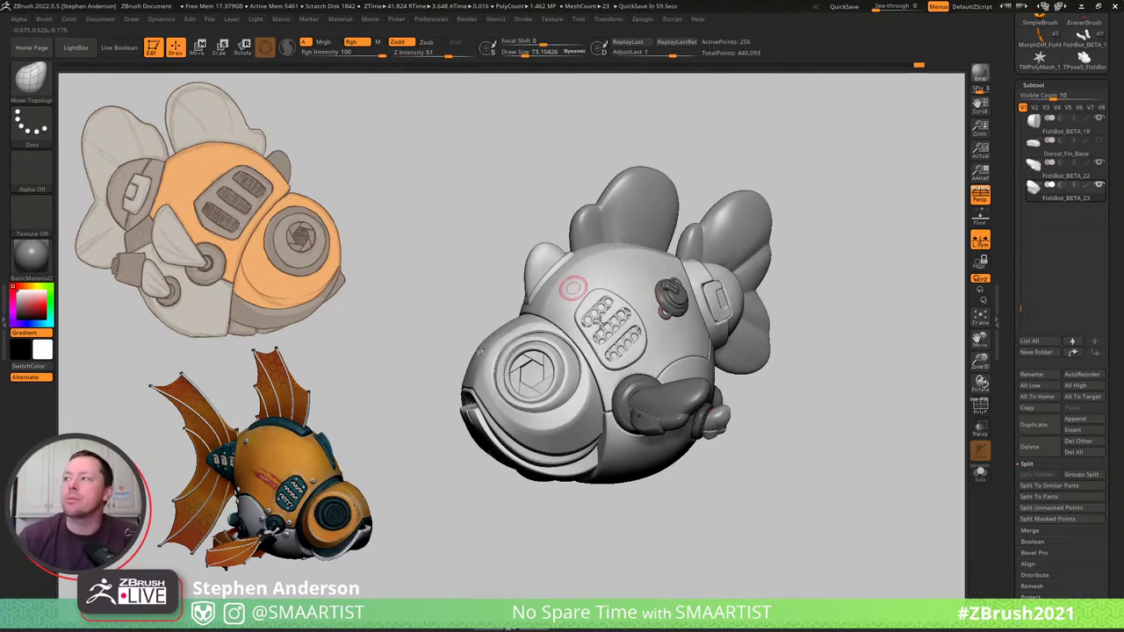
pyautogui.moveTo(594, 321); pyautogui.dragTo(778, 271, button='right')
pyautogui.moveTo(652, 259); pyautogui.dragTo(592, 246, button='right')
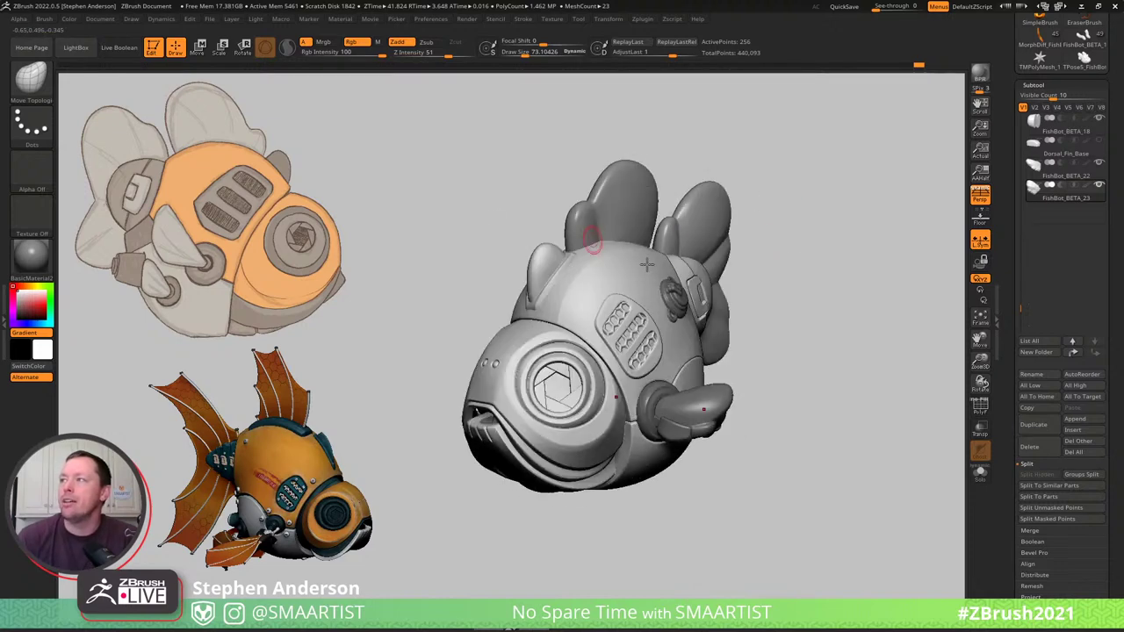
pyautogui.click(30, 255)
pyautogui.click(93, 270)
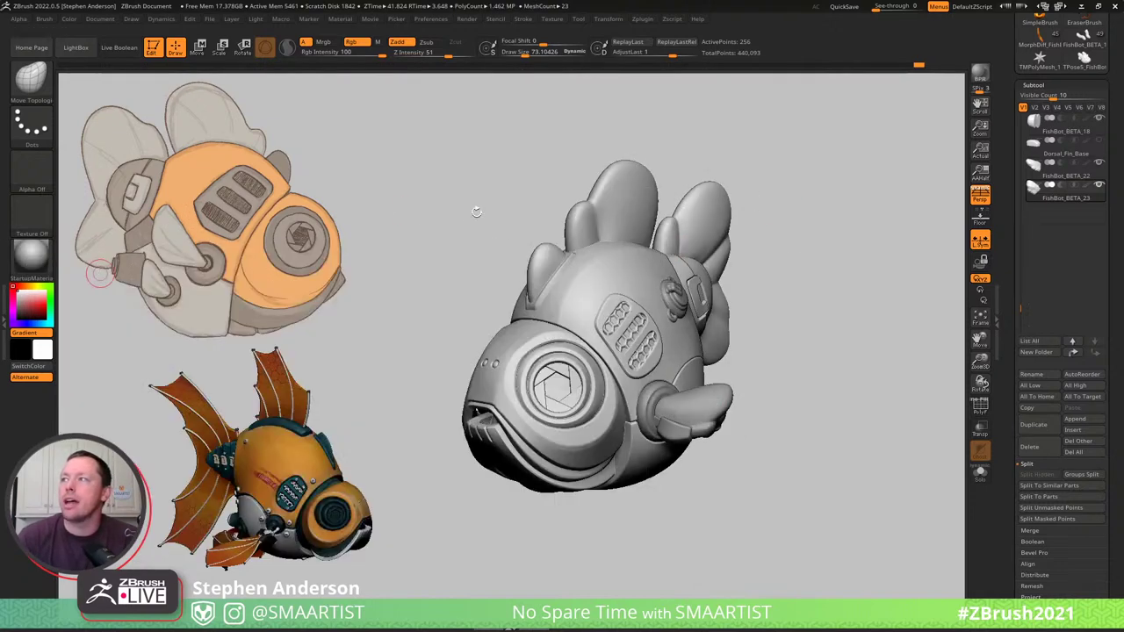
# Turn on polypaint display for all subtools and examine the coloured fin joints on the fish's side.
pyautogui.moveTo(629, 201); pyautogui.dragTo(746, 224, button='right')
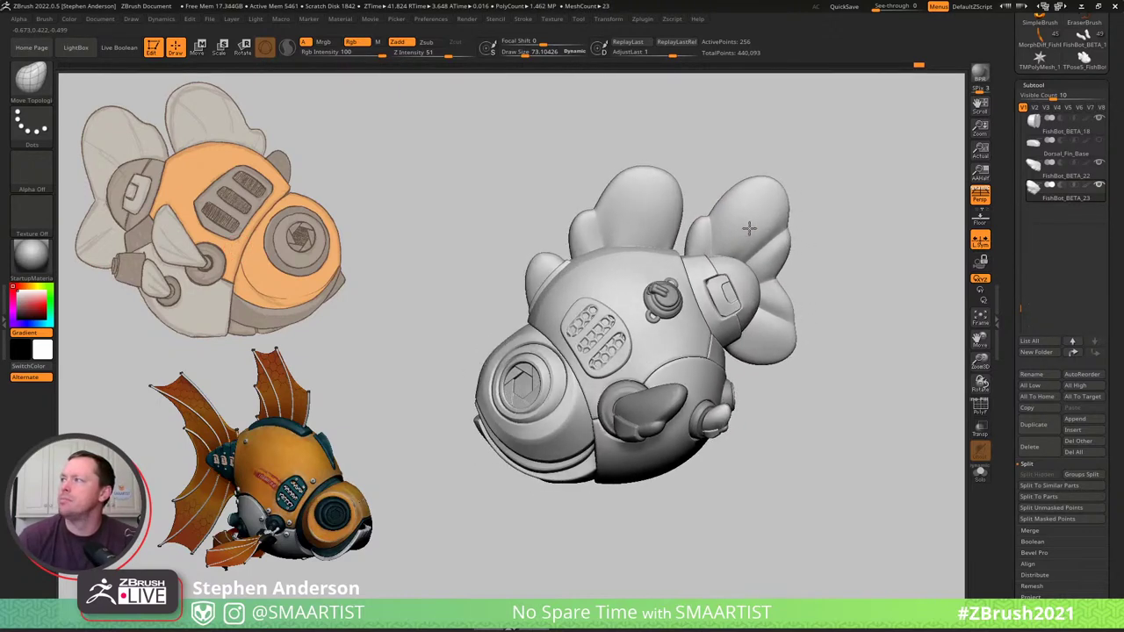
pyautogui.click(1085, 186)
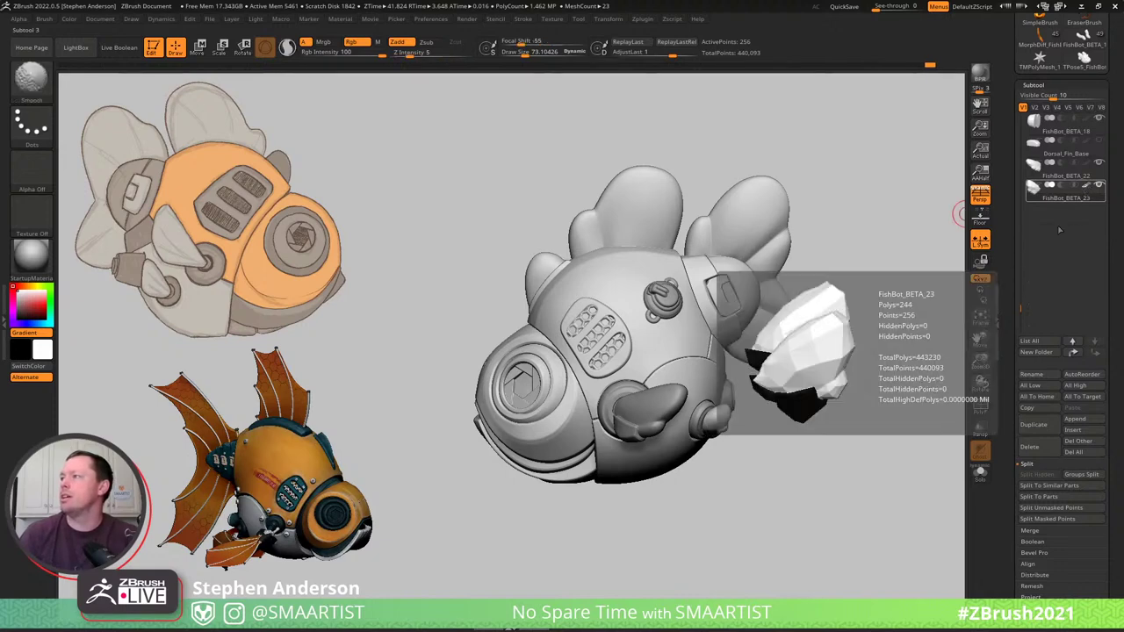
pyautogui.keyDown('shift'); pyautogui.click(1086, 187); pyautogui.keyUp('shift')
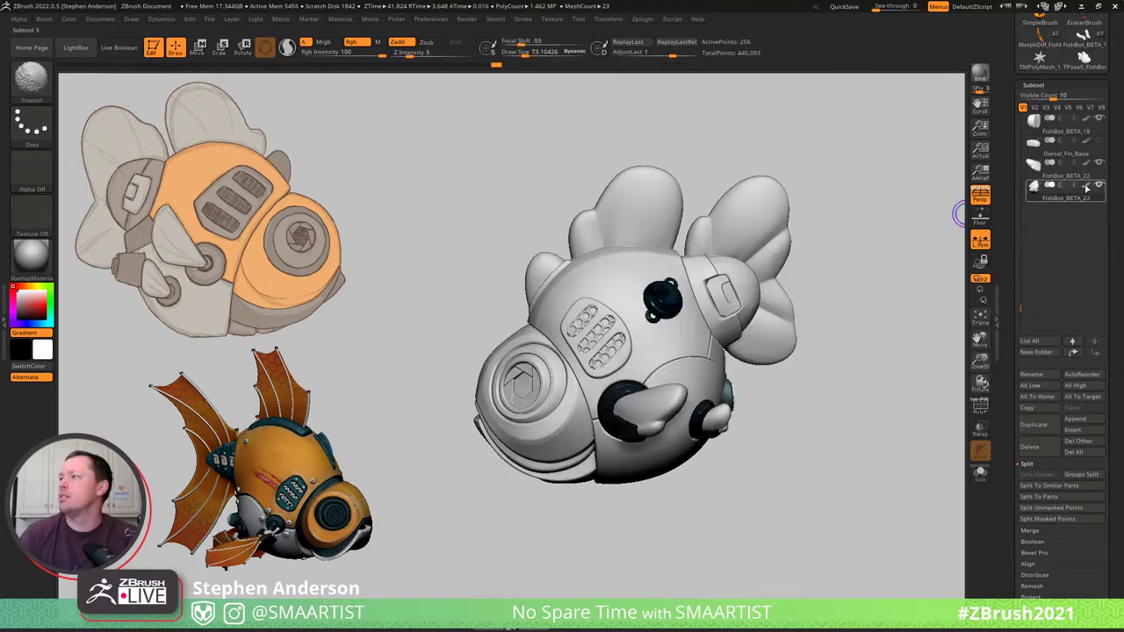
pyautogui.moveTo(778, 407); pyautogui.dragTo(728, 378, button='right')
pyautogui.keyDown('ctrl'); pyautogui.moveTo(650, 304); pyautogui.dragTo(753, 384, button='right'); pyautogui.keyUp('ctrl')
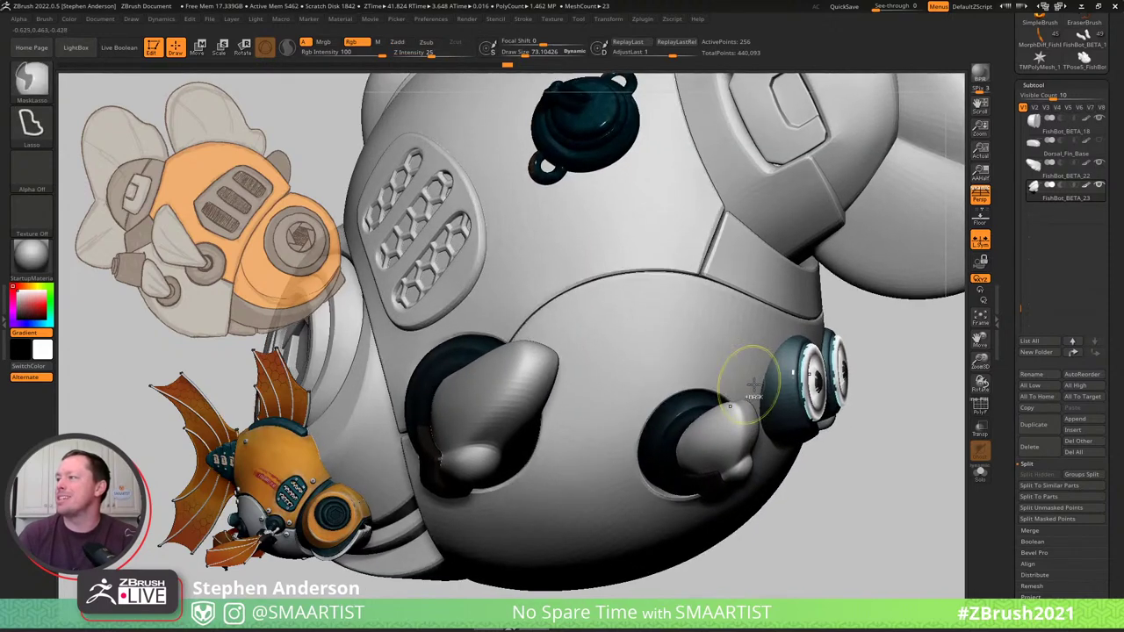
pyautogui.keyDown('alt'); pyautogui.moveTo(678, 316); pyautogui.dragTo(725, 397, button='right'); pyautogui.keyUp('alt')
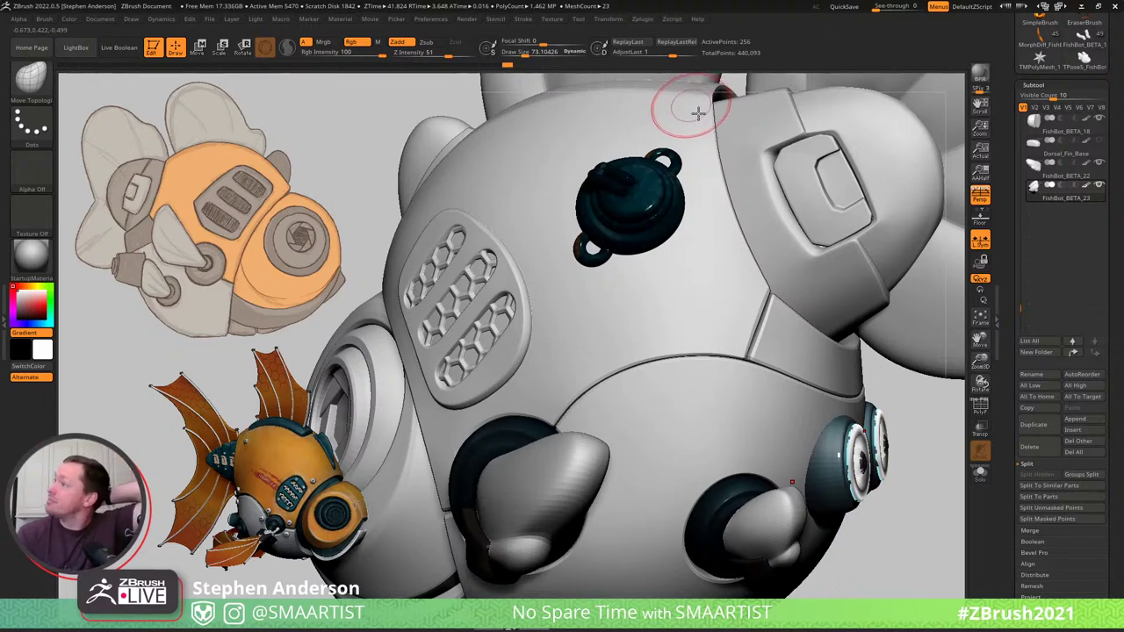
# Fill all visible subtools with white and StartupMaterial using SubTool Master's Color & Material option, and check the fish up close and whole.
pyautogui.click(642, 20)
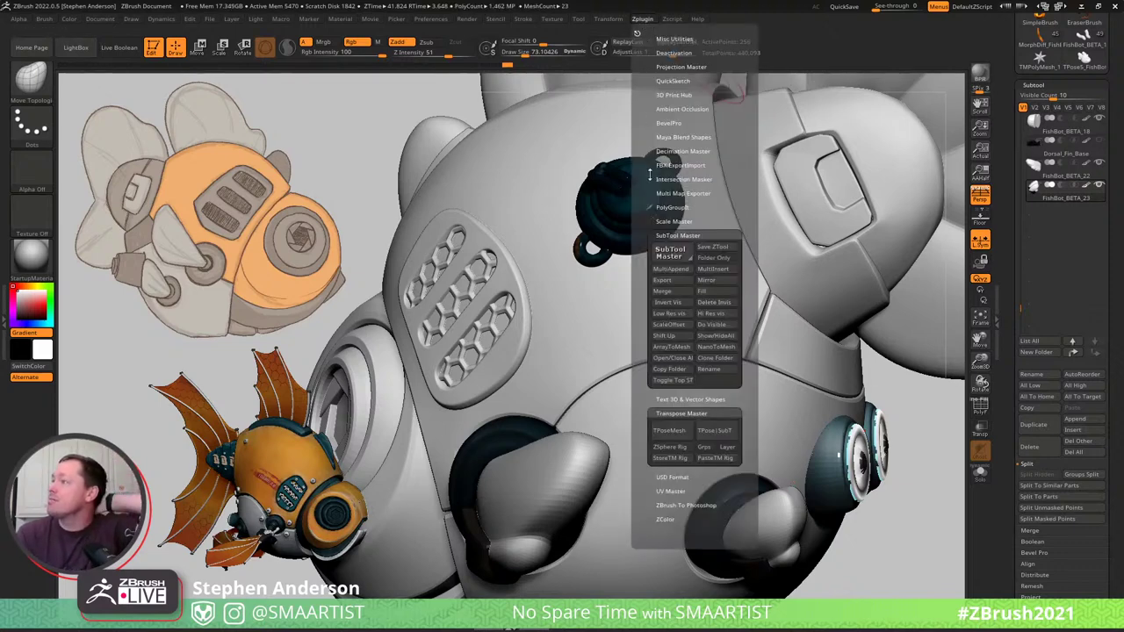
pyautogui.click(709, 292)
pyautogui.click(468, 212)
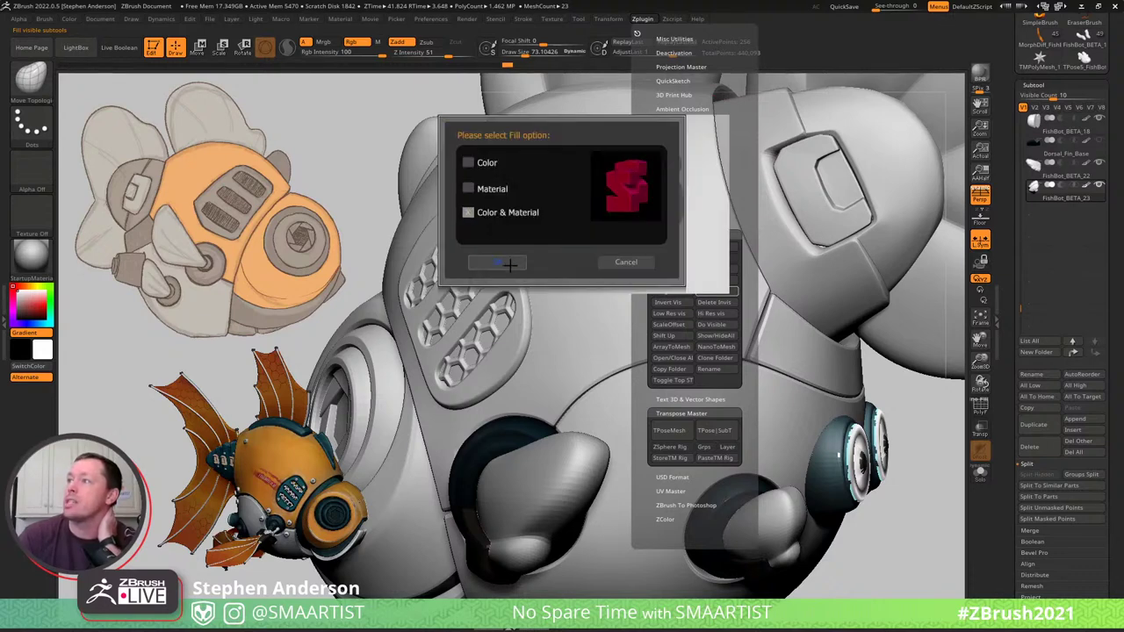
pyautogui.click(507, 263)
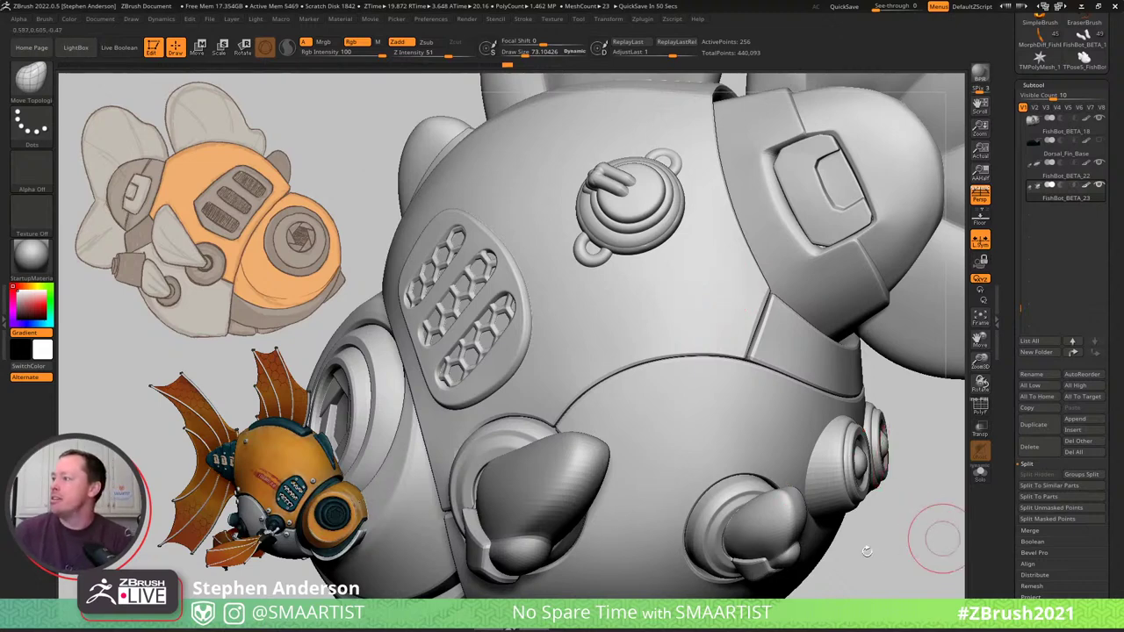
pyautogui.moveTo(885, 559); pyautogui.dragTo(857, 533)
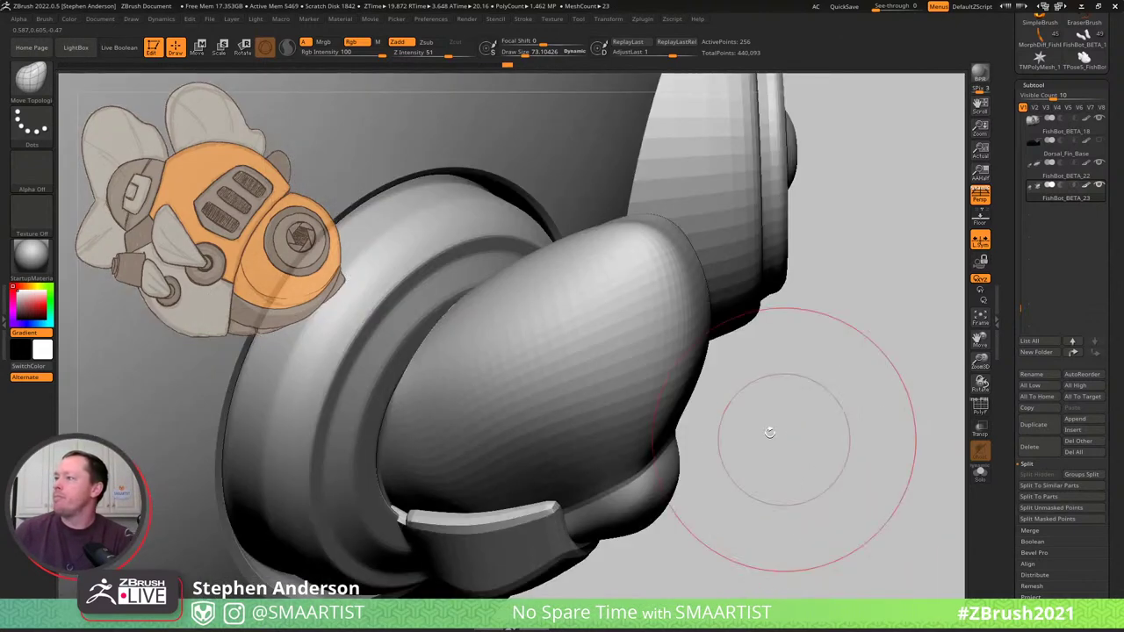
pyautogui.press('f')
pyautogui.keyDown('ctrl'); pyautogui.moveTo(765, 471); pyautogui.dragTo(709, 440, button='right'); pyautogui.keyUp('ctrl')
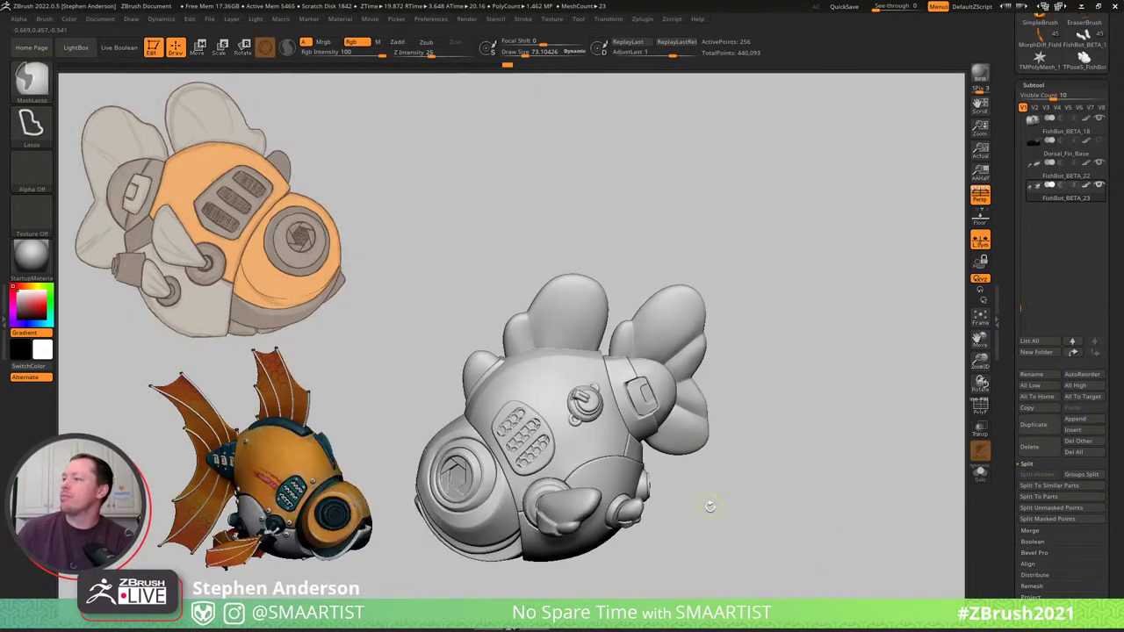
pyautogui.moveTo(709, 504)
pyautogui.mouseDown()
pyautogui.moveTo(750, 477)
pyautogui.moveTo(807, 471)
pyautogui.moveTo(875, 359)
pyautogui.moveTo(845, 377)
pyautogui.moveTo(823, 319)
pyautogui.moveTo(807, 348)
pyautogui.moveTo(815, 360)
pyautogui.moveTo(828, 321)
pyautogui.moveTo(841, 324)
pyautogui.mouseUp()
pyautogui.moveTo(825, 259); pyautogui.dragTo(801, 287)
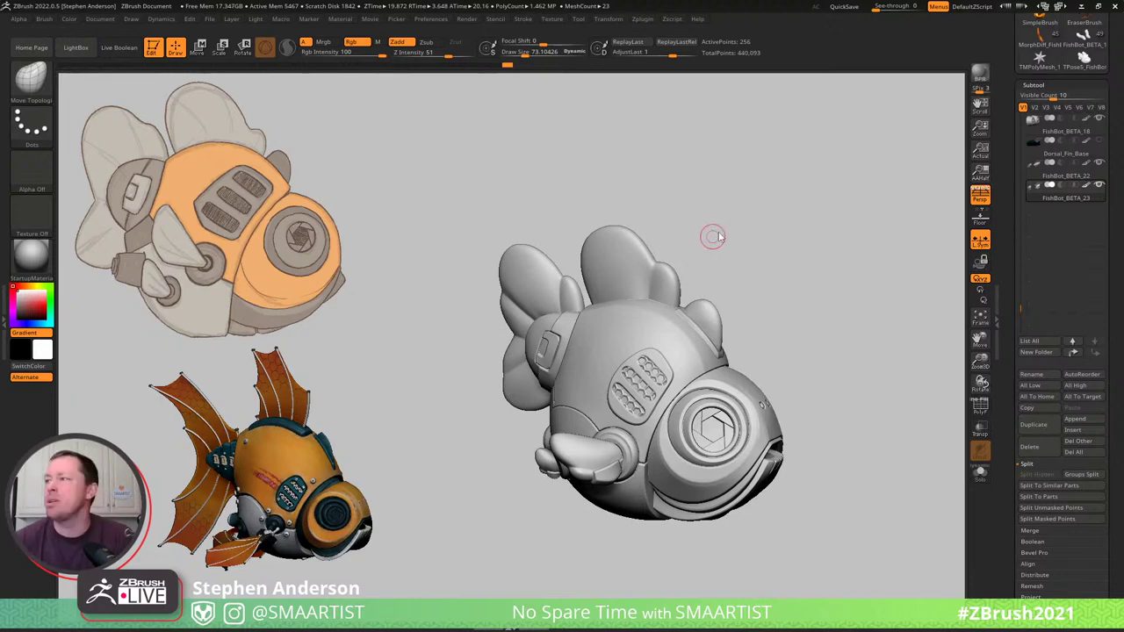
# Load the FaunaBot_Bolt brush preset from the _FaunaBots folder.
pyautogui.press('b')
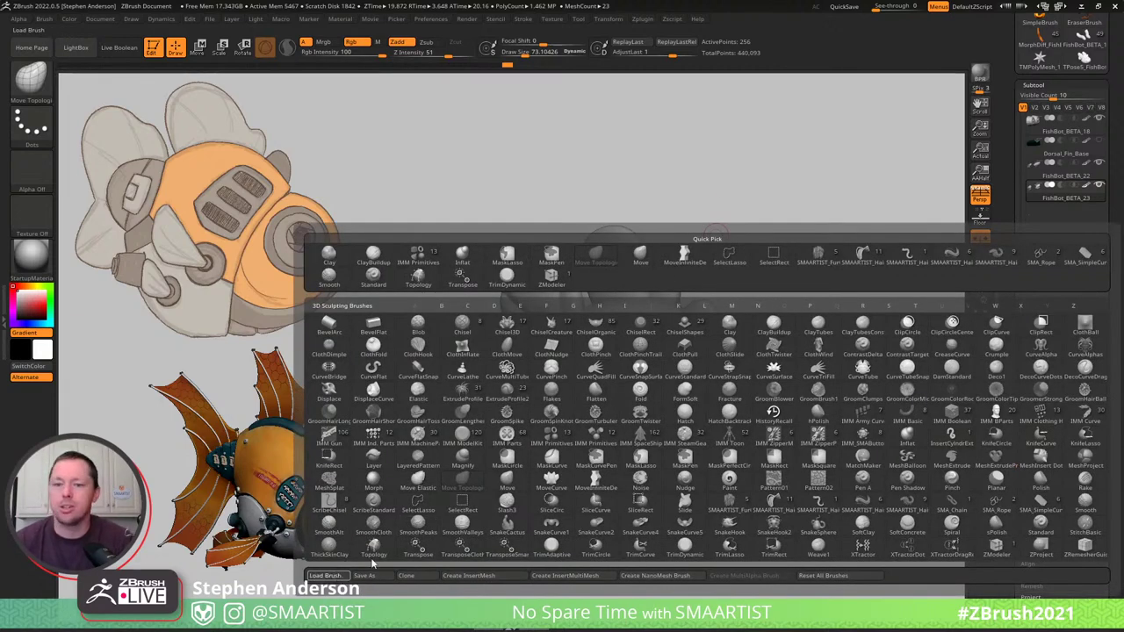
pyautogui.click(326, 575)
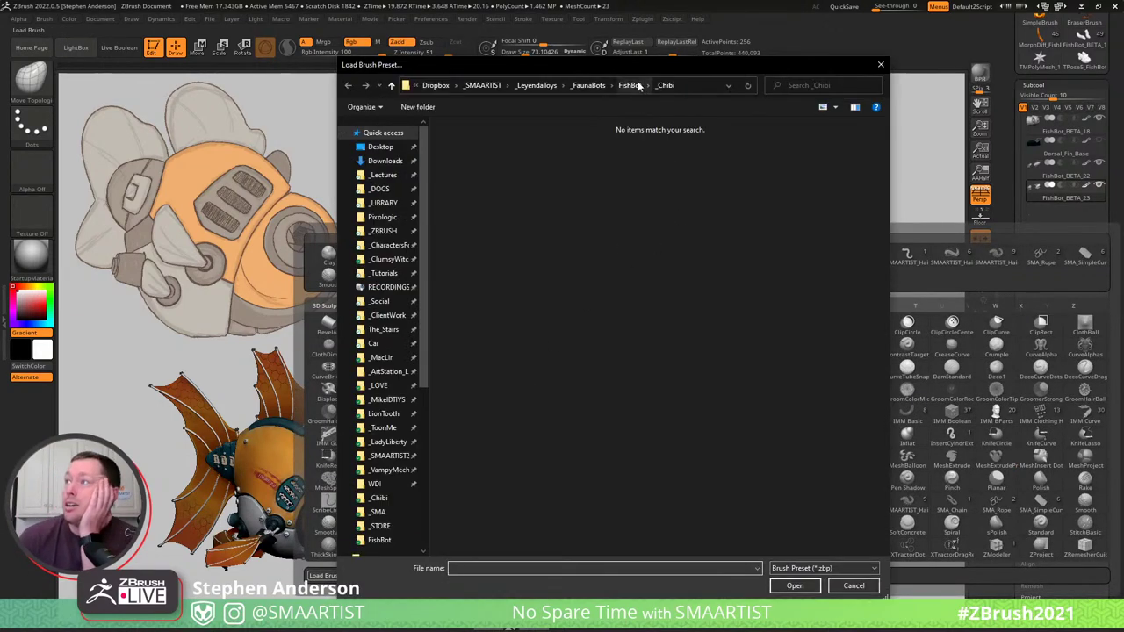
pyautogui.click(585, 87)
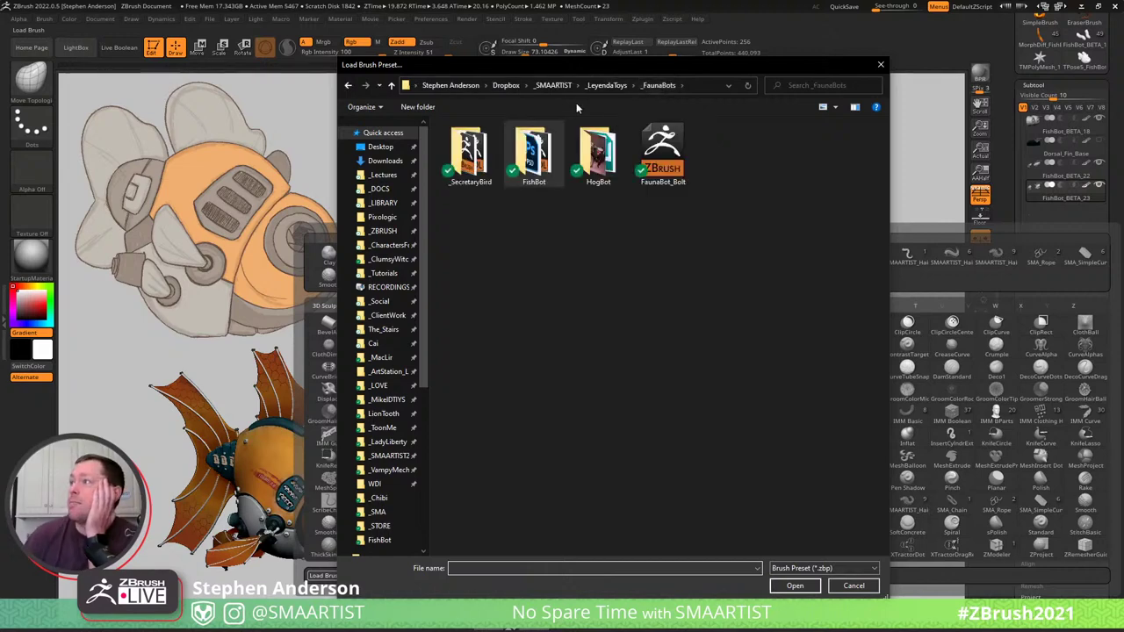
pyautogui.doubleClick(663, 148)
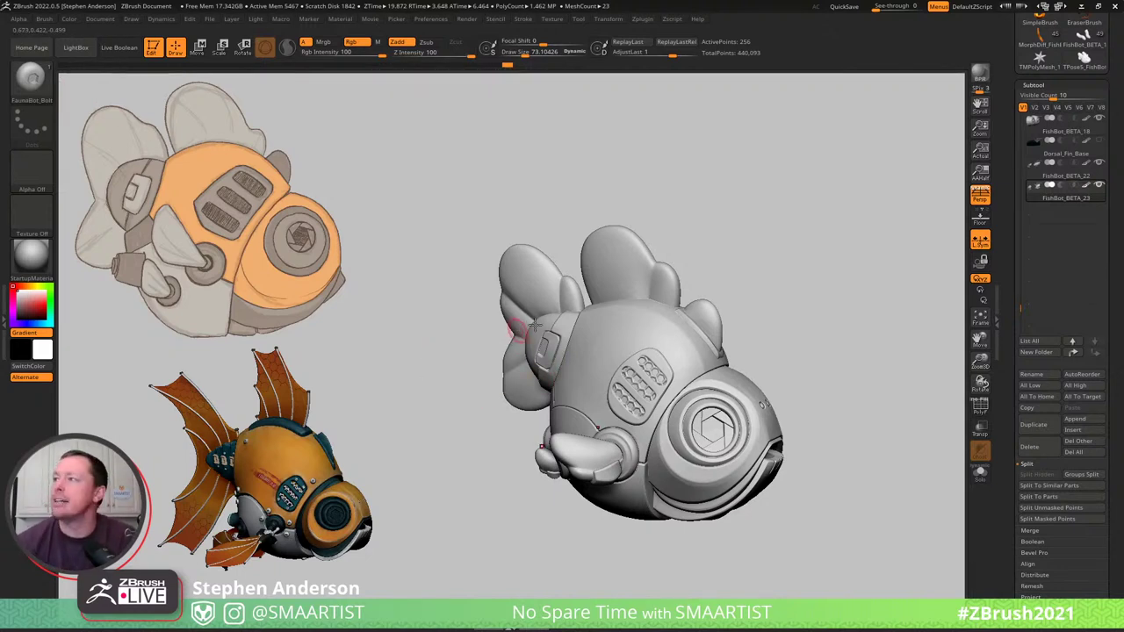
# Reduce the bolt brush's draw size to about 57, try a Z Intensity of 65 and set it back to 100.
pyautogui.click(44, 19)
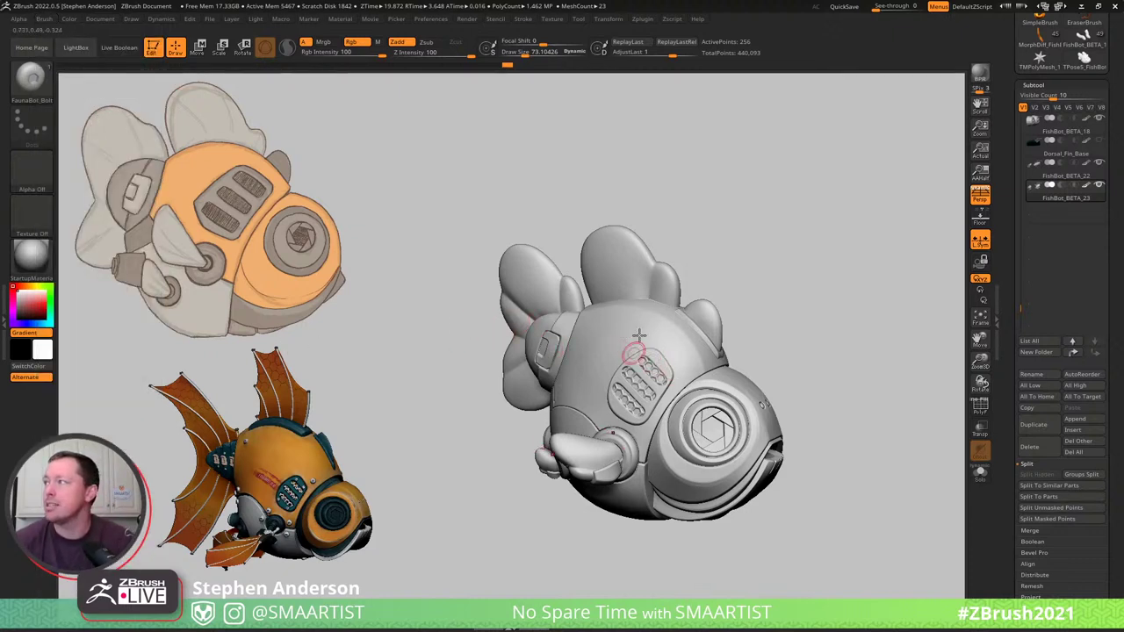
pyautogui.moveTo(639, 335)
pyautogui.keyDown('ctrl'); pyautogui.mouseDown(button='right')
pyautogui.moveTo(617, 331)
pyautogui.moveTo(599, 356)
pyautogui.moveTo(548, 358)
pyautogui.moveTo(553, 373)
pyautogui.moveTo(572, 368)
pyautogui.mouseUp(button='right'); pyautogui.keyUp('ctrl')
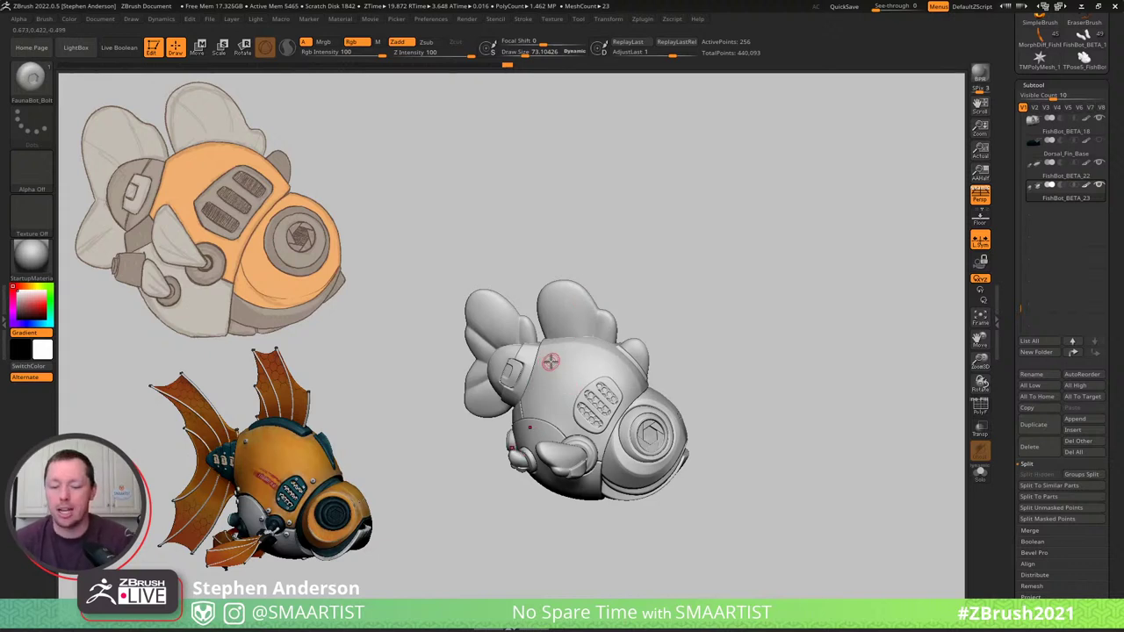
pyautogui.press('[')
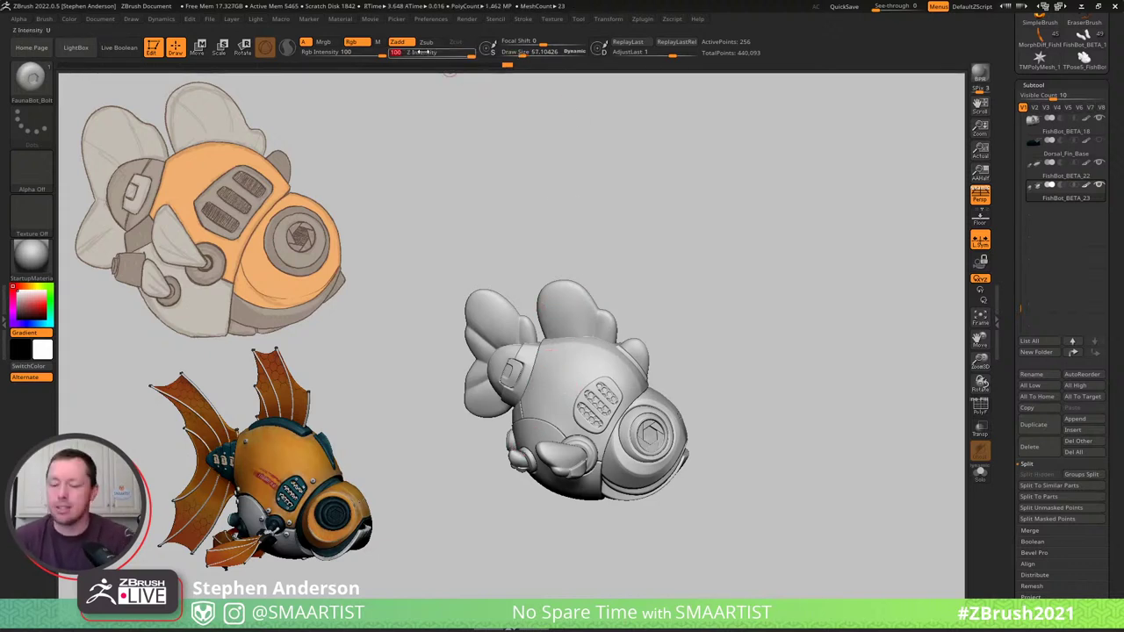
pyautogui.moveTo(425, 53); pyautogui.dragTo(429, 53)
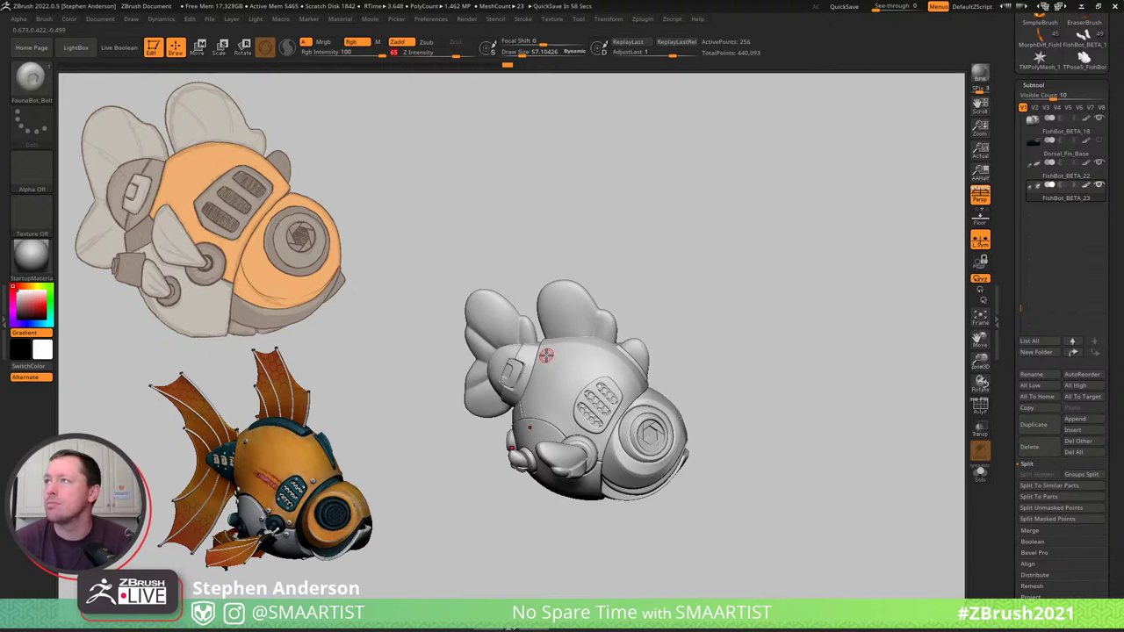
pyautogui.moveTo(456, 55); pyautogui.dragTo(511, 71)
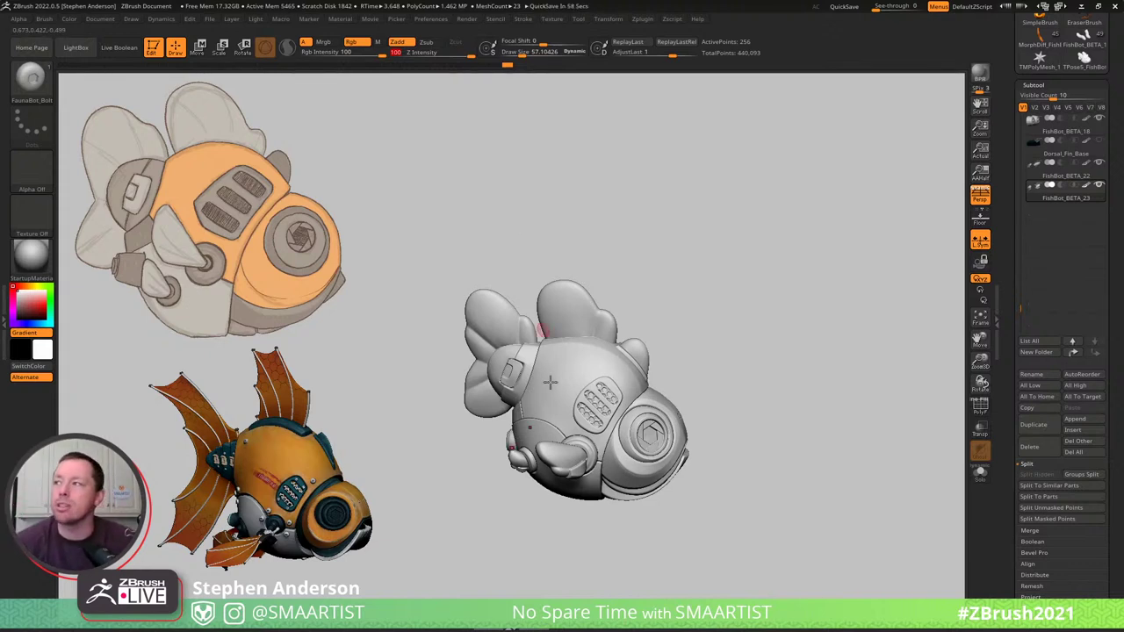
# Try placing a bolt at the current draw size on the upper rear of the body, check it from the side and undo it.
pyautogui.moveTo(549, 356); pyautogui.dragTo(573, 371)
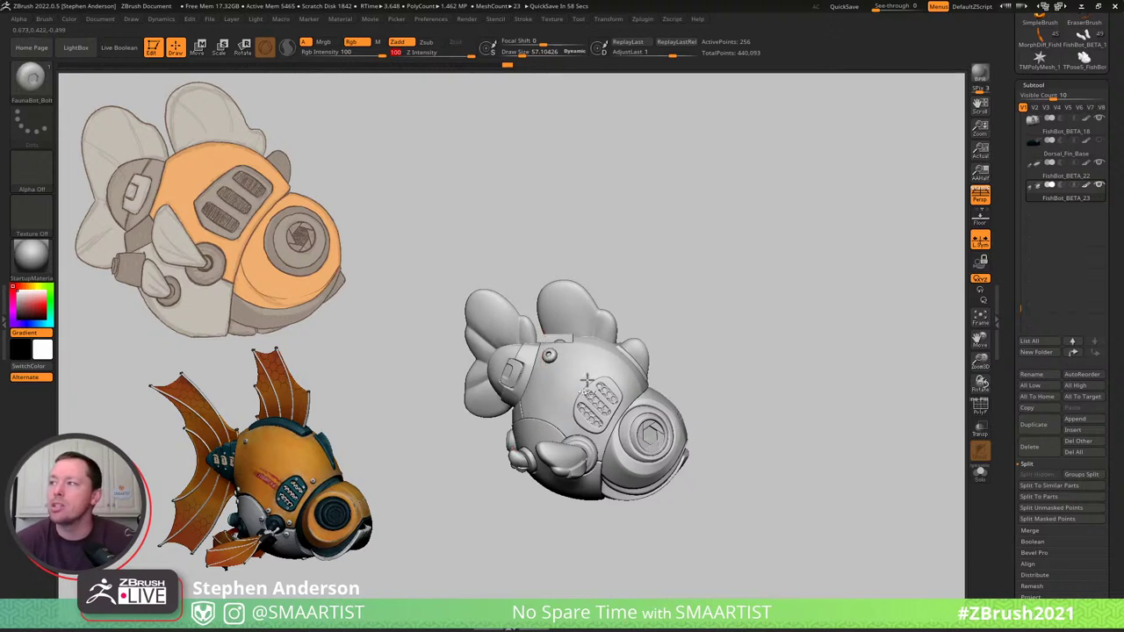
pyautogui.press('ctrl')
pyautogui.moveTo(701, 284)
pyautogui.mouseDown()
pyautogui.moveTo(690, 281)
pyautogui.moveTo(722, 285)
pyautogui.mouseUp()
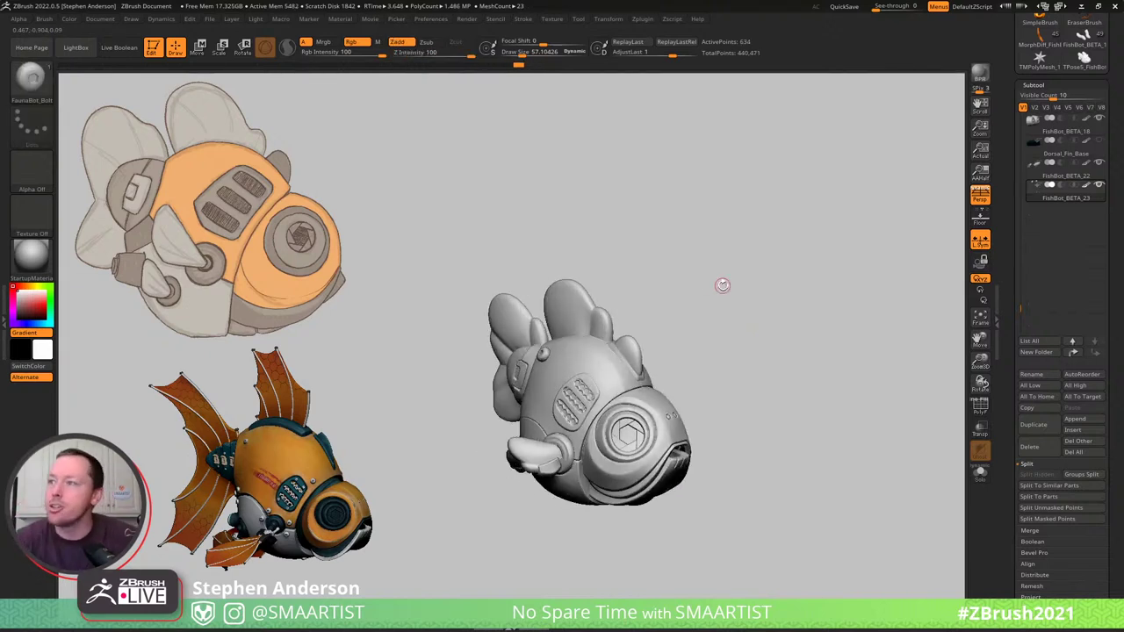
pyautogui.moveTo(635, 289)
pyautogui.mouseDown()
pyautogui.moveTo(703, 298)
pyautogui.moveTo(694, 305)
pyautogui.mouseUp()
pyautogui.press('ctrl')
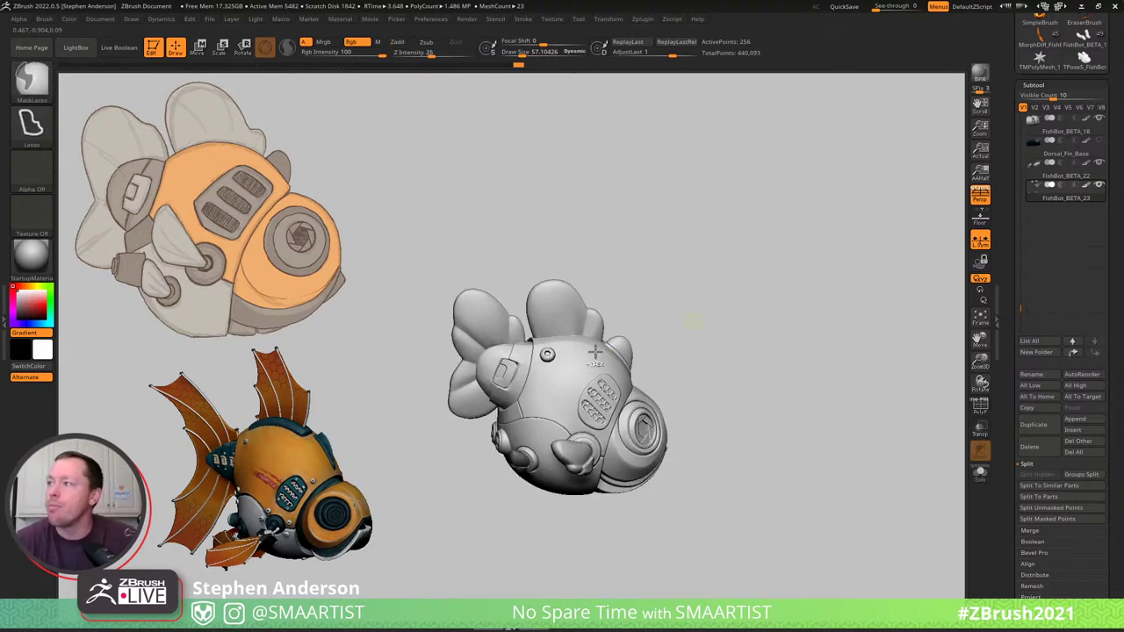
pyautogui.hotkey('ctrl', 'z')
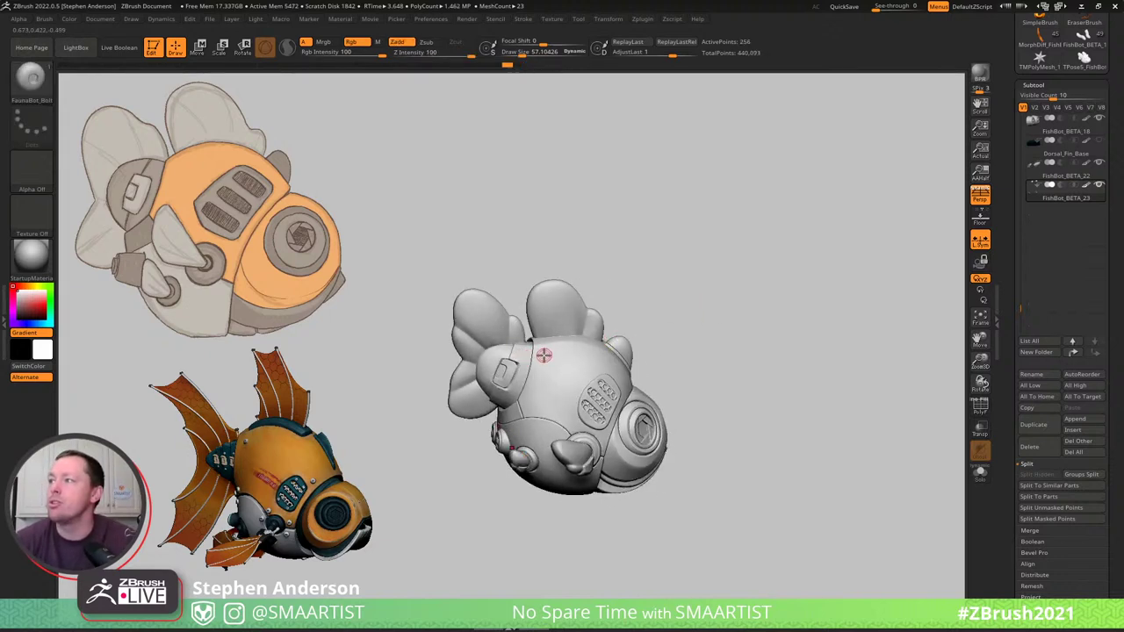
# Reduce the bolt brush's draw size to about 41 and place a bolt on the upper rear of the body shell beside the tail seam.
pyautogui.press('[')
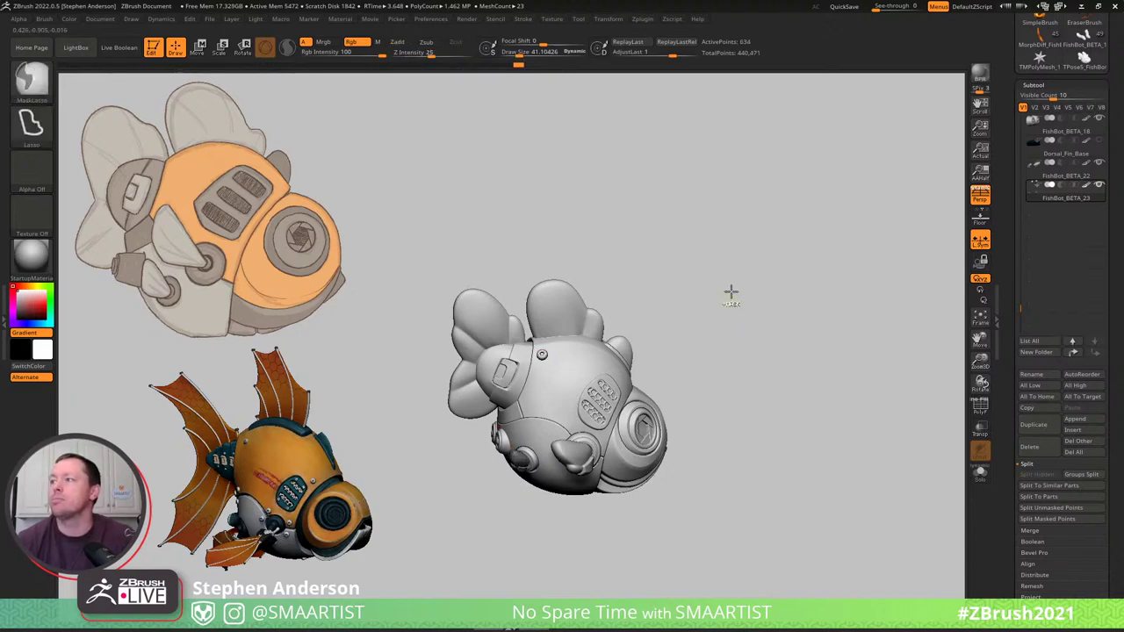
pyautogui.moveTo(729, 290)
pyautogui.mouseDown()
pyautogui.moveTo(680, 282)
pyautogui.moveTo(750, 290)
pyautogui.moveTo(714, 284)
pyautogui.mouseUp()
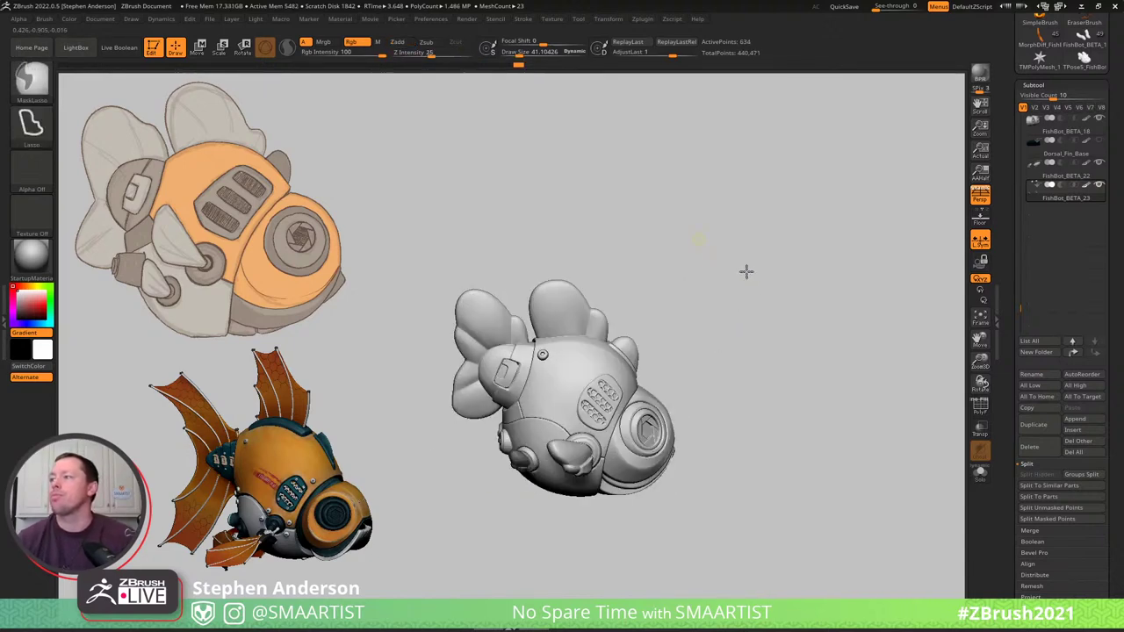
pyautogui.keyDown('ctrl'); pyautogui.moveTo(745, 271); pyautogui.dragTo(761, 279, button='right'); pyautogui.keyUp('ctrl')
pyautogui.keyDown('alt'); pyautogui.moveTo(798, 191); pyautogui.dragTo(686, 280, button='right'); pyautogui.keyUp('alt')
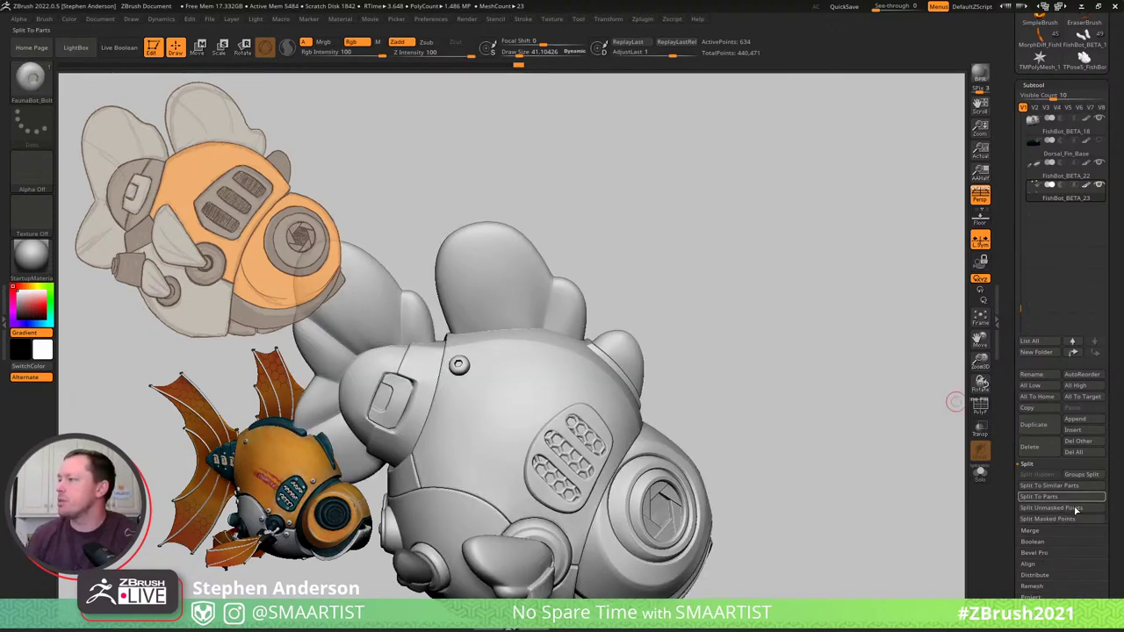
# Split the unmasked bolts into their own subtool and rename it Bolts.
pyautogui.click(1073, 509)
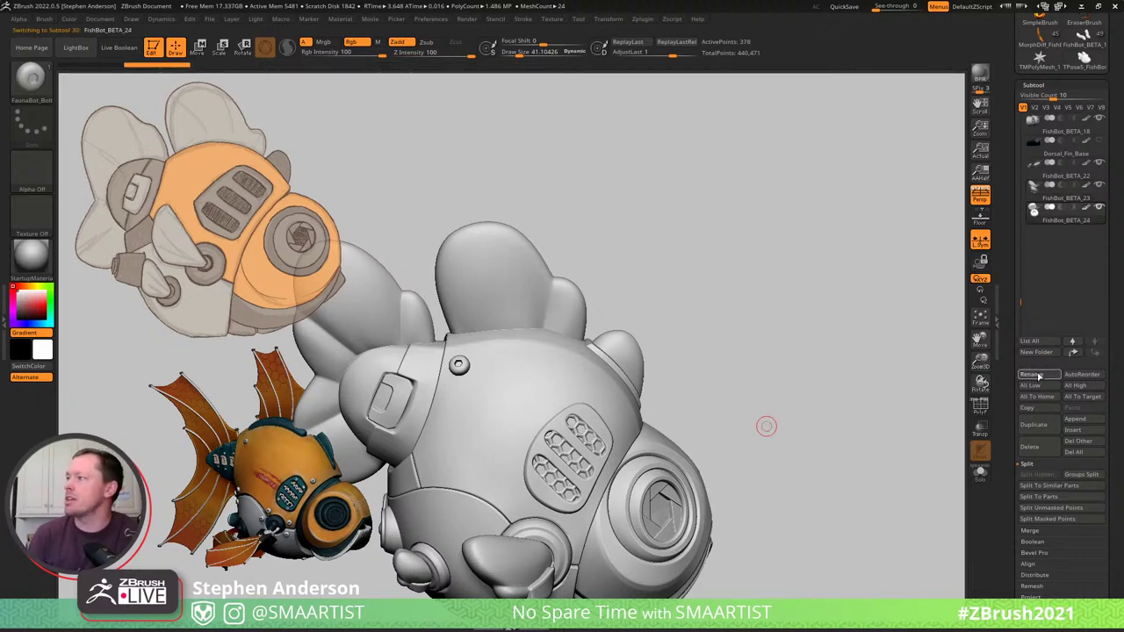
pyautogui.click(1031, 374)
pyautogui.write('Bolts')
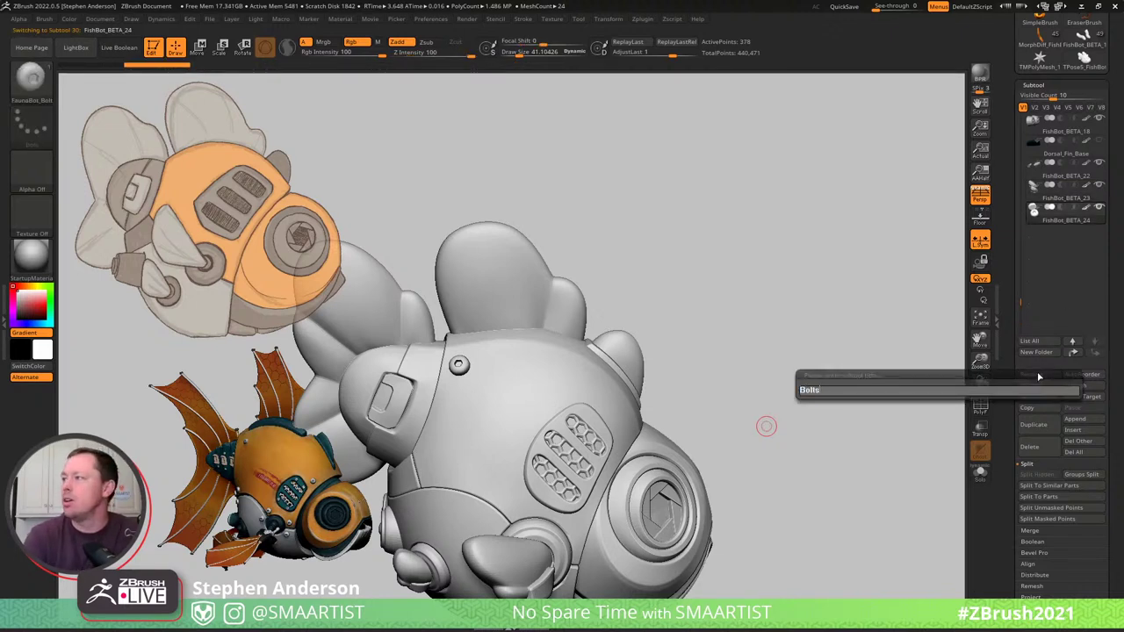
pyautogui.press('Return')
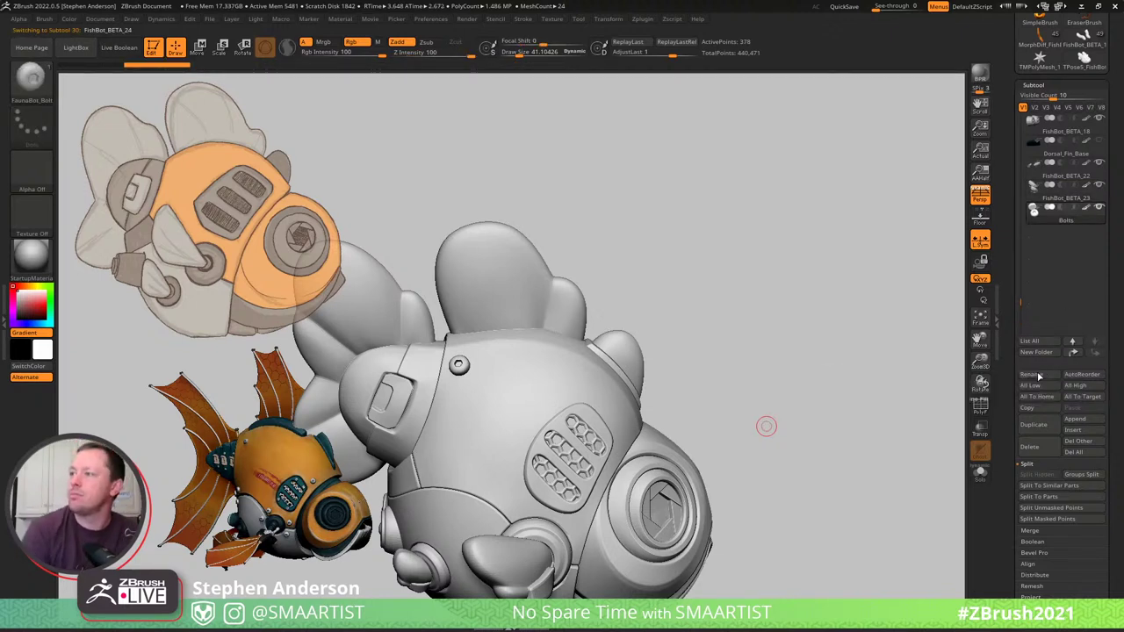
# Place three bolts where the tail section, upper shell and lower shell meet, undoing any misplaced one.
pyautogui.moveTo(719, 346)
pyautogui.mouseDown()
pyautogui.moveTo(702, 336)
pyautogui.moveTo(737, 343)
pyautogui.moveTo(764, 319)
pyautogui.moveTo(735, 359)
pyautogui.moveTo(705, 369)
pyautogui.moveTo(761, 363)
pyautogui.moveTo(747, 379)
pyautogui.mouseUp()
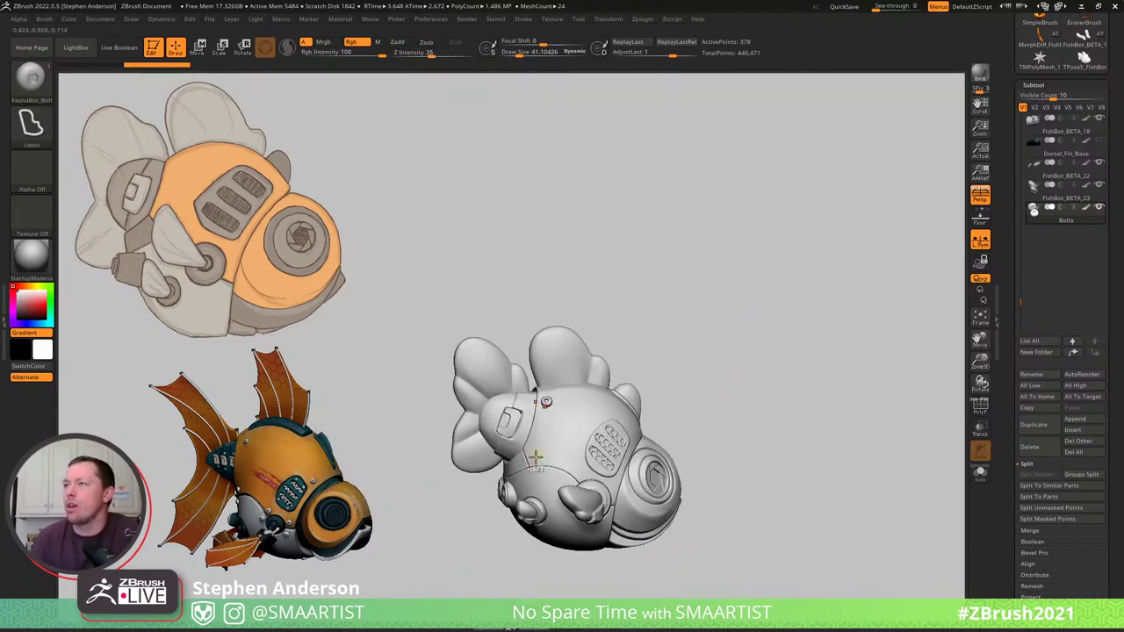
pyautogui.moveTo(537, 460)
pyautogui.keyDown('ctrl'); pyautogui.mouseDown(button='right')
pyautogui.moveTo(577, 487)
pyautogui.moveTo(527, 469)
pyautogui.moveTo(547, 474)
pyautogui.moveTo(536, 498)
pyautogui.mouseUp(button='right'); pyautogui.keyUp('ctrl')
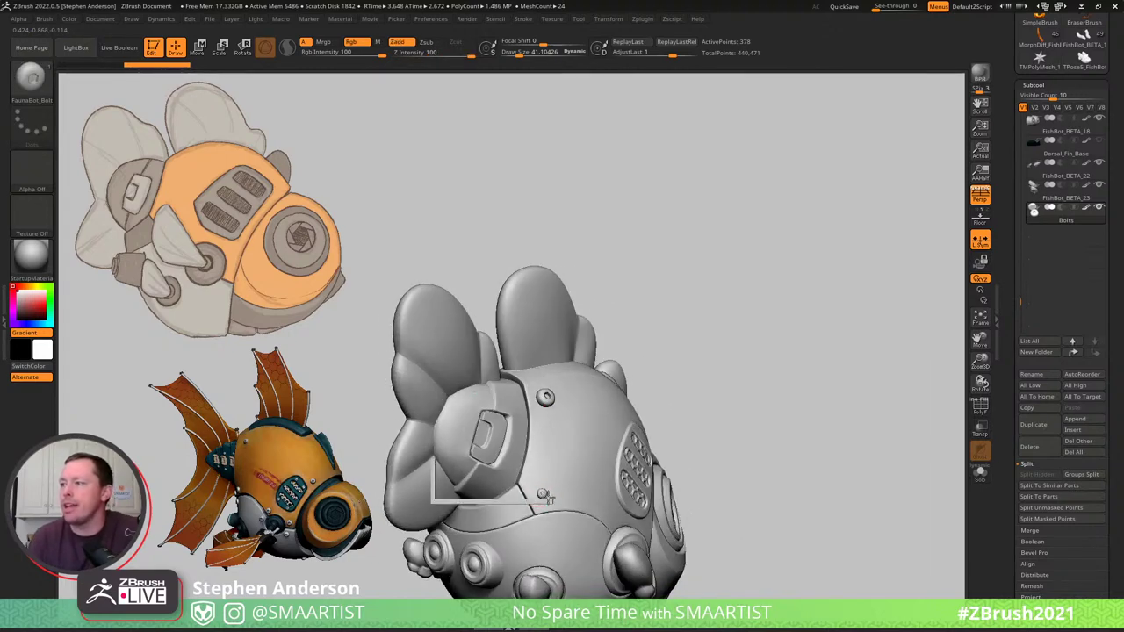
pyautogui.moveTo(552, 504); pyautogui.dragTo(551, 534)
pyautogui.hotkey('ctrl', 'z')
pyautogui.moveTo(532, 516)
pyautogui.mouseDown(button='right')
pyautogui.moveTo(612, 516)
pyautogui.moveTo(518, 514)
pyautogui.moveTo(535, 532)
pyautogui.mouseUp(button='right')
pyautogui.moveTo(540, 535); pyautogui.dragTo(566, 560)
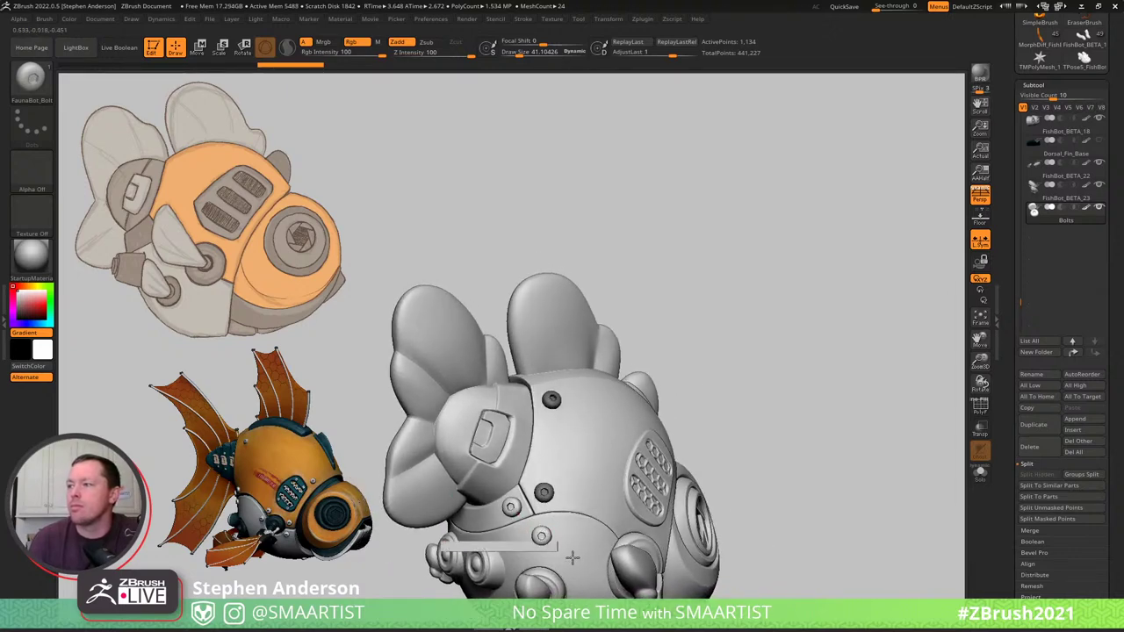
pyautogui.keyDown('ctrl'); pyautogui.moveTo(778, 410); pyautogui.dragTo(728, 368, button='right'); pyautogui.keyUp('ctrl')
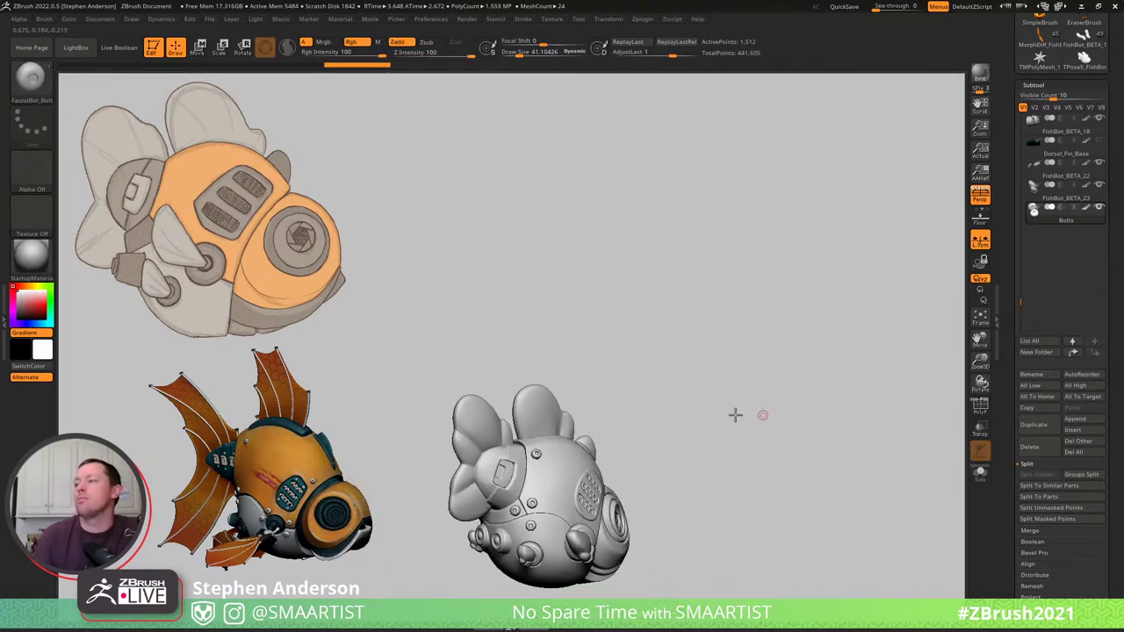
# Place bolts on the upper shell above the eye housing, above the side fin and on the lower shell beside the fin joint.
pyautogui.moveTo(735, 413)
pyautogui.mouseDown(button='right')
pyautogui.moveTo(707, 409)
pyautogui.moveTo(732, 412)
pyautogui.moveTo(681, 438)
pyautogui.moveTo(670, 527)
pyautogui.mouseUp(button='right')
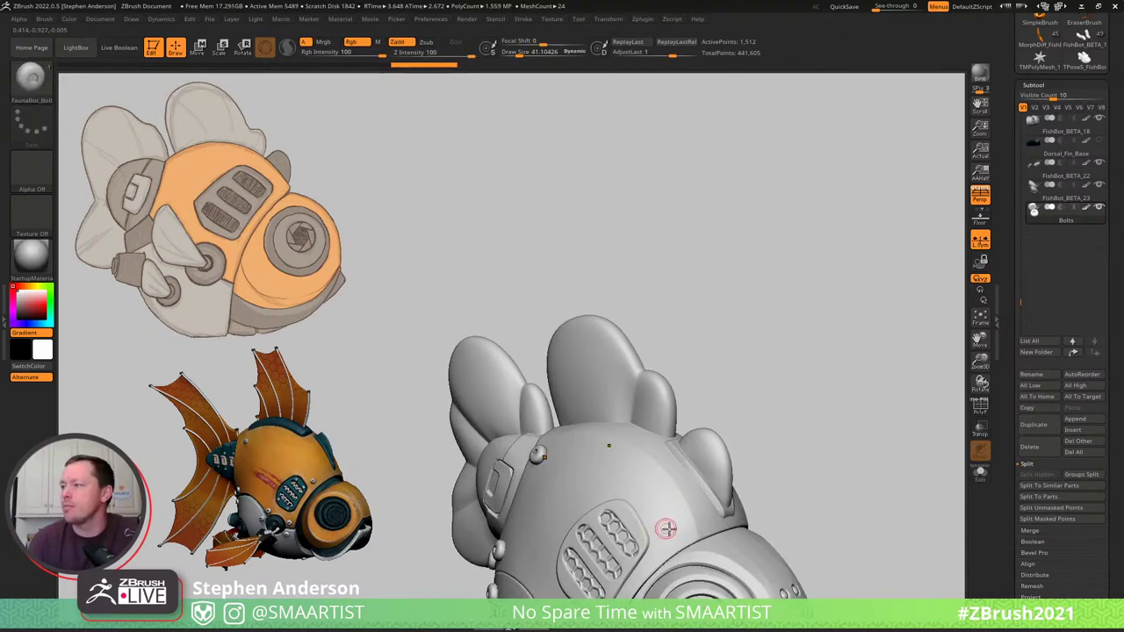
pyautogui.moveTo(683, 551); pyautogui.dragTo(691, 538)
pyautogui.keyDown('alt'); pyautogui.moveTo(853, 459); pyautogui.dragTo(828, 330, button='right'); pyautogui.keyUp('alt')
pyautogui.moveTo(585, 429); pyautogui.dragTo(578, 431, button='right')
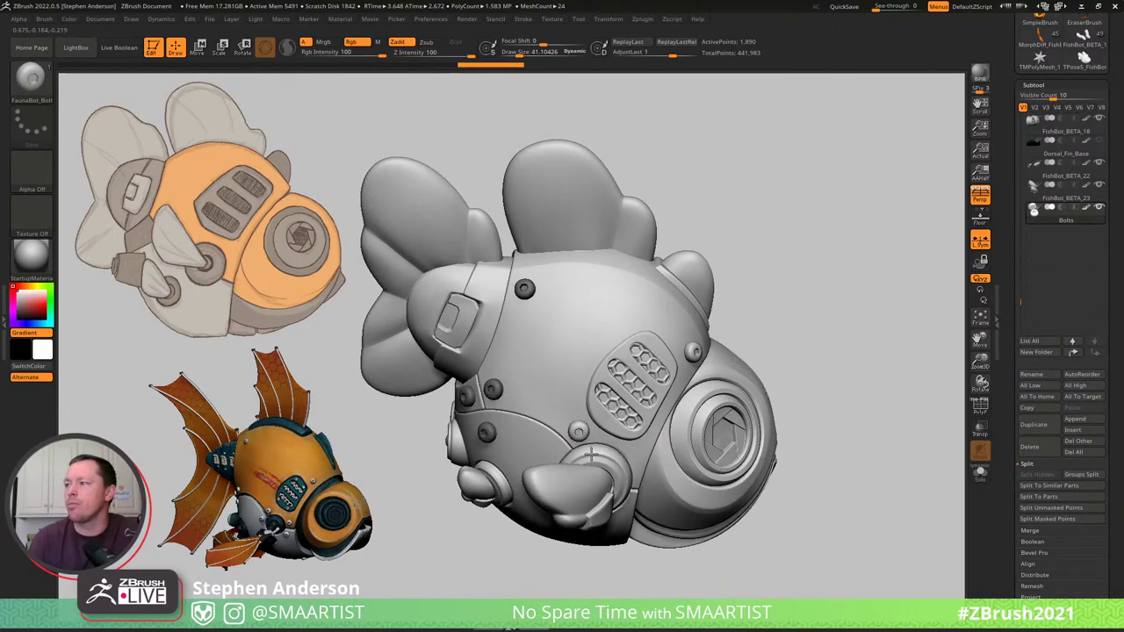
pyautogui.press('ctrl')
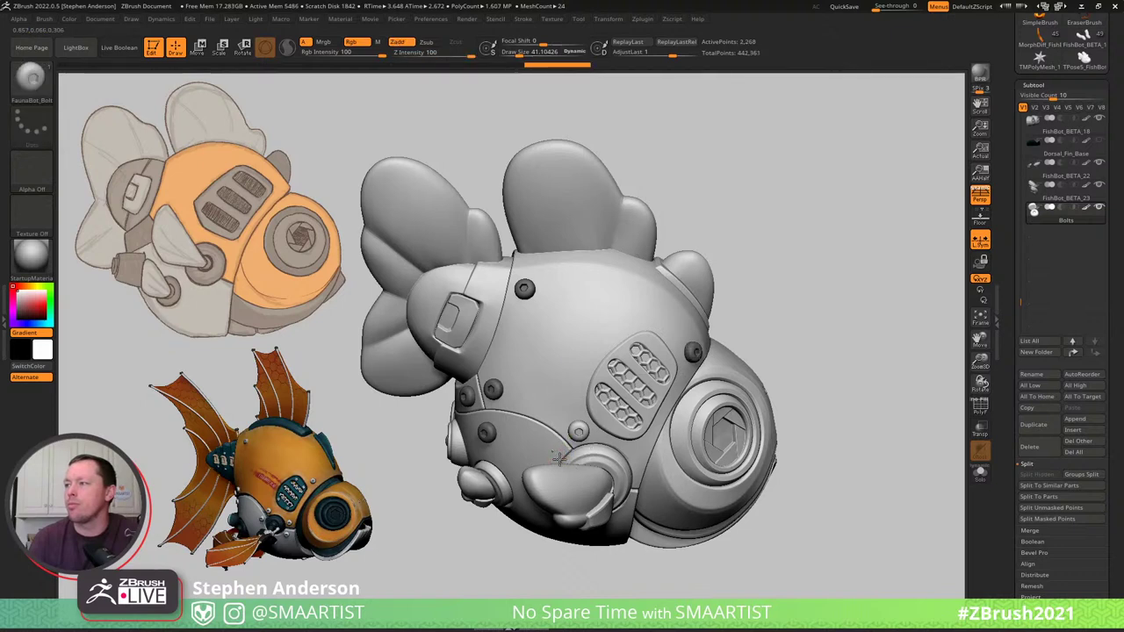
pyautogui.press('ctrl')
pyautogui.press('ctrl')
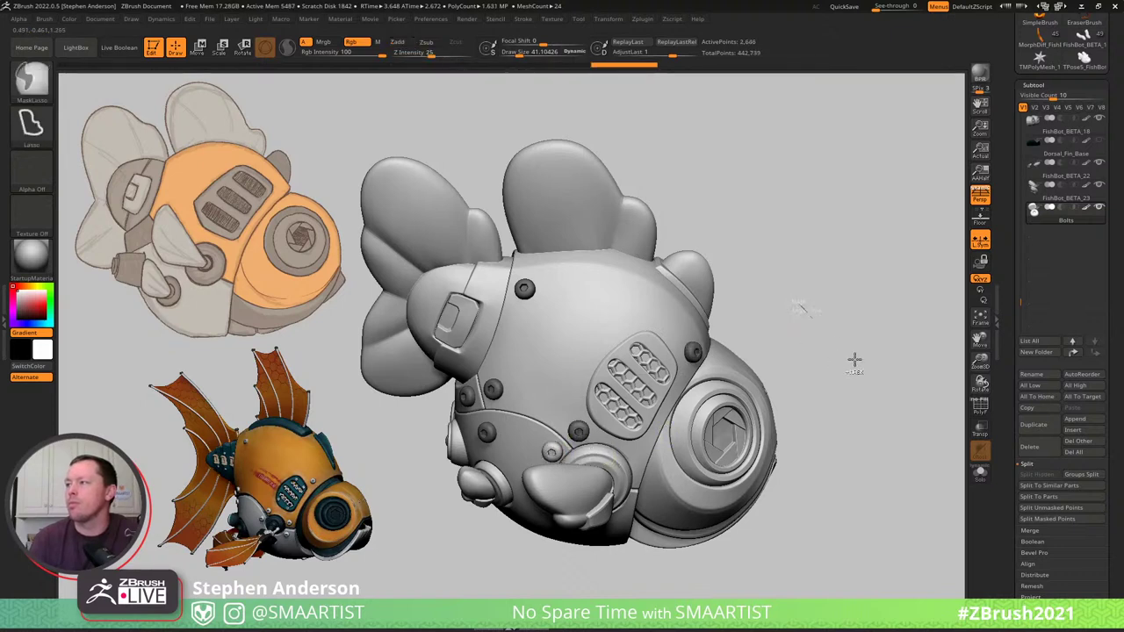
pyautogui.moveTo(840, 327)
pyautogui.keyDown('ctrl'); pyautogui.mouseDown(button='right')
pyautogui.moveTo(834, 318)
pyautogui.moveTo(827, 376)
pyautogui.moveTo(828, 308)
pyautogui.moveTo(847, 273)
pyautogui.mouseUp(button='right'); pyautogui.keyUp('ctrl')
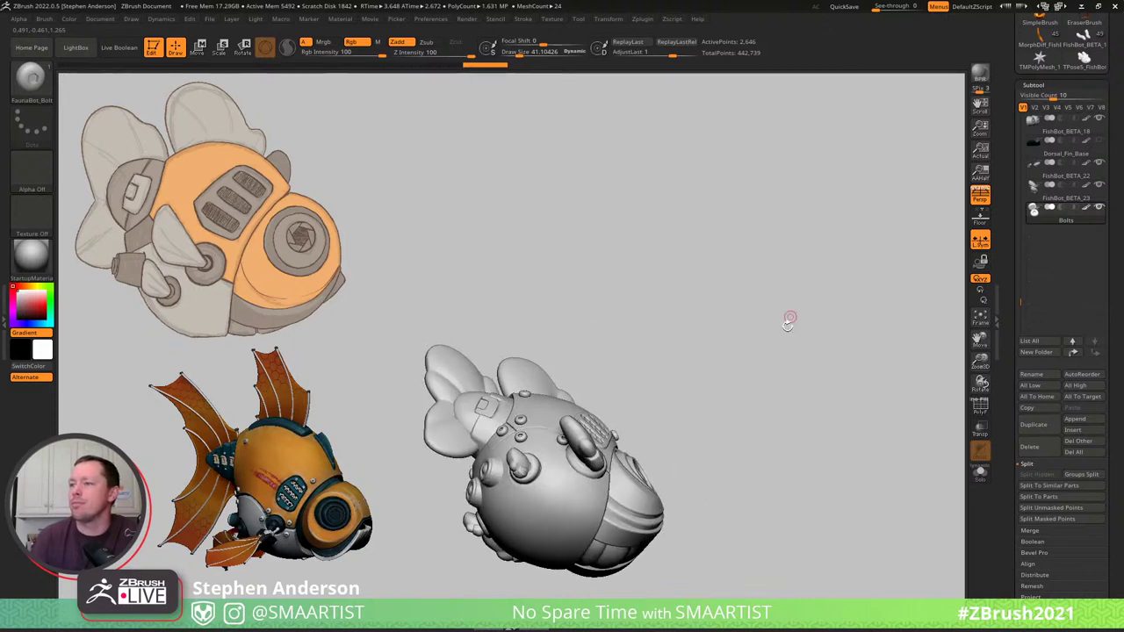
# Place a mirrored pair of bolts on the belly near the seam with the head section.
pyautogui.moveTo(770, 324)
pyautogui.mouseDown(button='right')
pyautogui.moveTo(763, 313)
pyautogui.moveTo(793, 268)
pyautogui.moveTo(657, 383)
pyautogui.mouseUp(button='right')
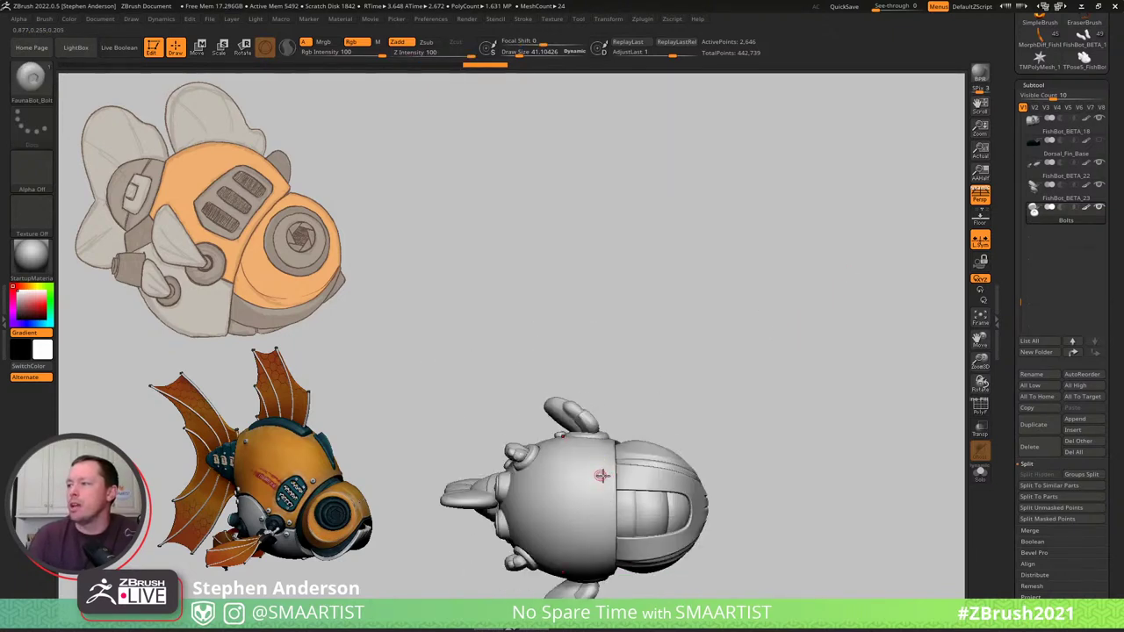
pyautogui.moveTo(719, 404)
pyautogui.mouseDown(button='right')
pyautogui.moveTo(745, 452)
pyautogui.moveTo(742, 380)
pyautogui.moveTo(726, 381)
pyautogui.mouseUp(button='right')
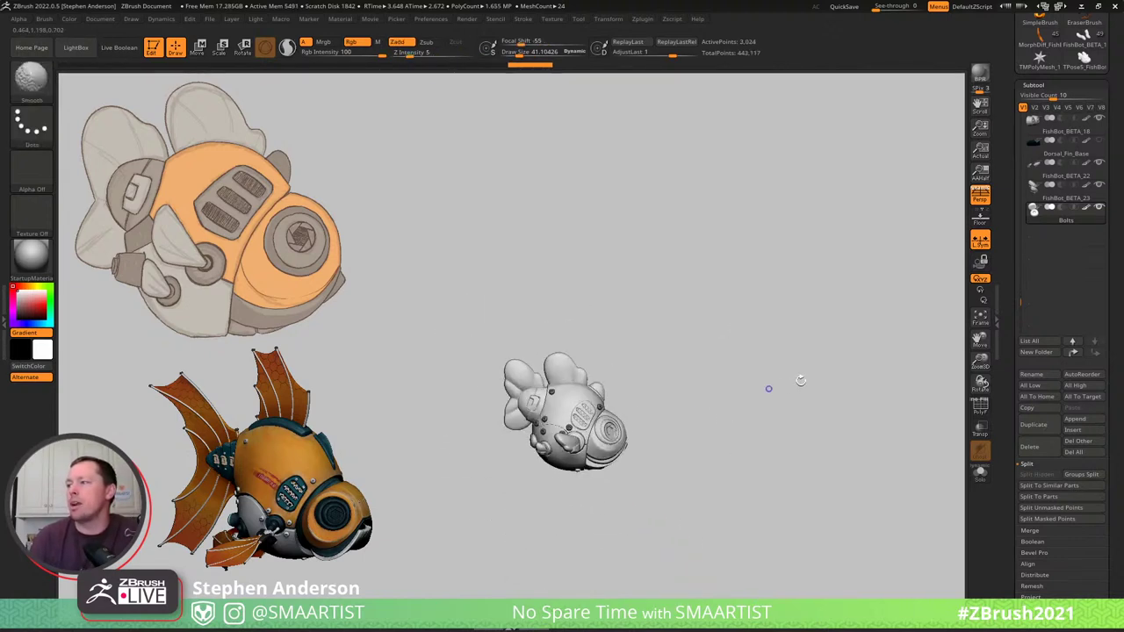
pyautogui.moveTo(796, 383)
pyautogui.keyDown('ctrl'); pyautogui.mouseDown(button='right')
pyautogui.moveTo(792, 418)
pyautogui.moveTo(815, 438)
pyautogui.moveTo(866, 409)
pyautogui.moveTo(795, 371)
pyautogui.moveTo(786, 347)
pyautogui.mouseUp(button='right'); pyautogui.keyUp('ctrl')
pyautogui.moveTo(816, 406)
pyautogui.mouseDown(button='right')
pyautogui.moveTo(828, 381)
pyautogui.moveTo(810, 392)
pyautogui.moveTo(838, 398)
pyautogui.moveTo(652, 487)
pyautogui.moveTo(745, 429)
pyautogui.moveTo(760, 396)
pyautogui.mouseUp(button='right')
pyautogui.moveTo(792, 474)
pyautogui.keyDown('ctrl'); pyautogui.mouseDown(button='right')
pyautogui.moveTo(723, 424)
pyautogui.moveTo(658, 422)
pyautogui.moveTo(695, 429)
pyautogui.moveTo(707, 412)
pyautogui.moveTo(674, 403)
pyautogui.moveTo(737, 361)
pyautogui.moveTo(728, 378)
pyautogui.moveTo(680, 394)
pyautogui.moveTo(688, 389)
pyautogui.mouseUp(button='right'); pyautogui.keyUp('ctrl')
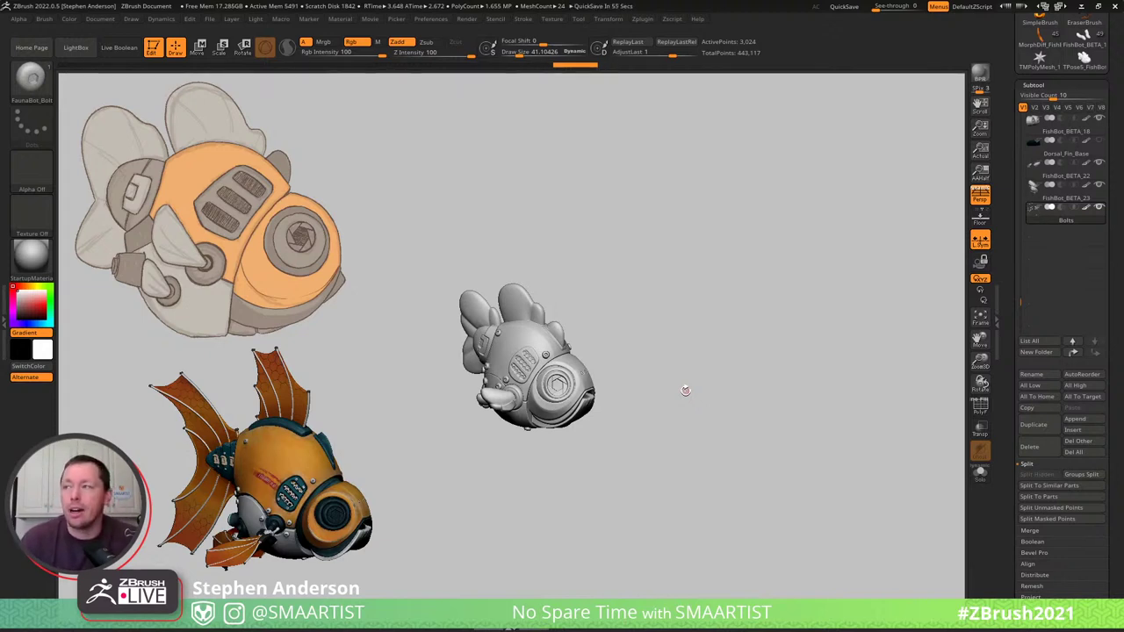
# Show the floor grid, turn off perspective and move the belly bolts slightly inward with the Gizmo from a front view.
pyautogui.moveTo(656, 358)
pyautogui.mouseDown(button='right')
pyautogui.moveTo(662, 339)
pyautogui.moveTo(618, 337)
pyautogui.mouseUp(button='right')
pyautogui.moveTo(574, 442)
pyautogui.keyDown('ctrl'); pyautogui.mouseDown(button='right')
pyautogui.moveTo(664, 494)
pyautogui.moveTo(632, 449)
pyautogui.moveTo(630, 462)
pyautogui.mouseUp(button='right'); pyautogui.keyUp('ctrl')
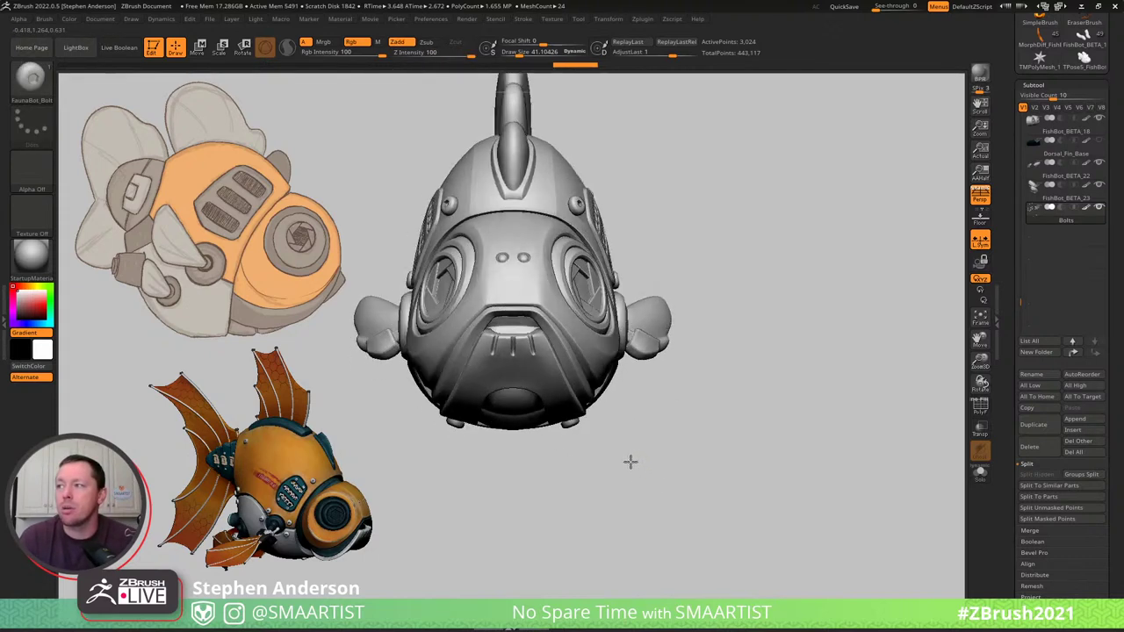
pyautogui.press('shift')
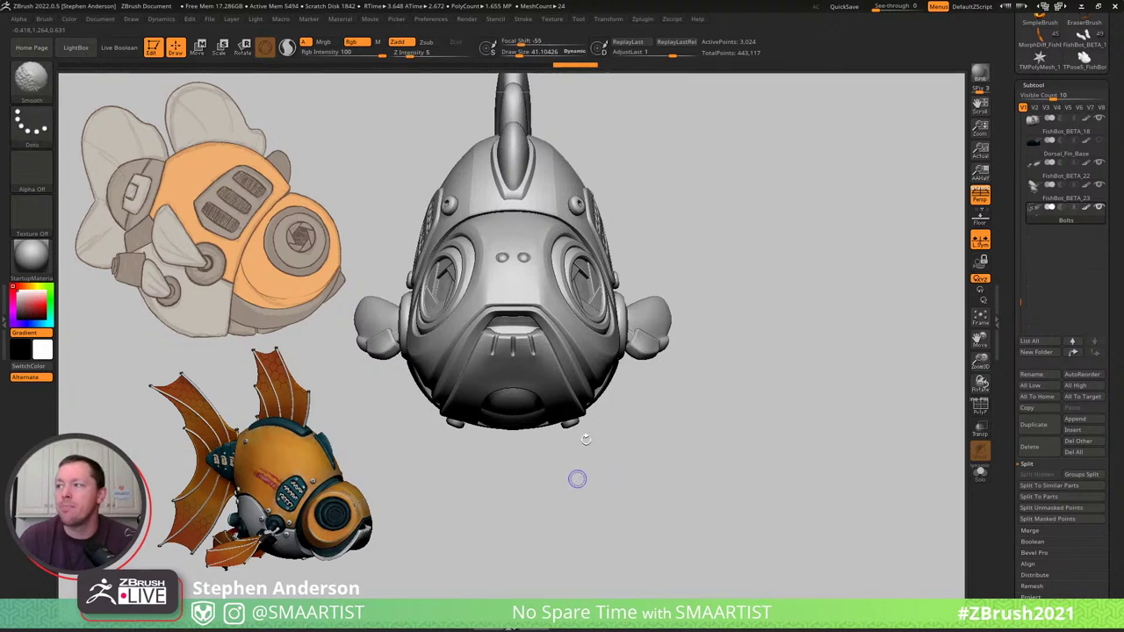
pyautogui.moveTo(559, 458)
pyautogui.keyDown('ctrl'); pyautogui.mouseDown(button='right')
pyautogui.moveTo(609, 461)
pyautogui.moveTo(620, 474)
pyautogui.mouseUp(button='right'); pyautogui.keyUp('ctrl')
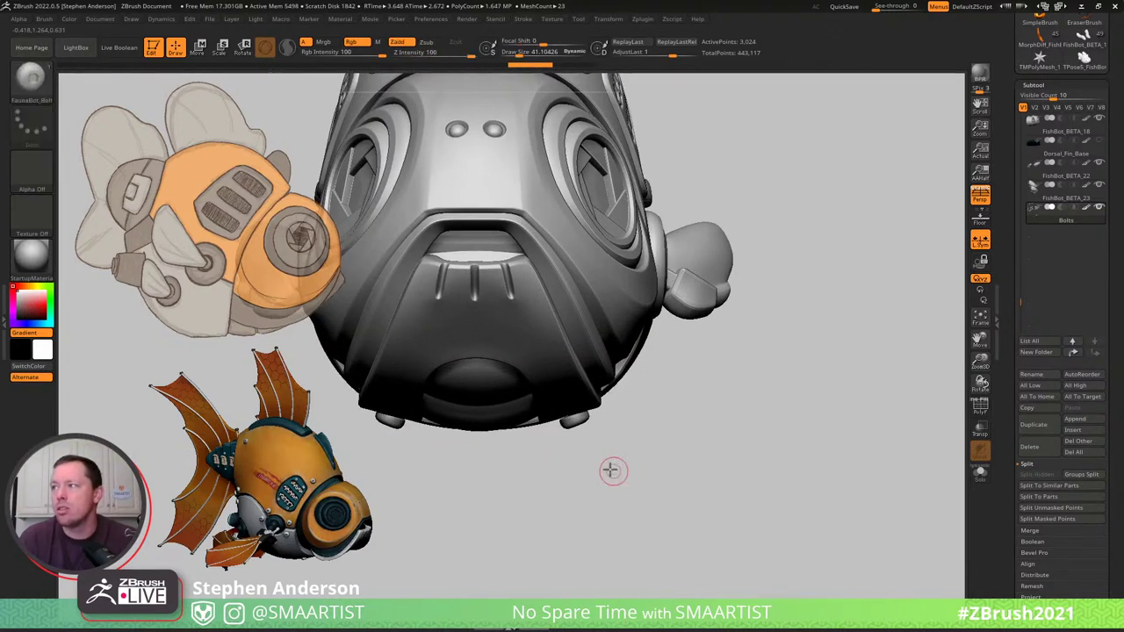
pyautogui.press('w')
pyautogui.moveTo(367, 472); pyautogui.dragTo(365, 471)
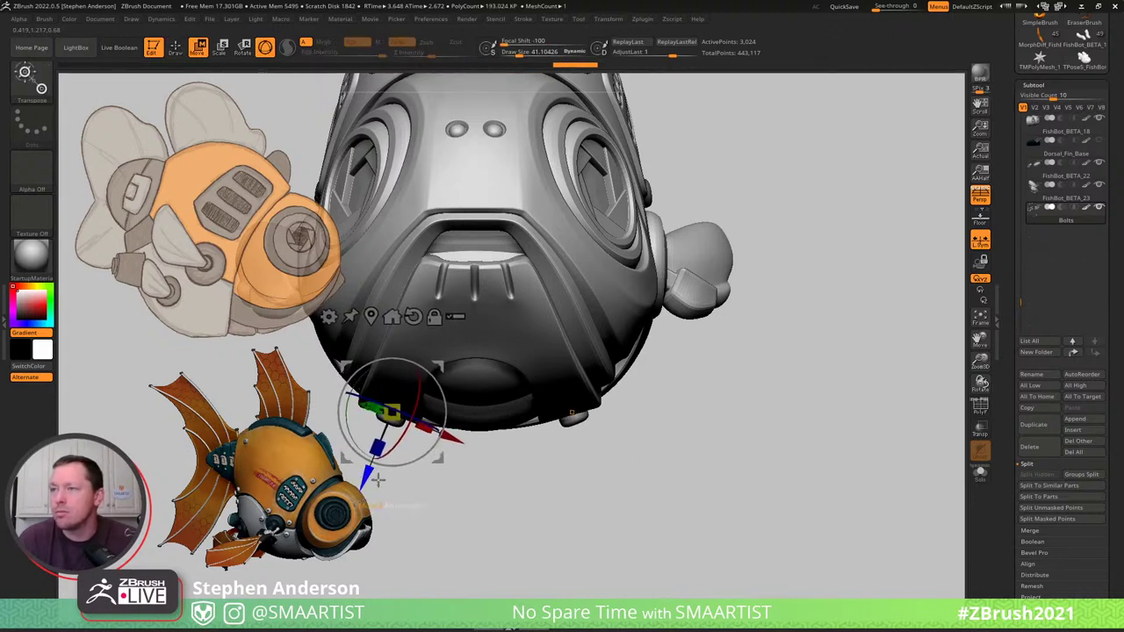
pyautogui.hotkey('shift', 'p')
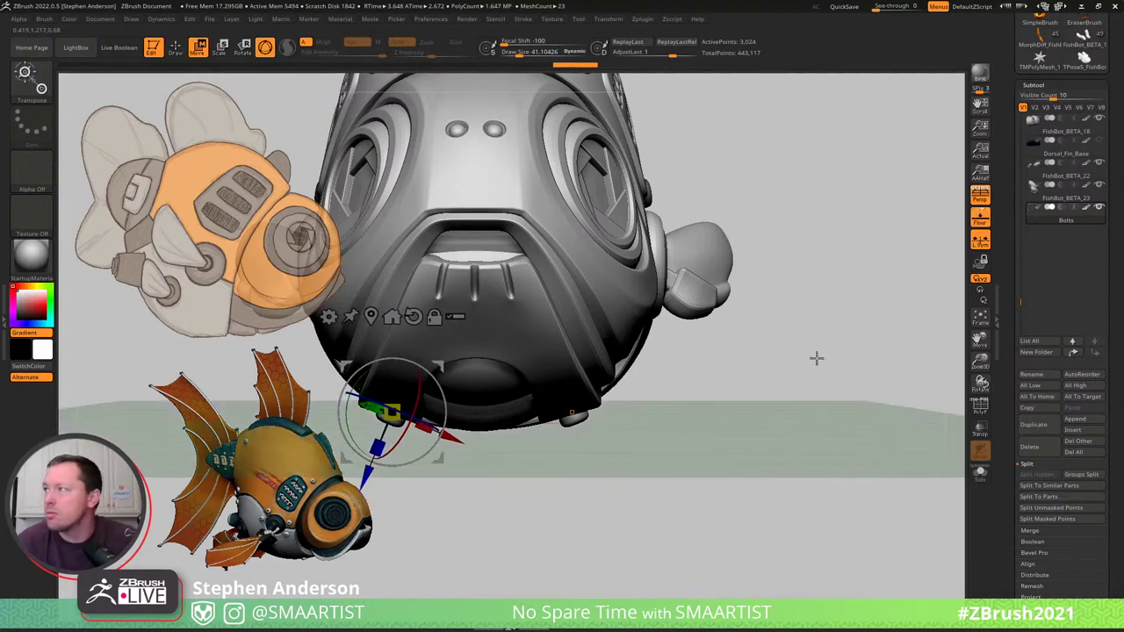
pyautogui.press('p')
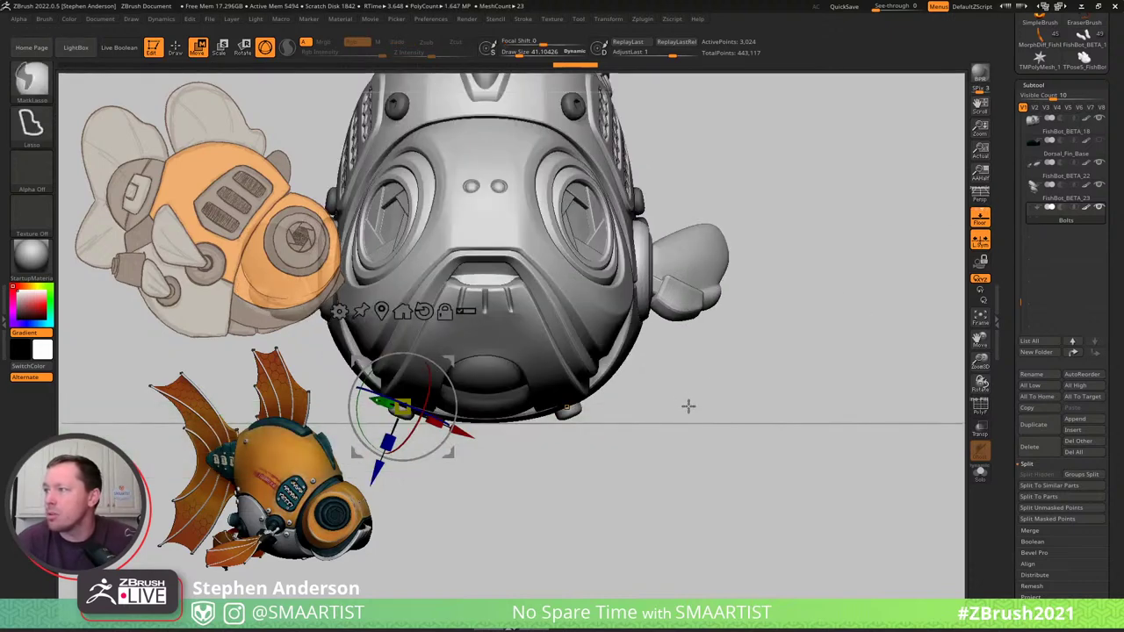
pyautogui.keyDown('ctrl'); pyautogui.moveTo(688, 407); pyautogui.dragTo(716, 426, button='right'); pyautogui.keyUp('ctrl')
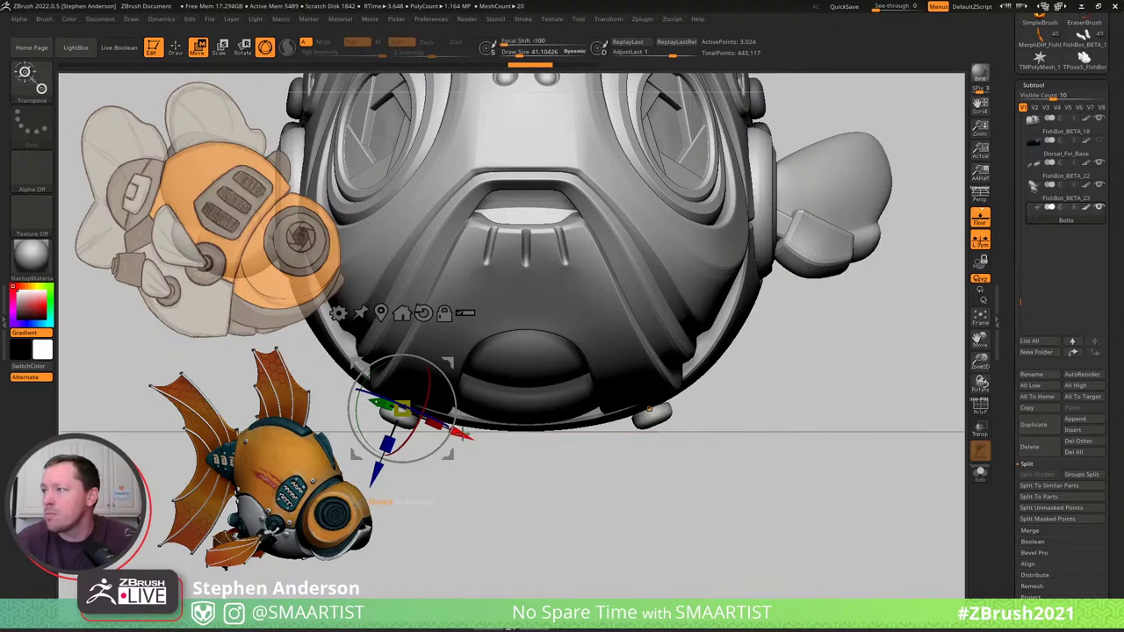
pyautogui.moveTo(463, 433); pyautogui.dragTo(467, 435)
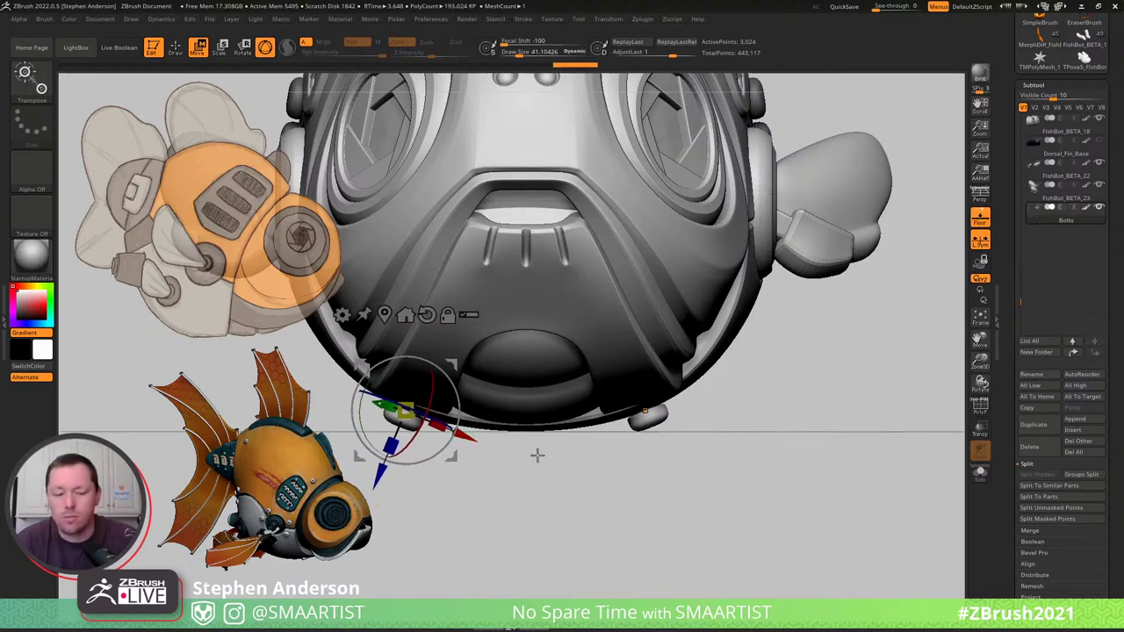
# Return to Draw mode, hide the floor grid and examine the bolt placement from the side, front and underneath.
pyautogui.press('q')
pyautogui.moveTo(528, 460)
pyautogui.mouseDown()
pyautogui.moveTo(594, 459)
pyautogui.moveTo(508, 429)
pyautogui.moveTo(531, 447)
pyautogui.moveTo(594, 438)
pyautogui.mouseUp()
pyautogui.press('shift')
pyautogui.press('ctrl')
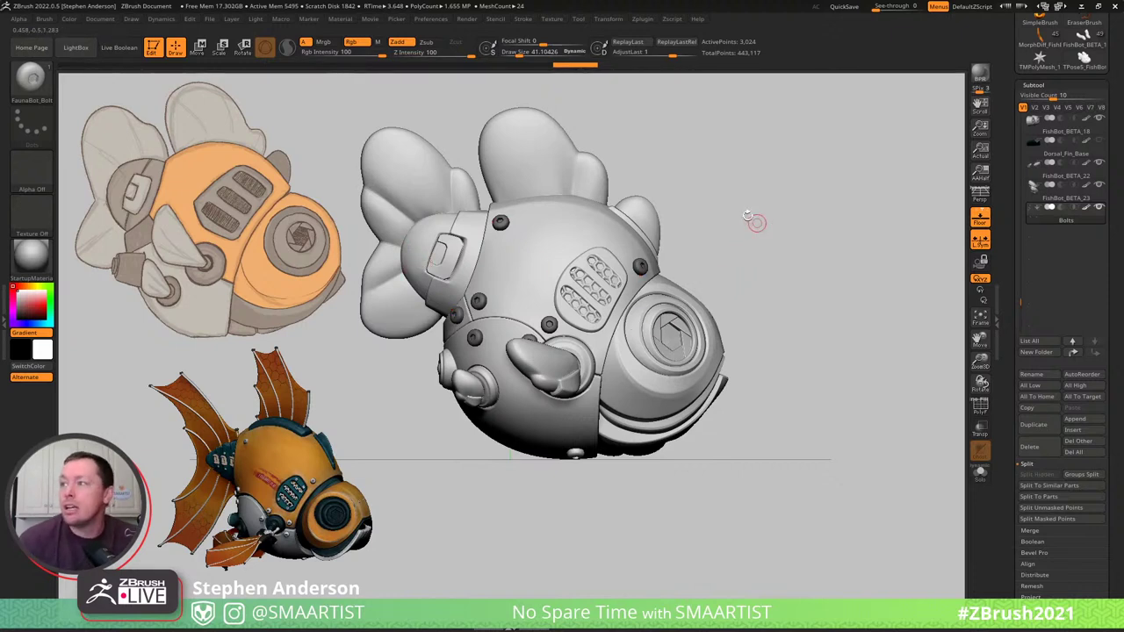
pyautogui.moveTo(746, 229); pyautogui.dragTo(700, 233)
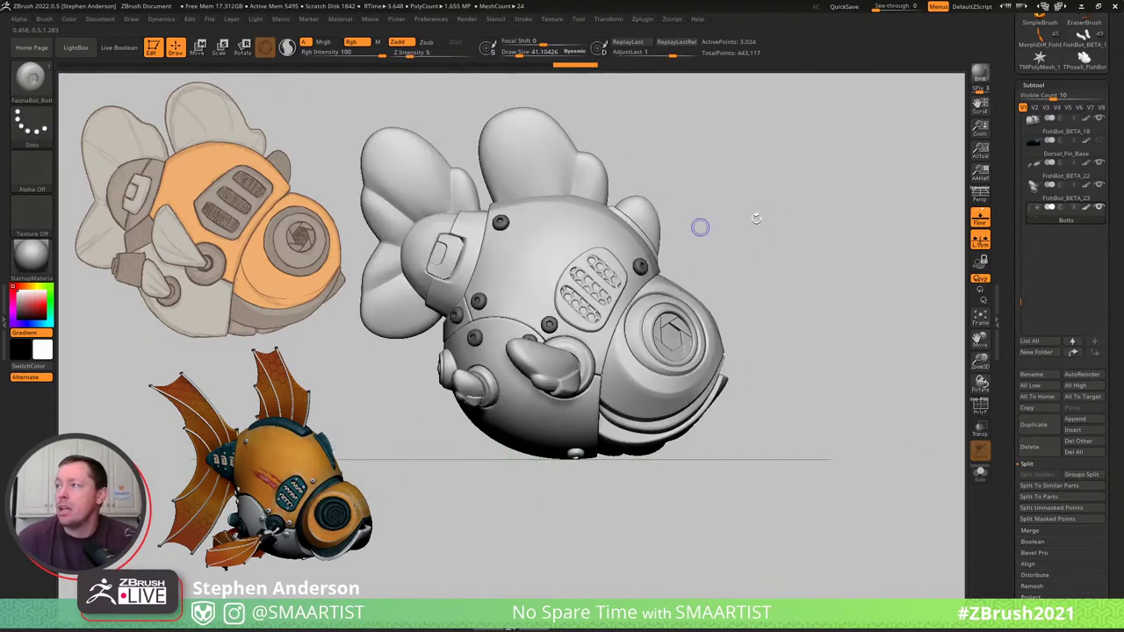
pyautogui.keyDown('ctrl'); pyautogui.moveTo(834, 256); pyautogui.dragTo(790, 237); pyautogui.keyUp('ctrl')
pyautogui.keyDown('ctrl'); pyautogui.moveTo(764, 228); pyautogui.dragTo(771, 262, button='right'); pyautogui.keyUp('ctrl')
pyautogui.moveTo(736, 255); pyautogui.dragTo(743, 188)
pyautogui.hotkey('shift', 'p')
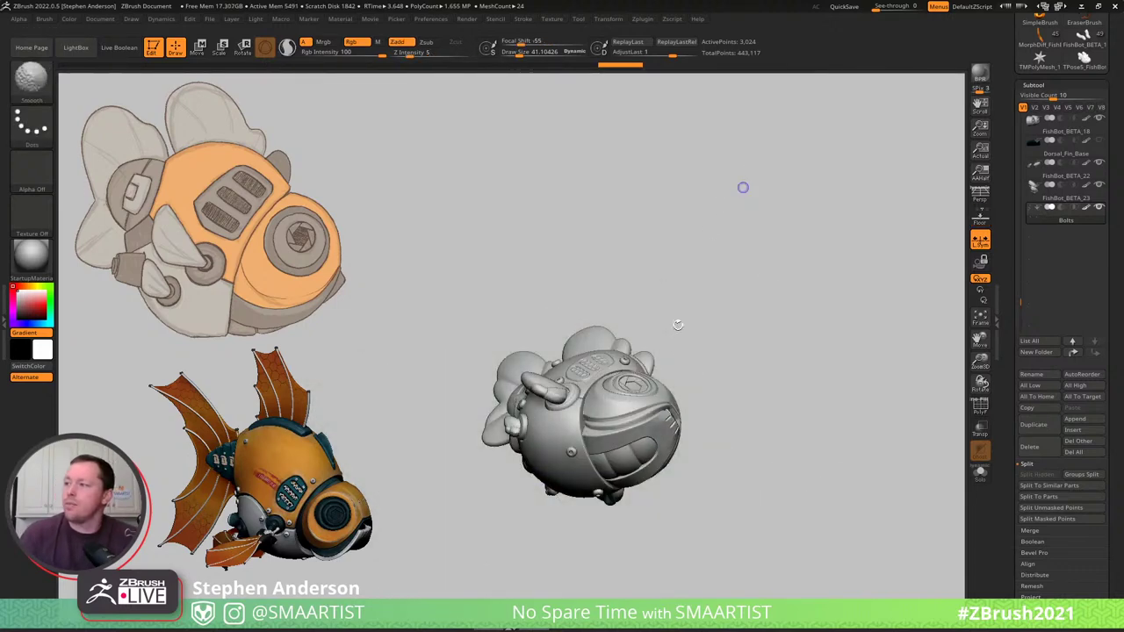
pyautogui.moveTo(702, 367)
pyautogui.mouseDown()
pyautogui.moveTo(742, 394)
pyautogui.moveTo(734, 332)
pyautogui.moveTo(762, 339)
pyautogui.moveTo(781, 310)
pyautogui.moveTo(740, 386)
pyautogui.moveTo(684, 402)
pyautogui.moveTo(732, 386)
pyautogui.moveTo(696, 383)
pyautogui.mouseUp()
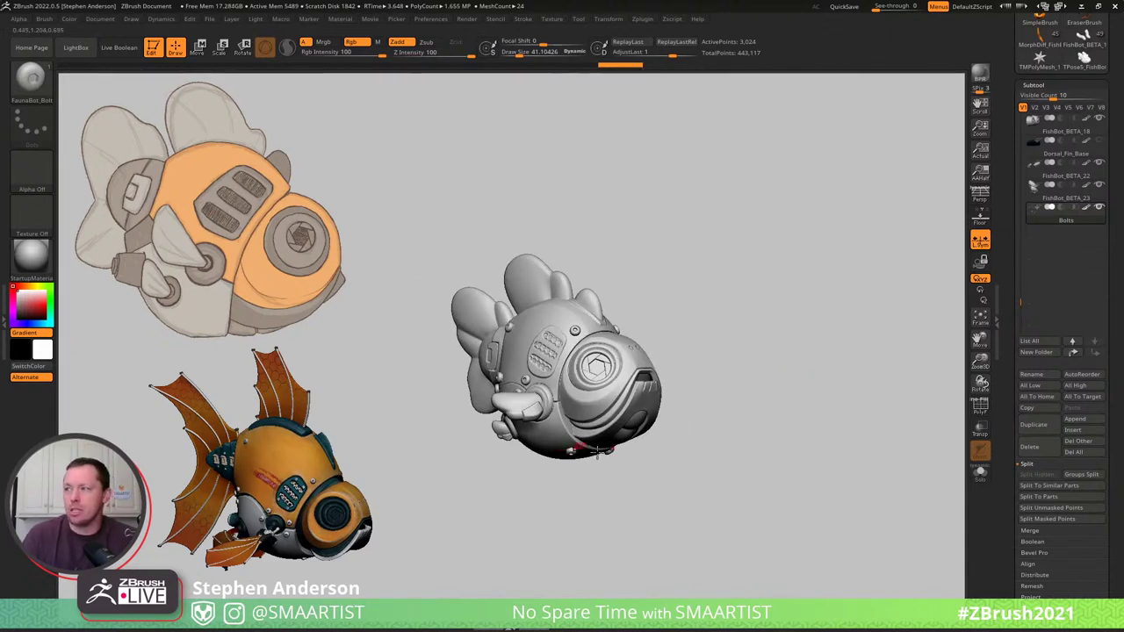
pyautogui.moveTo(654, 435); pyautogui.dragTo(667, 506)
pyautogui.press('ctrl')
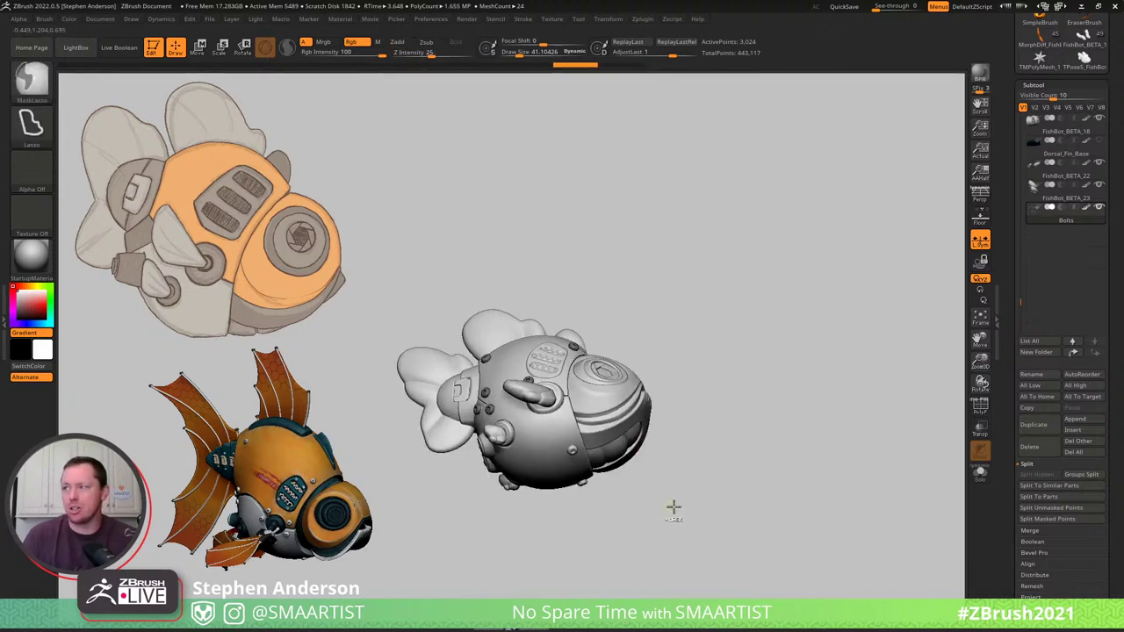
# Add a new layer to the Bolts subtool and turn off the Rgb channel.
pyautogui.moveTo(723, 396)
pyautogui.mouseDown()
pyautogui.moveTo(720, 431)
pyautogui.moveTo(704, 439)
pyautogui.moveTo(729, 434)
pyautogui.moveTo(735, 384)
pyautogui.moveTo(712, 338)
pyautogui.moveTo(787, 341)
pyautogui.moveTo(775, 386)
pyautogui.moveTo(792, 372)
pyautogui.mouseUp()
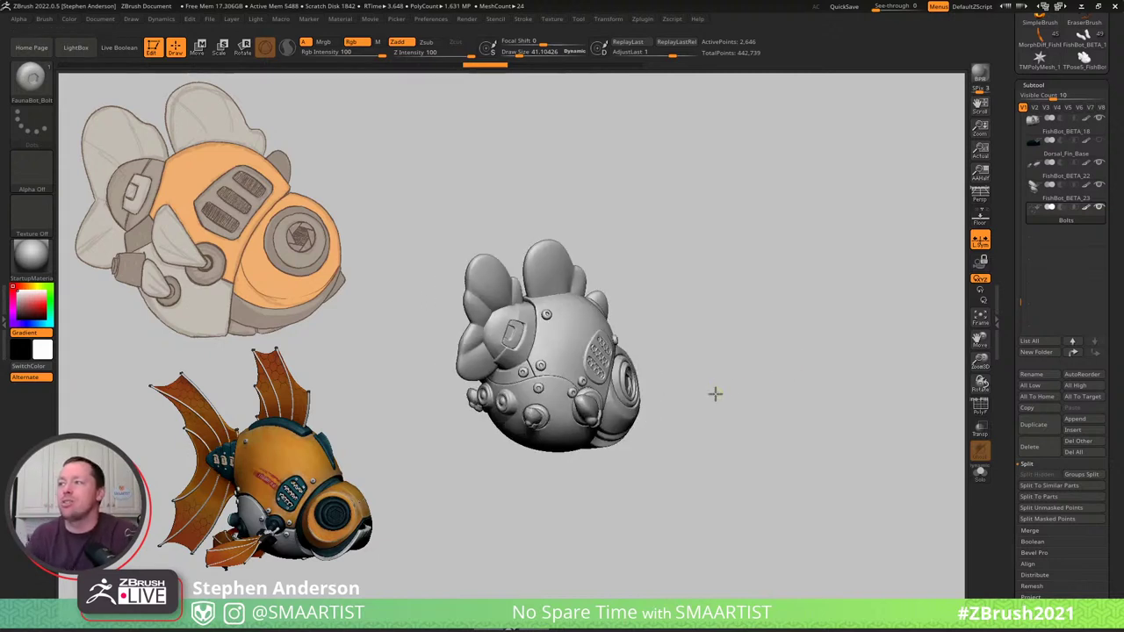
pyautogui.keyDown('ctrl'); pyautogui.moveTo(716, 394); pyautogui.dragTo(786, 447, button='right'); pyautogui.keyUp('ctrl')
pyautogui.keyDown('ctrl'); pyautogui.moveTo(786, 422); pyautogui.dragTo(834, 487, button='right'); pyautogui.keyUp('ctrl')
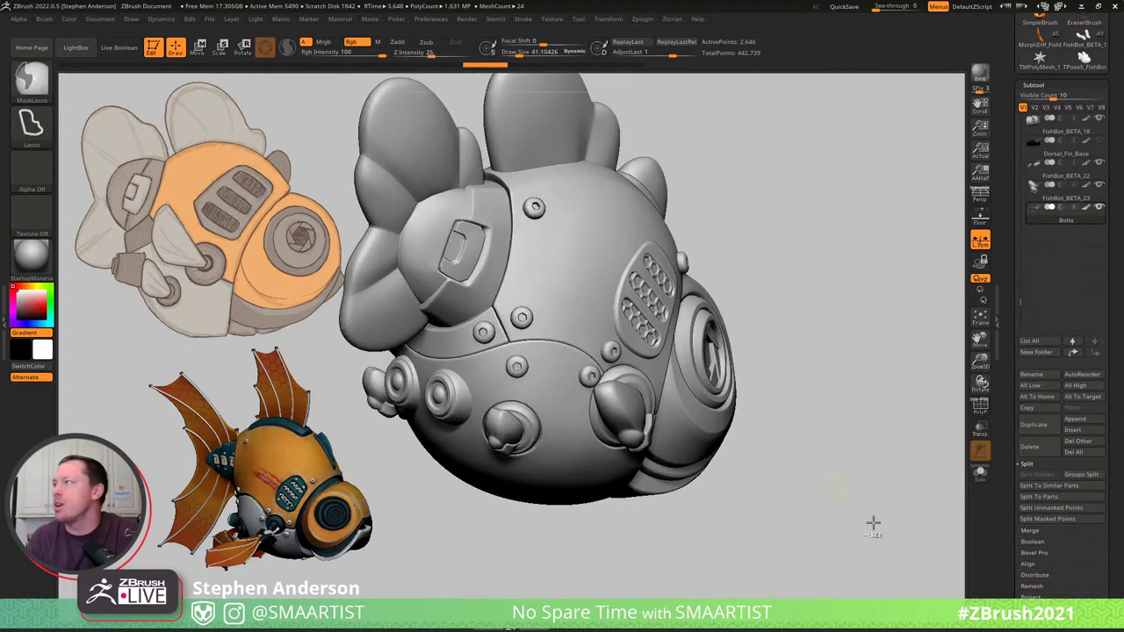
pyautogui.scroll(-5, 1035, 544)
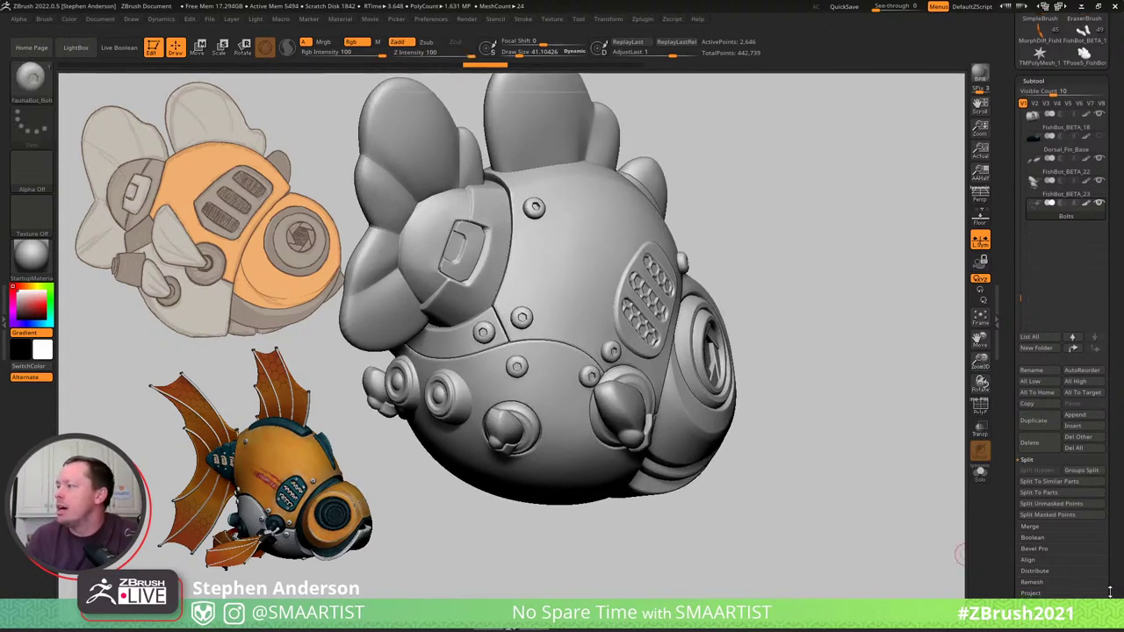
pyautogui.click(1032, 545)
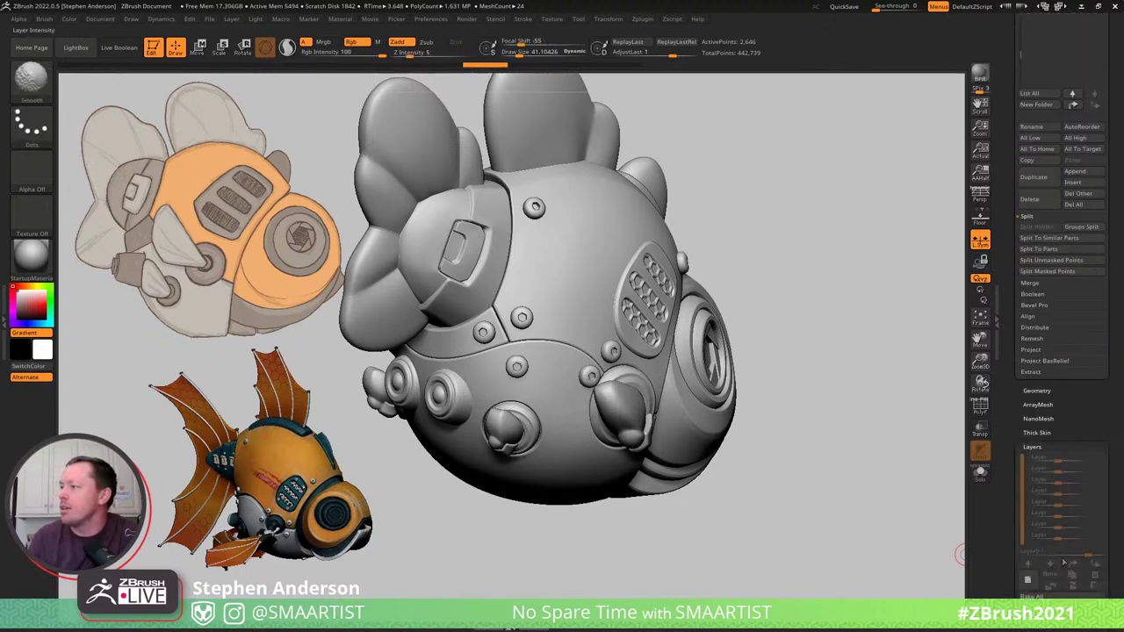
pyautogui.click(1027, 579)
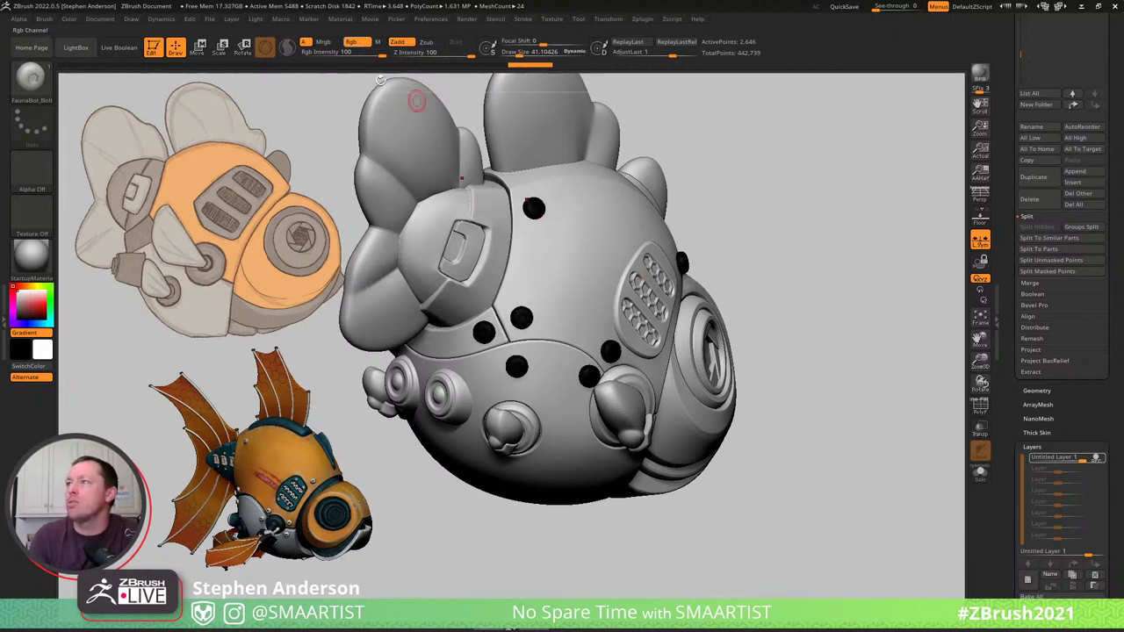
pyautogui.click(355, 41)
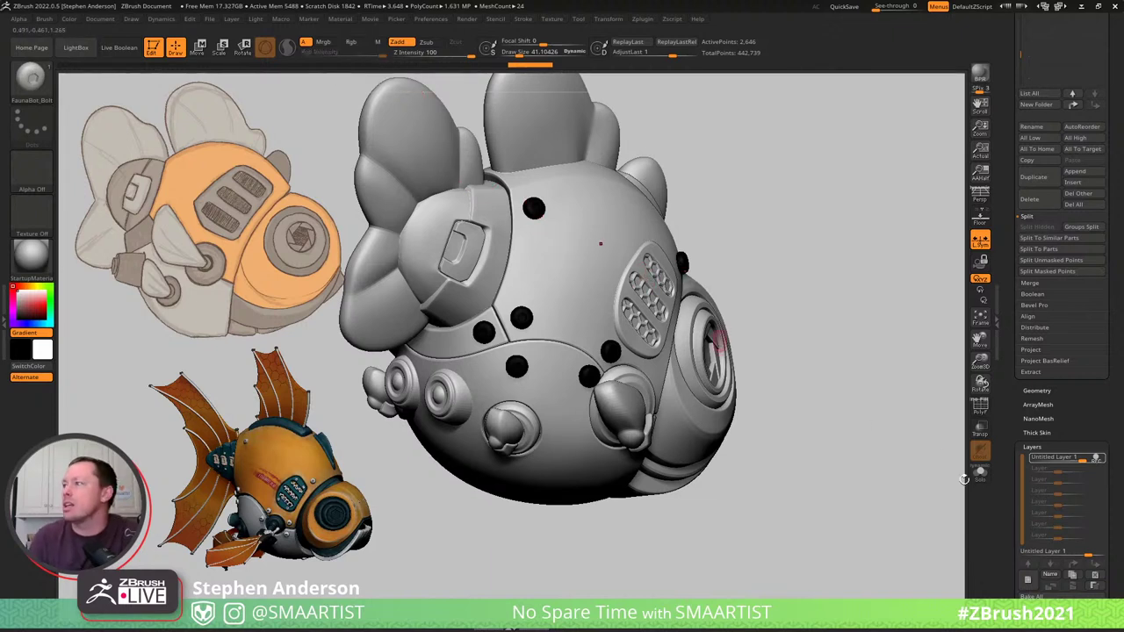
pyautogui.click(1102, 585)
pyautogui.hotkey('ctrl', 'z')
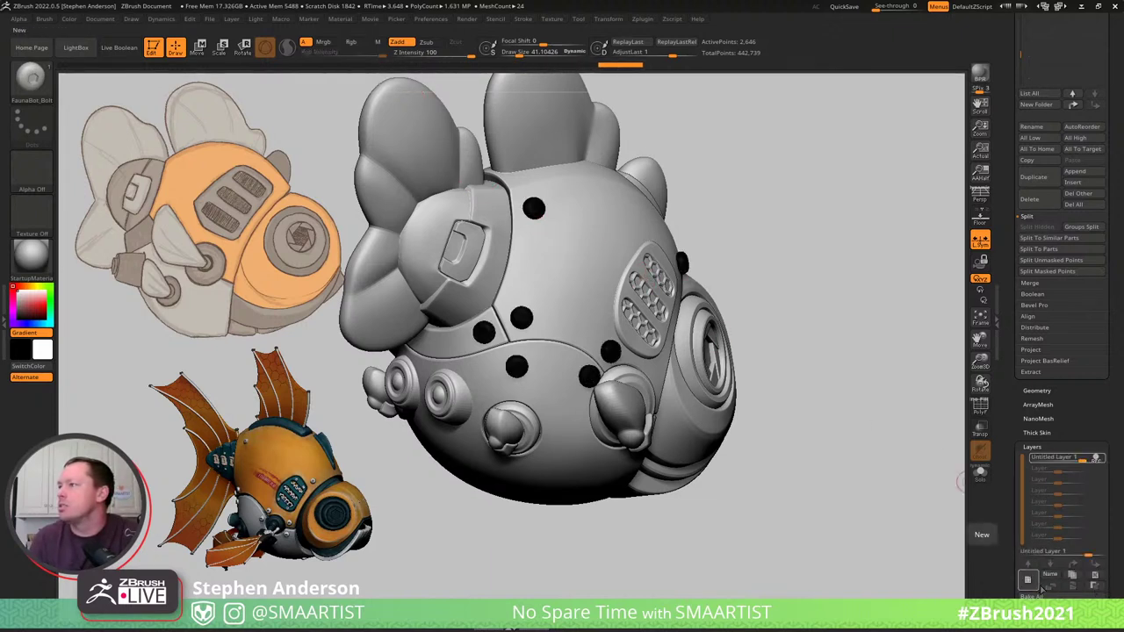
# Inflate the bolts slightly with the Inflate deformation and end recording on the layer.
pyautogui.scroll(-5, 1113, 538)
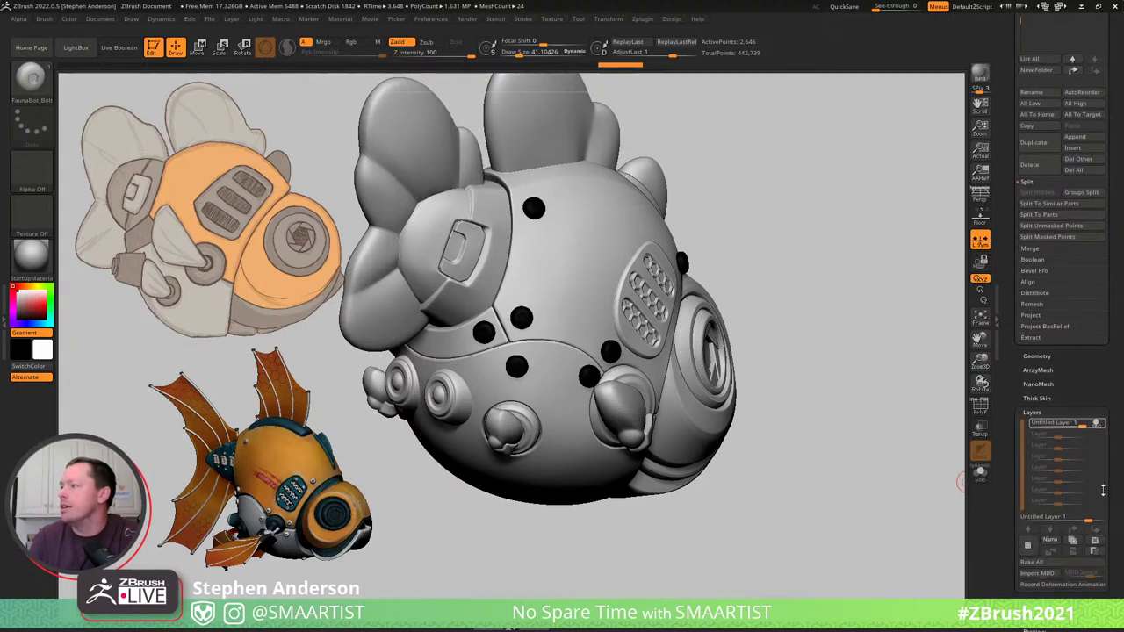
pyautogui.moveTo(1047, 599); pyautogui.dragTo(1046, 458)
pyautogui.click(1036, 532)
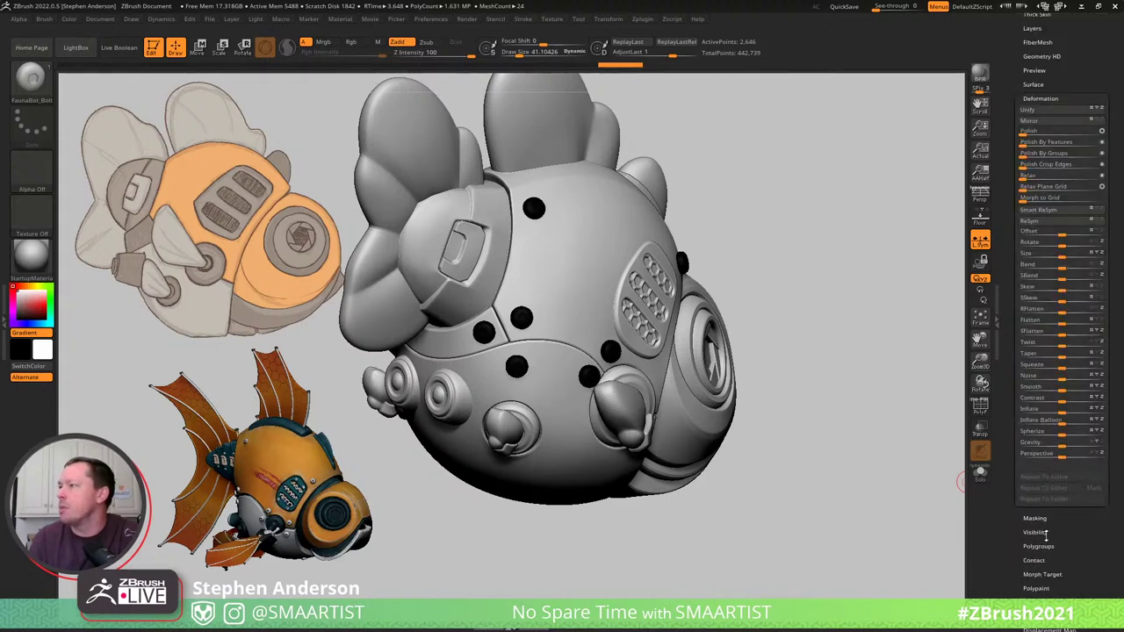
pyautogui.moveTo(1062, 412); pyautogui.dragTo(1067, 413)
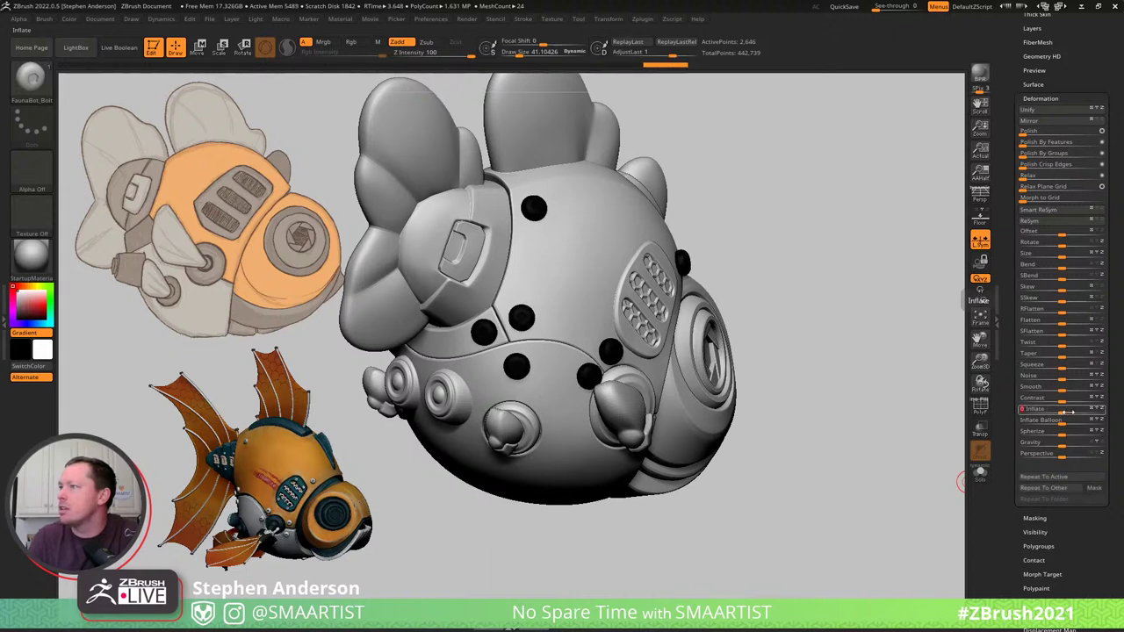
pyautogui.moveTo(1067, 68); pyautogui.dragTo(1061, 143)
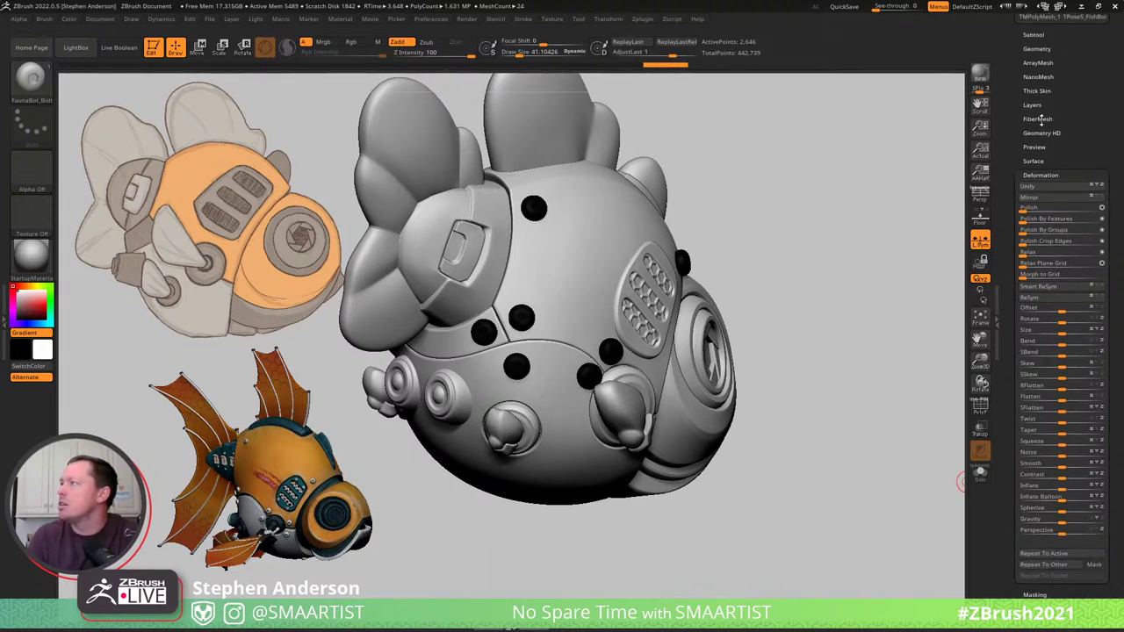
pyautogui.click(1032, 104)
pyautogui.click(1096, 117)
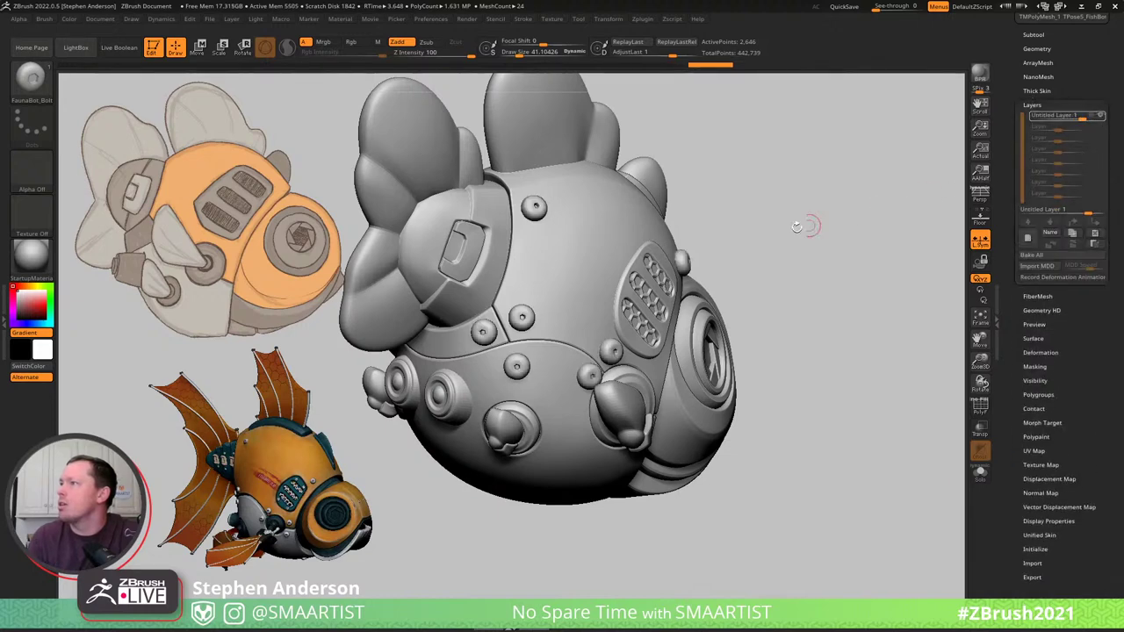
# Check the inflated bolts from the side and front, and undo the inflation together with the layer.
pyautogui.moveTo(802, 220); pyautogui.dragTo(725, 216)
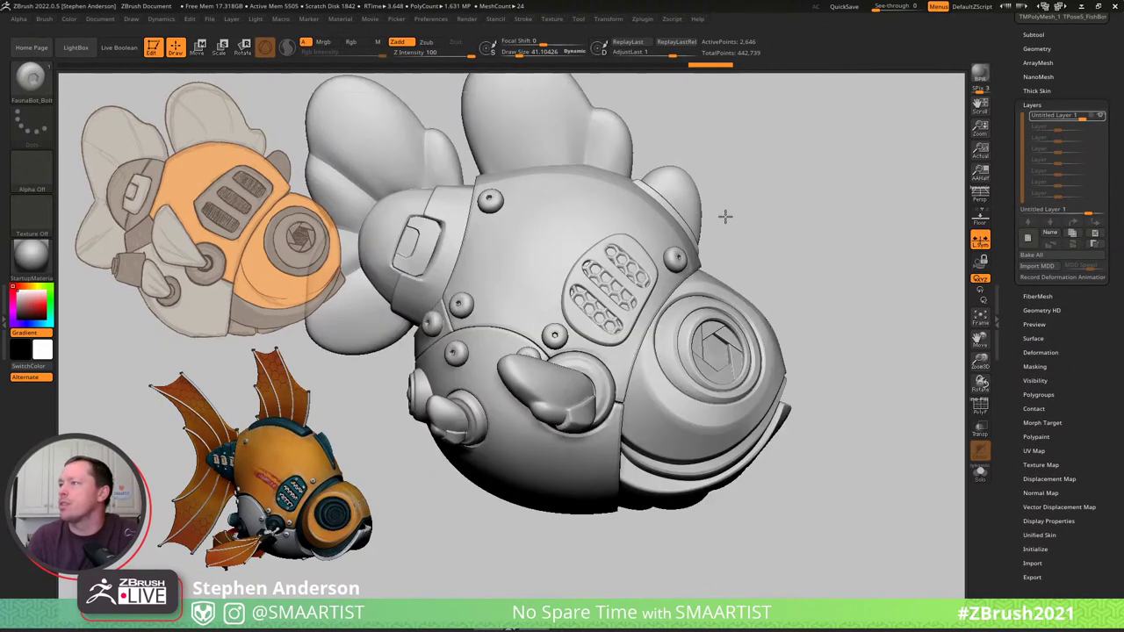
pyautogui.keyDown('ctrl'); pyautogui.moveTo(725, 216); pyautogui.dragTo(780, 248, button='right'); pyautogui.keyUp('ctrl')
pyautogui.moveTo(781, 248); pyautogui.dragTo(725, 272)
pyautogui.keyDown('ctrl'); pyautogui.moveTo(725, 272); pyautogui.dragTo(870, 188, button='right'); pyautogui.keyUp('ctrl')
pyautogui.hotkey('ctrl', 'z')
pyautogui.hotkey('ctrl', 'z')
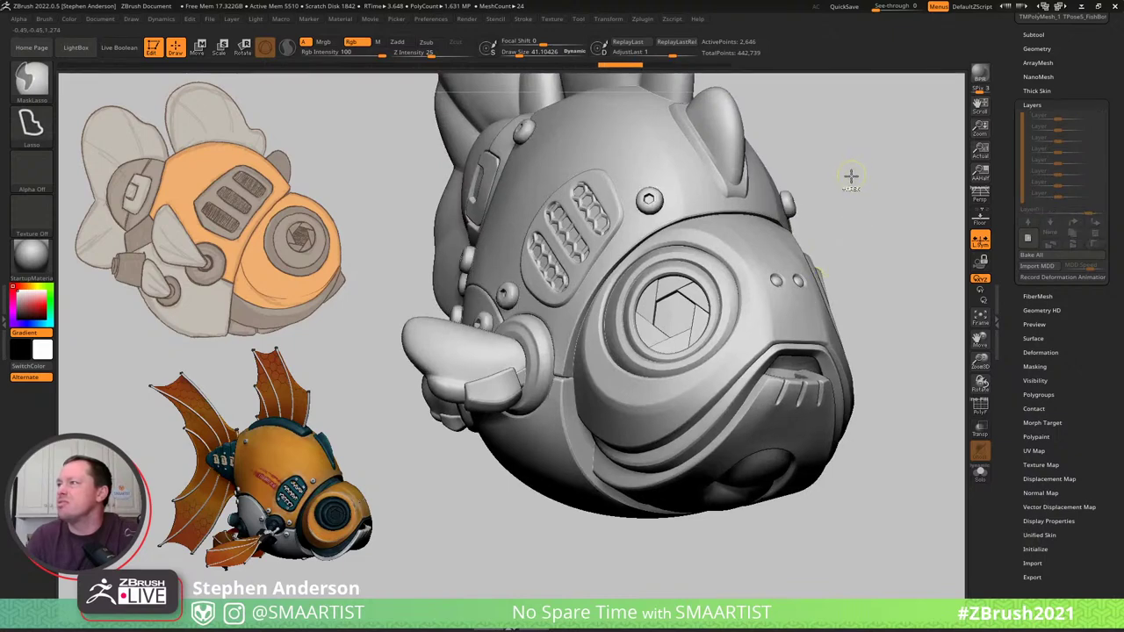
pyautogui.hotkey('ctrl', 'z')
# Examine the bolts above the eyes and along the shell from the front.
pyautogui.keyDown('ctrl'); pyautogui.moveTo(815, 156); pyautogui.dragTo(775, 236, button='right'); pyautogui.keyUp('ctrl')
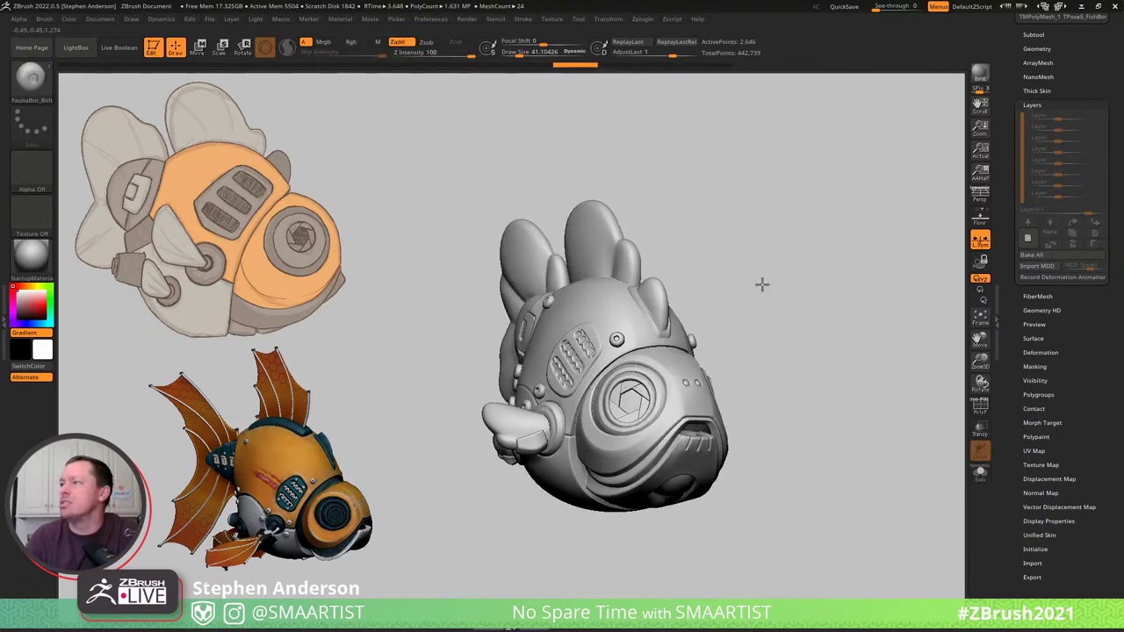
pyautogui.moveTo(762, 286)
pyautogui.mouseDown()
pyautogui.moveTo(781, 281)
pyautogui.moveTo(743, 287)
pyautogui.moveTo(785, 303)
pyautogui.mouseUp()
pyautogui.keyDown('ctrl'); pyautogui.moveTo(785, 304); pyautogui.dragTo(827, 220, button='right'); pyautogui.keyUp('ctrl')
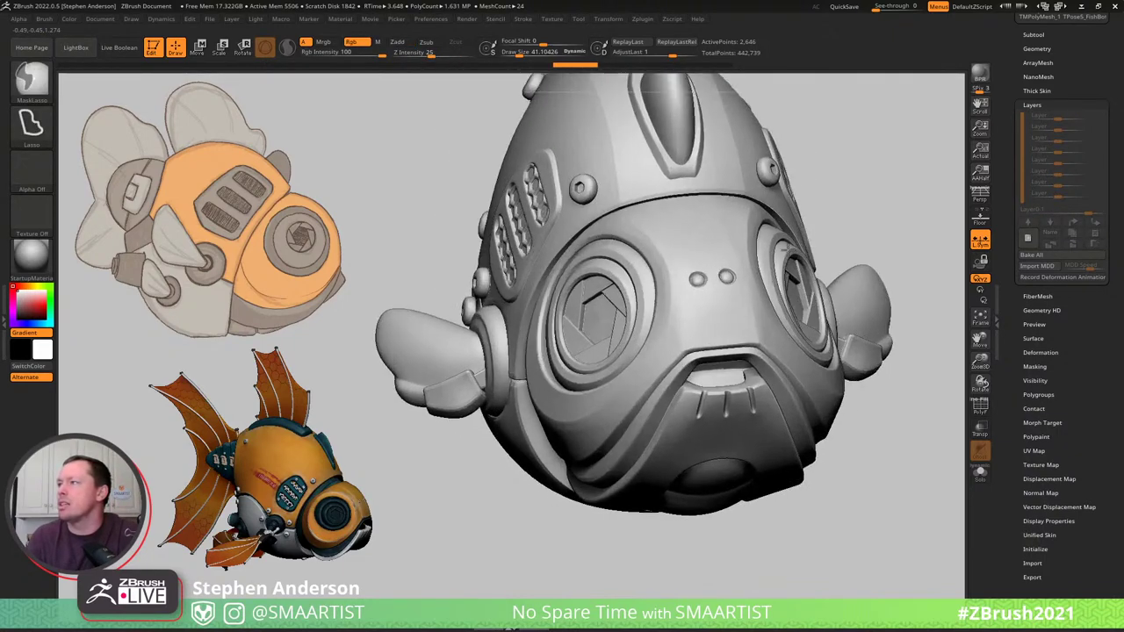
pyautogui.moveTo(736, 280); pyautogui.dragTo(790, 240, button='right')
pyautogui.keyDown('ctrl'); pyautogui.moveTo(765, 149); pyautogui.dragTo(746, 321, button='right'); pyautogui.keyUp('ctrl')
pyautogui.moveTo(746, 321); pyautogui.dragTo(699, 307)
pyautogui.moveTo(699, 306); pyautogui.dragTo(640, 291, button='right')
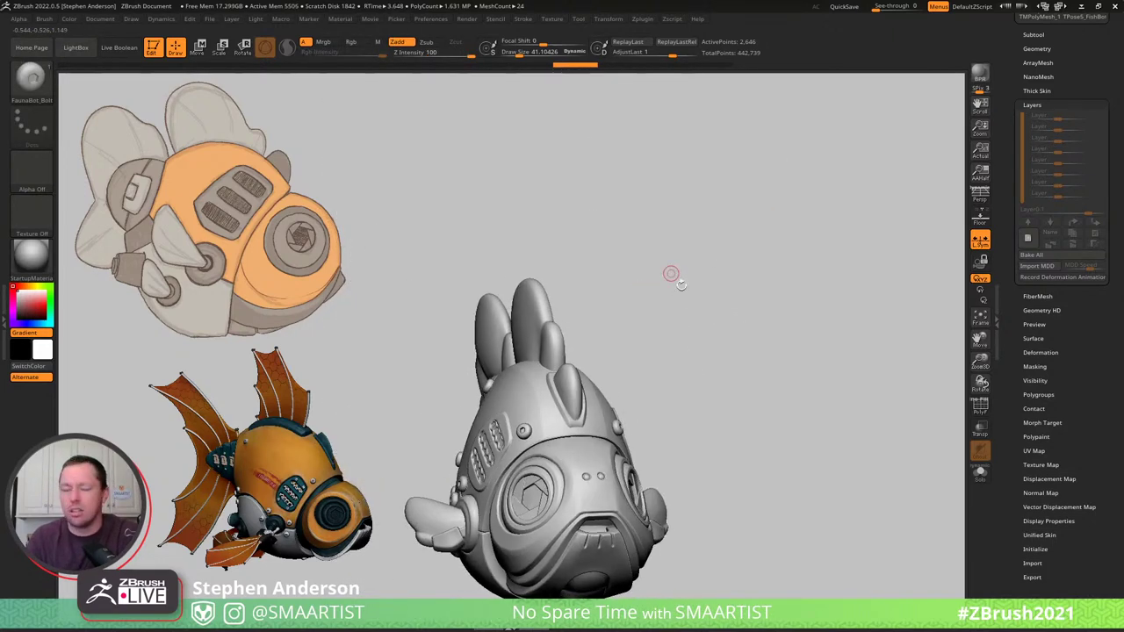
# Reset the Gizmo's orientation, shift the bolts slightly sideways and return to Draw mode.
pyautogui.press('w')
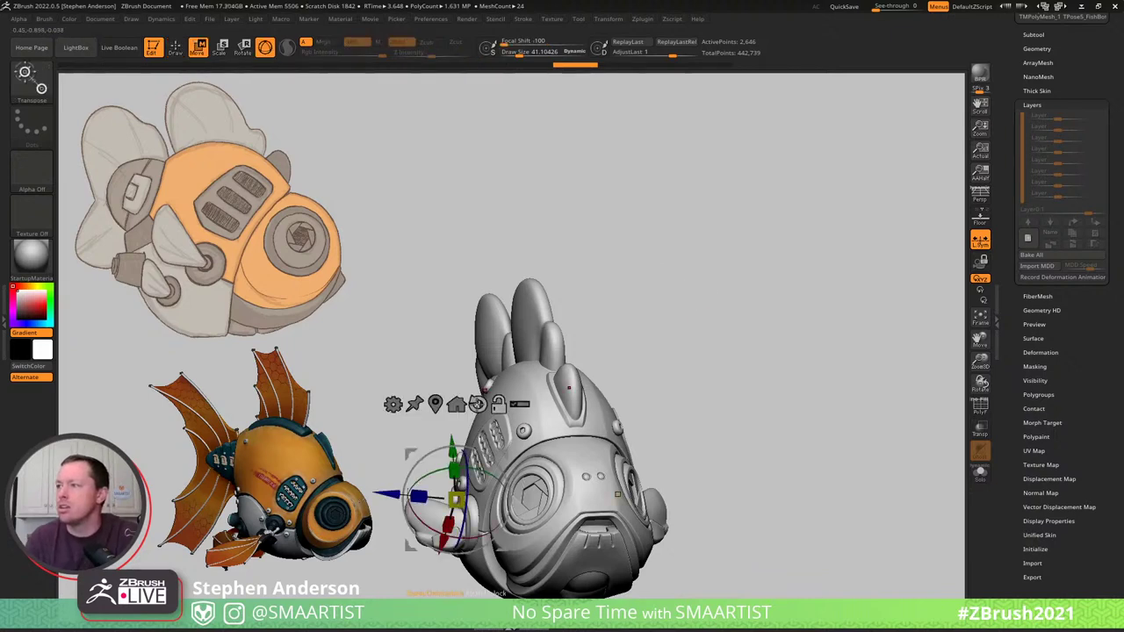
pyautogui.keyDown('alt'); pyautogui.click(478, 404); pyautogui.keyUp('alt')
pyautogui.moveTo(581, 439); pyautogui.dragTo(557, 485, button='right')
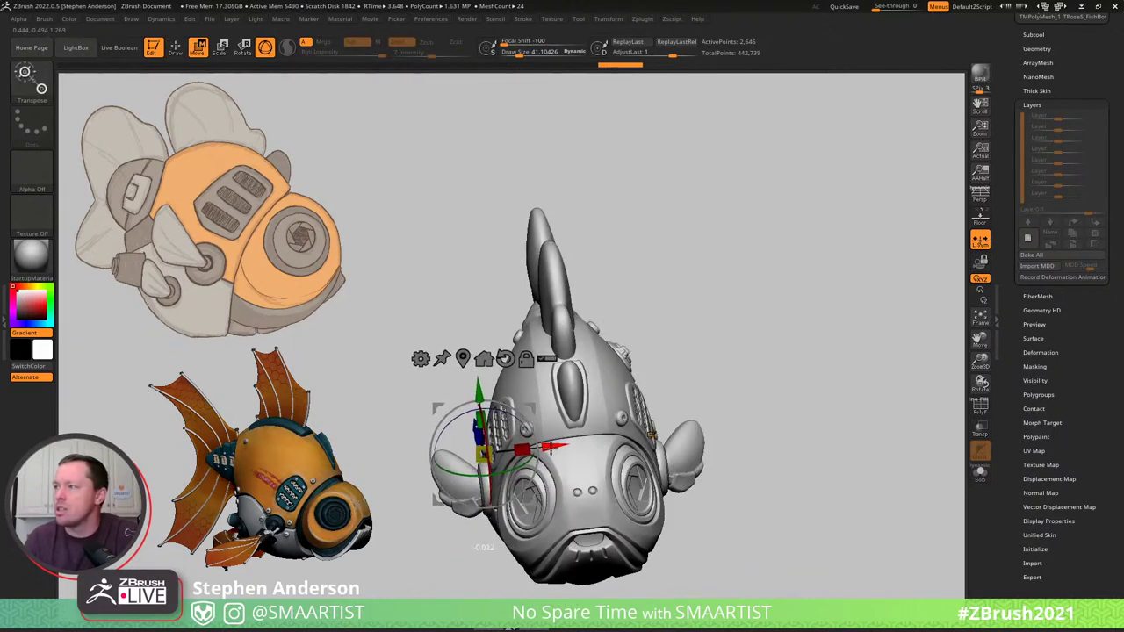
pyautogui.moveTo(551, 448); pyautogui.dragTo(549, 447)
pyautogui.moveTo(603, 415); pyautogui.dragTo(728, 356, button='right')
pyautogui.press('q')
# Switch to the Move Topological brush and nudge the rear bolt beside the side seam.
pyautogui.moveTo(524, 400)
pyautogui.mouseDown(button='right')
pyautogui.moveTo(614, 404)
pyautogui.moveTo(540, 401)
pyautogui.moveTo(546, 422)
pyautogui.mouseUp(button='right')
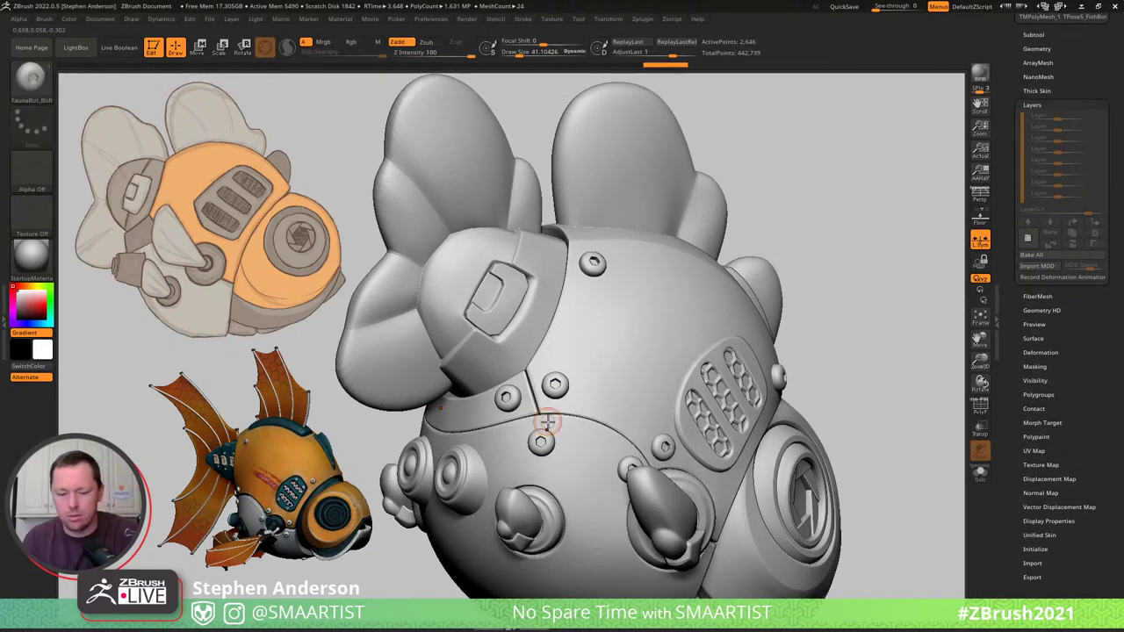
pyautogui.press('b')
pyautogui.press('m')
pyautogui.press('v')
pyautogui.press('s')
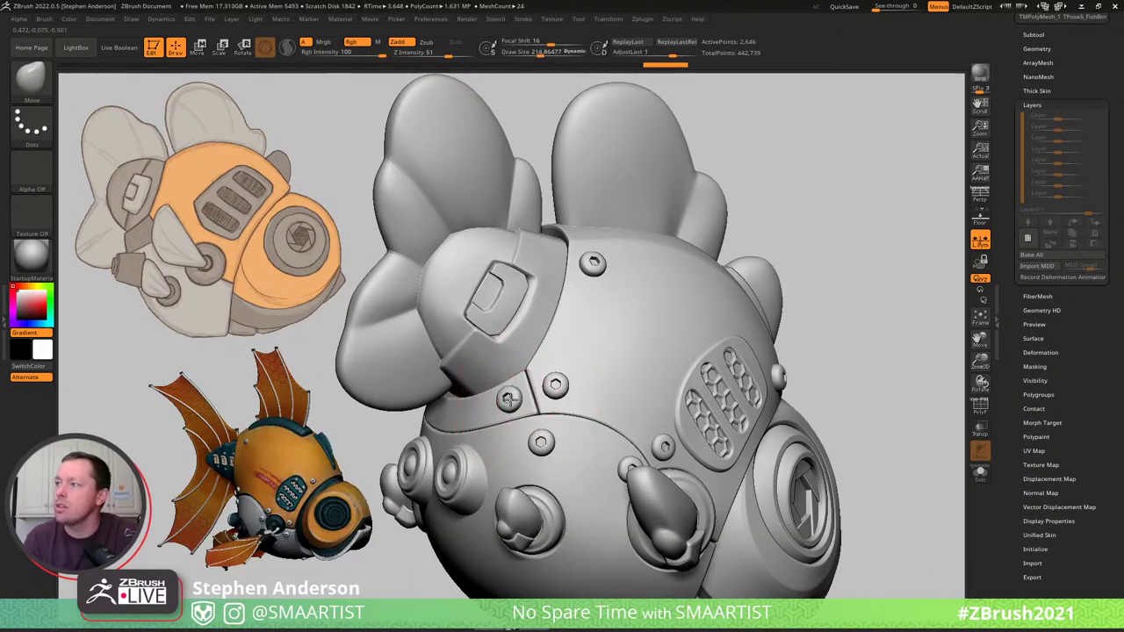
pyautogui.press('b')
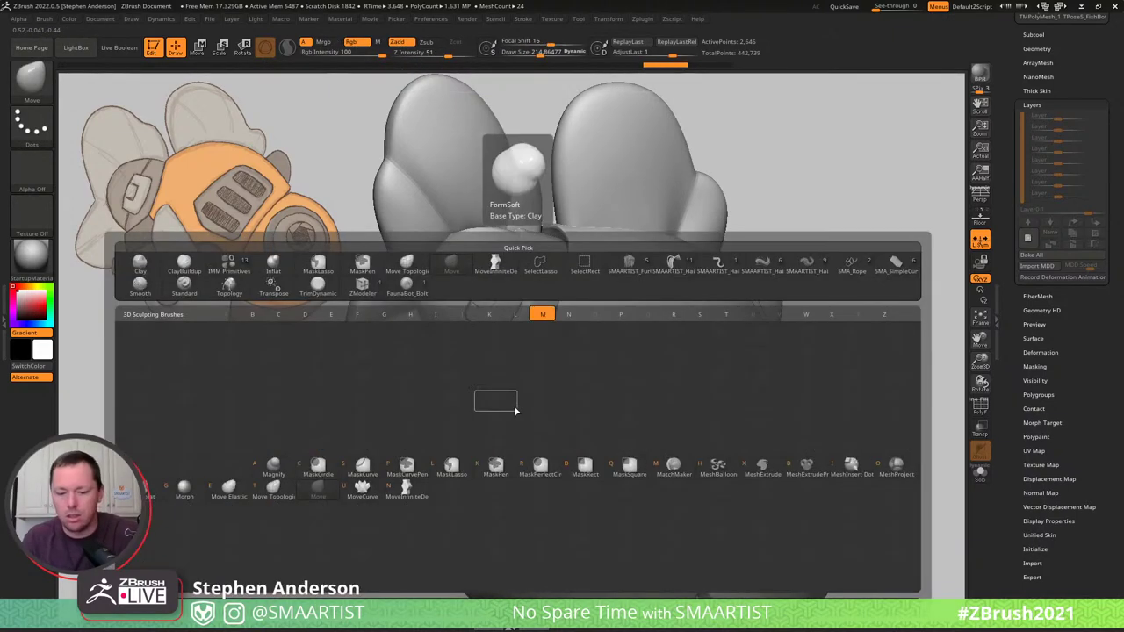
pyautogui.press('t')
pyautogui.moveTo(514, 401); pyautogui.dragTo(517, 400)
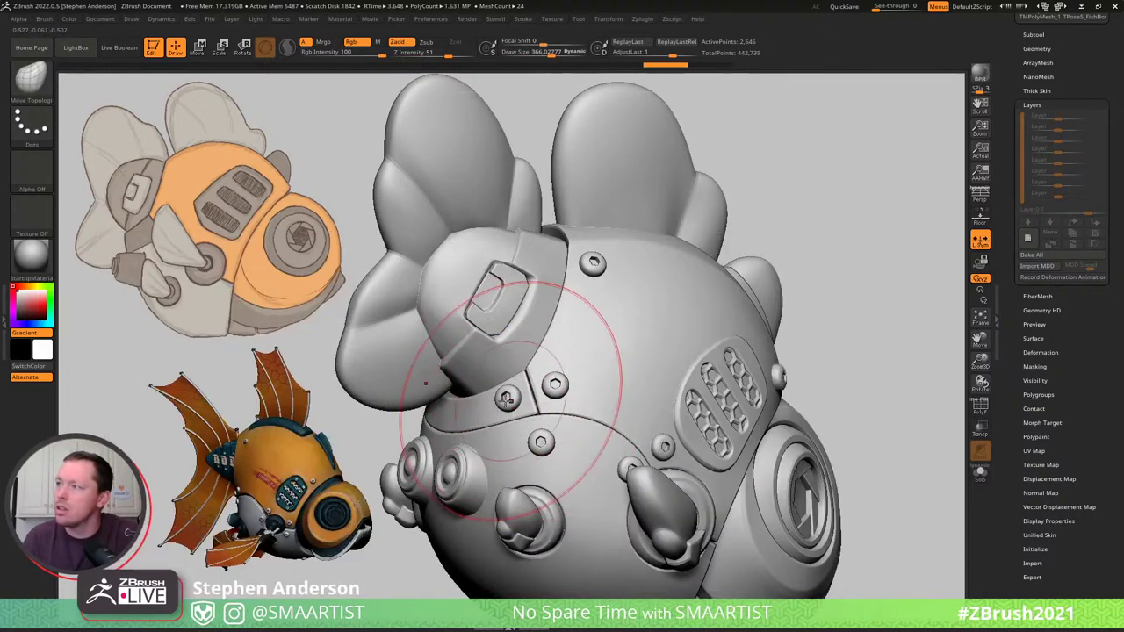
# Enlarge the Move Topological draw size to about 535 and inspect the fish from the side, underneath and front.
pyautogui.moveTo(463, 413)
pyautogui.mouseDown(button='right')
pyautogui.moveTo(589, 369)
pyautogui.moveTo(521, 401)
pyautogui.moveTo(568, 445)
pyautogui.moveTo(551, 429)
pyautogui.moveTo(562, 439)
pyautogui.moveTo(582, 417)
pyautogui.moveTo(553, 436)
pyautogui.moveTo(640, 413)
pyautogui.moveTo(658, 395)
pyautogui.moveTo(704, 441)
pyautogui.moveTo(646, 377)
pyautogui.mouseUp(button='right')
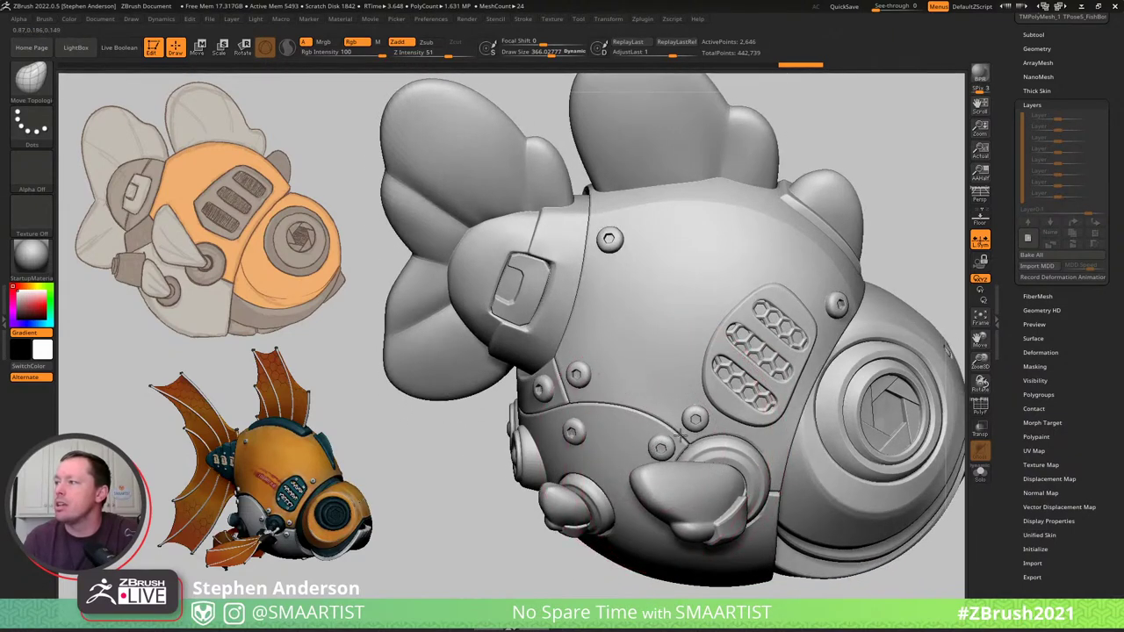
pyautogui.moveTo(681, 433)
pyautogui.mouseDown(button='right')
pyautogui.moveTo(718, 437)
pyautogui.moveTo(647, 216)
pyautogui.moveTo(657, 240)
pyautogui.moveTo(640, 238)
pyautogui.moveTo(793, 251)
pyautogui.moveTo(800, 219)
pyautogui.moveTo(790, 230)
pyautogui.mouseUp(button='right')
pyautogui.press('space')
pyautogui.moveTo(758, 327); pyautogui.dragTo(810, 255)
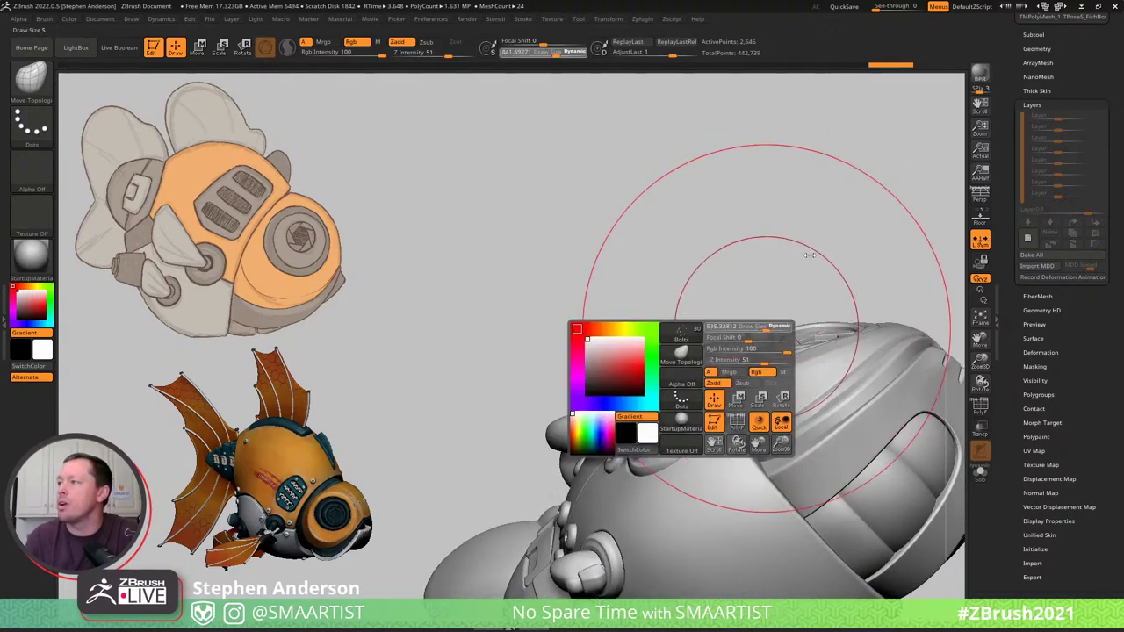
pyautogui.moveTo(752, 308)
pyautogui.mouseDown(button='right')
pyautogui.moveTo(756, 328)
pyautogui.moveTo(810, 283)
pyautogui.moveTo(835, 293)
pyautogui.moveTo(816, 324)
pyautogui.moveTo(588, 281)
pyautogui.moveTo(632, 322)
pyautogui.moveTo(699, 223)
pyautogui.mouseUp(button='right')
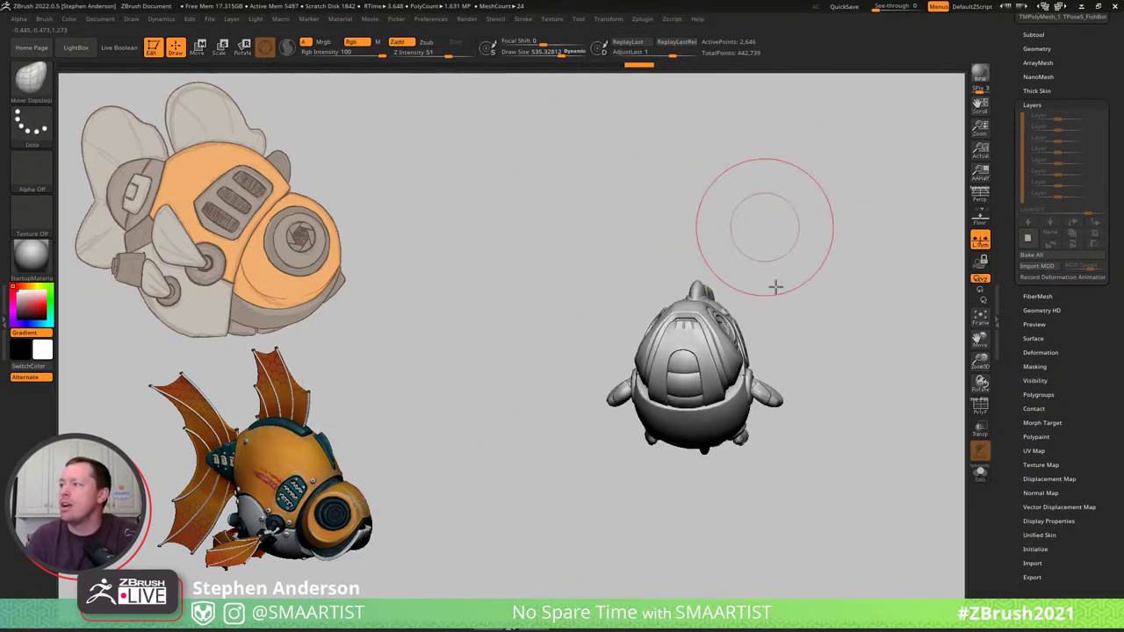
pyautogui.moveTo(775, 286); pyautogui.dragTo(803, 342, button='right')
pyautogui.moveTo(792, 275)
pyautogui.mouseDown(button='right')
pyautogui.moveTo(793, 290)
pyautogui.moveTo(840, 264)
pyautogui.moveTo(773, 253)
pyautogui.moveTo(790, 263)
pyautogui.moveTo(782, 258)
pyautogui.moveTo(820, 234)
pyautogui.moveTo(810, 236)
pyautogui.mouseUp(button='right')
pyautogui.keyDown('ctrl'); pyautogui.moveTo(638, 293); pyautogui.dragTo(803, 455, button='right'); pyautogui.keyUp('ctrl')
# Switch to the IMM Primitives brush with PolySphere and reduce its draw size to about 30.
pyautogui.press('b')
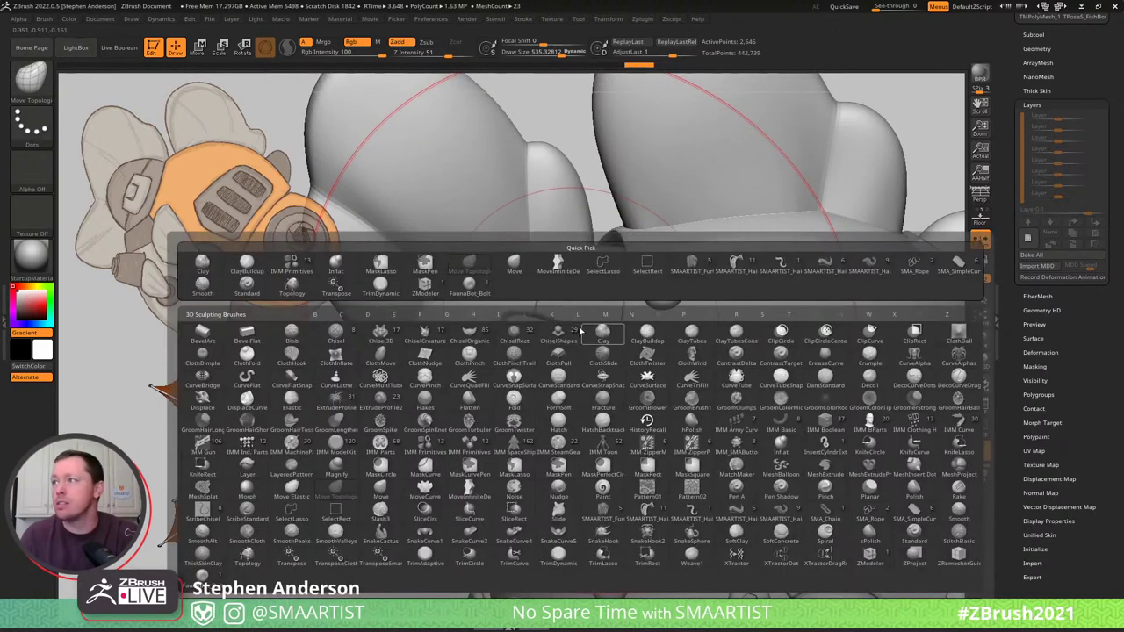
pyautogui.click(292, 265)
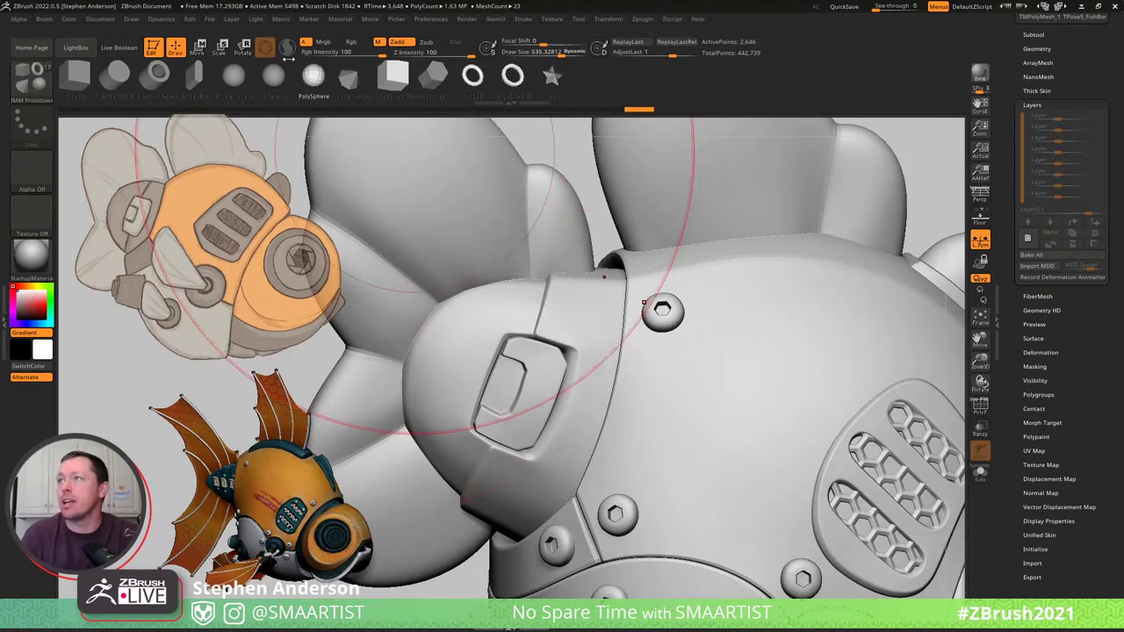
pyautogui.press('s')
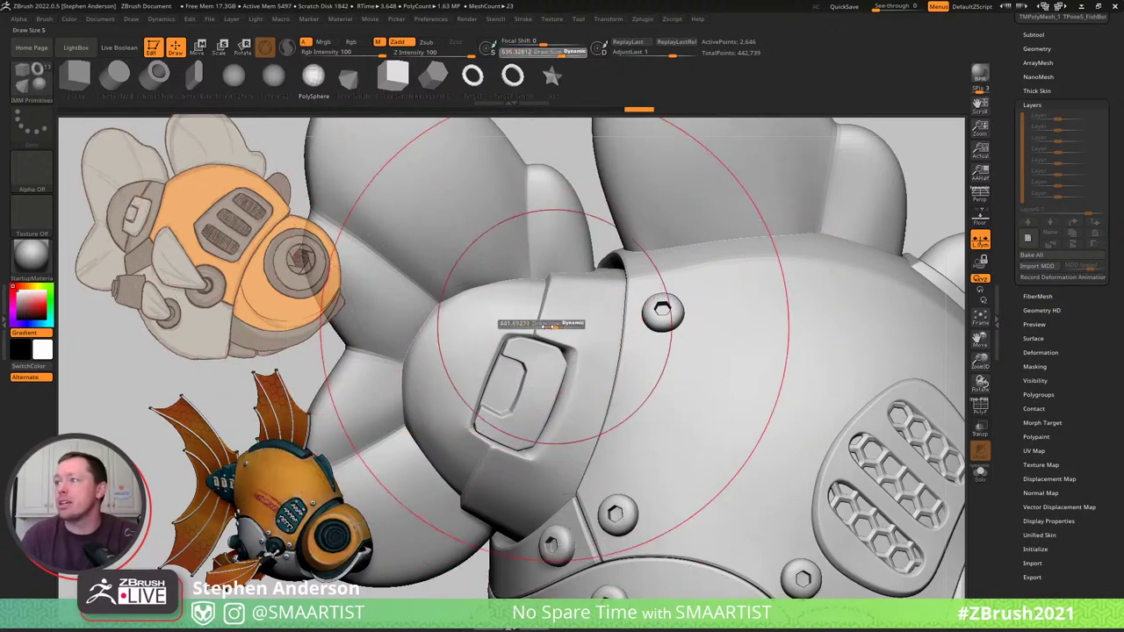
pyautogui.moveTo(520, 324); pyautogui.dragTo(514, 324)
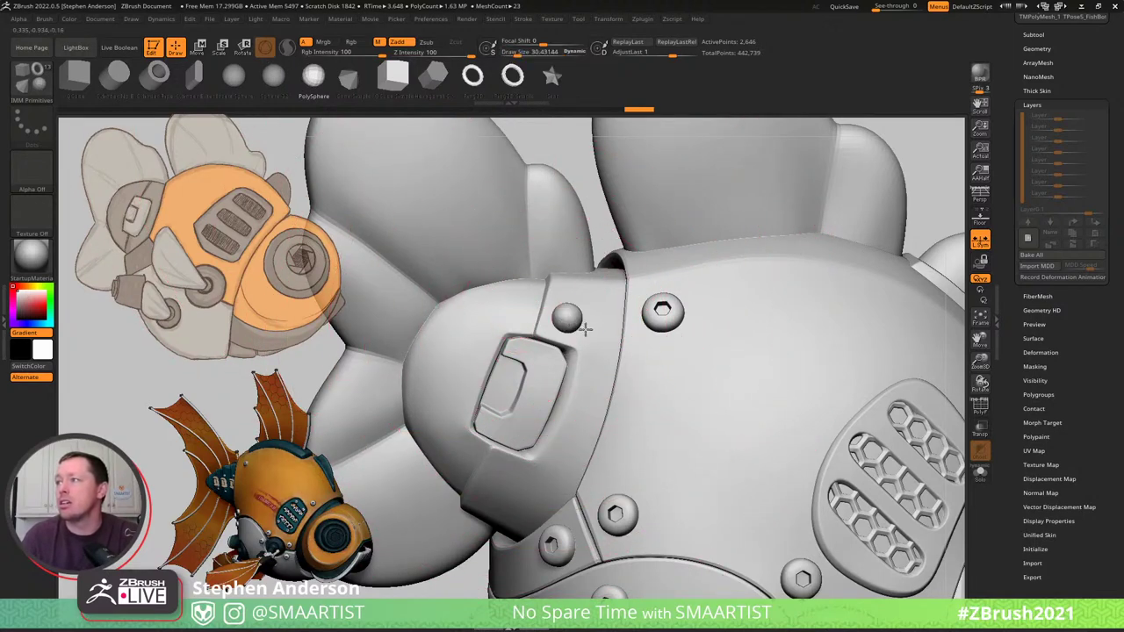
# Try small spheres as rivets on the tail collar above and below its panel, and undo them.
pyautogui.moveTo(584, 329); pyautogui.dragTo(586, 331)
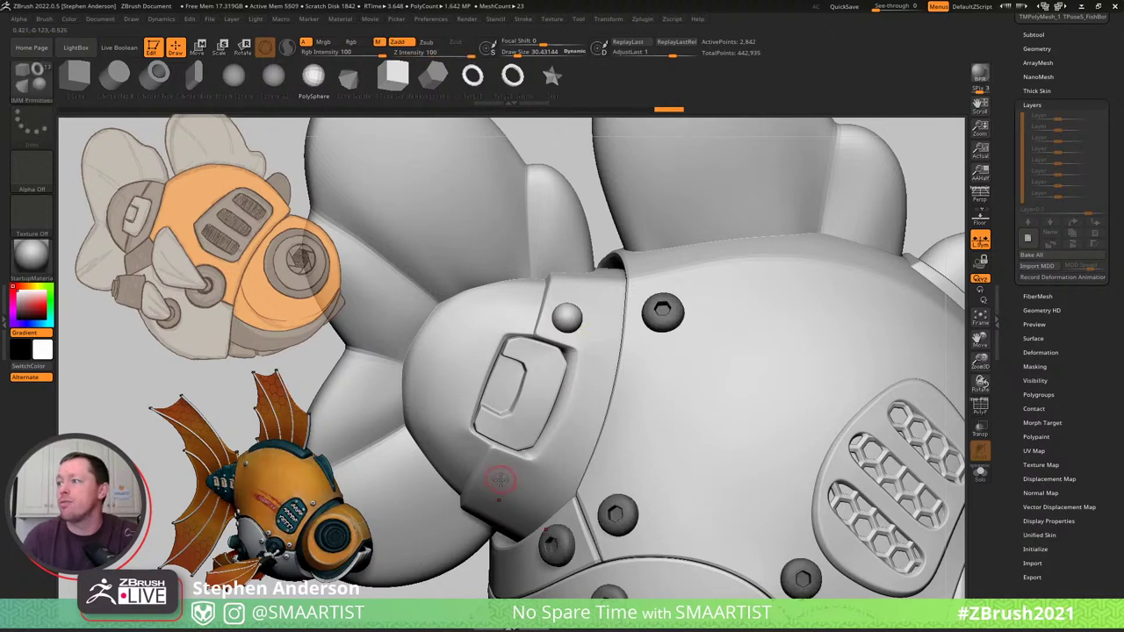
pyautogui.moveTo(500, 480); pyautogui.dragTo(565, 507)
pyautogui.moveTo(547, 464); pyautogui.dragTo(592, 461, button='right')
pyautogui.moveTo(717, 407)
pyautogui.keyDown('ctrl'); pyautogui.mouseDown(button='right')
pyautogui.moveTo(655, 319)
pyautogui.moveTo(731, 381)
pyautogui.moveTo(702, 381)
pyautogui.moveTo(833, 366)
pyautogui.moveTo(779, 334)
pyautogui.moveTo(740, 392)
pyautogui.moveTo(775, 379)
pyautogui.moveTo(736, 379)
pyautogui.mouseUp(button='right'); pyautogui.keyUp('ctrl')
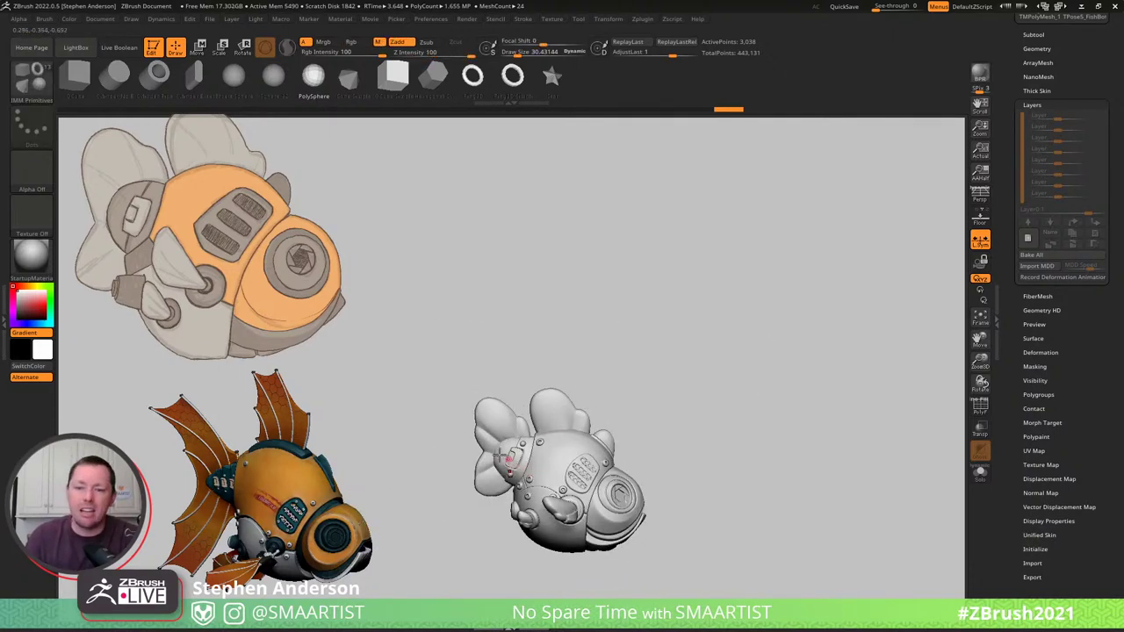
pyautogui.keyDown('ctrl'); pyautogui.moveTo(494, 454); pyautogui.dragTo(582, 506, button='right'); pyautogui.keyUp('ctrl')
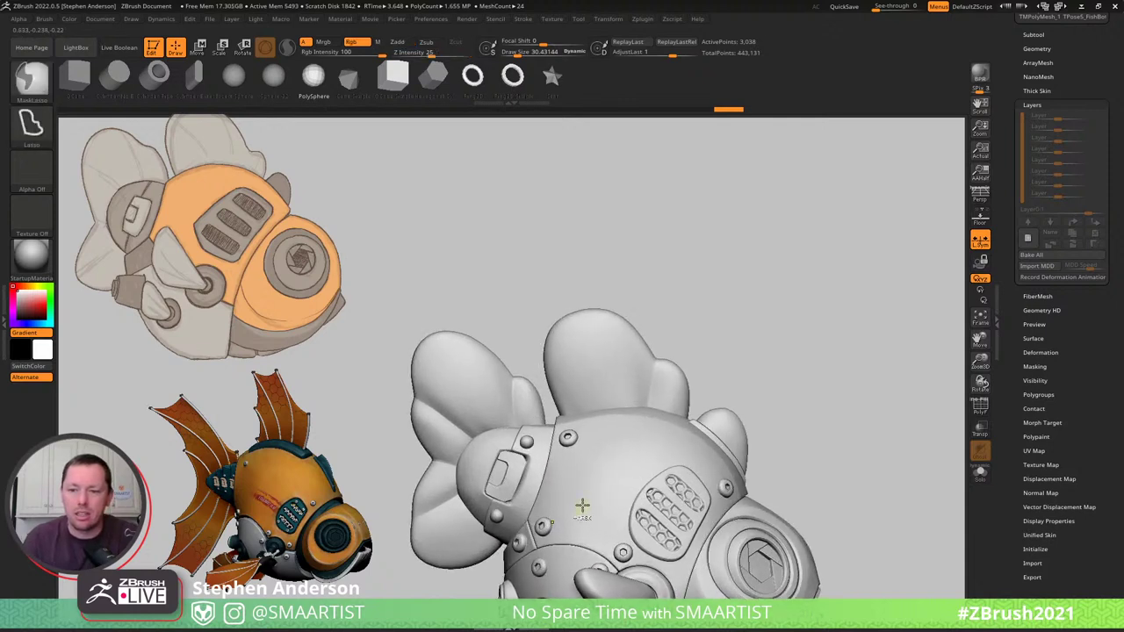
pyautogui.keyDown('ctrl'); pyautogui.click(585, 504); pyautogui.keyUp('ctrl')
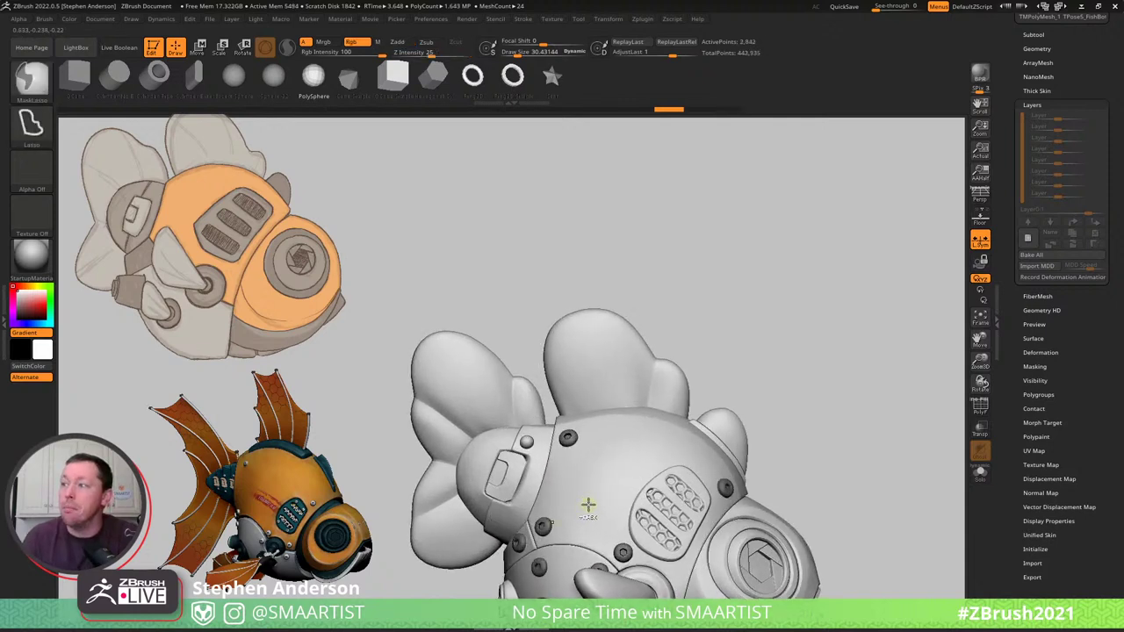
pyautogui.hotkey('ctrl', 'z')
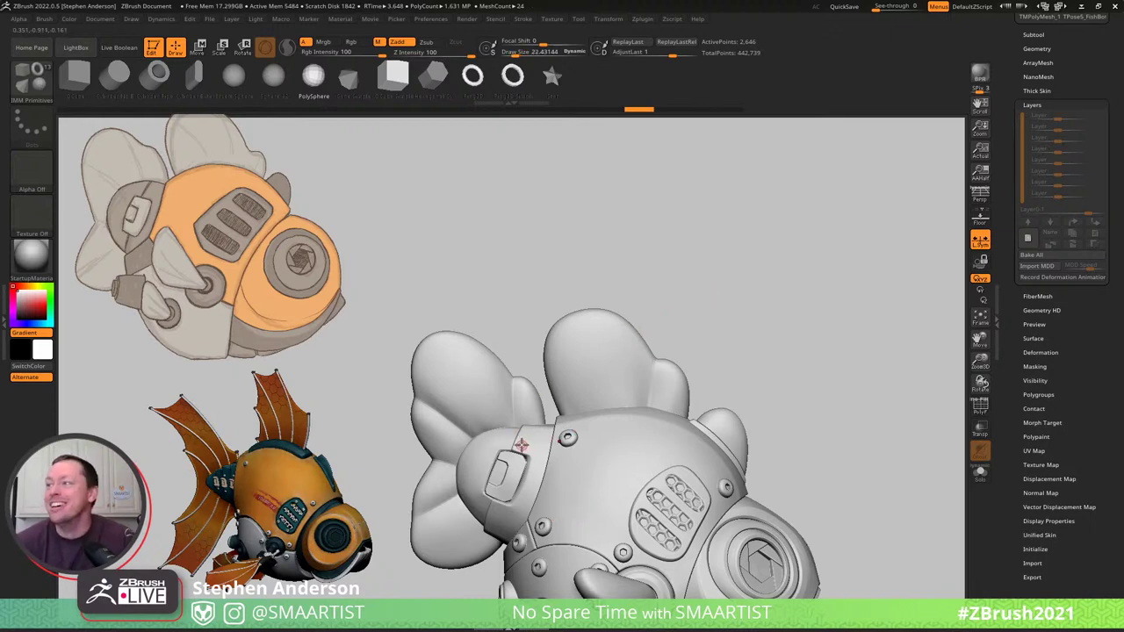
# Set the brush's Z Intensity to 60 and place two small sphere rivets on the tail collar, above and below its panel.
pyautogui.keyDown('ctrl'); pyautogui.moveTo(521, 445); pyautogui.dragTo(532, 446, button='right'); pyautogui.keyUp('ctrl')
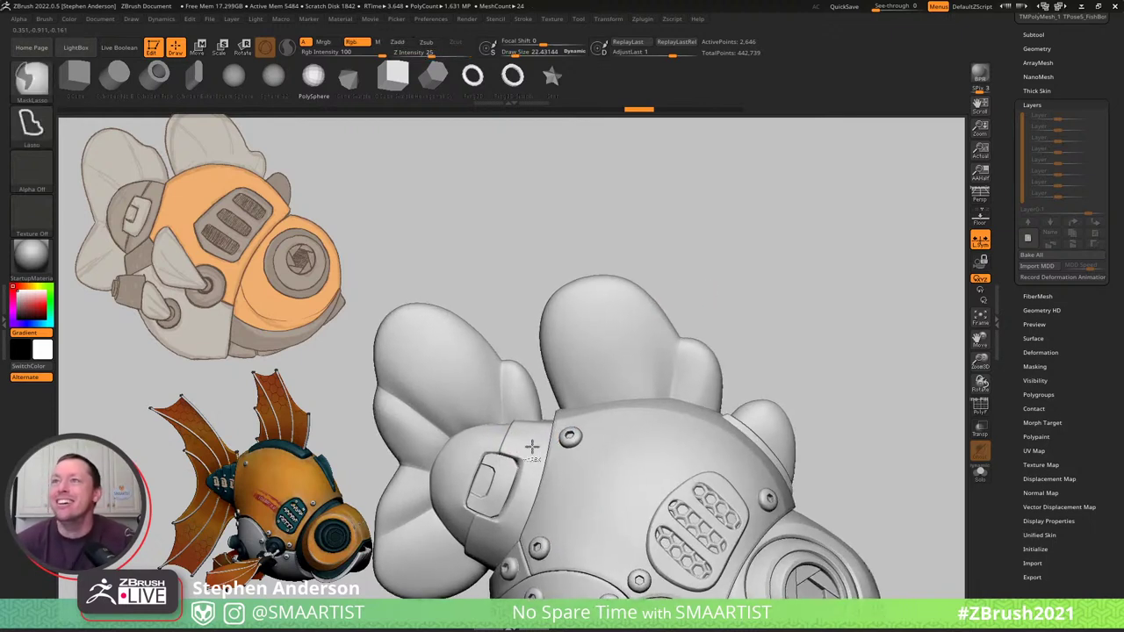
pyautogui.click(45, 19)
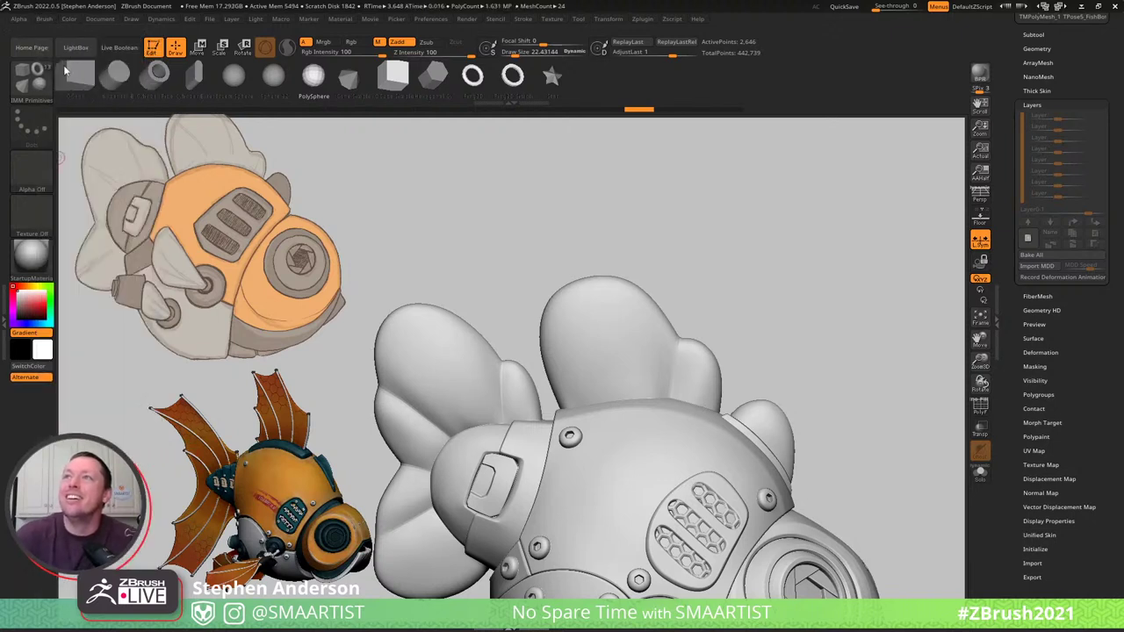
pyautogui.click(45, 19)
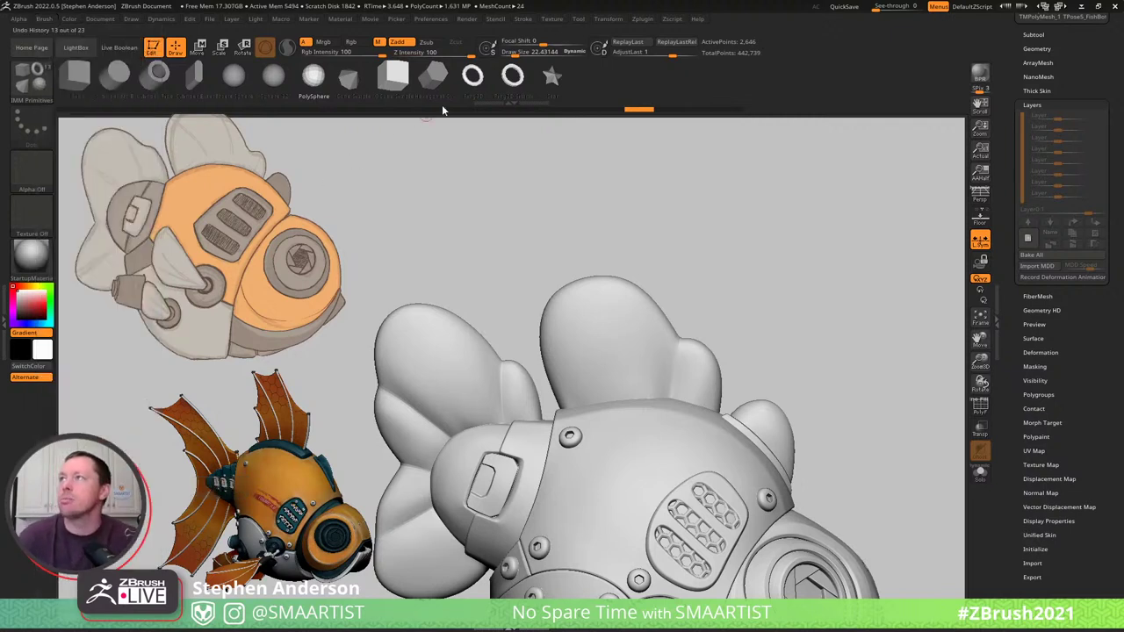
pyautogui.click(445, 52)
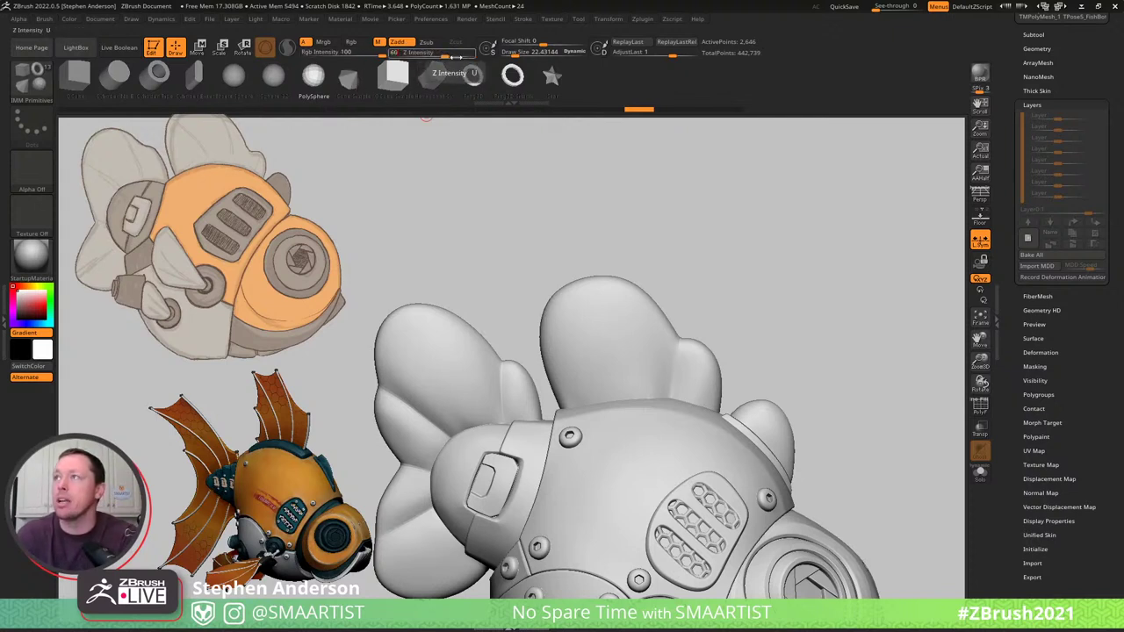
pyautogui.press('Return')
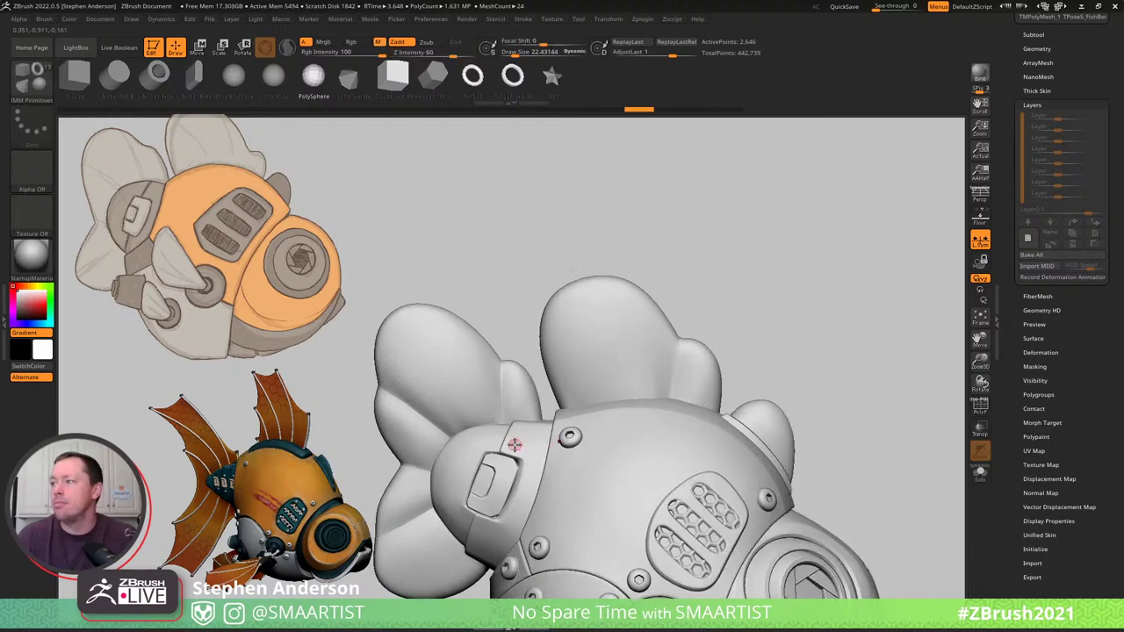
pyautogui.press('ctrl')
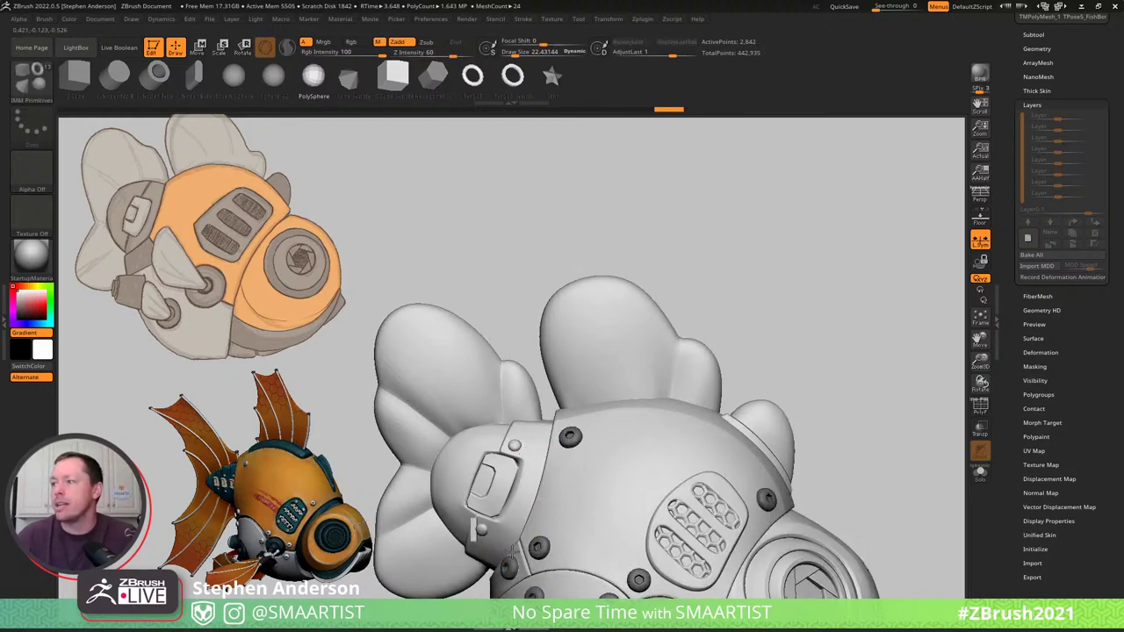
pyautogui.keyDown('ctrl'); pyautogui.moveTo(512, 551); pyautogui.dragTo(520, 564); pyautogui.keyUp('ctrl')
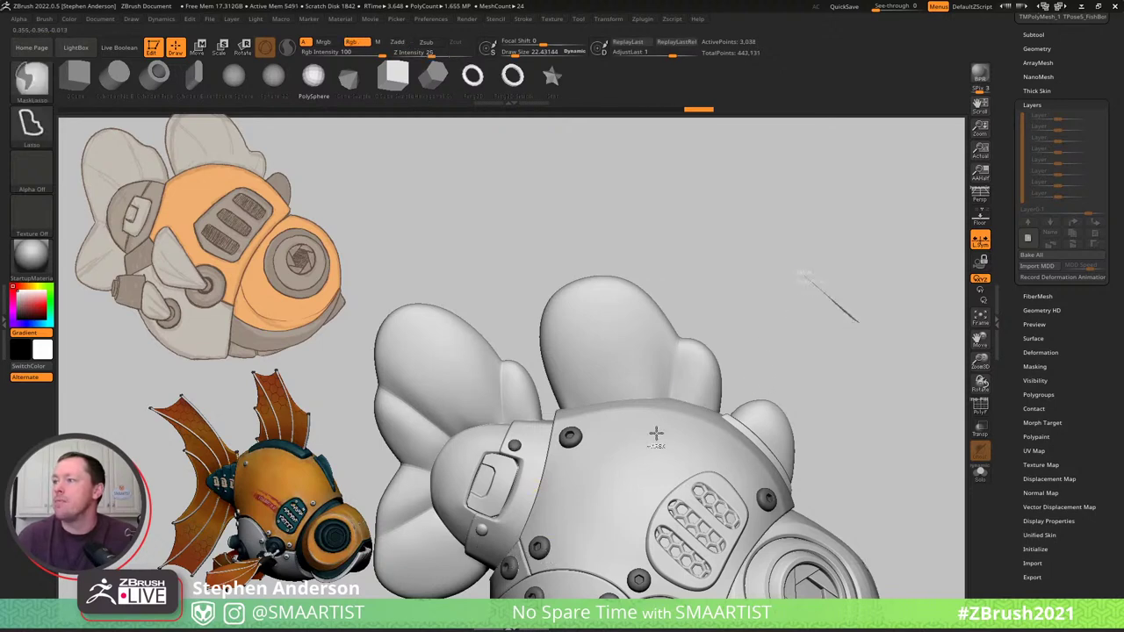
# Show the polyframe, duplicate the Bolts subtool and isolate the two small sphere rivets in the copy.
pyautogui.moveTo(554, 476); pyautogui.dragTo(570, 479, button='right')
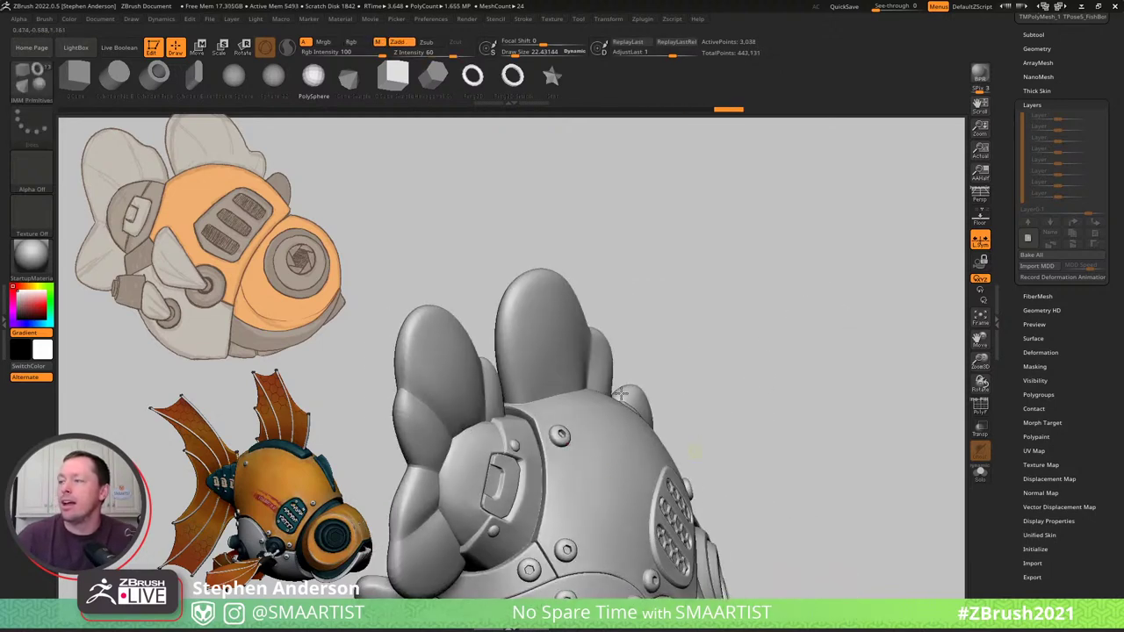
pyautogui.moveTo(620, 394)
pyautogui.keyDown('ctrl'); pyautogui.mouseDown(button='right')
pyautogui.moveTo(562, 371)
pyautogui.moveTo(587, 368)
pyautogui.mouseUp(button='right'); pyautogui.keyUp('ctrl')
pyautogui.moveTo(743, 367)
pyautogui.mouseDown(button='right')
pyautogui.moveTo(691, 364)
pyautogui.moveTo(685, 396)
pyautogui.moveTo(662, 361)
pyautogui.moveTo(634, 395)
pyautogui.moveTo(662, 392)
pyautogui.moveTo(640, 354)
pyautogui.moveTo(526, 418)
pyautogui.moveTo(576, 410)
pyautogui.mouseUp(button='right')
pyautogui.moveTo(599, 294); pyautogui.dragTo(602, 289, button='right')
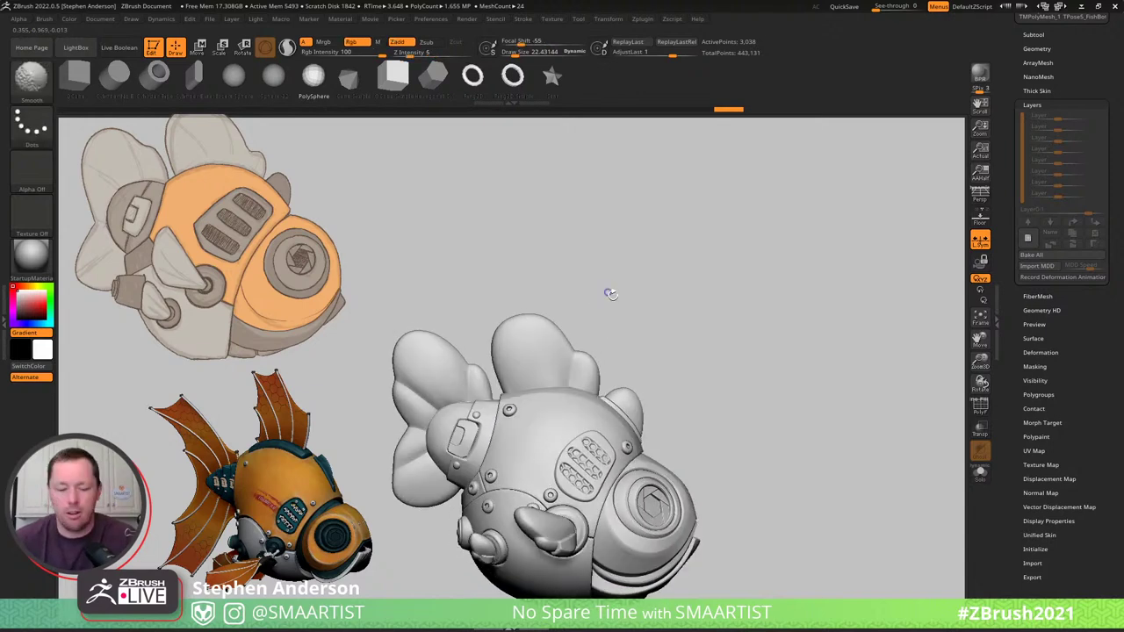
pyautogui.hotkey('shift', 'f')
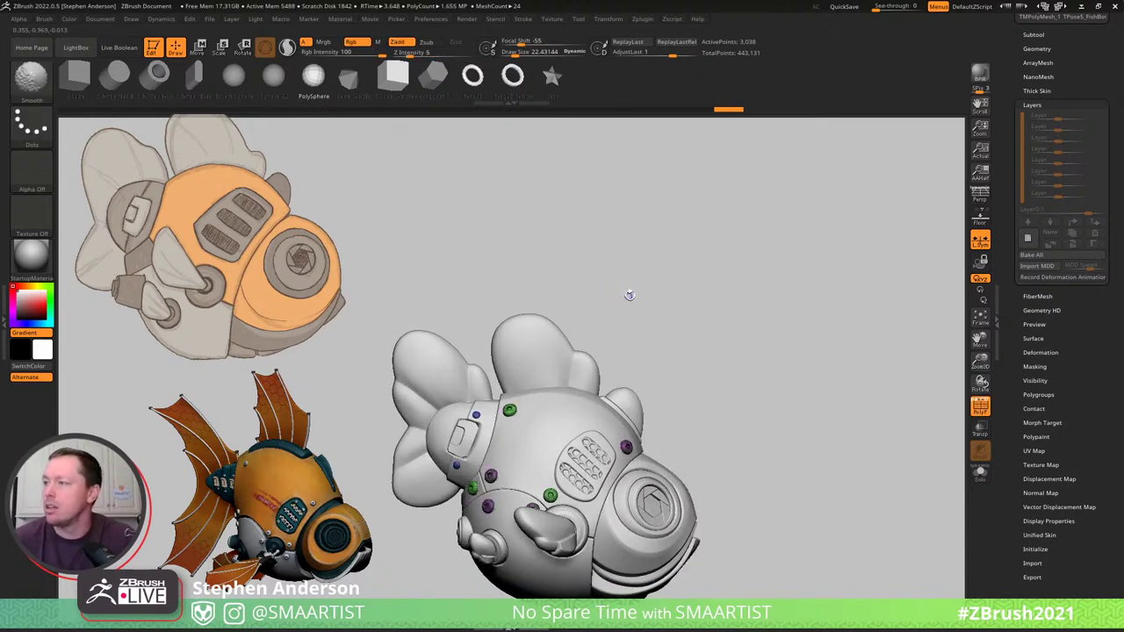
pyautogui.hotkey('ctrl', 'shift')
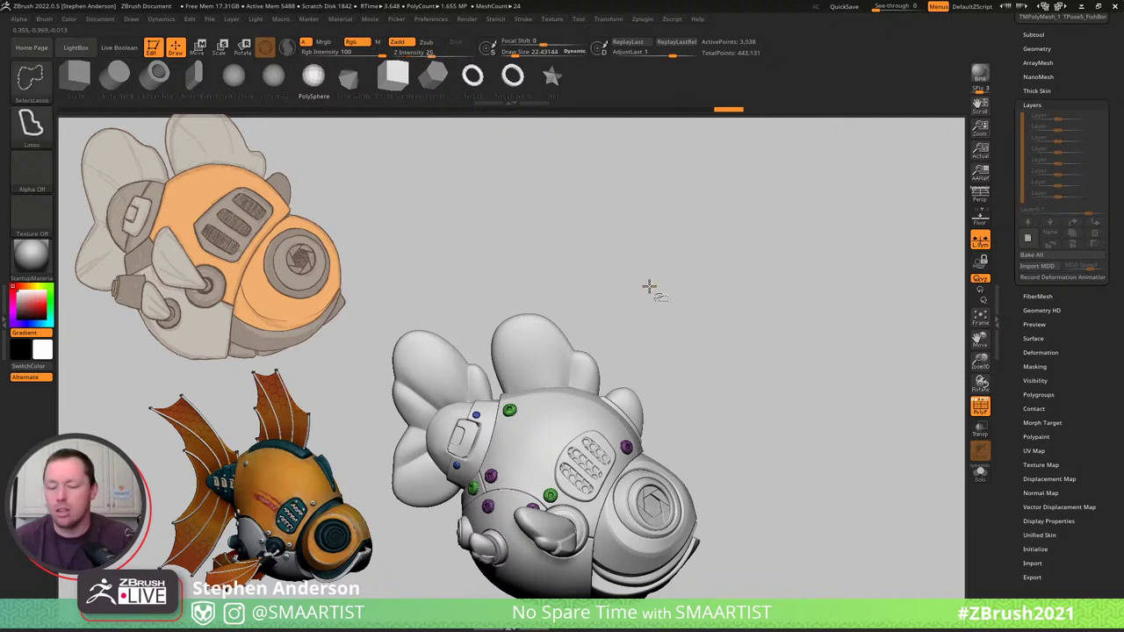
pyautogui.hotkey('ctrl', 'shift')
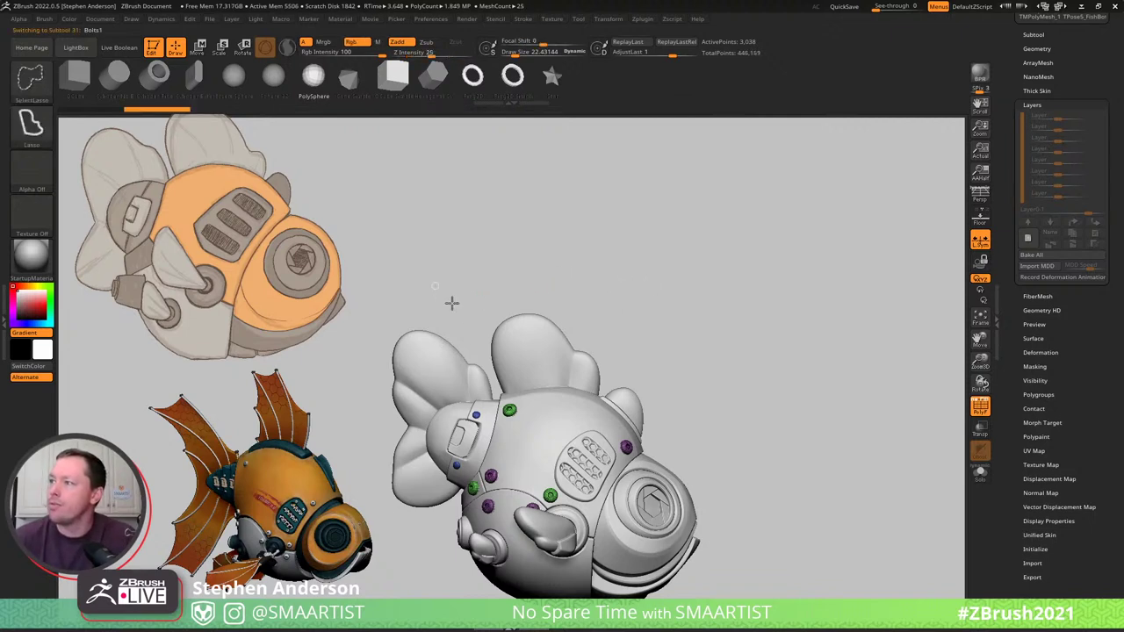
pyautogui.moveTo(465, 471)
pyautogui.keyDown('ctrl'); pyautogui.keyDown('shift'); pyautogui.mouseDown()
pyautogui.moveTo(425, 488)
pyautogui.moveTo(348, 461)
pyautogui.mouseUp(); pyautogui.keyUp('shift'); pyautogui.keyUp('ctrl')
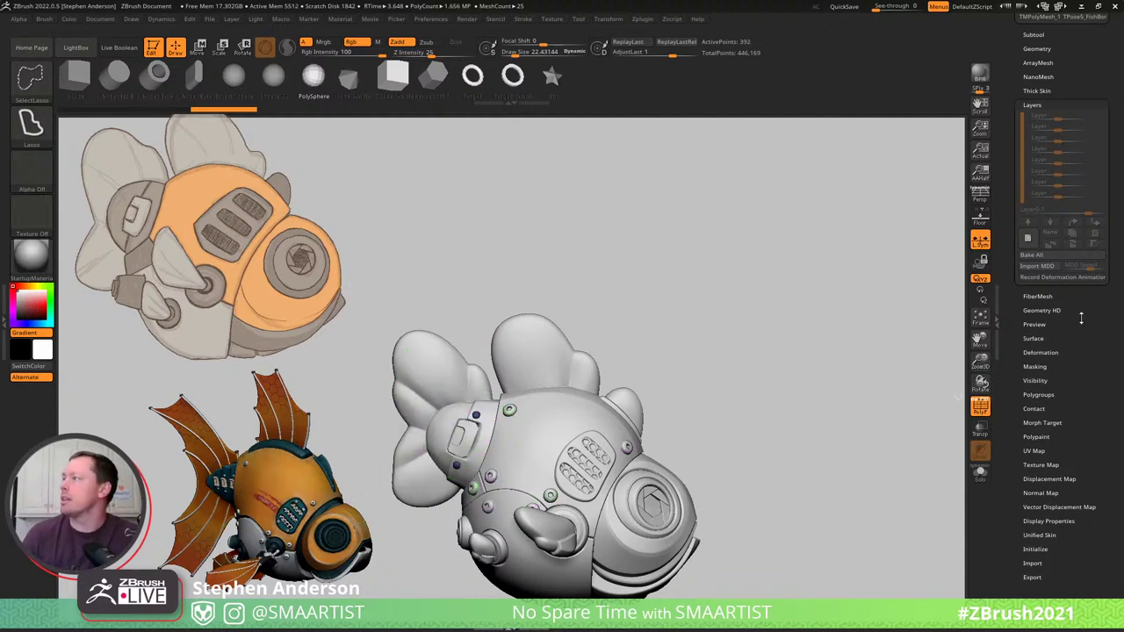
# Delete the hidden bolts from the Bolts1 geometry with Del Hidden, and hide the original Bolts subtool.
pyautogui.scroll(5, 1080, 318)
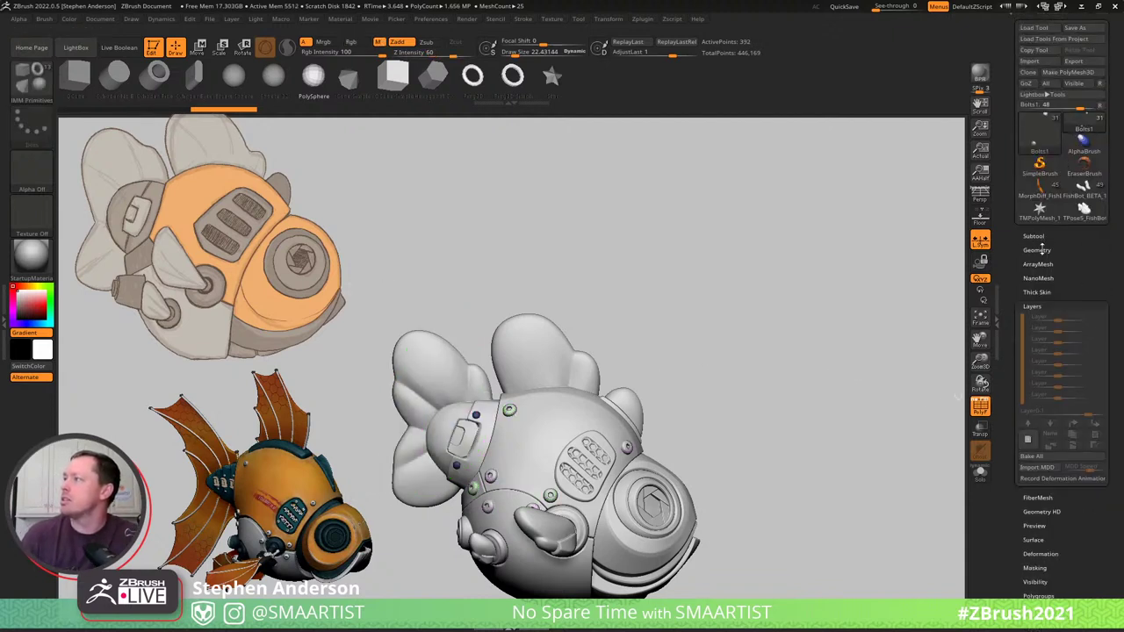
pyautogui.click(1033, 237)
pyautogui.scroll(-3, 1038, 512)
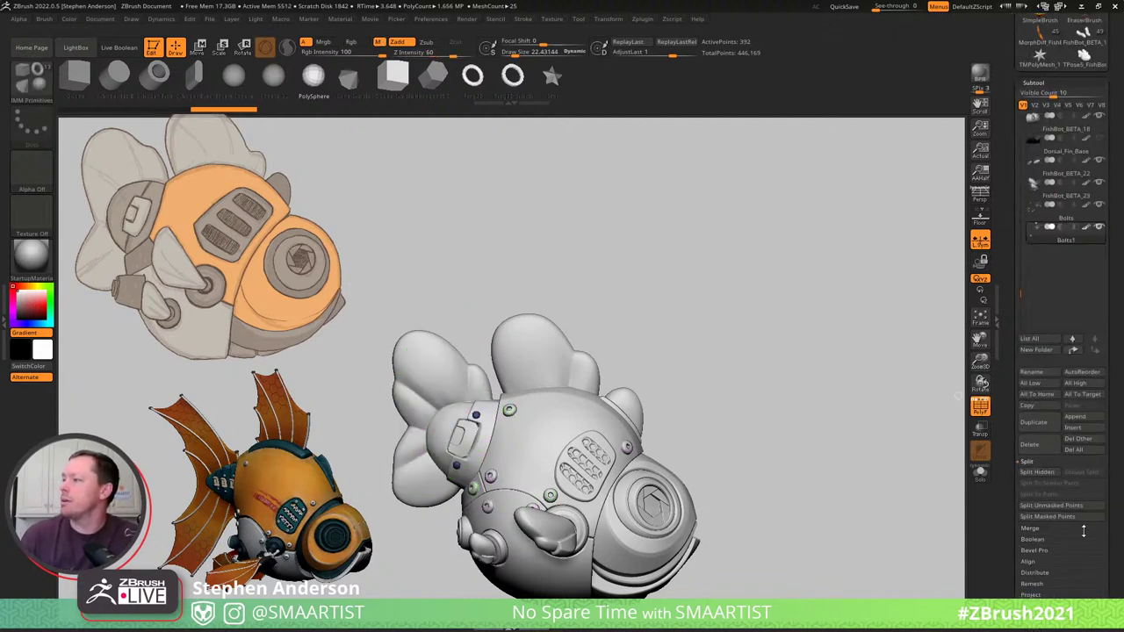
pyautogui.click(1037, 525)
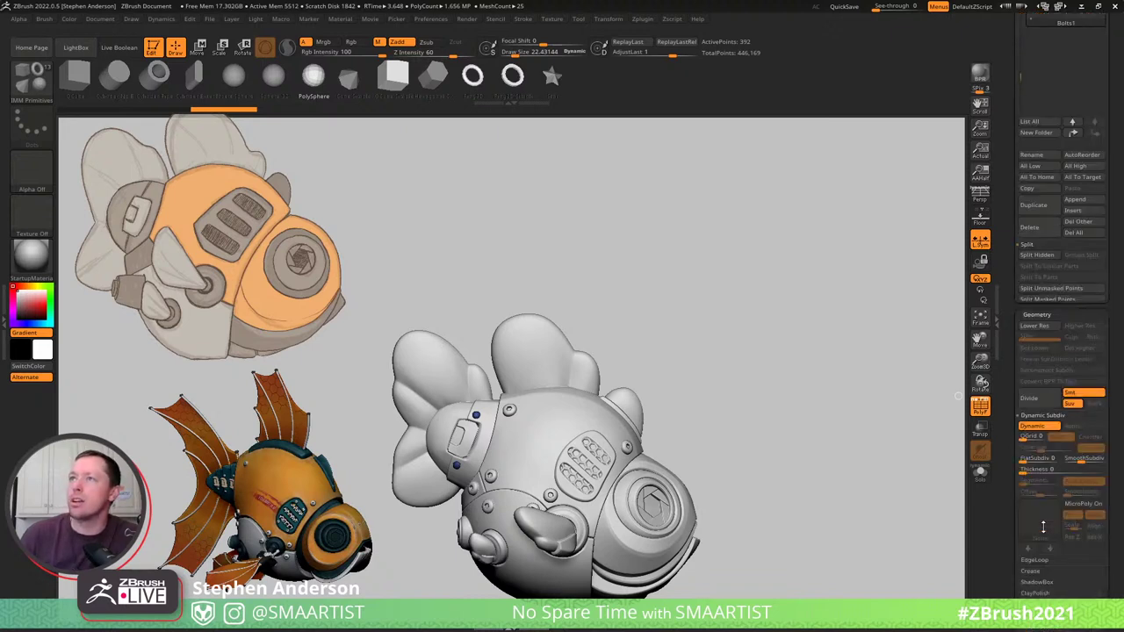
pyautogui.scroll(5, 1071, 237)
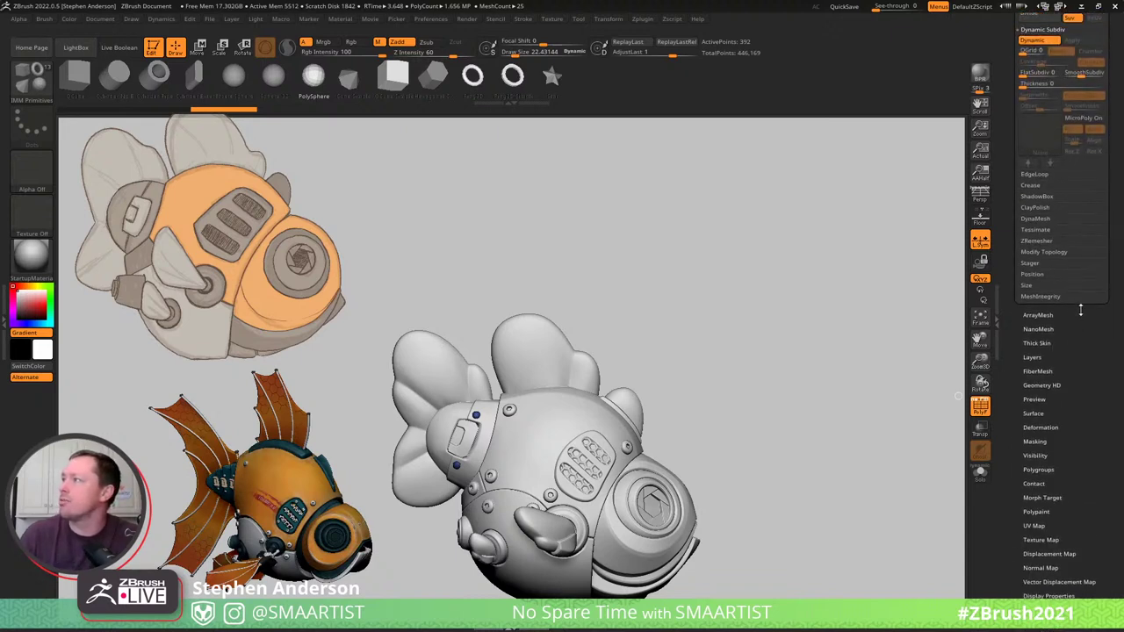
pyautogui.scroll(2, 1082, 344)
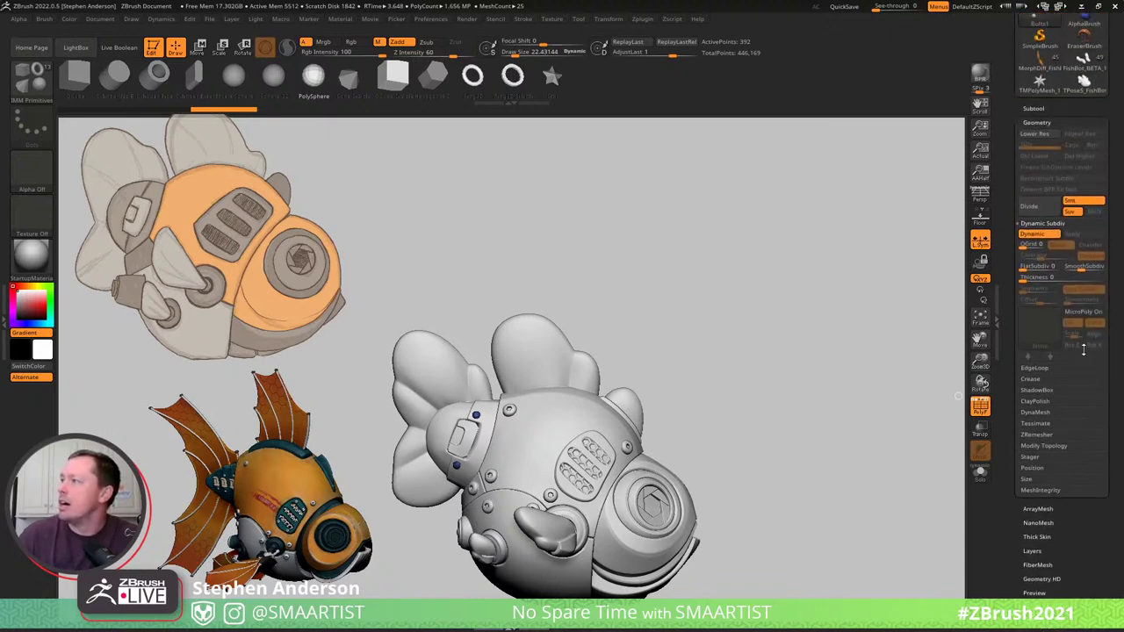
pyautogui.click(1049, 439)
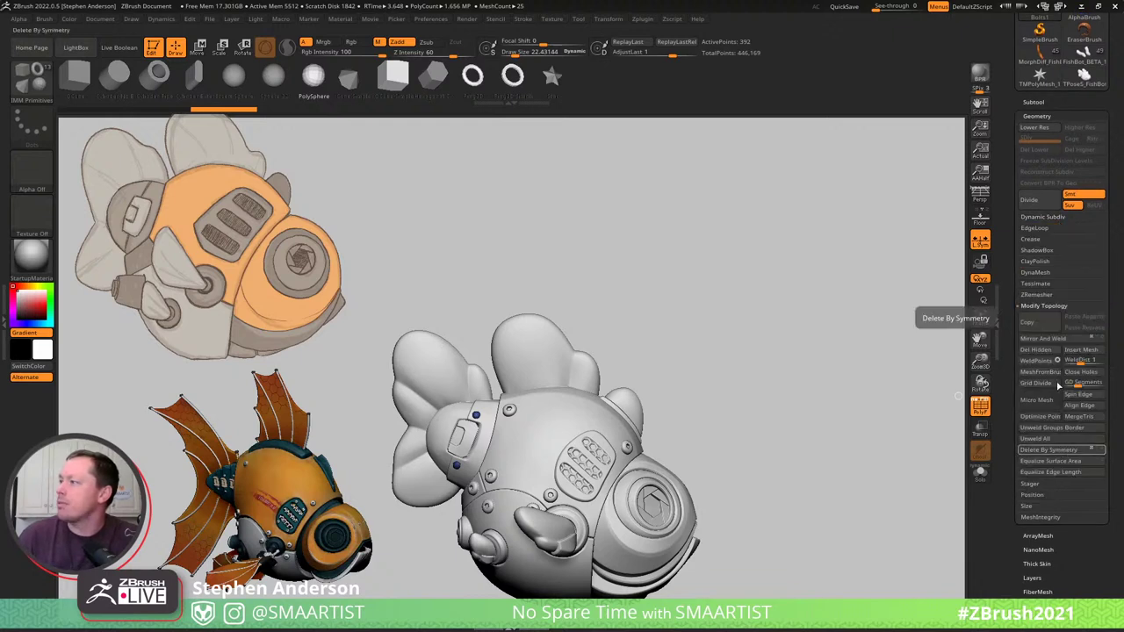
pyautogui.click(1043, 350)
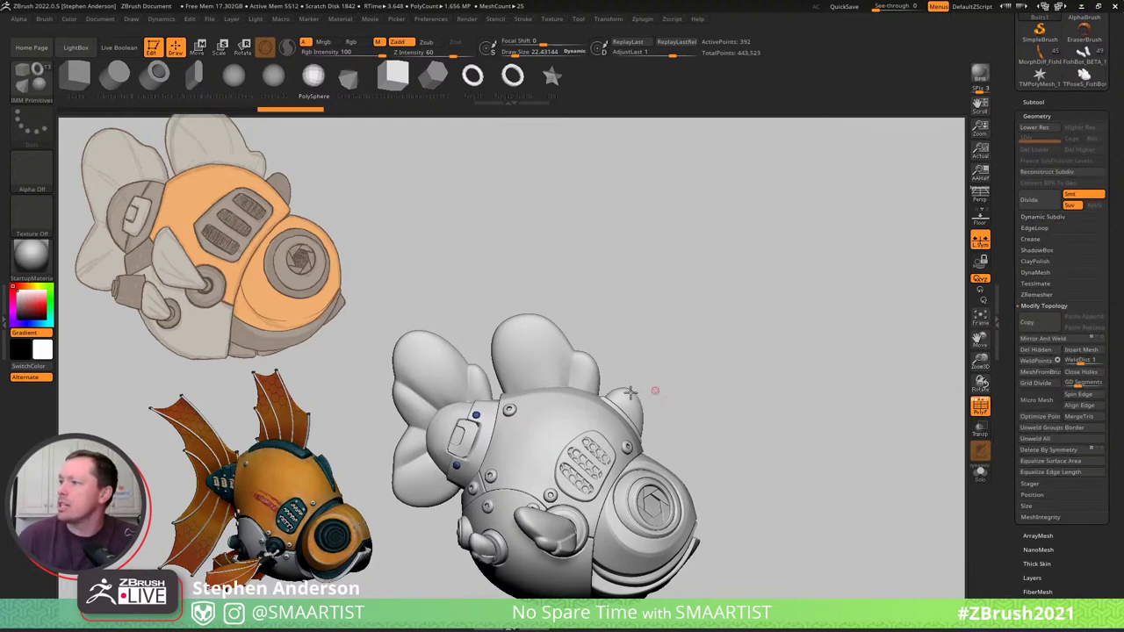
pyautogui.click(1033, 102)
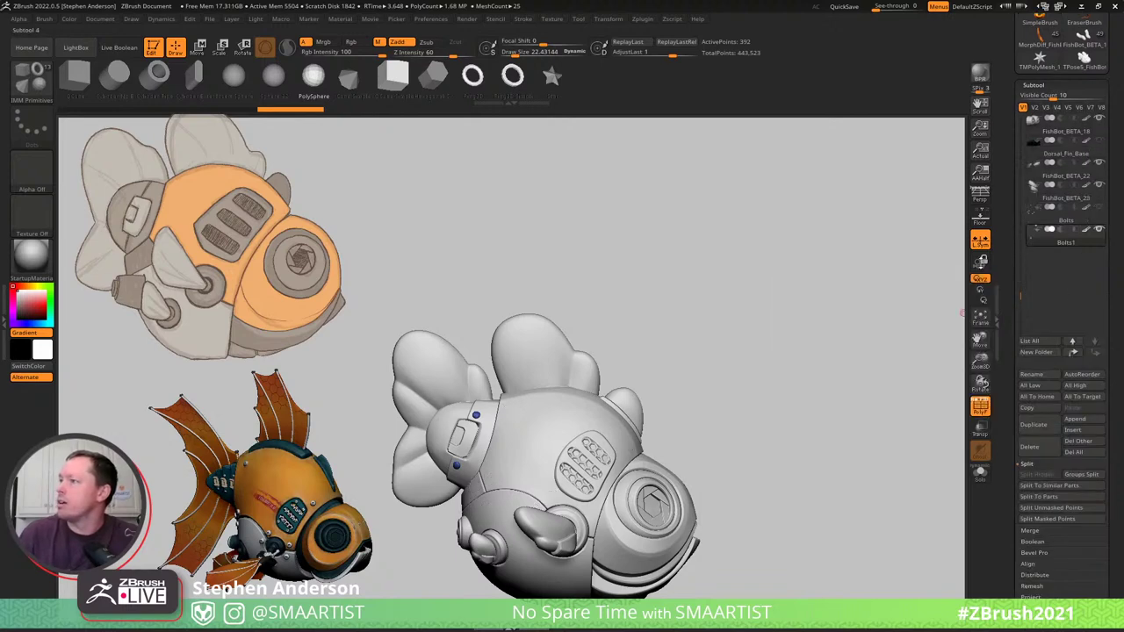
# Place three sphere rivets around the seam junction behind the lower body panel and one at the upper panel's top rear corner.
pyautogui.moveTo(673, 321); pyautogui.dragTo(685, 360)
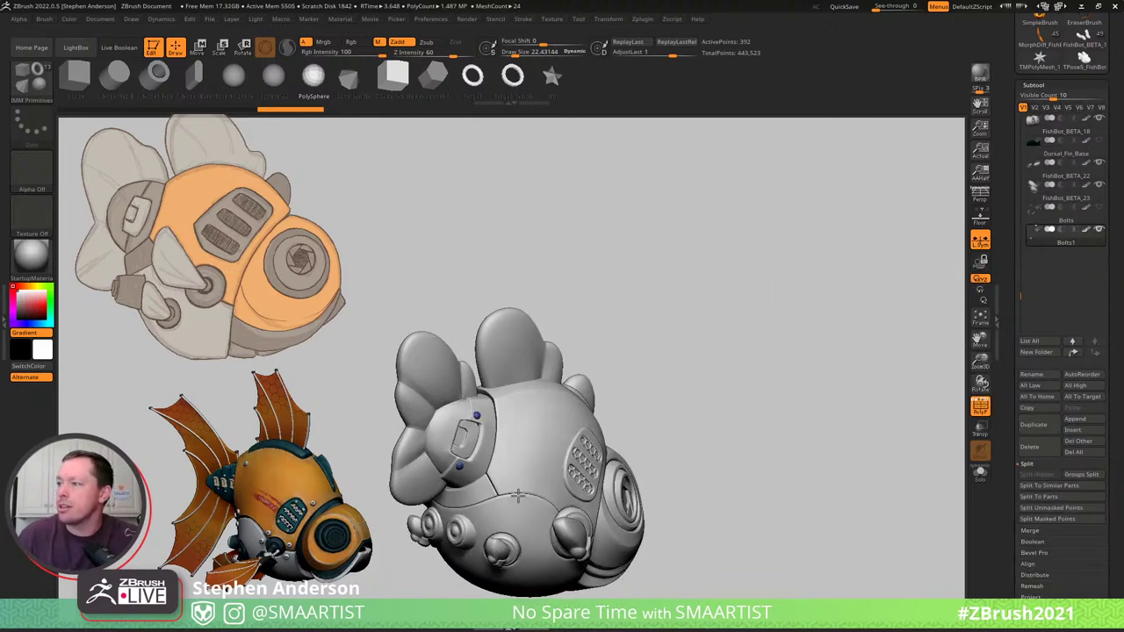
pyautogui.scroll(5, 518, 496)
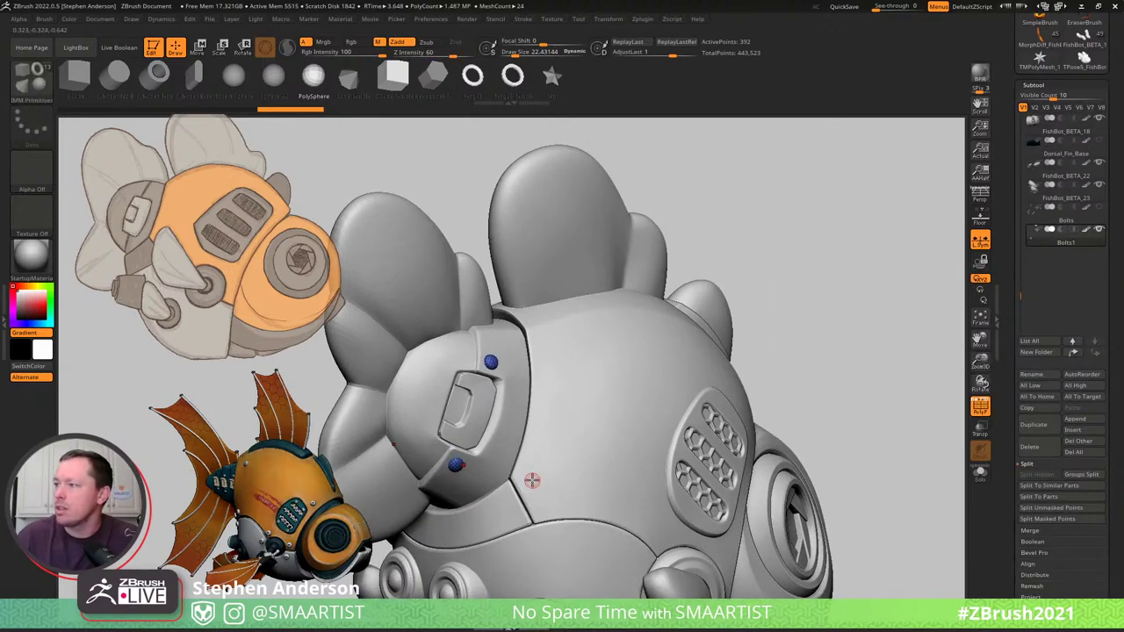
pyautogui.moveTo(531, 478); pyautogui.dragTo(542, 514)
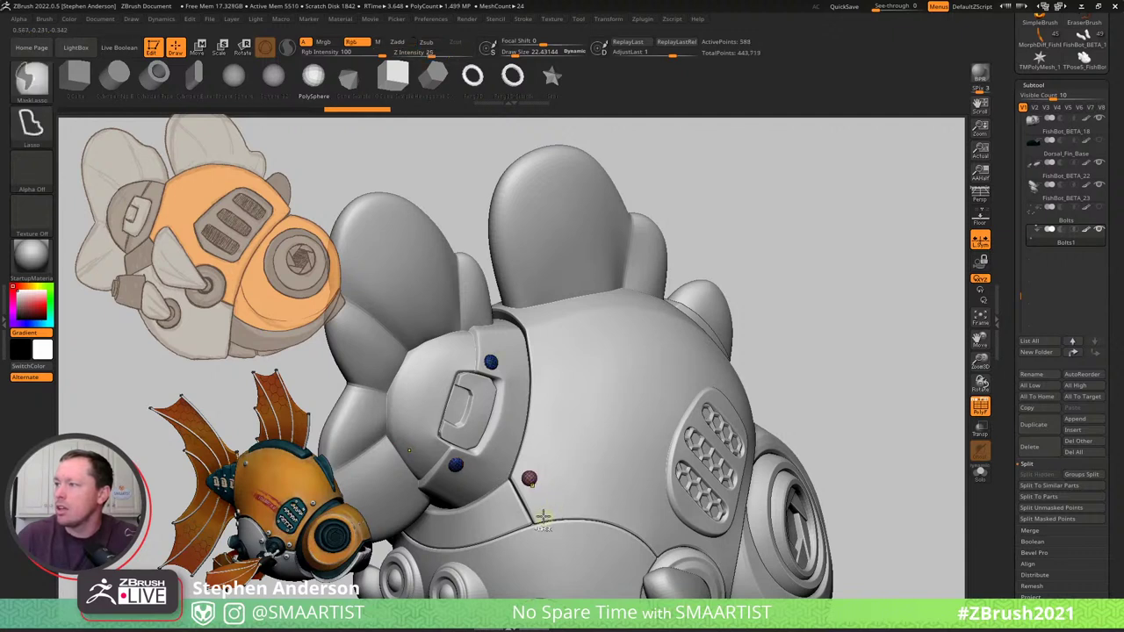
pyautogui.press('ctrl')
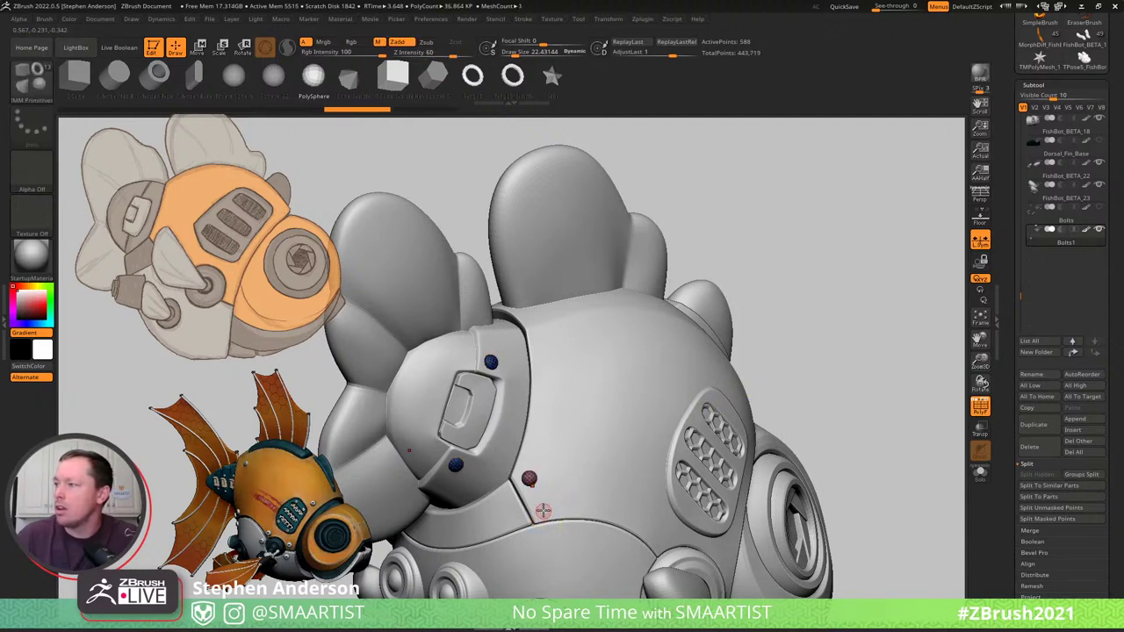
pyautogui.moveTo(544, 510); pyautogui.dragTo(514, 515)
pyautogui.press('ctrl')
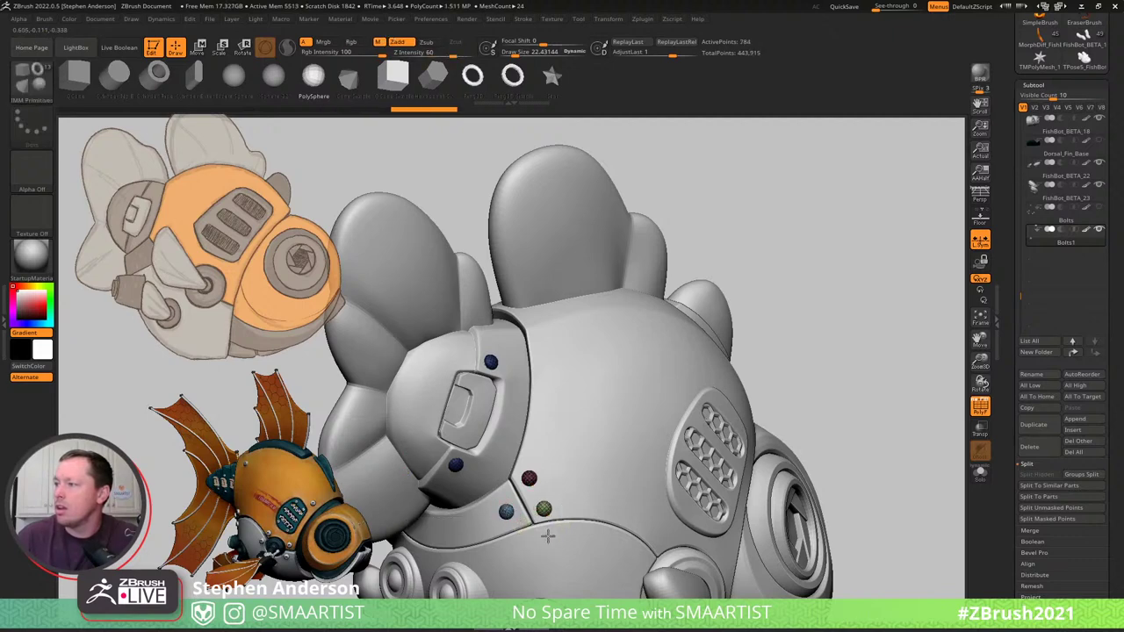
pyautogui.press('ctrl')
pyautogui.moveTo(571, 351)
pyautogui.mouseDown(button='right')
pyautogui.moveTo(558, 357)
pyautogui.moveTo(557, 346)
pyautogui.mouseUp(button='right')
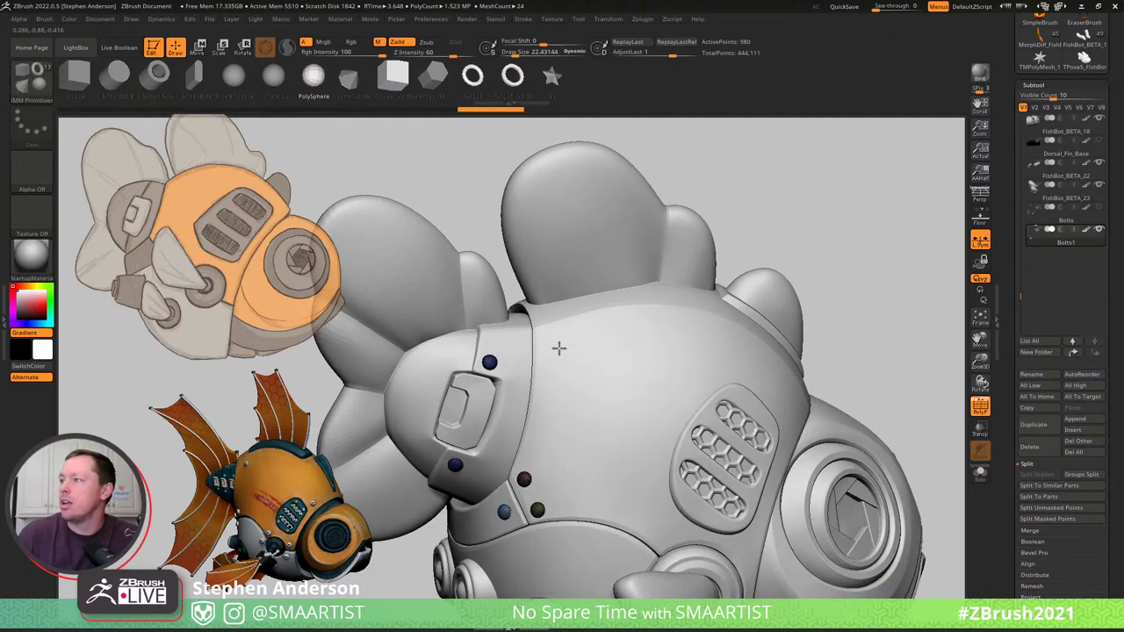
pyautogui.click(555, 345)
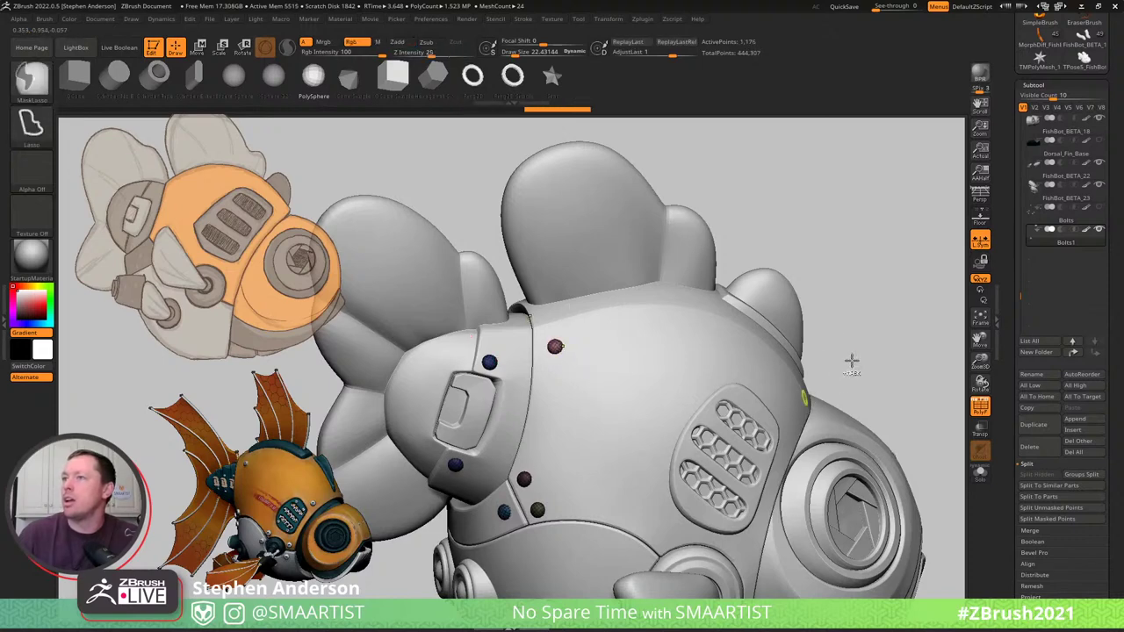
# Place three sphere rivets on the upper body panel: one on each side of the pectoral fin joint and one beside the eye housing.
pyautogui.keyDown('alt'); pyautogui.moveTo(918, 341); pyautogui.dragTo(816, 295, button='right'); pyautogui.keyUp('alt')
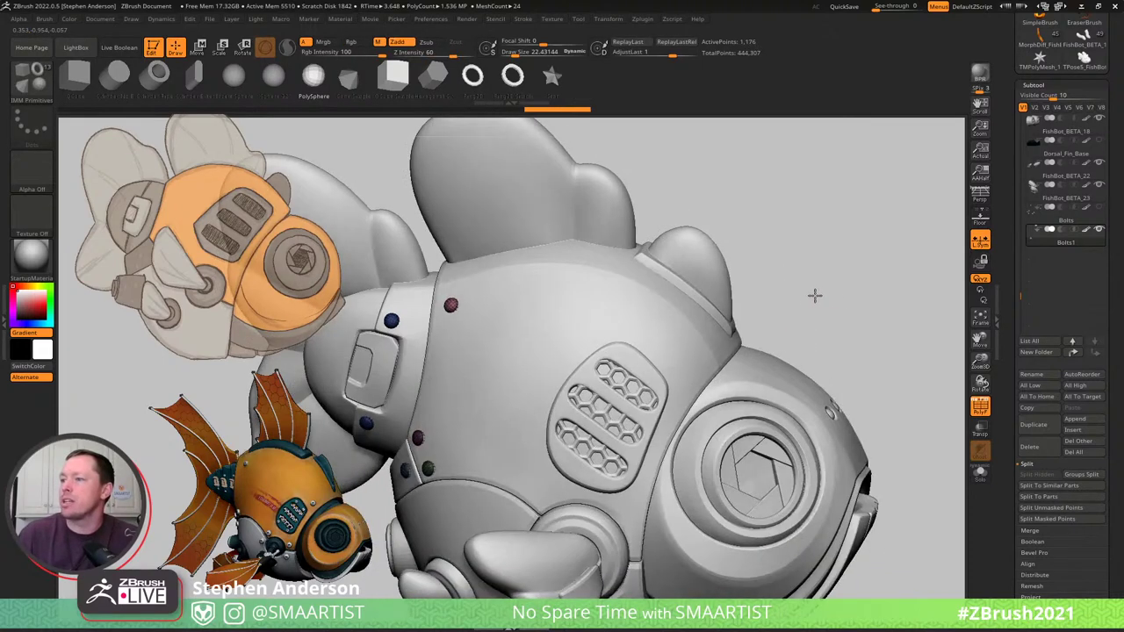
pyautogui.click(536, 496)
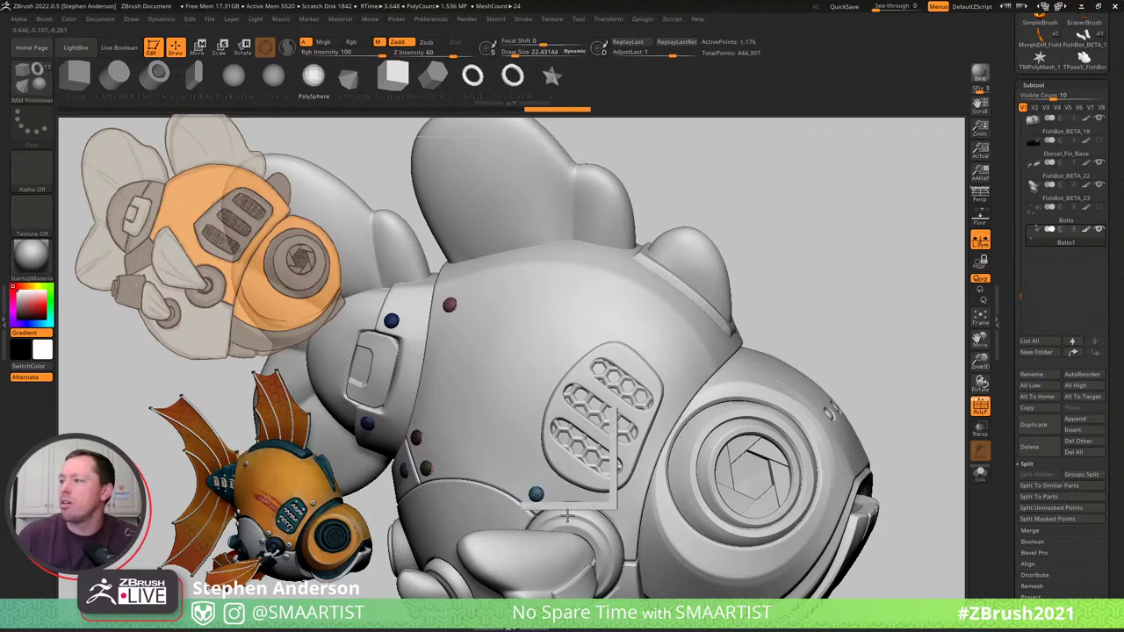
pyautogui.press('ctrl')
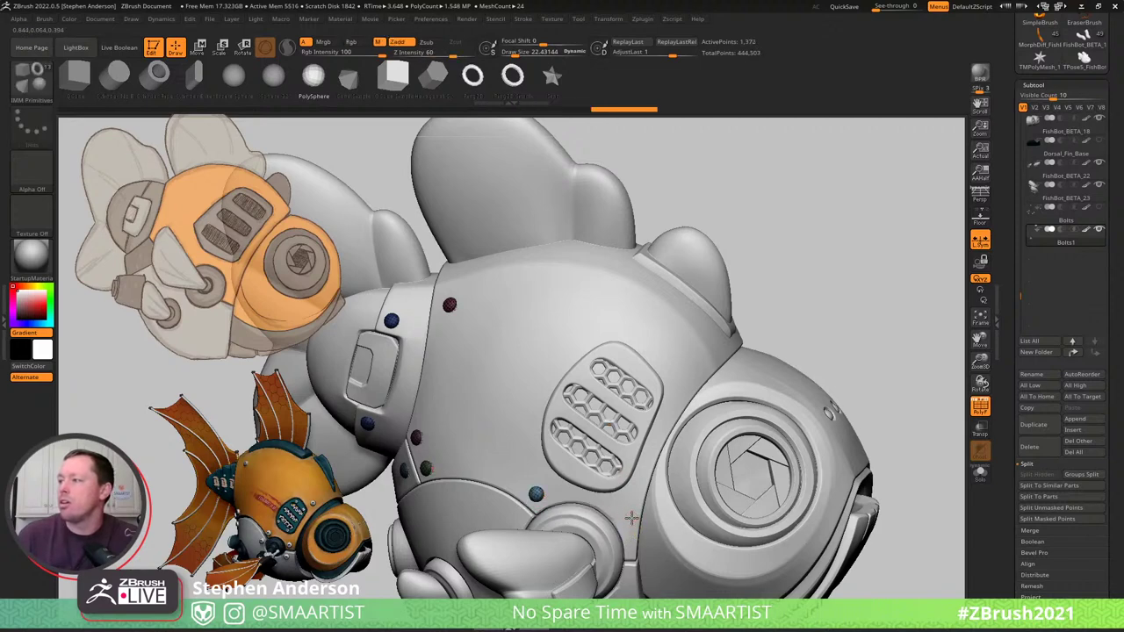
pyautogui.click(629, 516)
pyautogui.press('ctrl')
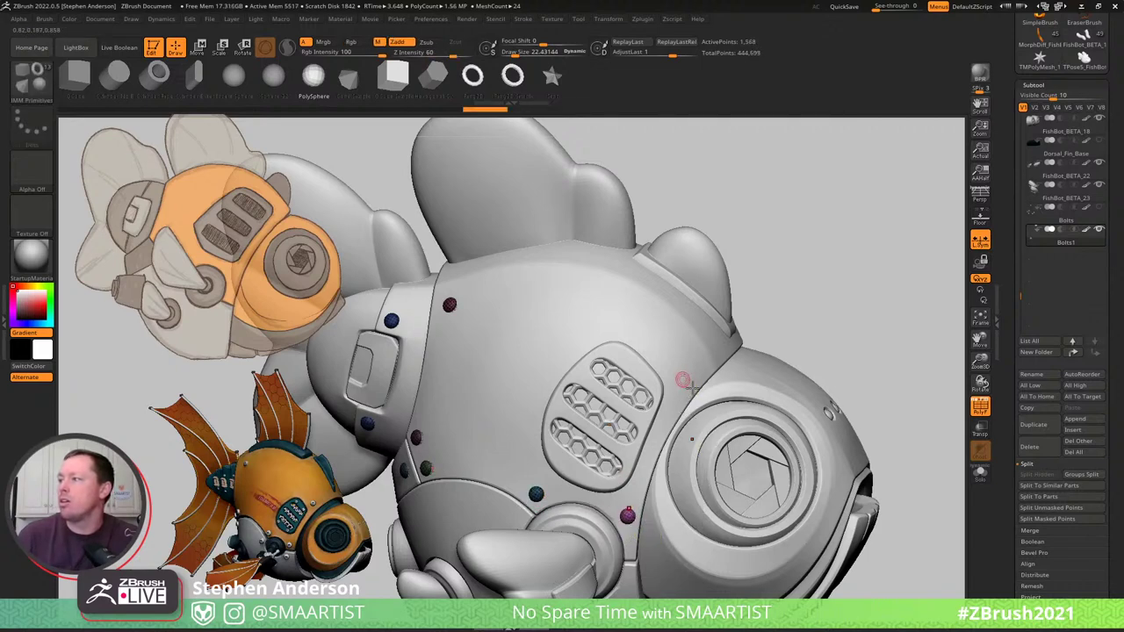
pyautogui.click(683, 380)
pyautogui.press('ctrl')
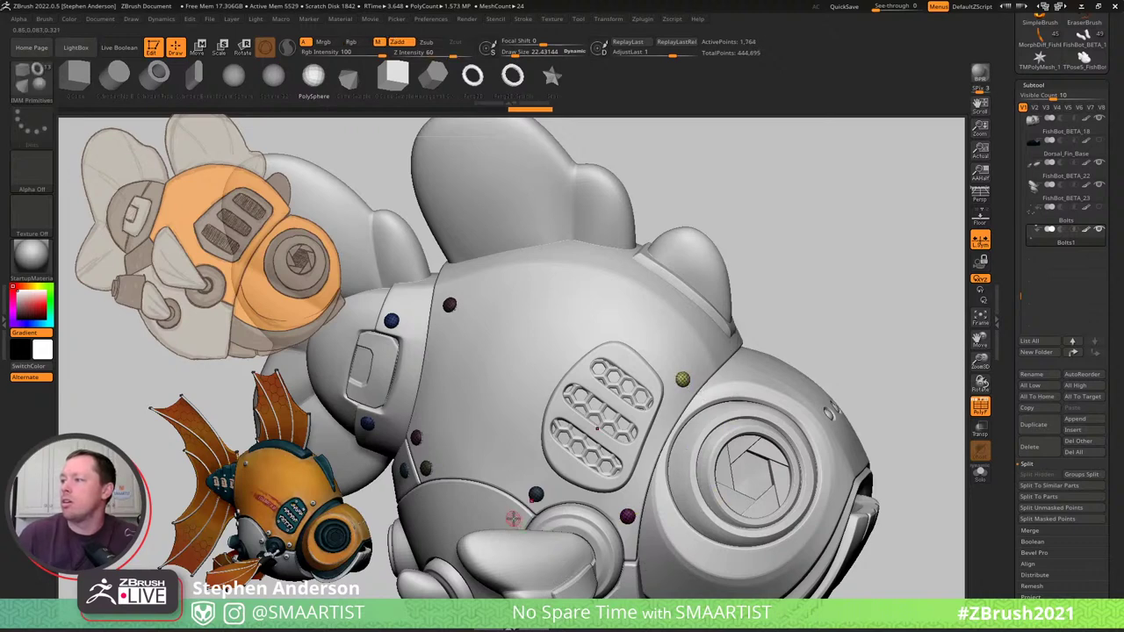
# Place sphere rivets on the lower body panel behind the pectoral fin joint, near the front seam and at the top rear corner.
pyautogui.click(514, 519)
pyautogui.click(617, 562)
pyautogui.press('ctrl')
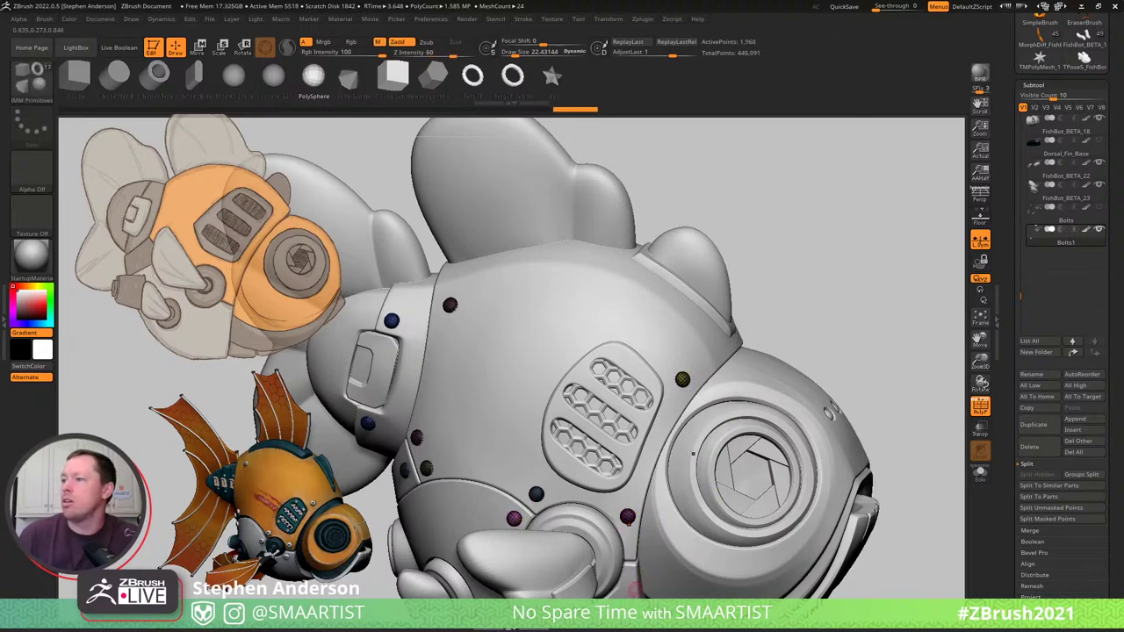
pyautogui.moveTo(628, 581); pyautogui.dragTo(619, 403, button='right')
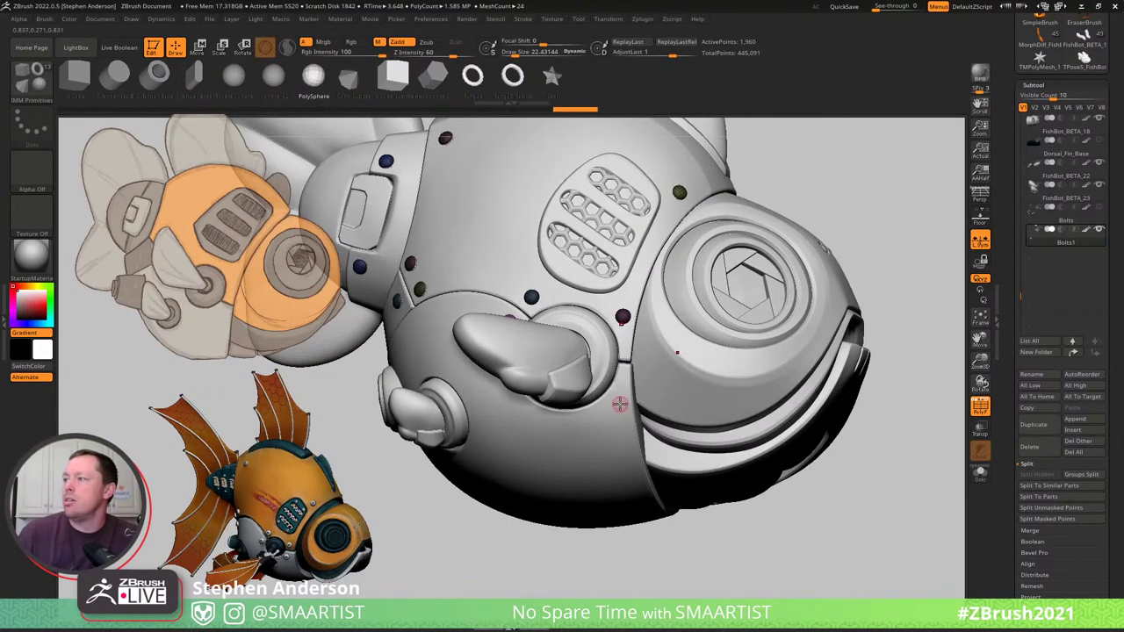
pyautogui.moveTo(645, 430); pyautogui.dragTo(528, 349)
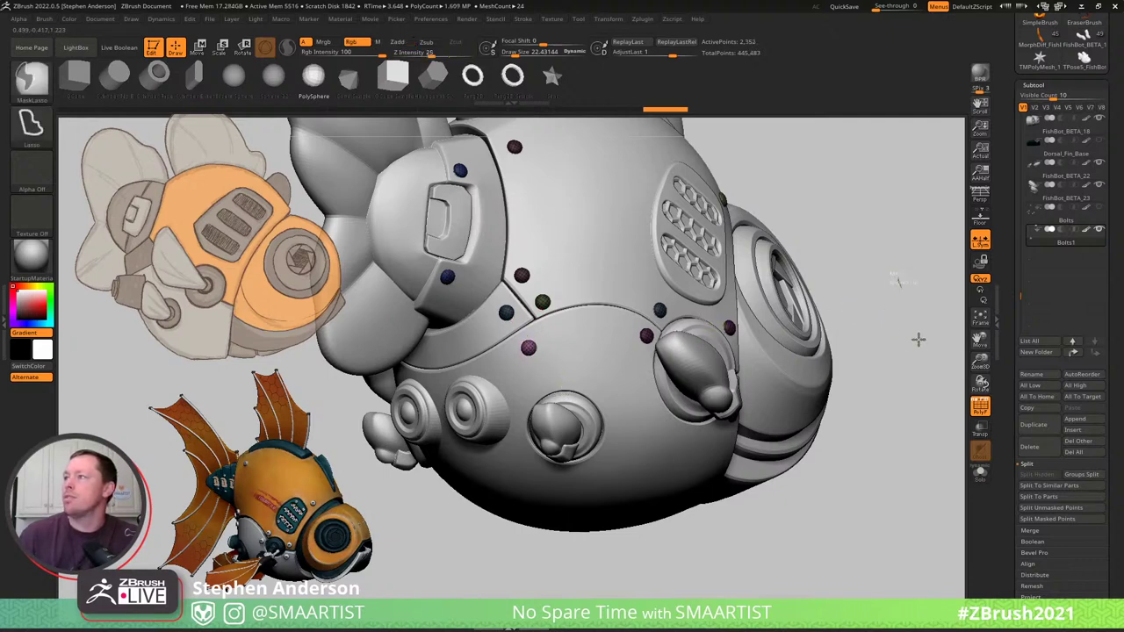
# Turn off the polyframe and review the sphere rivets on the whole fish from several angles.
pyautogui.hotkey('shift', 'f')
pyautogui.moveTo(861, 334)
pyautogui.keyDown('ctrl'); pyautogui.mouseDown(button='right')
pyautogui.moveTo(790, 267)
pyautogui.moveTo(767, 276)
pyautogui.moveTo(803, 279)
pyautogui.moveTo(770, 326)
pyautogui.moveTo(733, 344)
pyautogui.moveTo(730, 396)
pyautogui.moveTo(743, 349)
pyautogui.moveTo(790, 321)
pyautogui.moveTo(751, 351)
pyautogui.moveTo(705, 361)
pyautogui.moveTo(747, 362)
pyautogui.mouseUp(button='right'); pyautogui.keyUp('ctrl')
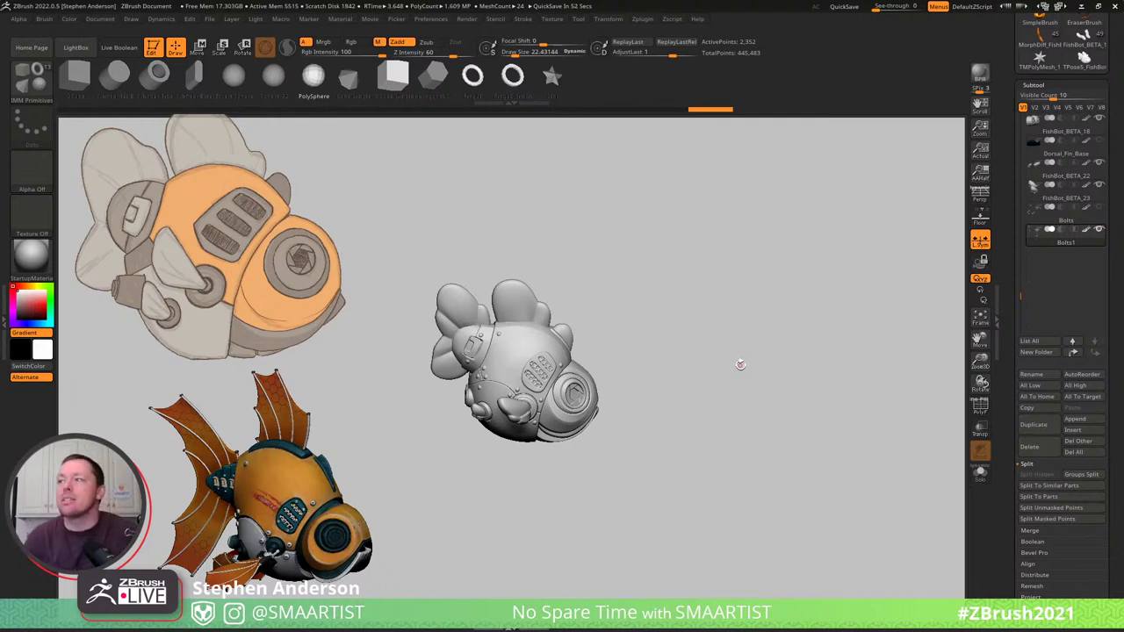
pyautogui.moveTo(618, 386); pyautogui.dragTo(622, 353)
pyautogui.moveTo(623, 353)
pyautogui.mouseDown(button='right')
pyautogui.moveTo(670, 354)
pyautogui.moveTo(672, 329)
pyautogui.moveTo(727, 344)
pyautogui.mouseUp(button='right')
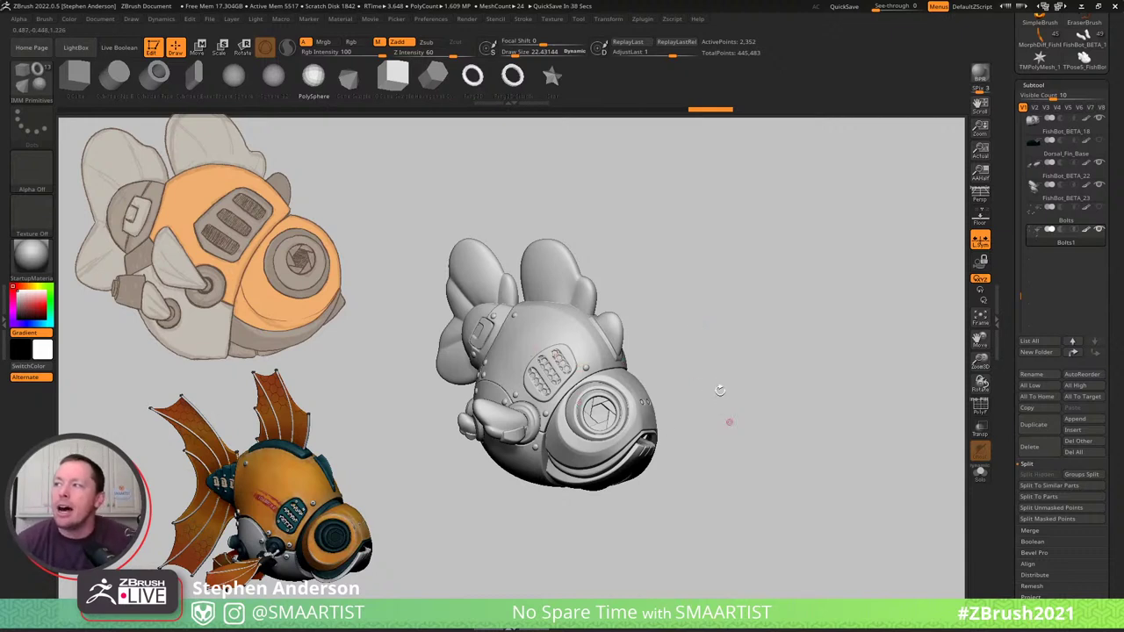
pyautogui.moveTo(715, 371); pyautogui.dragTo(722, 374)
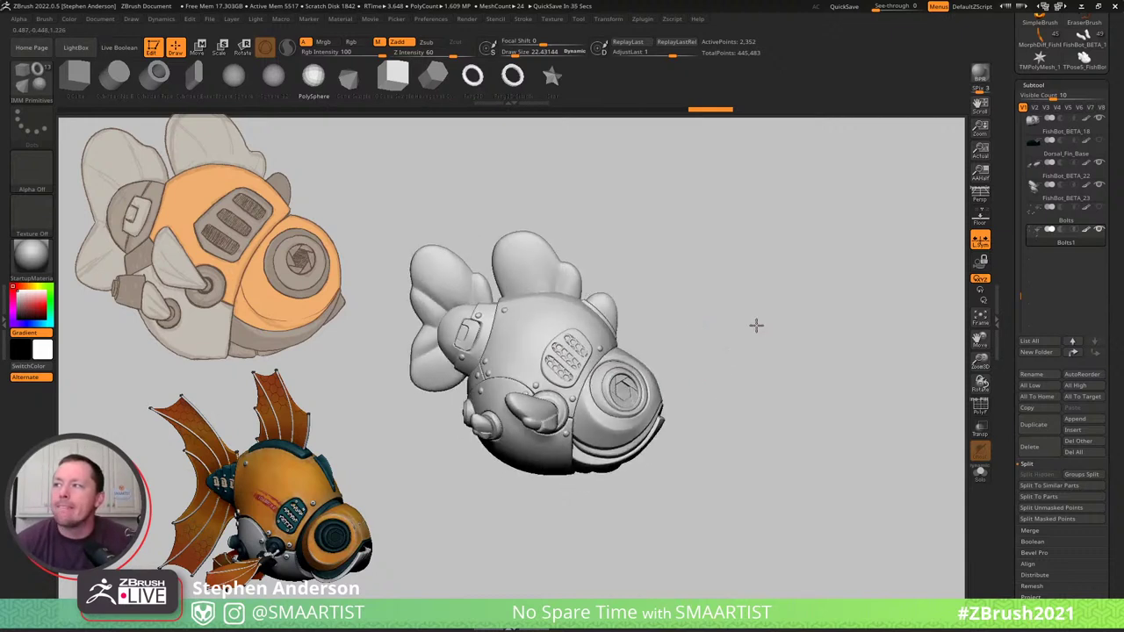
pyautogui.moveTo(755, 326); pyautogui.dragTo(724, 366)
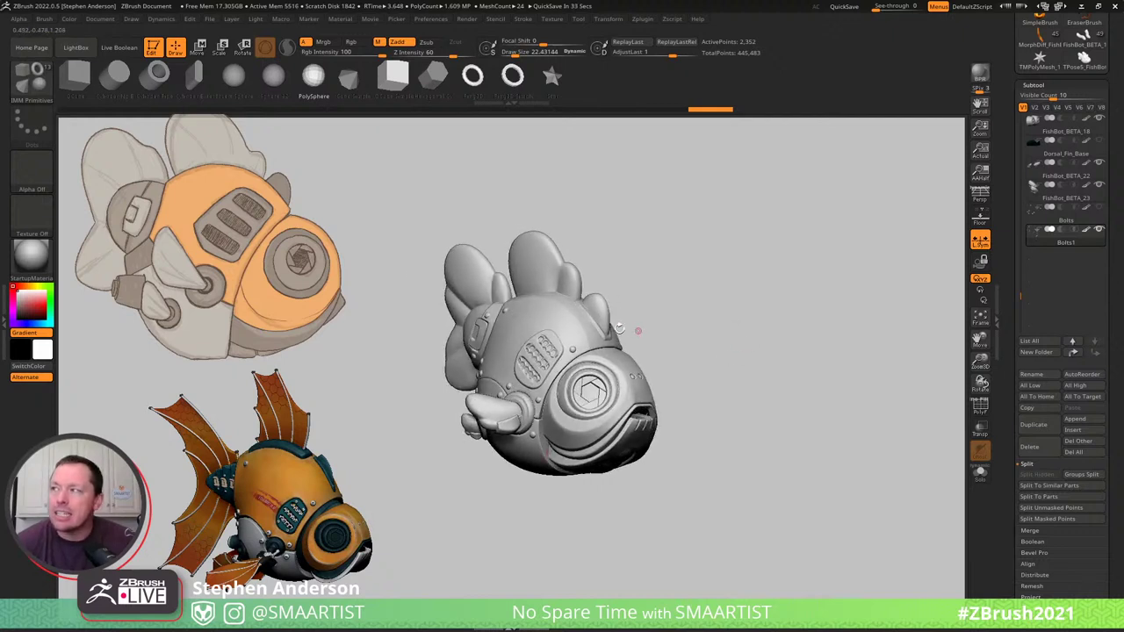
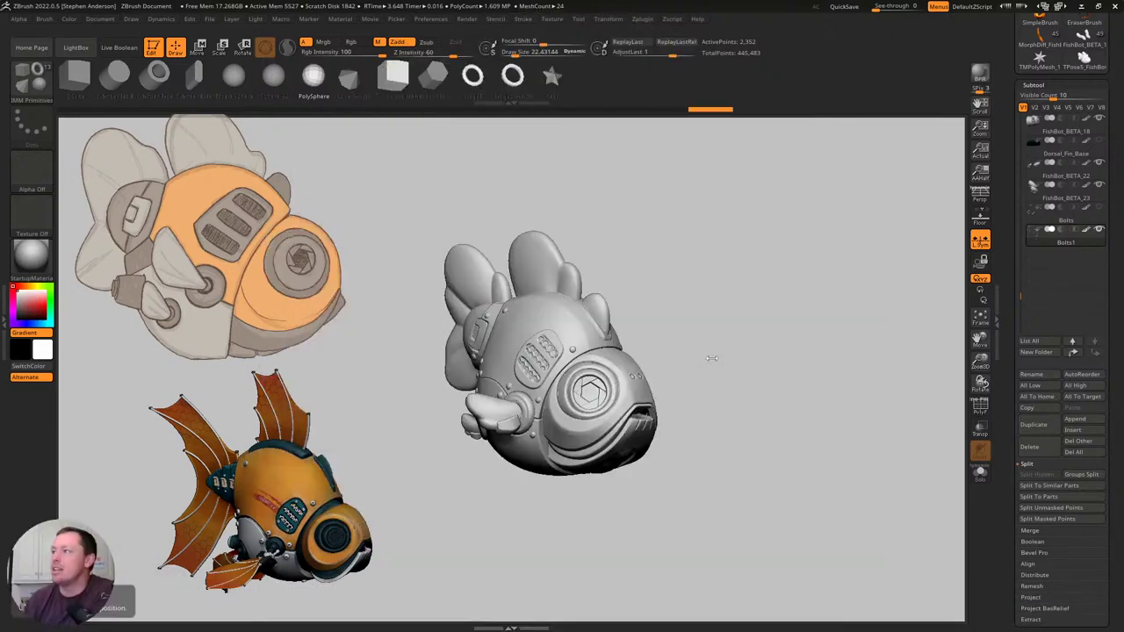
# Compare the Bolts and Bolts1 rivet versions on the whole fish.
pyautogui.moveTo(712, 356); pyautogui.dragTo(762, 322)
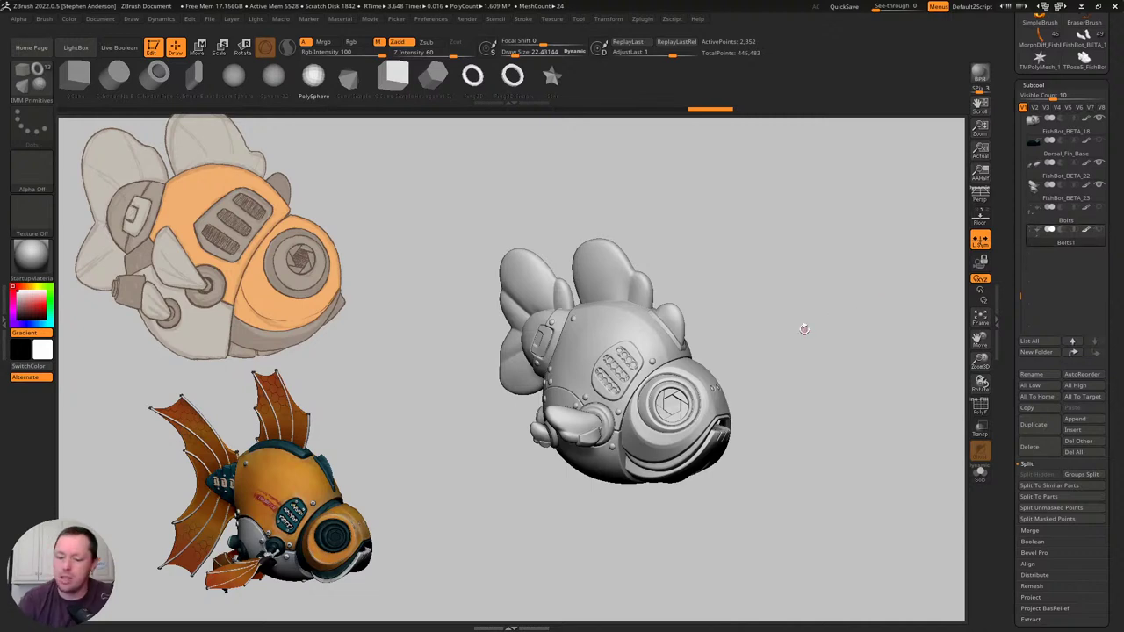
pyautogui.press('Up')
pyautogui.moveTo(812, 281); pyautogui.dragTo(816, 301)
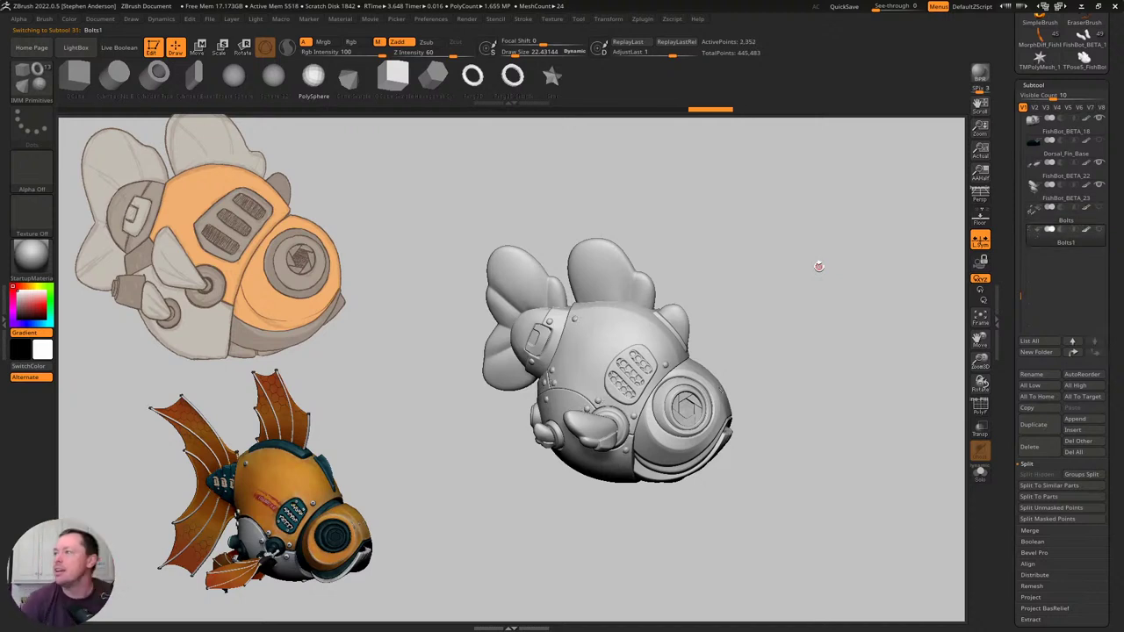
pyautogui.moveTo(837, 381); pyautogui.dragTo(775, 386, button='right')
pyautogui.moveTo(775, 385)
pyautogui.mouseDown()
pyautogui.moveTo(752, 419)
pyautogui.moveTo(715, 405)
pyautogui.moveTo(737, 424)
pyautogui.moveTo(725, 436)
pyautogui.moveTo(735, 412)
pyautogui.moveTo(710, 431)
pyautogui.moveTo(747, 418)
pyautogui.moveTo(700, 426)
pyautogui.mouseUp()
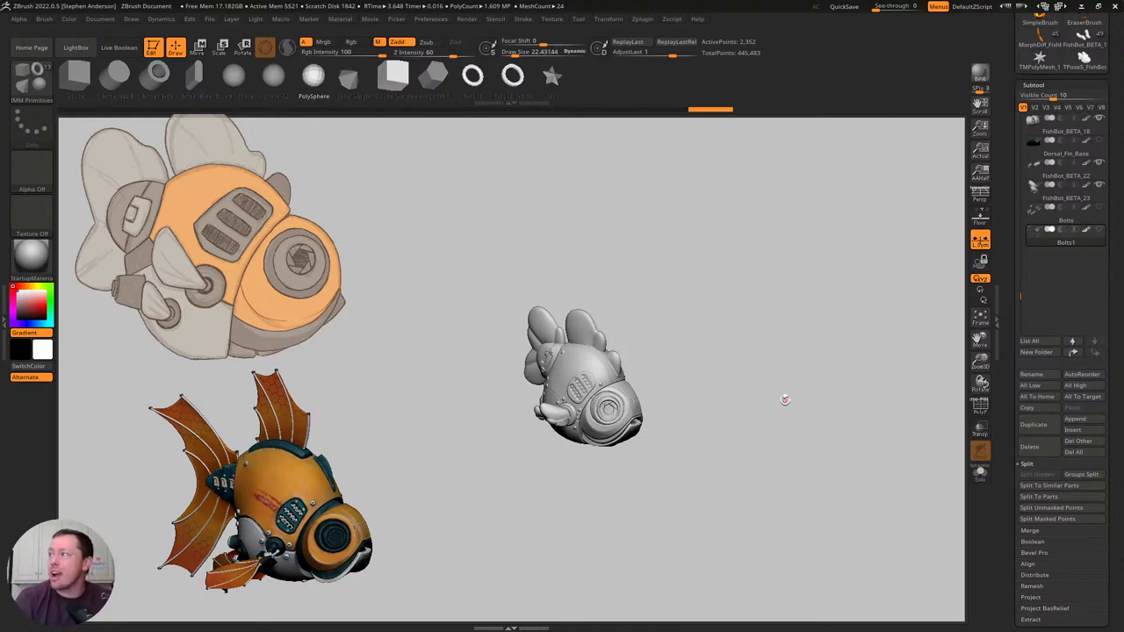
# Select the Bolts subtool, duplicate it and isolate the two small sphere rivets on the tail collar in the copy.
pyautogui.press('Up')
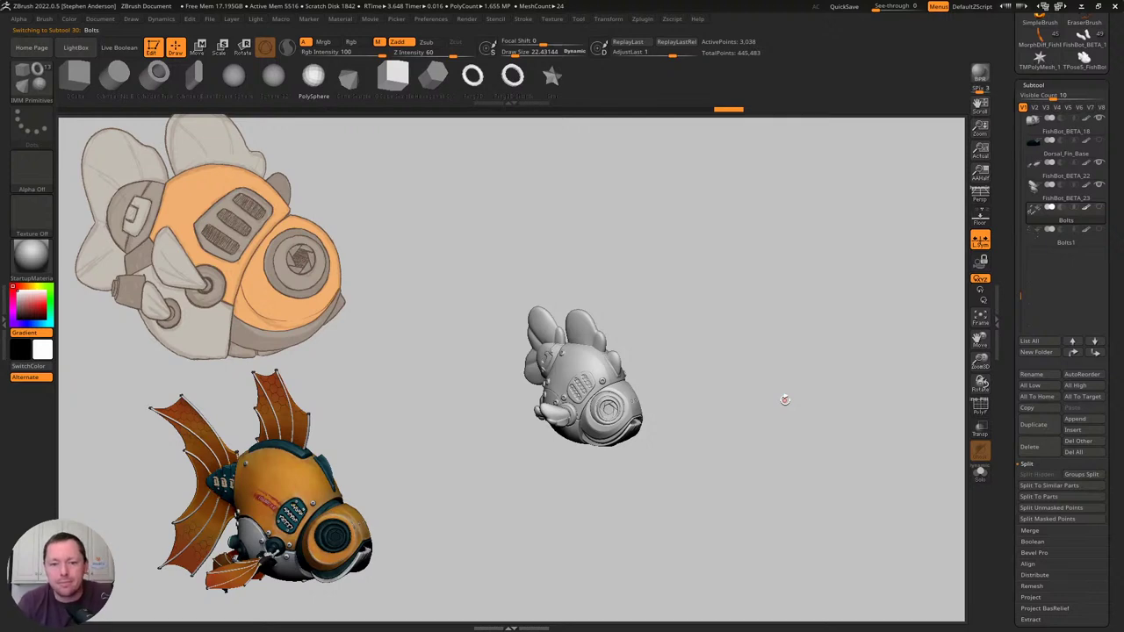
pyautogui.moveTo(742, 408)
pyautogui.mouseDown(button='right')
pyautogui.moveTo(720, 399)
pyautogui.moveTo(758, 394)
pyautogui.moveTo(746, 399)
pyautogui.mouseUp(button='right')
pyautogui.moveTo(696, 326)
pyautogui.keyDown('ctrl'); pyautogui.mouseDown(button='right')
pyautogui.moveTo(740, 383)
pyautogui.moveTo(799, 279)
pyautogui.moveTo(725, 381)
pyautogui.mouseUp(button='right'); pyautogui.keyUp('ctrl')
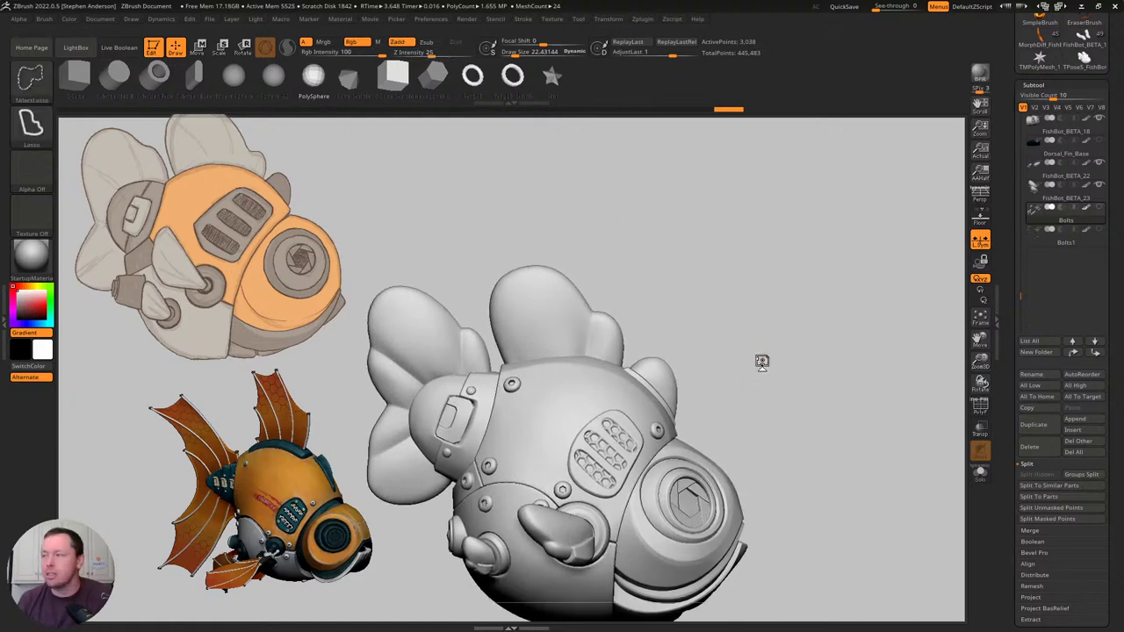
pyautogui.hotkey('ctrl', 'shift', 'd')
pyautogui.moveTo(488, 401)
pyautogui.keyDown('ctrl'); pyautogui.keyDown('shift'); pyautogui.mouseDown()
pyautogui.moveTo(395, 488)
pyautogui.moveTo(326, 391)
pyautogui.moveTo(360, 308)
pyautogui.mouseUp(); pyautogui.keyUp('shift'); pyautogui.keyUp('ctrl')
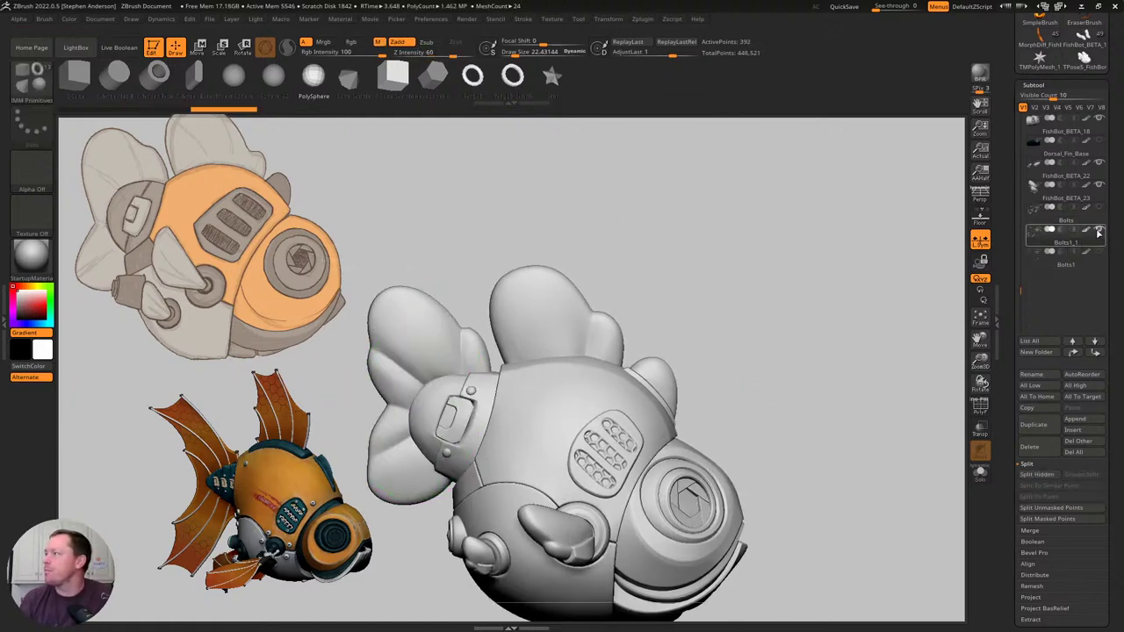
# Delete the hidden bolts from the duplicated subtool's geometry with Del Hidden.
pyautogui.moveTo(1108, 526); pyautogui.dragTo(1110, 344)
pyautogui.click(1039, 452)
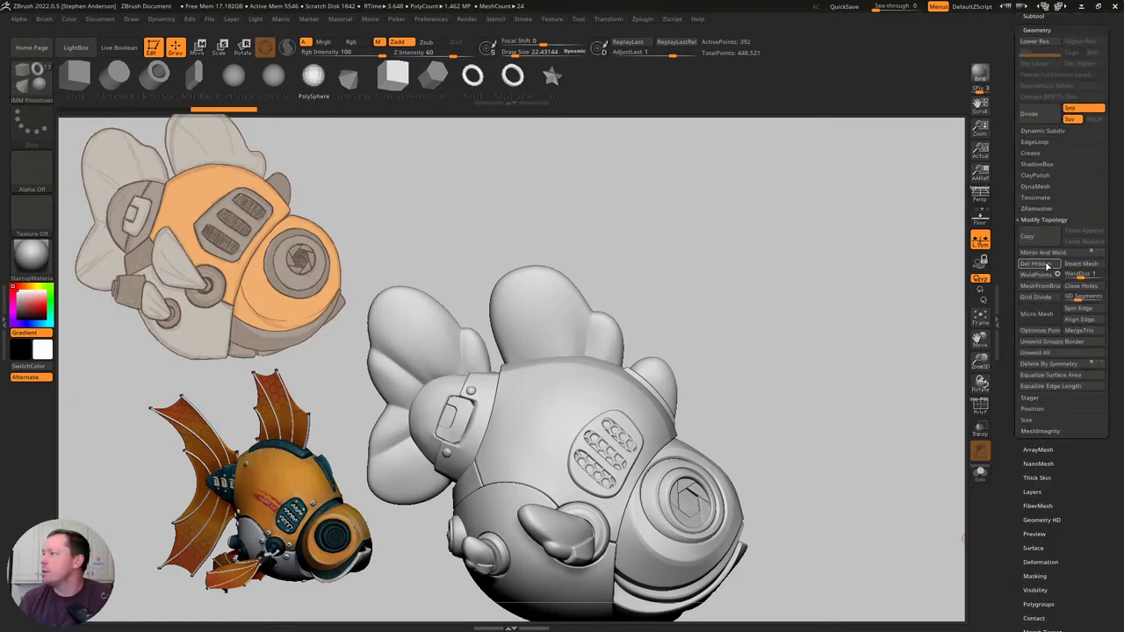
pyautogui.click(1041, 264)
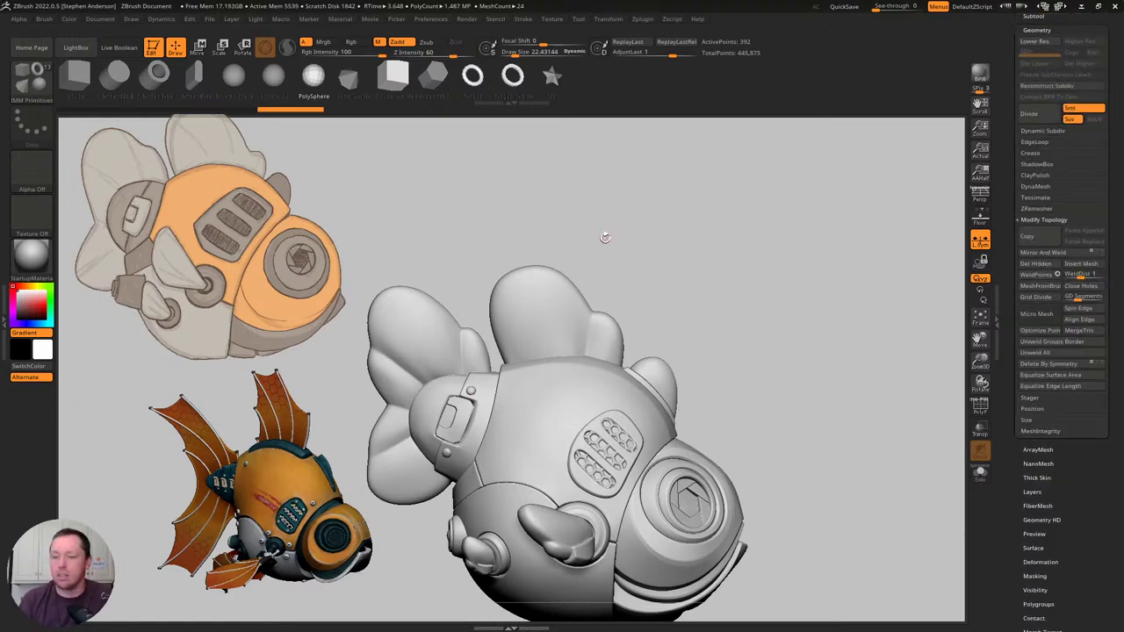
# Switch to the FaunaBot_Bolt insert brush and try placing a bolt on the upper panel beside the rear seam junction.
pyautogui.press('b')
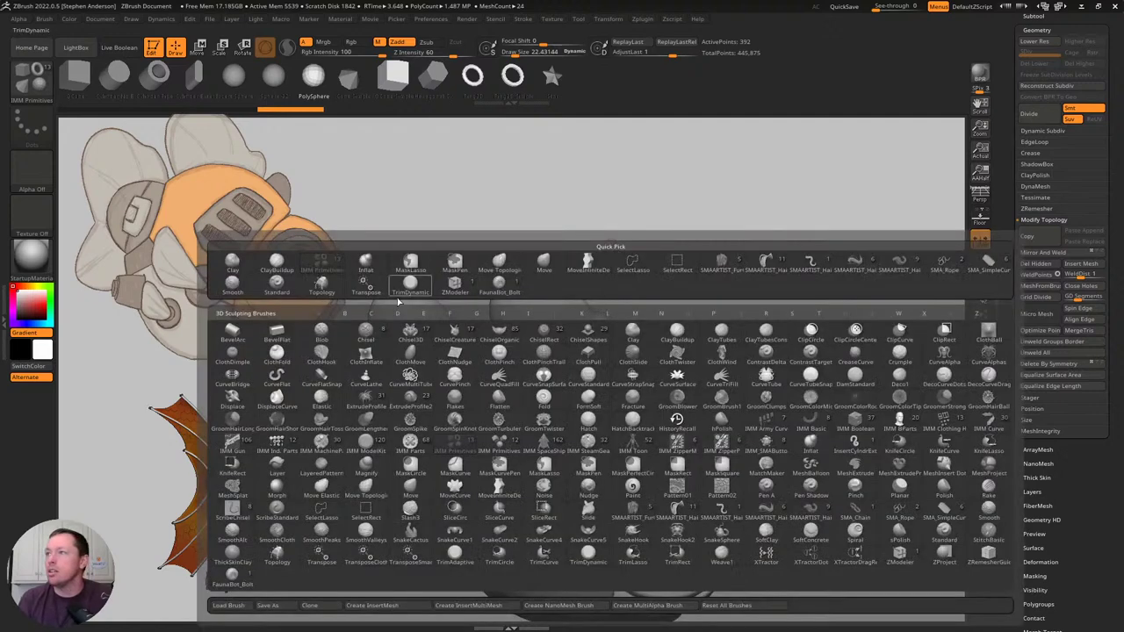
pyautogui.click(518, 291)
pyautogui.moveTo(703, 261)
pyautogui.mouseDown()
pyautogui.moveTo(719, 281)
pyautogui.moveTo(518, 448)
pyautogui.mouseUp()
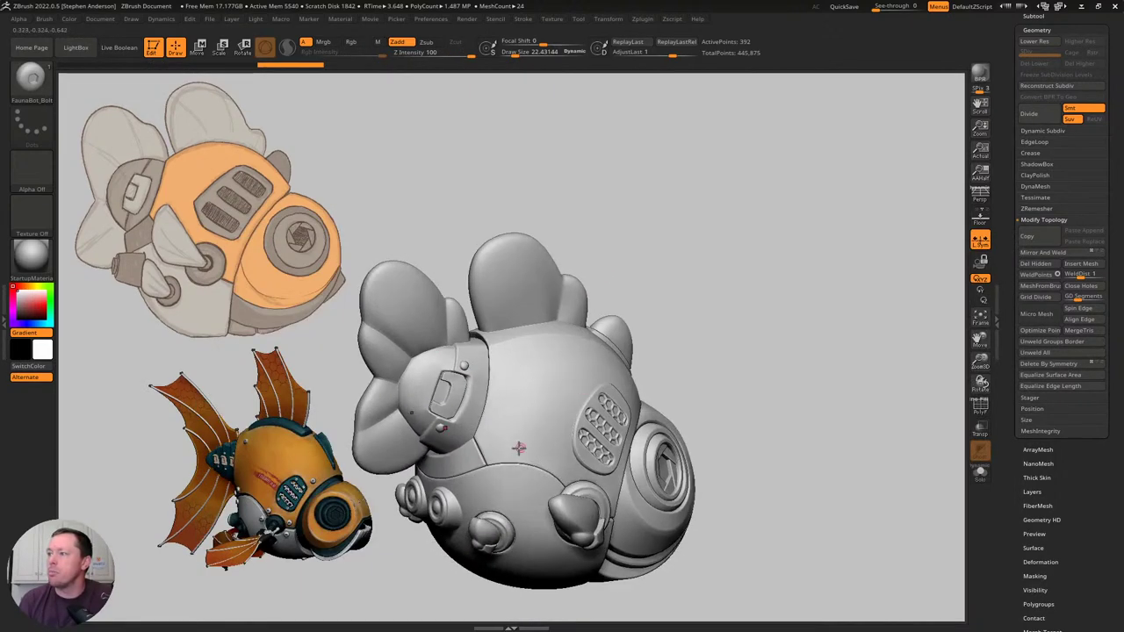
pyautogui.keyDown('ctrl'); pyautogui.moveTo(518, 448); pyautogui.dragTo(516, 475, button='right'); pyautogui.keyUp('ctrl')
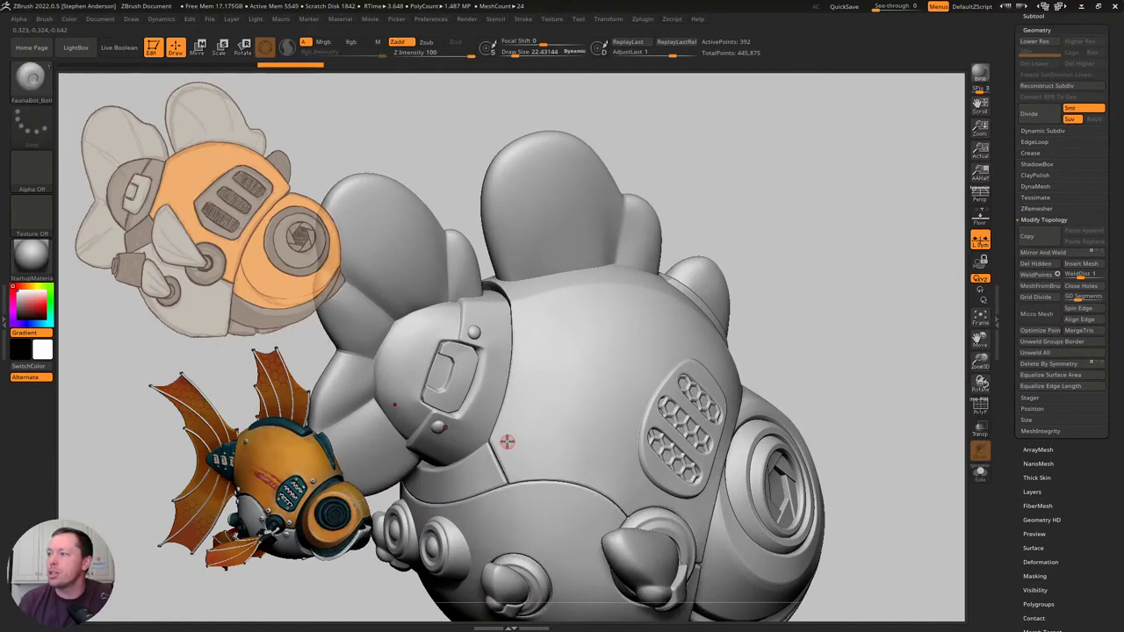
pyautogui.click(508, 441)
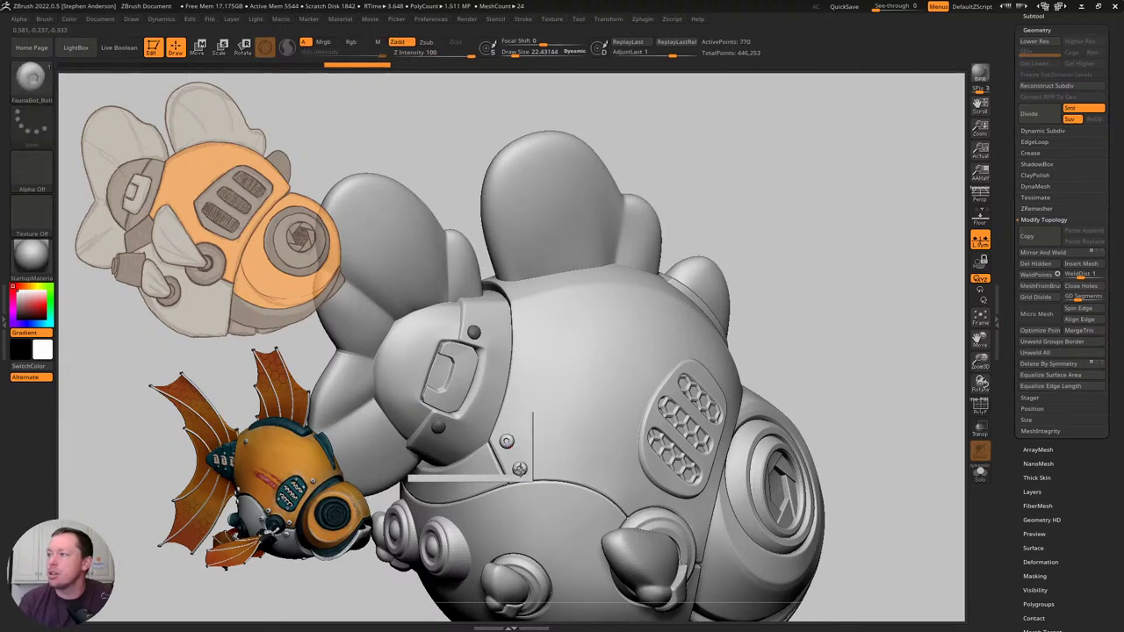
pyautogui.moveTo(536, 487)
pyautogui.mouseDown(button='right')
pyautogui.moveTo(579, 413)
pyautogui.moveTo(575, 390)
pyautogui.moveTo(549, 405)
pyautogui.mouseUp(button='right')
# Adjust the bolt brush's Imbed depth and place two bolts on the upper panel along the short diagonal seam.
pyautogui.click(44, 19)
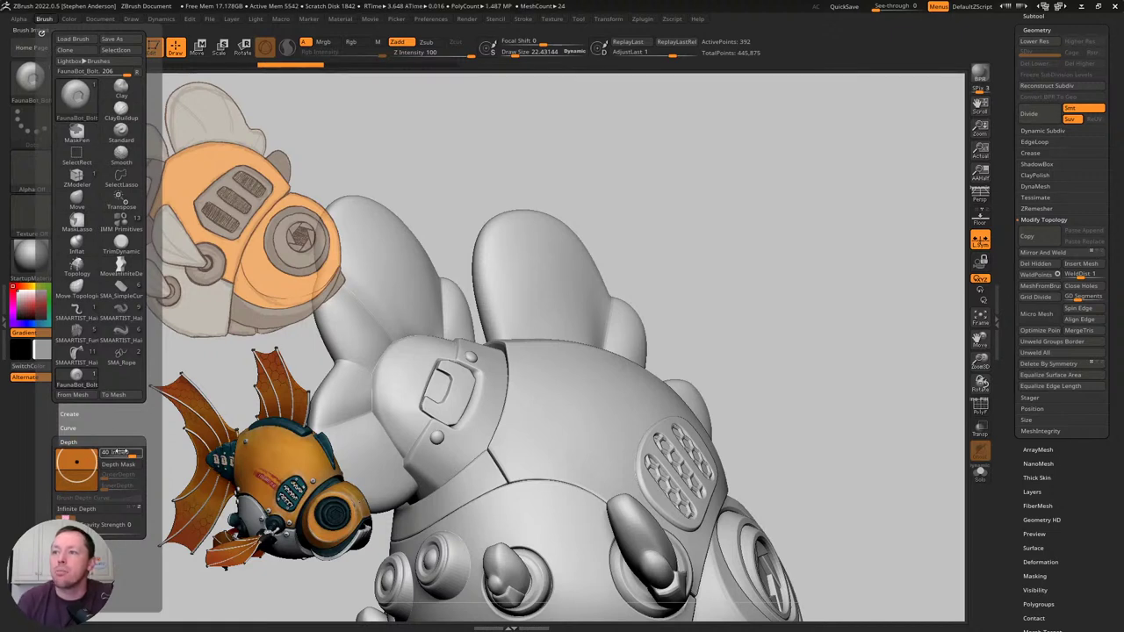
pyautogui.click(118, 452)
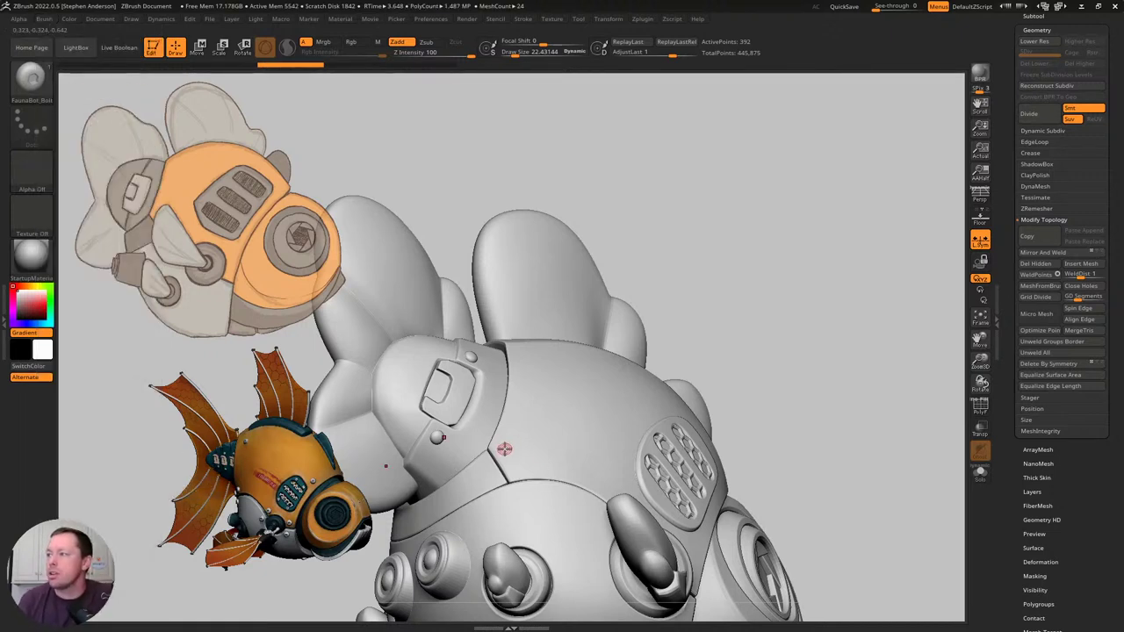
pyautogui.moveTo(504, 449); pyautogui.dragTo(508, 451)
pyautogui.moveTo(519, 469)
pyautogui.mouseDown(button='right')
pyautogui.moveTo(535, 448)
pyautogui.moveTo(524, 455)
pyautogui.moveTo(517, 524)
pyautogui.moveTo(532, 486)
pyautogui.mouseUp(button='right')
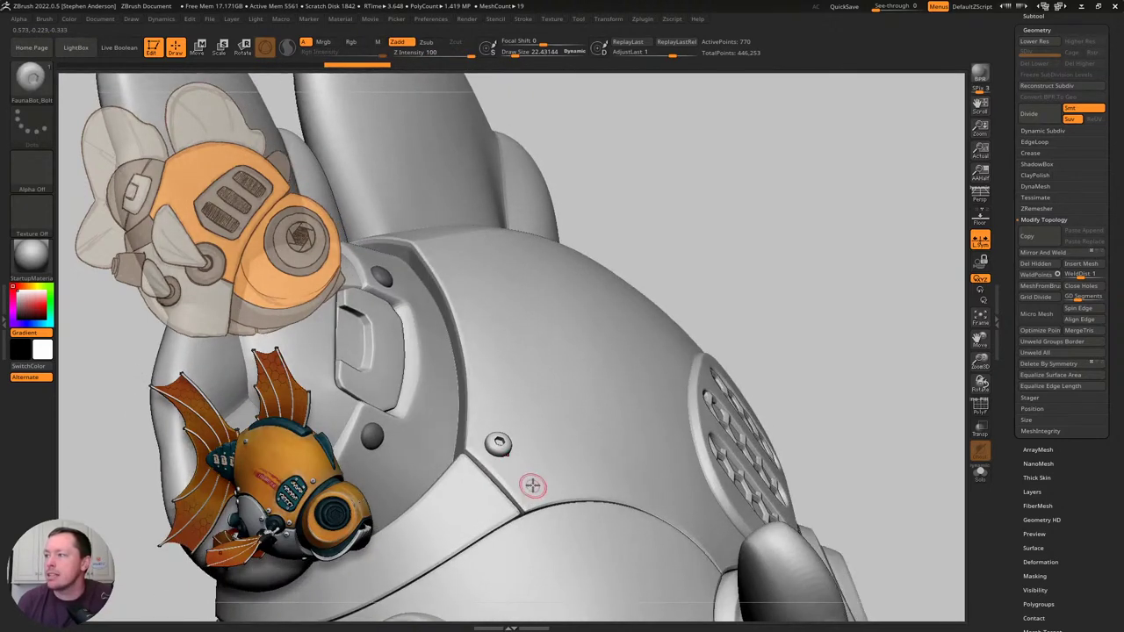
pyautogui.hotkey('ctrl', 'shift', 'z')
pyautogui.hotkey('ctrl', 'shift', 'z')
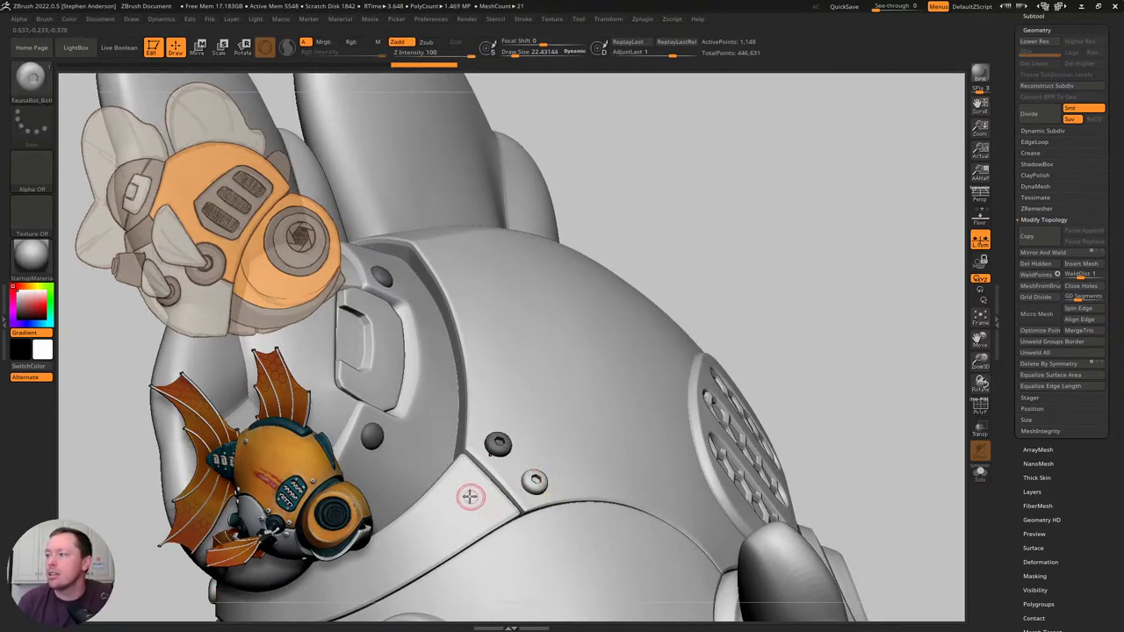
# Place one bolt on the small rear panel behind the diagonal seam and one at the lower body panel's top rear corner.
pyautogui.click(470, 496)
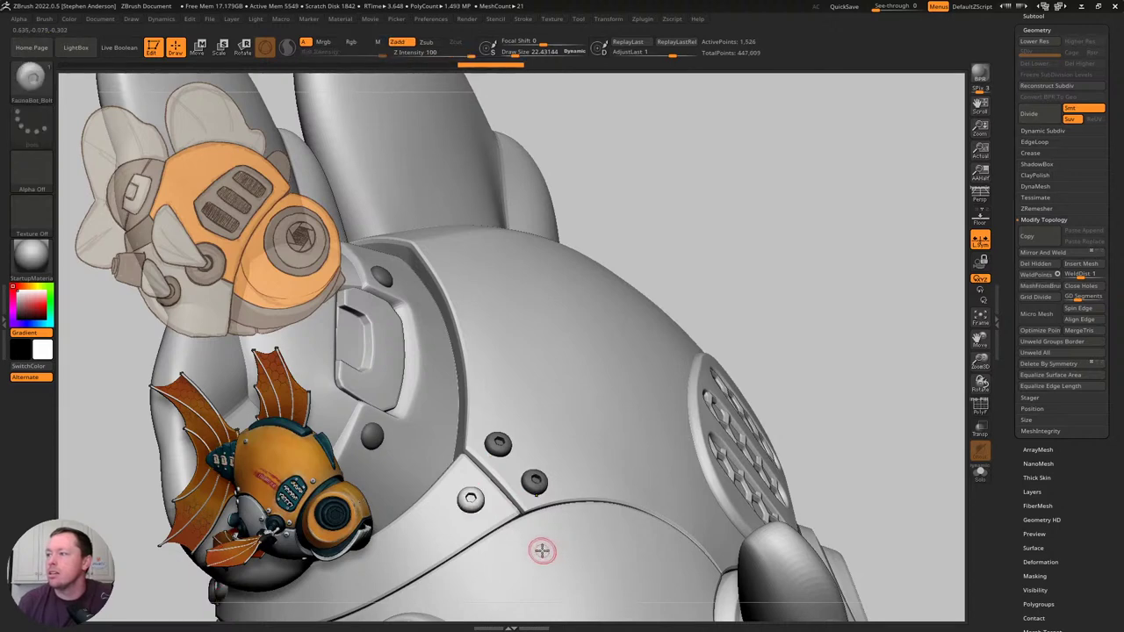
pyautogui.moveTo(530, 551); pyautogui.dragTo(530, 458, button='right')
pyautogui.click(513, 458)
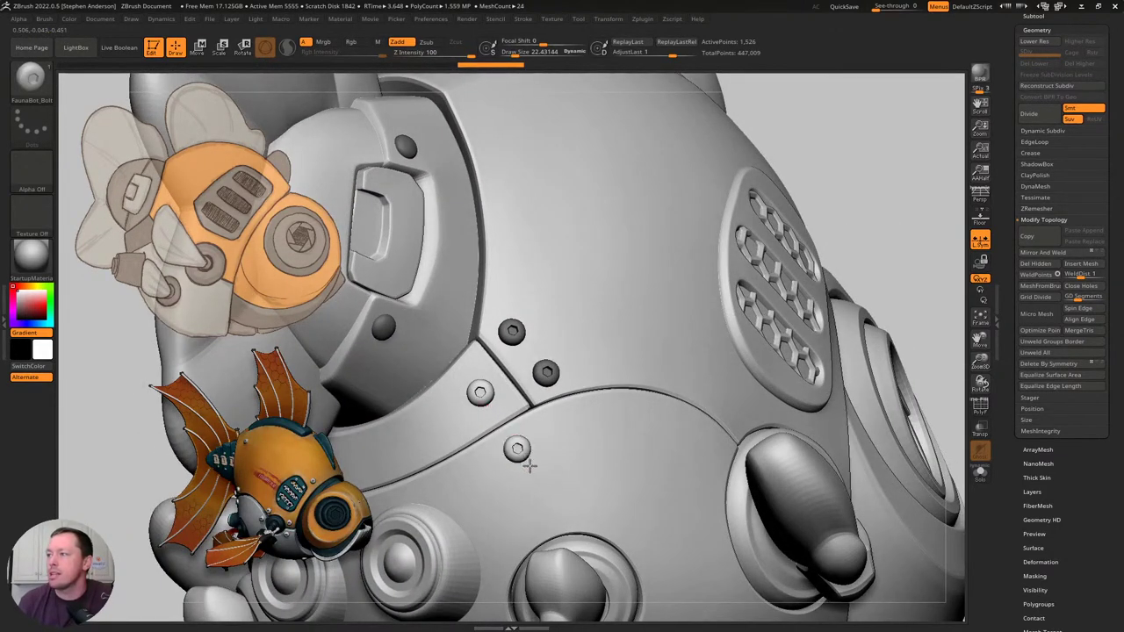
pyautogui.moveTo(570, 436); pyautogui.dragTo(545, 447, button='right')
pyautogui.hotkey('ctrl', 'z')
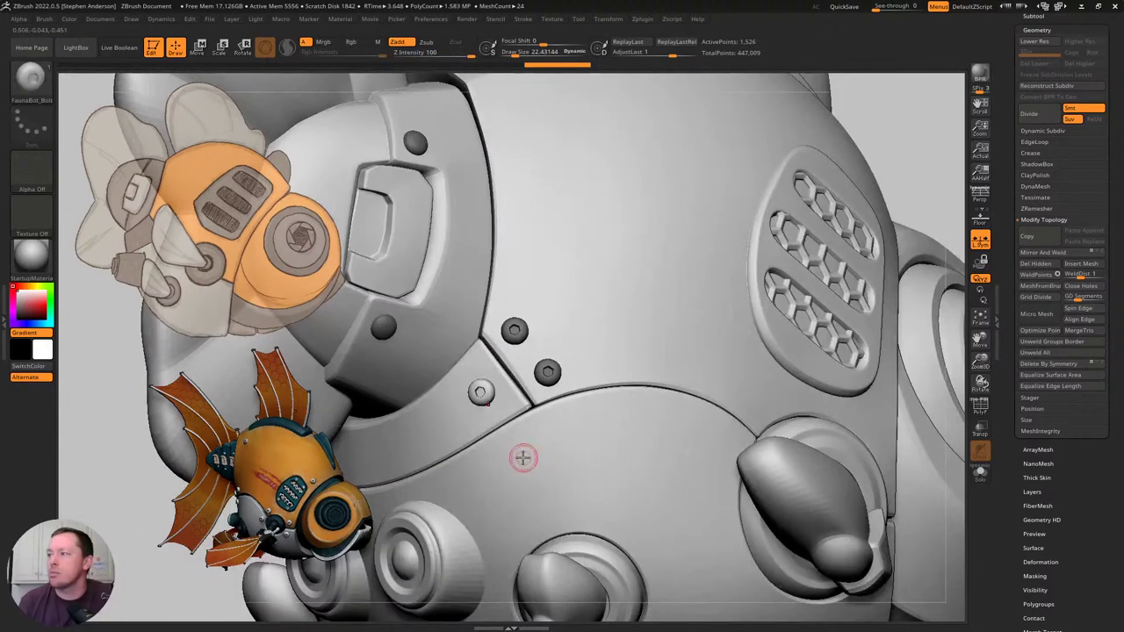
pyautogui.moveTo(543, 498); pyautogui.dragTo(585, 492)
# Place three bolts around the pectoral fin joint: below and above the seam behind it, and in front beside the eye housing.
pyautogui.moveTo(562, 454)
pyautogui.keyDown('ctrl'); pyautogui.mouseDown(button='right')
pyautogui.moveTo(624, 411)
pyautogui.moveTo(605, 447)
pyautogui.moveTo(646, 483)
pyautogui.moveTo(706, 481)
pyautogui.mouseUp(button='right'); pyautogui.keyUp('ctrl')
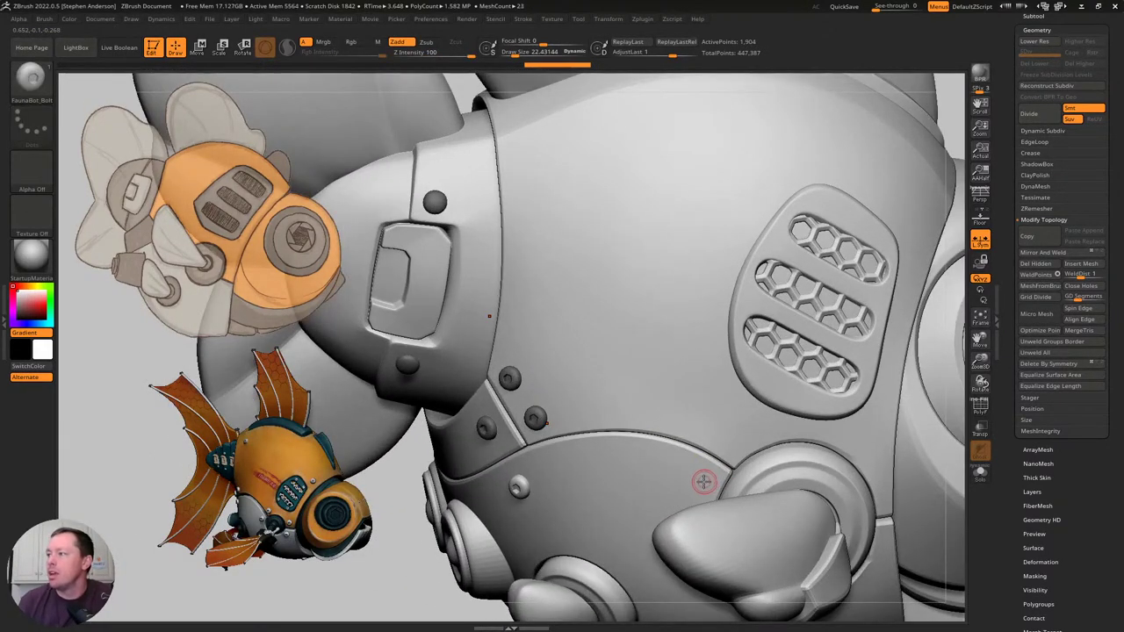
pyautogui.click(705, 480)
pyautogui.click(732, 441)
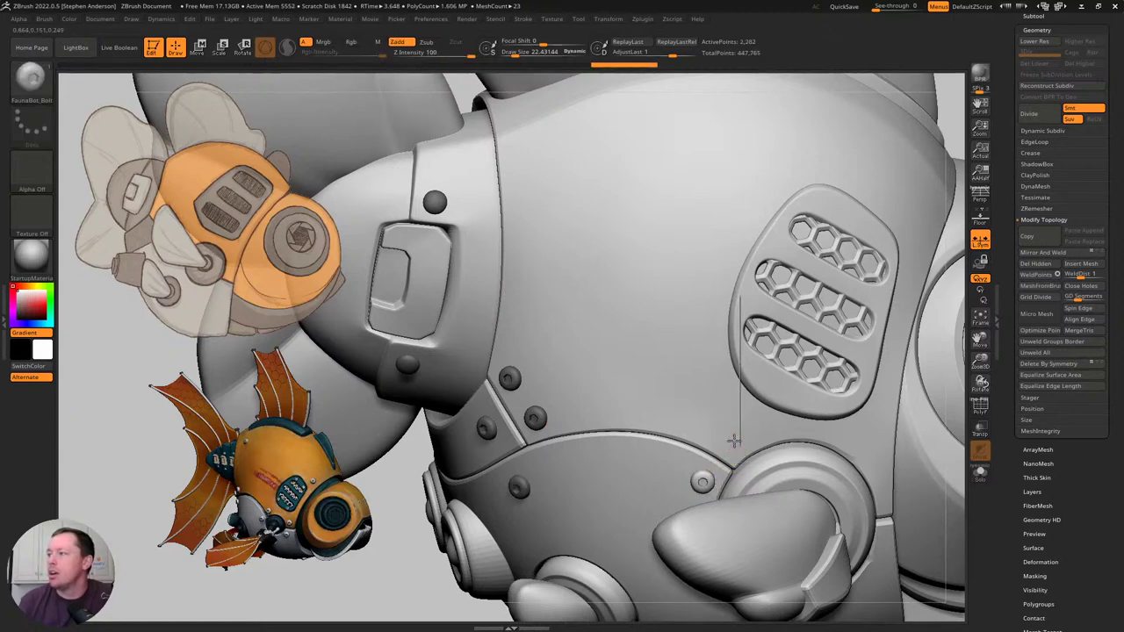
pyautogui.moveTo(737, 404); pyautogui.dragTo(690, 435, button='right')
pyautogui.click(685, 439)
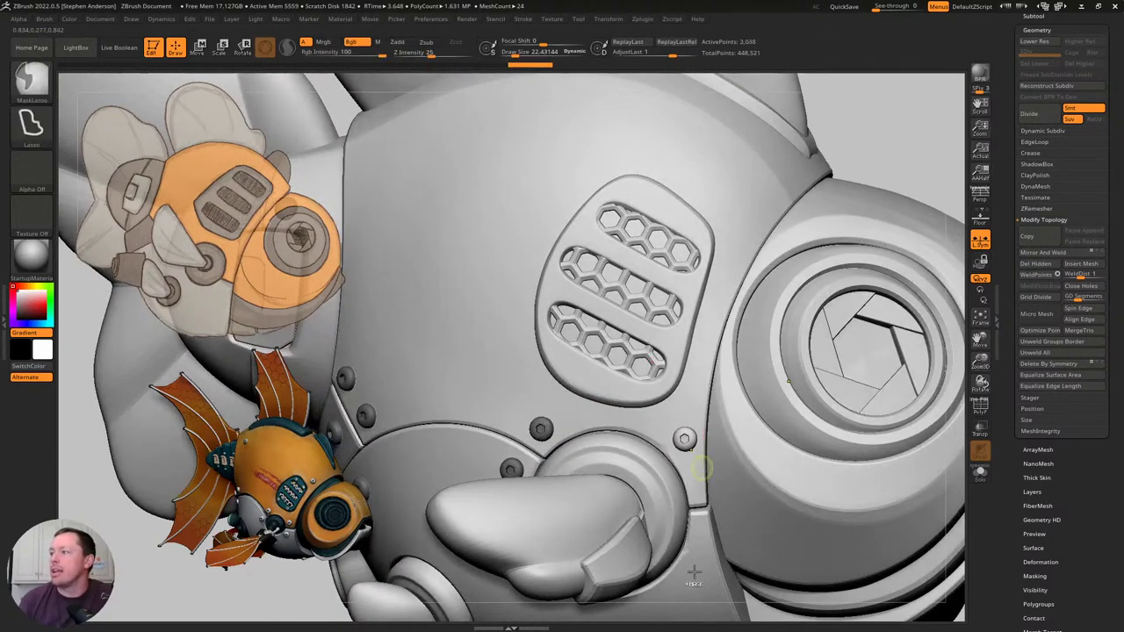
# Place three bolts: at the lower front body seam, on the upper panel beside the eye housing, and at its upper rear corner, and clear the mask.
pyautogui.click(702, 568)
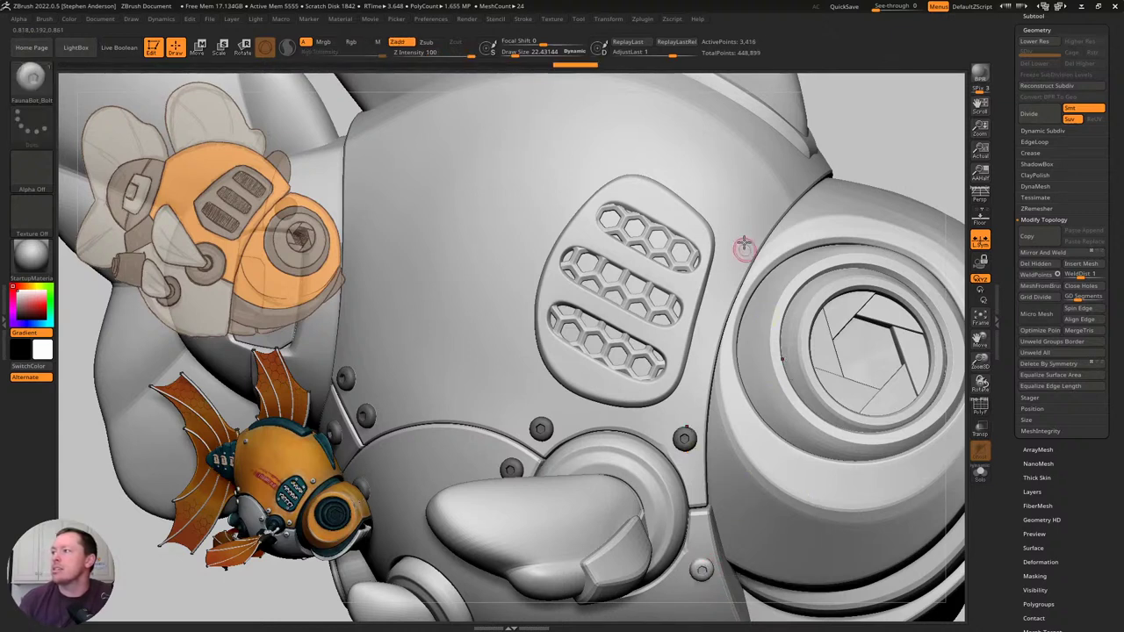
pyautogui.moveTo(757, 228); pyautogui.dragTo(756, 246)
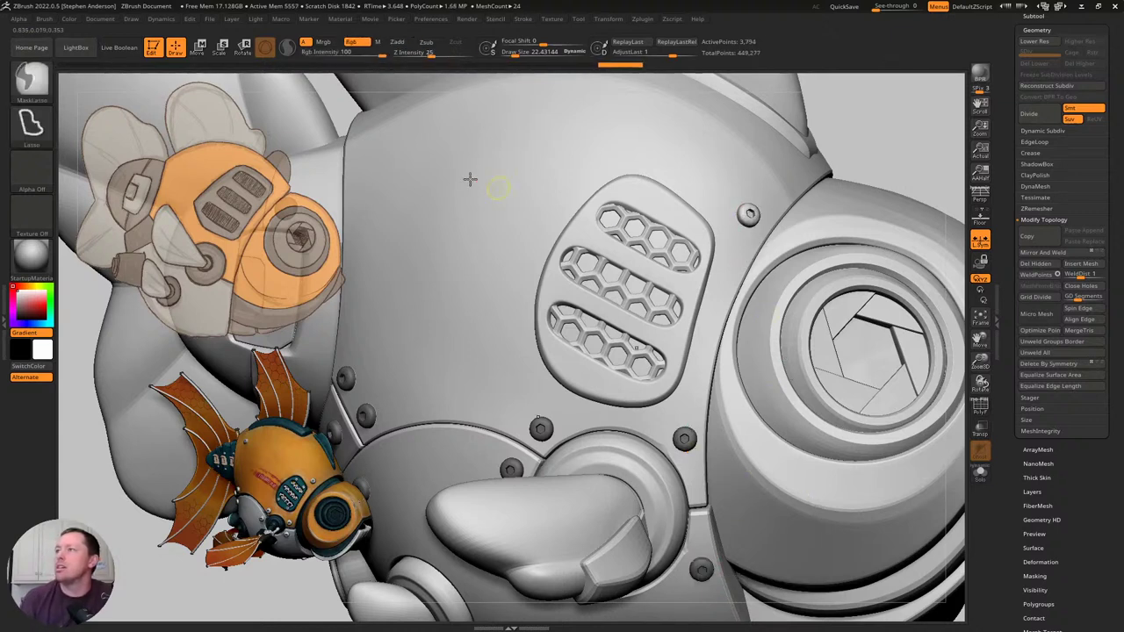
pyautogui.moveTo(413, 186); pyautogui.dragTo(416, 189)
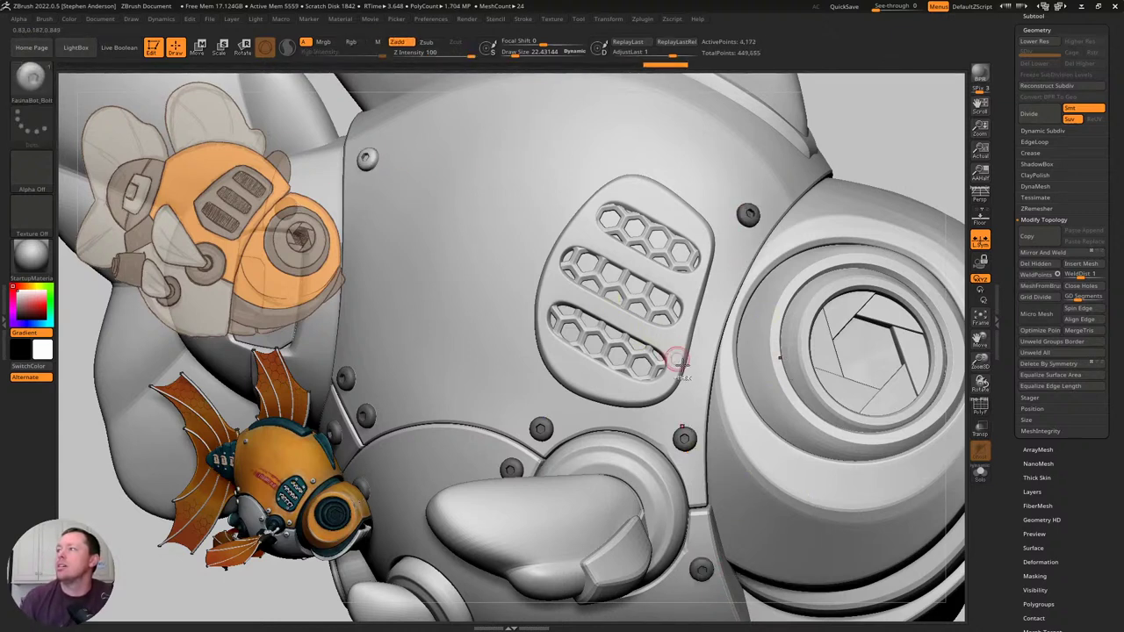
pyautogui.keyDown('ctrl'); pyautogui.moveTo(672, 364); pyautogui.dragTo(551, 231, button='right'); pyautogui.keyUp('ctrl')
pyautogui.keyDown('ctrl'); pyautogui.moveTo(551, 231); pyautogui.dragTo(752, 221); pyautogui.keyUp('ctrl')
# Compare the socket bolts in Bolts1_1 with the plain sphere rivets in Bolts1 from near and far.
pyautogui.keyDown('alt'); pyautogui.moveTo(863, 334); pyautogui.dragTo(806, 305, button='right'); pyautogui.keyUp('alt')
pyautogui.moveTo(806, 305); pyautogui.dragTo(773, 291)
pyautogui.press('space')
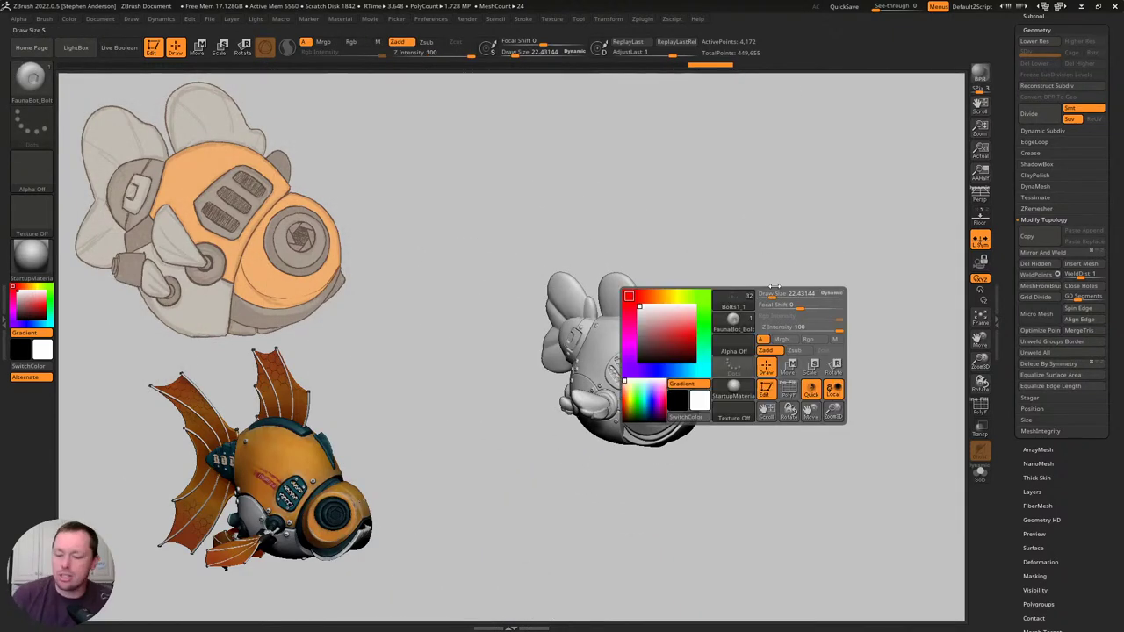
pyautogui.press('Down')
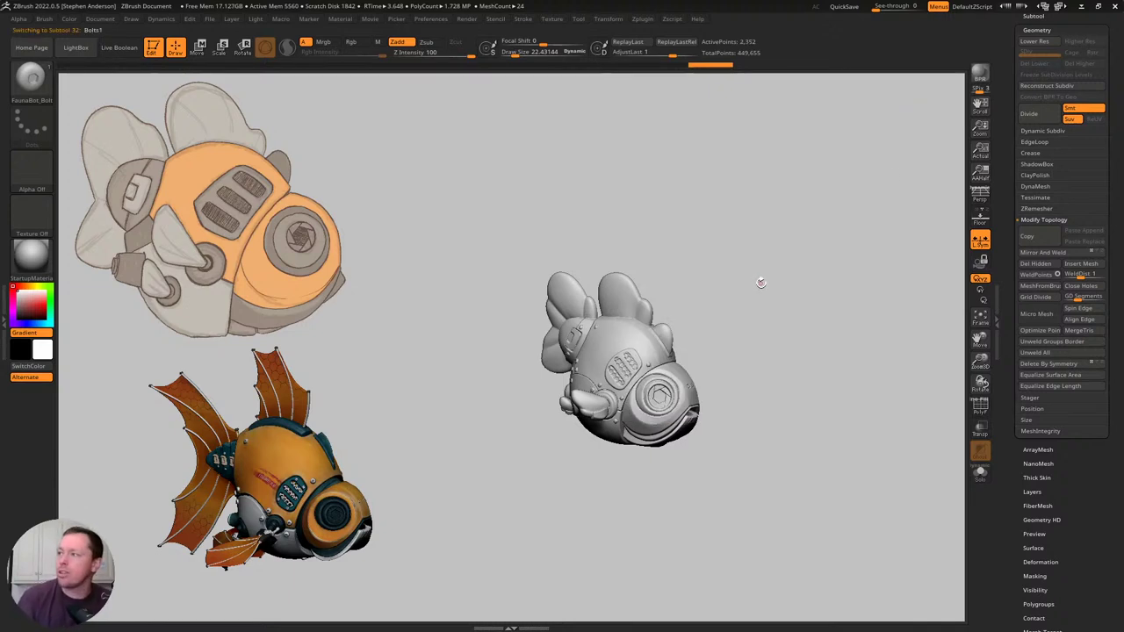
pyautogui.moveTo(713, 270); pyautogui.dragTo(735, 278)
pyautogui.hotkey('alt', 'Up')
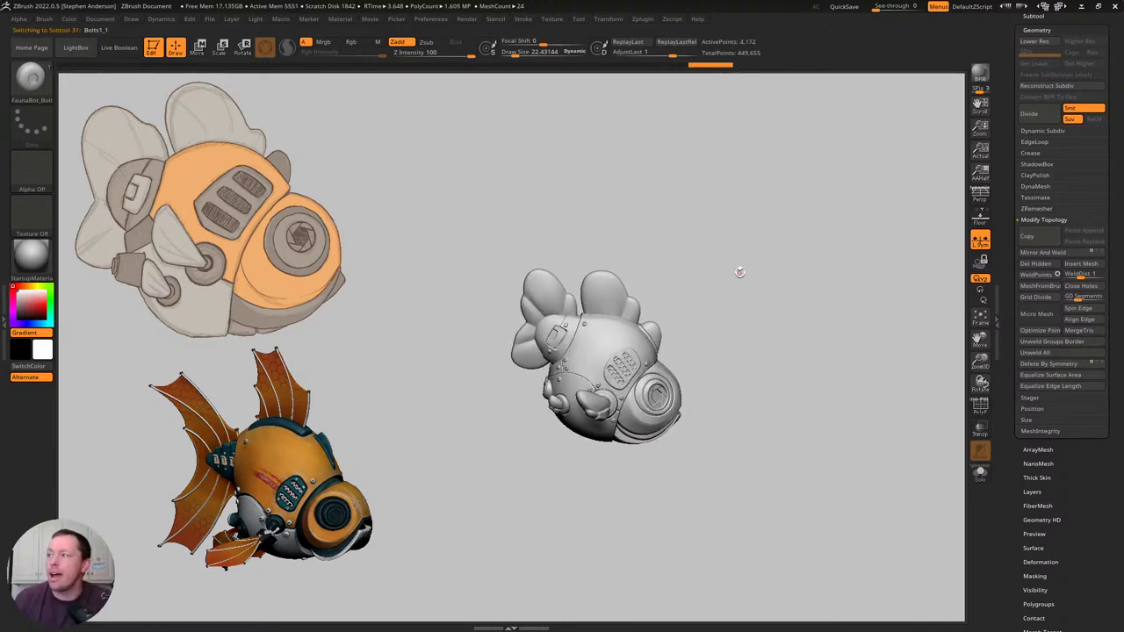
pyautogui.hotkey('alt', 'Down')
pyautogui.moveTo(747, 290); pyautogui.dragTo(748, 479, button='right')
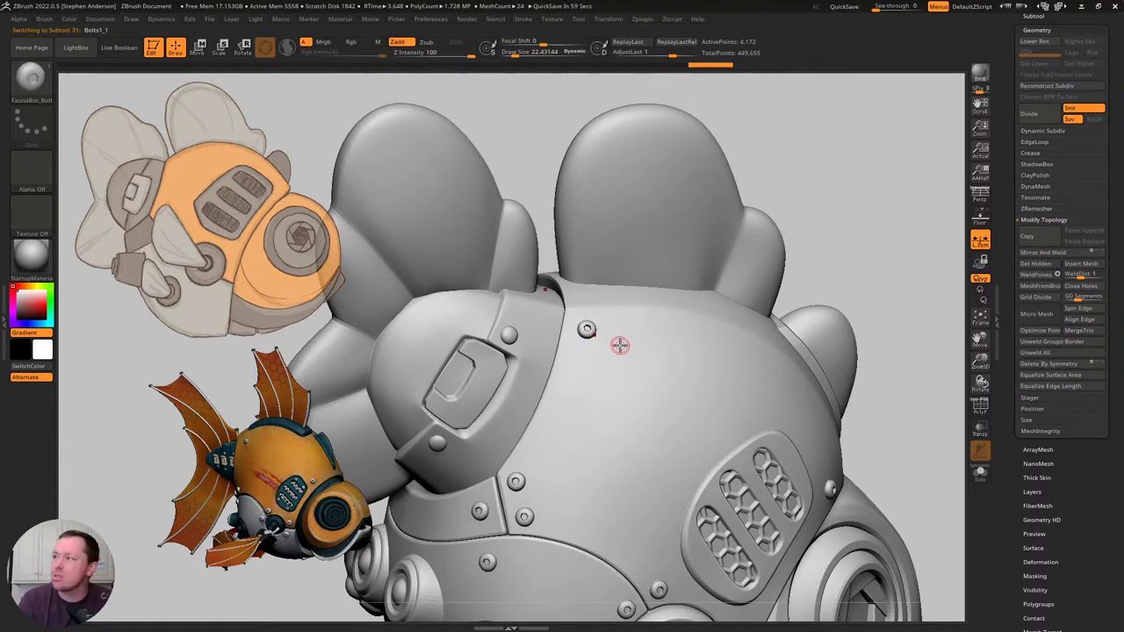
pyautogui.press('Down')
pyautogui.press('Up')
pyautogui.press('Down')
pyautogui.press('Down')
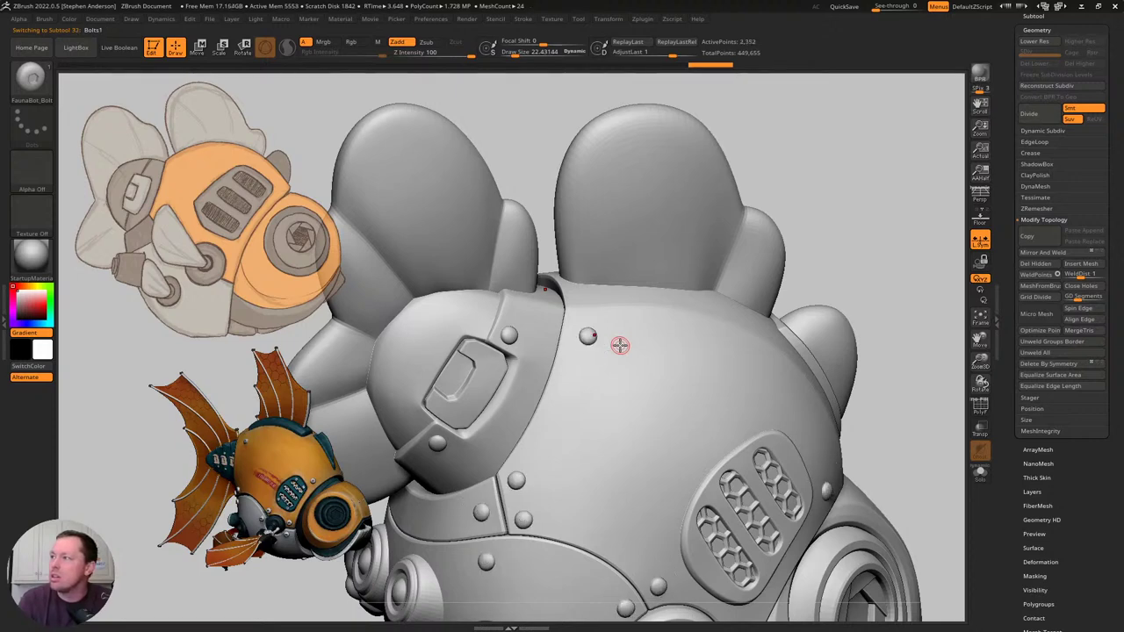
pyautogui.moveTo(617, 406)
pyautogui.keyDown('ctrl'); pyautogui.mouseDown(button='right')
pyautogui.moveTo(735, 388)
pyautogui.moveTo(706, 371)
pyautogui.moveTo(693, 402)
pyautogui.mouseUp(button='right'); pyautogui.keyUp('ctrl')
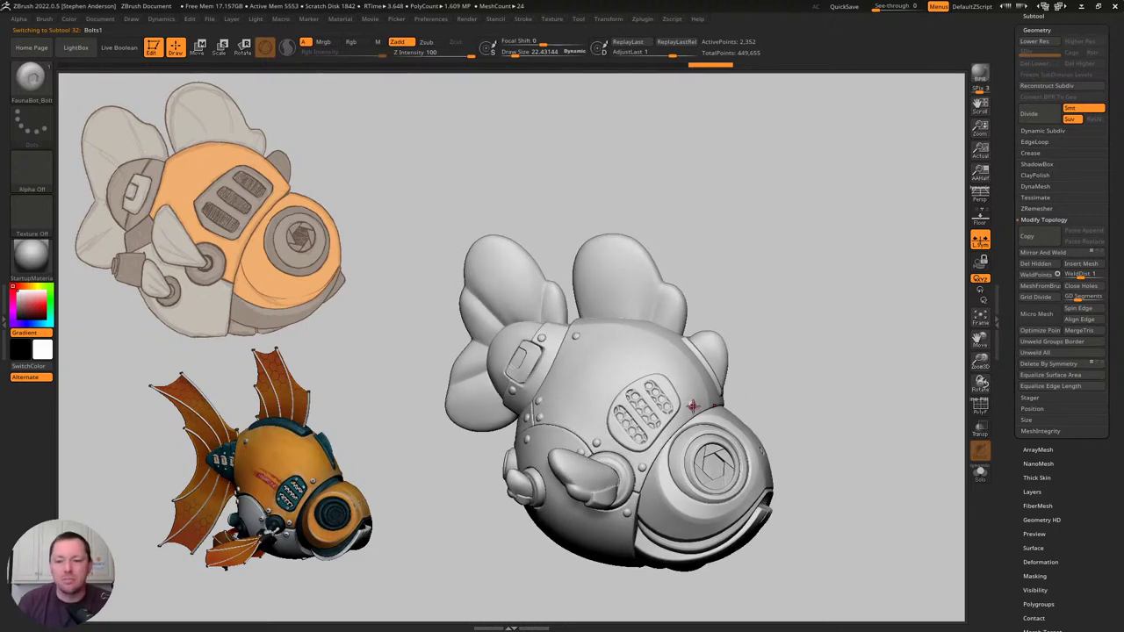
pyautogui.moveTo(797, 334)
pyautogui.mouseDown(button='right')
pyautogui.moveTo(788, 358)
pyautogui.moveTo(882, 321)
pyautogui.moveTo(820, 316)
pyautogui.mouseUp(button='right')
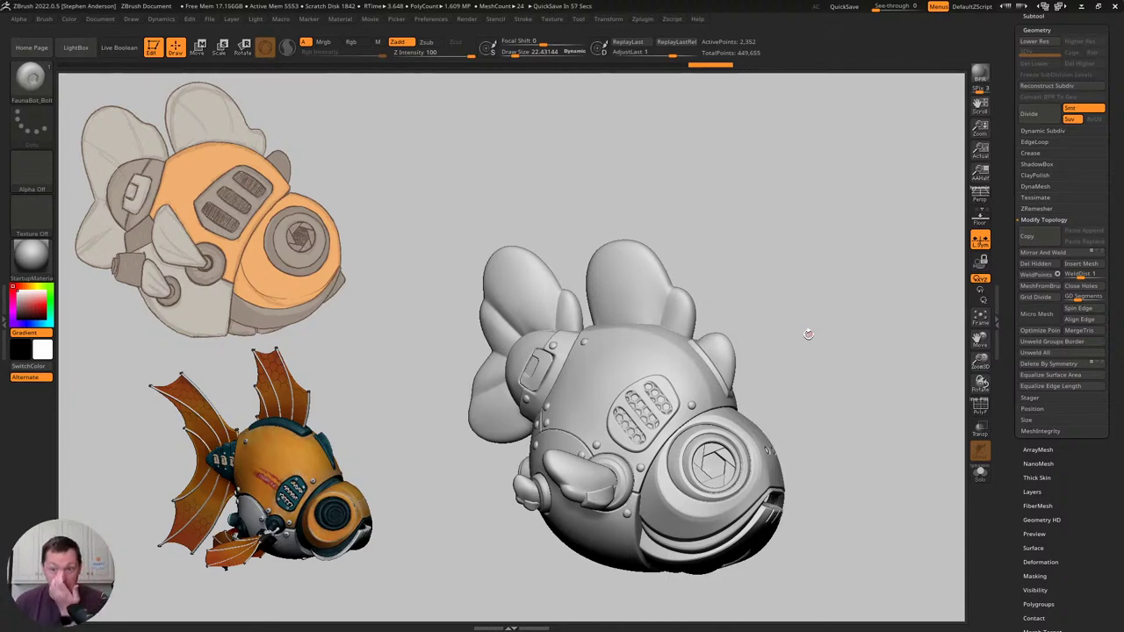
pyautogui.moveTo(796, 331)
pyautogui.mouseDown()
pyautogui.moveTo(814, 359)
pyautogui.moveTo(797, 344)
pyautogui.moveTo(838, 346)
pyautogui.moveTo(820, 351)
pyautogui.mouseUp()
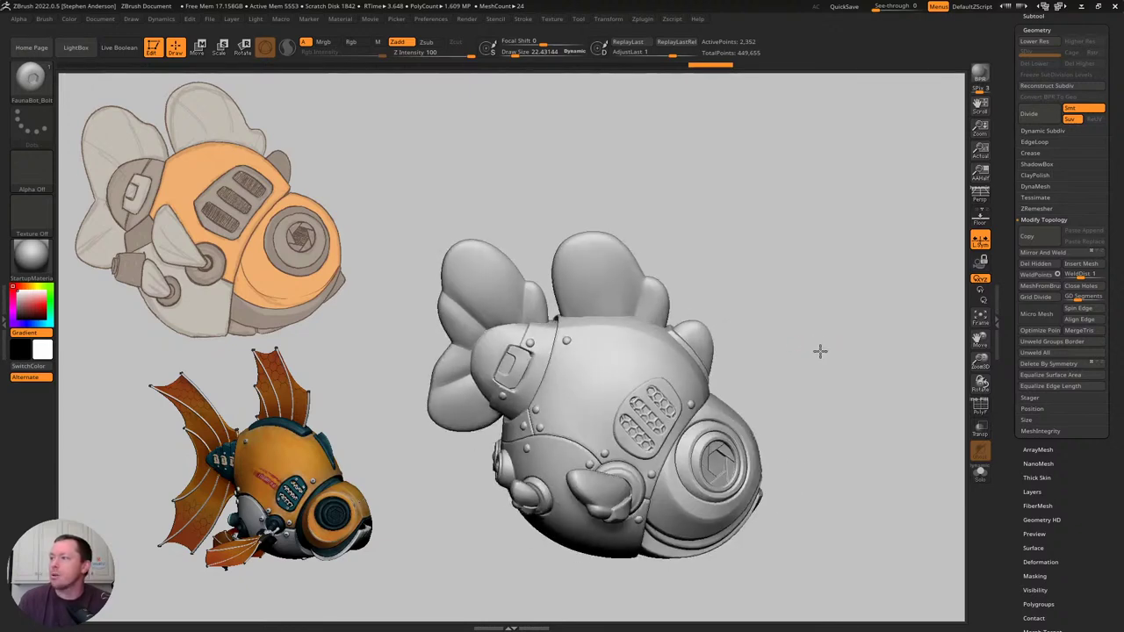
# Delete the unused Bolts and Bolts1_1 subtools, keeping the sphere rivets in Bolts1.
pyautogui.moveTo(1119, 65); pyautogui.dragTo(1107, 149)
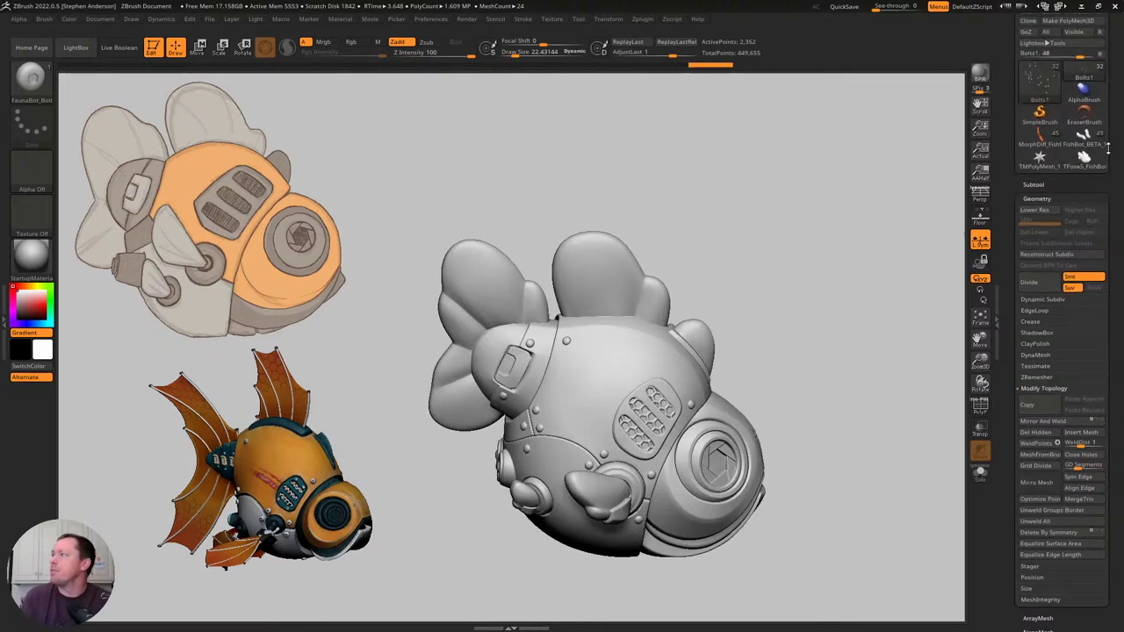
pyautogui.click(1038, 183)
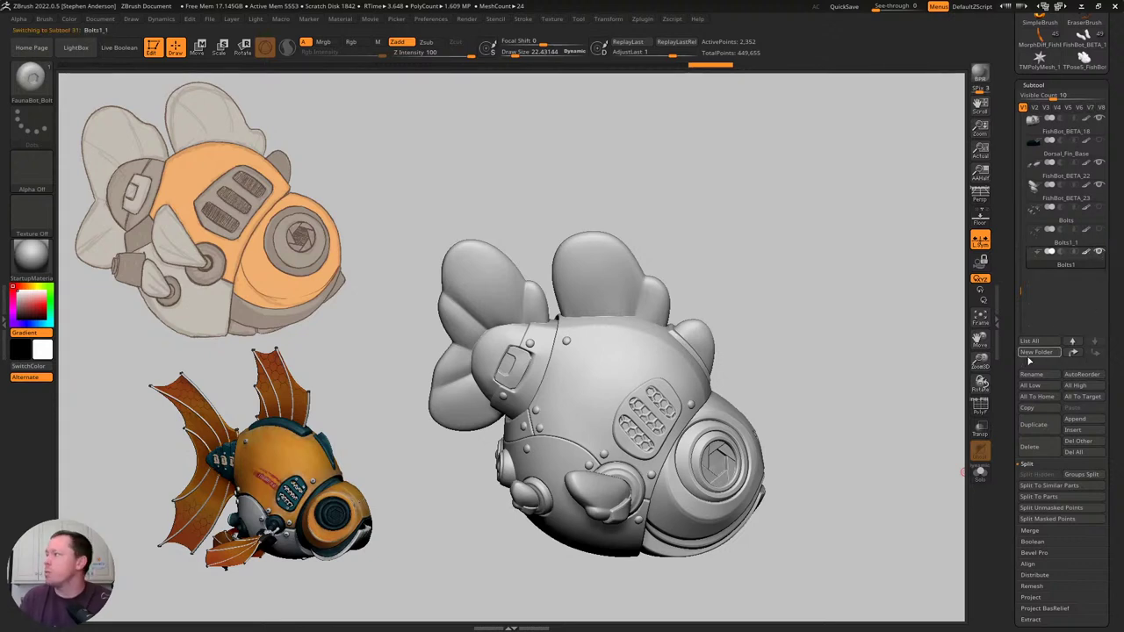
pyautogui.press('Up')
pyautogui.press('Up')
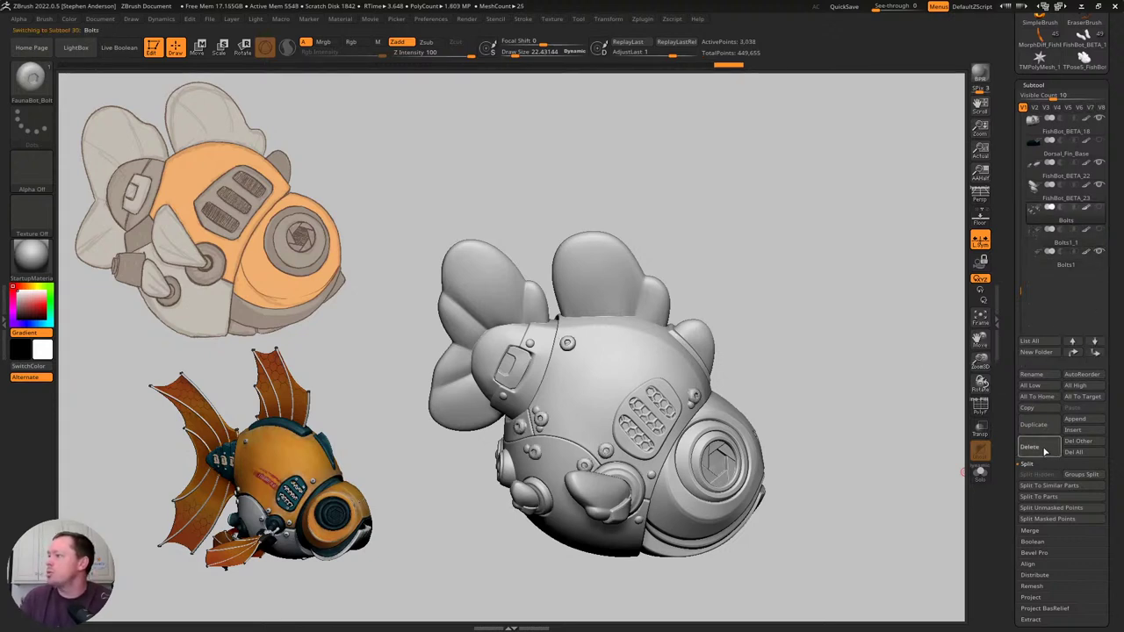
pyautogui.click(1044, 451)
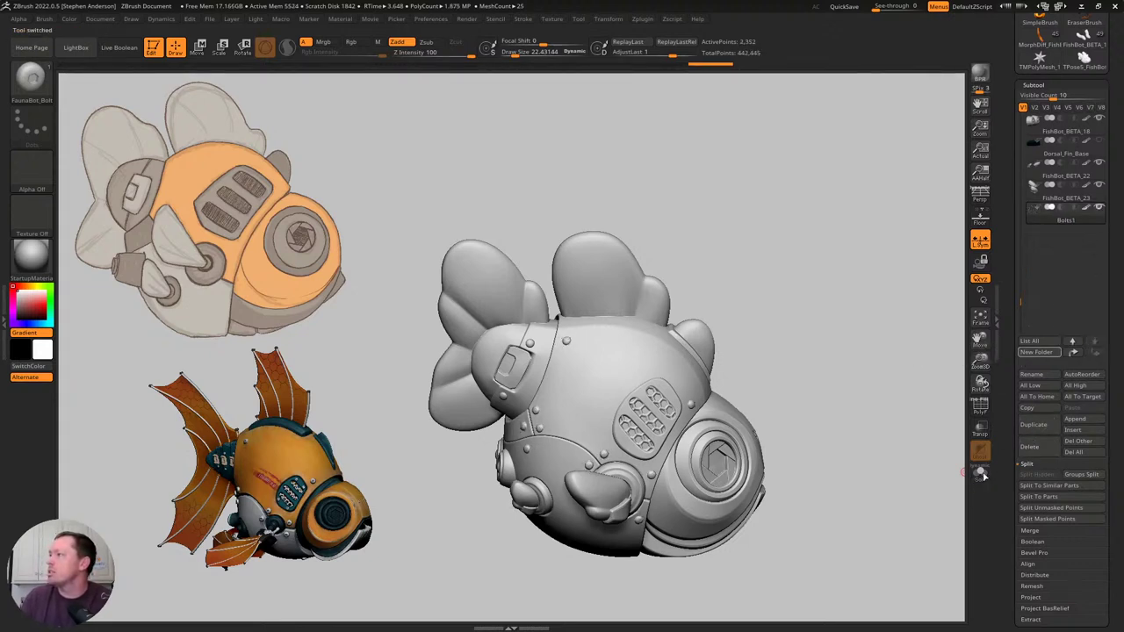
# Delete the hidden Dorsal_Fin_Base subtool.
pyautogui.click(1071, 151)
pyautogui.moveTo(819, 266); pyautogui.dragTo(712, 284)
pyautogui.click(1046, 447)
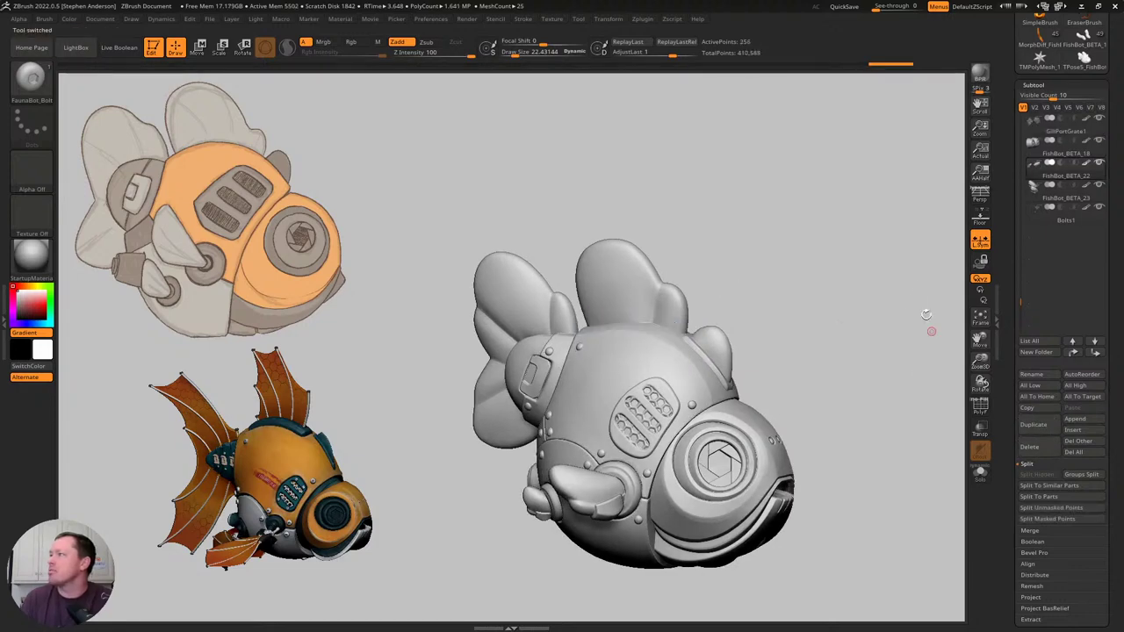
pyautogui.moveTo(795, 291); pyautogui.dragTo(851, 281)
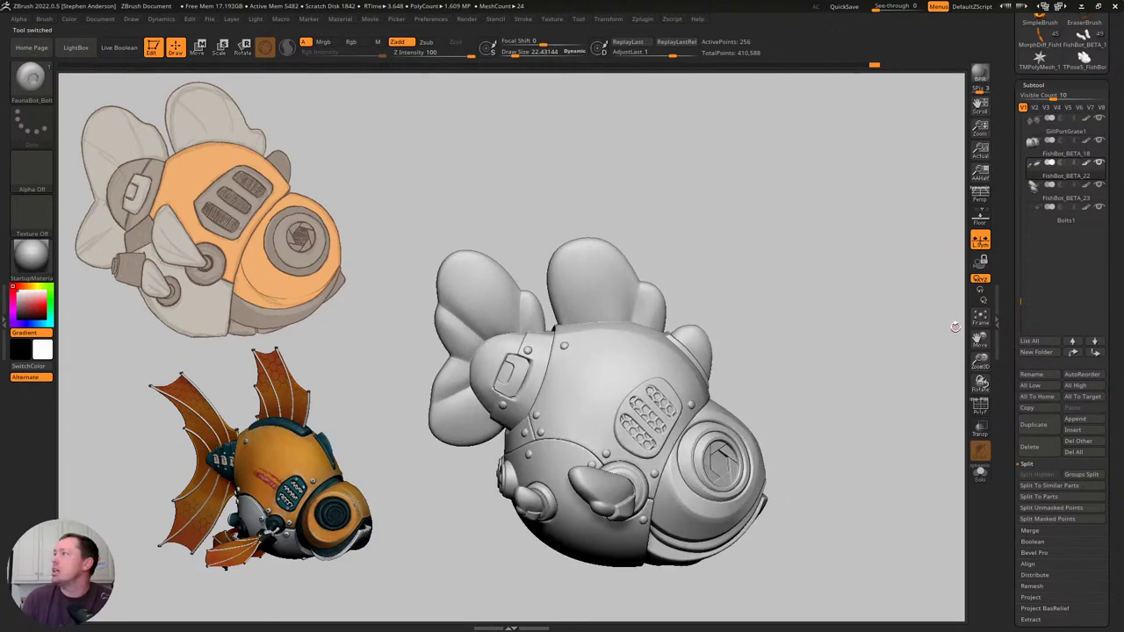
# Return to the start of the subtool list and reset the list of recently used tools.
pyautogui.moveTo(1020, 301); pyautogui.dragTo(1020, 106)
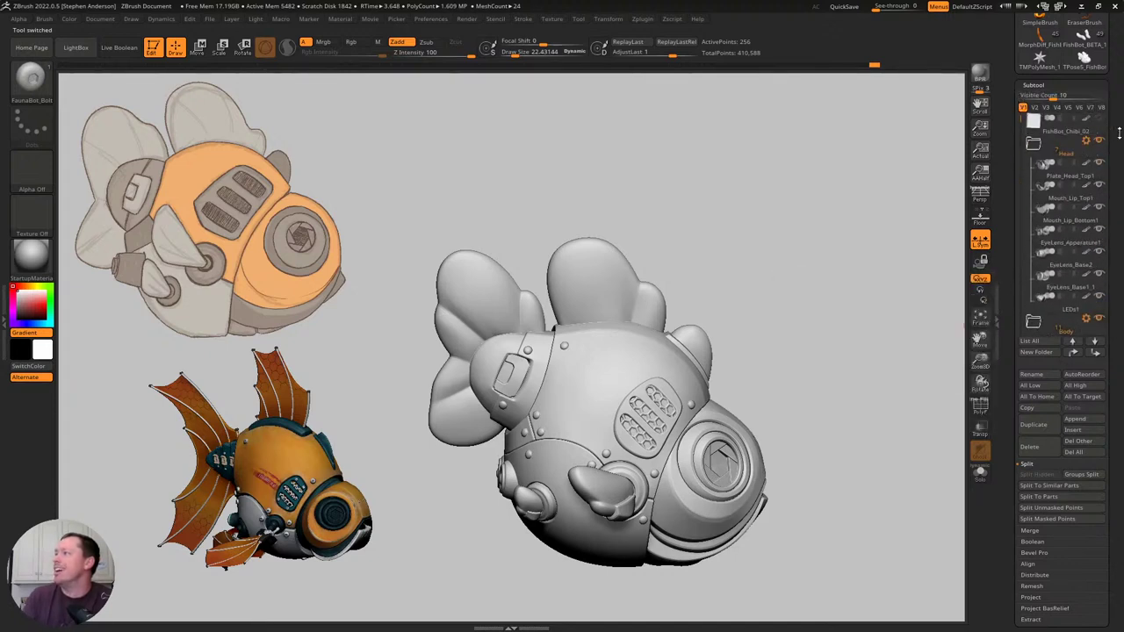
pyautogui.moveTo(1118, 133); pyautogui.dragTo(1113, 203)
pyautogui.scroll(1, 1113, 201)
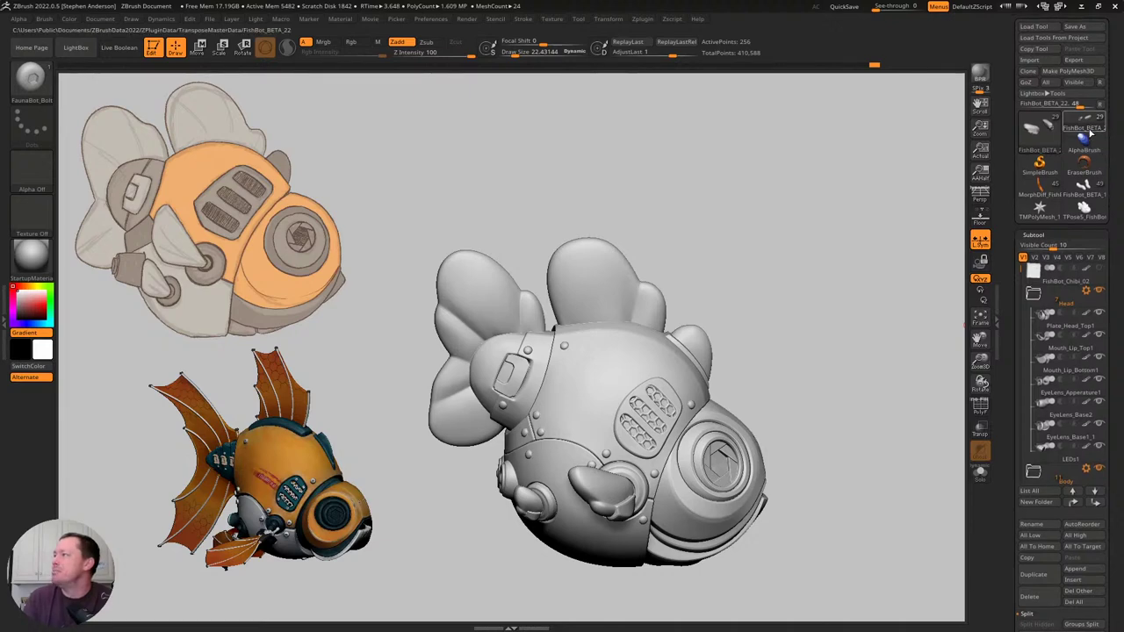
pyautogui.click(1100, 102)
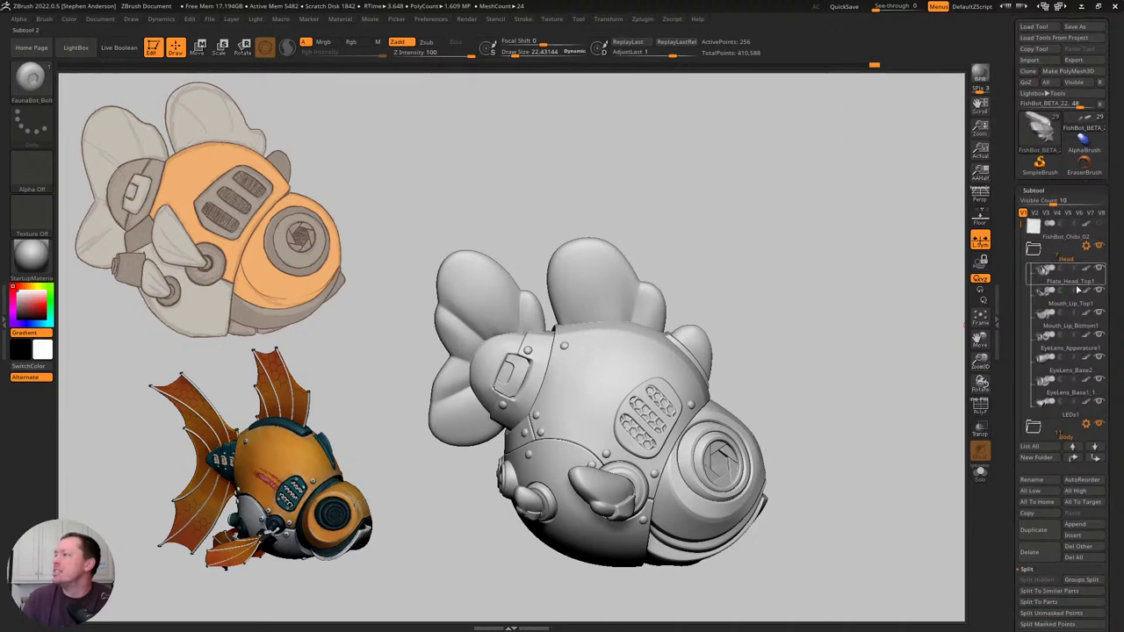
# Save the tool as FishBot_Chibi_02, replacing the existing file.
pyautogui.moveTo(800, 398); pyautogui.dragTo(772, 401)
pyautogui.moveTo(773, 401); pyautogui.dragTo(605, 351, button='right')
pyautogui.moveTo(697, 353); pyautogui.dragTo(733, 369, button='right')
pyautogui.moveTo(733, 370); pyautogui.dragTo(750, 346)
pyautogui.hotkey('ctrl', 's')
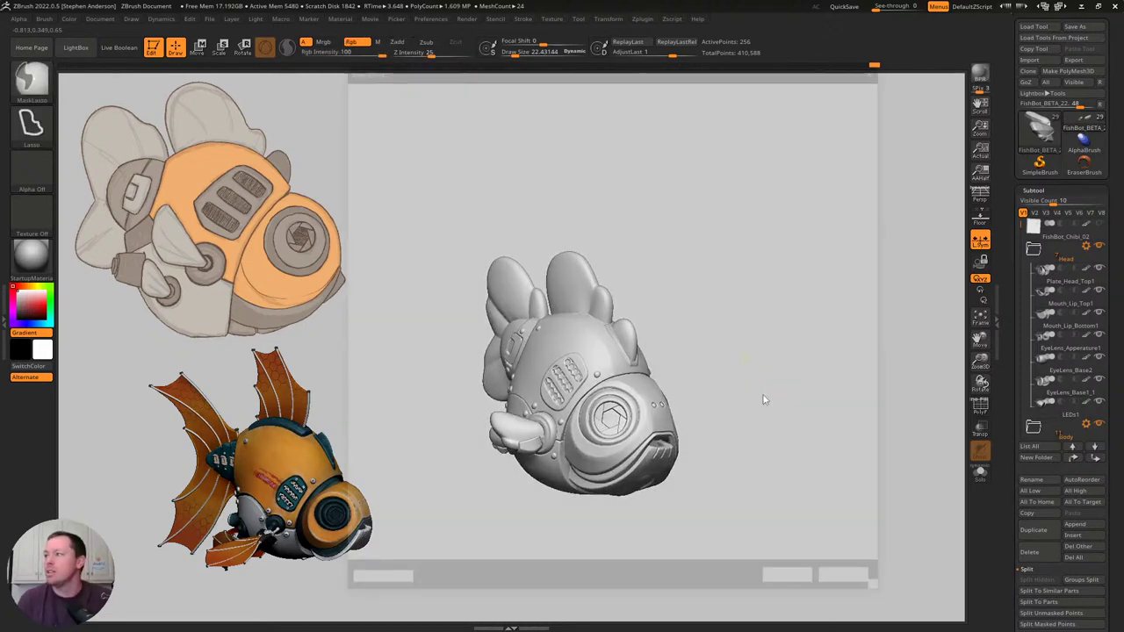
pyautogui.click(794, 586)
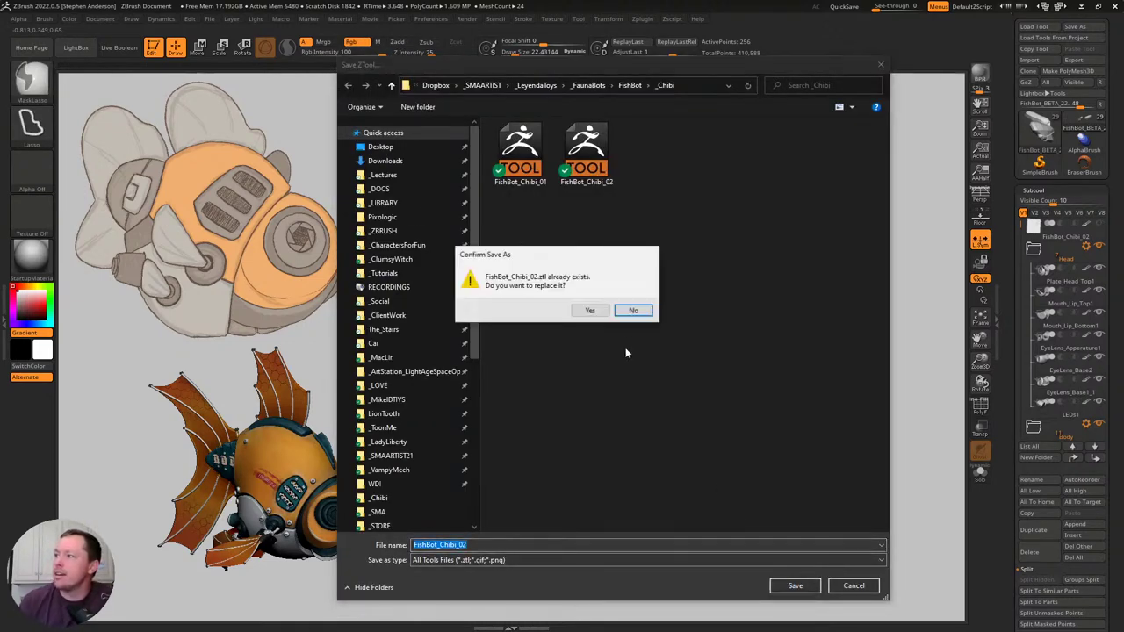
pyautogui.click(589, 312)
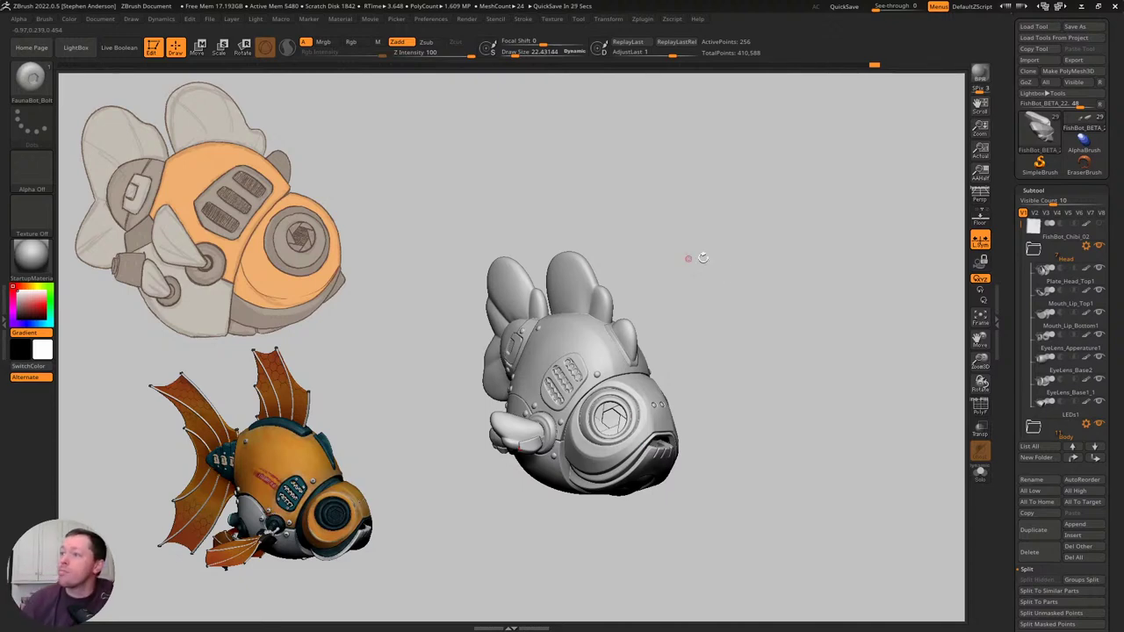
# Select the Neck subtool inside the head, display its polyframe, and switch to the Move brush.
pyautogui.moveTo(652, 300); pyautogui.dragTo(667, 255)
pyautogui.moveTo(593, 390); pyautogui.dragTo(596, 421)
pyautogui.keyDown('alt'); pyautogui.click(591, 472); pyautogui.keyUp('alt')
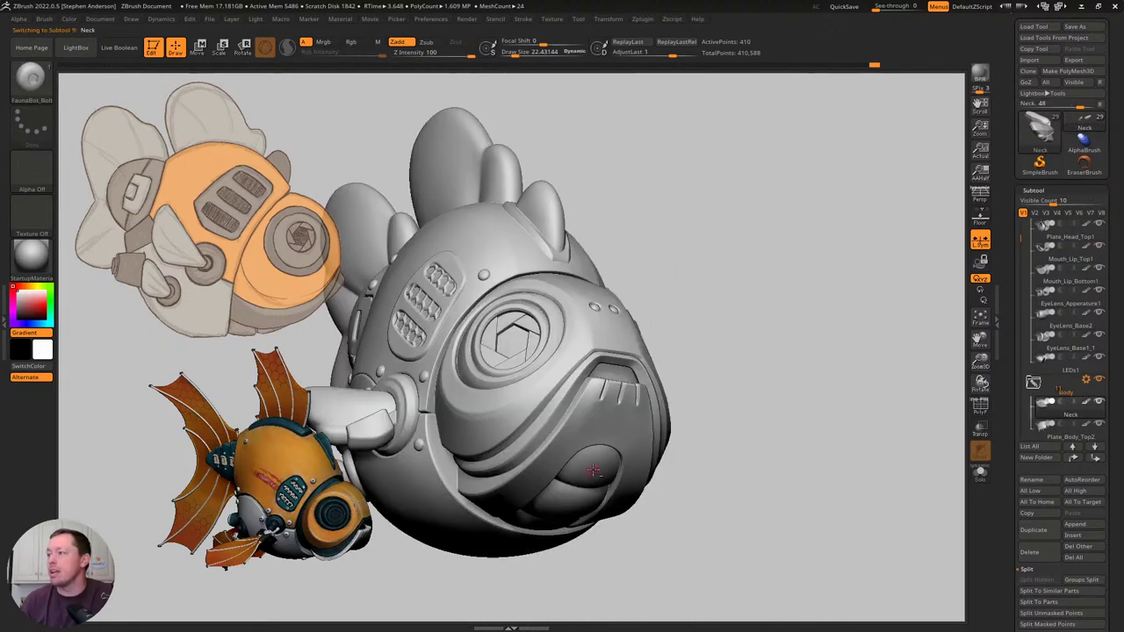
pyautogui.press('b')
pyautogui.press('m')
pyautogui.press('v')
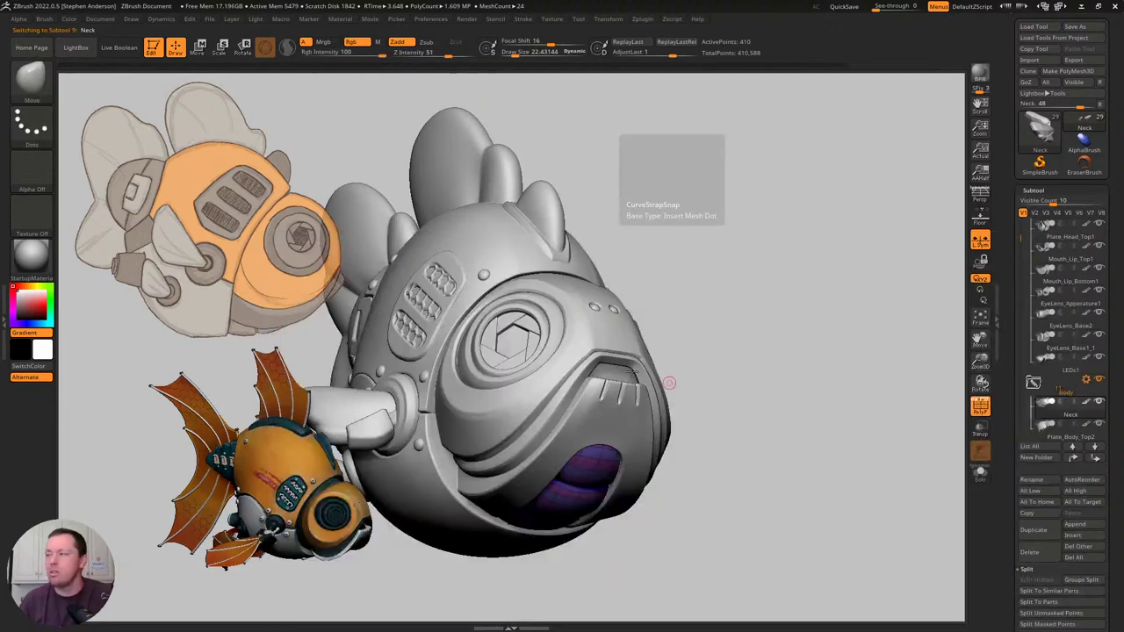
pyautogui.moveTo(672, 384)
pyautogui.mouseDown()
pyautogui.moveTo(703, 413)
pyautogui.moveTo(650, 387)
pyautogui.moveTo(720, 395)
pyautogui.mouseUp()
pyautogui.moveTo(614, 389)
pyautogui.mouseDown()
pyautogui.moveTo(593, 367)
pyautogui.moveTo(607, 383)
pyautogui.moveTo(599, 392)
pyautogui.moveTo(409, 301)
pyautogui.mouseUp()
# Insert a PolySphere into the mouth opening of the Neck subtool with the IMM Primitives brush.
pyautogui.press('b')
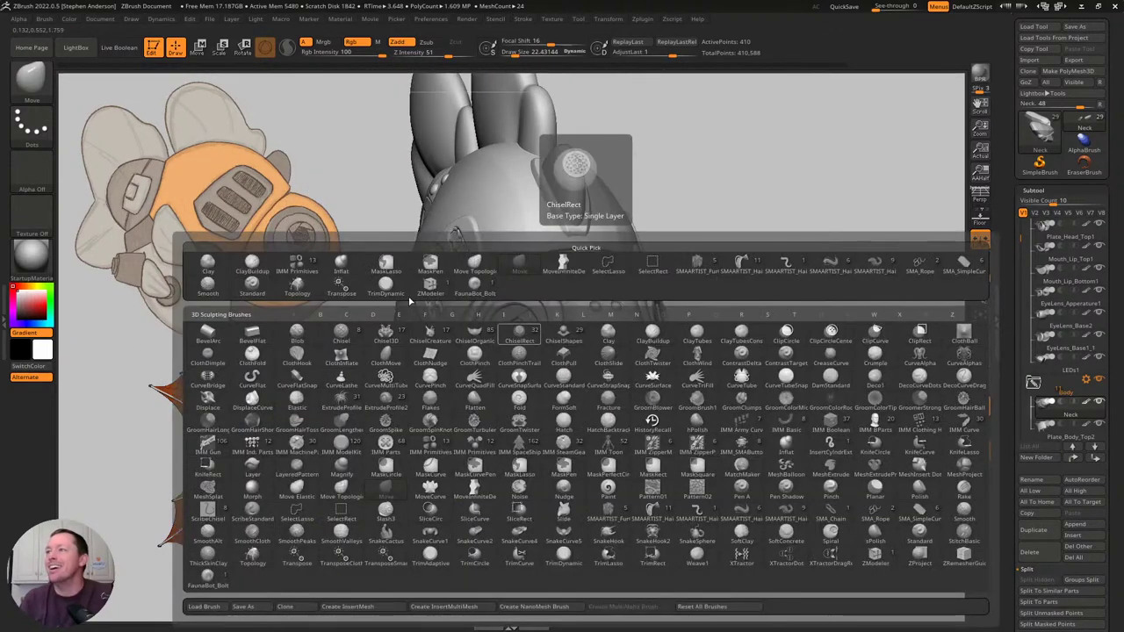
pyautogui.click(298, 267)
pyautogui.keyDown('shift'); pyautogui.moveTo(678, 397); pyautogui.dragTo(593, 398, button='right'); pyautogui.keyUp('shift')
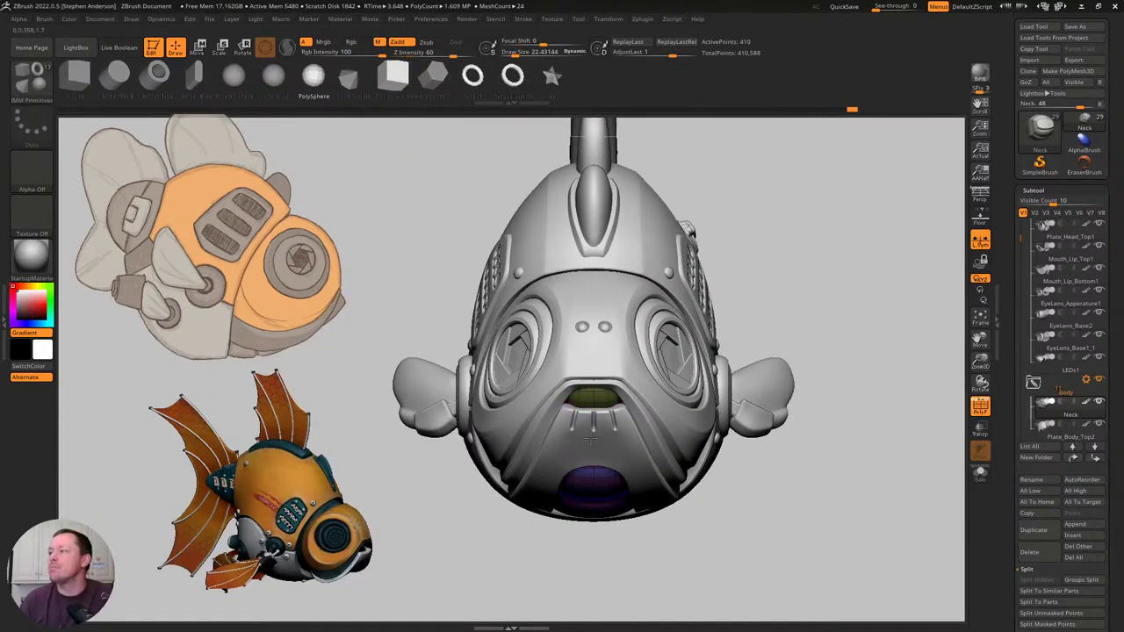
pyautogui.moveTo(591, 439); pyautogui.dragTo(637, 407)
# Reshape the inserted mouth sphere to fit the lip opening using the Move brush at draw sizes of about 157 and 90.
pyautogui.press('b')
pyautogui.press('m')
pyautogui.press('v')
pyautogui.moveTo(637, 407); pyautogui.dragTo(575, 393, button='right')
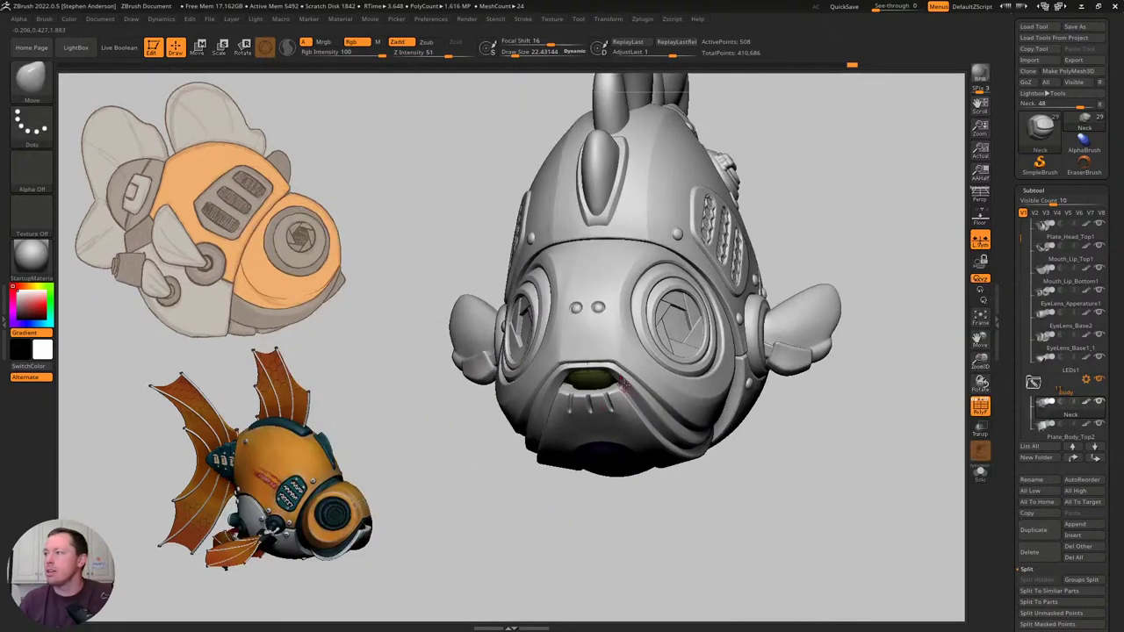
pyautogui.press('s')
pyautogui.moveTo(624, 389); pyautogui.dragTo(646, 395)
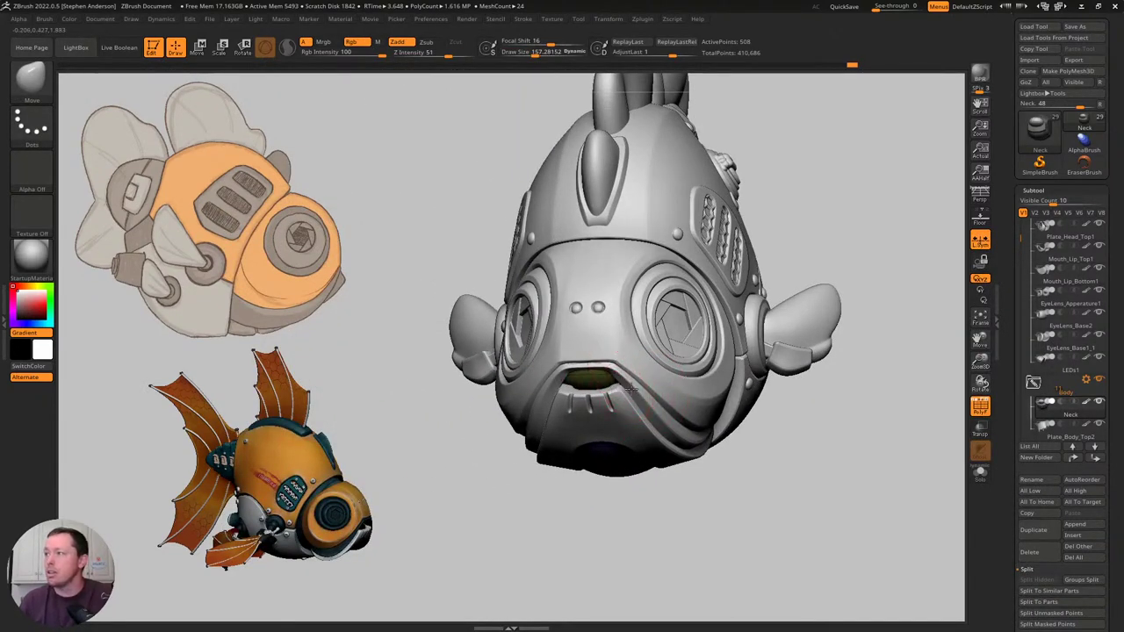
pyautogui.moveTo(643, 397); pyautogui.dragTo(640, 397)
pyautogui.moveTo(570, 396)
pyautogui.mouseDown(button='right')
pyautogui.moveTo(615, 395)
pyautogui.moveTo(602, 371)
pyautogui.mouseUp(button='right')
pyautogui.press('s')
pyautogui.moveTo(609, 369); pyautogui.dragTo(606, 381)
pyautogui.moveTo(607, 382)
pyautogui.mouseDown(button='right')
pyautogui.moveTo(563, 419)
pyautogui.moveTo(614, 395)
pyautogui.mouseUp(button='right')
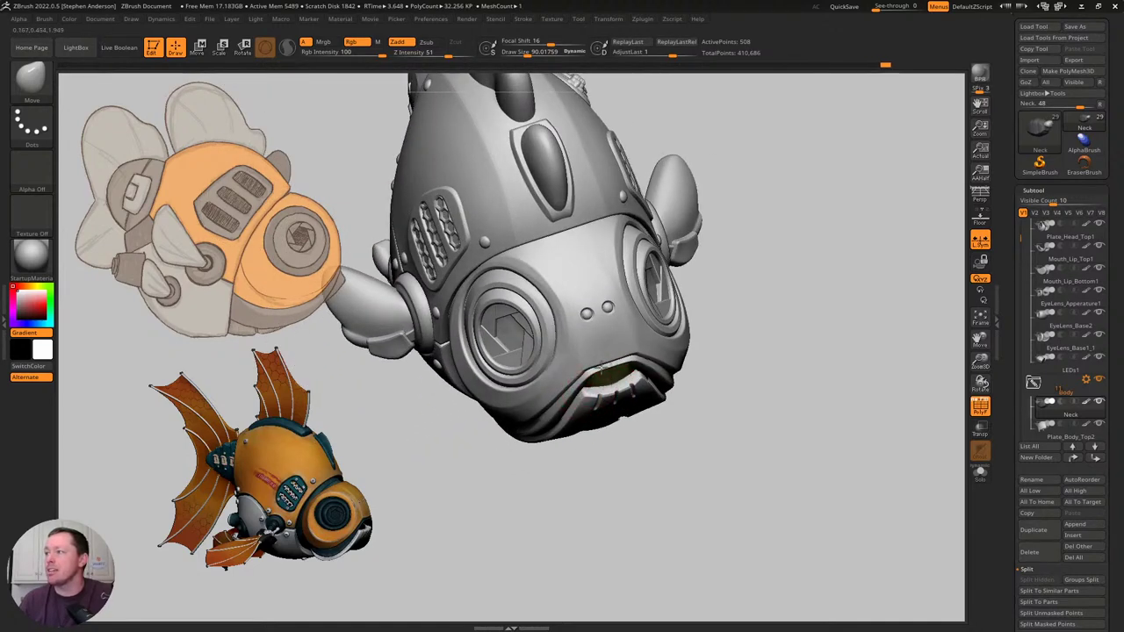
# Hide the polyframe and refine the mouth sphere's fit against the lips using the Move brush at a draw size of about 58.
pyautogui.moveTo(601, 368); pyautogui.dragTo(599, 299, button='right')
pyautogui.hotkey('shift', 'f')
pyautogui.moveTo(677, 316)
pyautogui.keyDown('ctrl'); pyautogui.mouseDown(button='right')
pyautogui.moveTo(648, 370)
pyautogui.moveTo(590, 383)
pyautogui.moveTo(611, 424)
pyautogui.mouseUp(button='right'); pyautogui.keyUp('ctrl')
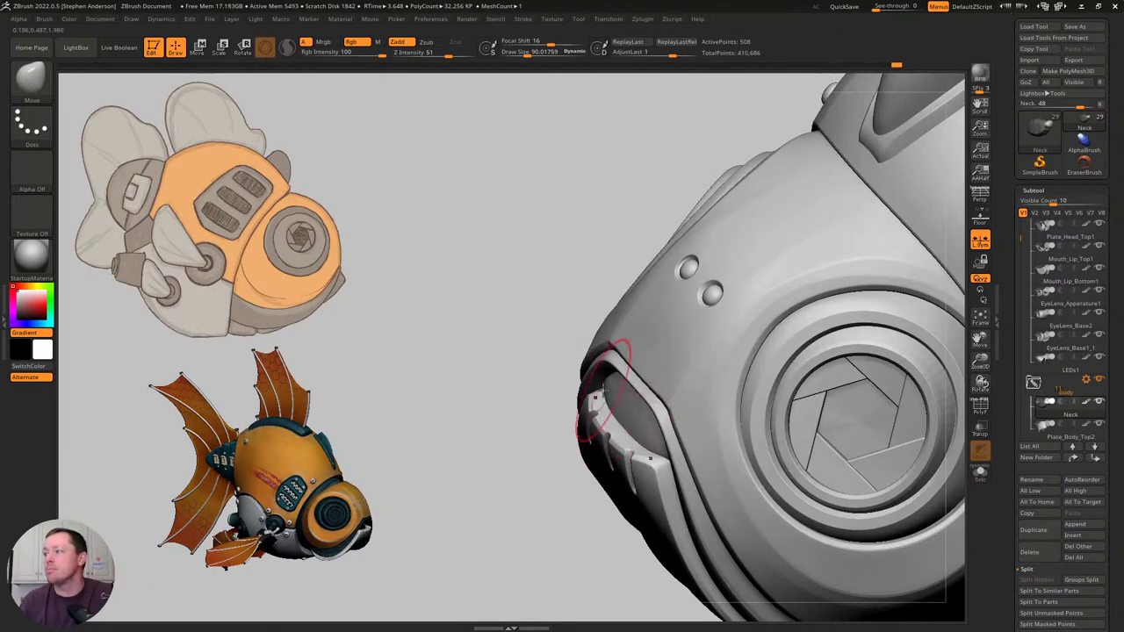
pyautogui.moveTo(612, 388)
pyautogui.mouseDown(button='right')
pyautogui.moveTo(640, 338)
pyautogui.moveTo(582, 381)
pyautogui.moveTo(603, 401)
pyautogui.moveTo(635, 401)
pyautogui.moveTo(583, 391)
pyautogui.mouseUp(button='right')
pyautogui.press('shift')
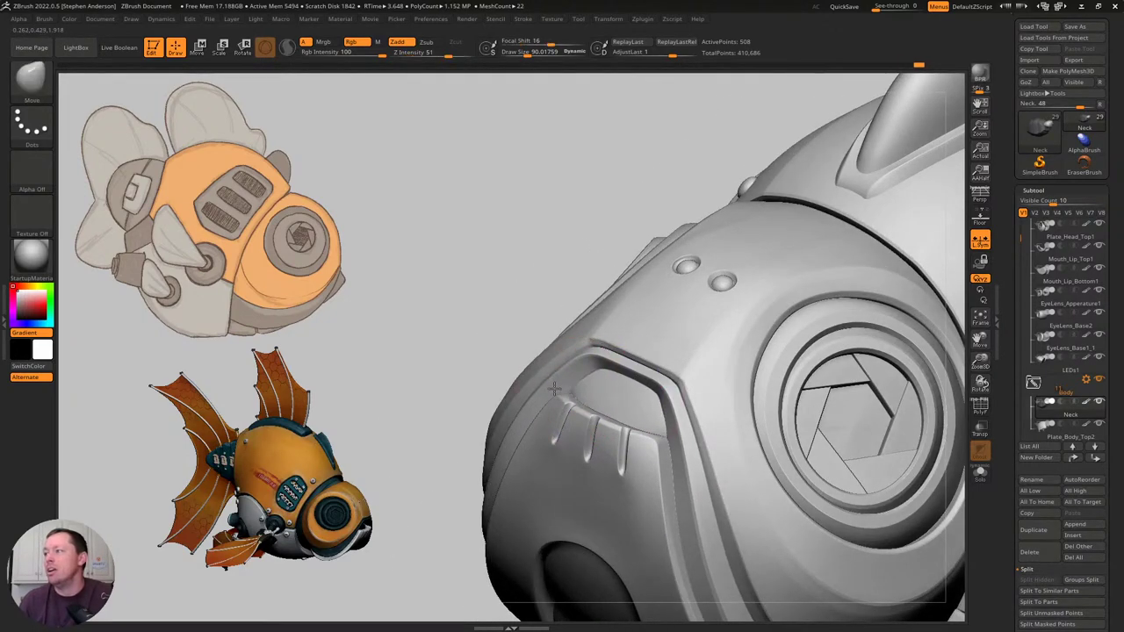
pyautogui.moveTo(582, 376); pyautogui.dragTo(544, 331, button='right')
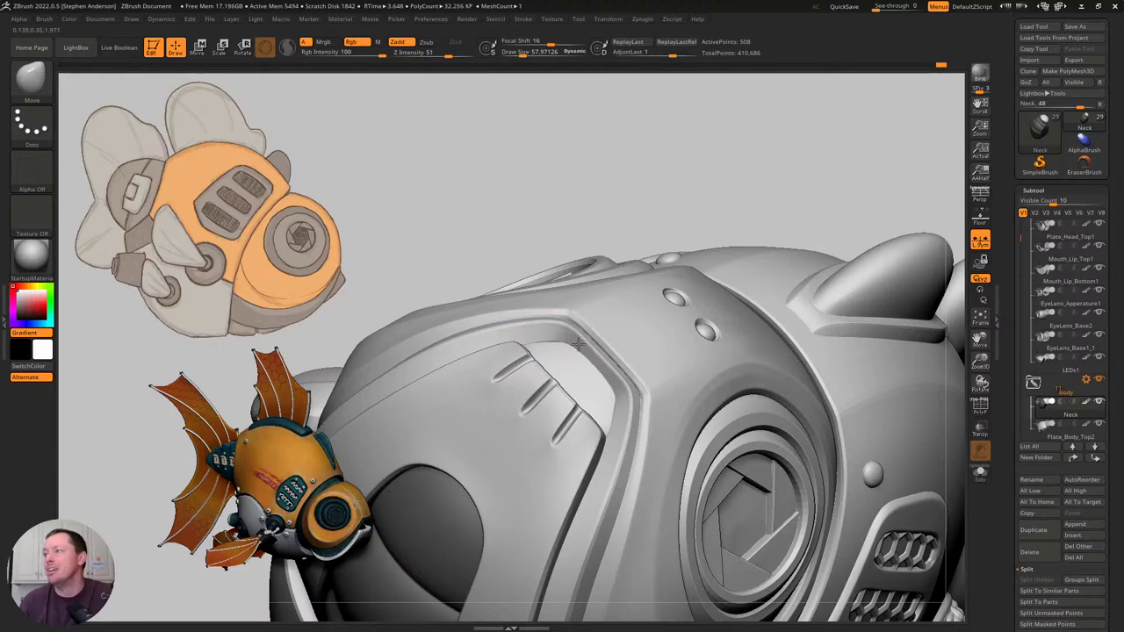
pyautogui.moveTo(583, 351)
pyautogui.mouseDown(button='right')
pyautogui.moveTo(625, 367)
pyautogui.moveTo(575, 360)
pyautogui.mouseUp(button='right')
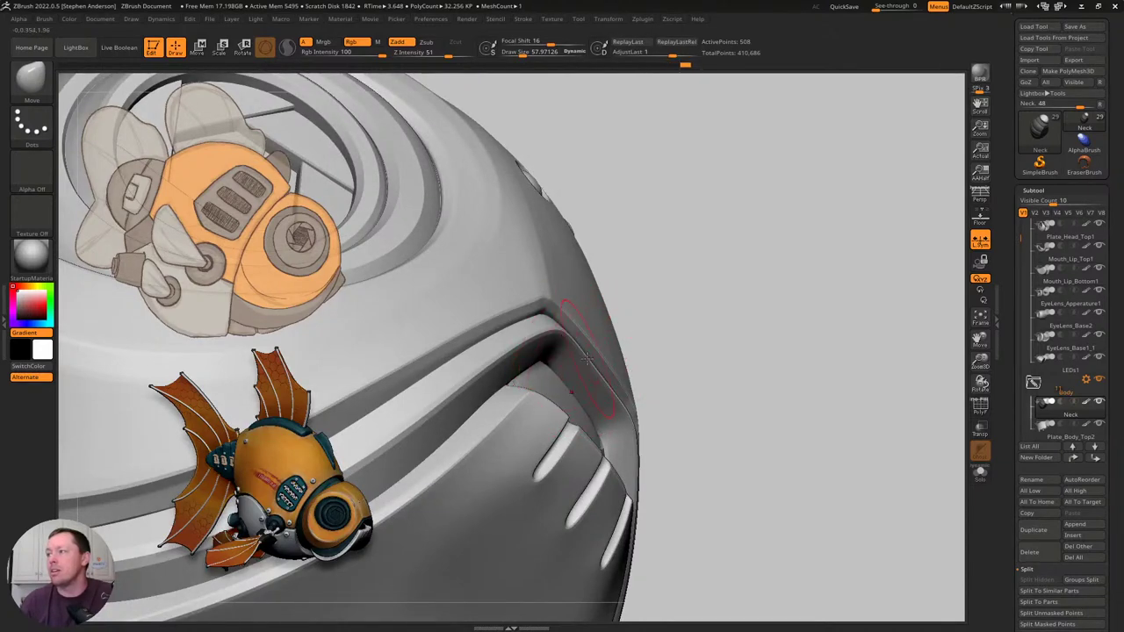
pyautogui.moveTo(584, 349); pyautogui.dragTo(501, 431, button='right')
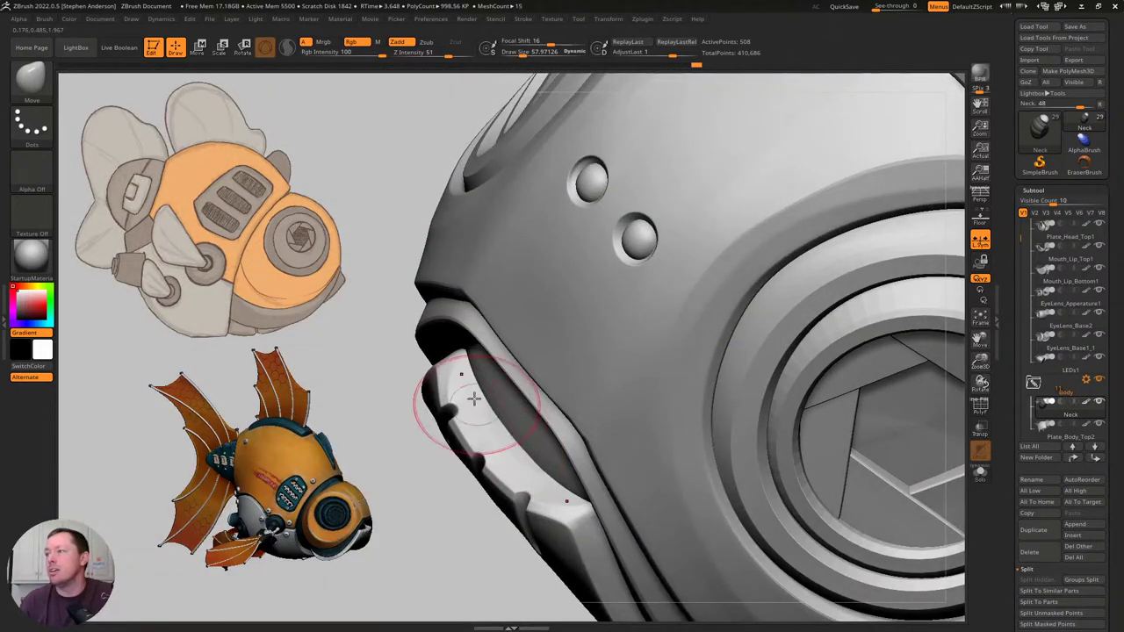
pyautogui.moveTo(482, 418); pyautogui.dragTo(494, 446)
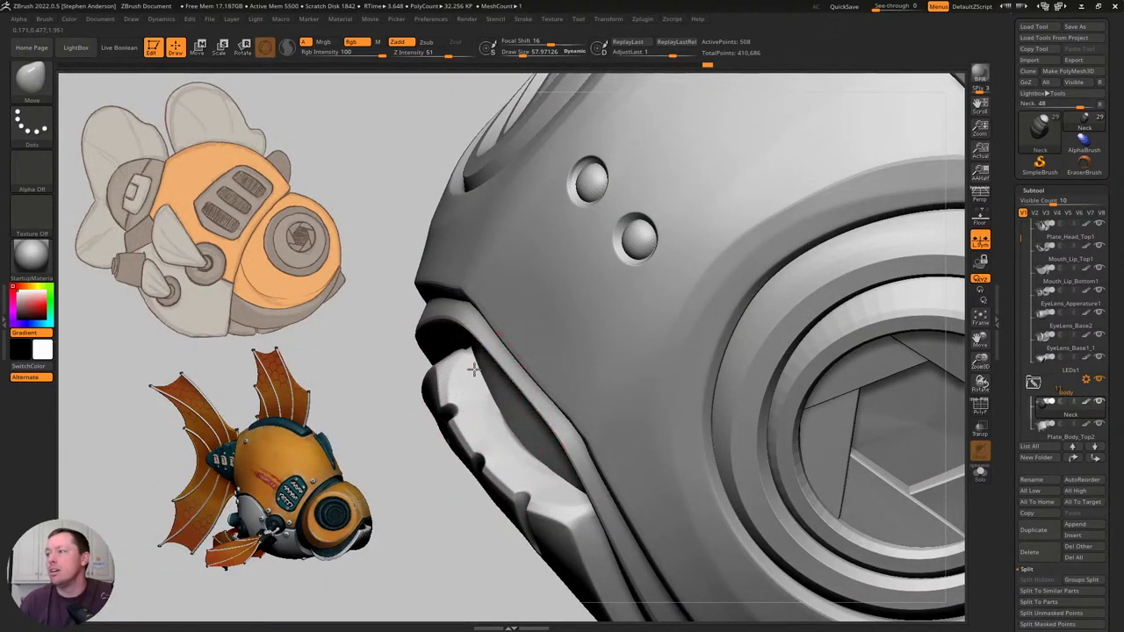
# Examine the mouth filler between the lips, and the fish's overall silhouette, from several angles.
pyautogui.moveTo(450, 378)
pyautogui.mouseDown(button='right')
pyautogui.moveTo(557, 368)
pyautogui.moveTo(539, 336)
pyautogui.moveTo(496, 374)
pyautogui.mouseUp(button='right')
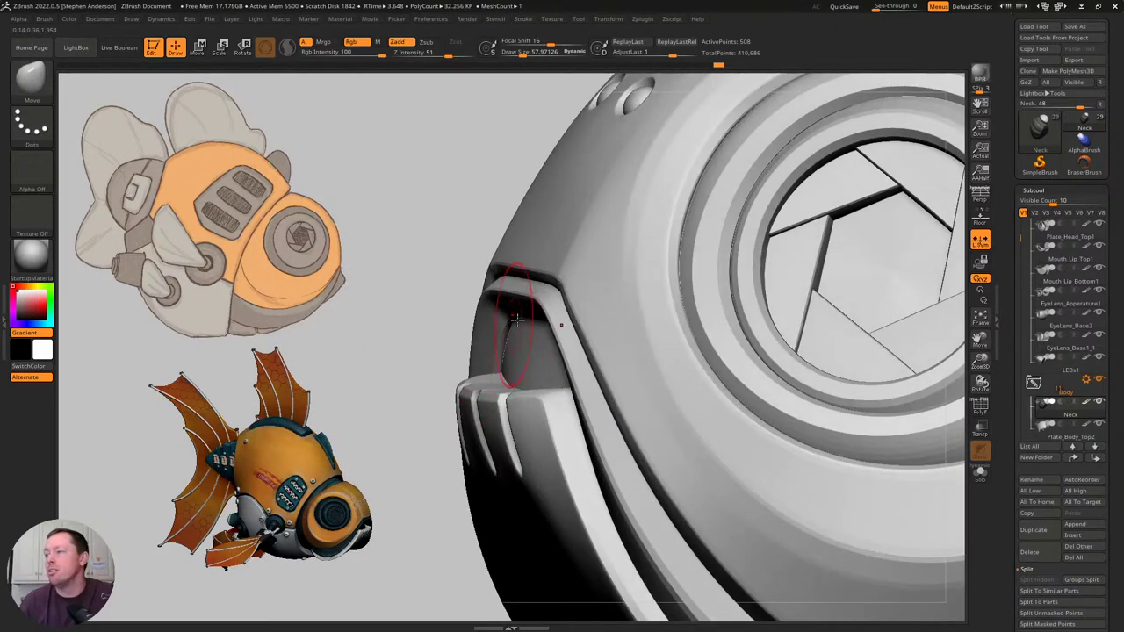
pyautogui.moveTo(518, 317)
pyautogui.mouseDown(button='right')
pyautogui.moveTo(514, 296)
pyautogui.moveTo(508, 329)
pyautogui.mouseUp(button='right')
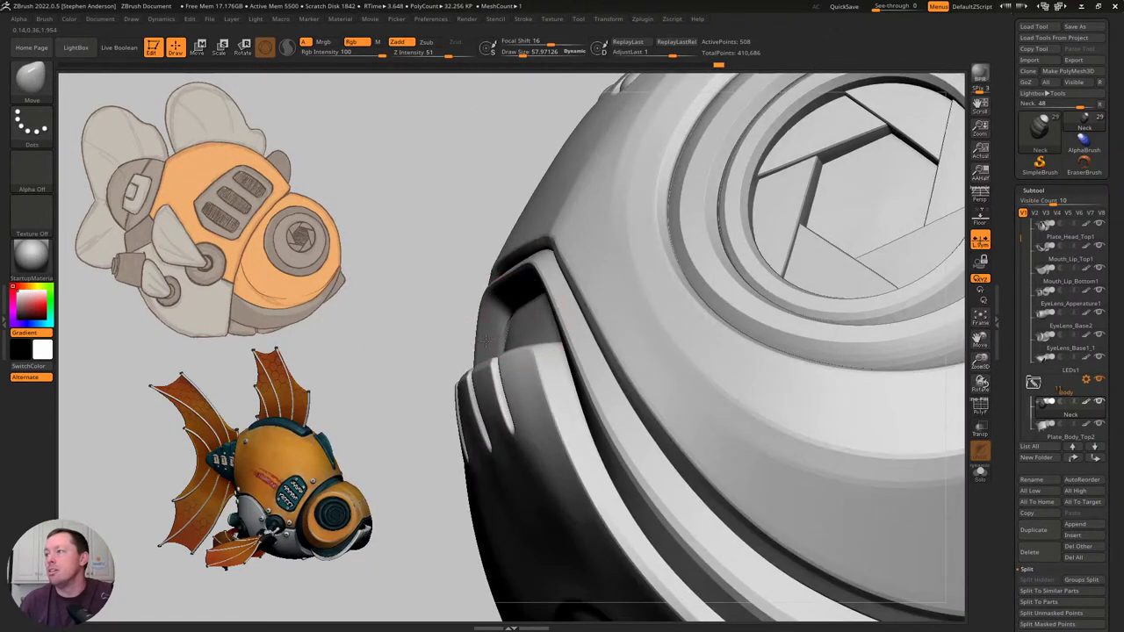
pyautogui.press('ctrl')
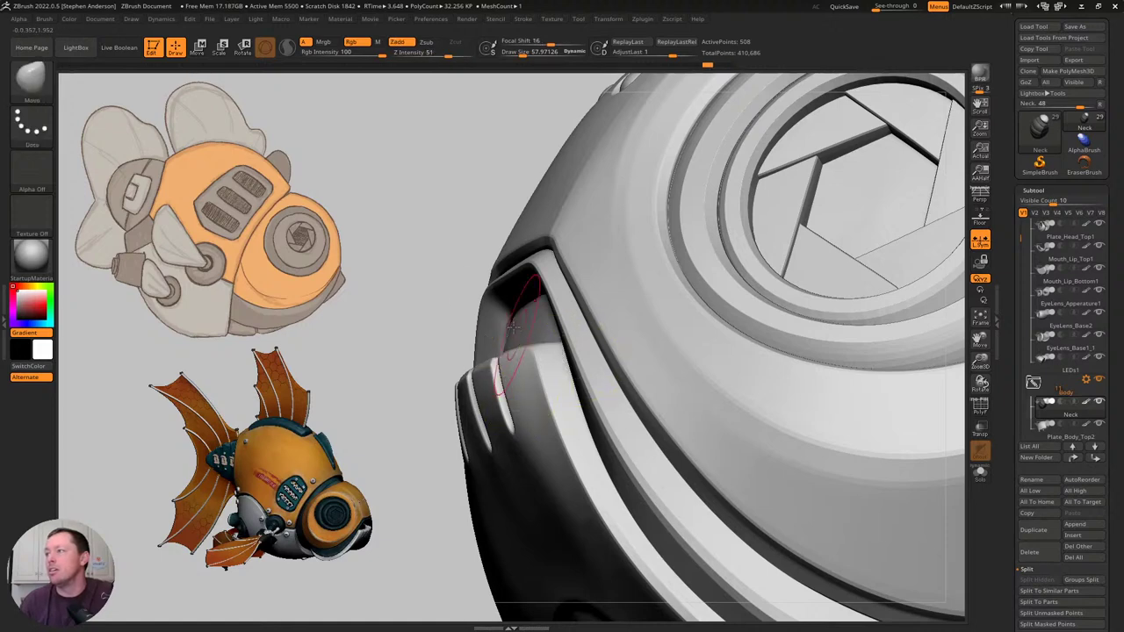
pyautogui.moveTo(559, 363); pyautogui.dragTo(567, 463, button='right')
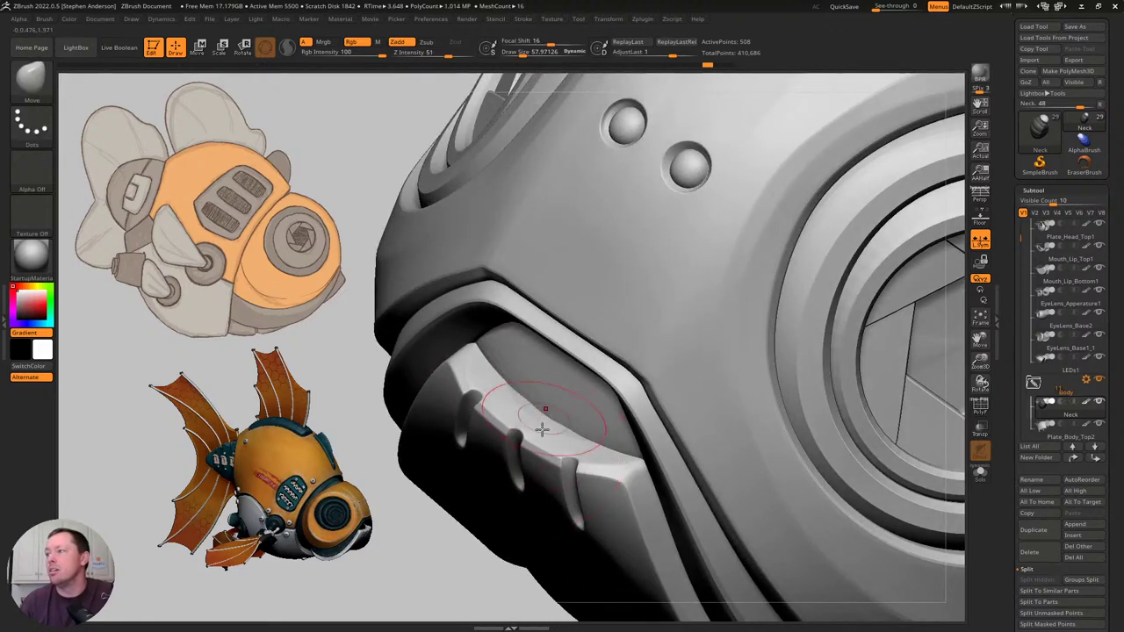
pyautogui.press('ctrl')
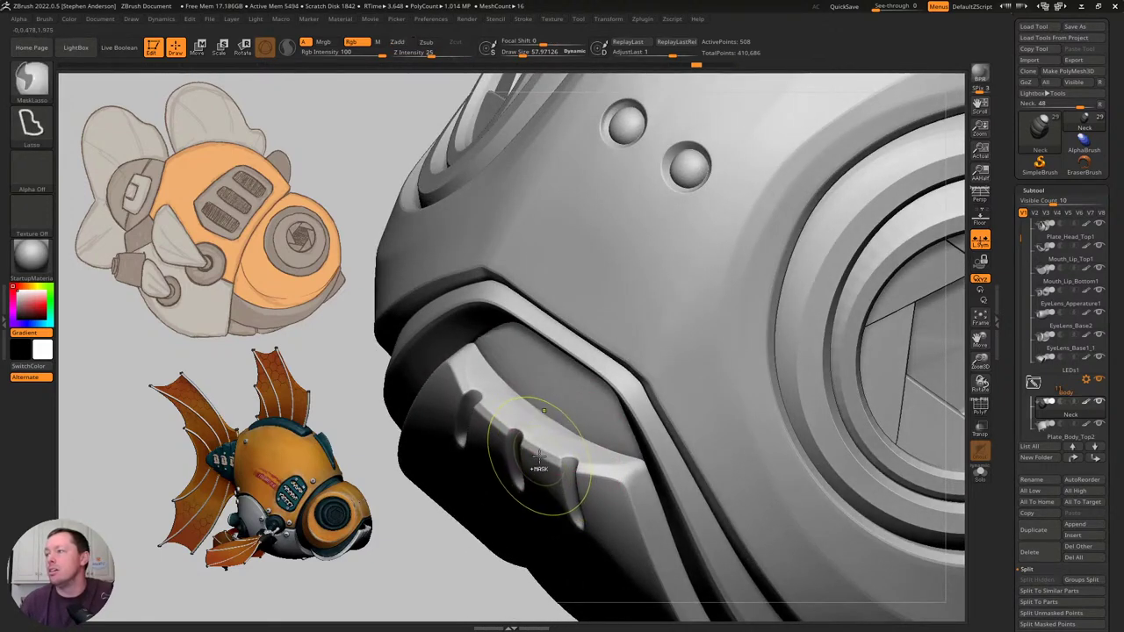
pyautogui.moveTo(539, 459)
pyautogui.mouseDown(button='right')
pyautogui.moveTo(514, 401)
pyautogui.moveTo(590, 468)
pyautogui.moveTo(647, 364)
pyautogui.moveTo(625, 419)
pyautogui.moveTo(667, 422)
pyautogui.moveTo(676, 342)
pyautogui.moveTo(632, 389)
pyautogui.moveTo(674, 412)
pyautogui.moveTo(727, 397)
pyautogui.moveTo(735, 354)
pyautogui.moveTo(712, 381)
pyautogui.moveTo(728, 383)
pyautogui.moveTo(690, 373)
pyautogui.moveTo(762, 358)
pyautogui.moveTo(745, 304)
pyautogui.moveTo(717, 340)
pyautogui.moveTo(725, 331)
pyautogui.moveTo(654, 323)
pyautogui.moveTo(634, 412)
pyautogui.moveTo(682, 401)
pyautogui.moveTo(734, 350)
pyautogui.mouseUp(button='right')
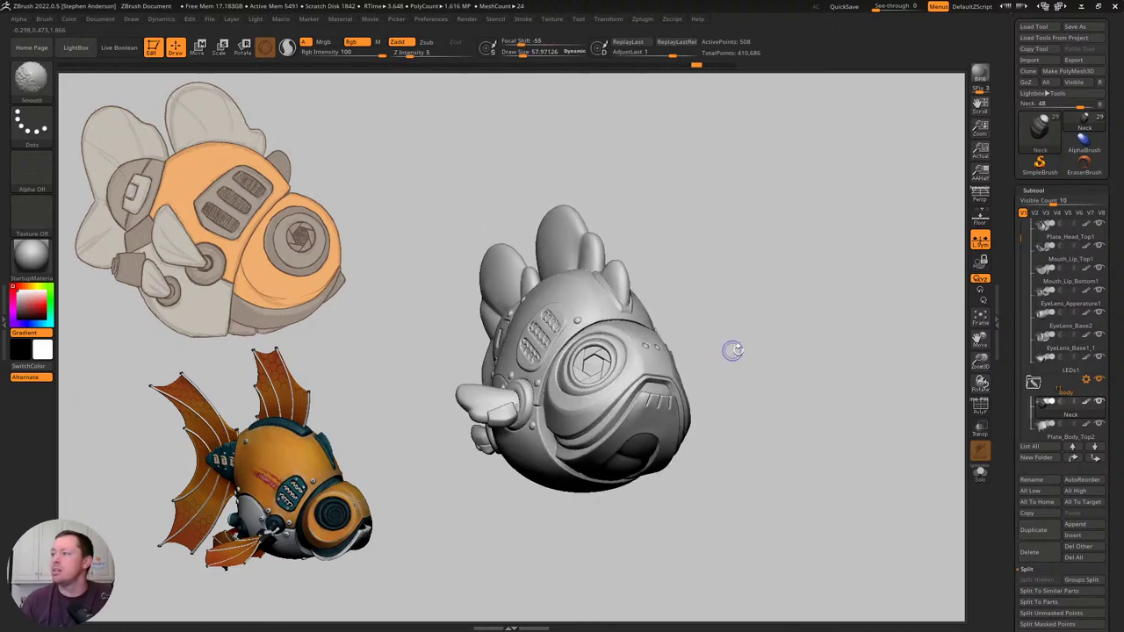
pyautogui.press('shift')
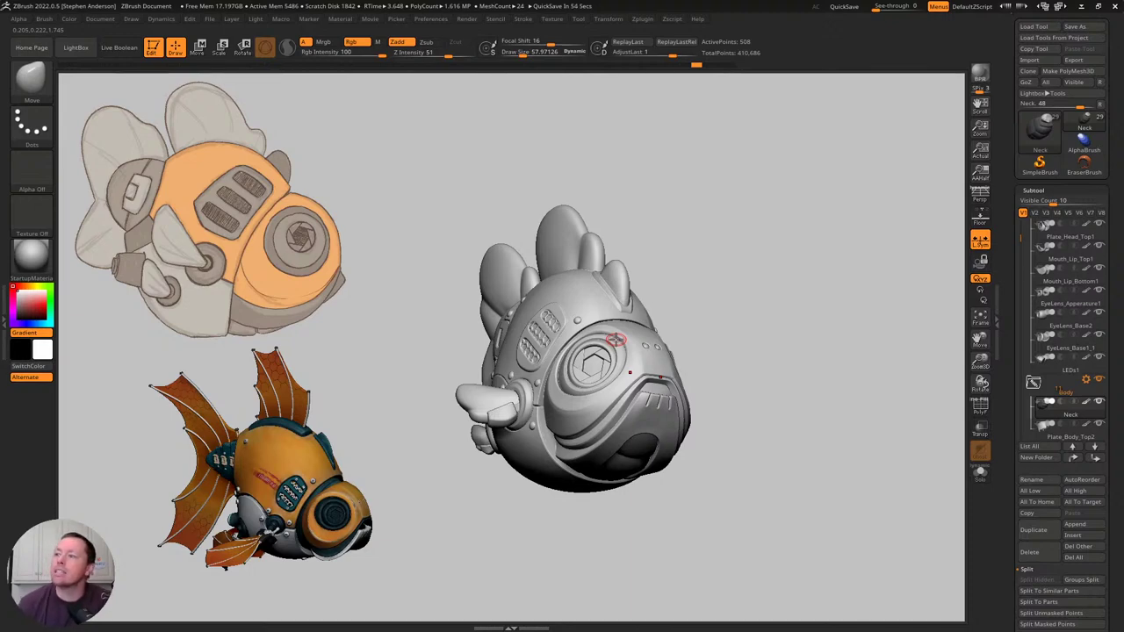
pyautogui.moveTo(615, 216); pyautogui.dragTo(719, 290)
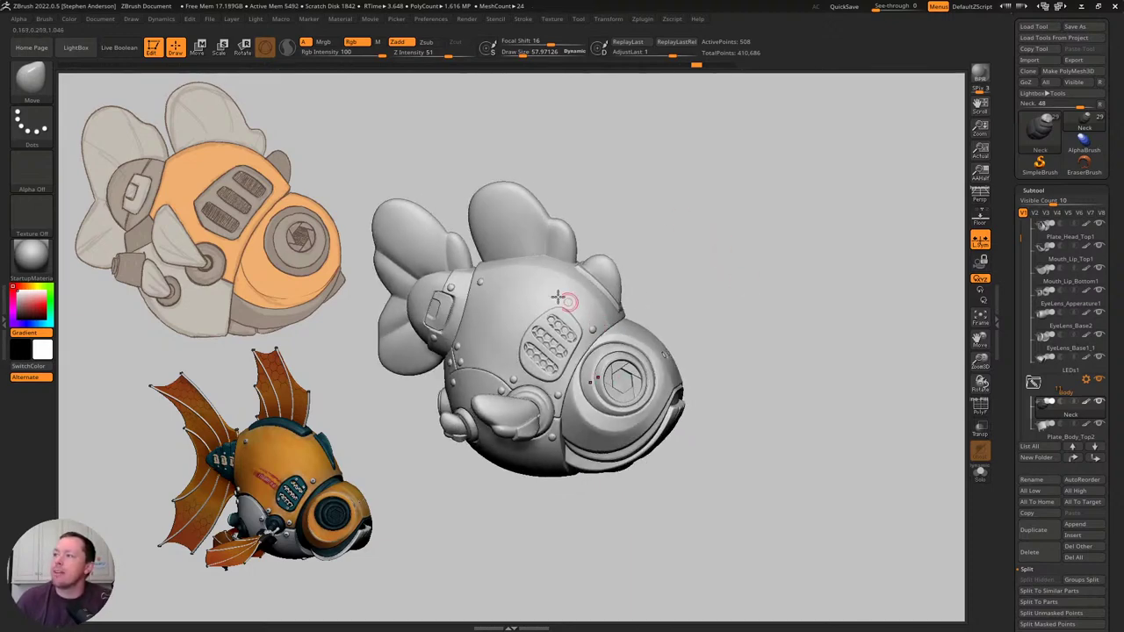
pyautogui.moveTo(777, 259); pyautogui.dragTo(844, 201)
# Select the Bolts1 subtool and switch to the IMM Primitives brush with the PolySphere mesh.
pyautogui.moveTo(845, 201); pyautogui.dragTo(589, 401, button='right')
pyautogui.press('n')
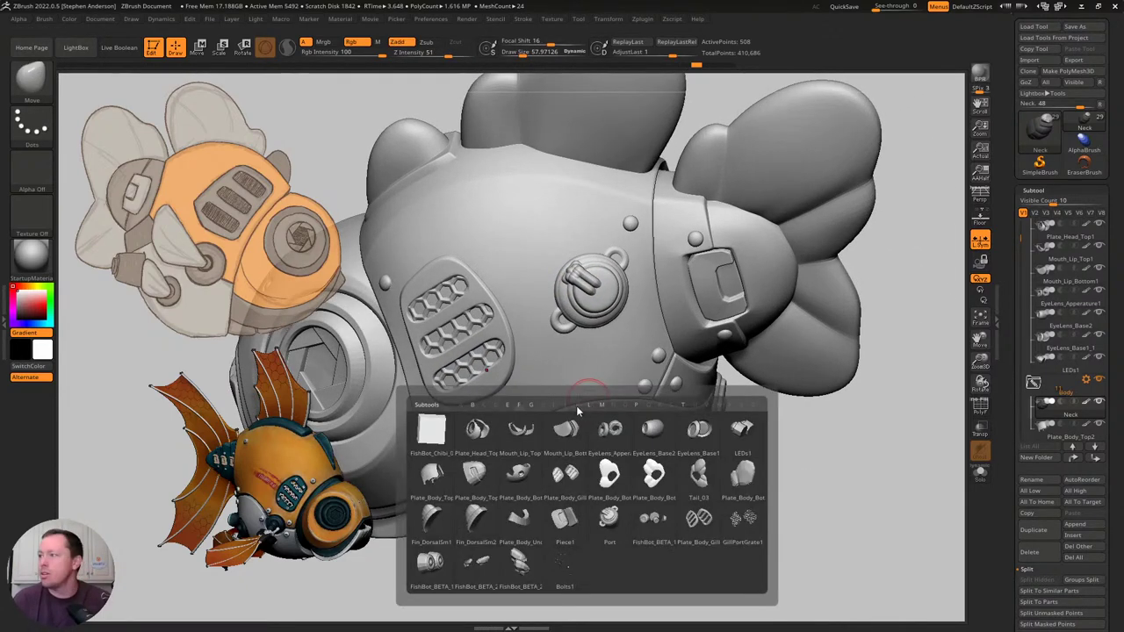
pyautogui.click(560, 569)
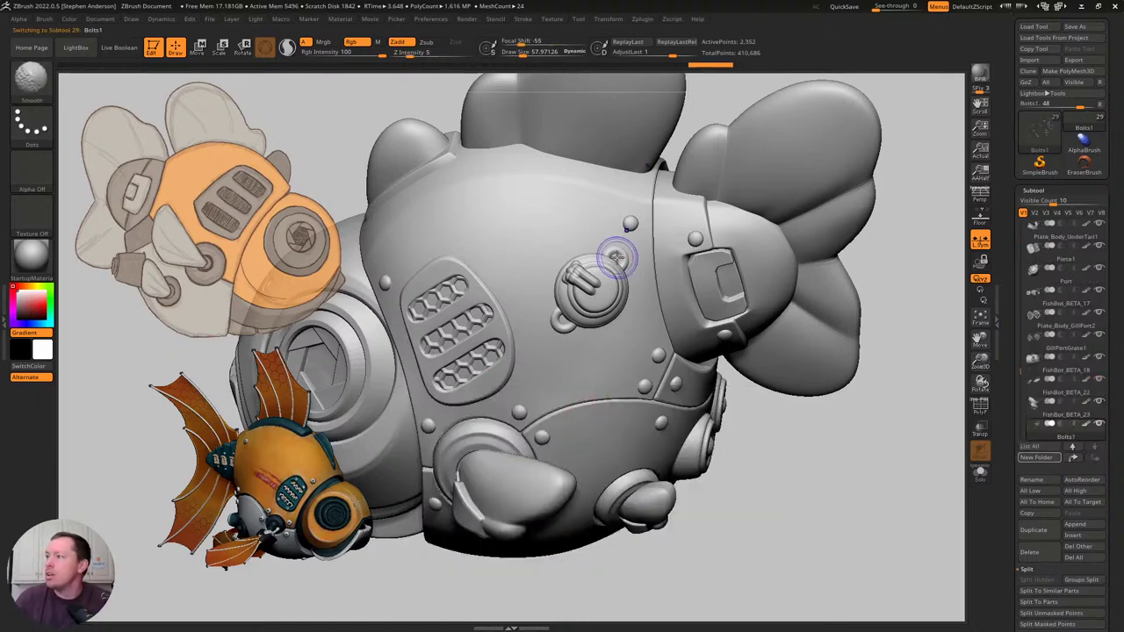
pyautogui.press('shift')
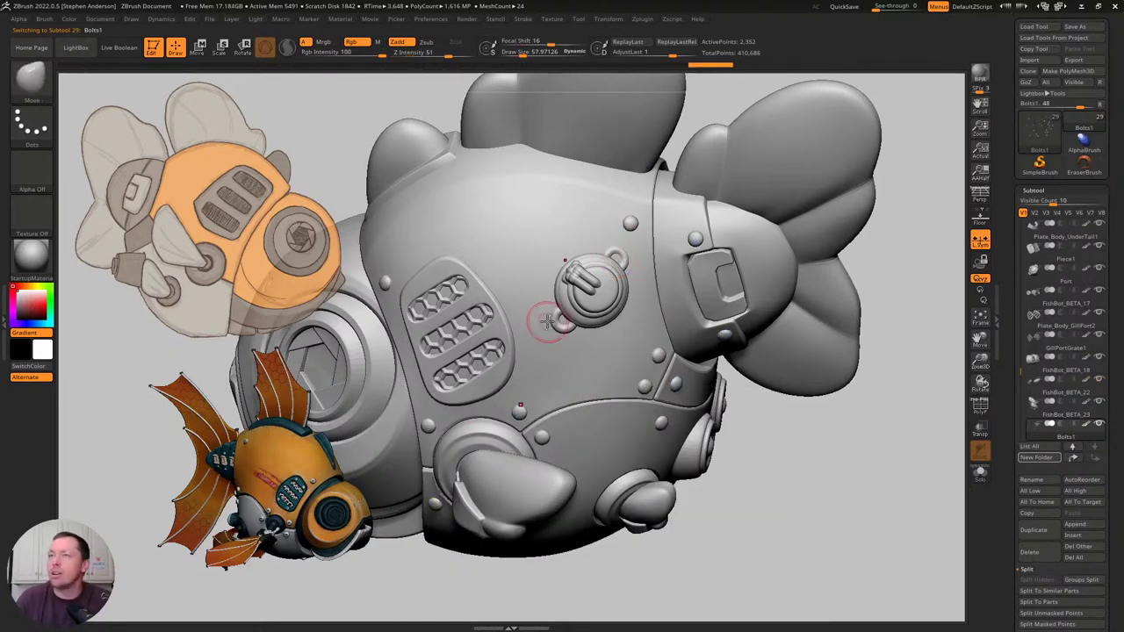
pyautogui.press('b')
pyautogui.click(260, 264)
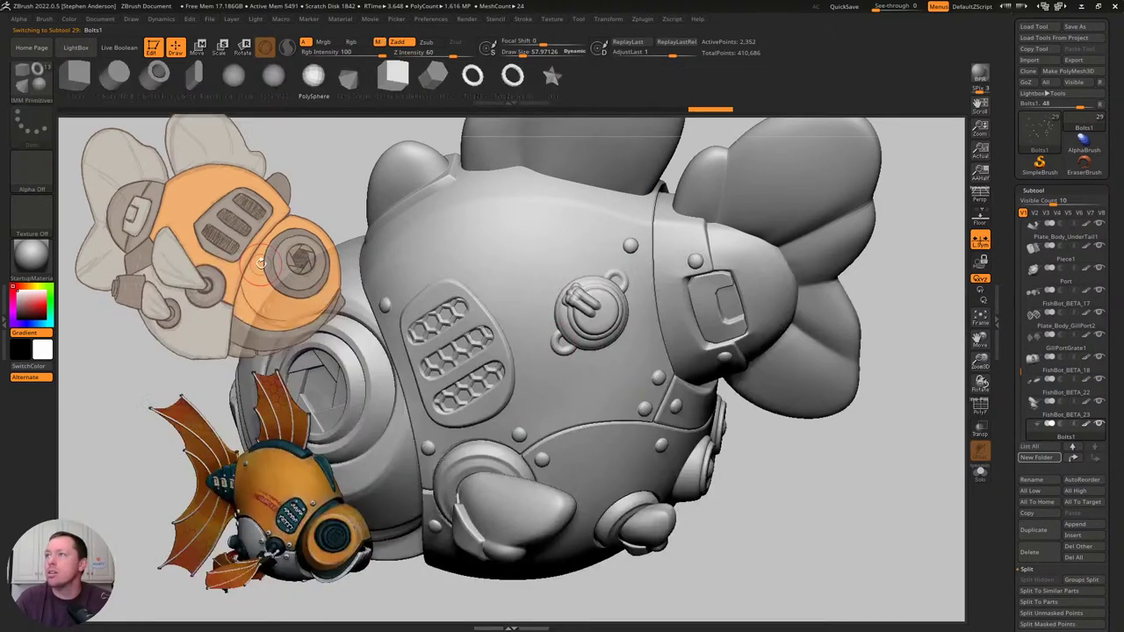
# Insert PolySphere rivets into the two rings beside the port at a draw size of about 28.
pyautogui.keyDown('ctrl'); pyautogui.moveTo(583, 362); pyautogui.dragTo(606, 436, button='right'); pyautogui.keyUp('ctrl')
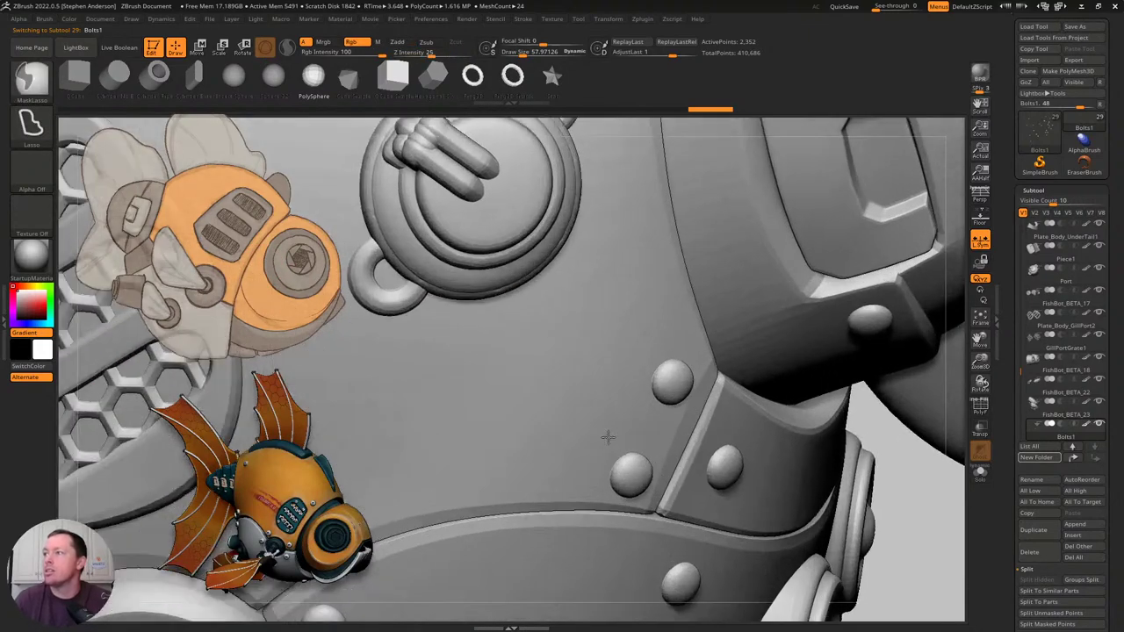
pyautogui.moveTo(421, 298)
pyautogui.keyDown('alt'); pyautogui.mouseDown(button='right')
pyautogui.moveTo(587, 474)
pyautogui.moveTo(577, 427)
pyautogui.mouseUp(button='right'); pyautogui.keyUp('alt')
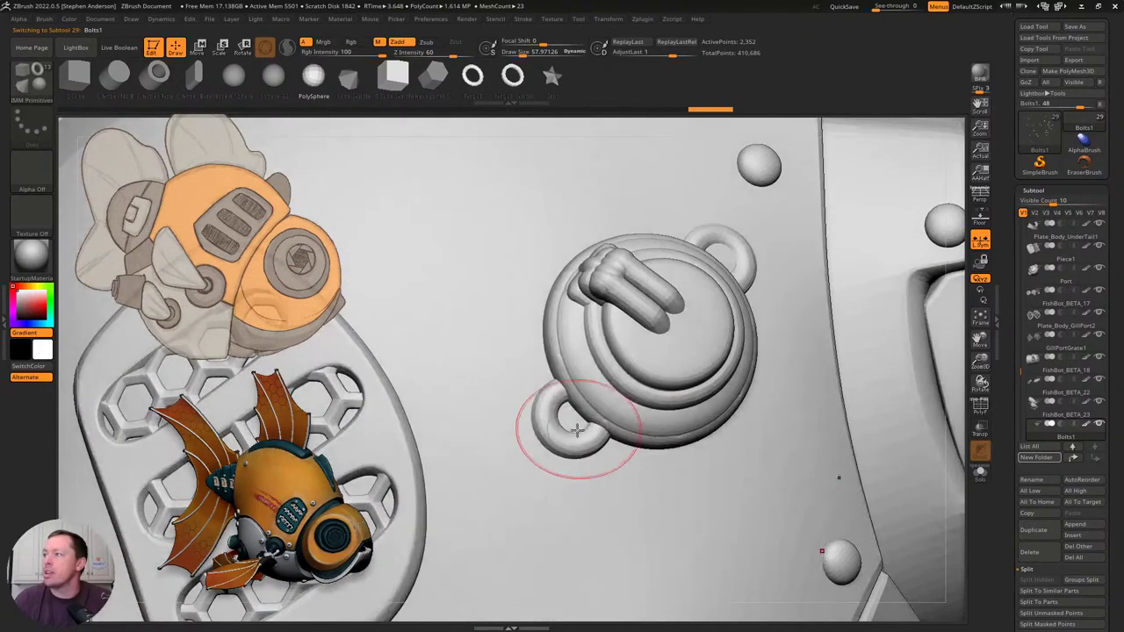
pyautogui.press('s')
pyautogui.moveTo(560, 425); pyautogui.dragTo(587, 421)
pyautogui.press('s')
pyautogui.moveTo(760, 266); pyautogui.dragTo(714, 270, button='right')
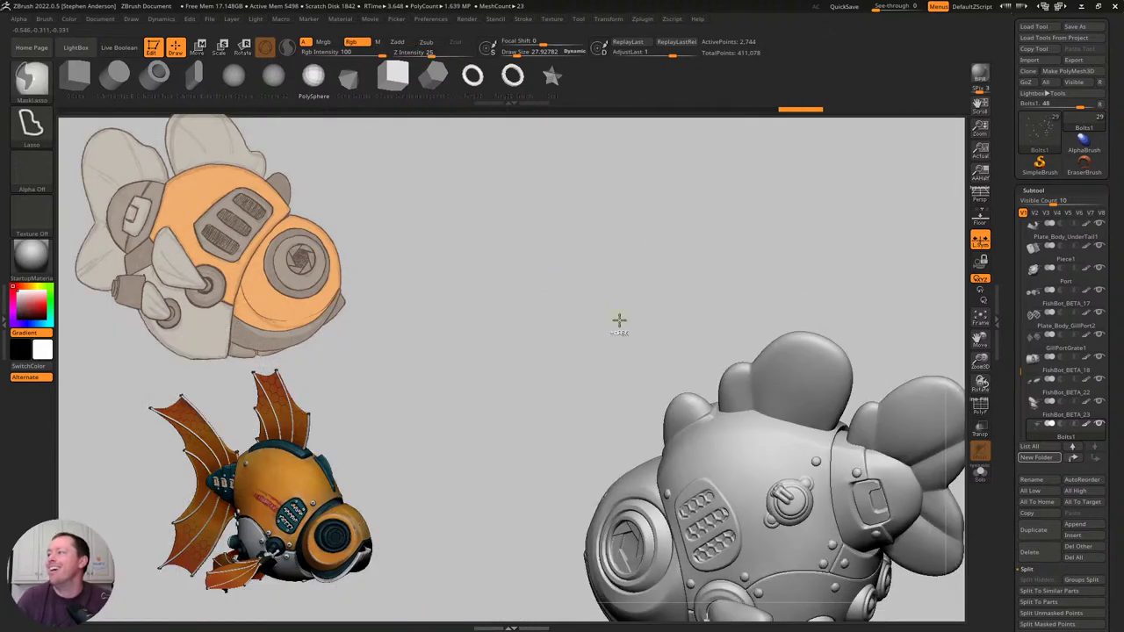
# Check the body's opposite side for mirrored rivets, undoing and restoring the last rivet insertions.
pyautogui.moveTo(617, 322)
pyautogui.mouseDown()
pyautogui.moveTo(706, 515)
pyautogui.moveTo(687, 529)
pyautogui.moveTo(729, 410)
pyautogui.moveTo(705, 357)
pyautogui.moveTo(730, 456)
pyautogui.moveTo(785, 453)
pyautogui.moveTo(838, 415)
pyautogui.moveTo(798, 359)
pyautogui.moveTo(805, 404)
pyautogui.moveTo(822, 409)
pyautogui.mouseUp()
pyautogui.keyDown('ctrl'); pyautogui.moveTo(672, 469); pyautogui.dragTo(815, 563, button='right'); pyautogui.keyUp('ctrl')
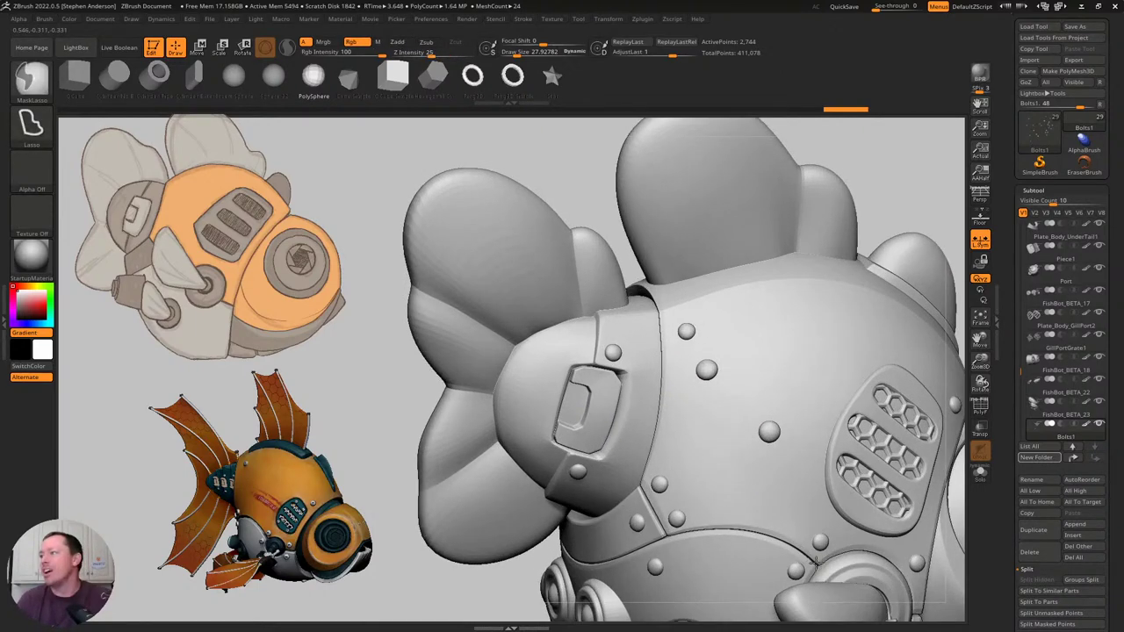
pyautogui.keyDown('ctrl'); pyautogui.click(774, 422); pyautogui.keyUp('ctrl')
pyautogui.hotkey('ctrl', 'z')
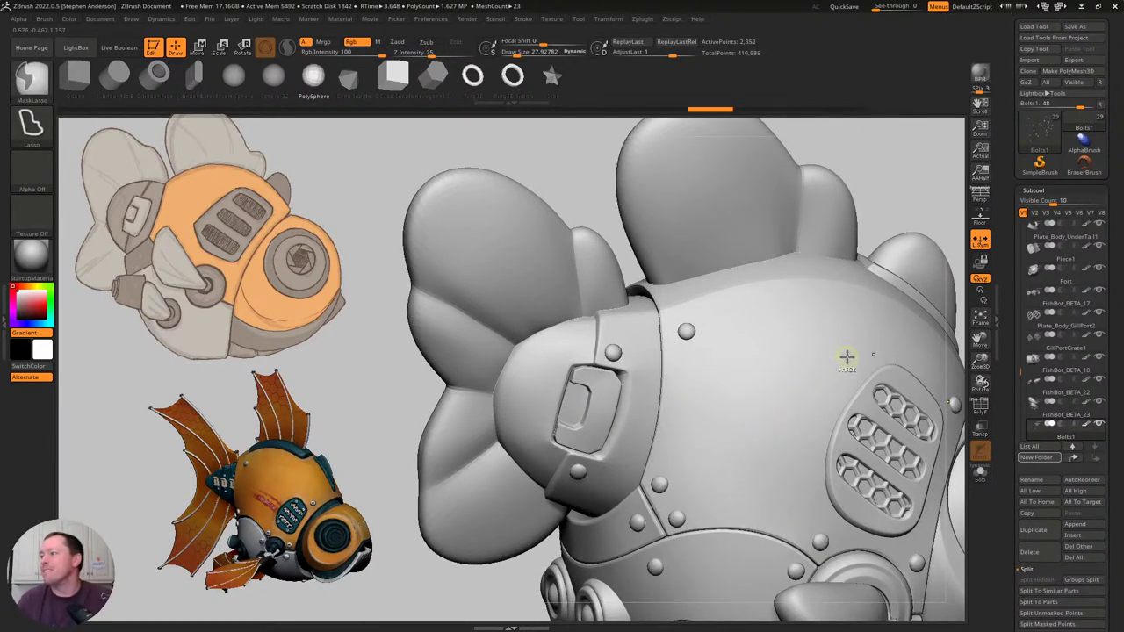
pyautogui.keyDown('ctrl'); pyautogui.moveTo(844, 356); pyautogui.dragTo(629, 434, button='right'); pyautogui.keyUp('ctrl')
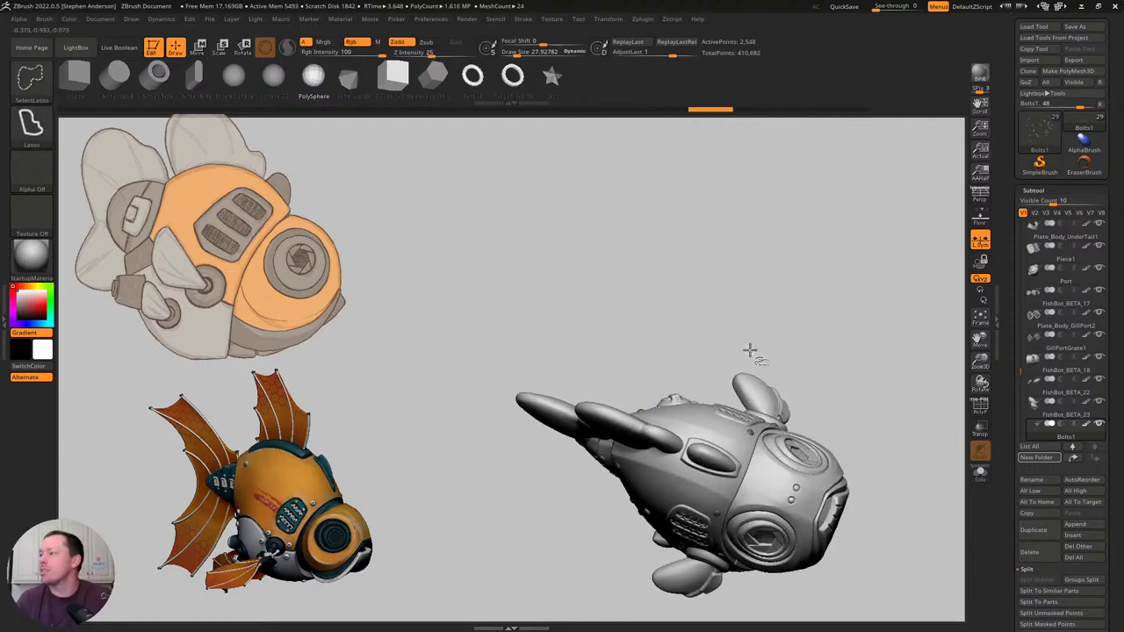
pyautogui.moveTo(682, 360); pyautogui.dragTo(707, 394)
pyautogui.hotkey('ctrl', 'shift', 's')
# Isolate the Bolts1 subtool, delete the two mirrored rivets on the side without the port, and show all subtools again.
pyautogui.moveTo(669, 517)
pyautogui.keyDown('ctrl'); pyautogui.mouseDown(button='right')
pyautogui.moveTo(652, 494)
pyautogui.moveTo(672, 504)
pyautogui.mouseUp(button='right'); pyautogui.keyUp('ctrl')
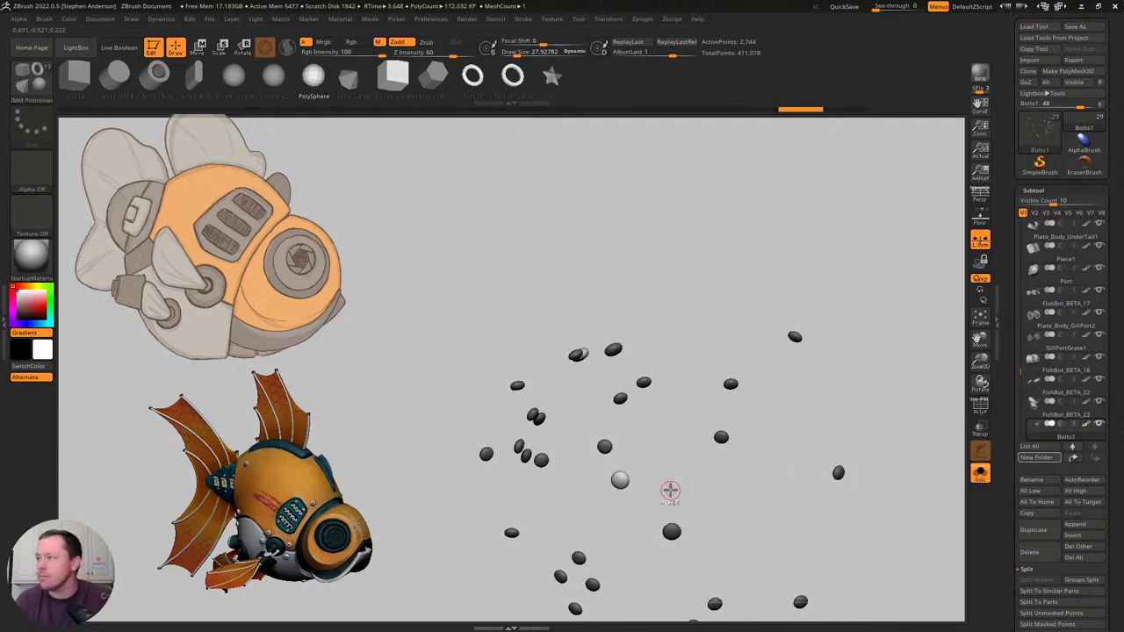
pyautogui.moveTo(658, 464)
pyautogui.keyDown('ctrl'); pyautogui.keyDown('shift'); pyautogui.mouseDown()
pyautogui.moveTo(591, 500)
pyautogui.moveTo(682, 552)
pyautogui.moveTo(727, 518)
pyautogui.mouseUp(); pyautogui.keyUp('shift'); pyautogui.keyUp('ctrl')
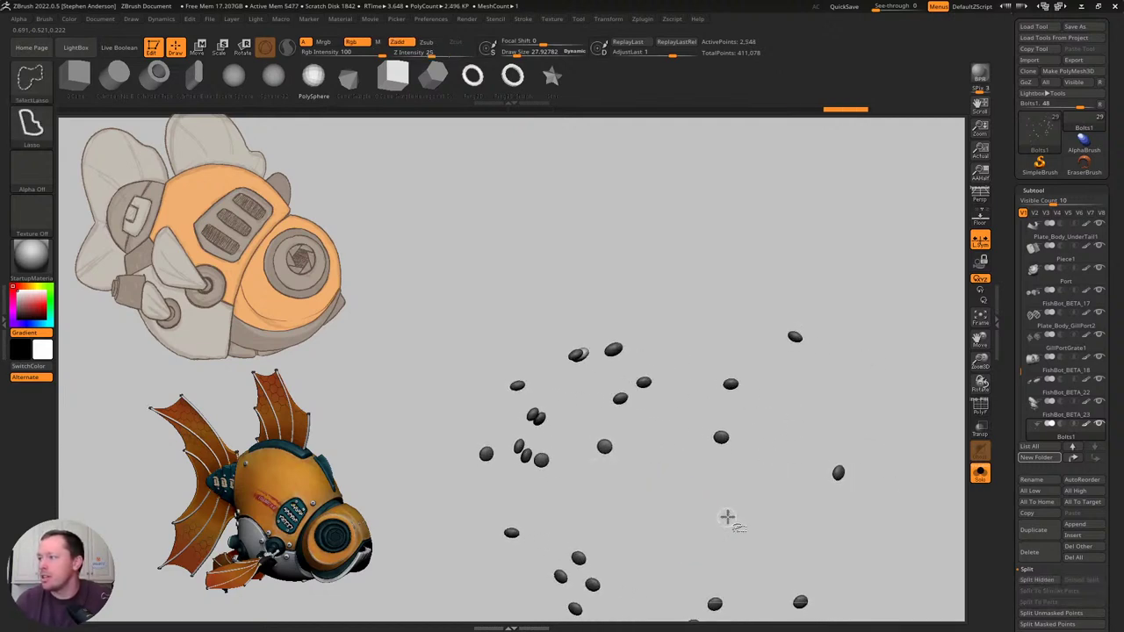
pyautogui.keyDown('ctrl'); pyautogui.moveTo(721, 510); pyautogui.dragTo(715, 465, button='right'); pyautogui.keyUp('ctrl')
pyautogui.moveTo(1092, 604); pyautogui.dragTo(1092, 510)
pyautogui.click(1039, 529)
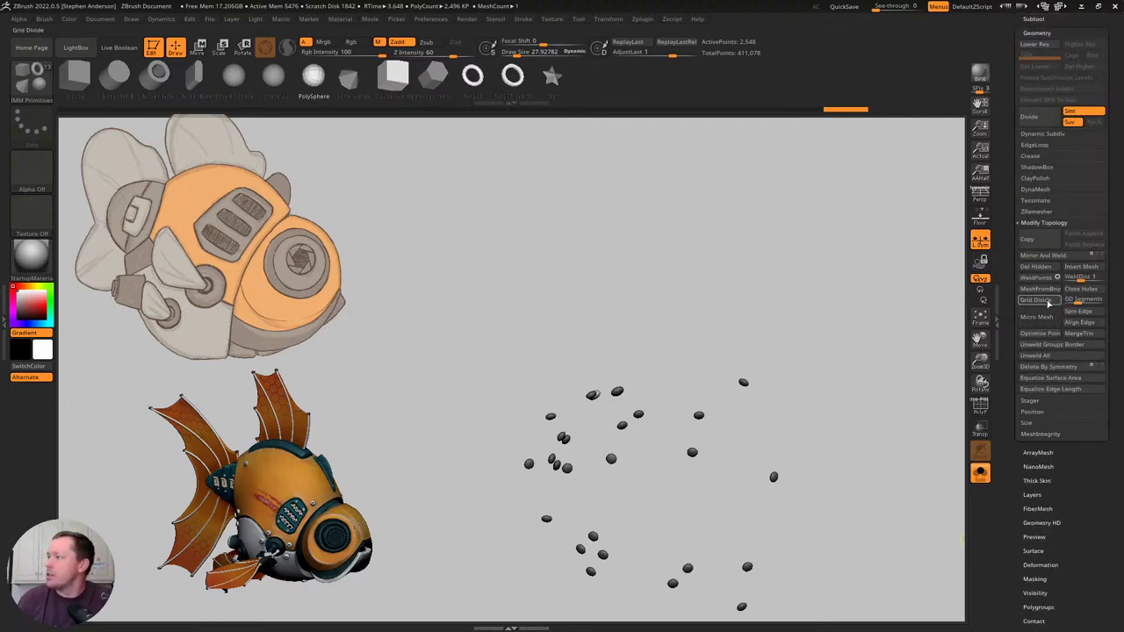
pyautogui.click(1045, 271)
pyautogui.keyDown('ctrl'); pyautogui.moveTo(903, 409); pyautogui.dragTo(795, 402, button='right'); pyautogui.keyUp('ctrl')
pyautogui.keyDown('ctrl'); pyautogui.moveTo(803, 421); pyautogui.dragTo(846, 474); pyautogui.keyUp('ctrl')
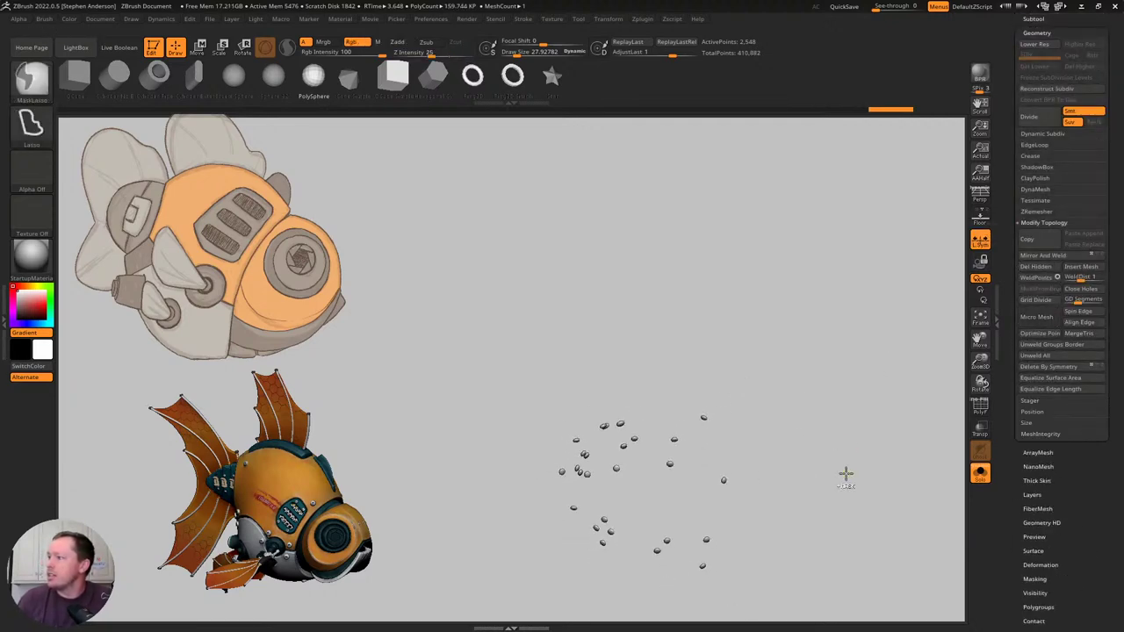
pyautogui.click(980, 473)
# Examine the port rivets and the whole fish from several angles.
pyautogui.moveTo(773, 406); pyautogui.dragTo(720, 395, button='right')
pyautogui.moveTo(720, 395); pyautogui.dragTo(800, 381)
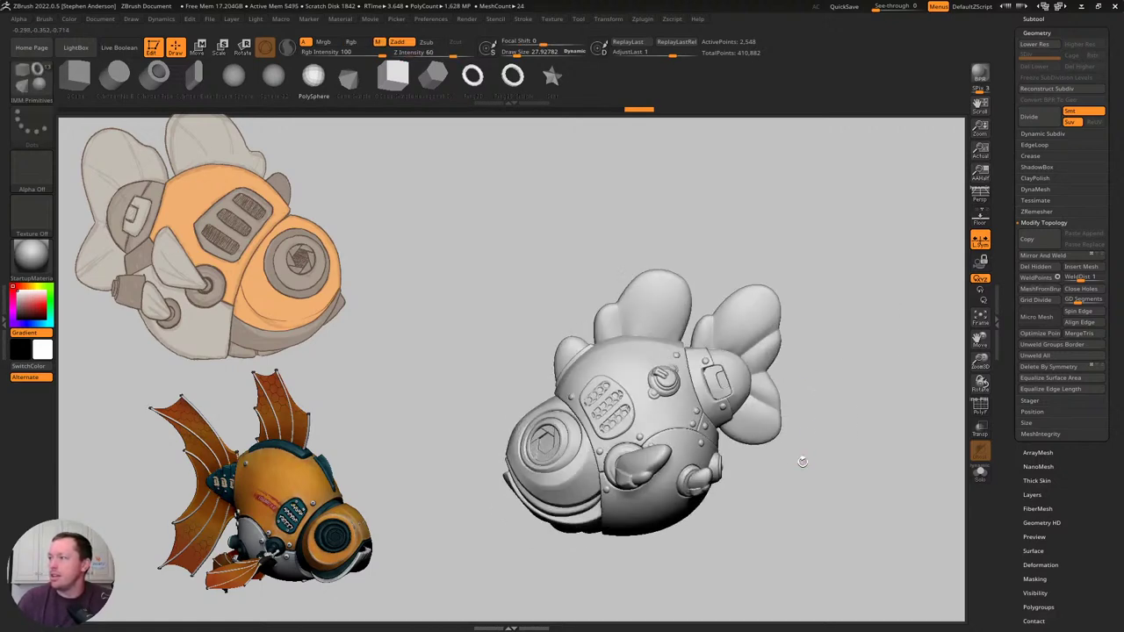
pyautogui.moveTo(800, 462); pyautogui.dragTo(817, 463)
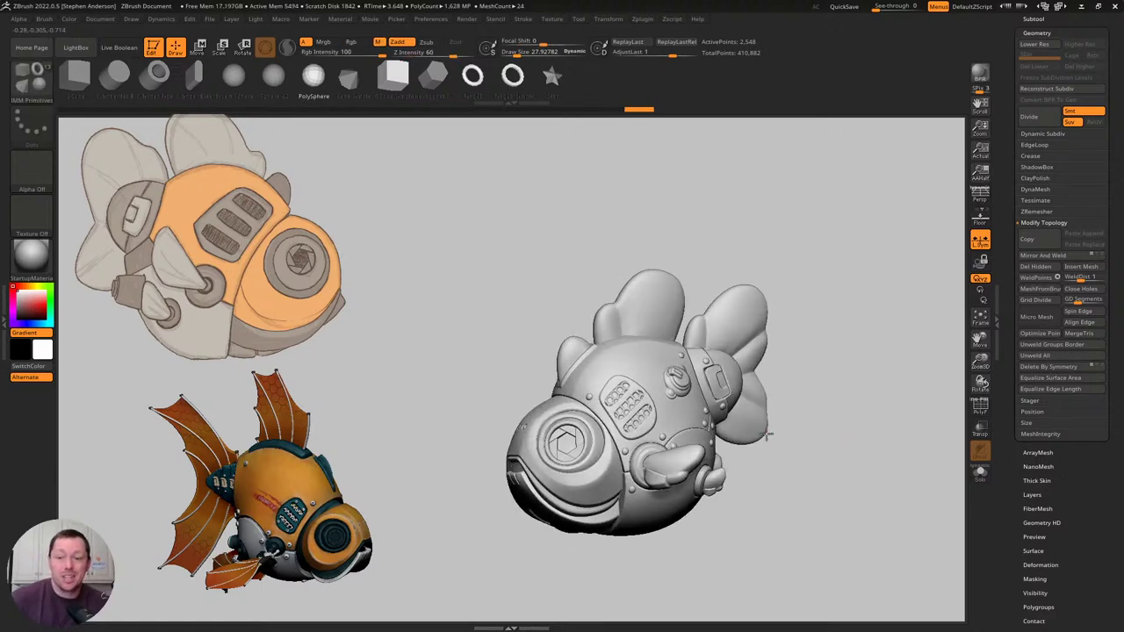
pyautogui.moveTo(767, 433); pyautogui.dragTo(550, 360)
pyautogui.moveTo(757, 334)
pyautogui.mouseDown()
pyautogui.moveTo(760, 354)
pyautogui.moveTo(761, 339)
pyautogui.mouseUp()
# Hide the floor grid, turn off local symmetry, and frame the fish in a three-quarter perspective view.
pyautogui.hotkey('shift', 'p')
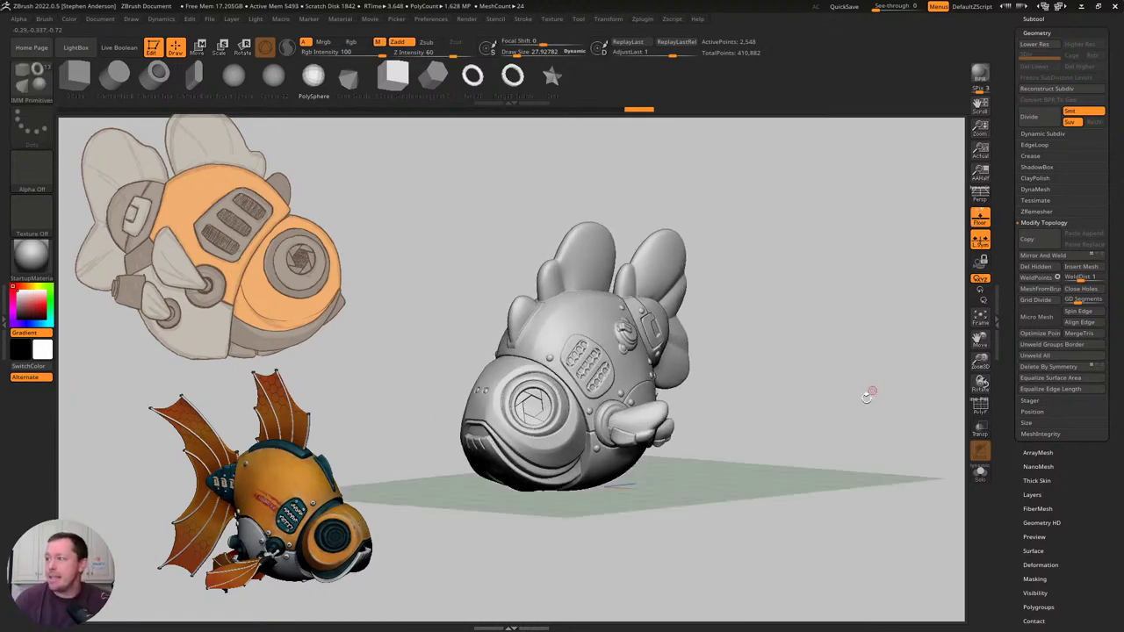
pyautogui.moveTo(868, 395); pyautogui.dragTo(809, 393)
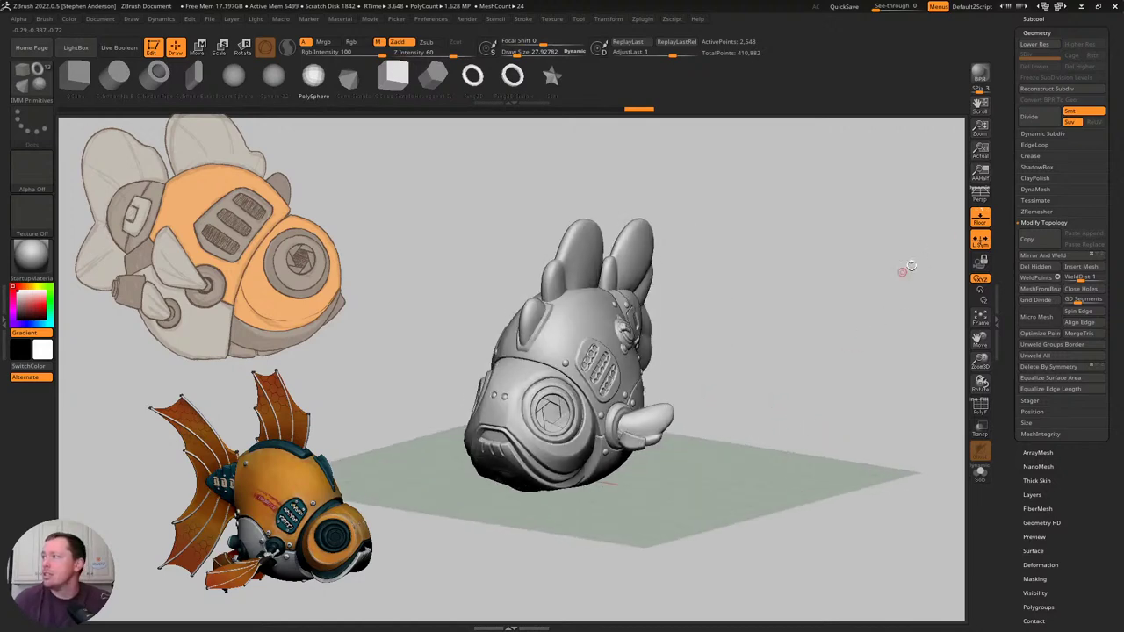
pyautogui.click(980, 216)
pyautogui.moveTo(840, 337); pyautogui.dragTo(827, 281)
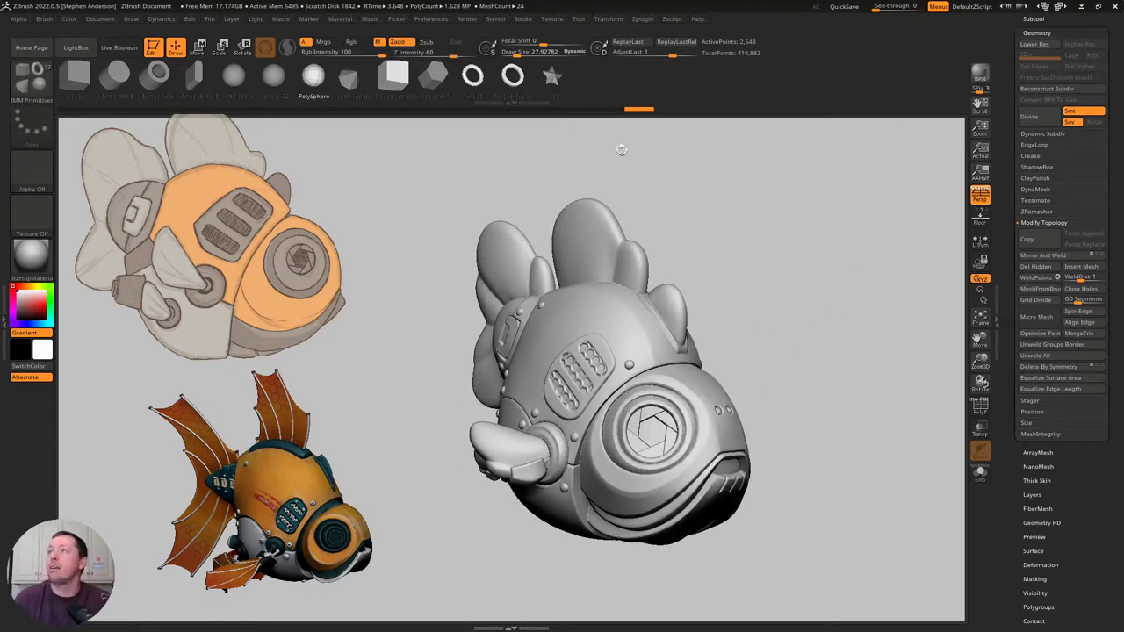
# Set movie recording to capture the document area at Large size.
pyautogui.click(370, 19)
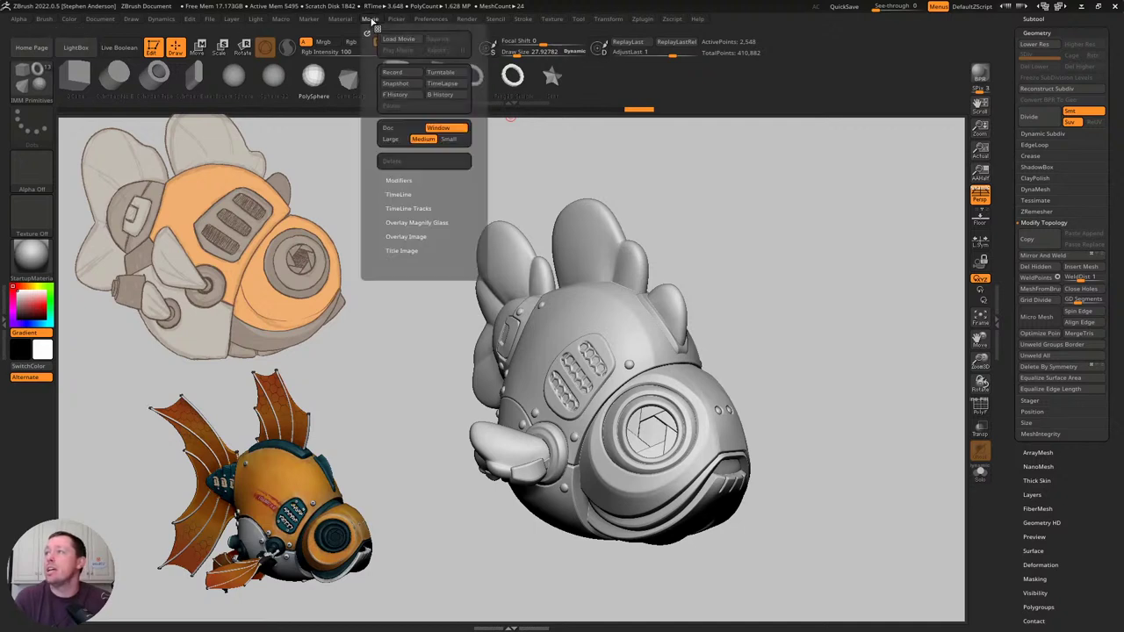
pyautogui.click(390, 139)
pyautogui.click(389, 128)
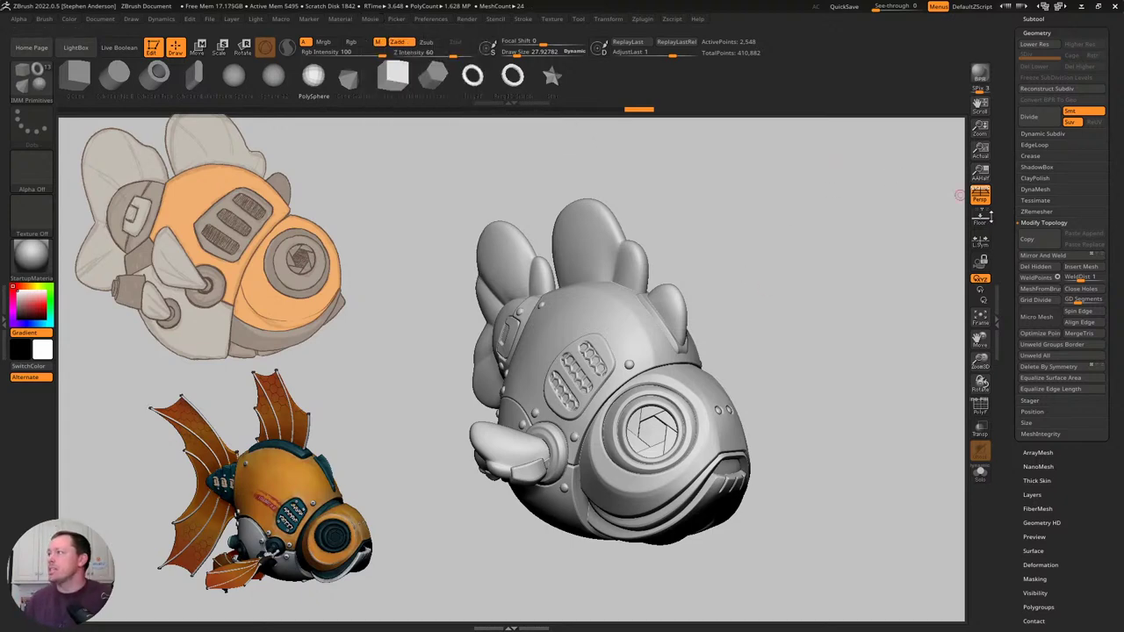
# Show the floor grid and check how the fish sits on it from several angles.
pyautogui.click(980, 219)
pyautogui.moveTo(837, 427); pyautogui.dragTo(755, 416)
pyautogui.moveTo(617, 501); pyautogui.dragTo(737, 426)
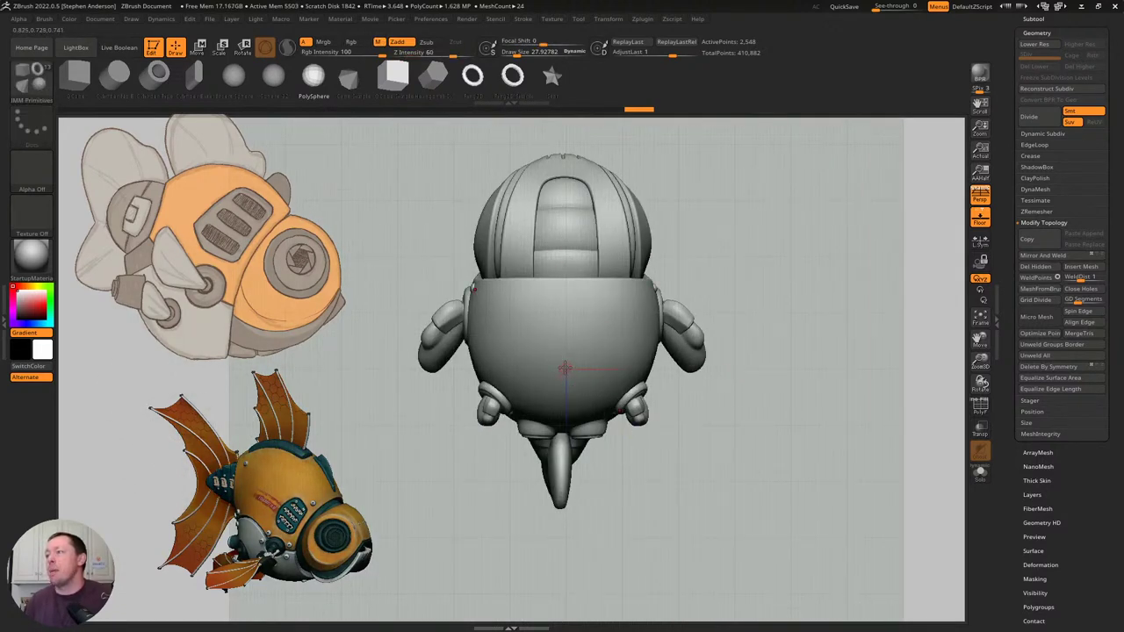
pyautogui.moveTo(740, 177); pyautogui.dragTo(719, 280)
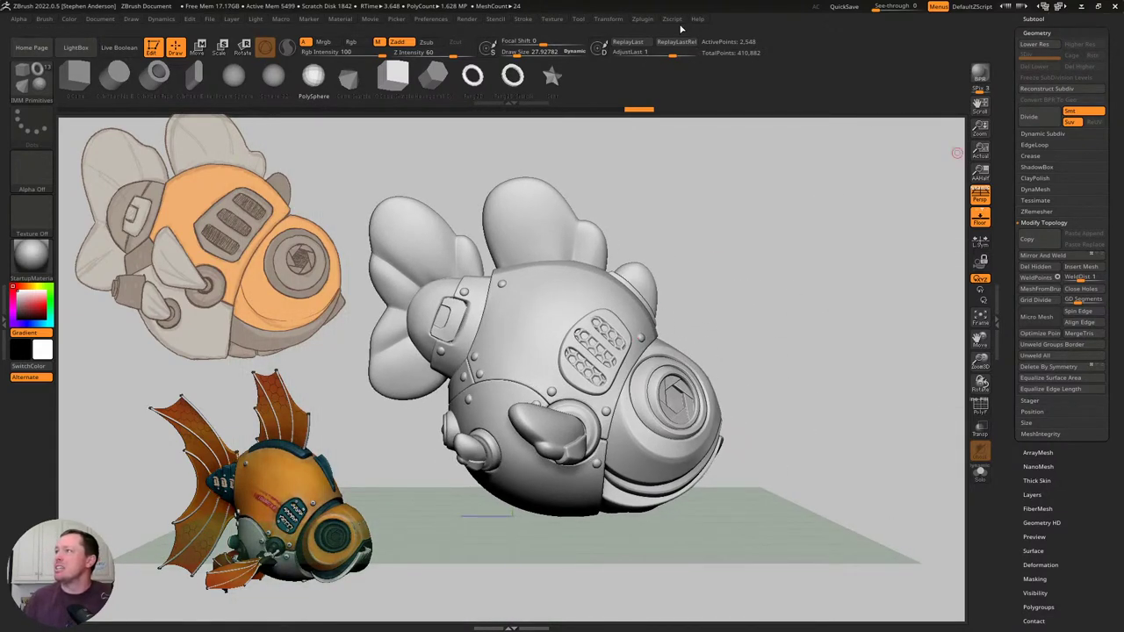
# Build a Transpose Master TPoseMesh of the whole fish and centre the combined mesh at the world origin.
pyautogui.click(642, 19)
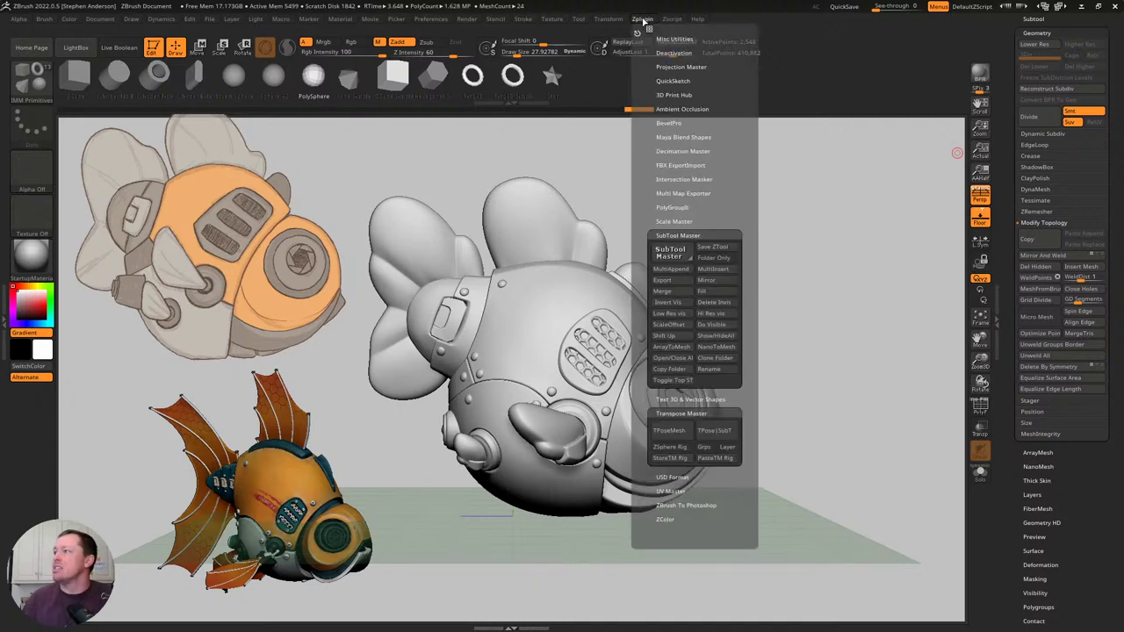
pyautogui.click(676, 433)
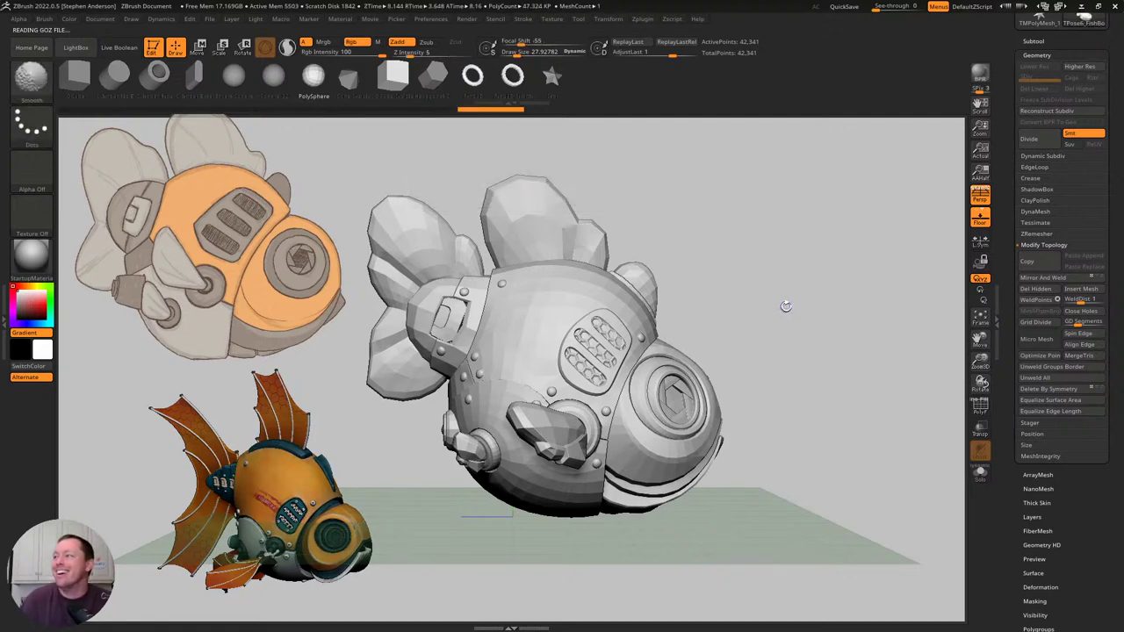
pyautogui.press('w')
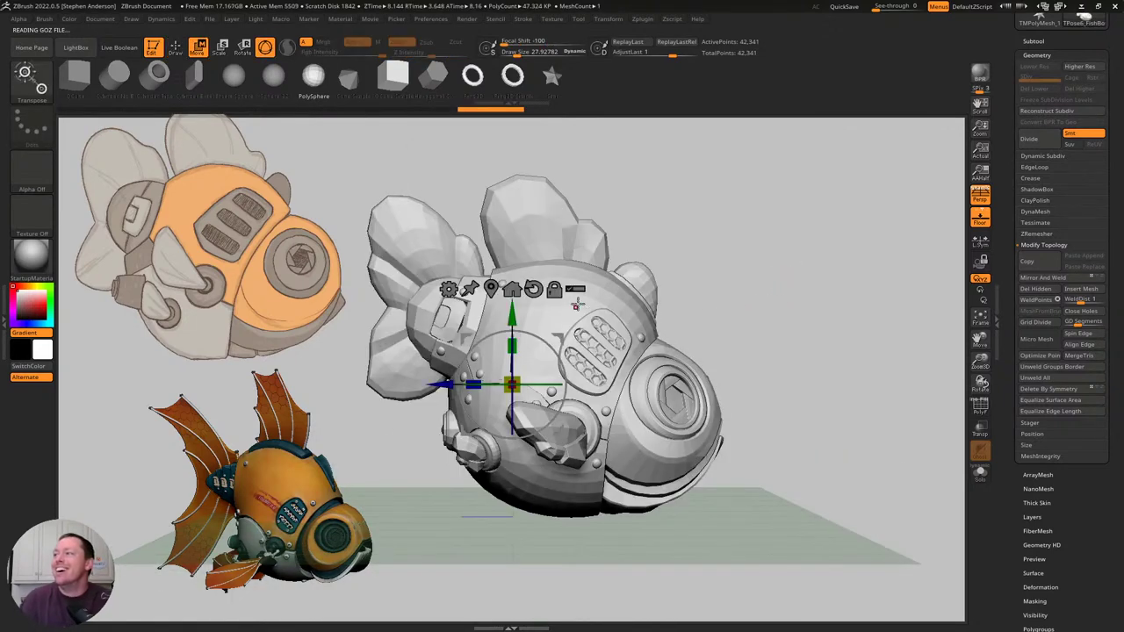
pyautogui.click(491, 287)
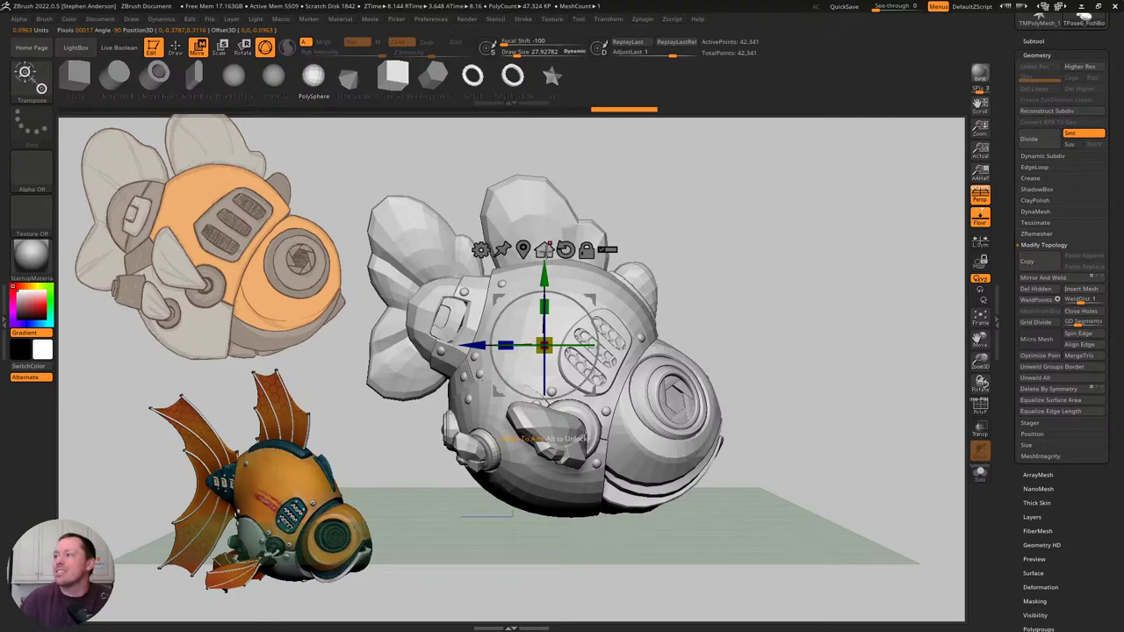
pyautogui.hotkey('ctrl', 'z')
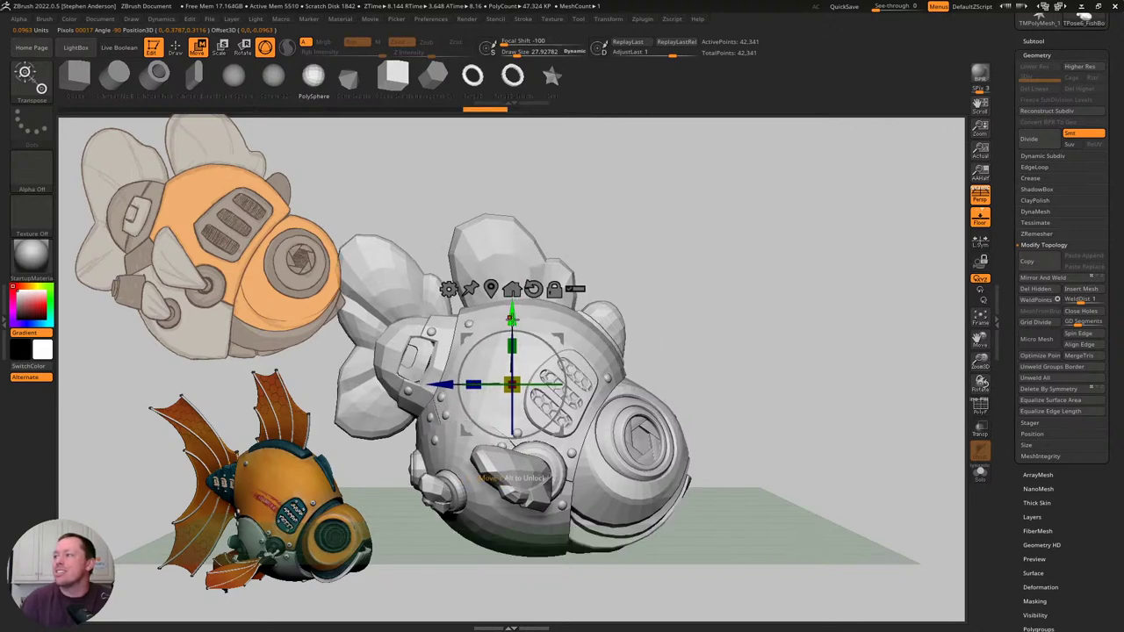
# Raise the combined fish mesh along the vertical axis and check its placement against the floor grid.
pyautogui.moveTo(741, 264)
pyautogui.mouseDown()
pyautogui.moveTo(697, 260)
pyautogui.moveTo(737, 257)
pyautogui.mouseUp()
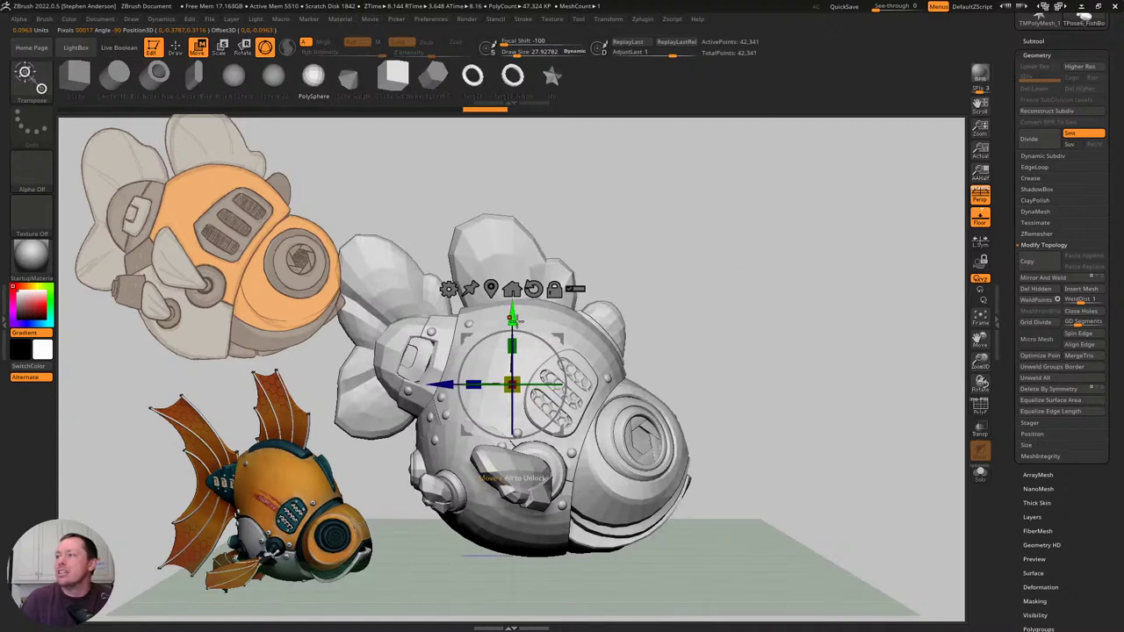
pyautogui.moveTo(515, 319); pyautogui.dragTo(523, 151)
pyautogui.moveTo(602, 402); pyautogui.dragTo(670, 356, button='right')
pyautogui.moveTo(669, 355); pyautogui.dragTo(689, 428)
pyautogui.press('q')
pyautogui.moveTo(714, 431)
pyautogui.mouseDown(button='right')
pyautogui.moveTo(747, 406)
pyautogui.moveTo(752, 421)
pyautogui.moveTo(739, 396)
pyautogui.mouseUp(button='right')
pyautogui.moveTo(738, 399)
pyautogui.mouseDown()
pyautogui.moveTo(778, 384)
pyautogui.moveTo(767, 351)
pyautogui.moveTo(748, 361)
pyautogui.moveTo(790, 359)
pyautogui.moveTo(792, 381)
pyautogui.moveTo(763, 402)
pyautogui.moveTo(776, 391)
pyautogui.moveTo(803, 409)
pyautogui.moveTo(805, 367)
pyautogui.mouseUp()
pyautogui.moveTo(820, 367); pyautogui.dragTo(702, 254)
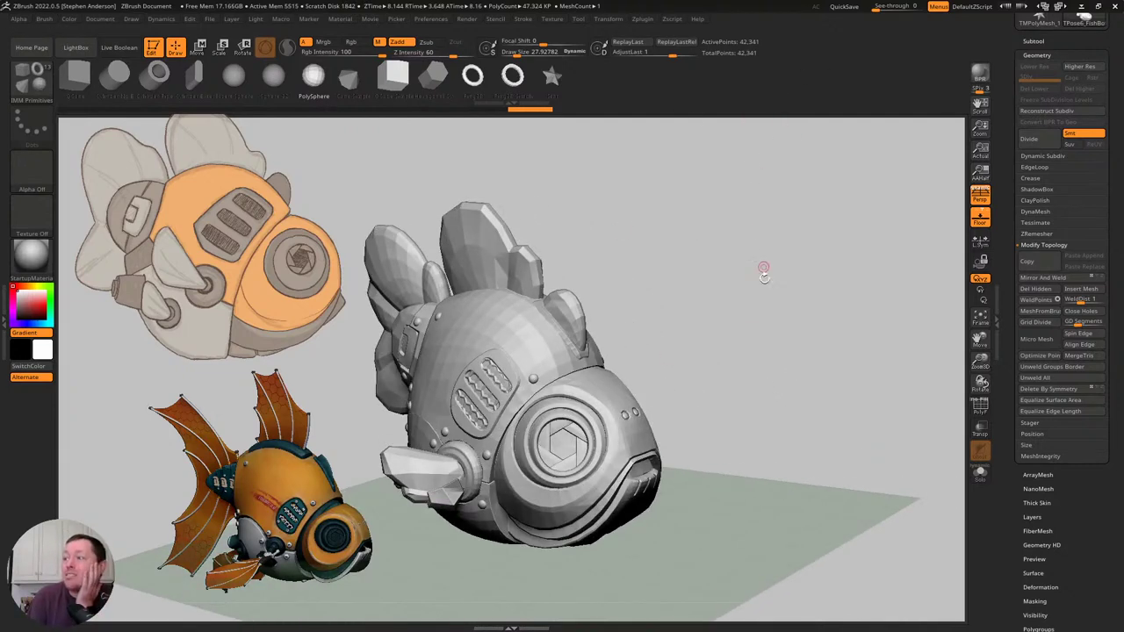
pyautogui.moveTo(764, 276); pyautogui.dragTo(742, 316)
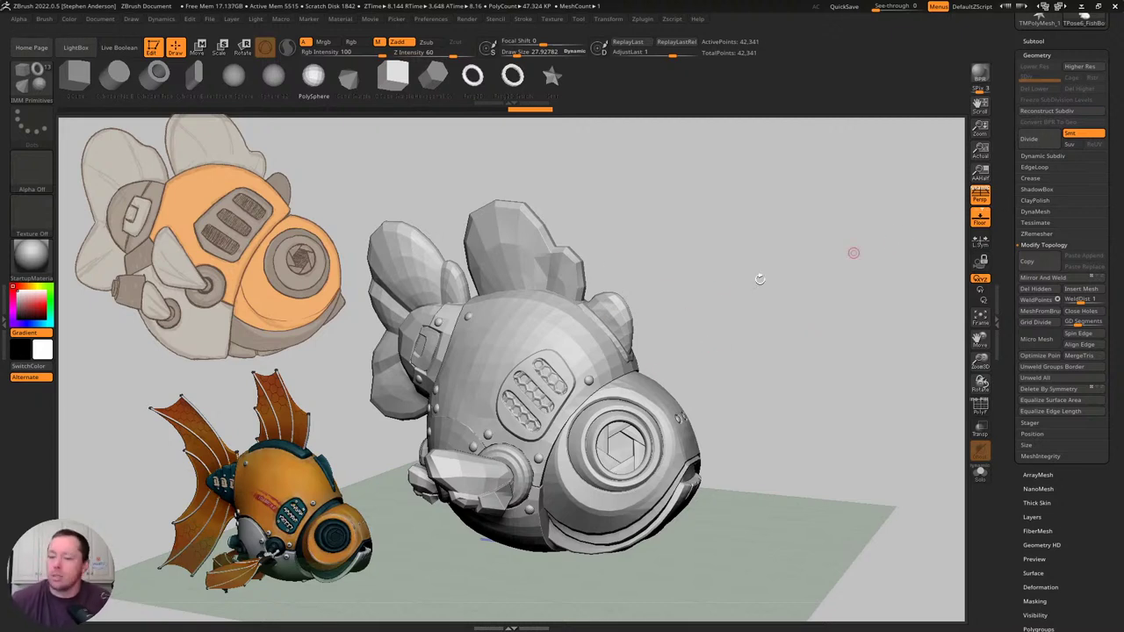
# Compare the fish and floor grid in perspective and orthographic views.
pyautogui.press('p')
pyautogui.press('p')
pyautogui.press('p')
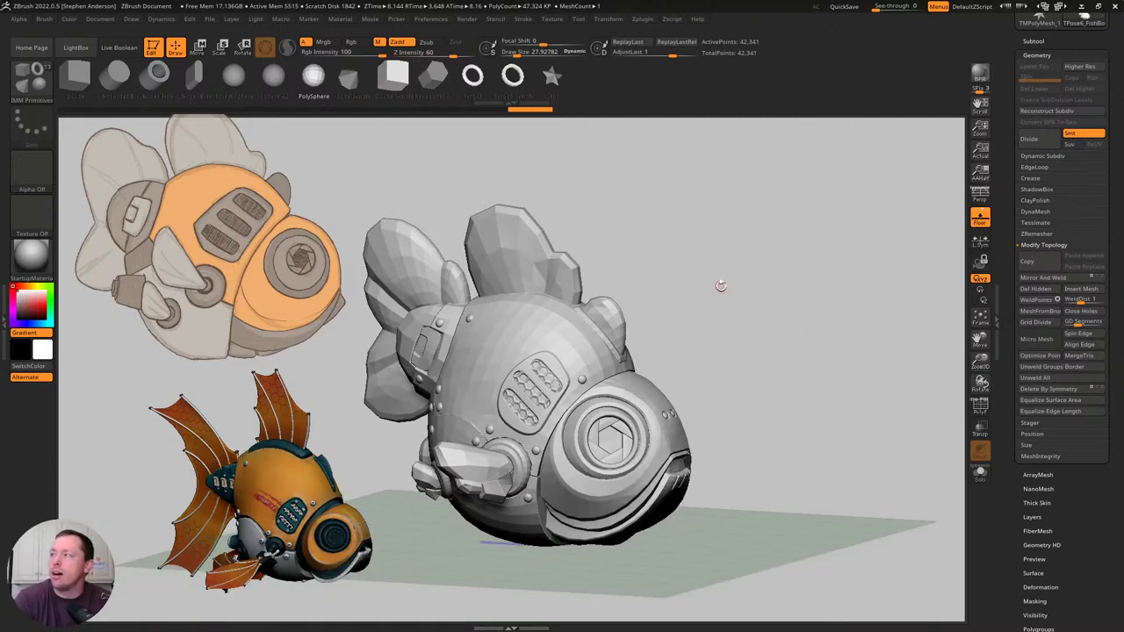
pyautogui.press('p')
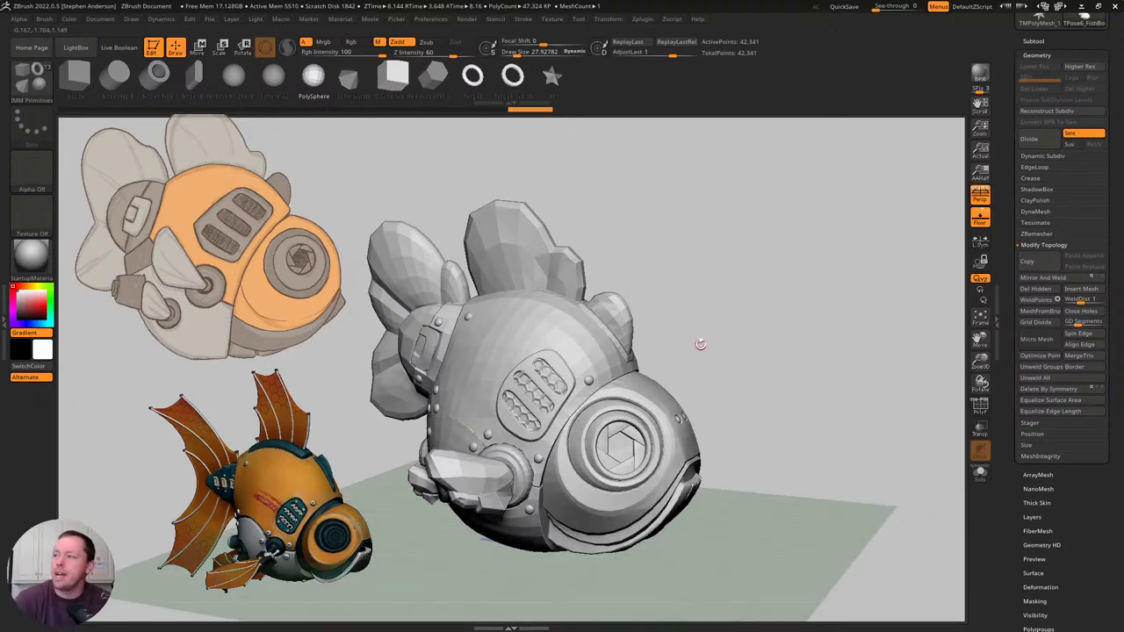
pyautogui.moveTo(671, 445); pyautogui.dragTo(725, 421, button='right')
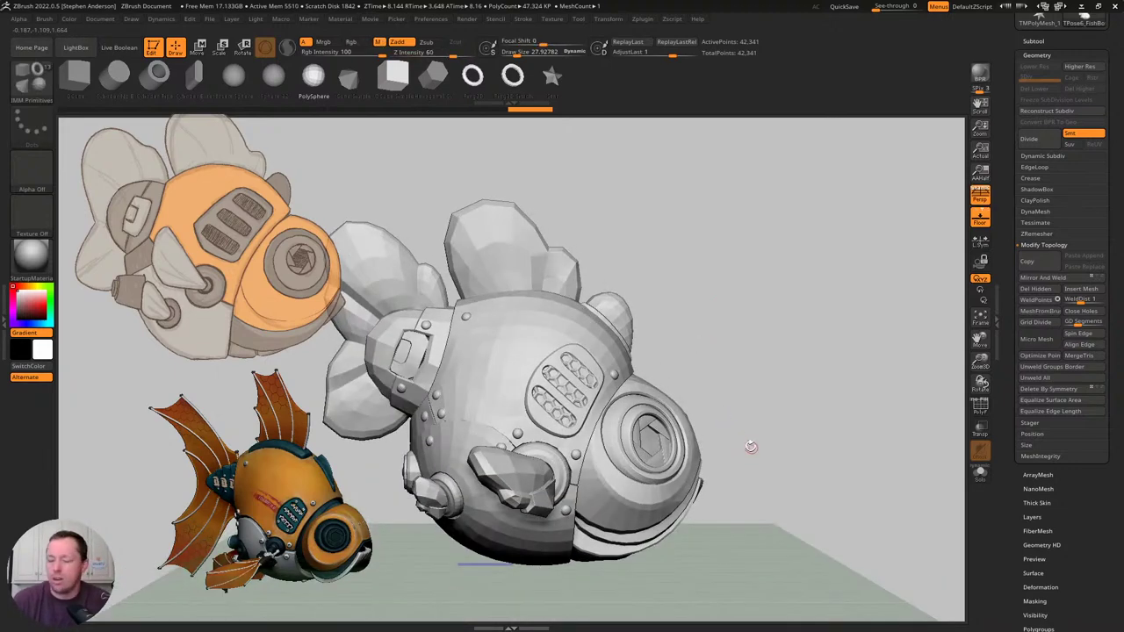
# Turn off perspective and nudge the combined fish mesh slightly down along the vertical axis.
pyautogui.press('p')
pyautogui.moveTo(708, 387); pyautogui.dragTo(810, 389)
pyautogui.press('w')
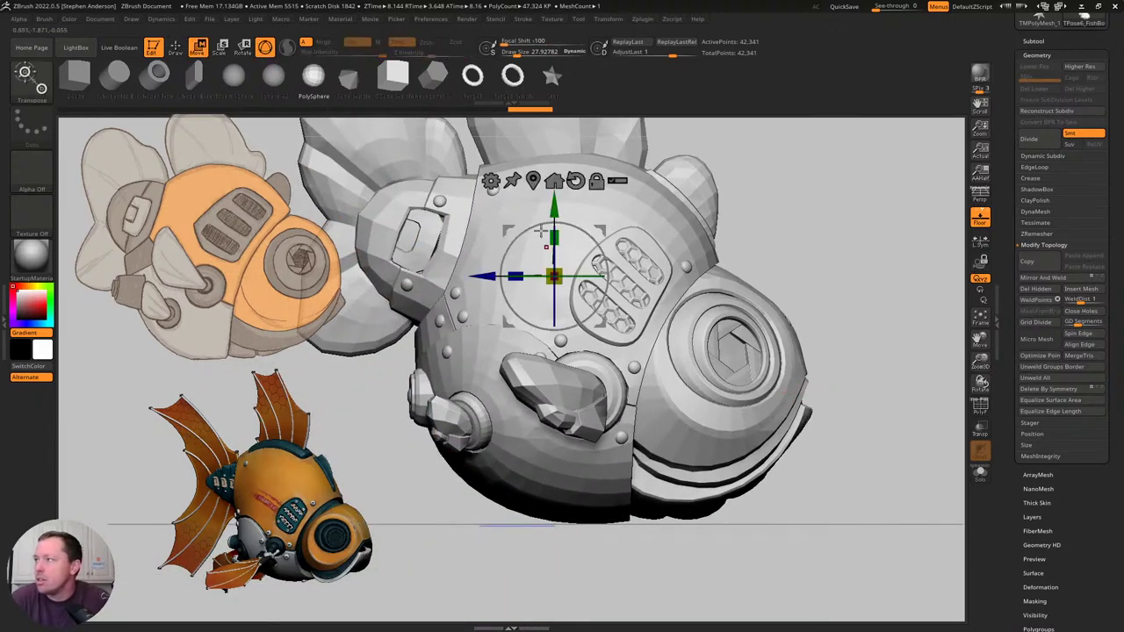
pyautogui.moveTo(554, 210); pyautogui.dragTo(554, 212)
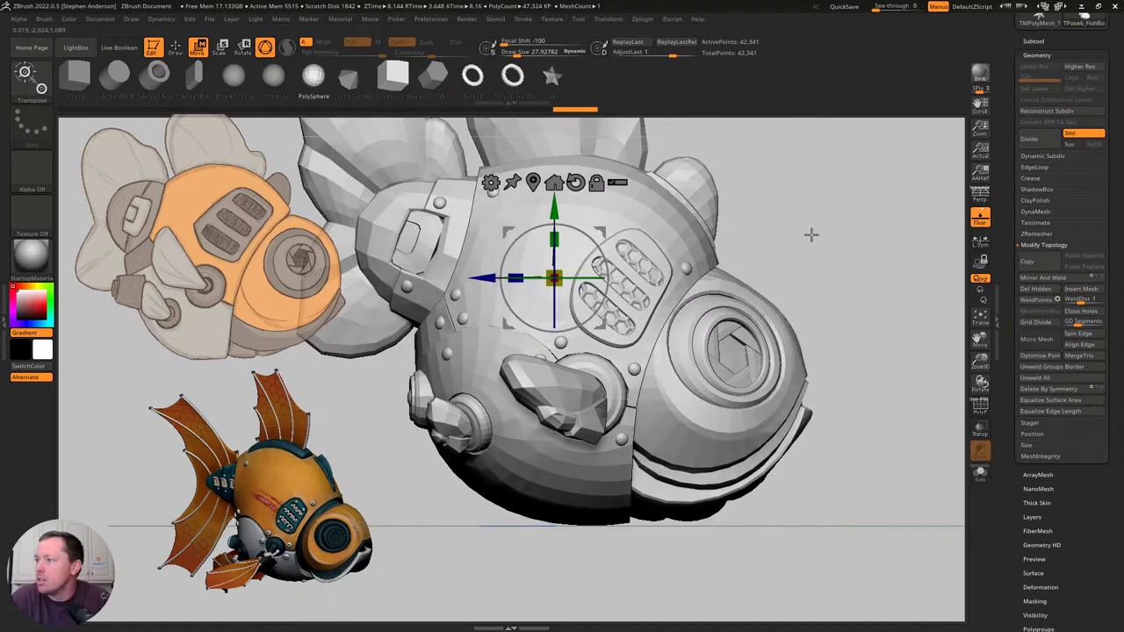
pyautogui.moveTo(830, 218); pyautogui.dragTo(702, 207, button='right')
pyautogui.moveTo(702, 207); pyautogui.dragTo(718, 258)
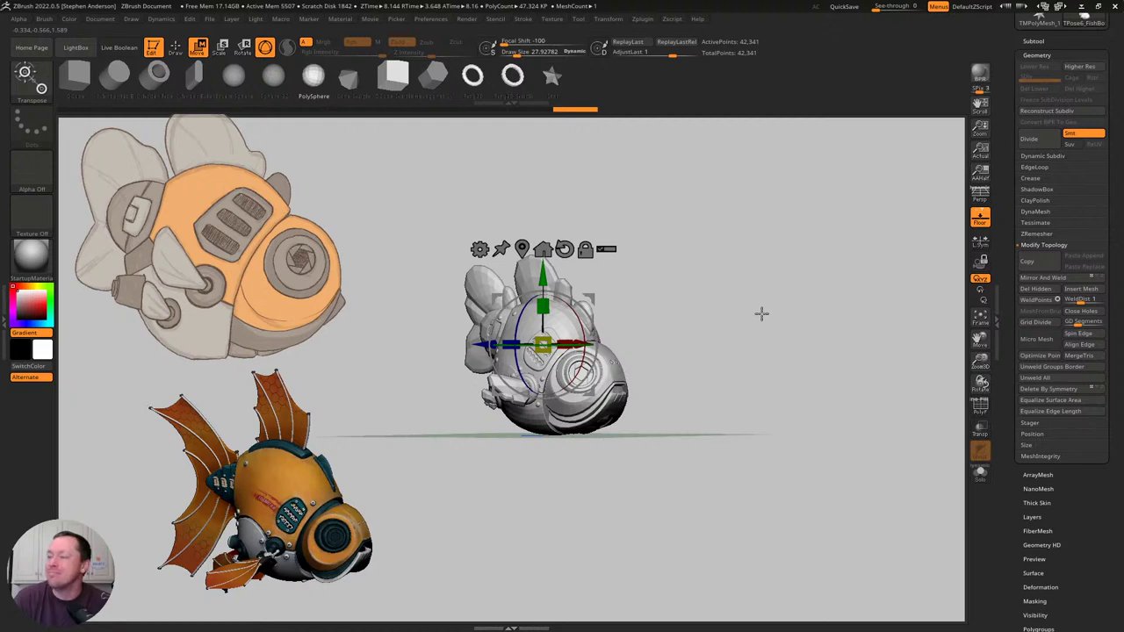
# Transfer the posed mesh back to the original subtools with Transpose Master.
pyautogui.press('q')
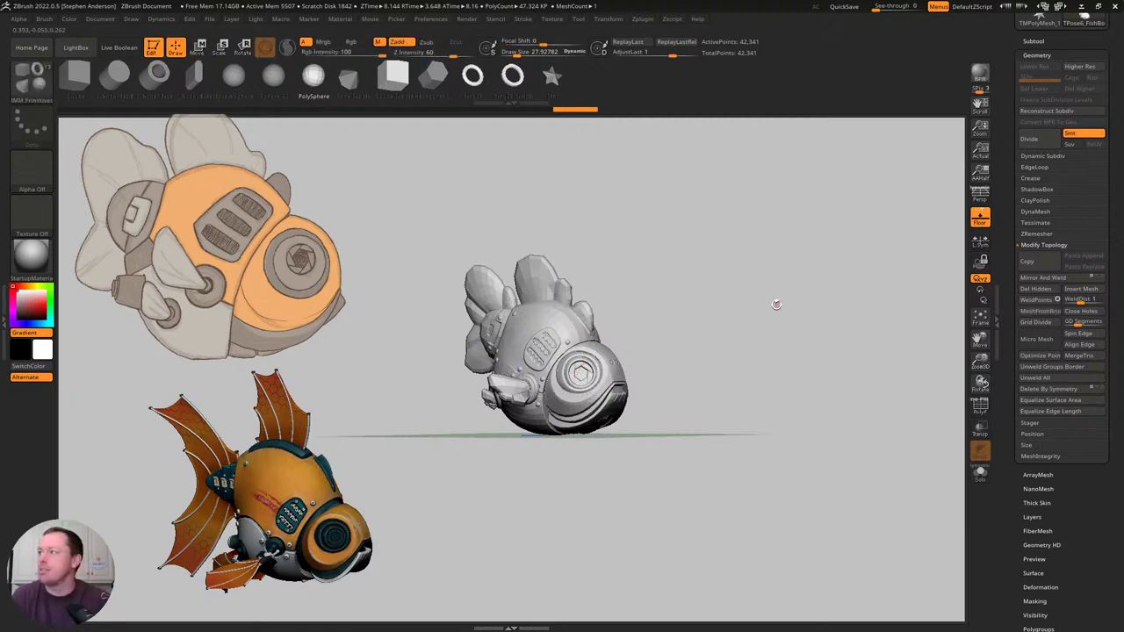
pyautogui.moveTo(775, 301)
pyautogui.mouseDown()
pyautogui.moveTo(745, 308)
pyautogui.moveTo(758, 293)
pyautogui.moveTo(719, 305)
pyautogui.moveTo(734, 304)
pyautogui.mouseUp()
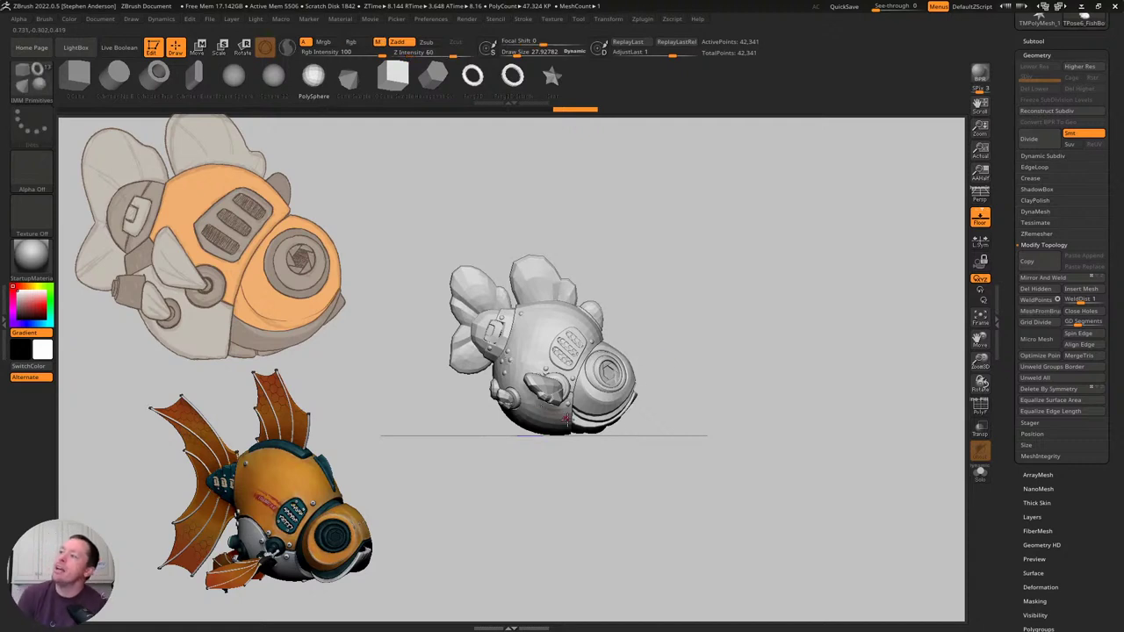
pyautogui.moveTo(698, 279); pyautogui.dragTo(673, 279)
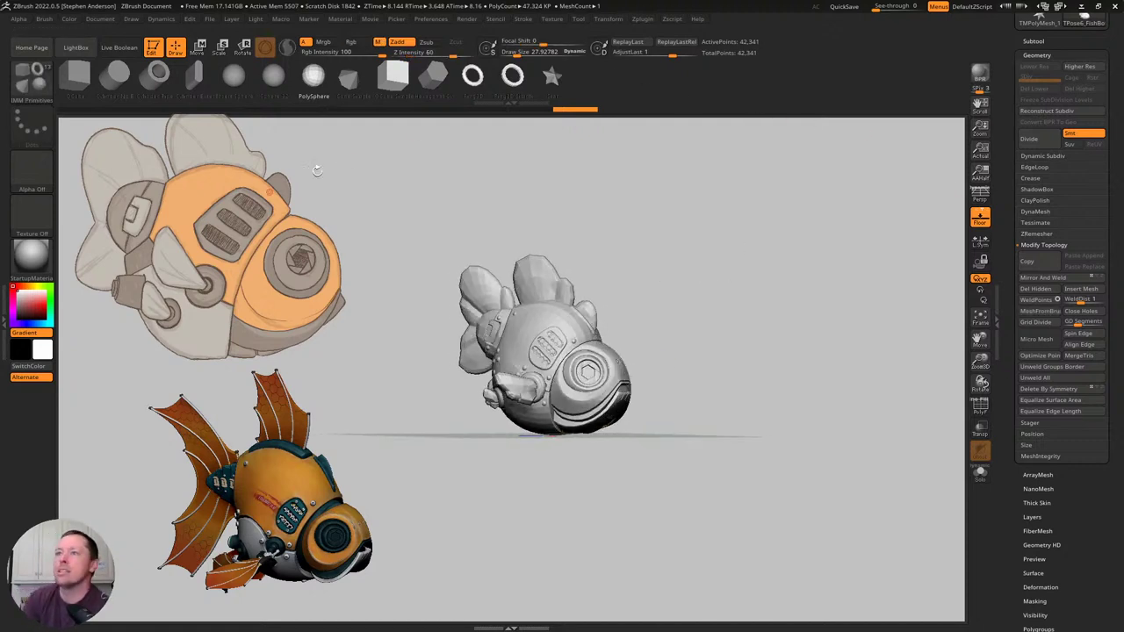
pyautogui.click(643, 18)
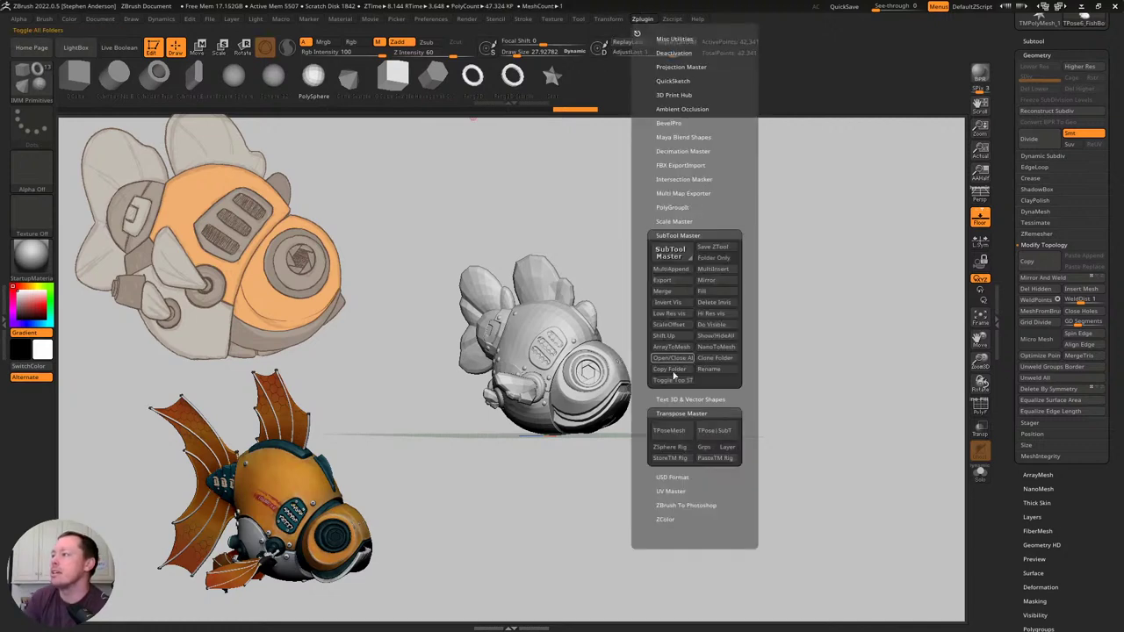
pyautogui.click(725, 436)
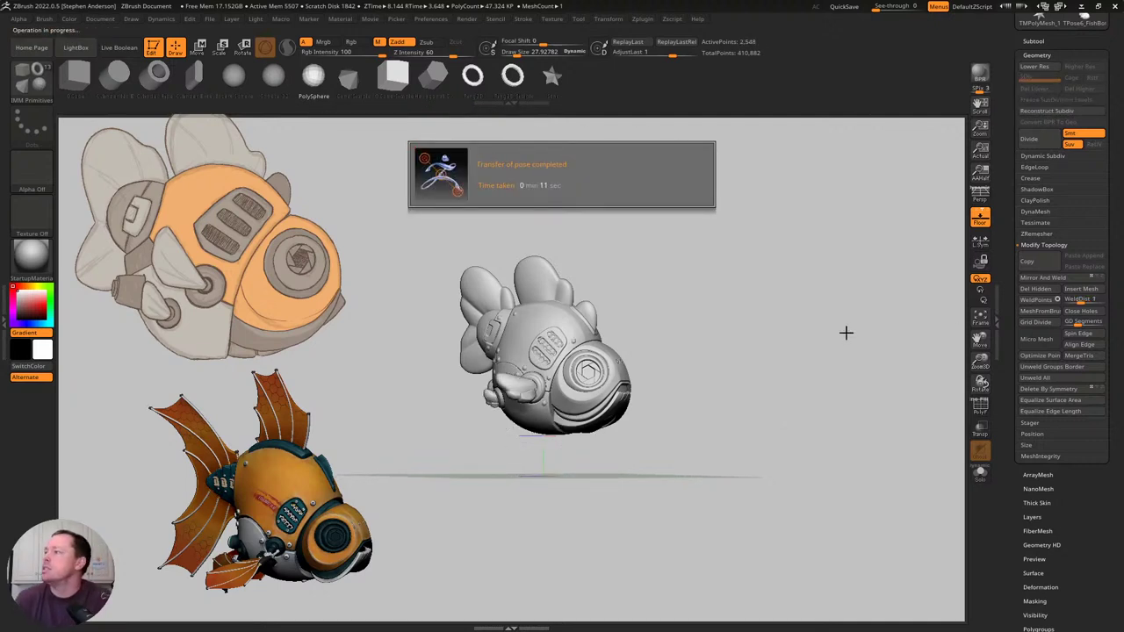
# Open the subtool list and select the Plate_Body_GillPort1 subtool.
pyautogui.click(1034, 41)
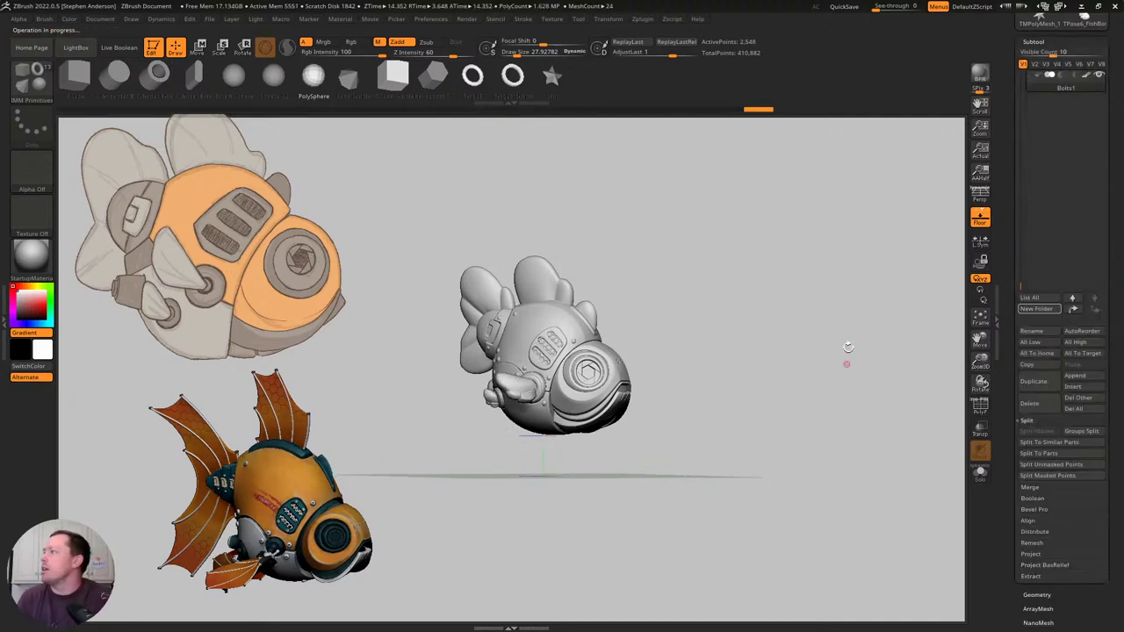
pyautogui.press('n')
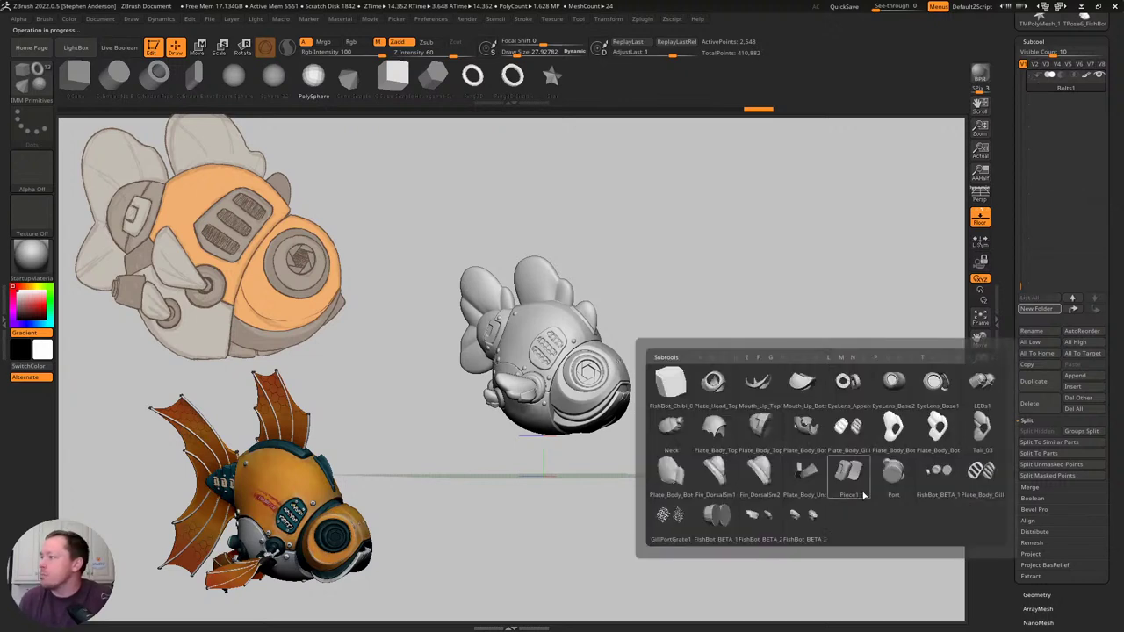
pyautogui.moveTo(728, 489)
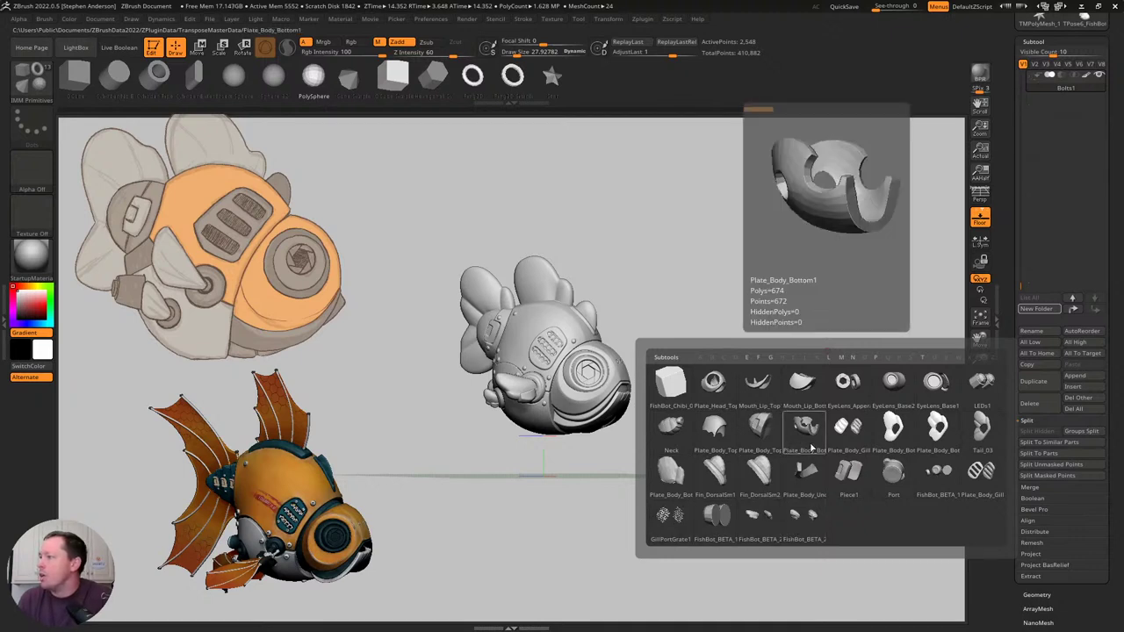
pyautogui.click(856, 429)
# Reset the transform gizmo's orientation and centre it on the gill port piece.
pyautogui.press('w')
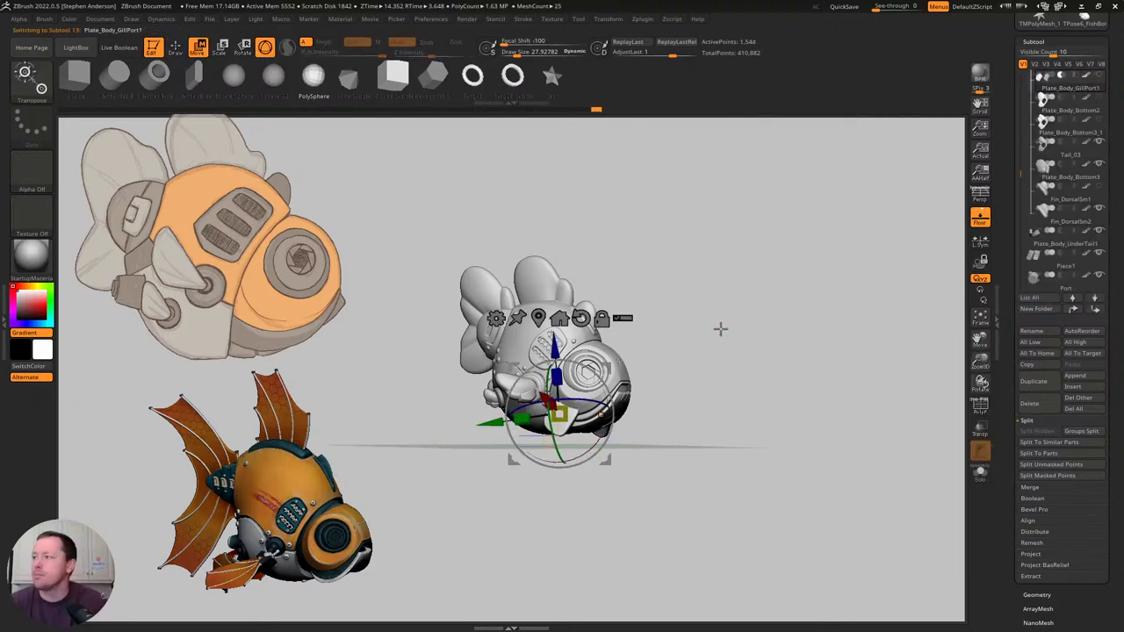
pyautogui.moveTo(720, 329); pyautogui.dragTo(755, 334)
pyautogui.keyDown('alt'); pyautogui.click(580, 318); pyautogui.keyUp('alt')
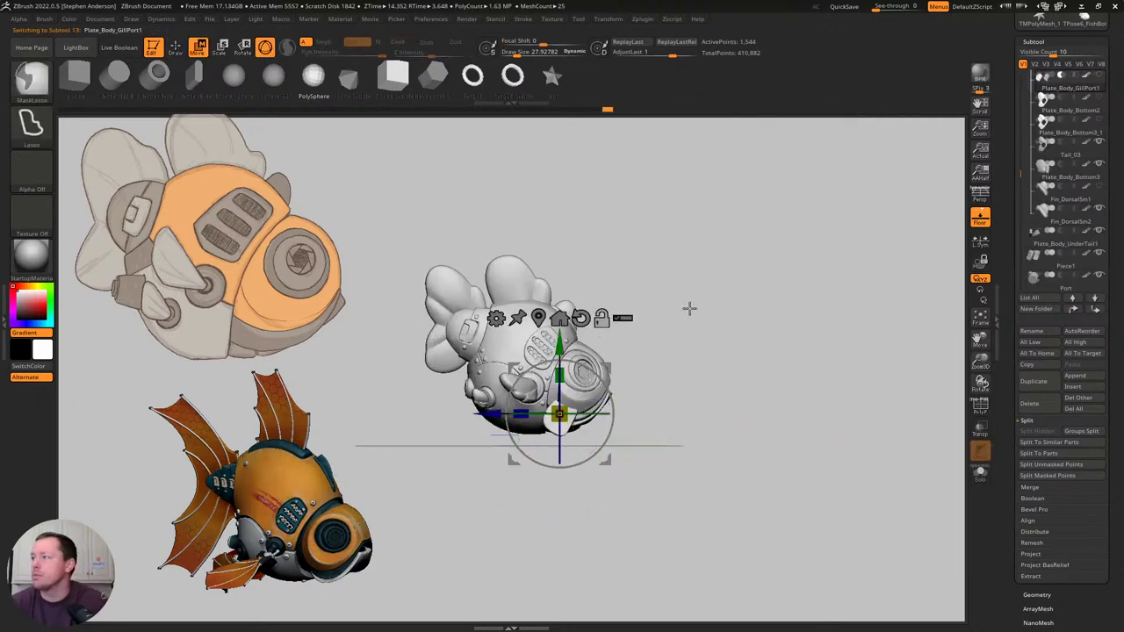
pyautogui.keyDown('ctrl'); pyautogui.moveTo(690, 308); pyautogui.dragTo(732, 374, button='right'); pyautogui.keyUp('ctrl')
pyautogui.moveTo(608, 362); pyautogui.dragTo(576, 233)
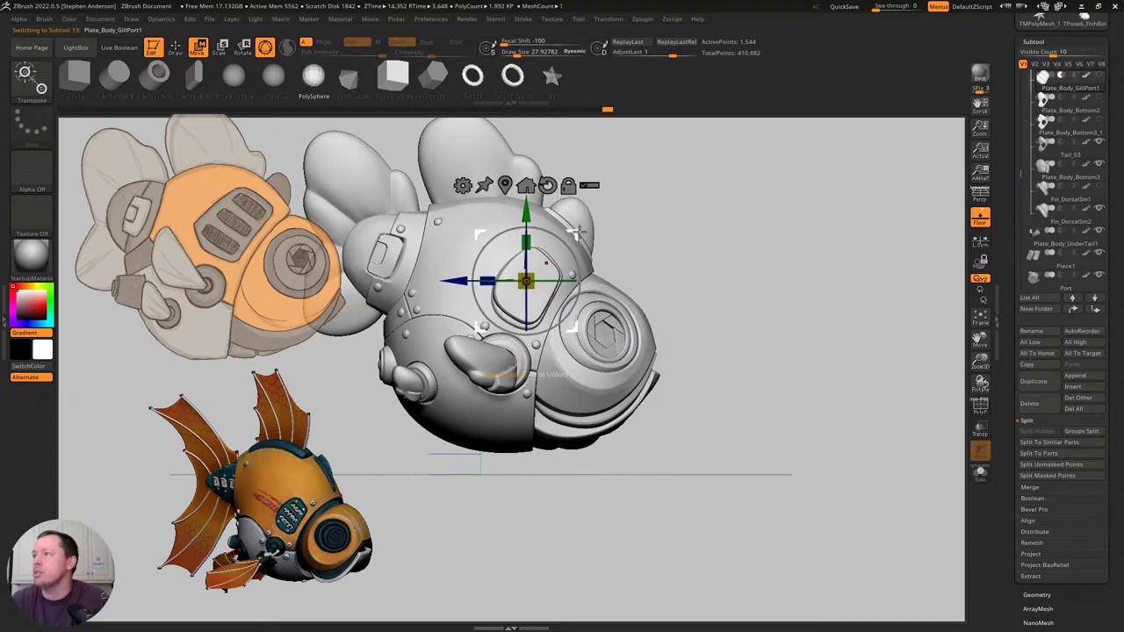
pyautogui.moveTo(576, 233)
pyautogui.mouseDown(button='right')
pyautogui.moveTo(605, 241)
pyautogui.moveTo(554, 273)
pyautogui.mouseUp(button='right')
pyautogui.press('q')
# Preview the fish with Live Boolean, examine the cut gill port up close, and turn the preview off.
pyautogui.click(121, 48)
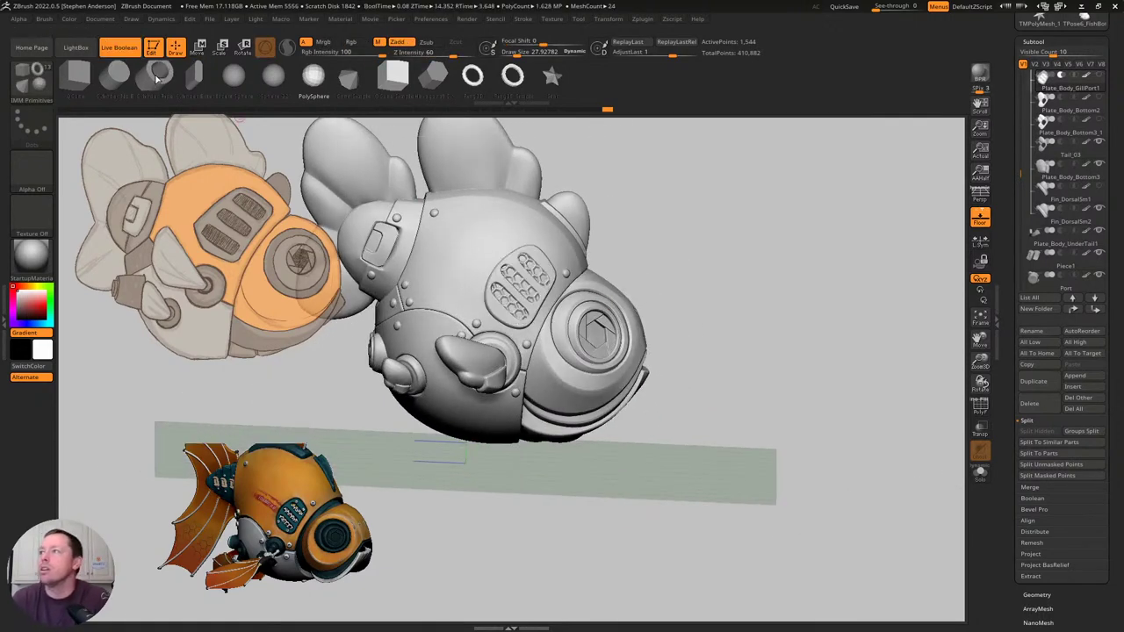
pyautogui.moveTo(753, 258); pyautogui.dragTo(724, 246, button='right')
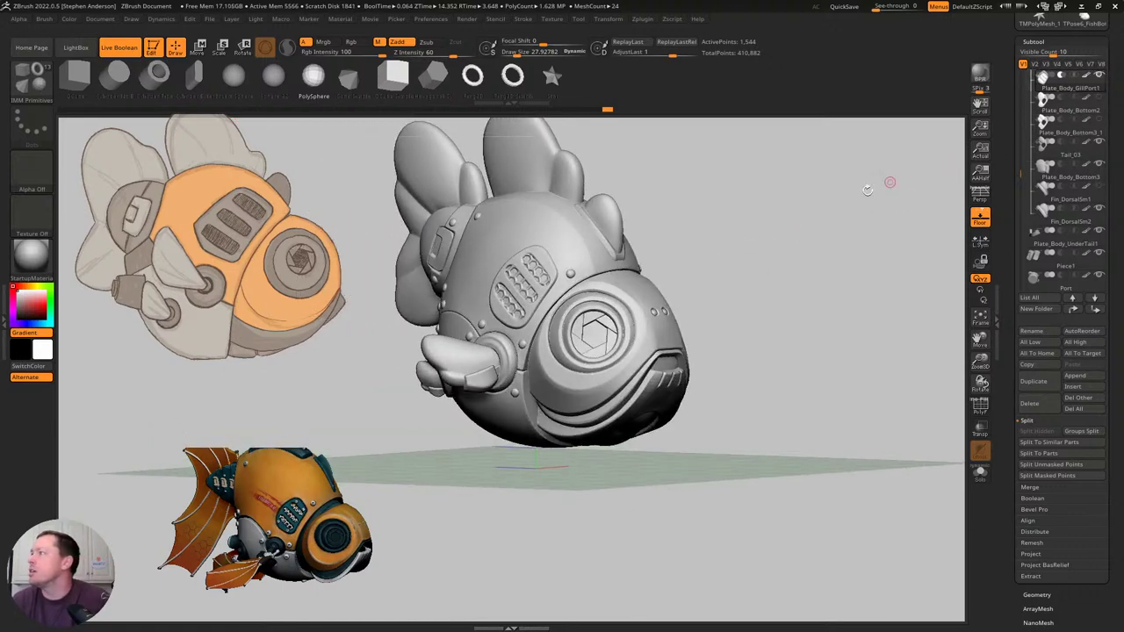
pyautogui.moveTo(756, 242)
pyautogui.mouseDown(button='right')
pyautogui.moveTo(770, 234)
pyautogui.moveTo(702, 243)
pyautogui.moveTo(603, 317)
pyautogui.moveTo(524, 317)
pyautogui.moveTo(538, 267)
pyautogui.moveTo(545, 325)
pyautogui.moveTo(513, 284)
pyautogui.moveTo(541, 255)
pyautogui.mouseUp(button='right')
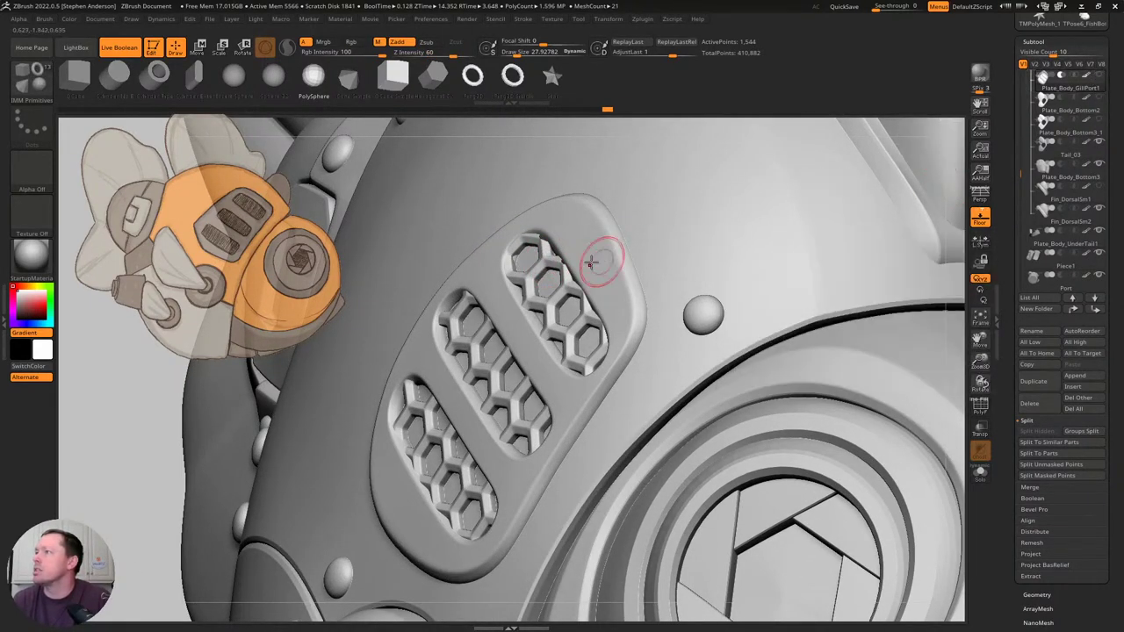
pyautogui.click(119, 47)
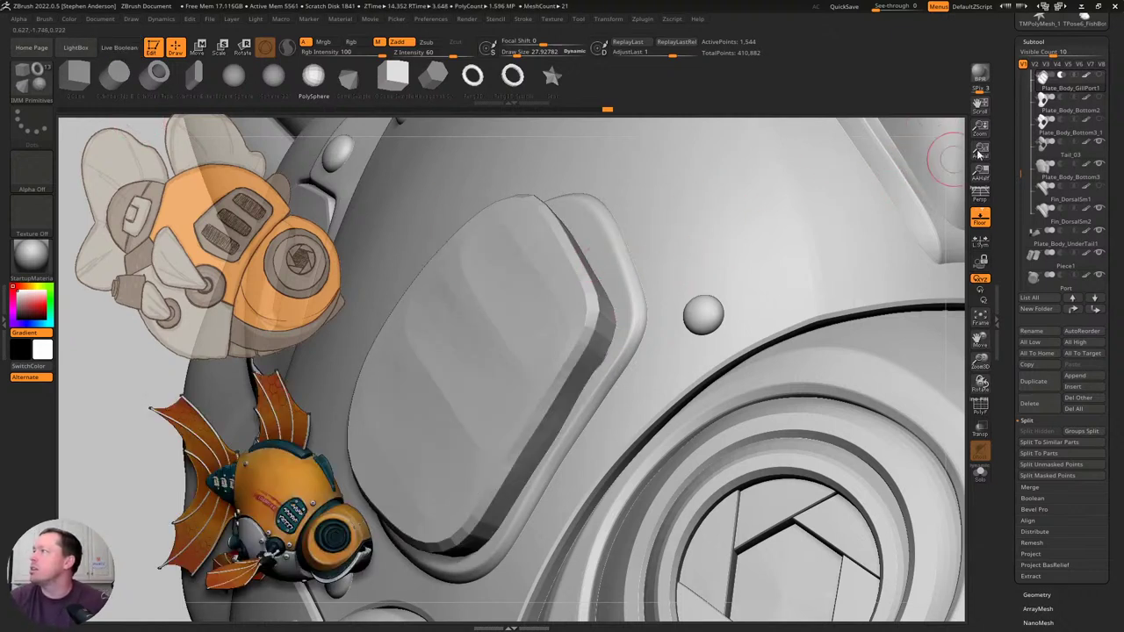
# Delete the leftover subtools Plate_Body_Bottom2, Plate_Body_Bottom3_1 and Fin_DorsalSm1.
pyautogui.press('Down')
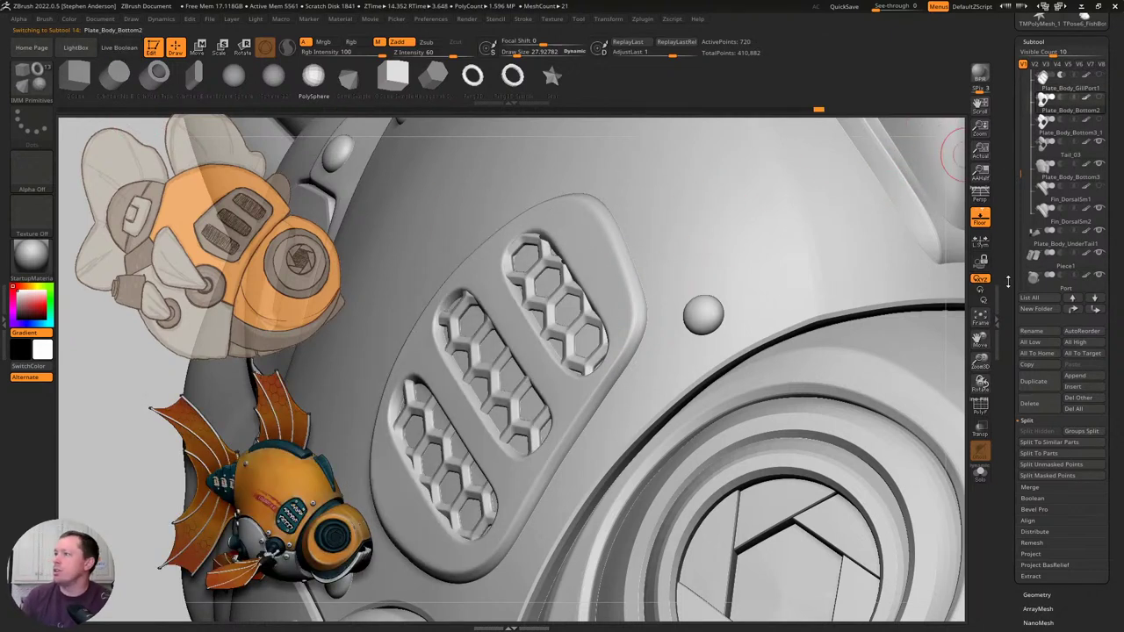
pyautogui.click(1031, 407)
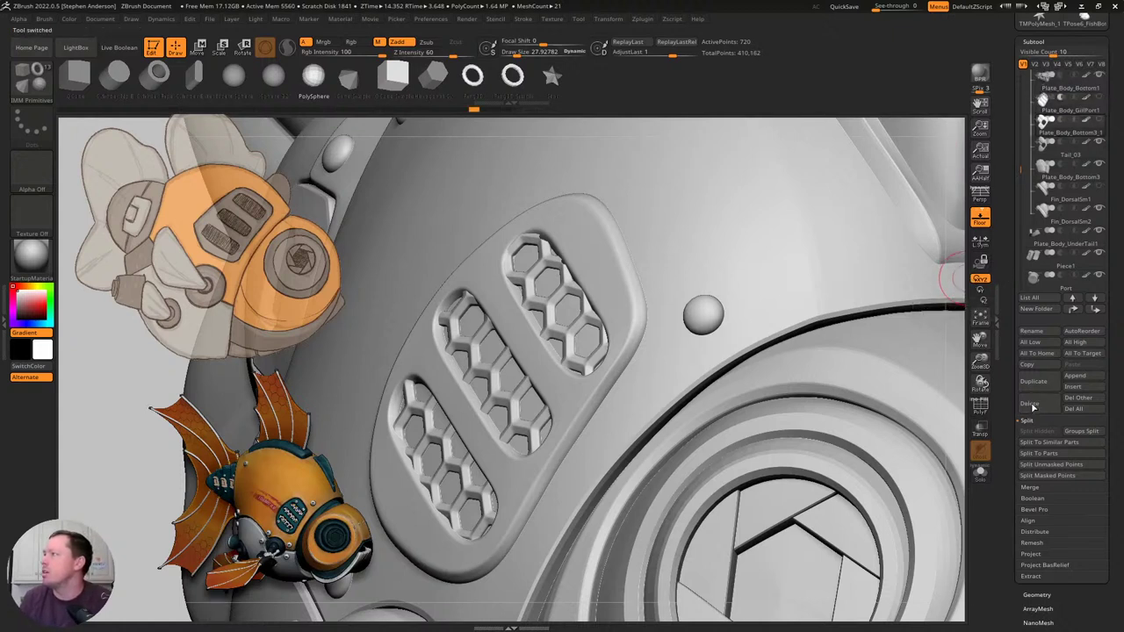
pyautogui.click(1031, 406)
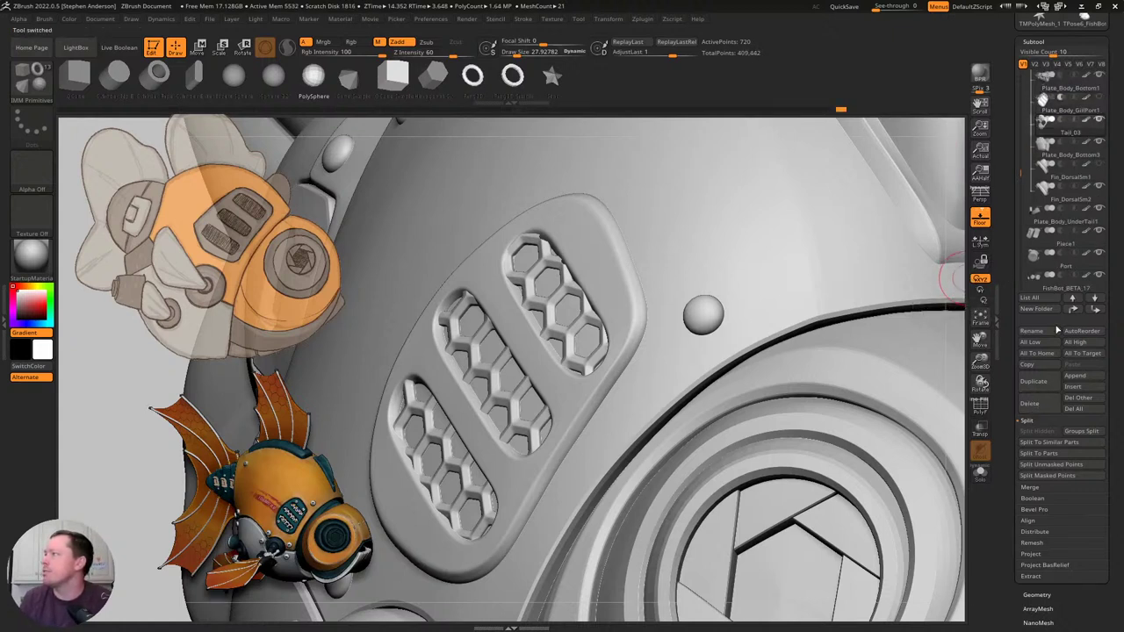
pyautogui.click(1073, 178)
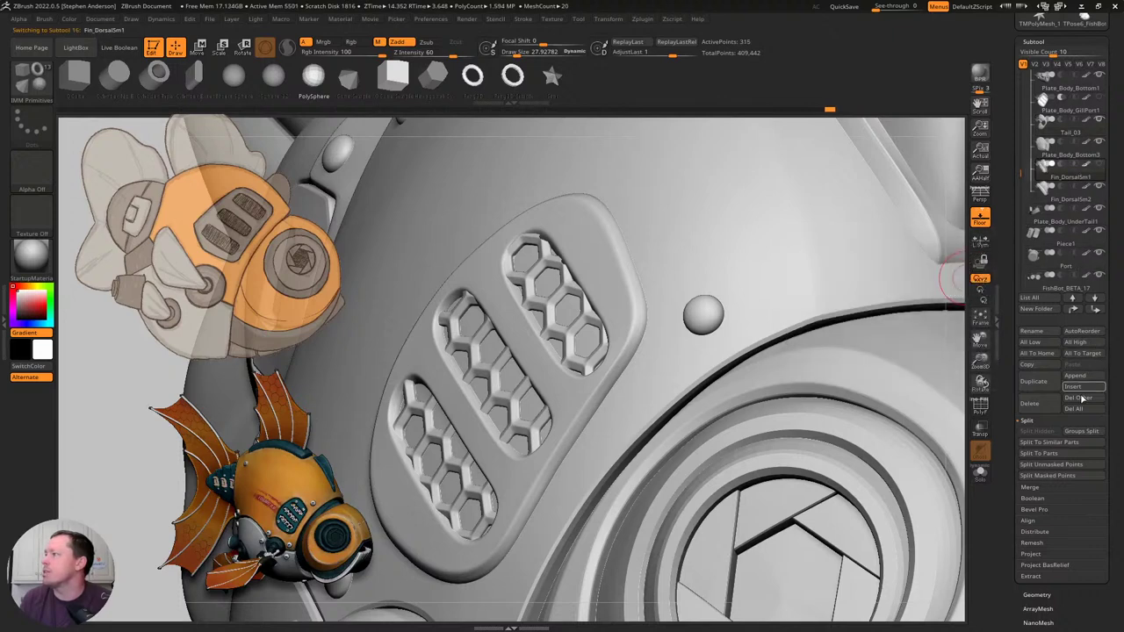
pyautogui.click(1032, 406)
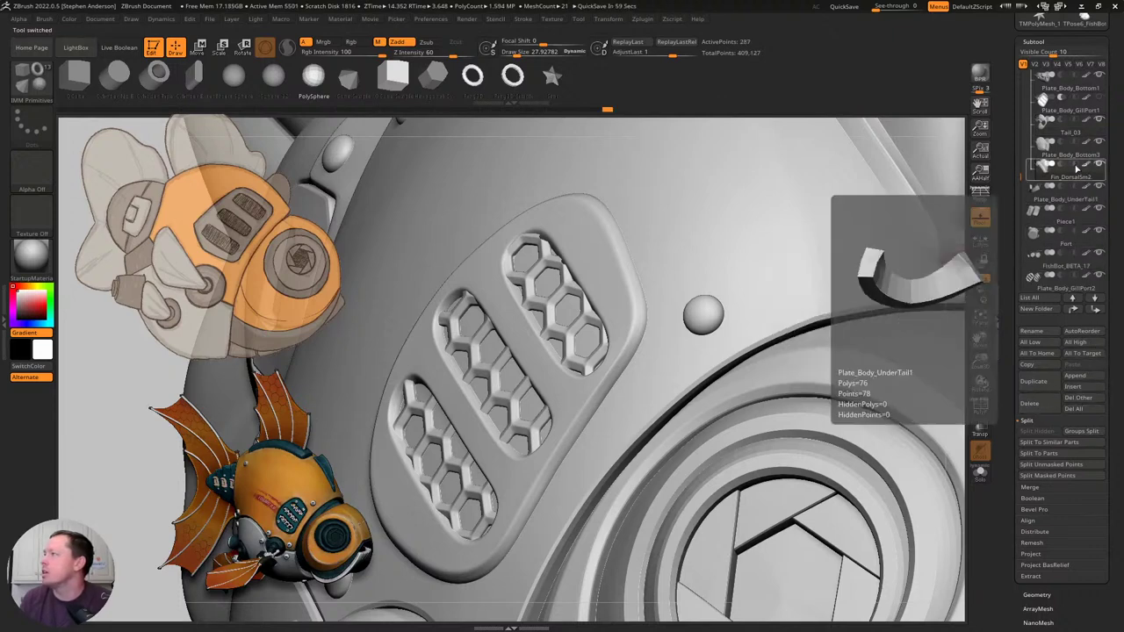
# Check the small front dorsal fin and select the GillPortGrate1 subtool.
pyautogui.moveTo(1019, 175)
pyautogui.mouseDown()
pyautogui.moveTo(1022, 66)
pyautogui.moveTo(1009, 200)
pyautogui.moveTo(1010, 189)
pyautogui.mouseUp()
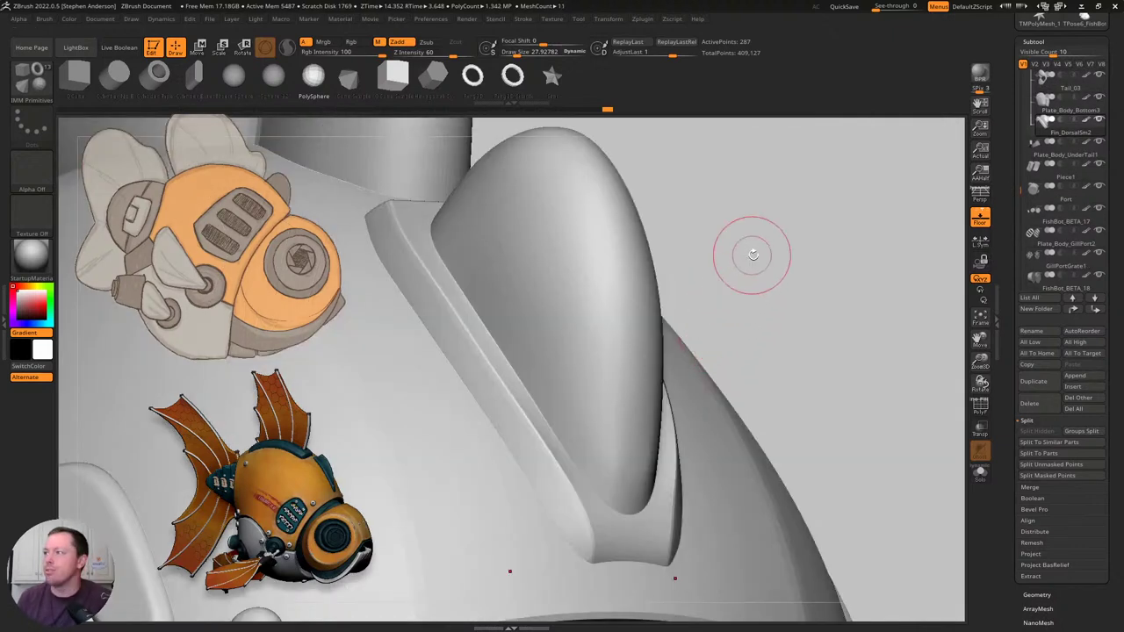
pyautogui.moveTo(752, 251); pyautogui.dragTo(642, 176)
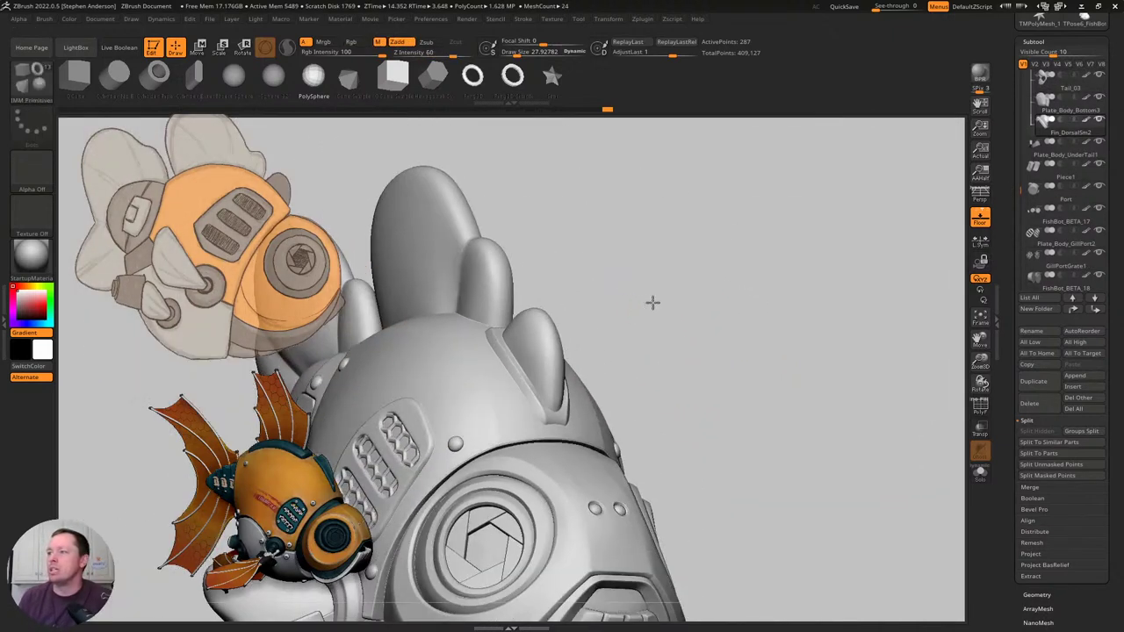
pyautogui.moveTo(652, 303)
pyautogui.mouseDown()
pyautogui.moveTo(710, 269)
pyautogui.moveTo(665, 267)
pyautogui.moveTo(676, 263)
pyautogui.moveTo(691, 283)
pyautogui.moveTo(737, 288)
pyautogui.moveTo(427, 314)
pyautogui.moveTo(732, 319)
pyautogui.moveTo(707, 314)
pyautogui.mouseUp()
pyautogui.moveTo(707, 314); pyautogui.dragTo(792, 475, button='right')
pyautogui.keyDown('alt'); pyautogui.click(792, 472); pyautogui.keyUp('alt')
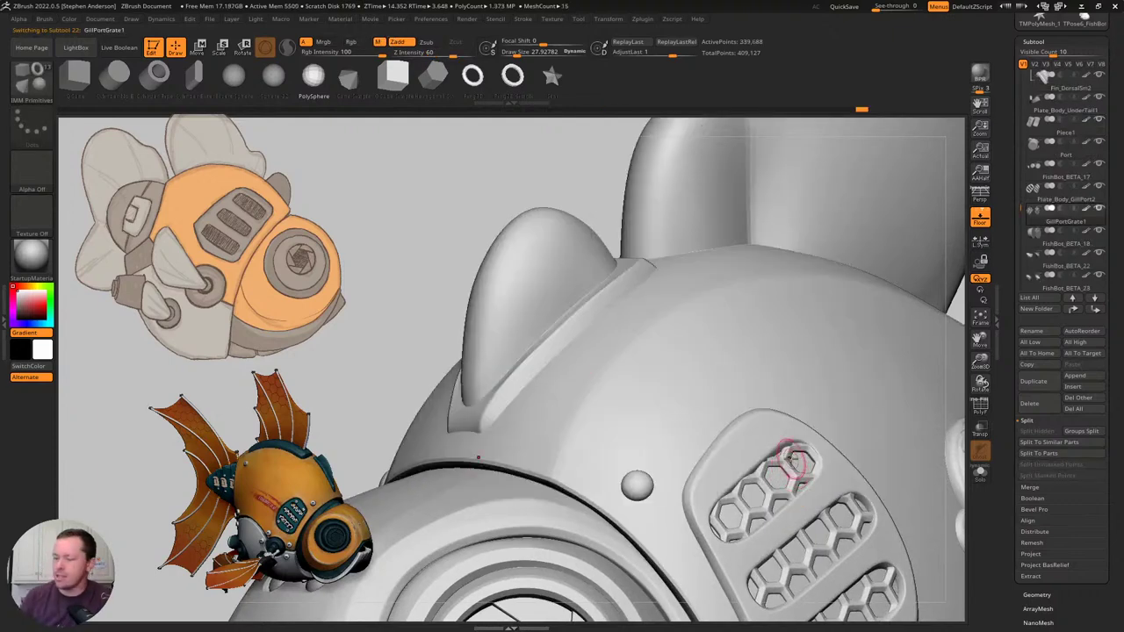
pyautogui.moveTo(812, 458)
pyautogui.mouseDown(button='right')
pyautogui.moveTo(725, 424)
pyautogui.moveTo(739, 451)
pyautogui.moveTo(740, 421)
pyautogui.mouseUp(button='right')
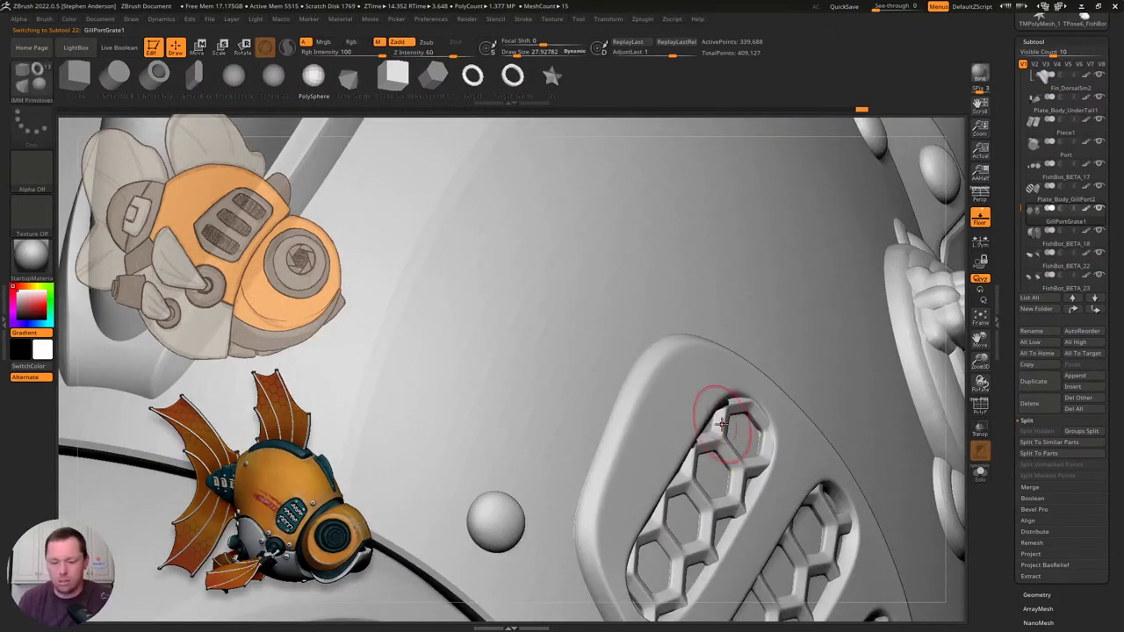
# Push the upper end of the gill grate into its slot using the Move brush with a draw size of about 81.
pyautogui.press('b')
pyautogui.press('m')
pyautogui.press('v')
pyautogui.press('s')
pyautogui.moveTo(720, 389); pyautogui.dragTo(734, 388)
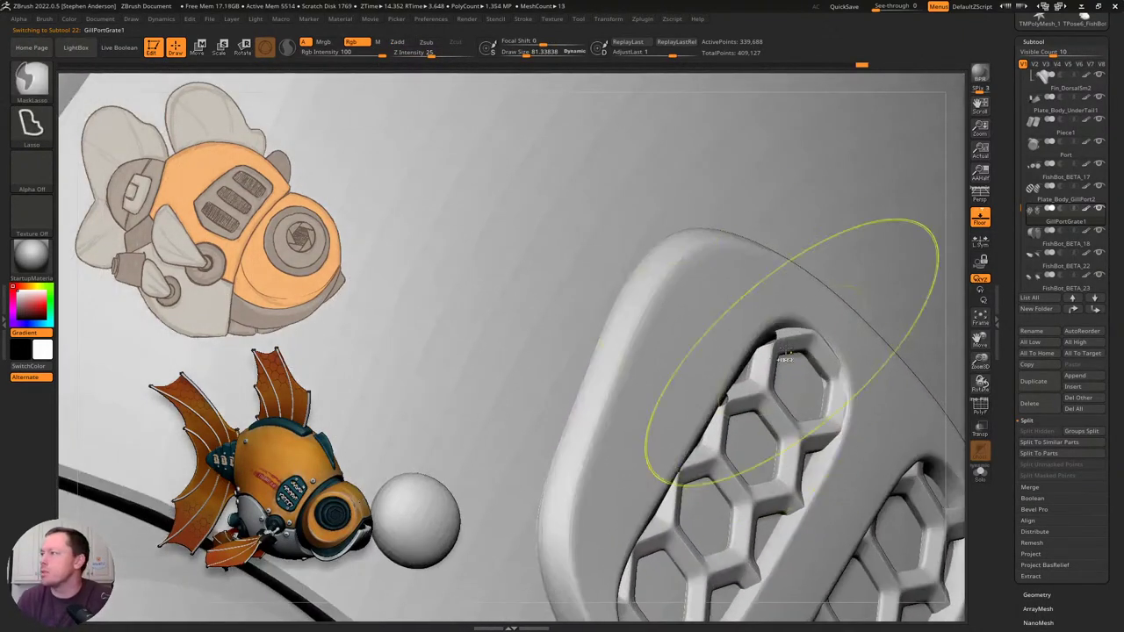
pyautogui.moveTo(774, 342); pyautogui.dragTo(760, 334)
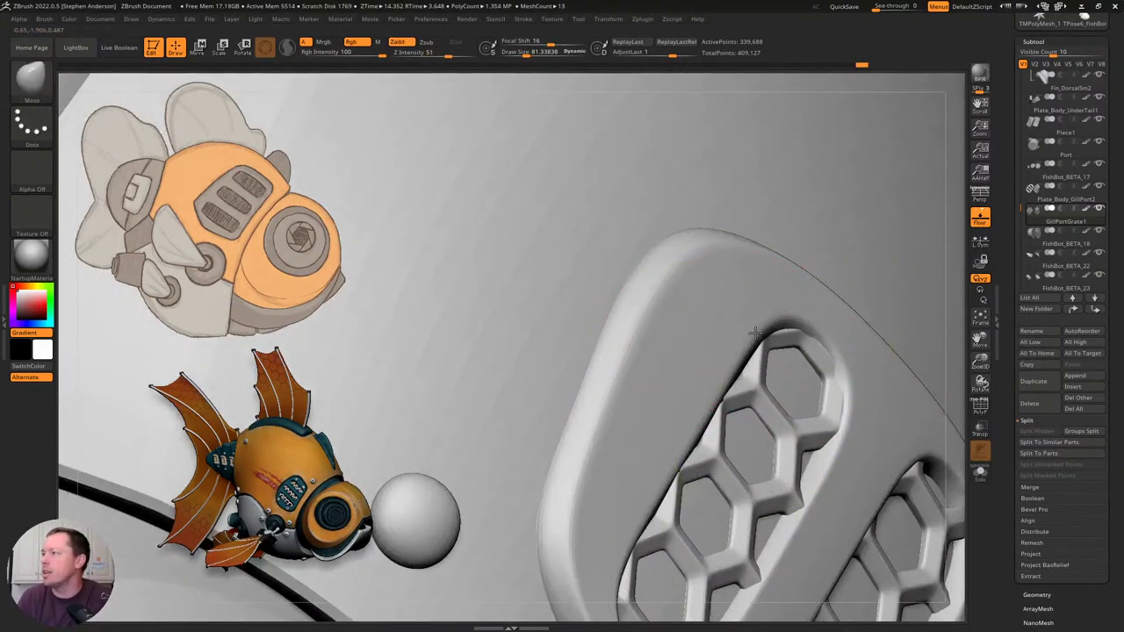
# Reduce the Move brush draw size to about 62 and nudge the hexagon grate along the slot's inner edge.
pyautogui.press('[')
pyautogui.press('[')
pyautogui.press('[')
pyautogui.press('[')
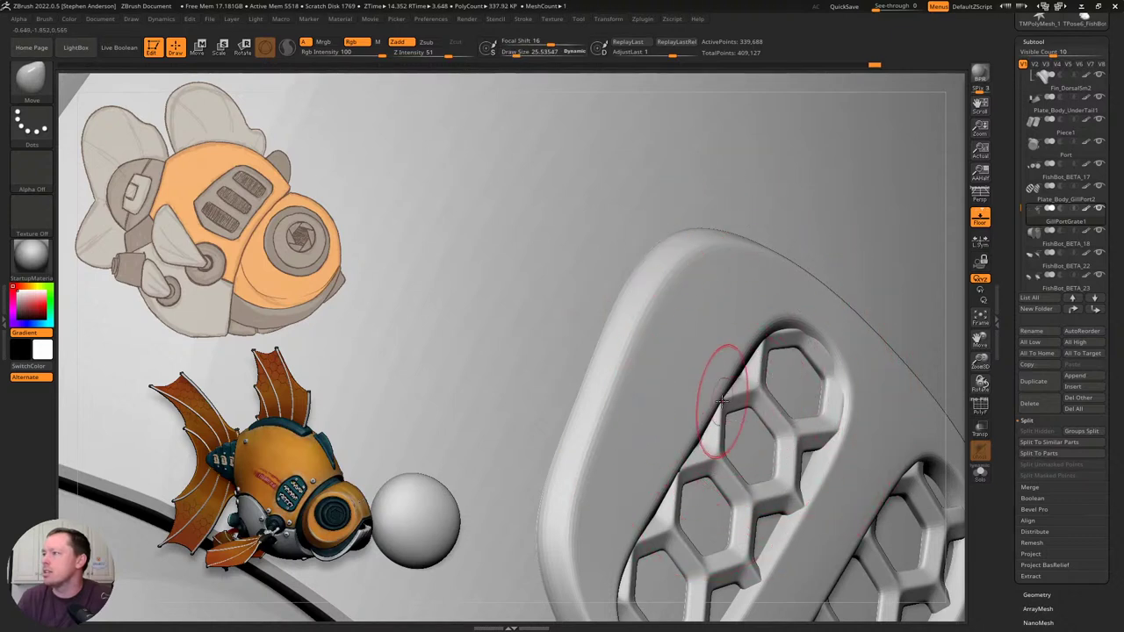
pyautogui.press('s')
pyautogui.moveTo(720, 403); pyautogui.dragTo(715, 406)
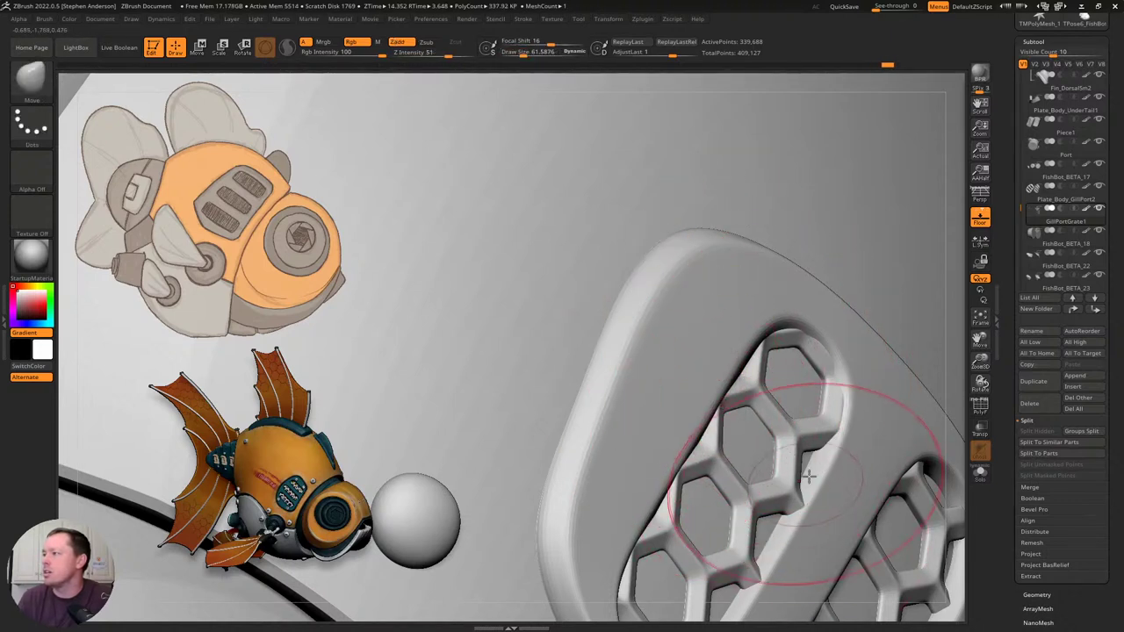
# Adjust the middle gill grate's depth with the Move brush from an oblique angle.
pyautogui.moveTo(818, 451); pyautogui.dragTo(798, 457, button='right')
pyautogui.keyDown('alt'); pyautogui.moveTo(831, 405); pyautogui.dragTo(800, 290, button='right'); pyautogui.keyUp('alt')
pyautogui.moveTo(843, 474); pyautogui.dragTo(713, 423, button='right')
pyautogui.moveTo(715, 423); pyautogui.dragTo(692, 412)
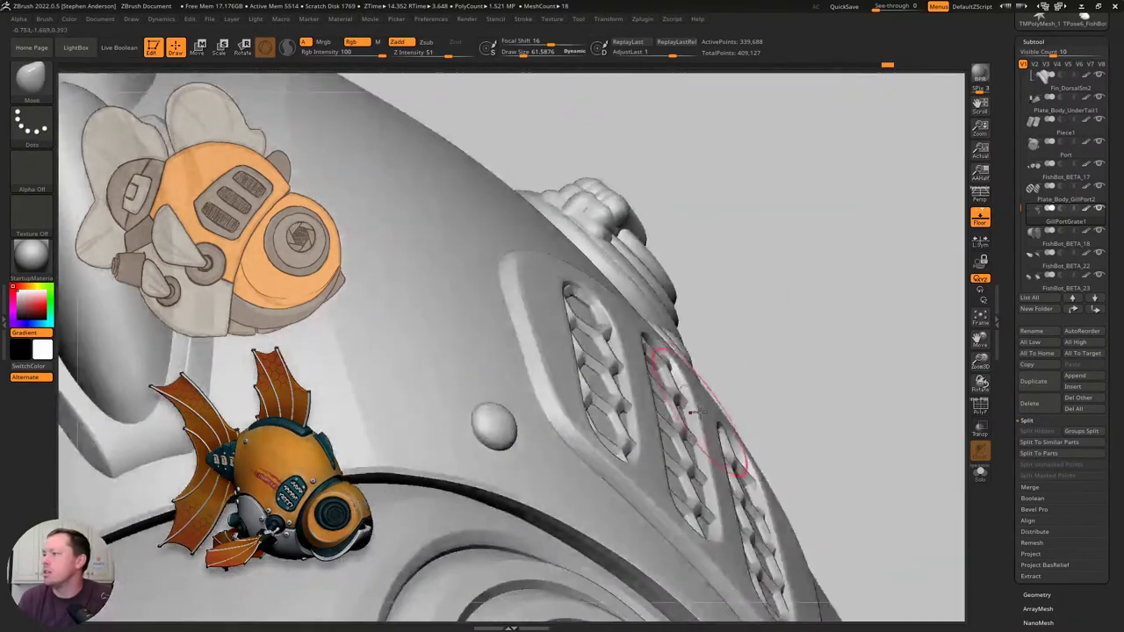
# Place the transform gizmo on the middle grate, return to draw mode, and inspect the gill ports on both sides of the fish.
pyautogui.press('w')
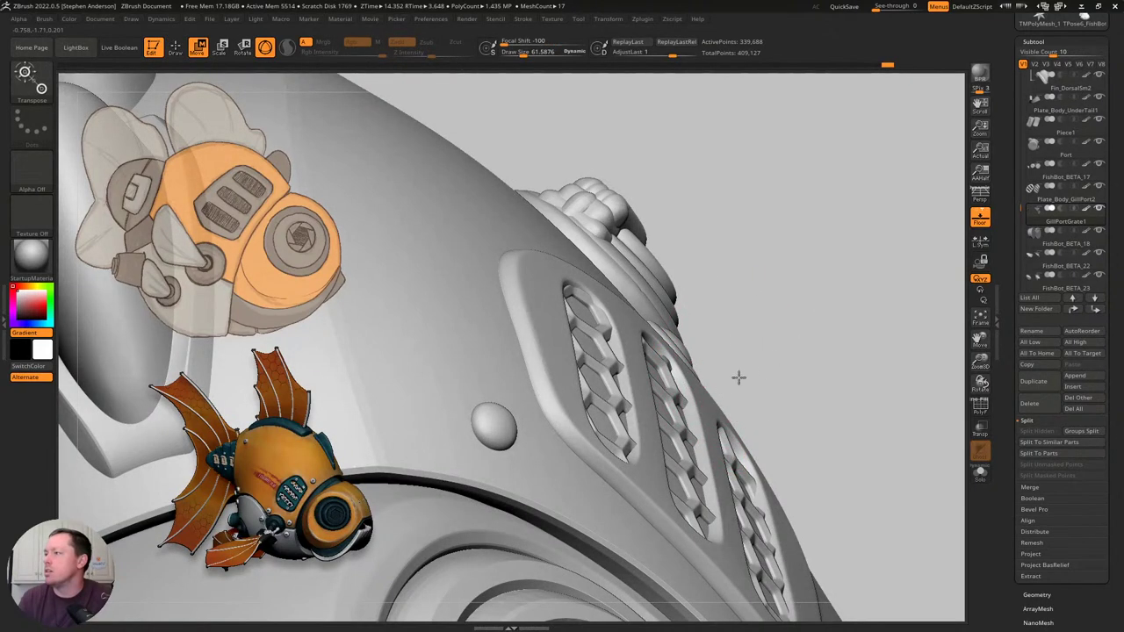
pyautogui.click(673, 402)
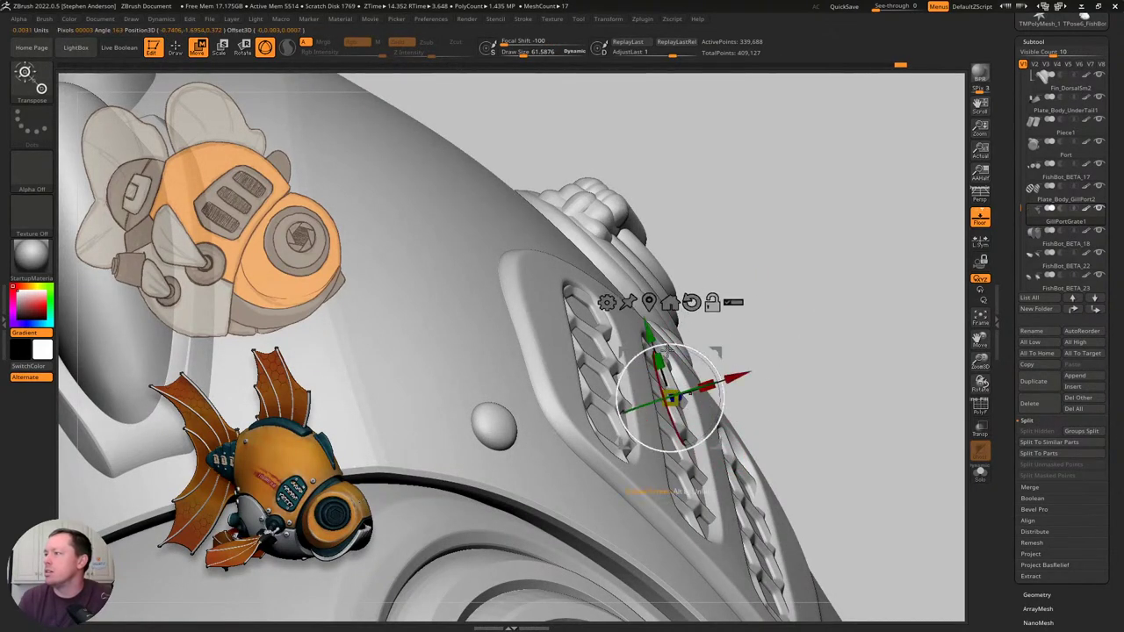
pyautogui.press('q')
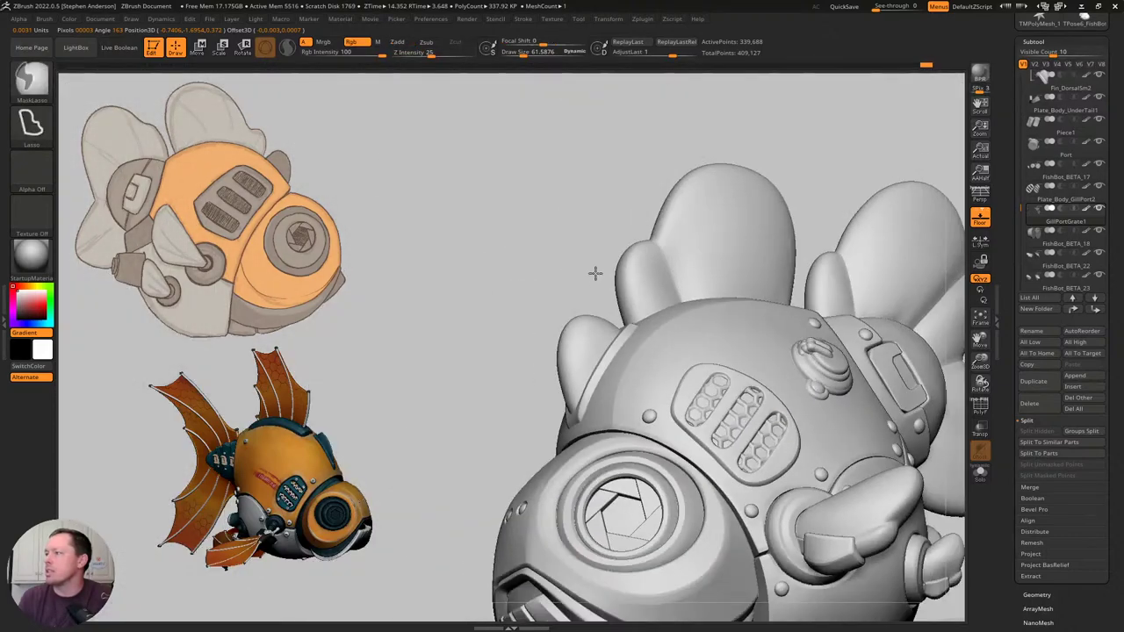
pyautogui.moveTo(594, 269); pyautogui.dragTo(812, 360)
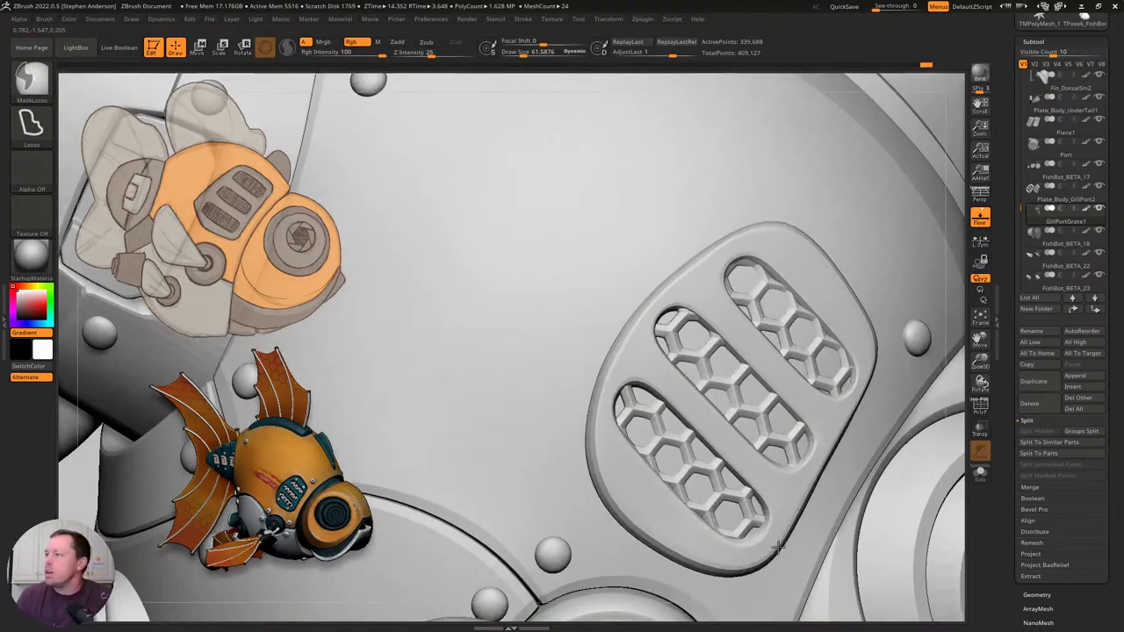
pyautogui.moveTo(703, 413); pyautogui.dragTo(733, 434)
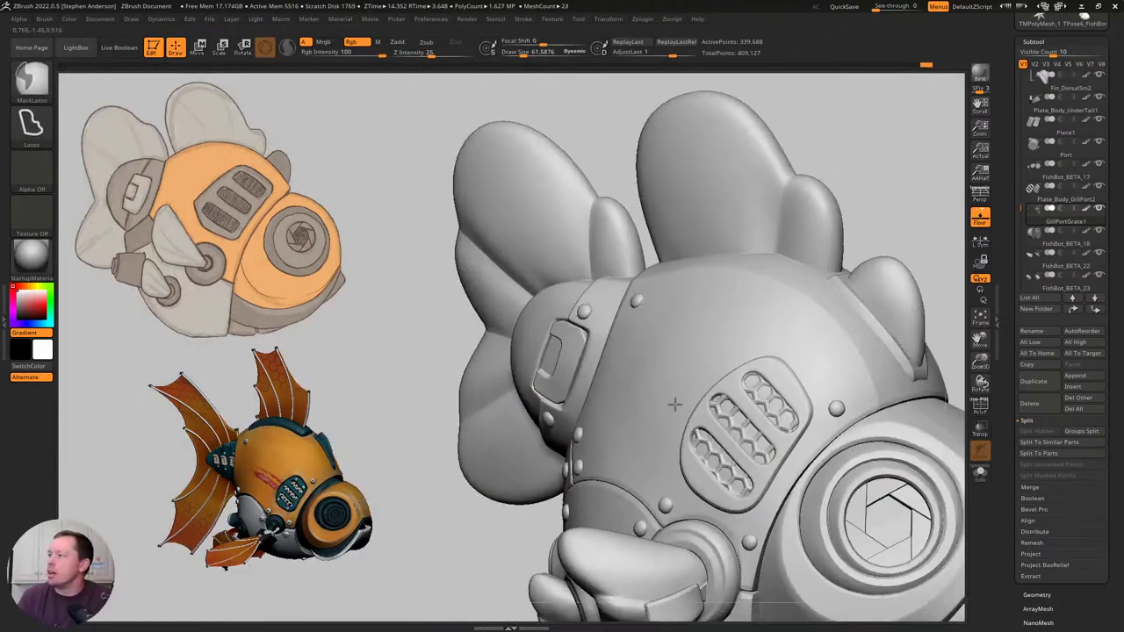
pyautogui.moveTo(764, 386); pyautogui.dragTo(787, 379)
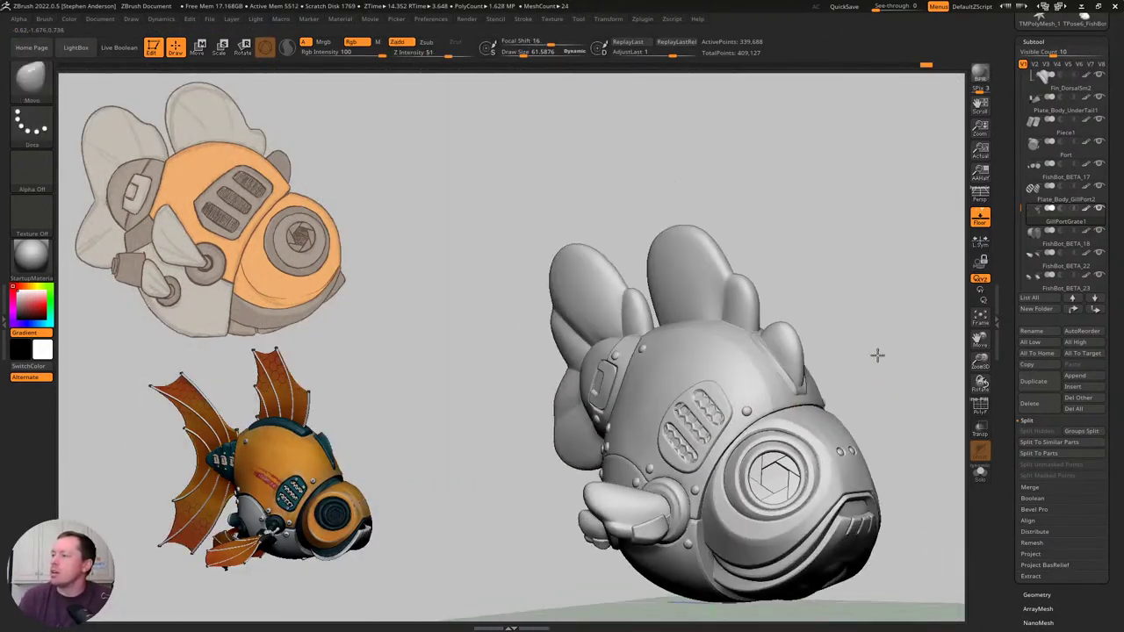
# Select the FishBot_Chibi_02 placeholder block, reset the gizmo's orientation, and raise the block vertically until it sits inside the fish's body.
pyautogui.moveTo(875, 354)
pyautogui.mouseDown()
pyautogui.moveTo(861, 290)
pyautogui.moveTo(732, 301)
pyautogui.moveTo(727, 321)
pyautogui.moveTo(847, 353)
pyautogui.moveTo(746, 406)
pyautogui.mouseUp()
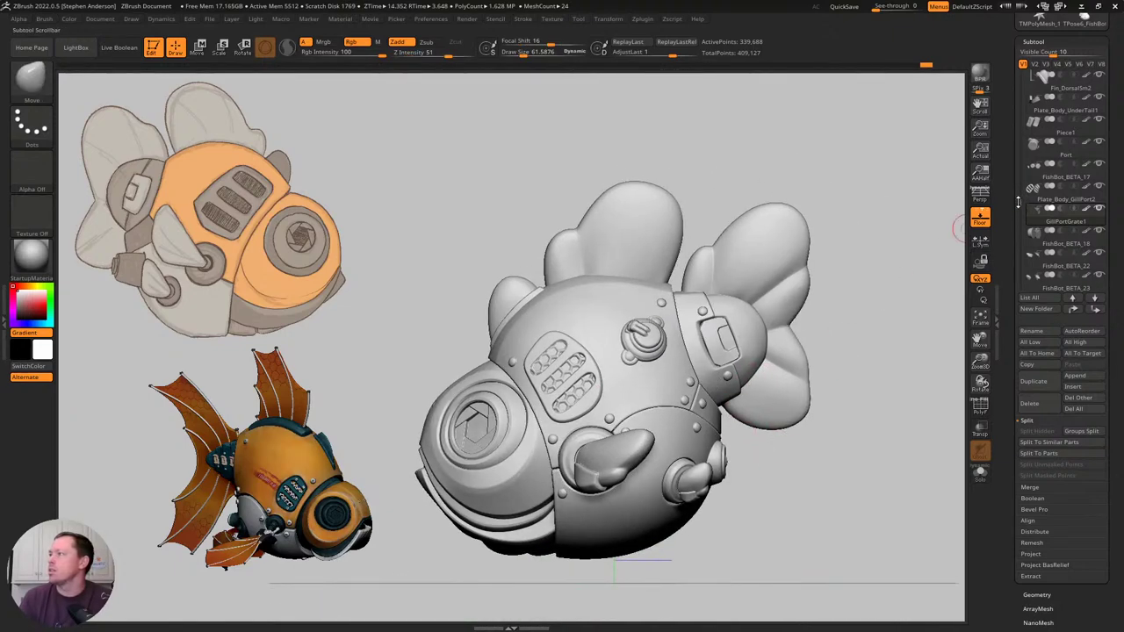
pyautogui.moveTo(1020, 205); pyautogui.dragTo(1020, 64)
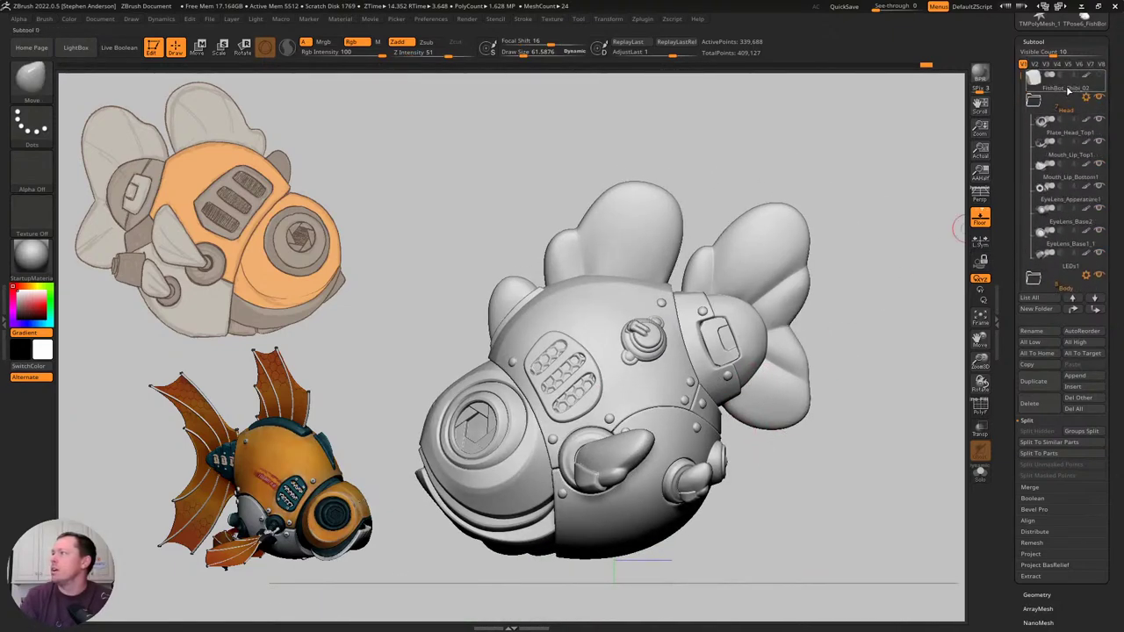
pyautogui.click(1064, 89)
pyautogui.press('w')
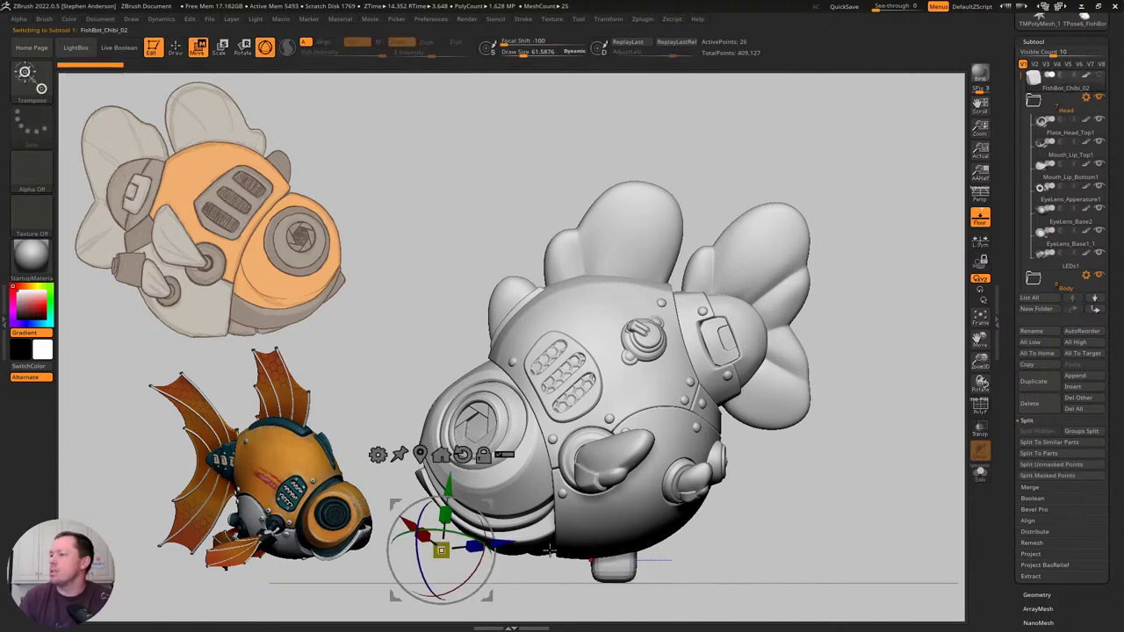
pyautogui.click(463, 453)
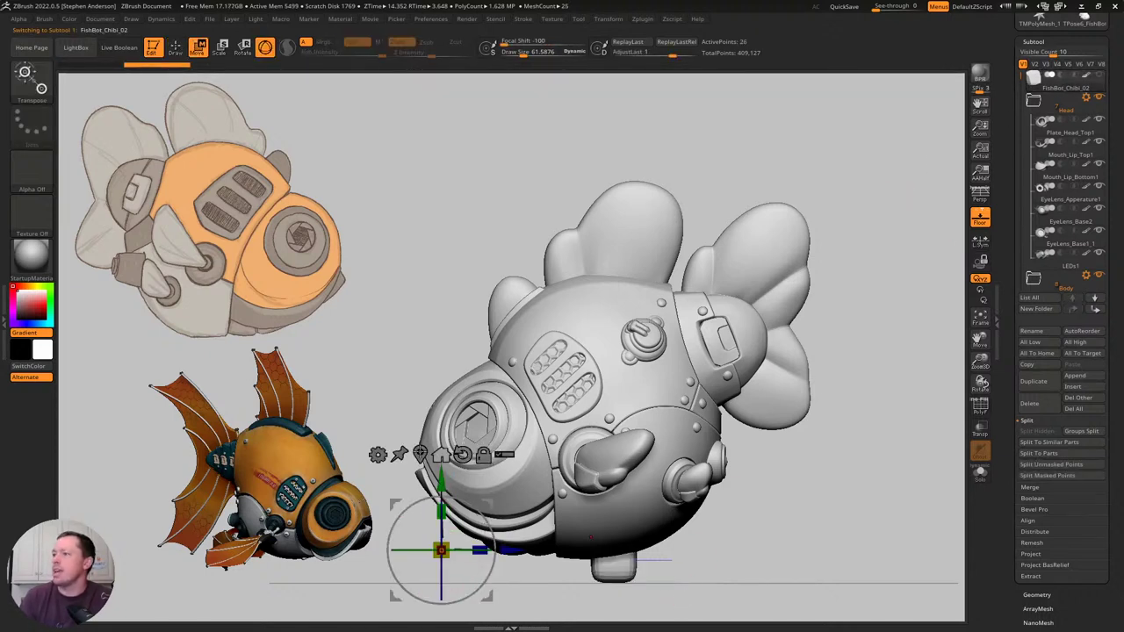
pyautogui.moveTo(447, 482); pyautogui.dragTo(446, 386)
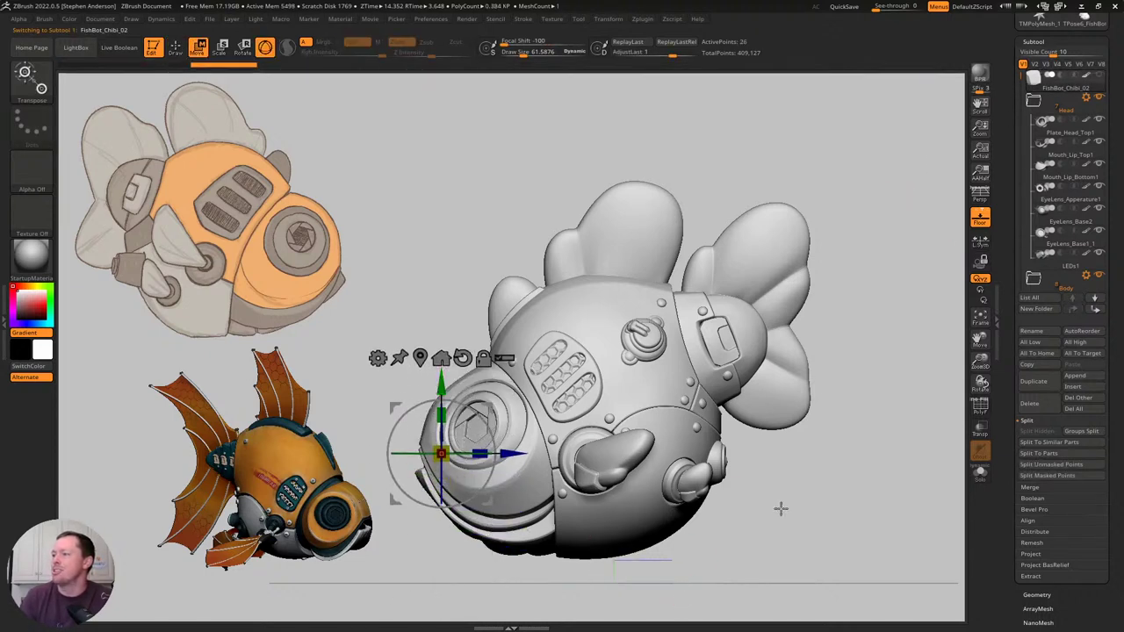
pyautogui.moveTo(780, 509)
pyautogui.mouseDown()
pyautogui.moveTo(777, 521)
pyautogui.moveTo(728, 500)
pyautogui.moveTo(676, 497)
pyautogui.moveTo(773, 509)
pyautogui.moveTo(743, 484)
pyautogui.moveTo(760, 475)
pyautogui.mouseUp()
pyautogui.press('q')
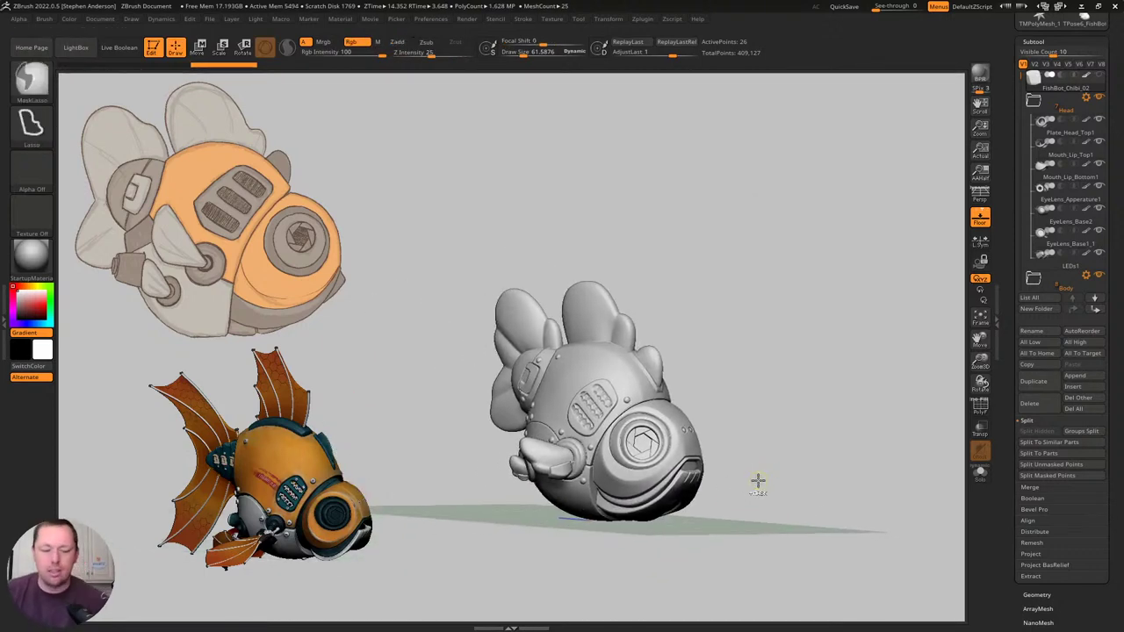
# Save the tool as FishBot_Chibi_02, overwriting the existing file.
pyautogui.hotkey('ctrl', 's')
pyautogui.click(790, 585)
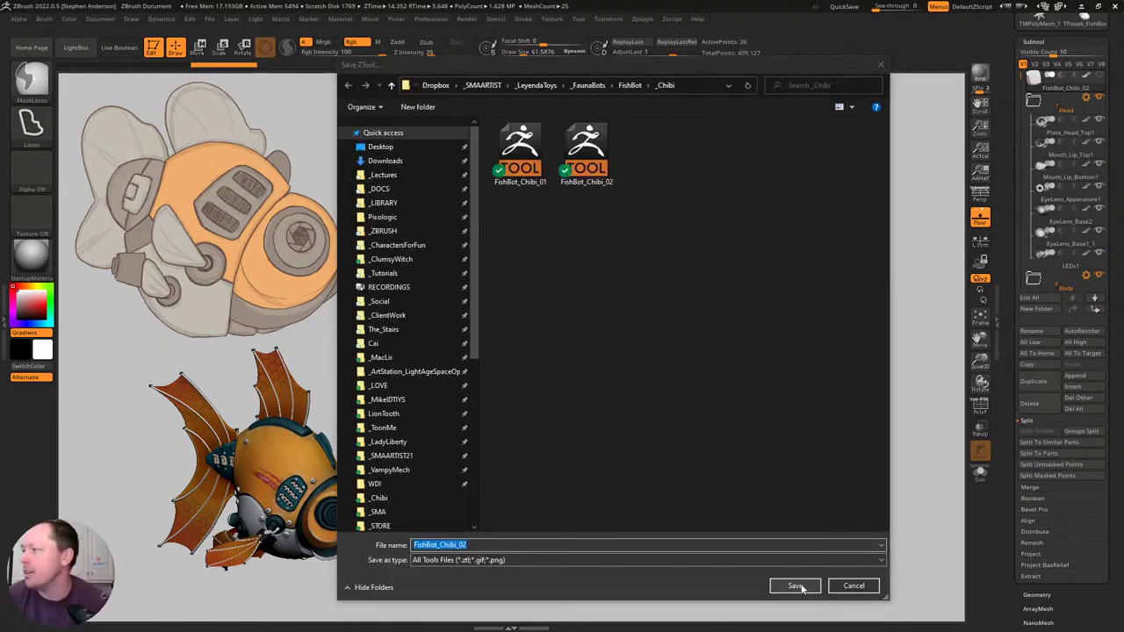
pyautogui.click(583, 311)
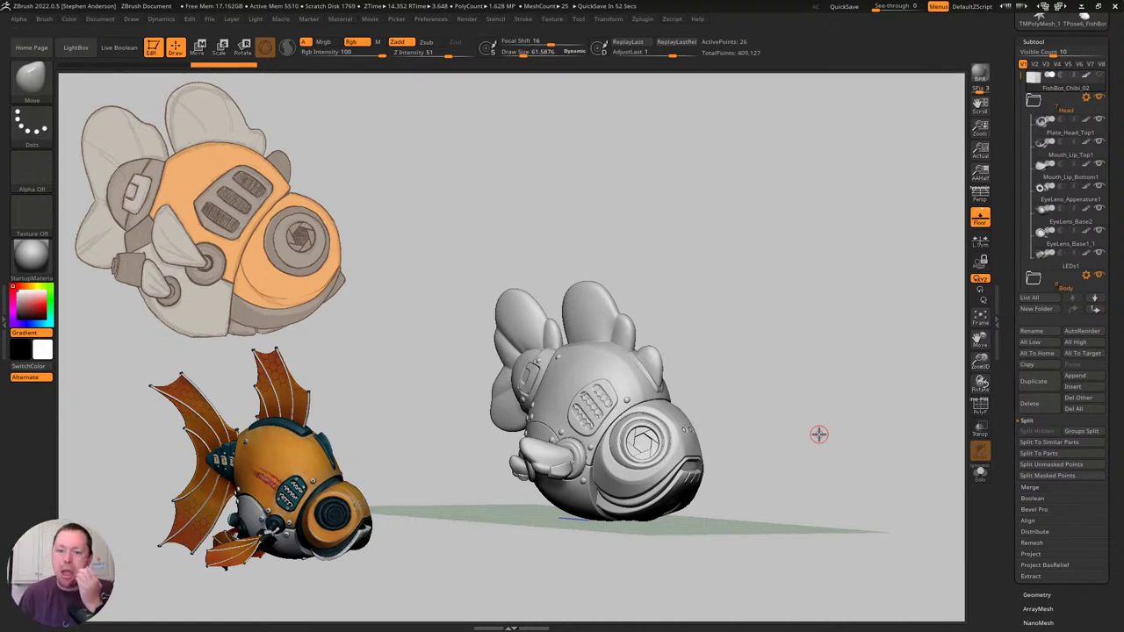
# Hide the floor grid, turn on perspective, and frame the fish in a three-quarter front view.
pyautogui.moveTo(582, 509); pyautogui.dragTo(605, 505, button='right')
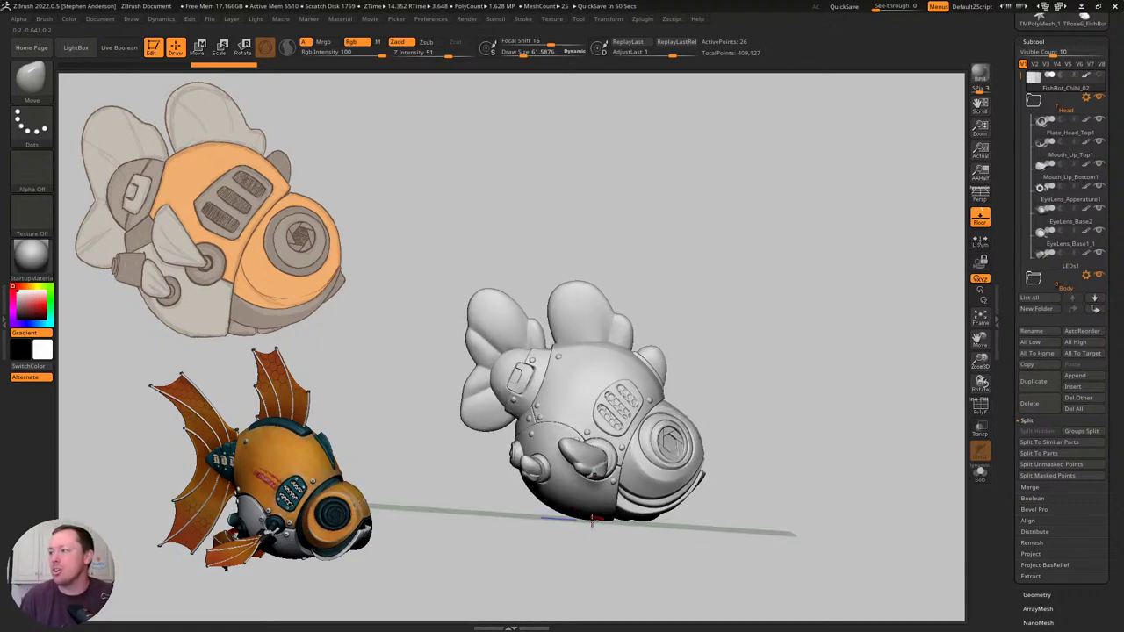
pyautogui.moveTo(817, 441)
pyautogui.mouseDown(button='right')
pyautogui.moveTo(753, 419)
pyautogui.moveTo(810, 421)
pyautogui.moveTo(830, 449)
pyautogui.moveTo(857, 459)
pyautogui.moveTo(866, 454)
pyautogui.moveTo(842, 454)
pyautogui.moveTo(840, 413)
pyautogui.moveTo(823, 413)
pyautogui.moveTo(870, 409)
pyautogui.mouseUp(button='right')
pyautogui.rightClick(843, 454)
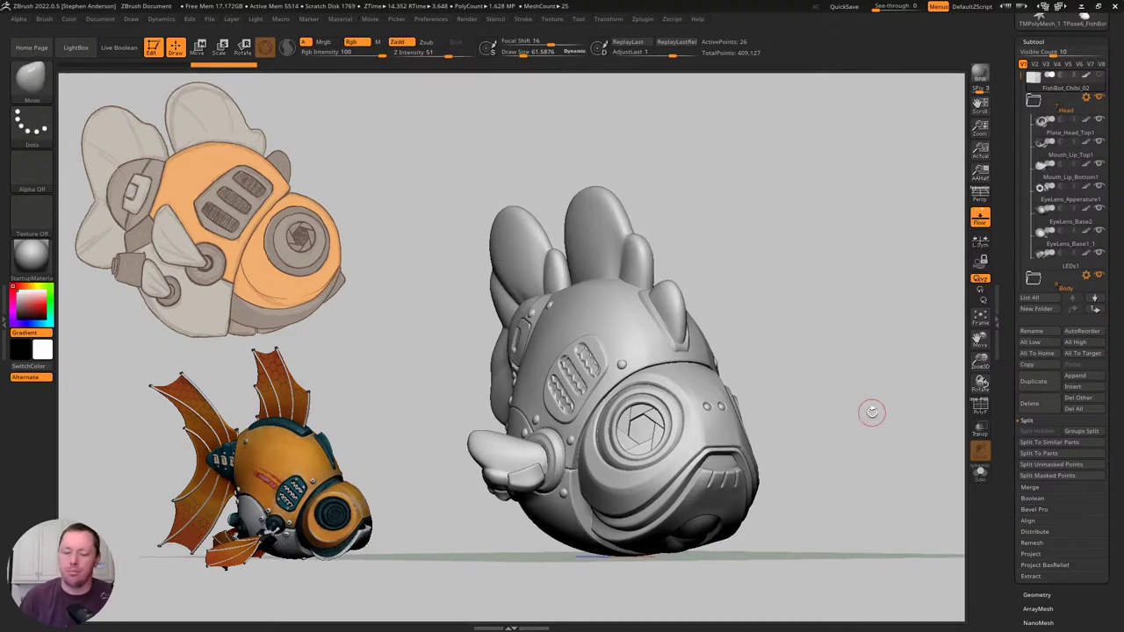
pyautogui.hotkey('shift', 'p')
pyautogui.click(981, 195)
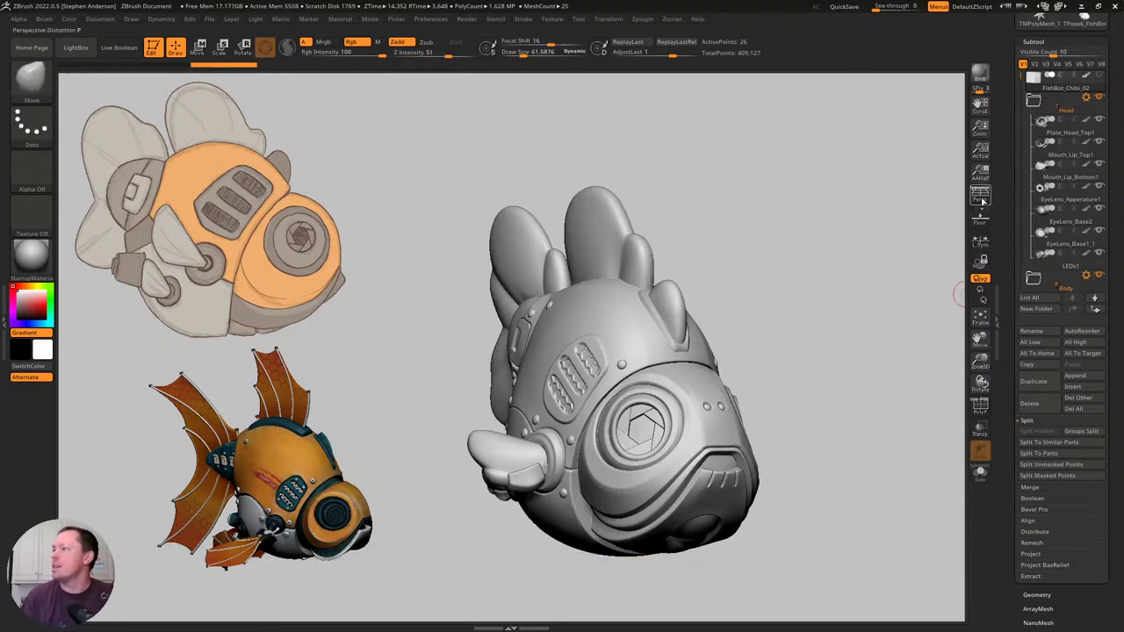
pyautogui.moveTo(765, 328)
pyautogui.mouseDown(button='right')
pyautogui.moveTo(771, 343)
pyautogui.moveTo(818, 310)
pyautogui.mouseUp(button='right')
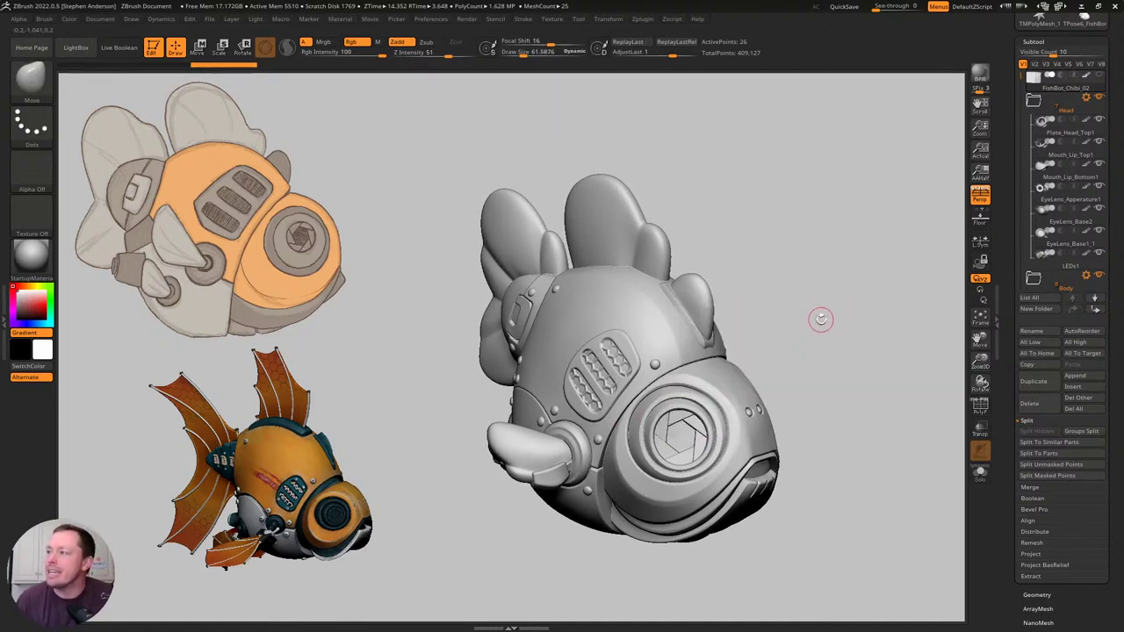
pyautogui.moveTo(820, 319); pyautogui.dragTo(823, 314, button='right')
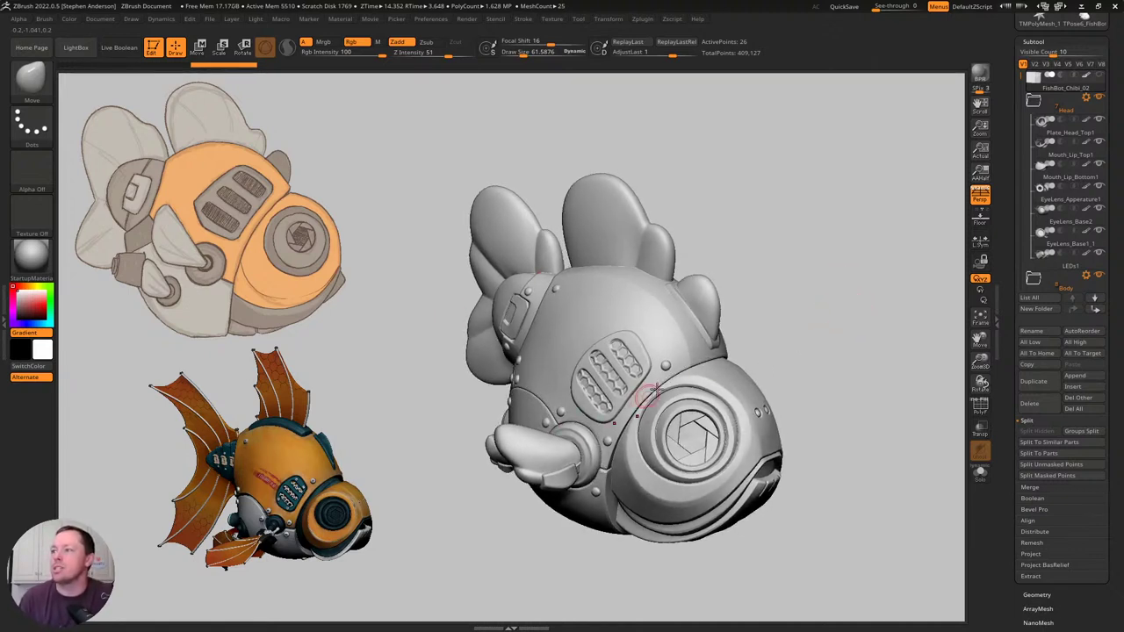
# Show the movie timeline and store the current view as a camera keyframe at frame 143.
pyautogui.click(370, 19)
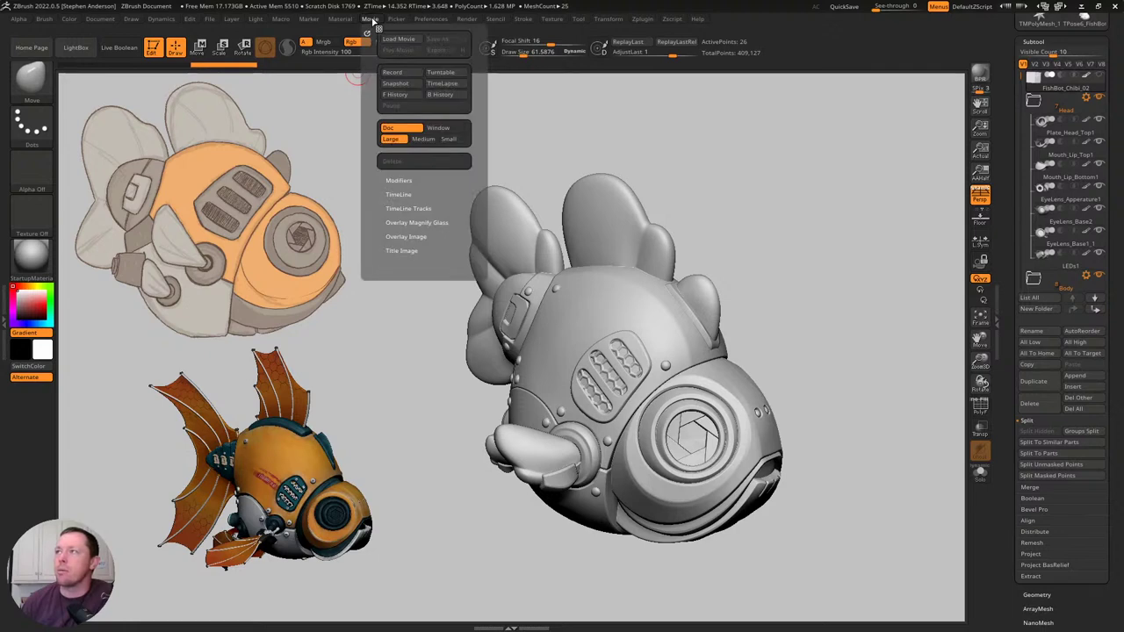
pyautogui.click(400, 194)
pyautogui.click(410, 221)
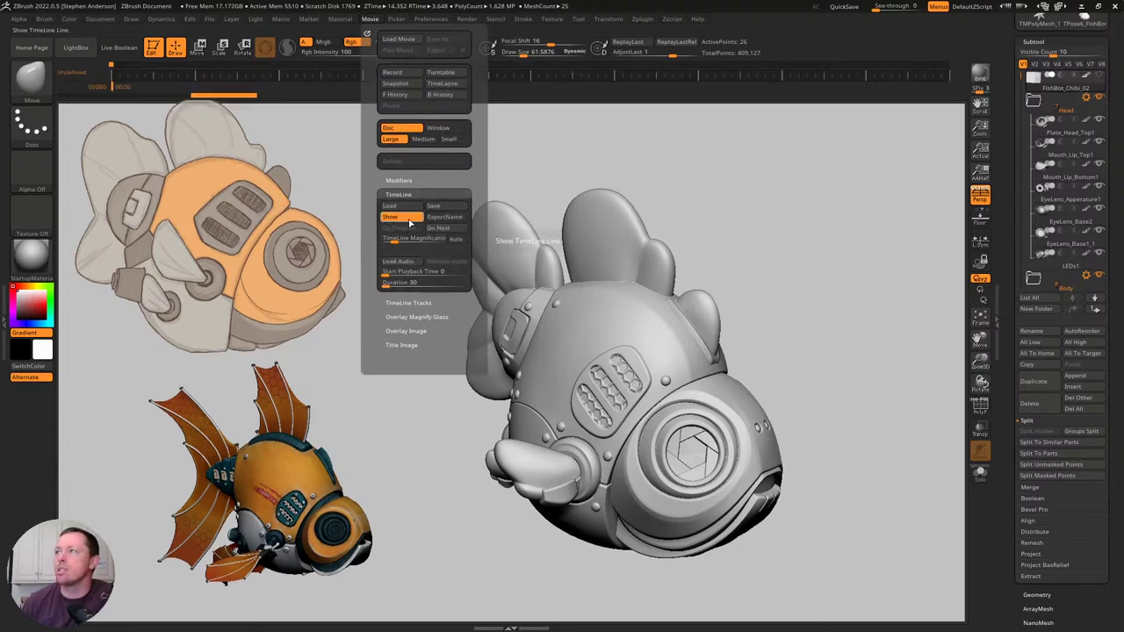
pyautogui.click(279, 75)
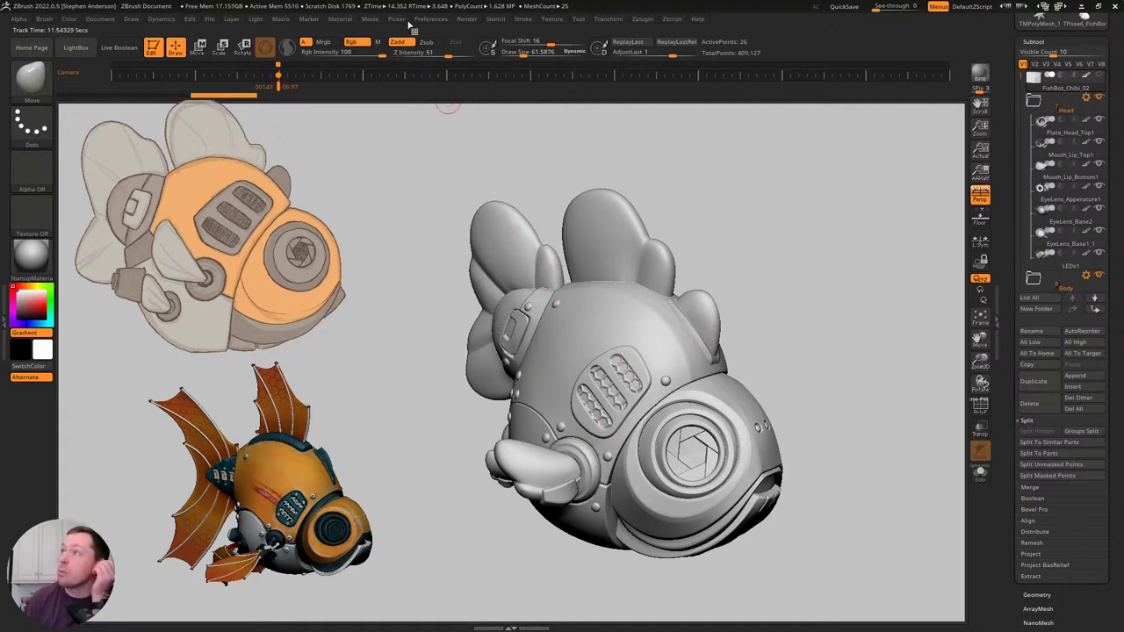
# Dock the Movie palette, then set the title image fade-in and fade-out times to 0 and lower the overlay image opacity.
pyautogui.click(372, 20)
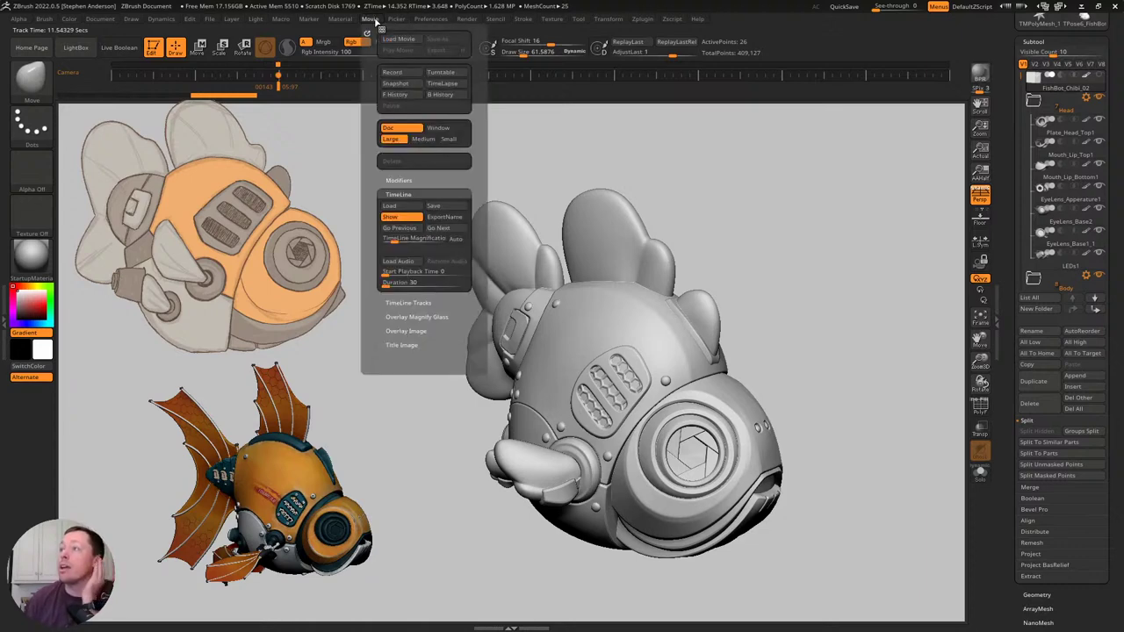
pyautogui.click(367, 33)
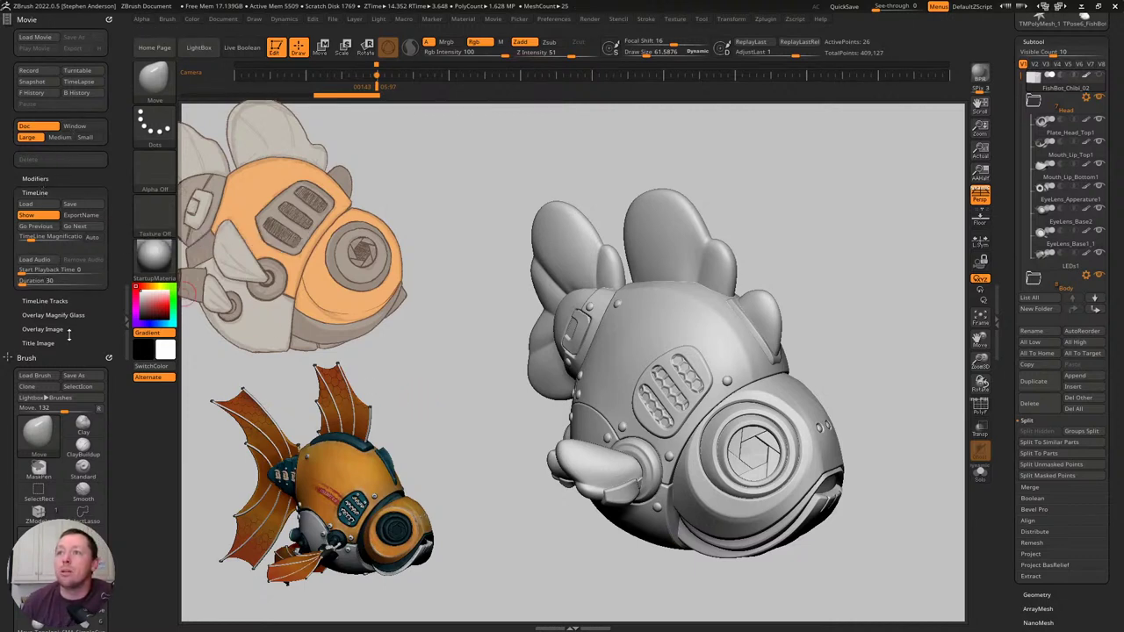
pyautogui.click(40, 343)
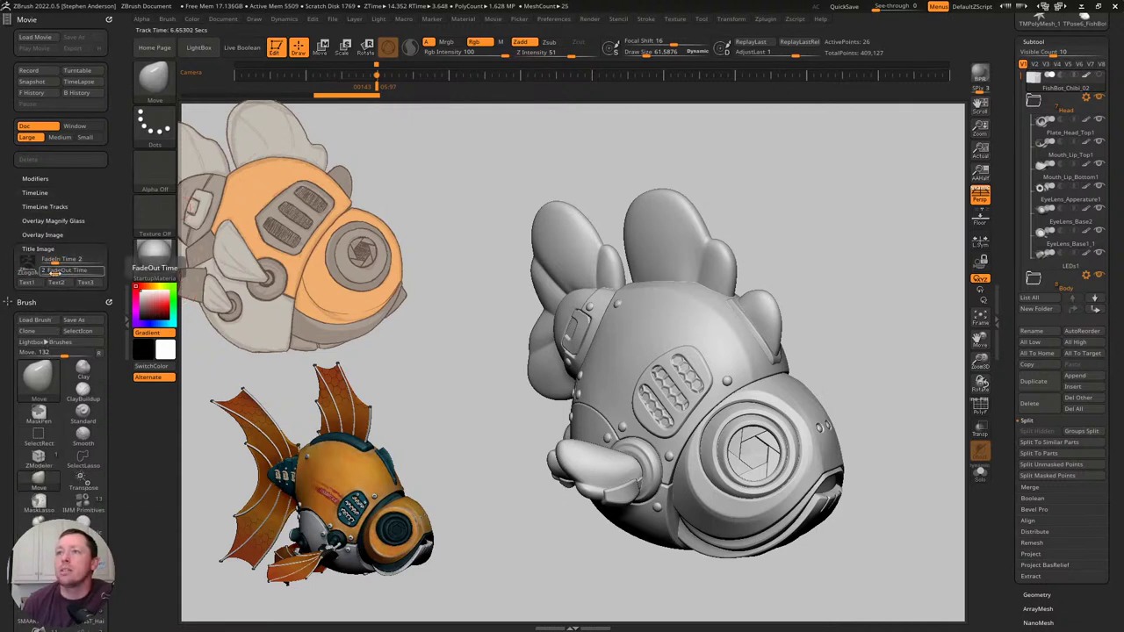
pyautogui.moveTo(55, 272); pyautogui.dragTo(35, 262)
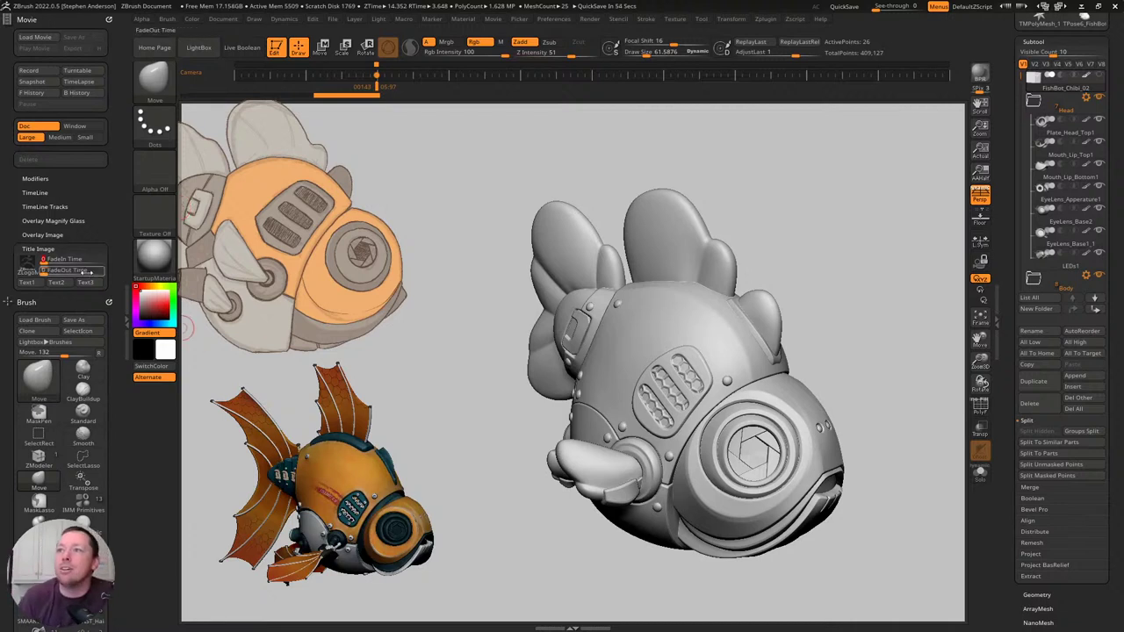
pyautogui.click(51, 235)
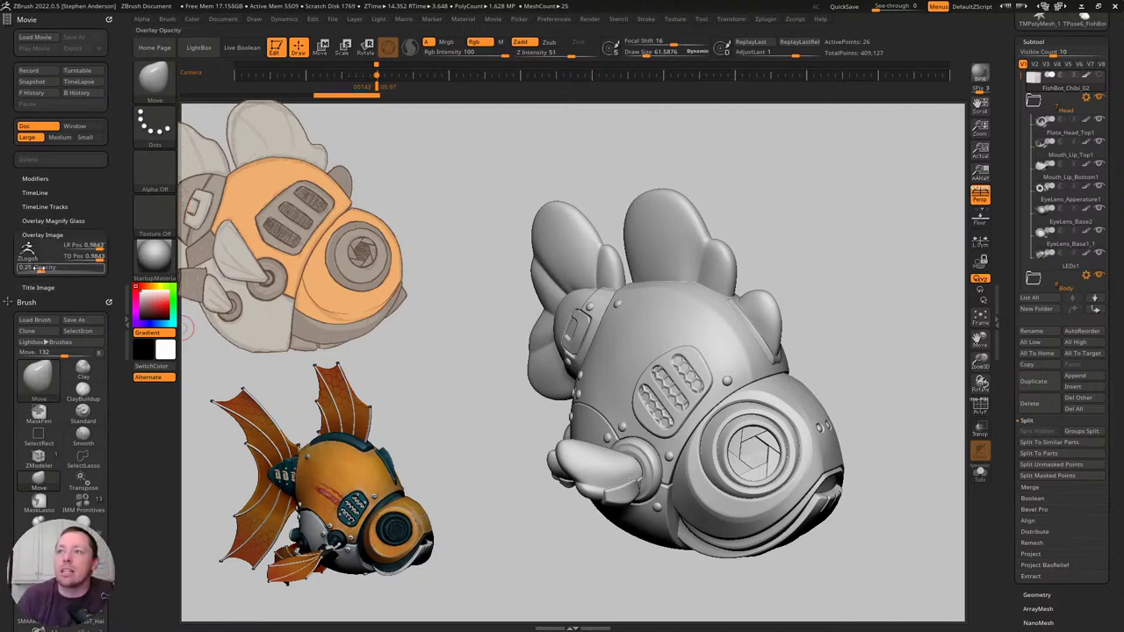
pyautogui.moveTo(39, 268)
pyautogui.mouseDown()
pyautogui.moveTo(19, 268)
pyautogui.moveTo(31, 268)
pyautogui.mouseUp()
# Set the turntable's spin frames per cycle to 300 in the movie modifiers.
pyautogui.click(39, 180)
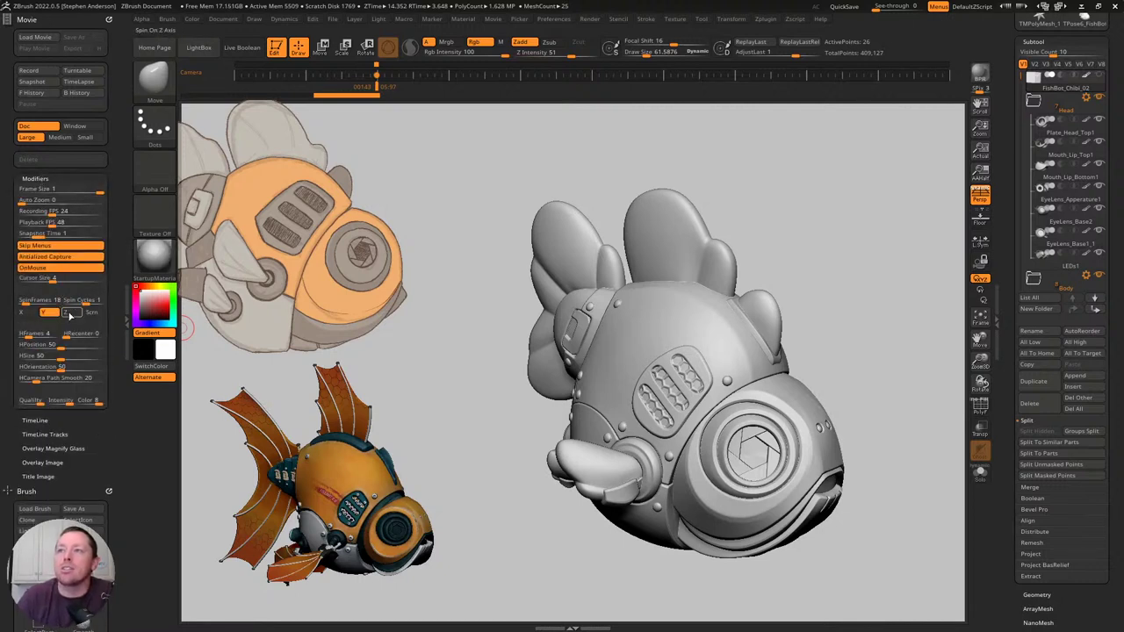
pyautogui.click(40, 298)
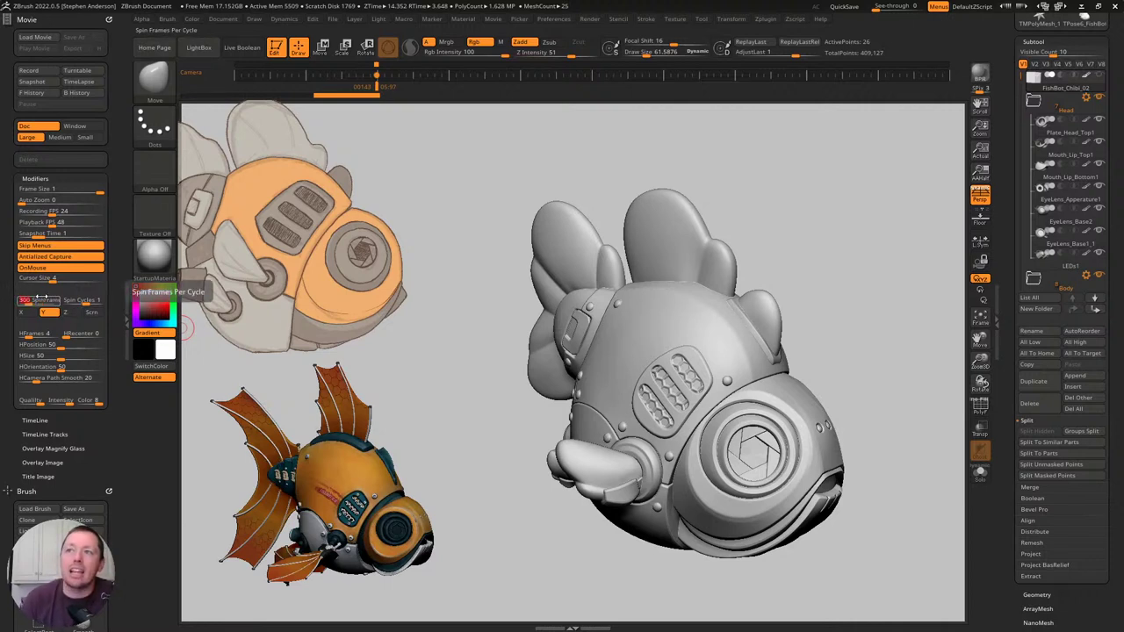
pyautogui.press('Return')
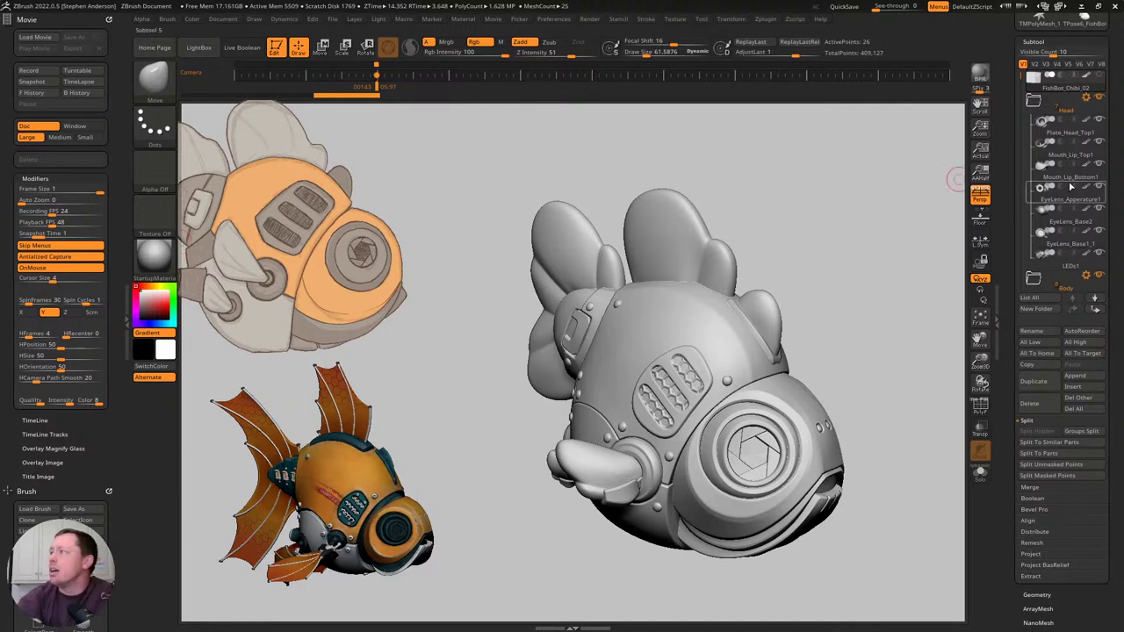
# Show the floor grid and temporarily make the model transparent to examine where the fish sits relative to the world center.
pyautogui.click(981, 219)
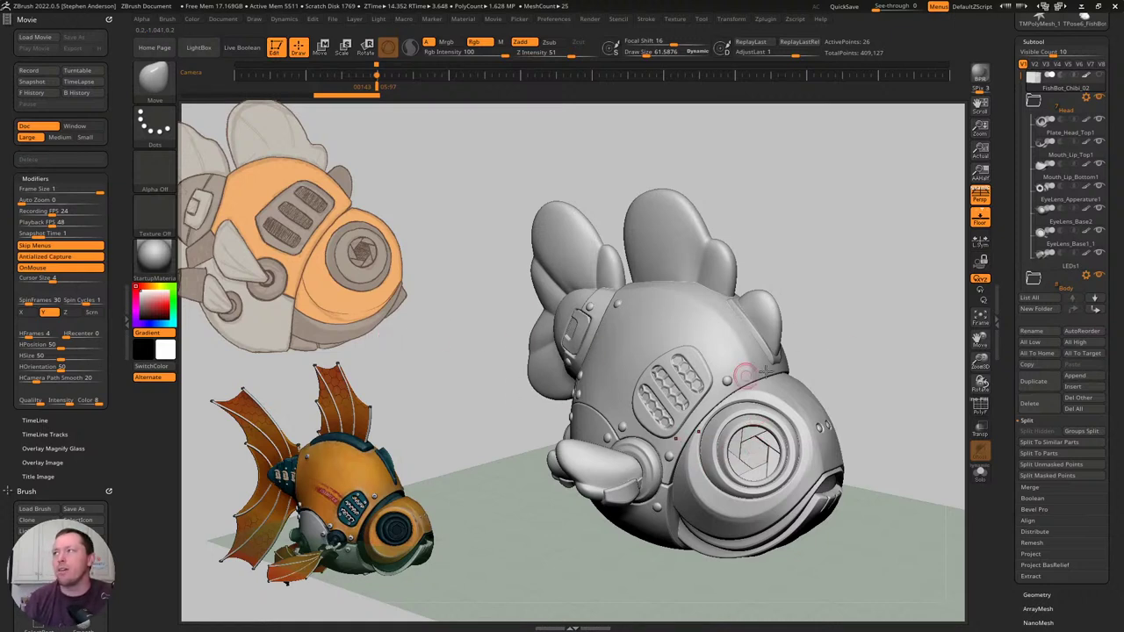
pyautogui.click(980, 198)
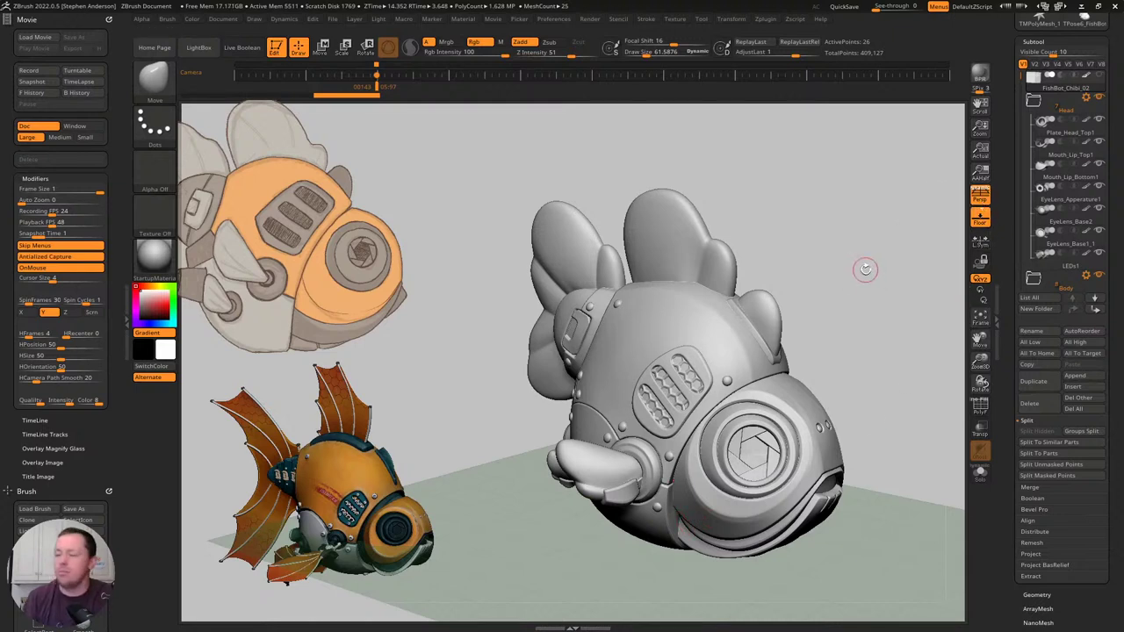
pyautogui.press('shift')
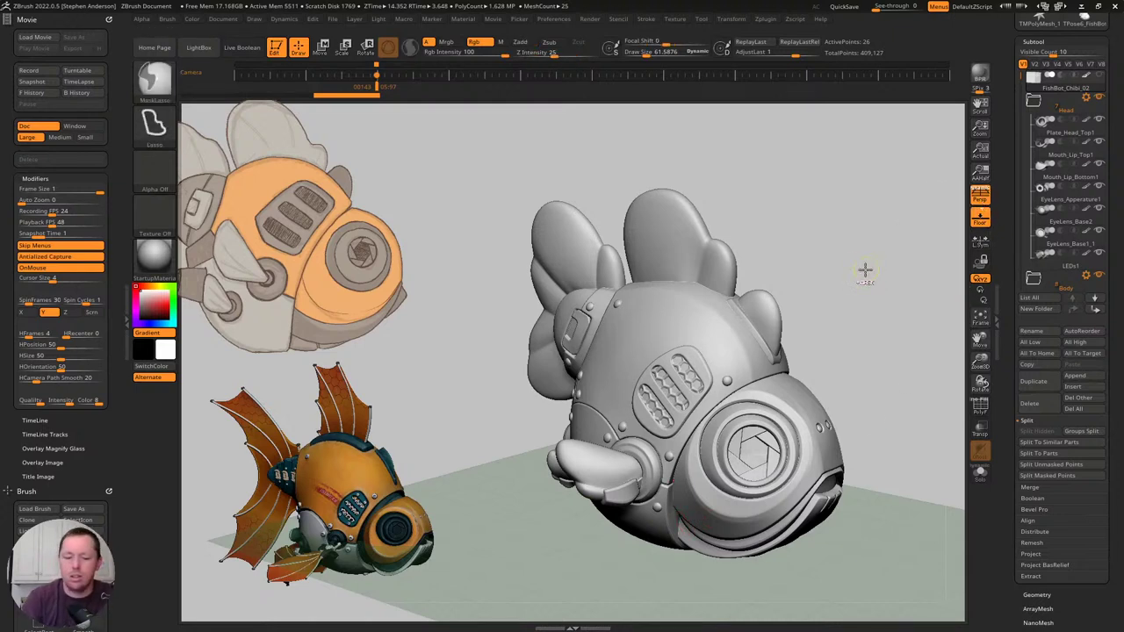
pyautogui.hotkey('ctrl', 't')
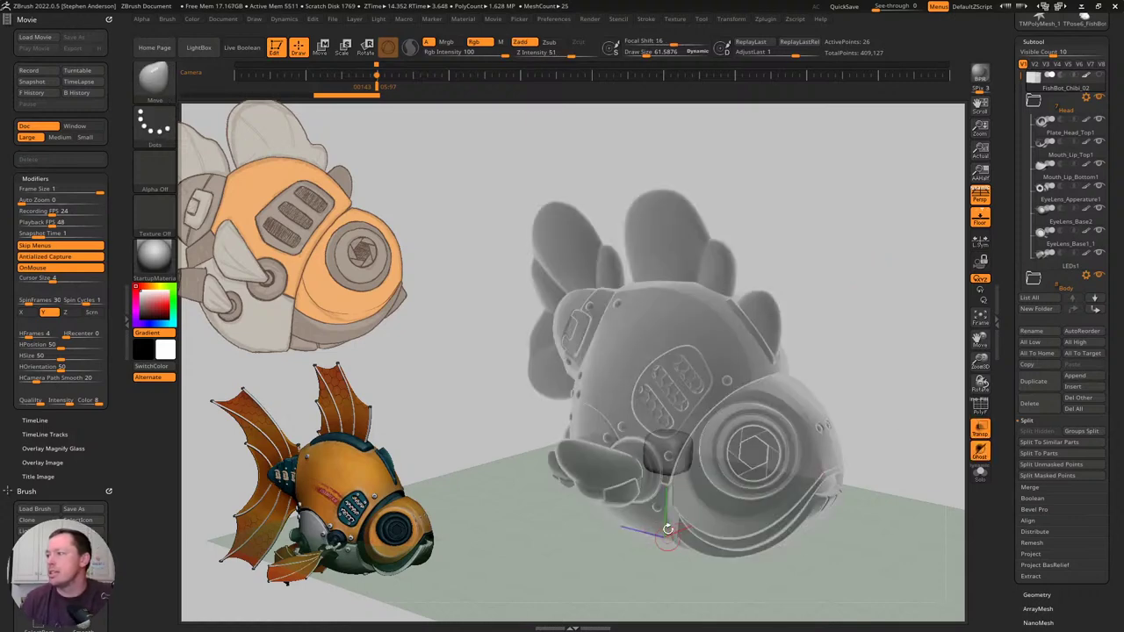
pyautogui.moveTo(731, 485)
pyautogui.mouseDown()
pyautogui.moveTo(735, 412)
pyautogui.moveTo(753, 396)
pyautogui.mouseUp()
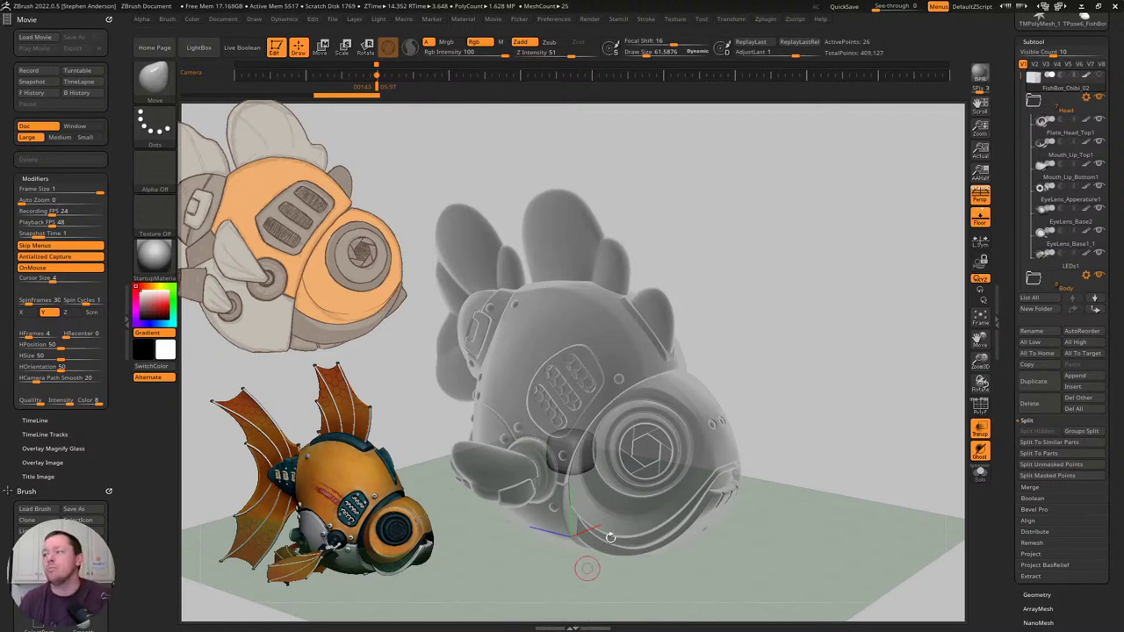
pyautogui.hotkey('ctrl', 'shift', 't')
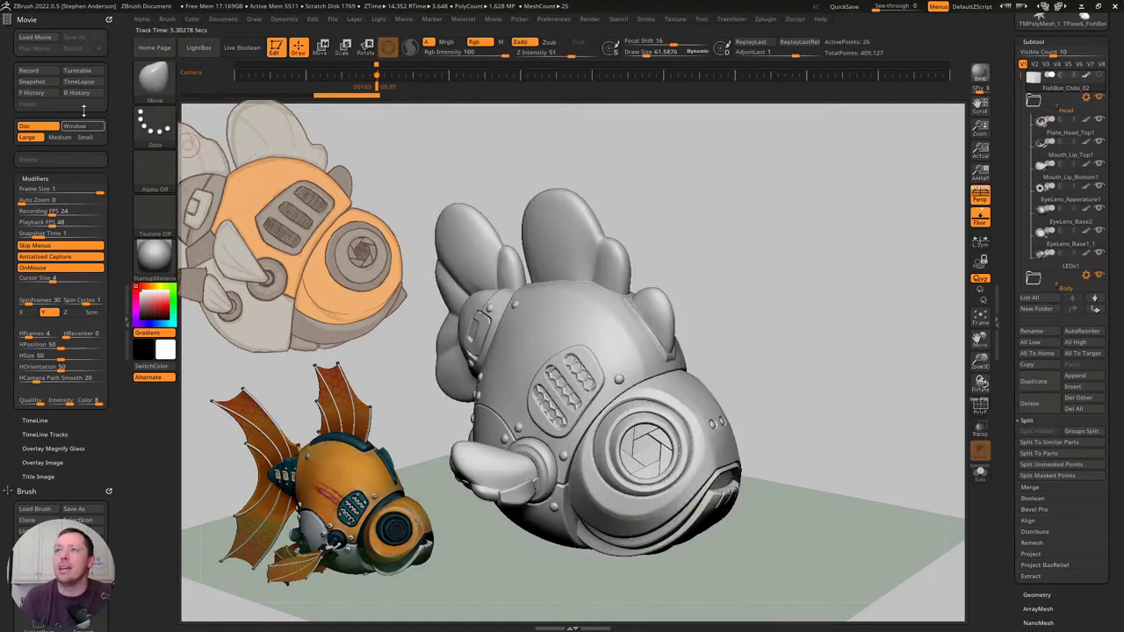
# Add a camera keyframe at frame 71 from the current view, and recall the frame 143 view without the floor grid.
pyautogui.click(307, 75)
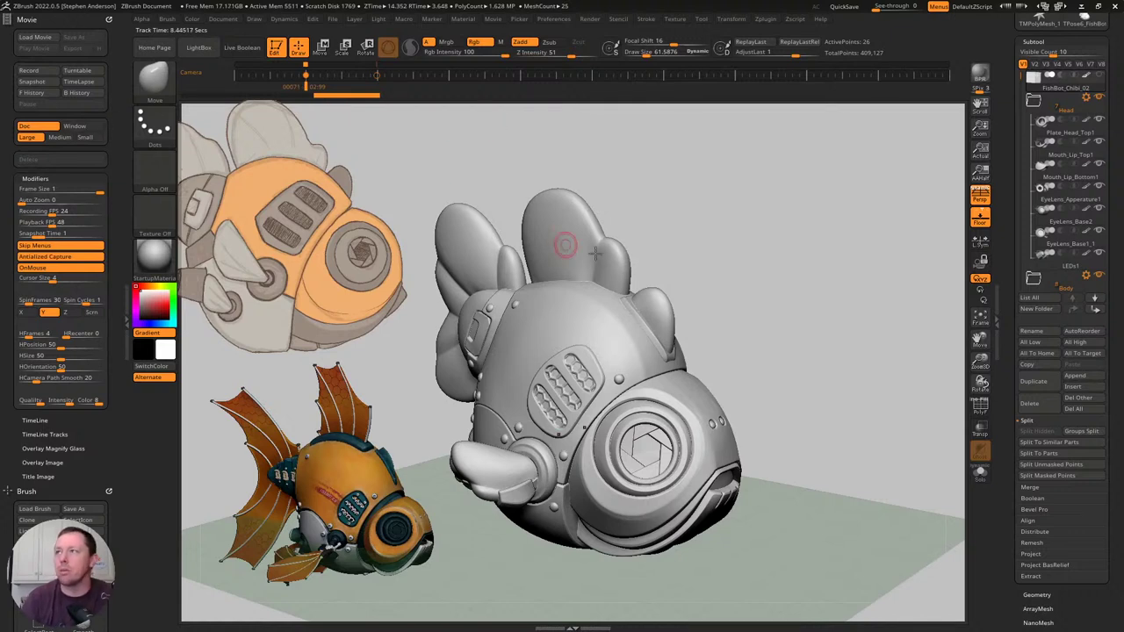
pyautogui.press('Right')
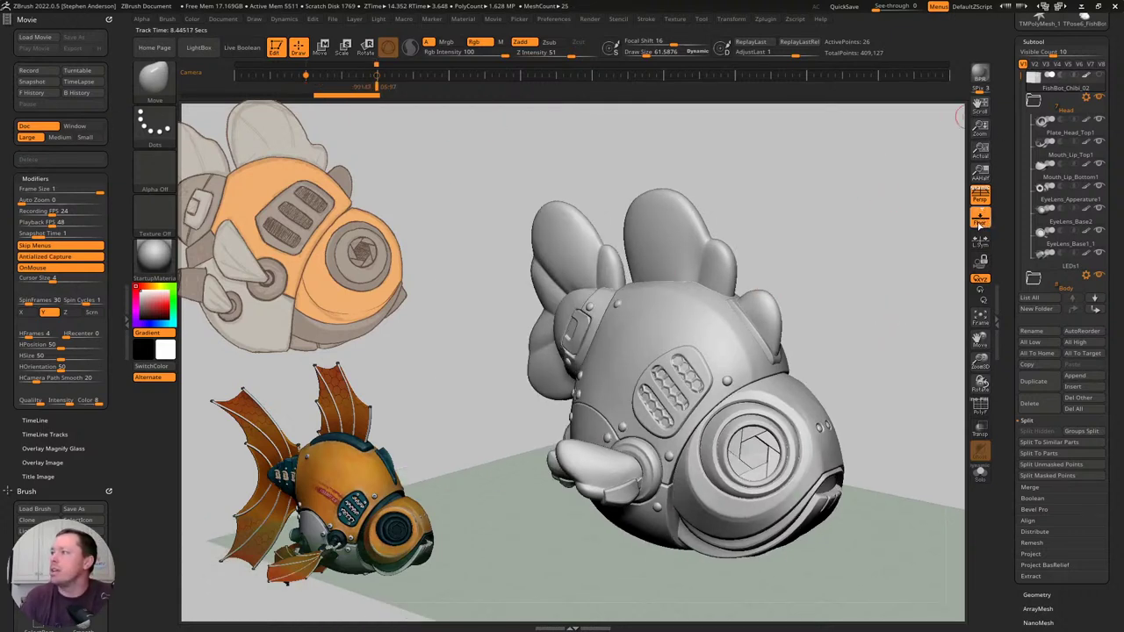
pyautogui.click(980, 221)
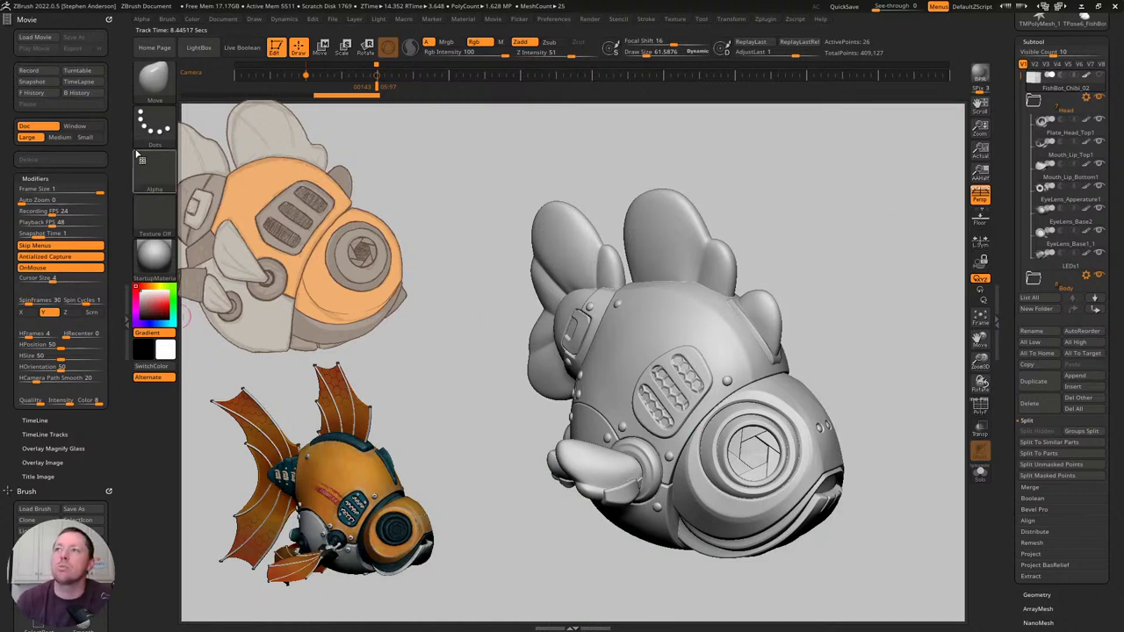
# Record a turntable movie of the fish and turn on the H option for its export.
pyautogui.click(77, 71)
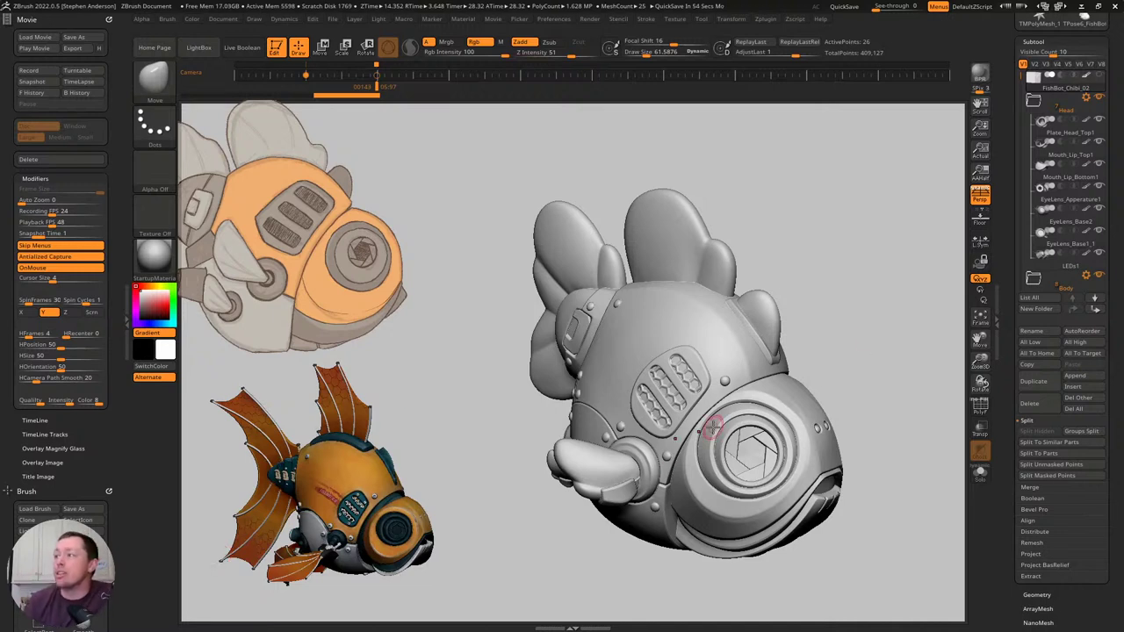
pyautogui.click(100, 48)
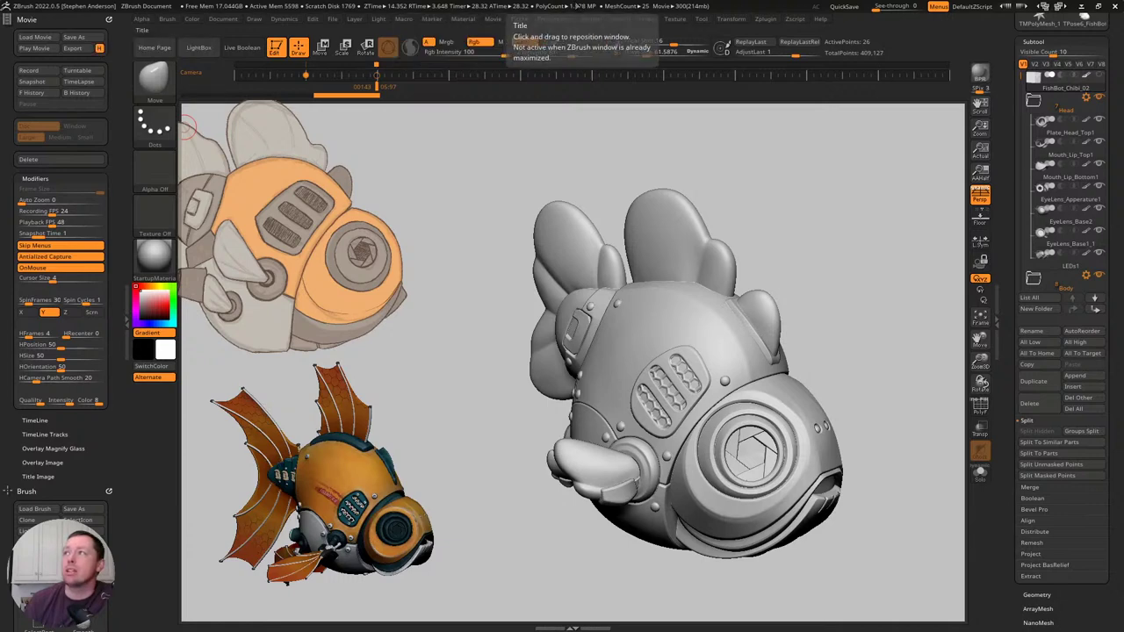
# Export the recorded turntable as an MPG movie named FishBot_Chibi_Turn_01 in the _Chibi folder.
pyautogui.click(502, 19)
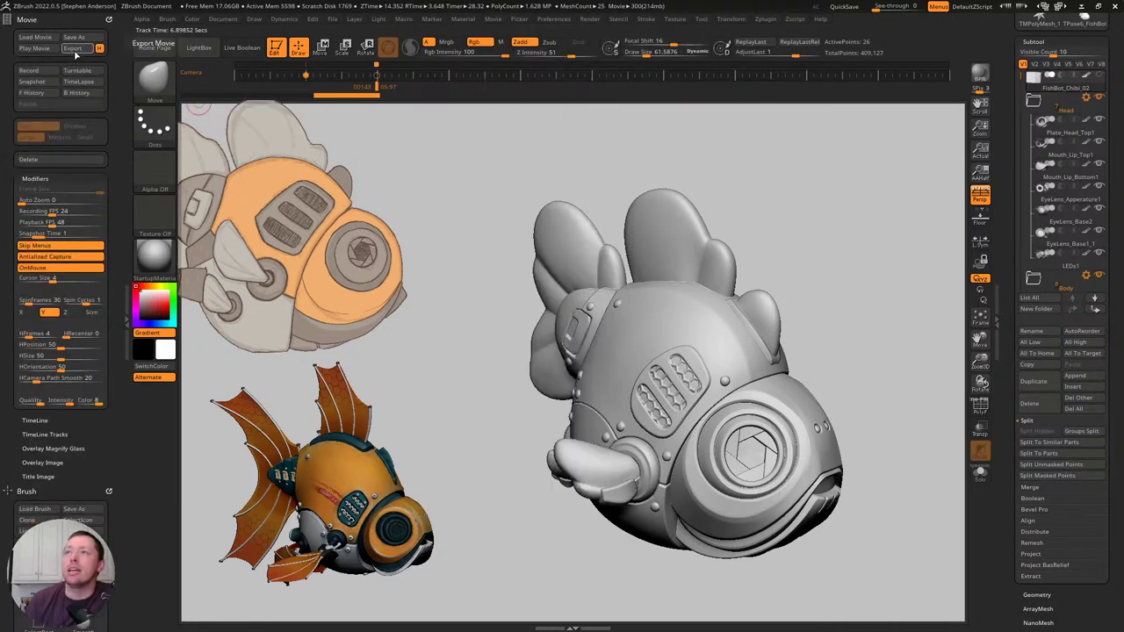
pyautogui.click(74, 49)
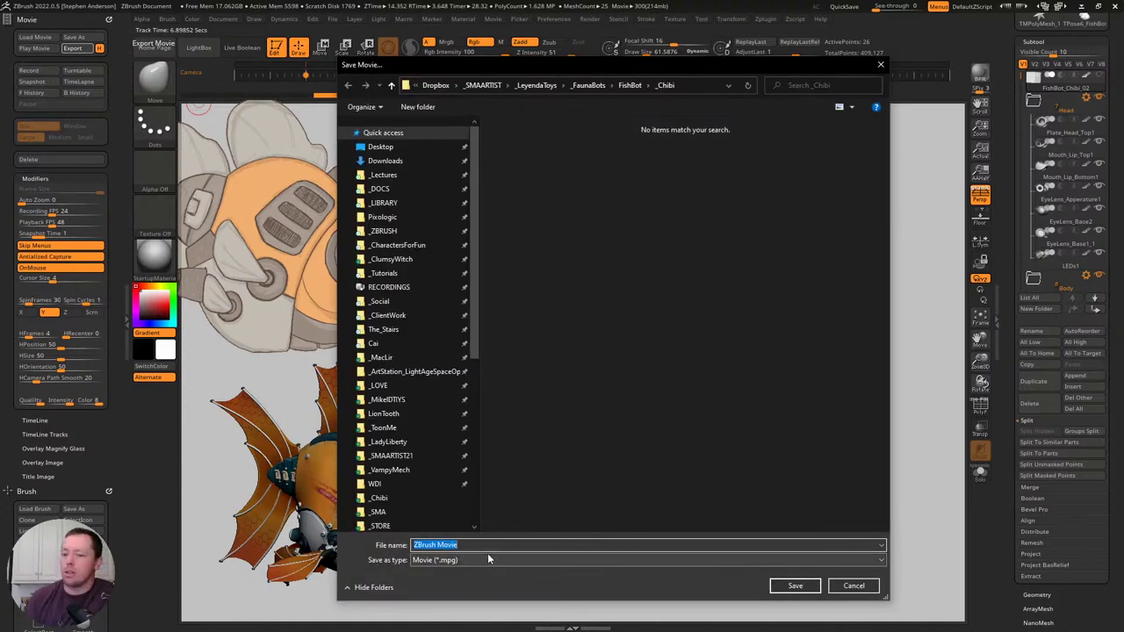
pyautogui.write('Turn_01')
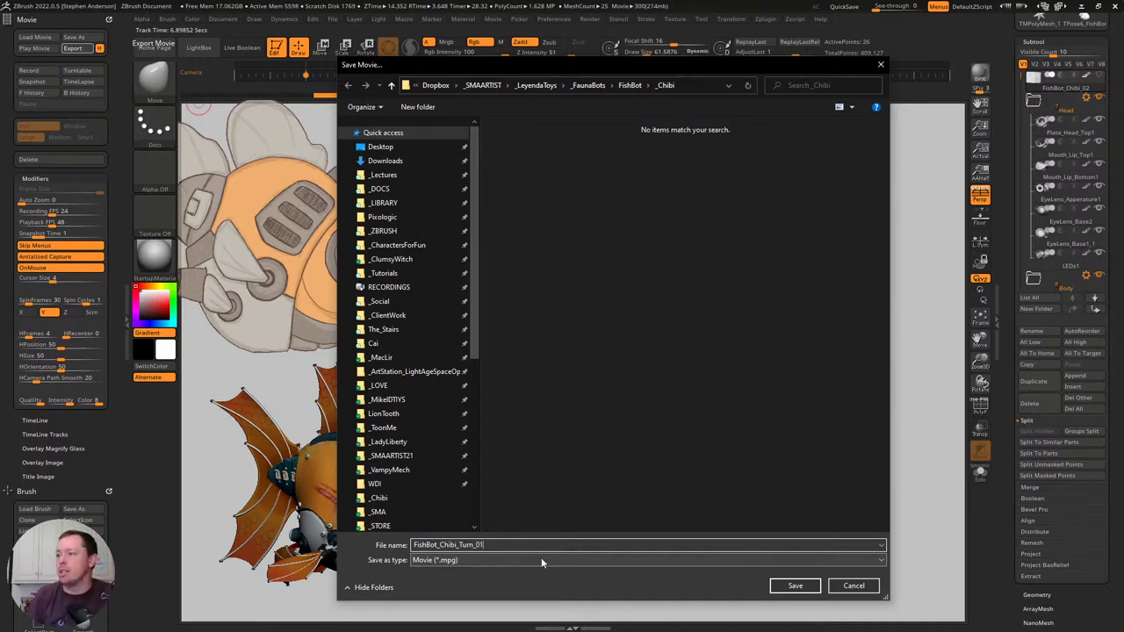
pyautogui.click(795, 585)
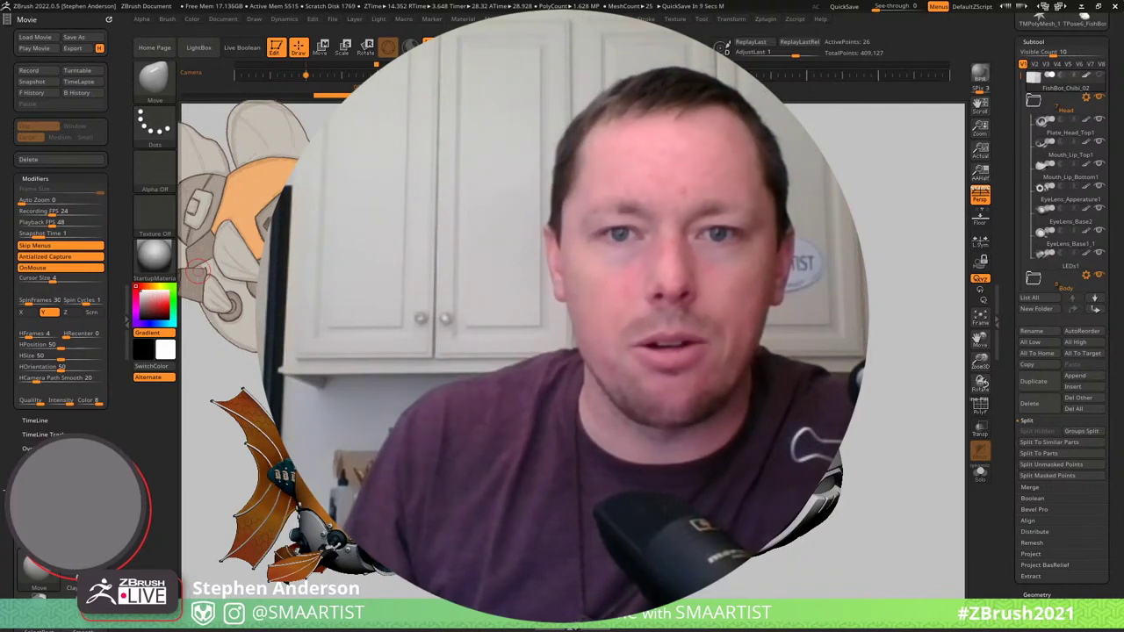
# Open the _Chibi folder in File Explorer, and remove the old ZBrush Movie.mpg item from the Adobe Media Encoder queue.
pyautogui.press('super+e')
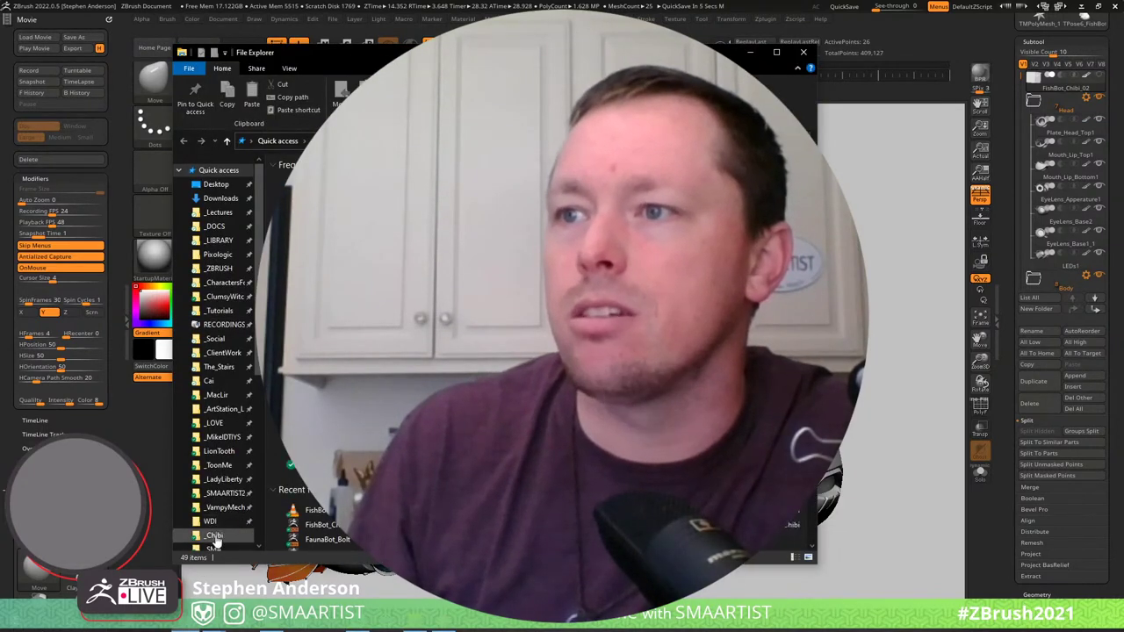
pyautogui.click(215, 535)
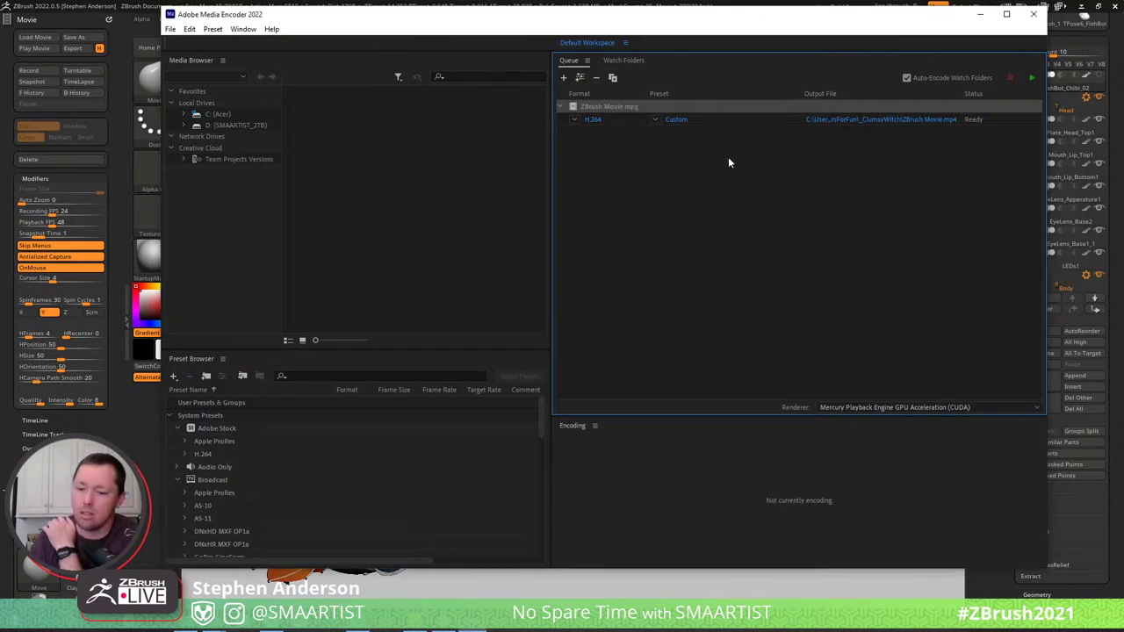
pyautogui.press('Delete')
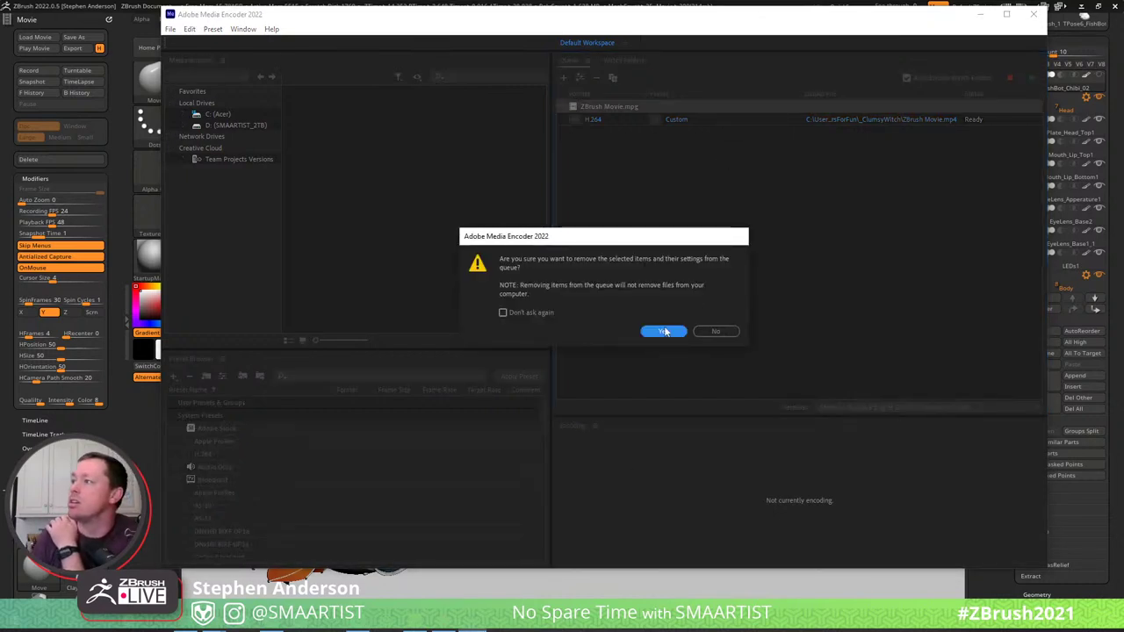
pyautogui.click(665, 331)
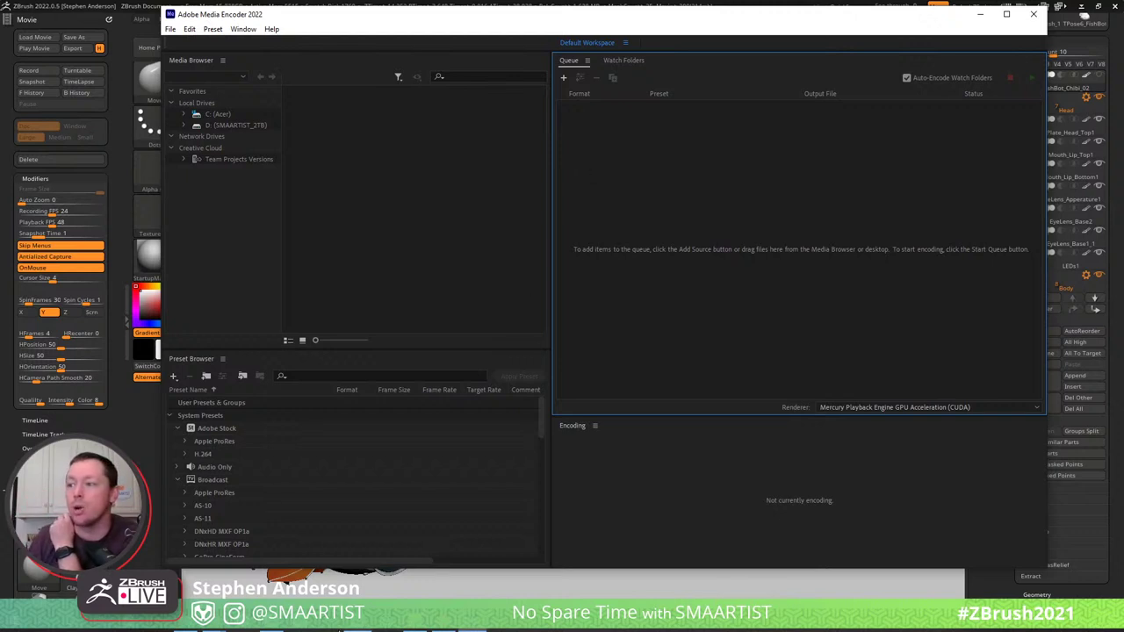
# Add FishBot_Chibi_Turn_01 from the _Chibi folder to the Media Encoder queue and minimize the folder window.
pyautogui.click(272, 628)
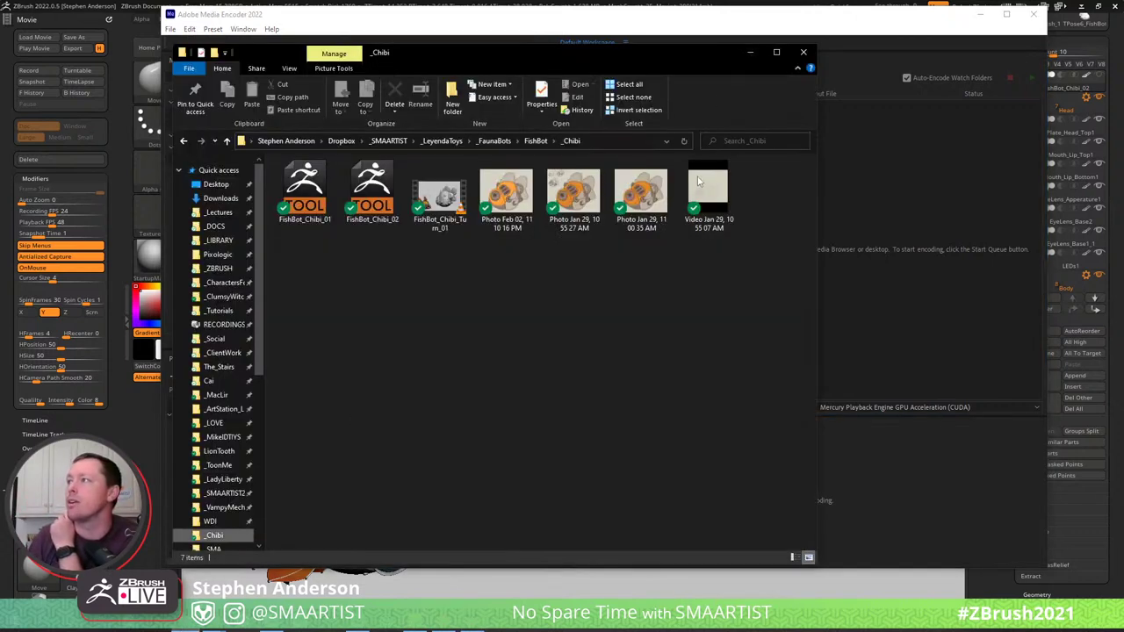
pyautogui.click(441, 203)
pyautogui.moveTo(441, 204); pyautogui.dragTo(933, 214)
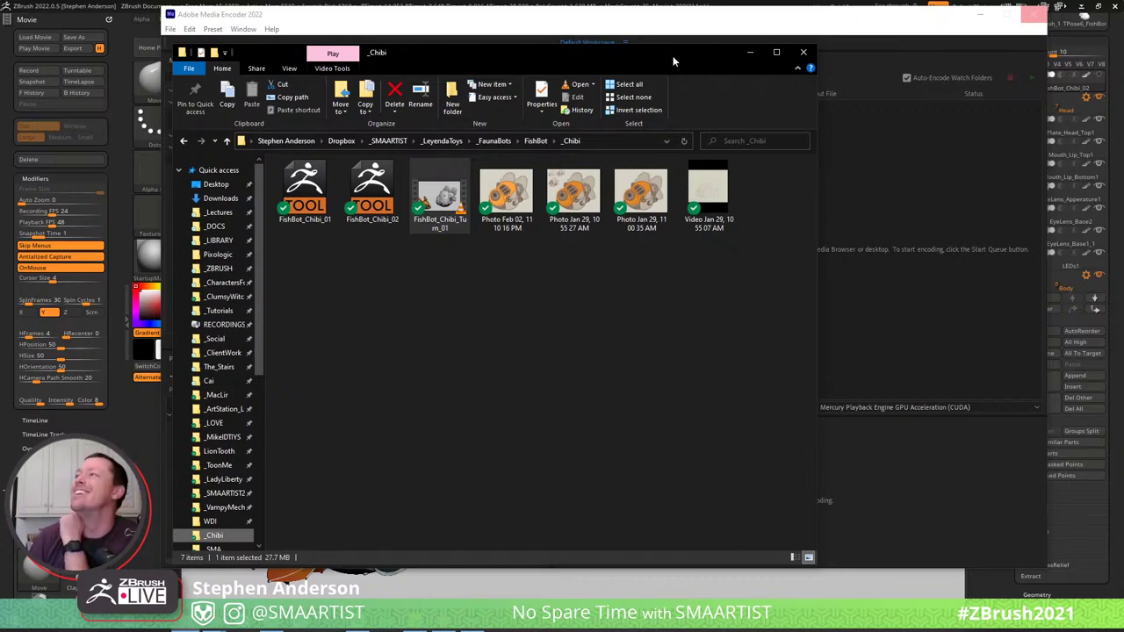
pyautogui.click(748, 53)
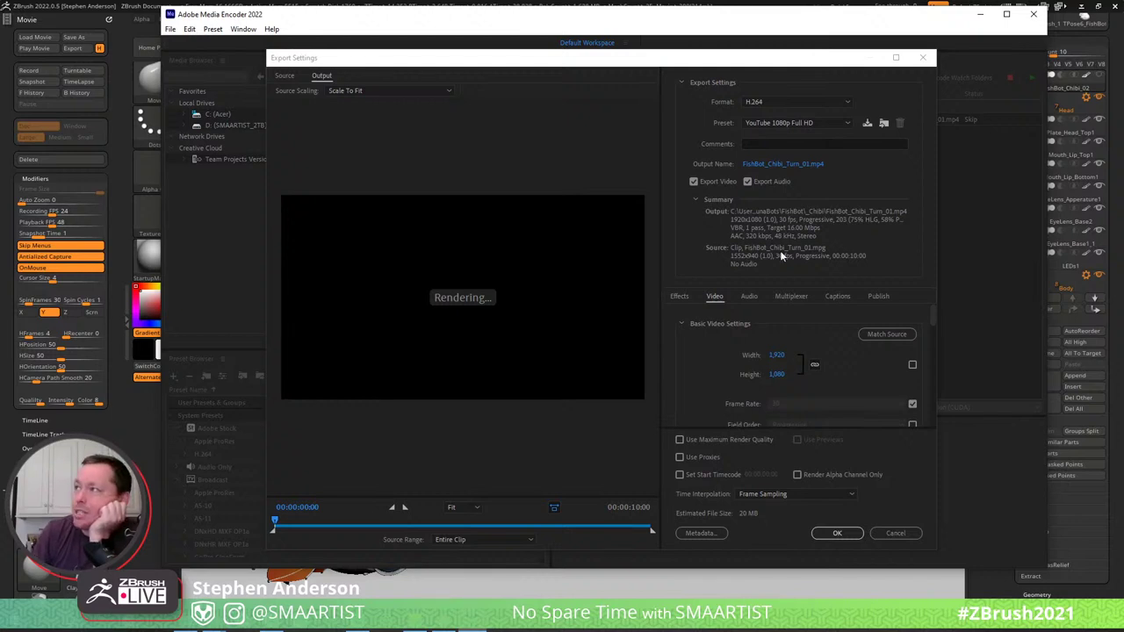
# Keep the YouTube 1080p Full HD preset as the H.264 starting point, match the video settings to the source, and accept the export settings.
pyautogui.click(844, 120)
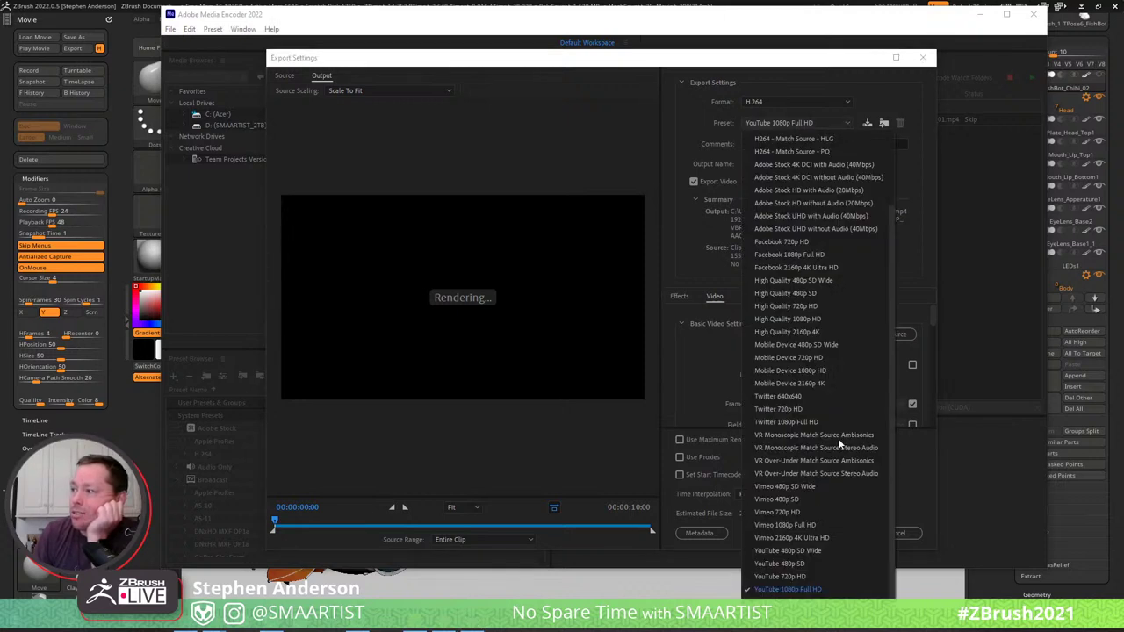
pyautogui.click(806, 590)
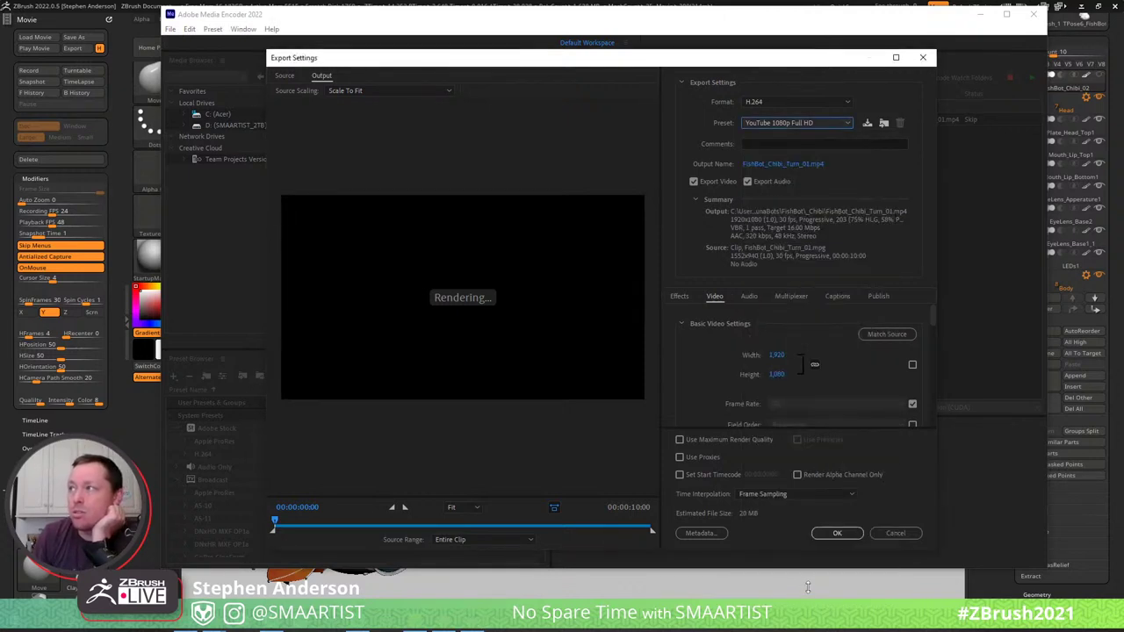
pyautogui.click(889, 335)
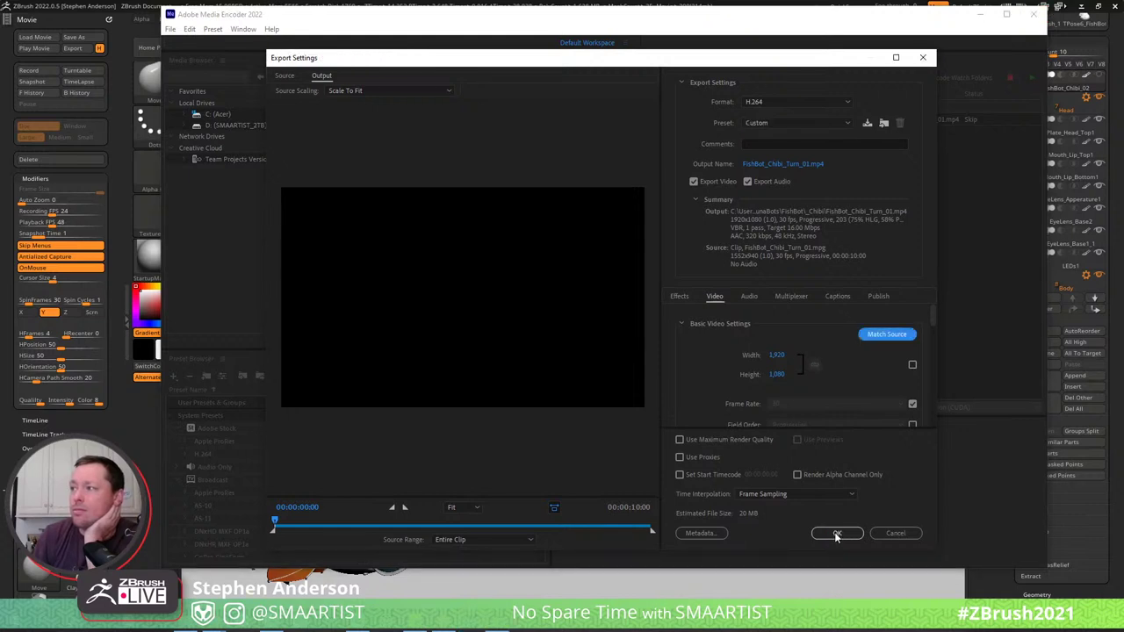
pyautogui.click(893, 334)
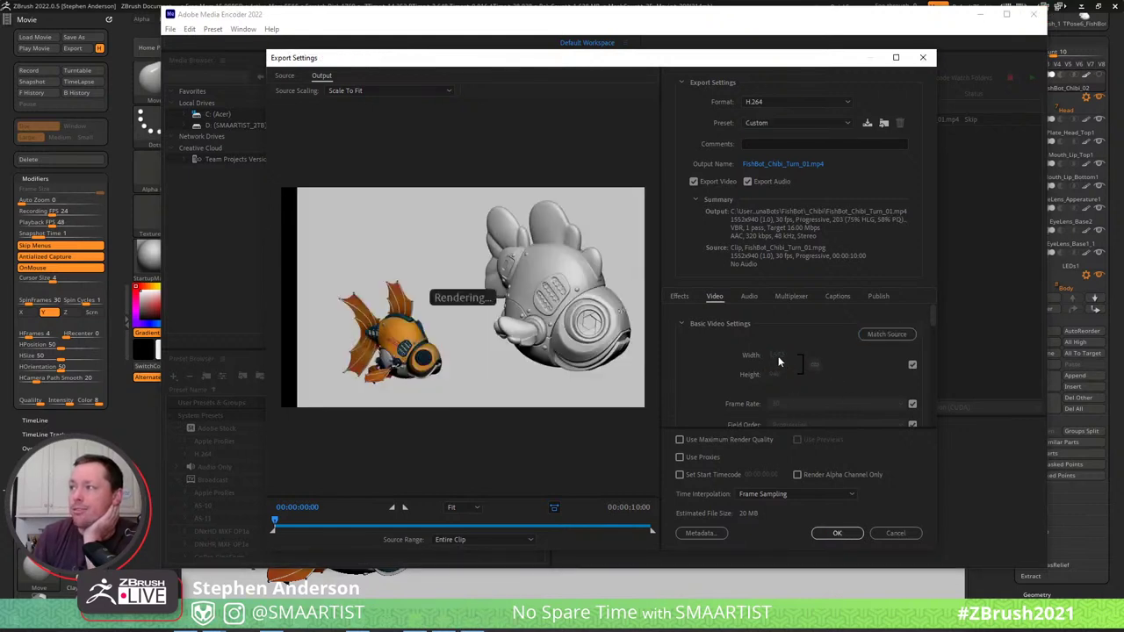
pyautogui.click(837, 535)
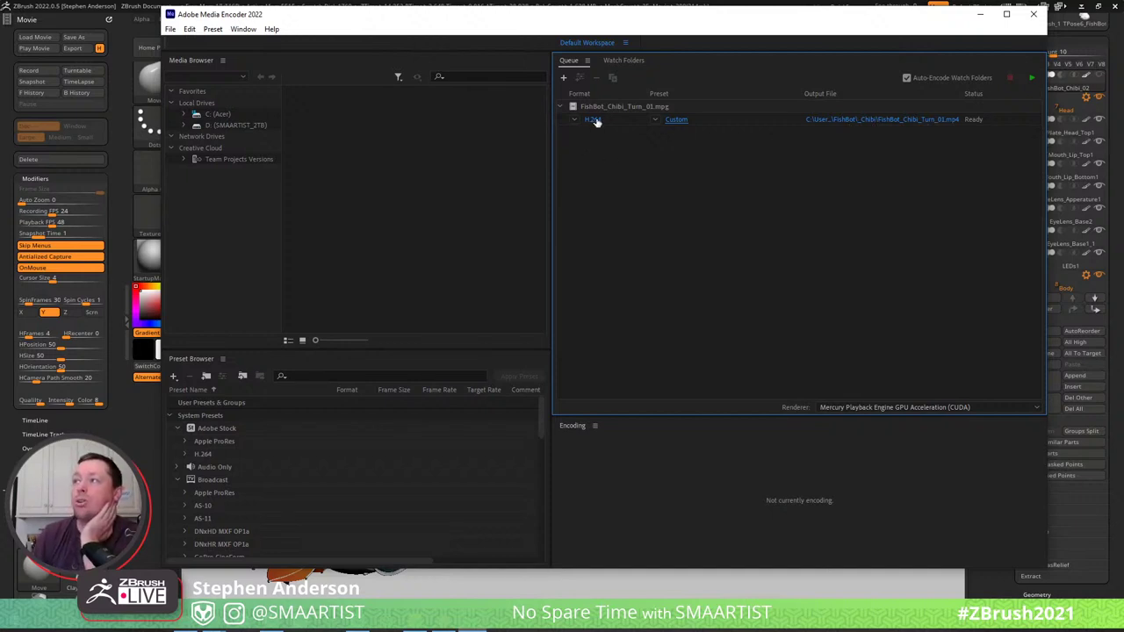
# Try to encode the queued movie, stop the queue without finishing the current file, and leave Media Encoder for ZBrush.
pyautogui.click(1031, 79)
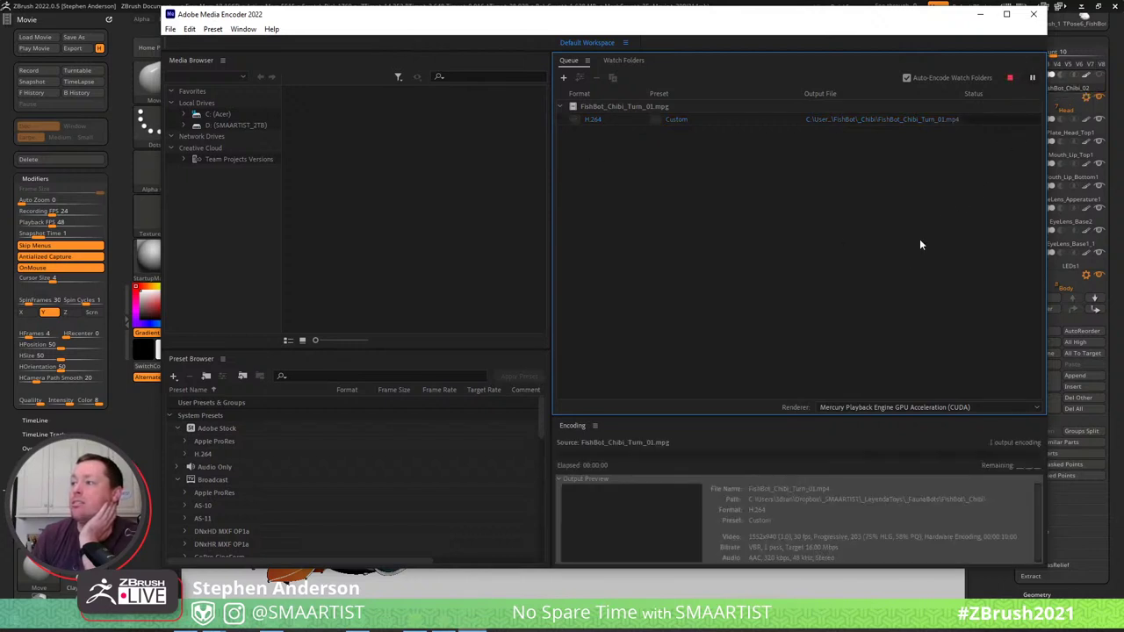
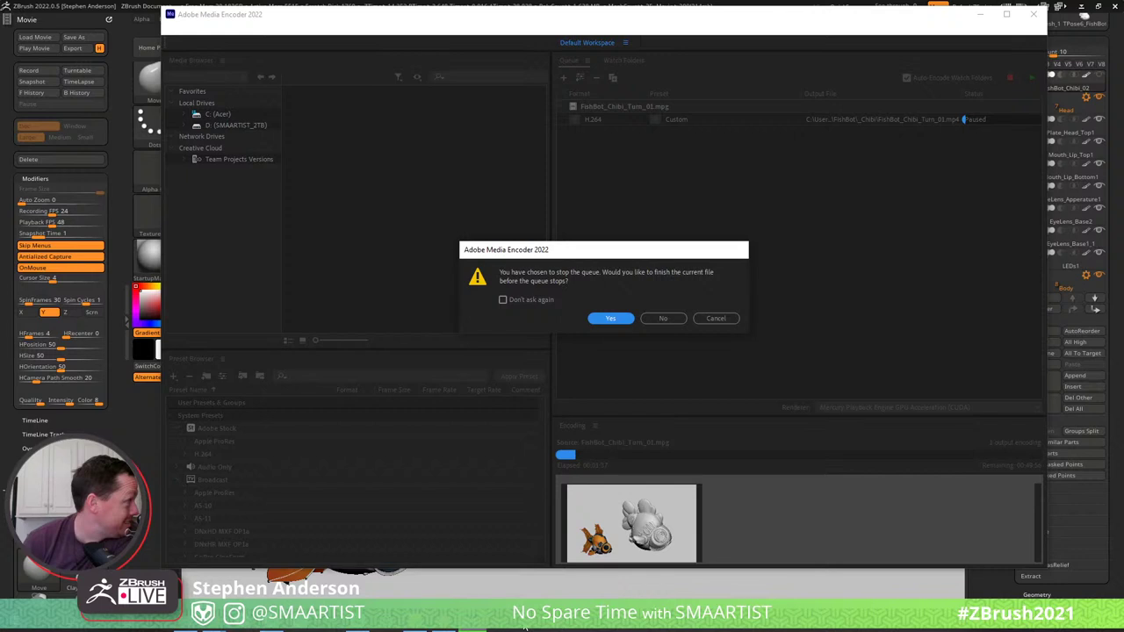
pyautogui.click(662, 318)
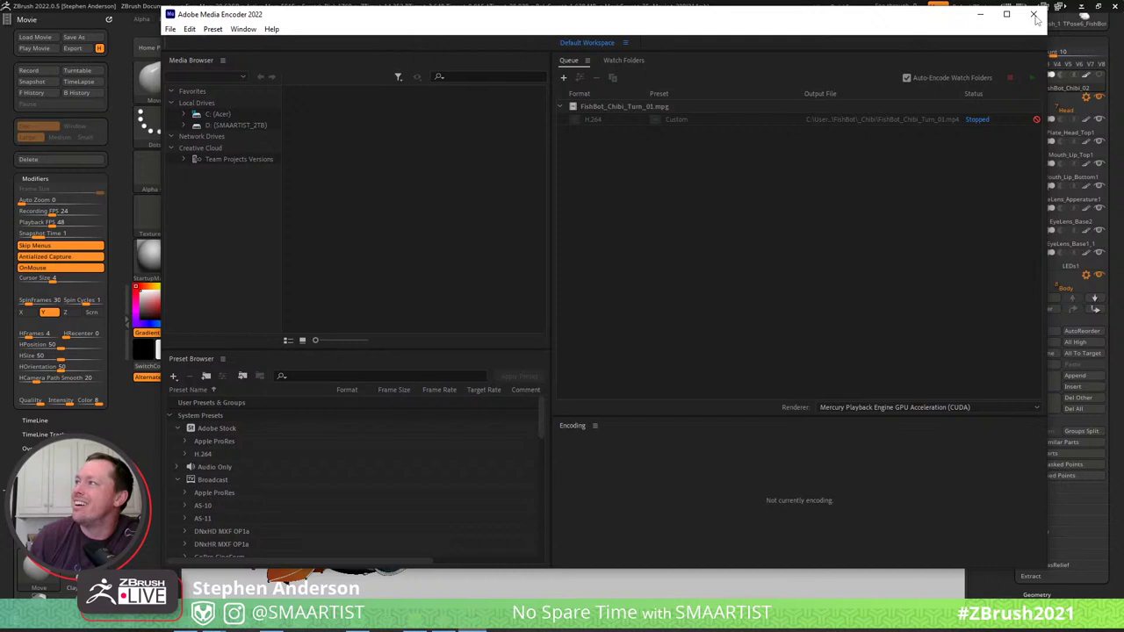
pyautogui.hotkey('ctrl', 'shift', 'Escape')
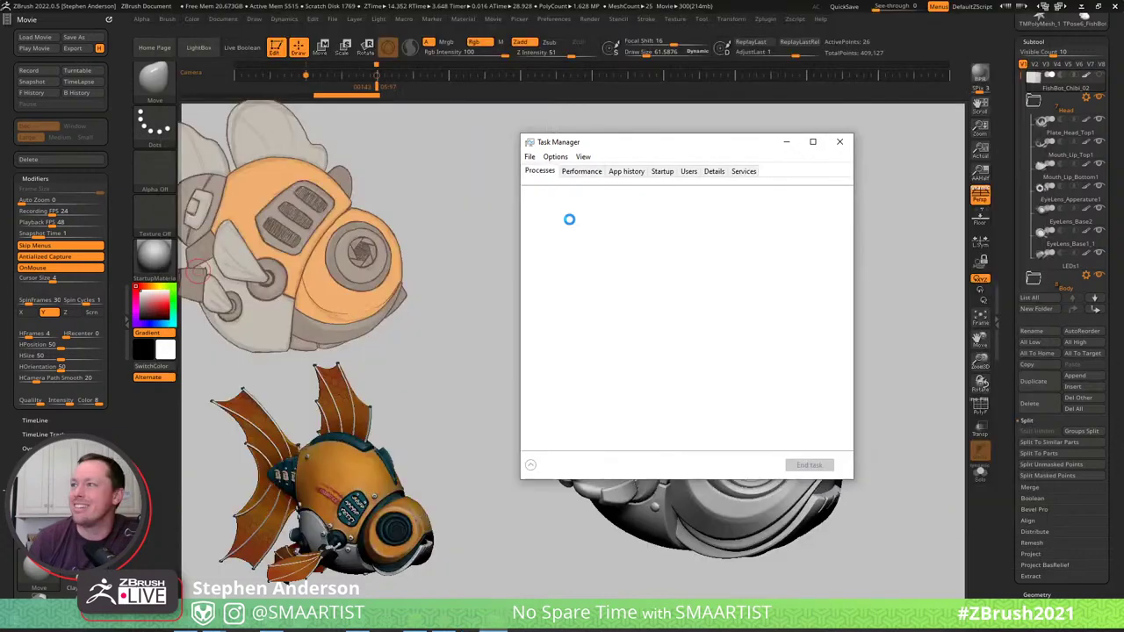
pyautogui.click(840, 143)
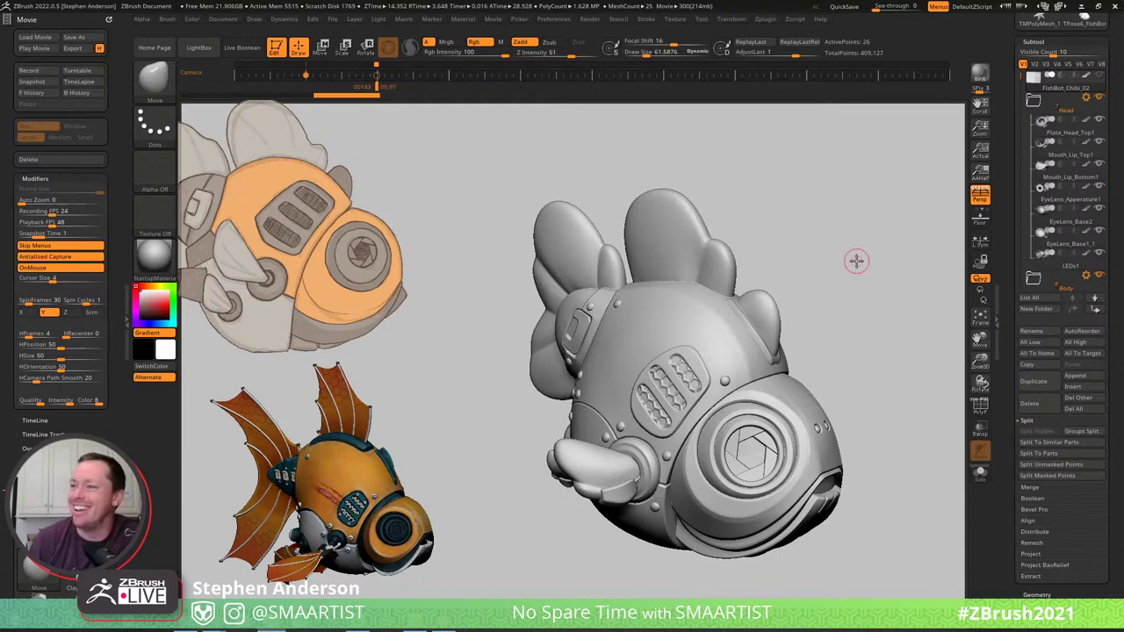
# Examine the fish robot from the front and both sides, comparing its fins, eyes and body plates with the references.
pyautogui.moveTo(849, 239)
pyautogui.mouseDown()
pyautogui.moveTo(855, 220)
pyautogui.moveTo(843, 249)
pyautogui.mouseUp()
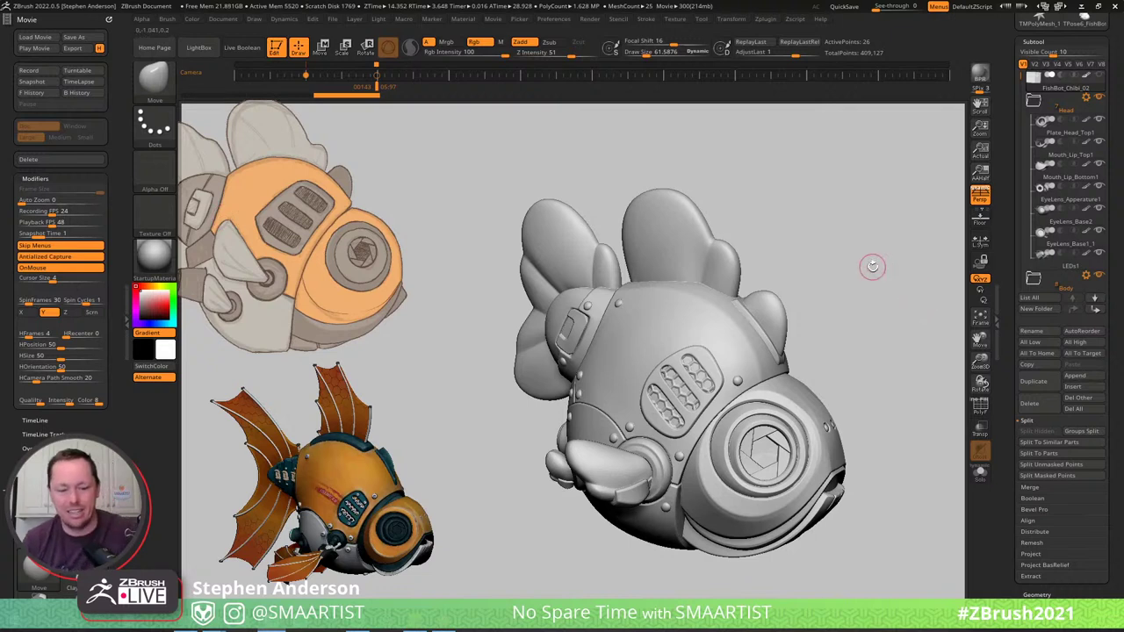
pyautogui.moveTo(870, 267); pyautogui.dragTo(862, 309)
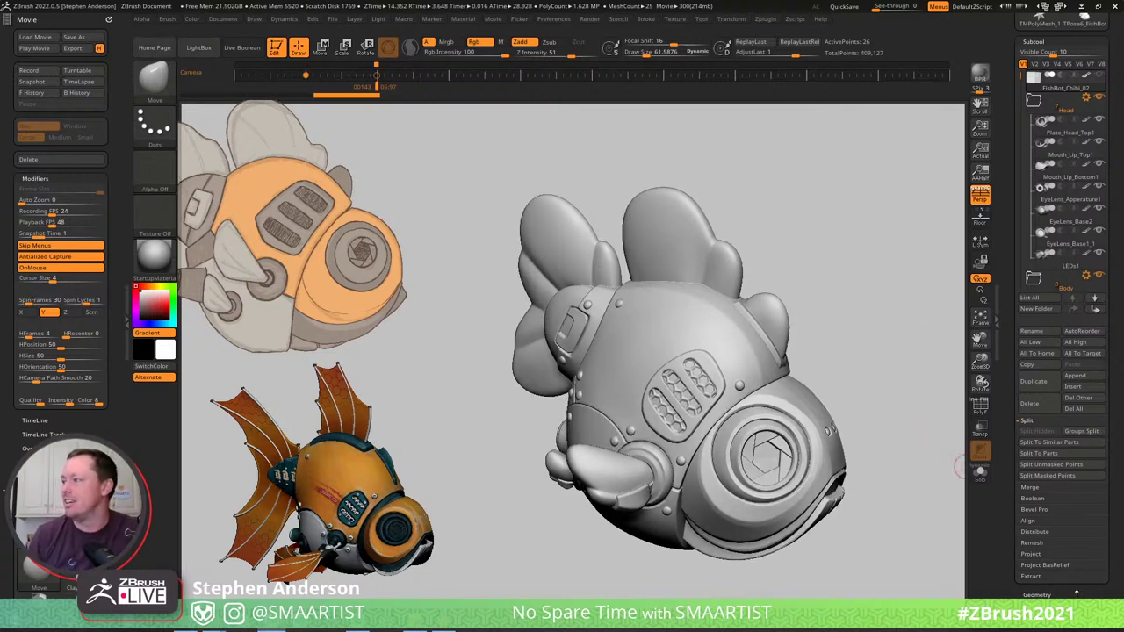
pyautogui.moveTo(1076, 596); pyautogui.dragTo(1077, 544)
pyautogui.moveTo(785, 420); pyautogui.dragTo(744, 405, button='right')
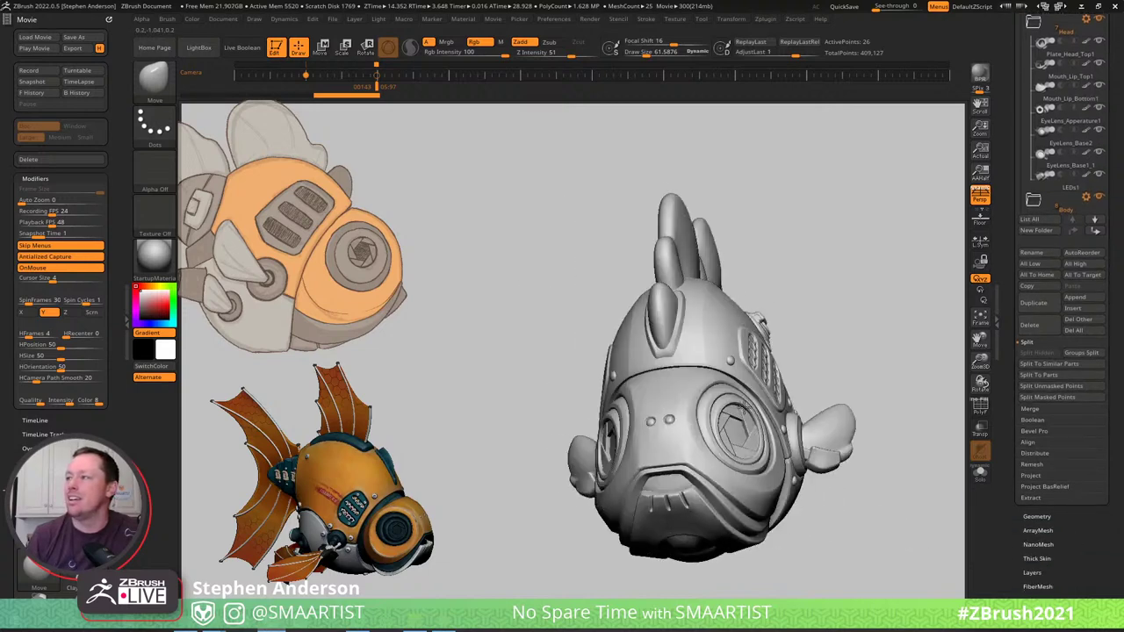
pyautogui.moveTo(745, 406); pyautogui.dragTo(807, 389)
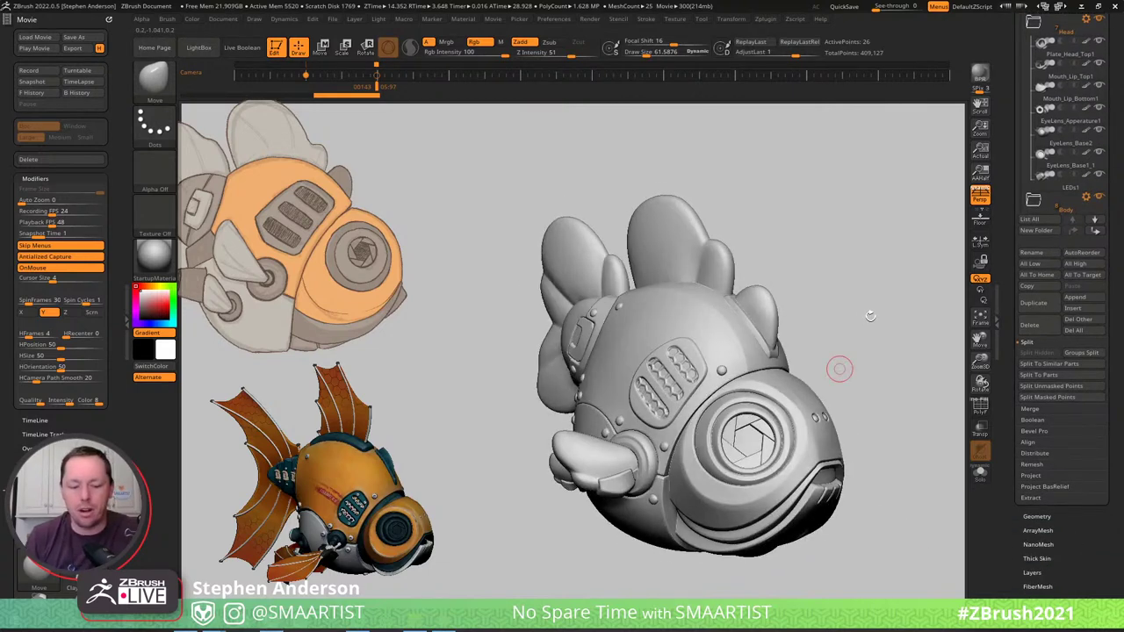
pyautogui.moveTo(870, 308); pyautogui.dragTo(787, 323)
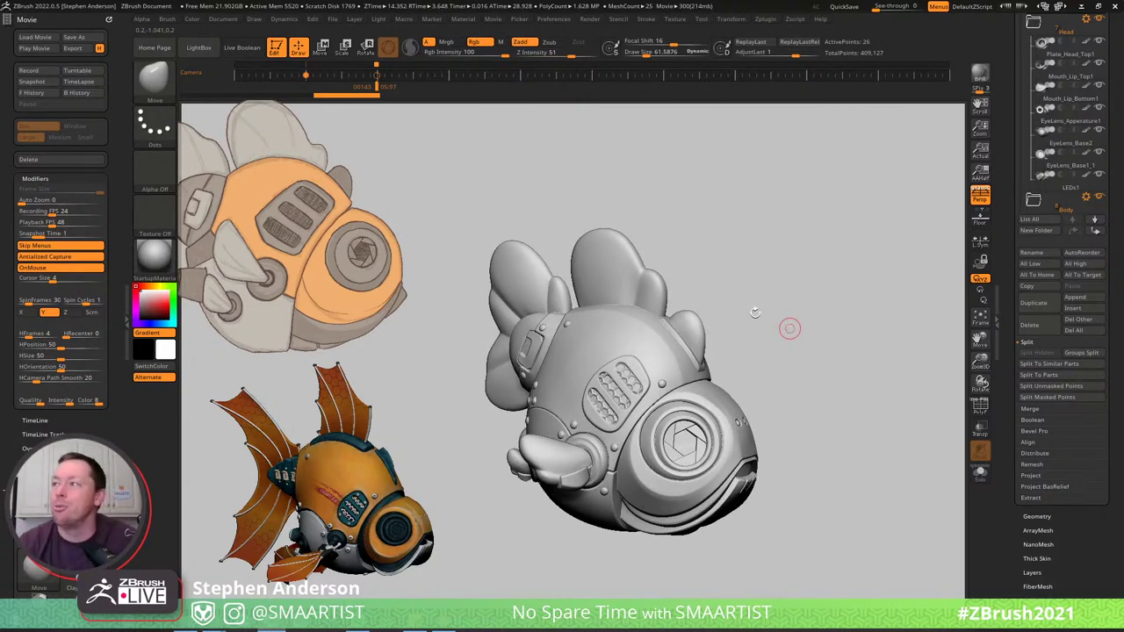
pyautogui.moveTo(775, 331); pyautogui.dragTo(676, 321)
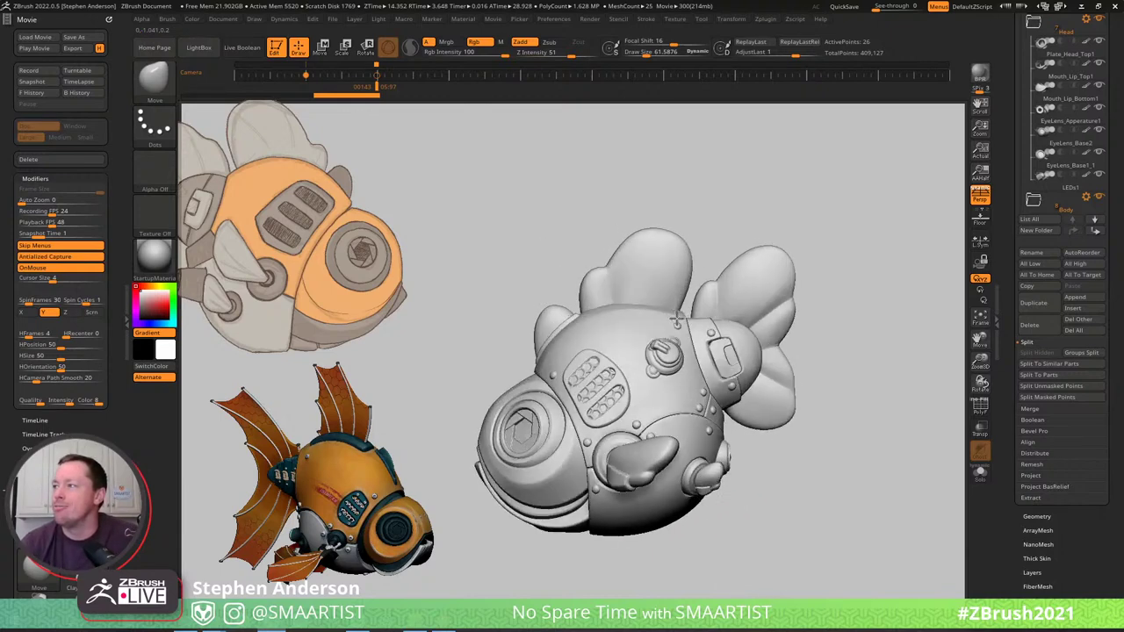
pyautogui.moveTo(812, 396); pyautogui.dragTo(781, 491)
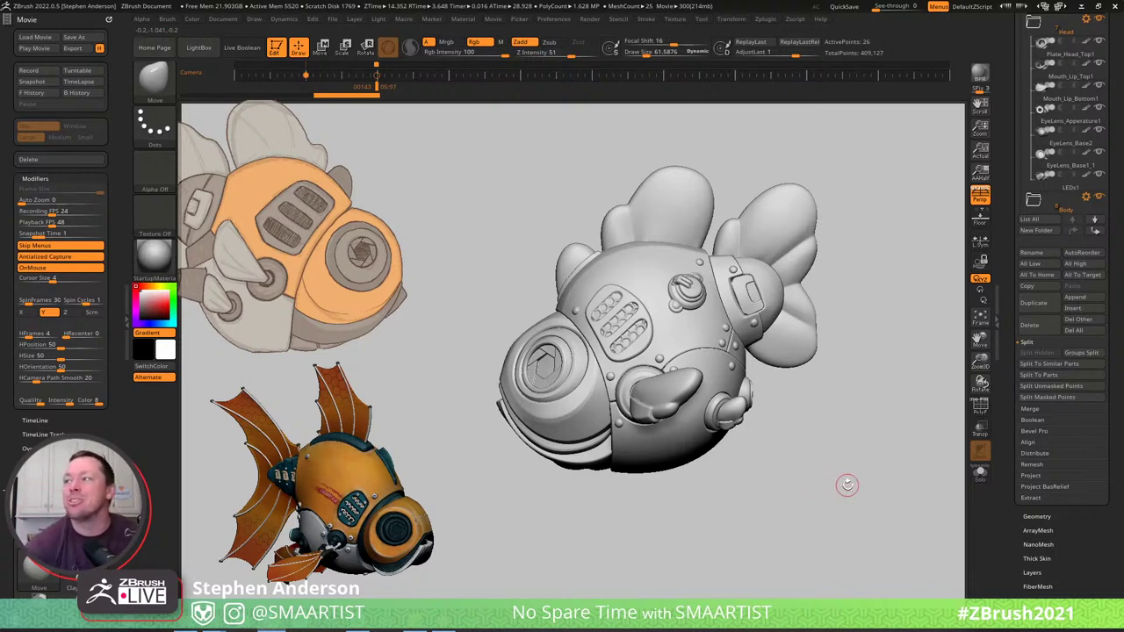
pyautogui.moveTo(660, 395); pyautogui.dragTo(881, 305, button='right')
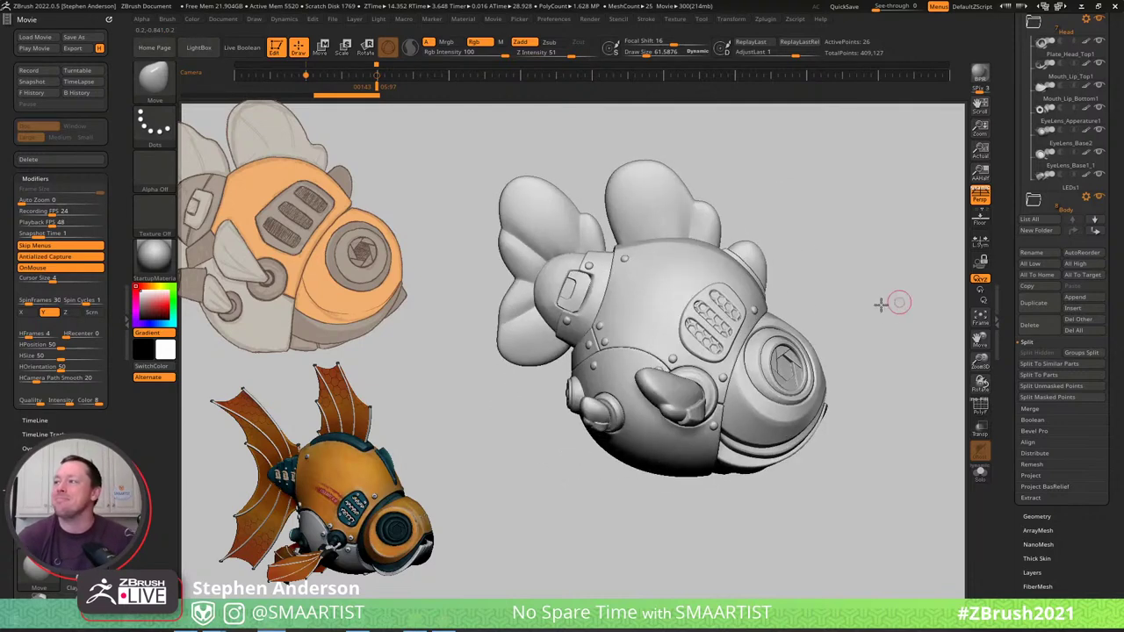
pyautogui.moveTo(880, 305); pyautogui.dragTo(843, 296)
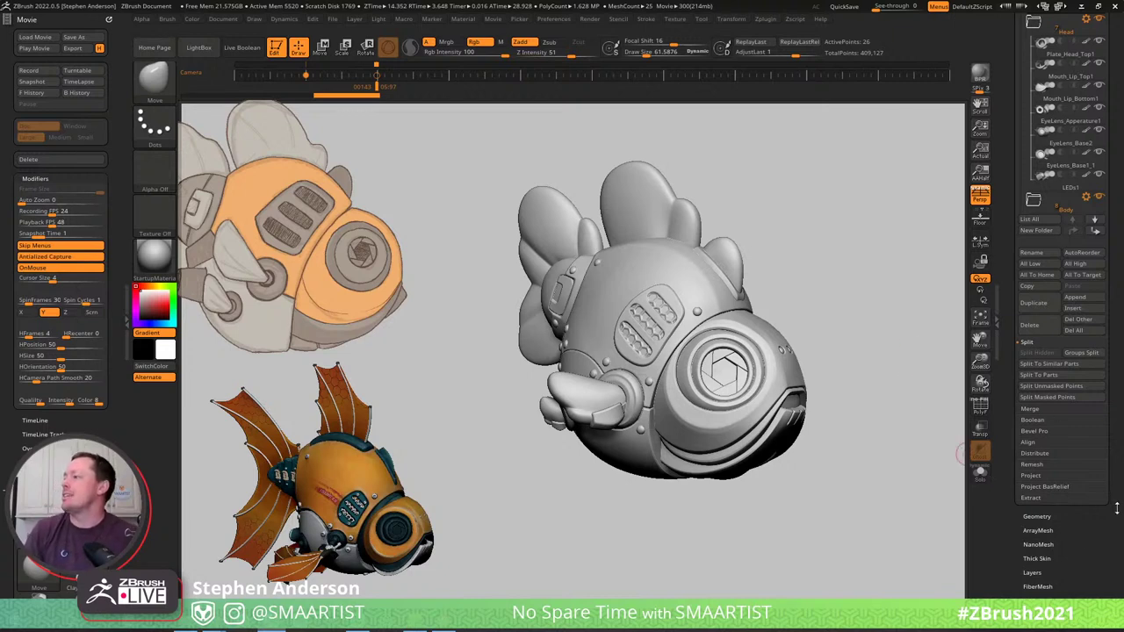
# Collapse the Head folder and make the Plate_Body_GillPort1 subtool visible in the Body folder.
pyautogui.scroll(3, 1116, 507)
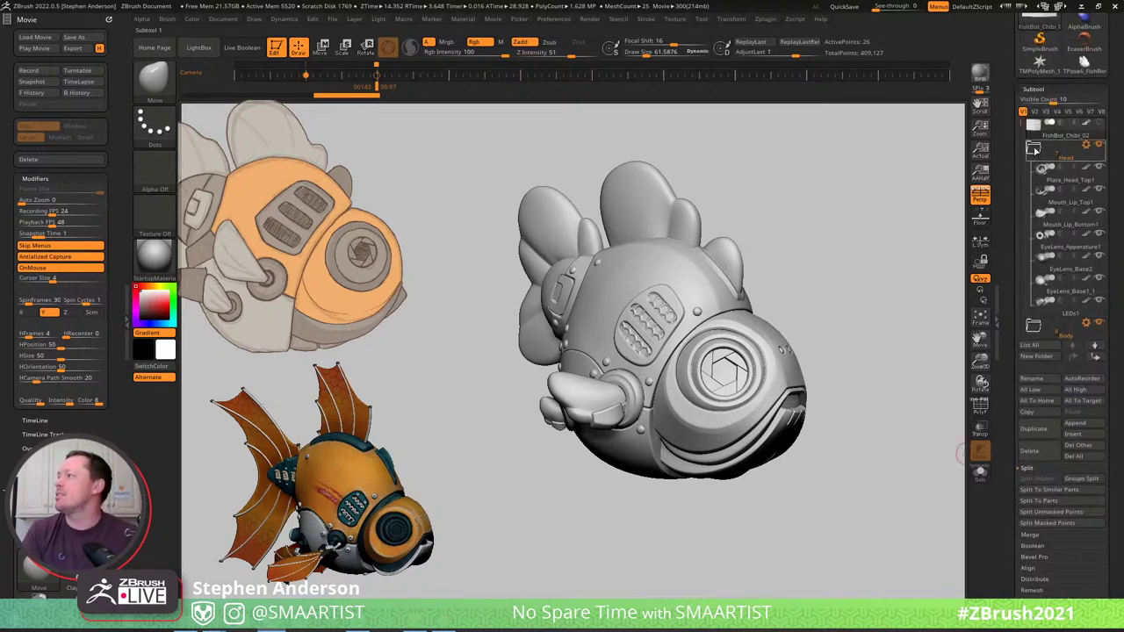
pyautogui.click(1034, 150)
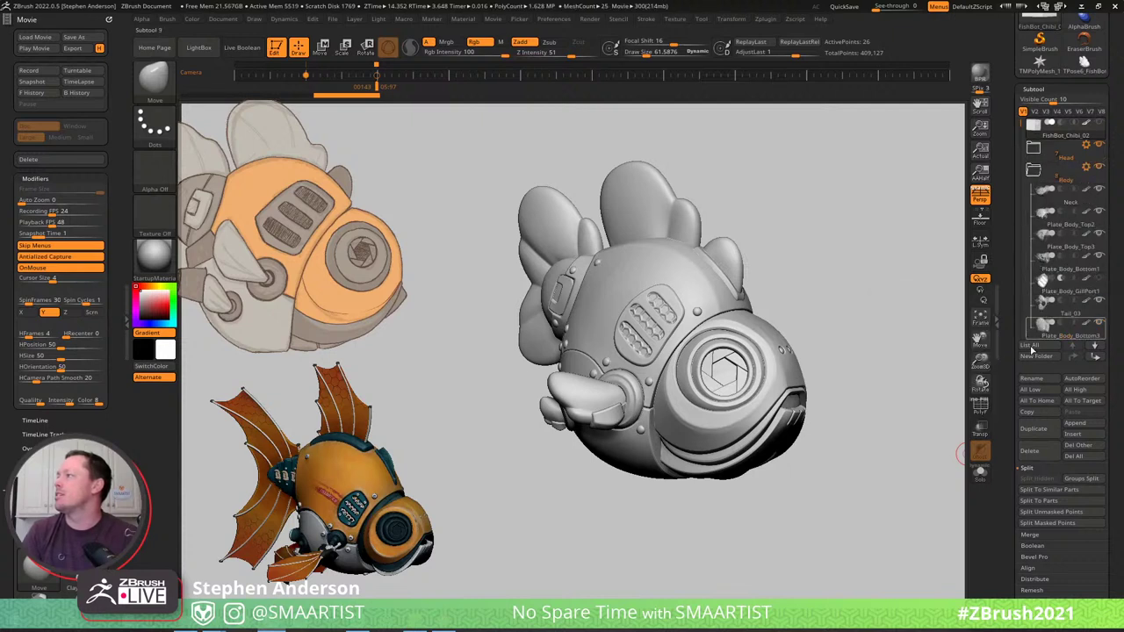
pyautogui.click(1099, 280)
pyautogui.moveTo(1034, 332)
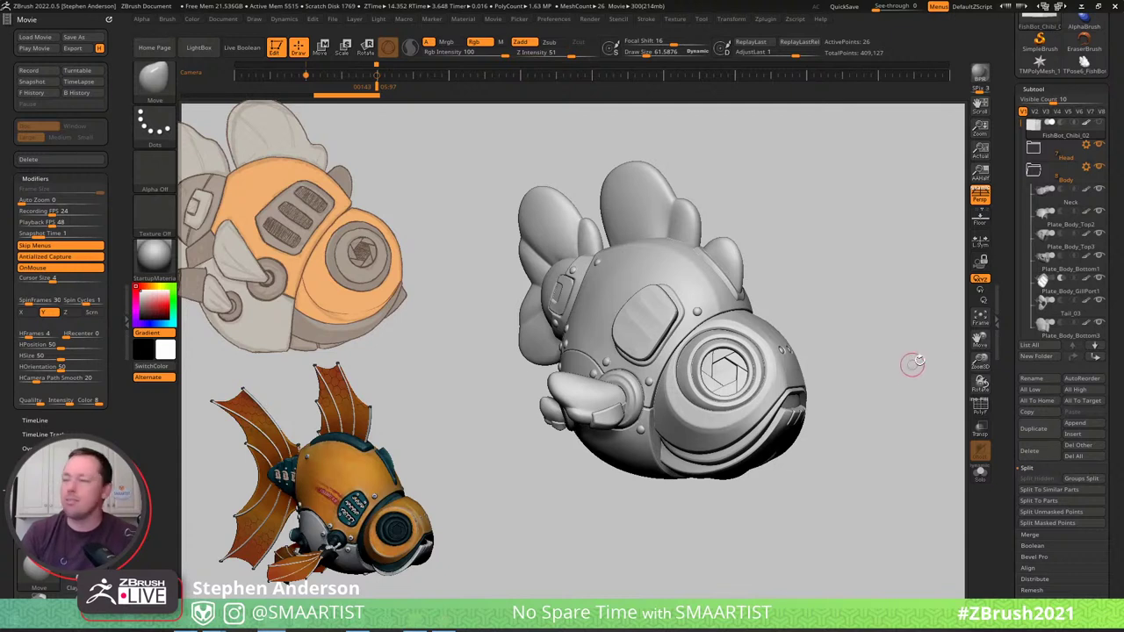
pyautogui.scroll(-5, 1051, 235)
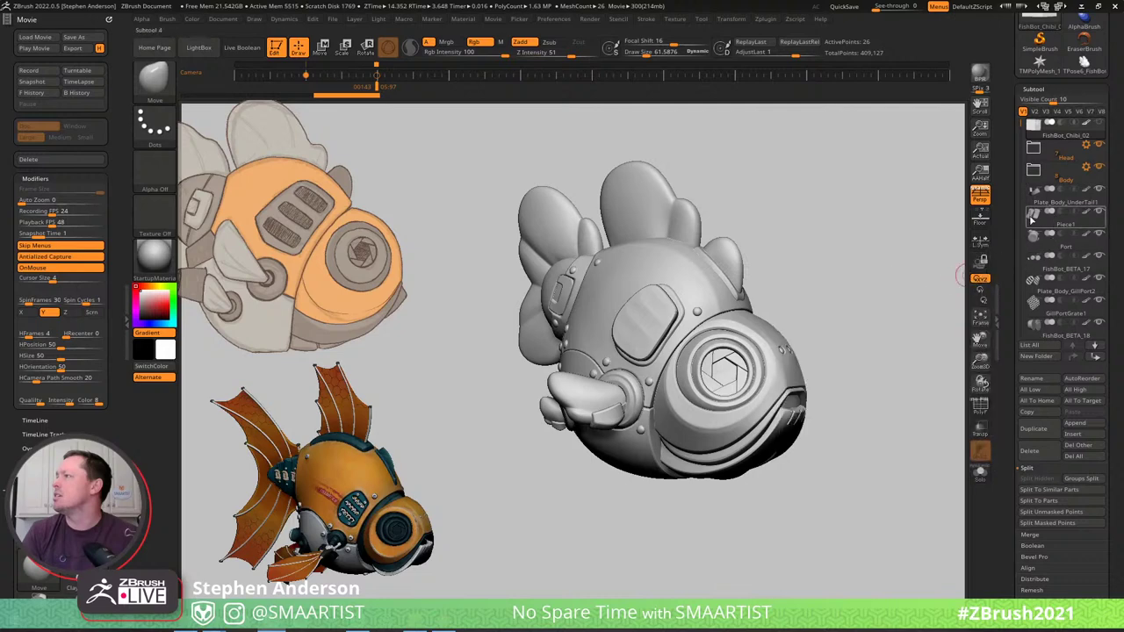
pyautogui.click(1033, 175)
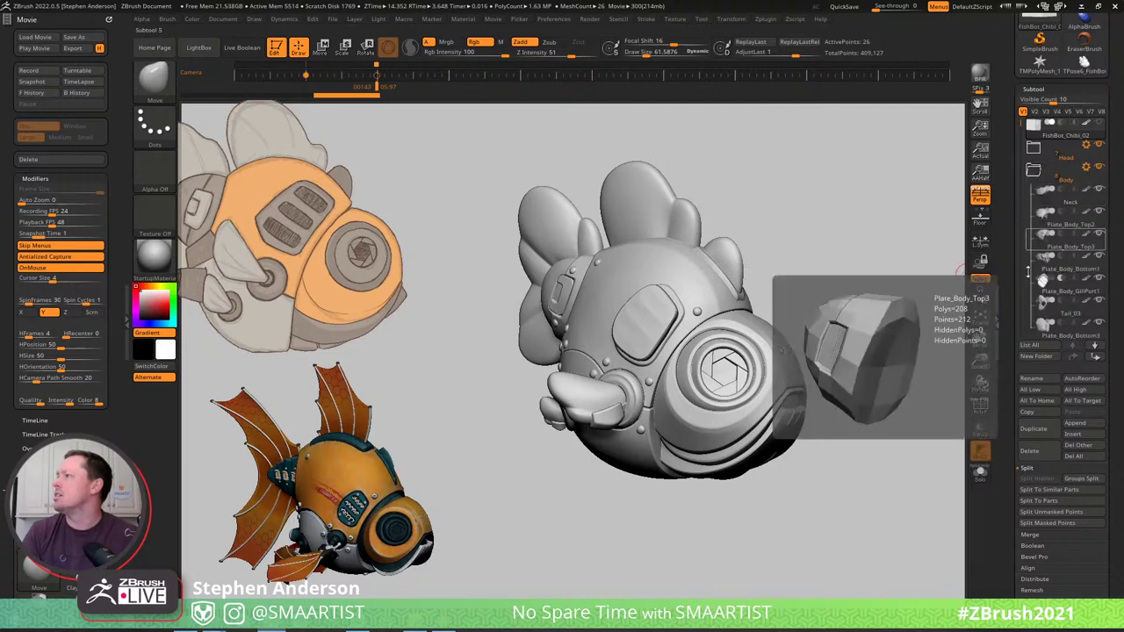
# Try to group all the fish robot's visible subtools into a new folder named All using multi-subtool transpose.
pyautogui.click(1038, 195)
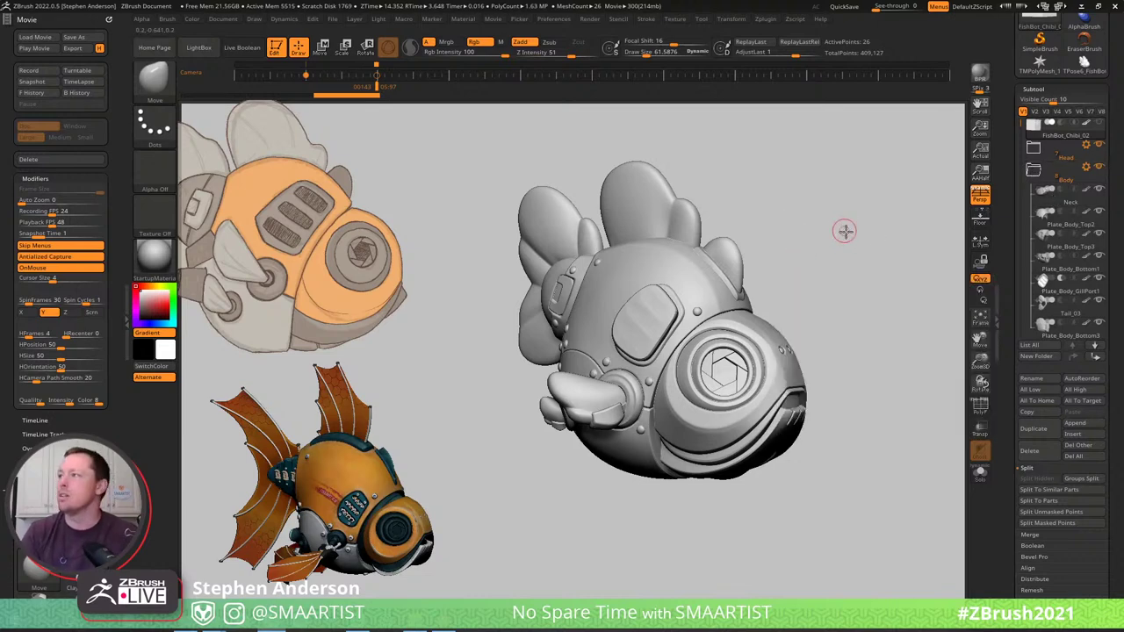
pyautogui.press('w')
pyautogui.click(856, 297)
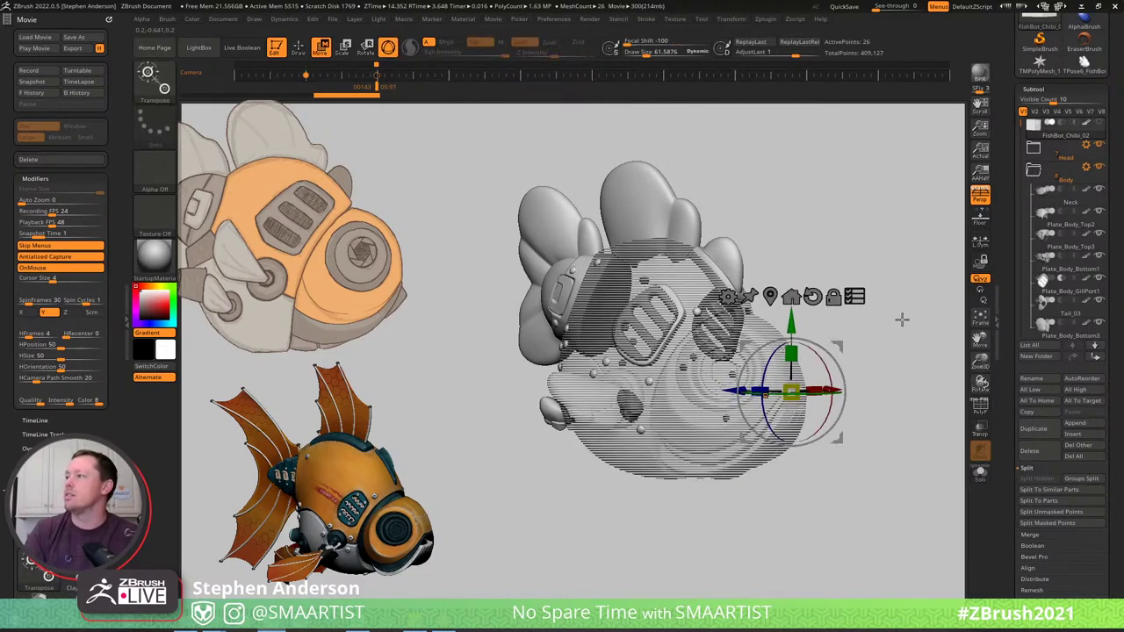
pyautogui.keyDown('ctrl'); pyautogui.keyDown('shift'); pyautogui.click(927, 371); pyautogui.keyUp('shift'); pyautogui.keyUp('ctrl')
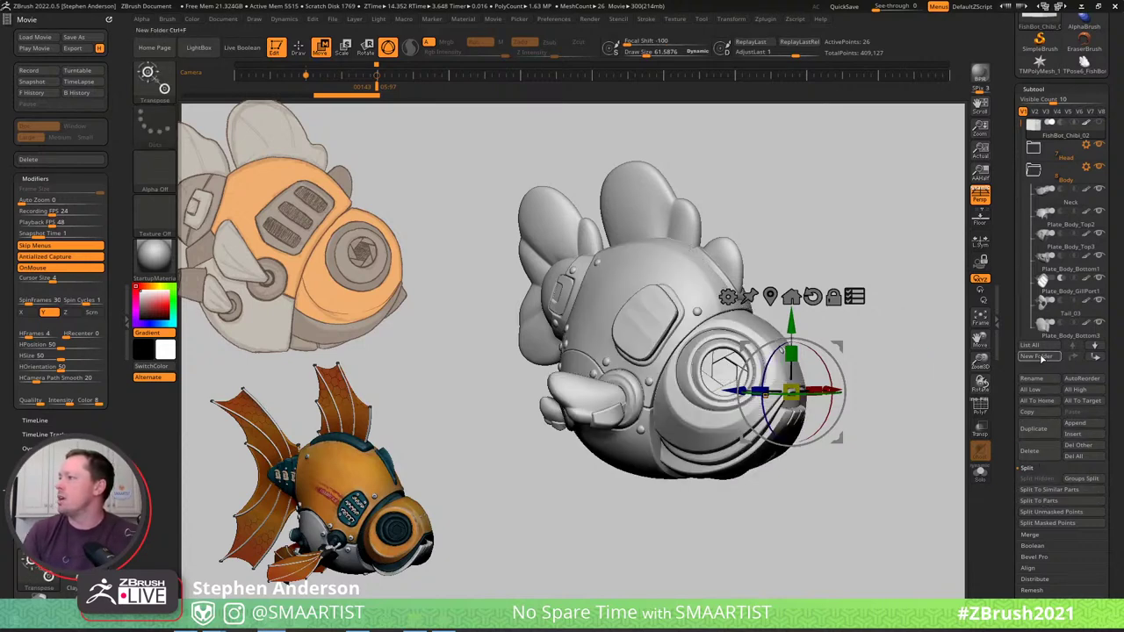
pyautogui.click(1045, 358)
pyautogui.write('A')
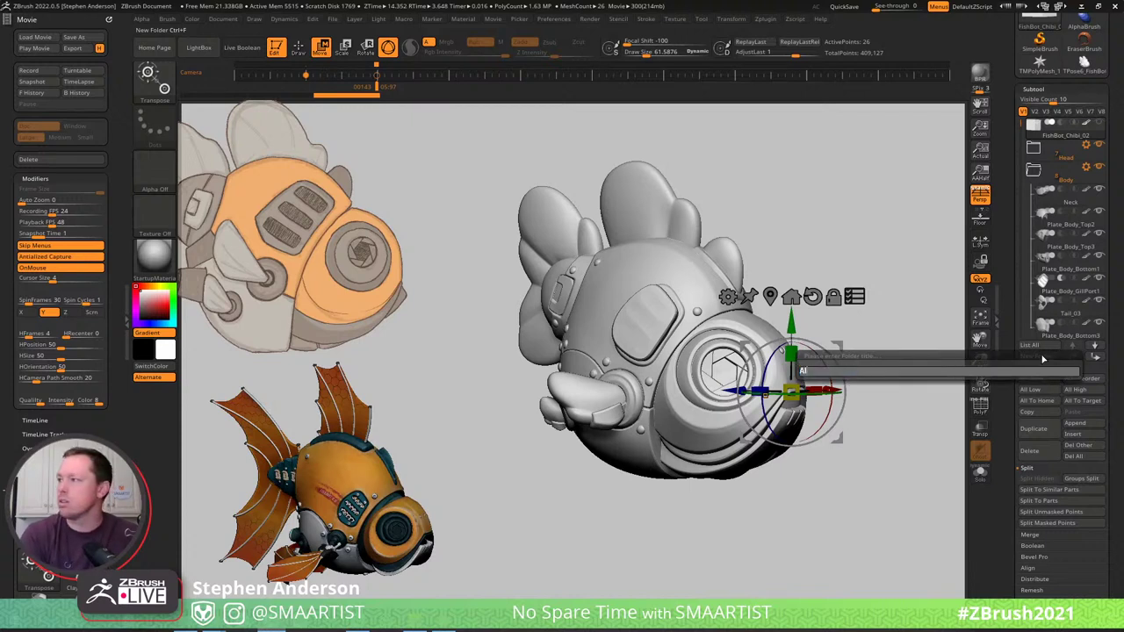
pyautogui.press('Return')
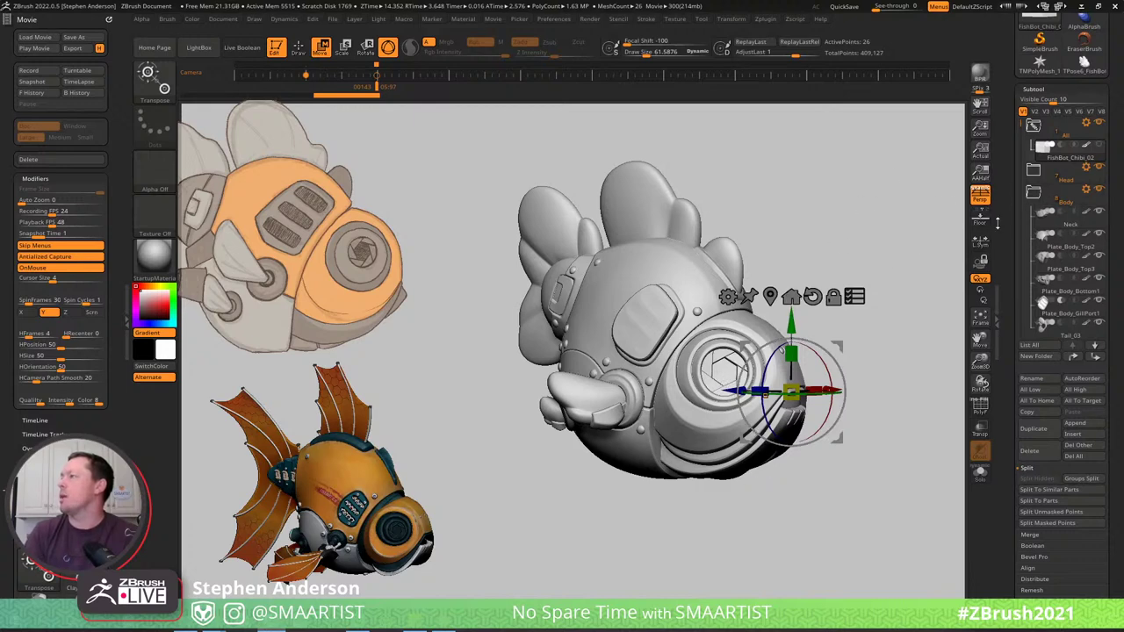
# Move the FishBot_Chibi_02 subtool out of the All folder to the start of the subtool list.
pyautogui.hotkey('ctrl', 'z')
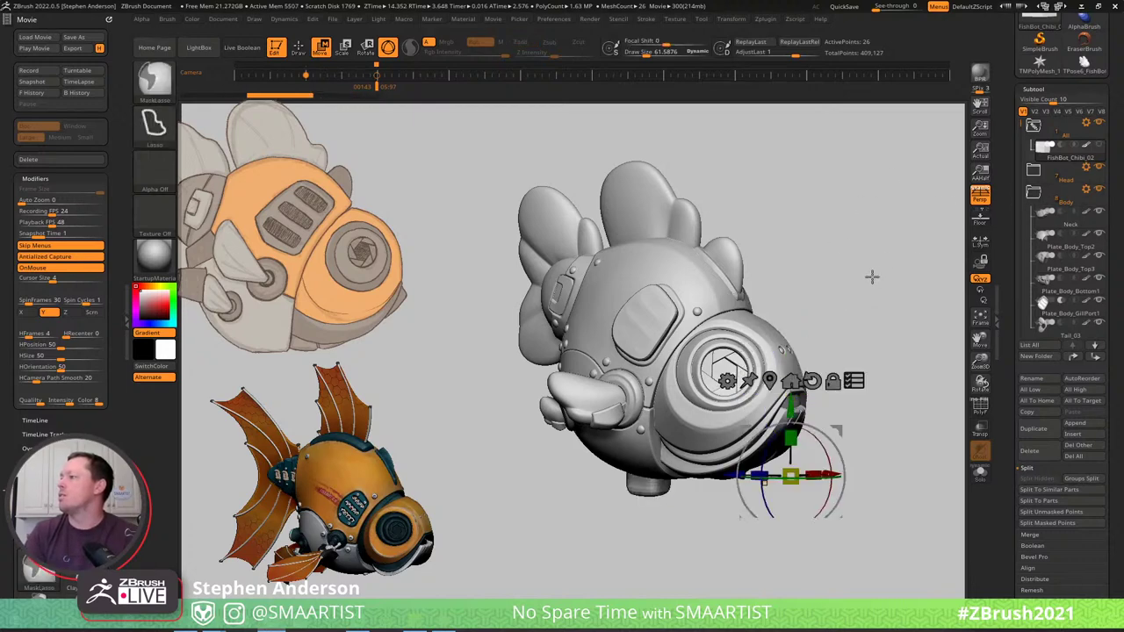
pyautogui.hotkey('ctrl', 'shift', 'z')
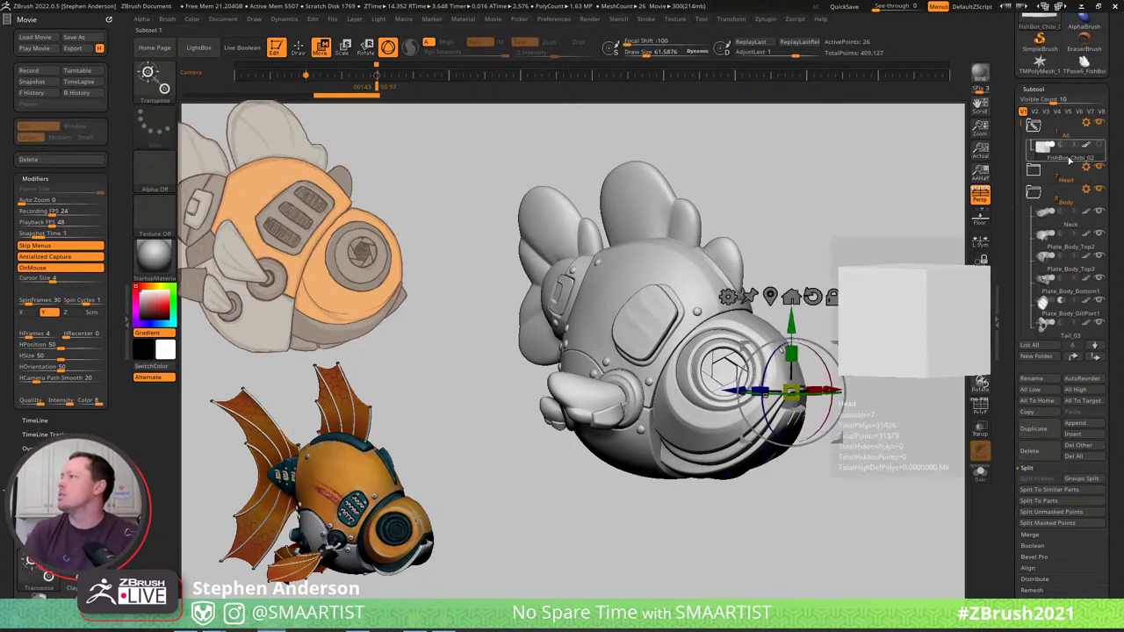
pyautogui.moveTo(1069, 158); pyautogui.dragTo(1057, 120)
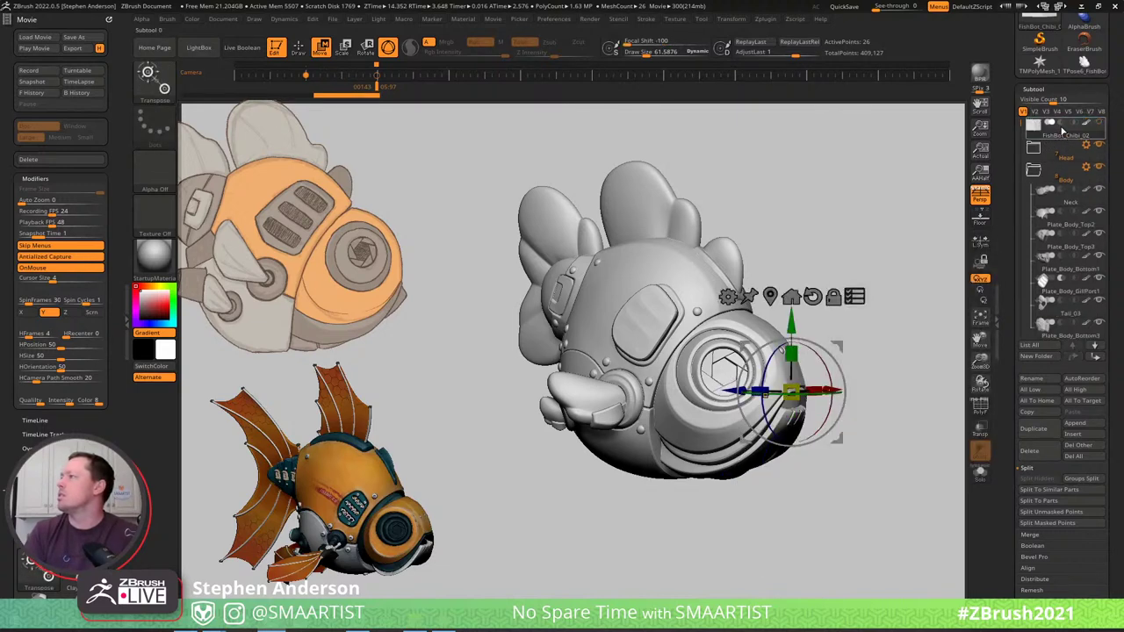
# With Neck as the active subtool, activate all visible subtools for multi-transpose and group them into a new folder named ALL.
pyautogui.click(1068, 211)
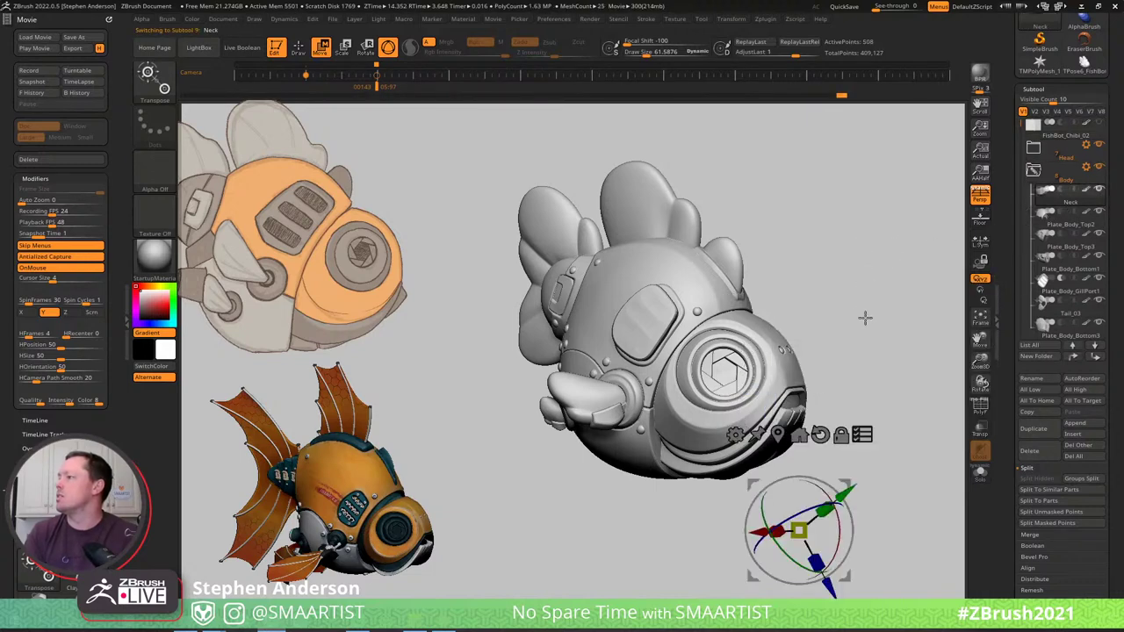
pyautogui.keyDown('ctrl'); pyautogui.keyDown('shift'); pyautogui.click(890, 344); pyautogui.keyUp('shift'); pyautogui.keyUp('ctrl')
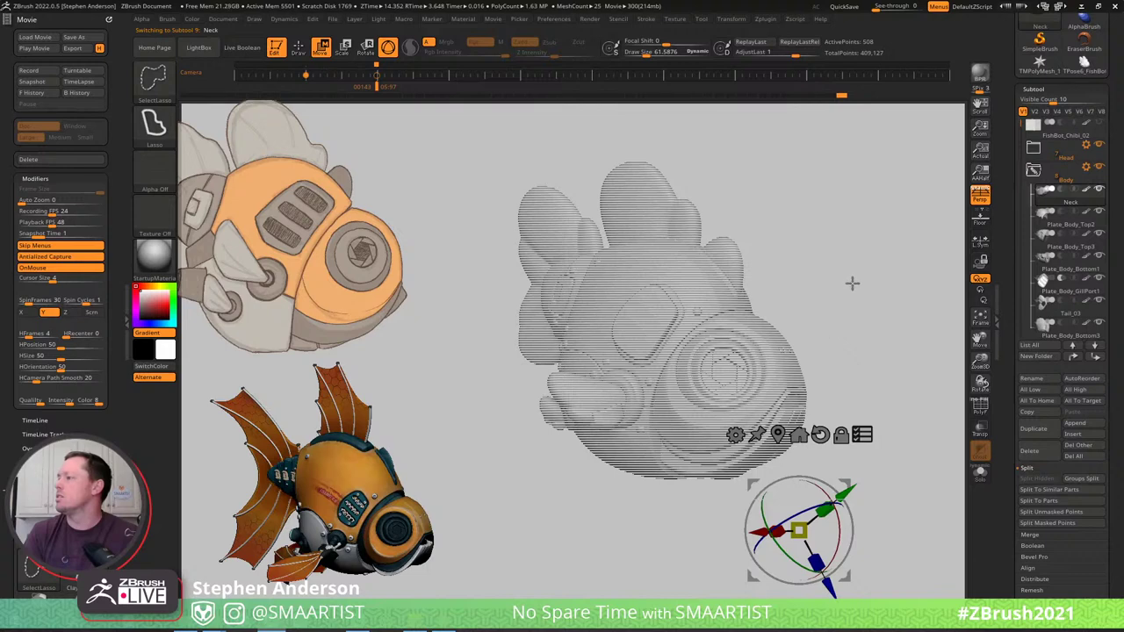
pyautogui.keyDown('ctrl'); pyautogui.keyDown('shift'); pyautogui.moveTo(853, 276); pyautogui.dragTo(897, 360); pyautogui.keyUp('shift'); pyautogui.keyUp('ctrl')
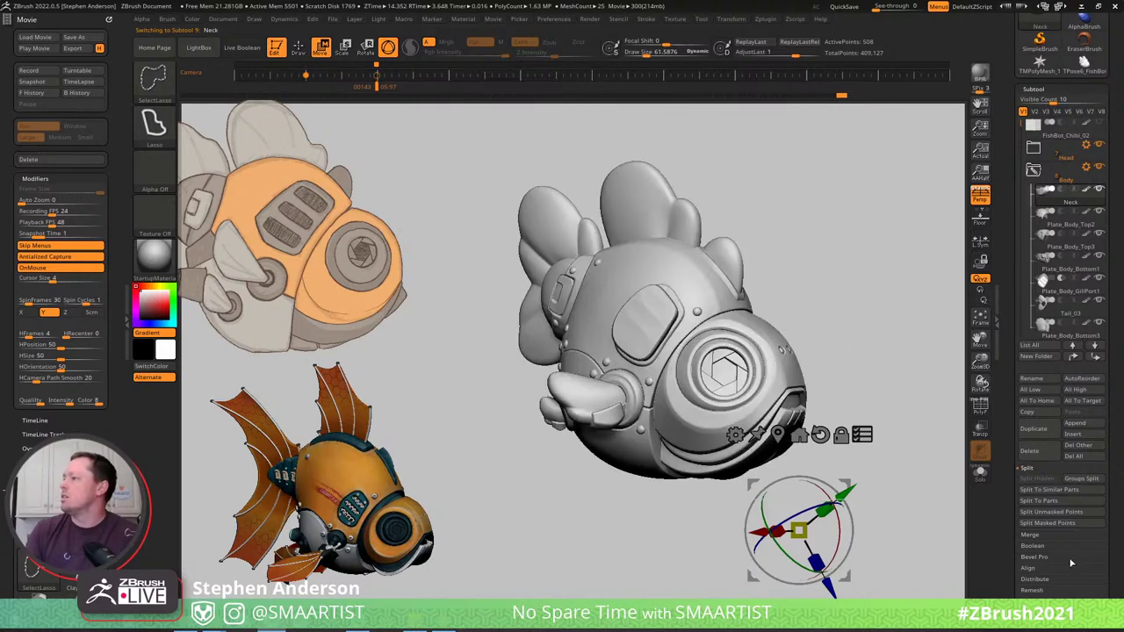
pyautogui.moveTo(828, 256)
pyautogui.keyDown('ctrl'); pyautogui.keyDown('shift'); pyautogui.mouseDown()
pyautogui.moveTo(441, 204)
pyautogui.moveTo(875, 516)
pyautogui.moveTo(921, 302)
pyautogui.mouseUp(); pyautogui.keyUp('shift'); pyautogui.keyUp('ctrl')
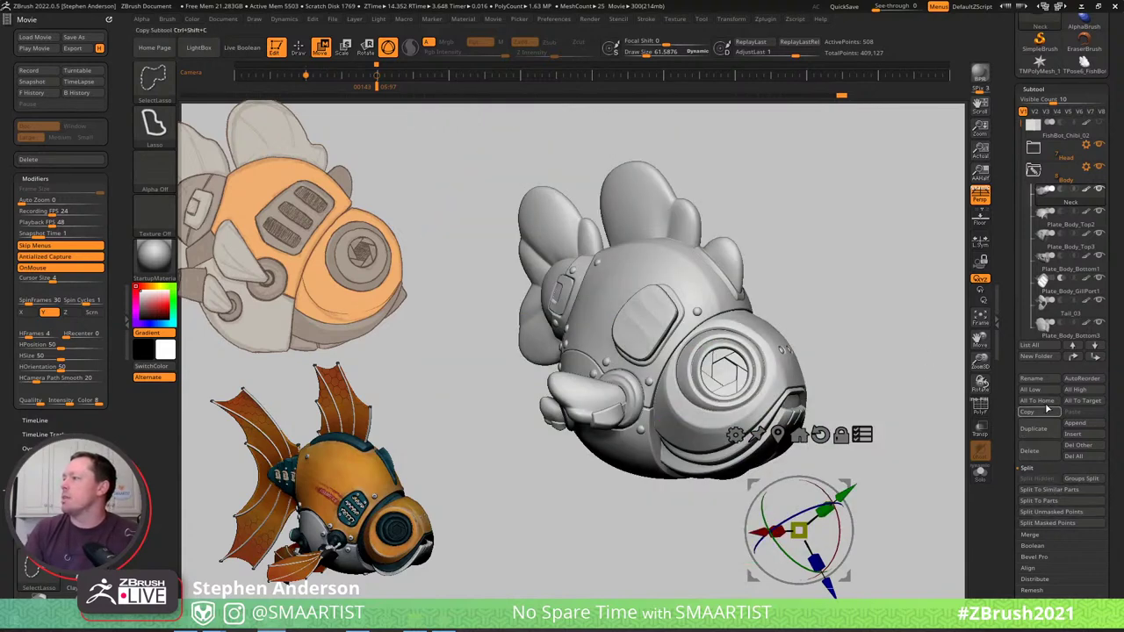
pyautogui.click(1036, 355)
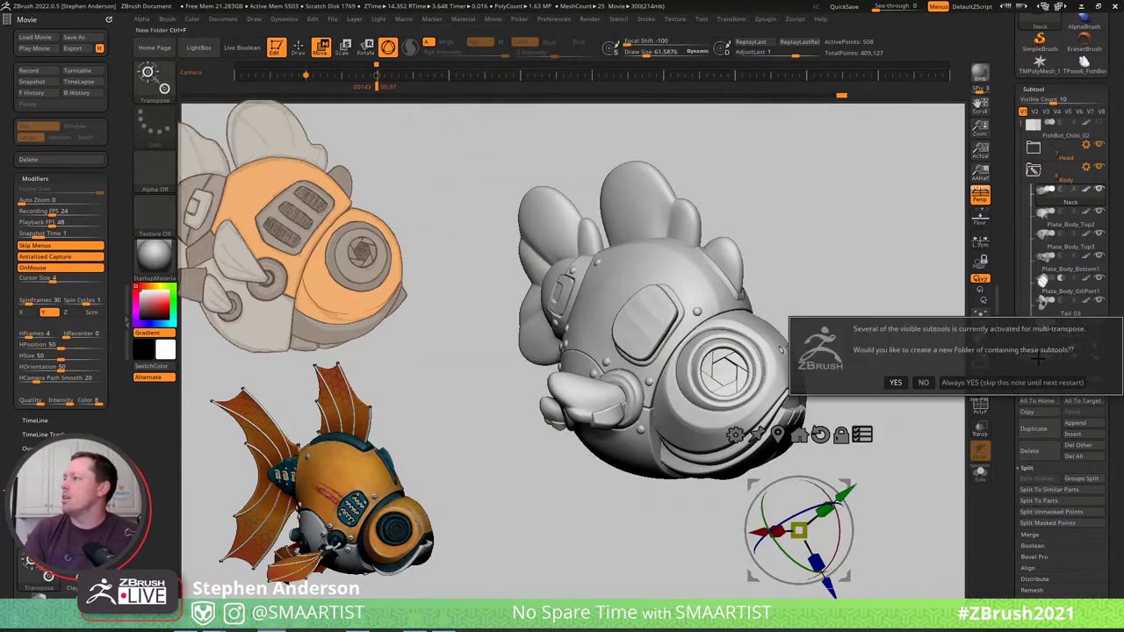
pyautogui.click(895, 382)
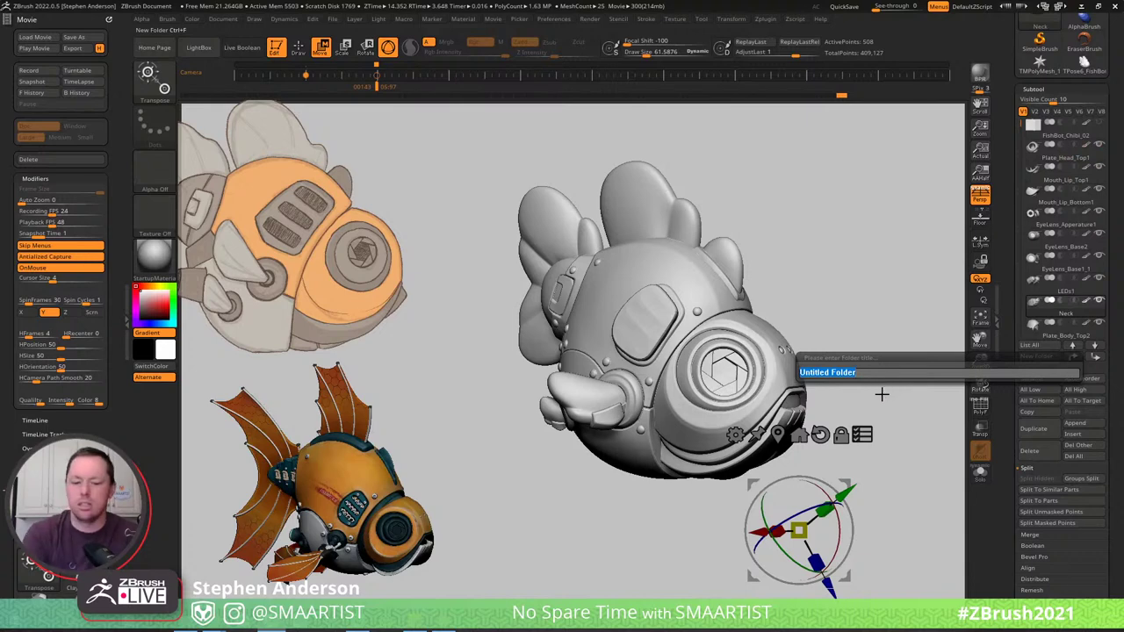
pyautogui.write('Al')
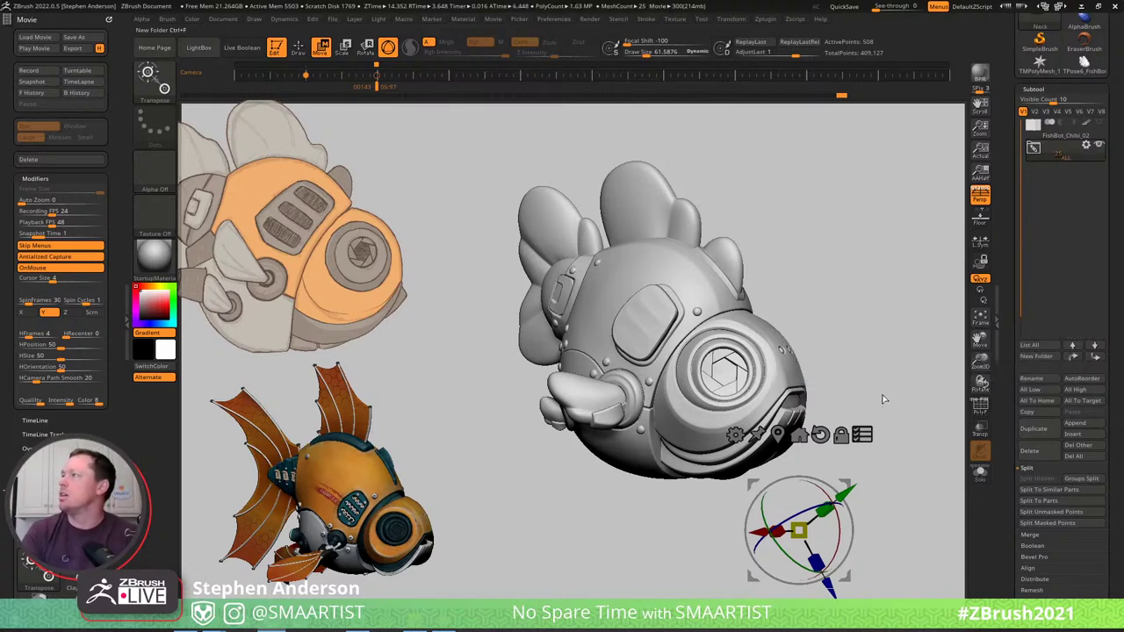
# Return to Draw mode and turn on the Live Boolean preview to inspect the gill port cut-outs up close.
pyautogui.moveTo(856, 285); pyautogui.dragTo(851, 291)
pyautogui.press('q')
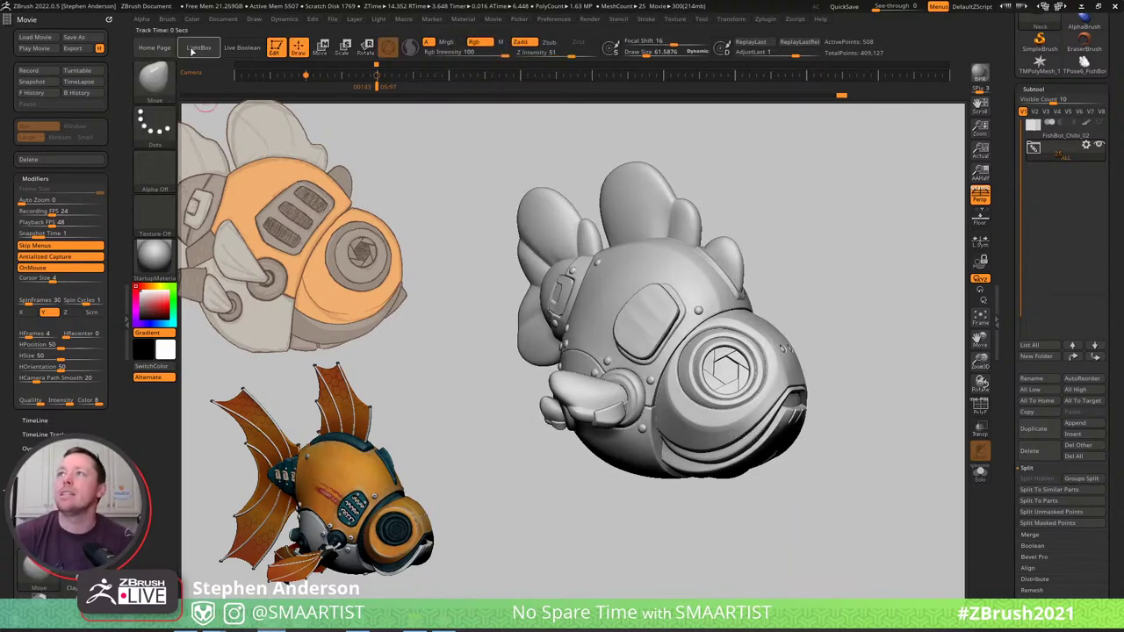
pyautogui.click(243, 50)
pyautogui.moveTo(671, 341)
pyautogui.mouseDown(button='right')
pyautogui.moveTo(677, 330)
pyautogui.moveTo(651, 326)
pyautogui.moveTo(734, 374)
pyautogui.moveTo(714, 358)
pyautogui.mouseUp(button='right')
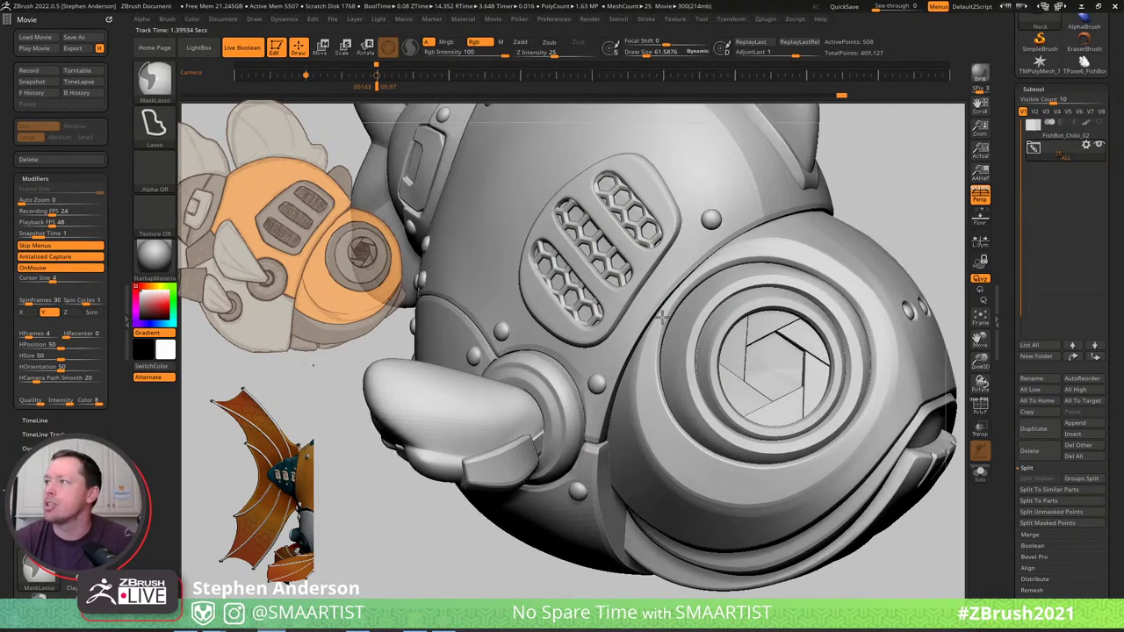
pyautogui.moveTo(606, 288)
pyautogui.mouseDown(button='right')
pyautogui.moveTo(585, 235)
pyautogui.moveTo(605, 198)
pyautogui.moveTo(682, 211)
pyautogui.moveTo(597, 231)
pyautogui.moveTo(658, 238)
pyautogui.mouseUp(button='right')
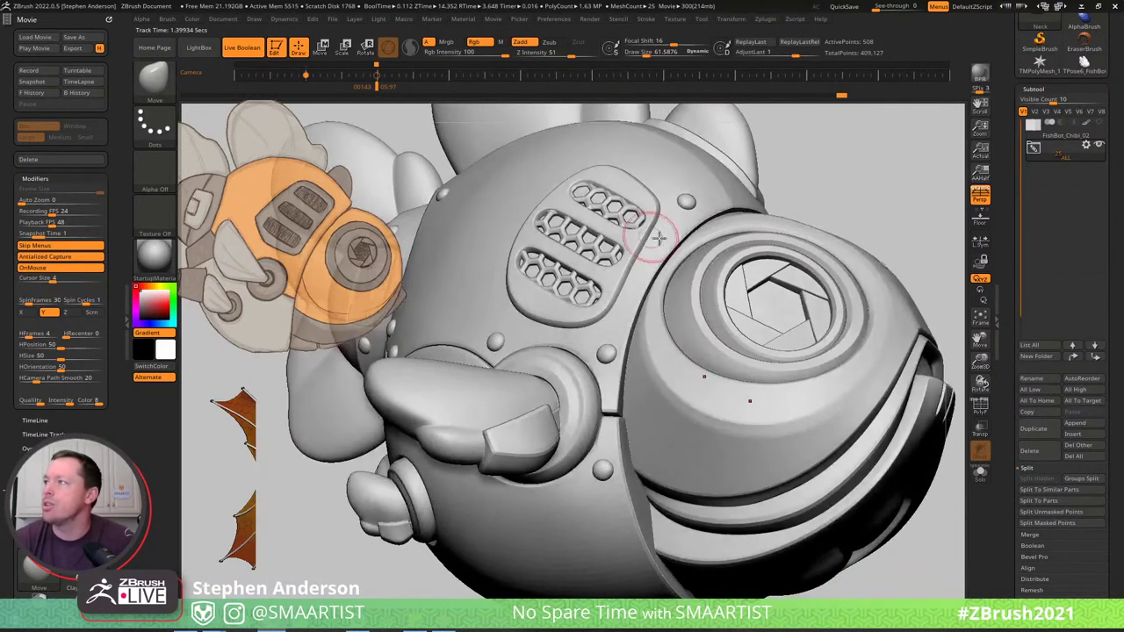
# Toggle the visibility of Plate_Body_GillPort1 in the ALL folder and make Plate_Body_Bottom1 the active subtool.
pyautogui.click(1032, 147)
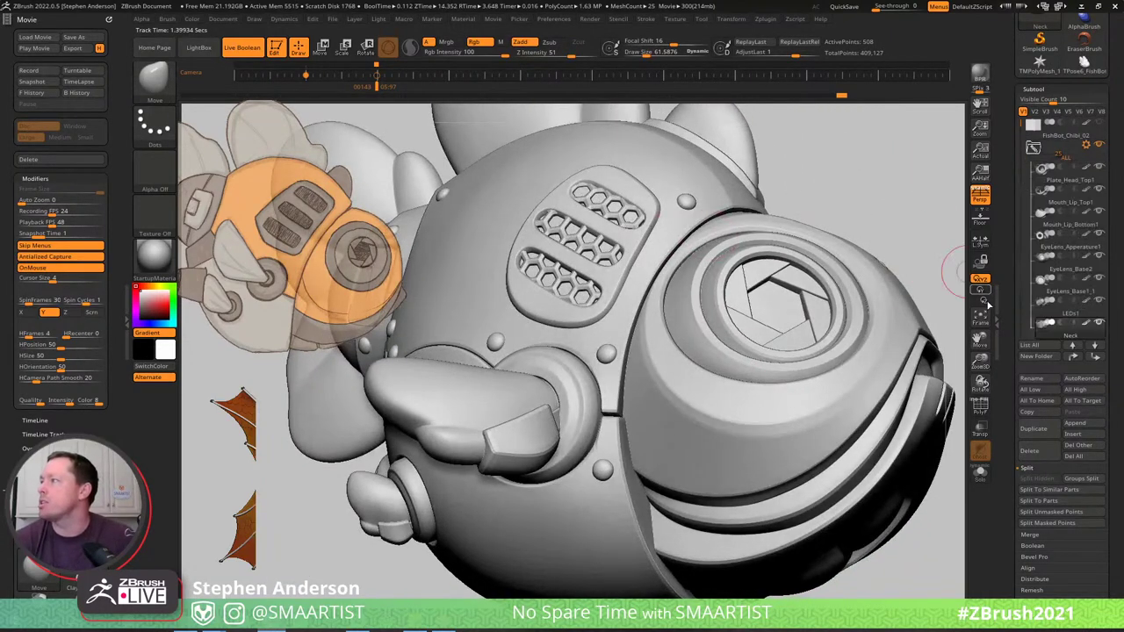
pyautogui.moveTo(1058, 316)
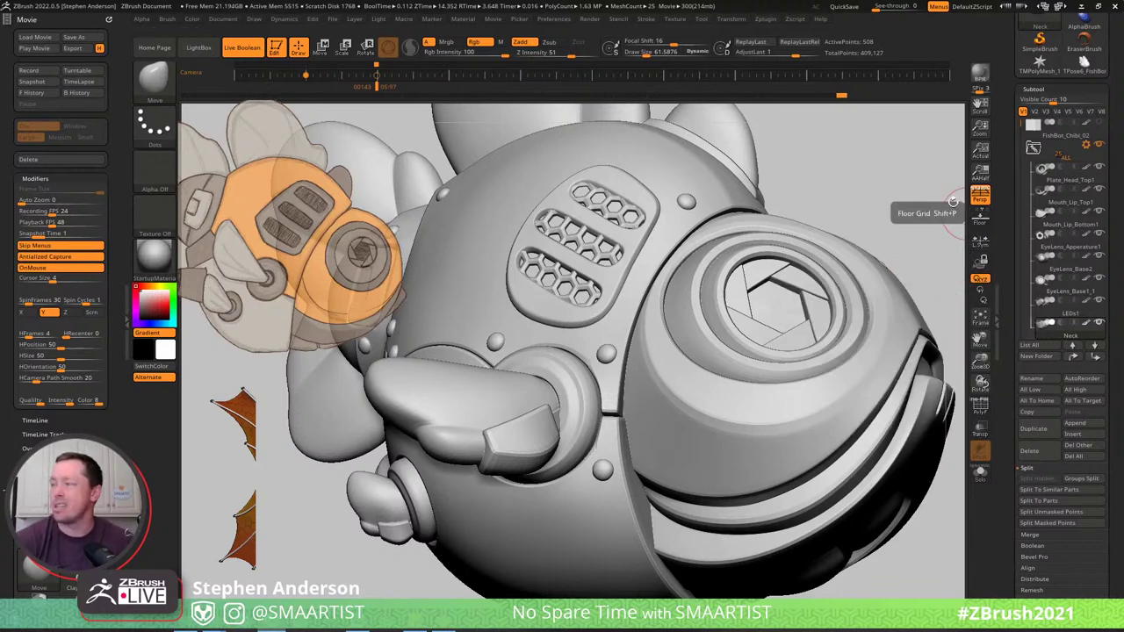
pyautogui.press('n')
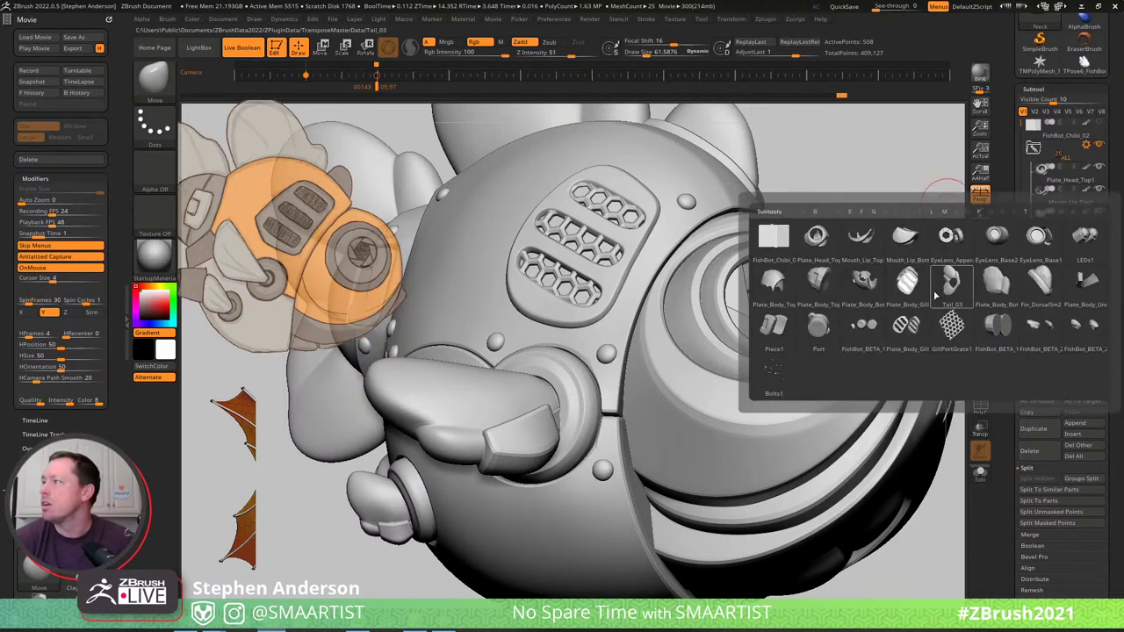
pyautogui.click(908, 282)
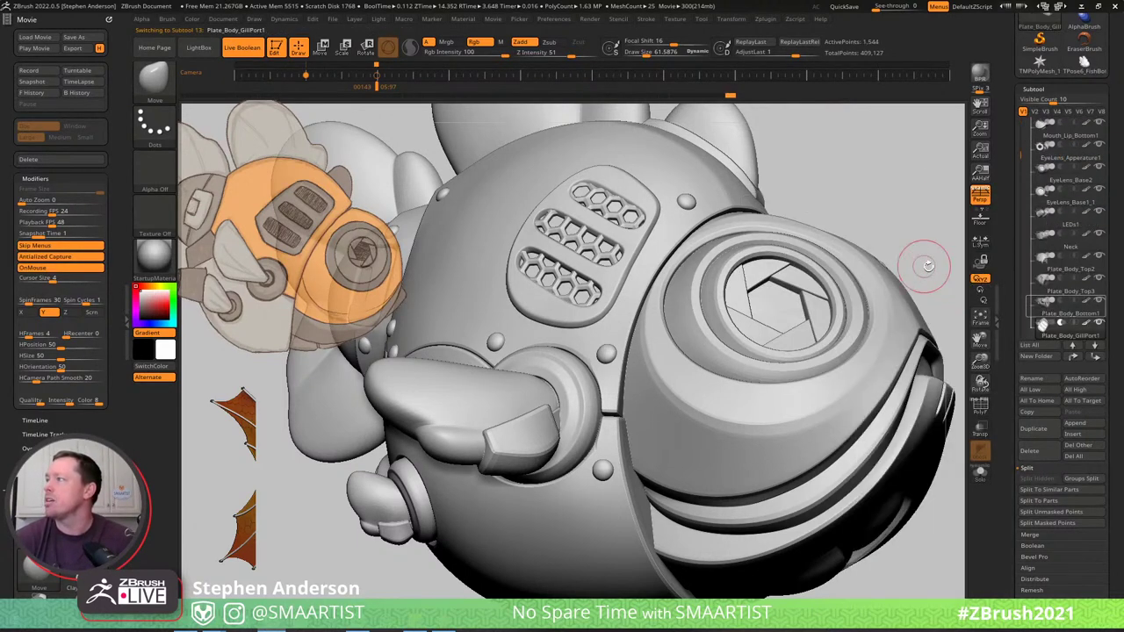
pyautogui.moveTo(1091, 332)
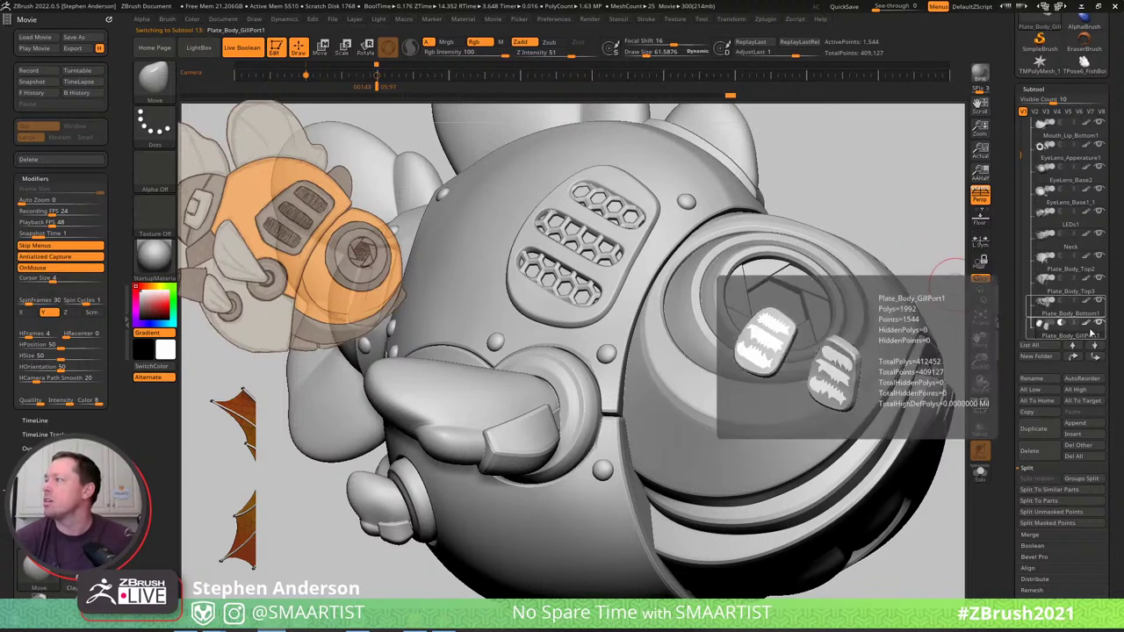
pyautogui.moveTo(1077, 314)
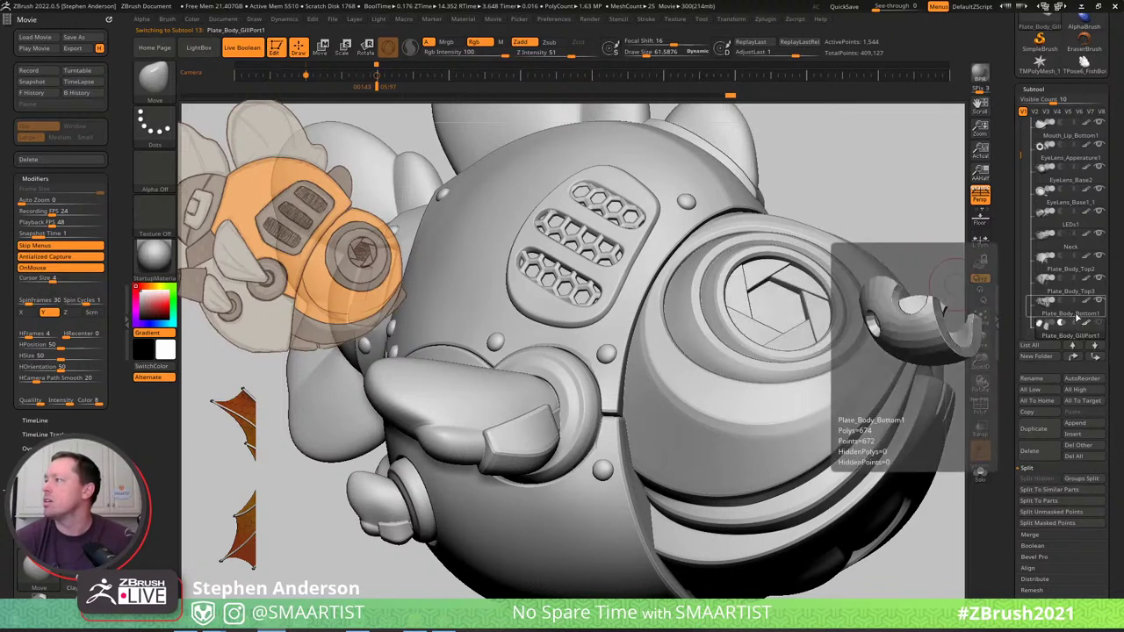
pyautogui.click(1084, 319)
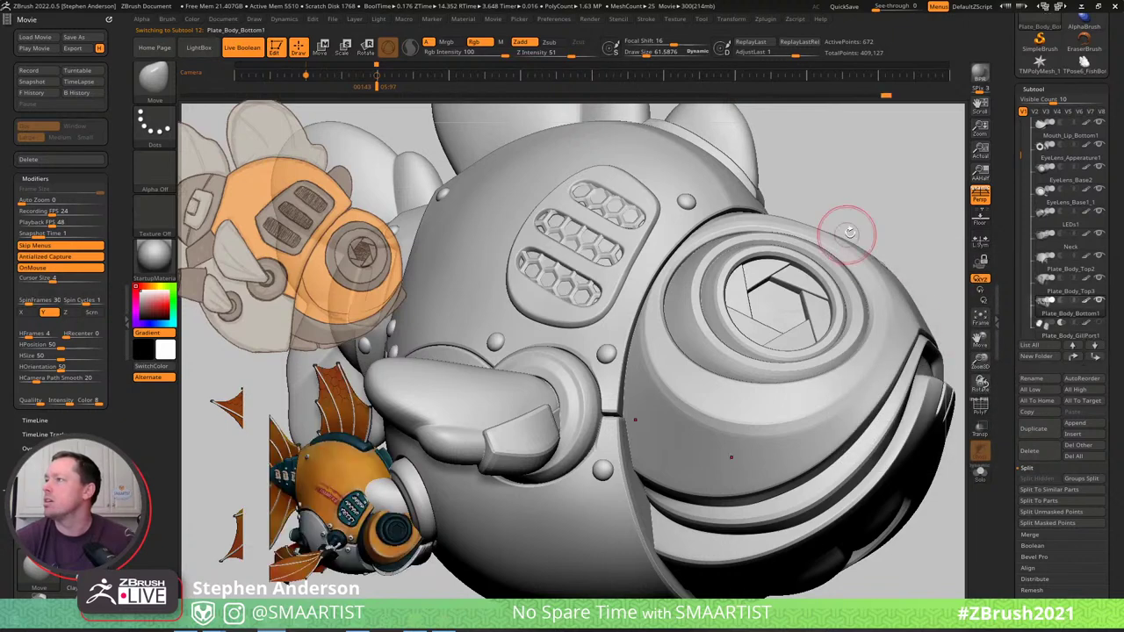
pyautogui.moveTo(1096, 324)
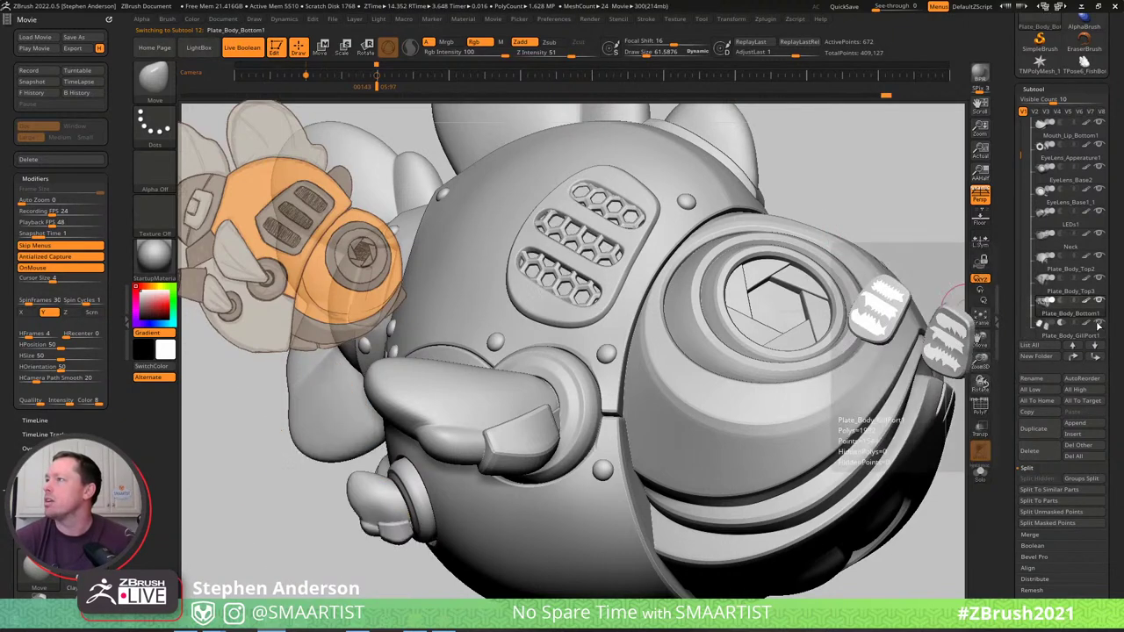
# Bring the whole fish robot into view and clear the stray image copies from the canvas.
pyautogui.keyDown('ctrl'); pyautogui.moveTo(740, 131); pyautogui.dragTo(753, 241, button='right'); pyautogui.keyUp('ctrl')
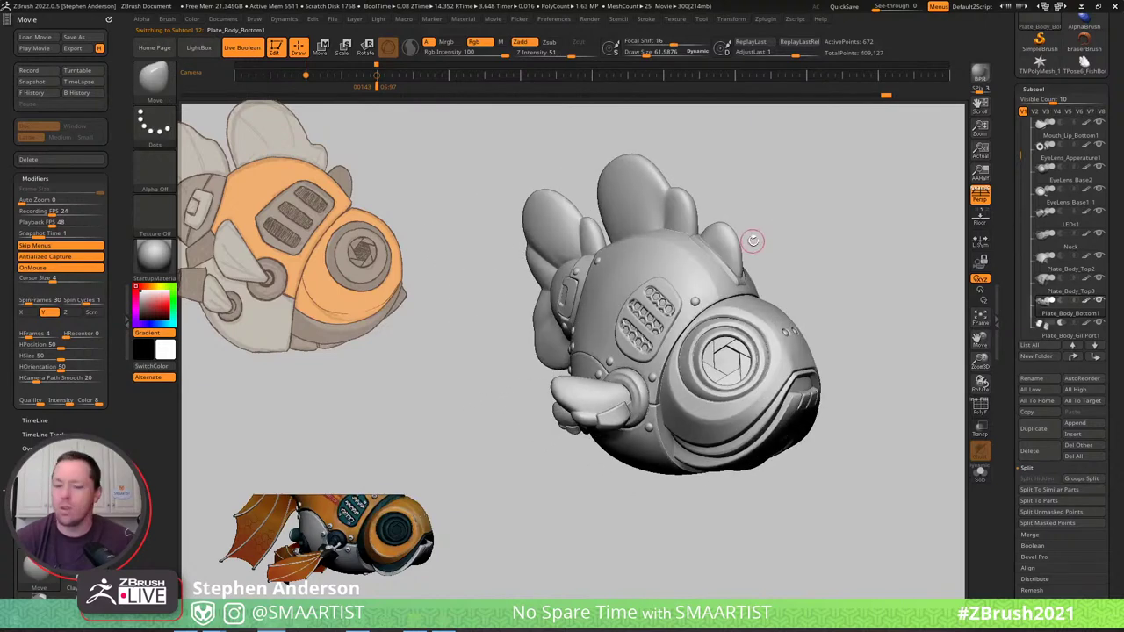
pyautogui.hotkey('ctrl', 'n')
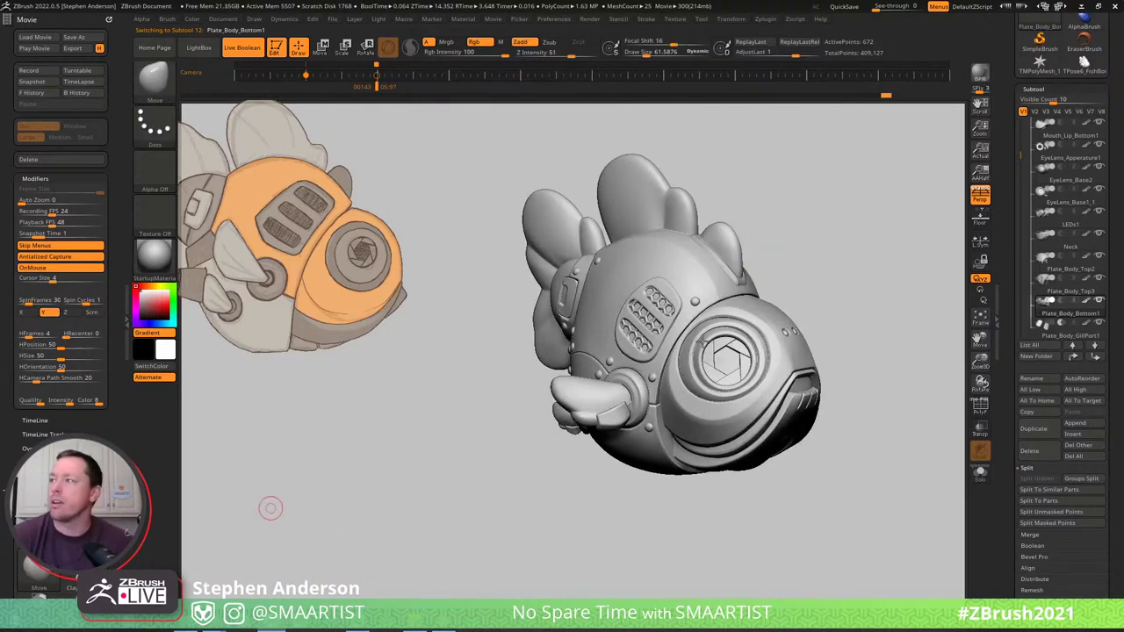
pyautogui.moveTo(802, 278); pyautogui.dragTo(799, 274, button='right')
# Run Boolean With DSDiv on the ALL folder to combine its subtools into one mesh, and collapse the folder.
pyautogui.scroll(2, 1117, 105)
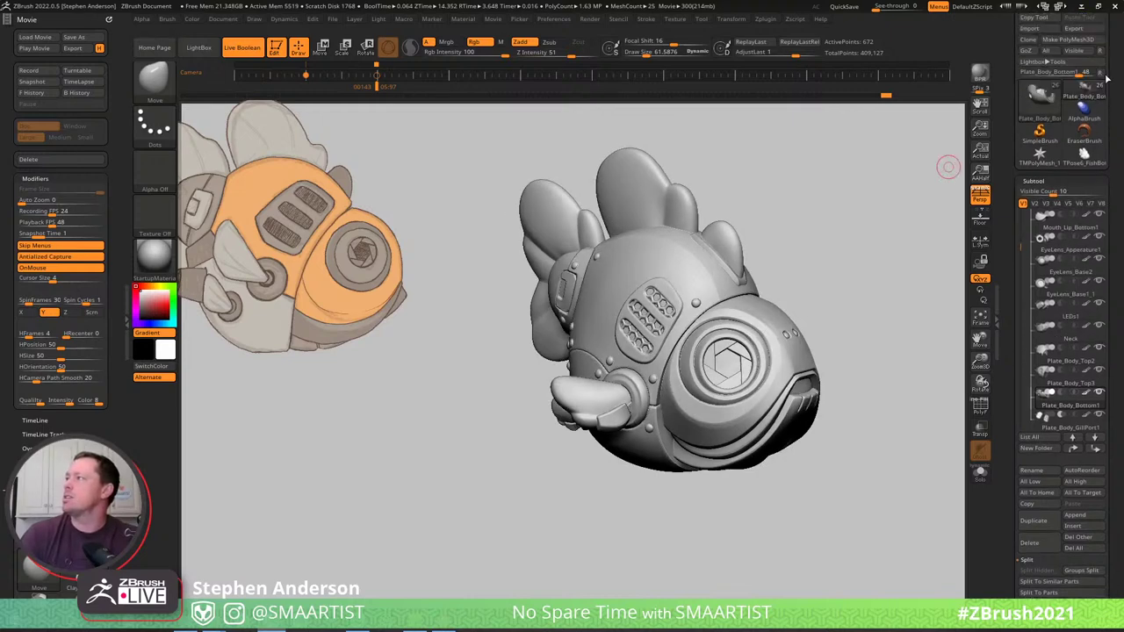
pyautogui.scroll(-1, 1108, 79)
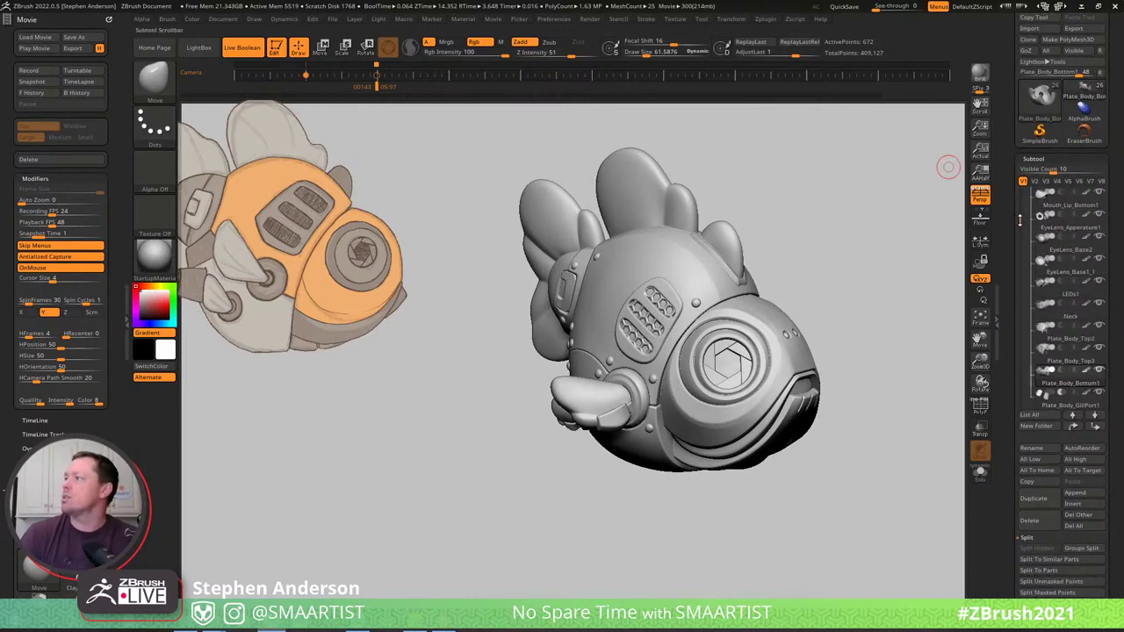
pyautogui.moveTo(1019, 220); pyautogui.dragTo(1022, 178)
pyautogui.moveTo(789, 289)
pyautogui.mouseDown(button='right')
pyautogui.moveTo(817, 268)
pyautogui.moveTo(792, 226)
pyautogui.moveTo(800, 234)
pyautogui.moveTo(805, 195)
pyautogui.moveTo(851, 231)
pyautogui.moveTo(823, 248)
pyautogui.moveTo(846, 255)
pyautogui.moveTo(832, 400)
pyautogui.moveTo(776, 407)
pyautogui.moveTo(835, 381)
pyautogui.moveTo(762, 329)
pyautogui.moveTo(812, 334)
pyautogui.moveTo(881, 311)
pyautogui.moveTo(880, 279)
pyautogui.moveTo(850, 261)
pyautogui.moveTo(956, 230)
pyautogui.mouseUp(button='right')
pyautogui.press('ctrl')
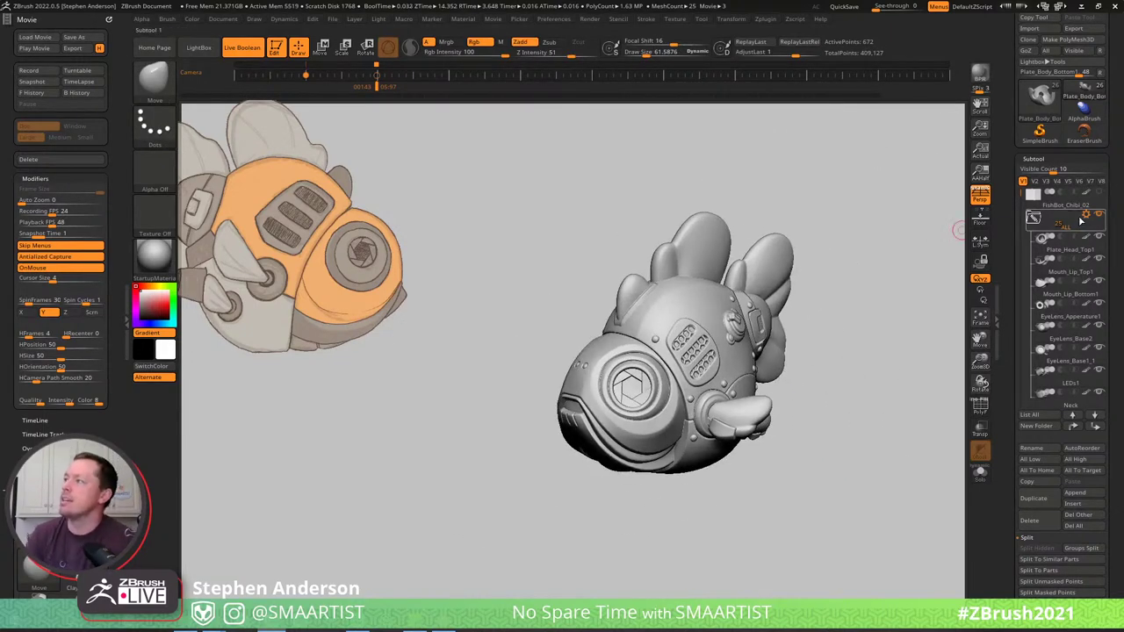
pyautogui.moveTo(1085, 220)
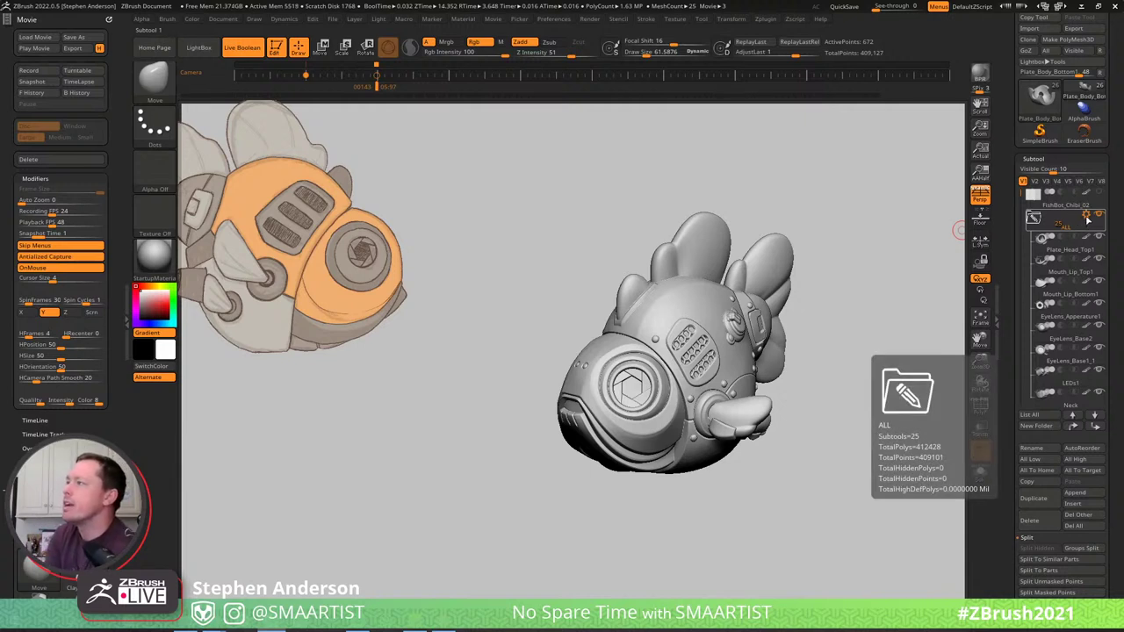
pyautogui.click(1087, 216)
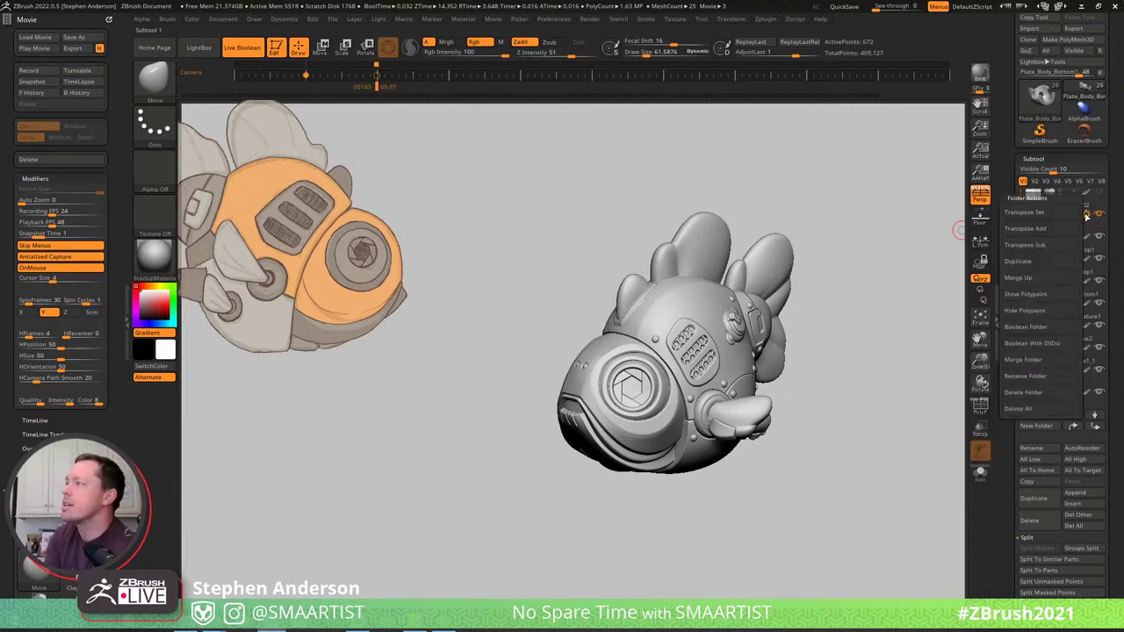
pyautogui.click(1058, 345)
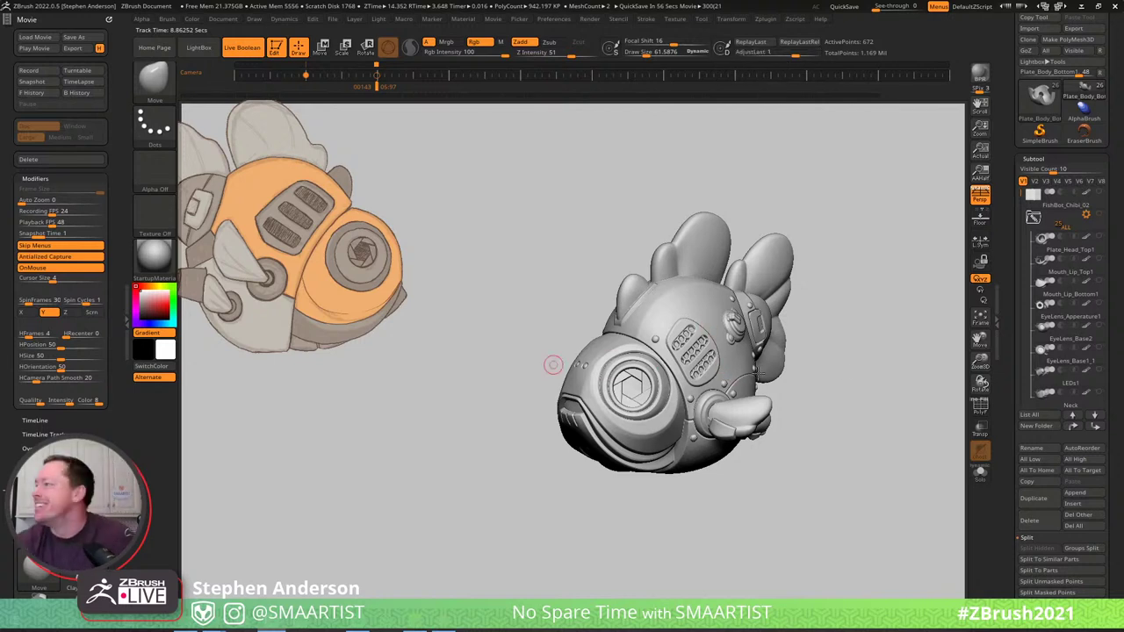
pyautogui.click(1035, 219)
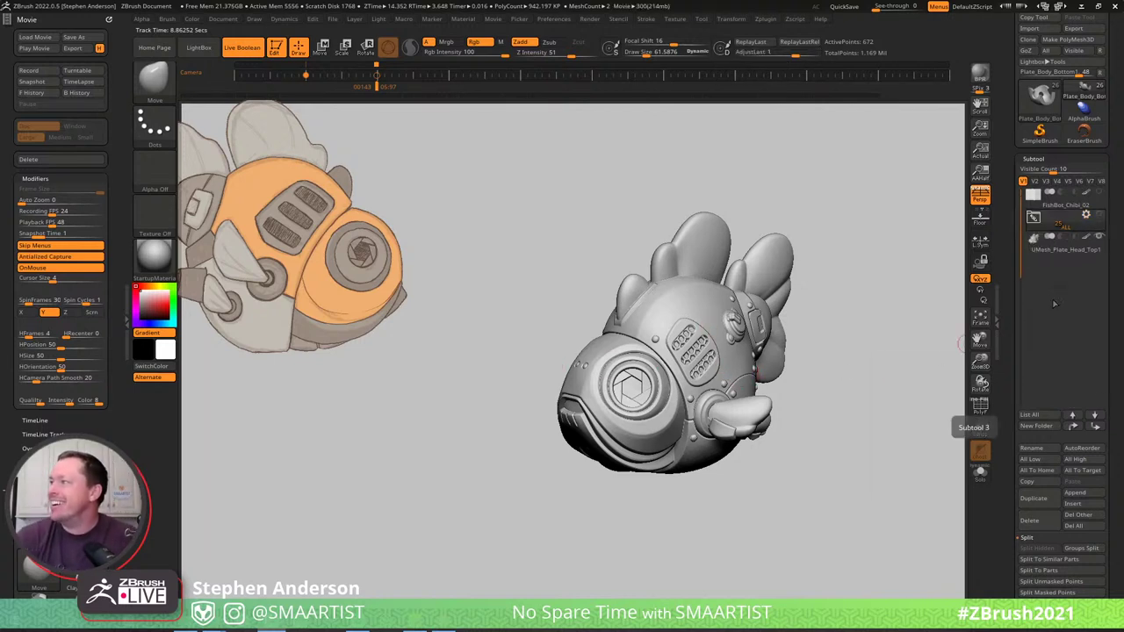
# Make UMesh_Plate_Head_Top1 the active subtool and turn on PolyFrame to inspect its polygroups from the front and side.
pyautogui.click(1062, 250)
pyautogui.moveTo(812, 339); pyautogui.dragTo(763, 355)
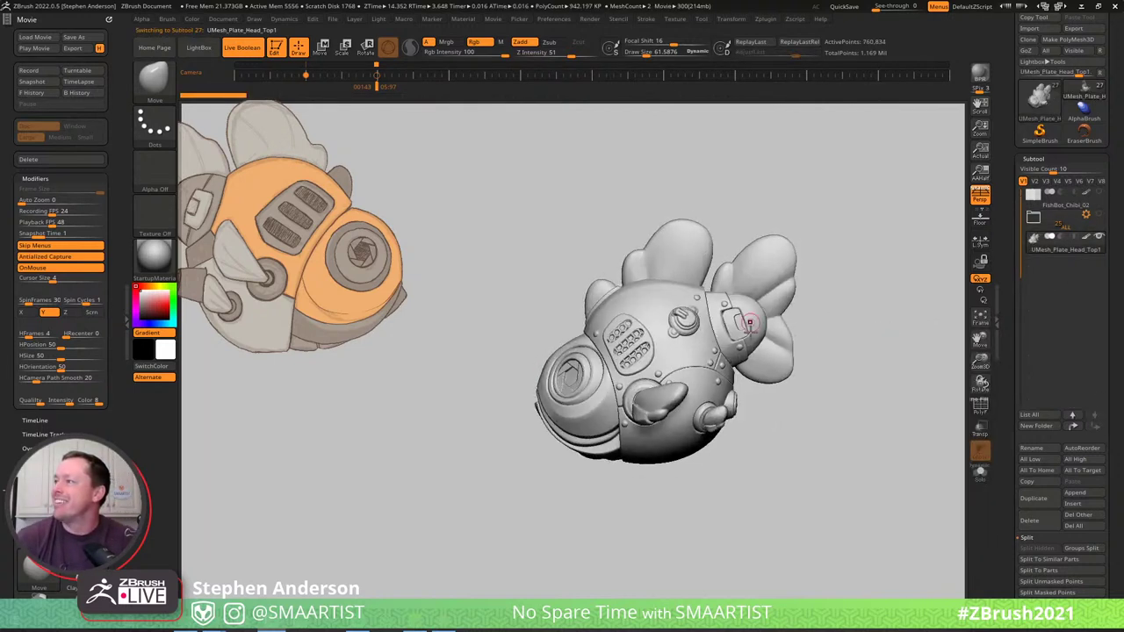
pyautogui.moveTo(631, 360); pyautogui.dragTo(668, 439, button='right')
pyautogui.moveTo(667, 439); pyautogui.dragTo(697, 394)
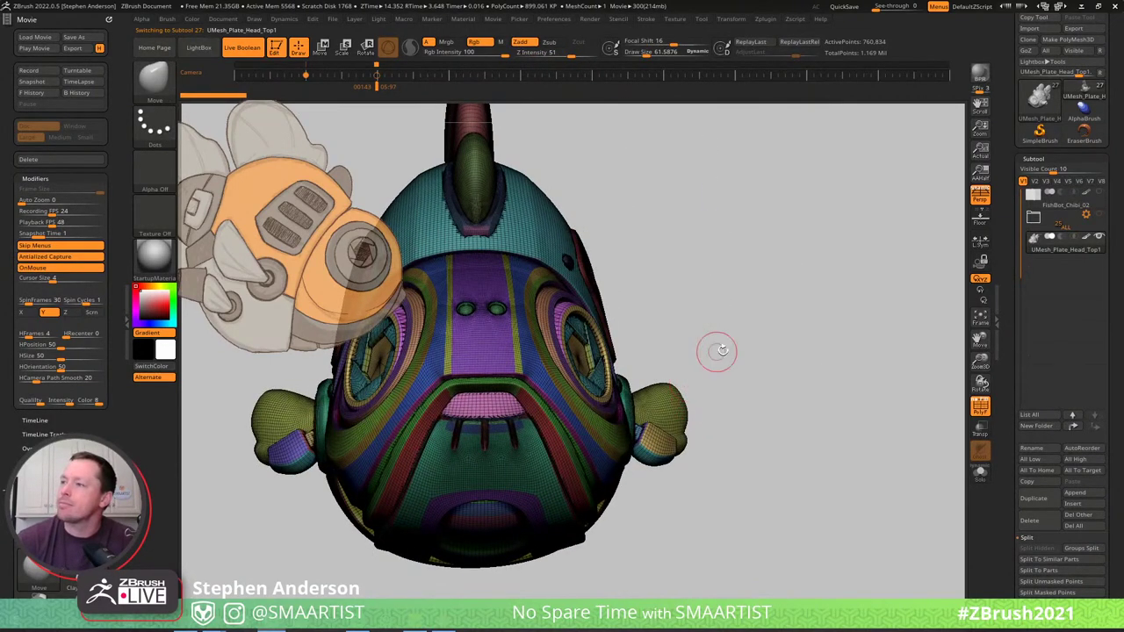
pyautogui.press('shift')
pyautogui.hotkey('shift', 'f')
pyautogui.keyDown('ctrl'); pyautogui.moveTo(714, 353); pyautogui.dragTo(775, 351, button='right'); pyautogui.keyUp('ctrl')
pyautogui.hotkey('shift', 'f')
pyautogui.moveTo(753, 331); pyautogui.dragTo(816, 347)
pyautogui.moveTo(615, 323)
pyautogui.keyDown('ctrl'); pyautogui.mouseDown(button='right')
pyautogui.moveTo(668, 386)
pyautogui.moveTo(590, 318)
pyautogui.mouseUp(button='right'); pyautogui.keyUp('ctrl')
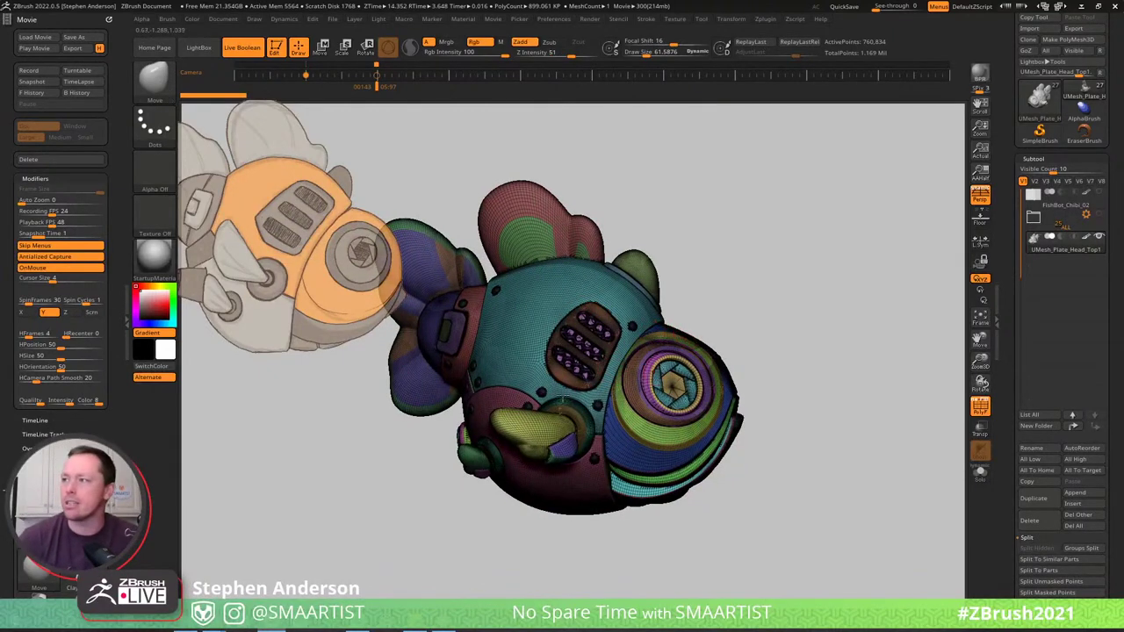
# Isolate the clicked polygroup on the fish's body, show the whole mesh again and turn PolyFrame off.
pyautogui.keyDown('ctrl'); pyautogui.keyDown('shift'); pyautogui.click(519, 341); pyautogui.keyUp('shift'); pyautogui.keyUp('ctrl')
pyautogui.moveTo(742, 246); pyautogui.dragTo(693, 279)
pyautogui.keyDown('ctrl'); pyautogui.keyDown('shift'); pyautogui.click(774, 270); pyautogui.keyUp('shift'); pyautogui.keyUp('ctrl')
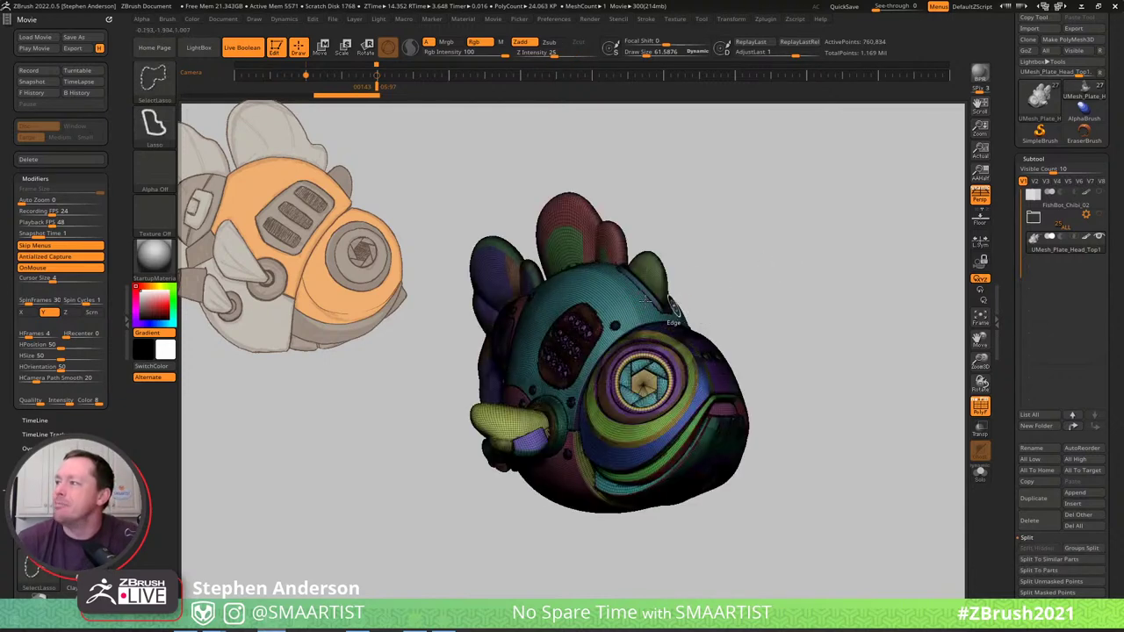
pyautogui.moveTo(617, 322)
pyautogui.mouseDown(button='right')
pyautogui.moveTo(672, 344)
pyautogui.moveTo(633, 346)
pyautogui.moveTo(677, 276)
pyautogui.moveTo(722, 277)
pyautogui.moveTo(737, 296)
pyautogui.moveTo(720, 289)
pyautogui.moveTo(754, 283)
pyautogui.moveTo(743, 308)
pyautogui.moveTo(767, 271)
pyautogui.moveTo(764, 281)
pyautogui.mouseUp(button='right')
pyautogui.hotkey('shift', 'f')
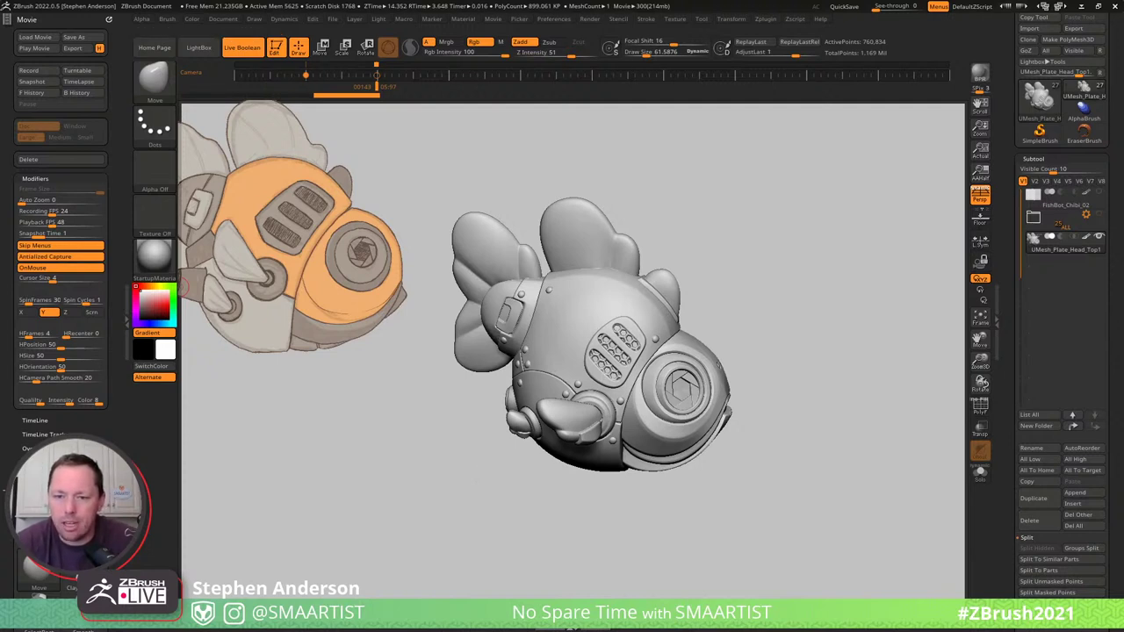
# Examine the combined mesh up close around the tail, fin sockets, rivets and plate seams.
pyautogui.moveTo(418, 480); pyautogui.dragTo(538, 513)
pyautogui.moveTo(538, 514)
pyautogui.mouseDown(button='right')
pyautogui.moveTo(594, 466)
pyautogui.moveTo(710, 418)
pyautogui.moveTo(690, 392)
pyautogui.moveTo(707, 350)
pyautogui.moveTo(669, 394)
pyautogui.moveTo(602, 391)
pyautogui.moveTo(671, 395)
pyautogui.mouseUp(button='right')
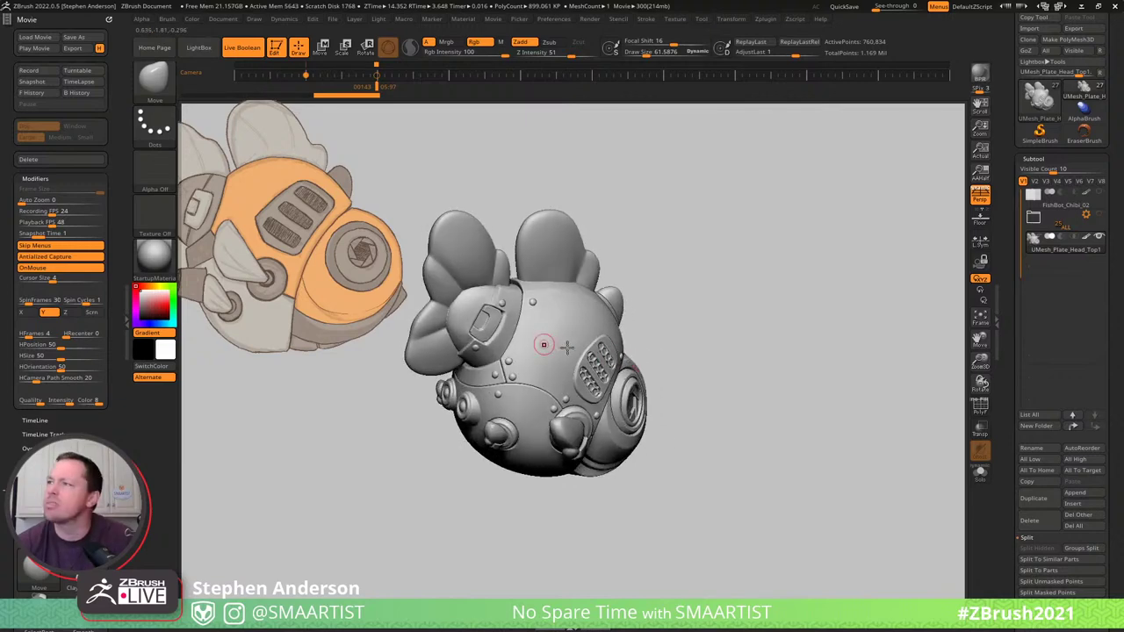
pyautogui.press('shift')
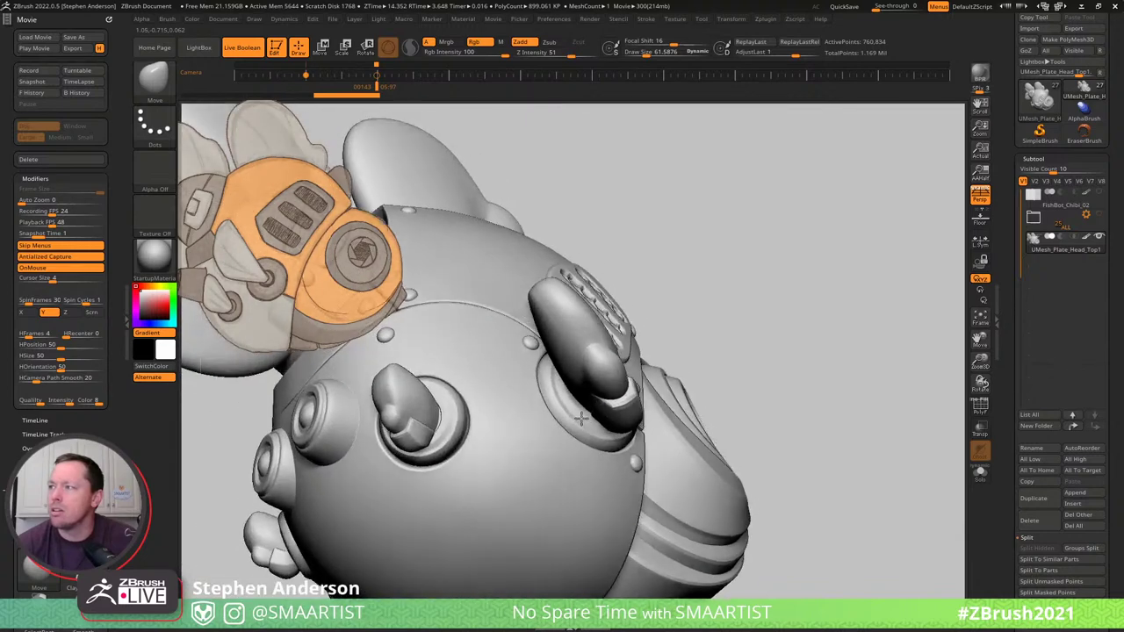
pyautogui.moveTo(579, 425); pyautogui.dragTo(532, 392, button='right')
pyautogui.keyDown('alt'); pyautogui.moveTo(532, 392); pyautogui.dragTo(856, 483, button='right'); pyautogui.keyUp('alt')
pyautogui.moveTo(841, 481); pyautogui.dragTo(766, 458)
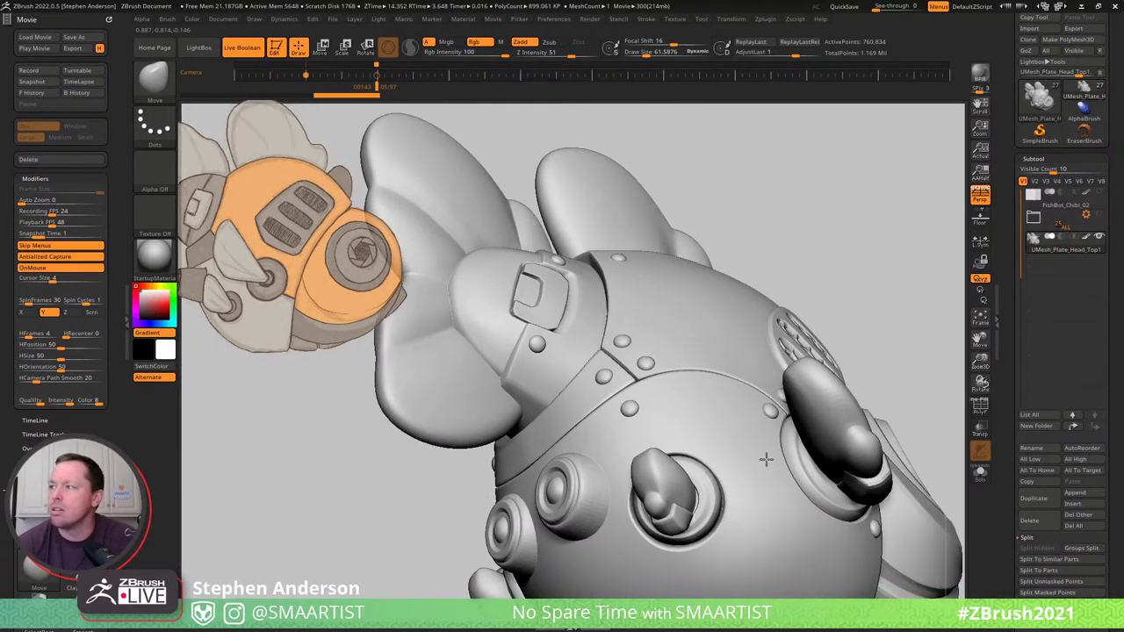
pyautogui.moveTo(718, 413)
pyautogui.mouseDown()
pyautogui.moveTo(669, 468)
pyautogui.moveTo(622, 452)
pyautogui.moveTo(669, 452)
pyautogui.moveTo(800, 376)
pyautogui.moveTo(584, 384)
pyautogui.moveTo(634, 411)
pyautogui.mouseUp()
pyautogui.moveTo(635, 412); pyautogui.dragTo(869, 536, button='right')
pyautogui.moveTo(654, 422); pyautogui.dragTo(648, 416)
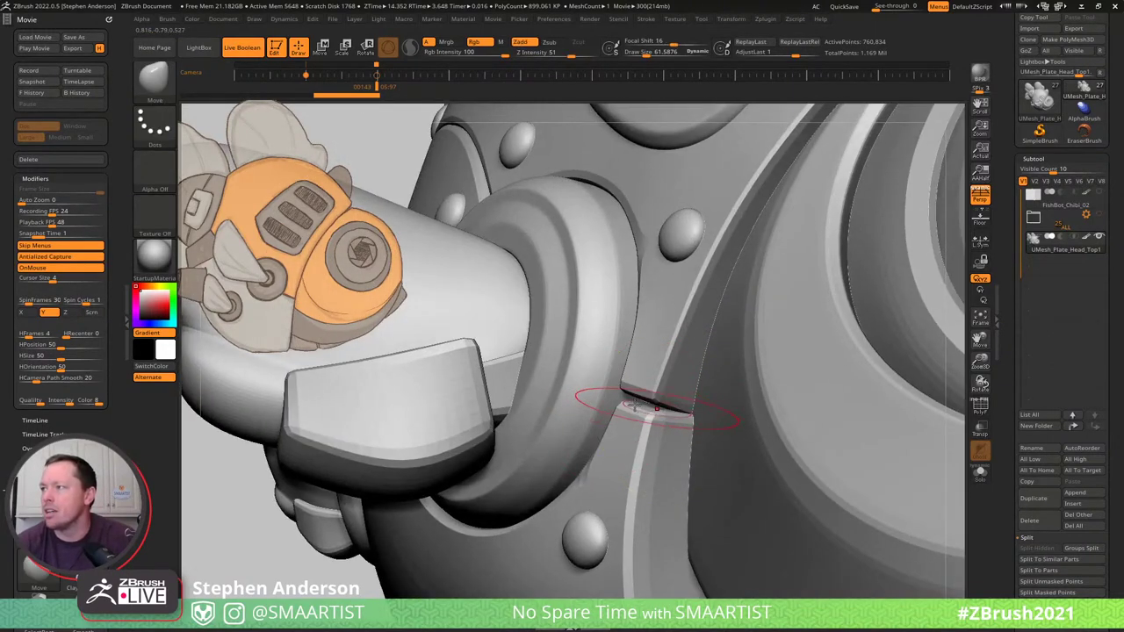
pyautogui.moveTo(634, 405)
pyautogui.mouseDown(button='right')
pyautogui.moveTo(715, 413)
pyautogui.moveTo(643, 408)
pyautogui.mouseUp(button='right')
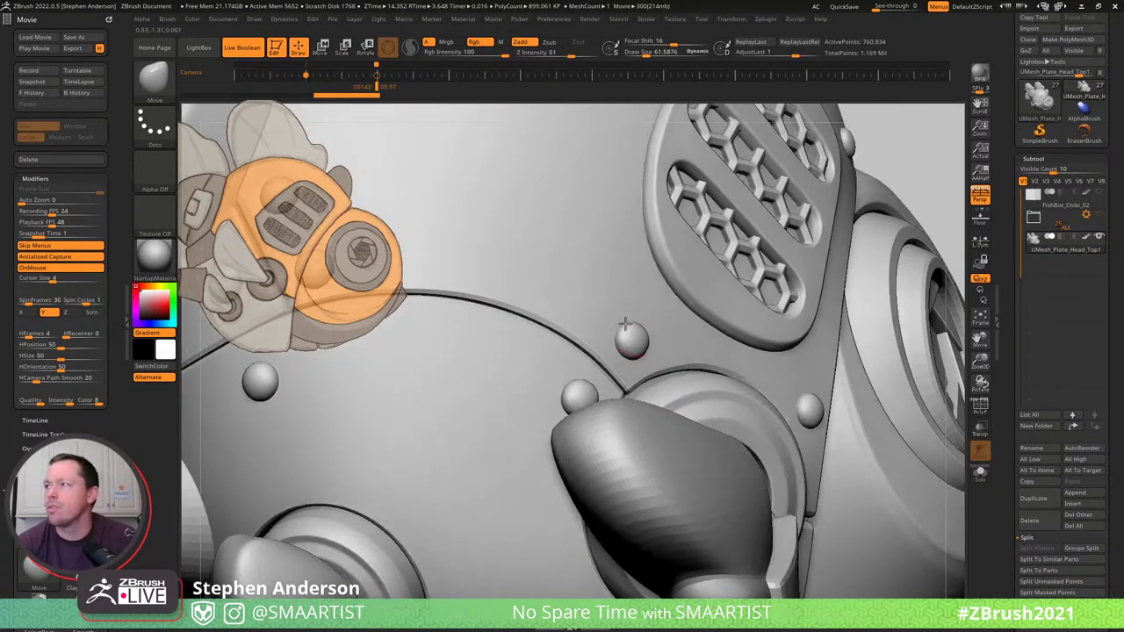
# Check the polygroups with PolyFrame, hide it again and inspect the plate gap beside the front fin socket.
pyautogui.hotkey('shift', 'f')
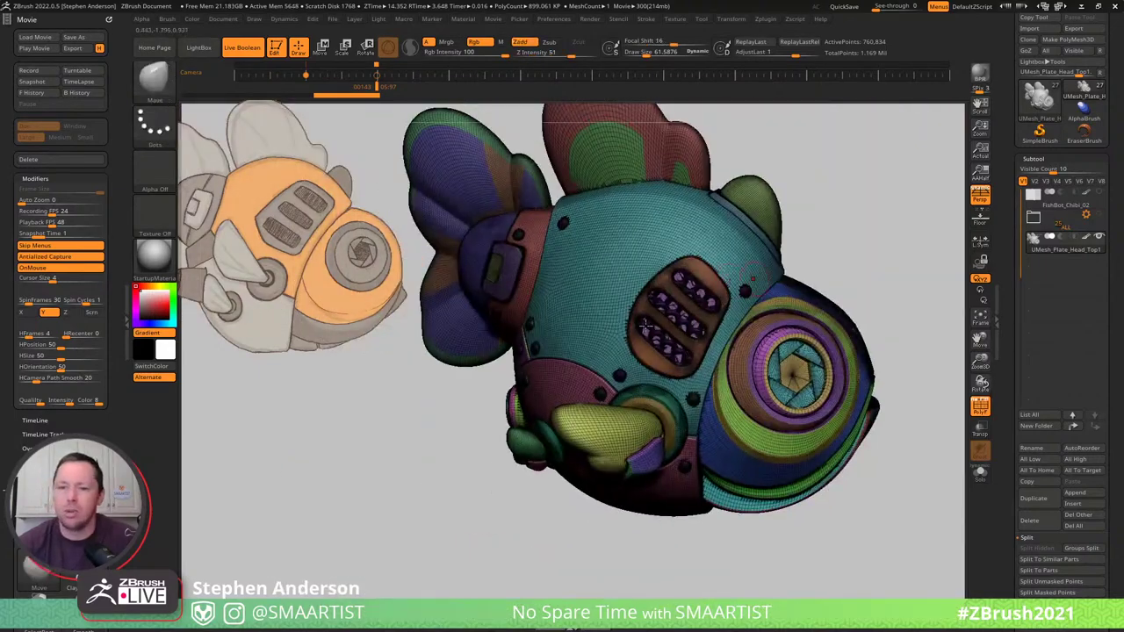
pyautogui.hotkey('shift', 'f')
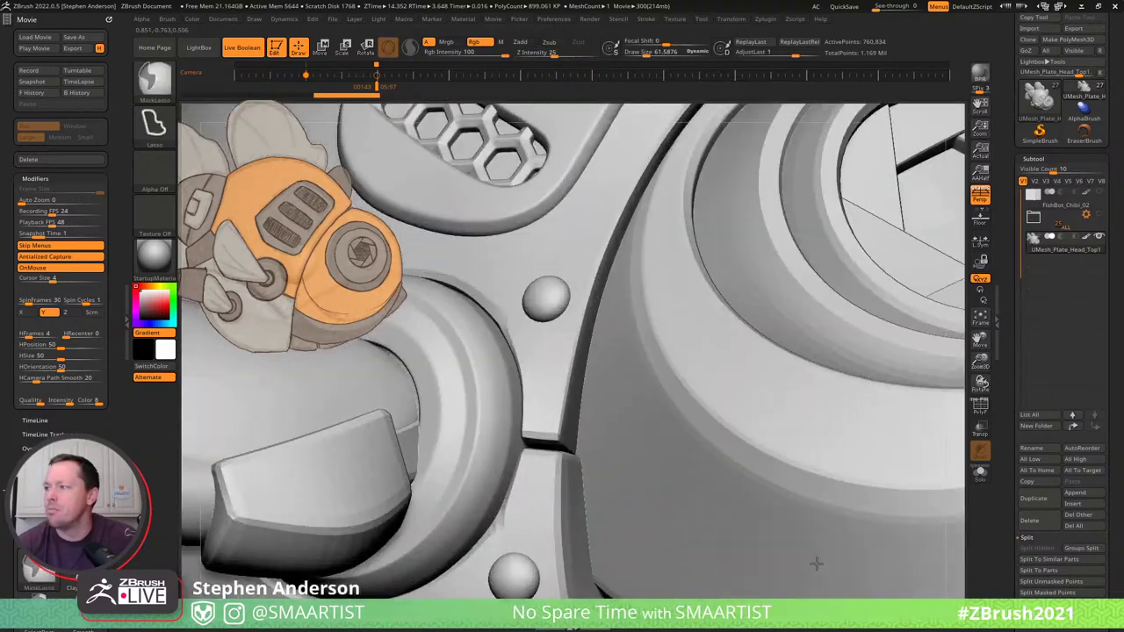
pyautogui.moveTo(575, 439); pyautogui.dragTo(526, 441, button='right')
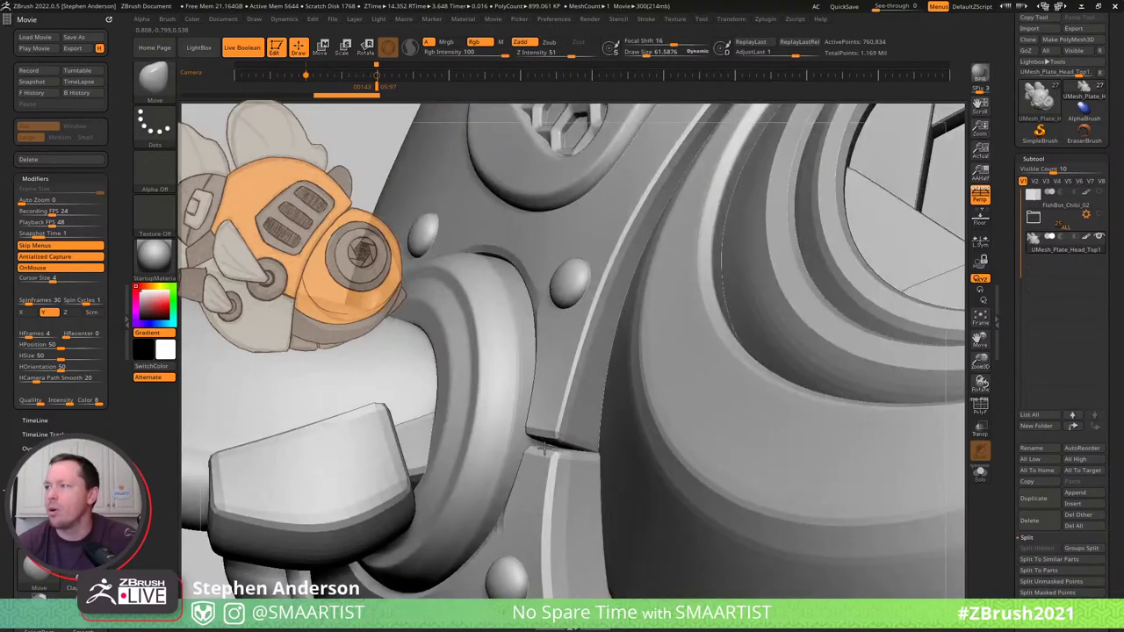
pyautogui.moveTo(537, 435); pyautogui.dragTo(532, 443)
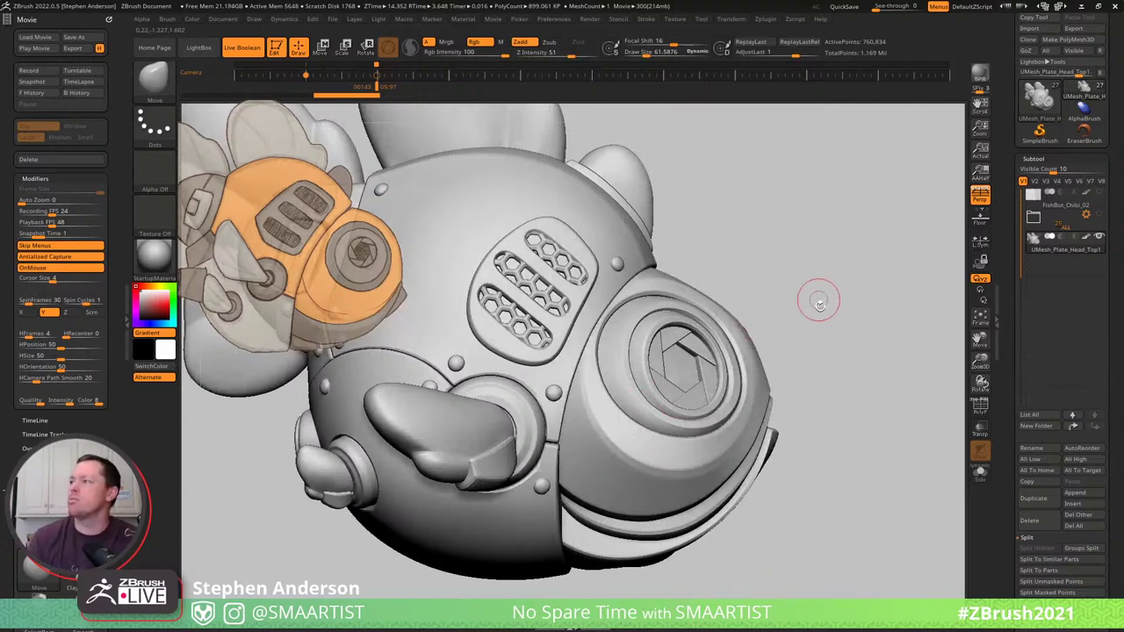
# Flip the displayed faces of the combined mesh to expose its interior and hide the leftover inner pieces.
pyautogui.scroll(-10, 1093, 570)
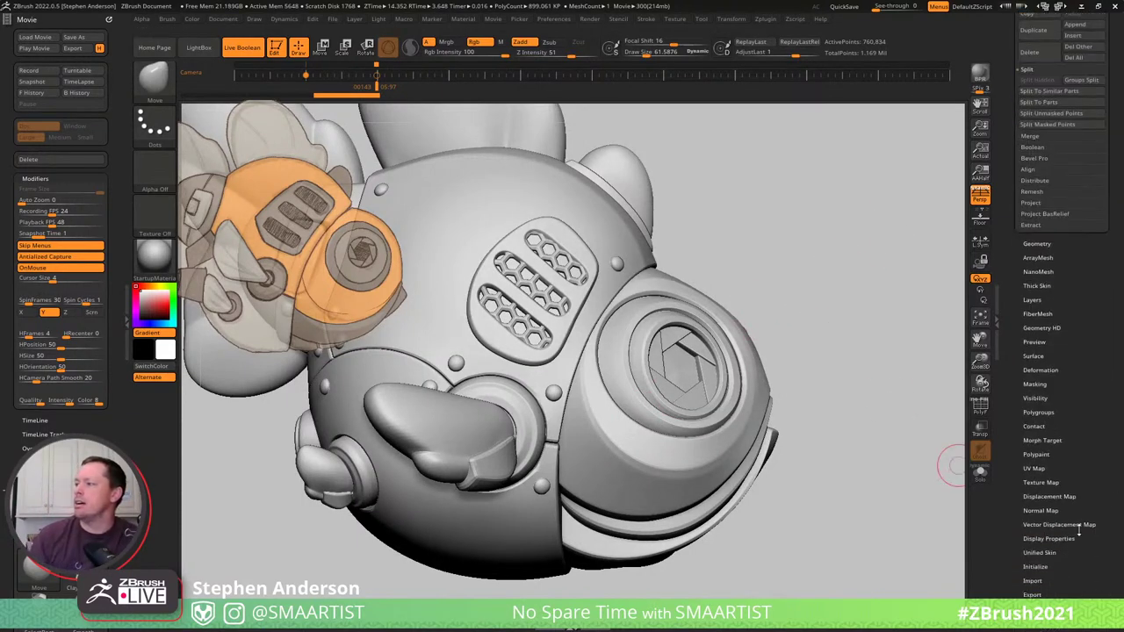
pyautogui.click(1046, 538)
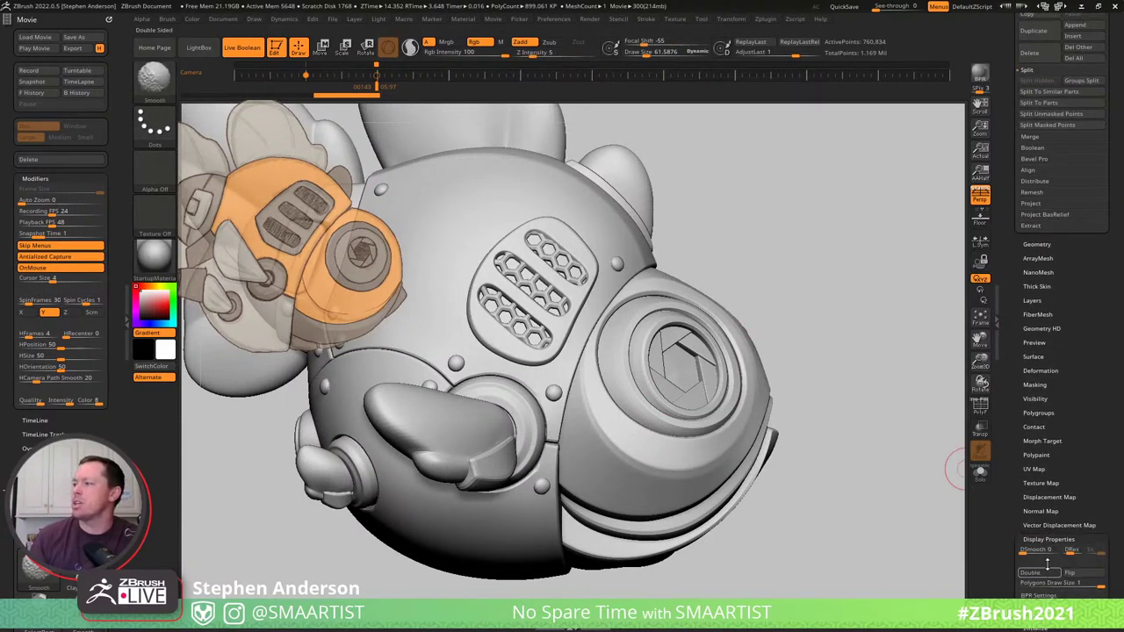
pyautogui.click(1081, 575)
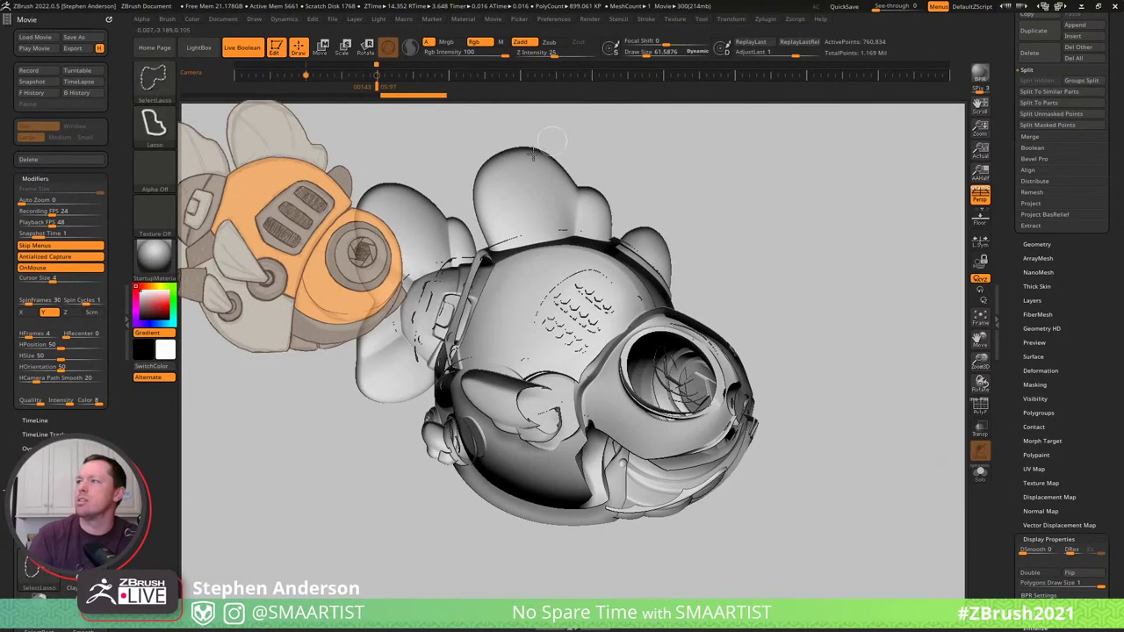
pyautogui.keyDown('ctrl'); pyautogui.keyDown('shift'); pyautogui.click(513, 138); pyautogui.keyUp('shift'); pyautogui.keyUp('ctrl')
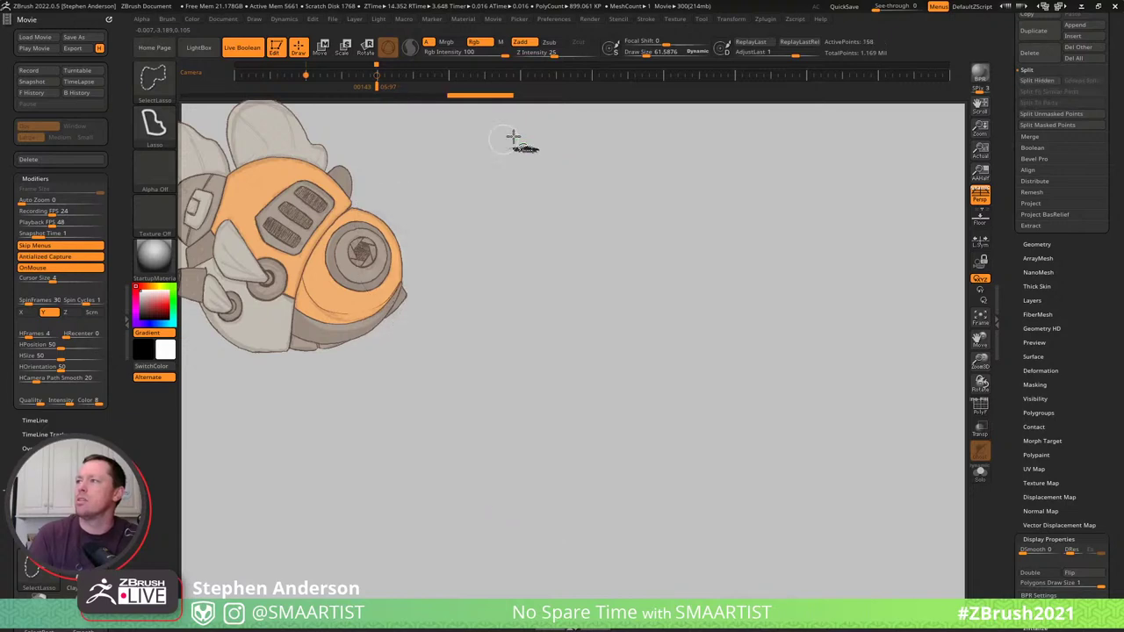
pyautogui.keyDown('ctrl'); pyautogui.keyDown('shift'); pyautogui.click(688, 206); pyautogui.keyUp('shift'); pyautogui.keyUp('ctrl')
pyautogui.moveTo(741, 196)
pyautogui.mouseDown()
pyautogui.moveTo(696, 230)
pyautogui.moveTo(719, 237)
pyautogui.mouseUp()
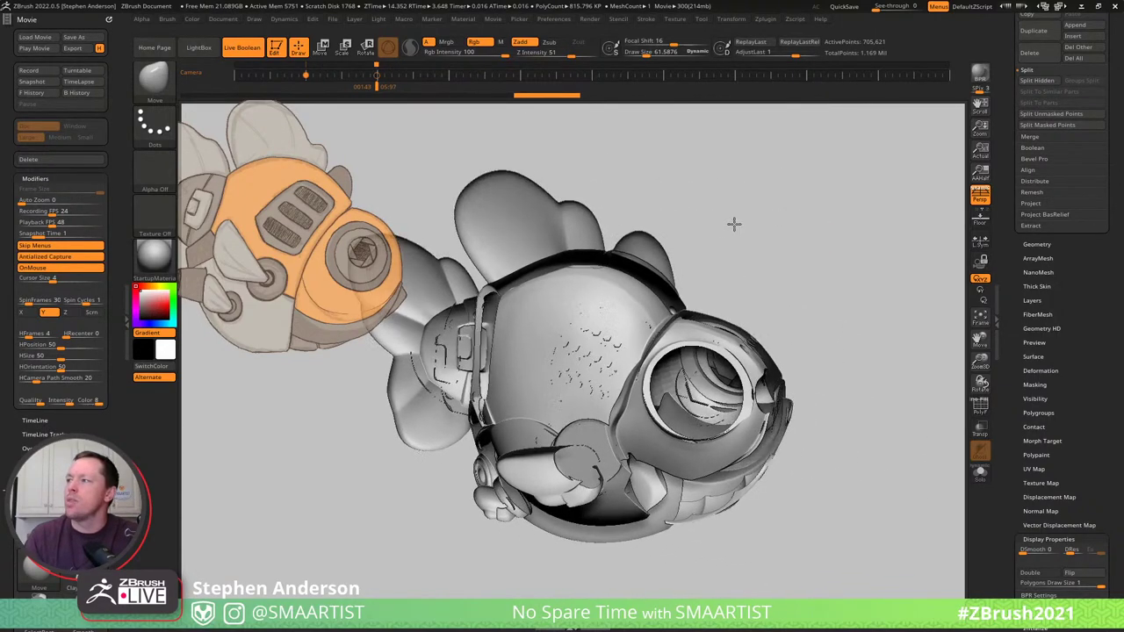
# Show the full mesh, undo that to keep the inner pieces hidden, and invert the visibility back and forth to check them.
pyautogui.click(739, 238)
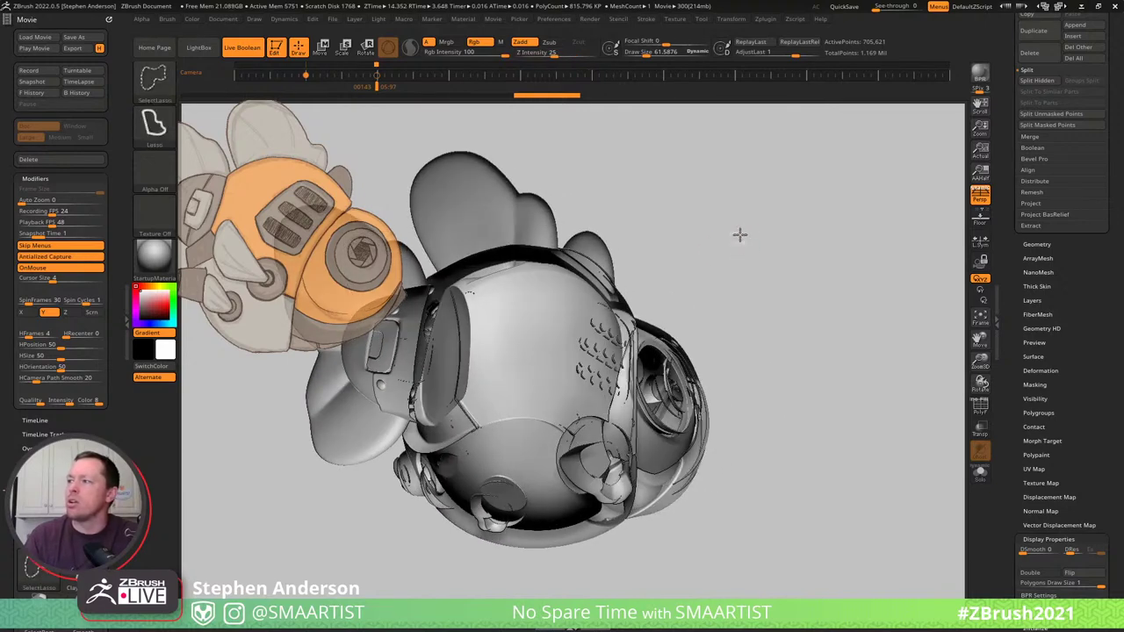
pyautogui.moveTo(790, 331); pyautogui.dragTo(790, 334)
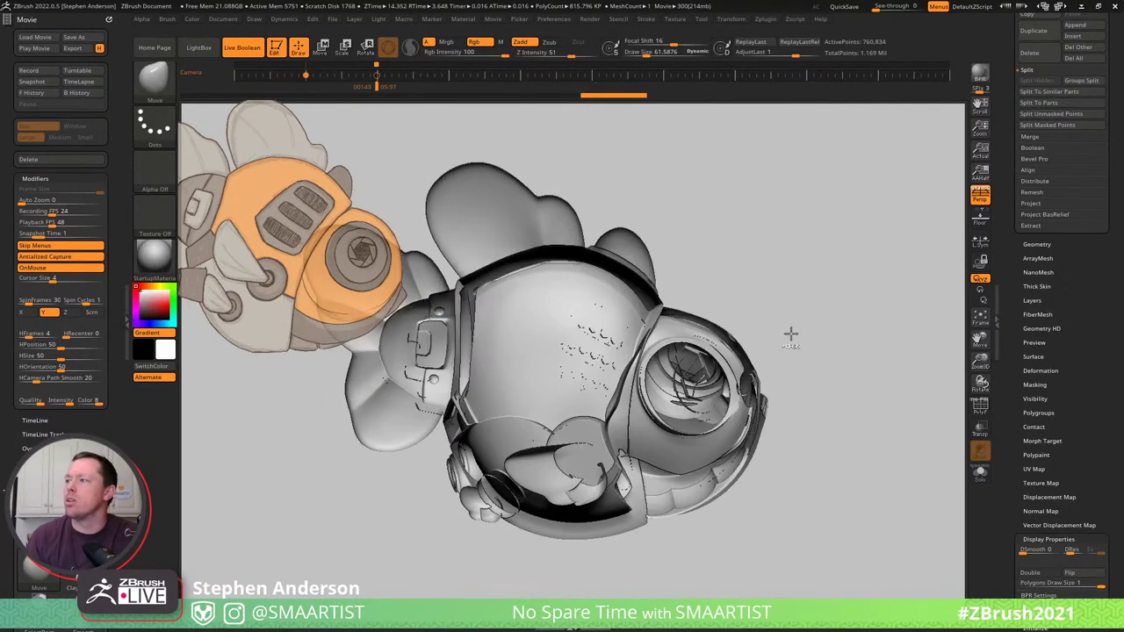
pyautogui.hotkey('ctrl', 'z')
pyautogui.moveTo(785, 276)
pyautogui.mouseDown()
pyautogui.moveTo(803, 293)
pyautogui.moveTo(797, 260)
pyautogui.mouseUp()
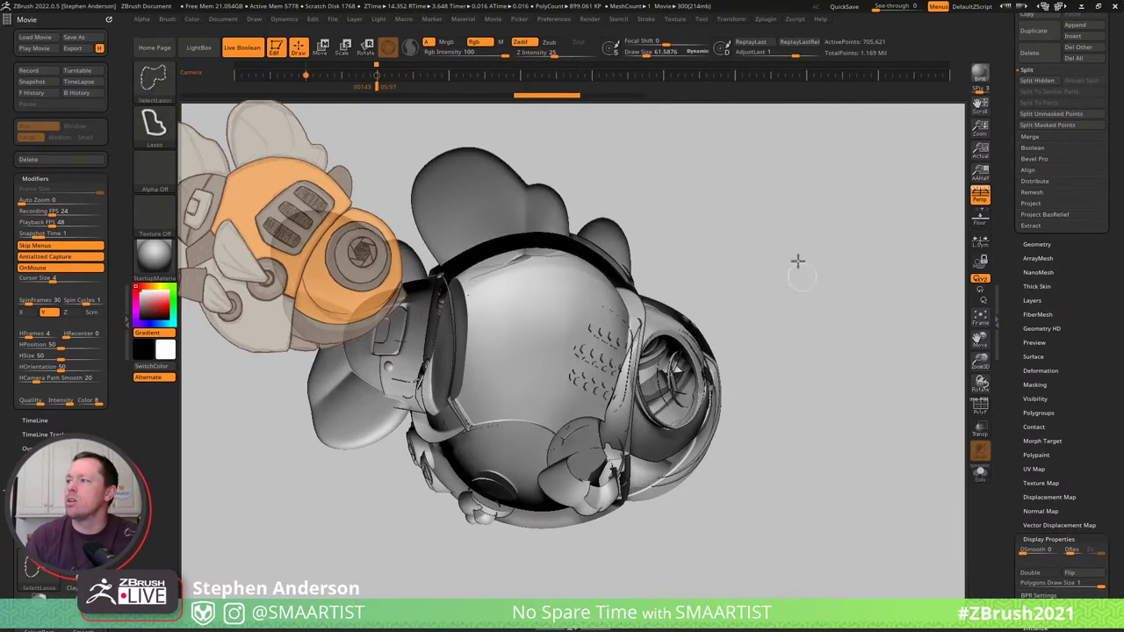
pyautogui.keyDown('ctrl'); pyautogui.keyDown('shift'); pyautogui.moveTo(842, 347); pyautogui.dragTo(816, 342); pyautogui.keyUp('shift'); pyautogui.keyUp('ctrl')
pyautogui.moveTo(762, 310); pyautogui.dragTo(750, 303)
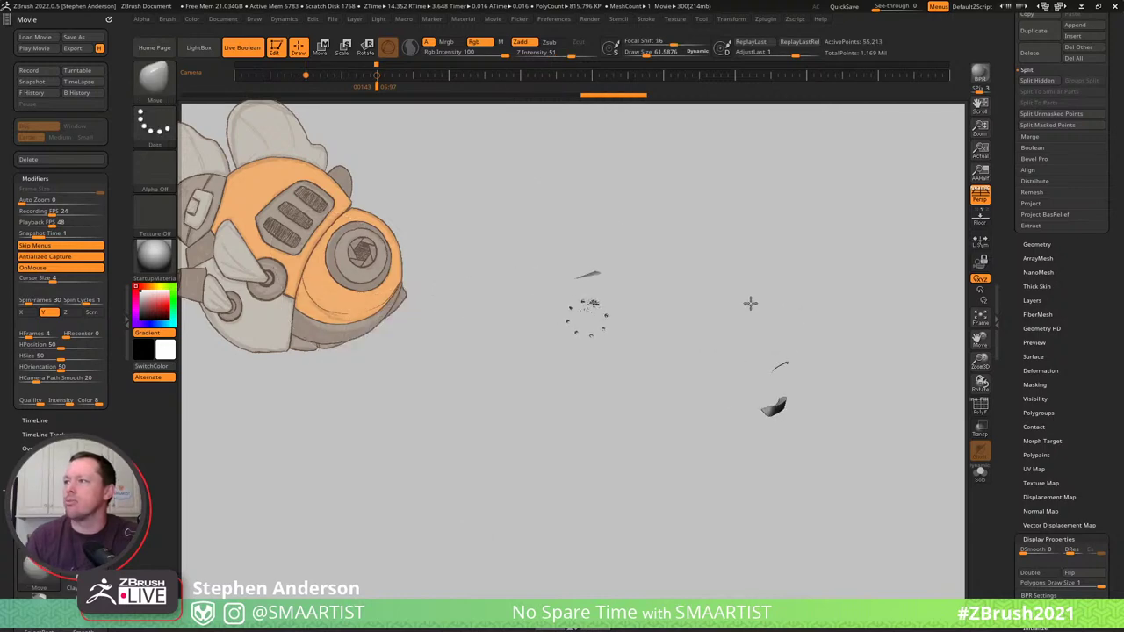
pyautogui.keyDown('ctrl'); pyautogui.keyDown('shift'); pyautogui.click(825, 268); pyautogui.keyUp('shift'); pyautogui.keyUp('ctrl')
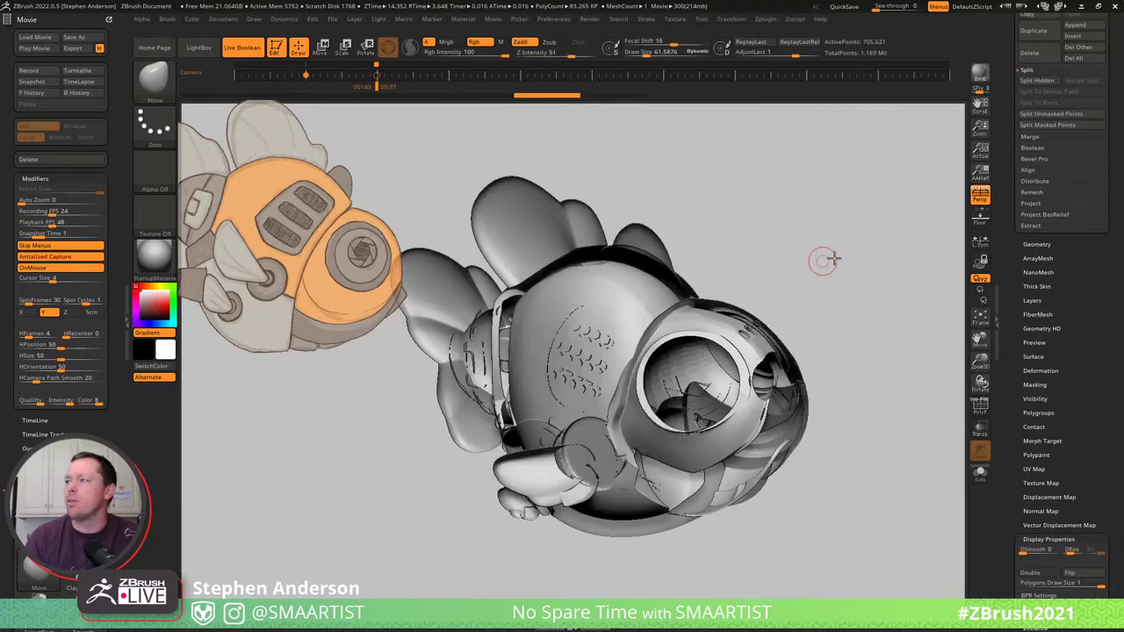
pyautogui.moveTo(817, 258); pyautogui.dragTo(865, 256)
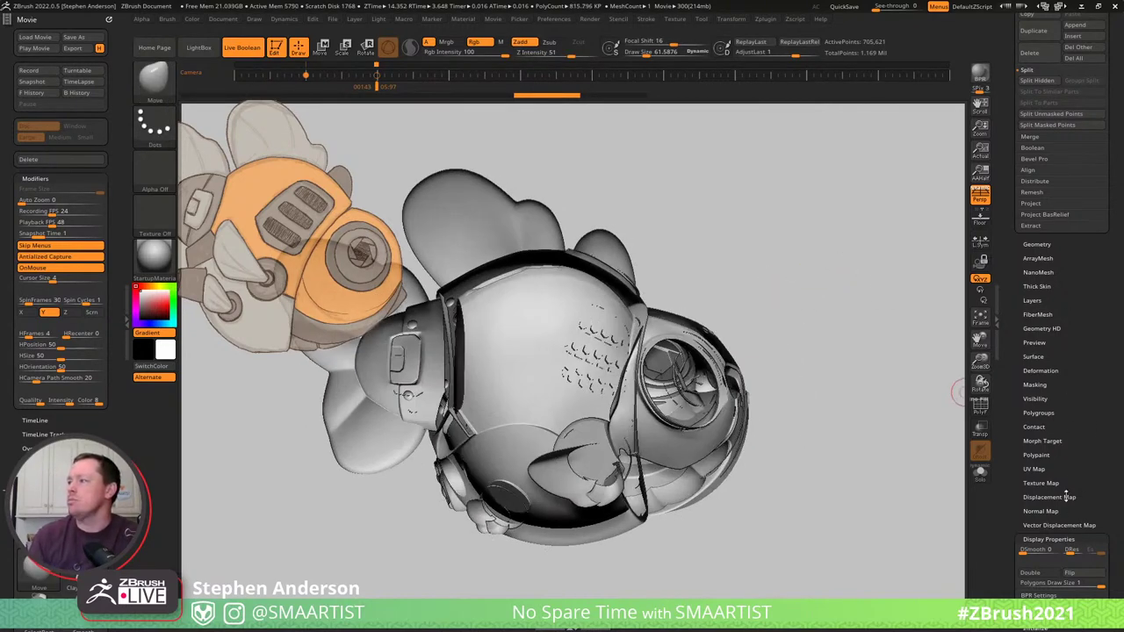
# Flip the faces back to their normal display and delete the hidden geometry from the combined mesh.
pyautogui.scroll(5, 1079, 331)
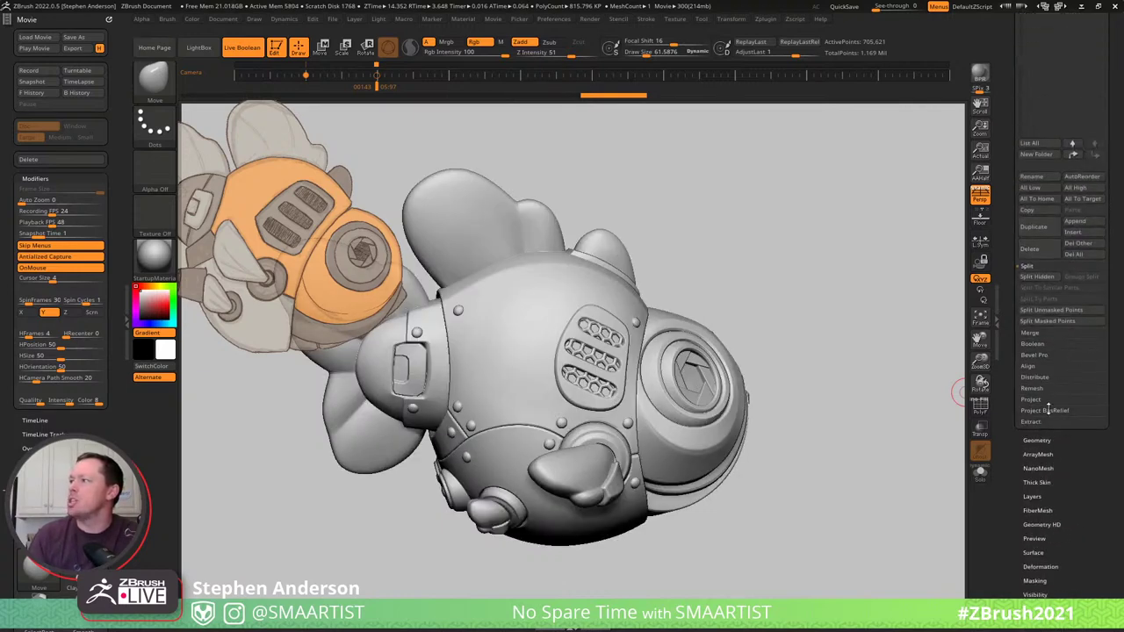
pyautogui.click(1037, 440)
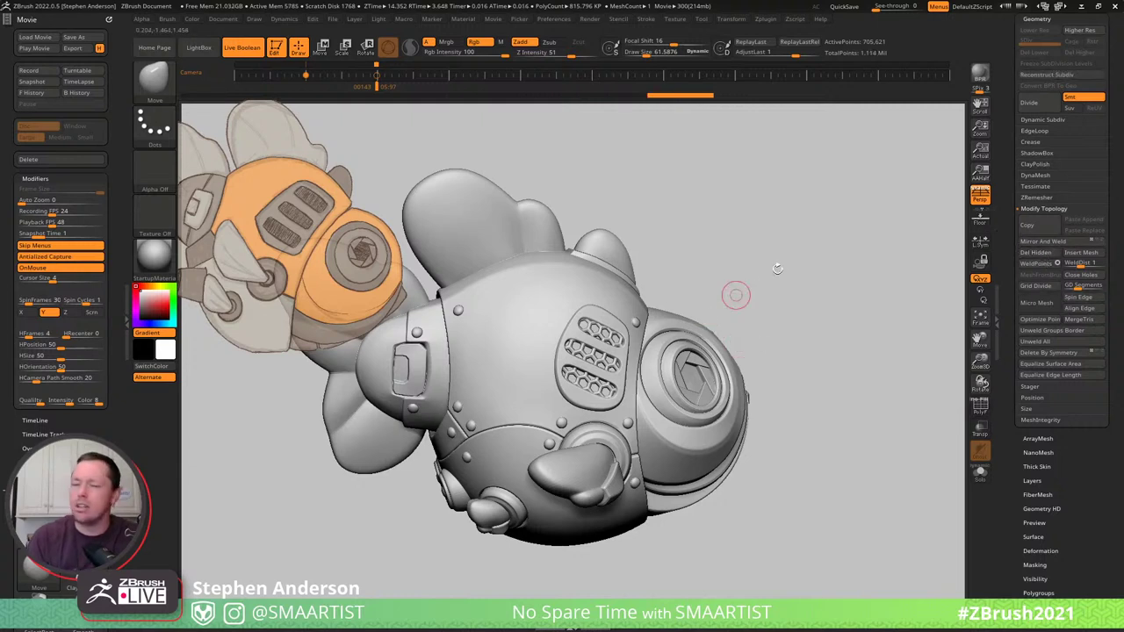
pyautogui.moveTo(777, 267); pyautogui.dragTo(770, 253)
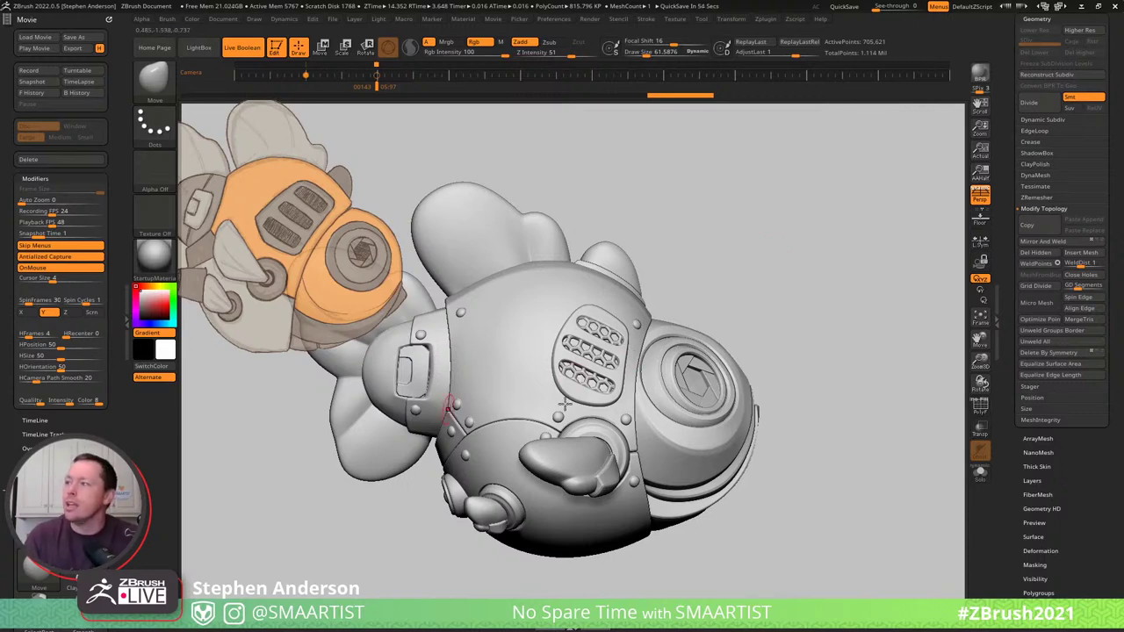
# Inspect the cleaned mesh from several angles, hide part of it to check the hollow interior, and show everything again.
pyautogui.moveTo(633, 463)
pyautogui.mouseDown(button='right')
pyautogui.moveTo(754, 474)
pyautogui.moveTo(800, 577)
pyautogui.moveTo(743, 446)
pyautogui.moveTo(695, 450)
pyautogui.moveTo(690, 478)
pyautogui.moveTo(658, 476)
pyautogui.moveTo(653, 448)
pyautogui.moveTo(768, 434)
pyautogui.moveTo(725, 425)
pyautogui.mouseUp(button='right')
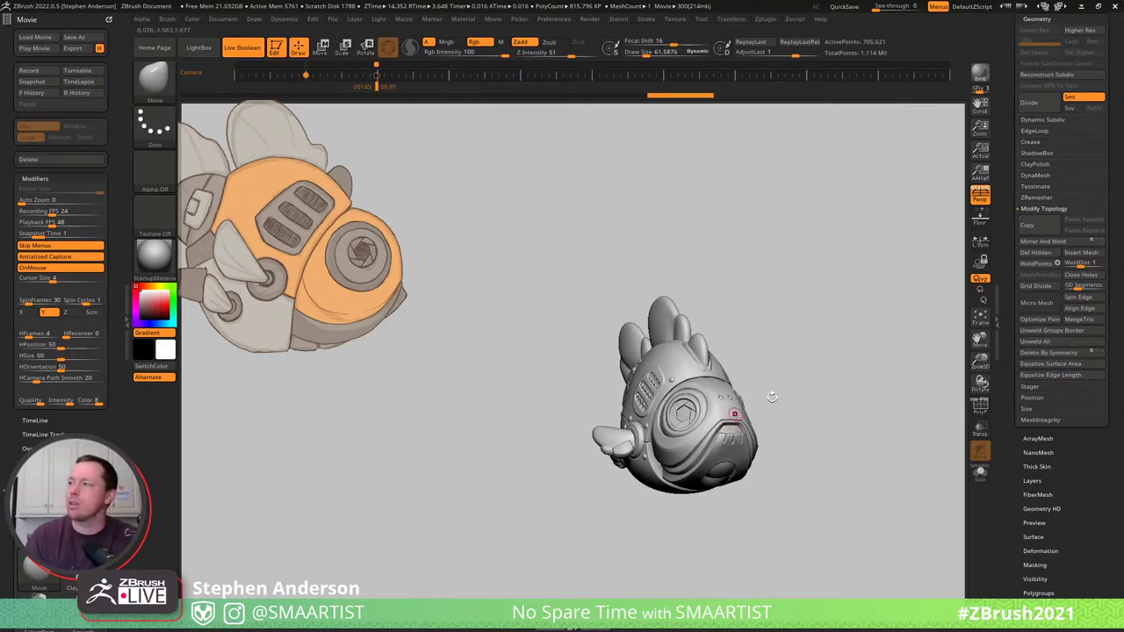
pyautogui.moveTo(771, 396); pyautogui.dragTo(742, 423, button='right')
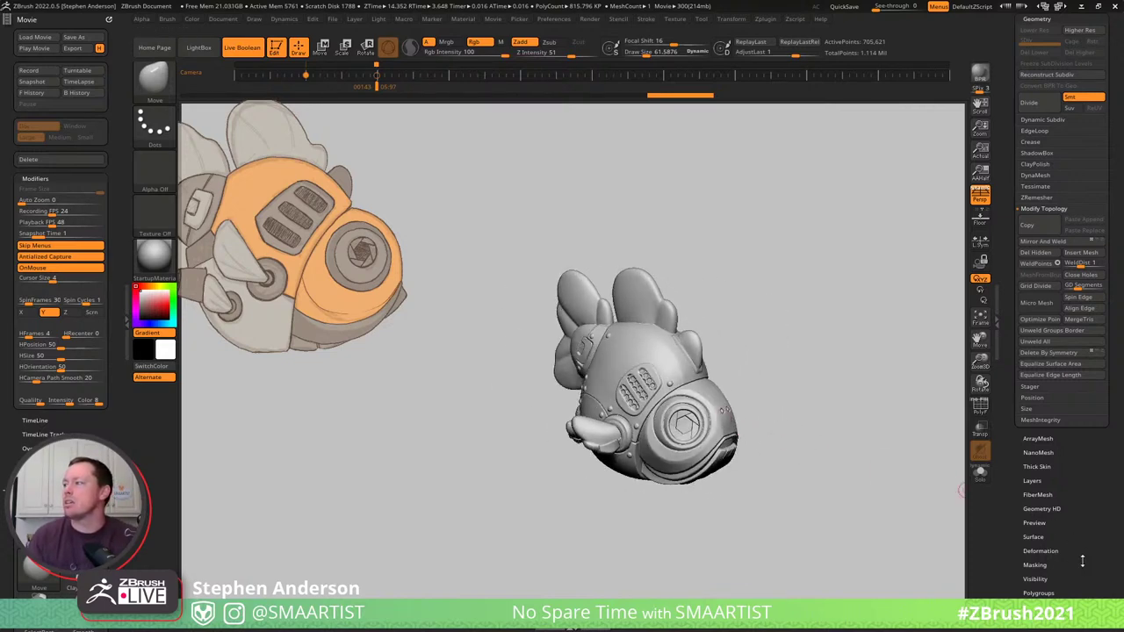
pyautogui.moveTo(750, 379)
pyautogui.mouseDown(button='right')
pyautogui.moveTo(780, 369)
pyautogui.moveTo(775, 380)
pyautogui.mouseUp(button='right')
pyautogui.press('shift')
pyautogui.moveTo(419, 356)
pyautogui.keyDown('ctrl'); pyautogui.keyDown('shift'); pyautogui.mouseDown()
pyautogui.moveTo(785, 318)
pyautogui.moveTo(812, 467)
pyautogui.moveTo(825, 446)
pyautogui.mouseUp(); pyautogui.keyUp('shift'); pyautogui.keyUp('ctrl')
pyautogui.moveTo(764, 389)
pyautogui.mouseDown(button='right')
pyautogui.moveTo(775, 251)
pyautogui.moveTo(729, 369)
pyautogui.moveTo(681, 437)
pyautogui.moveTo(693, 440)
pyautogui.moveTo(642, 451)
pyautogui.moveTo(724, 389)
pyautogui.mouseUp(button='right')
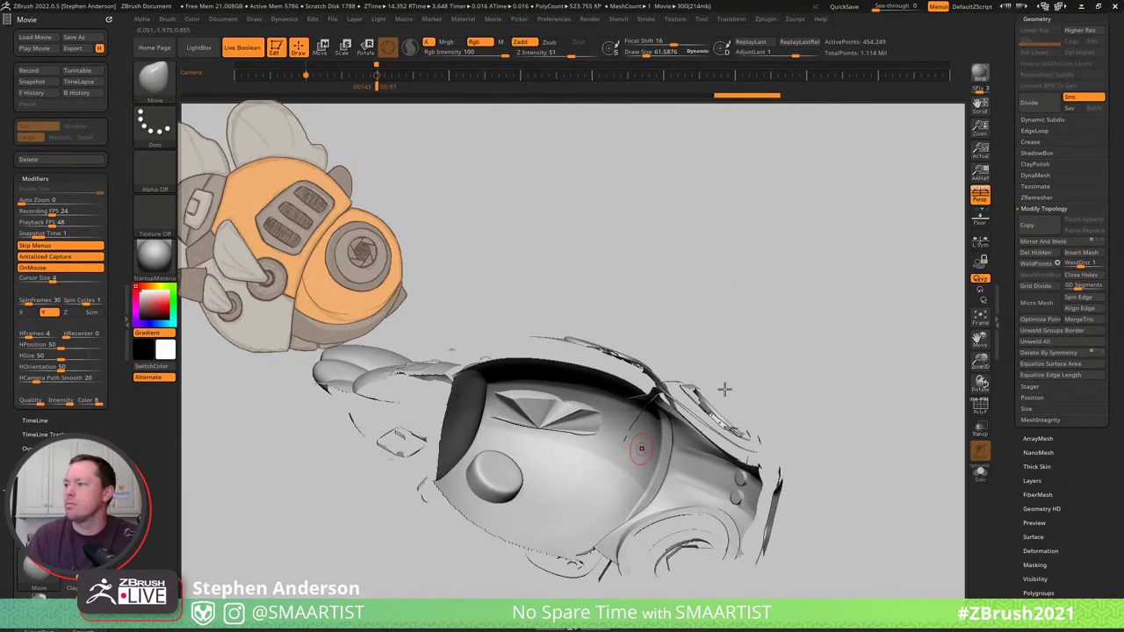
pyautogui.keyDown('ctrl'); pyautogui.keyDown('shift'); pyautogui.click(772, 366); pyautogui.keyUp('shift'); pyautogui.keyUp('ctrl')
pyautogui.moveTo(750, 324)
pyautogui.mouseDown(button='right')
pyautogui.moveTo(747, 391)
pyautogui.moveTo(762, 414)
pyautogui.moveTo(707, 311)
pyautogui.moveTo(718, 364)
pyautogui.mouseUp(button='right')
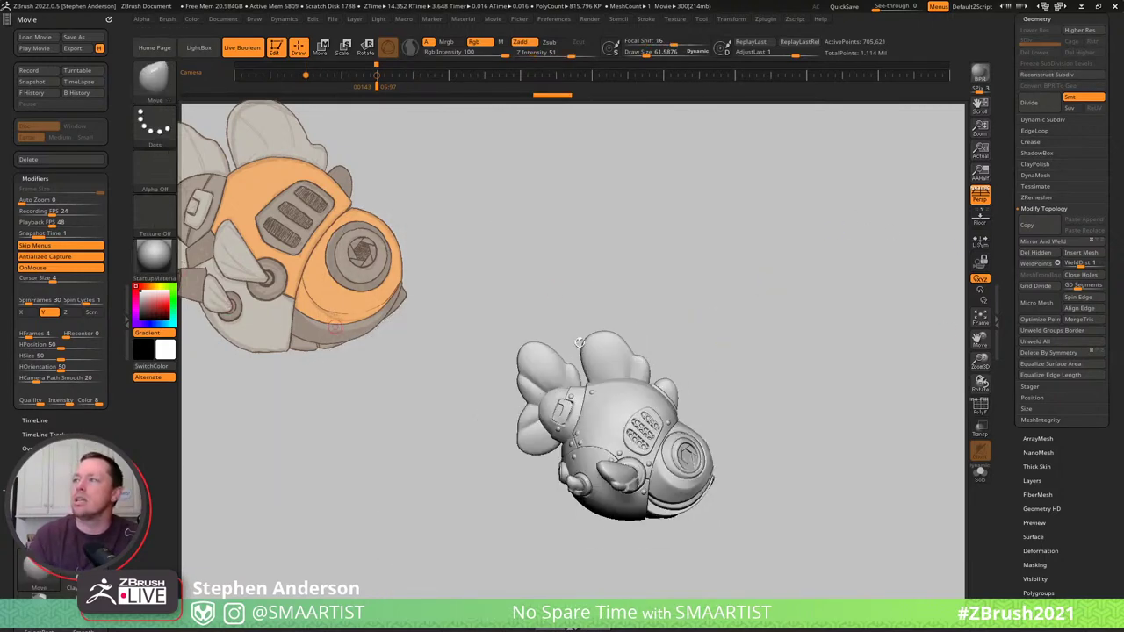
# Return to the subtool list and make FishBot_Chibi_02 the active subtool.
pyautogui.moveTo(1111, 334); pyautogui.dragTo(1109, 428)
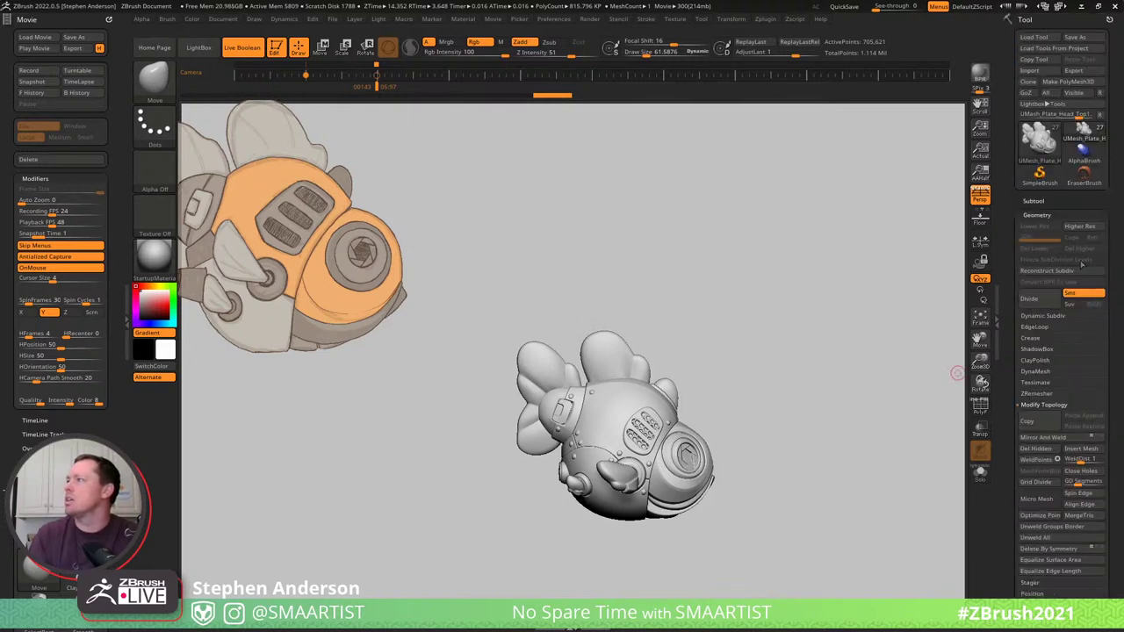
pyautogui.click(1034, 200)
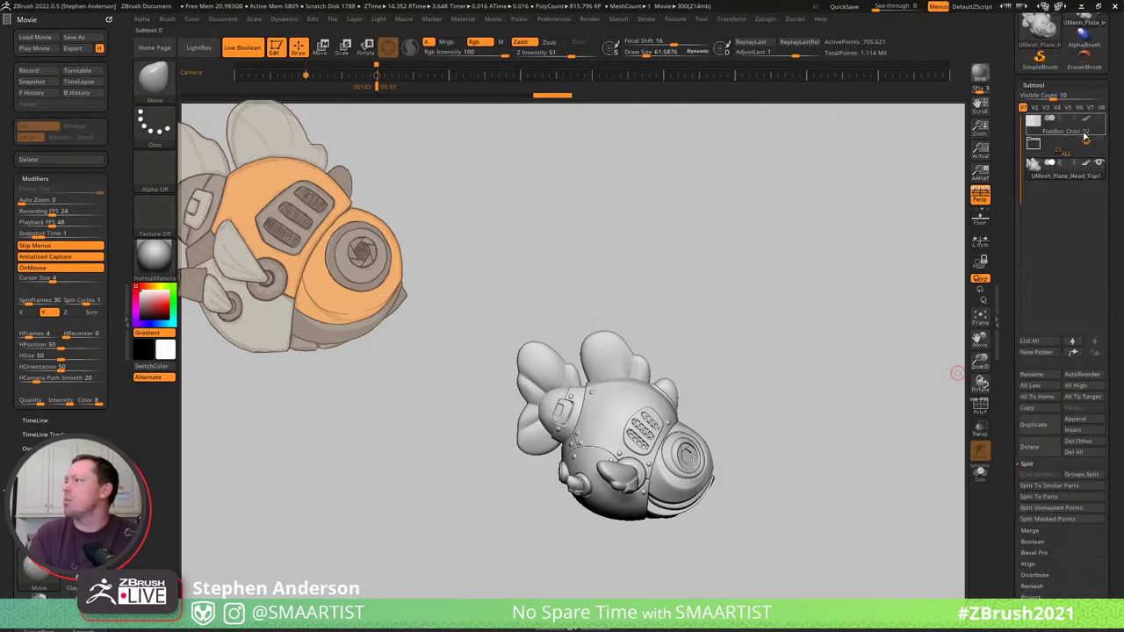
pyautogui.click(1059, 132)
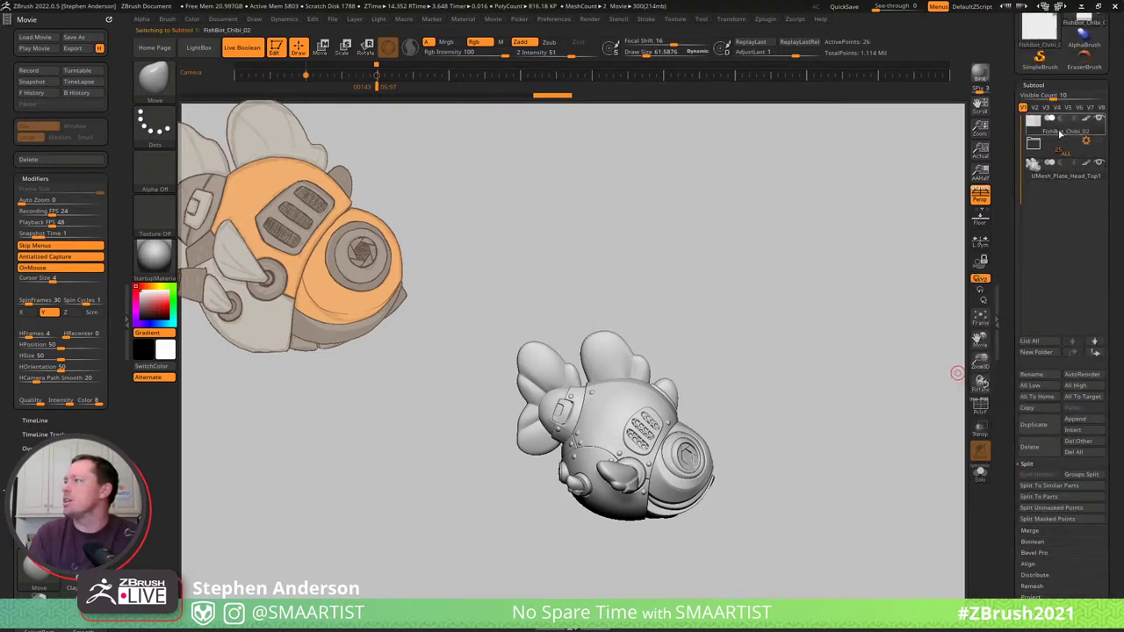
# Duplicate FishBot_Chibi_02 and place the copy below UMesh_Plate_Head_Top1 as a subtractive subtool.
pyautogui.press('ctrl')
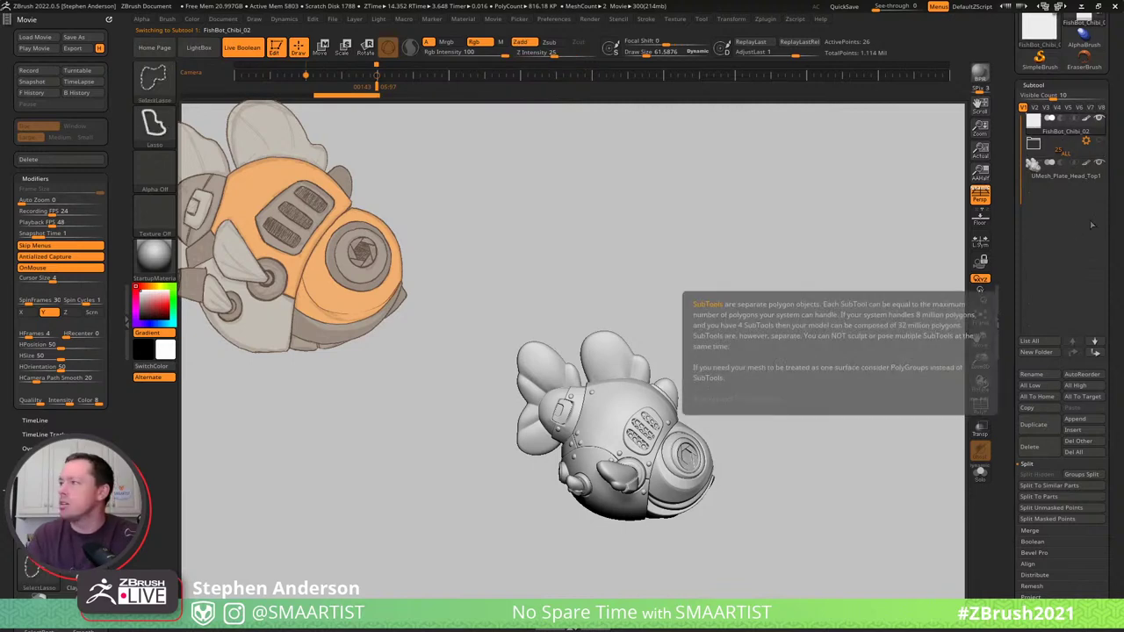
pyautogui.hotkey('ctrl', 'shift', 'd')
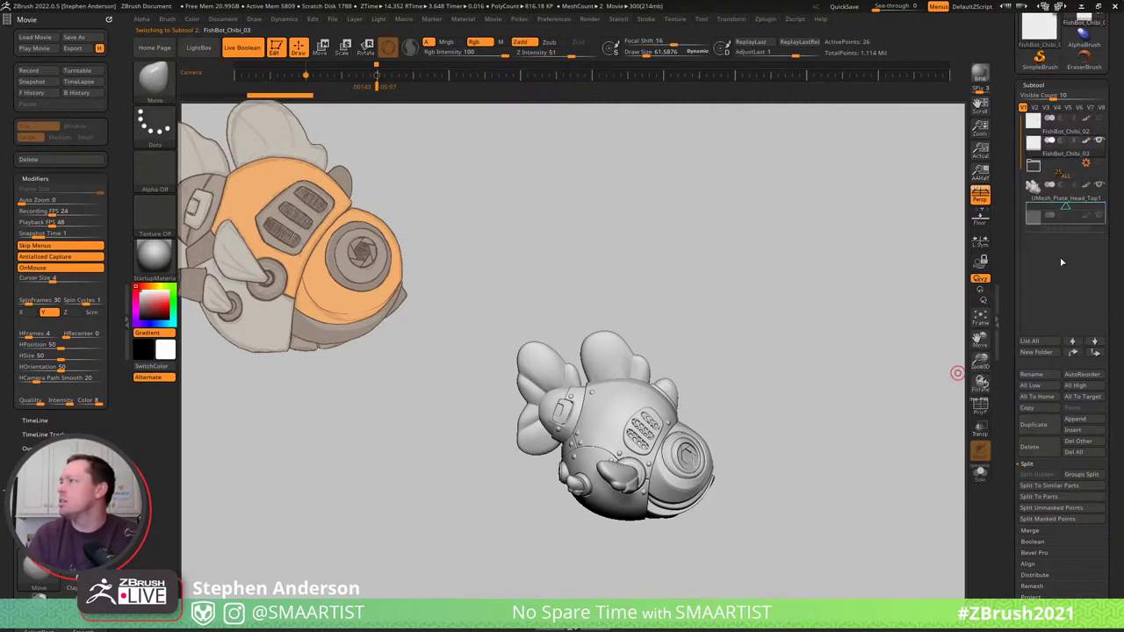
pyautogui.moveTo(1063, 223); pyautogui.dragTo(1067, 234)
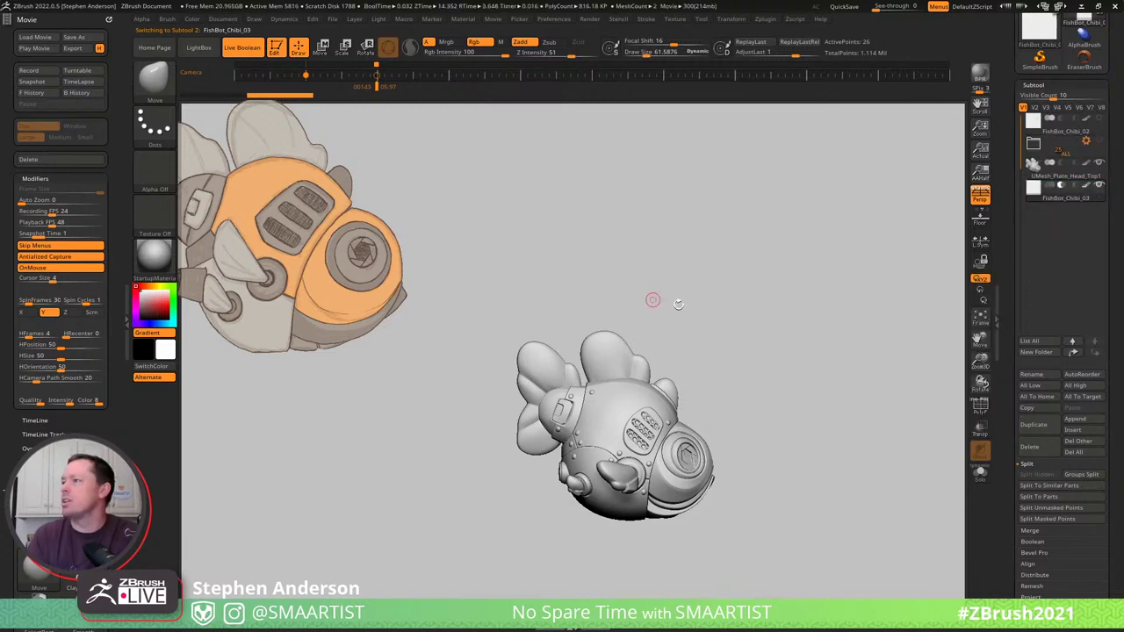
# Move the subtractive copy through the fish to check the hollow cross-section, and raise it clear above the model.
pyautogui.press('w')
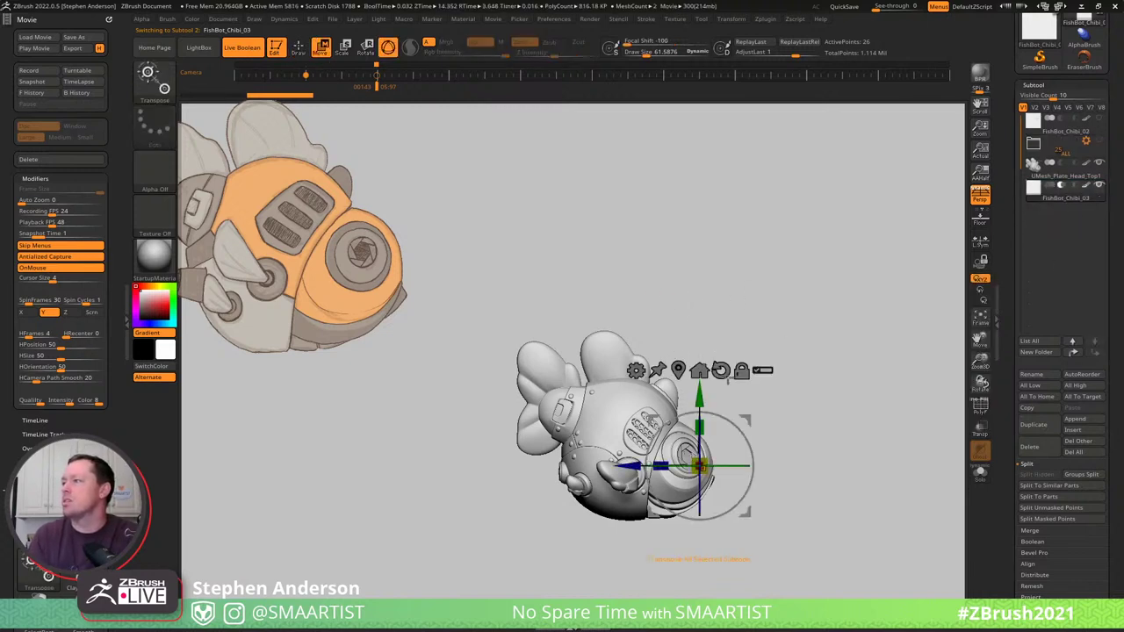
pyautogui.click(697, 370)
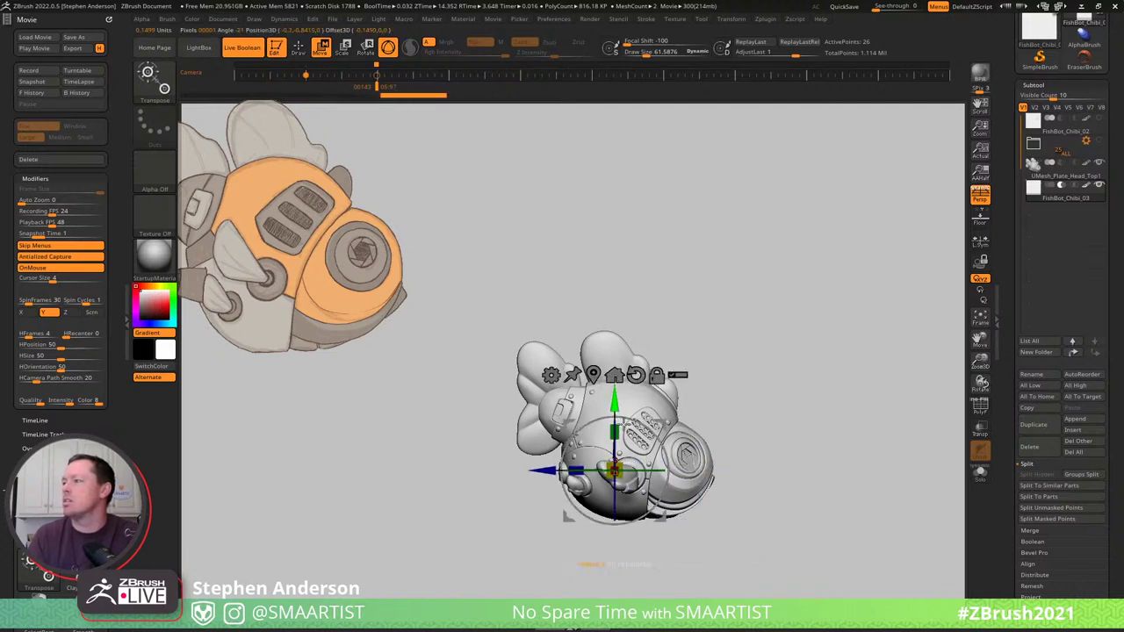
pyautogui.moveTo(630, 449); pyautogui.dragTo(629, 317)
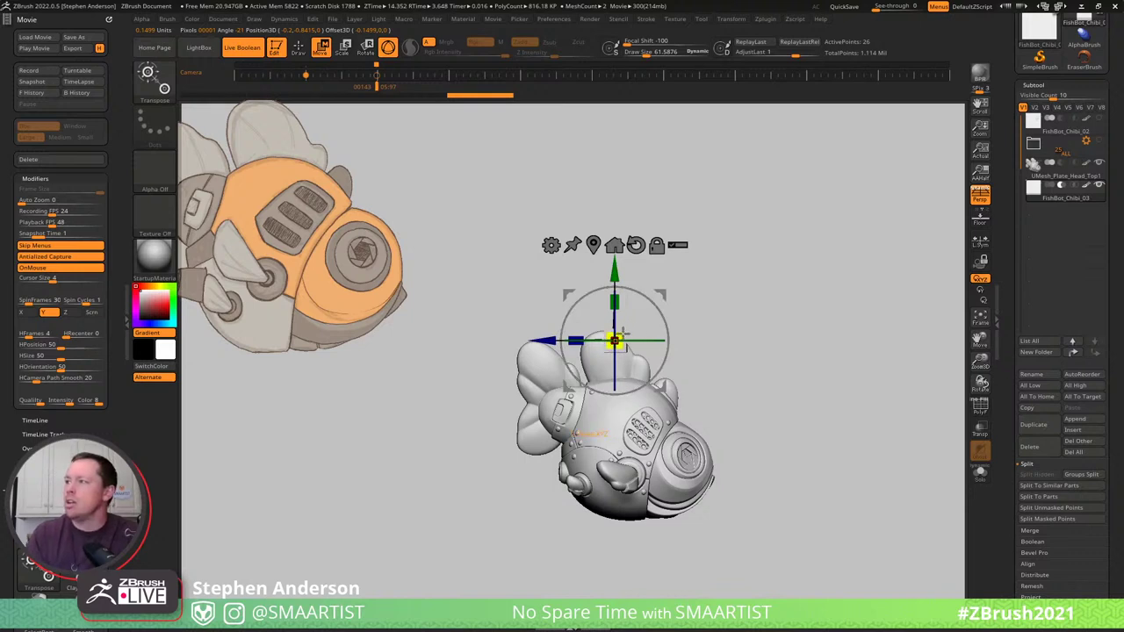
pyautogui.moveTo(654, 338); pyautogui.dragTo(819, 332)
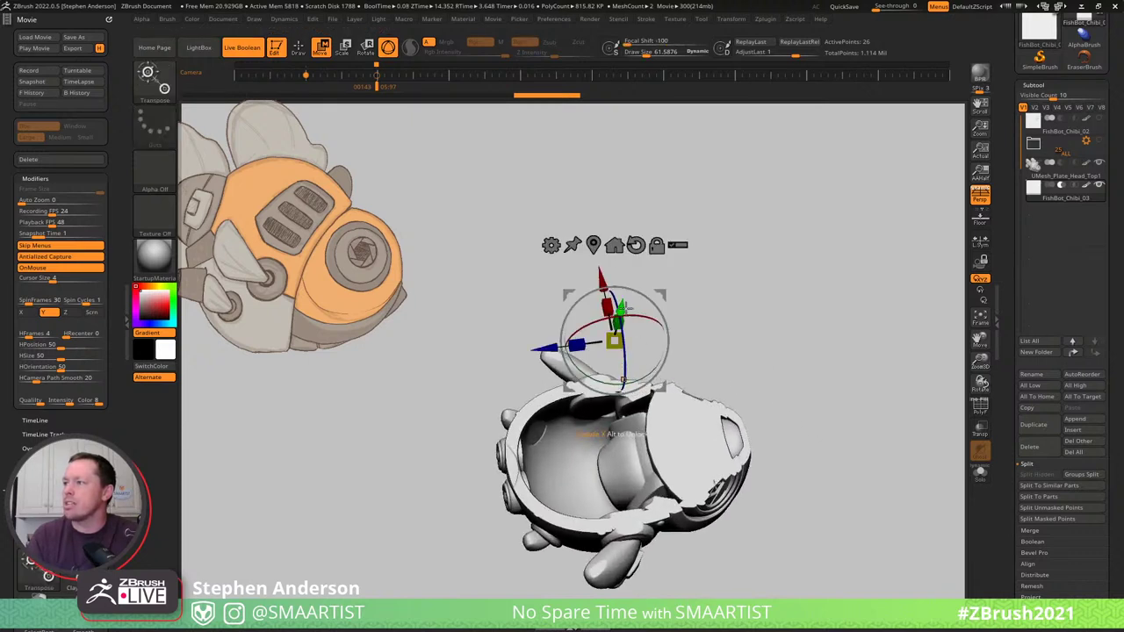
pyautogui.moveTo(619, 309); pyautogui.dragTo(627, 167)
pyautogui.moveTo(822, 369); pyautogui.dragTo(819, 321)
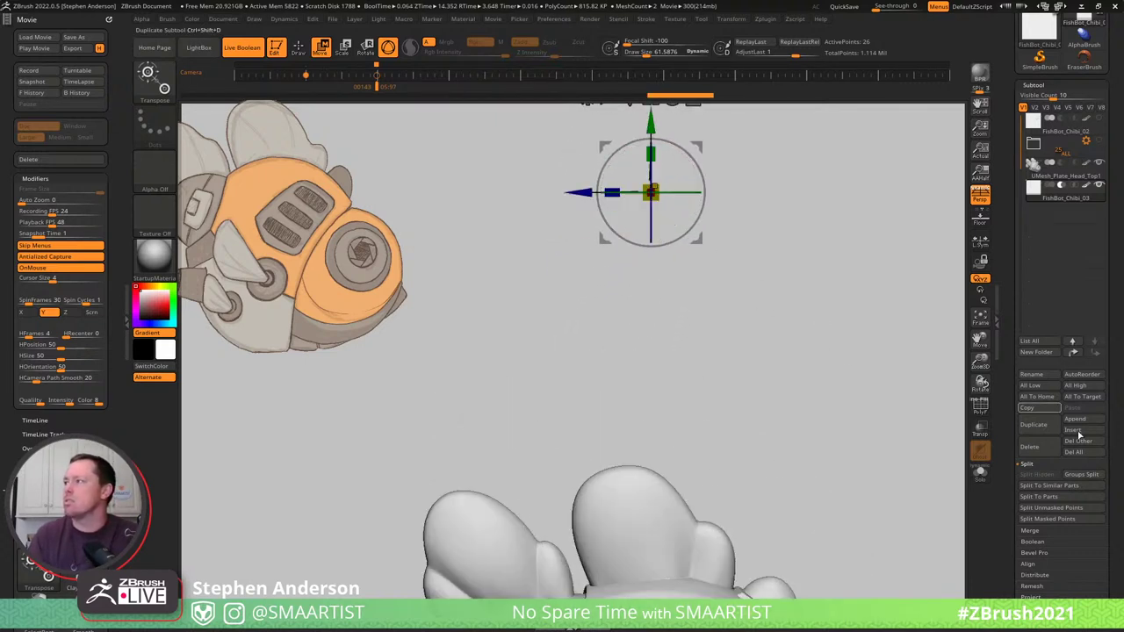
# Rename the subtractive subtool as CrossSection.
pyautogui.click(1035, 374)
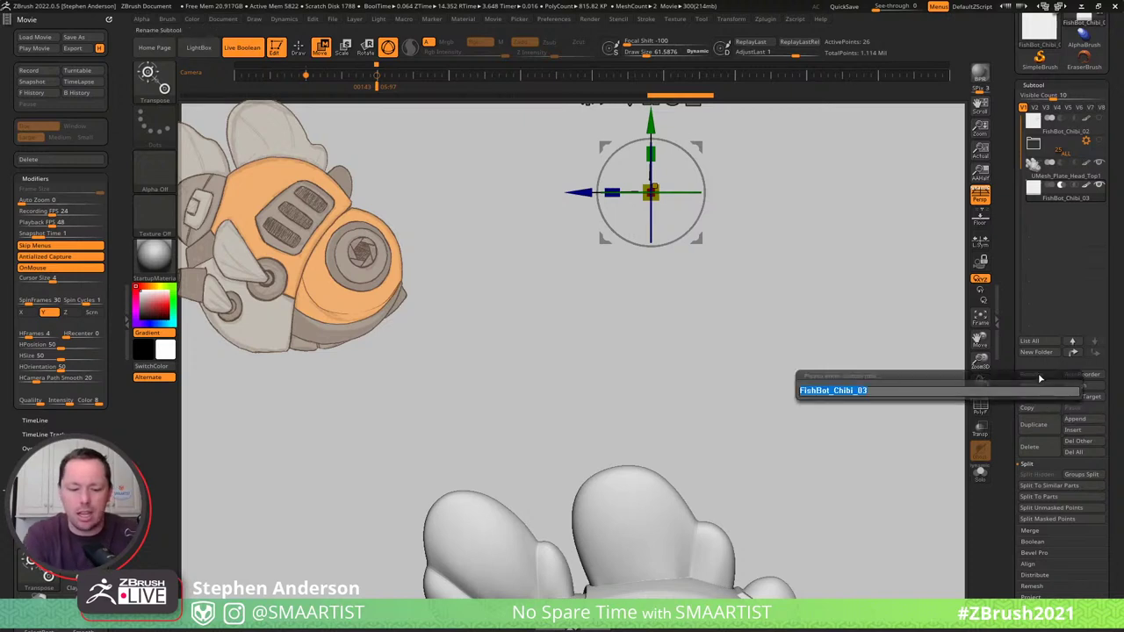
pyautogui.write('CrossSection')
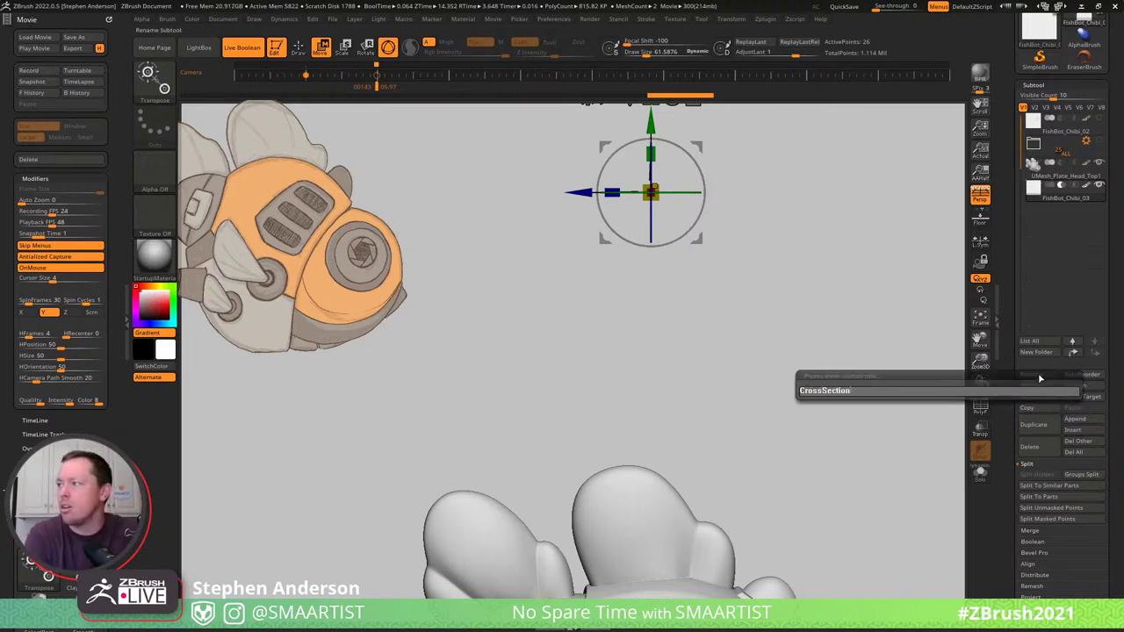
pyautogui.press('Return')
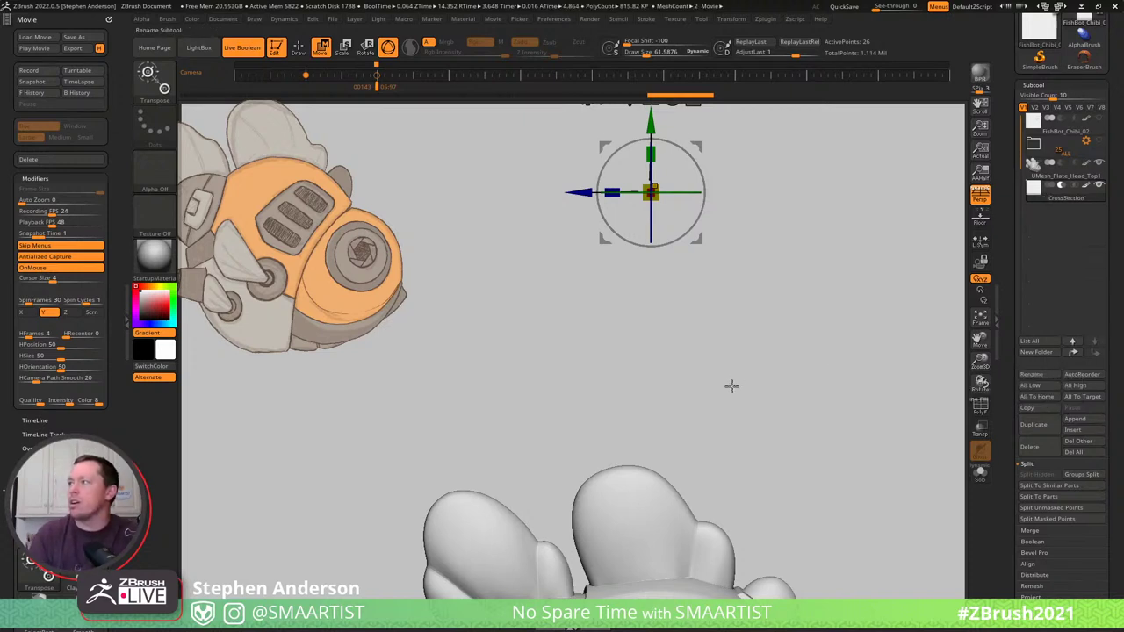
# Make UMesh_Plate_Head_Top1 active with Live Boolean off and the cutter hidden, and inspect the combined mesh from several angles.
pyautogui.keyDown('alt'); pyautogui.moveTo(796, 431); pyautogui.dragTo(743, 353, button='right'); pyautogui.keyUp('alt')
pyautogui.moveTo(742, 353); pyautogui.dragTo(753, 351)
pyautogui.press('q')
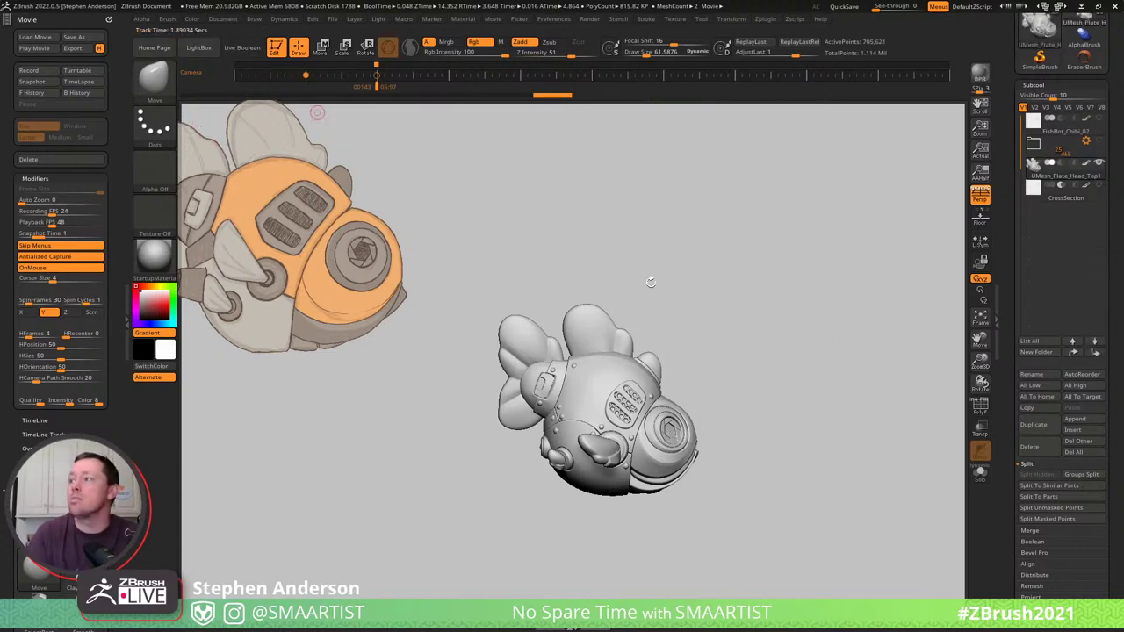
pyautogui.moveTo(751, 340); pyautogui.dragTo(720, 344)
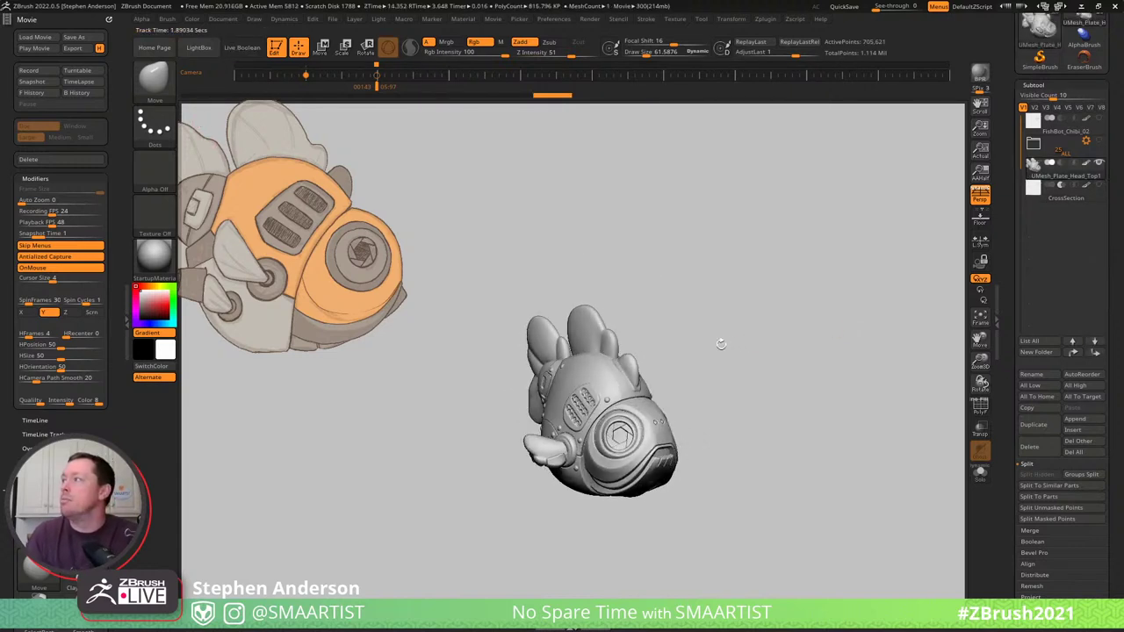
pyautogui.moveTo(740, 338); pyautogui.dragTo(518, 505)
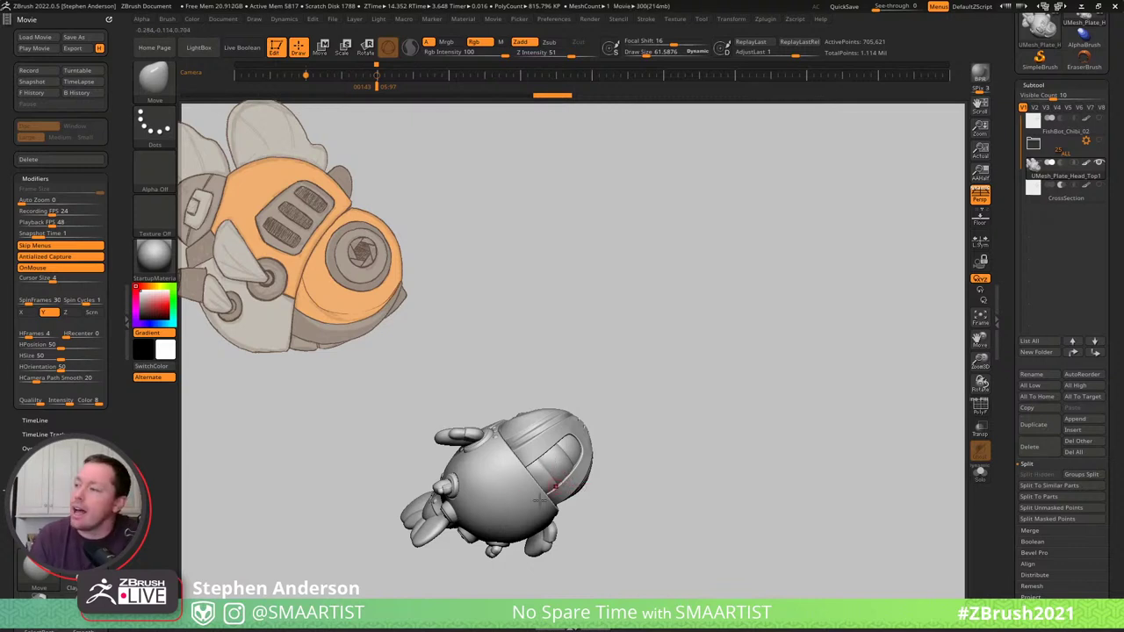
pyautogui.moveTo(531, 430); pyautogui.dragTo(497, 427, button='right')
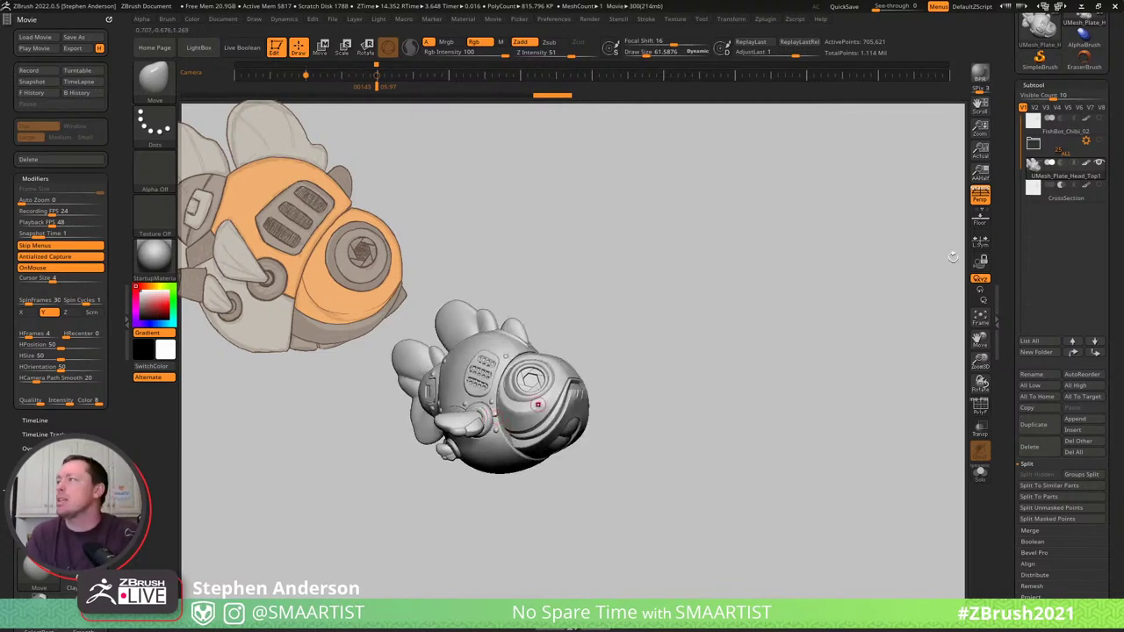
# Expand the ALL folder, show its original subtools and make Plate_Body_Top2 the active subtool.
pyautogui.click(1033, 145)
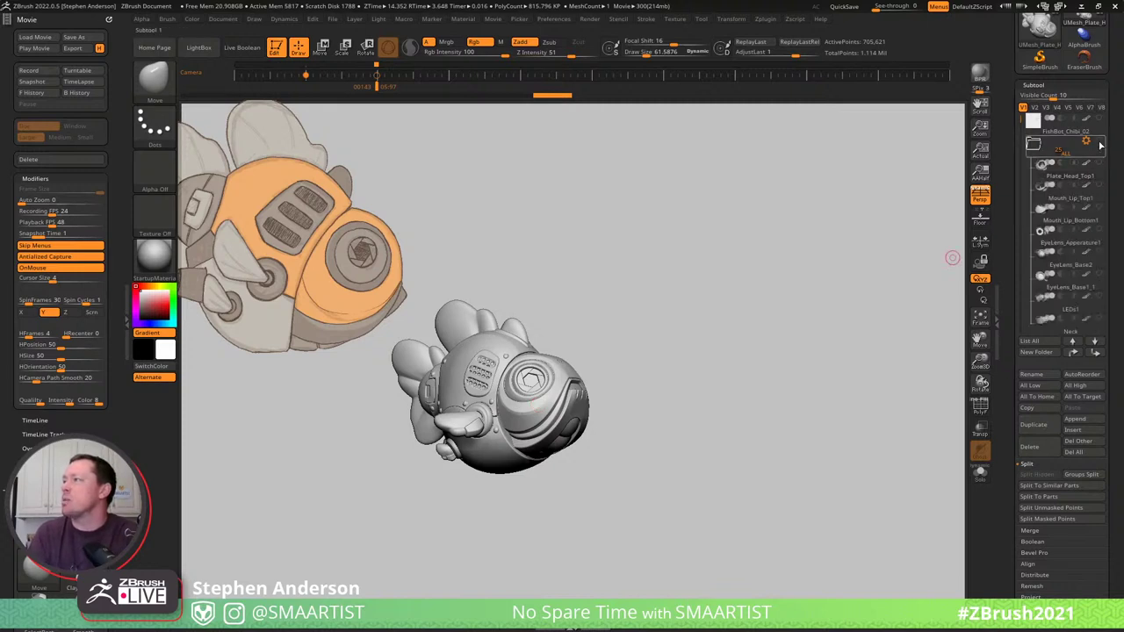
pyautogui.click(1054, 167)
pyautogui.moveTo(1019, 116); pyautogui.dragTo(1011, 268)
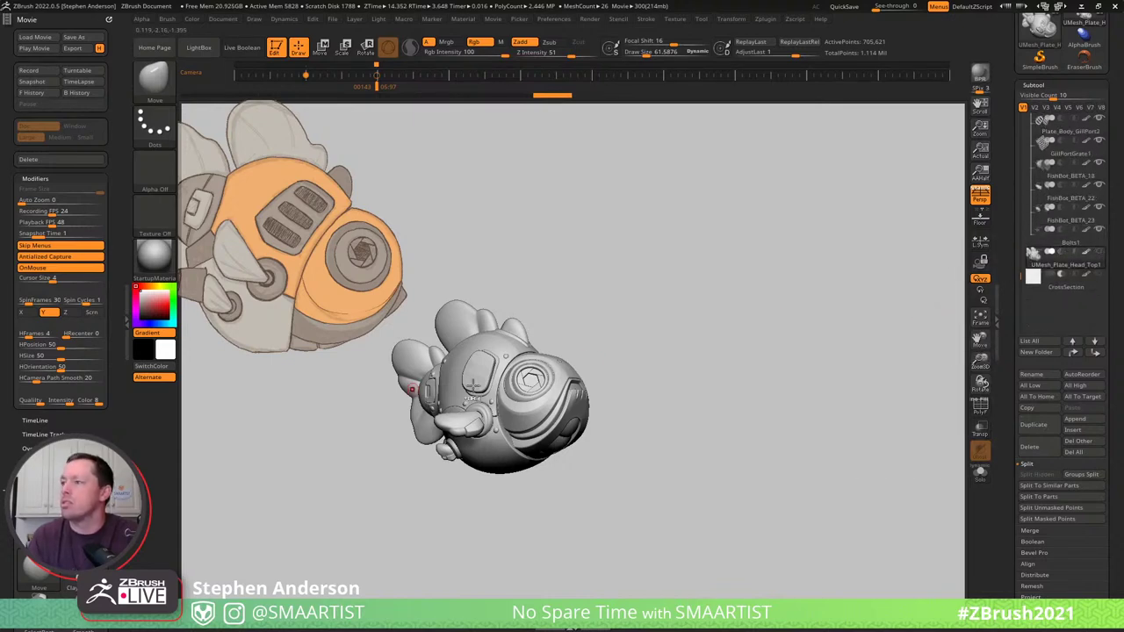
pyautogui.keyDown('ctrl'); pyautogui.moveTo(472, 385); pyautogui.dragTo(579, 518, button='right'); pyautogui.keyUp('ctrl')
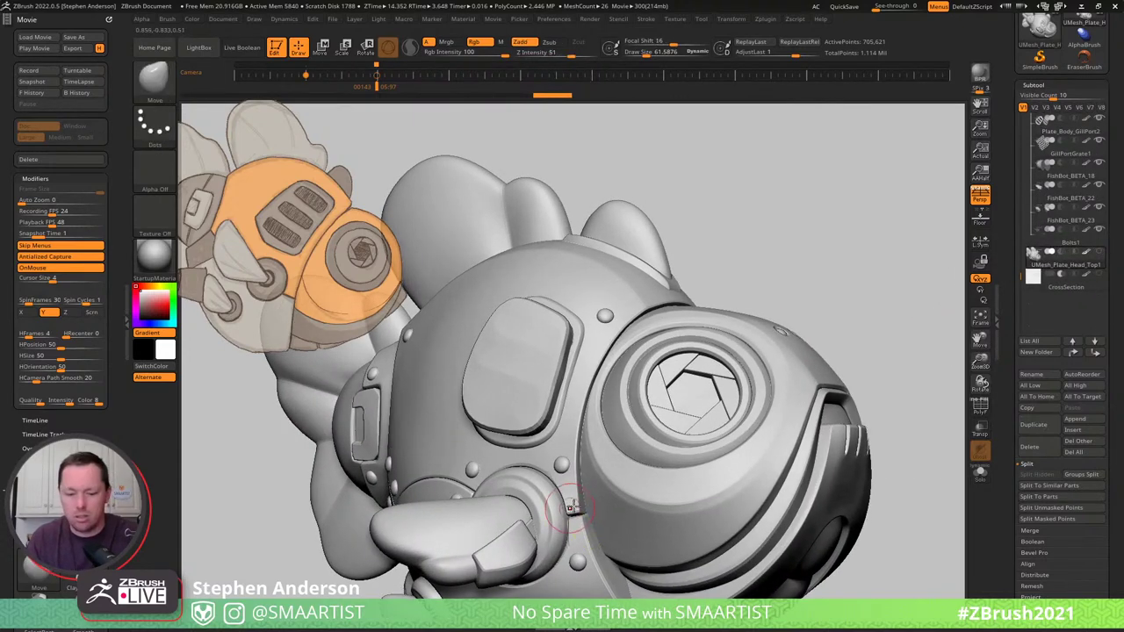
pyautogui.press('n')
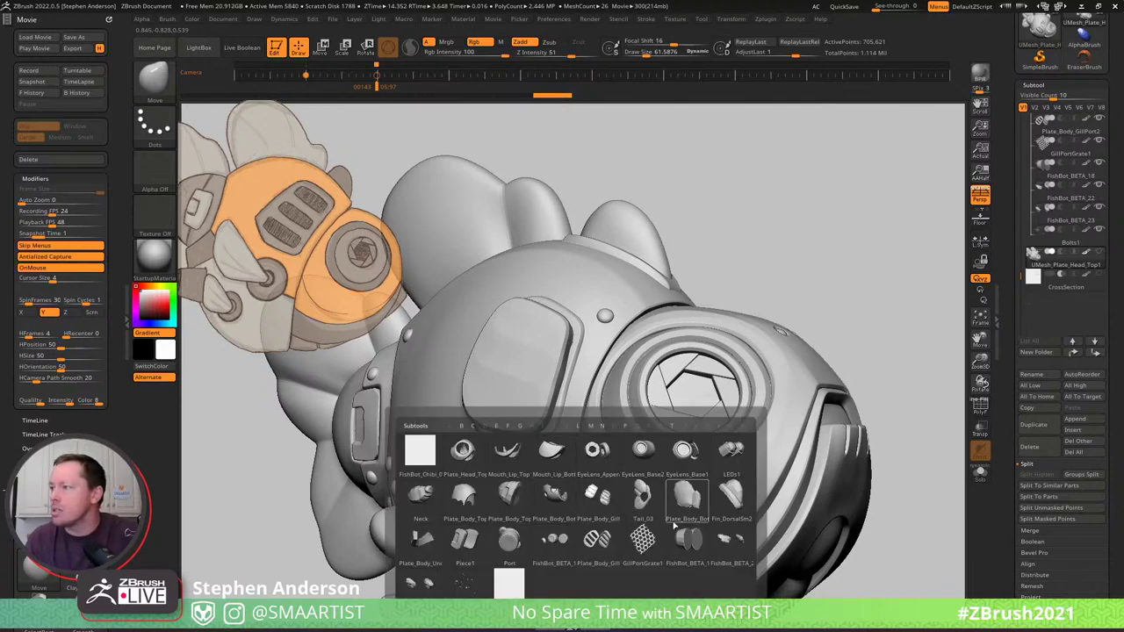
pyautogui.click(464, 496)
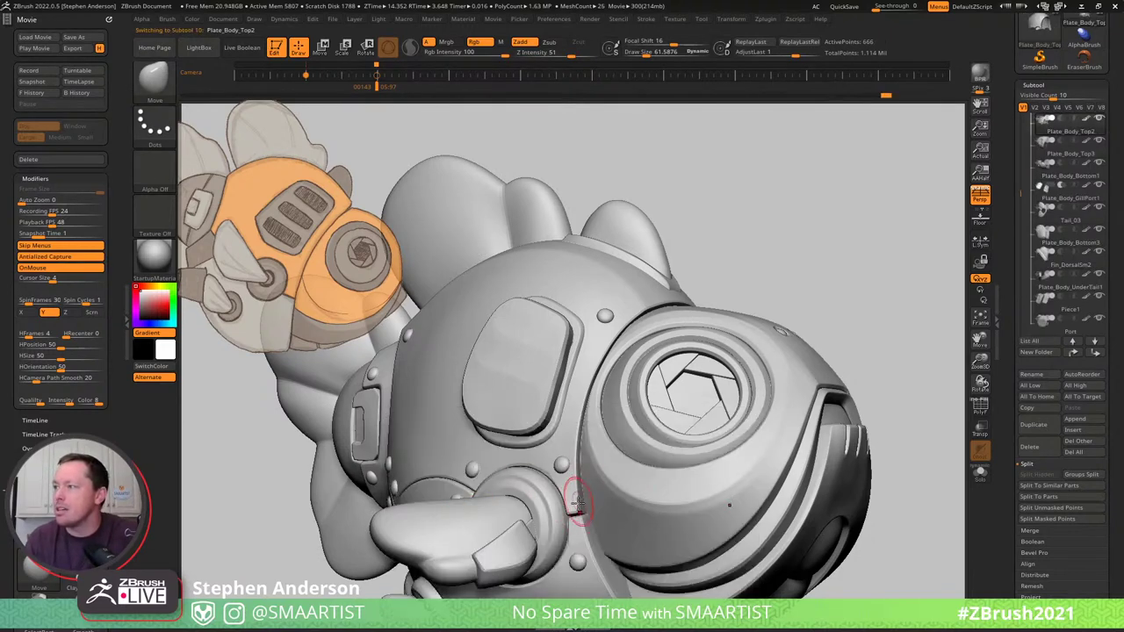
# Nudge Plate_Body_Top2's edge at the seam beside the side fin with the Move brush, reducing the draw size to about 36.
pyautogui.moveTo(577, 501)
pyautogui.mouseDown(button='right')
pyautogui.moveTo(614, 547)
pyautogui.moveTo(522, 481)
pyautogui.mouseUp(button='right')
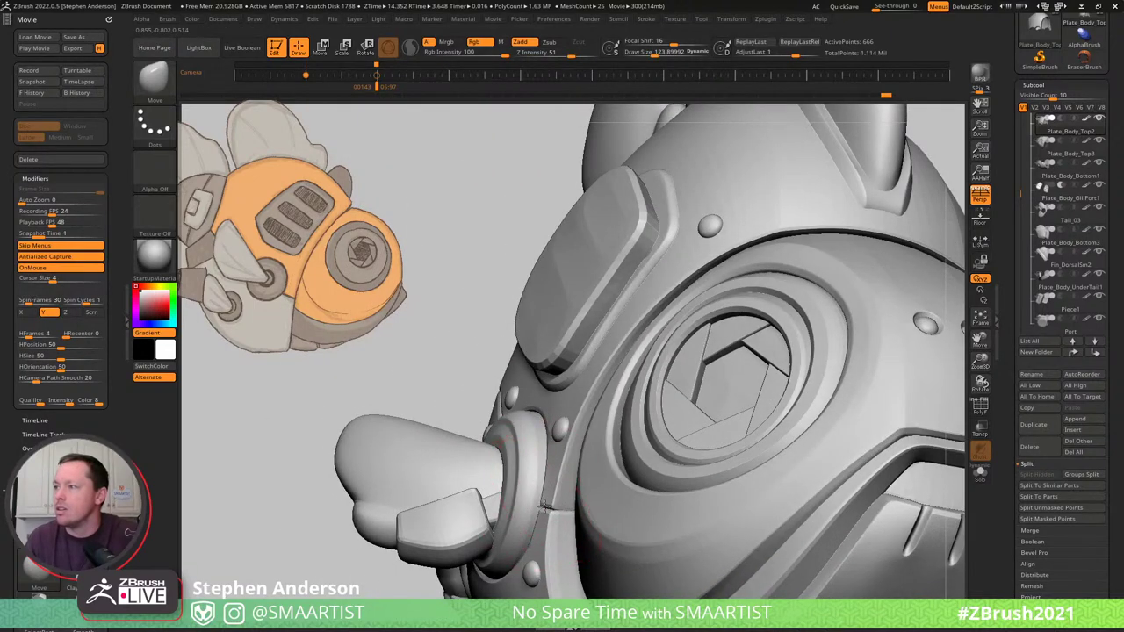
pyautogui.moveTo(544, 504)
pyautogui.mouseDown(button='right')
pyautogui.moveTo(585, 514)
pyautogui.moveTo(588, 526)
pyautogui.mouseUp(button='right')
pyautogui.moveTo(591, 472)
pyautogui.mouseDown(button='right')
pyautogui.moveTo(567, 462)
pyautogui.moveTo(583, 452)
pyautogui.mouseUp(button='right')
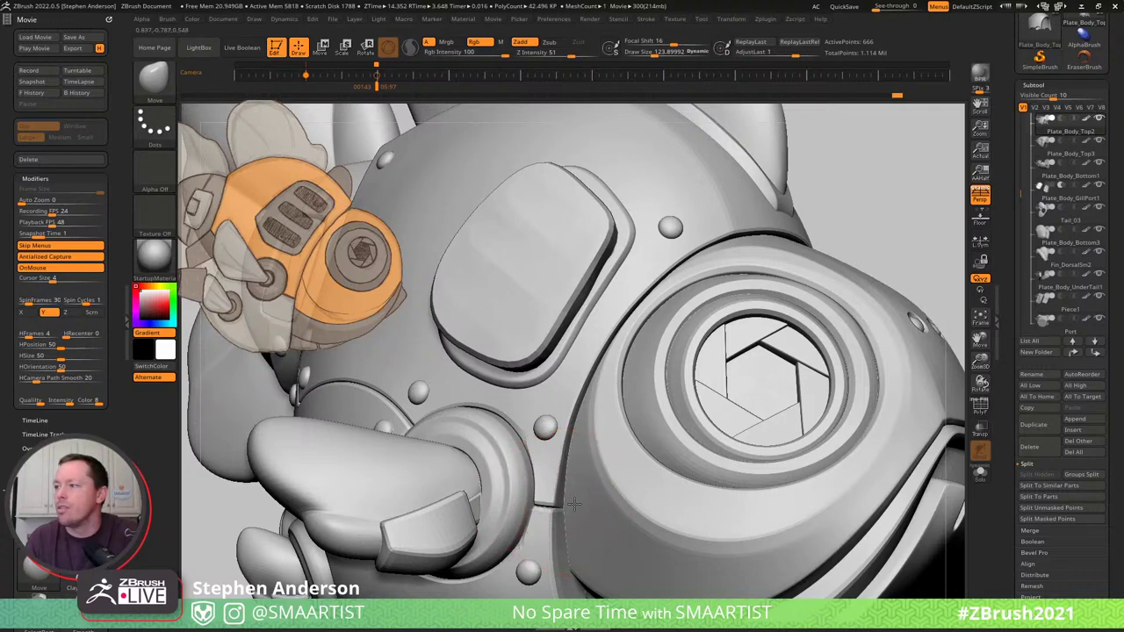
pyautogui.press('s')
pyautogui.moveTo(554, 500); pyautogui.dragTo(541, 498)
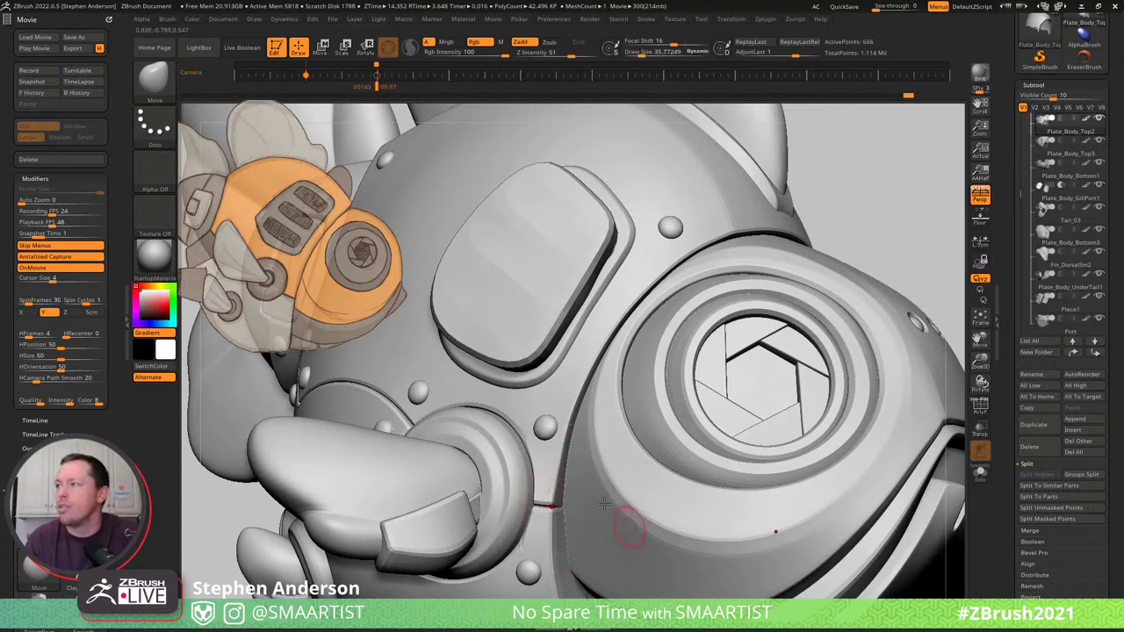
# Make the plate under the tail the active subtool and set the draw size to about 129.
pyautogui.keyDown('ctrl'); pyautogui.moveTo(604, 504); pyautogui.dragTo(602, 432, button='right'); pyautogui.keyUp('ctrl')
pyautogui.moveTo(780, 351); pyautogui.dragTo(790, 361, button='right')
pyautogui.press('shift')
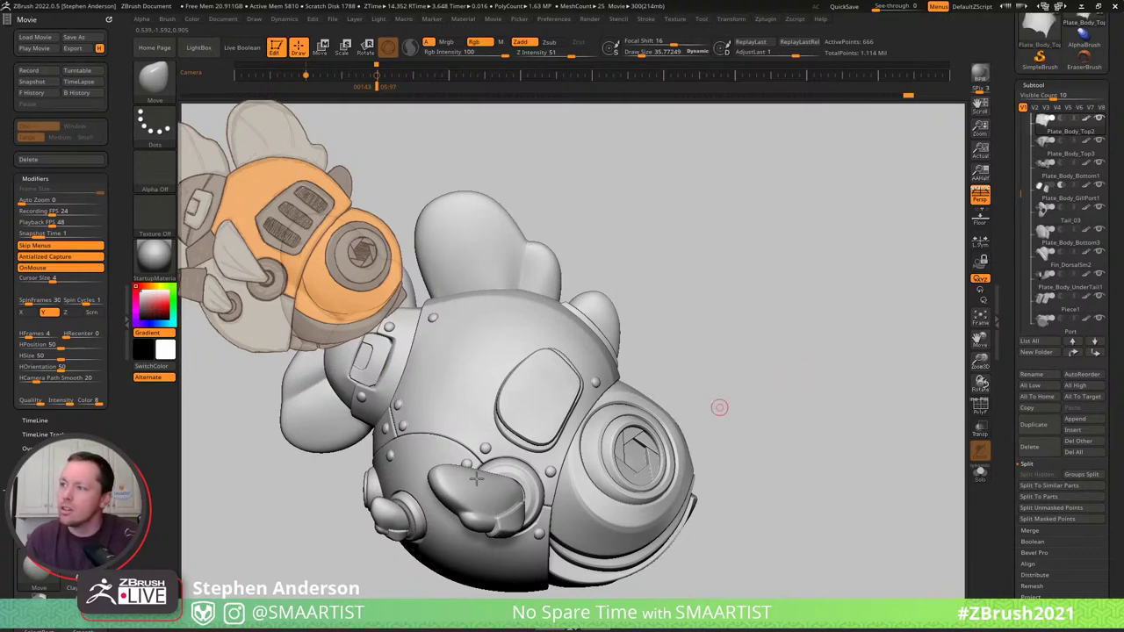
pyautogui.moveTo(381, 466)
pyautogui.keyDown('ctrl'); pyautogui.mouseDown(button='right')
pyautogui.moveTo(431, 500)
pyautogui.moveTo(408, 504)
pyautogui.mouseUp(button='right'); pyautogui.keyUp('ctrl')
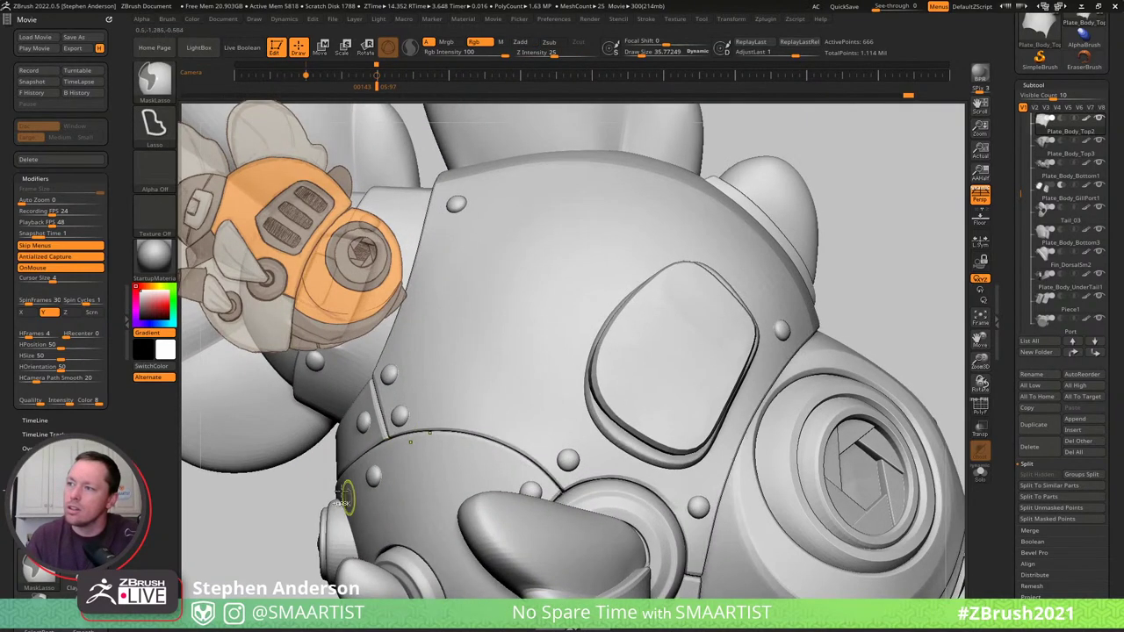
pyautogui.moveTo(302, 488); pyautogui.dragTo(418, 518, button='right')
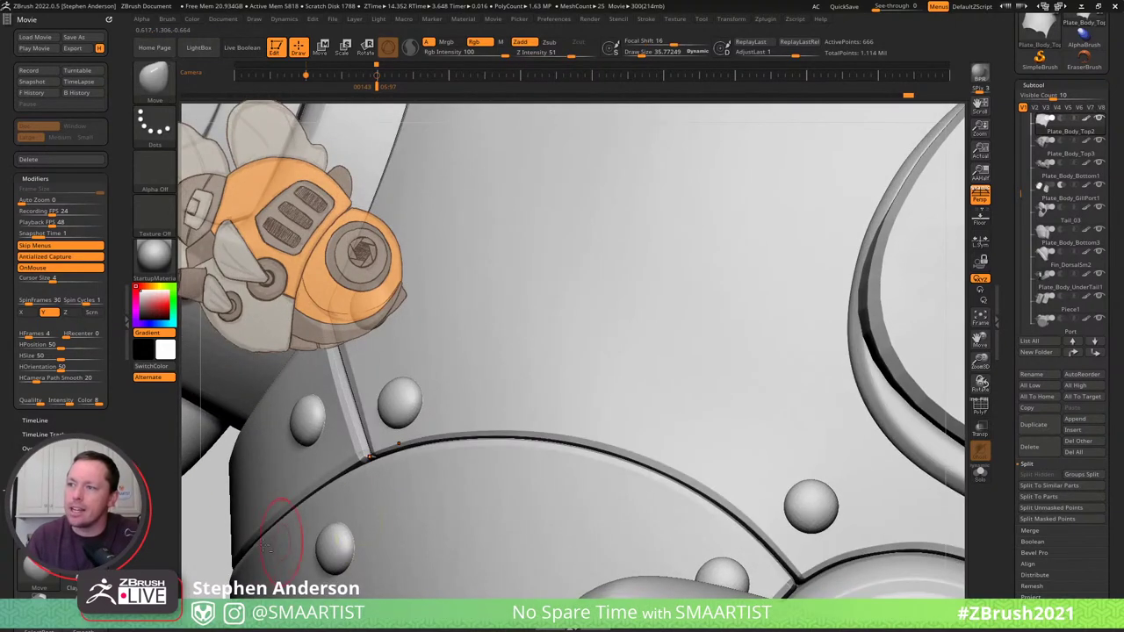
pyautogui.moveTo(263, 546); pyautogui.dragTo(577, 424, button='right')
pyautogui.keyDown('alt'); pyautogui.click(558, 411); pyautogui.keyUp('alt')
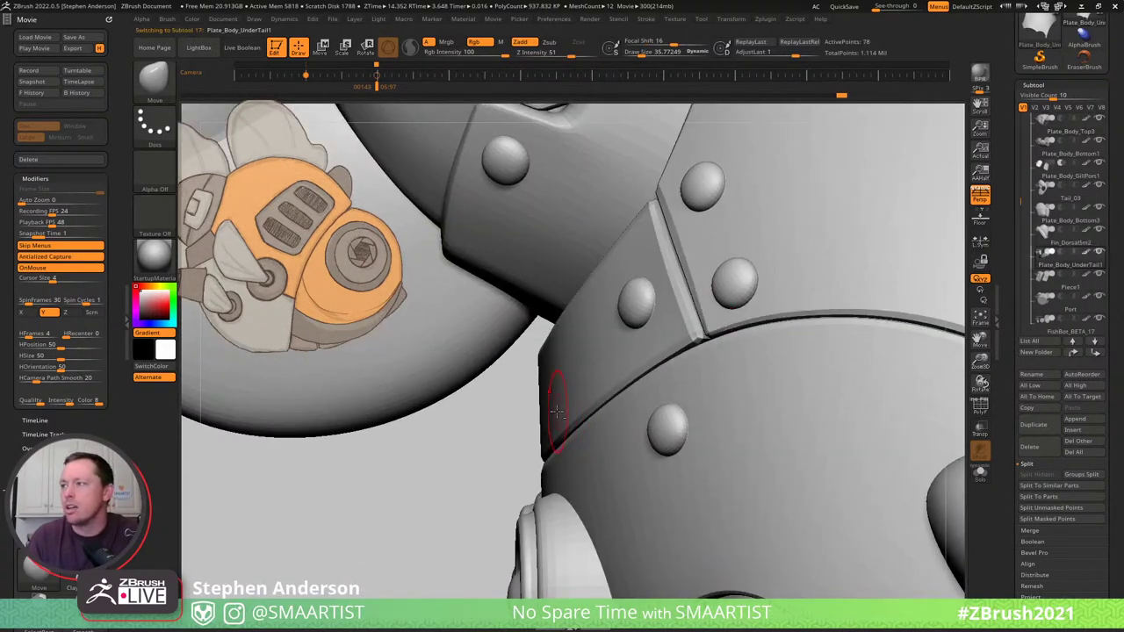
pyautogui.press('s')
pyautogui.moveTo(532, 450); pyautogui.dragTo(545, 450)
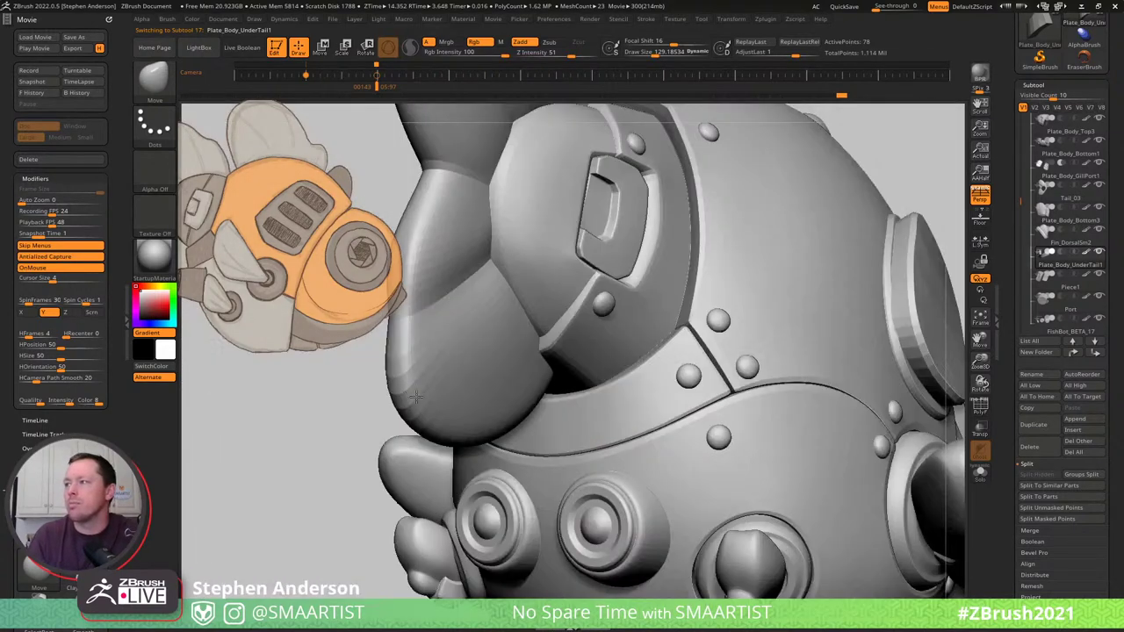
# Reorder Plate_Body_UnderTail1 within the folder so it sits directly below Plate_Body_Top3, and turn on the polyframe display.
pyautogui.keyDown('ctrl'); pyautogui.moveTo(416, 396); pyautogui.dragTo(752, 394, button='right'); pyautogui.keyUp('ctrl')
pyautogui.moveTo(812, 361); pyautogui.dragTo(562, 351, button='right')
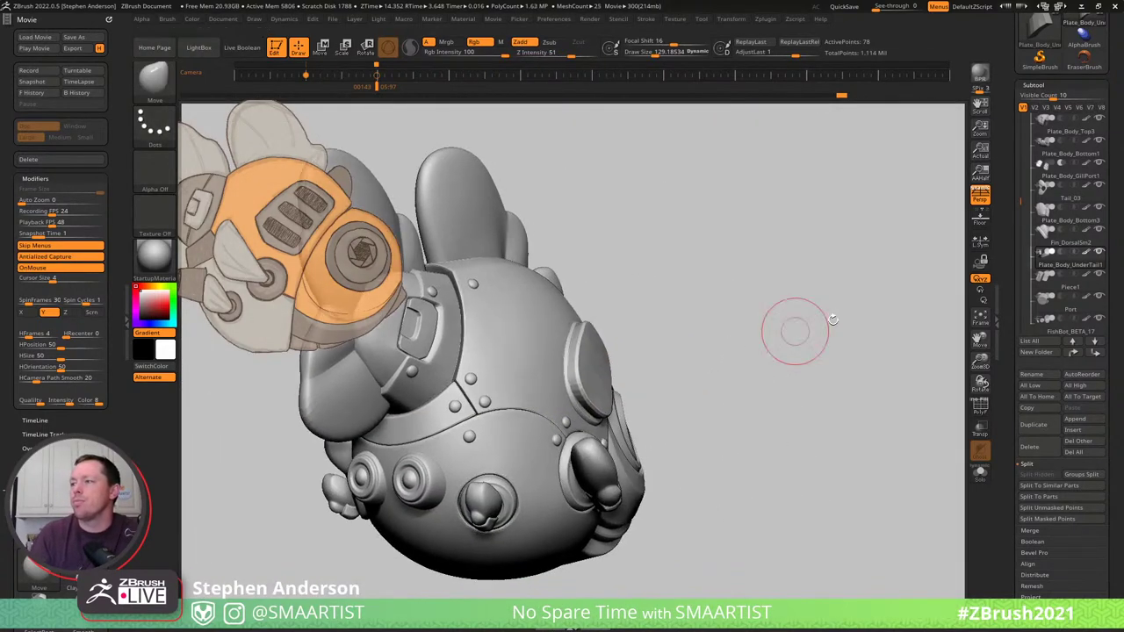
pyautogui.moveTo(824, 318); pyautogui.dragTo(791, 319, button='right')
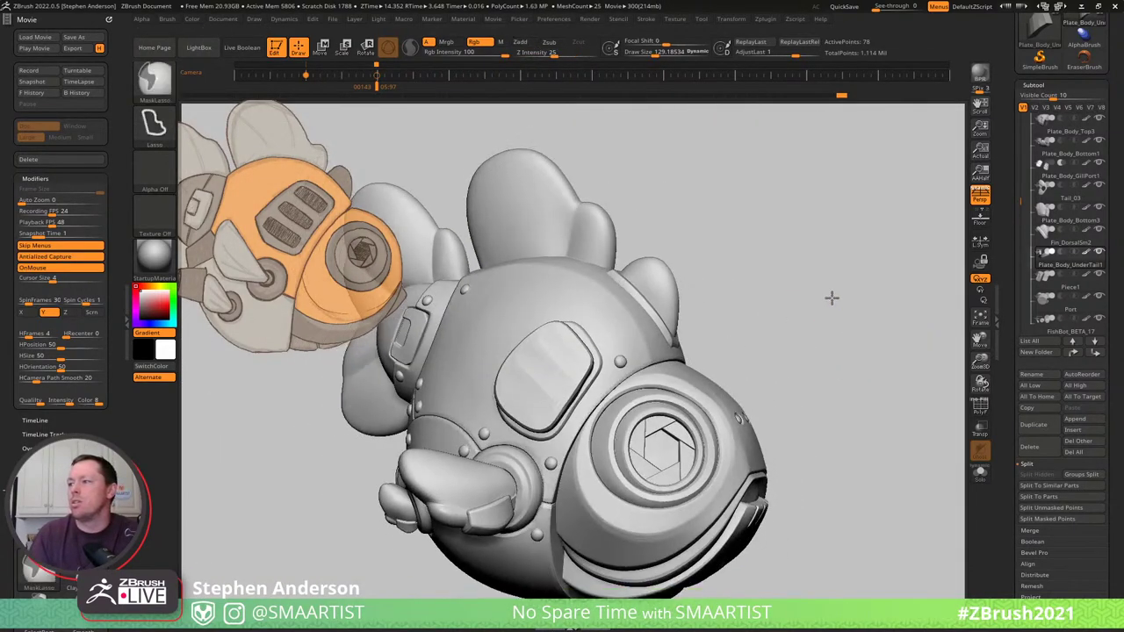
pyautogui.press('ctrl')
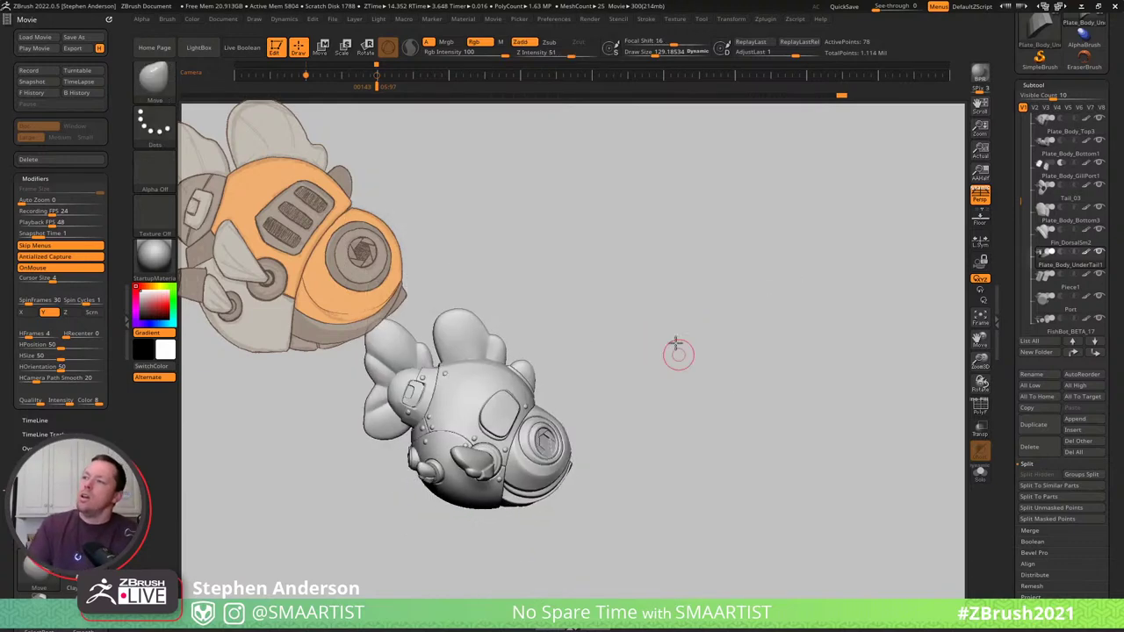
pyautogui.click(742, 375)
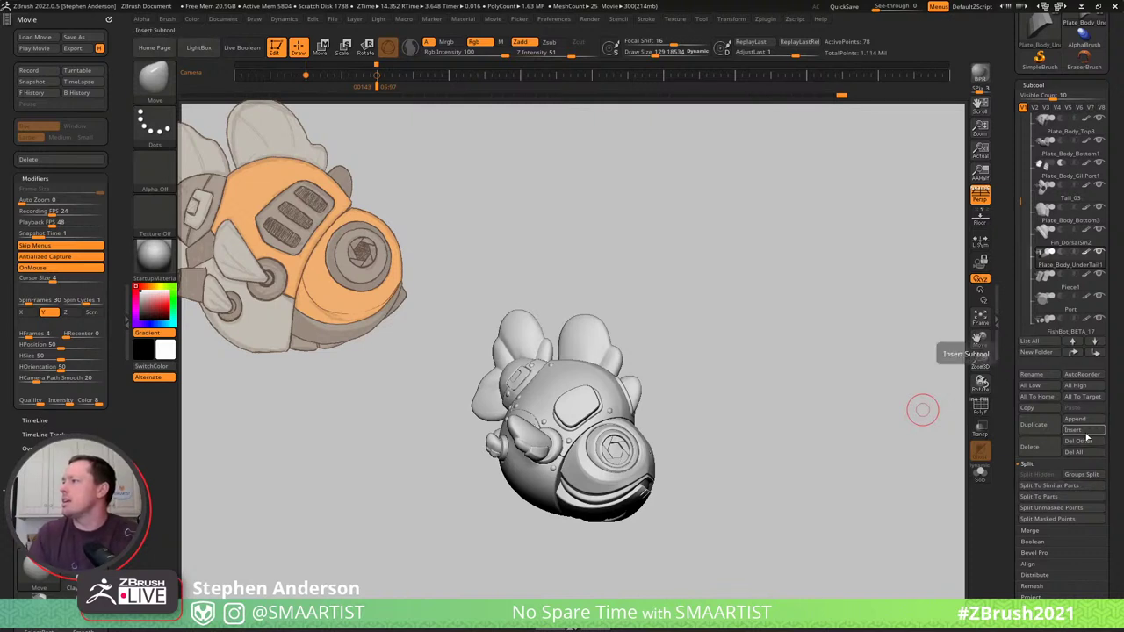
pyautogui.press('ctrl')
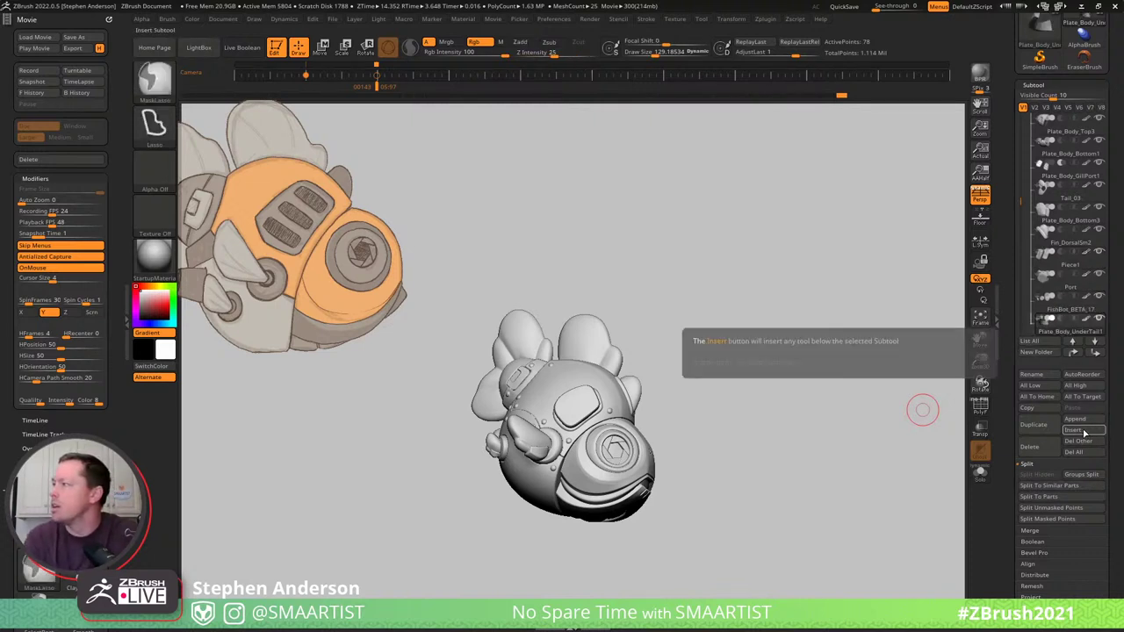
pyautogui.hotkey('ctrl', 'Down')
pyautogui.hotkey('ctrl', 'Down')
pyautogui.hotkey('ctrl', 'Down')
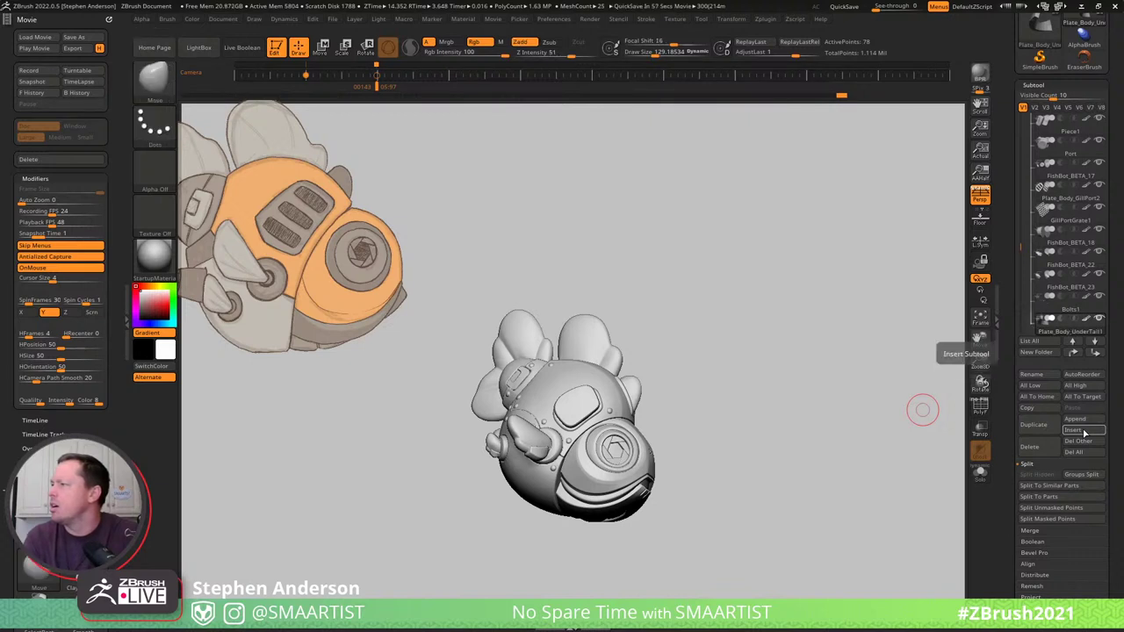
pyautogui.hotkey('shift', 'f')
pyautogui.press('ctrl')
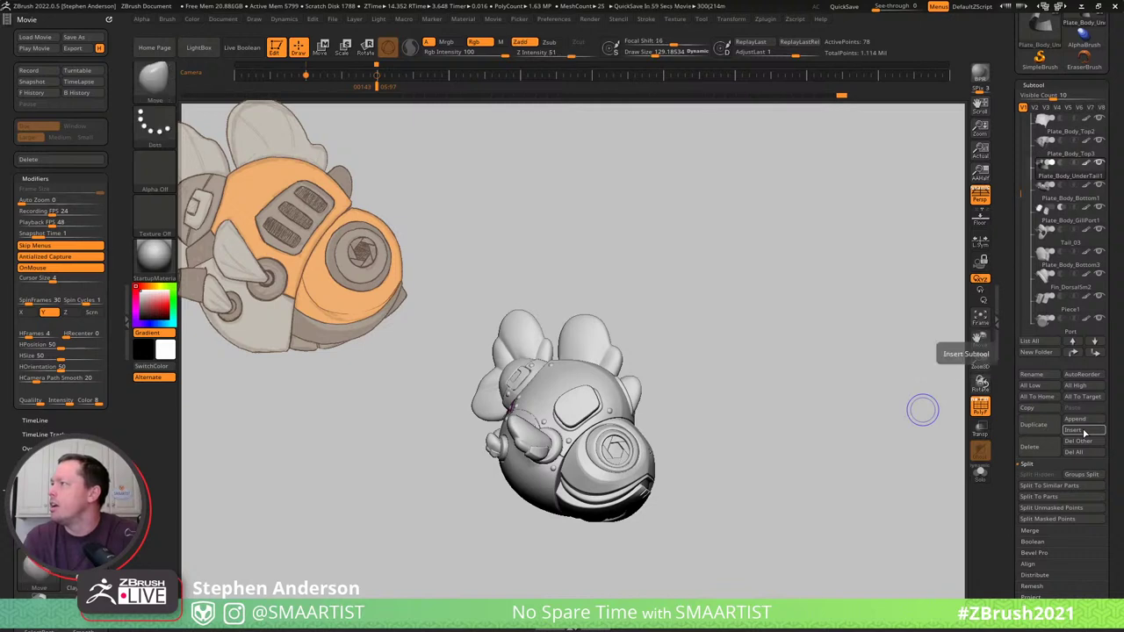
# Insert a cylinder subtool directly below FishBot_BETA_23 and scale its width down to a thin vertical rod.
pyautogui.press('ctrl')
pyautogui.press('ctrl')
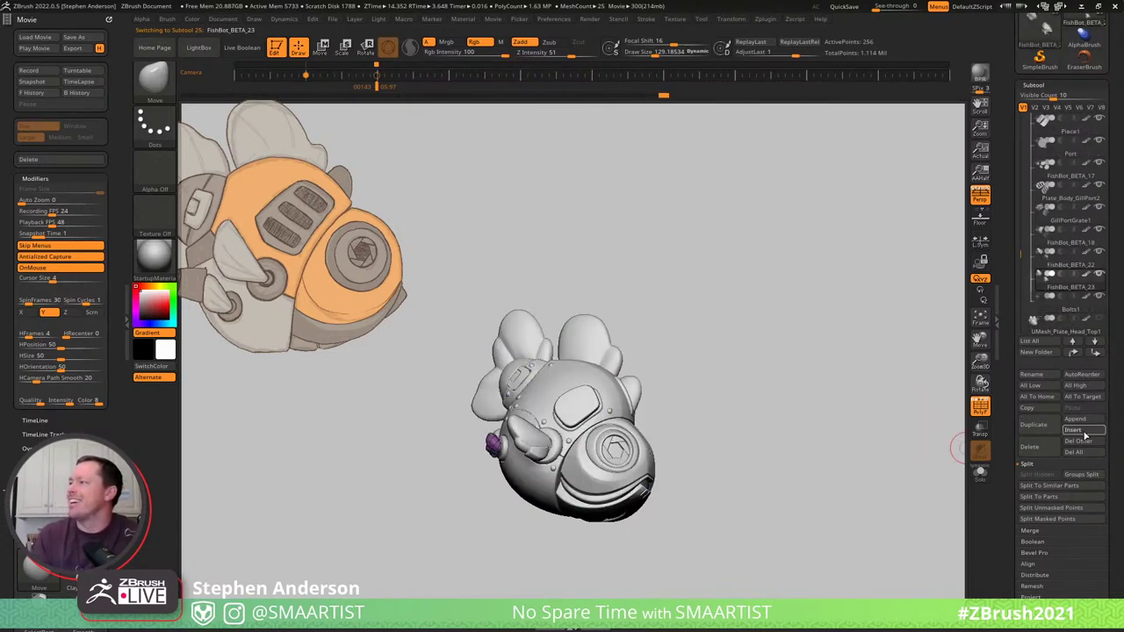
pyautogui.click(1085, 432)
pyautogui.click(716, 451)
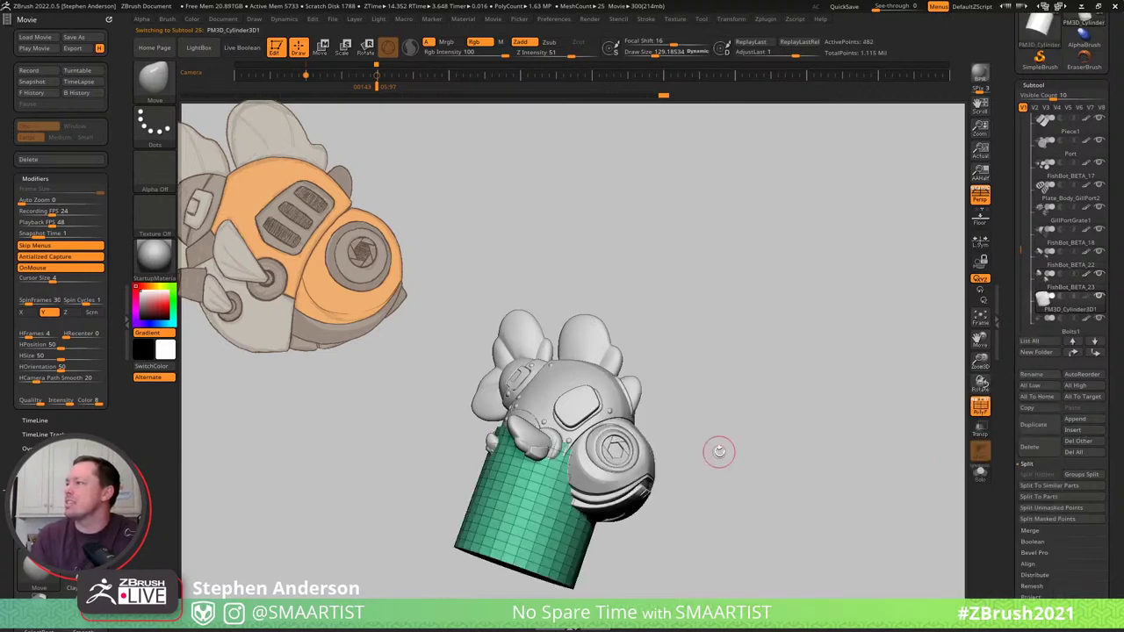
pyautogui.moveTo(757, 449); pyautogui.dragTo(774, 456)
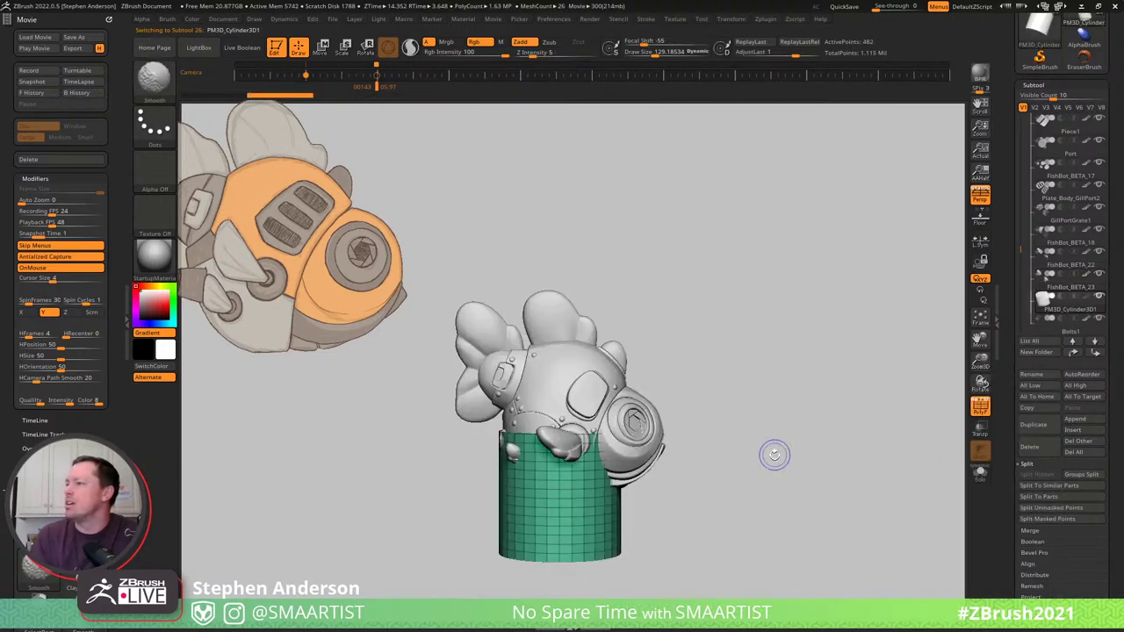
pyautogui.press('w')
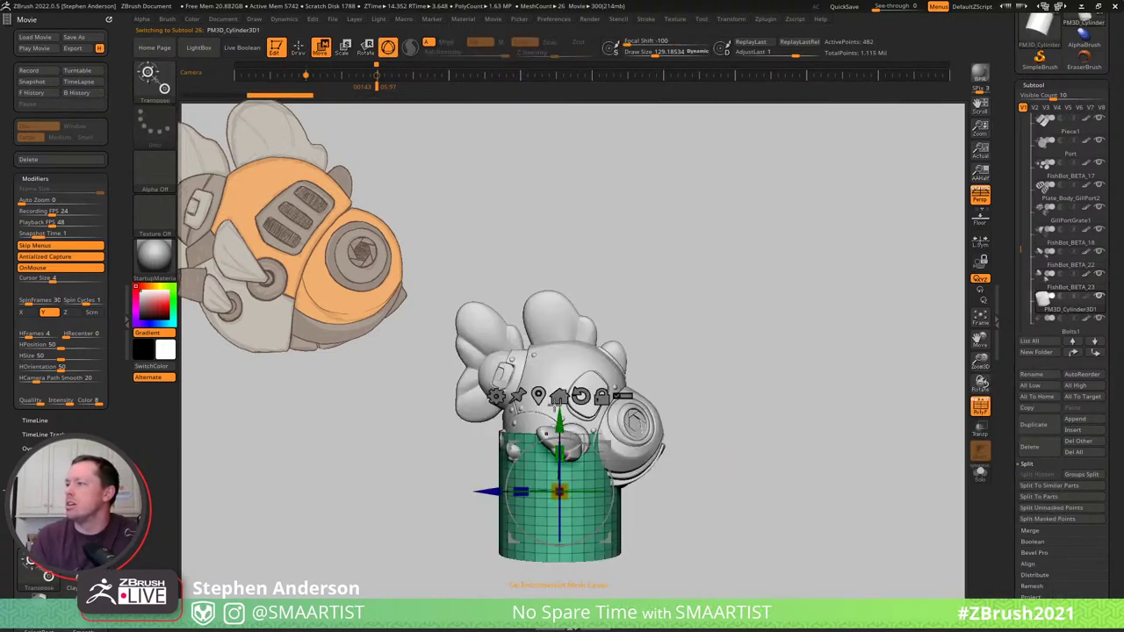
pyautogui.keyDown('alt'); pyautogui.moveTo(559, 452); pyautogui.dragTo(555, 506); pyautogui.keyUp('alt')
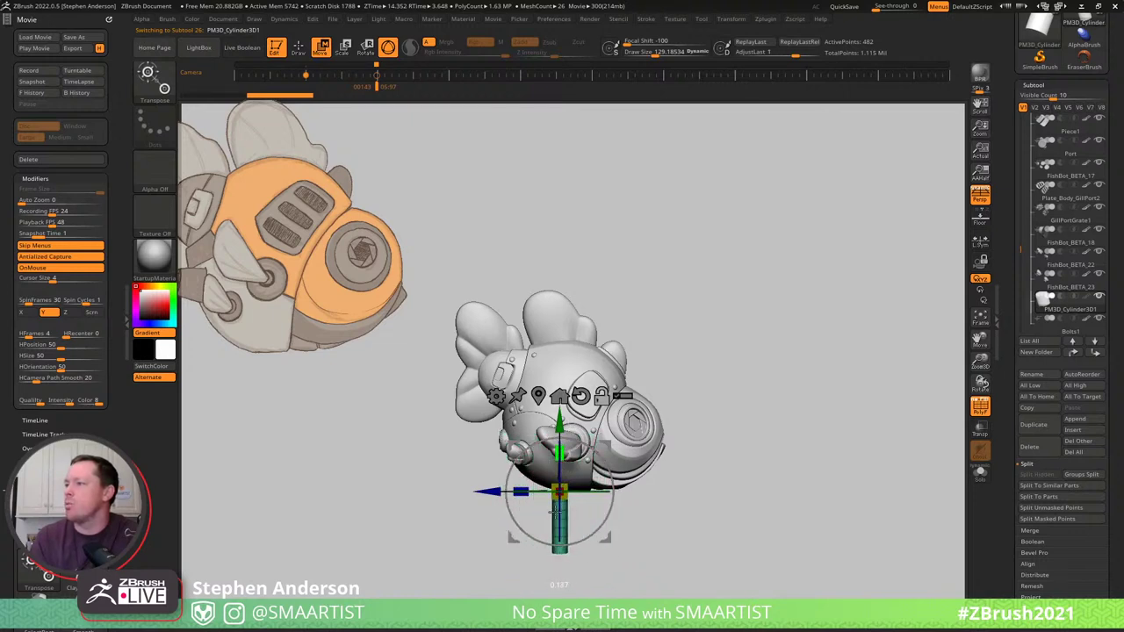
# Raise the thin cylinder along its vertical axis so it runs through the fish's underside into the body, with ghost transparency on.
pyautogui.moveTo(732, 489); pyautogui.dragTo(690, 487, button='right')
pyautogui.moveTo(690, 486); pyautogui.dragTo(757, 375)
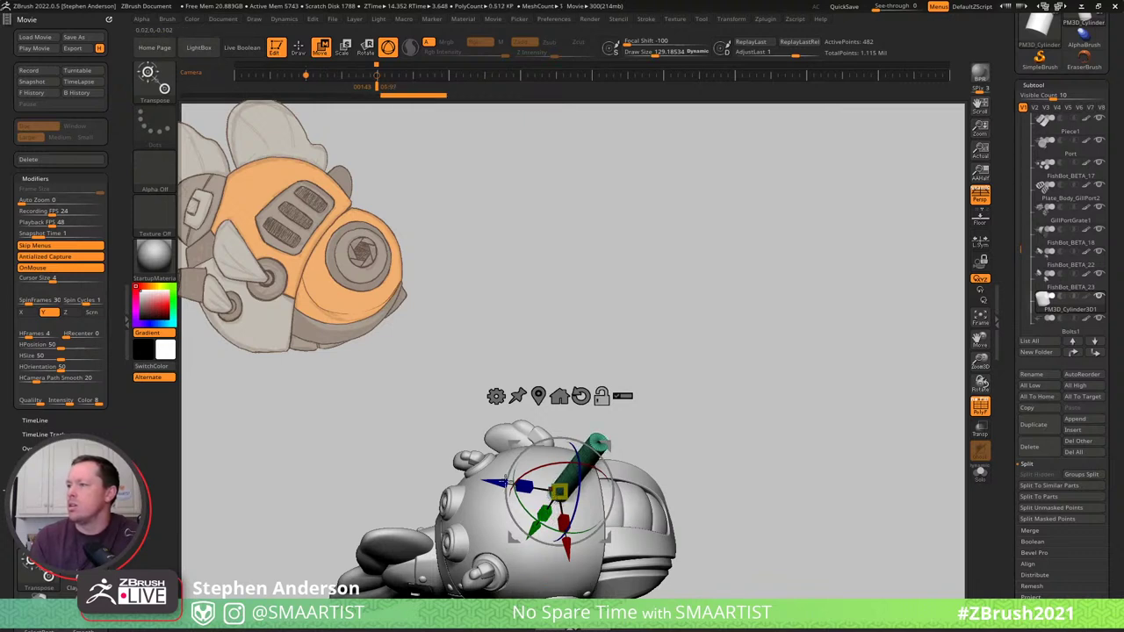
pyautogui.moveTo(708, 389); pyautogui.dragTo(702, 511)
pyautogui.moveTo(678, 418); pyautogui.dragTo(693, 502)
pyautogui.keyDown('alt'); pyautogui.moveTo(703, 452); pyautogui.dragTo(727, 527); pyautogui.keyUp('alt')
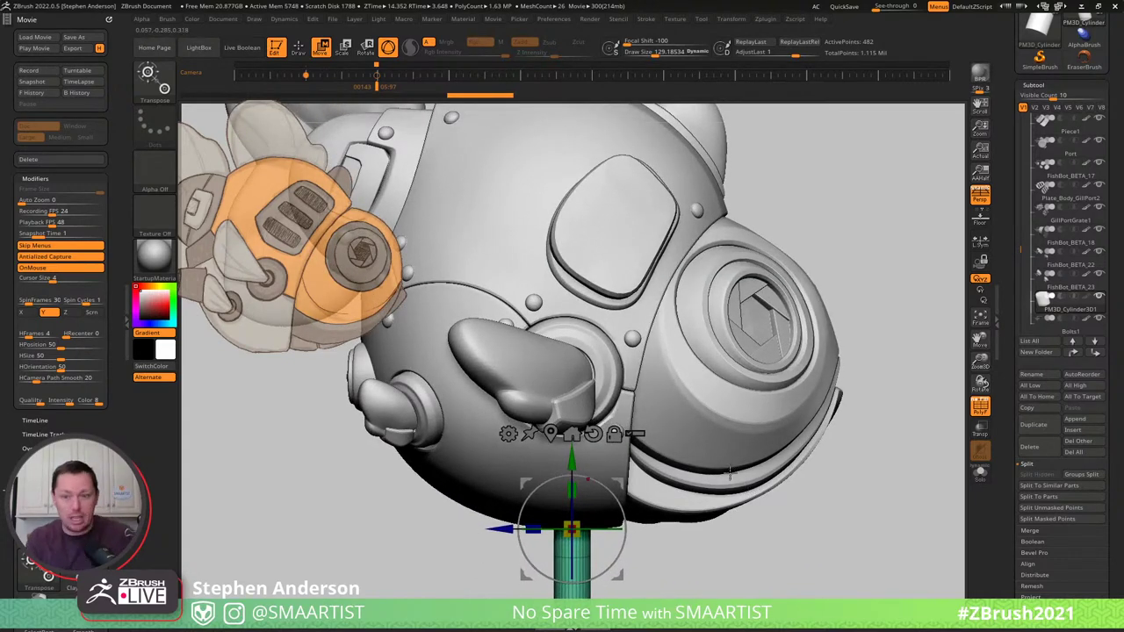
pyautogui.press('q')
pyautogui.moveTo(729, 496)
pyautogui.keyDown('ctrl'); pyautogui.mouseDown(button='right')
pyautogui.moveTo(627, 386)
pyautogui.moveTo(659, 466)
pyautogui.moveTo(725, 459)
pyautogui.moveTo(632, 465)
pyautogui.moveTo(663, 466)
pyautogui.mouseUp(button='right'); pyautogui.keyUp('ctrl')
pyautogui.hotkey('ctrl', 'shift', 't')
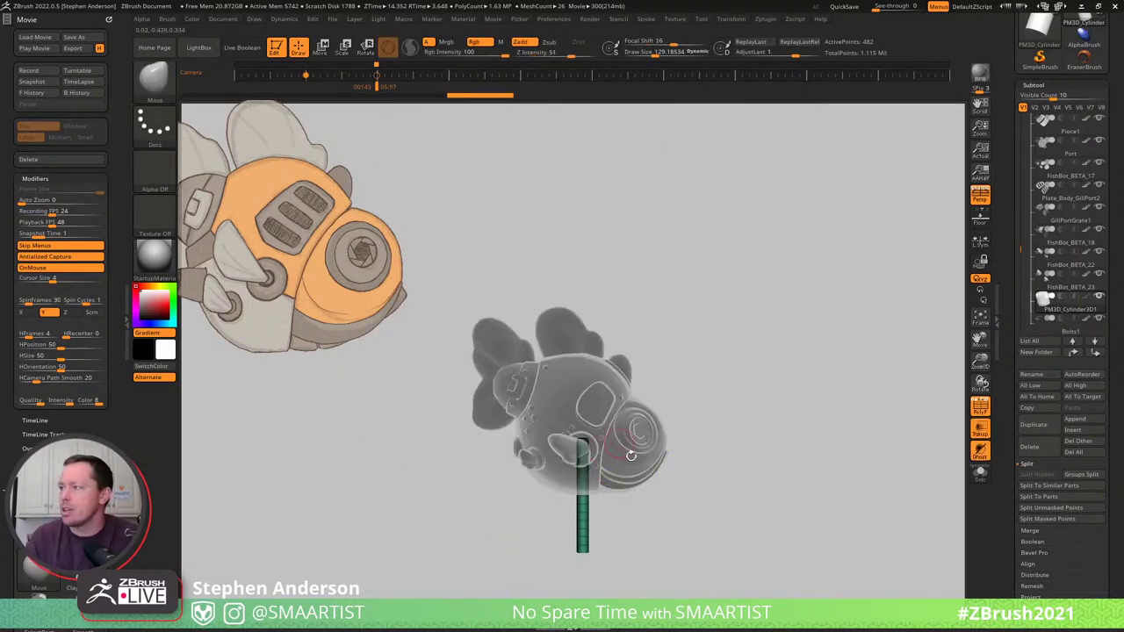
pyautogui.press('w')
pyautogui.moveTo(582, 423); pyautogui.dragTo(576, 376)
pyautogui.press('q')
pyautogui.moveTo(747, 395)
pyautogui.mouseDown()
pyautogui.moveTo(760, 394)
pyautogui.moveTo(734, 389)
pyautogui.mouseUp()
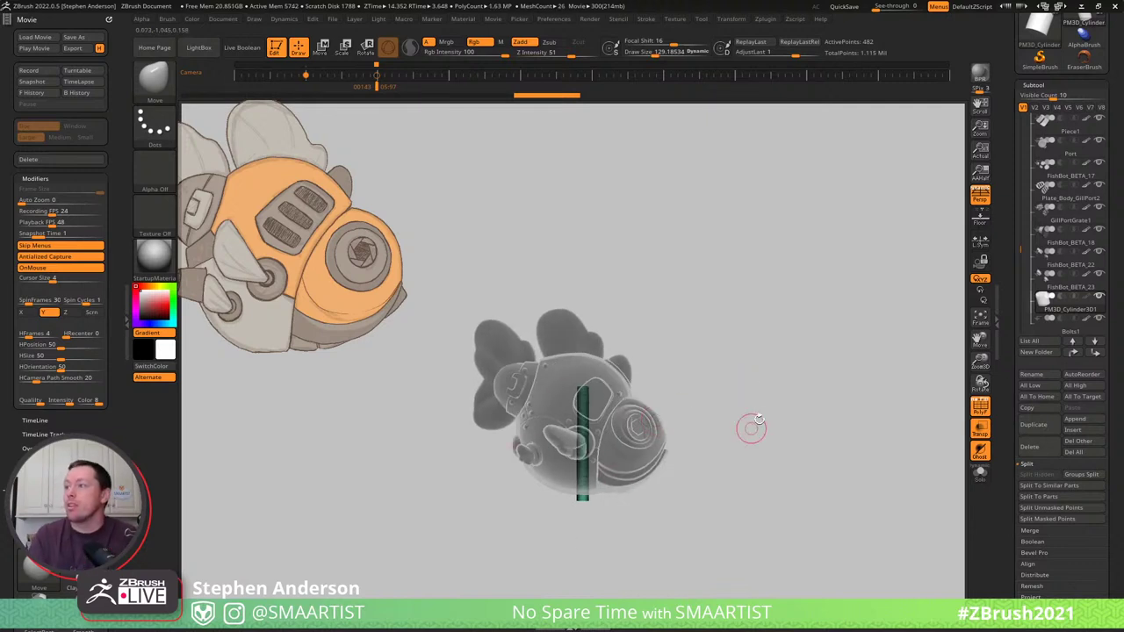
pyautogui.moveTo(751, 427); pyautogui.dragTo(743, 395)
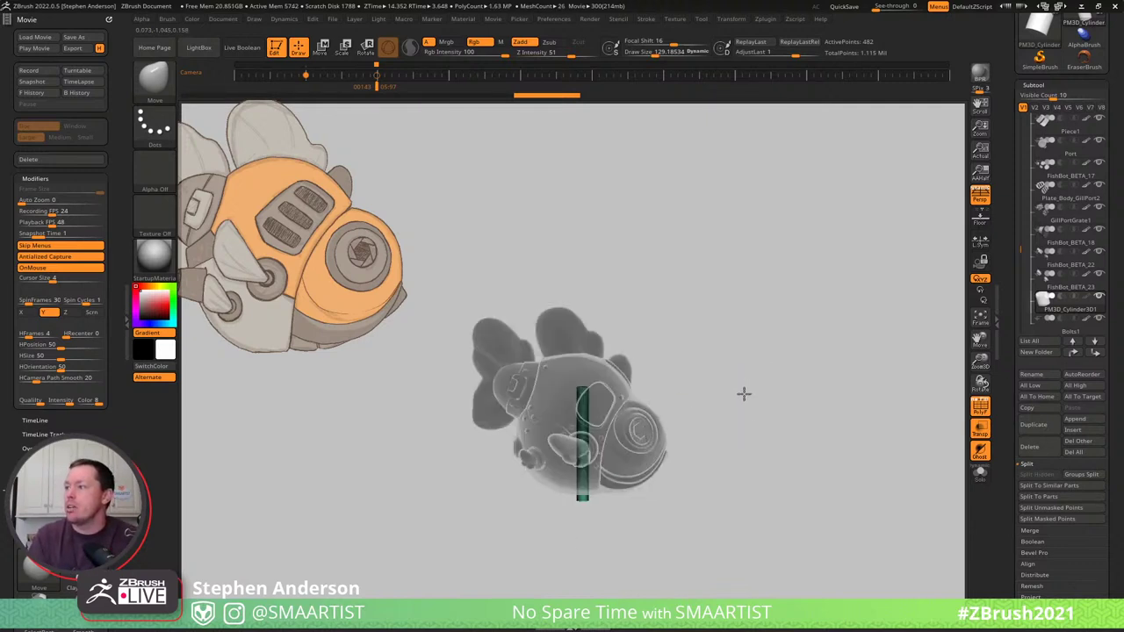
# Set the thin cylinder to subtract, turn off transparency and enable Live Boolean to preview the hole in the belly.
pyautogui.press('shift')
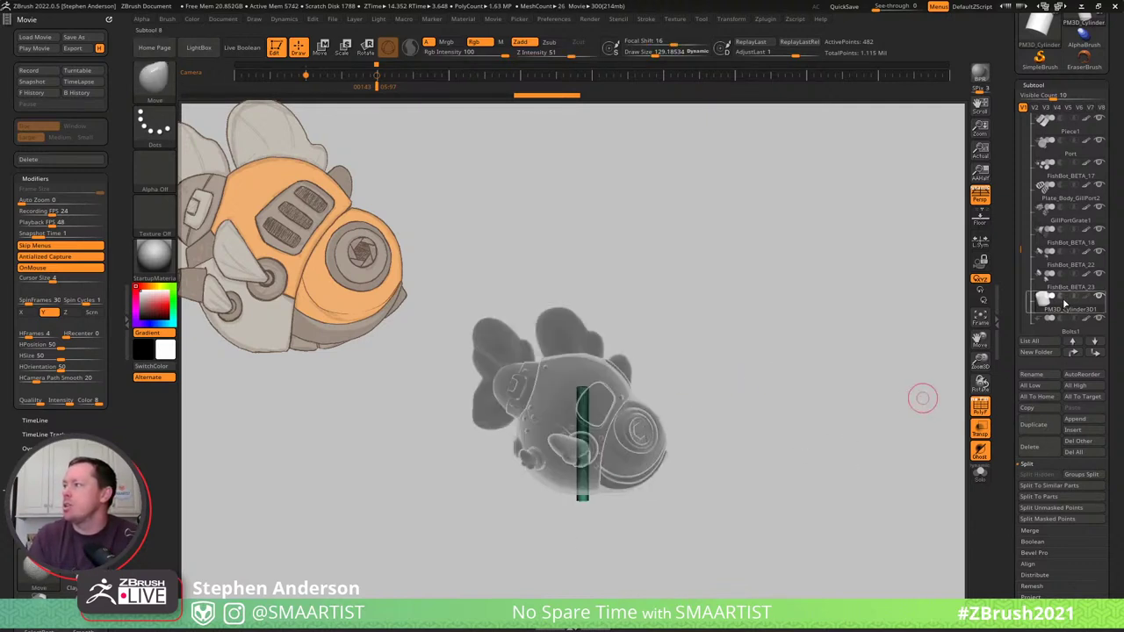
pyautogui.hotkey('ctrl', 't')
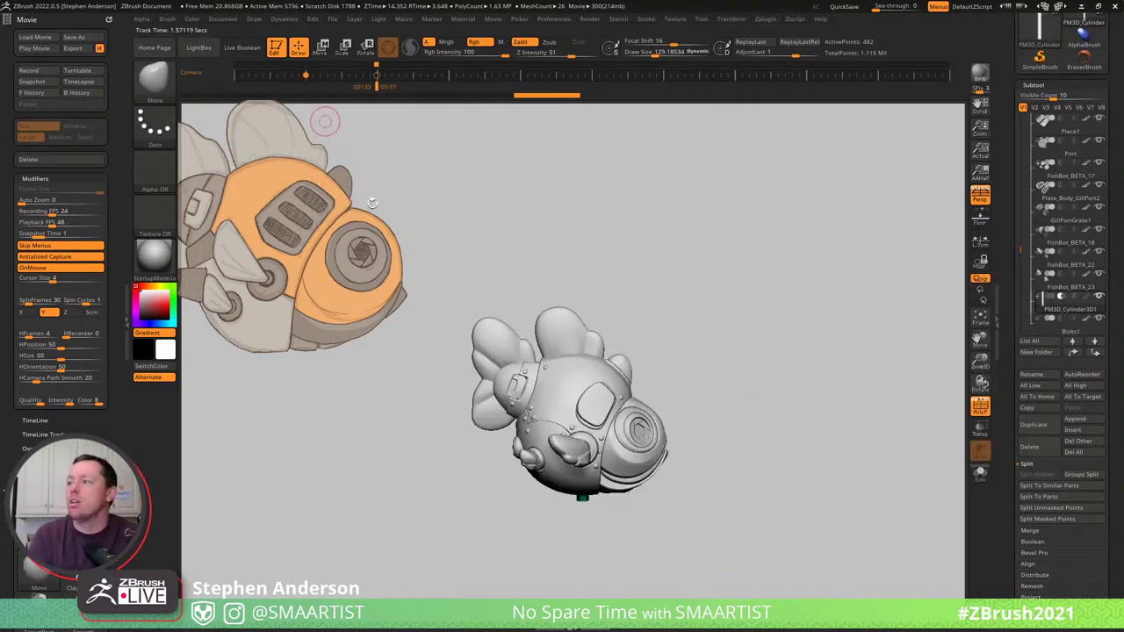
pyautogui.click(242, 47)
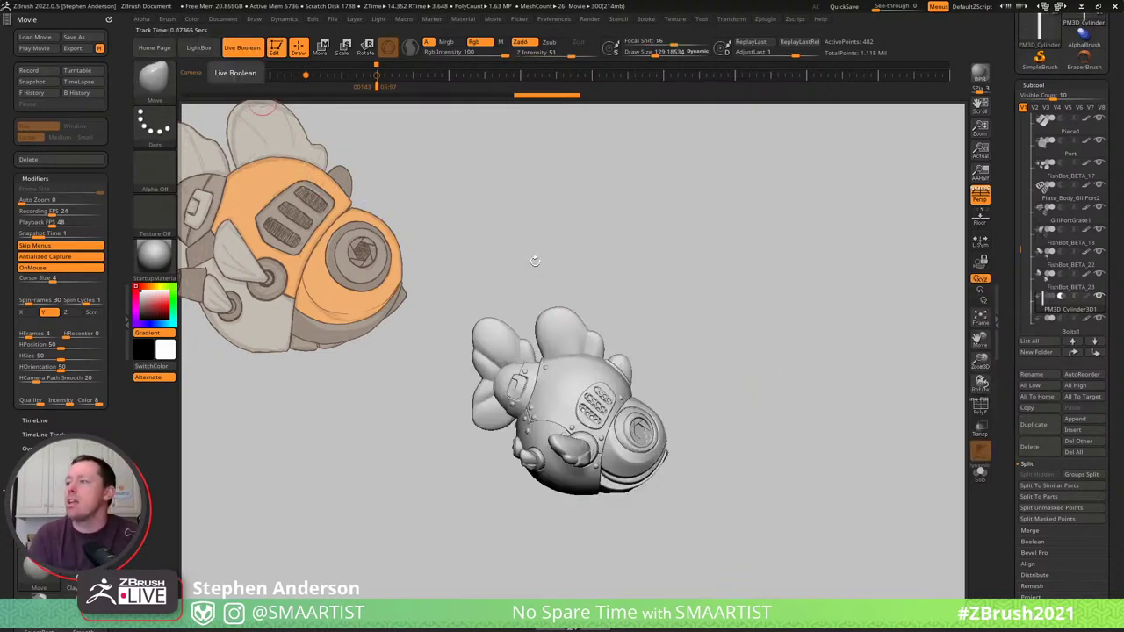
pyautogui.moveTo(763, 310)
pyautogui.mouseDown()
pyautogui.moveTo(760, 276)
pyautogui.moveTo(781, 254)
pyautogui.moveTo(747, 308)
pyautogui.moveTo(727, 308)
pyautogui.moveTo(742, 298)
pyautogui.moveTo(732, 306)
pyautogui.mouseUp()
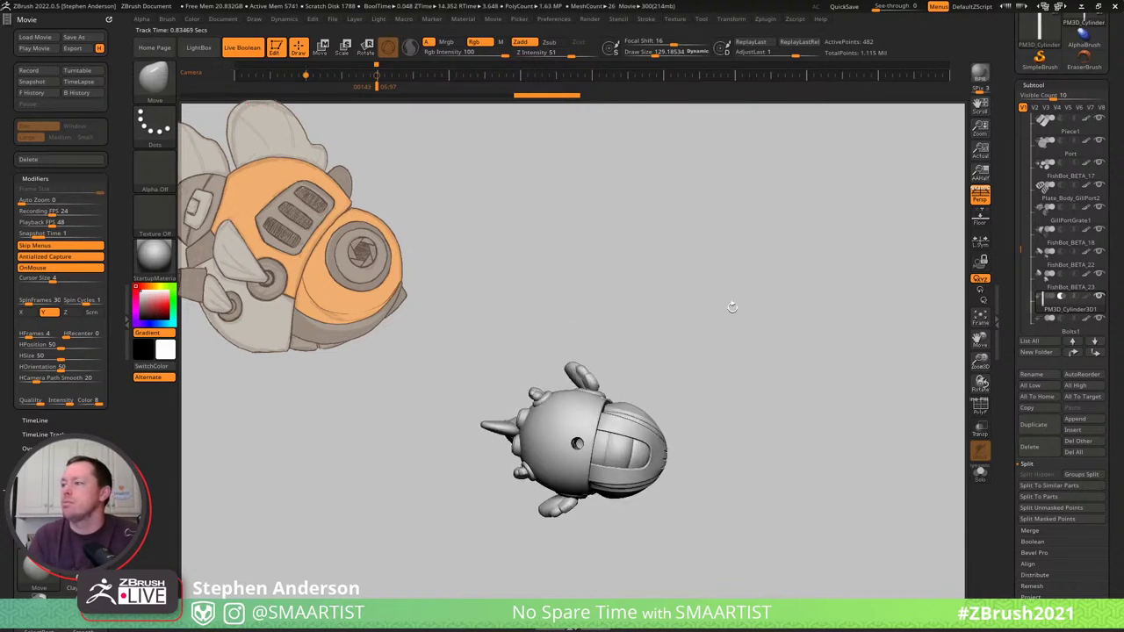
pyautogui.moveTo(685, 344)
pyautogui.keyDown('ctrl'); pyautogui.mouseDown(button='right')
pyautogui.moveTo(709, 534)
pyautogui.moveTo(702, 525)
pyautogui.mouseUp(button='right'); pyautogui.keyUp('ctrl')
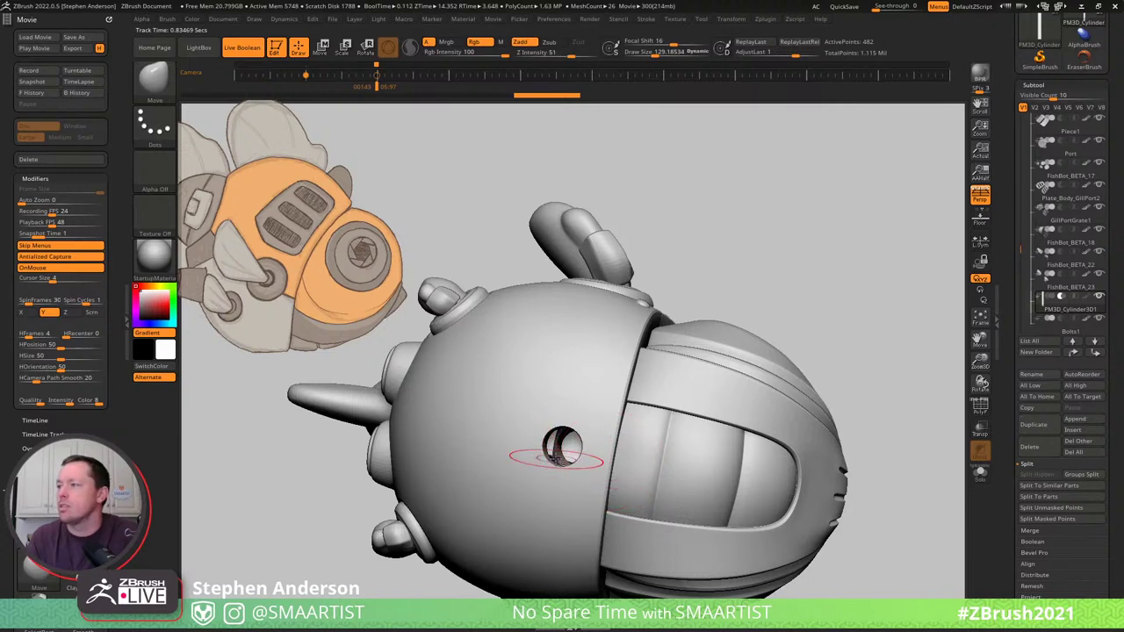
# Make the neck the active subtool, show its polyframe and set the Move brush's draw size to about 274.
pyautogui.keyDown('alt'); pyautogui.click(558, 455); pyautogui.keyUp('alt')
pyautogui.hotkey('shift', 'f')
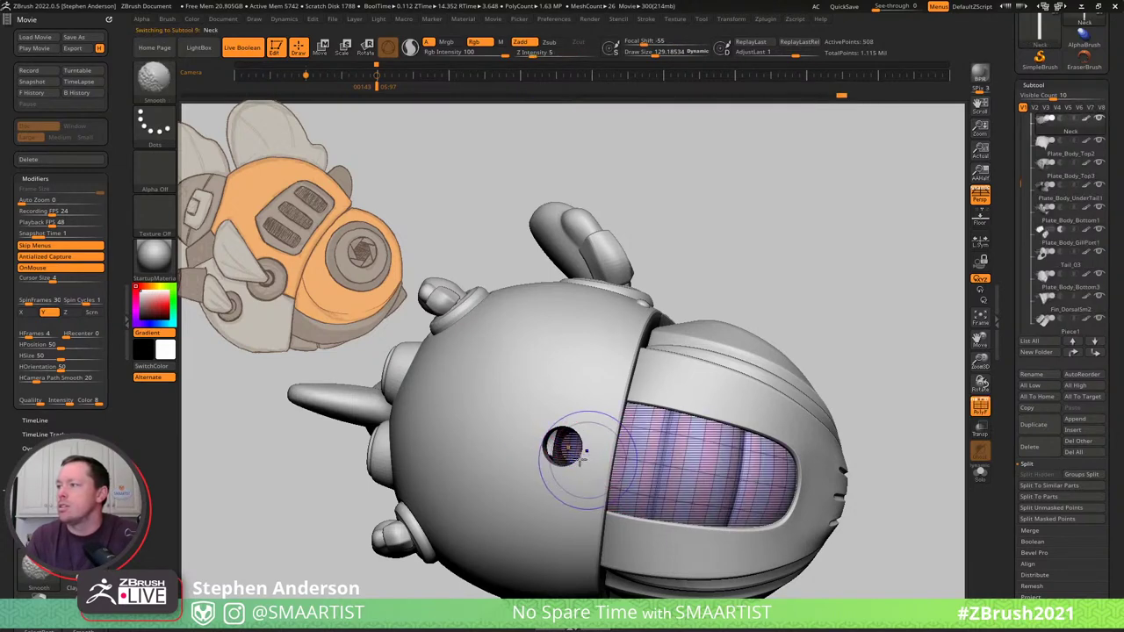
pyautogui.press('b')
pyautogui.press('m')
pyautogui.press('v')
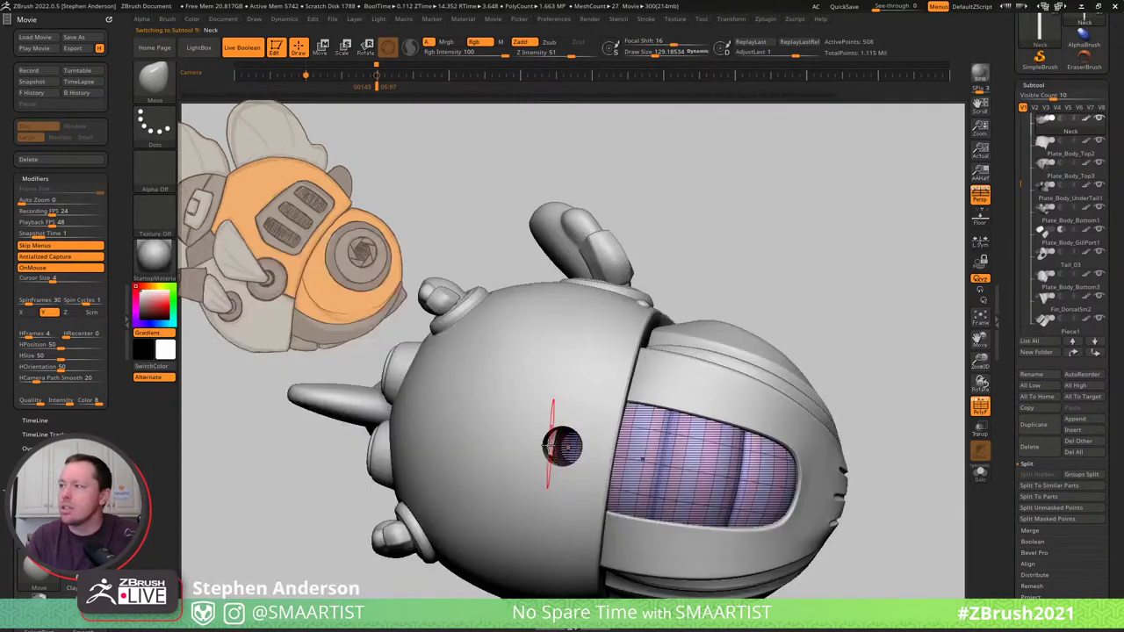
pyautogui.press('s')
pyautogui.moveTo(549, 448); pyautogui.dragTo(553, 448)
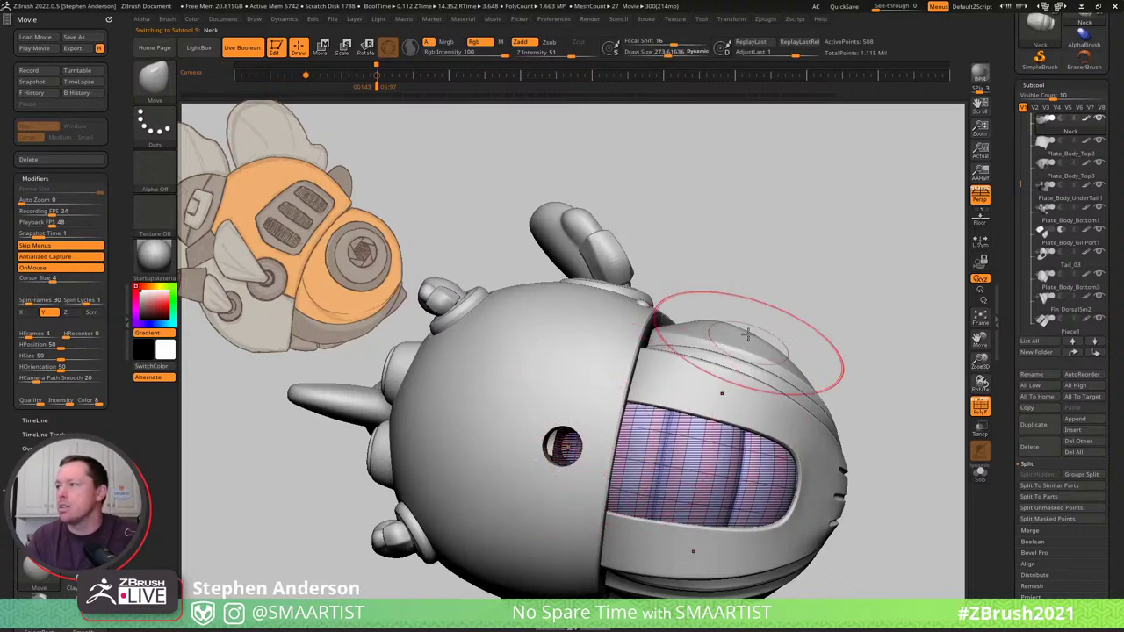
# Turn off perspective in an underside view and mask the neck's front section, leaving the end behind the belly hole unmasked.
pyautogui.moveTo(853, 345); pyautogui.dragTo(847, 335)
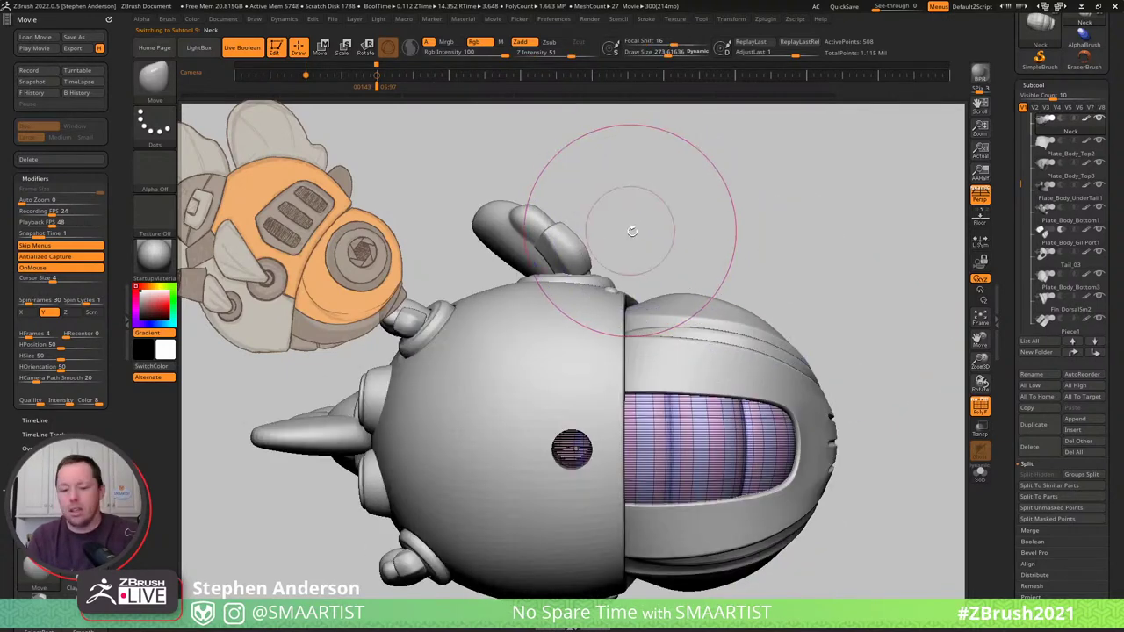
pyautogui.press('p')
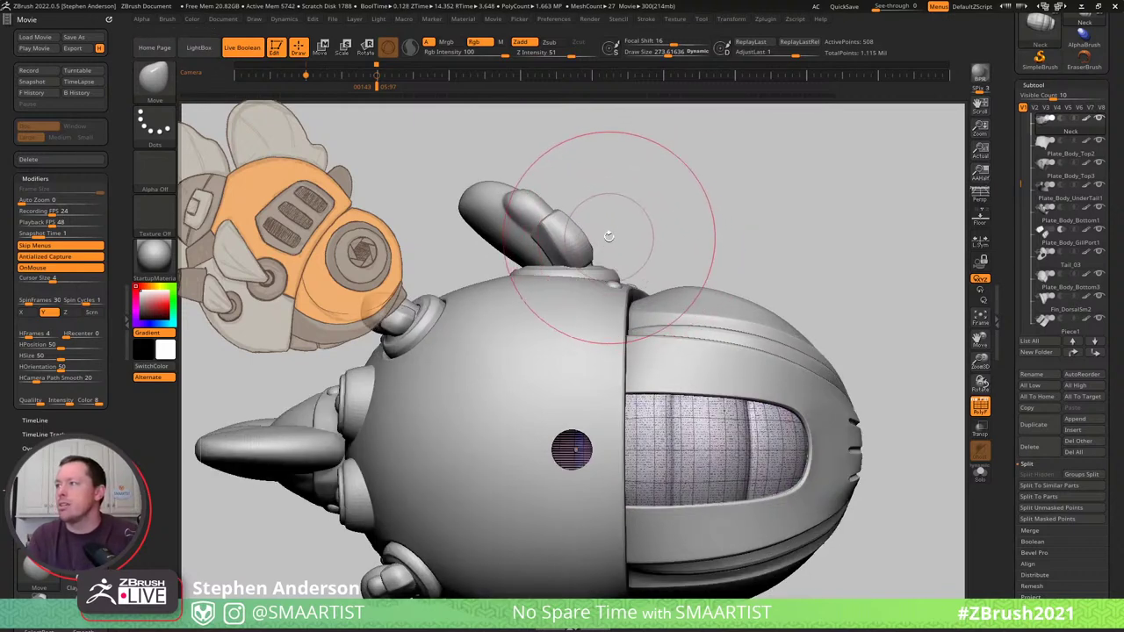
pyautogui.moveTo(611, 233)
pyautogui.keyDown('ctrl'); pyautogui.mouseDown()
pyautogui.moveTo(917, 527)
pyautogui.moveTo(707, 602)
pyautogui.mouseUp(); pyautogui.keyUp('ctrl')
pyautogui.moveTo(632, 584)
pyautogui.keyDown('ctrl'); pyautogui.mouseDown()
pyautogui.moveTo(598, 537)
pyautogui.moveTo(605, 531)
pyautogui.mouseUp(); pyautogui.keyUp('ctrl')
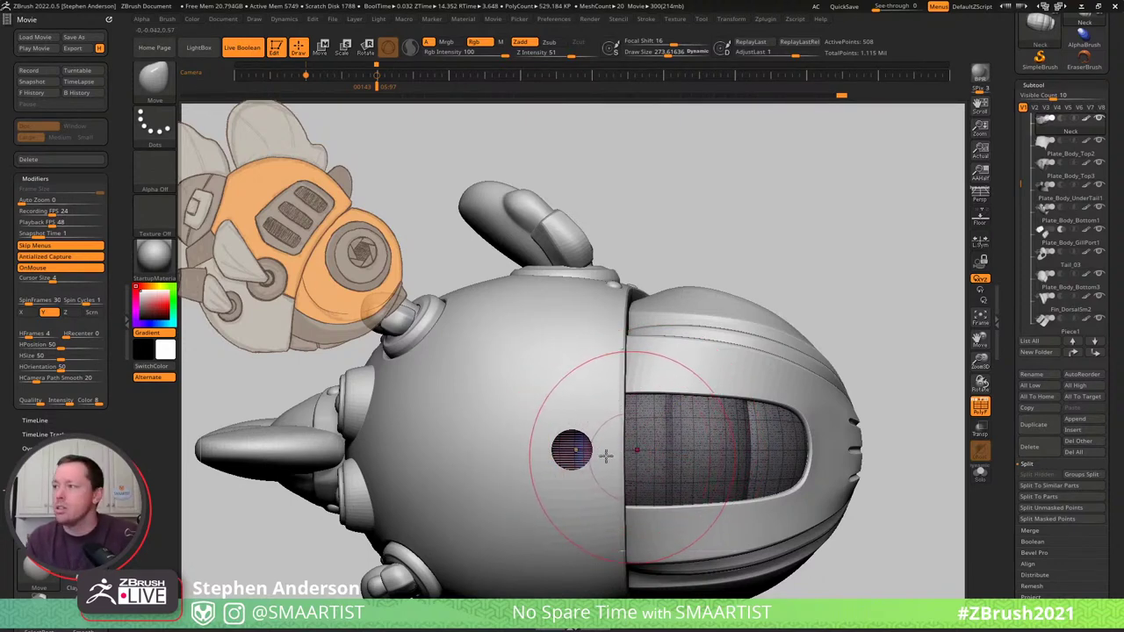
# Move the neck's unmasked rear end forward clear of the belly hole, using a draw size of about 482.
pyautogui.hotkey('ctrl', 't')
pyautogui.moveTo(559, 472)
pyautogui.keyDown('ctrl'); pyautogui.mouseDown()
pyautogui.moveTo(569, 437)
pyautogui.moveTo(571, 446)
pyautogui.mouseUp(); pyautogui.keyUp('ctrl')
pyautogui.press('s')
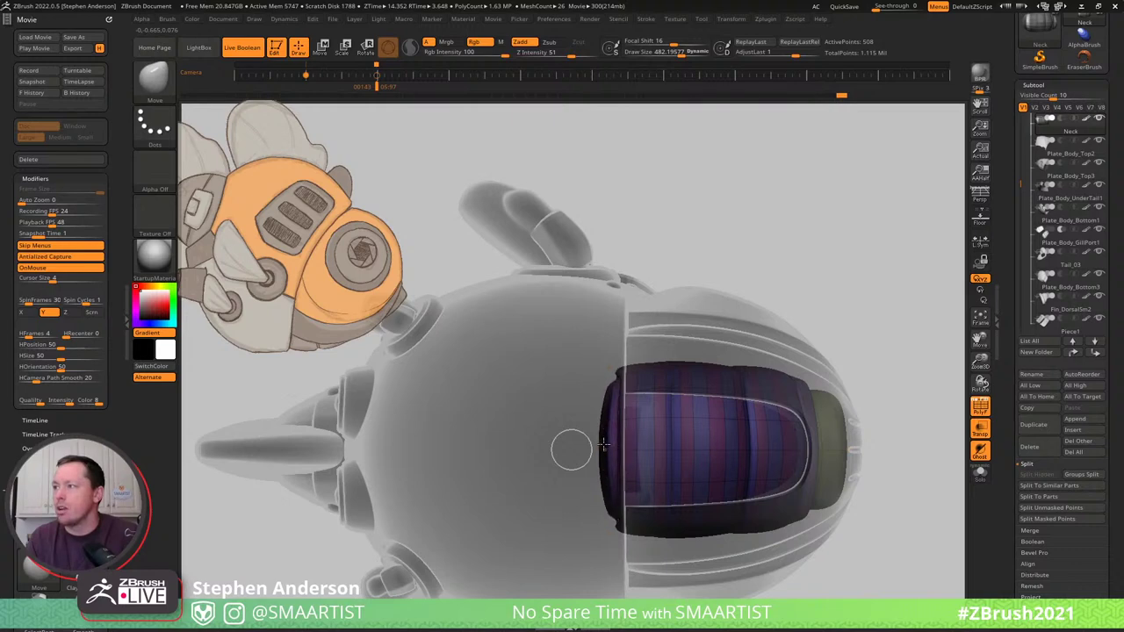
pyautogui.moveTo(606, 440); pyautogui.dragTo(647, 439, button='right')
pyautogui.hotkey('ctrl', 't')
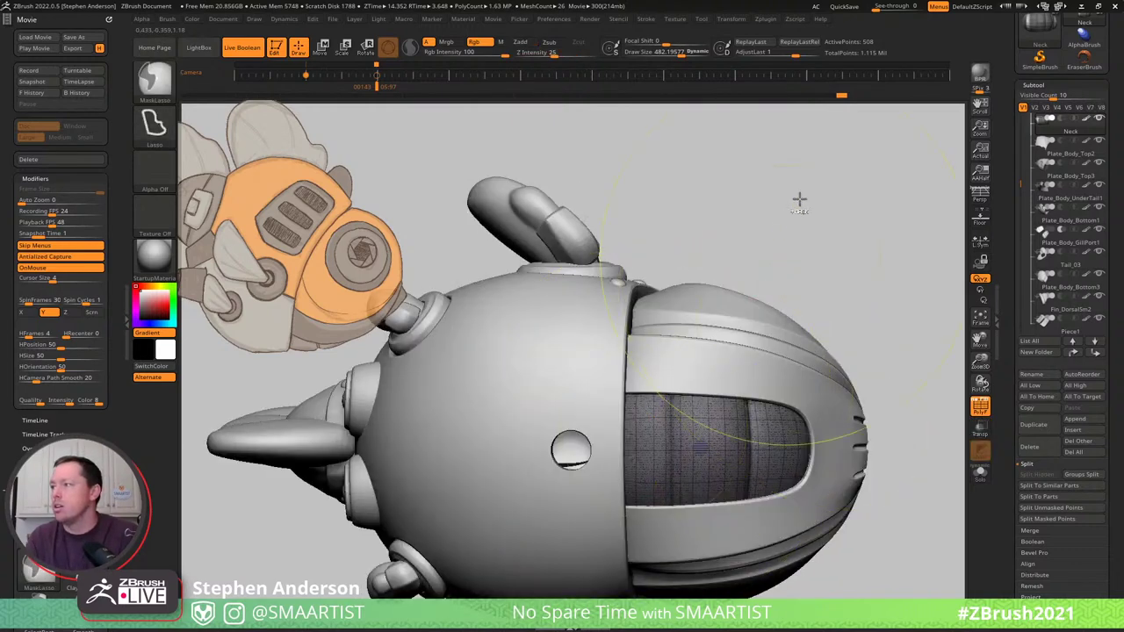
pyautogui.moveTo(677, 376)
pyautogui.mouseDown(button='right')
pyautogui.moveTo(662, 371)
pyautogui.moveTo(630, 399)
pyautogui.moveTo(639, 409)
pyautogui.moveTo(582, 366)
pyautogui.moveTo(588, 352)
pyautogui.mouseUp(button='right')
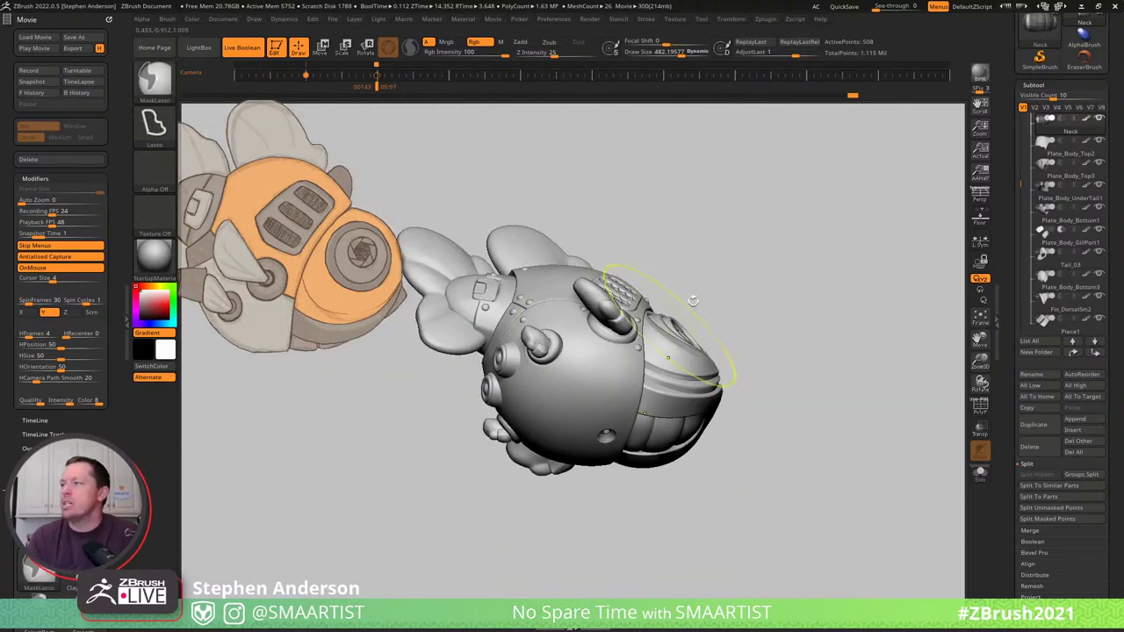
pyautogui.moveTo(693, 300)
pyautogui.mouseDown(button='right')
pyautogui.moveTo(695, 351)
pyautogui.moveTo(755, 334)
pyautogui.moveTo(781, 353)
pyautogui.moveTo(877, 356)
pyautogui.moveTo(851, 369)
pyautogui.moveTo(805, 324)
pyautogui.moveTo(840, 354)
pyautogui.moveTo(799, 311)
pyautogui.moveTo(828, 289)
pyautogui.moveTo(778, 301)
pyautogui.moveTo(751, 329)
pyautogui.moveTo(760, 424)
pyautogui.moveTo(786, 439)
pyautogui.moveTo(788, 414)
pyautogui.mouseUp(button='right')
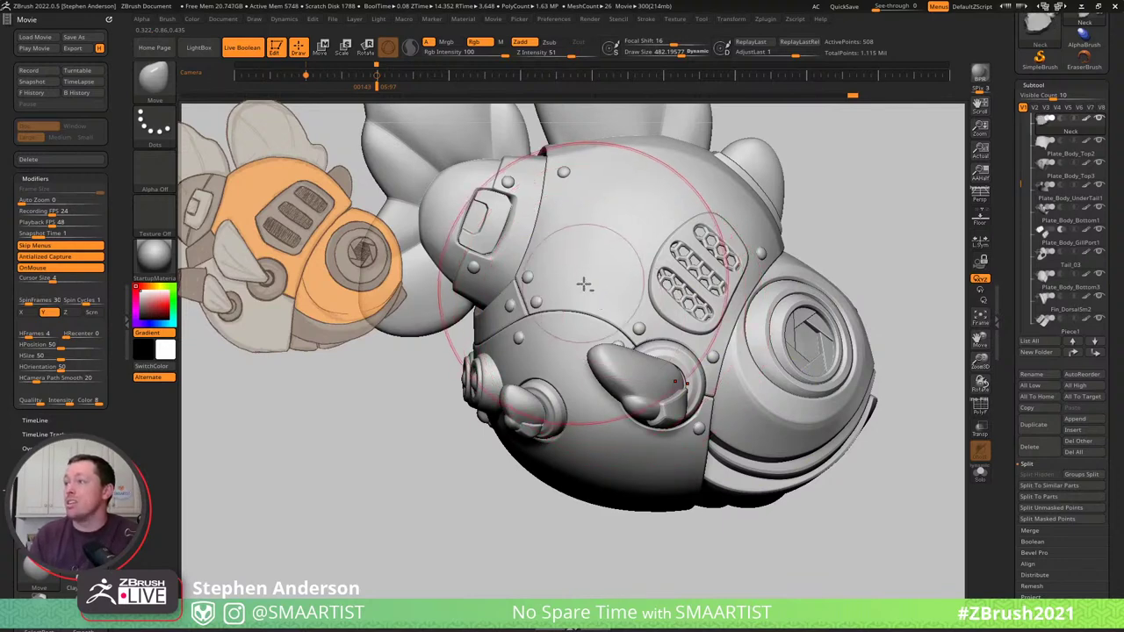
# Duplicate Plate_Body_Top2, hide the original and move the copy directly below Plate_Body_Top3.
pyautogui.keyDown('alt'); pyautogui.click(583, 283); pyautogui.keyUp('alt')
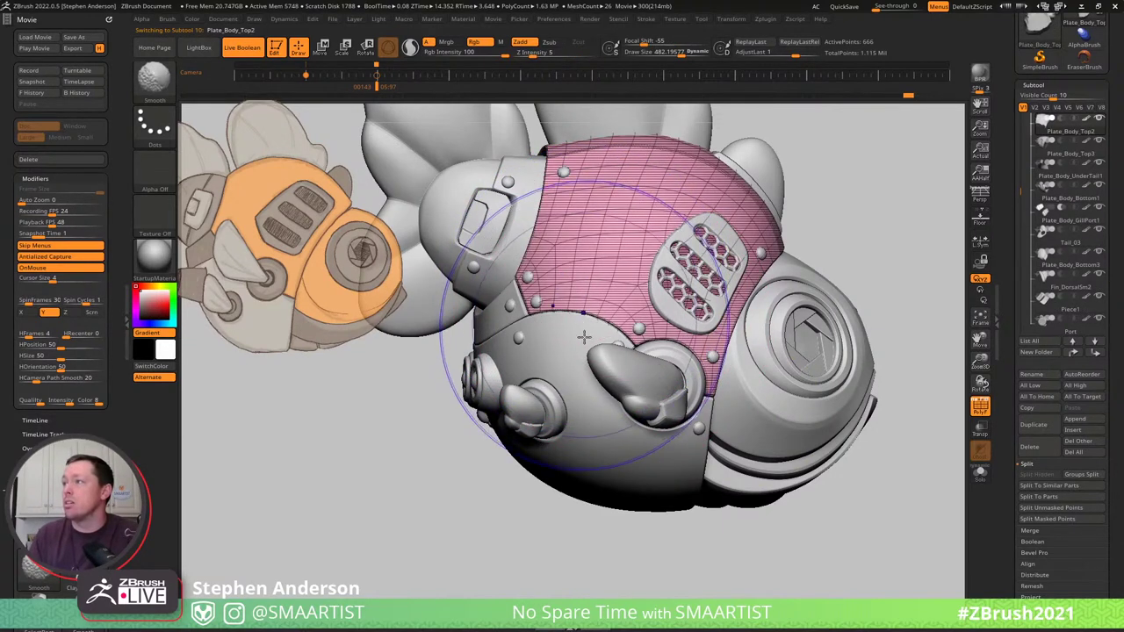
pyautogui.moveTo(1055, 152)
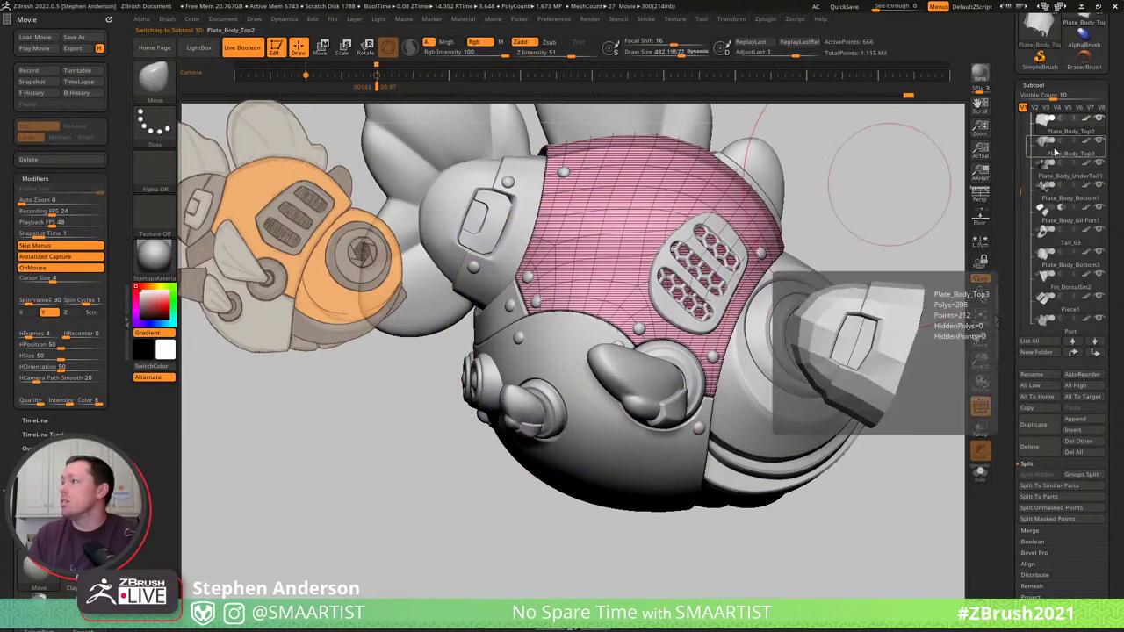
pyautogui.moveTo(1055, 175)
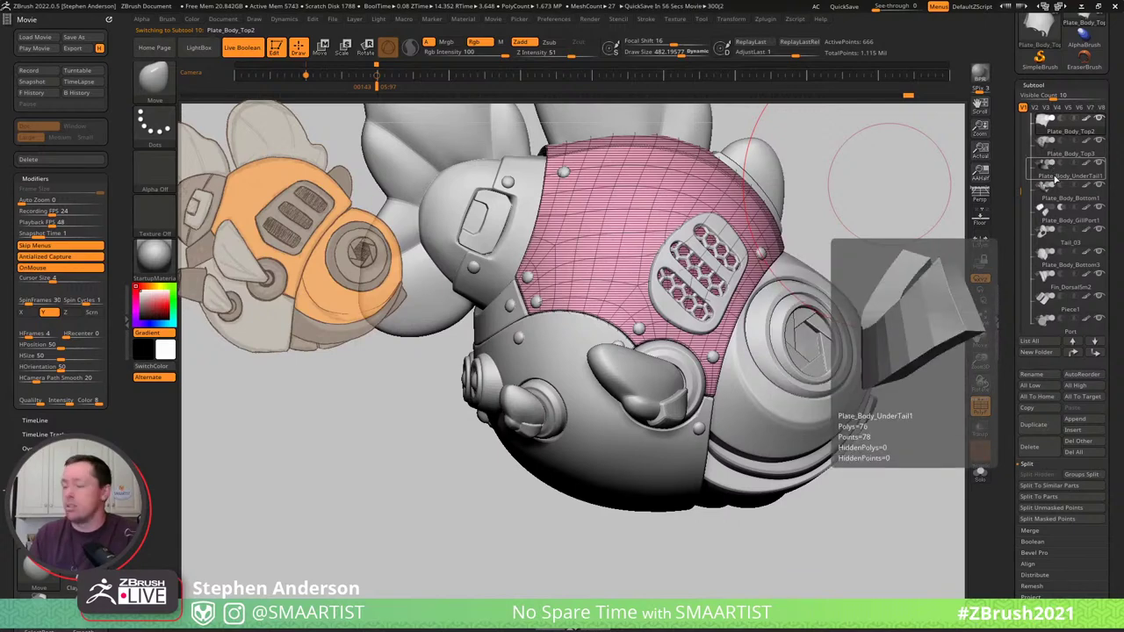
pyautogui.press('ctrl')
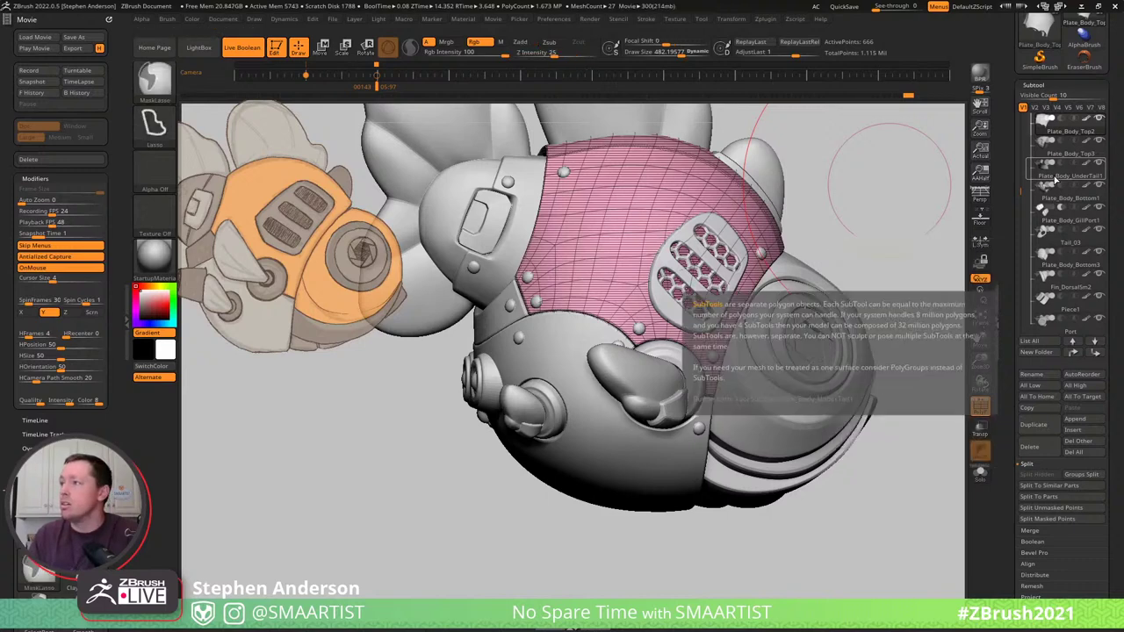
pyautogui.hotkey('ctrl', 'shift', 'd')
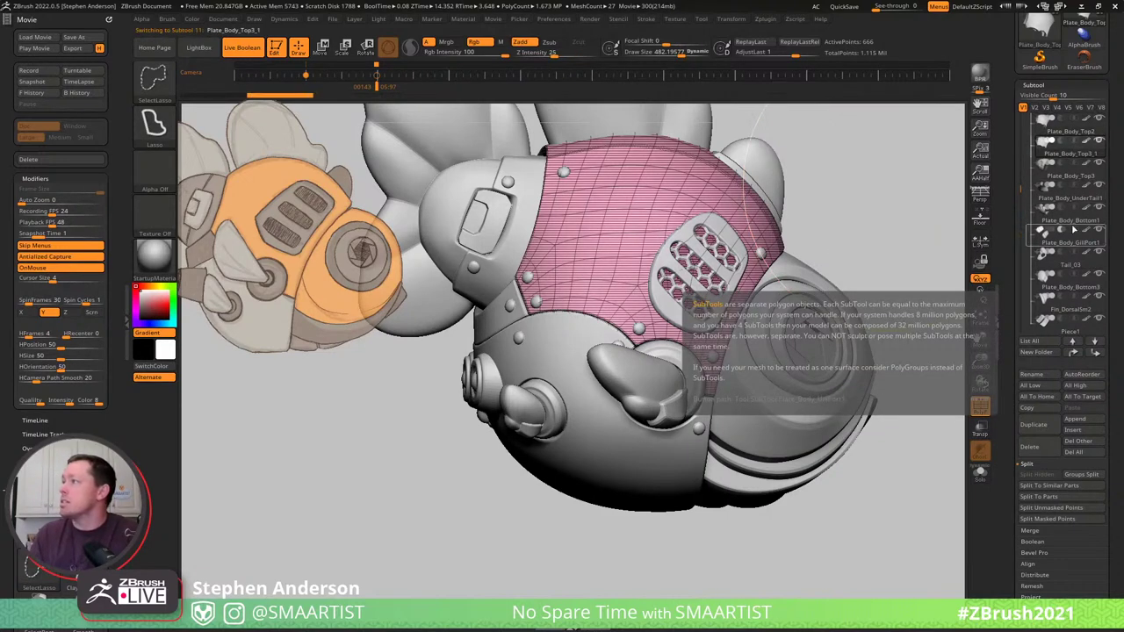
pyautogui.press('ctrl')
pyautogui.press('ctrl')
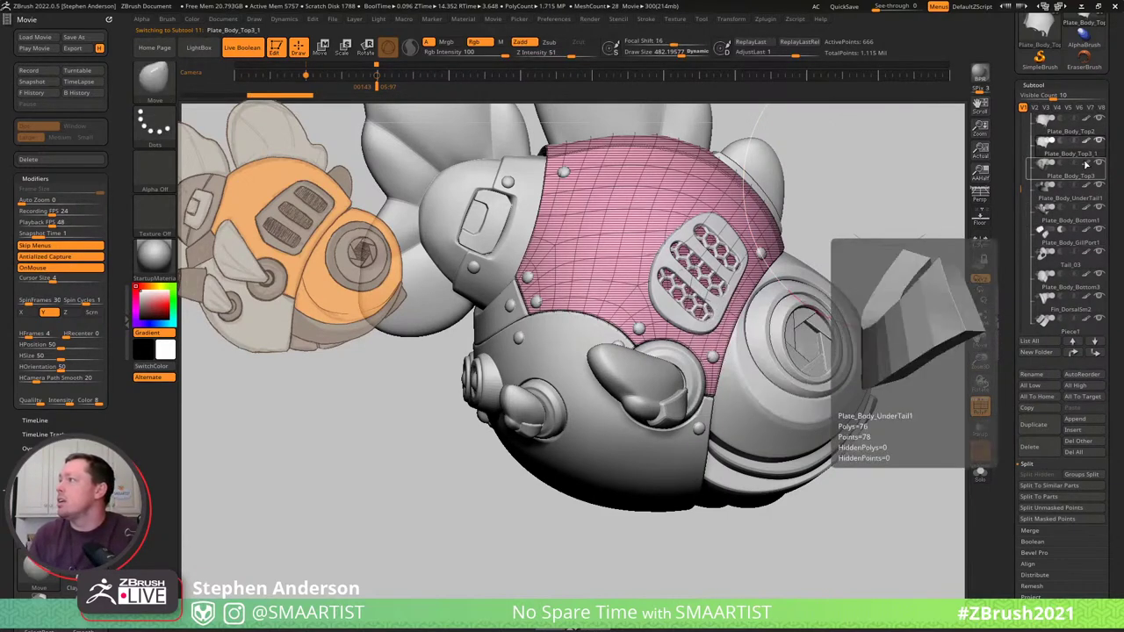
pyautogui.click(1101, 121)
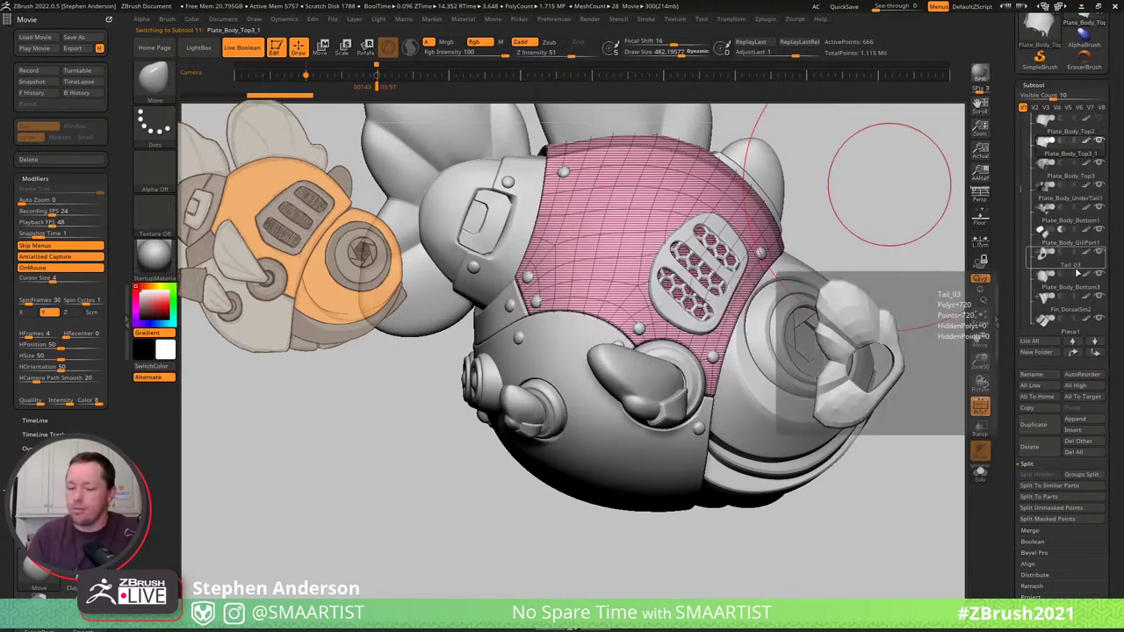
pyautogui.hotkey('ctrl', 'Down')
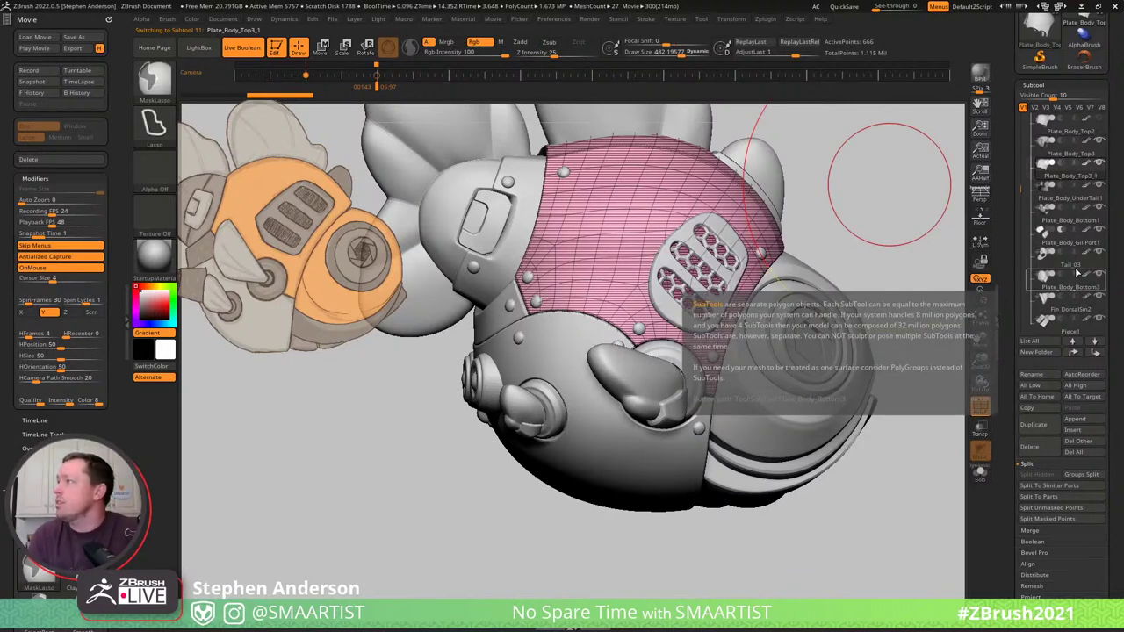
# Duplicate Plate_Body_UnderTail1 directly below itself and hide the original.
pyautogui.press('ctrl')
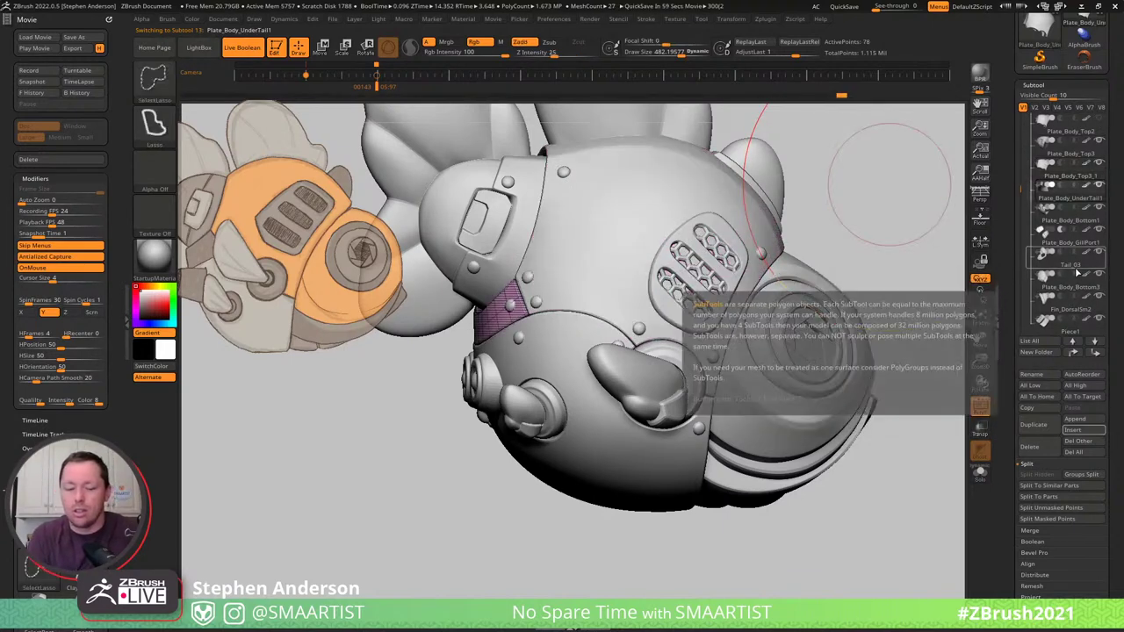
pyautogui.hotkey('ctrl', 'shift', 'd')
pyautogui.press('Down')
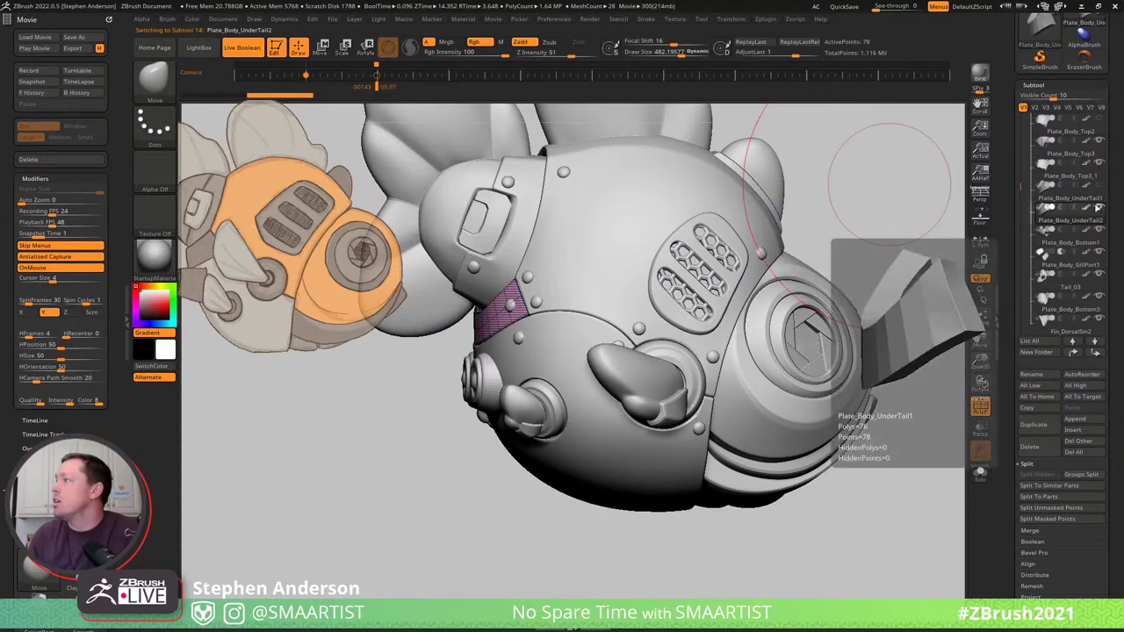
# Duplicate Plate_Body_Bottom1 directly below itself and hide the original.
pyautogui.moveTo(1093, 242)
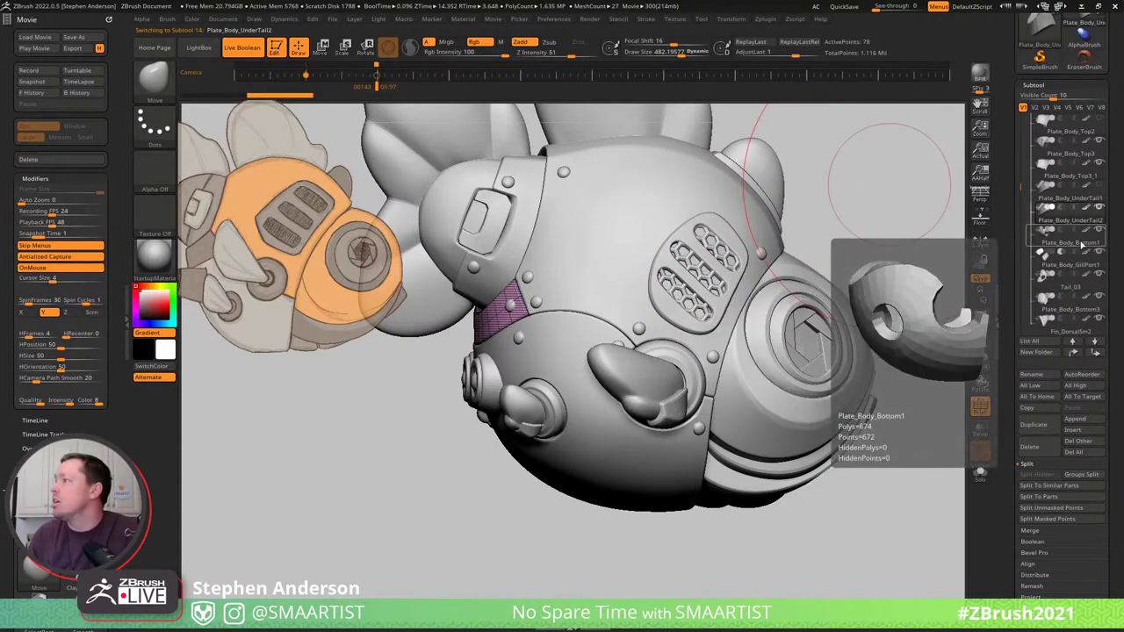
pyautogui.click(1036, 251)
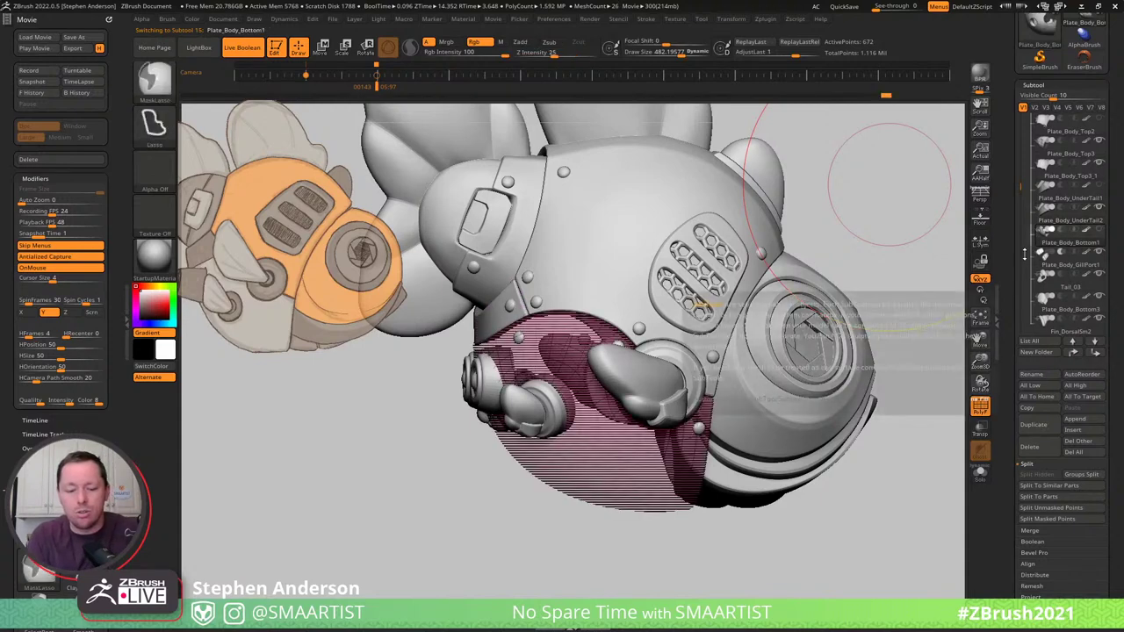
pyautogui.hotkey('ctrl', 'shift', 'd')
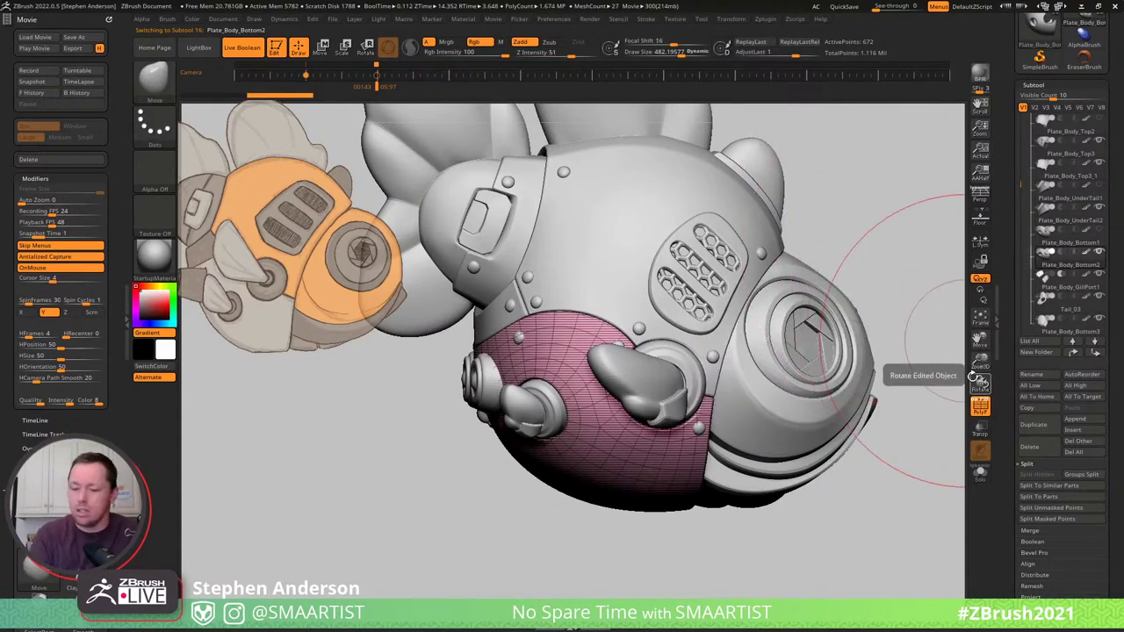
# Move Plate_Body_Top3_1 directly above Plate_Body_UnderTail2 and merge it down with that subtool.
pyautogui.press('Up')
pyautogui.press('Up')
pyautogui.press('Up')
pyautogui.press('Up')
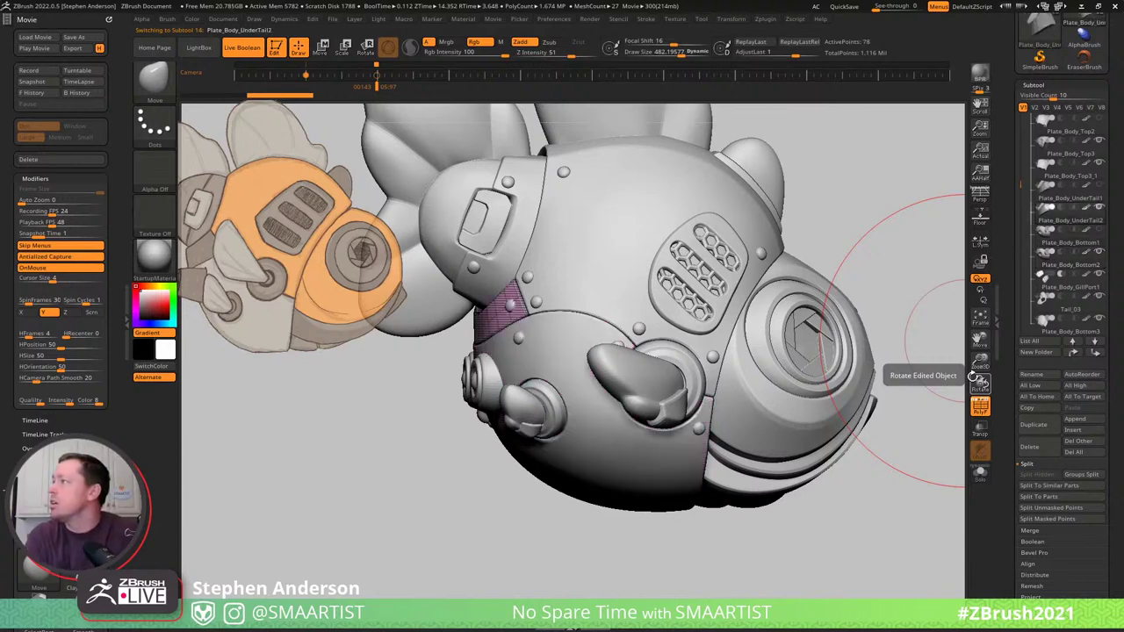
pyautogui.press('ctrl')
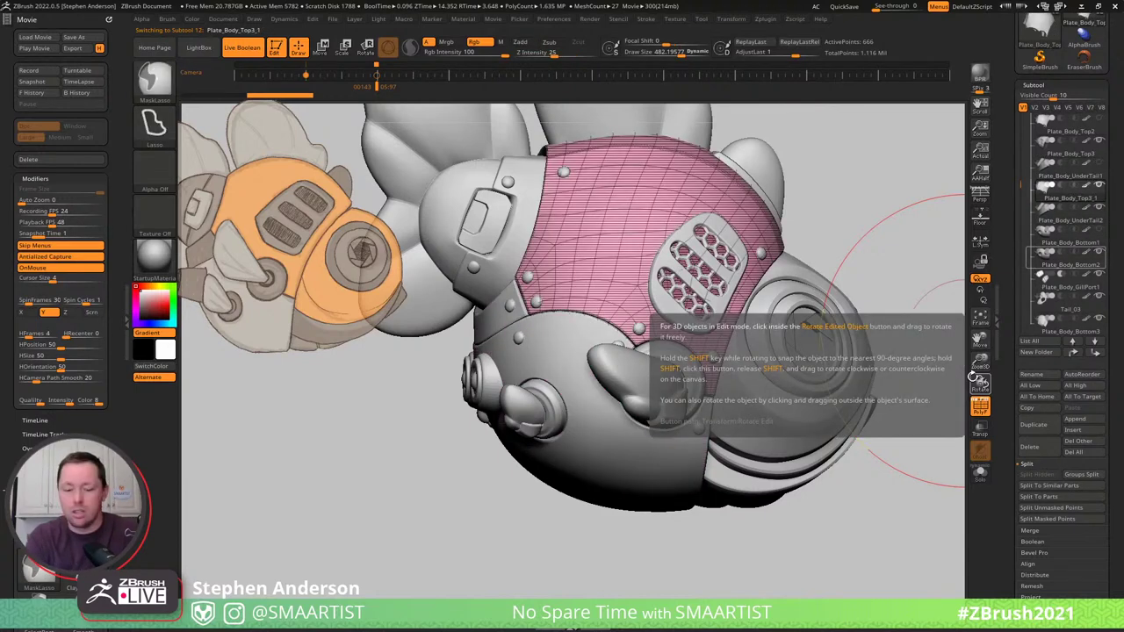
pyautogui.hotkey('ctrl', 'd')
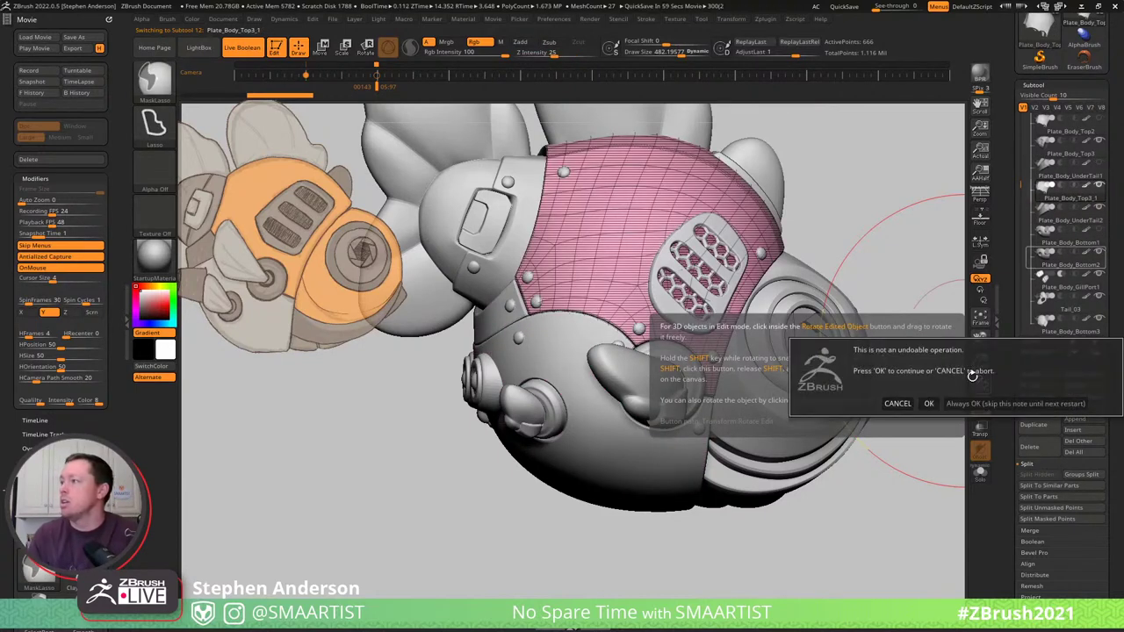
pyautogui.click(928, 403)
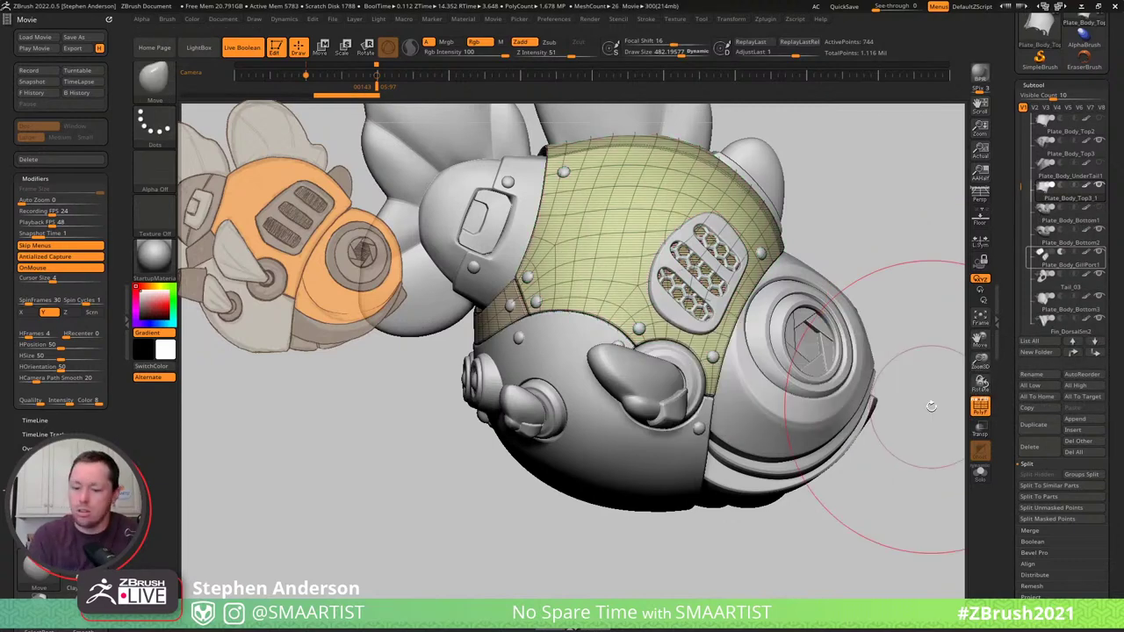
# Move Plate_Body_Top3_1 directly above Plate_Body_Bottom2, merge it down with that subtool and turn off the polyframe display.
pyautogui.press('ctrl')
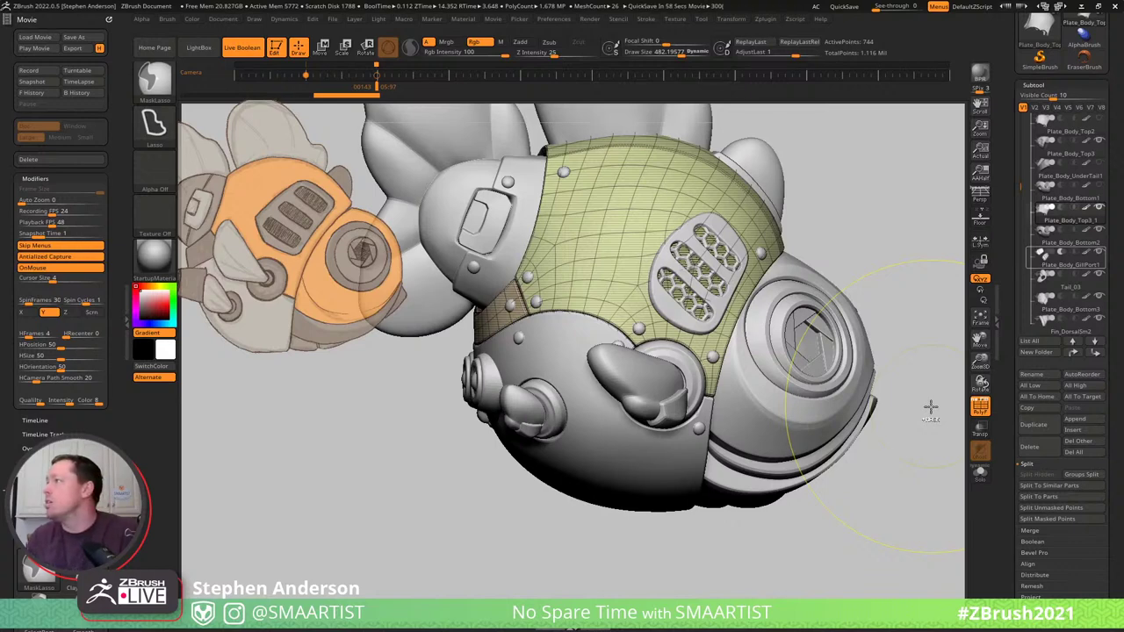
pyautogui.hotkey('ctrl', 'm')
pyautogui.click(904, 432)
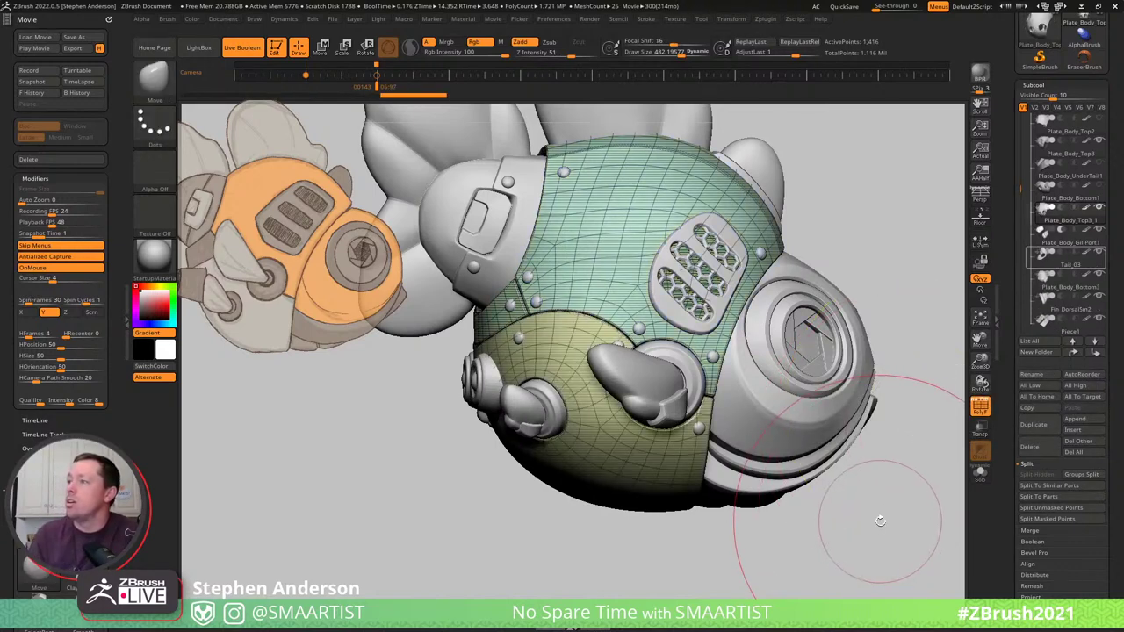
pyautogui.hotkey('shift', 'f')
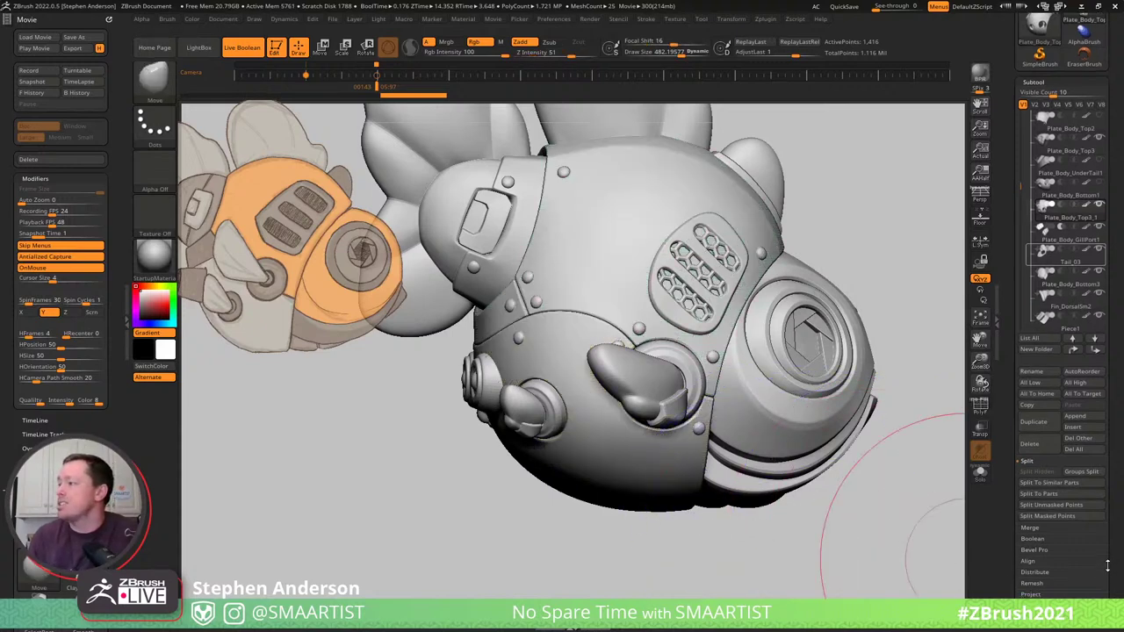
# Apply the Inflate deformation to the merged Plate_Body_Top3_1 mesh.
pyautogui.moveTo(1107, 566); pyautogui.dragTo(1108, 527)
pyautogui.click(1044, 559)
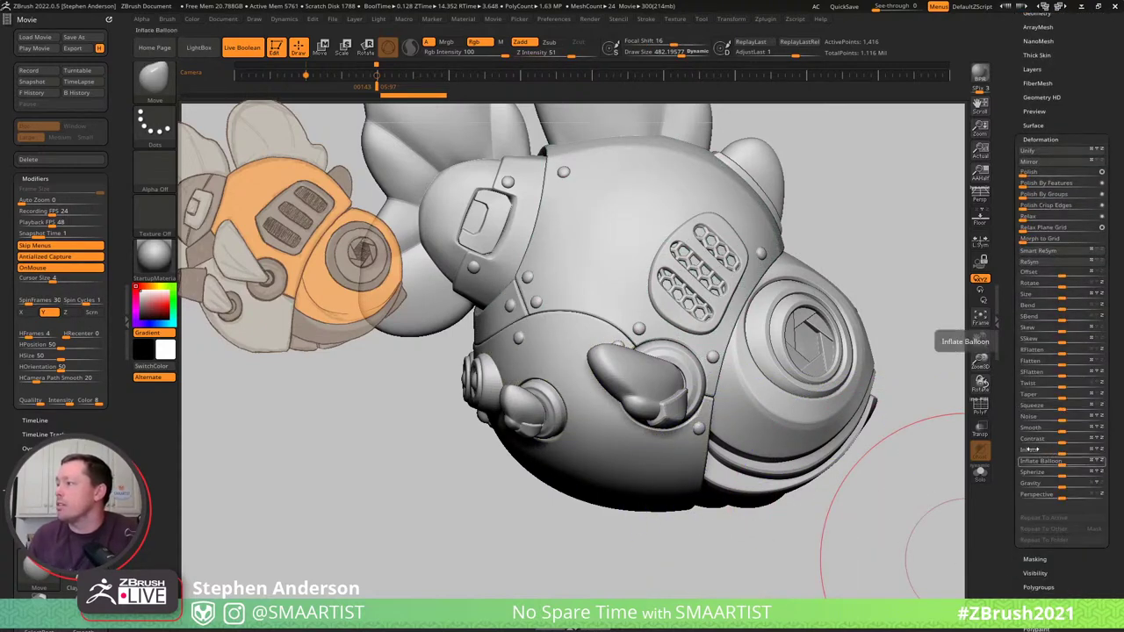
pyautogui.click(1030, 449)
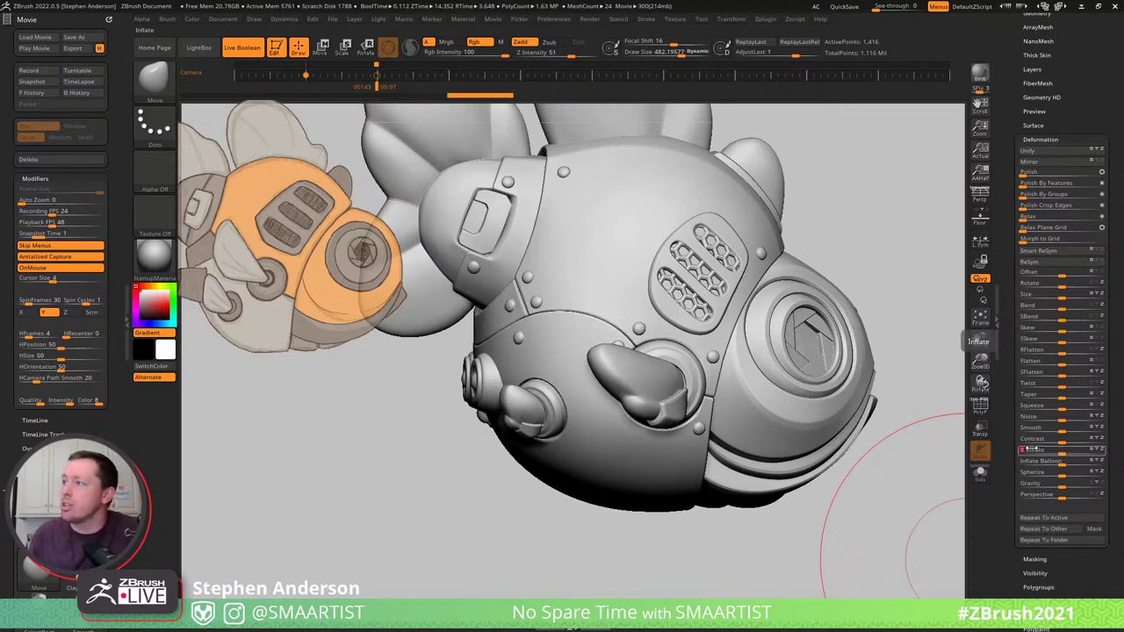
pyautogui.moveTo(868, 504)
pyautogui.mouseDown()
pyautogui.moveTo(896, 510)
pyautogui.moveTo(863, 532)
pyautogui.moveTo(846, 524)
pyautogui.moveTo(840, 496)
pyautogui.moveTo(851, 491)
pyautogui.moveTo(840, 489)
pyautogui.mouseUp()
# Save the tool as FishBot_Chibi_02, replacing the existing file.
pyautogui.press('ctrl')
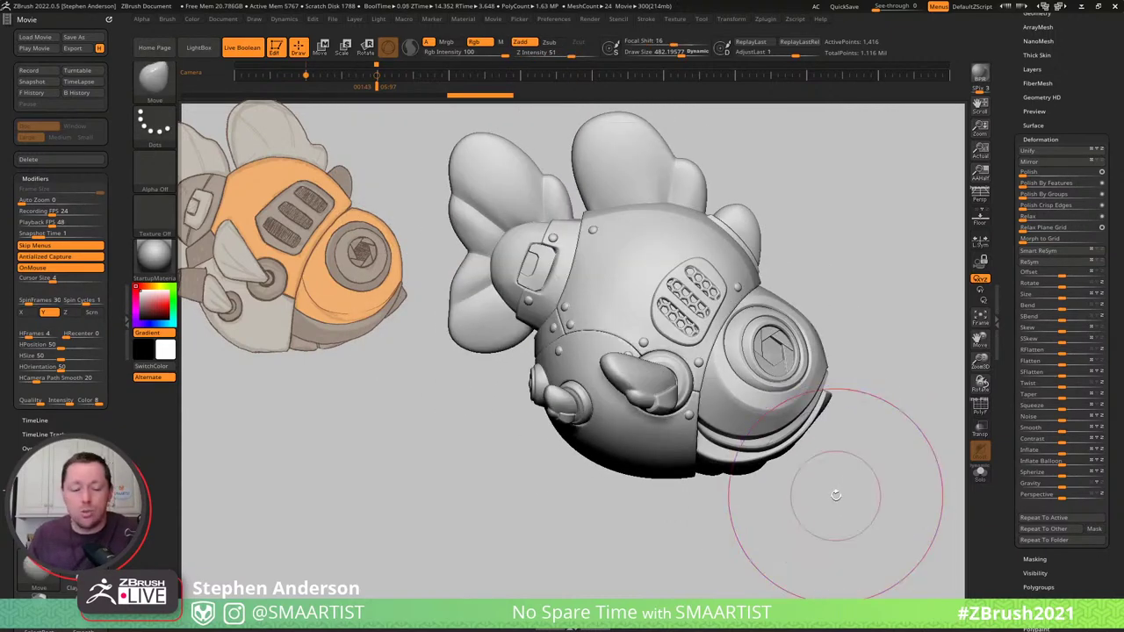
pyautogui.hotkey('ctrl', 's')
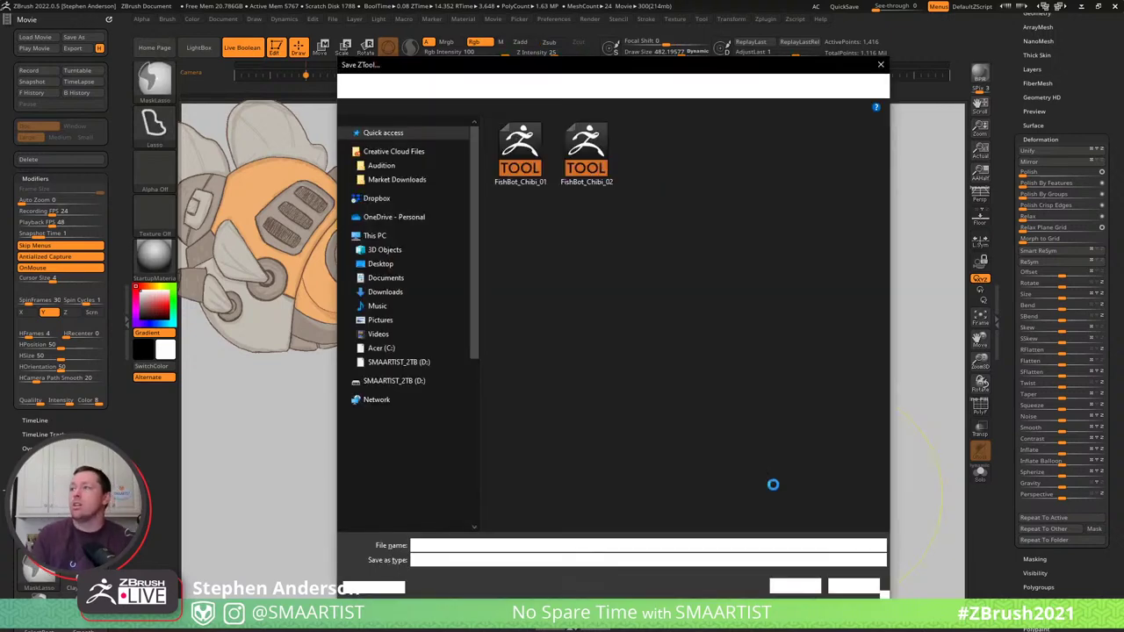
pyautogui.click(790, 588)
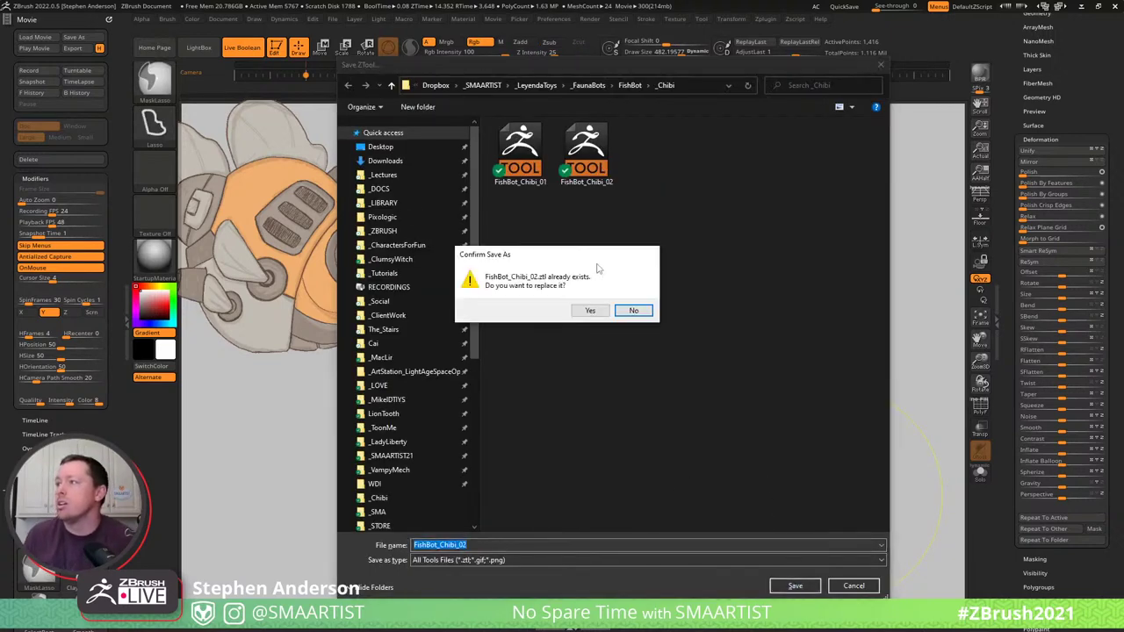
pyautogui.click(591, 311)
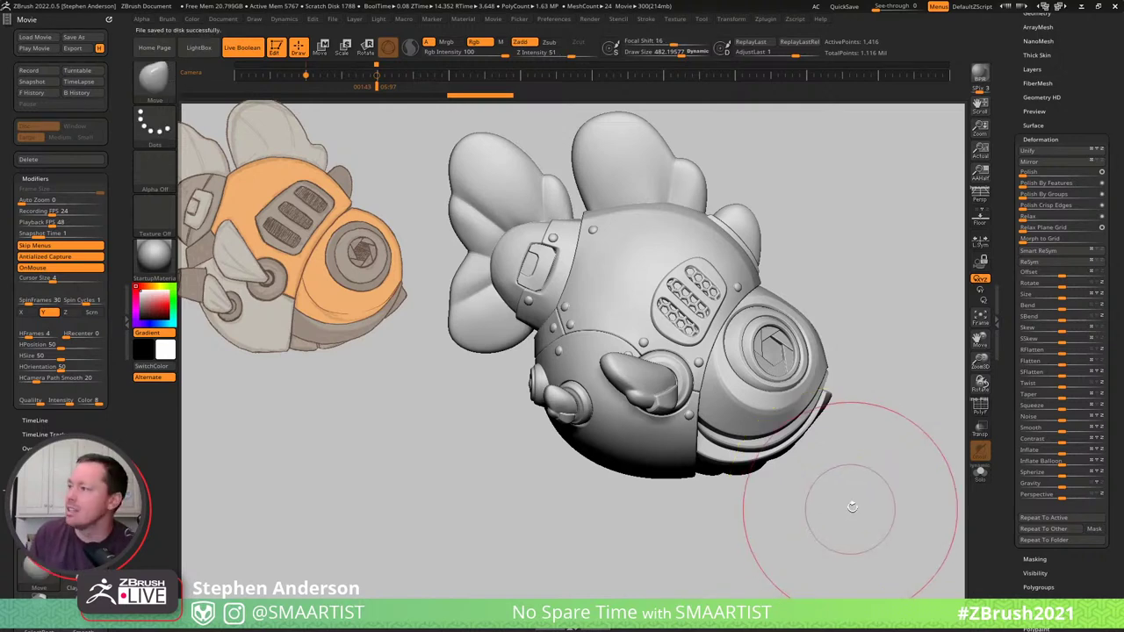
# Return to the beginning of the subtool list and run Boolean With DSDiv on the ALL folder.
pyautogui.moveTo(853, 507); pyautogui.dragTo(833, 512)
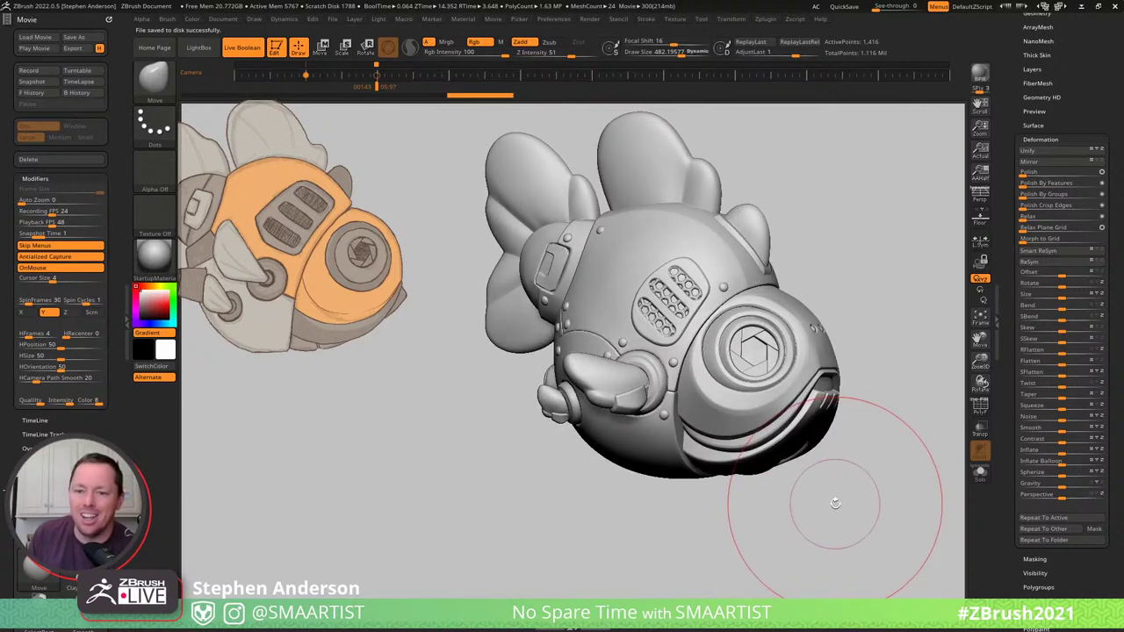
pyautogui.moveTo(835, 502); pyautogui.dragTo(798, 535)
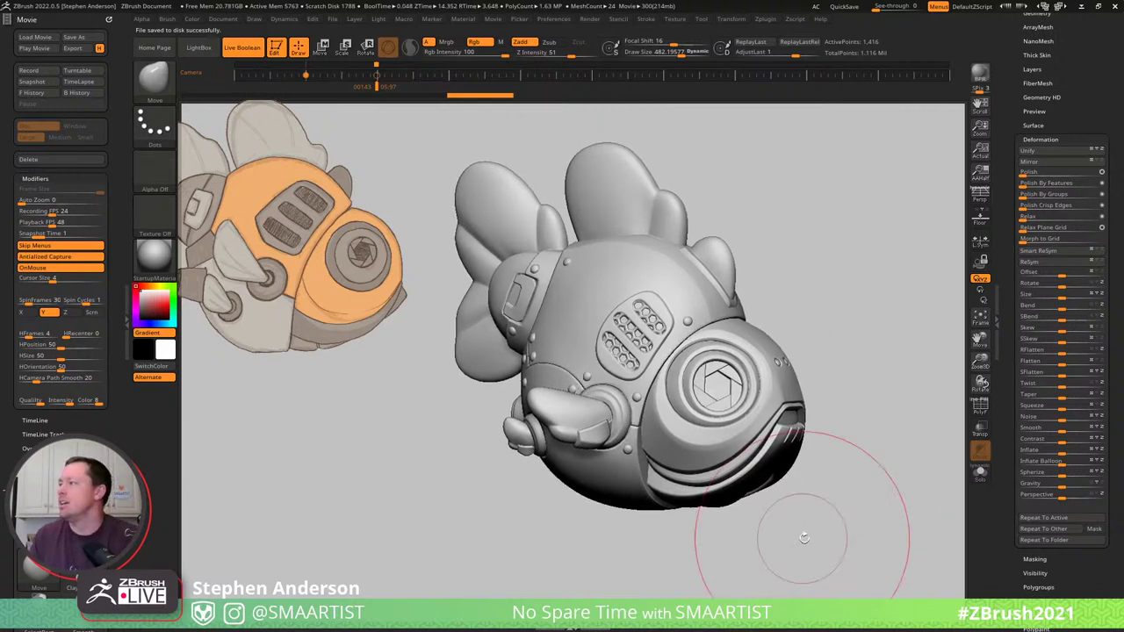
pyautogui.click(1065, 138)
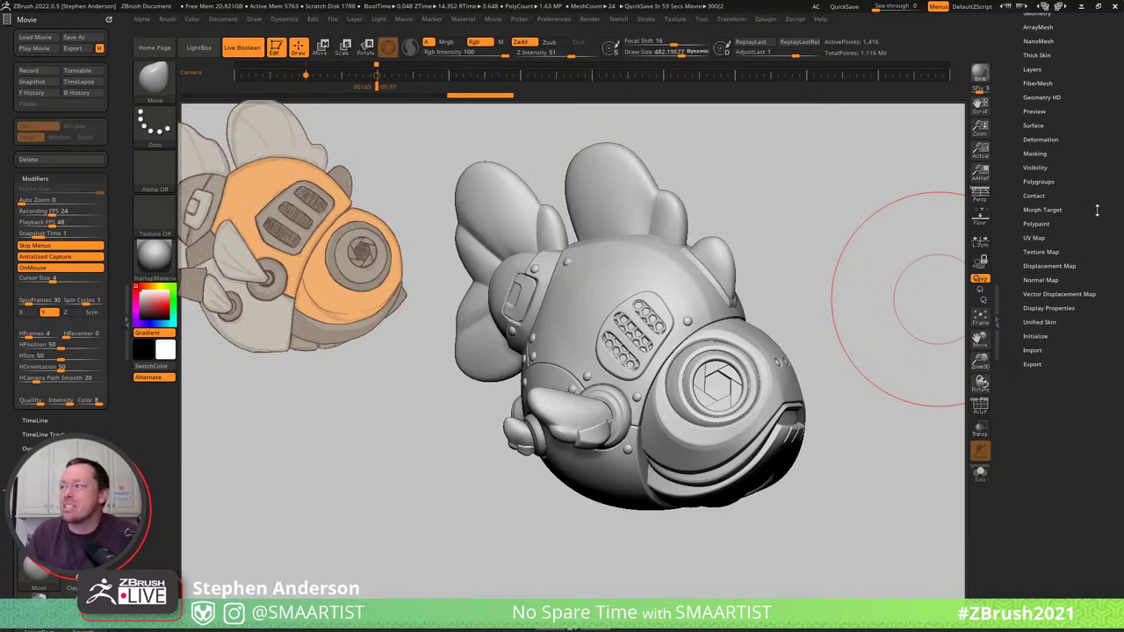
pyautogui.scroll(5, 1064, 203)
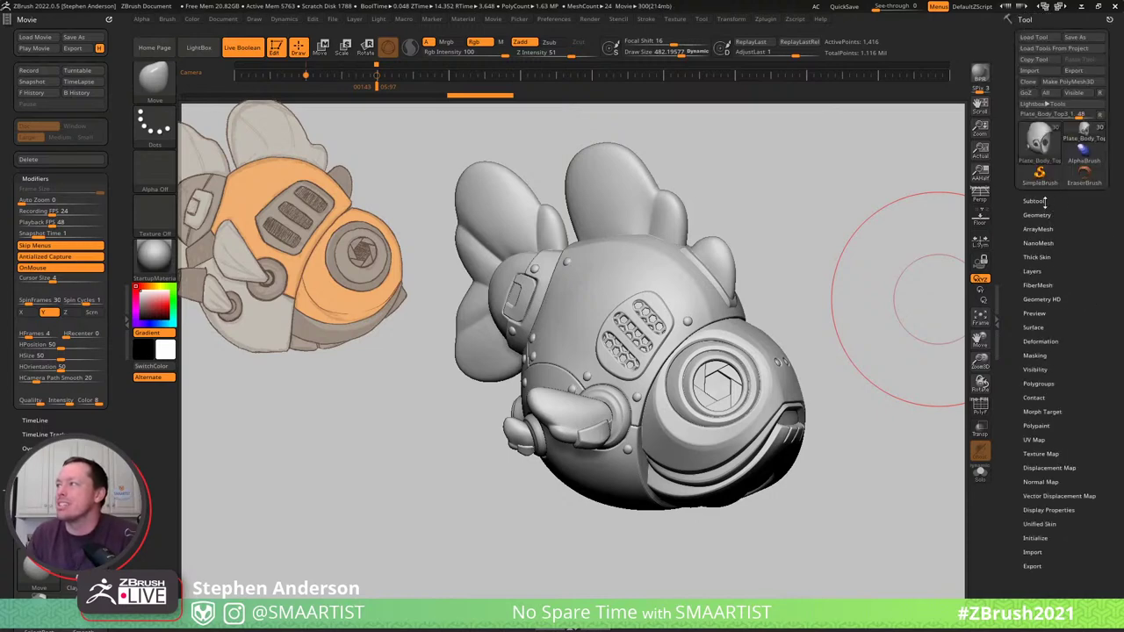
pyautogui.click(1042, 201)
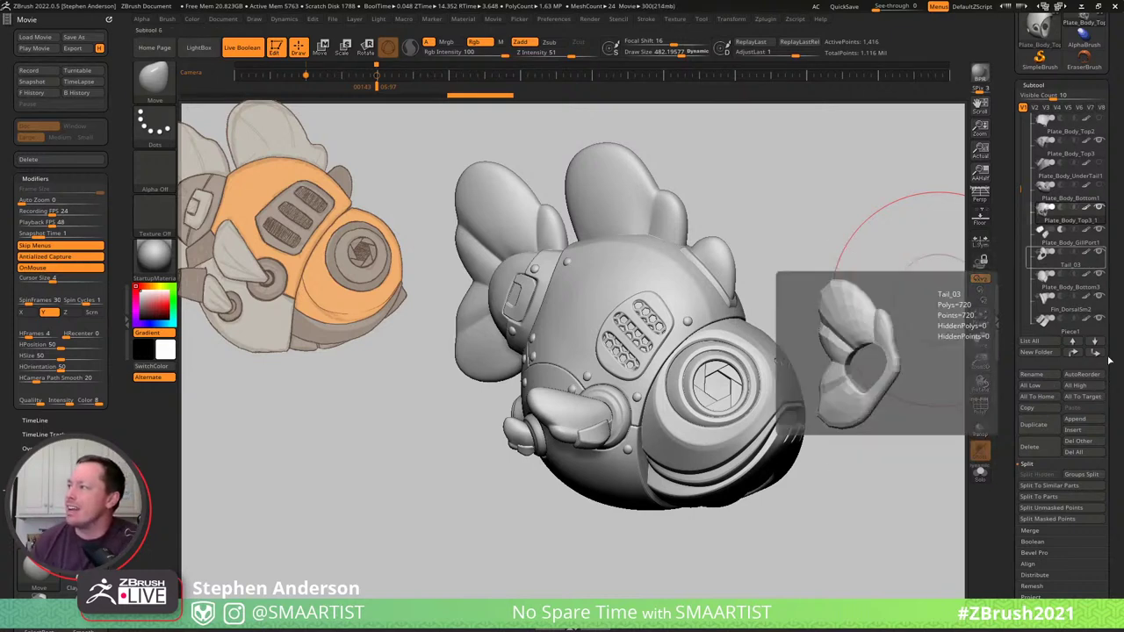
pyautogui.moveTo(1019, 192); pyautogui.dragTo(1020, 109)
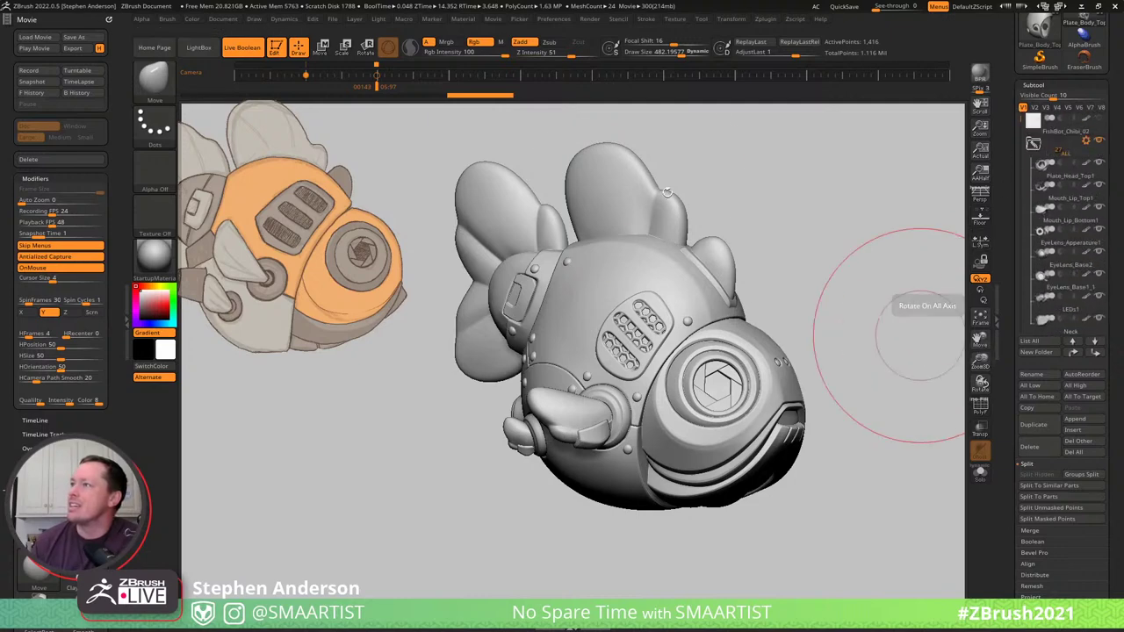
pyautogui.moveTo(802, 288); pyautogui.dragTo(898, 230)
pyautogui.moveTo(1119, 79); pyautogui.dragTo(1111, 111)
pyautogui.click(1086, 214)
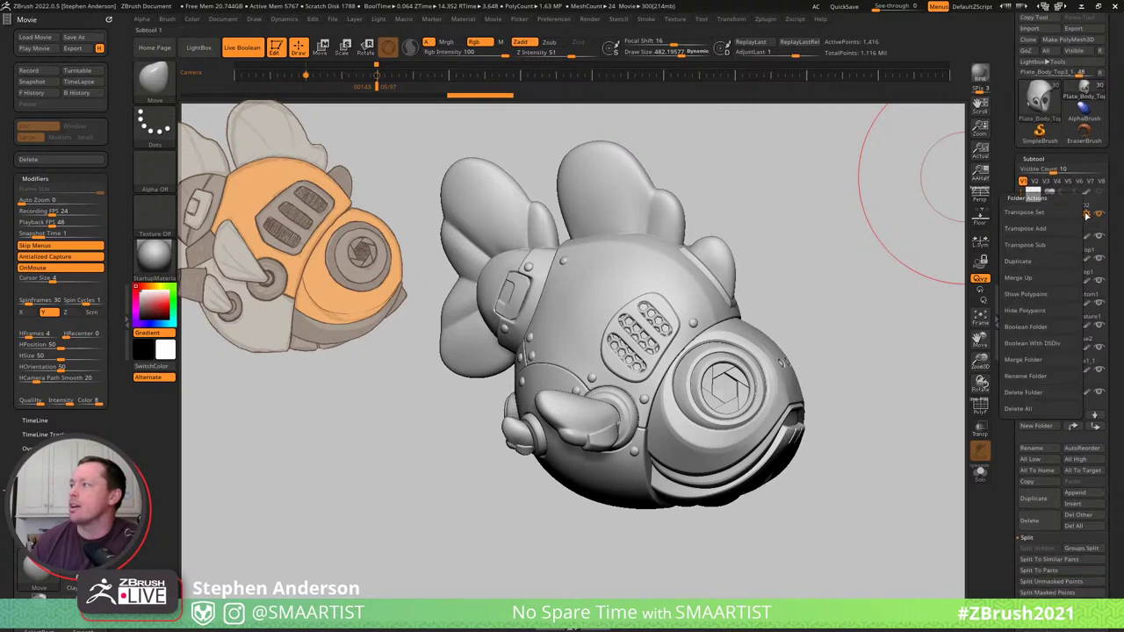
pyautogui.click(1050, 346)
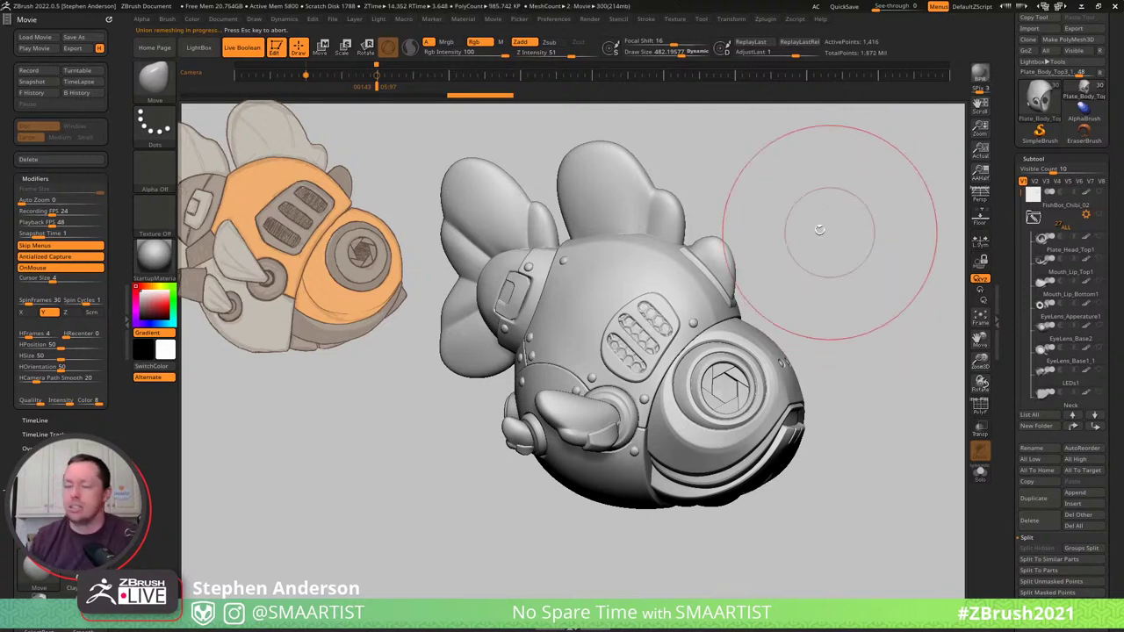
# Select and show UMesh_Plate_Head_Top1, then lower the CrossSection cutter onto the fish to cut it open.
pyautogui.press('n')
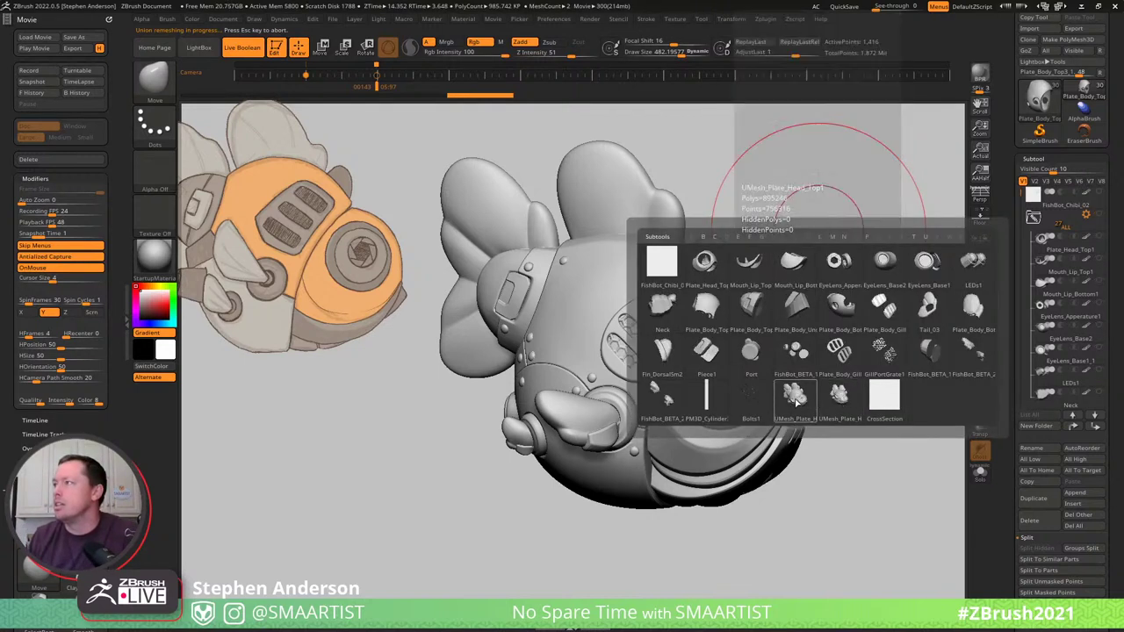
pyautogui.click(795, 401)
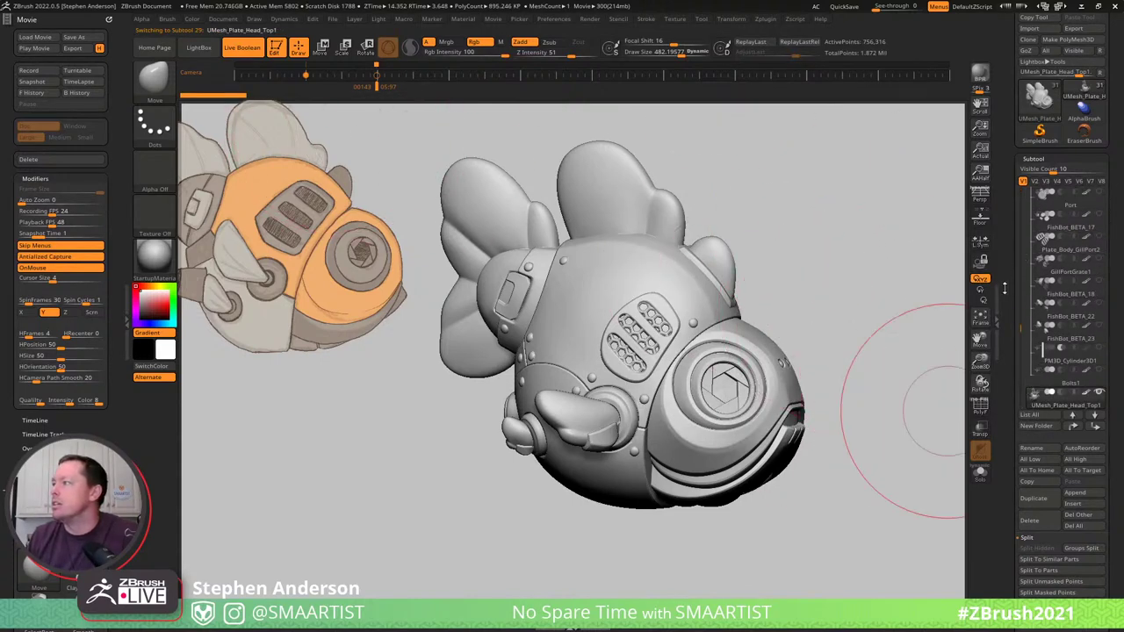
pyautogui.press('n')
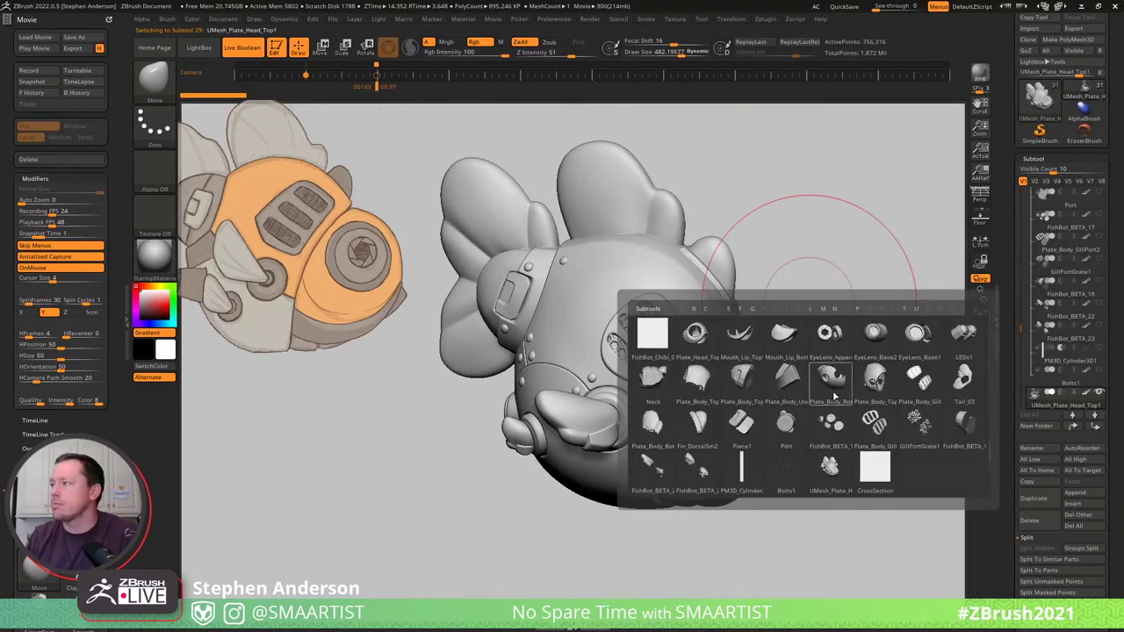
pyautogui.click(871, 476)
pyautogui.press('f')
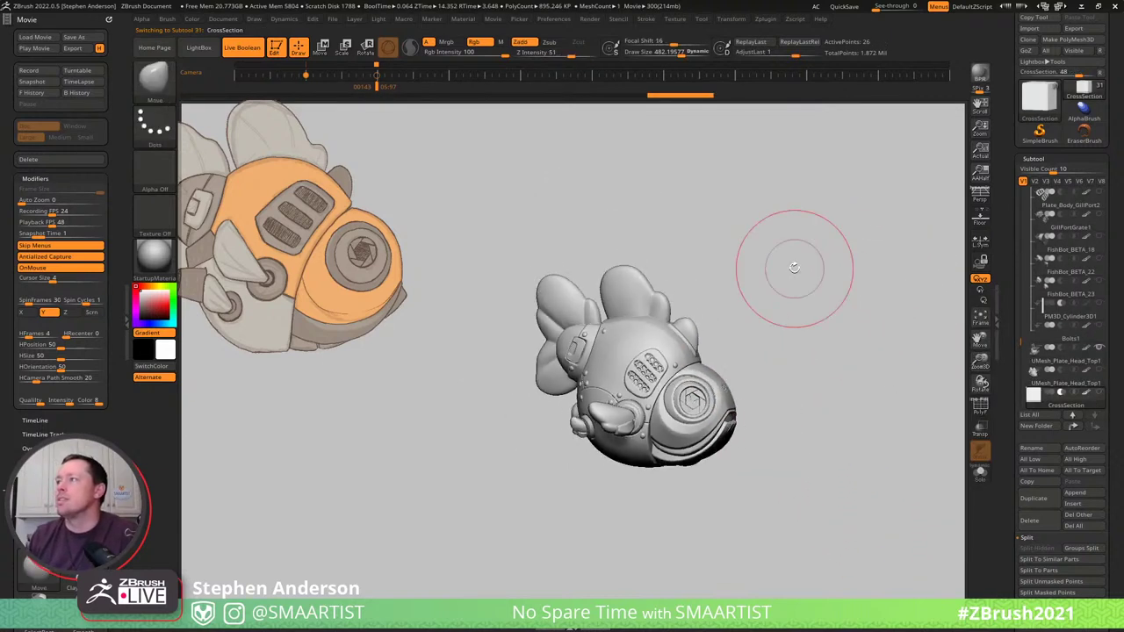
pyautogui.press('w')
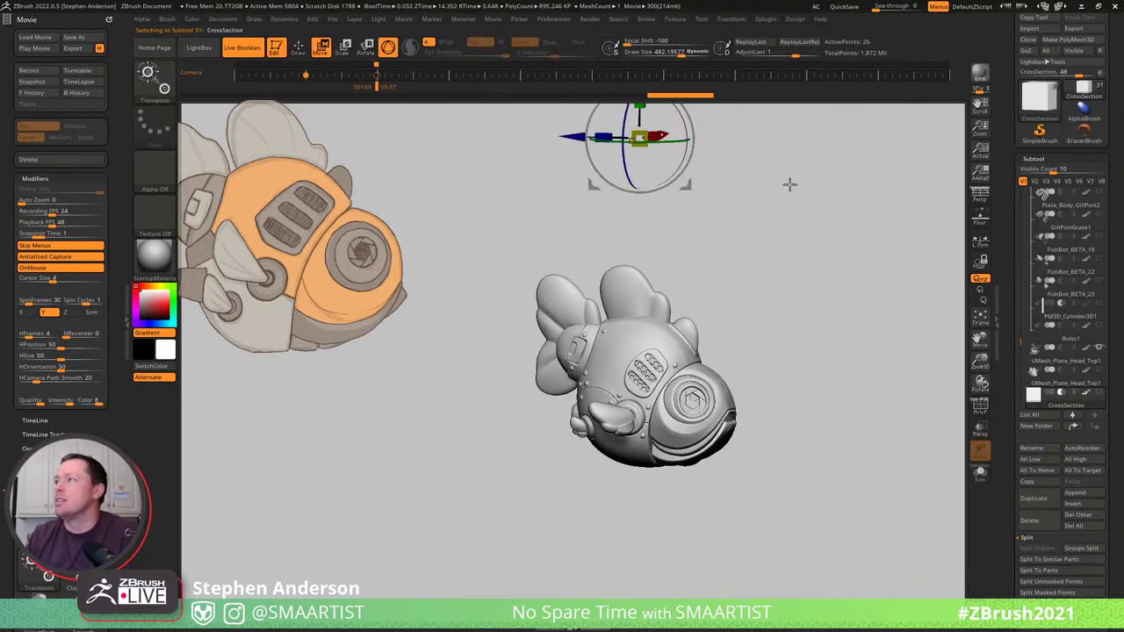
pyautogui.keyDown('alt'); pyautogui.moveTo(901, 258); pyautogui.dragTo(886, 349); pyautogui.keyUp('alt')
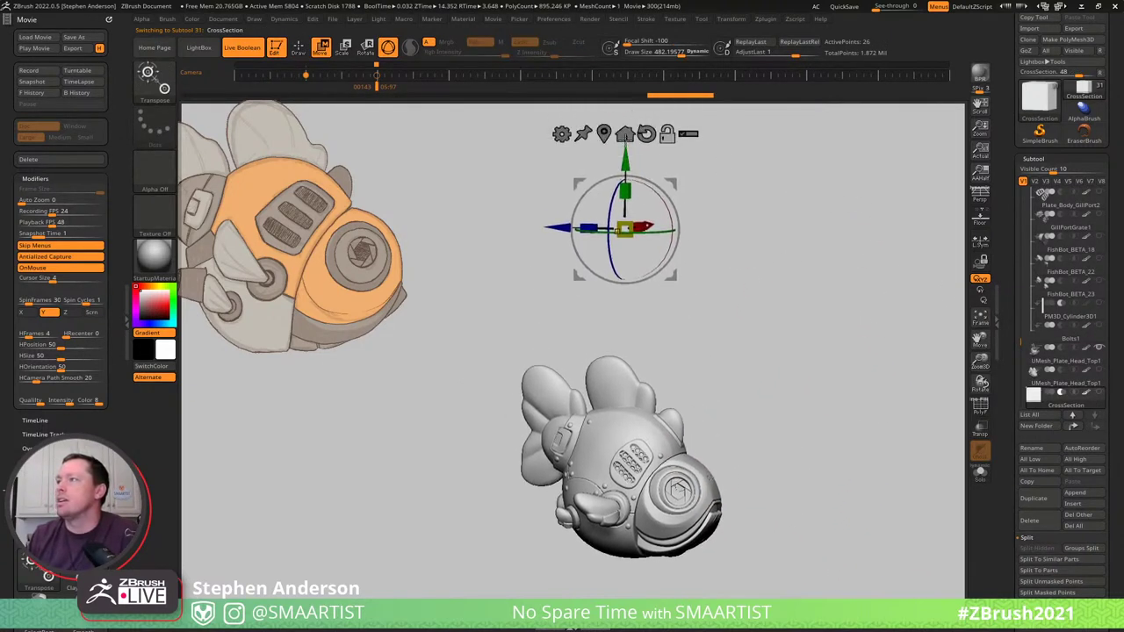
pyautogui.moveTo(624, 163); pyautogui.dragTo(624, 304)
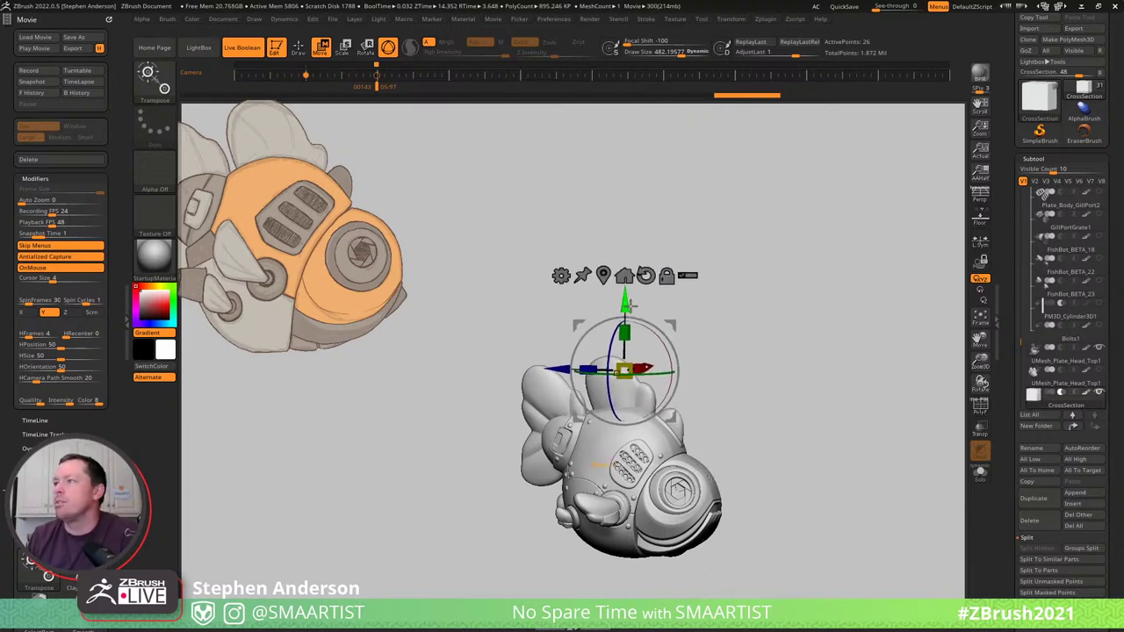
pyautogui.moveTo(624, 305)
pyautogui.mouseDown()
pyautogui.moveTo(624, 260)
pyautogui.moveTo(624, 300)
pyautogui.mouseUp()
pyautogui.moveTo(781, 355); pyautogui.dragTo(795, 424)
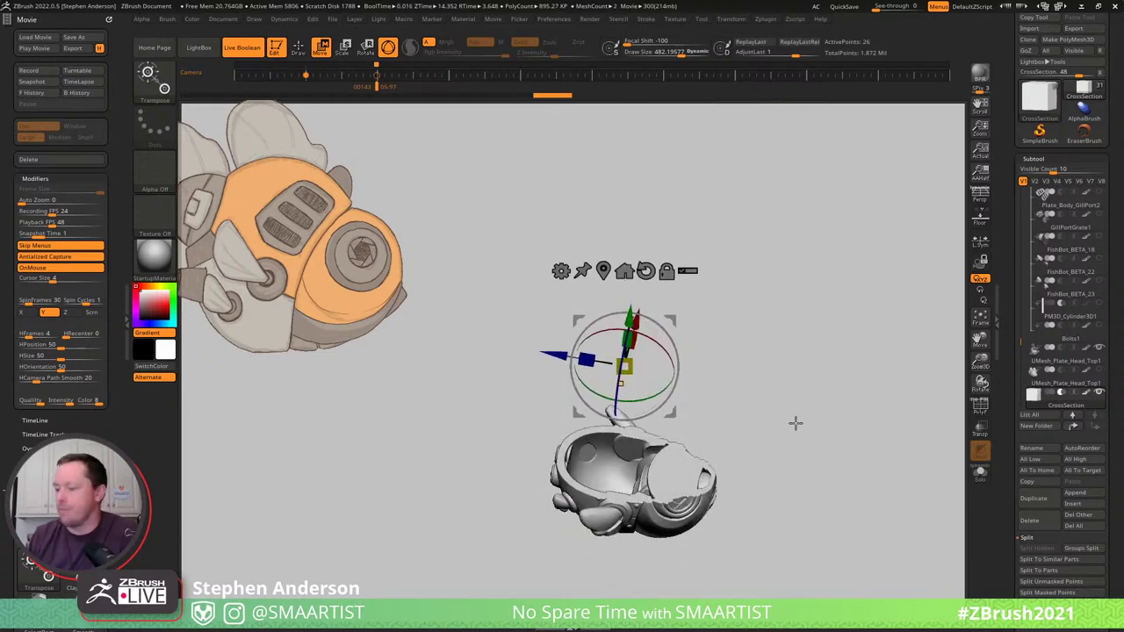
# Inspect the fish's hollow interior through the cut, return to Draw mode and select the first UMesh_Plate_Head_Top1.
pyautogui.moveTo(707, 436); pyautogui.dragTo(632, 402)
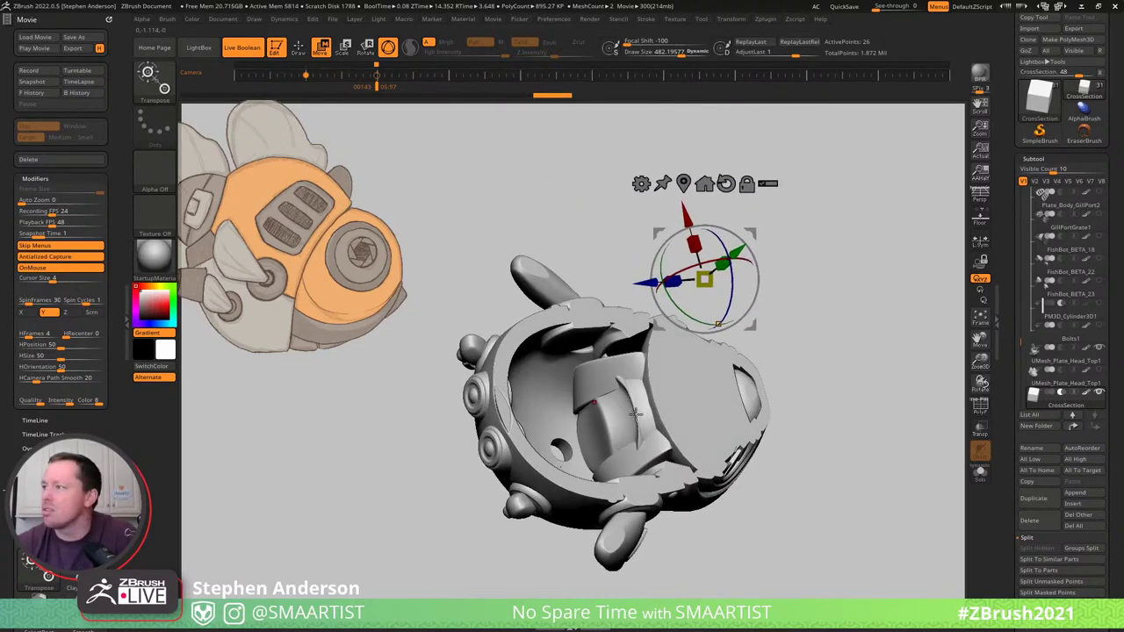
pyautogui.press('q')
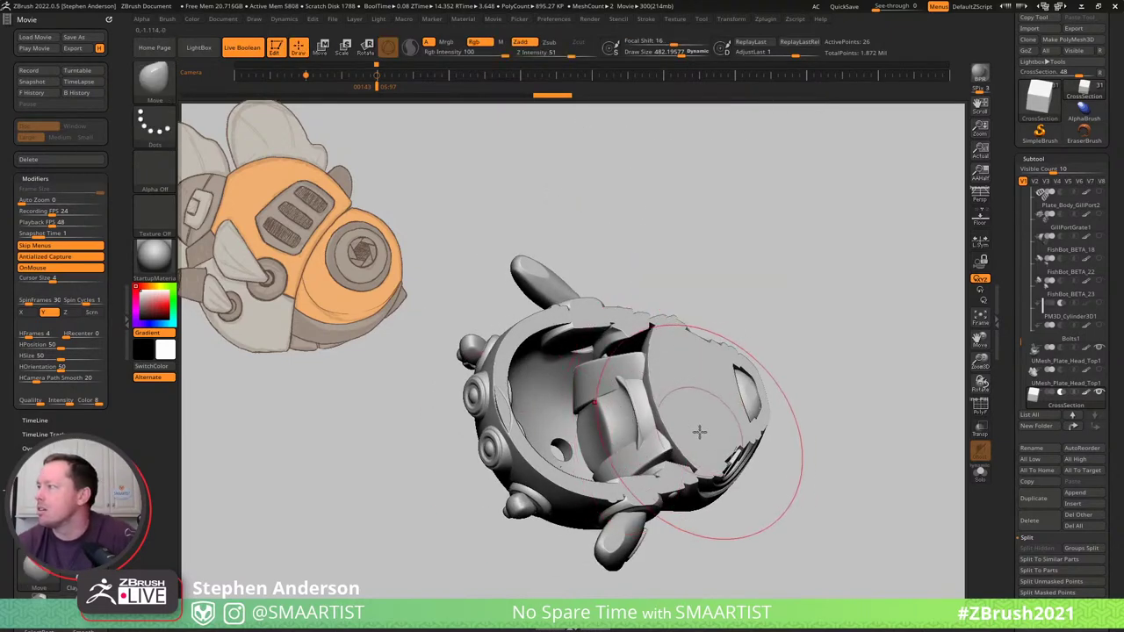
pyautogui.click(1076, 363)
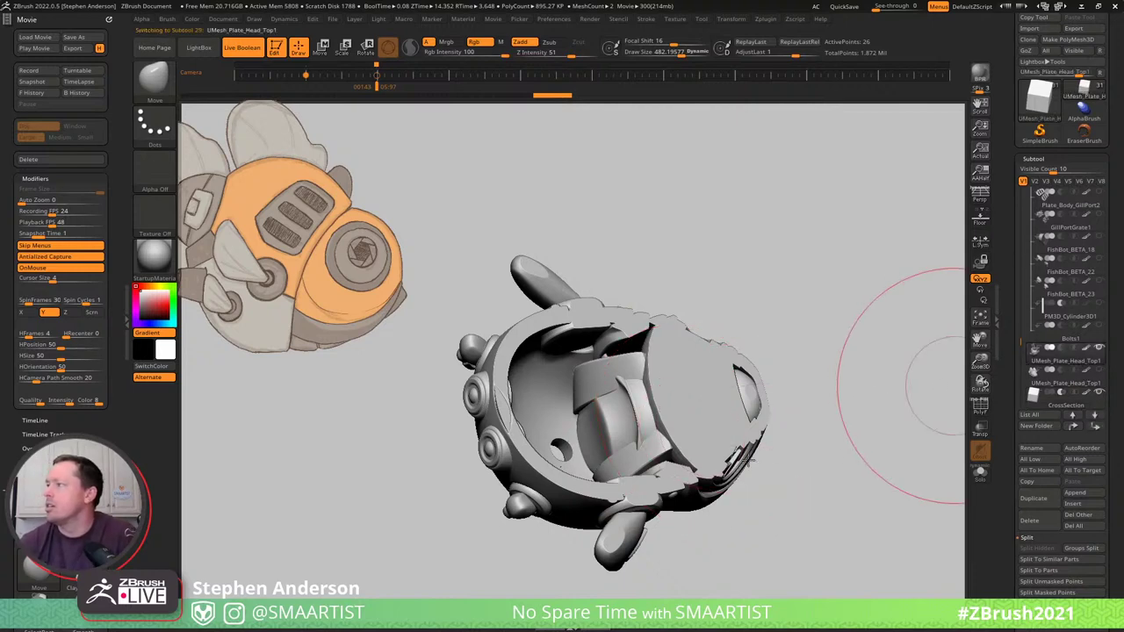
# Reduce the draw size to about 140, set the Smooth brush's Z Intensity to 100 and smooth the sharp ridge inside the fish.
pyautogui.keyDown('ctrl'); pyautogui.moveTo(681, 409); pyautogui.dragTo(675, 434, button='right'); pyautogui.keyUp('ctrl')
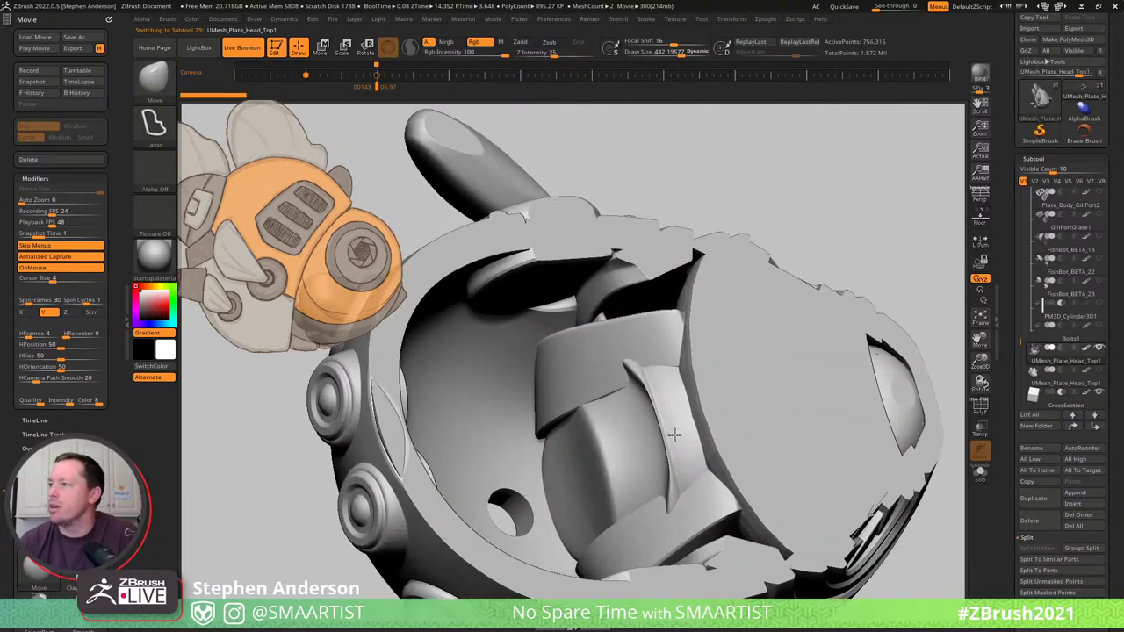
pyautogui.press('s')
pyautogui.moveTo(660, 422); pyautogui.dragTo(635, 421)
pyautogui.press('shift')
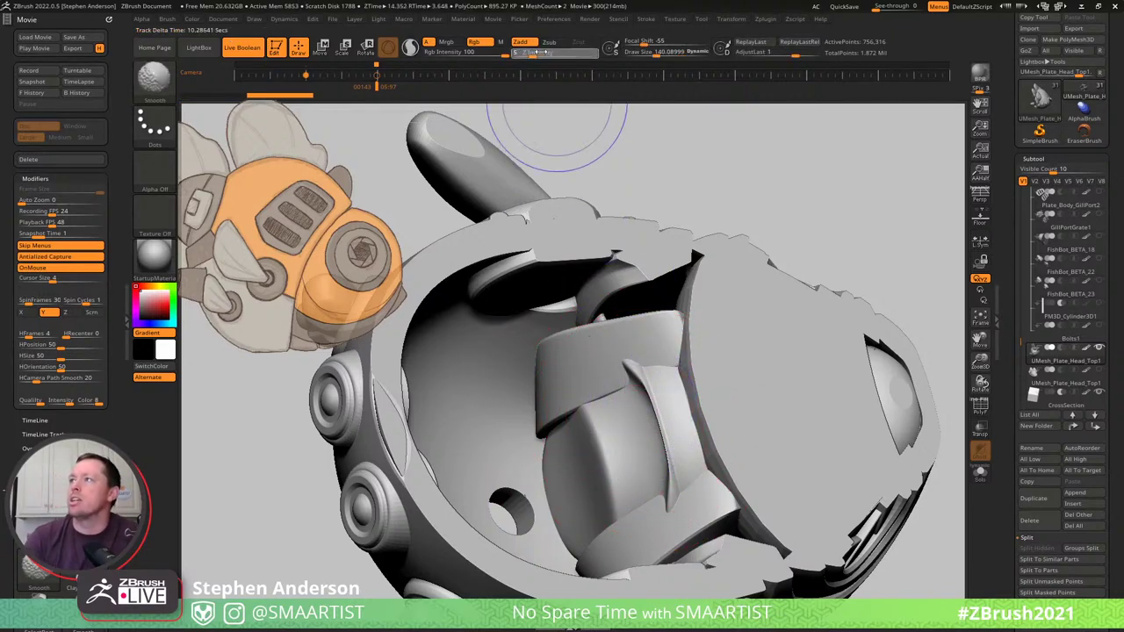
pyautogui.keyDown('shift'); pyautogui.click(596, 56); pyautogui.keyUp('shift')
pyautogui.keyDown('shift'); pyautogui.moveTo(611, 463); pyautogui.dragTo(649, 446); pyautogui.keyUp('shift')
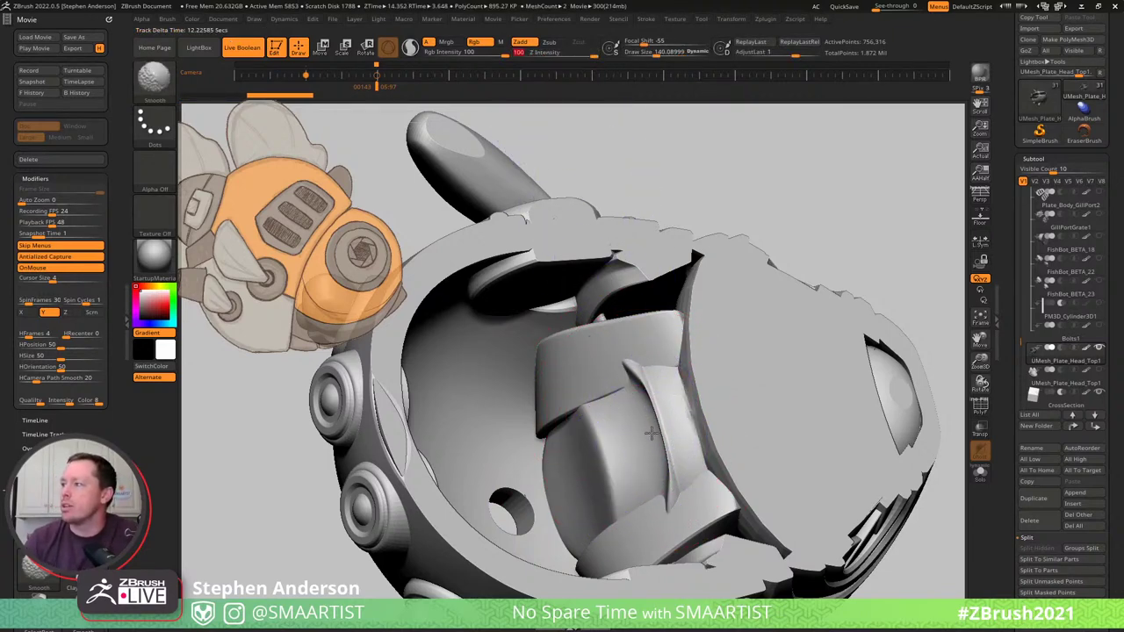
# Reduce the draw size to about 90 and smooth the upper part and sides of the interior ridge further.
pyautogui.press('ctrl')
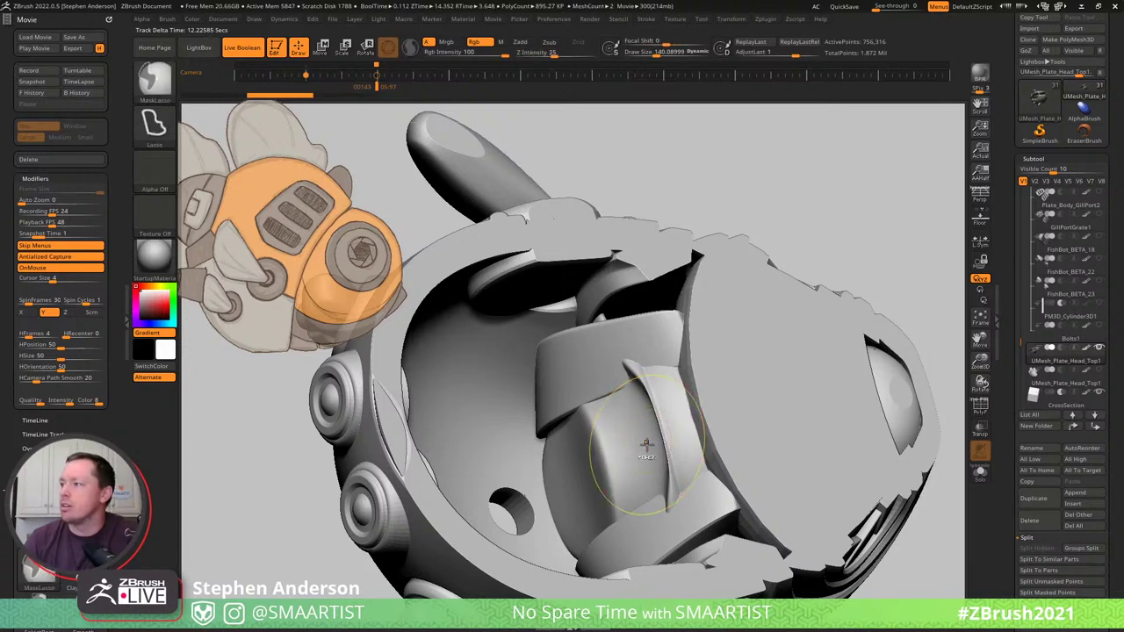
pyautogui.press('s')
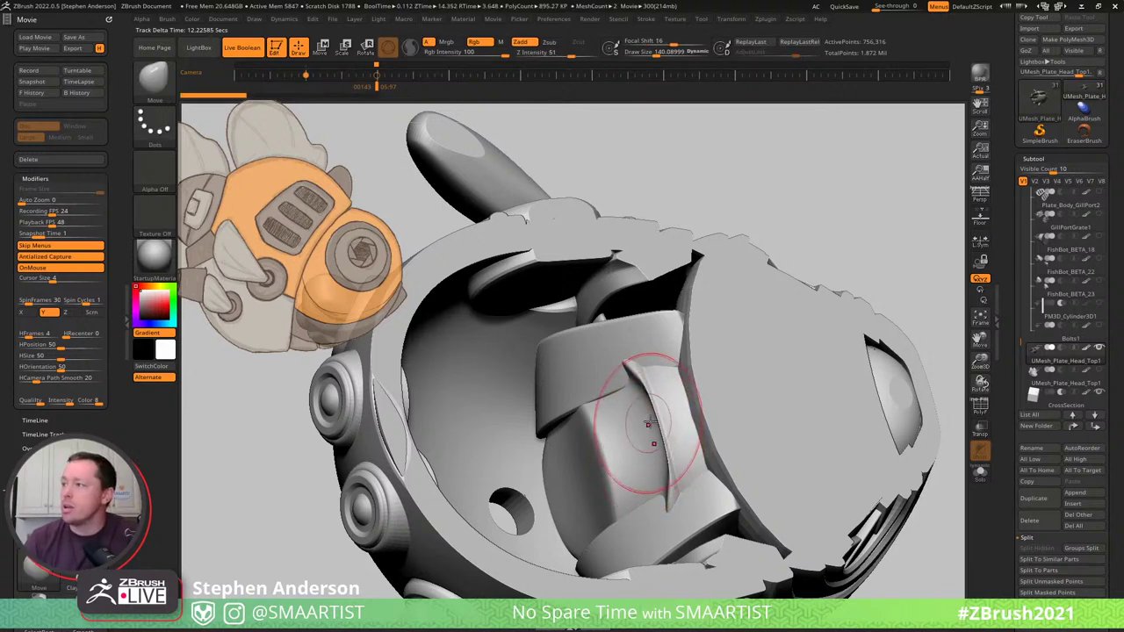
pyautogui.moveTo(654, 420); pyautogui.dragTo(655, 421)
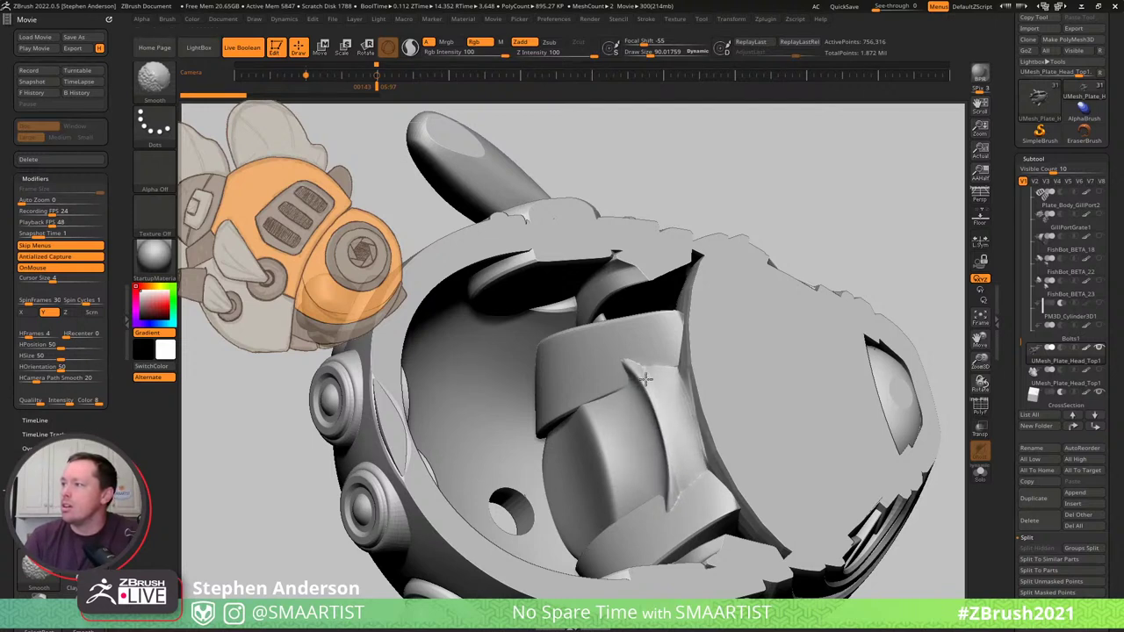
pyautogui.keyDown('shift'); pyautogui.moveTo(644, 378); pyautogui.dragTo(658, 384); pyautogui.keyUp('shift')
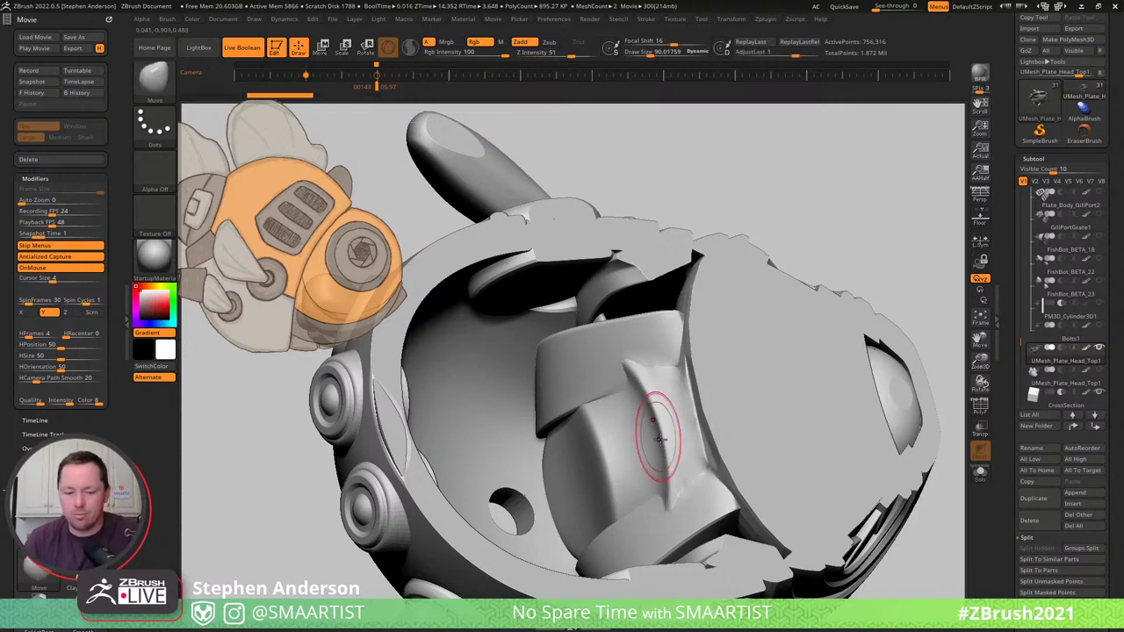
# Choose the TrimDynamic brush and flatten the remaining ridge inside the fish.
pyautogui.press('b')
pyautogui.press('t')
pyautogui.press('d')
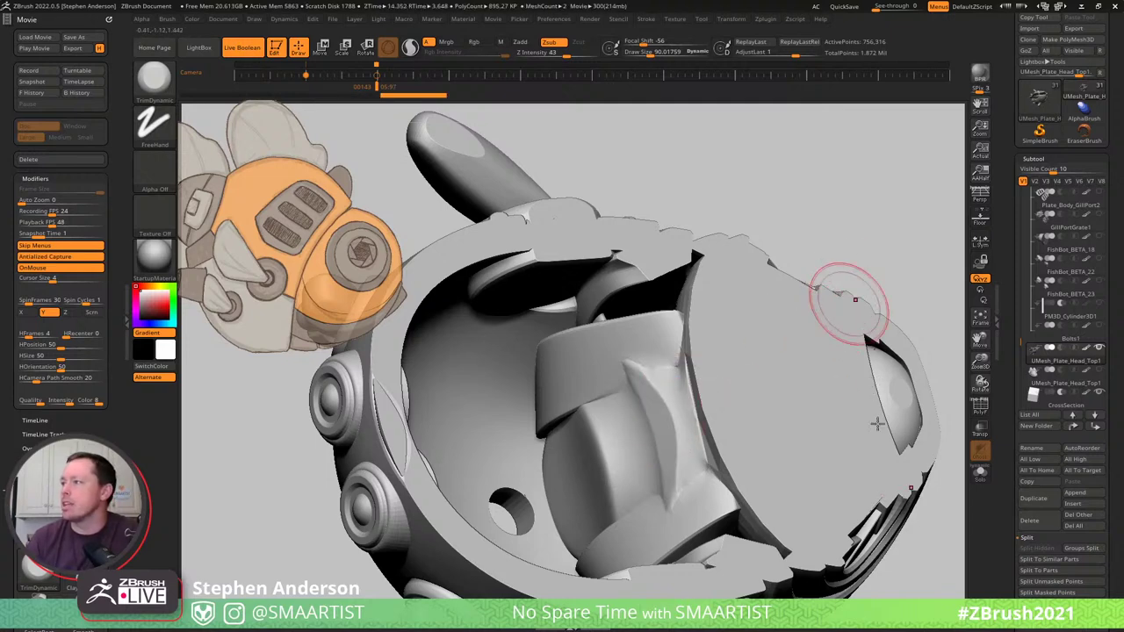
pyautogui.moveTo(798, 389); pyautogui.dragTo(866, 363, button='right')
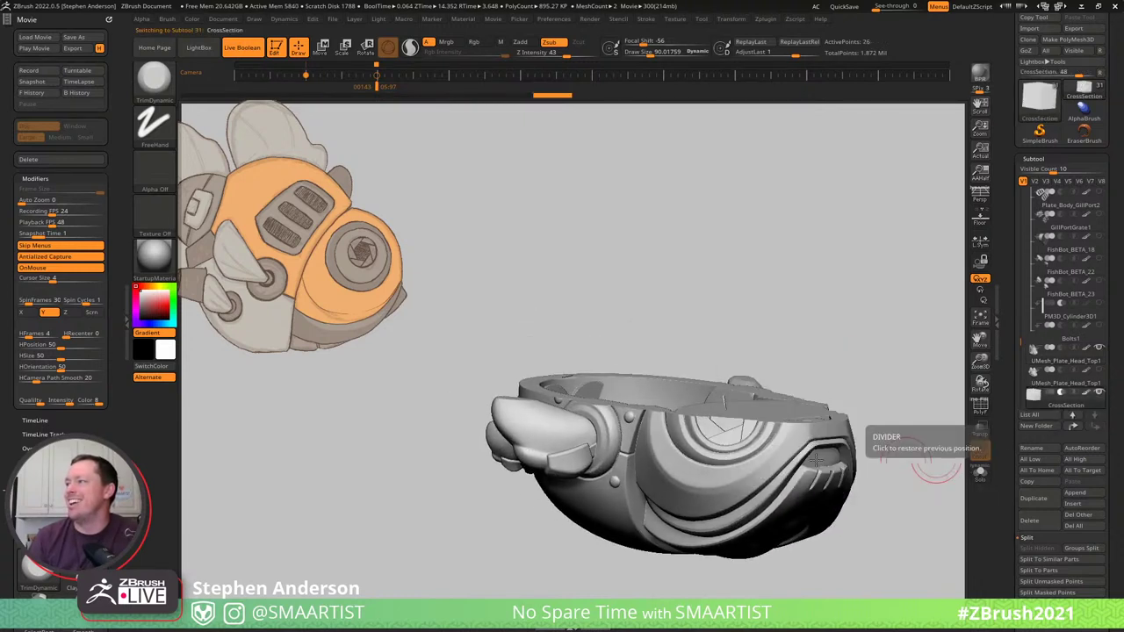
# Raise the CrossSection cutter so the cut sits above the eyes, turn the opening into view and return to Draw mode.
pyautogui.press('w')
pyautogui.keyDown('alt'); pyautogui.moveTo(715, 368); pyautogui.dragTo(669, 525, button='right'); pyautogui.keyUp('alt')
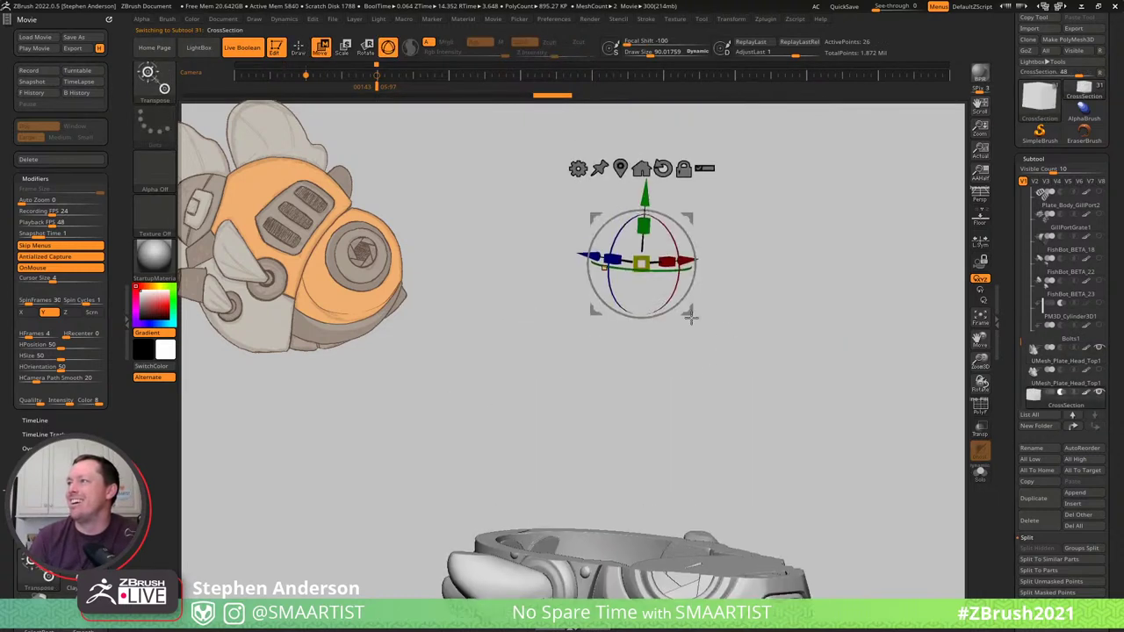
pyautogui.keyDown('alt'); pyautogui.moveTo(643, 198); pyautogui.dragTo(638, 411); pyautogui.keyUp('alt')
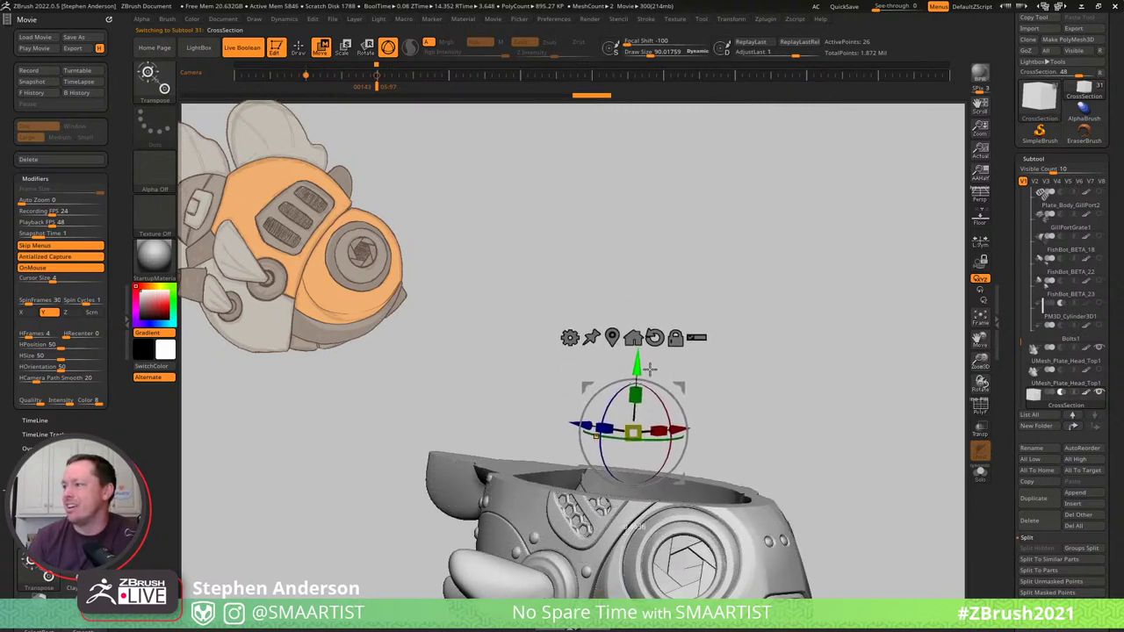
pyautogui.moveTo(648, 354); pyautogui.dragTo(649, 345)
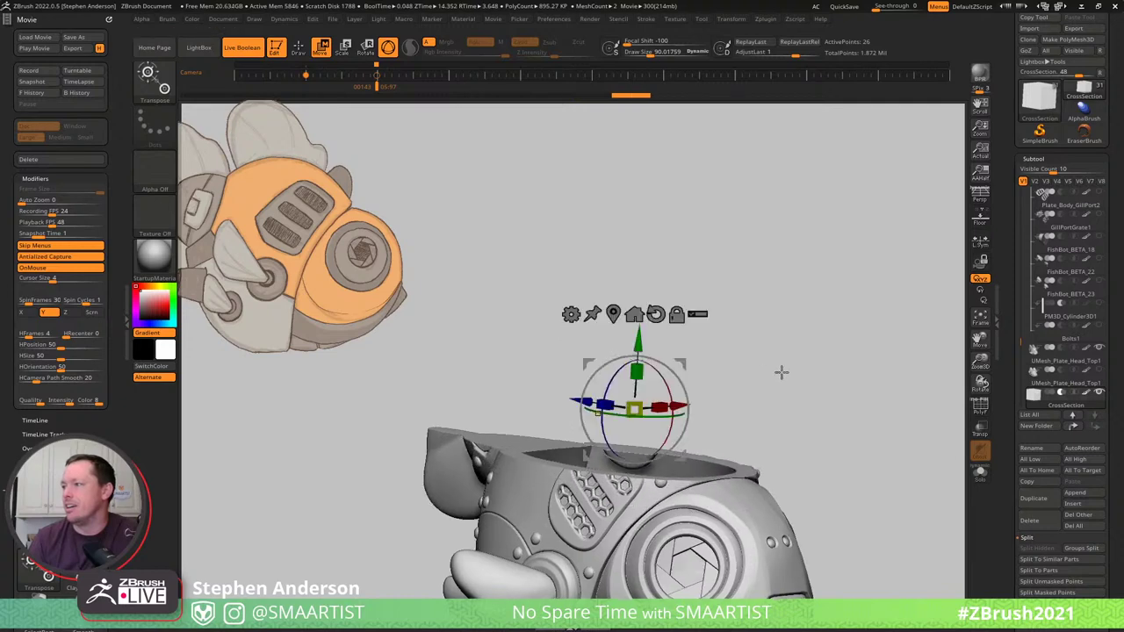
pyautogui.moveTo(780, 371); pyautogui.dragTo(815, 439)
pyautogui.press('q')
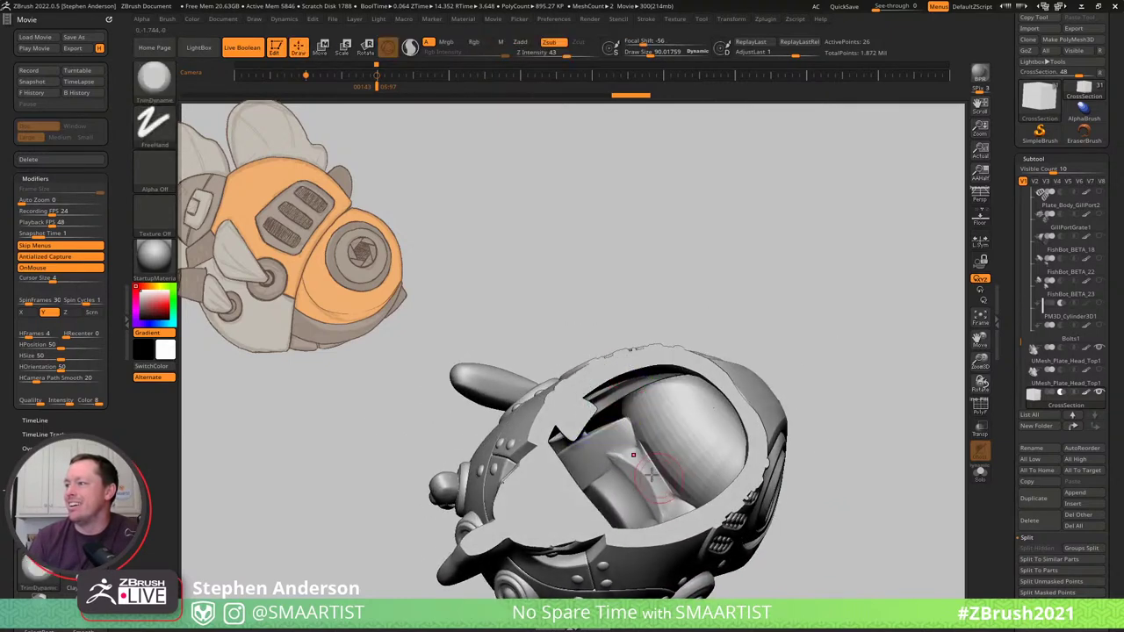
# Select the first UMesh_Plate_Head_Top1 and smooth the ridge beside the eye socket inside the cut fish.
pyautogui.click(1064, 366)
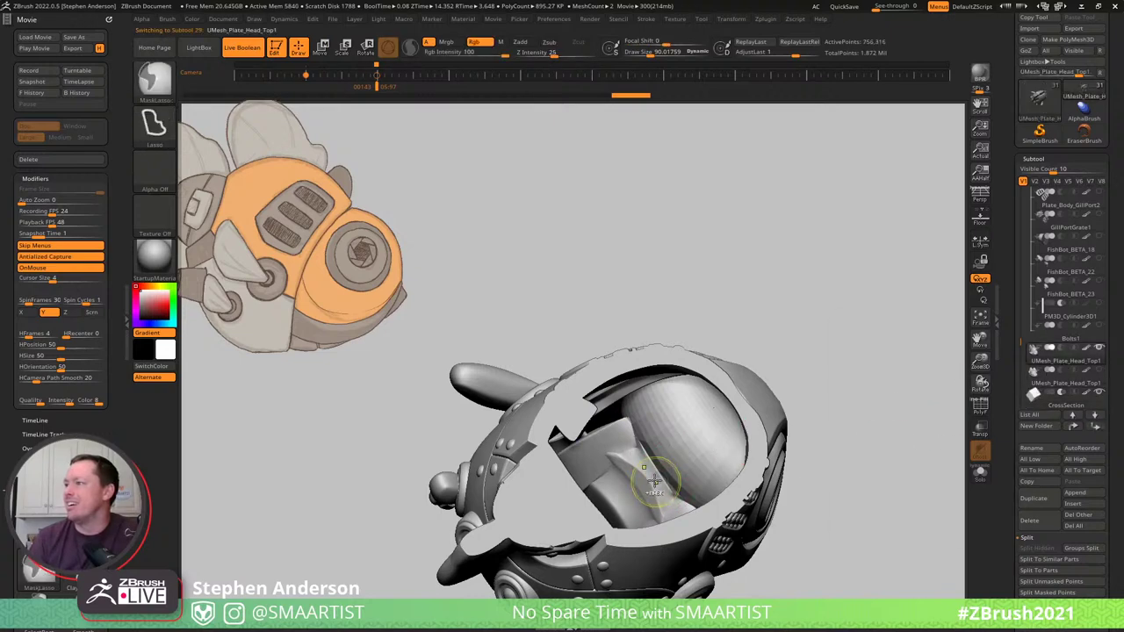
pyautogui.keyDown('ctrl'); pyautogui.moveTo(647, 477); pyautogui.dragTo(685, 499, button='right'); pyautogui.keyUp('ctrl')
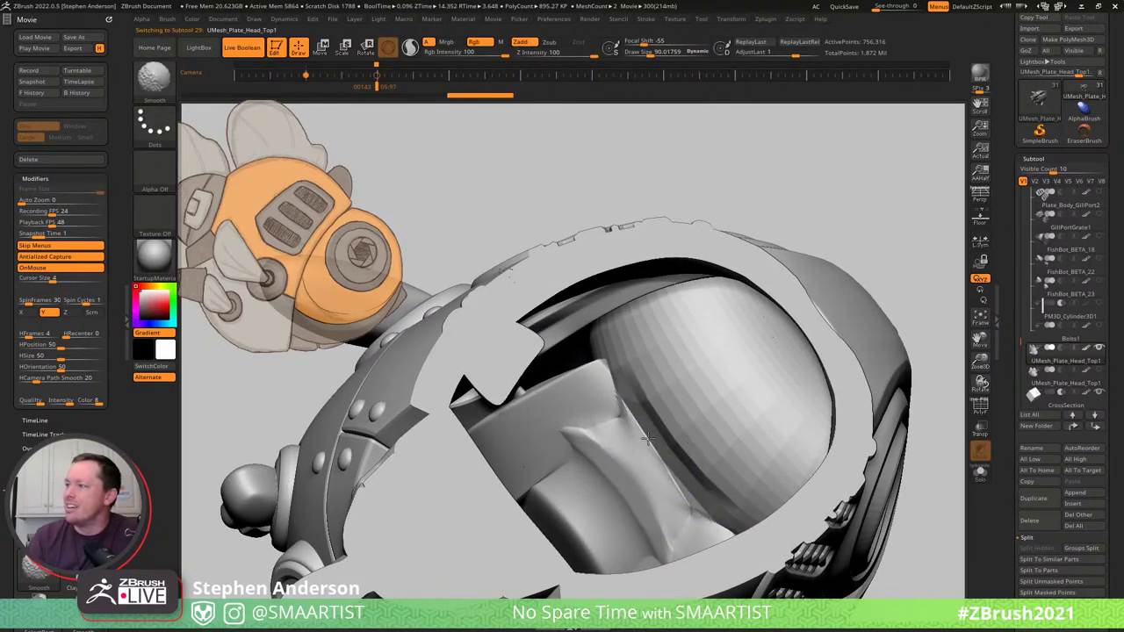
pyautogui.press('alt')
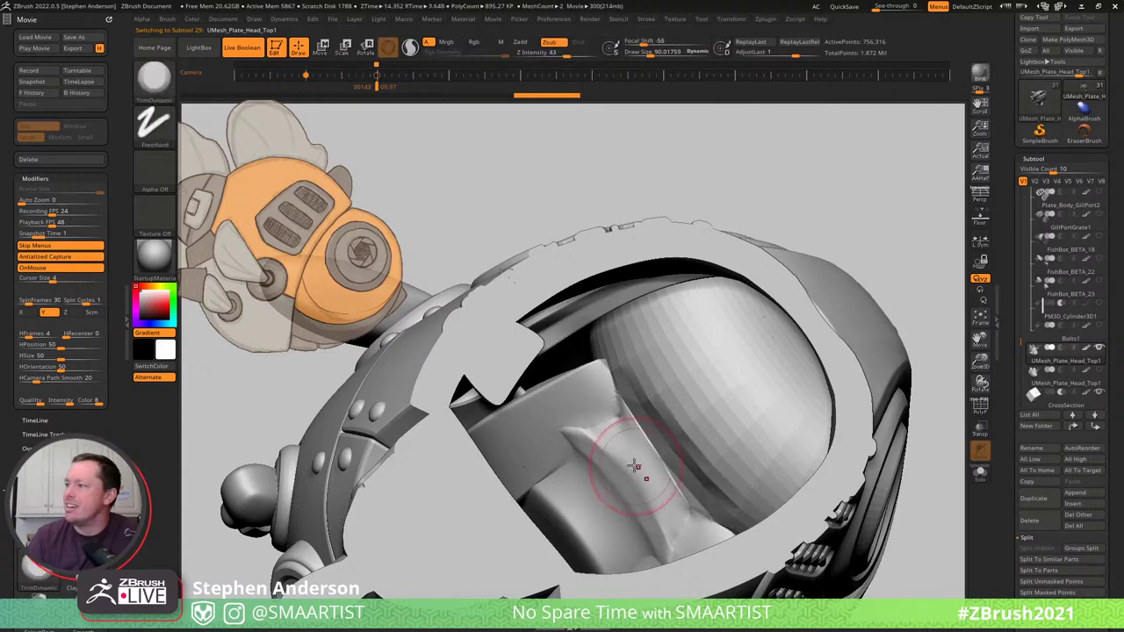
pyautogui.press('shift')
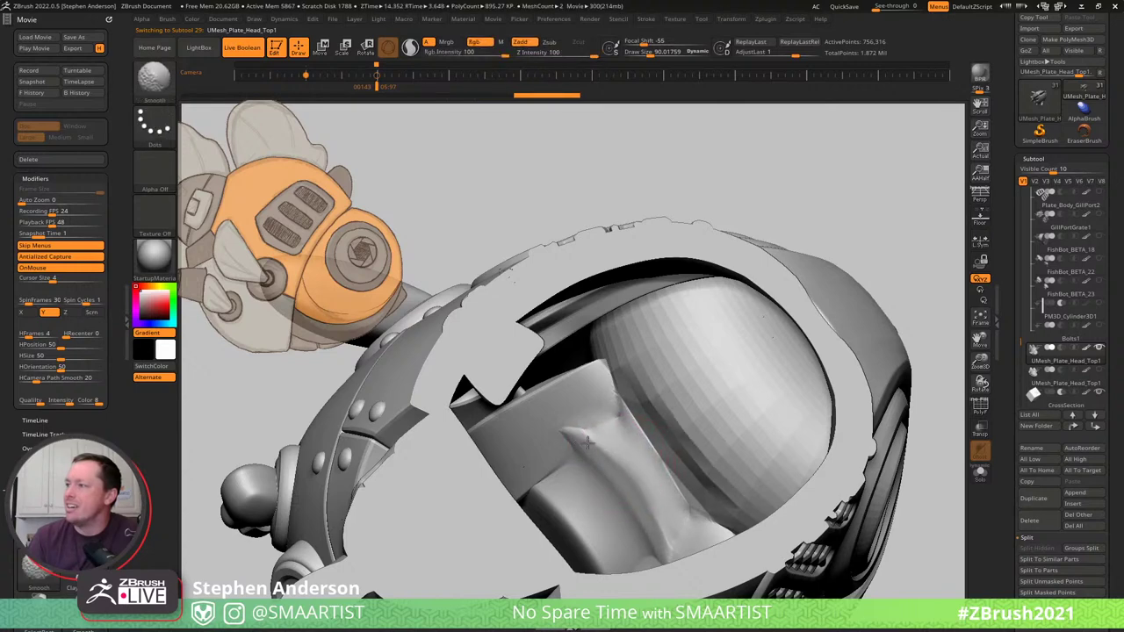
pyautogui.keyDown('shift'); pyautogui.moveTo(609, 456); pyautogui.dragTo(634, 505); pyautogui.keyUp('shift')
pyautogui.keyDown('ctrl'); pyautogui.moveTo(677, 461); pyautogui.dragTo(607, 409, button='right'); pyautogui.keyUp('ctrl')
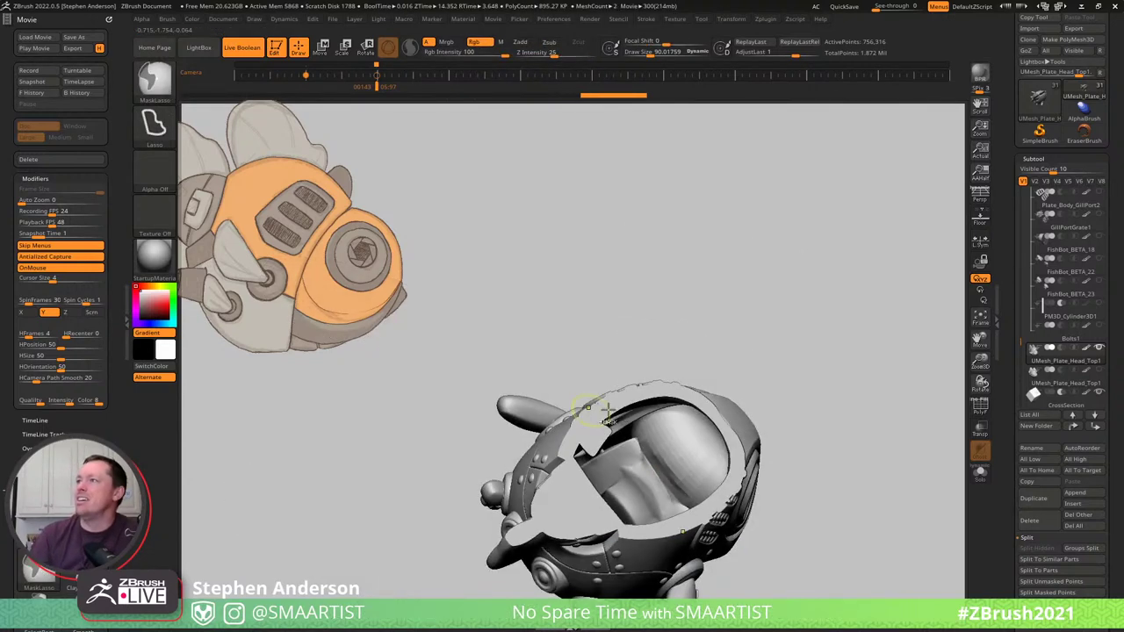
# Examine the cut-open fish from several sides and preview the source parts in the subtool list.
pyautogui.moveTo(714, 457); pyautogui.dragTo(820, 610, button='right')
pyautogui.moveTo(834, 518)
pyautogui.keyDown('ctrl'); pyautogui.mouseDown(button='right')
pyautogui.moveTo(839, 550)
pyautogui.moveTo(747, 504)
pyautogui.moveTo(761, 465)
pyautogui.moveTo(869, 426)
pyautogui.mouseUp(button='right'); pyautogui.keyUp('ctrl')
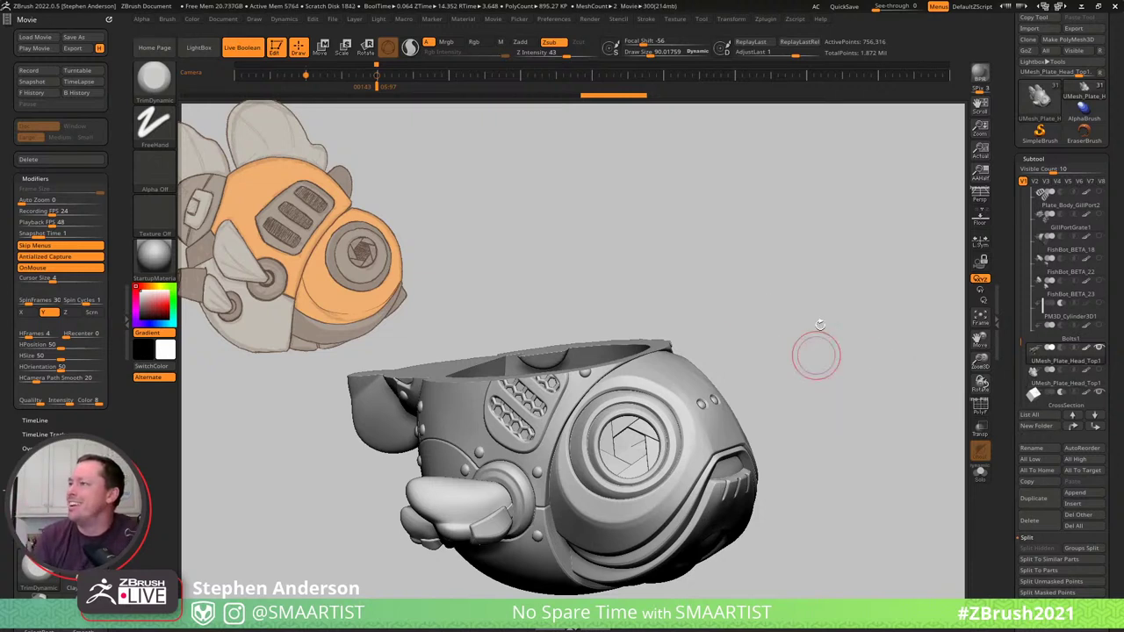
pyautogui.moveTo(816, 351); pyautogui.dragTo(956, 386)
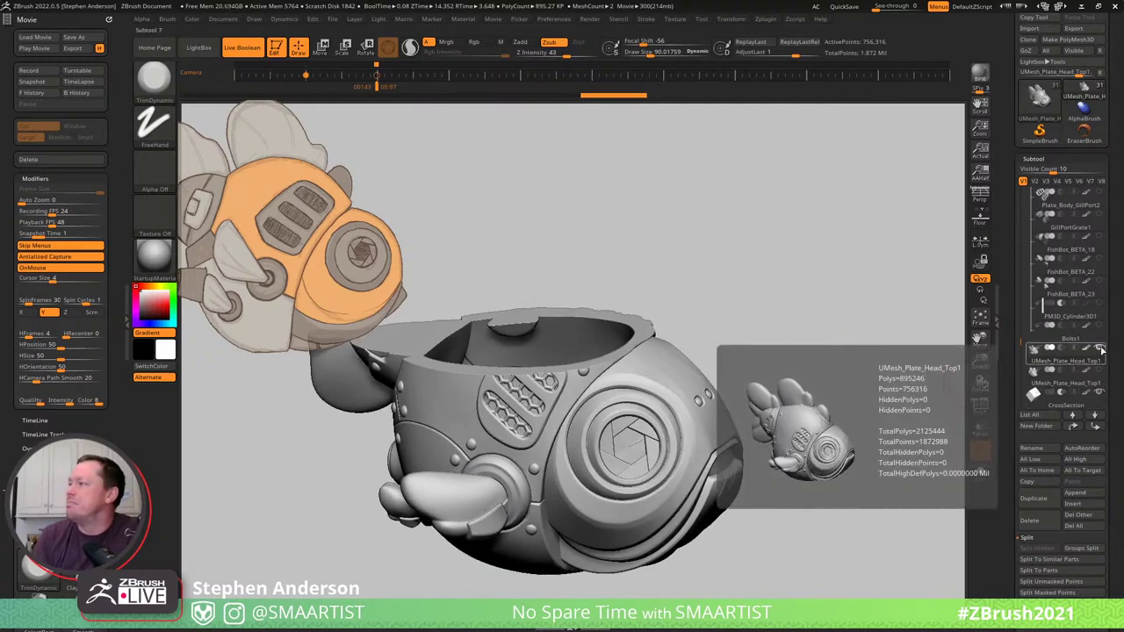
pyautogui.click(1079, 372)
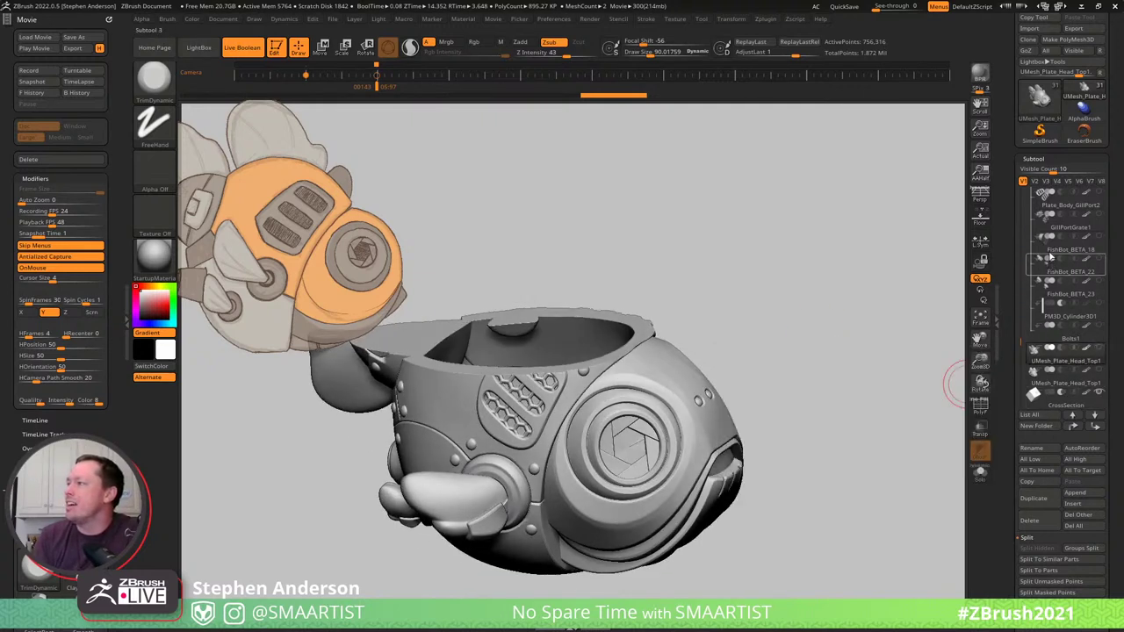
pyautogui.moveTo(1049, 250)
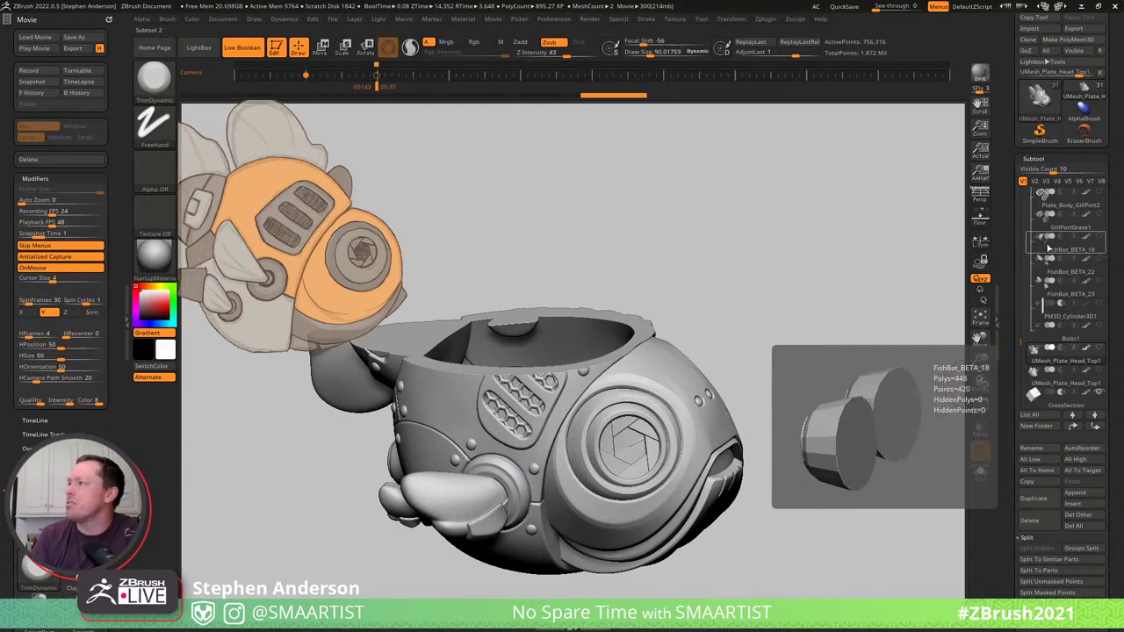
pyautogui.moveTo(1052, 226)
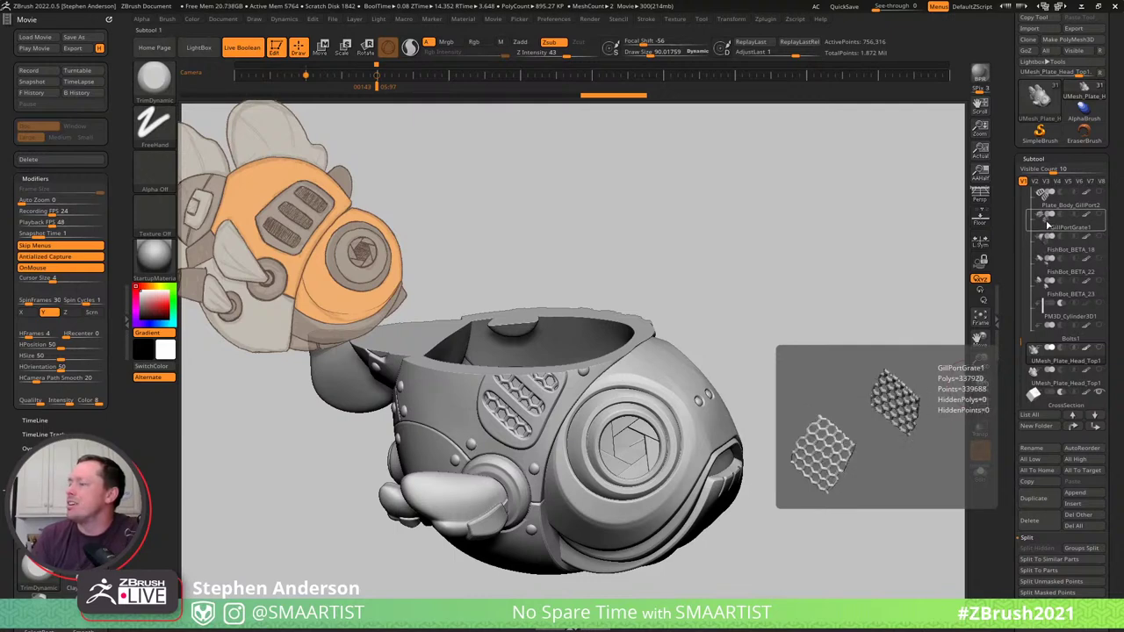
pyautogui.moveTo(710, 339); pyautogui.dragTo(740, 372)
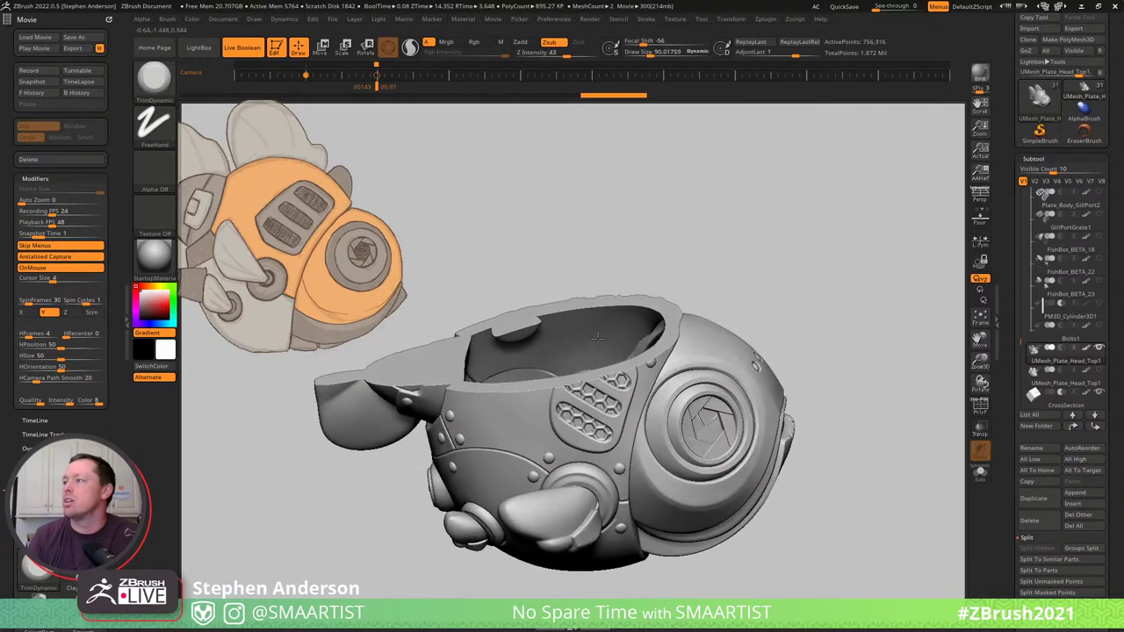
# Select the Neck subtool and isolate it for a close view of its open end.
pyautogui.press('n')
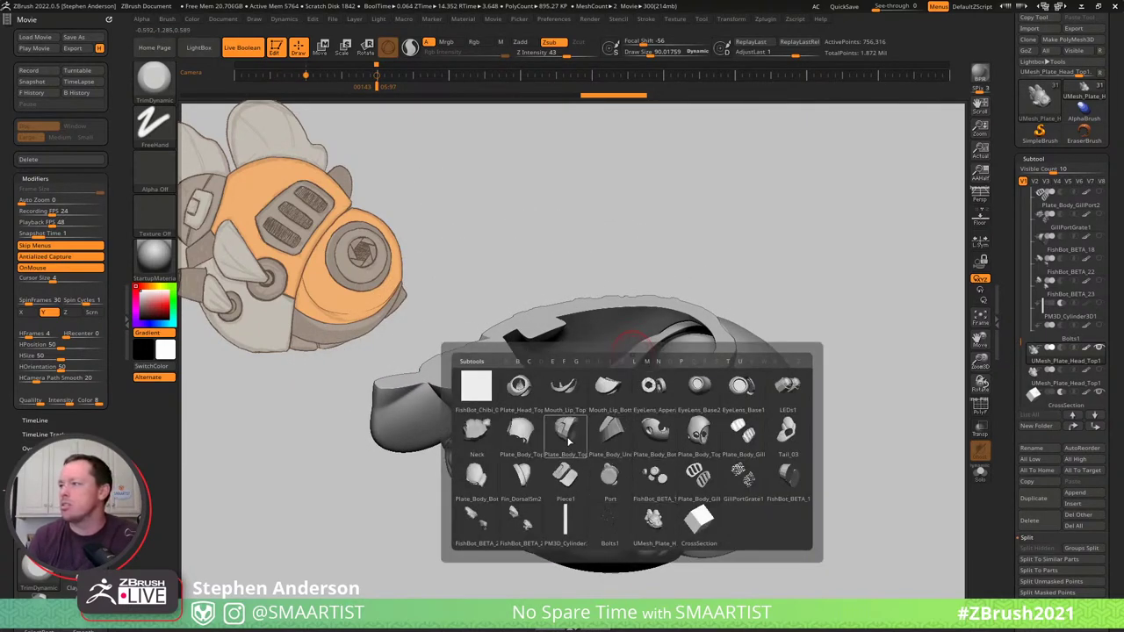
pyautogui.moveTo(567, 441)
pyautogui.click(479, 435)
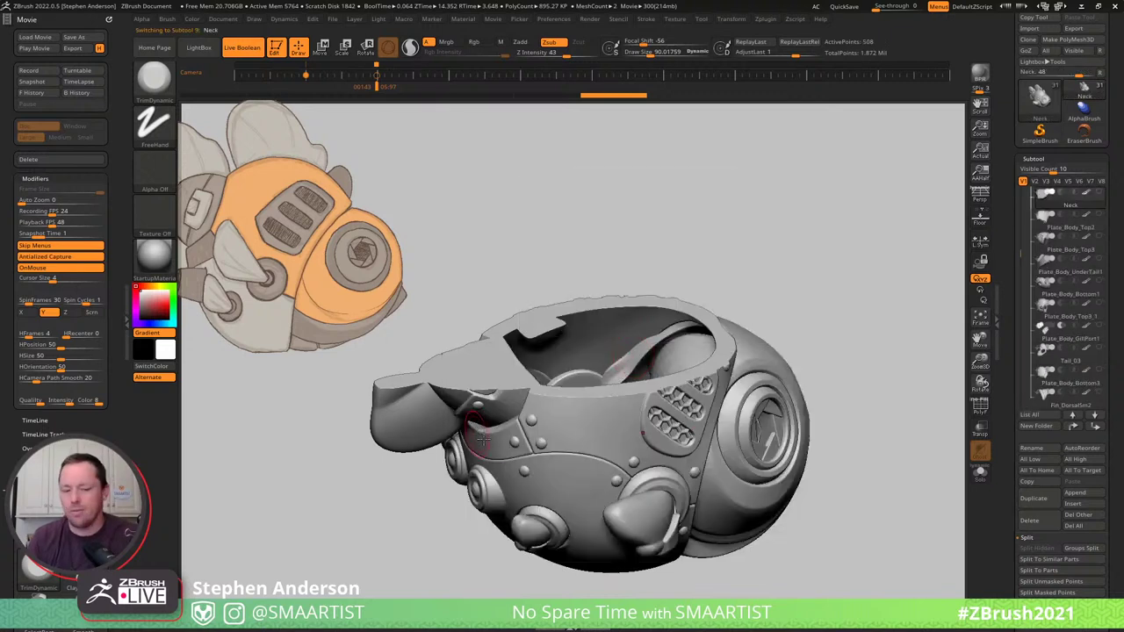
pyautogui.hotkey('ctrl', 'shift', 's')
pyautogui.moveTo(685, 439); pyautogui.dragTo(634, 439, button='right')
pyautogui.keyDown('ctrl'); pyautogui.moveTo(683, 476); pyautogui.dragTo(702, 526, button='right'); pyautogui.keyUp('ctrl')
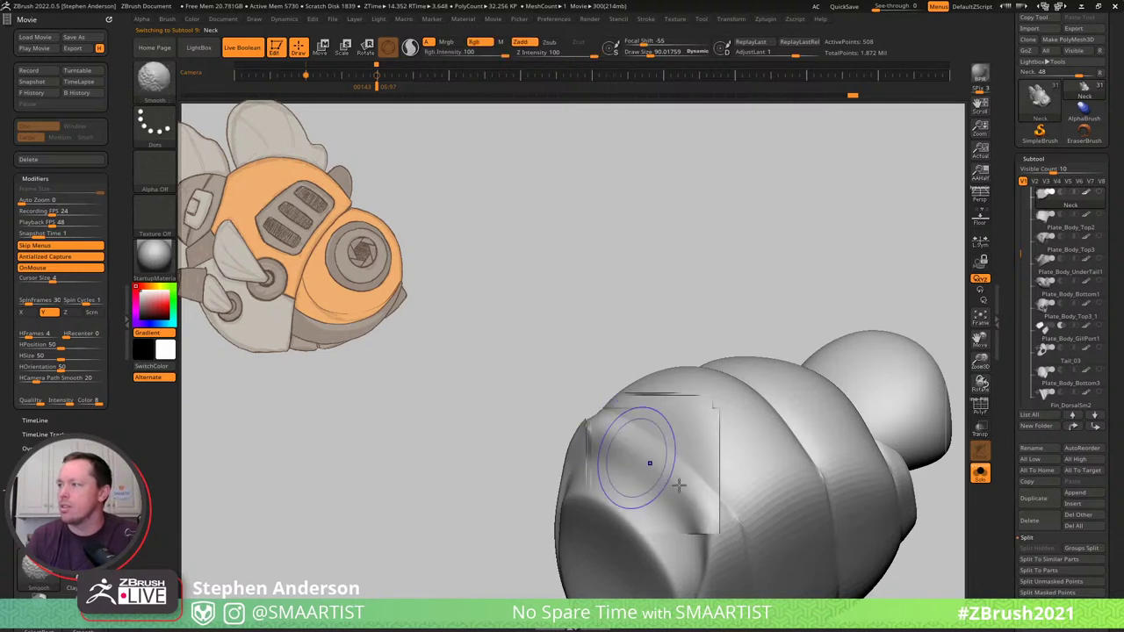
# Smooth the surface around the Neck's open end and bring the other visible parts back.
pyautogui.keyDown('shift'); pyautogui.moveTo(678, 485); pyautogui.dragTo(689, 492); pyautogui.keyUp('shift')
pyautogui.moveTo(689, 492)
pyautogui.mouseDown(button='right')
pyautogui.moveTo(674, 476)
pyautogui.moveTo(683, 482)
pyautogui.mouseUp(button='right')
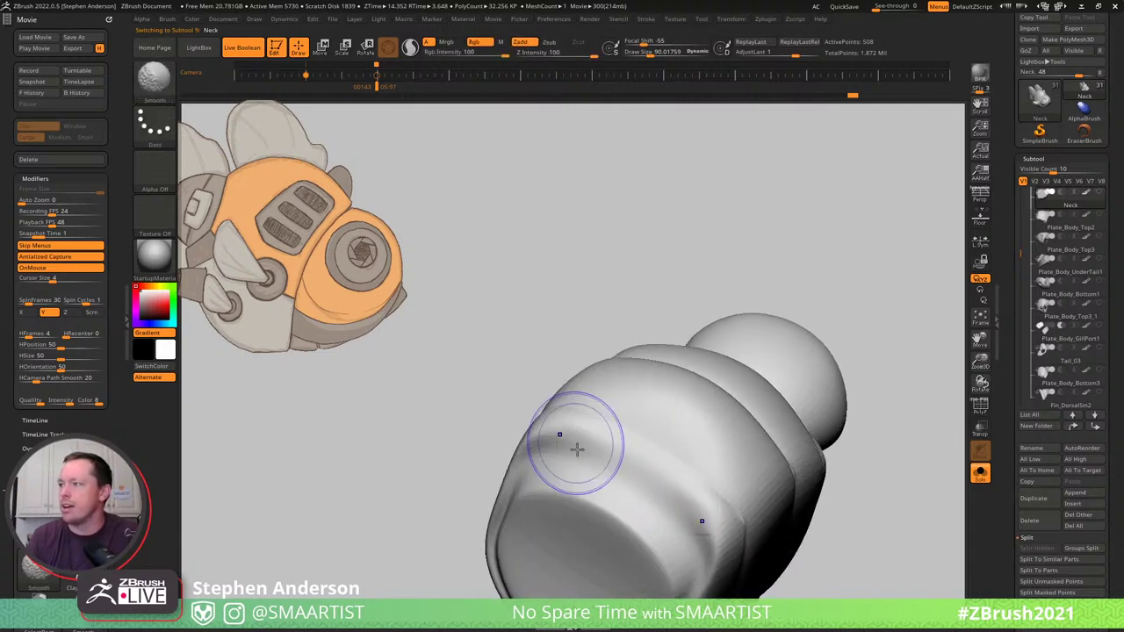
pyautogui.keyDown('shift'); pyautogui.moveTo(562, 441); pyautogui.dragTo(631, 528); pyautogui.keyUp('shift')
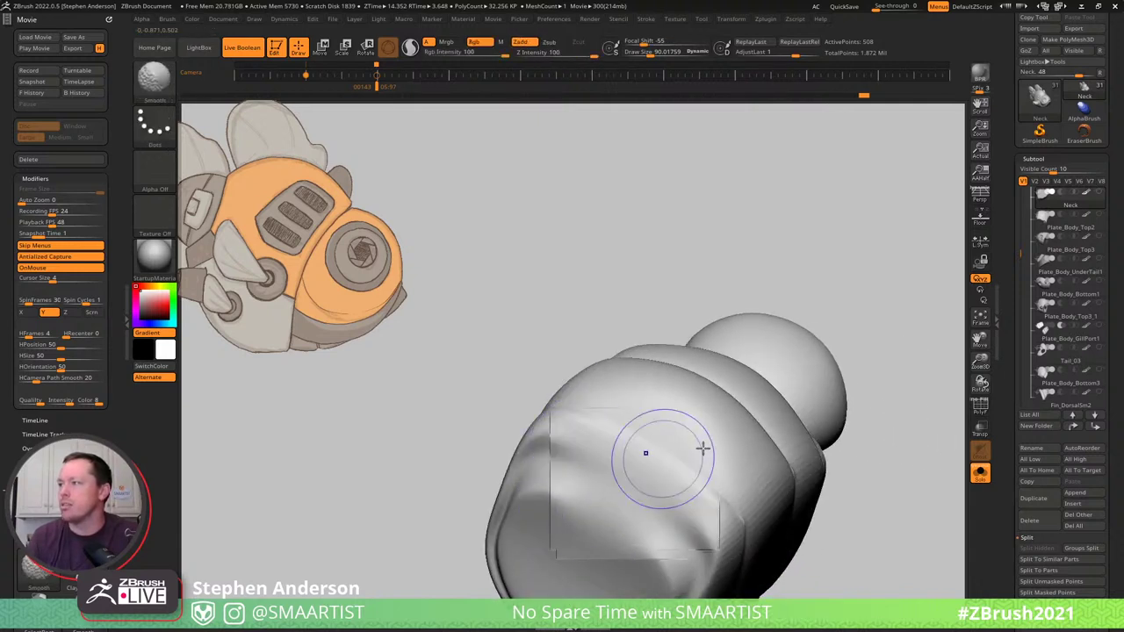
pyautogui.moveTo(703, 447)
pyautogui.mouseDown(button='right')
pyautogui.moveTo(677, 434)
pyautogui.moveTo(747, 418)
pyautogui.mouseUp(button='right')
pyautogui.moveTo(748, 400)
pyautogui.keyDown('shift'); pyautogui.mouseDown()
pyautogui.moveTo(682, 413)
pyautogui.moveTo(724, 419)
pyautogui.mouseUp(); pyautogui.keyUp('shift')
pyautogui.moveTo(708, 450)
pyautogui.keyDown('ctrl'); pyautogui.mouseDown(button='right')
pyautogui.moveTo(662, 401)
pyautogui.moveTo(722, 457)
pyautogui.moveTo(691, 481)
pyautogui.mouseUp(button='right'); pyautogui.keyUp('ctrl')
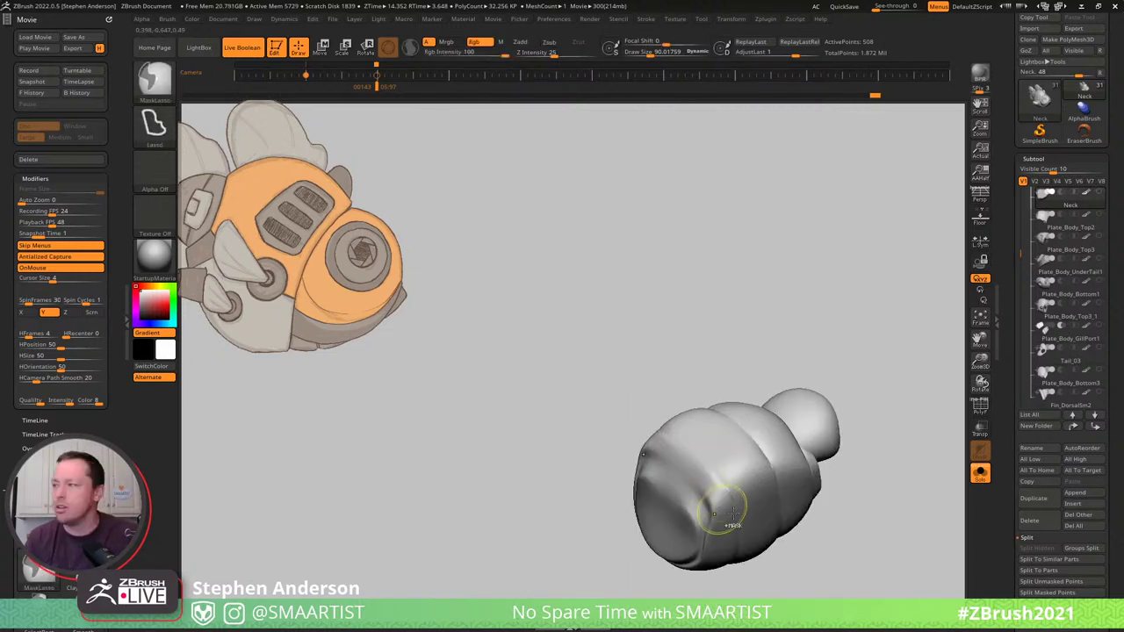
pyautogui.hotkey('ctrl', 'shift', 's')
pyautogui.moveTo(923, 399); pyautogui.dragTo(853, 319, button='right')
# Select EyeLens_Apperature1, isolate it with its polyframe displayed and examine the aperture rings.
pyautogui.press('n')
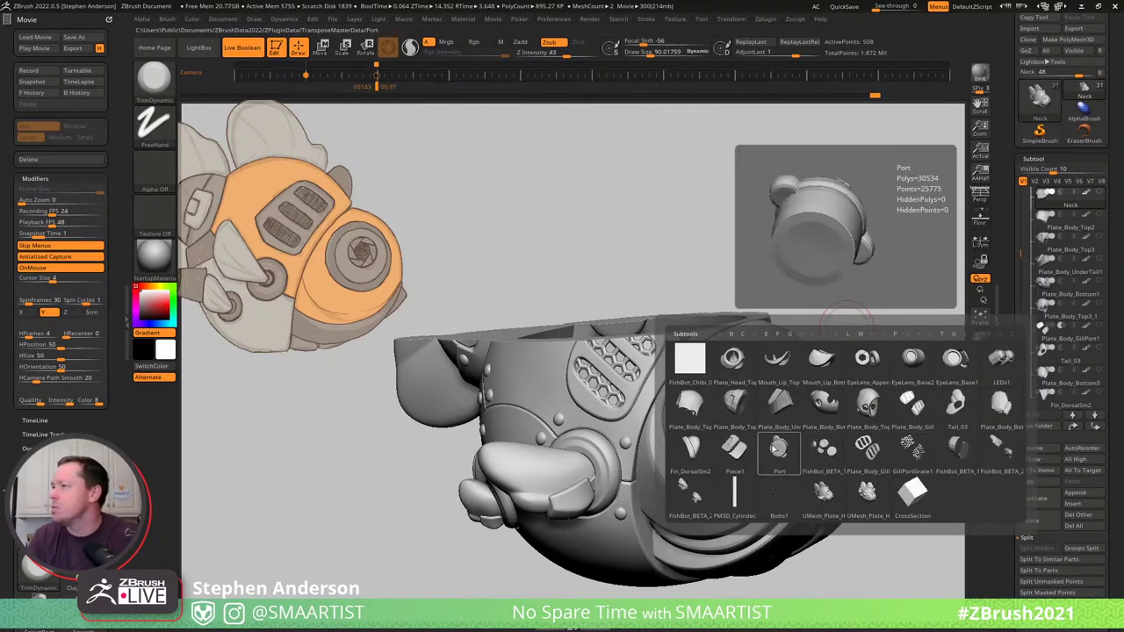
pyautogui.click(868, 364)
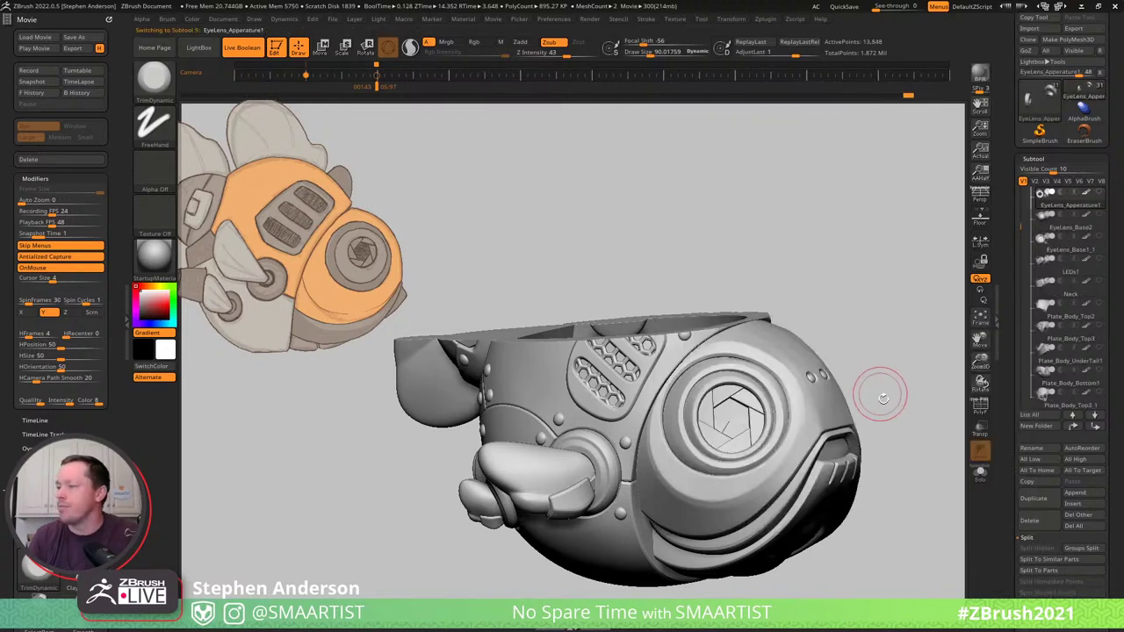
pyautogui.hotkey('ctrl', 'shift', 's')
pyautogui.moveTo(750, 431)
pyautogui.mouseDown(button='right')
pyautogui.moveTo(750, 392)
pyautogui.moveTo(846, 538)
pyautogui.mouseUp(button='right')
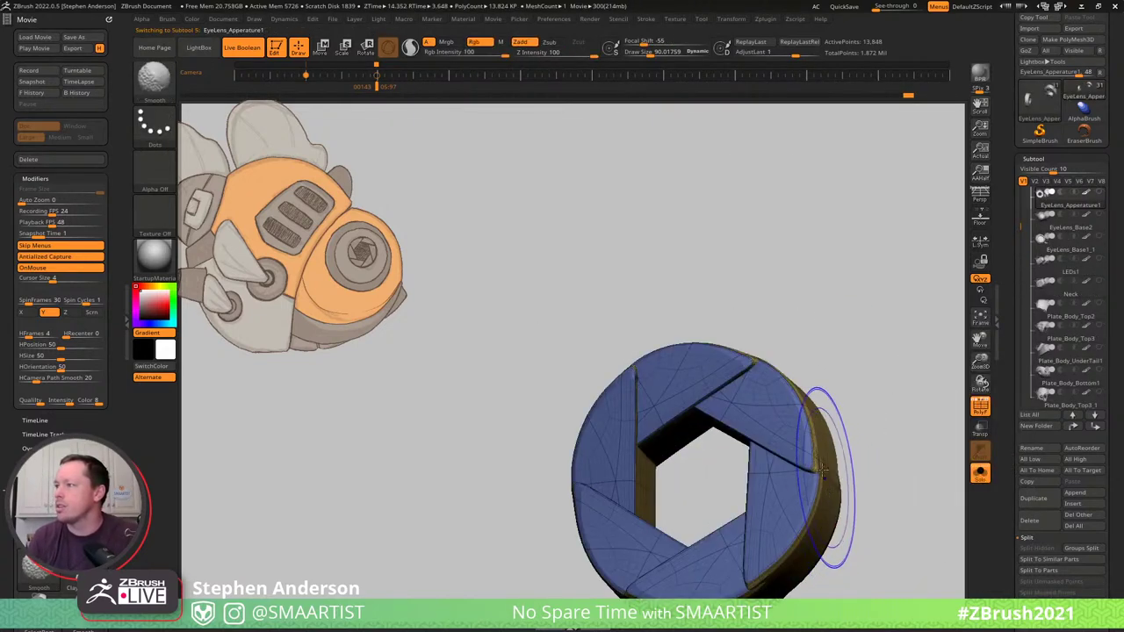
pyautogui.press('alt')
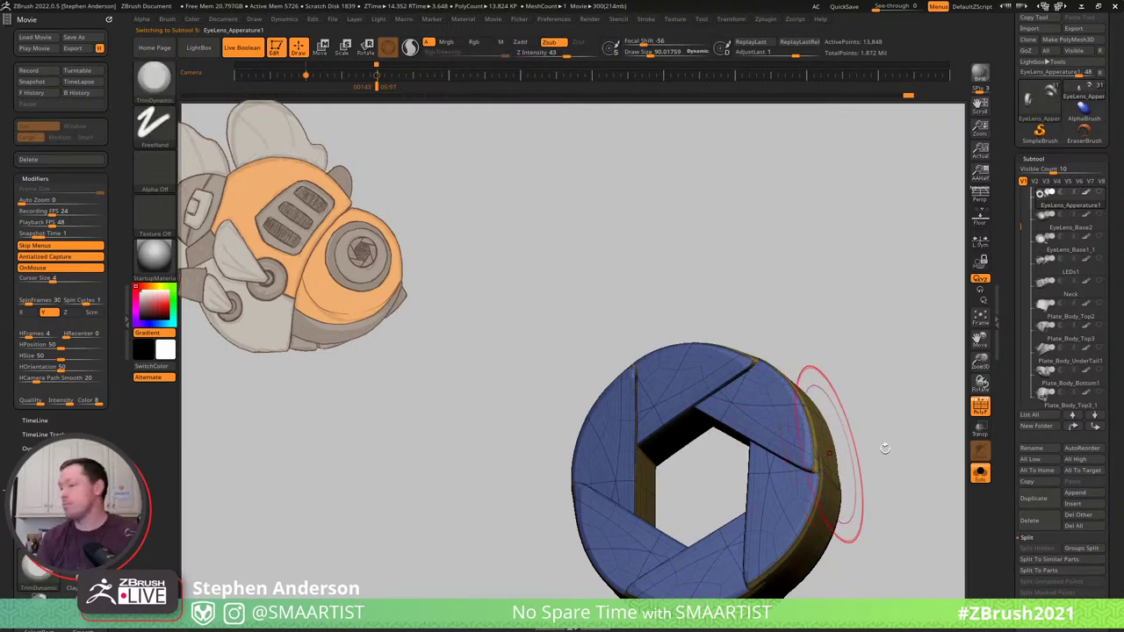
pyautogui.press('f')
pyautogui.press('f')
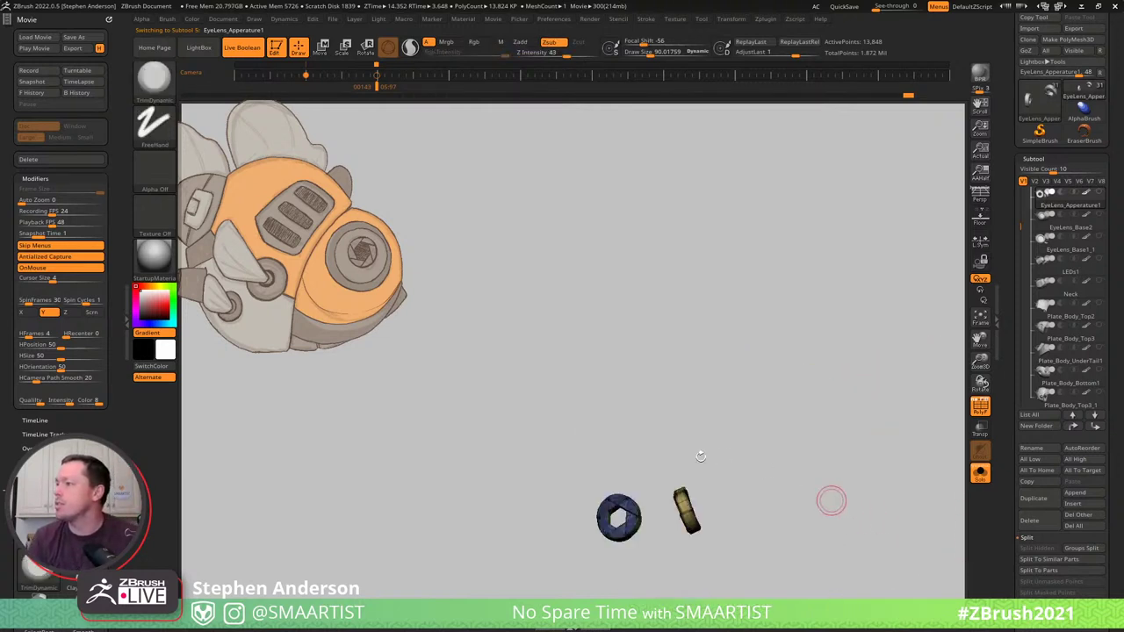
# Polish the EyeLens_Apperature1 rings lightly with the Polish deformation and turn off the polyframe display.
pyautogui.keyDown('alt'); pyautogui.moveTo(571, 433); pyautogui.dragTo(845, 418); pyautogui.keyUp('alt')
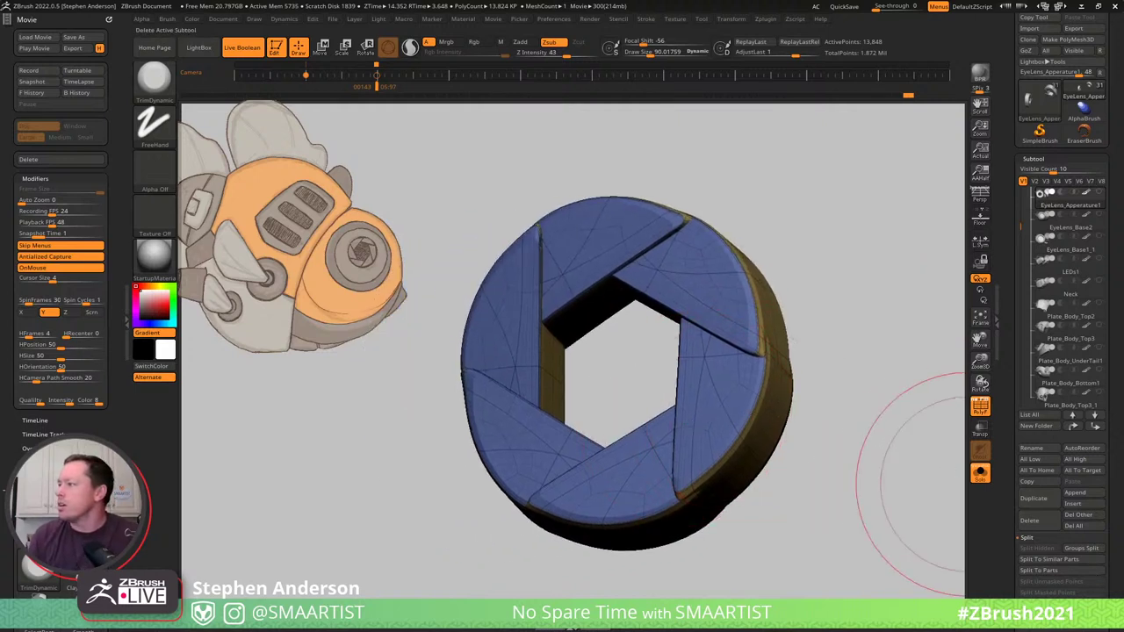
pyautogui.scroll(-4, 1080, 581)
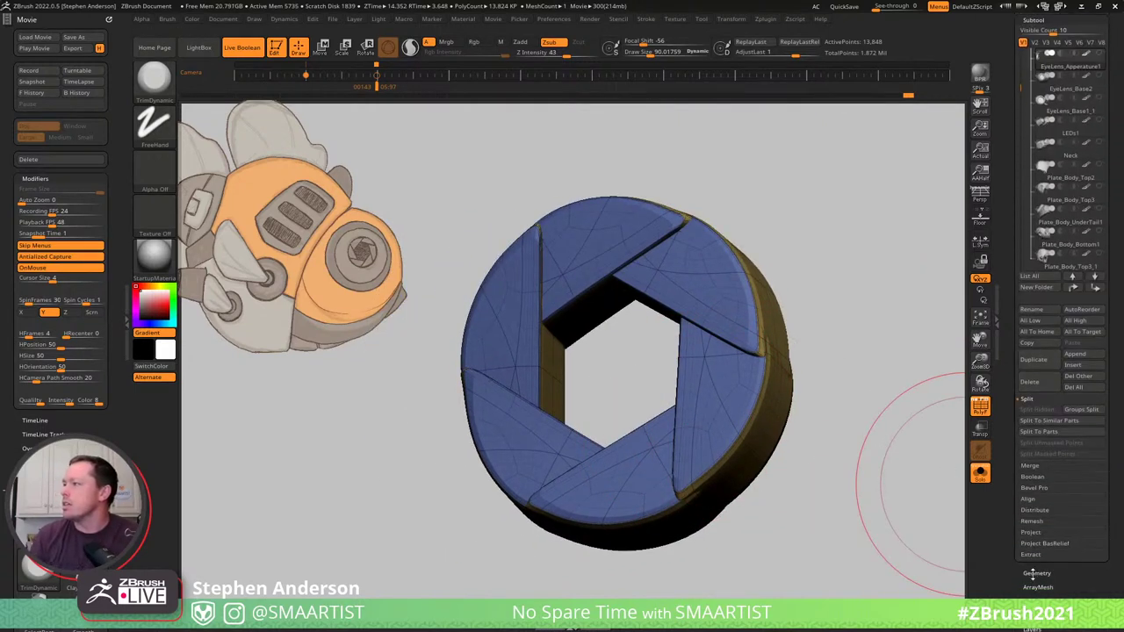
pyautogui.click(1038, 574)
pyautogui.click(1058, 567)
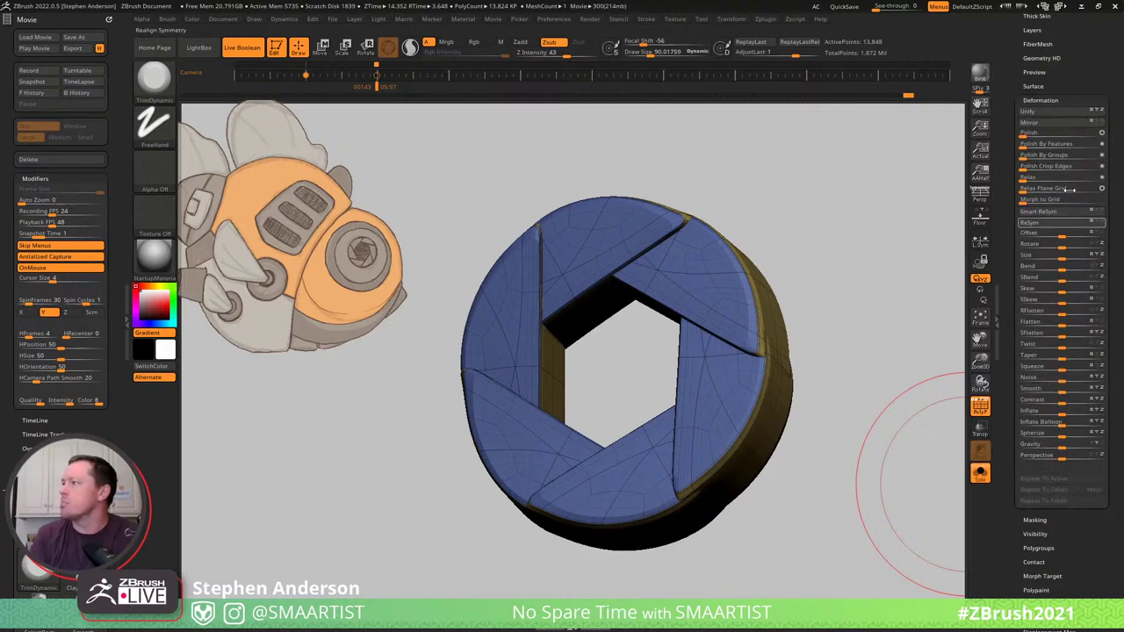
pyautogui.moveTo(1027, 133); pyautogui.dragTo(1034, 133)
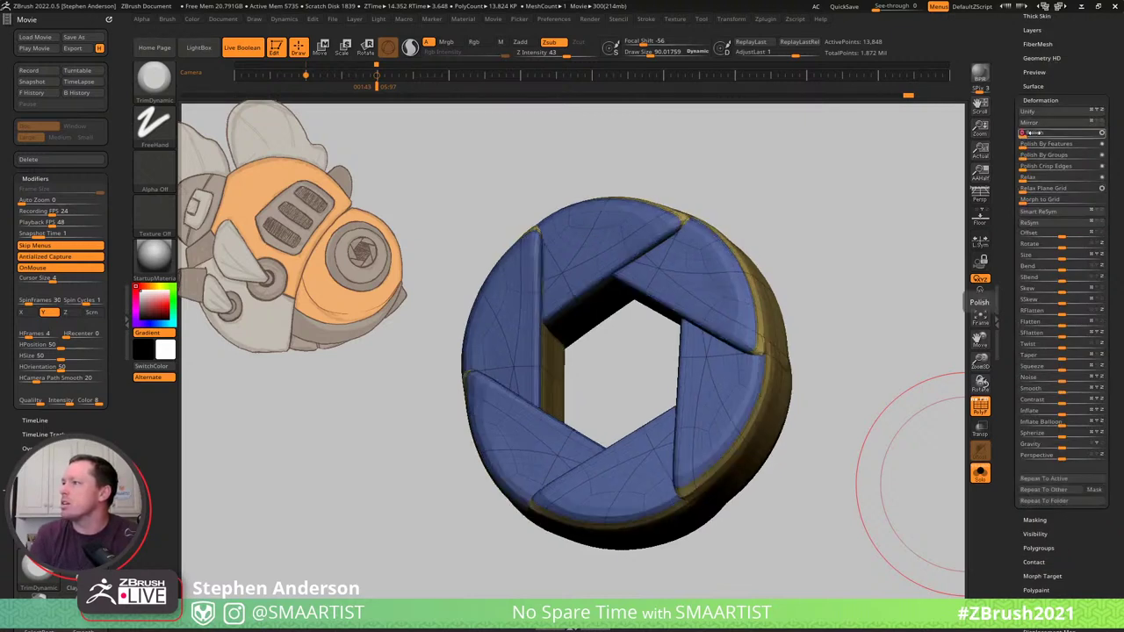
pyautogui.hotkey('shift', 'f')
pyautogui.keyDown('ctrl'); pyautogui.moveTo(746, 143); pyautogui.dragTo(745, 224, button='right'); pyautogui.keyUp('ctrl')
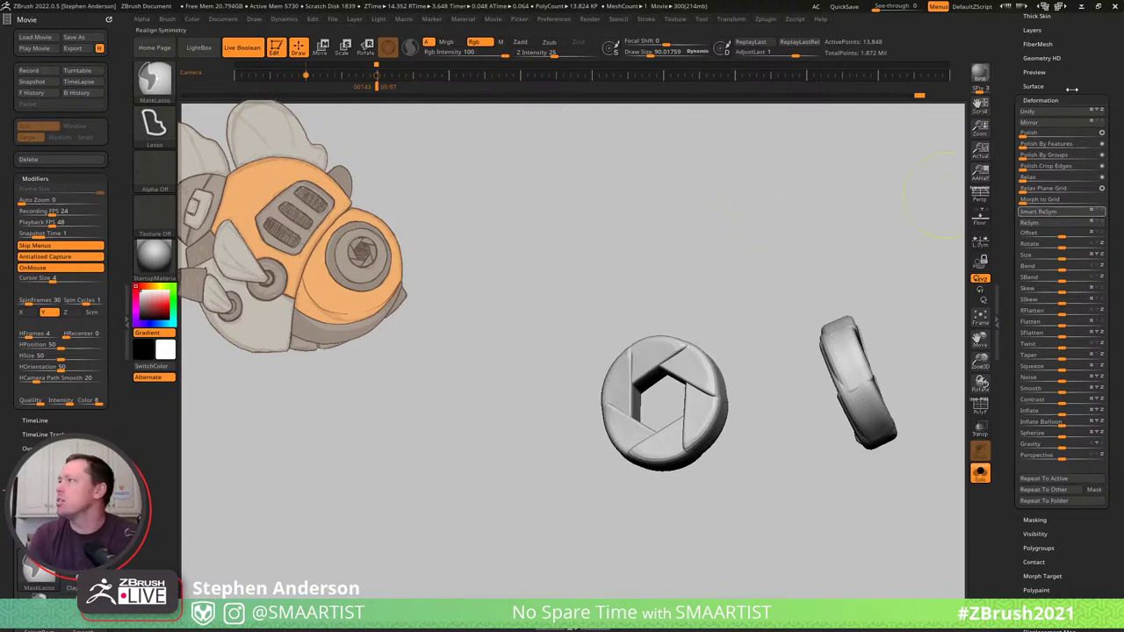
# Turn off the Live Boolean preview and show all parts of the ALL folder around the eye.
pyautogui.scroll(8, 1072, 89)
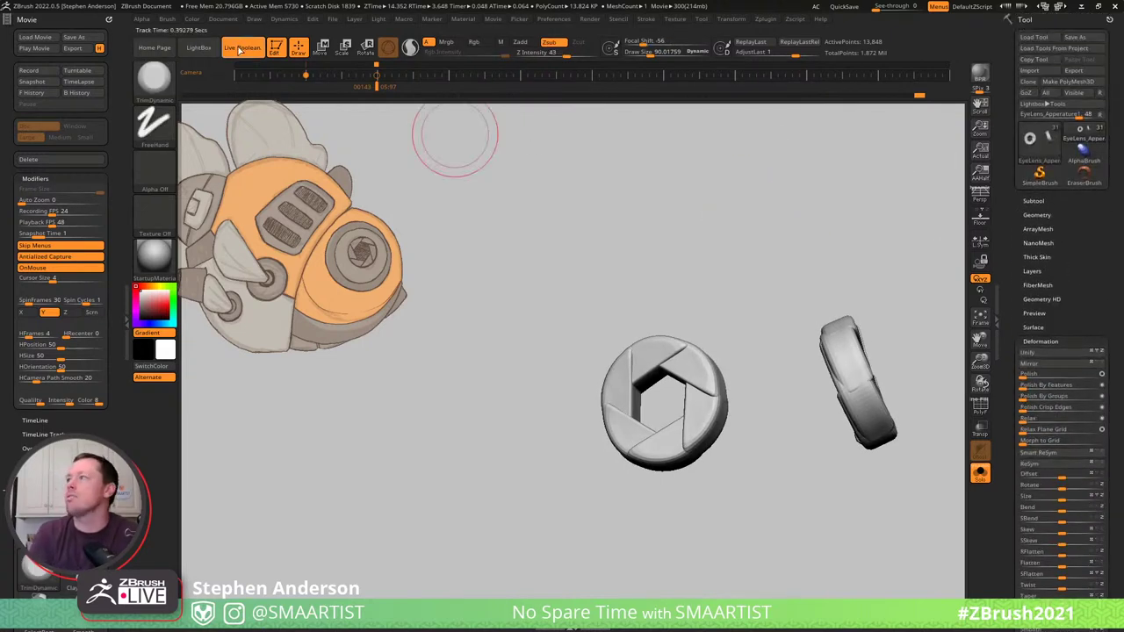
pyautogui.click(1021, 200)
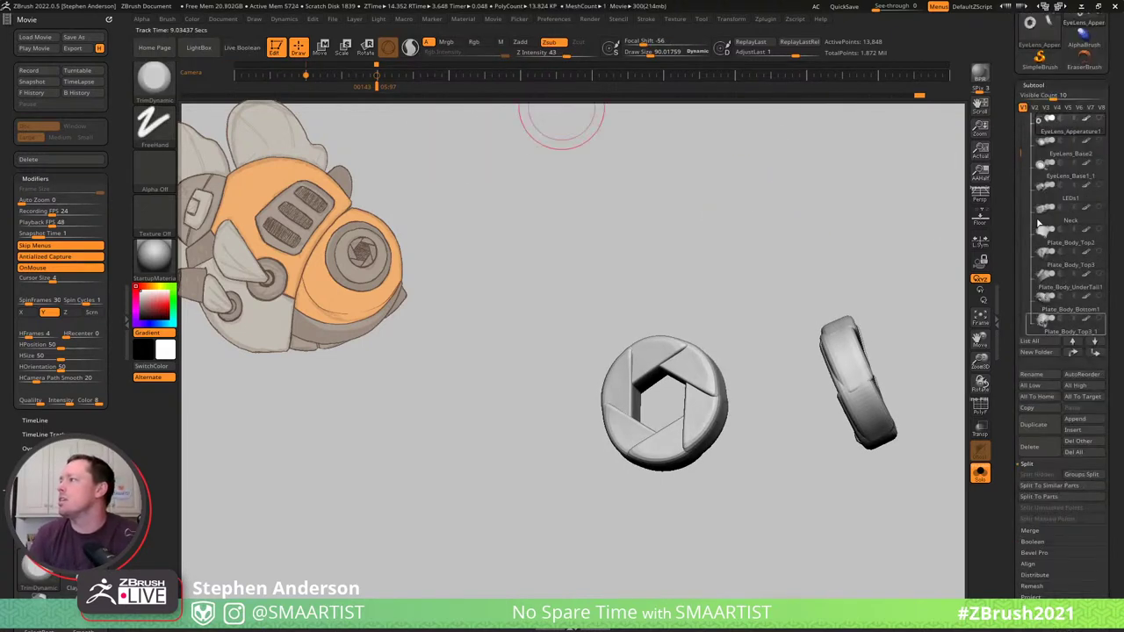
pyautogui.moveTo(1023, 147); pyautogui.dragTo(1013, 296)
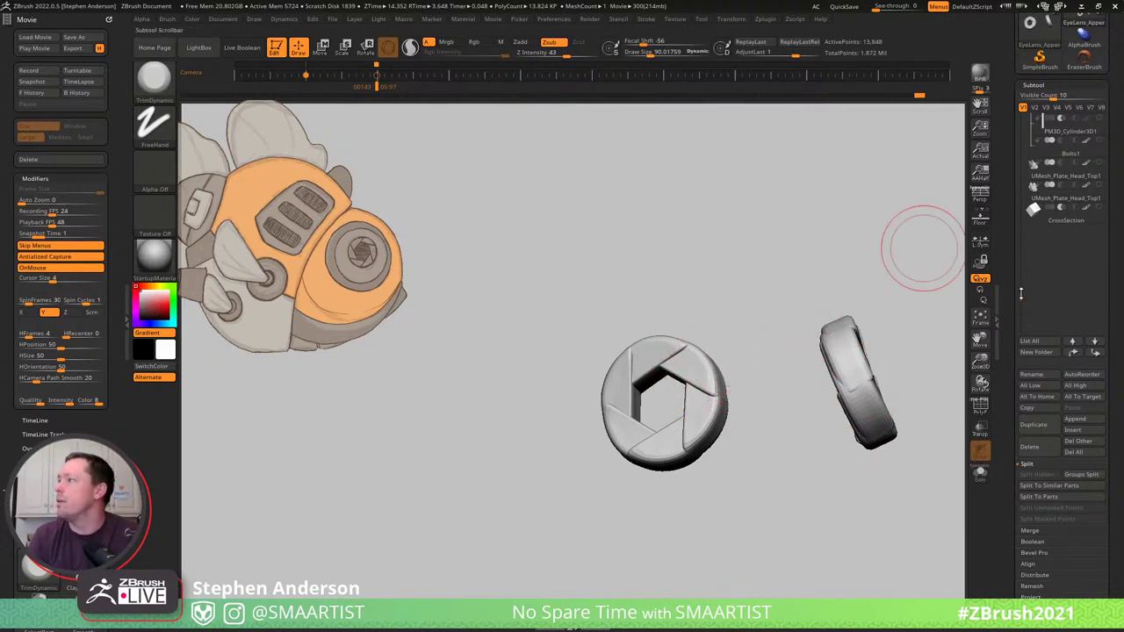
pyautogui.moveTo(1020, 294); pyautogui.dragTo(1039, 94)
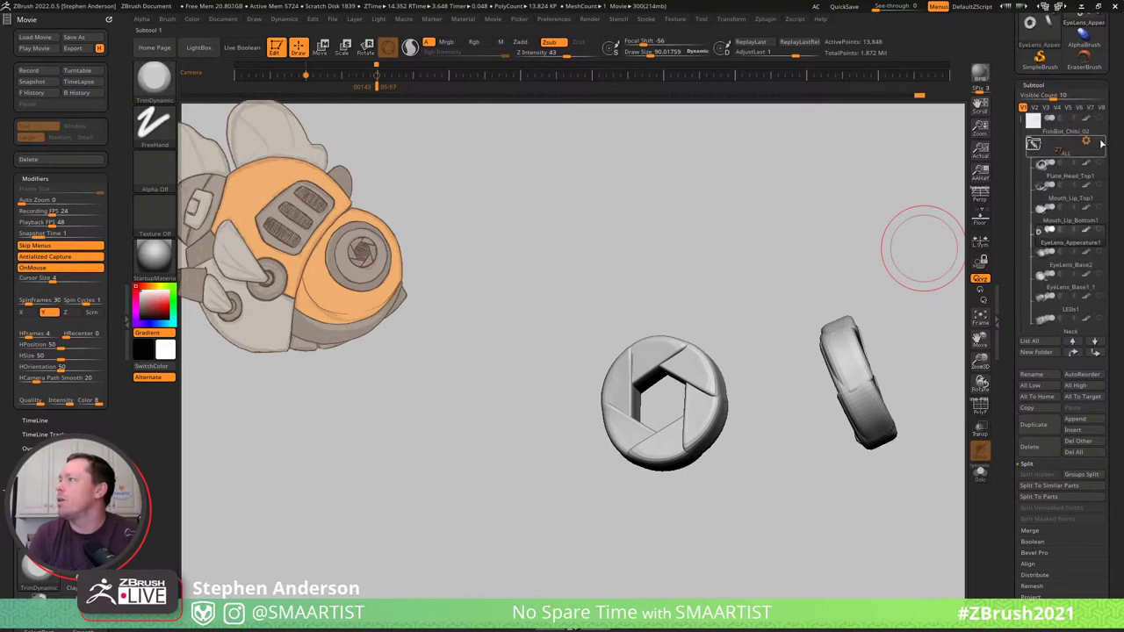
pyautogui.click(1101, 143)
pyautogui.moveTo(680, 367); pyautogui.dragTo(799, 315, button='right')
pyautogui.moveTo(852, 258); pyautogui.dragTo(843, 275, button='right')
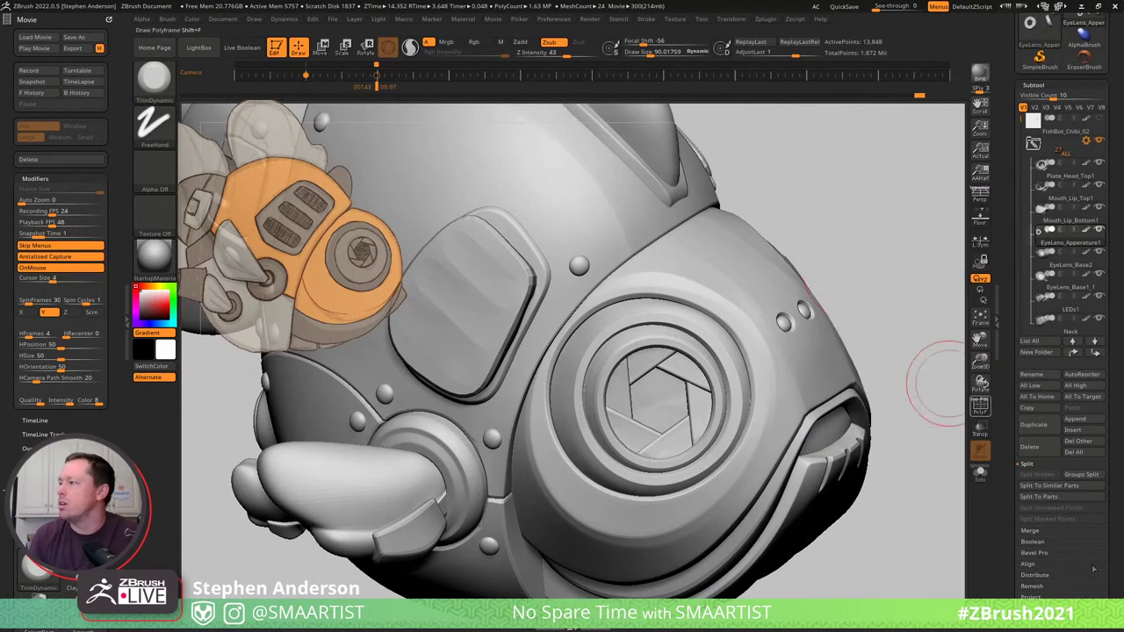
# Polish the eye aperture further with the polish deformations, smooth its blades and check them on the whole fish.
pyautogui.scroll(-5, 1113, 575)
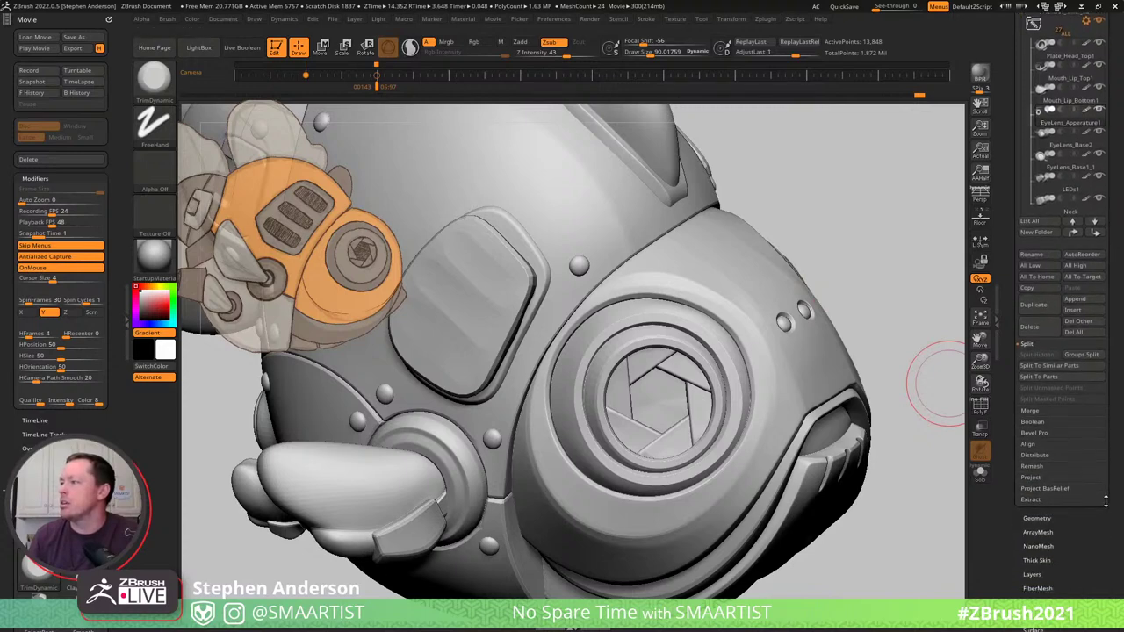
pyautogui.scroll(-2, 1104, 494)
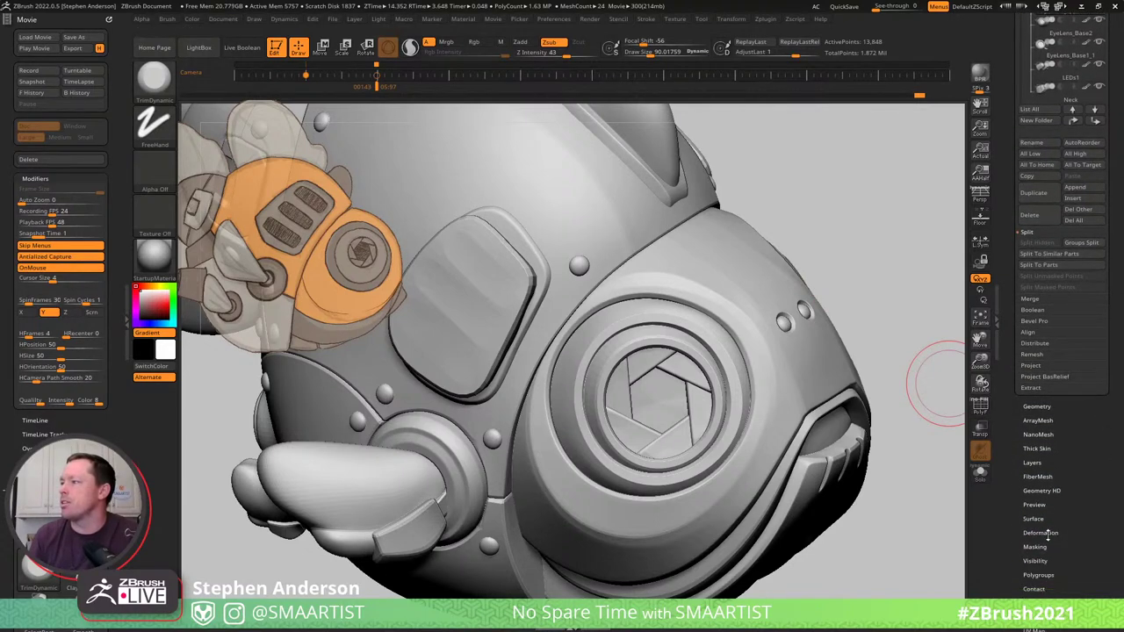
pyautogui.click(1043, 533)
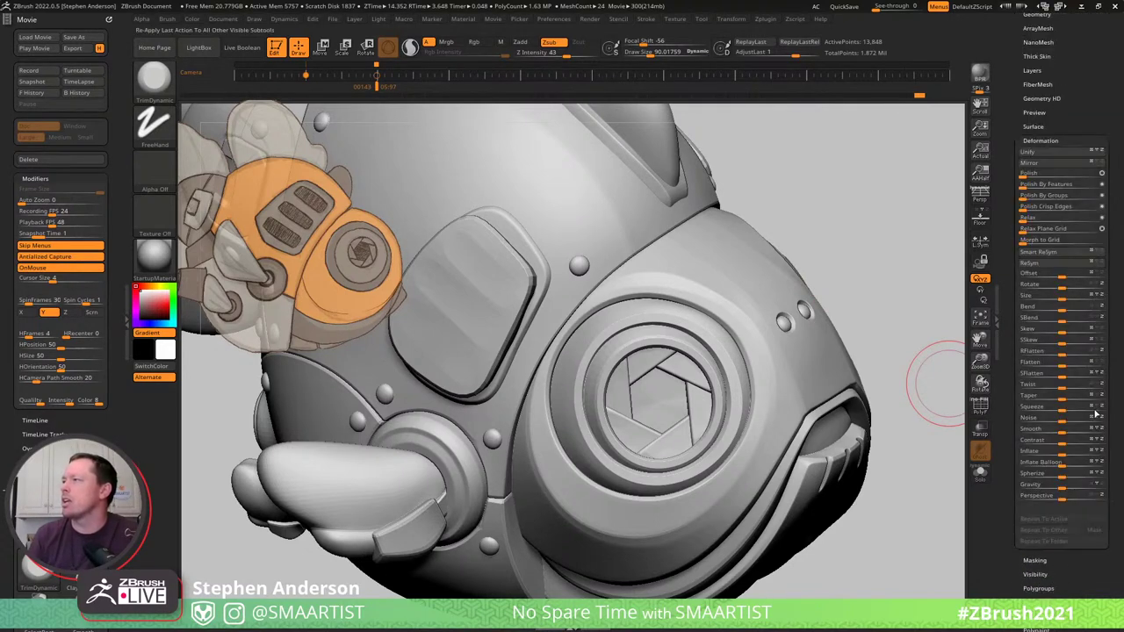
pyautogui.click(1043, 176)
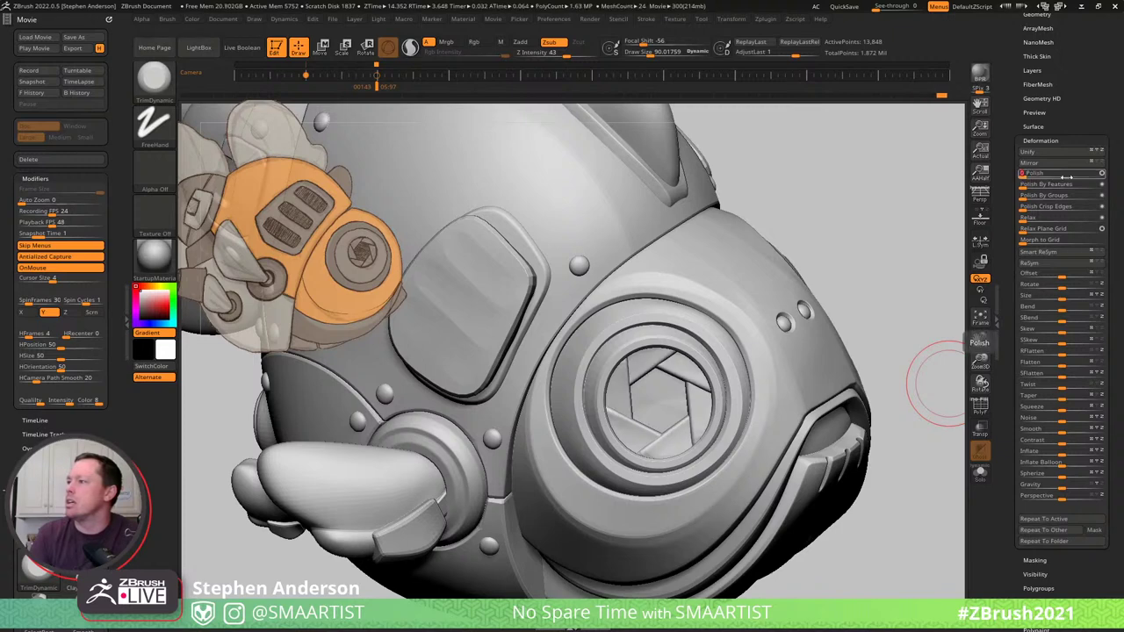
pyautogui.click(1054, 208)
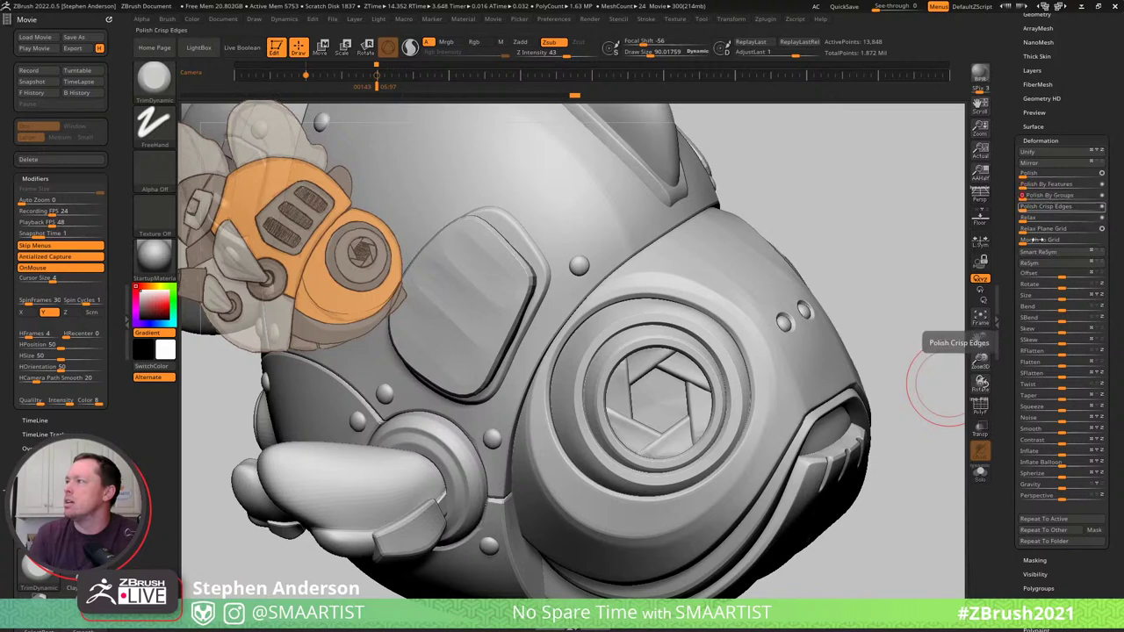
pyautogui.moveTo(665, 448)
pyautogui.keyDown('shift'); pyautogui.mouseDown()
pyautogui.moveTo(601, 460)
pyautogui.moveTo(660, 449)
pyautogui.moveTo(627, 389)
pyautogui.moveTo(727, 389)
pyautogui.mouseUp(); pyautogui.keyUp('shift')
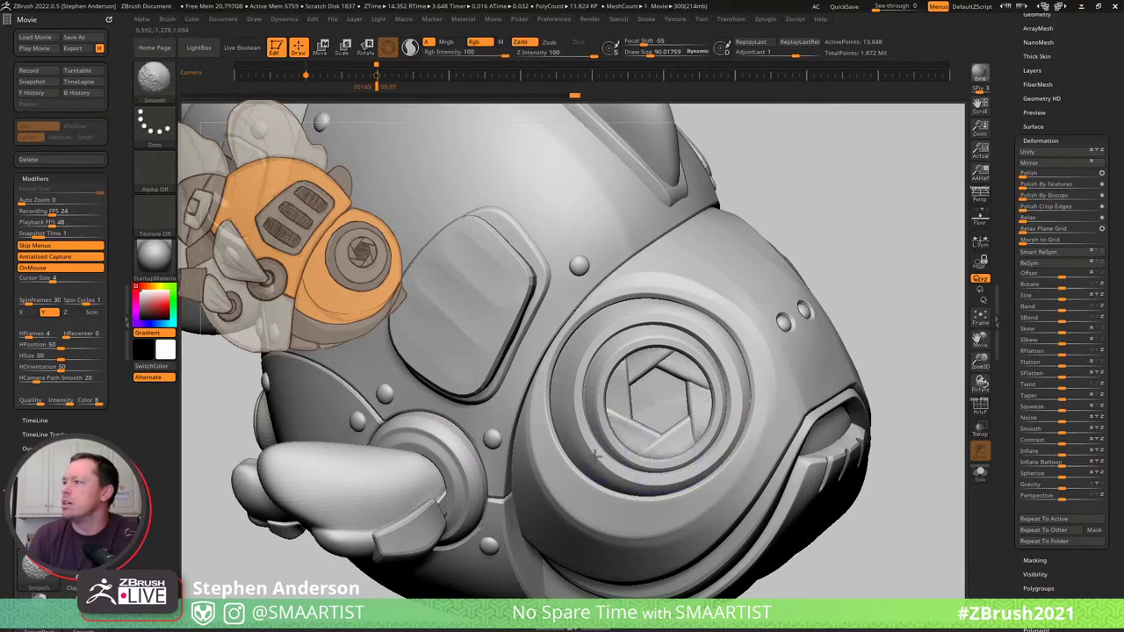
pyautogui.moveTo(735, 406)
pyautogui.mouseDown(button='right')
pyautogui.moveTo(751, 413)
pyautogui.moveTo(890, 381)
pyautogui.mouseUp(button='right')
pyautogui.press('ctrl')
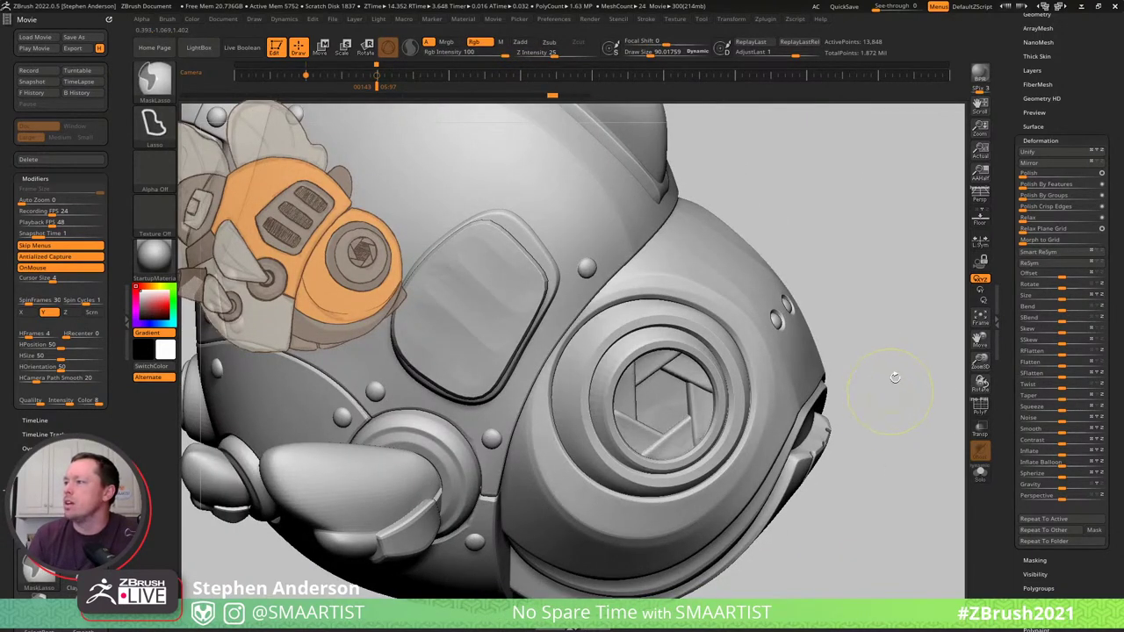
pyautogui.moveTo(895, 377); pyautogui.dragTo(736, 377, button='right')
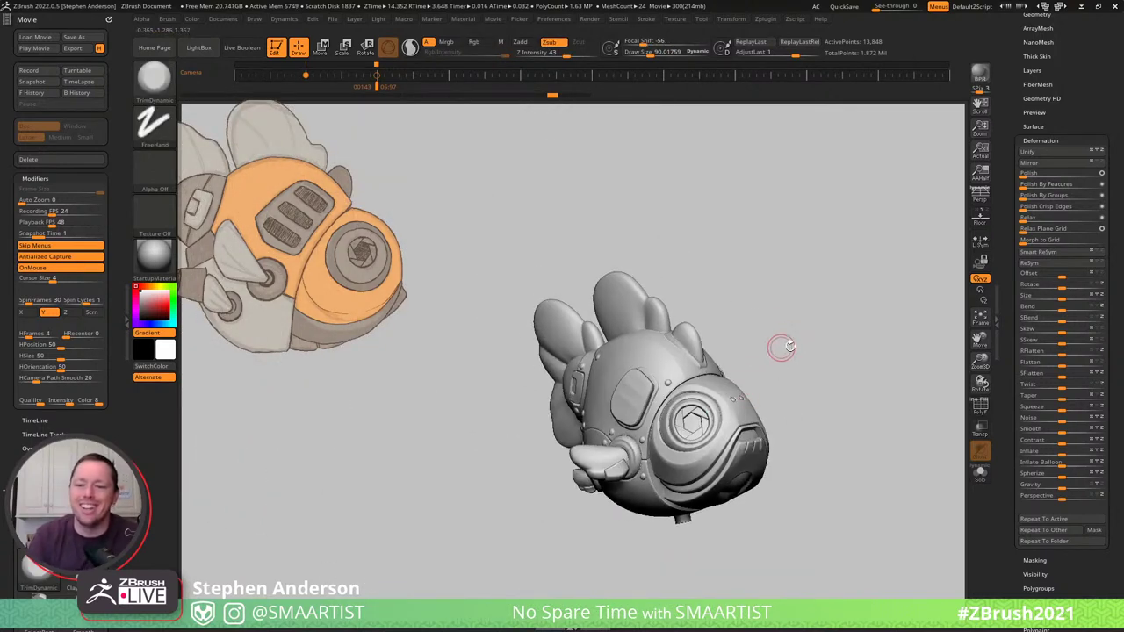
pyautogui.moveTo(698, 371); pyautogui.dragTo(623, 283, button='right')
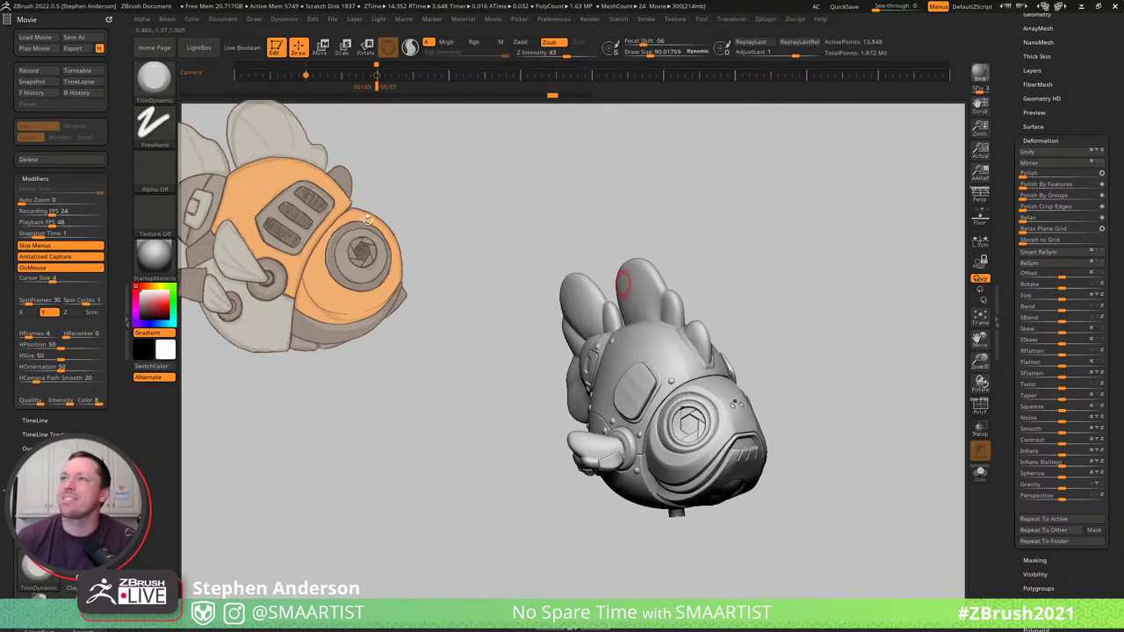
# Turn Live Boolean back on and delete both old UMesh_Plate_Head_Top1 subtools.
pyautogui.click(242, 47)
pyautogui.moveTo(798, 319); pyautogui.dragTo(761, 323, button='right')
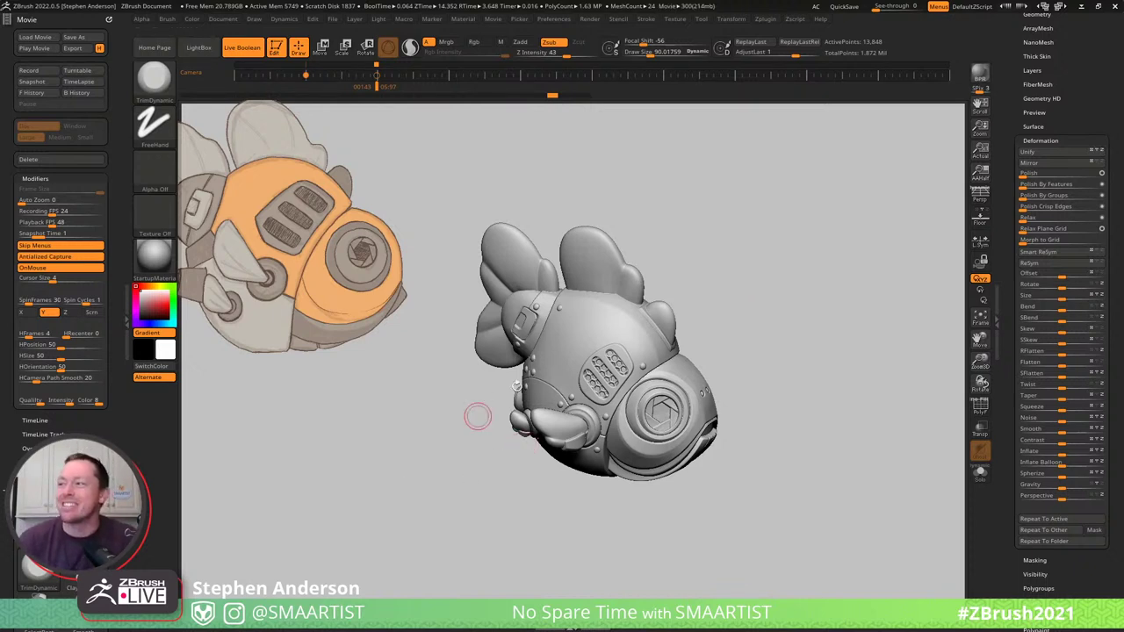
pyautogui.scroll(5, 1046, 132)
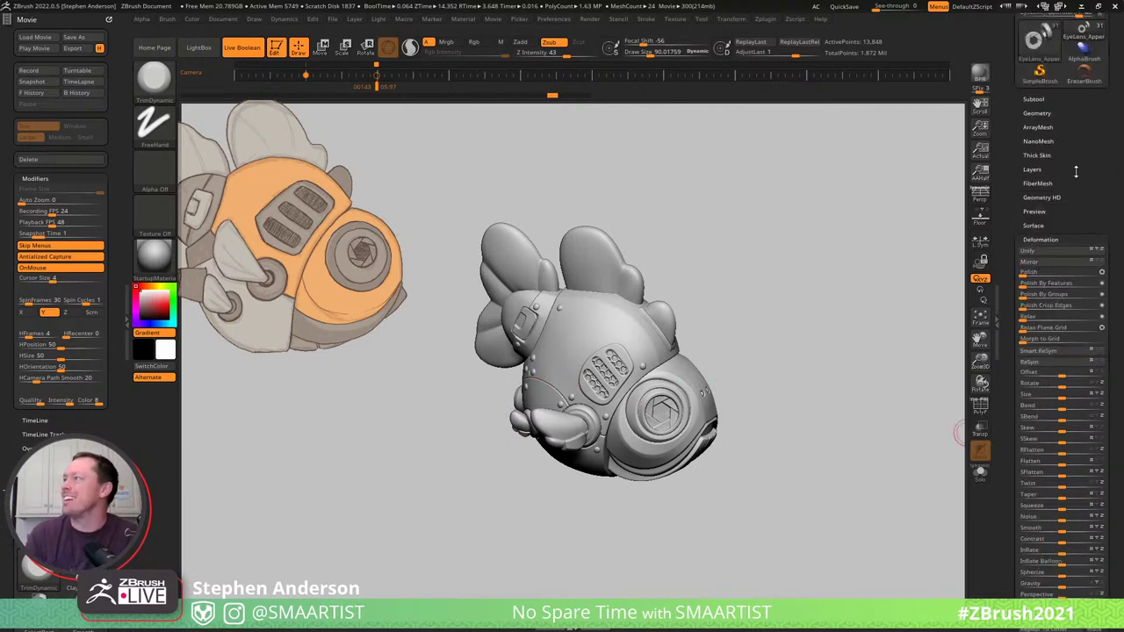
pyautogui.click(1033, 124)
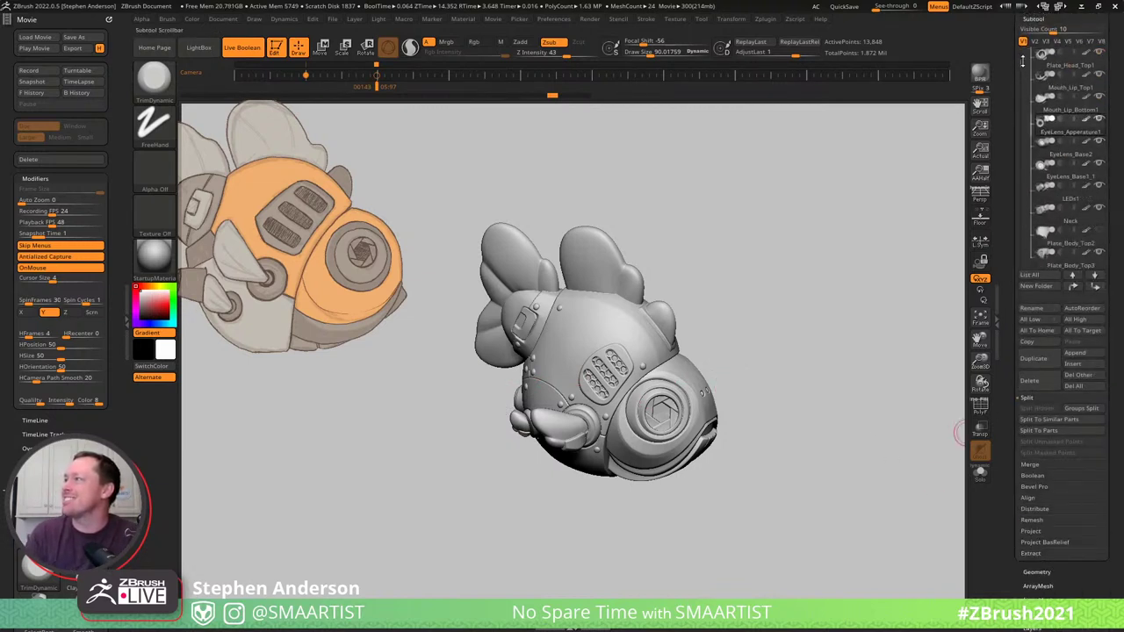
pyautogui.click(1034, 78)
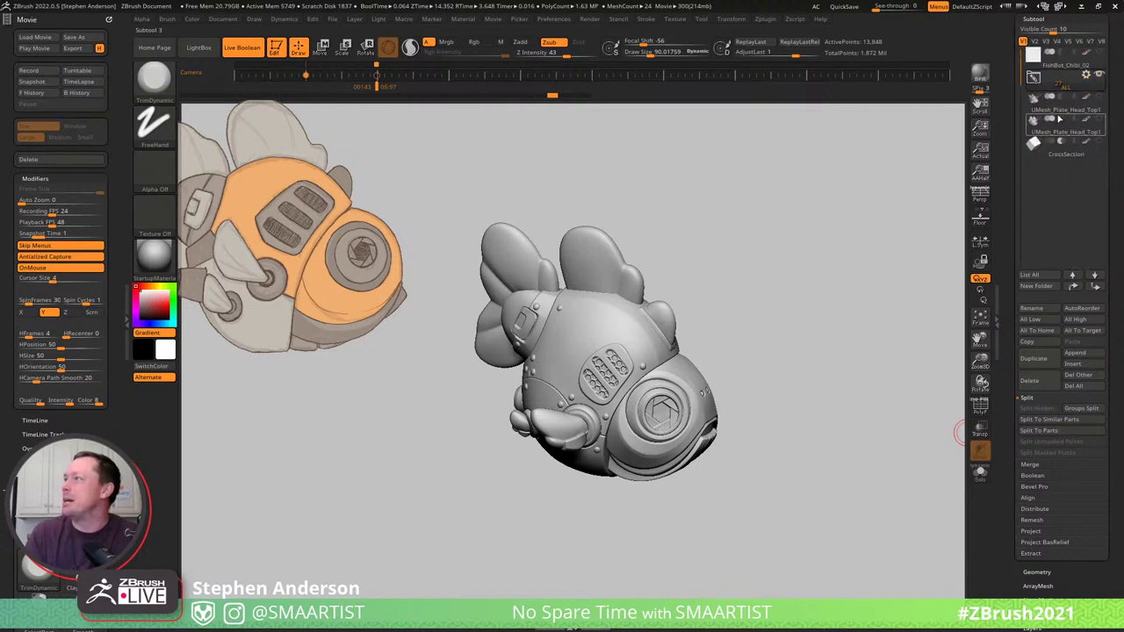
pyautogui.click(1058, 112)
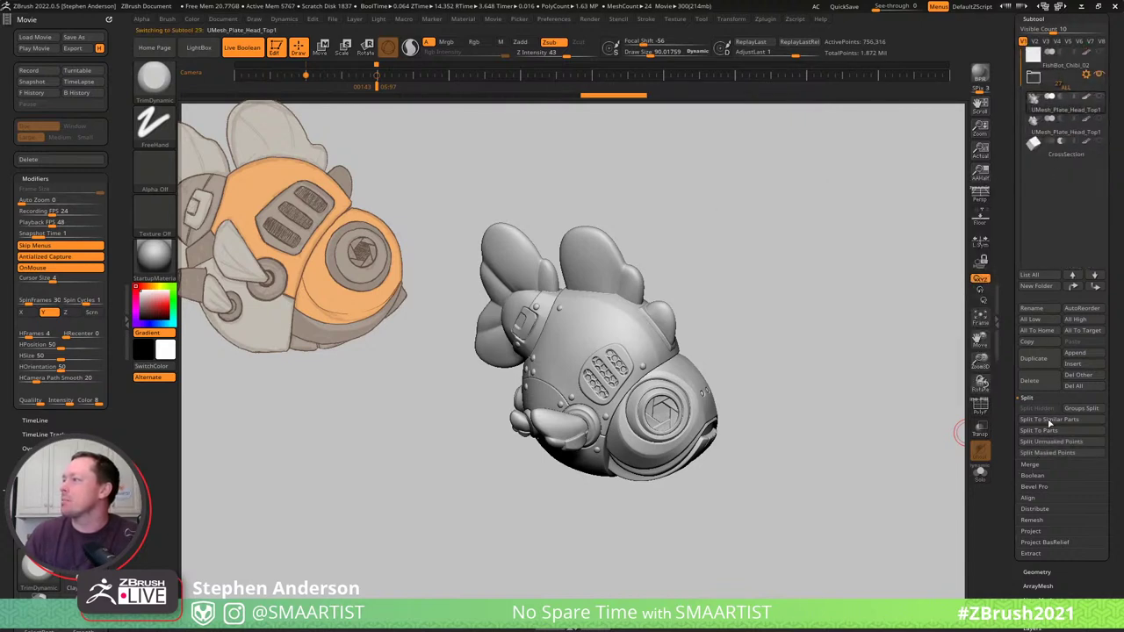
pyautogui.click(1045, 382)
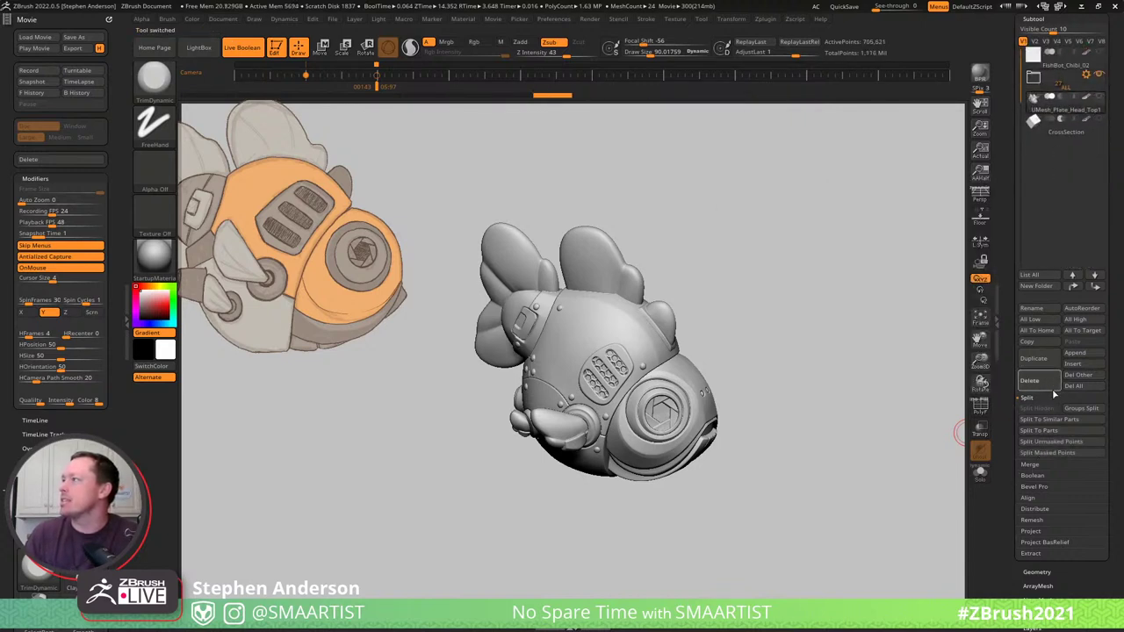
pyautogui.click(1052, 390)
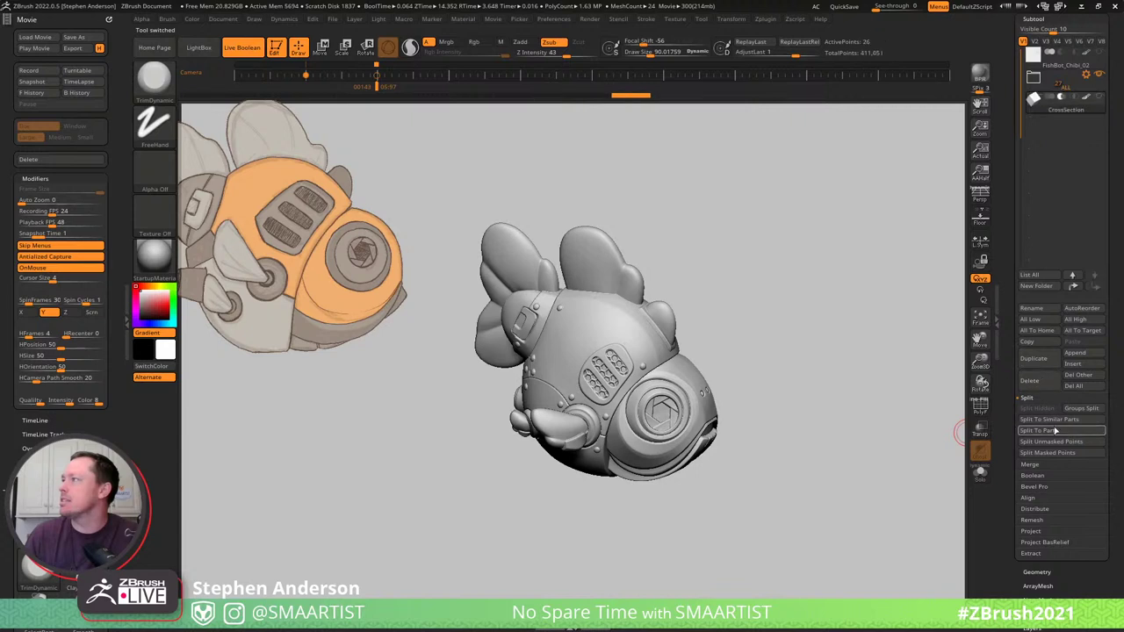
# Run Boolean Folder on the ALL folder, turn off Live Boolean and select the newly merged fish mesh.
pyautogui.click(1087, 76)
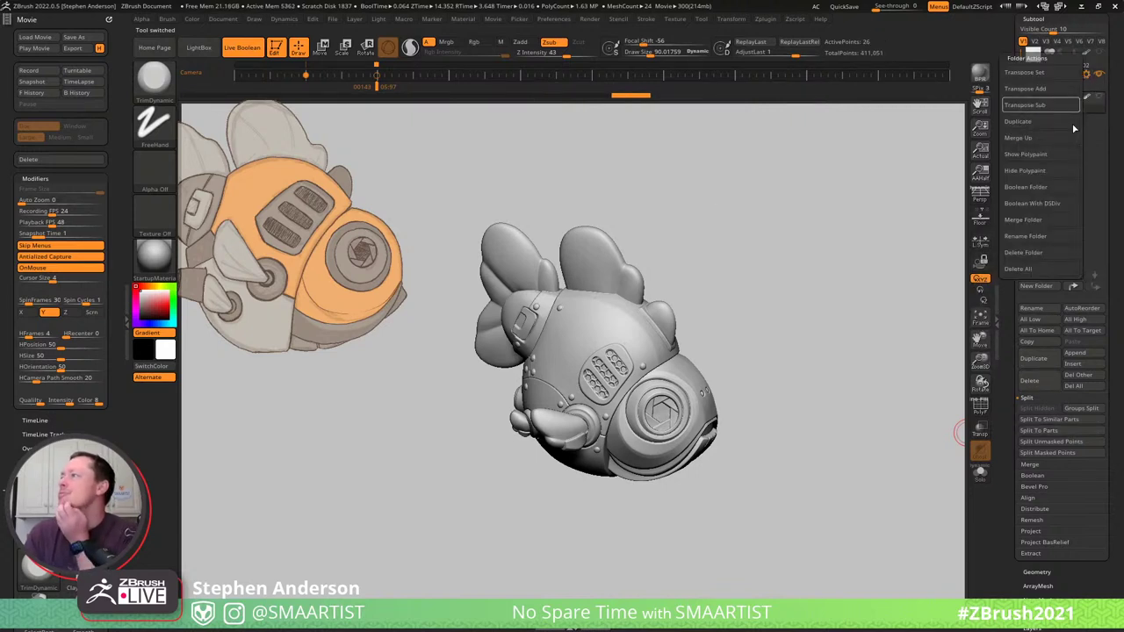
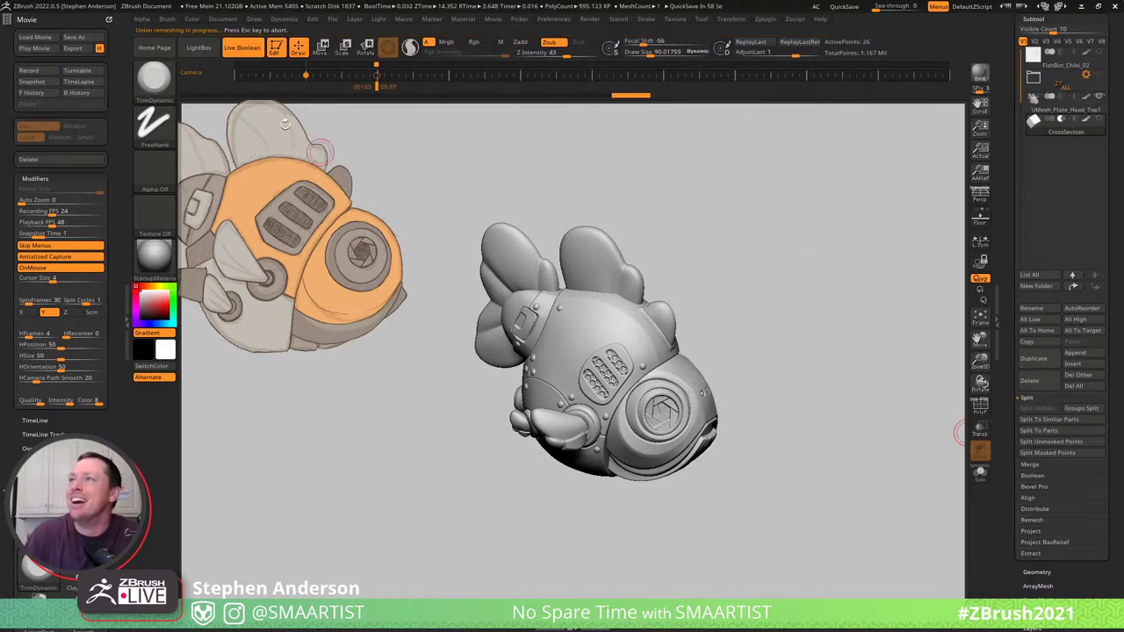
pyautogui.click(248, 48)
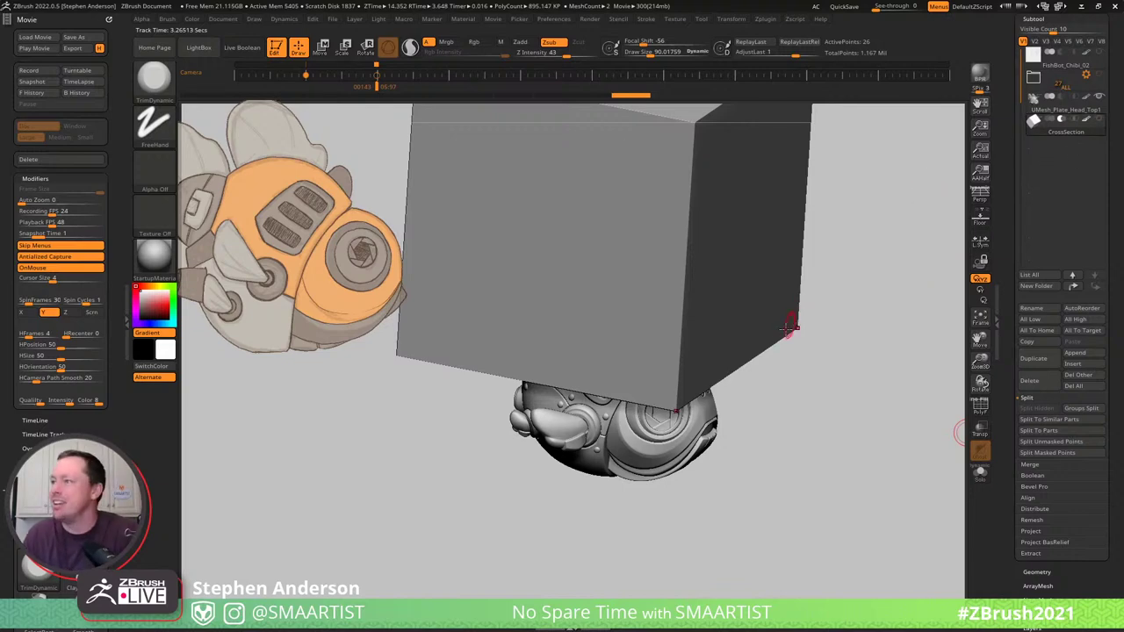
pyautogui.keyDown('alt'); pyautogui.click(706, 408); pyautogui.keyUp('alt')
pyautogui.moveTo(740, 374); pyautogui.dragTo(708, 389)
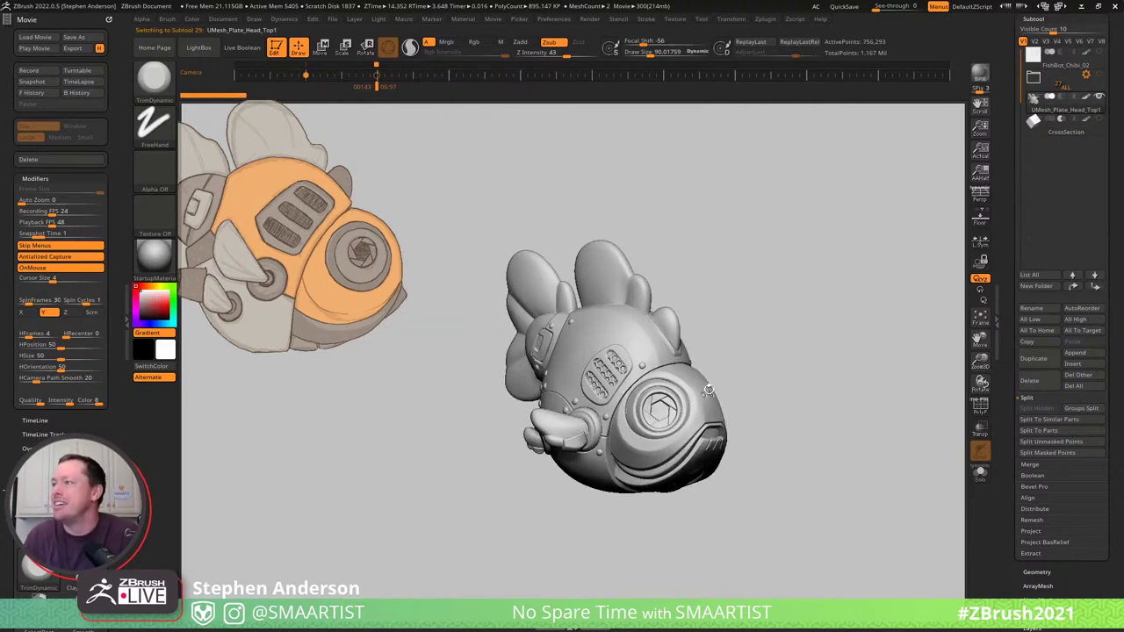
# Isolate the merged fish's main outer shell, check the stray interior pieces and delete them as hidden geometry.
pyautogui.moveTo(708, 390)
pyautogui.keyDown('ctrl'); pyautogui.mouseDown(button='right')
pyautogui.moveTo(699, 413)
pyautogui.moveTo(696, 384)
pyautogui.moveTo(727, 383)
pyautogui.mouseUp(button='right'); pyautogui.keyUp('ctrl')
pyautogui.keyDown('ctrl'); pyautogui.keyDown('shift'); pyautogui.click(661, 216); pyautogui.keyUp('shift'); pyautogui.keyUp('ctrl')
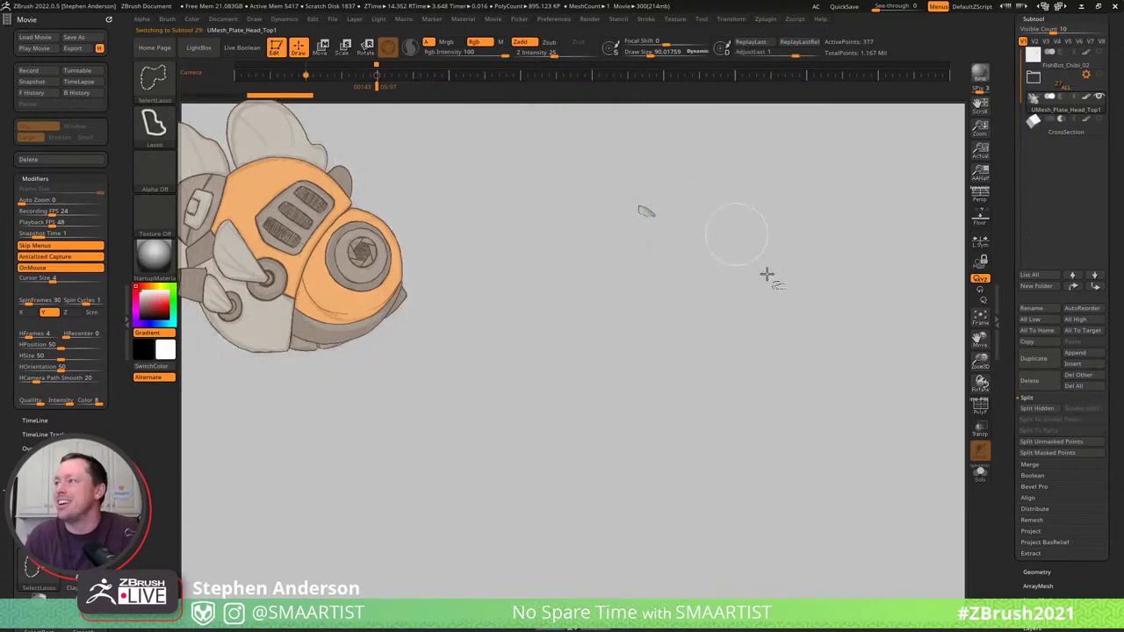
pyautogui.keyDown('ctrl'); pyautogui.keyDown('shift'); pyautogui.click(775, 363); pyautogui.keyUp('shift'); pyautogui.keyUp('ctrl')
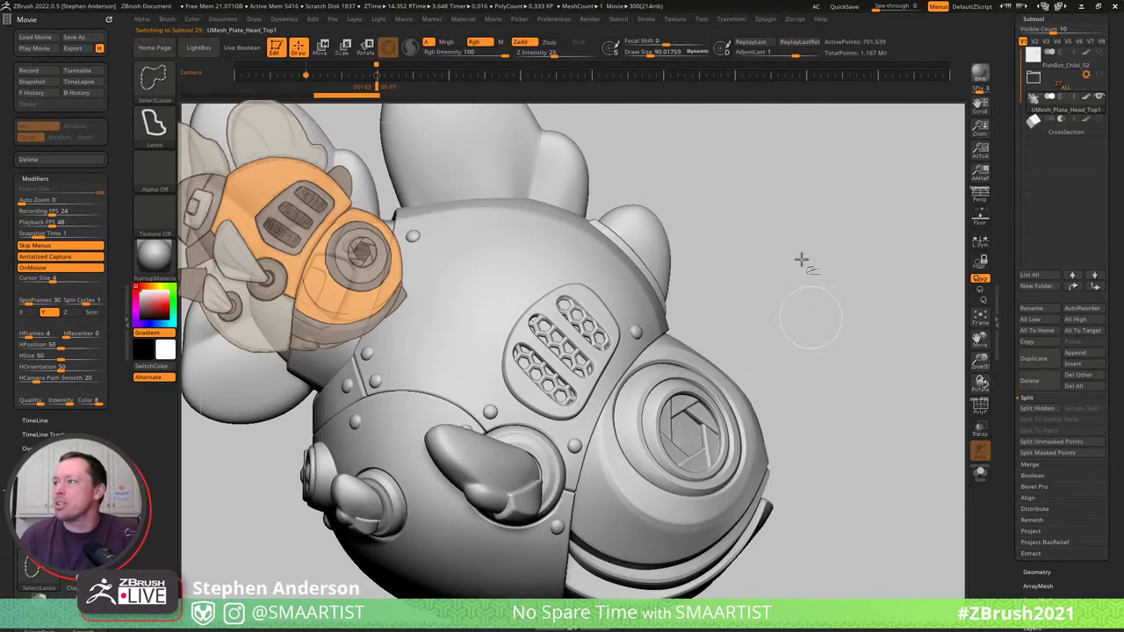
pyautogui.keyDown('ctrl'); pyautogui.keyDown('shift'); pyautogui.moveTo(840, 326); pyautogui.dragTo(808, 380); pyautogui.keyUp('shift'); pyautogui.keyUp('ctrl')
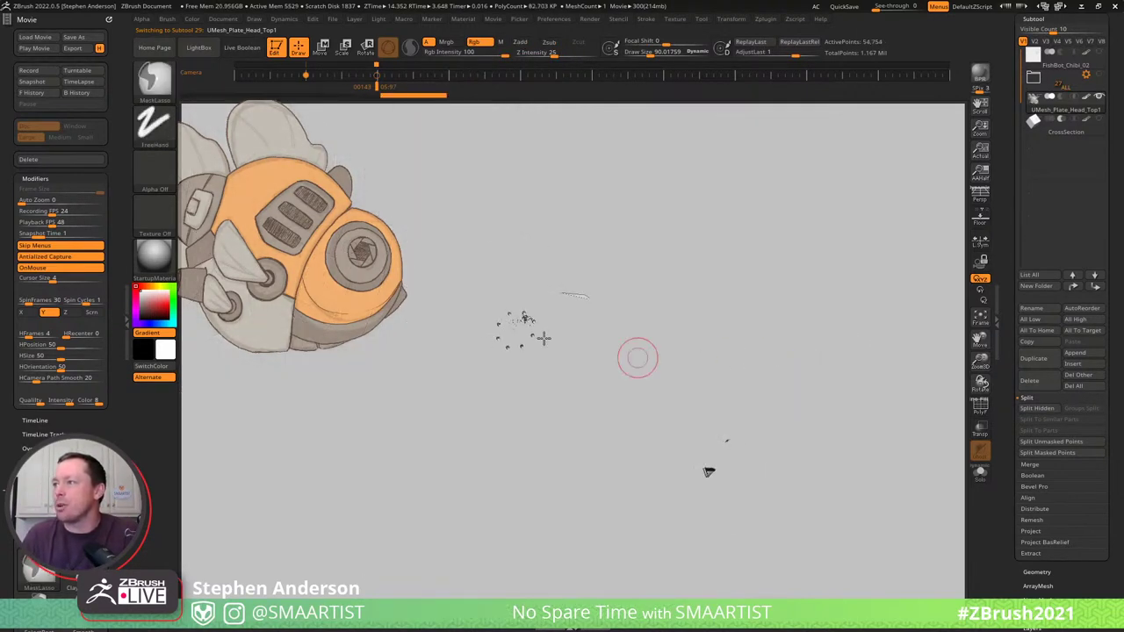
pyautogui.moveTo(583, 358)
pyautogui.mouseDown()
pyautogui.moveTo(594, 363)
pyautogui.moveTo(532, 334)
pyautogui.moveTo(802, 201)
pyautogui.mouseUp()
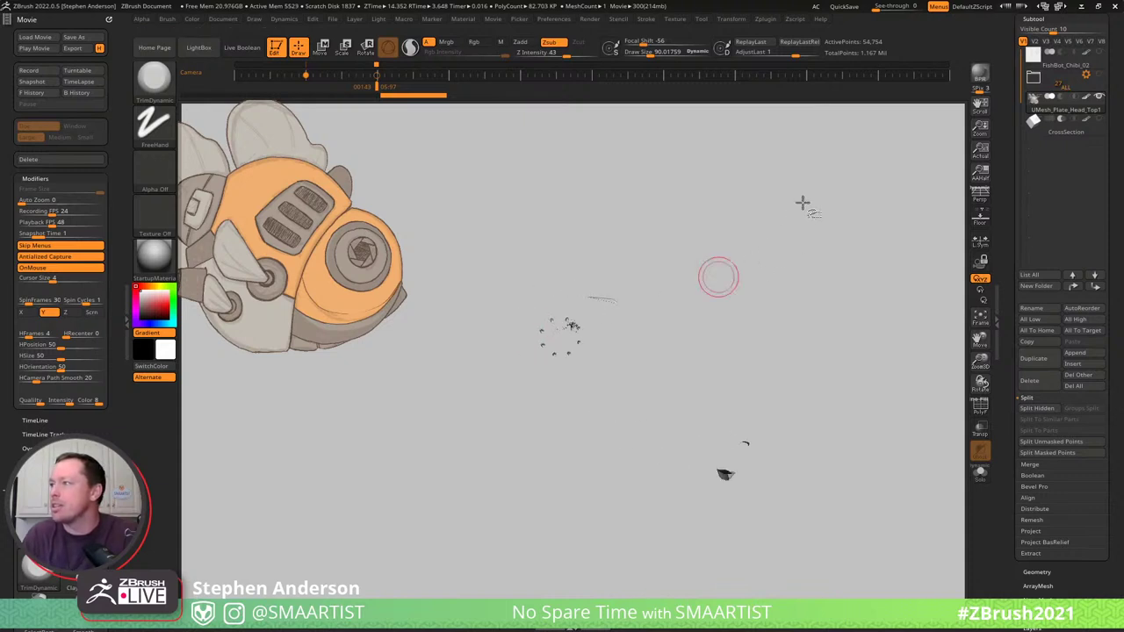
pyautogui.moveTo(846, 167)
pyautogui.keyDown('ctrl'); pyautogui.keyDown('shift'); pyautogui.mouseDown()
pyautogui.moveTo(862, 215)
pyautogui.moveTo(850, 176)
pyautogui.mouseUp(); pyautogui.keyUp('shift'); pyautogui.keyUp('ctrl')
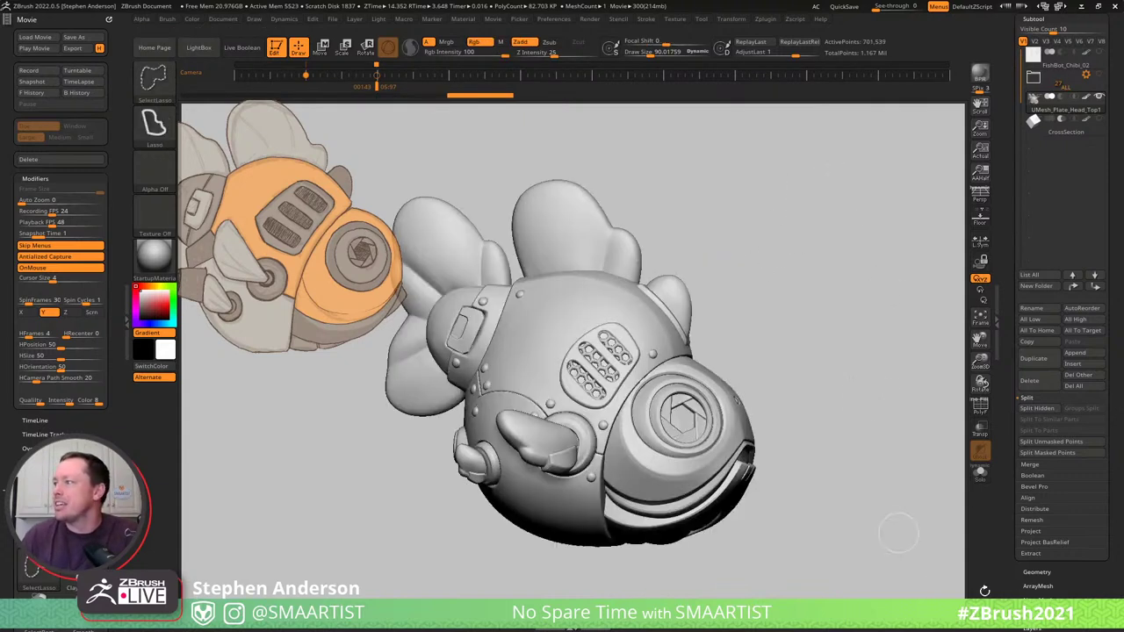
pyautogui.click(1036, 572)
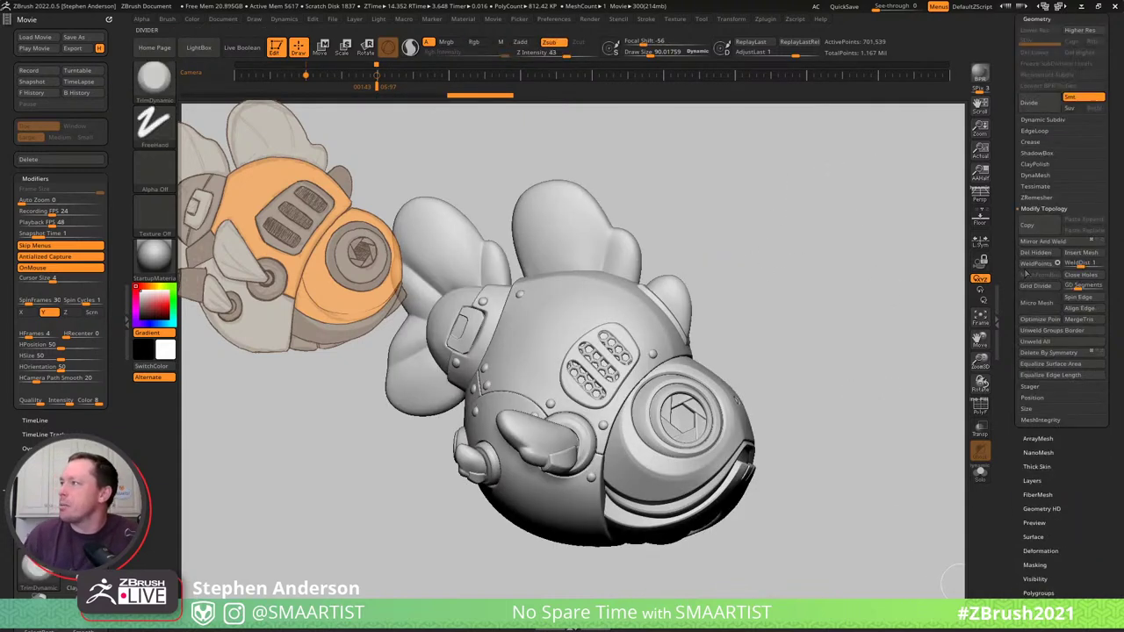
pyautogui.click(1035, 254)
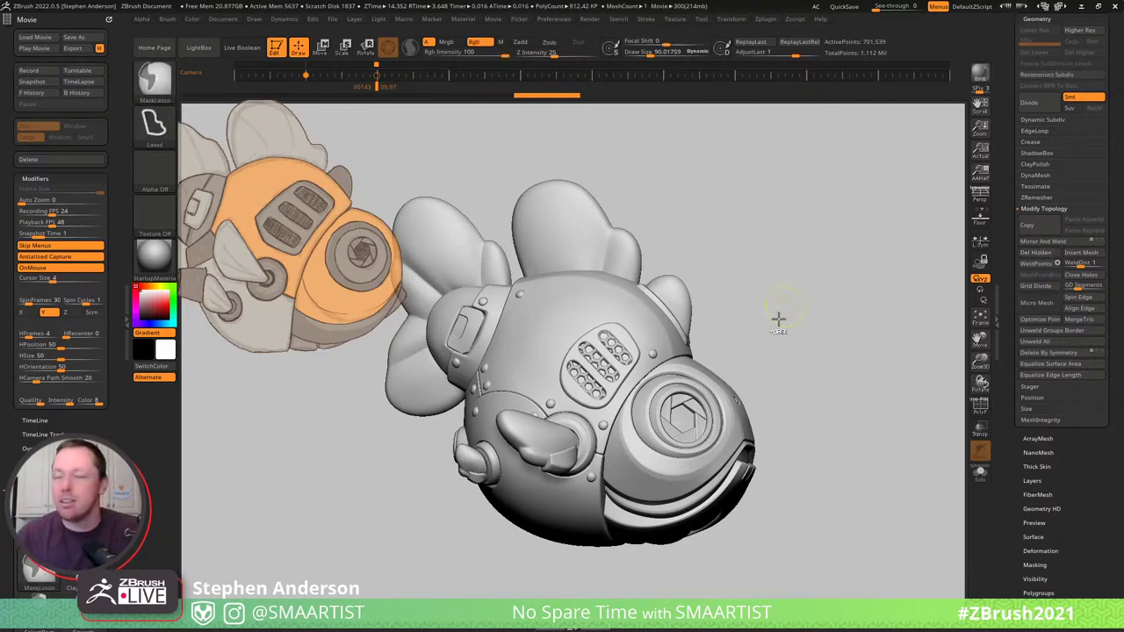
# Show the CrossSection subtool and enable Live Boolean so that it cuts away the fish's upper half.
pyautogui.moveTo(772, 271); pyautogui.dragTo(961, 220)
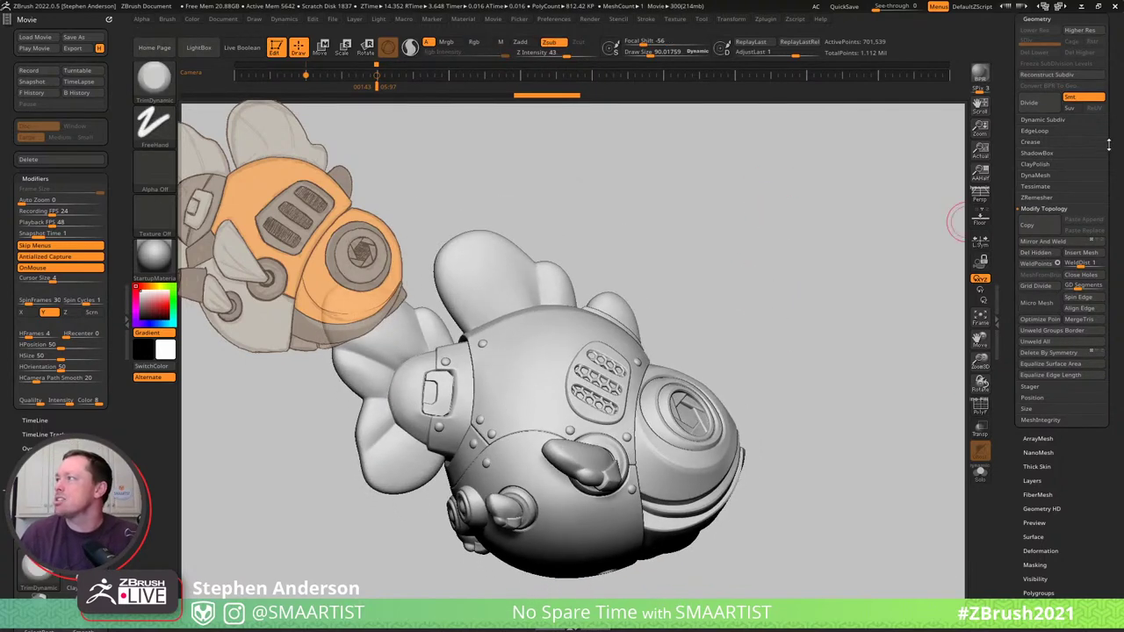
pyautogui.scroll(10, 1081, 256)
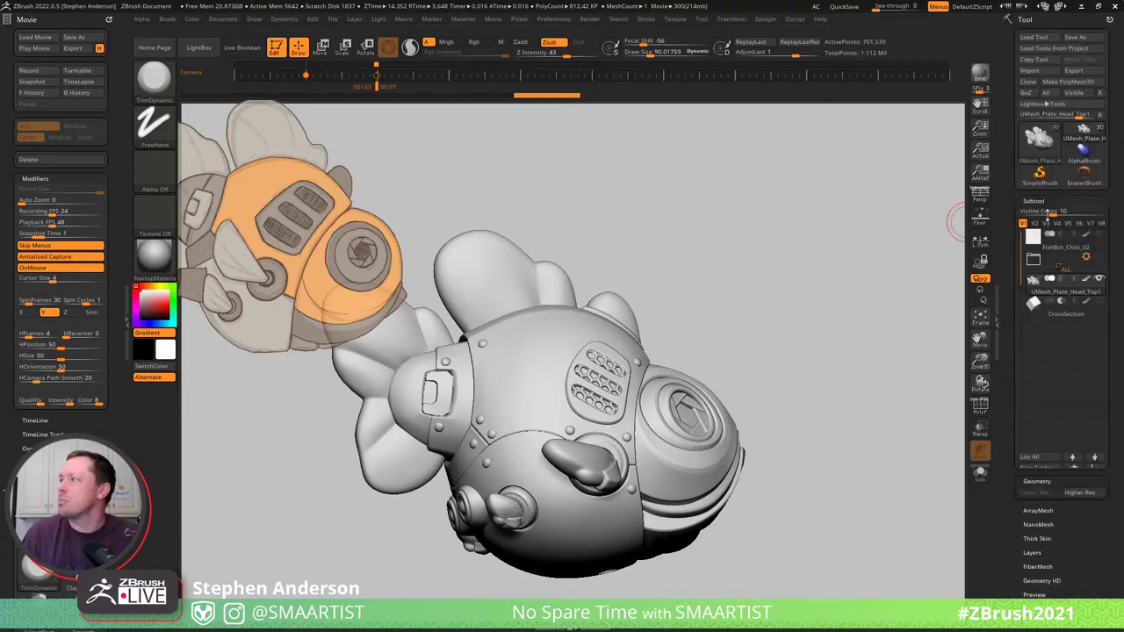
pyautogui.click(1101, 185)
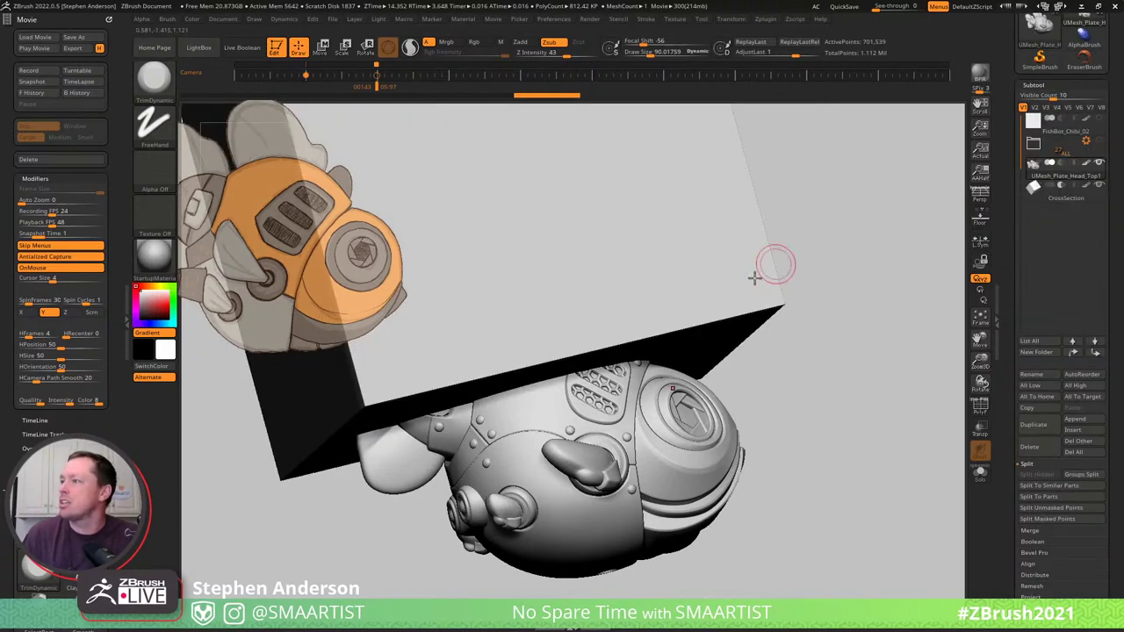
pyautogui.moveTo(755, 275); pyautogui.dragTo(755, 282)
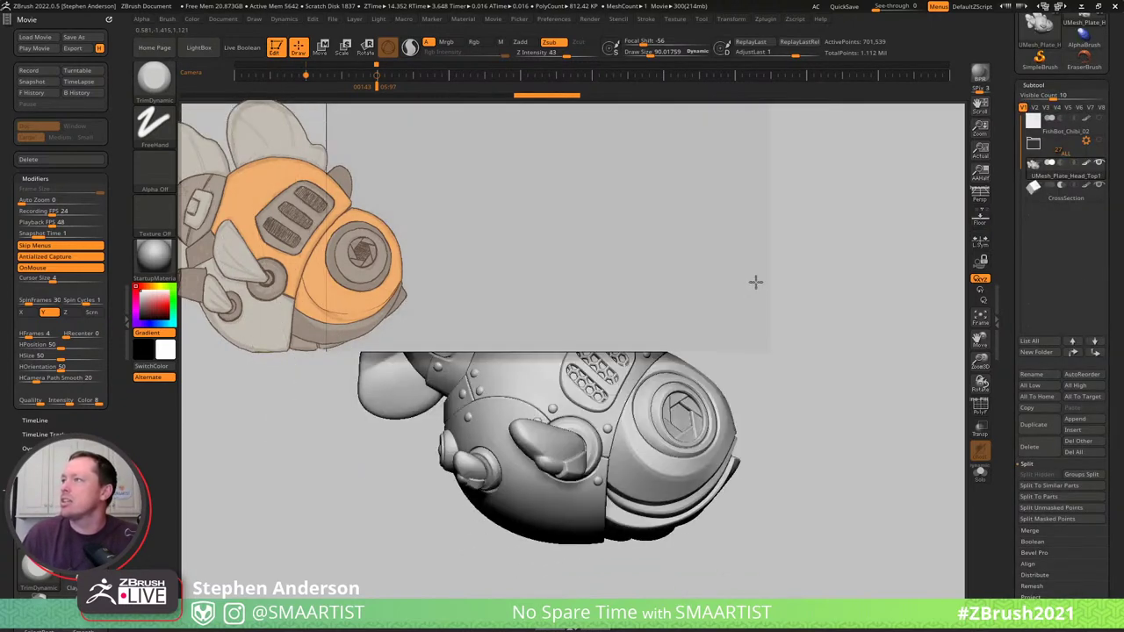
pyautogui.click(242, 47)
pyautogui.moveTo(889, 343); pyautogui.dragTo(718, 413)
# Lower the CrossSection cutter vertically through the fish until the slice exposes the inner body cavity and the solid snout.
pyautogui.press('w')
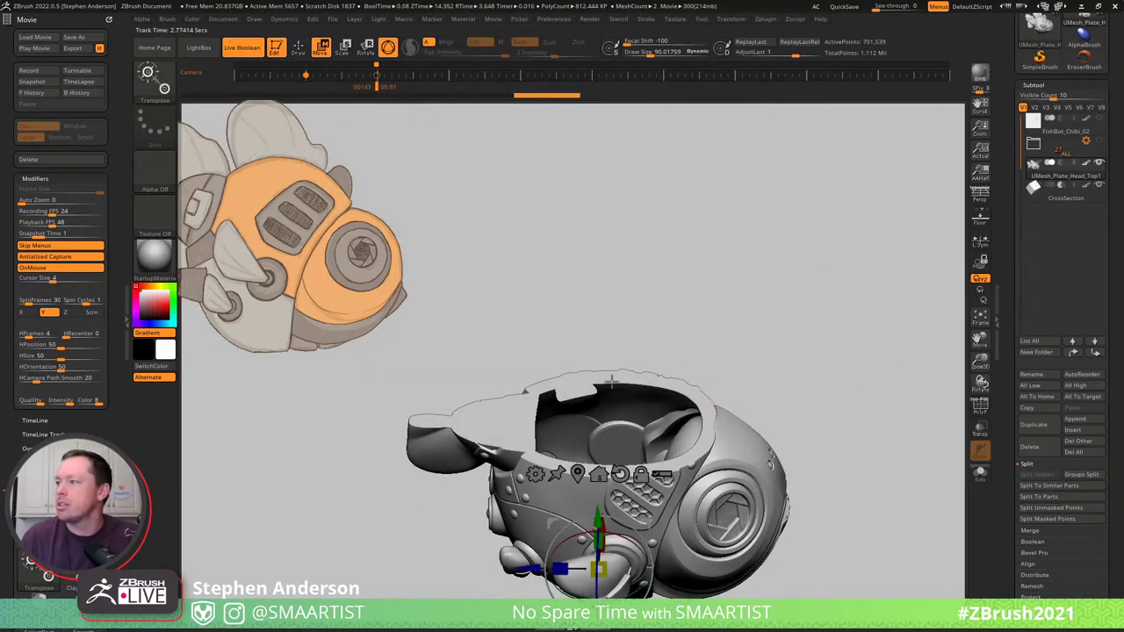
pyautogui.moveTo(596, 524); pyautogui.dragTo(597, 502)
pyautogui.hotkey('ctrl', 'z')
pyautogui.click(1053, 200)
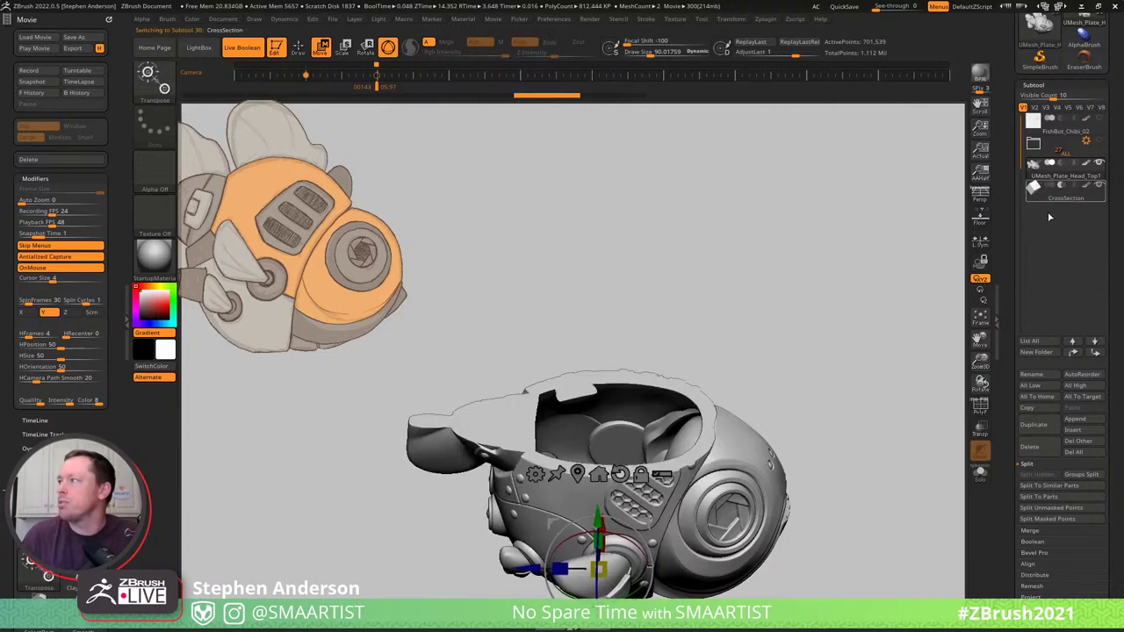
pyautogui.moveTo(601, 341); pyautogui.dragTo(628, 413)
pyautogui.moveTo(629, 423); pyautogui.dragTo(632, 428, button='right')
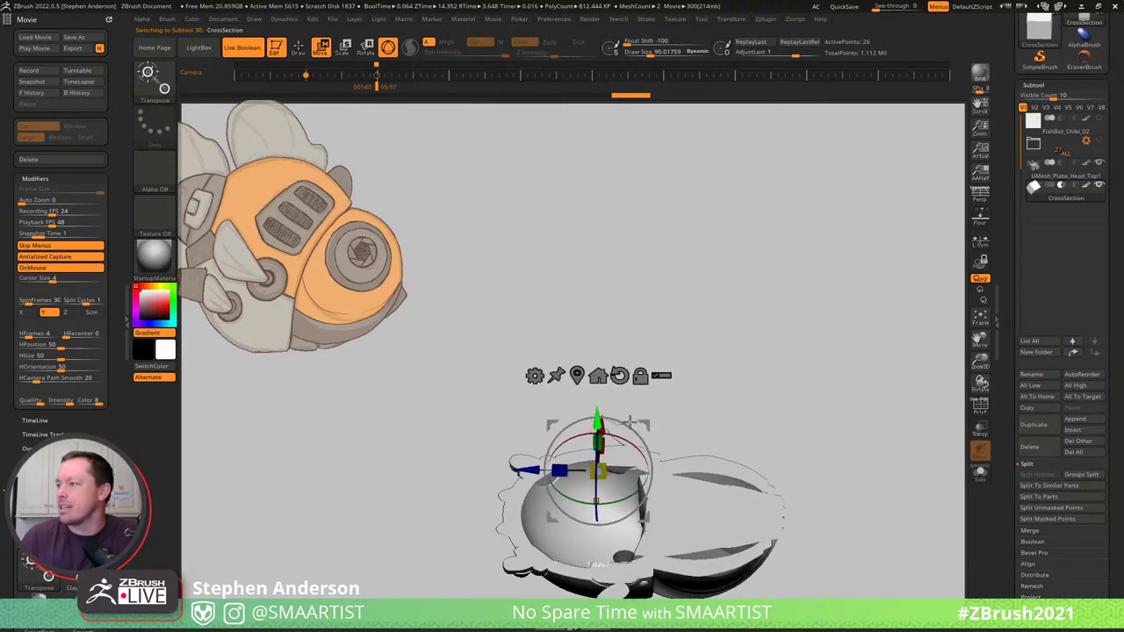
pyautogui.moveTo(730, 574)
pyautogui.mouseDown(button='right')
pyautogui.moveTo(775, 589)
pyautogui.moveTo(737, 566)
pyautogui.mouseUp(button='right')
pyautogui.moveTo(626, 553); pyautogui.dragTo(647, 339)
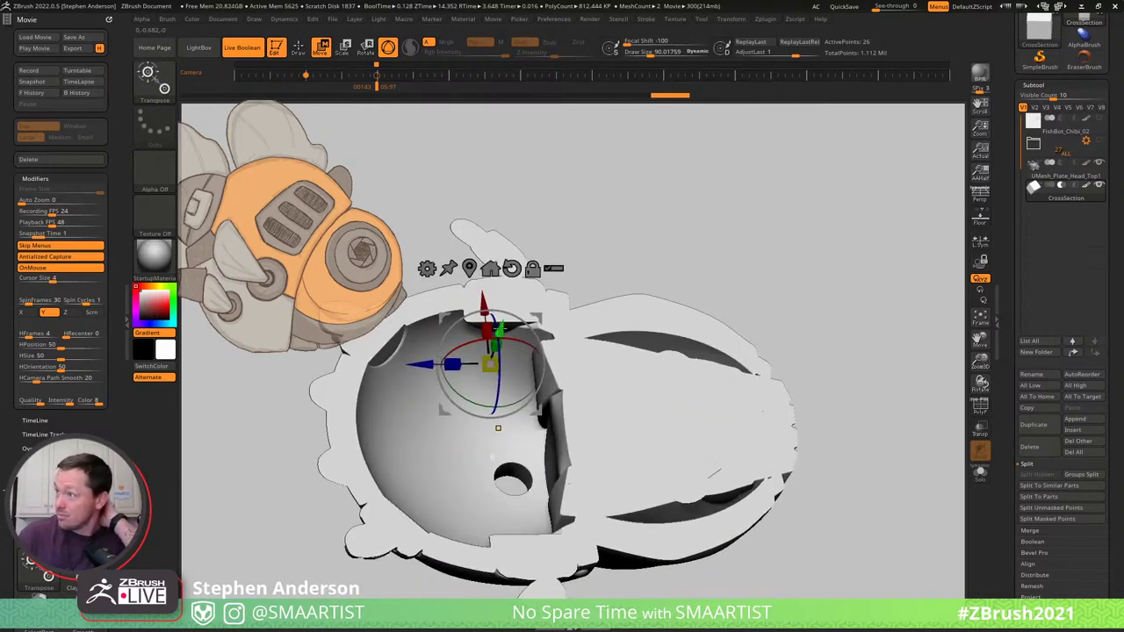
pyautogui.moveTo(499, 328)
pyautogui.mouseDown()
pyautogui.moveTo(503, 258)
pyautogui.moveTo(514, 334)
pyautogui.mouseUp()
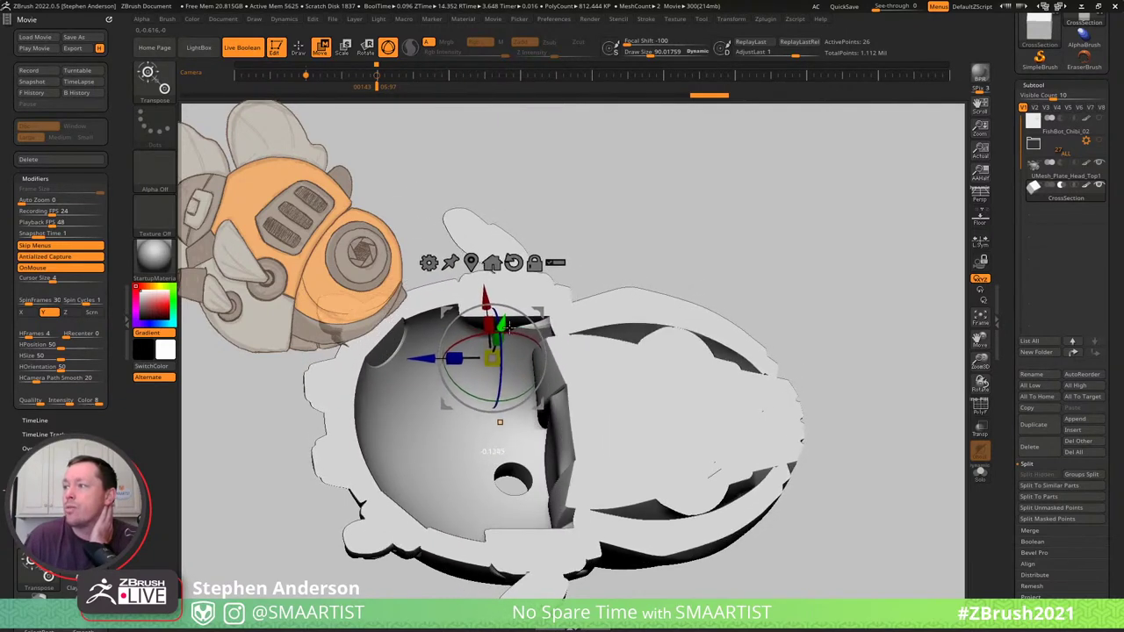
pyautogui.moveTo(512, 335); pyautogui.dragTo(510, 340)
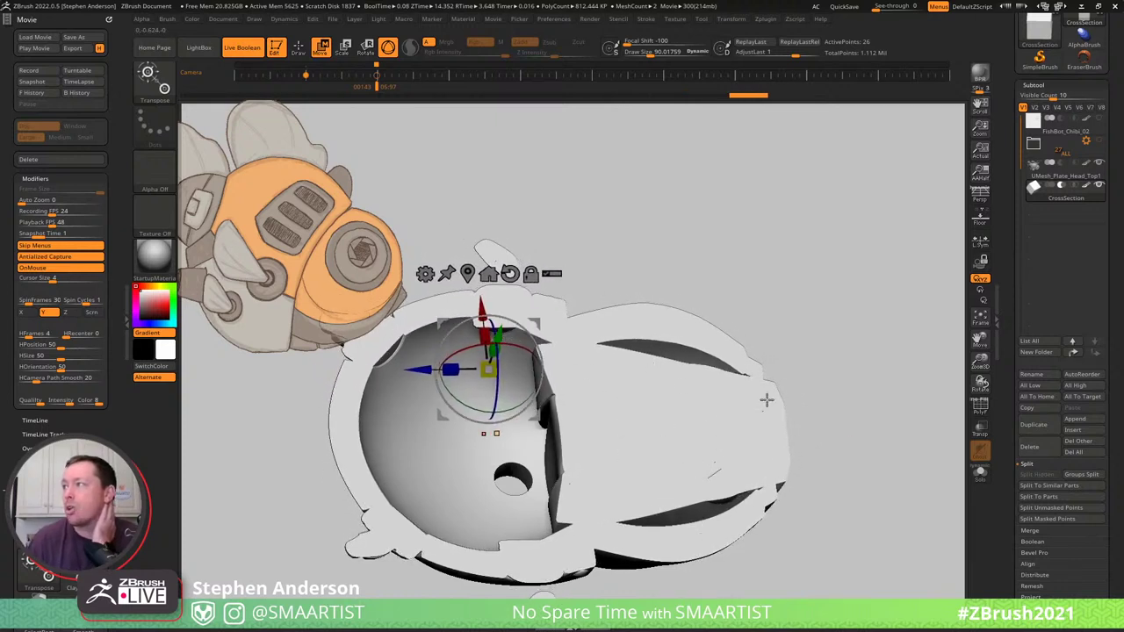
# Append a Sphere3D primitive as a new subtool.
pyautogui.click(1075, 429)
pyautogui.click(1025, 444)
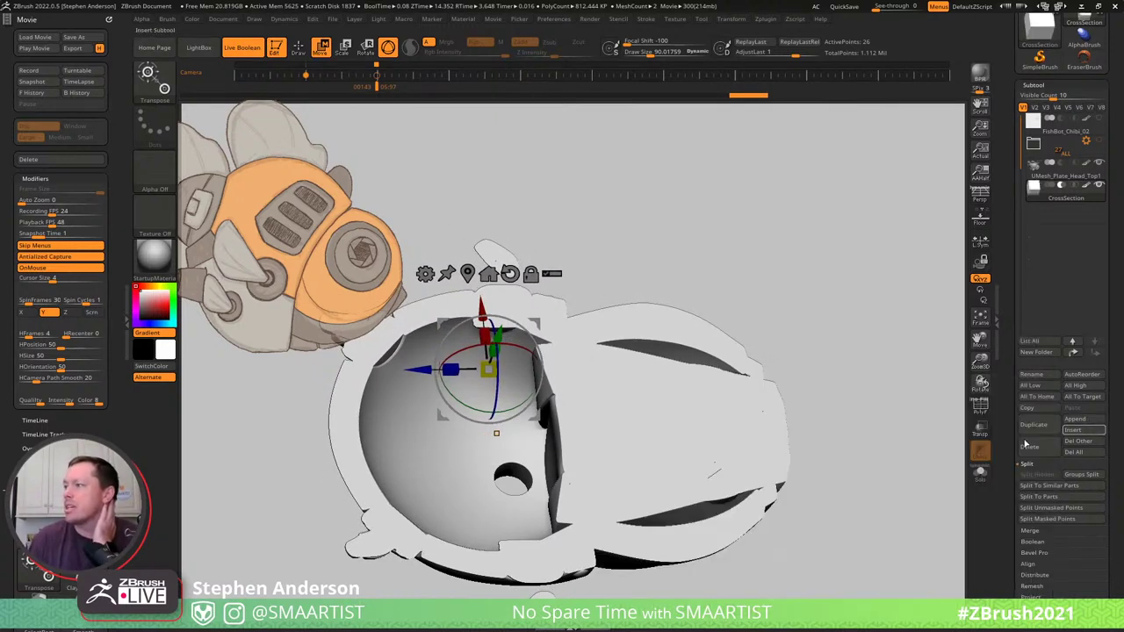
pyautogui.click(1085, 420)
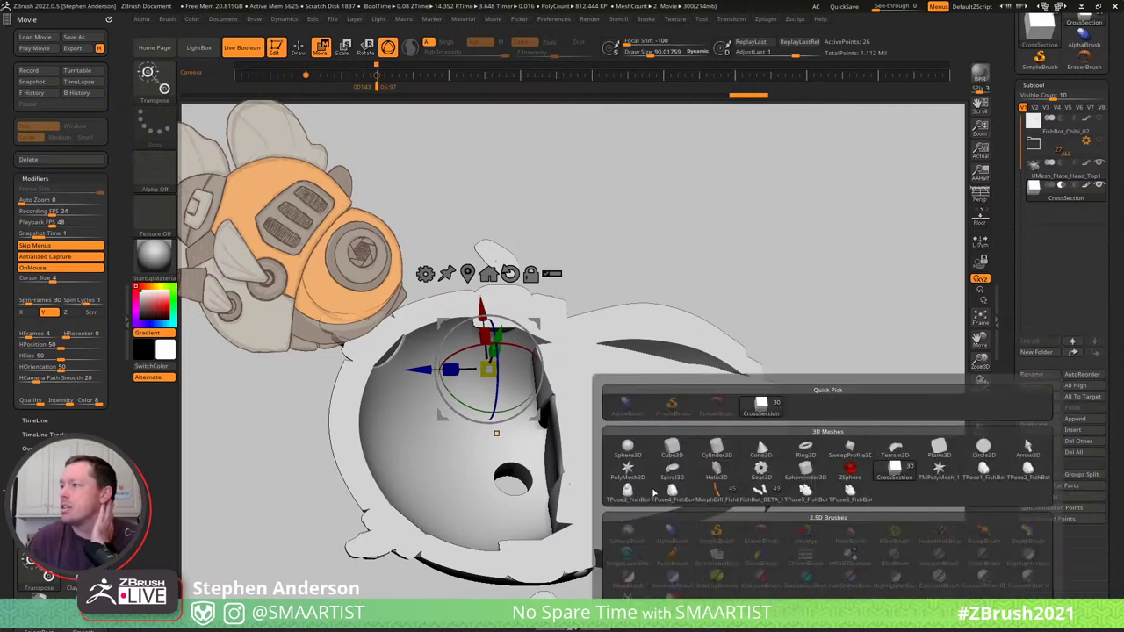
pyautogui.click(627, 450)
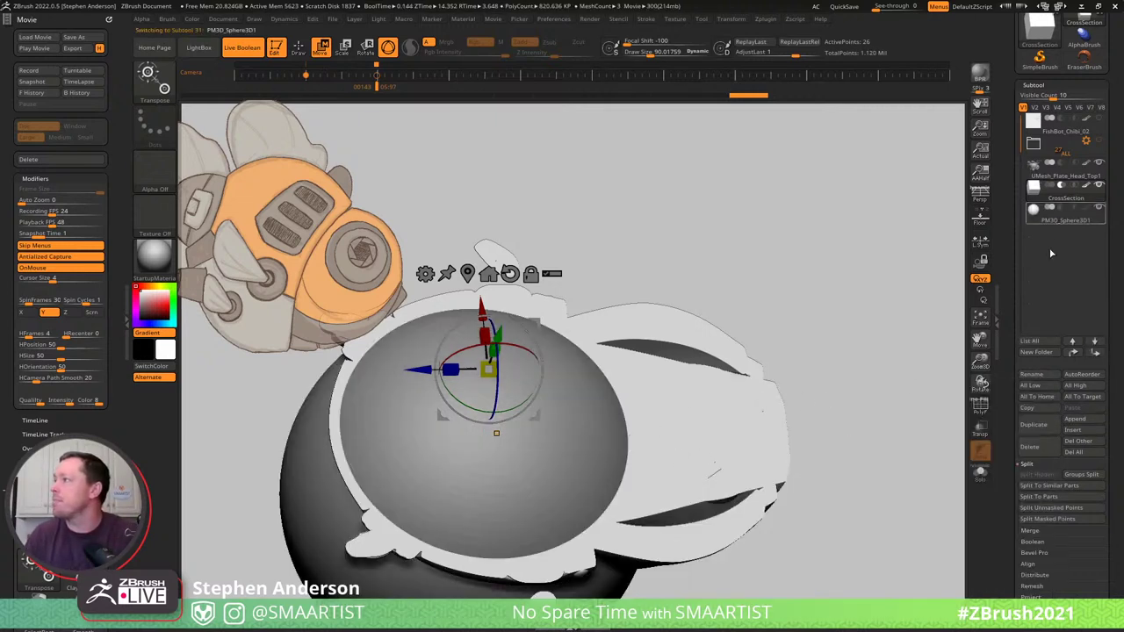
# Scale down the sphere, position it inside the solid front of the head, and set it to Boolean subtraction.
pyautogui.moveTo(463, 495); pyautogui.dragTo(503, 371)
pyautogui.moveTo(449, 404); pyautogui.dragTo(588, 406)
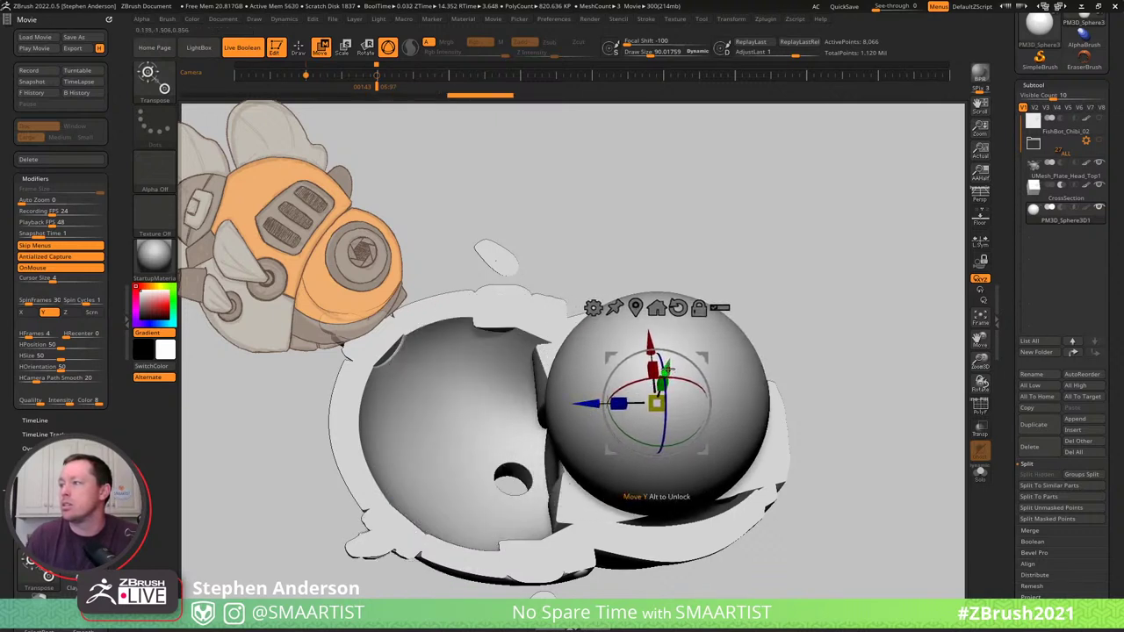
pyautogui.moveTo(664, 368); pyautogui.dragTo(678, 409)
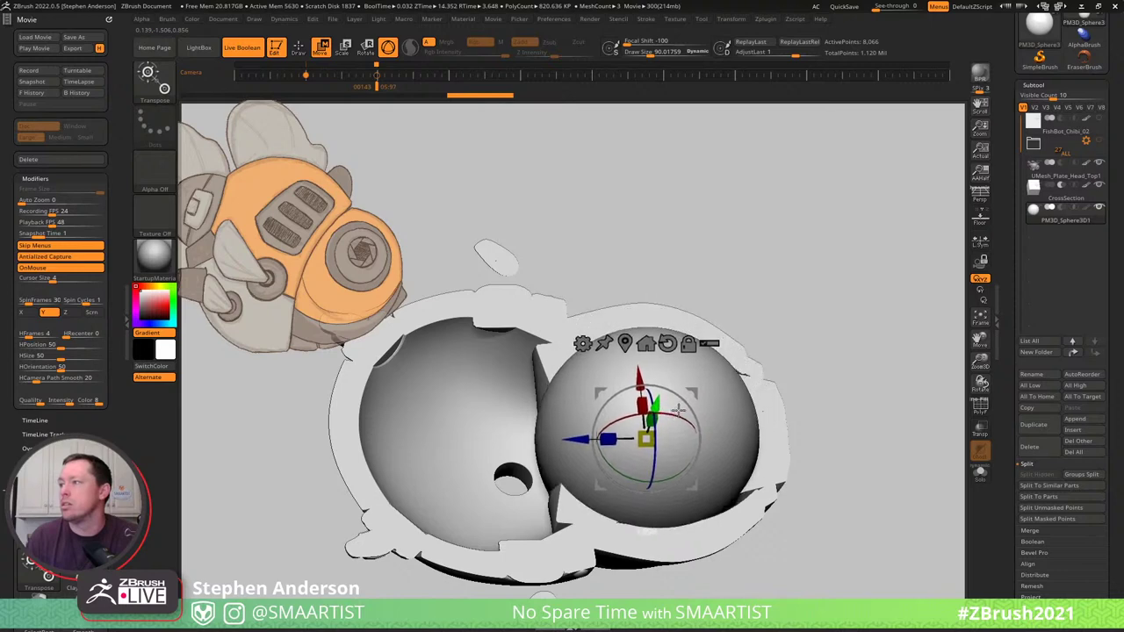
pyautogui.moveTo(793, 401); pyautogui.dragTo(1044, 233)
# Trim the underside of the subtracting sphere with ClipCurve, following the curve of the jaw in side view.
pyautogui.moveTo(865, 351); pyautogui.dragTo(835, 238)
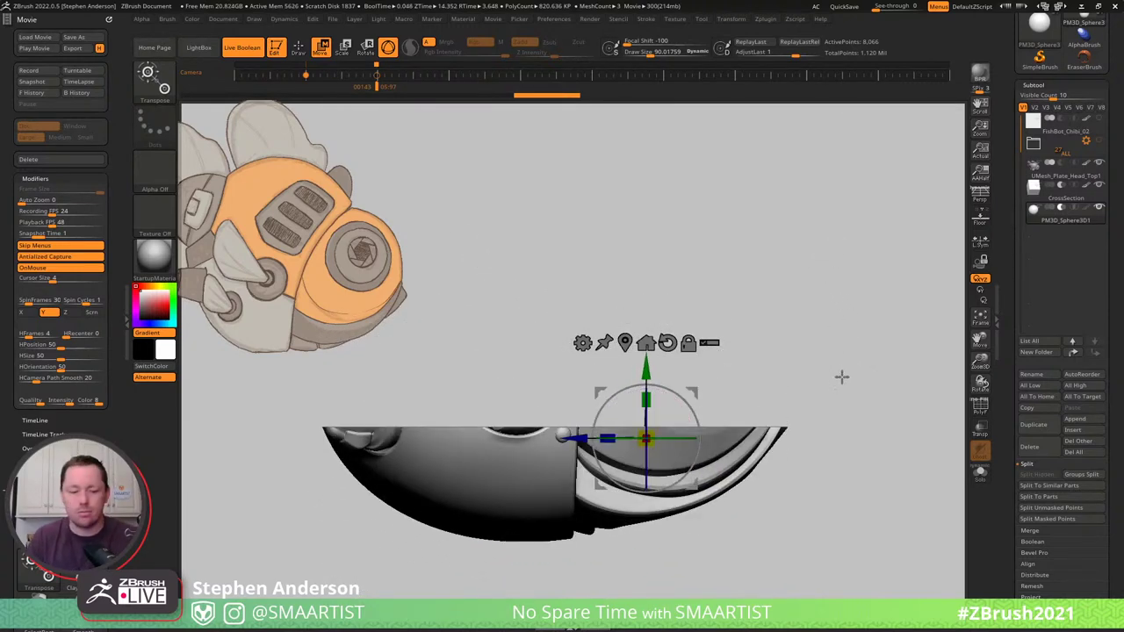
pyautogui.press('q')
pyautogui.click(173, 82)
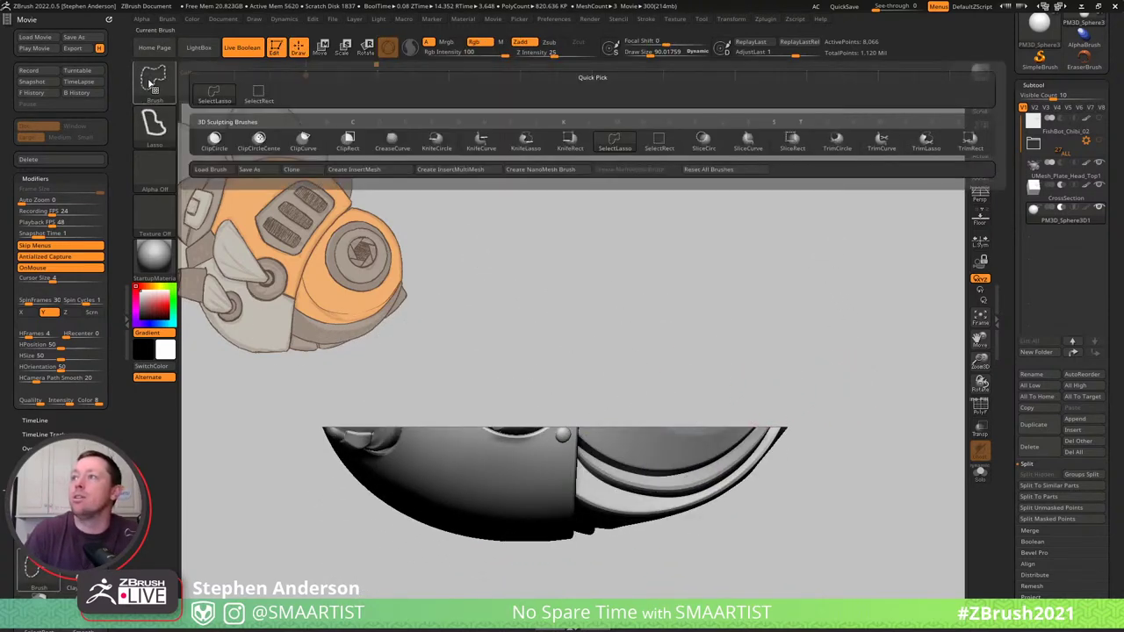
pyautogui.click(306, 143)
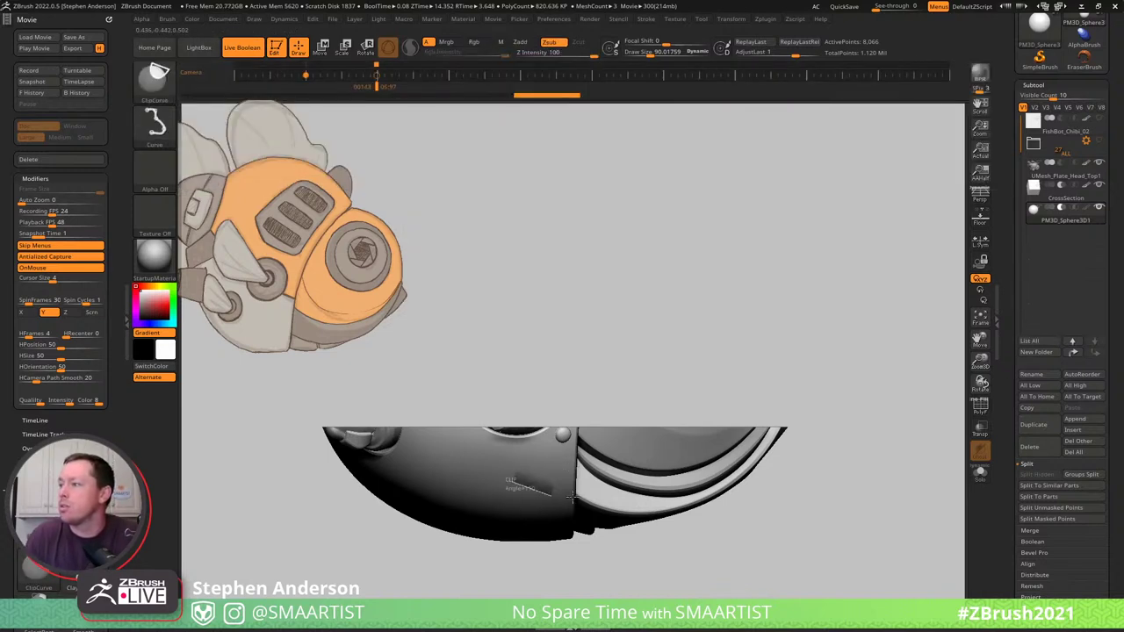
pyautogui.keyDown('ctrl'); pyautogui.keyDown('shift'); pyautogui.moveTo(636, 486); pyautogui.dragTo(762, 425); pyautogui.keyUp('shift'); pyautogui.keyUp('ctrl')
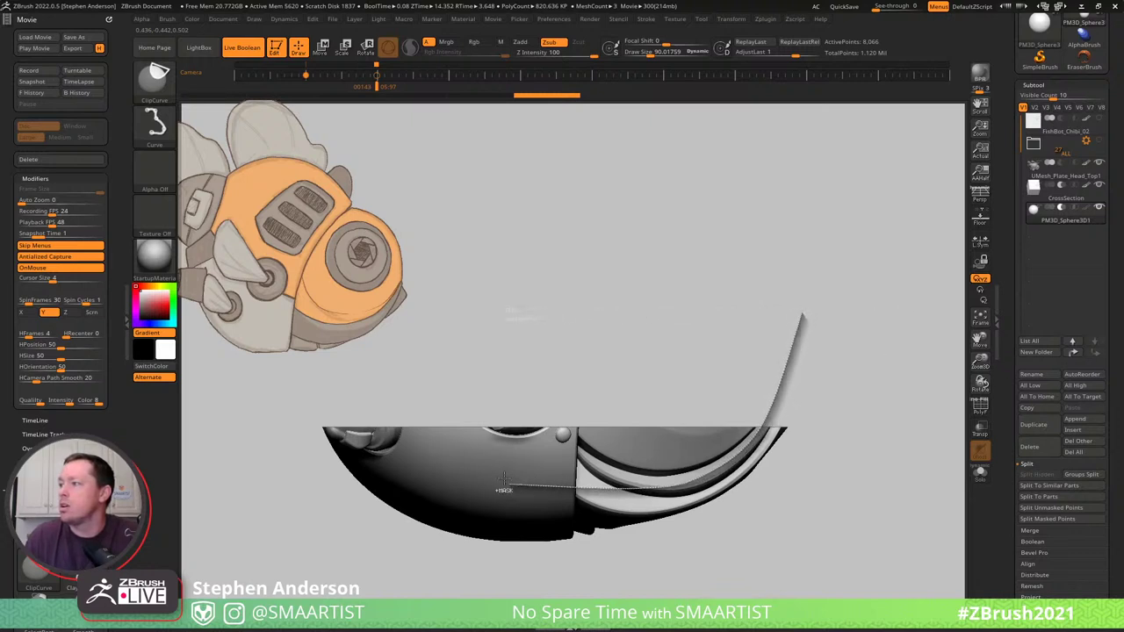
pyautogui.keyDown('ctrl'); pyautogui.keyDown('shift'); pyautogui.moveTo(503, 478); pyautogui.dragTo(647, 438); pyautogui.keyUp('shift'); pyautogui.keyUp('ctrl')
# Stretch the subtracting sphere with the Move brush so the hollow fills the front of the head and reaches the rear cavity.
pyautogui.moveTo(752, 401)
pyautogui.mouseDown()
pyautogui.moveTo(728, 380)
pyautogui.moveTo(760, 316)
pyautogui.moveTo(777, 495)
pyautogui.moveTo(811, 500)
pyautogui.moveTo(755, 484)
pyautogui.moveTo(761, 475)
pyautogui.mouseUp()
pyautogui.press('b')
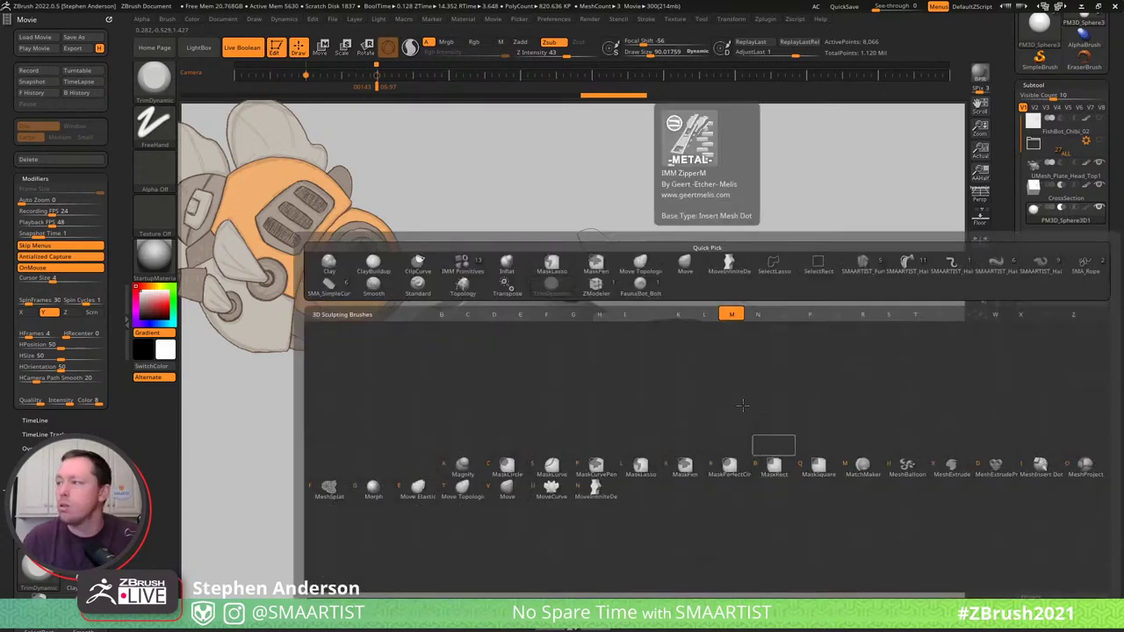
pyautogui.press('m')
pyautogui.press('v')
pyautogui.moveTo(769, 400); pyautogui.dragTo(776, 400)
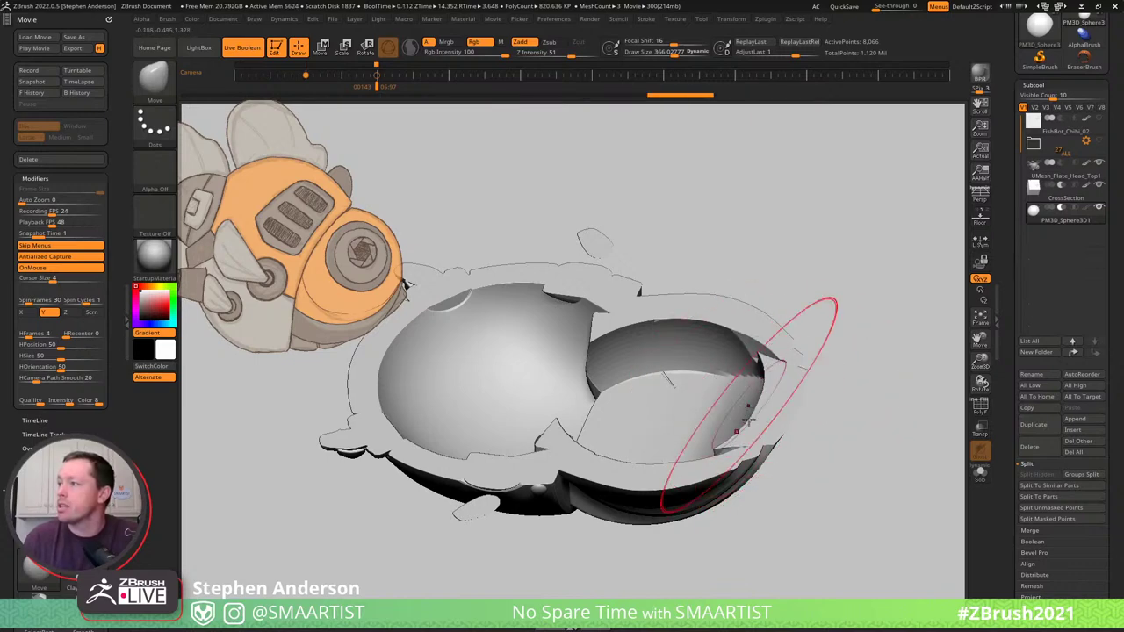
pyautogui.moveTo(749, 402)
pyautogui.mouseDown(button='right')
pyautogui.moveTo(754, 479)
pyautogui.moveTo(761, 441)
pyautogui.mouseUp(button='right')
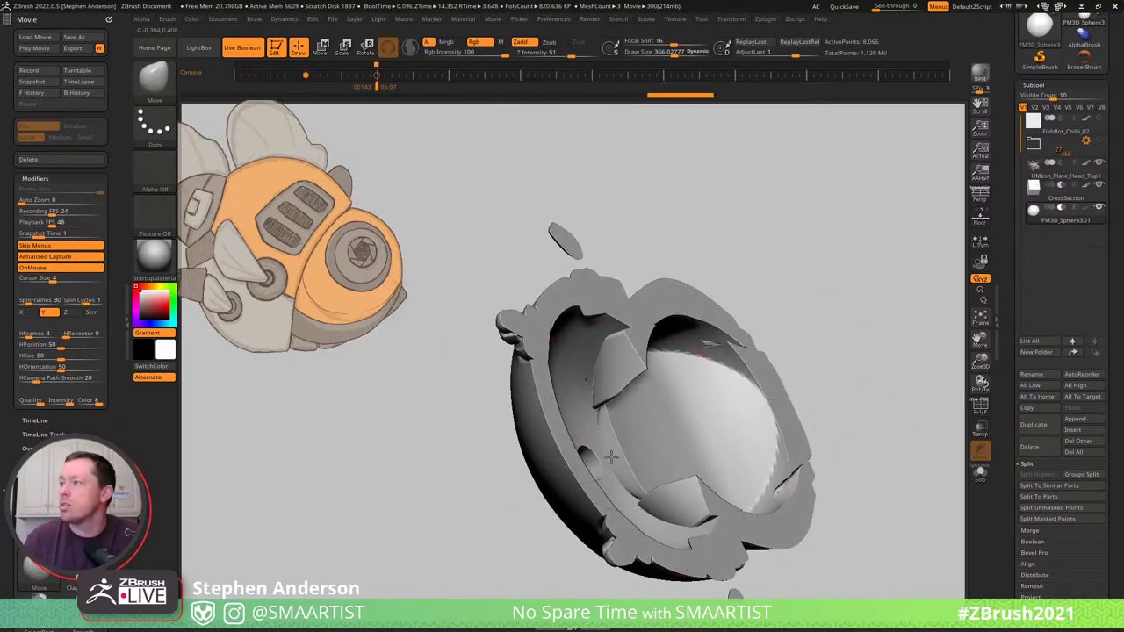
pyautogui.moveTo(610, 455)
pyautogui.mouseDown(button='right')
pyautogui.moveTo(643, 449)
pyautogui.moveTo(628, 456)
pyautogui.mouseUp(button='right')
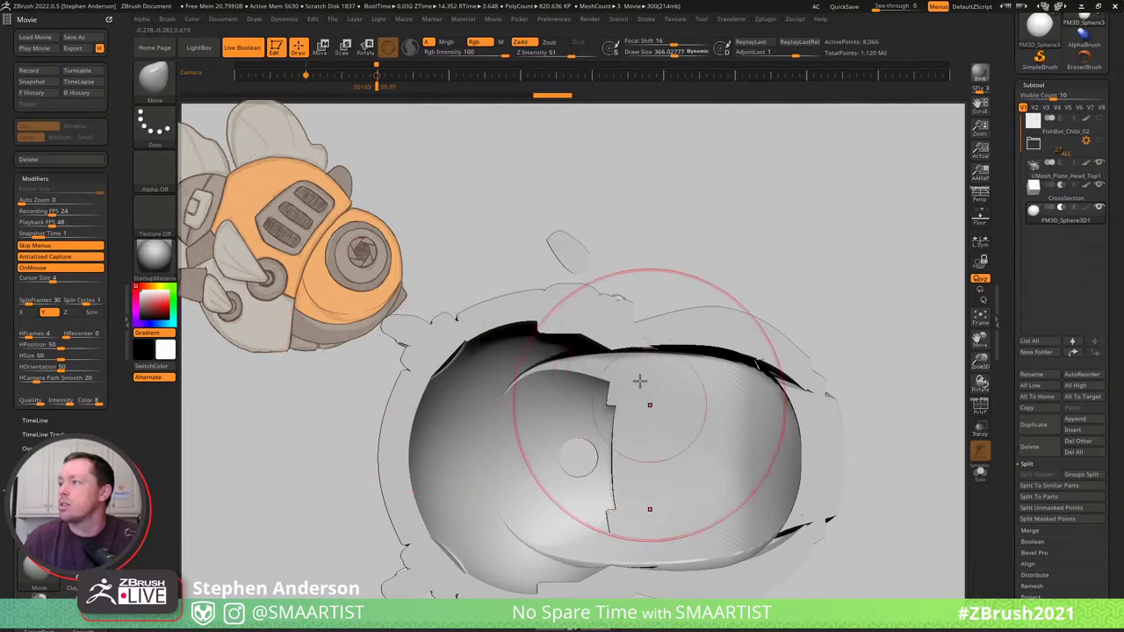
pyautogui.moveTo(640, 376)
pyautogui.mouseDown(button='right')
pyautogui.moveTo(648, 324)
pyautogui.moveTo(645, 356)
pyautogui.mouseUp(button='right')
pyautogui.moveTo(646, 358); pyautogui.dragTo(640, 358)
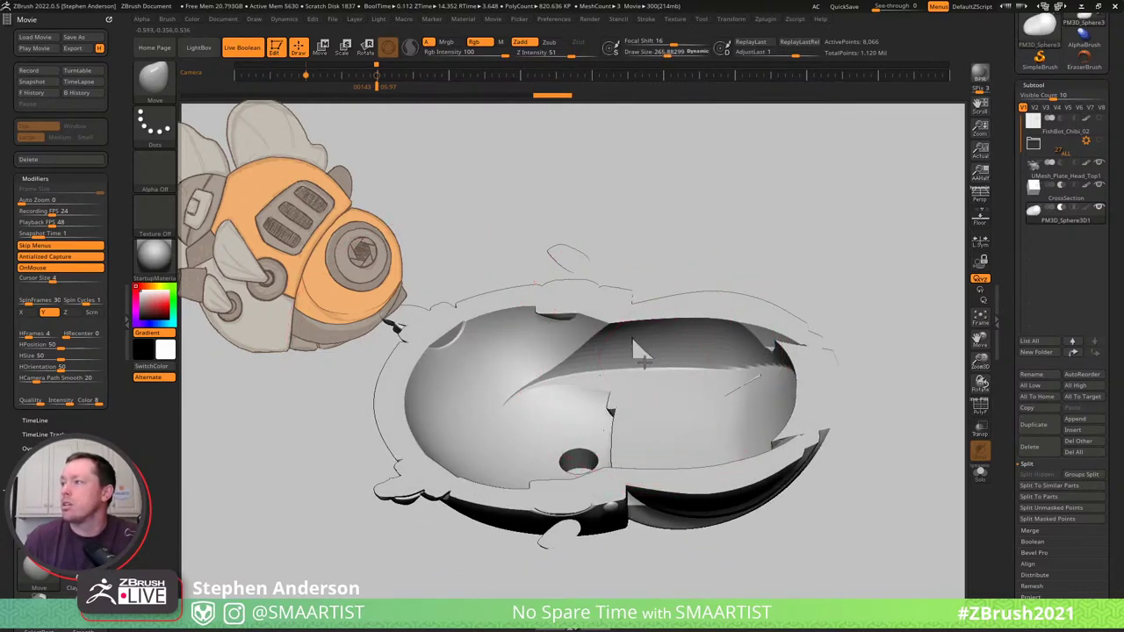
# Set the Move brush's Draw Size to about 482 and push the back of the sphere into shape between the two cavities.
pyautogui.press('s')
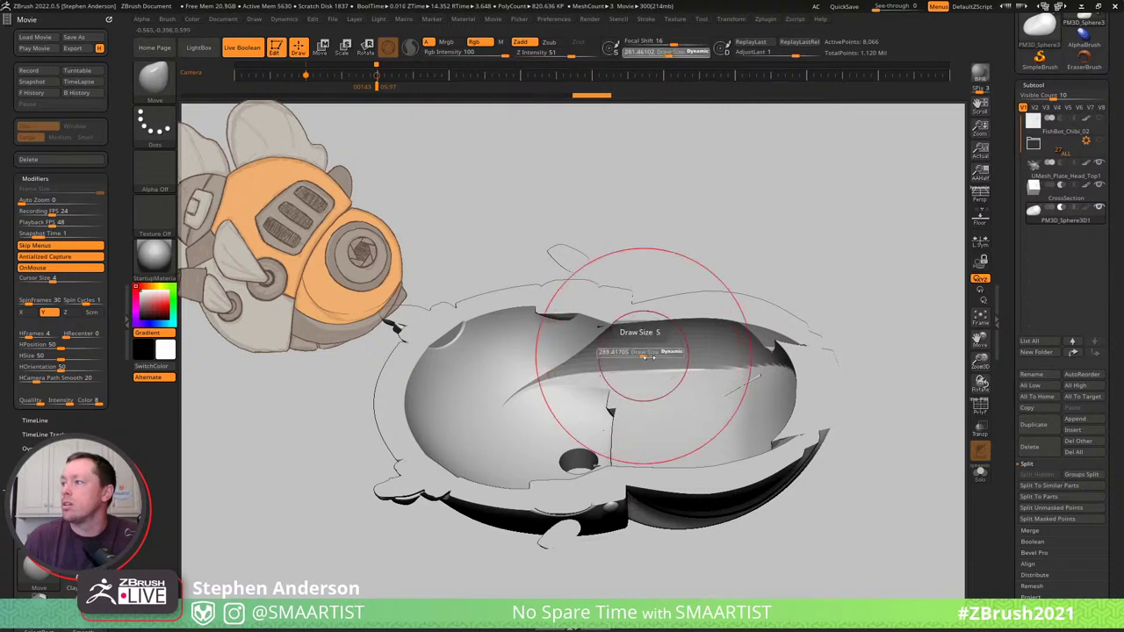
pyautogui.moveTo(642, 354); pyautogui.dragTo(656, 356)
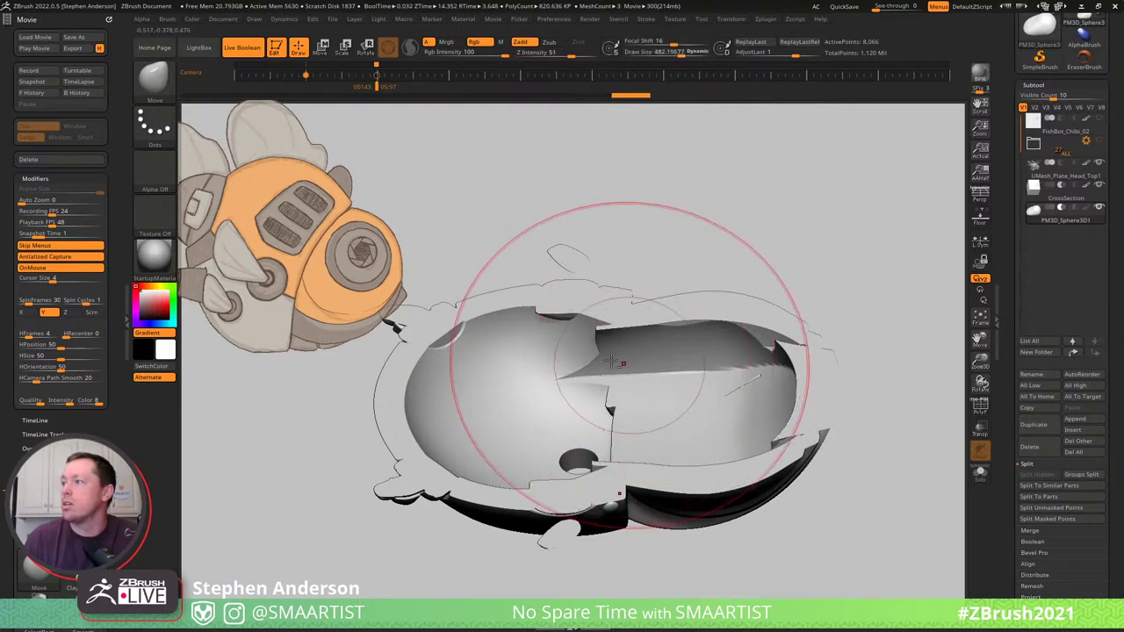
pyautogui.moveTo(582, 351)
pyautogui.mouseDown(button='right')
pyautogui.moveTo(590, 335)
pyautogui.moveTo(627, 431)
pyautogui.moveTo(703, 514)
pyautogui.moveTo(753, 537)
pyautogui.moveTo(715, 482)
pyautogui.mouseUp(button='right')
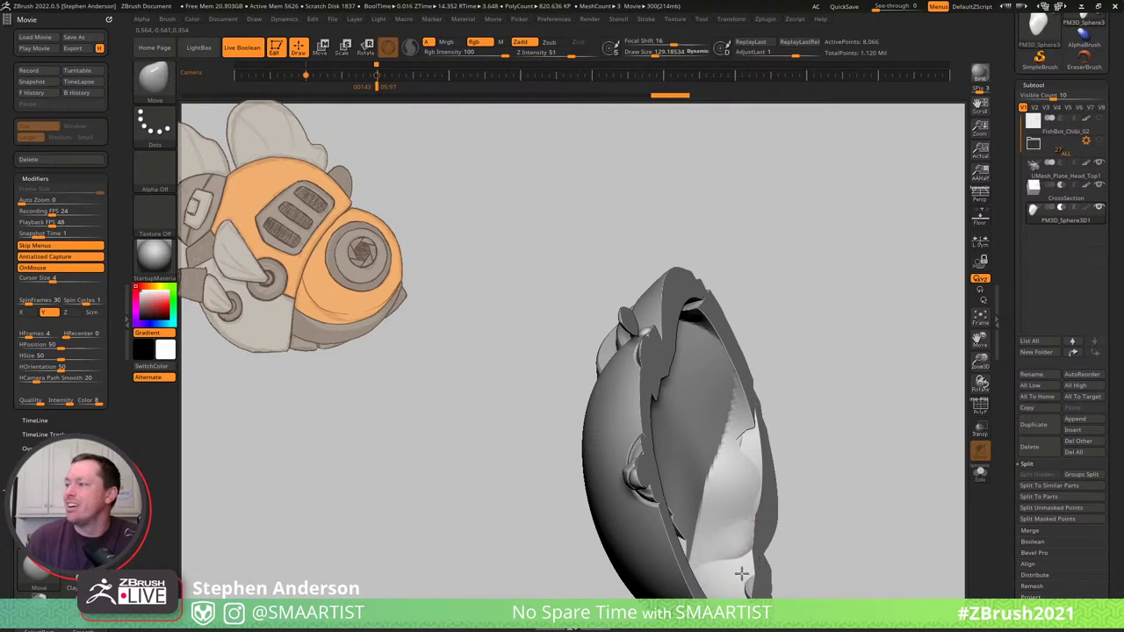
pyautogui.moveTo(742, 573); pyautogui.dragTo(762, 527, button='right')
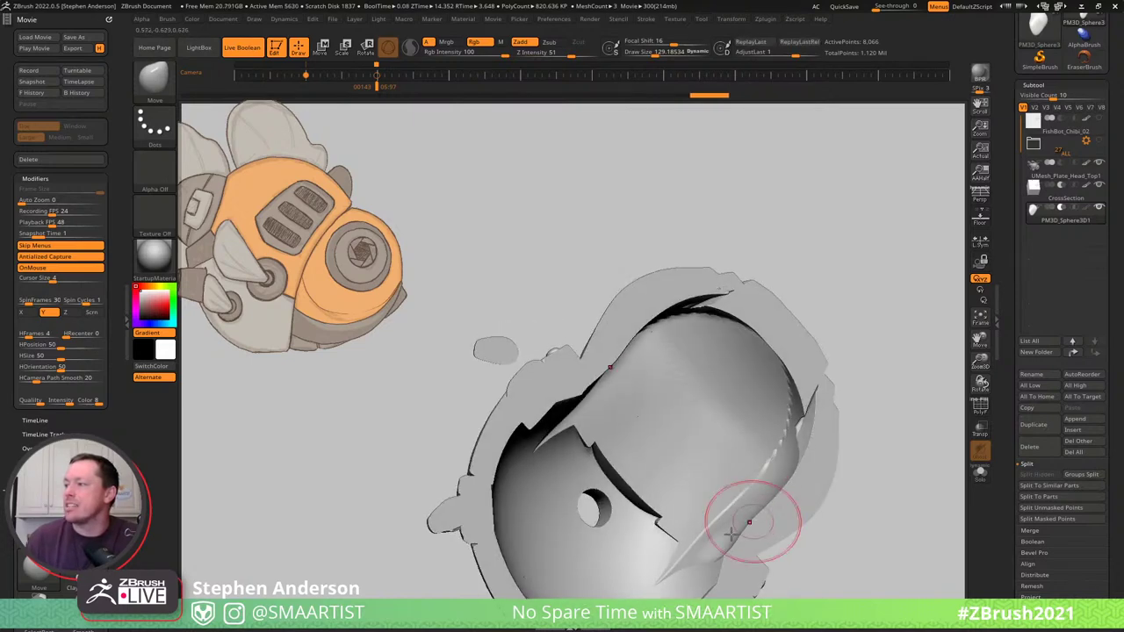
# Refine the sphere's rear edges where the snout hollow meets the body cavity, using a Move brush Draw Size of about 95 to 151.
pyautogui.moveTo(603, 377); pyautogui.dragTo(578, 371, button='right')
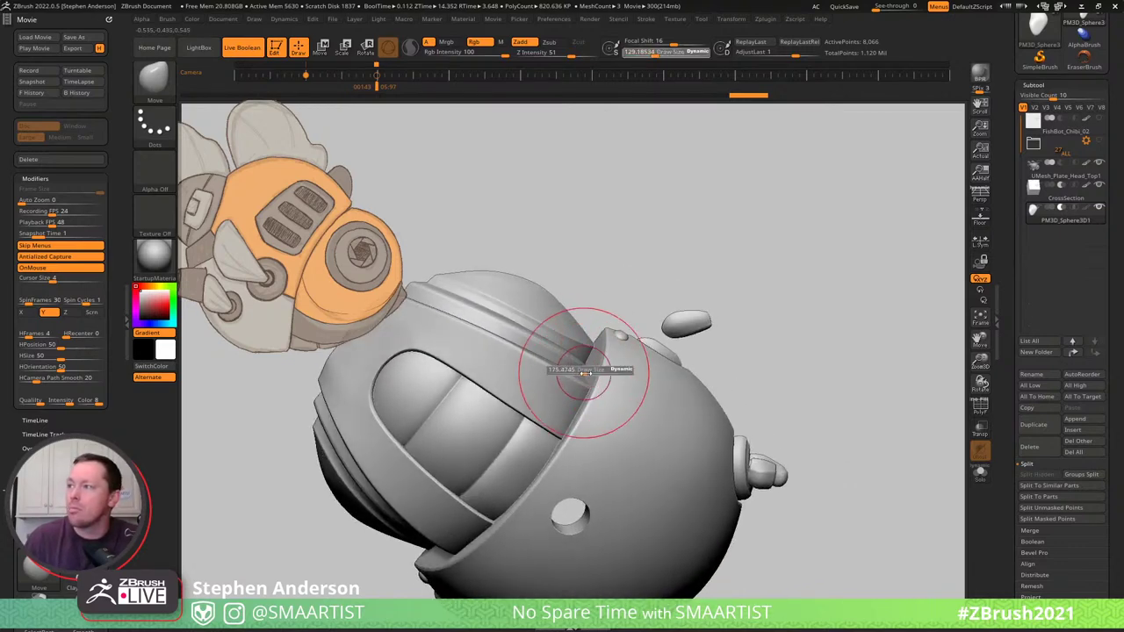
pyautogui.moveTo(613, 369); pyautogui.dragTo(579, 408, button='right')
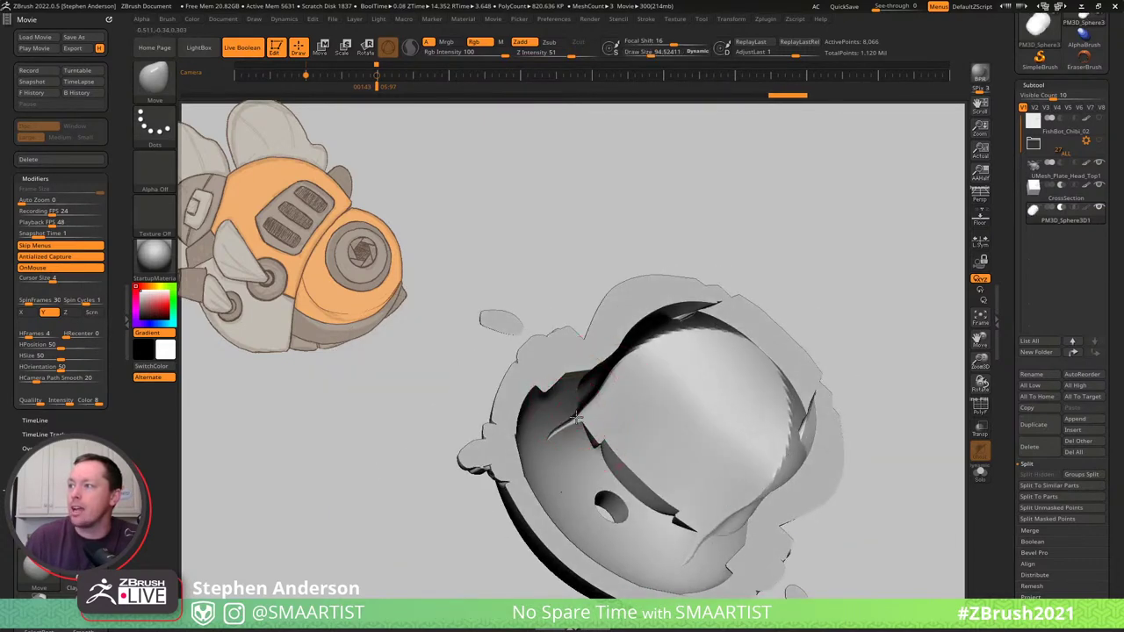
pyautogui.moveTo(560, 434); pyautogui.dragTo(557, 433)
pyautogui.moveTo(553, 436); pyautogui.dragTo(564, 436)
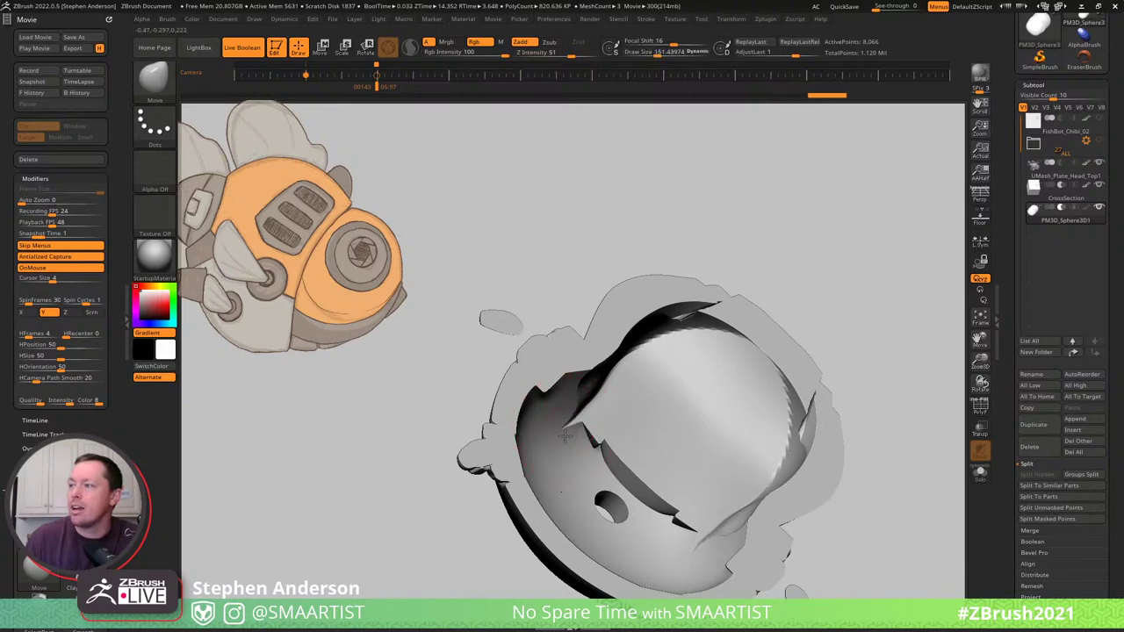
pyautogui.moveTo(637, 398)
pyautogui.keyDown('ctrl'); pyautogui.mouseDown(button='right')
pyautogui.moveTo(603, 362)
pyautogui.moveTo(637, 353)
pyautogui.moveTo(699, 425)
pyautogui.mouseUp(button='right'); pyautogui.keyUp('ctrl')
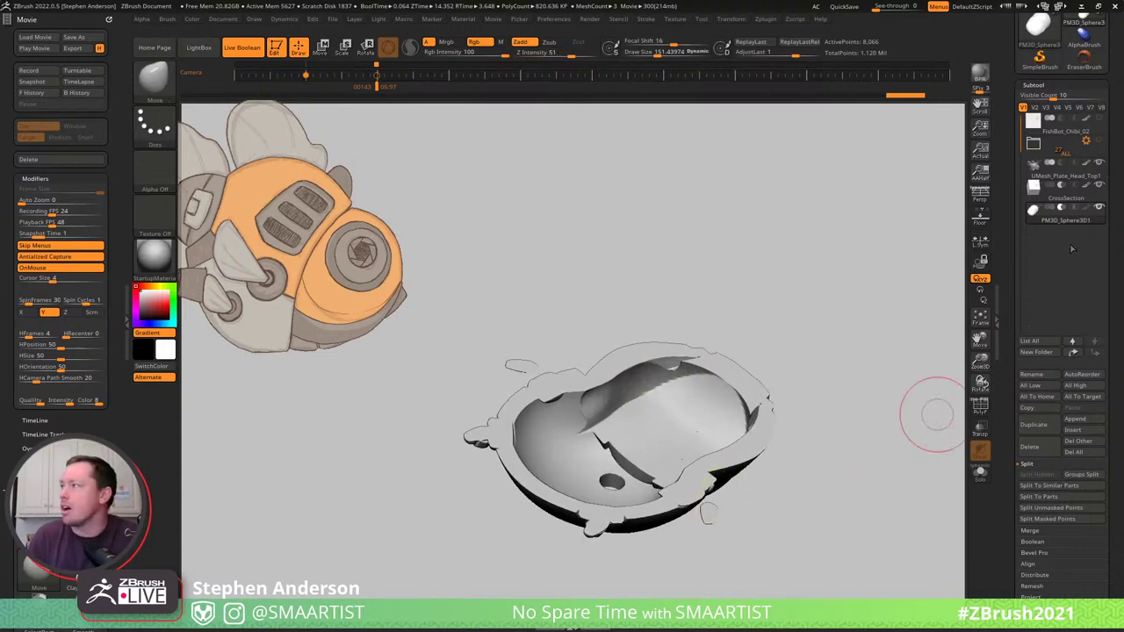
# Select the CrossSection cutter and raise it so the slice shows the upper part of the head's hollow.
pyautogui.press('Up')
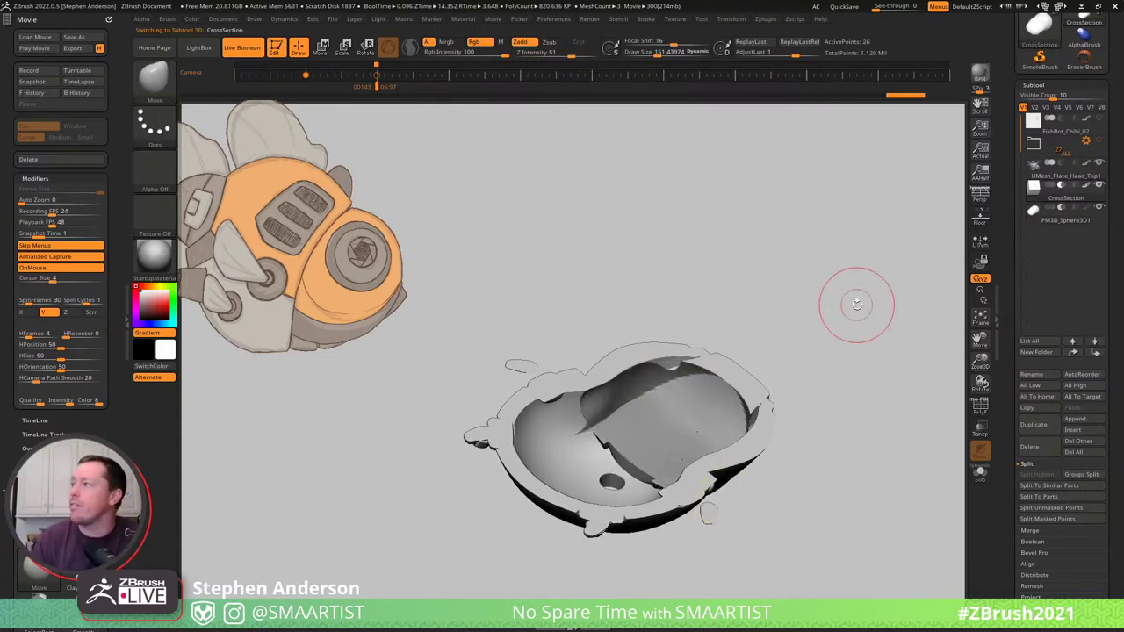
pyautogui.press('w')
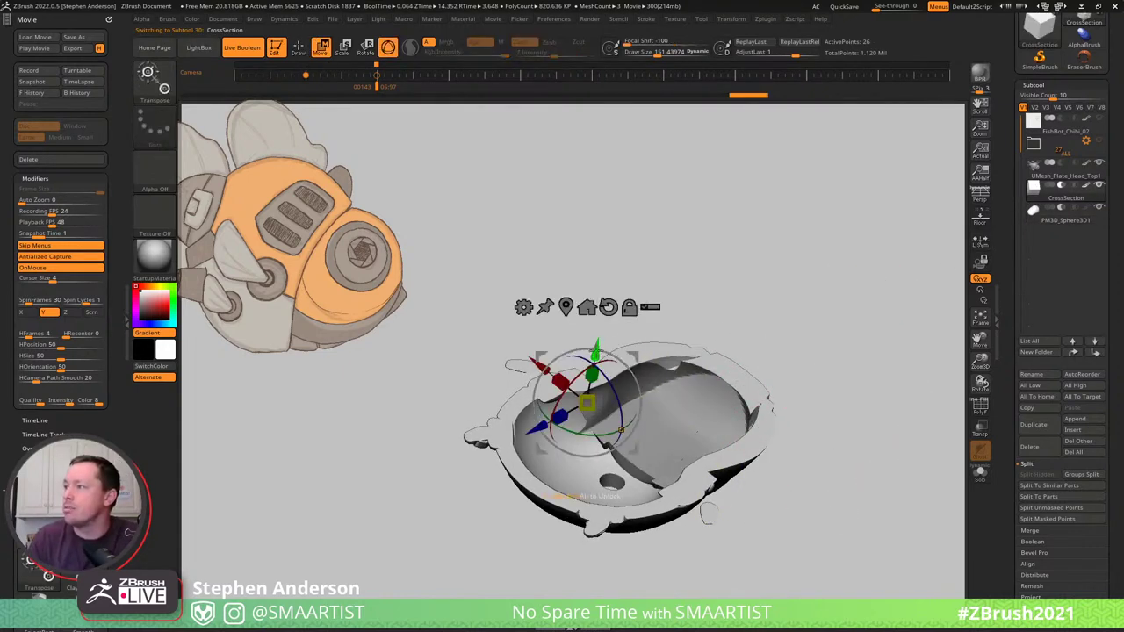
pyautogui.moveTo(595, 350); pyautogui.dragTo(582, 303)
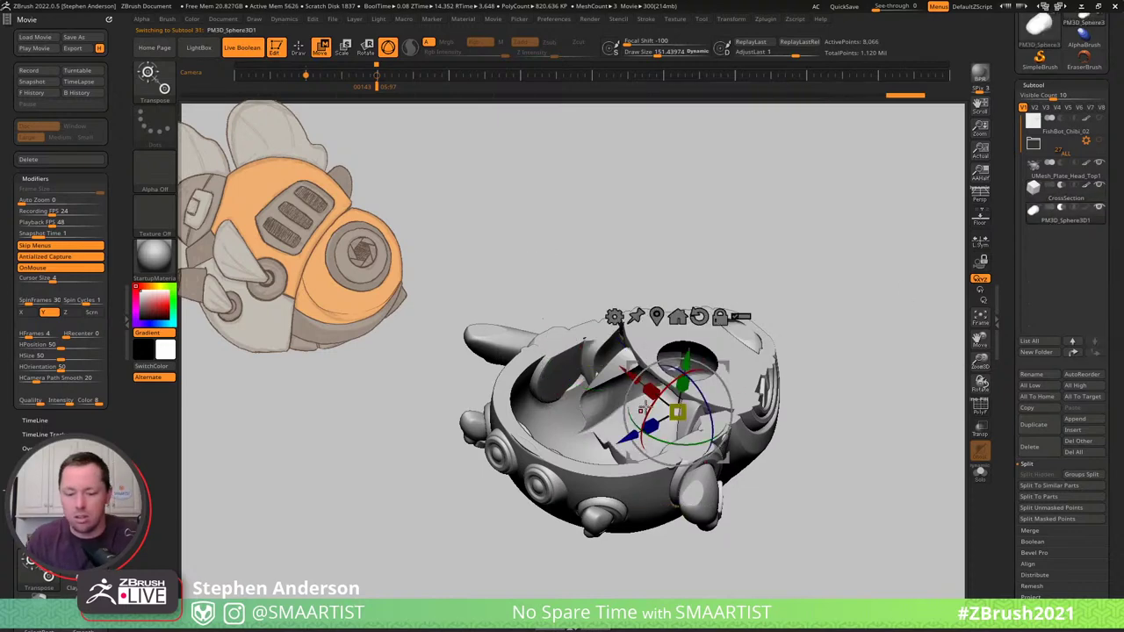
# Reshape the upper part of the subtracting sphere inside the head with the Move brush, using a Draw Size of about 151 to 188.
pyautogui.press('b')
pyautogui.press('v')
pyautogui.moveTo(615, 393)
pyautogui.mouseDown(button='right')
pyautogui.moveTo(602, 343)
pyautogui.moveTo(569, 355)
pyautogui.mouseUp(button='right')
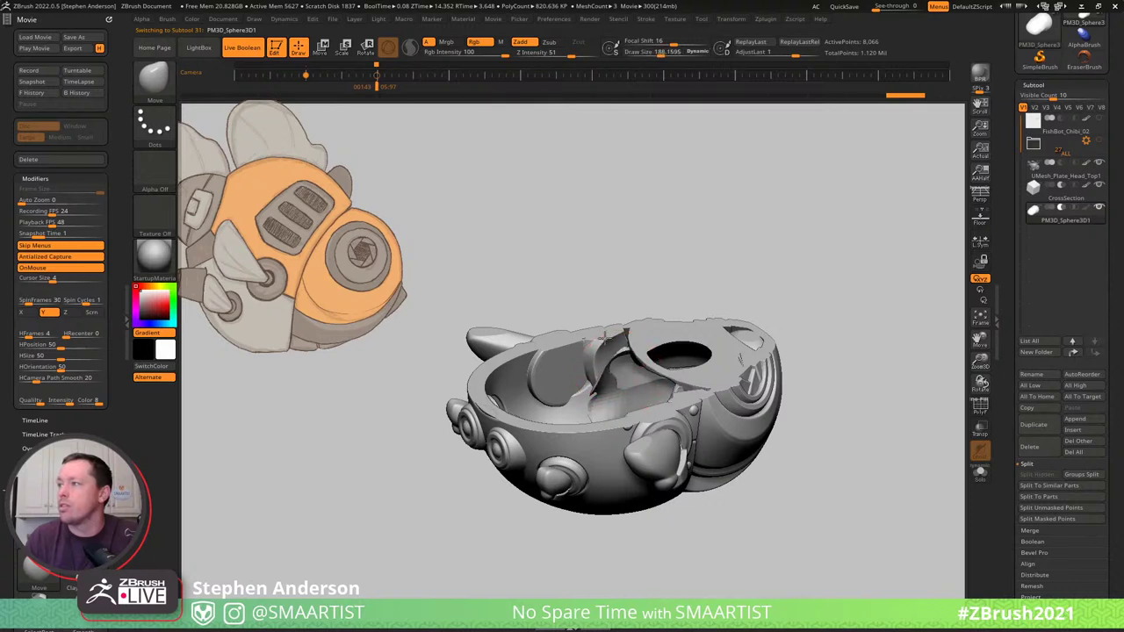
pyautogui.moveTo(601, 331); pyautogui.dragTo(612, 365)
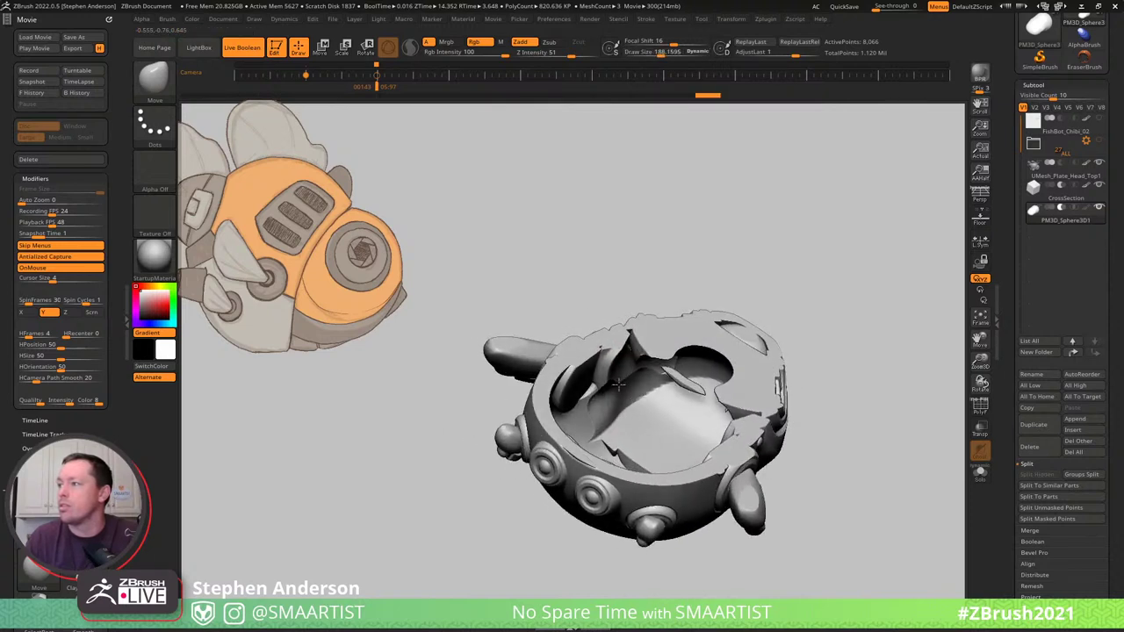
pyautogui.press('s')
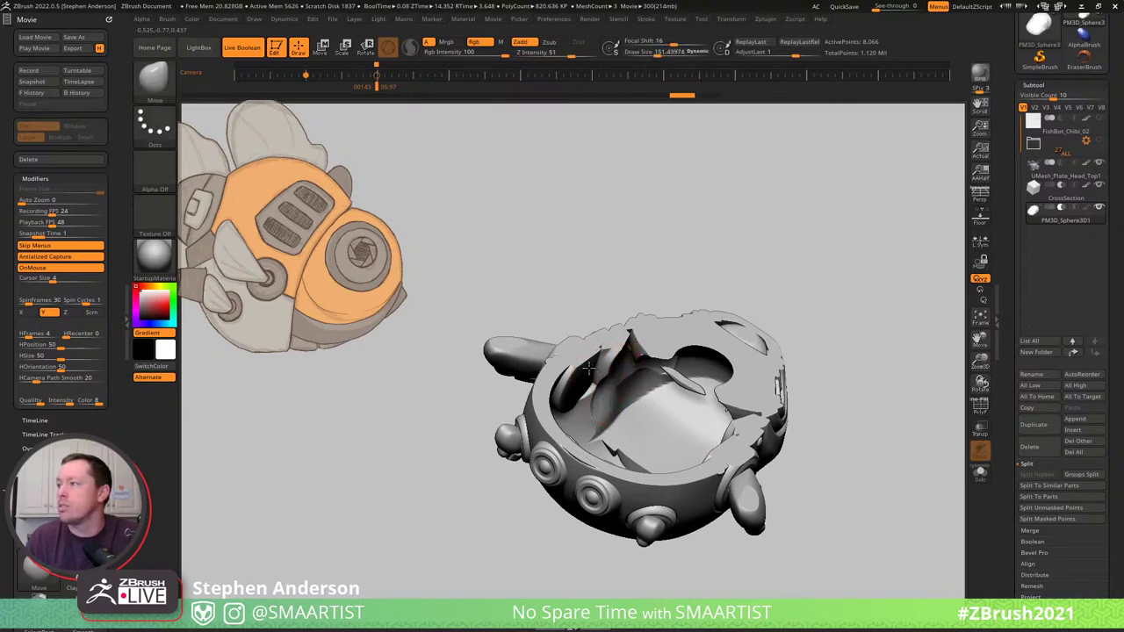
pyautogui.moveTo(649, 360)
pyautogui.mouseDown(button='right')
pyautogui.moveTo(575, 382)
pyautogui.moveTo(613, 379)
pyautogui.moveTo(590, 377)
pyautogui.mouseUp(button='right')
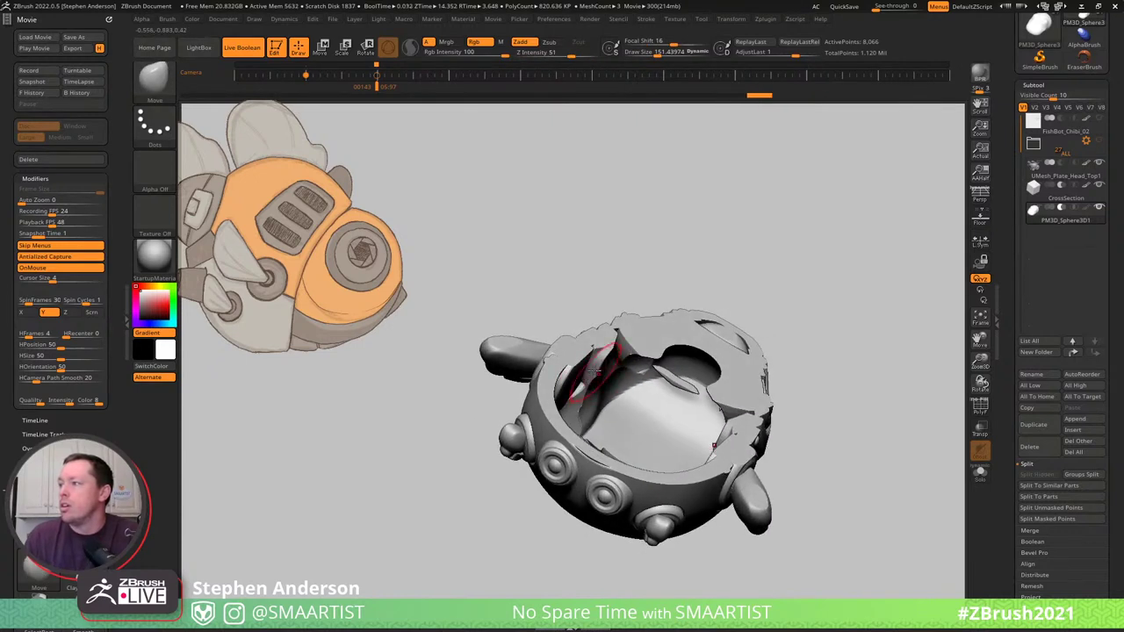
pyautogui.moveTo(694, 357); pyautogui.dragTo(706, 368, button='right')
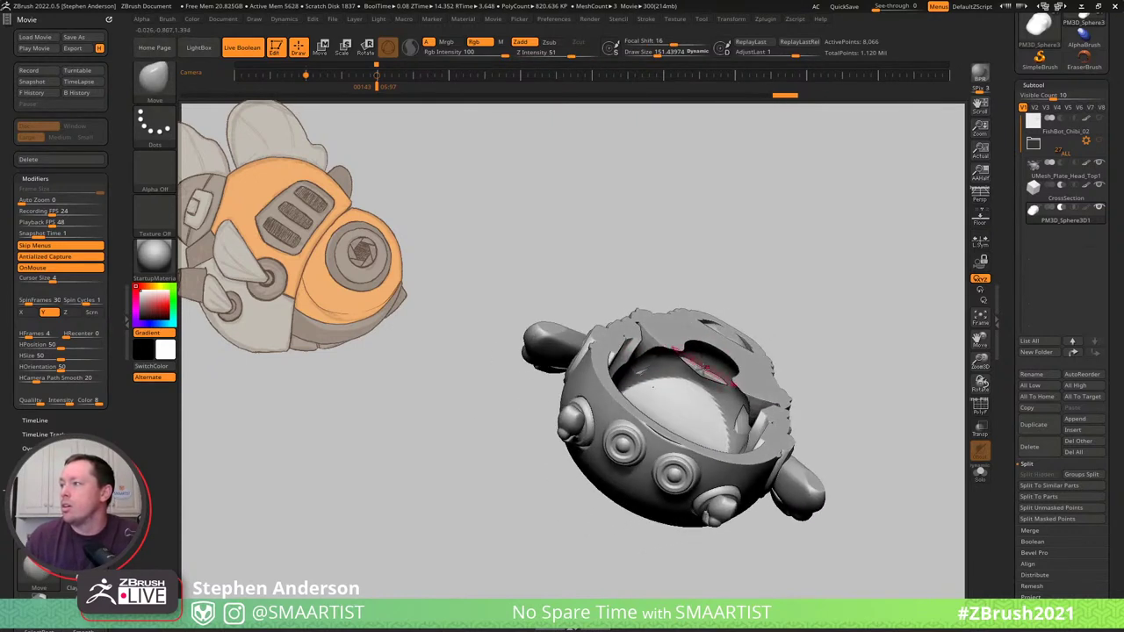
pyautogui.moveTo(705, 373); pyautogui.dragTo(706, 364)
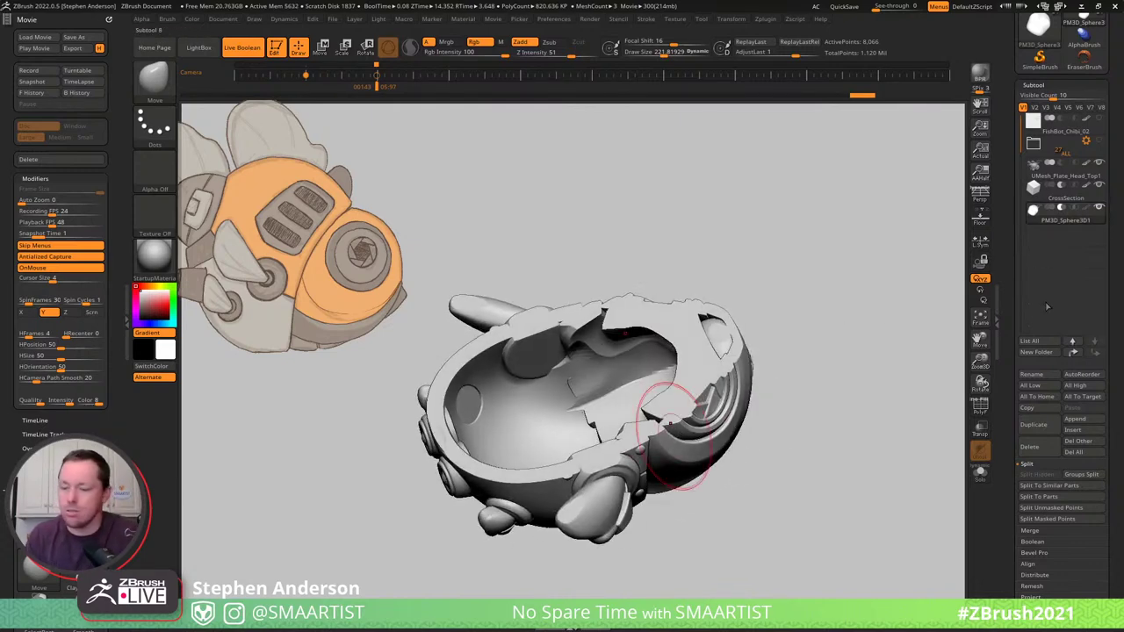
# Select the CrossSection cutter and adjust its height so the slice exposes the upper rim of the head's hollow.
pyautogui.keyDown('alt'); pyautogui.click(699, 343); pyautogui.keyUp('alt')
pyautogui.press('w')
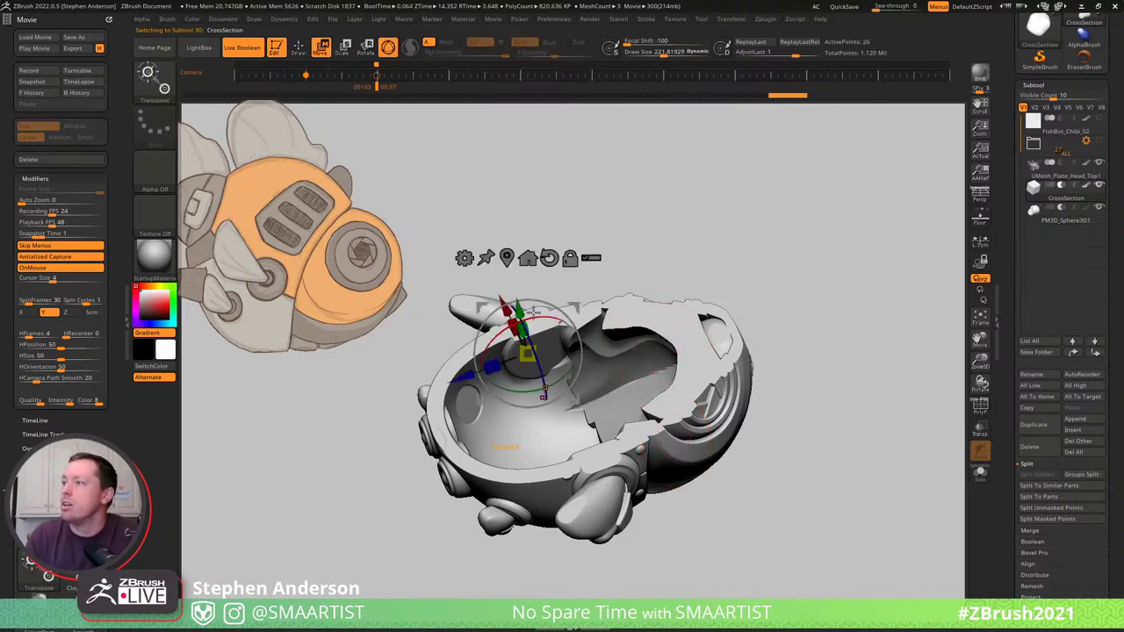
pyautogui.moveTo(520, 313); pyautogui.dragTo(516, 298)
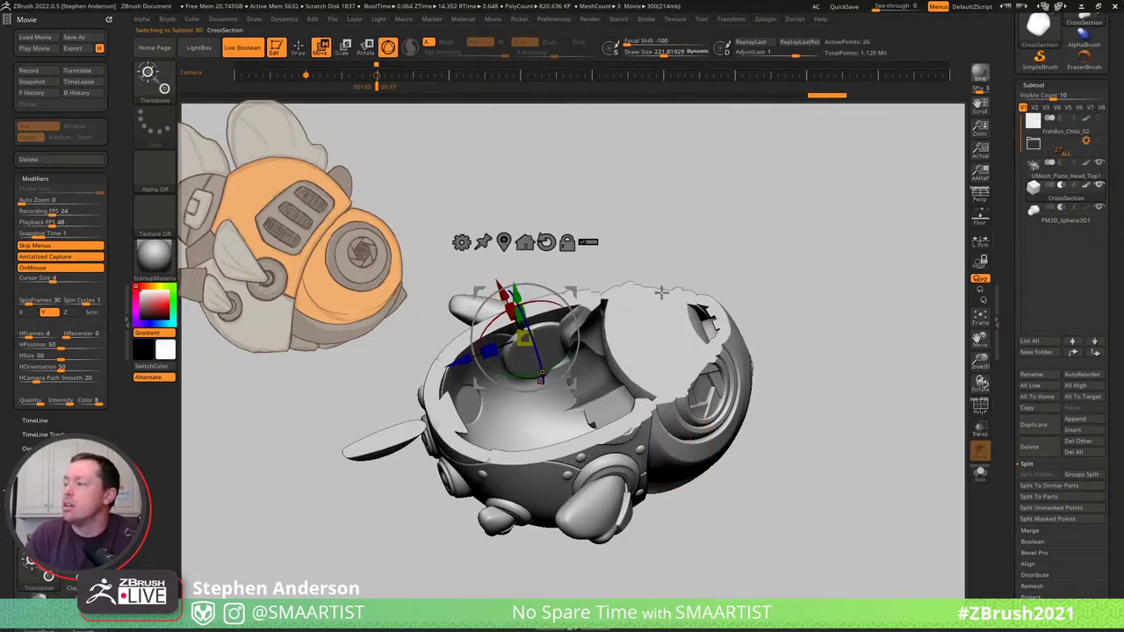
pyautogui.moveTo(661, 293); pyautogui.dragTo(683, 350, button='right')
pyautogui.moveTo(523, 336)
pyautogui.mouseDown()
pyautogui.moveTo(527, 350)
pyautogui.moveTo(520, 329)
pyautogui.mouseUp()
pyautogui.moveTo(546, 397); pyautogui.dragTo(549, 409)
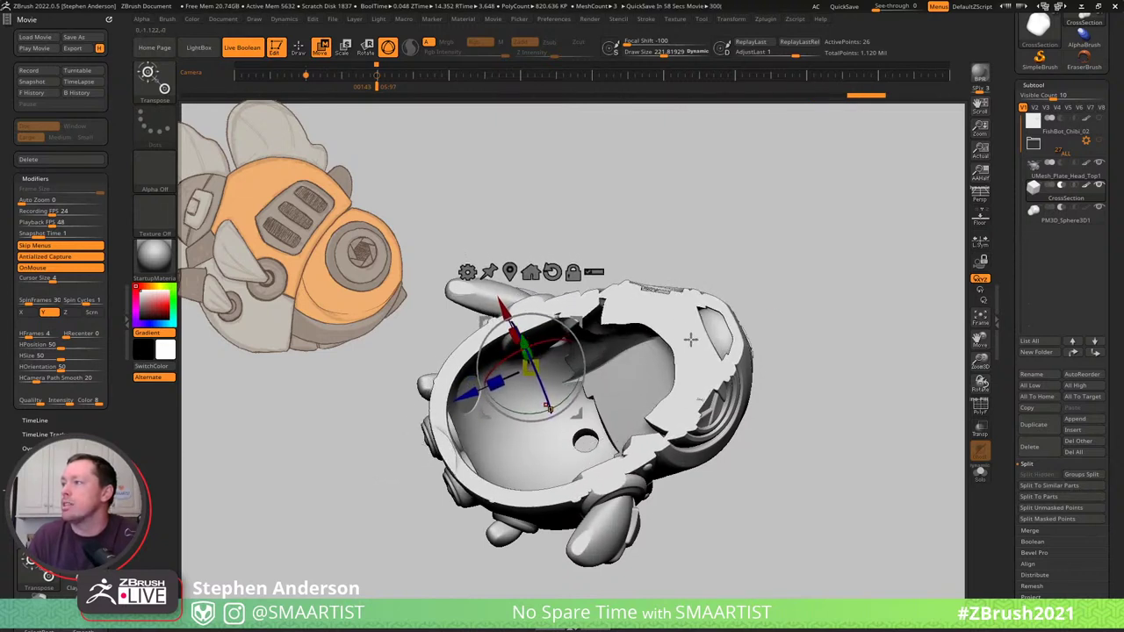
# Select the subtracting sphere and push its front end toward the snout wall with the Move brush, reducing the Draw Size from about 222 to 104.
pyautogui.press('q')
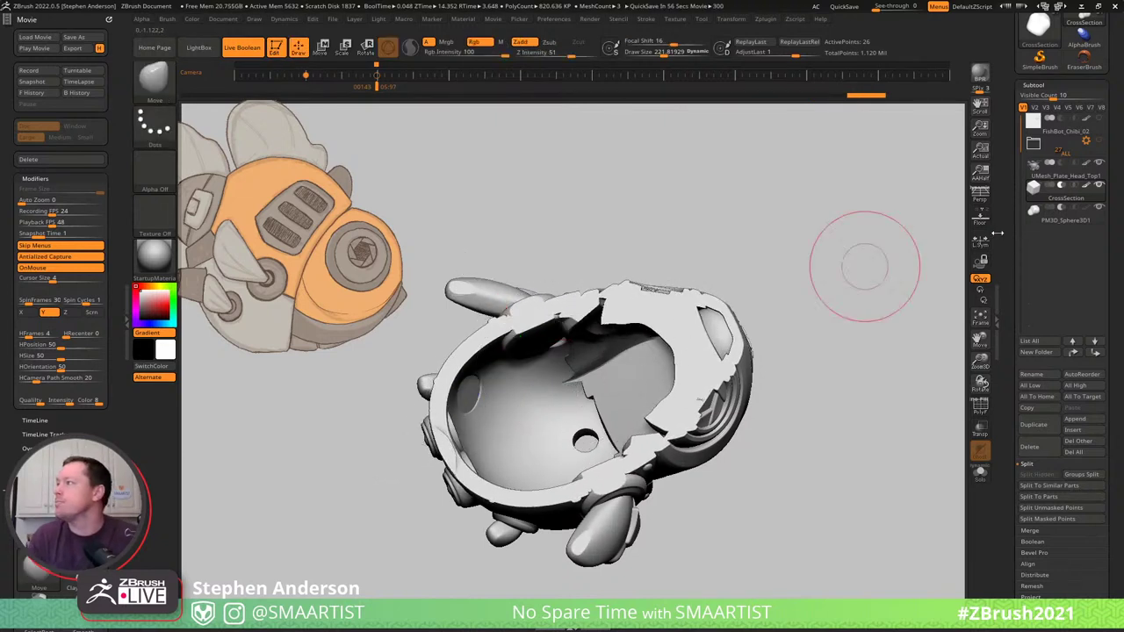
pyautogui.keyDown('alt'); pyautogui.click(650, 368); pyautogui.keyUp('alt')
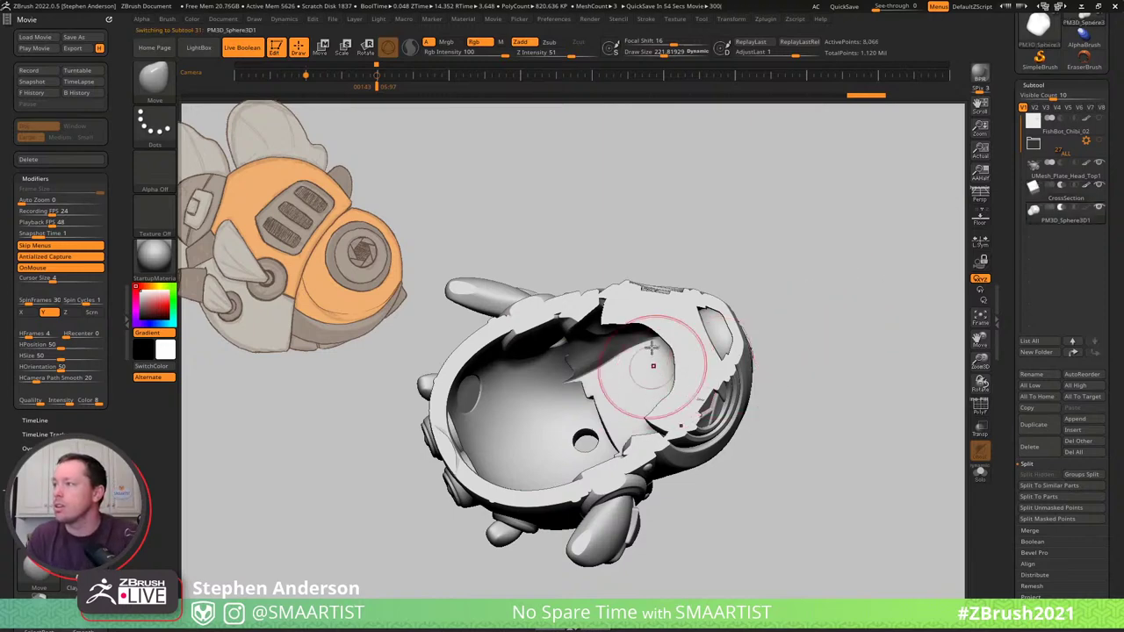
pyautogui.moveTo(649, 369); pyautogui.dragTo(679, 312, button='right')
pyautogui.moveTo(681, 312)
pyautogui.mouseDown()
pyautogui.moveTo(707, 263)
pyautogui.moveTo(730, 305)
pyautogui.mouseUp()
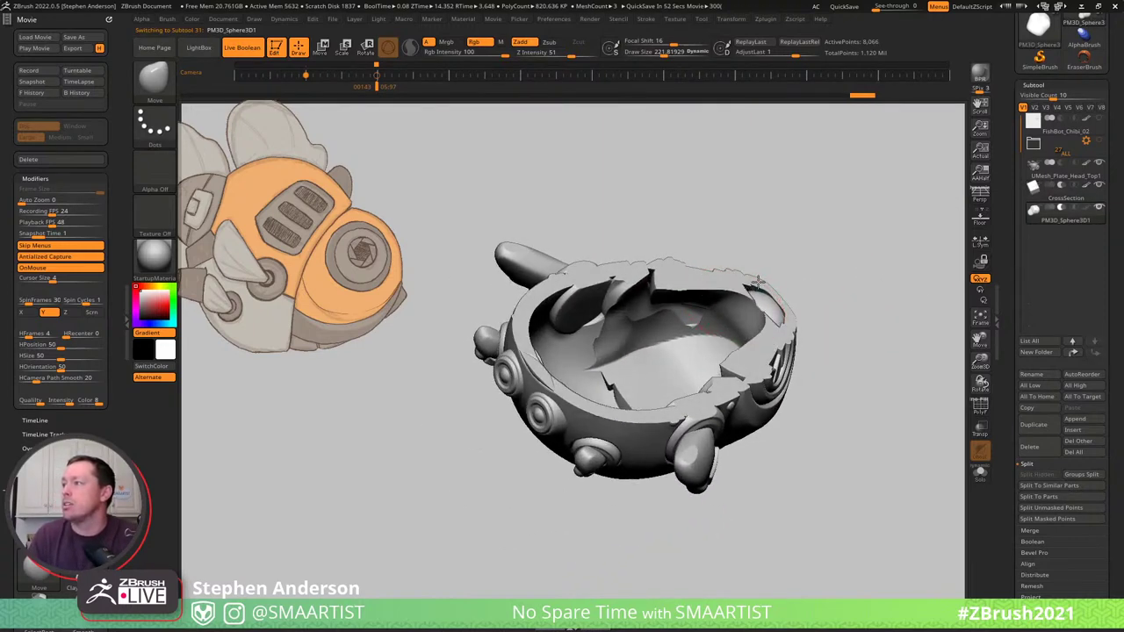
pyautogui.moveTo(742, 263); pyautogui.dragTo(745, 322)
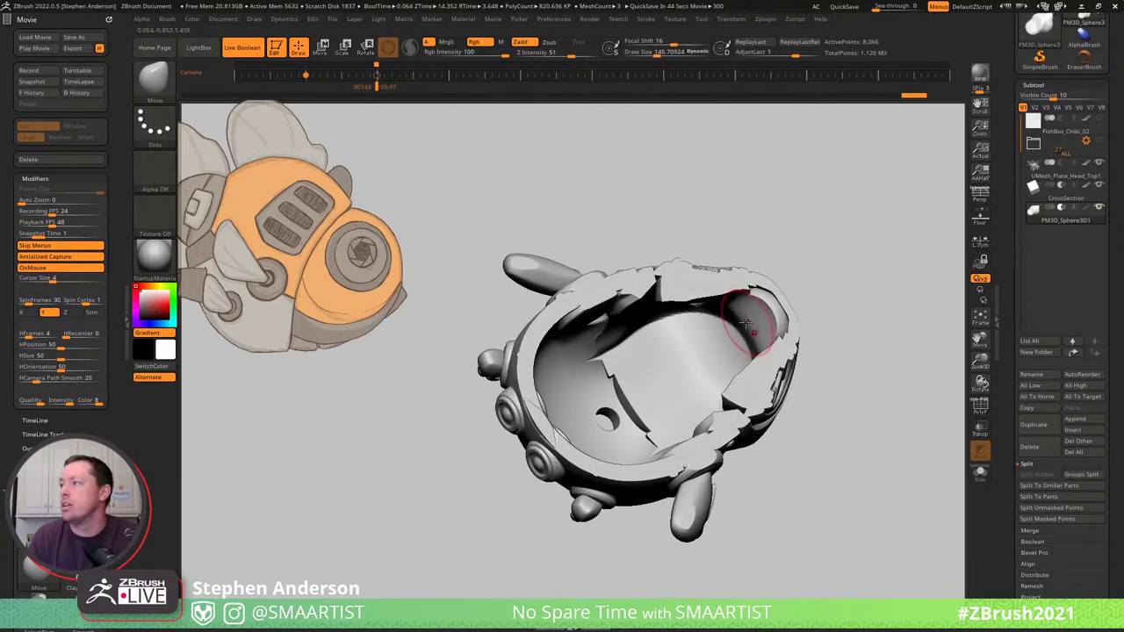
pyautogui.moveTo(759, 308); pyautogui.dragTo(759, 302, button='right')
pyautogui.press('s')
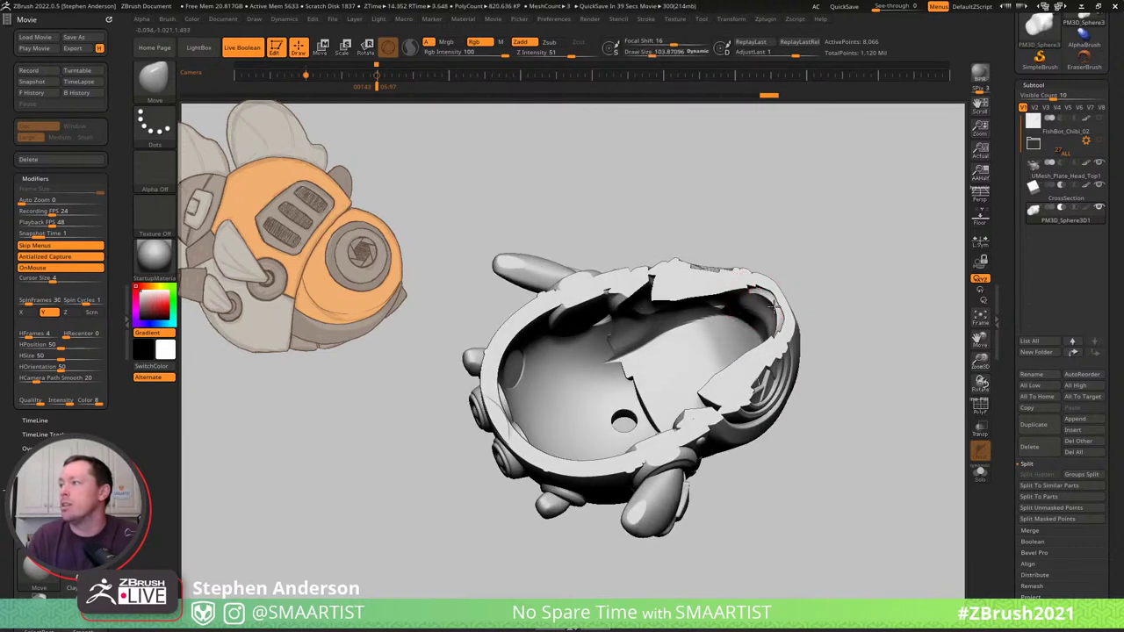
pyautogui.moveTo(765, 298)
pyautogui.mouseDown(button='right')
pyautogui.moveTo(790, 270)
pyautogui.moveTo(760, 291)
pyautogui.moveTo(775, 299)
pyautogui.mouseUp(button='right')
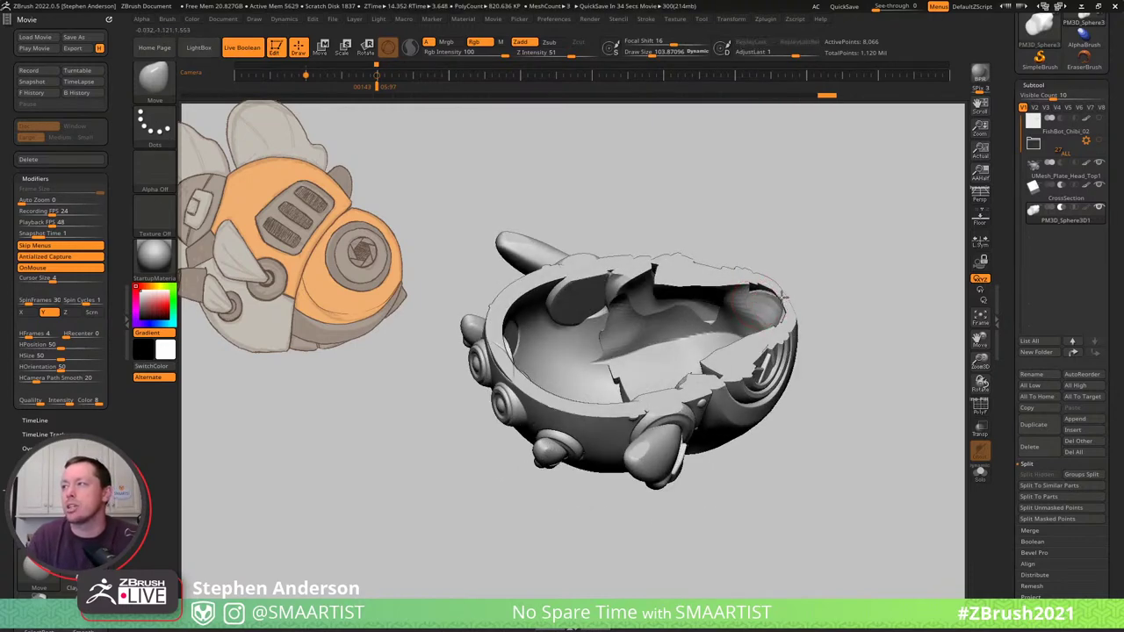
pyautogui.moveTo(776, 301); pyautogui.dragTo(750, 296, button='right')
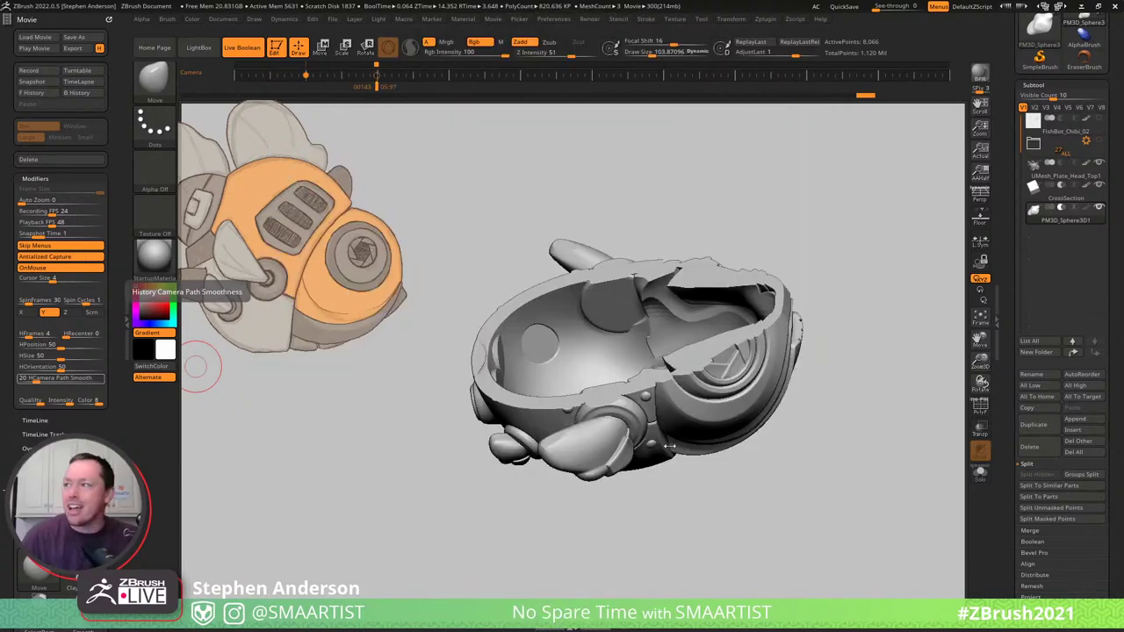
# Push the sphere's side out toward the head's far side wall, enlarging the Move brush's Draw Size to about 157.
pyautogui.moveTo(805, 436); pyautogui.dragTo(815, 439)
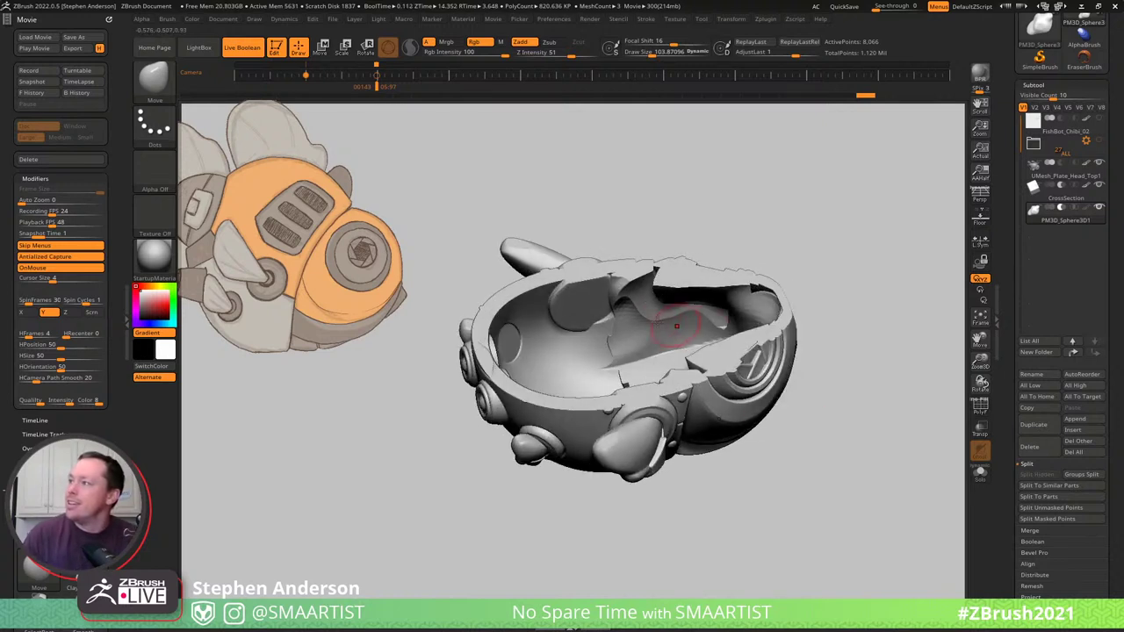
pyautogui.moveTo(677, 326); pyautogui.dragTo(691, 286, button='right')
pyautogui.moveTo(690, 287); pyautogui.dragTo(686, 282)
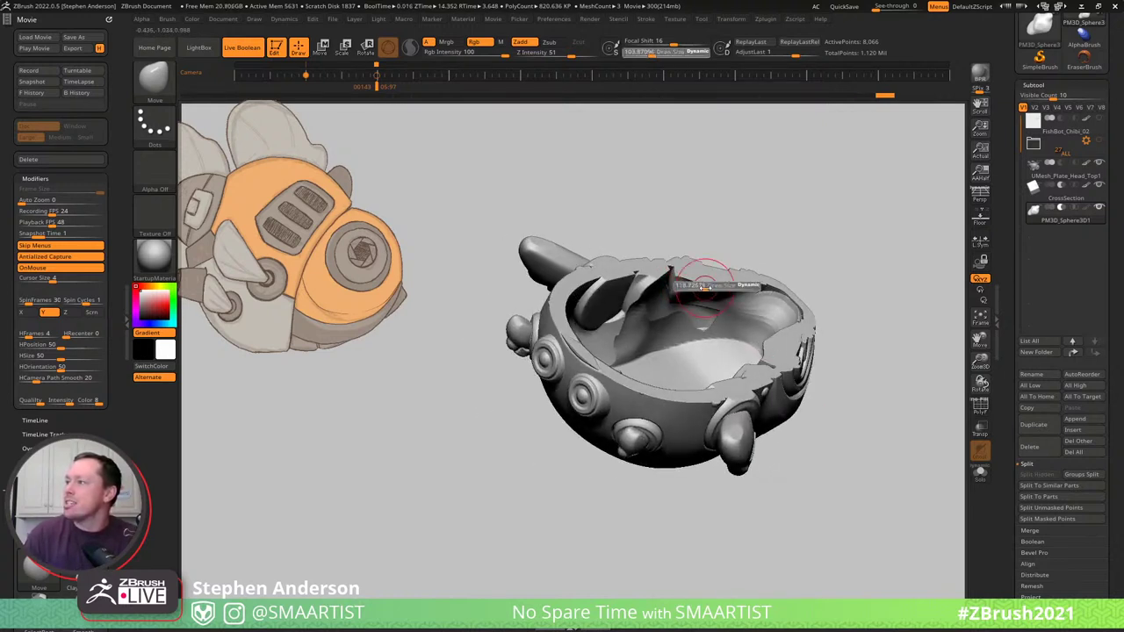
pyautogui.moveTo(706, 288); pyautogui.dragTo(709, 287)
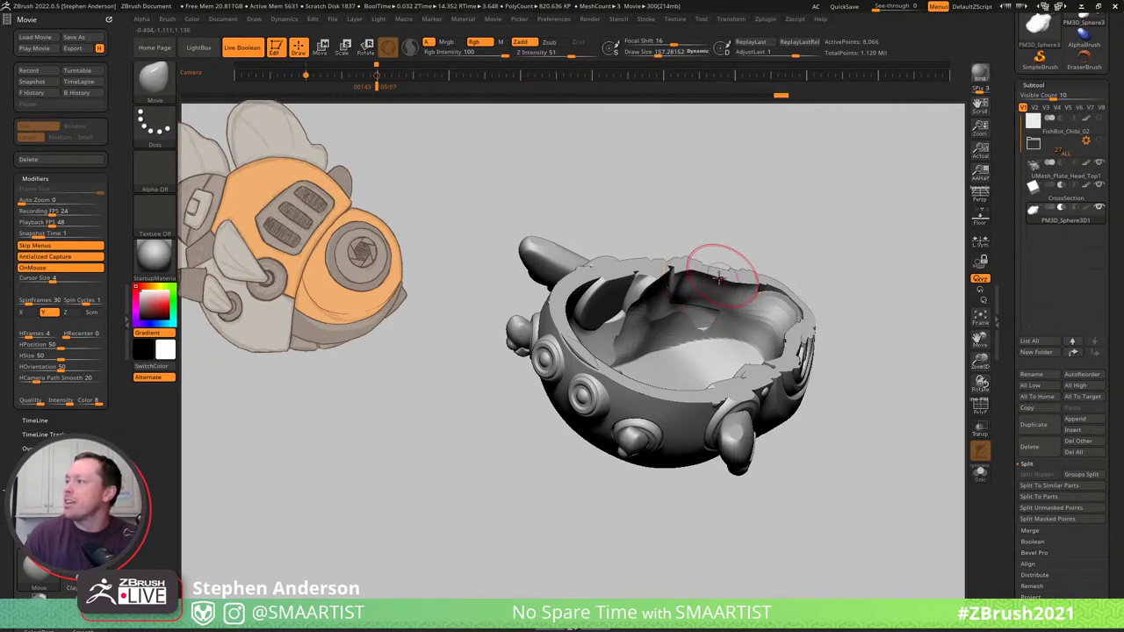
pyautogui.moveTo(719, 278); pyautogui.dragTo(671, 295, button='right')
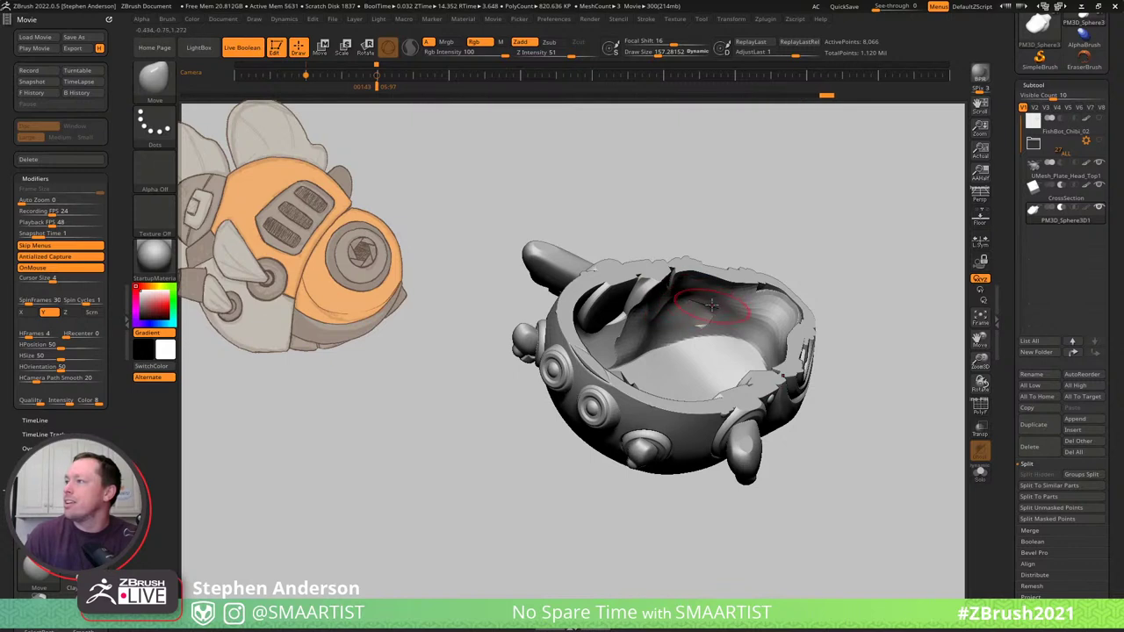
pyautogui.moveTo(710, 318); pyautogui.dragTo(729, 319)
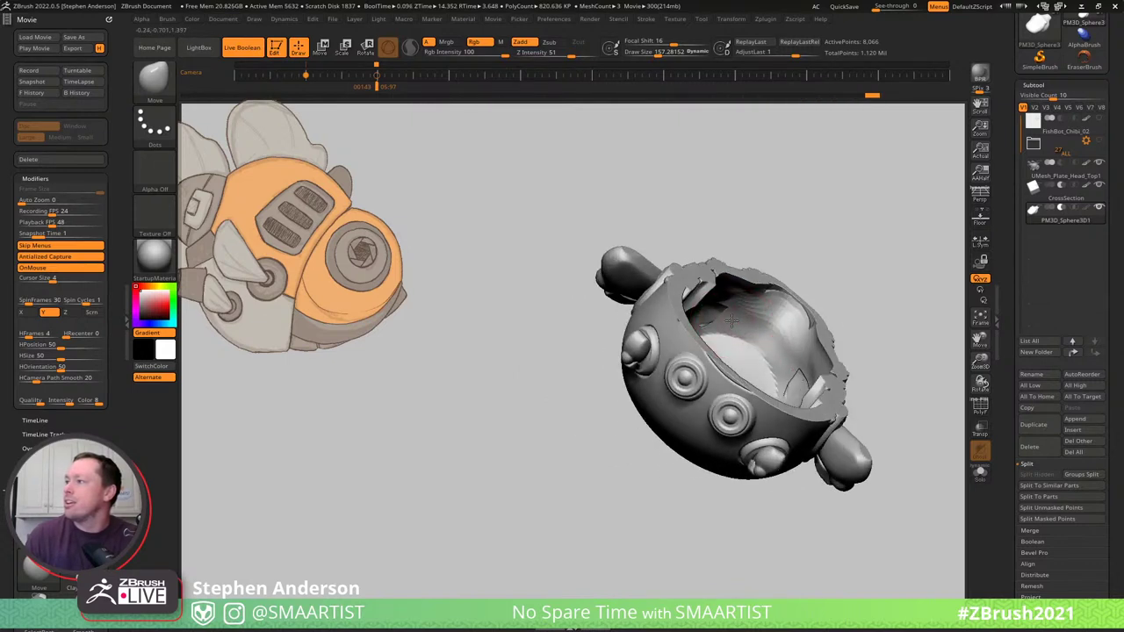
# Even out the sphere's inner side surface with Move strokes and smoothing so the hollow's side wall flows cleanly.
pyautogui.moveTo(730, 320); pyautogui.dragTo(771, 360)
pyautogui.keyDown('ctrl'); pyautogui.moveTo(772, 360); pyautogui.dragTo(723, 300, button='right'); pyautogui.keyUp('ctrl')
pyautogui.moveTo(722, 299)
pyautogui.mouseDown()
pyautogui.moveTo(673, 291)
pyautogui.moveTo(683, 279)
pyautogui.moveTo(672, 231)
pyautogui.moveTo(727, 208)
pyautogui.moveTo(685, 287)
pyautogui.moveTo(715, 335)
pyautogui.moveTo(707, 328)
pyautogui.mouseUp()
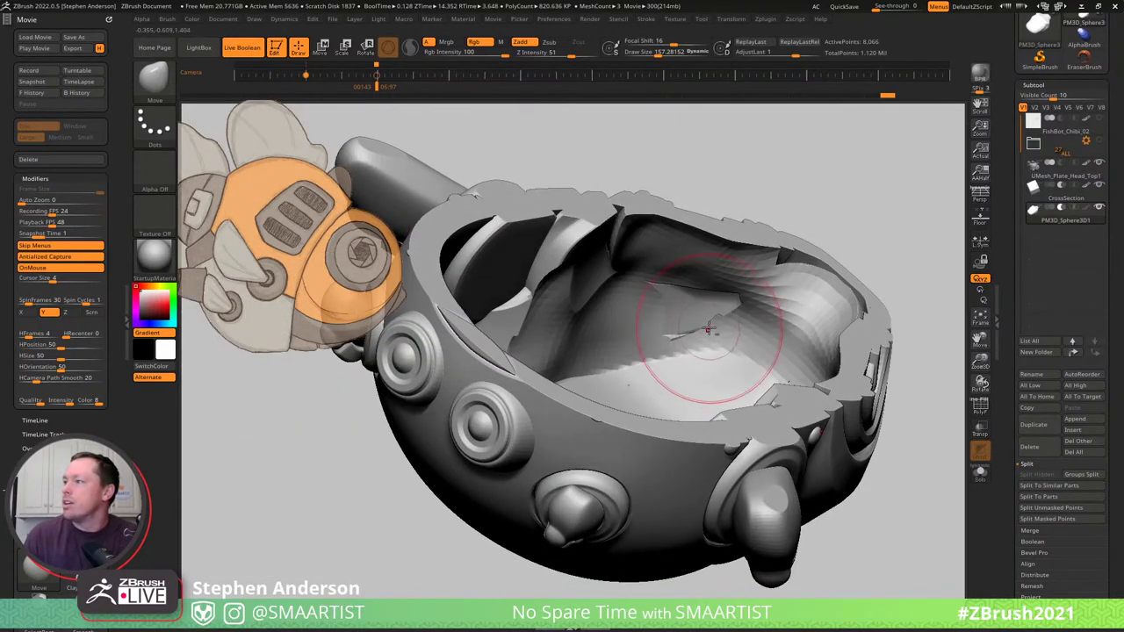
pyautogui.moveTo(692, 327); pyautogui.dragTo(745, 312, button='right')
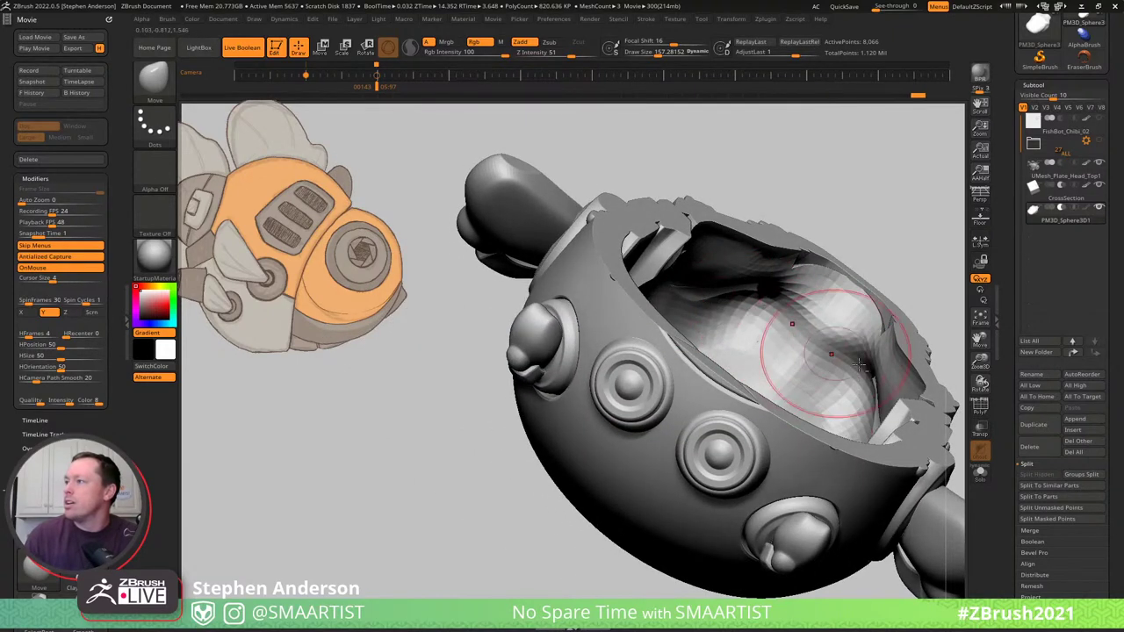
pyautogui.moveTo(858, 365); pyautogui.dragTo(800, 344)
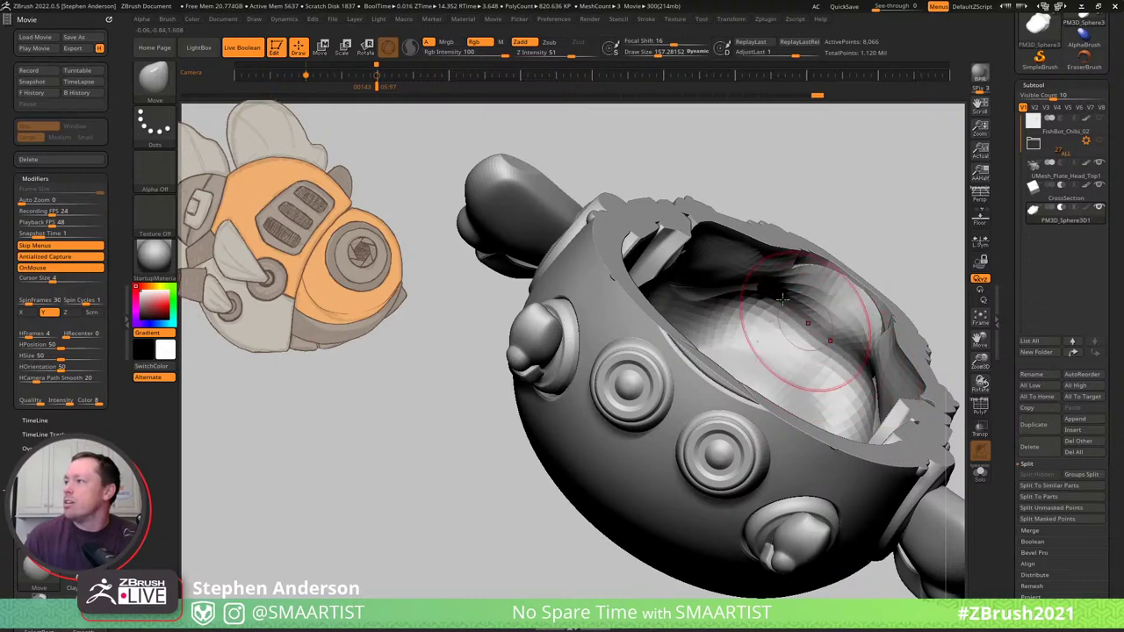
pyautogui.moveTo(828, 339); pyautogui.dragTo(720, 285, button='right')
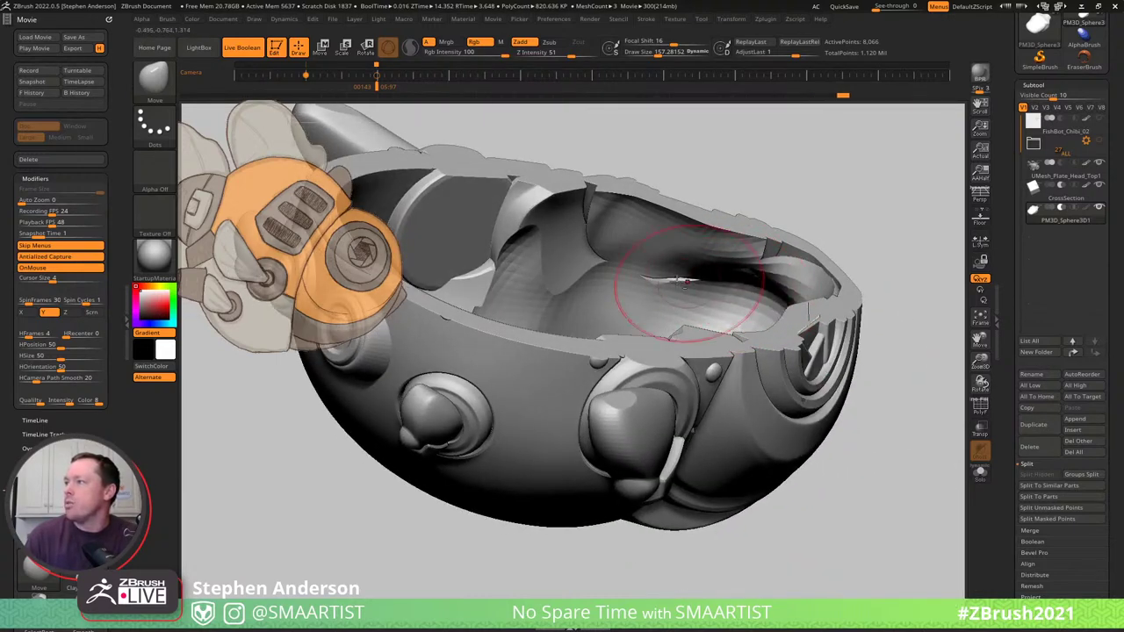
pyautogui.moveTo(663, 277)
pyautogui.keyDown('shift'); pyautogui.mouseDown()
pyautogui.moveTo(614, 279)
pyautogui.moveTo(603, 241)
pyautogui.mouseUp(); pyautogui.keyUp('shift')
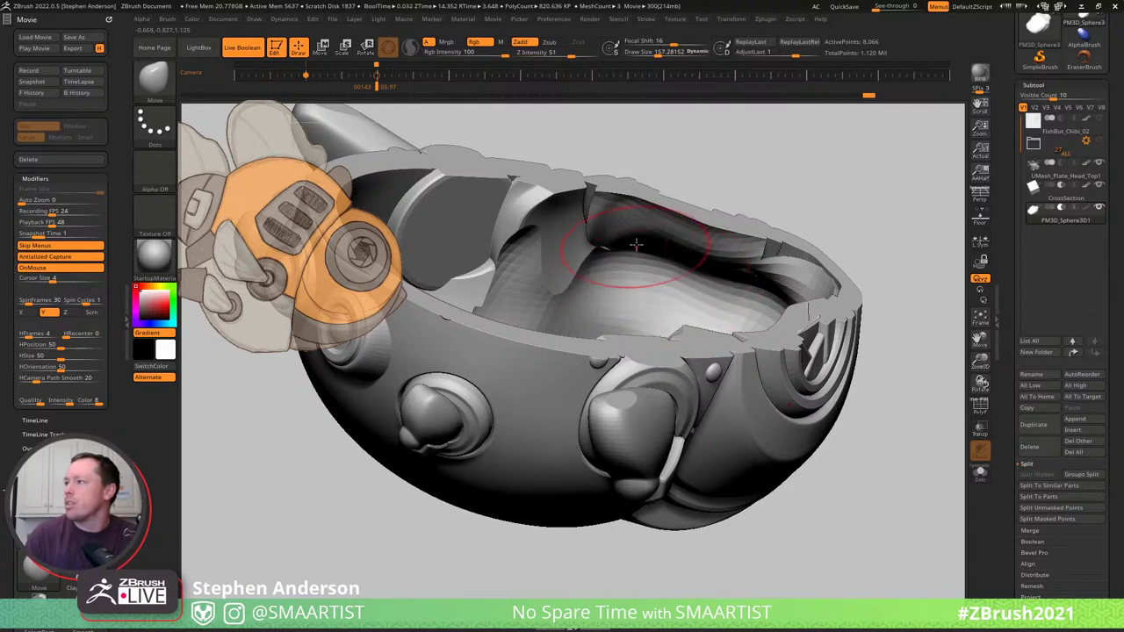
# Pull the sphere's upper rear edge toward the head's outer wall, next to the divider between the two cavities.
pyautogui.moveTo(635, 245); pyautogui.dragTo(609, 236, button='right')
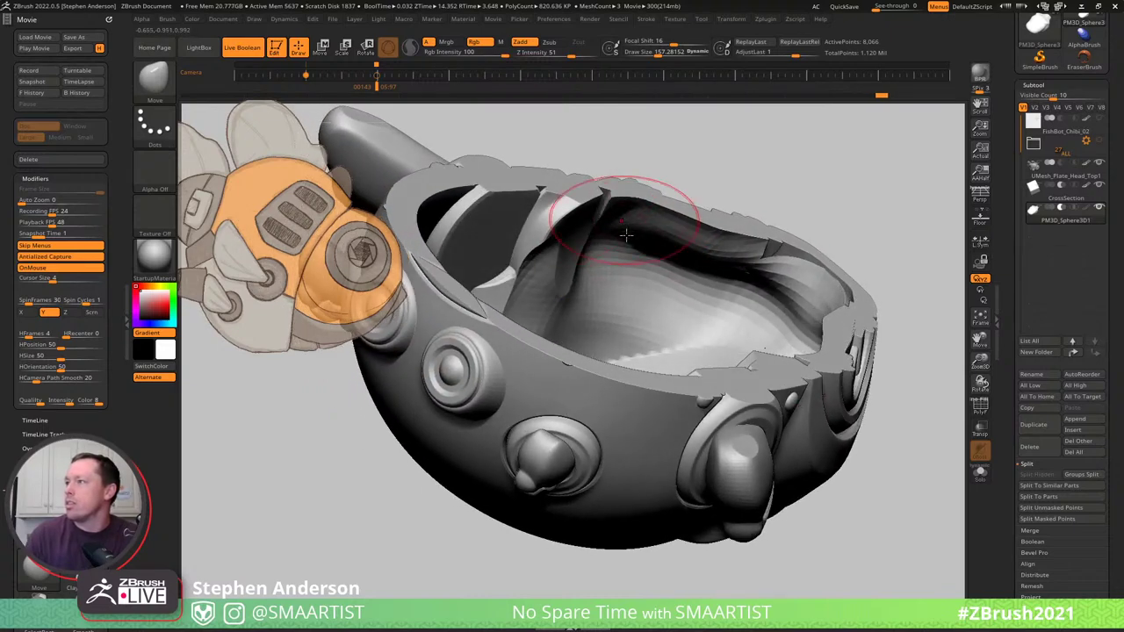
pyautogui.moveTo(625, 233)
pyautogui.mouseDown(button='right')
pyautogui.moveTo(621, 336)
pyautogui.moveTo(593, 299)
pyautogui.moveTo(586, 221)
pyautogui.mouseUp(button='right')
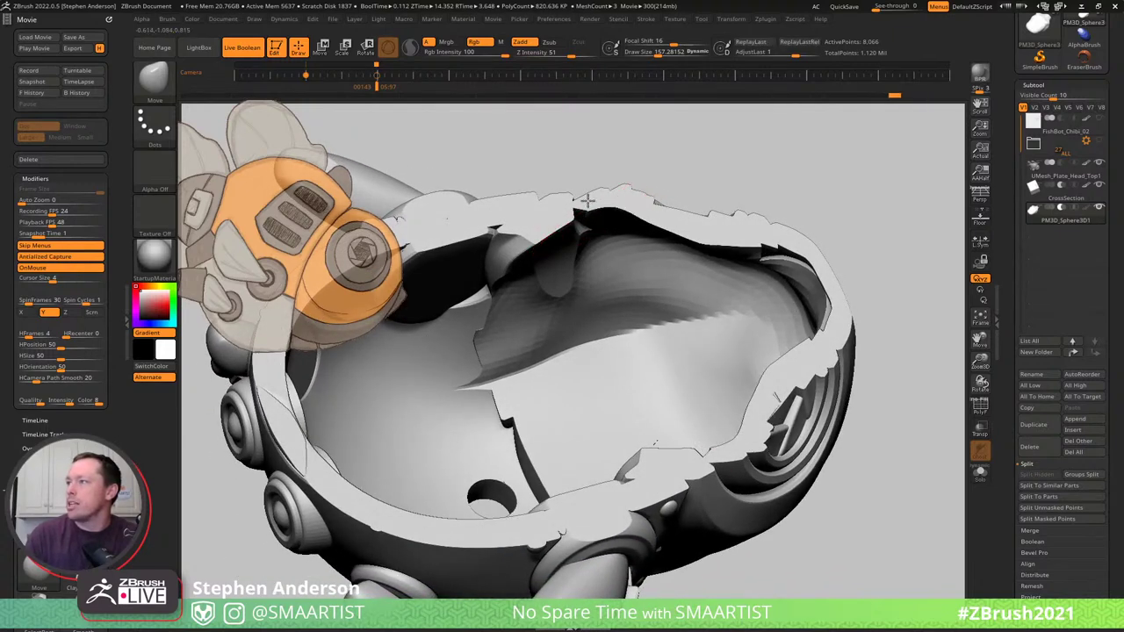
pyautogui.moveTo(584, 210); pyautogui.dragTo(568, 197, button='right')
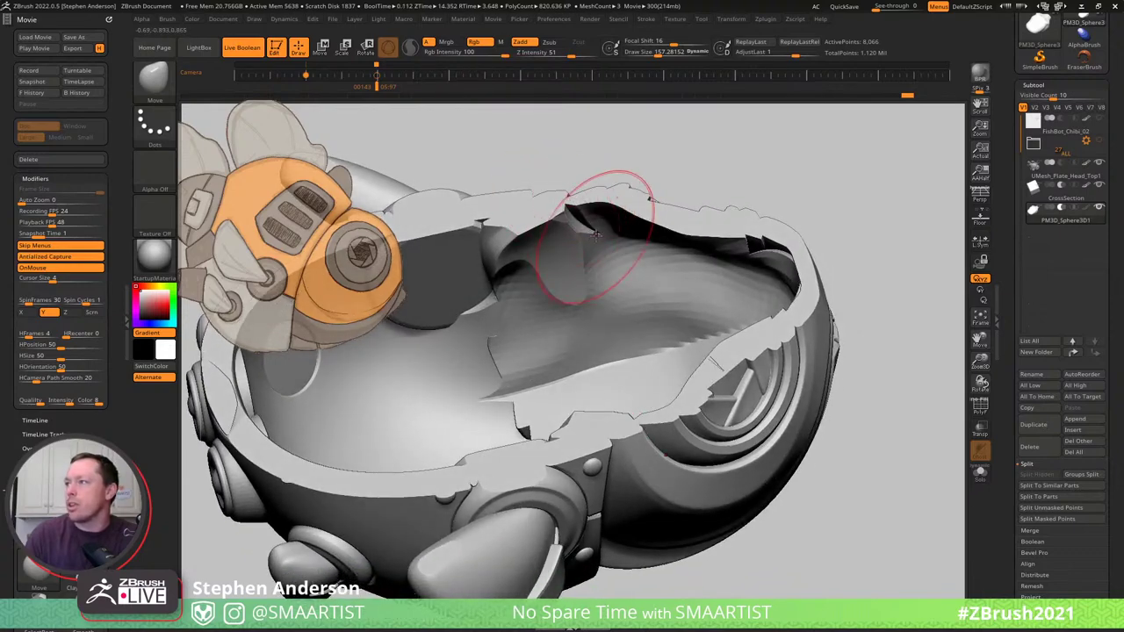
pyautogui.moveTo(596, 235)
pyautogui.mouseDown(button='right')
pyautogui.moveTo(572, 223)
pyautogui.moveTo(599, 233)
pyautogui.moveTo(586, 246)
pyautogui.mouseUp(button='right')
# Refine the sphere's front upper corner beside the eye socket with a Move brush Draw Size of about 62, then subdivide the sphere once.
pyautogui.moveTo(818, 249)
pyautogui.mouseDown(button='right')
pyautogui.moveTo(780, 258)
pyautogui.moveTo(768, 248)
pyautogui.mouseUp(button='right')
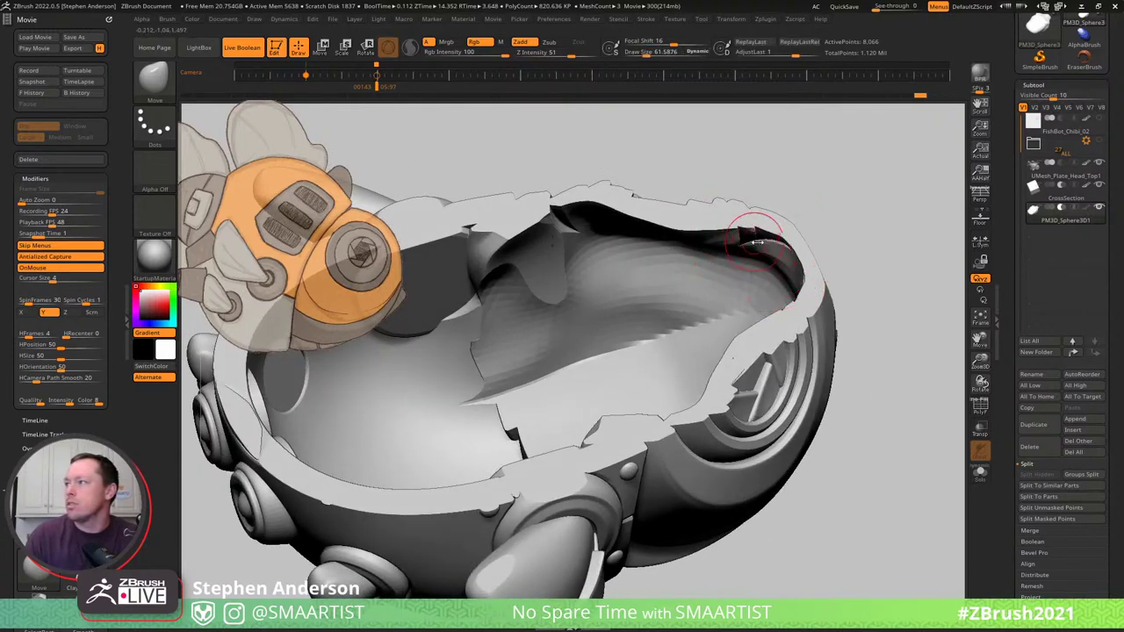
pyautogui.moveTo(756, 242); pyautogui.dragTo(754, 241)
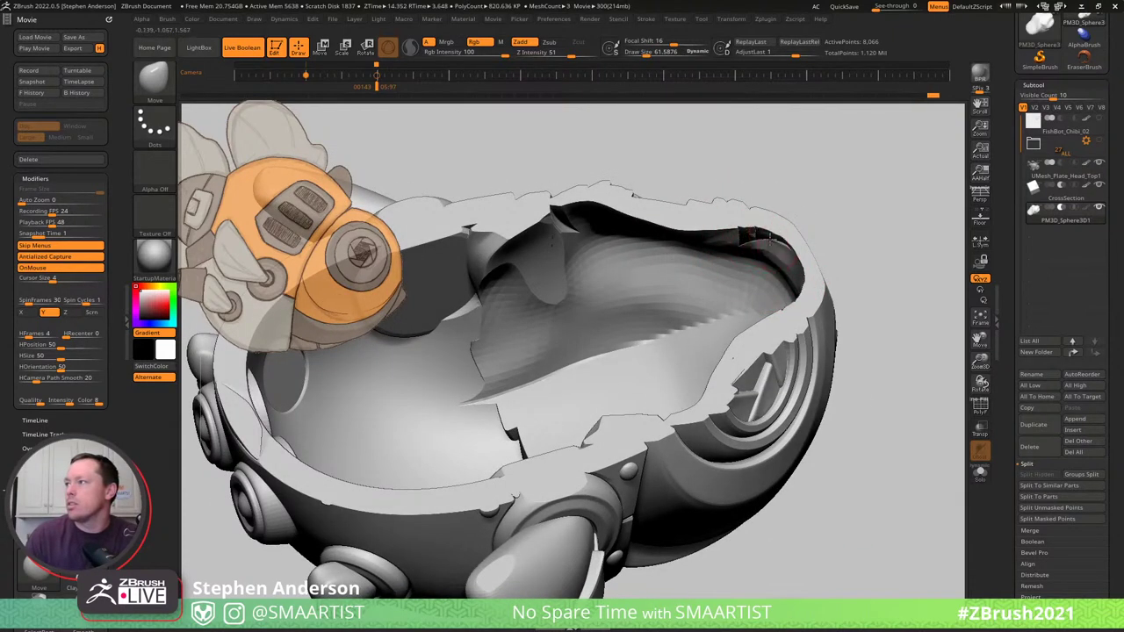
pyautogui.moveTo(760, 235); pyautogui.dragTo(742, 239, button='right')
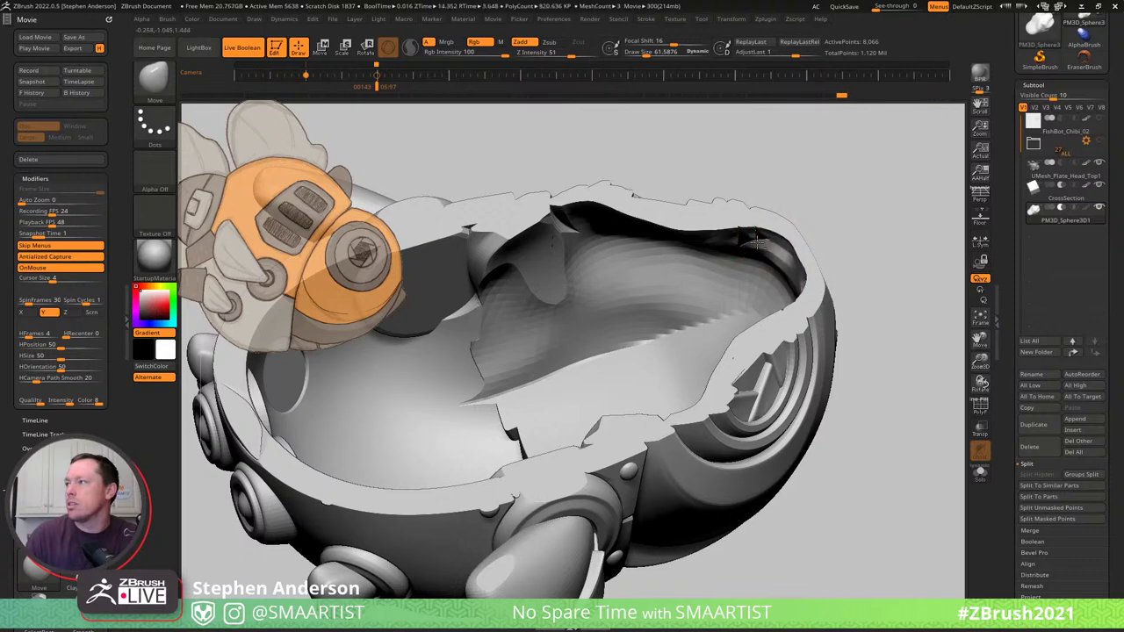
pyautogui.moveTo(733, 237)
pyautogui.mouseDown(button='right')
pyautogui.moveTo(778, 220)
pyautogui.moveTo(766, 205)
pyautogui.moveTo(730, 243)
pyautogui.mouseUp(button='right')
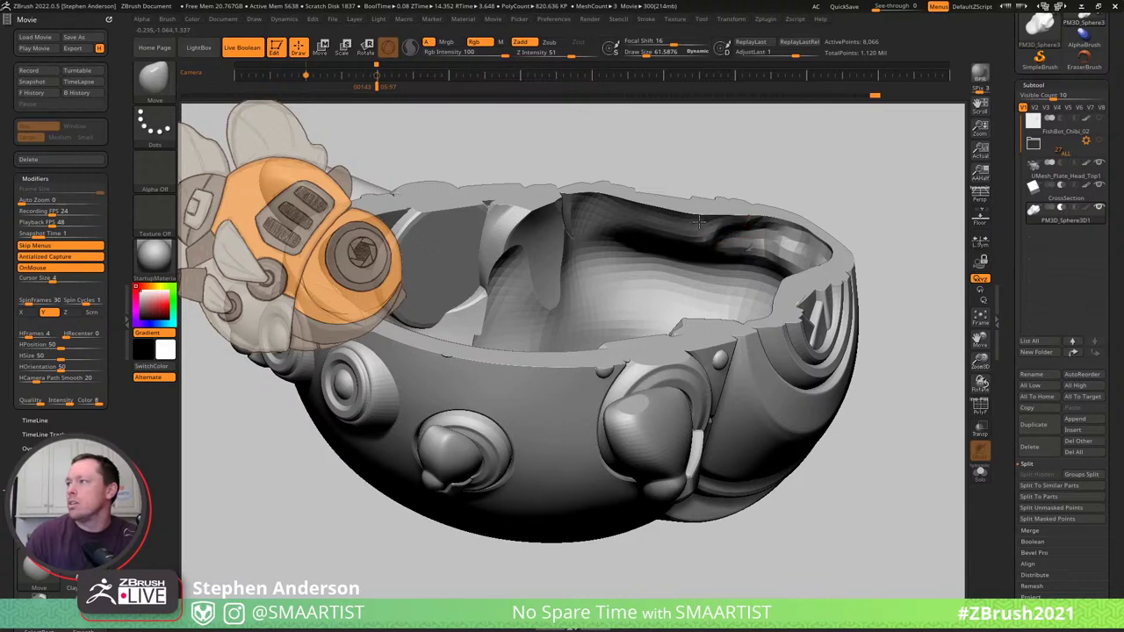
pyautogui.moveTo(768, 217); pyautogui.dragTo(753, 243, button='right')
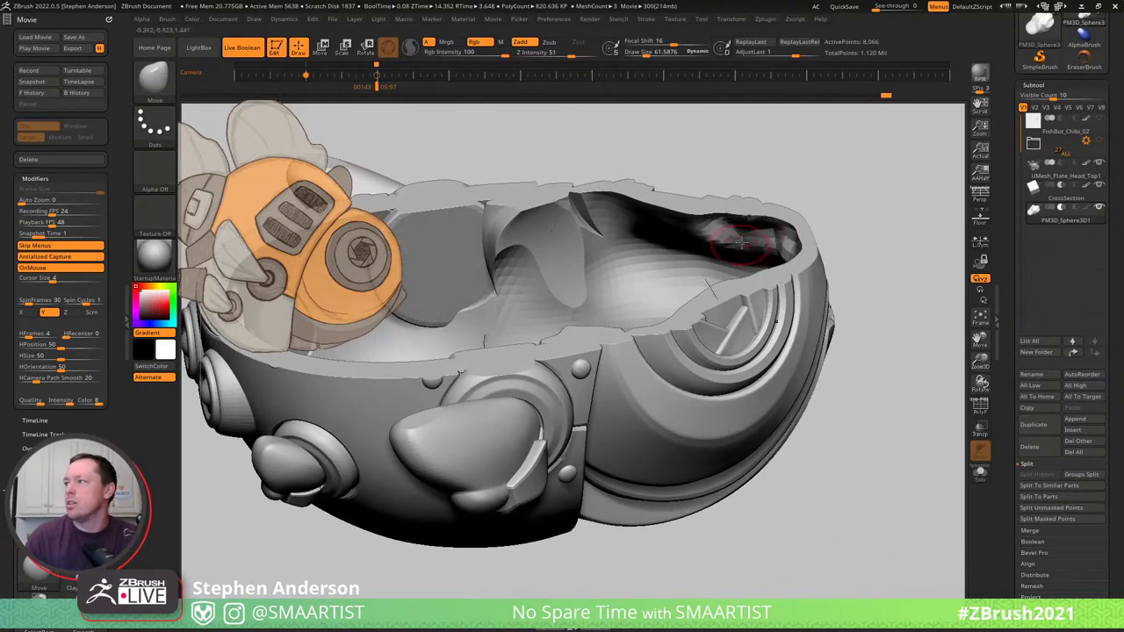
pyautogui.hotkey('ctrl', 'd')
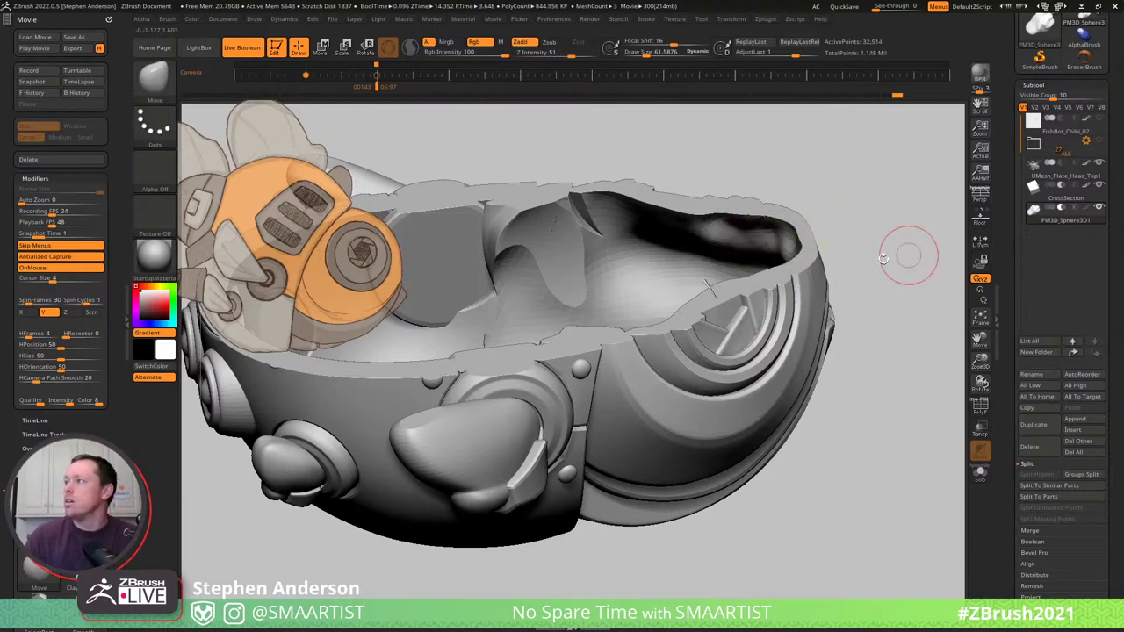
# Blend away the step on the cavity floor beside the divider with Move strokes on the sphere, using a Draw Size of about 157.
pyautogui.moveTo(852, 281)
pyautogui.mouseDown(button='right')
pyautogui.moveTo(853, 296)
pyautogui.moveTo(690, 280)
pyautogui.mouseUp(button='right')
pyautogui.press('s')
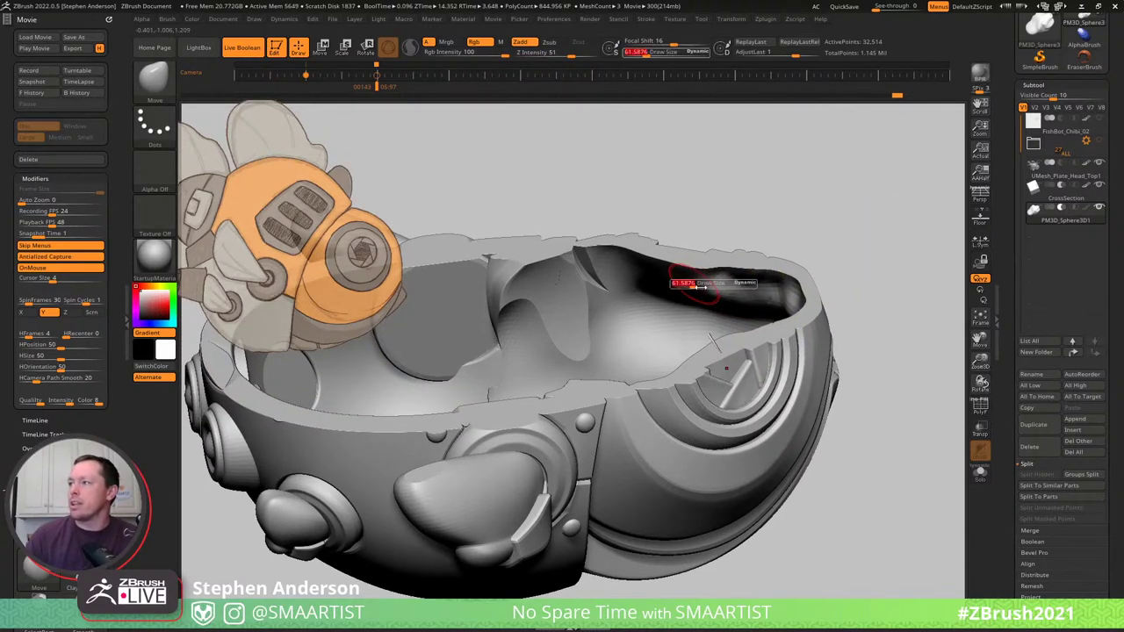
pyautogui.moveTo(692, 284); pyautogui.dragTo(706, 286)
pyautogui.moveTo(772, 279); pyautogui.dragTo(793, 306, button='right')
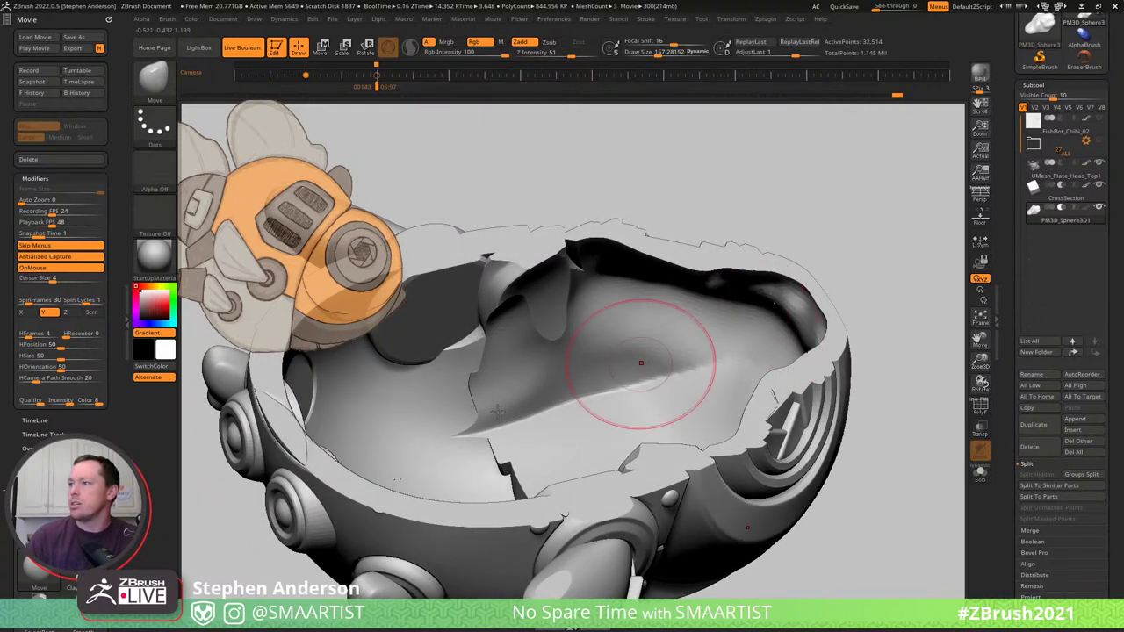
pyautogui.moveTo(464, 413); pyautogui.dragTo(494, 464, button='right')
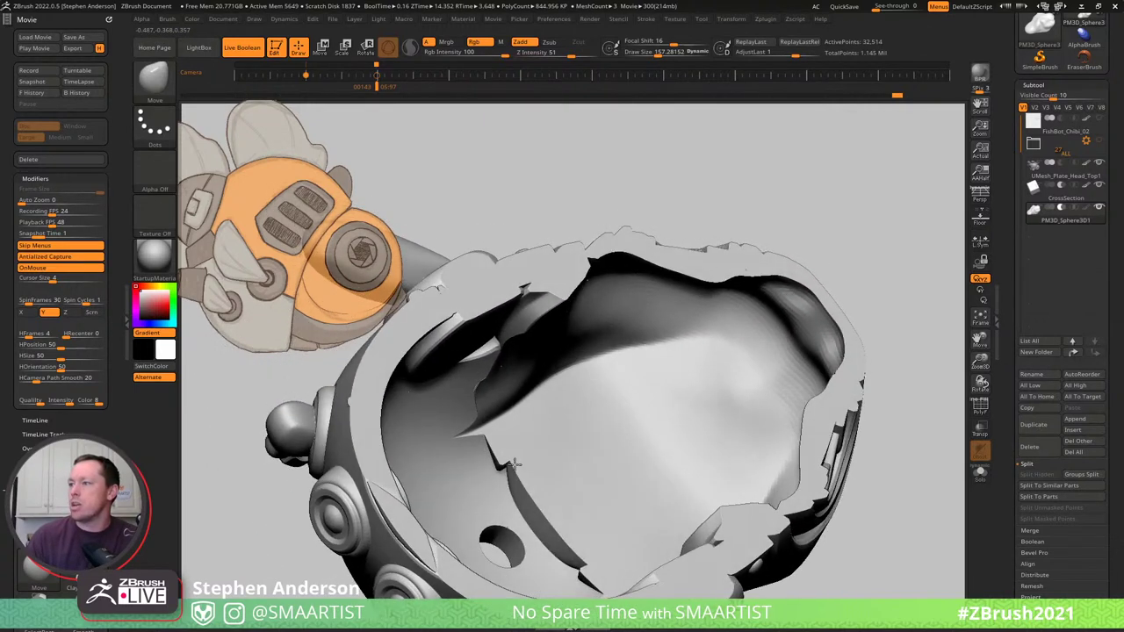
pyautogui.moveTo(495, 475); pyautogui.dragTo(497, 481)
pyautogui.moveTo(549, 518); pyautogui.dragTo(530, 519)
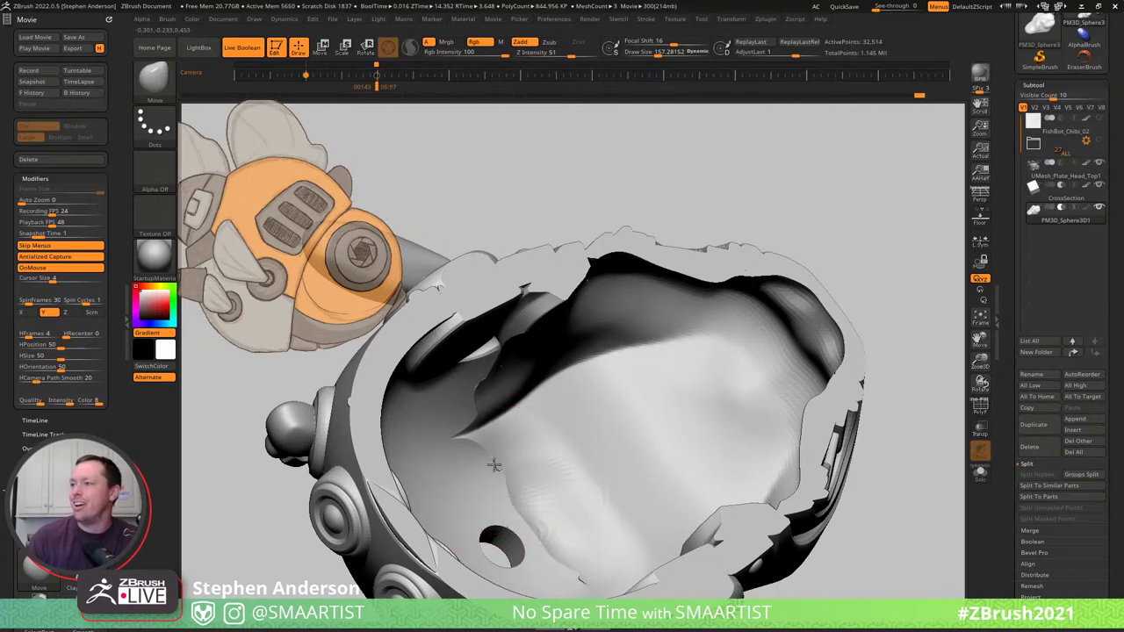
# Select the CrossSection subtool and lower it to cut through the lower part of the head, fine-tuning its height.
pyautogui.moveTo(535, 467); pyautogui.dragTo(539, 365, button='right')
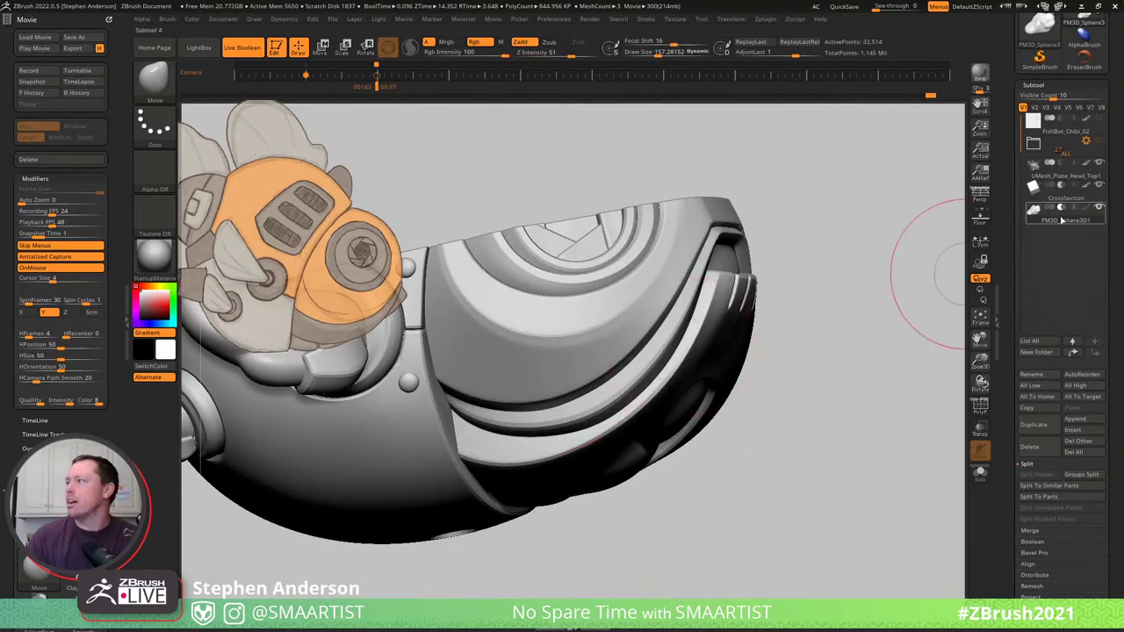
pyautogui.keyDown('ctrl'); pyautogui.moveTo(772, 377); pyautogui.dragTo(687, 371, button='right'); pyautogui.keyUp('ctrl')
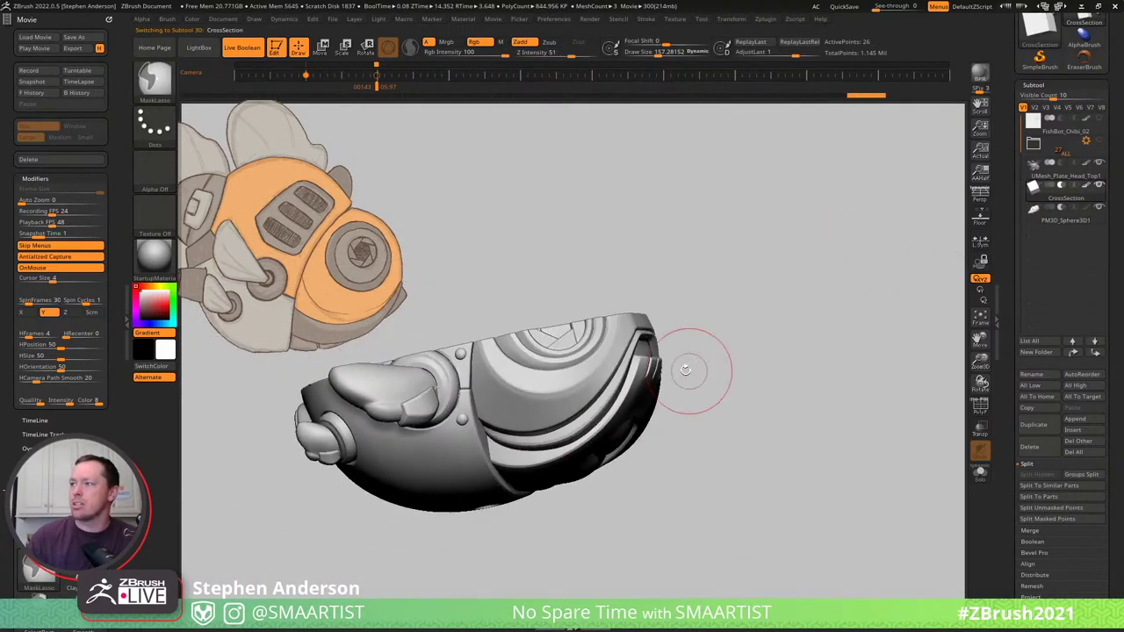
pyautogui.press('w')
pyautogui.moveTo(539, 333); pyautogui.dragTo(521, 329, button='right')
pyautogui.moveTo(398, 254); pyautogui.dragTo(411, 312)
pyautogui.moveTo(466, 293); pyautogui.dragTo(495, 353, button='right')
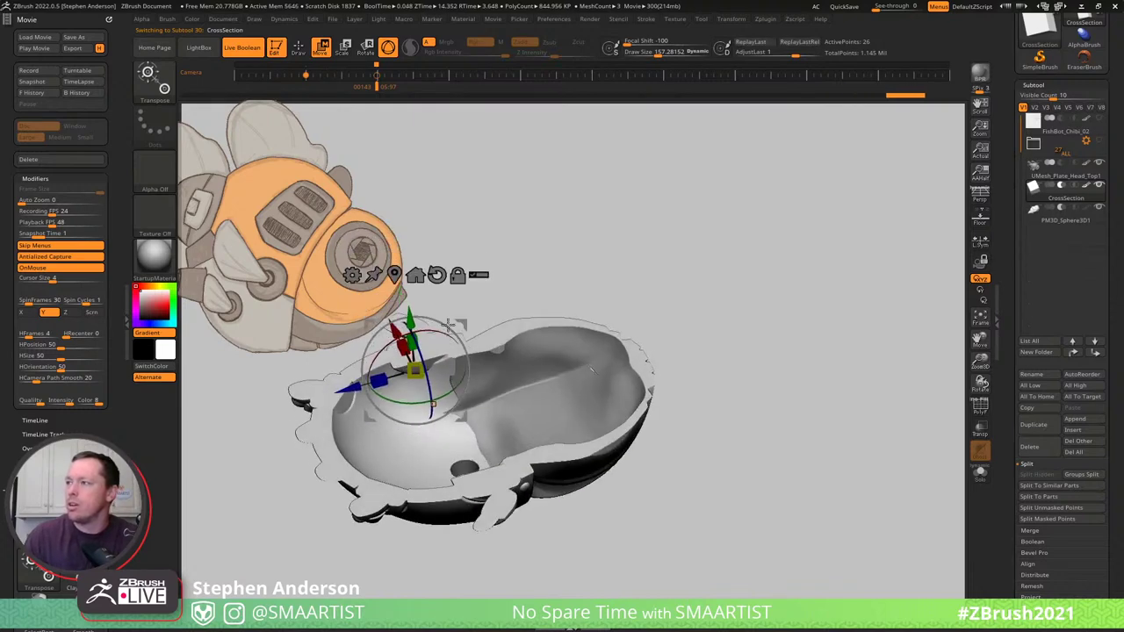
pyautogui.moveTo(409, 318); pyautogui.dragTo(409, 310)
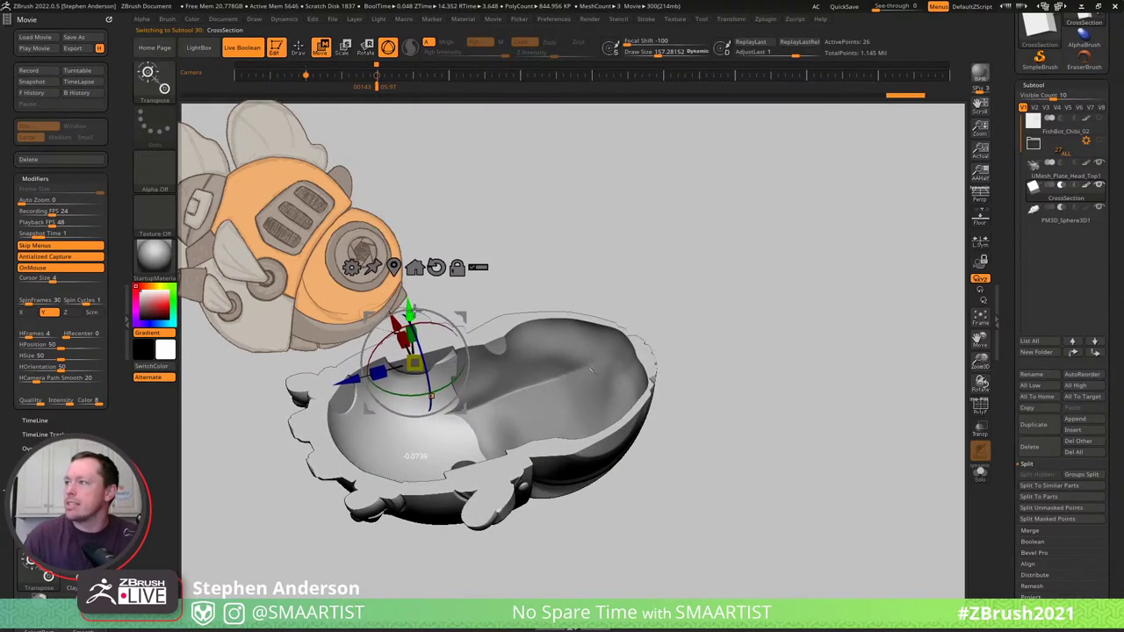
# Reselect PM3D_Sphere3D1 and pull its front edge slightly inward with the Move brush to thicken the head's front wall.
pyautogui.keyDown('ctrl'); pyautogui.moveTo(639, 349); pyautogui.dragTo(694, 409, button='right'); pyautogui.keyUp('ctrl')
pyautogui.moveTo(615, 428); pyautogui.dragTo(600, 442, button='right')
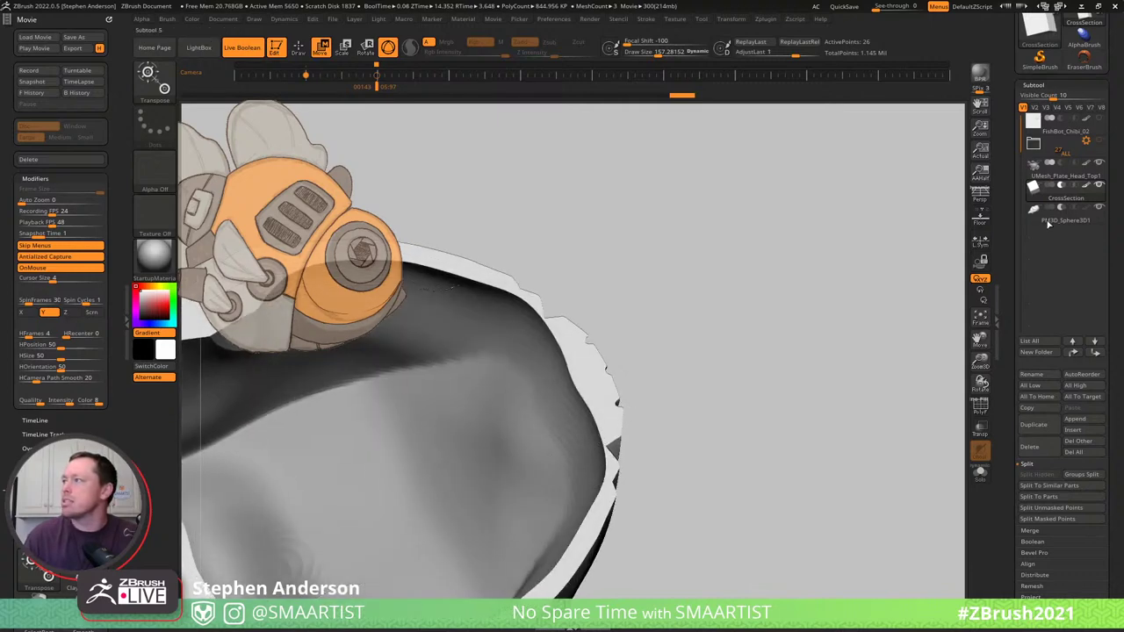
pyautogui.press('b')
pyautogui.press('m')
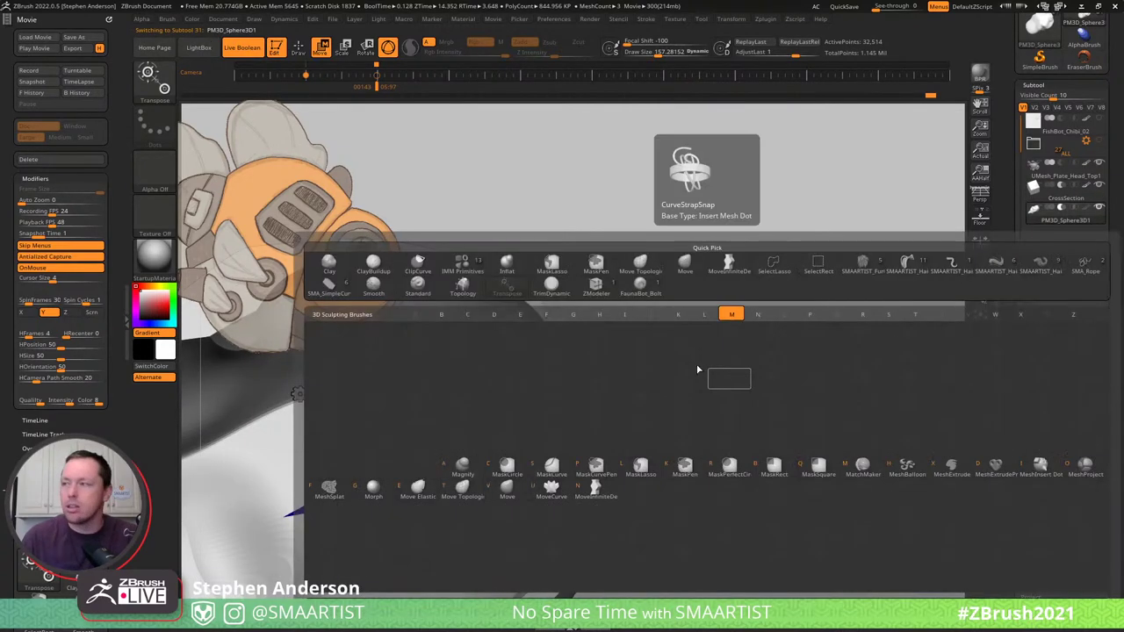
pyautogui.press('v')
pyautogui.moveTo(608, 447); pyautogui.dragTo(587, 451)
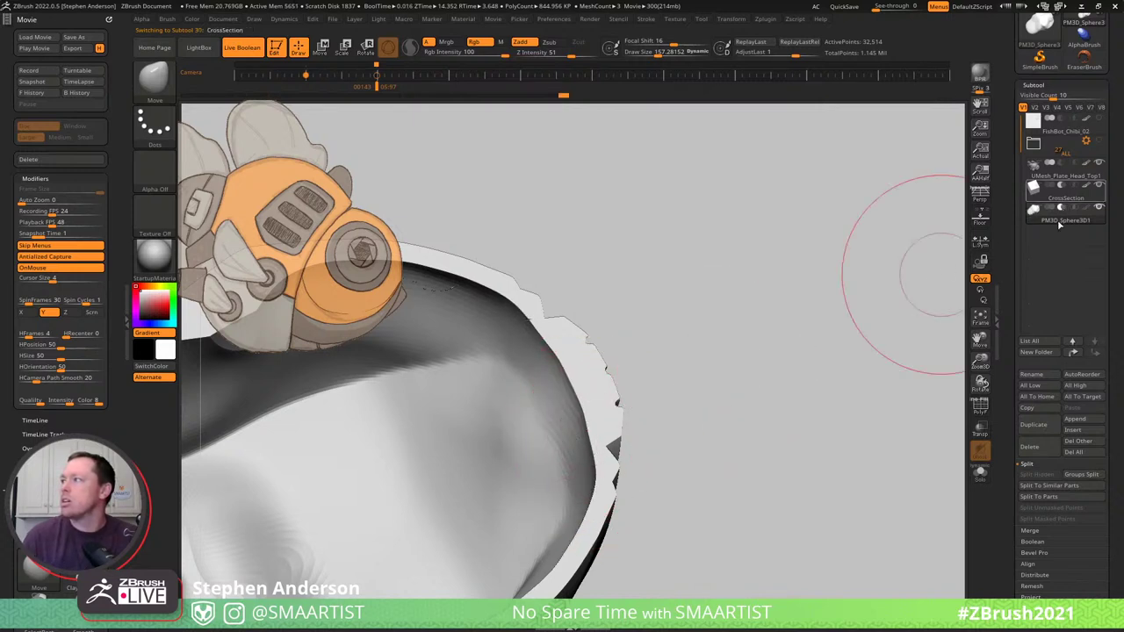
# Raise the CrossSection subtool slightly to check the front cavity's wall thickness at a higher slice.
pyautogui.moveTo(765, 322)
pyautogui.keyDown('ctrl'); pyautogui.mouseDown(button='right')
pyautogui.moveTo(624, 369)
pyautogui.moveTo(472, 461)
pyautogui.moveTo(386, 474)
pyautogui.moveTo(682, 389)
pyautogui.mouseUp(button='right'); pyautogui.keyUp('ctrl')
pyautogui.press('w')
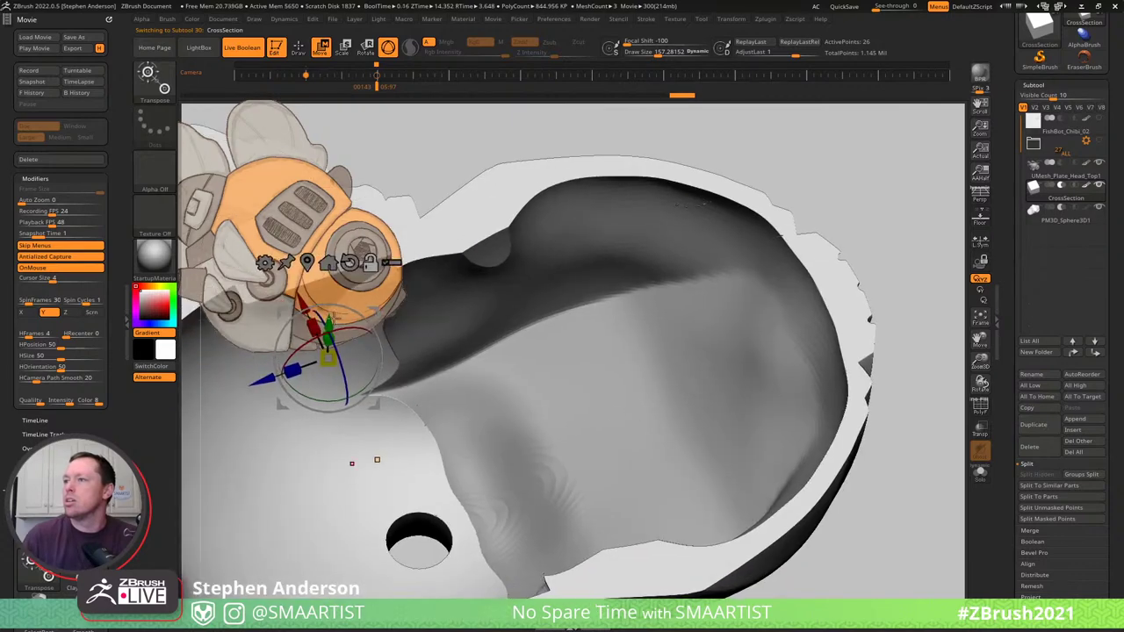
pyautogui.moveTo(377, 459)
pyautogui.mouseDown()
pyautogui.moveTo(375, 536)
pyautogui.moveTo(376, 447)
pyautogui.mouseUp()
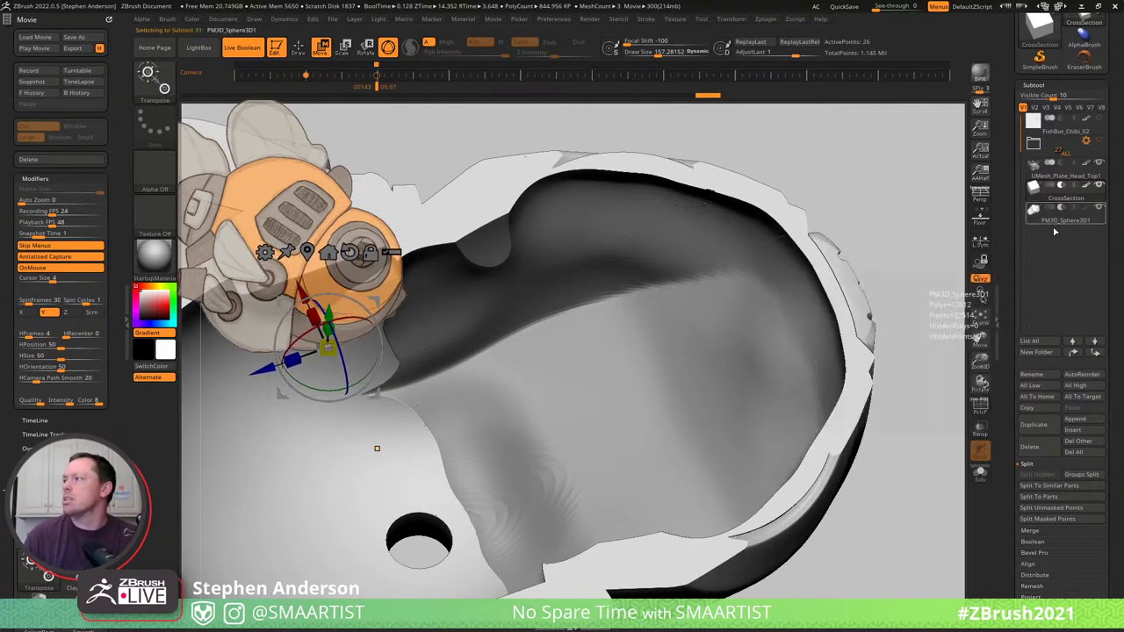
# Adjust the sphere's upper edge near the divider with the Move brush, reducing Draw Size to about 109 and then about 65.
pyautogui.keyDown('alt'); pyautogui.click(571, 239); pyautogui.keyUp('alt')
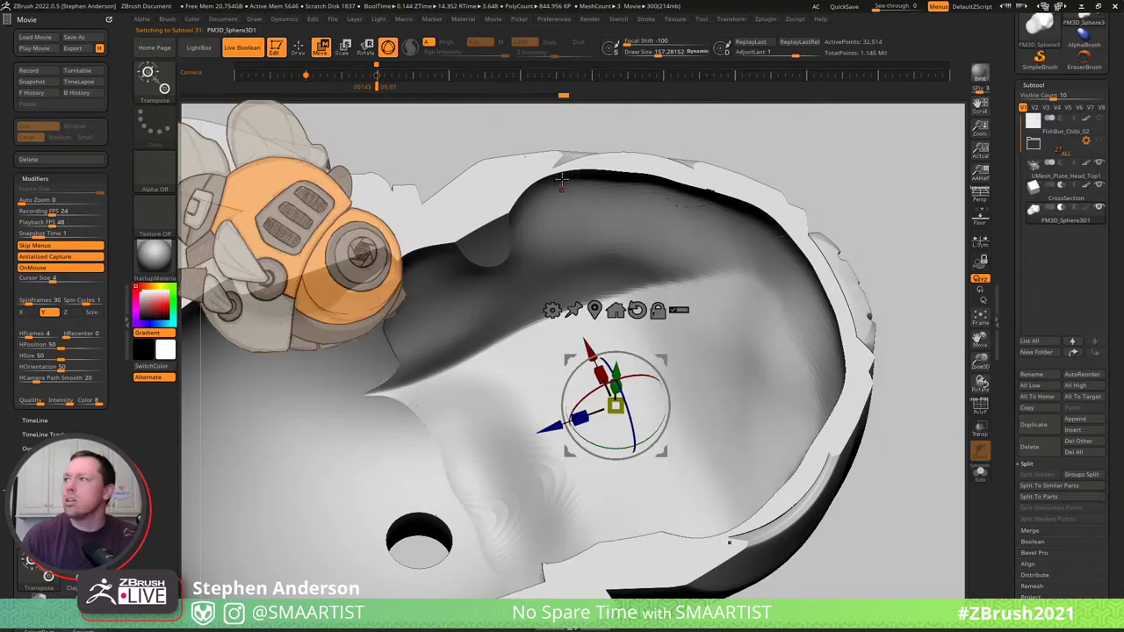
pyautogui.press('q')
pyautogui.press('[')
pyautogui.press('[')
pyautogui.press('[')
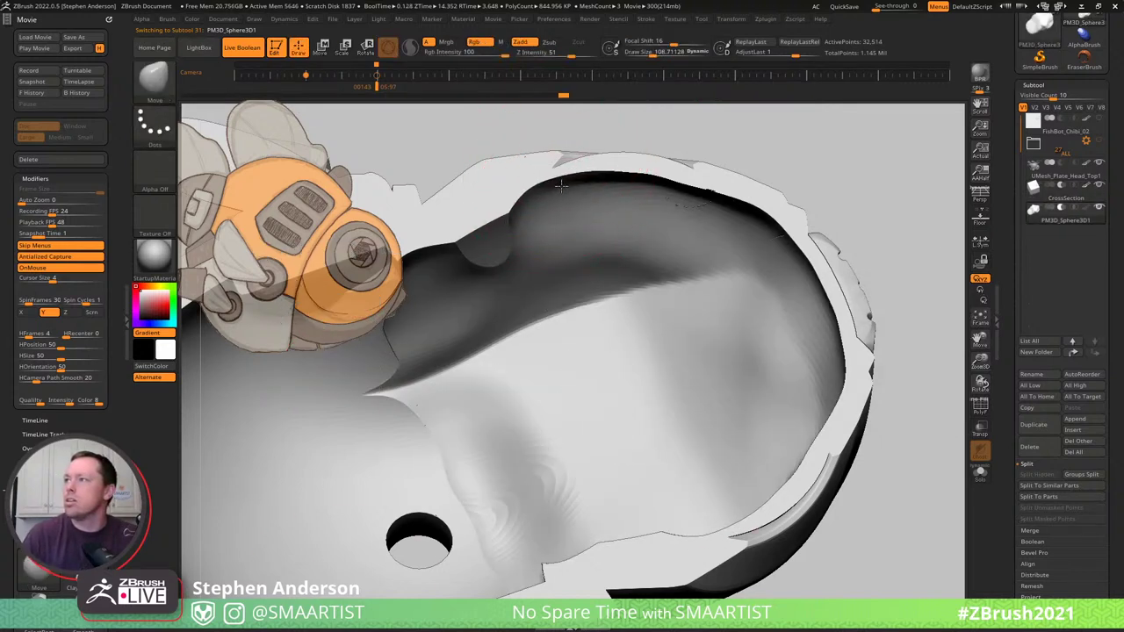
pyautogui.moveTo(548, 182); pyautogui.dragTo(550, 189)
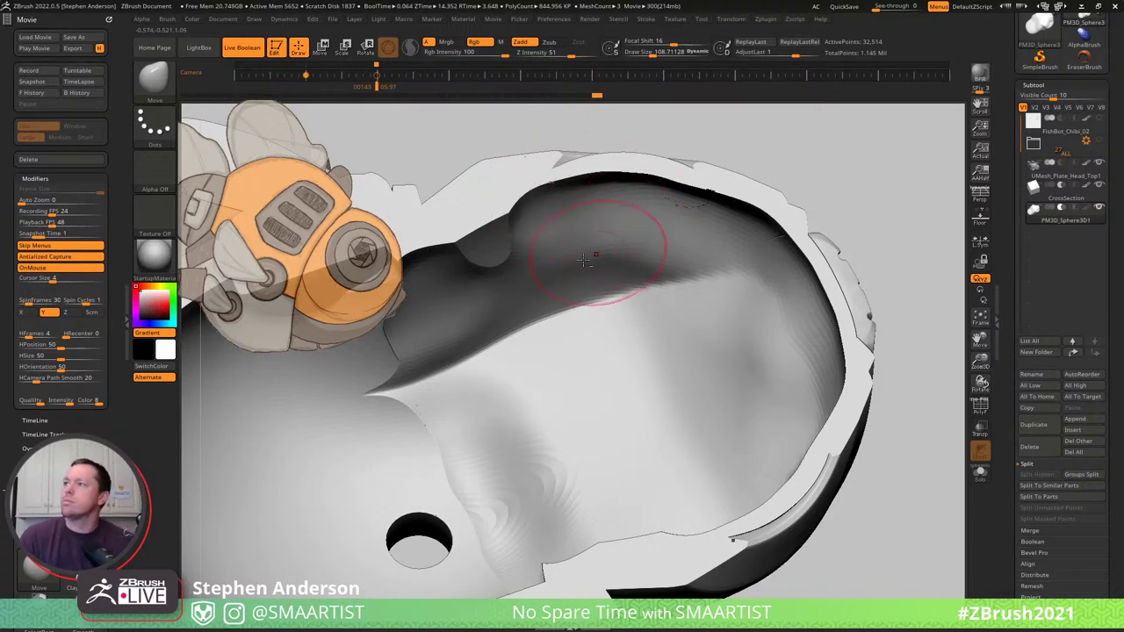
pyautogui.moveTo(574, 267)
pyautogui.keyDown('alt'); pyautogui.mouseDown(button='right')
pyautogui.moveTo(688, 257)
pyautogui.moveTo(592, 281)
pyautogui.mouseUp(button='right'); pyautogui.keyUp('alt')
pyautogui.moveTo(534, 310)
pyautogui.mouseDown(button='right')
pyautogui.moveTo(485, 303)
pyautogui.moveTo(529, 316)
pyautogui.mouseUp(button='right')
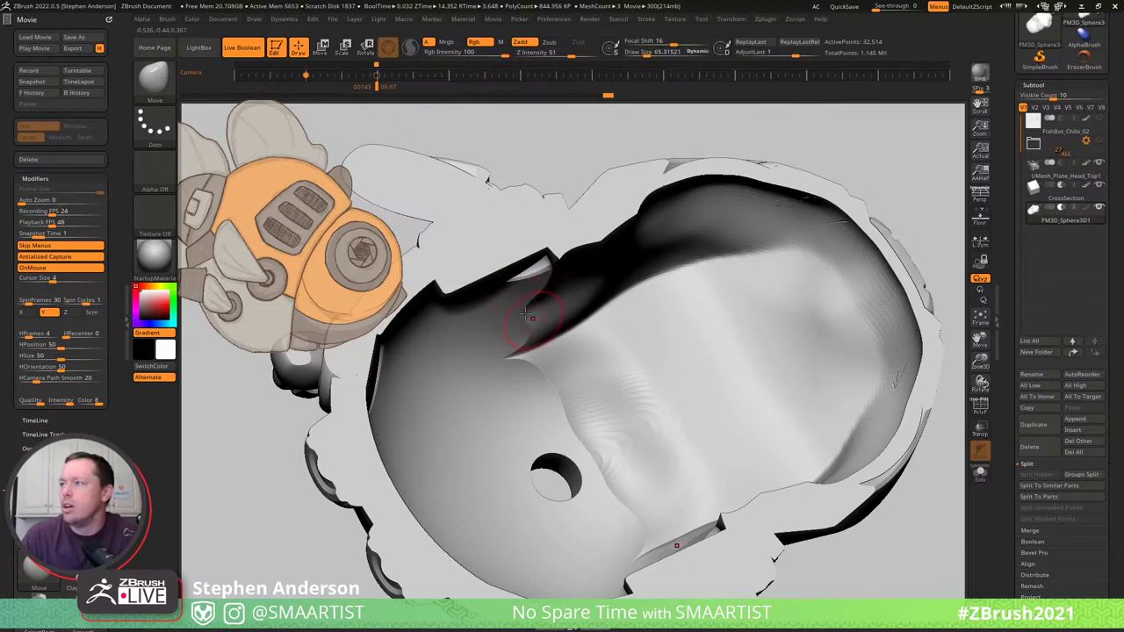
# Raise the CrossSection subtool in stages until it slices the head above the eye and through the upper grille area.
pyautogui.moveTo(529, 316); pyautogui.dragTo(878, 263, button='right')
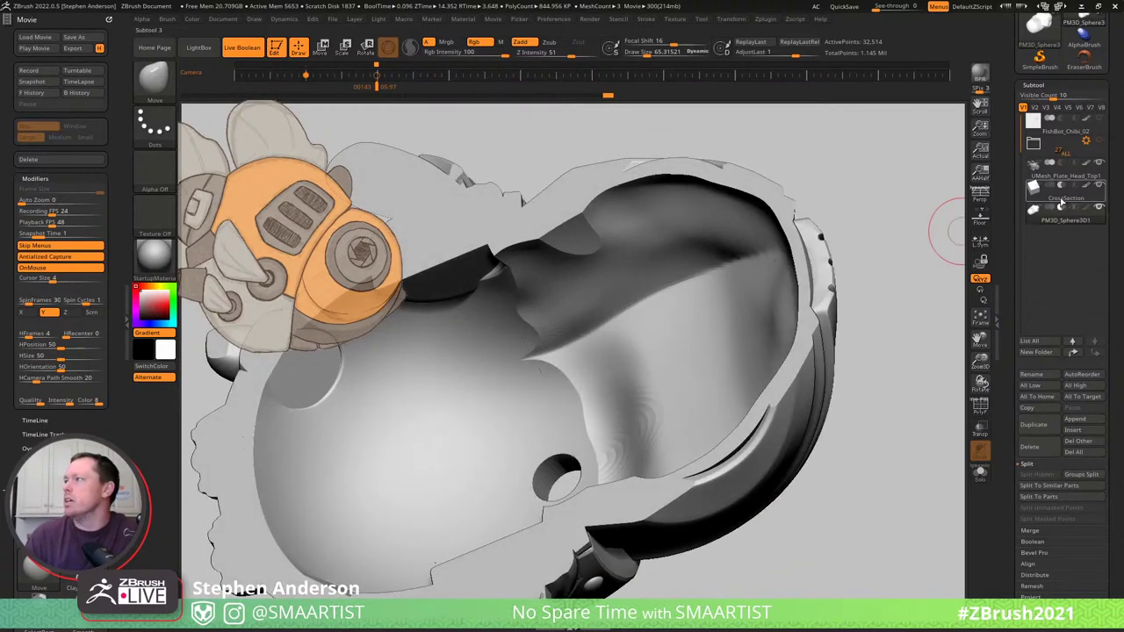
pyautogui.click(1061, 201)
pyautogui.press('w')
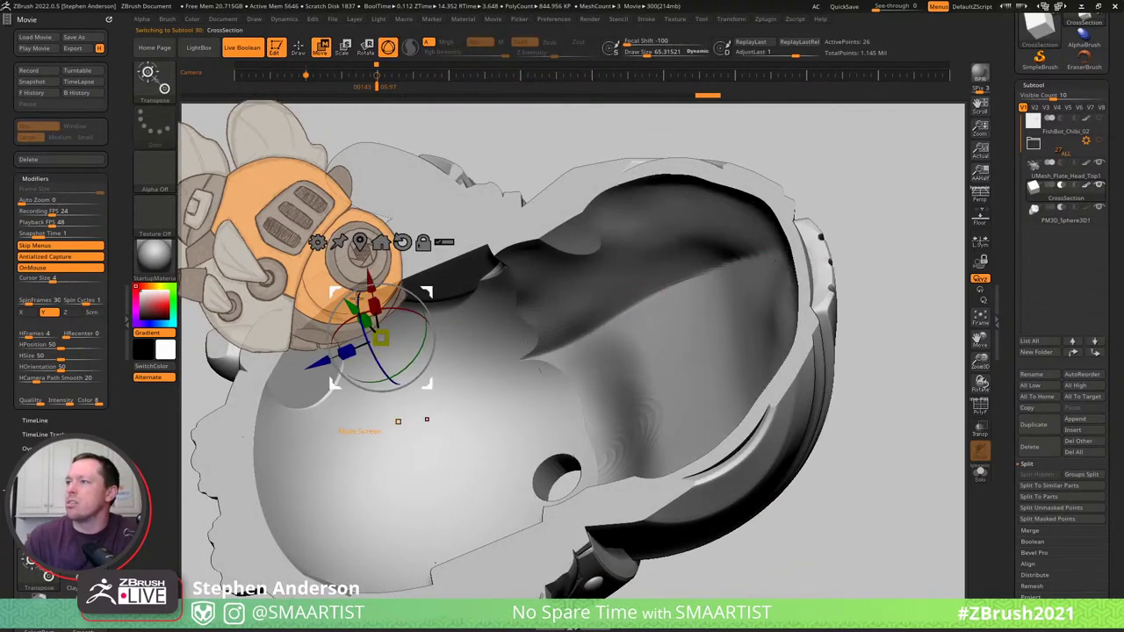
pyautogui.moveTo(427, 419); pyautogui.dragTo(386, 409, button='right')
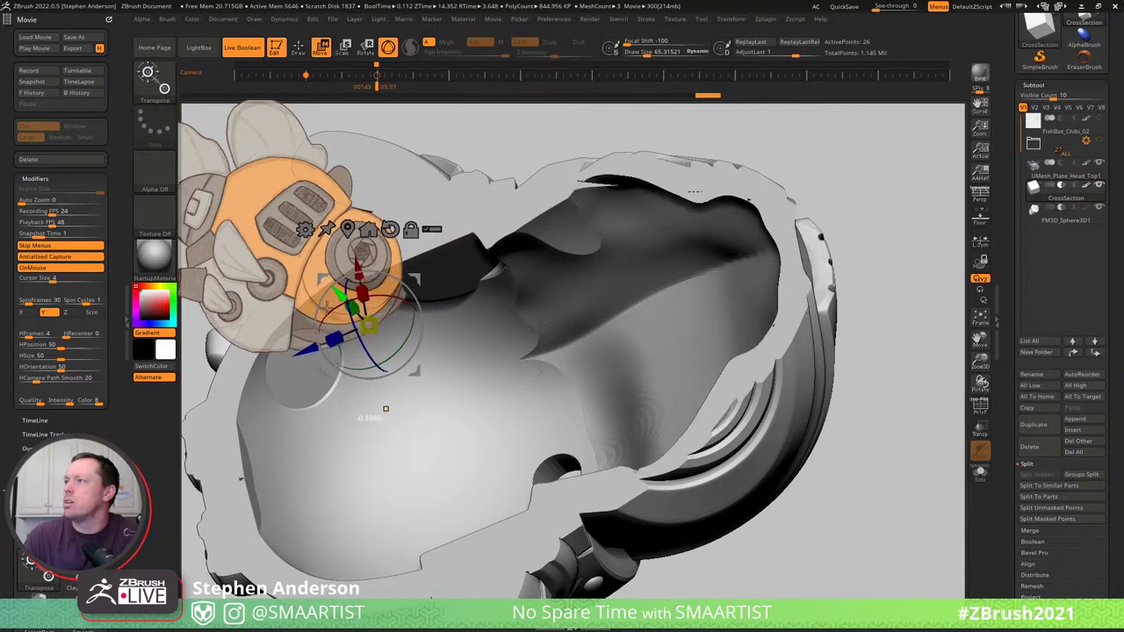
pyautogui.moveTo(384, 408); pyautogui.dragTo(328, 348, button='right')
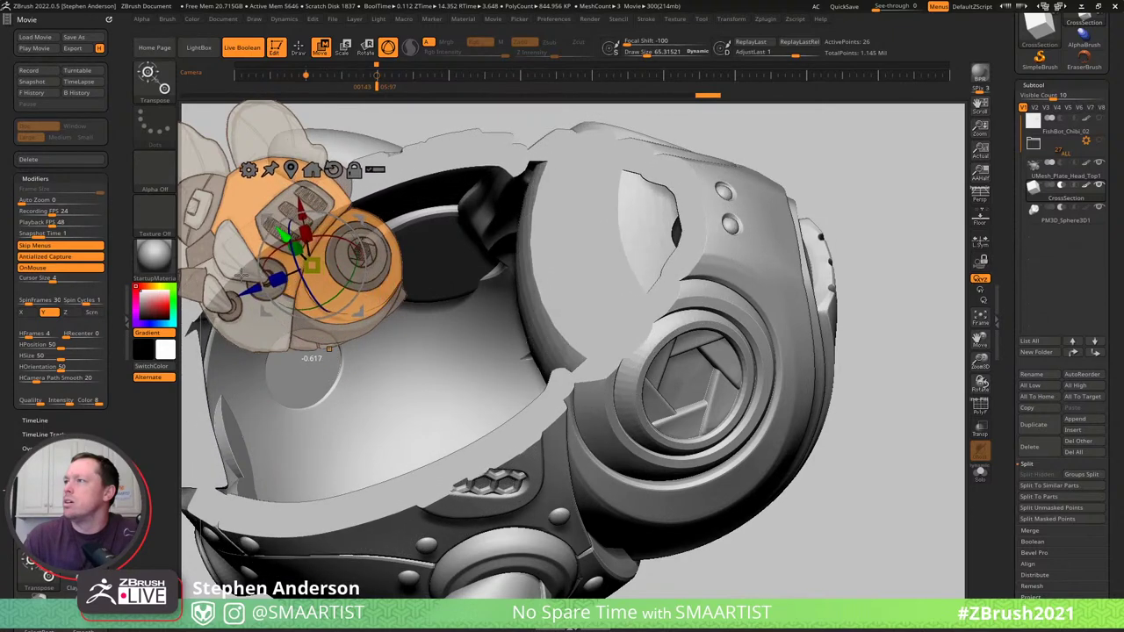
pyautogui.moveTo(539, 255); pyautogui.dragTo(669, 246, button='right')
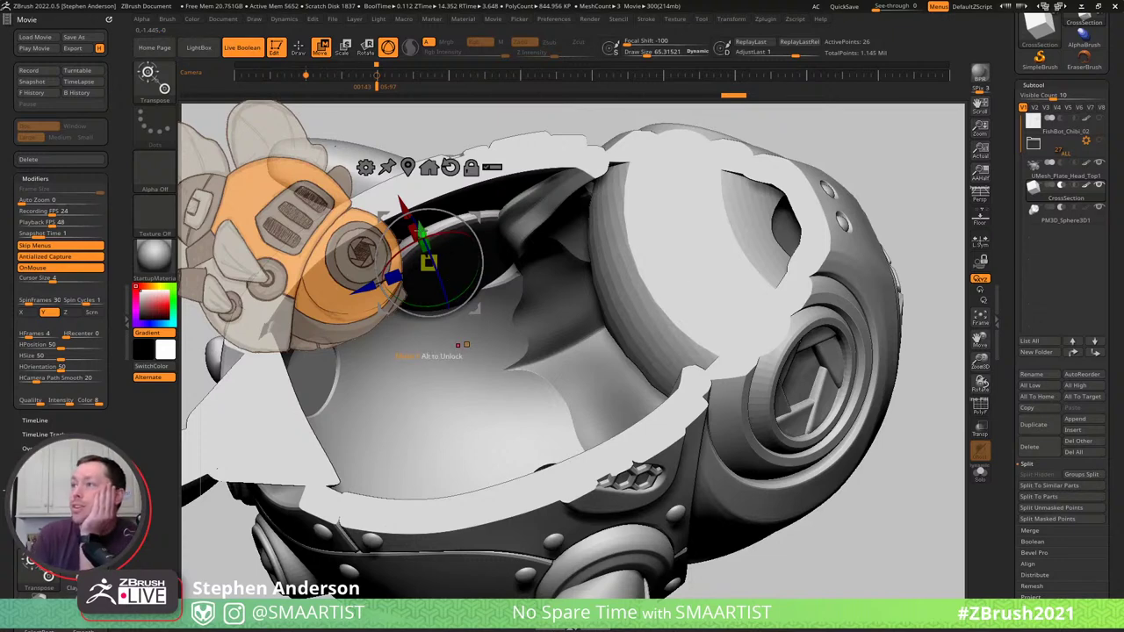
pyautogui.moveTo(421, 230); pyautogui.dragTo(419, 220)
pyautogui.moveTo(464, 334); pyautogui.dragTo(458, 313)
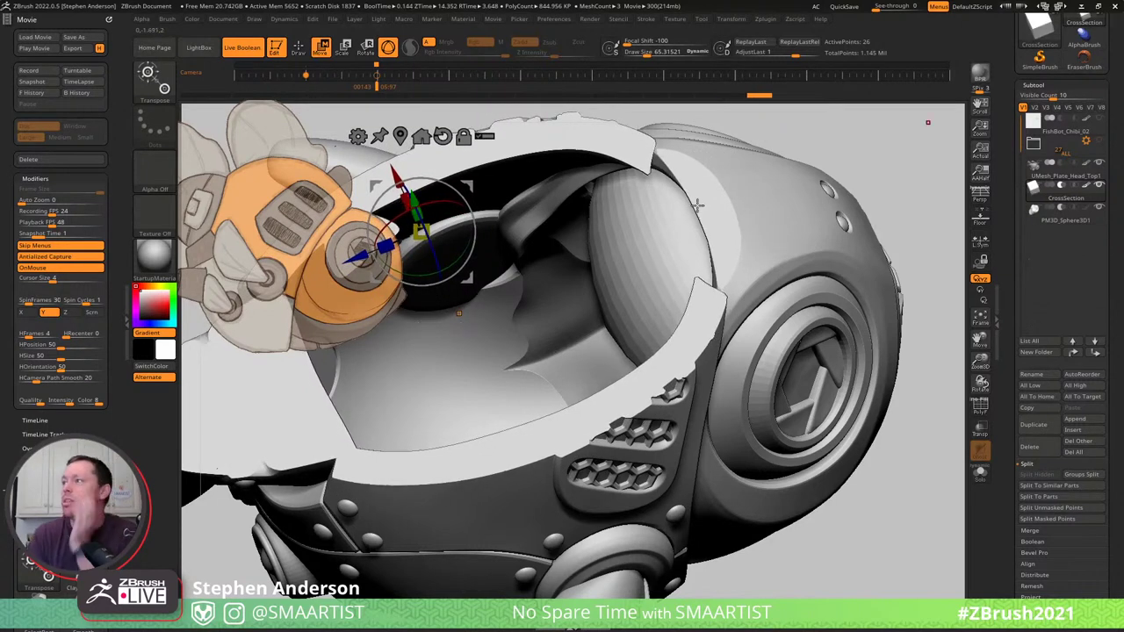
# Examine the sectioned joint behind the eye up close and select the Plate_Body_Top3_1 subtool.
pyautogui.moveTo(925, 123); pyautogui.dragTo(700, 165)
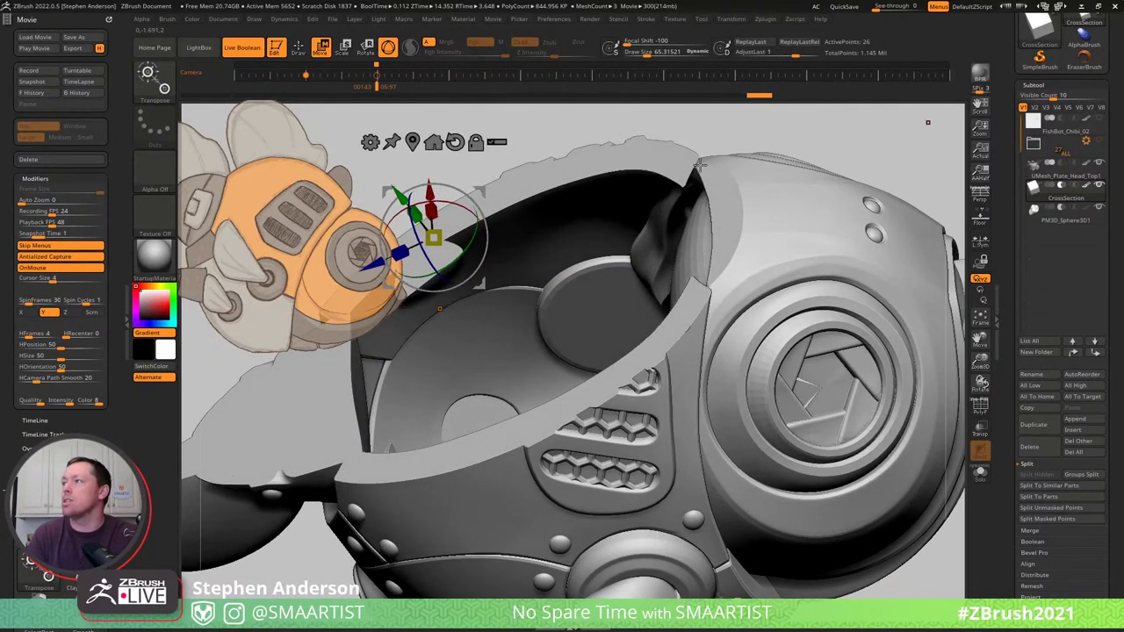
pyautogui.press('q')
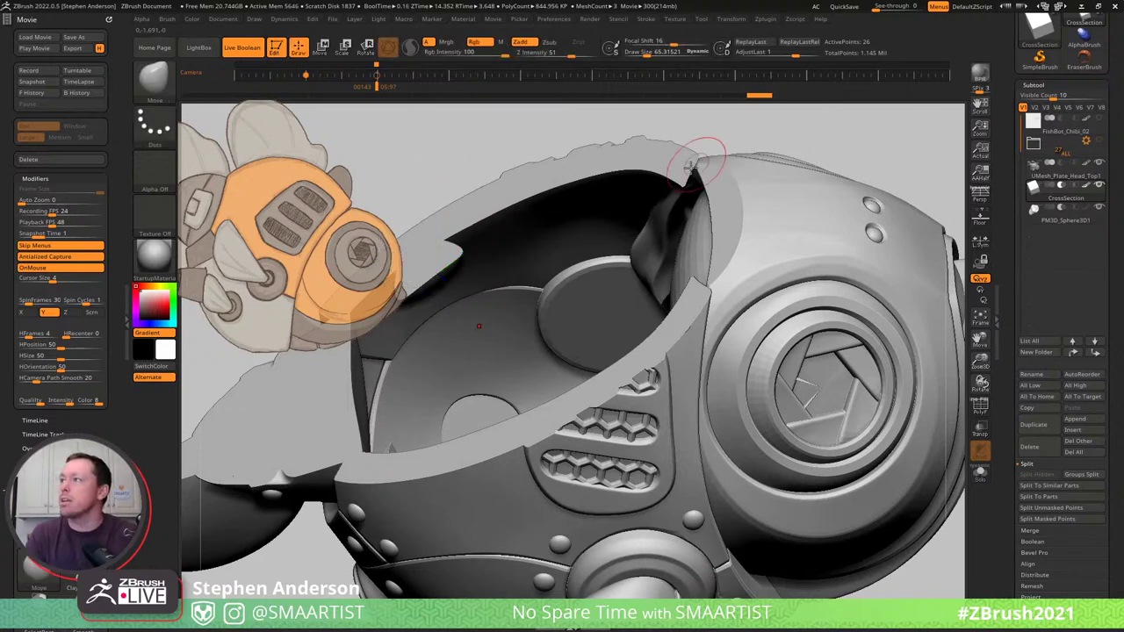
pyautogui.moveTo(689, 158); pyautogui.dragTo(707, 127)
pyautogui.keyDown('alt'); pyautogui.moveTo(674, 249); pyautogui.dragTo(591, 358, button='right'); pyautogui.keyUp('alt')
pyautogui.keyDown('alt'); pyautogui.moveTo(783, 187); pyautogui.dragTo(584, 362, button='right'); pyautogui.keyUp('alt')
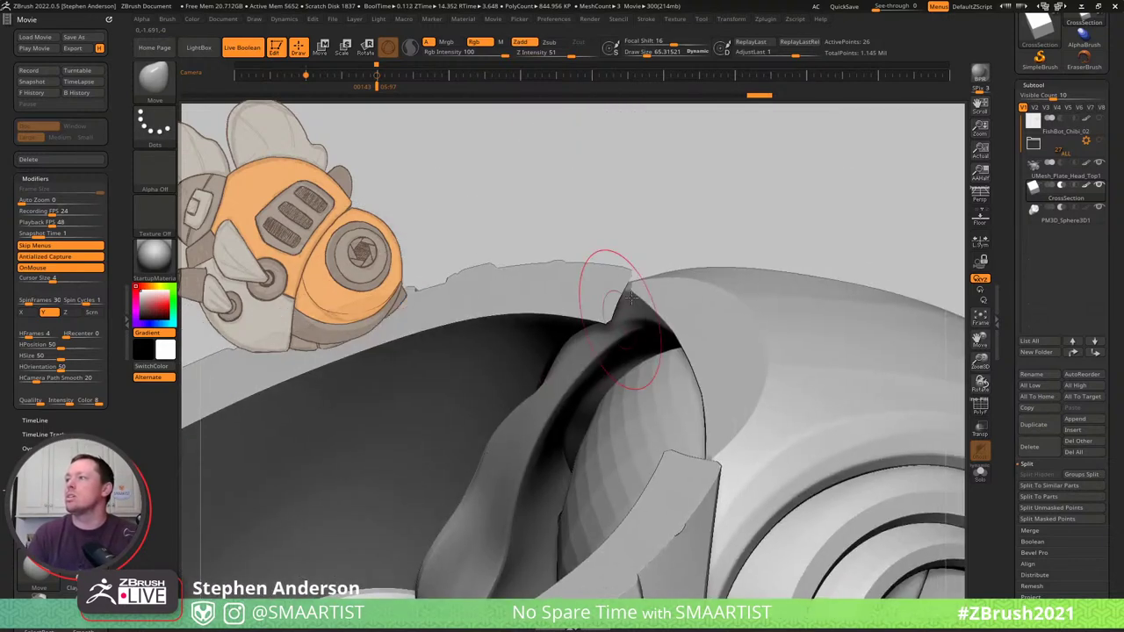
pyautogui.moveTo(620, 285)
pyautogui.mouseDown()
pyautogui.moveTo(606, 287)
pyautogui.moveTo(625, 294)
pyautogui.moveTo(623, 306)
pyautogui.mouseUp()
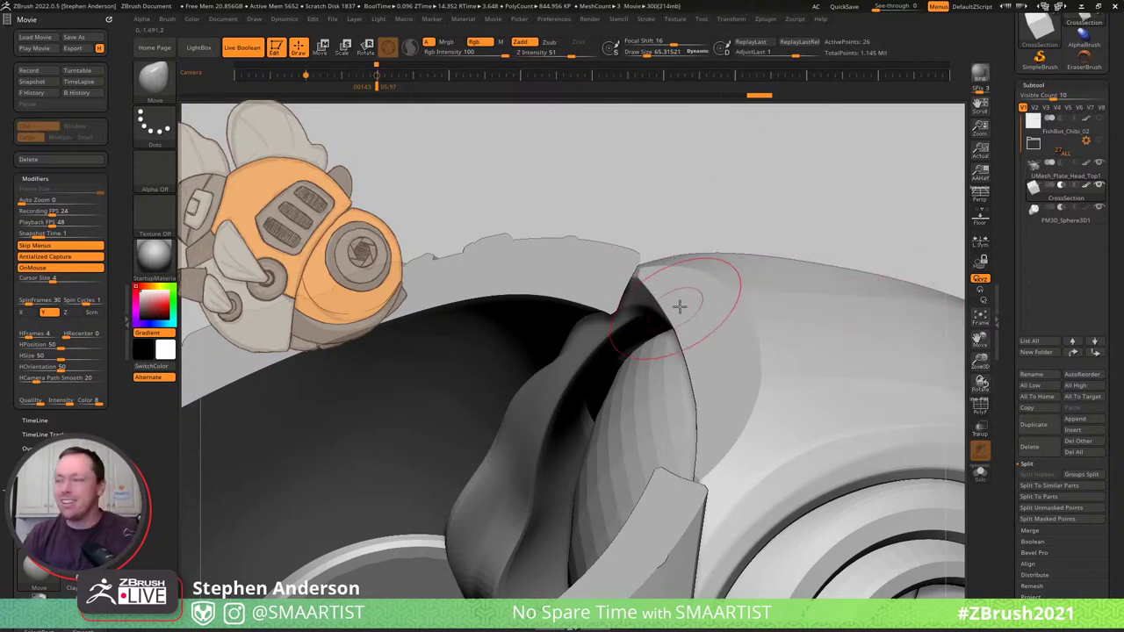
pyautogui.press('n')
pyautogui.moveTo(756, 409)
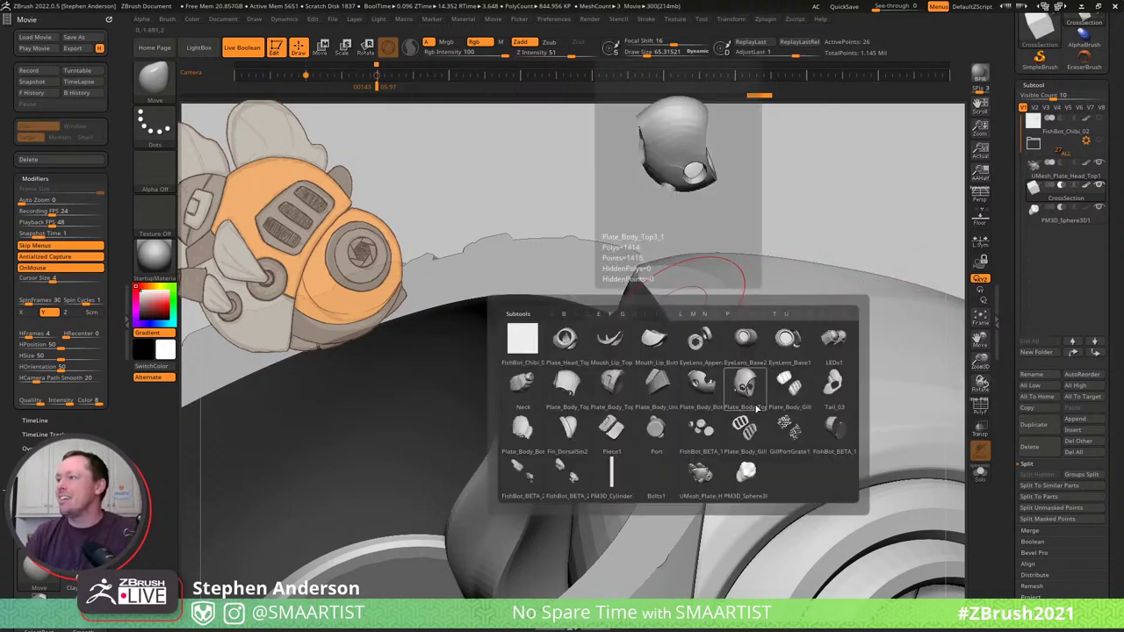
pyautogui.click(746, 389)
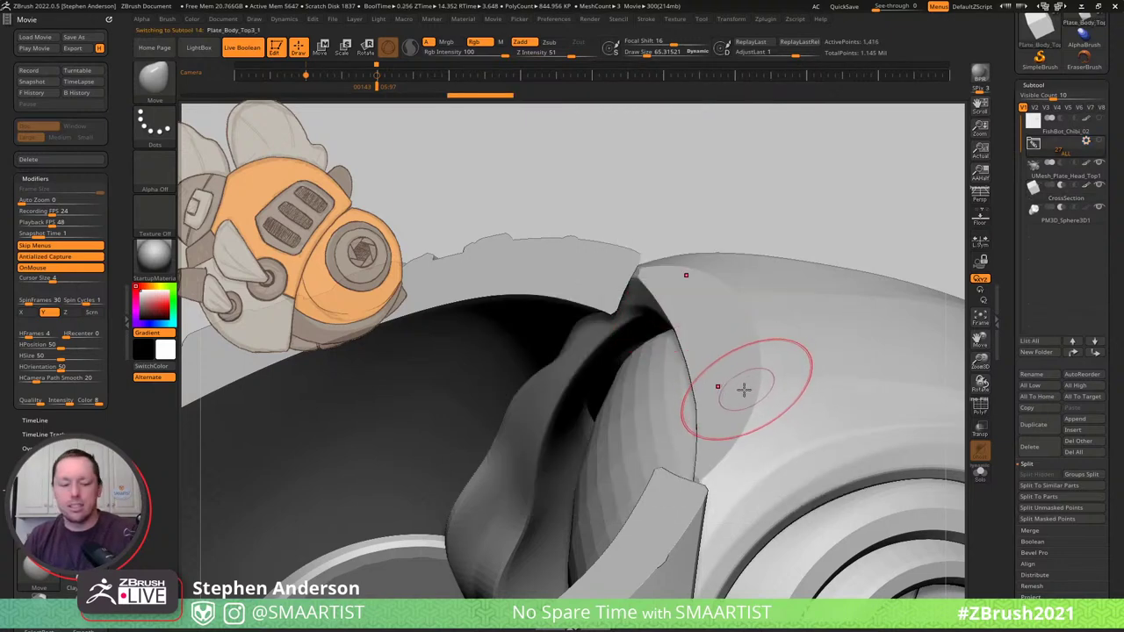
# Isolate the body plate with Solo, show its PolyFrame and turn off its dynamic subdivision preview.
pyautogui.press('ctrl')
pyautogui.hotkey('ctrl', 'shift', 's')
pyautogui.moveTo(637, 318)
pyautogui.mouseDown(button='right')
pyautogui.moveTo(635, 248)
pyautogui.moveTo(665, 285)
pyautogui.mouseUp(button='right')
pyautogui.hotkey('shift', 'f')
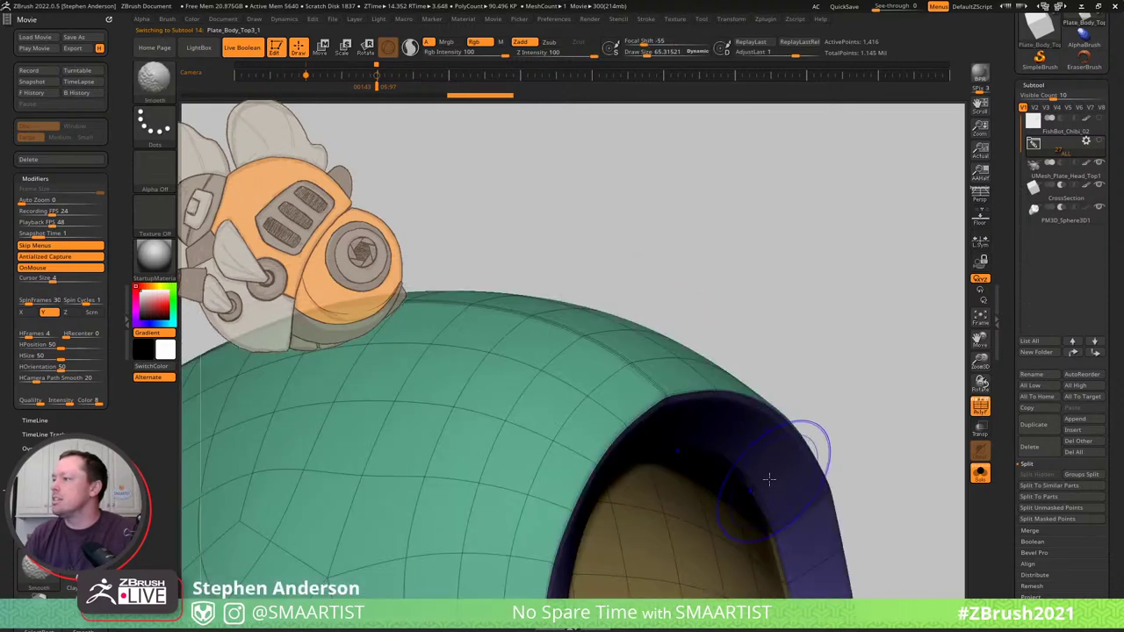
pyautogui.hotkey('shift', 'd')
# Choose SelectLasso as the selection brush, try hiding the plate's rim and an outer edge loop, and restore the full mesh.
pyautogui.hotkey('ctrl', 'shift')
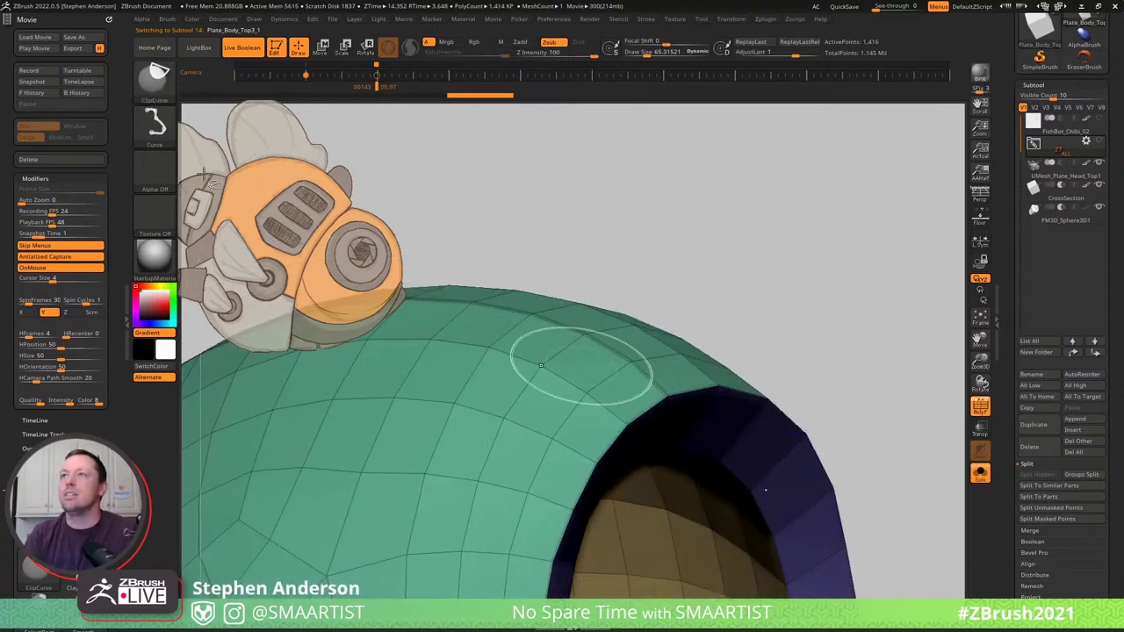
pyautogui.press('b')
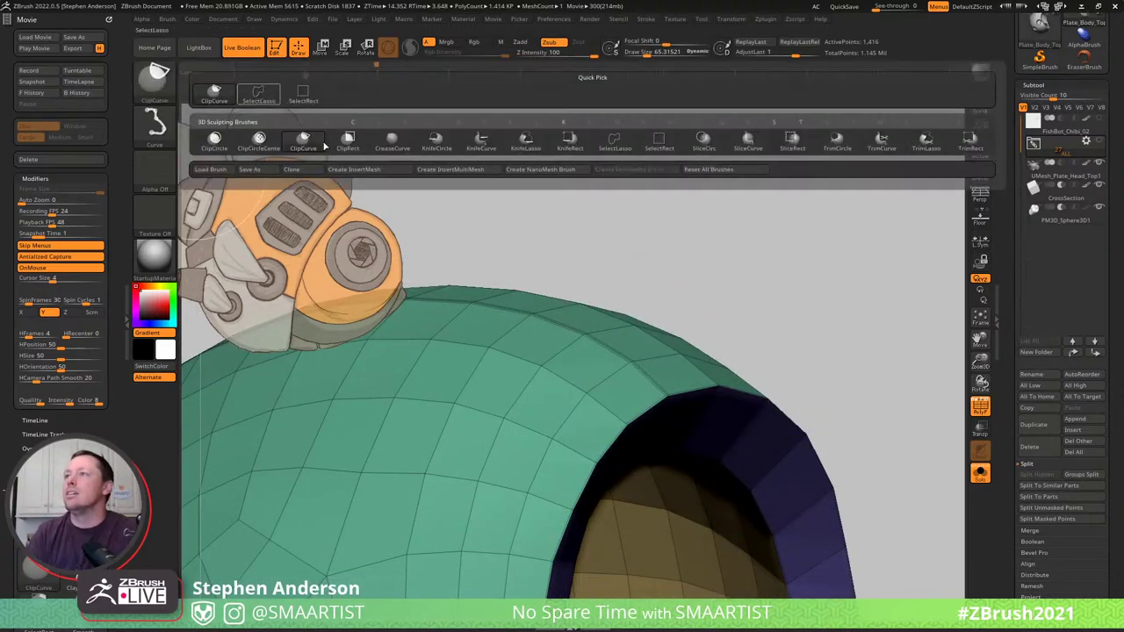
pyautogui.keyDown('ctrl'); pyautogui.keyDown('shift'); pyautogui.click(258, 94); pyautogui.keyUp('shift'); pyautogui.keyUp('ctrl')
pyautogui.keyDown('ctrl'); pyautogui.keyDown('shift'); pyautogui.click(737, 442); pyautogui.keyUp('shift'); pyautogui.keyUp('ctrl')
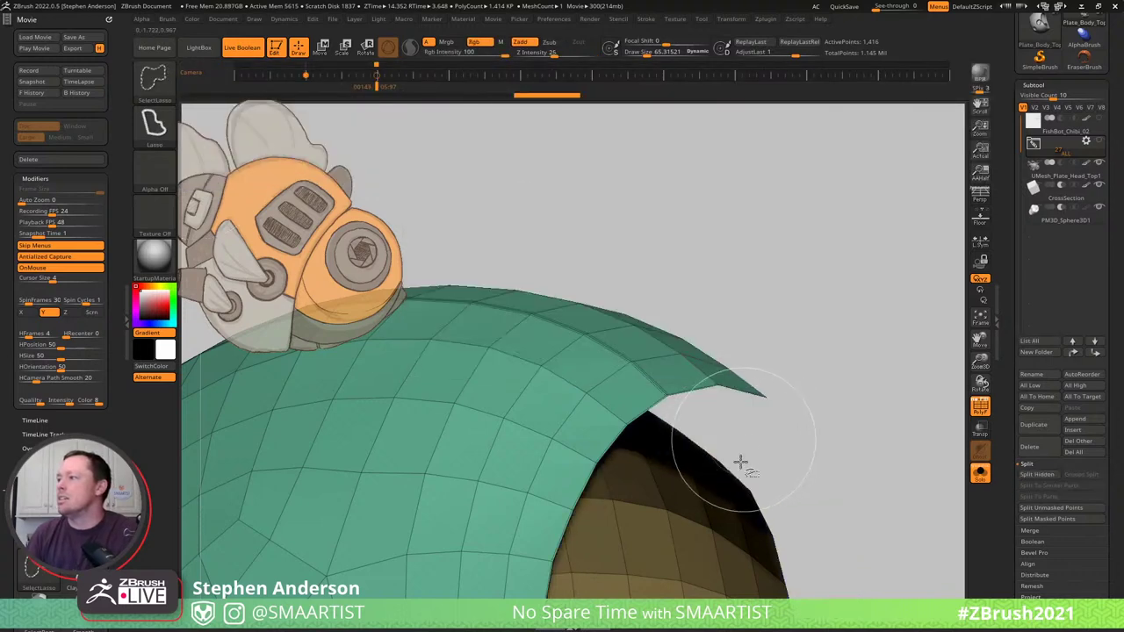
pyautogui.keyDown('ctrl'); pyautogui.keyDown('shift'); pyautogui.click(758, 527); pyautogui.keyUp('shift'); pyautogui.keyUp('ctrl')
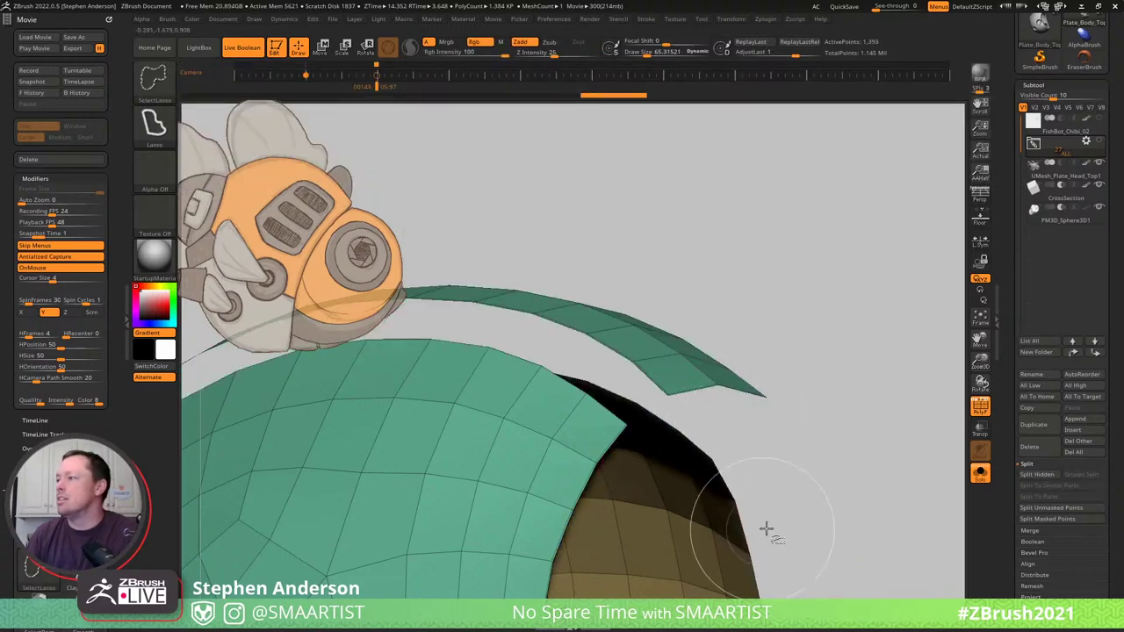
pyautogui.keyDown('ctrl'); pyautogui.keyDown('shift'); pyautogui.click(887, 434); pyautogui.keyUp('shift'); pyautogui.keyUp('ctrl')
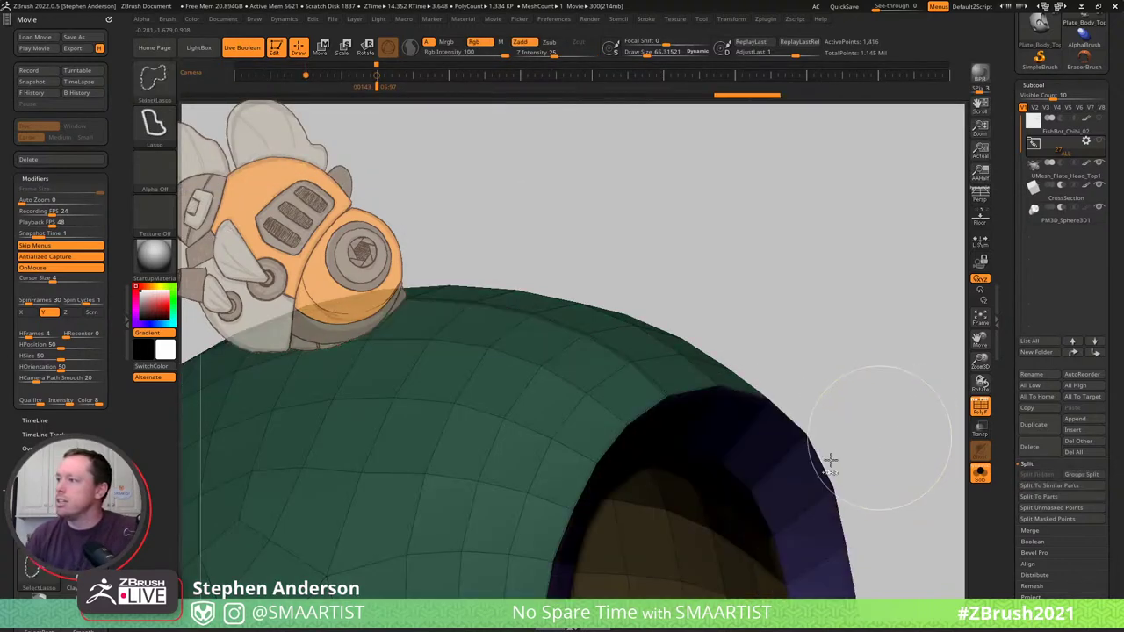
# Turn the body plate's dynamic subdivision preview back on, enlarge the Move brush to about 222 and examine the front opening's rim.
pyautogui.keyDown('ctrl'); pyautogui.moveTo(771, 403); pyautogui.dragTo(741, 309, button='right'); pyautogui.keyUp('ctrl')
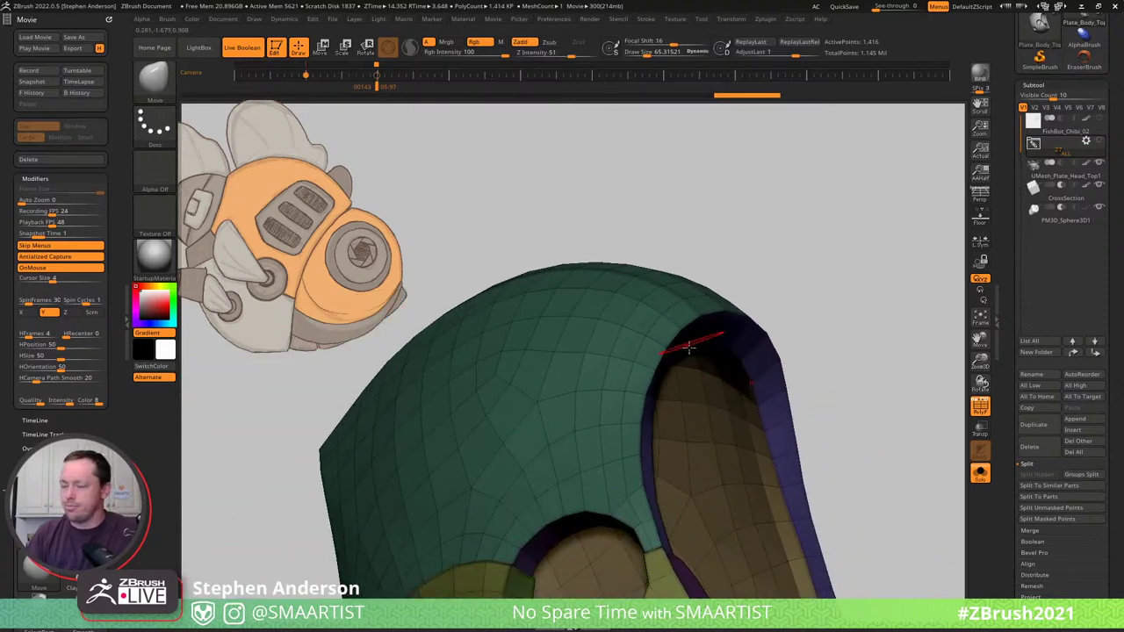
pyautogui.moveTo(705, 351); pyautogui.dragTo(715, 313, button='right')
pyautogui.press('s')
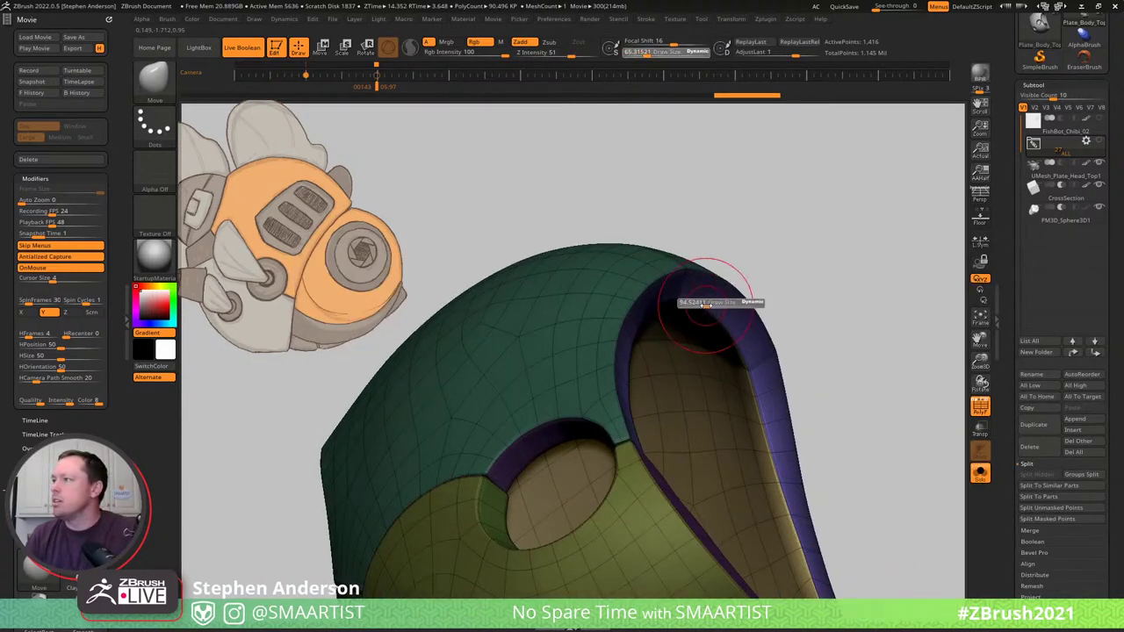
pyautogui.moveTo(705, 305); pyautogui.dragTo(713, 306)
pyautogui.moveTo(730, 299); pyautogui.dragTo(678, 302, button='right')
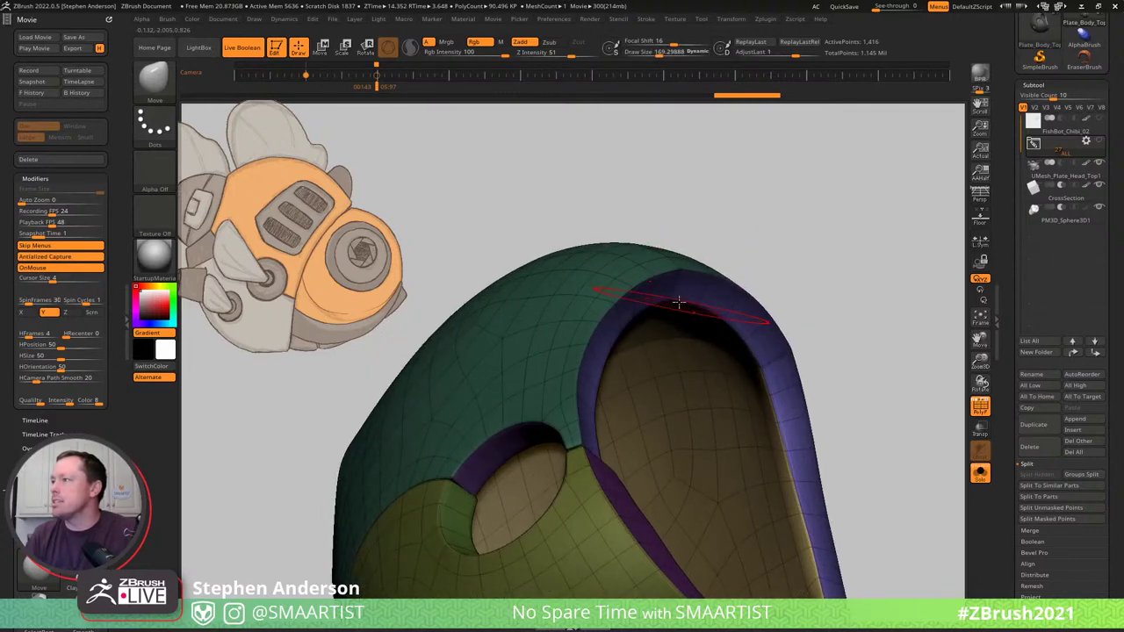
pyautogui.press('s')
pyautogui.moveTo(676, 295); pyautogui.dragTo(682, 297)
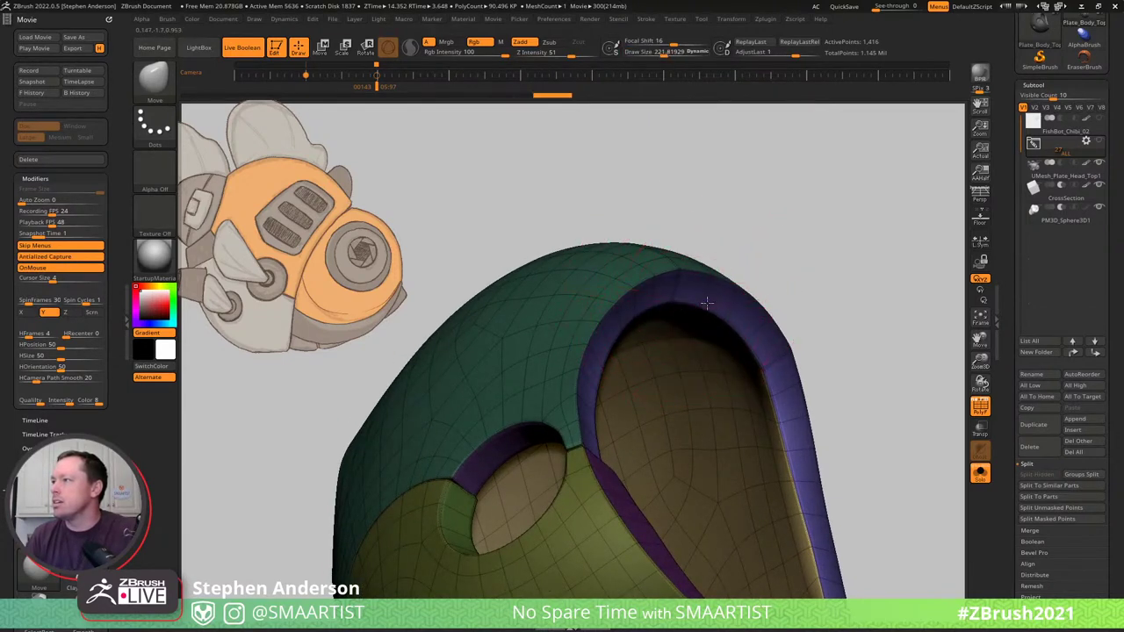
pyautogui.moveTo(725, 312); pyautogui.dragTo(594, 350, button='right')
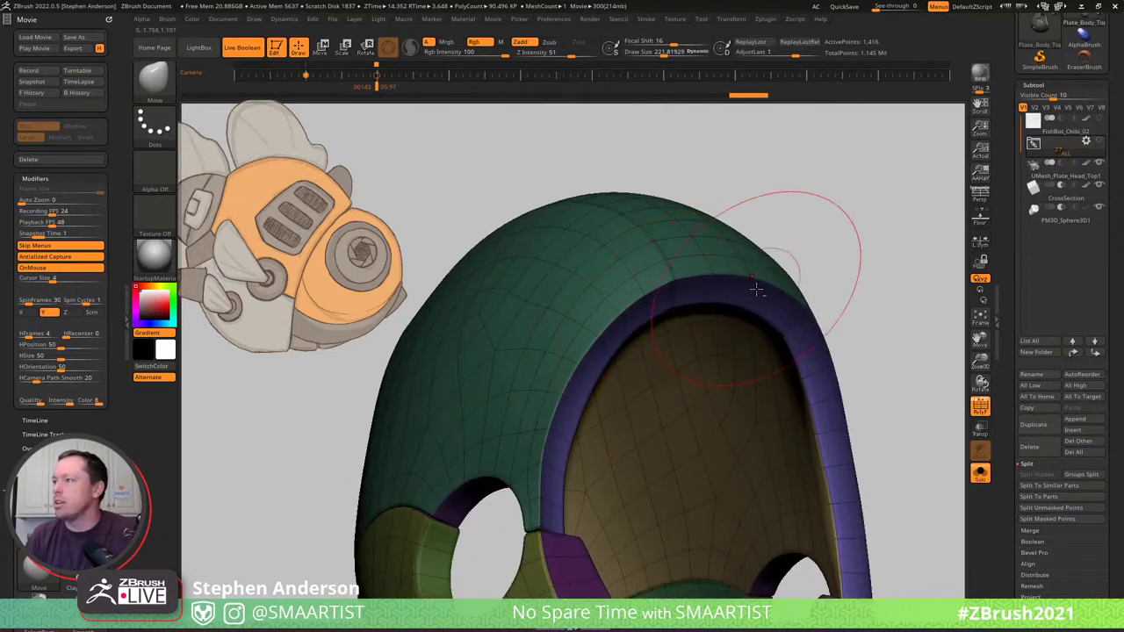
# Reduce the Move brush's draw size to about 119 and clear the mask on the body plate.
pyautogui.moveTo(756, 288); pyautogui.dragTo(649, 367, button='right')
pyautogui.press('s')
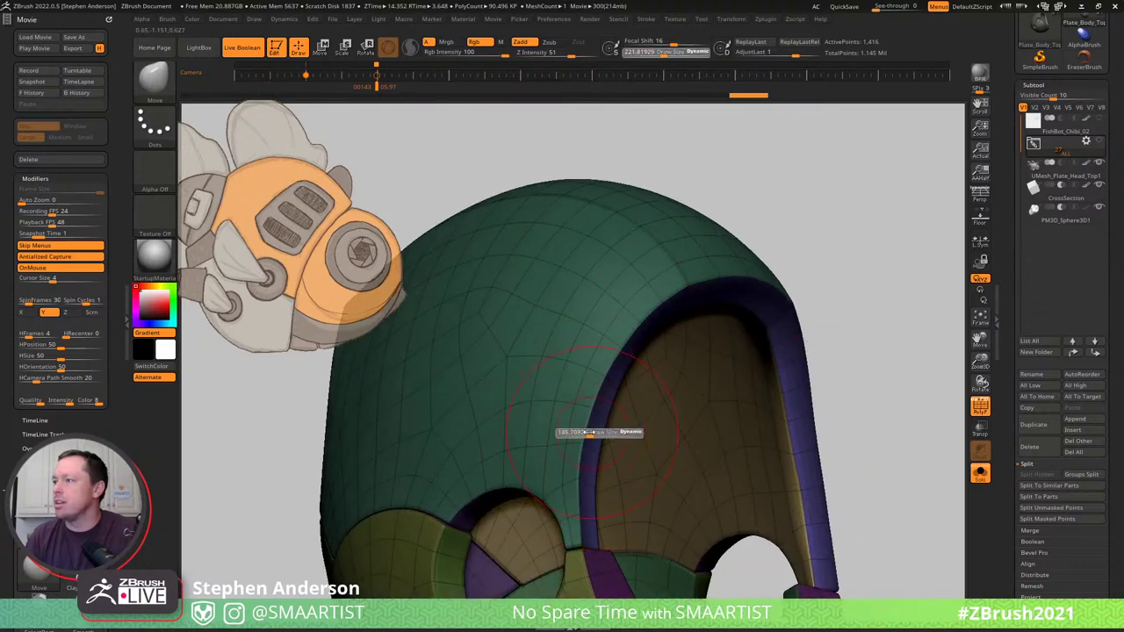
pyautogui.click(594, 432)
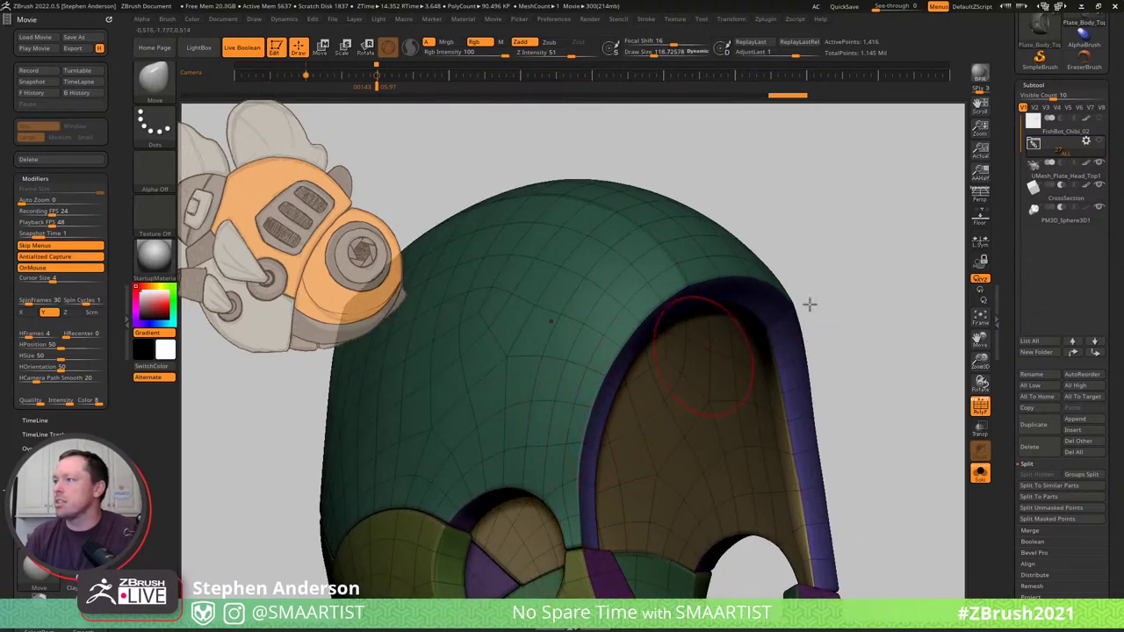
pyautogui.moveTo(845, 213)
pyautogui.keyDown('ctrl'); pyautogui.mouseDown()
pyautogui.moveTo(856, 294)
pyautogui.moveTo(843, 293)
pyautogui.mouseUp(); pyautogui.keyUp('ctrl')
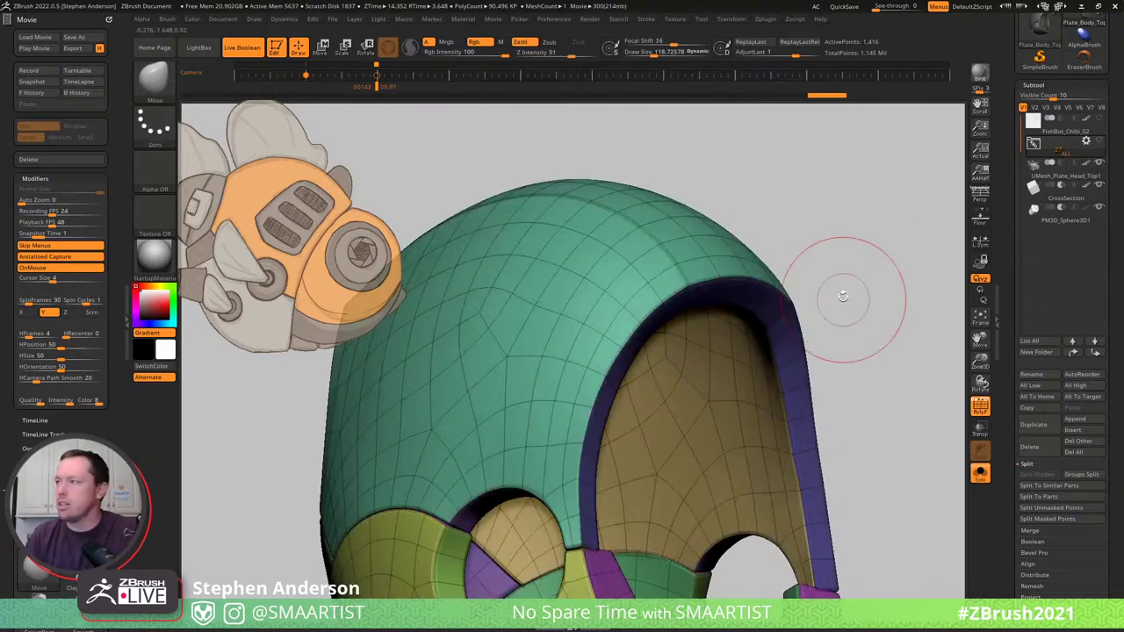
# End the body plate's Solo isolation and hide the CrossSection and PM3D_Sphere3D1 subtools.
pyautogui.hotkey('ctrl', 'shift', 's')
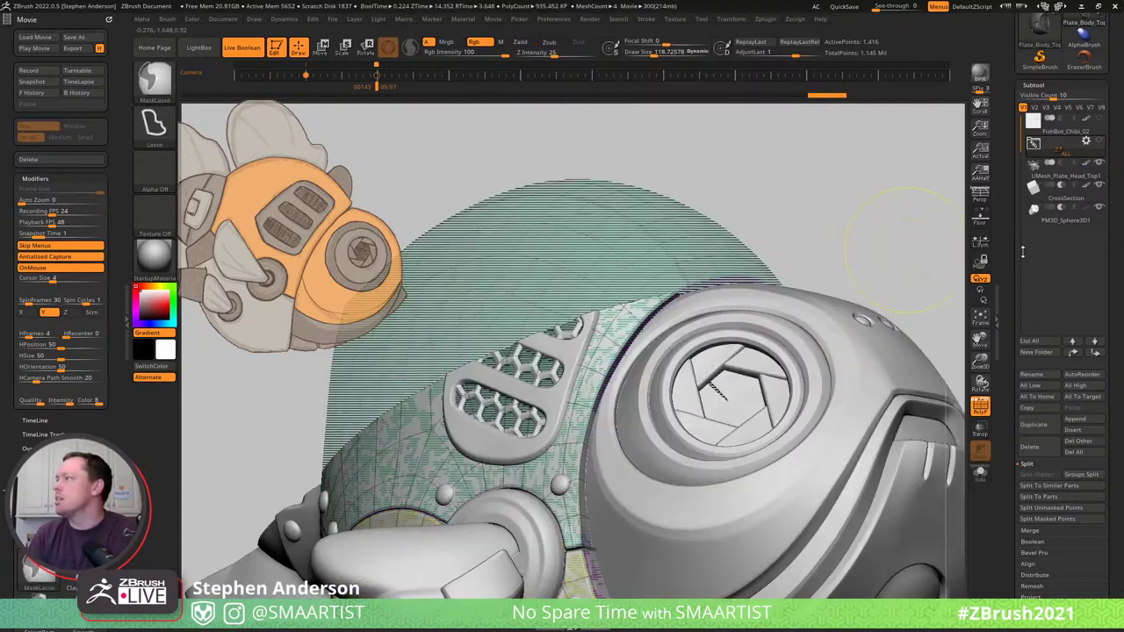
pyautogui.click(1099, 185)
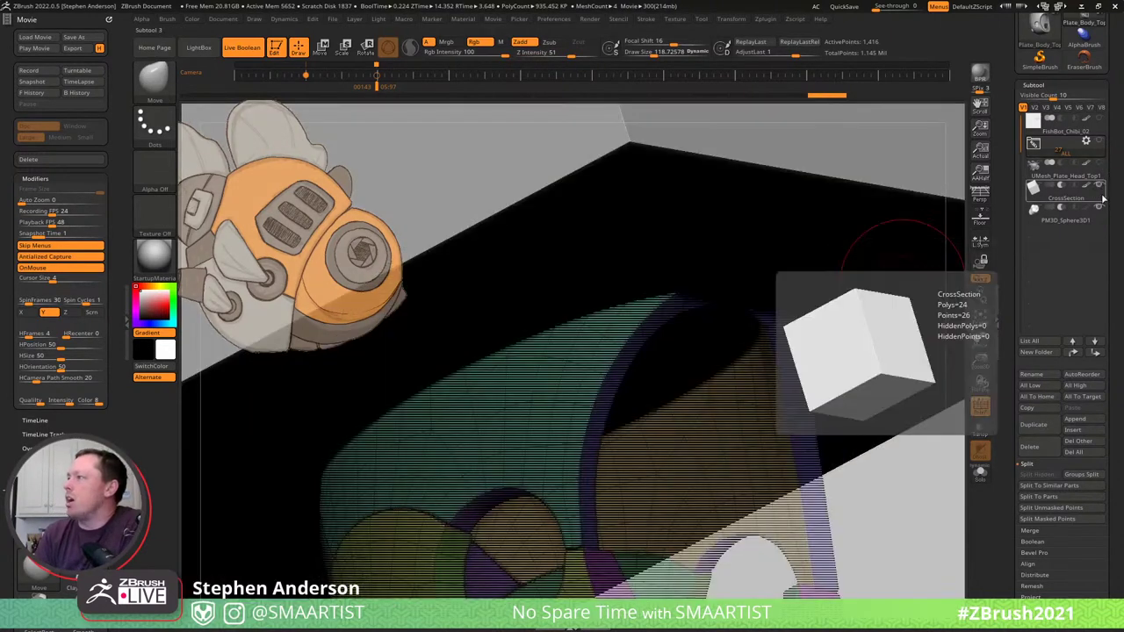
pyautogui.click(1098, 186)
pyautogui.click(1098, 208)
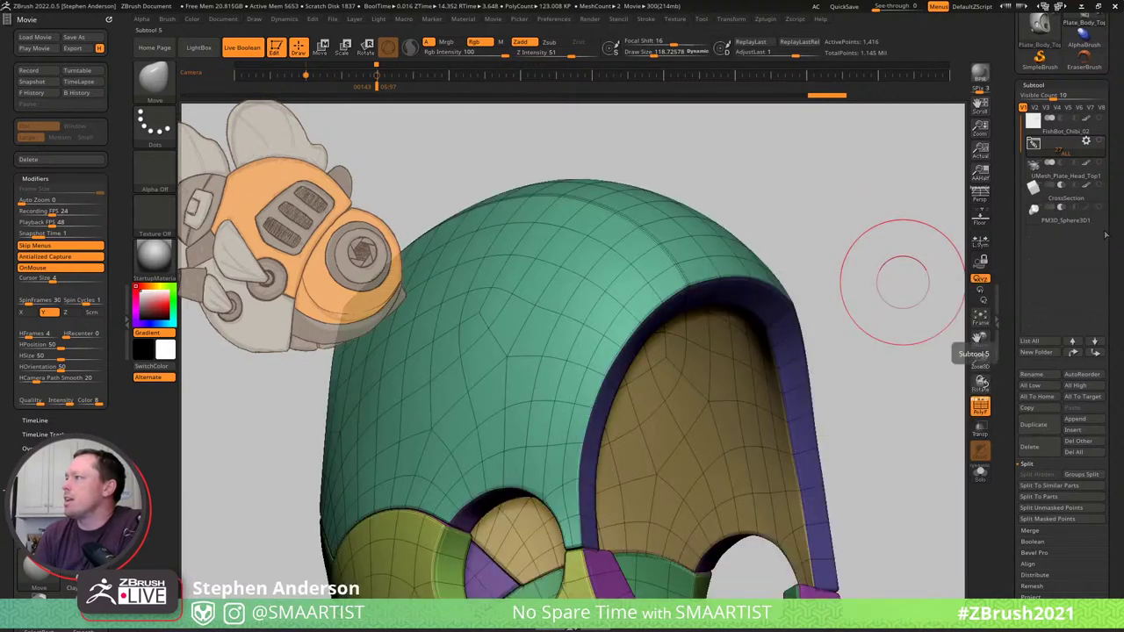
# Move the PM3D_Sphere3D1 subtool up into the ALL folder, directly below Bolts1.
pyautogui.click(1069, 225)
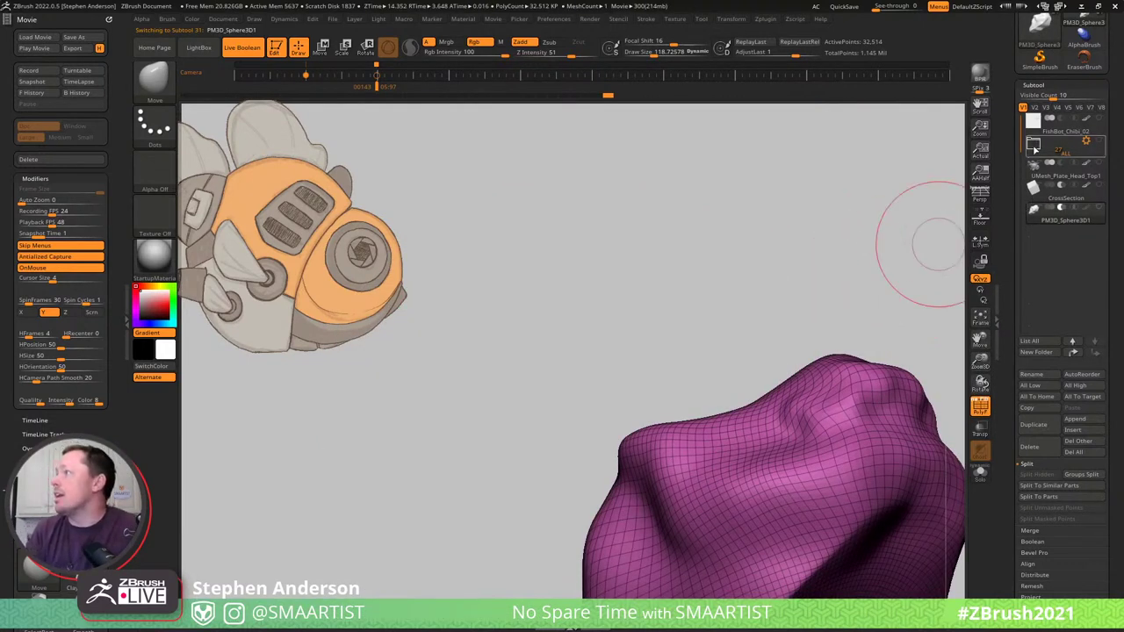
pyautogui.click(1033, 145)
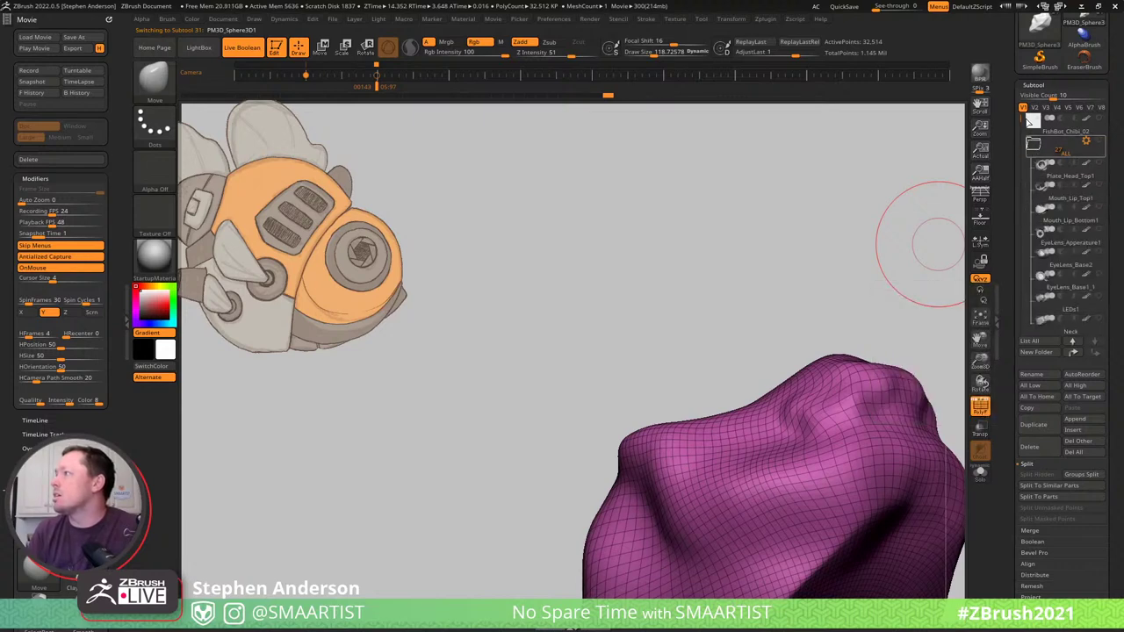
pyautogui.moveTo(1018, 119); pyautogui.dragTo(1006, 278)
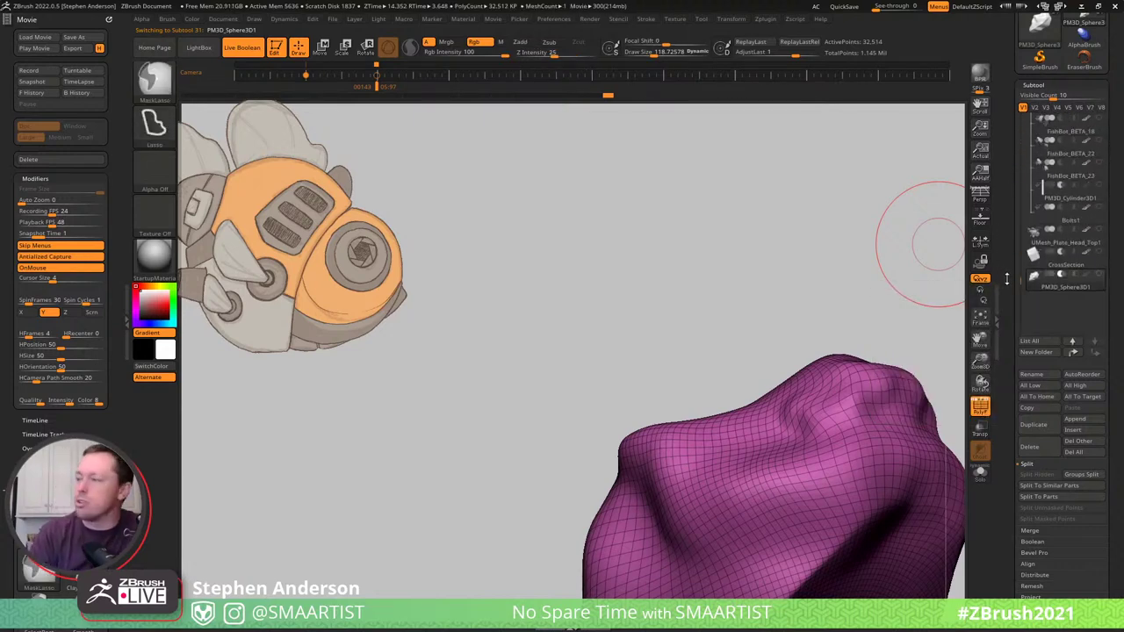
pyautogui.hotkey('ctrl', 'Up')
pyautogui.hotkey('ctrl', 'Up')
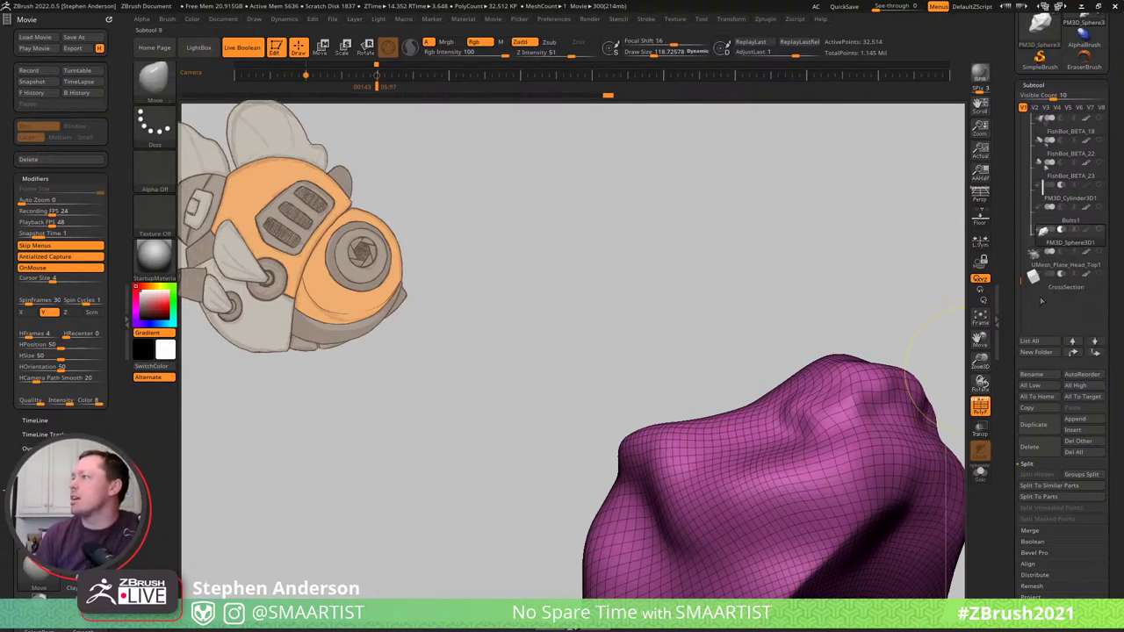
pyautogui.moveTo(1022, 279); pyautogui.dragTo(1020, 123)
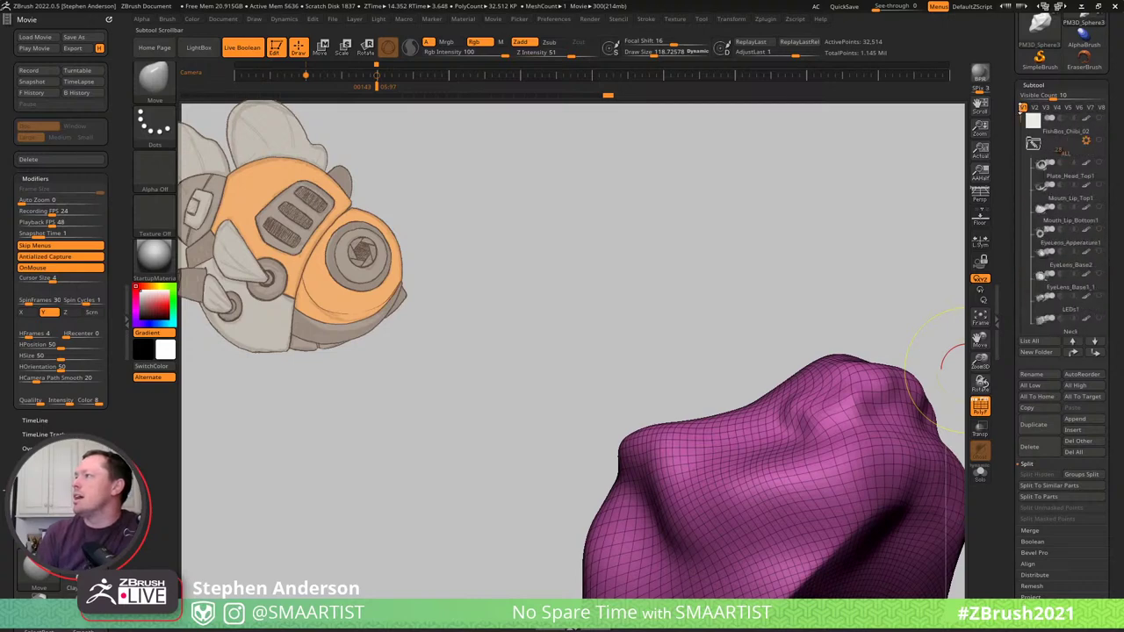
# Make the whole ALL folder visible, turn off PolyFrame and view the complete fish robot from several angles.
pyautogui.click(1102, 140)
pyautogui.click(913, 333)
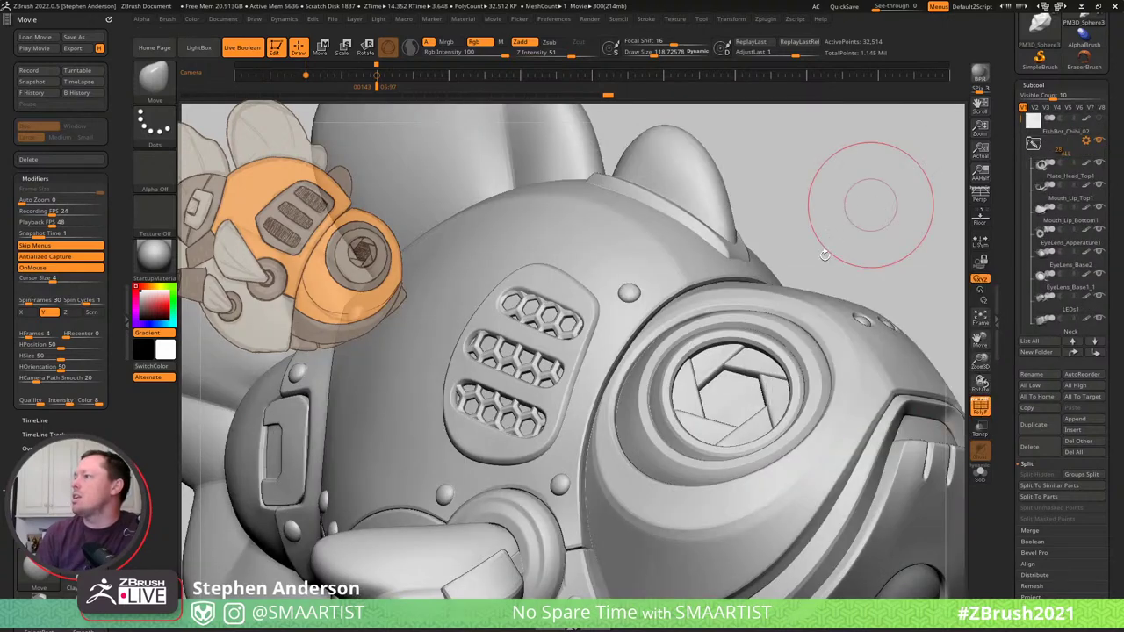
pyautogui.moveTo(781, 207)
pyautogui.keyDown('ctrl'); pyautogui.mouseDown(button='right')
pyautogui.moveTo(865, 210)
pyautogui.moveTo(815, 264)
pyautogui.moveTo(773, 276)
pyautogui.mouseUp(button='right'); pyautogui.keyUp('ctrl')
pyautogui.moveTo(771, 276)
pyautogui.mouseDown()
pyautogui.moveTo(773, 238)
pyautogui.moveTo(805, 184)
pyautogui.moveTo(798, 149)
pyautogui.moveTo(771, 123)
pyautogui.moveTo(752, 158)
pyautogui.moveTo(764, 155)
pyautogui.mouseUp()
pyautogui.moveTo(781, 195)
pyautogui.mouseDown()
pyautogui.moveTo(787, 188)
pyautogui.moveTo(774, 269)
pyautogui.moveTo(792, 261)
pyautogui.moveTo(778, 251)
pyautogui.mouseUp()
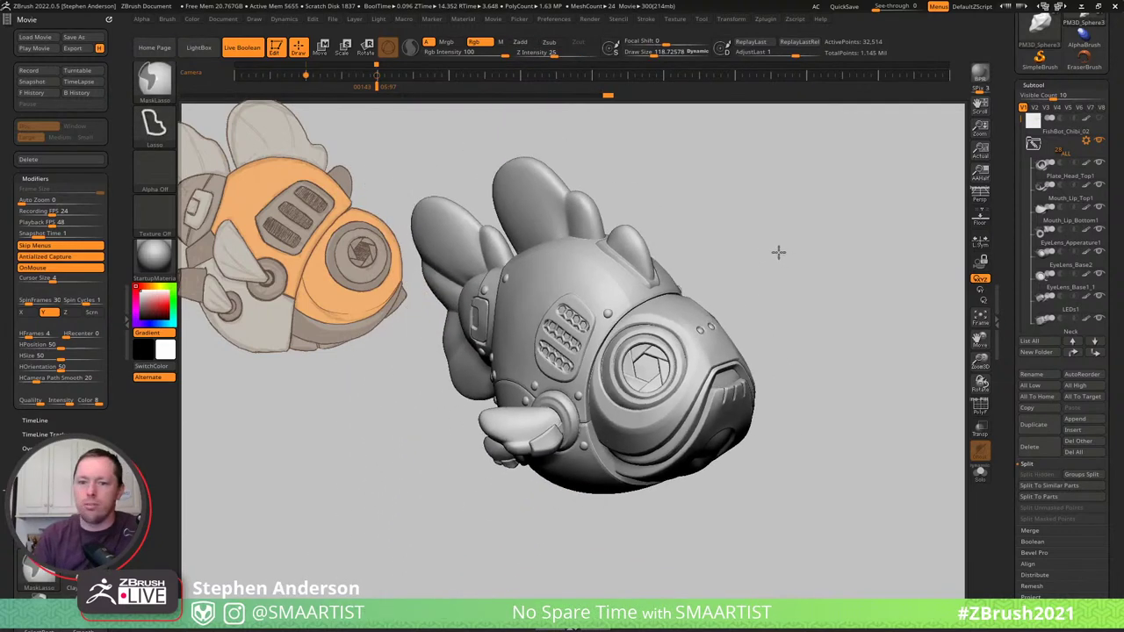
pyautogui.press('ctrl')
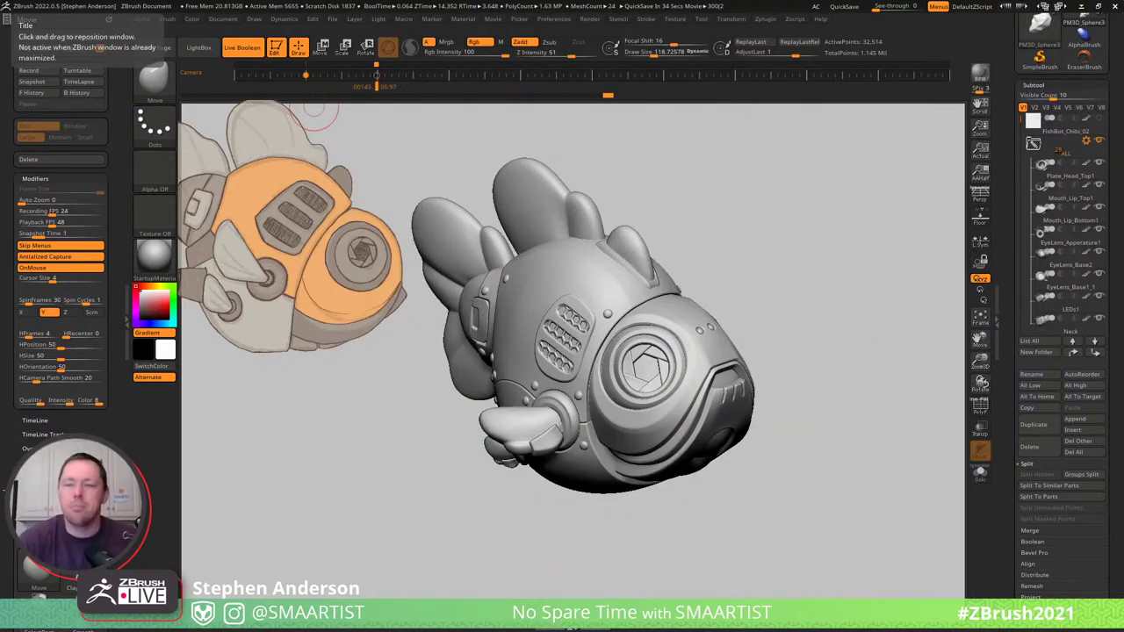
pyautogui.moveTo(801, 303); pyautogui.dragTo(821, 336)
pyautogui.moveTo(826, 447); pyautogui.dragTo(842, 440)
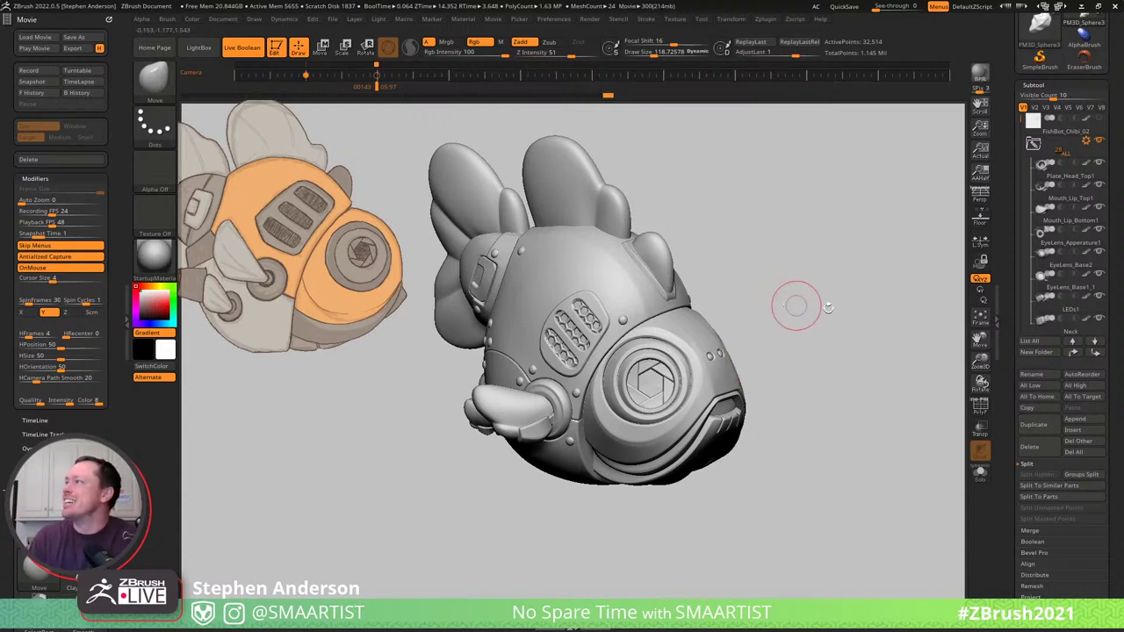
# Delete the old UMesh_Plate_Head_Top1 subtool and regenerate the merged mesh from the ALL folder using Boolean With DSDiv.
pyautogui.click(1049, 157)
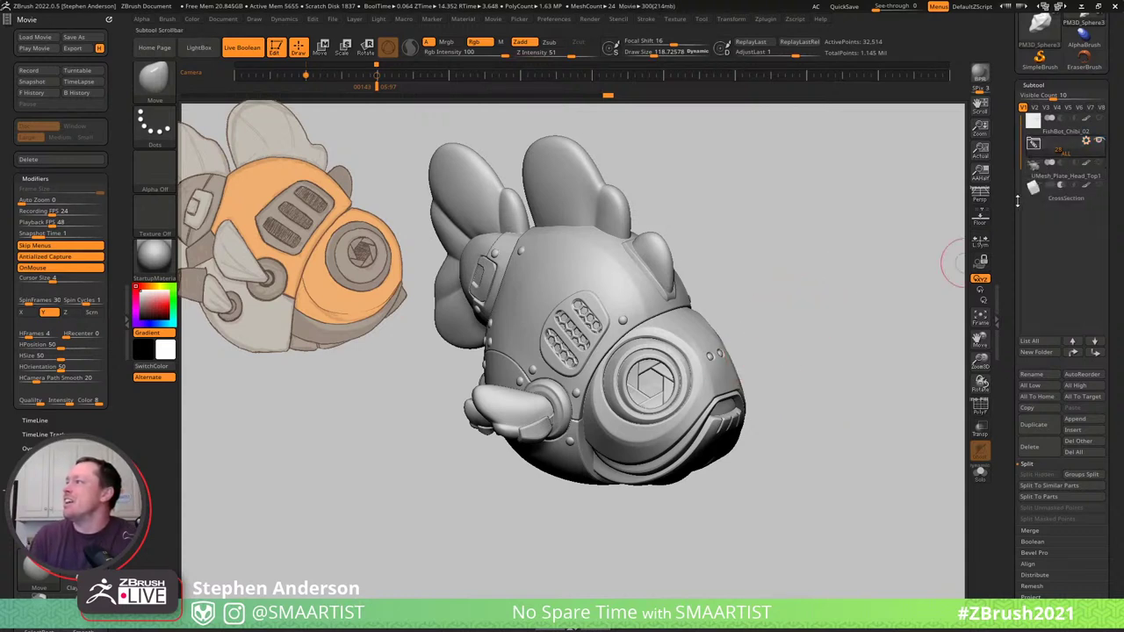
pyautogui.click(1067, 176)
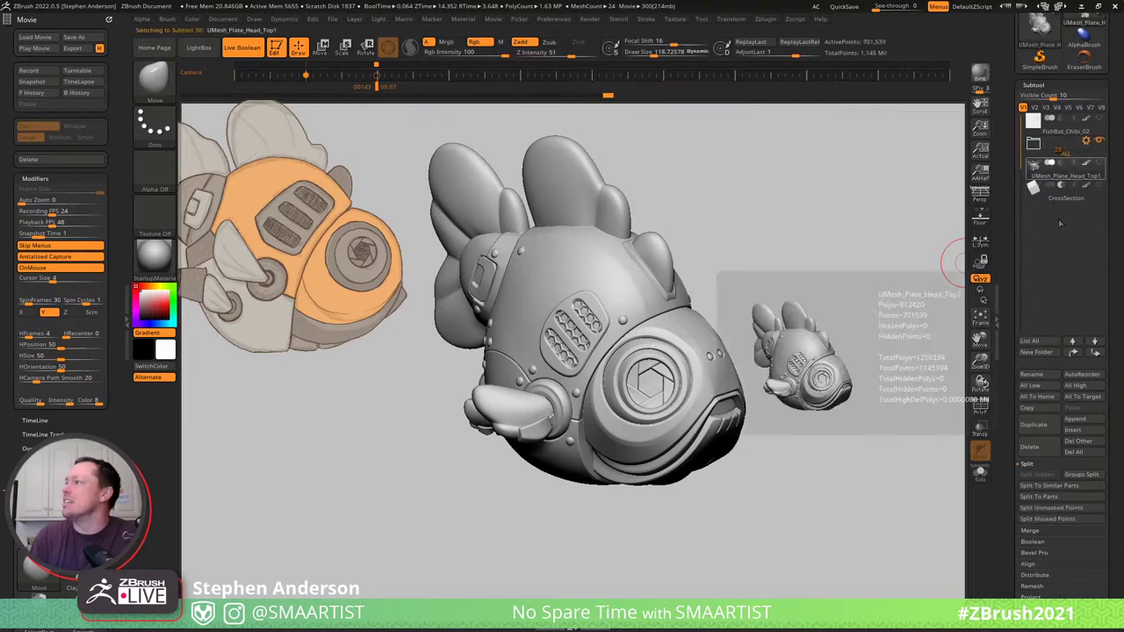
pyautogui.click(1033, 447)
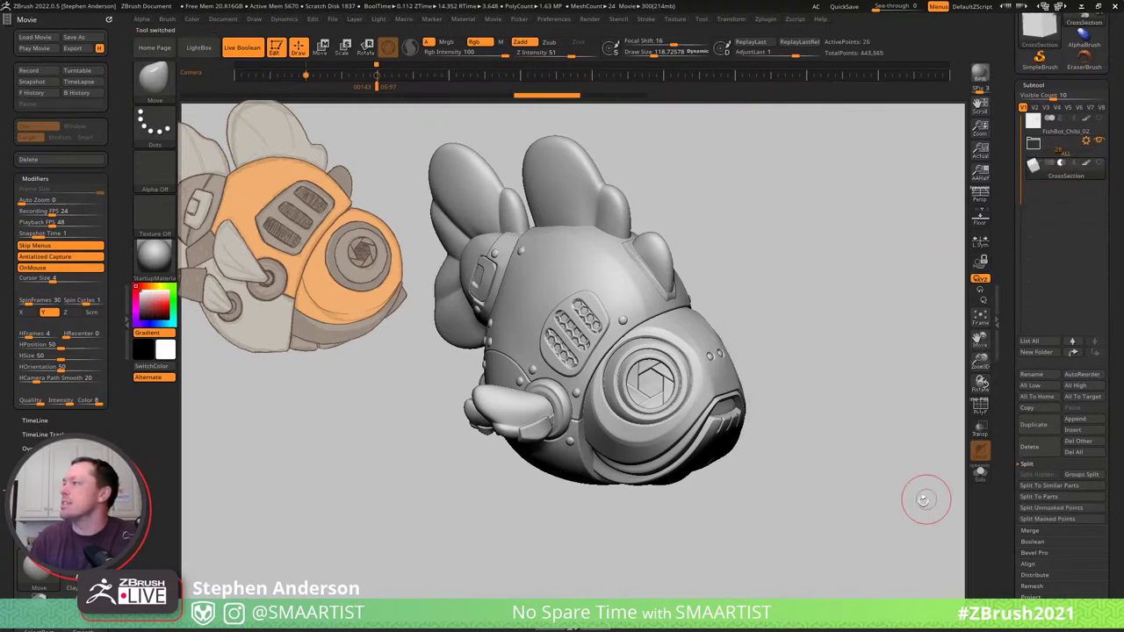
pyautogui.click(1088, 141)
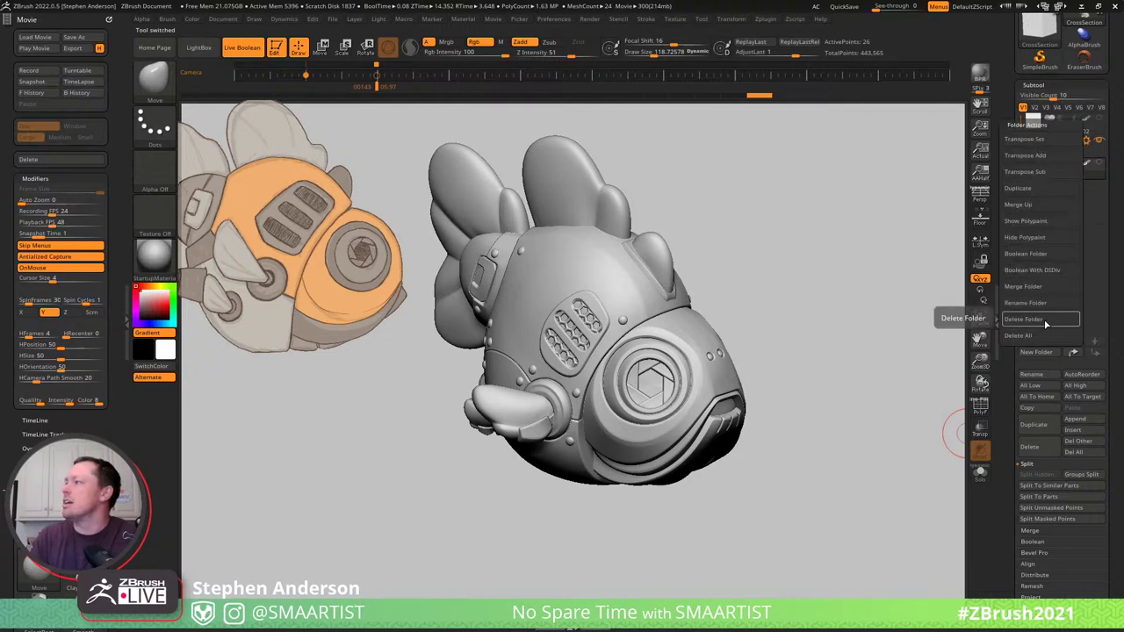
pyautogui.click(1045, 276)
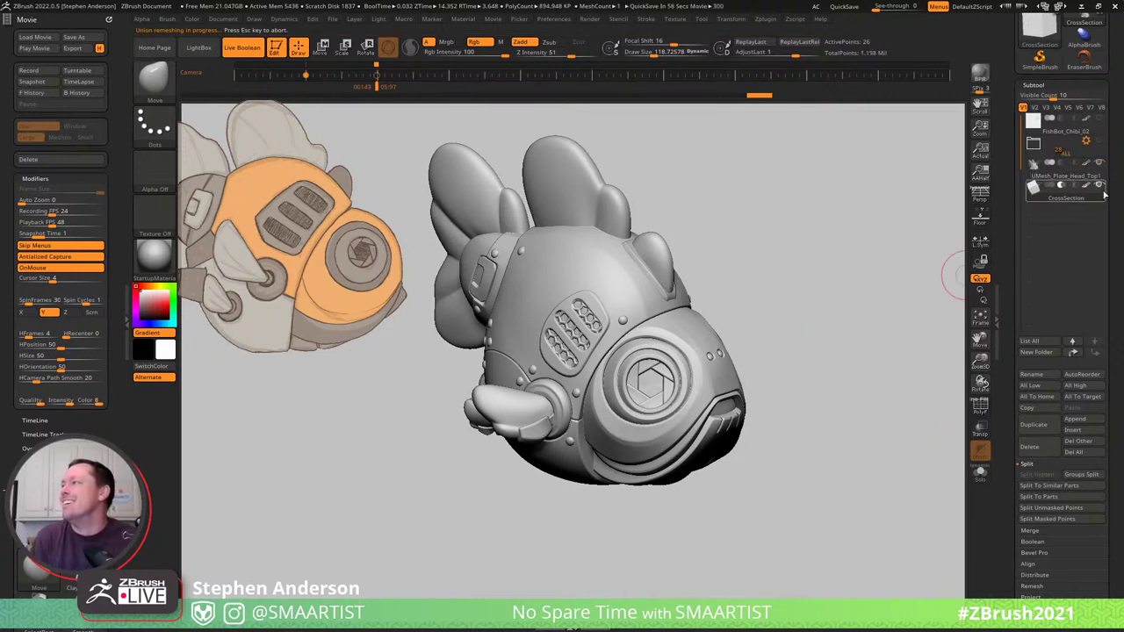
# Show the CrossSection subtool and shift it vertically in small moves to inspect the merged mesh's wall thickness around the grille.
pyautogui.moveTo(747, 238)
pyautogui.mouseDown()
pyautogui.moveTo(762, 240)
pyautogui.moveTo(762, 289)
pyautogui.moveTo(772, 291)
pyautogui.mouseUp()
pyautogui.press('w')
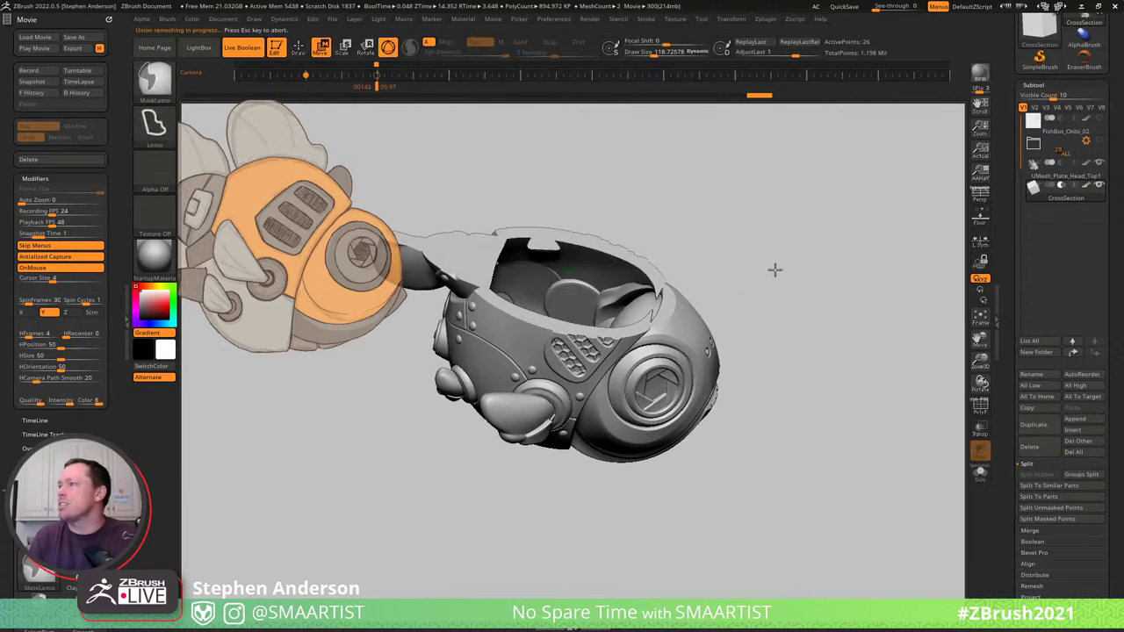
pyautogui.moveTo(774, 270)
pyautogui.keyDown('ctrl'); pyautogui.mouseDown(button='right')
pyautogui.moveTo(845, 272)
pyautogui.moveTo(836, 255)
pyautogui.mouseUp(button='right'); pyautogui.keyUp('ctrl')
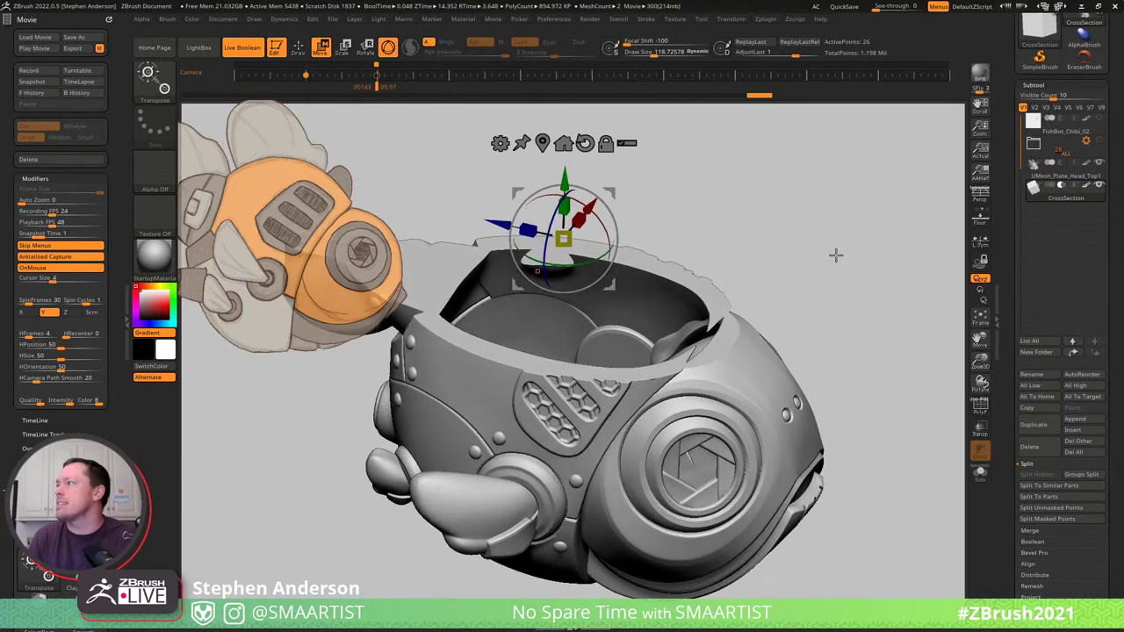
pyautogui.moveTo(564, 206)
pyautogui.mouseDown()
pyautogui.moveTo(565, 218)
pyautogui.moveTo(566, 188)
pyautogui.mouseUp()
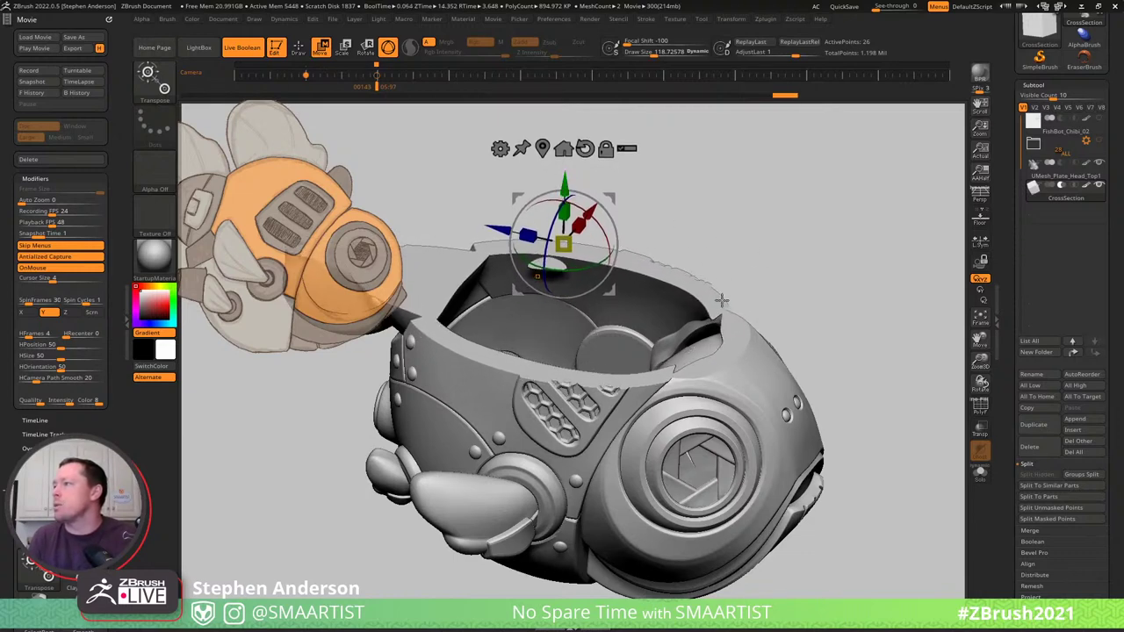
pyautogui.keyDown('ctrl'); pyautogui.moveTo(760, 338); pyautogui.dragTo(779, 324, button='right'); pyautogui.keyUp('ctrl')
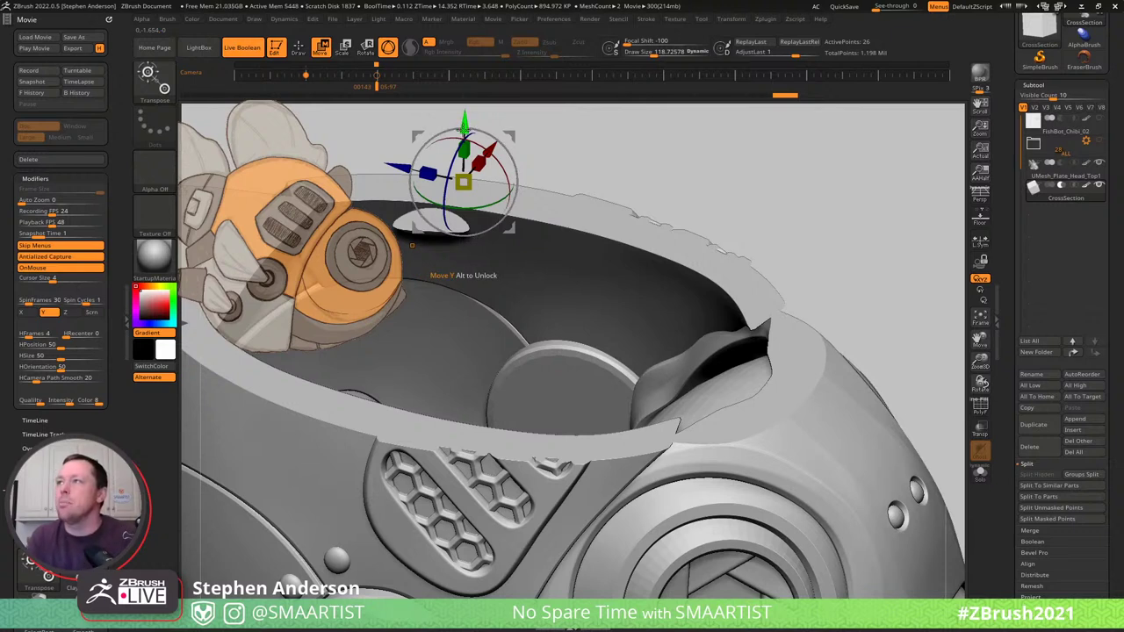
pyautogui.moveTo(464, 138)
pyautogui.mouseDown()
pyautogui.moveTo(463, 223)
pyautogui.moveTo(482, 148)
pyautogui.mouseUp()
pyautogui.keyDown('ctrl'); pyautogui.moveTo(673, 253); pyautogui.dragTo(655, 243, button='right'); pyautogui.keyUp('ctrl')
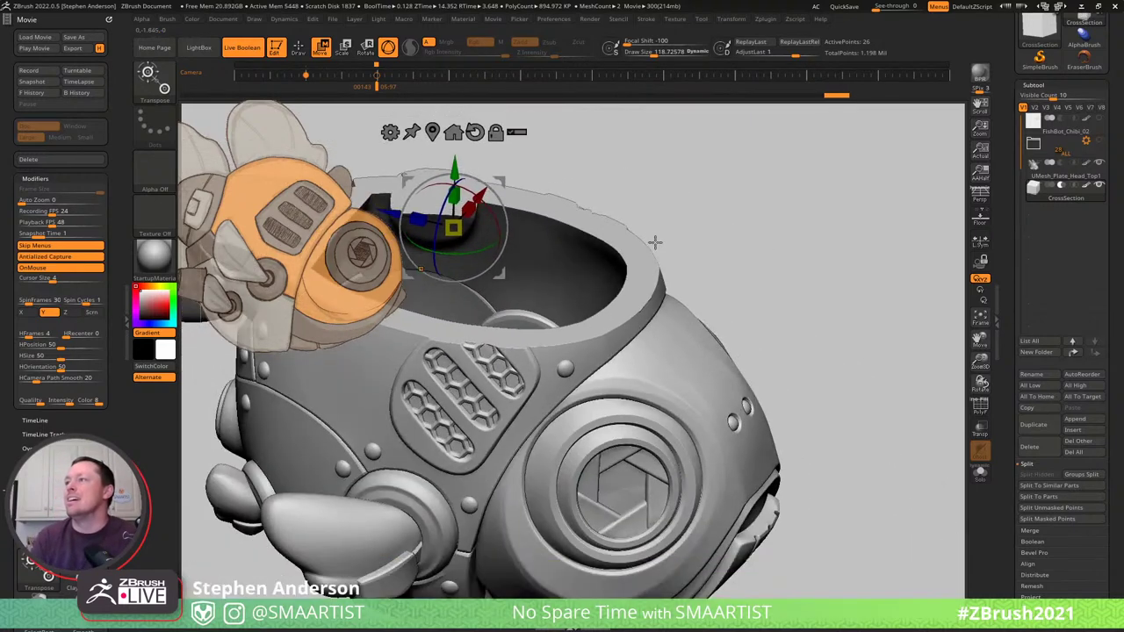
# Raise the CrossSection subtool until it slices through the dorsal fins, and bring it back down to cut through the upper back.
pyautogui.moveTo(654, 241); pyautogui.dragTo(713, 220)
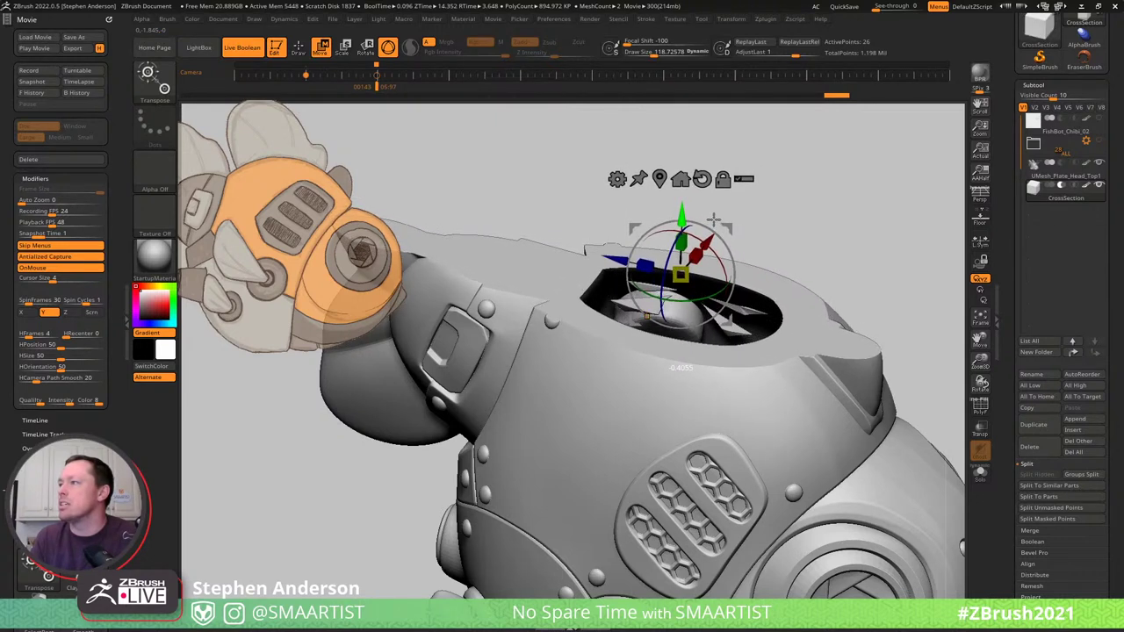
pyautogui.moveTo(713, 217); pyautogui.dragTo(684, 159)
pyautogui.keyDown('alt'); pyautogui.moveTo(843, 261); pyautogui.dragTo(841, 295); pyautogui.keyUp('alt')
pyautogui.hotkey('ctrl', 'z')
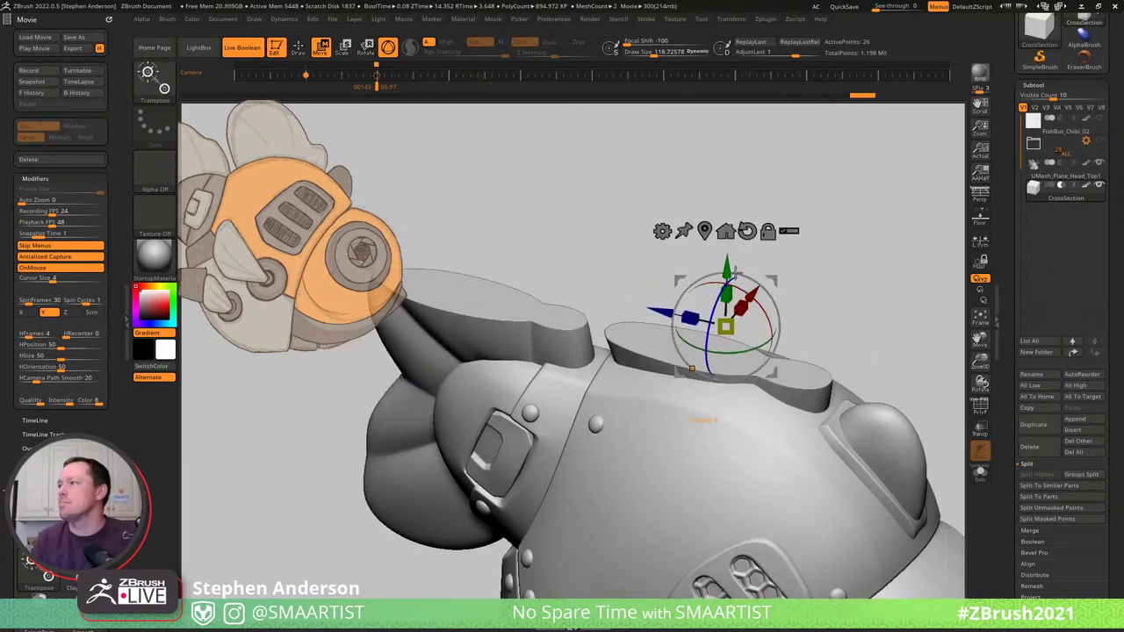
pyautogui.moveTo(727, 269); pyautogui.dragTo(748, 324)
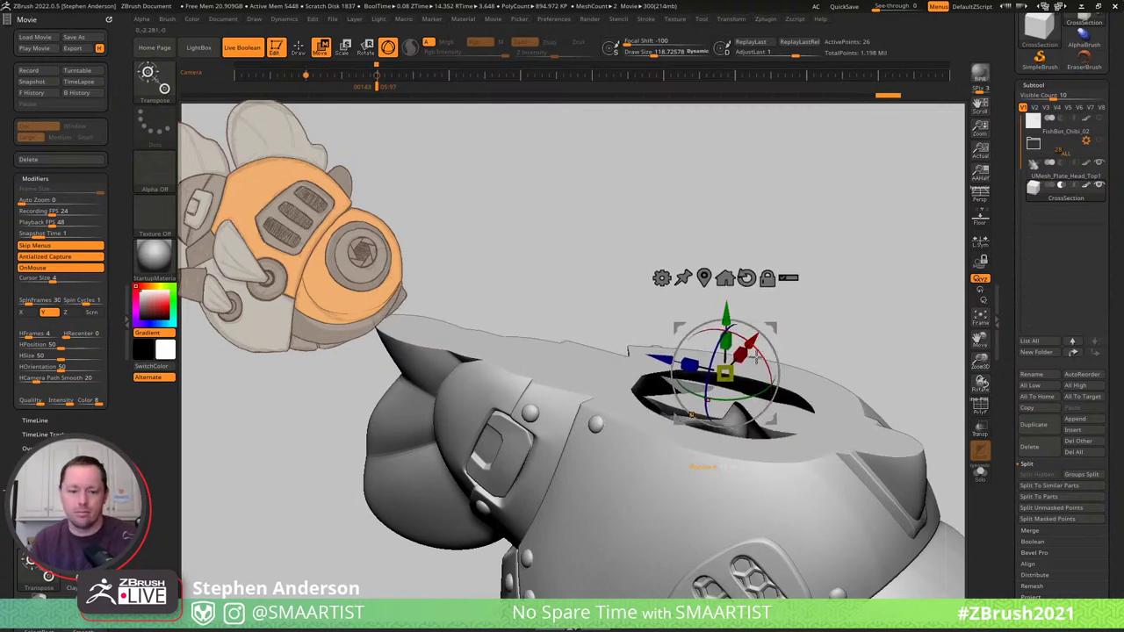
# Select the UMesh_Plate_Head_Top1 subtool, isolate it with Solo, show its PolyFrame and return to Draw mode near the dorsal fin.
pyautogui.hotkey('shift', 'f')
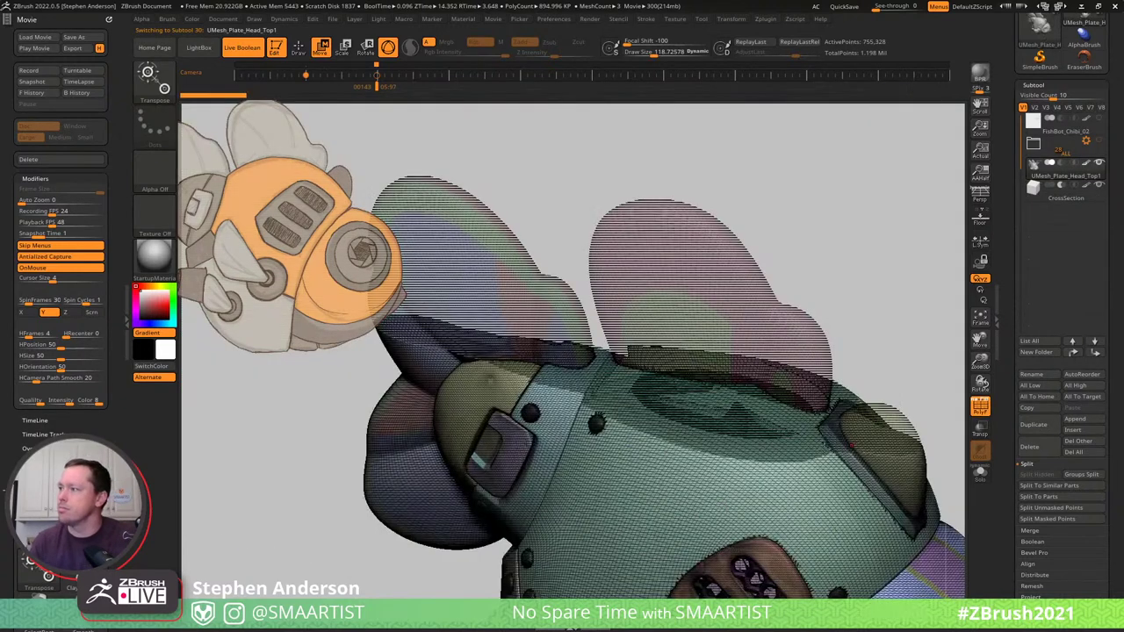
pyautogui.keyDown('ctrl'); pyautogui.moveTo(747, 411); pyautogui.dragTo(769, 356, button='right'); pyautogui.keyUp('ctrl')
pyautogui.press('q')
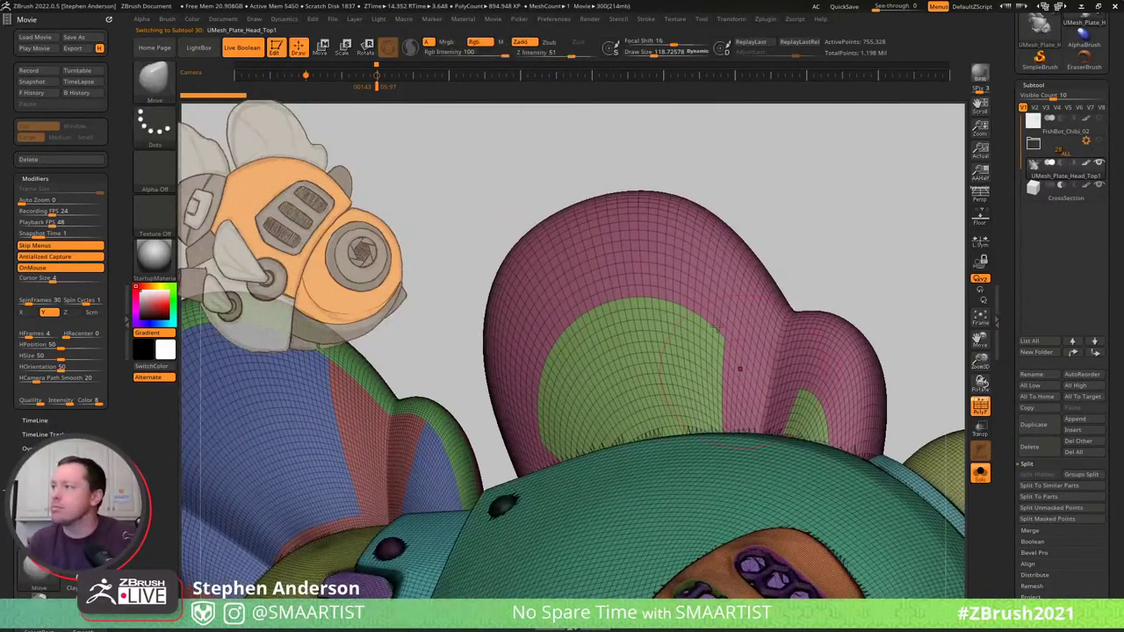
# Isolate the dorsal fin's polygroup to examine its base from several angles, and bring the whole mesh back.
pyautogui.hotkey('ctrl', 'shift')
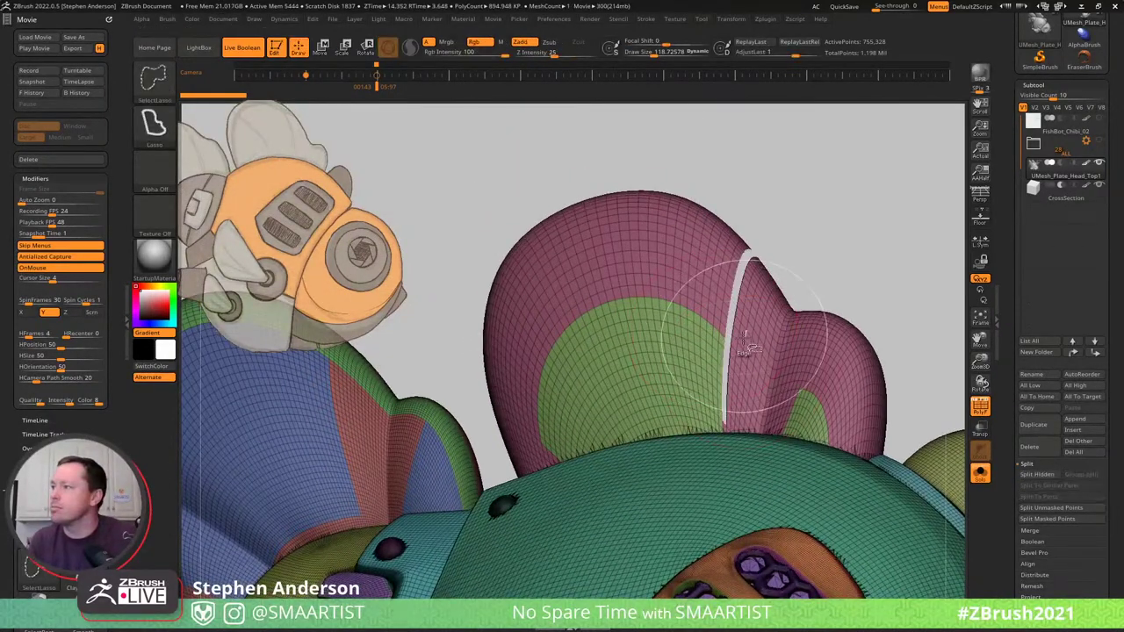
pyautogui.keyDown('ctrl'); pyautogui.keyDown('shift'); pyautogui.click(722, 336); pyautogui.keyUp('shift'); pyautogui.keyUp('ctrl')
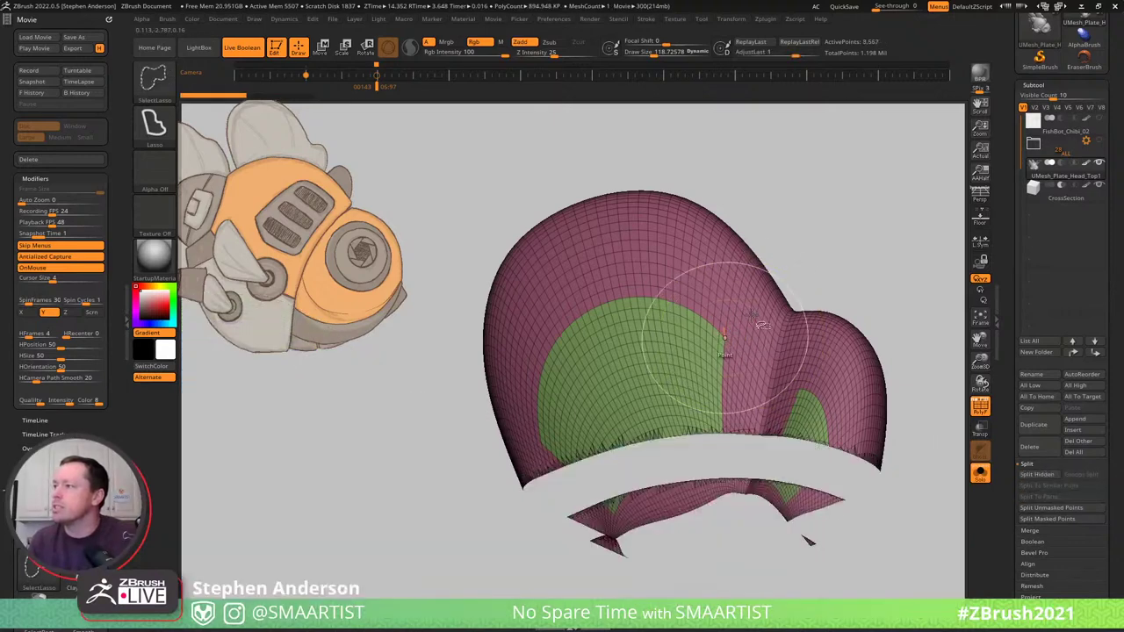
pyautogui.moveTo(713, 374)
pyautogui.mouseDown(button='right')
pyautogui.moveTo(848, 264)
pyautogui.moveTo(838, 227)
pyautogui.mouseUp(button='right')
pyautogui.hotkey('ctrl', 'shift', 'z')
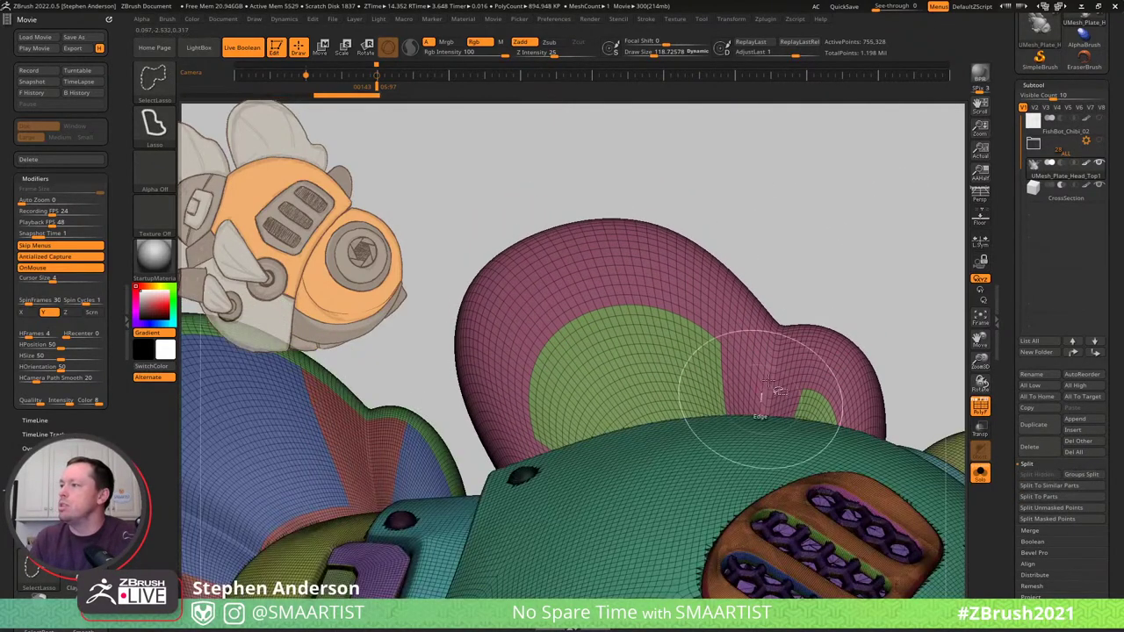
# Look inside through the belly's round hole, isolate the red inner polygroup to examine its underside, and undo the isolation.
pyautogui.moveTo(762, 351)
pyautogui.mouseDown(button='right')
pyautogui.moveTo(673, 491)
pyautogui.moveTo(681, 595)
pyautogui.moveTo(692, 567)
pyautogui.moveTo(690, 389)
pyautogui.moveTo(718, 392)
pyautogui.mouseUp(button='right')
pyautogui.keyDown('ctrl'); pyautogui.moveTo(669, 434); pyautogui.dragTo(687, 434, button='right'); pyautogui.keyUp('ctrl')
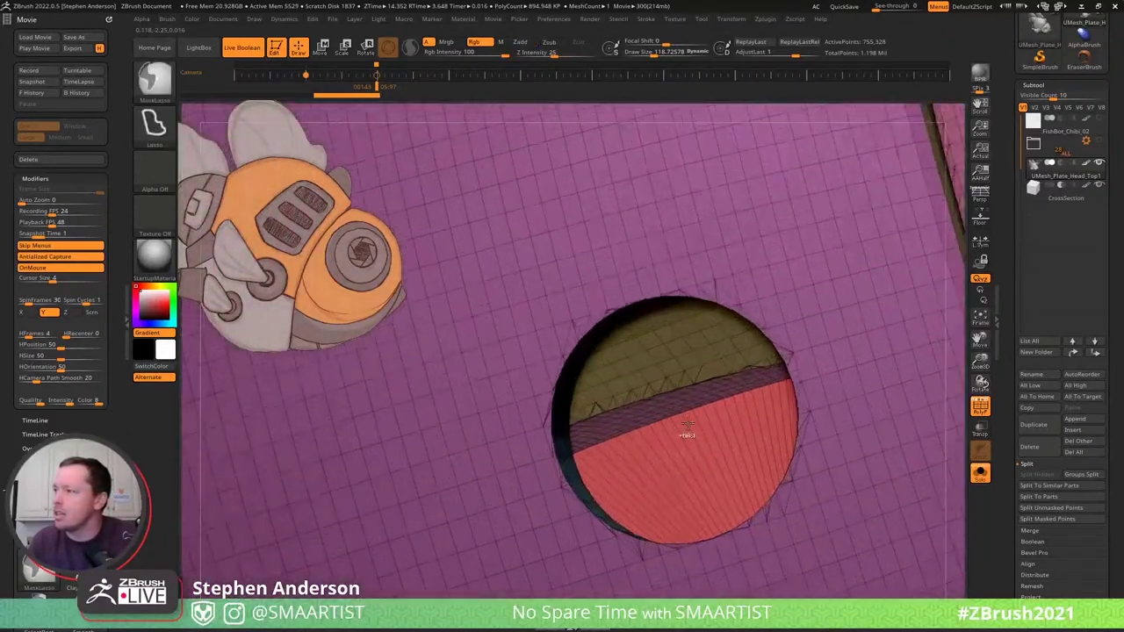
pyautogui.keyDown('ctrl'); pyautogui.keyDown('shift'); pyautogui.click(676, 428); pyautogui.keyUp('shift'); pyautogui.keyUp('ctrl')
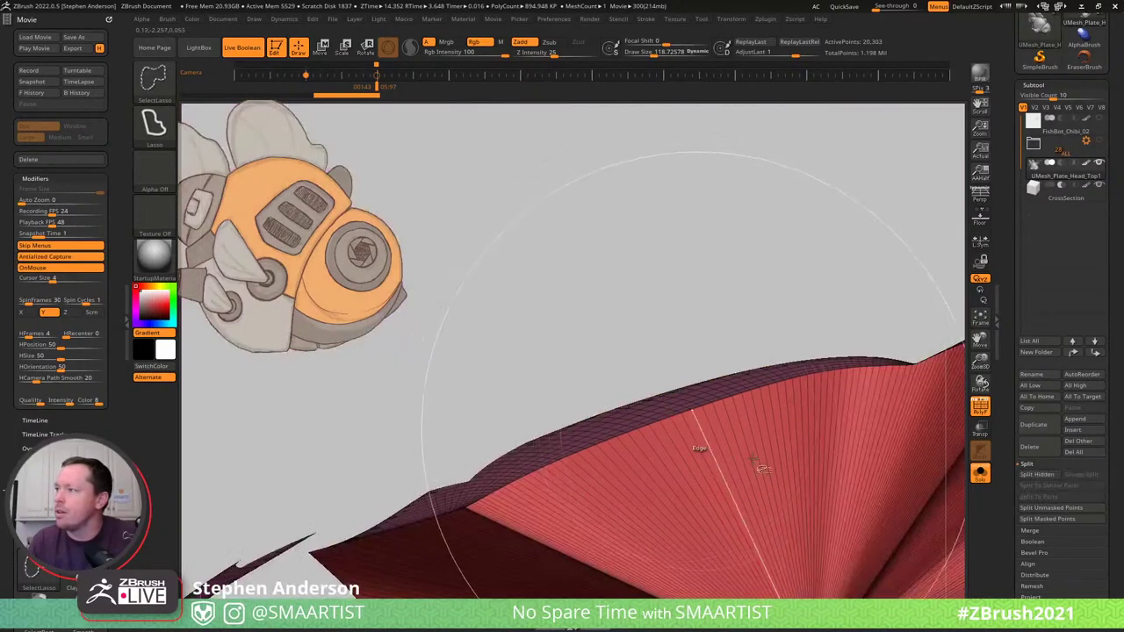
pyautogui.moveTo(763, 459); pyautogui.dragTo(728, 383, button='right')
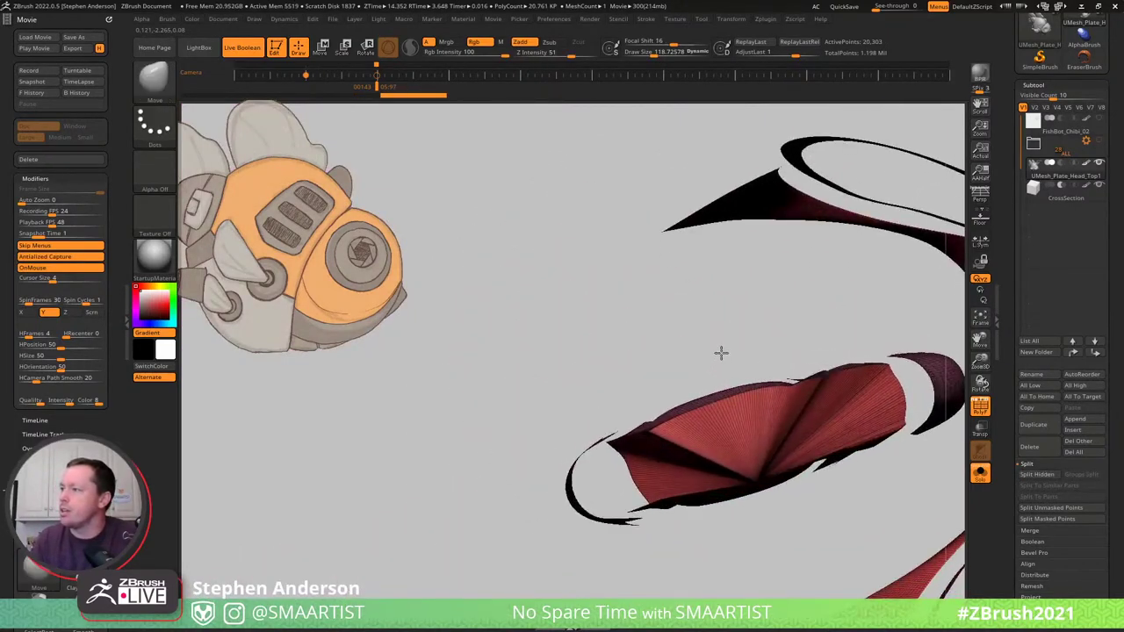
pyautogui.hotkey('ctrl', 'z')
# Hide the dorsal fin geometry seen through the belly's round hole and examine the remaining mesh inside and out.
pyautogui.moveTo(657, 416)
pyautogui.keyDown('ctrl'); pyautogui.mouseDown(button='right')
pyautogui.moveTo(634, 436)
pyautogui.moveTo(657, 579)
pyautogui.moveTo(634, 450)
pyautogui.mouseUp(button='right'); pyautogui.keyUp('ctrl')
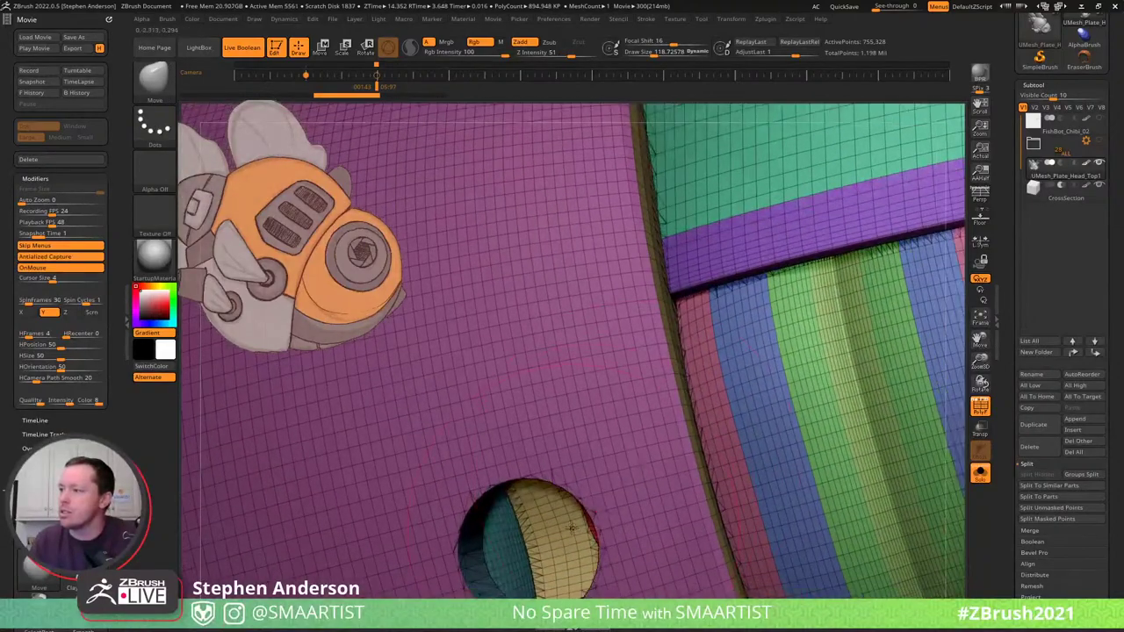
pyautogui.moveTo(573, 525)
pyautogui.mouseDown(button='right')
pyautogui.moveTo(667, 514)
pyautogui.moveTo(572, 523)
pyautogui.mouseUp(button='right')
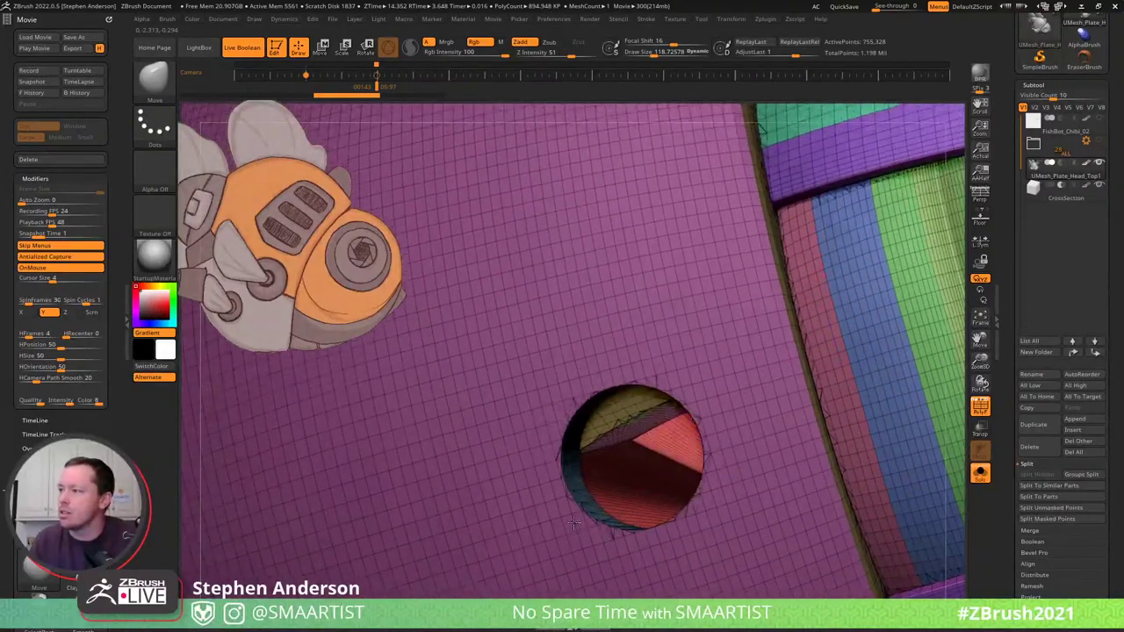
pyautogui.keyDown('ctrl'); pyautogui.moveTo(635, 450); pyautogui.dragTo(634, 553, button='right'); pyautogui.keyUp('ctrl')
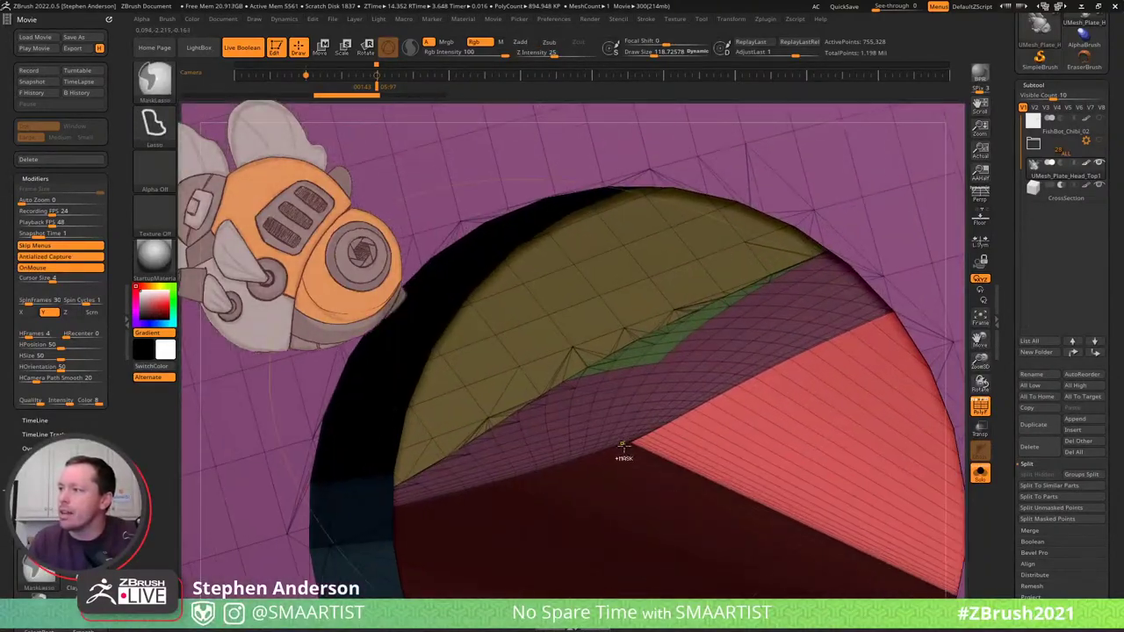
pyautogui.moveTo(622, 445)
pyautogui.keyDown('ctrl'); pyautogui.mouseDown(button='right')
pyautogui.moveTo(652, 465)
pyautogui.moveTo(641, 451)
pyautogui.mouseUp(button='right'); pyautogui.keyUp('ctrl')
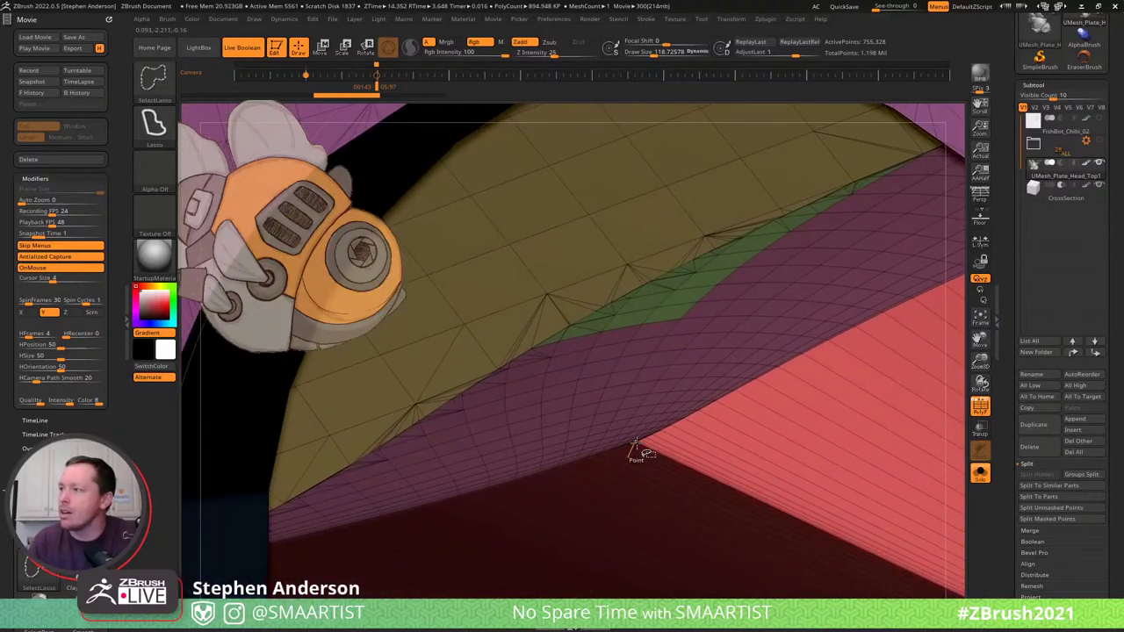
pyautogui.keyDown('ctrl'); pyautogui.keyDown('shift'); pyautogui.click(635, 443); pyautogui.keyUp('shift'); pyautogui.keyUp('ctrl')
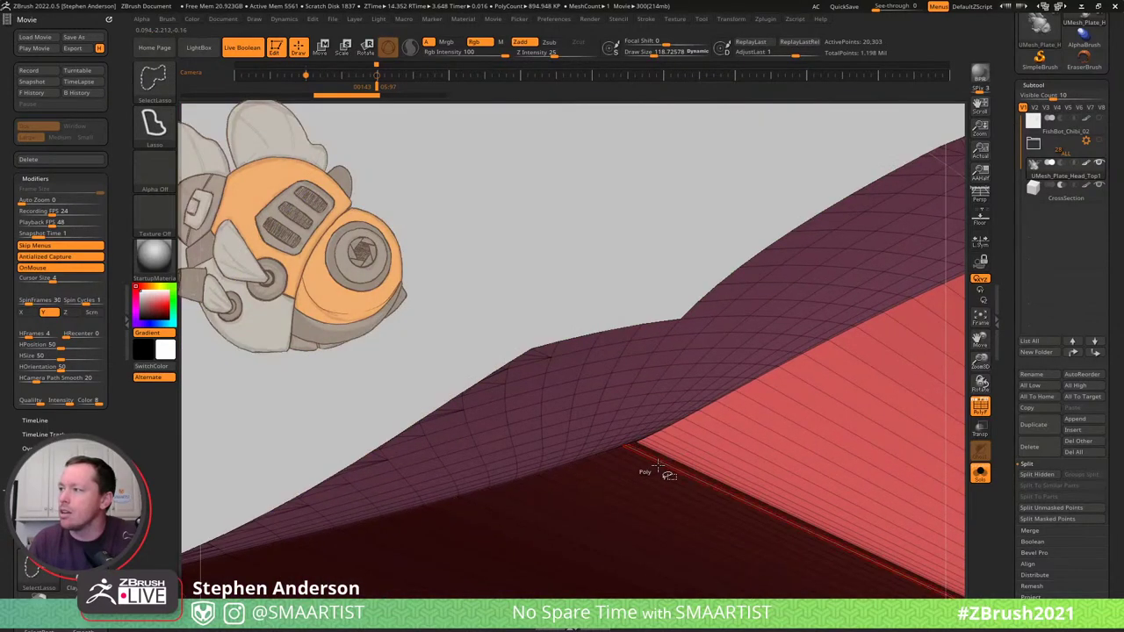
pyautogui.keyDown('ctrl'); pyautogui.keyDown('shift'); pyautogui.click(667, 253); pyautogui.keyUp('shift'); pyautogui.keyUp('ctrl')
pyautogui.keyDown('ctrl'); pyautogui.keyDown('shift'); pyautogui.click(660, 305); pyautogui.keyUp('shift'); pyautogui.keyUp('ctrl')
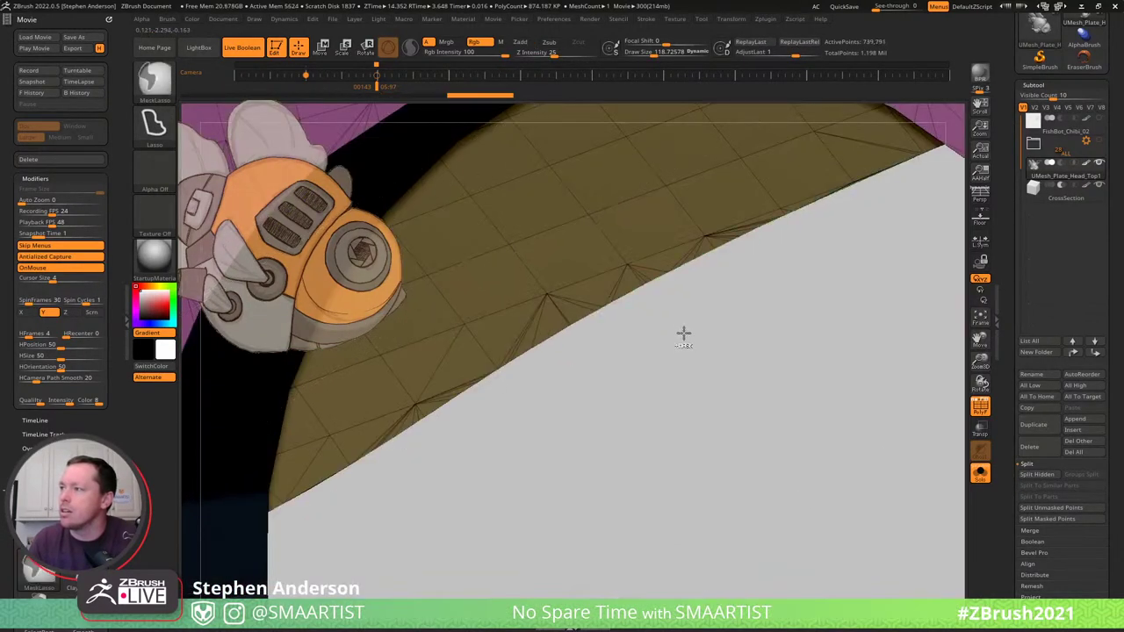
pyautogui.moveTo(568, 331)
pyautogui.keyDown('alt'); pyautogui.mouseDown(button='right')
pyautogui.moveTo(630, 202)
pyautogui.moveTo(565, 225)
pyautogui.moveTo(659, 281)
pyautogui.moveTo(639, 311)
pyautogui.moveTo(626, 460)
pyautogui.moveTo(660, 461)
pyautogui.moveTo(660, 479)
pyautogui.mouseUp(button='right'); pyautogui.keyUp('alt')
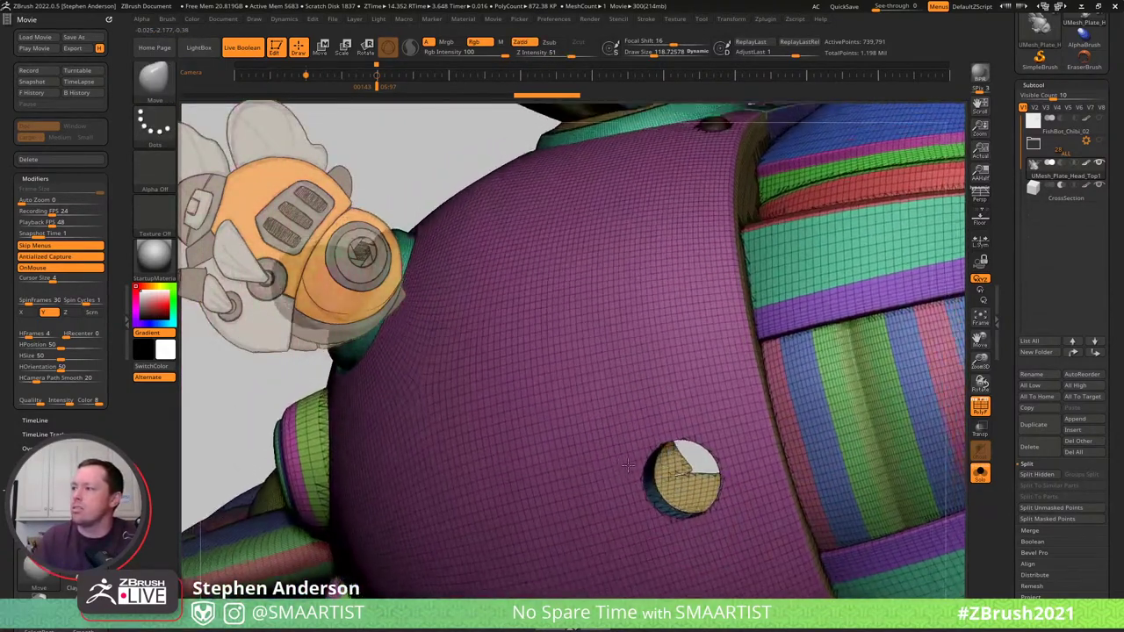
pyautogui.moveTo(571, 500); pyautogui.dragTo(631, 454, button='right')
pyautogui.moveTo(630, 454)
pyautogui.mouseDown()
pyautogui.moveTo(655, 439)
pyautogui.moveTo(736, 296)
pyautogui.moveTo(667, 539)
pyautogui.moveTo(764, 286)
pyautogui.moveTo(764, 350)
pyautogui.moveTo(810, 279)
pyautogui.mouseUp()
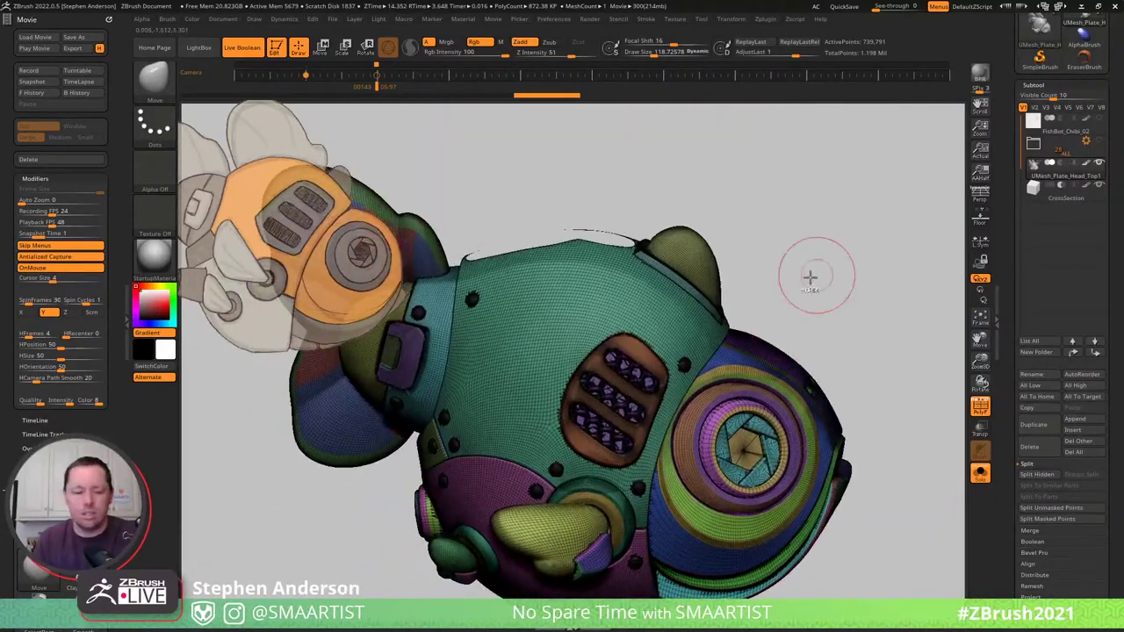
# Switch the visibility so only the dorsal fin, its inner base and the red inner eye geometry are shown.
pyautogui.keyDown('ctrl'); pyautogui.keyDown('shift'); pyautogui.click(848, 271); pyautogui.keyUp('shift'); pyautogui.keyUp('ctrl')
pyautogui.keyDown('ctrl'); pyautogui.keyDown('shift'); pyautogui.click(764, 309); pyautogui.keyUp('shift'); pyautogui.keyUp('ctrl')
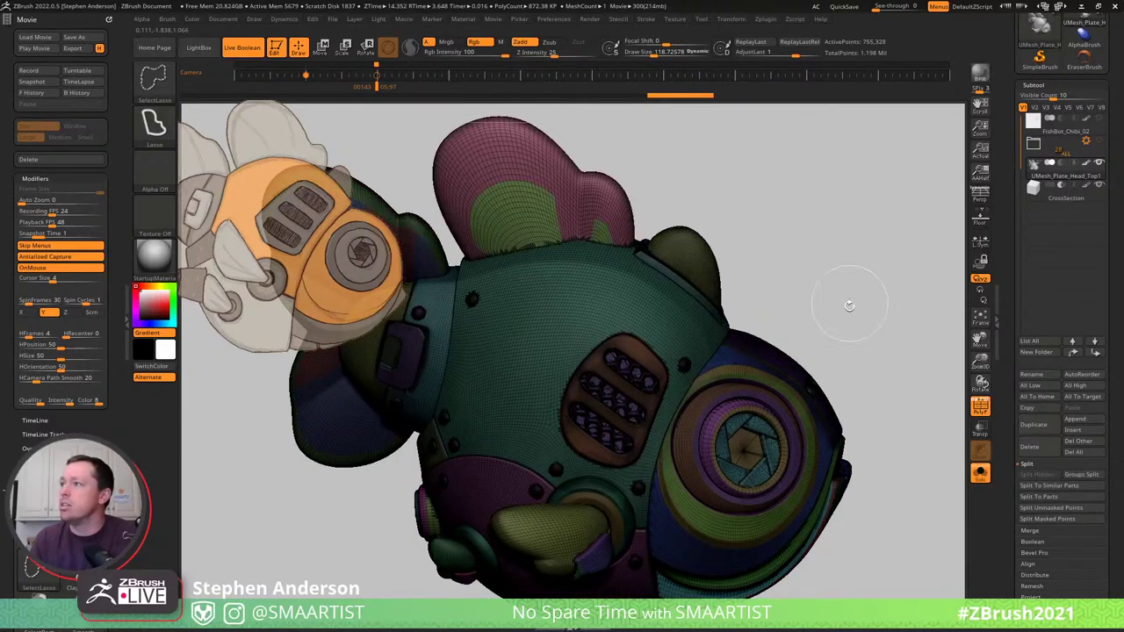
pyautogui.moveTo(839, 256); pyautogui.dragTo(842, 273)
pyautogui.hotkey('ctrl', 'z')
pyautogui.hotkey('ctrl', 'shift')
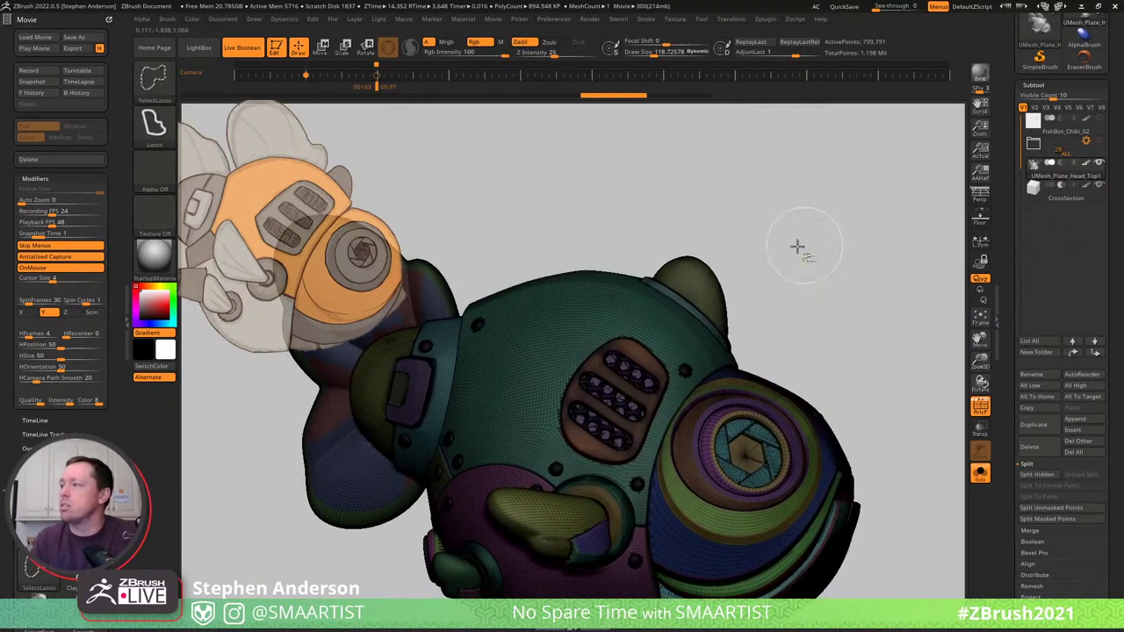
pyautogui.keyDown('ctrl'); pyautogui.keyDown('shift'); pyautogui.moveTo(860, 313); pyautogui.dragTo(862, 318); pyautogui.keyUp('shift'); pyautogui.keyUp('ctrl')
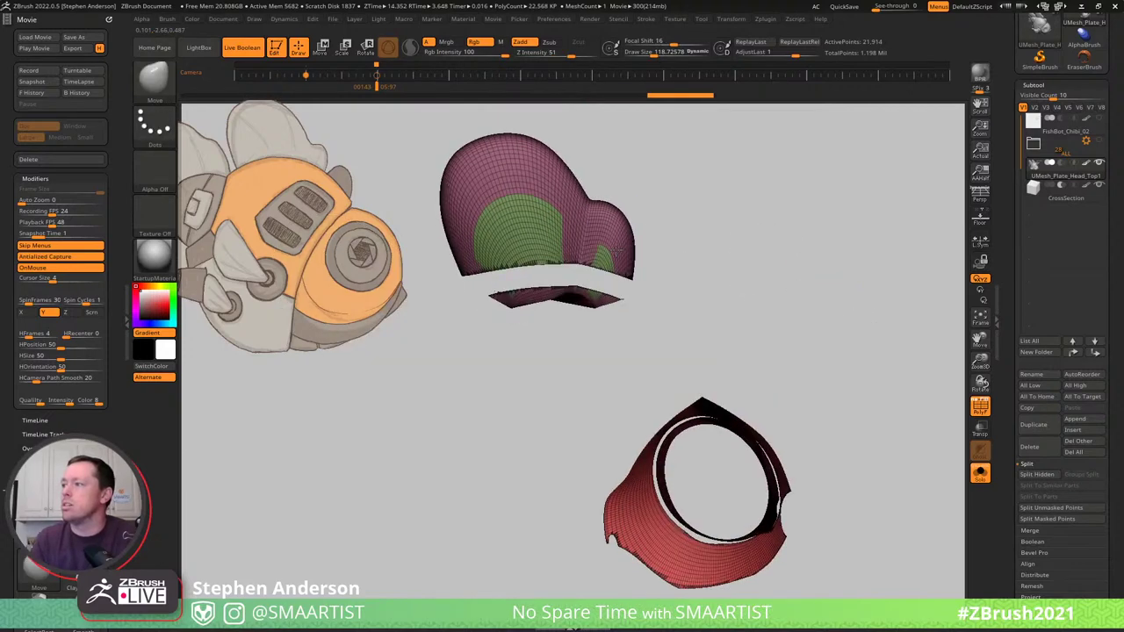
# Mask the outer dorsal fin and the red inner eye geometry, leaving only the fin's inner base unmasked.
pyautogui.moveTo(647, 381)
pyautogui.keyDown('ctrl'); pyautogui.mouseDown()
pyautogui.moveTo(772, 355)
pyautogui.moveTo(916, 383)
pyautogui.moveTo(820, 315)
pyautogui.mouseUp(); pyautogui.keyUp('ctrl')
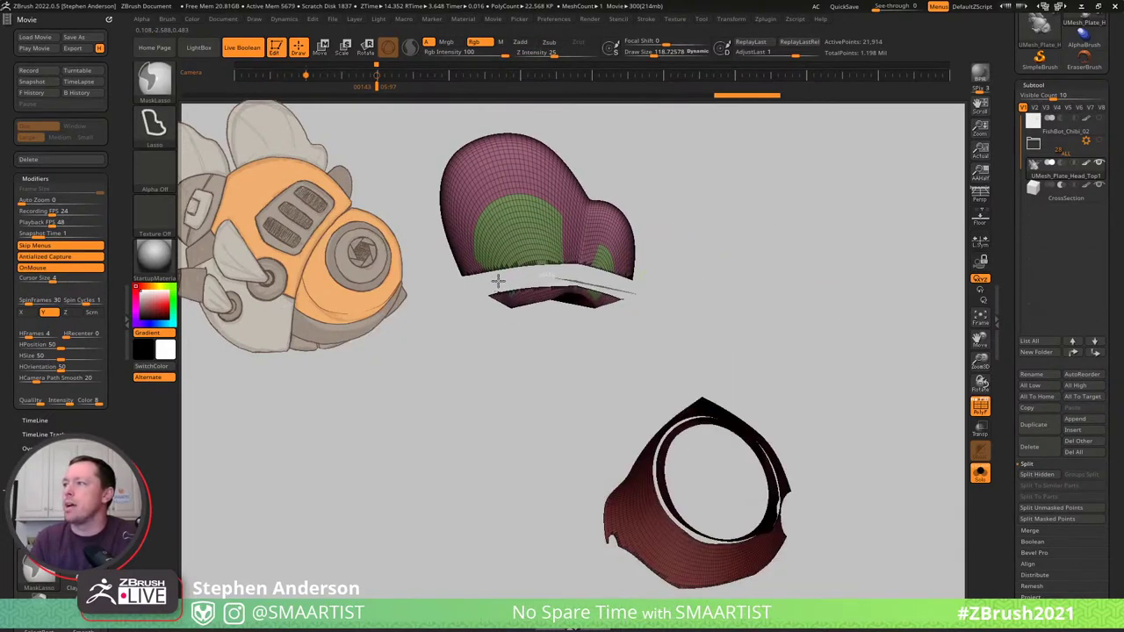
pyautogui.moveTo(497, 281)
pyautogui.keyDown('ctrl'); pyautogui.mouseDown()
pyautogui.moveTo(389, 160)
pyautogui.moveTo(808, 143)
pyautogui.moveTo(839, 289)
pyautogui.moveTo(598, 281)
pyautogui.mouseUp(); pyautogui.keyUp('ctrl')
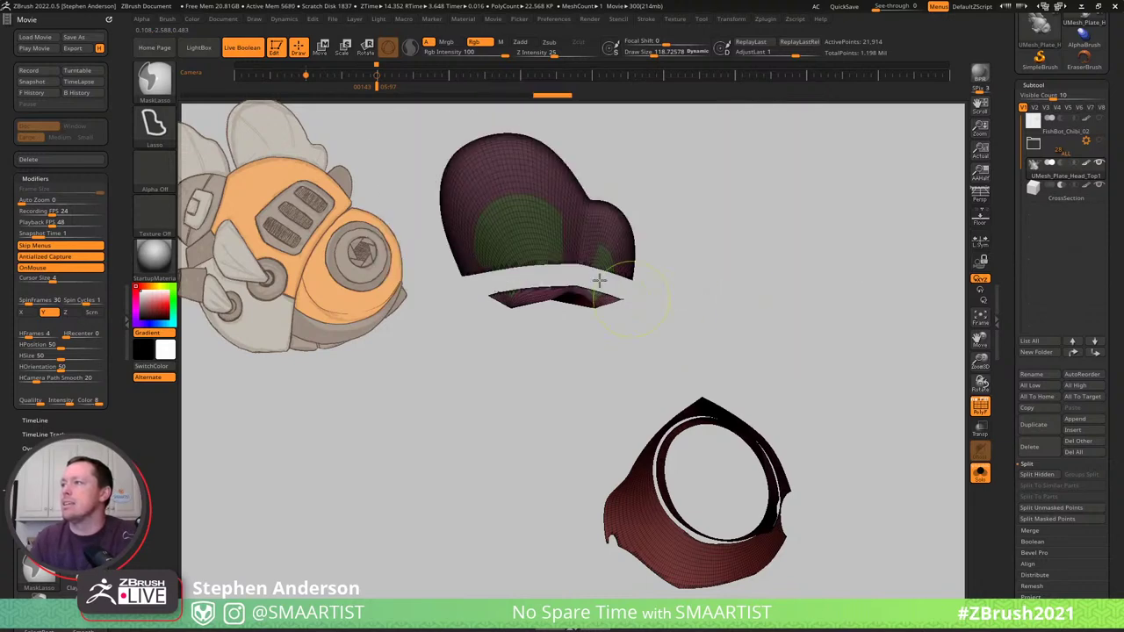
pyautogui.keyDown('alt'); pyautogui.moveTo(599, 280); pyautogui.dragTo(730, 376, button='right'); pyautogui.keyUp('alt')
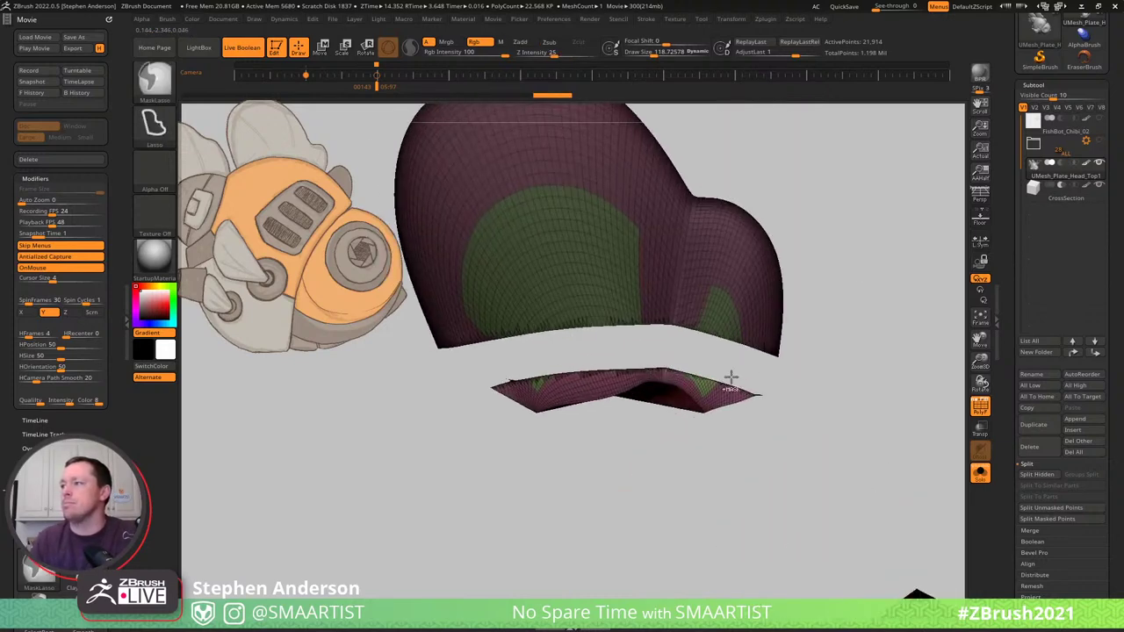
pyautogui.moveTo(671, 413); pyautogui.dragTo(669, 306, button='right')
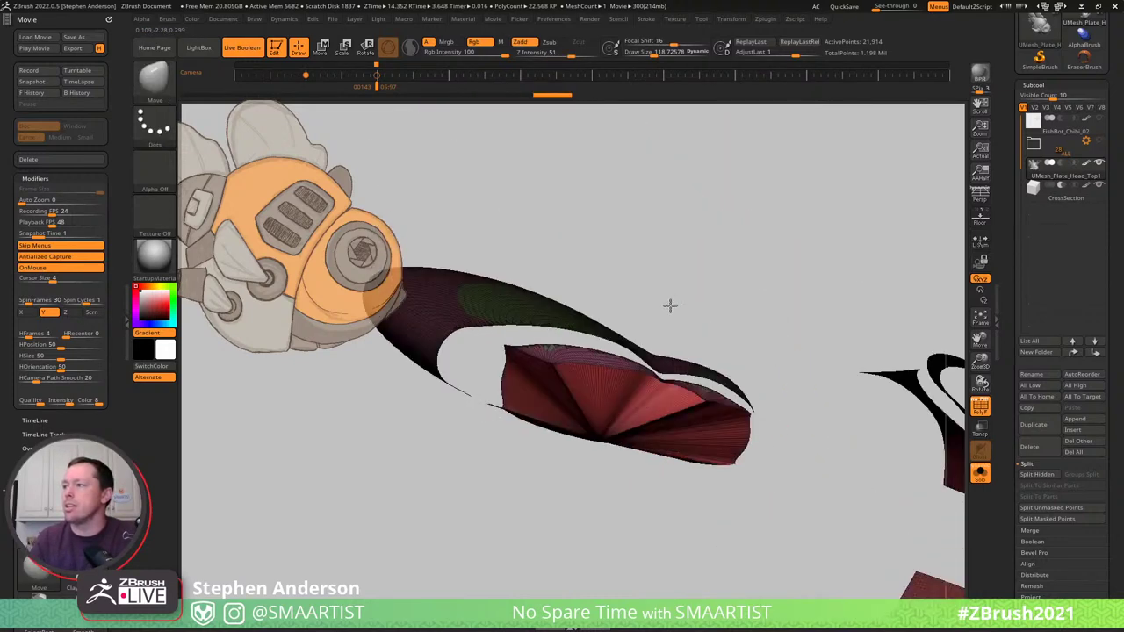
pyautogui.hotkey('ctrl', 'z')
pyautogui.hotkey('ctrl', 'z')
pyautogui.hotkey('ctrl', 'z')
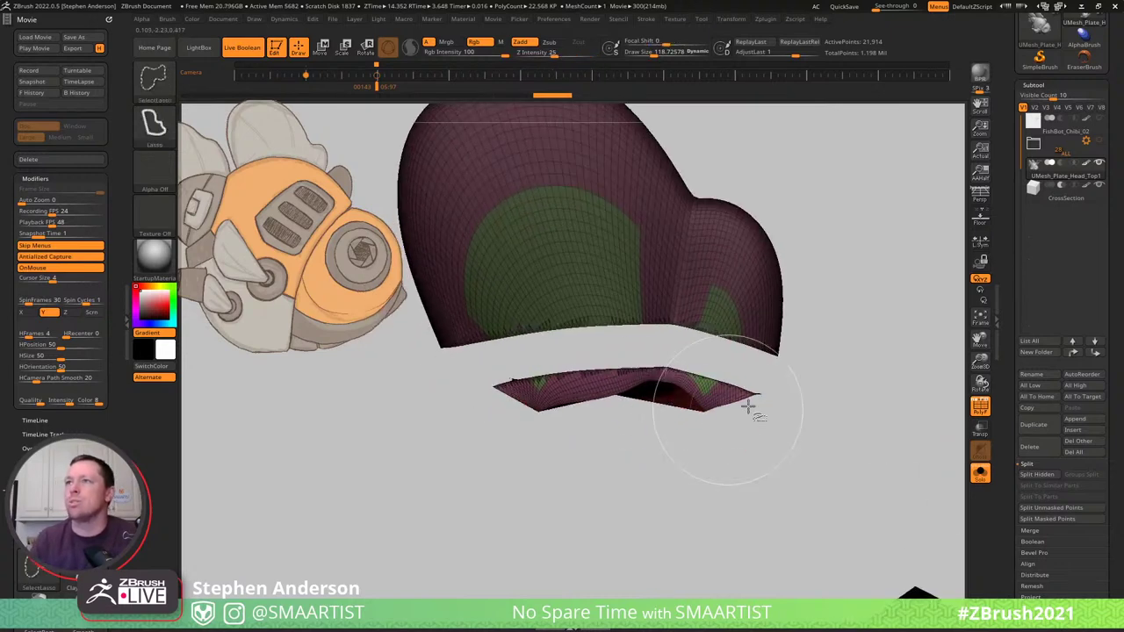
# Flatten the unmasked inner base of the dorsal fin with a ClipCurve following its upper edge.
pyautogui.click(156, 88)
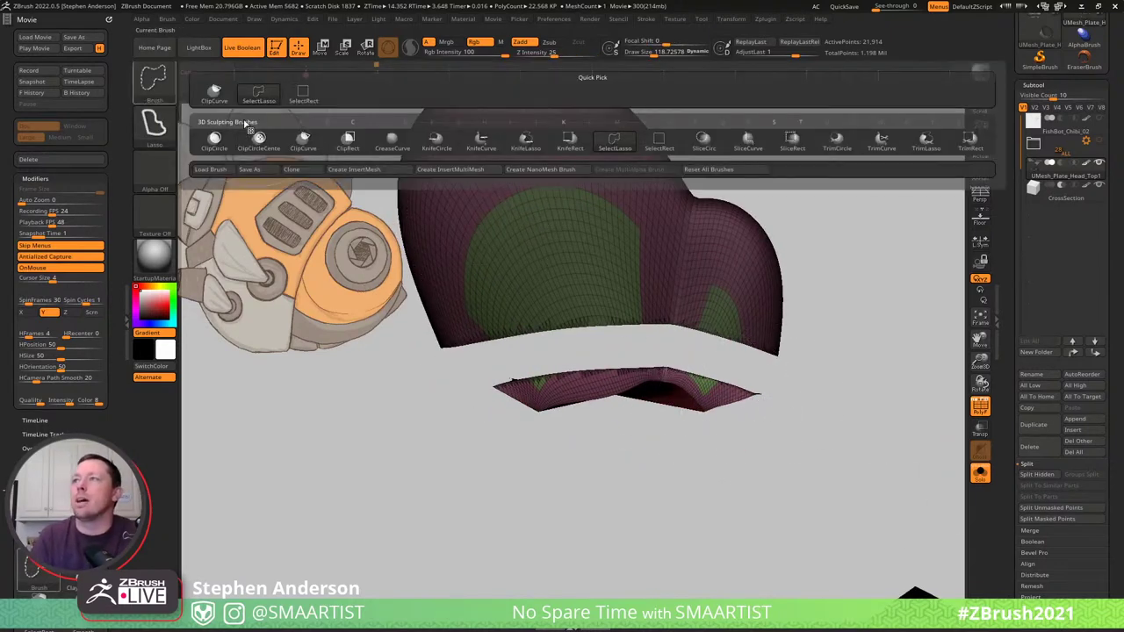
pyautogui.click(210, 92)
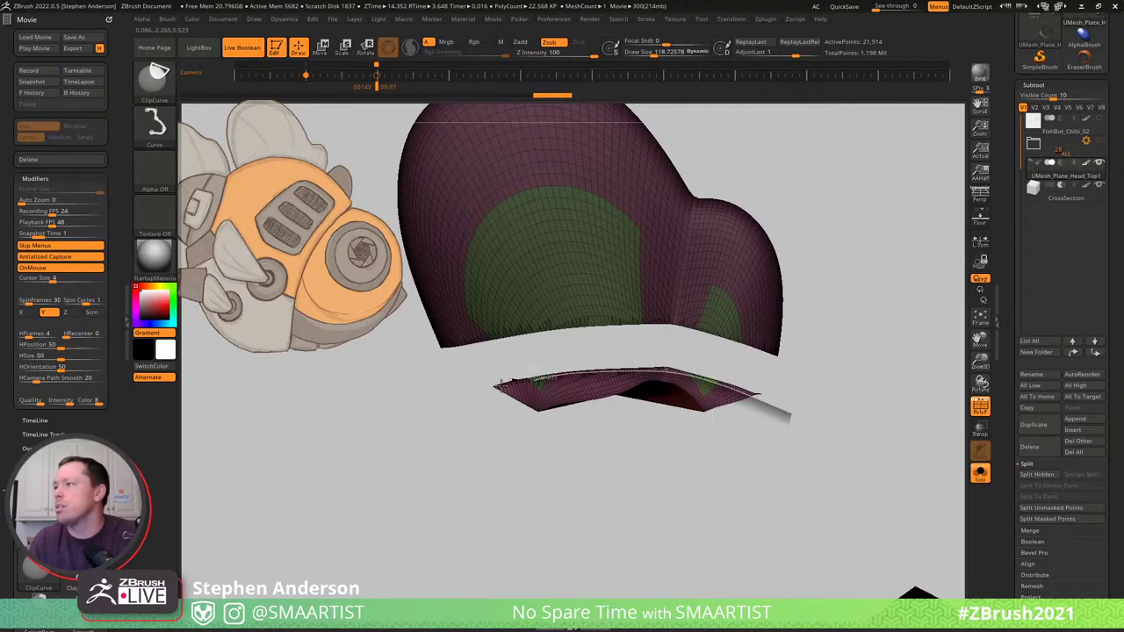
pyautogui.keyDown('ctrl'); pyautogui.keyDown('shift'); pyautogui.moveTo(480, 389); pyautogui.dragTo(474, 382); pyautogui.keyUp('shift'); pyautogui.keyUp('ctrl')
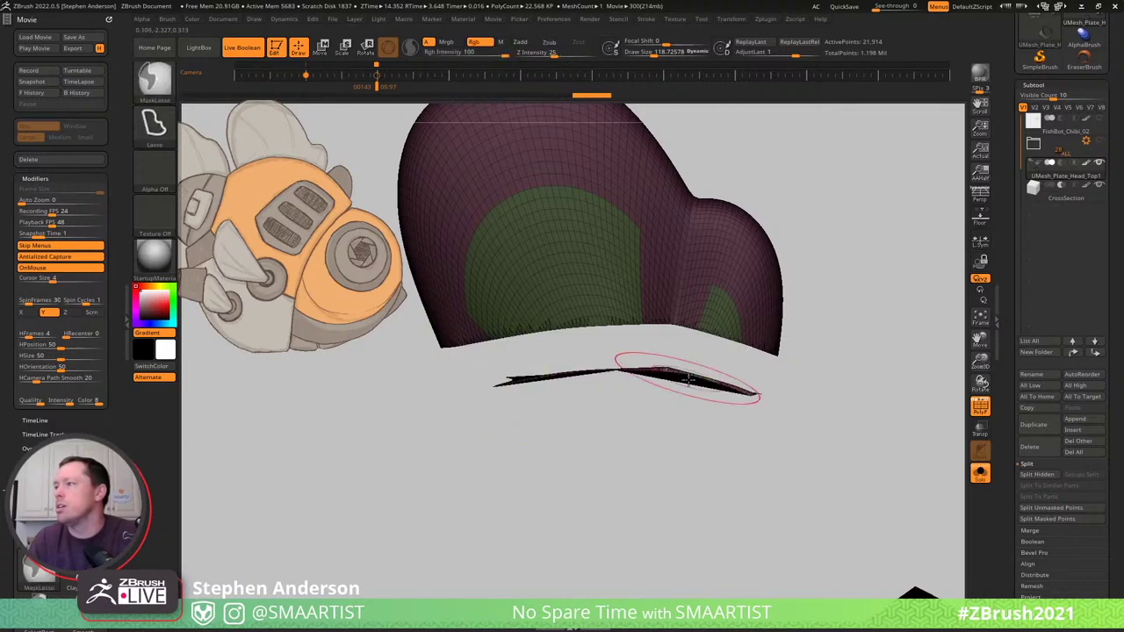
pyautogui.hotkey('ctrl', 'z')
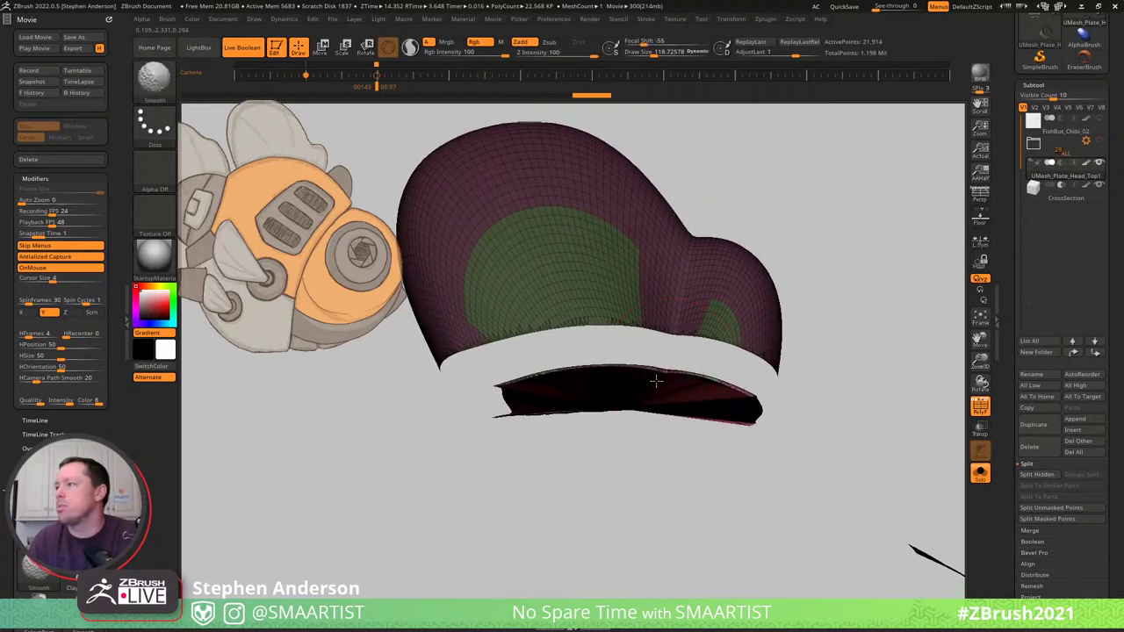
# Smooth the clipped inner base of the dorsal fin from below.
pyautogui.keyDown('shift'); pyautogui.moveTo(656, 381); pyautogui.dragTo(660, 368); pyautogui.keyUp('shift')
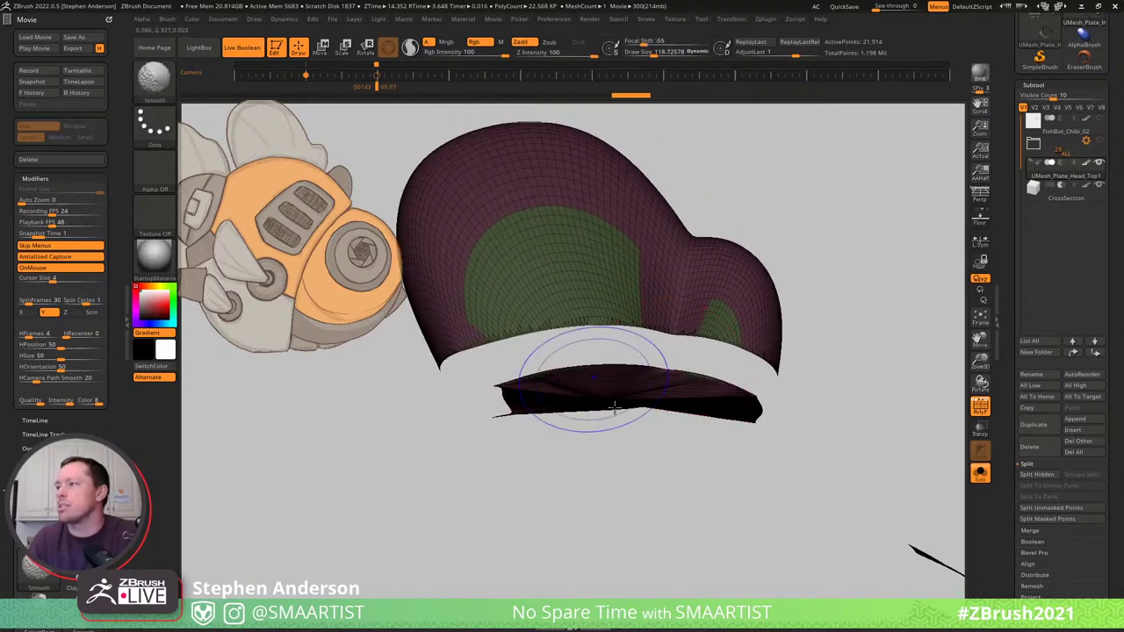
pyautogui.moveTo(614, 441); pyautogui.dragTo(629, 329)
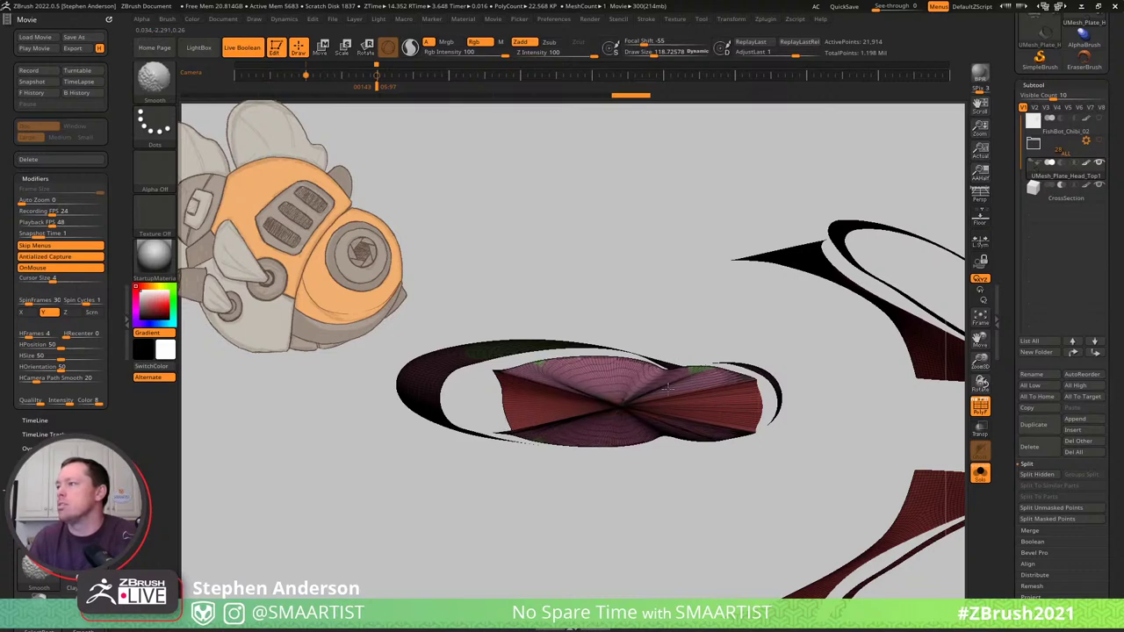
pyautogui.keyDown('shift'); pyautogui.moveTo(668, 386); pyautogui.dragTo(686, 255); pyautogui.keyUp('shift')
# Show the whole merged mesh without the mask and PolyFrame, and examine the fish robot from several sides.
pyautogui.keyDown('ctrl'); pyautogui.keyDown('shift'); pyautogui.click(599, 241); pyautogui.keyUp('shift'); pyautogui.keyUp('ctrl')
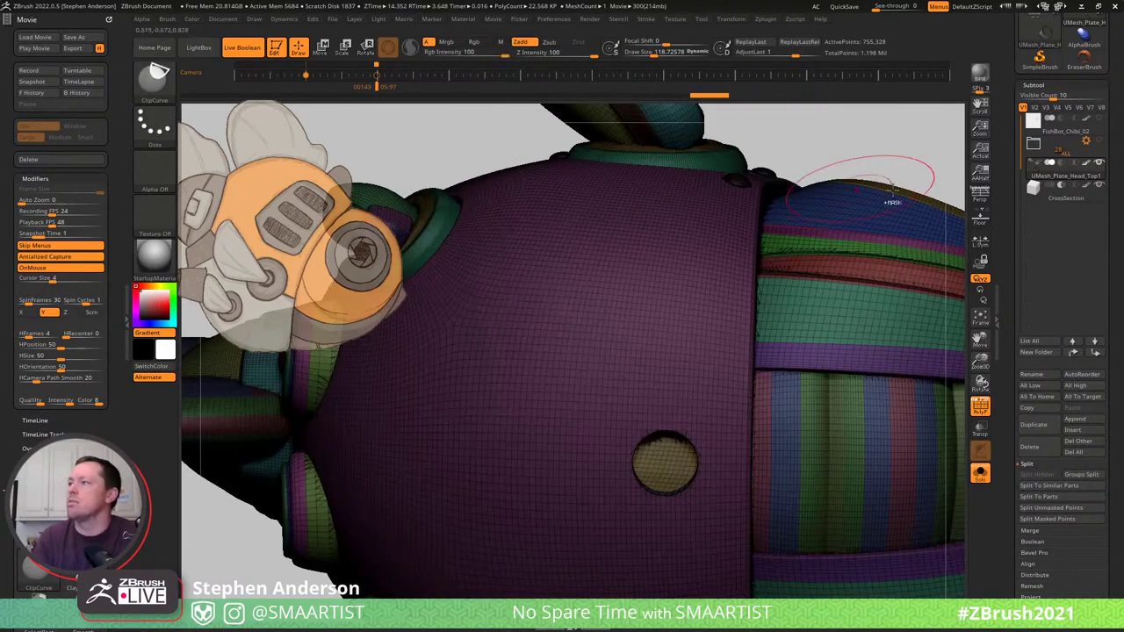
pyautogui.moveTo(792, 121)
pyautogui.keyDown('ctrl'); pyautogui.mouseDown(button='right')
pyautogui.moveTo(805, 296)
pyautogui.moveTo(798, 214)
pyautogui.moveTo(647, 447)
pyautogui.moveTo(711, 294)
pyautogui.mouseUp(button='right'); pyautogui.keyUp('ctrl')
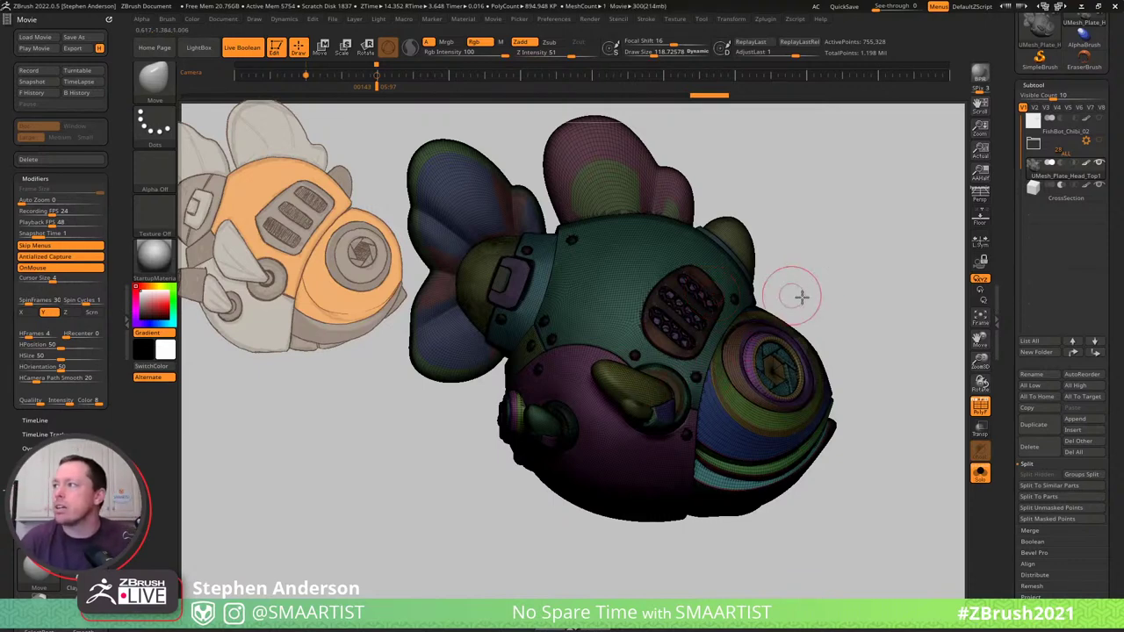
pyautogui.moveTo(801, 297); pyautogui.dragTo(856, 254, button='right')
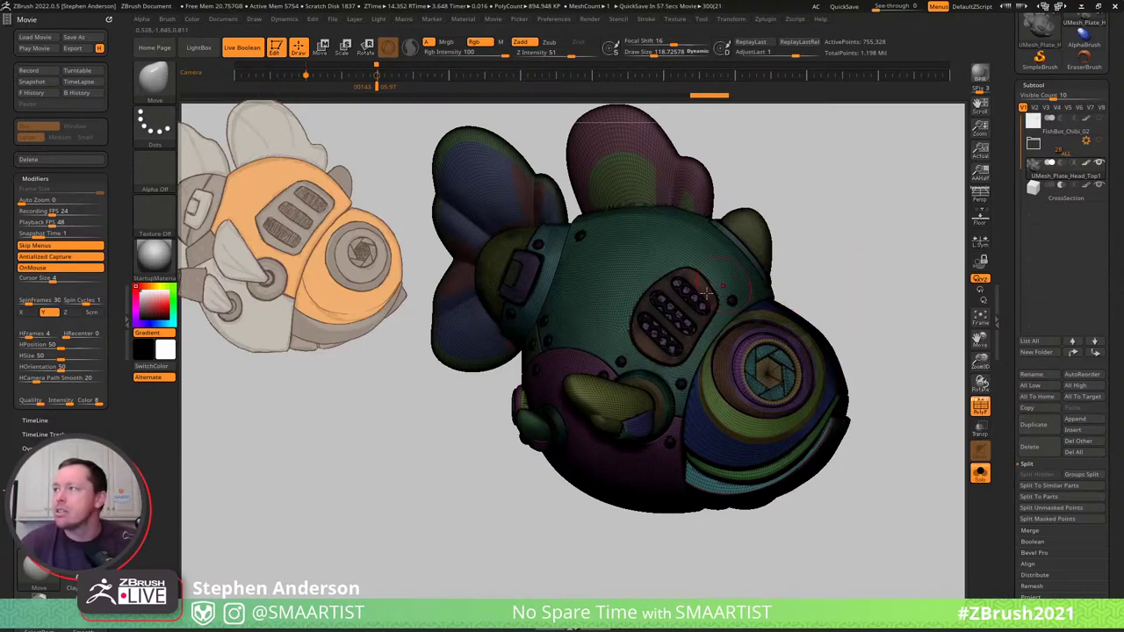
pyautogui.moveTo(706, 293)
pyautogui.mouseDown(button='right')
pyautogui.moveTo(873, 254)
pyautogui.moveTo(853, 254)
pyautogui.moveTo(803, 314)
pyautogui.moveTo(798, 269)
pyautogui.moveTo(814, 250)
pyautogui.moveTo(830, 299)
pyautogui.moveTo(773, 269)
pyautogui.moveTo(823, 271)
pyautogui.moveTo(797, 313)
pyautogui.moveTo(800, 178)
pyautogui.moveTo(810, 342)
pyautogui.moveTo(798, 276)
pyautogui.moveTo(776, 277)
pyautogui.mouseUp(button='right')
pyautogui.press('ctrl')
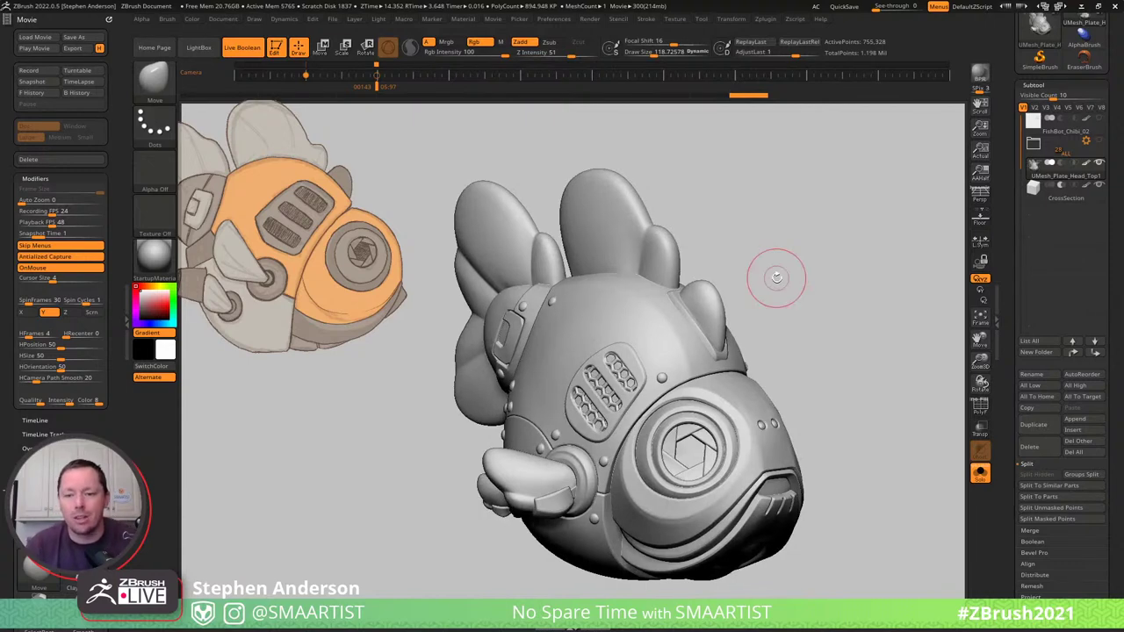
pyautogui.moveTo(790, 319)
pyautogui.mouseDown(button='right')
pyautogui.moveTo(808, 311)
pyautogui.moveTo(740, 283)
pyautogui.mouseUp(button='right')
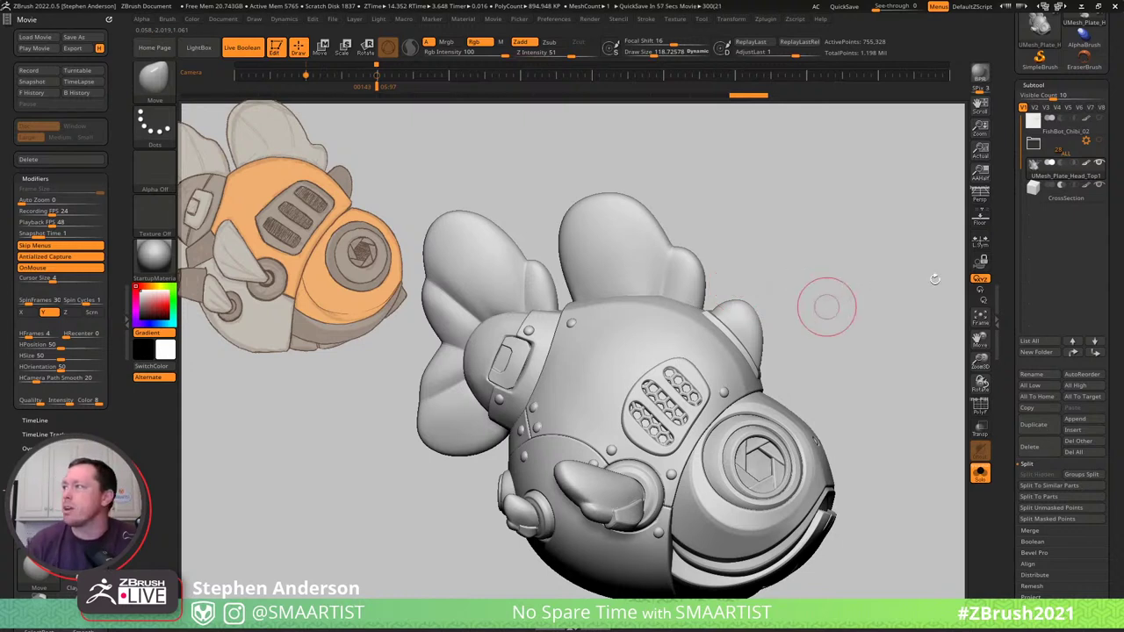
# Make CrossSection the active subtool and turn off Solo to examine the fish robot cut by it.
pyautogui.click(1065, 200)
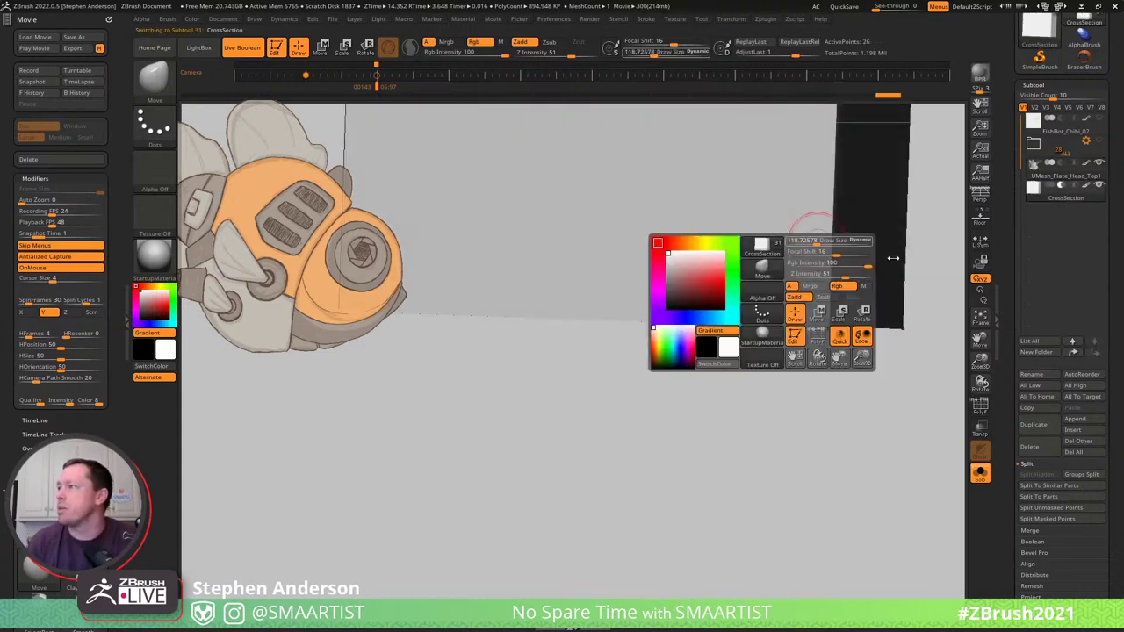
pyautogui.hotkey('ctrl', 'z')
pyautogui.hotkey('ctrl', 'z')
pyautogui.hotkey('ctrl', 'z')
pyautogui.hotkey('ctrl', 'z')
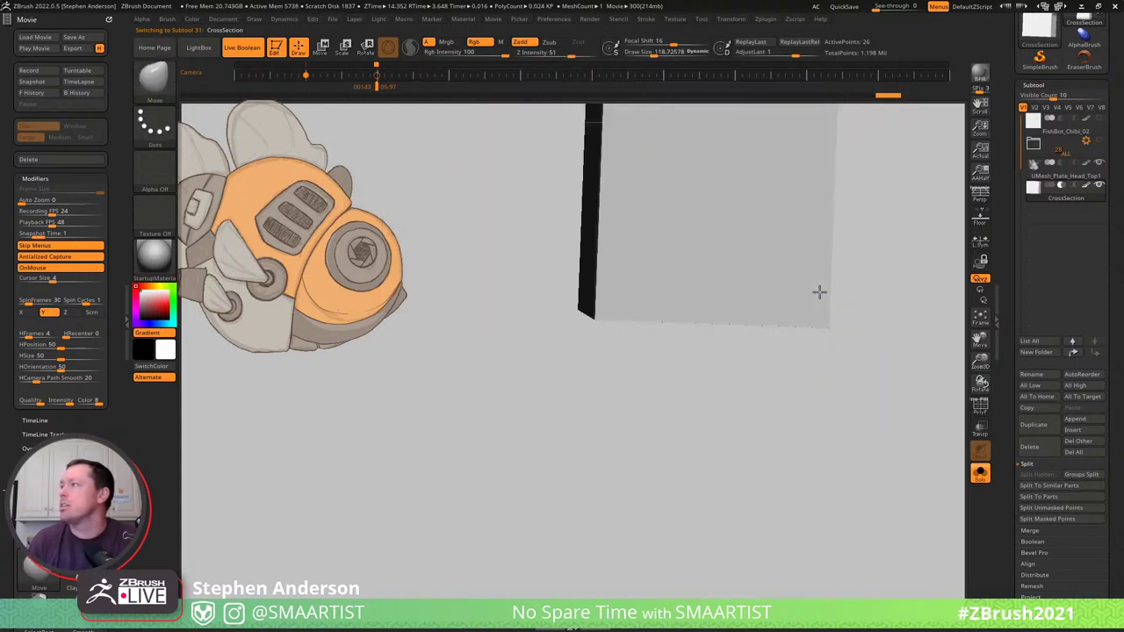
pyautogui.click(980, 474)
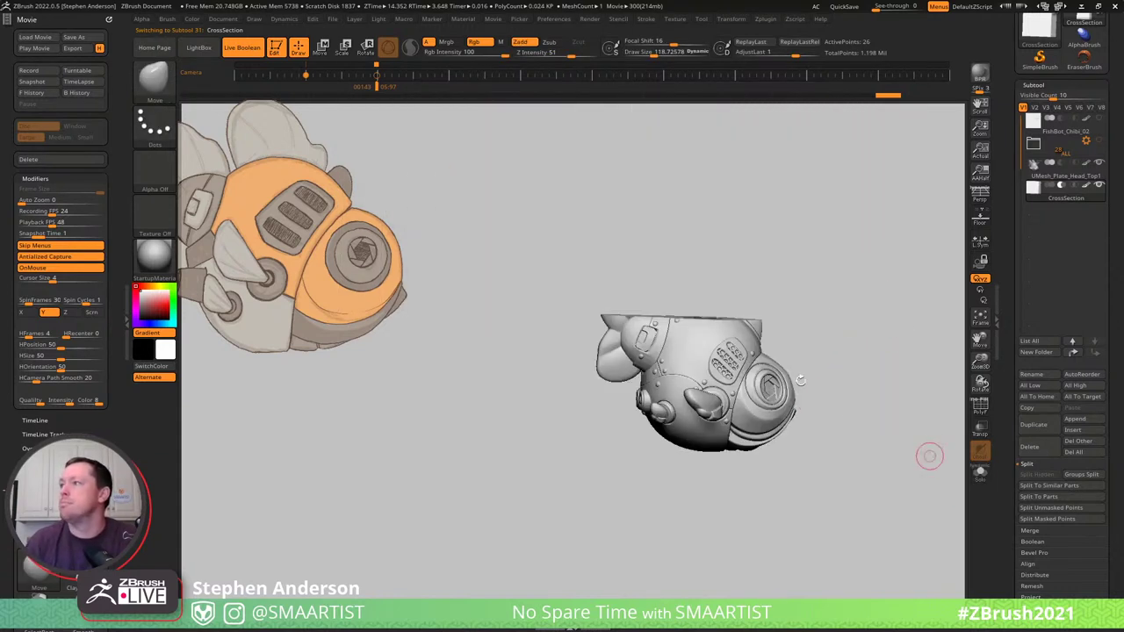
pyautogui.moveTo(822, 307)
pyautogui.mouseDown(button='right')
pyautogui.moveTo(787, 307)
pyautogui.moveTo(780, 321)
pyautogui.mouseUp(button='right')
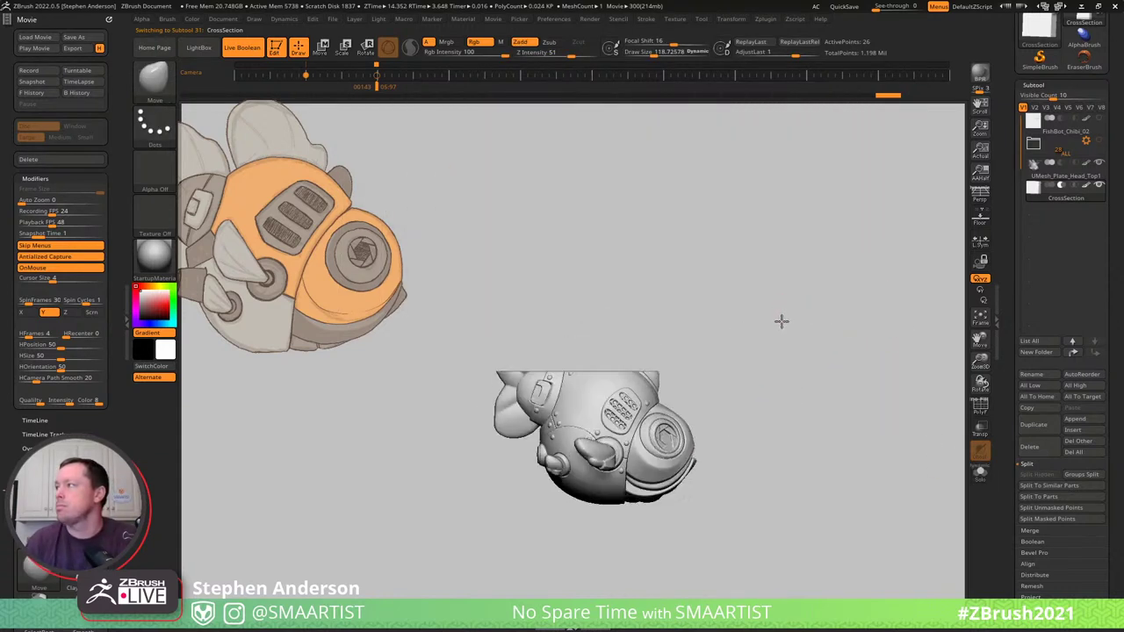
# Duplicate the CrossSection subtool, set the copy to subtract, and rename it CrossSectionHorizontal.
pyautogui.hotkey('ctrl', 'shift', 'd')
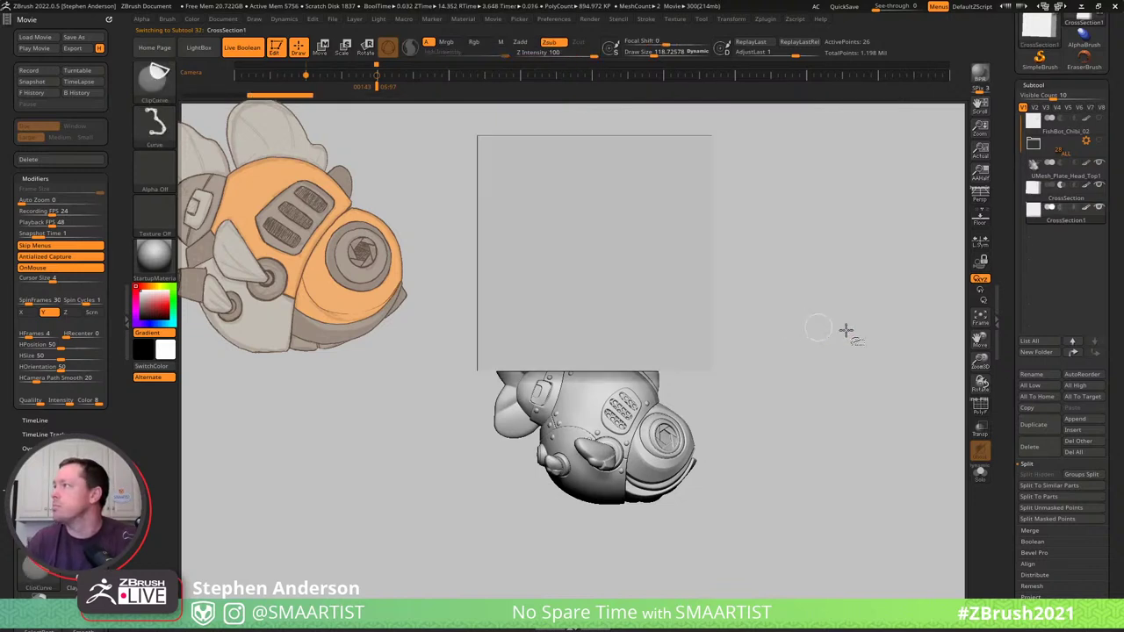
pyautogui.click(1061, 208)
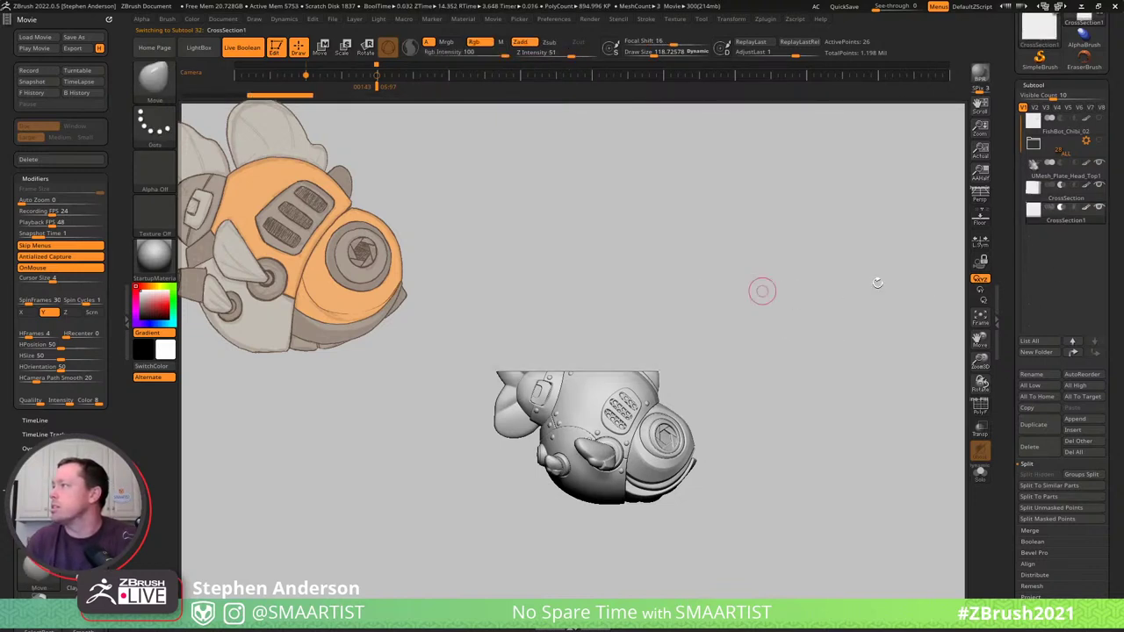
pyautogui.press('w')
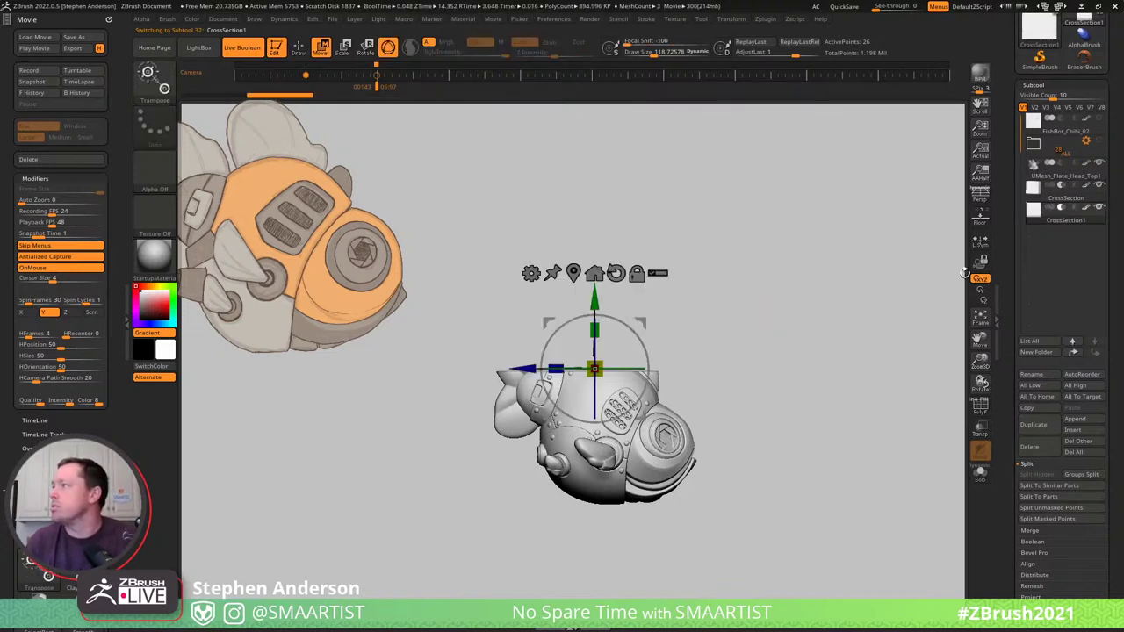
pyautogui.click(1036, 375)
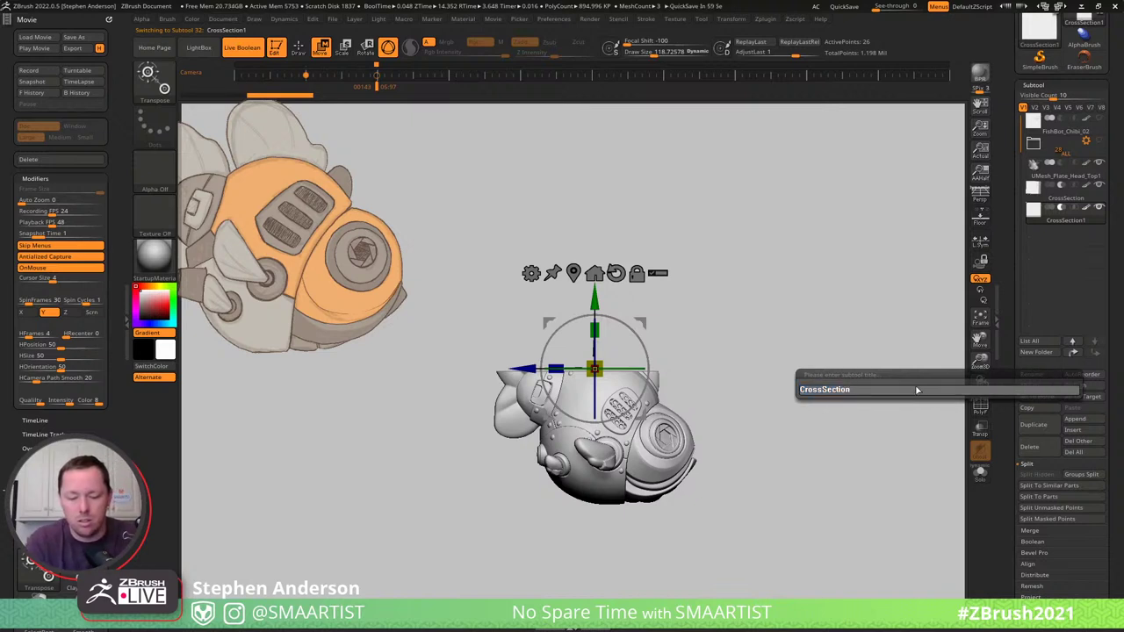
pyautogui.write('CrossSectionVer')
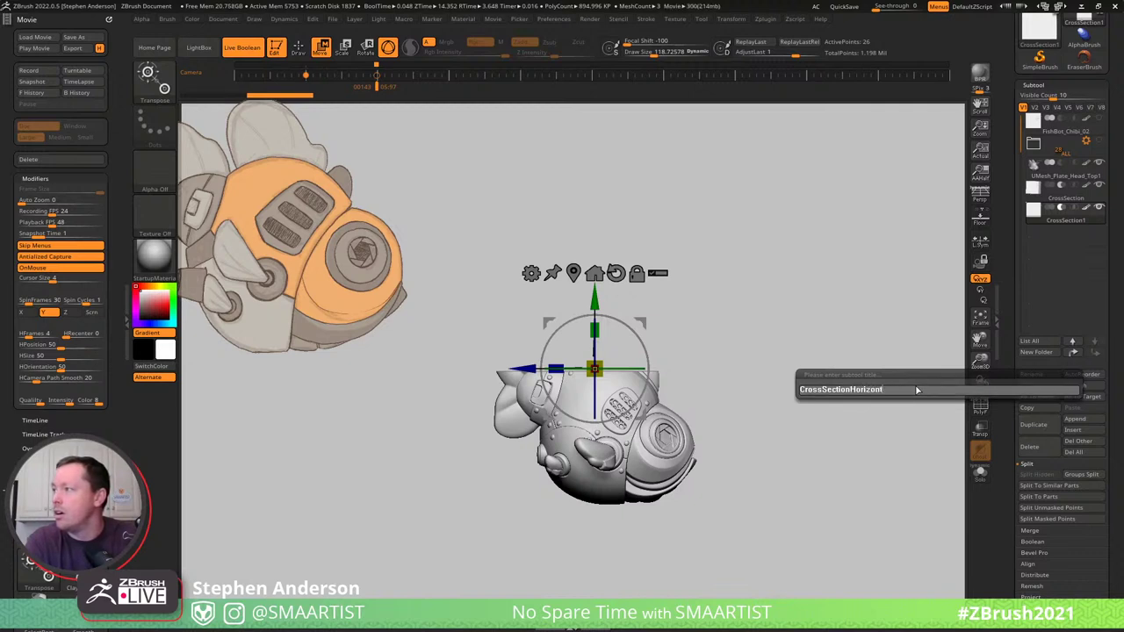
pyautogui.press('Return')
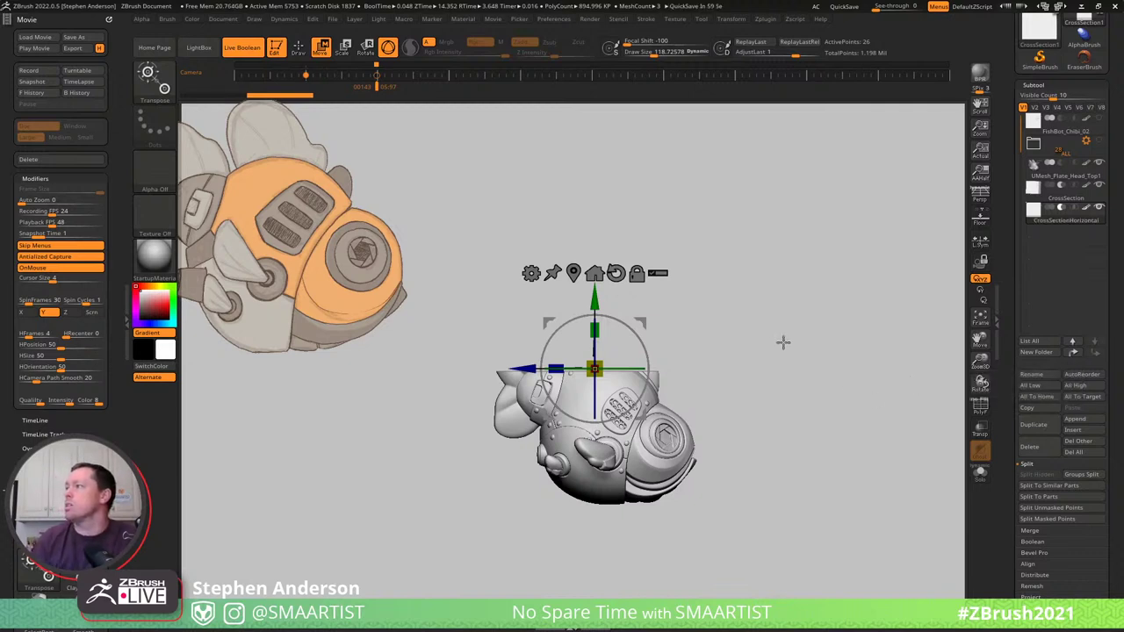
# Move the CrossSectionHorizontal box down and forward so it slices off the snout, and hide the original CrossSection.
pyautogui.moveTo(747, 322); pyautogui.dragTo(745, 323)
pyautogui.moveTo(644, 323); pyautogui.dragTo(840, 466)
pyautogui.click(1098, 185)
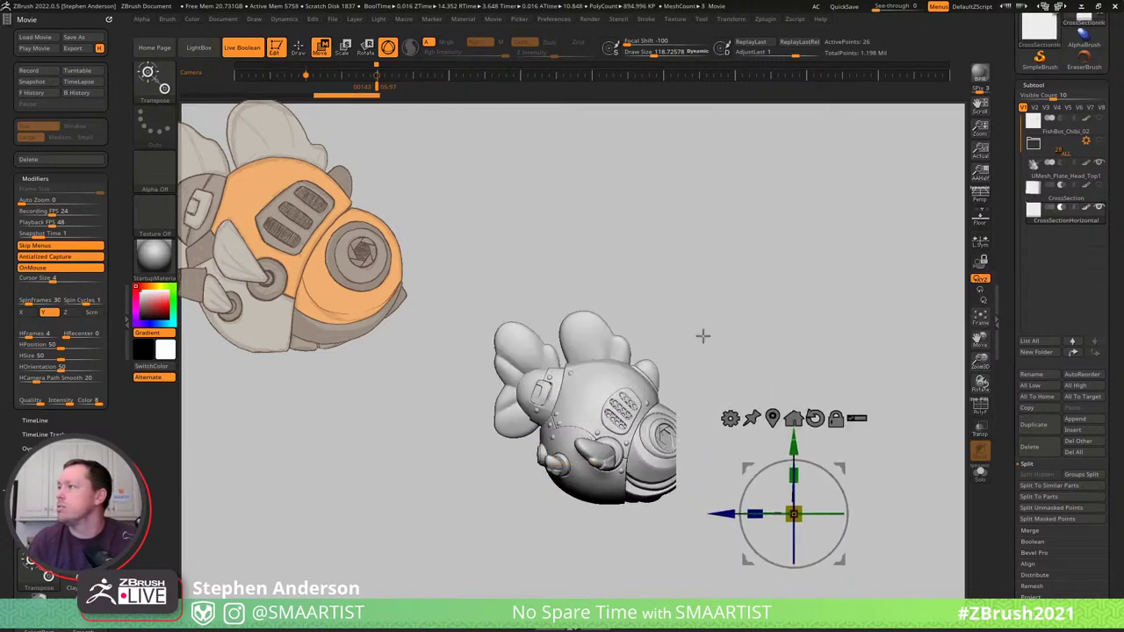
pyautogui.moveTo(700, 352); pyautogui.dragTo(753, 516)
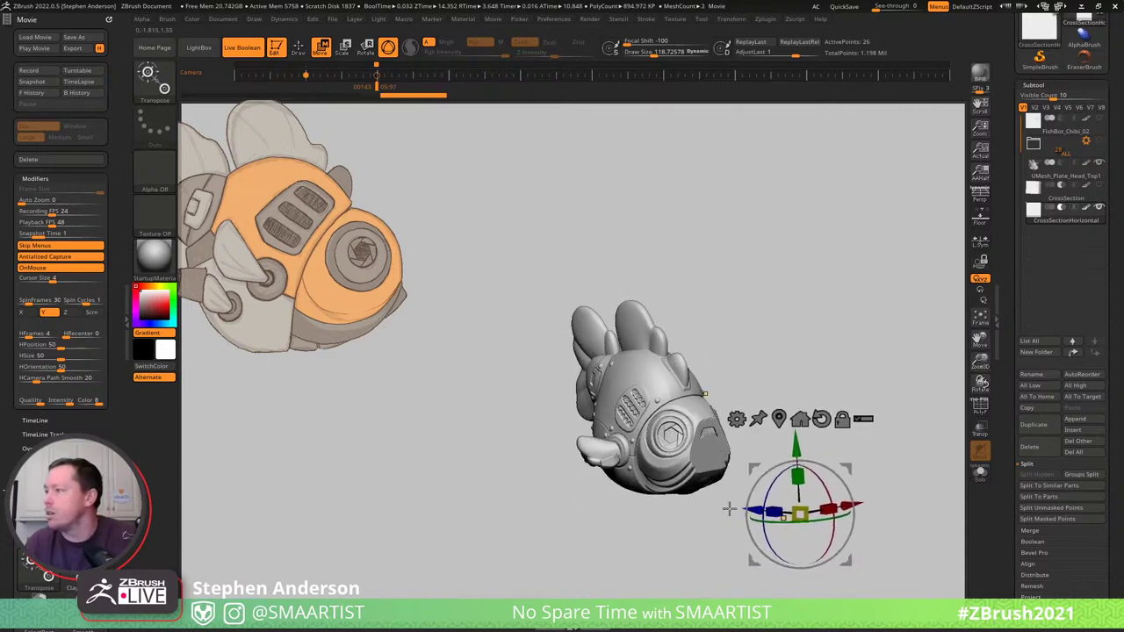
pyautogui.keyDown('ctrl'); pyautogui.moveTo(729, 510); pyautogui.dragTo(751, 518, button='right'); pyautogui.keyUp('ctrl')
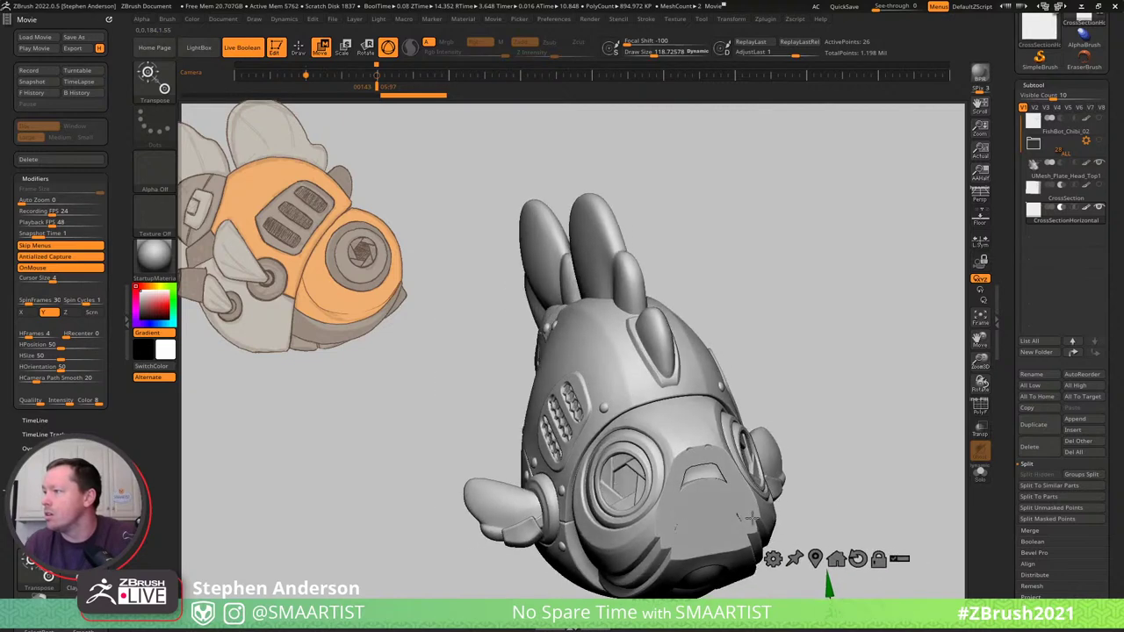
pyautogui.moveTo(676, 518); pyautogui.dragTo(755, 515, button='right')
pyautogui.keyDown('alt'); pyautogui.moveTo(720, 405); pyautogui.dragTo(594, 237, button='right'); pyautogui.keyUp('alt')
# Unlock the gizmo of CrossSectionHorizontal and reposition its pivot onto the cutting face nearest the fish, checking placement with PolyFrame.
pyautogui.click(864, 399)
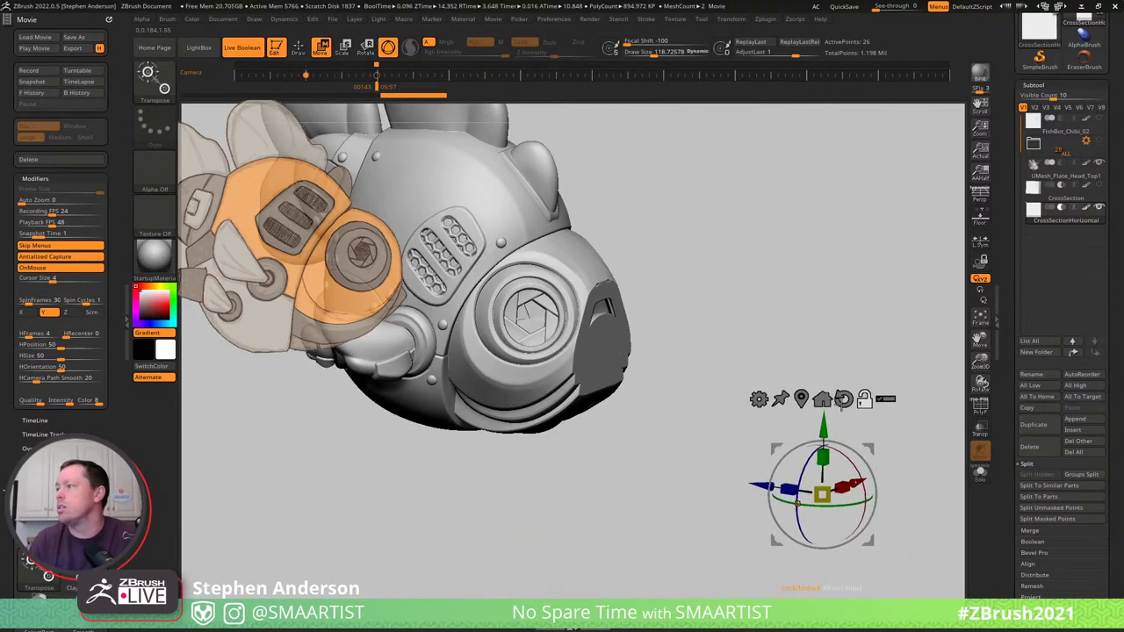
pyautogui.click(801, 400)
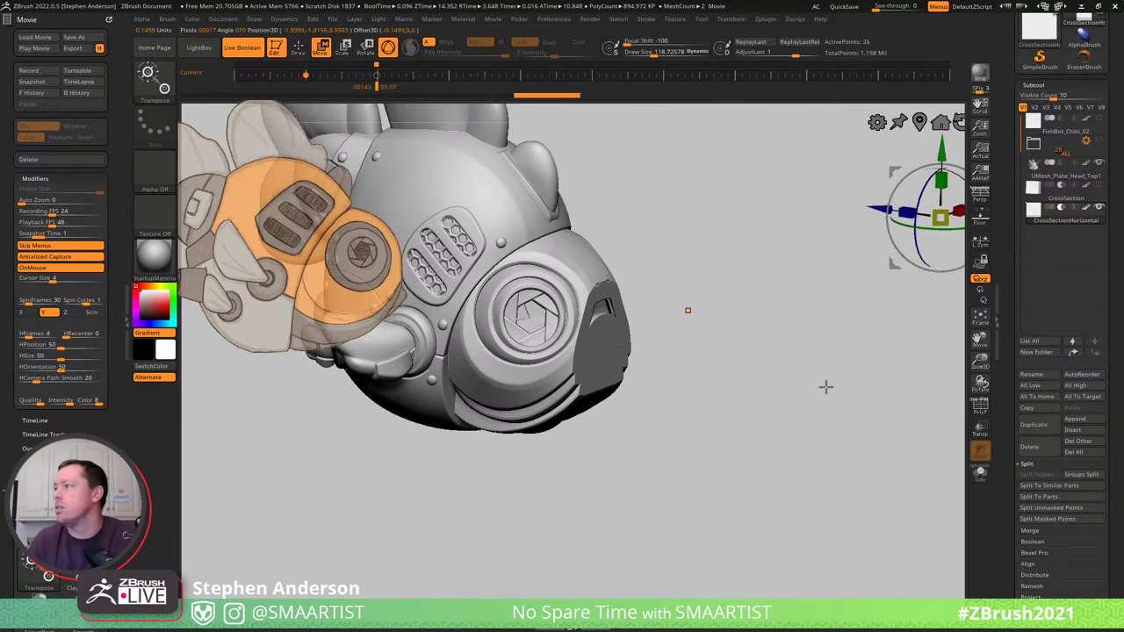
pyautogui.keyDown('alt'); pyautogui.moveTo(818, 295); pyautogui.dragTo(737, 442, button='right'); pyautogui.keyUp('alt')
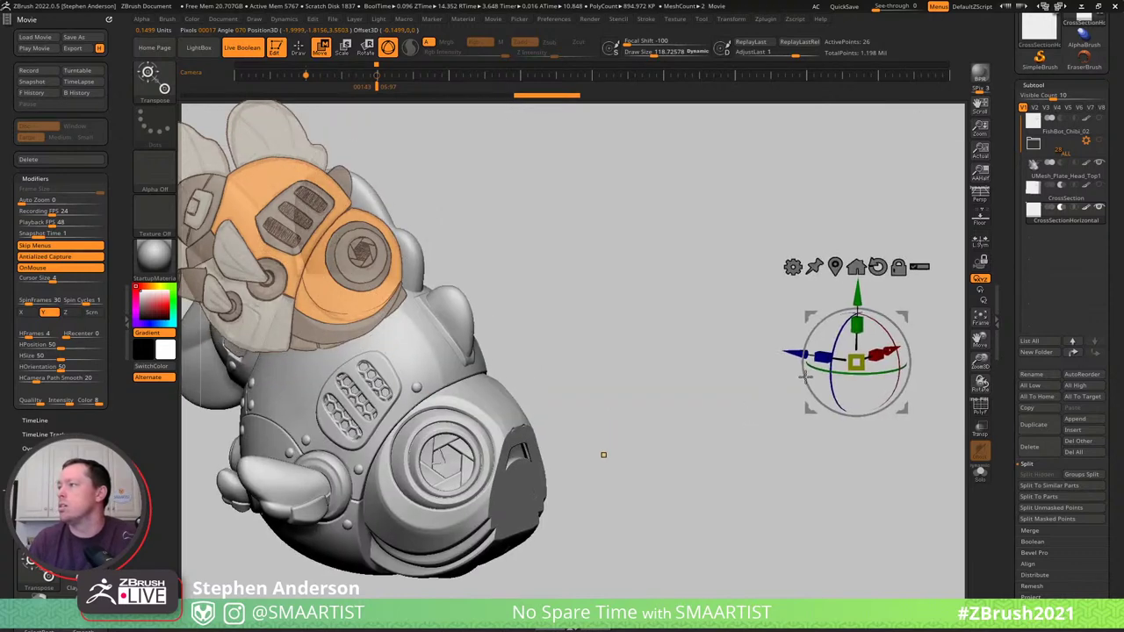
pyautogui.moveTo(870, 311)
pyautogui.mouseDown()
pyautogui.moveTo(802, 387)
pyautogui.moveTo(677, 353)
pyautogui.mouseUp()
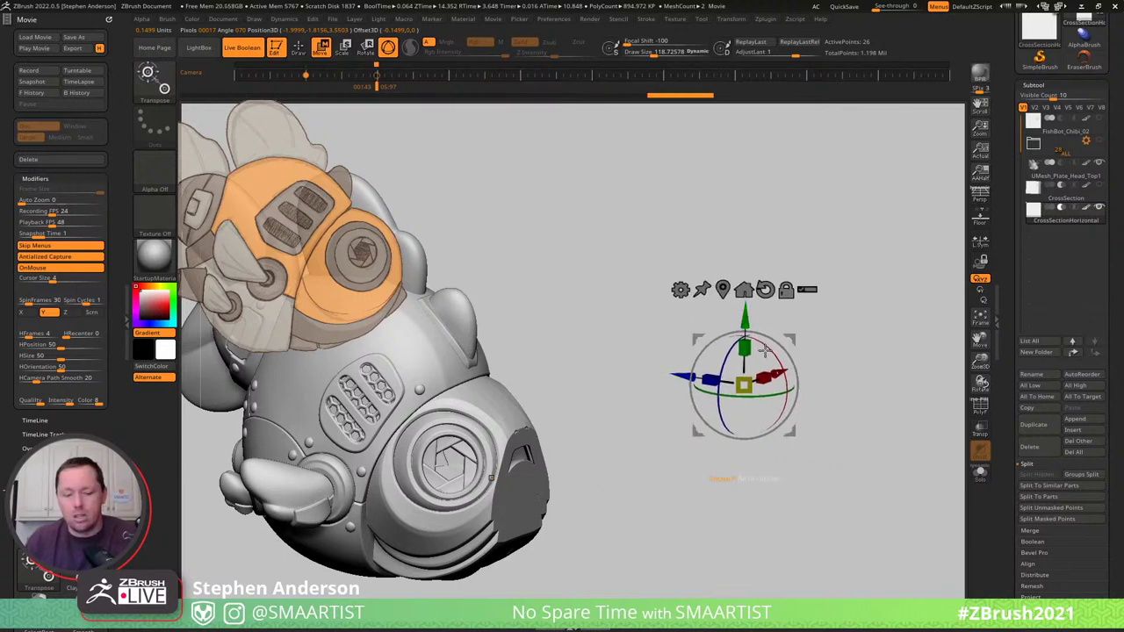
pyautogui.moveTo(752, 322); pyautogui.dragTo(537, 425)
pyautogui.hotkey('shift', 'f')
pyautogui.moveTo(625, 423); pyautogui.dragTo(728, 380, button='right')
pyautogui.moveTo(358, 494); pyautogui.dragTo(287, 494)
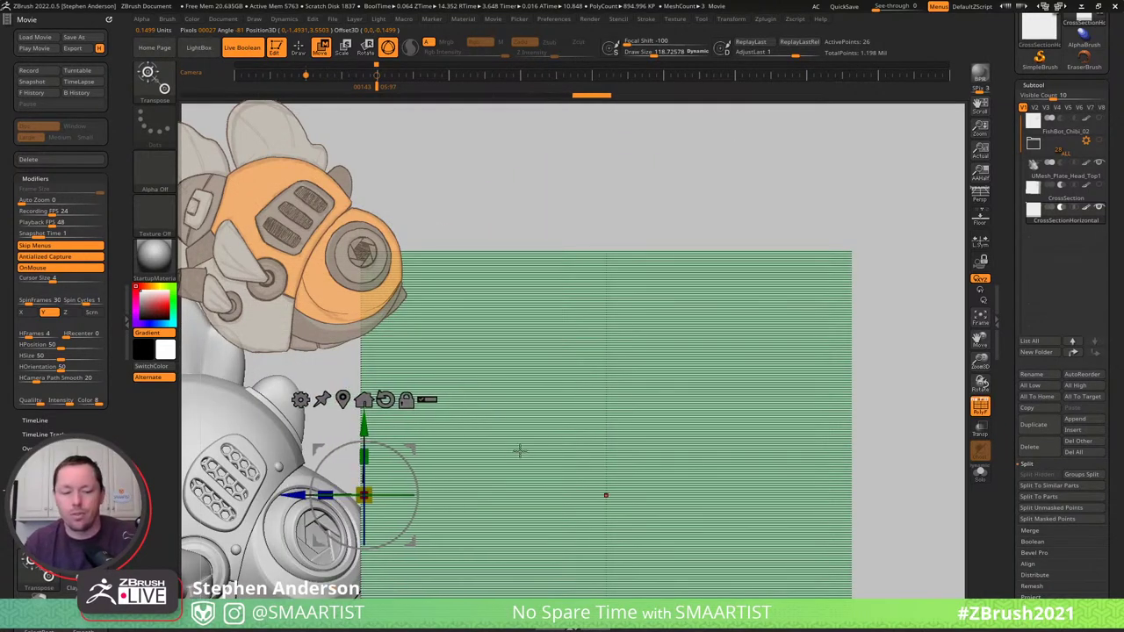
pyautogui.hotkey('shift', 'f')
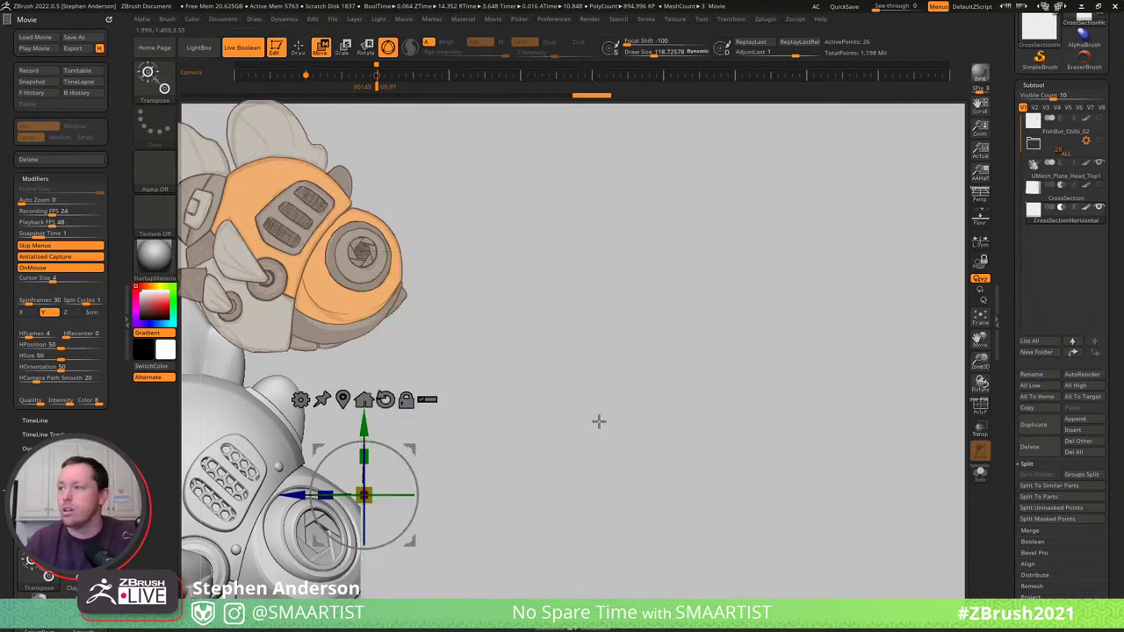
# Slide the CrossSectionHorizontal box back into the head in small moves and inspect the sectioned walls behind the mouth.
pyautogui.moveTo(520, 453); pyautogui.dragTo(750, 395)
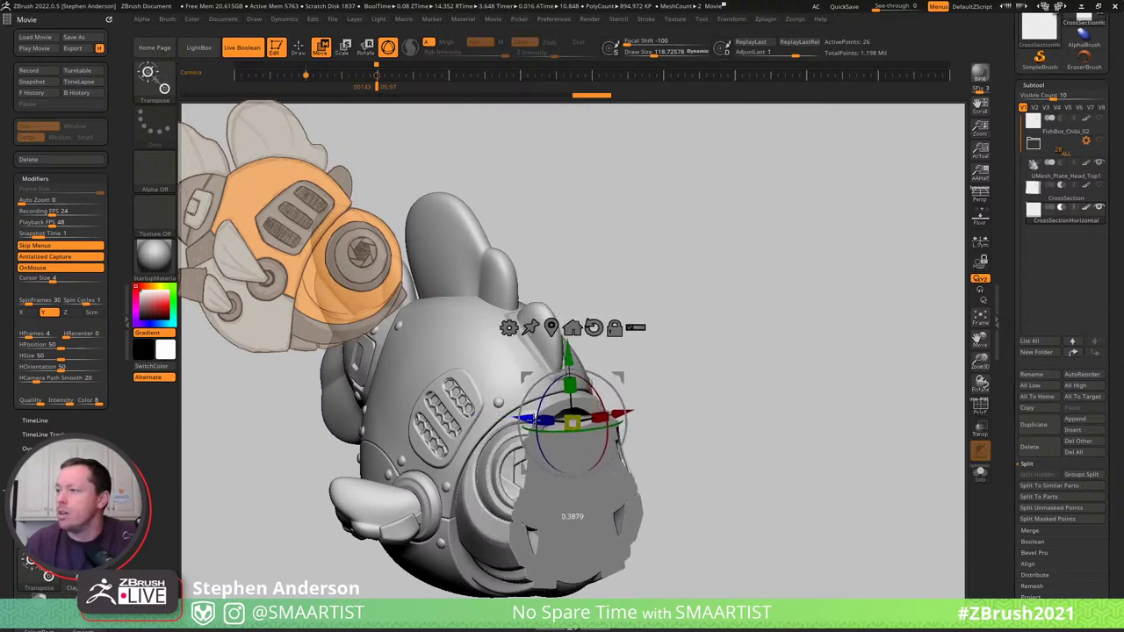
pyautogui.moveTo(543, 433); pyautogui.dragTo(547, 433)
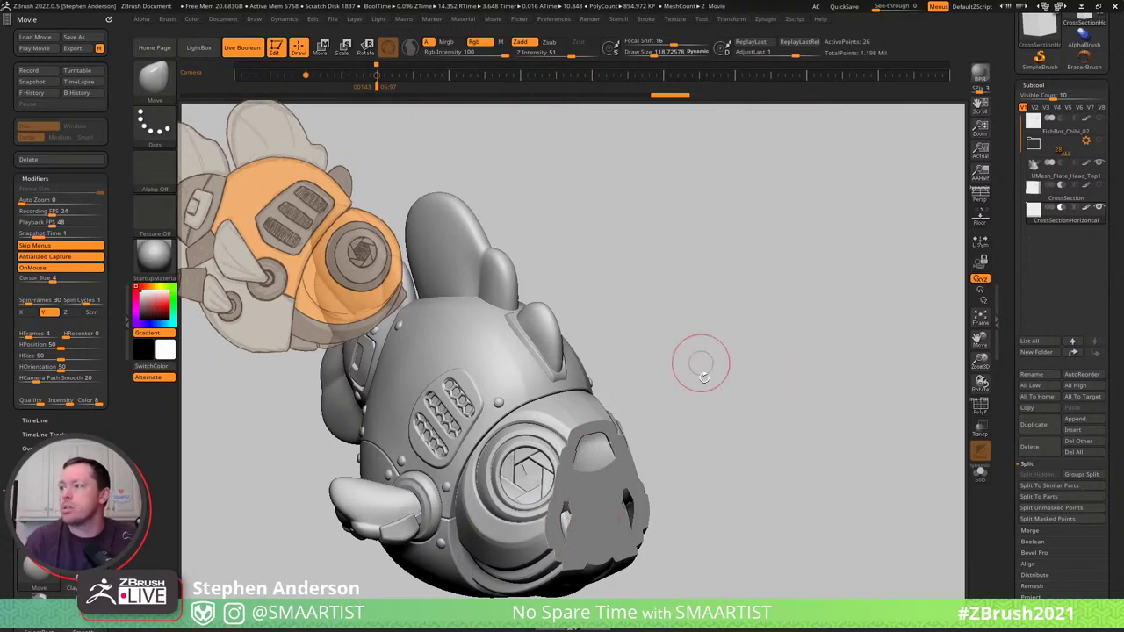
pyautogui.press('w')
pyautogui.moveTo(551, 421); pyautogui.dragTo(557, 424)
pyautogui.press('q')
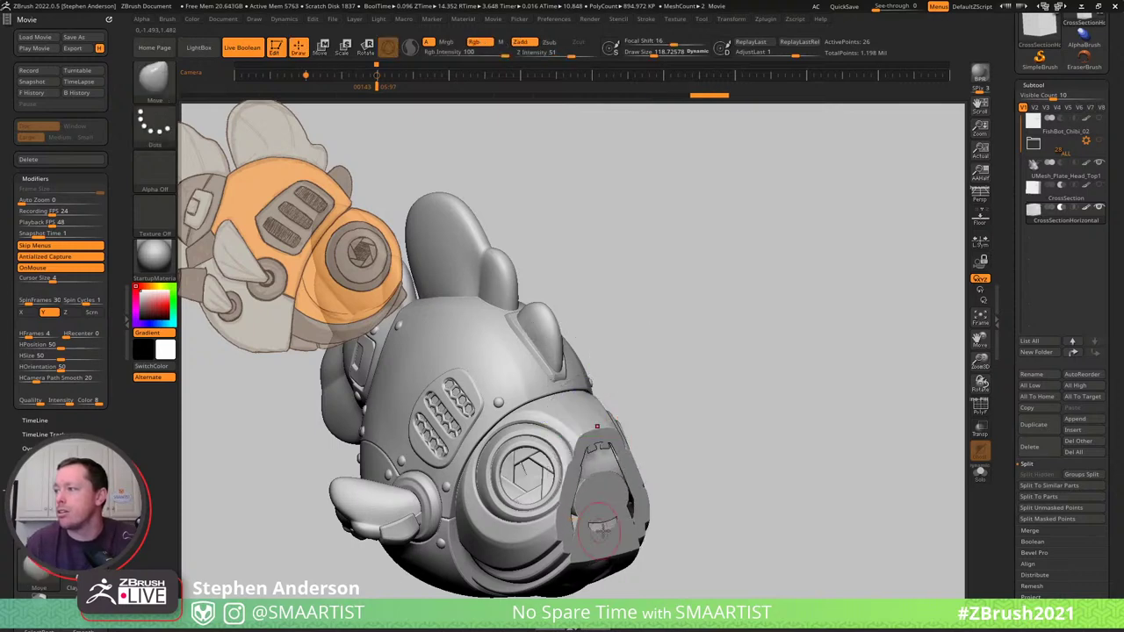
pyautogui.keyDown('ctrl'); pyautogui.moveTo(602, 525); pyautogui.dragTo(653, 540, button='right'); pyautogui.keyUp('ctrl')
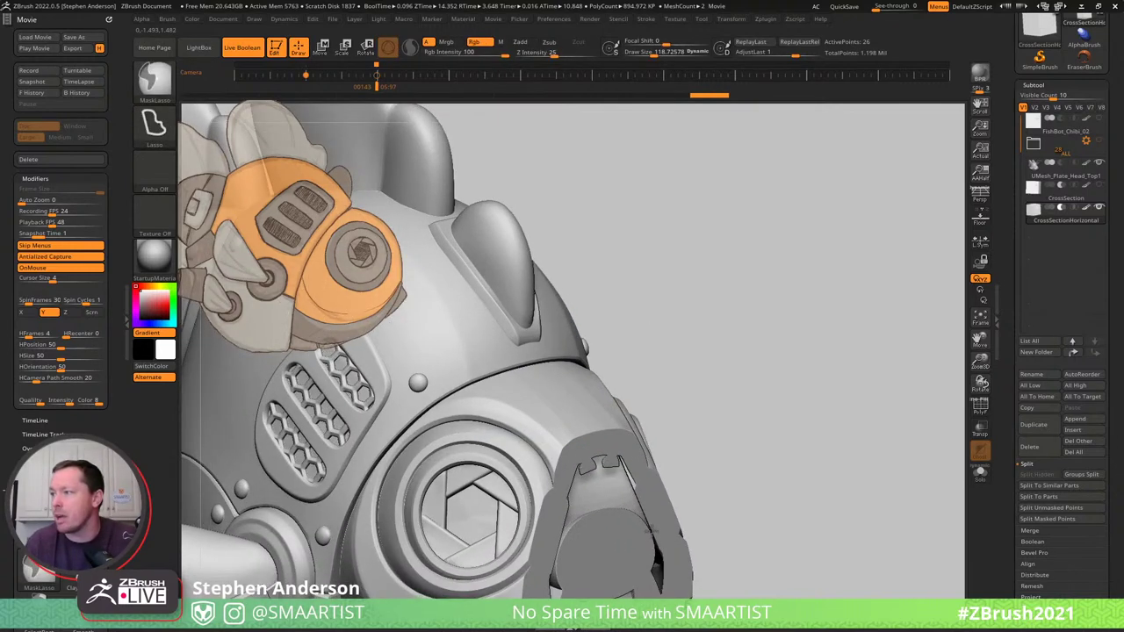
pyautogui.keyDown('alt'); pyautogui.moveTo(660, 436); pyautogui.dragTo(670, 309, button='right'); pyautogui.keyUp('alt')
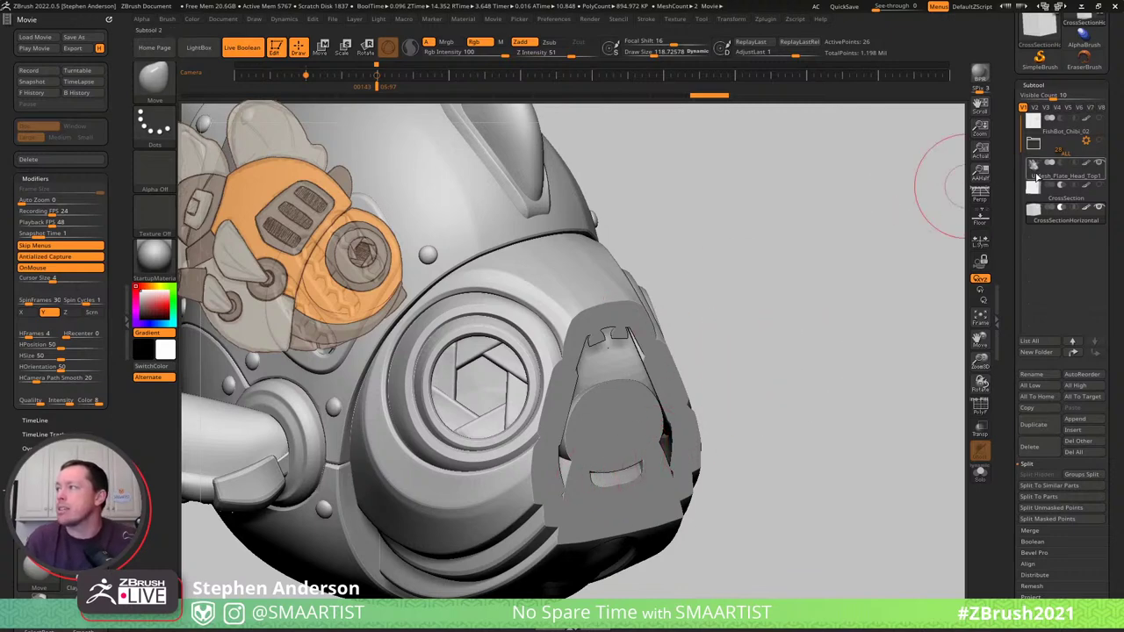
# Show UMesh_Plate_Head_Top1 in Solo and choose the SelectLasso brush for isolating geometry.
pyautogui.click(1037, 175)
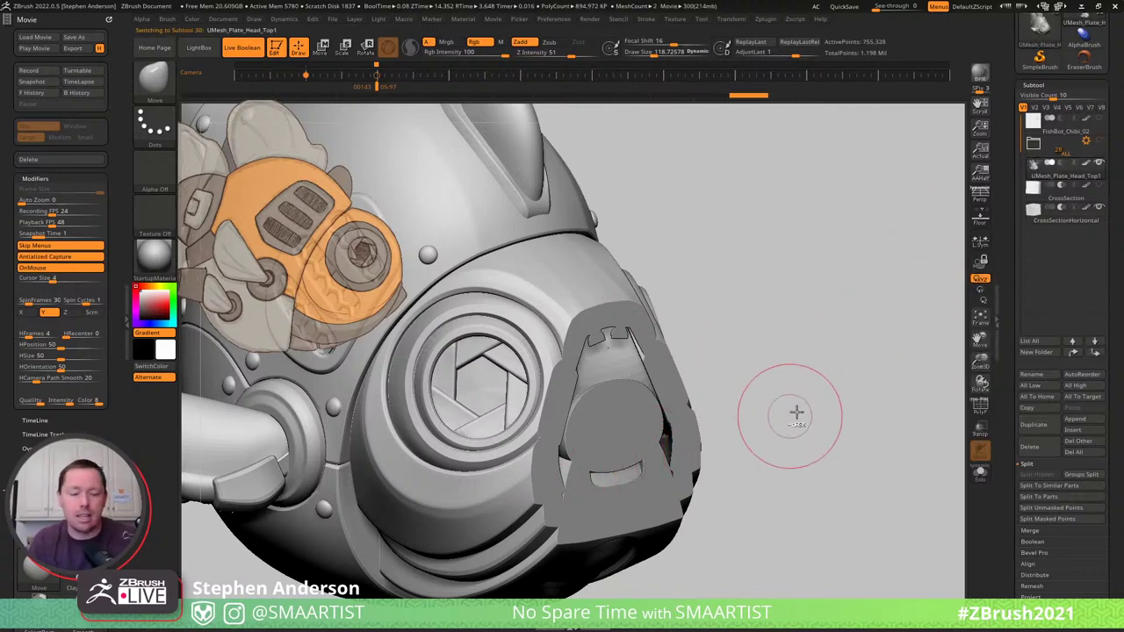
pyautogui.hotkey('ctrl', 'shift', 's')
pyautogui.moveTo(745, 301); pyautogui.dragTo(566, 137)
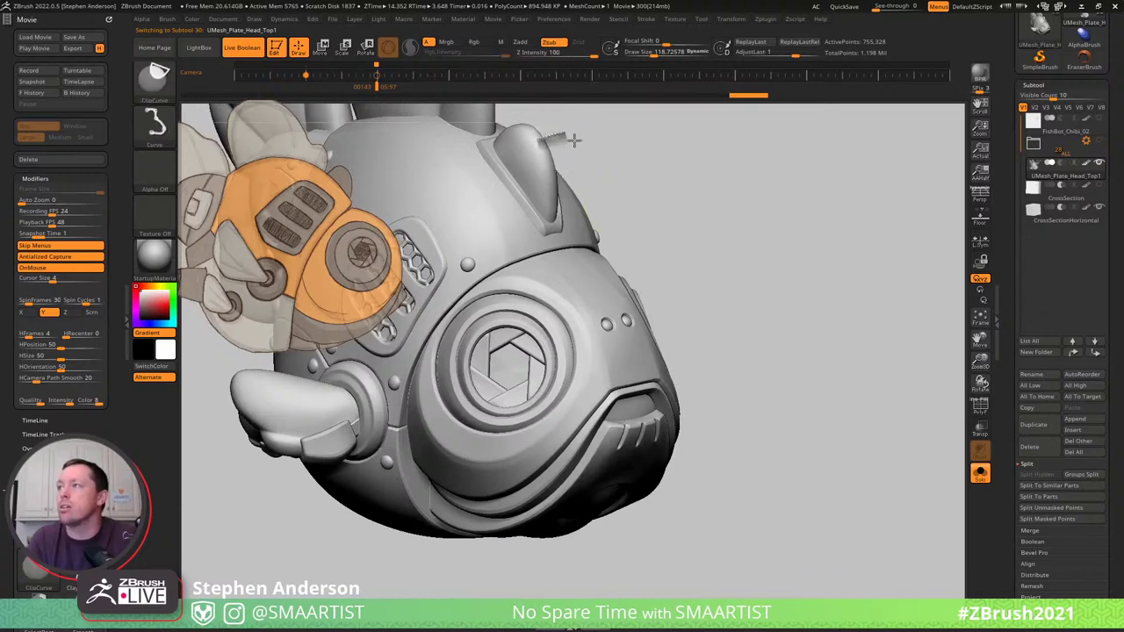
pyautogui.click(149, 83)
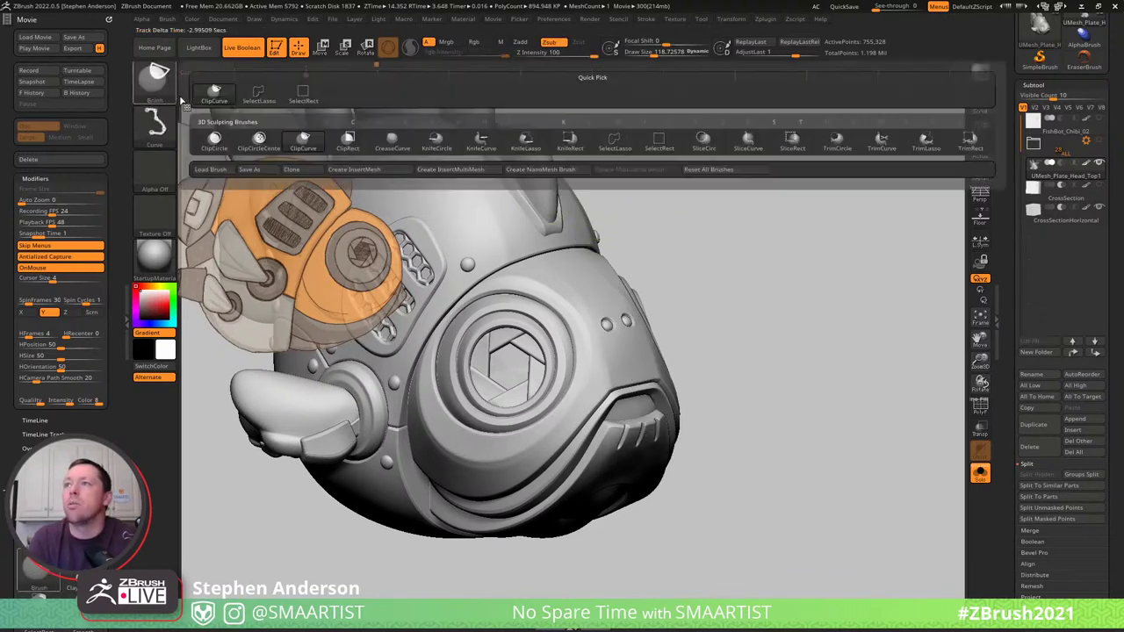
pyautogui.click(258, 92)
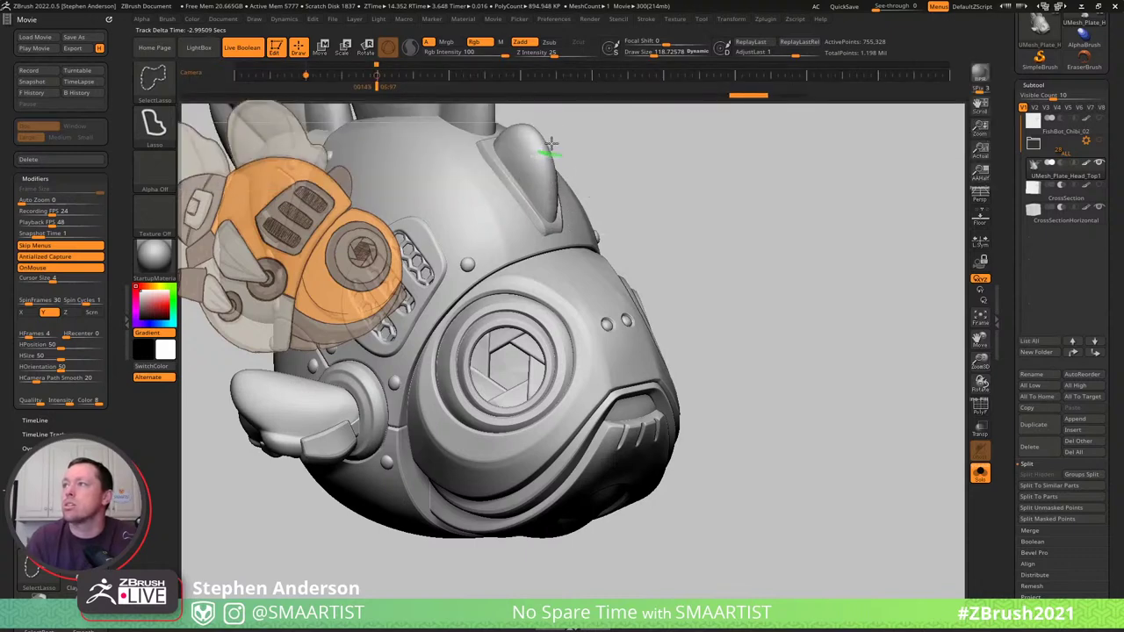
# Isolate the fish robot's main shell starting from a lasso selection on the head fin, hiding the disconnected pieces.
pyautogui.keyDown('ctrl'); pyautogui.keyDown('shift'); pyautogui.moveTo(574, 142); pyautogui.dragTo(562, 148); pyautogui.keyUp('shift'); pyautogui.keyUp('ctrl')
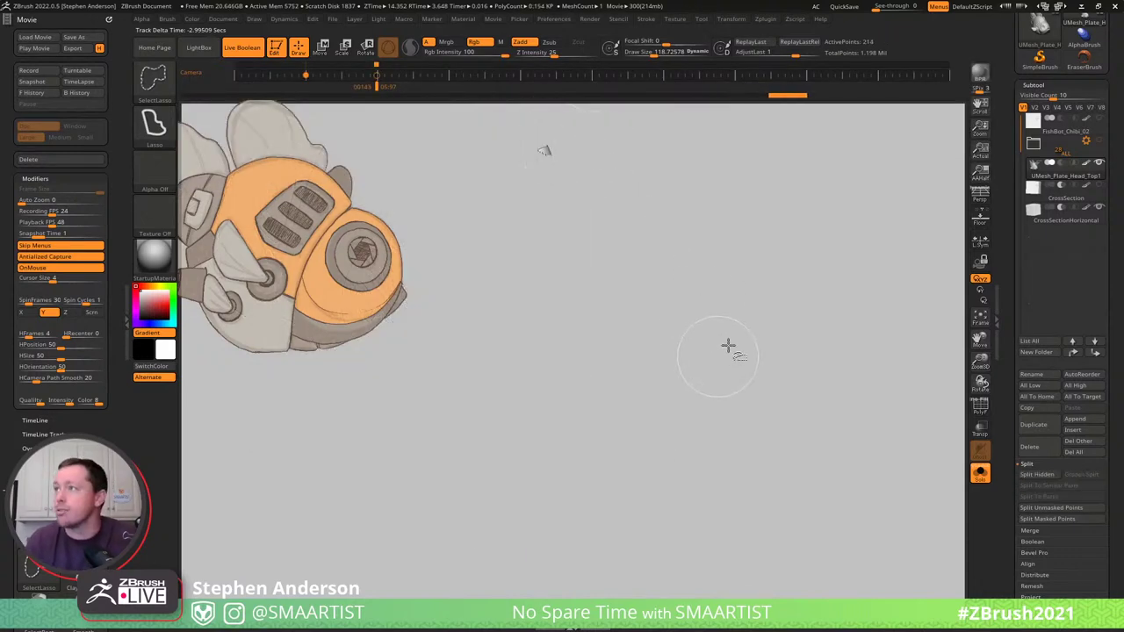
pyautogui.keyDown('ctrl'); pyautogui.keyDown('shift'); pyautogui.click(728, 345); pyautogui.keyUp('shift'); pyautogui.keyUp('ctrl')
pyautogui.keyDown('ctrl'); pyautogui.keyDown('shift'); pyautogui.moveTo(746, 338); pyautogui.dragTo(801, 391); pyautogui.keyUp('shift'); pyautogui.keyUp('ctrl')
pyautogui.moveTo(644, 433)
pyautogui.mouseDown()
pyautogui.moveTo(654, 431)
pyautogui.moveTo(605, 430)
pyautogui.moveTo(620, 427)
pyautogui.mouseUp()
pyautogui.hotkey('ctrl', 'shift')
pyautogui.keyDown('ctrl'); pyautogui.keyDown('shift'); pyautogui.click(763, 281); pyautogui.keyUp('shift'); pyautogui.keyUp('ctrl')
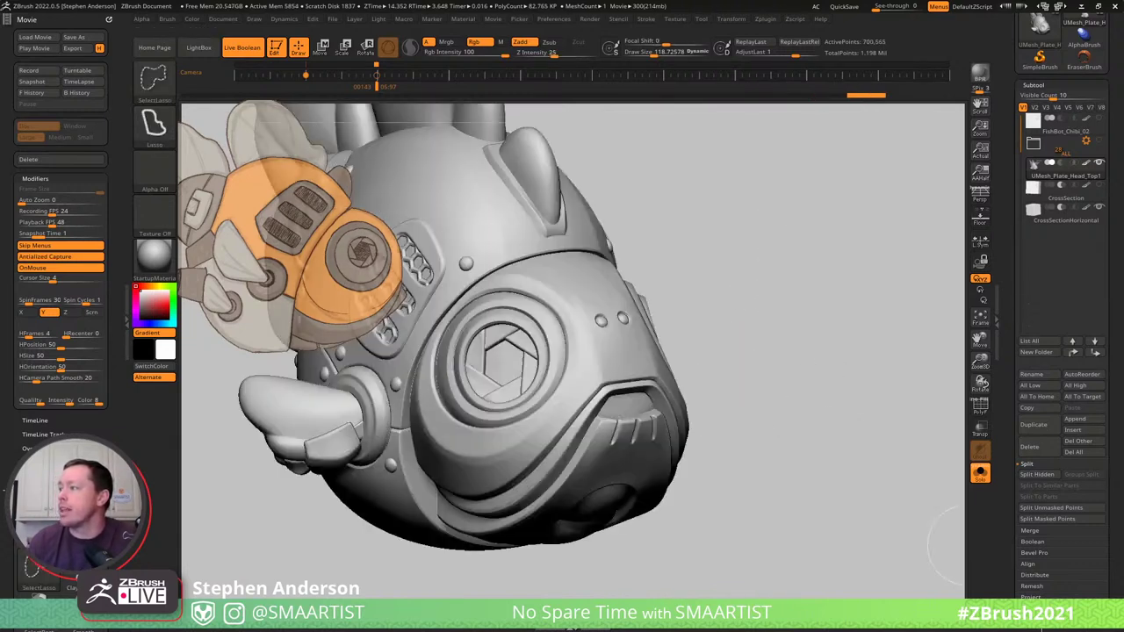
# Delete the hidden geometry from the merged mesh.
pyautogui.scroll(-3, 1047, 536)
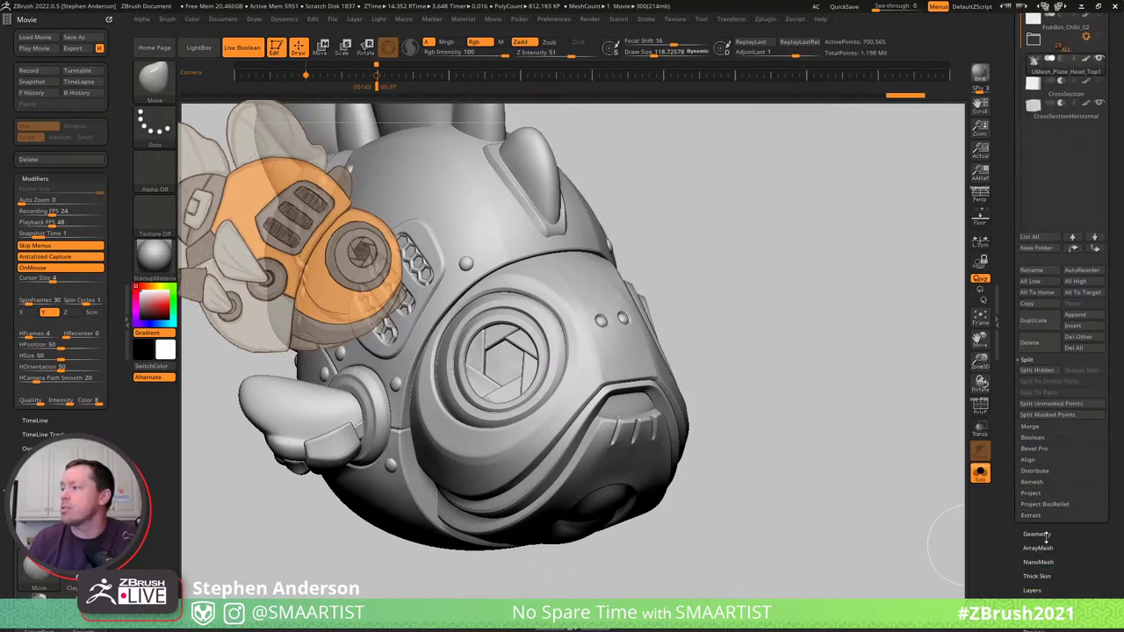
pyautogui.click(1040, 535)
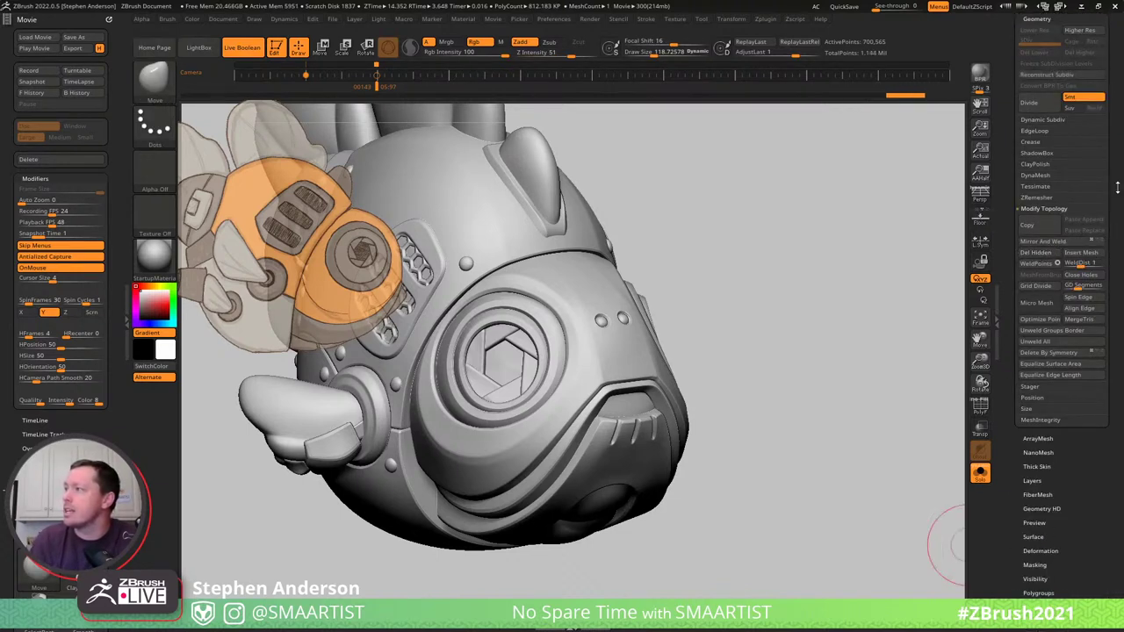
pyautogui.scroll(5, 1092, 249)
pyautogui.click(1039, 201)
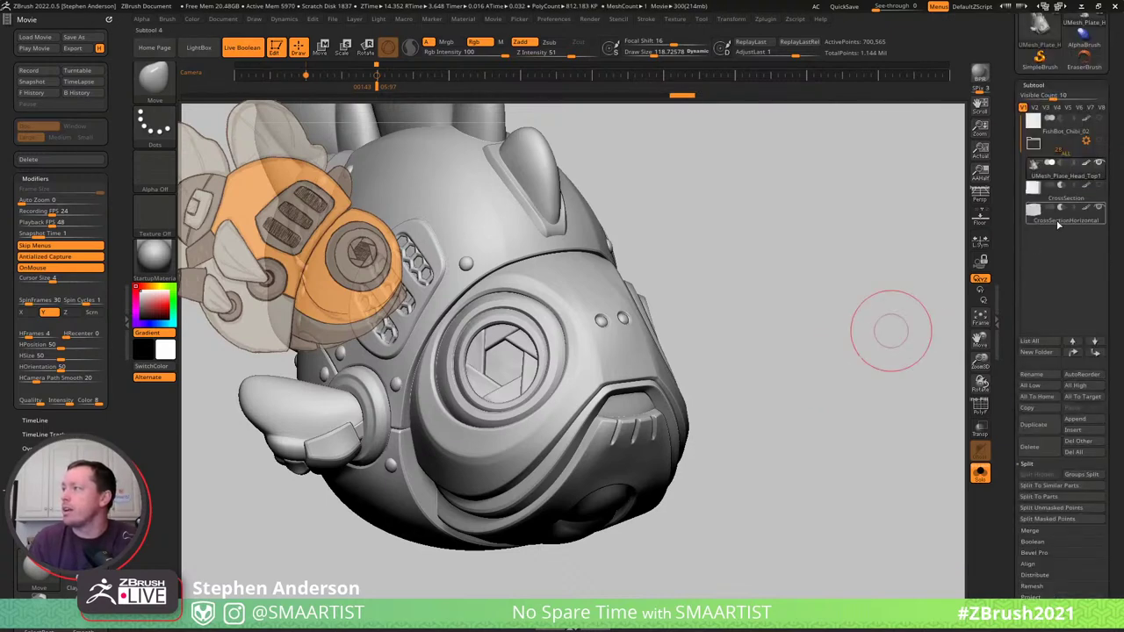
# Turn off Solo with CrossSectionHorizontal selected and slide the box slightly further back into the head behind the mouth.
pyautogui.click(1062, 221)
pyautogui.click(979, 475)
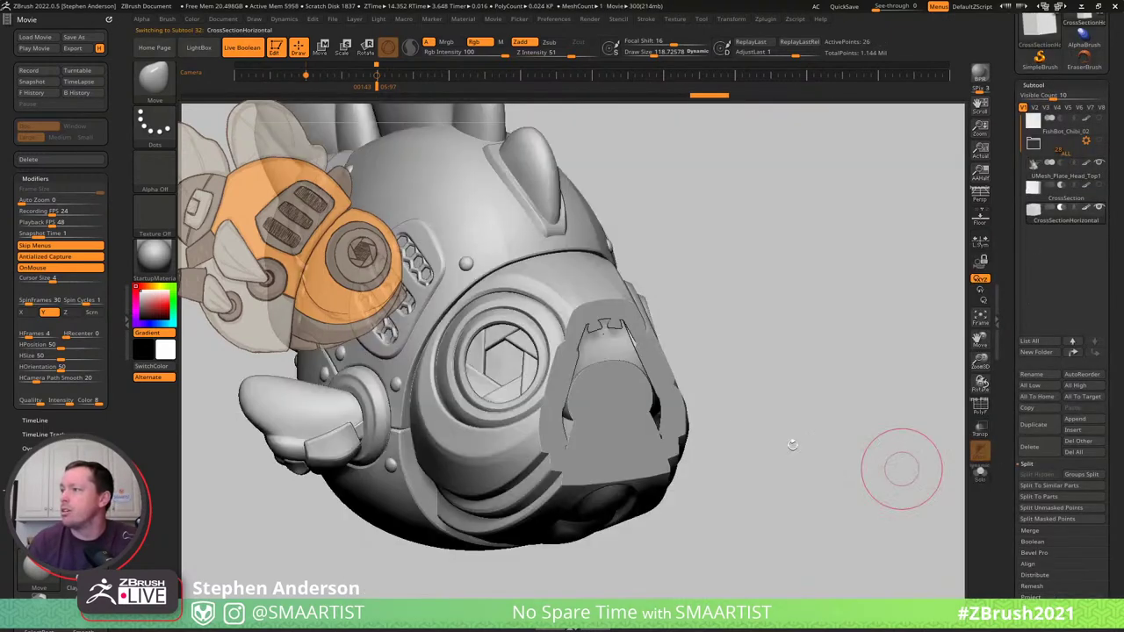
pyautogui.press('w')
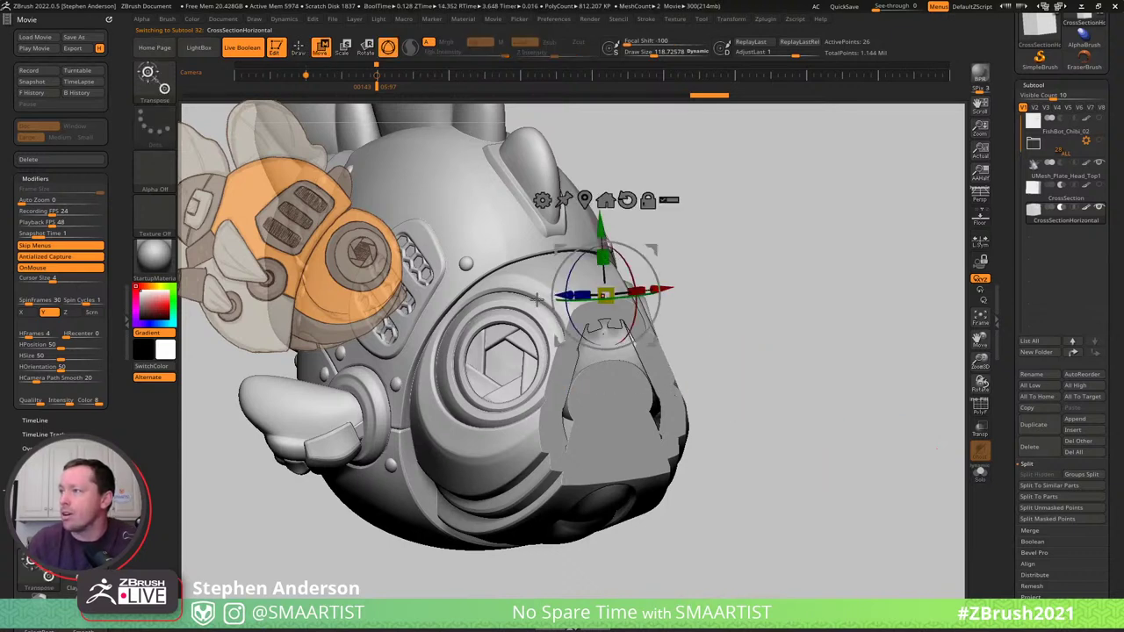
pyautogui.moveTo(561, 296)
pyautogui.mouseDown()
pyautogui.moveTo(456, 285)
pyautogui.moveTo(564, 317)
pyautogui.mouseUp()
# Duplicate PM3D_Sphere3D1 from the original parts folder and place the copy directly below UMesh_Plate_Head_Top1, outside that folder.
pyautogui.click(1036, 146)
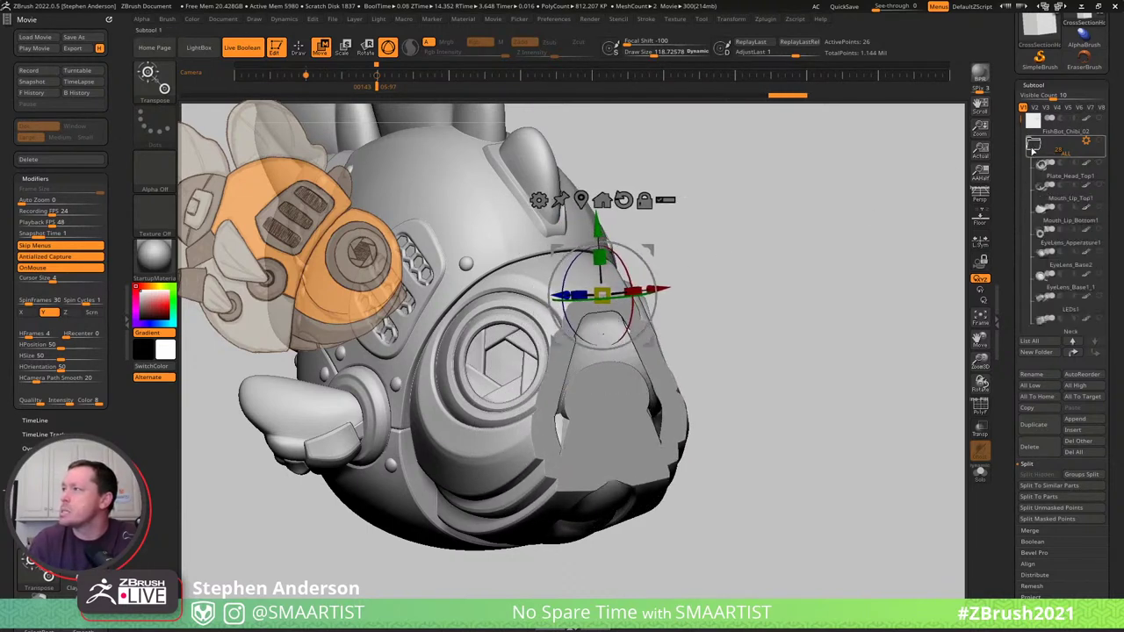
pyautogui.moveTo(1019, 120); pyautogui.dragTo(1018, 286)
pyautogui.moveTo(1052, 239)
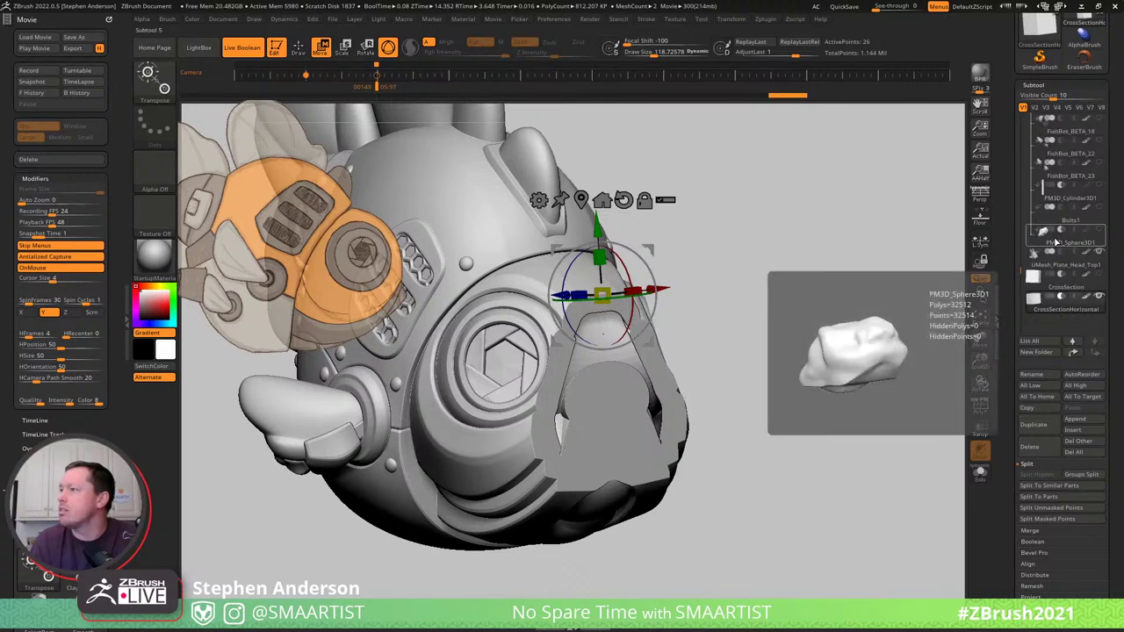
pyautogui.click(1054, 242)
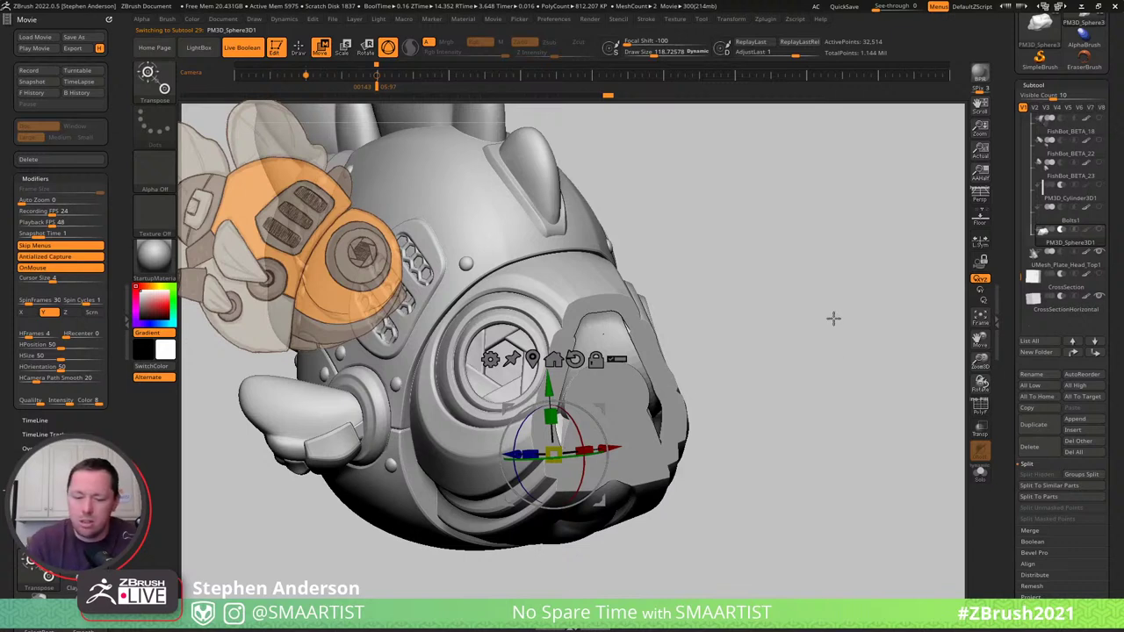
pyautogui.hotkey('ctrl', 'shift')
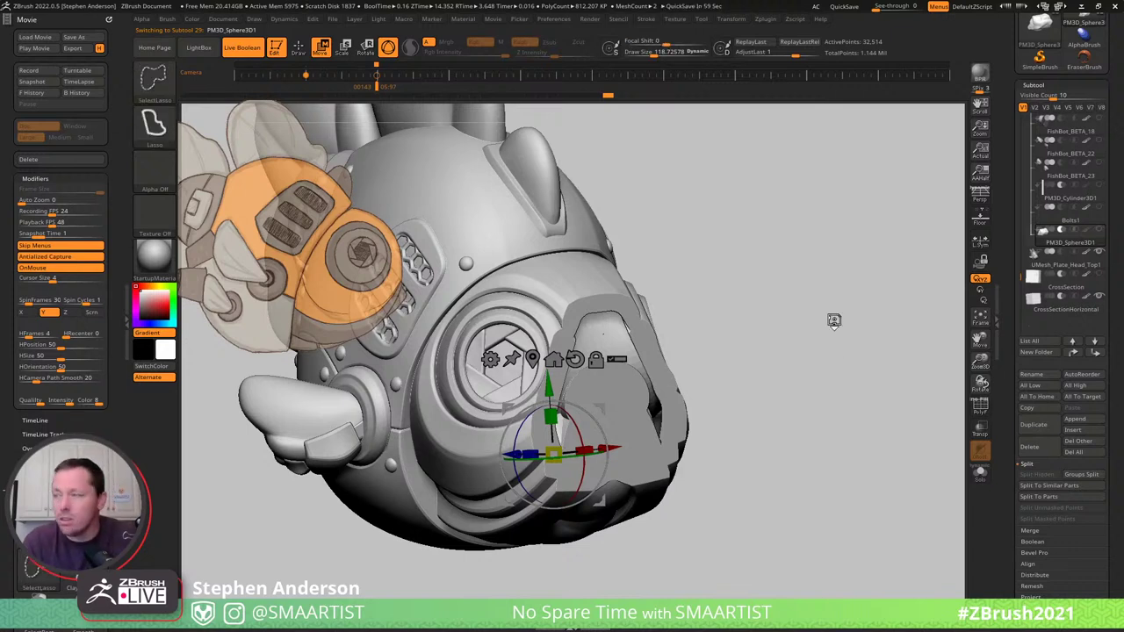
pyautogui.hotkey('ctrl', 'shift', 'd')
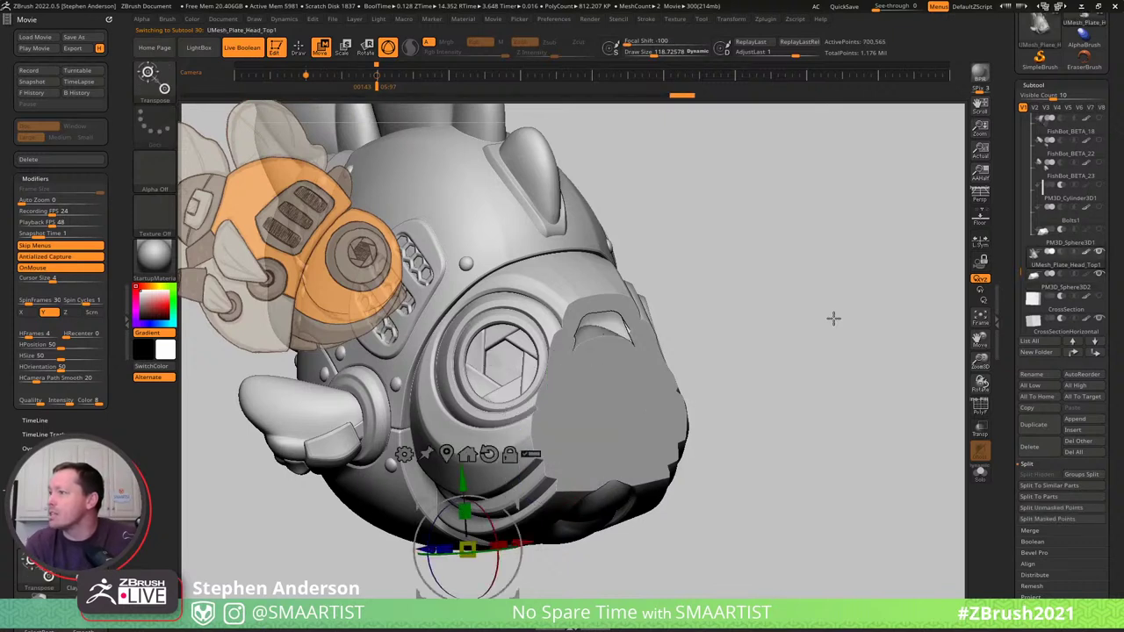
# Create a subtool folder named Boolean2 for UMesh_Plate_Head_Top1 and put the duplicated sphere inside it.
pyautogui.hotkey('ctrl', 'f')
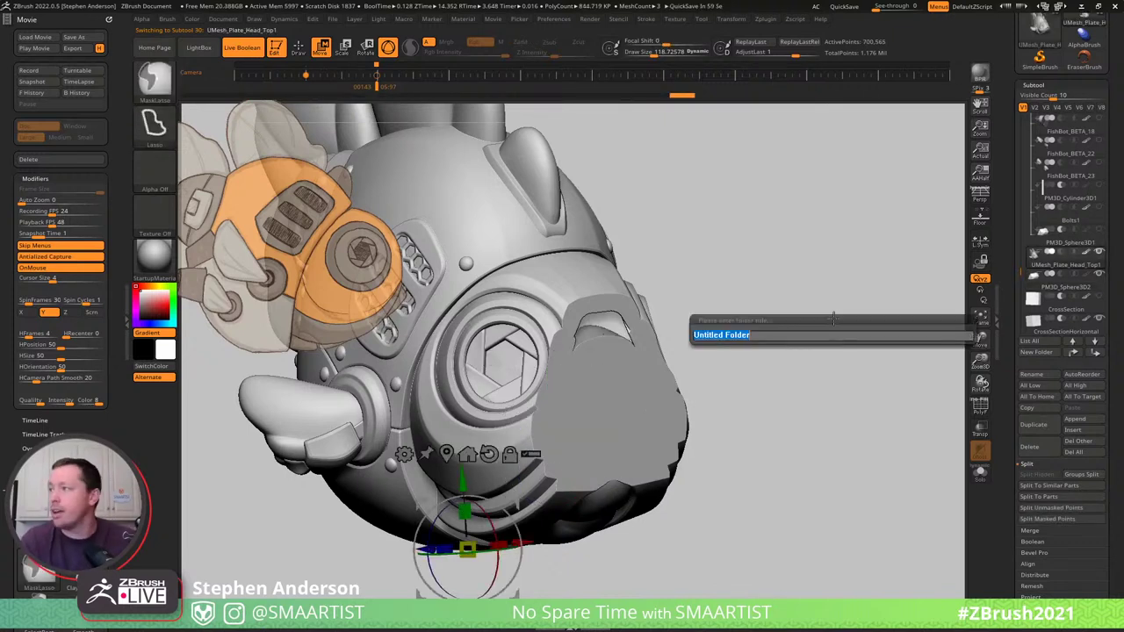
pyautogui.press('BackSpace')
pyautogui.write('Boolean2')
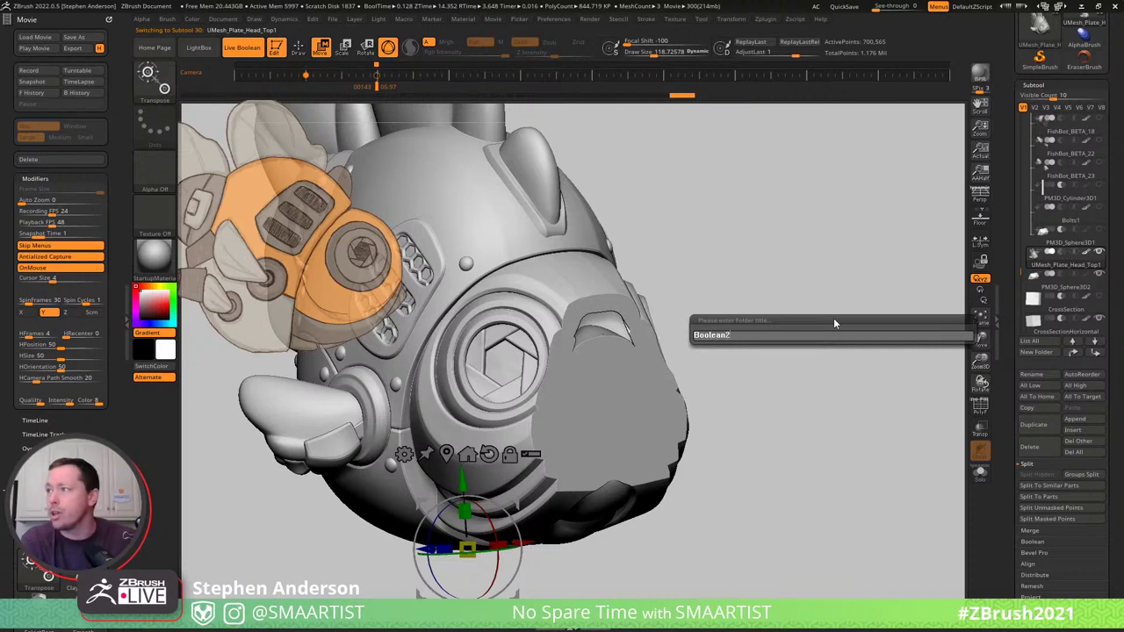
pyautogui.press('Return')
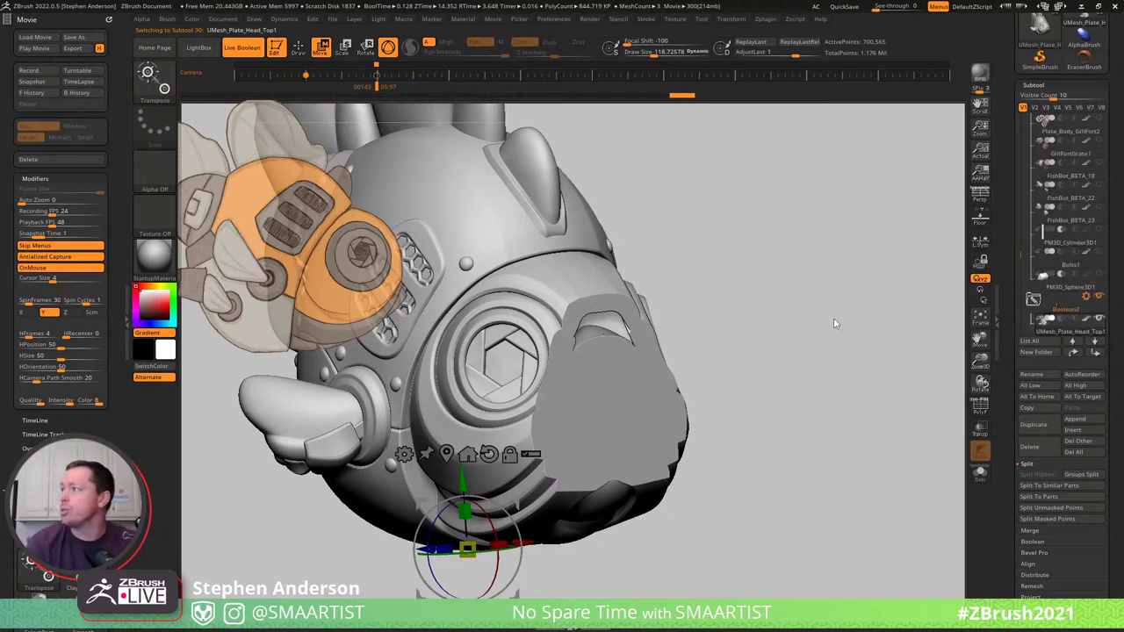
pyautogui.press('Down')
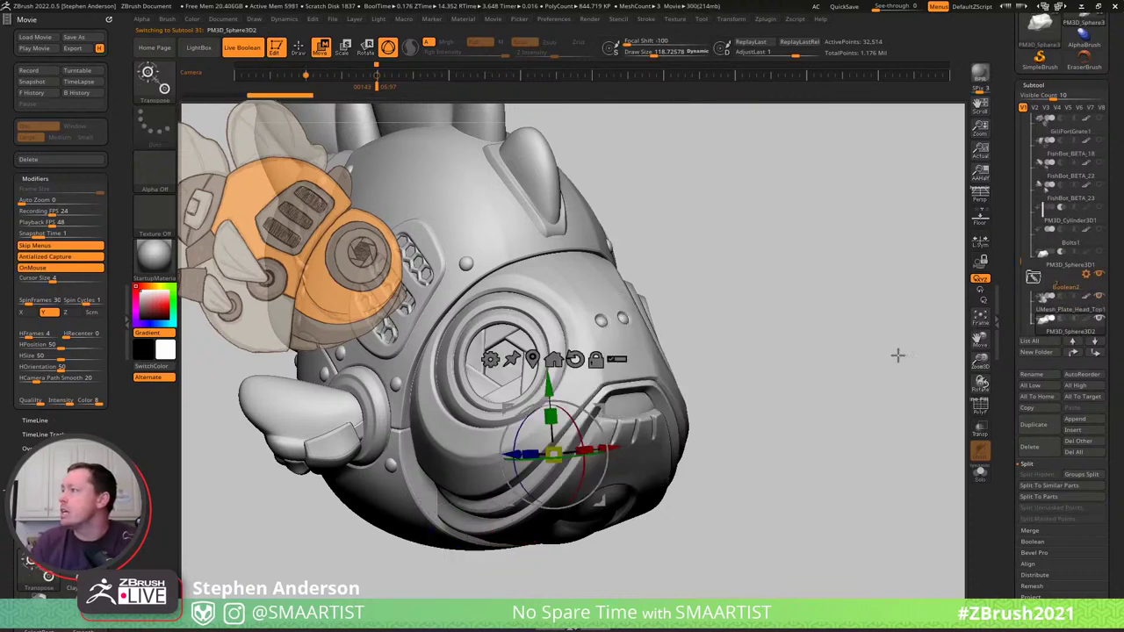
# Hide the CrossSectionHorizontal box and show the CrossSection box instead.
pyautogui.moveTo(898, 367); pyautogui.dragTo(930, 355)
pyautogui.moveTo(1021, 262); pyautogui.dragTo(1022, 273)
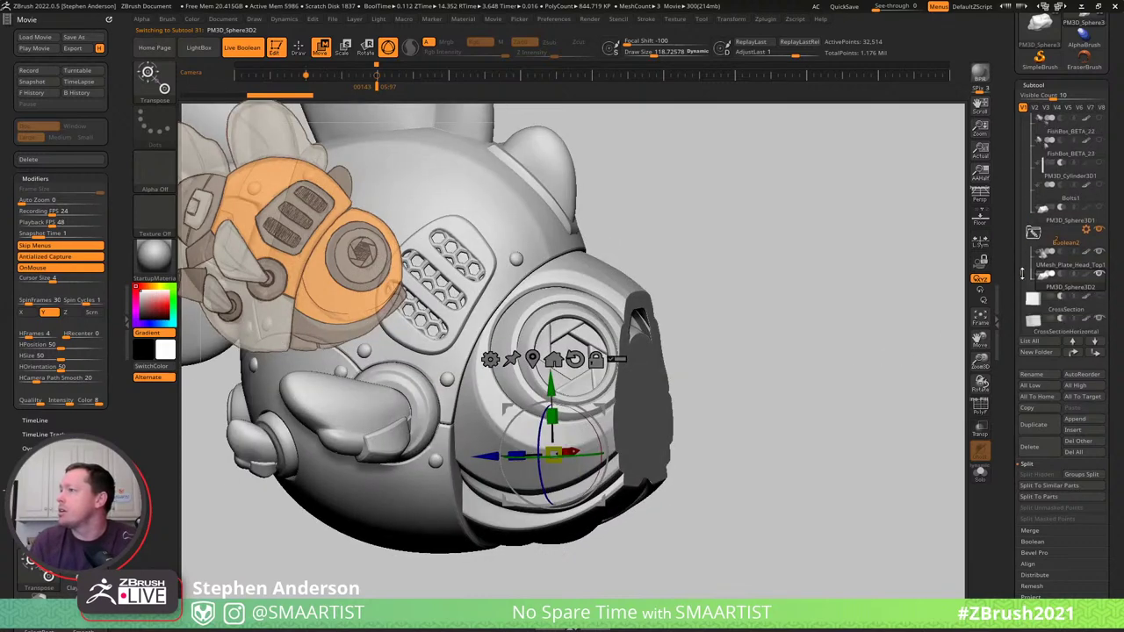
pyautogui.scroll(-3, 1022, 274)
pyautogui.moveTo(1056, 246)
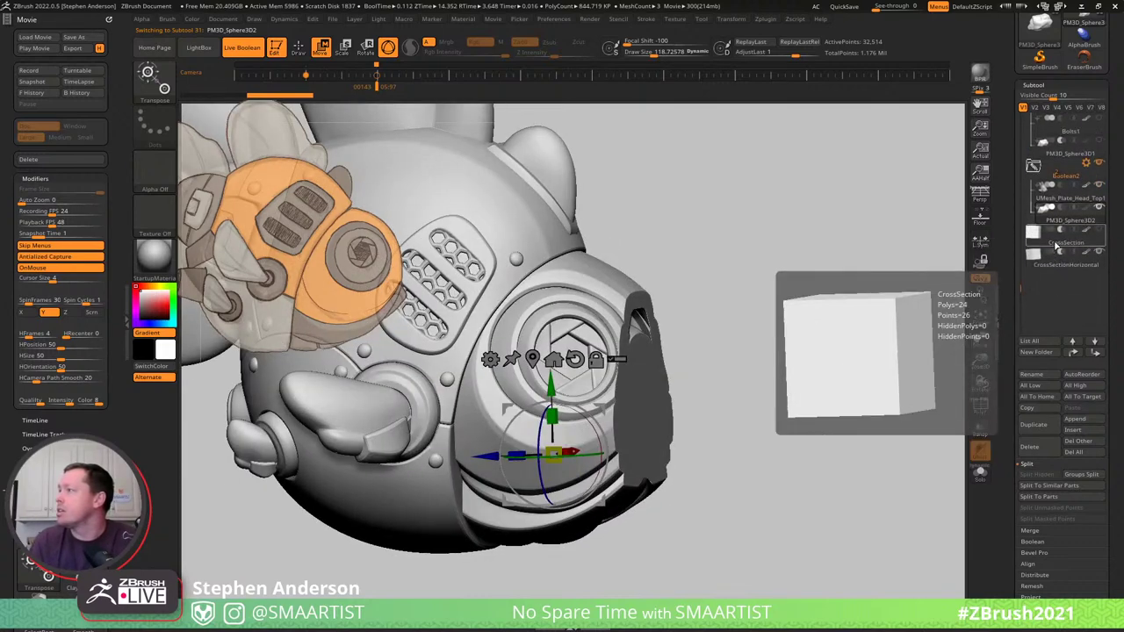
pyautogui.click(1100, 251)
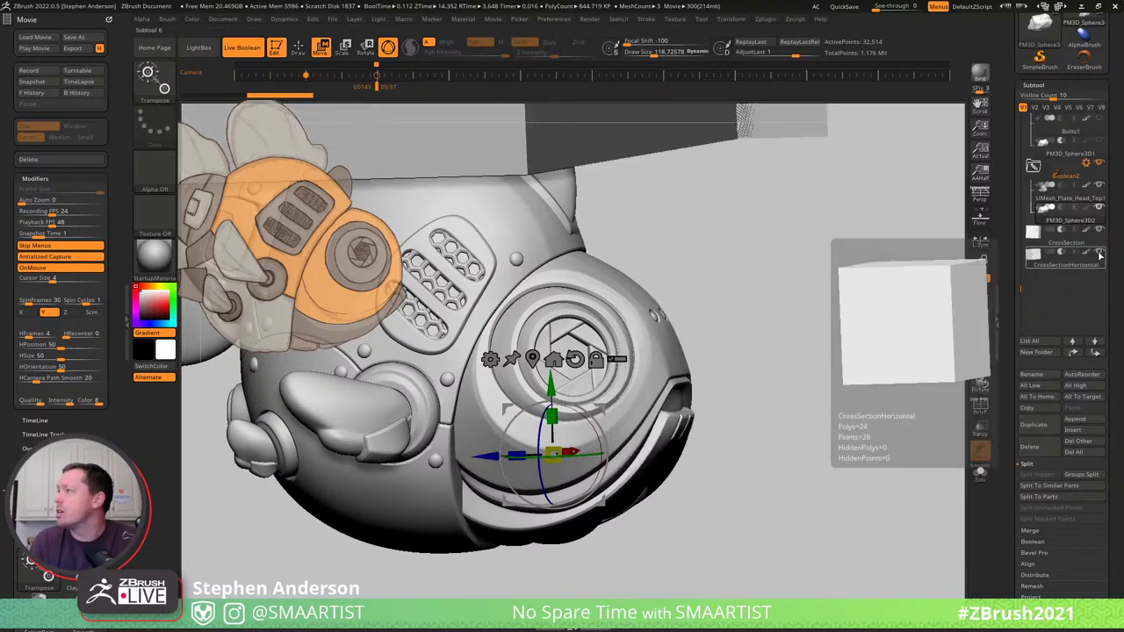
# Lower the CrossSection box through the middle of the fish and put it inside the Boolean2 folder.
pyautogui.keyDown('ctrl'); pyautogui.moveTo(737, 270); pyautogui.dragTo(667, 163, button='right'); pyautogui.keyUp('ctrl')
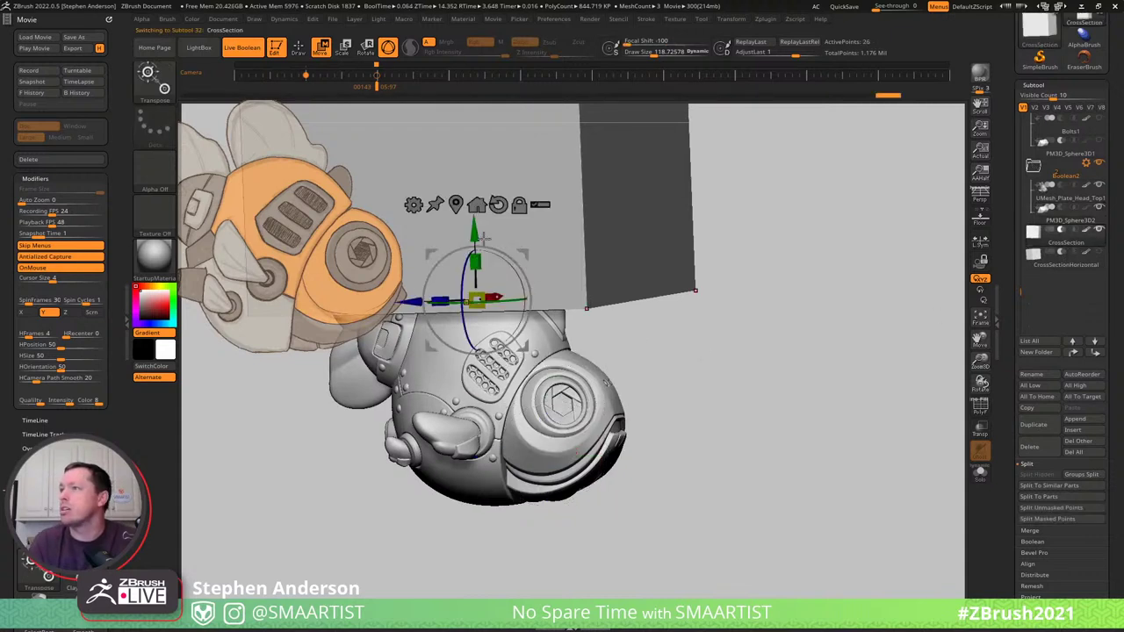
pyautogui.moveTo(485, 250); pyautogui.dragTo(490, 354)
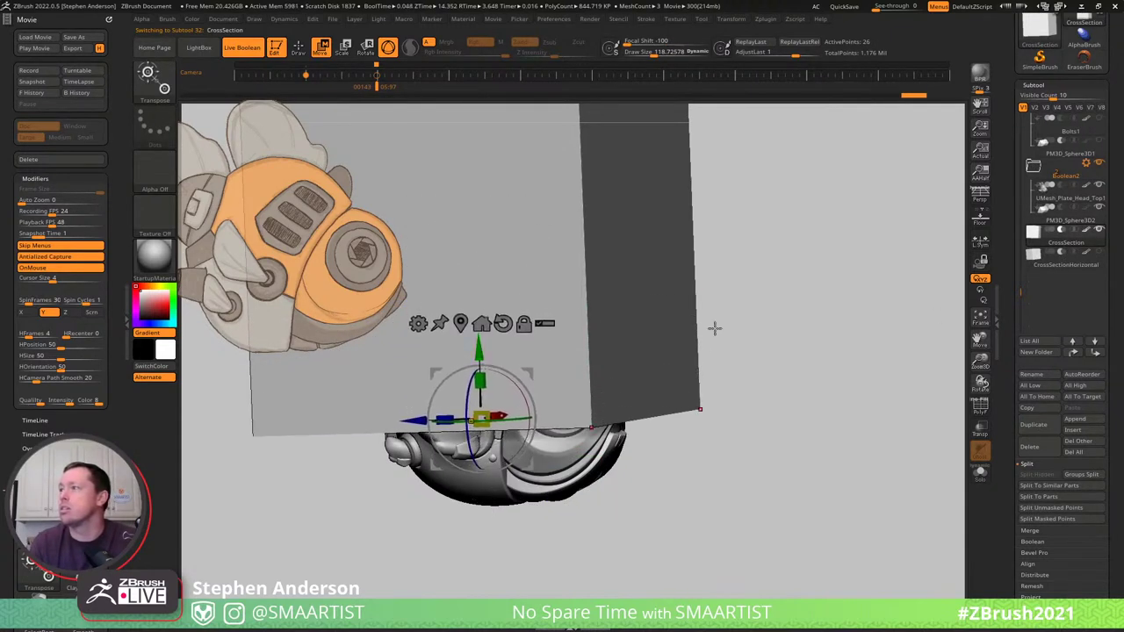
pyautogui.moveTo(714, 327); pyautogui.dragTo(658, 546)
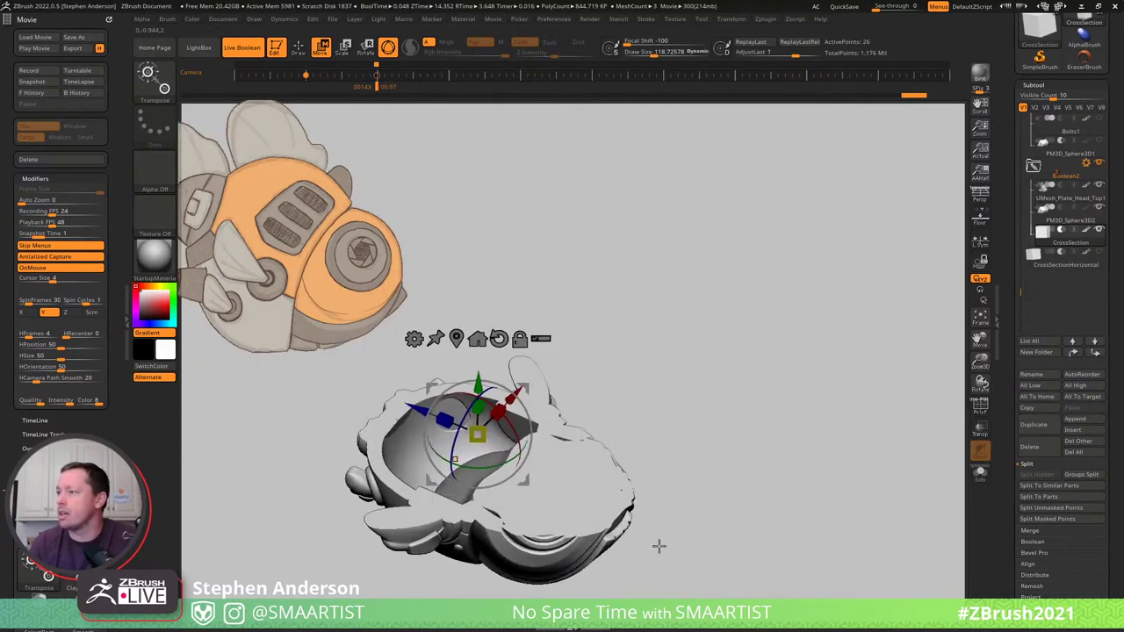
# Set PM3D_Sphere3D2 to Boolean subtraction and inspect the hollowed interior from several angles.
pyautogui.keyDown('ctrl'); pyautogui.moveTo(658, 546); pyautogui.dragTo(619, 500, button='right'); pyautogui.keyUp('ctrl')
pyautogui.moveTo(554, 461)
pyautogui.mouseDown(button='right')
pyautogui.moveTo(549, 504)
pyautogui.moveTo(552, 474)
pyautogui.mouseUp(button='right')
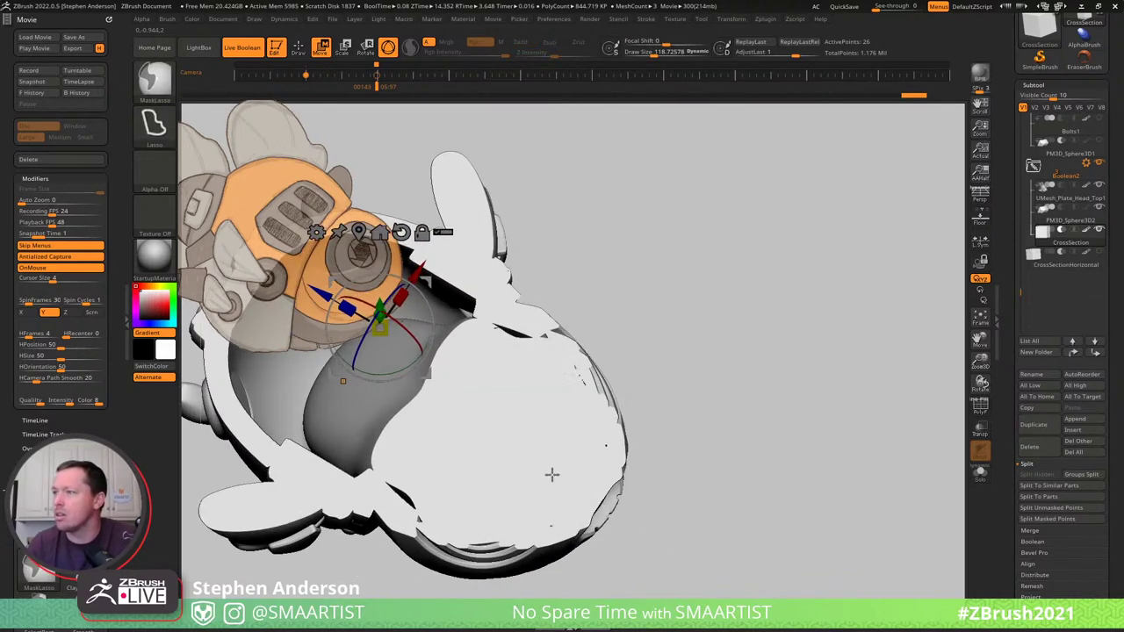
pyautogui.moveTo(551, 474); pyautogui.dragTo(777, 410)
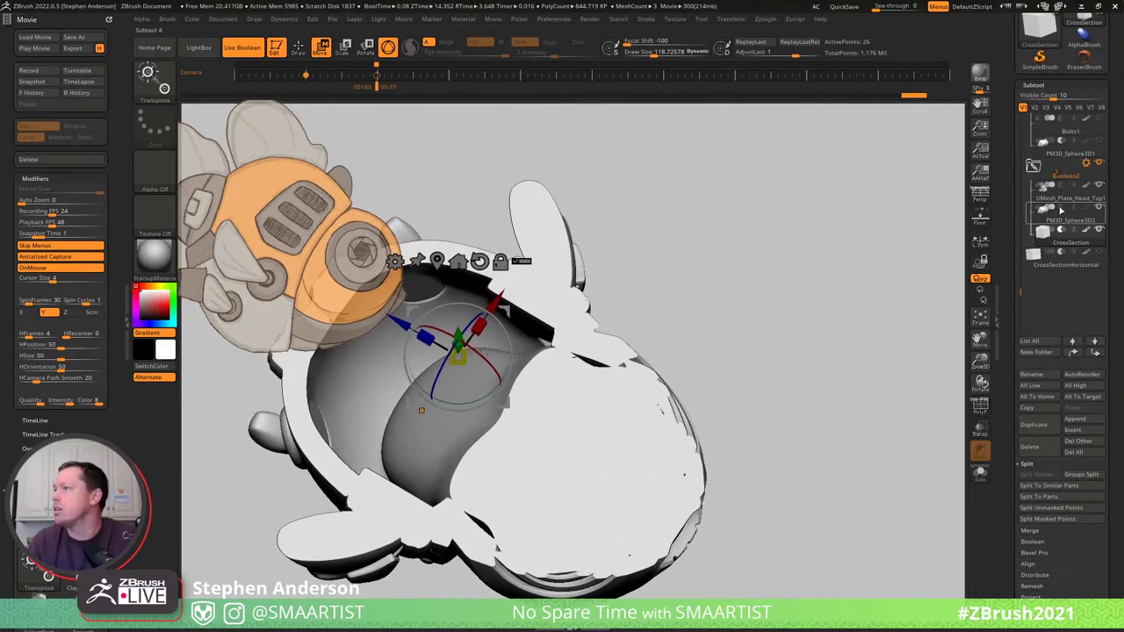
pyautogui.click(1061, 209)
pyautogui.moveTo(785, 448)
pyautogui.mouseDown()
pyautogui.moveTo(785, 436)
pyautogui.moveTo(792, 447)
pyautogui.mouseUp()
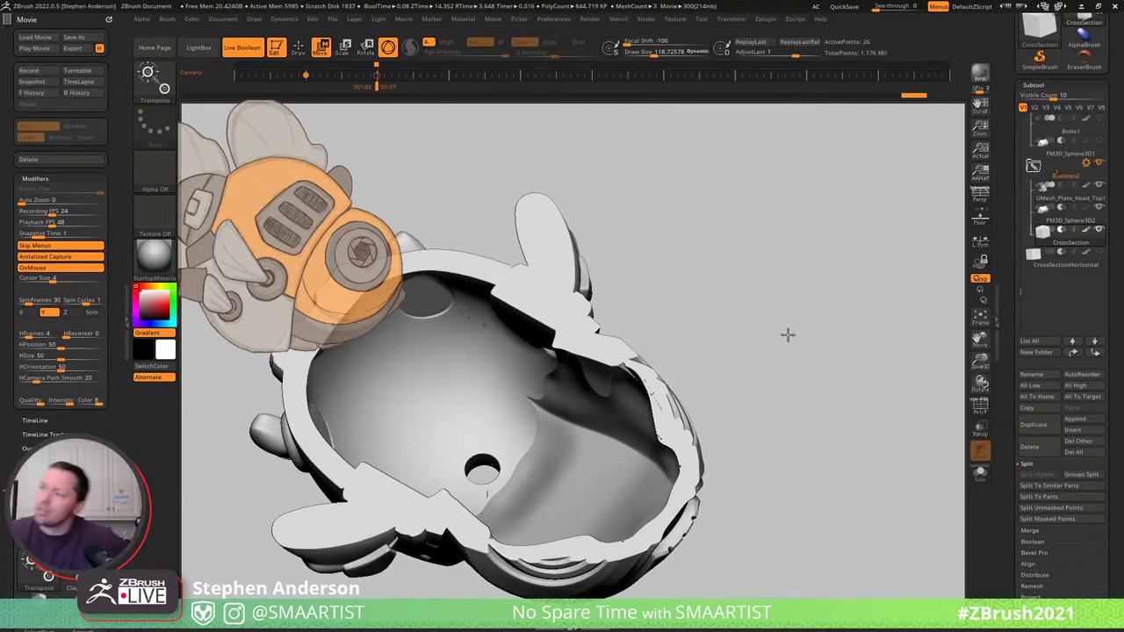
pyautogui.moveTo(787, 334); pyautogui.dragTo(597, 330)
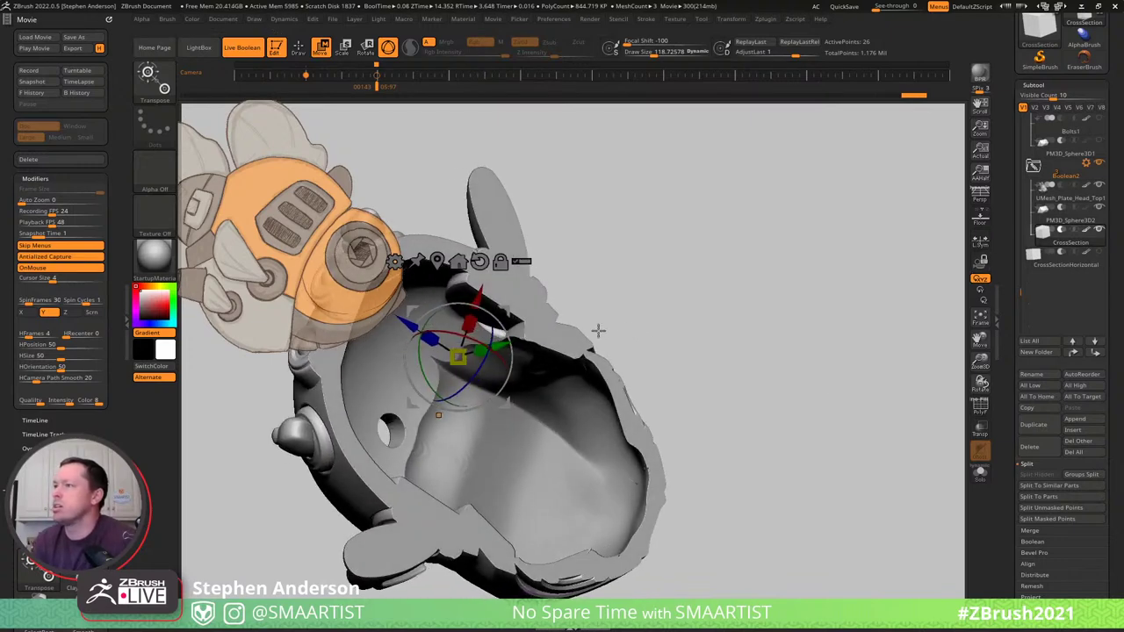
# Raise the CrossSection box toward the base of the top fin and inspect the walls at that height.
pyautogui.moveTo(507, 350); pyautogui.dragTo(546, 344)
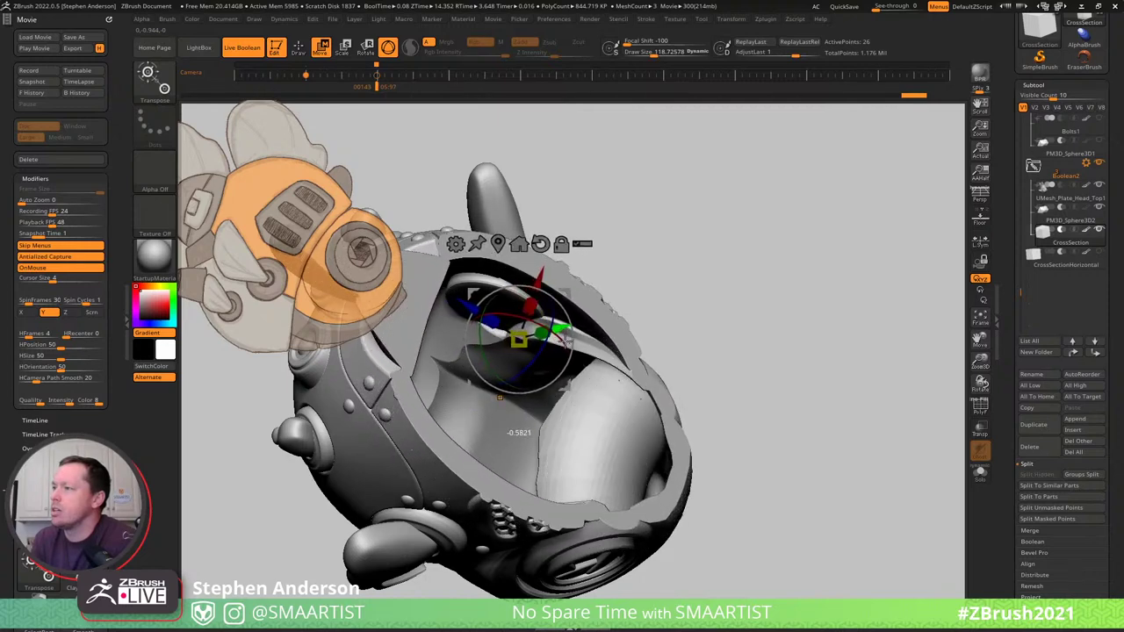
pyautogui.moveTo(565, 341); pyautogui.dragTo(567, 339)
pyautogui.moveTo(760, 472)
pyautogui.mouseDown()
pyautogui.moveTo(728, 381)
pyautogui.moveTo(760, 447)
pyautogui.moveTo(714, 398)
pyautogui.moveTo(659, 451)
pyautogui.mouseUp()
pyautogui.press('w')
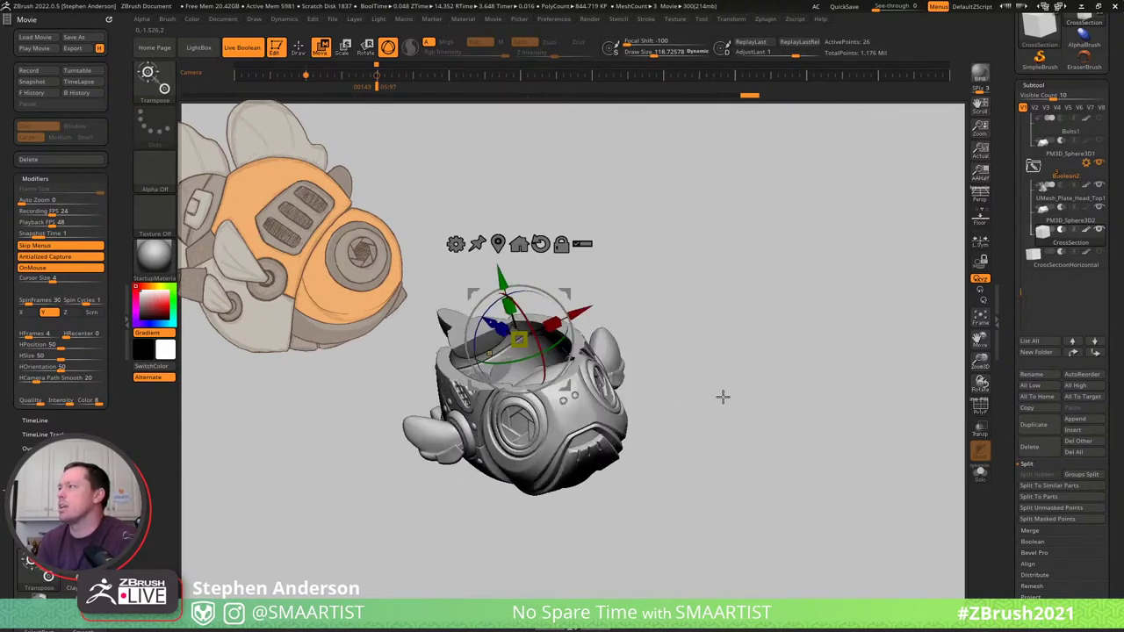
pyautogui.moveTo(728, 426)
pyautogui.mouseDown(button='right')
pyautogui.moveTo(740, 447)
pyautogui.moveTo(725, 412)
pyautogui.moveTo(747, 432)
pyautogui.moveTo(926, 328)
pyautogui.mouseUp(button='right')
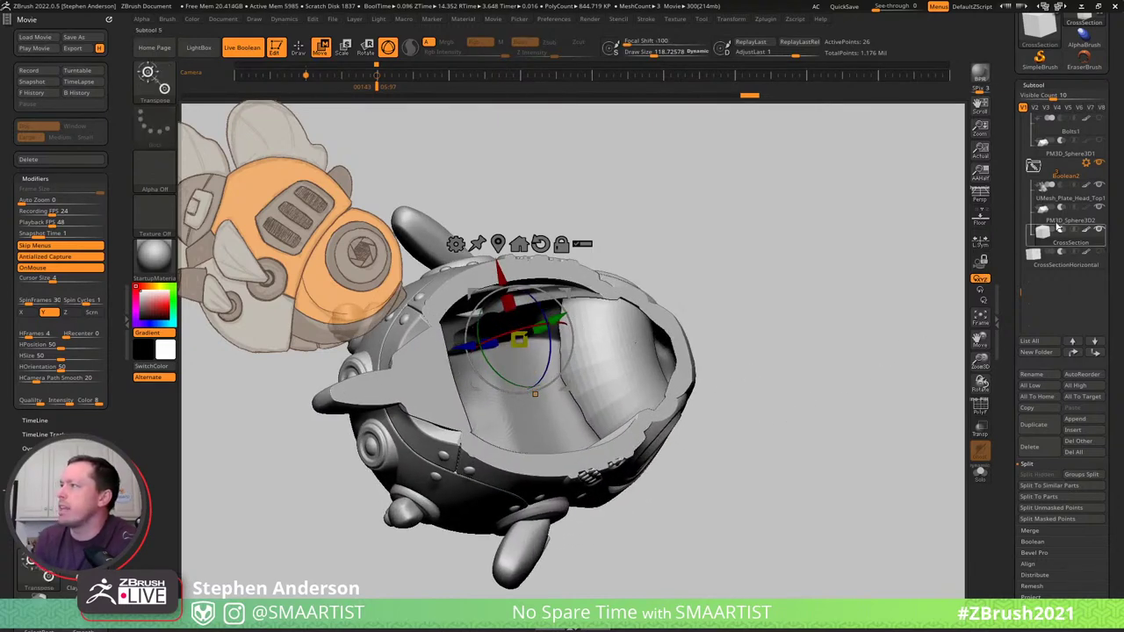
# Hide PM3D_Sphere3D2 temporarily and examine the interior of the head without its subtraction.
pyautogui.click(1099, 207)
pyautogui.moveTo(731, 343); pyautogui.dragTo(722, 351, button='right')
pyautogui.moveTo(722, 351); pyautogui.dragTo(710, 359)
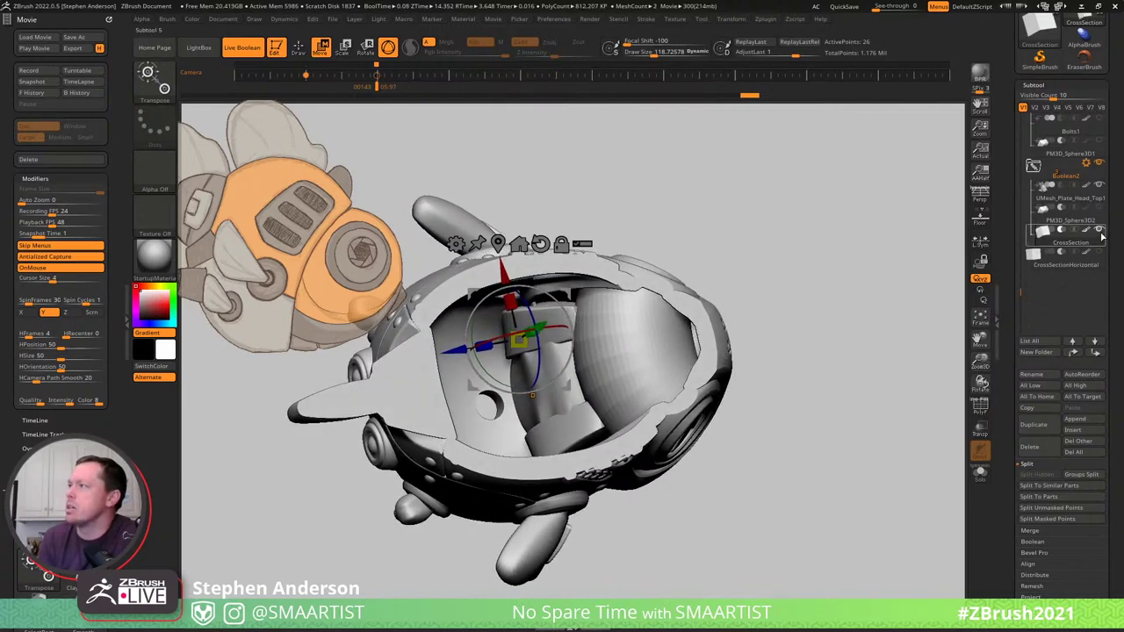
# Run Boolean With DSDiv on the Boolean2 folder with PM3D_Sphere3D2 shown and the CrossSection box hidden.
pyautogui.click(1099, 209)
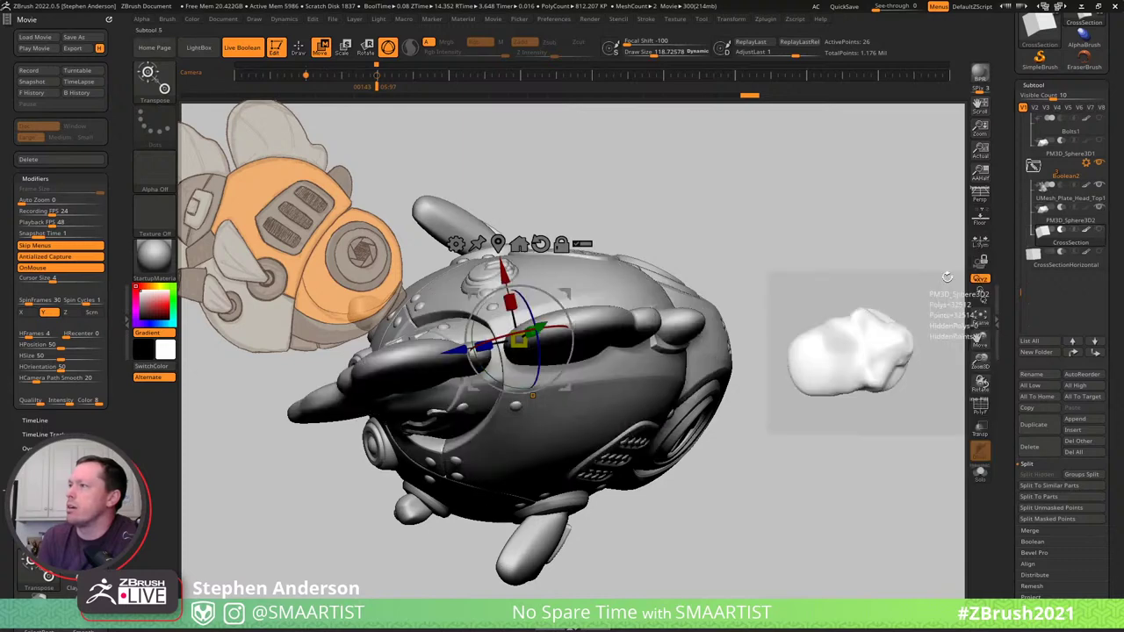
pyautogui.moveTo(778, 293); pyautogui.dragTo(816, 288)
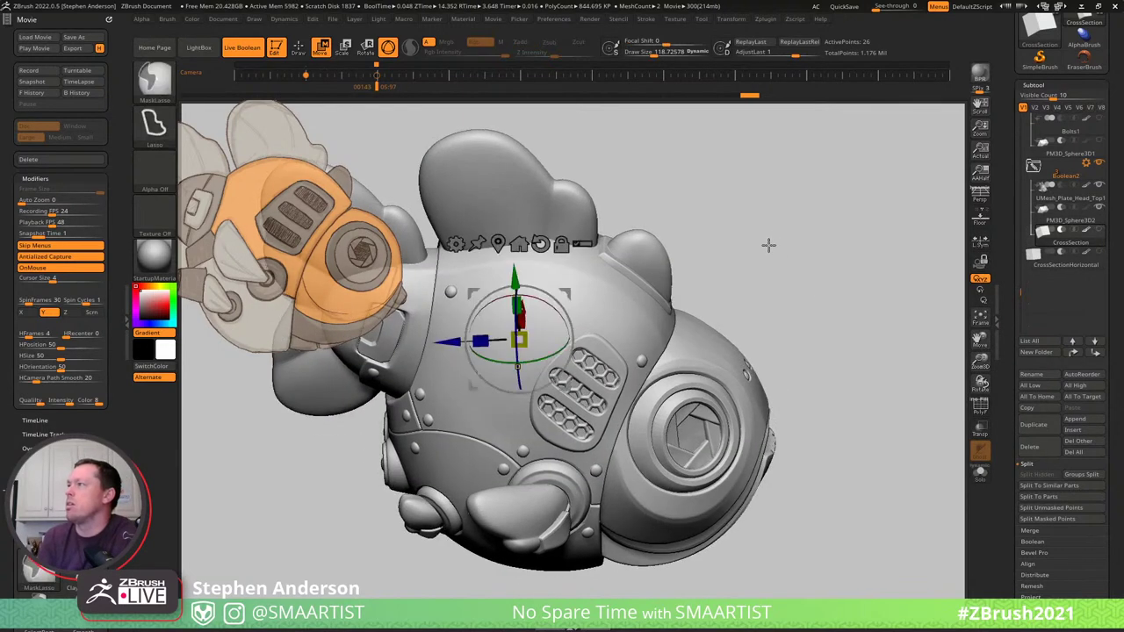
pyautogui.click(1086, 163)
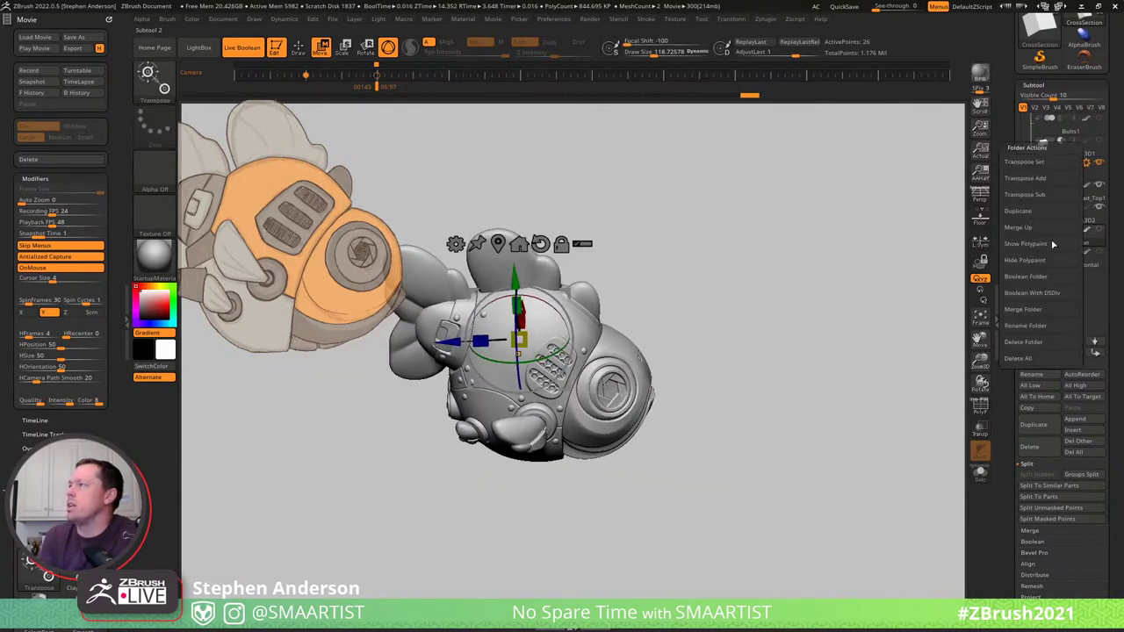
pyautogui.click(1056, 294)
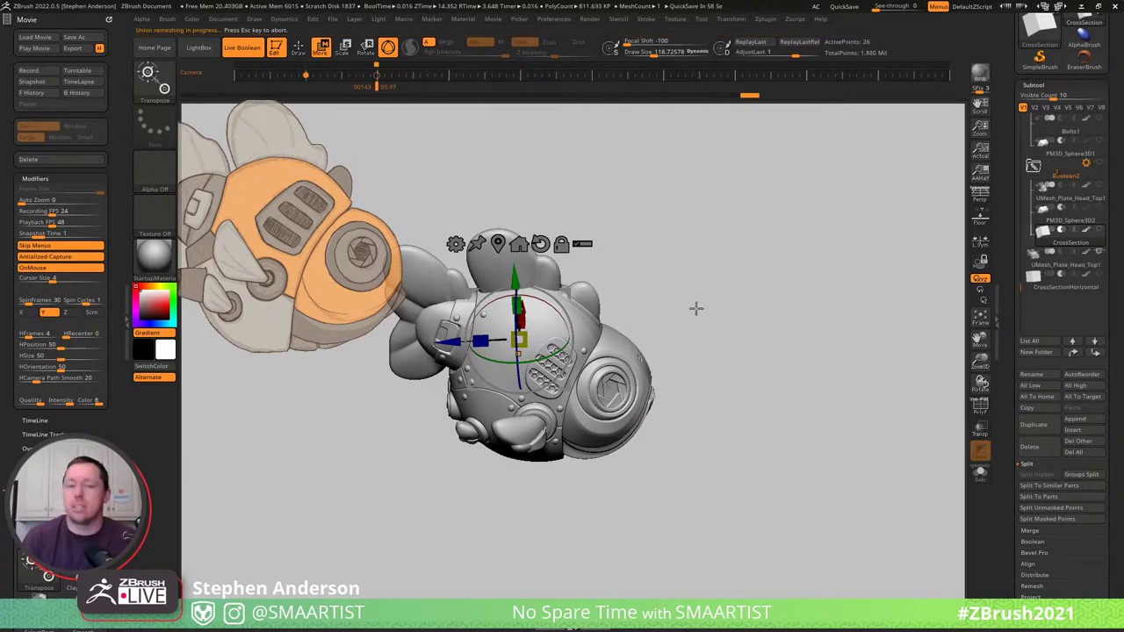
# Isolate the small stray piece inside the top fin of the new UMesh_Plate_Head_Top1 mesh and delete it, keeping the rest of the body.
pyautogui.press('q')
pyautogui.moveTo(571, 243)
pyautogui.mouseDown()
pyautogui.moveTo(553, 225)
pyautogui.moveTo(501, 213)
pyautogui.mouseUp()
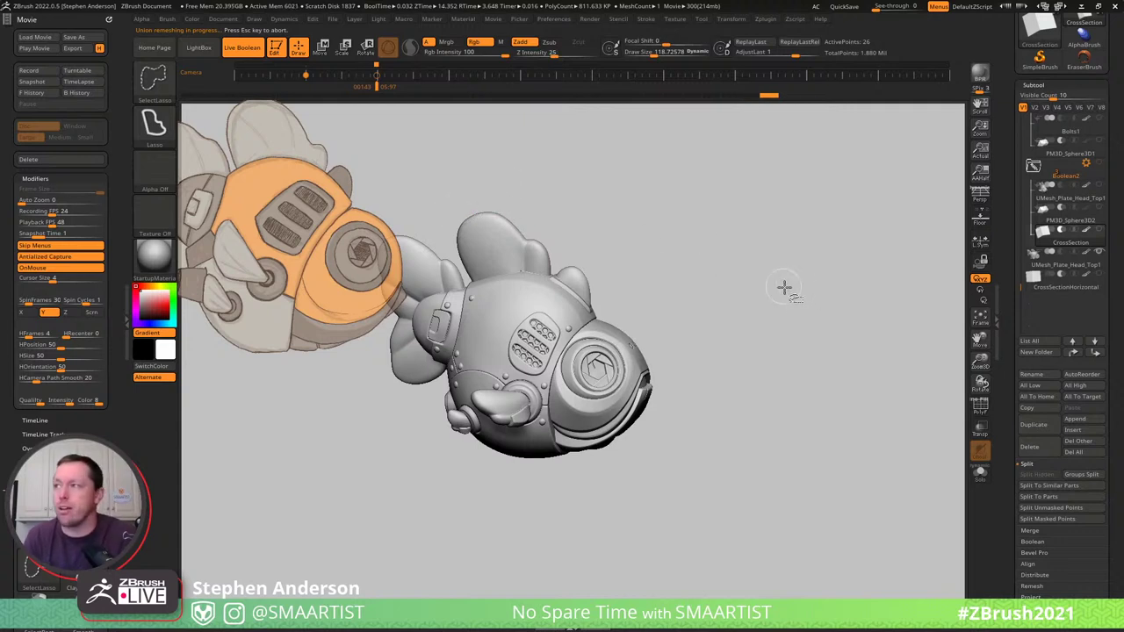
pyautogui.click(1066, 272)
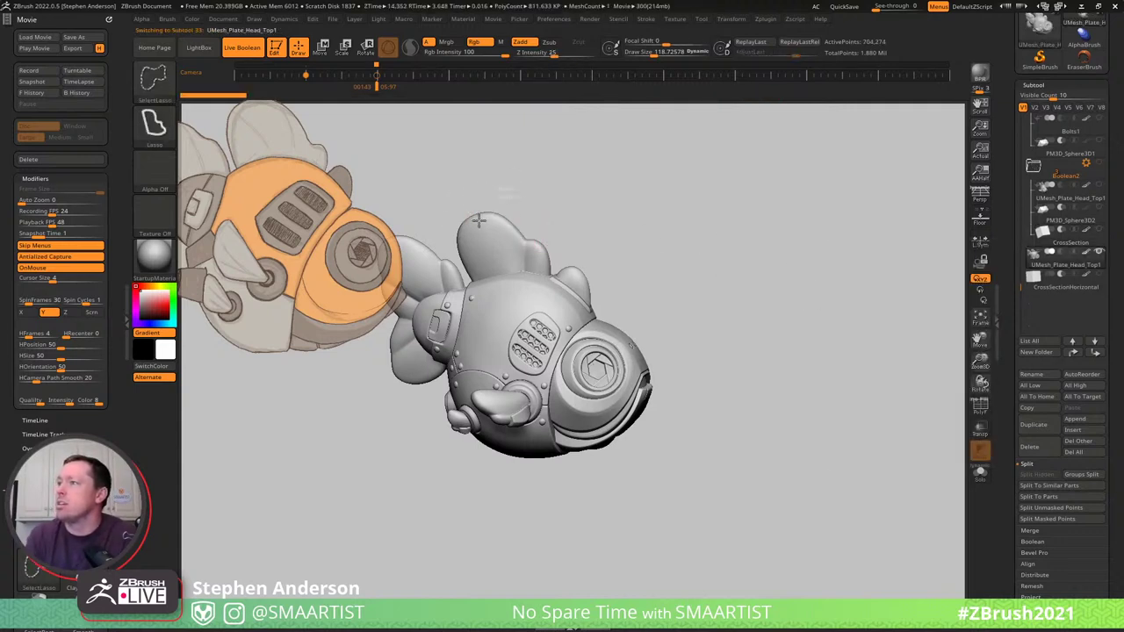
pyautogui.keyDown('ctrl'); pyautogui.keyDown('shift'); pyautogui.moveTo(481, 221); pyautogui.dragTo(460, 214); pyautogui.keyUp('shift'); pyautogui.keyUp('ctrl')
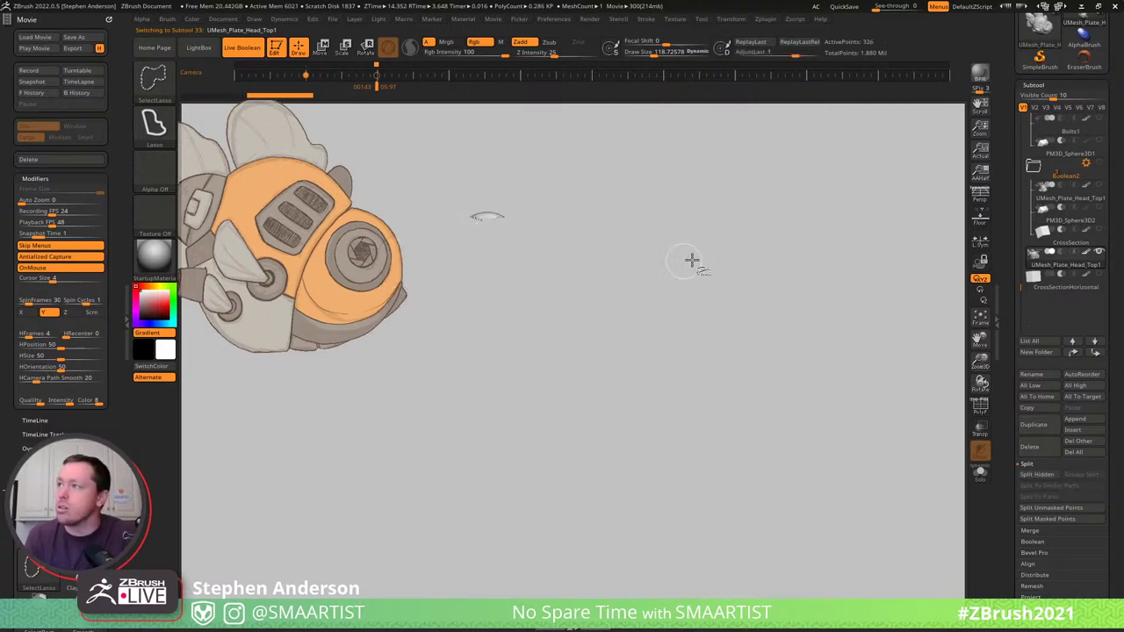
pyautogui.keyDown('ctrl'); pyautogui.keyDown('shift'); pyautogui.click(692, 260); pyautogui.keyUp('shift'); pyautogui.keyUp('ctrl')
pyautogui.hotkey('ctrl', 'shift', 'z')
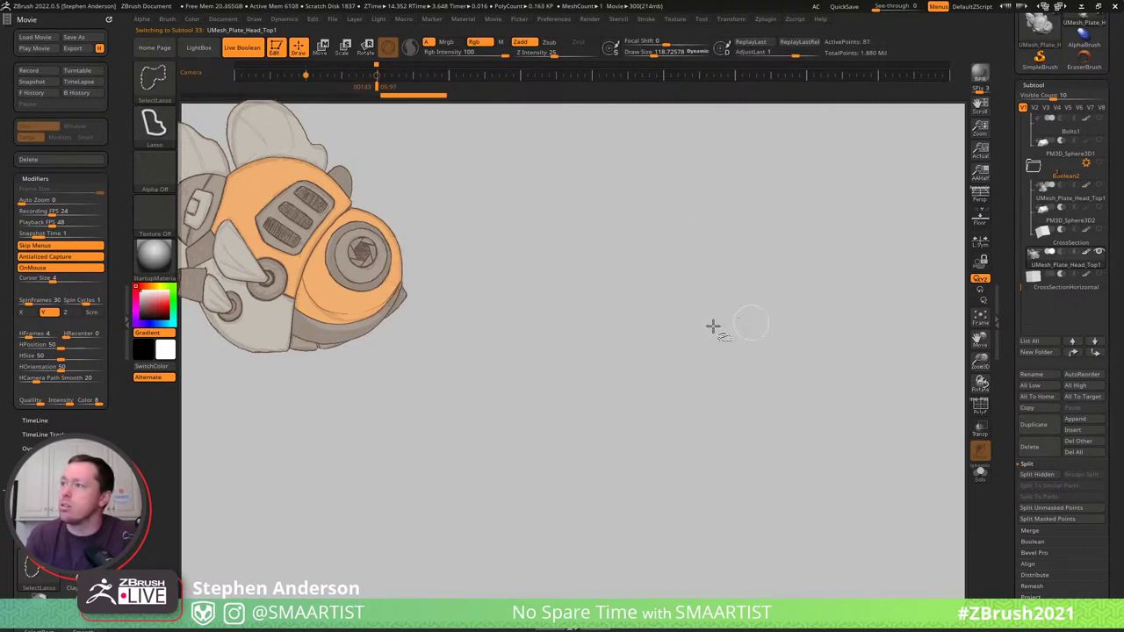
pyautogui.keyDown('ctrl'); pyautogui.keyDown('shift'); pyautogui.click(703, 272); pyautogui.keyUp('shift'); pyautogui.keyUp('ctrl')
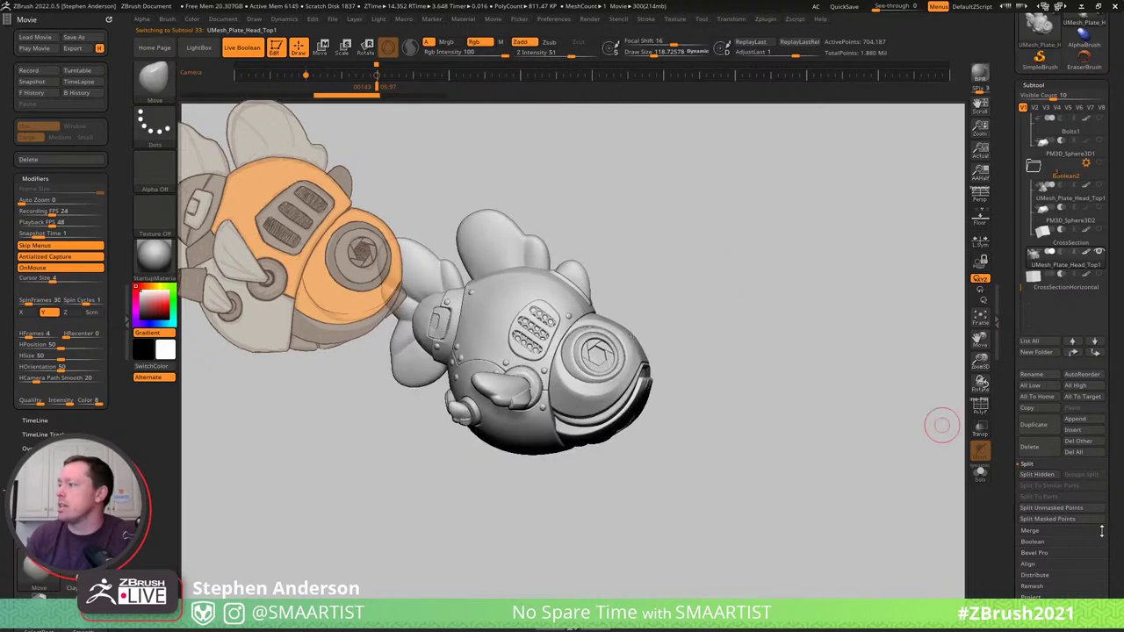
pyautogui.scroll(-5, 1101, 531)
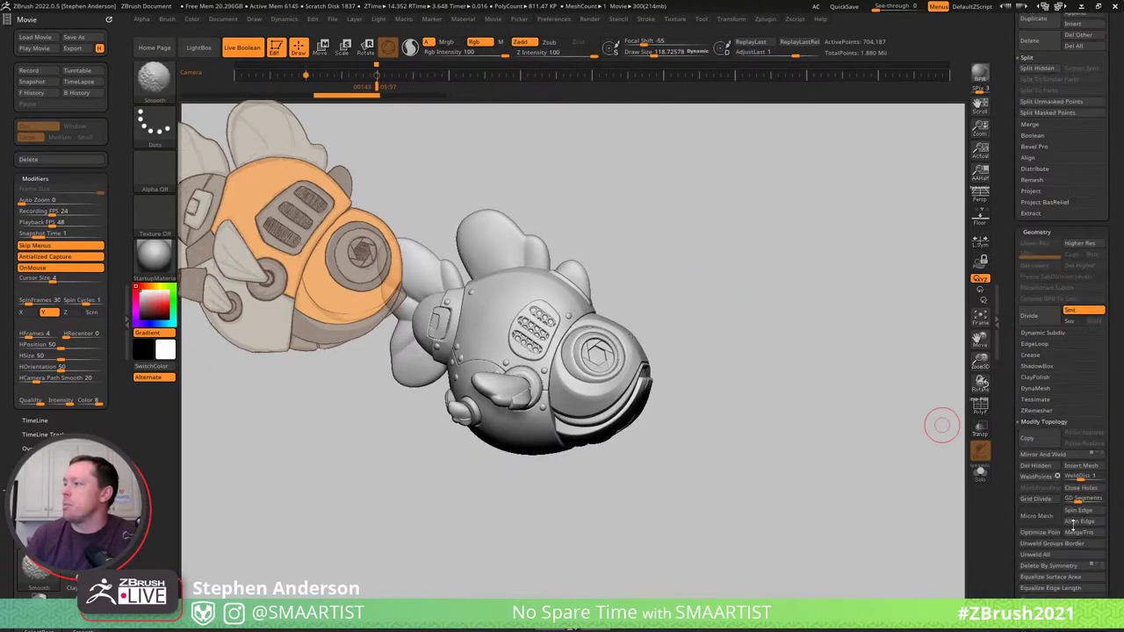
pyautogui.keyDown('shift'); pyautogui.moveTo(1072, 525); pyautogui.dragTo(1073, 512); pyautogui.keyUp('shift')
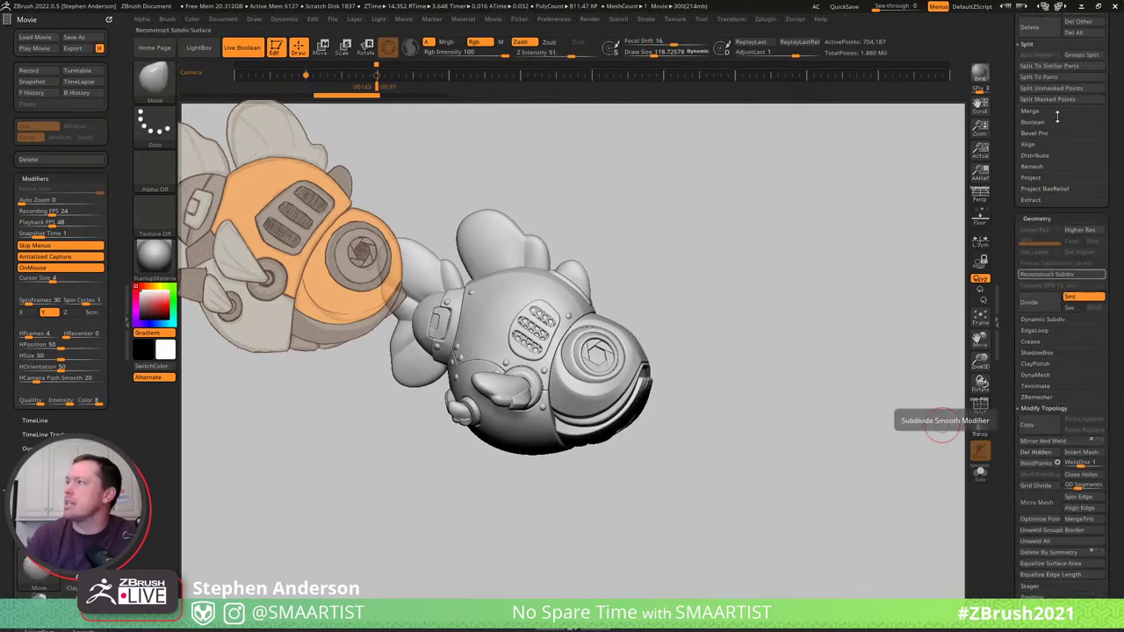
pyautogui.click(1046, 219)
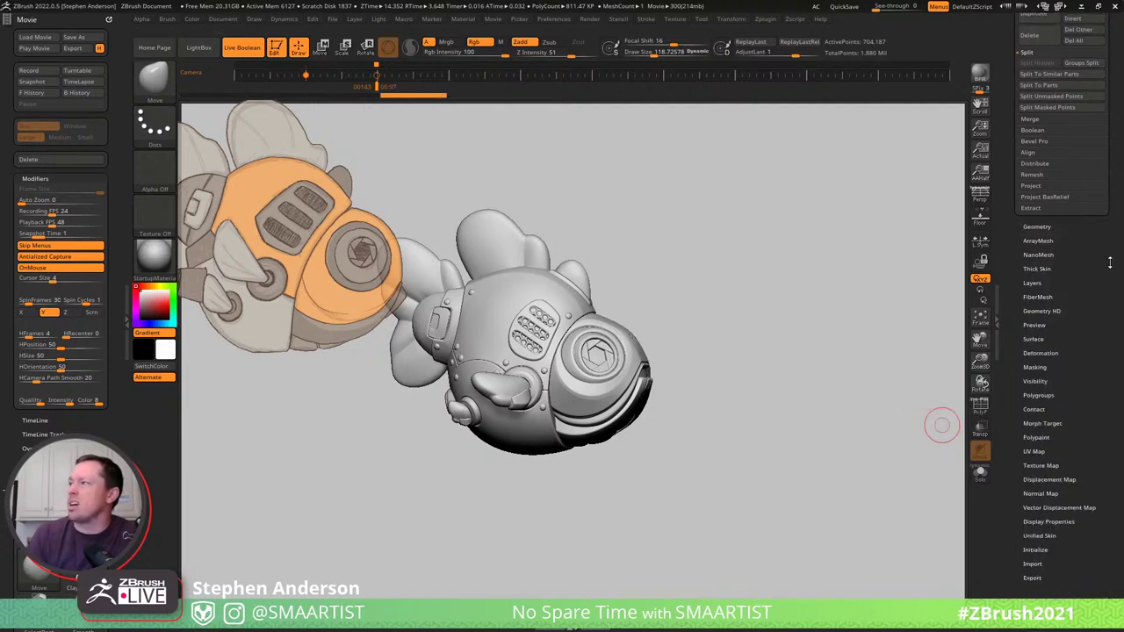
# Move the CrossSection subtool out of the Boolean2 folder to below the new UMesh_Plate_Head_Top1 and show it to cut open the body.
pyautogui.scroll(5, 1109, 262)
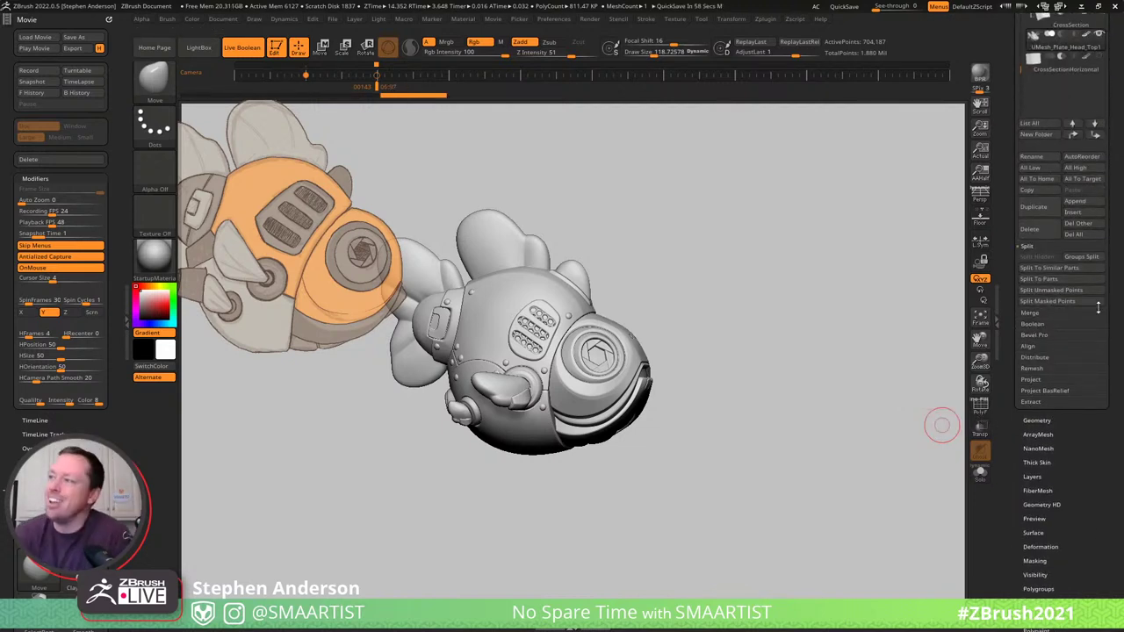
pyautogui.scroll(3, 1115, 97)
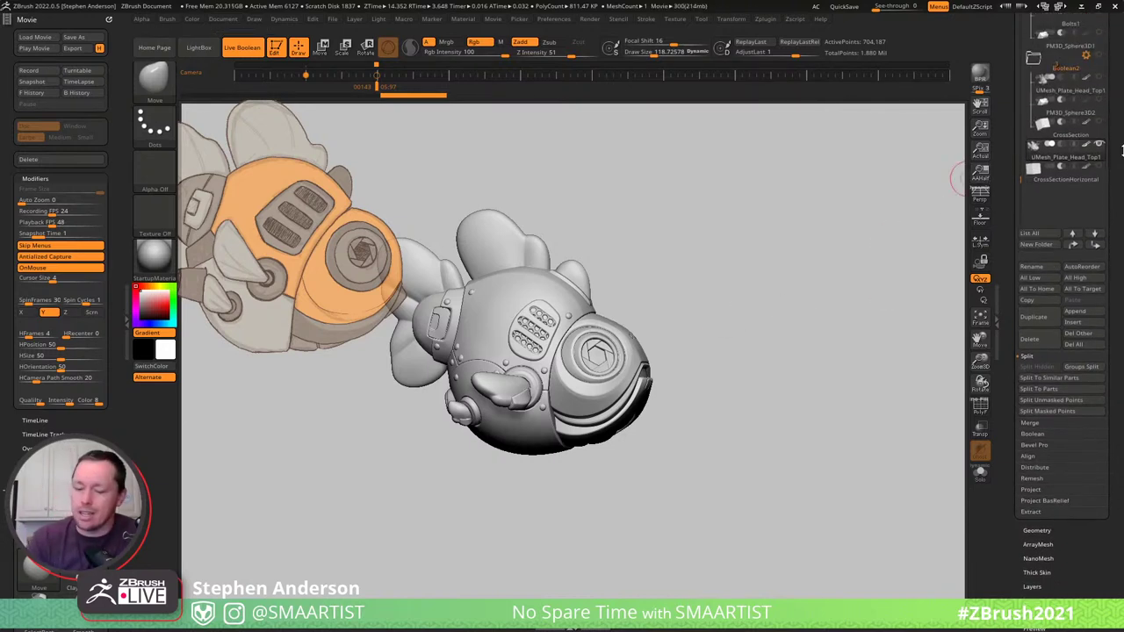
pyautogui.press('Up')
pyautogui.hotkey('ctrl', 'Down')
pyautogui.hotkey('ctrl', 'Down')
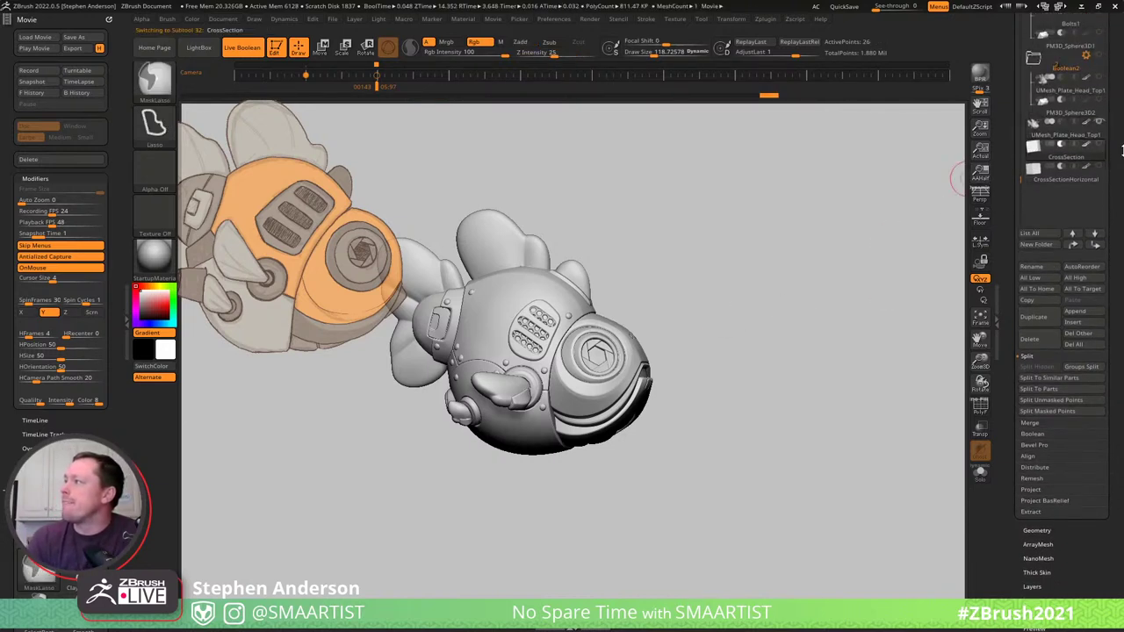
pyautogui.click(1099, 144)
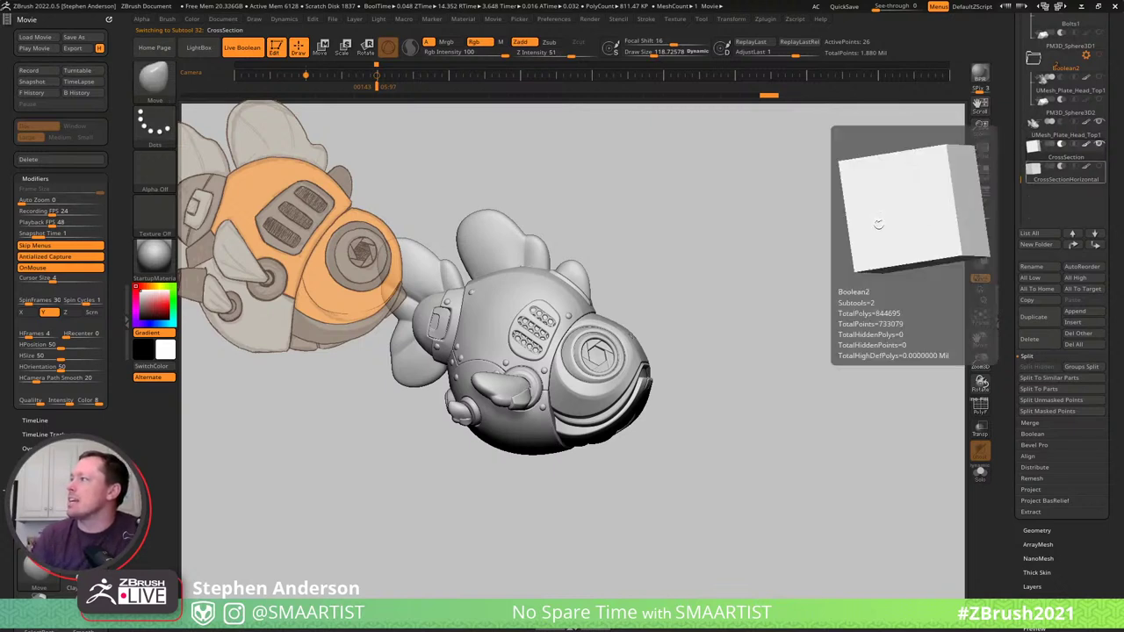
pyautogui.moveTo(770, 243); pyautogui.dragTo(723, 359)
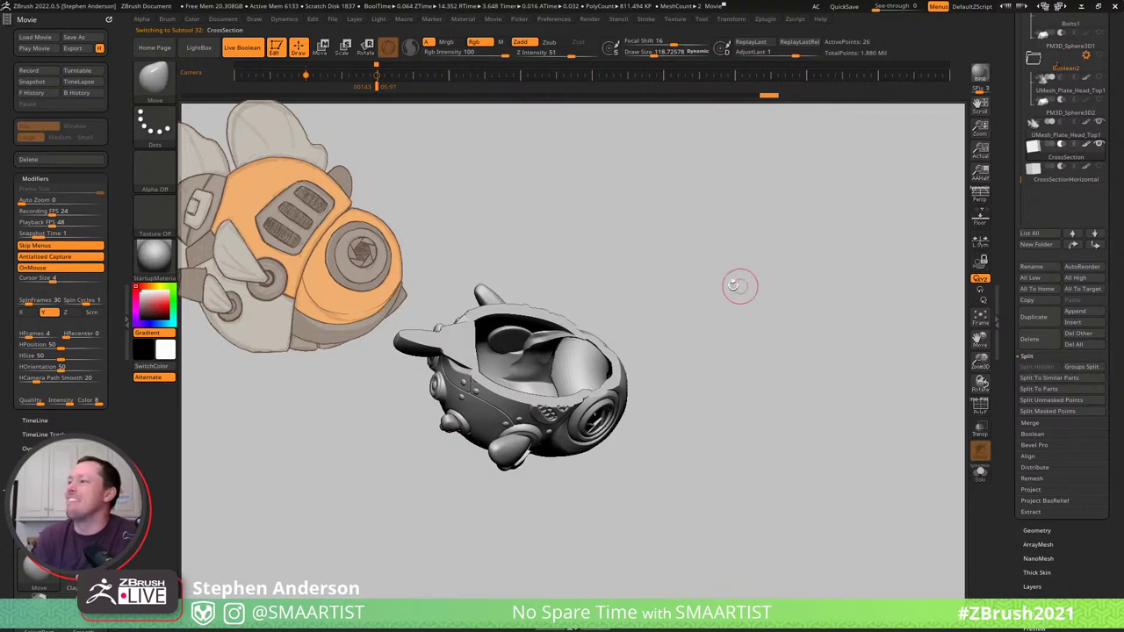
# Solo UMesh_Plate_Head_Top1 with its polygroups displayed, isolate the upper half of the body and examine its inner walls.
pyautogui.press('Up')
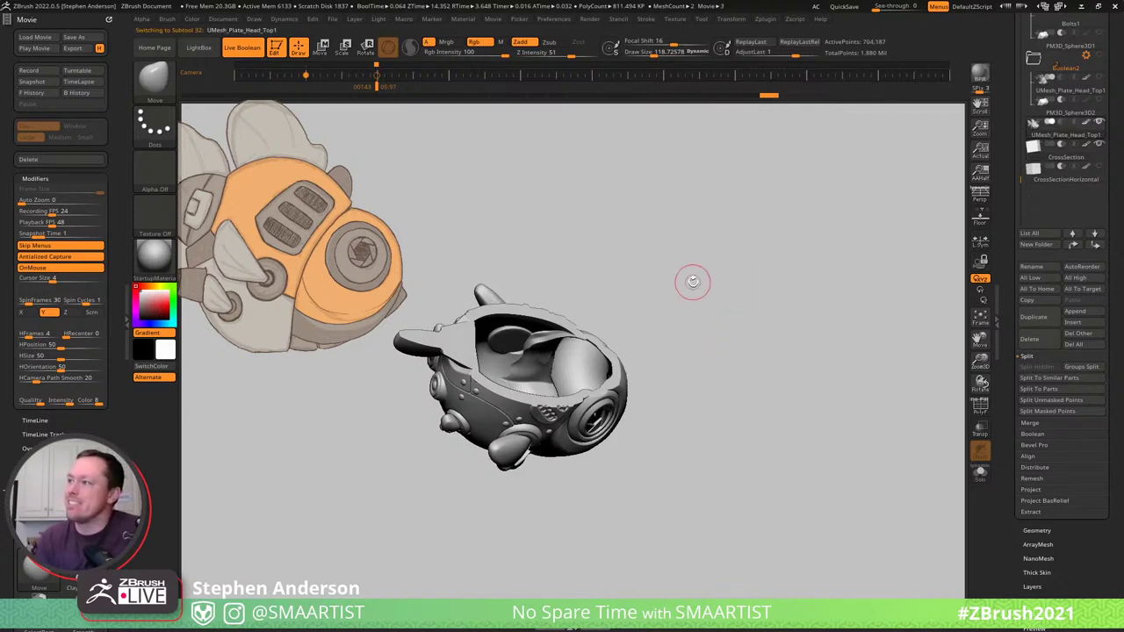
pyautogui.hotkey('shift', 'f')
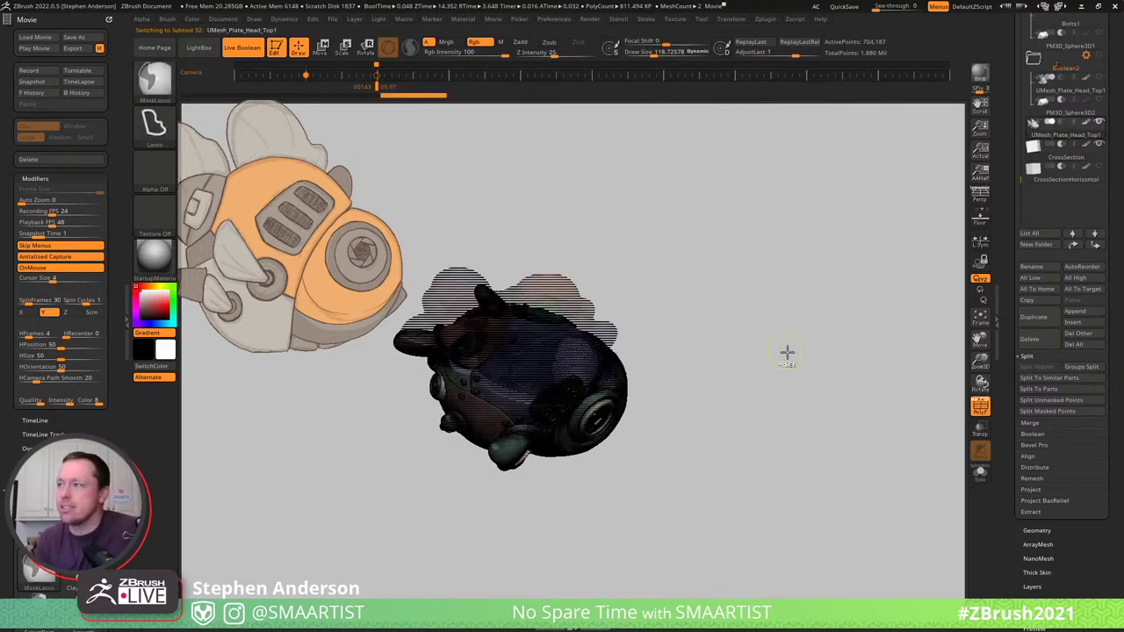
pyautogui.hotkey('ctrl', 'shift', 's')
pyautogui.moveTo(723, 411); pyautogui.dragTo(755, 298)
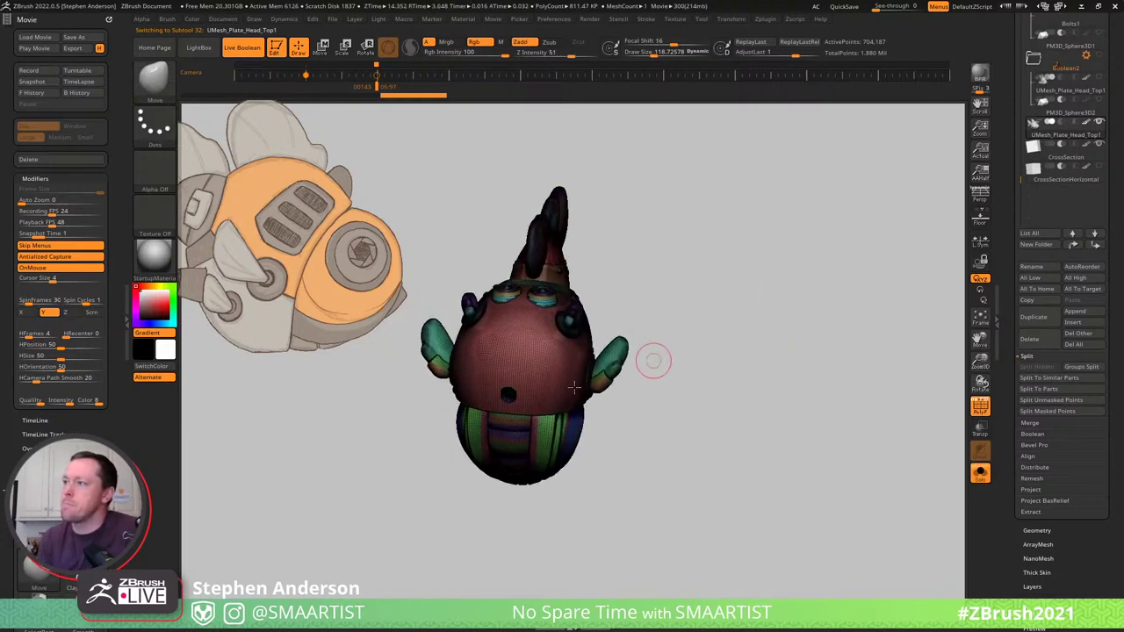
pyautogui.moveTo(412, 404)
pyautogui.mouseDown()
pyautogui.moveTo(748, 357)
pyautogui.moveTo(710, 263)
pyautogui.moveTo(354, 240)
pyautogui.moveTo(256, 320)
pyautogui.mouseUp()
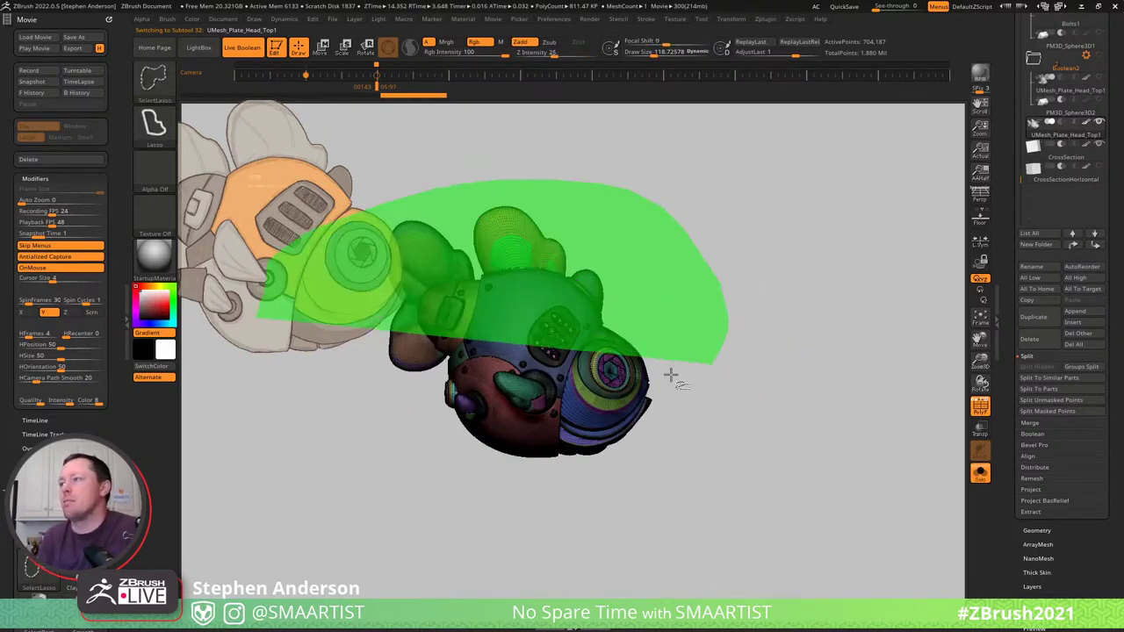
pyautogui.moveTo(670, 375)
pyautogui.keyDown('ctrl'); pyautogui.keyDown('shift'); pyautogui.mouseDown()
pyautogui.moveTo(659, 386)
pyautogui.moveTo(747, 284)
pyautogui.moveTo(635, 311)
pyautogui.moveTo(656, 404)
pyautogui.mouseUp(); pyautogui.keyUp('shift'); pyautogui.keyUp('ctrl')
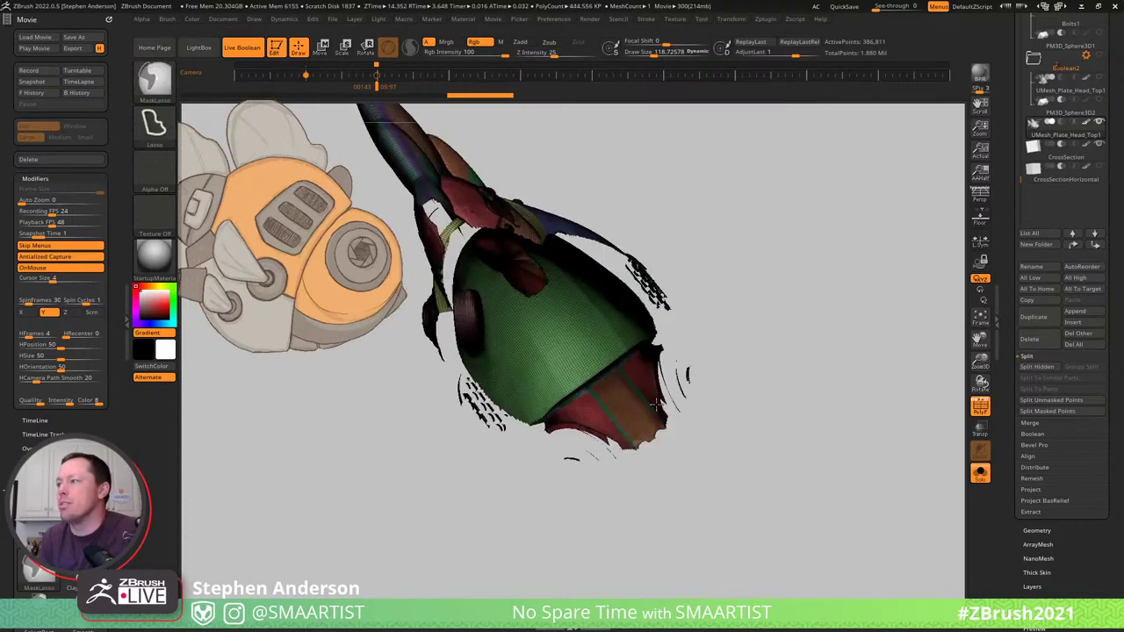
pyautogui.moveTo(656, 403)
pyautogui.keyDown('ctrl'); pyautogui.mouseDown(button='right')
pyautogui.moveTo(668, 432)
pyautogui.moveTo(640, 414)
pyautogui.moveTo(656, 450)
pyautogui.moveTo(702, 439)
pyautogui.moveTo(827, 331)
pyautogui.mouseUp(button='right'); pyautogui.keyUp('ctrl')
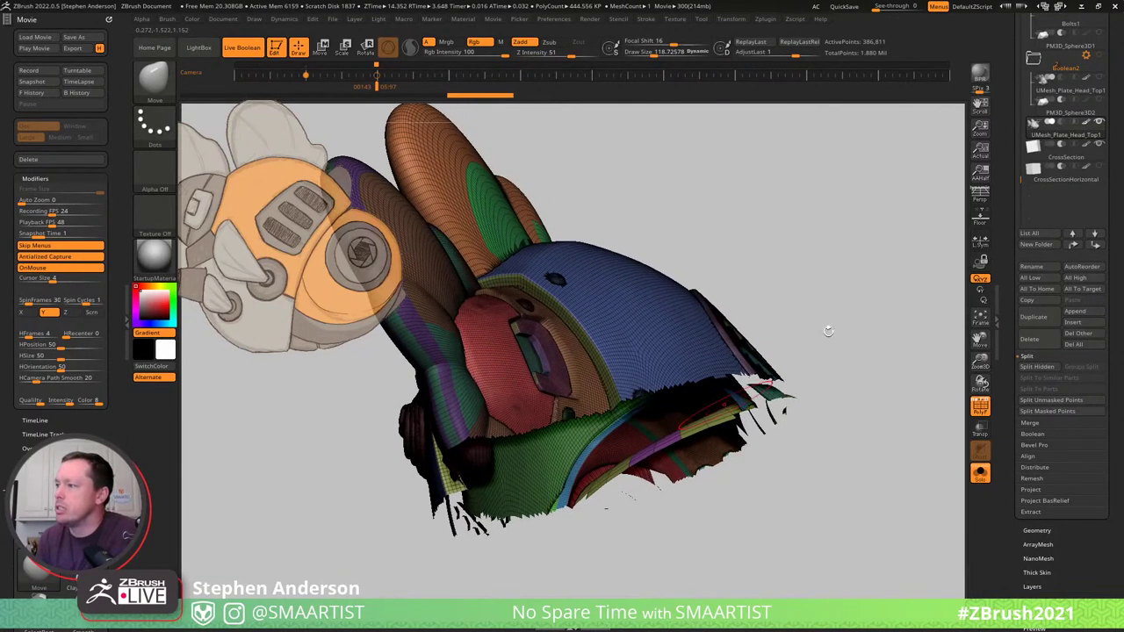
pyautogui.hotkey('ctrl', 'shift')
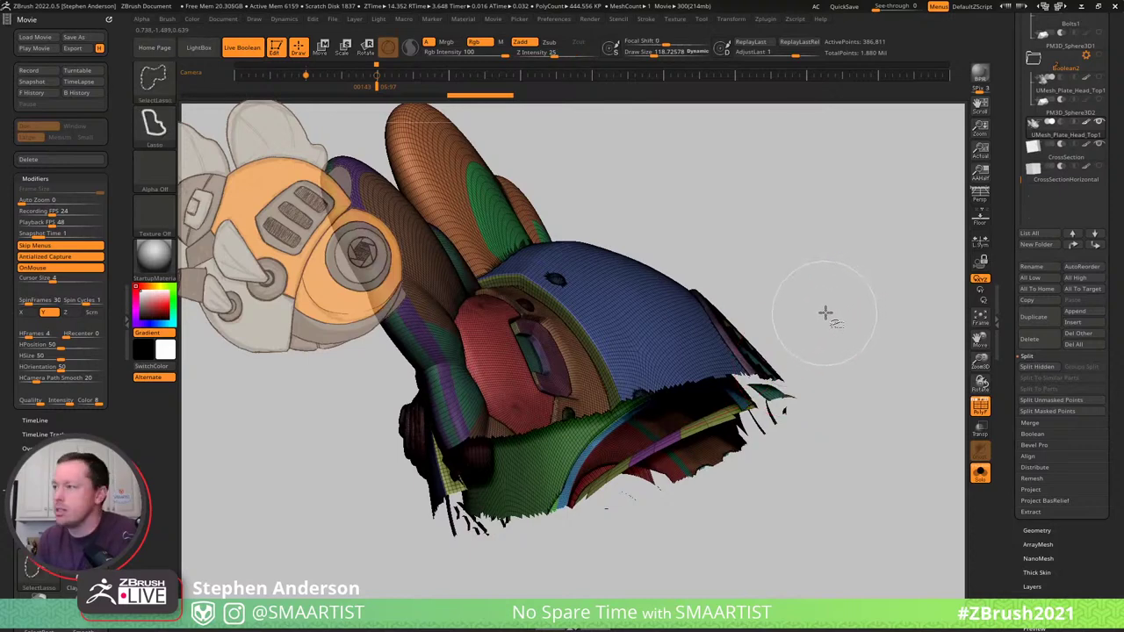
pyautogui.keyDown('ctrl'); pyautogui.keyDown('shift'); pyautogui.click(833, 317); pyautogui.keyUp('shift'); pyautogui.keyUp('ctrl')
# Isolate another portion of the body to check its inside, and bring the whole mesh back into view.
pyautogui.moveTo(784, 238)
pyautogui.keyDown('ctrl'); pyautogui.mouseDown(button='right')
pyautogui.moveTo(790, 492)
pyautogui.moveTo(769, 519)
pyautogui.mouseUp(button='right'); pyautogui.keyUp('ctrl')
pyautogui.moveTo(769, 518)
pyautogui.mouseDown()
pyautogui.moveTo(702, 597)
pyautogui.moveTo(455, 577)
pyautogui.mouseUp()
pyautogui.moveTo(708, 517)
pyautogui.mouseDown(button='right')
pyautogui.moveTo(673, 399)
pyautogui.moveTo(677, 378)
pyautogui.moveTo(654, 466)
pyautogui.moveTo(689, 413)
pyautogui.moveTo(641, 404)
pyautogui.moveTo(662, 419)
pyautogui.moveTo(678, 411)
pyautogui.moveTo(649, 406)
pyautogui.moveTo(632, 442)
pyautogui.moveTo(740, 307)
pyautogui.mouseUp(button='right')
pyautogui.keyDown('ctrl'); pyautogui.keyDown('shift'); pyautogui.click(740, 306); pyautogui.keyUp('shift'); pyautogui.keyUp('ctrl')
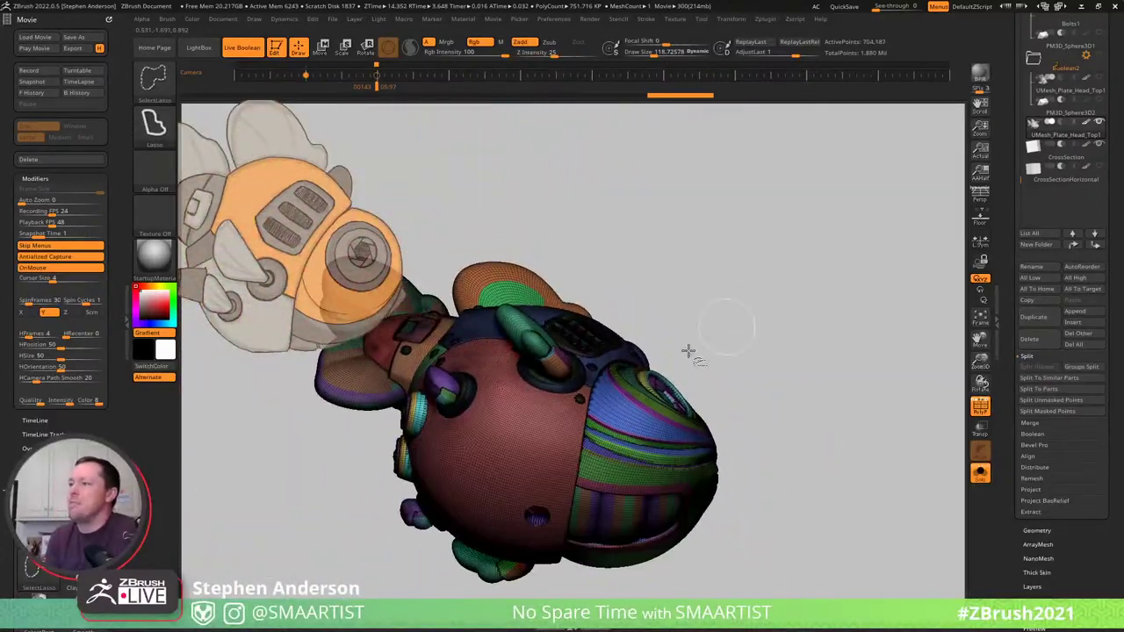
pyautogui.moveTo(580, 404)
pyautogui.mouseDown(button='right')
pyautogui.moveTo(654, 358)
pyautogui.moveTo(644, 368)
pyautogui.mouseUp(button='right')
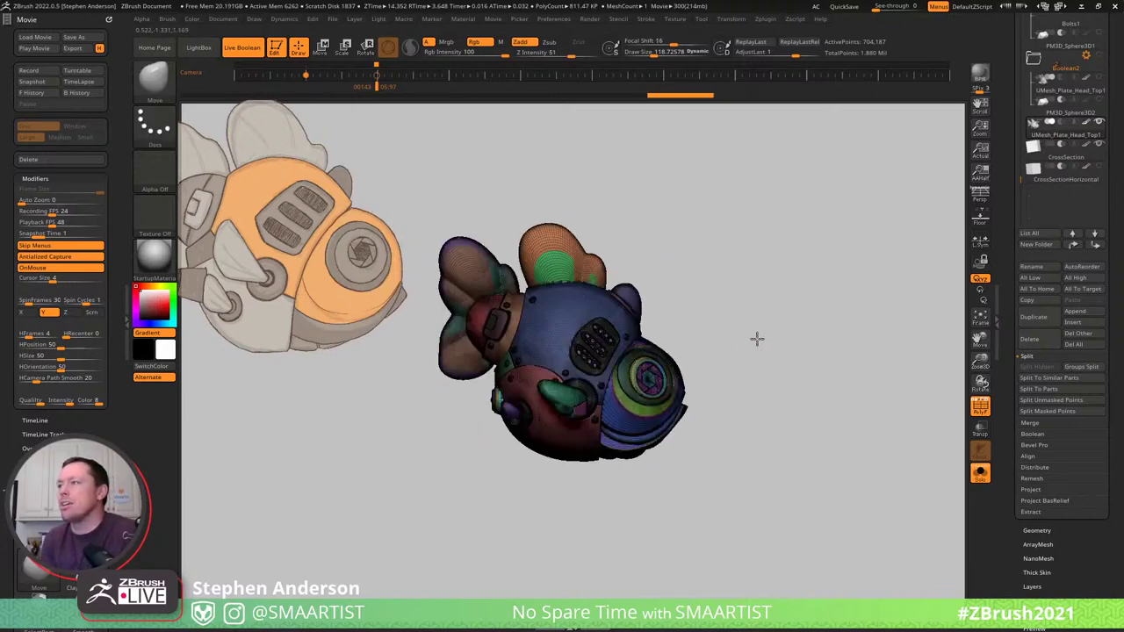
pyautogui.moveTo(757, 339)
pyautogui.mouseDown(button='right')
pyautogui.moveTo(763, 322)
pyautogui.moveTo(770, 336)
pyautogui.mouseUp(button='right')
pyautogui.press('ctrl')
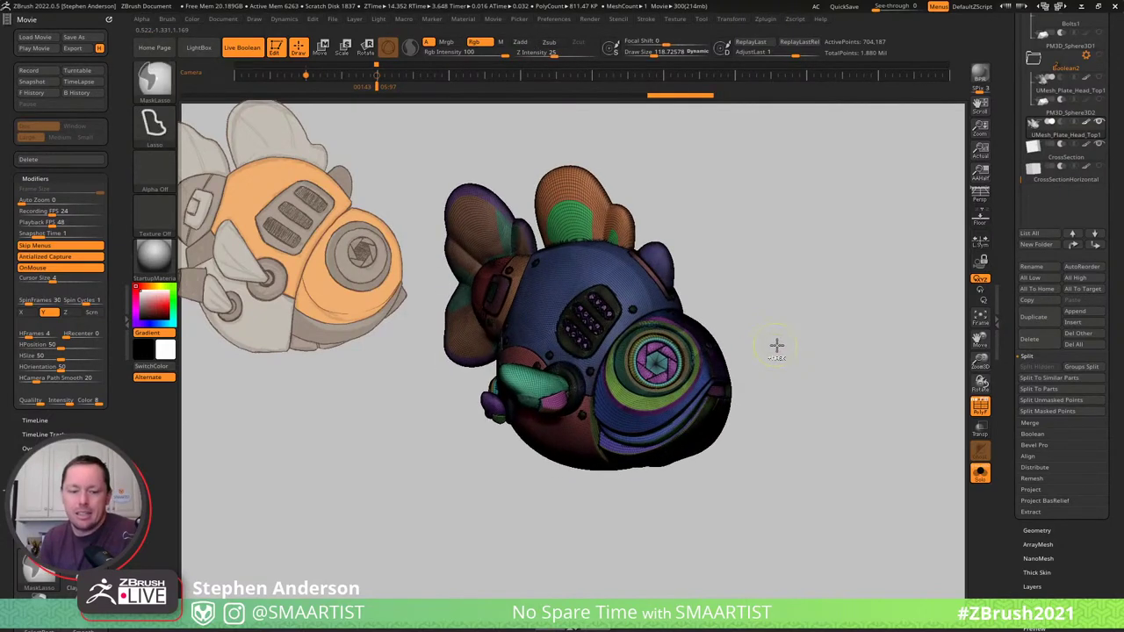
# Save the tool as FishBot_Chibi_02 in the _Chibi folder, overwriting the existing file.
pyautogui.hotkey('ctrl', 's')
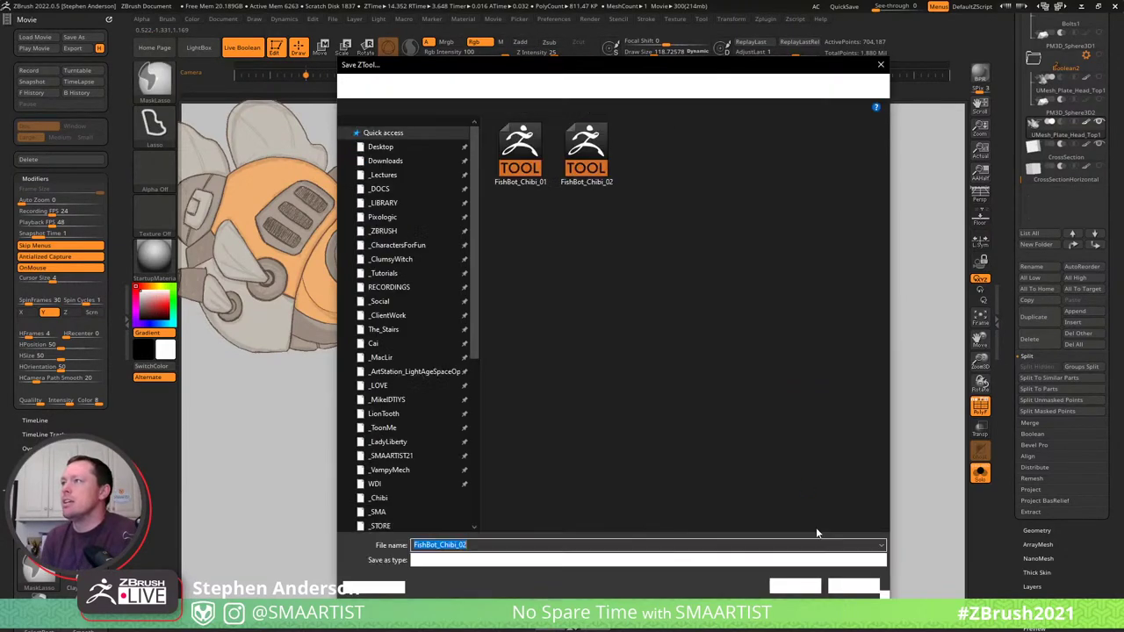
pyautogui.click(804, 585)
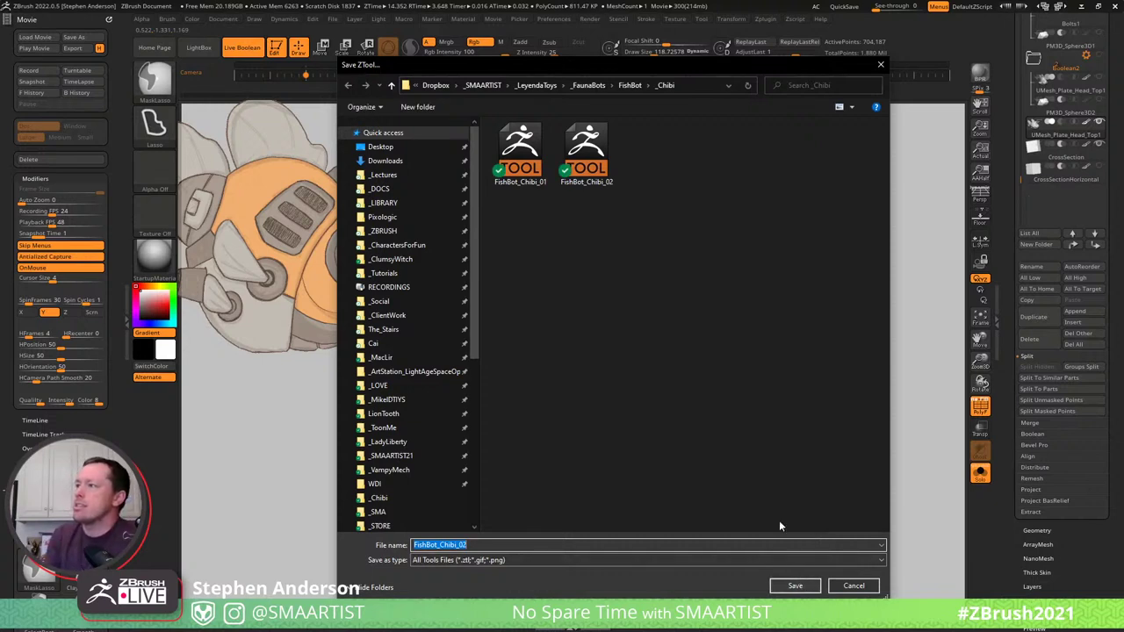
pyautogui.click(591, 311)
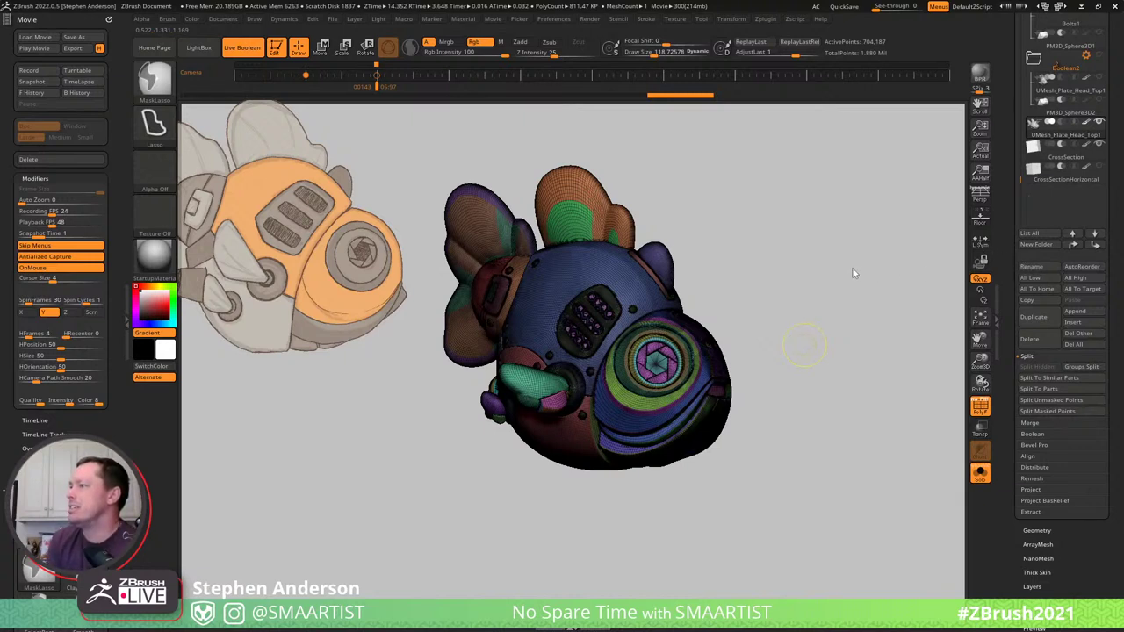
pyautogui.hotkey('ctrl', 's')
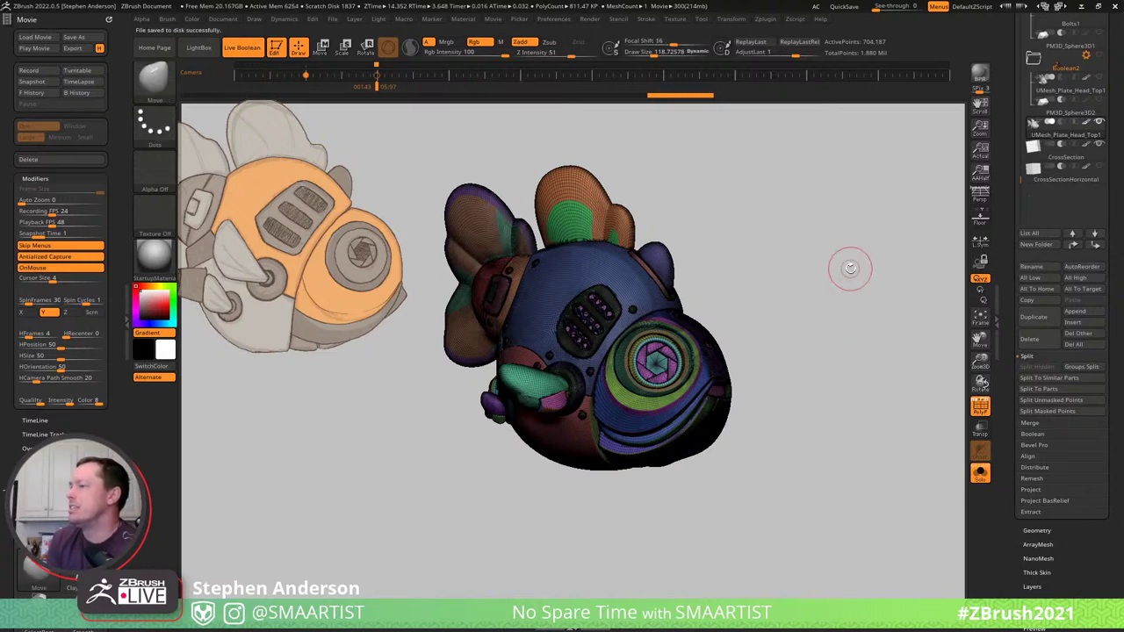
# Rename the hollowed UMesh_Plate_Head_Top1 subtool to SonOfFishBot.
pyautogui.click(1038, 266)
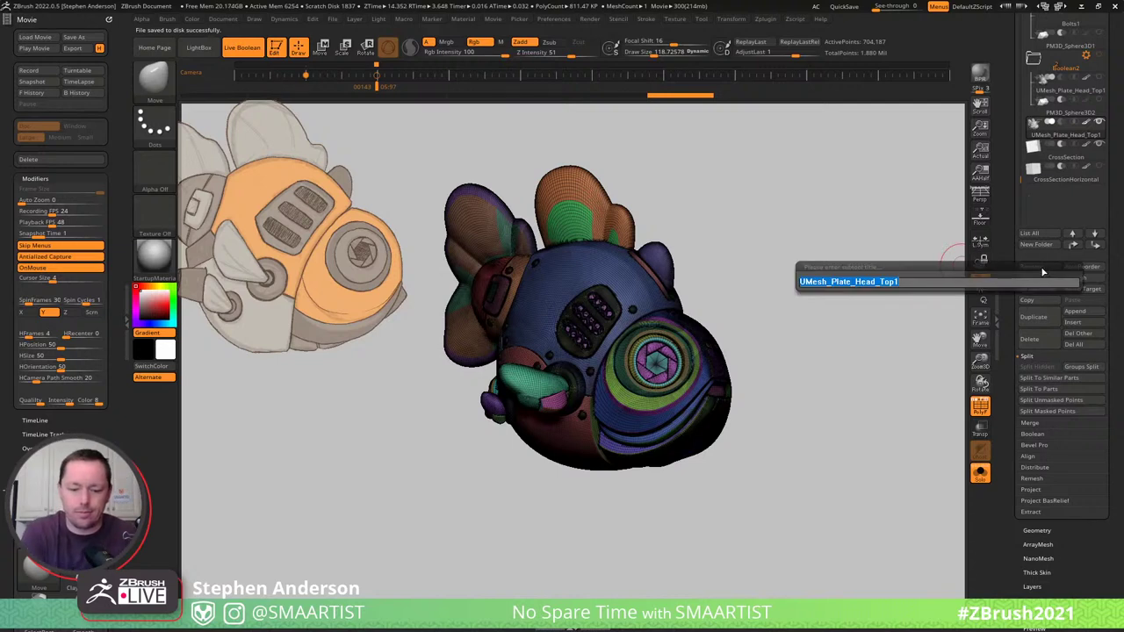
pyautogui.press('shift')
pyautogui.write('Son')
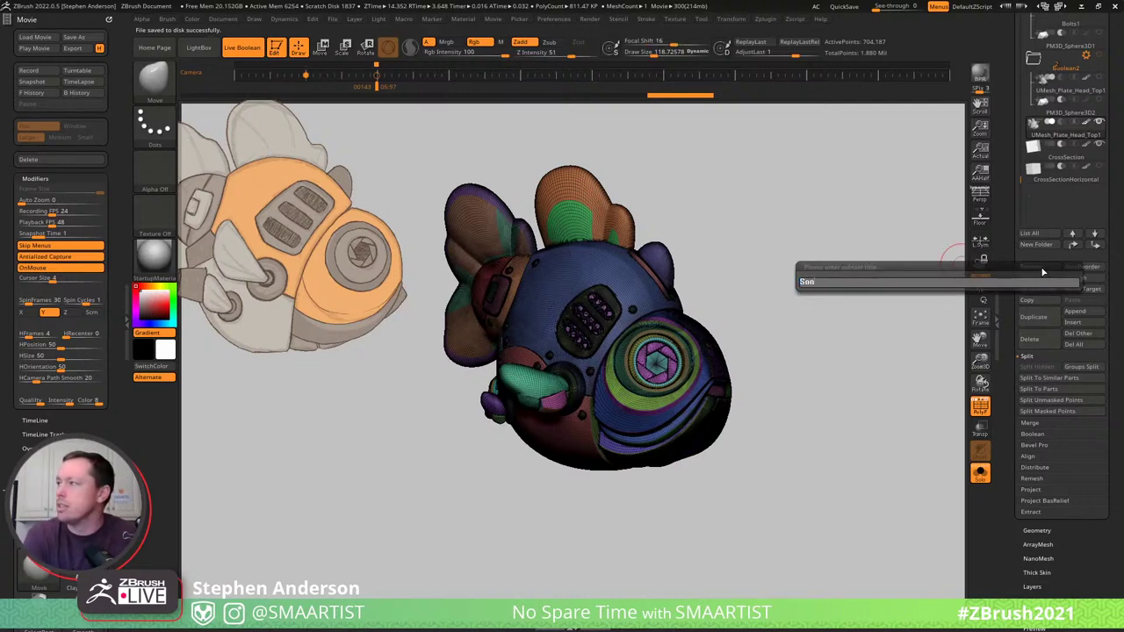
pyautogui.write('OfFishob')
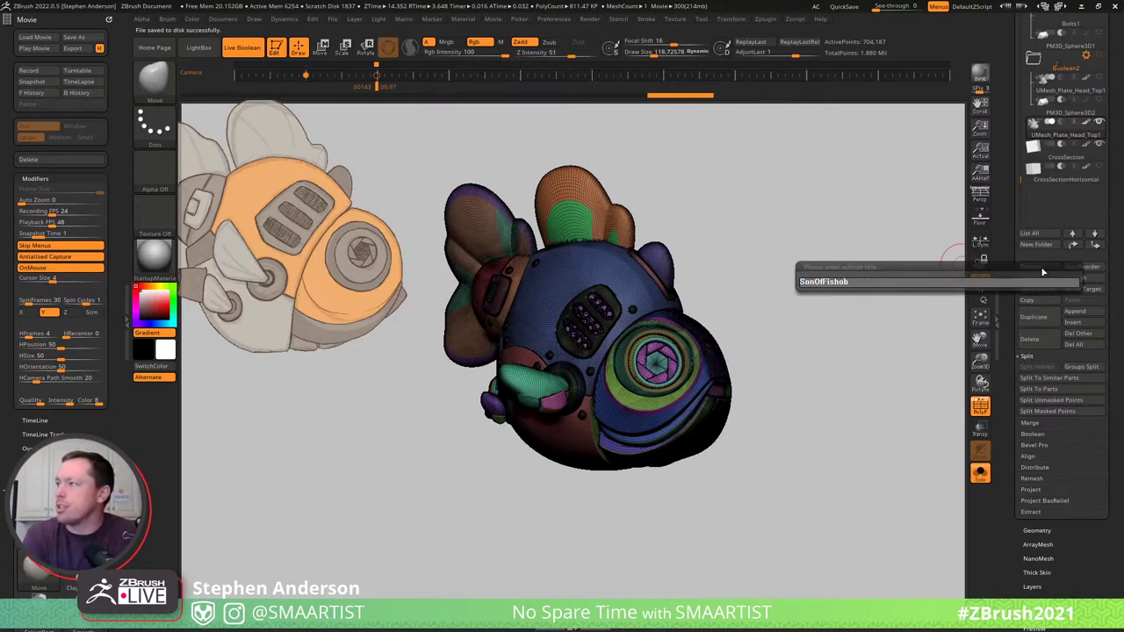
pyautogui.press('BackSpace')
pyautogui.press('BackSpace')
pyautogui.write('Bot')
pyautogui.press('Return')
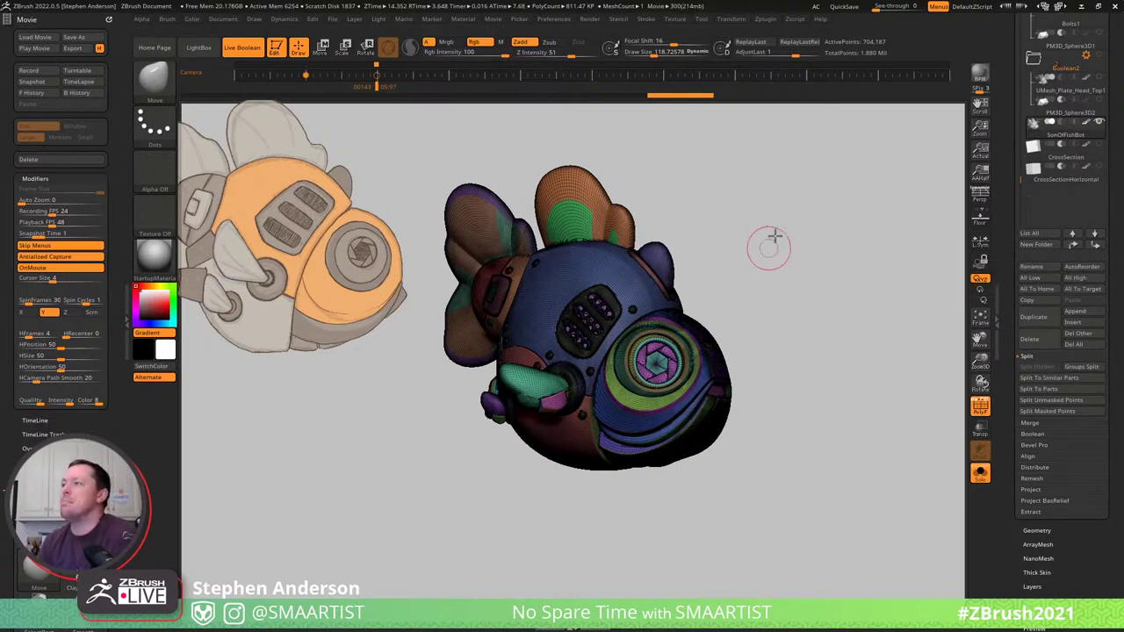
# Turn off the polyframe display and look over the SonOfFishBot mesh from the front and side.
pyautogui.moveTo(774, 236); pyautogui.dragTo(765, 239)
pyautogui.hotkey('shift', 'f')
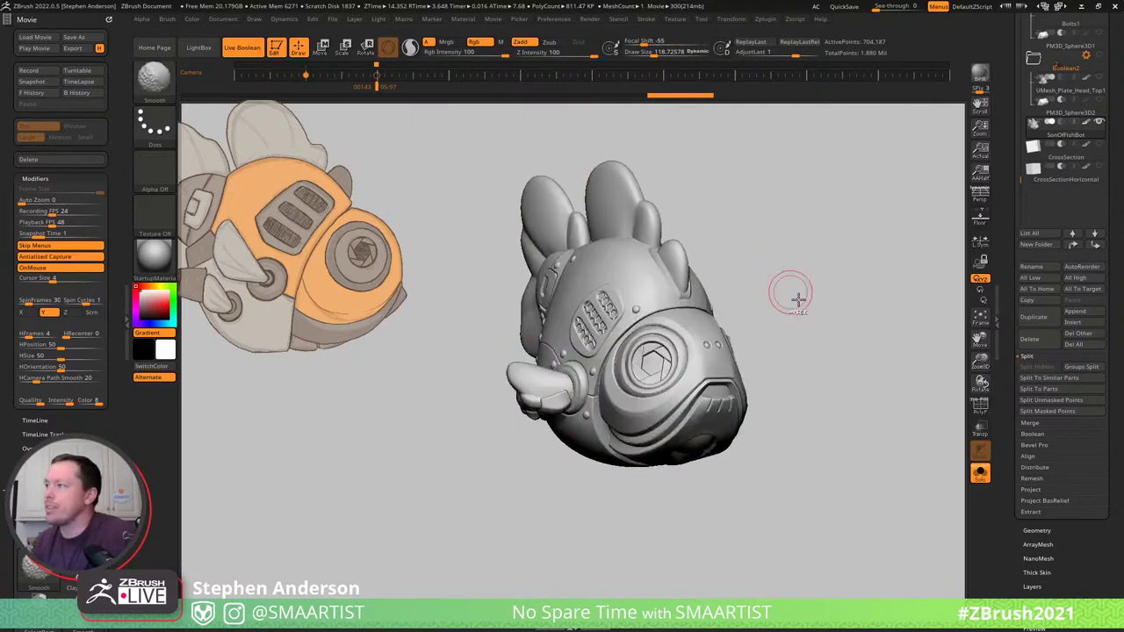
pyautogui.keyDown('ctrl'); pyautogui.moveTo(798, 300); pyautogui.dragTo(782, 263, button='right'); pyautogui.keyUp('ctrl')
pyautogui.moveTo(782, 264)
pyautogui.keyDown('alt'); pyautogui.mouseDown()
pyautogui.moveTo(715, 293)
pyautogui.moveTo(713, 308)
pyautogui.moveTo(737, 228)
pyautogui.moveTo(682, 386)
pyautogui.mouseUp(); pyautogui.keyUp('alt')
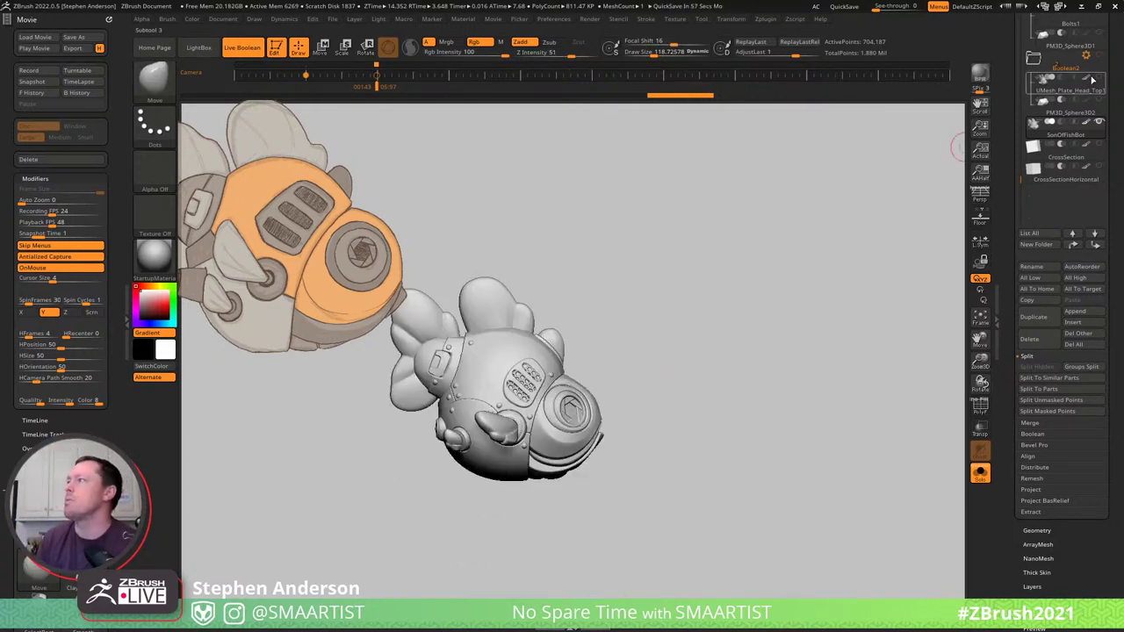
pyautogui.scroll(1, 1115, 79)
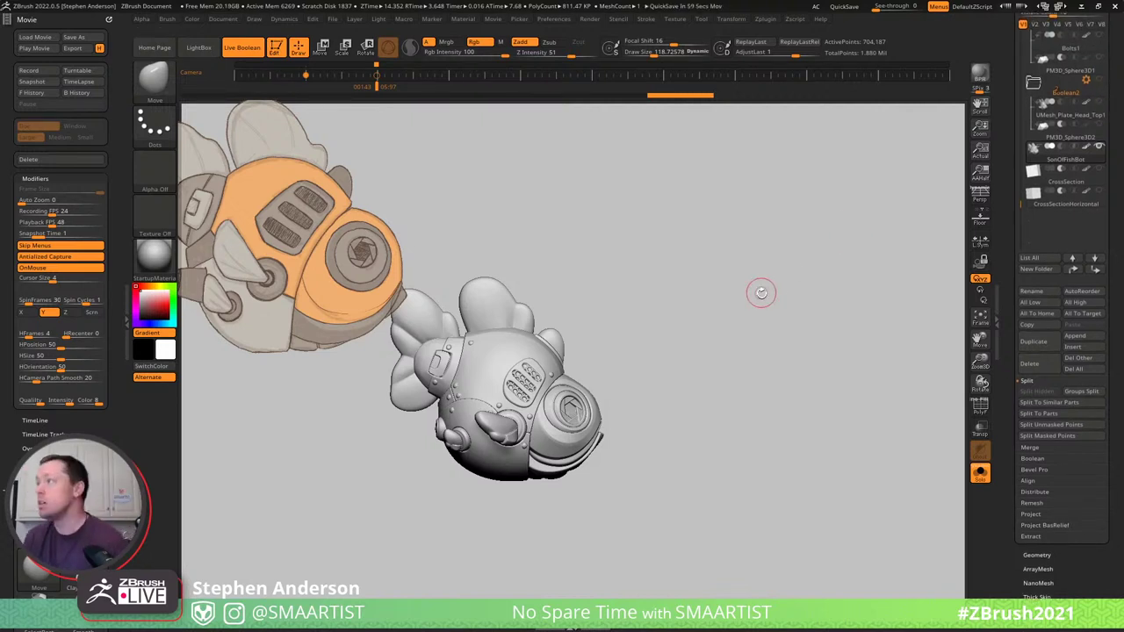
pyautogui.moveTo(1082, 183)
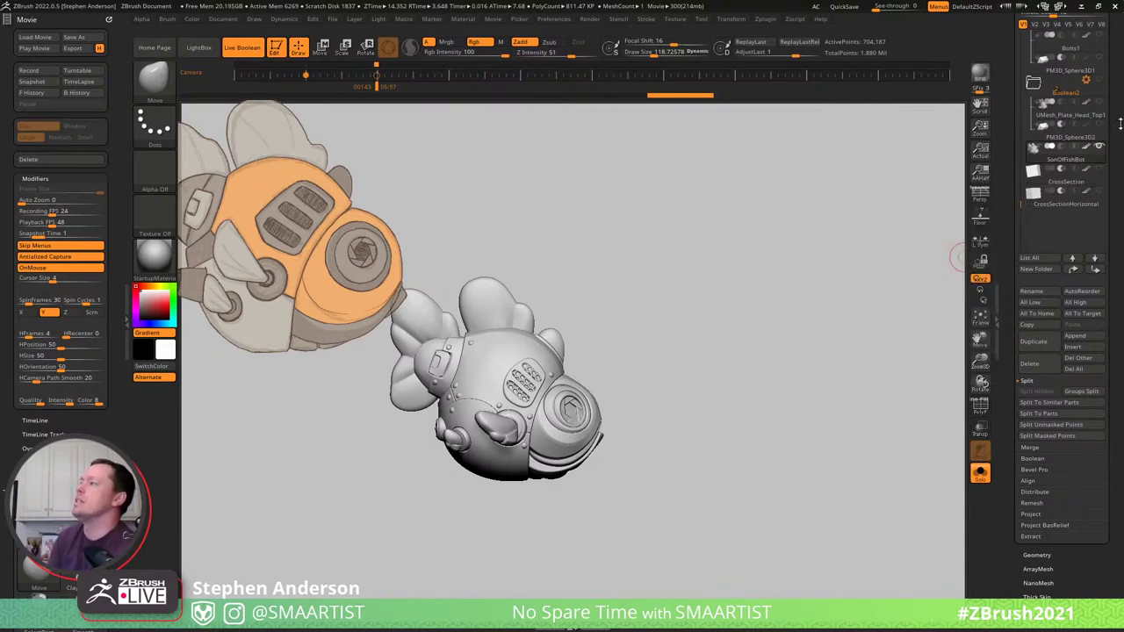
pyautogui.moveTo(1120, 77); pyautogui.dragTo(1121, 191)
pyautogui.scroll(1, 1121, 187)
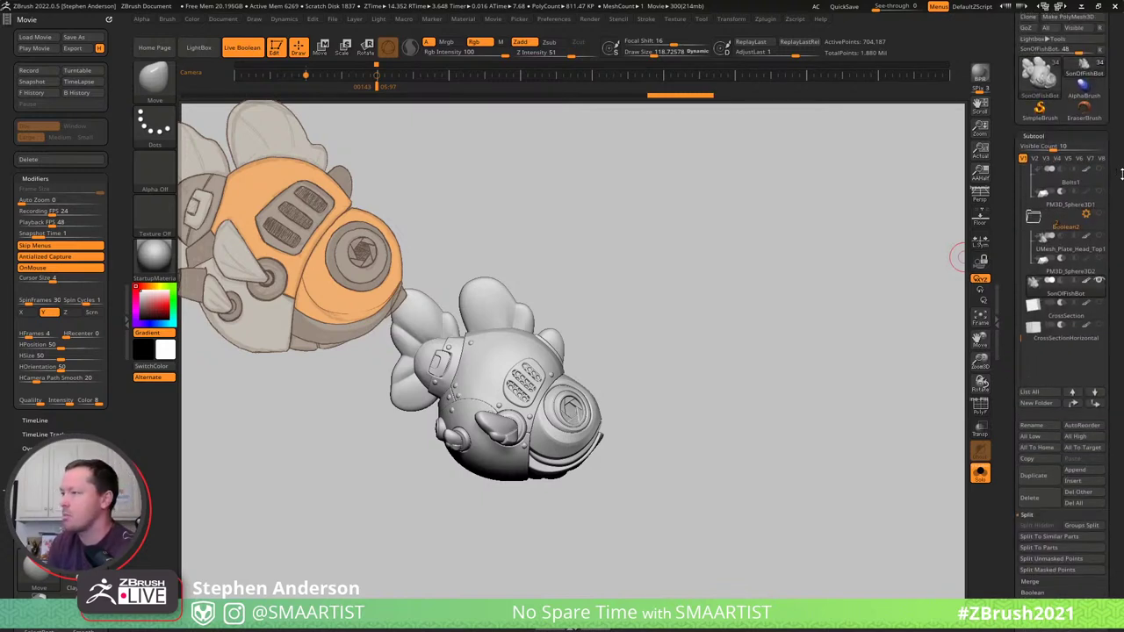
pyautogui.moveTo(701, 363); pyautogui.dragTo(662, 366)
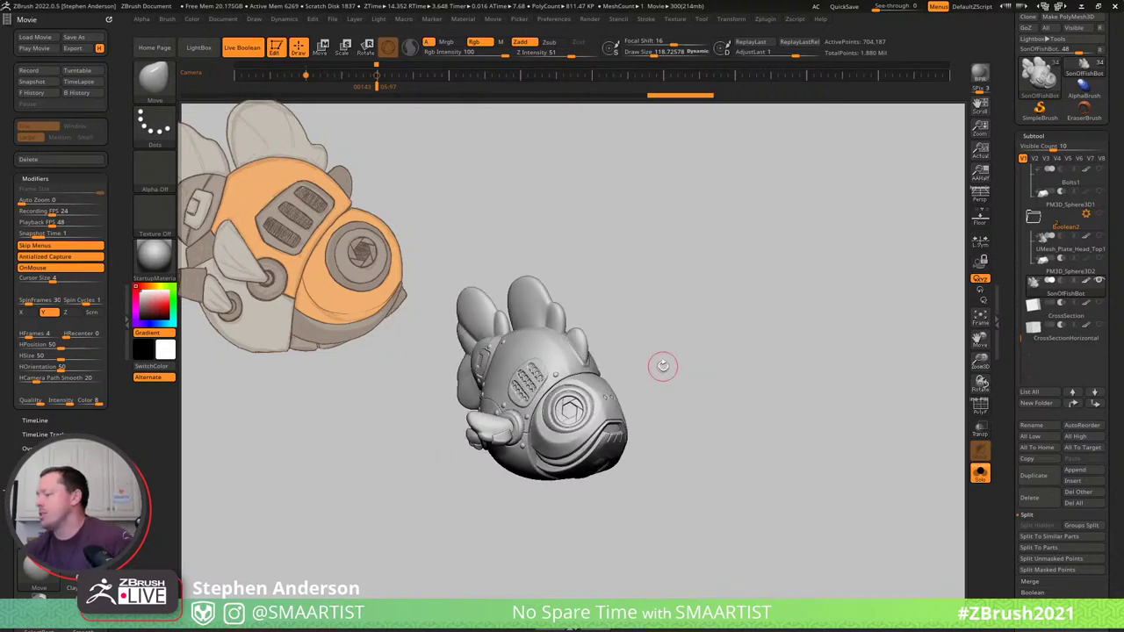
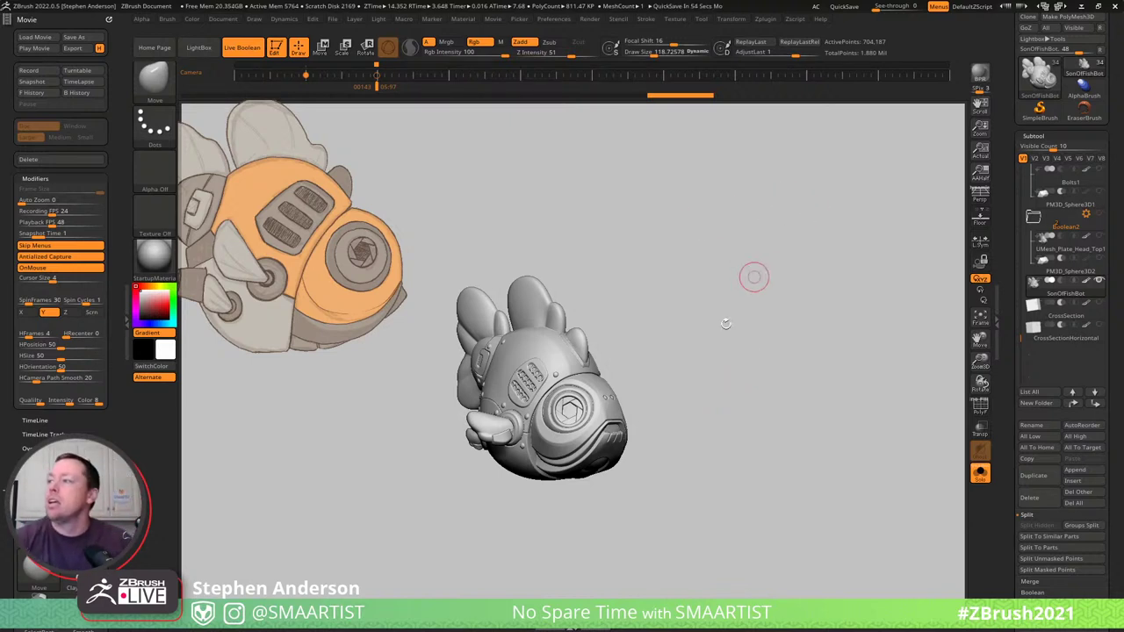
pyautogui.moveTo(705, 343); pyautogui.dragTo(759, 335)
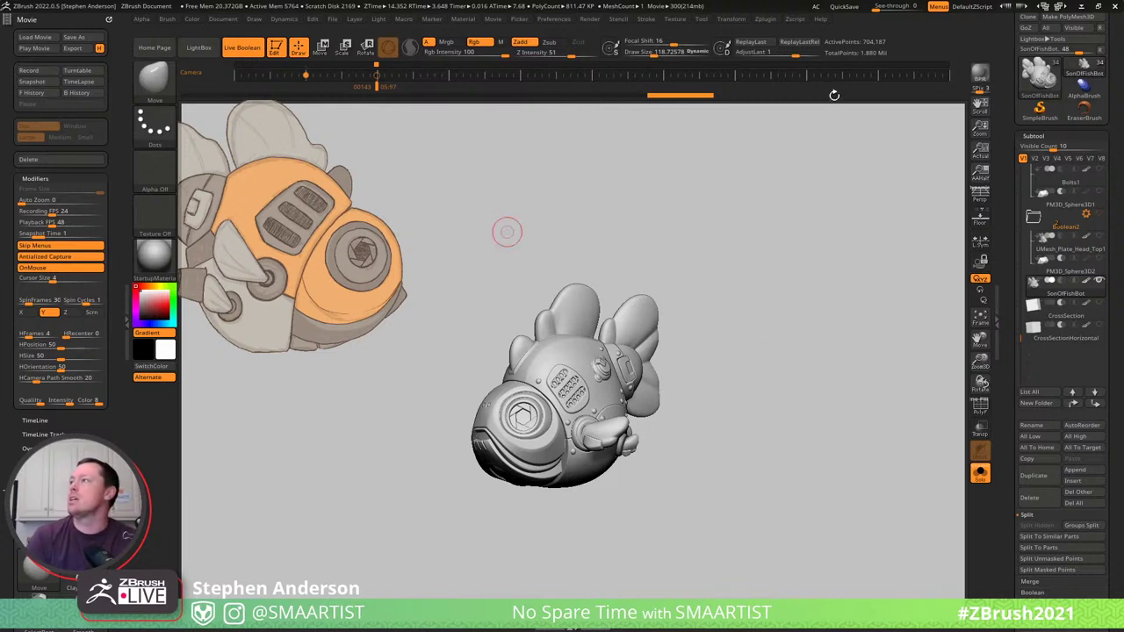
# Replace the docked Movie palette with the Zplugin palette so its plugins stay accessible beside the canvas.
pyautogui.moveTo(1007, 58)
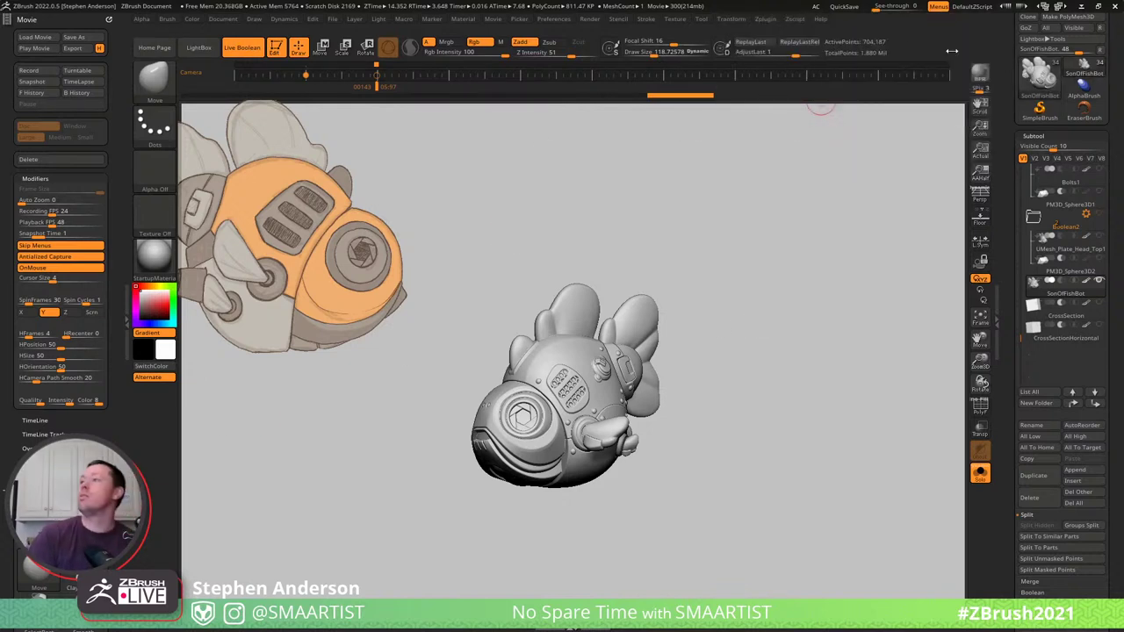
pyautogui.click(27, 19)
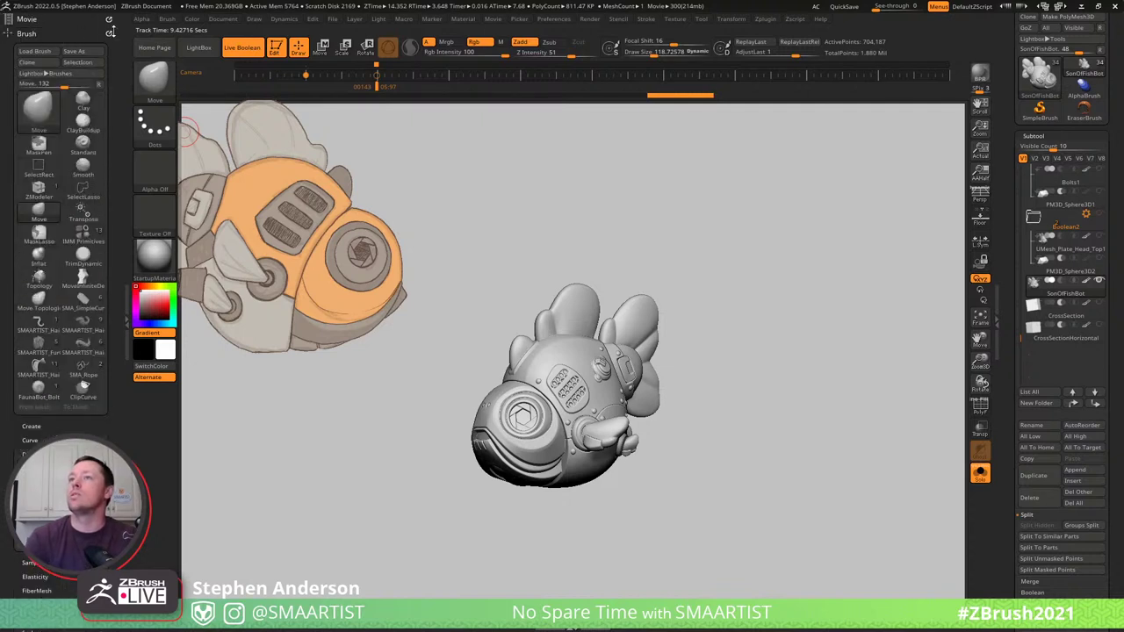
pyautogui.click(128, 316)
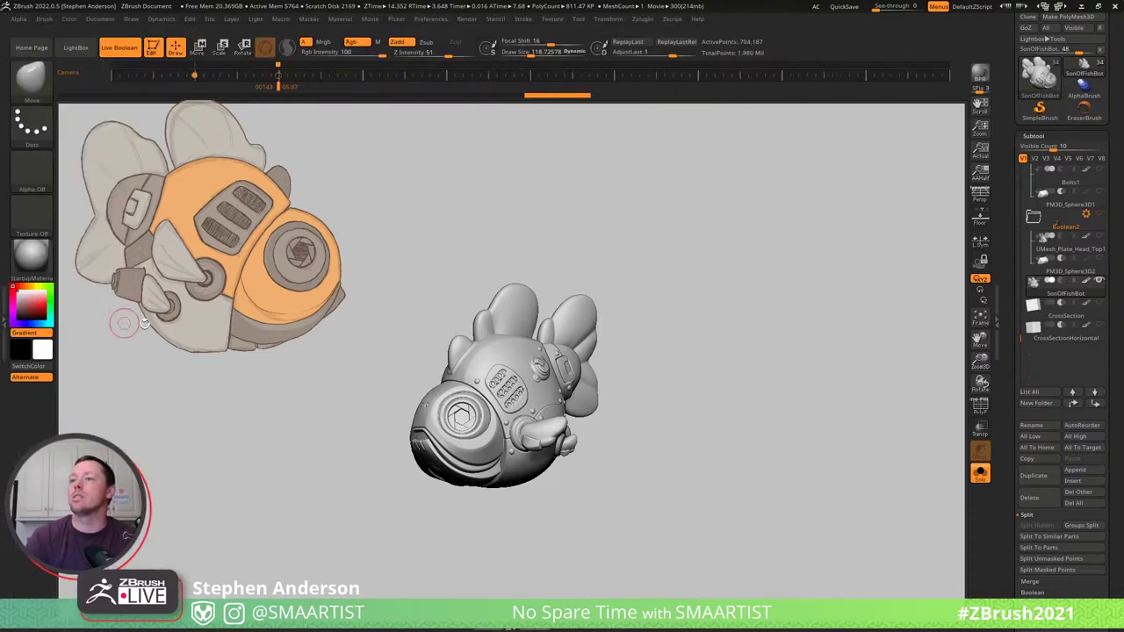
pyautogui.click(646, 19)
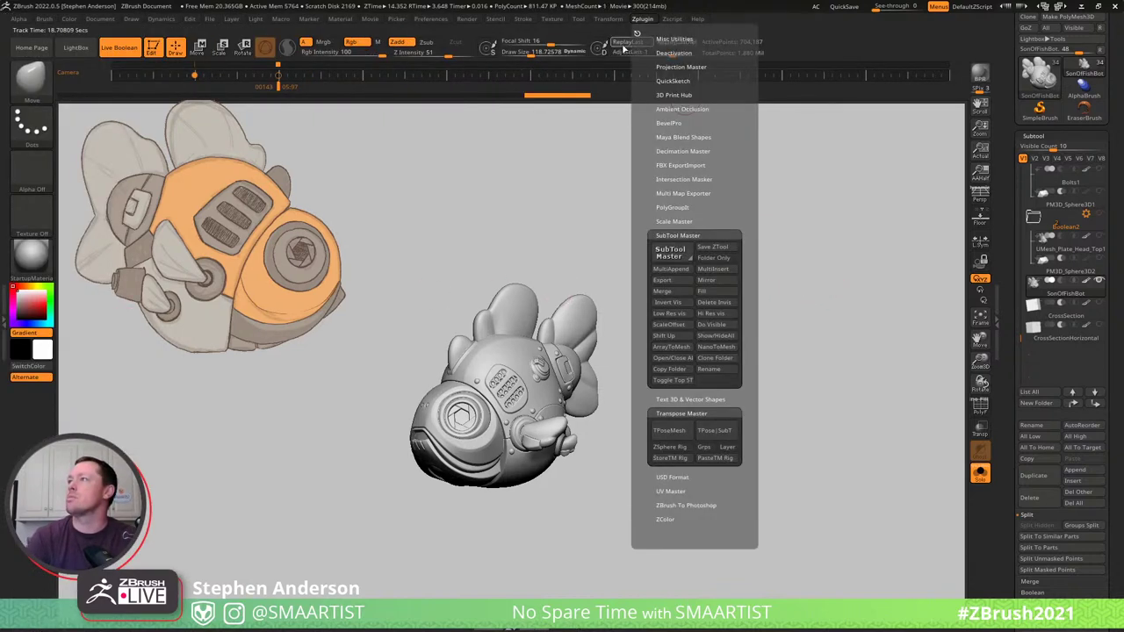
pyautogui.click(638, 33)
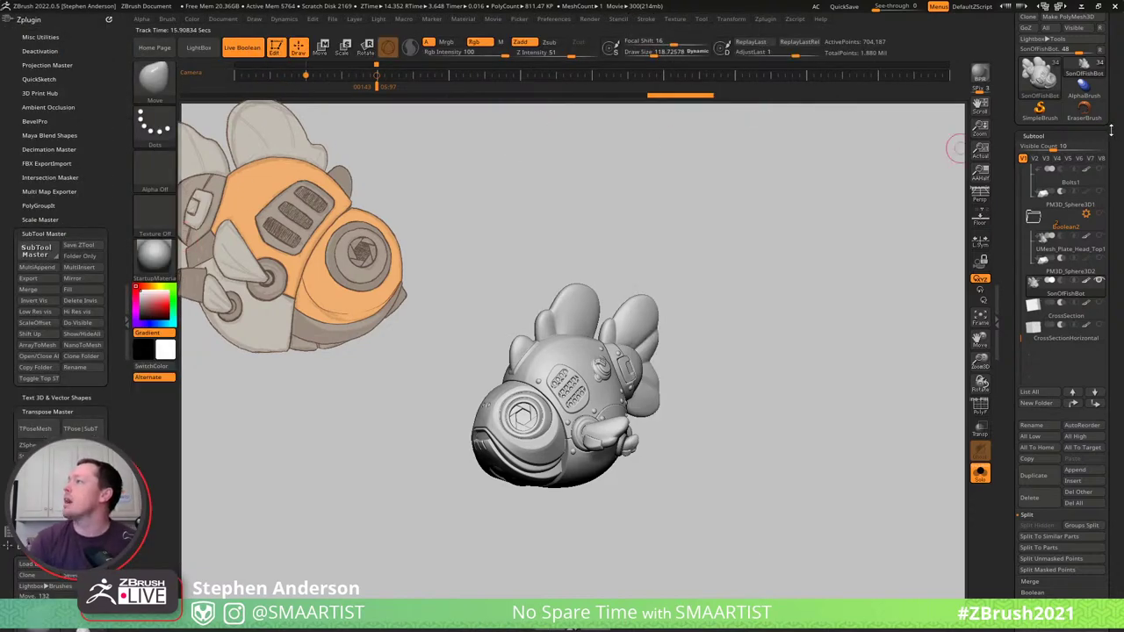
# Clone the SonOfFishBot subtool into its own tool and save it as SonOfFishBot in the _Chibi folder.
pyautogui.moveTo(1111, 130); pyautogui.dragTo(1112, 148)
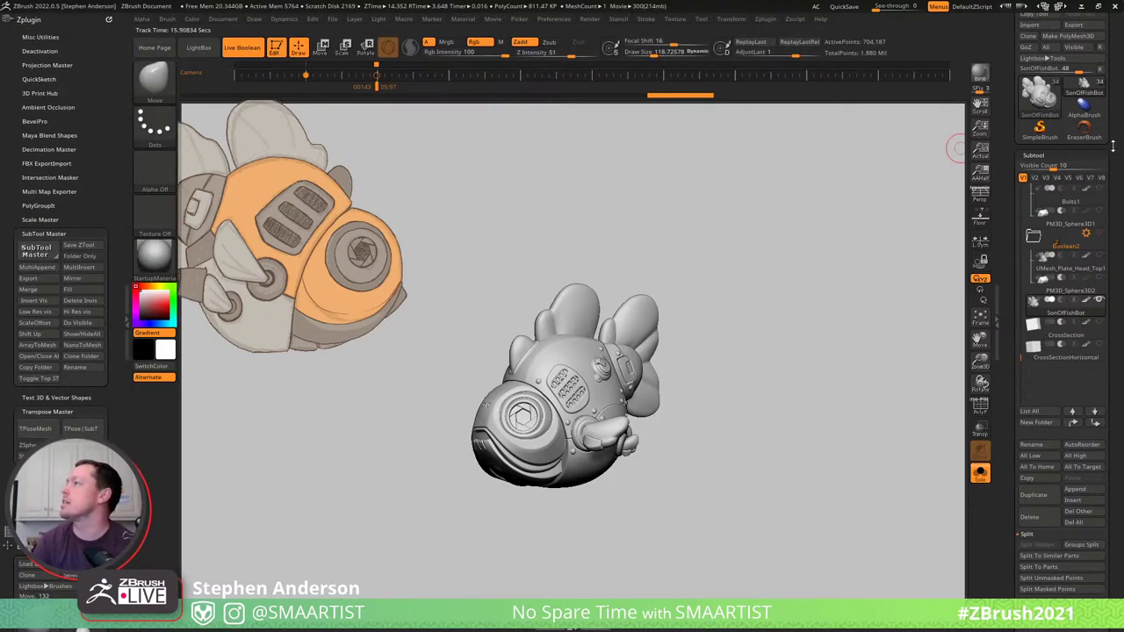
pyautogui.click(1027, 37)
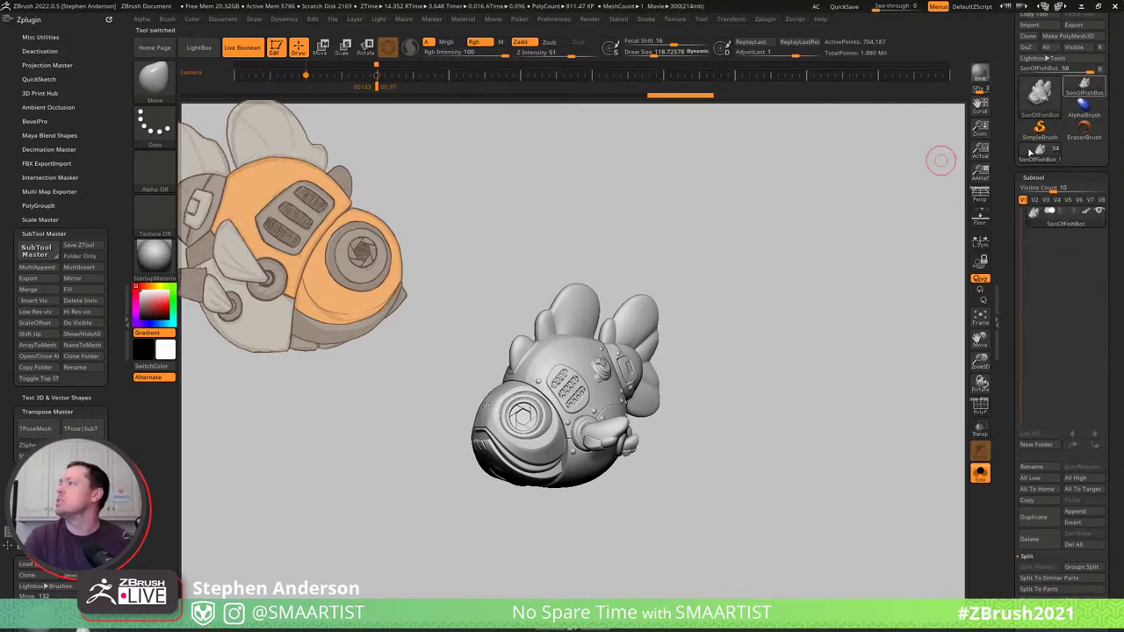
pyautogui.moveTo(649, 350); pyautogui.dragTo(661, 359)
pyautogui.press('ctrl')
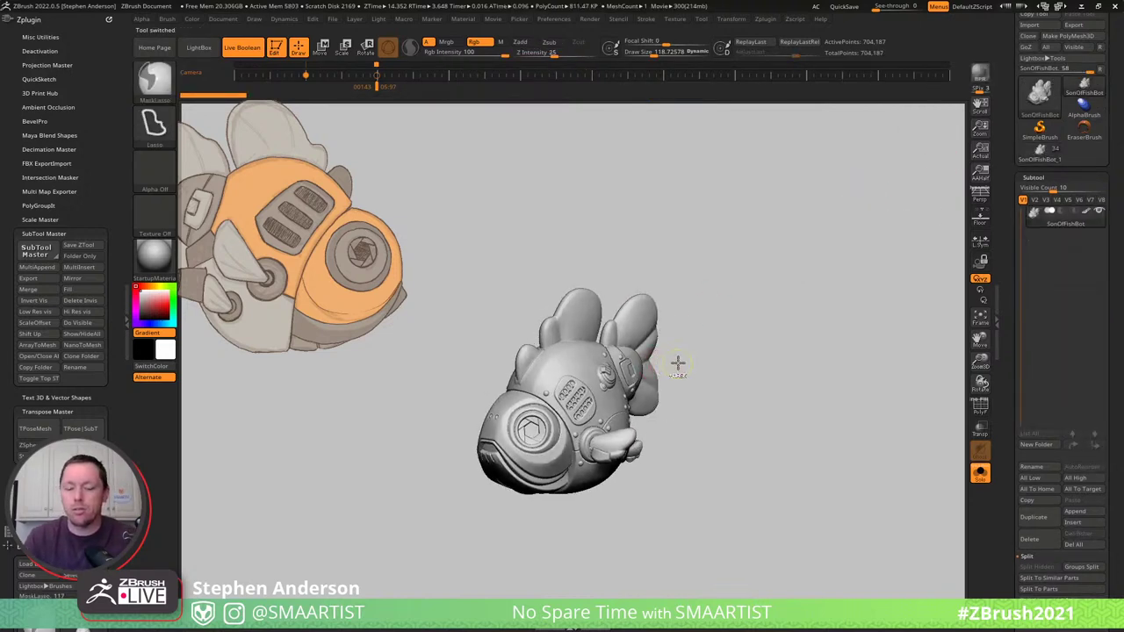
pyautogui.hotkey('ctrl', 's')
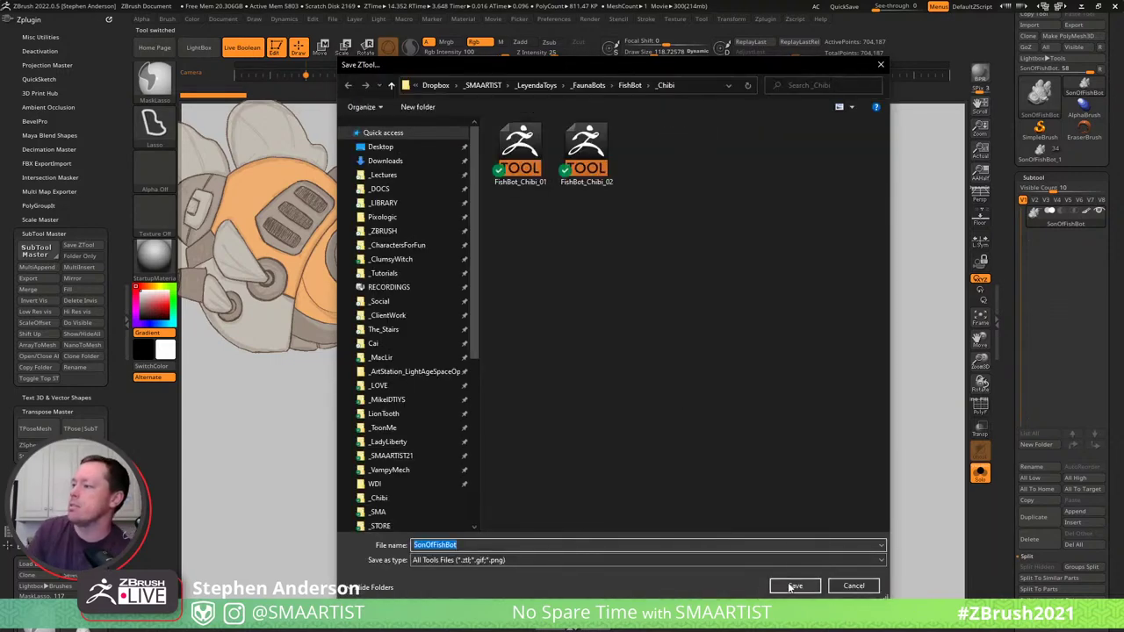
pyautogui.click(790, 585)
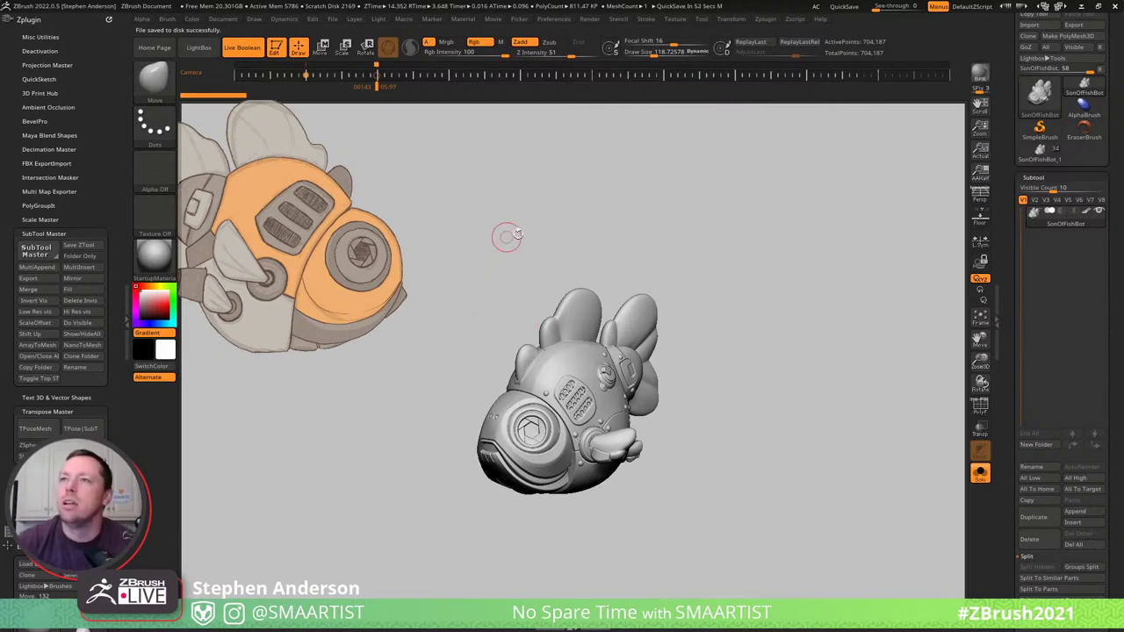
# Read the subtool size into Scale Master in millimetres, resize SonOfFishBot to 75 mm in Y, and frame the resized mesh.
pyautogui.click(41, 219)
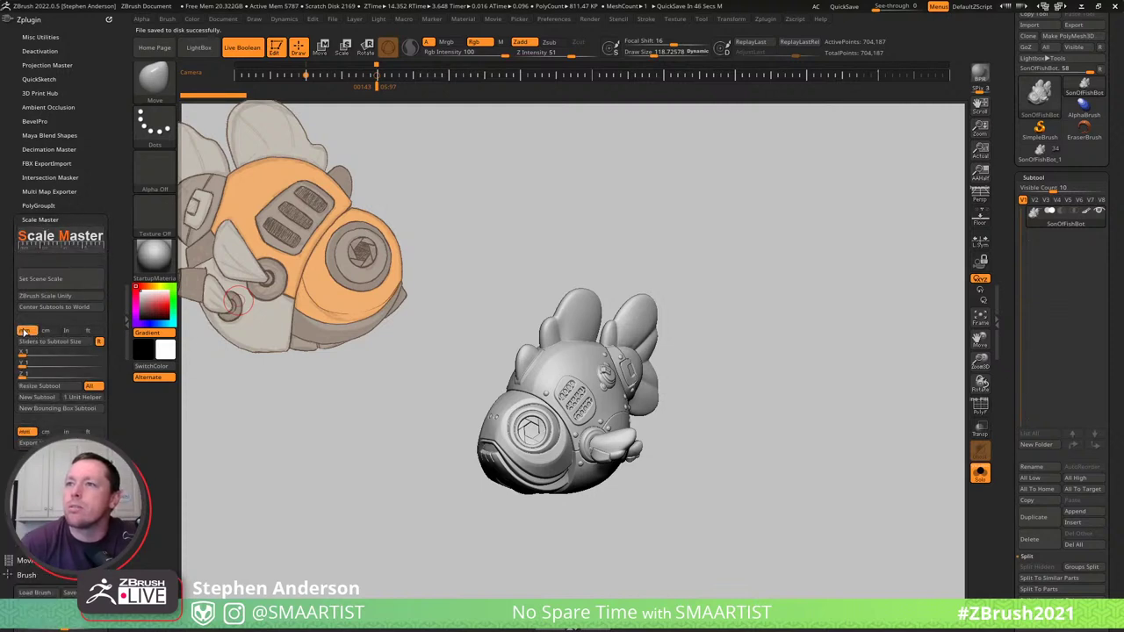
pyautogui.click(64, 341)
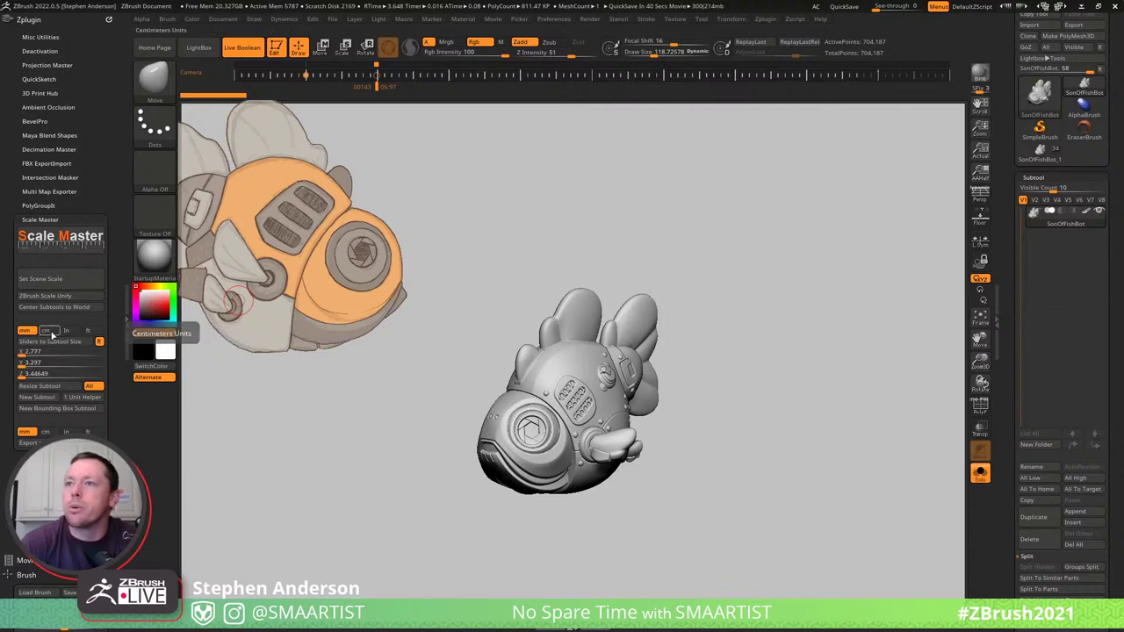
pyautogui.moveTo(589, 363)
pyautogui.mouseDown(button='right')
pyautogui.moveTo(554, 363)
pyautogui.moveTo(564, 362)
pyautogui.mouseUp(button='right')
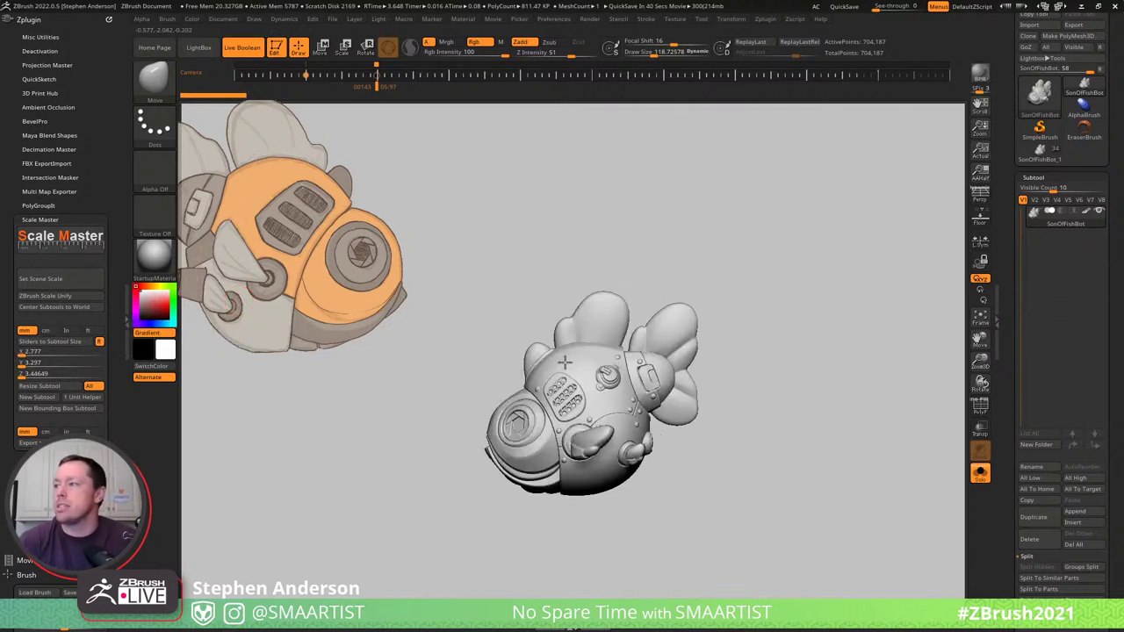
pyautogui.press('shift')
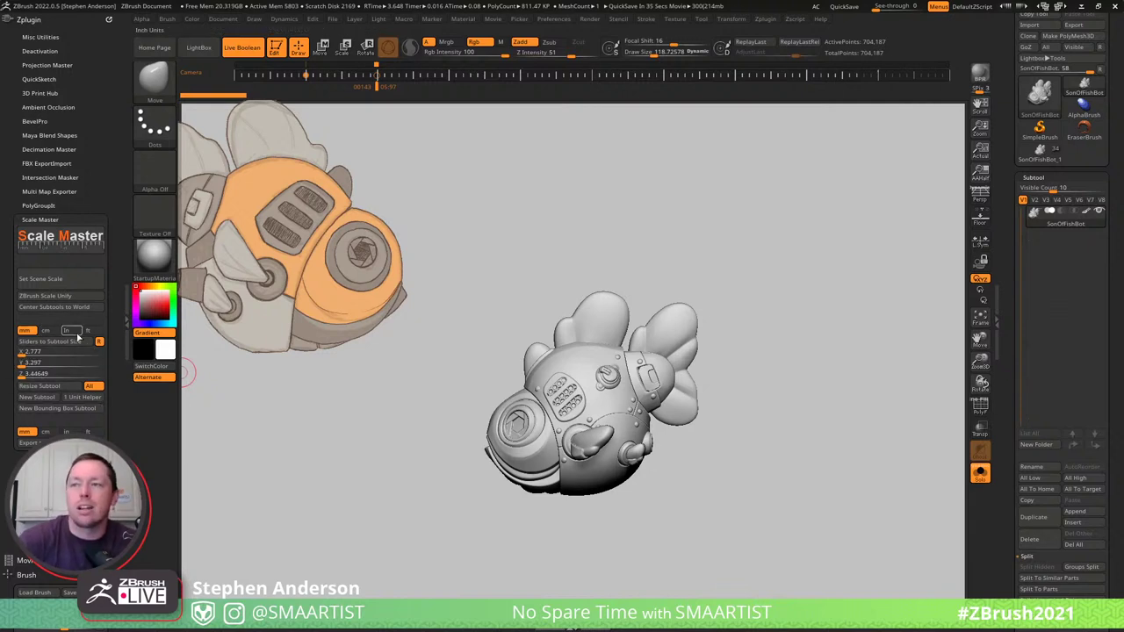
pyautogui.click(39, 363)
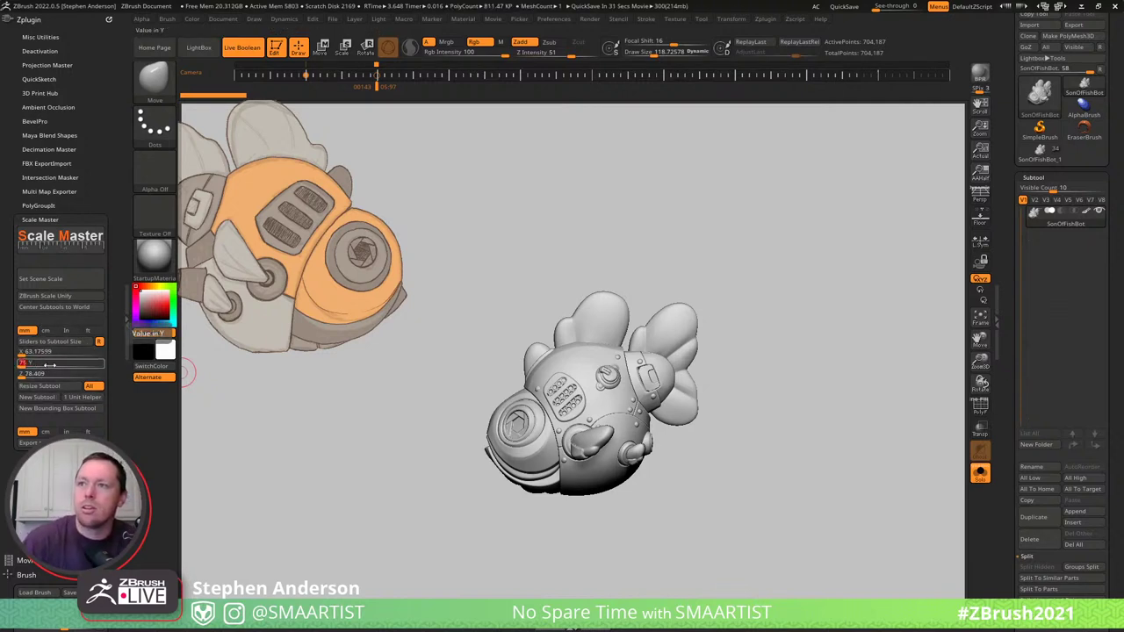
pyautogui.write('75')
pyautogui.press('Return')
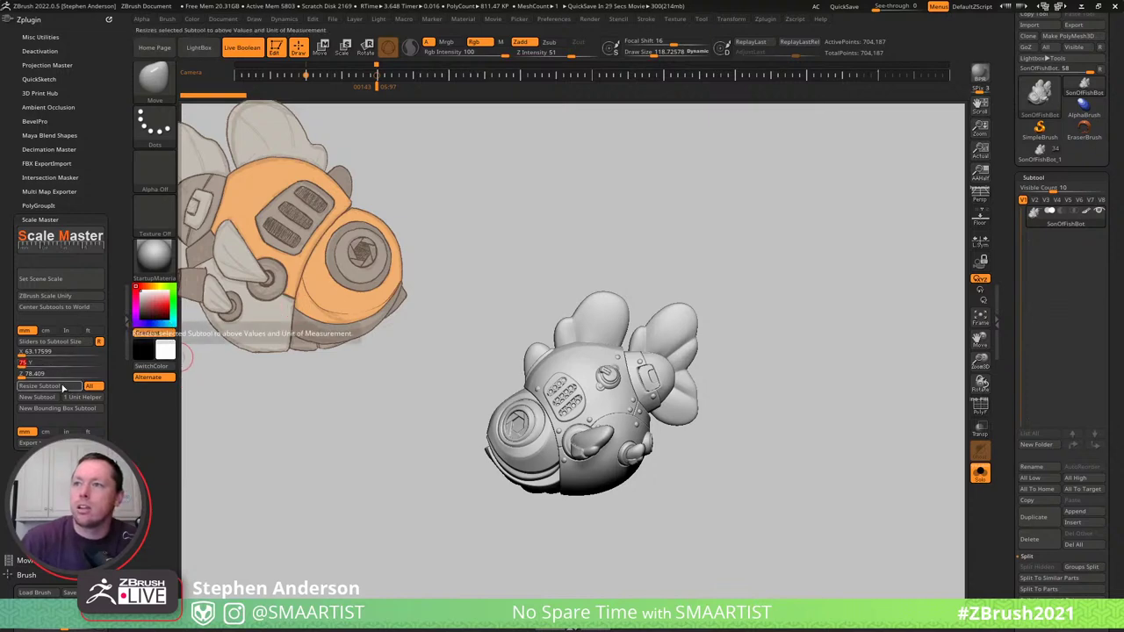
pyautogui.click(58, 387)
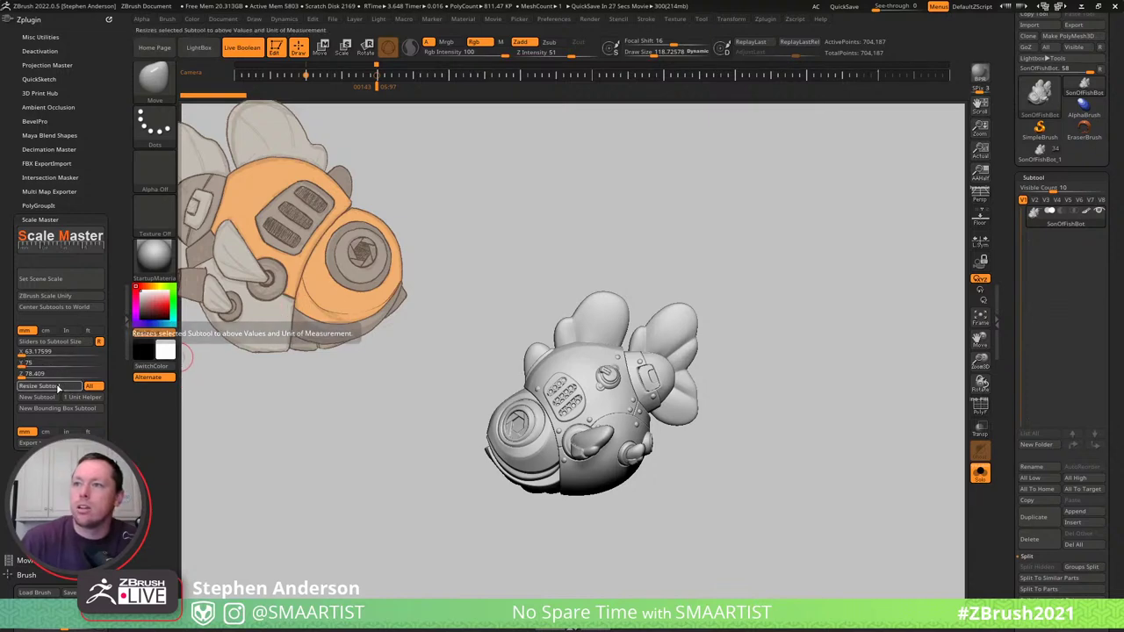
pyautogui.press('f')
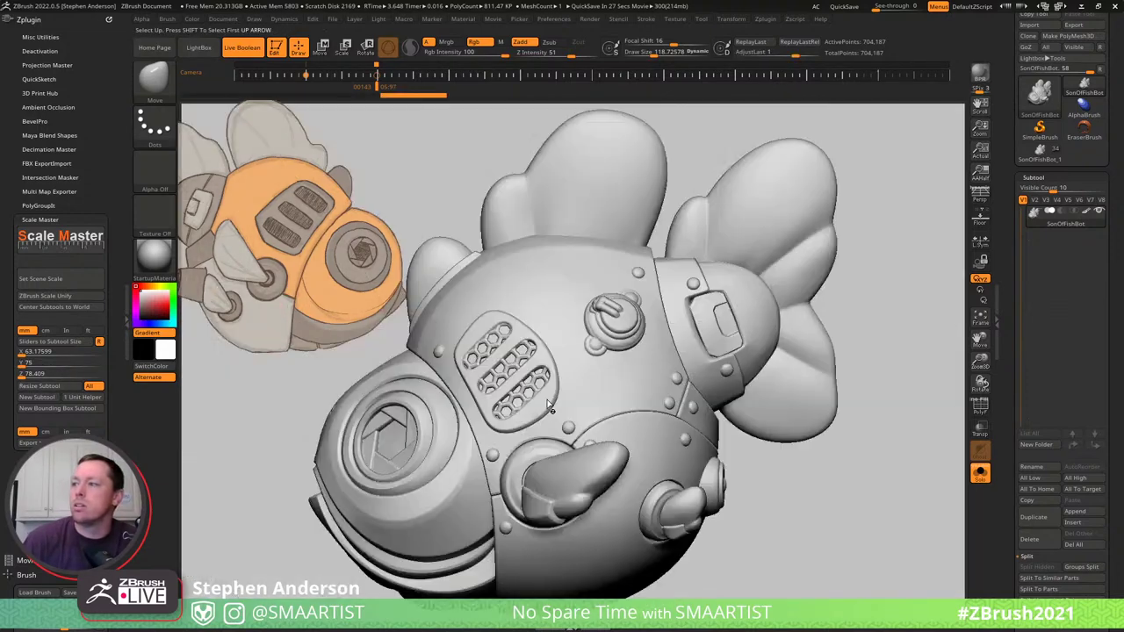
pyautogui.moveTo(528, 403); pyautogui.dragTo(559, 402, button='right')
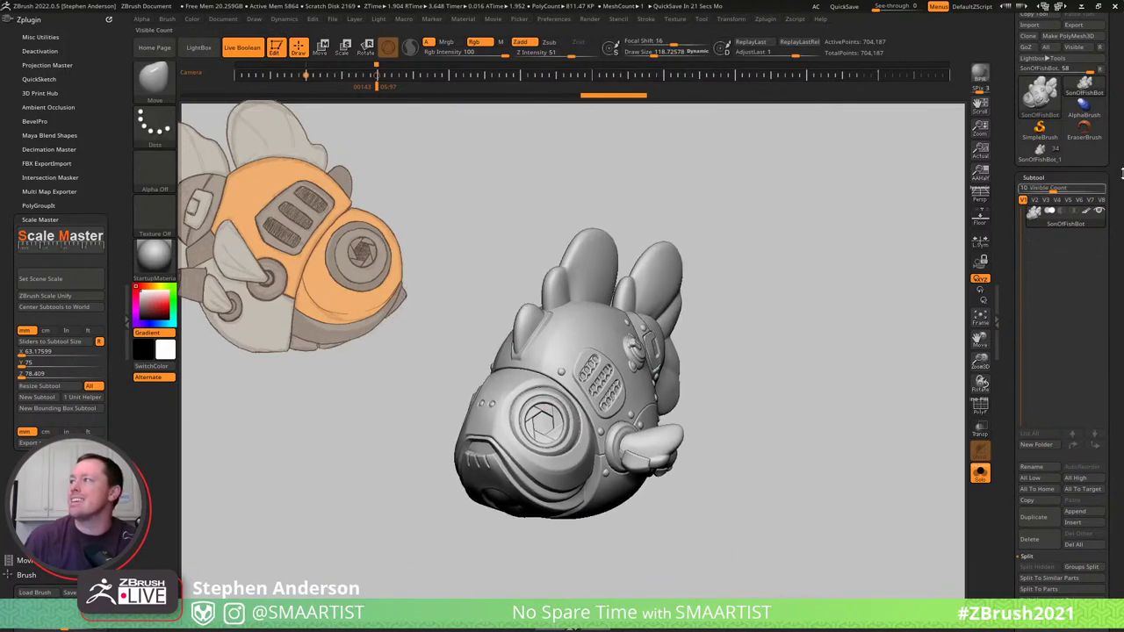
# Switch back and forth between the original multi-subtool SonOfFishBot_1 and the resized SonOfFishBot to compare them, ending on SonOfFishBot.
pyautogui.click(1039, 151)
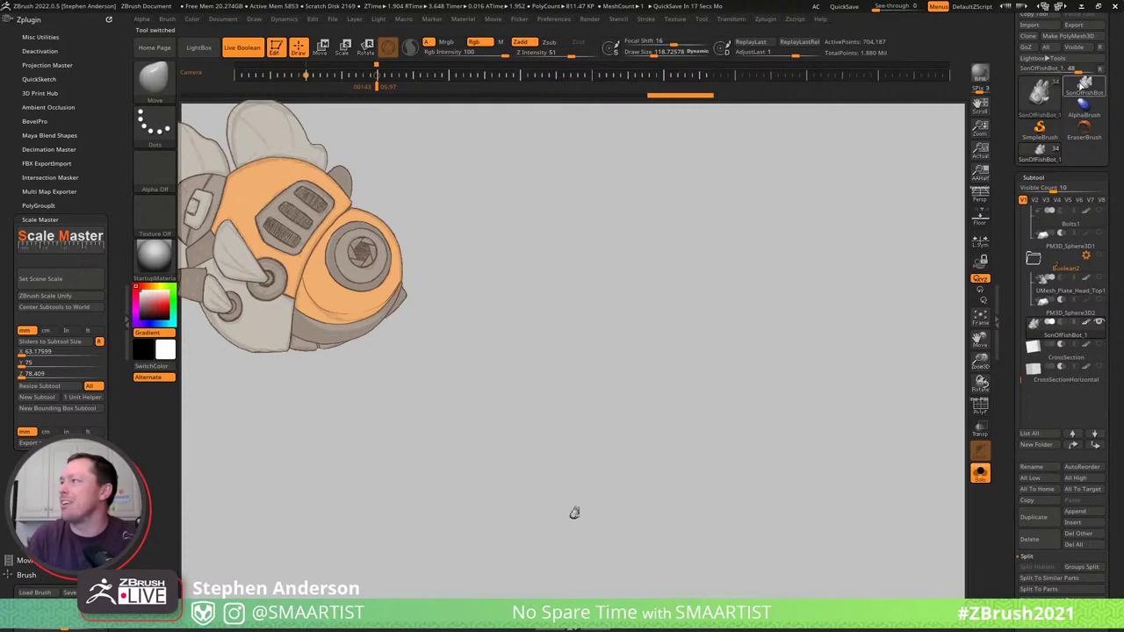
pyautogui.click(1082, 87)
pyautogui.click(1038, 151)
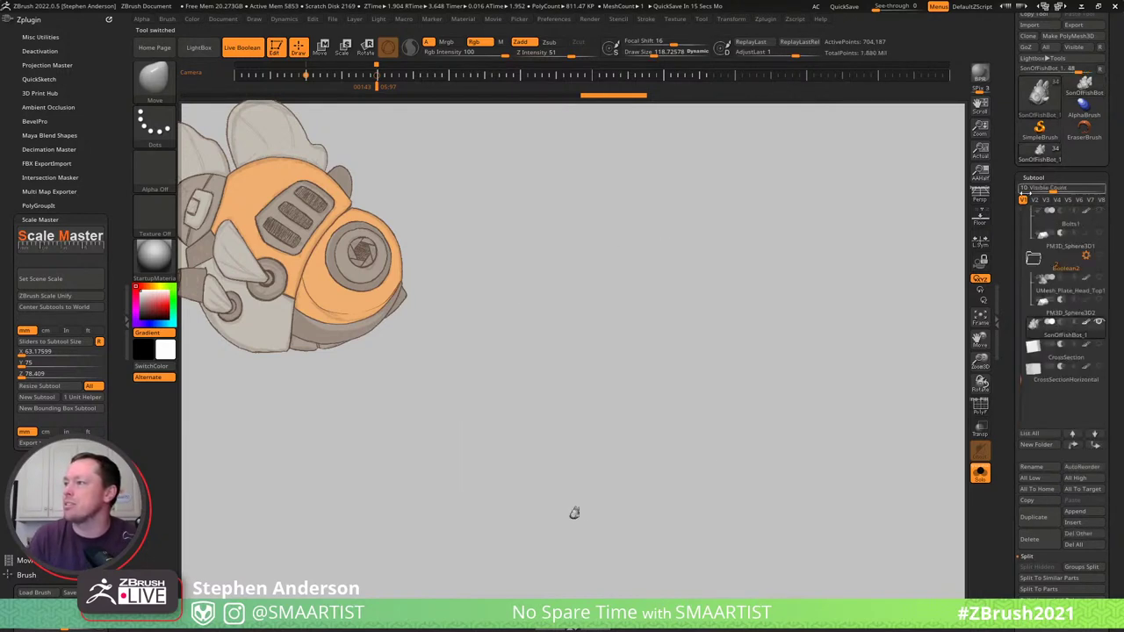
pyautogui.click(1084, 88)
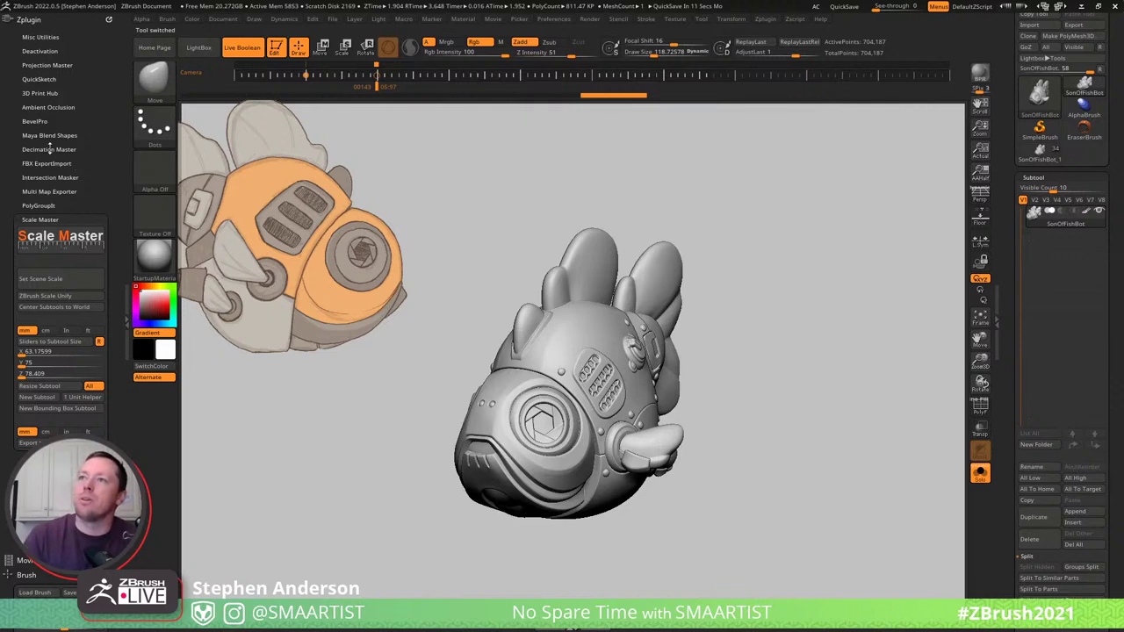
# Update the size ratios in 3D Print Hub, choosing 63.18 x 75.00 x 78.41 mm as the total size.
pyautogui.click(40, 93)
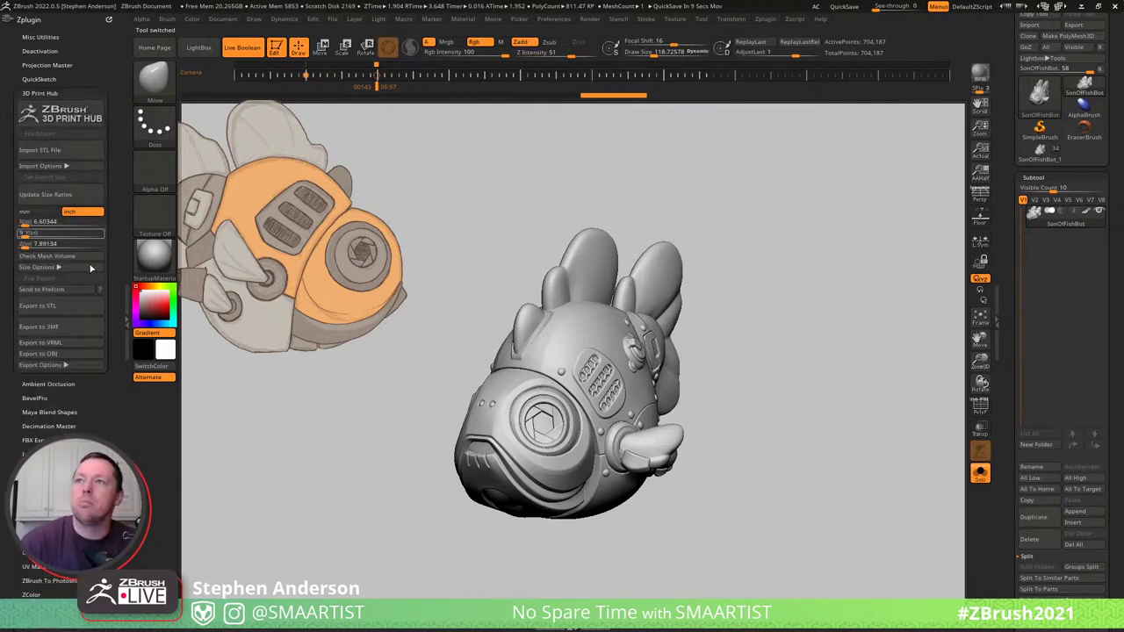
pyautogui.click(64, 194)
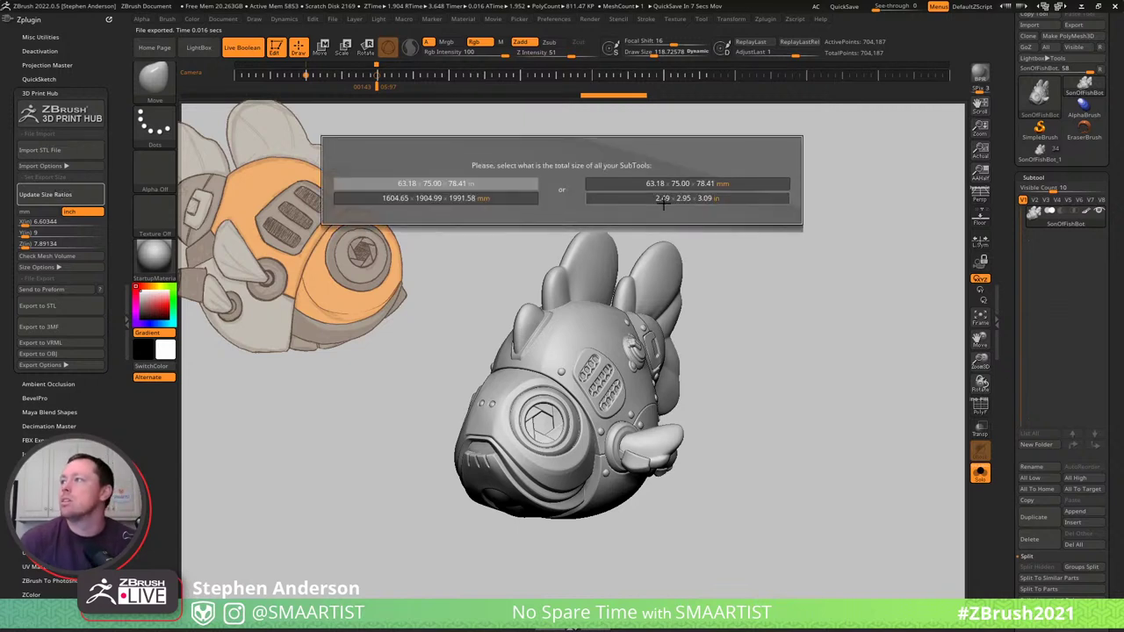
pyautogui.click(718, 179)
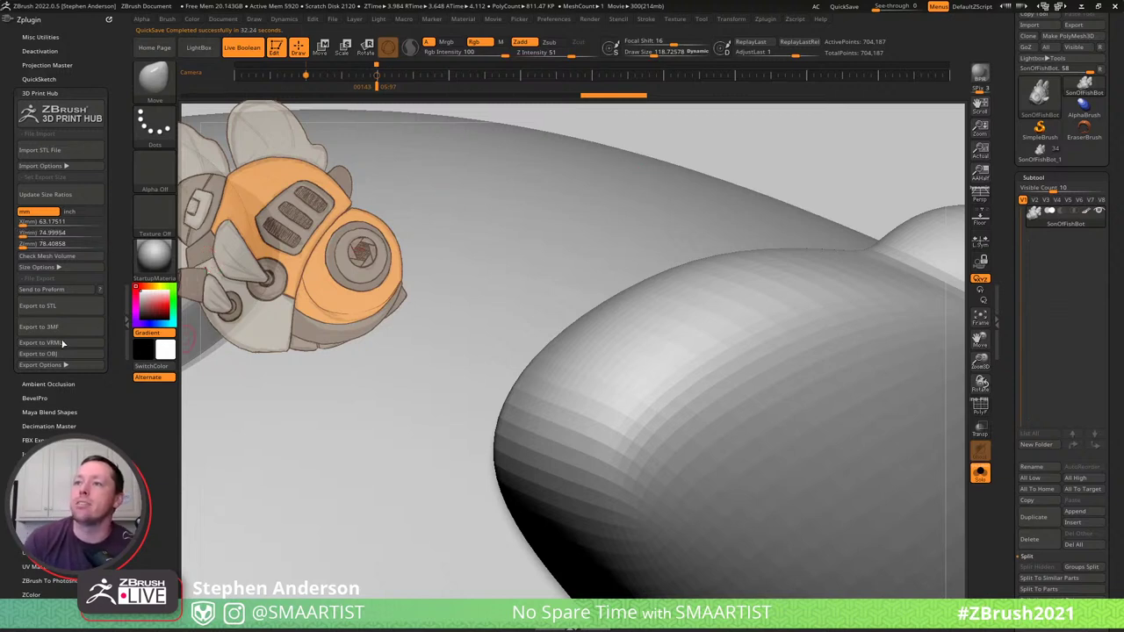
# Export the mesh as an STL file named SonOfFishBot_75 in the _Chibi folder.
pyautogui.click(68, 304)
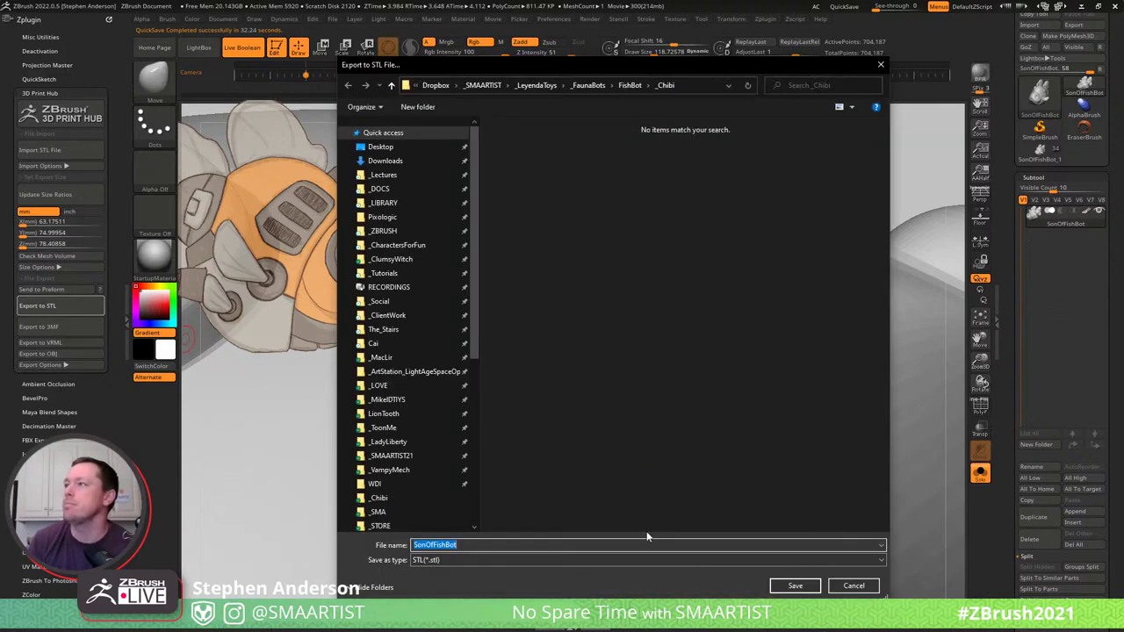
pyautogui.click(682, 543)
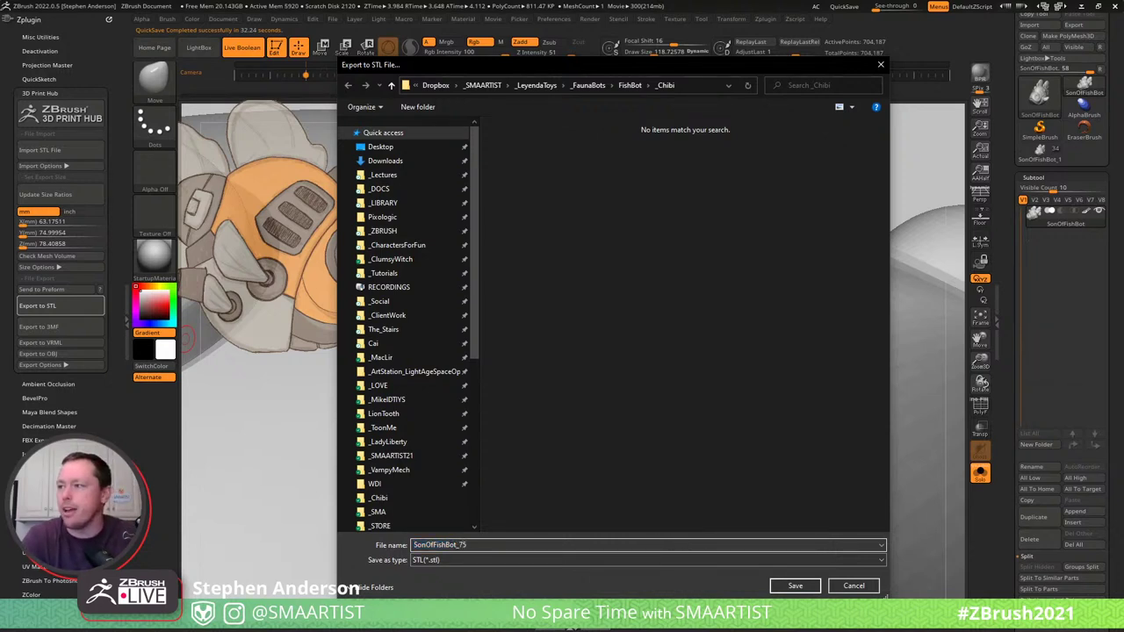
pyautogui.click(797, 587)
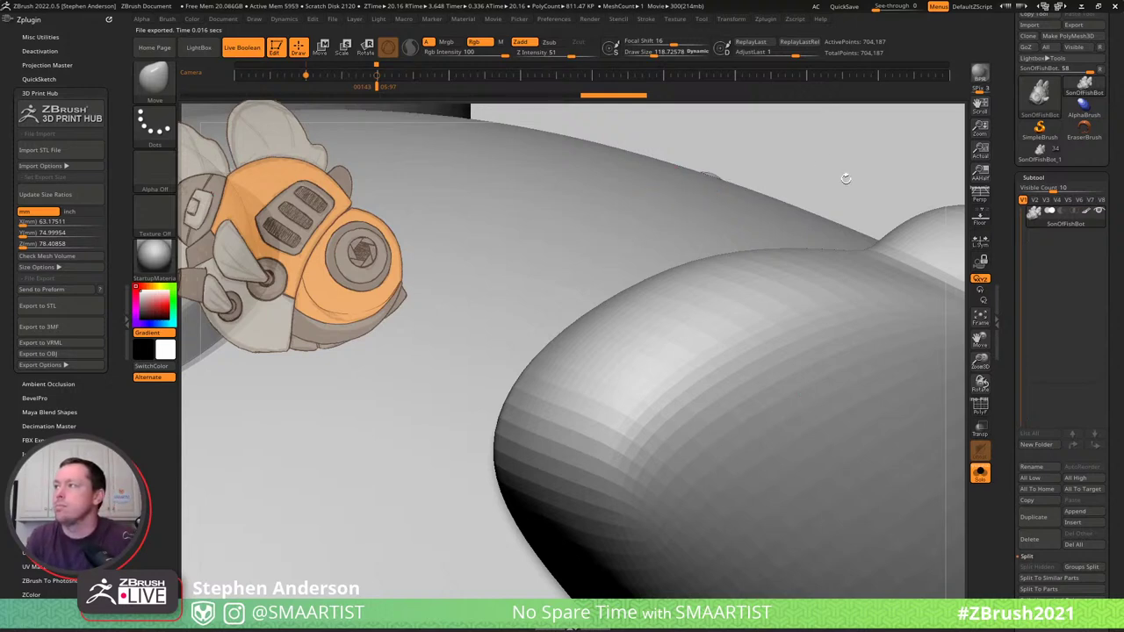
# Bring the whole fish robot back into view and turn on perspective display.
pyautogui.moveTo(827, 191)
pyautogui.keyDown('ctrl'); pyautogui.mouseDown(button='right')
pyautogui.moveTo(736, 323)
pyautogui.moveTo(732, 271)
pyautogui.moveTo(637, 377)
pyautogui.moveTo(592, 318)
pyautogui.moveTo(650, 357)
pyautogui.mouseUp(button='right'); pyautogui.keyUp('ctrl')
pyautogui.moveTo(675, 402)
pyautogui.keyDown('alt'); pyautogui.mouseDown(button='right')
pyautogui.moveTo(622, 343)
pyautogui.moveTo(641, 367)
pyautogui.moveTo(627, 353)
pyautogui.mouseUp(button='right'); pyautogui.keyUp('alt')
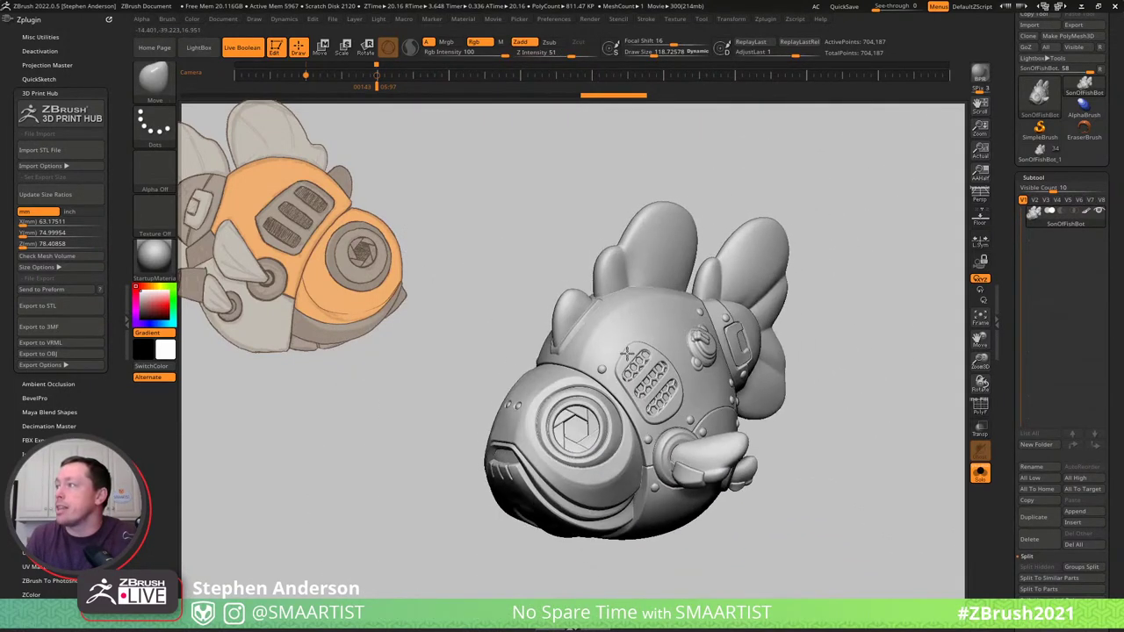
pyautogui.click(979, 195)
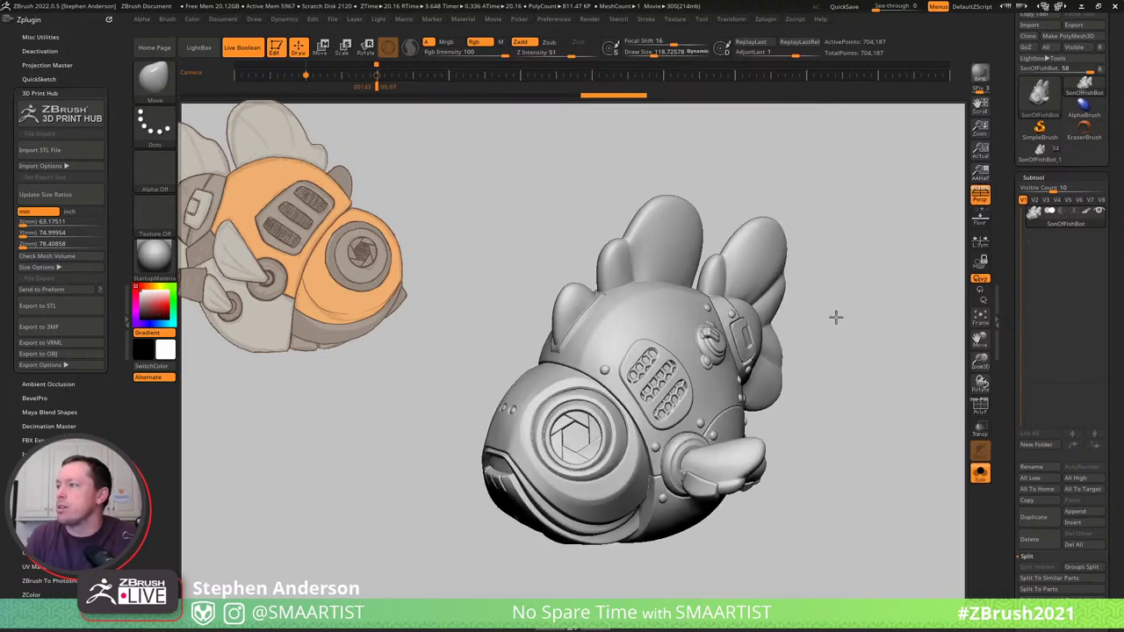
pyautogui.moveTo(835, 317); pyautogui.dragTo(843, 329)
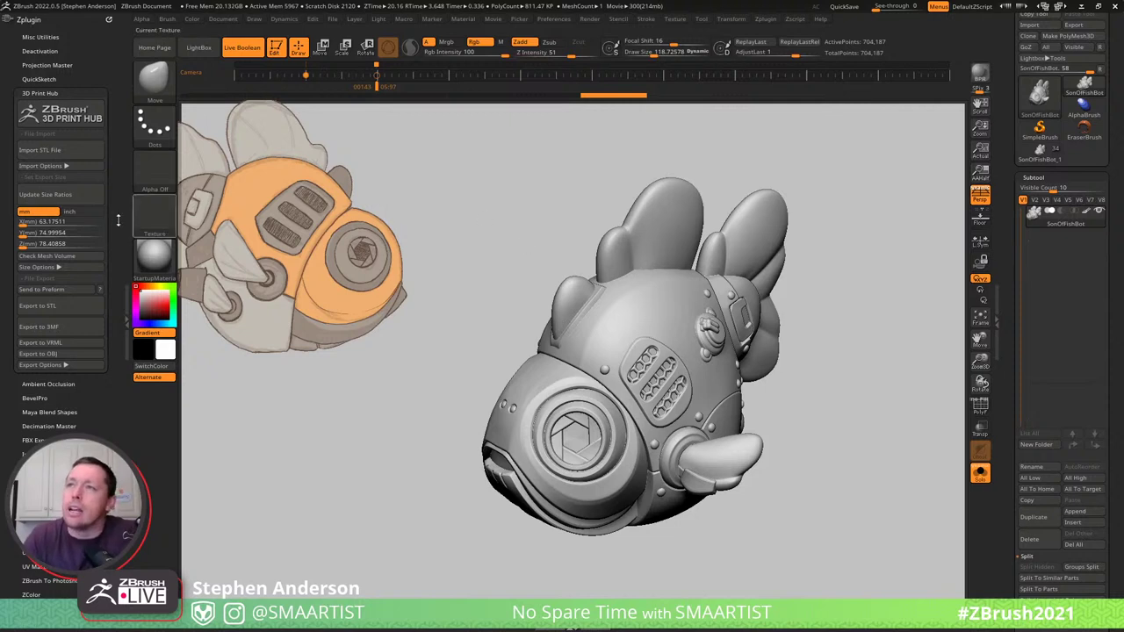
# Set the height (Y dimension) of the fish robot to 50 mm in 3D Print Hub.
pyautogui.click(75, 233)
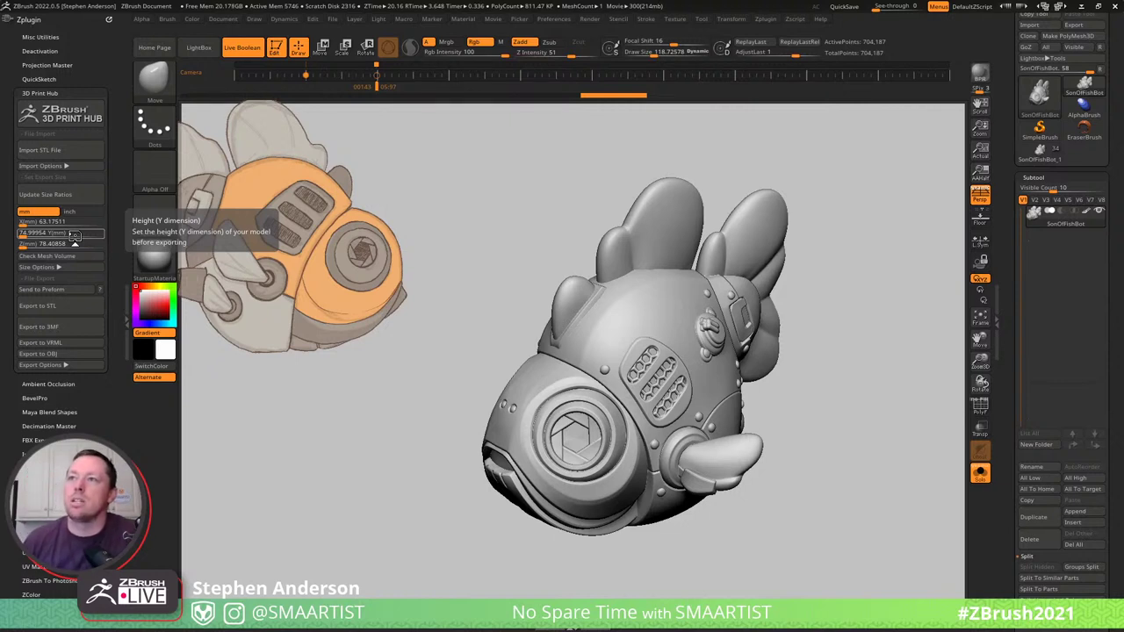
pyautogui.click(28, 232)
pyautogui.press('BackSpace')
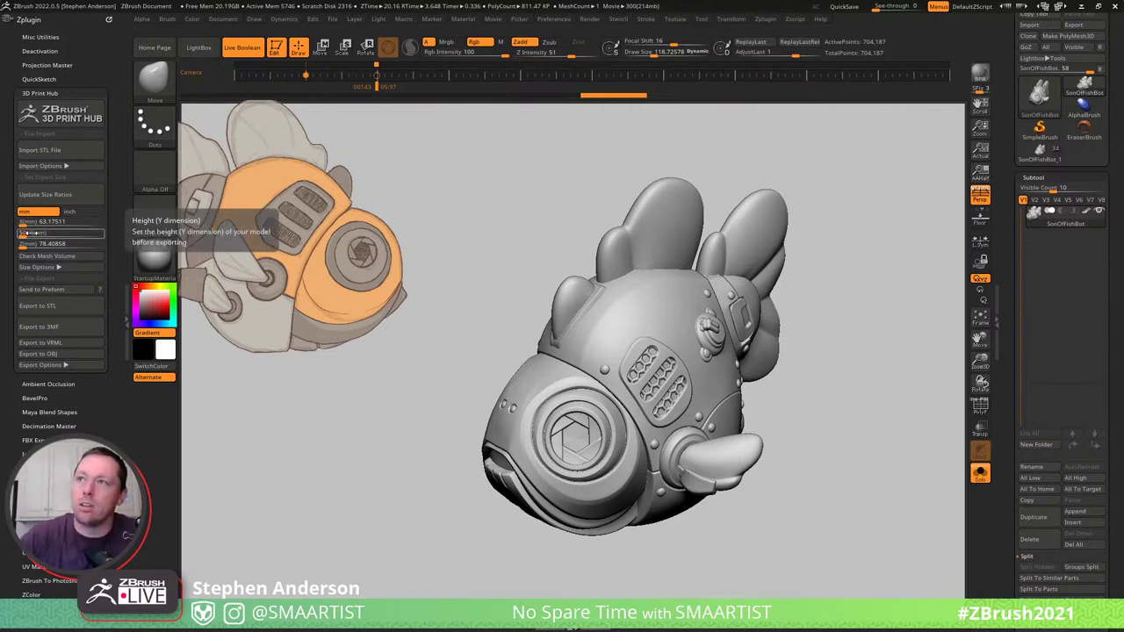
pyautogui.write('50')
pyautogui.press('Return')
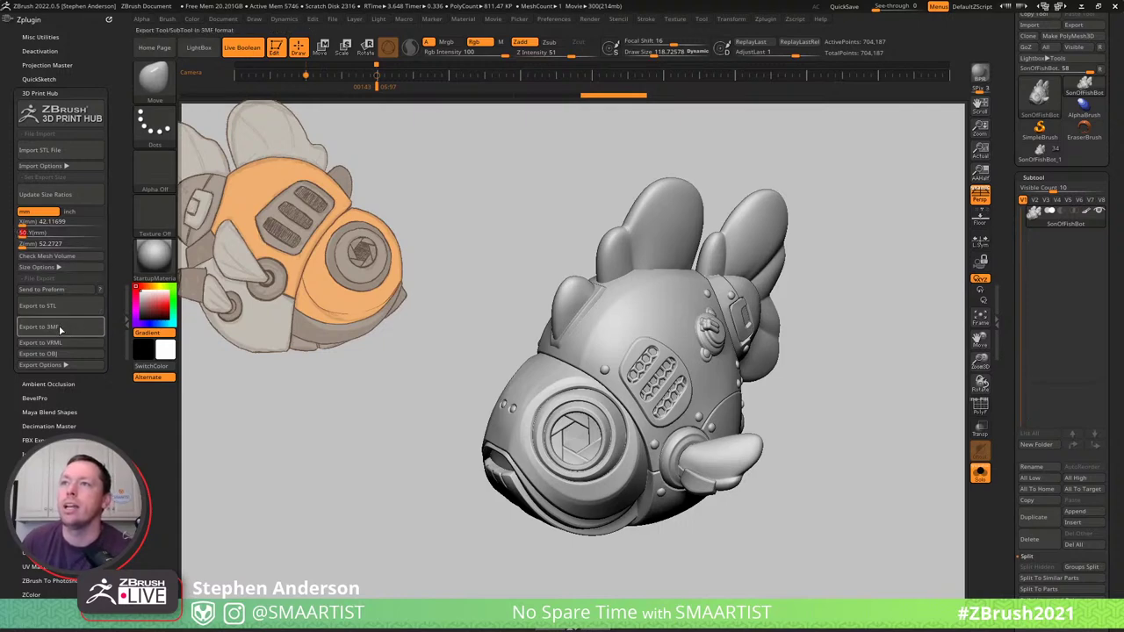
# Export the mesh as an STL file named SonOfFishBot_50mm in the _Chibi folder, basing the name on the existing 75 mm file.
pyautogui.click(76, 305)
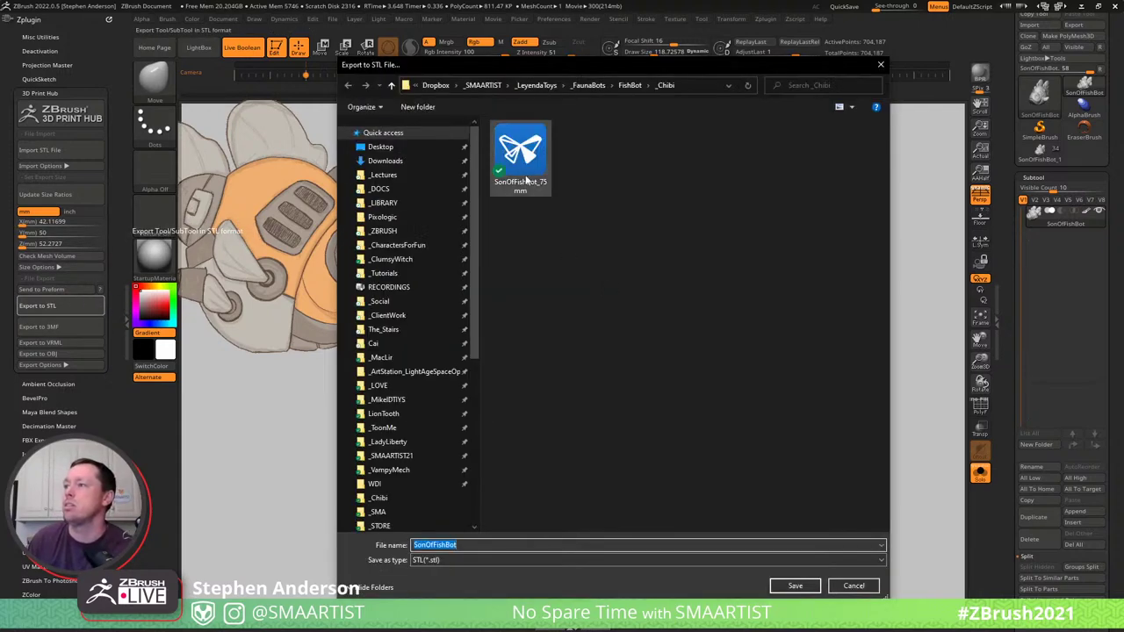
pyautogui.click(517, 158)
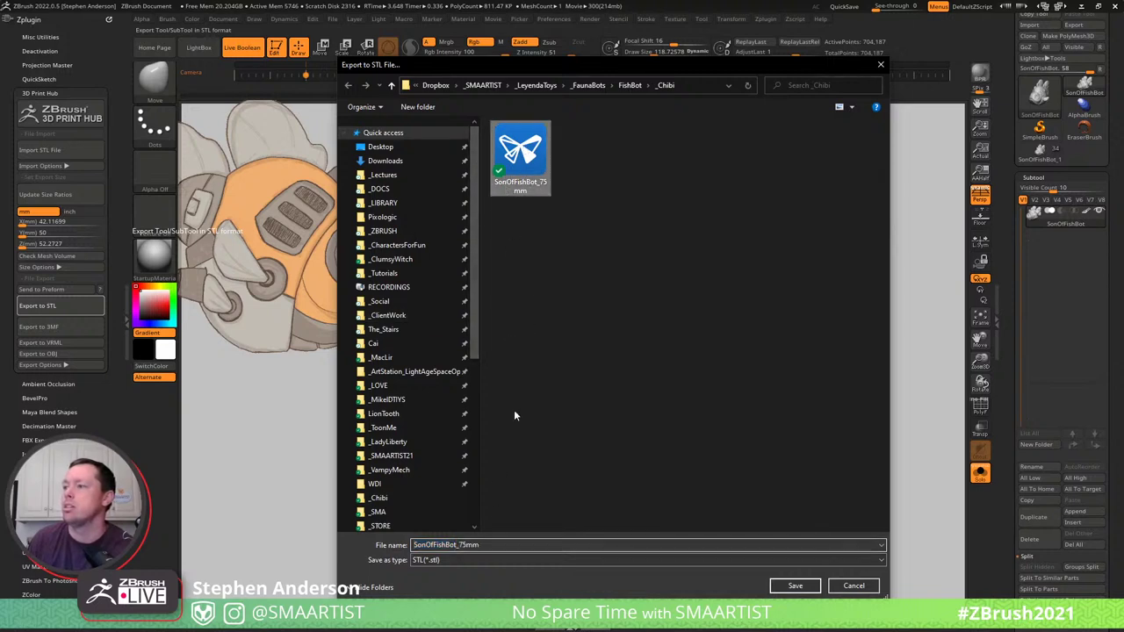
pyautogui.doubleClick(445, 544)
pyautogui.click(466, 544)
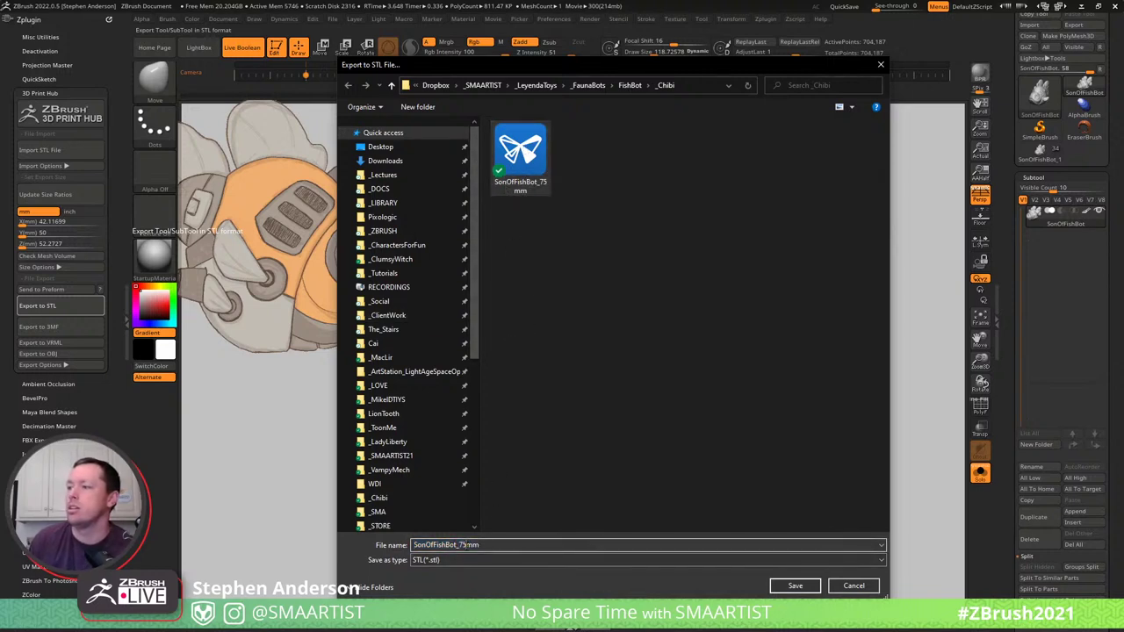
pyautogui.press('BackSpace')
pyautogui.press('BackSpace')
pyautogui.write('50')
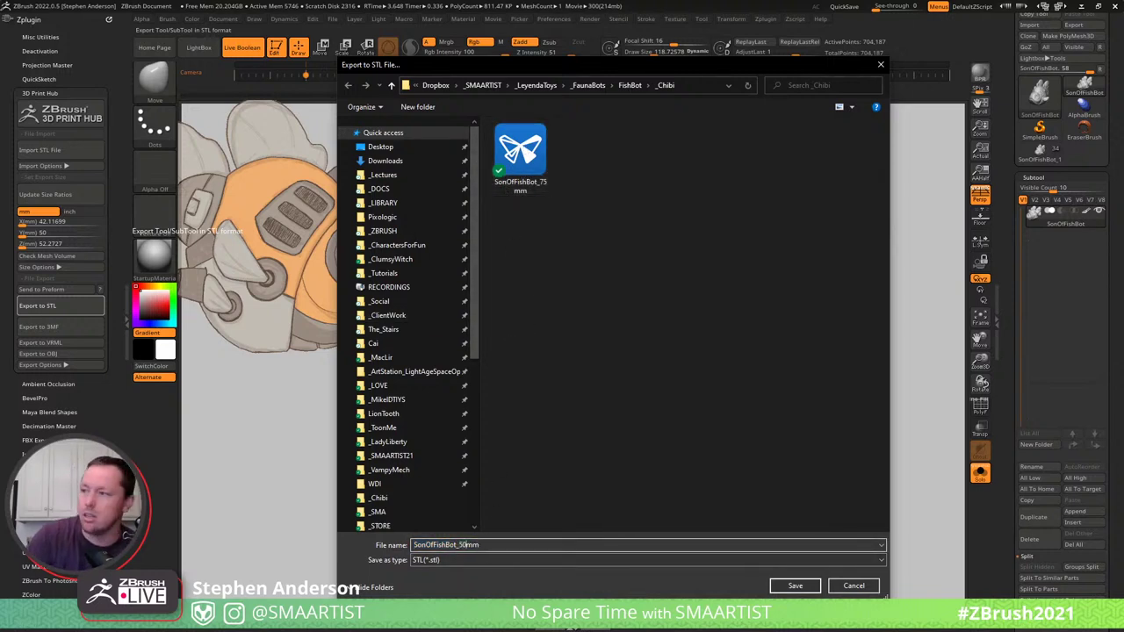
pyautogui.click(794, 586)
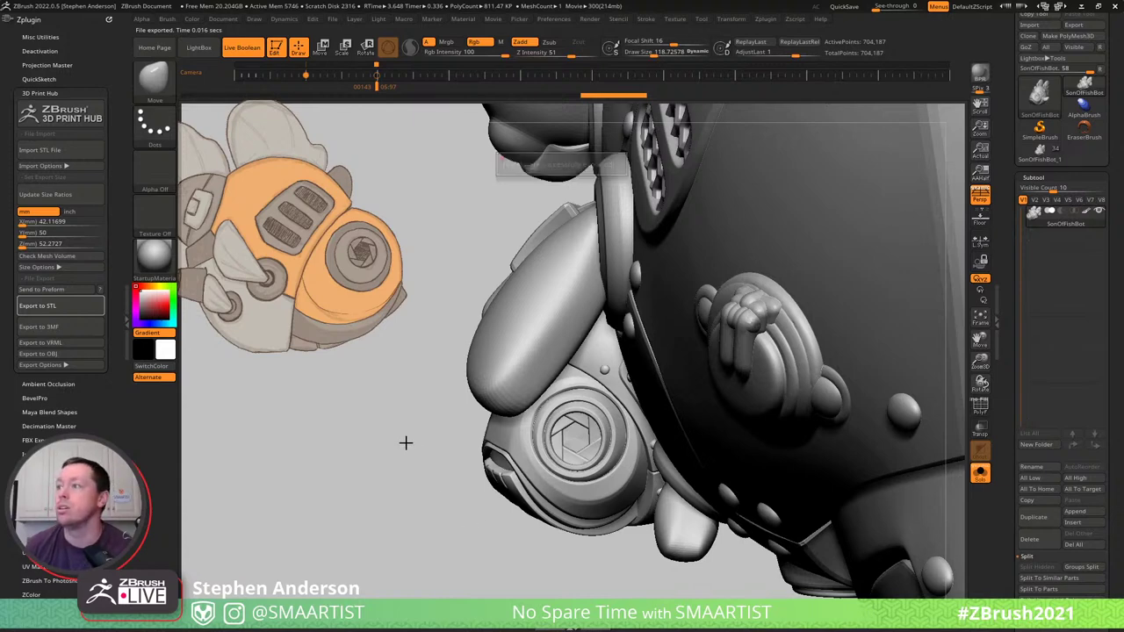
# Clear the stray copies of the model from the canvas and reframe the fish robot in a front three-quarter view.
pyautogui.moveTo(394, 450); pyautogui.dragTo(414, 438)
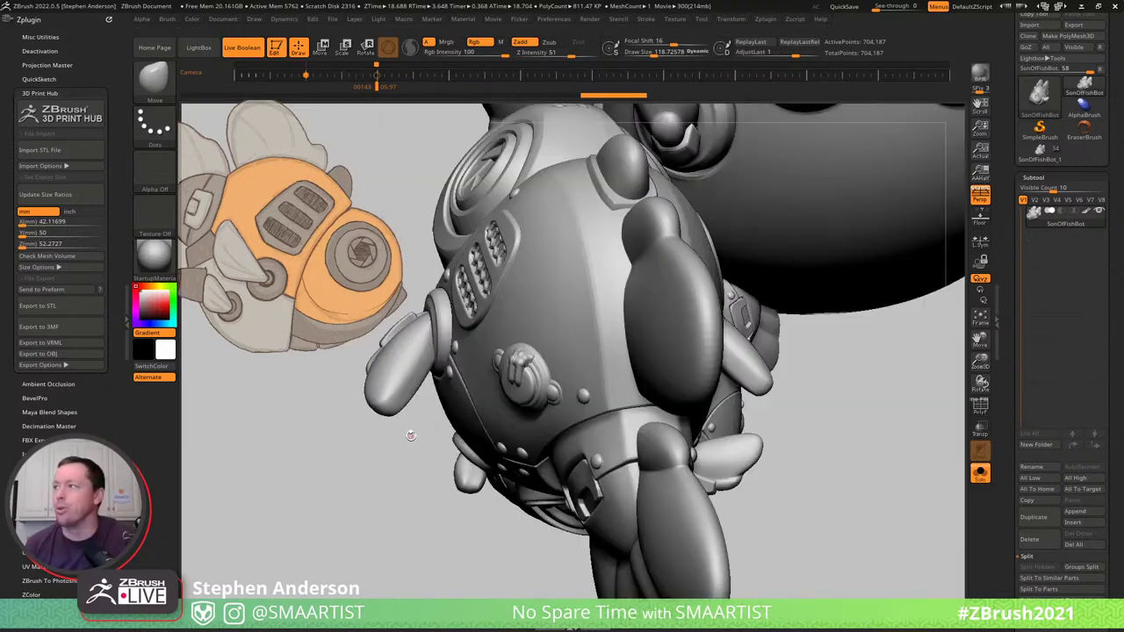
pyautogui.moveTo(828, 446)
pyautogui.mouseDown()
pyautogui.moveTo(840, 398)
pyautogui.moveTo(802, 361)
pyautogui.moveTo(785, 378)
pyautogui.mouseUp()
pyautogui.press('f')
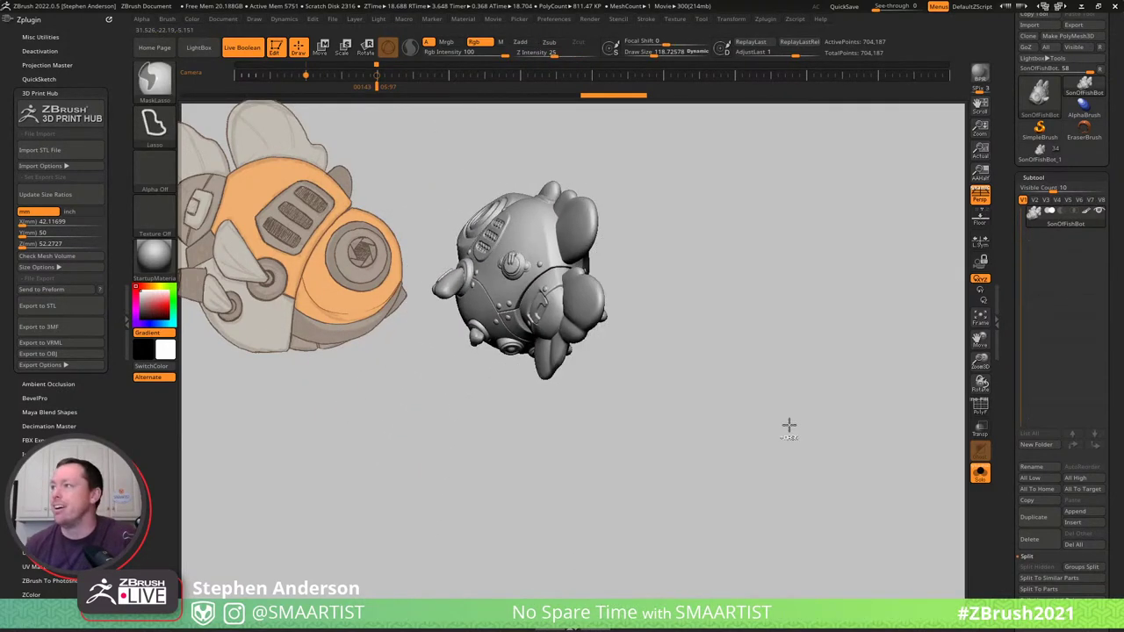
pyautogui.moveTo(790, 427)
pyautogui.mouseDown()
pyautogui.moveTo(703, 306)
pyautogui.moveTo(725, 401)
pyautogui.moveTo(718, 393)
pyautogui.moveTo(655, 447)
pyautogui.moveTo(667, 465)
pyautogui.moveTo(614, 404)
pyautogui.moveTo(647, 484)
pyautogui.moveTo(716, 549)
pyautogui.moveTo(732, 494)
pyautogui.moveTo(757, 506)
pyautogui.moveTo(747, 501)
pyautogui.moveTo(754, 489)
pyautogui.mouseUp()
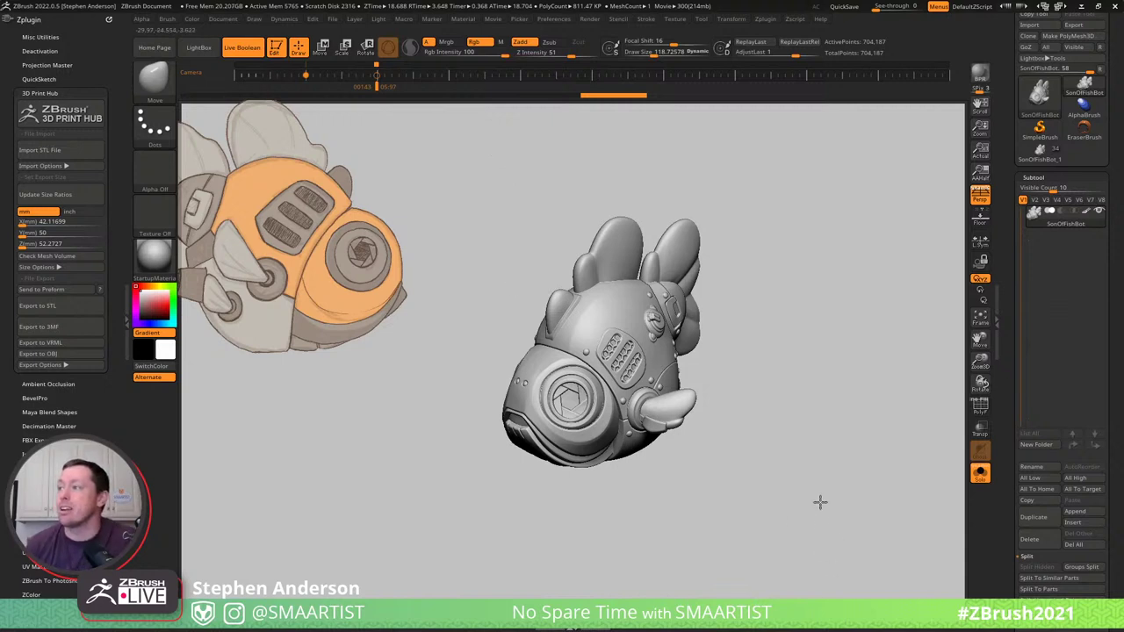
pyautogui.moveTo(820, 503); pyautogui.dragTo(863, 486)
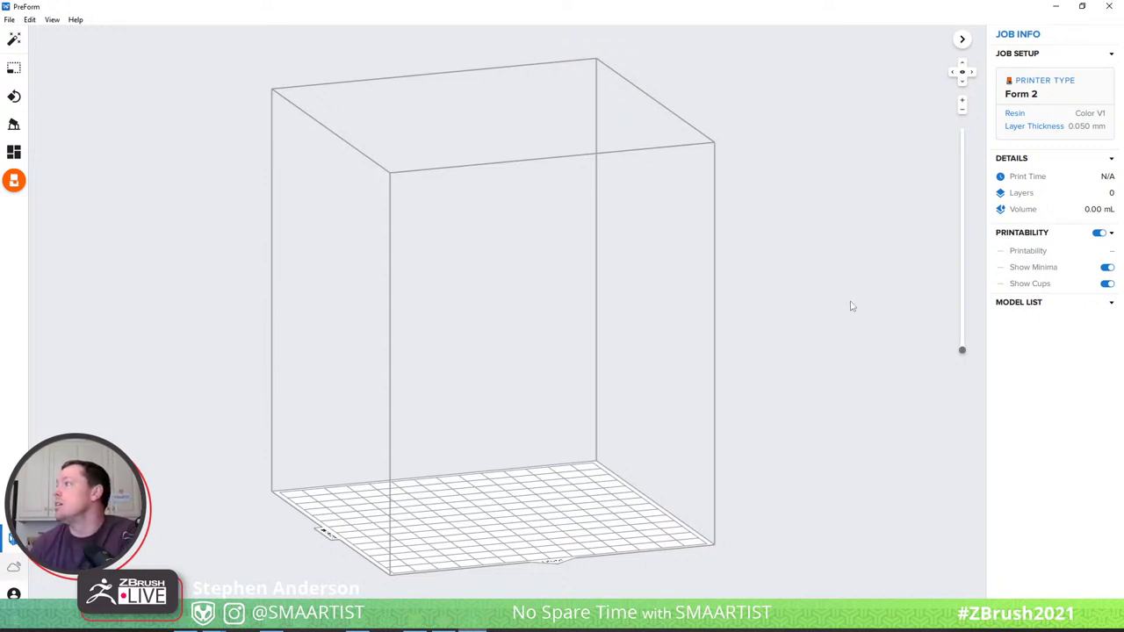
# In PreForm, sign in to the account and apply a job setup with the Form 2 printer, Color V1 resin and 0.050 mm layers.
pyautogui.click(1060, 88)
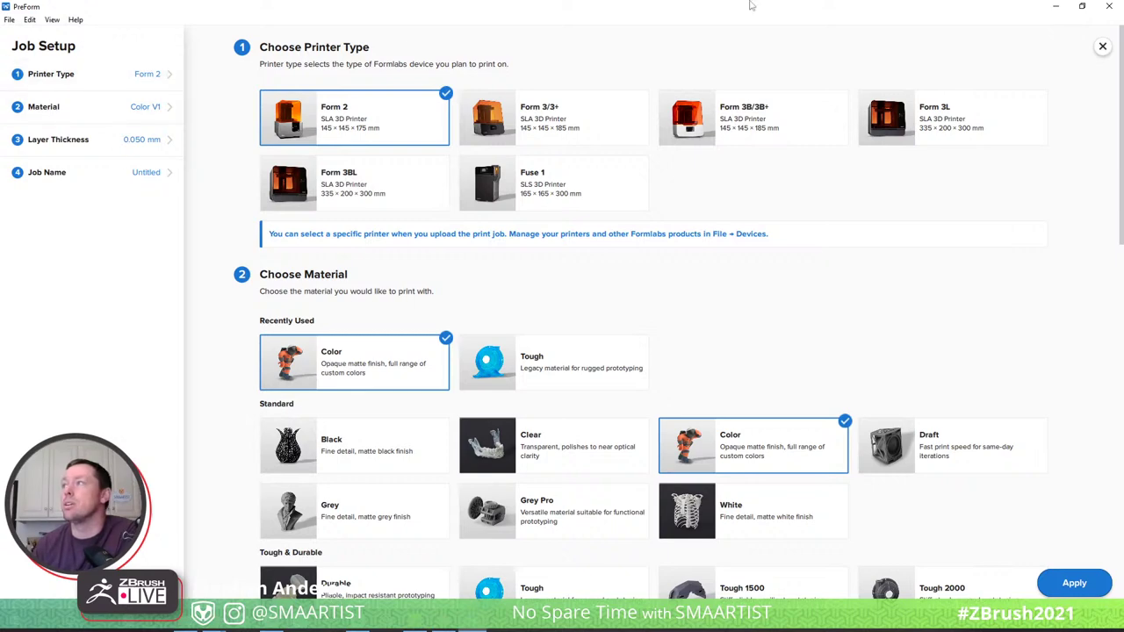
pyautogui.click(1103, 47)
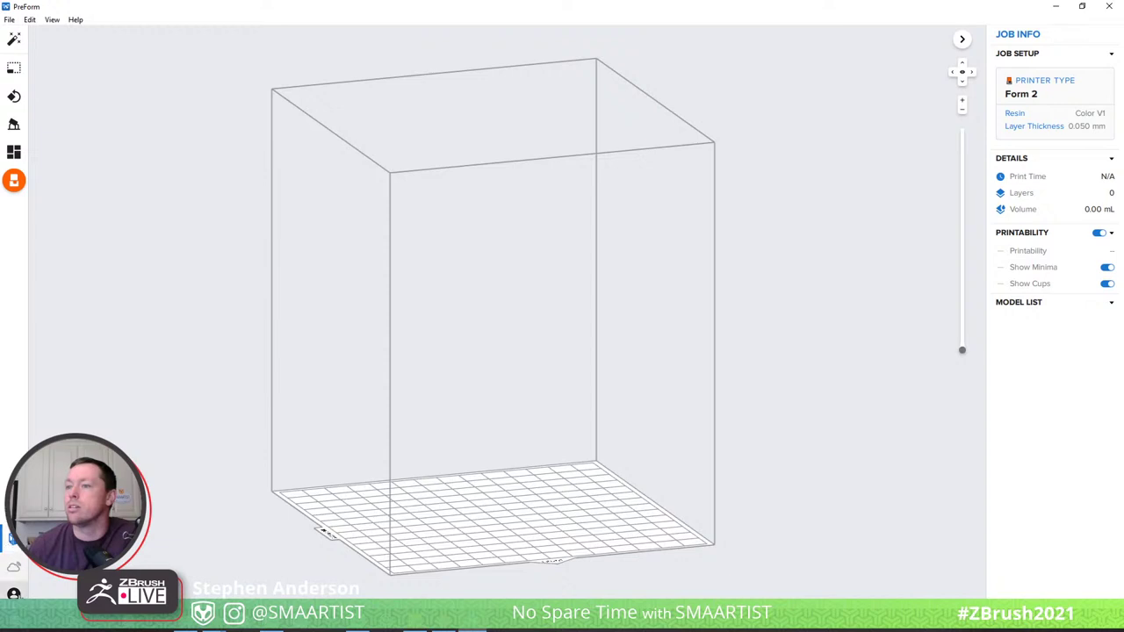
pyautogui.click(15, 593)
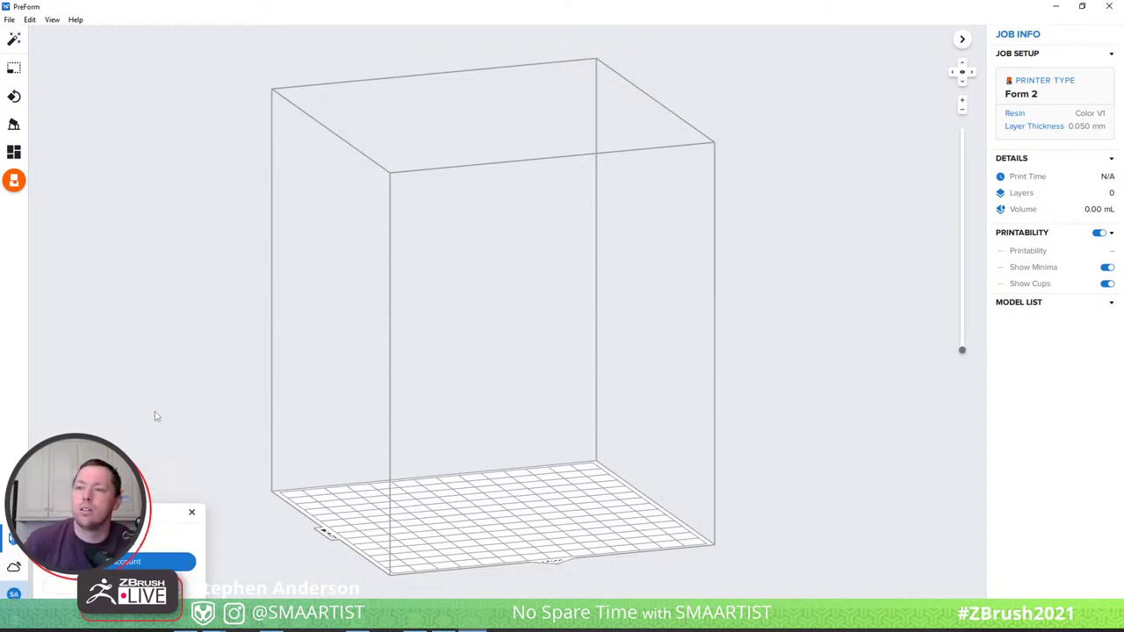
pyautogui.click(192, 514)
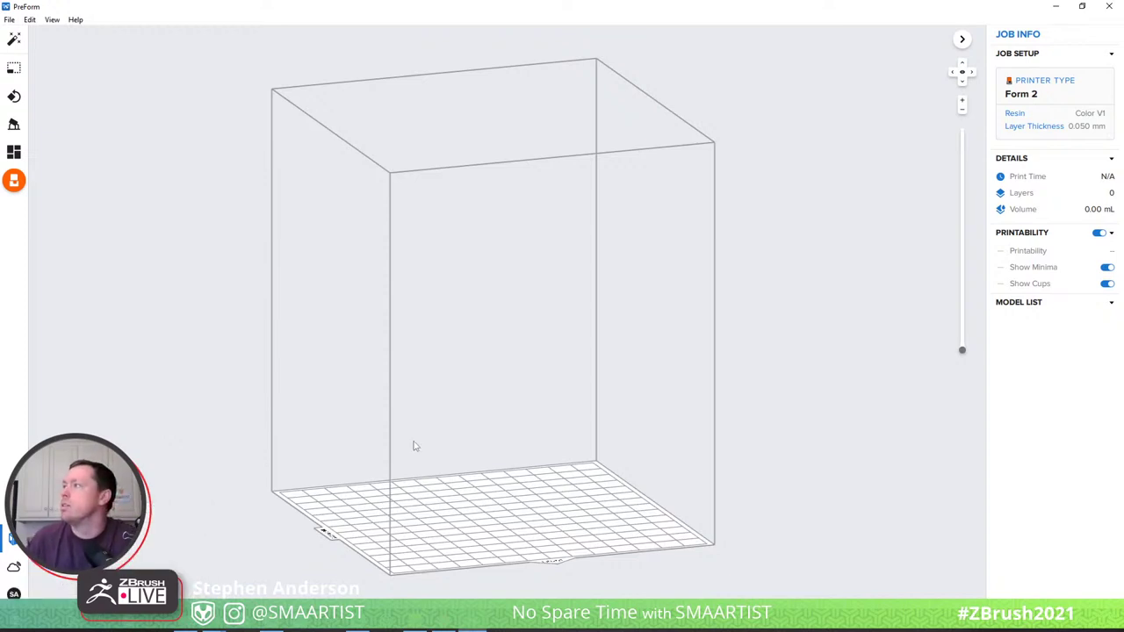
pyautogui.click(1069, 85)
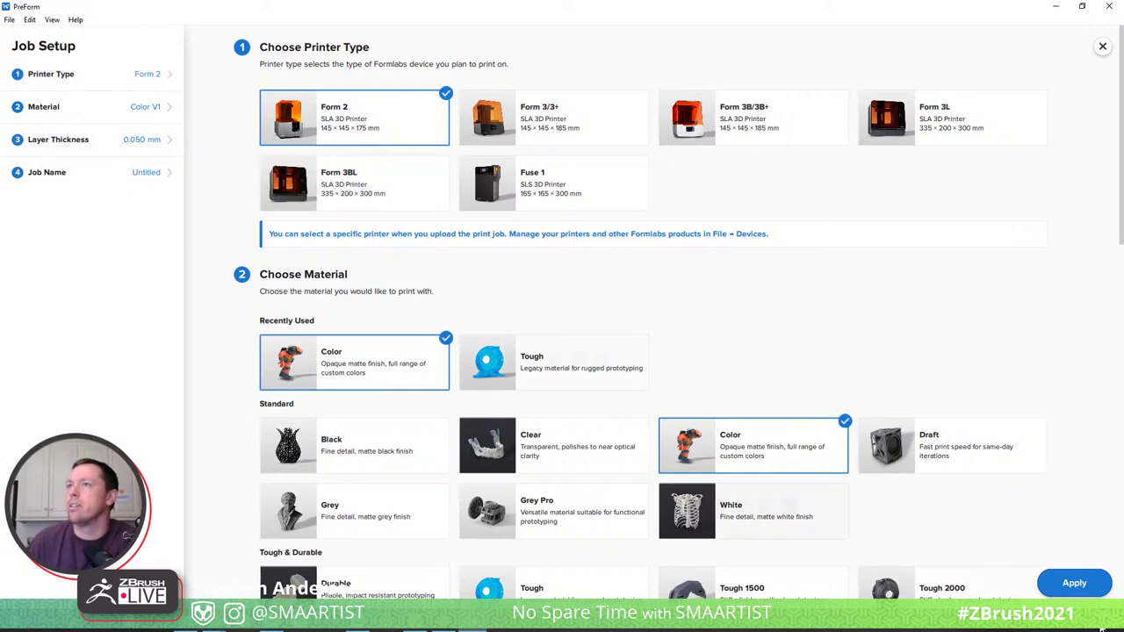
pyautogui.click(1089, 582)
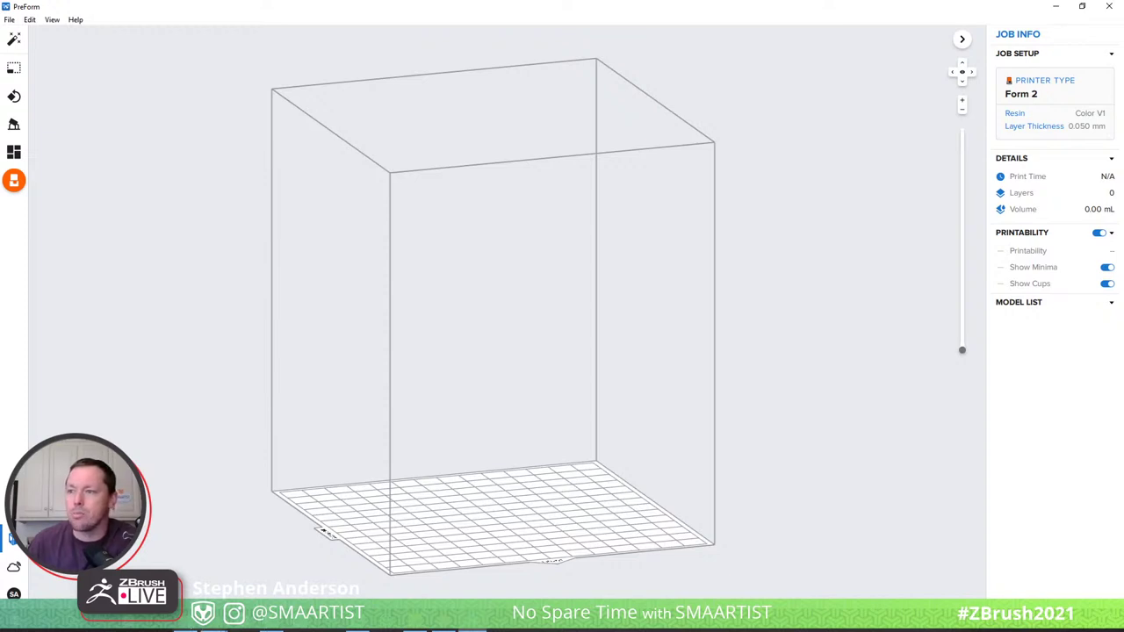
# Load SonOfFishBot_50mm and SonOfFishBot_75mm from the _Chibi folder into PreForm and have the damaged models repaired automatically.
pyautogui.click(186, 628)
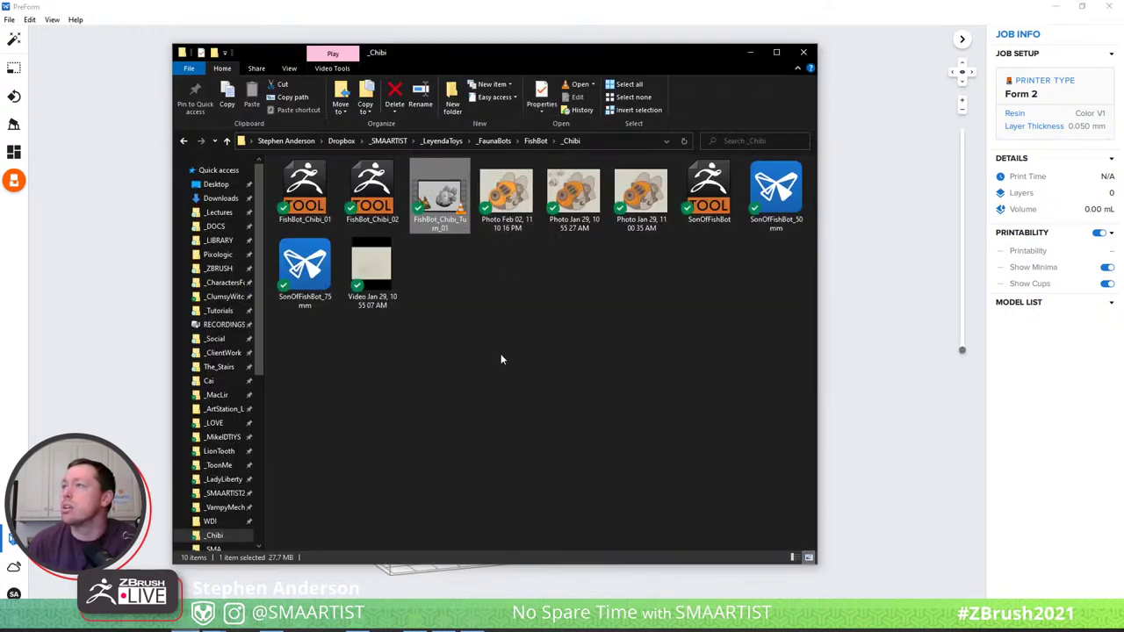
pyautogui.click(776, 195)
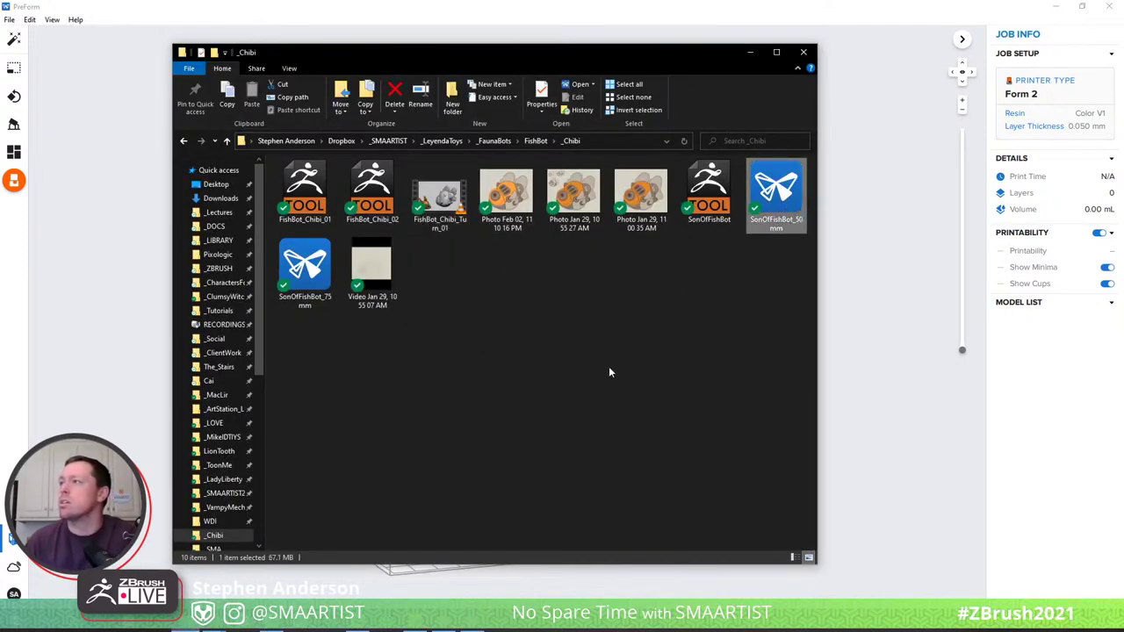
pyautogui.keyDown('ctrl'); pyautogui.click(310, 265); pyautogui.keyUp('ctrl')
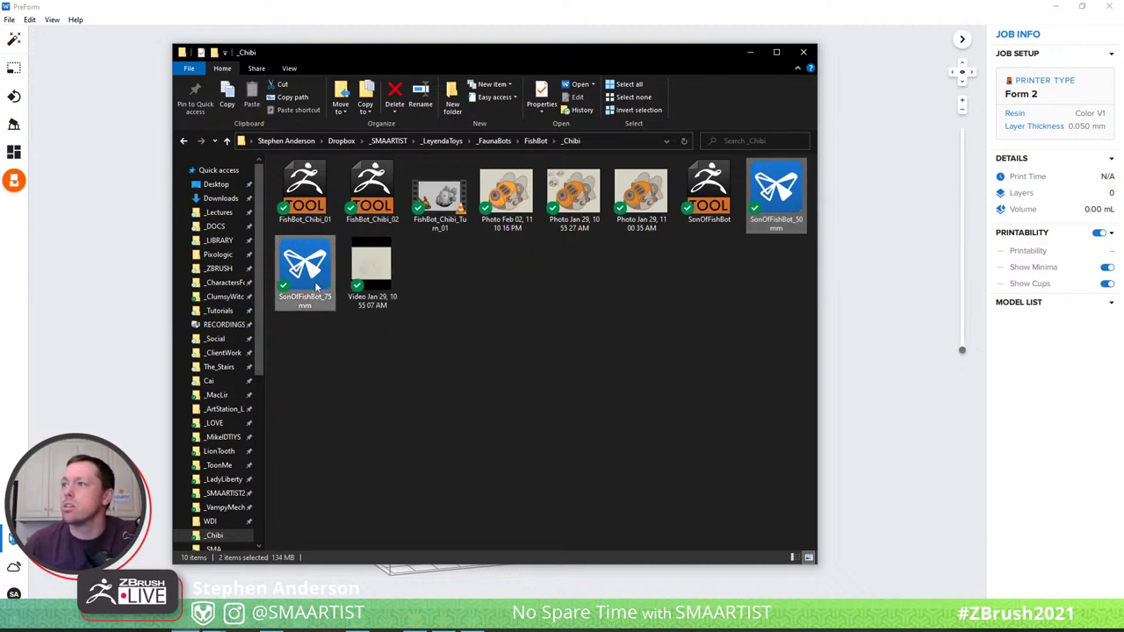
pyautogui.moveTo(310, 268); pyautogui.dragTo(105, 326)
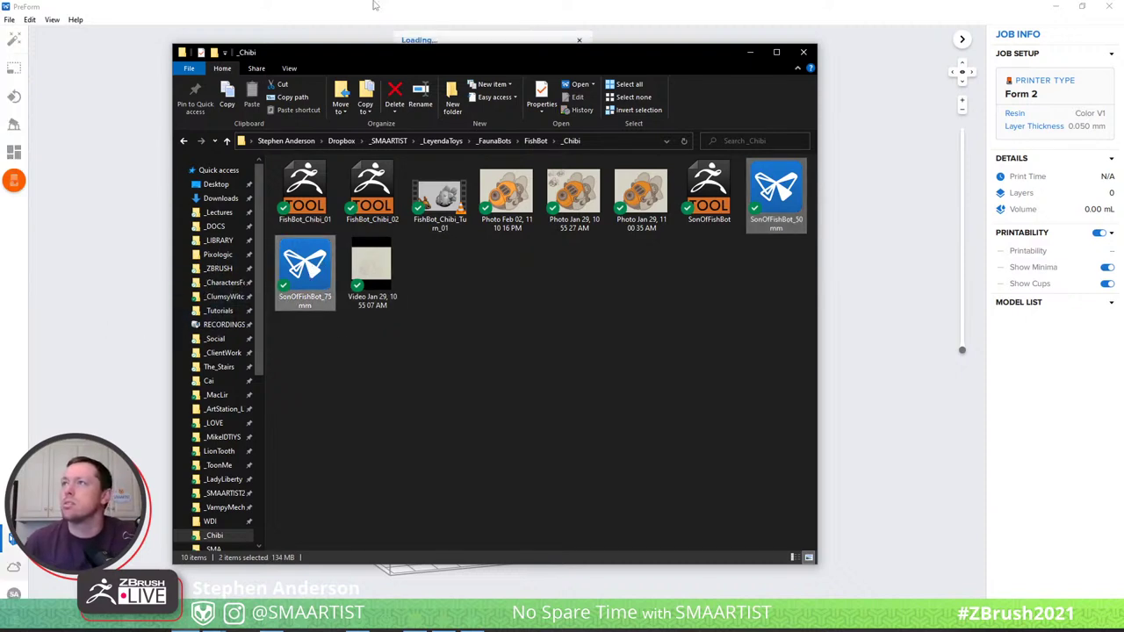
pyautogui.click(439, 11)
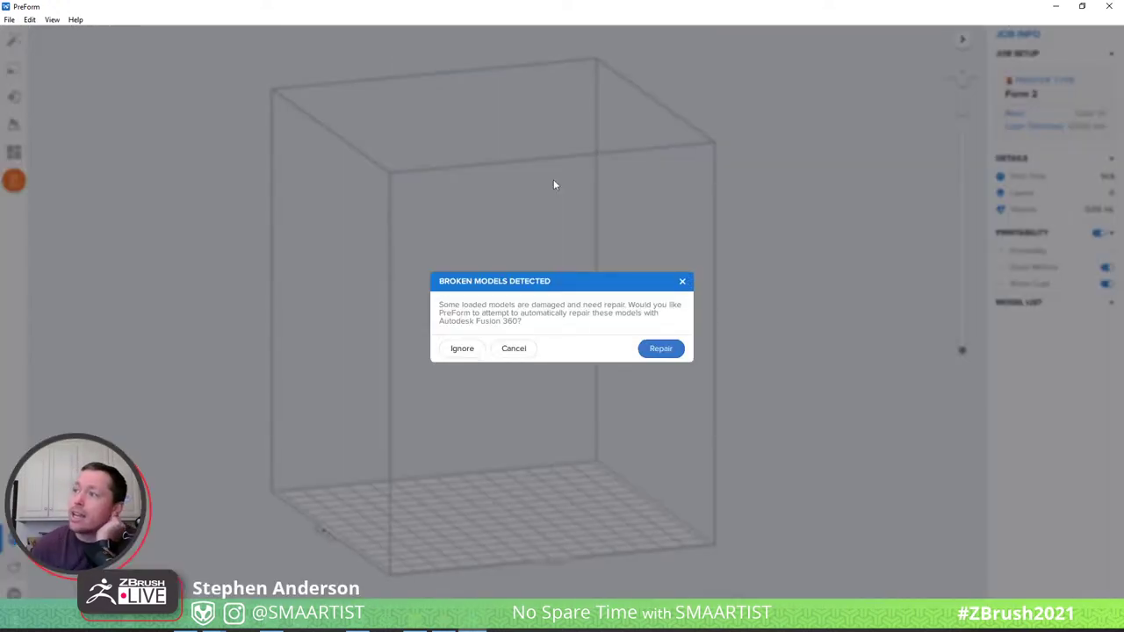
pyautogui.click(653, 349)
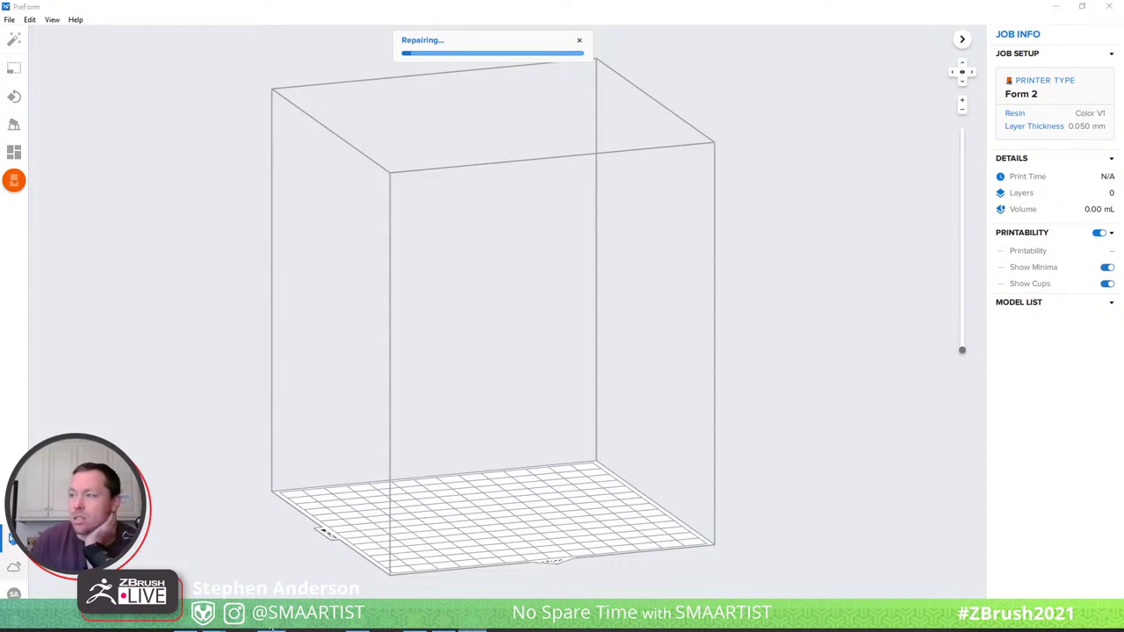
# Switch to ZBrush, update the size ratios with 63.18 x 75.00 x 78.41 mm as the total size, and clear the stray copies from the canvas.
pyautogui.click(244, 629)
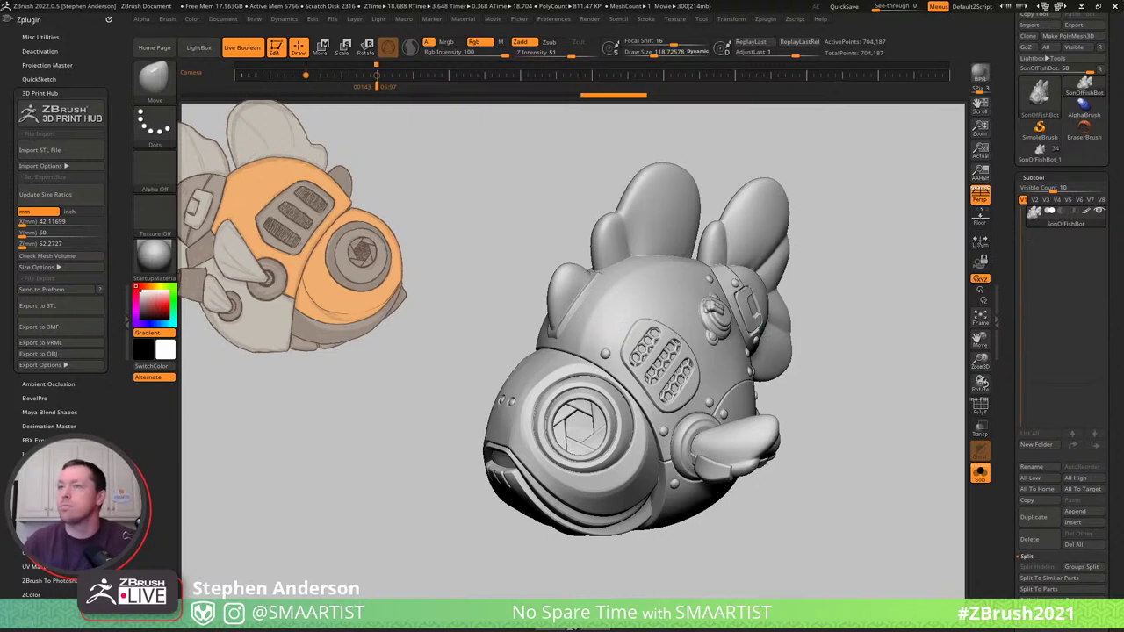
pyautogui.click(64, 197)
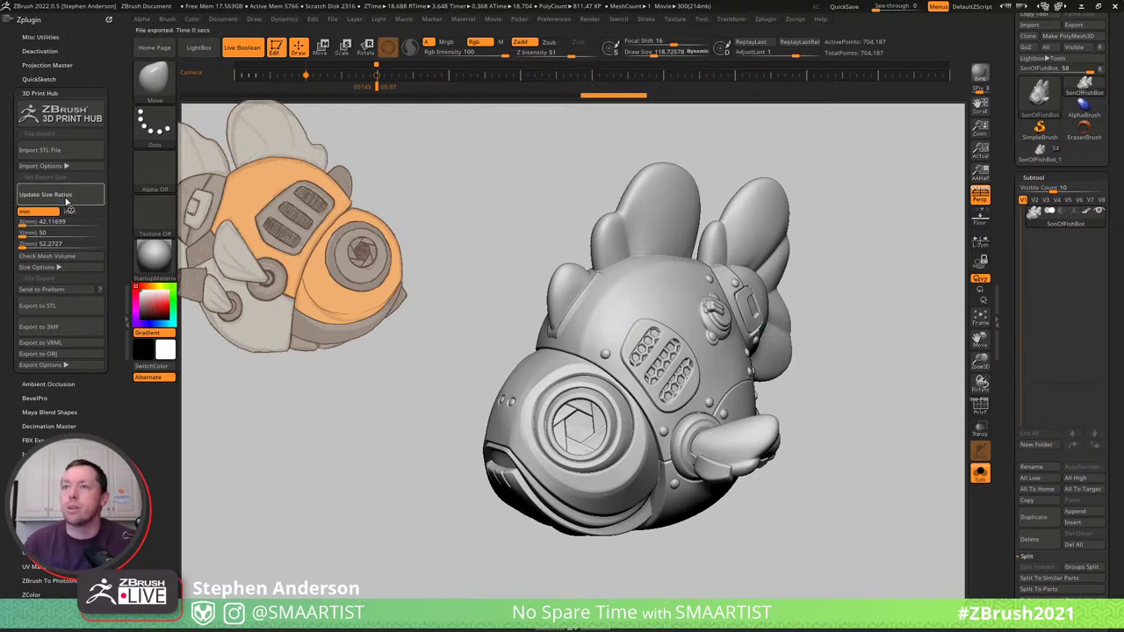
pyautogui.click(707, 183)
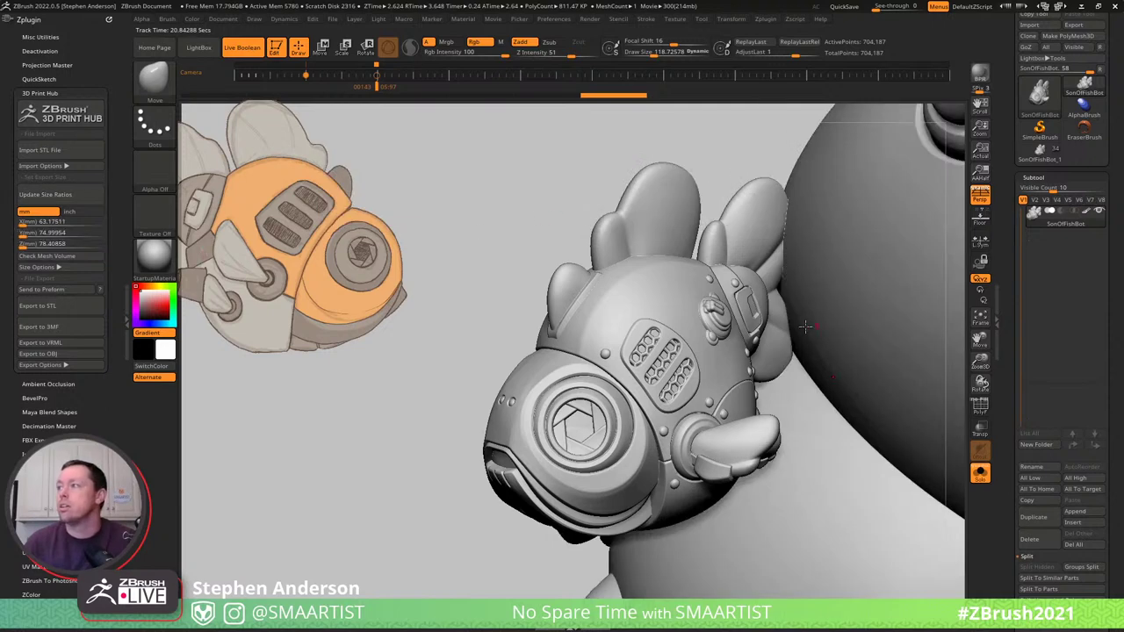
pyautogui.press('f')
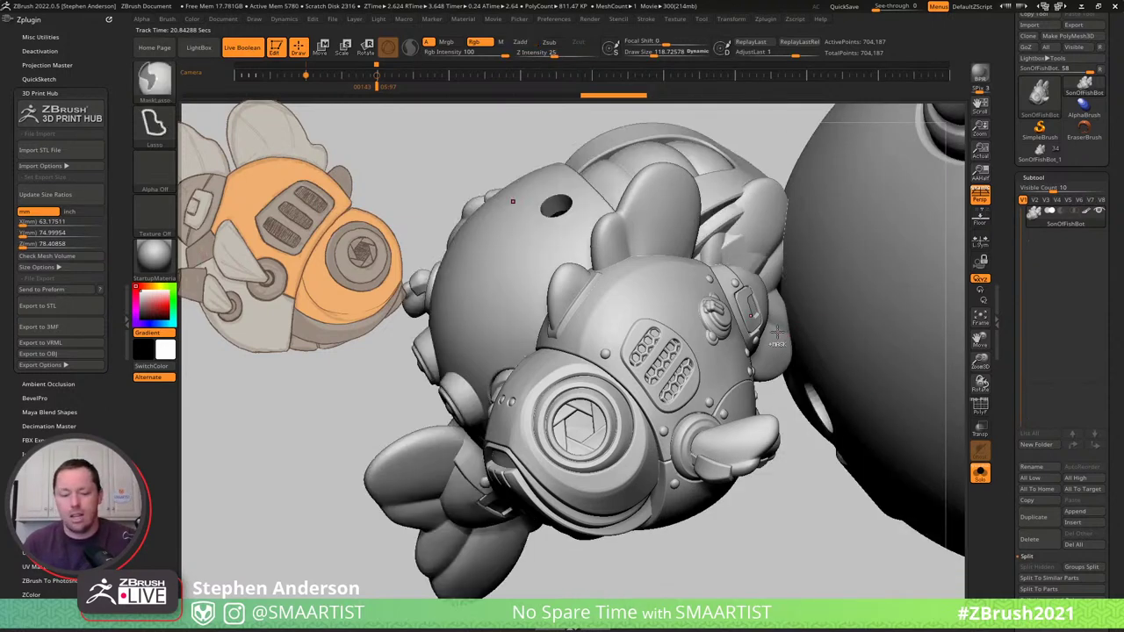
pyautogui.hotkey('ctrl', 'n')
pyautogui.moveTo(779, 342)
pyautogui.mouseDown()
pyautogui.moveTo(803, 469)
pyautogui.moveTo(848, 309)
pyautogui.moveTo(774, 299)
pyautogui.moveTo(810, 304)
pyautogui.moveTo(810, 294)
pyautogui.moveTo(790, 297)
pyautogui.mouseUp()
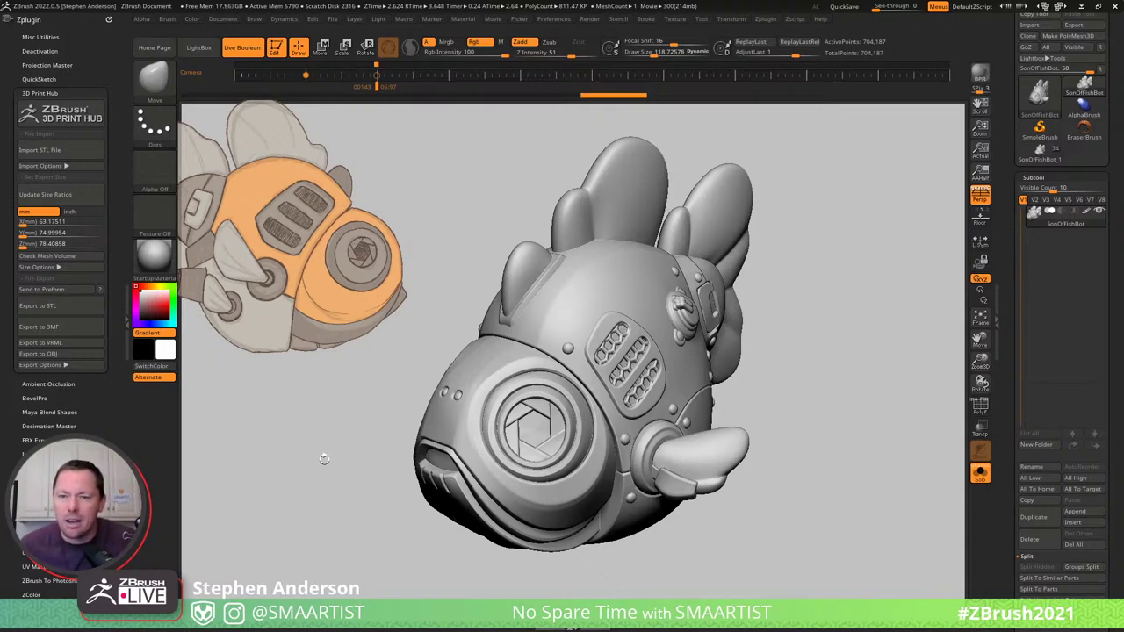
# Switch to PreForm and rotate both fish robots together into a belly-down orientation on the build platform.
pyautogui.hotkey('alt', 'Tab')
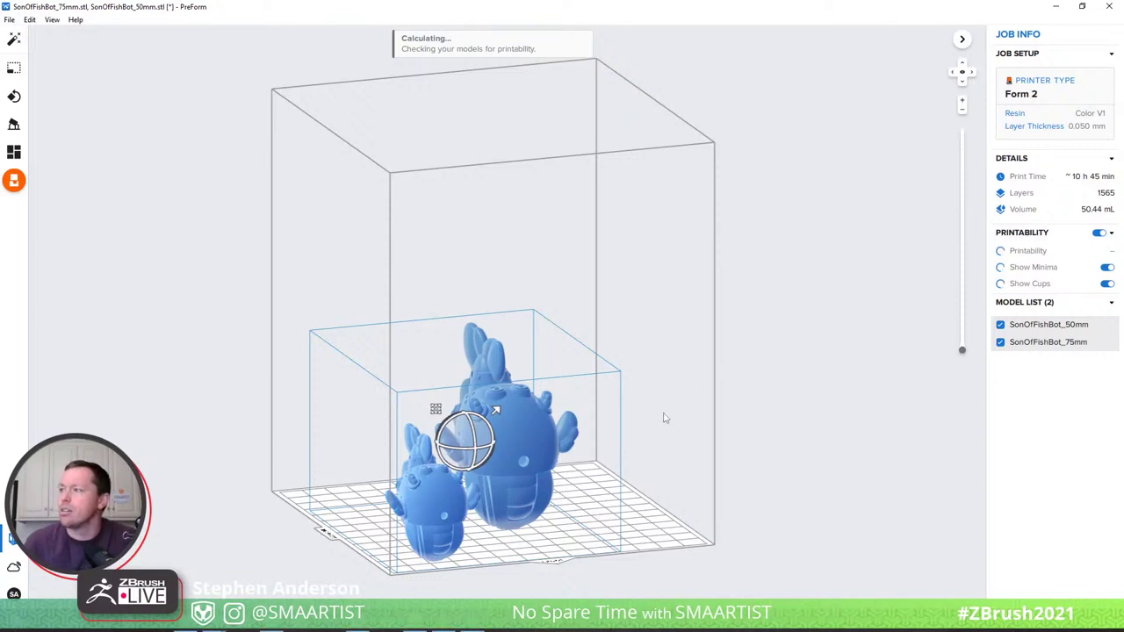
pyautogui.moveTo(735, 418); pyautogui.dragTo(673, 418, button='right')
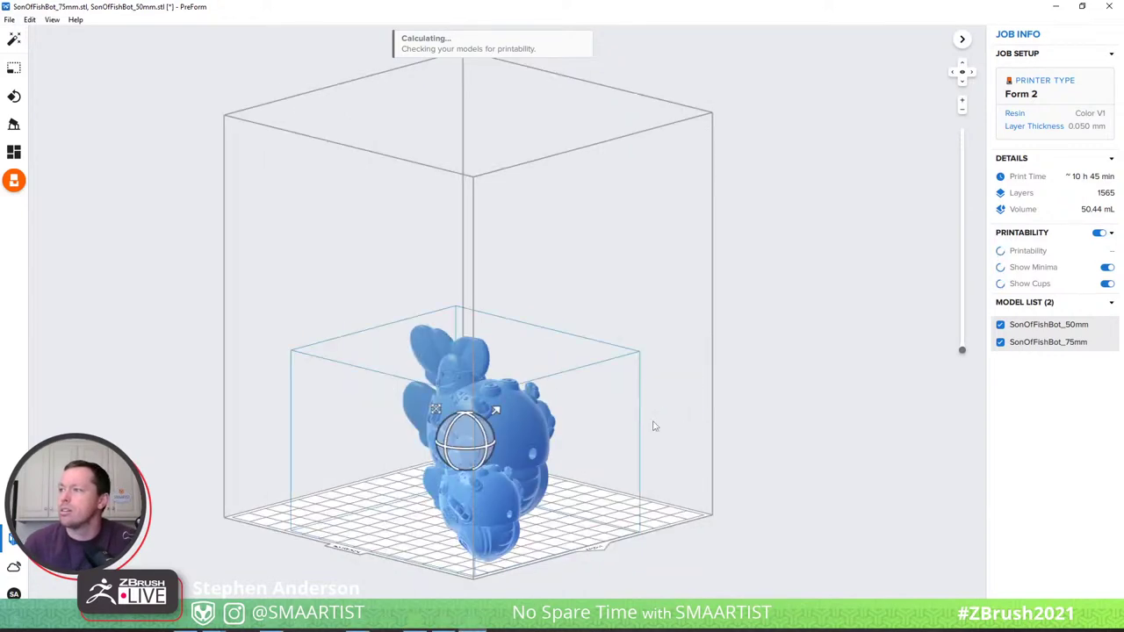
pyautogui.moveTo(731, 411); pyautogui.dragTo(446, 544, button='right')
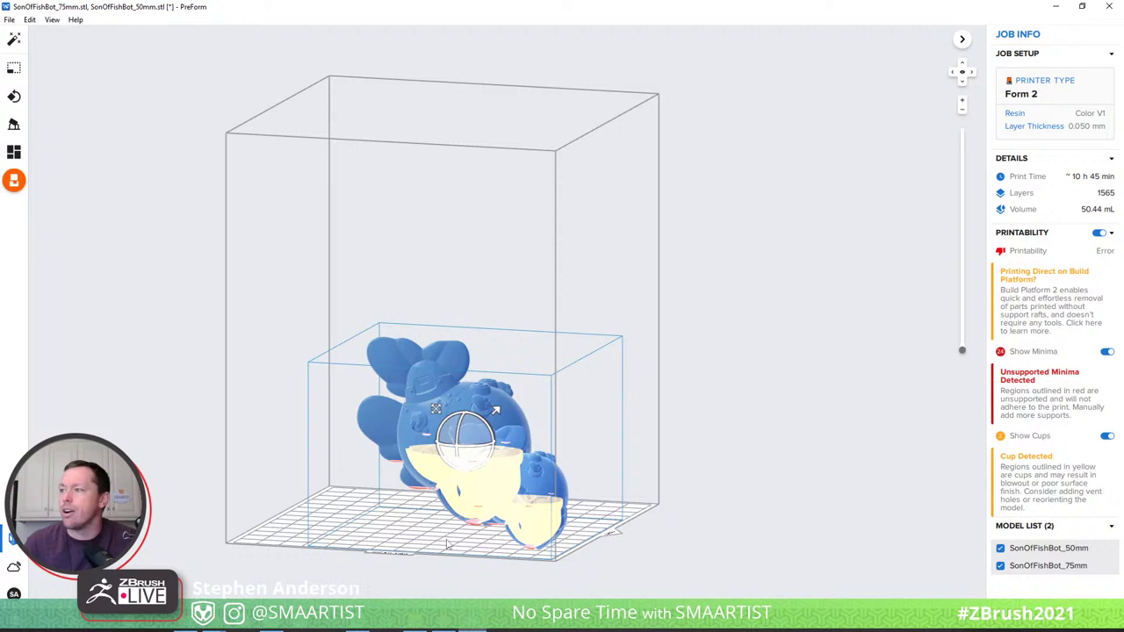
pyautogui.moveTo(447, 543); pyautogui.dragTo(492, 541, button='right')
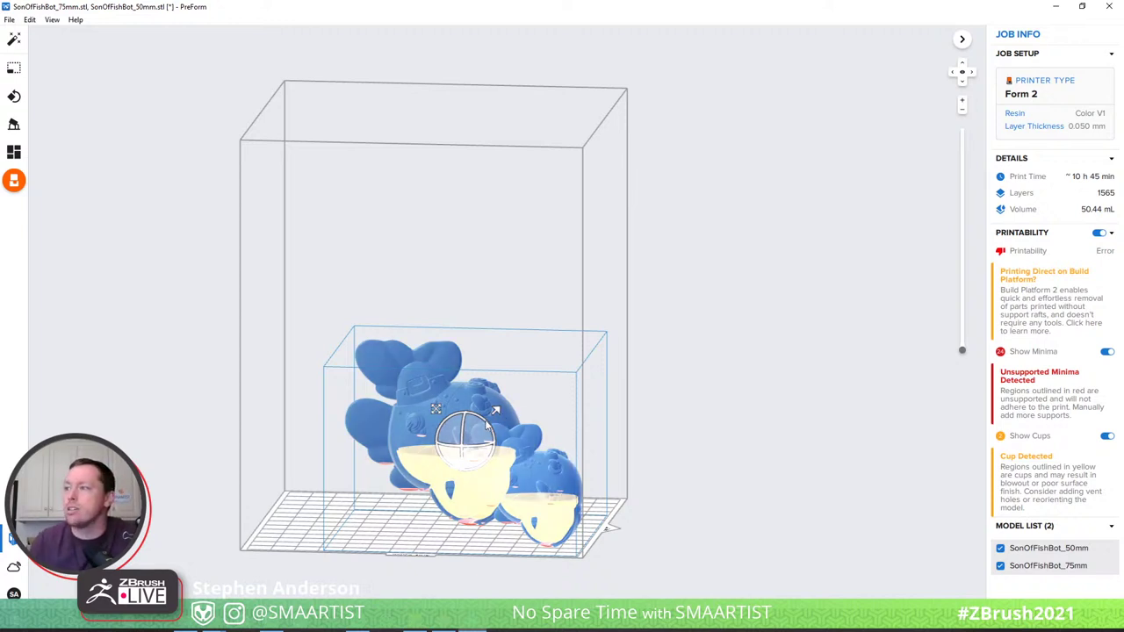
pyautogui.moveTo(486, 421); pyautogui.dragTo(528, 518)
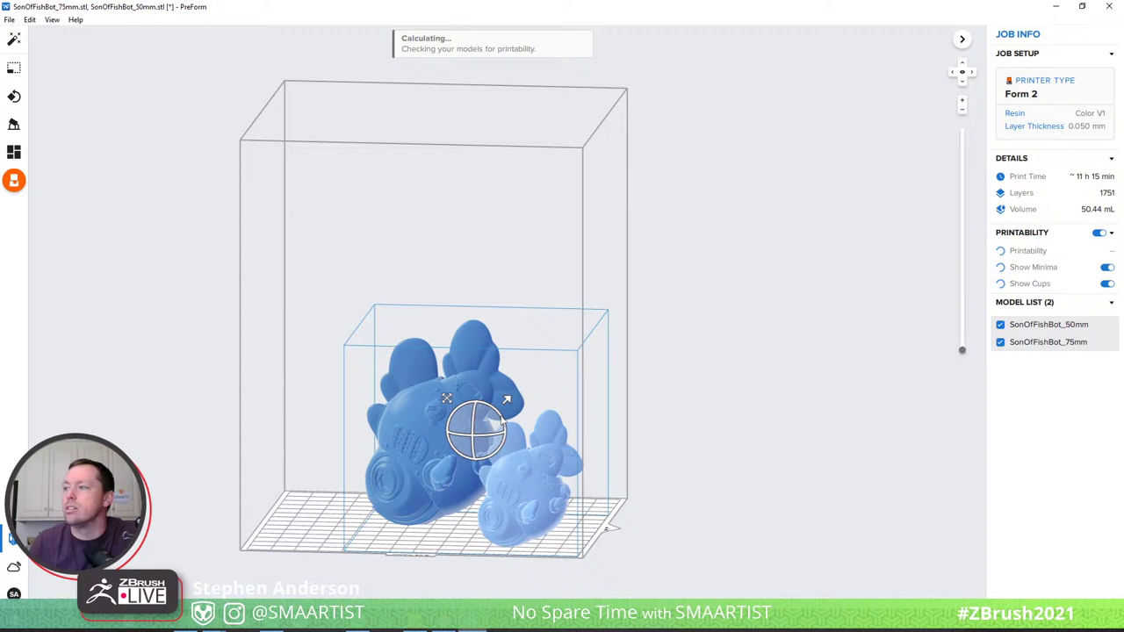
pyautogui.moveTo(503, 422); pyautogui.dragTo(505, 432)
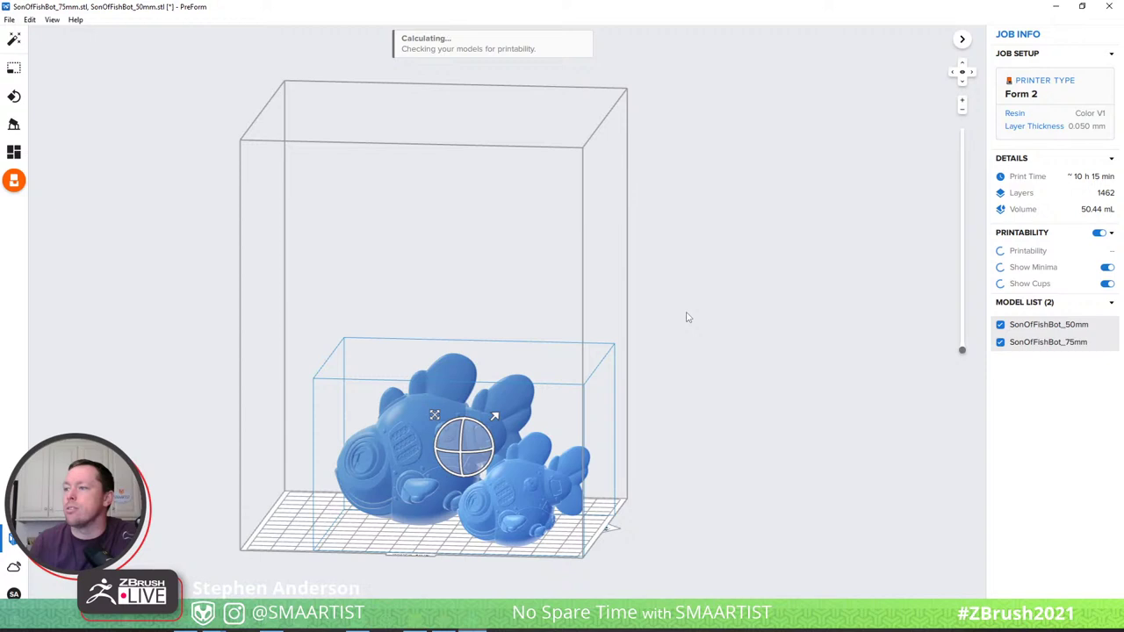
# Select both fish robots on the build platform and set their support raft type to Mini Rafts.
pyautogui.moveTo(688, 317); pyautogui.dragTo(667, 416, button='right')
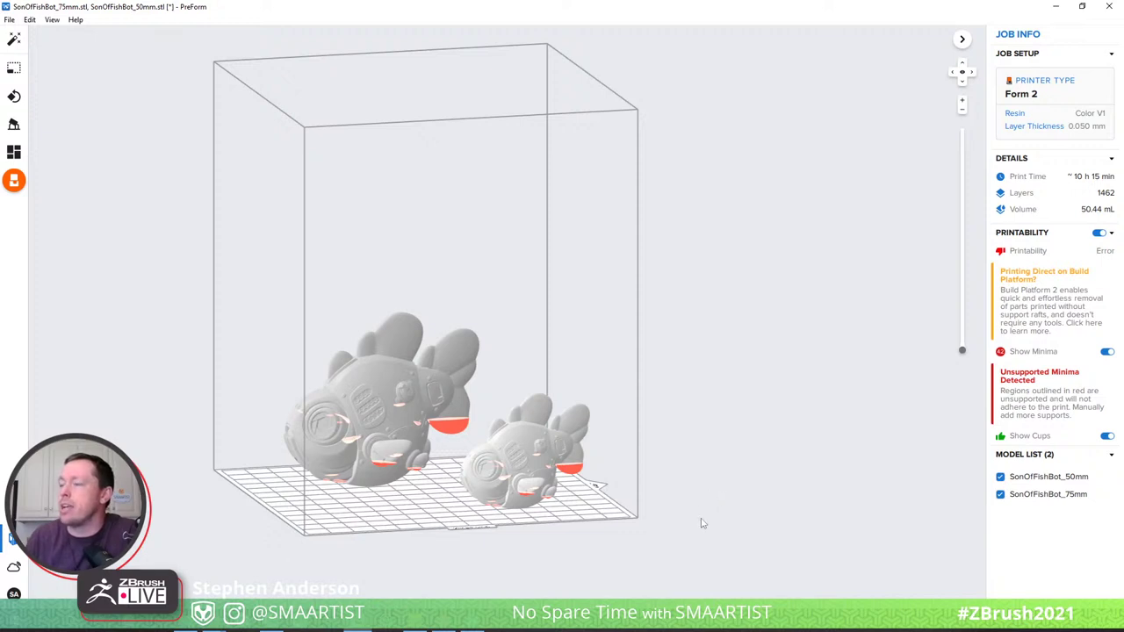
pyautogui.hotkey('ctrl', 'a')
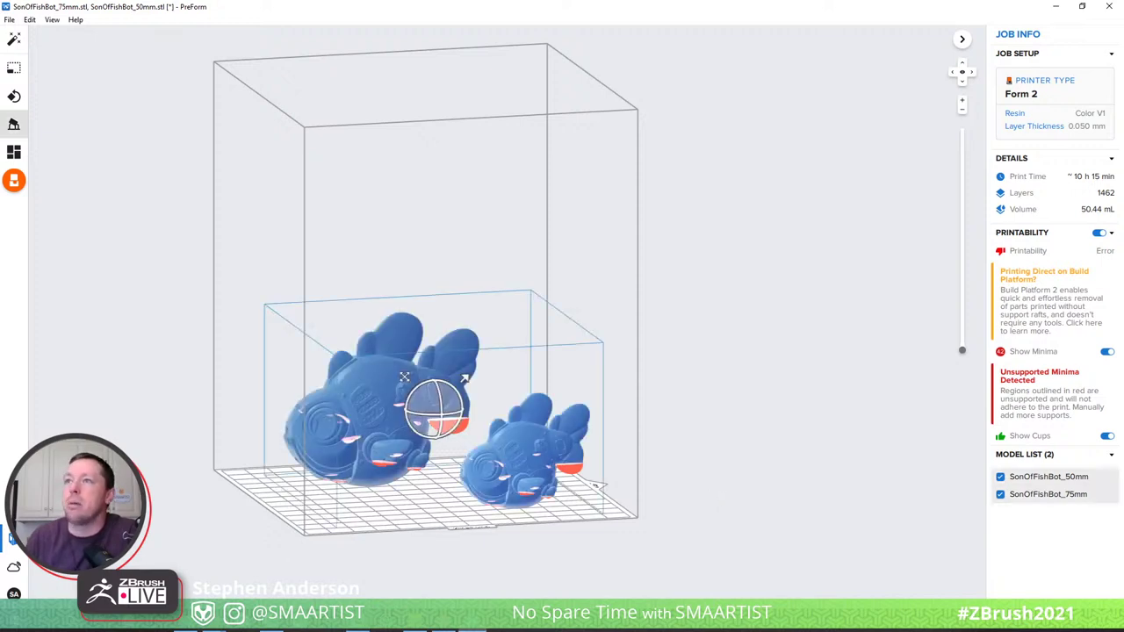
pyautogui.click(14, 127)
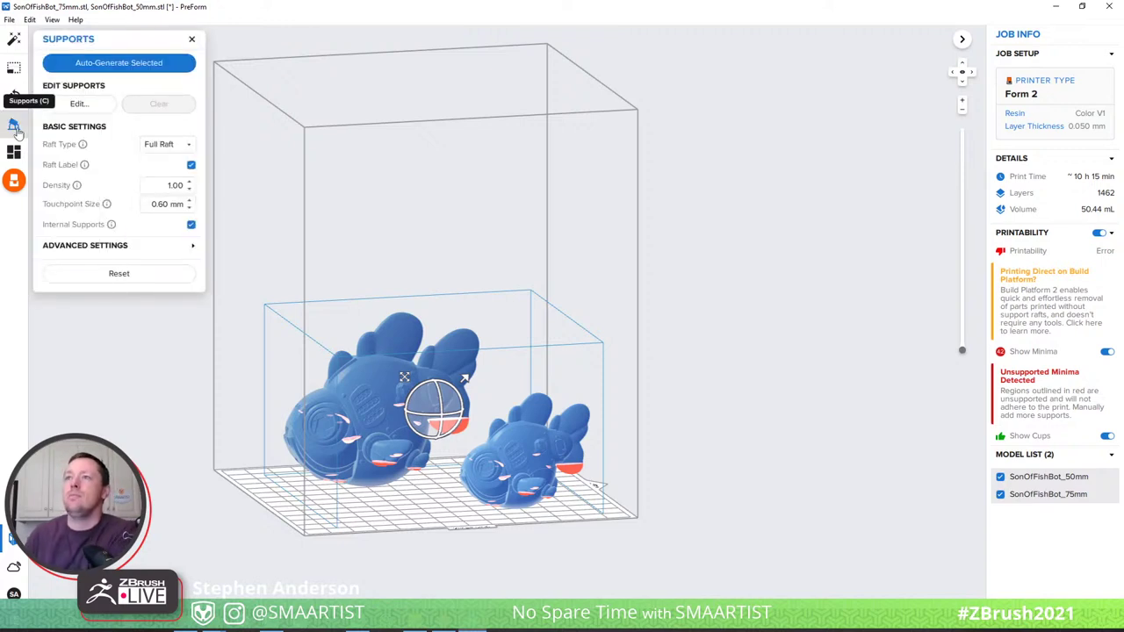
pyautogui.click(173, 146)
pyautogui.click(165, 178)
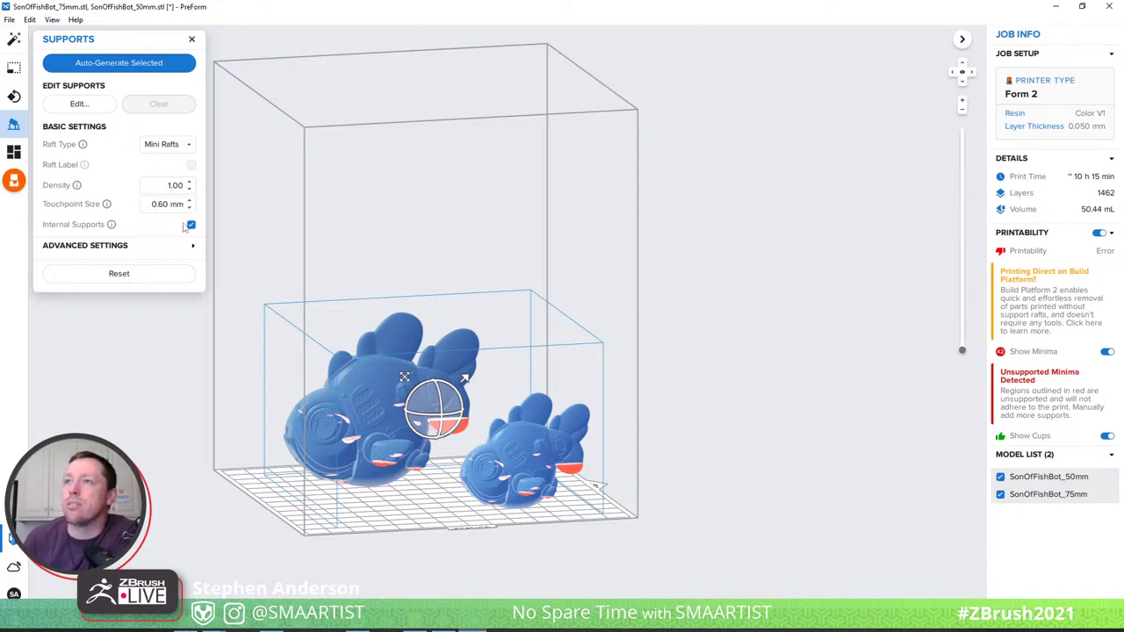
# In the advanced support settings, set the height above raft to 3.00 mm.
pyautogui.click(158, 253)
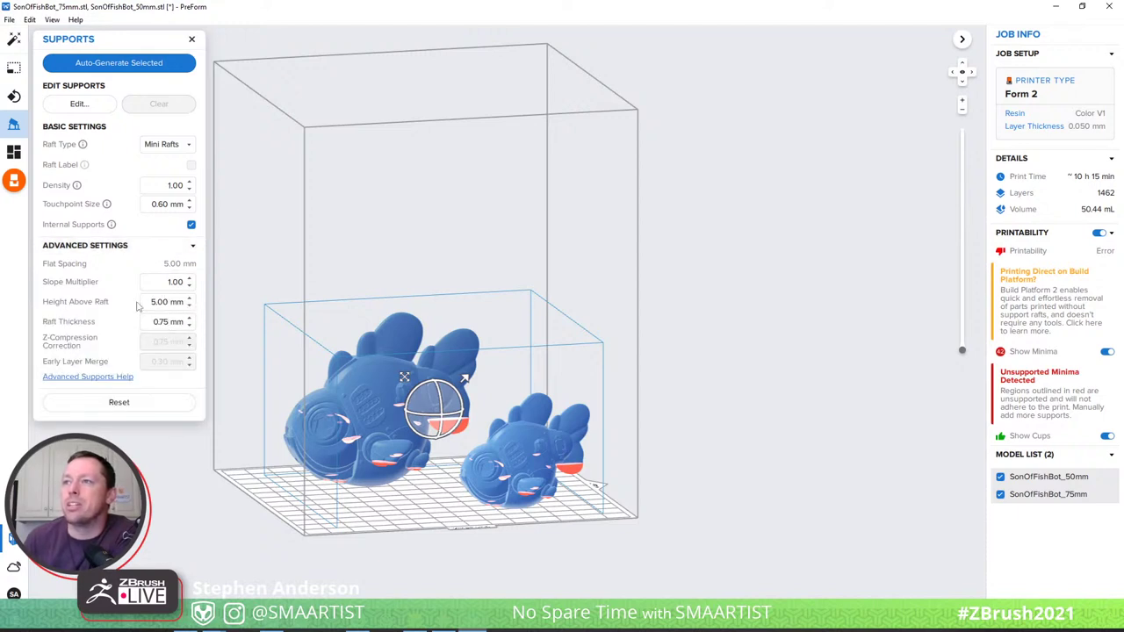
pyautogui.click(140, 306)
pyautogui.press('Delete')
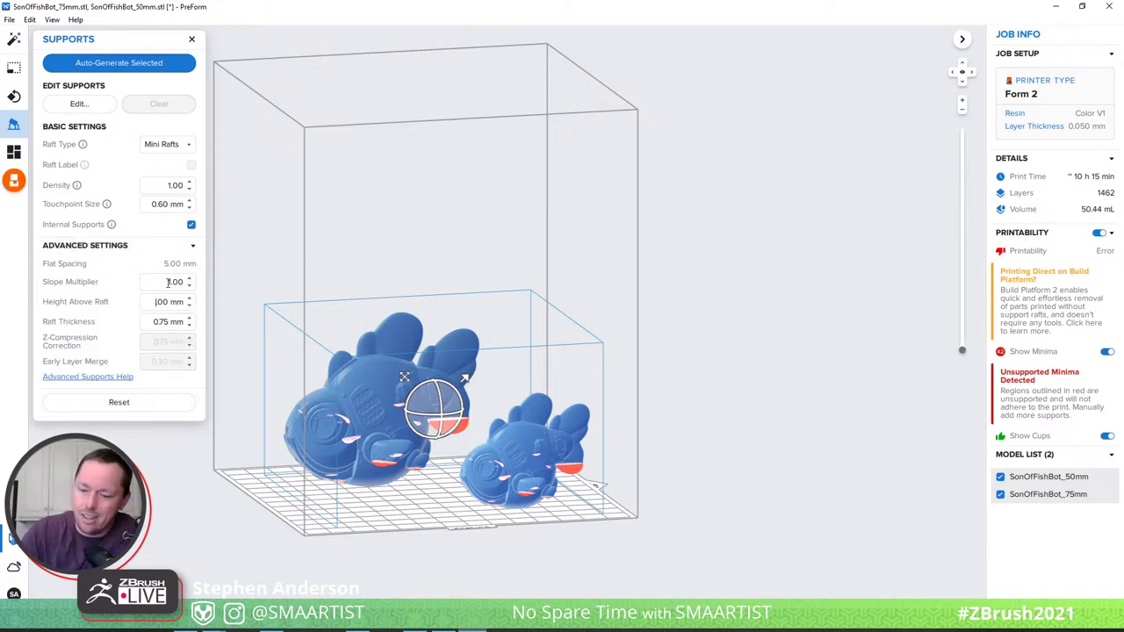
pyautogui.write('3')
pyautogui.press('Return')
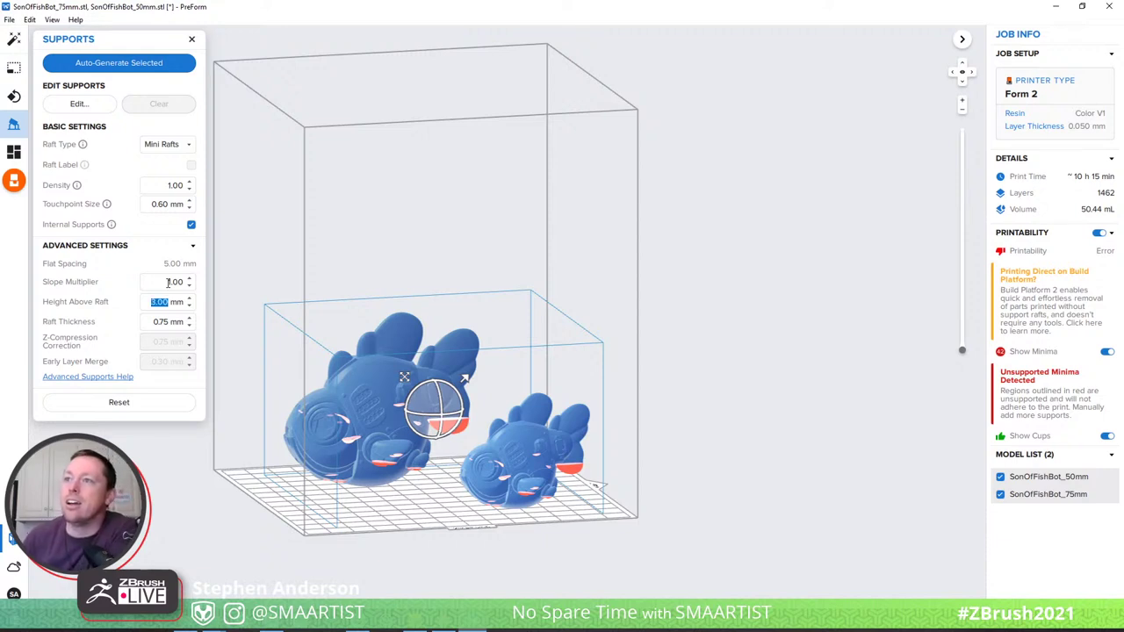
# Set the raft thickness to 1.25 mm and auto-generate supports for both selected fish robots.
pyautogui.click(146, 323)
pyautogui.moveTo(146, 322); pyautogui.dragTo(212, 335)
pyautogui.write('.2')
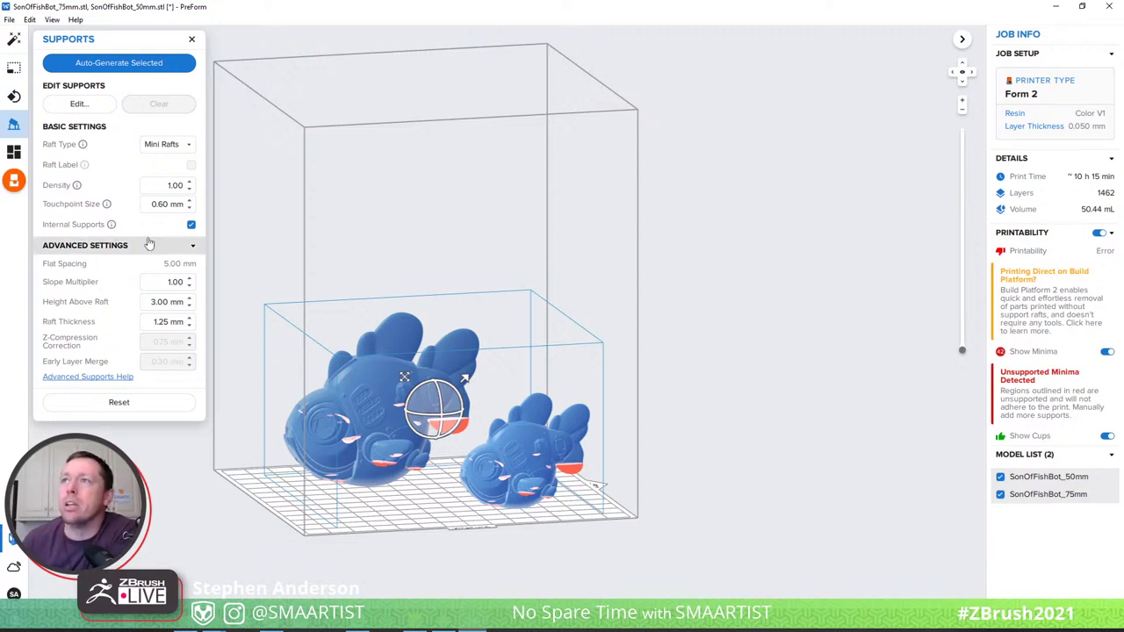
pyautogui.click(103, 66)
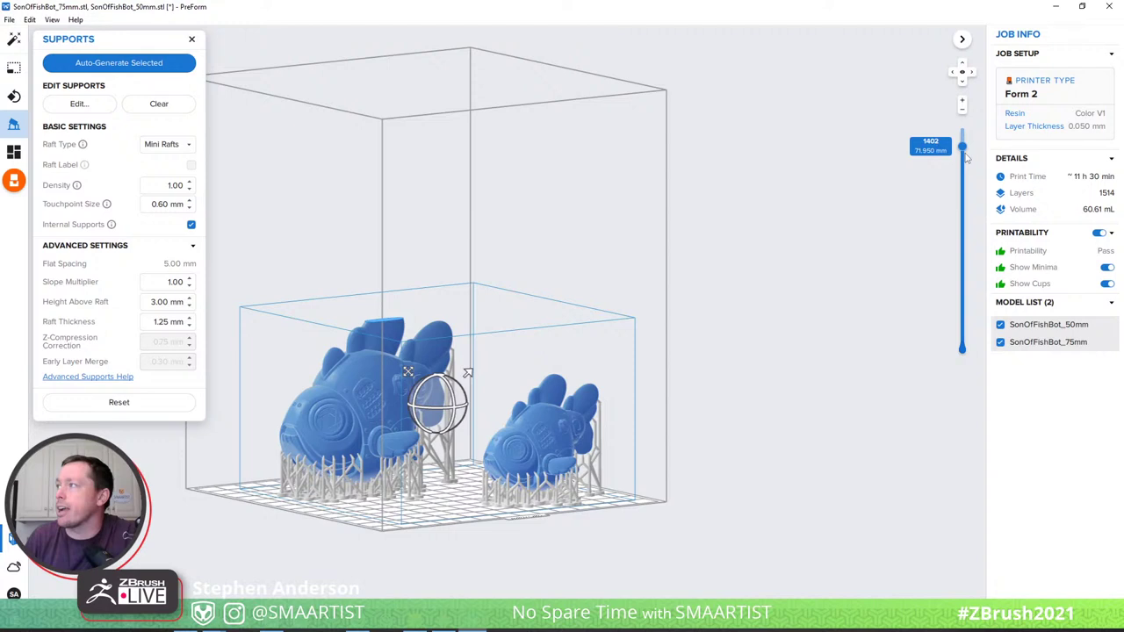
# Scrub through the print layers, then deselect the models and inspect the supports around both fish robots.
pyautogui.moveTo(966, 157); pyautogui.dragTo(953, 277)
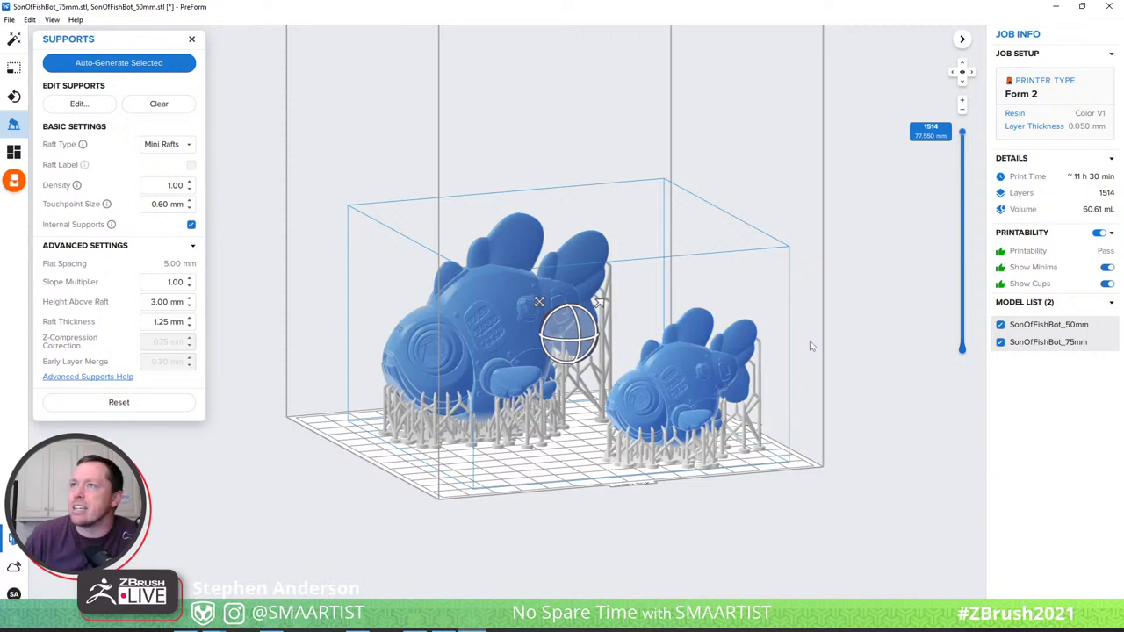
pyautogui.click(811, 345)
pyautogui.moveTo(811, 345); pyautogui.dragTo(906, 338, button='right')
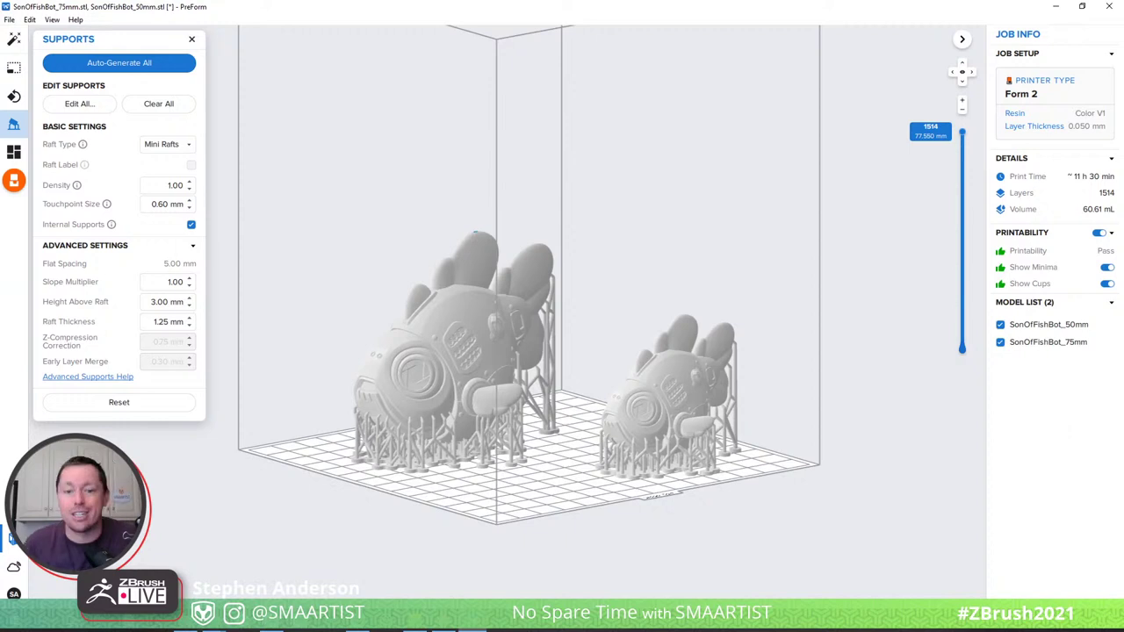
# Switch to ZBrush and view the SonOfFishBot sculpt from another angle.
pyautogui.hotkey('alt', 'Tab')
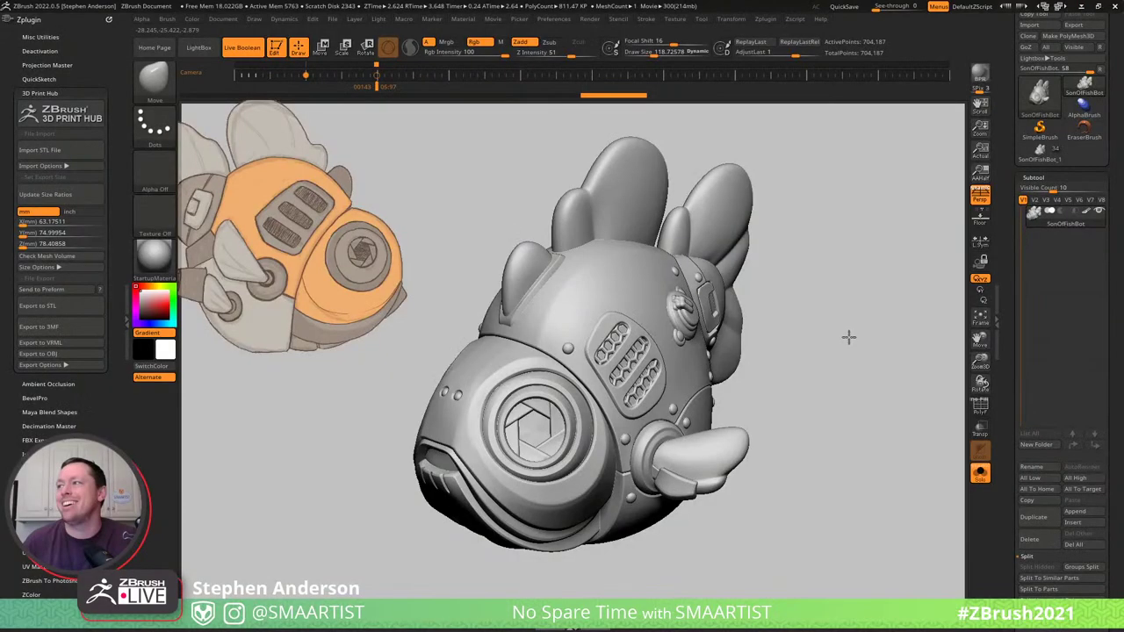
pyautogui.moveTo(848, 337); pyautogui.dragTo(847, 333)
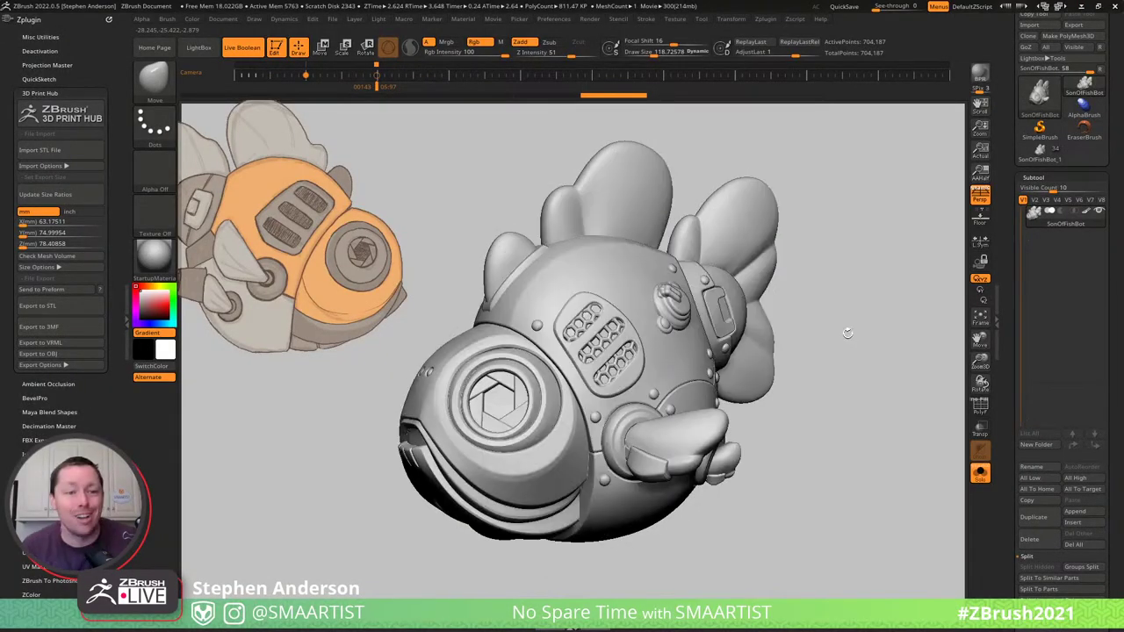